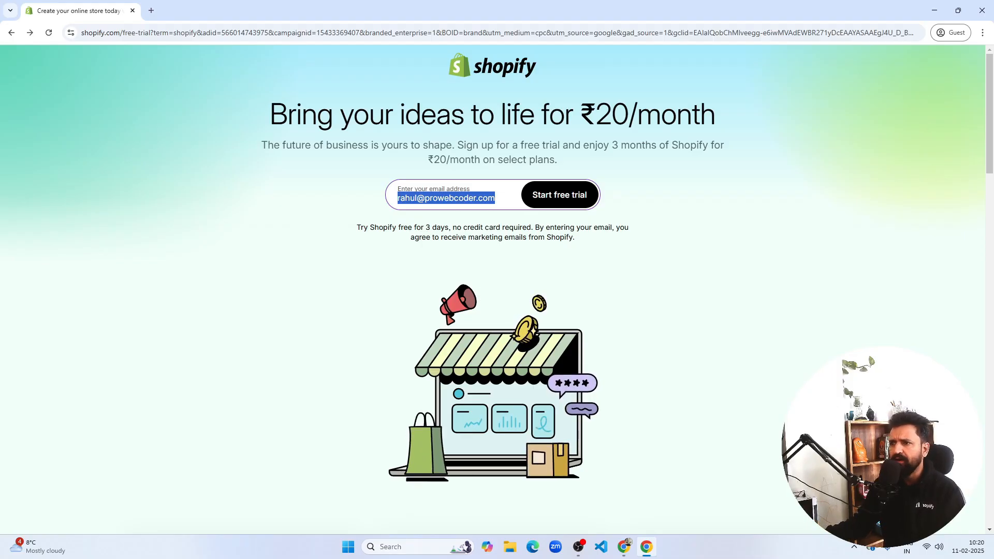
- Start a Shopify free trial using the entered email address
{"action": "left_click", "coordinate": [280, 350]}
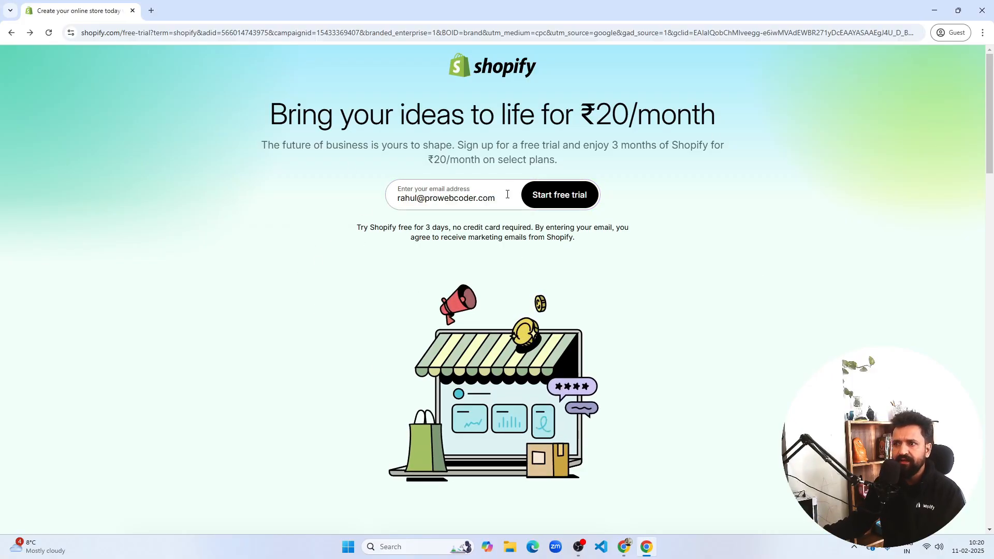
{"action": "left_click_drag", "start_coordinate": [496, 198], "coordinate": [356, 211]}
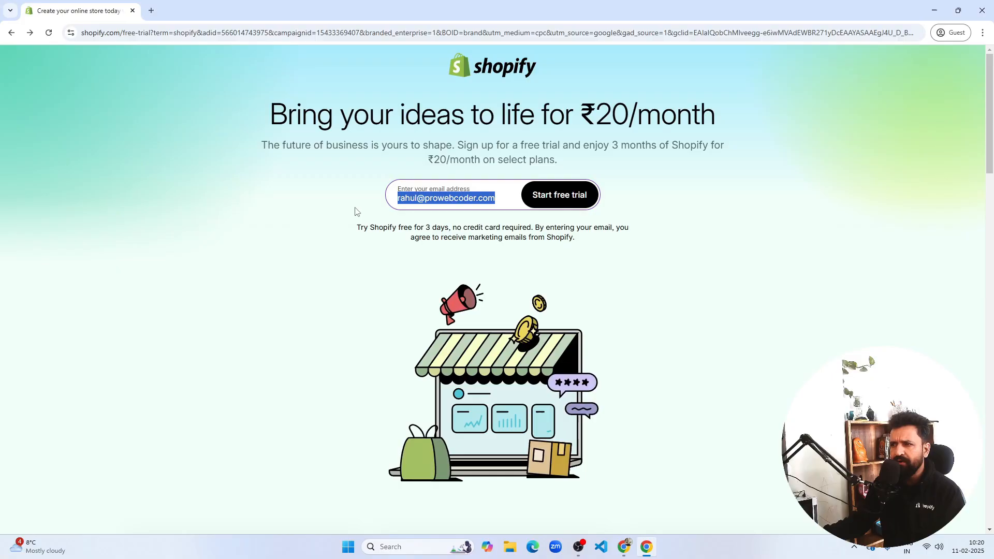
{"action": "left_click", "coordinate": [340, 219]}
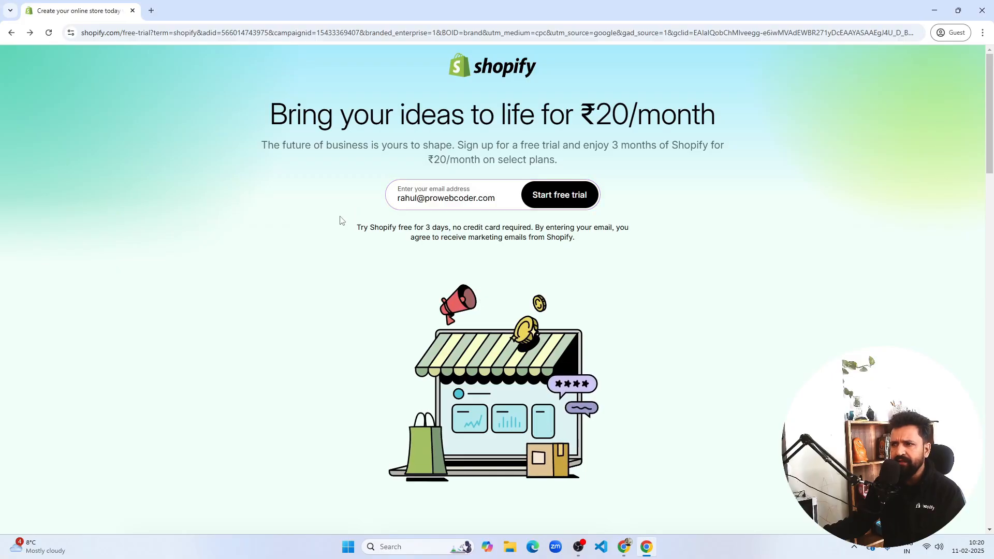
{"action": "left_click", "coordinate": [552, 199]}
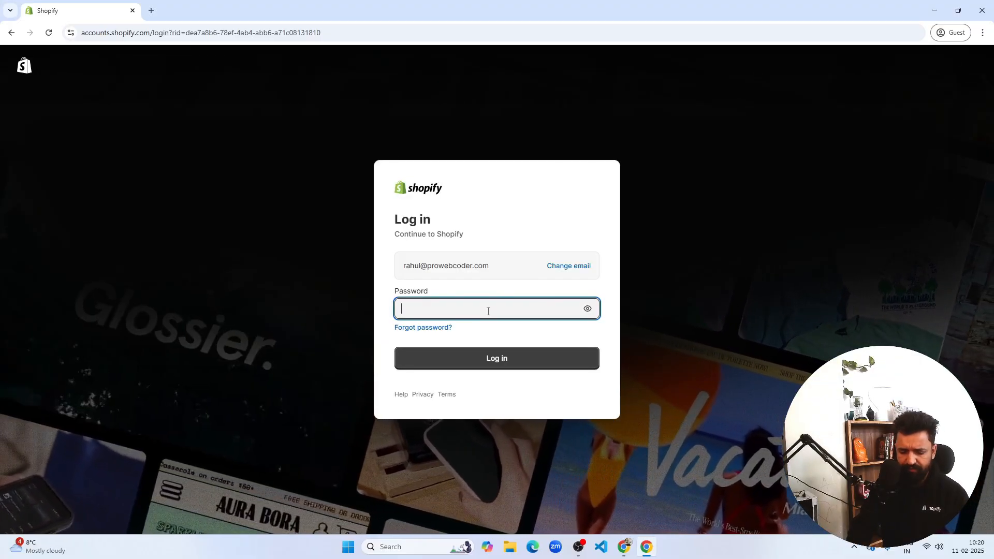
- Enter the account password and log in
{"action": "type", "text": "•••••••••"}
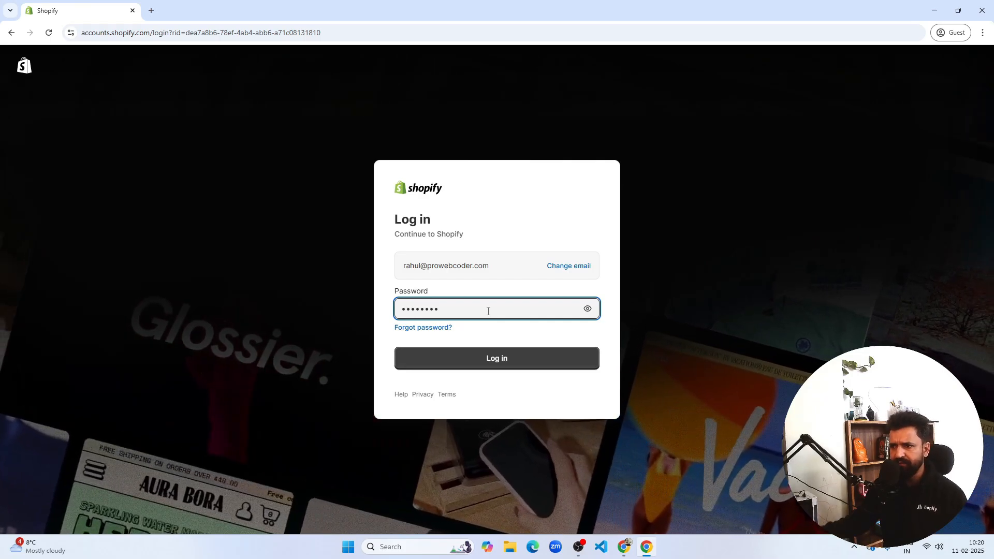
{"action": "left_click", "coordinate": [508, 362]}
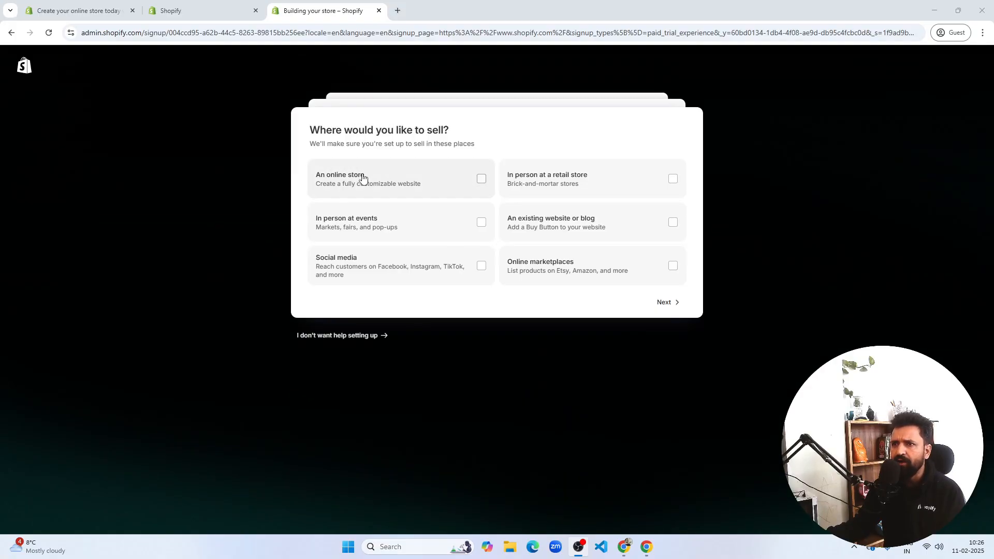
- Answer the setup questions: sell through an online store, and not selling yet
{"action": "left_click", "coordinate": [466, 184]}
{"action": "left_click", "coordinate": [465, 183]}
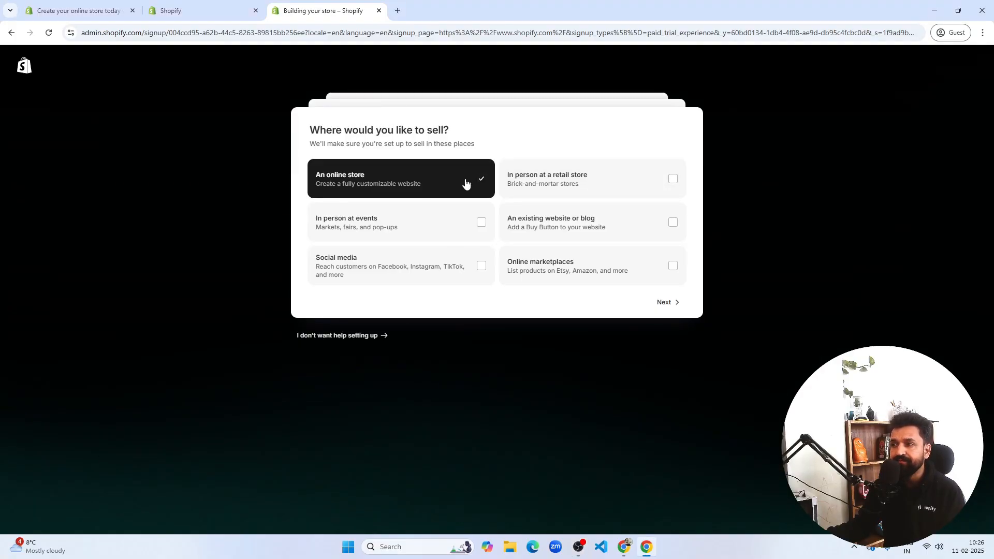
{"action": "left_click", "coordinate": [669, 306]}
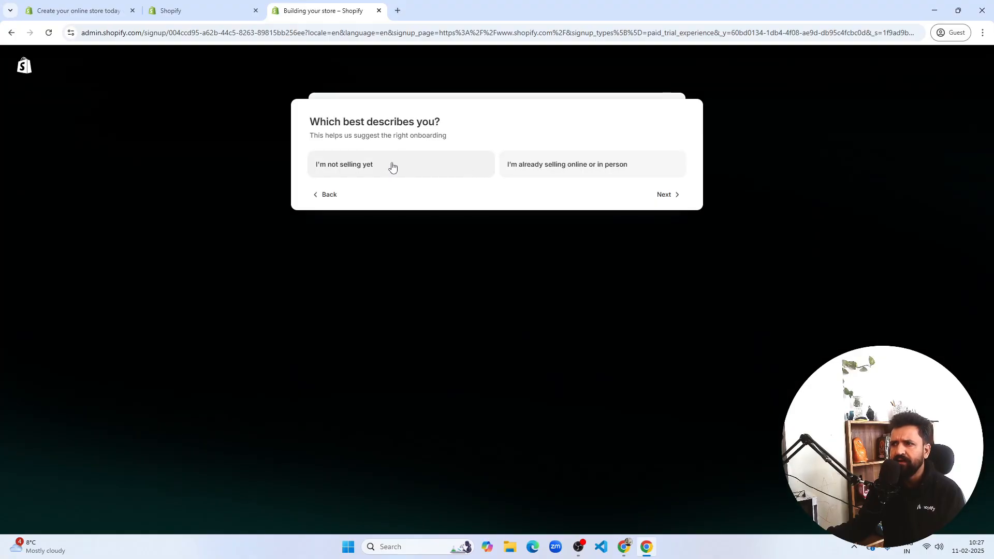
{"action": "left_click", "coordinate": [444, 173]}
{"action": "left_click", "coordinate": [664, 194]}
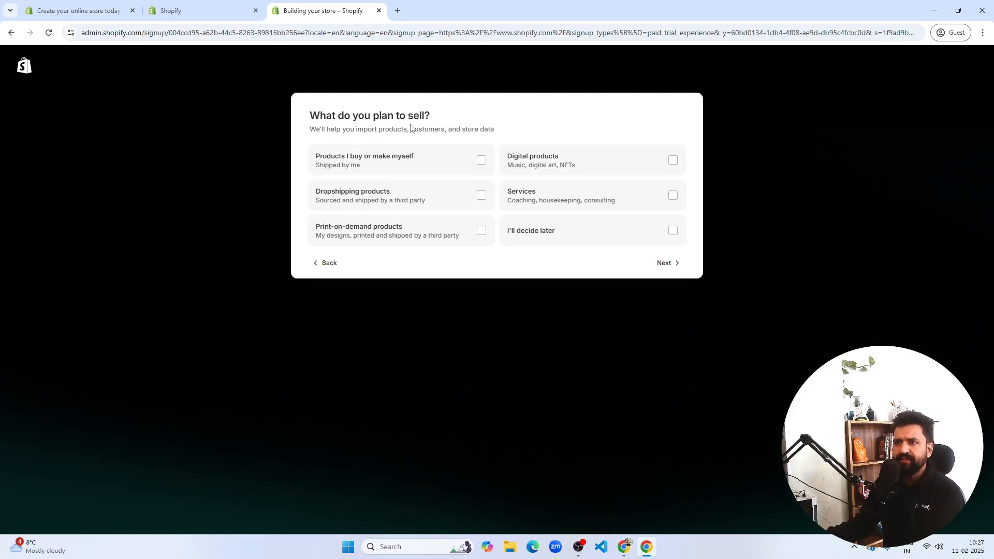
- Choose I'll decide later for what you plan to sell and continue
{"action": "left_click_drag", "start_coordinate": [383, 117], "coordinate": [408, 117]}
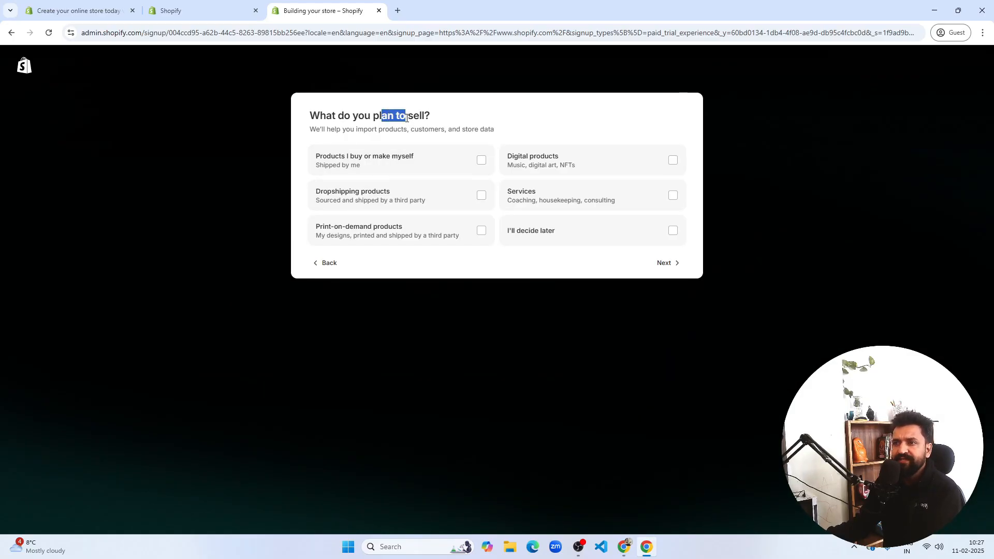
{"action": "left_click", "coordinate": [440, 122]}
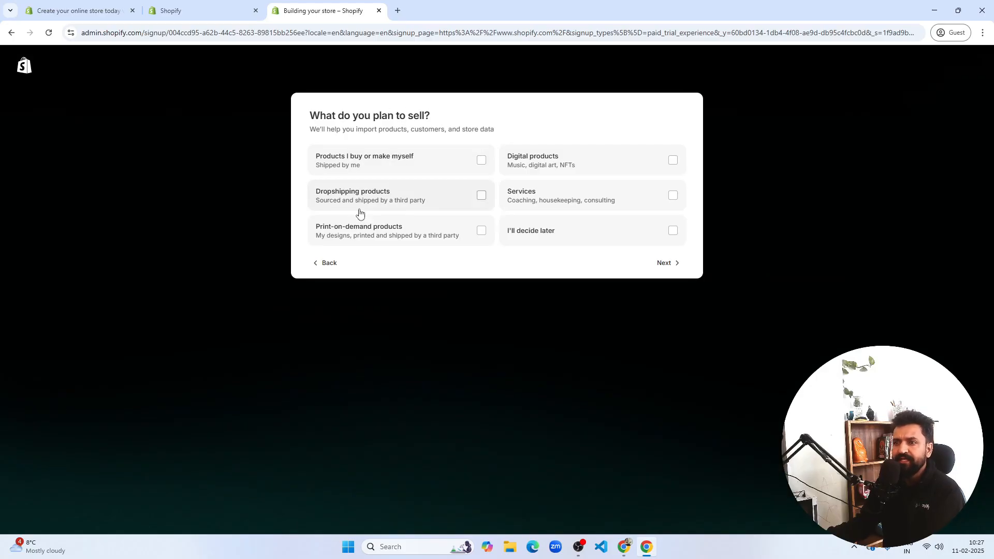
{"action": "left_click", "coordinate": [648, 237]}
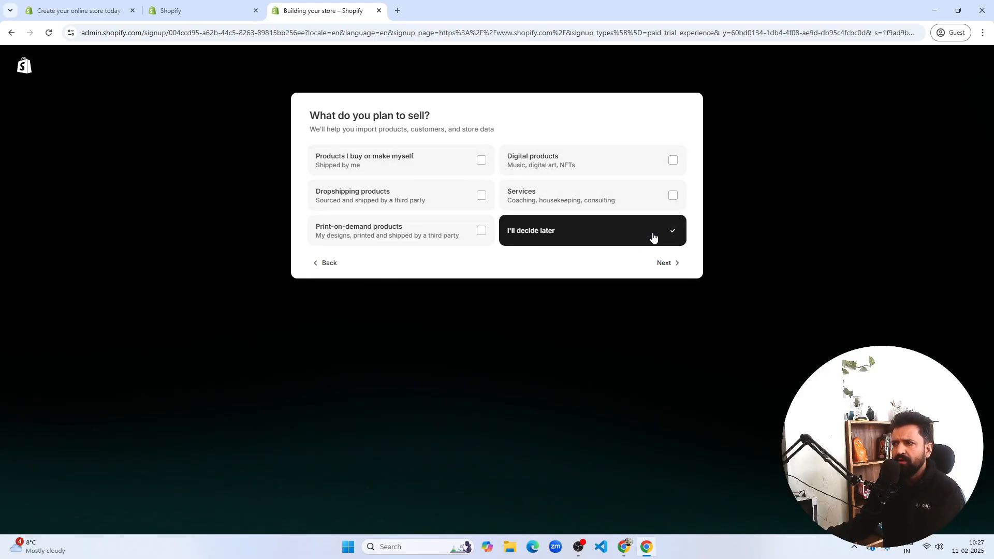
{"action": "left_click", "coordinate": [673, 265]}
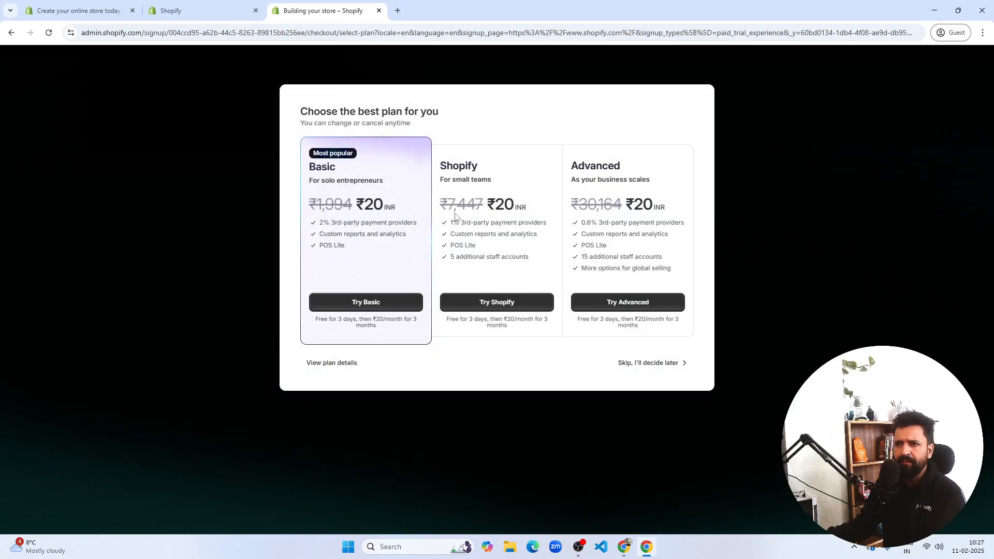
- Skip choosing a plan and open the Online Store sales channel
{"action": "left_click", "coordinate": [660, 365]}
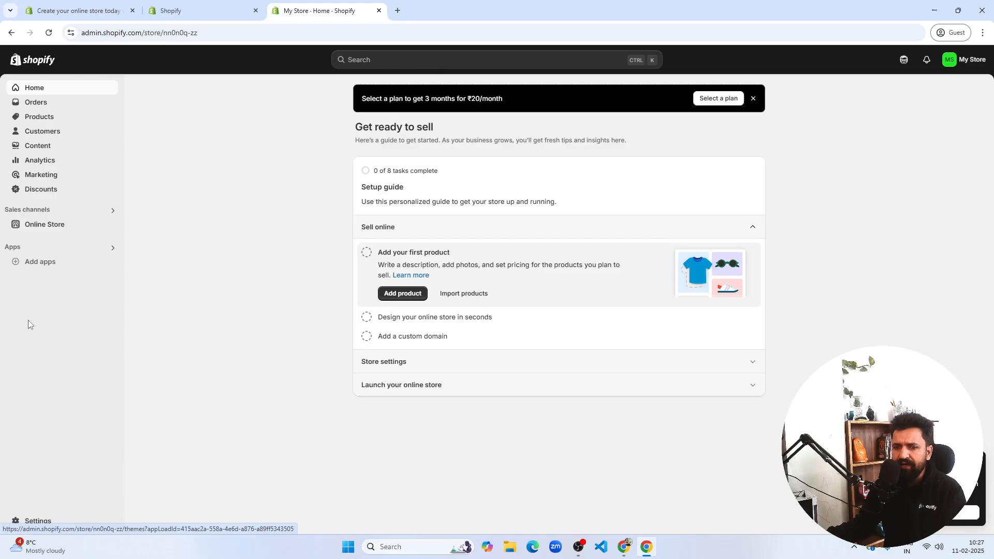
{"action": "left_click", "coordinate": [56, 226]}
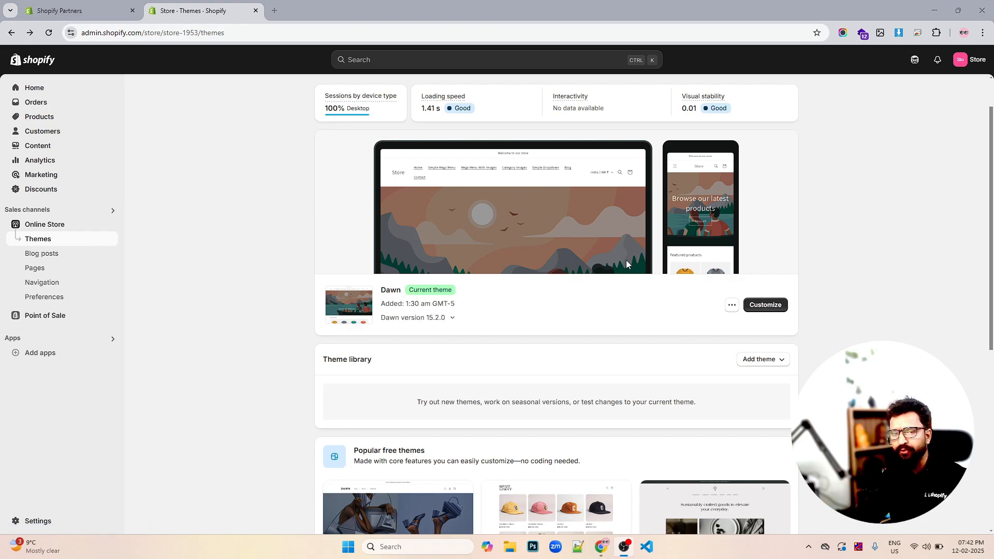
- Add the free Sense theme from the popular free themes to the theme library
{"action": "scroll", "coordinate": [624, 264], "scroll_direction": "down", "scroll_amount": 5}
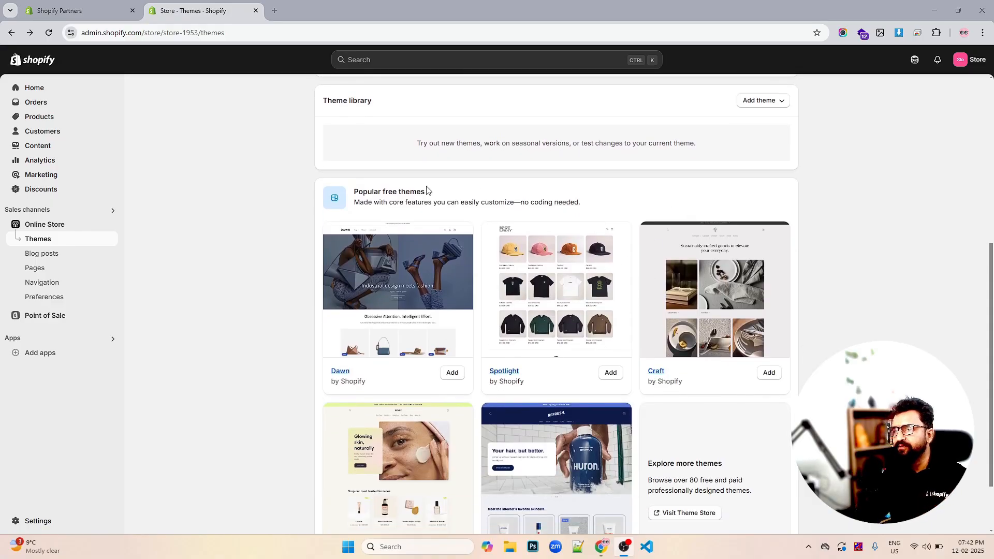
{"action": "scroll", "coordinate": [743, 200], "scroll_direction": "down", "scroll_amount": 2}
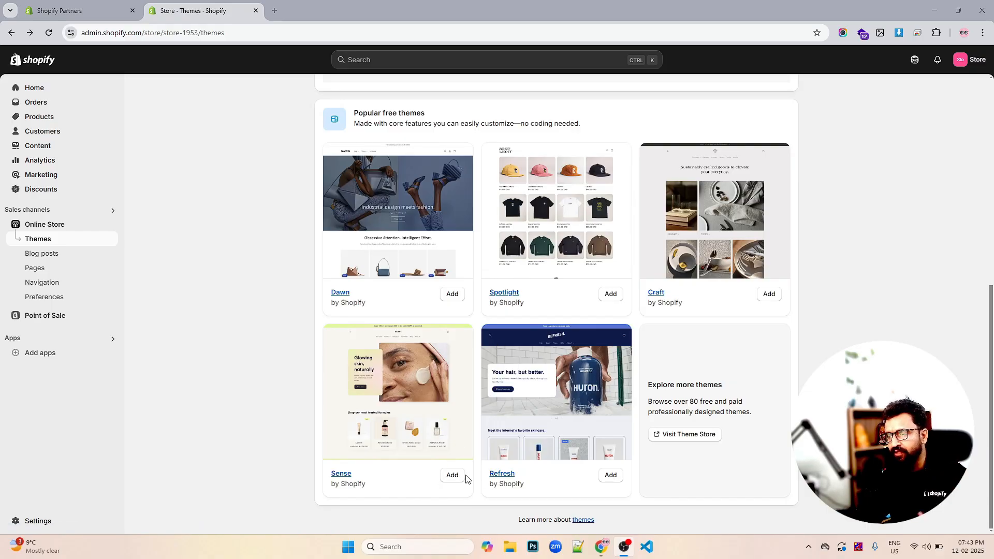
{"action": "left_click", "coordinate": [451, 475]}
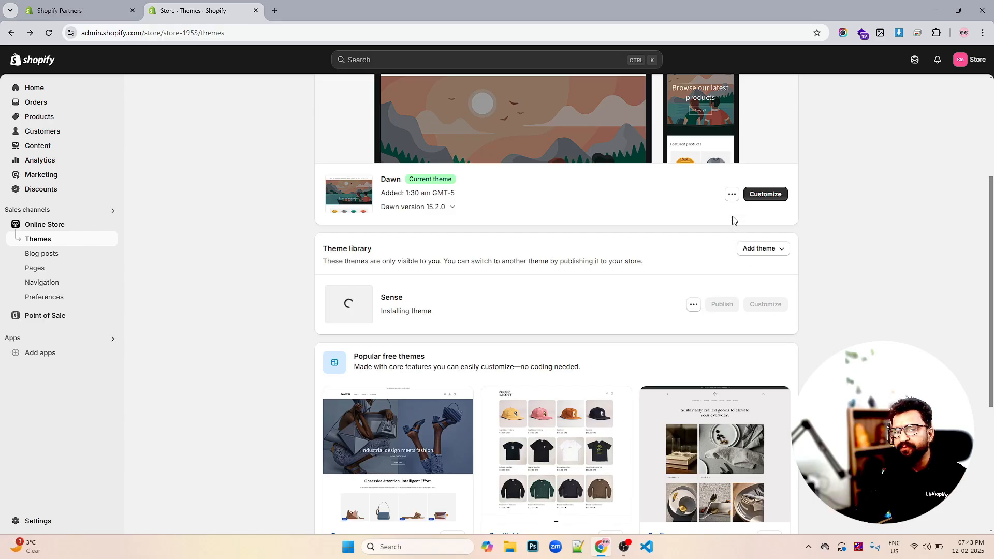
{"action": "left_click", "coordinate": [730, 195]}
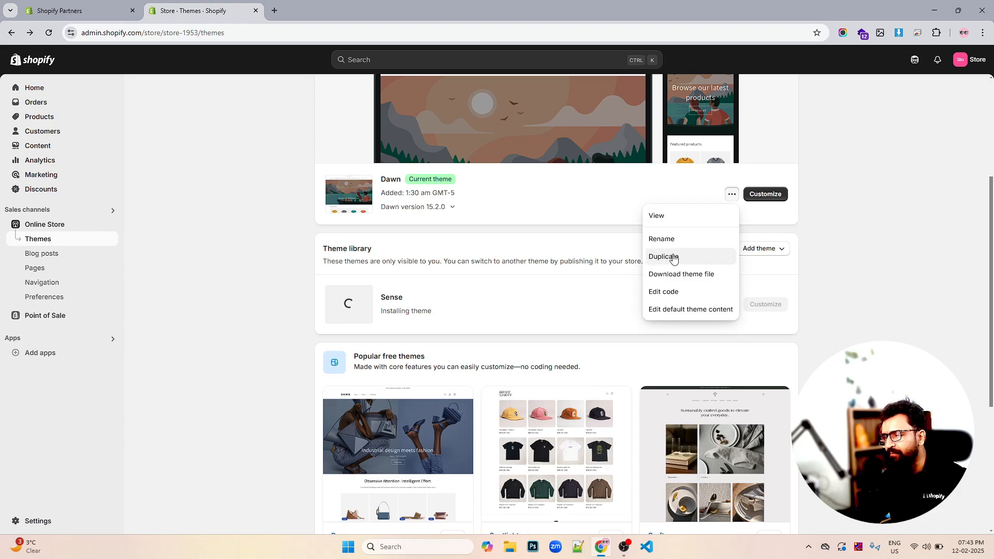
{"action": "left_click", "coordinate": [730, 195]}
{"action": "left_click", "coordinate": [729, 195]}
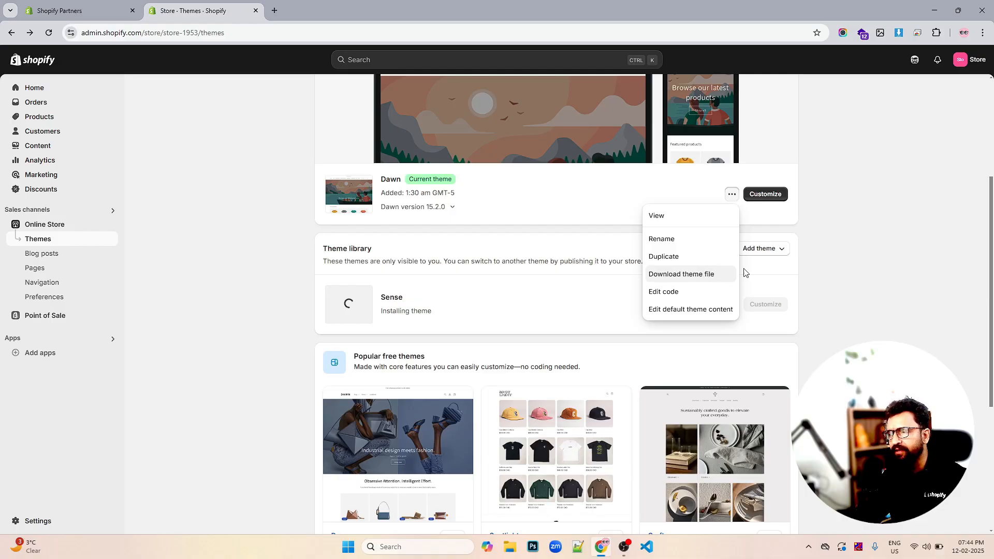
{"action": "left_click", "coordinate": [838, 256]}
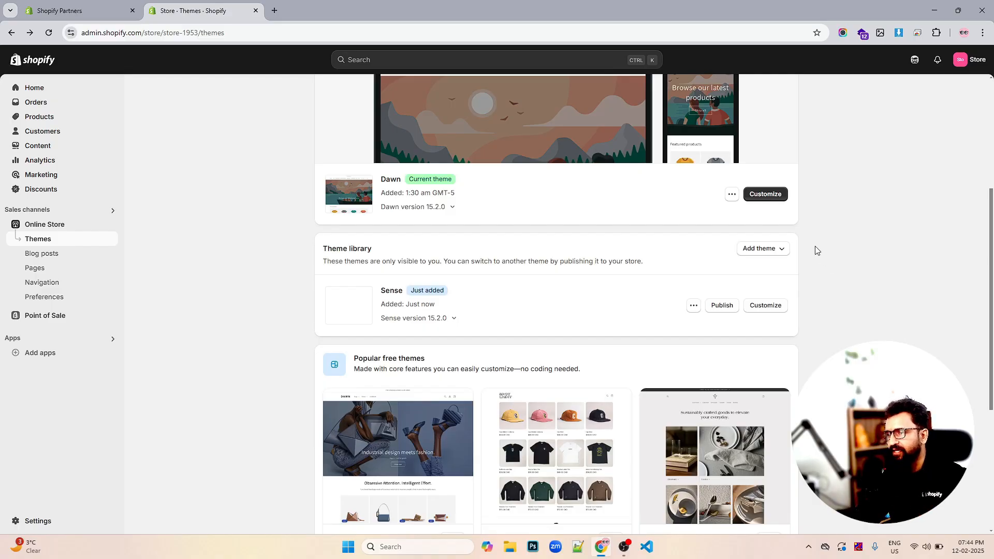
- Publish the Sense theme as the store's current theme
{"action": "scroll", "coordinate": [815, 251], "scroll_direction": "down", "scroll_amount": 3}
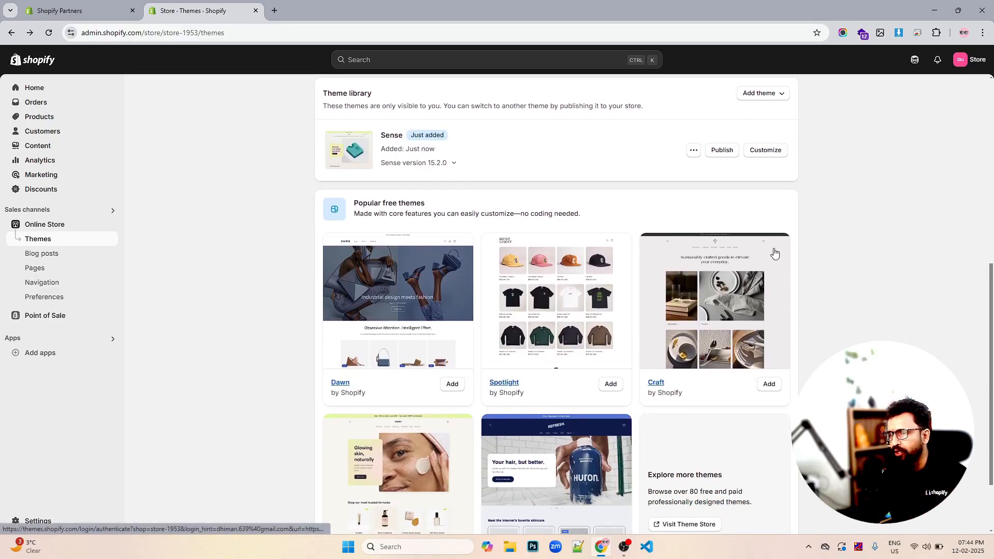
{"action": "scroll", "coordinate": [774, 252], "scroll_direction": "down", "scroll_amount": 1}
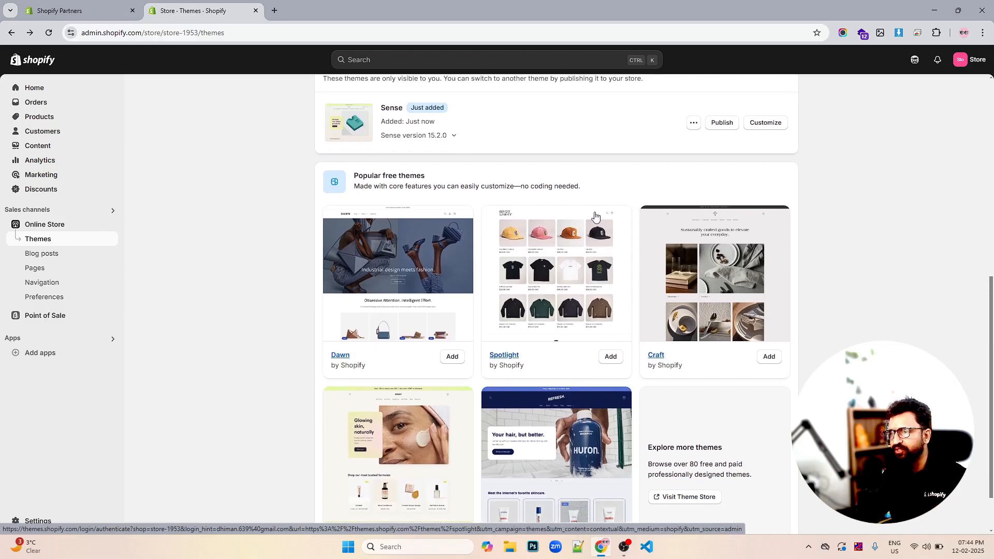
{"action": "scroll", "coordinate": [488, 218], "scroll_direction": "up", "scroll_amount": 3}
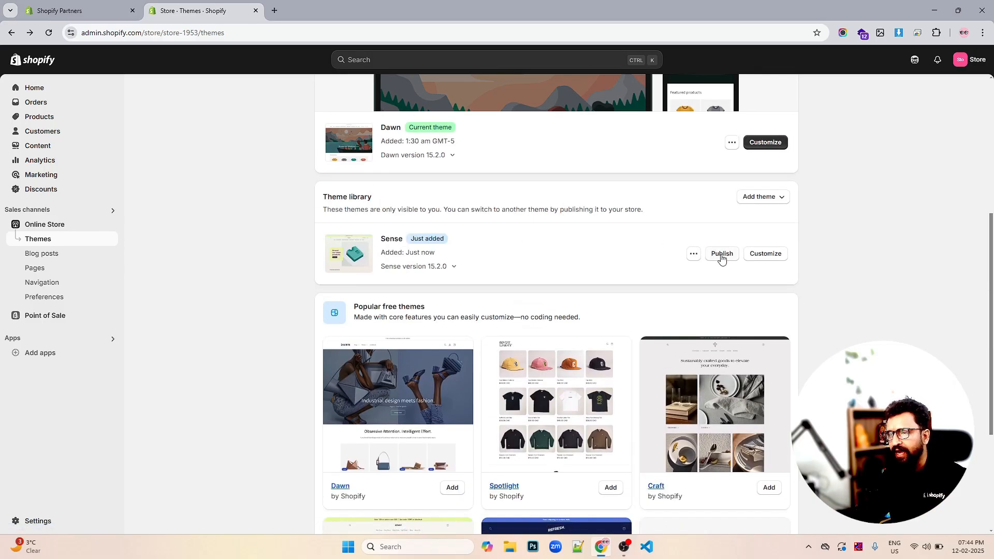
{"action": "scroll", "coordinate": [725, 259], "scroll_direction": "up", "scroll_amount": 2}
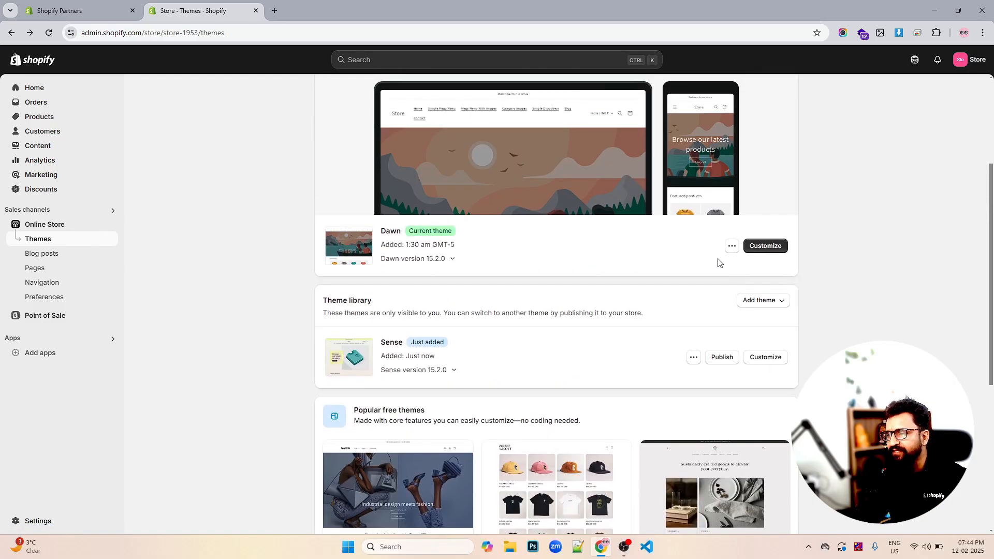
{"action": "left_click", "coordinate": [720, 357]}
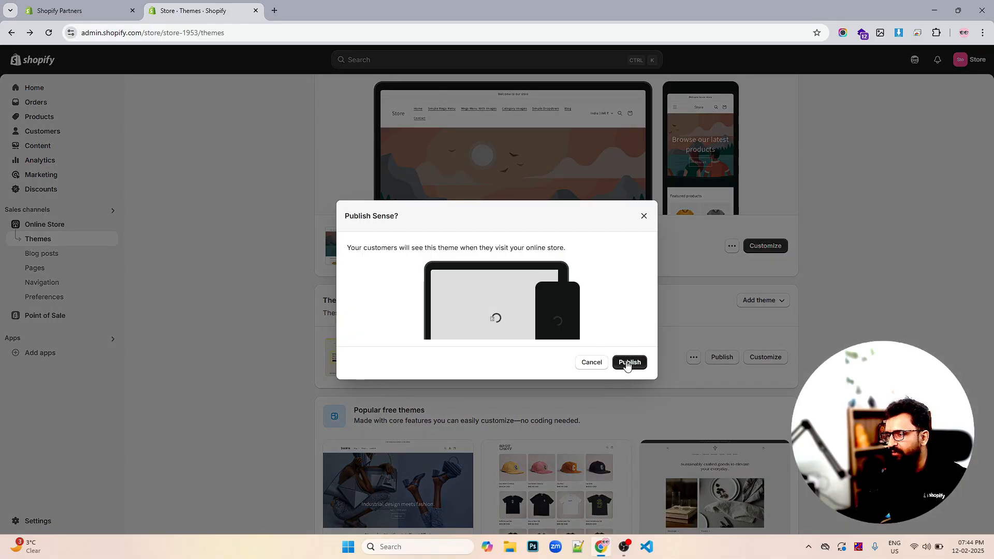
{"action": "left_click", "coordinate": [627, 362]}
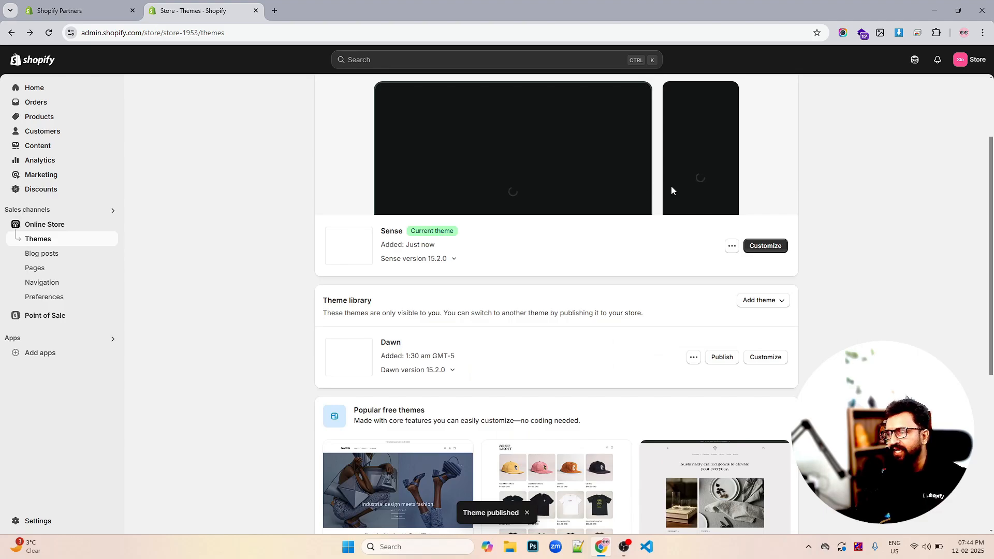
- Open the published Sense theme in the theme editor
{"action": "scroll", "coordinate": [754, 213], "scroll_direction": "up", "scroll_amount": 2}
{"action": "scroll", "coordinate": [754, 213], "scroll_direction": "up", "scroll_amount": 1}
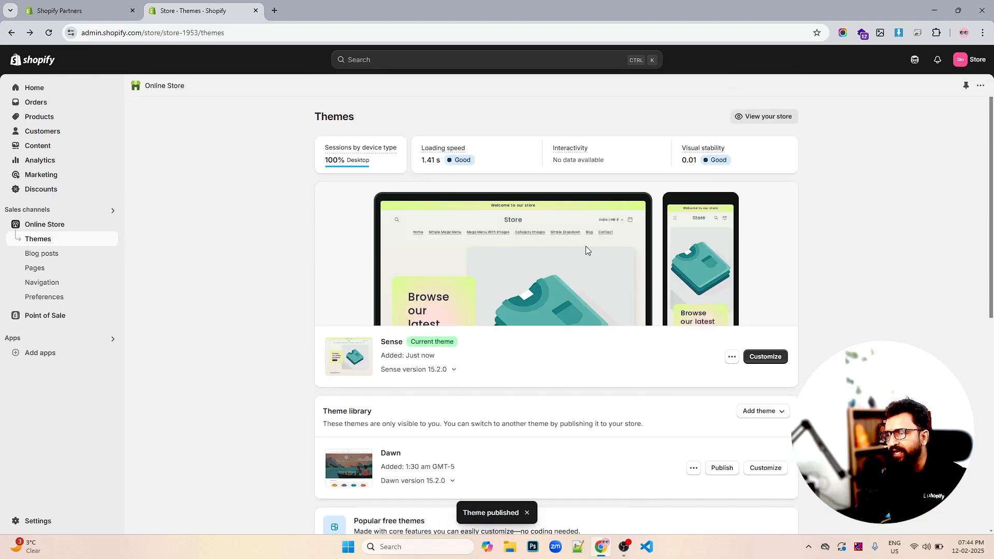
{"action": "scroll", "coordinate": [744, 262], "scroll_direction": "down", "scroll_amount": 5}
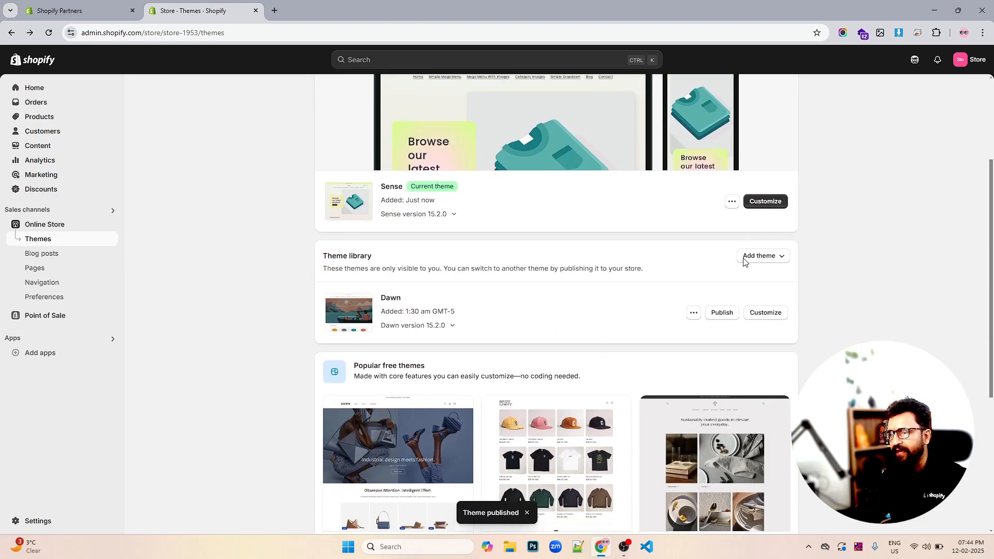
{"action": "scroll", "coordinate": [743, 262], "scroll_direction": "down", "scroll_amount": 1}
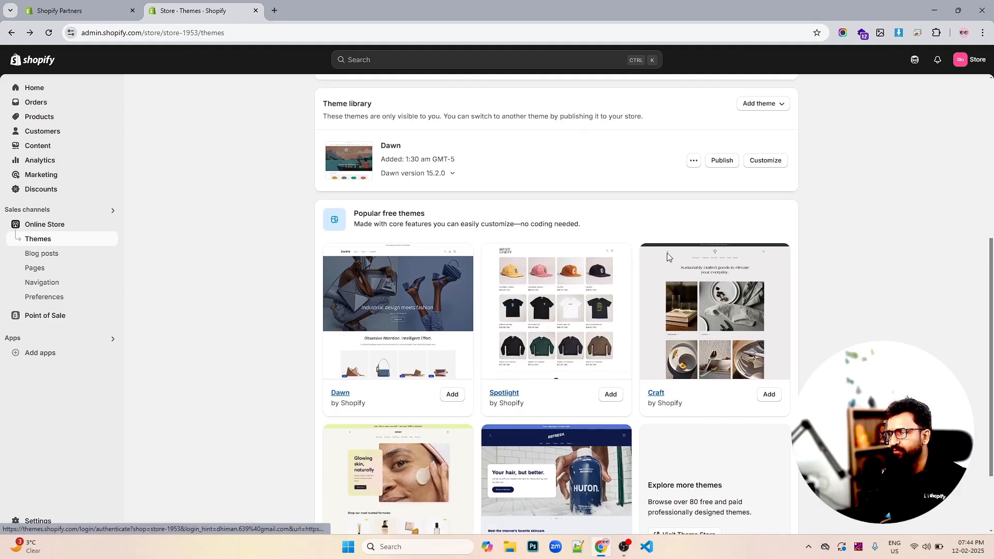
{"action": "scroll", "coordinate": [725, 289], "scroll_direction": "up", "scroll_amount": 5}
{"action": "left_click", "coordinate": [766, 306]}
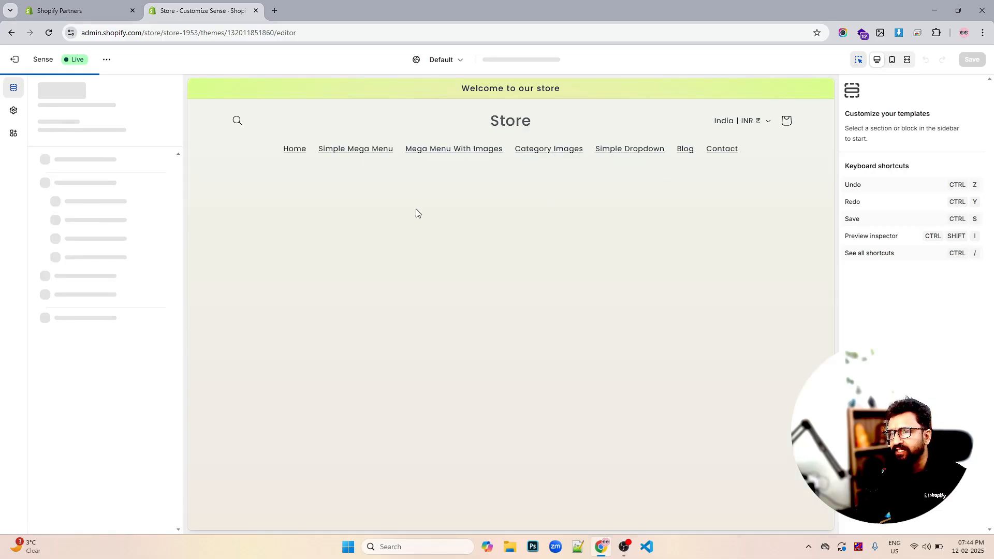
- Review the Sense home page template sections, then return to the Themes page
{"action": "scroll", "coordinate": [291, 206], "scroll_direction": "down", "scroll_amount": 1}
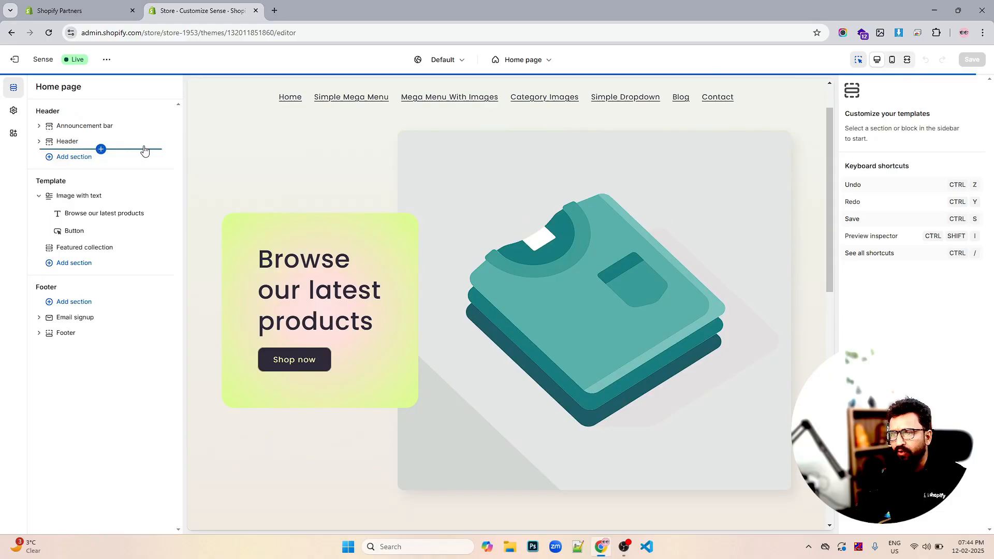
{"action": "scroll", "coordinate": [430, 204], "scroll_direction": "down", "scroll_amount": 6}
{"action": "scroll", "coordinate": [430, 205], "scroll_direction": "down", "scroll_amount": 3}
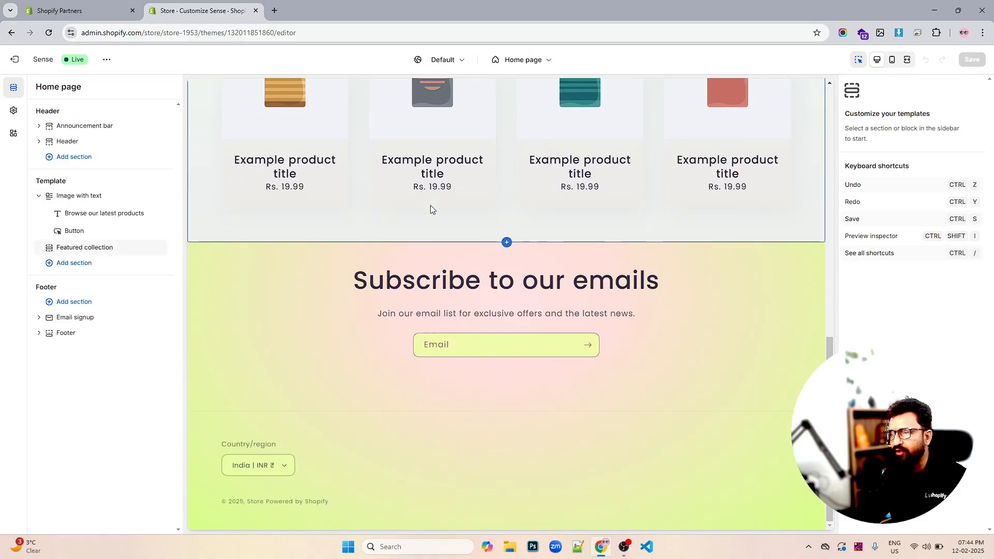
{"action": "left_click", "coordinate": [15, 61]}
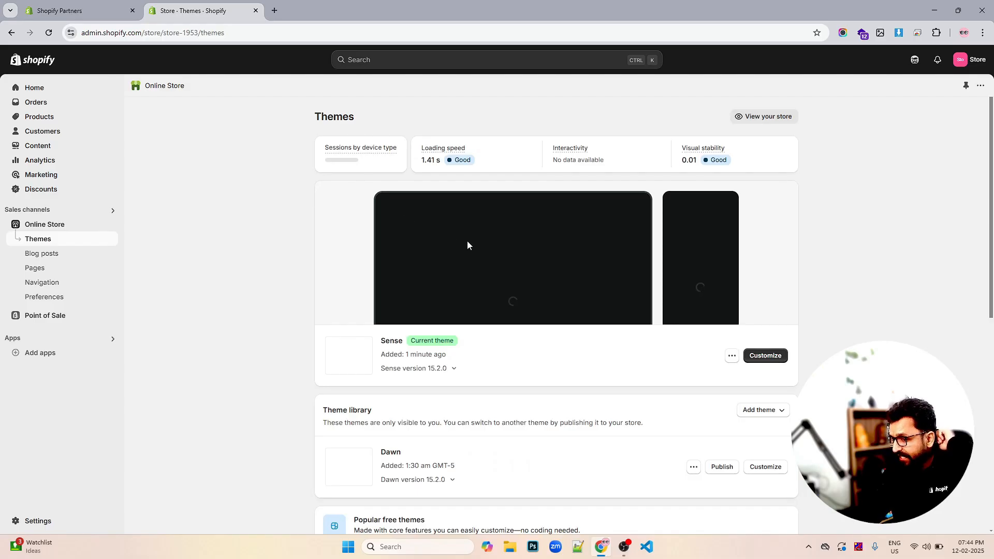
{"action": "scroll", "coordinate": [582, 262], "scroll_direction": "down", "scroll_amount": 3}
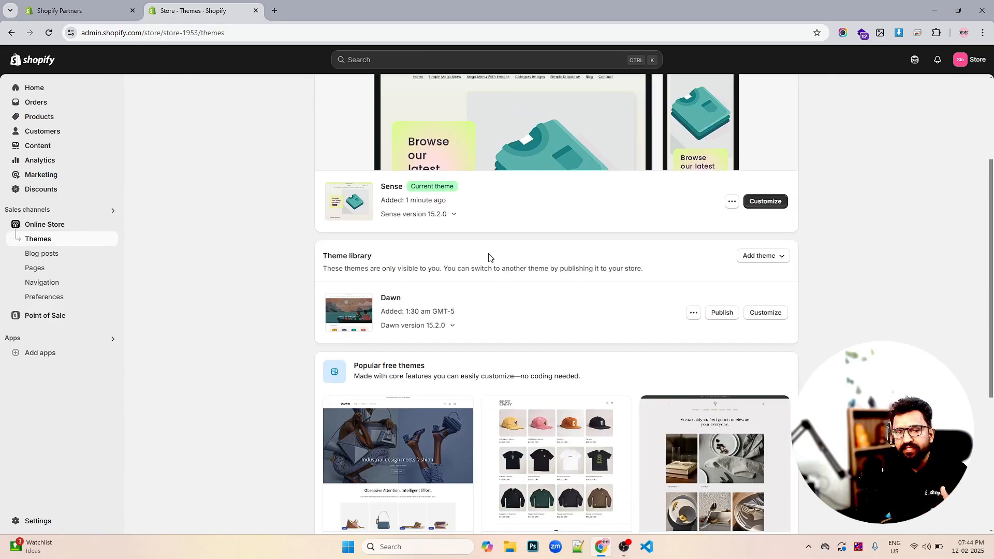
- Open the Shopify Theme Store from the Themes page and browse the list of all themes and filters
{"action": "scroll", "coordinate": [606, 248], "scroll_direction": "down", "scroll_amount": 2}
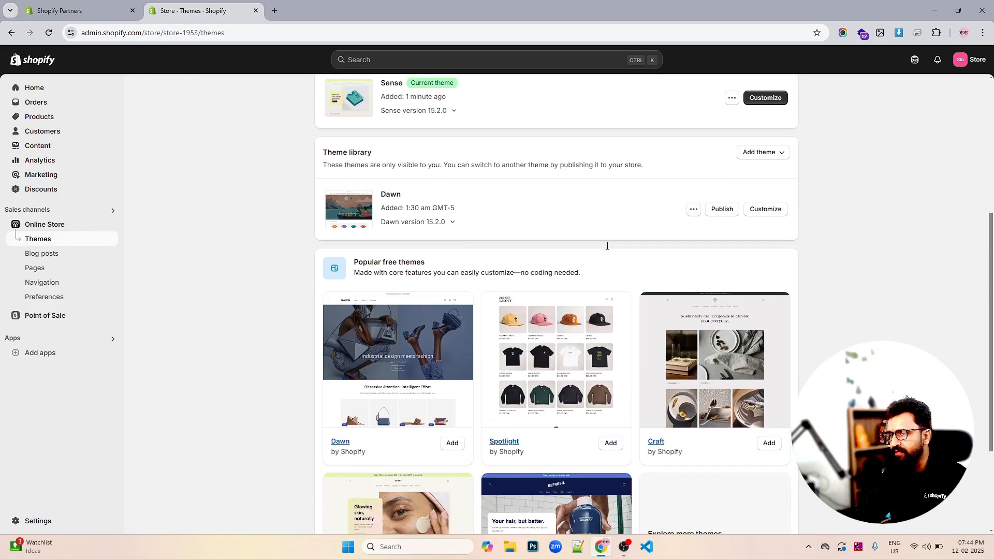
{"action": "scroll", "coordinate": [624, 223], "scroll_direction": "up", "scroll_amount": 2}
{"action": "scroll", "coordinate": [724, 240], "scroll_direction": "down", "scroll_amount": 5}
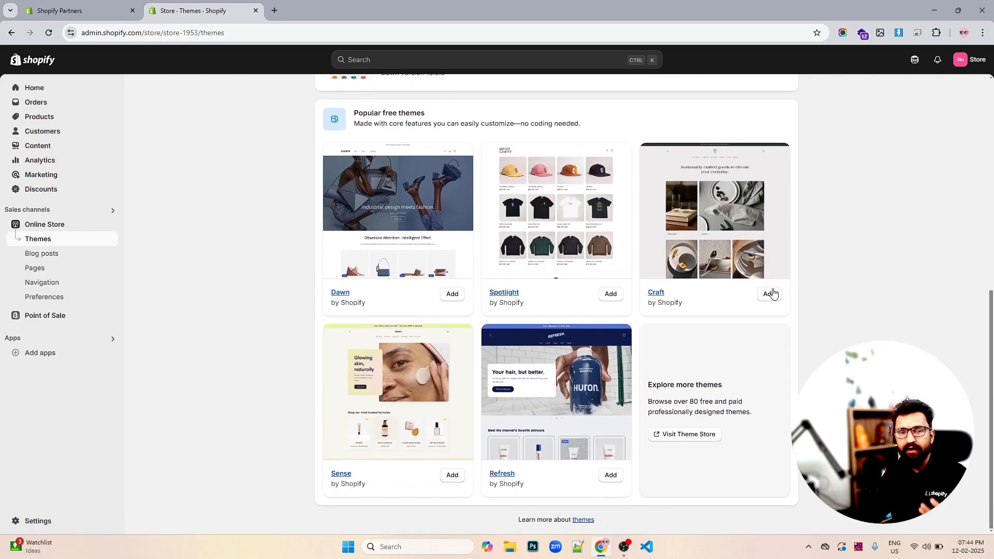
{"action": "left_click", "coordinate": [689, 437]}
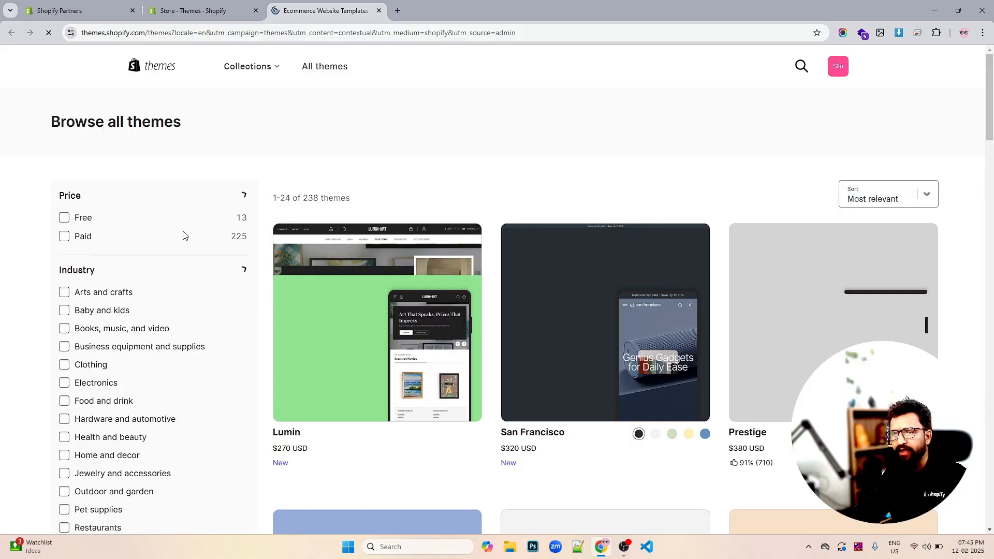
{"action": "scroll", "coordinate": [127, 254], "scroll_direction": "down", "scroll_amount": 5}
{"action": "scroll", "coordinate": [114, 238], "scroll_direction": "up", "scroll_amount": 4}
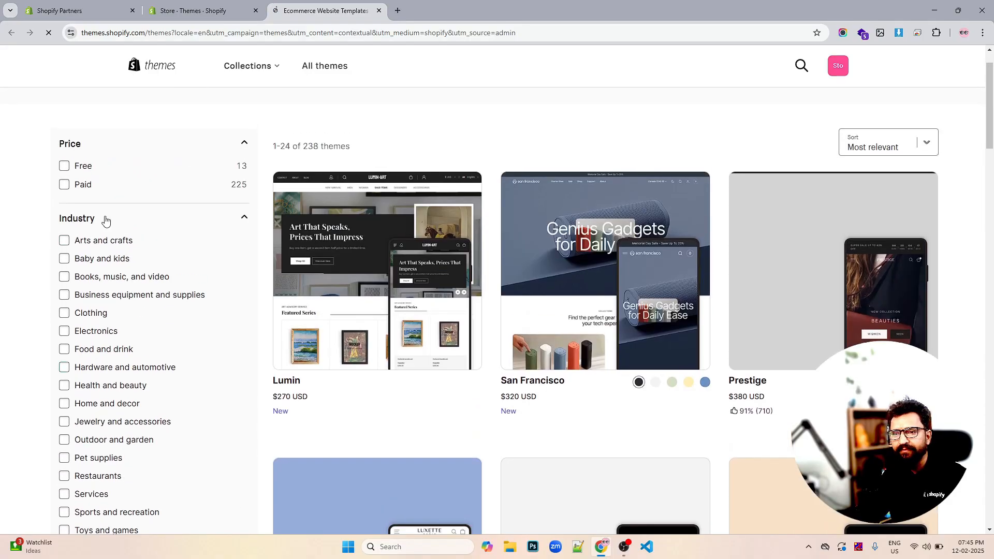
{"action": "scroll", "coordinate": [89, 221], "scroll_direction": "down", "scroll_amount": 7}
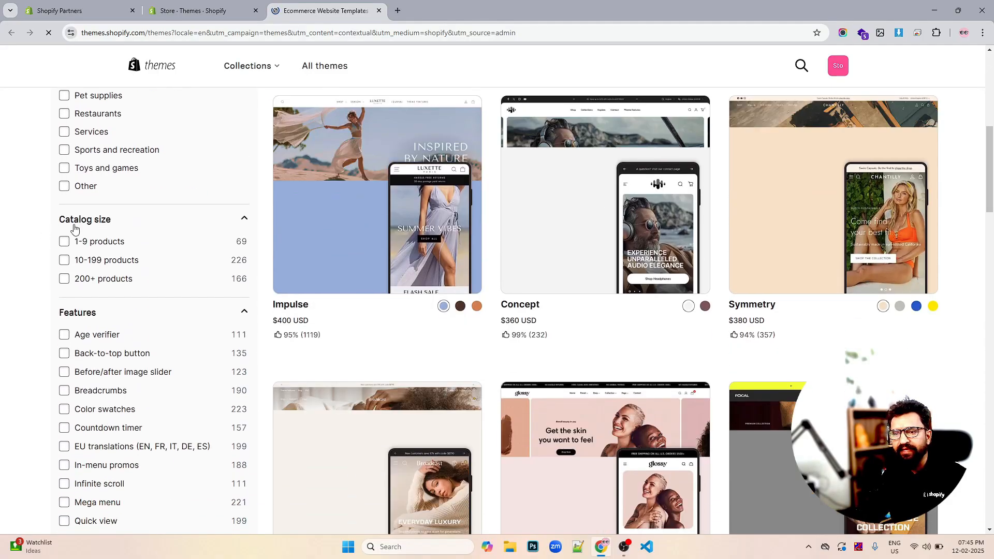
{"action": "scroll", "coordinate": [111, 226], "scroll_direction": "down", "scroll_amount": 2}
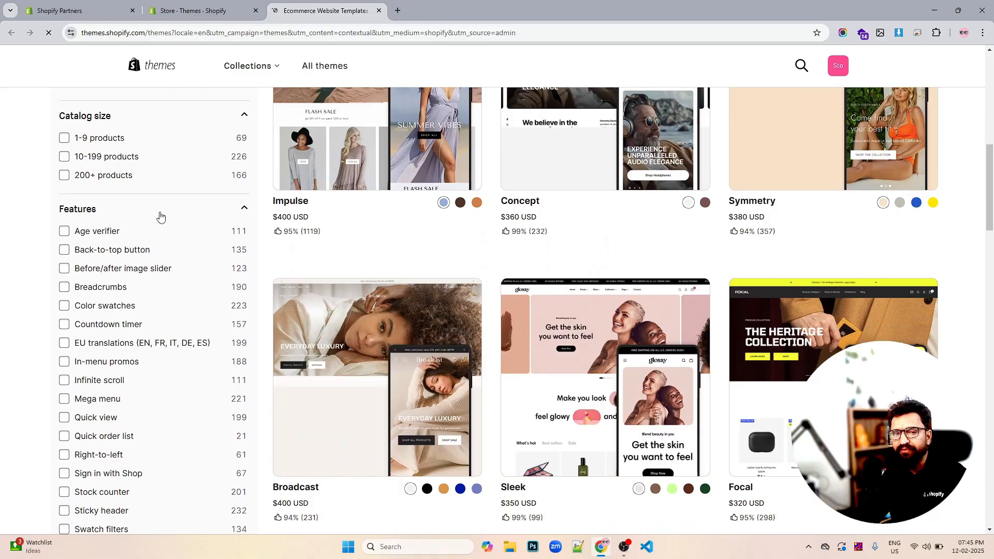
{"action": "scroll", "coordinate": [160, 216], "scroll_direction": "down", "scroll_amount": 6}
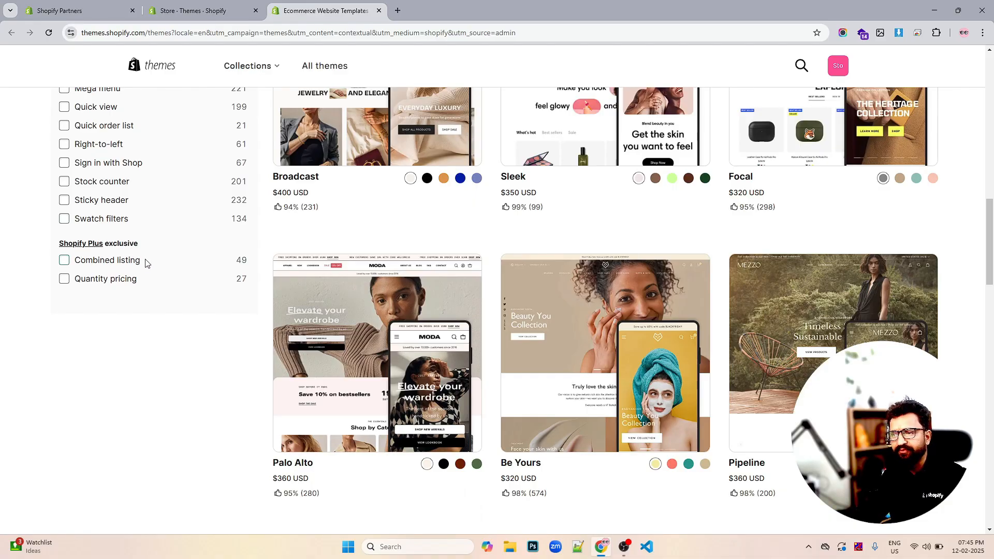
{"action": "scroll", "coordinate": [181, 259], "scroll_direction": "up", "scroll_amount": 7}
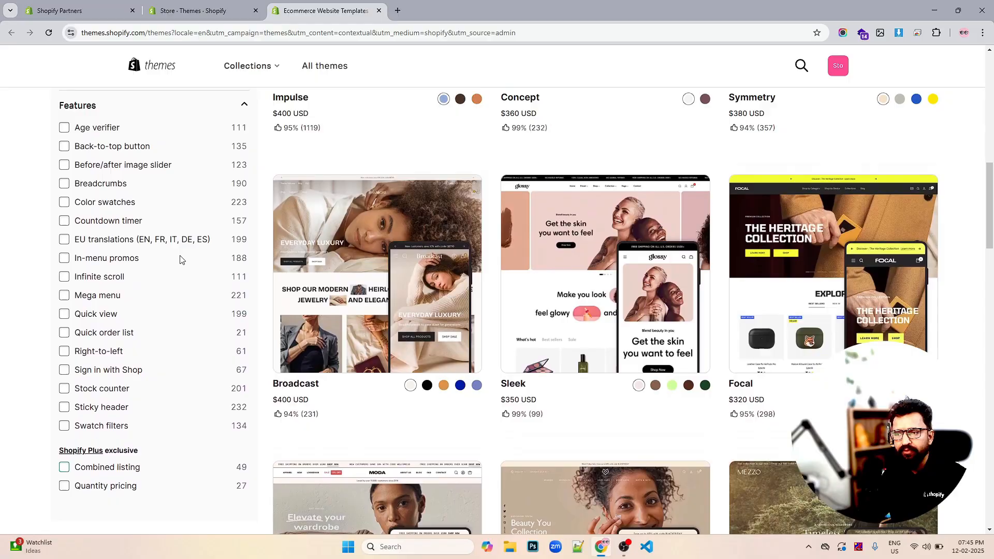
{"action": "scroll", "coordinate": [181, 259], "scroll_direction": "up", "scroll_amount": 1}
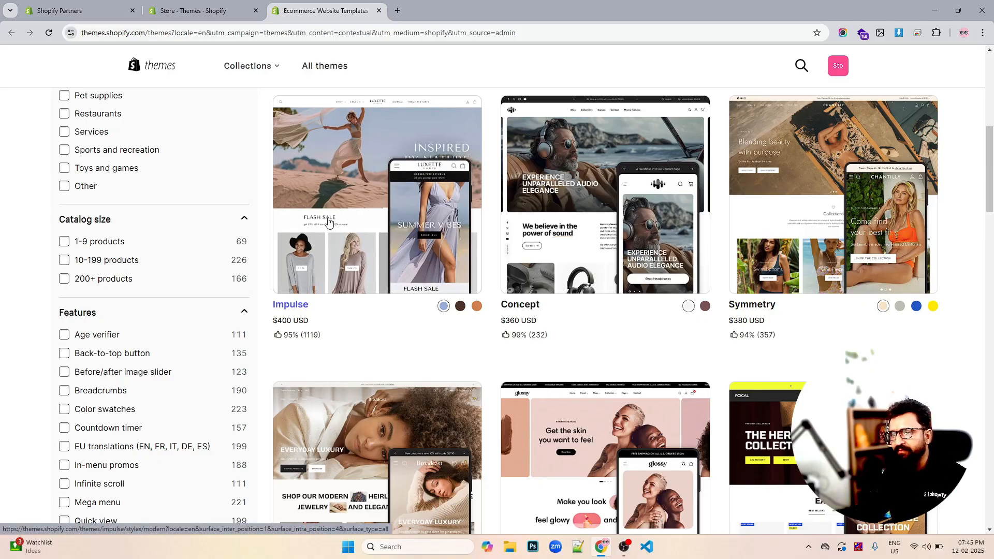
- Start a free trial of the Concept theme, then reload the store's Themes page in the admin tab
{"action": "left_click", "coordinate": [600, 206]}
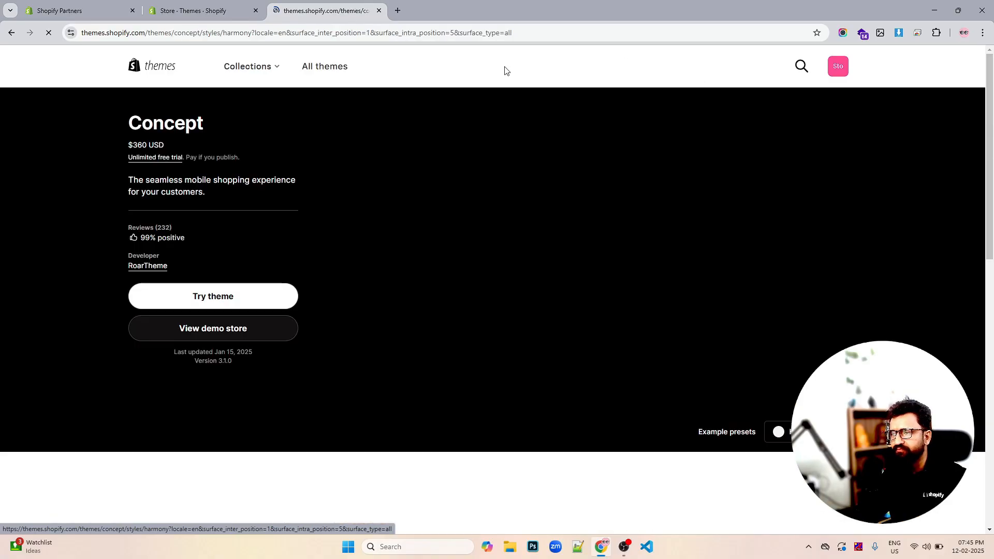
{"action": "left_click", "coordinate": [209, 301]}
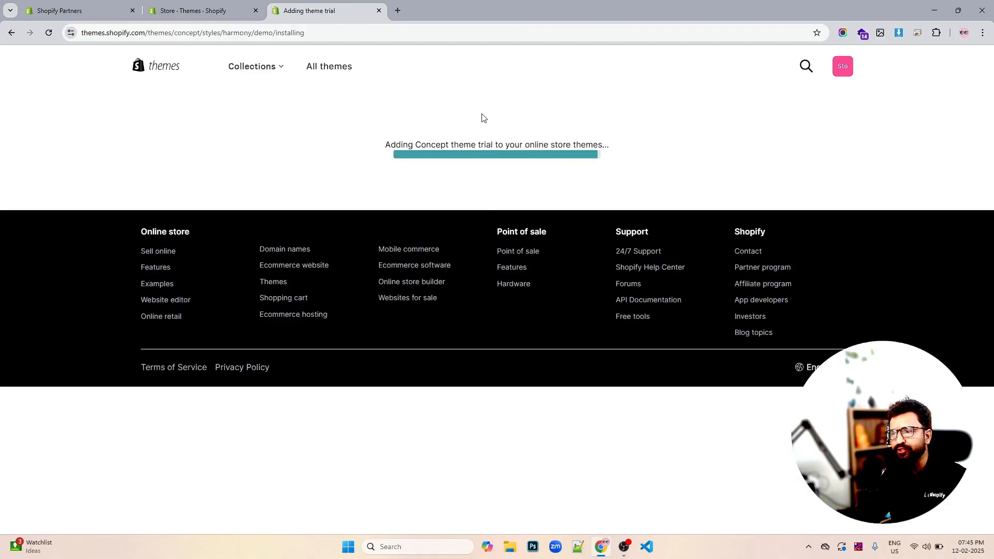
{"action": "left_click", "coordinate": [233, 14]}
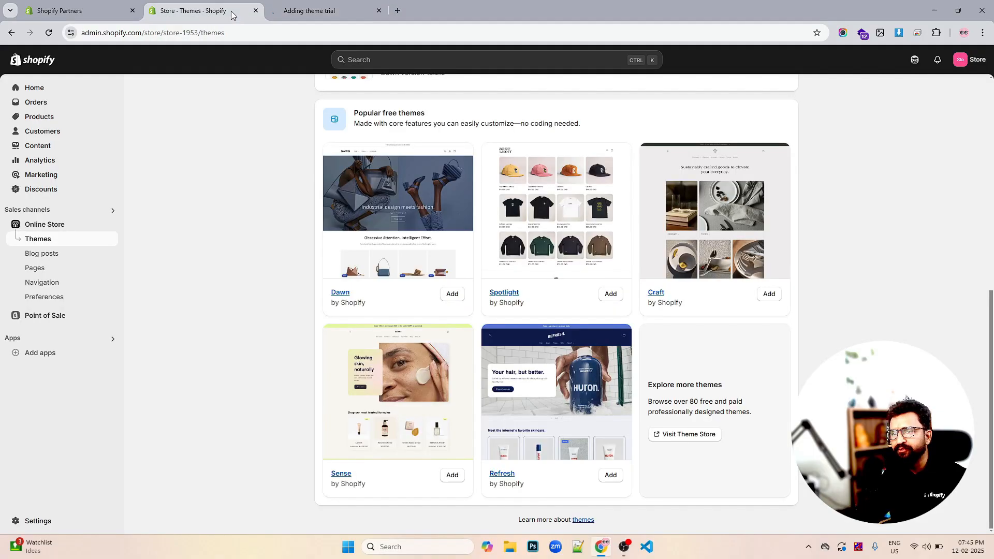
{"action": "scroll", "coordinate": [656, 230], "scroll_direction": "up", "scroll_amount": 8}
{"action": "scroll", "coordinate": [656, 230], "scroll_direction": "down", "scroll_amount": 1}
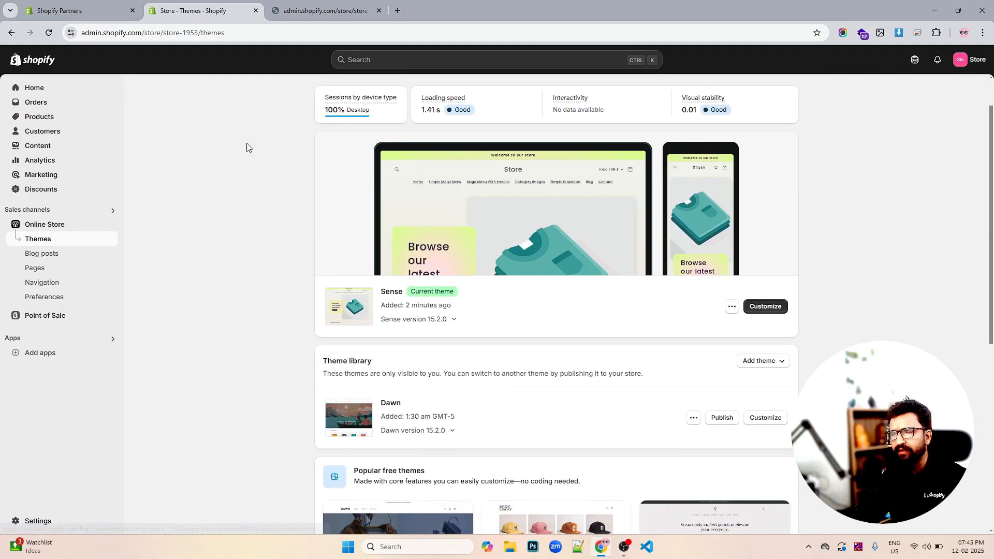
{"action": "left_click", "coordinate": [52, 33]}
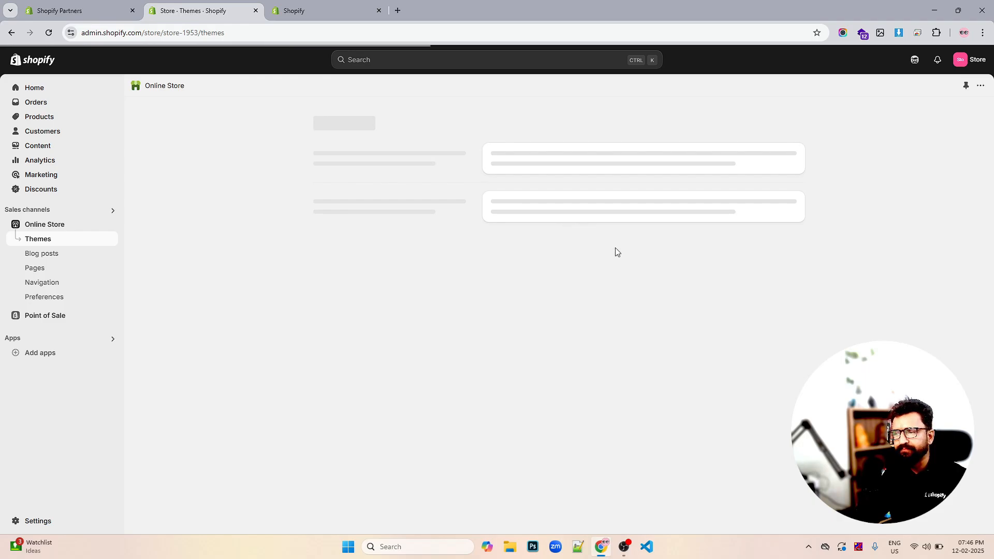
{"action": "scroll", "coordinate": [607, 246], "scroll_direction": "down", "scroll_amount": 3}
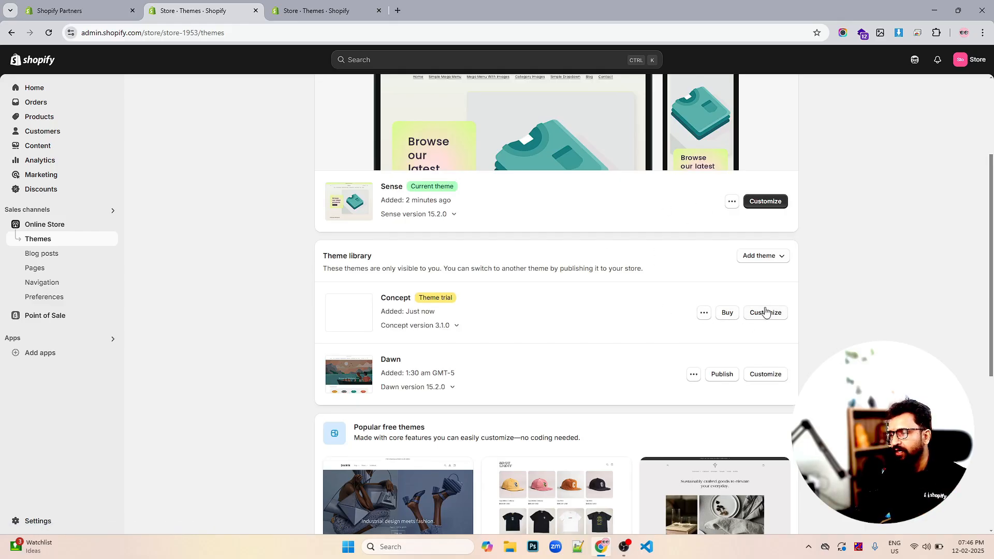
- Open the Concept trial theme in the theme editor, review its home page sections, and exit the editor
{"action": "left_click", "coordinate": [766, 314]}
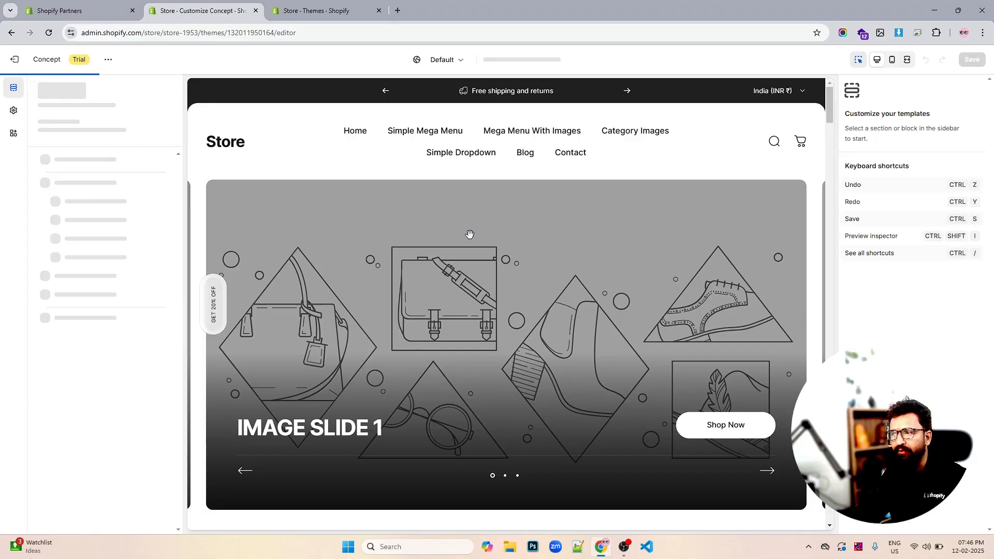
{"action": "scroll", "coordinate": [471, 237], "scroll_direction": "down", "scroll_amount": 6}
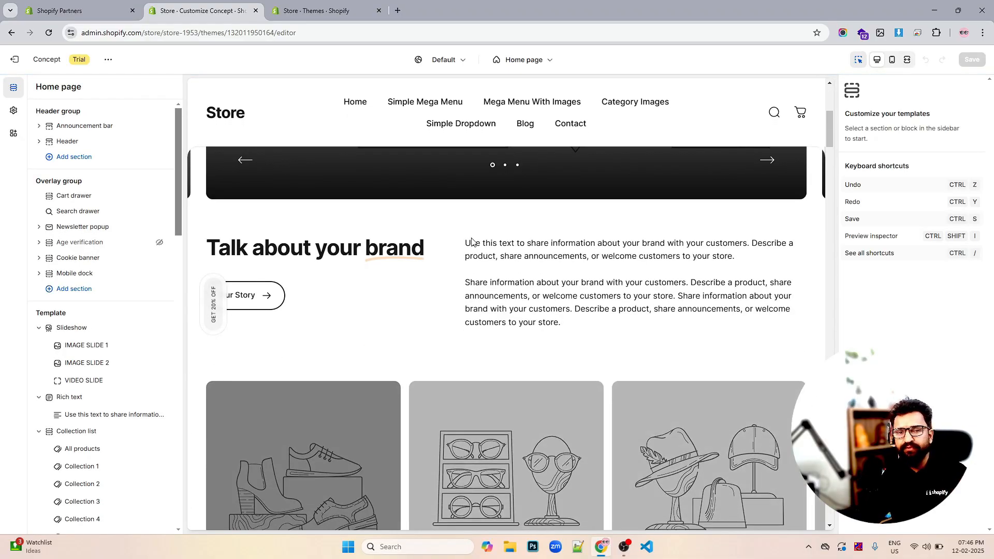
{"action": "scroll", "coordinate": [471, 242], "scroll_direction": "down", "scroll_amount": 1}
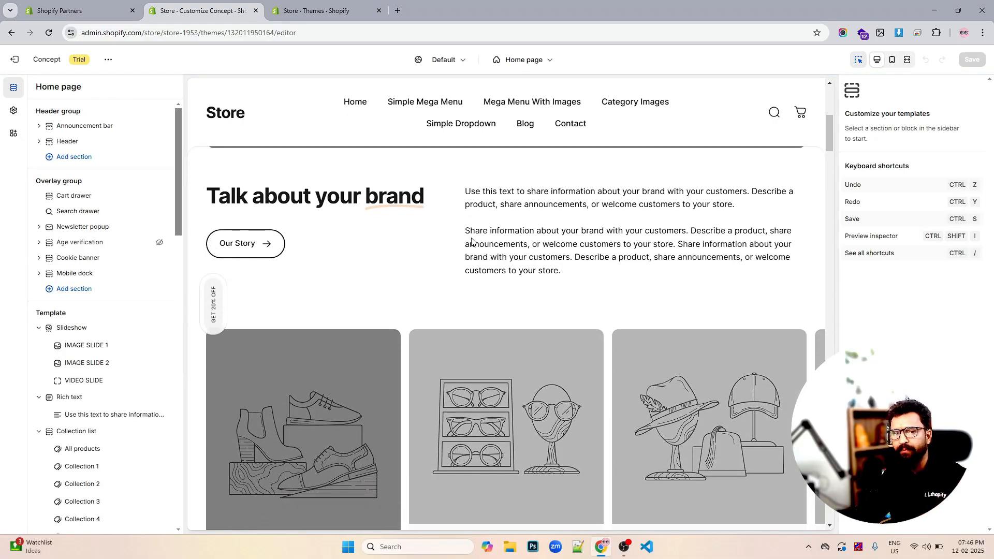
{"action": "scroll", "coordinate": [471, 242], "scroll_direction": "down", "scroll_amount": 4}
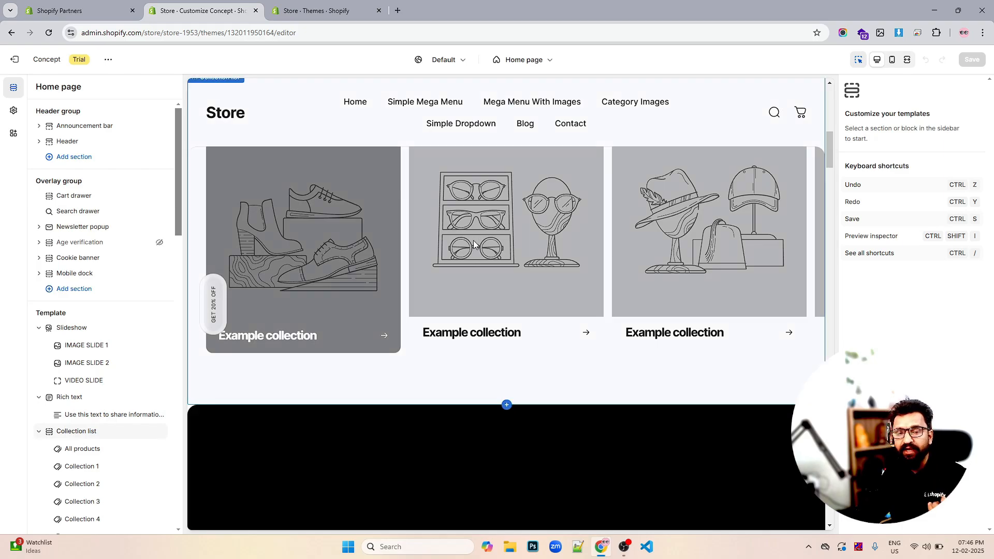
{"action": "scroll", "coordinate": [473, 244], "scroll_direction": "down", "scroll_amount": 6}
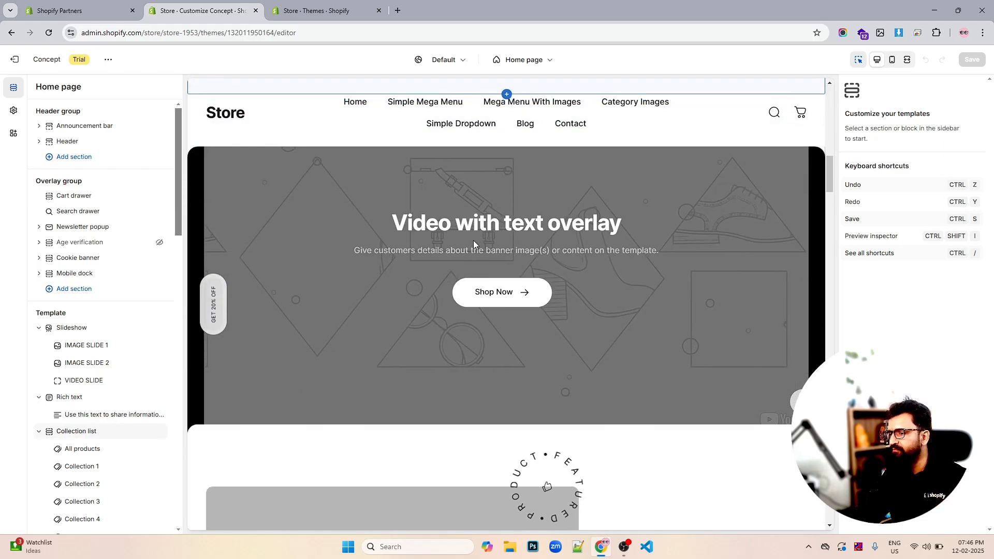
{"action": "scroll", "coordinate": [355, 249], "scroll_direction": "down", "scroll_amount": 1}
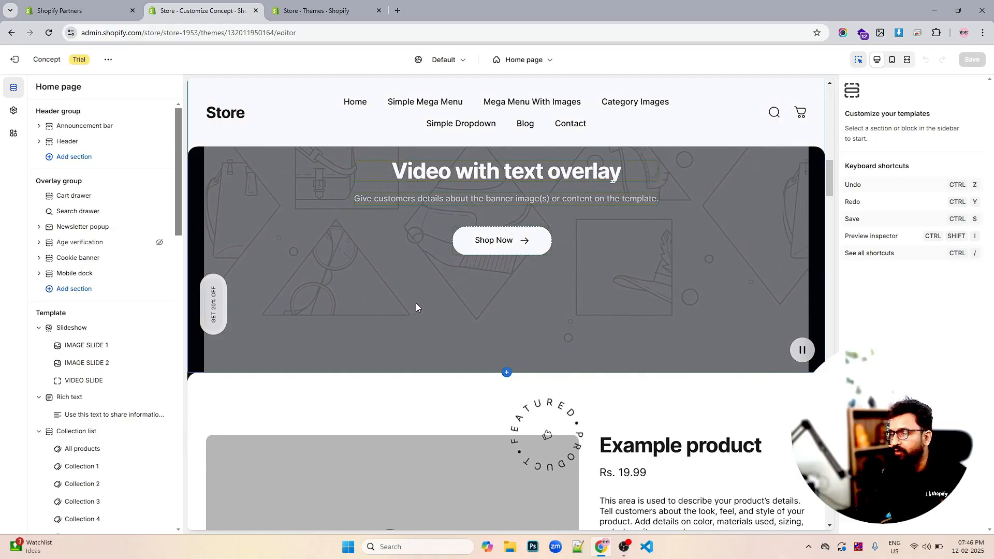
{"action": "scroll", "coordinate": [417, 304], "scroll_direction": "down", "scroll_amount": 5}
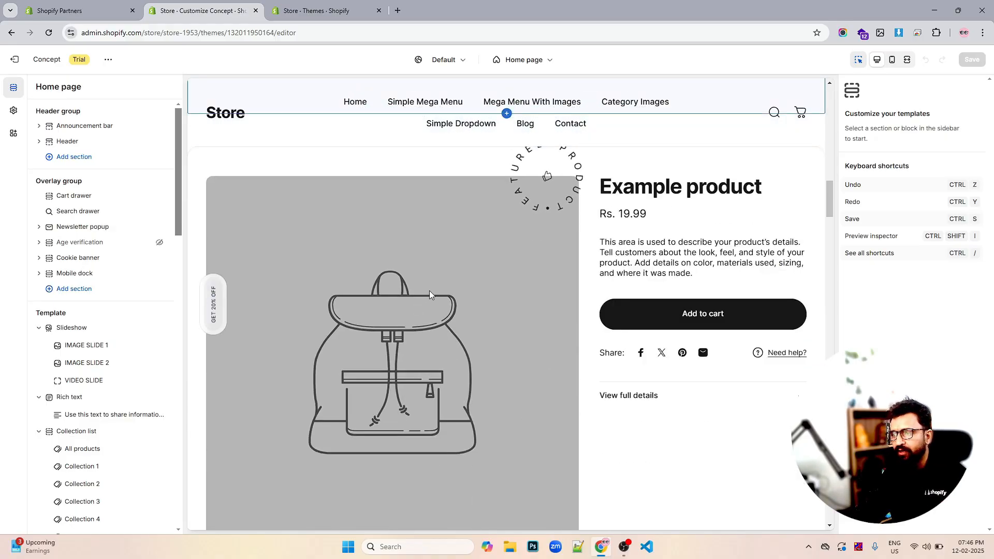
{"action": "left_click", "coordinate": [21, 60]}
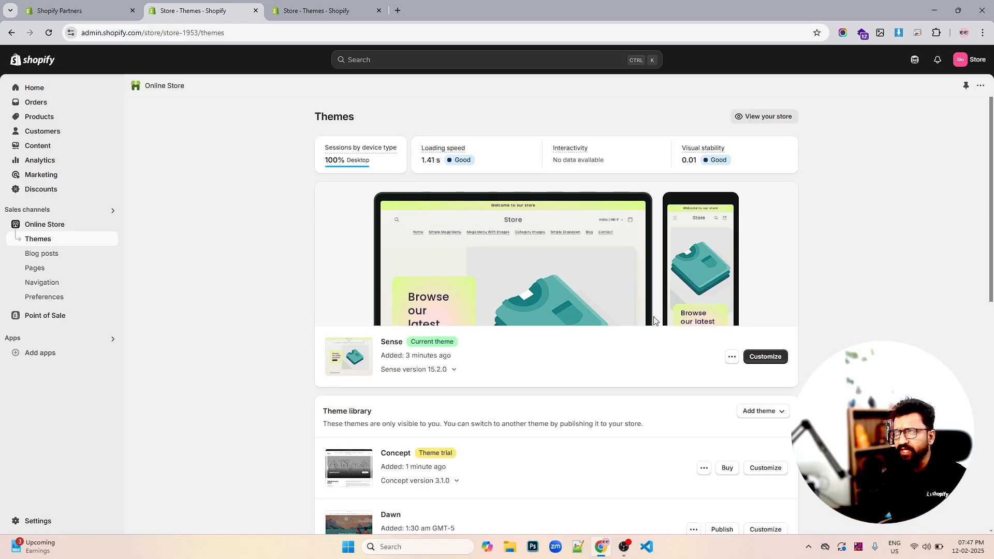
- Open the actions menu of the Concept trial theme in the theme library
{"action": "scroll", "coordinate": [544, 341], "scroll_direction": "down", "scroll_amount": 3}
{"action": "scroll", "coordinate": [544, 341], "scroll_direction": "down", "scroll_amount": 1}
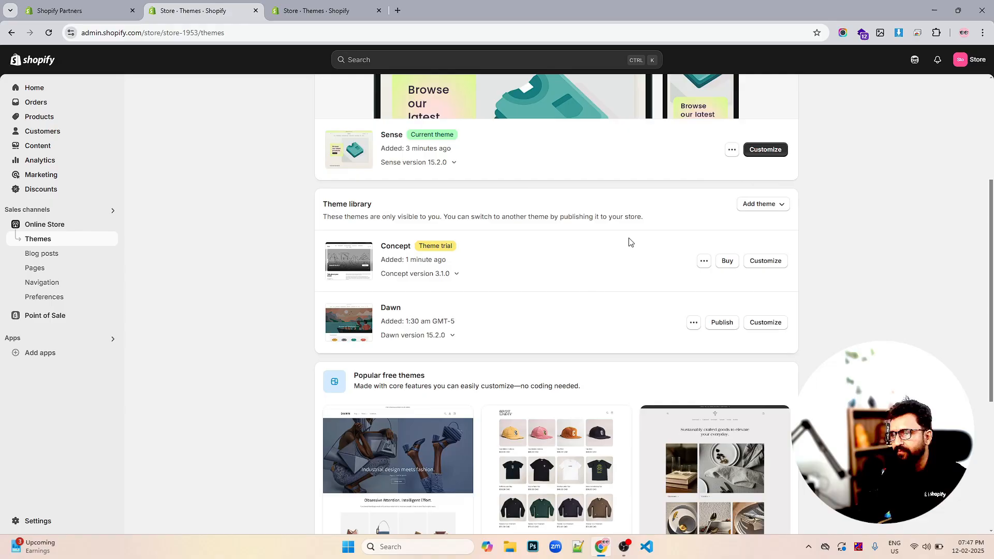
{"action": "scroll", "coordinate": [629, 241], "scroll_direction": "up", "scroll_amount": 3}
{"action": "scroll", "coordinate": [515, 226], "scroll_direction": "up", "scroll_amount": 1}
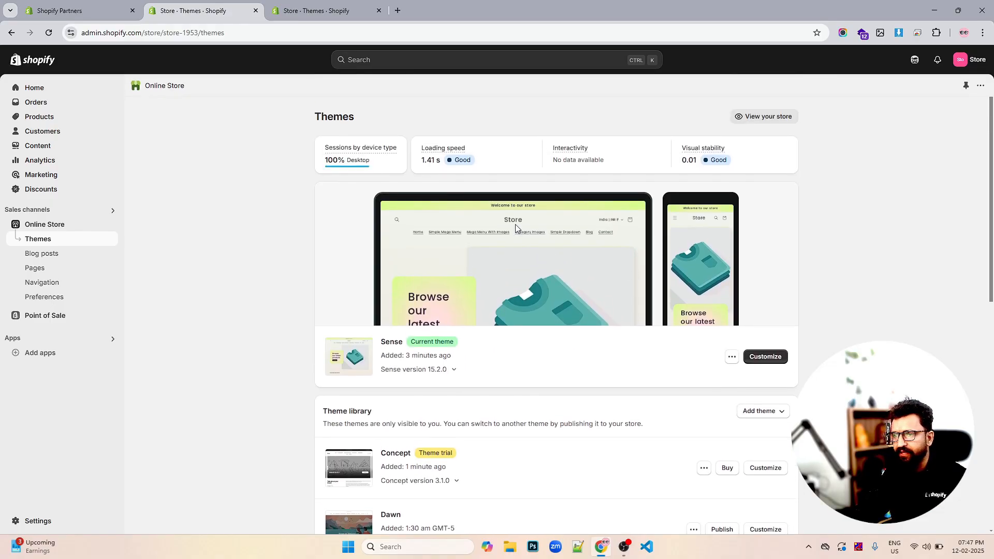
{"action": "scroll", "coordinate": [626, 293], "scroll_direction": "down", "scroll_amount": 3}
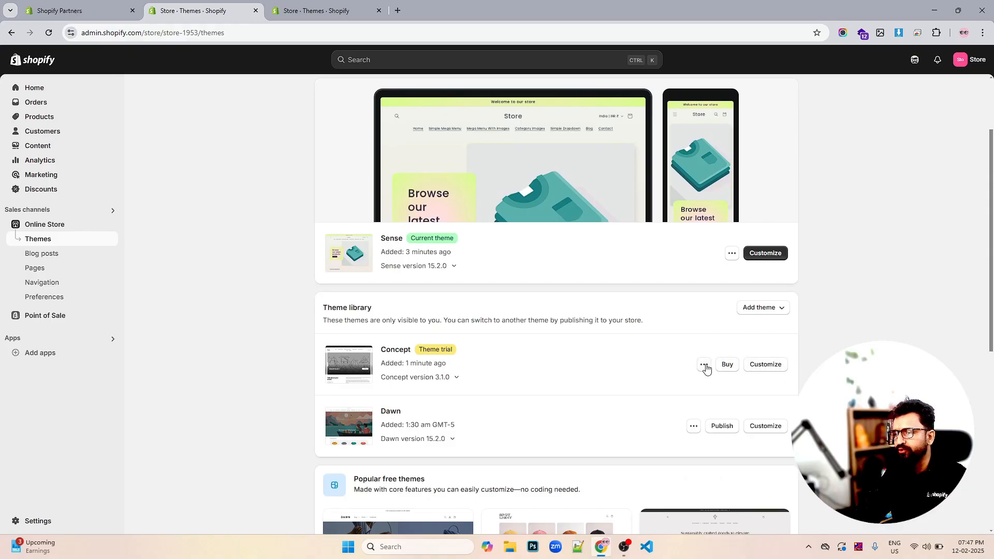
{"action": "left_click", "coordinate": [704, 364]}
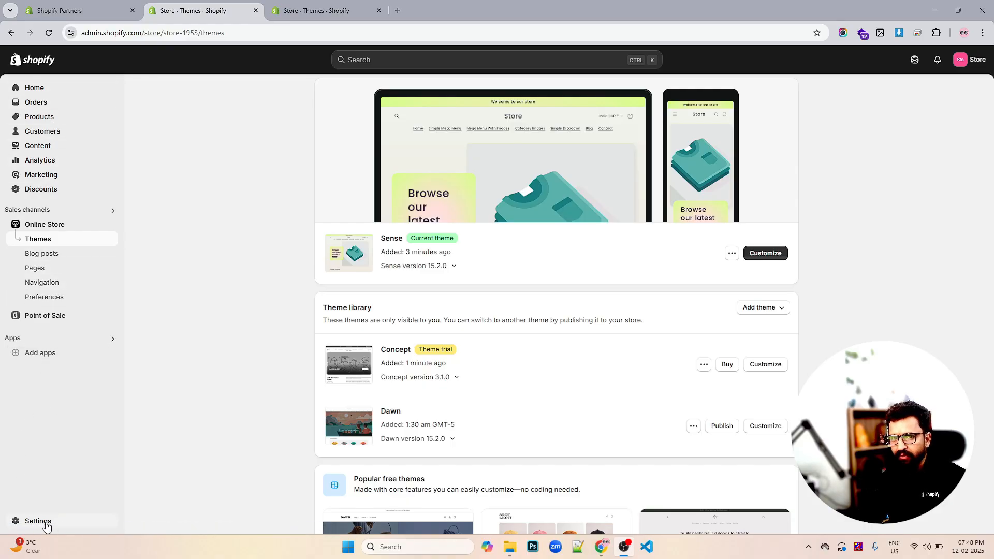
- Go to the store's Home dashboard and review the setup guide and sales tasks
{"action": "left_click", "coordinate": [44, 89]}
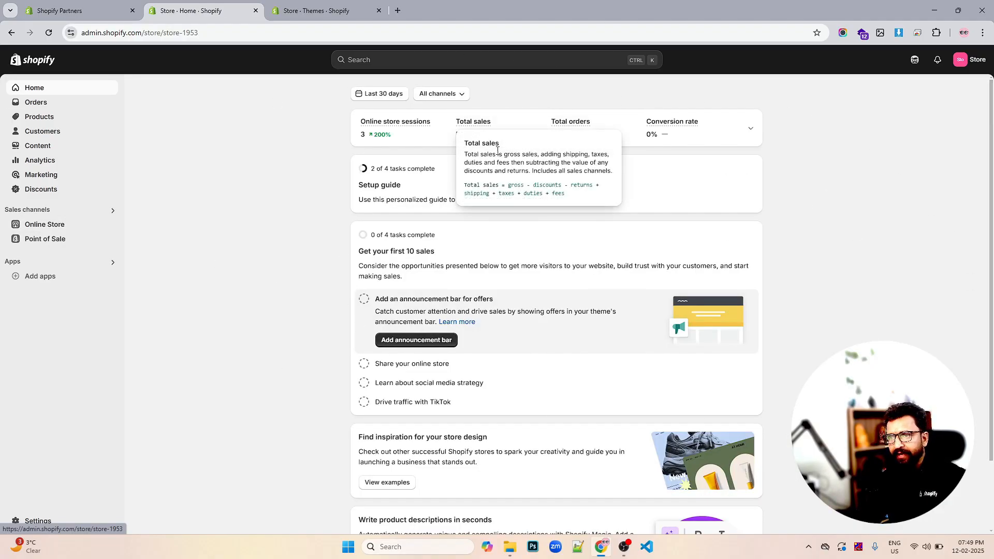
{"action": "mouse_move", "coordinate": [489, 132]}
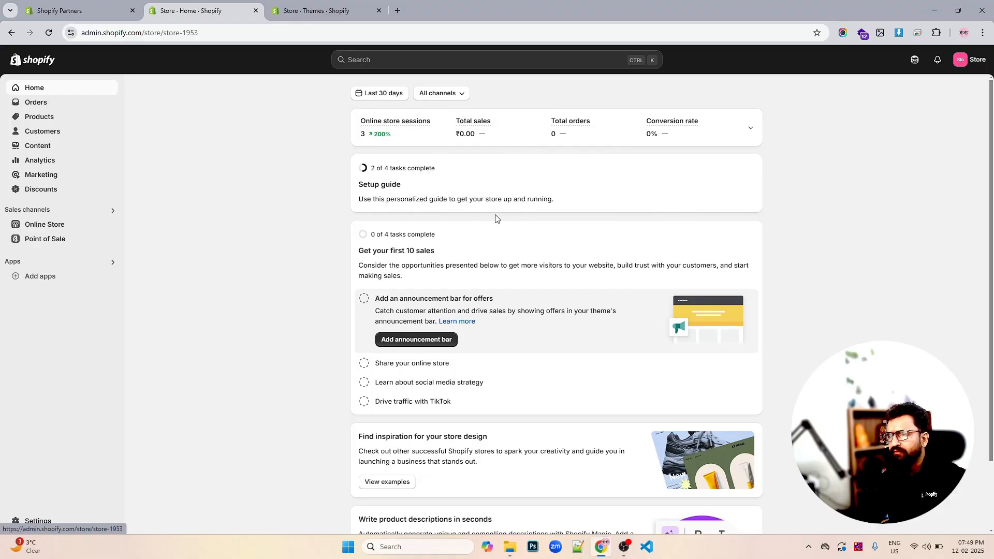
{"action": "scroll", "coordinate": [495, 217], "scroll_direction": "down", "scroll_amount": 1}
{"action": "scroll", "coordinate": [496, 219], "scroll_direction": "up", "scroll_amount": 1}
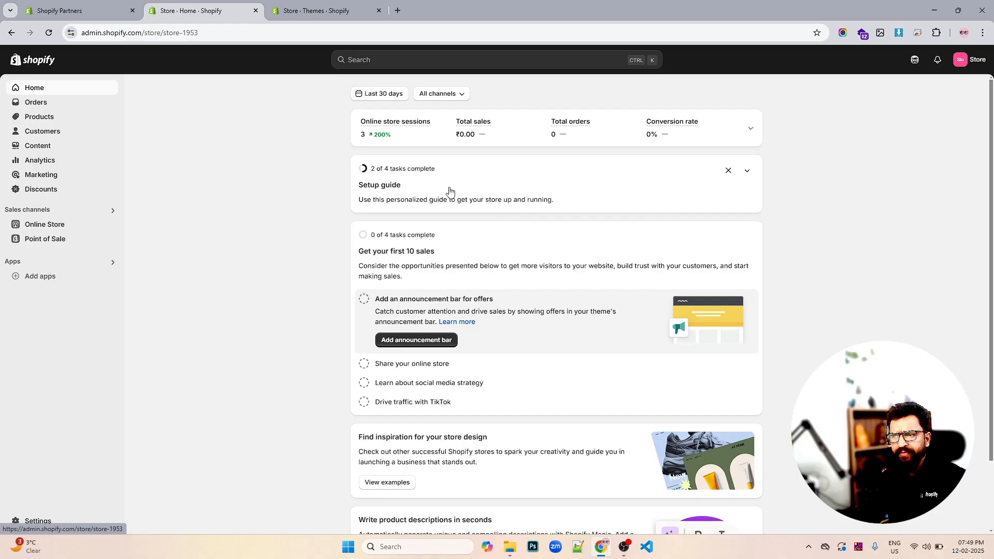
{"action": "scroll", "coordinate": [472, 207], "scroll_direction": "down", "scroll_amount": 2}
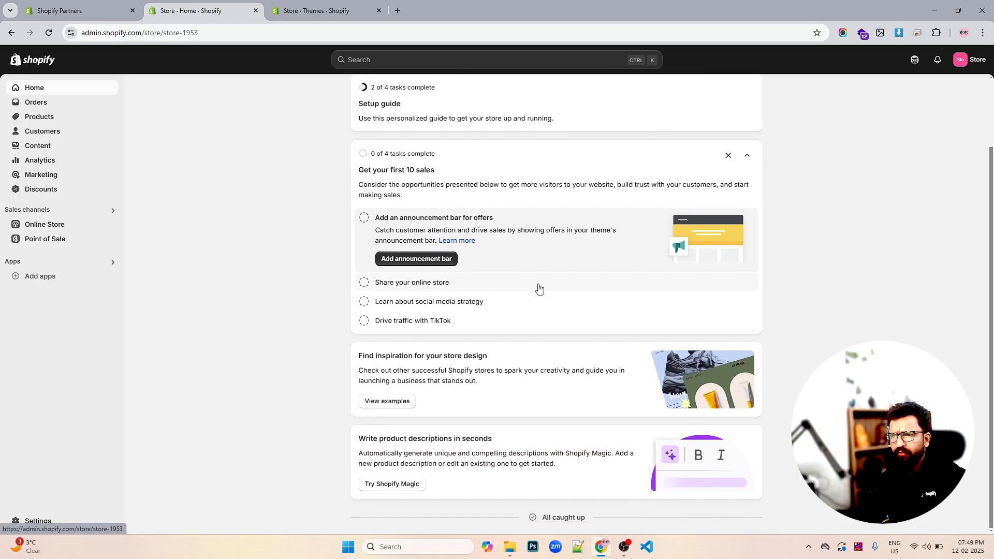
{"action": "scroll", "coordinate": [538, 287], "scroll_direction": "up", "scroll_amount": 2}
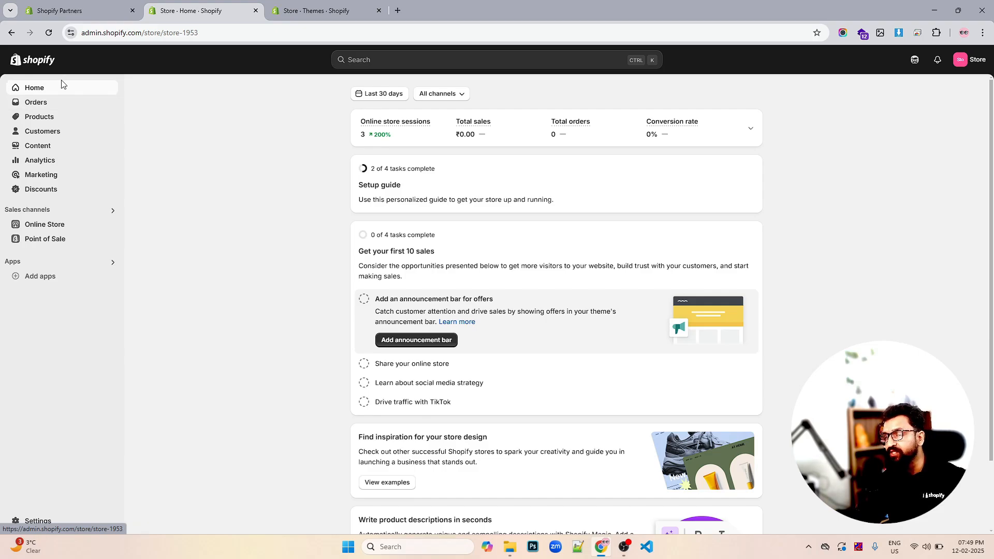
- Explore the Orders section by opening the orders, drafts and abandoned checkouts pages
{"action": "left_click", "coordinate": [34, 104]}
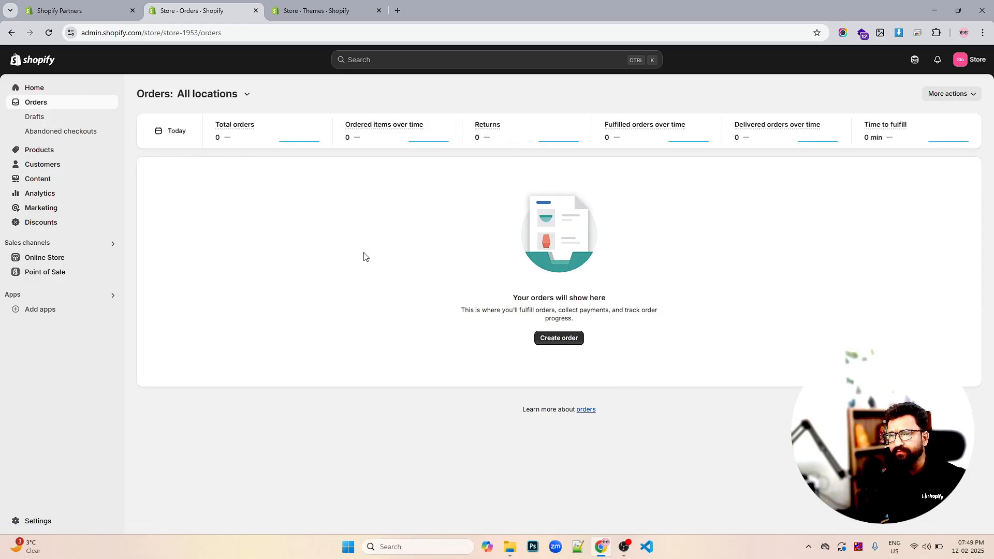
{"action": "left_click", "coordinate": [33, 117]}
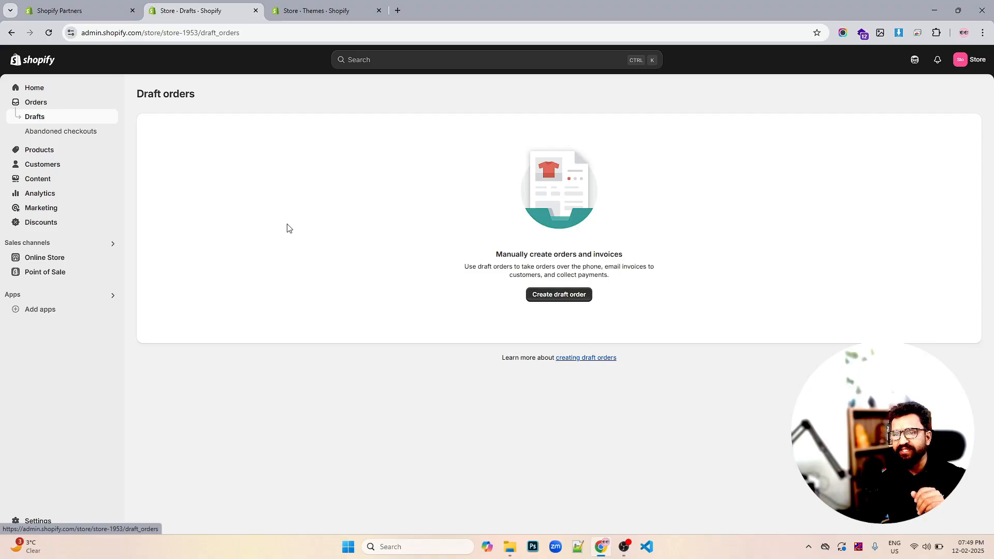
{"action": "left_click", "coordinate": [71, 136]}
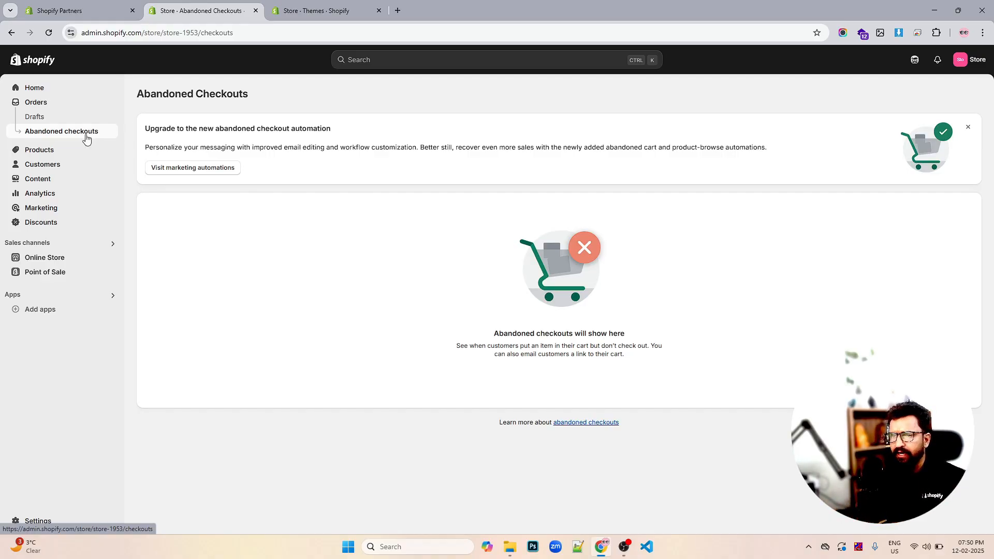
- Explore the Products section by opening the products, collections, inventory and purchase orders pages
{"action": "left_click", "coordinate": [37, 150]}
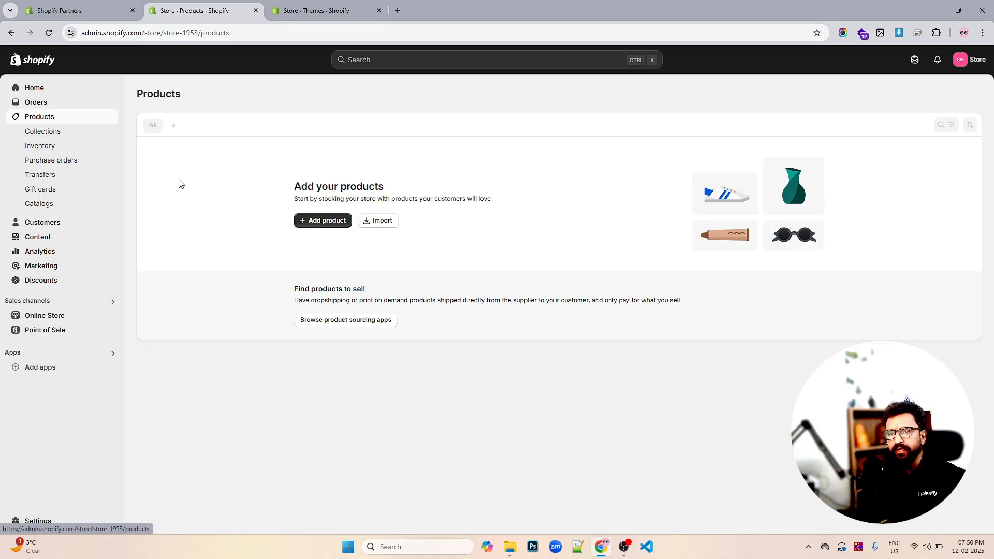
{"action": "left_click", "coordinate": [32, 133]}
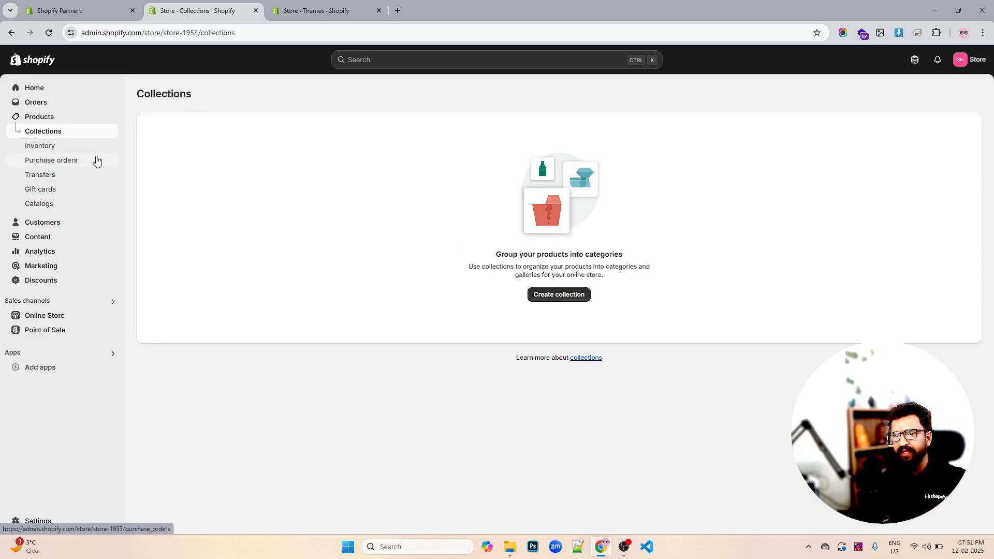
{"action": "left_click", "coordinate": [49, 150]}
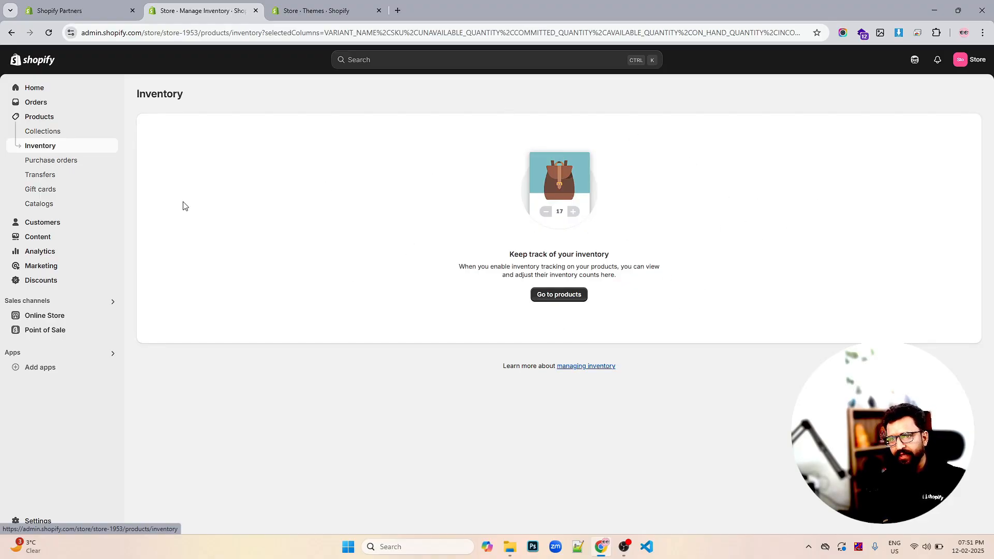
{"action": "left_click", "coordinate": [73, 163]}
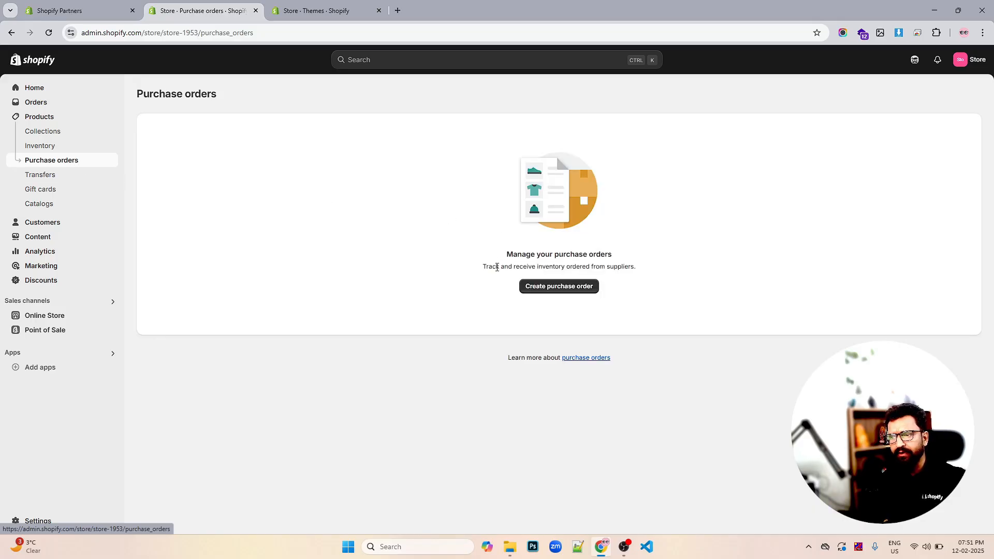
{"action": "left_click_drag", "start_coordinate": [485, 268], "coordinate": [573, 266]}
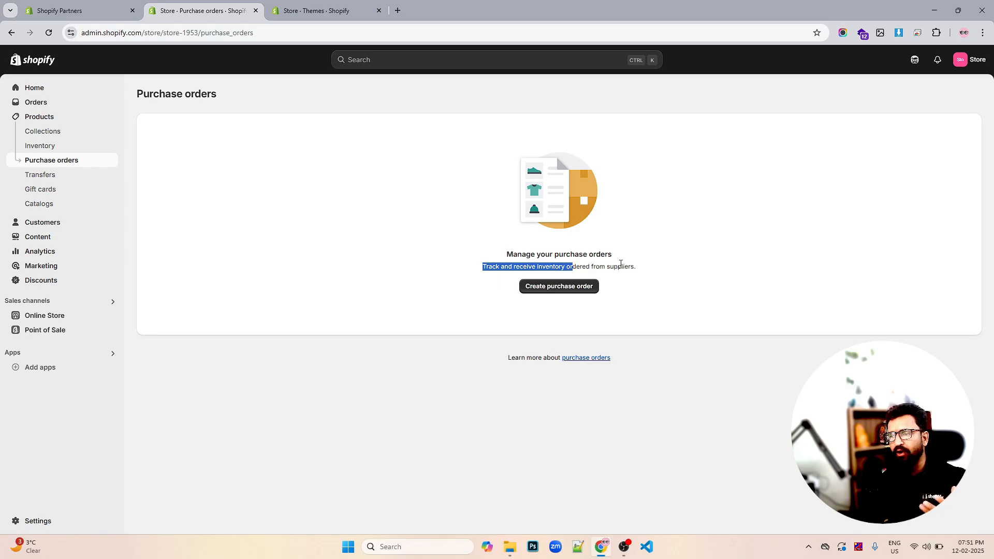
{"action": "left_click", "coordinate": [587, 264]}
{"action": "left_click_drag", "start_coordinate": [538, 269], "coordinate": [600, 269]}
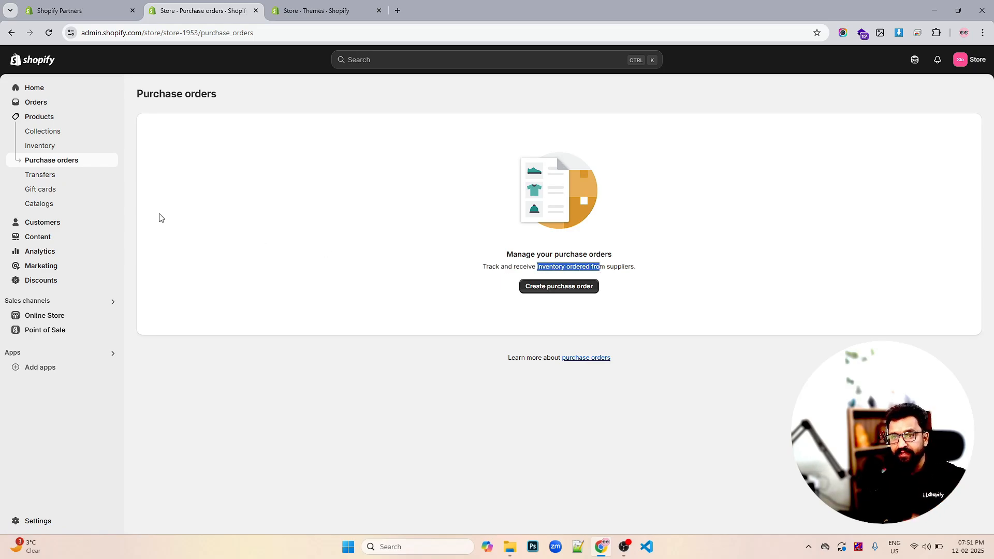
- Open the Transfers, Gift cards and Catalogs pages under Products and read their descriptions
{"action": "left_click", "coordinate": [57, 178]}
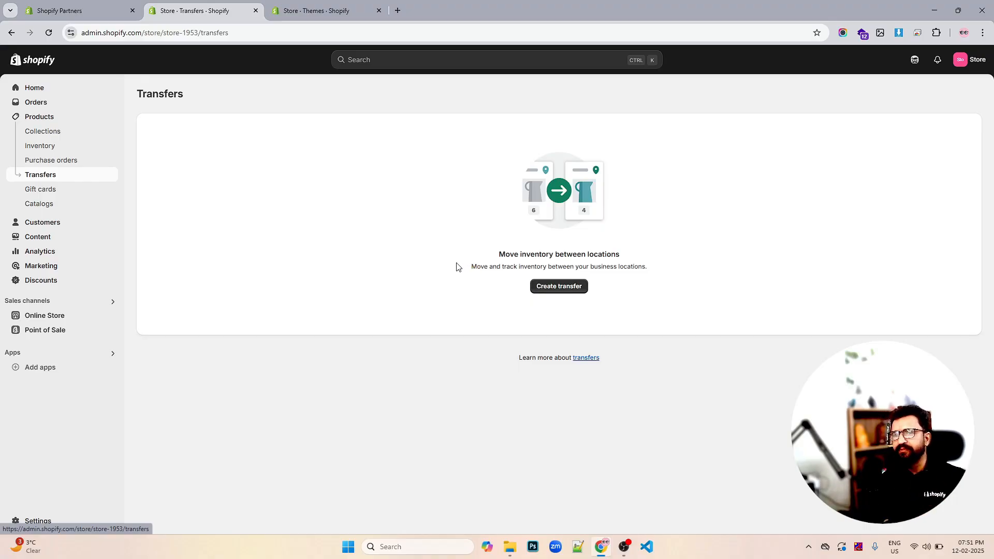
{"action": "left_click", "coordinate": [44, 193]}
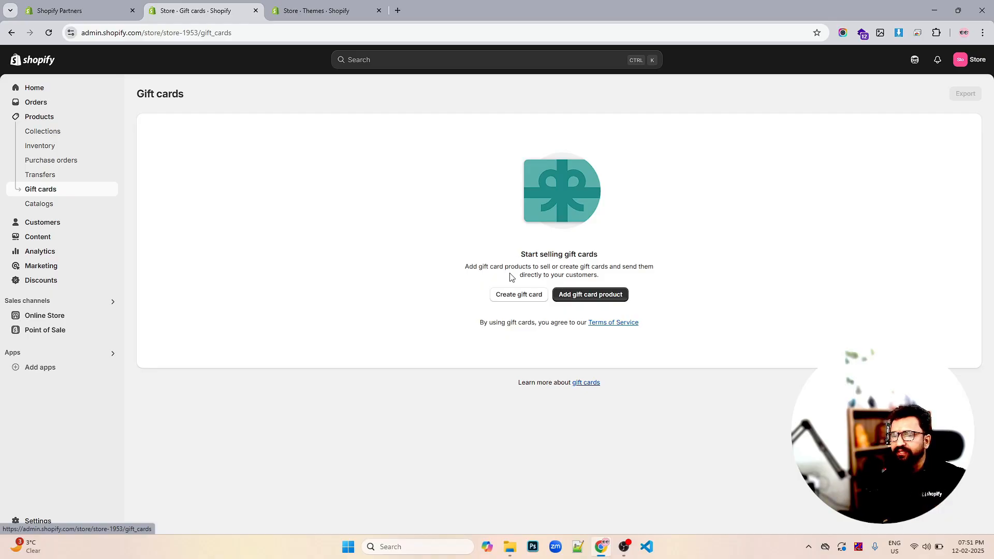
{"action": "left_click", "coordinate": [49, 205]}
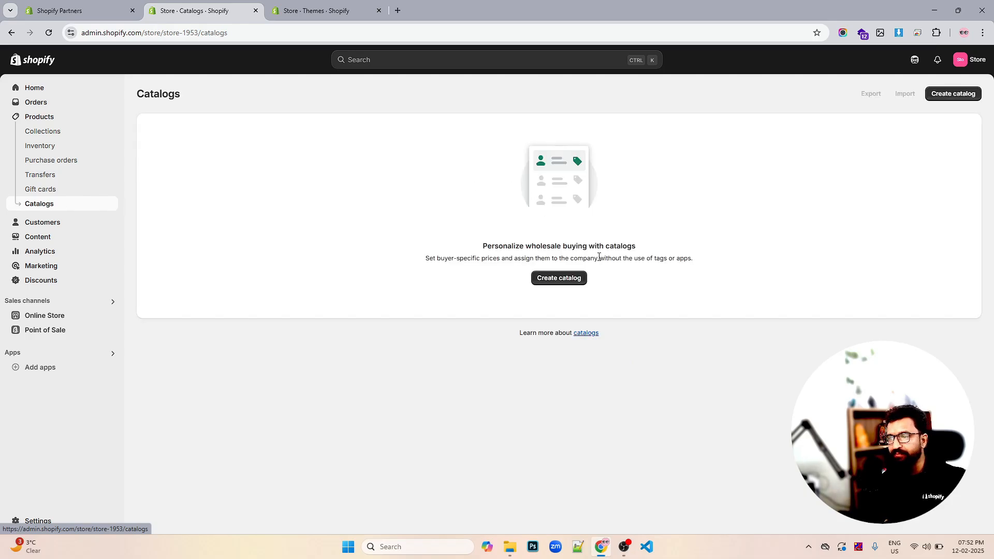
{"action": "left_click_drag", "start_coordinate": [484, 246], "coordinate": [572, 245]}
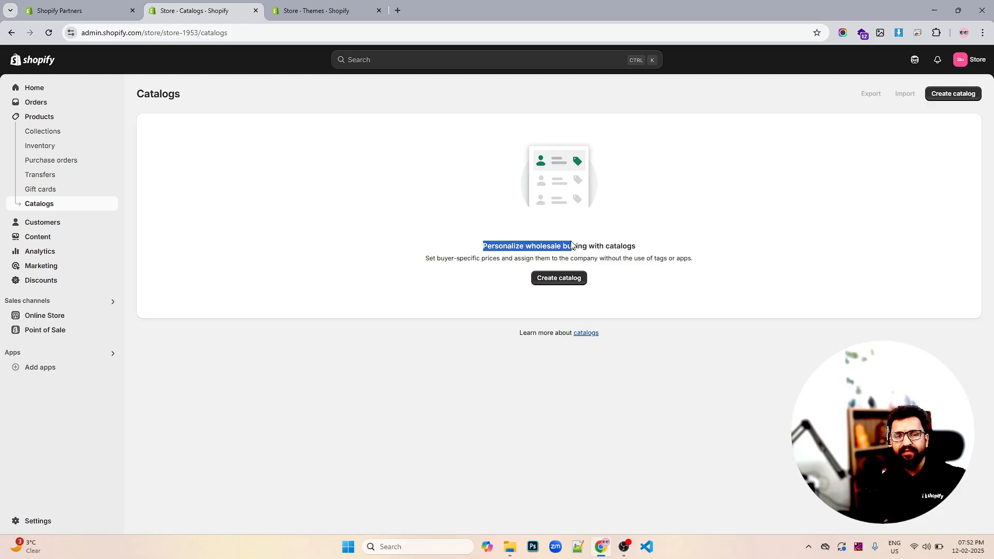
{"action": "left_click", "coordinate": [642, 247]}
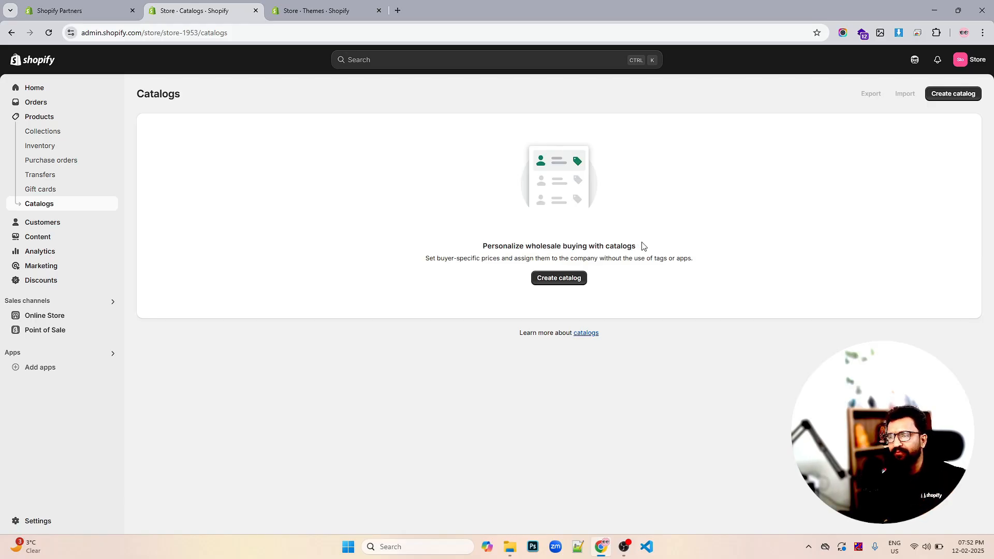
{"action": "triple_click", "coordinate": [580, 243]}
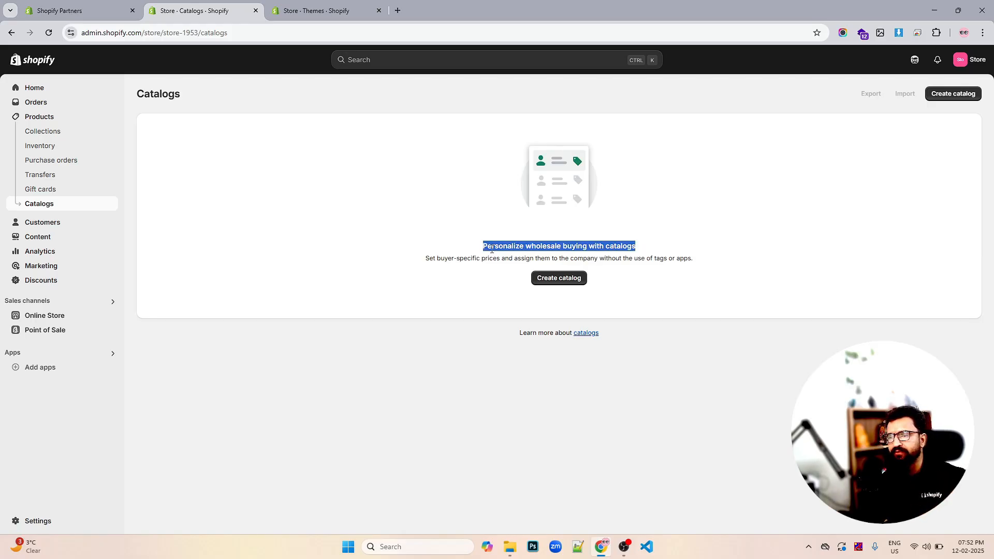
- Explore the Customers section by opening the customers, segments and companies pages
{"action": "left_click", "coordinate": [38, 225]}
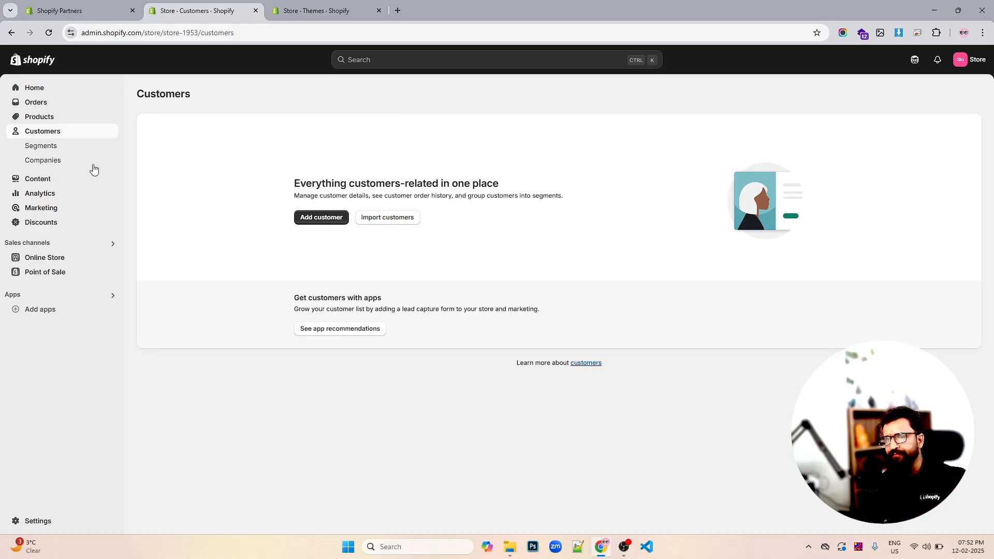
{"action": "left_click", "coordinate": [46, 147]}
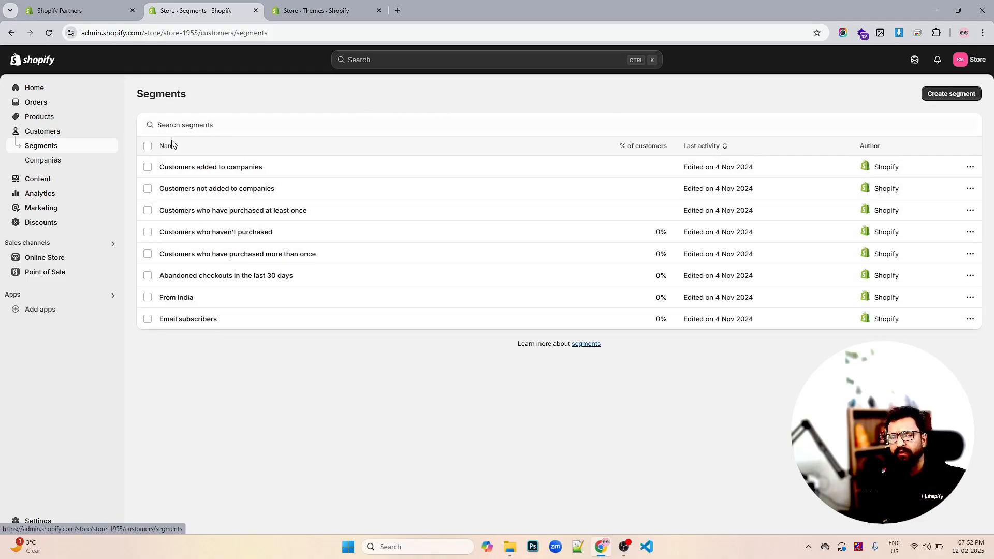
{"action": "left_click", "coordinate": [60, 164]}
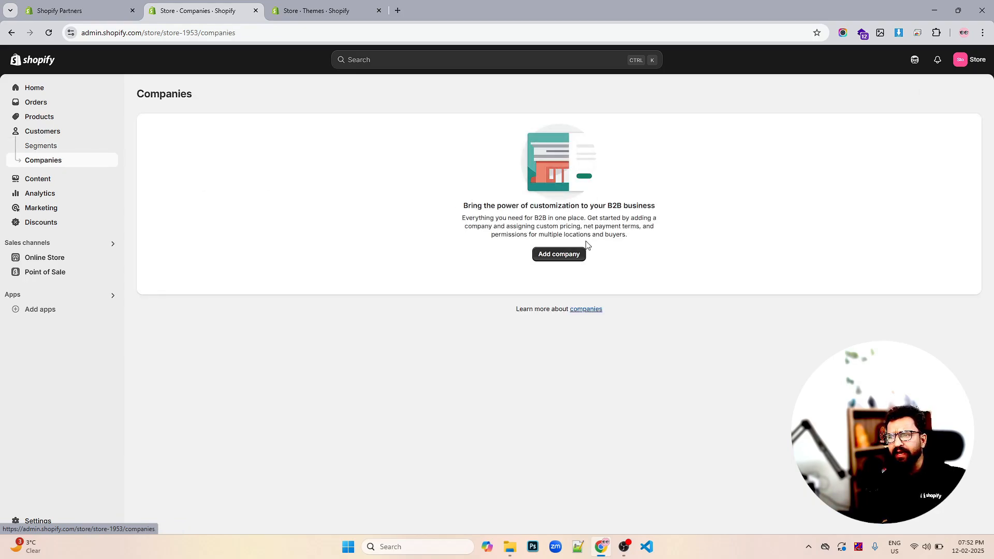
{"action": "triple_click", "coordinate": [499, 220]}
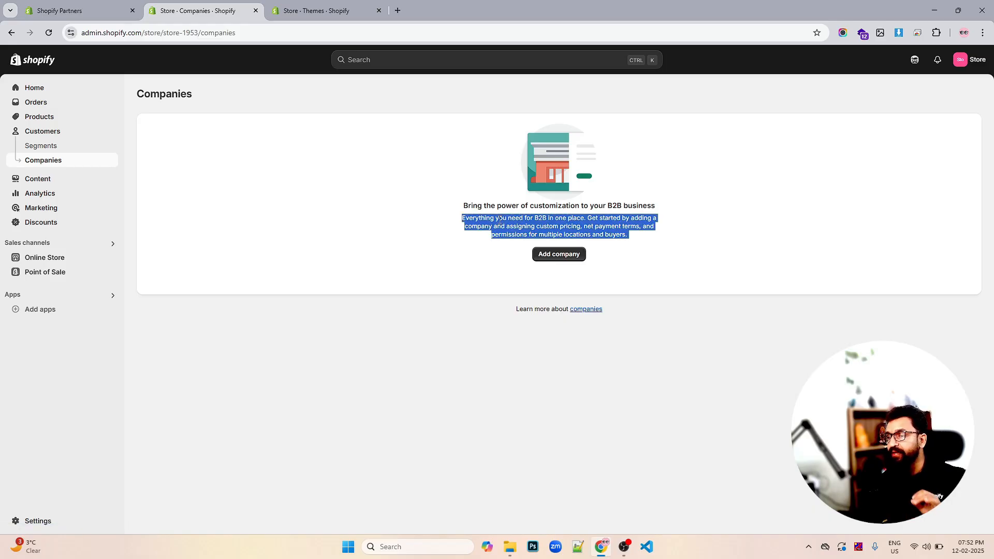
{"action": "left_click", "coordinate": [517, 220]}
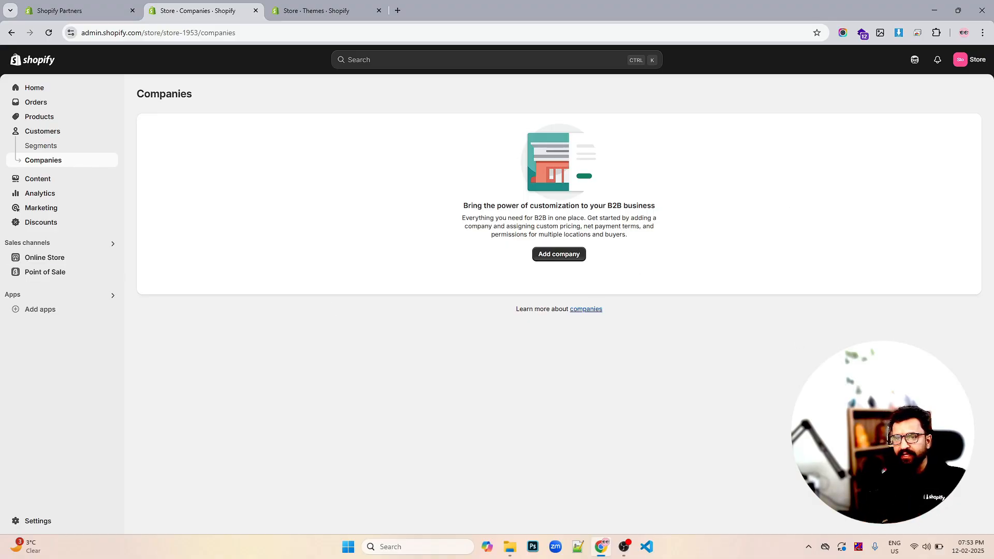
- Open the Content section's Metaobjects and Files pages, browse the file list and open the upload options
{"action": "left_click", "coordinate": [44, 181]}
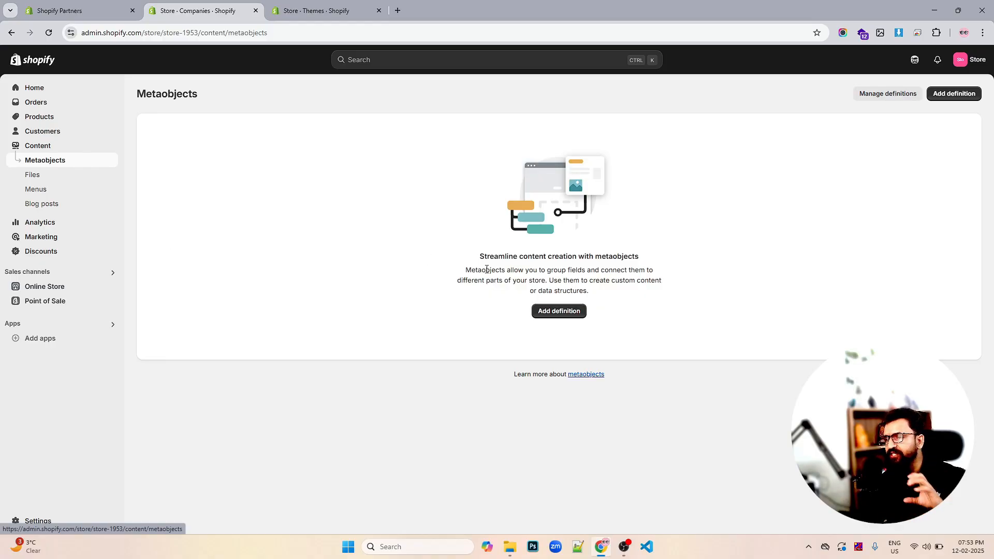
{"action": "left_click_drag", "start_coordinate": [590, 290], "coordinate": [466, 263]}
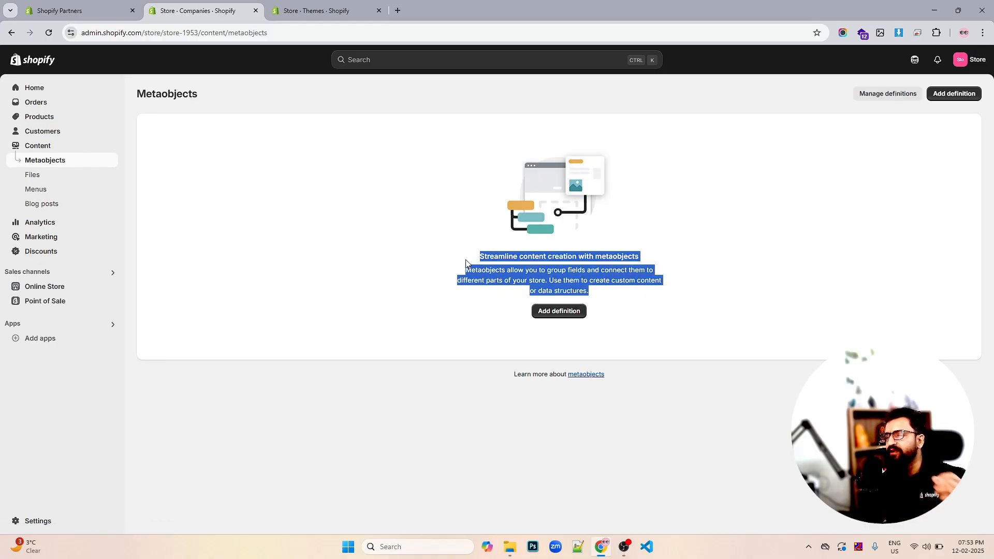
{"action": "left_click", "coordinate": [63, 176]}
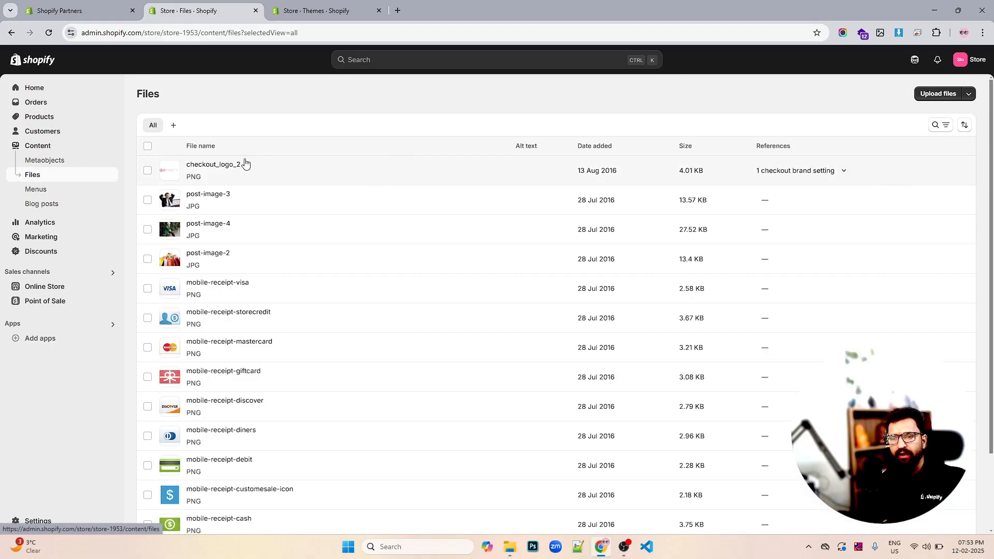
{"action": "scroll", "coordinate": [271, 166], "scroll_direction": "down", "scroll_amount": 1}
{"action": "scroll", "coordinate": [270, 165], "scroll_direction": "down", "scroll_amount": 1}
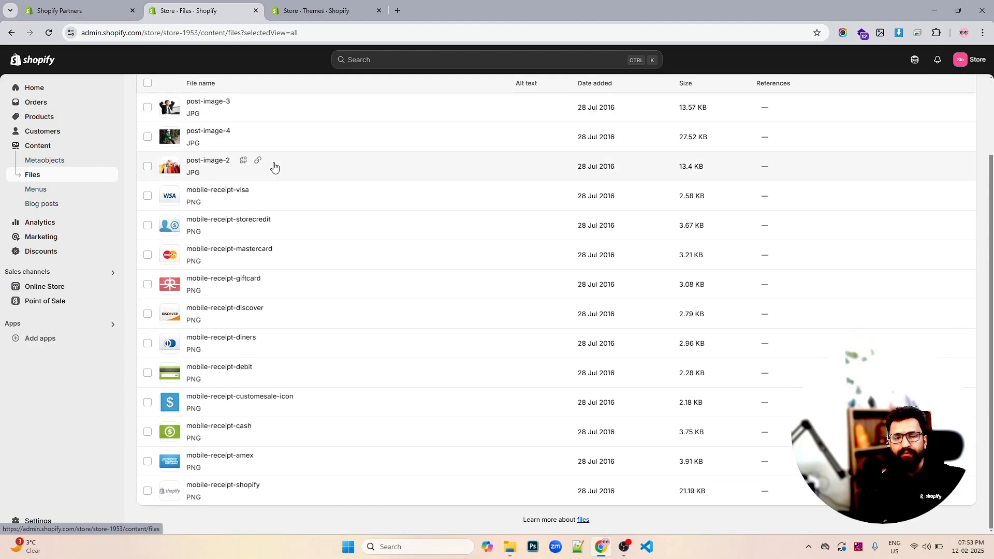
{"action": "scroll", "coordinate": [273, 165], "scroll_direction": "up", "scroll_amount": 2}
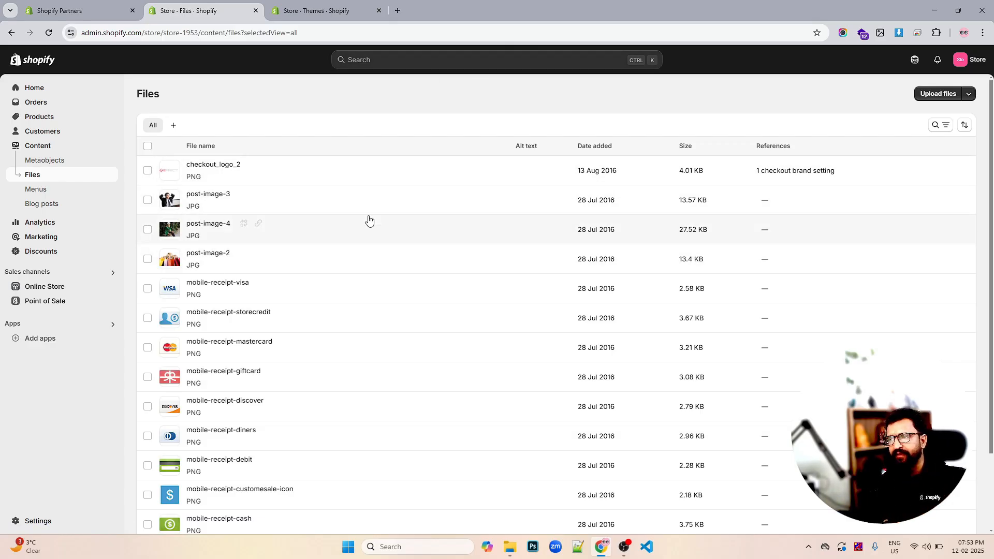
{"action": "left_click", "coordinate": [968, 95]}
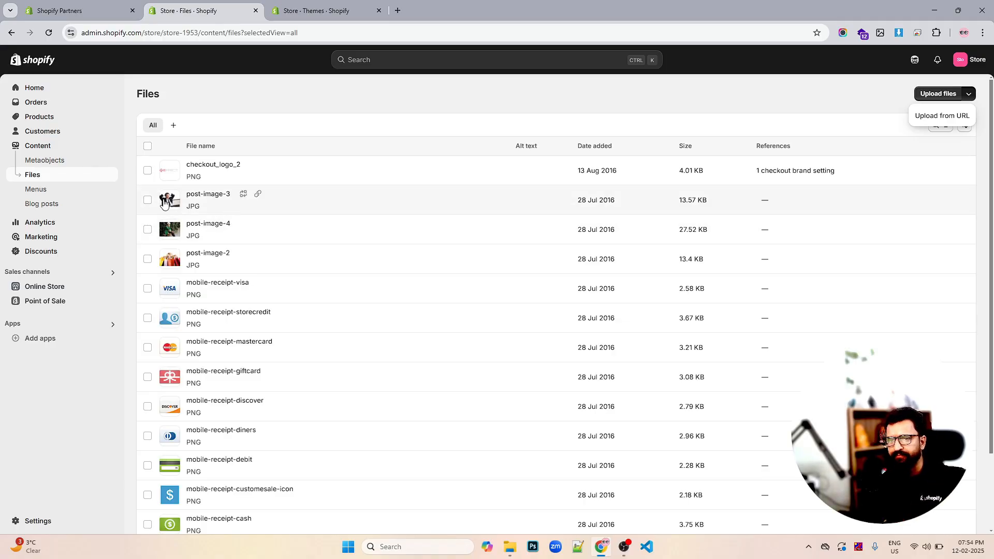
- Open the Menus page, preview the online store in a new tab, then open the Blog posts page
{"action": "left_click", "coordinate": [46, 191]}
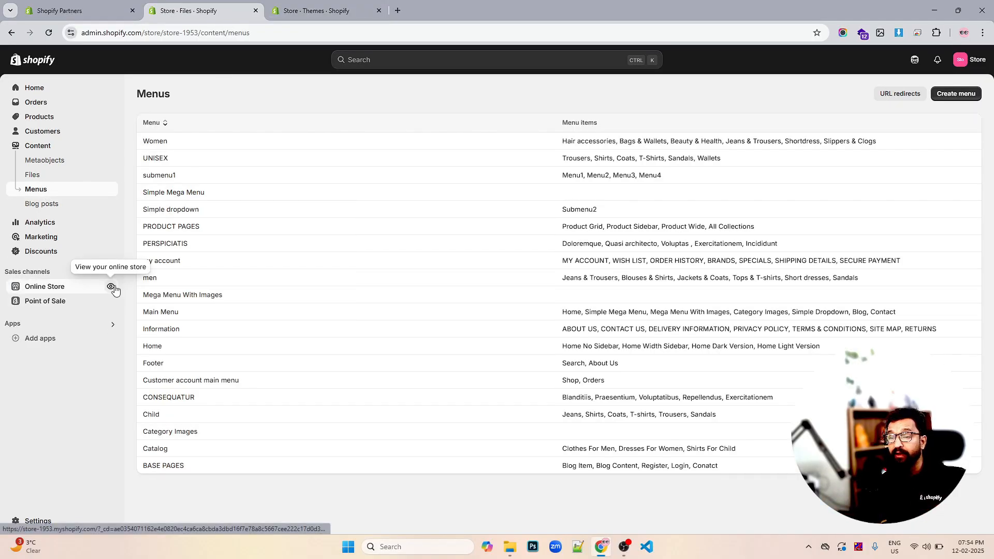
{"action": "left_click", "coordinate": [111, 287]}
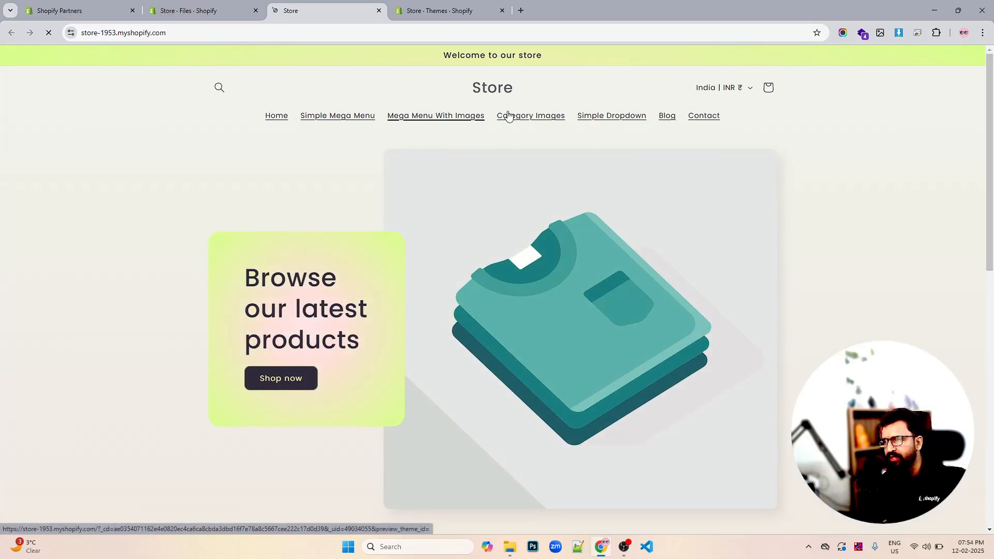
{"action": "left_click", "coordinate": [219, 15]}
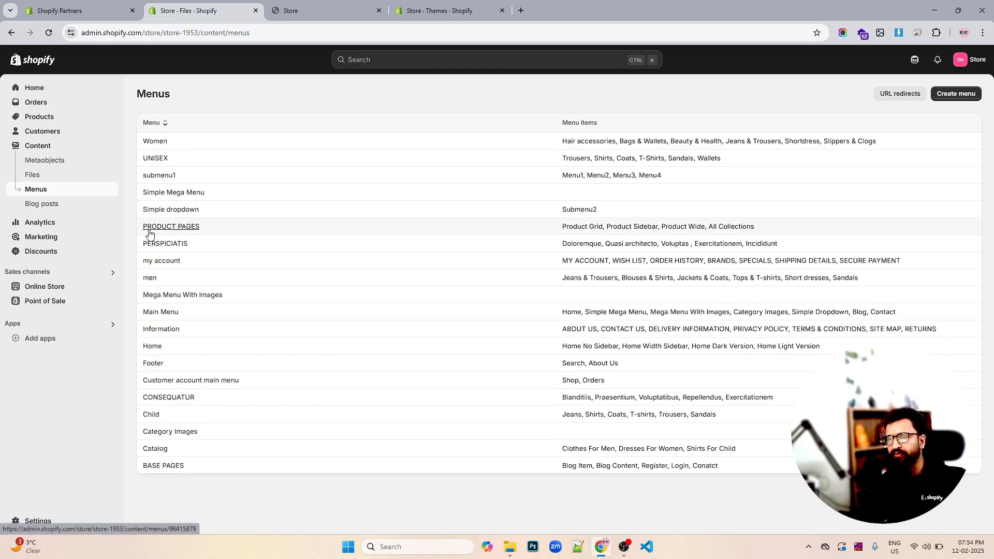
{"action": "left_click", "coordinate": [52, 205]}
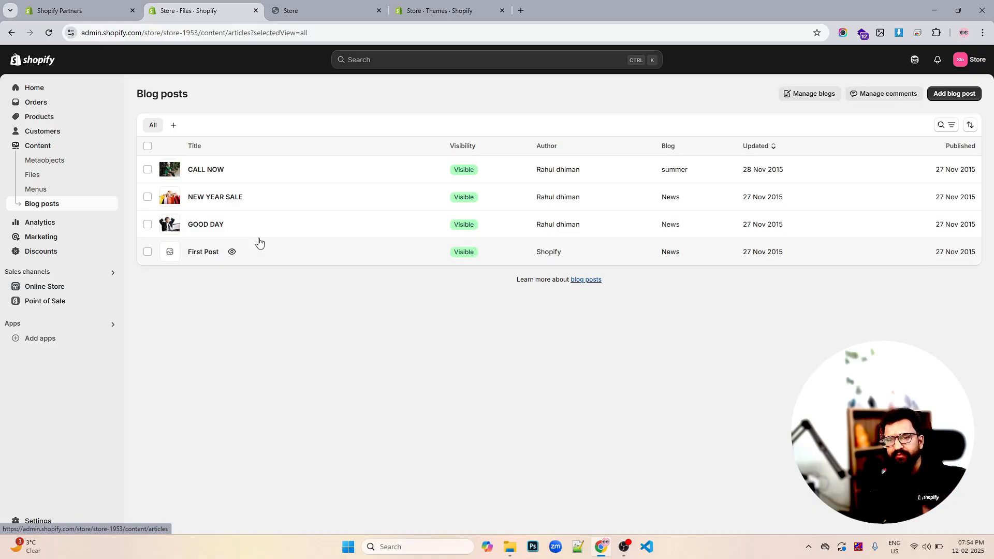
- Open the Analytics dashboard and review its report cards
{"action": "left_click", "coordinate": [47, 226]}
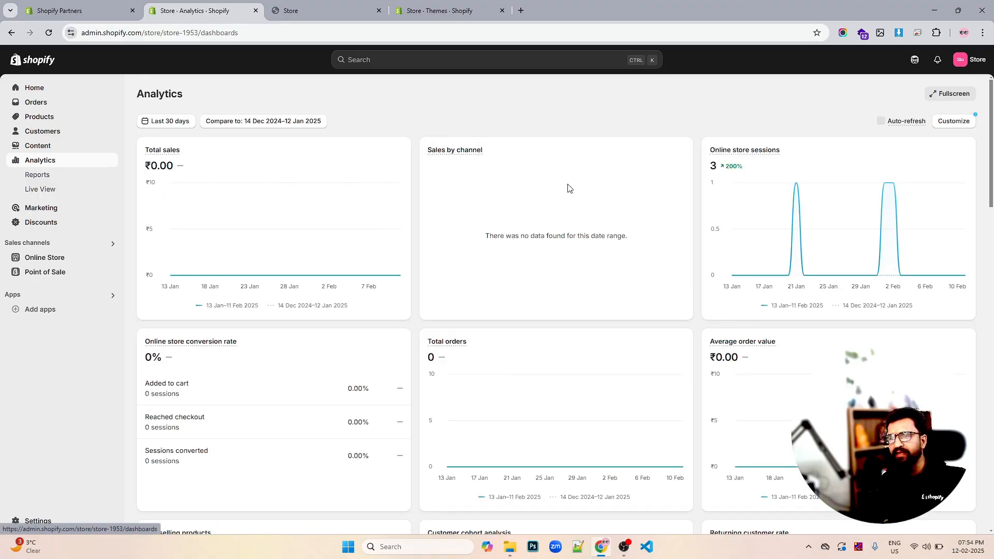
{"action": "scroll", "coordinate": [556, 194], "scroll_direction": "down", "scroll_amount": 2}
{"action": "scroll", "coordinate": [476, 246], "scroll_direction": "up", "scroll_amount": 2}
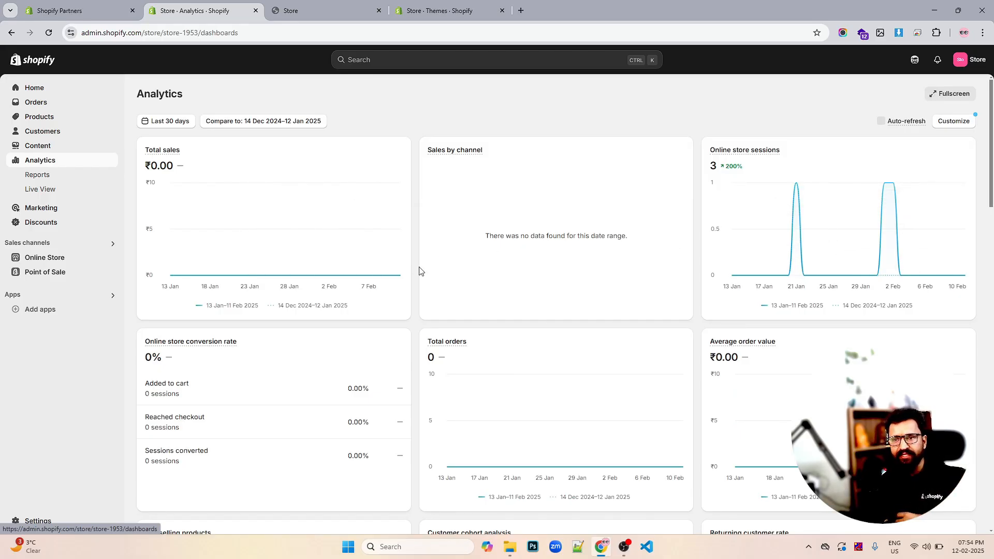
{"action": "scroll", "coordinate": [420, 271], "scroll_direction": "down", "scroll_amount": 1}
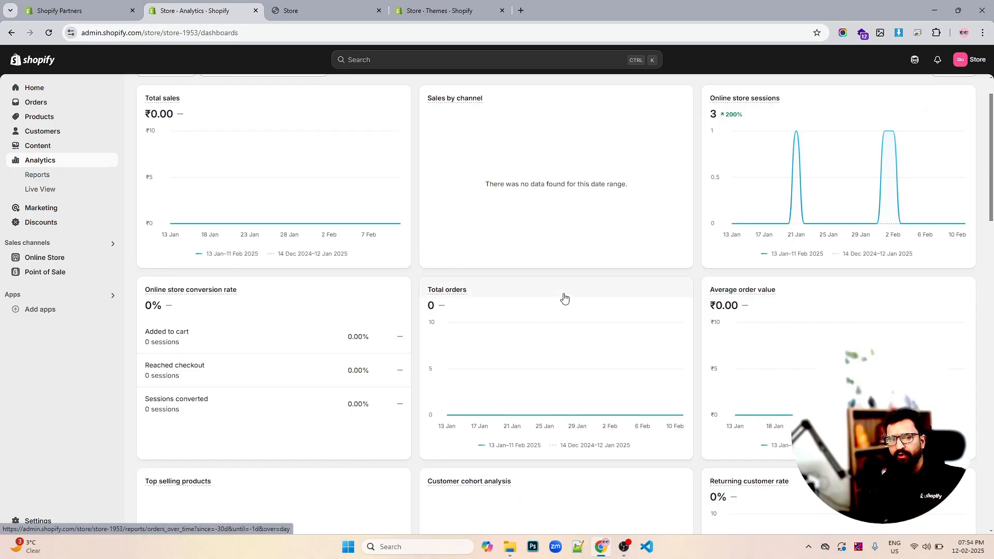
{"action": "scroll", "coordinate": [564, 297], "scroll_direction": "up", "scroll_amount": 1}
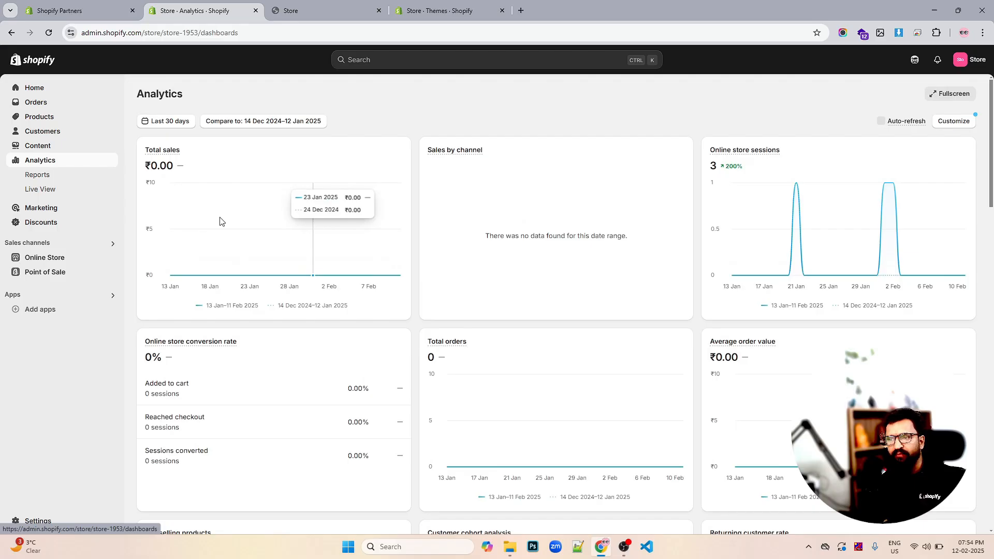
{"action": "scroll", "coordinate": [413, 240], "scroll_direction": "down", "scroll_amount": 8}
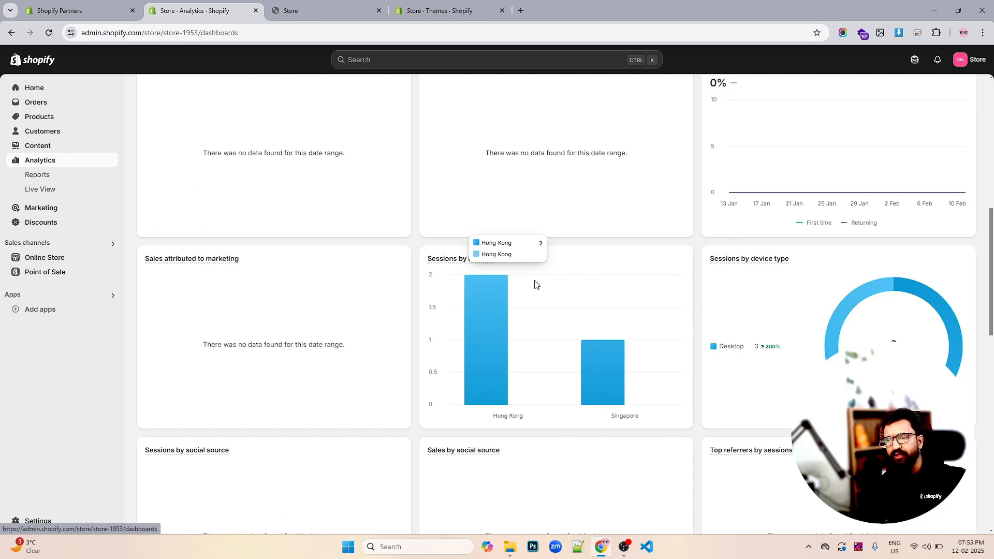
{"action": "scroll", "coordinate": [535, 284], "scroll_direction": "down", "scroll_amount": 5}
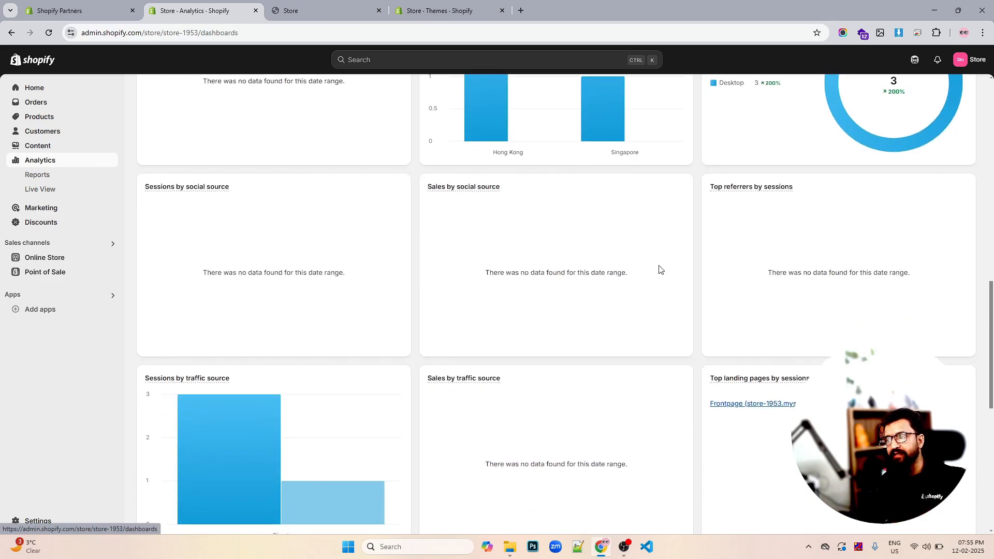
{"action": "scroll", "coordinate": [659, 268], "scroll_direction": "down", "scroll_amount": 4}
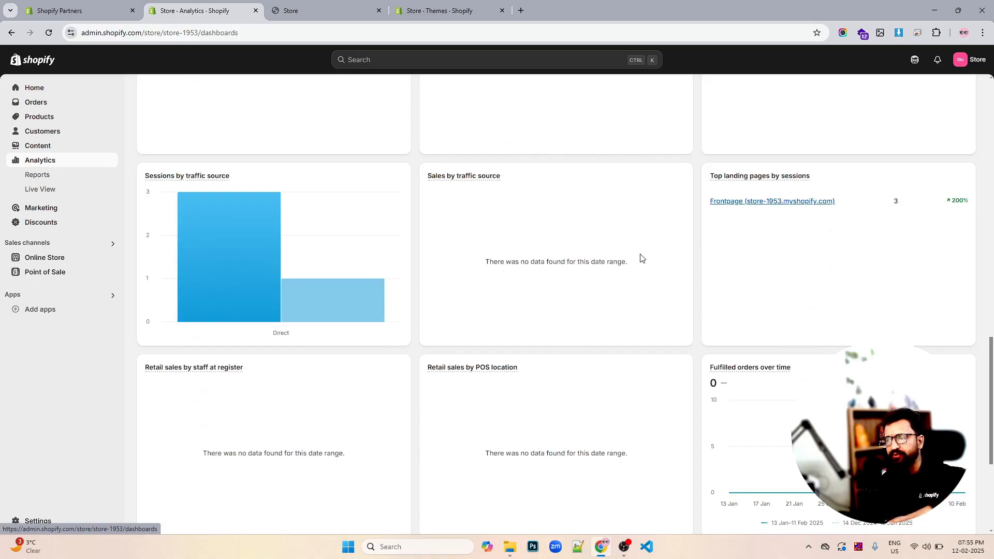
{"action": "scroll", "coordinate": [641, 258], "scroll_direction": "down", "scroll_amount": 4}
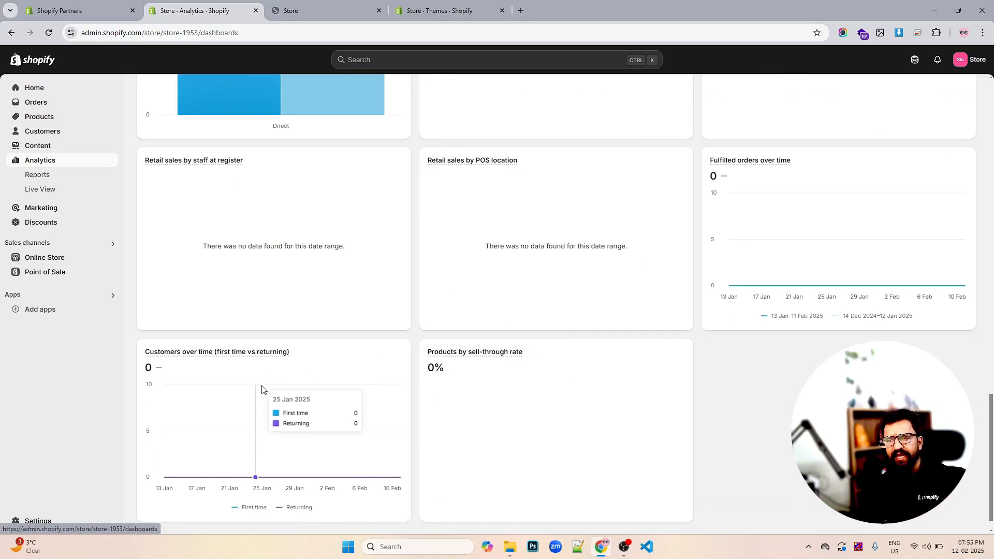
- Open the Analytics Reports page and browse the list of available reports
{"action": "scroll", "coordinate": [262, 389], "scroll_direction": "up", "scroll_amount": 8}
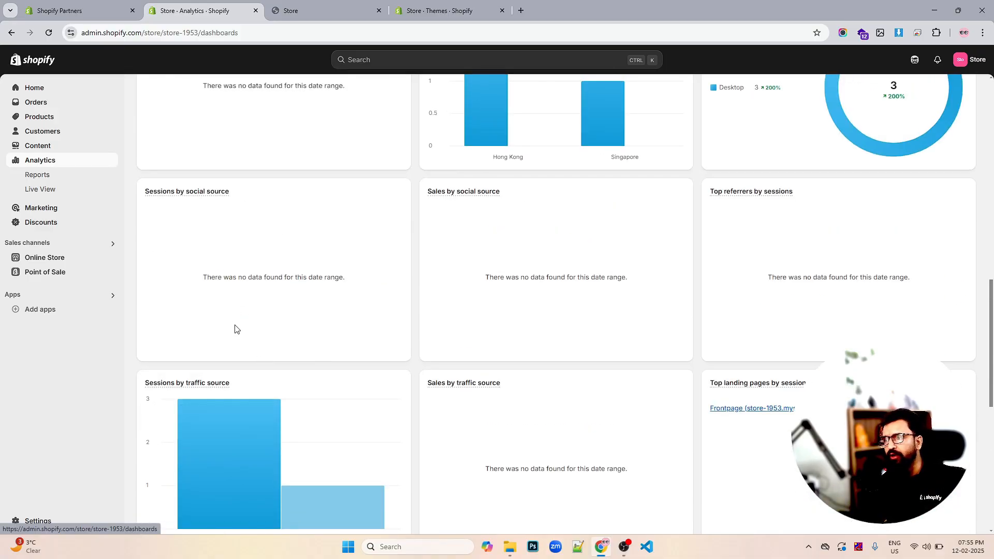
{"action": "scroll", "coordinate": [448, 344], "scroll_direction": "up", "scroll_amount": 4}
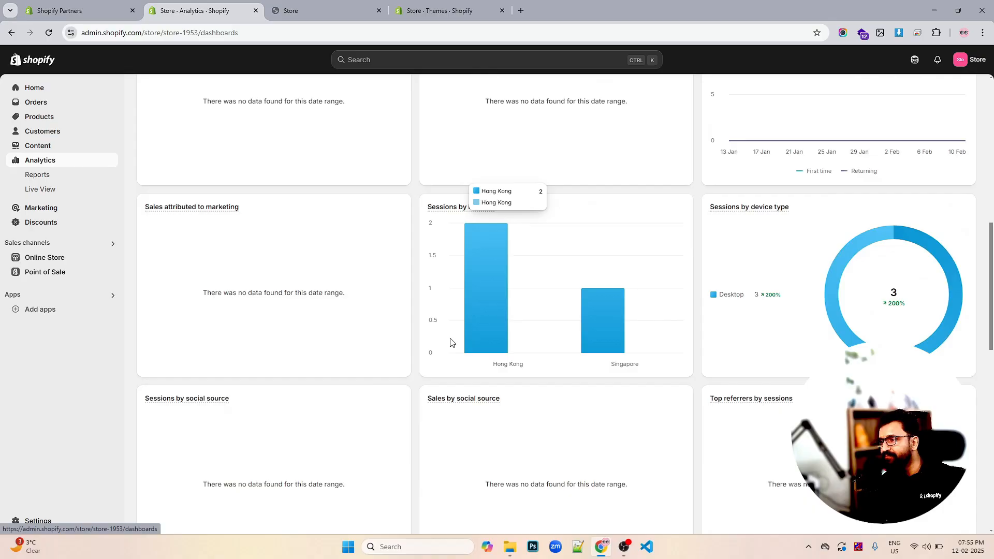
{"action": "scroll", "coordinate": [449, 342], "scroll_direction": "up", "scroll_amount": 5}
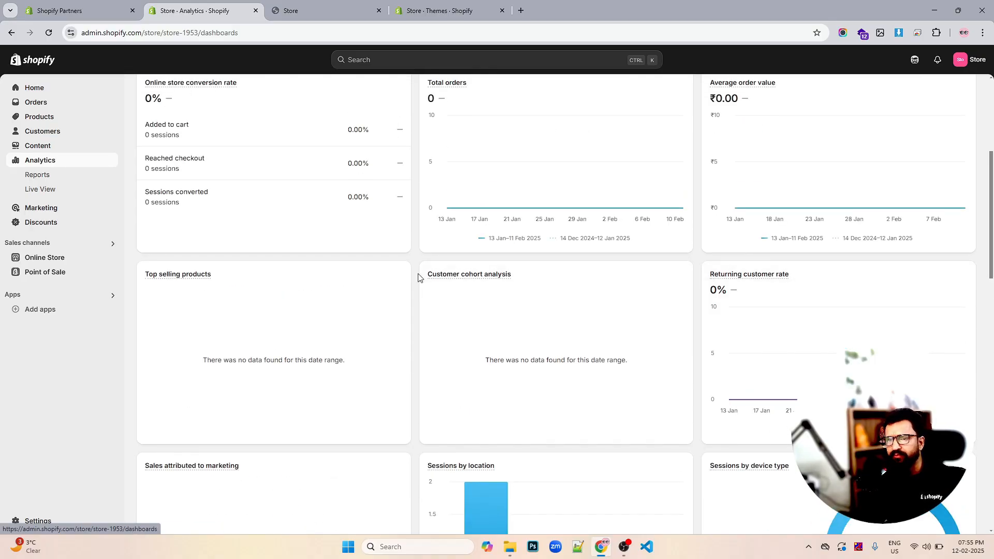
{"action": "left_click", "coordinate": [51, 177]}
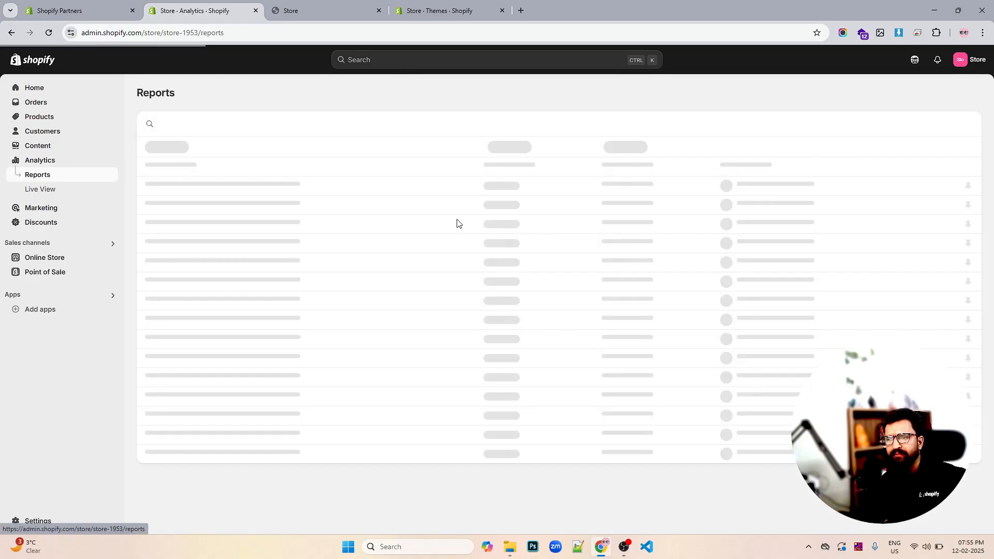
{"action": "scroll", "coordinate": [403, 238], "scroll_direction": "down", "scroll_amount": 5}
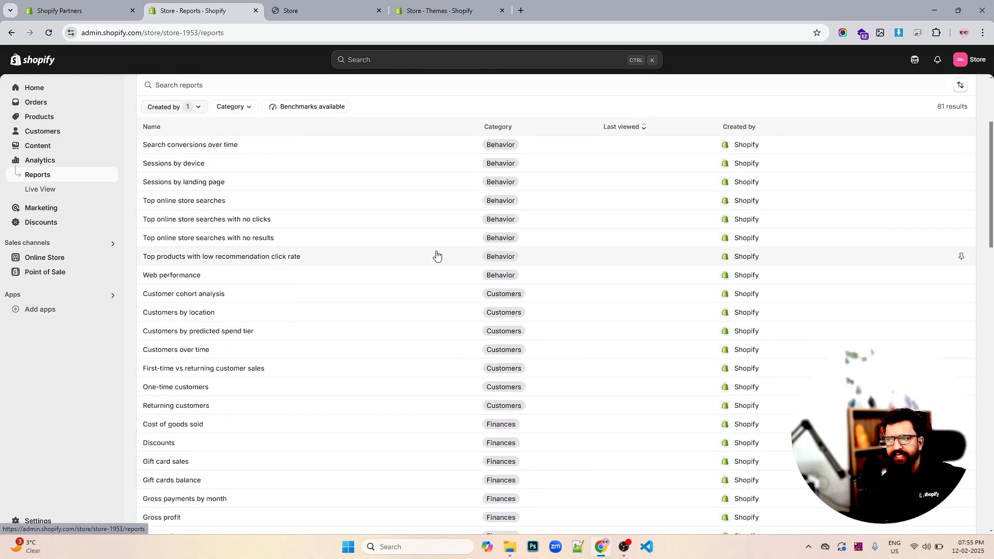
{"action": "scroll", "coordinate": [429, 250], "scroll_direction": "down", "scroll_amount": 1}
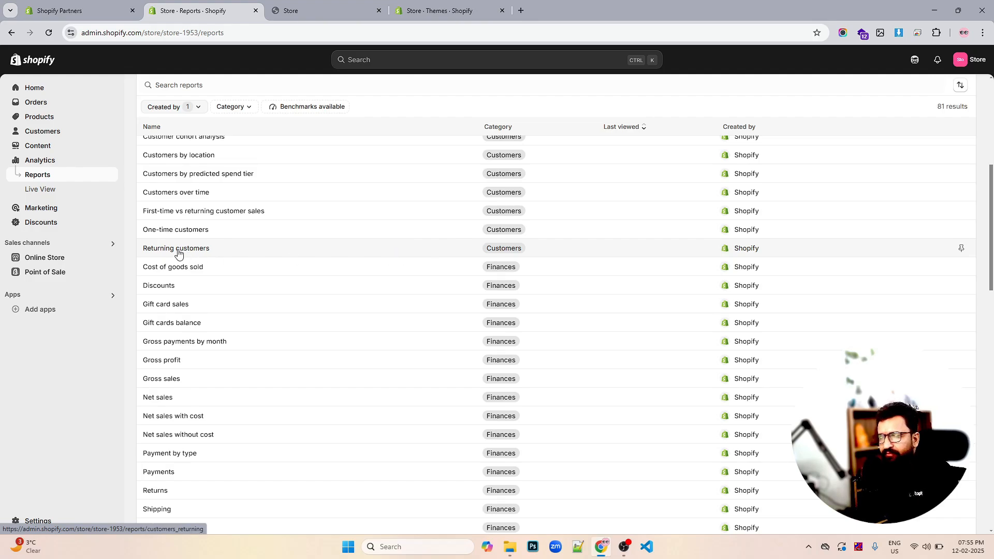
{"action": "scroll", "coordinate": [420, 246], "scroll_direction": "up", "scroll_amount": 6}
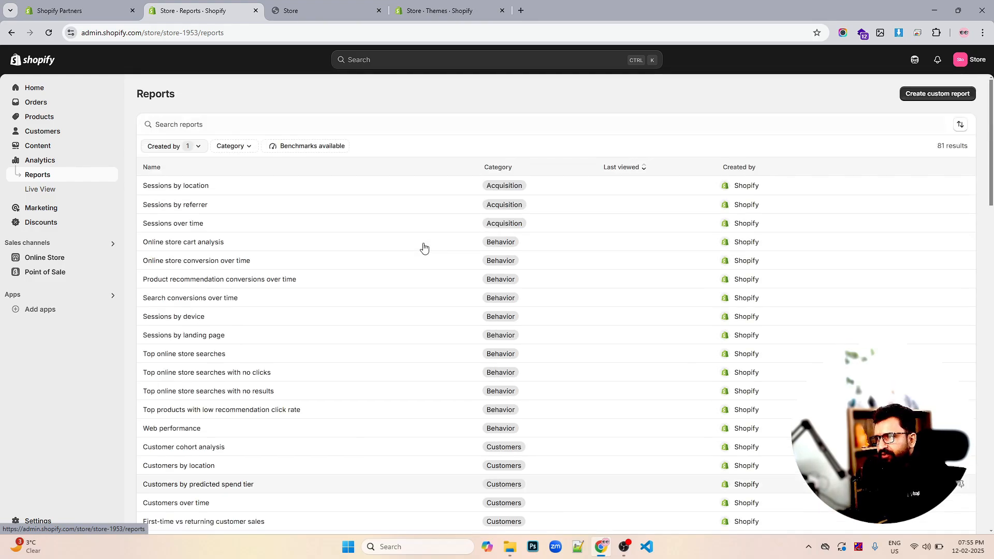
- Browse the Live View globe, then the Marketing and Discounts pages
{"action": "left_click", "coordinate": [44, 192]}
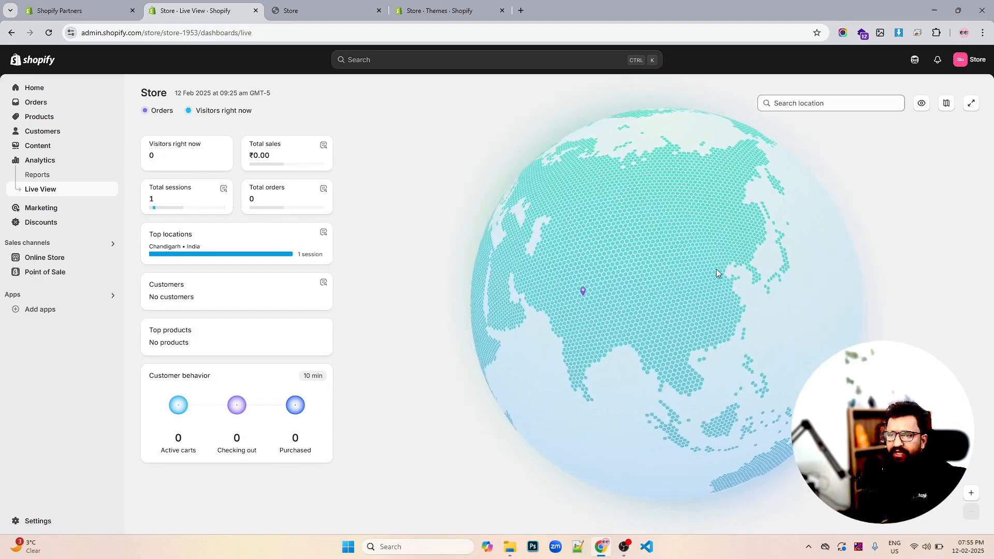
{"action": "left_click_drag", "start_coordinate": [637, 319], "coordinate": [627, 301]}
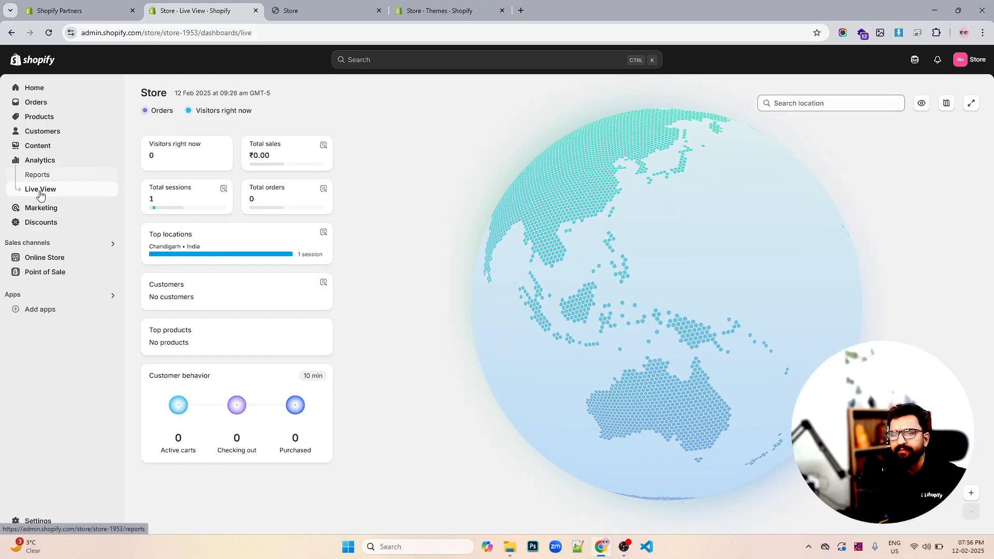
{"action": "left_click", "coordinate": [35, 211]}
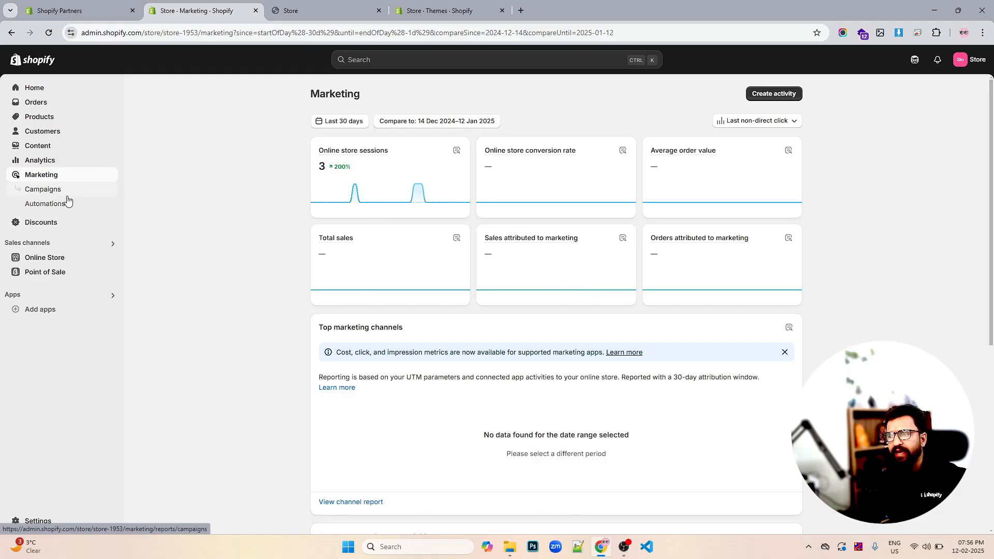
{"action": "left_click", "coordinate": [47, 222]}
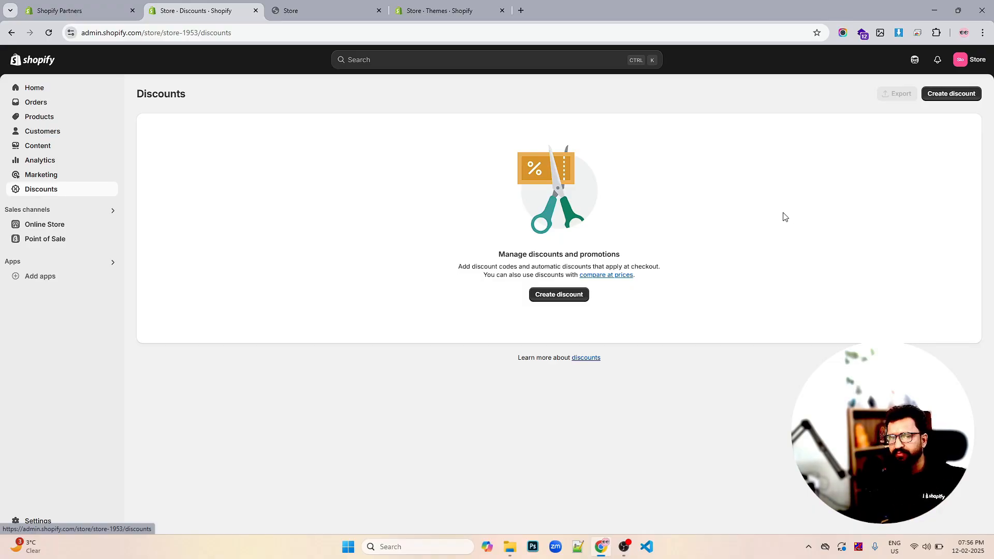
- Open the Online Store themes page, then the Blog posts and Pages lists
{"action": "left_click", "coordinate": [40, 225]}
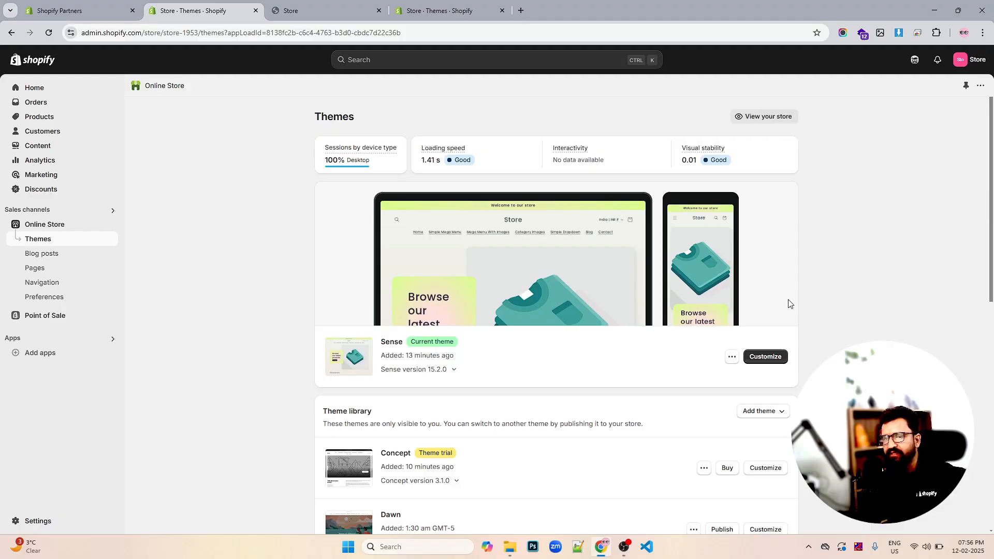
{"action": "scroll", "coordinate": [801, 294], "scroll_direction": "down", "scroll_amount": 1}
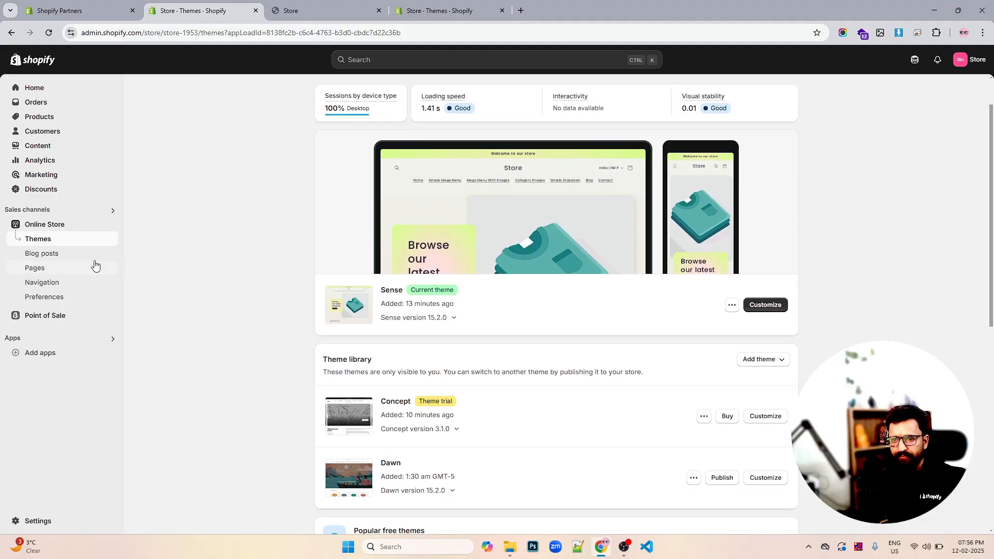
{"action": "left_click", "coordinate": [48, 259]}
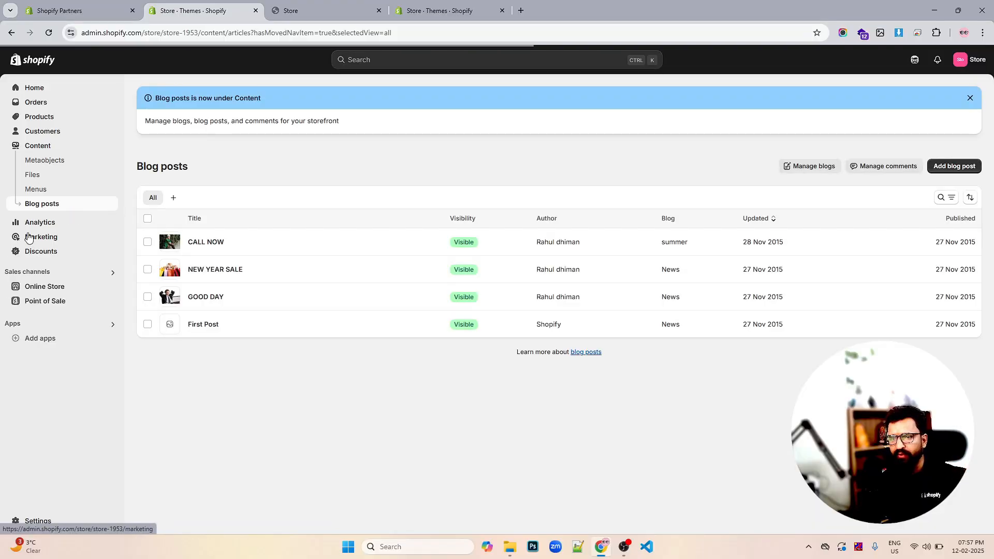
{"action": "left_click", "coordinate": [34, 290]}
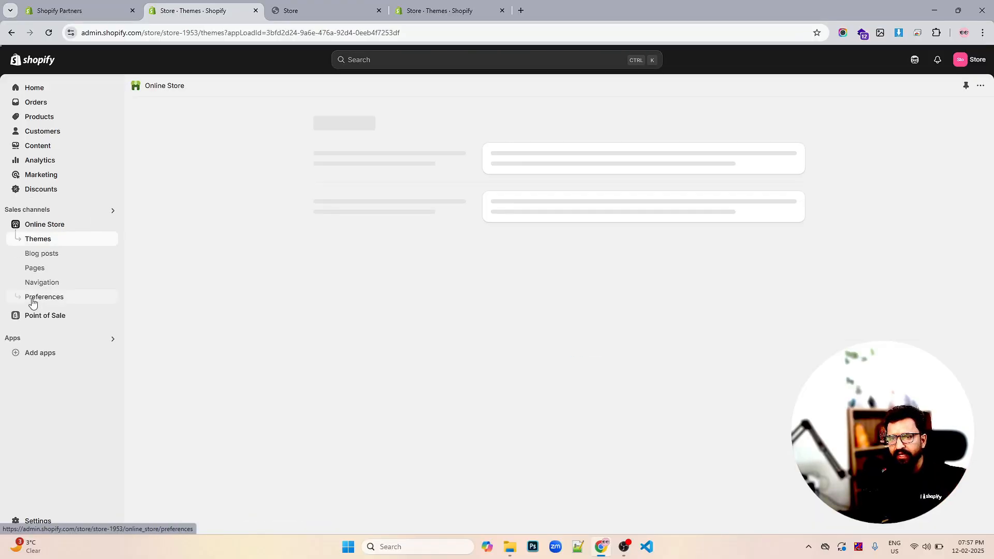
{"action": "left_click", "coordinate": [37, 270]}
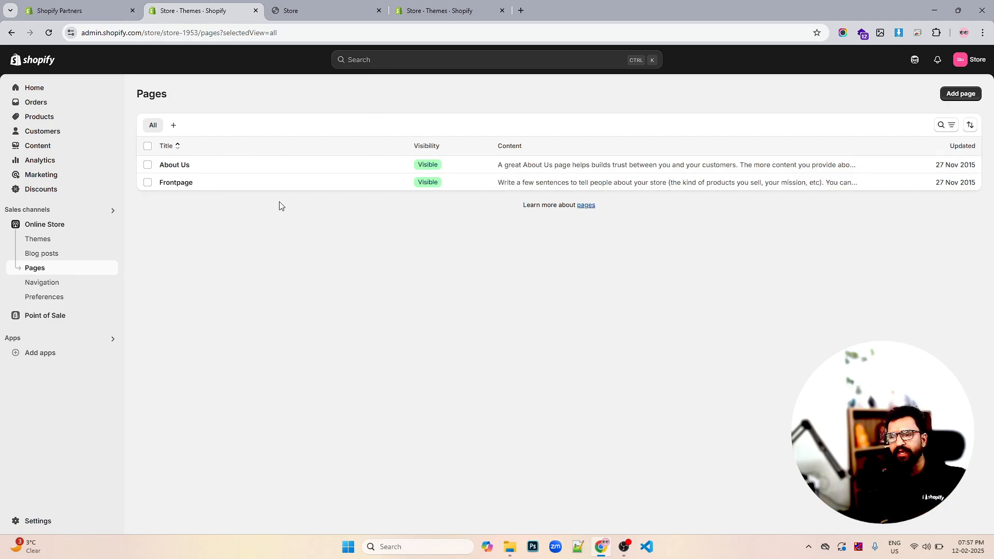
- Open the Online Store Preferences page and review its password, search engine, tracking and spam settings
{"action": "left_click", "coordinate": [44, 301]}
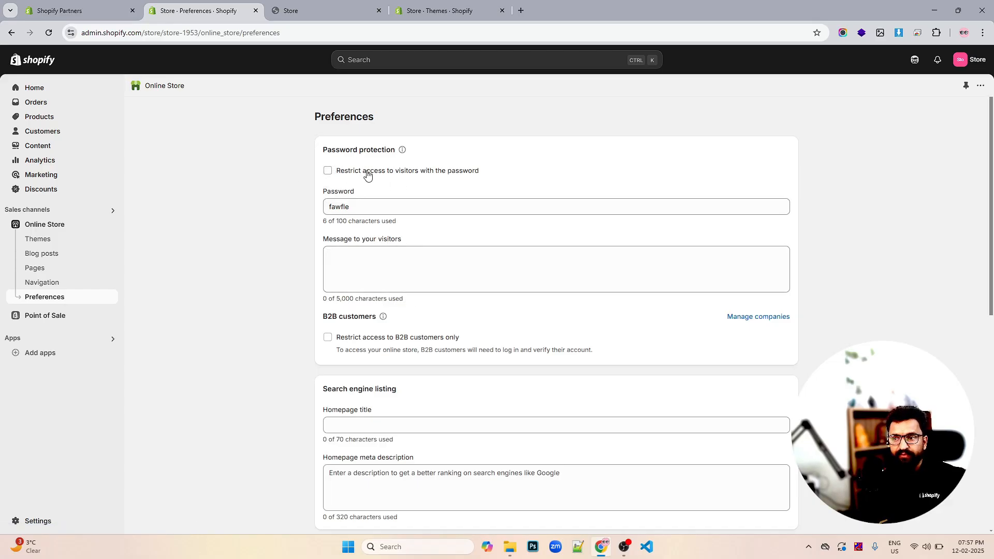
{"action": "scroll", "coordinate": [369, 174], "scroll_direction": "down", "scroll_amount": 2}
{"action": "scroll", "coordinate": [372, 173], "scroll_direction": "up", "scroll_amount": 2}
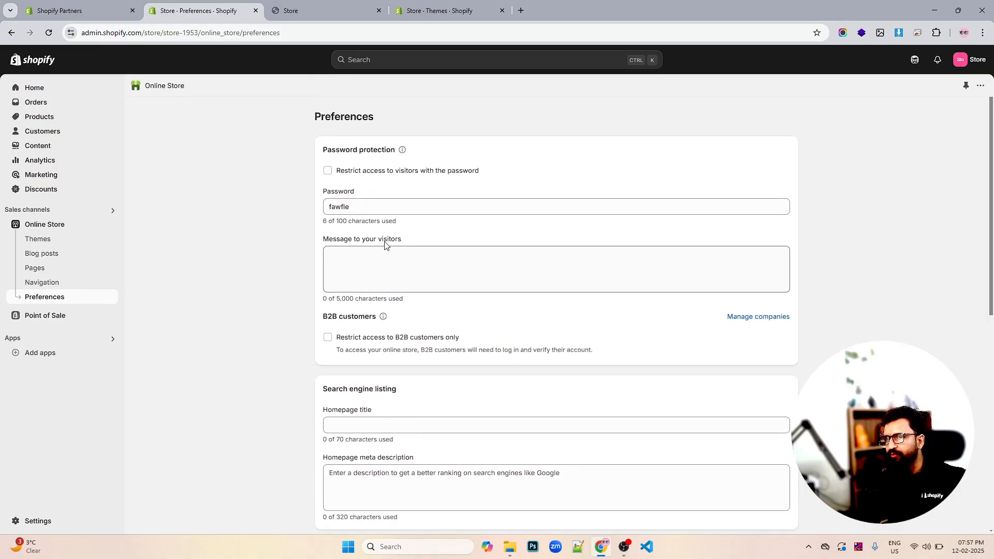
{"action": "scroll", "coordinate": [385, 243], "scroll_direction": "down", "scroll_amount": 4}
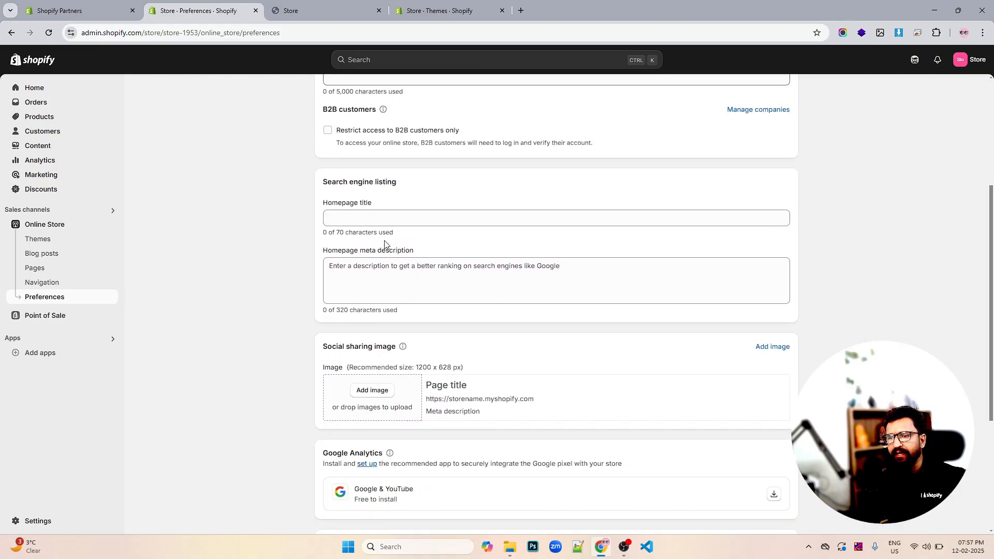
{"action": "scroll", "coordinate": [455, 256], "scroll_direction": "down", "scroll_amount": 2}
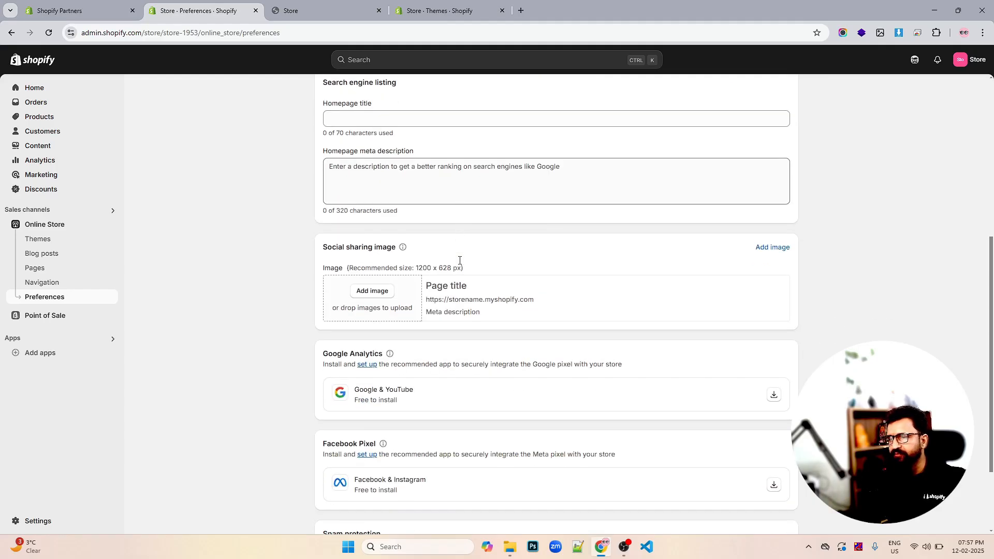
{"action": "scroll", "coordinate": [459, 262], "scroll_direction": "down", "scroll_amount": 2}
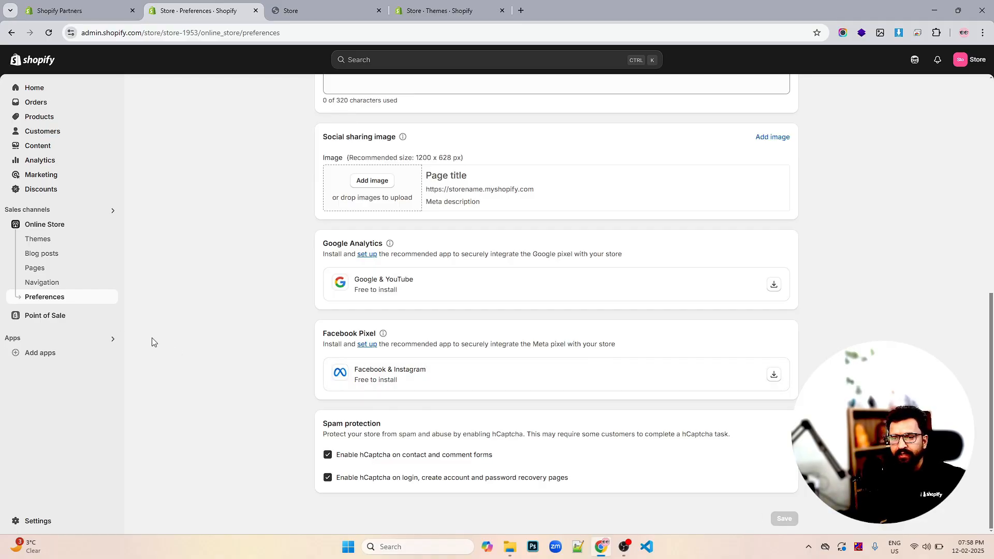
{"action": "scroll", "coordinate": [428, 264], "scroll_direction": "up", "scroll_amount": 1}
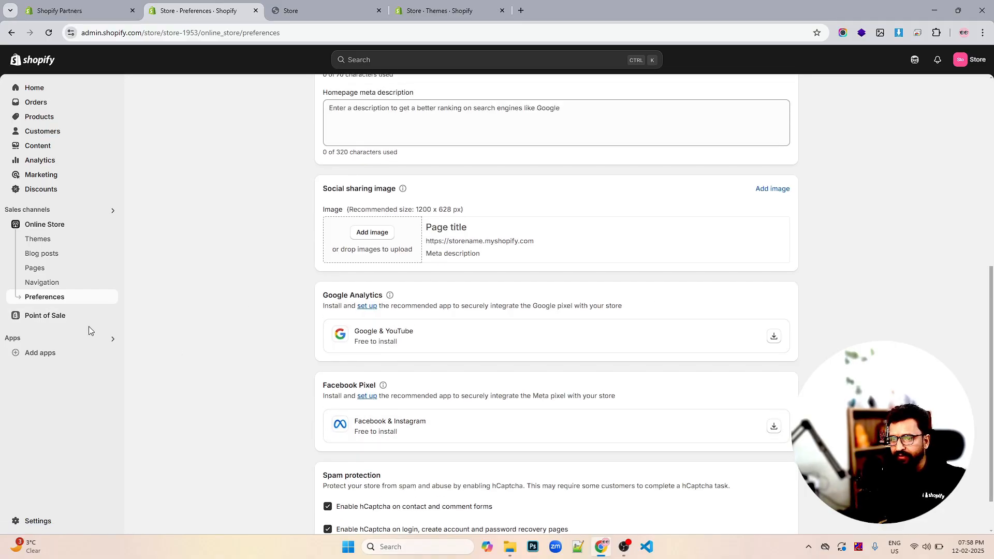
- Open the Point of Sale quick start guide and the Add apps recommendations panel, then close it
{"action": "left_click", "coordinate": [52, 320]}
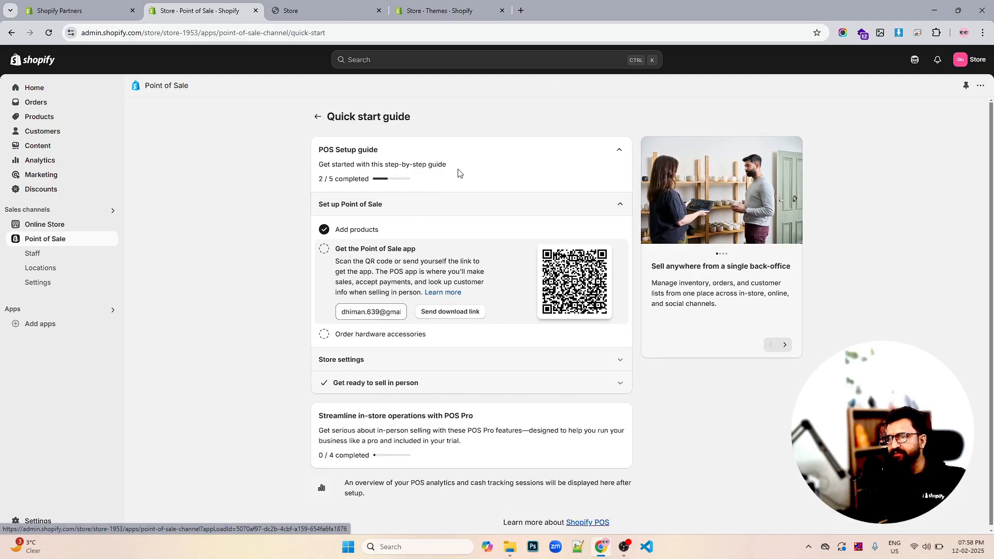
{"action": "left_click", "coordinate": [72, 324]}
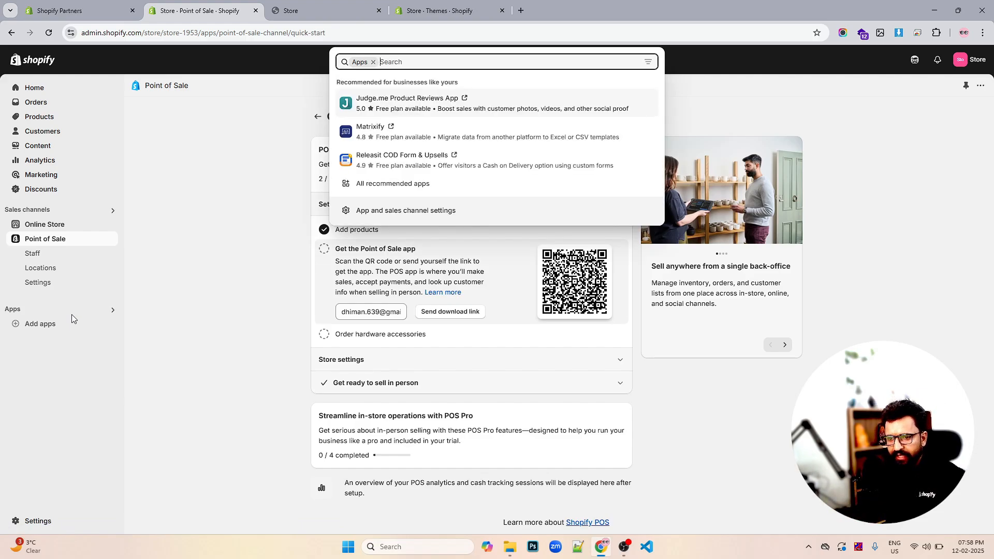
{"action": "left_click", "coordinate": [72, 314]}
{"action": "left_click", "coordinate": [72, 312]}
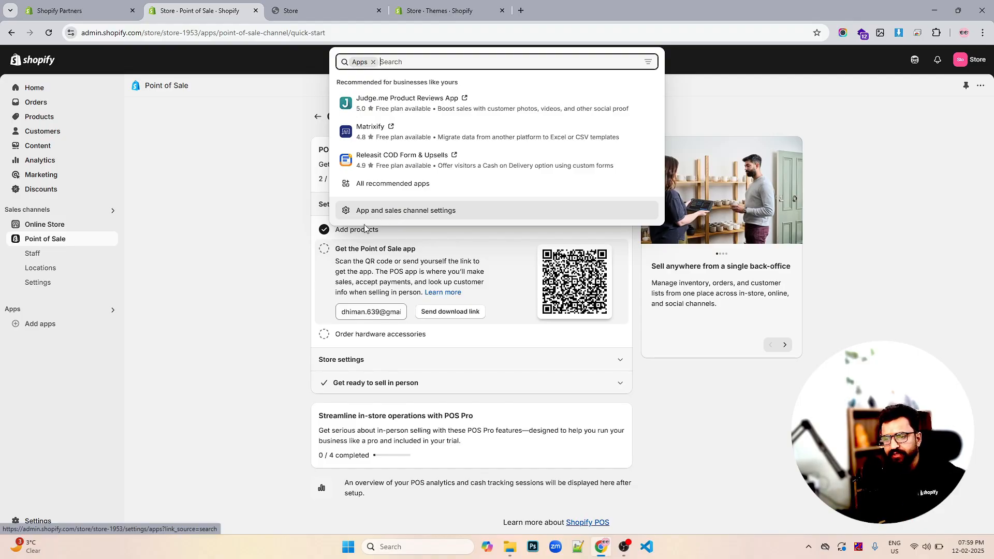
{"action": "left_click", "coordinate": [207, 357]}
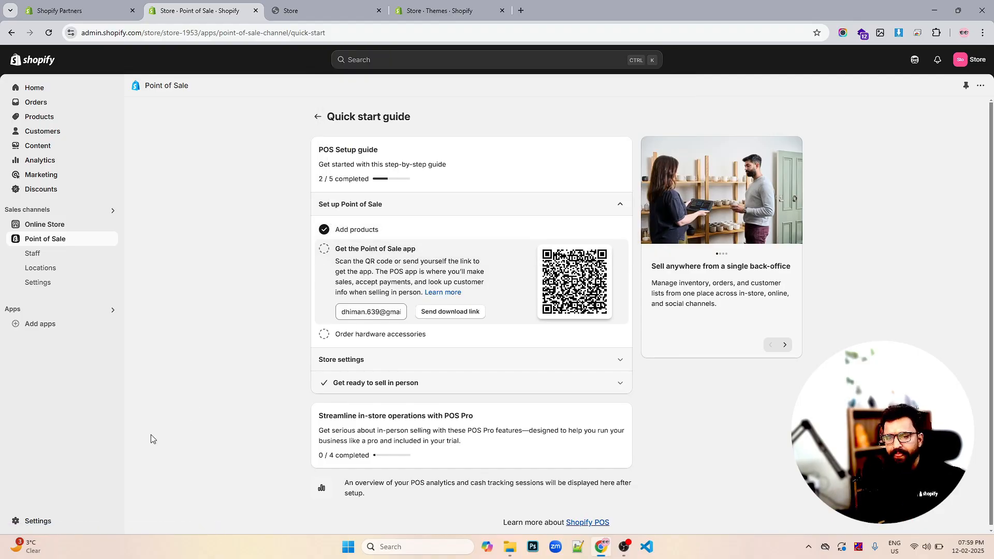
- Open the store Settings and review the General page's store details and defaults
{"action": "left_click", "coordinate": [39, 520]}
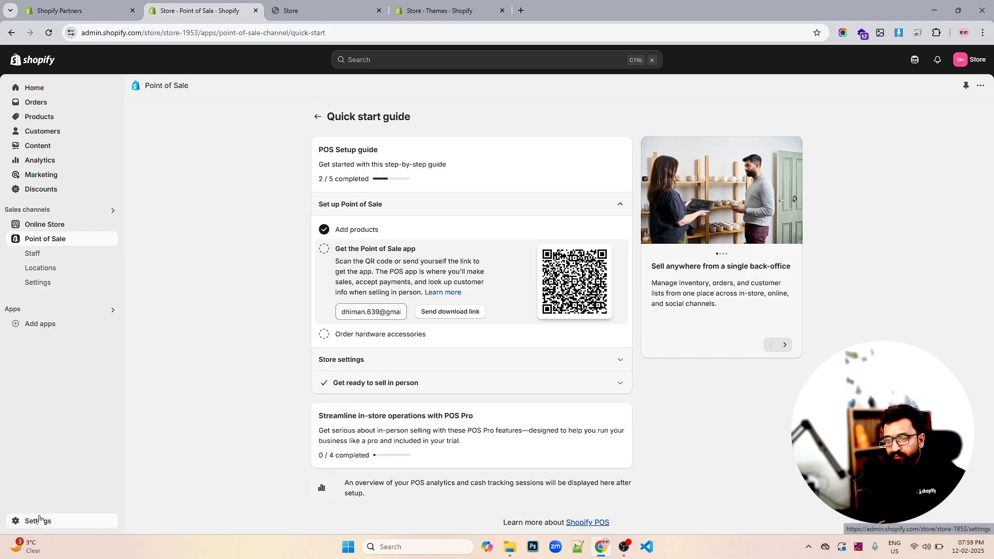
{"action": "left_click", "coordinate": [261, 146]}
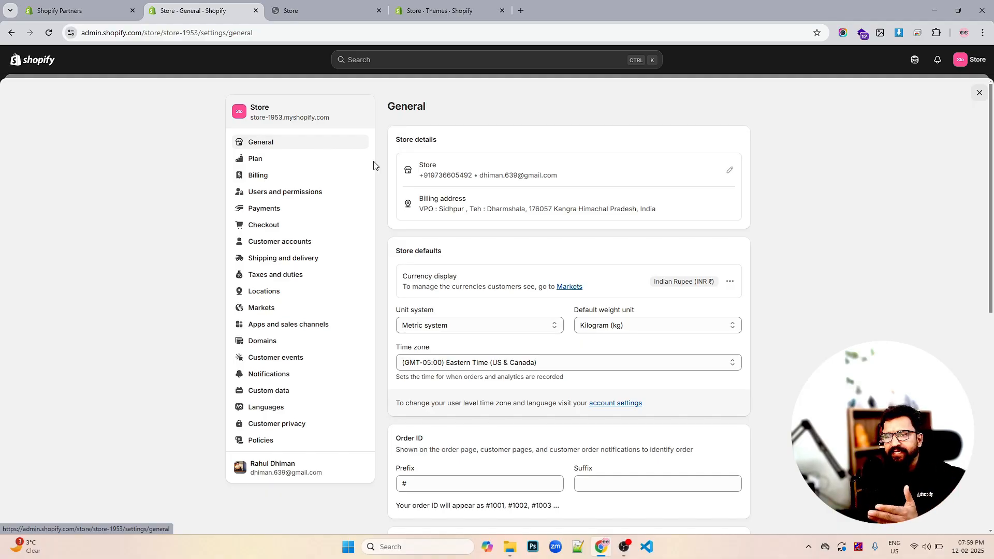
{"action": "scroll", "coordinate": [522, 179], "scroll_direction": "down", "scroll_amount": 2}
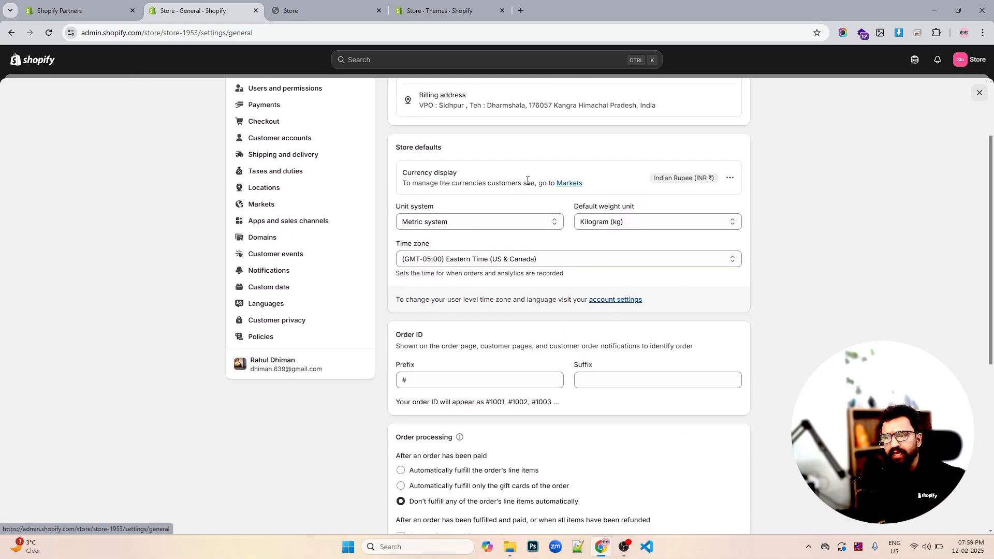
{"action": "scroll", "coordinate": [533, 160], "scroll_direction": "up", "scroll_amount": 2}
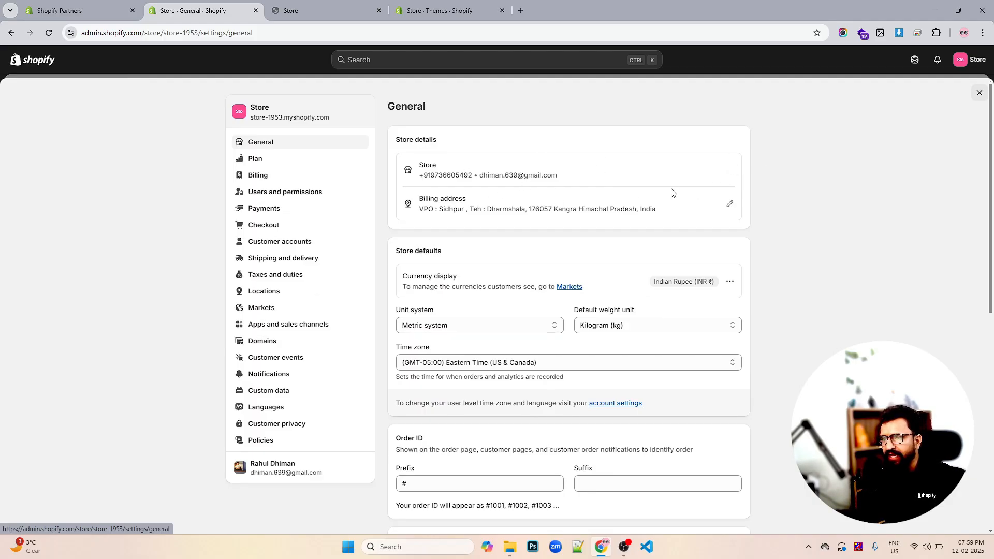
{"action": "scroll", "coordinate": [704, 191], "scroll_direction": "down", "scroll_amount": 3}
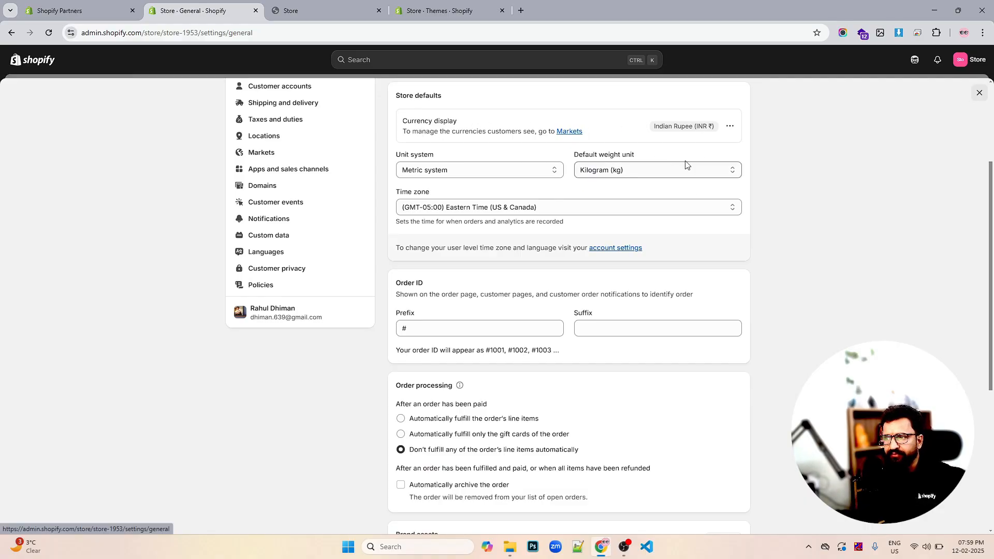
- Change the store currency to US Dollar (USD $)
{"action": "left_click", "coordinate": [729, 126]}
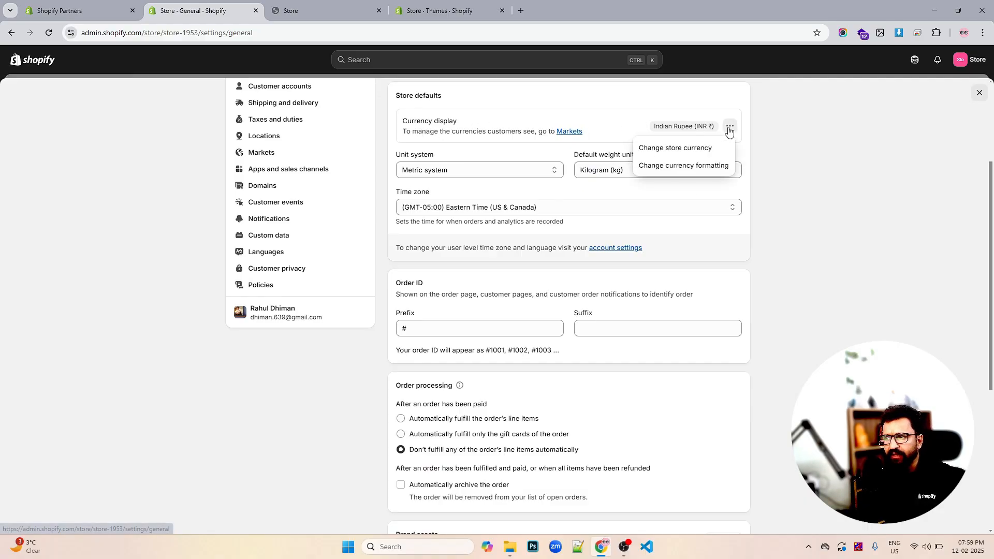
{"action": "left_click", "coordinate": [691, 156]}
{"action": "left_click", "coordinate": [446, 250]}
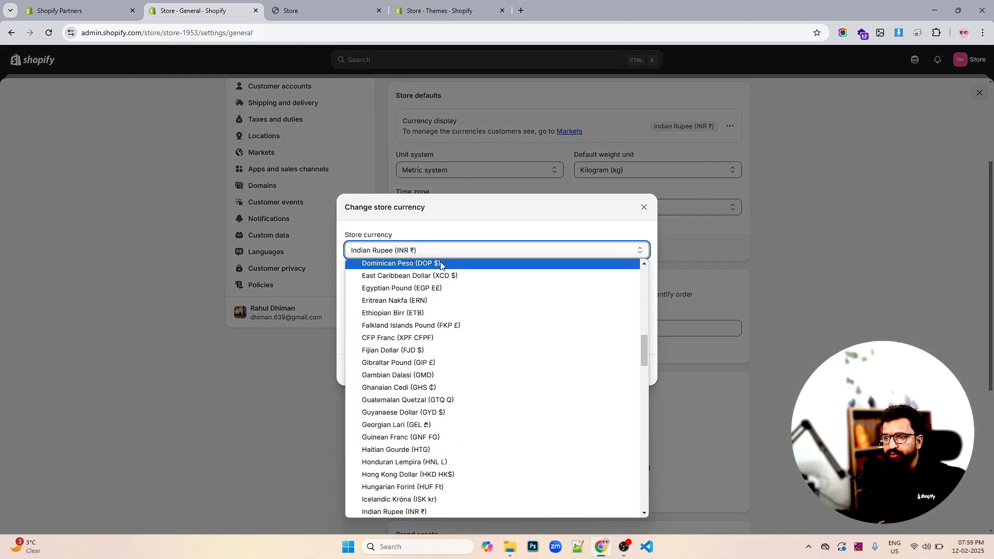
{"action": "scroll", "coordinate": [441, 389], "scroll_direction": "down", "scroll_amount": 3}
{"action": "scroll", "coordinate": [442, 389], "scroll_direction": "down", "scroll_amount": 15}
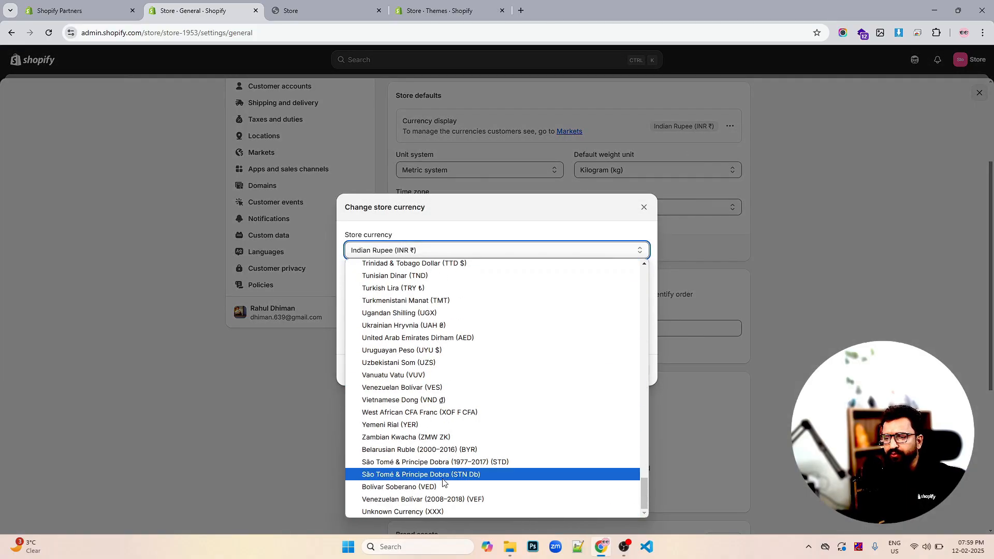
{"action": "scroll", "coordinate": [485, 442], "scroll_direction": "up", "scroll_amount": 20}
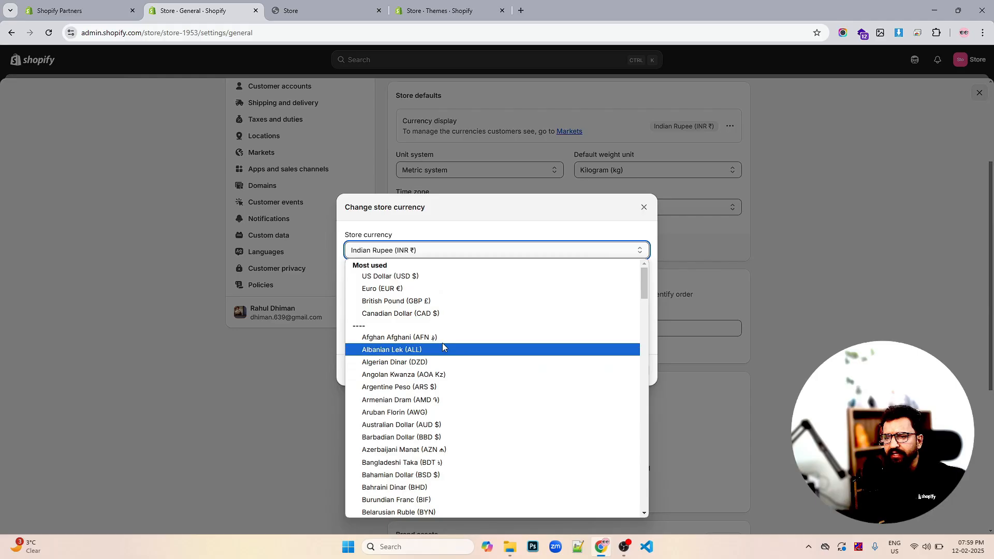
{"action": "left_click", "coordinate": [430, 283]}
{"action": "left_click", "coordinate": [633, 389]}
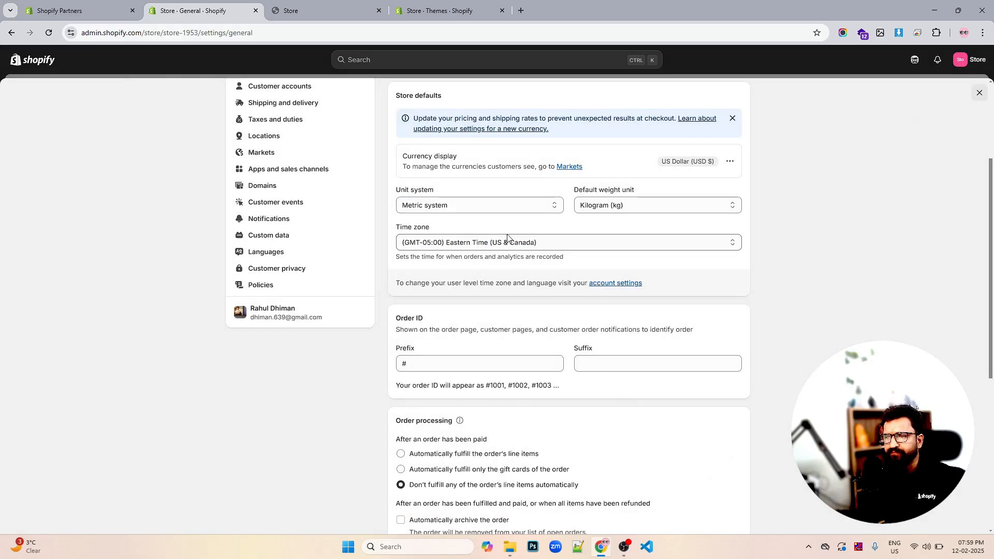
- Set the order ID prefix to #STORE
{"action": "scroll", "coordinate": [665, 281], "scroll_direction": "down", "scroll_amount": 2}
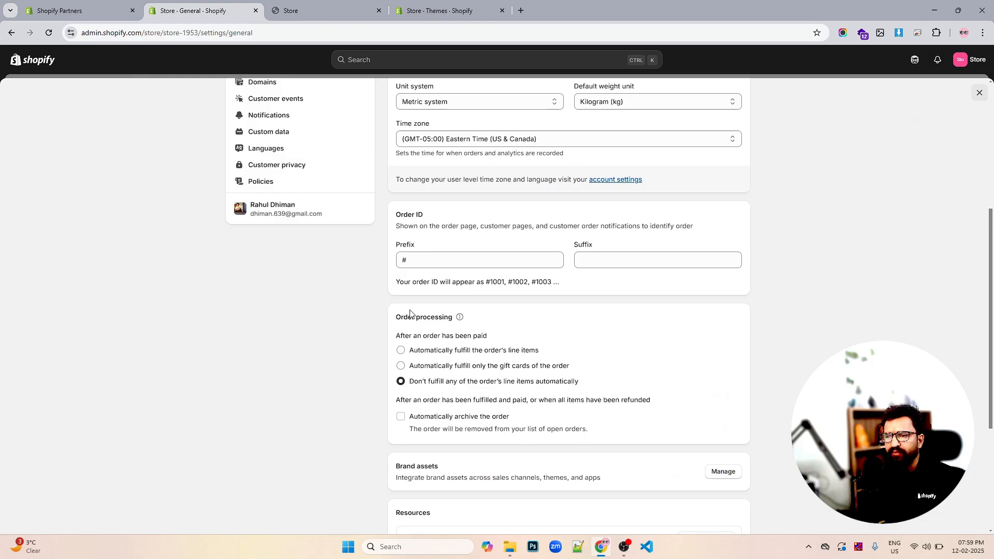
{"action": "double_click", "coordinate": [451, 264]}
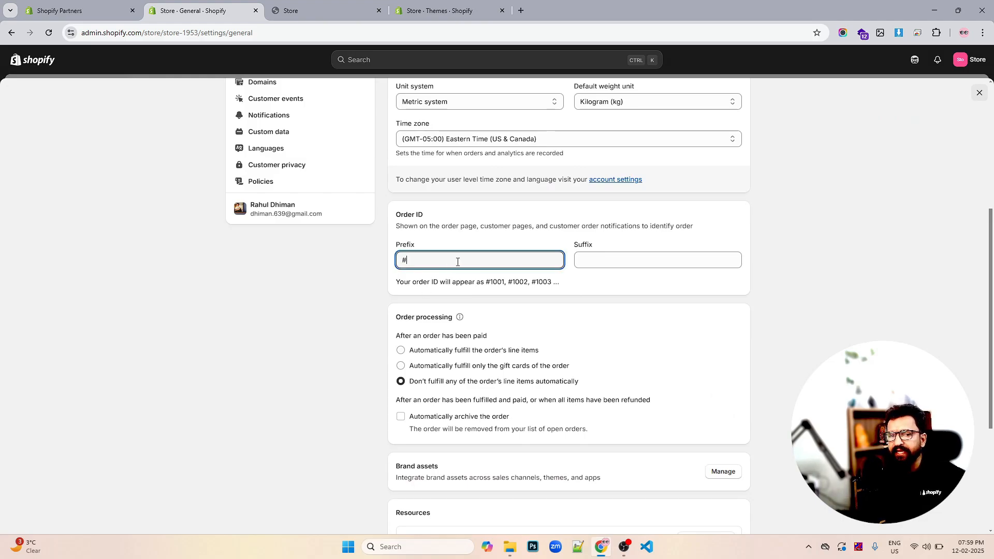
{"action": "double_click", "coordinate": [446, 262]}
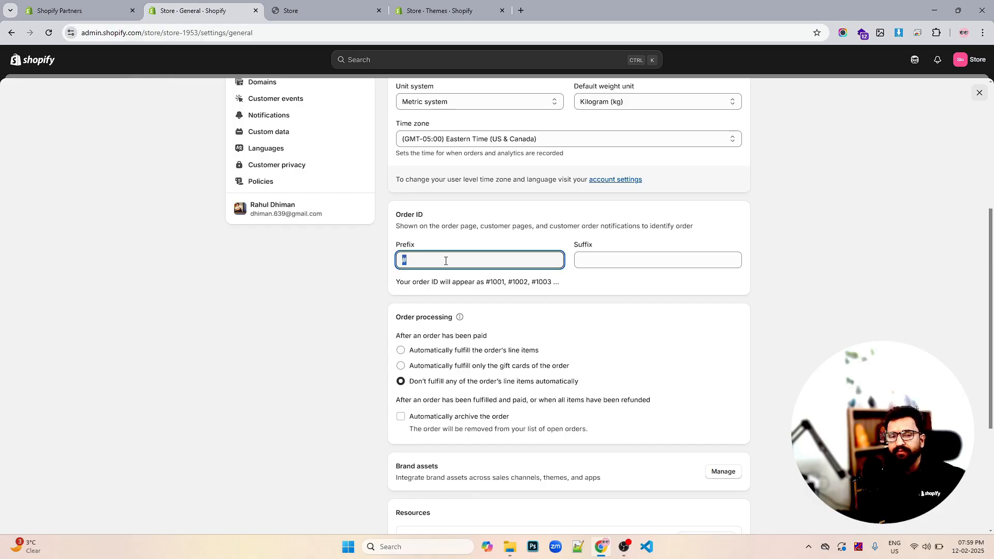
{"action": "left_click", "coordinate": [446, 261]}
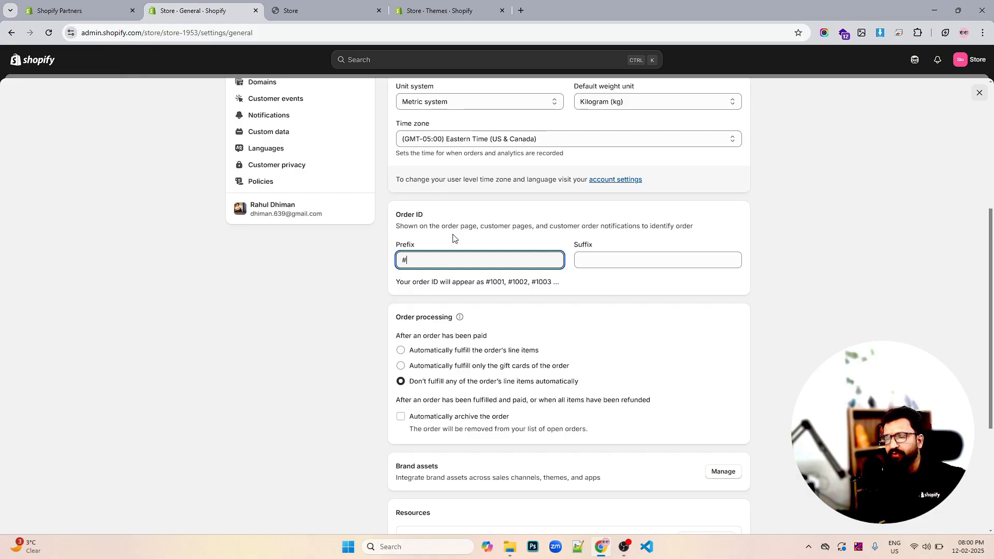
{"action": "type", "text": "St"}
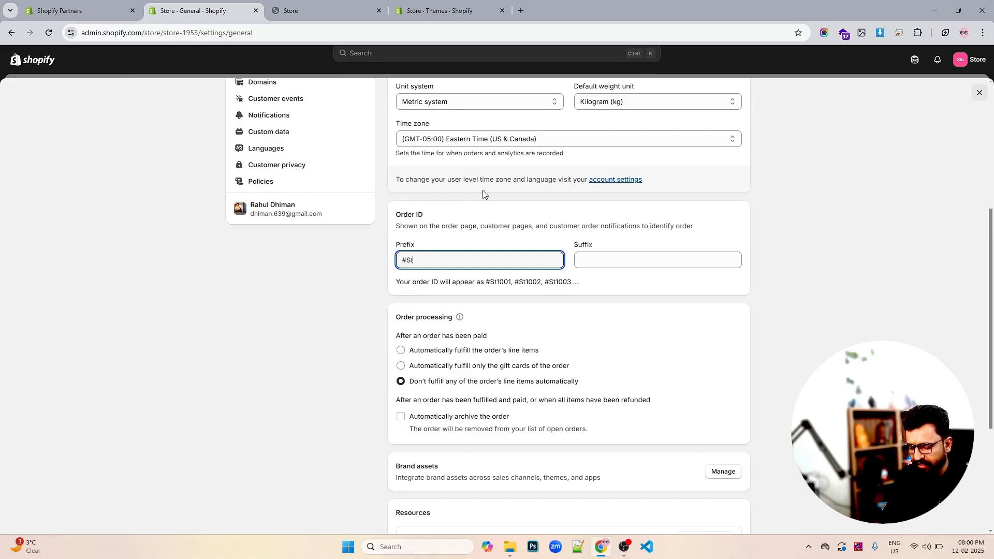
{"action": "type", "text": "O"}
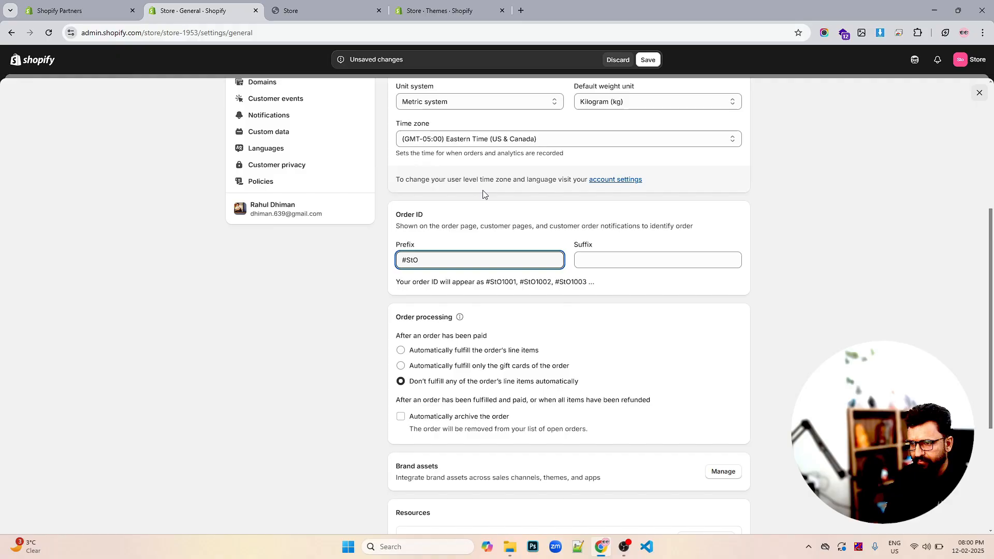
{"action": "key", "text": "BackSpace"}
{"action": "key", "text": "BackSpace"}
{"action": "key", "text": "BackSpace"}
{"action": "type", "text": "ST"}
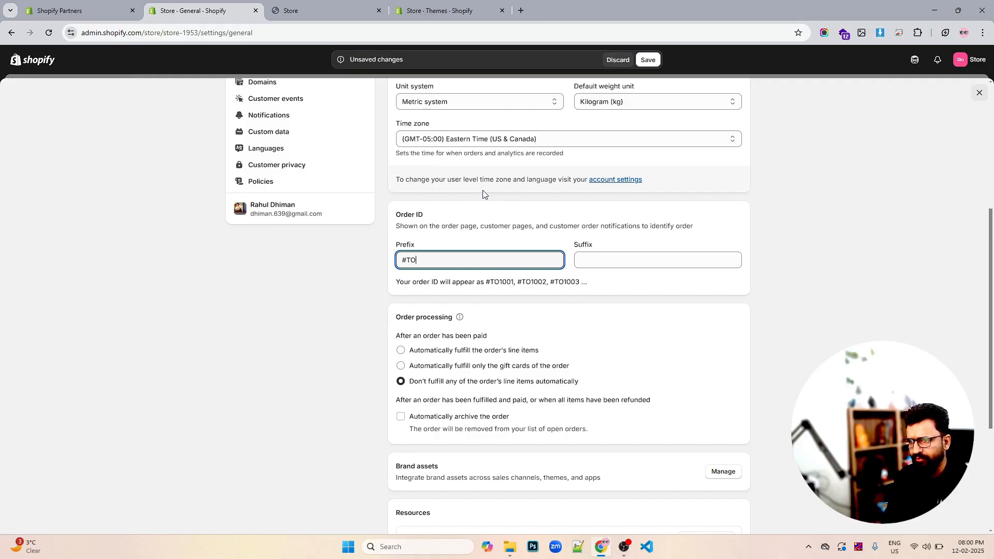
{"action": "key", "text": "BackSpace"}
{"action": "key", "text": "BackSpace"}
{"action": "type", "text": "STORE"}
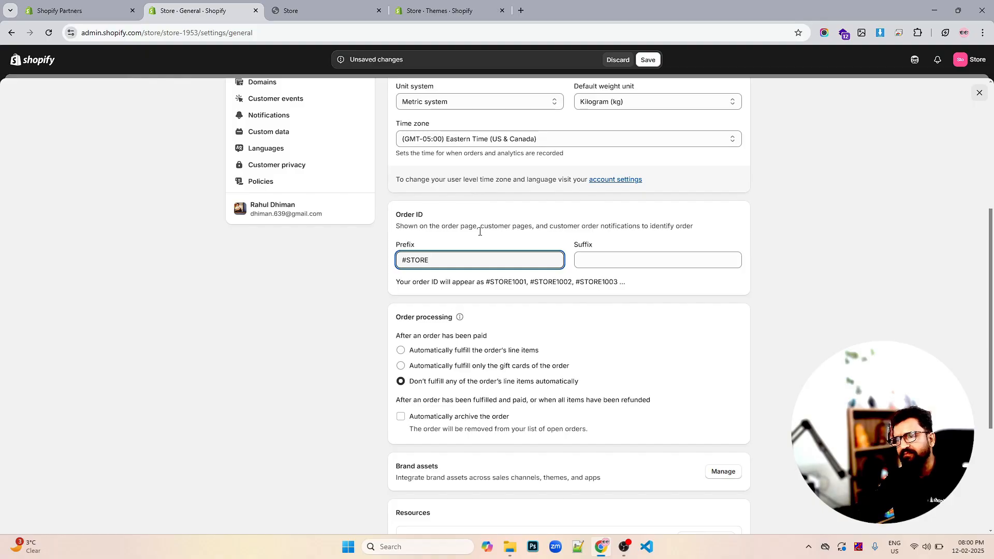
{"action": "left_click_drag", "start_coordinate": [514, 282], "coordinate": [527, 285]}
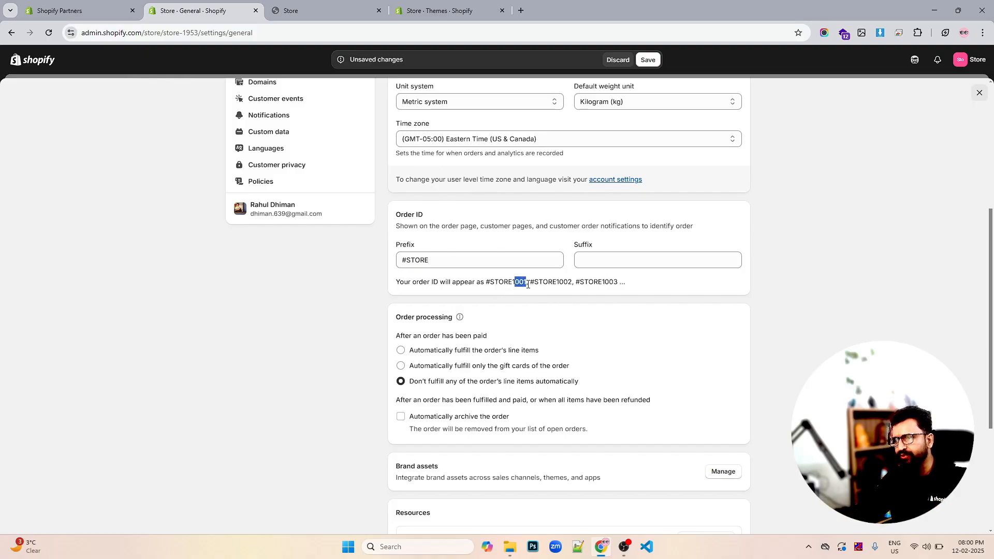
- Try the order ID suffix 101, then clear the suffix field again
{"action": "left_click", "coordinate": [591, 259]}
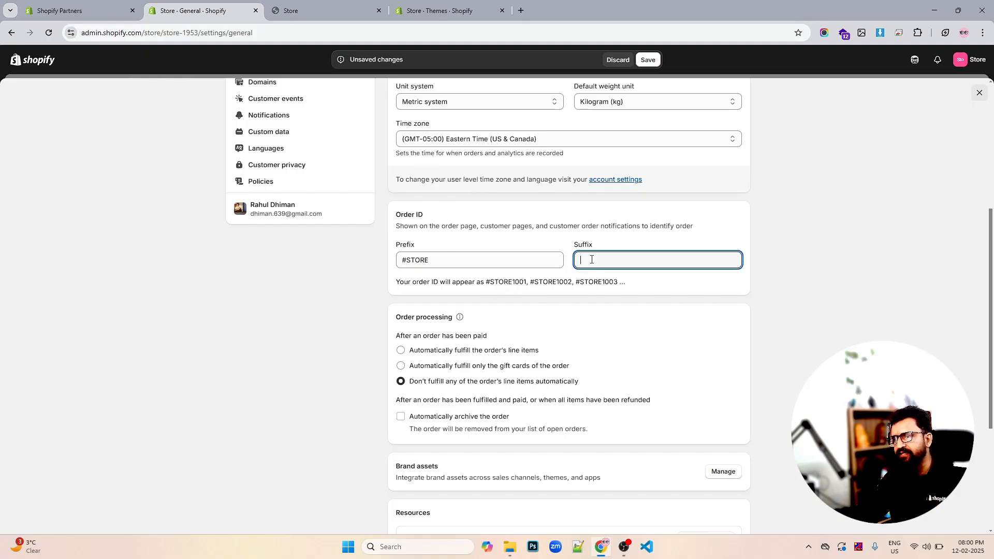
{"action": "type", "text": "101"}
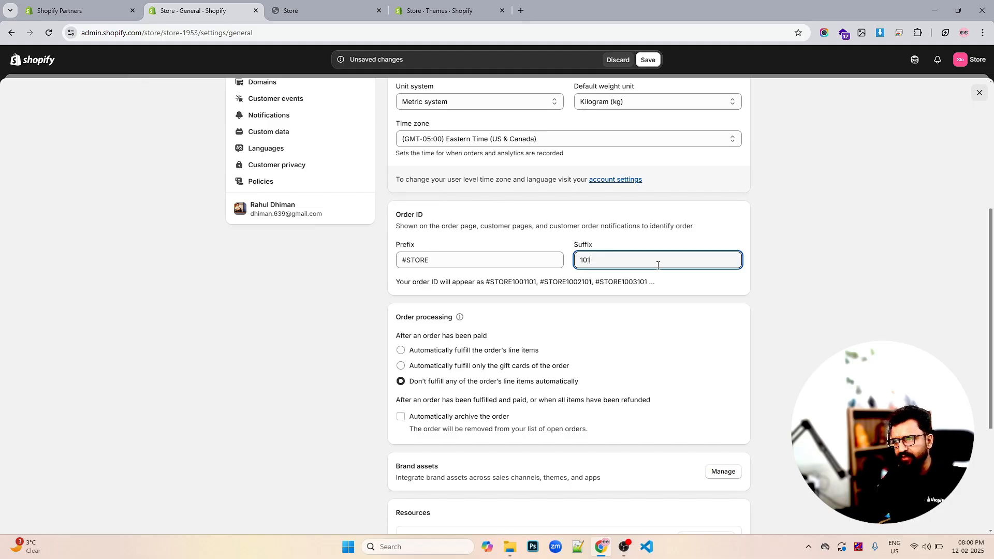
{"action": "left_click", "coordinate": [795, 270]}
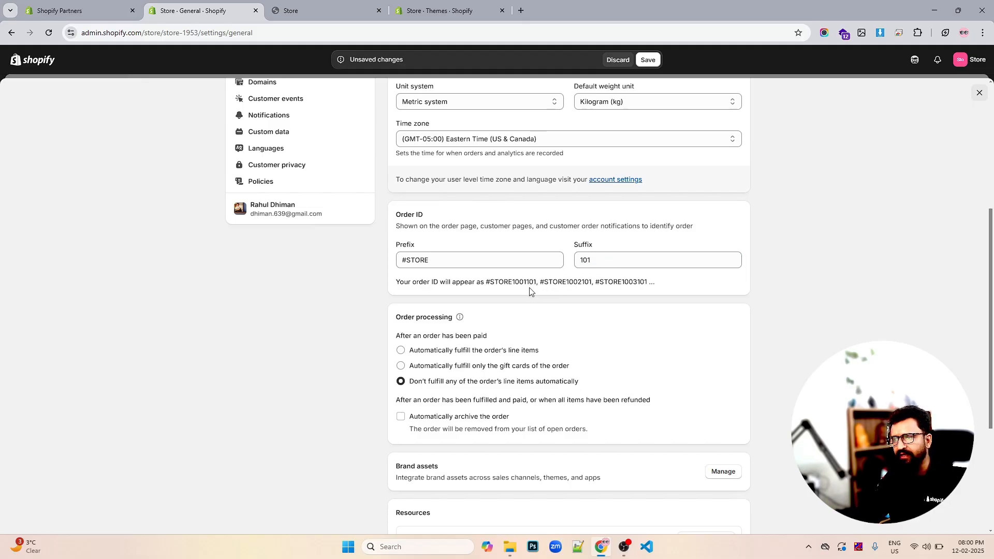
{"action": "double_click", "coordinate": [586, 260]}
{"action": "key", "text": "BackSpace"}
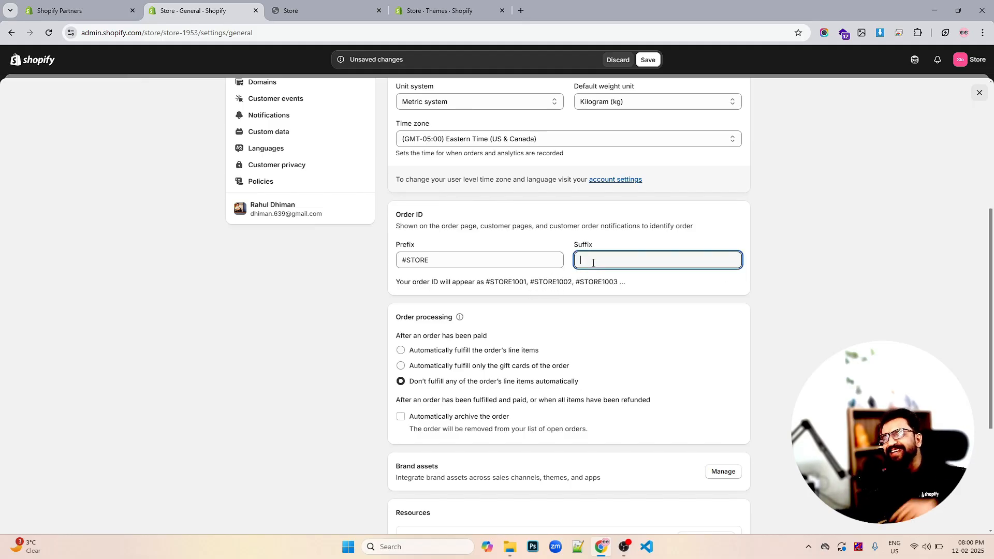
- Save the General settings changes
{"action": "scroll", "coordinate": [483, 326], "scroll_direction": "down", "scroll_amount": 2}
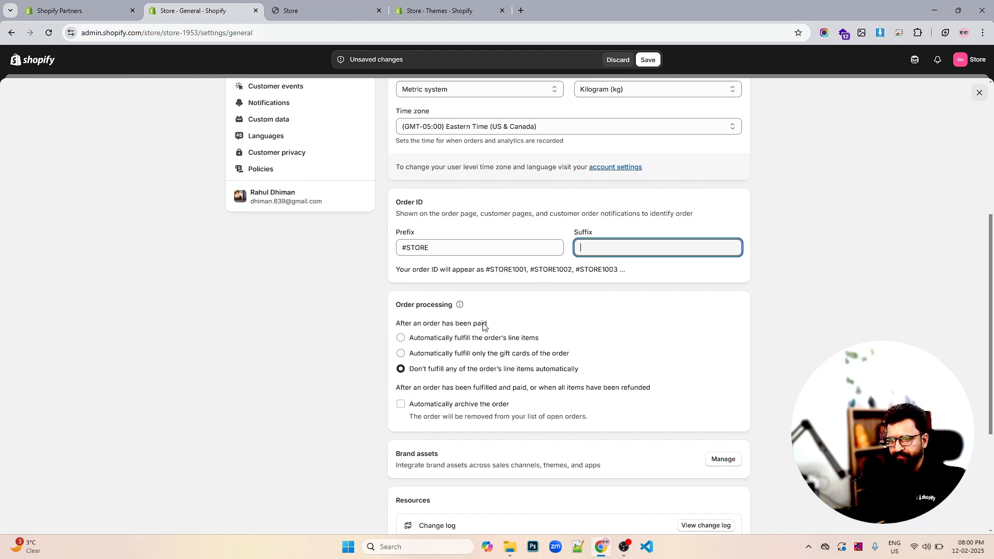
{"action": "scroll", "coordinate": [483, 326], "scroll_direction": "down", "scroll_amount": 3}
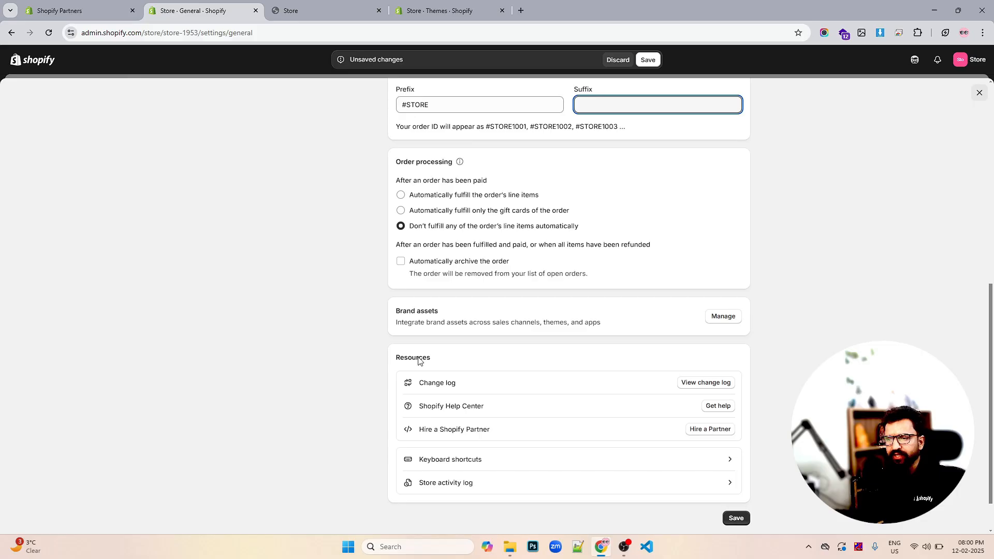
{"action": "left_click", "coordinate": [728, 318]}
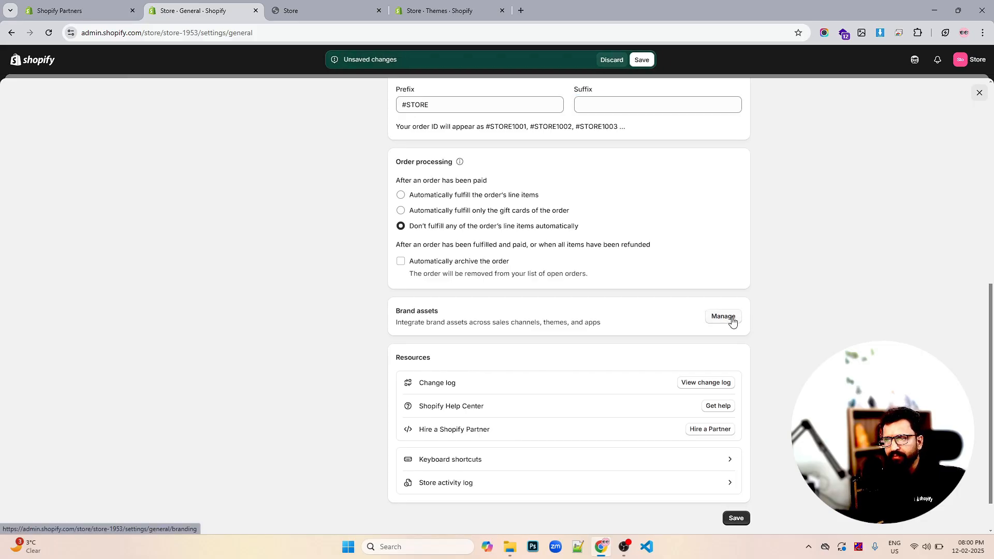
{"action": "left_click", "coordinate": [647, 59]}
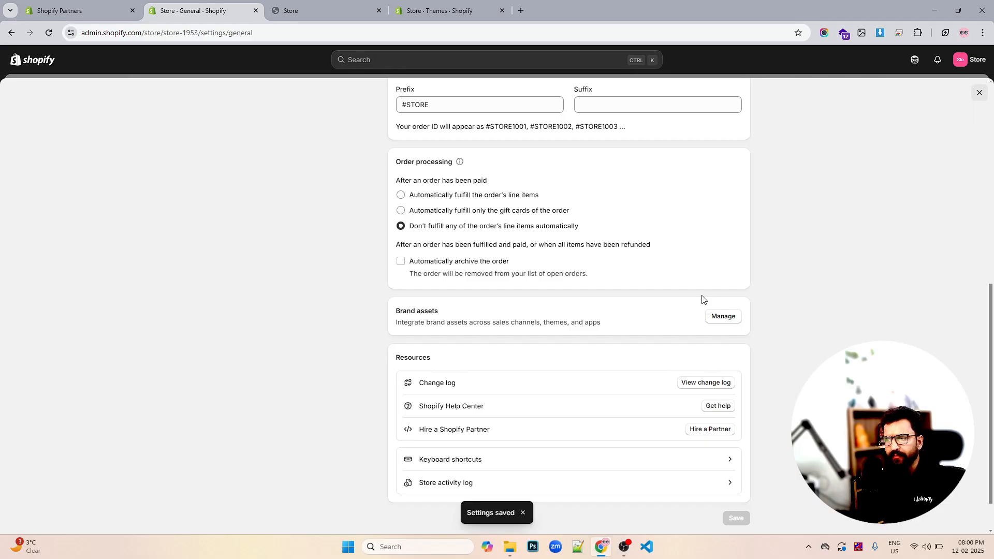
- Open the Brand assets page and review its logo, color, cover image, slogan, description and social link sections
{"action": "left_click", "coordinate": [720, 318]}
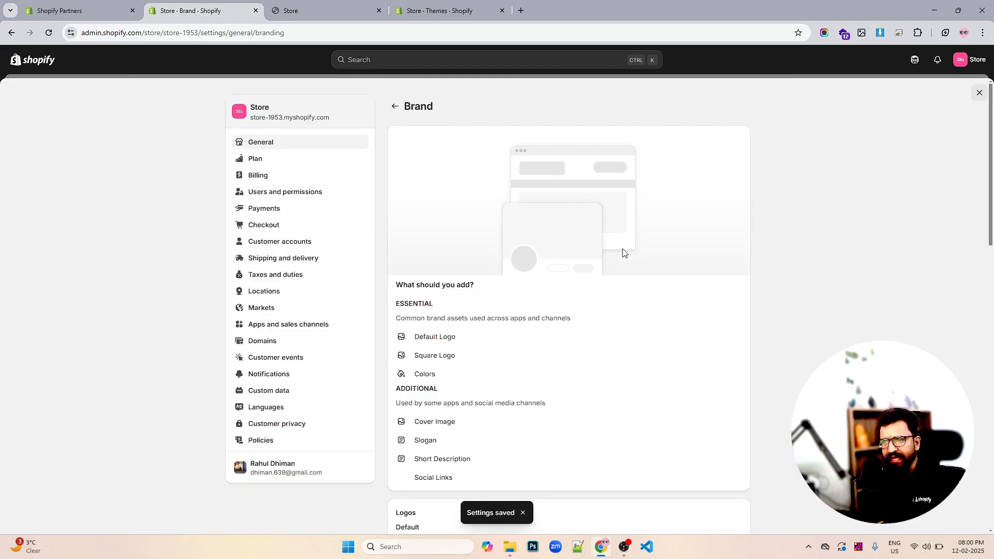
{"action": "scroll", "coordinate": [622, 252], "scroll_direction": "down", "scroll_amount": 2}
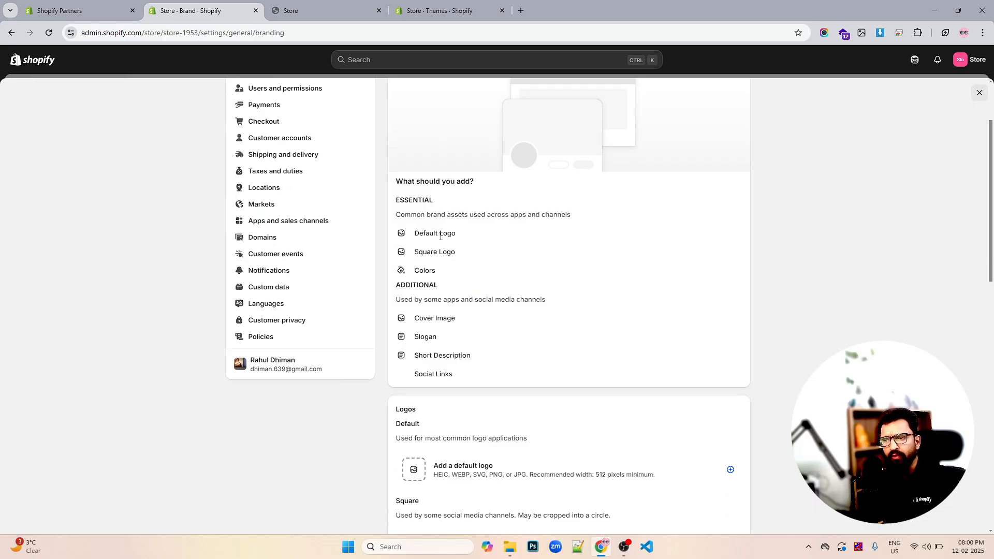
{"action": "scroll", "coordinate": [517, 254], "scroll_direction": "down", "scroll_amount": 3}
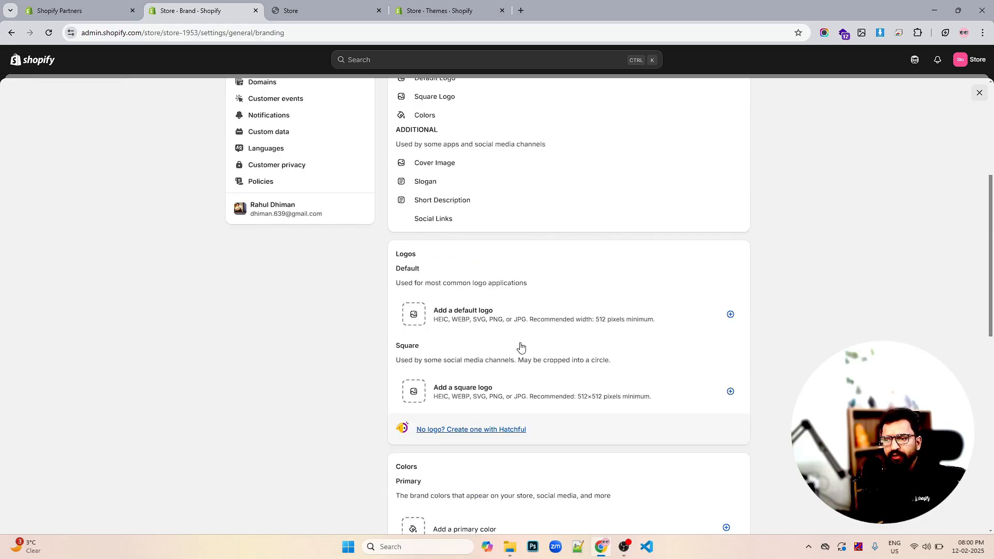
{"action": "scroll", "coordinate": [521, 347], "scroll_direction": "down", "scroll_amount": 4}
{"action": "scroll", "coordinate": [505, 321], "scroll_direction": "down", "scroll_amount": 6}
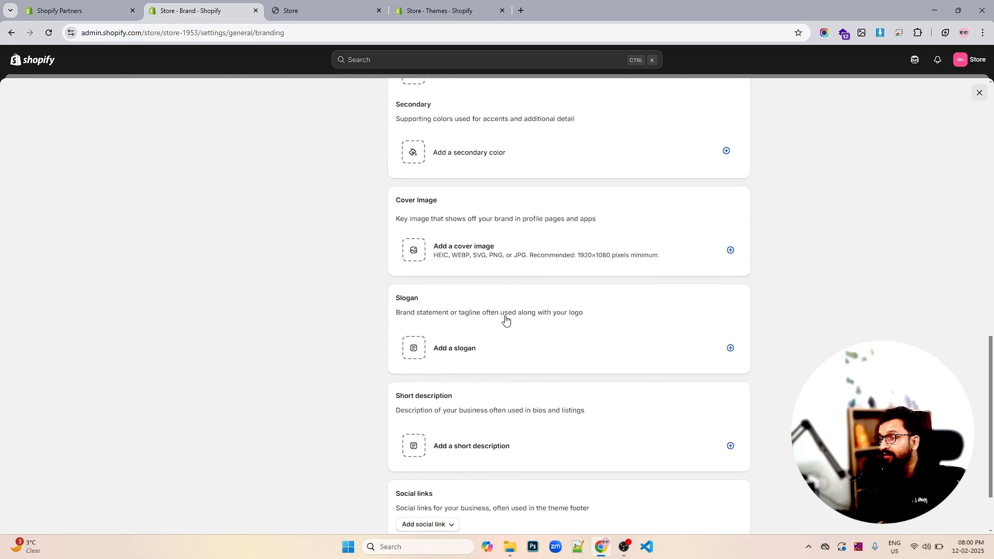
{"action": "scroll", "coordinate": [524, 320], "scroll_direction": "up", "scroll_amount": 12}
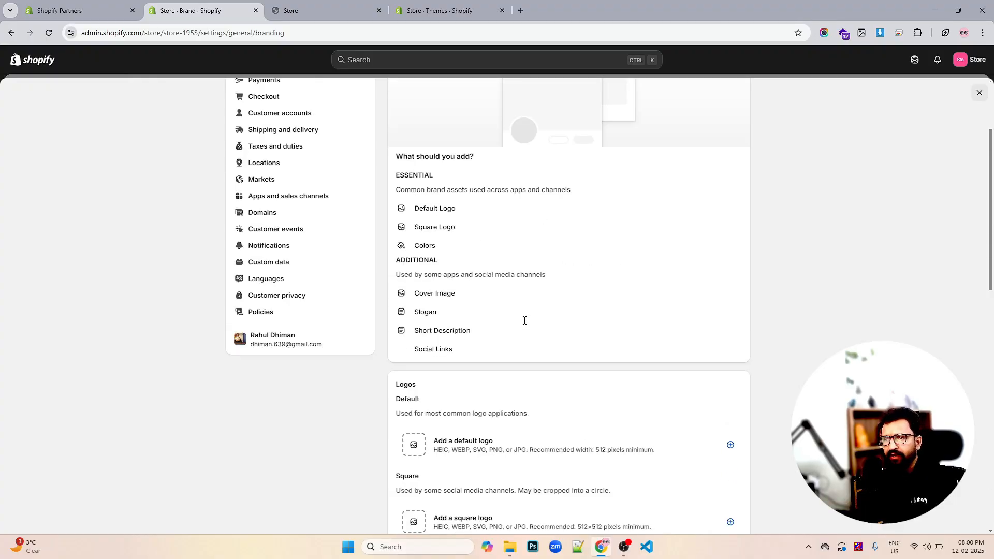
{"action": "scroll", "coordinate": [518, 323], "scroll_direction": "down", "scroll_amount": 12}
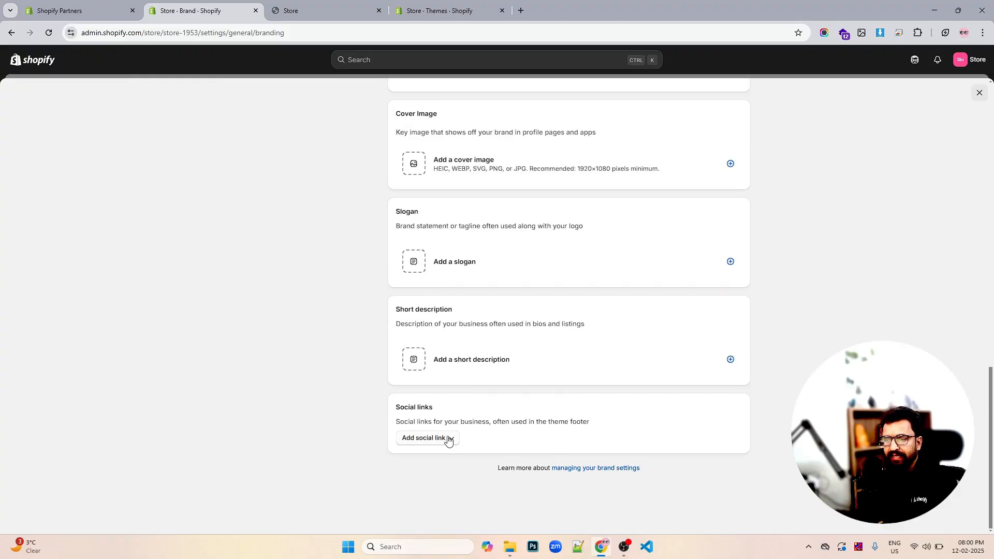
{"action": "scroll", "coordinate": [573, 361], "scroll_direction": "up", "scroll_amount": 12}
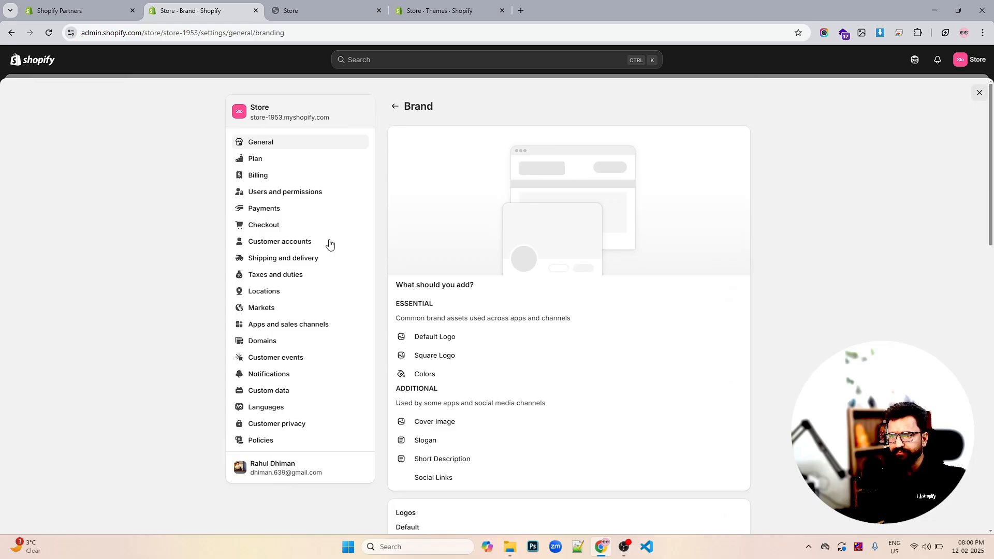
- Open the Plan settings and view the available plans, then close the plan picker
{"action": "left_click", "coordinate": [260, 161]}
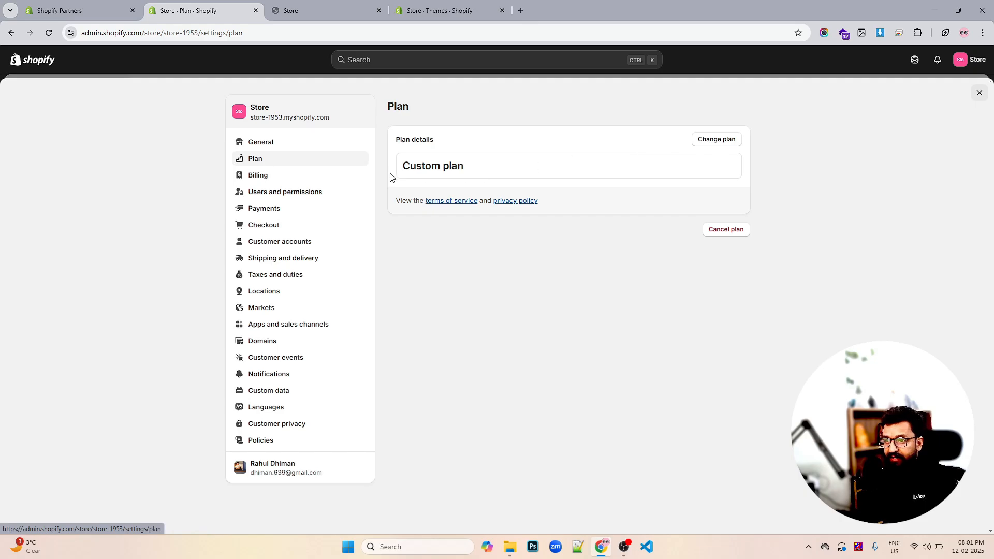
{"action": "left_click", "coordinate": [717, 140]}
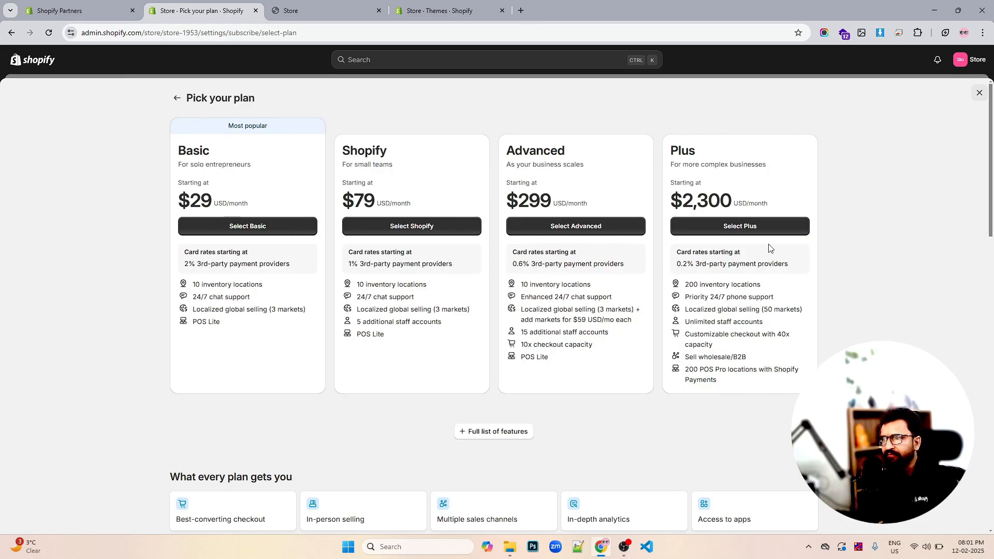
{"action": "left_click", "coordinate": [978, 93]}
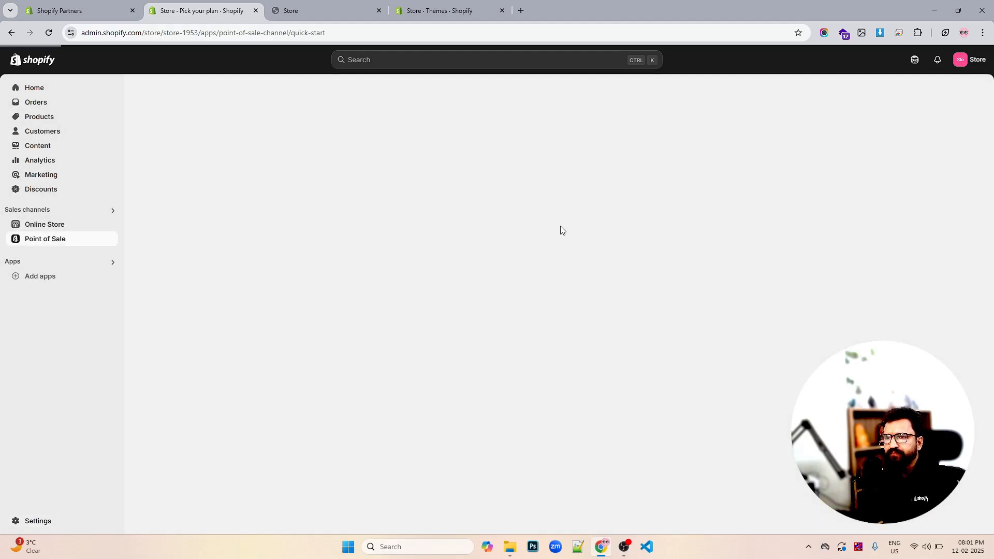
- Reopen Settings and review the Billing page's current cycle and past bills
{"action": "left_click", "coordinate": [60, 519]}
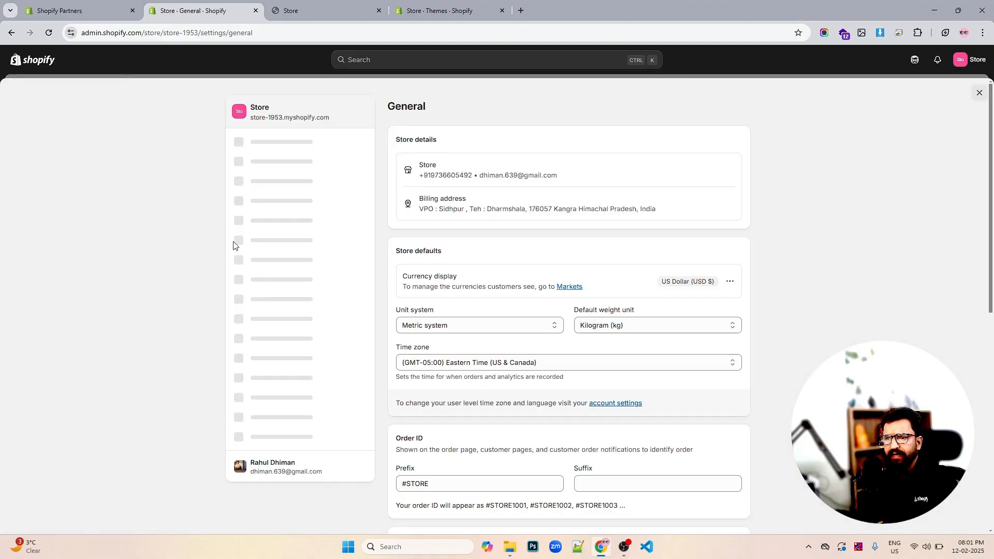
{"action": "left_click", "coordinate": [263, 176]}
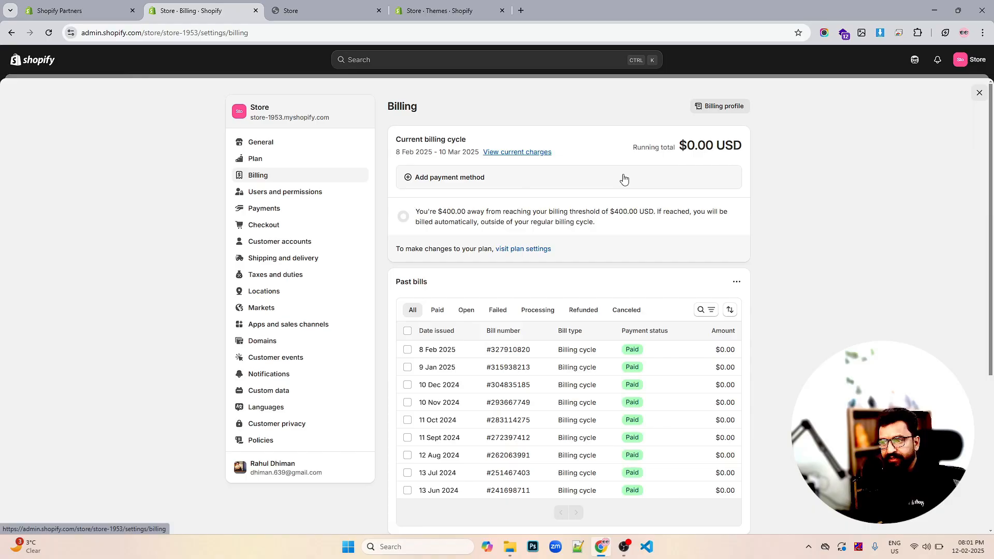
{"action": "scroll", "coordinate": [624, 179], "scroll_direction": "down", "scroll_amount": 1}
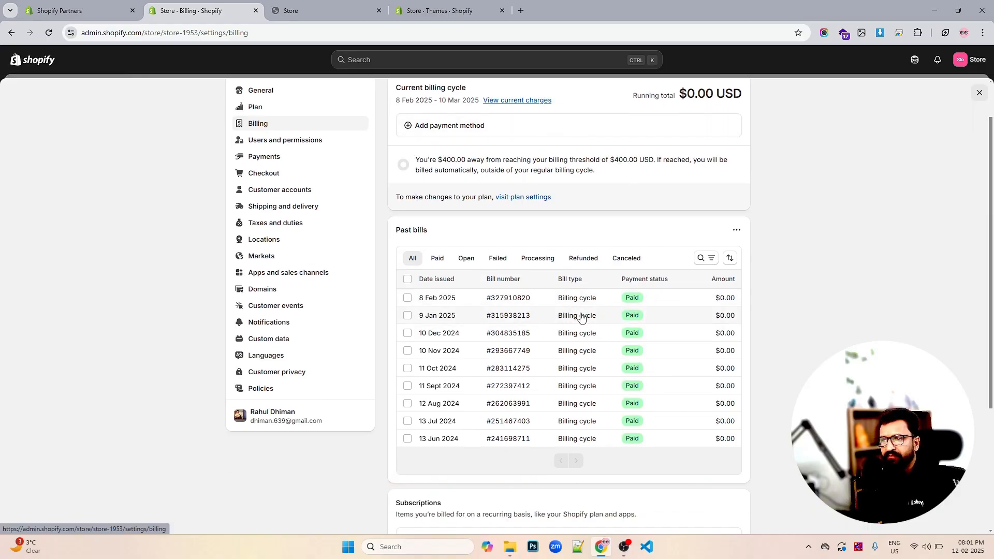
- Open Users and permissions and review the store owner, staff, POS staff and collaborator sections
{"action": "scroll", "coordinate": [583, 316], "scroll_direction": "down", "scroll_amount": 1}
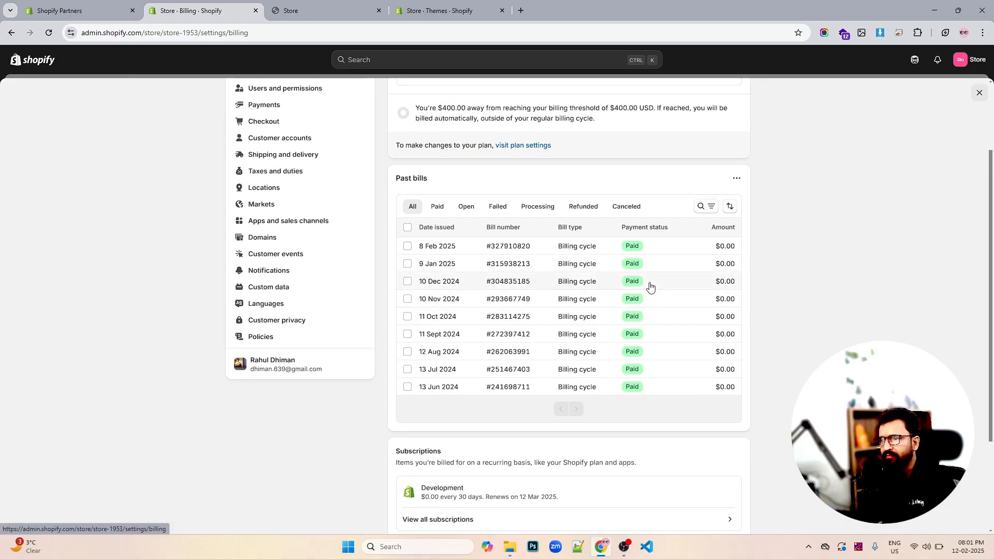
{"action": "scroll", "coordinate": [630, 276], "scroll_direction": "down", "scroll_amount": 3}
{"action": "scroll", "coordinate": [681, 304], "scroll_direction": "up", "scroll_amount": 4}
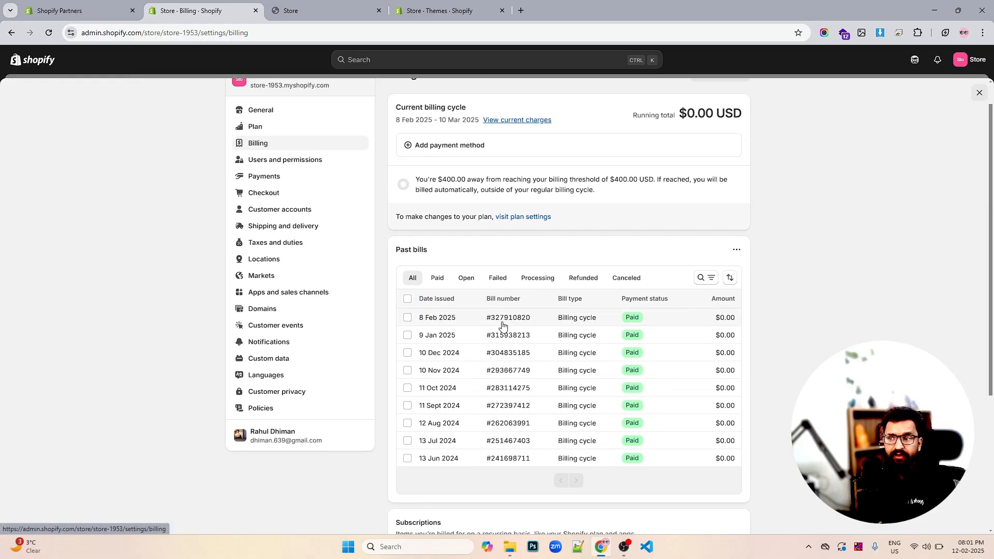
{"action": "scroll", "coordinate": [549, 312], "scroll_direction": "up", "scroll_amount": 1}
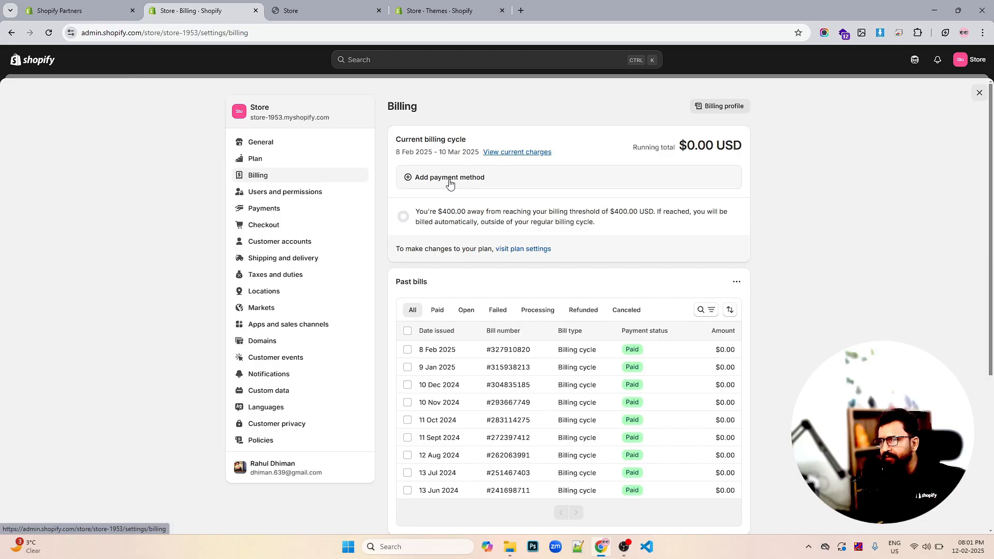
{"action": "left_click", "coordinate": [275, 193]}
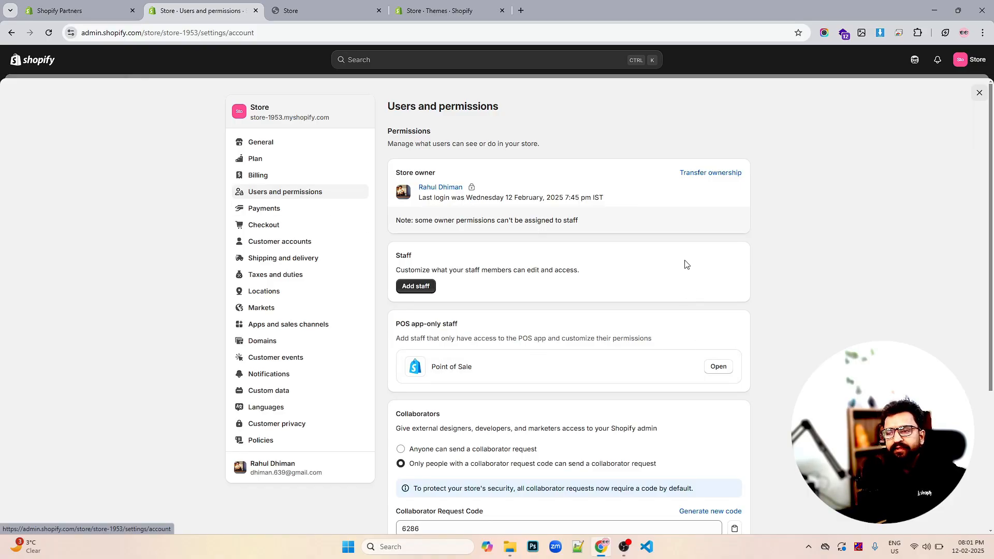
{"action": "scroll", "coordinate": [685, 264], "scroll_direction": "down", "scroll_amount": 1}
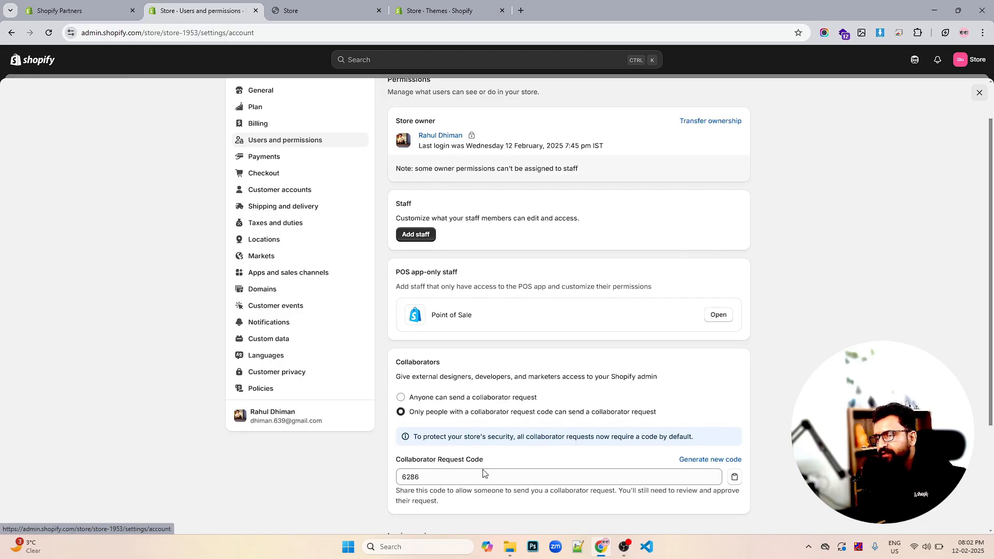
{"action": "left_click", "coordinate": [310, 10]}
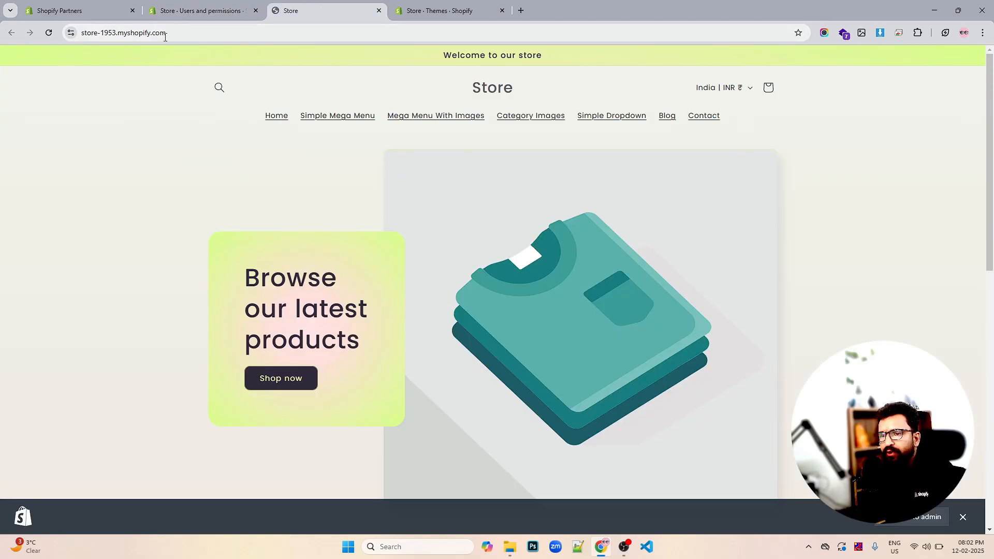
{"action": "left_click", "coordinate": [148, 36]}
{"action": "right_click", "coordinate": [148, 40]}
{"action": "left_click", "coordinate": [193, 5]}
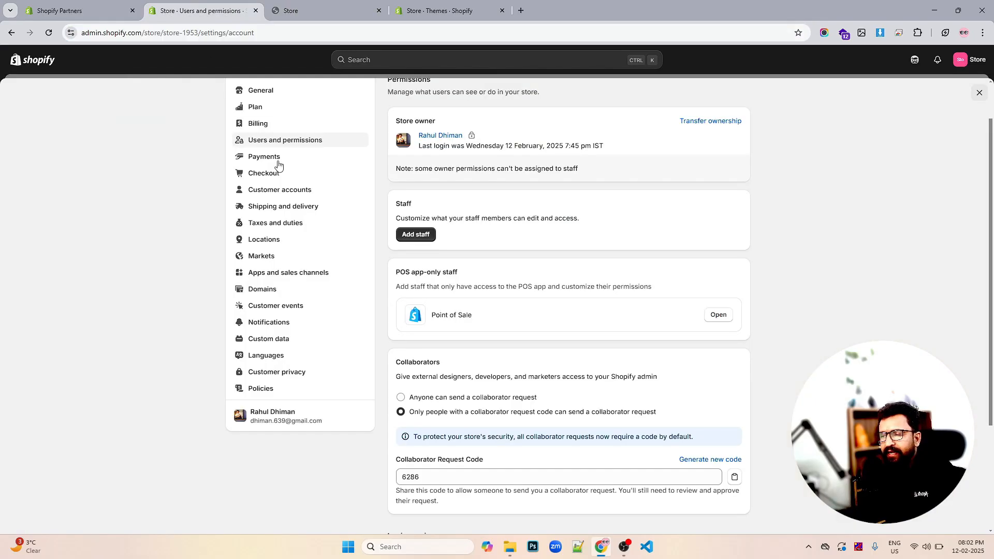
- Try allowing anyone to send collaborator requests, then return to requiring a collaborator request code
{"action": "left_click", "coordinate": [441, 473]}
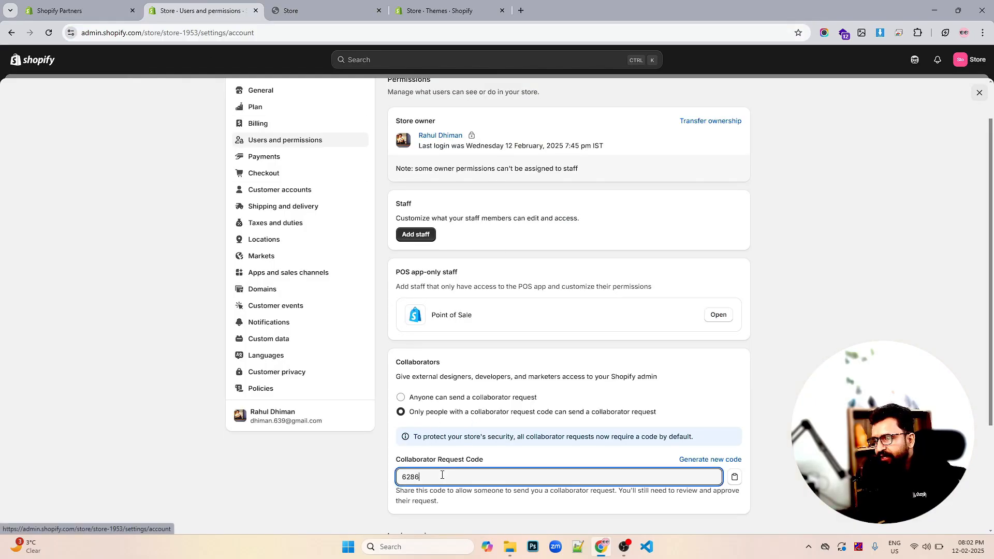
{"action": "double_click", "coordinate": [442, 475]}
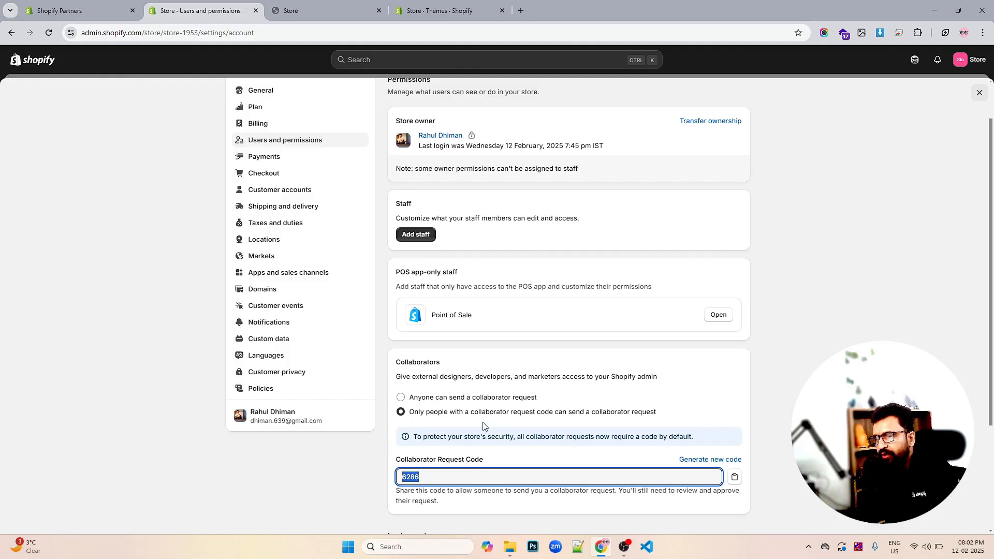
{"action": "left_click", "coordinate": [437, 399]}
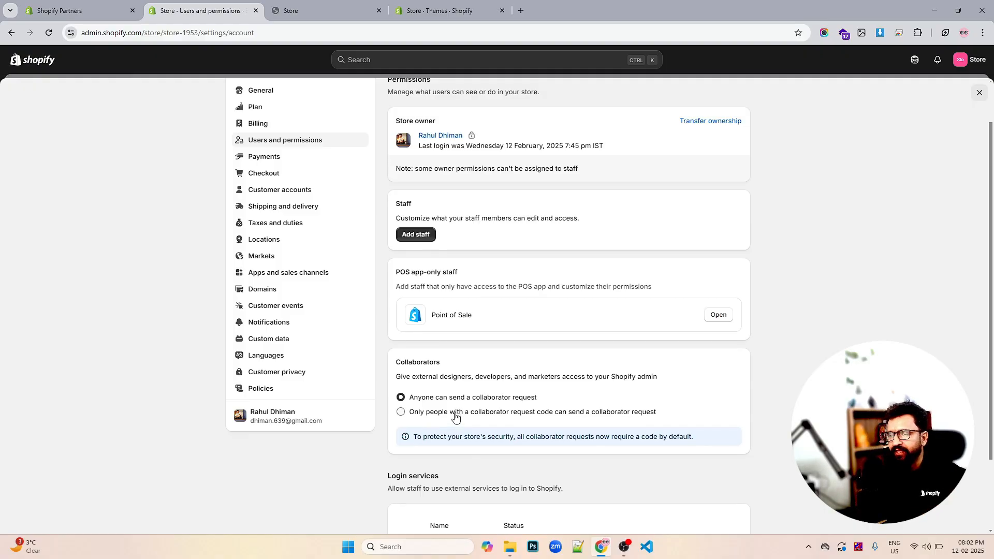
{"action": "left_click", "coordinate": [520, 411]}
- Open Payments and review providers, supported methods, capture method, manual methods and gift card options
{"action": "scroll", "coordinate": [508, 363], "scroll_direction": "down", "scroll_amount": 2}
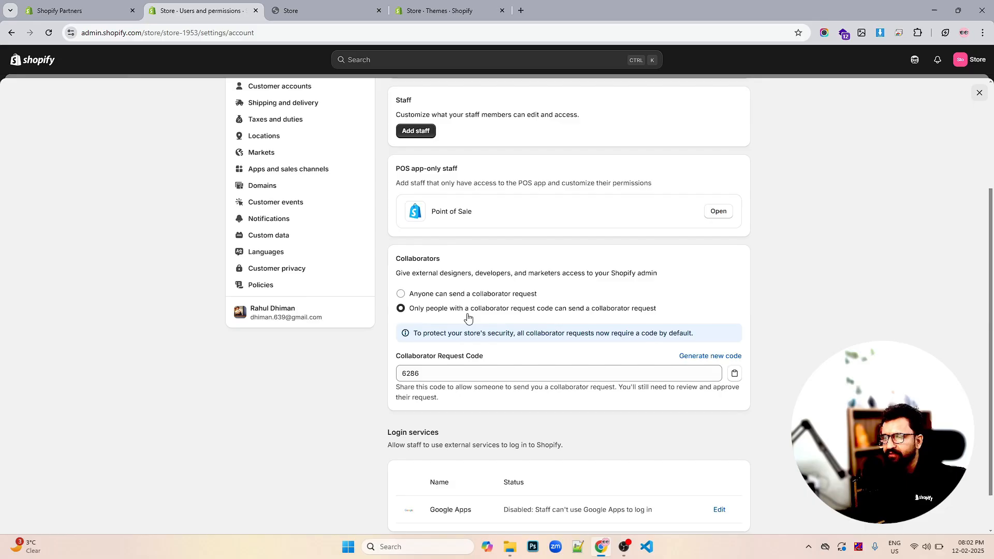
{"action": "scroll", "coordinate": [519, 366], "scroll_direction": "down", "scroll_amount": 1}
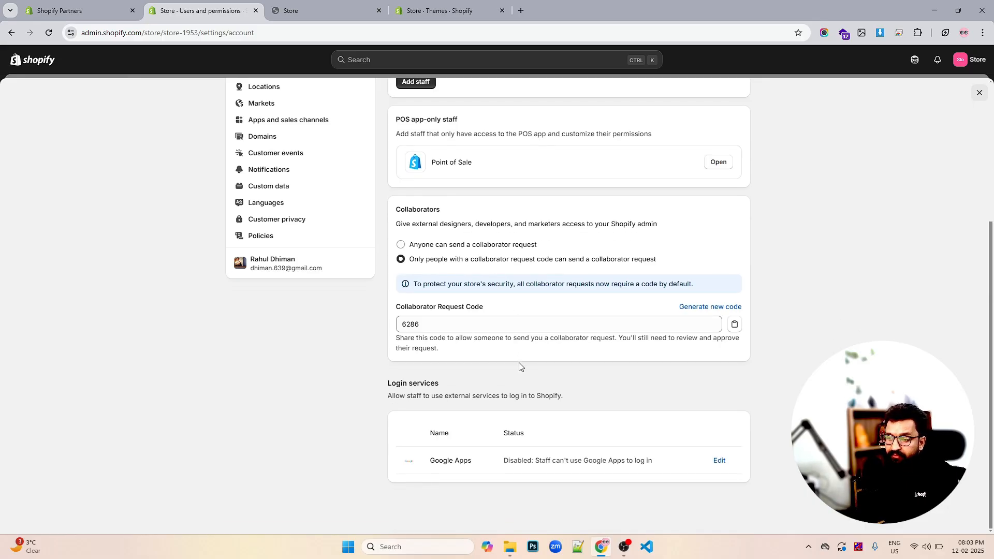
{"action": "scroll", "coordinate": [519, 366], "scroll_direction": "up", "scroll_amount": 4}
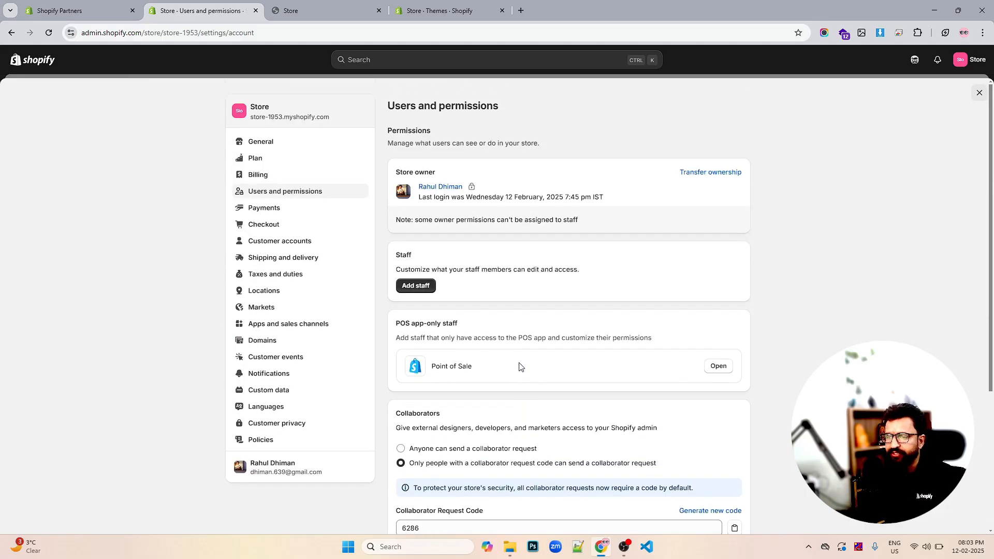
{"action": "left_click", "coordinate": [261, 209]}
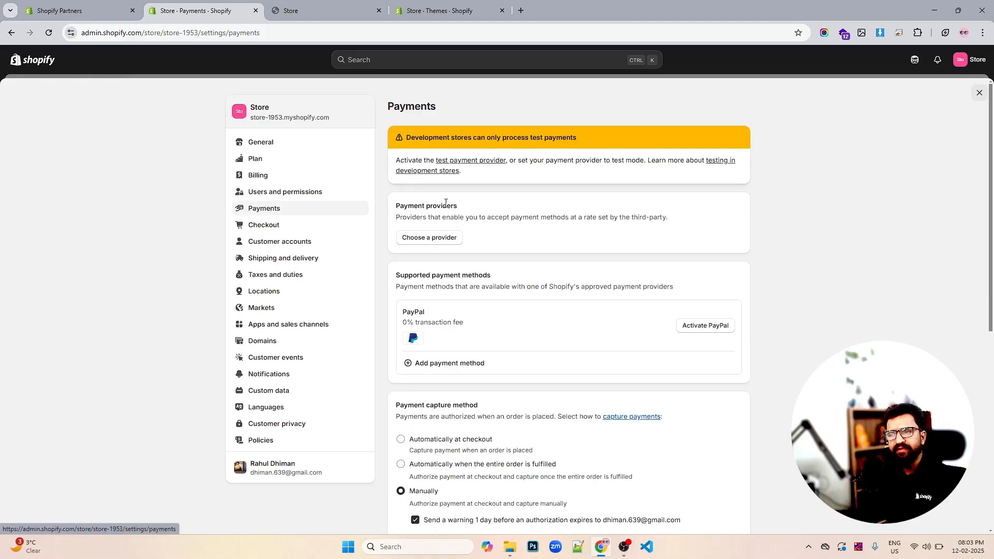
{"action": "scroll", "coordinate": [445, 202], "scroll_direction": "down", "scroll_amount": 3}
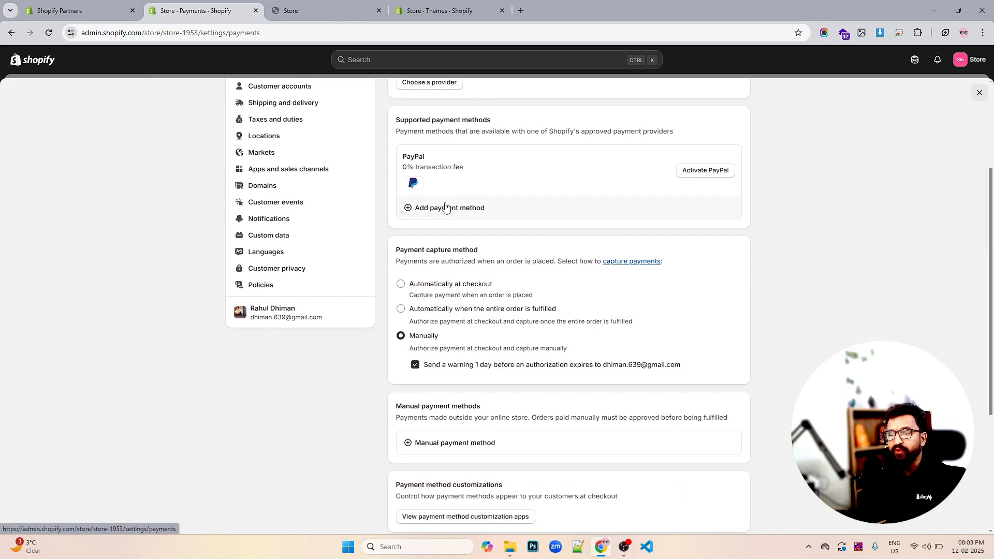
{"action": "scroll", "coordinate": [445, 208], "scroll_direction": "up", "scroll_amount": 3}
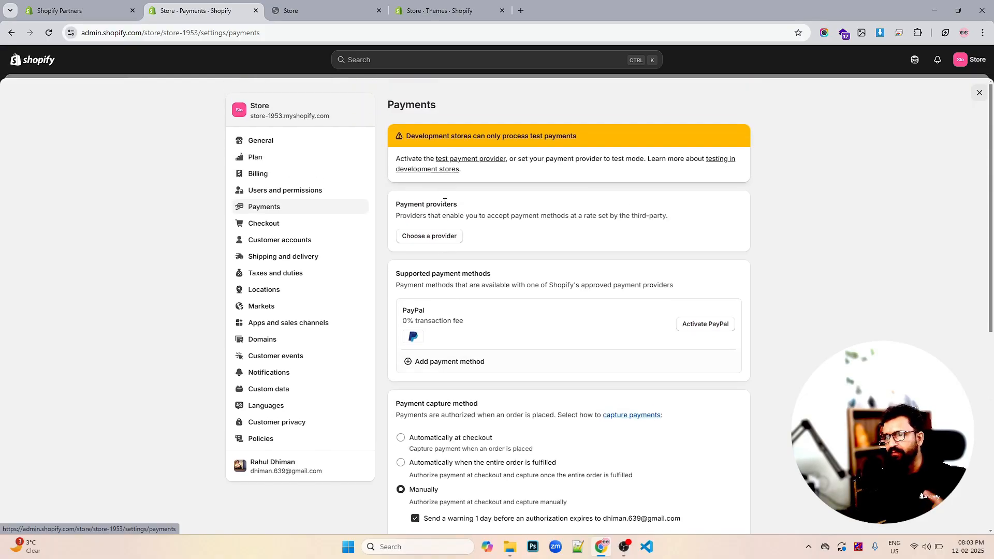
{"action": "scroll", "coordinate": [478, 212], "scroll_direction": "down", "scroll_amount": 5}
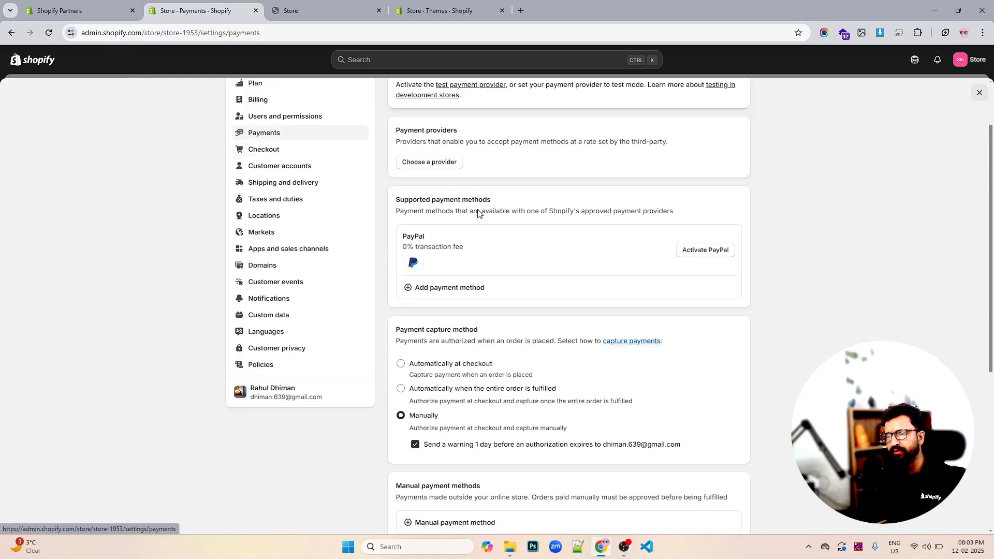
{"action": "scroll", "coordinate": [478, 212], "scroll_direction": "down", "scroll_amount": 2}
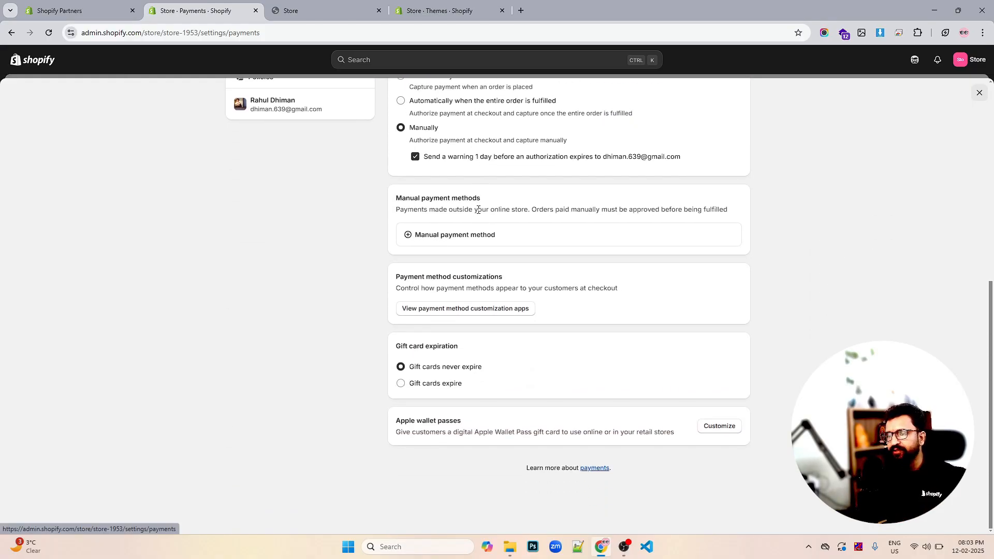
{"action": "scroll", "coordinate": [478, 209], "scroll_direction": "up", "scroll_amount": 6}
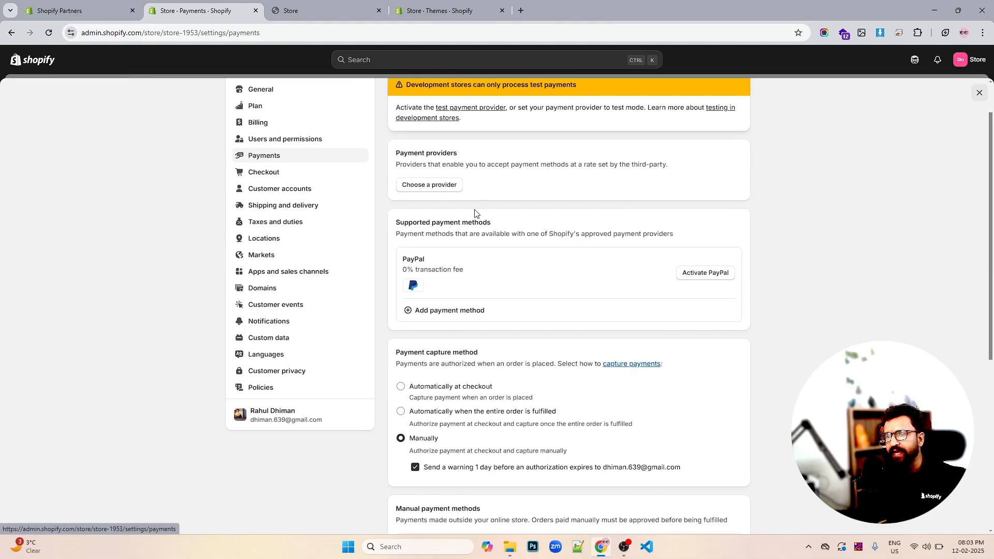
- Open the Checkout settings and review the contact method and customer information options
{"action": "left_click", "coordinate": [278, 178]}
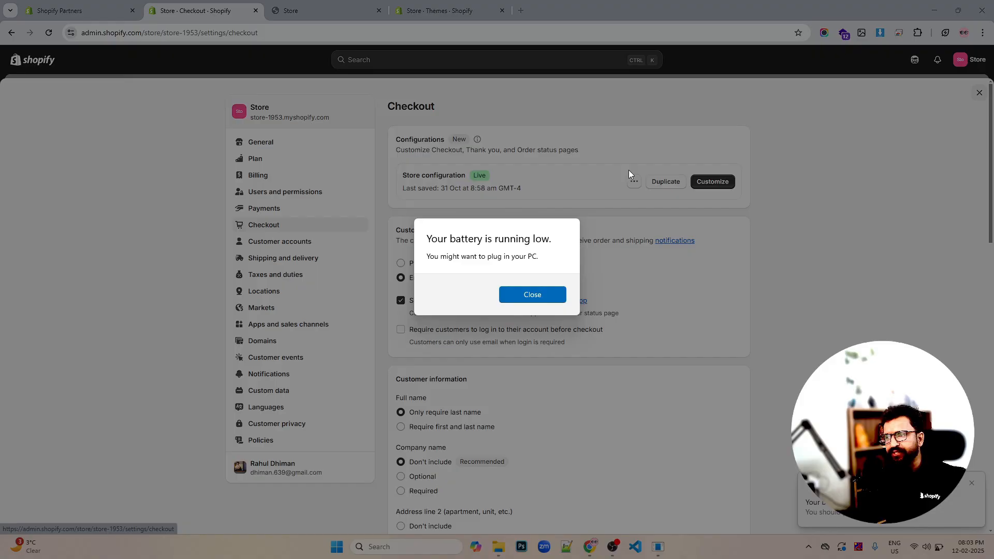
{"action": "left_click", "coordinate": [532, 294]}
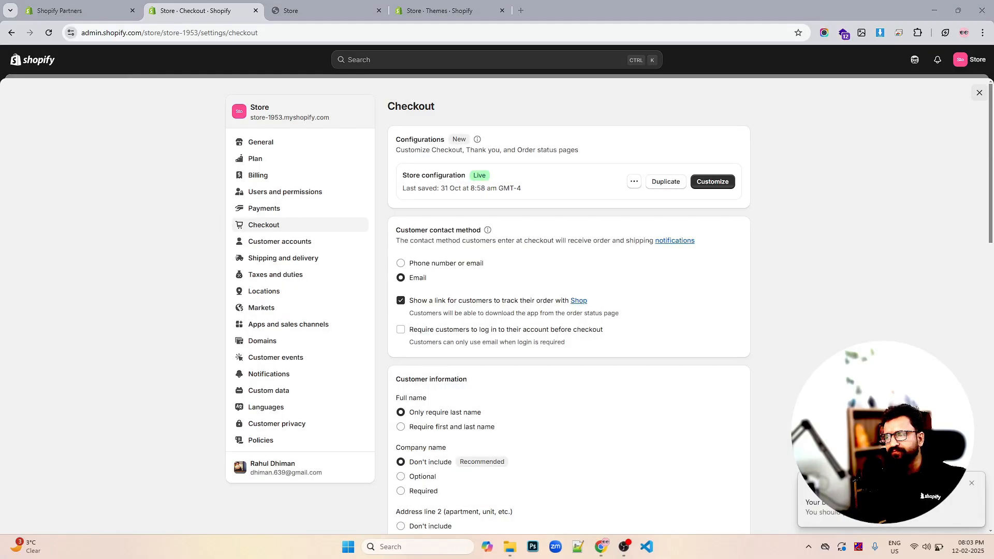
{"action": "left_click", "coordinate": [972, 484]}
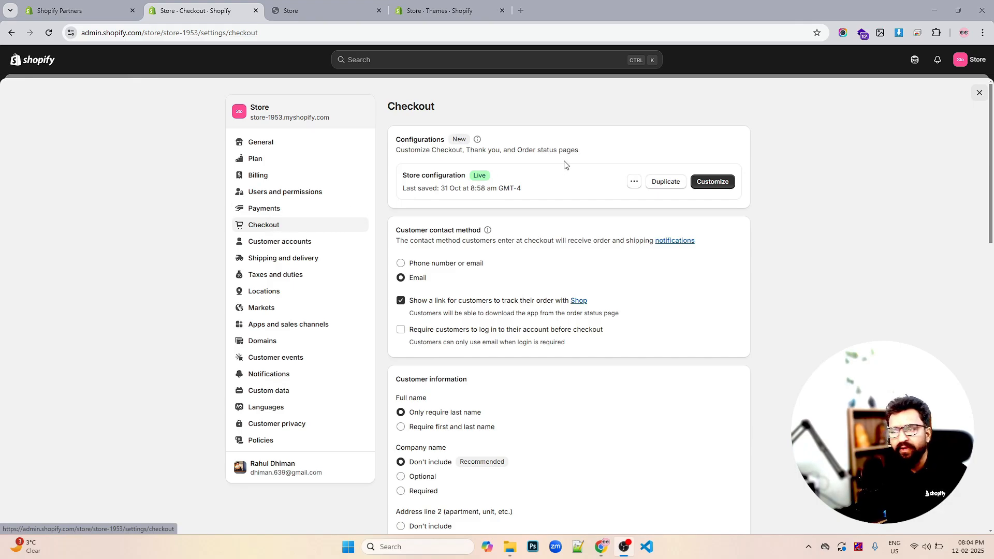
{"action": "scroll", "coordinate": [590, 175], "scroll_direction": "down", "scroll_amount": 2}
{"action": "scroll", "coordinate": [723, 144], "scroll_direction": "up", "scroll_amount": 2}
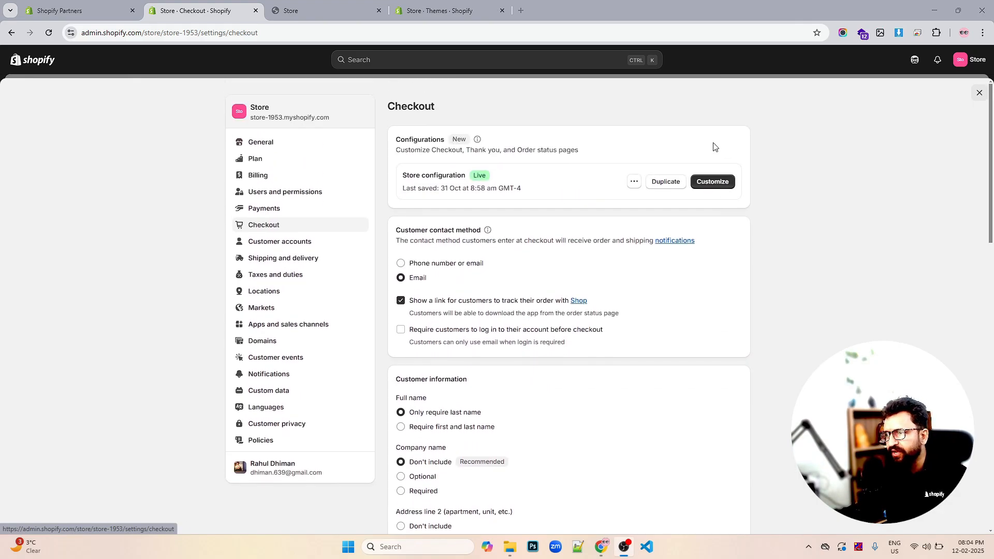
- In the checkout editor, replace the checkout logo with the Shopify logo image from the library, then save and exit
{"action": "left_click", "coordinate": [712, 182]}
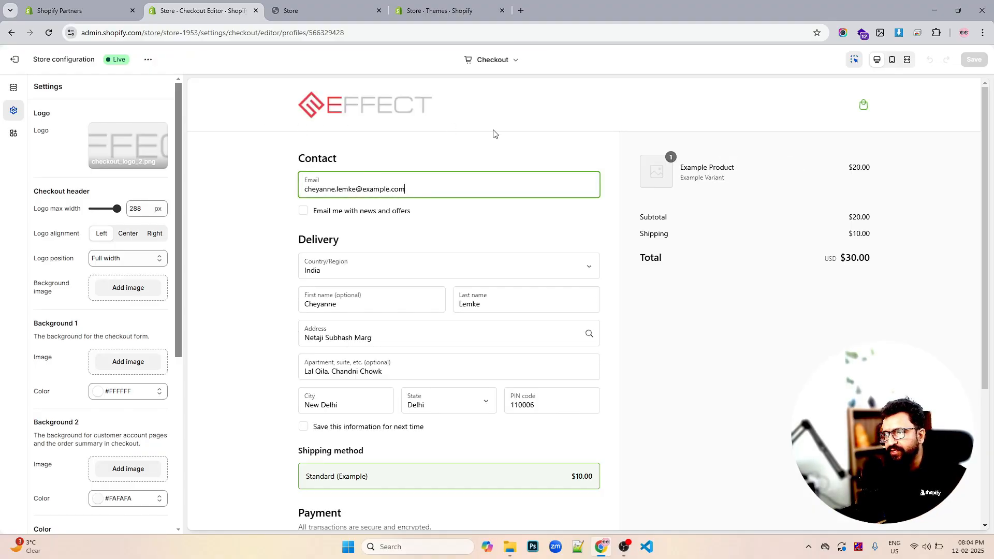
{"action": "scroll", "coordinate": [518, 156], "scroll_direction": "down", "scroll_amount": 4}
{"action": "left_click", "coordinate": [109, 148]}
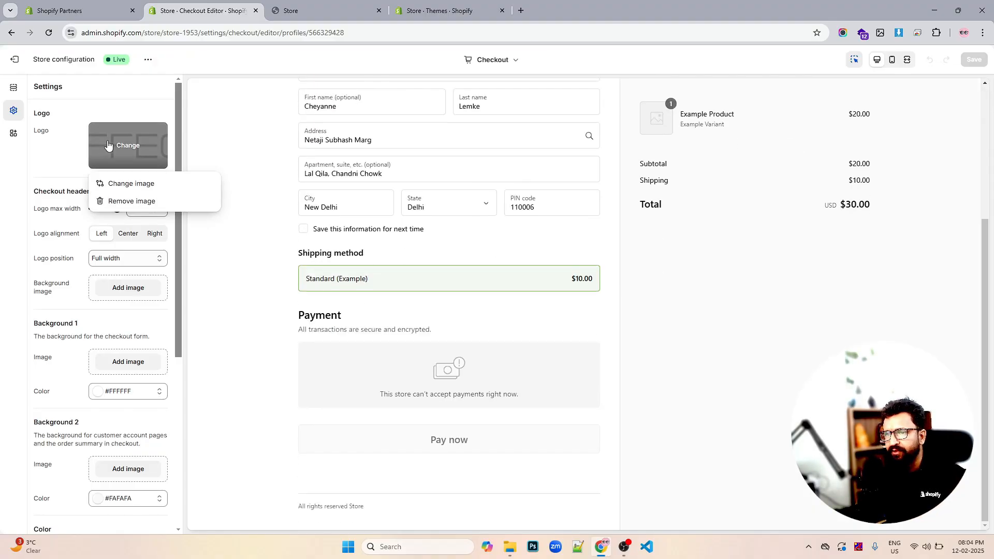
{"action": "left_click", "coordinate": [126, 202]}
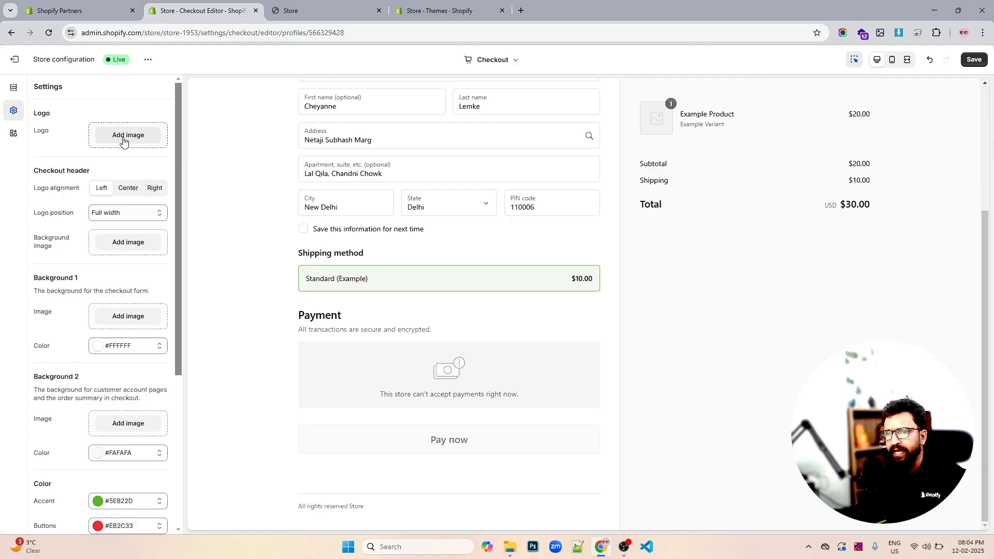
{"action": "left_click", "coordinate": [128, 136]}
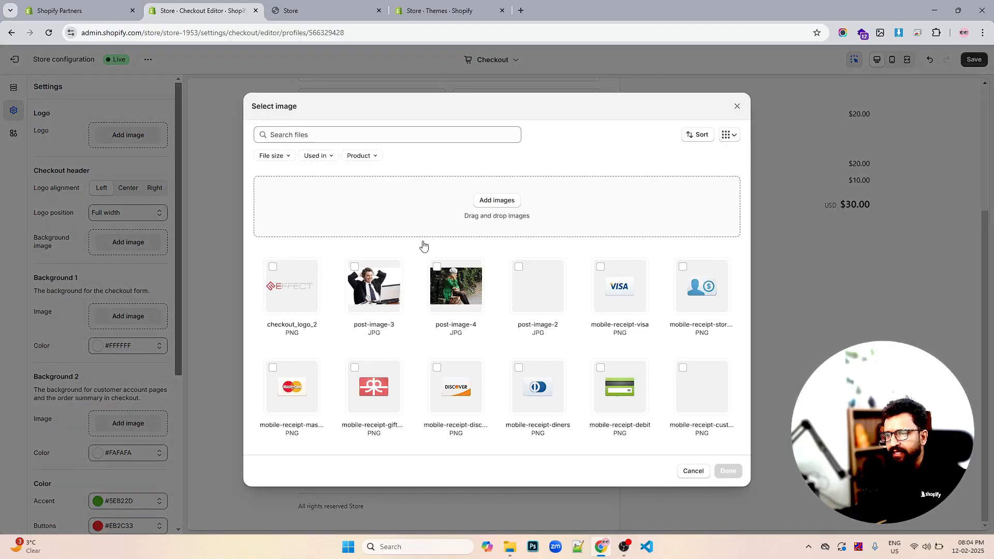
{"action": "scroll", "coordinate": [497, 266], "scroll_direction": "down", "scroll_amount": 2}
{"action": "scroll", "coordinate": [500, 268], "scroll_direction": "up", "scroll_amount": 3}
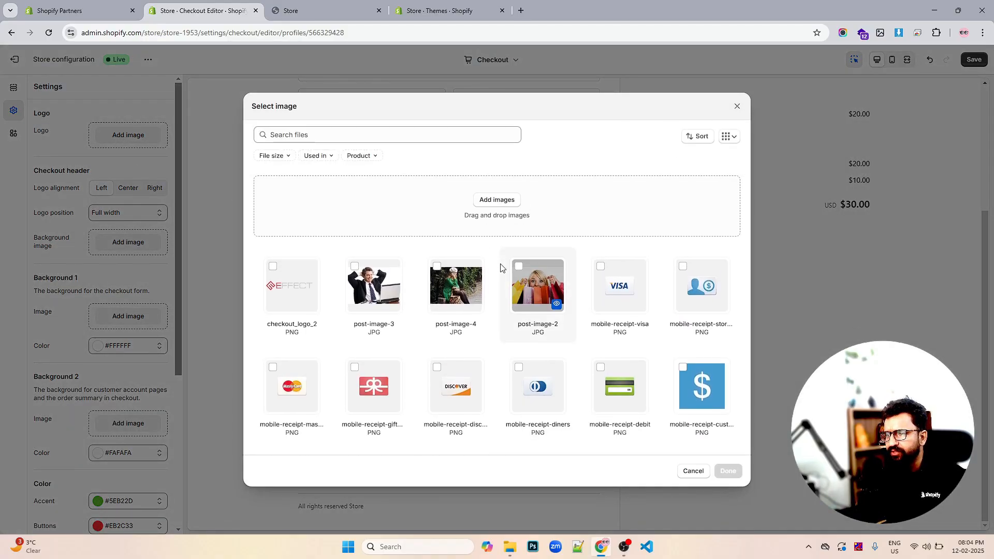
{"action": "scroll", "coordinate": [466, 336], "scroll_direction": "down", "scroll_amount": 3}
{"action": "left_click", "coordinate": [451, 374]}
{"action": "left_click", "coordinate": [728, 470]}
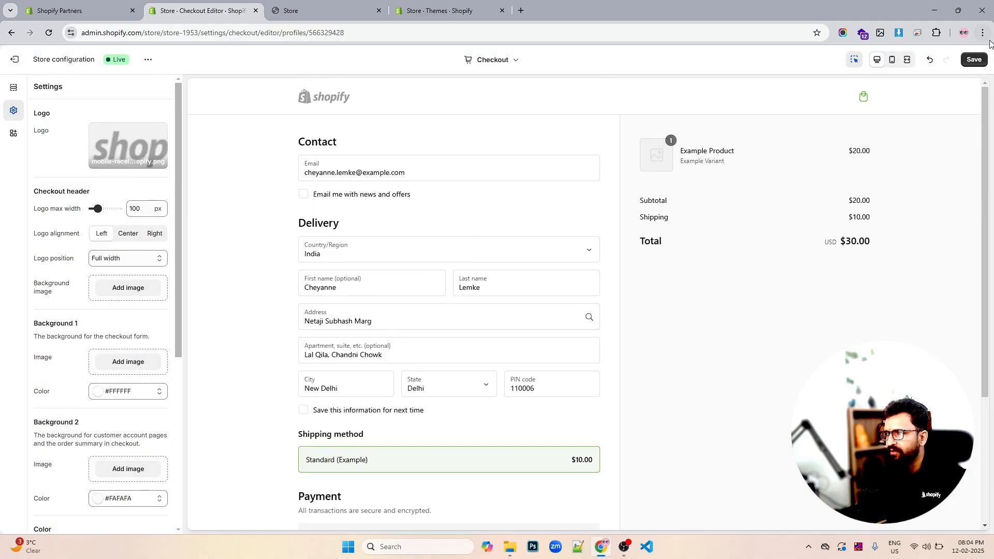
{"action": "left_click", "coordinate": [973, 59]}
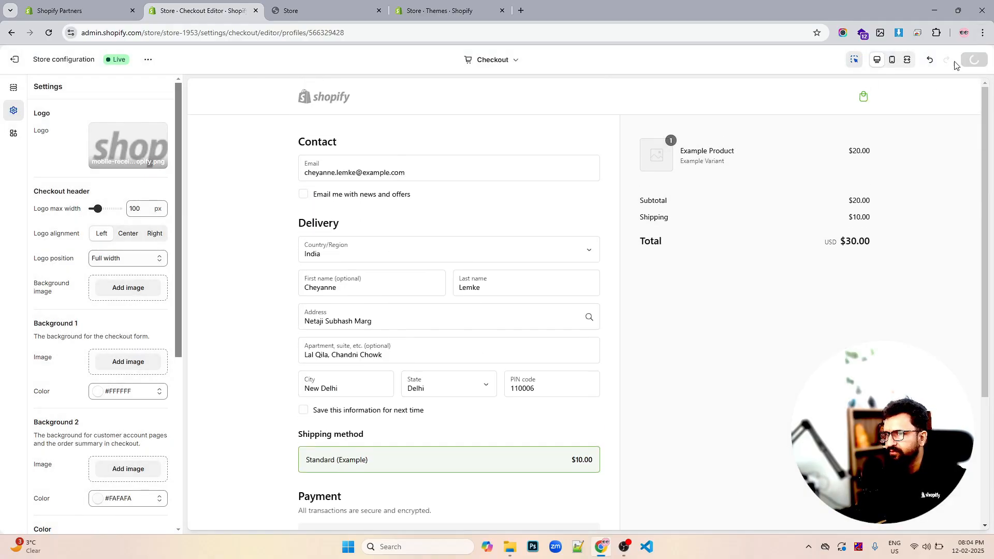
{"action": "left_click", "coordinate": [16, 61]}
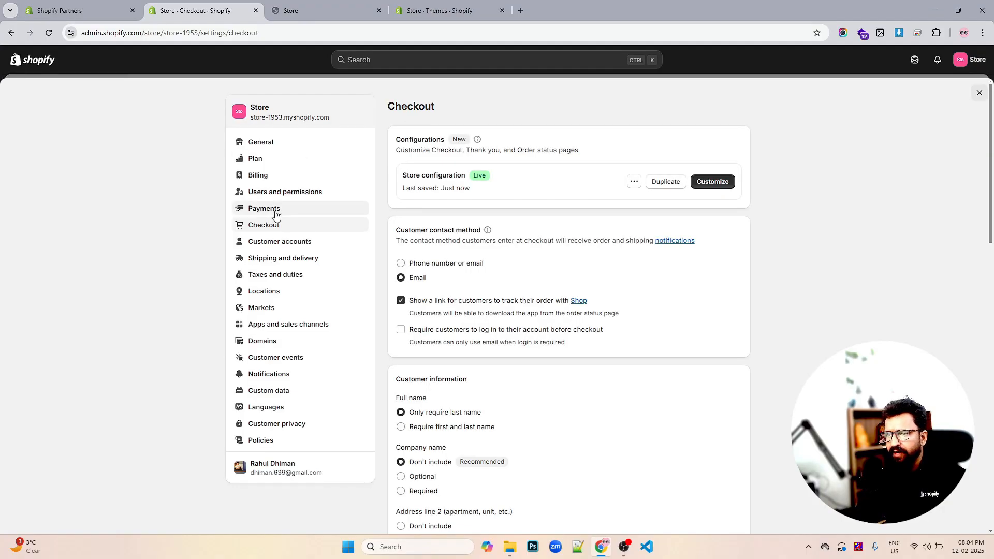
- Open Customer accounts and review the login link, customer account and legacy account settings
{"action": "left_click", "coordinate": [280, 244]}
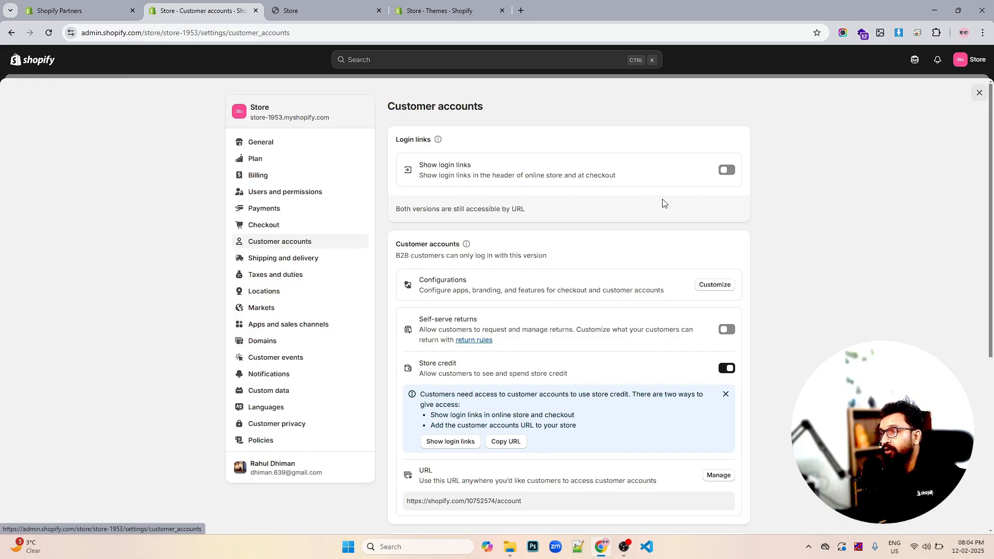
{"action": "scroll", "coordinate": [643, 185], "scroll_direction": "down", "scroll_amount": 2}
{"action": "scroll", "coordinate": [643, 183], "scroll_direction": "down", "scroll_amount": 2}
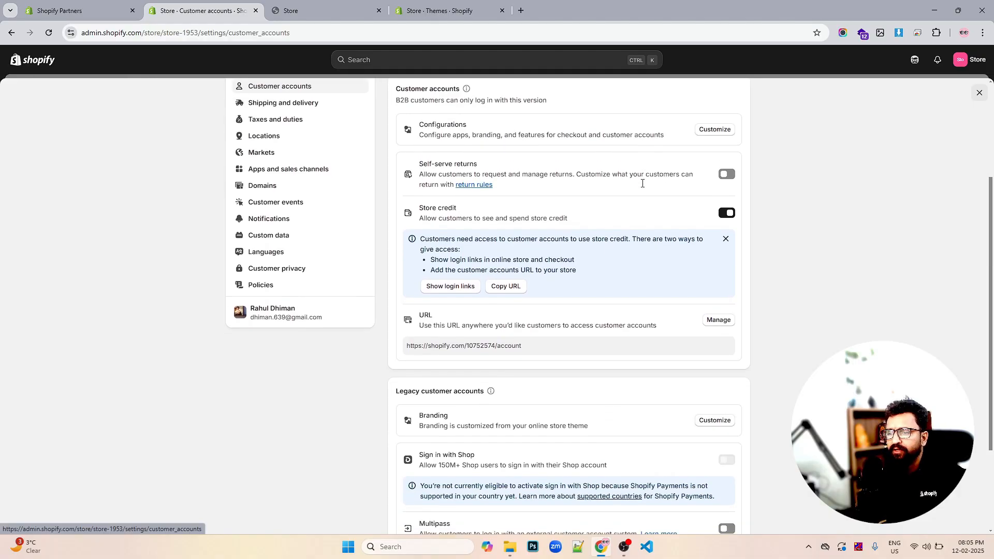
{"action": "scroll", "coordinate": [643, 184], "scroll_direction": "up", "scroll_amount": 3}
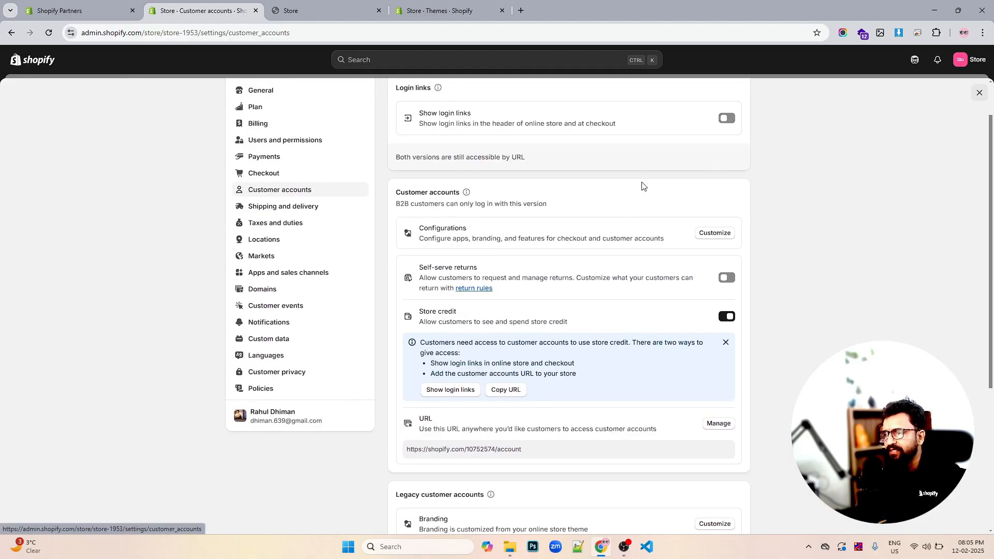
{"action": "scroll", "coordinate": [643, 186], "scroll_direction": "up", "scroll_amount": 1}
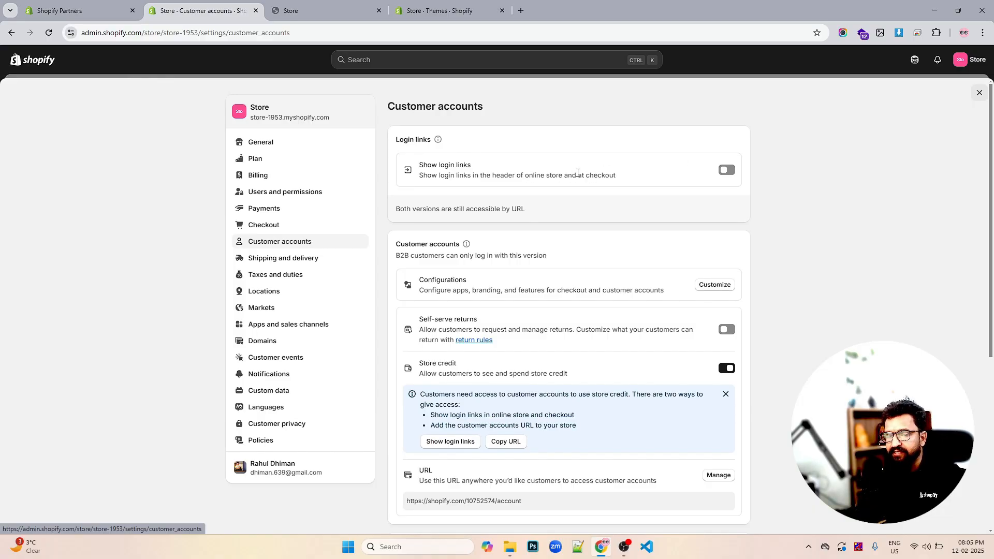
- Scroll through the Customer accounts page to examine the store credit notice, account URL and legacy customer account options
{"action": "scroll", "coordinate": [646, 173], "scroll_direction": "down", "scroll_amount": 5}
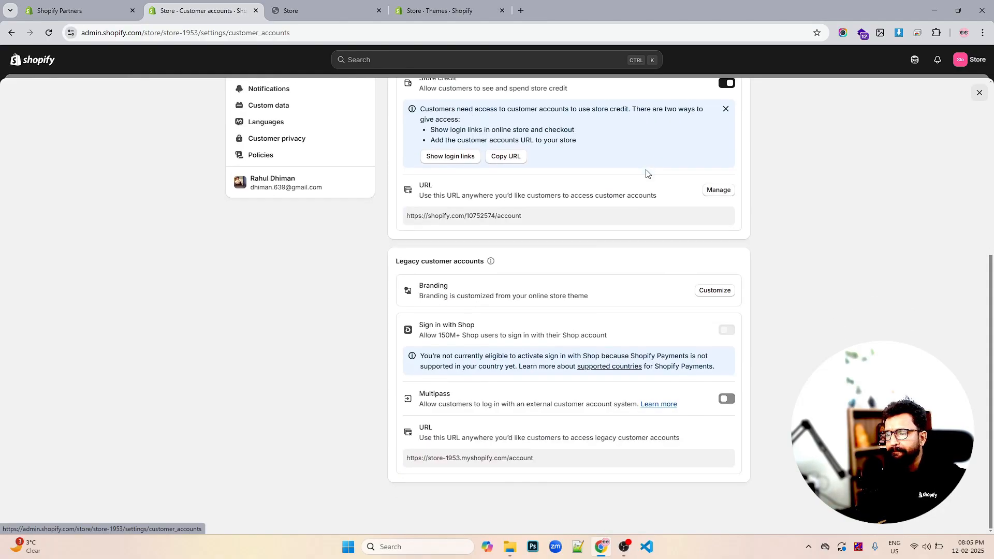
{"action": "scroll", "coordinate": [646, 172], "scroll_direction": "up", "scroll_amount": 5}
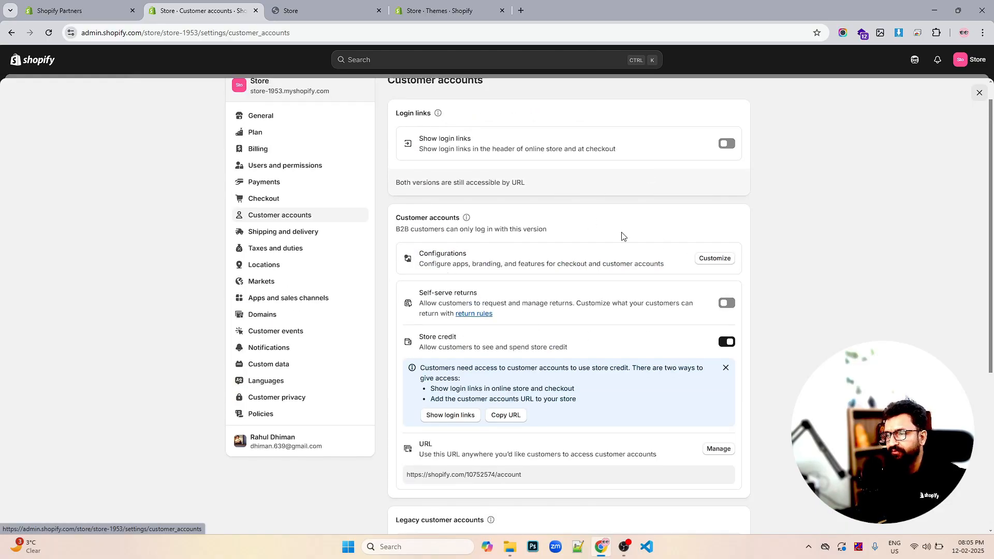
{"action": "scroll", "coordinate": [623, 236], "scroll_direction": "down", "scroll_amount": 2}
{"action": "scroll", "coordinate": [621, 236], "scroll_direction": "down", "scroll_amount": 3}
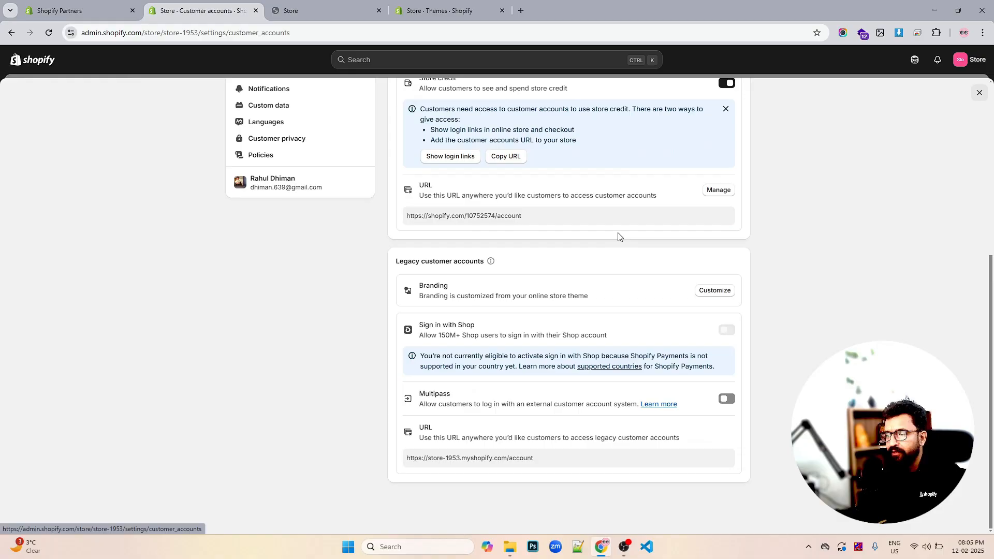
{"action": "scroll", "coordinate": [620, 237], "scroll_direction": "up", "scroll_amount": 1}
{"action": "scroll", "coordinate": [619, 236], "scroll_direction": "up", "scroll_amount": 4}
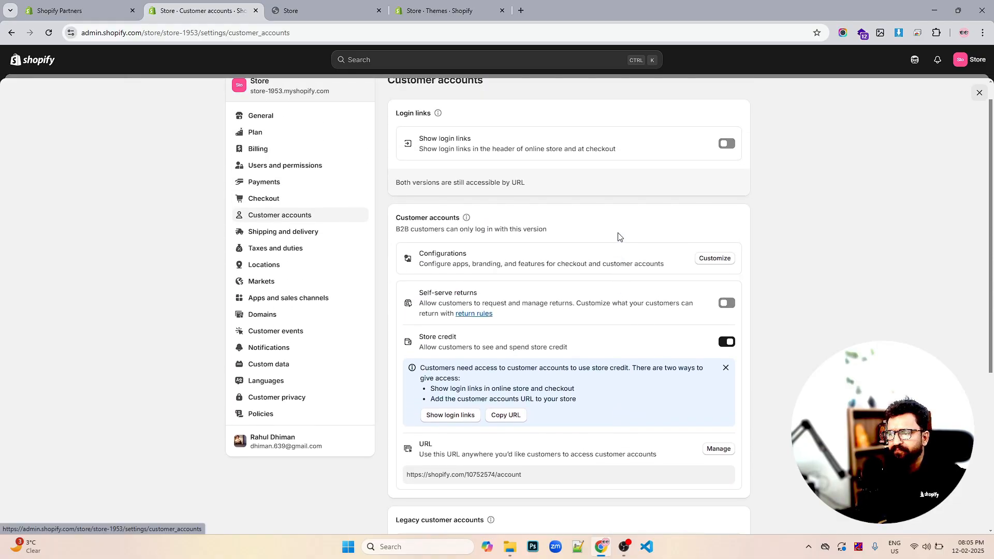
{"action": "scroll", "coordinate": [634, 235], "scroll_direction": "down", "scroll_amount": 2}
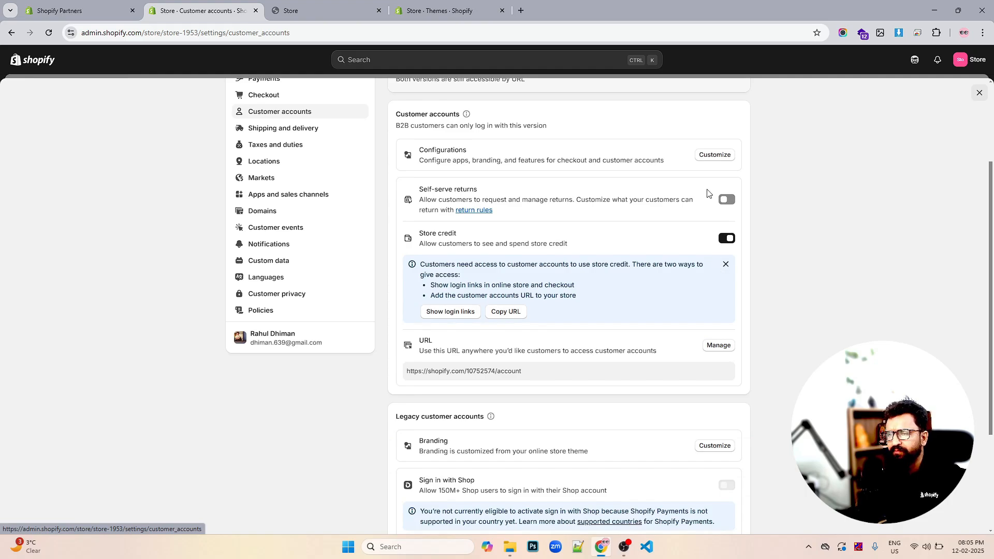
{"action": "scroll", "coordinate": [673, 220], "scroll_direction": "down", "scroll_amount": 3}
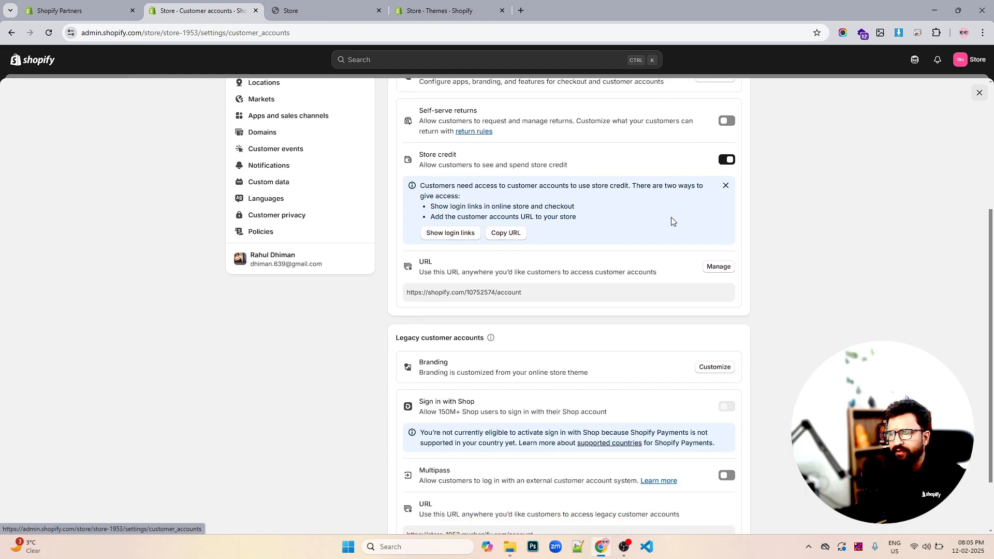
{"action": "scroll", "coordinate": [670, 223], "scroll_direction": "up", "scroll_amount": 3}
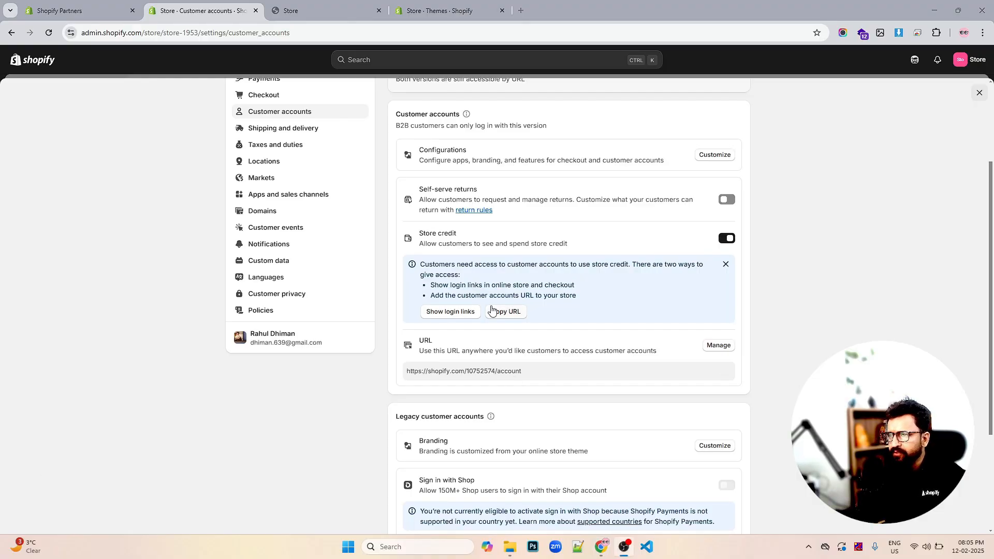
{"action": "scroll", "coordinate": [517, 296], "scroll_direction": "up", "scroll_amount": 3}
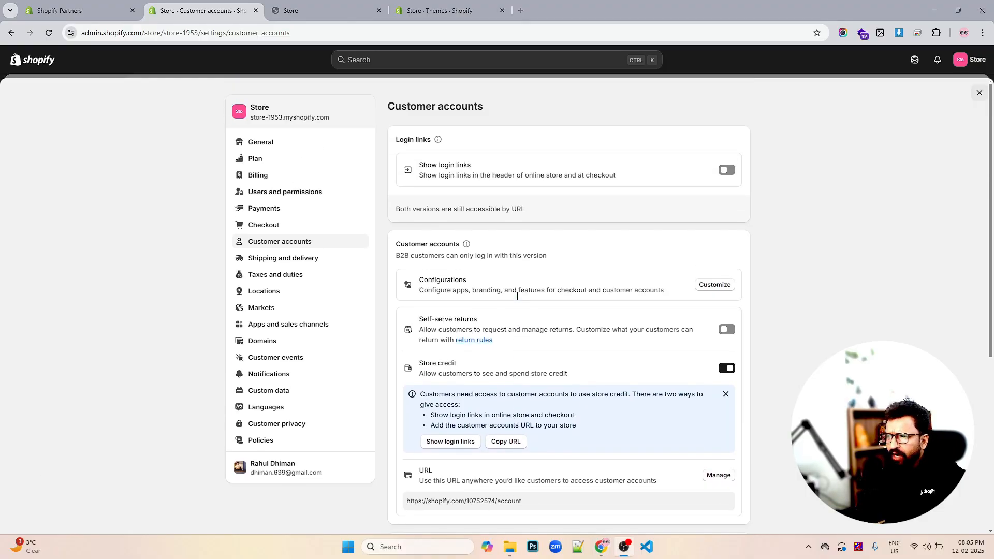
- Turn on Show login links with the Legacy account version, comparing the storefront header before and after
{"action": "key", "text": "ctrl+Tab"}
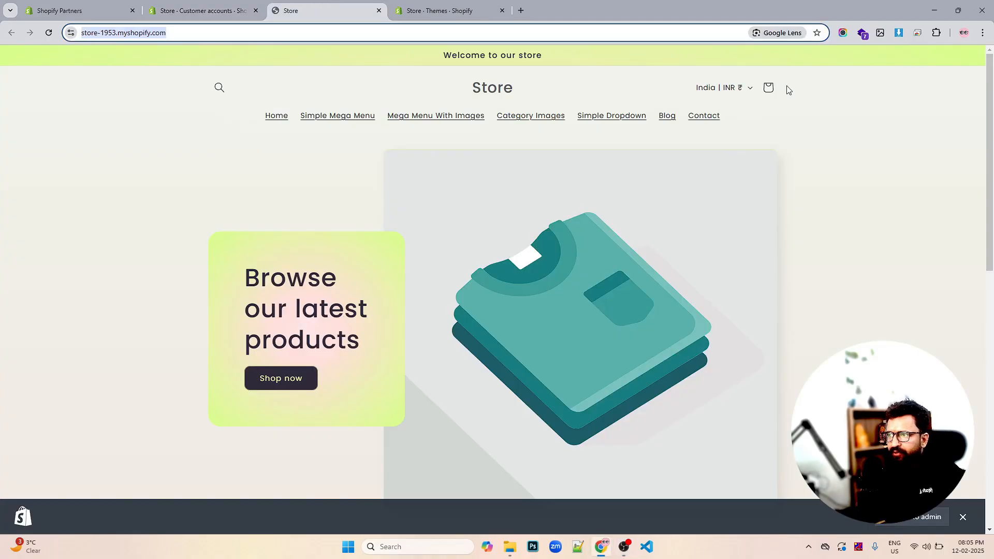
{"action": "left_click", "coordinate": [228, 19]}
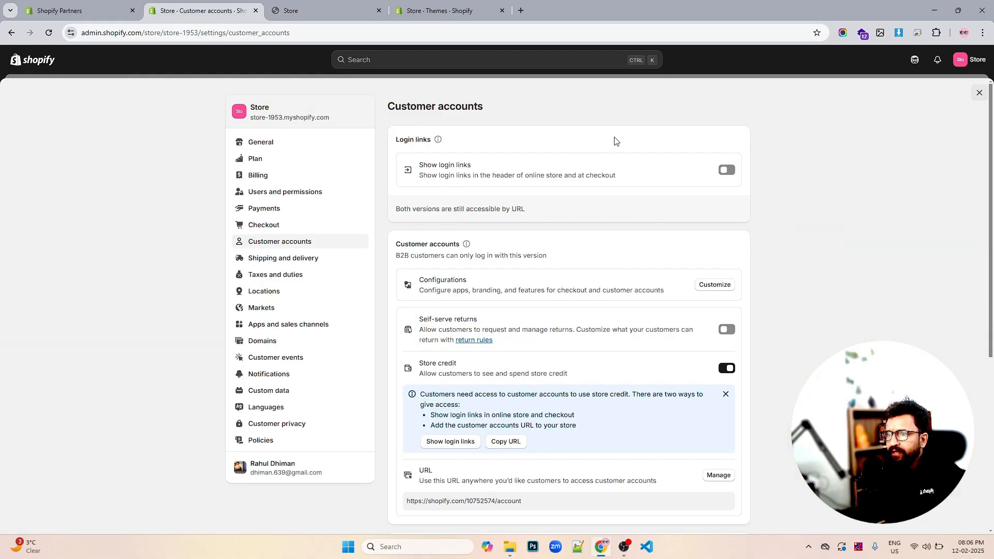
{"action": "left_click", "coordinate": [726, 171]}
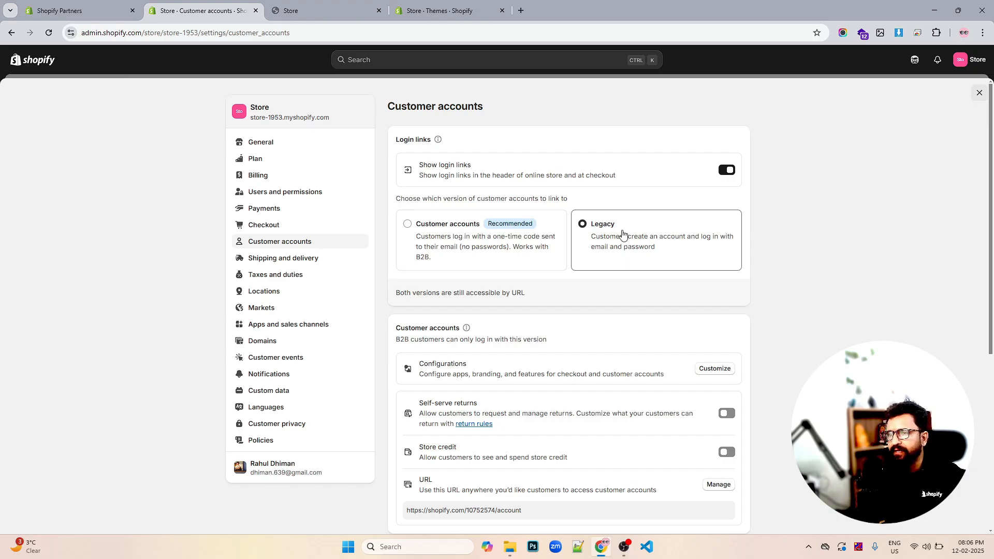
{"action": "left_click", "coordinate": [341, 12]}
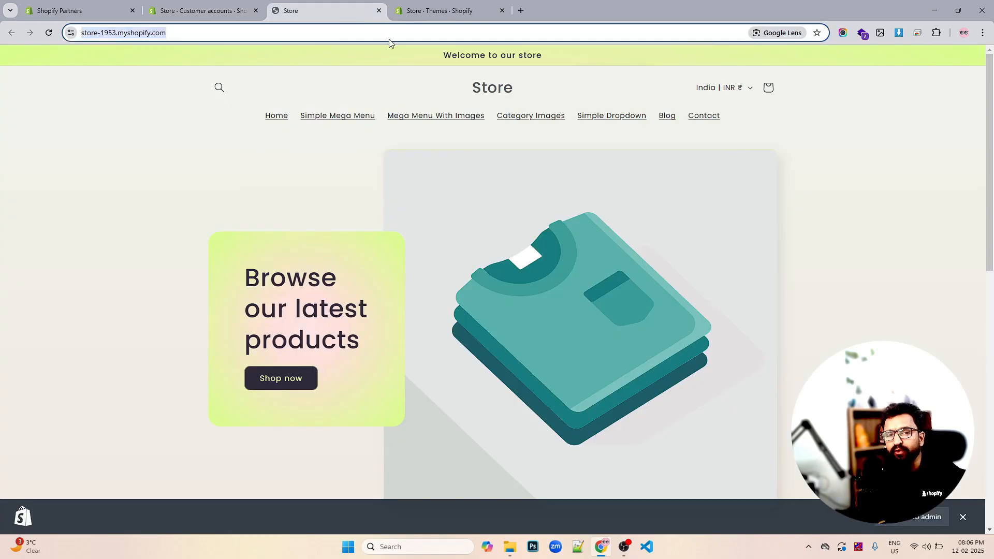
{"action": "left_click", "coordinate": [231, 12]}
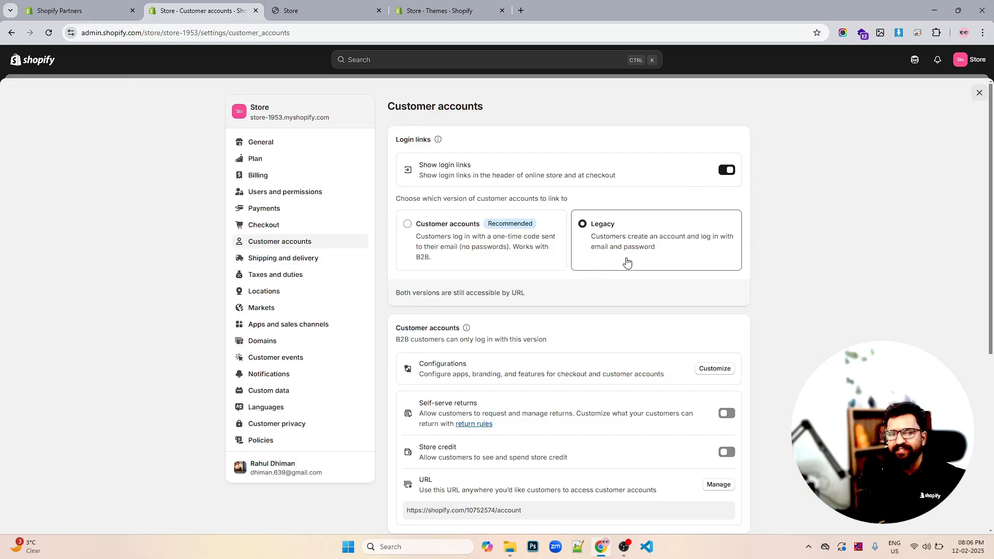
- Open Shipping and delivery and review shipping rates, delivery dates, pickup, local delivery, packages and fulfillment options
{"action": "scroll", "coordinate": [520, 327], "scroll_direction": "down", "scroll_amount": 2}
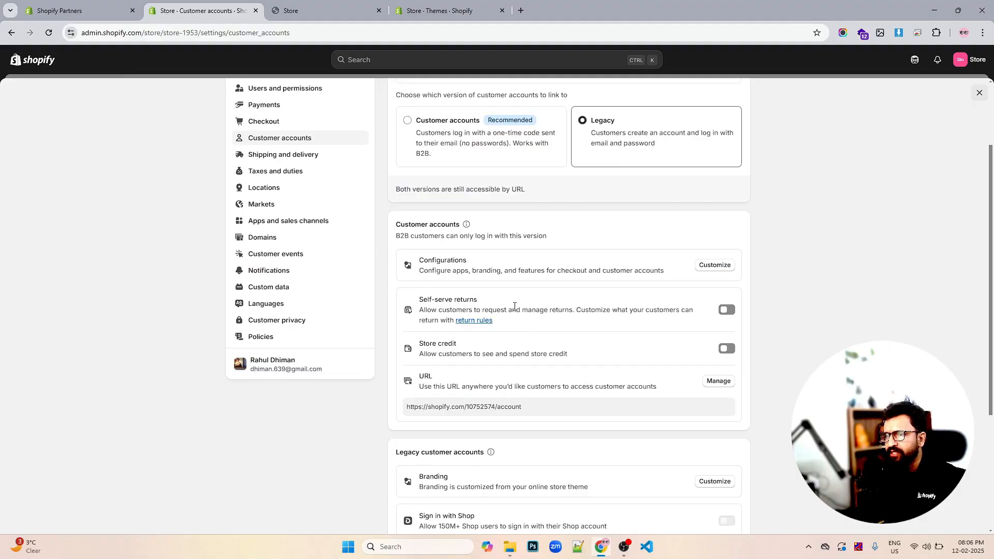
{"action": "scroll", "coordinate": [518, 270], "scroll_direction": "up", "scroll_amount": 2}
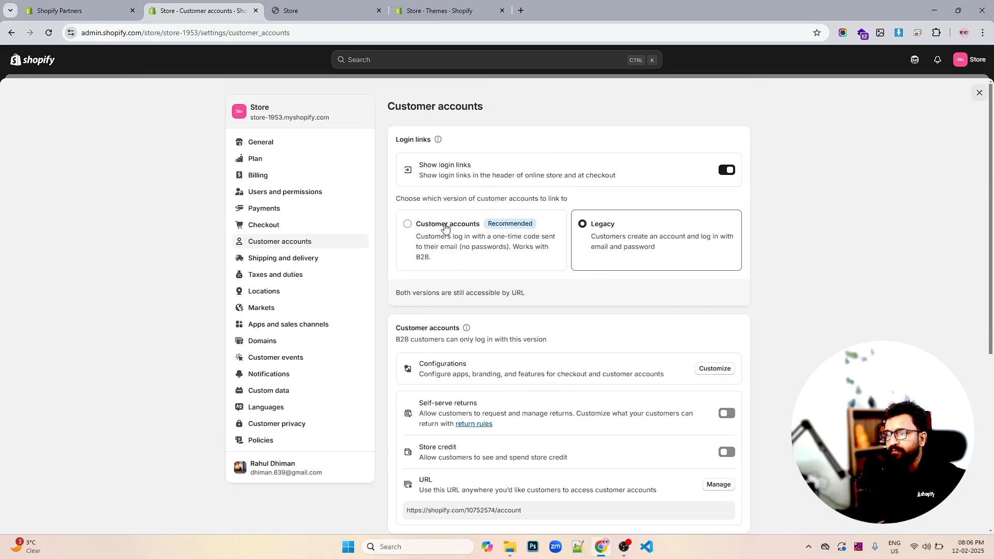
{"action": "left_click", "coordinate": [267, 263]}
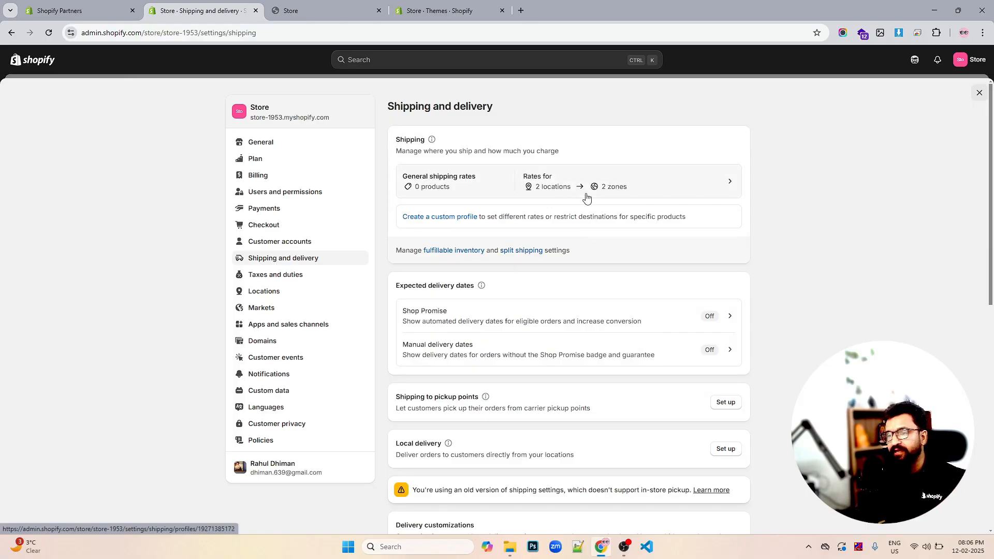
{"action": "scroll", "coordinate": [586, 197], "scroll_direction": "down", "scroll_amount": 7}
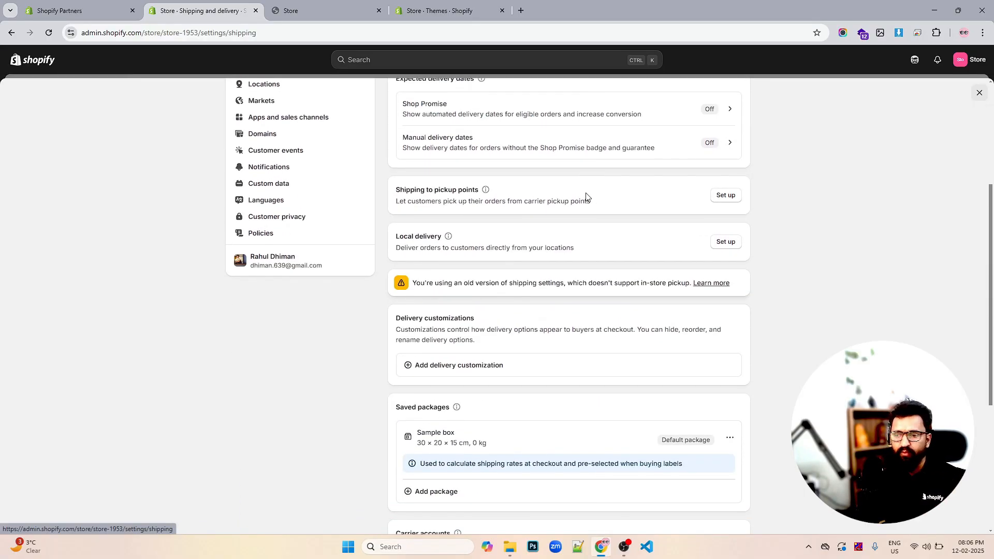
{"action": "scroll", "coordinate": [586, 197], "scroll_direction": "down", "scroll_amount": 2}
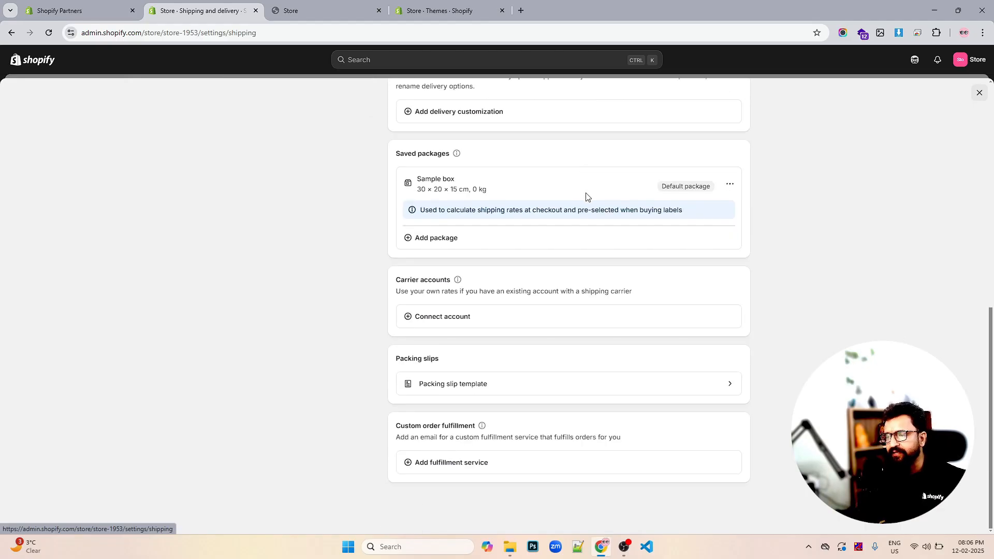
{"action": "scroll", "coordinate": [586, 196], "scroll_direction": "up", "scroll_amount": 5}
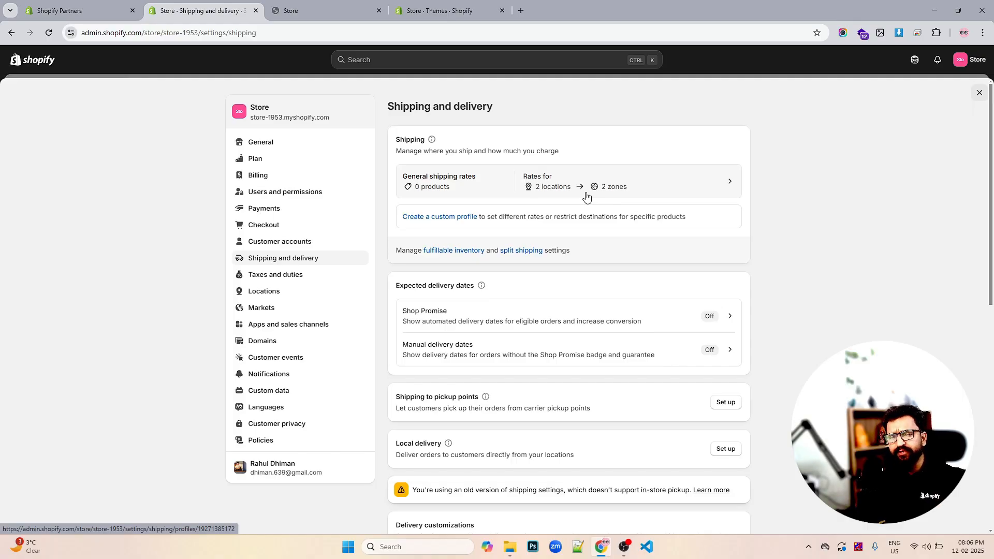
{"action": "scroll", "coordinate": [583, 337], "scroll_direction": "down", "scroll_amount": 9}
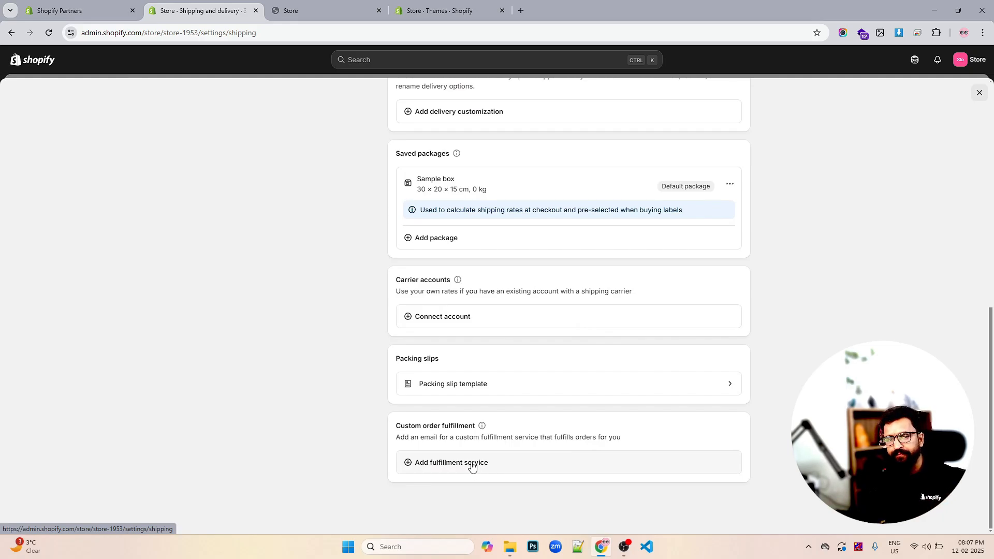
{"action": "scroll", "coordinate": [521, 432], "scroll_direction": "up", "scroll_amount": 9}
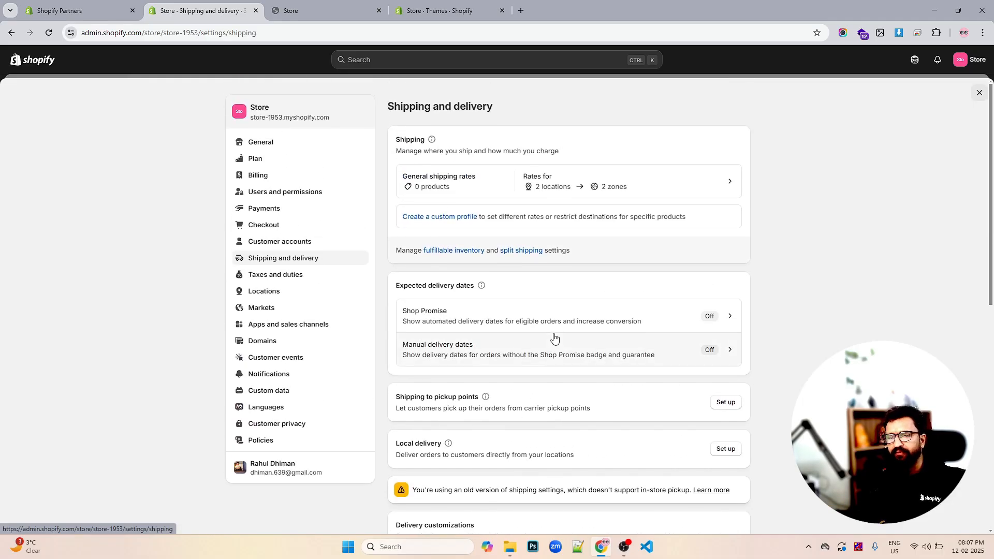
- Open Taxes and duties and review the regional tax settings, tax apps, duties and global tax options
{"action": "left_click", "coordinate": [270, 280]}
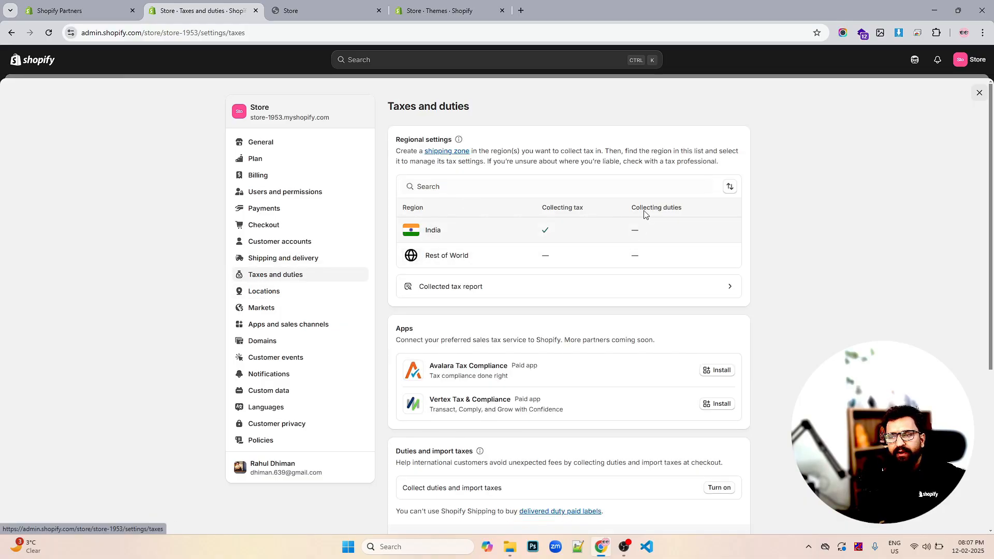
{"action": "scroll", "coordinate": [500, 235], "scroll_direction": "down", "scroll_amount": 5}
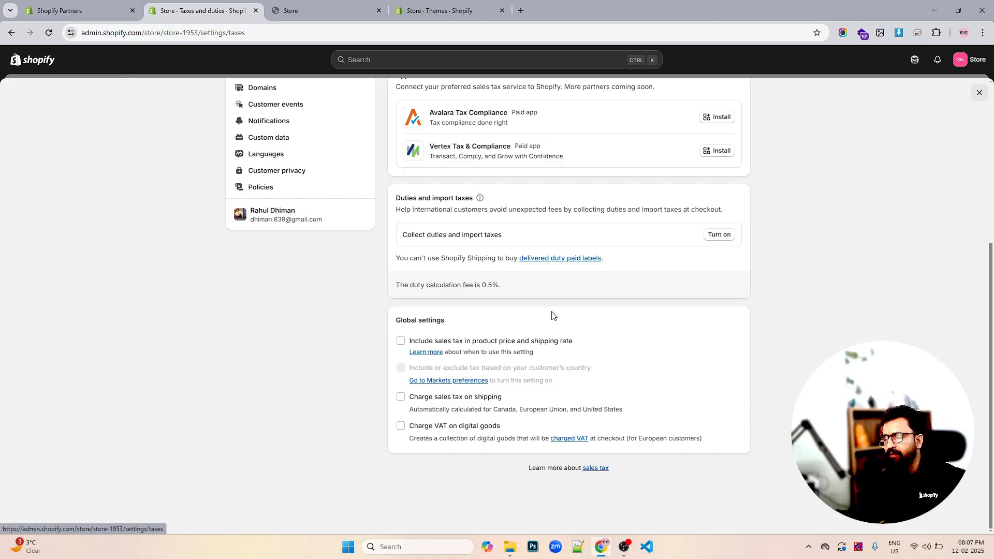
{"action": "scroll", "coordinate": [552, 315], "scroll_direction": "up", "scroll_amount": 5}
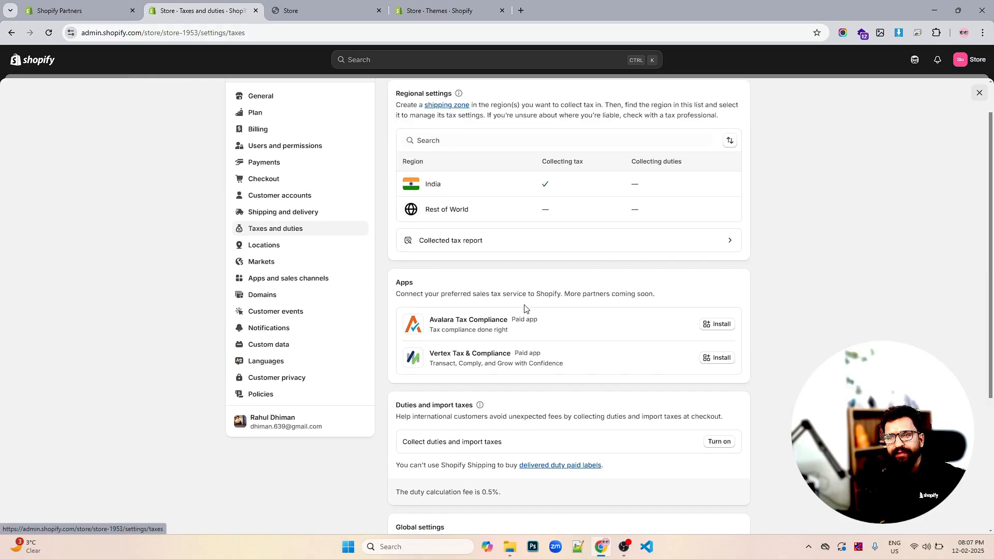
- Browse the Locations, Markets, Apps and sales channels, and Domains settings pages
{"action": "left_click", "coordinate": [275, 247]}
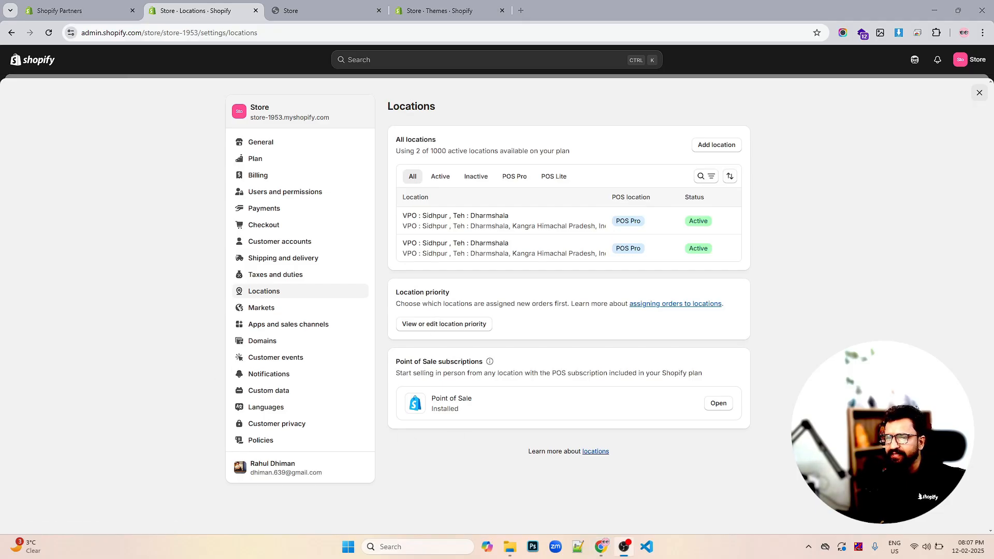
{"action": "left_click", "coordinate": [269, 314]}
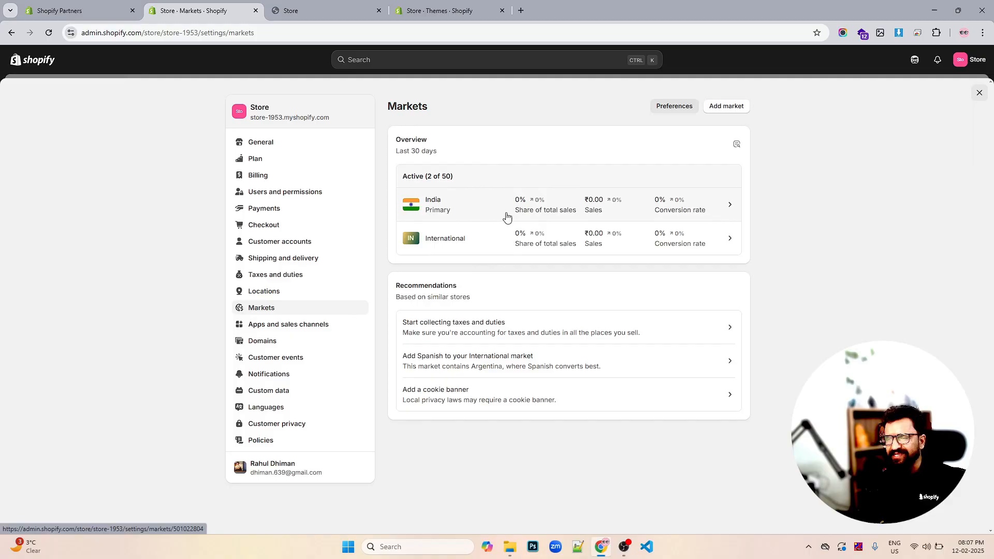
{"action": "left_click", "coordinate": [270, 329]}
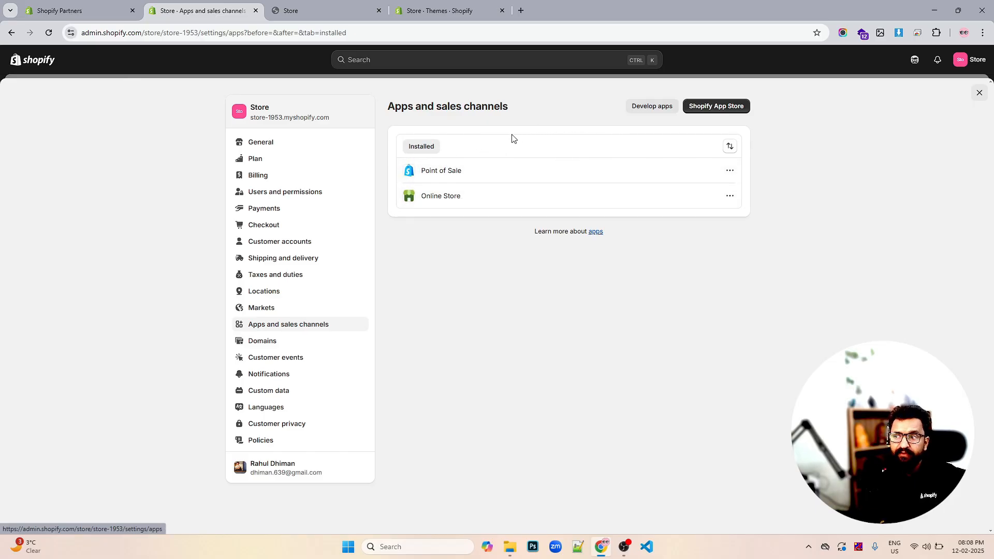
{"action": "left_click", "coordinate": [262, 341]}
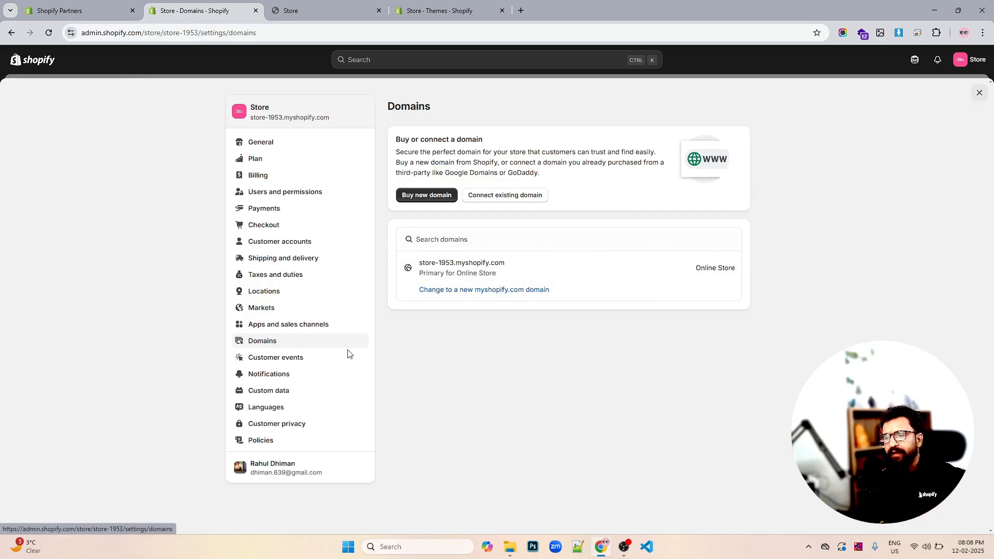
- Open Customer events and Notifications, then the Customer notifications list
{"action": "left_click", "coordinate": [275, 358]}
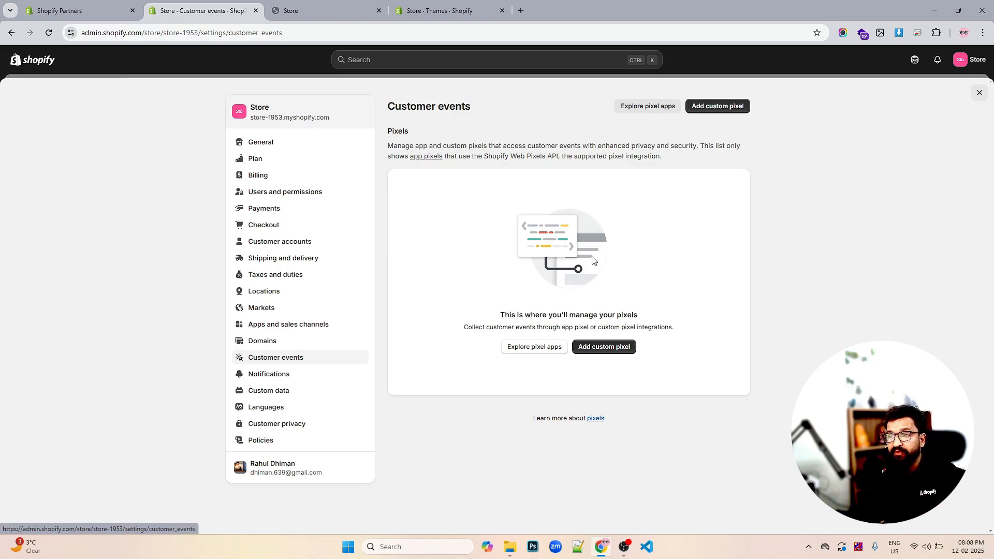
{"action": "left_click", "coordinate": [274, 375]}
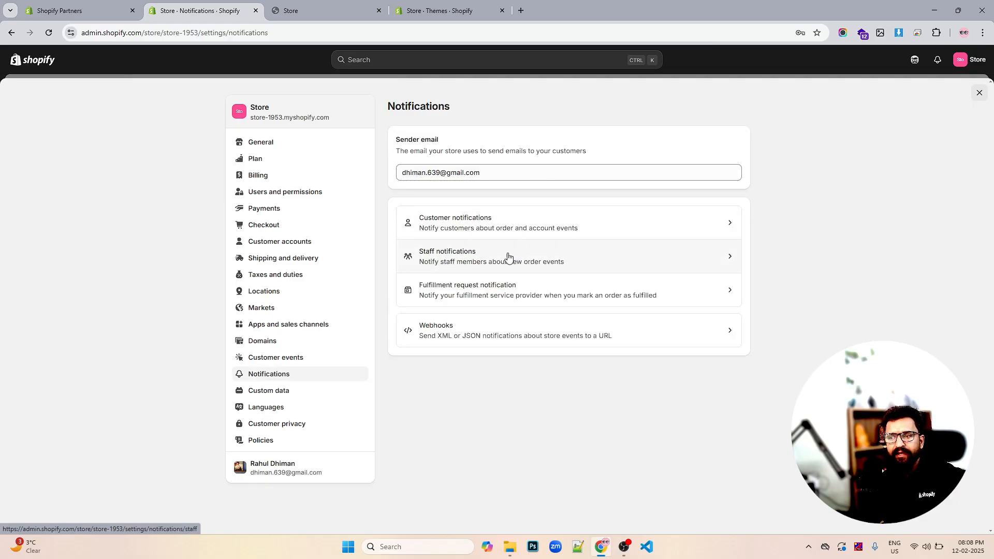
{"action": "left_click", "coordinate": [480, 229]}
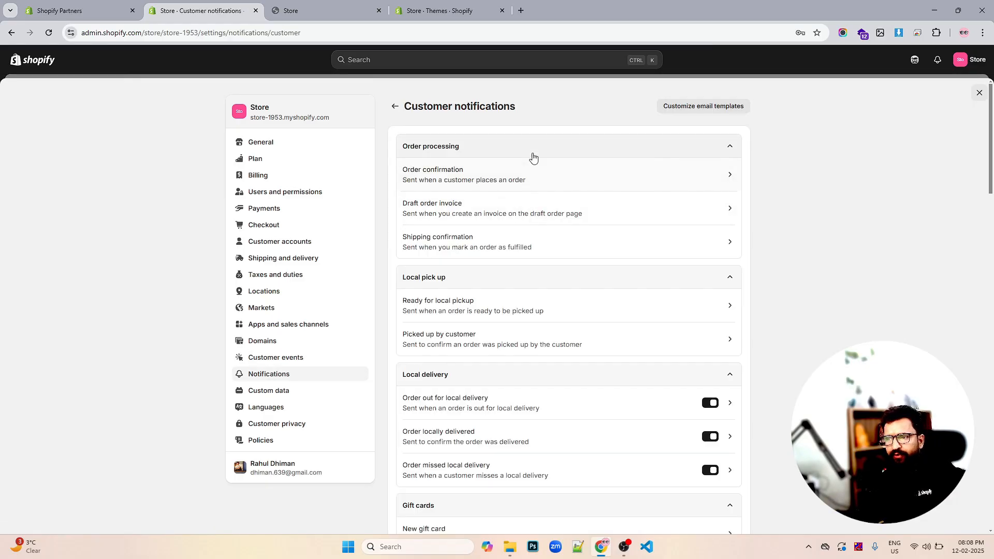
- Open the Order confirmation notification and review its email preview
{"action": "left_click", "coordinate": [501, 177]}
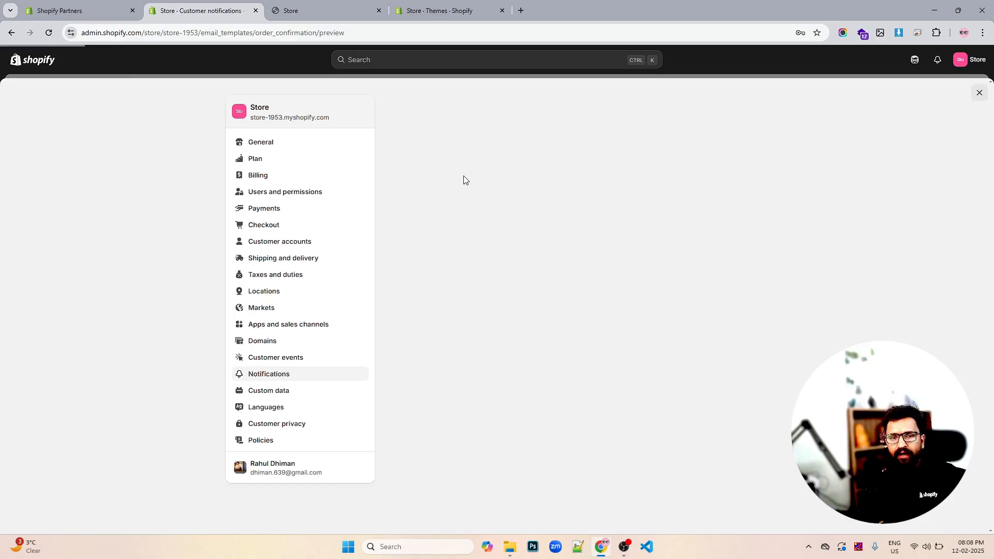
{"action": "scroll", "coordinate": [595, 215], "scroll_direction": "down", "scroll_amount": 3}
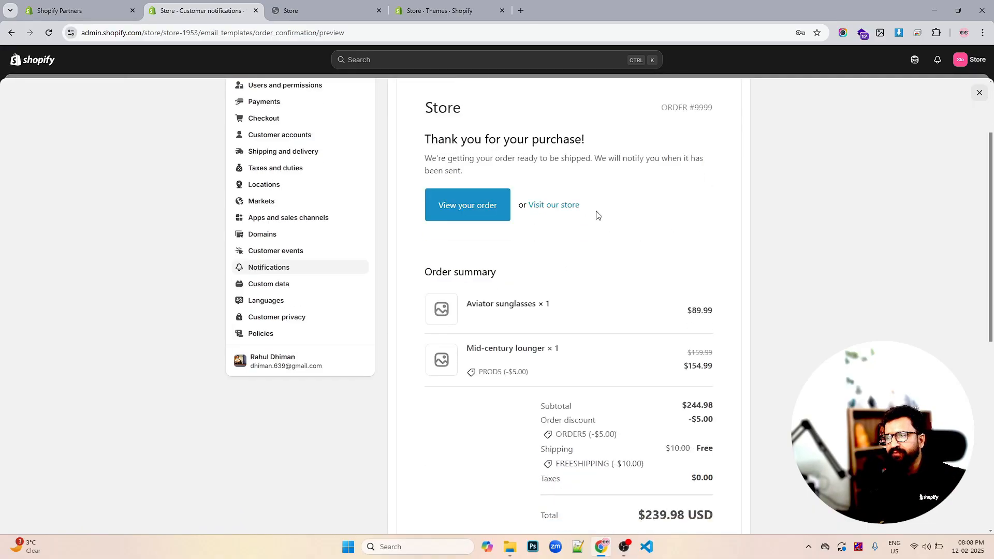
{"action": "scroll", "coordinate": [602, 228], "scroll_direction": "up", "scroll_amount": 2}
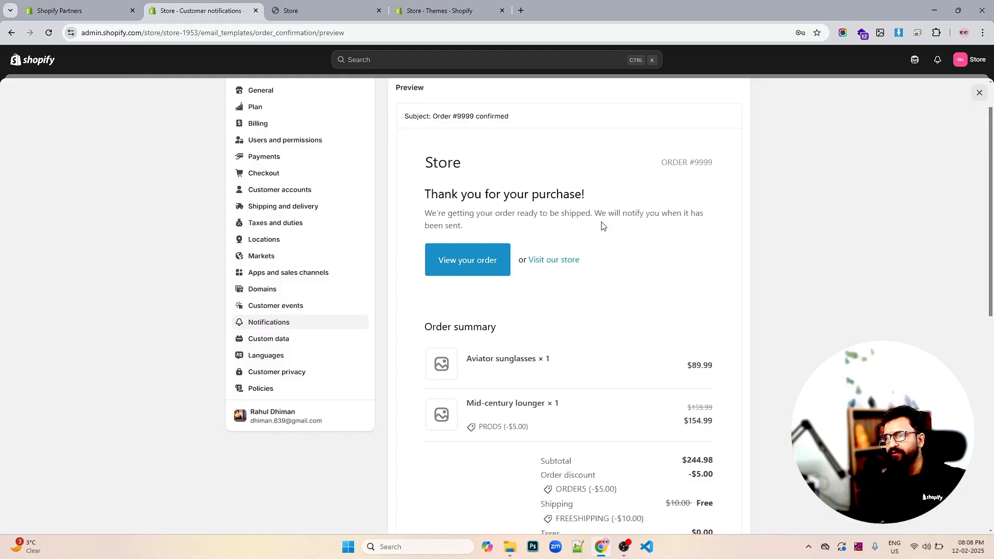
{"action": "scroll", "coordinate": [601, 226], "scroll_direction": "up", "scroll_amount": 1}
{"action": "left_click", "coordinate": [395, 106]}
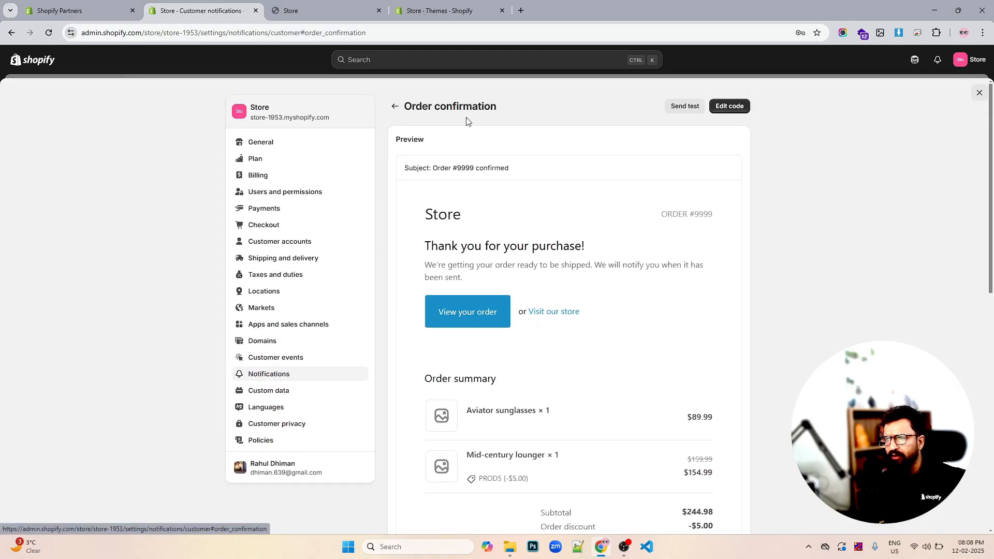
- Scroll through the full list of customer notification templates, from order processing down to marketing double opt-in
{"action": "scroll", "coordinate": [510, 224], "scroll_direction": "down", "scroll_amount": 9}
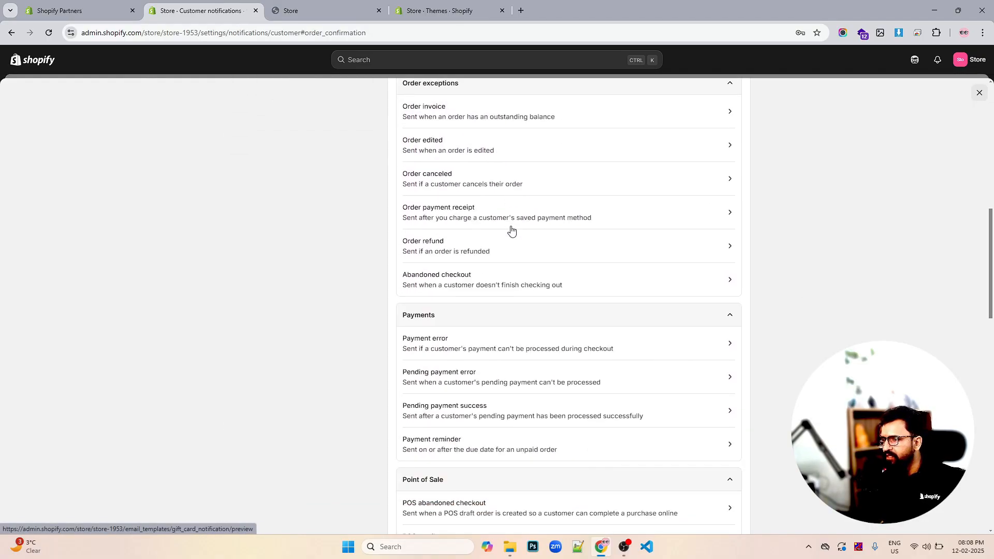
{"action": "scroll", "coordinate": [511, 230], "scroll_direction": "down", "scroll_amount": 9}
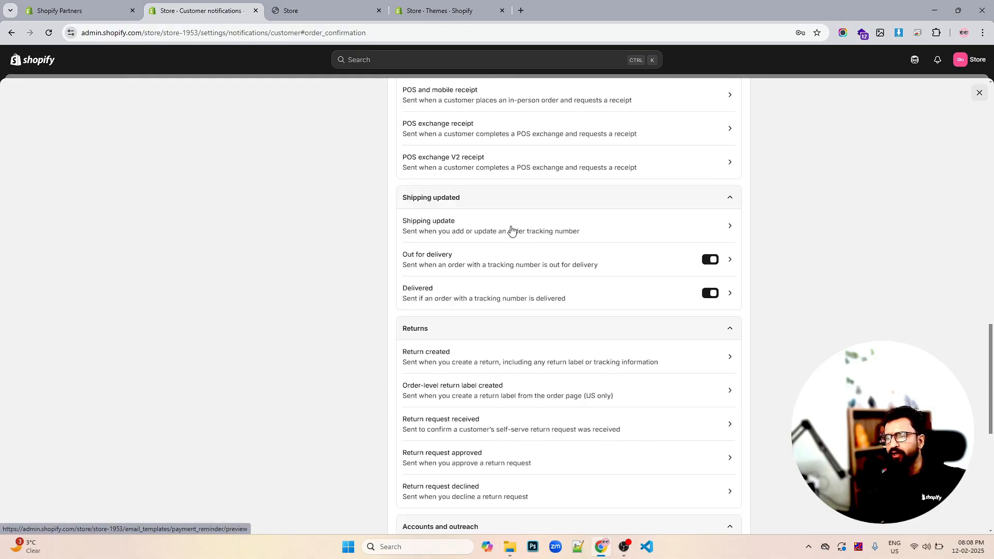
{"action": "scroll", "coordinate": [511, 229], "scroll_direction": "up", "scroll_amount": 20}
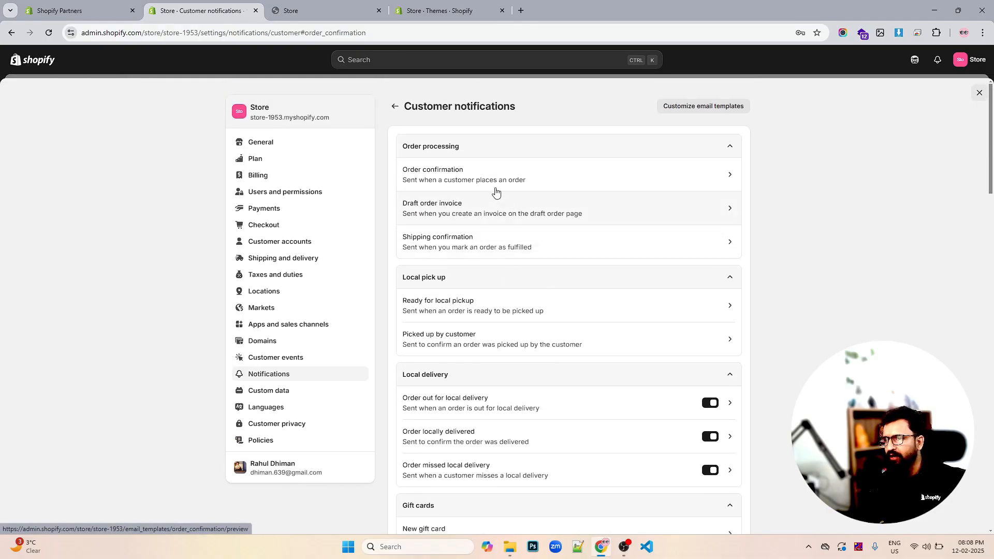
{"action": "scroll", "coordinate": [507, 280], "scroll_direction": "down", "scroll_amount": 15}
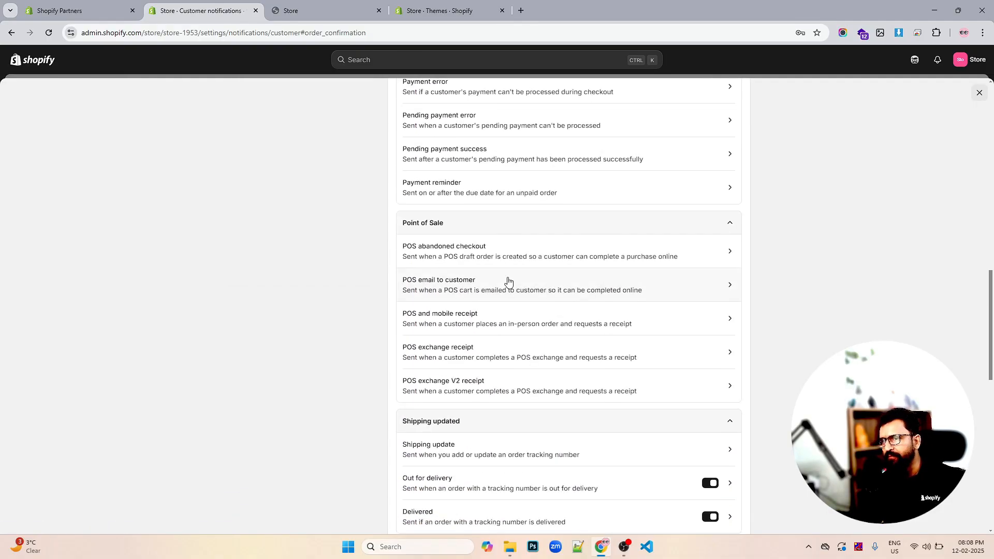
{"action": "scroll", "coordinate": [507, 281], "scroll_direction": "down", "scroll_amount": 2}
{"action": "scroll", "coordinate": [507, 281], "scroll_direction": "down", "scroll_amount": 1}
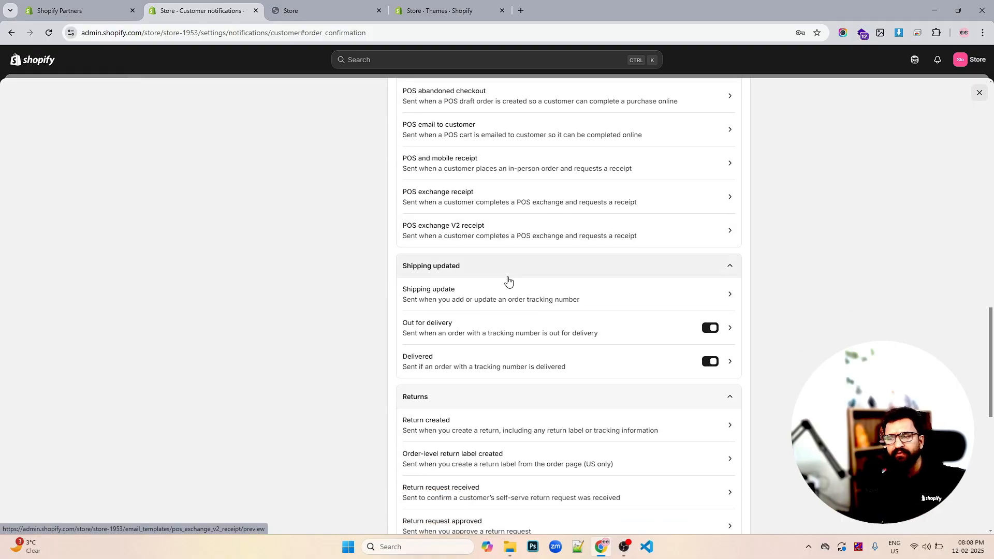
{"action": "scroll", "coordinate": [506, 281], "scroll_direction": "down", "scroll_amount": 7}
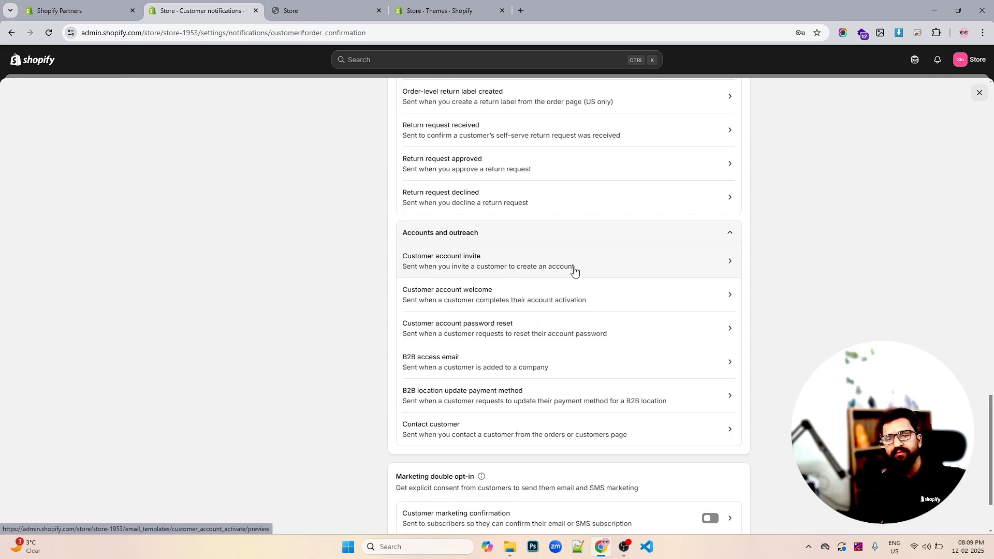
{"action": "scroll", "coordinate": [574, 271], "scroll_direction": "up", "scroll_amount": 10}
{"action": "scroll", "coordinate": [574, 270], "scroll_direction": "up", "scroll_amount": 8}
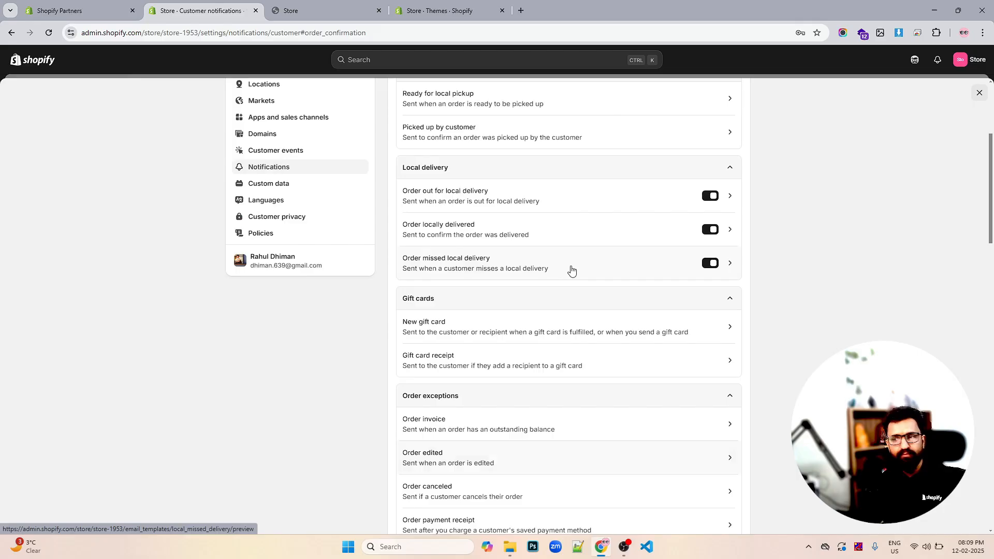
{"action": "scroll", "coordinate": [561, 225], "scroll_direction": "up", "scroll_amount": 4}
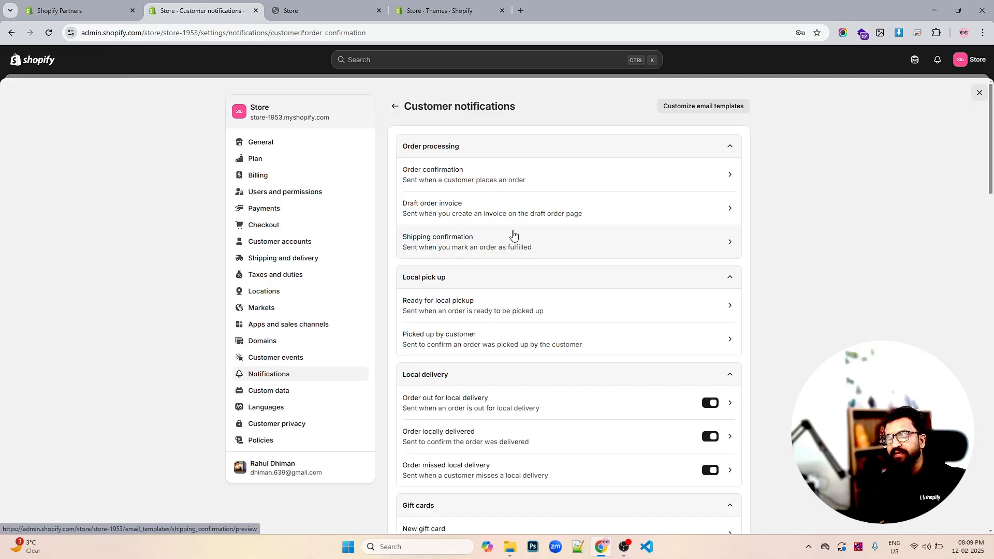
{"action": "scroll", "coordinate": [513, 236], "scroll_direction": "down", "scroll_amount": 20}
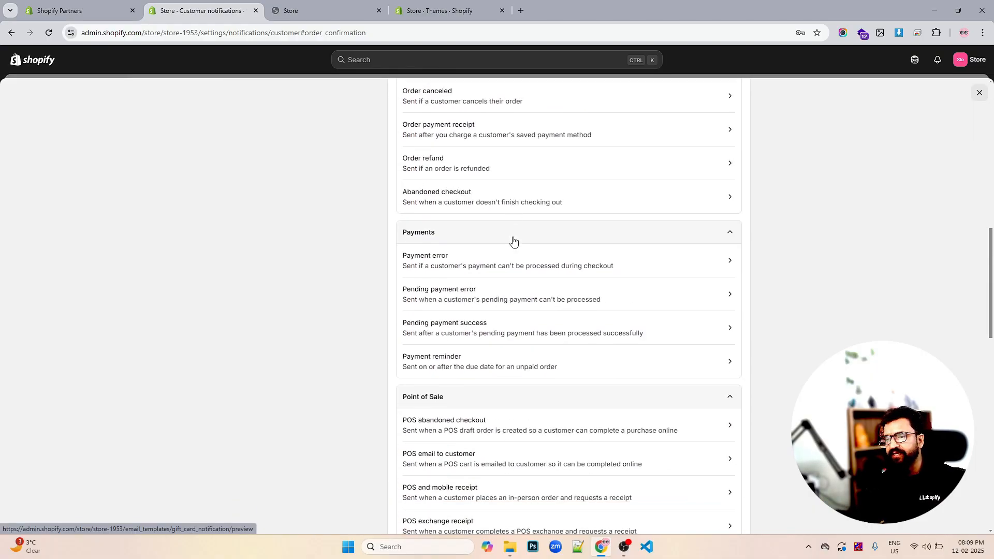
{"action": "scroll", "coordinate": [513, 240], "scroll_direction": "down", "scroll_amount": 5}
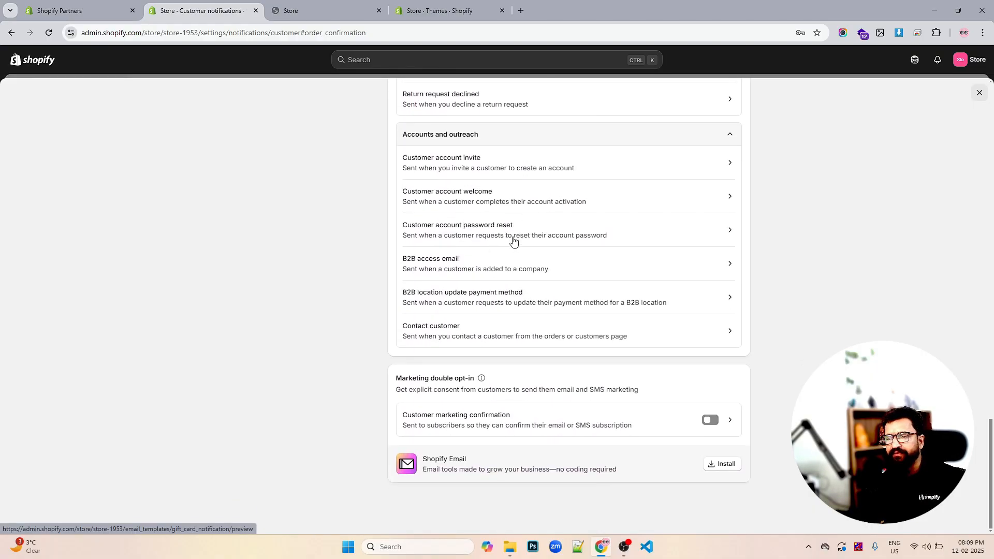
{"action": "scroll", "coordinate": [513, 239], "scroll_direction": "up", "scroll_amount": 6}
{"action": "scroll", "coordinate": [513, 239], "scroll_direction": "up", "scroll_amount": 5}
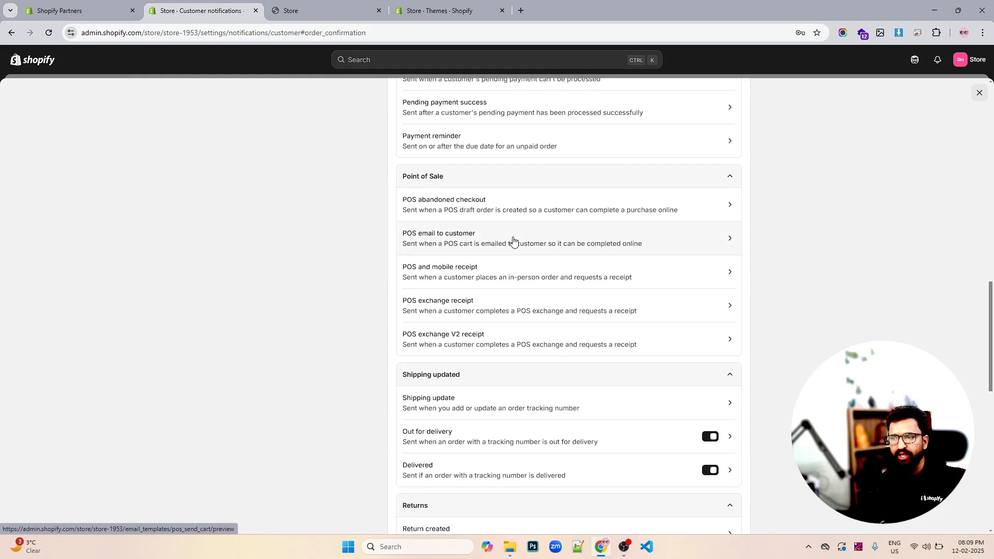
{"action": "scroll", "coordinate": [514, 239], "scroll_direction": "up", "scroll_amount": 17}
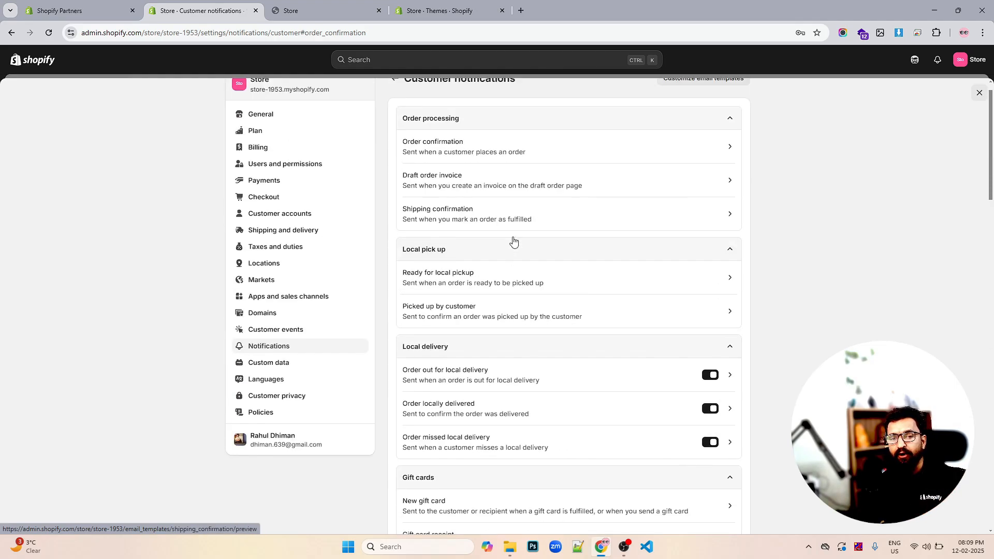
{"action": "scroll", "coordinate": [513, 240], "scroll_direction": "up", "scroll_amount": 1}
{"action": "scroll", "coordinate": [513, 239], "scroll_direction": "down", "scroll_amount": 14}
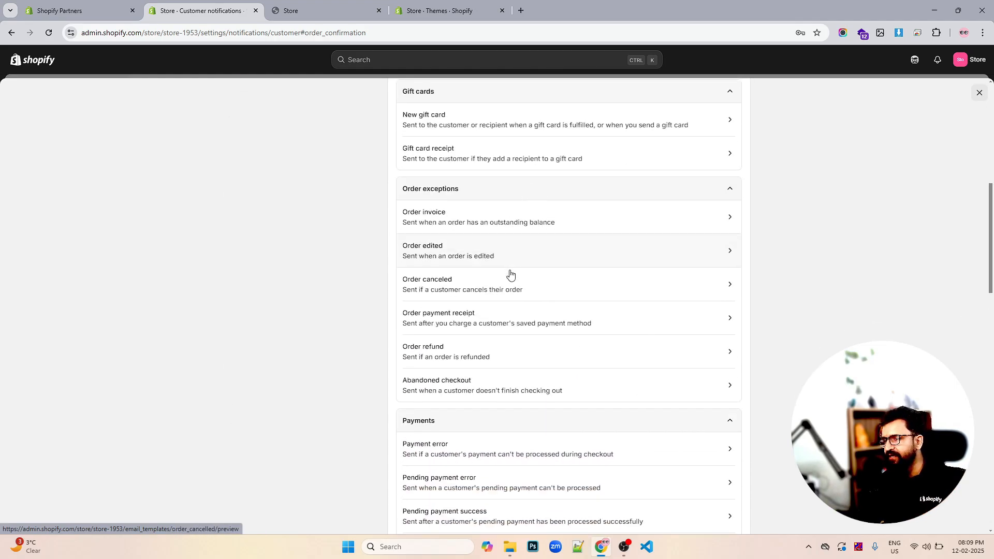
{"action": "scroll", "coordinate": [509, 277], "scroll_direction": "down", "scroll_amount": 3}
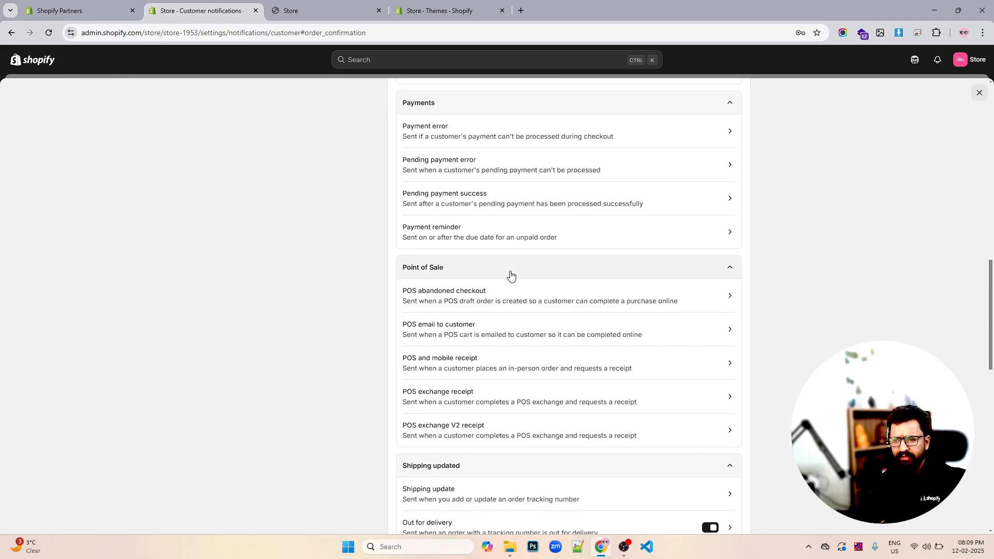
{"action": "scroll", "coordinate": [513, 337], "scroll_direction": "down", "scroll_amount": 4}
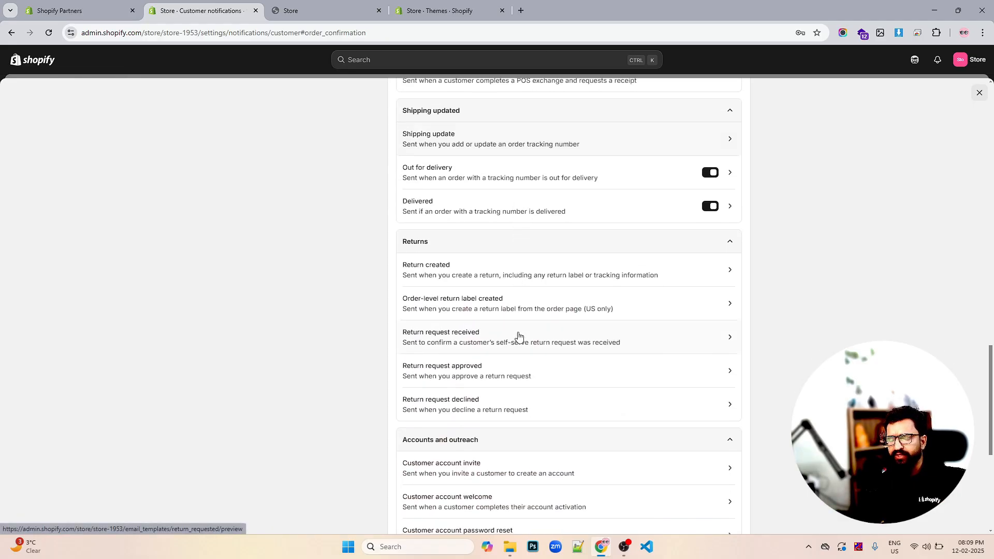
{"action": "scroll", "coordinate": [518, 336], "scroll_direction": "down", "scroll_amount": 3}
{"action": "scroll", "coordinate": [517, 333], "scroll_direction": "up", "scroll_amount": 20}
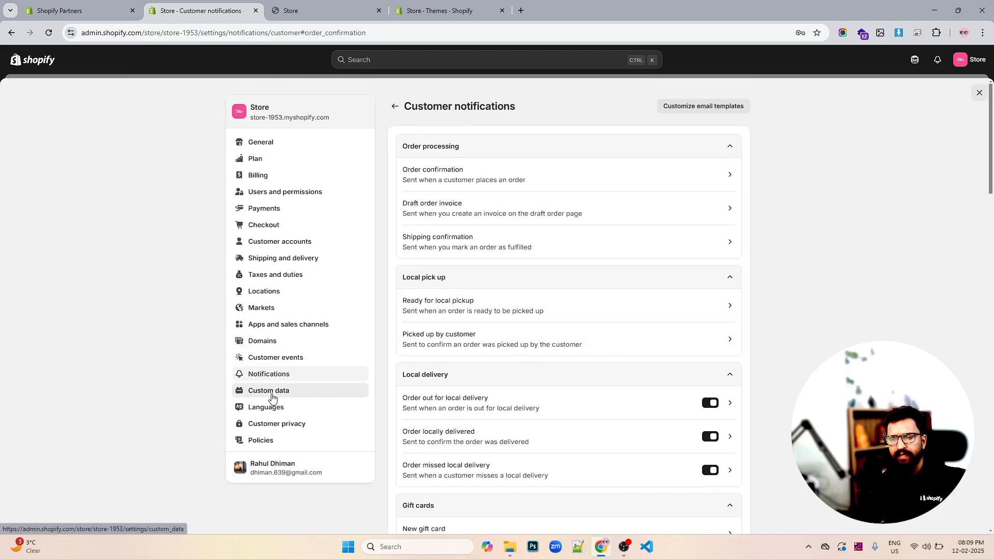
- Open the Custom data metafield definitions page and then the Languages settings page
{"action": "left_click", "coordinate": [271, 398]}
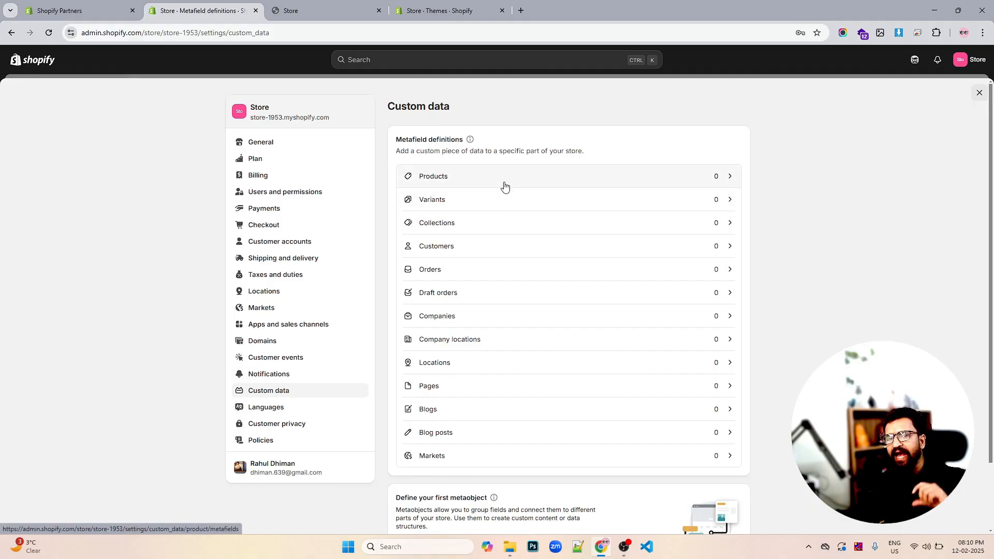
{"action": "left_click", "coordinate": [278, 409]}
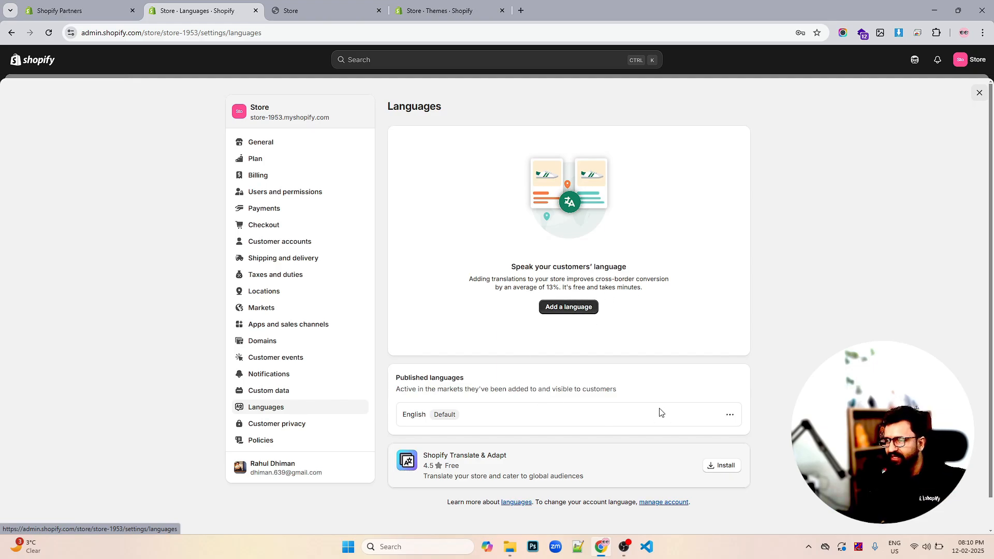
- Open the Add language dialog, browse the language list, and close the dialog without adding a language
{"action": "left_click", "coordinate": [564, 307]}
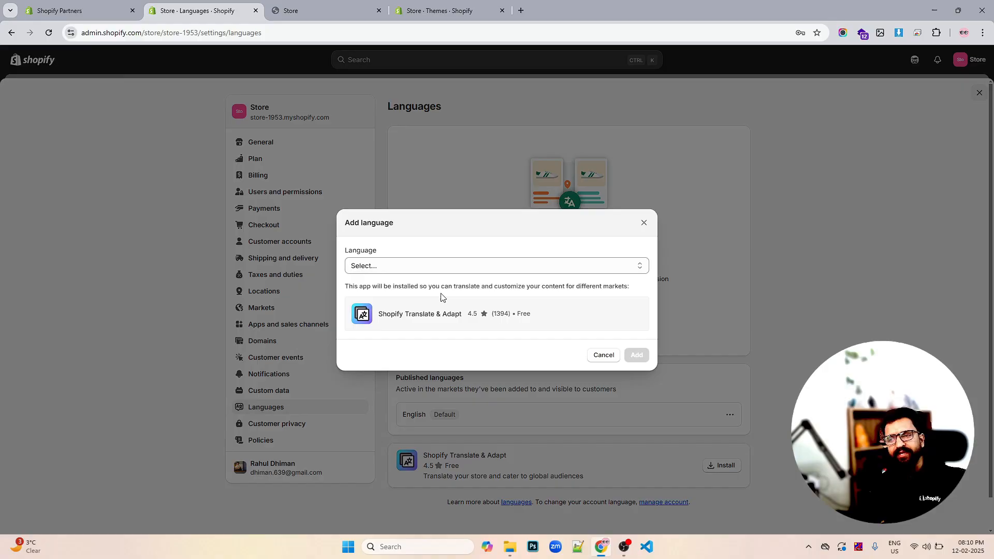
{"action": "left_click", "coordinate": [448, 267]}
{"action": "scroll", "coordinate": [460, 381], "scroll_direction": "down", "scroll_amount": 10}
{"action": "scroll", "coordinate": [460, 382], "scroll_direction": "down", "scroll_amount": 14}
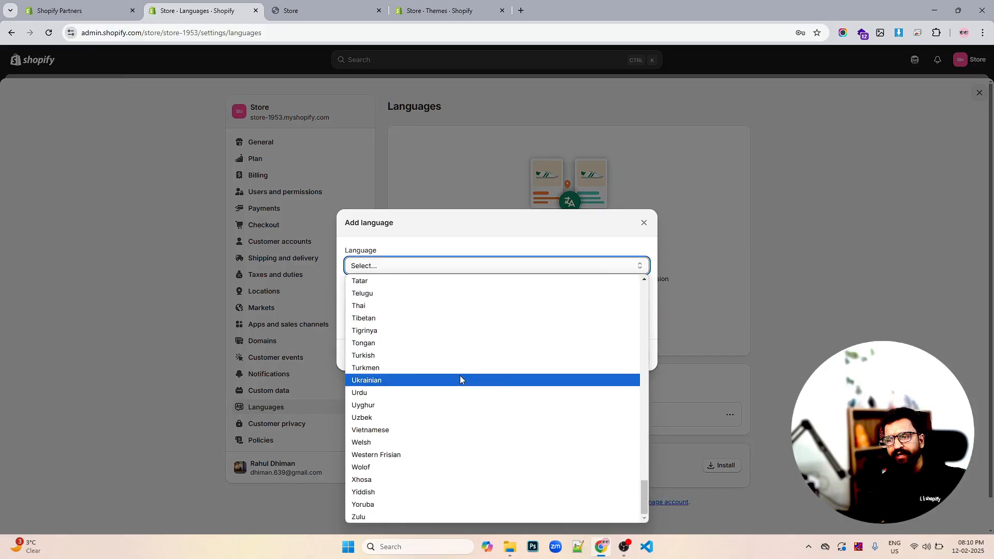
{"action": "scroll", "coordinate": [460, 378], "scroll_direction": "up", "scroll_amount": 16}
{"action": "left_click", "coordinate": [642, 226]}
{"action": "left_click", "coordinate": [642, 224]}
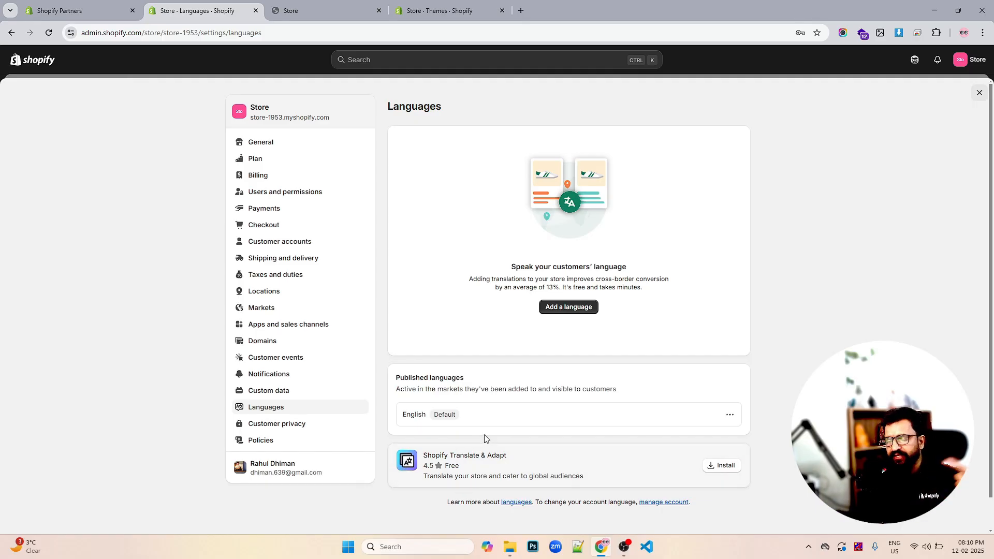
- Open the Customer privacy and Policies settings pages, then close settings to return to the admin home
{"action": "left_click", "coordinate": [257, 430]}
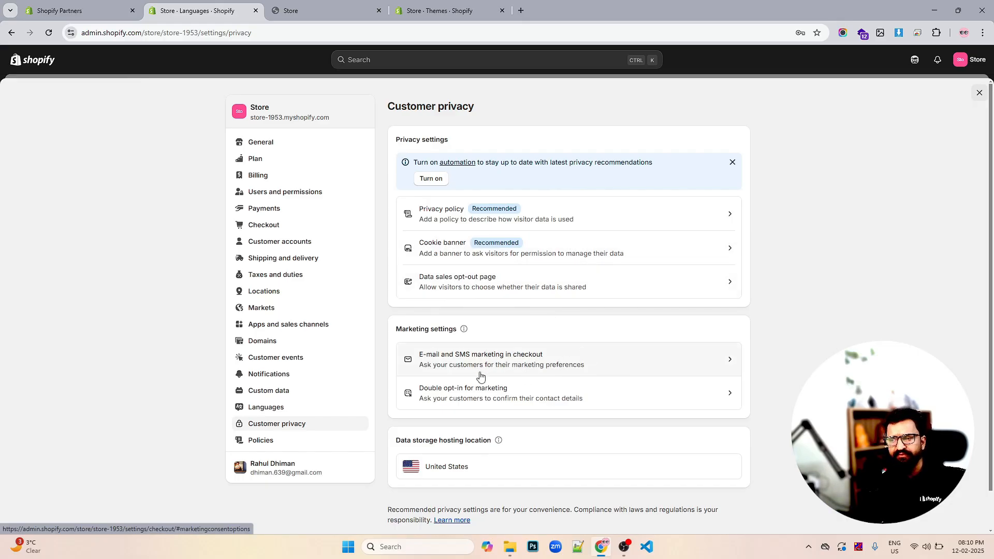
{"action": "left_click", "coordinate": [269, 444]}
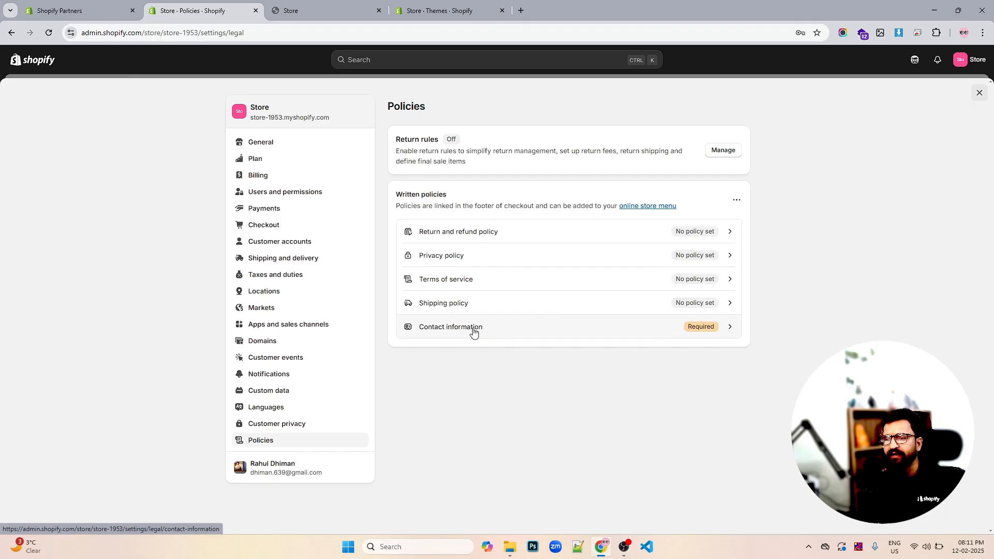
{"action": "left_click", "coordinate": [968, 93]}
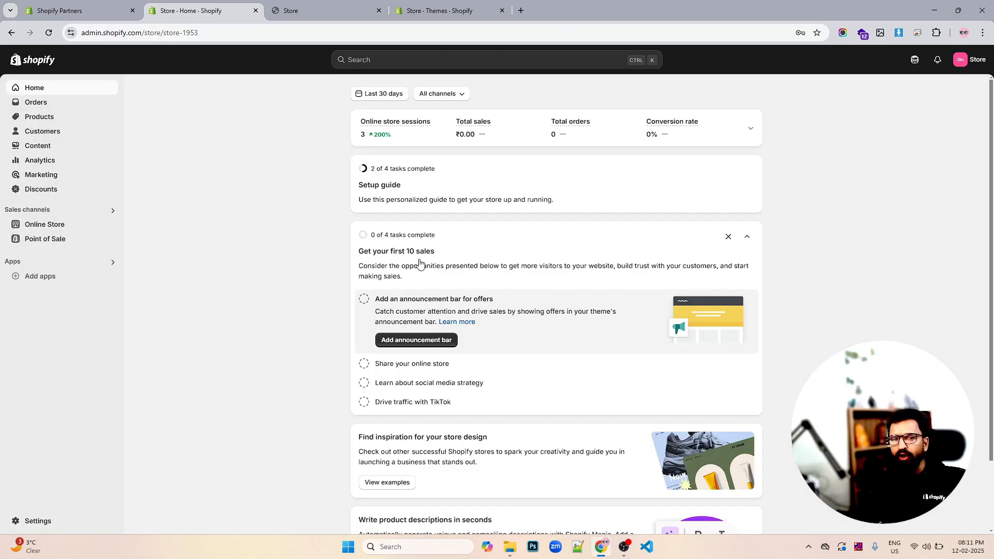
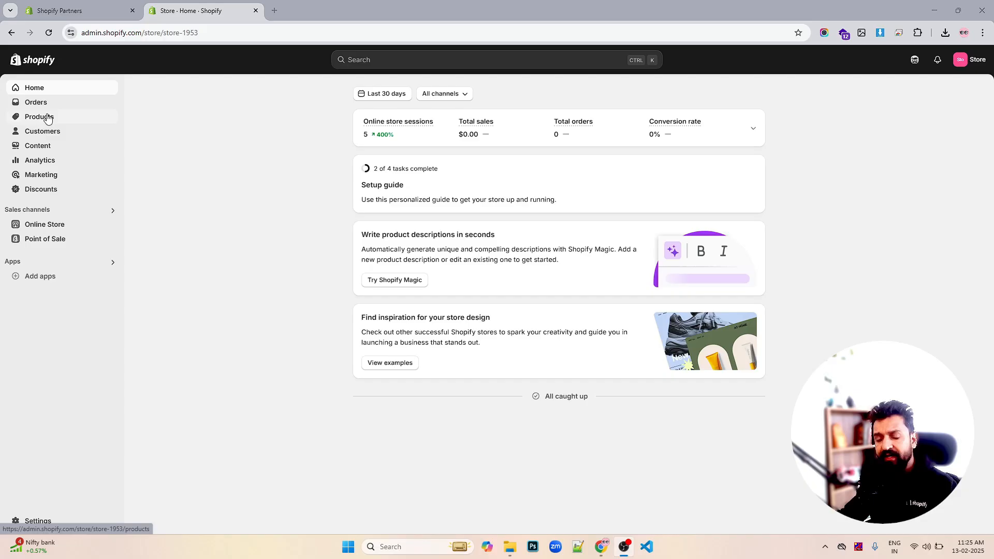
- Start a new product titled The S-Series Snowboard and paste in its product description
{"action": "left_click", "coordinate": [47, 118]}
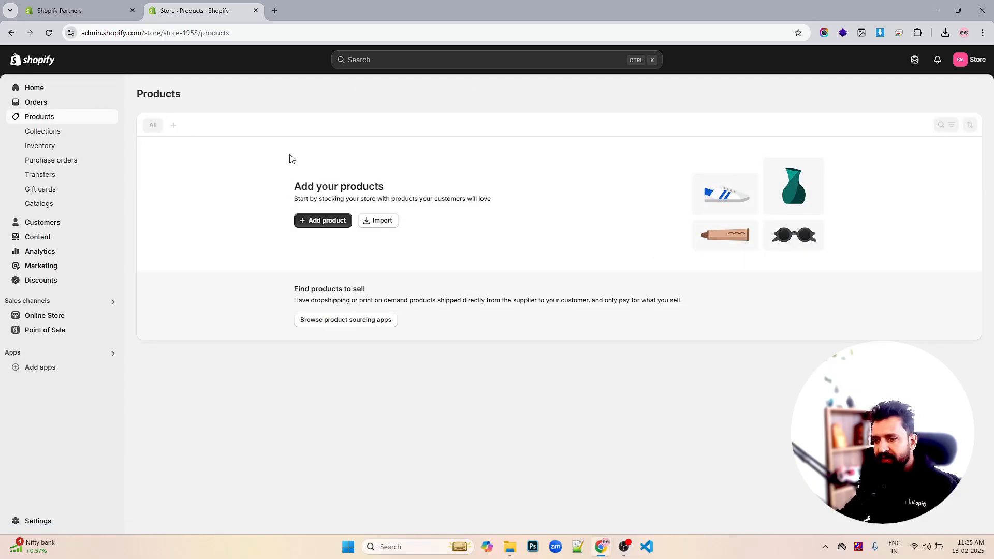
{"action": "left_click", "coordinate": [324, 223]}
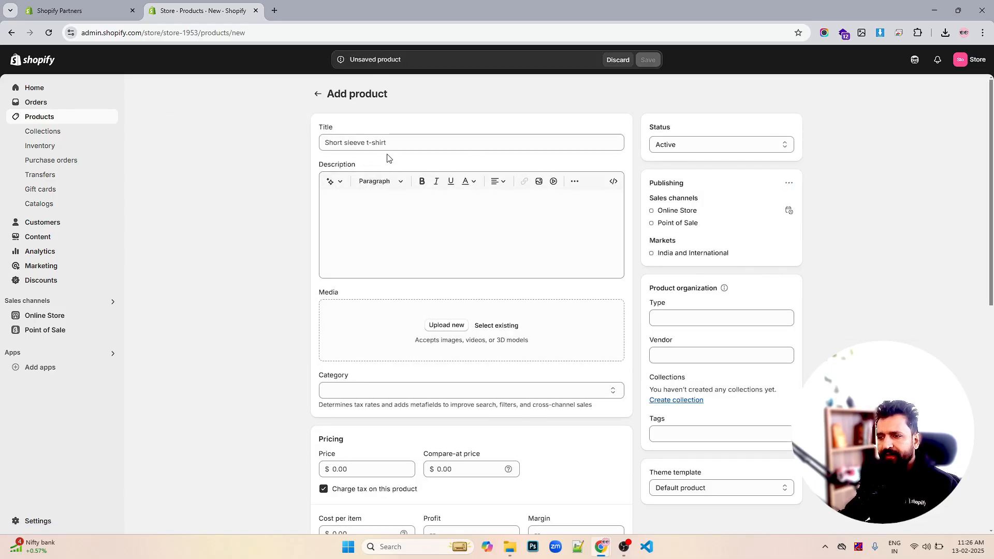
{"action": "left_click", "coordinate": [388, 144]}
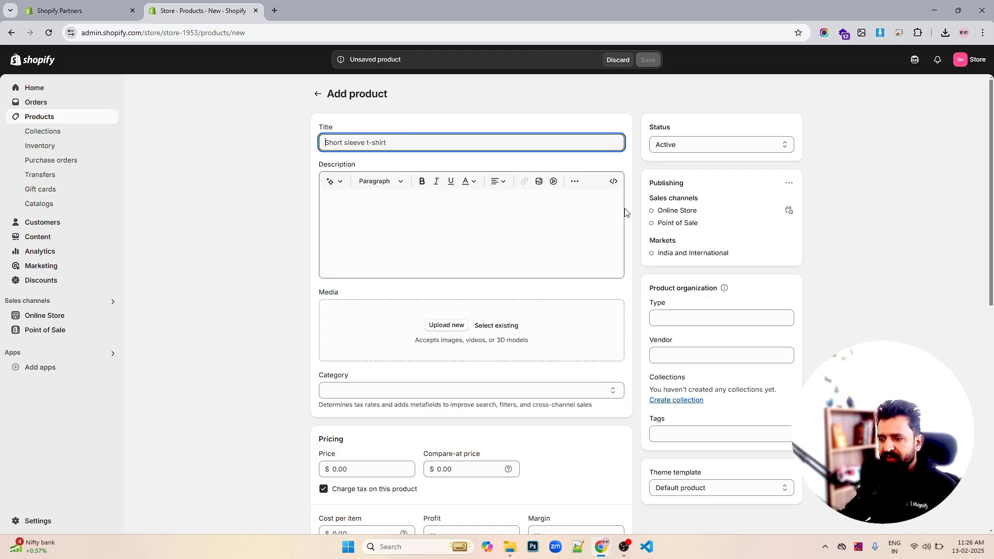
{"action": "scroll", "coordinate": [625, 212], "scroll_direction": "down", "scroll_amount": 9}
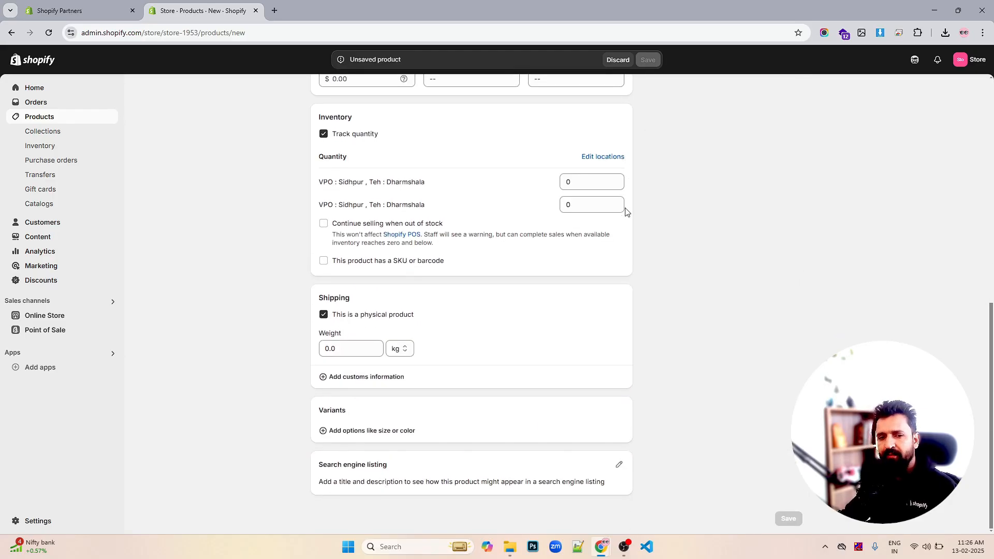
{"action": "scroll", "coordinate": [654, 228], "scroll_direction": "up", "scroll_amount": 10}
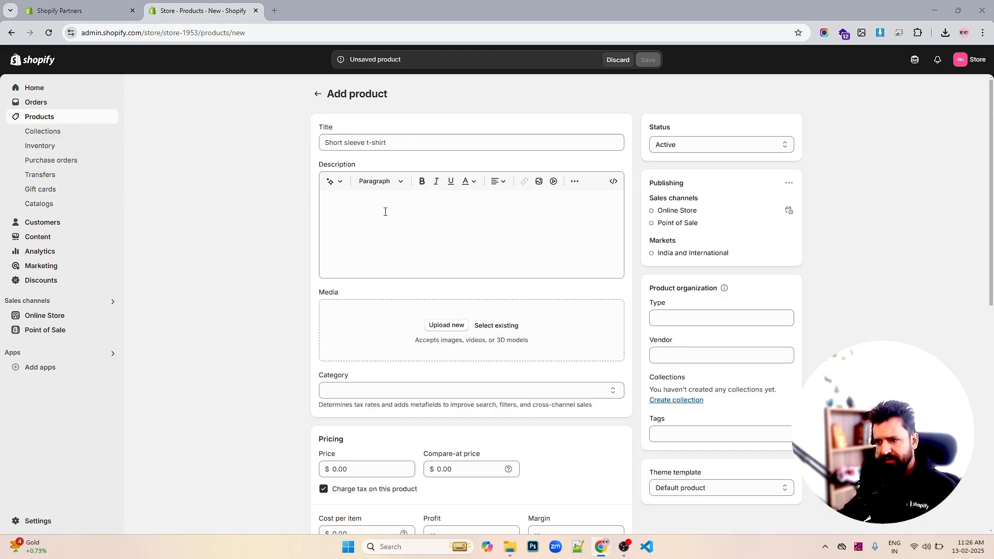
{"action": "left_click", "coordinate": [476, 143]}
{"action": "type", "text": "The S-Series Snowboard"}
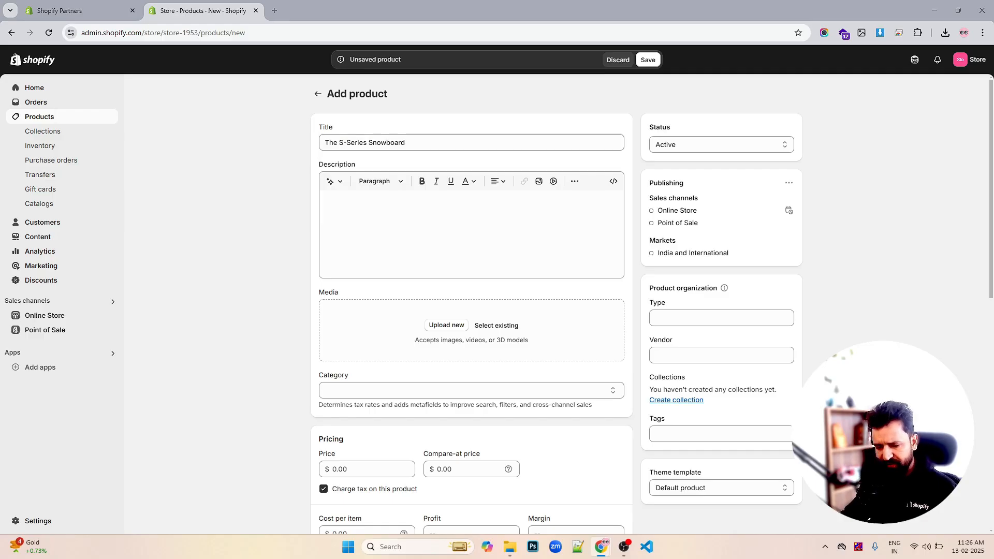
{"action": "left_click", "coordinate": [433, 228]}
{"action": "type", "text": "This aircraft-grade ultra-high-molecular-weight polyethylene snowboard, featuring a patent-pending 3D-printed rip-stop nylon conduction band, promises unparallelled action loved by big-mountain riders. Perfectly balanced between suppleness and strength, this board’s setback camber and aggressive taper gets you unreal finesse and propulsion with no trade-offs. It’s been honed on our state-of-the-art mountain laboratory so you can hit the steep and deep with steez."}
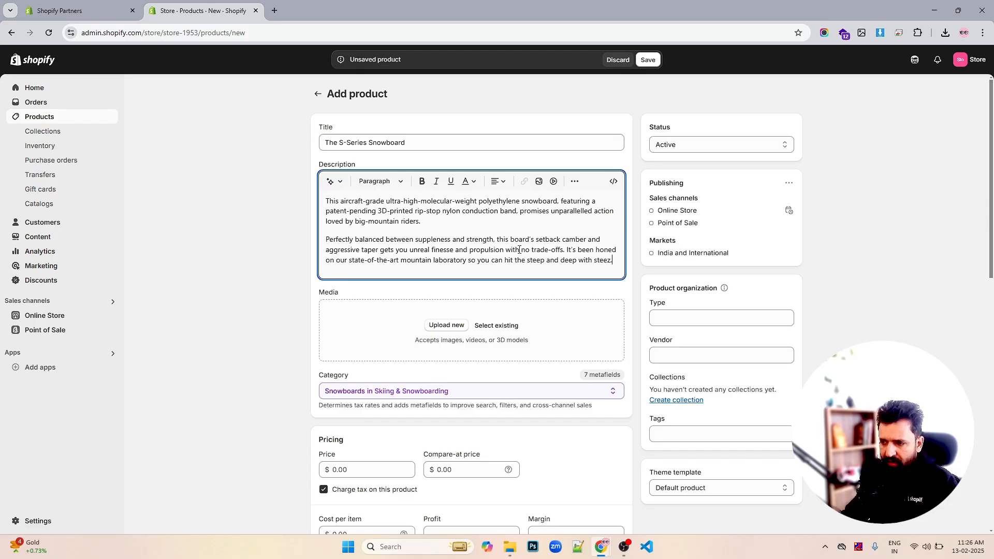
- Upload the Main_589fc064 snowboard image from the Desktop as the product's media
{"action": "scroll", "coordinate": [454, 275], "scroll_direction": "down", "scroll_amount": 1}
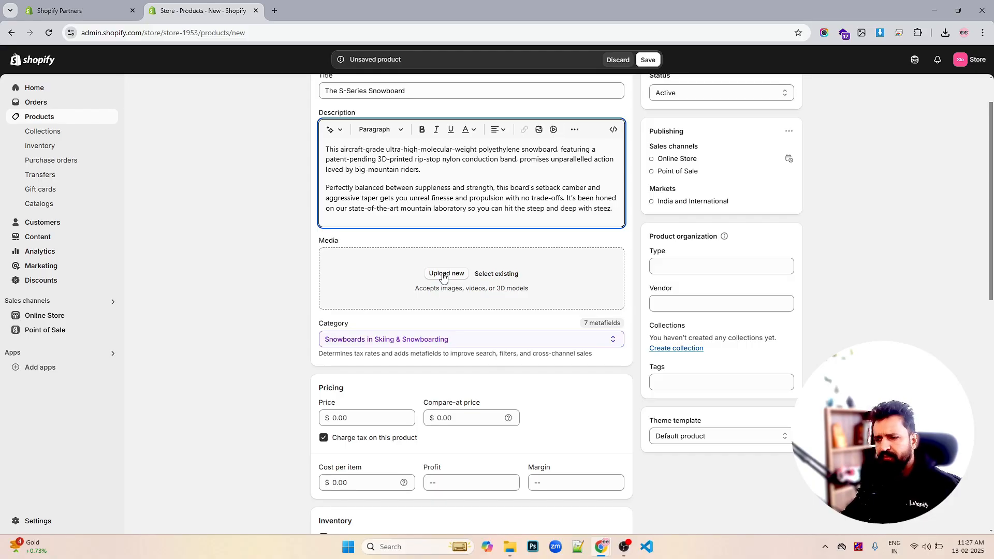
{"action": "left_click", "coordinate": [443, 278]}
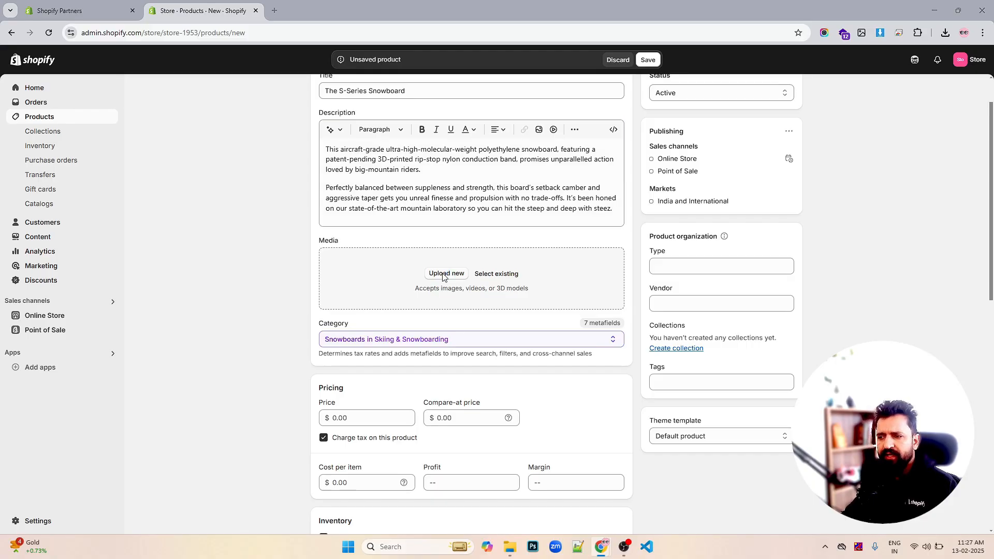
{"action": "left_click", "coordinate": [404, 113]}
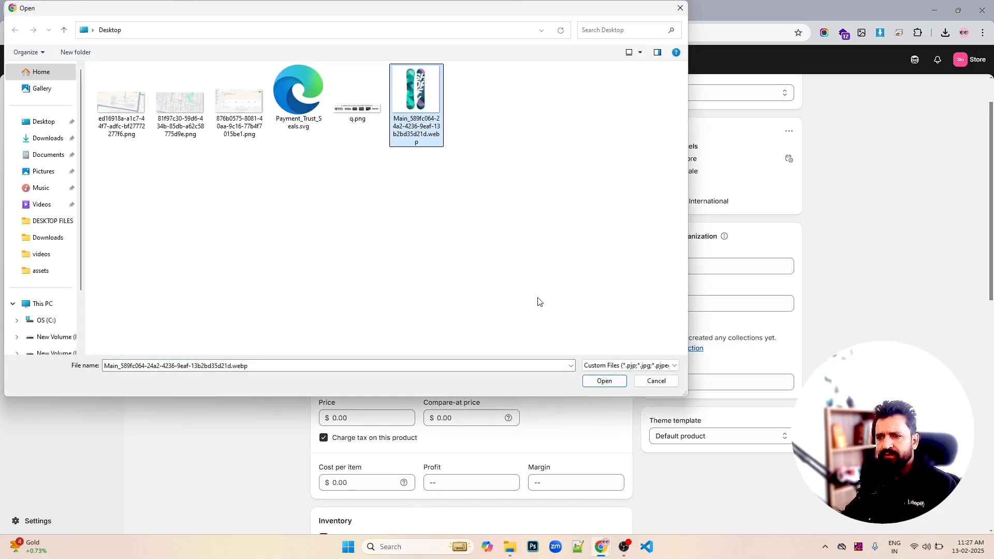
{"action": "left_click", "coordinate": [590, 381]}
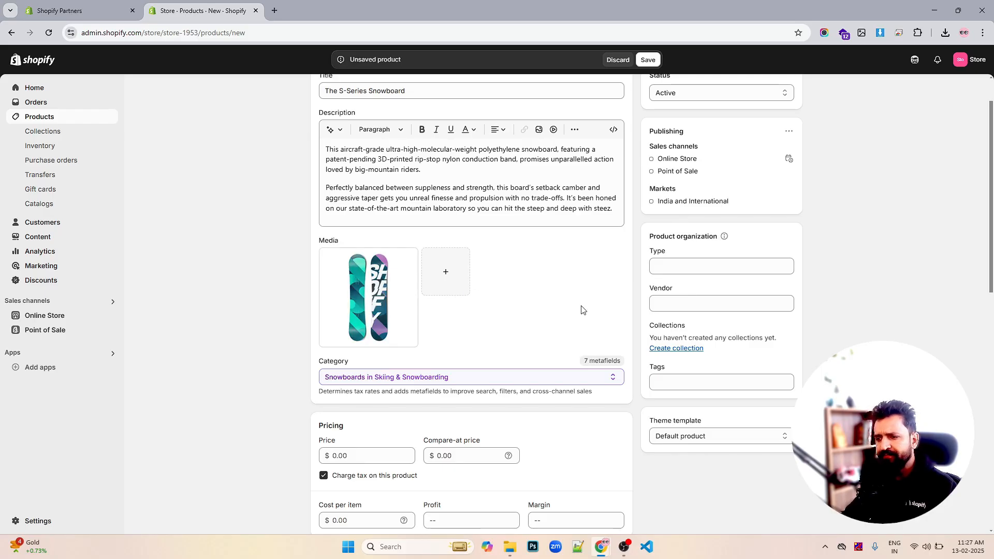
- Set the product price to 24.00 and the cost per item to 12.00
{"action": "scroll", "coordinate": [724, 244], "scroll_direction": "up", "scroll_amount": 1}
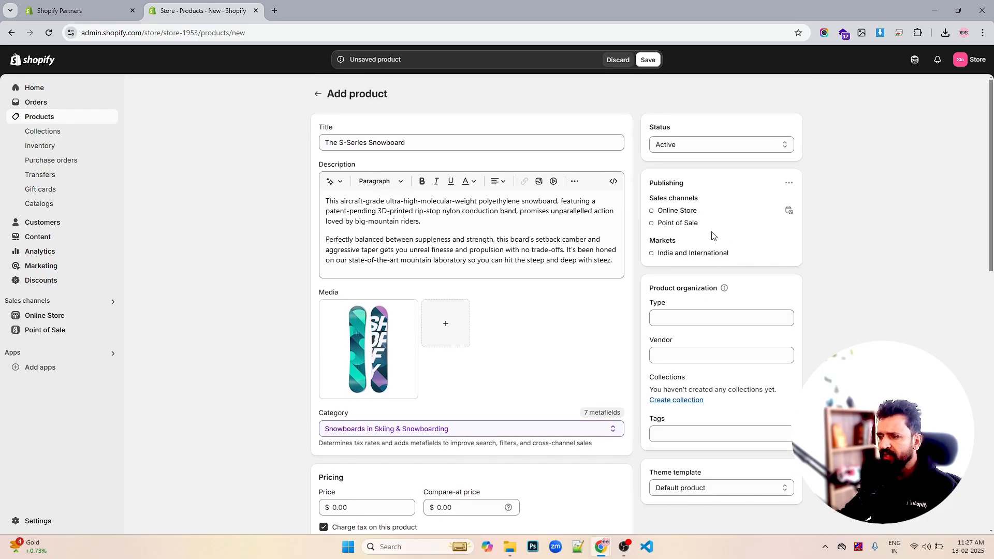
{"action": "scroll", "coordinate": [517, 253], "scroll_direction": "down", "scroll_amount": 3}
{"action": "scroll", "coordinate": [517, 252], "scroll_direction": "down", "scroll_amount": 1}
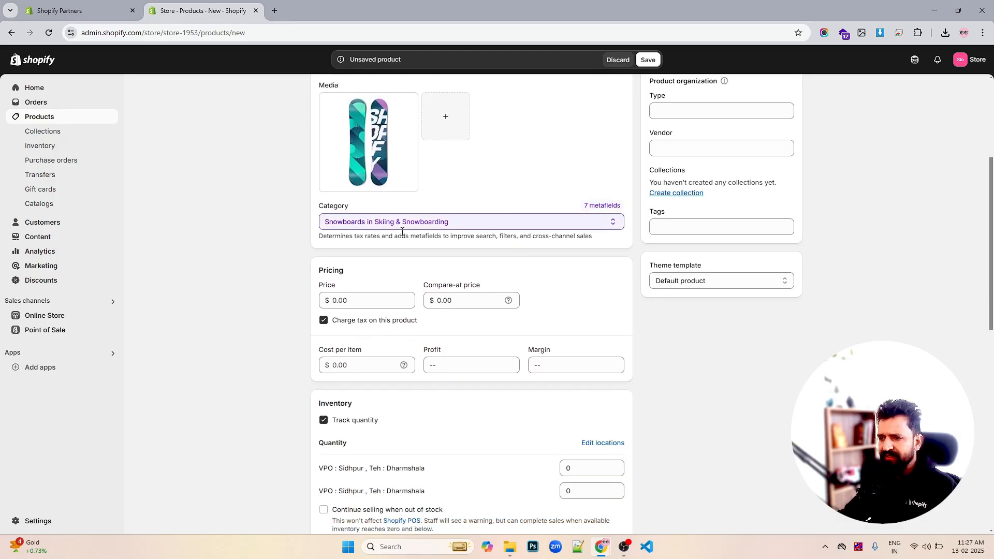
{"action": "left_click", "coordinate": [367, 302]}
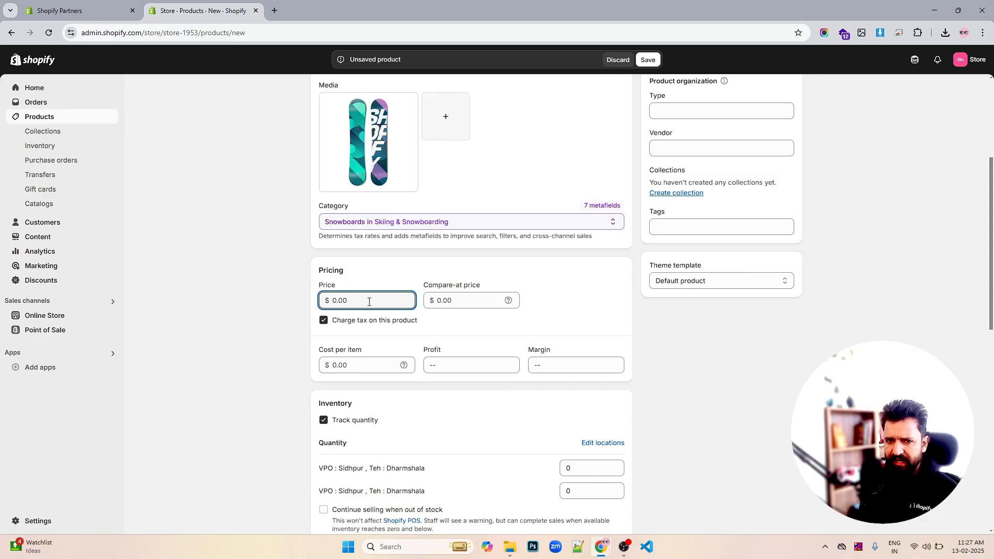
{"action": "type", "text": "24"}
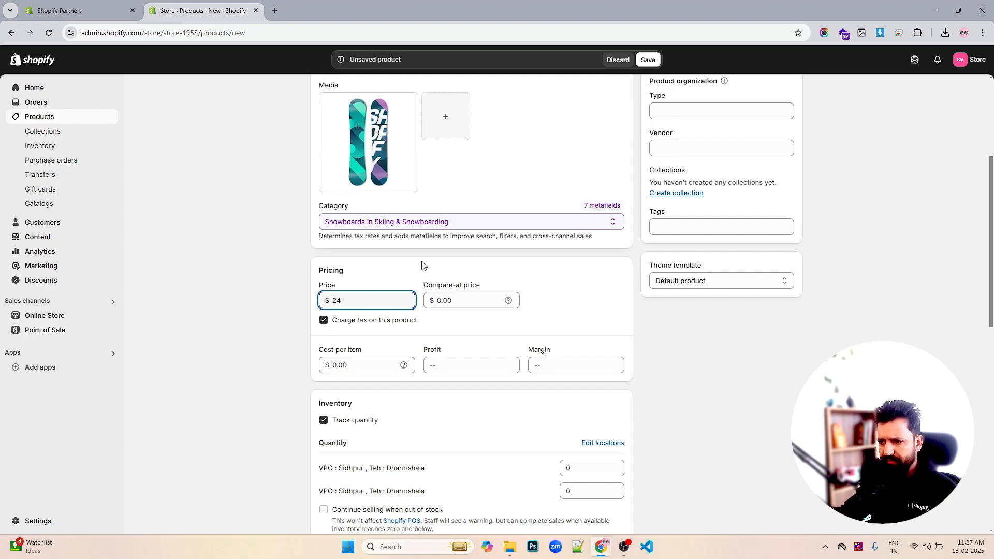
{"action": "left_click", "coordinate": [279, 316]}
{"action": "scroll", "coordinate": [303, 317], "scroll_direction": "down", "scroll_amount": 2}
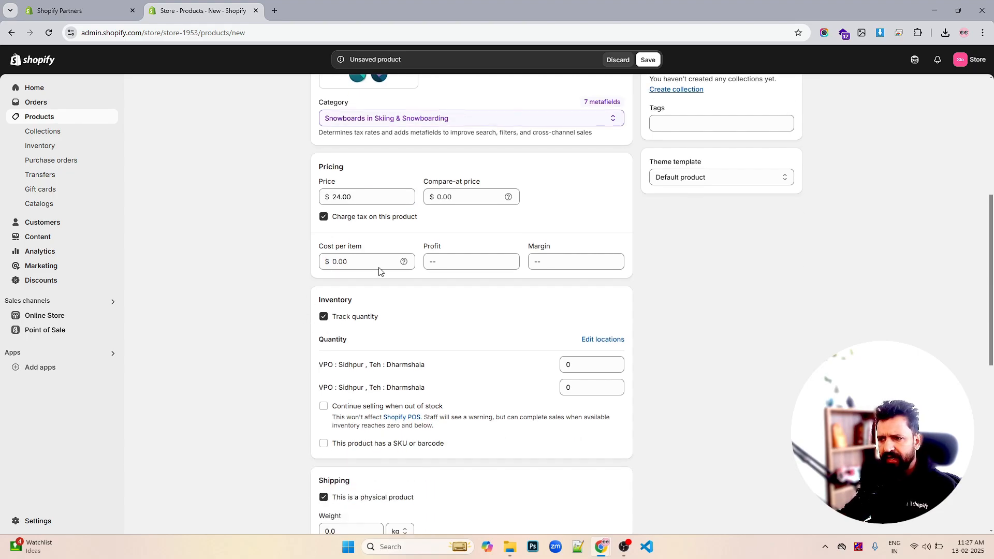
{"action": "left_click", "coordinate": [362, 258]}
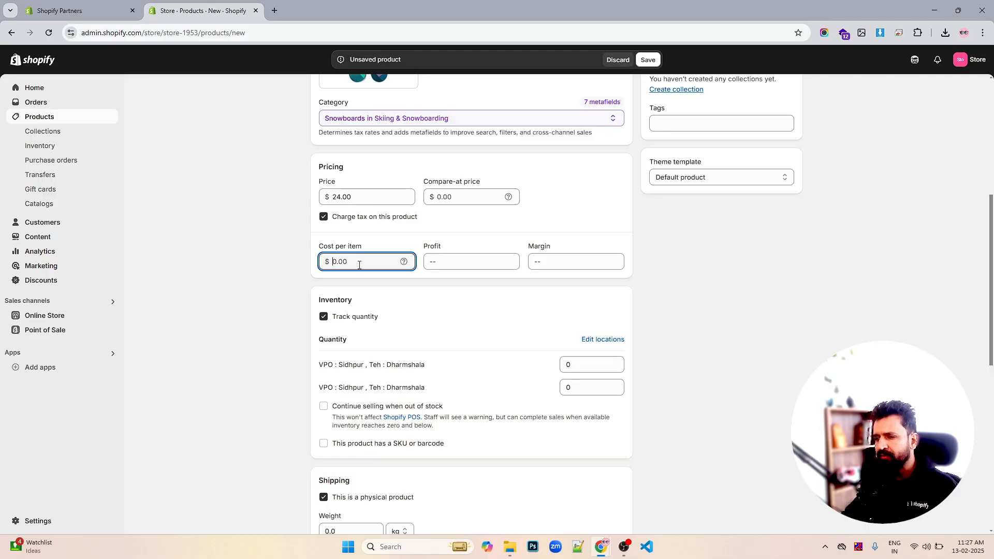
{"action": "type", "text": "12"}
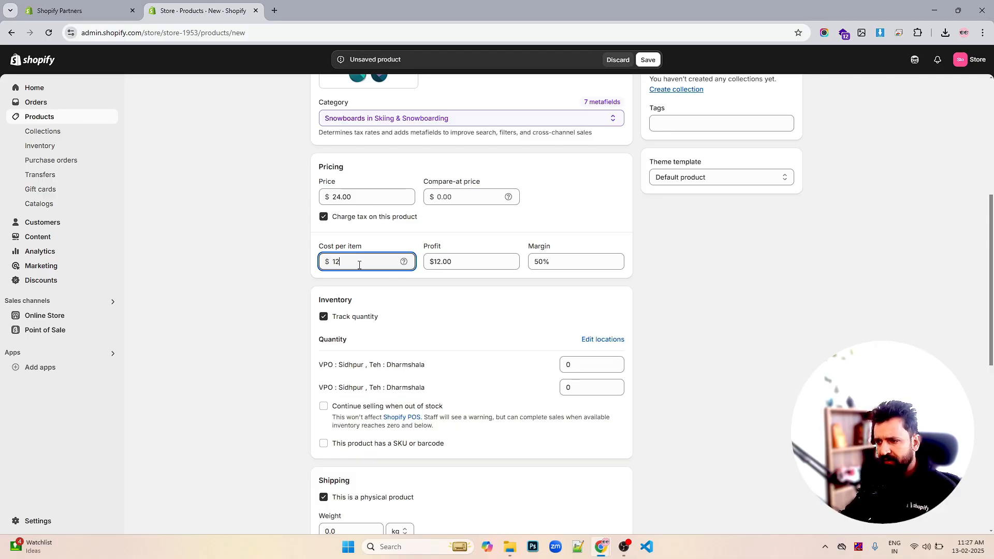
- Examine the price, cost, profit and margin fields and the inventory section below
{"action": "left_click_drag", "start_coordinate": [344, 262], "coordinate": [329, 261]}
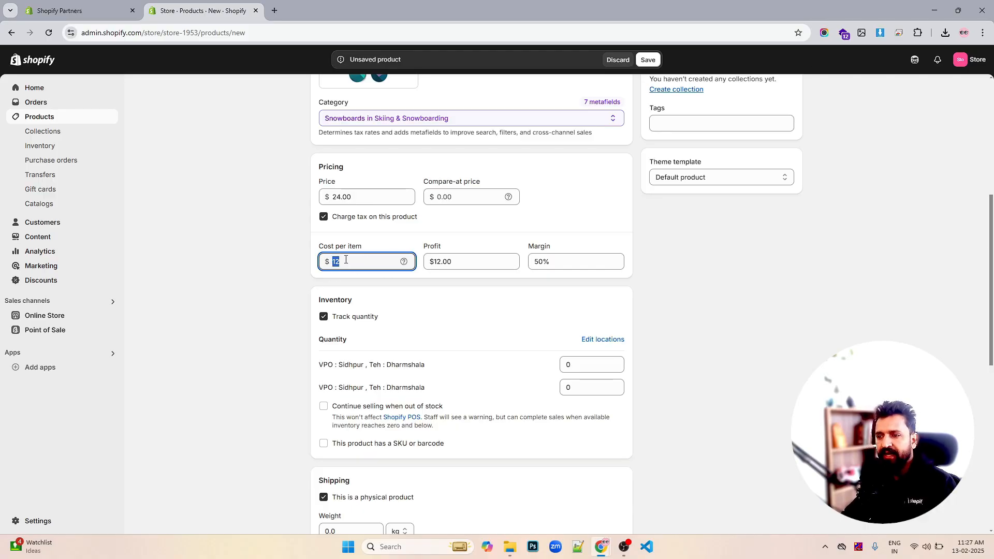
{"action": "left_click_drag", "start_coordinate": [354, 197], "coordinate": [317, 192]}
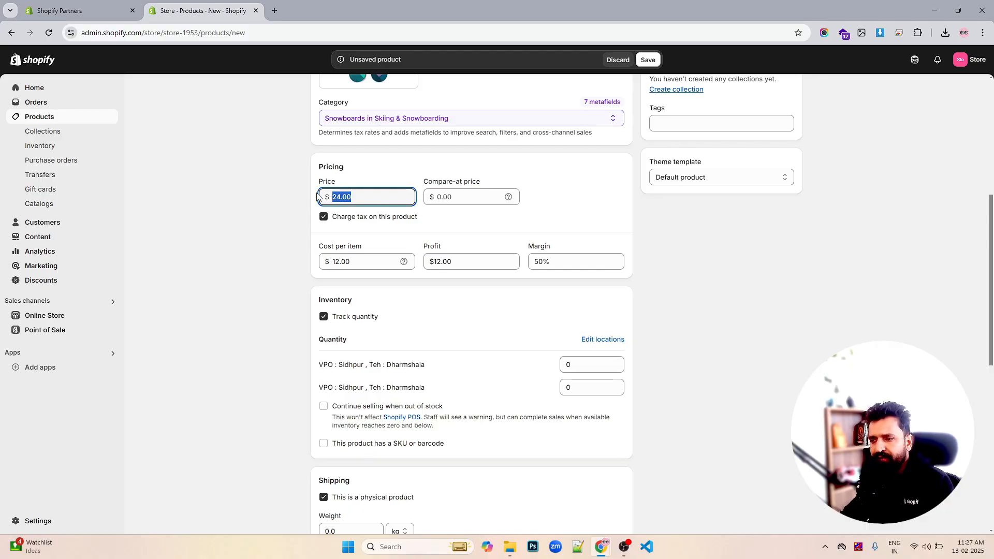
{"action": "left_click_drag", "start_coordinate": [556, 256], "coordinate": [531, 258]}
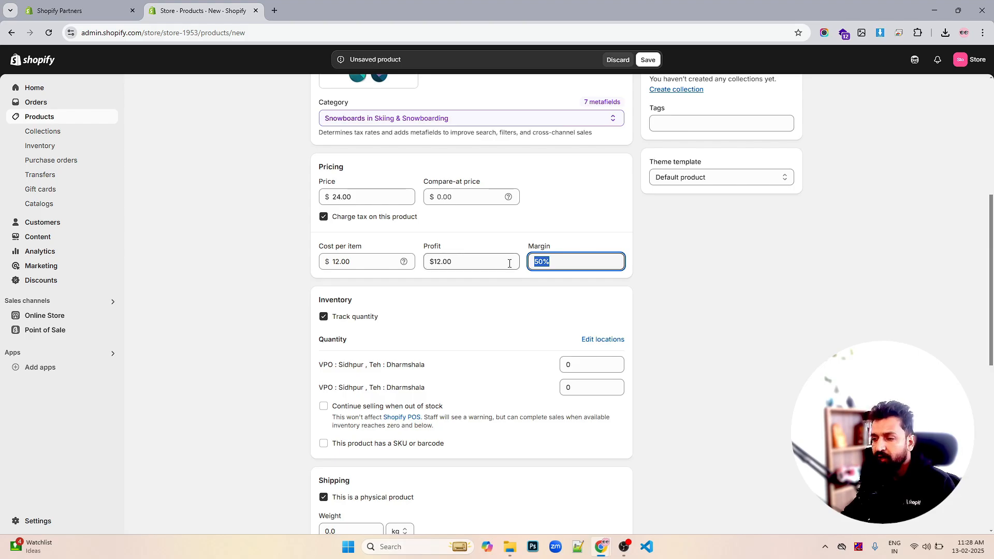
{"action": "scroll", "coordinate": [510, 262], "scroll_direction": "down", "scroll_amount": 2}
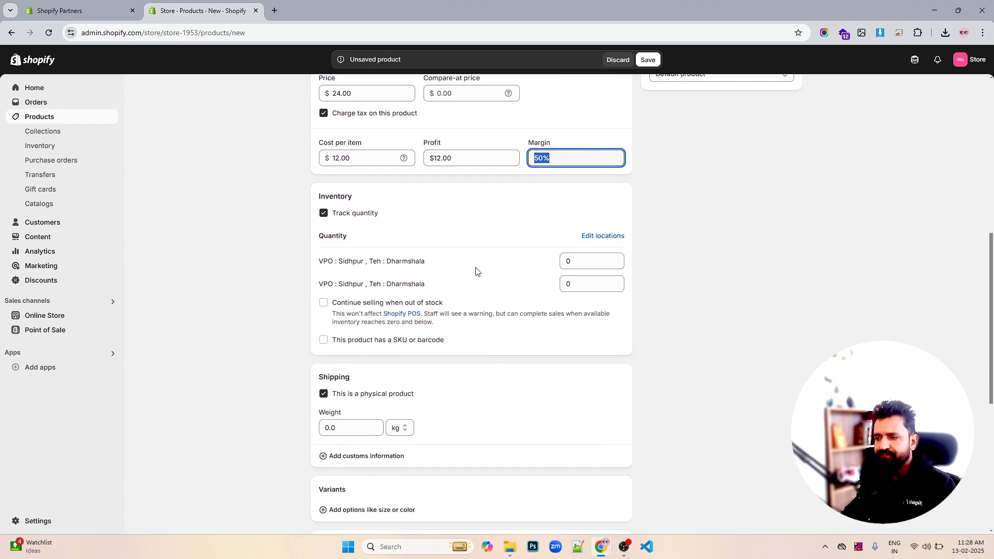
{"action": "scroll", "coordinate": [462, 281], "scroll_direction": "down", "scroll_amount": 2}
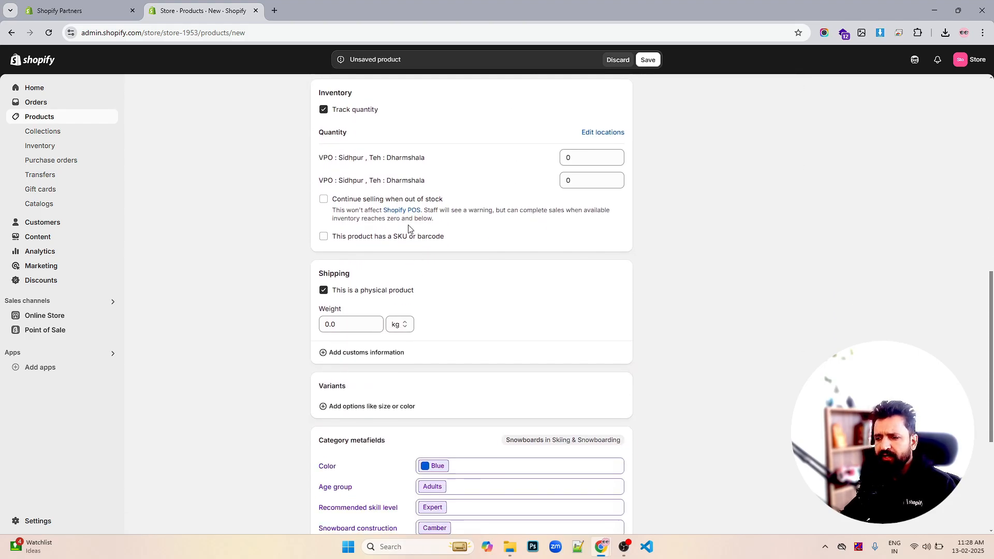
{"action": "scroll", "coordinate": [358, 145], "scroll_direction": "up", "scroll_amount": 2}
- Set the inventory quantity to 100 at both store locations
{"action": "left_click", "coordinate": [354, 216]}
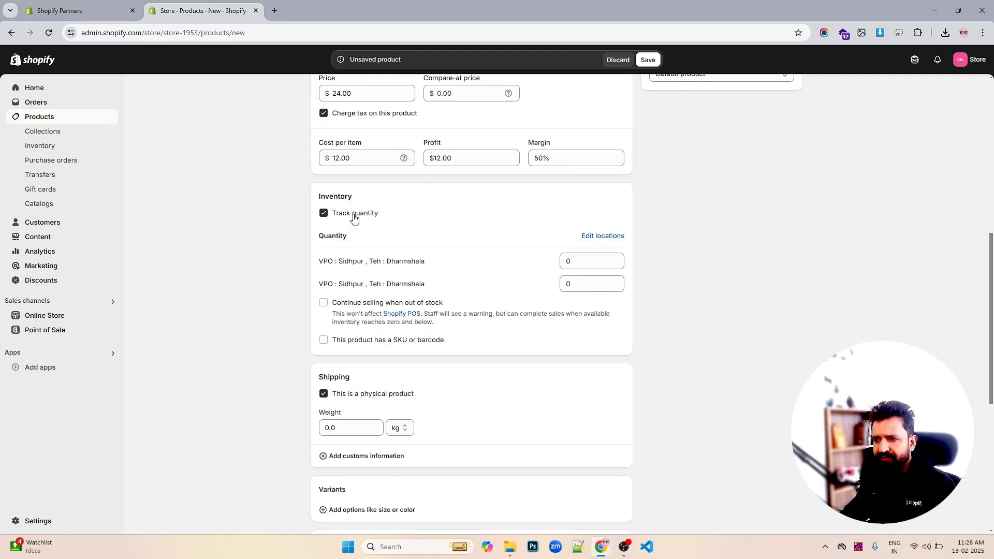
{"action": "left_click", "coordinate": [354, 216]}
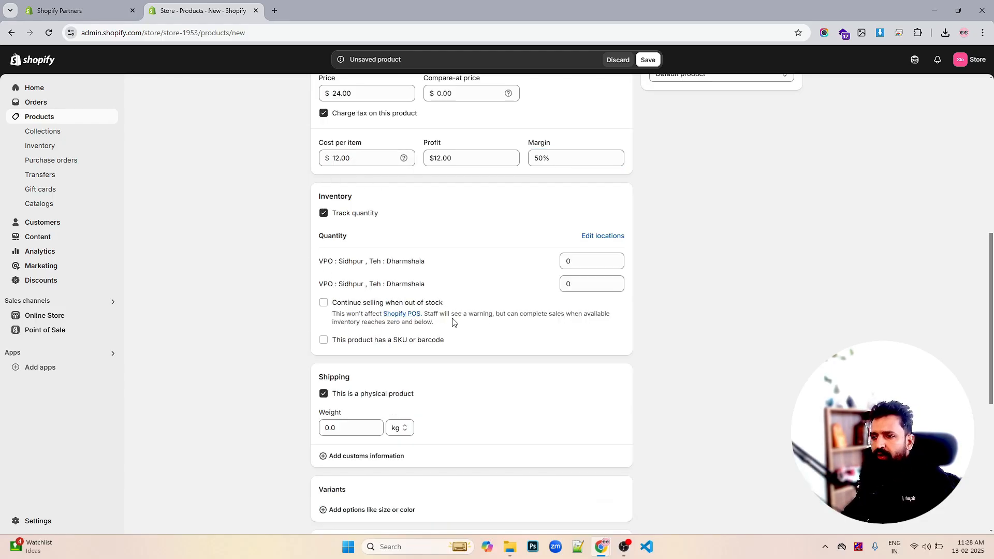
{"action": "left_click", "coordinate": [588, 263]}
{"action": "type", "text": "1"}
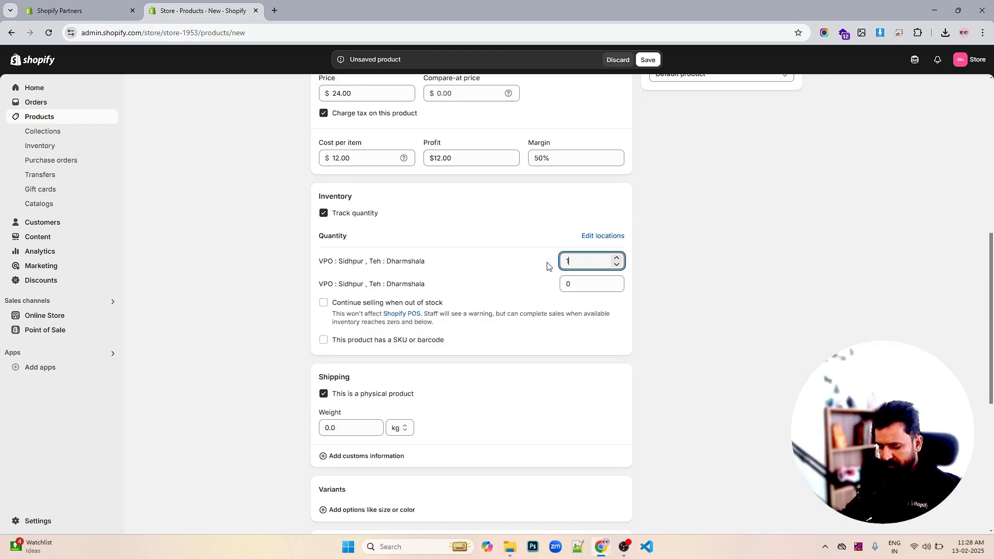
{"action": "type", "text": "00"}
{"action": "left_click", "coordinate": [574, 283]}
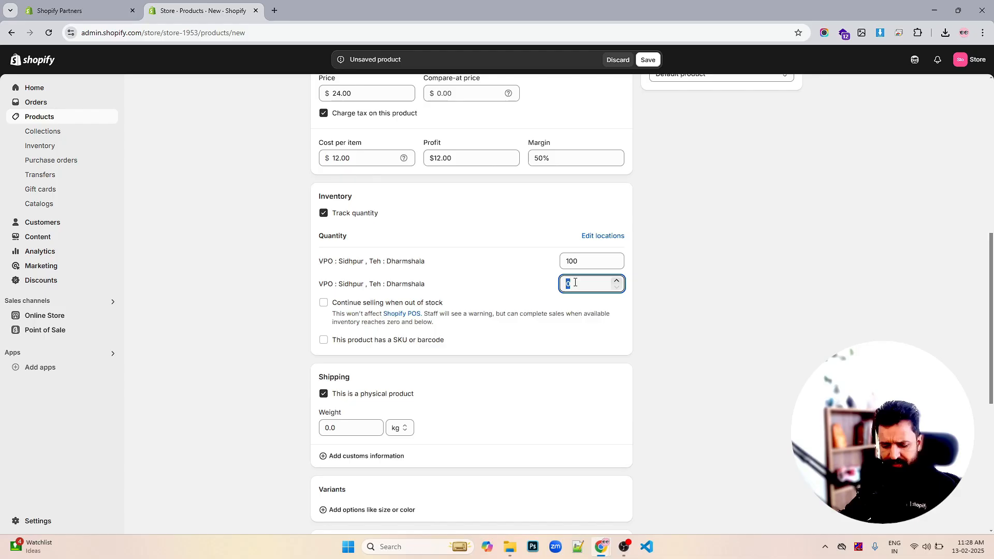
{"action": "type", "text": "100"}
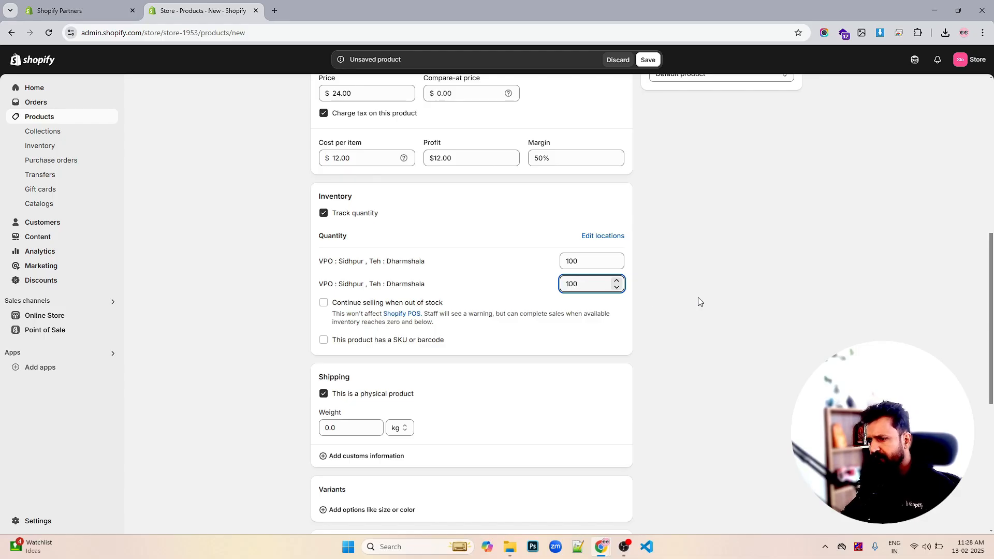
{"action": "left_click", "coordinate": [696, 302]}
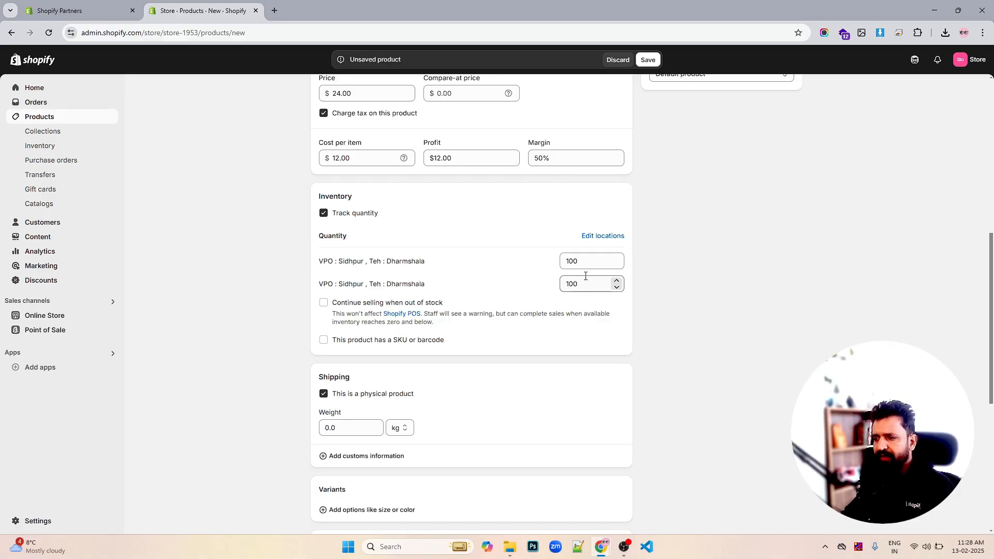
- Enable the SKU or barcode option and enter 1243 as the product's SKU
{"action": "double_click", "coordinate": [590, 258]}
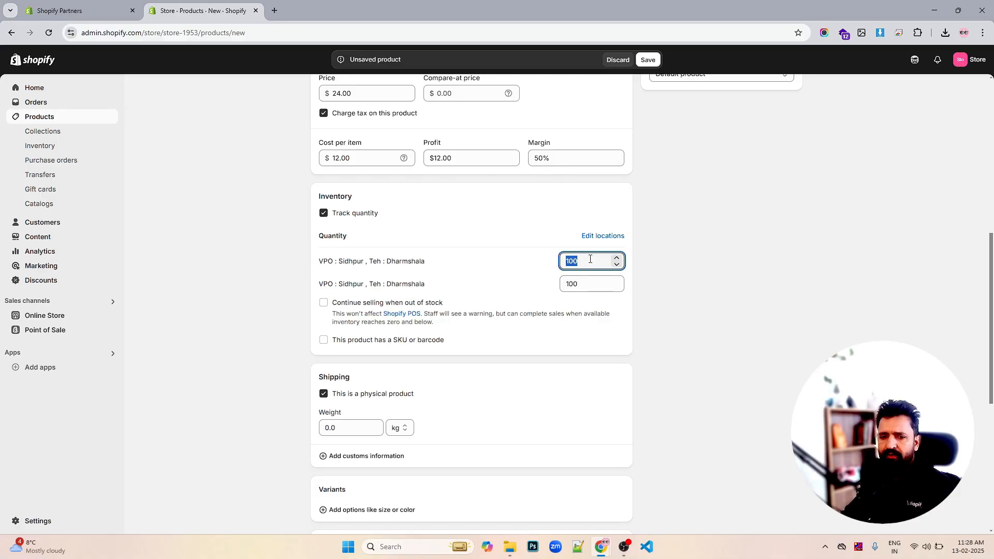
{"action": "double_click", "coordinate": [588, 285]}
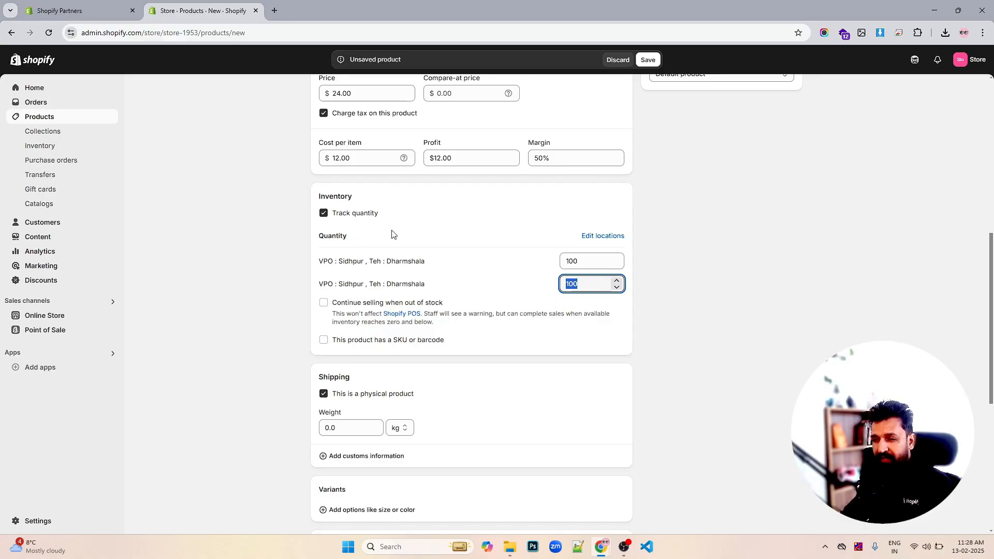
{"action": "scroll", "coordinate": [466, 223], "scroll_direction": "up", "scroll_amount": 3}
{"action": "scroll", "coordinate": [454, 229], "scroll_direction": "down", "scroll_amount": 2}
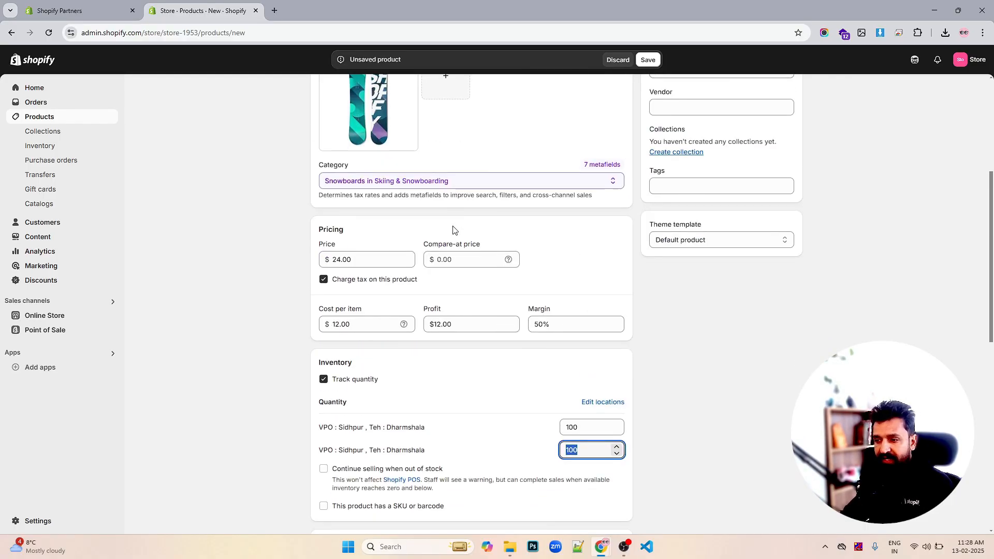
{"action": "left_click", "coordinate": [325, 393]}
{"action": "left_click", "coordinate": [324, 393]}
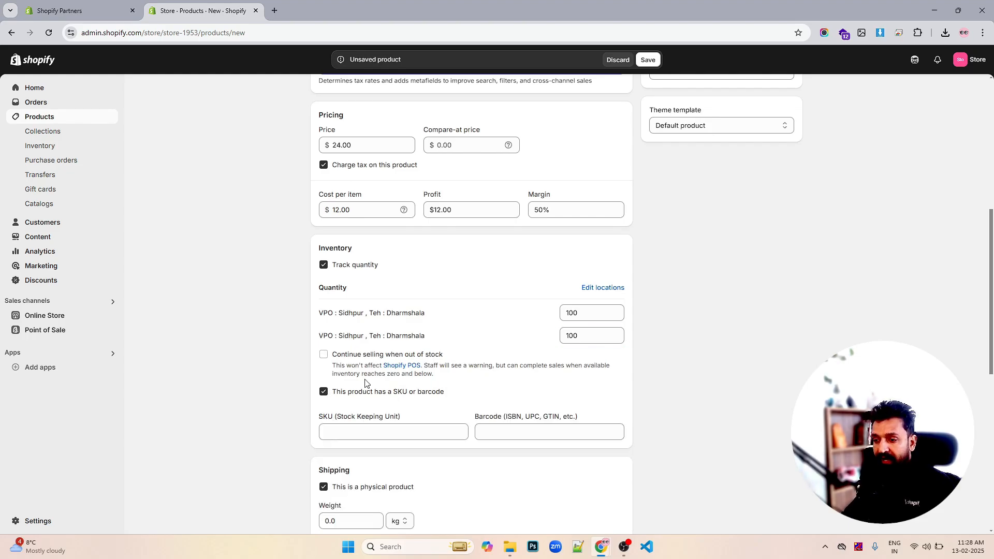
{"action": "scroll", "coordinate": [371, 381], "scroll_direction": "down", "scroll_amount": 2}
{"action": "left_click", "coordinate": [378, 333]}
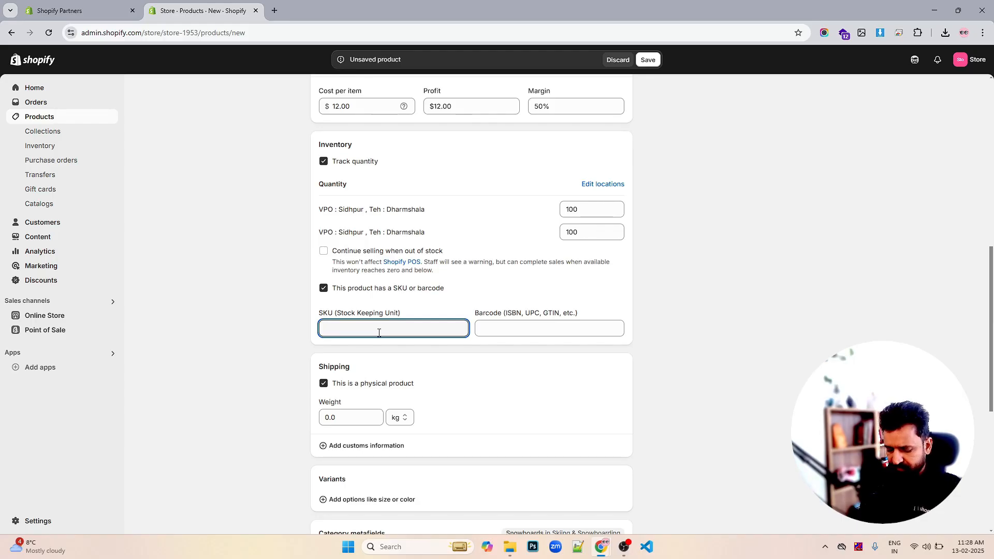
{"action": "type", "text": "1243"}
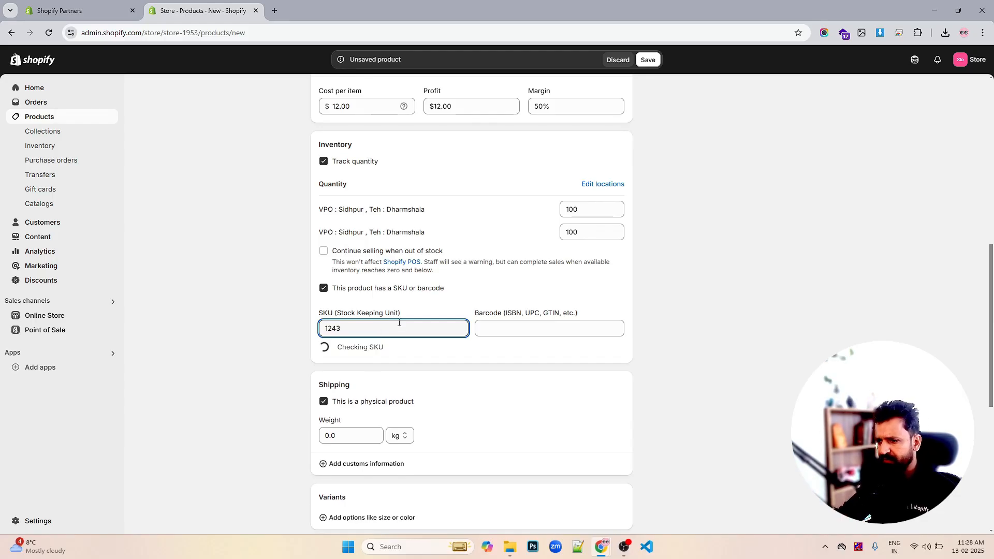
- Enter 162662 as the product's barcode
{"action": "left_click", "coordinate": [500, 326]}
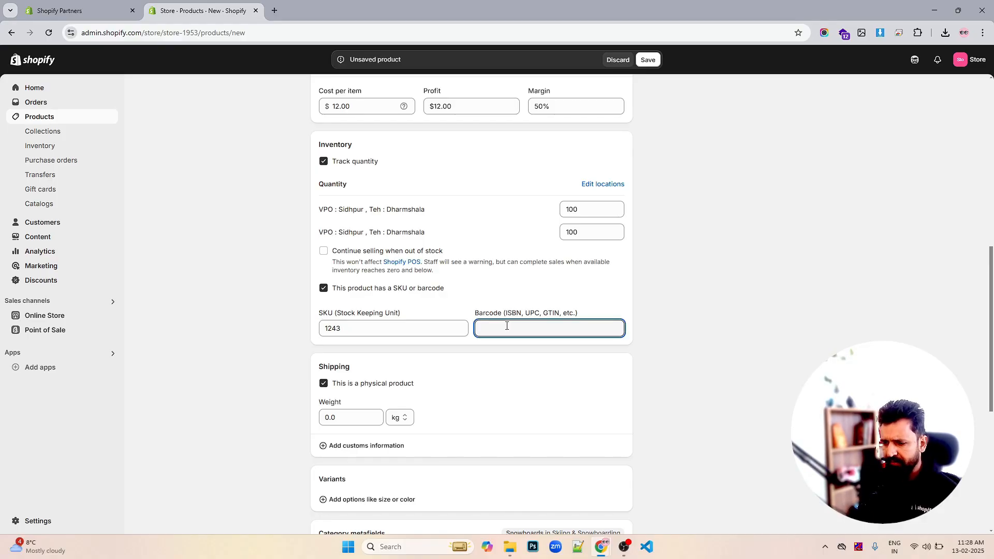
{"action": "type", "text": "162662"}
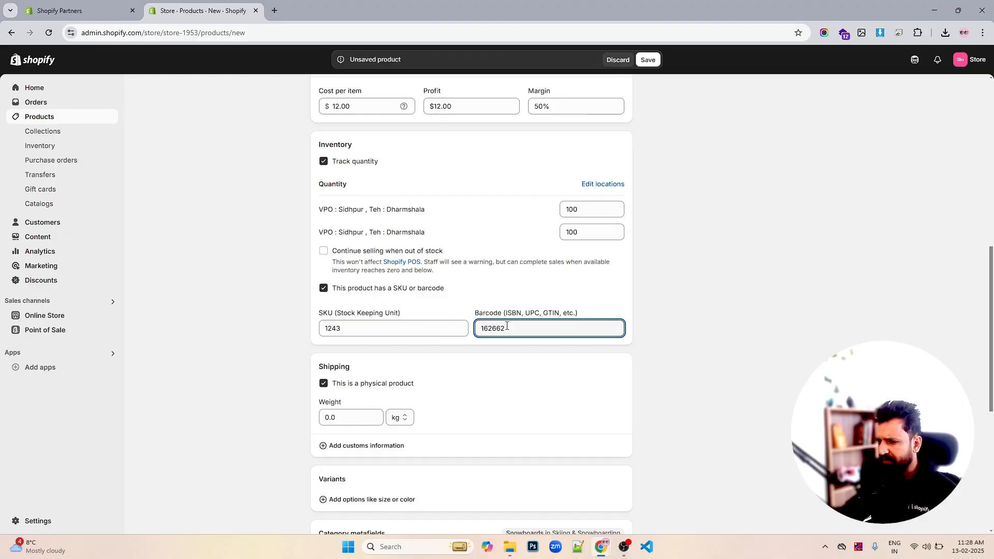
{"action": "scroll", "coordinate": [509, 355], "scroll_direction": "down", "scroll_amount": 3}
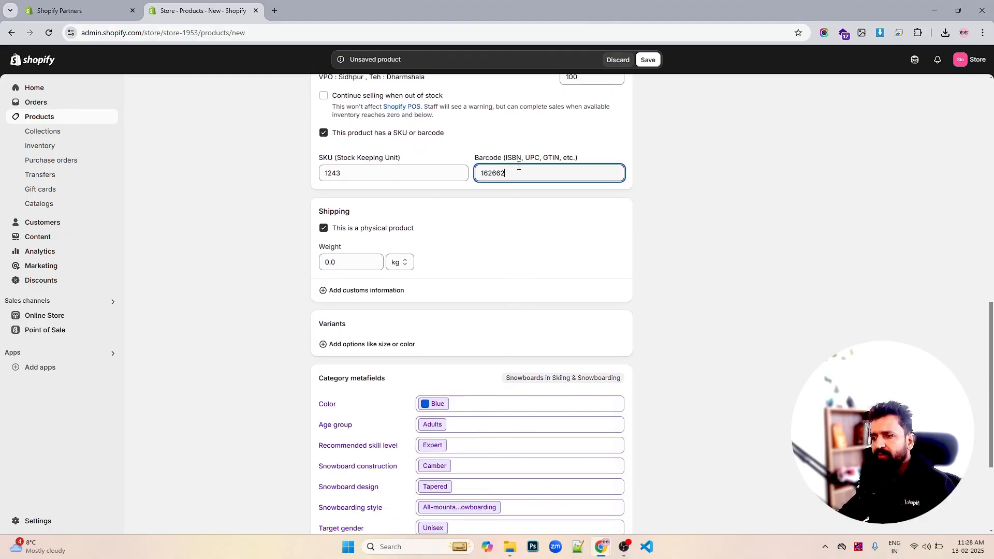
{"action": "double_click", "coordinate": [518, 166]}
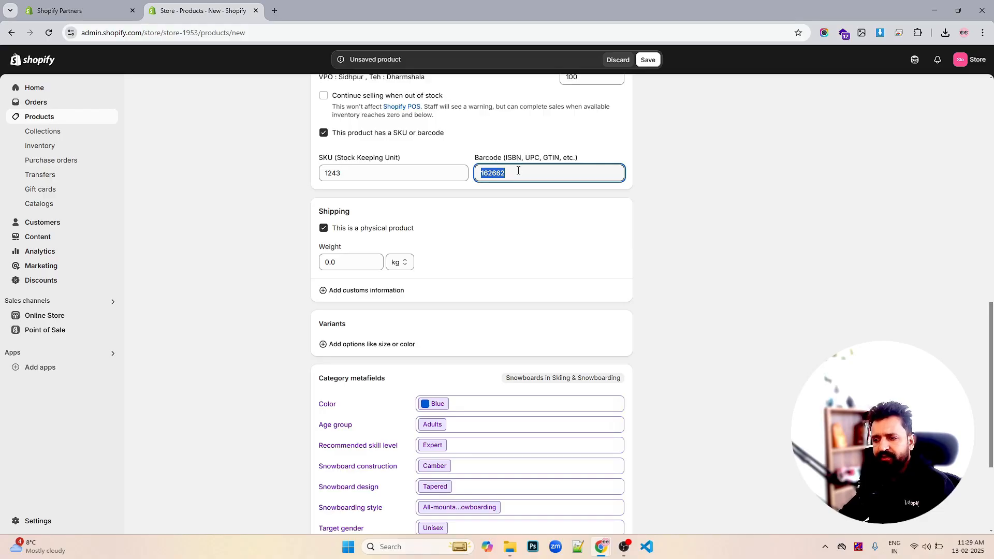
{"action": "left_click", "coordinate": [696, 260]}
{"action": "scroll", "coordinate": [697, 260], "scroll_direction": "down", "scroll_amount": 3}
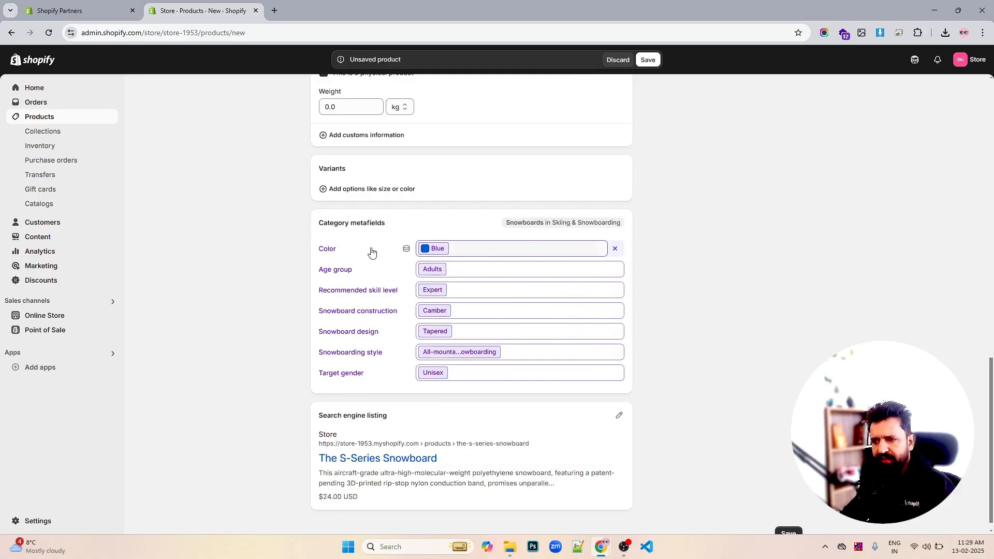
{"action": "scroll", "coordinate": [537, 286], "scroll_direction": "up", "scroll_amount": 15}
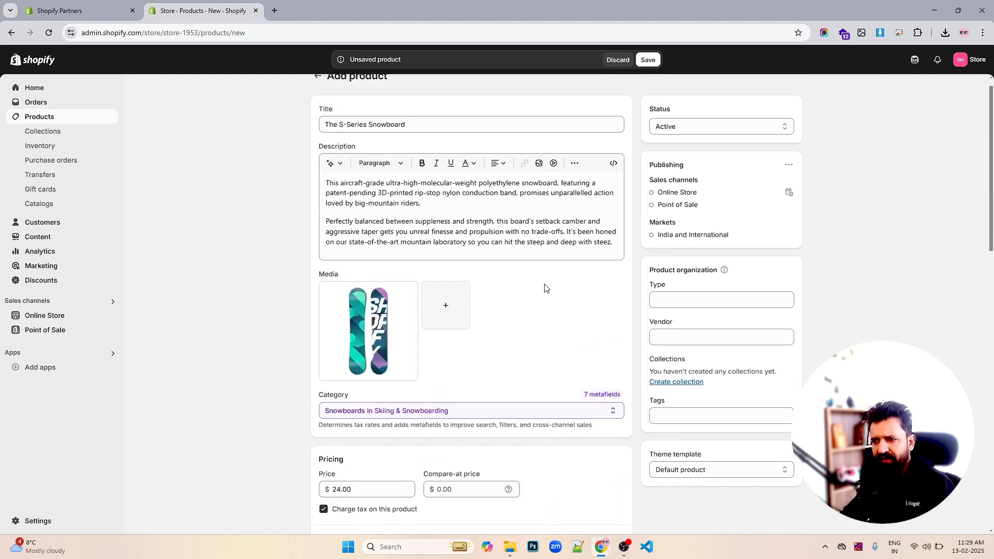
{"action": "scroll", "coordinate": [545, 287], "scroll_direction": "down", "scroll_amount": 10}
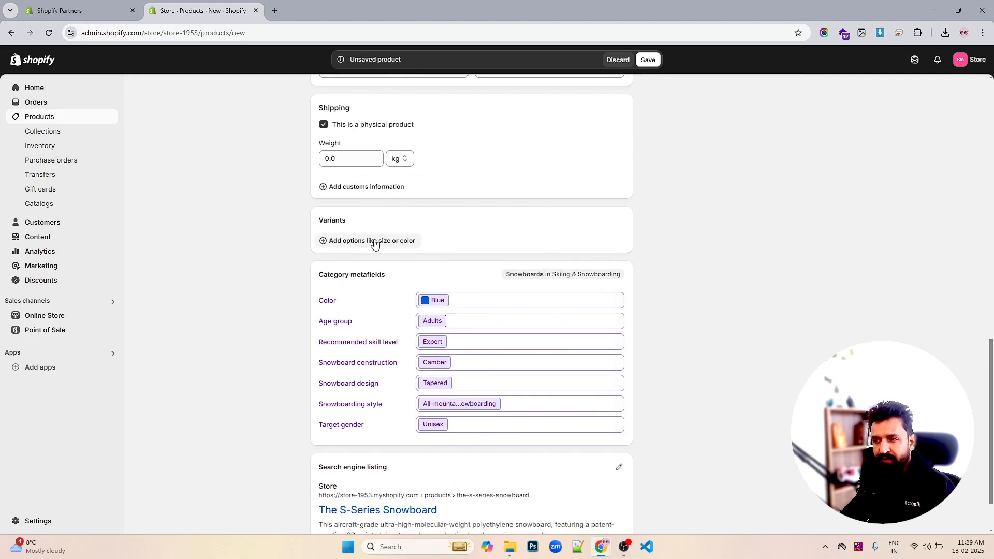
{"action": "scroll", "coordinate": [414, 236], "scroll_direction": "up", "scroll_amount": 2}
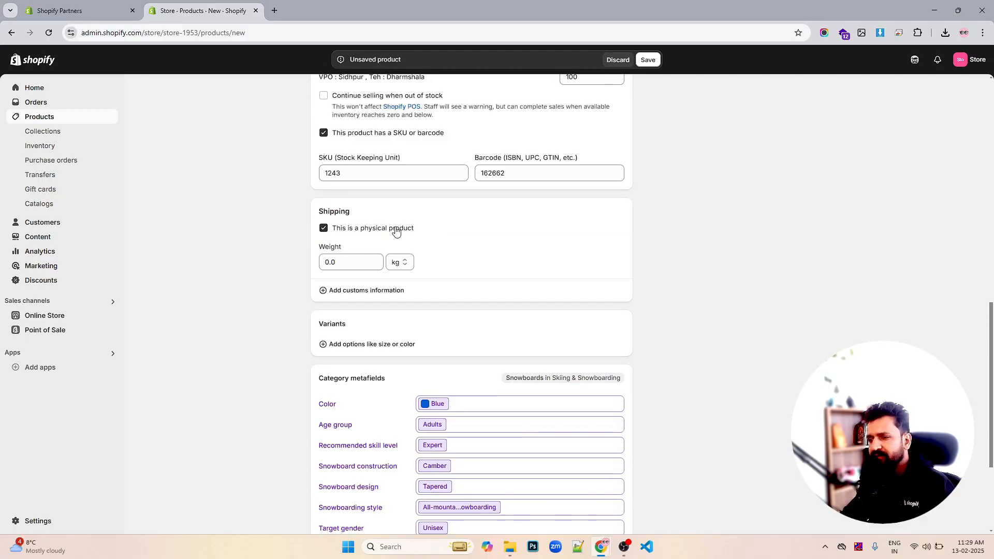
{"action": "left_click", "coordinate": [351, 261]}
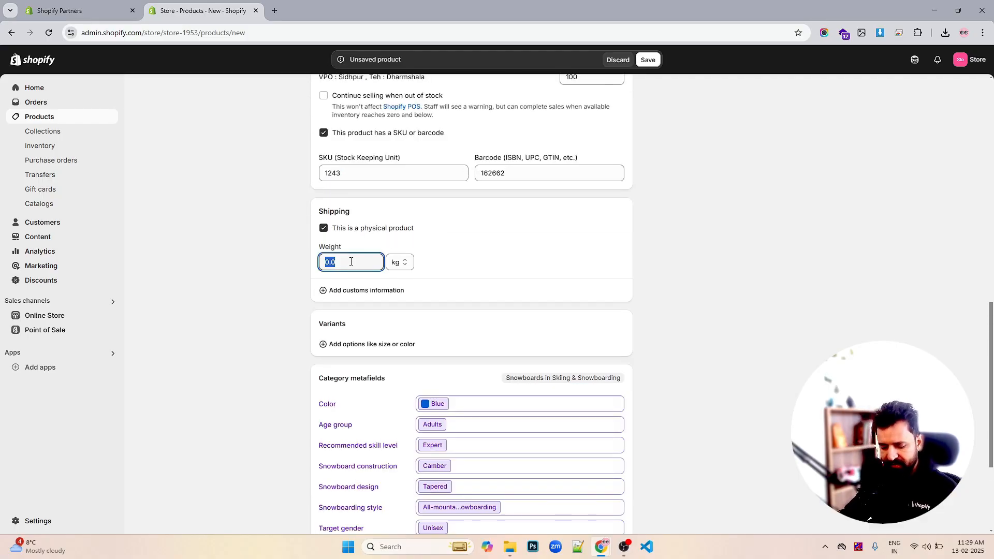
{"action": "scroll", "coordinate": [438, 266], "scroll_direction": "up", "scroll_amount": 2}
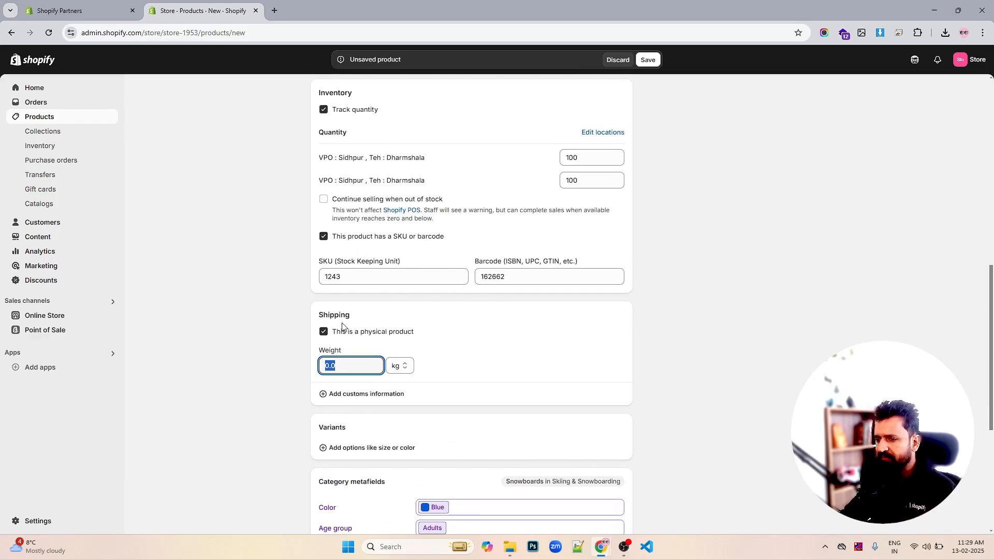
{"action": "left_click", "coordinate": [325, 332]}
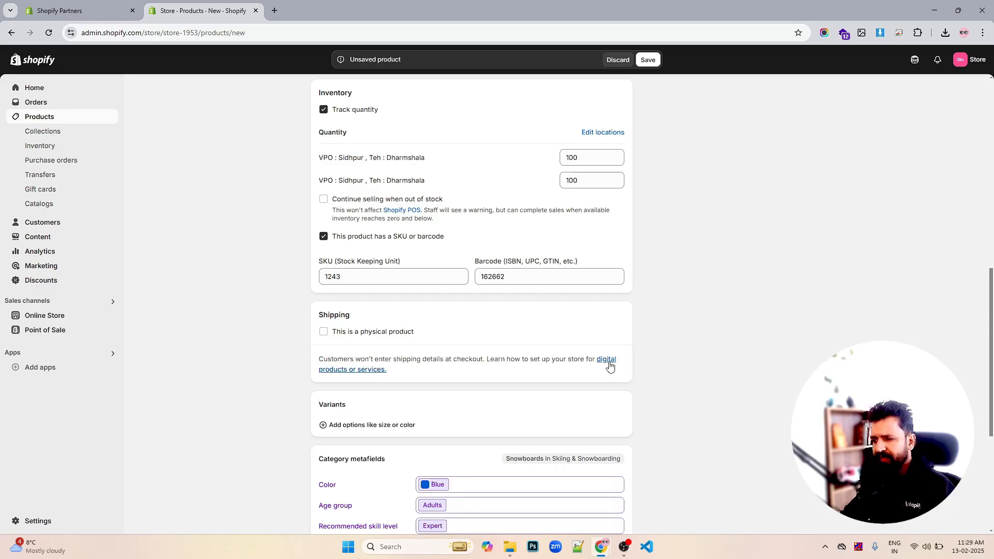
{"action": "left_click", "coordinate": [323, 331]}
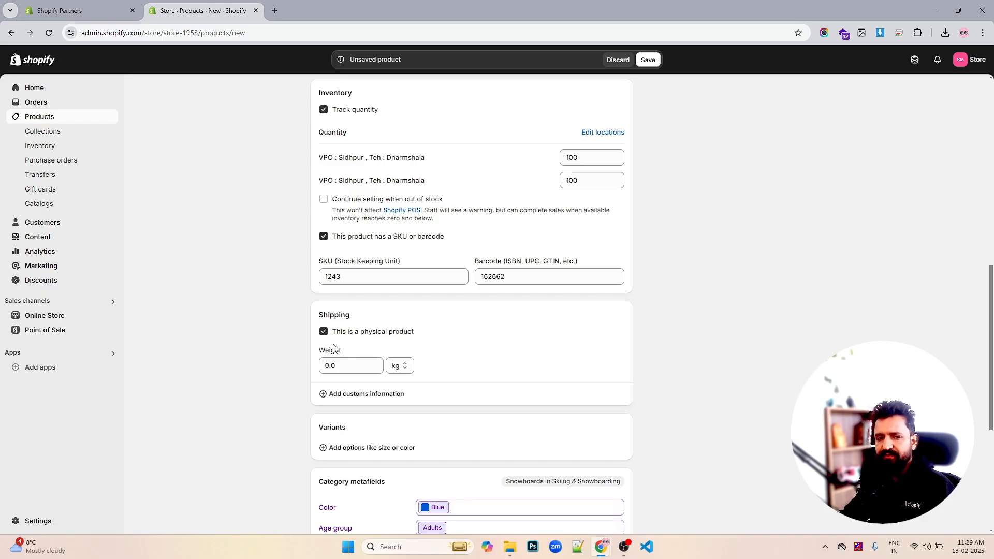
- Open the customs information fields for country/region of origin and HS code in the shipping section
{"action": "double_click", "coordinate": [352, 366]}
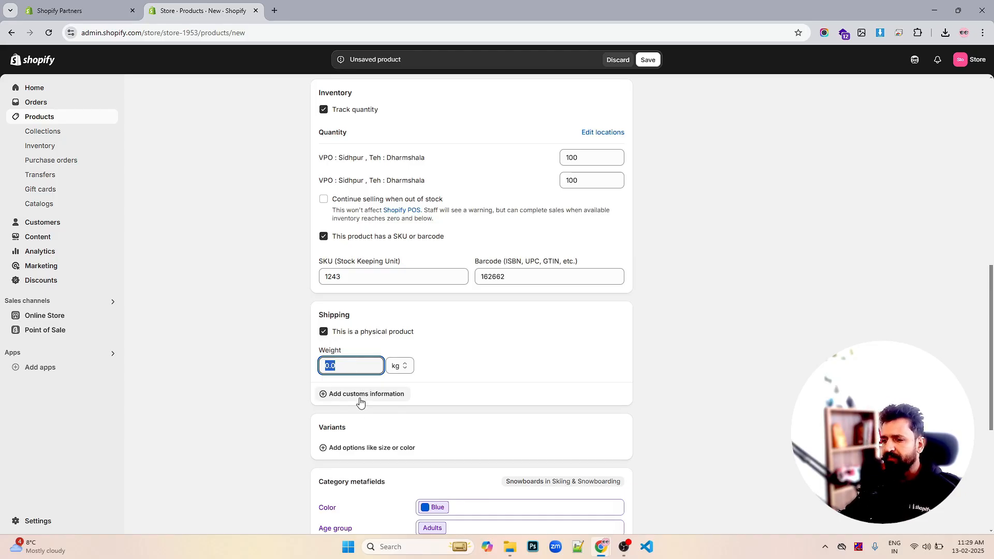
{"action": "scroll", "coordinate": [528, 348], "scroll_direction": "up", "scroll_amount": 5}
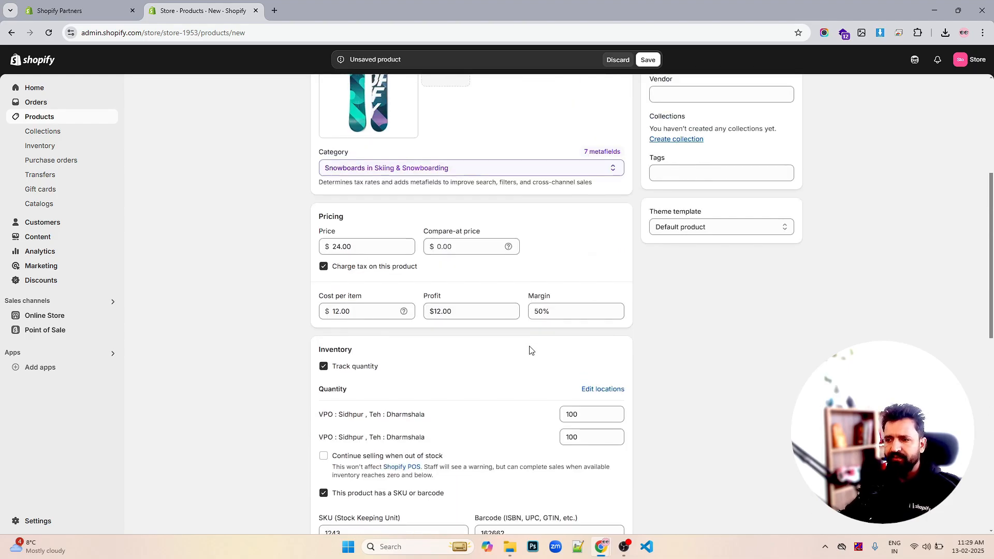
{"action": "scroll", "coordinate": [528, 348], "scroll_direction": "down", "scroll_amount": 8}
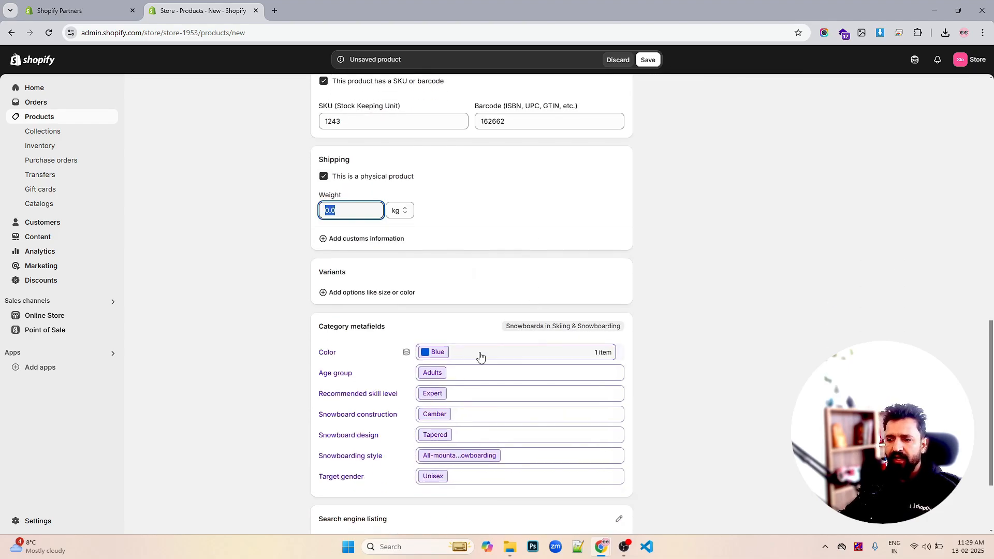
{"action": "left_click", "coordinate": [377, 239]}
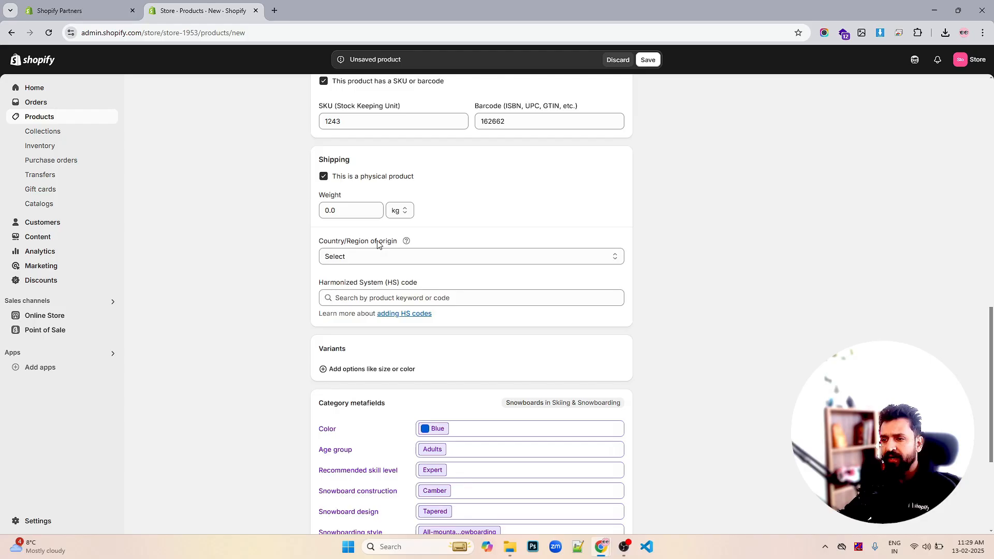
{"action": "left_click", "coordinate": [366, 295]}
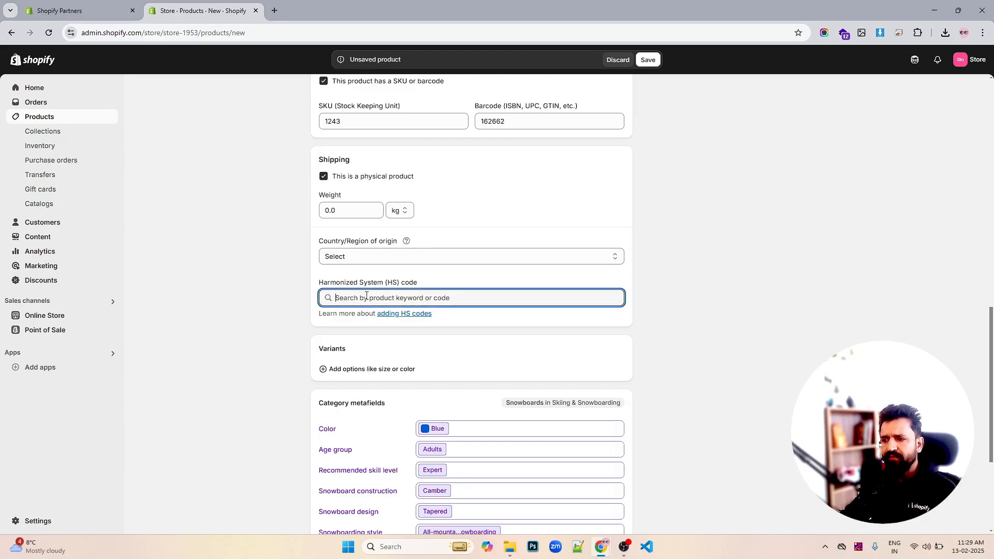
{"action": "left_click", "coordinate": [380, 255]}
{"action": "left_click", "coordinate": [380, 255]}
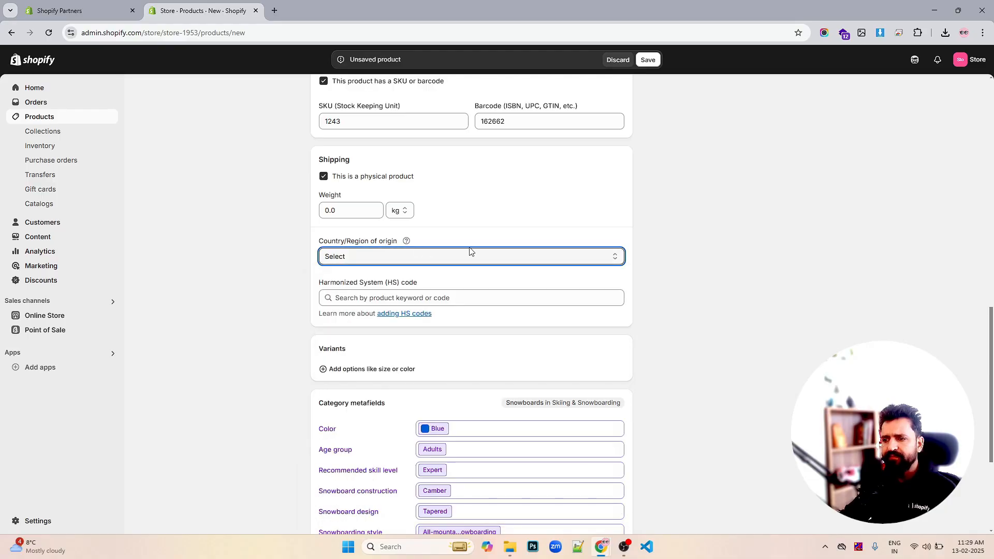
- Set the product's shipping weight to 4 kg and save the new product
{"action": "left_click", "coordinate": [356, 210]}
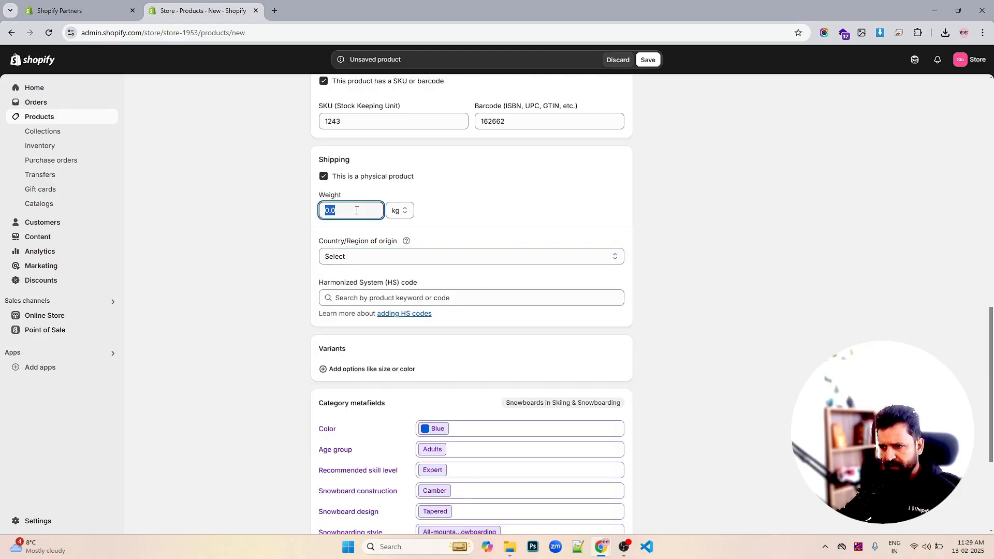
{"action": "type", "text": "4"}
{"action": "left_click", "coordinate": [655, 220]}
{"action": "scroll", "coordinate": [685, 256], "scroll_direction": "down", "scroll_amount": 1}
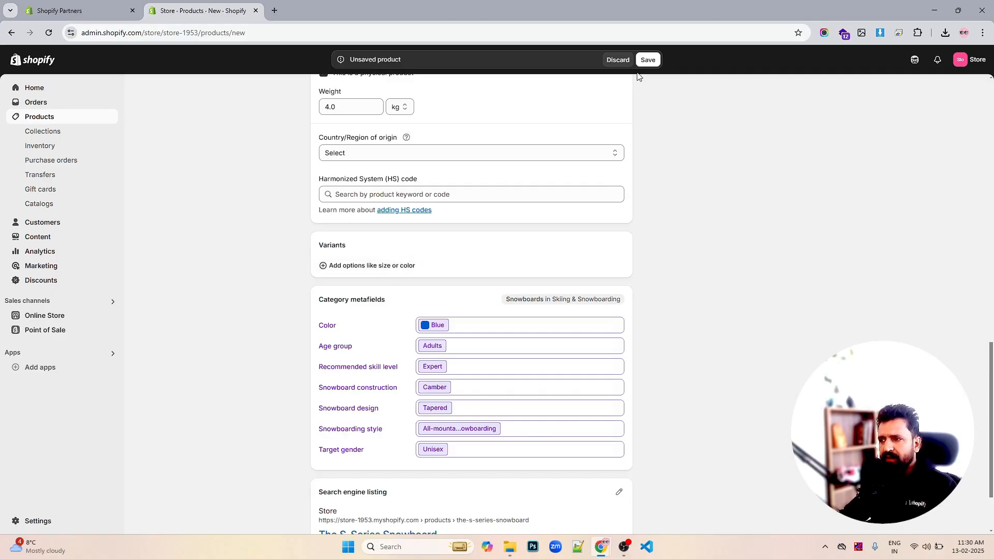
{"action": "left_click", "coordinate": [646, 57]}
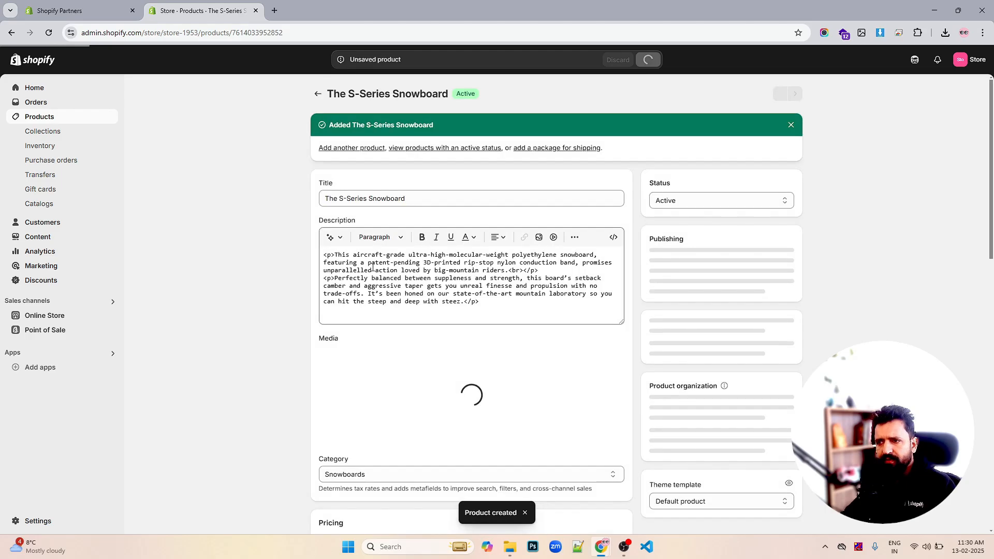
- Add a Color variant option to the product
{"action": "scroll", "coordinate": [614, 263], "scroll_direction": "down", "scroll_amount": 15}
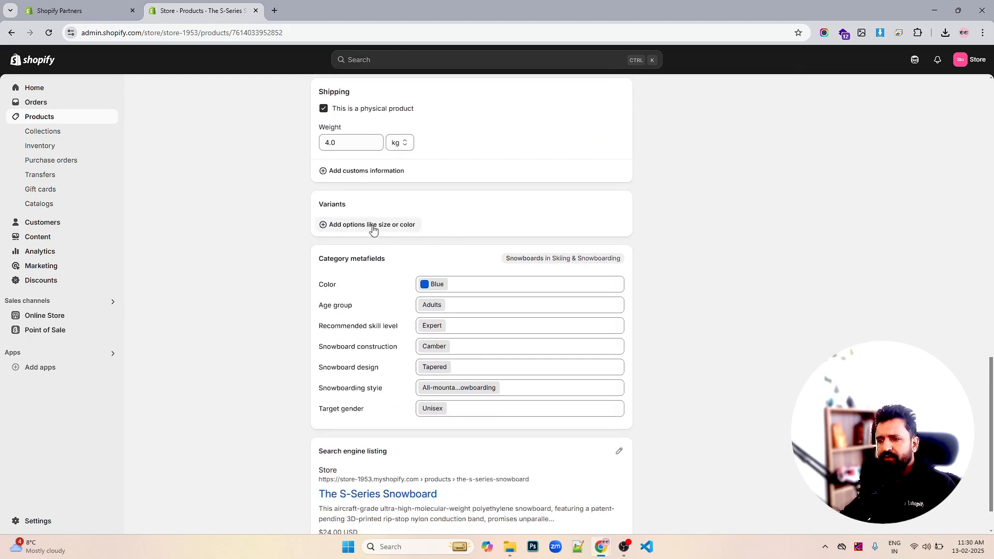
{"action": "left_click", "coordinate": [373, 229]}
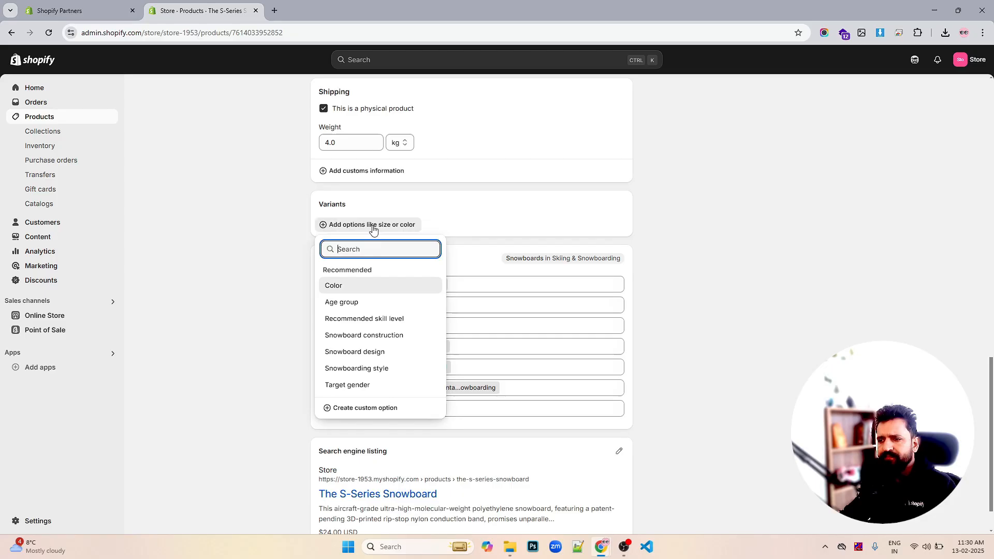
{"action": "left_click", "coordinate": [349, 286]}
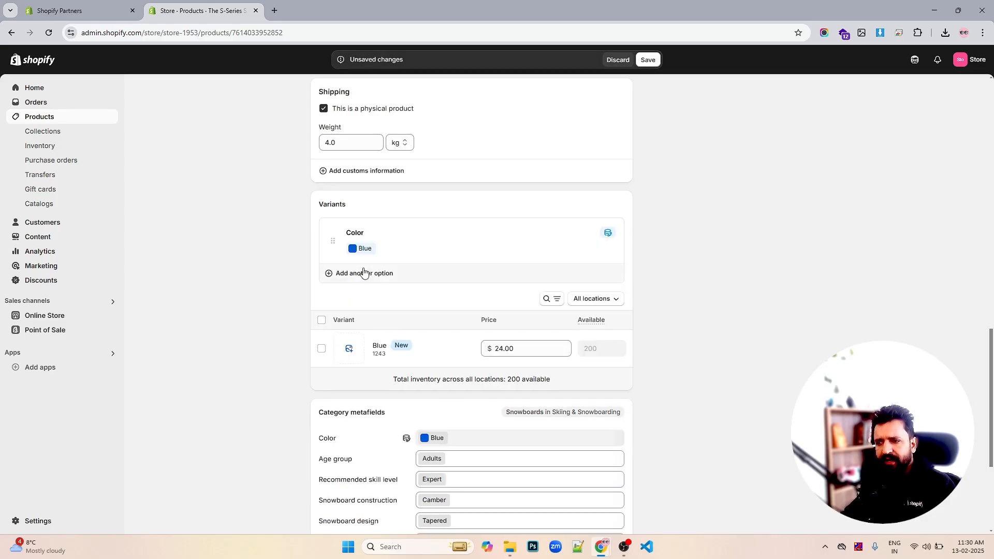
- Add a second variant option named Size
{"action": "left_click", "coordinate": [364, 273]}
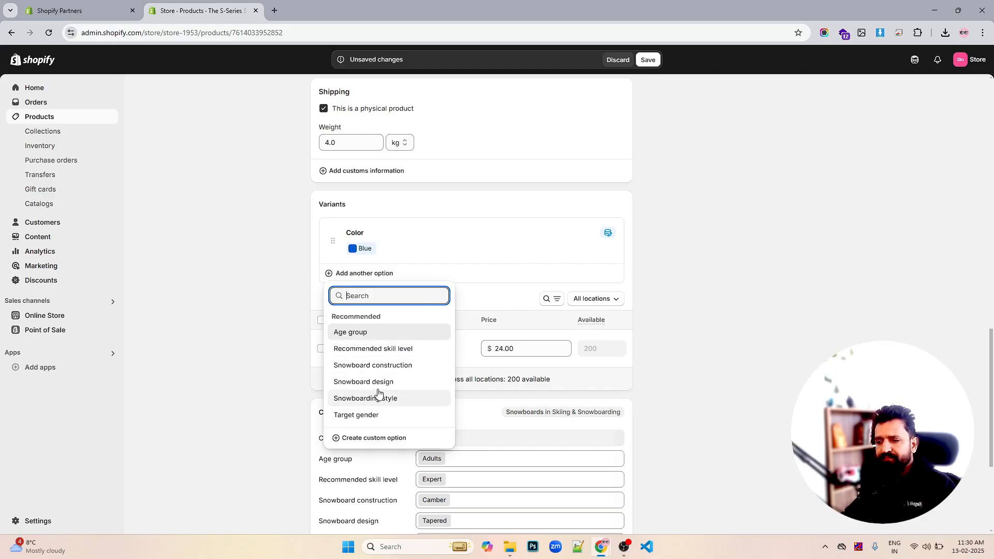
{"action": "left_click", "coordinate": [698, 288]}
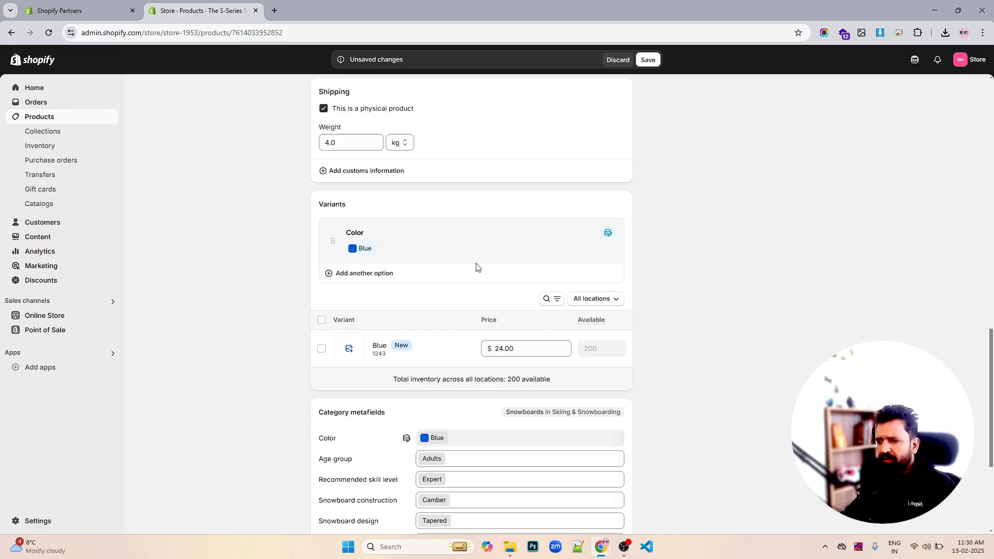
{"action": "left_click", "coordinate": [385, 280]}
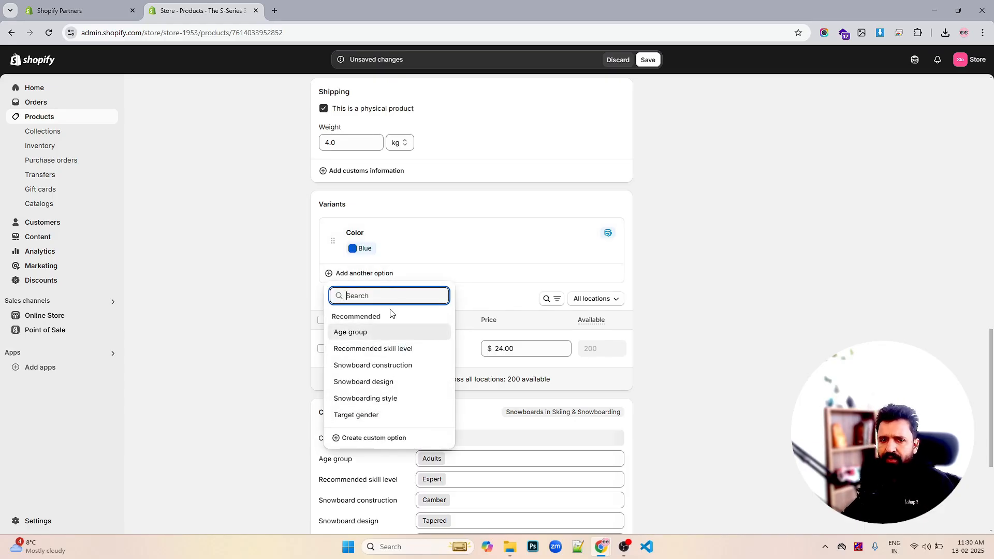
{"action": "key", "text": "Escape"}
{"action": "left_click", "coordinate": [381, 281]}
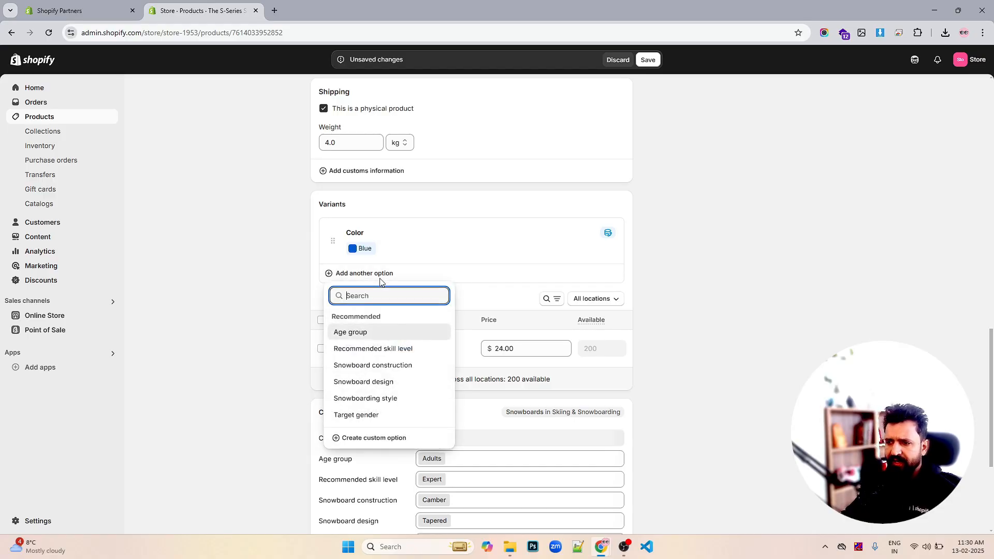
{"action": "type", "text": "z"}
{"action": "key", "text": "BackSpace"}
{"action": "type", "text": "size"}
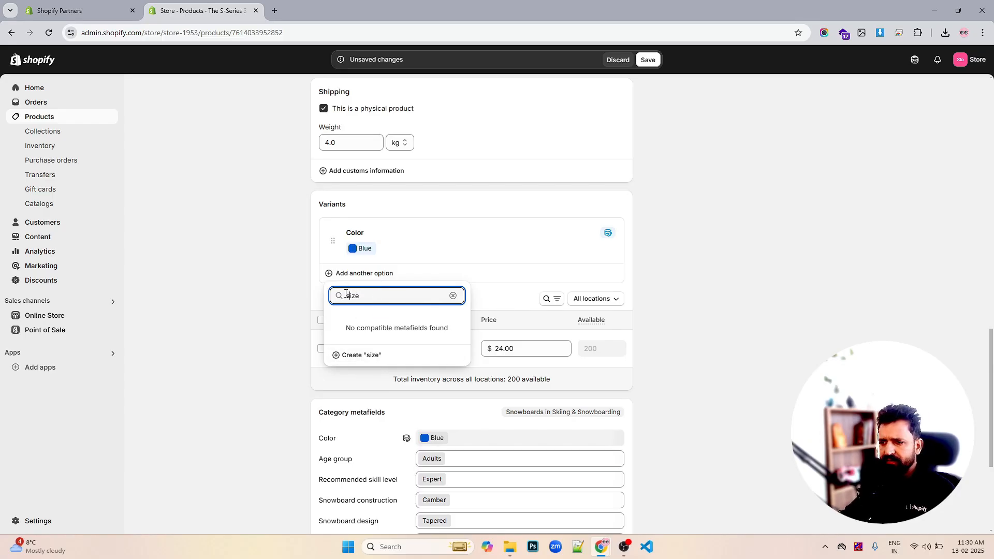
{"action": "key", "text": "Return"}
{"action": "key", "text": "BackSpace"}
{"action": "key", "text": "BackSpace"}
{"action": "key", "text": "BackSpace"}
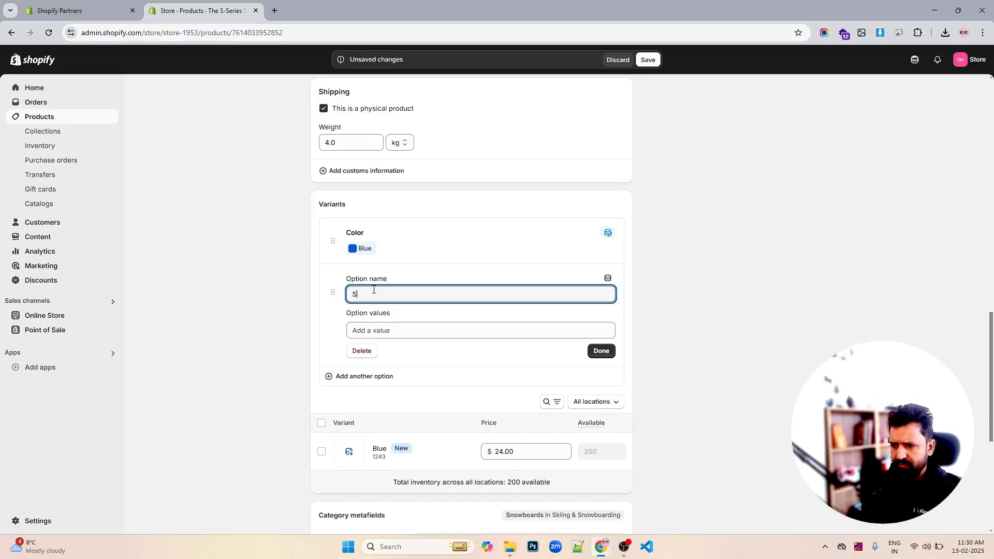
{"action": "type", "text": "ze"}
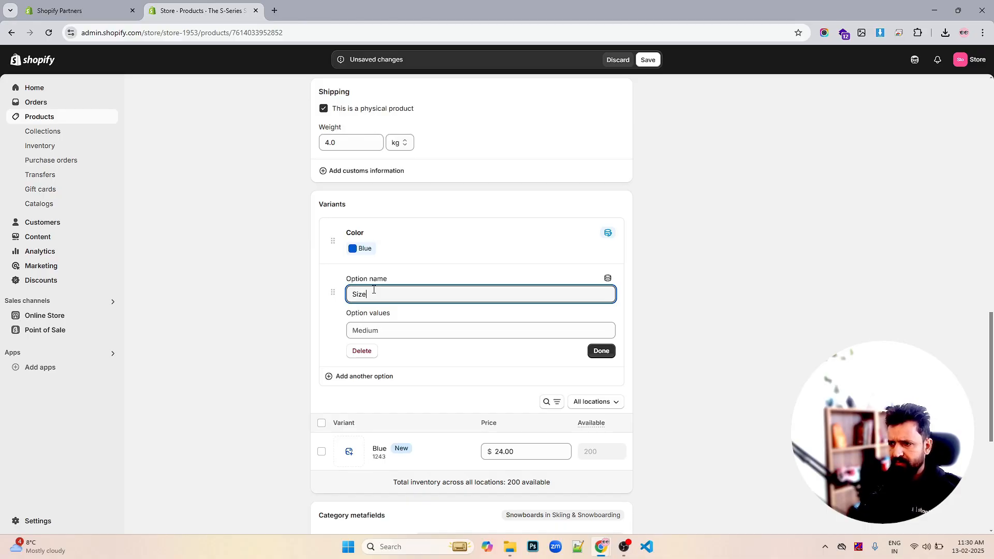
- Enter the Size option values S, L and M
{"action": "left_click", "coordinate": [410, 326]}
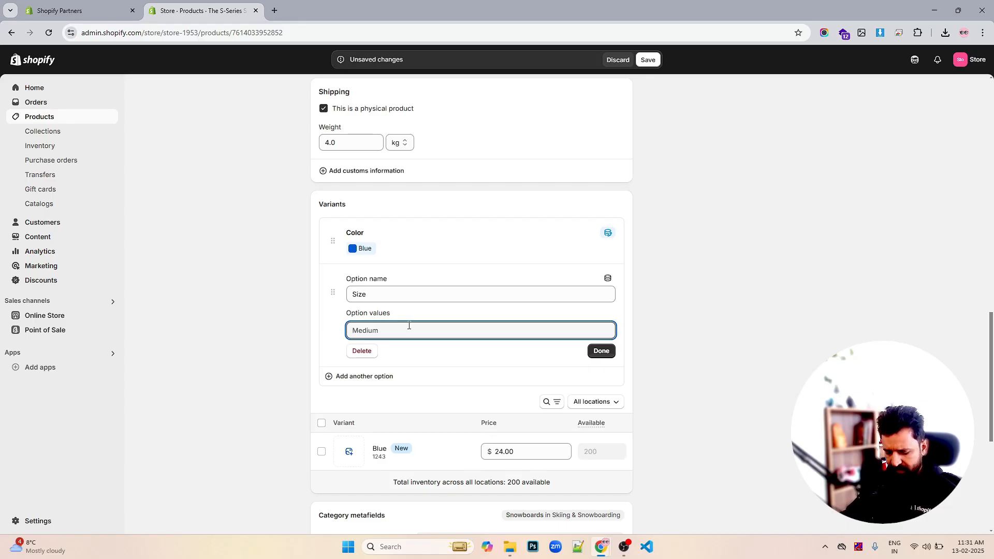
{"action": "type", "text": "S"}
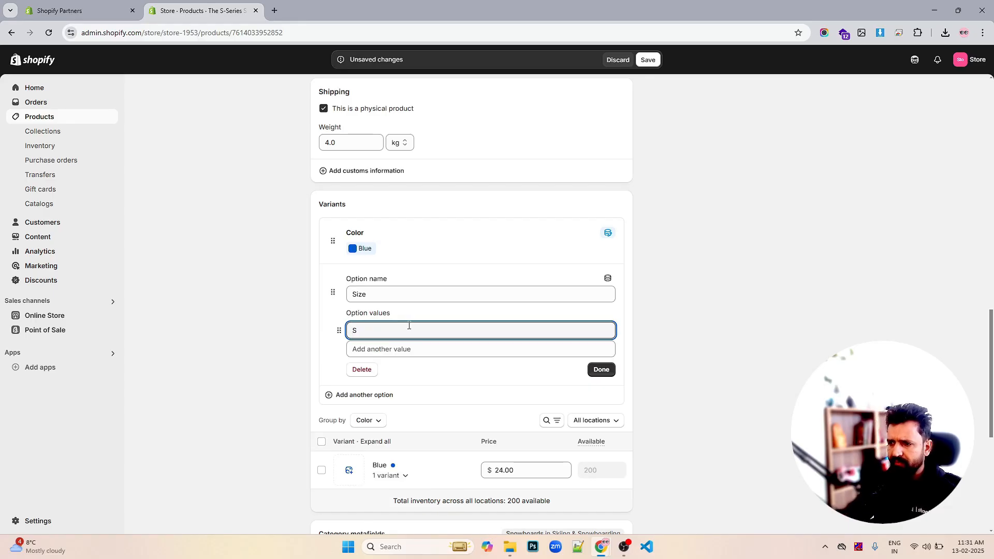
{"action": "left_click", "coordinate": [390, 349]}
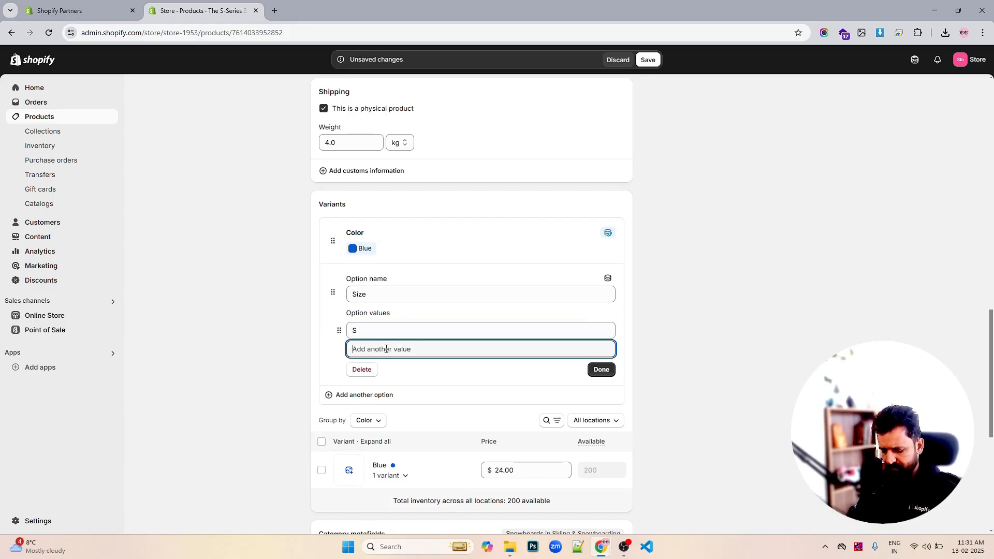
{"action": "type", "text": "L"}
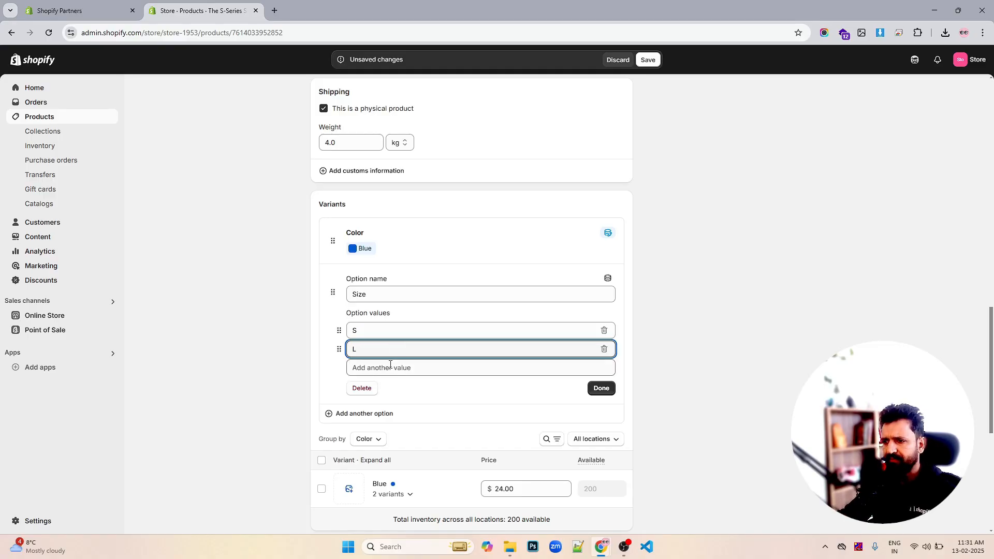
{"action": "left_click", "coordinate": [387, 368]}
{"action": "type", "text": "M"}
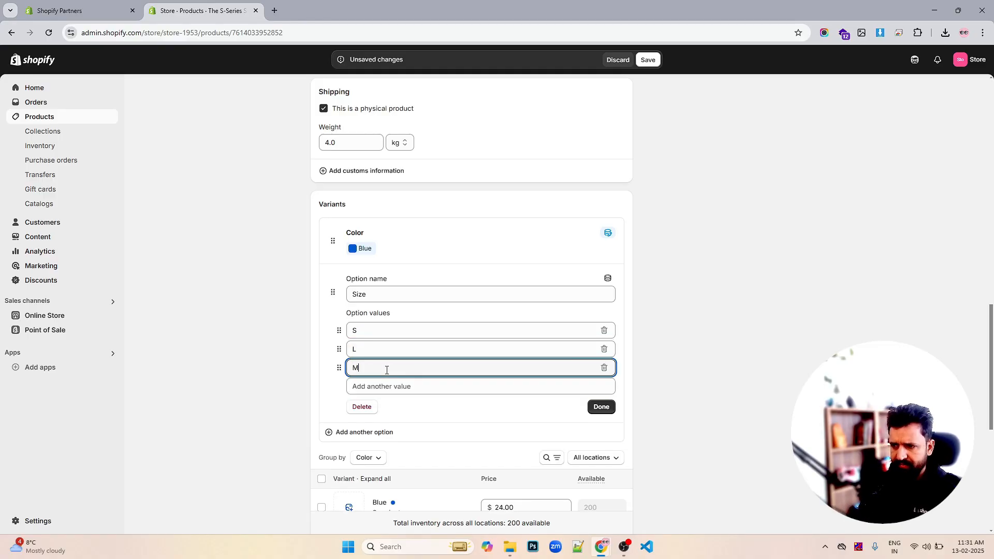
- Rename the Size values to 154cm, 160cm and 170cm and finish editing the option
{"action": "left_click", "coordinate": [375, 333]}
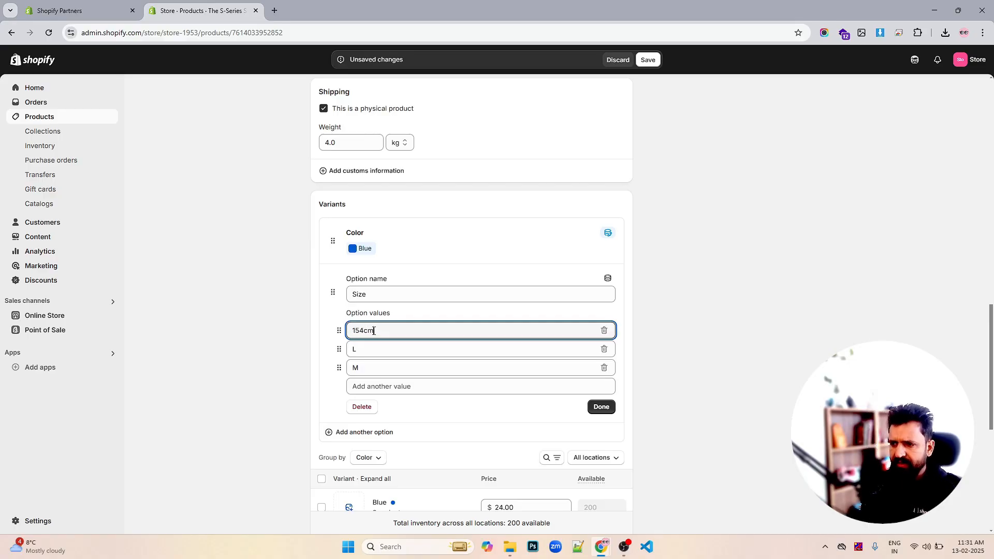
{"action": "double_click", "coordinate": [364, 342]}
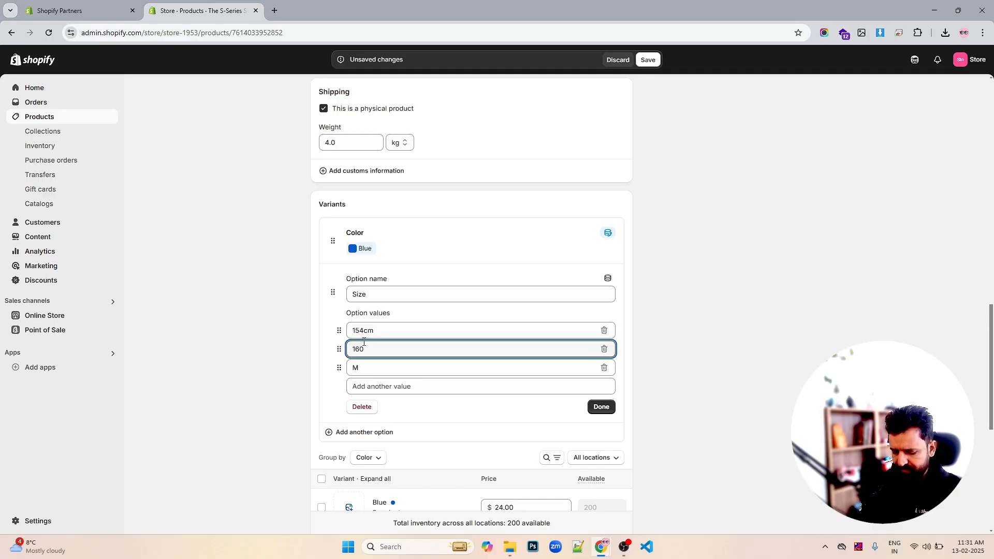
{"action": "type", "text": "160cm"}
{"action": "double_click", "coordinate": [358, 366]}
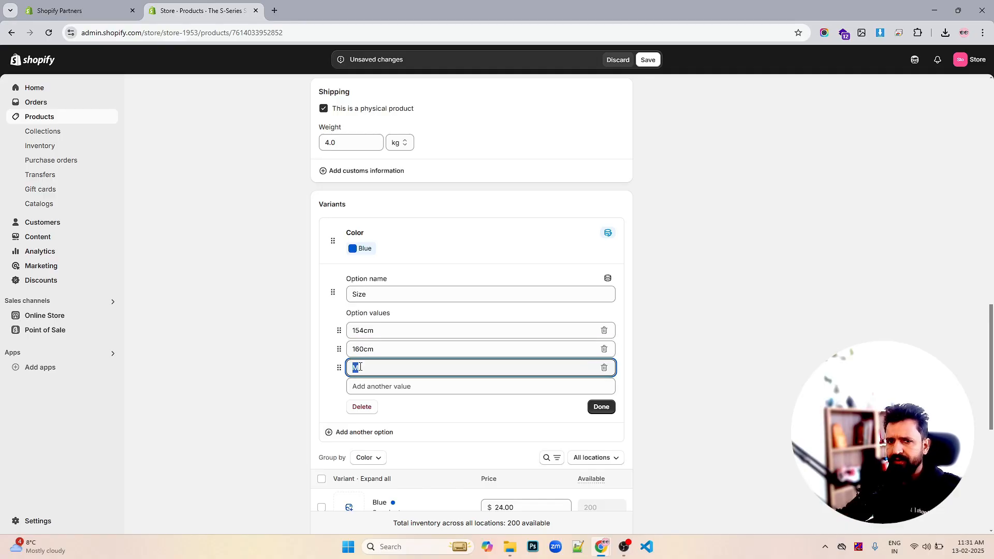
{"action": "type", "text": "170"}
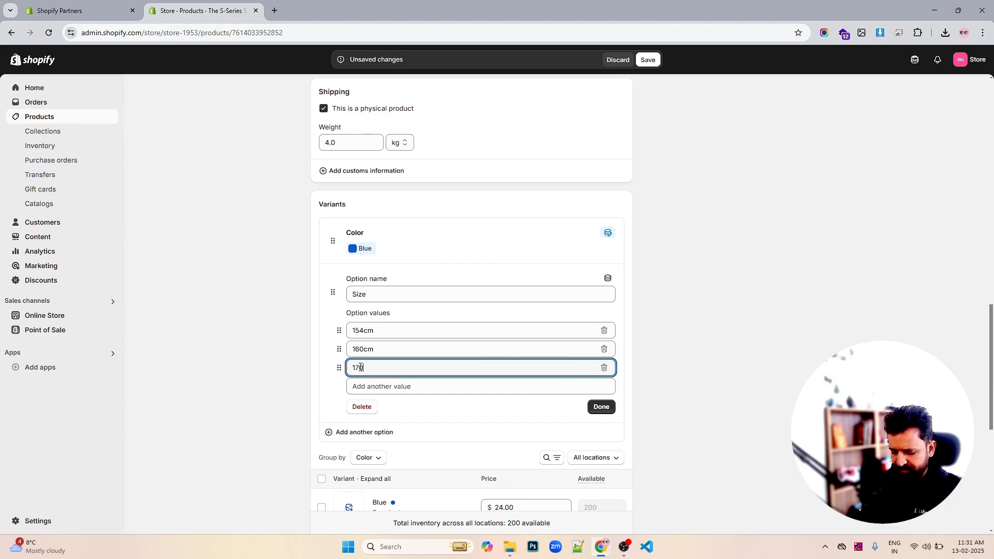
{"action": "type", "text": "cm"}
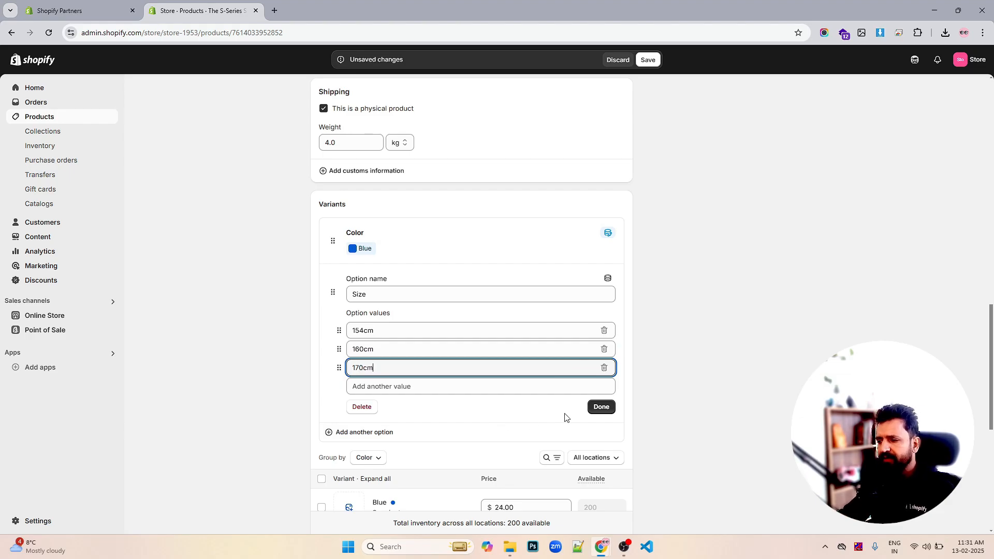
{"action": "left_click", "coordinate": [601, 408]}
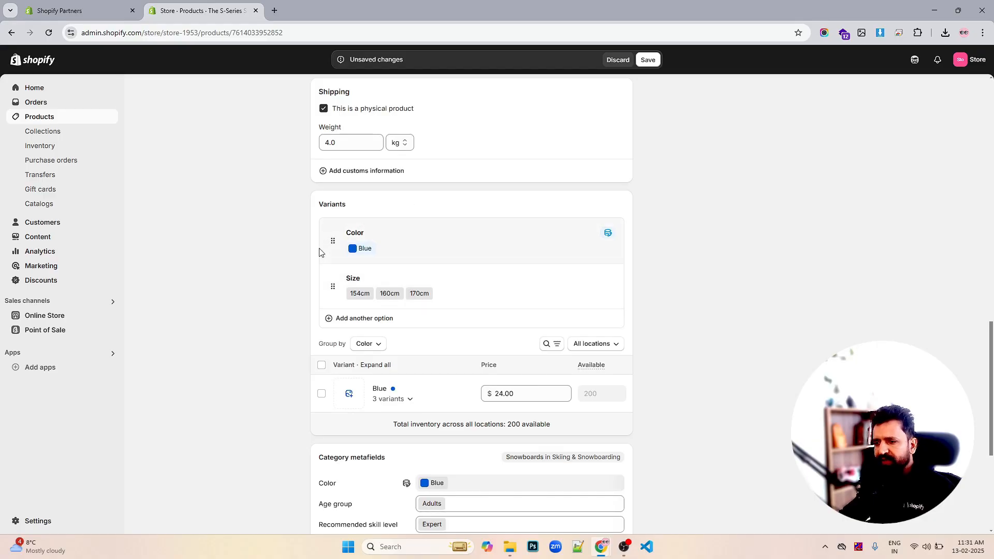
- Review the generated Blue size variants and save the product
{"action": "scroll", "coordinate": [493, 234], "scroll_direction": "down", "scroll_amount": 2}
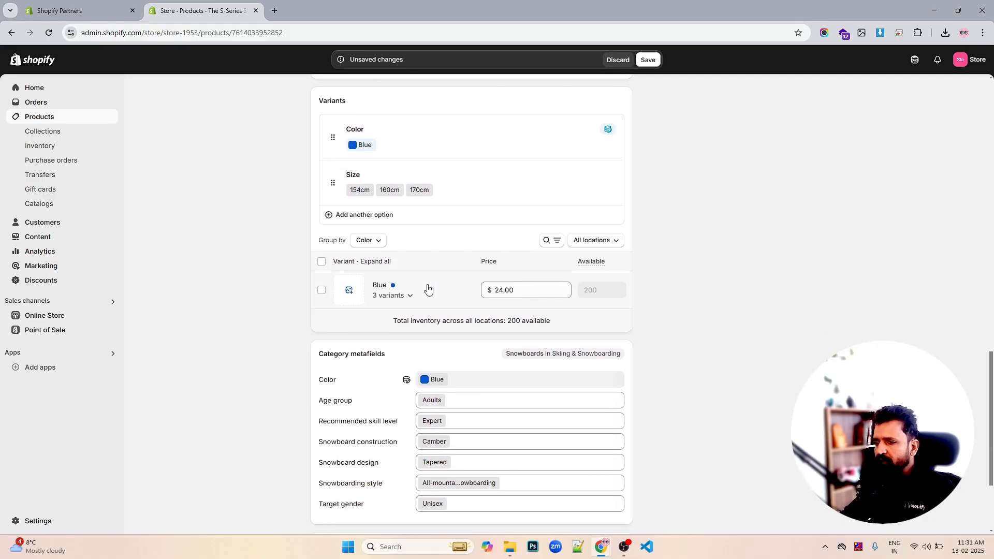
{"action": "left_click", "coordinate": [410, 297]}
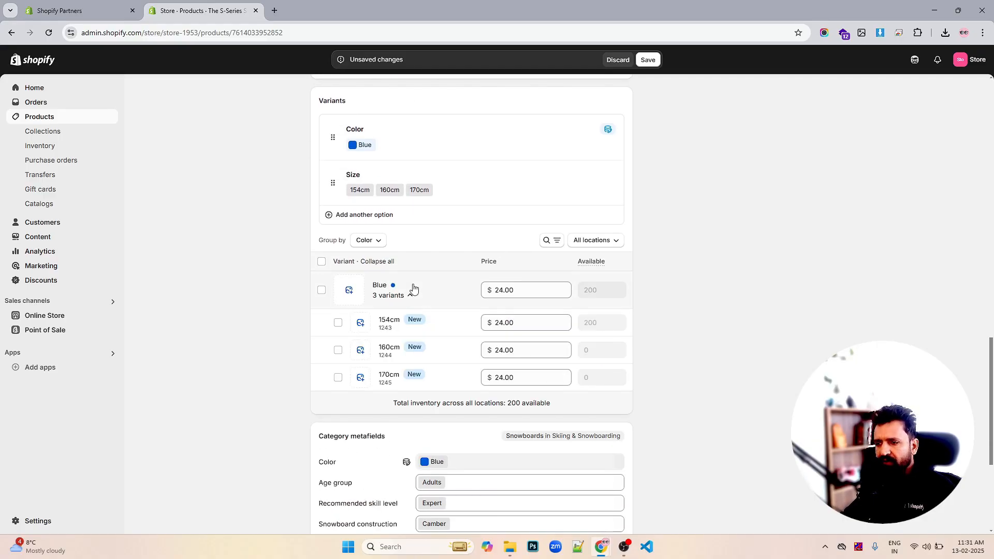
{"action": "left_click", "coordinate": [411, 298]}
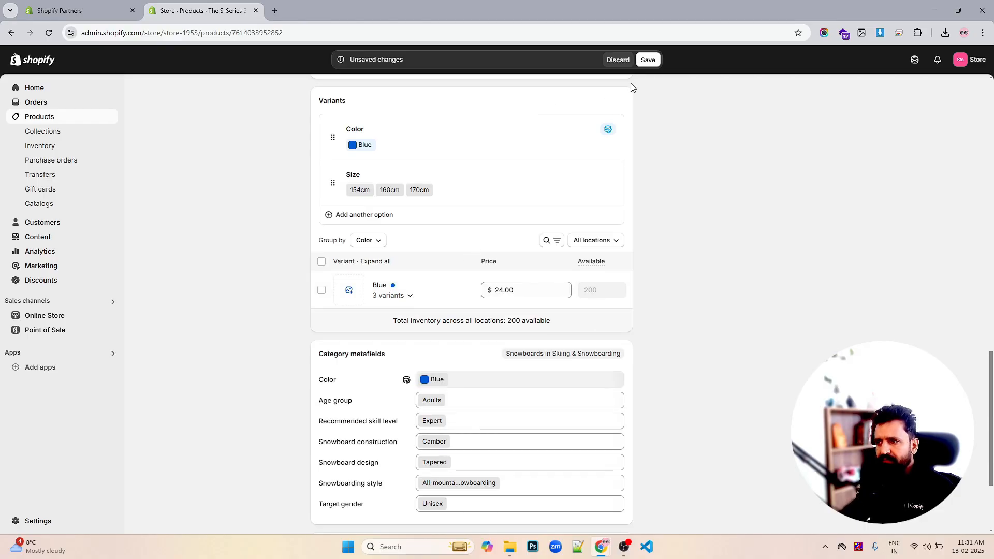
{"action": "left_click", "coordinate": [649, 61]}
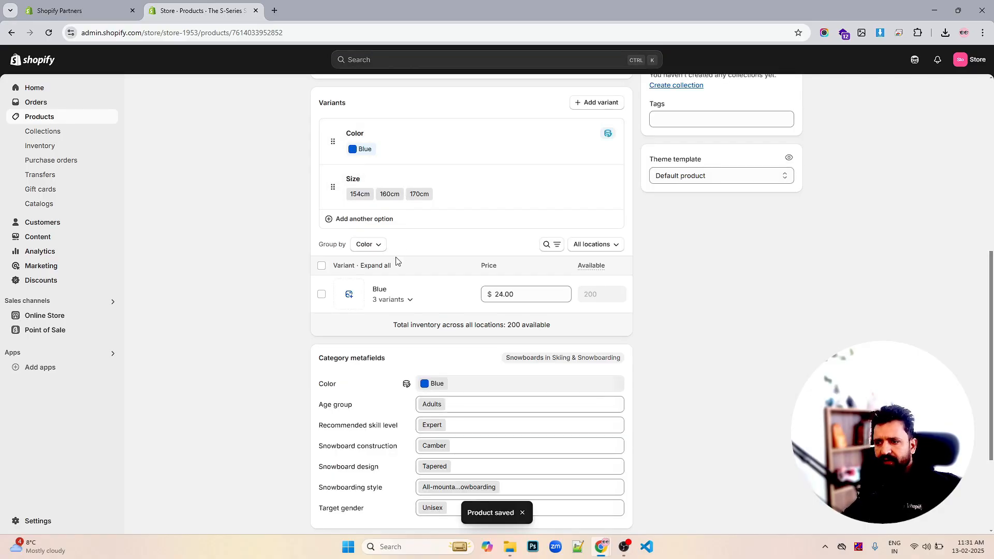
- Expand the Blue variants and set the 160cm variant's price to $28.00
{"action": "left_click", "coordinate": [399, 300]}
{"action": "scroll", "coordinate": [406, 299], "scroll_direction": "down", "scroll_amount": 1}
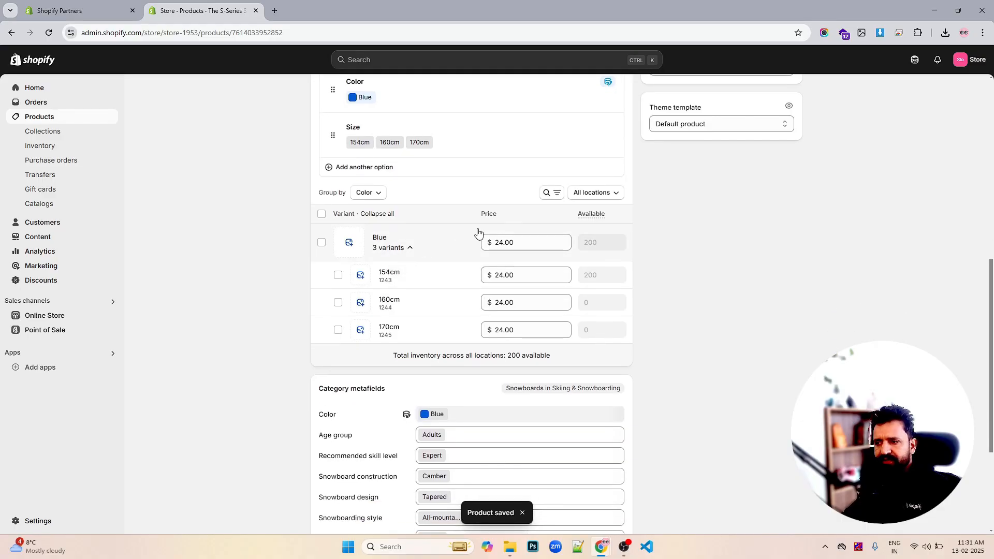
{"action": "scroll", "coordinate": [472, 235], "scroll_direction": "up", "scroll_amount": 2}
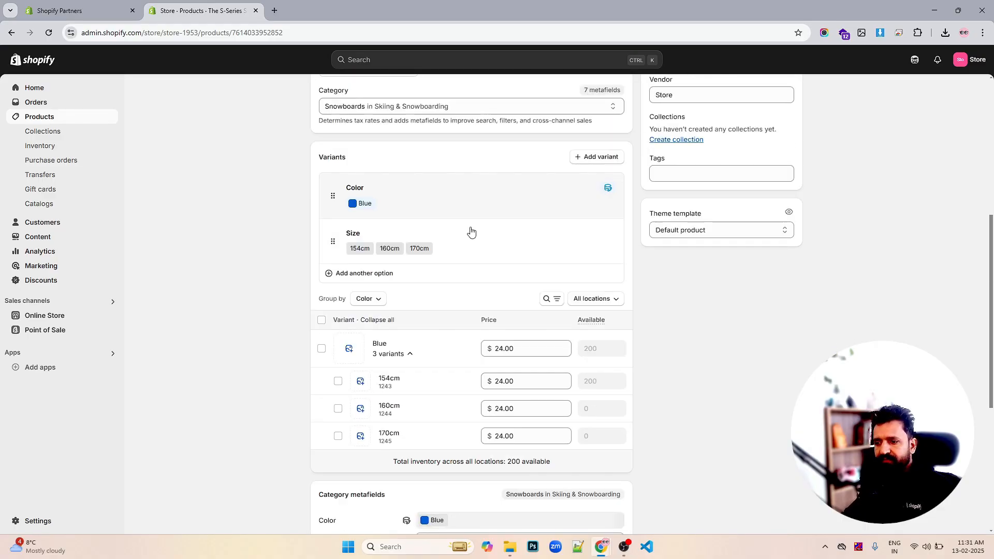
{"action": "scroll", "coordinate": [469, 228], "scroll_direction": "down", "scroll_amount": 2}
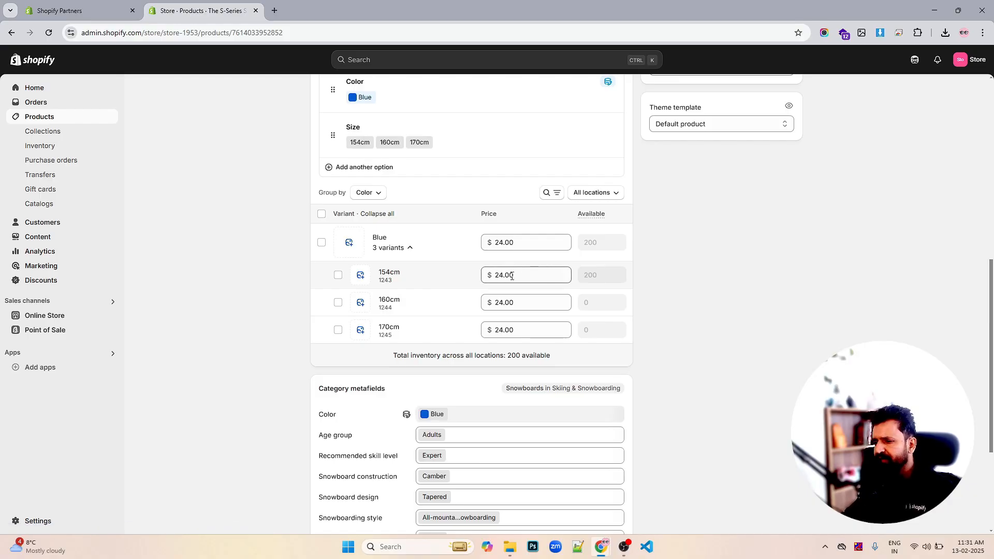
{"action": "double_click", "coordinate": [501, 302]}
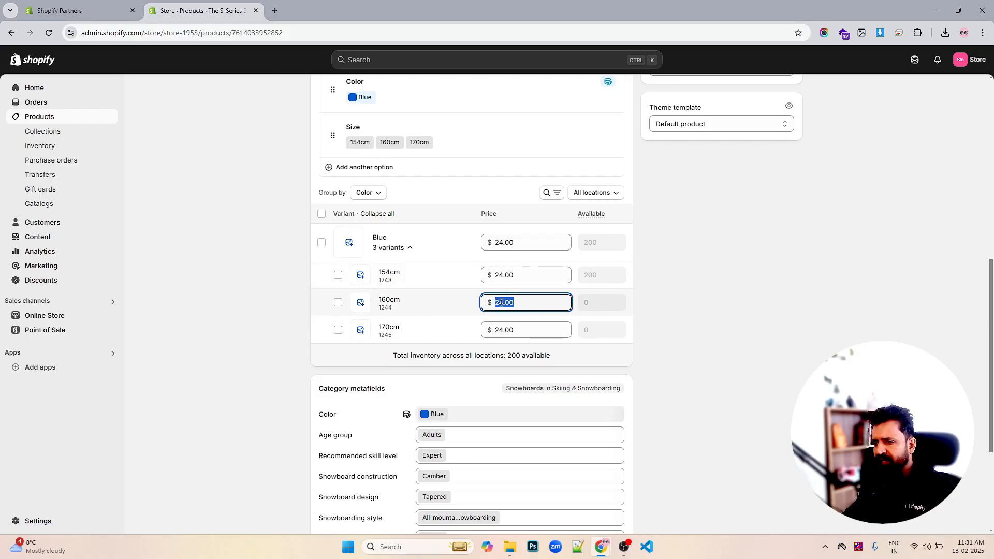
{"action": "left_click", "coordinate": [500, 303]}
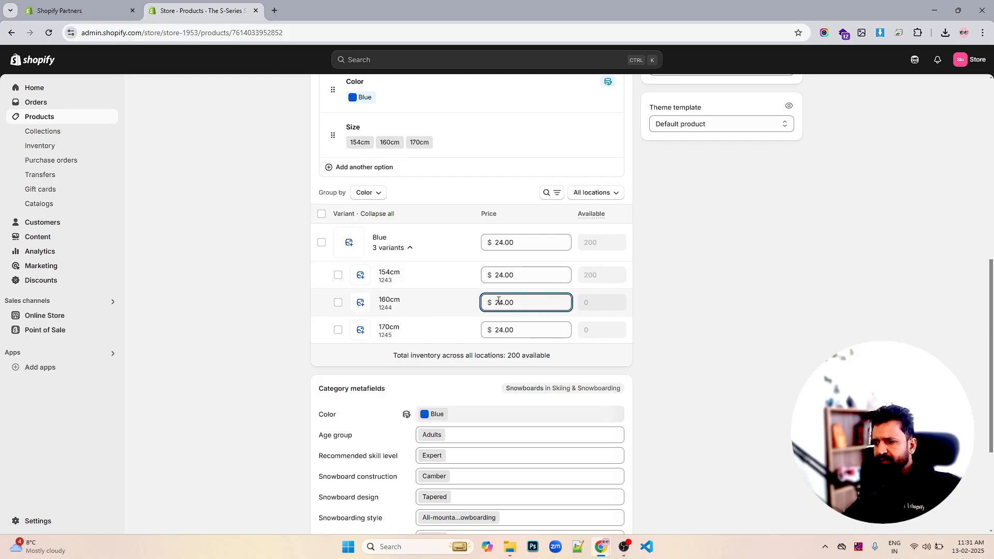
{"action": "left_click_drag", "start_coordinate": [498, 303], "coordinate": [506, 304]}
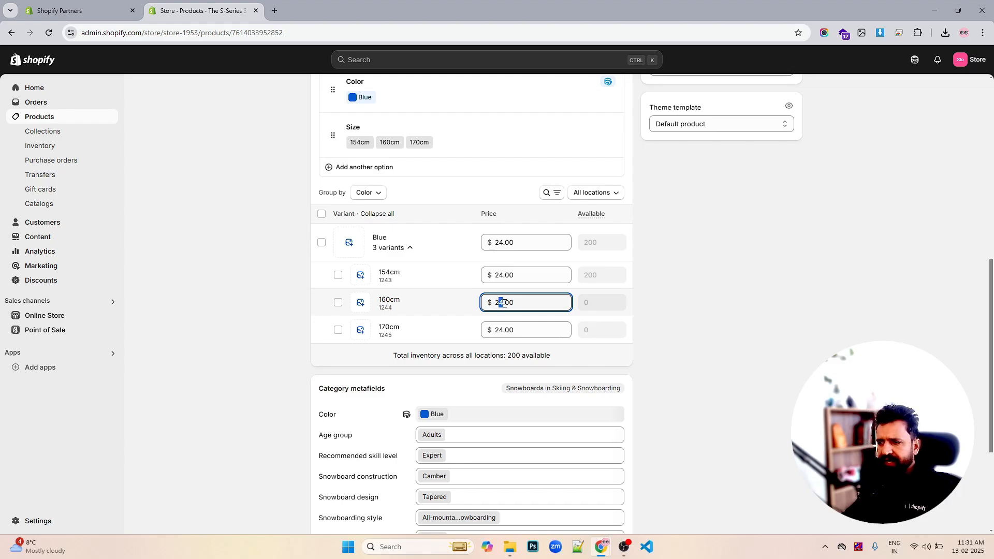
{"action": "type", "text": "8"}
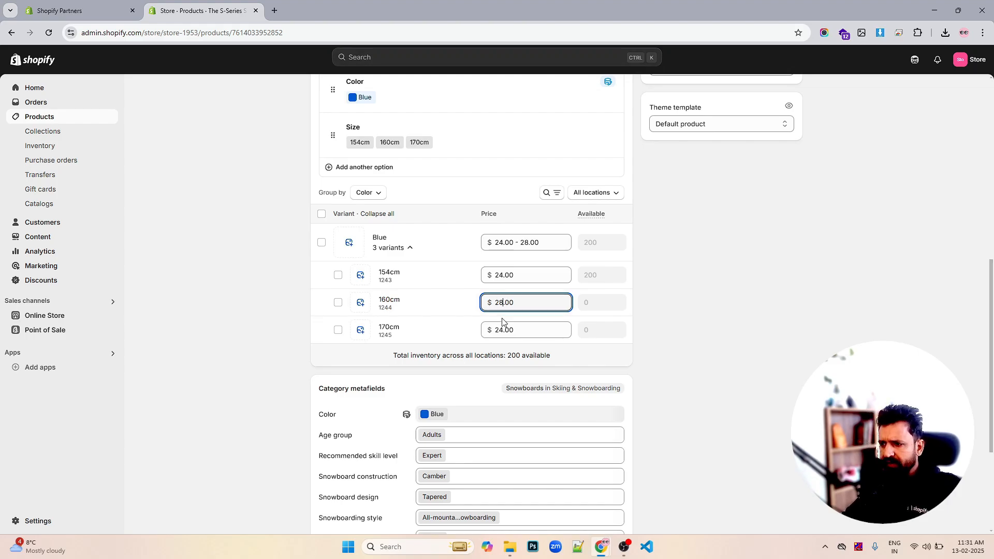
- Set the 170cm variant's price to $32.00 and save the product
{"action": "left_click", "coordinate": [503, 333]}
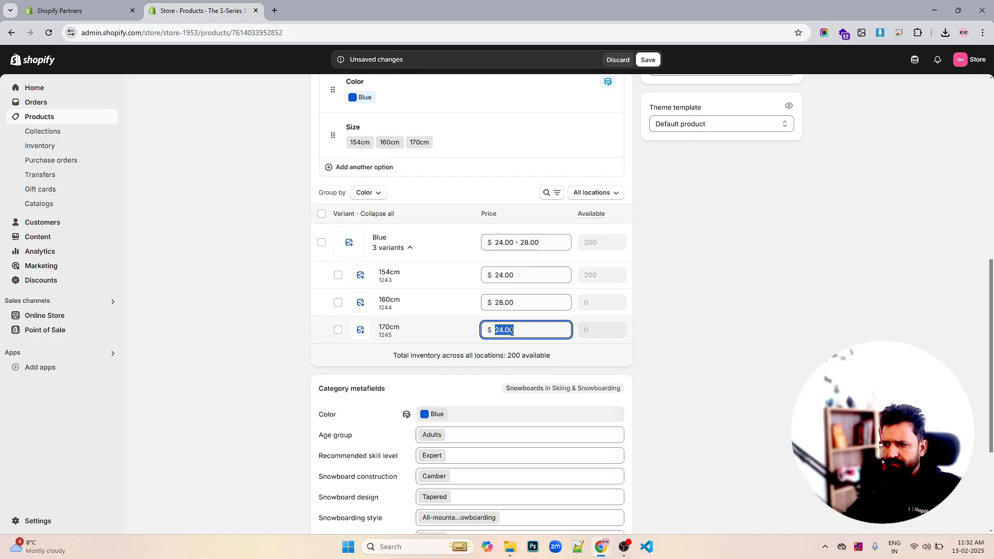
{"action": "left_click", "coordinate": [503, 331]}
{"action": "left_click_drag", "start_coordinate": [502, 330], "coordinate": [496, 330]}
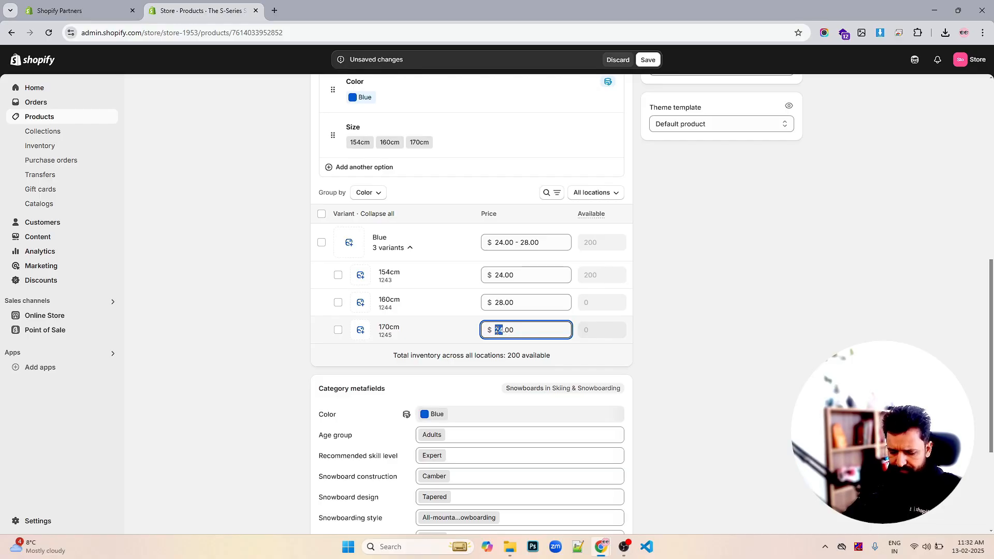
{"action": "type", "text": "32"}
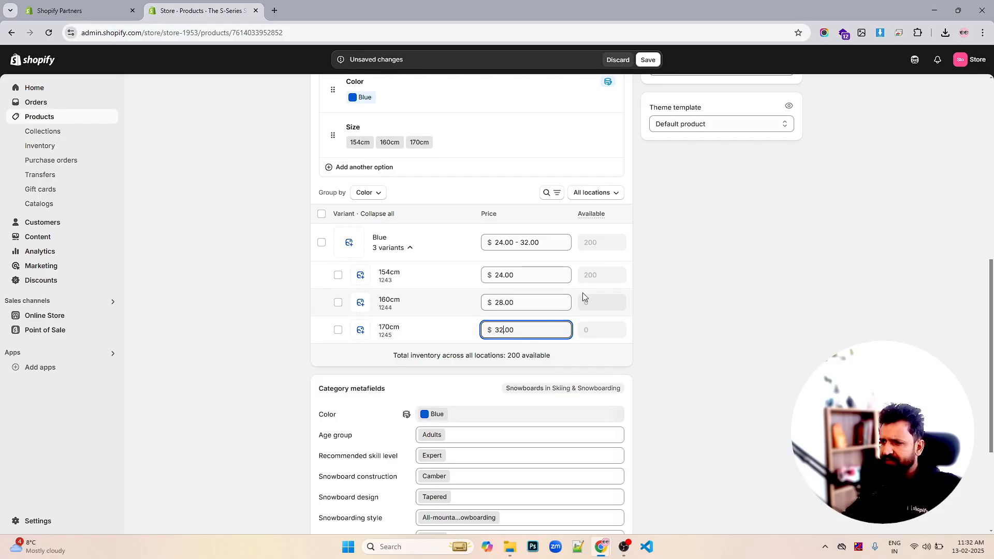
{"action": "left_click", "coordinate": [647, 61]}
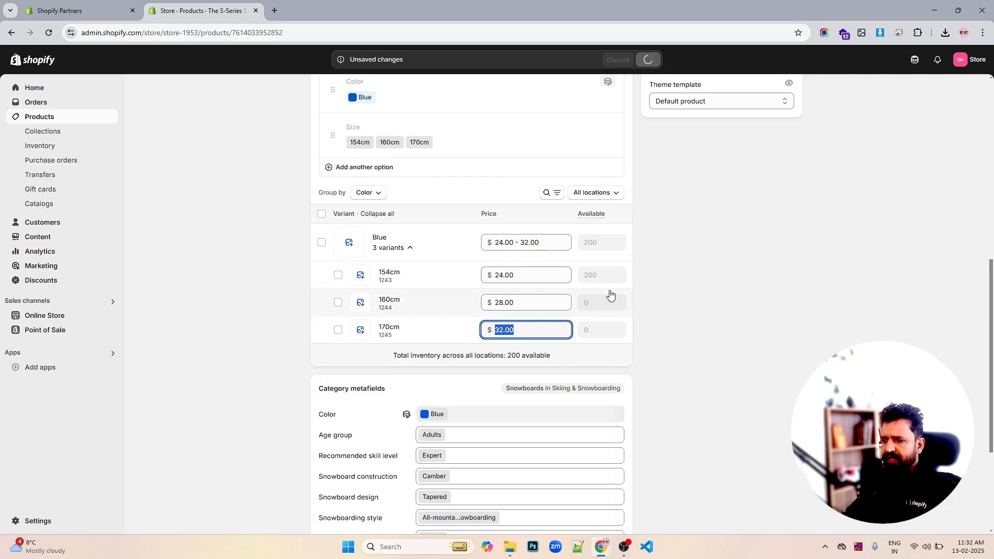
- Examine the product's search engine listing preview, URL and description
{"action": "scroll", "coordinate": [623, 302], "scroll_direction": "down", "scroll_amount": 2}
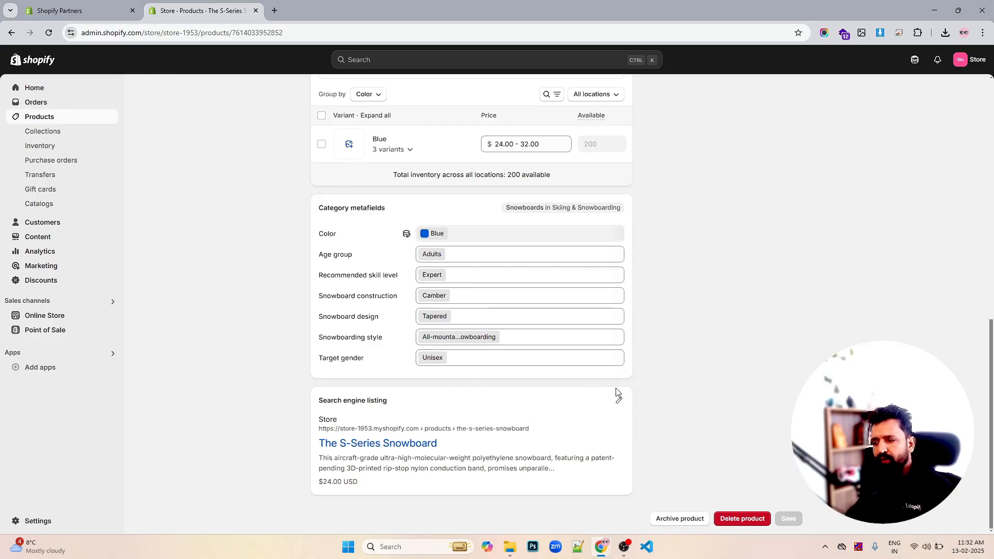
{"action": "left_click_drag", "start_coordinate": [535, 433], "coordinate": [318, 437]}
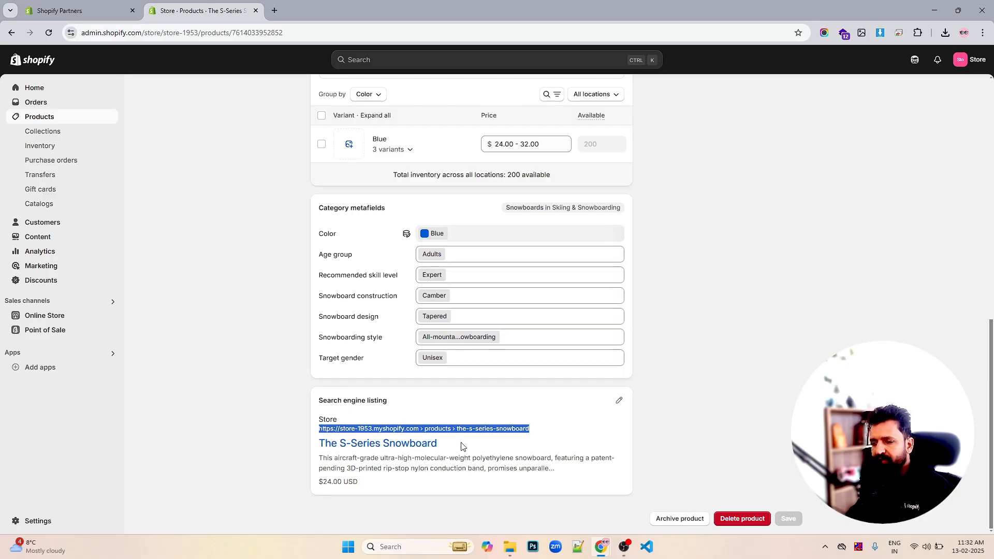
{"action": "left_click_drag", "start_coordinate": [463, 446], "coordinate": [568, 470]}
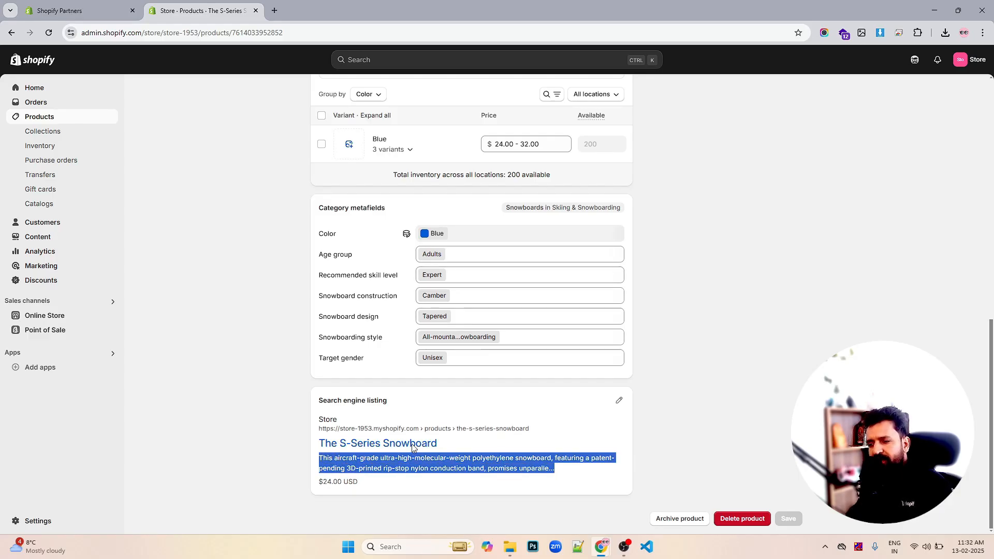
{"action": "scroll", "coordinate": [750, 311], "scroll_direction": "up", "scroll_amount": 15}
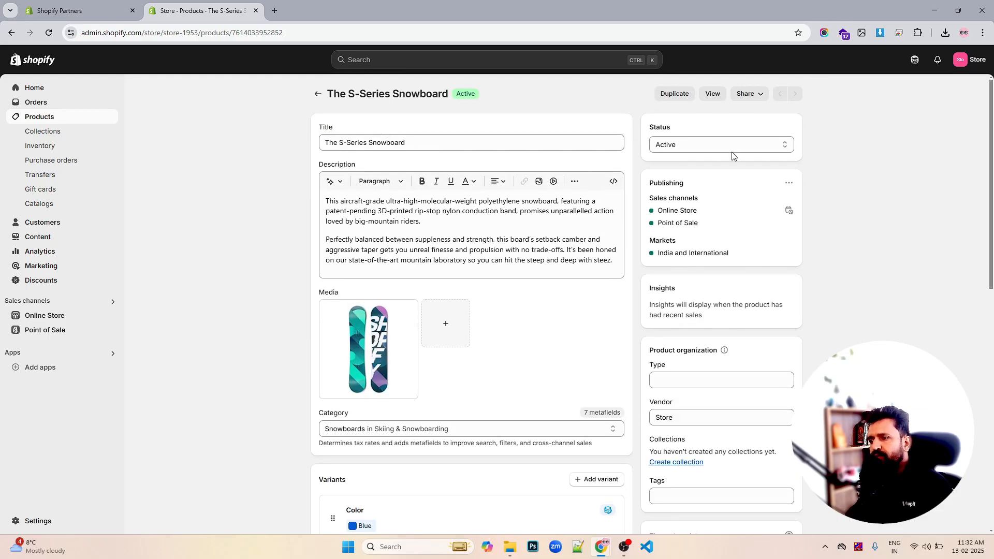
- Preview the product page on the online storefront, then return to the admin product tab
{"action": "left_click", "coordinate": [712, 94]}
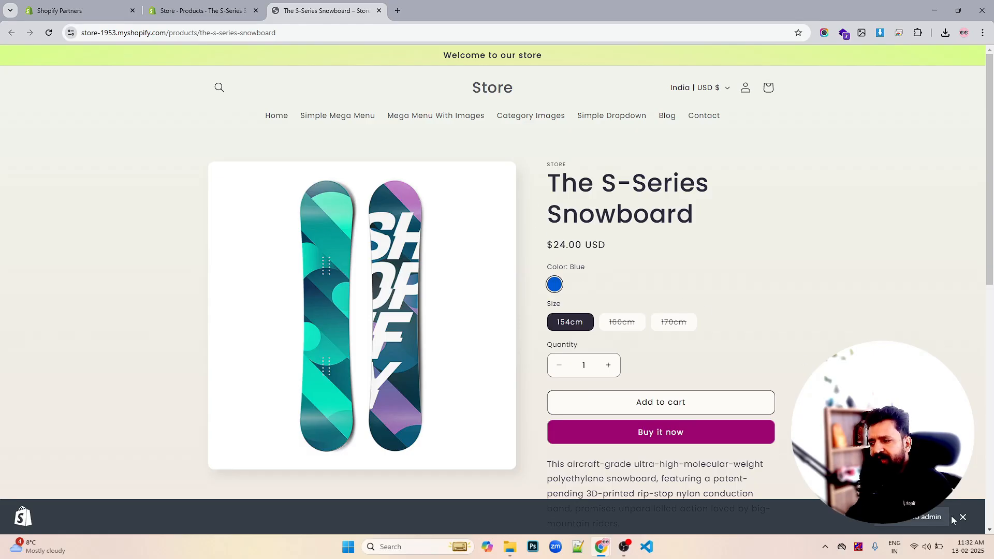
{"action": "left_click", "coordinate": [963, 517]}
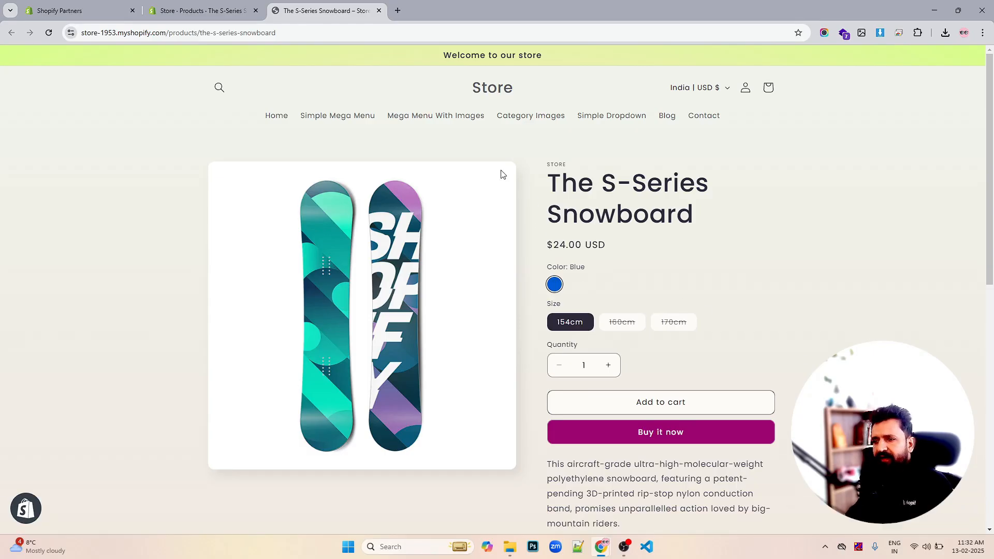
{"action": "left_click", "coordinate": [218, 4]}
{"action": "scroll", "coordinate": [651, 181], "scroll_direction": "down", "scroll_amount": 2}
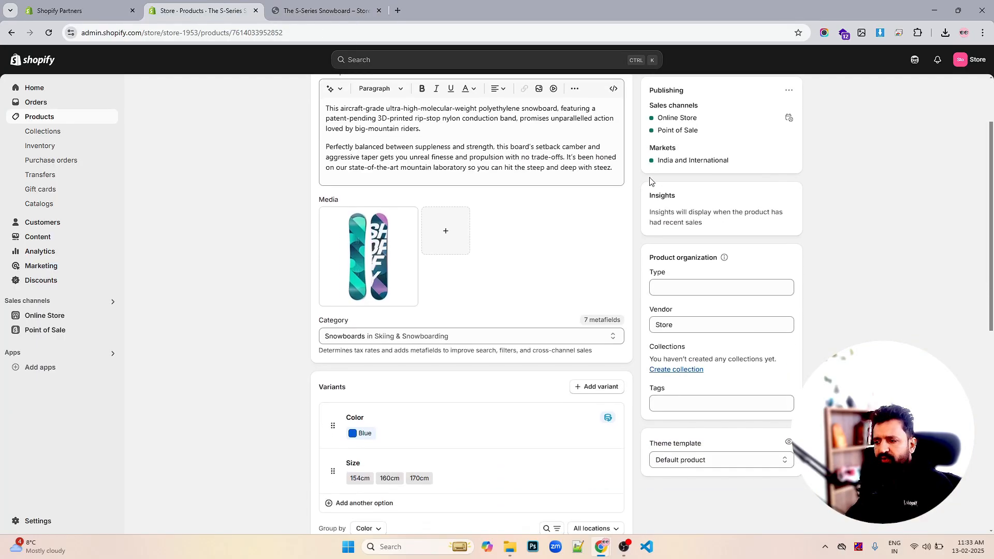
{"action": "scroll", "coordinate": [650, 181], "scroll_direction": "down", "scroll_amount": 7}
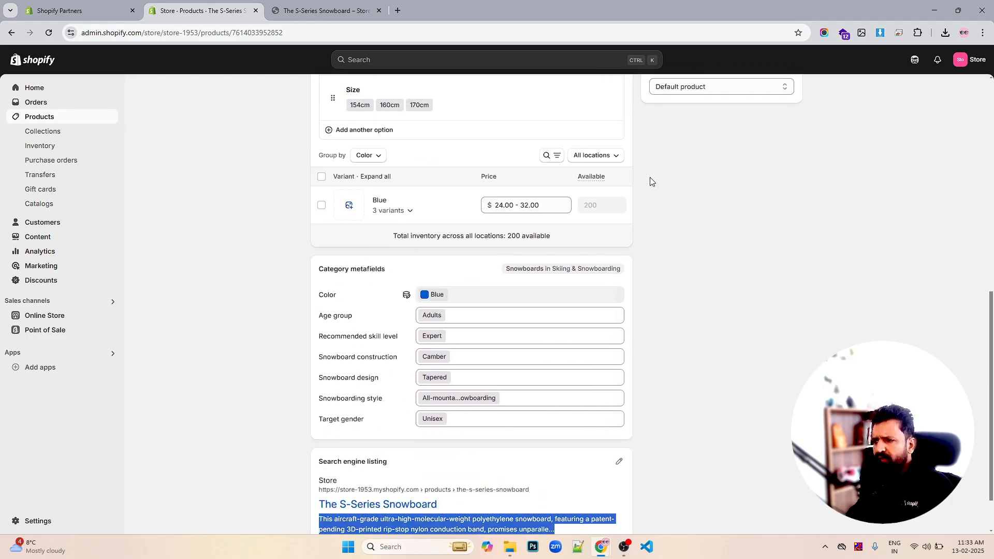
{"action": "scroll", "coordinate": [650, 177], "scroll_direction": "down", "scroll_amount": 1}
{"action": "scroll", "coordinate": [650, 177], "scroll_direction": "up", "scroll_amount": 5}
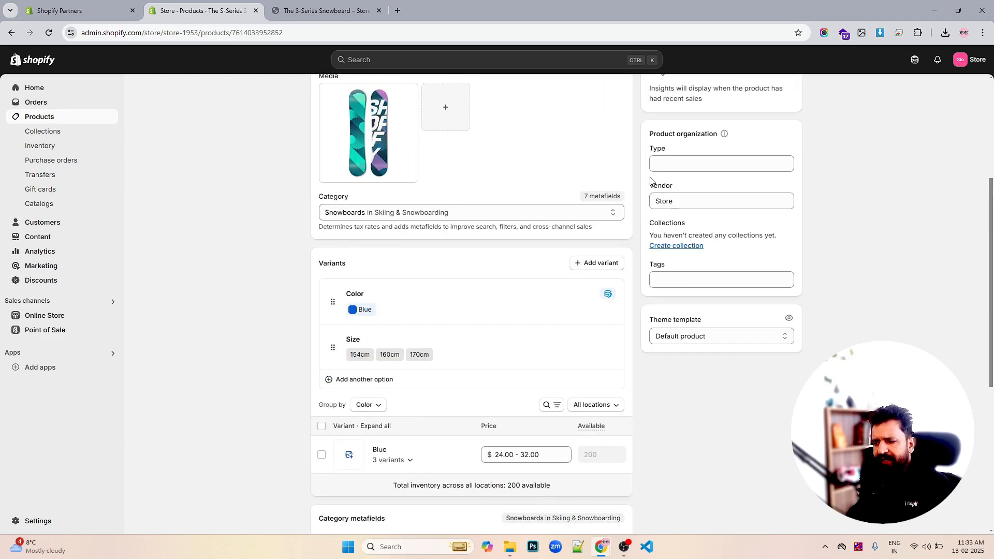
- Try switching the product's status to Draft, then set it back to Active
{"action": "scroll", "coordinate": [650, 181], "scroll_direction": "up", "scroll_amount": 5}
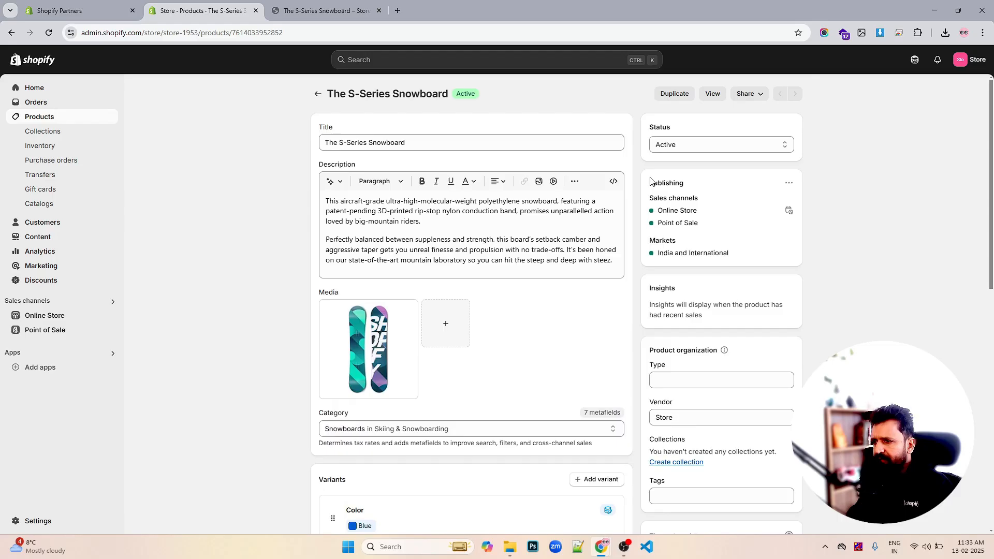
{"action": "scroll", "coordinate": [400, 147], "scroll_direction": "down", "scroll_amount": 10}
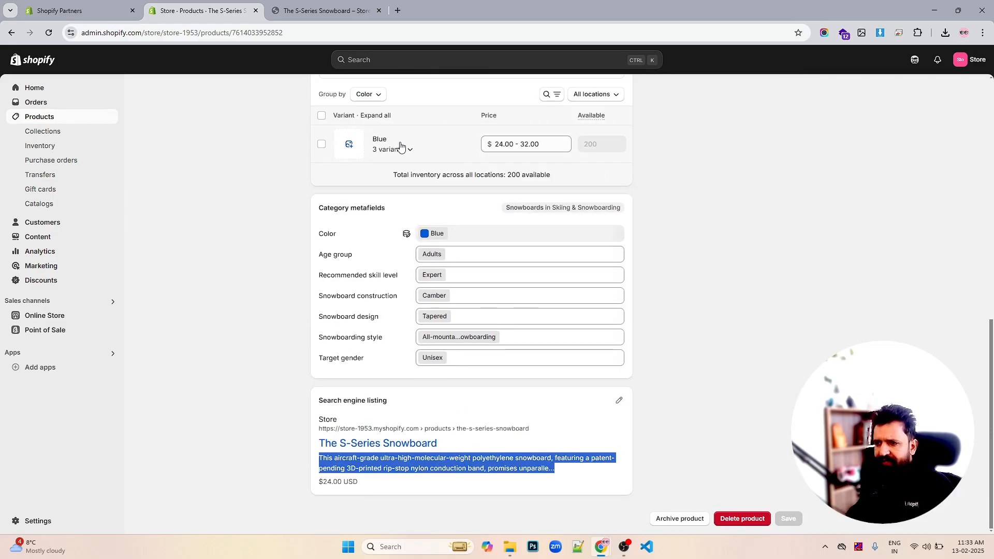
{"action": "scroll", "coordinate": [665, 180], "scroll_direction": "up", "scroll_amount": 10}
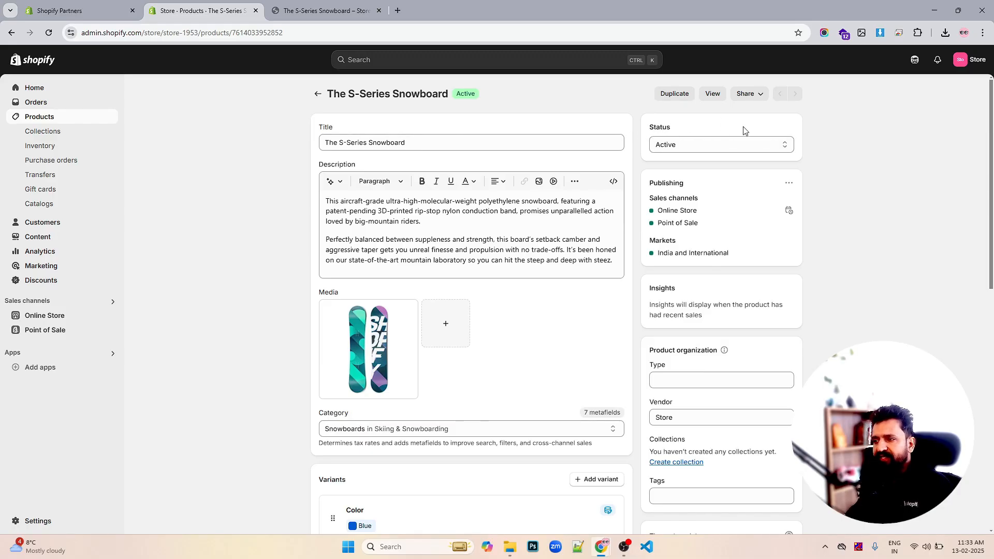
{"action": "left_click", "coordinate": [709, 150]}
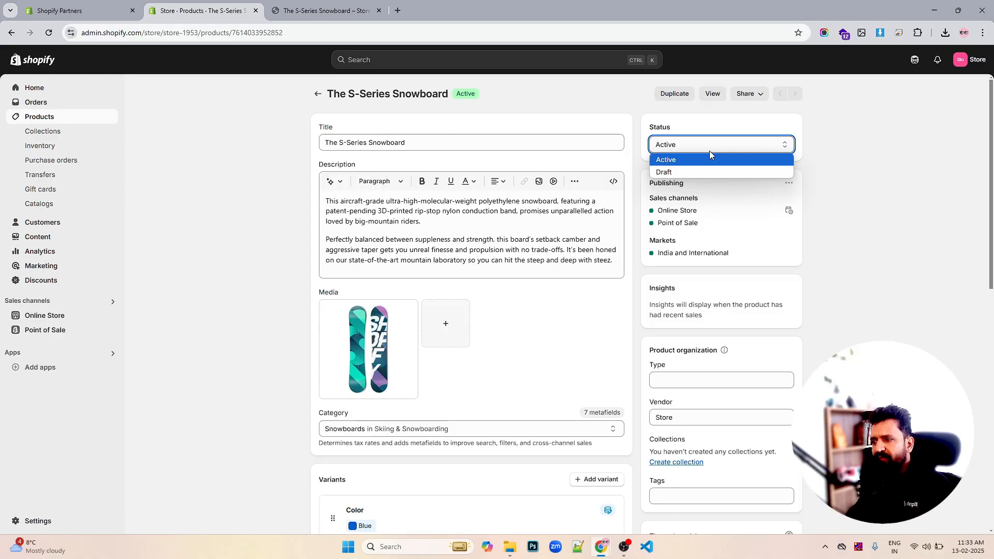
{"action": "left_click", "coordinate": [684, 171]}
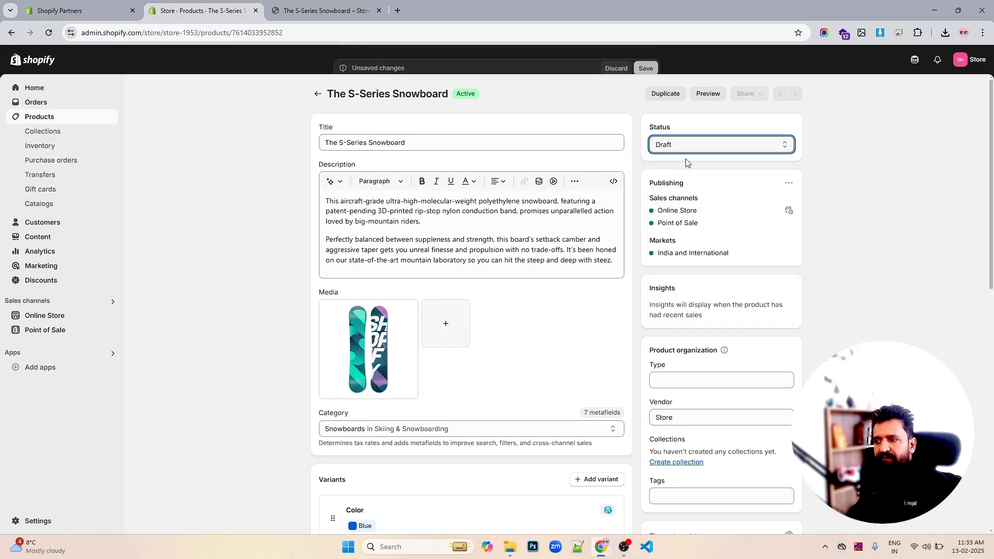
{"action": "left_click", "coordinate": [699, 144]}
{"action": "left_click", "coordinate": [686, 159]}
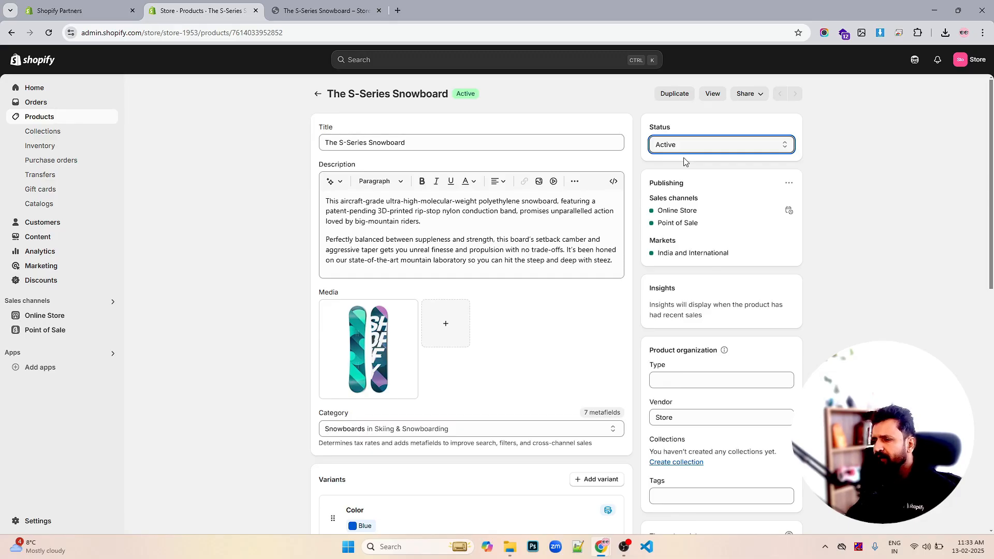
- Open the product's sales channel management, uncheck and recheck Point of Sale, then close the dialog
{"action": "left_click", "coordinate": [788, 183]}
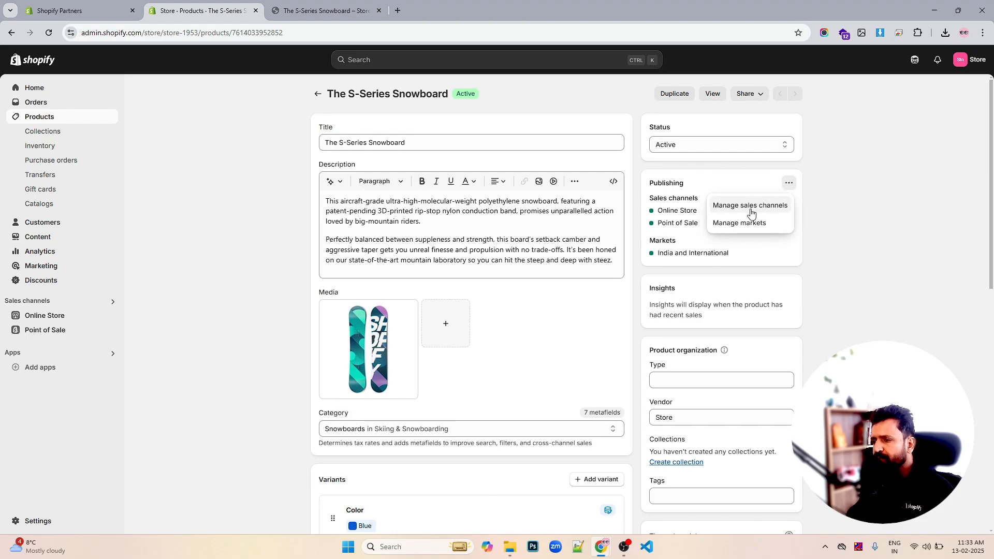
{"action": "left_click", "coordinate": [740, 207]}
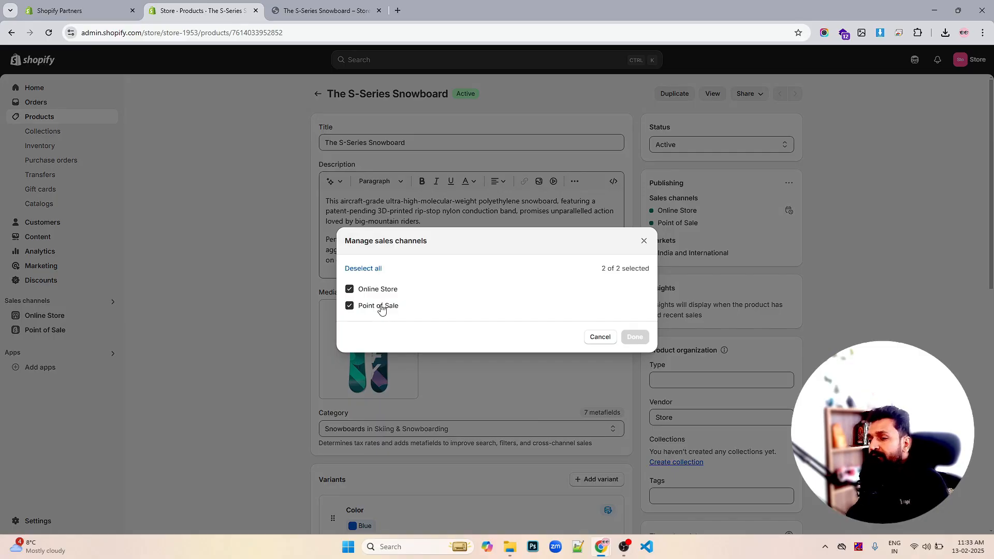
{"action": "left_click", "coordinate": [381, 309]}
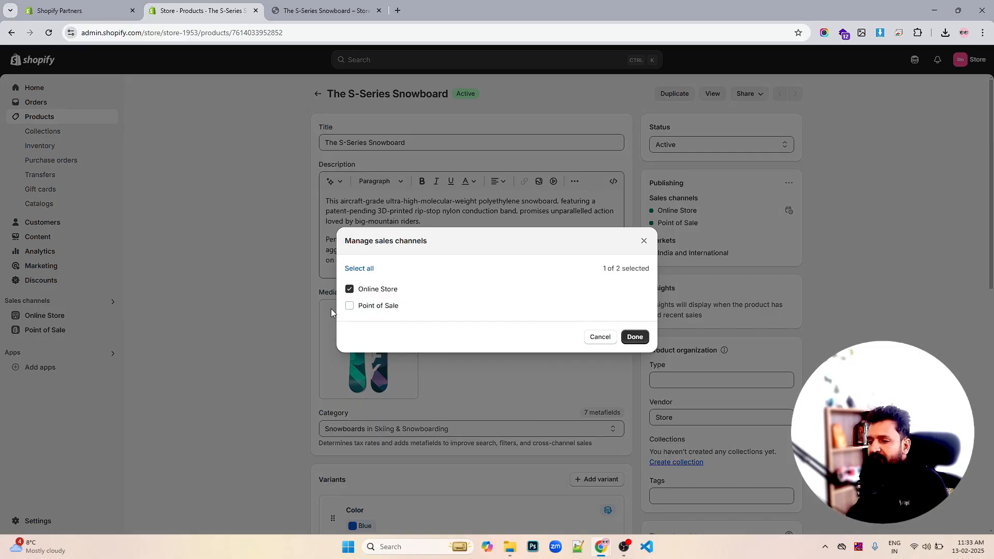
{"action": "left_click", "coordinate": [391, 311]}
{"action": "left_click", "coordinate": [644, 241]}
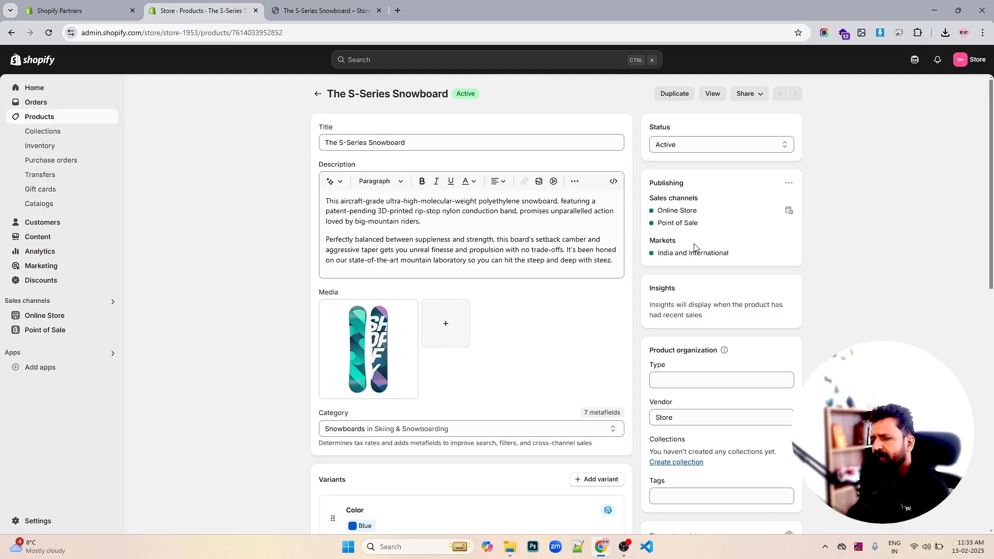
- Set the product type to Snowboard, keep the Default product theme template, and save the product
{"action": "scroll", "coordinate": [714, 242], "scroll_direction": "down", "scroll_amount": 1}
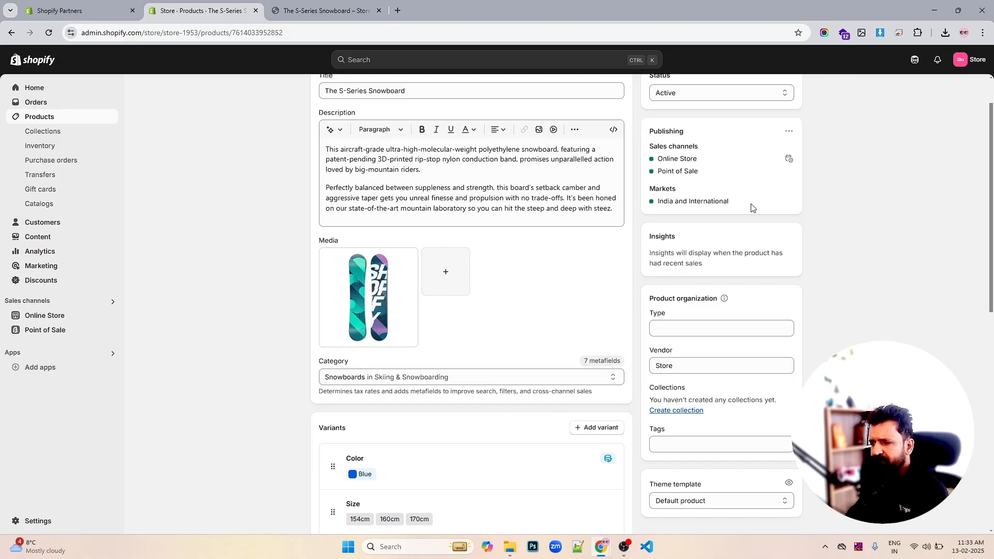
{"action": "scroll", "coordinate": [758, 227], "scroll_direction": "down", "scroll_amount": 1}
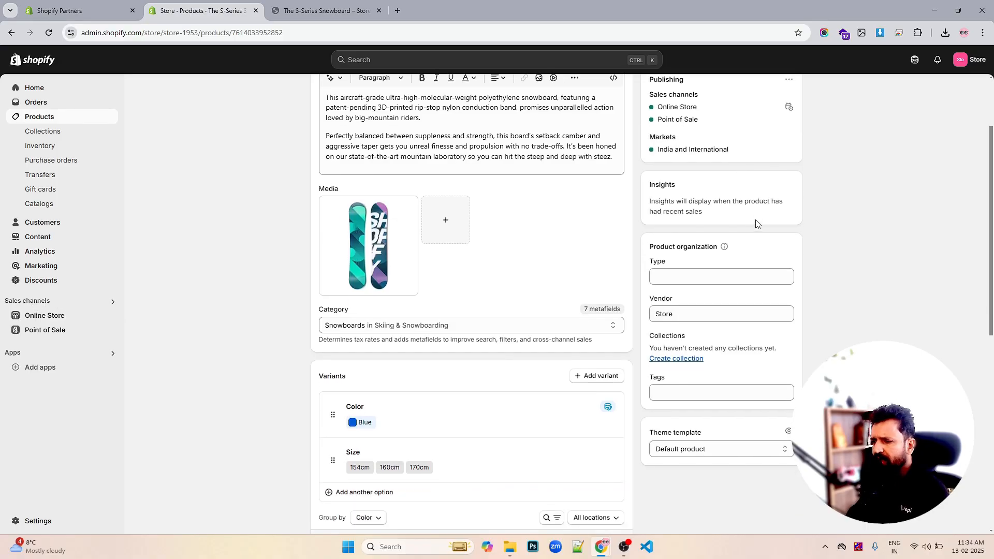
{"action": "left_click", "coordinate": [692, 282]}
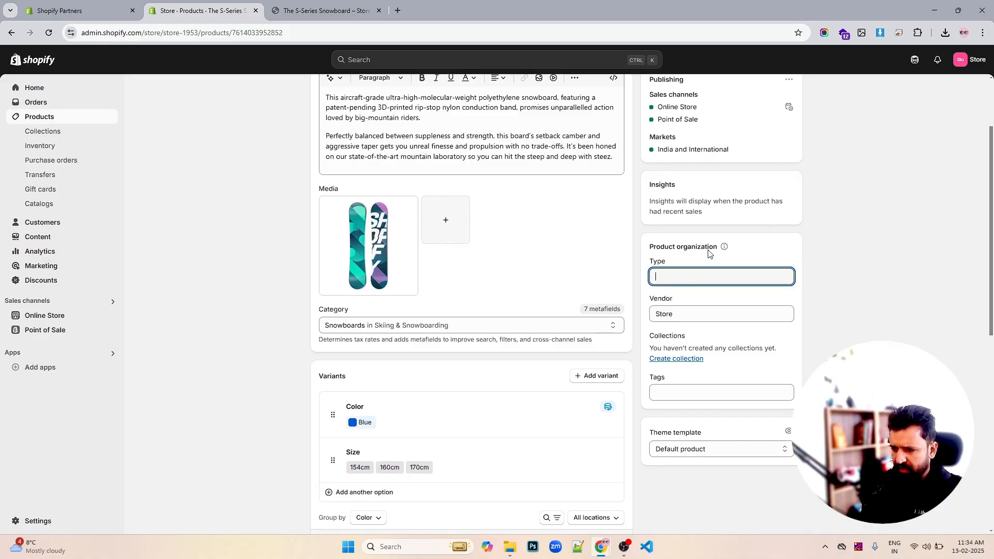
{"action": "type", "text": "Snow"}
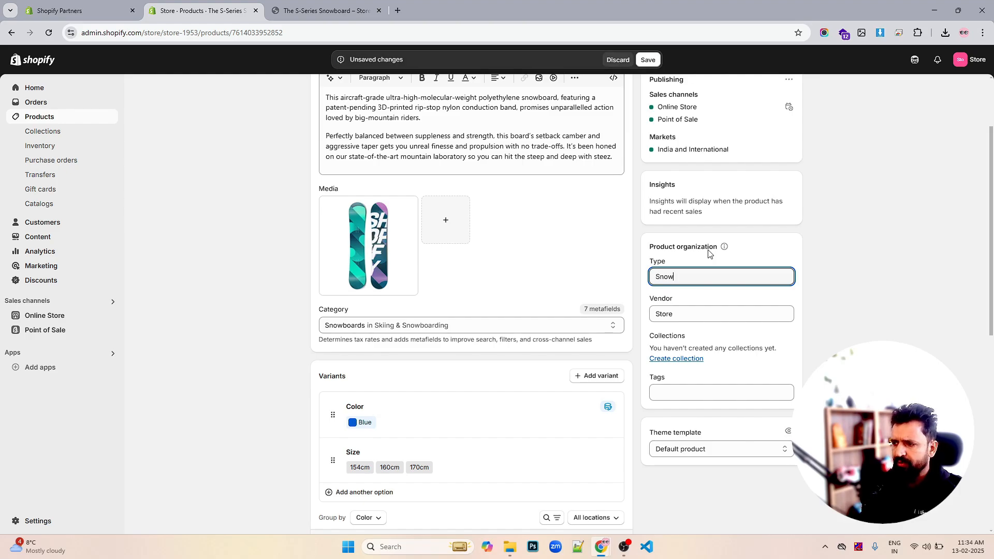
{"action": "type", "text": "board"}
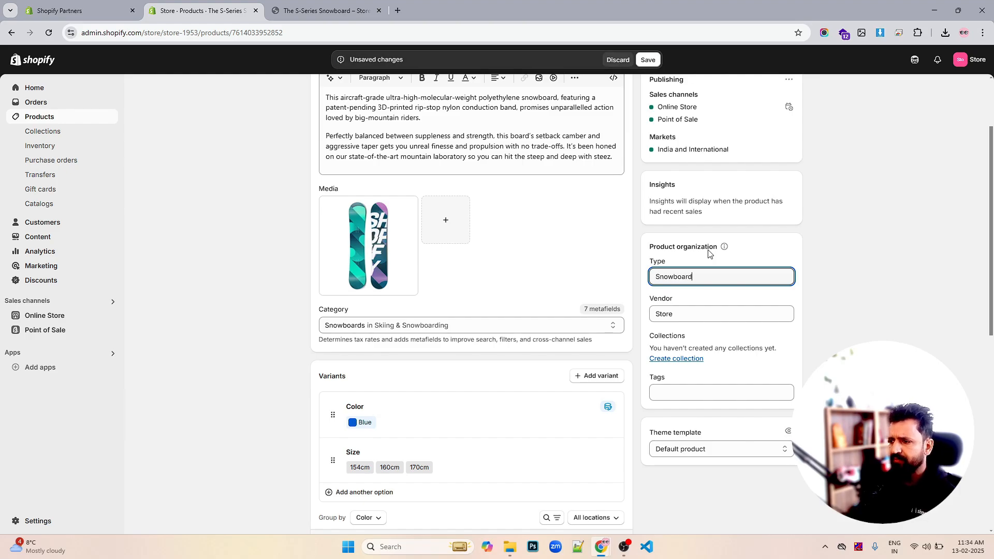
{"action": "left_click", "coordinate": [734, 311]}
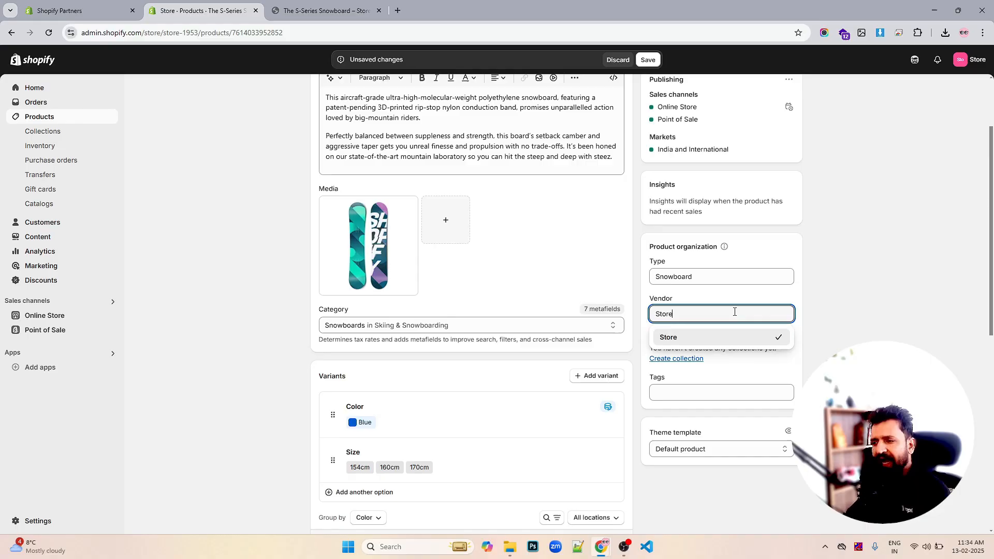
{"action": "left_click", "coordinate": [868, 307]}
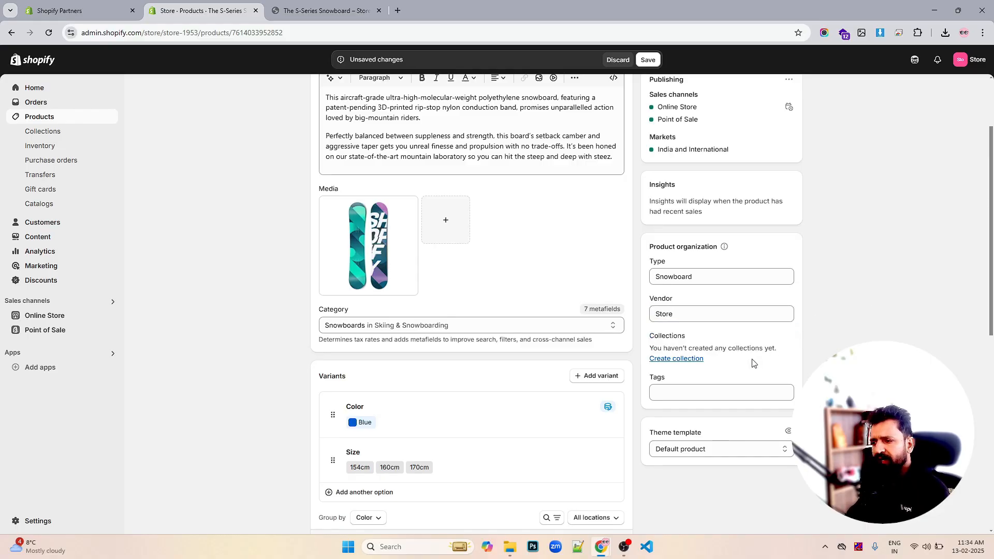
{"action": "left_click", "coordinate": [702, 392]}
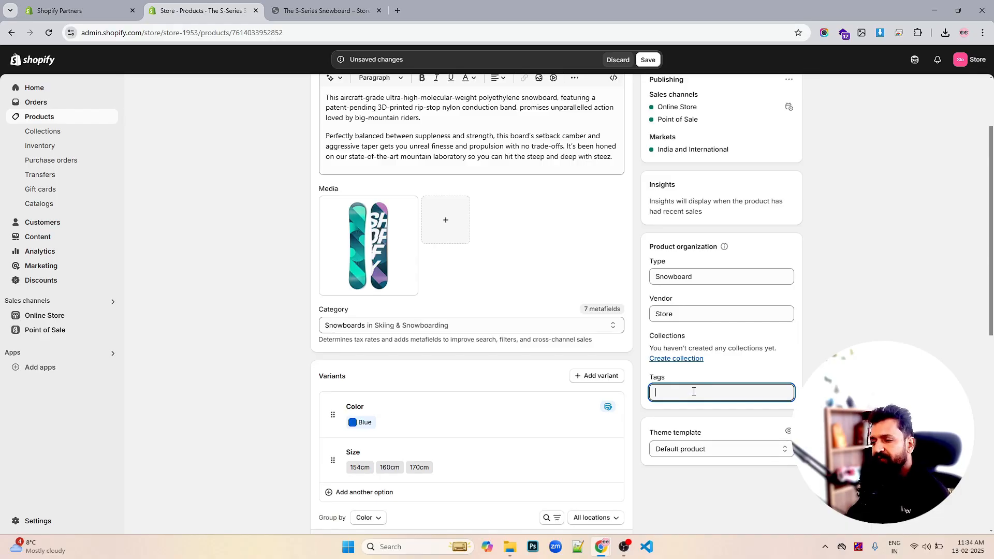
{"action": "left_click", "coordinate": [689, 453]}
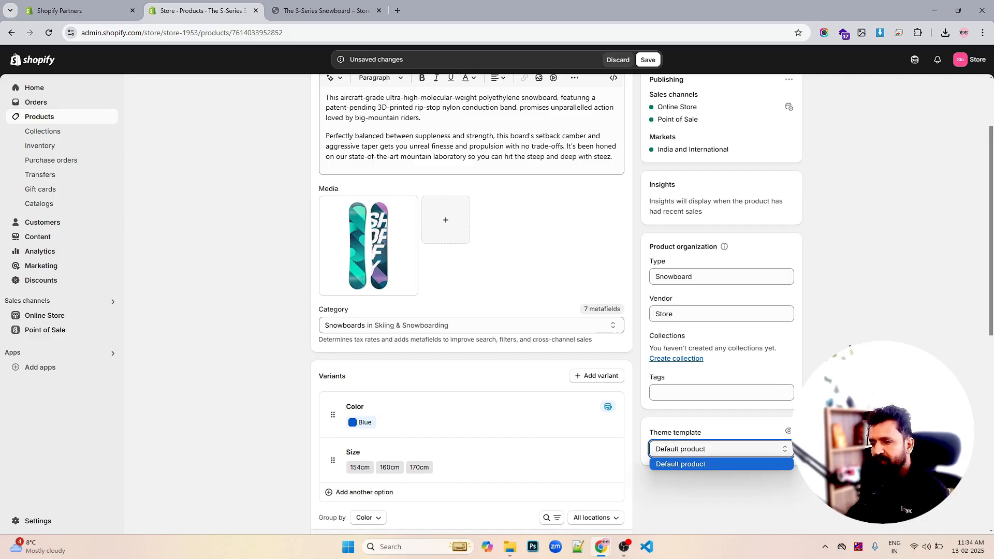
{"action": "left_click", "coordinate": [720, 464]}
{"action": "left_click", "coordinate": [648, 59]}
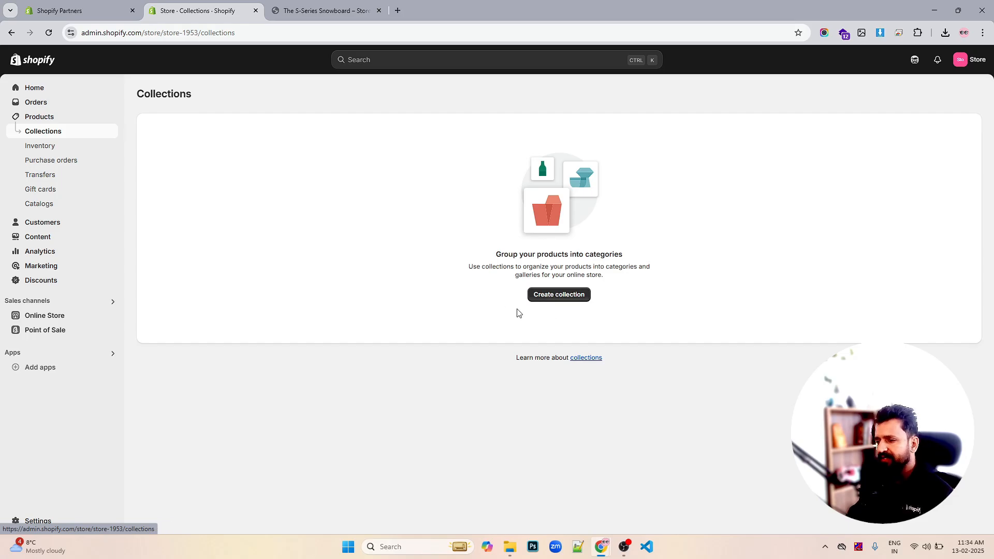
- Start a new collection and give it the title Snowboard
{"action": "left_click", "coordinate": [559, 295]}
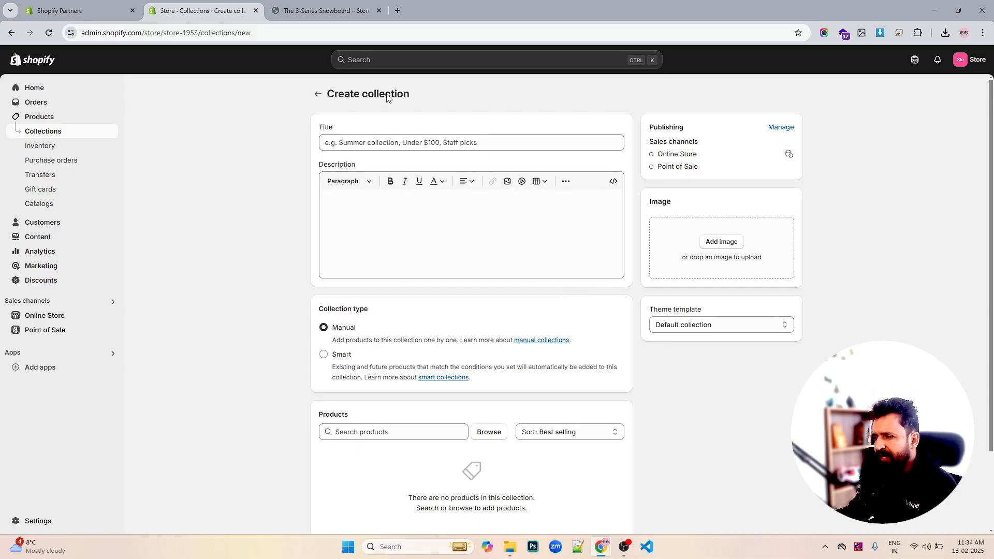
{"action": "left_click", "coordinate": [382, 136]}
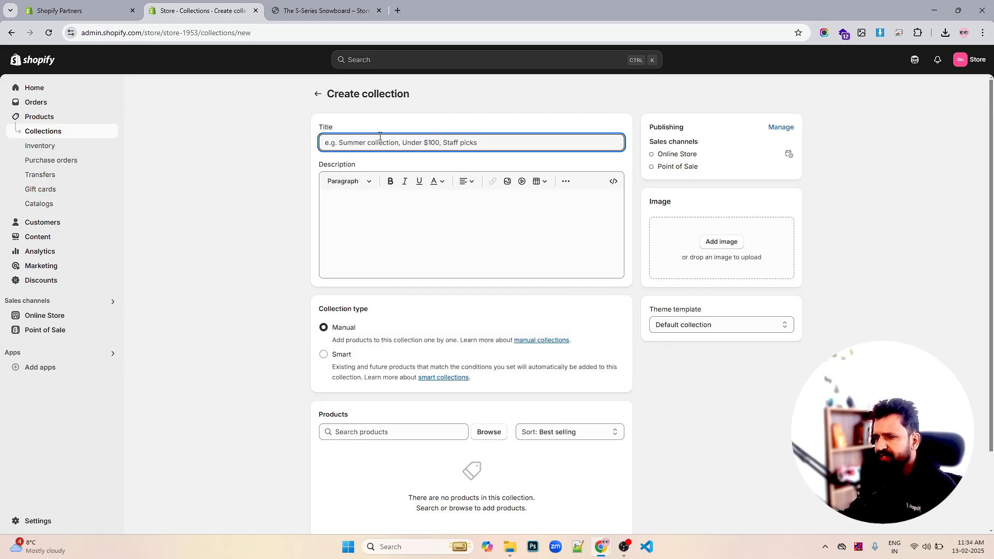
{"action": "scroll", "coordinate": [492, 295], "scroll_direction": "down", "scroll_amount": 2}
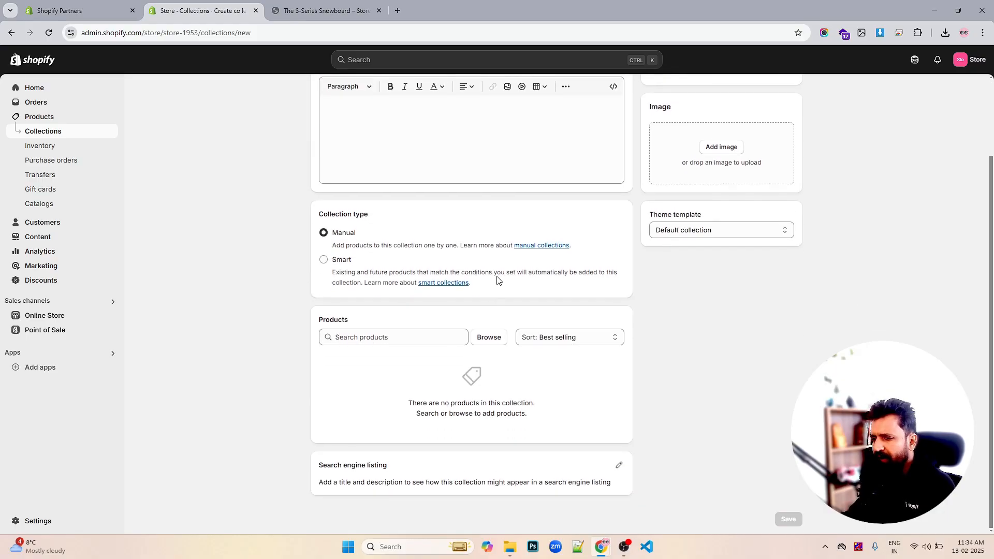
{"action": "scroll", "coordinate": [497, 280], "scroll_direction": "up", "scroll_amount": 2}
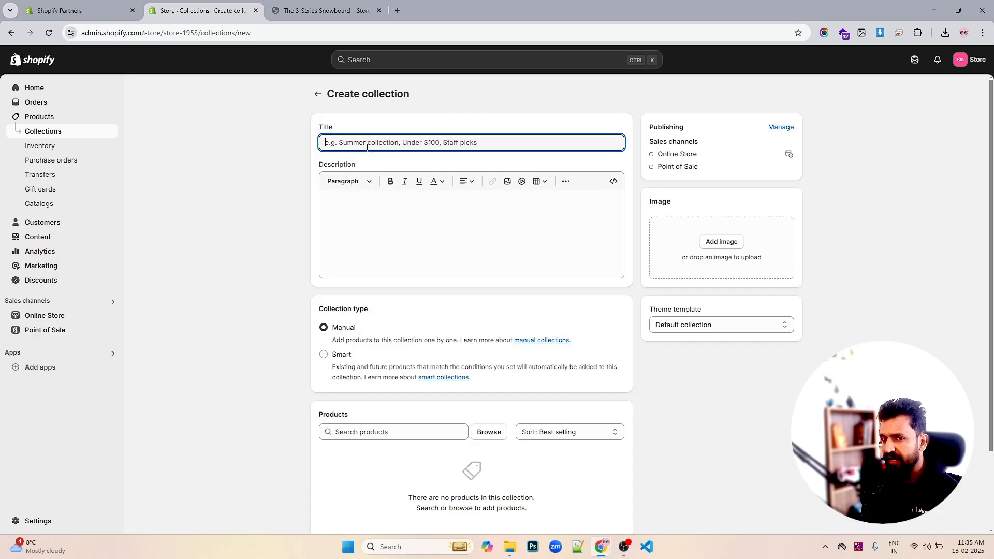
{"action": "type", "text": "Snowboard"}
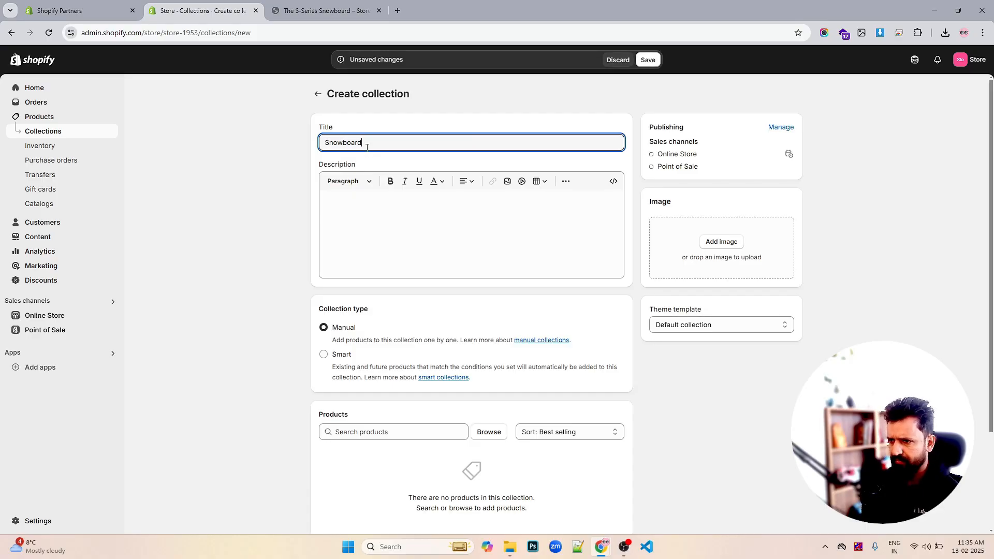
{"action": "left_click", "coordinate": [483, 231]}
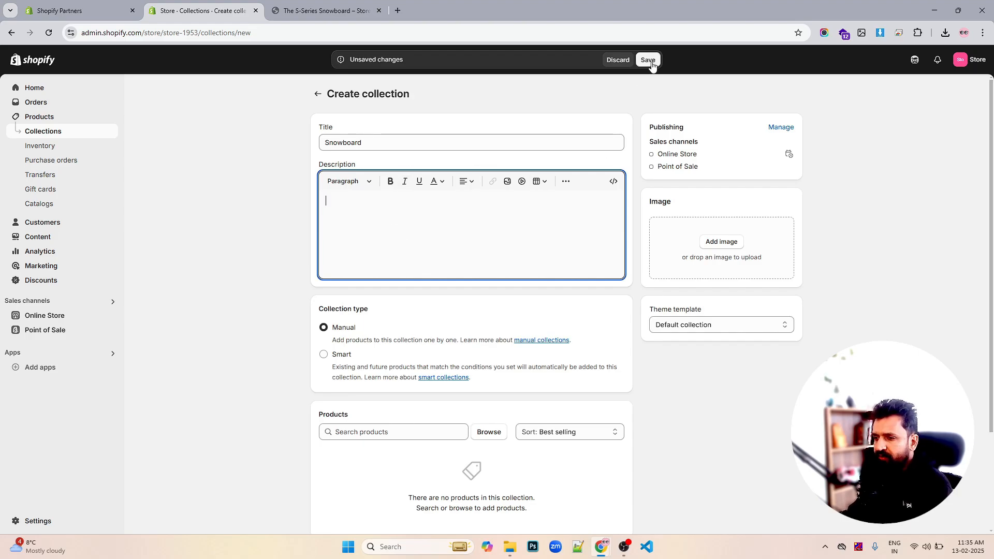
- Make the collection Smart with the condition Title contains Snowboard
{"action": "scroll", "coordinate": [466, 337], "scroll_direction": "down", "scroll_amount": 2}
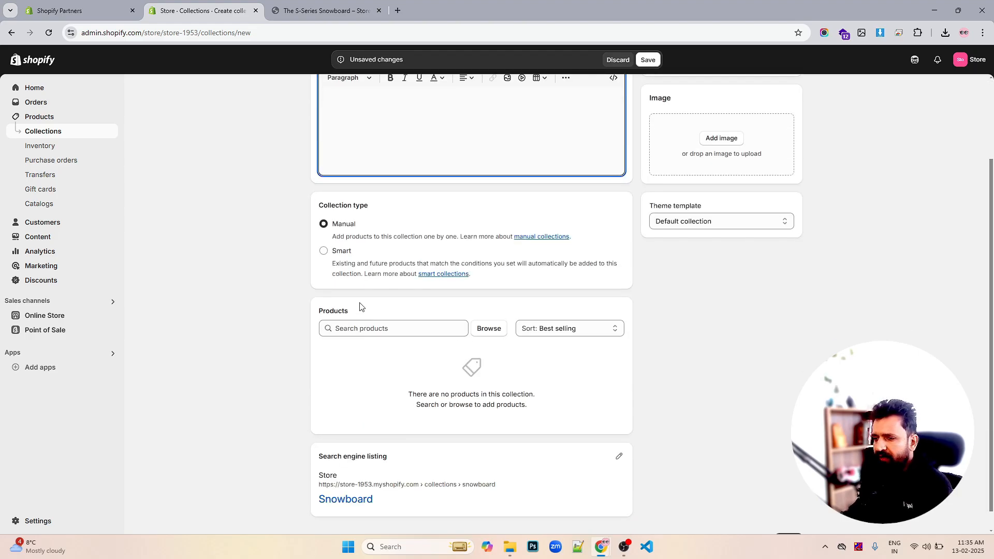
{"action": "left_click", "coordinate": [324, 252]}
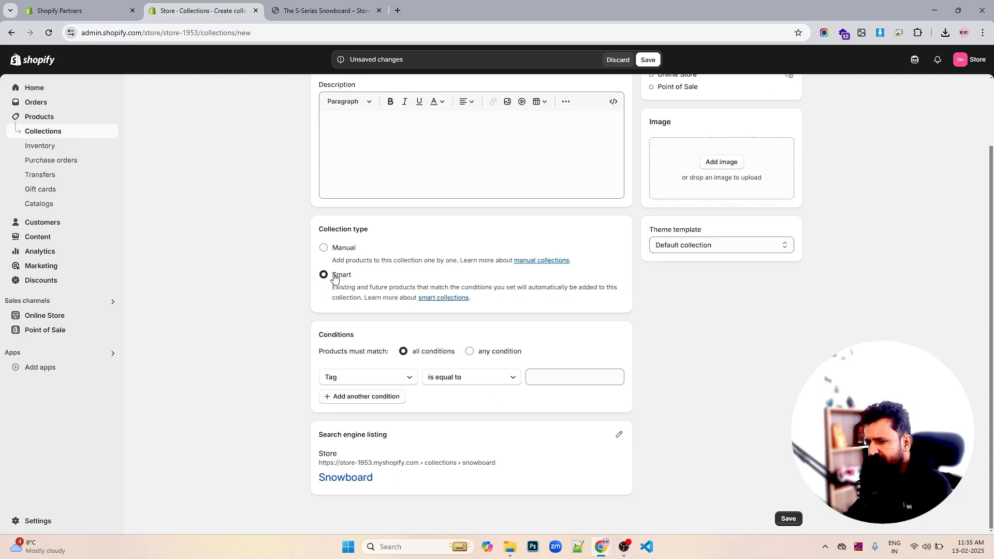
{"action": "left_click", "coordinate": [389, 381]}
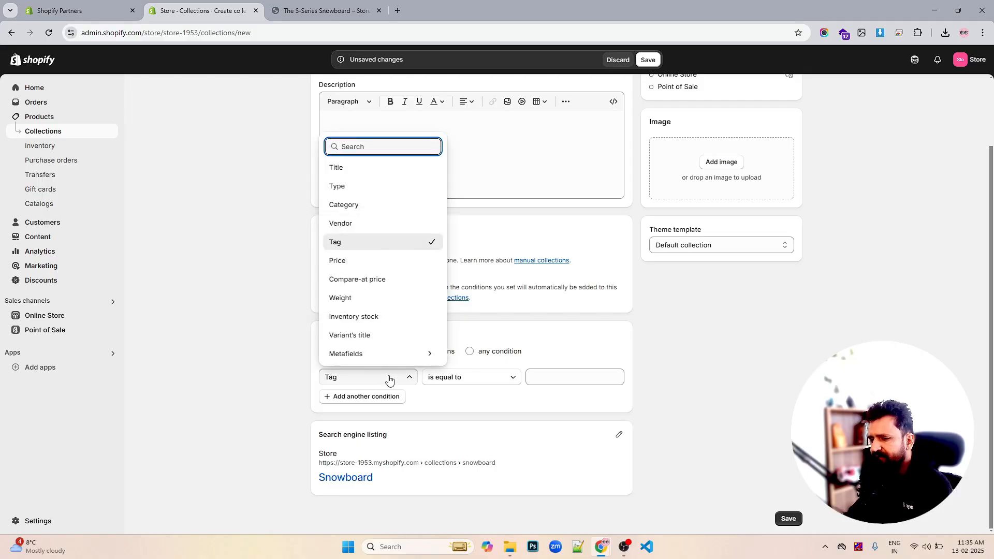
{"action": "left_click", "coordinate": [389, 380]}
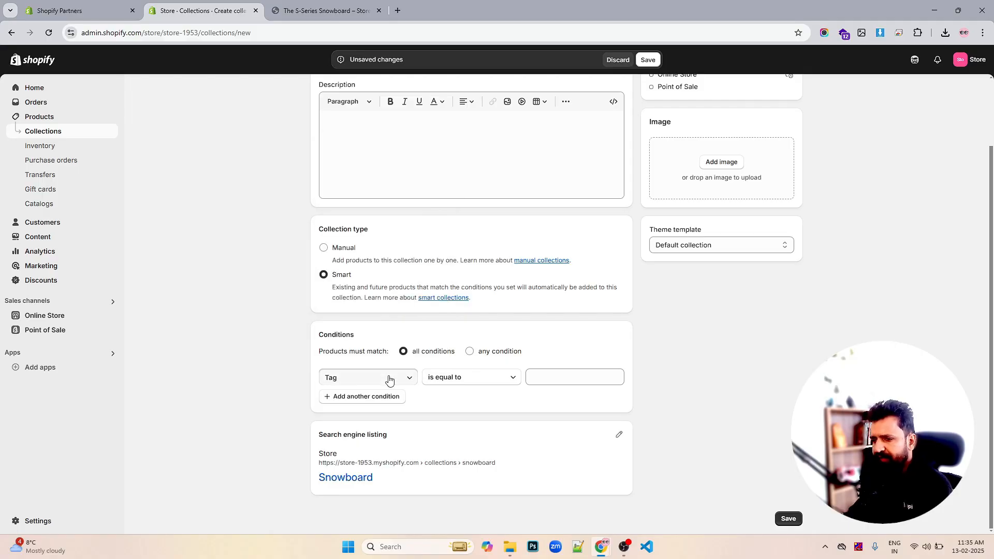
{"action": "left_click", "coordinate": [389, 380]}
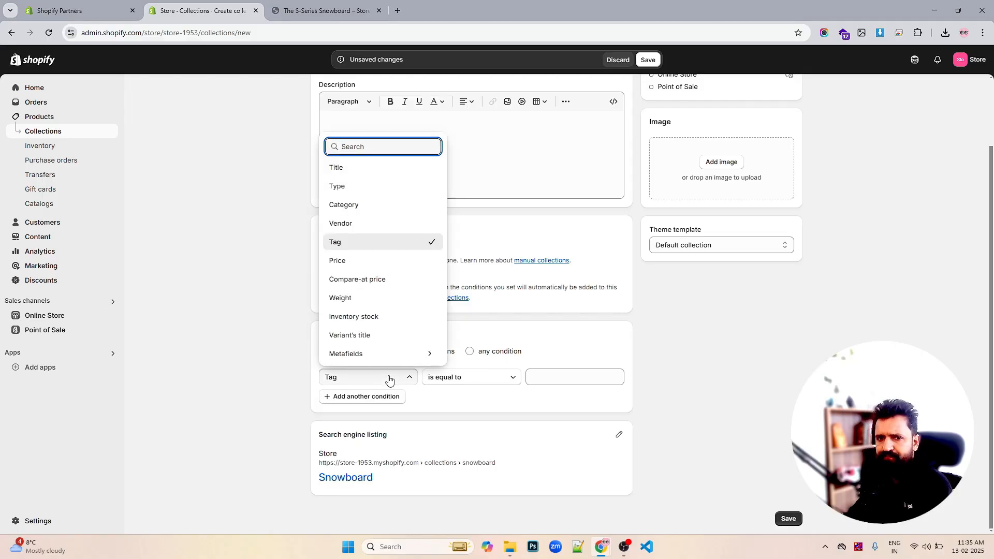
{"action": "left_click", "coordinate": [348, 173]}
{"action": "left_click", "coordinate": [540, 376]}
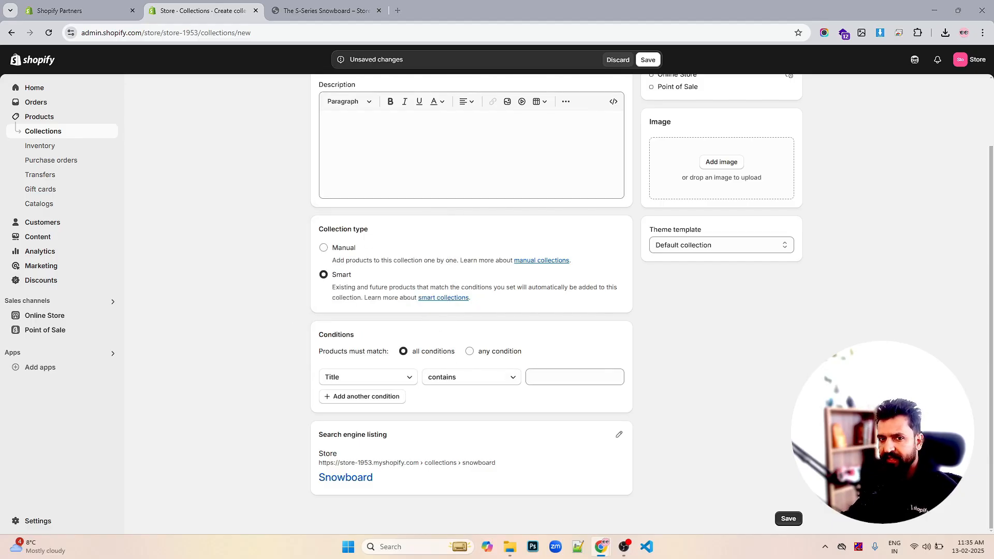
{"action": "left_click", "coordinate": [542, 377]}
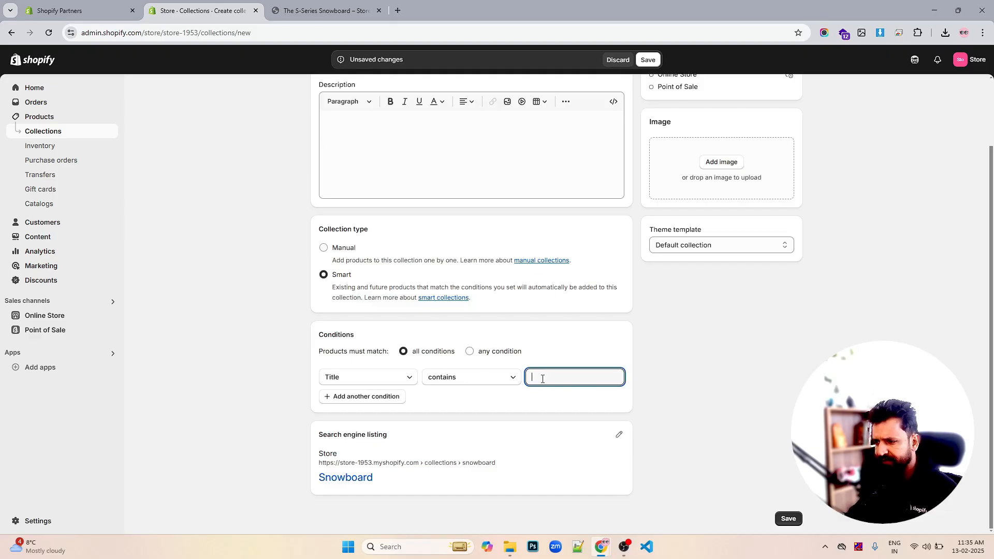
{"action": "type", "text": "Snowboard"}
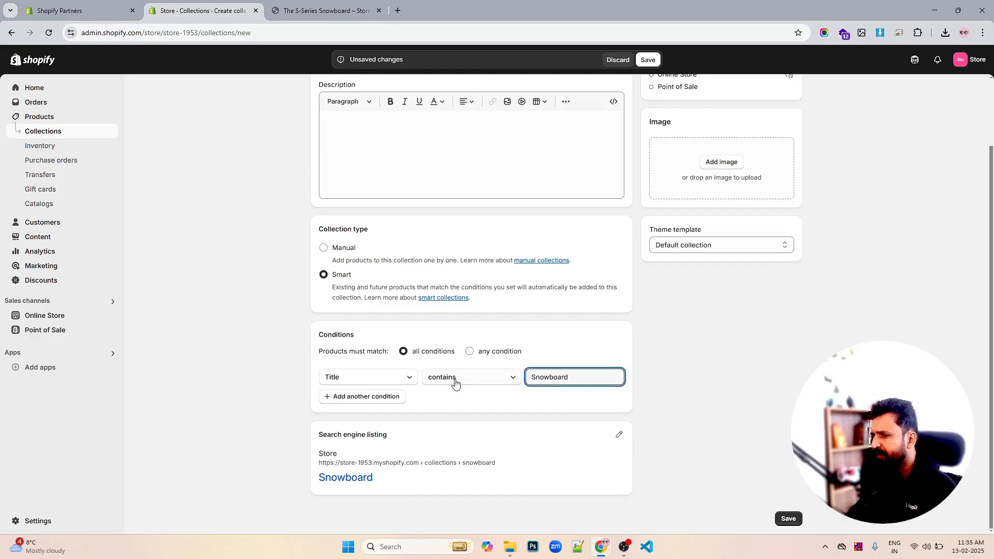
{"action": "scroll", "coordinate": [431, 243], "scroll_direction": "up", "scroll_amount": 2}
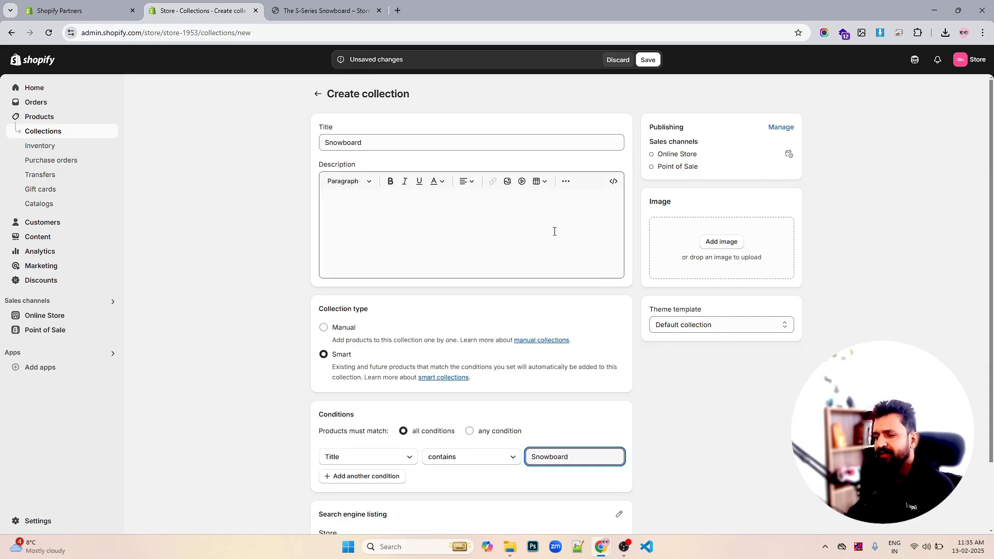
{"action": "scroll", "coordinate": [553, 231], "scroll_direction": "down", "scroll_amount": 2}
{"action": "left_click", "coordinate": [381, 400]}
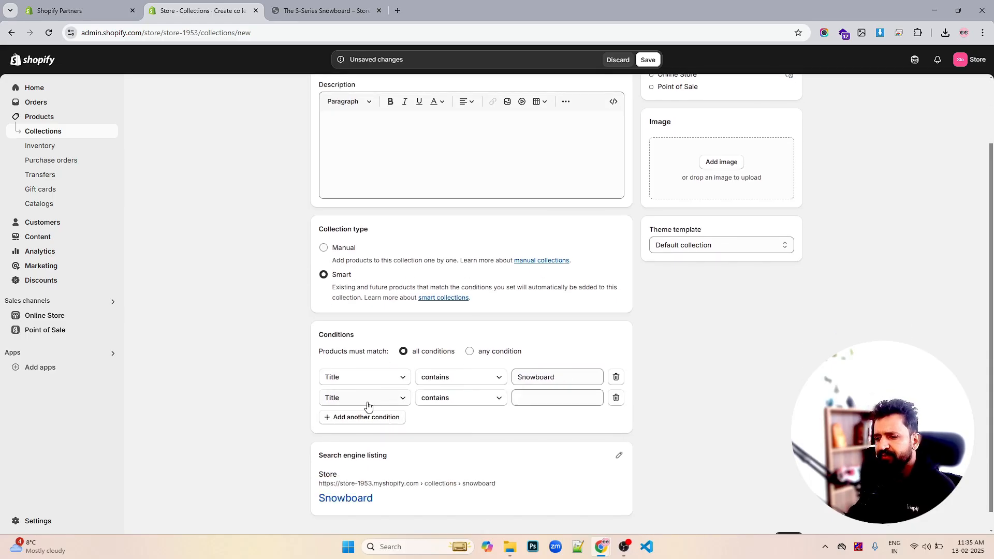
{"action": "left_click", "coordinate": [364, 398]}
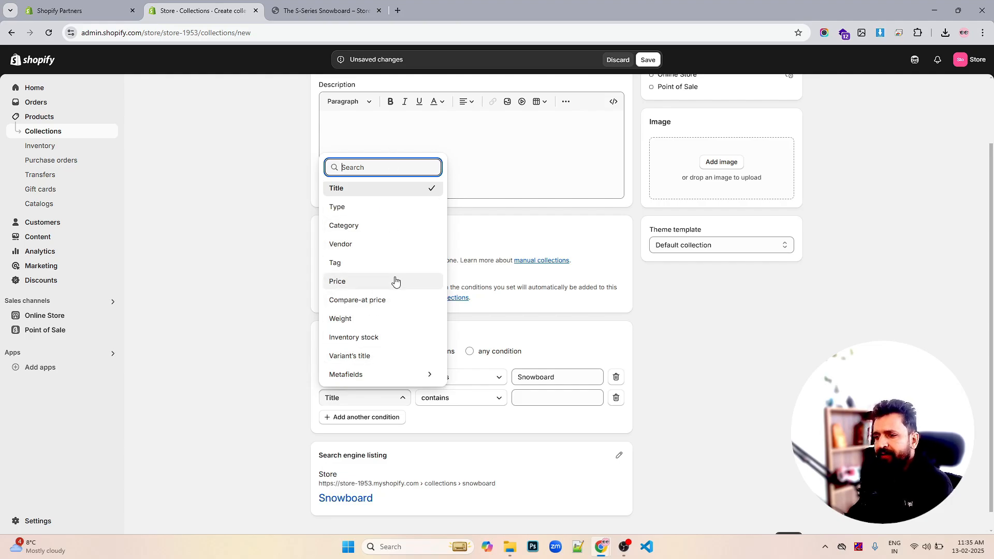
{"action": "left_click", "coordinate": [616, 398]}
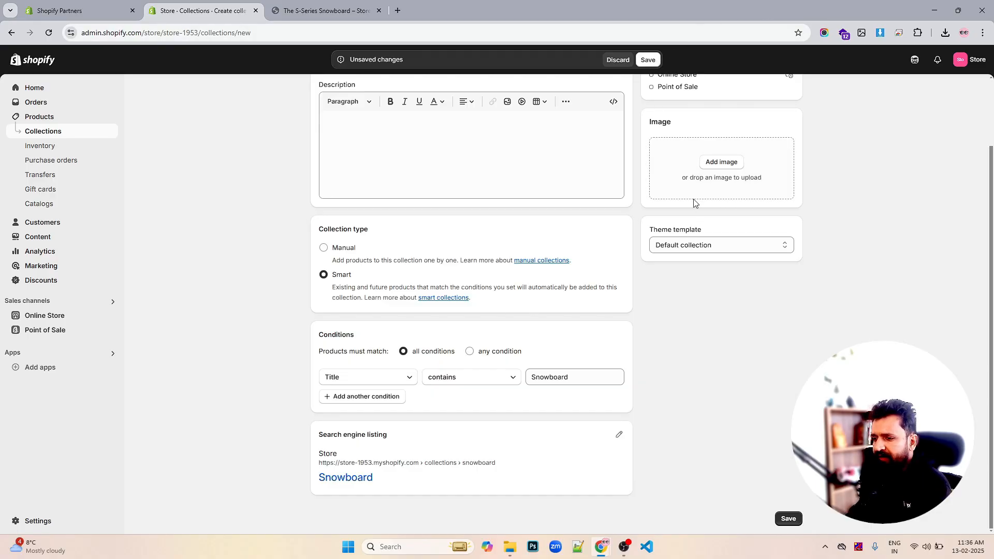
- Save the new Snowboard collection
{"action": "left_click", "coordinate": [647, 60]}
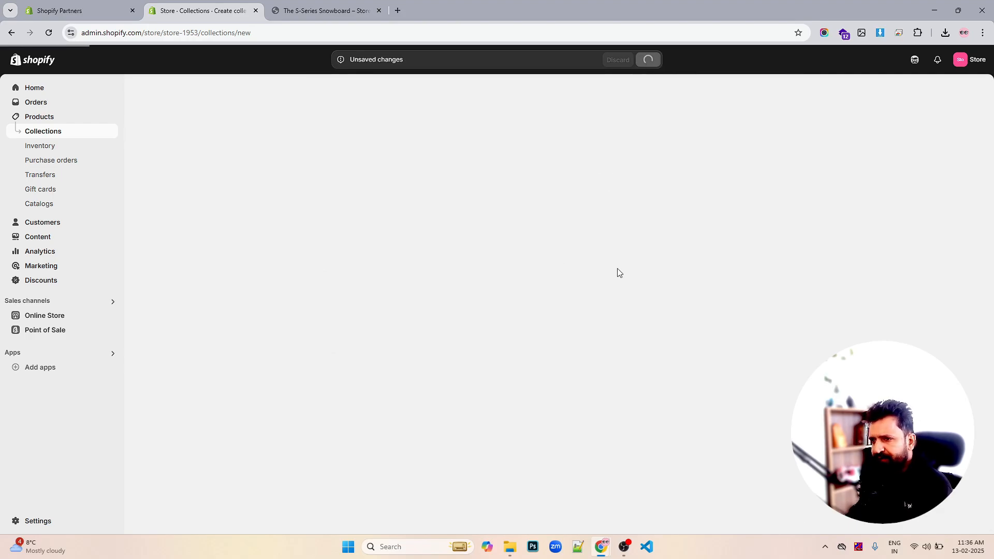
{"action": "scroll", "coordinate": [432, 282], "scroll_direction": "down", "scroll_amount": 3}
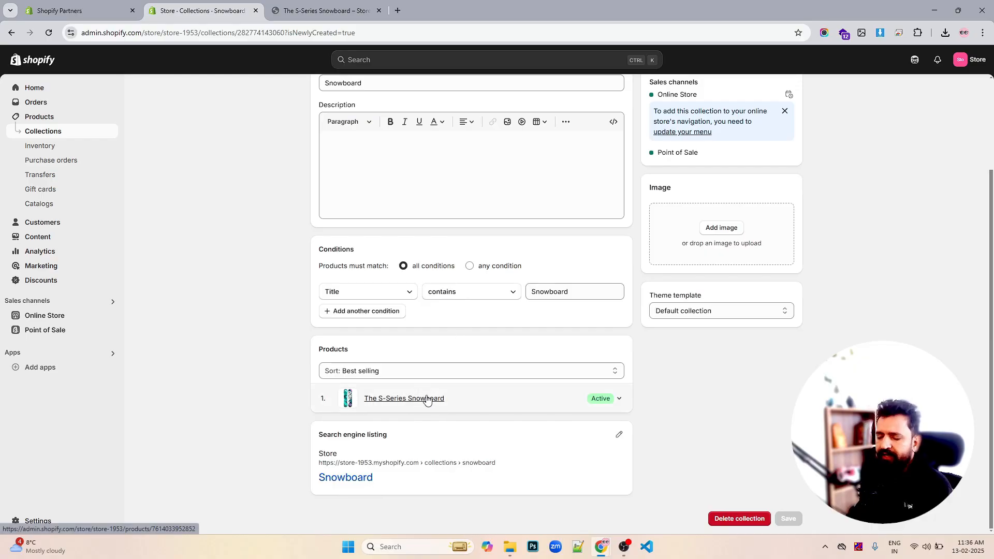
{"action": "scroll", "coordinate": [768, 318], "scroll_direction": "up", "scroll_amount": 1}
{"action": "scroll", "coordinate": [769, 317], "scroll_direction": "up", "scroll_amount": 2}
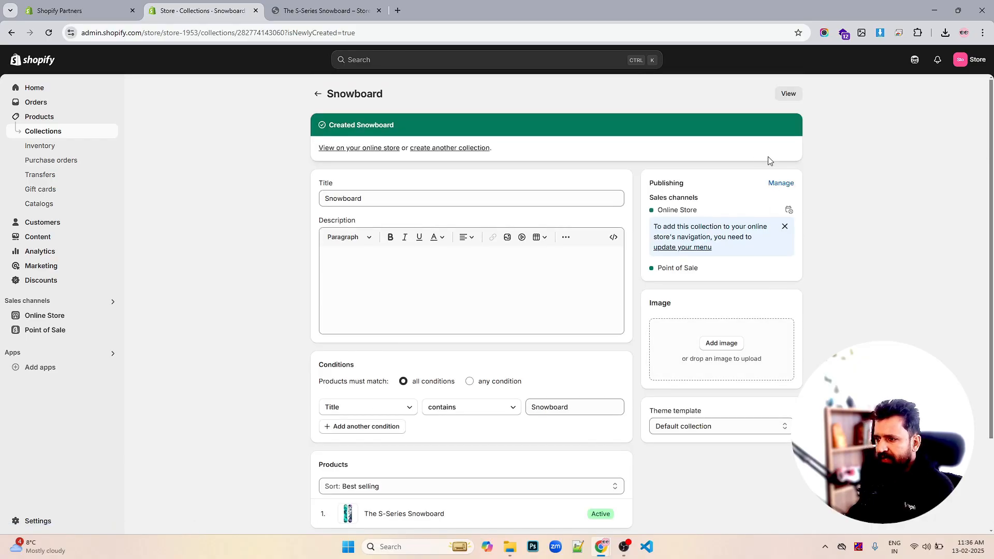
- Review the collection's sales channels and Online Store publishing schedule, closing both dialogs without changes
{"action": "left_click", "coordinate": [779, 183]}
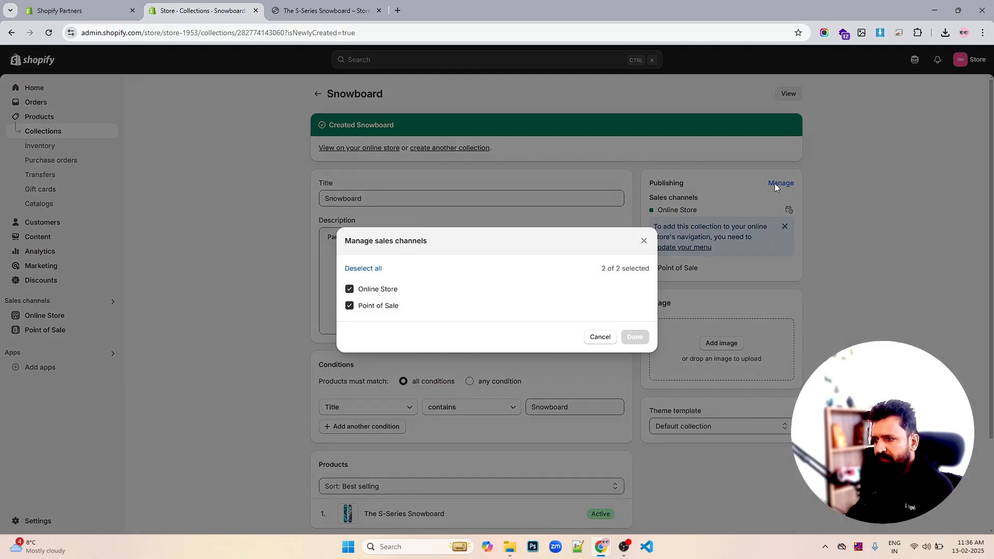
{"action": "left_click", "coordinate": [642, 243]}
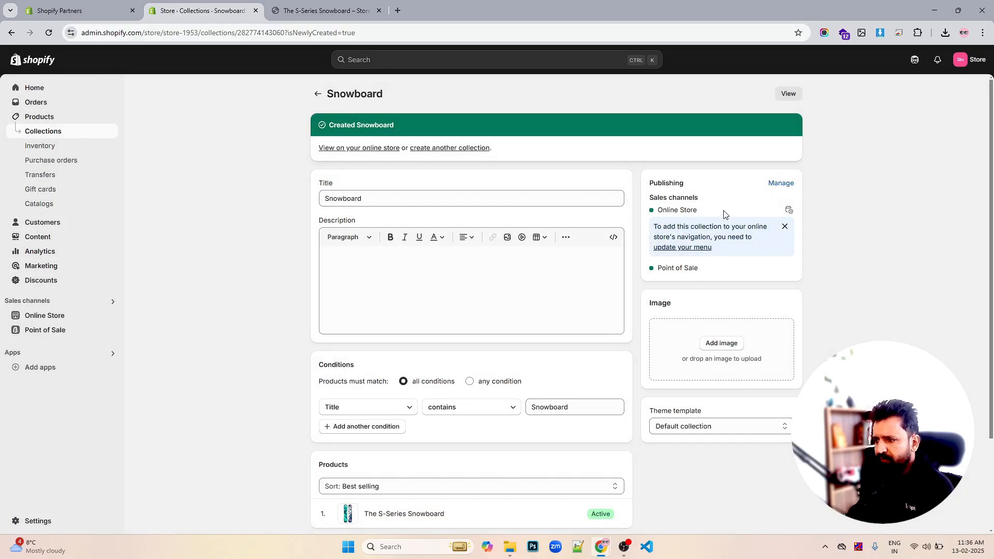
{"action": "left_click", "coordinate": [788, 210]}
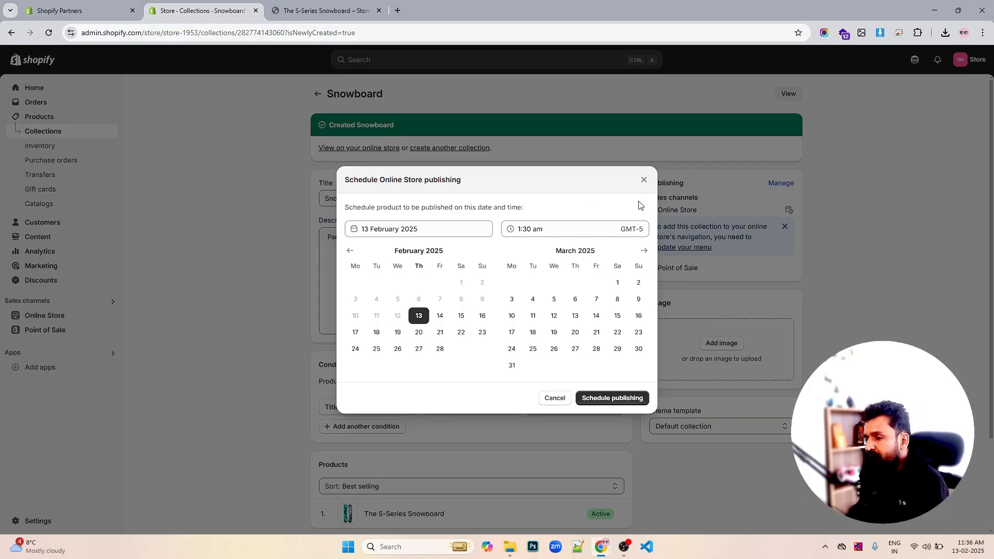
{"action": "left_click", "coordinate": [645, 179]}
- Browse the existing files in the collection's image picker without choosing one
{"action": "scroll", "coordinate": [744, 213], "scroll_direction": "down", "scroll_amount": 1}
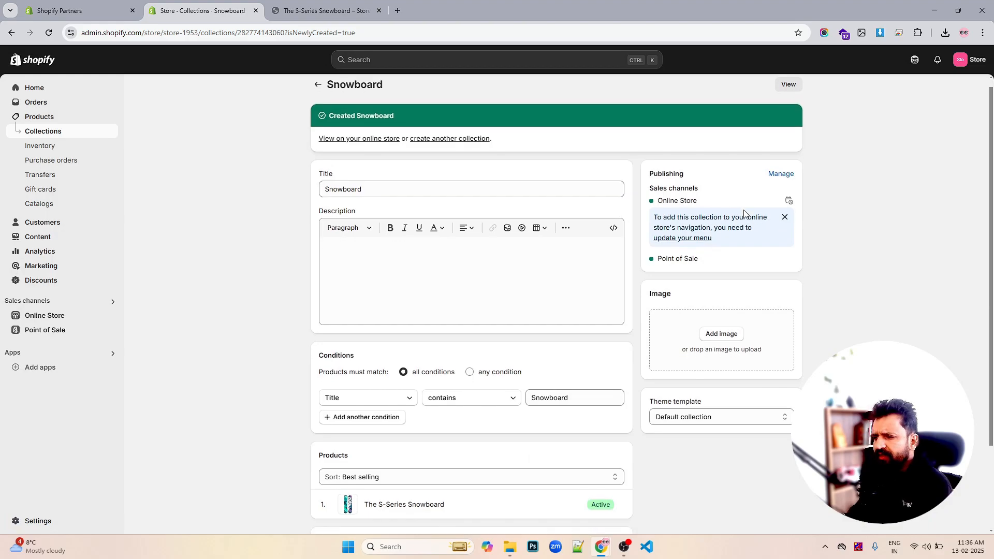
{"action": "scroll", "coordinate": [744, 214], "scroll_direction": "down", "scroll_amount": 2}
{"action": "left_click", "coordinate": [730, 239]}
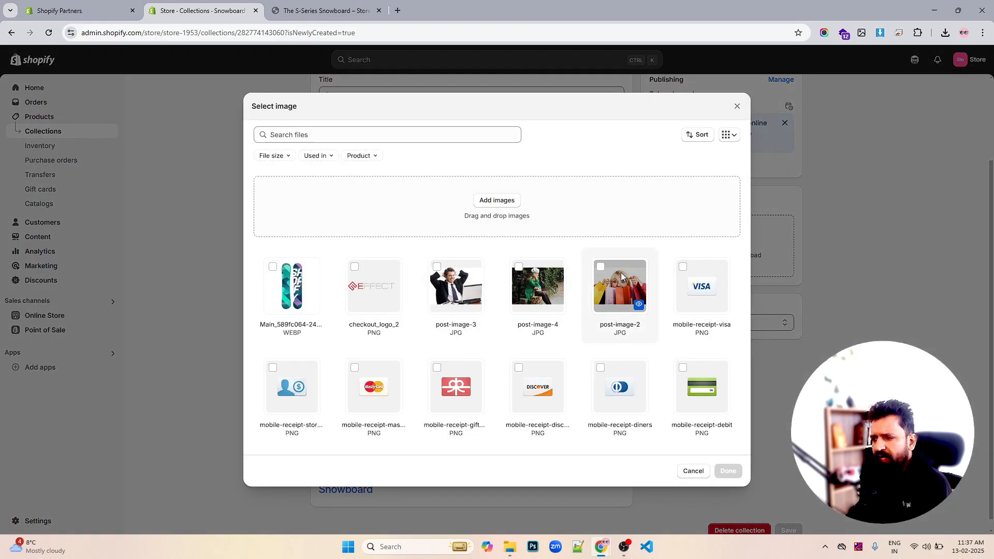
{"action": "left_click", "coordinate": [736, 105]}
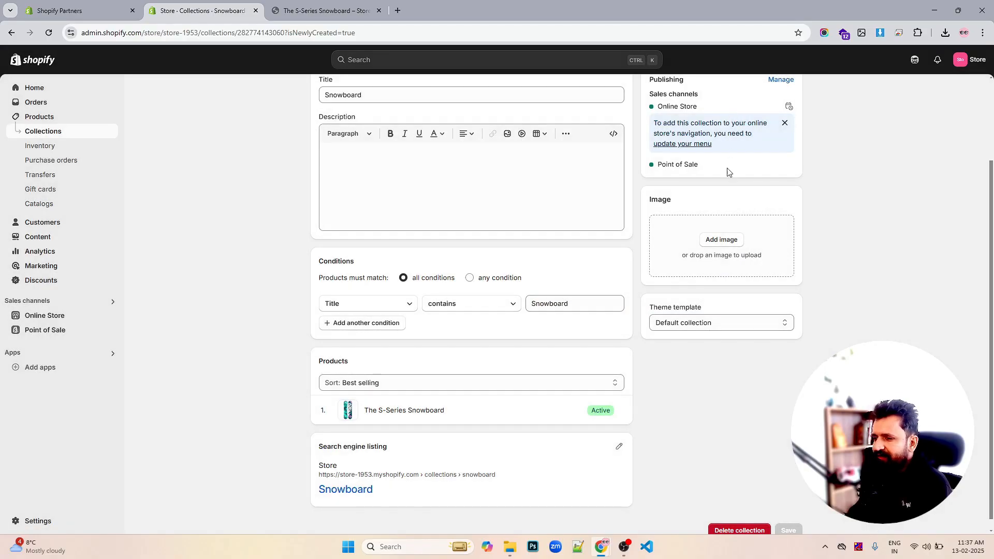
{"action": "left_click", "coordinate": [721, 240]}
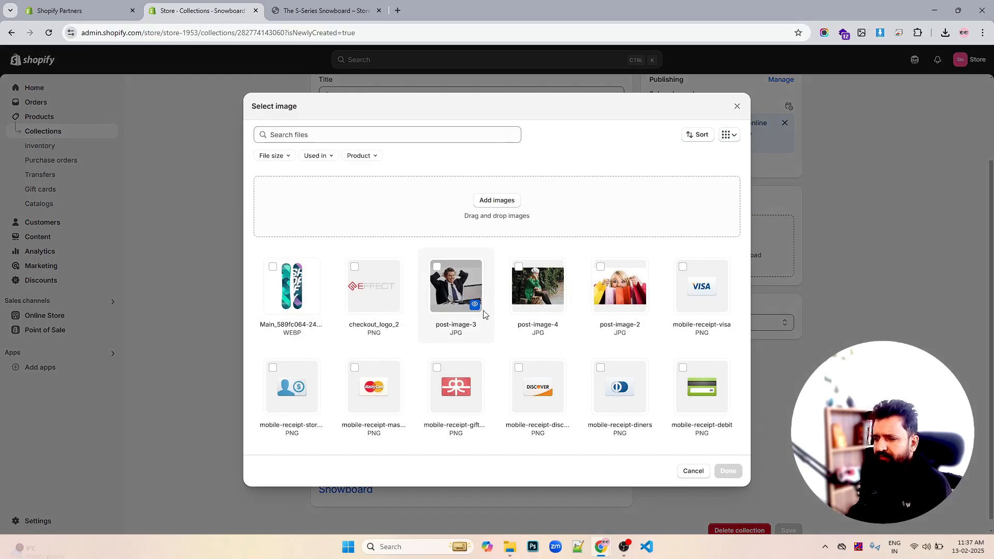
{"action": "left_click", "coordinate": [737, 106]}
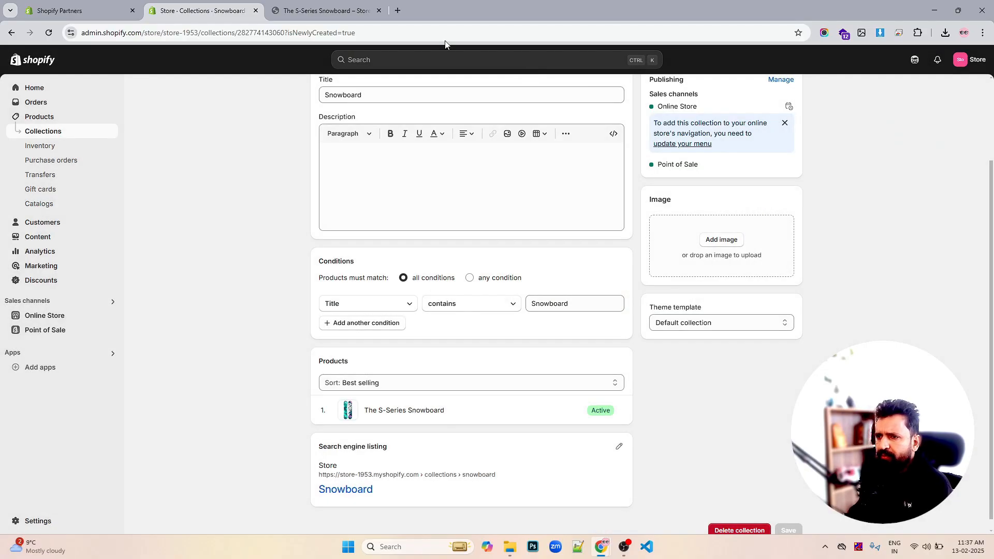
- Open a new browser tab and search Google for snowboard
{"action": "left_click", "coordinate": [398, 10]}
{"action": "type", "text": "sb"}
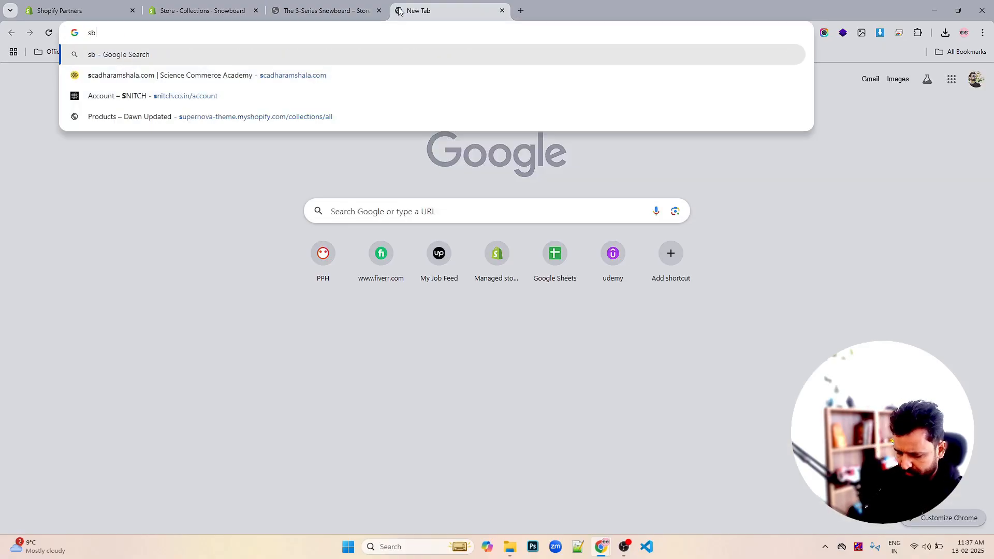
{"action": "key", "text": "BackSpace"}
{"action": "type", "text": "now"}
{"action": "key", "text": "BackSpace"}
{"action": "key", "text": "BackSpace"}
{"action": "key", "text": "BackSpace"}
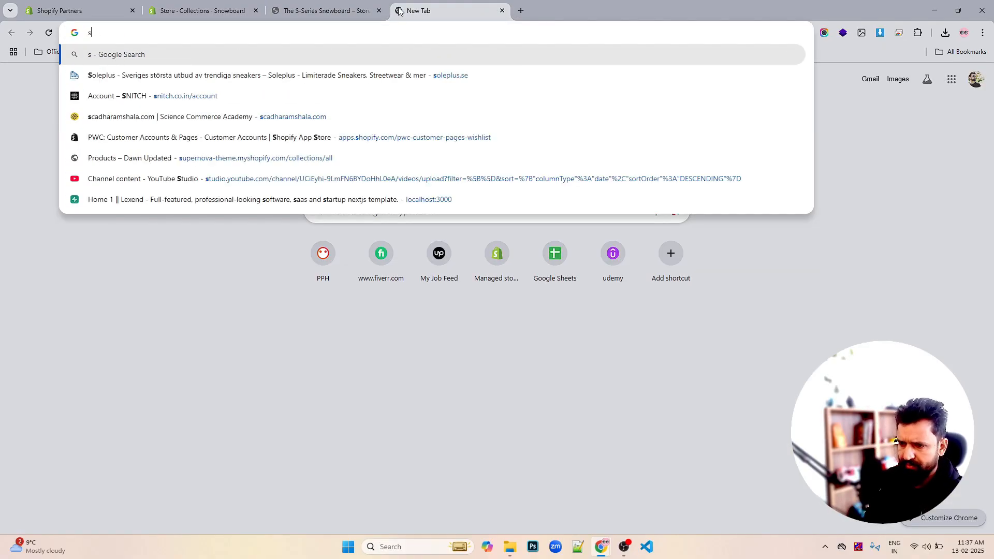
{"action": "type", "text": "nowboard"}
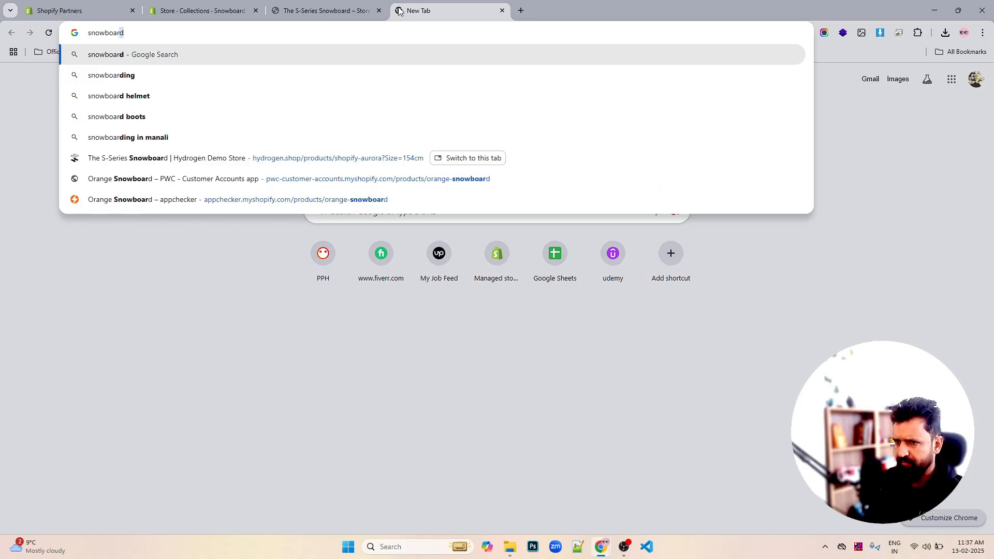
{"action": "key", "text": "Return"}
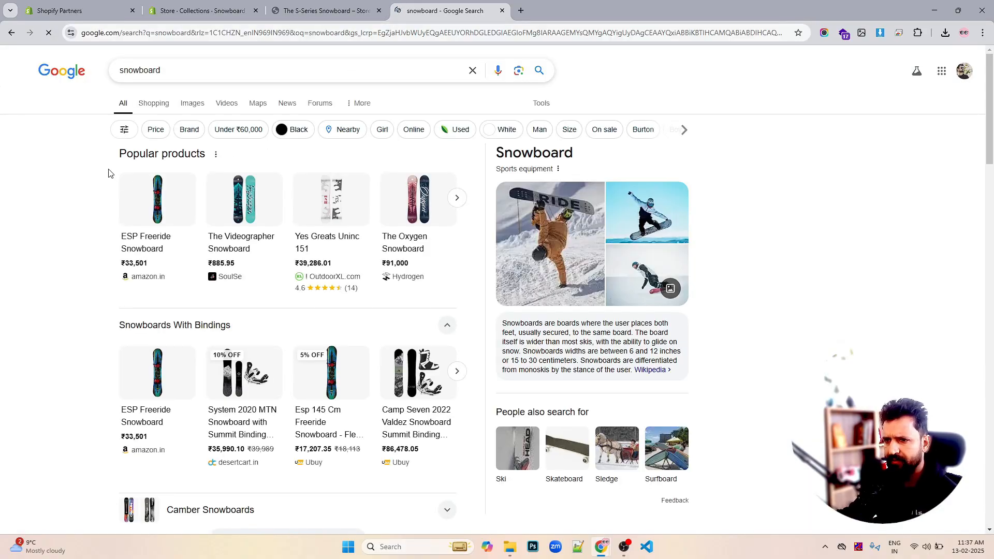
- Open the snowboarder image from the search results in a new tab to view it
{"action": "left_click", "coordinate": [553, 207]}
{"action": "right_click", "coordinate": [609, 233]}
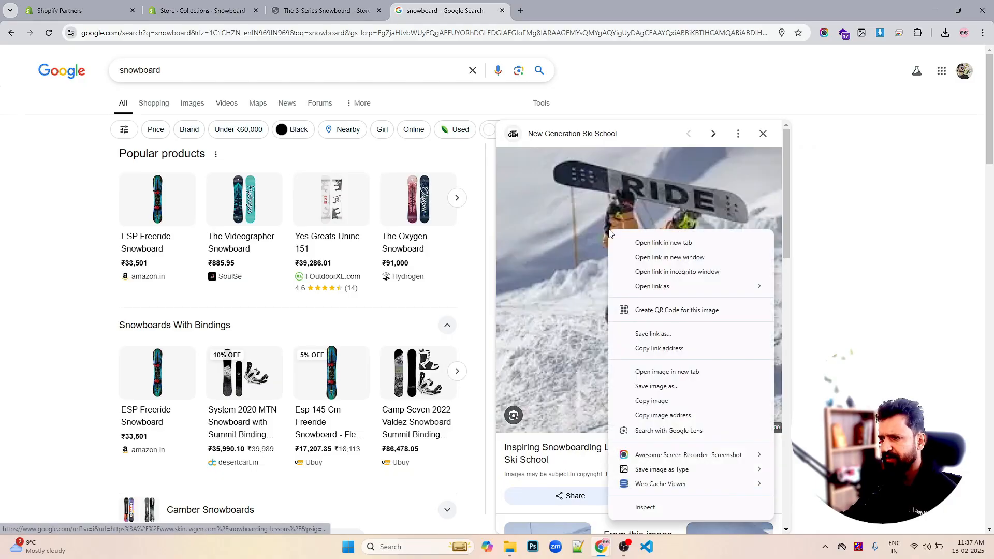
{"action": "left_click", "coordinate": [653, 372]}
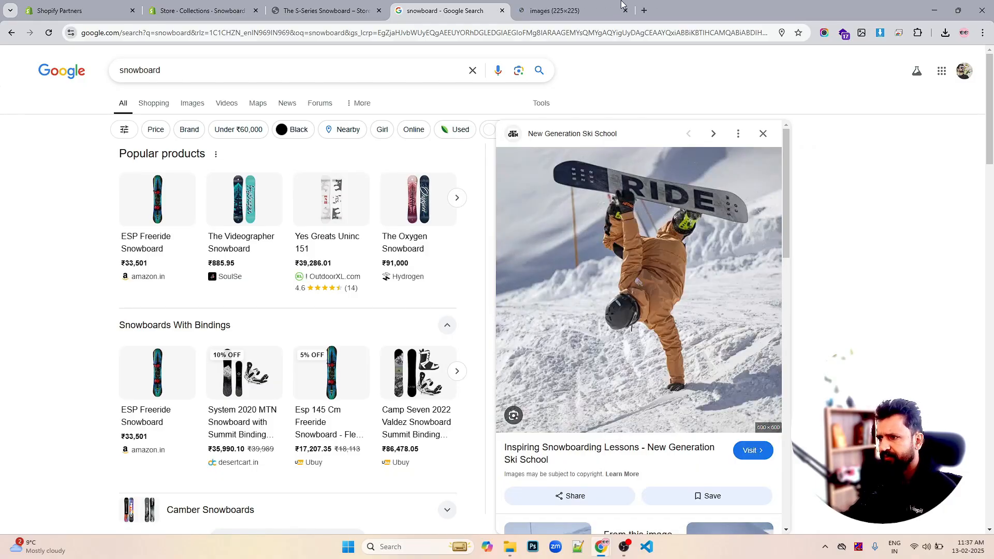
{"action": "left_click", "coordinate": [581, 11]}
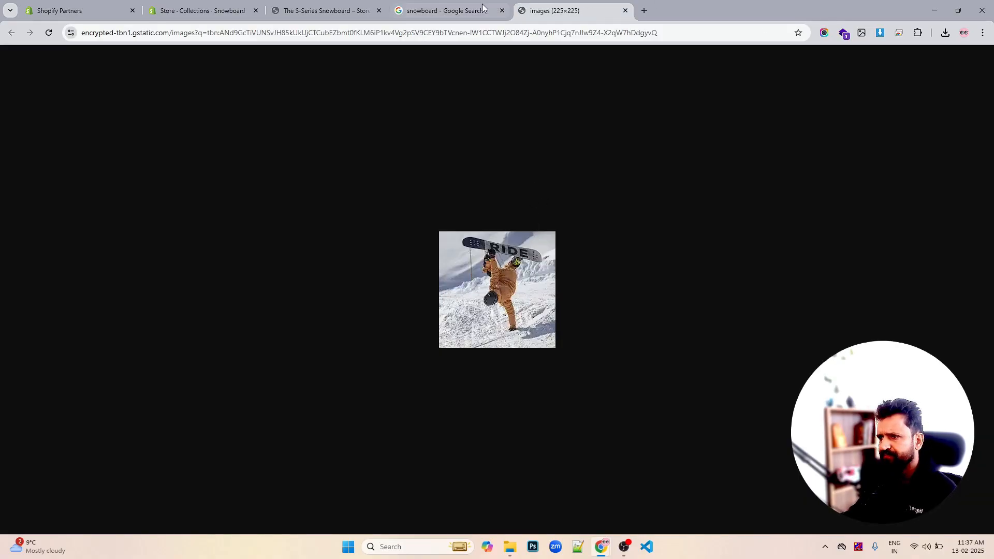
- Save the snowboarder image to the Desktop as Why-choose-Ng-snowboard-600x600.webp
{"action": "left_click", "coordinate": [445, 10]}
{"action": "right_click", "coordinate": [635, 211]}
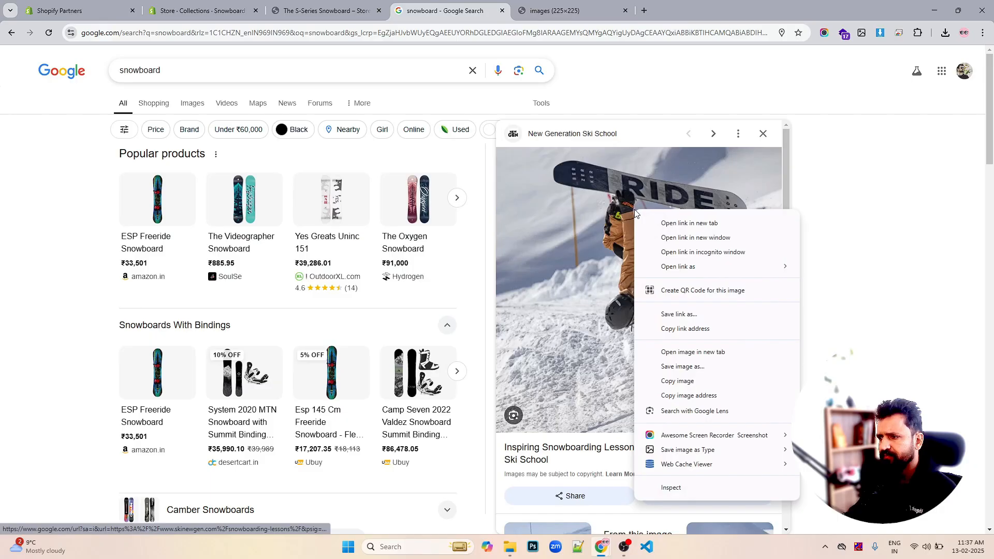
{"action": "left_click", "coordinate": [668, 368]}
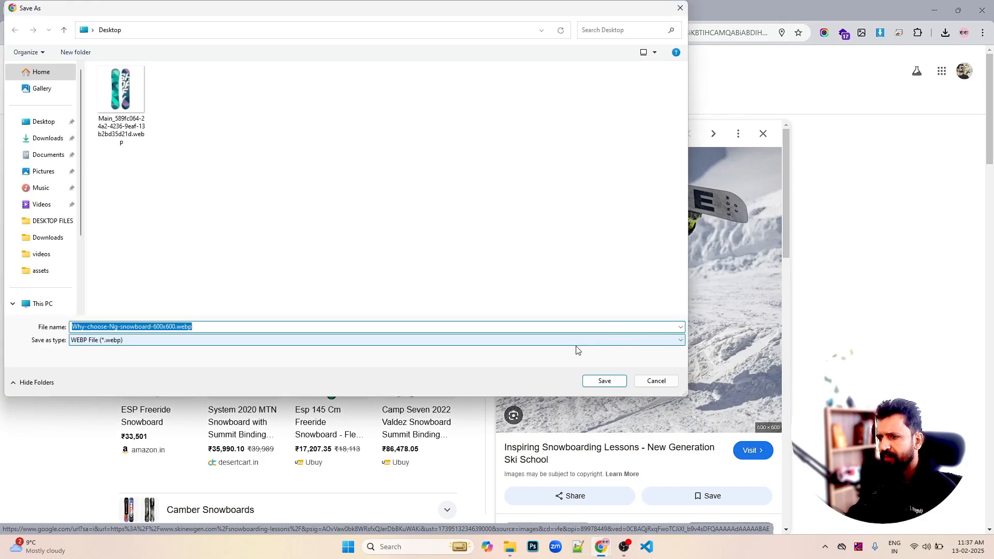
{"action": "left_click", "coordinate": [602, 381]}
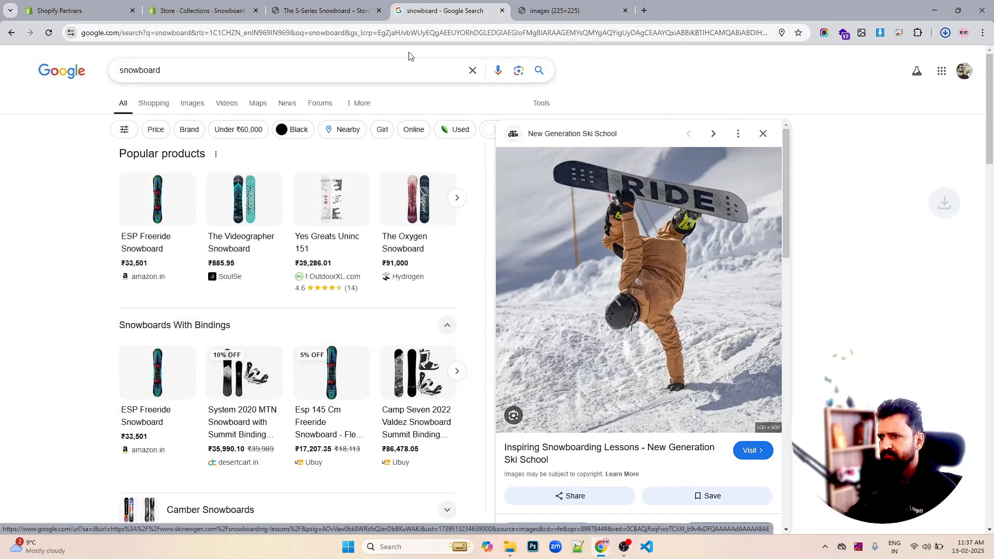
- Upload the saved Why-choose-Ng-snowboard-600x600.webp image as the collection's image
{"action": "left_click", "coordinate": [347, 15]}
{"action": "left_click", "coordinate": [264, 17]}
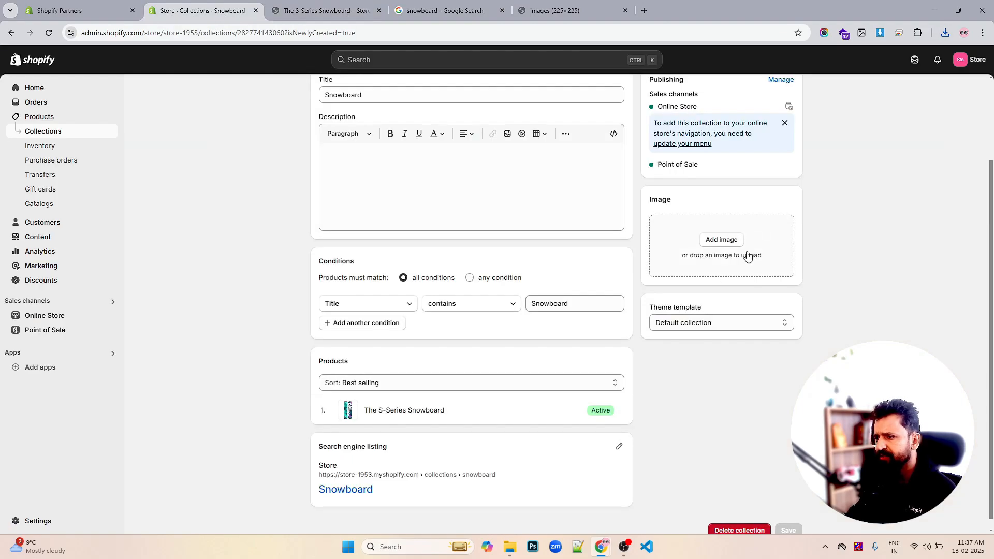
{"action": "left_click", "coordinate": [728, 242]}
{"action": "left_click", "coordinate": [505, 199]}
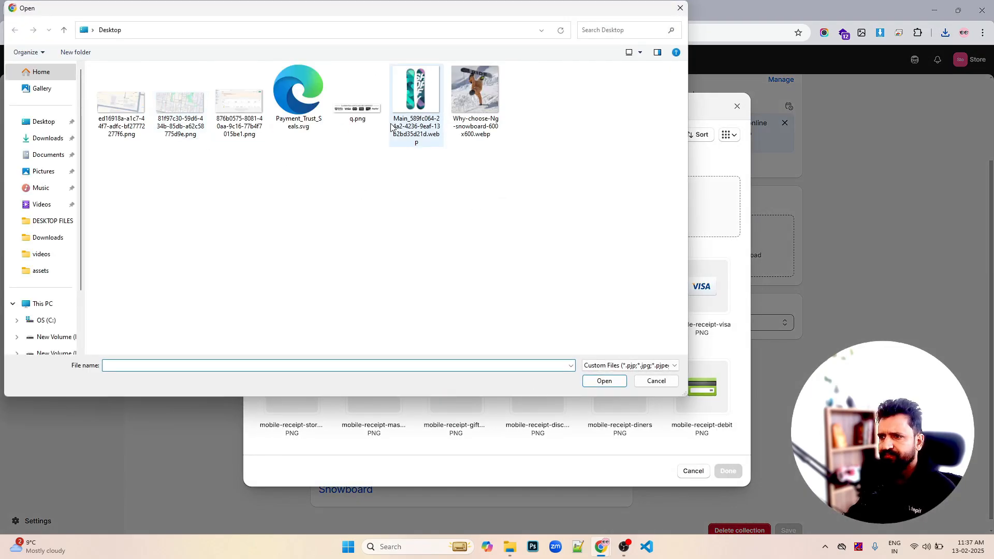
{"action": "left_click", "coordinate": [459, 106]}
{"action": "left_click", "coordinate": [603, 381]}
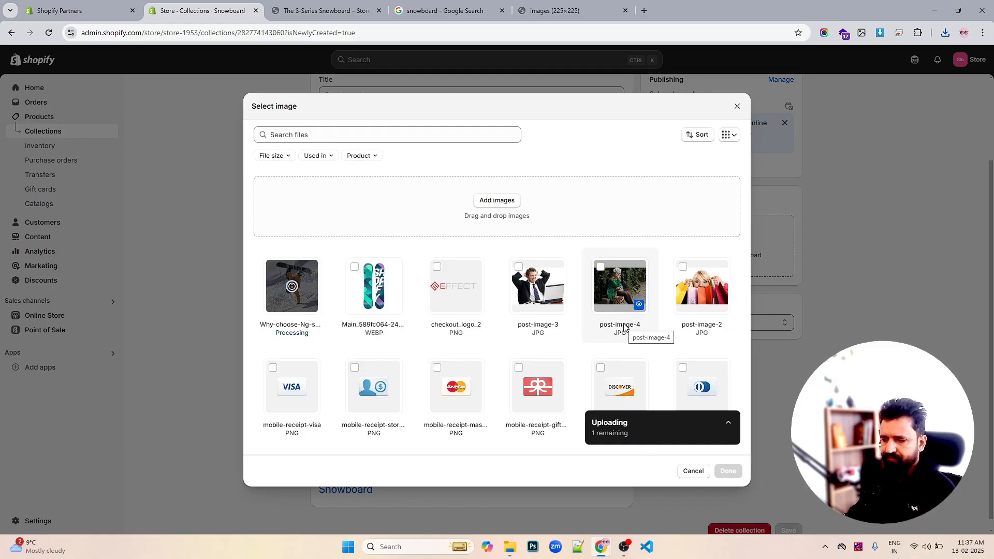
{"action": "left_click", "coordinate": [728, 470]}
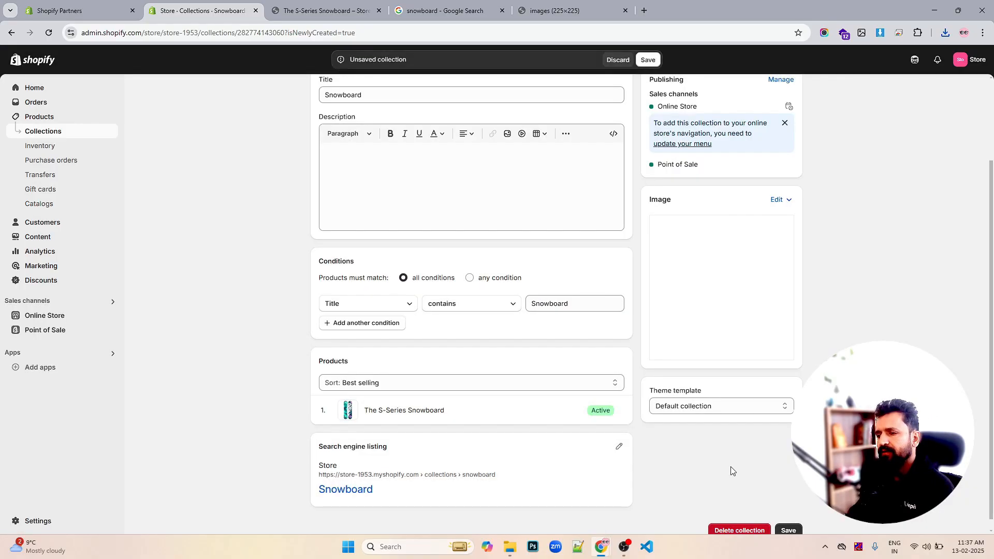
- Save the collection with its new image
{"action": "scroll", "coordinate": [768, 390], "scroll_direction": "down", "scroll_amount": 1}
{"action": "left_click", "coordinate": [794, 521]}
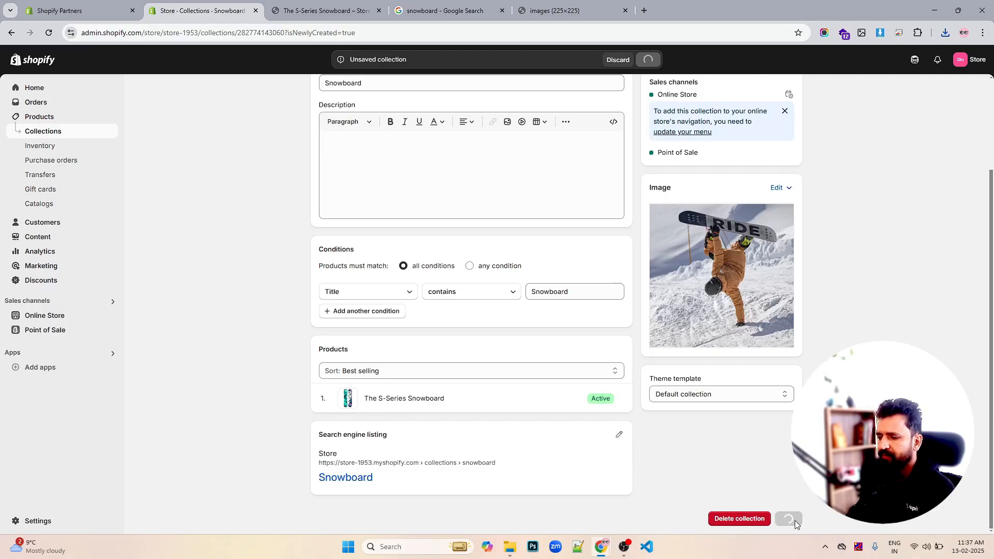
- Open the collection's search engine listing to review its page title, meta description and URL handle
{"action": "left_click", "coordinate": [619, 434]}
{"action": "scroll", "coordinate": [442, 383], "scroll_direction": "down", "scroll_amount": 3}
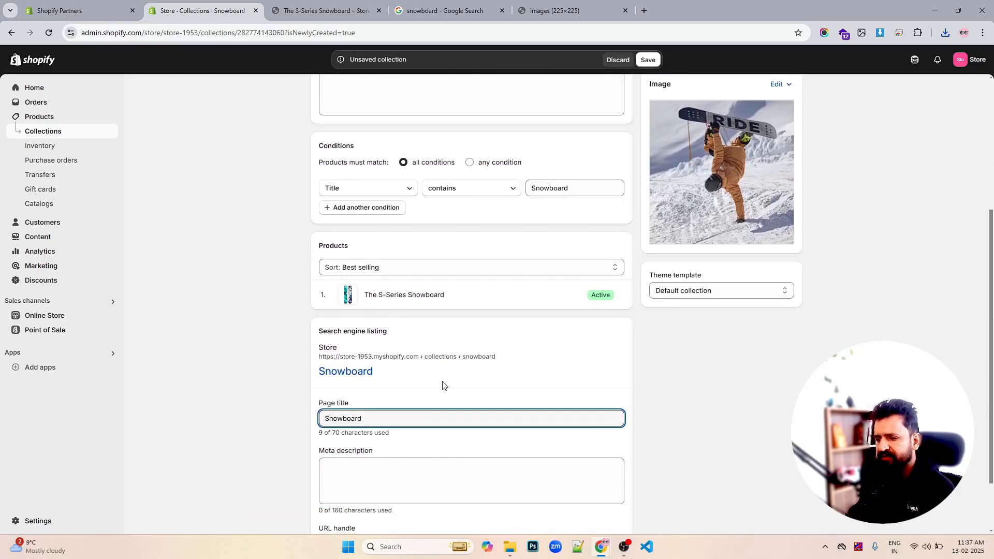
{"action": "left_click", "coordinate": [394, 414]}
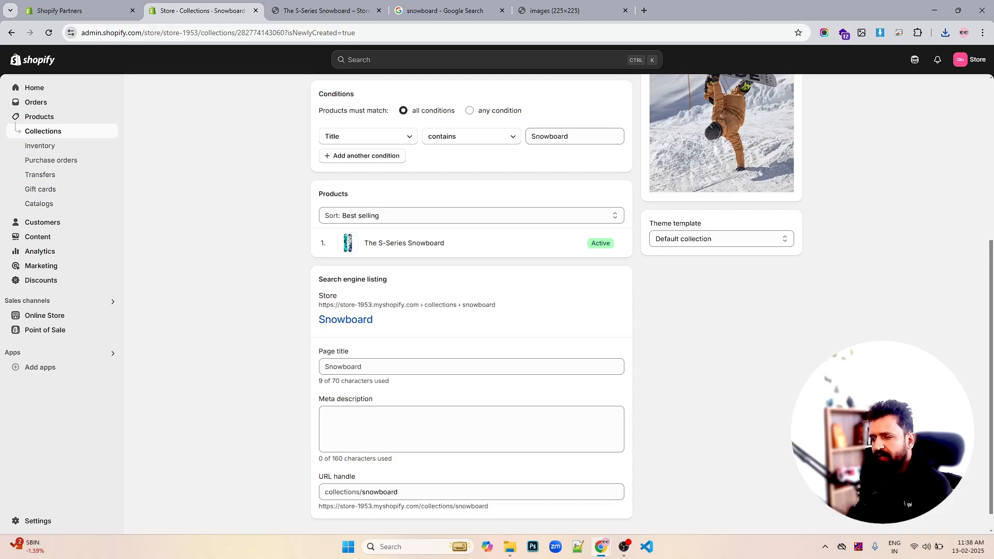
{"action": "scroll", "coordinate": [506, 392], "scroll_direction": "up", "scroll_amount": 4}
{"action": "scroll", "coordinate": [505, 394], "scroll_direction": "up", "scroll_amount": 1}
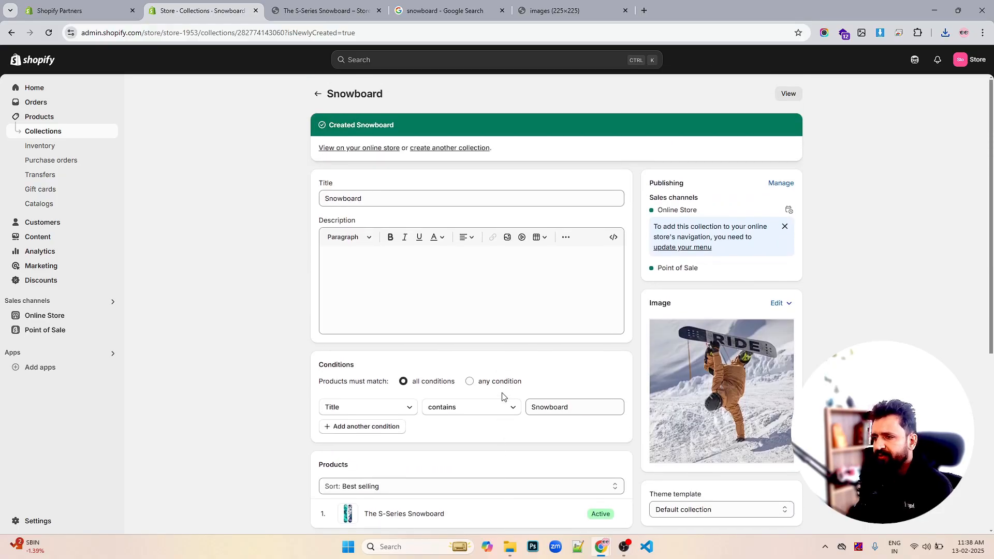
- Return to the collections list, reload it to check the Snowboard collection, and open the products list
{"action": "left_click", "coordinate": [317, 94]}
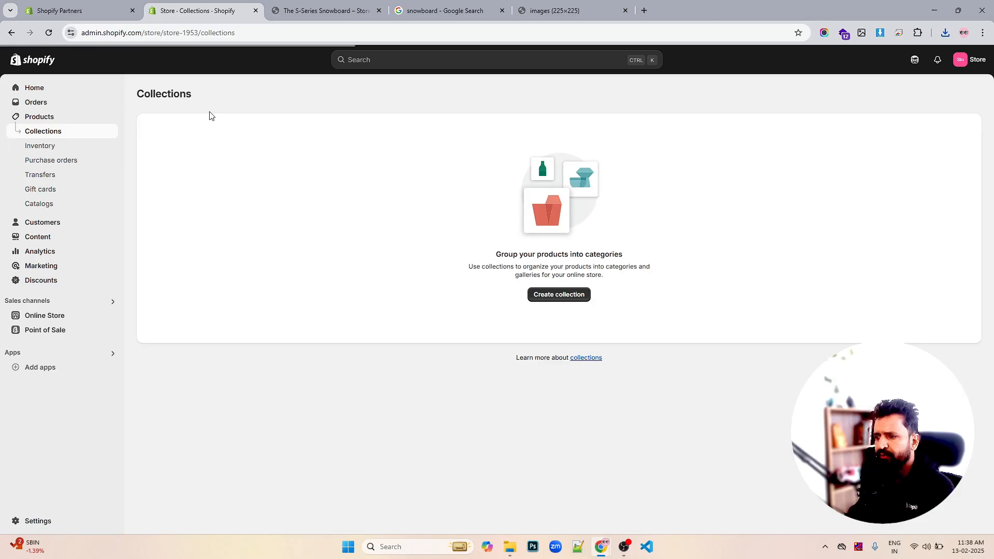
{"action": "left_click", "coordinate": [49, 33]}
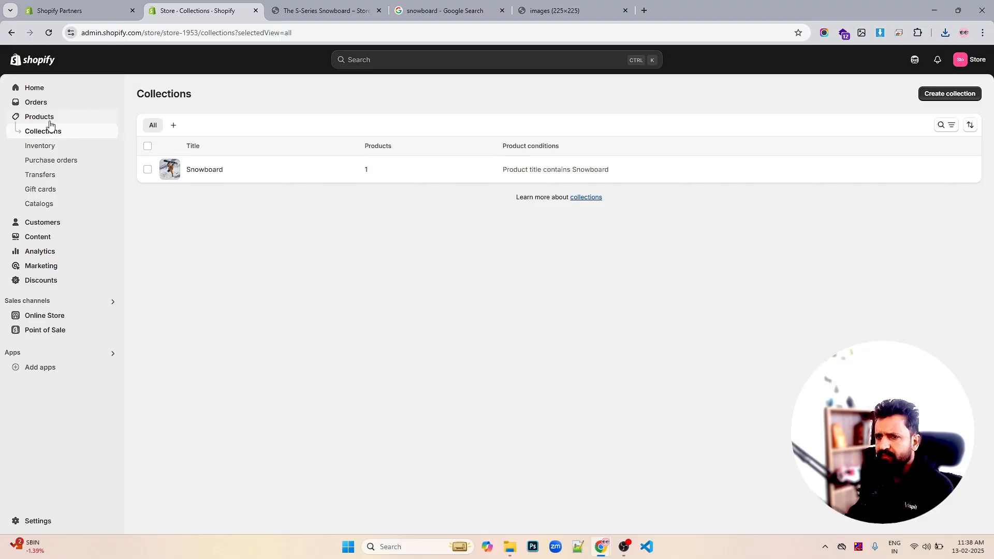
{"action": "left_click", "coordinate": [49, 118]}
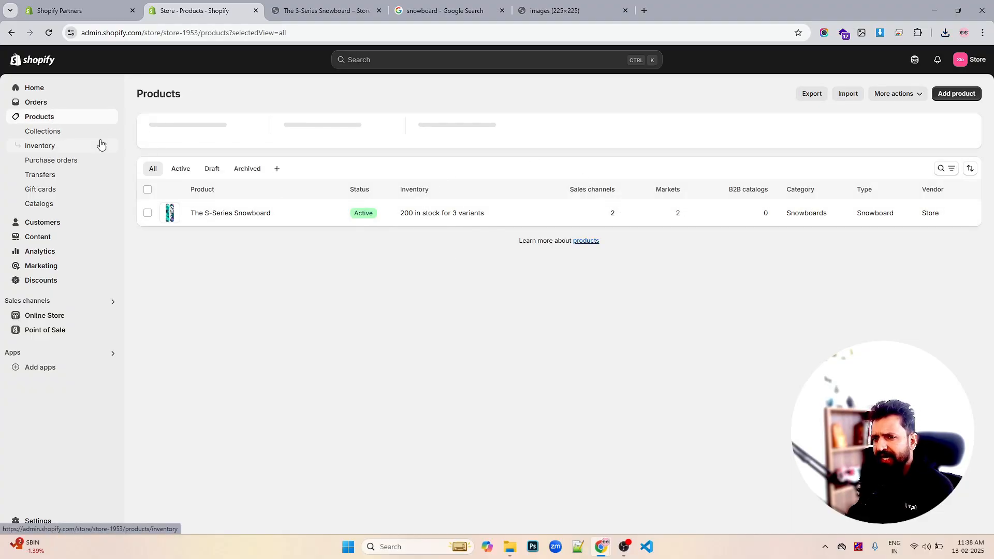
- Set the available inventory of the Blue / 160cm and Blue / 170cm snowboard variants to 100 each and save
{"action": "left_click", "coordinate": [56, 132]}
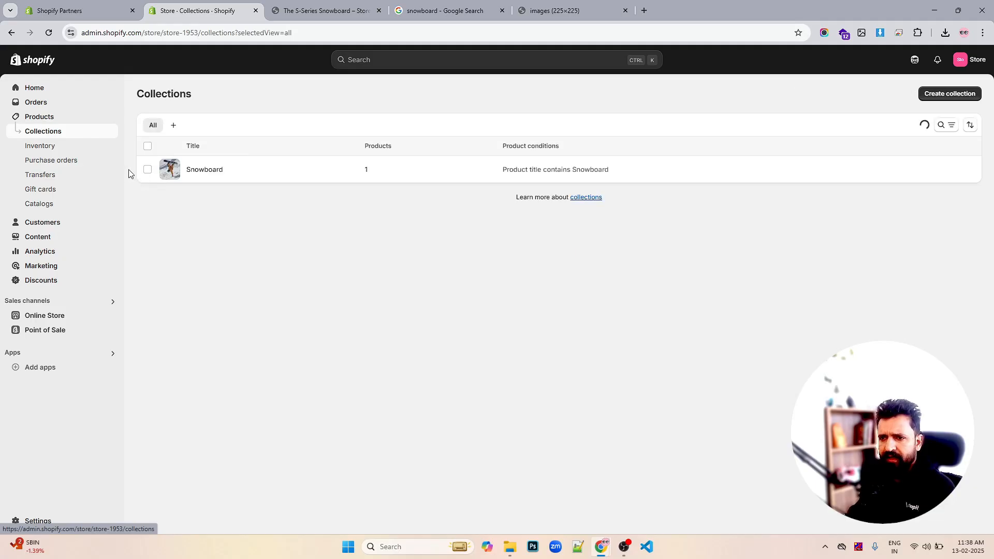
{"action": "left_click", "coordinate": [43, 148]}
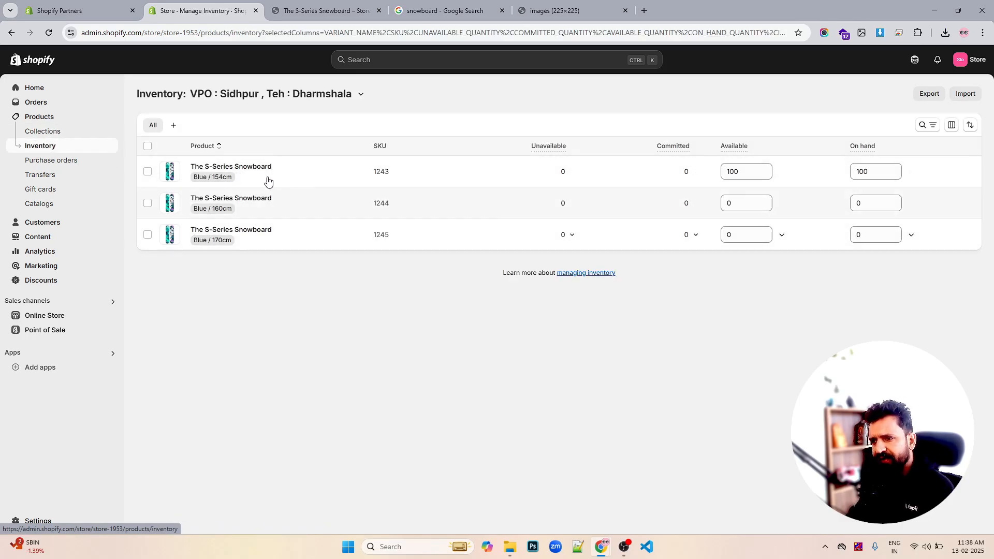
{"action": "left_click", "coordinate": [751, 202]}
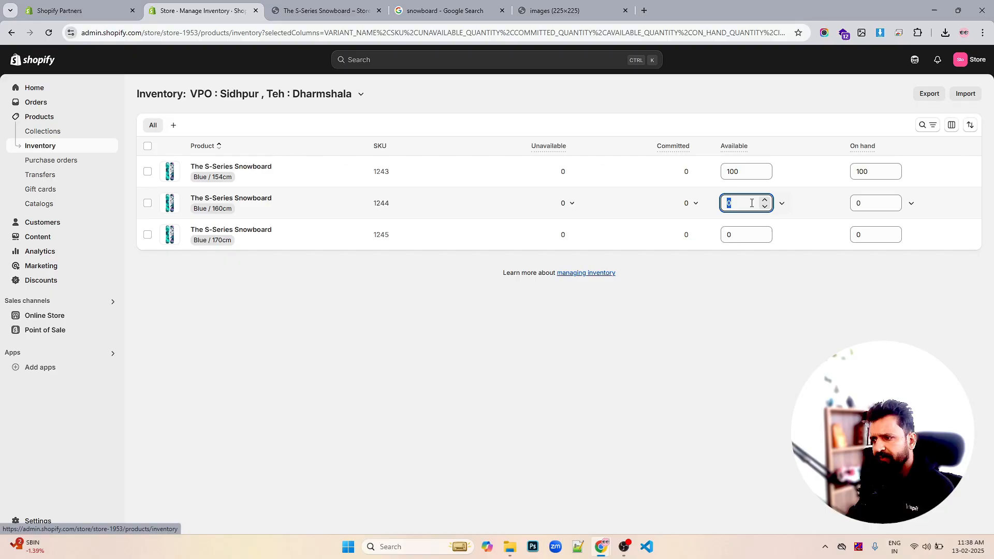
{"action": "type", "text": "100"}
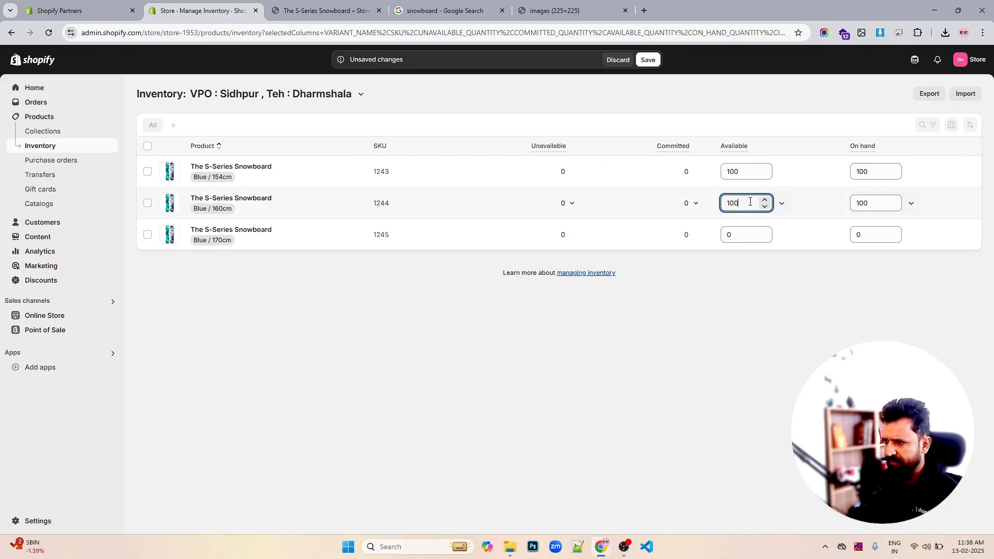
{"action": "left_click", "coordinate": [749, 234]}
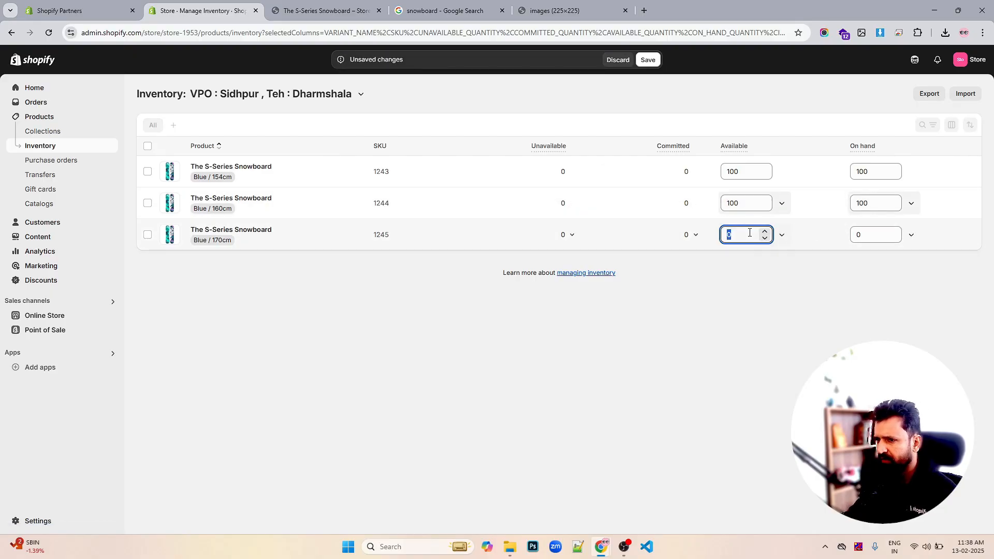
{"action": "type", "text": "100"}
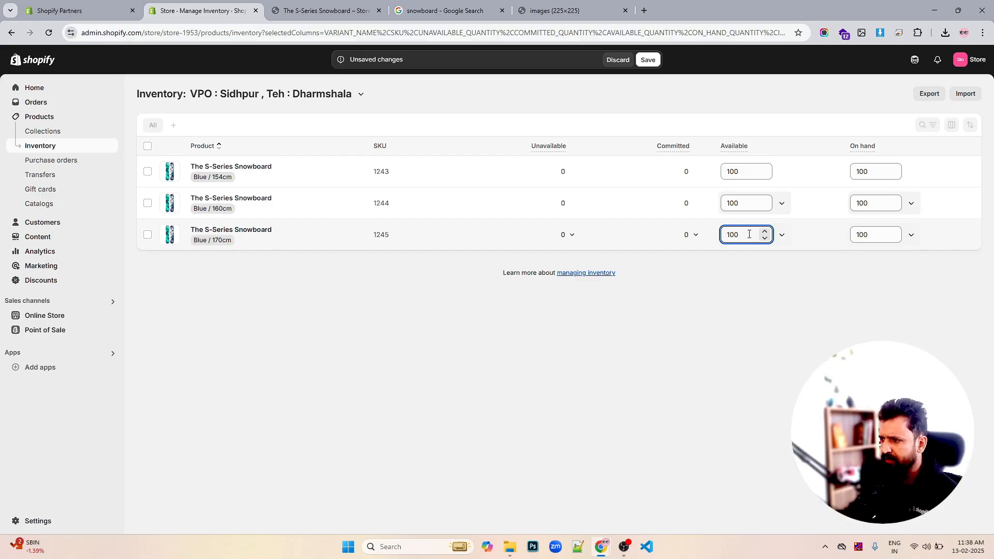
{"action": "left_click", "coordinate": [648, 60]}
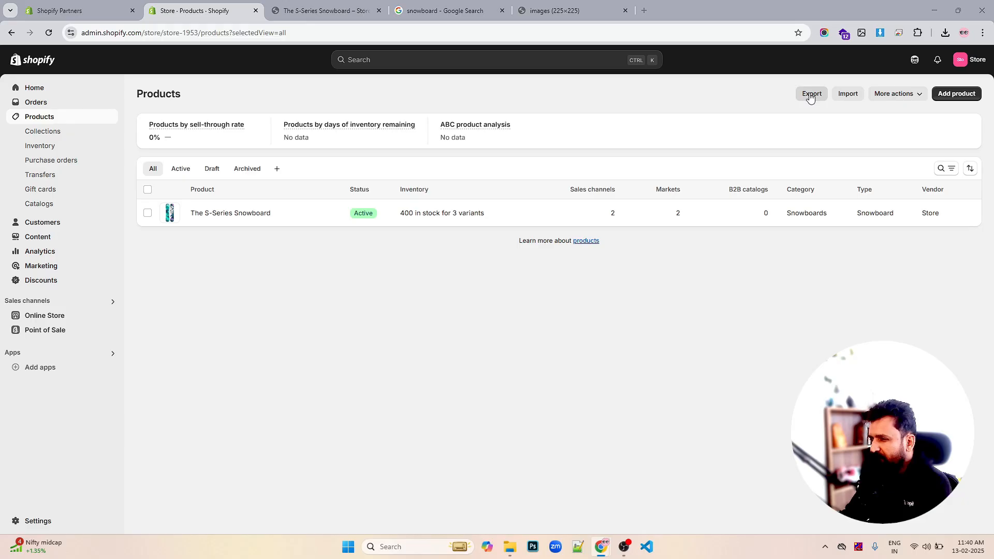
- Start a CSV product import with jewelery.csv from Downloads, enabling overwrite of products with matching handles, and upload it for preview
{"action": "left_click", "coordinate": [846, 94]}
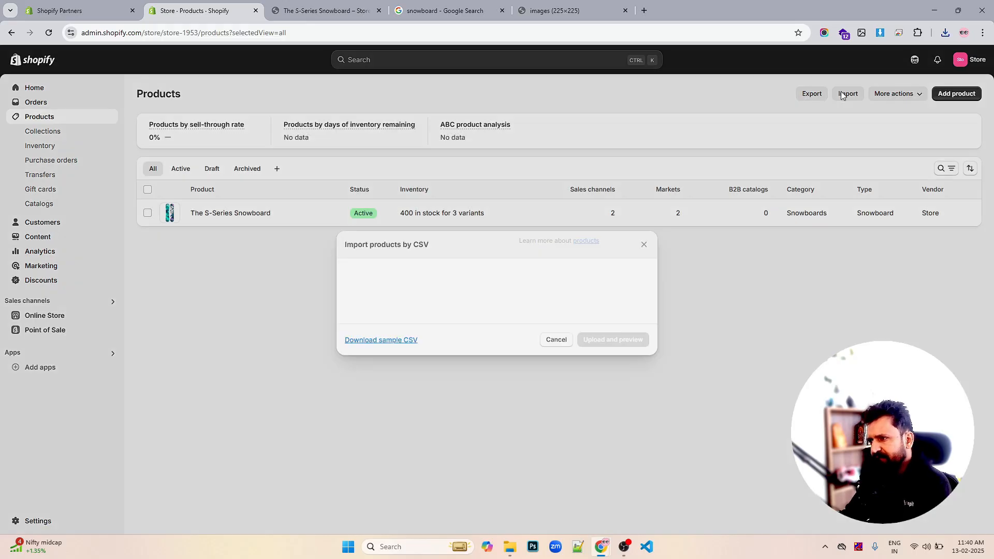
{"action": "left_click", "coordinate": [490, 290]}
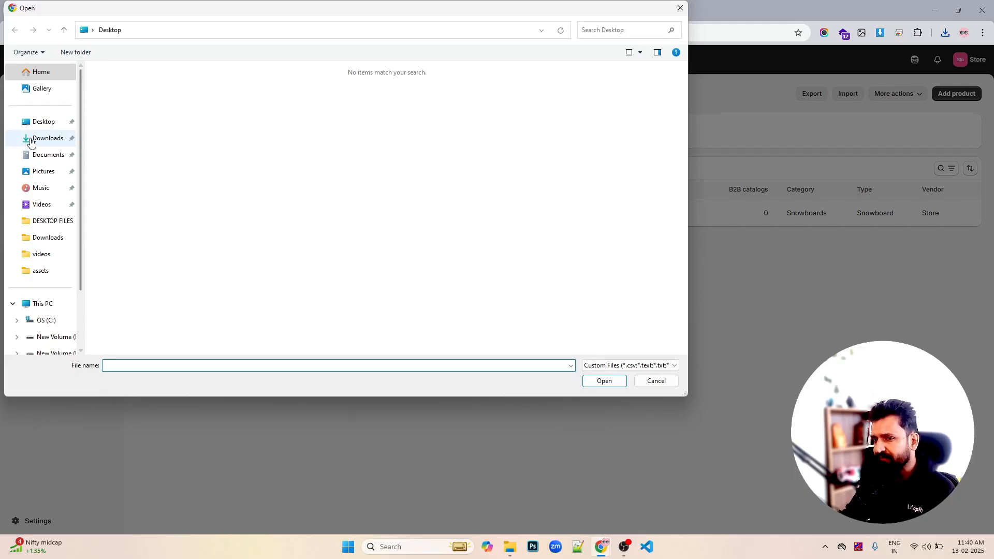
{"action": "left_click", "coordinate": [31, 137]}
{"action": "left_click", "coordinate": [131, 143]}
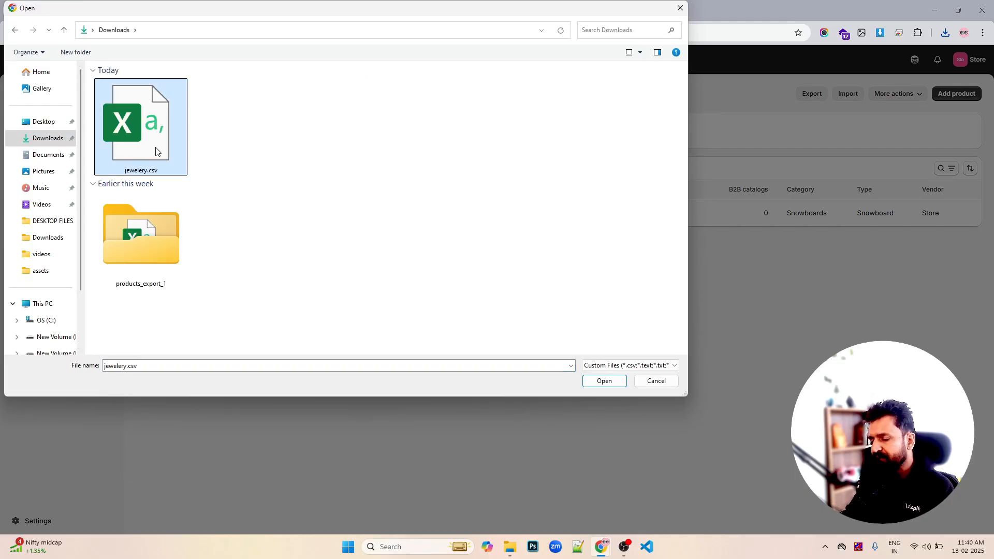
{"action": "left_click", "coordinate": [596, 381]}
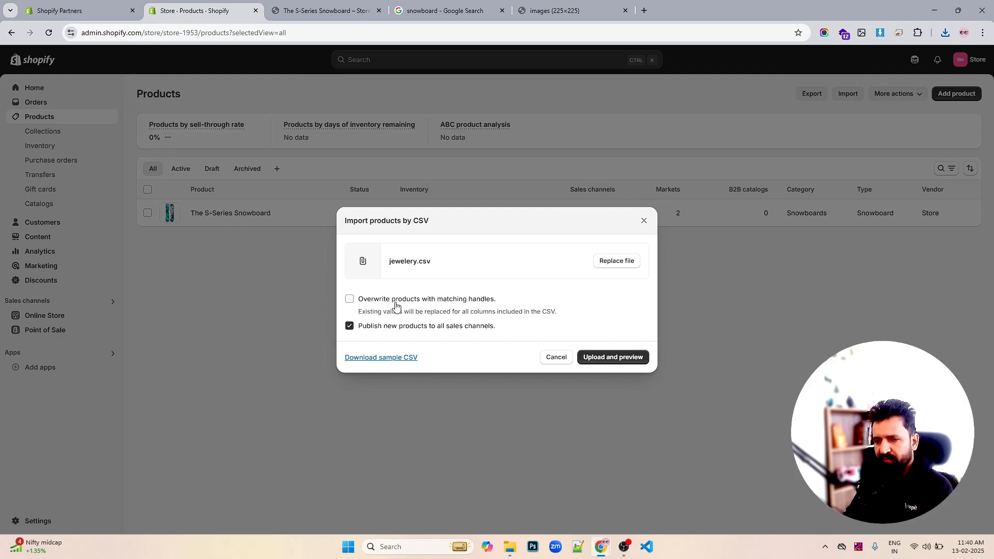
{"action": "left_click", "coordinate": [396, 304]}
{"action": "left_click", "coordinate": [614, 357]}
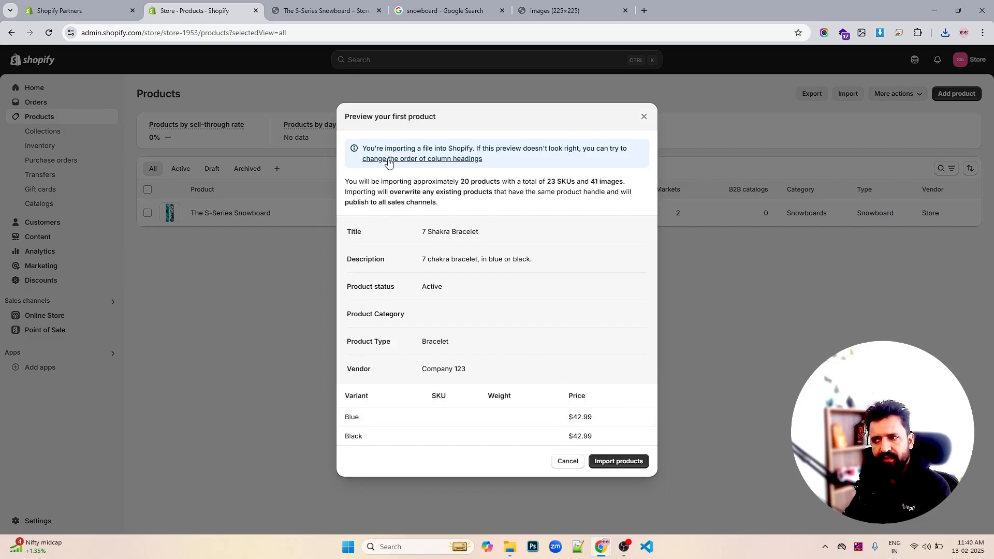
- Review the import's column heading mappings and save them
{"action": "left_click", "coordinate": [413, 159]}
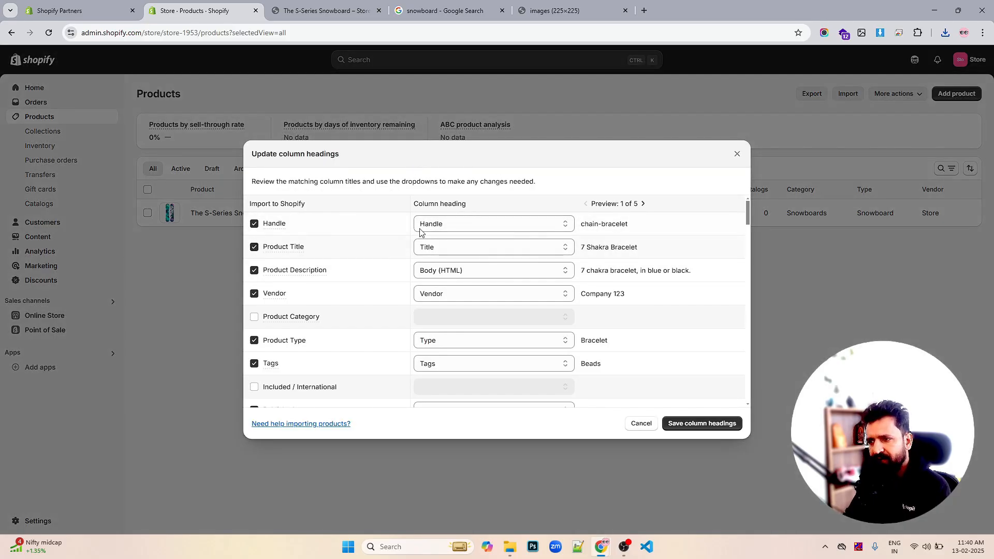
{"action": "scroll", "coordinate": [469, 308], "scroll_direction": "down", "scroll_amount": 8}
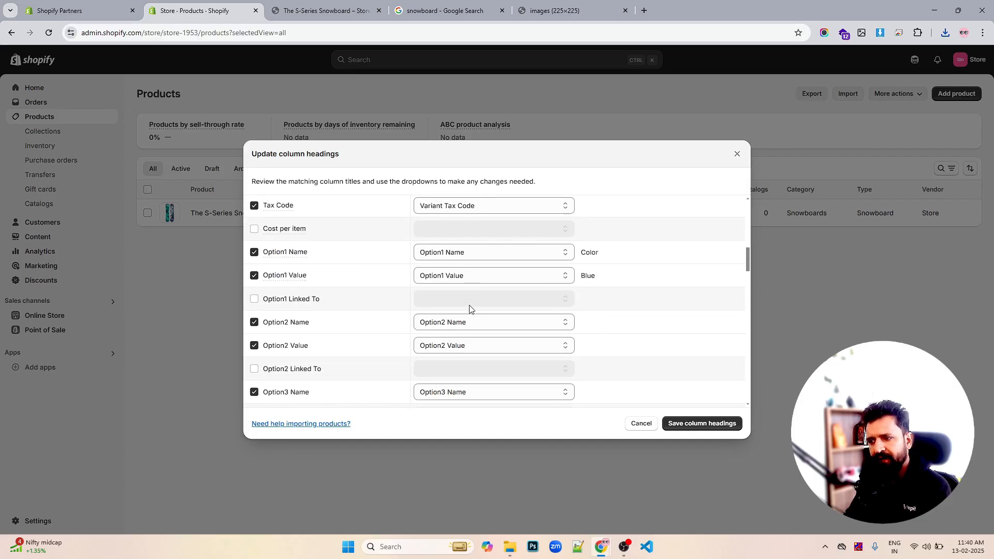
{"action": "left_click", "coordinate": [486, 275]}
{"action": "left_click", "coordinate": [487, 277]}
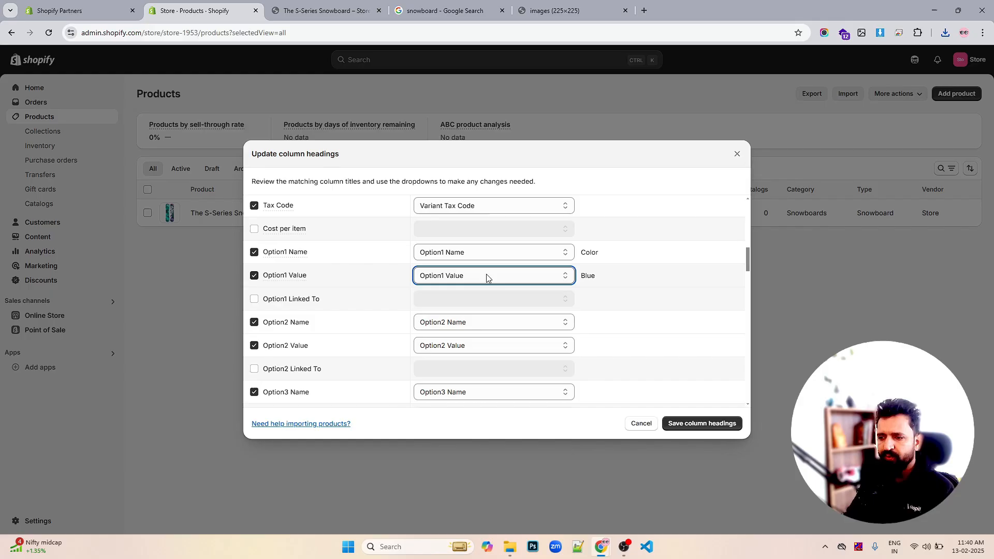
{"action": "scroll", "coordinate": [541, 292], "scroll_direction": "down", "scroll_amount": 4}
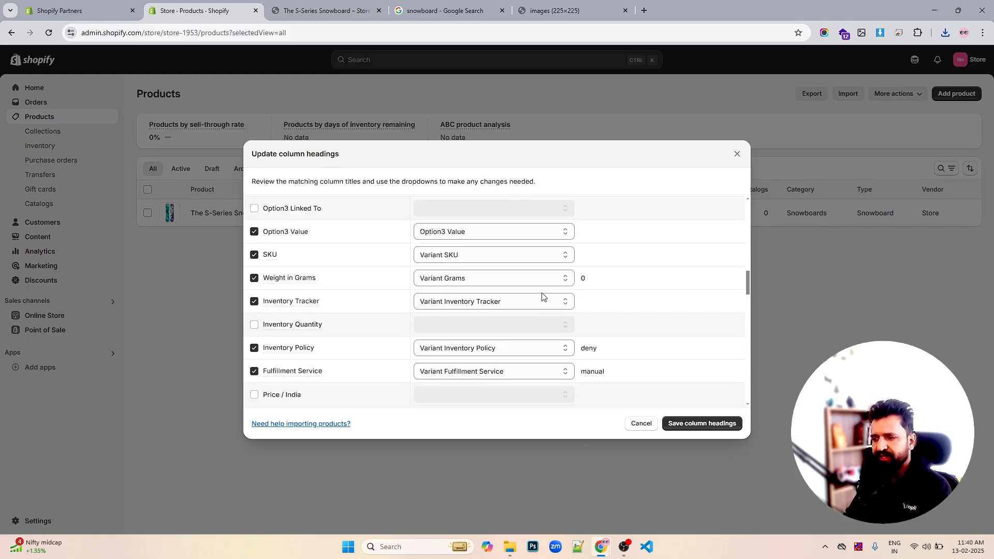
{"action": "scroll", "coordinate": [542, 296], "scroll_direction": "down", "scroll_amount": 10}
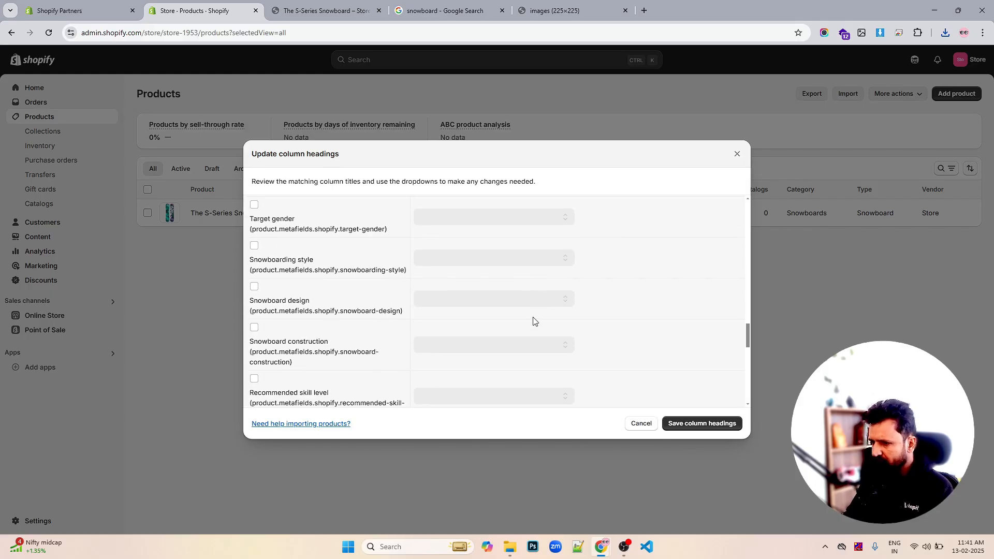
{"action": "scroll", "coordinate": [532, 321], "scroll_direction": "down", "scroll_amount": 10}
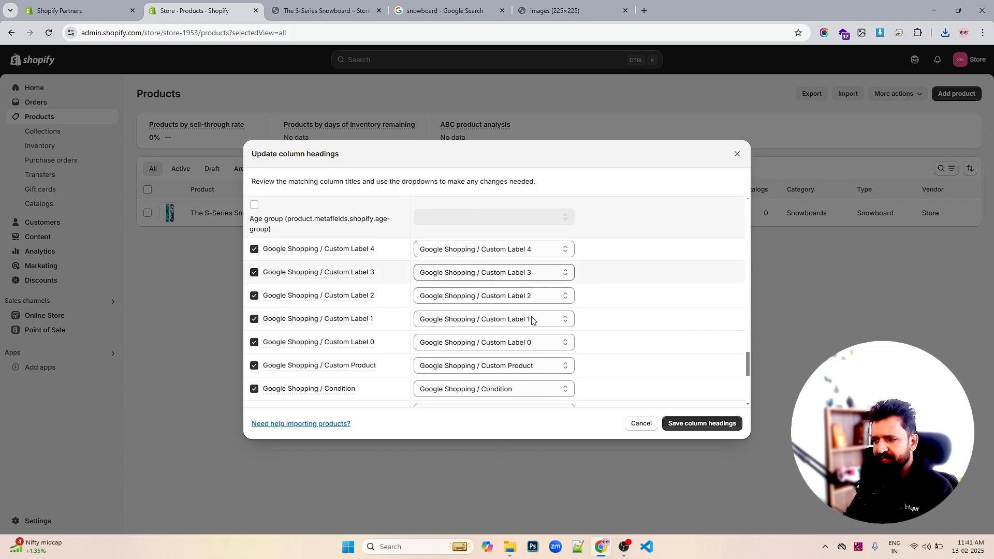
{"action": "scroll", "coordinate": [532, 296], "scroll_direction": "down", "scroll_amount": 1}
{"action": "left_click", "coordinate": [695, 422]}
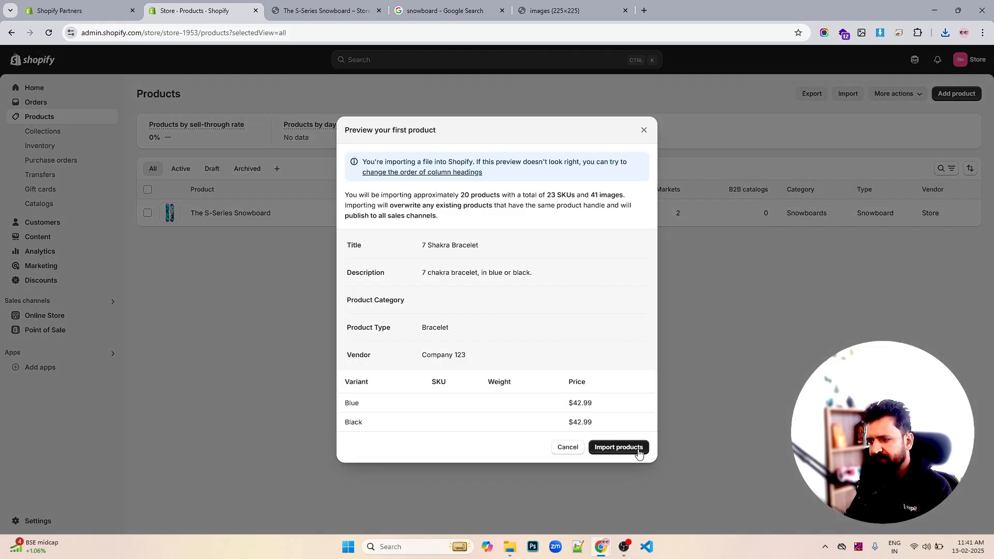
- Import the products, close the progress dialog and reload the products list
{"action": "left_click", "coordinate": [635, 449]}
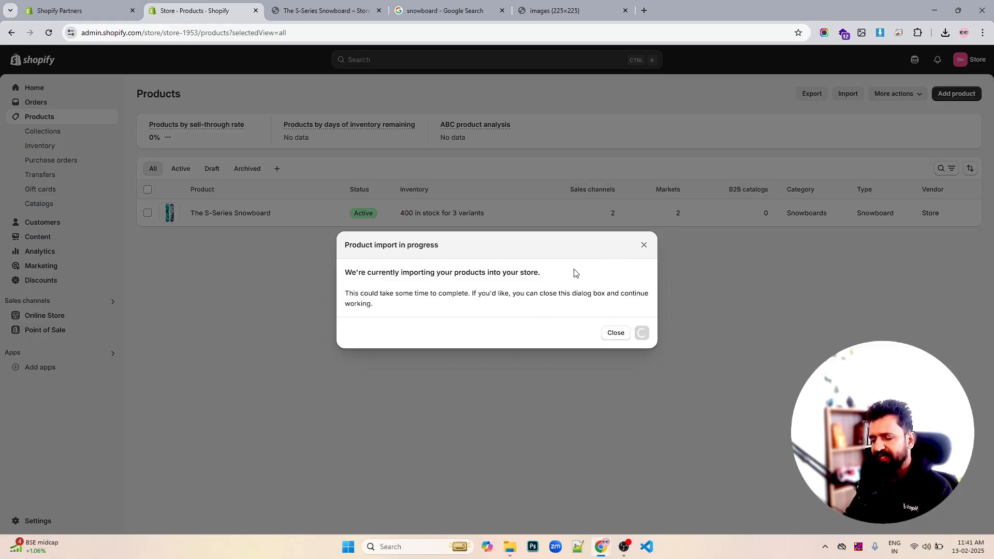
{"action": "left_click", "coordinate": [608, 334]}
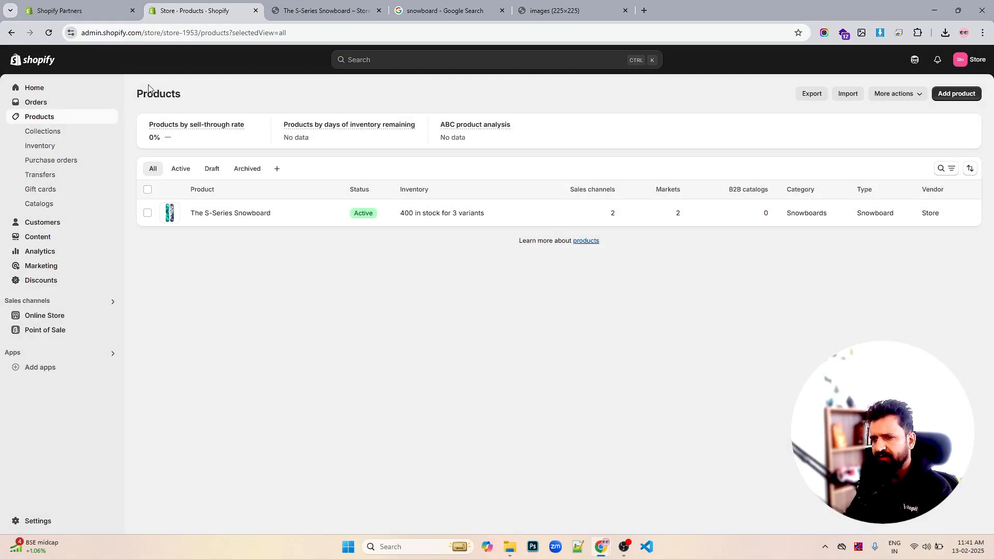
{"action": "left_click", "coordinate": [48, 34]}
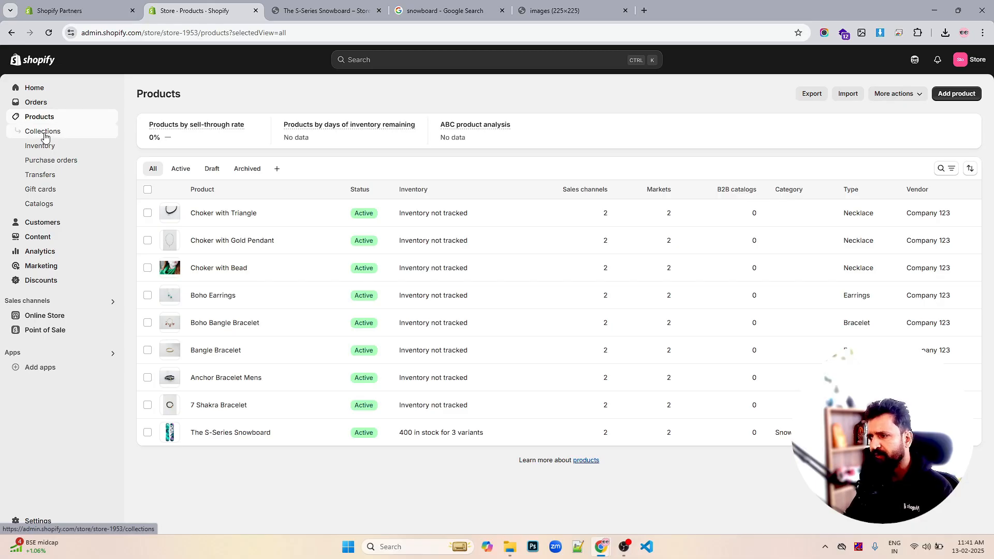
- Create a new collection titled Jewellery
{"action": "left_click", "coordinate": [62, 136]}
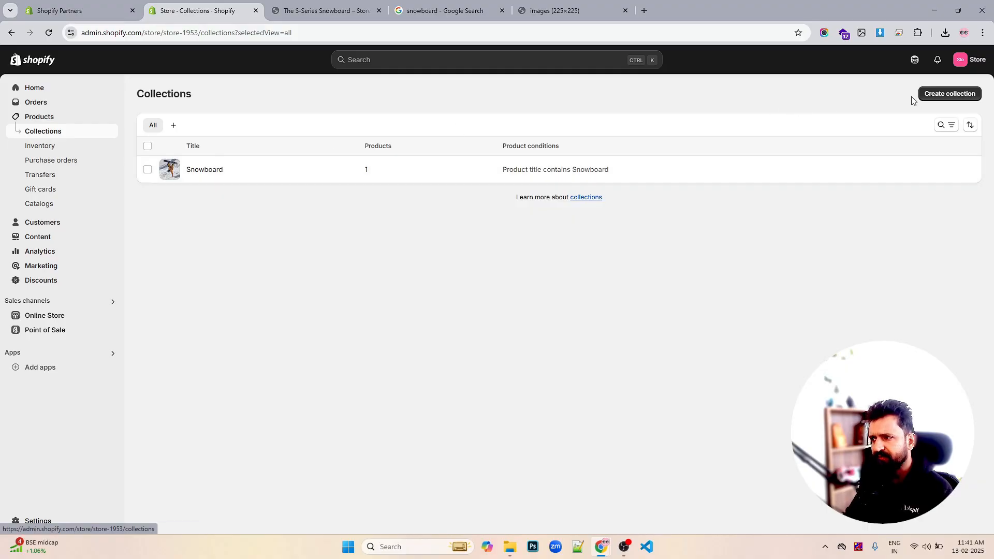
{"action": "left_click", "coordinate": [931, 94]}
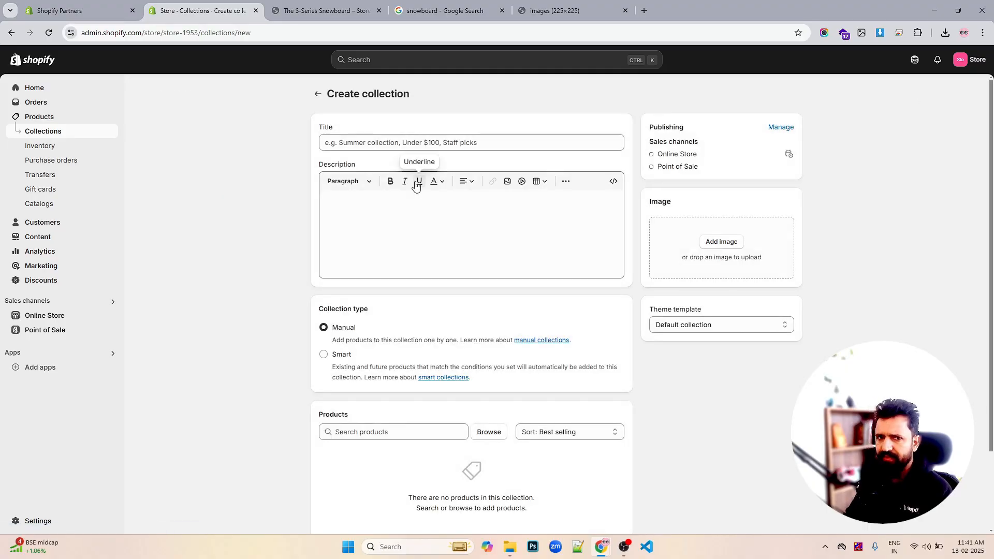
{"action": "left_click", "coordinate": [383, 146]}
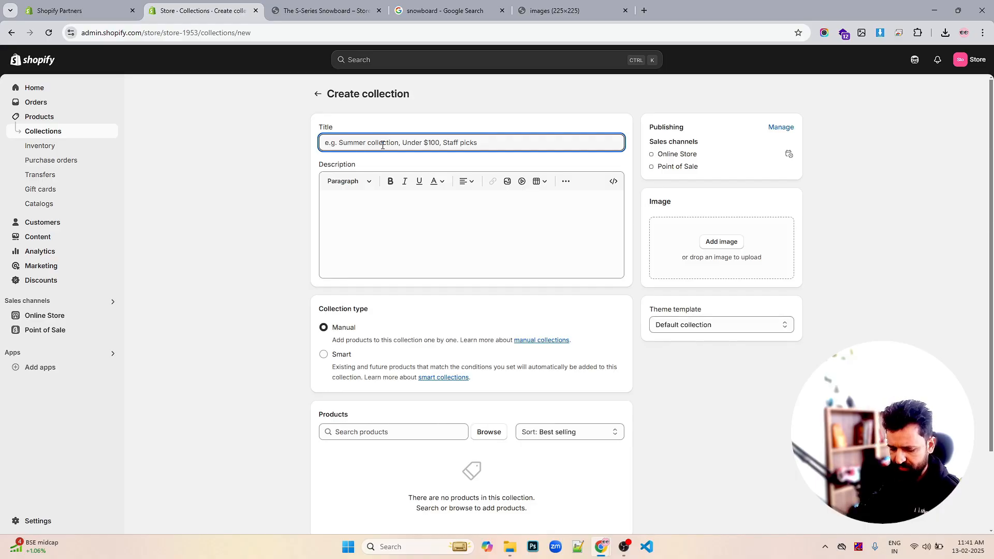
{"action": "type", "text": "Jewellery"}
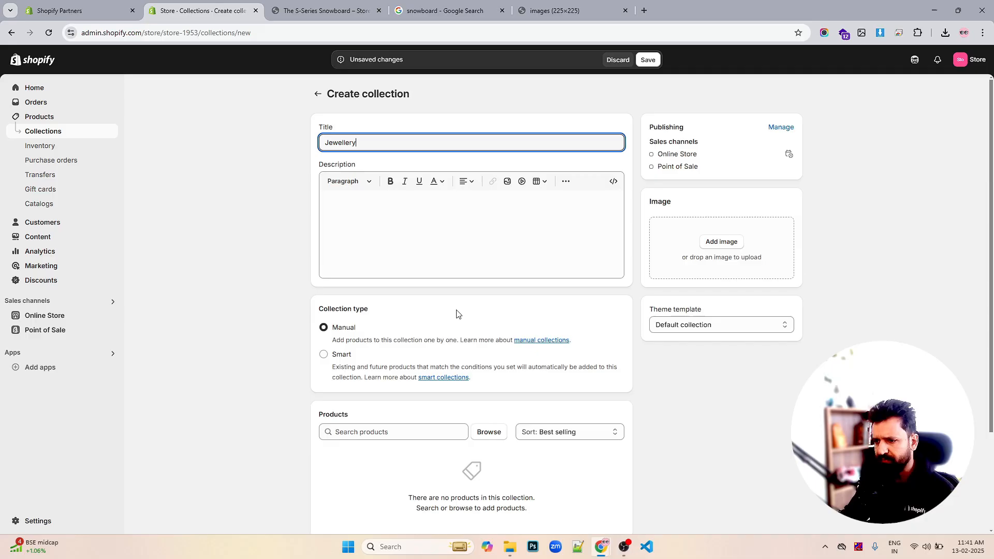
- Make the Jewellery collection Smart with a Tag is equal to condition
{"action": "scroll", "coordinate": [373, 291], "scroll_direction": "down", "scroll_amount": 3}
{"action": "left_click", "coordinate": [344, 252]}
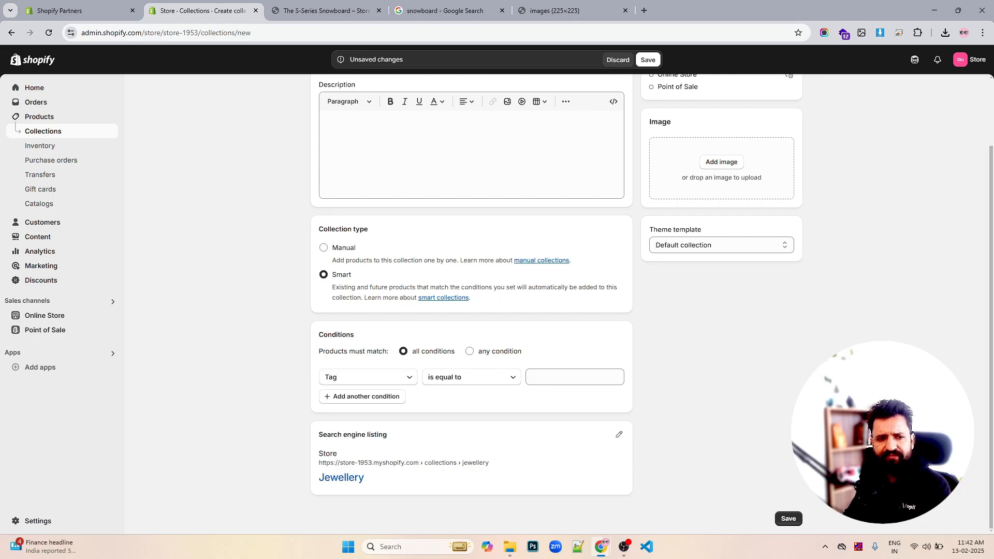
{"action": "left_click", "coordinate": [406, 379]}
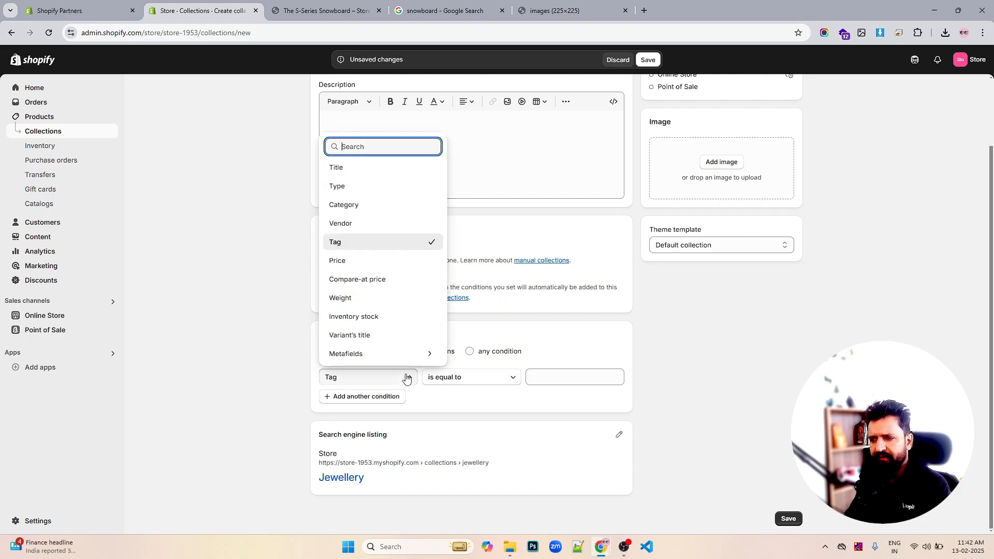
{"action": "left_click", "coordinate": [406, 378]}
{"action": "left_click", "coordinate": [470, 378]}
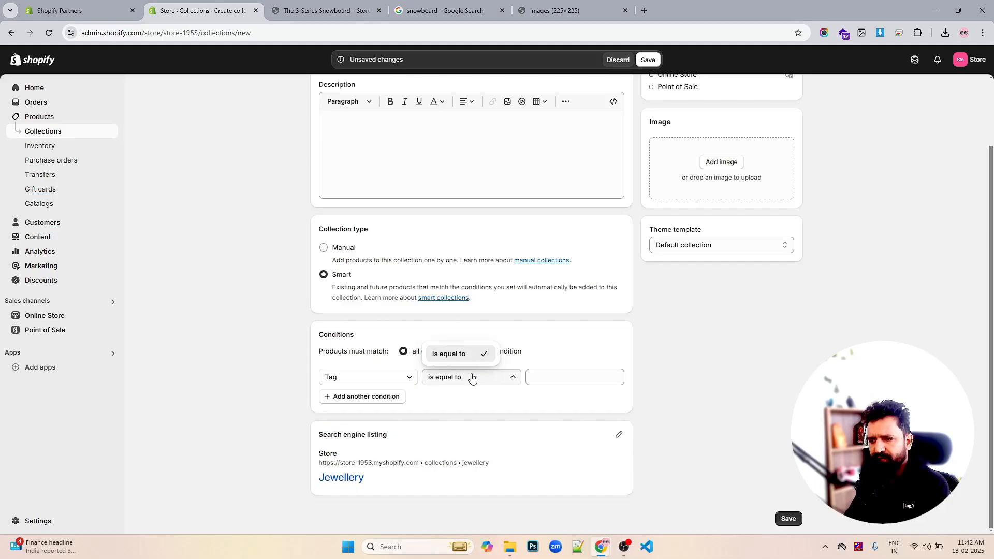
{"action": "left_click", "coordinate": [565, 375]}
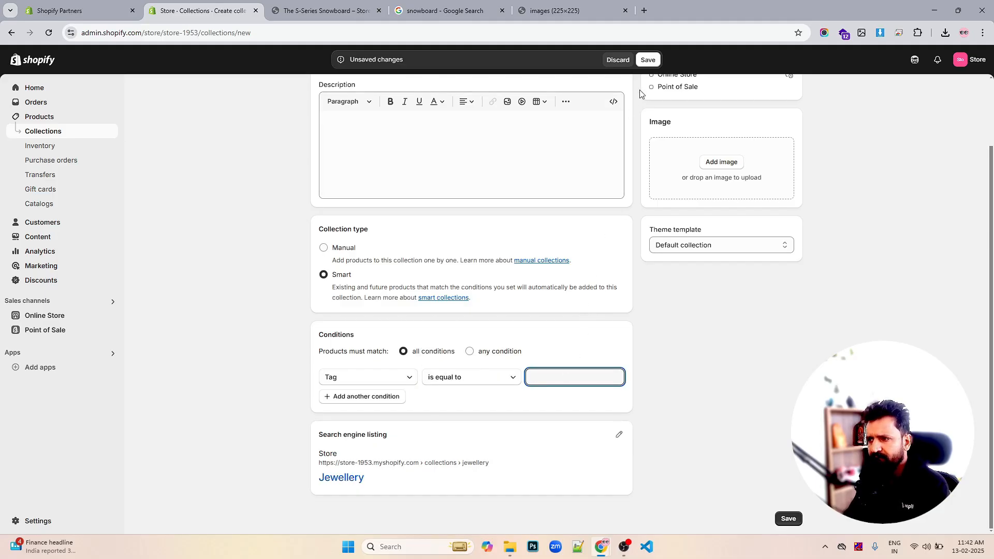
{"action": "left_click", "coordinate": [315, 13]}
{"action": "left_click", "coordinate": [207, 12]}
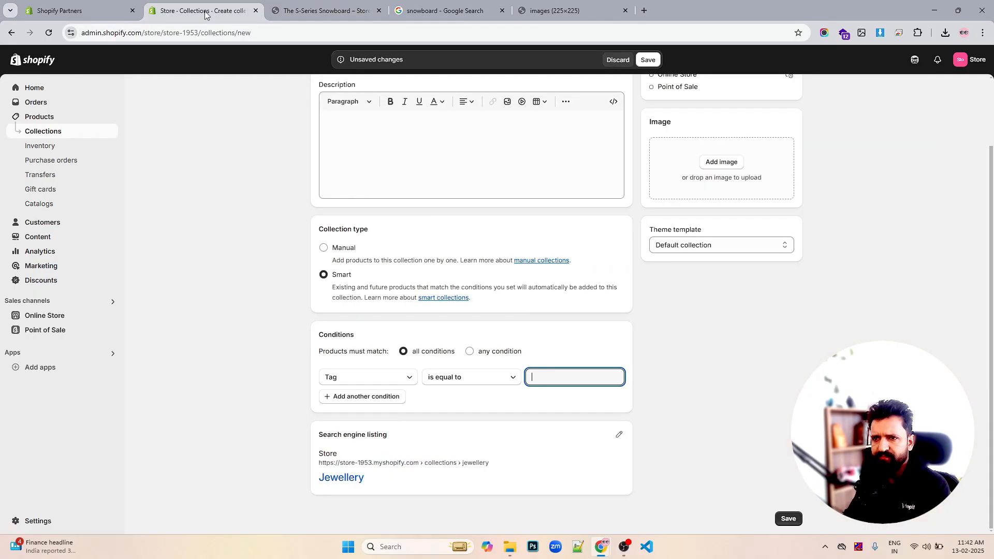
{"action": "left_click", "coordinate": [62, 12]}
{"action": "left_click", "coordinate": [166, 12]}
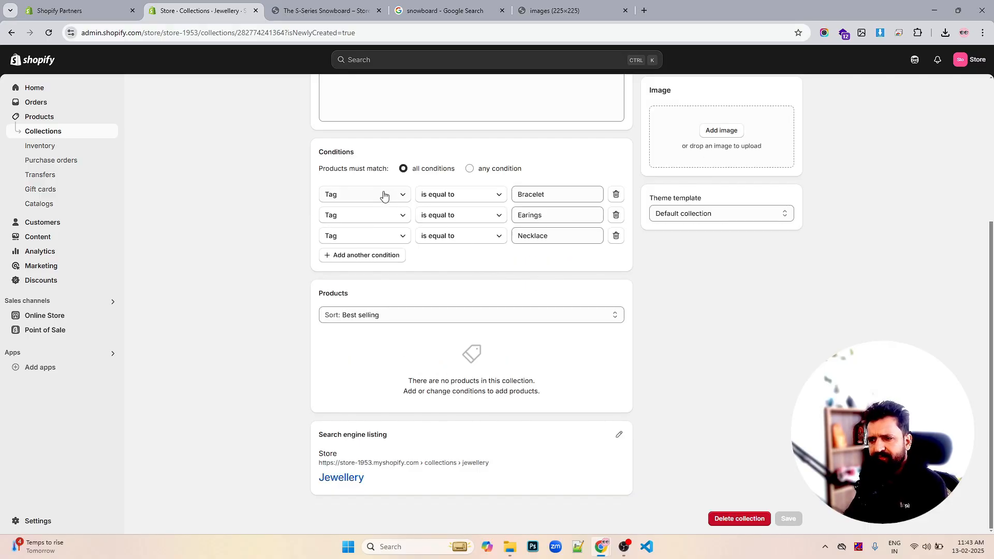
- Change the first collection condition to Type is equal to Earings
{"action": "left_click", "coordinate": [380, 195]}
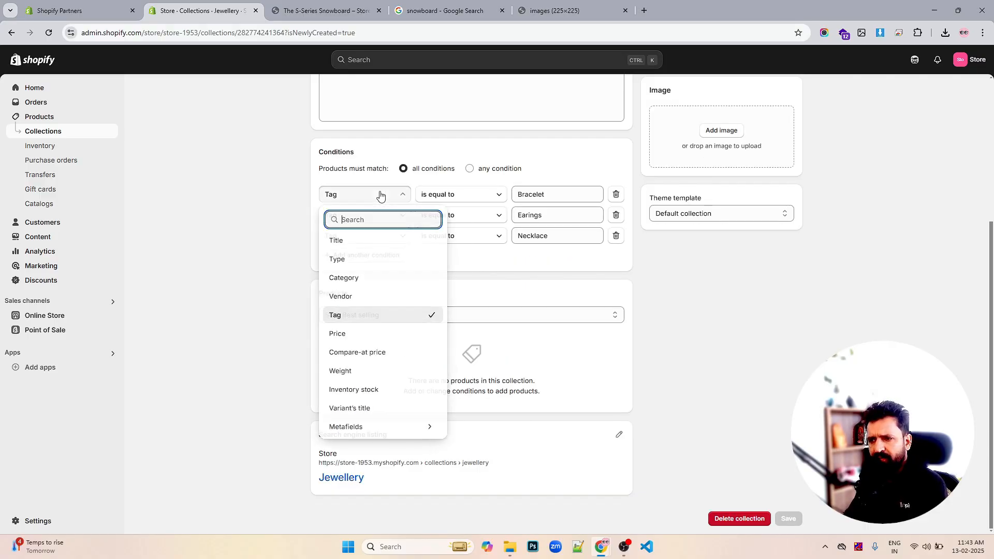
{"action": "left_click", "coordinate": [371, 260]}
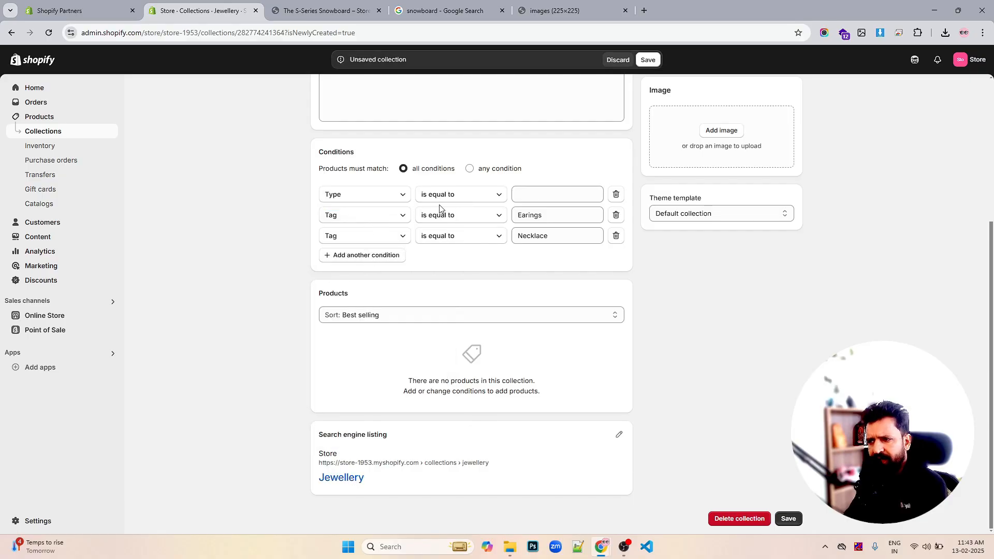
{"action": "left_click", "coordinate": [373, 199]}
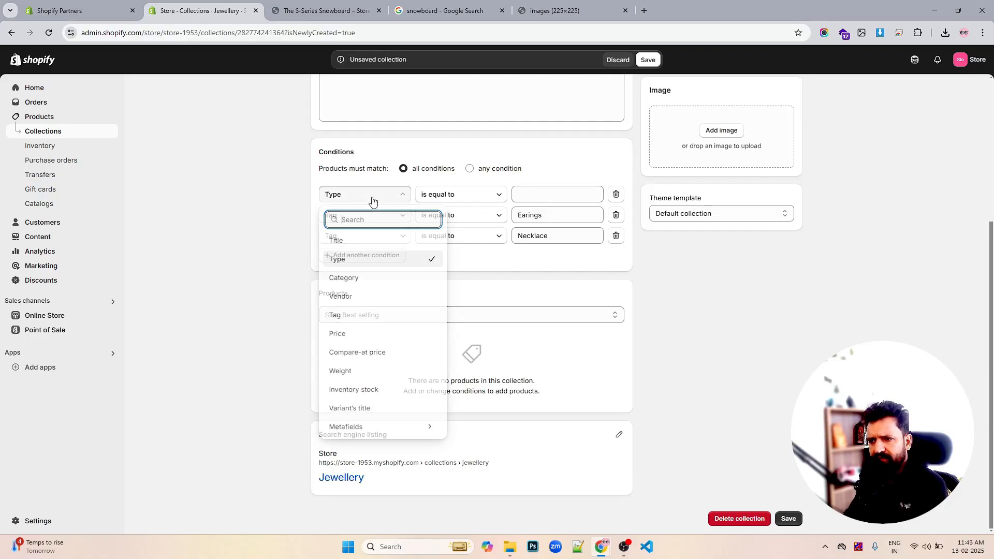
{"action": "double_click", "coordinate": [543, 215]}
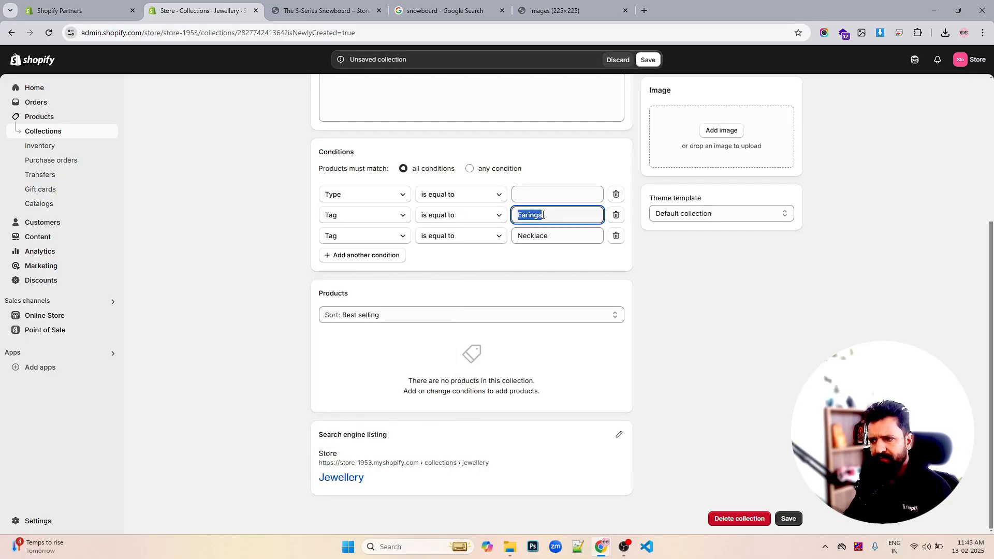
{"action": "key", "text": "ctrl+c"}
{"action": "left_click", "coordinate": [558, 195]}
{"action": "key", "text": "ctrl+v"}
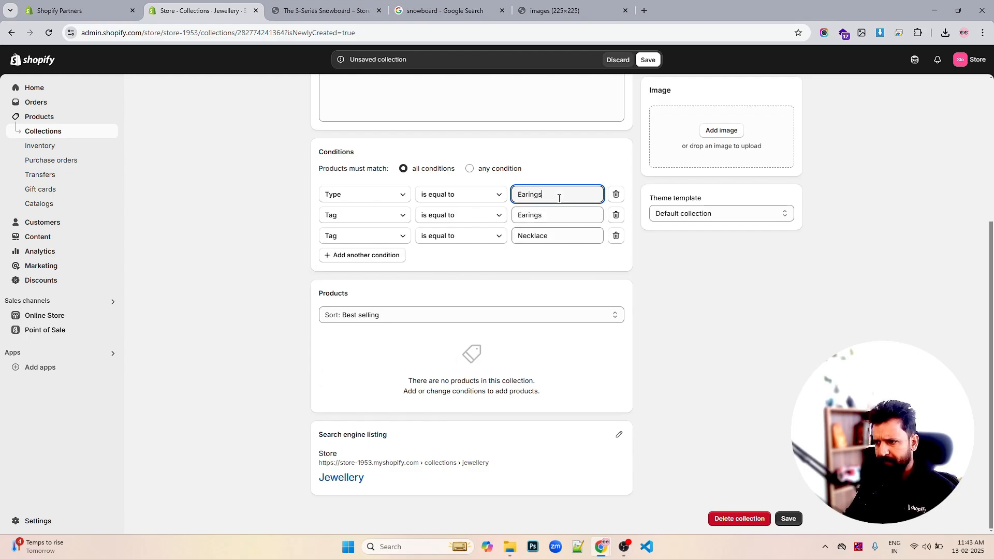
- Change the second condition to Type is equal to Bracelet
{"action": "left_click", "coordinate": [379, 222]}
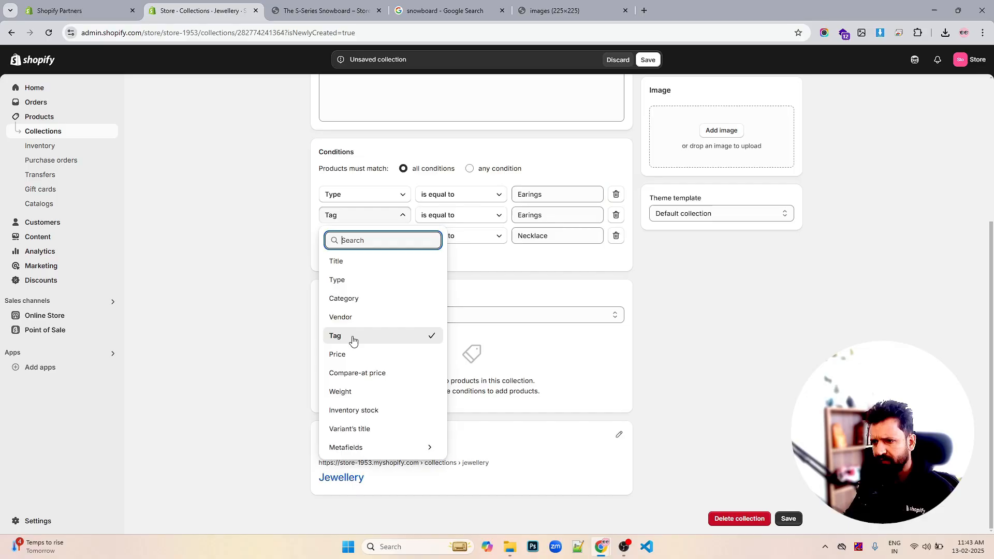
{"action": "left_click", "coordinate": [370, 283]}
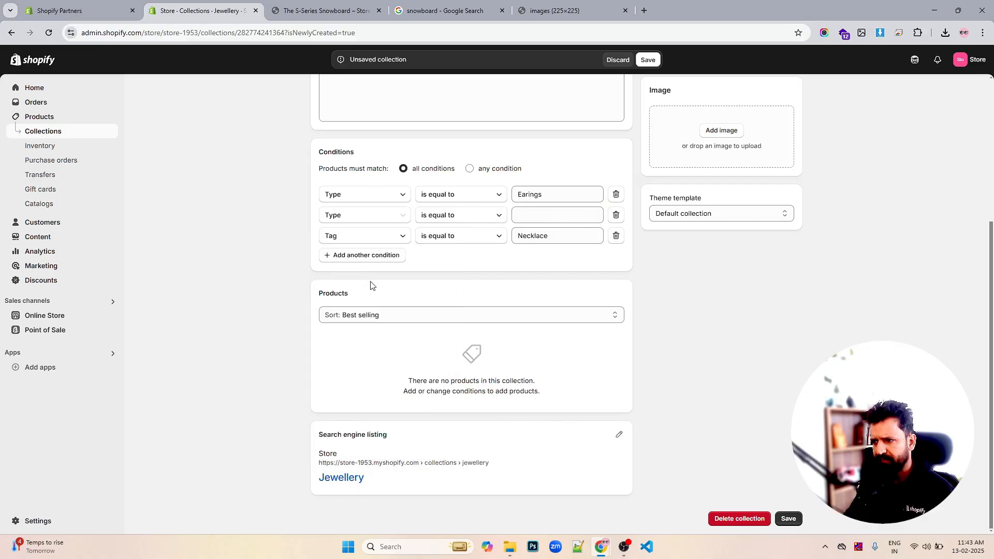
{"action": "left_click", "coordinate": [563, 213]}
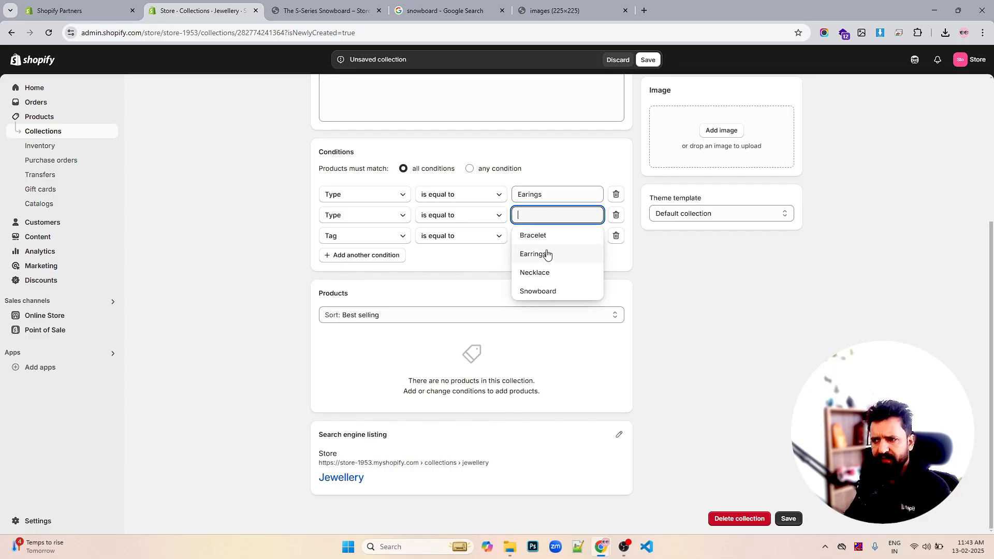
{"action": "left_click", "coordinate": [544, 236]}
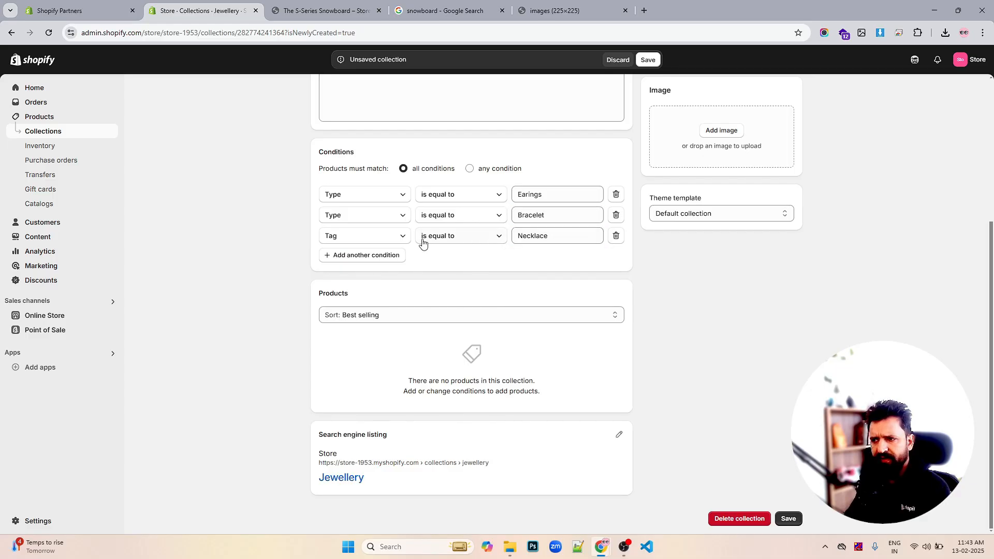
- Change the third condition to Type is equal to Necklace and save the collection
{"action": "left_click", "coordinate": [384, 242]}
{"action": "left_click", "coordinate": [348, 298]}
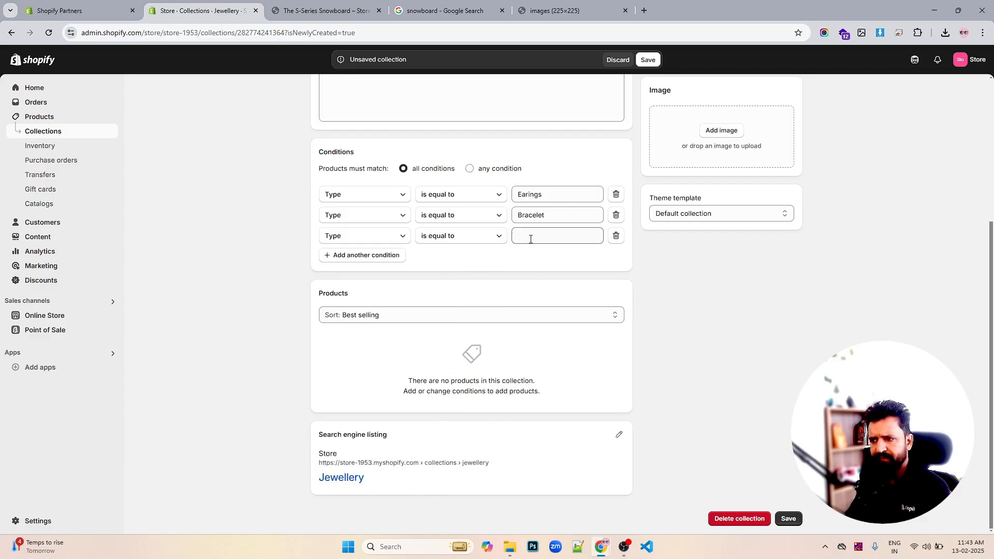
{"action": "left_click", "coordinate": [530, 239]}
{"action": "left_click", "coordinate": [538, 290]}
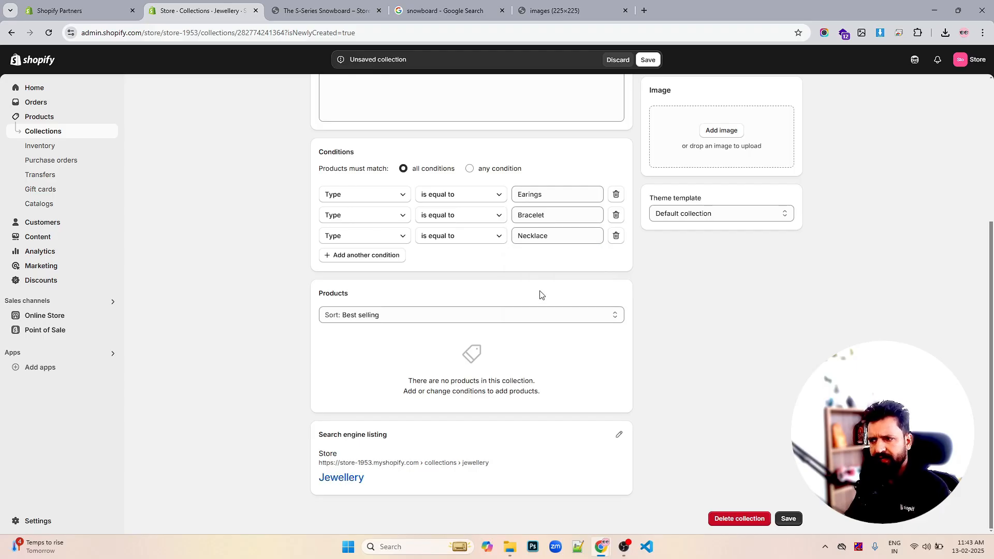
{"action": "left_click", "coordinate": [648, 60]}
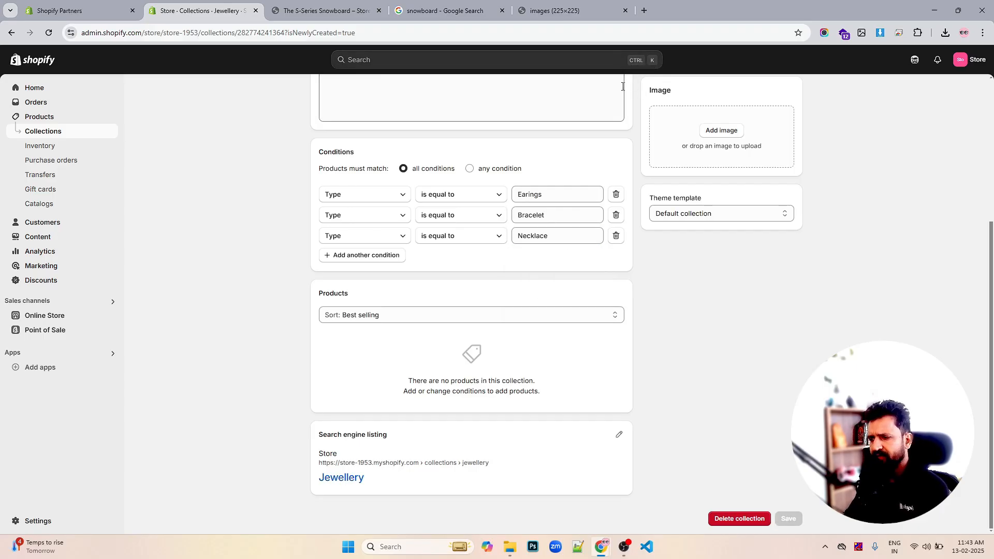
- Reload the collection page and check which products it contains
{"action": "left_click", "coordinate": [49, 33]}
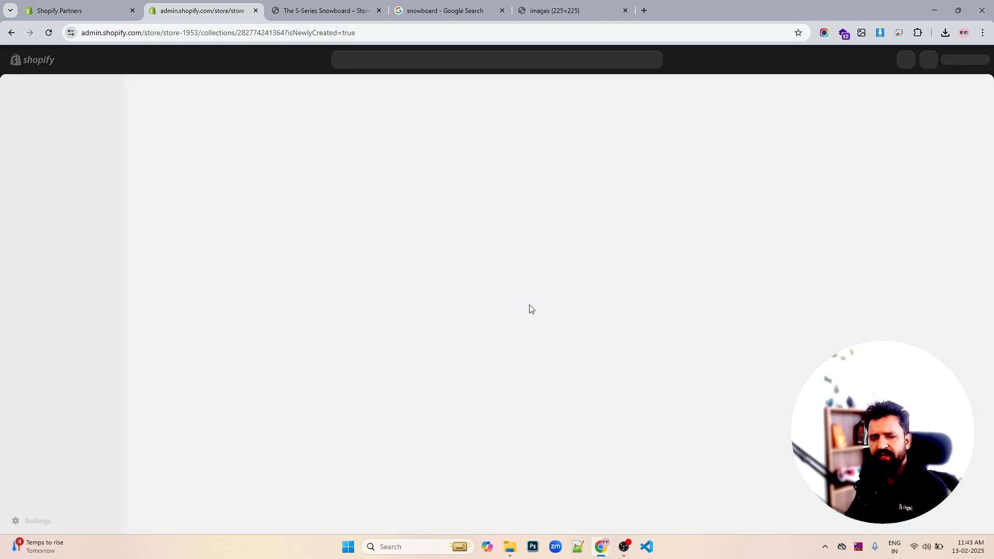
{"action": "scroll", "coordinate": [530, 309], "scroll_direction": "down", "scroll_amount": 4}
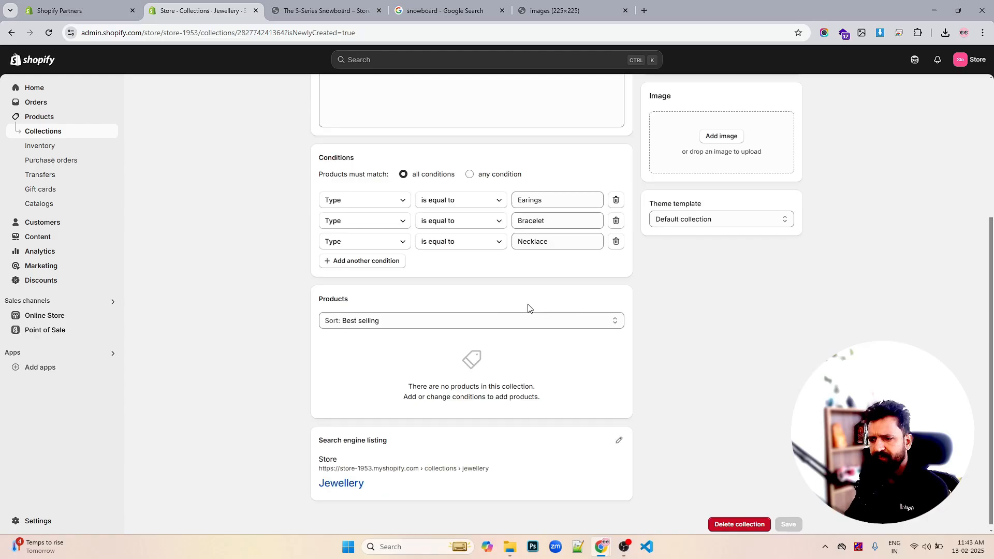
{"action": "scroll", "coordinate": [527, 308], "scroll_direction": "down", "scroll_amount": 1}
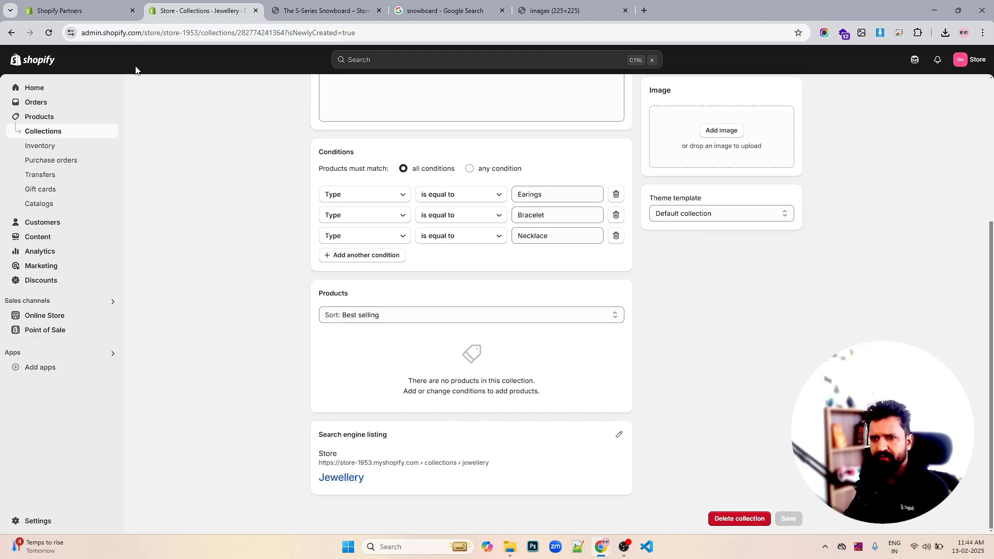
{"action": "left_click", "coordinate": [48, 33]}
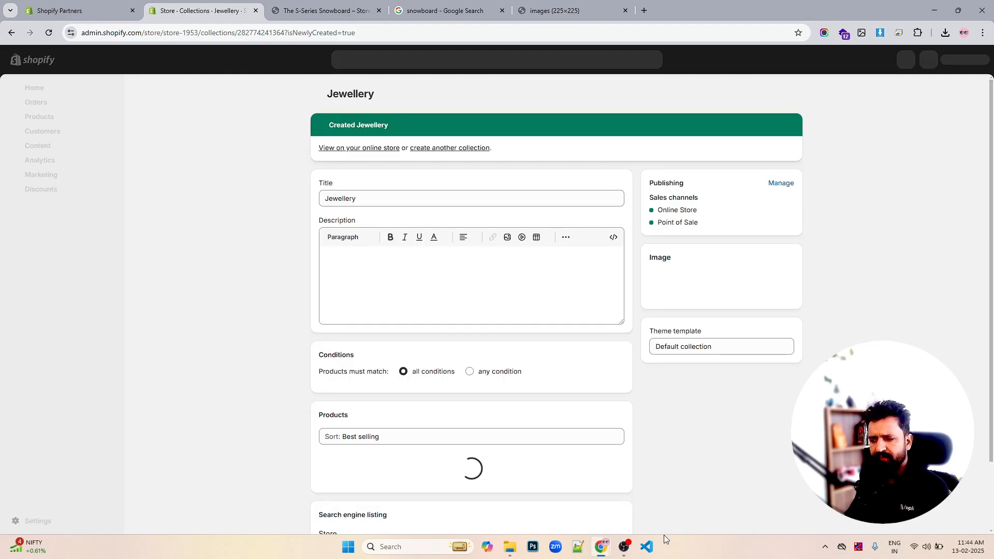
{"action": "scroll", "coordinate": [580, 377], "scroll_direction": "down", "scroll_amount": 4}
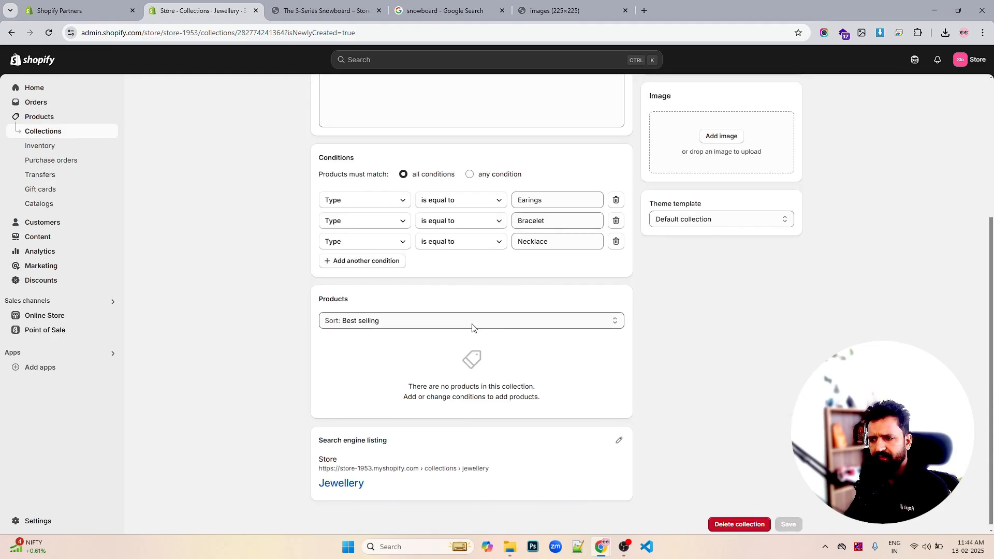
{"action": "scroll", "coordinate": [630, 356], "scroll_direction": "up", "scroll_amount": 4}
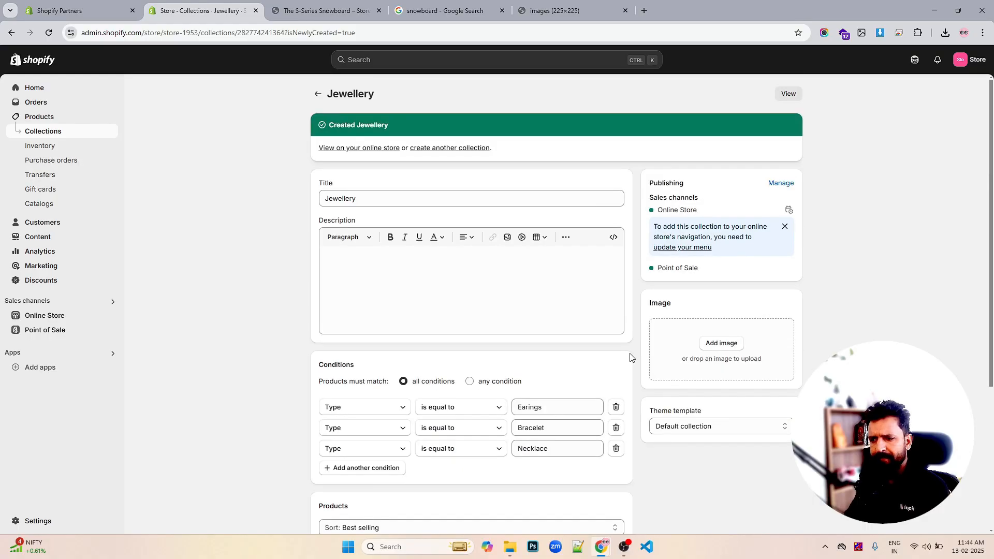
- Make the collection's products match any condition, save it and reload the page
{"action": "left_click", "coordinate": [470, 381]}
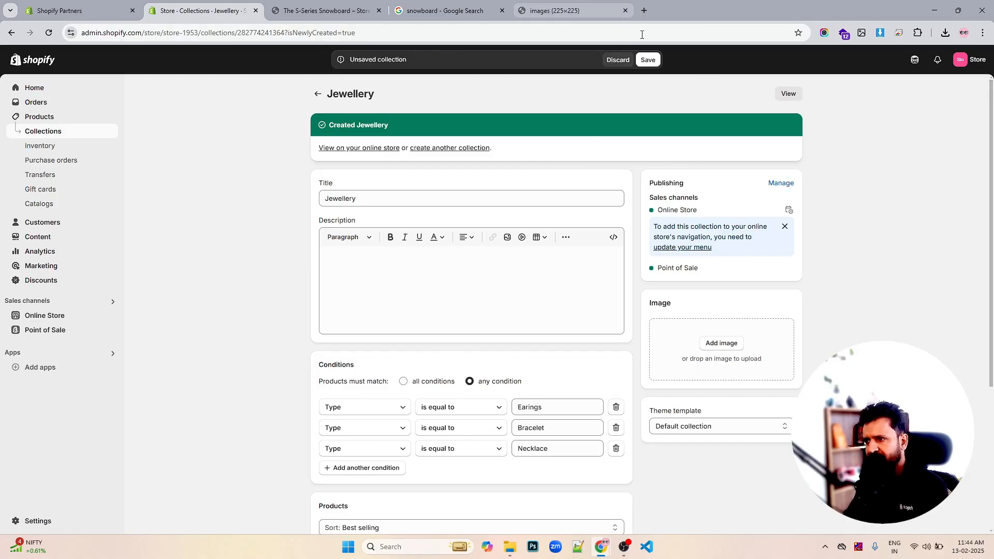
{"action": "left_click", "coordinate": [649, 61]}
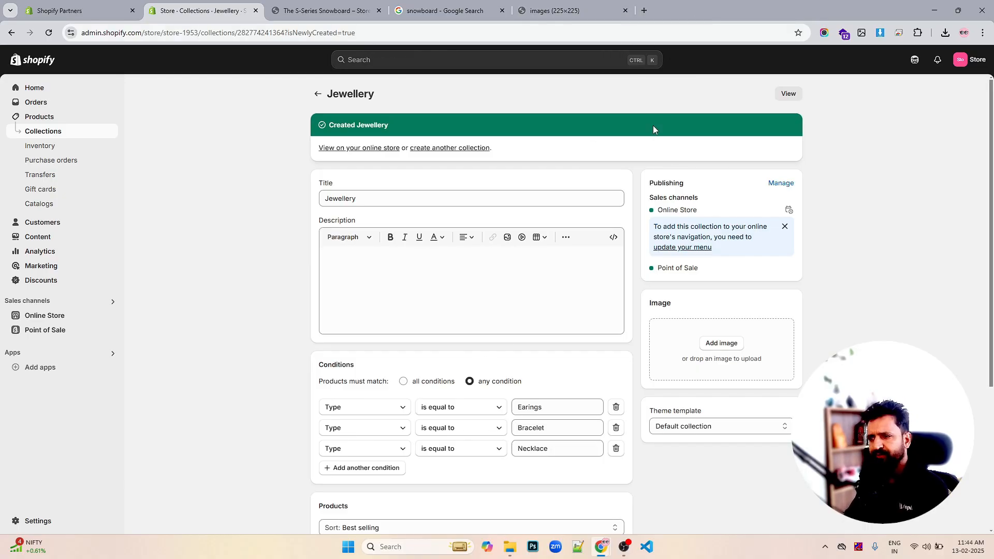
{"action": "scroll", "coordinate": [642, 214], "scroll_direction": "down", "scroll_amount": 5}
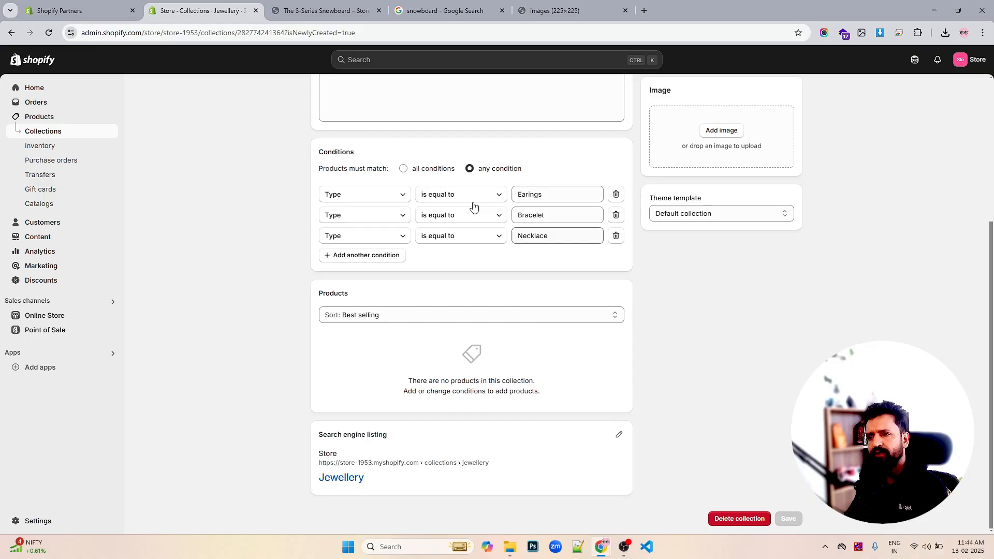
{"action": "left_click", "coordinate": [47, 32]}
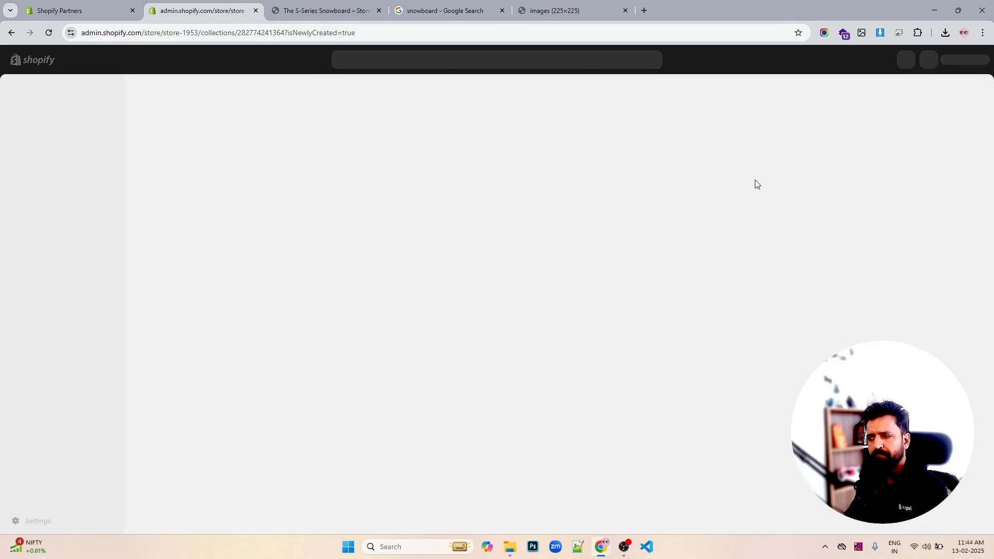
- Scroll through the Jewellery collection's matched products
{"action": "scroll", "coordinate": [631, 215], "scroll_direction": "down", "scroll_amount": 6}
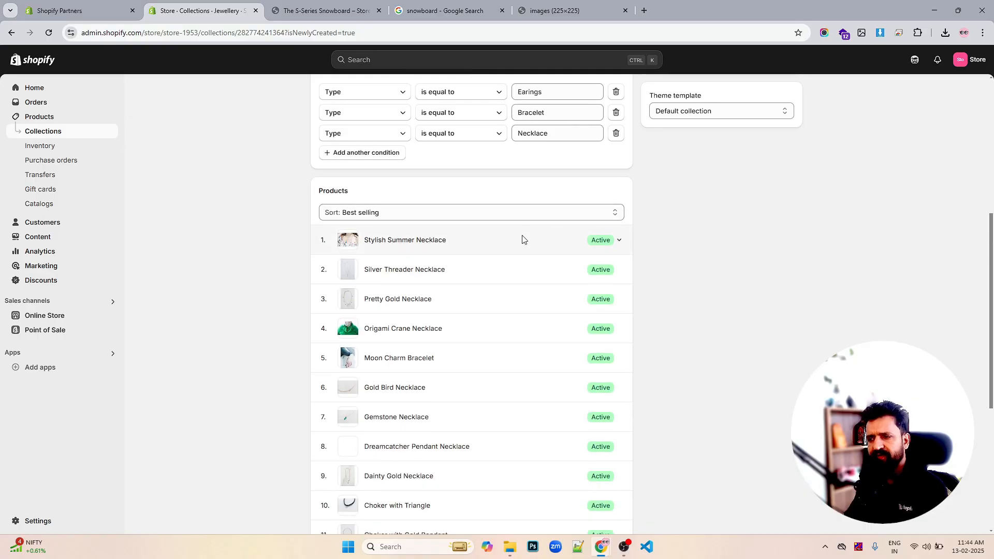
{"action": "scroll", "coordinate": [521, 239], "scroll_direction": "down", "scroll_amount": 5}
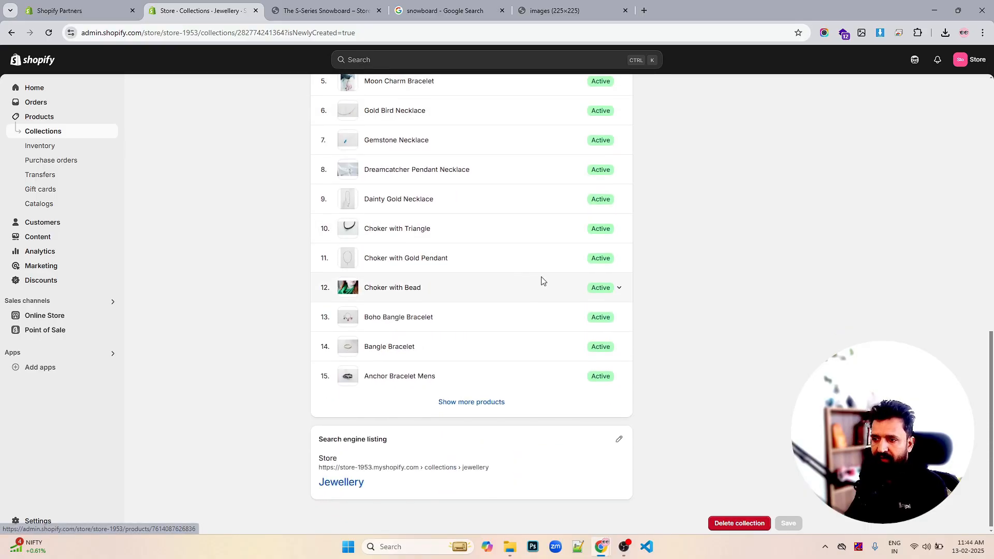
{"action": "scroll", "coordinate": [537, 280], "scroll_direction": "up", "scroll_amount": 7}
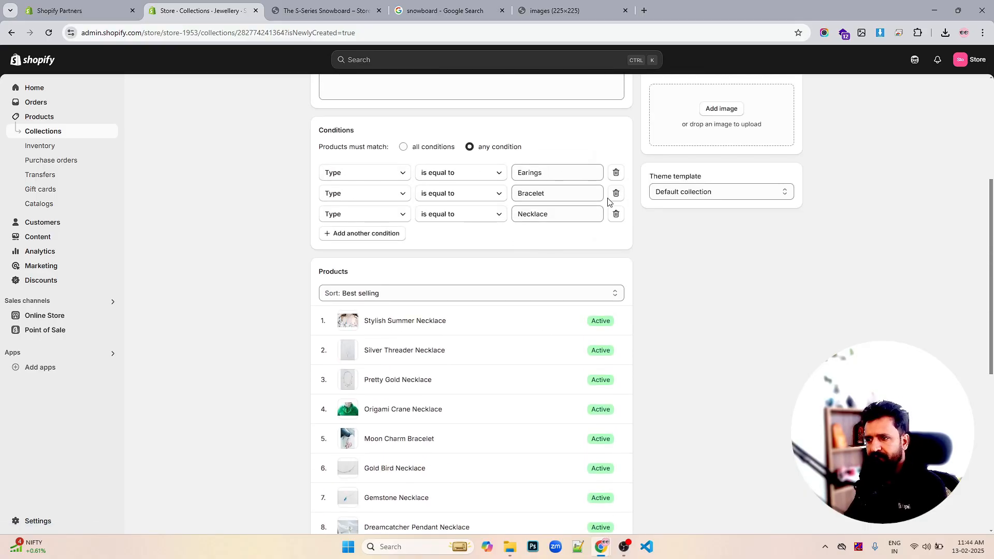
{"action": "scroll", "coordinate": [615, 212], "scroll_direction": "down", "scroll_amount": 4}
{"action": "scroll", "coordinate": [608, 231], "scroll_direction": "up", "scroll_amount": 9}
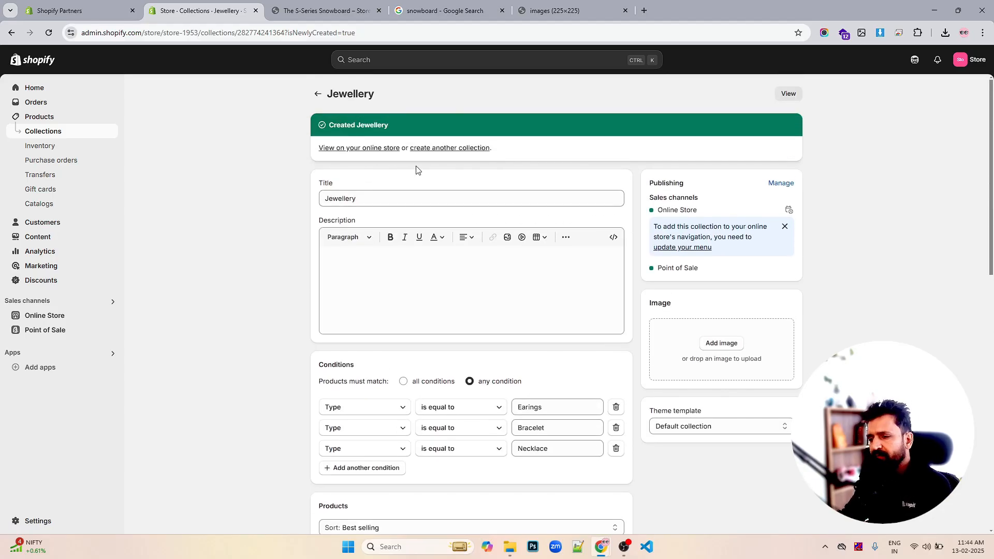
{"action": "scroll", "coordinate": [471, 204], "scroll_direction": "down", "scroll_amount": 3}
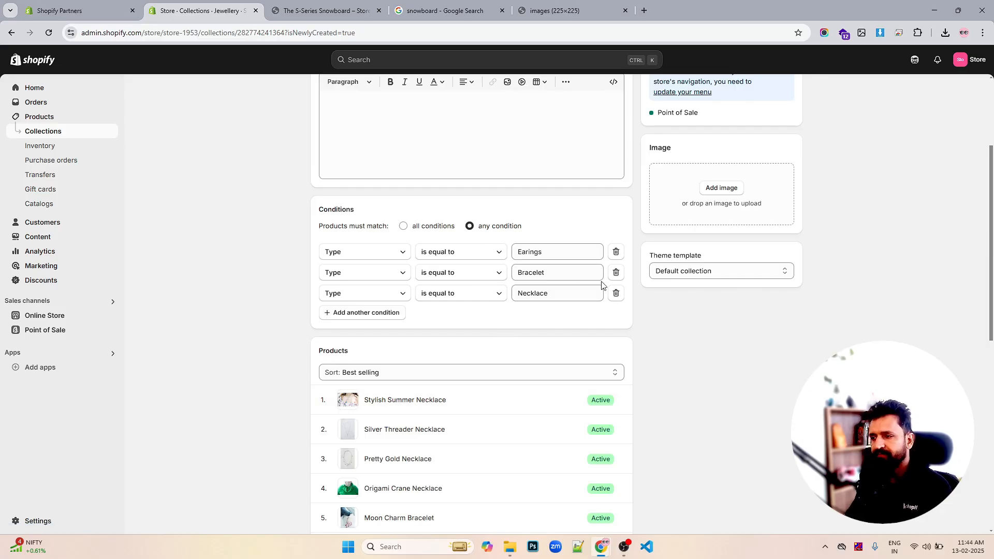
{"action": "scroll", "coordinate": [654, 288], "scroll_direction": "up", "scroll_amount": 1}
{"action": "scroll", "coordinate": [653, 288], "scroll_direction": "up", "scroll_amount": 3}
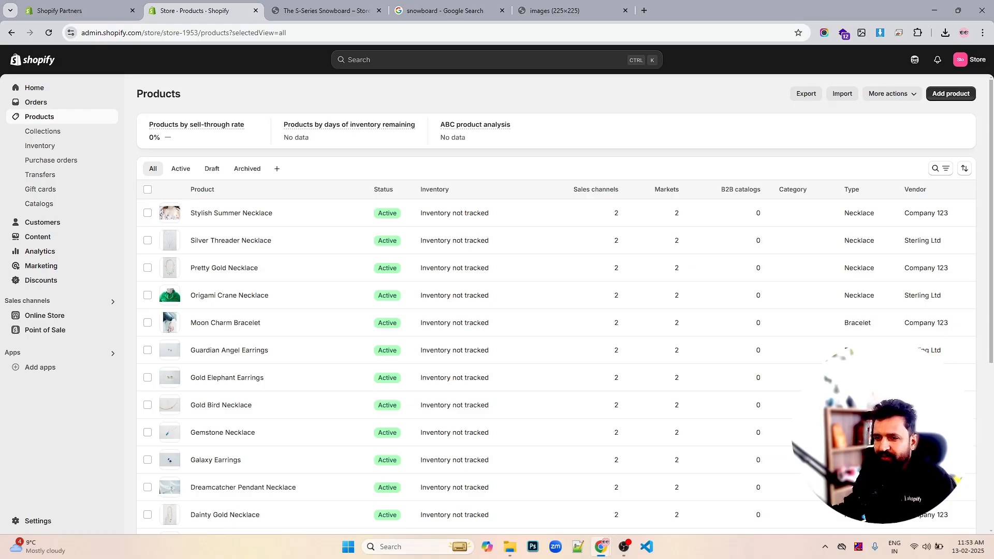
- Start creating a new gift card and give it an expiration date of 13-02-2030
{"action": "scroll", "coordinate": [271, 182], "scroll_direction": "down", "scroll_amount": 2}
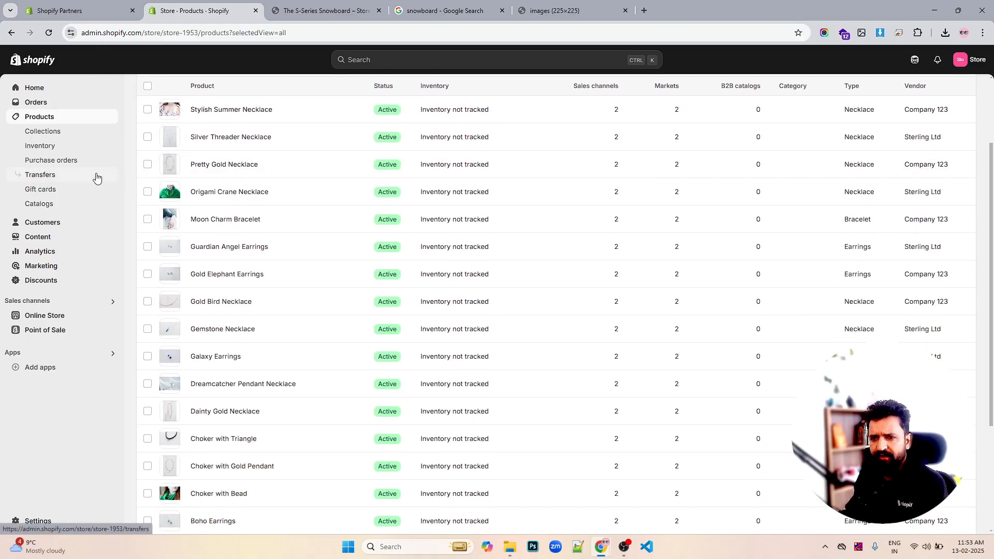
{"action": "left_click", "coordinate": [47, 192]}
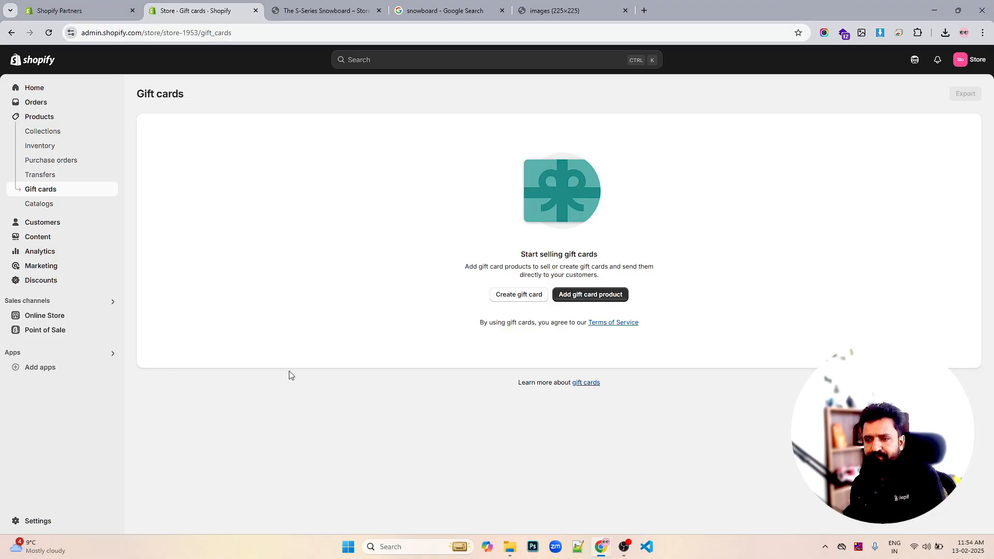
{"action": "left_click", "coordinate": [520, 298]}
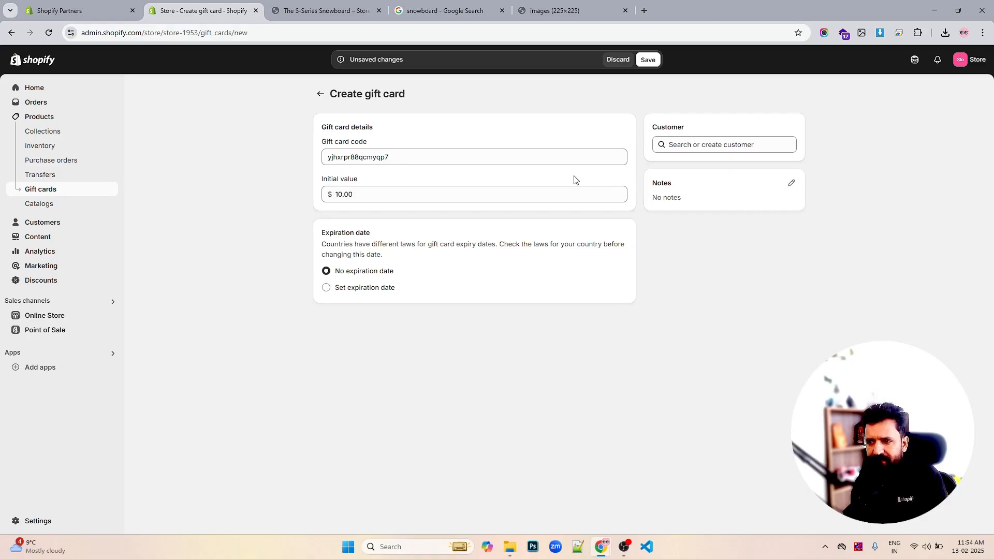
{"action": "left_click", "coordinate": [376, 293]}
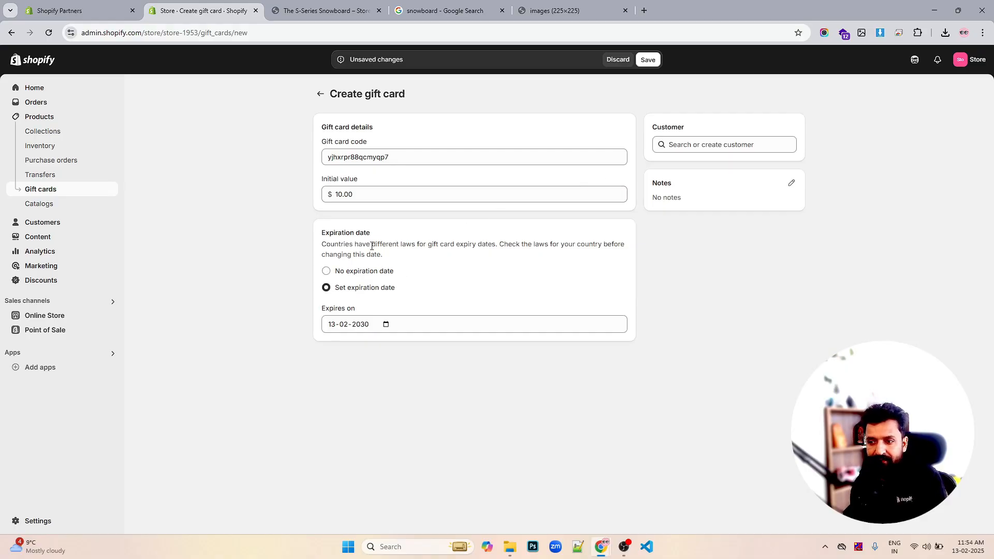
- Discard the unsaved gift card and leave the create page
{"action": "left_click", "coordinate": [386, 192]}
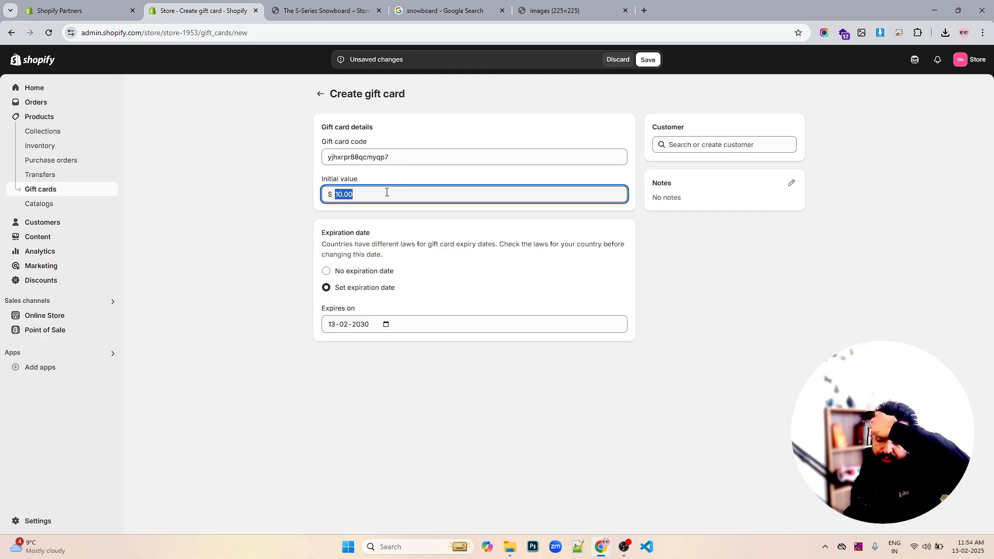
{"action": "left_click", "coordinate": [682, 148]}
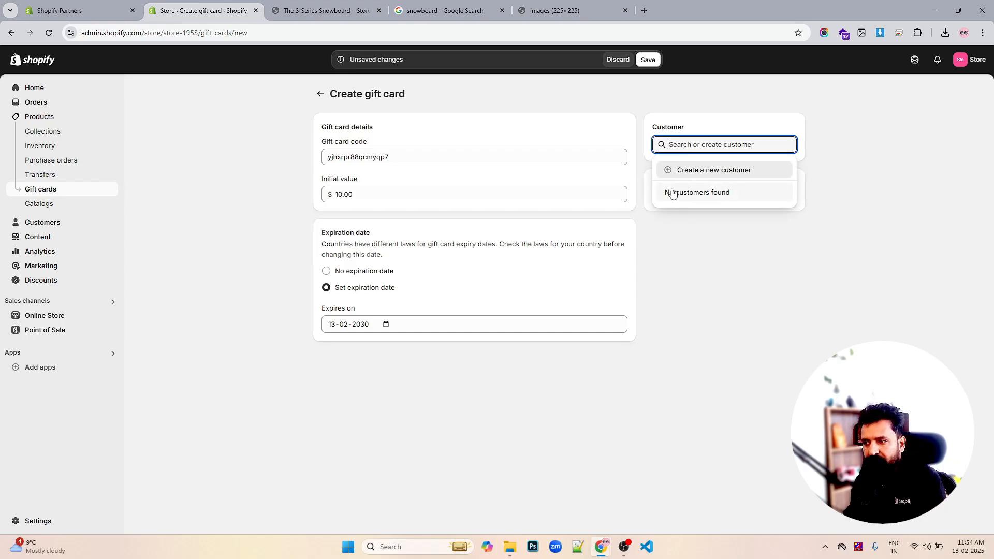
{"action": "left_click", "coordinate": [739, 257]}
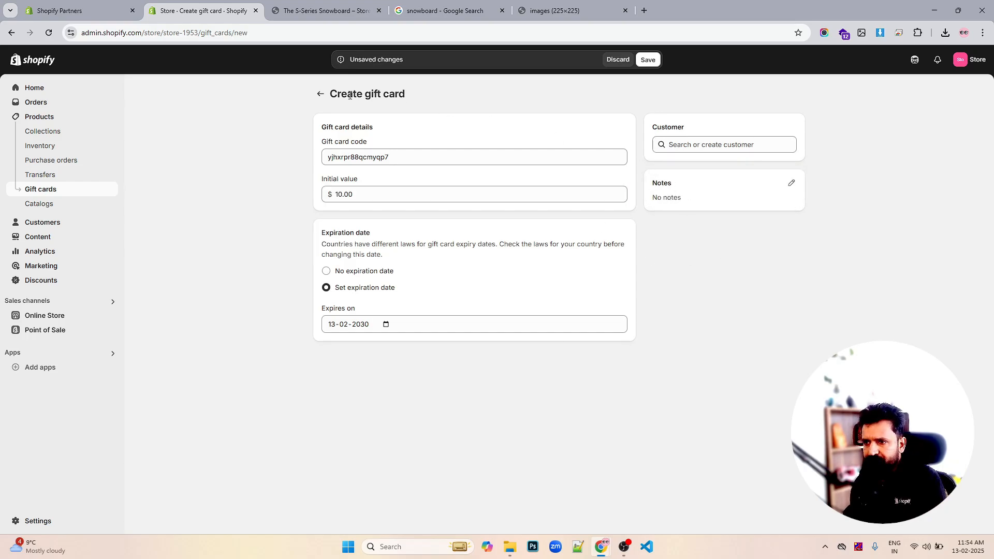
{"action": "left_click", "coordinate": [616, 60]}
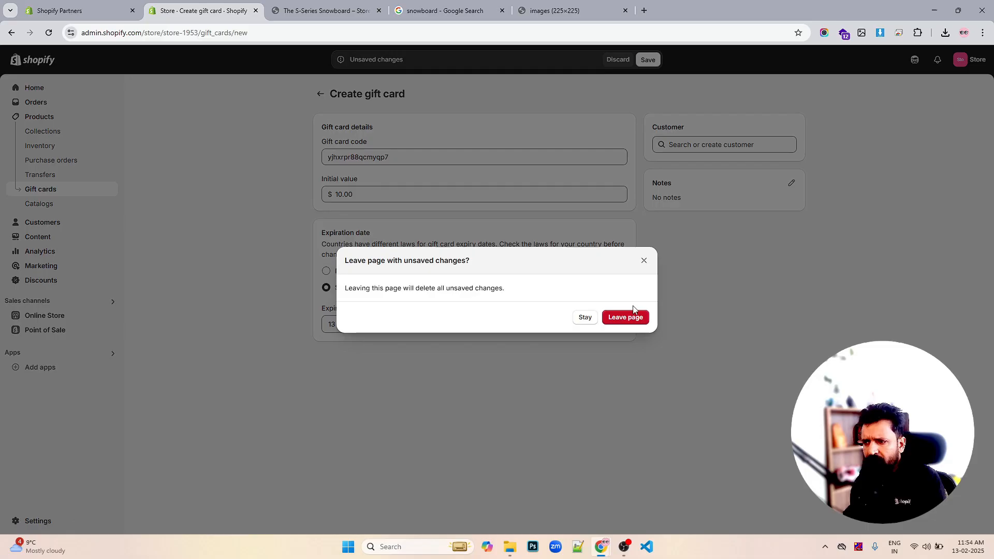
{"action": "left_click", "coordinate": [626, 319]}
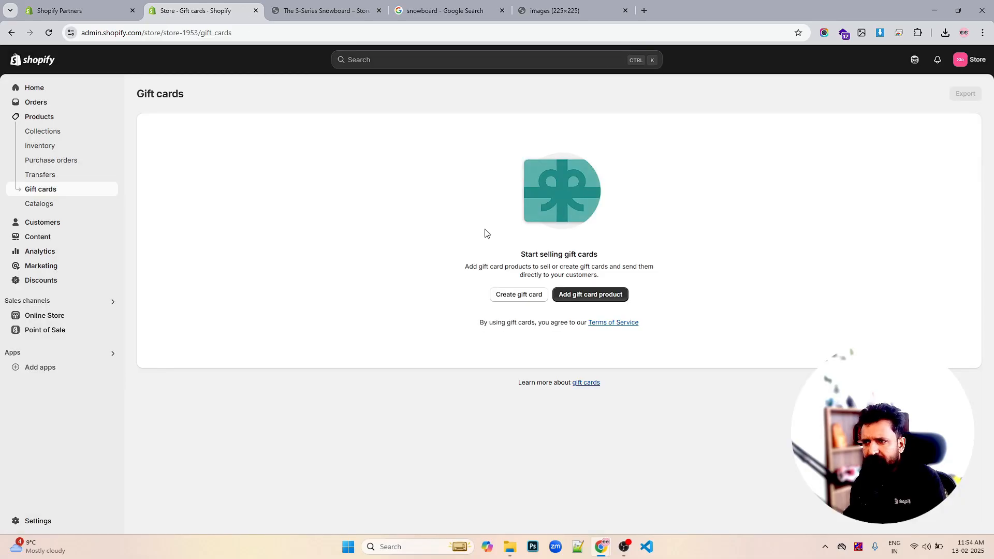
- Create a gift card product titled E-Gift Card and paste in its description
{"action": "left_click", "coordinate": [600, 302]}
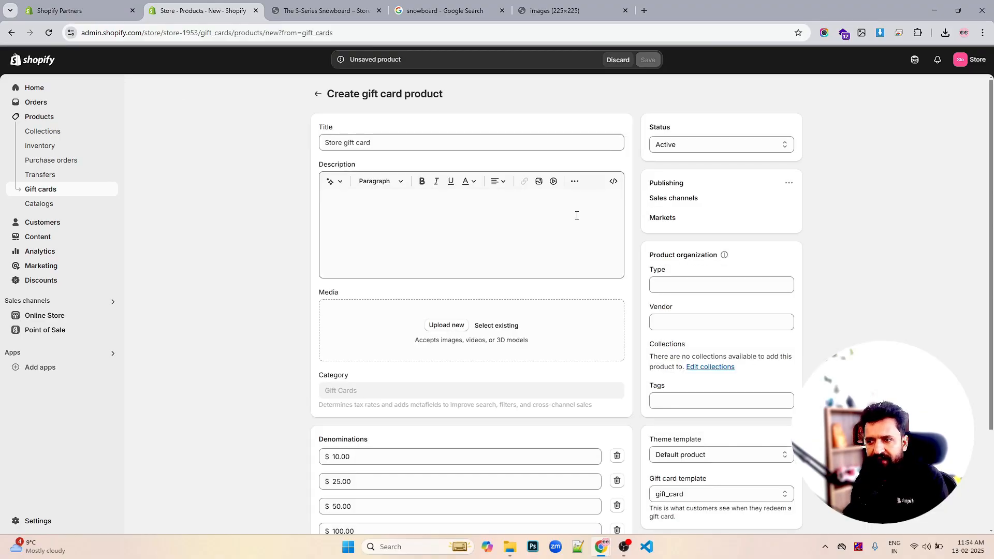
{"action": "left_click", "coordinate": [433, 148]}
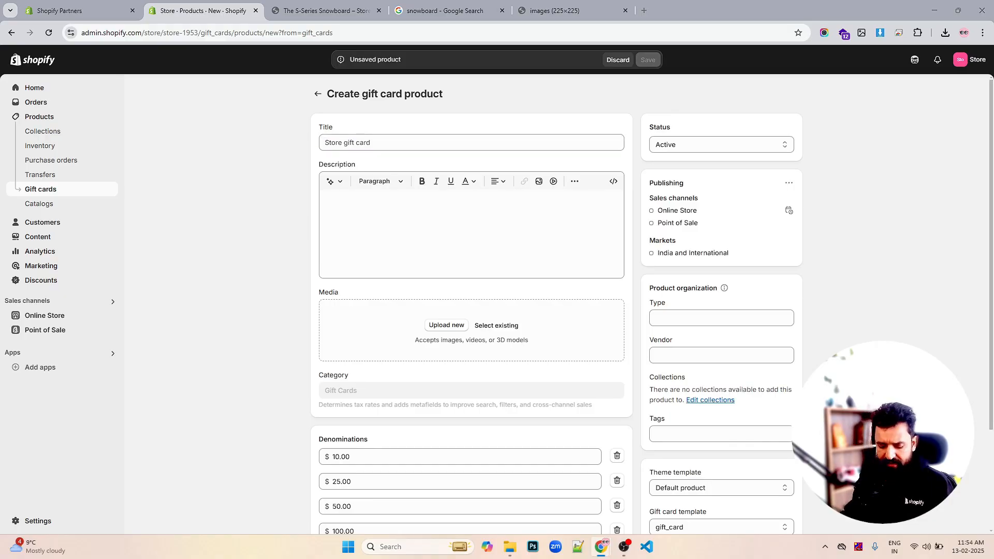
{"action": "left_click", "coordinate": [360, 142]}
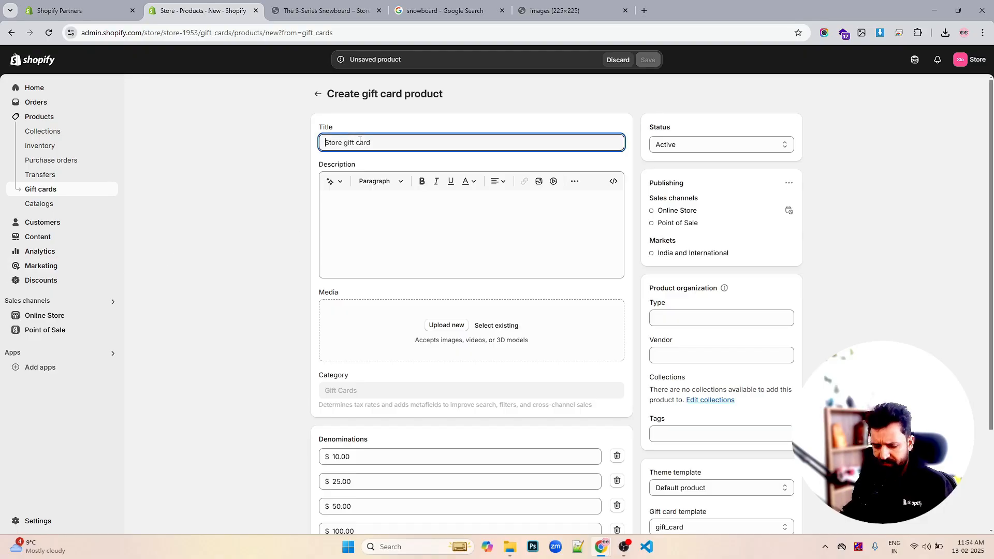
{"action": "type", "text": "E-Gift Card"}
{"action": "left_click", "coordinate": [361, 202]}
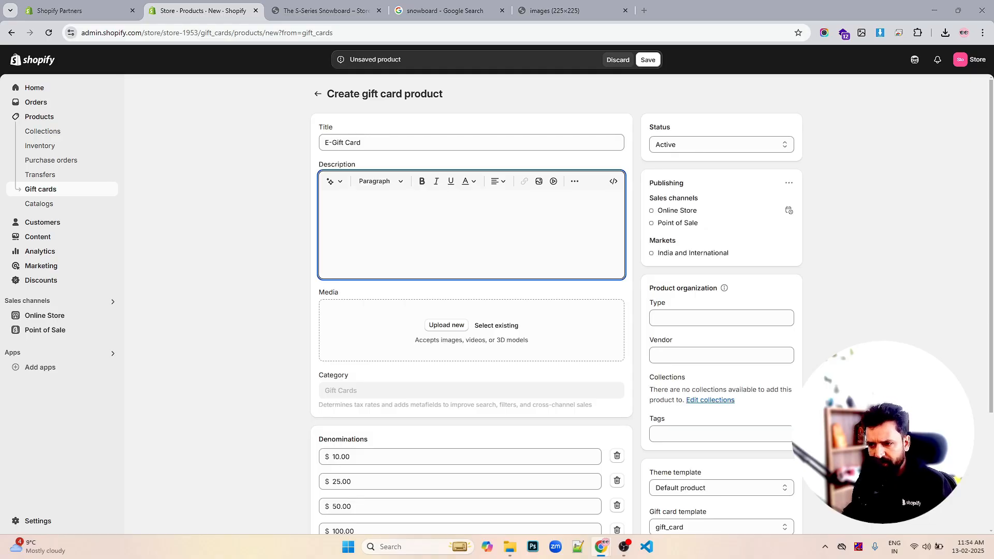
{"action": "type", "text": "This digital gift card is the perfect present! Choose from multiple denominations and let your loved ones shop their favorite items in our store."}
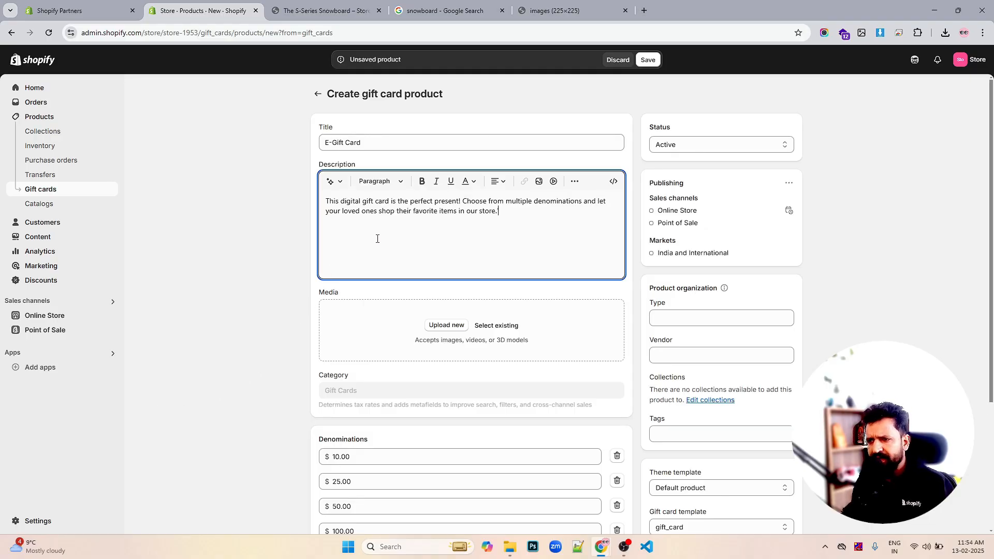
- Add the existing mobile-receipt-gift image as the gift card product's media
{"action": "scroll", "coordinate": [485, 273], "scroll_direction": "down", "scroll_amount": 2}
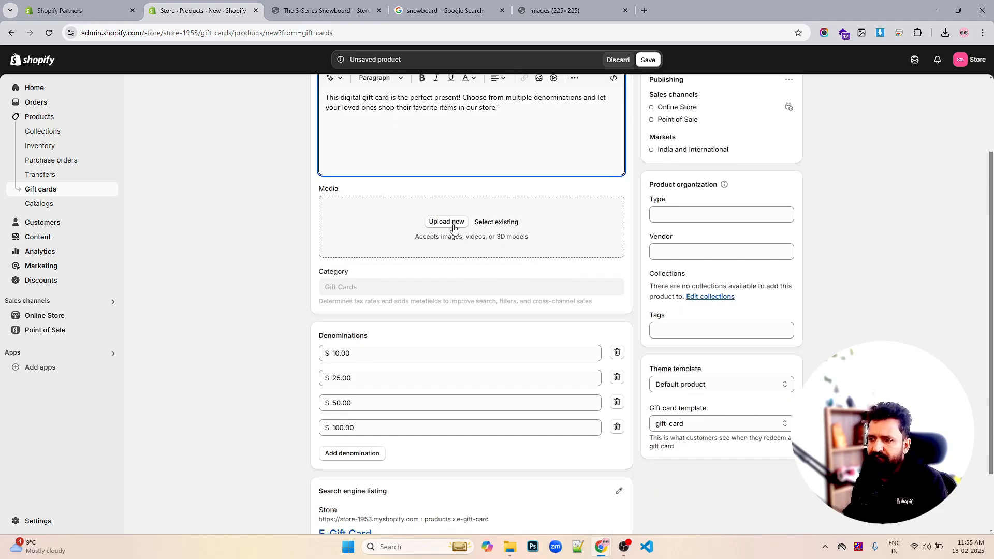
{"action": "left_click", "coordinate": [454, 225]}
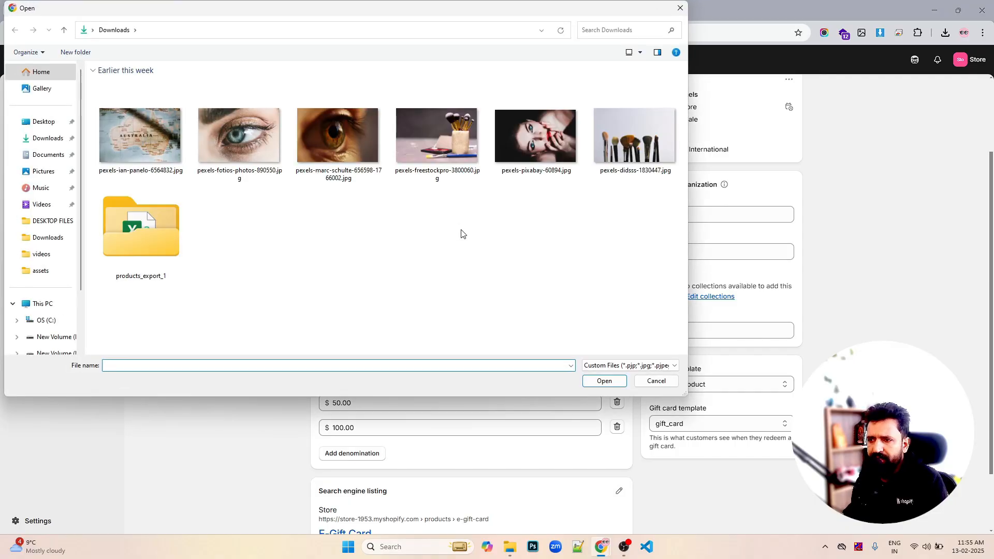
{"action": "left_click", "coordinate": [655, 380]}
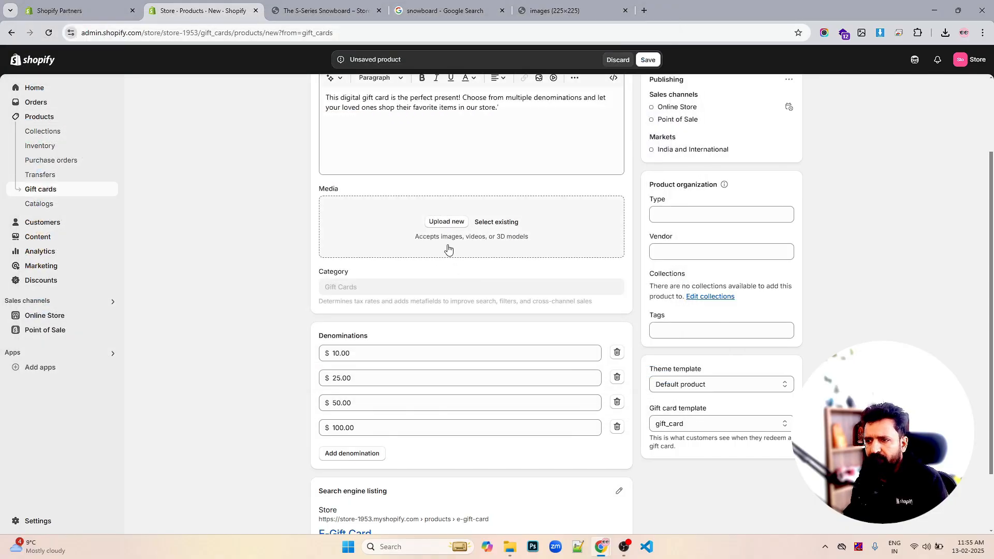
{"action": "left_click", "coordinate": [508, 224]}
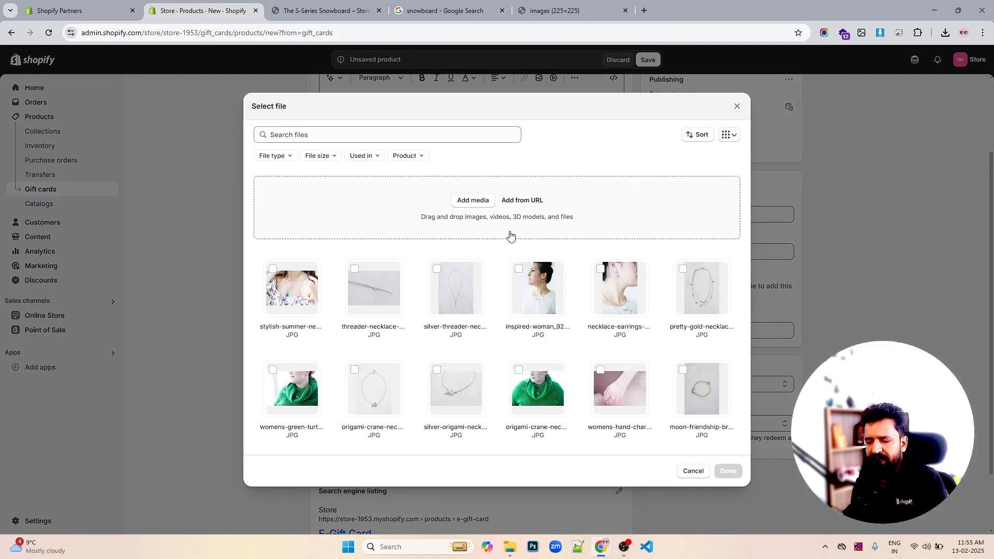
{"action": "scroll", "coordinate": [589, 326], "scroll_direction": "down", "scroll_amount": 10}
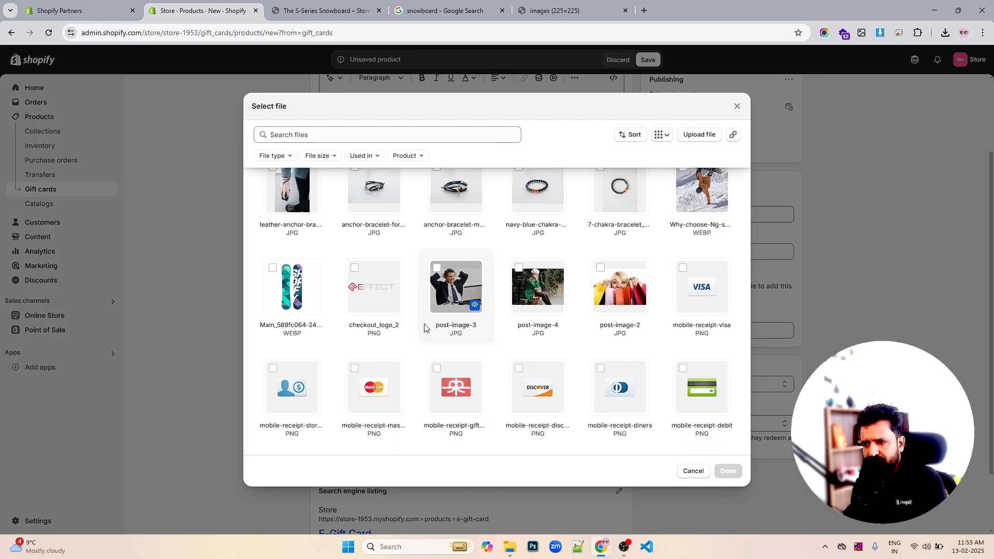
{"action": "left_click", "coordinate": [436, 316]}
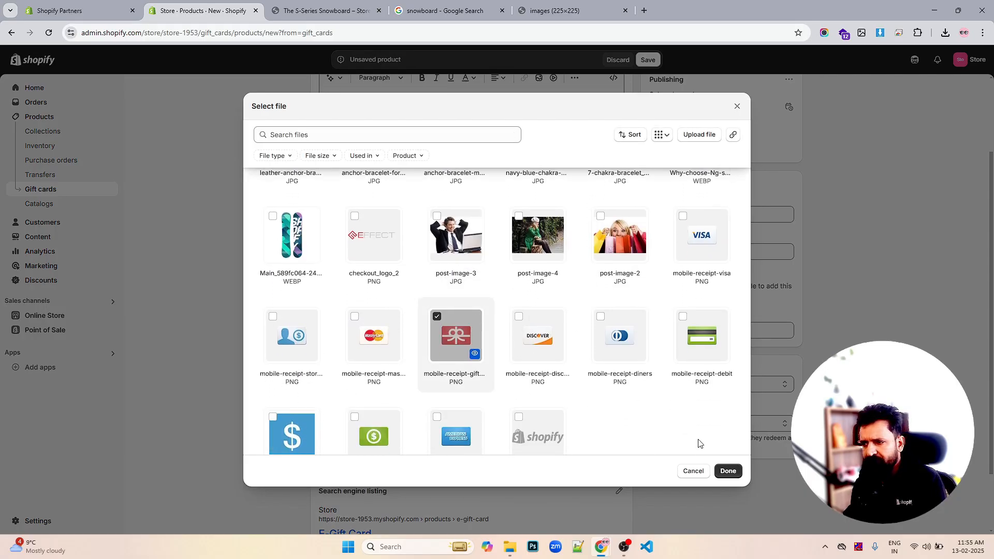
{"action": "left_click", "coordinate": [727, 471]}
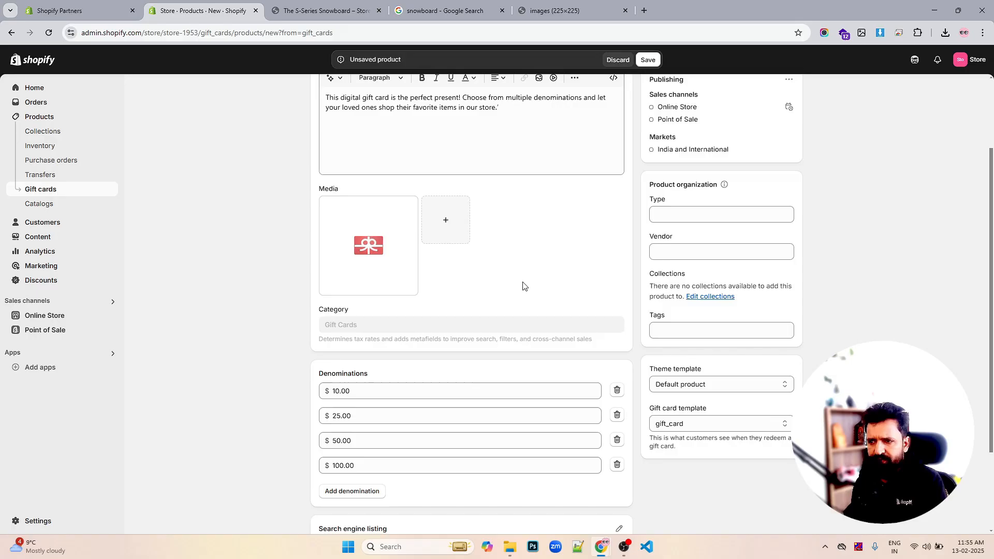
- Add a $1.00 denomination and save the gift card product
{"action": "scroll", "coordinate": [523, 285], "scroll_direction": "down", "scroll_amount": 3}
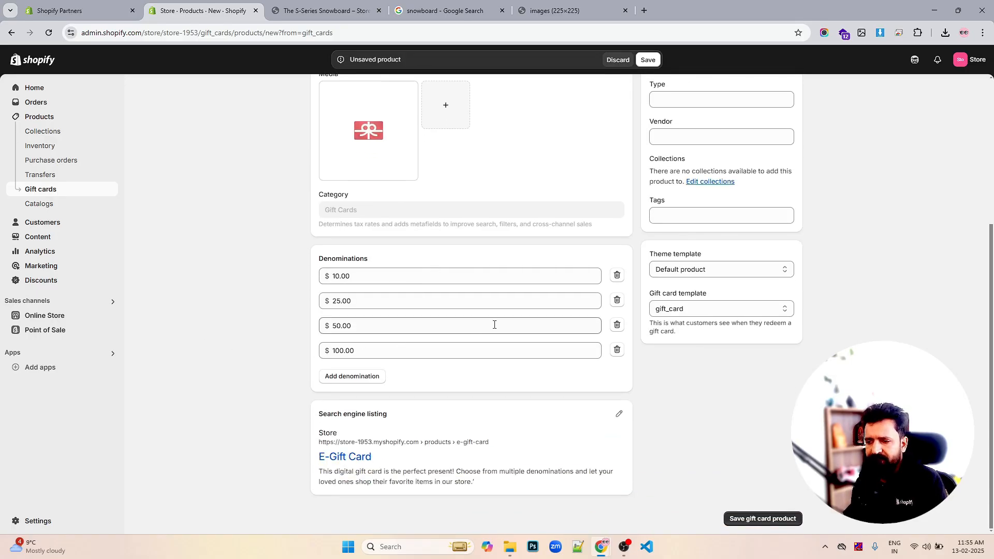
{"action": "left_click", "coordinate": [365, 377]}
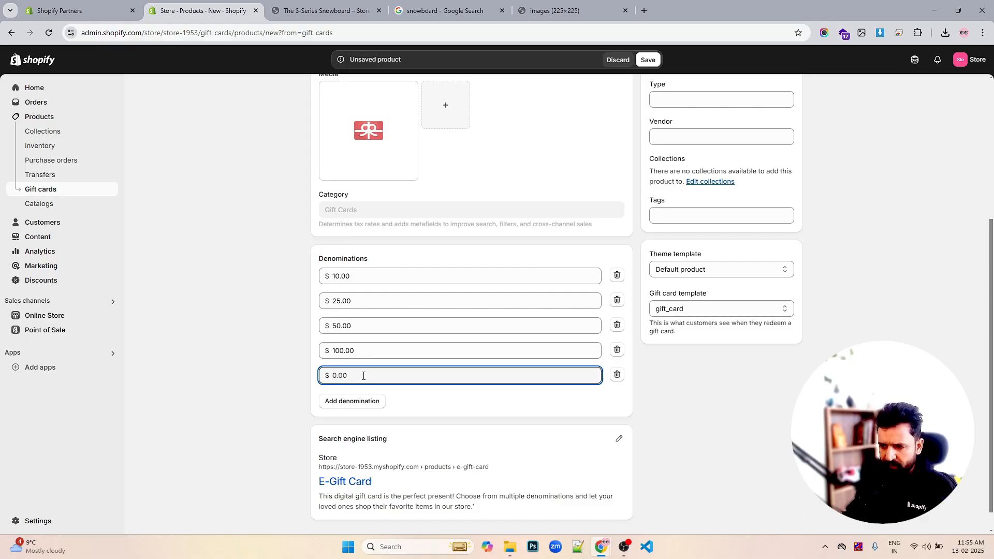
{"action": "type", "text": "1"}
{"action": "left_click", "coordinate": [736, 368]}
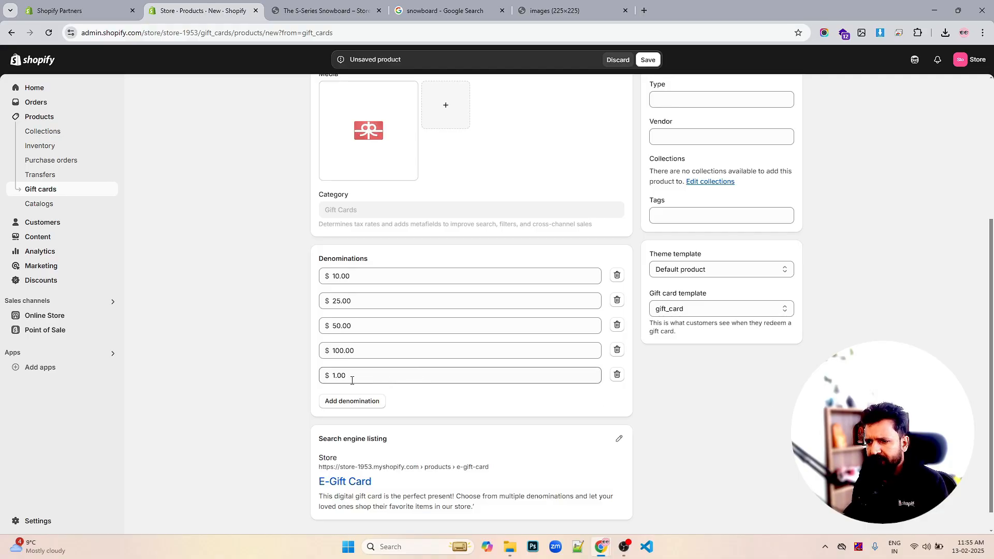
{"action": "left_click", "coordinate": [647, 61]}
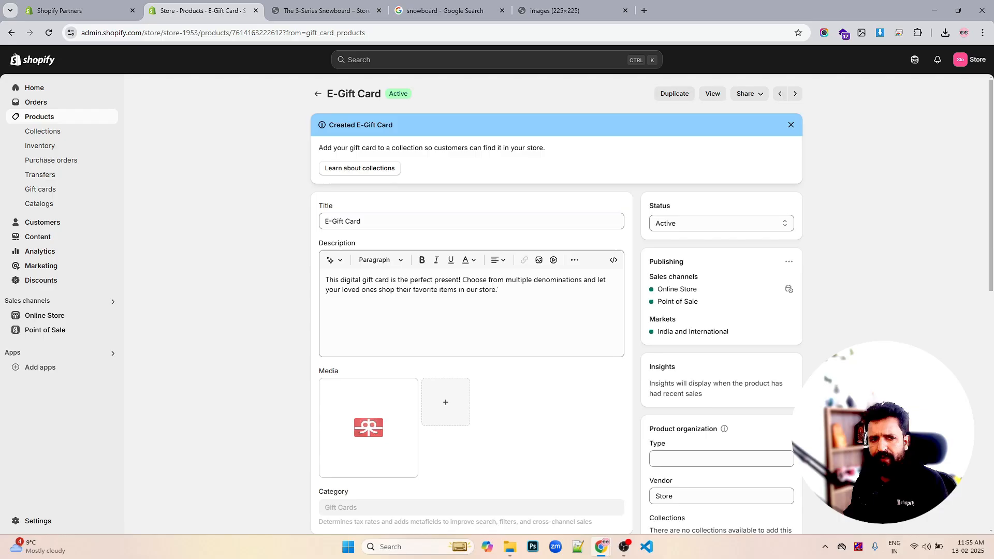
- Review the saved gift card product's variants, status and publishing settings
{"action": "scroll", "coordinate": [753, 281], "scroll_direction": "down", "scroll_amount": 5}
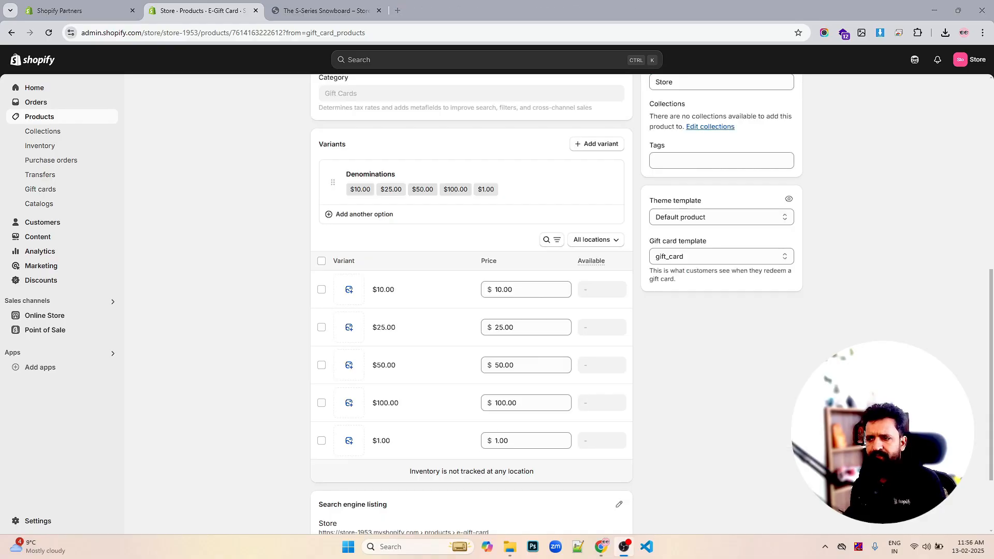
{"action": "scroll", "coordinate": [700, 353], "scroll_direction": "down", "scroll_amount": 2}
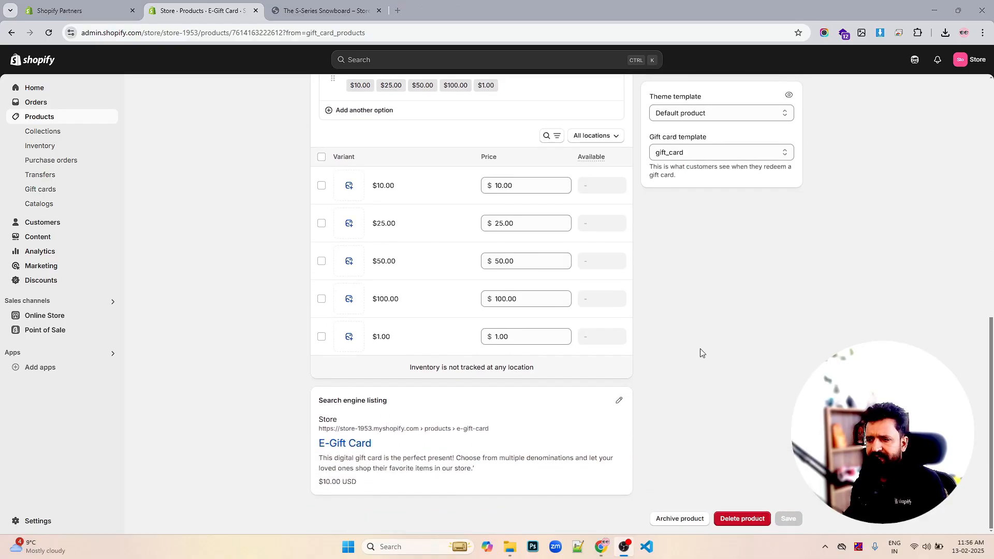
{"action": "scroll", "coordinate": [700, 353], "scroll_direction": "up", "scroll_amount": 8}
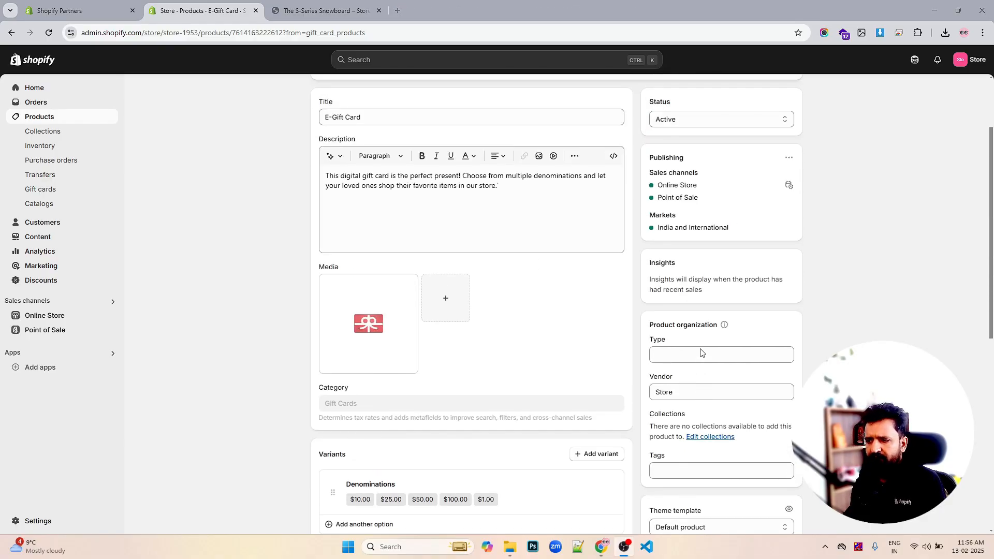
{"action": "scroll", "coordinate": [710, 362], "scroll_direction": "up", "scroll_amount": 2}
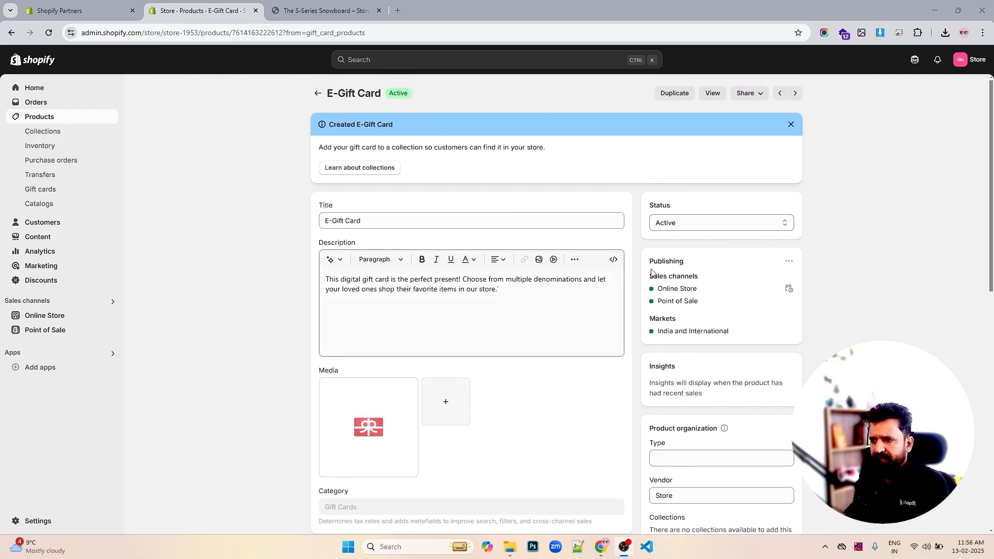
{"action": "left_click", "coordinate": [687, 222]}
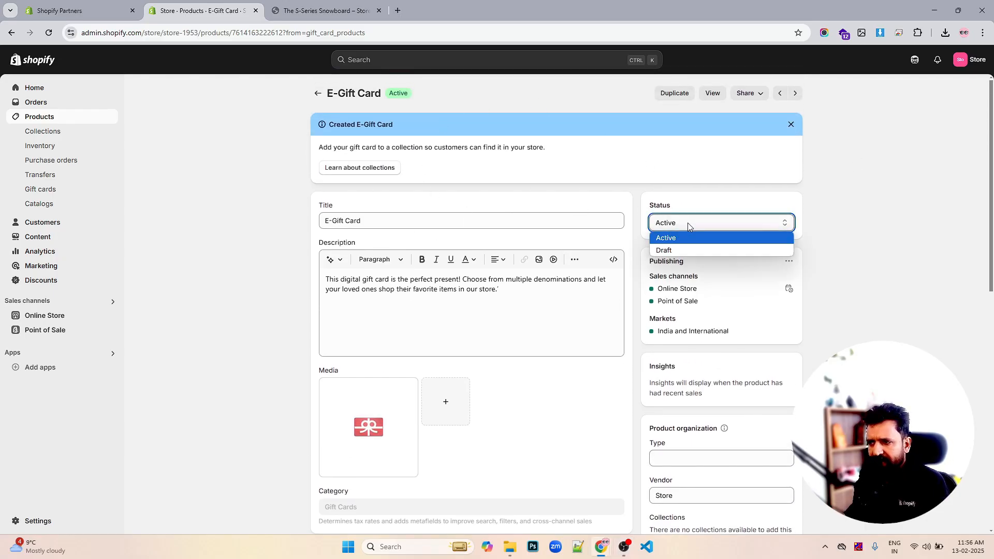
{"action": "left_click", "coordinate": [687, 224]}
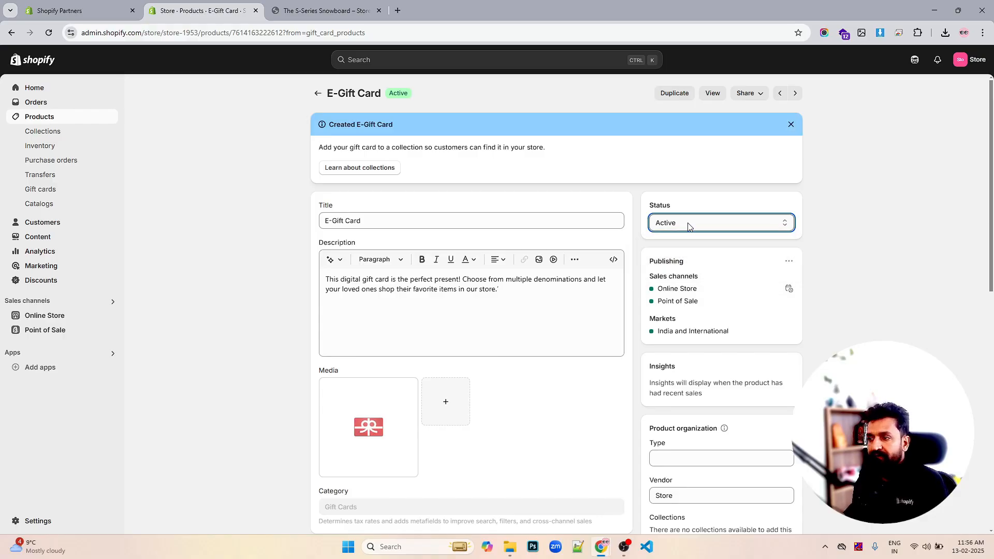
- View the E-Gift Card on the storefront and try its denominations and the send-as-gift option
{"action": "left_click", "coordinate": [712, 94]}
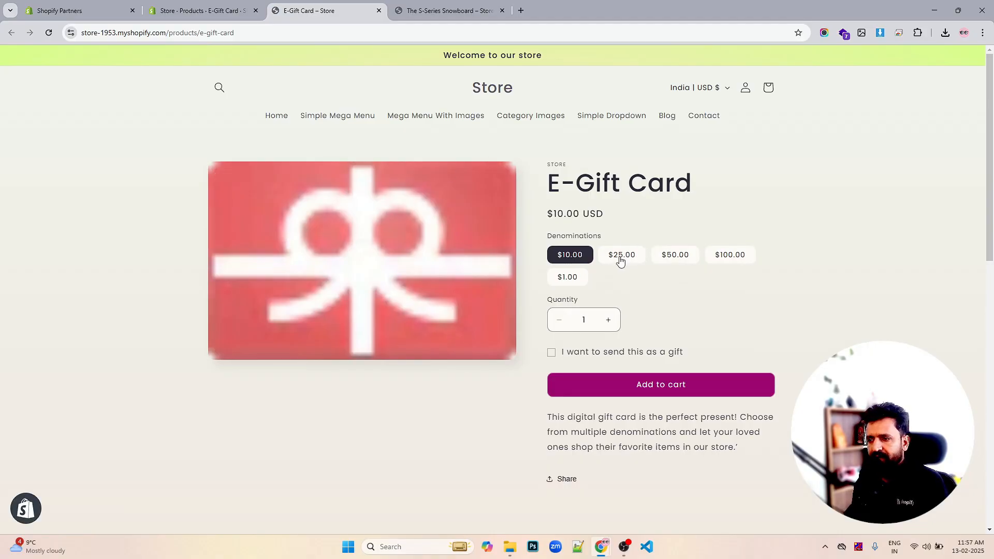
{"action": "left_click", "coordinate": [568, 282]}
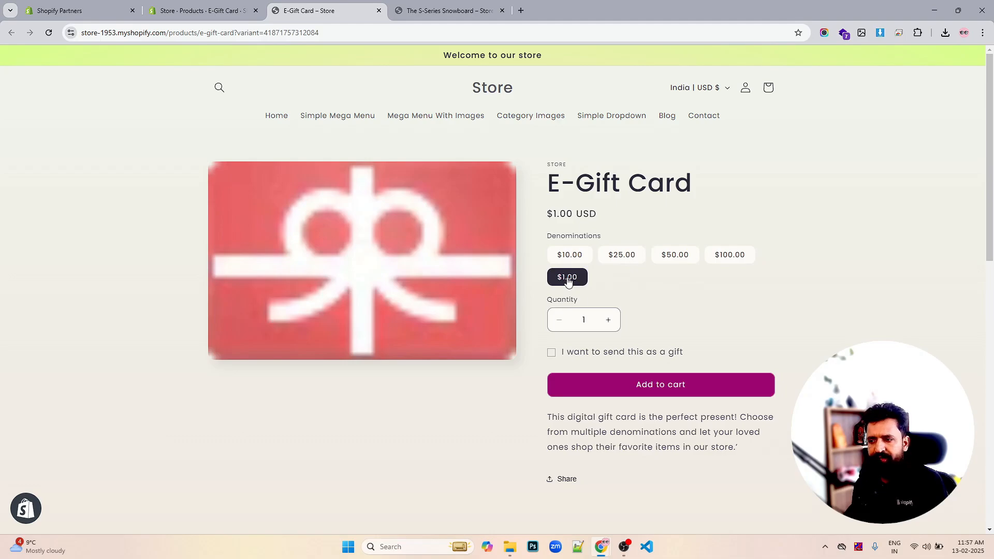
{"action": "left_click", "coordinate": [552, 354]}
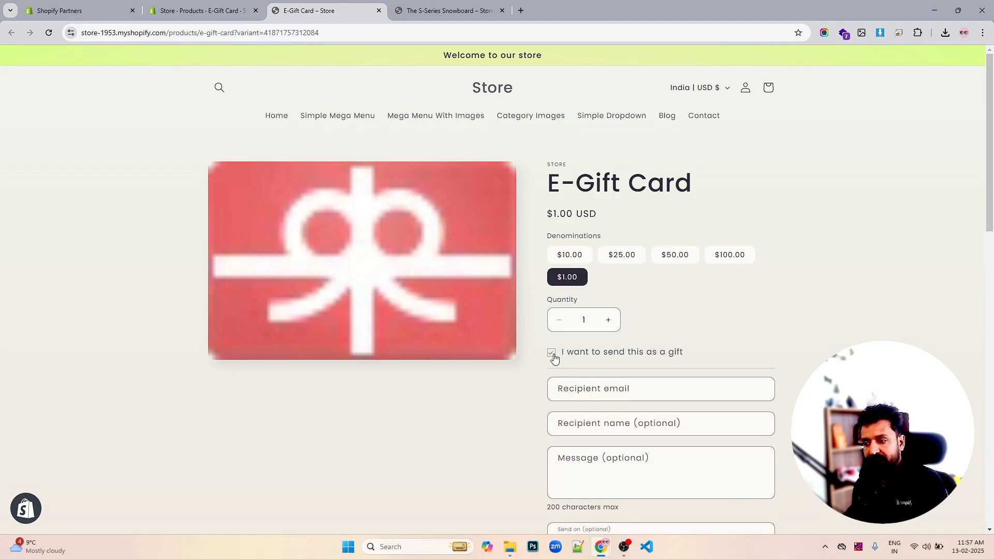
{"action": "left_click", "coordinate": [551, 354]}
{"action": "left_click", "coordinate": [628, 258]}
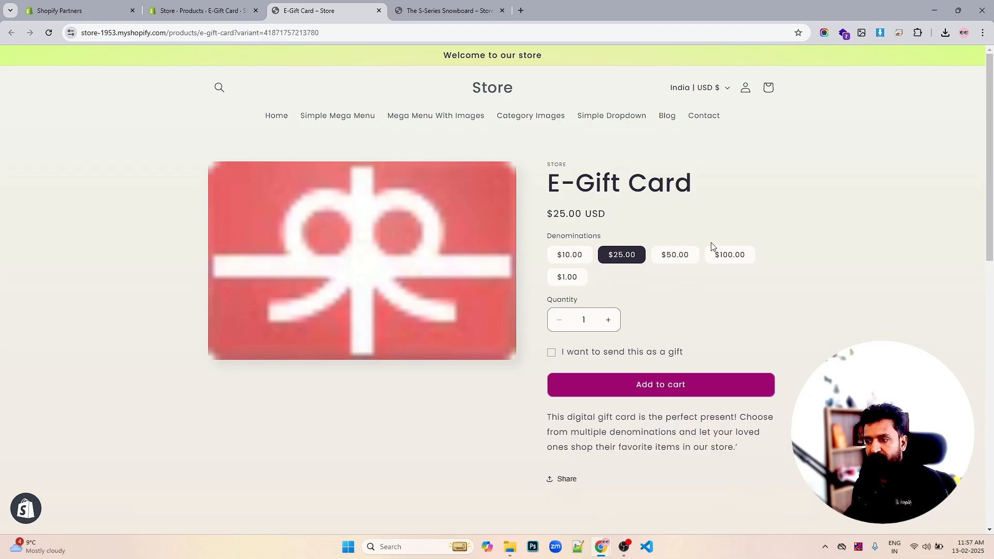
- Add the $100.00 E-Gift Card to the cart and proceed to checkout
{"action": "left_click", "coordinate": [662, 383]}
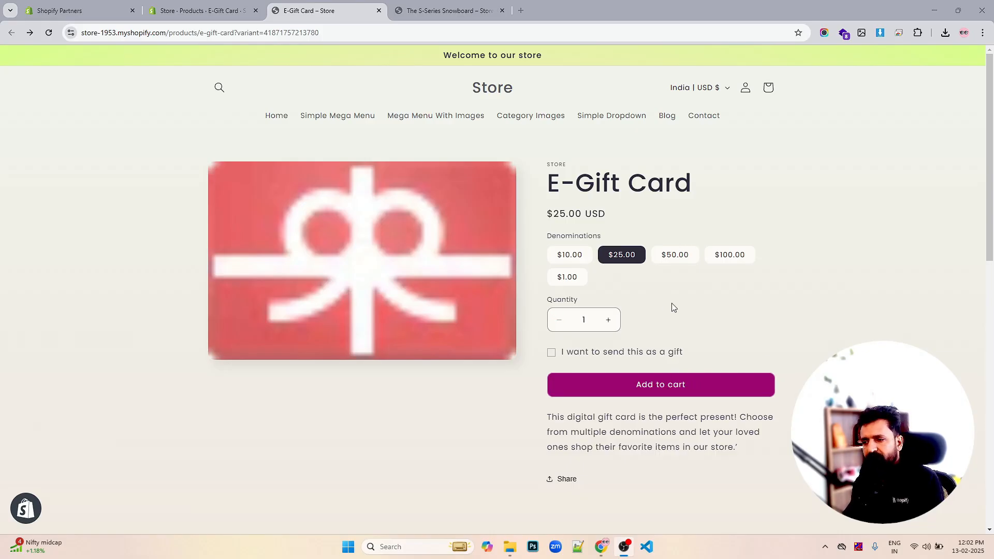
{"action": "left_click", "coordinate": [665, 257]}
{"action": "left_click", "coordinate": [726, 258]}
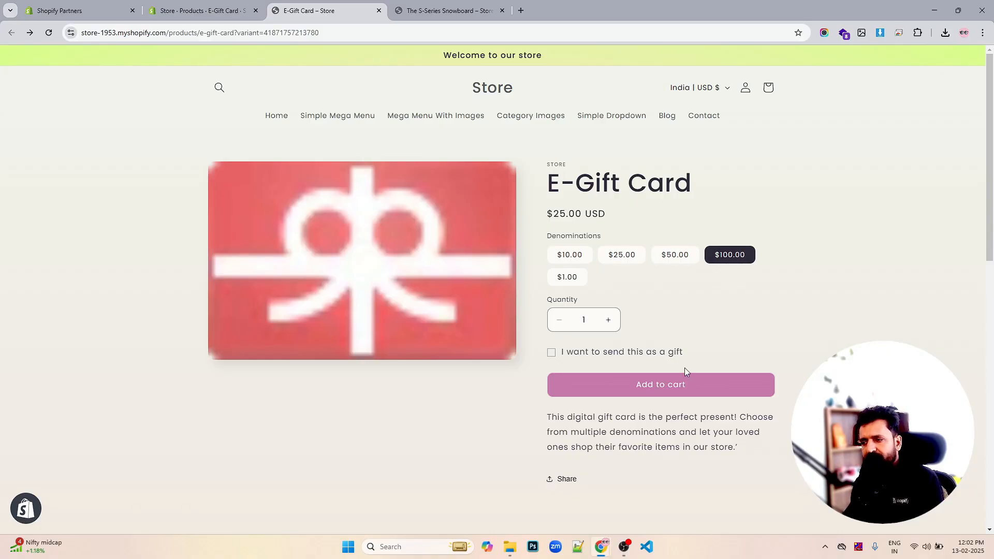
{"action": "left_click", "coordinate": [670, 380]}
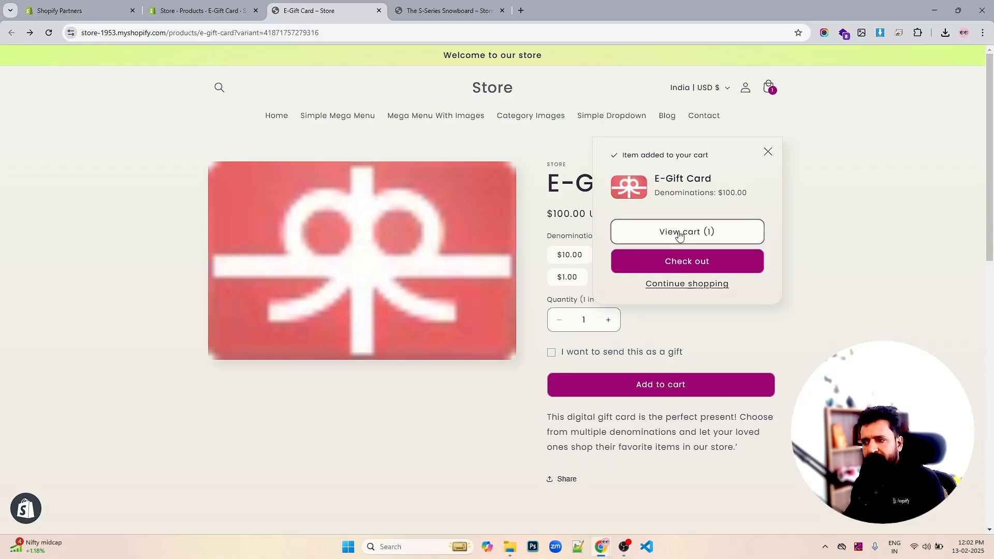
{"action": "left_click", "coordinate": [687, 260]}
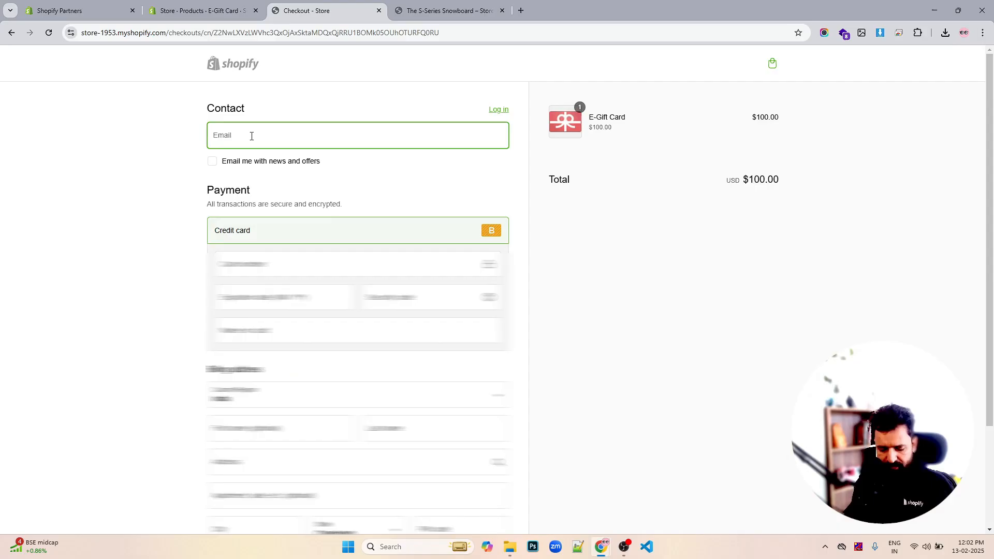
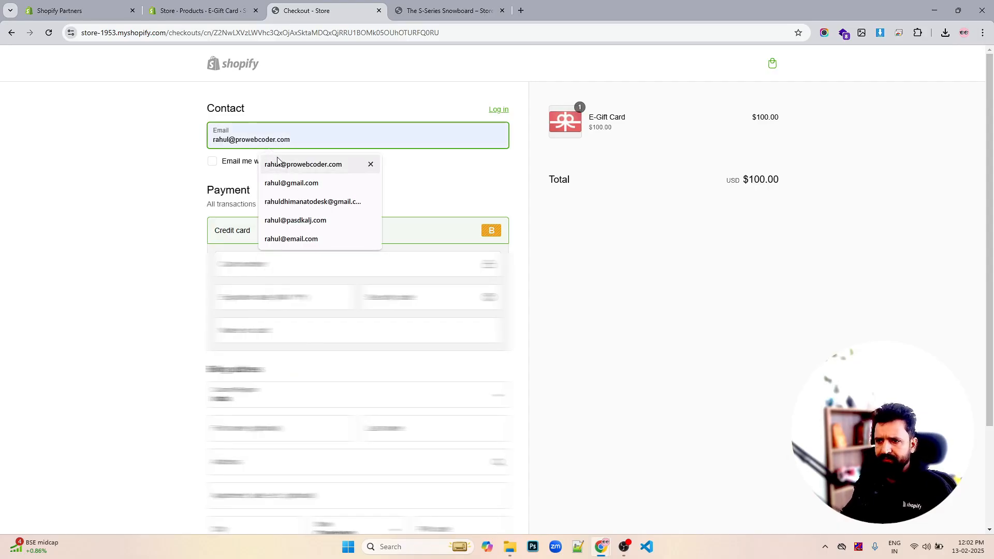
- Fill in the contact e-mail at checkout and opt in to news and offers
{"action": "left_click", "coordinate": [279, 164]}
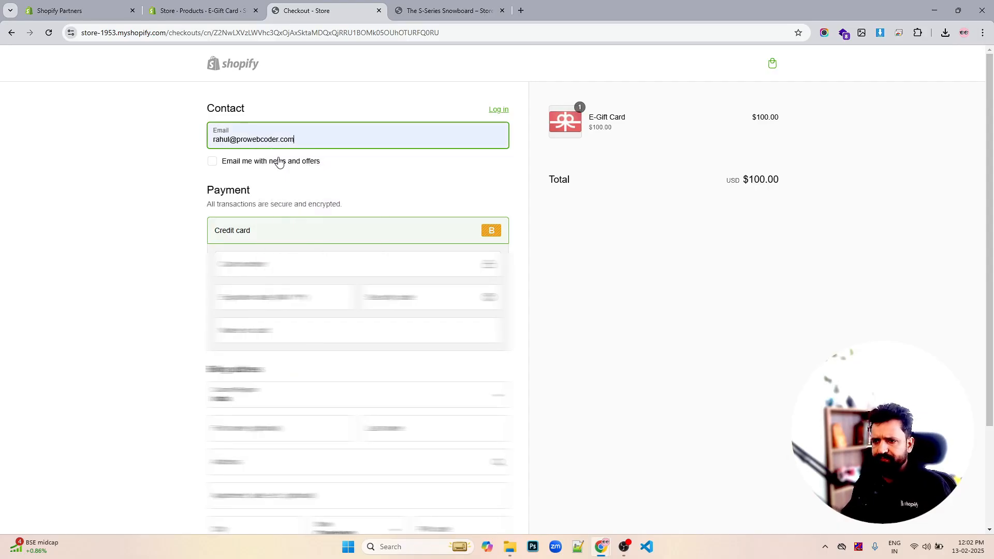
{"action": "left_click", "coordinate": [278, 163]}
- Enter the test credit card number, expiry date, security code and name on card
{"action": "left_click", "coordinate": [256, 263]}
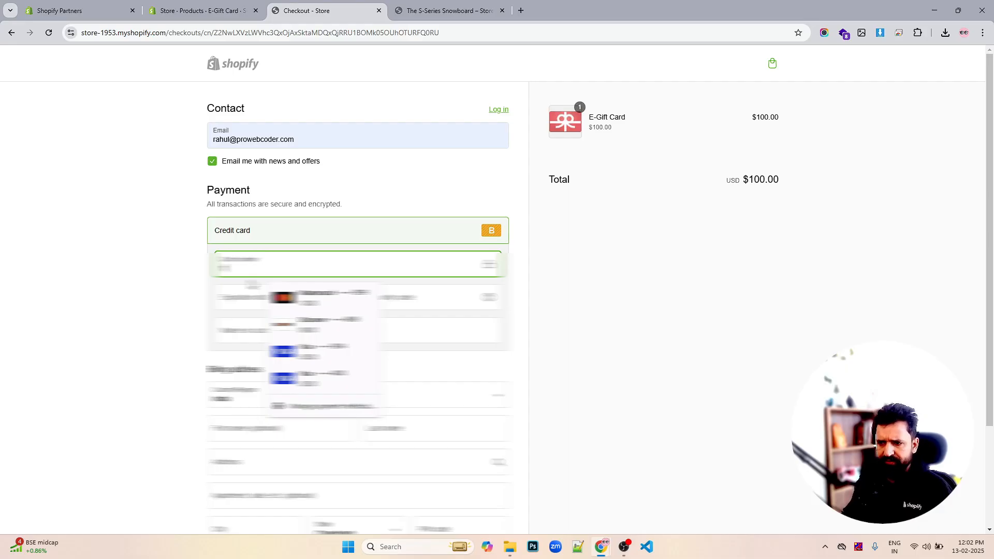
{"action": "left_click", "coordinate": [238, 296]}
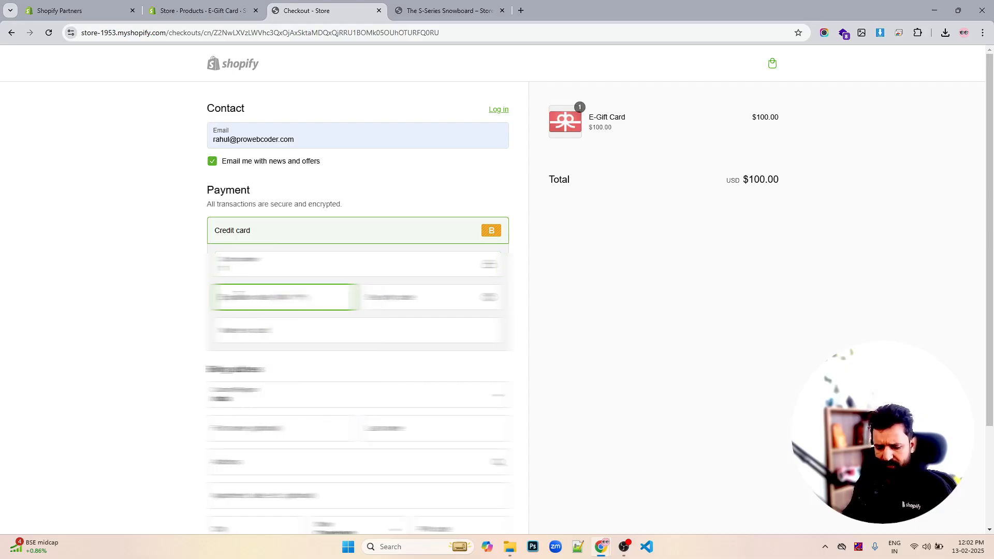
{"action": "type", "text": "12"}
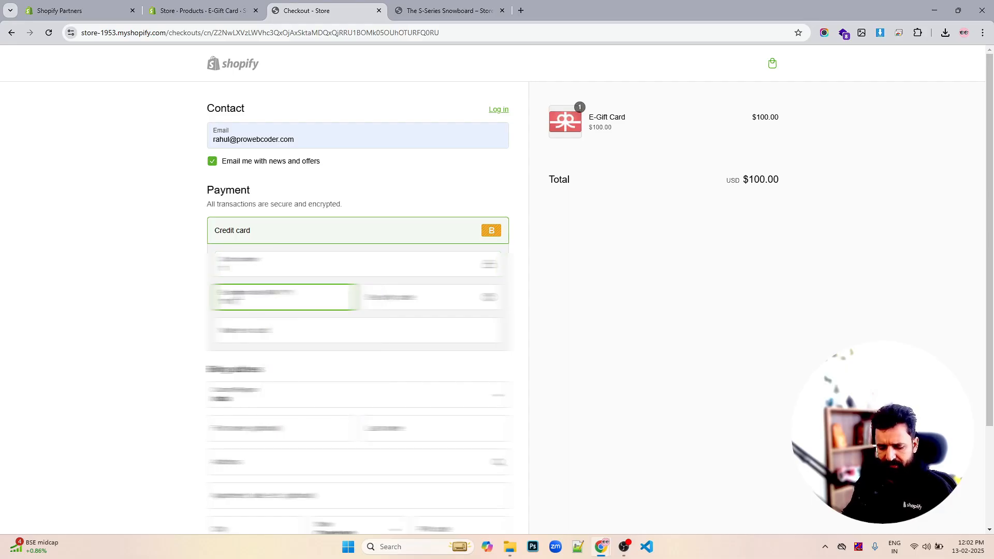
{"action": "type", "text": "5"}
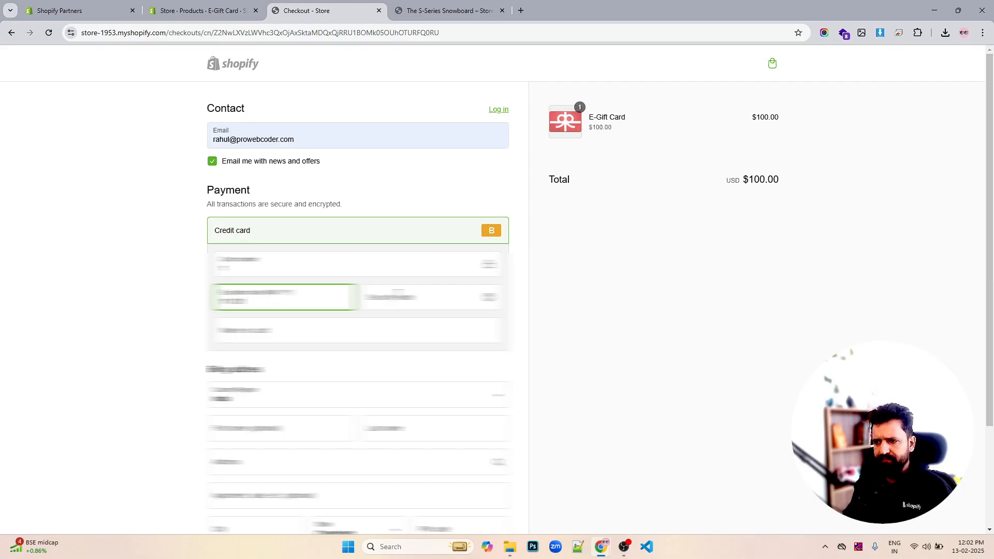
{"action": "left_click", "coordinate": [398, 297]}
{"action": "type", "text": "123"}
{"action": "left_click", "coordinate": [309, 332]}
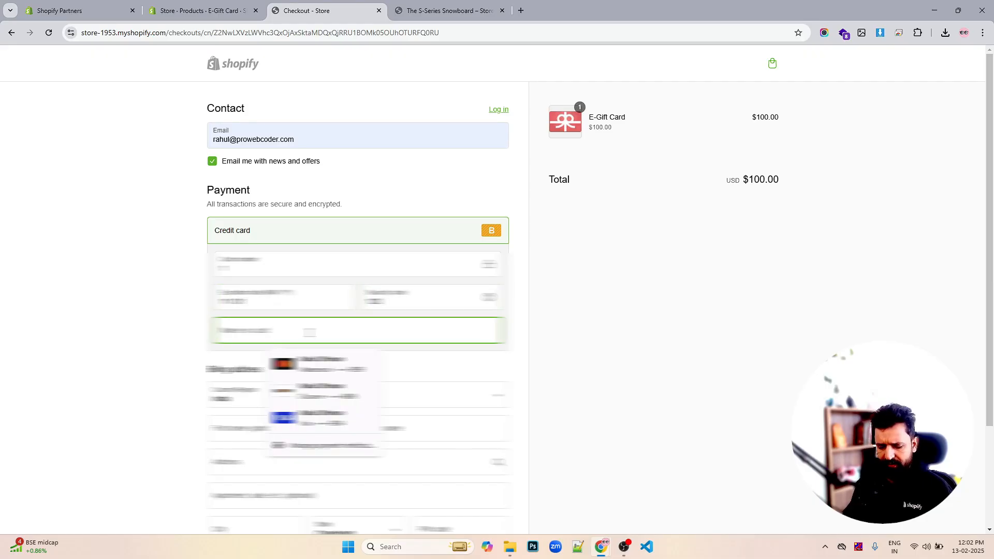
{"action": "type", "text": "test"}
- Complete the billing address from autofill and pay for the order
{"action": "scroll", "coordinate": [289, 370], "scroll_direction": "down", "scroll_amount": 2}
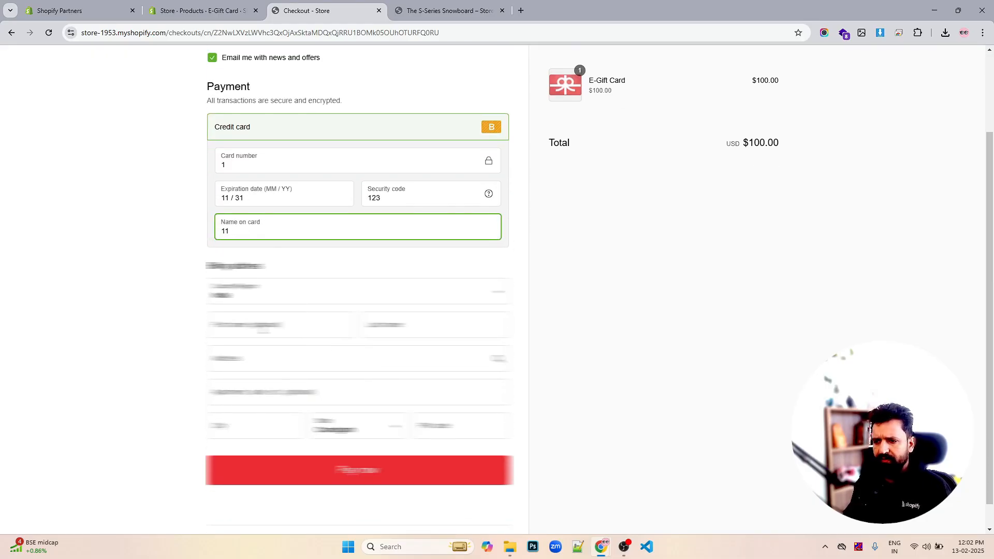
{"action": "left_click", "coordinate": [263, 328]}
{"action": "left_click", "coordinate": [302, 359]}
{"action": "left_click", "coordinate": [310, 477]}
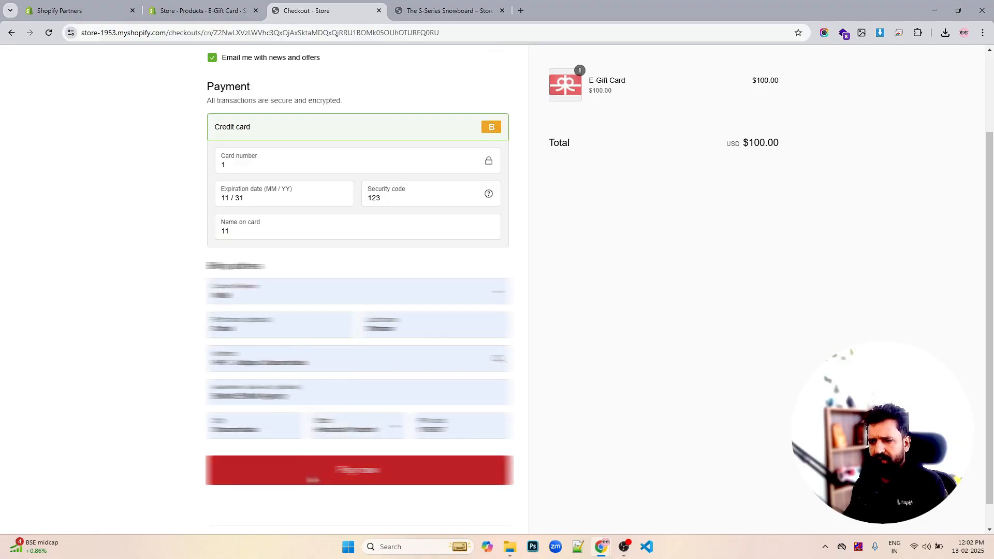
{"action": "scroll", "coordinate": [592, 305], "scroll_direction": "up", "scroll_amount": 2}
{"action": "scroll", "coordinate": [600, 297], "scroll_direction": "up", "scroll_amount": 1}
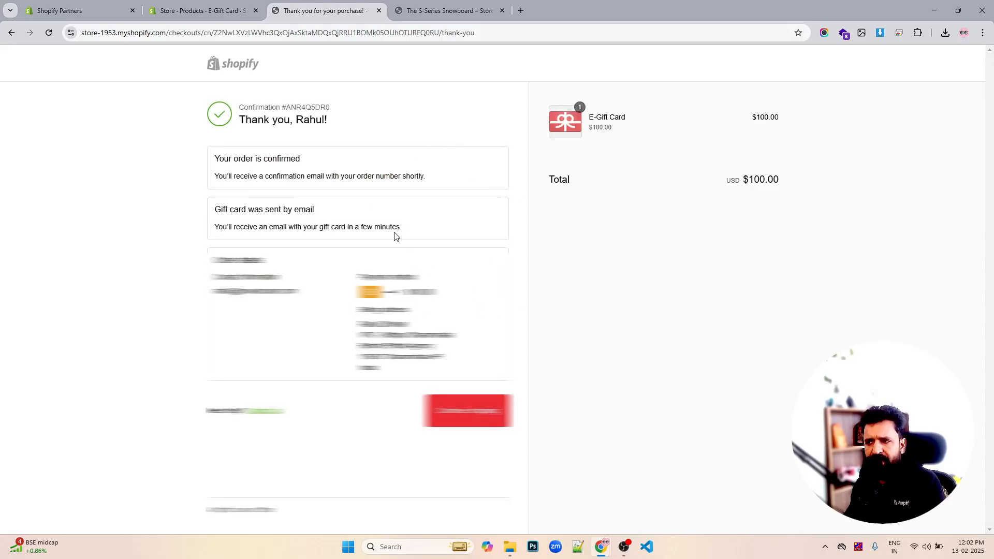
- Open the new test order in the store admin and fulfill the E-Gift Card item with a customer notification
{"action": "left_click", "coordinate": [214, 13]}
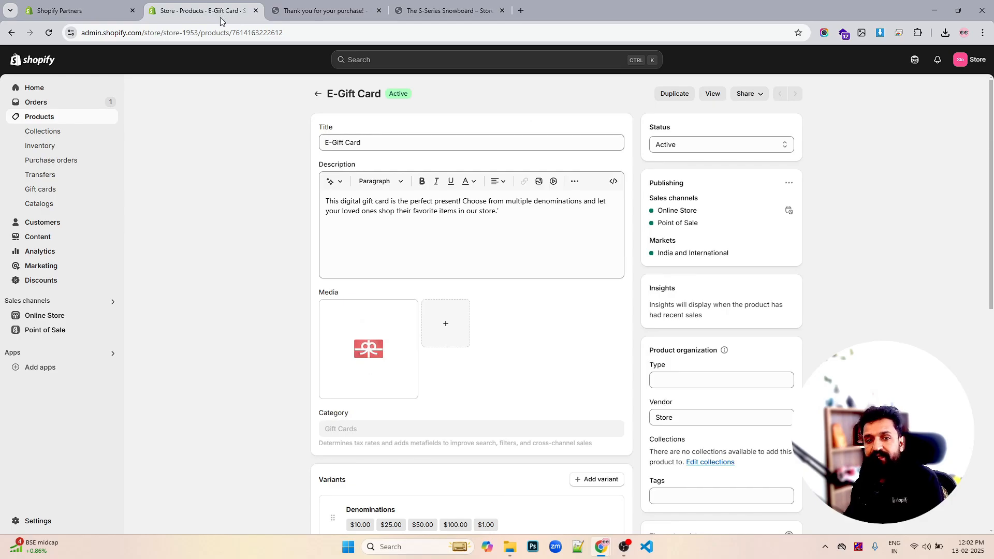
{"action": "left_click", "coordinate": [75, 103]}
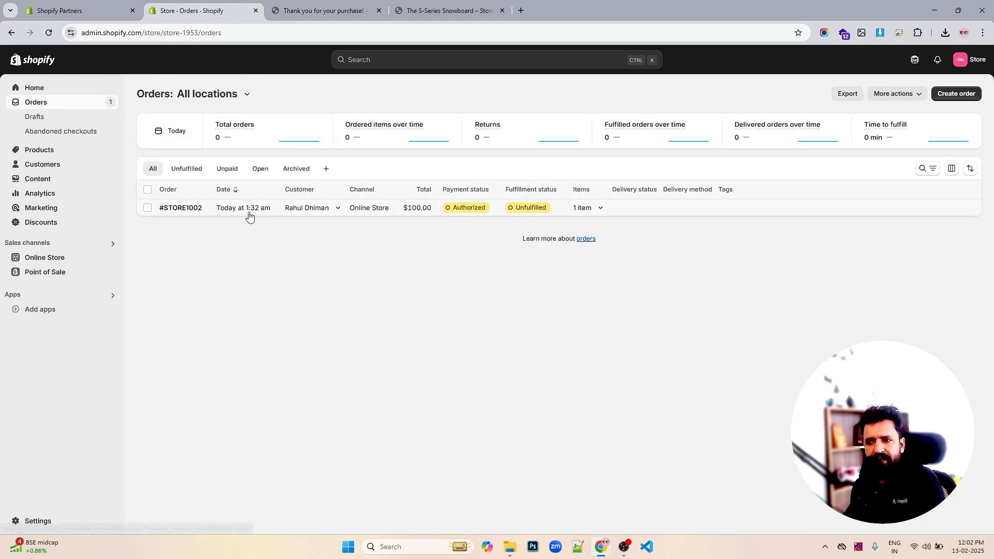
{"action": "left_click", "coordinate": [247, 212]}
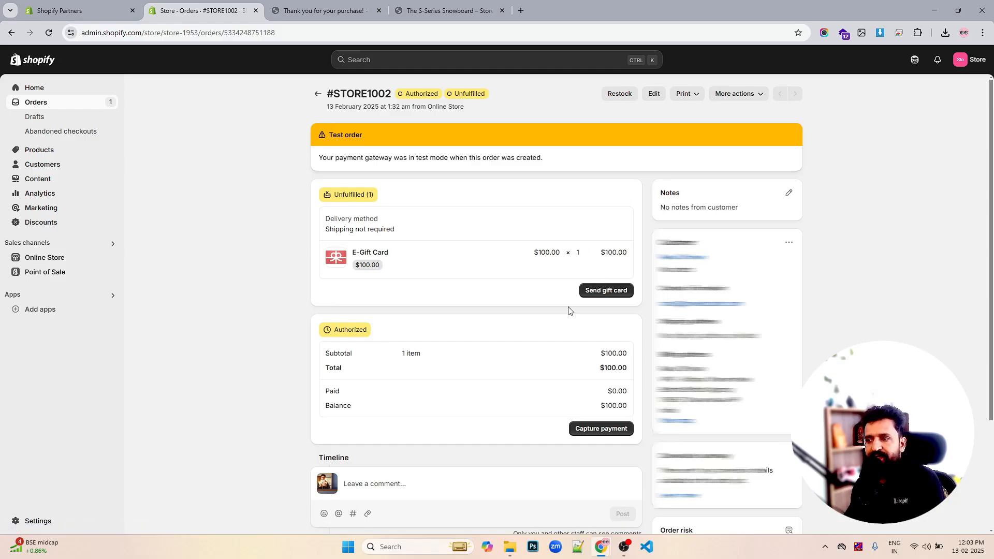
{"action": "left_click", "coordinate": [615, 291]}
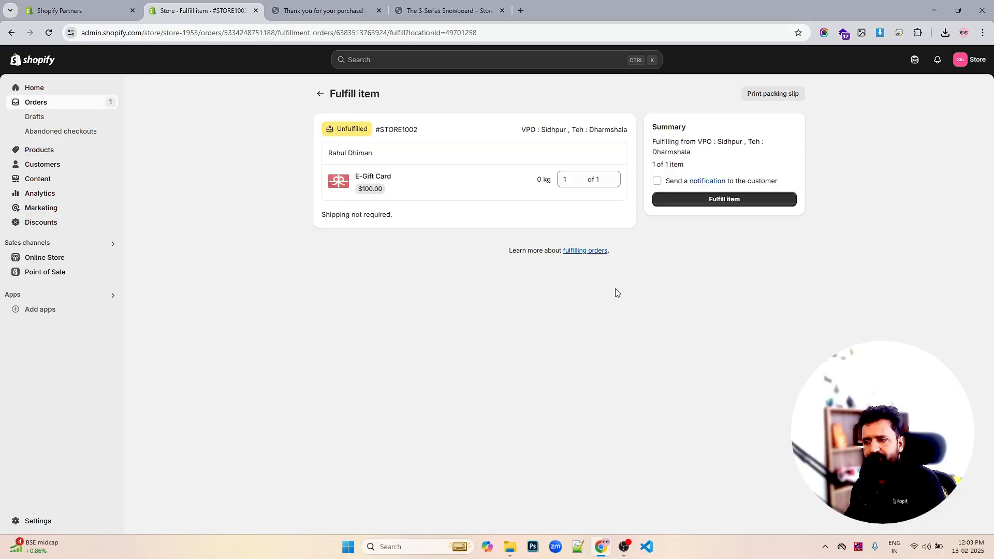
{"action": "left_click", "coordinate": [656, 181]}
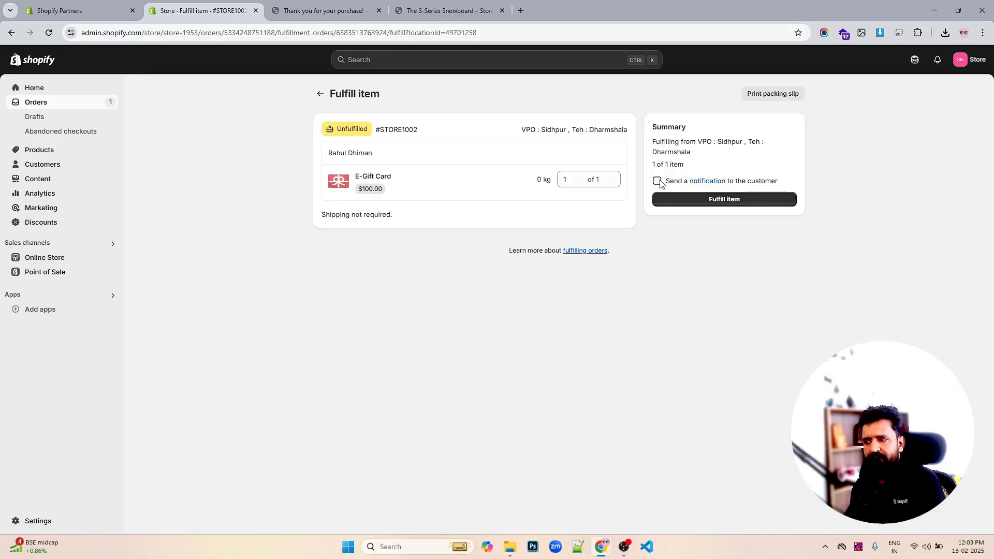
{"action": "left_click", "coordinate": [732, 200]}
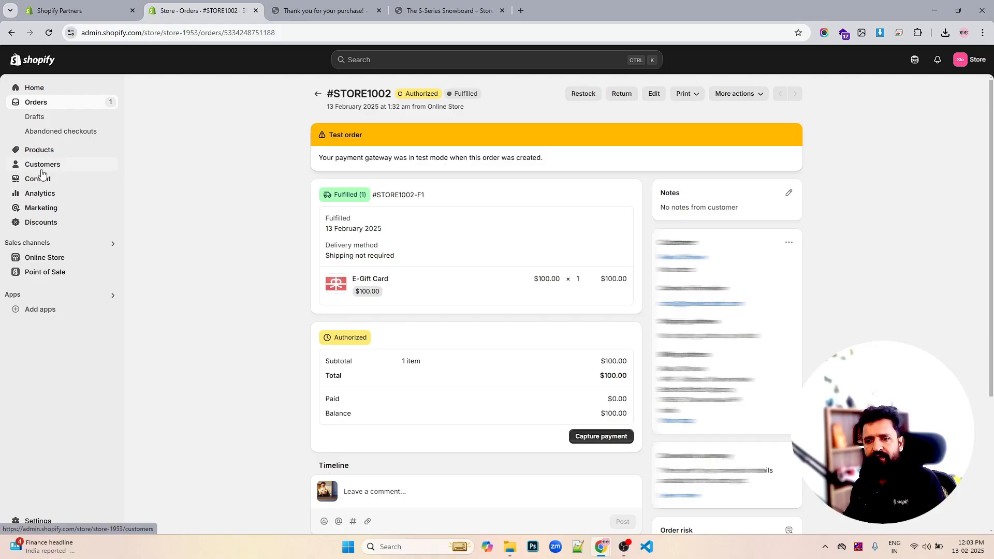
- Open the issued $100.00 gift card from the store's gift cards list
{"action": "left_click", "coordinate": [40, 150]}
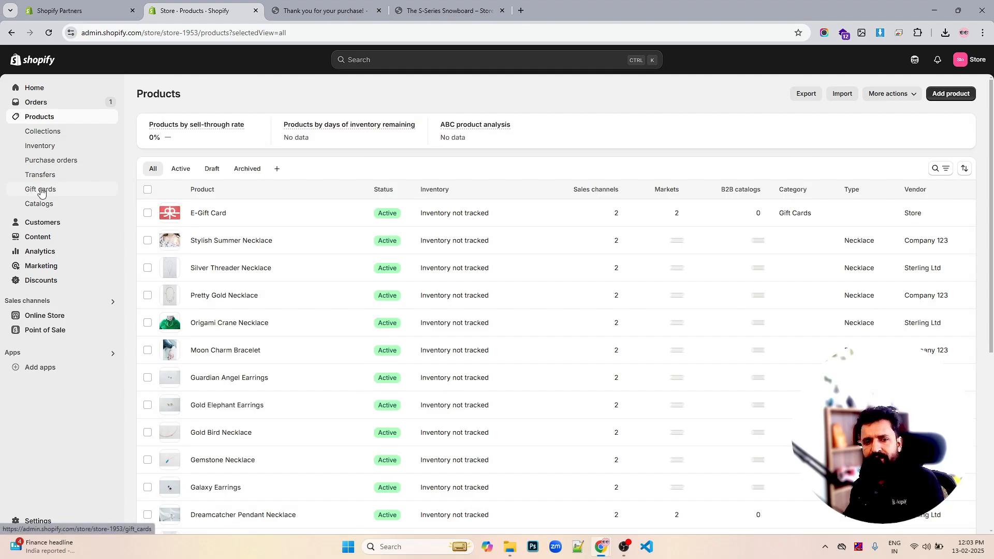
{"action": "left_click", "coordinate": [42, 190]}
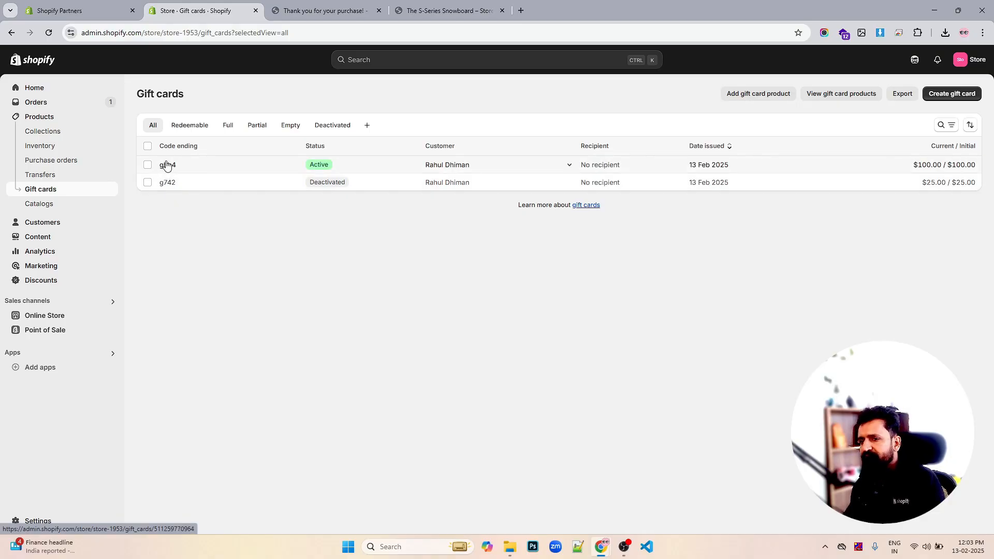
{"action": "left_click", "coordinate": [167, 166]}
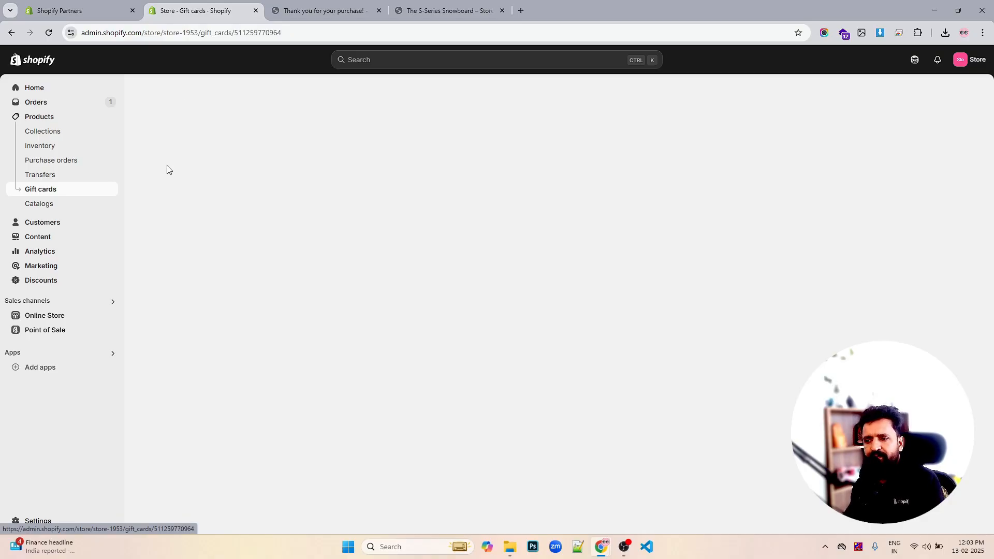
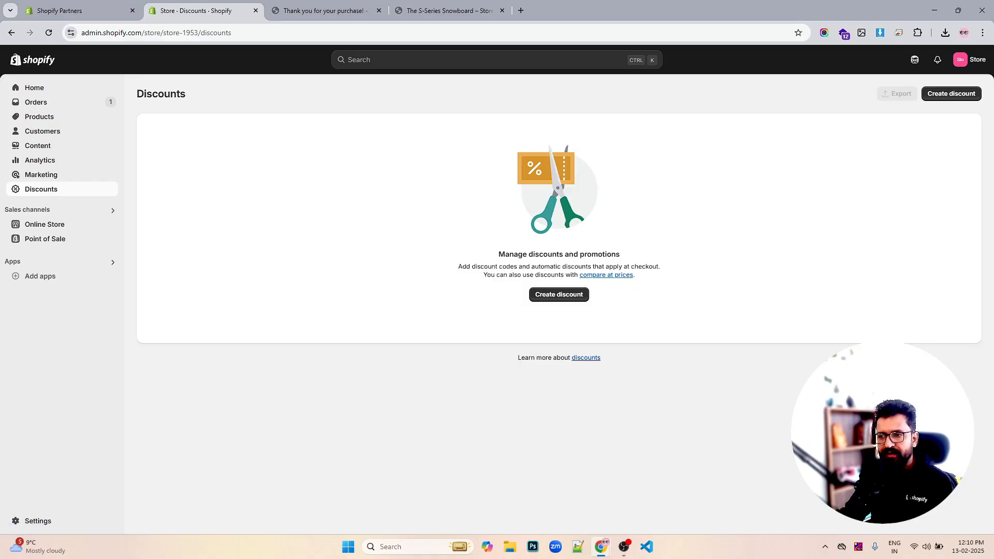
- Create an Amount off products discount with the code SUMMER25 and a 15% discount value
{"action": "left_click", "coordinate": [951, 94]}
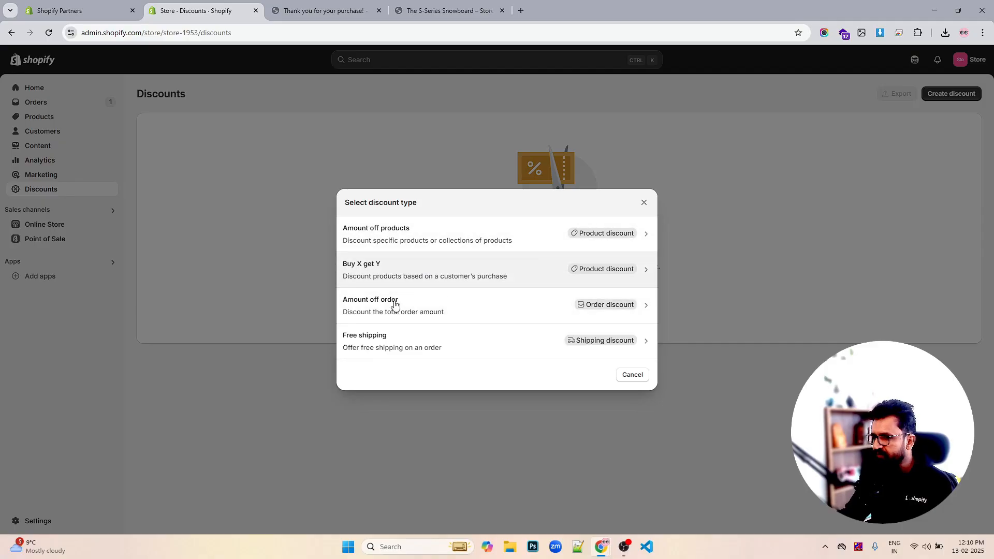
{"action": "left_click", "coordinate": [433, 234]}
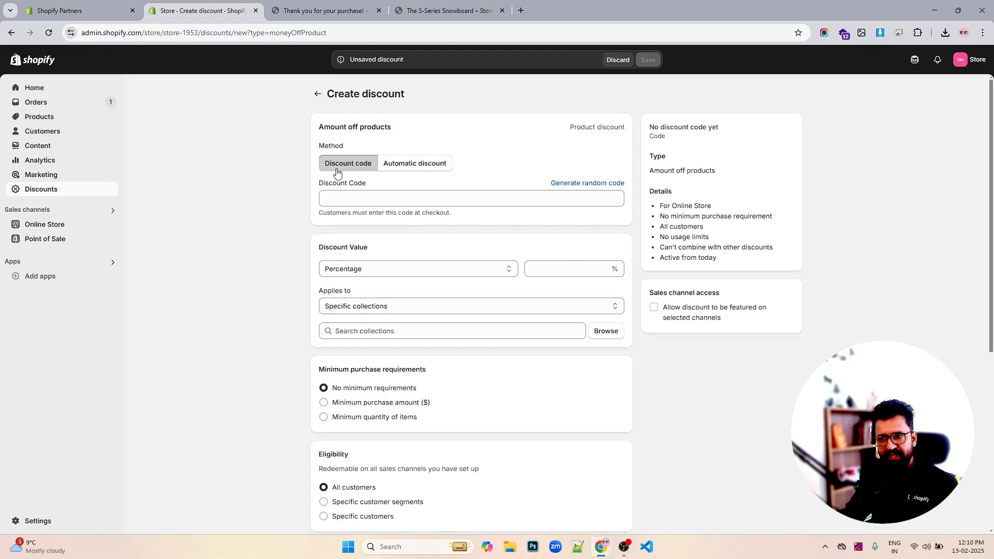
{"action": "left_click", "coordinate": [363, 198]}
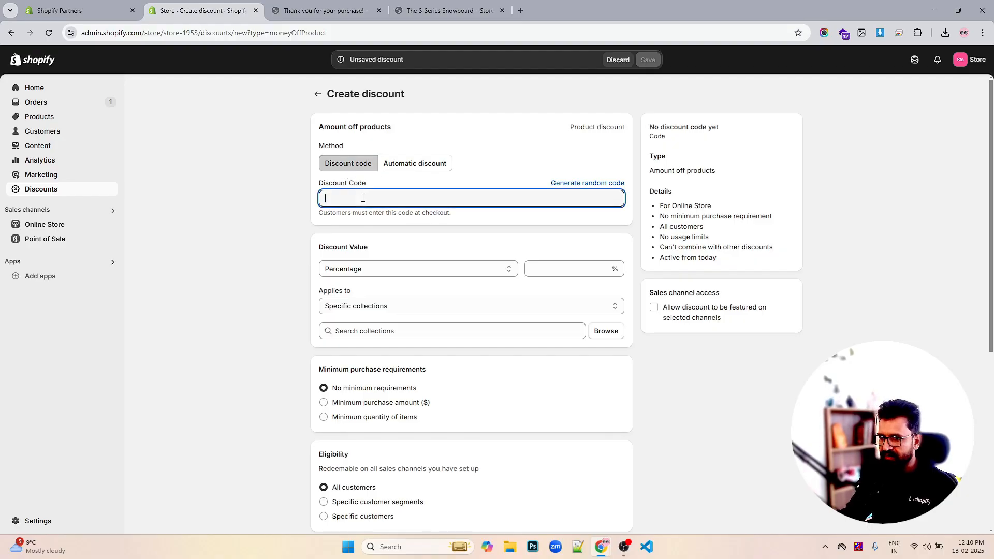
{"action": "type", "text": "SUMMER25"}
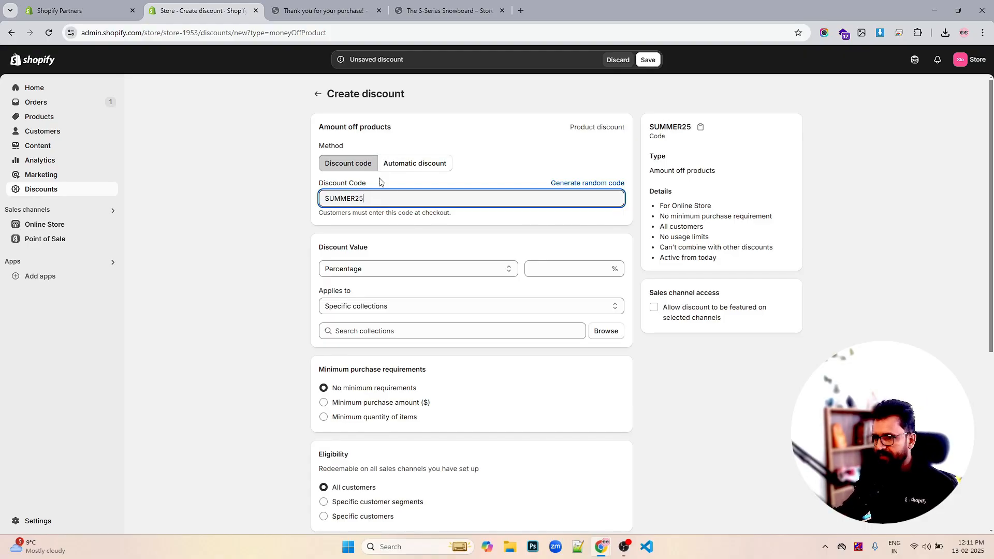
{"action": "left_click", "coordinate": [561, 265]}
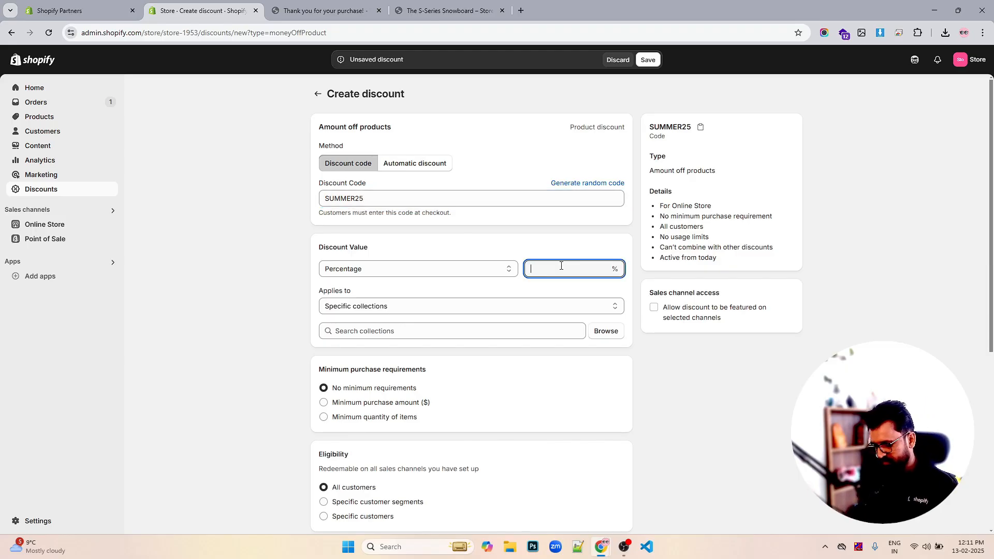
{"action": "type", "text": "15"}
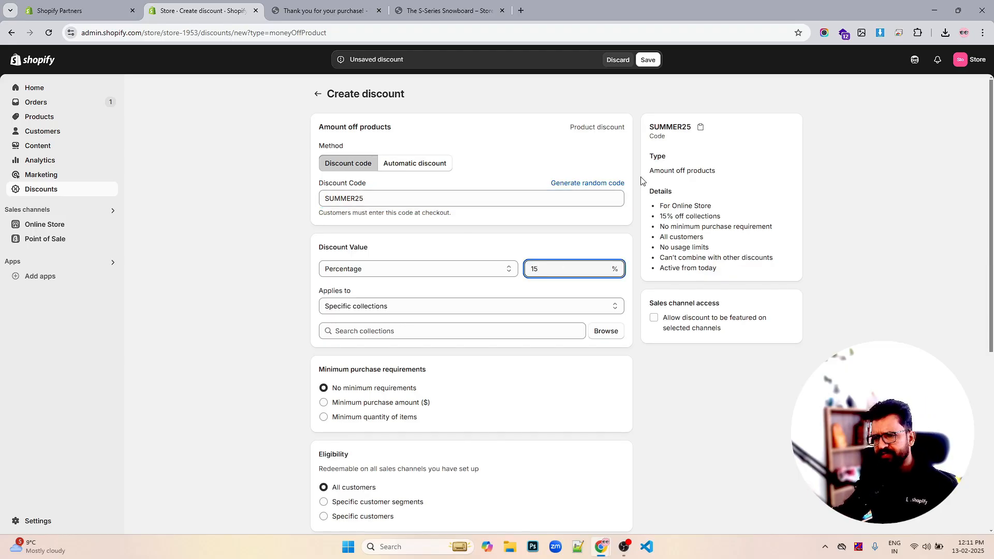
- Apply the discount to specific collections, selecting the Jewellery collection
{"action": "left_click", "coordinate": [482, 310]}
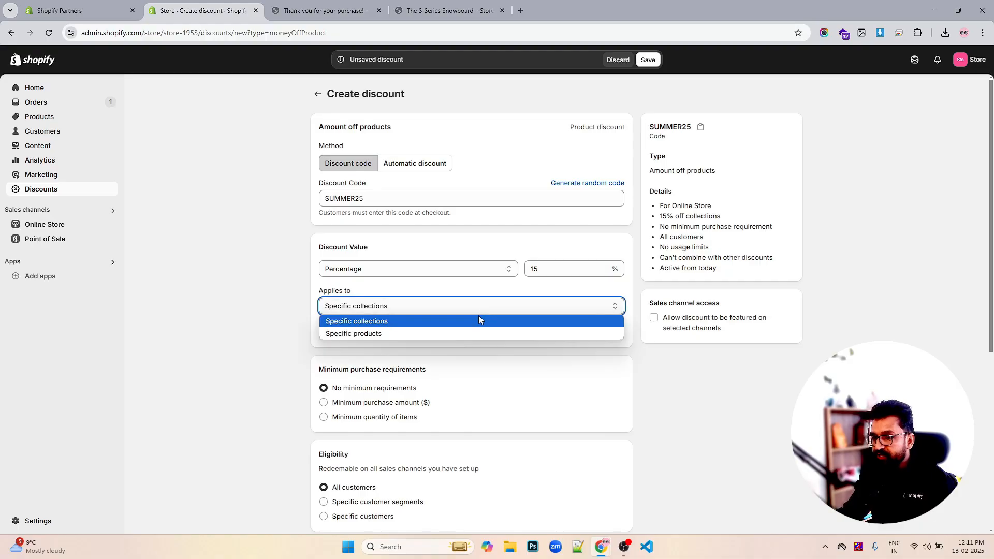
{"action": "left_click", "coordinate": [476, 322]}
{"action": "left_click", "coordinate": [613, 334]}
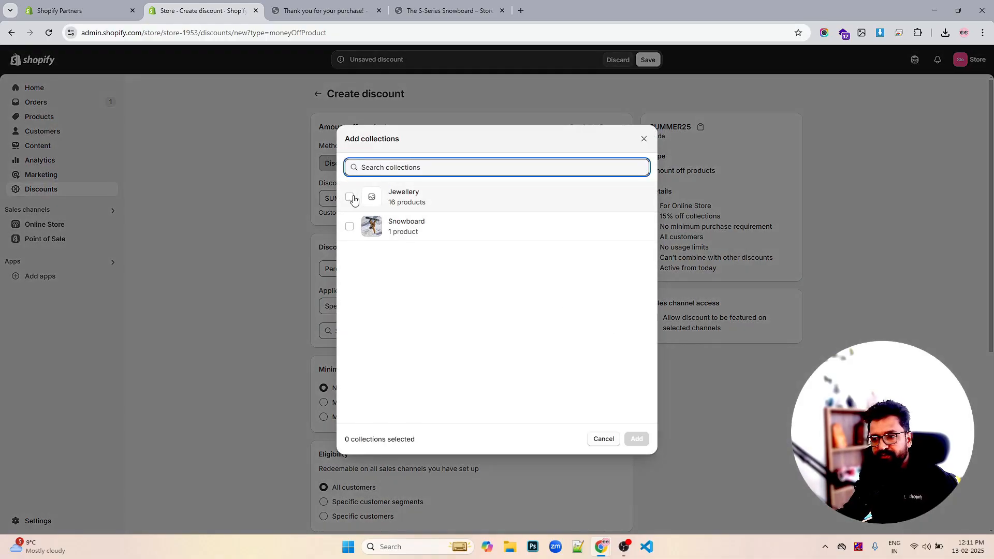
{"action": "left_click", "coordinate": [349, 196]}
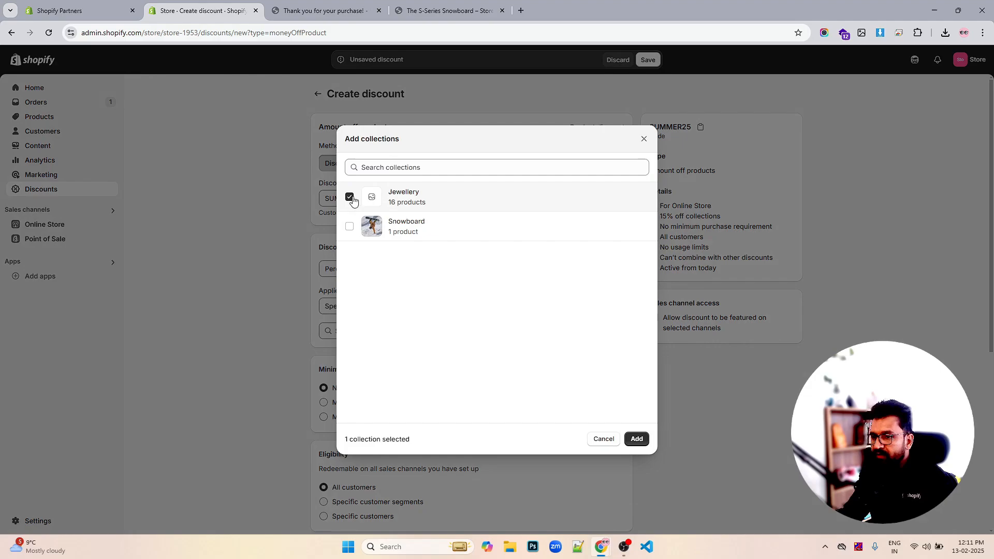
{"action": "left_click", "coordinate": [637, 439]}
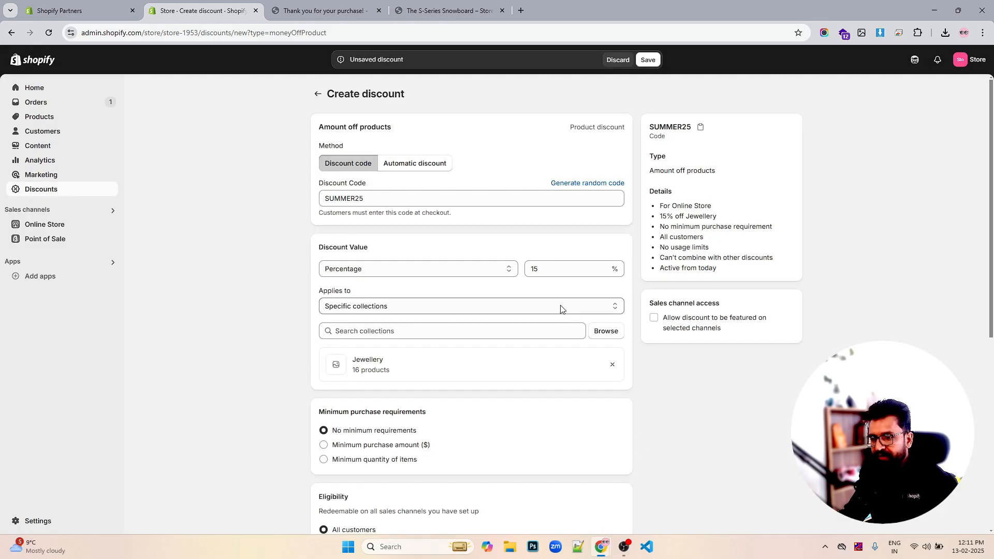
- Review the minimum purchase, eligibility, maximum uses, combinations and active dates options of the discount
{"action": "scroll", "coordinate": [560, 309], "scroll_direction": "down", "scroll_amount": 2}
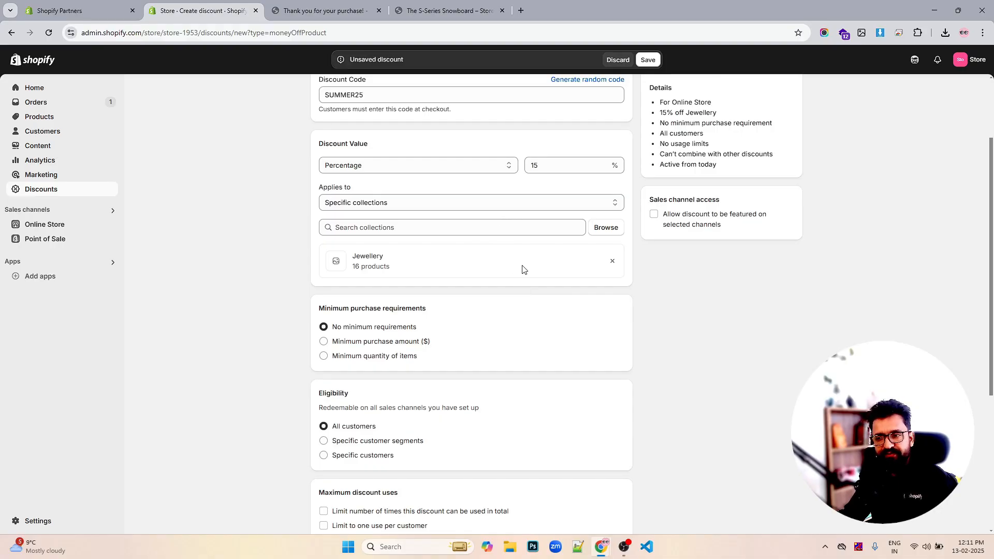
{"action": "scroll", "coordinate": [550, 279], "scroll_direction": "down", "scroll_amount": 3}
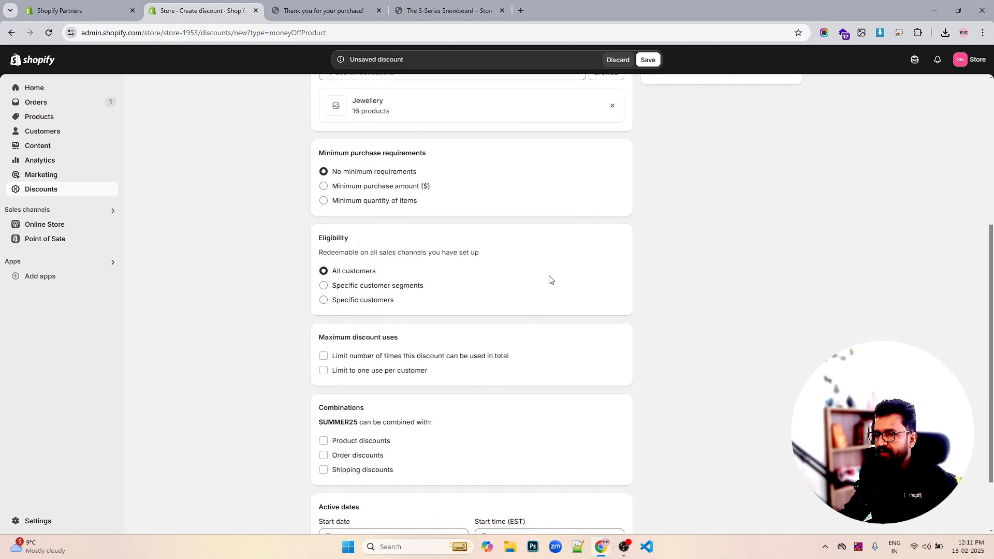
{"action": "scroll", "coordinate": [550, 279], "scroll_direction": "down", "scroll_amount": 1}
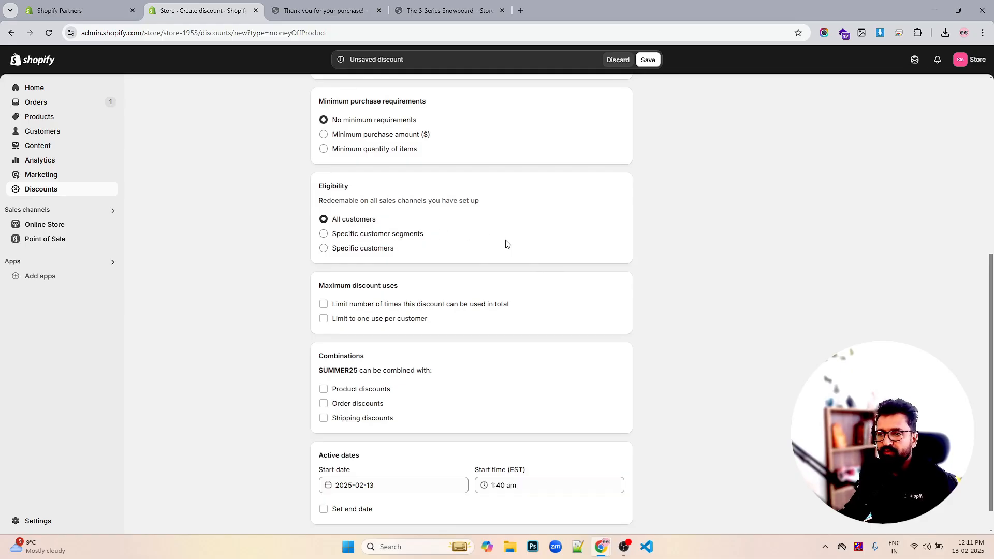
{"action": "scroll", "coordinate": [512, 251], "scroll_direction": "up", "scroll_amount": 2}
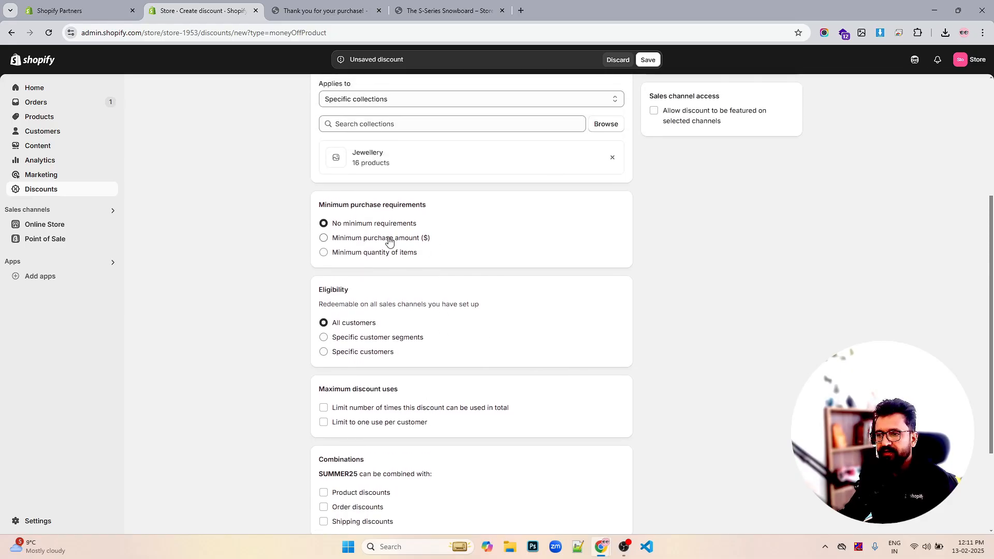
{"action": "scroll", "coordinate": [456, 259], "scroll_direction": "down", "scroll_amount": 1}
{"action": "scroll", "coordinate": [469, 273], "scroll_direction": "down", "scroll_amount": 2}
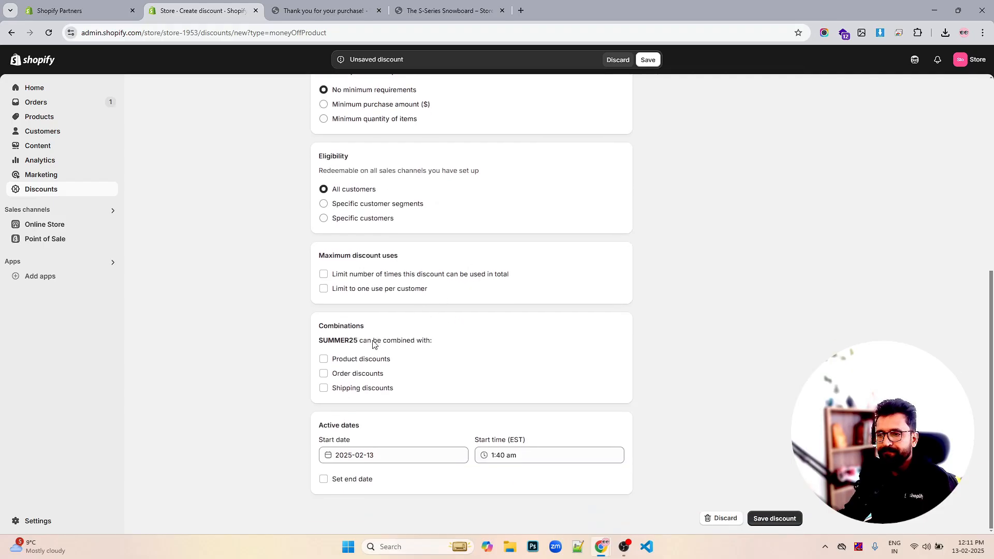
{"action": "scroll", "coordinate": [411, 330], "scroll_direction": "up", "scroll_amount": 1}
{"action": "scroll", "coordinate": [411, 330], "scroll_direction": "up", "scroll_amount": 1}
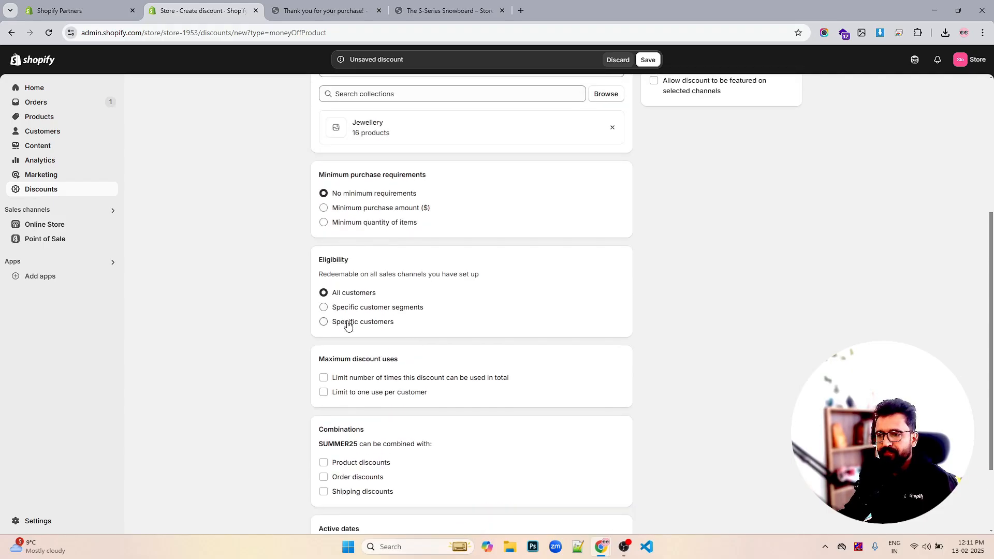
{"action": "left_click", "coordinate": [354, 311]}
{"action": "left_click", "coordinate": [348, 322]}
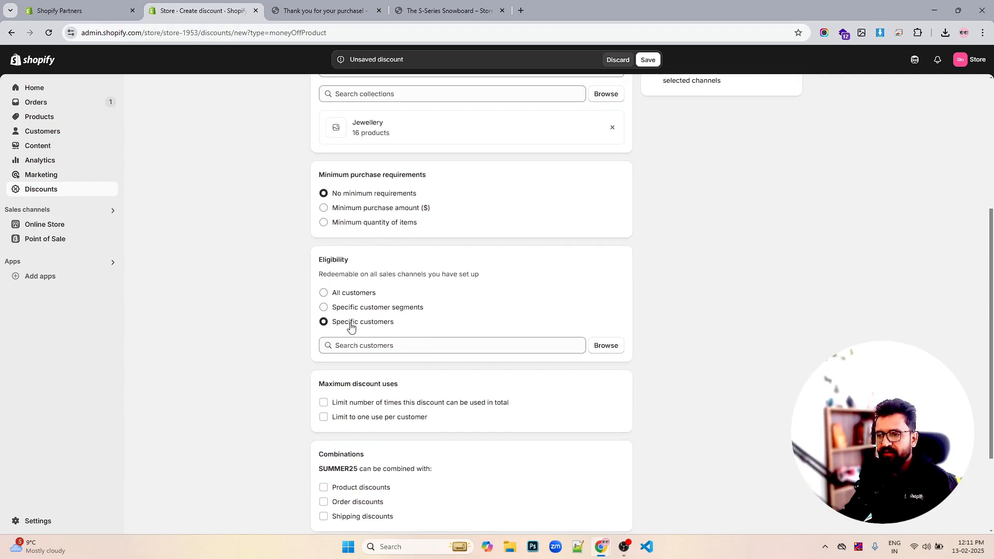
{"action": "left_click", "coordinate": [357, 296]}
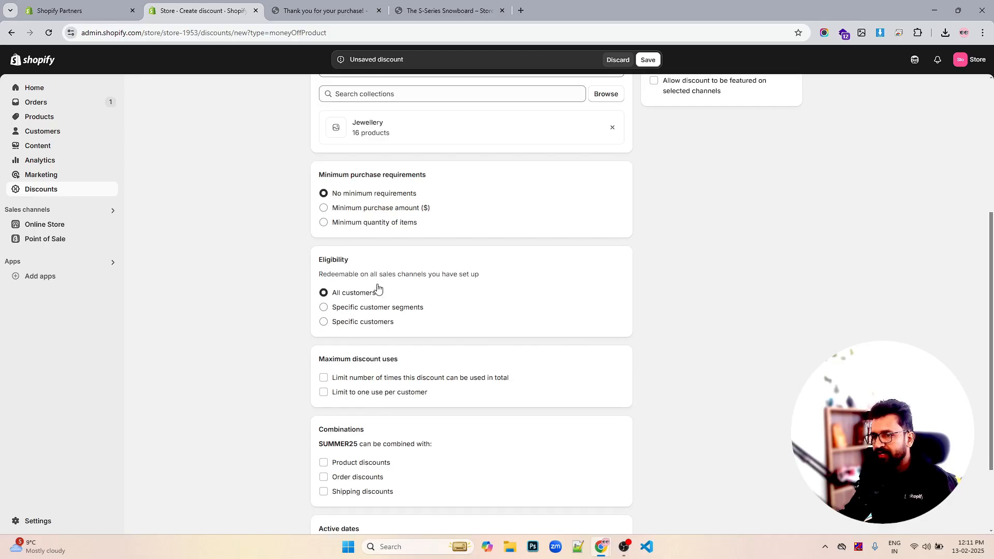
- Keep the Percentage value type and save the SUMMER25 discount
{"action": "scroll", "coordinate": [523, 274], "scroll_direction": "up", "scroll_amount": 2}
{"action": "scroll", "coordinate": [523, 273], "scroll_direction": "up", "scroll_amount": 1}
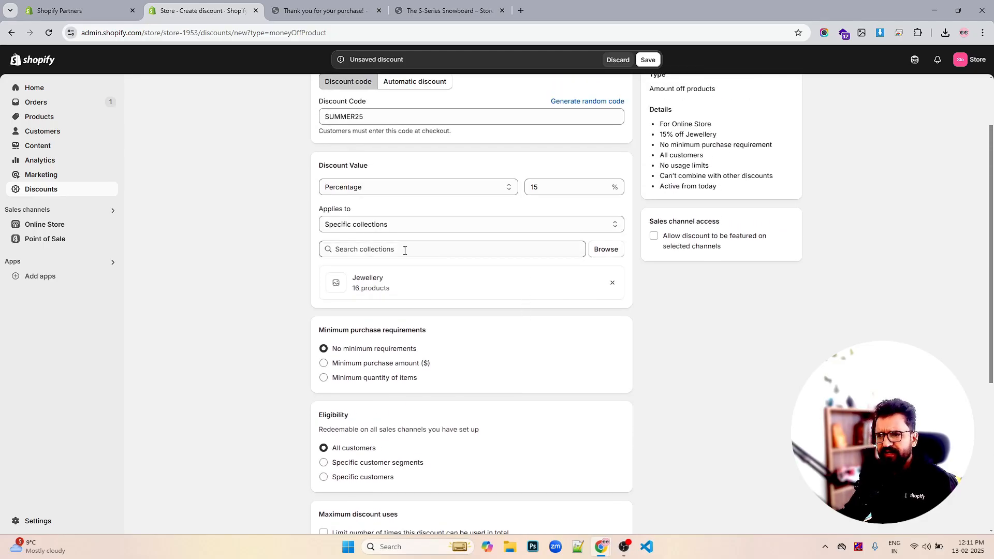
{"action": "left_click", "coordinate": [454, 192]}
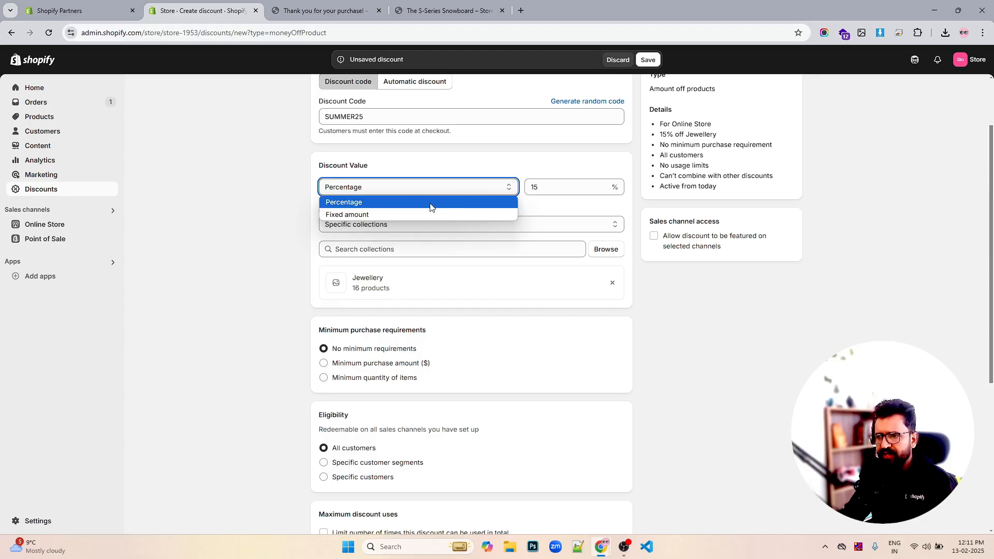
{"action": "left_click", "coordinate": [398, 203]}
{"action": "scroll", "coordinate": [510, 211], "scroll_direction": "down", "scroll_amount": 1}
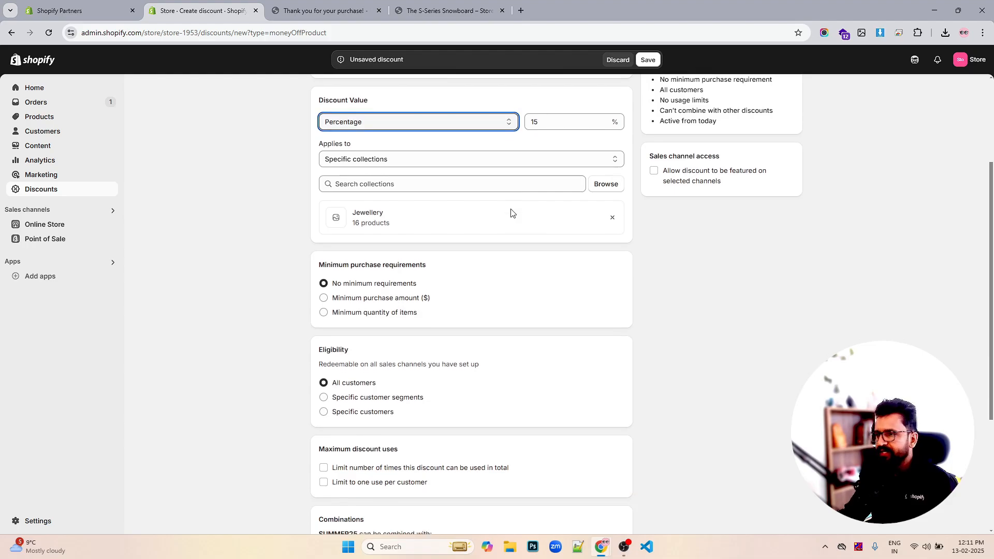
{"action": "scroll", "coordinate": [511, 211], "scroll_direction": "down", "scroll_amount": 2}
{"action": "scroll", "coordinate": [511, 212], "scroll_direction": "down", "scroll_amount": 2}
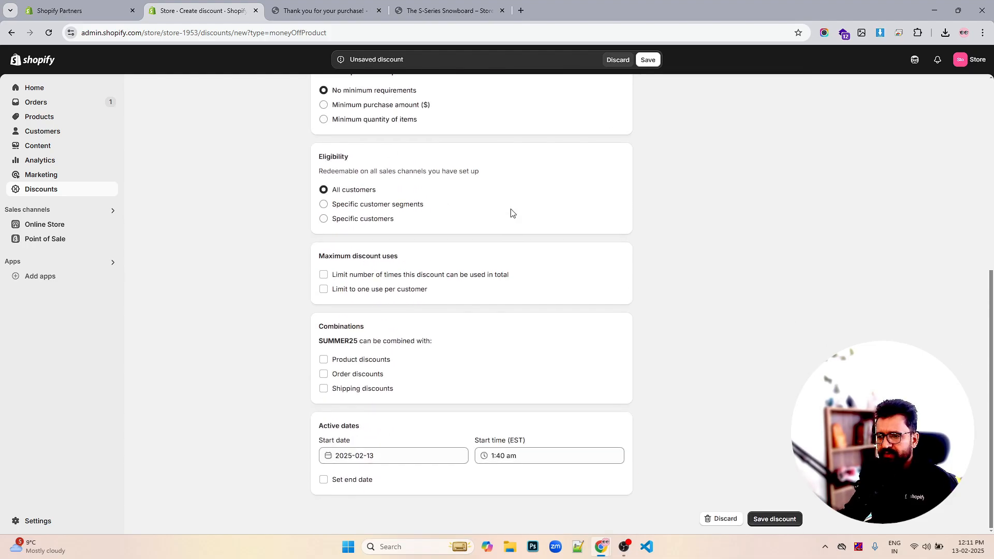
{"action": "scroll", "coordinate": [510, 212], "scroll_direction": "up", "scroll_amount": 6}
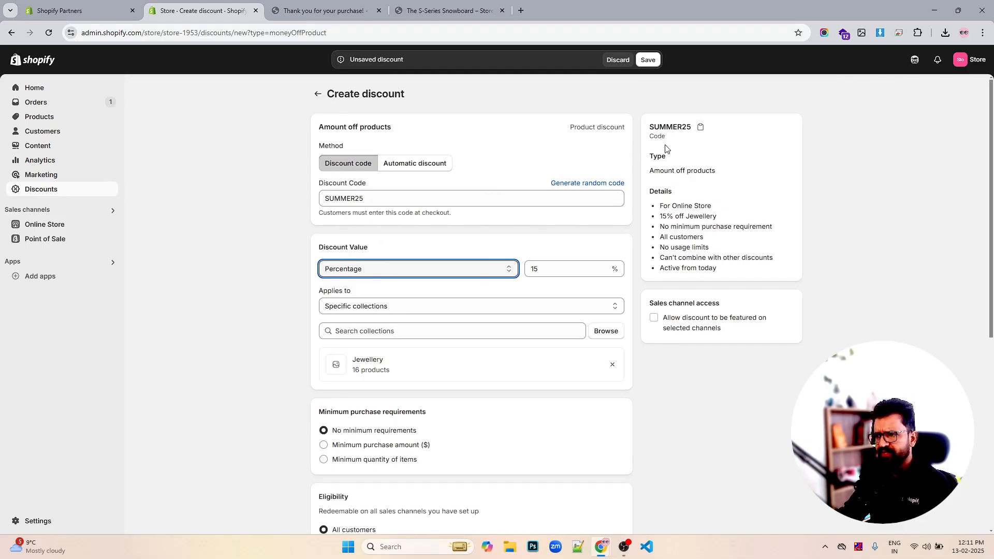
{"action": "left_click", "coordinate": [648, 60]}
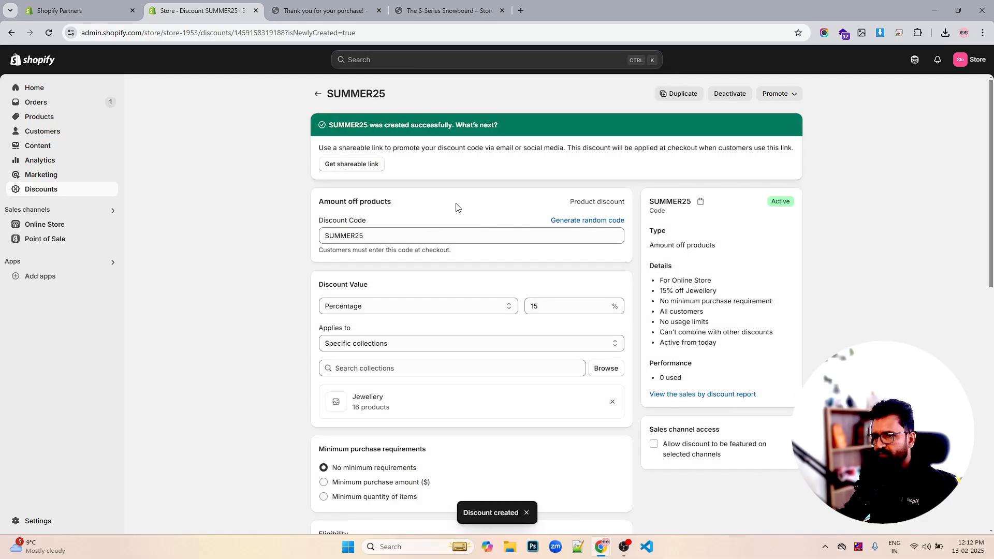
- Copy the SUMMER25 discount code
{"action": "double_click", "coordinate": [355, 233]}
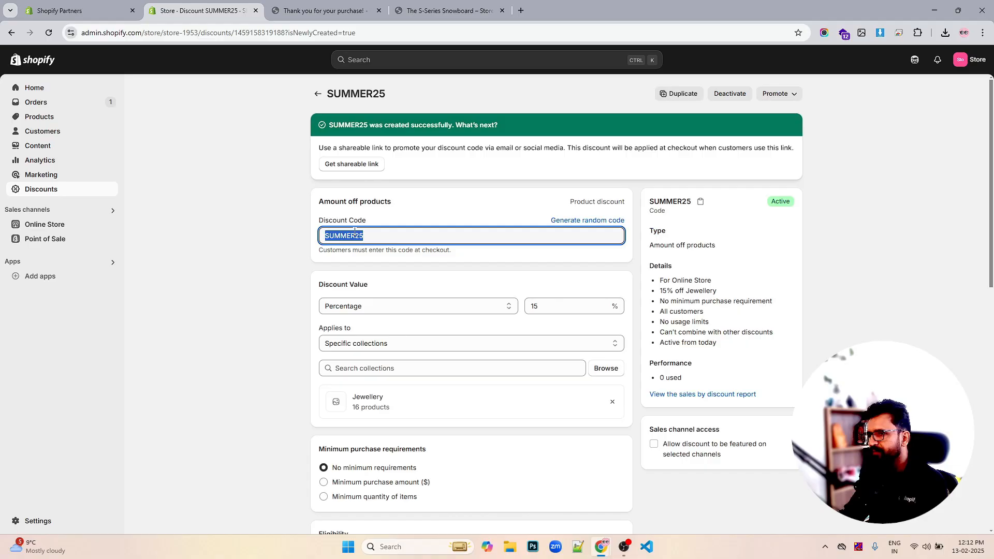
{"action": "right_click", "coordinate": [356, 236]}
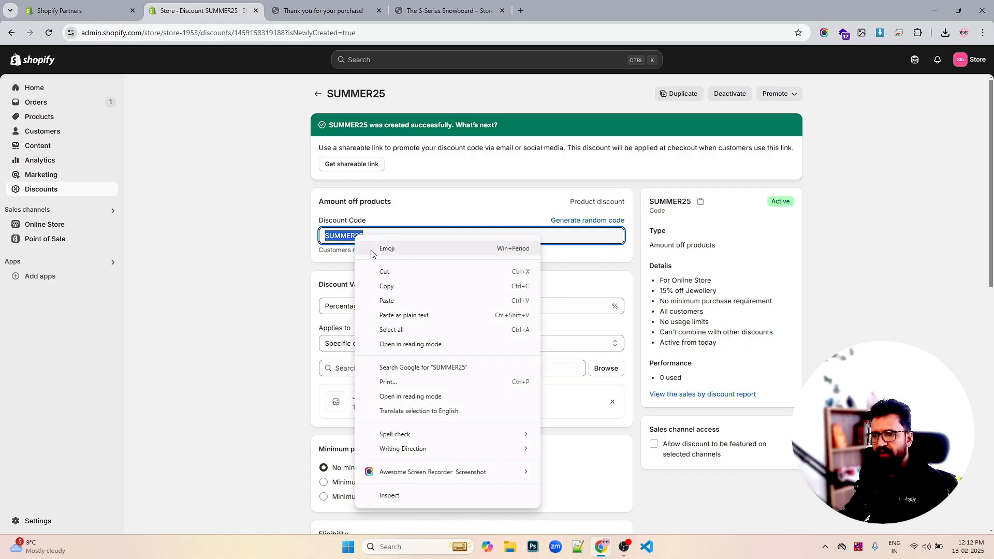
{"action": "left_click", "coordinate": [388, 285]}
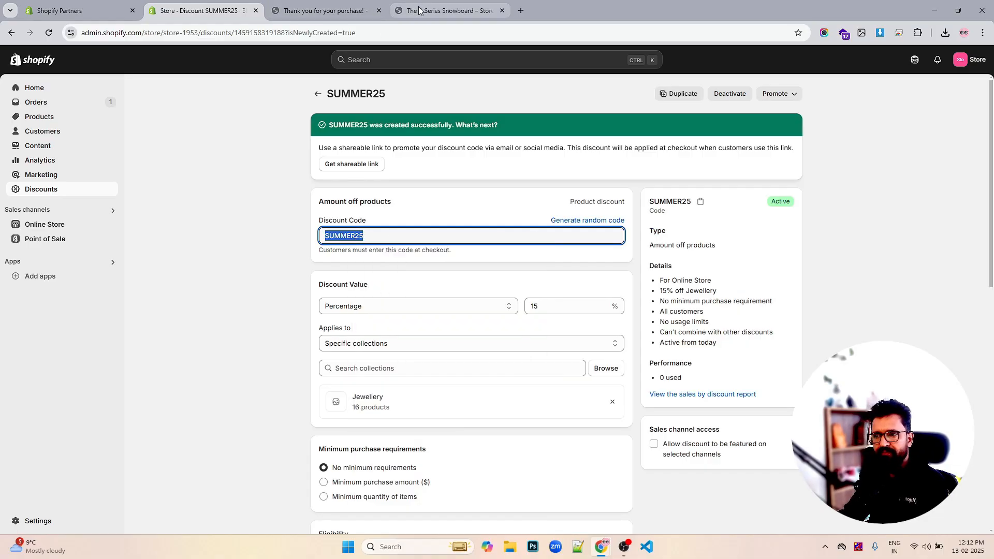
- Switch to the storefront tab and open the collections/all products page
{"action": "left_click", "coordinate": [445, 10]}
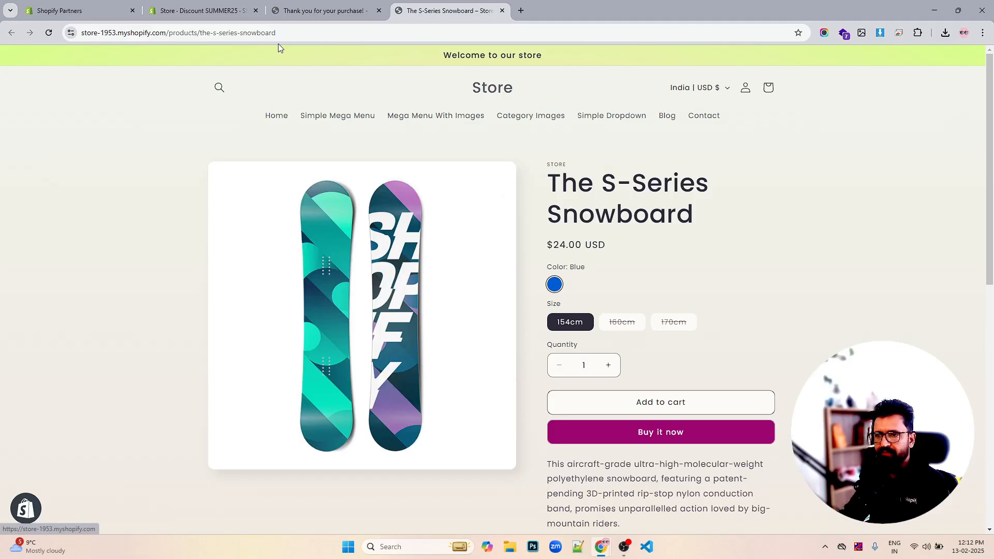
{"action": "left_click_drag", "start_coordinate": [171, 34], "coordinate": [538, 35]}
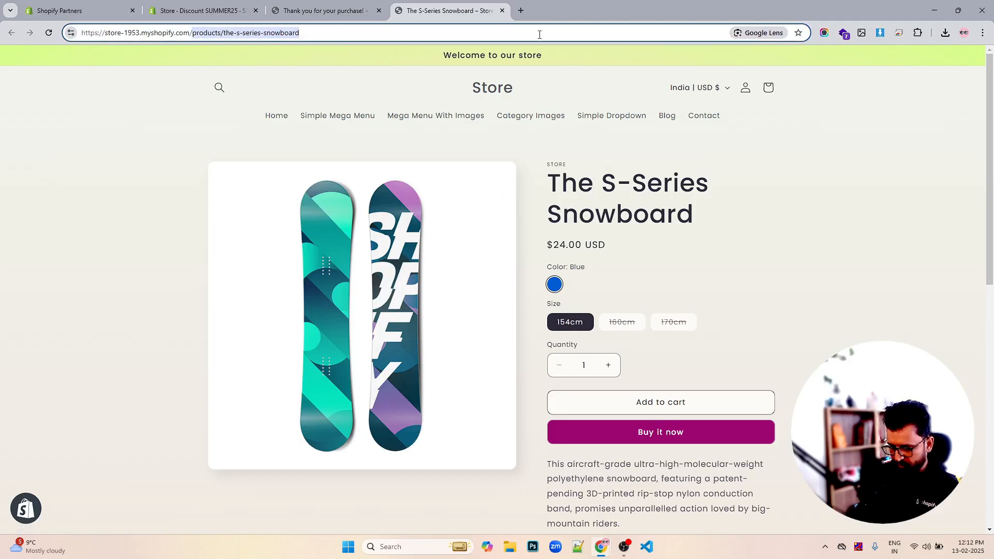
{"action": "type", "text": "collec"}
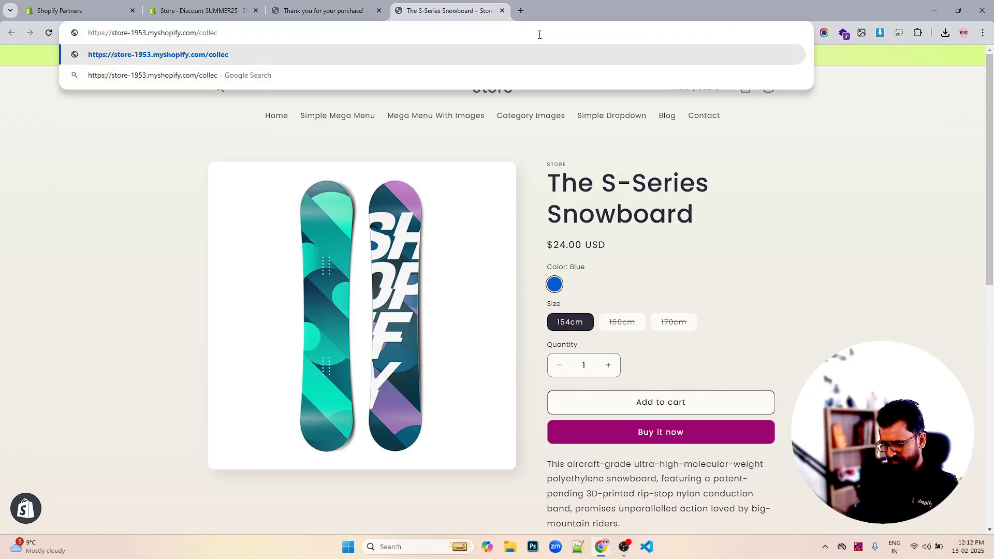
{"action": "type", "text": "tiona"}
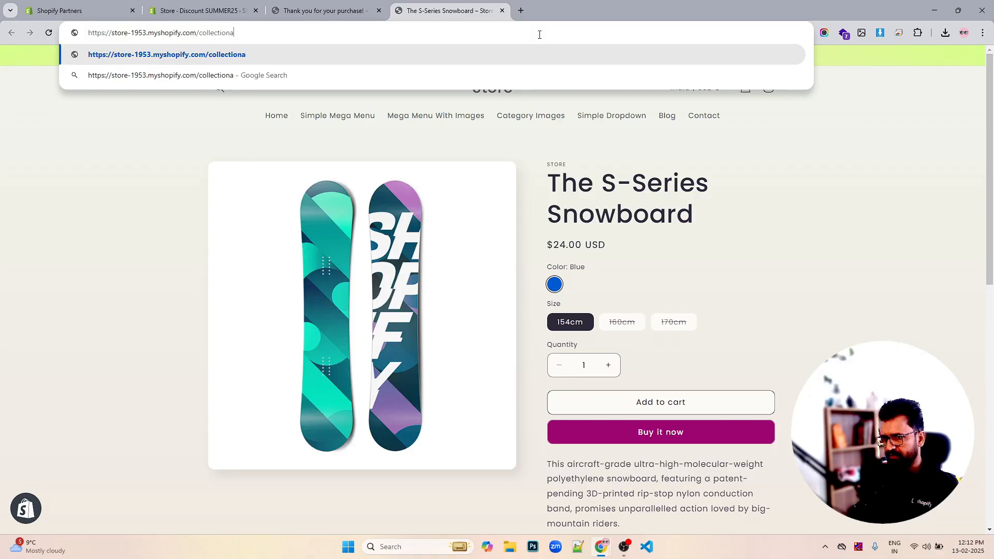
{"action": "key", "text": "BackSpace"}
{"action": "type", "text": "s/all"}
{"action": "key", "text": "Return"}
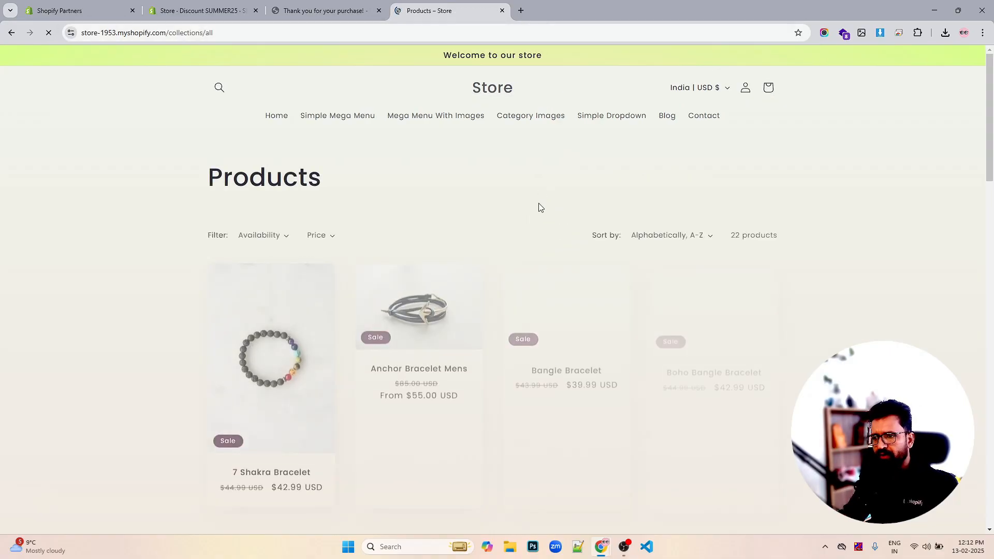
- Add the Anchor Bracelet Mens to the cart and proceed to checkout
{"action": "scroll", "coordinate": [538, 212], "scroll_direction": "down", "scroll_amount": 1}
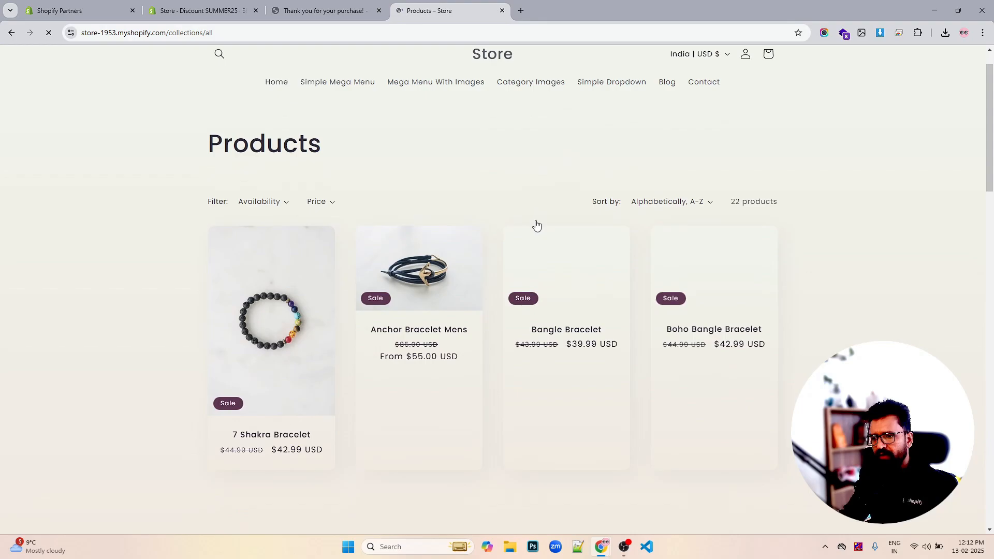
{"action": "left_click", "coordinate": [435, 243]}
{"action": "left_click", "coordinate": [643, 361]}
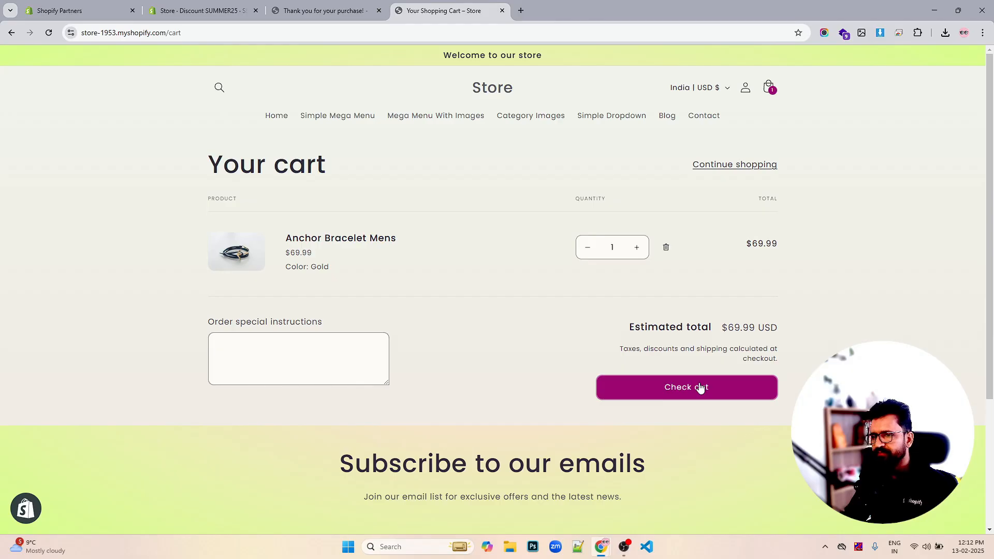
{"action": "left_click", "coordinate": [700, 387]}
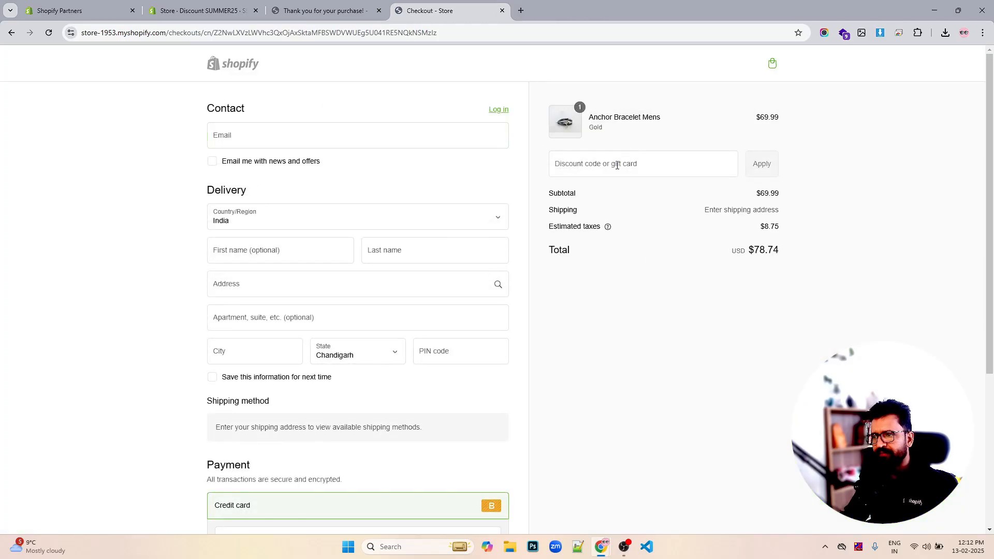
- Paste and apply the SUMMER25 discount code at checkout
{"action": "left_click", "coordinate": [616, 165]}
{"action": "key", "text": "ctrl+v"}
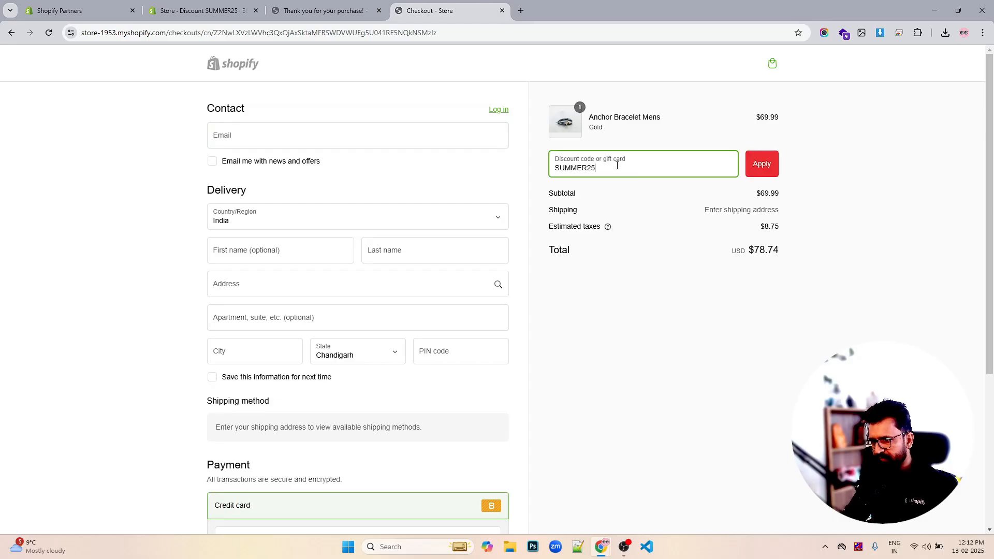
{"action": "left_click", "coordinate": [762, 165]}
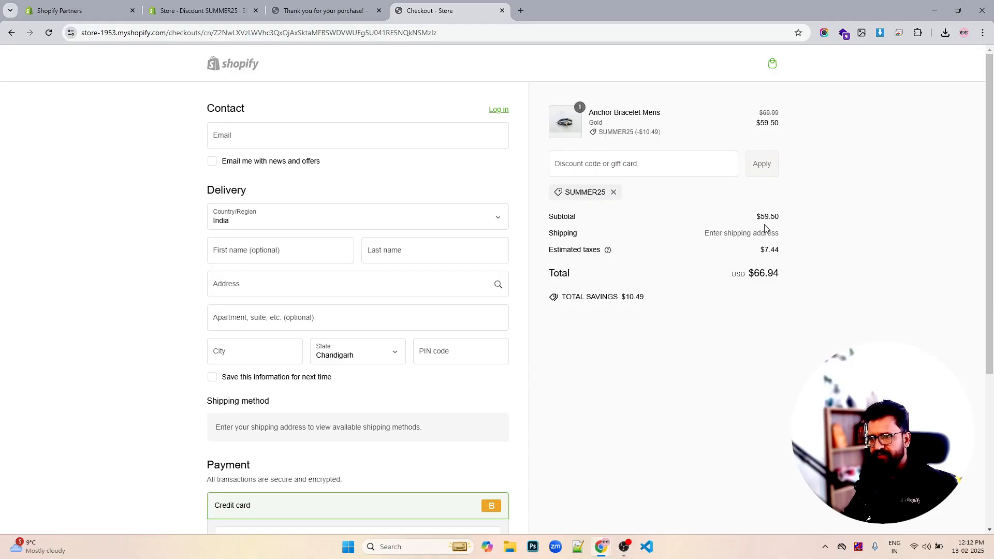
- Close the checkout tab and return to the admin Discounts list
{"action": "left_click", "coordinate": [501, 11]}
{"action": "left_click", "coordinate": [249, 8]}
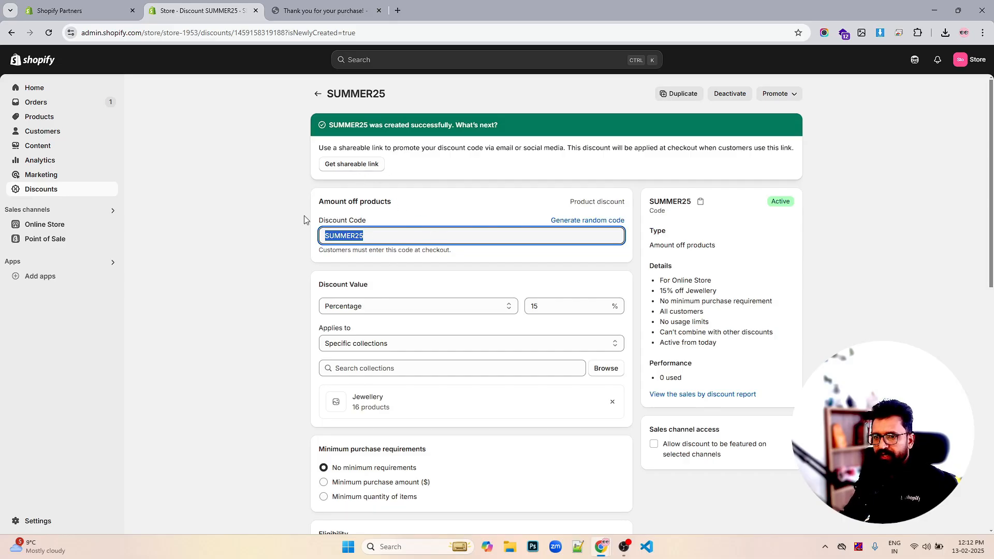
{"action": "left_click", "coordinate": [43, 191]}
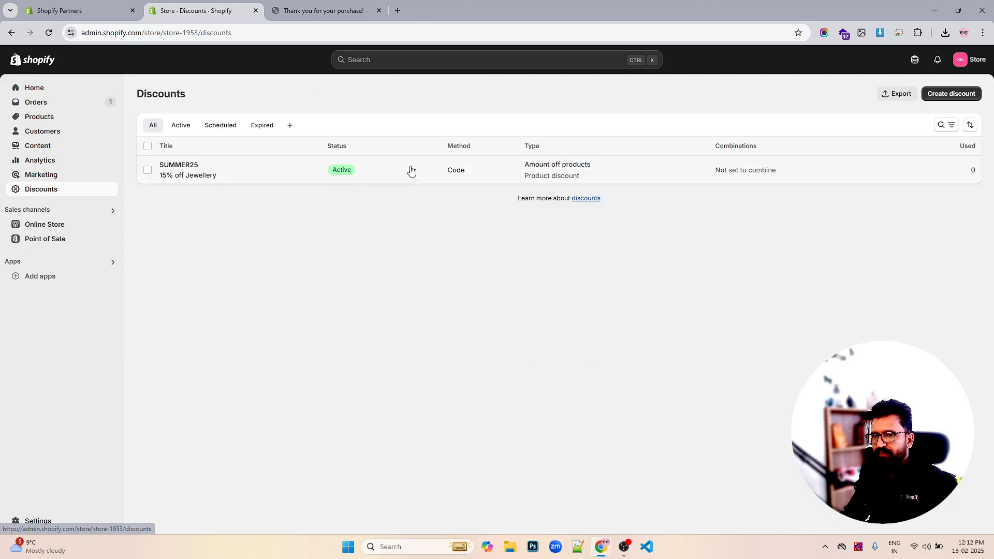
{"action": "left_click", "coordinate": [945, 98]}
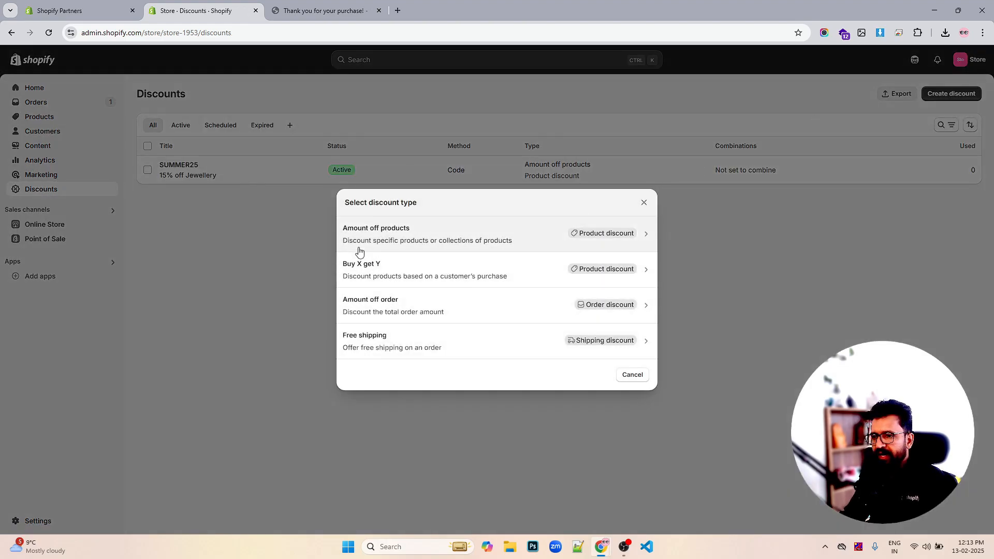
{"action": "left_click", "coordinate": [430, 237]}
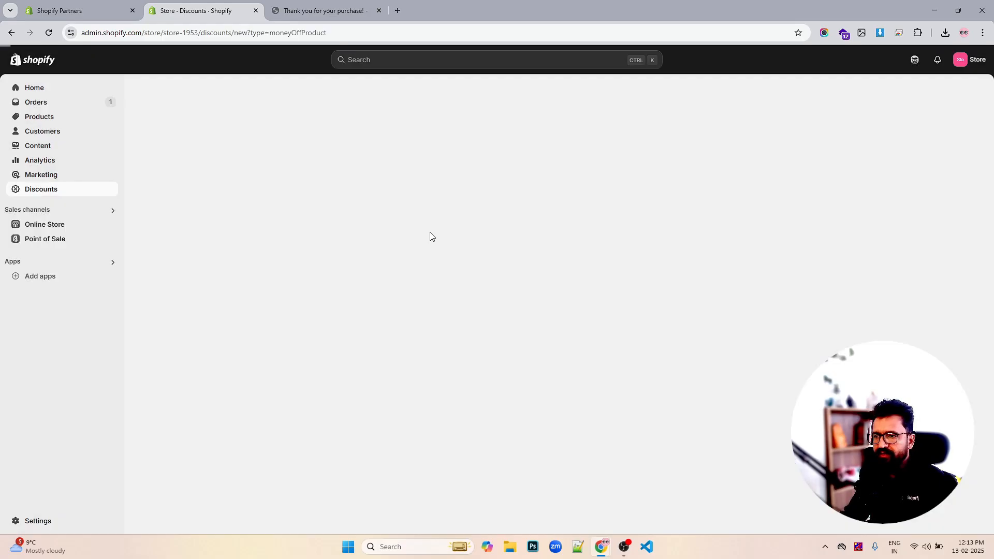
{"action": "left_click", "coordinate": [13, 33]}
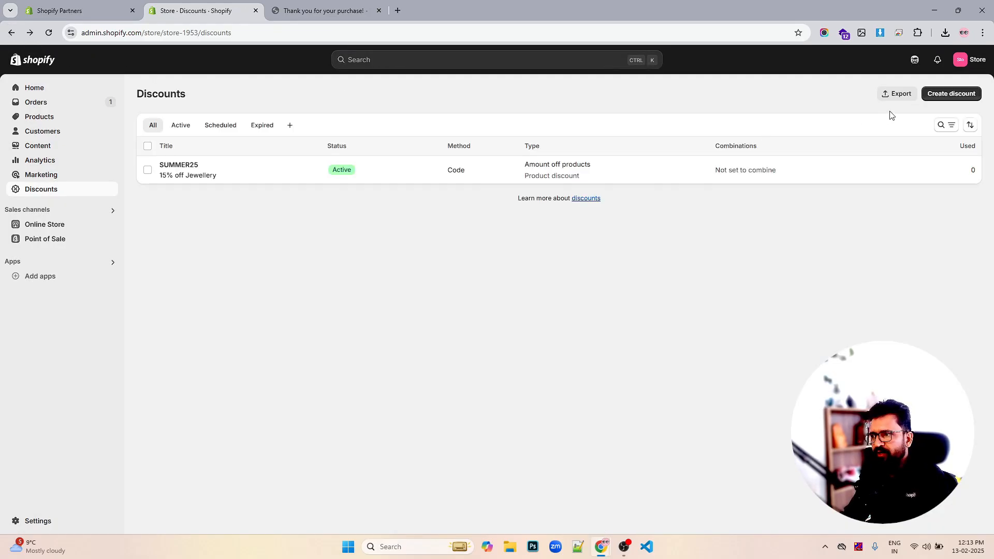
- Create an automatic Amount off products discount titled NEWUSERS25
{"action": "left_click", "coordinate": [941, 93]}
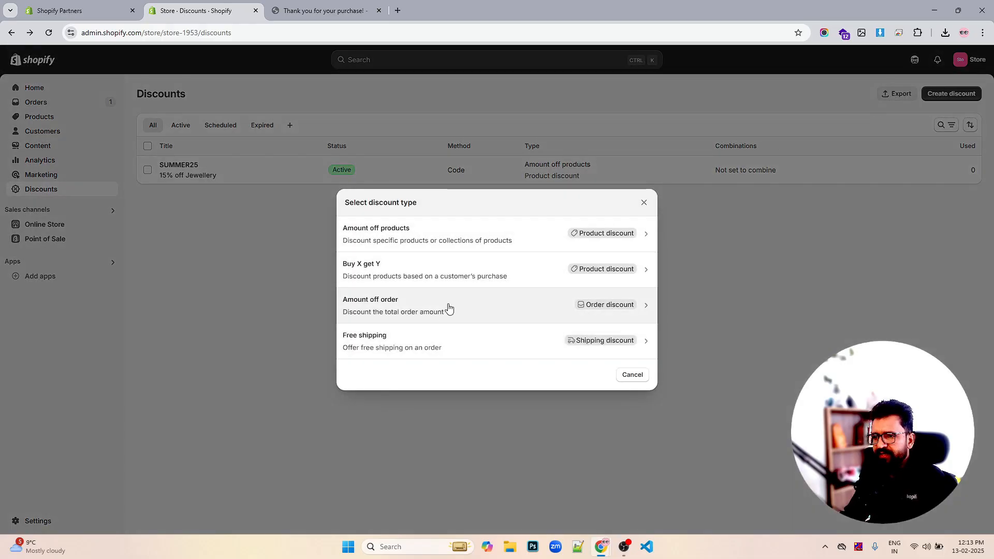
{"action": "left_click", "coordinate": [428, 234]}
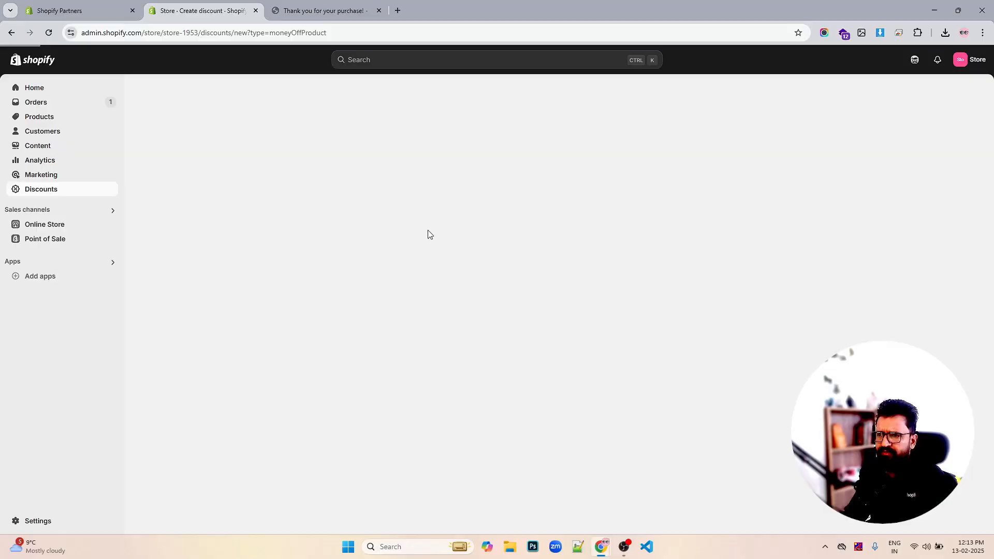
{"action": "left_click", "coordinate": [408, 166]}
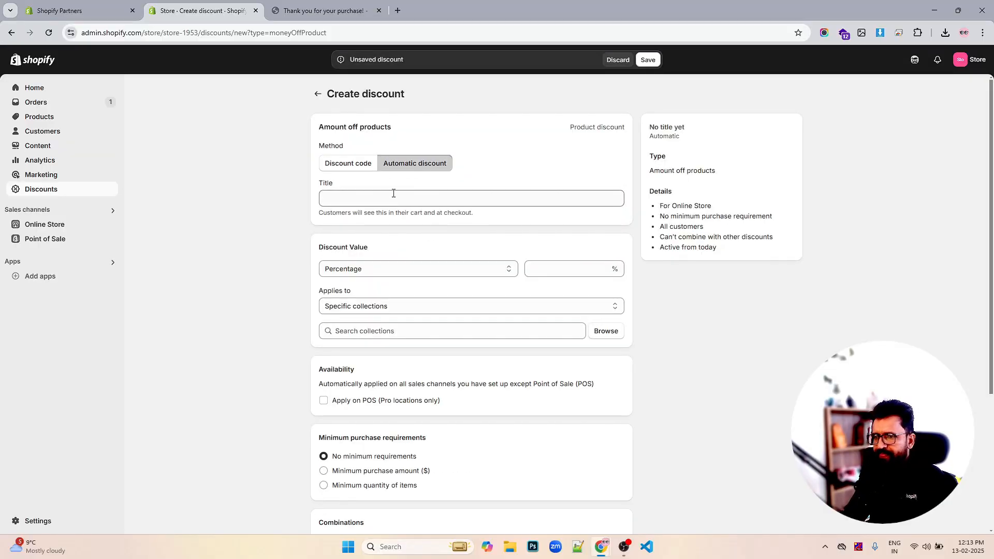
{"action": "left_click", "coordinate": [368, 201]}
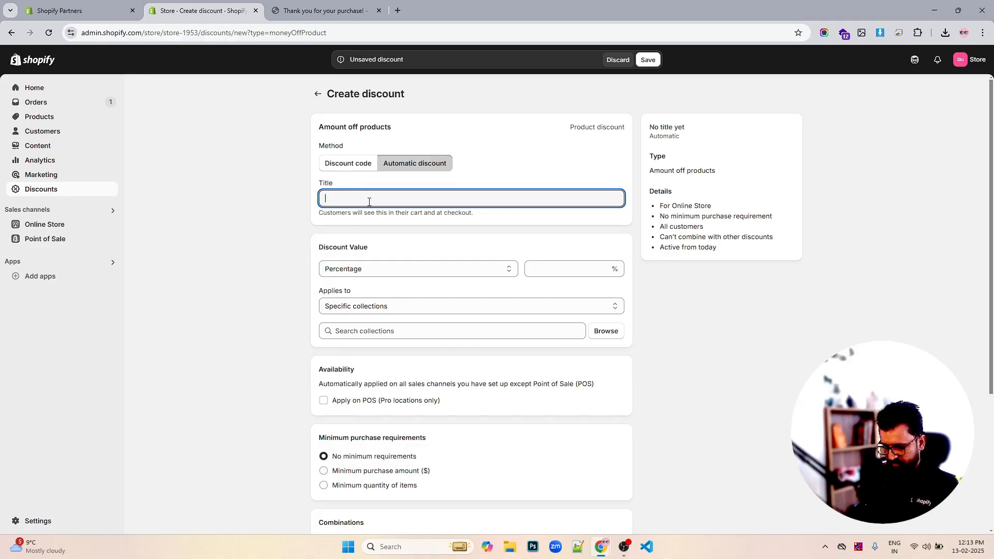
{"action": "type", "text": "HELL"}
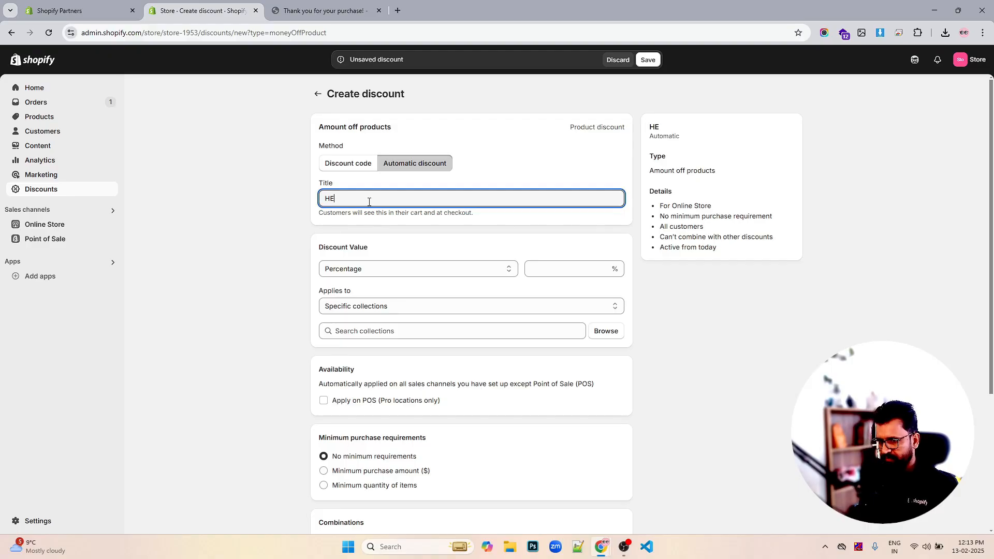
{"action": "key", "text": "BackSpace"}
{"action": "key", "text": "BackSpace"}
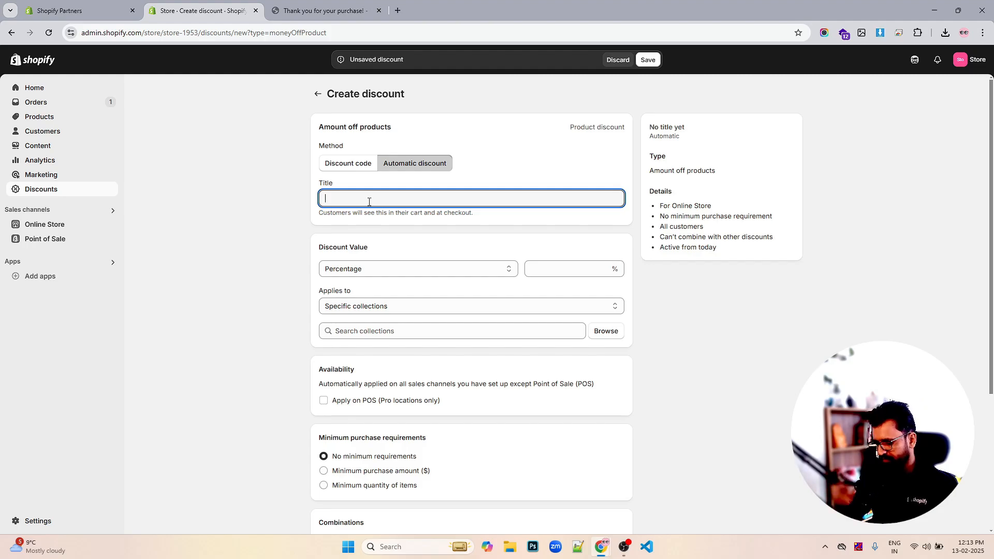
{"action": "type", "text": "NEW"}
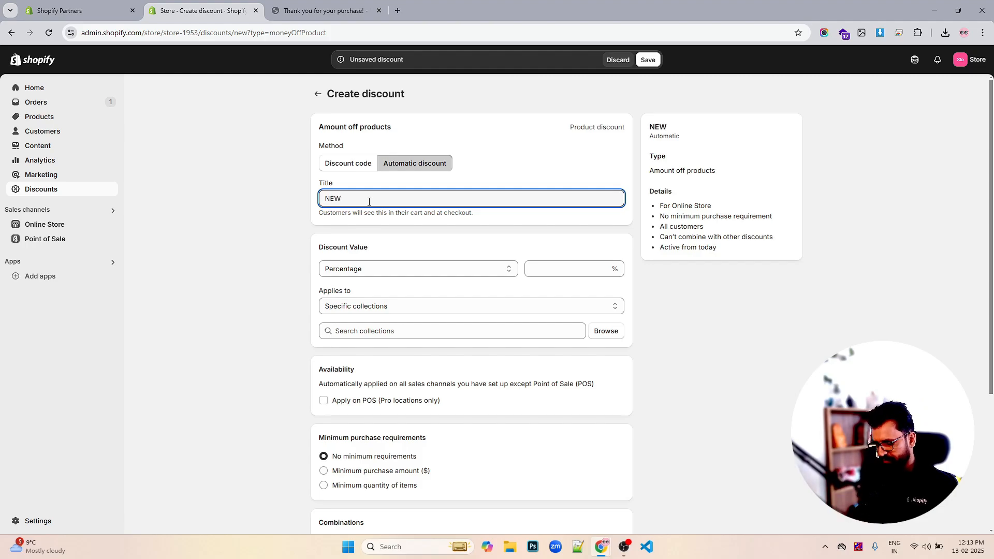
{"action": "type", "text": "USERS25"}
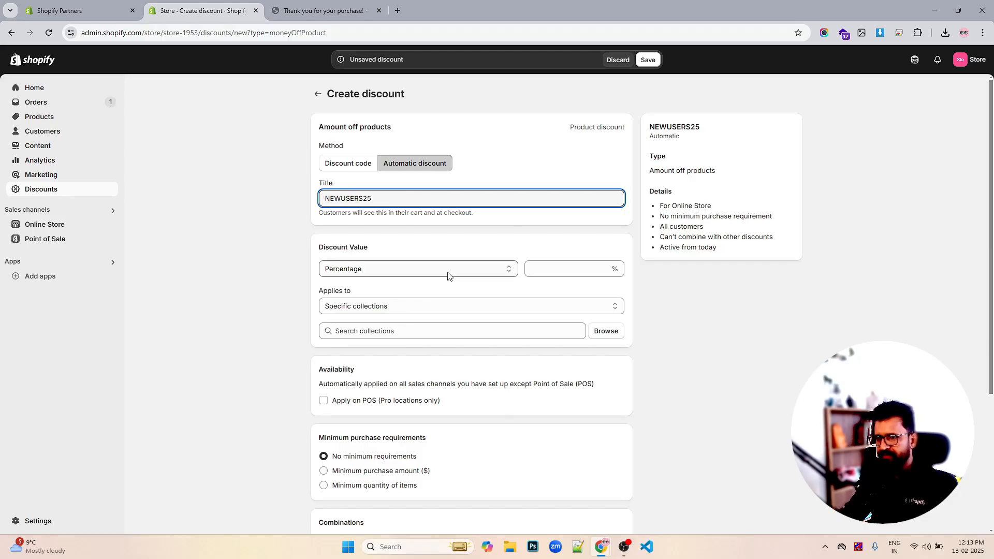
- Set the discount value to 25% and apply it to the Jewellery collection
{"action": "left_click", "coordinate": [553, 272]}
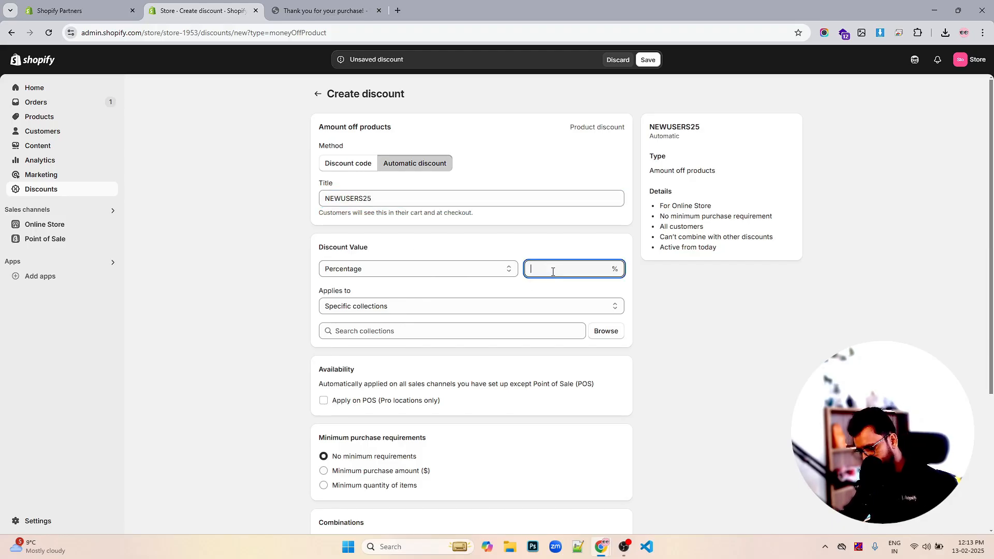
{"action": "type", "text": "25"}
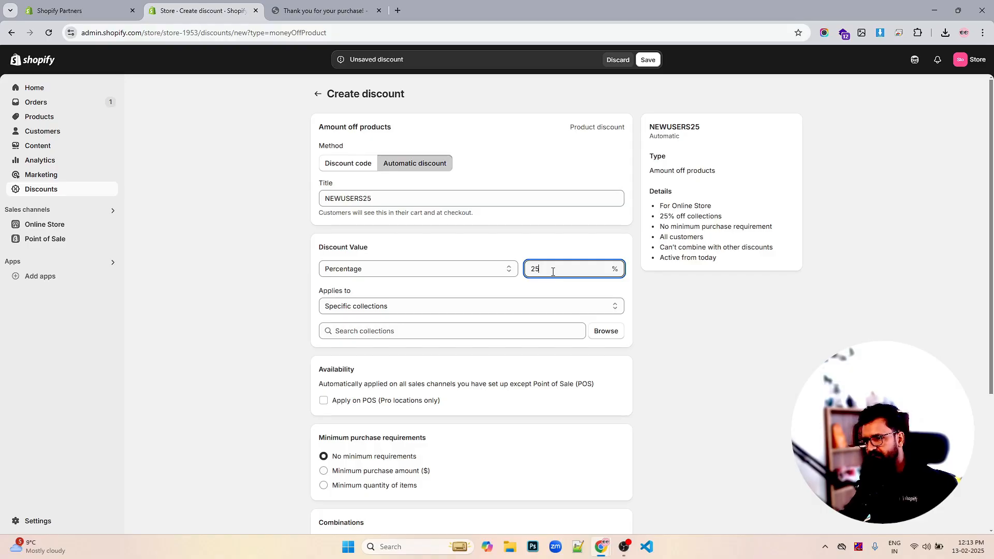
{"action": "left_click", "coordinate": [467, 309]}
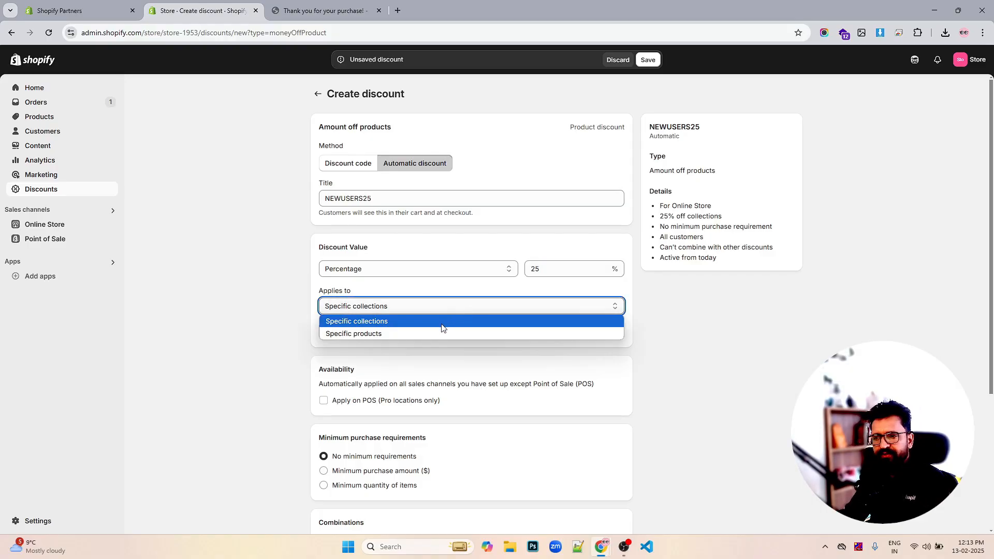
{"action": "left_click", "coordinate": [465, 320]}
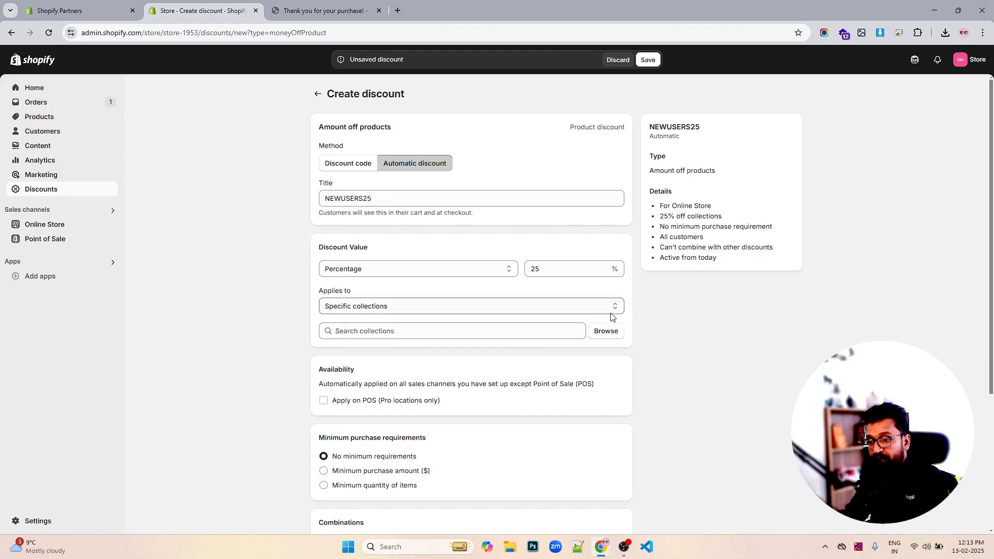
{"action": "left_click", "coordinate": [518, 308]}
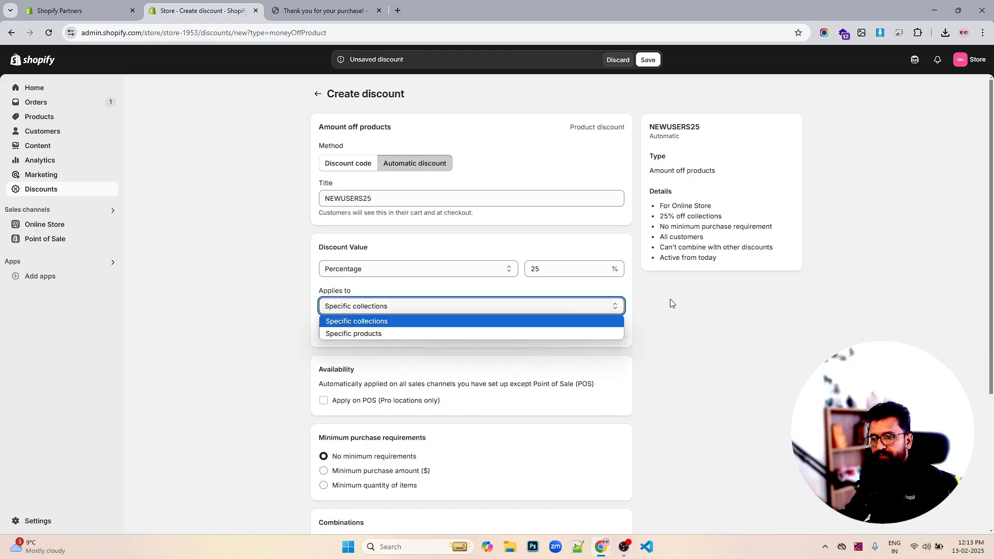
{"action": "left_click", "coordinate": [683, 305]}
{"action": "scroll", "coordinate": [527, 348], "scroll_direction": "down", "scroll_amount": 1}
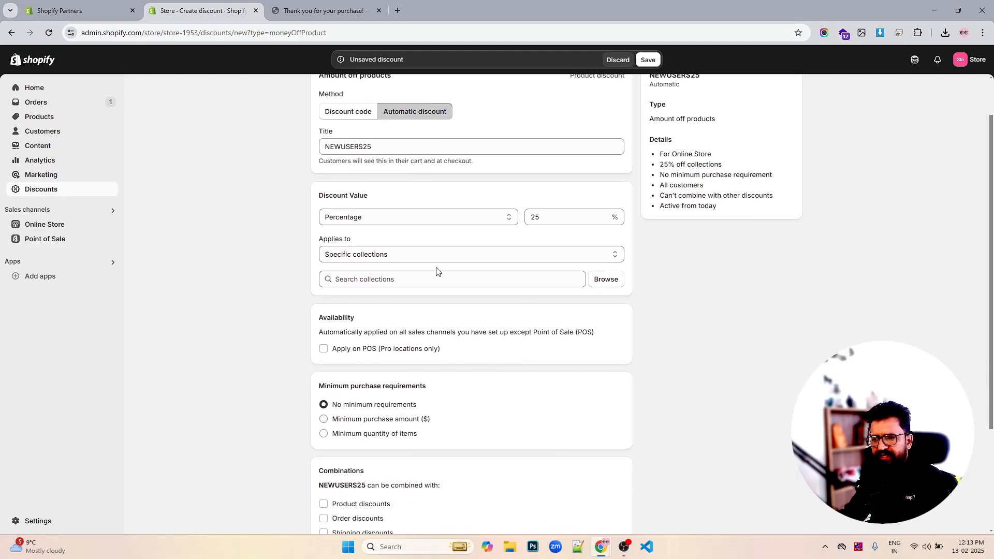
{"action": "left_click", "coordinate": [605, 279]}
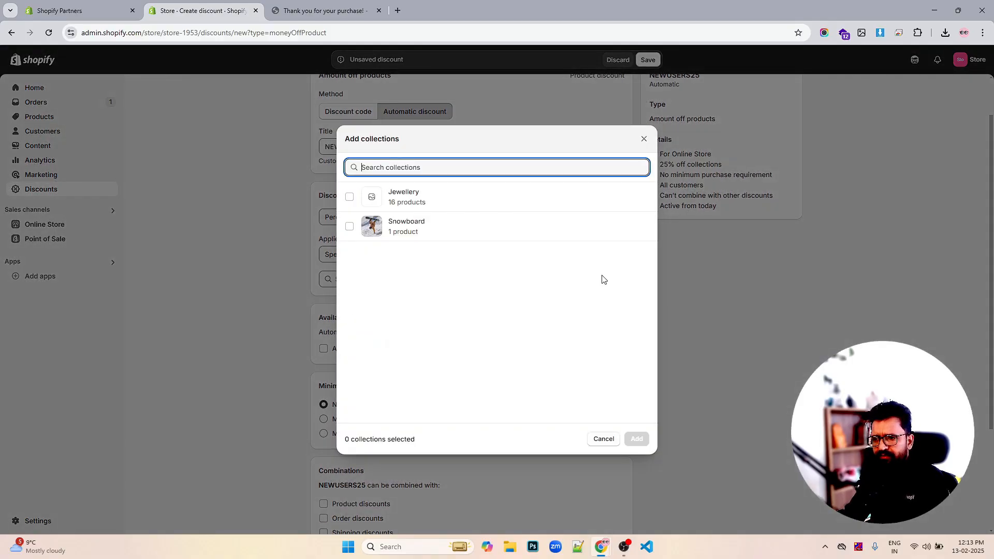
{"action": "left_click", "coordinate": [355, 198]}
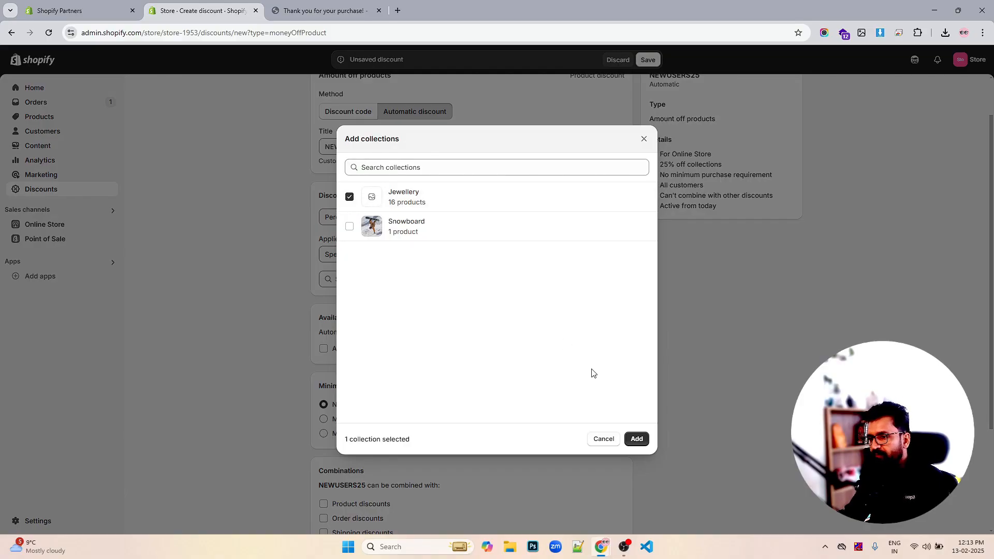
{"action": "left_click", "coordinate": [636, 438]}
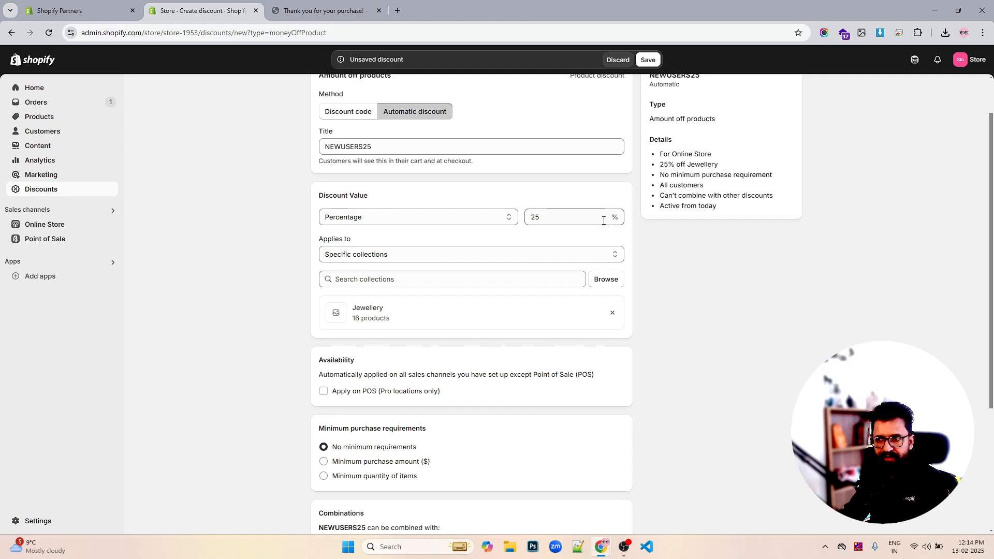
{"action": "scroll", "coordinate": [599, 220], "scroll_direction": "down", "scroll_amount": 1}
{"action": "scroll", "coordinate": [598, 221], "scroll_direction": "down", "scroll_amount": 3}
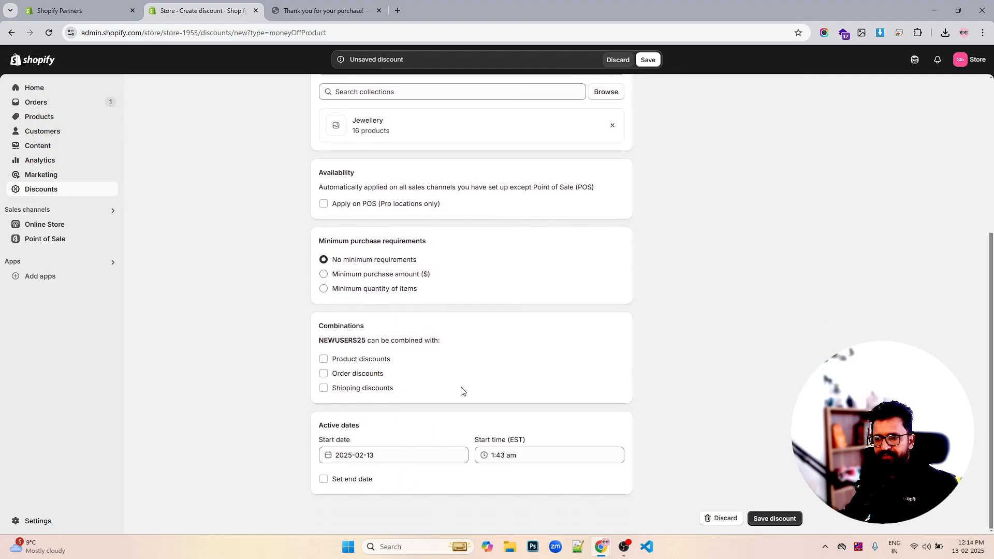
{"action": "left_click", "coordinate": [323, 388]}
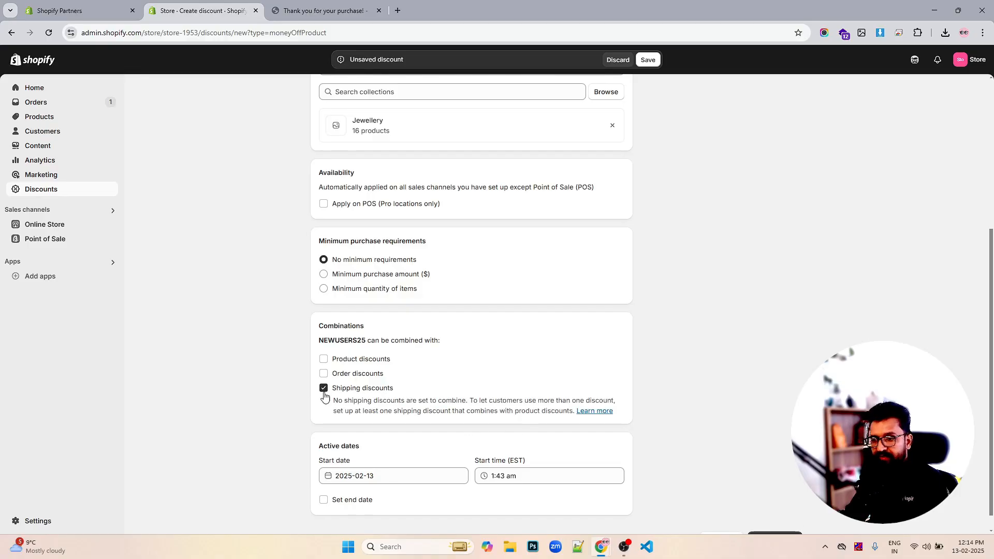
{"action": "left_click", "coordinate": [324, 389]}
{"action": "left_click", "coordinate": [323, 373]}
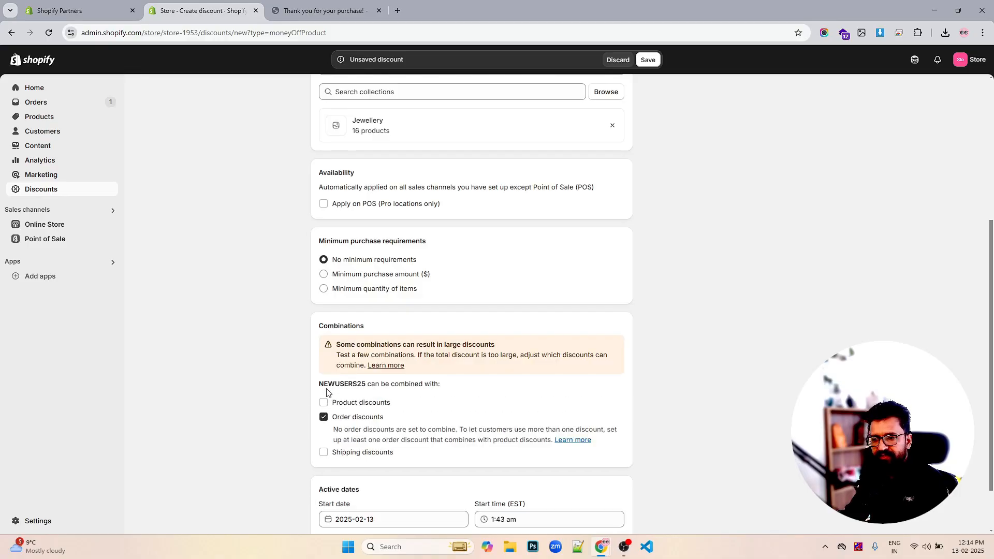
{"action": "left_click", "coordinate": [323, 416]}
{"action": "left_click", "coordinate": [323, 358]}
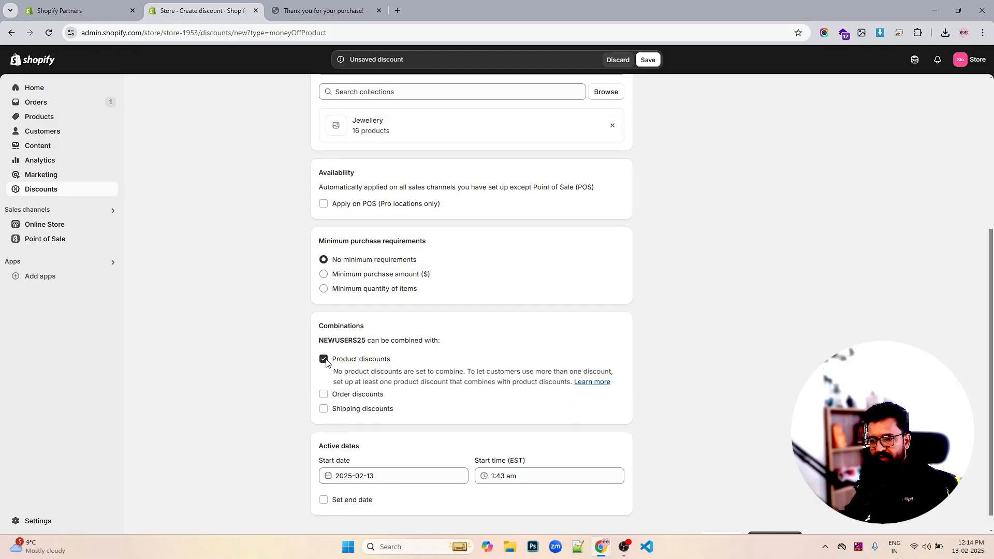
{"action": "left_click", "coordinate": [324, 359]}
- Save the NEWUSERS25 automatic discount
{"action": "scroll", "coordinate": [731, 447], "scroll_direction": "up", "scroll_amount": 4}
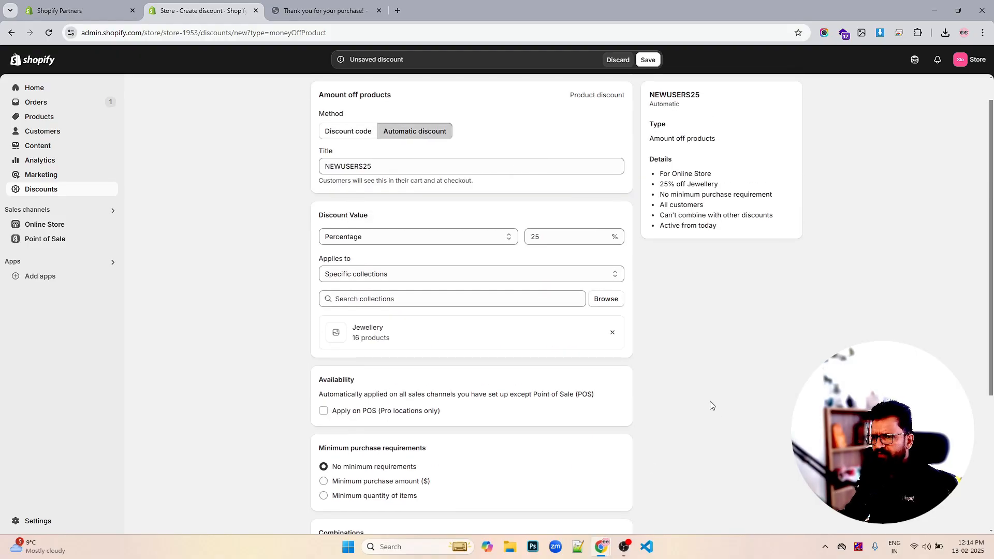
{"action": "left_click", "coordinate": [647, 59]}
- Switch to the storefront tab and open the Anchor Bracelet Mens product from the collections/all page
{"action": "left_click", "coordinate": [324, 10]}
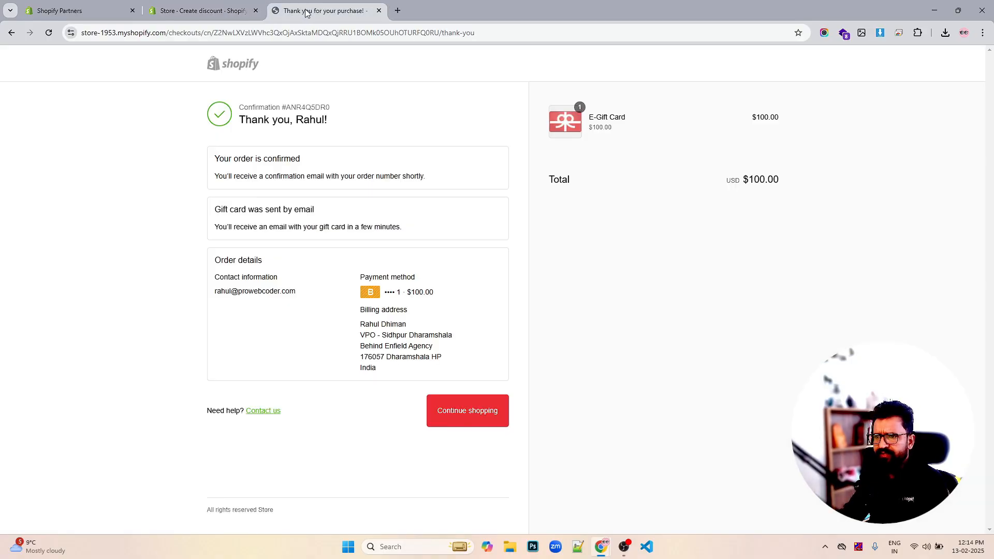
{"action": "left_click", "coordinate": [230, 69]}
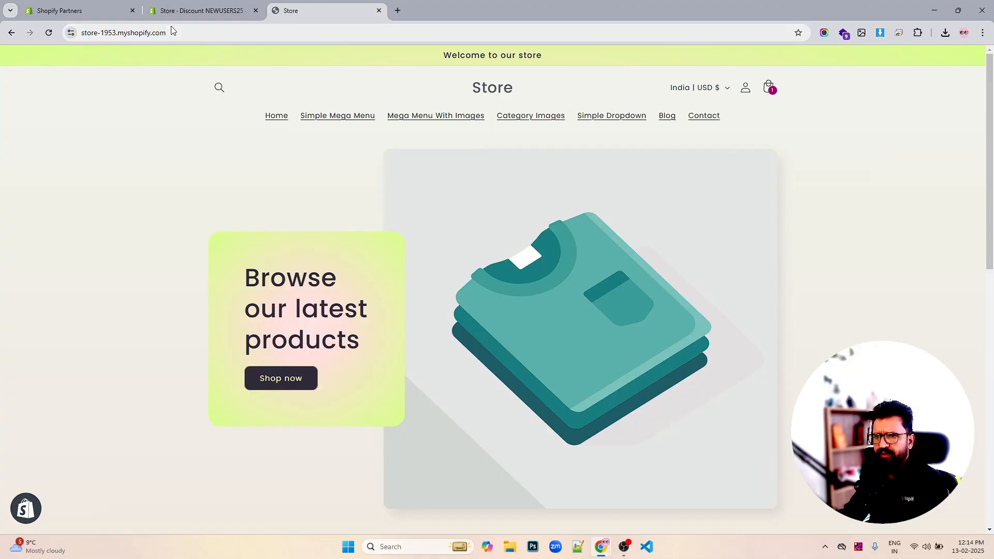
{"action": "left_click", "coordinate": [218, 32]}
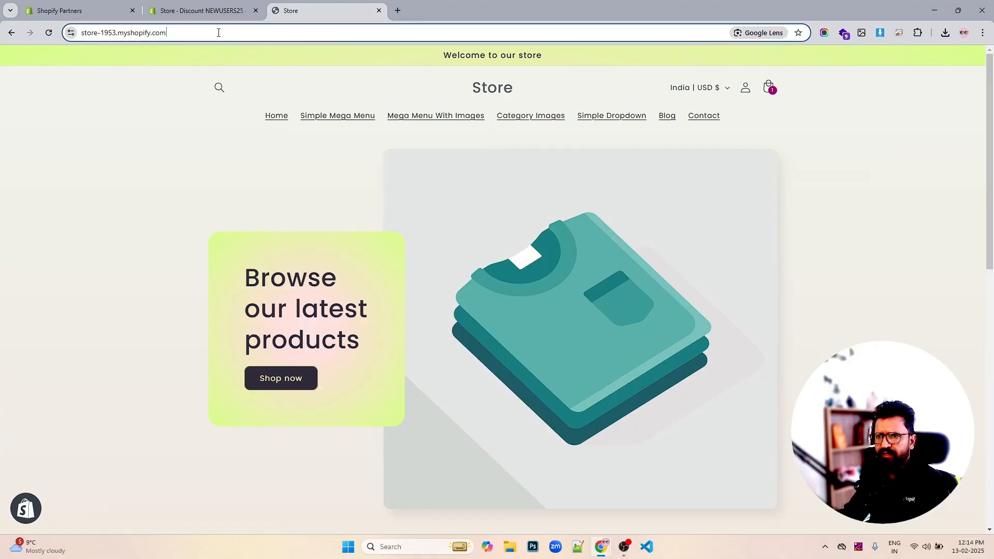
{"action": "left_click", "coordinate": [229, 33]}
{"action": "type", "text": "//"}
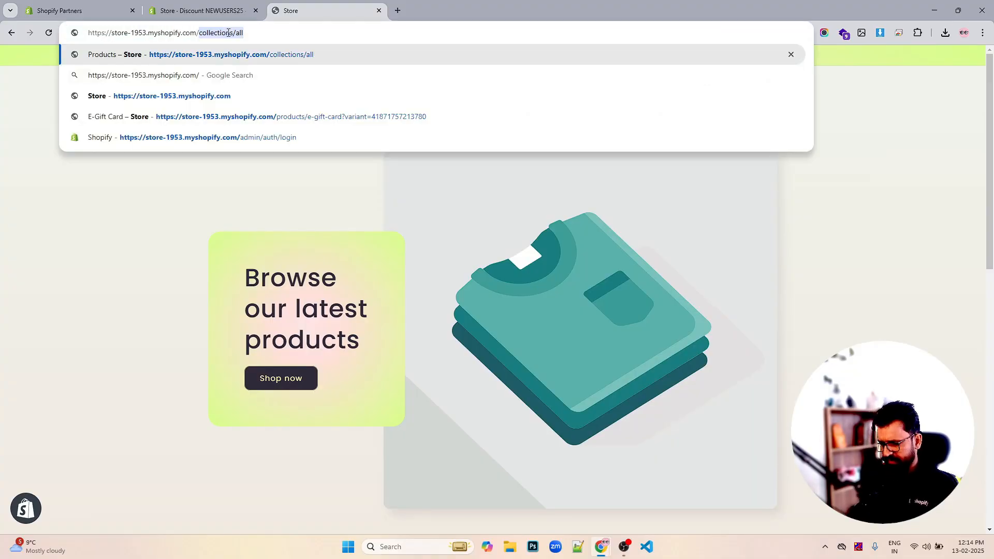
{"action": "key", "text": "Return"}
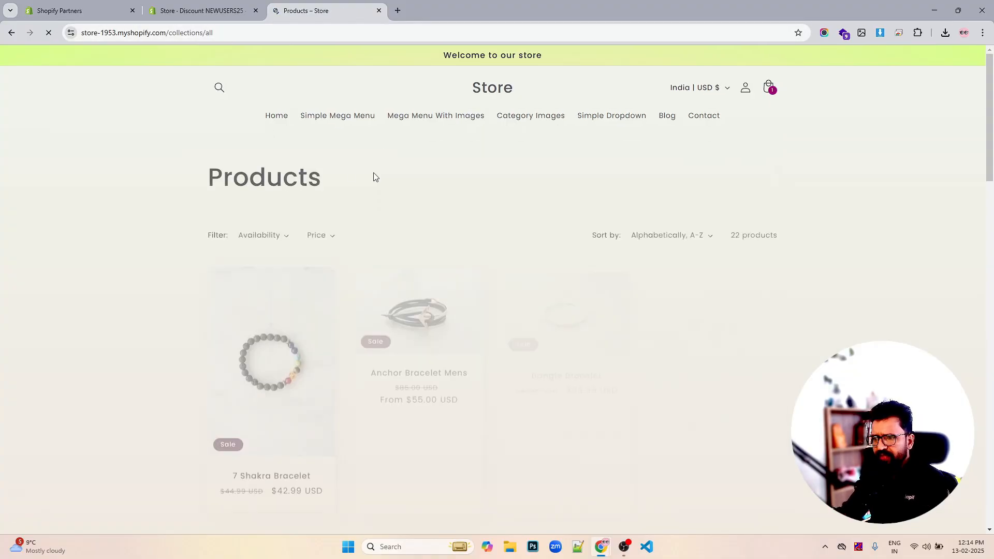
{"action": "left_click", "coordinate": [446, 299]}
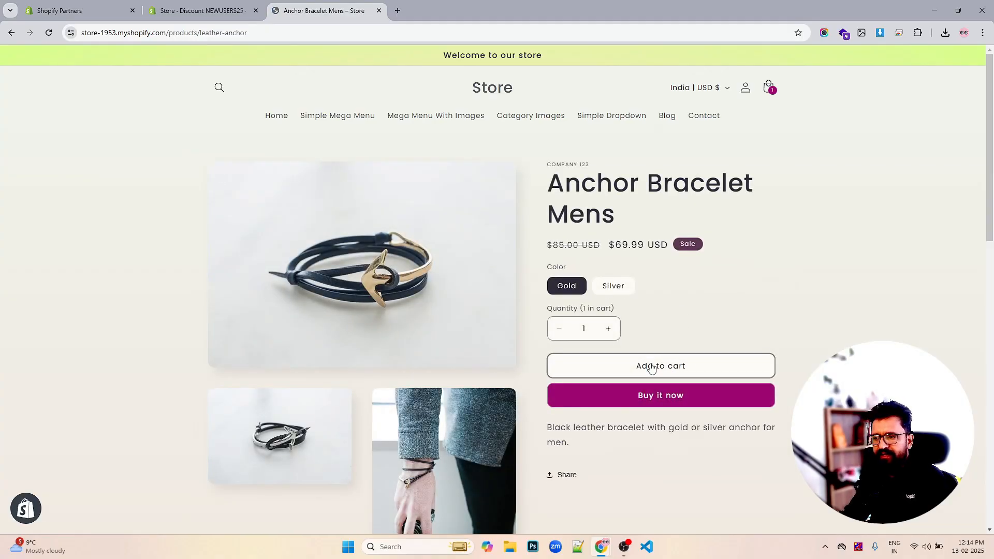
- Add the Anchor Bracelet Mens to the cart and check the NEWUSERS25 discount line at checkout
{"action": "left_click", "coordinate": [652, 364]}
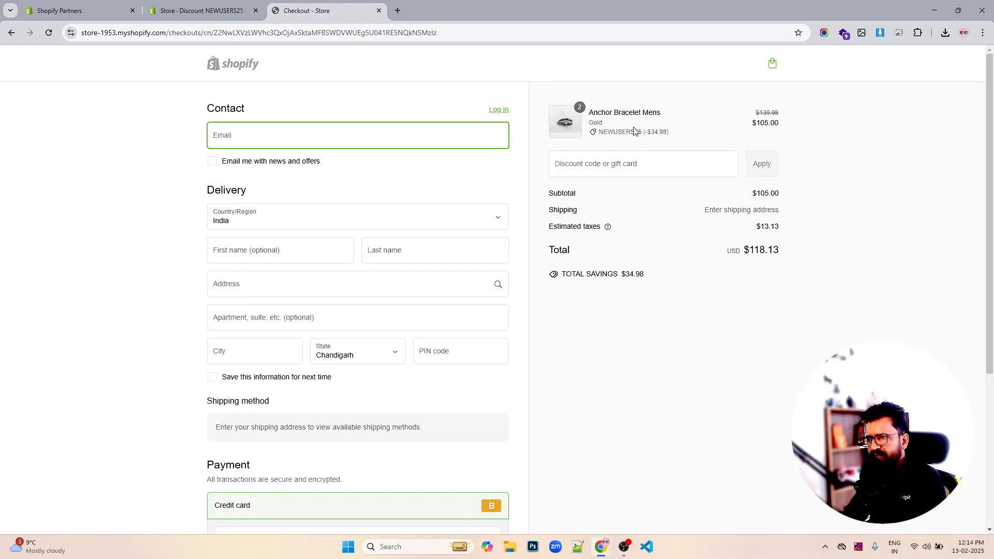
{"action": "left_click_drag", "start_coordinate": [680, 138], "coordinate": [600, 141]}
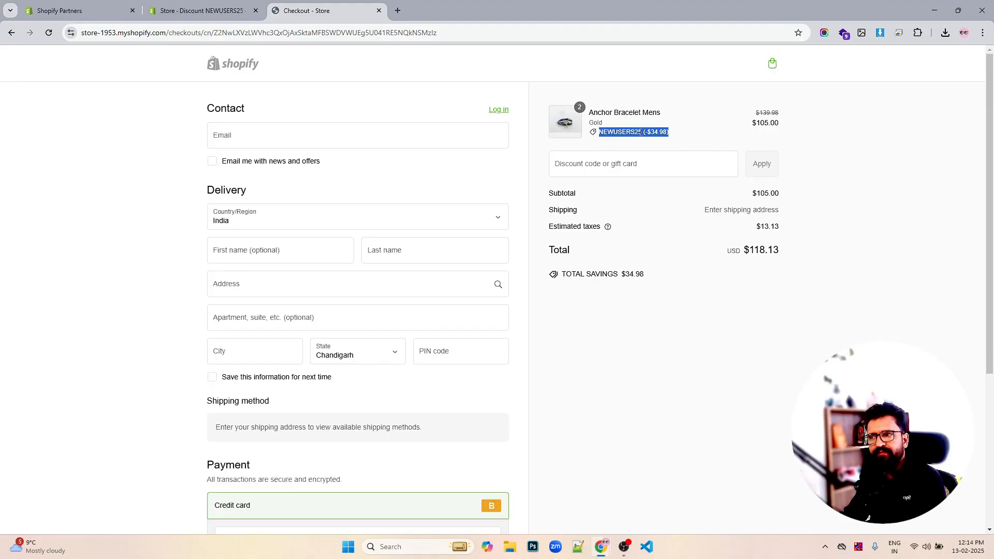
{"action": "double_click", "coordinate": [623, 132]}
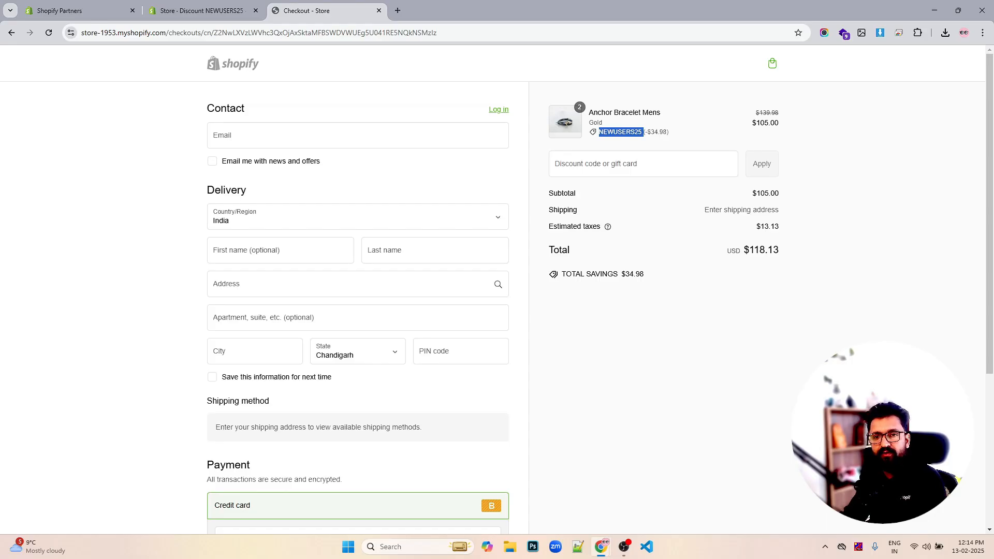
- Return to the admin discounts and start a new Buy X get Y automatic discount
{"action": "left_click", "coordinate": [224, 10]}
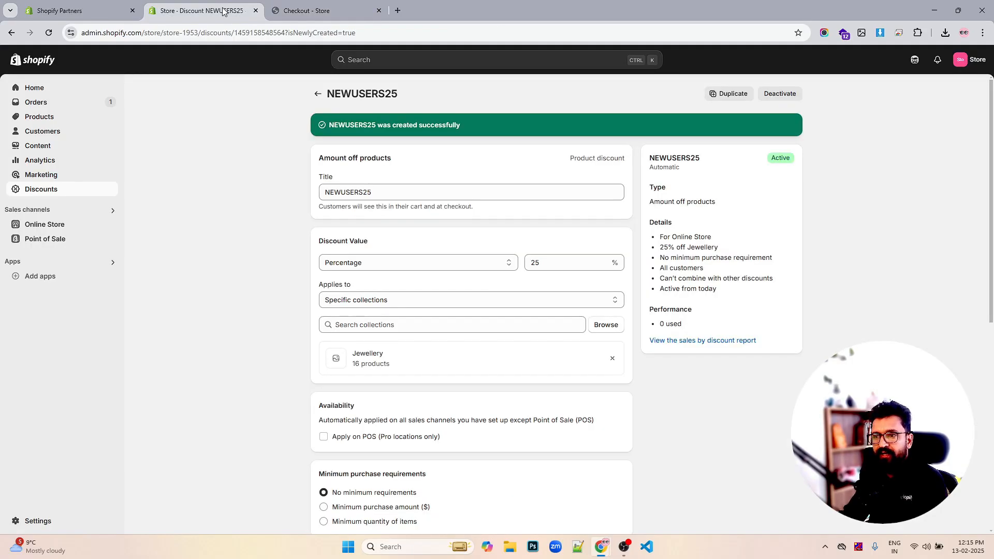
{"action": "left_click", "coordinate": [315, 96]}
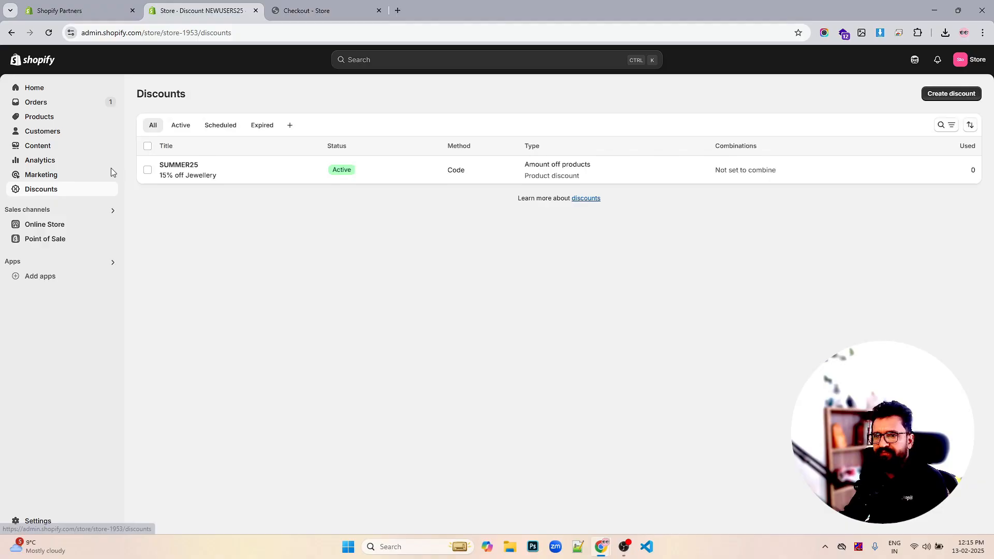
{"action": "left_click", "coordinate": [950, 94]}
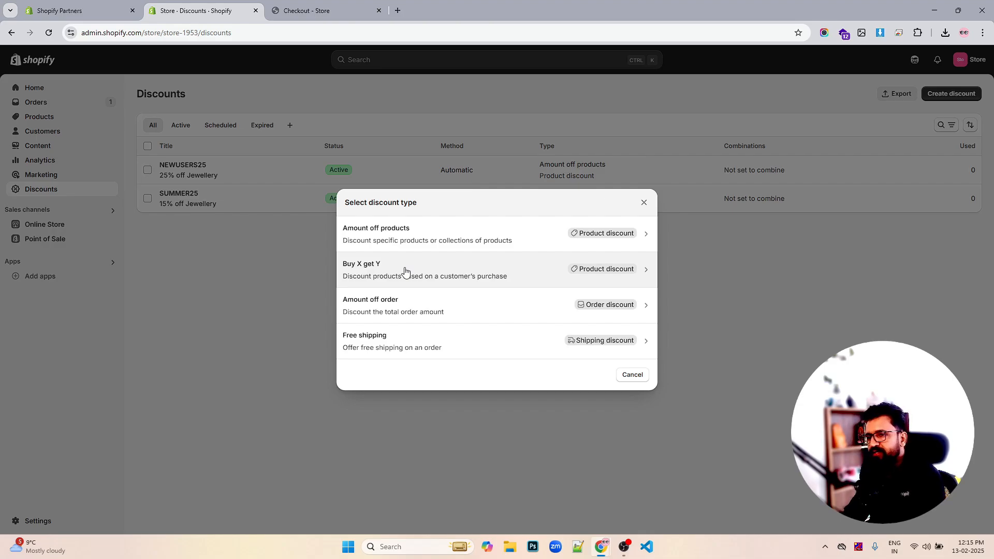
{"action": "left_click", "coordinate": [405, 270]}
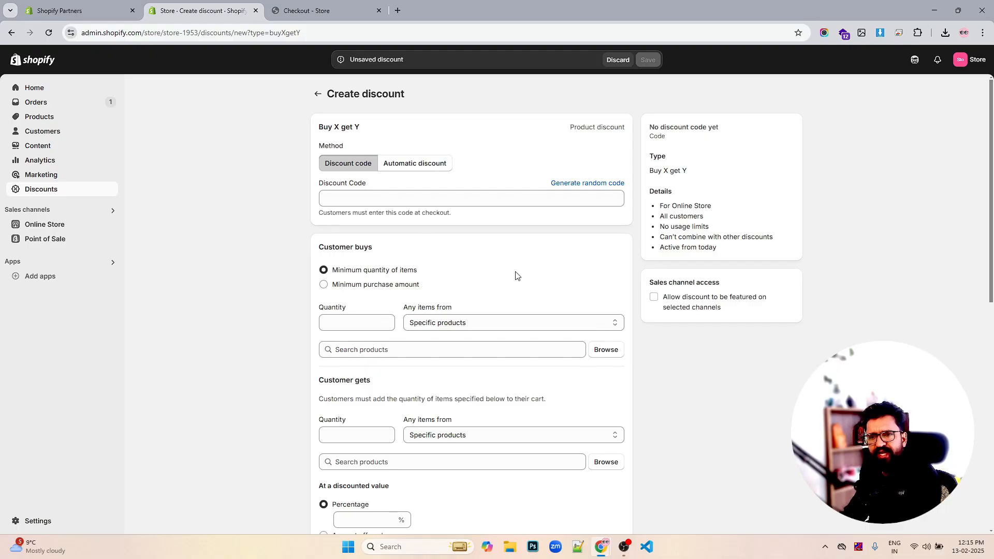
{"action": "scroll", "coordinate": [498, 275], "scroll_direction": "down", "scroll_amount": 9}
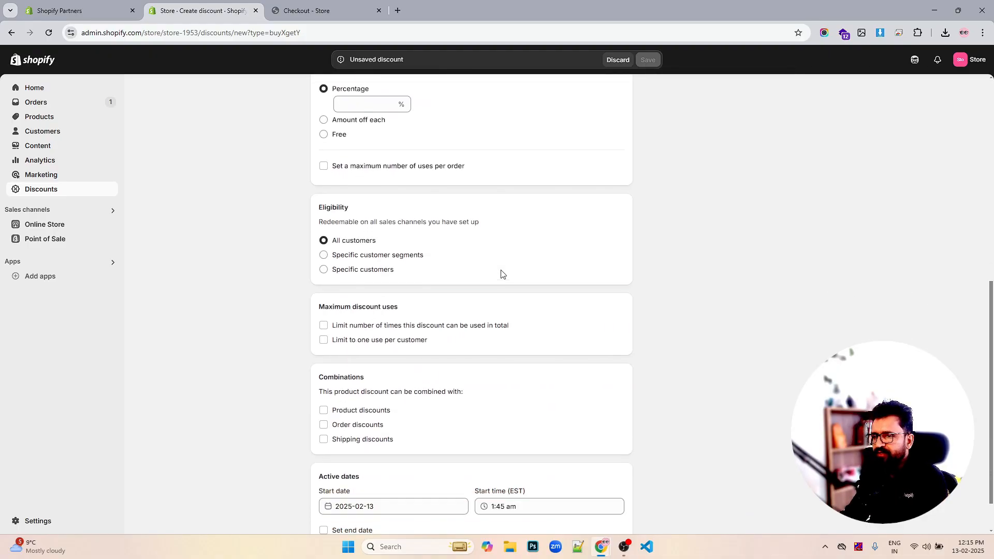
{"action": "scroll", "coordinate": [501, 274], "scroll_direction": "up", "scroll_amount": 9}
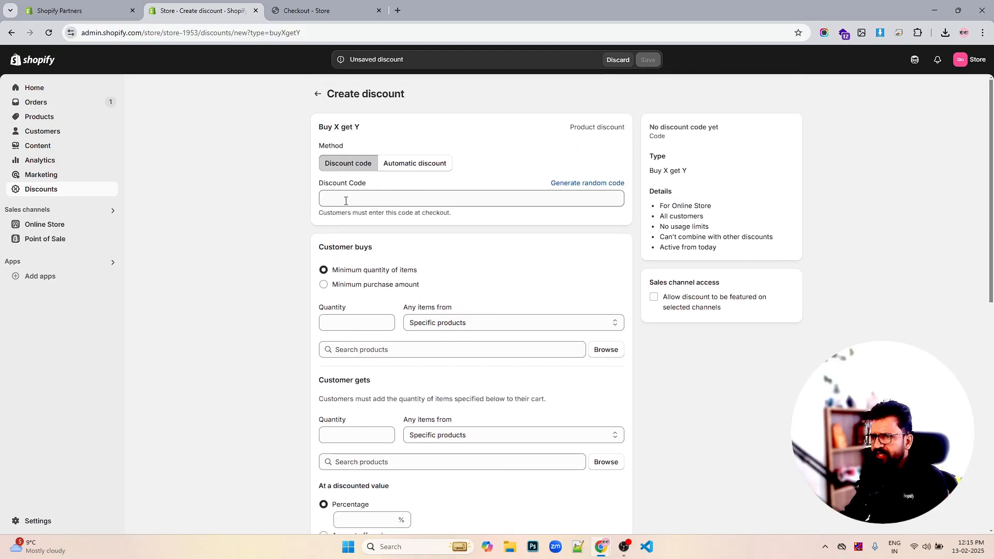
{"action": "left_click", "coordinate": [407, 201]}
{"action": "left_click", "coordinate": [420, 165]}
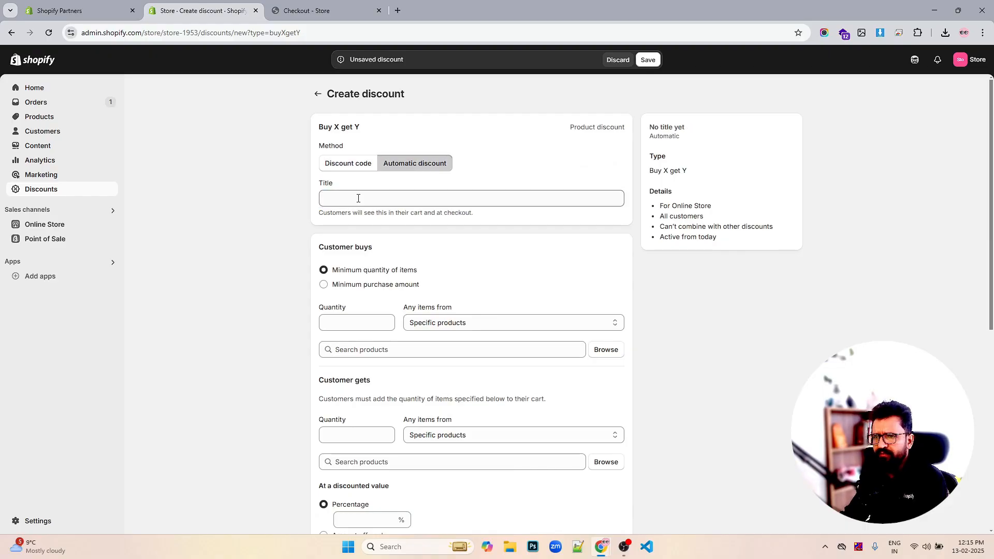
- Title the automatic discount BUY1GET1
{"action": "left_click", "coordinate": [357, 198]}
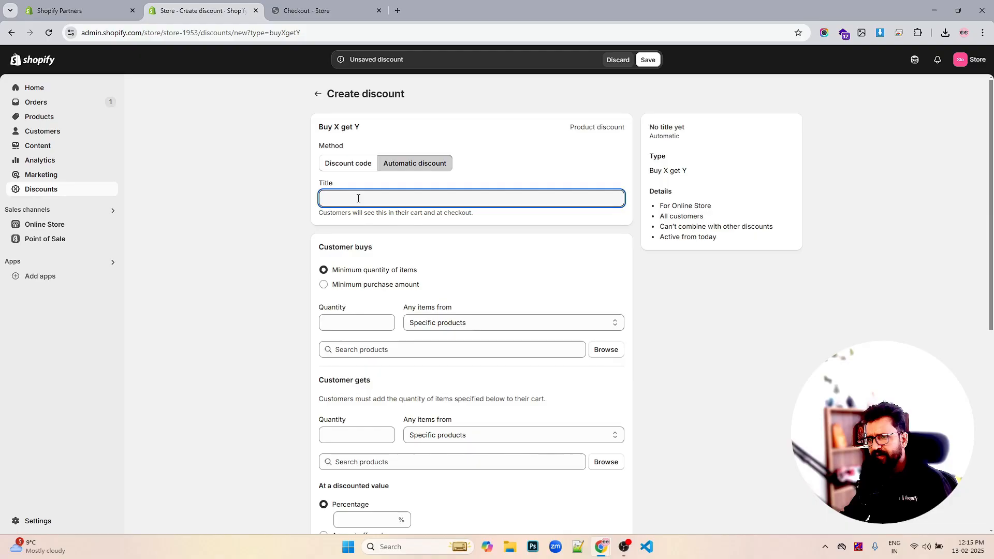
{"action": "type", "text": "B"}
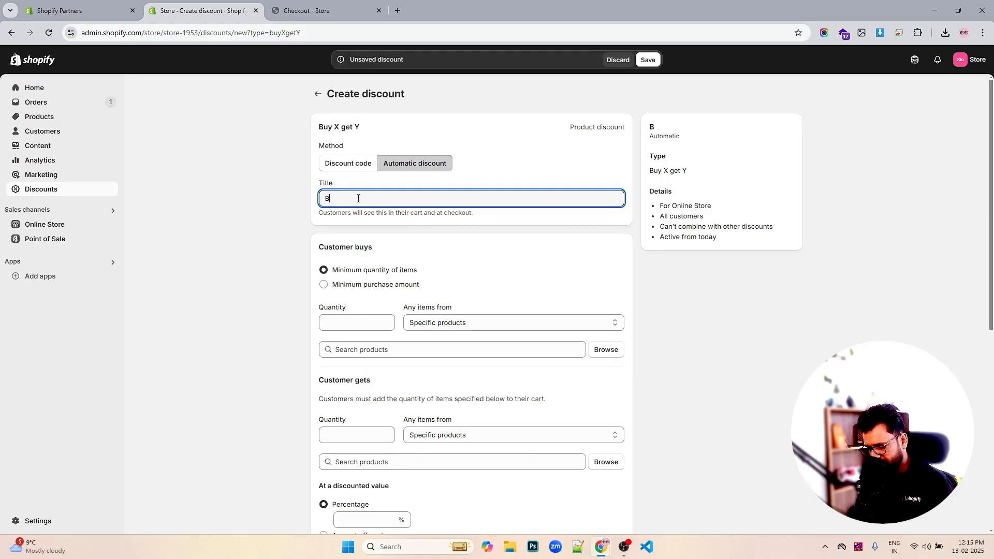
{"action": "type", "text": "UYG"}
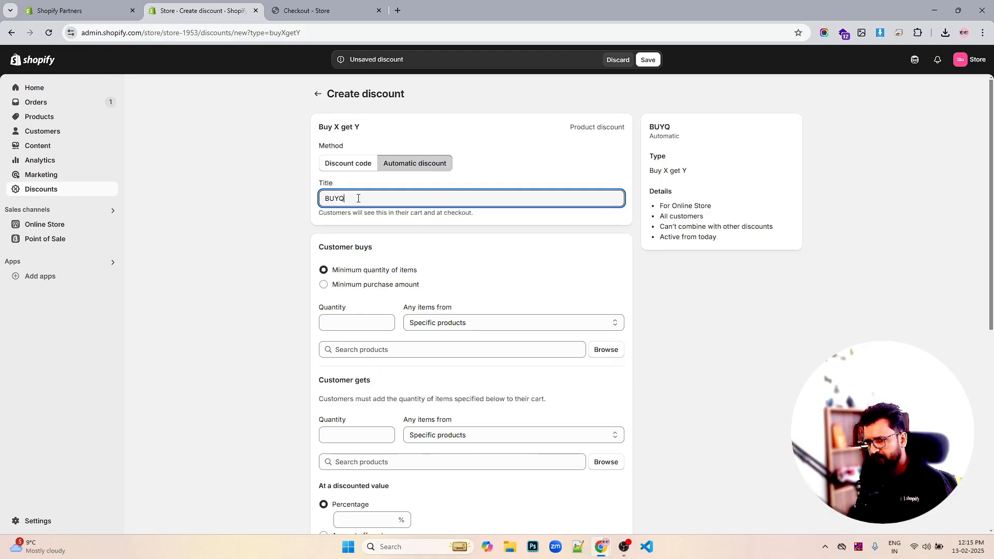
{"action": "key", "text": "BackSpace"}
{"action": "type", "text": "g"}
{"action": "key", "text": "BackSpace"}
{"action": "type", "text": "1"}
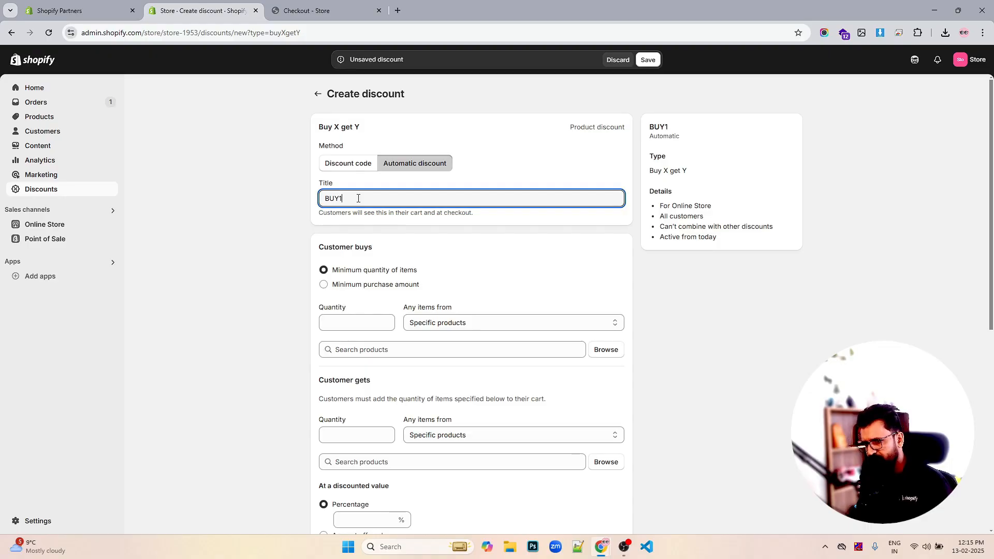
{"action": "type", "text": "GET!Q"}
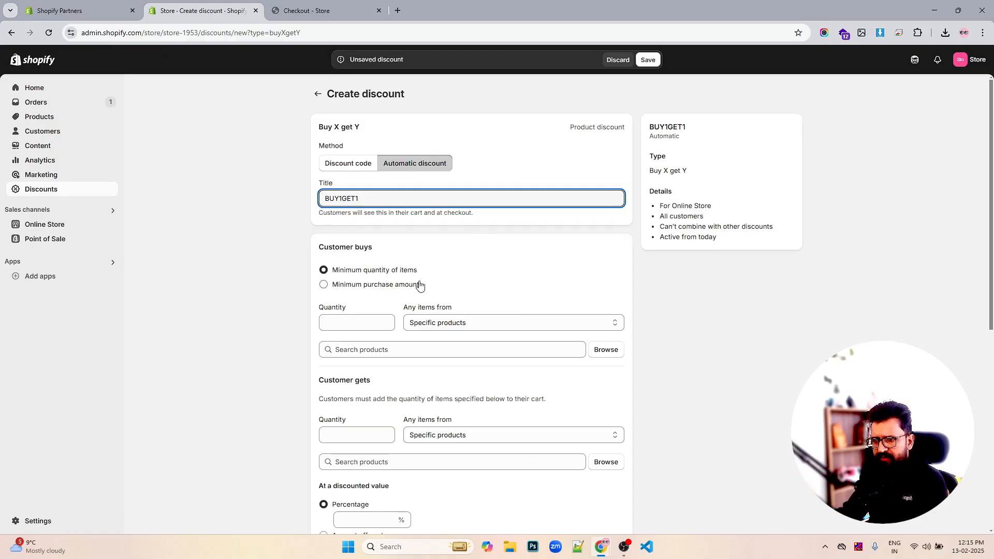
- Set Customer buys to a minimum quantity of 1 item from the Jewellery collection
{"action": "left_click", "coordinate": [377, 320]}
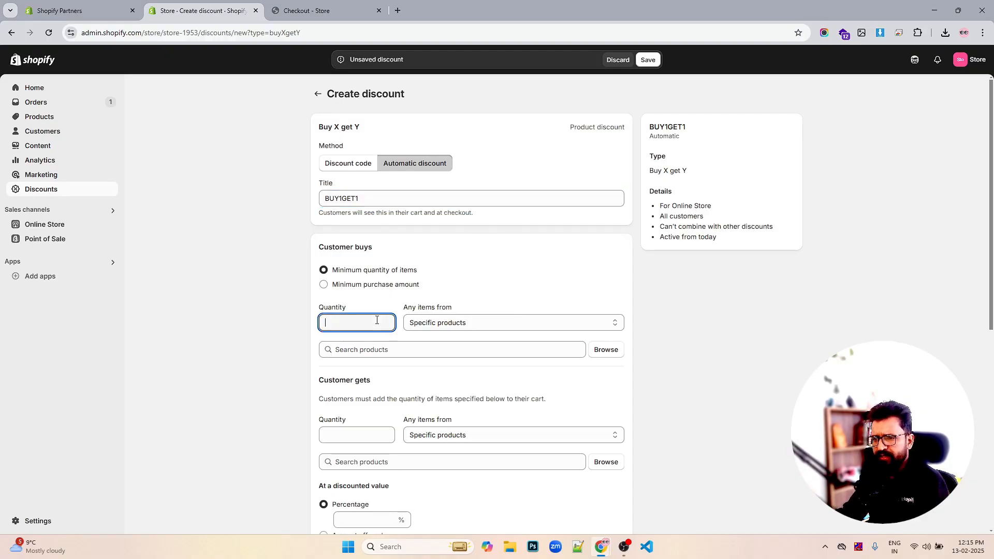
{"action": "left_click", "coordinate": [483, 323]}
{"action": "left_click", "coordinate": [482, 324]}
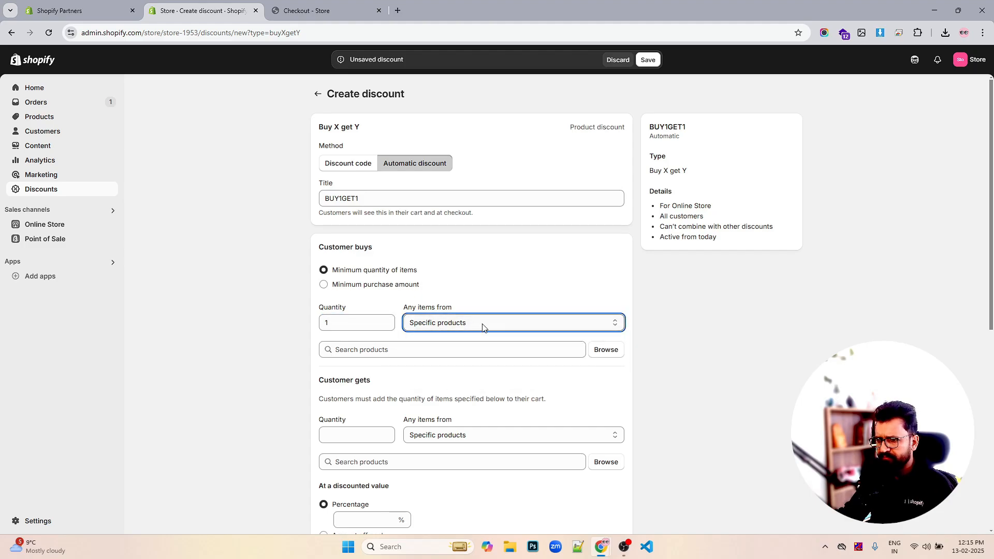
{"action": "left_click", "coordinate": [617, 350]}
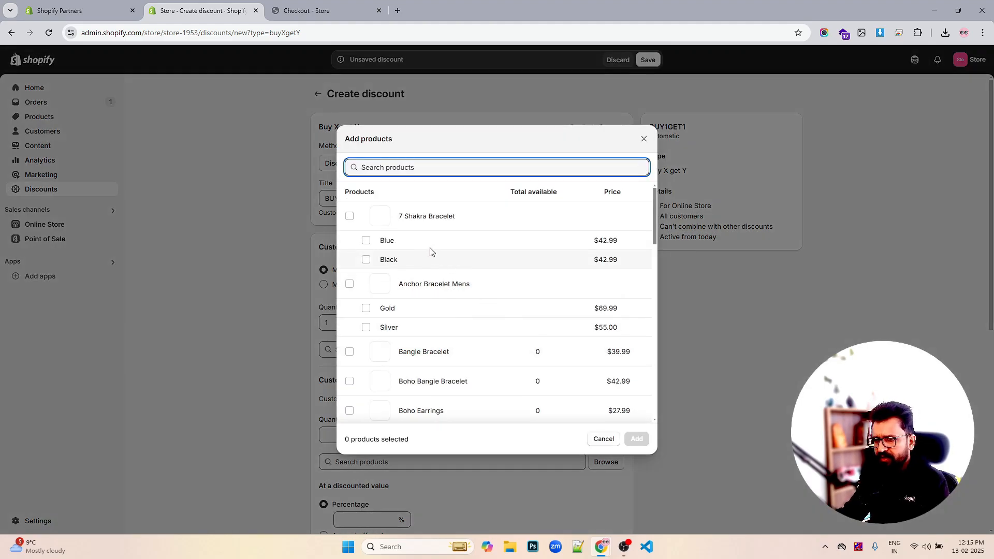
{"action": "left_click", "coordinate": [644, 139]}
{"action": "left_click", "coordinate": [519, 322]}
{"action": "left_click", "coordinate": [496, 349]}
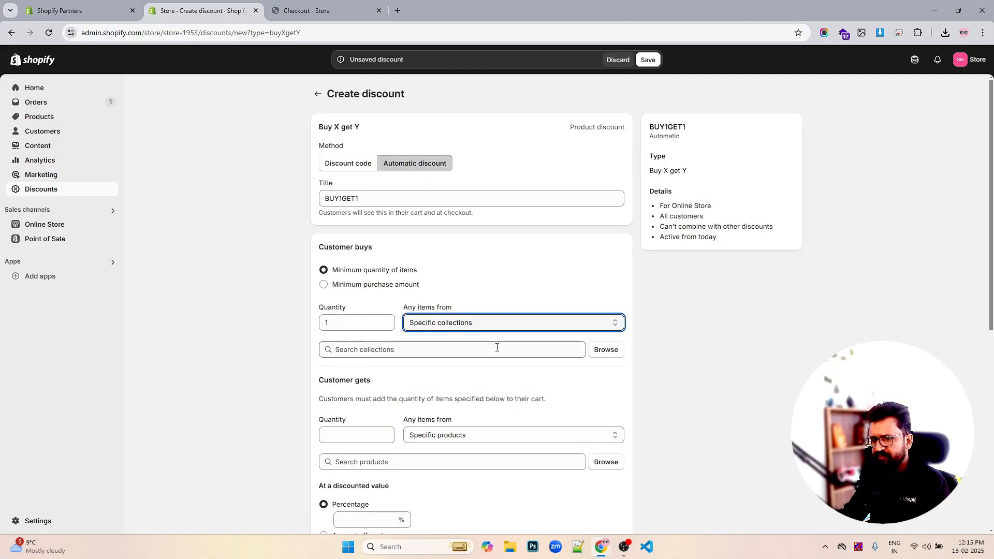
{"action": "left_click", "coordinate": [606, 351]}
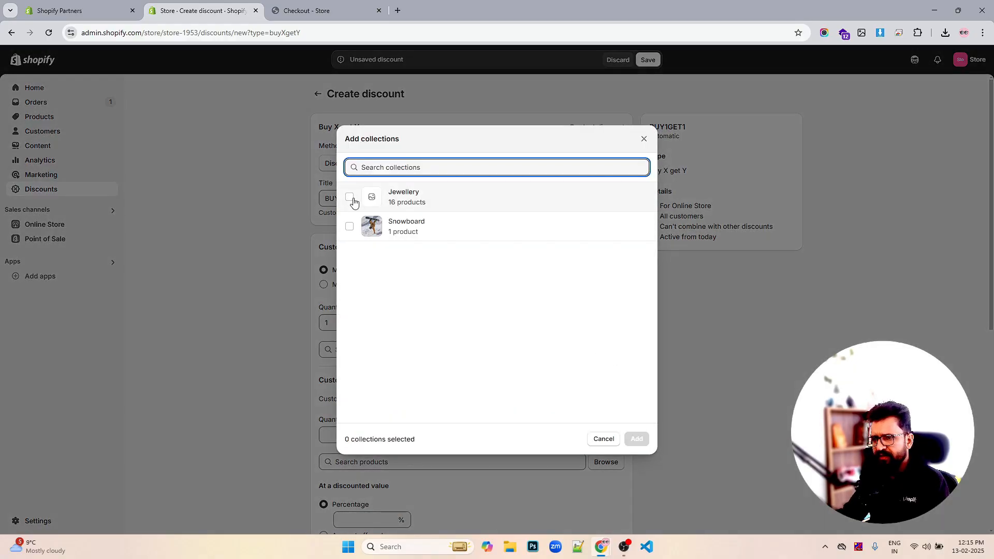
{"action": "left_click", "coordinate": [409, 198]}
{"action": "left_click", "coordinate": [636, 439]}
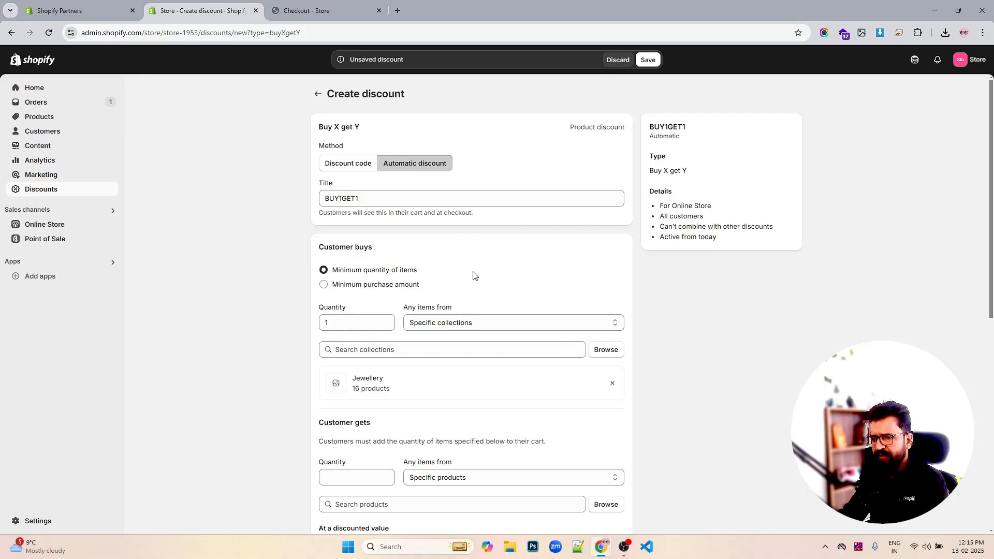
- Set Customer gets to 1 item from the Snowboard collection
{"action": "scroll", "coordinate": [473, 274], "scroll_direction": "down", "scroll_amount": 3}
{"action": "left_click", "coordinate": [470, 322]}
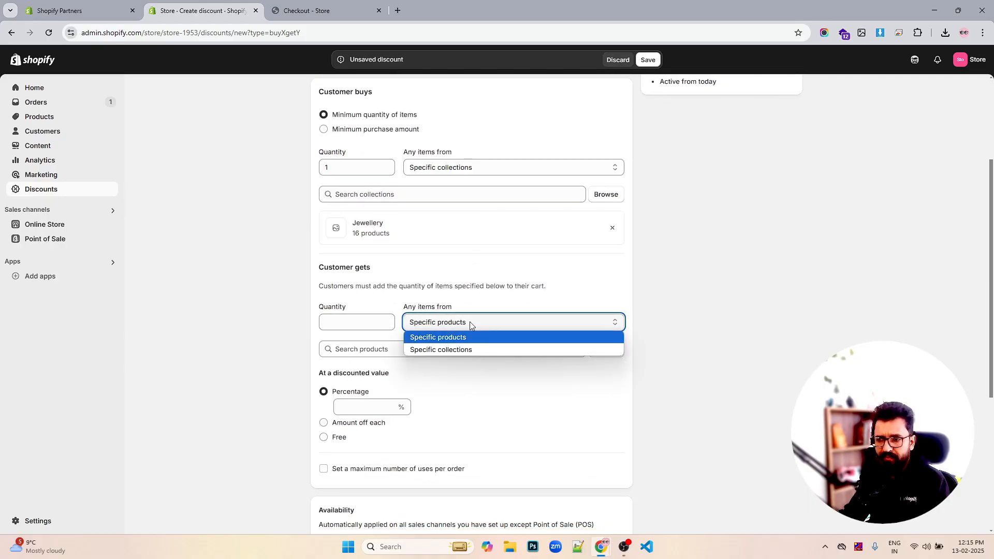
{"action": "left_click", "coordinate": [456, 348]}
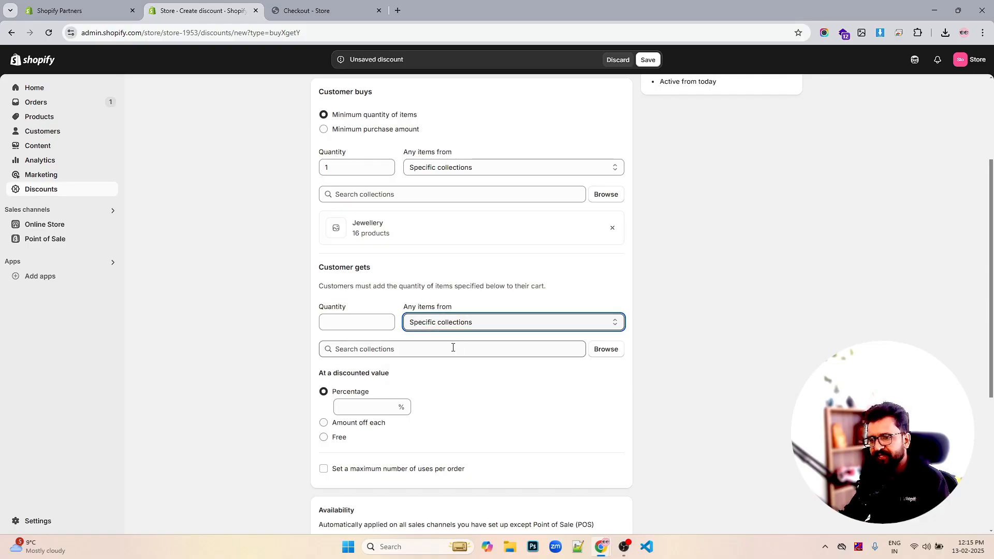
{"action": "left_click", "coordinate": [362, 324]}
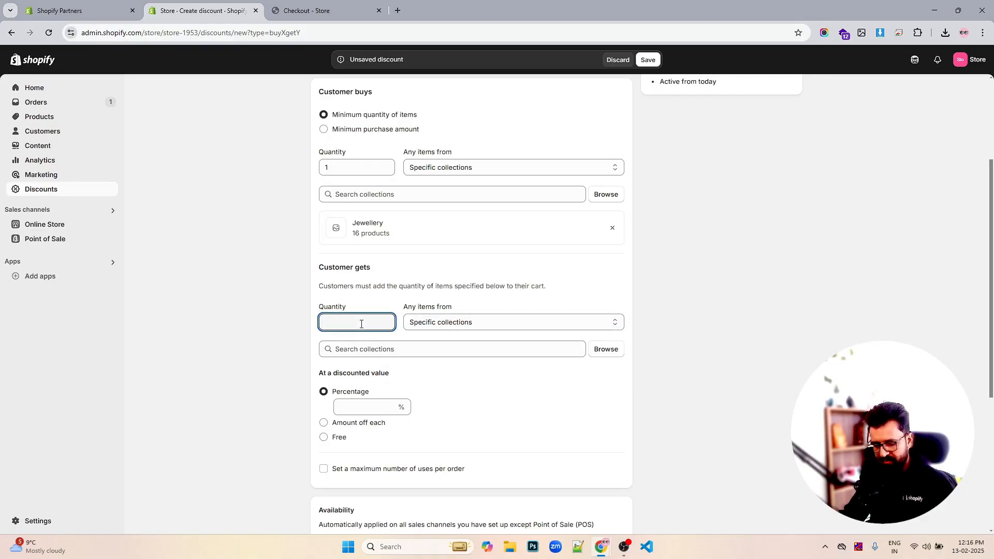
{"action": "left_click", "coordinate": [606, 349]}
{"action": "left_click", "coordinate": [350, 226]}
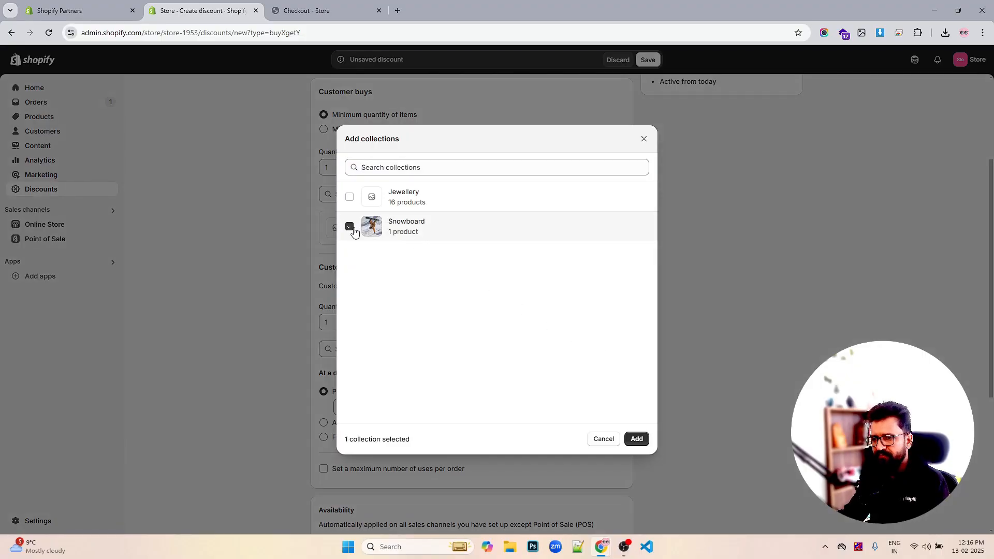
{"action": "left_click", "coordinate": [636, 438]}
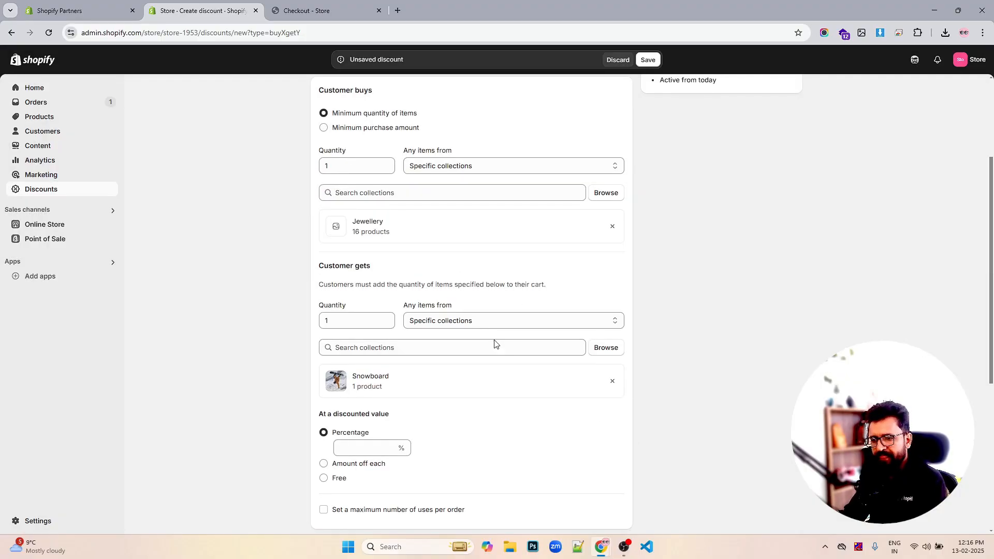
- Make the received item Free and save the BUY1GET1 discount
{"action": "scroll", "coordinate": [494, 342], "scroll_direction": "down", "scroll_amount": 2}
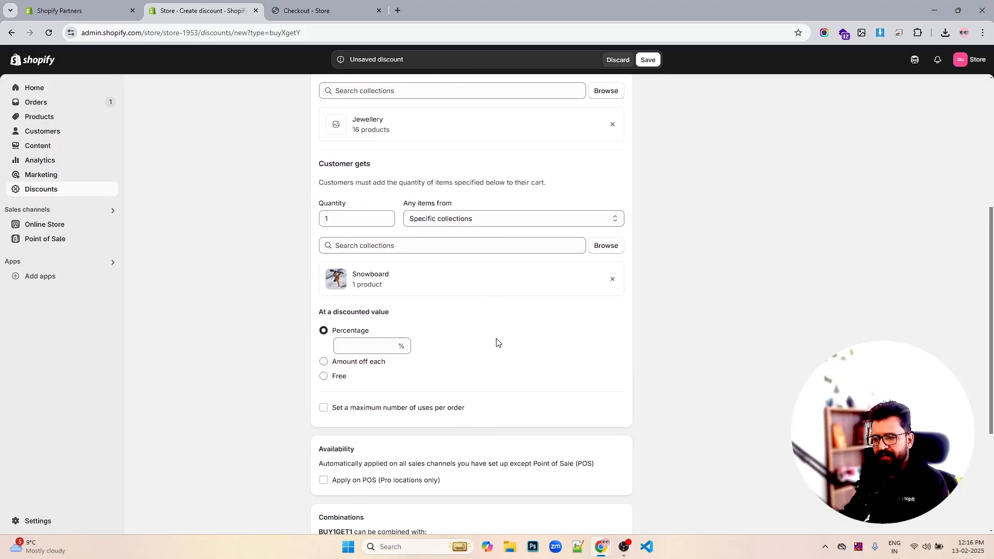
{"action": "left_click", "coordinate": [324, 376]}
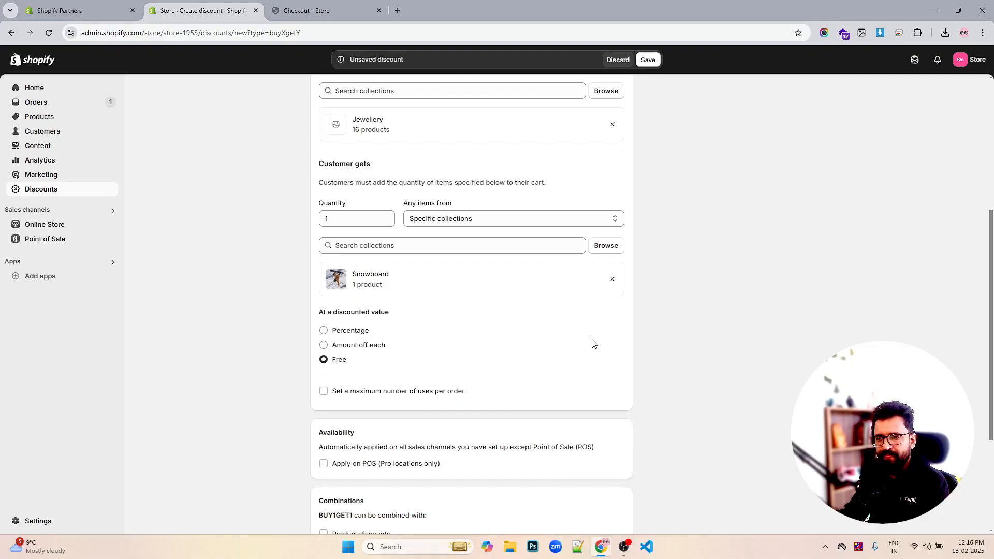
{"action": "scroll", "coordinate": [590, 345], "scroll_direction": "down", "scroll_amount": 3}
{"action": "scroll", "coordinate": [593, 344], "scroll_direction": "up", "scroll_amount": 6}
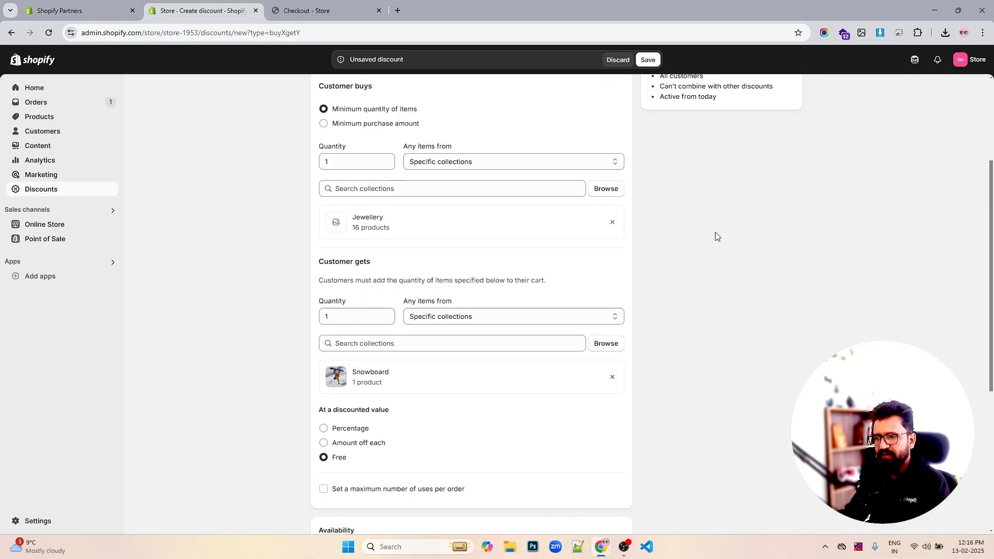
{"action": "left_click", "coordinate": [647, 60]}
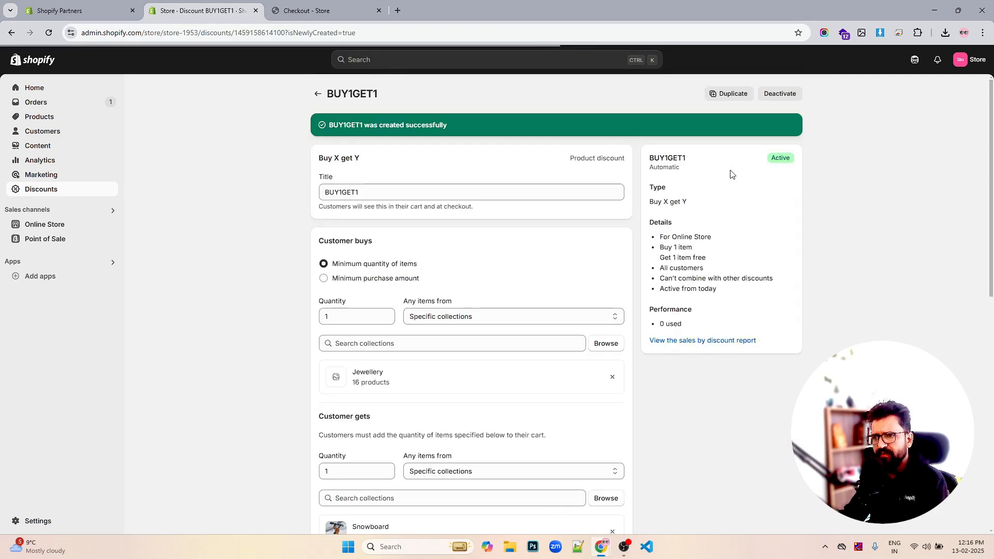
- Go back to the storefront cart and remove the Anchor Bracelet Mens to empty it
{"action": "left_click", "coordinate": [310, 10]}
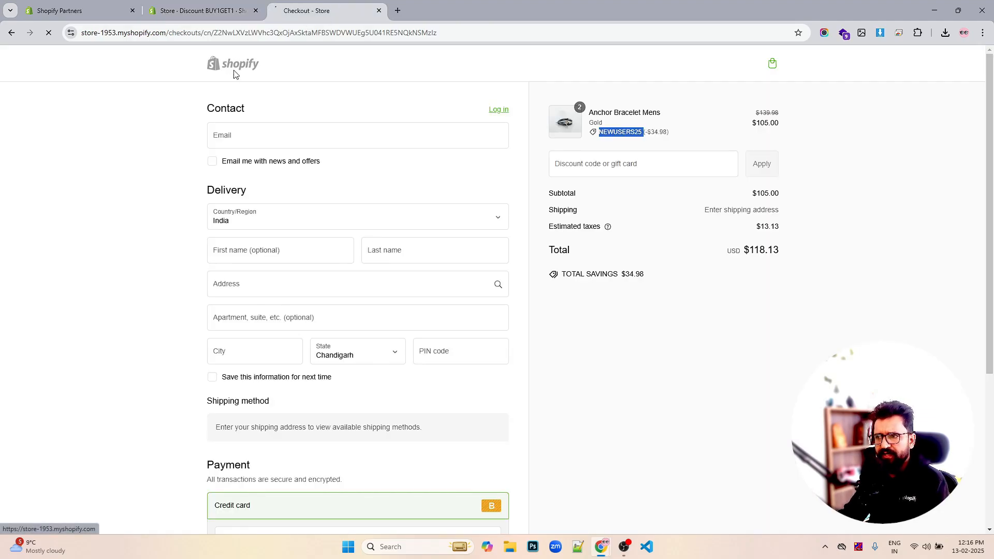
{"action": "left_click", "coordinate": [234, 67]}
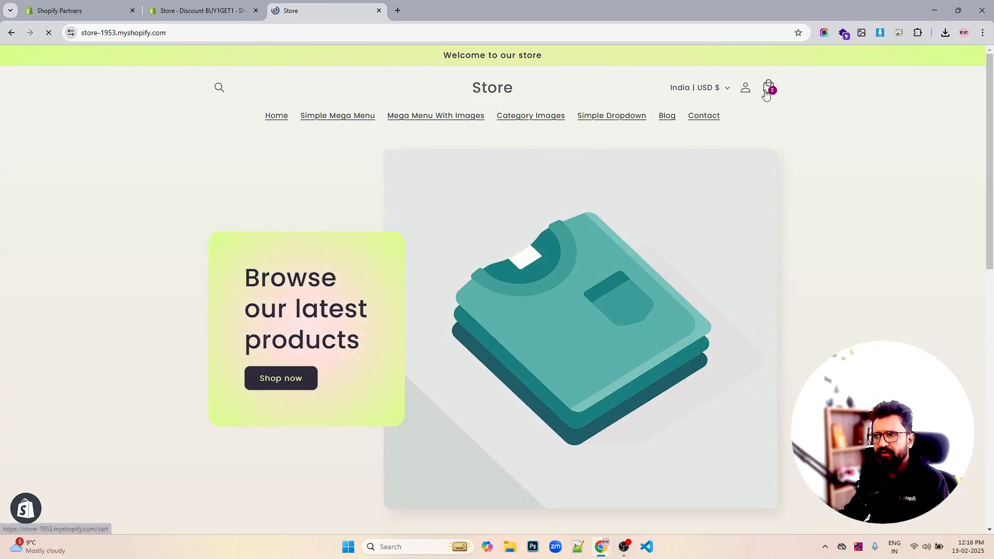
{"action": "left_click", "coordinate": [770, 91]}
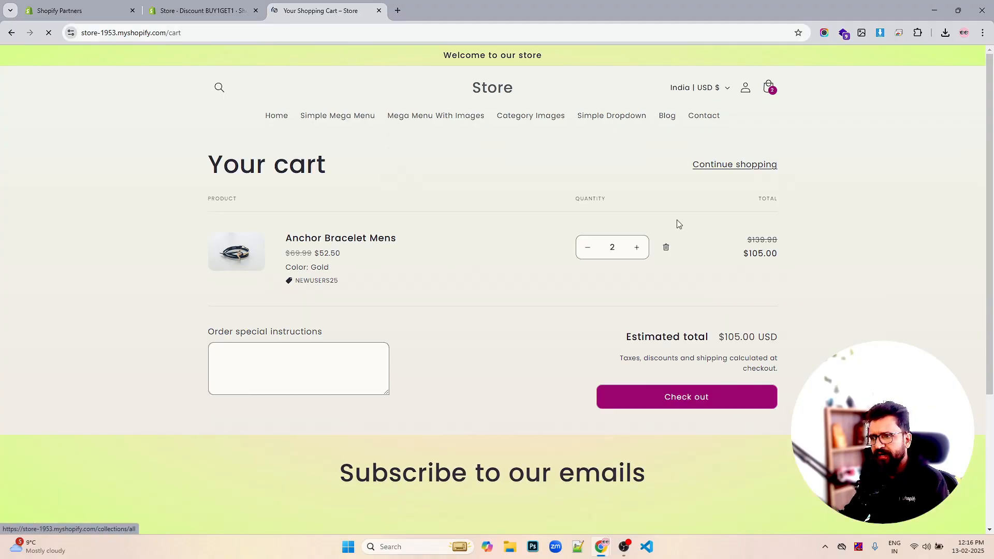
{"action": "left_click", "coordinate": [666, 248]}
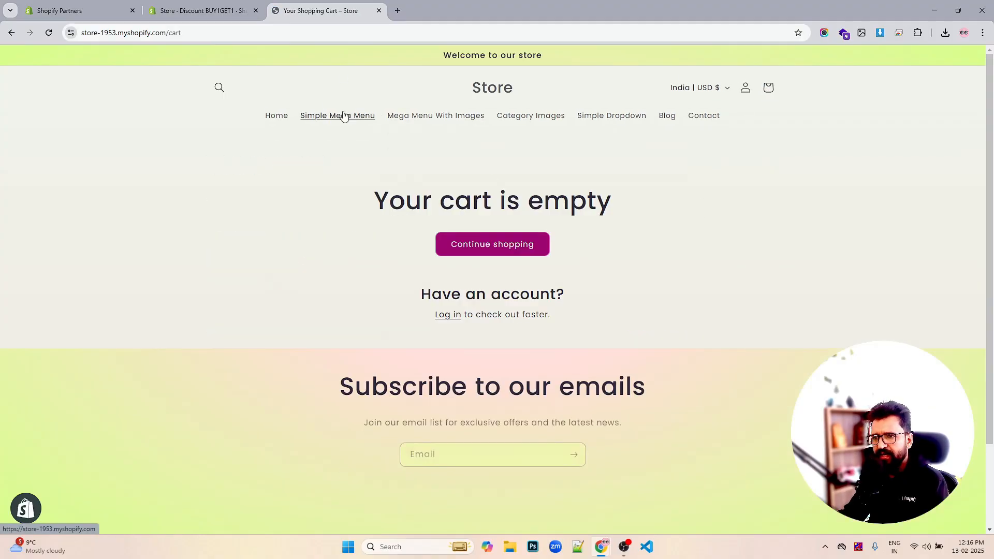
- Open the all-products collection page and add the Pretty Gold Necklace to the cart
{"action": "left_click", "coordinate": [209, 33]}
{"action": "left_click", "coordinate": [209, 34]}
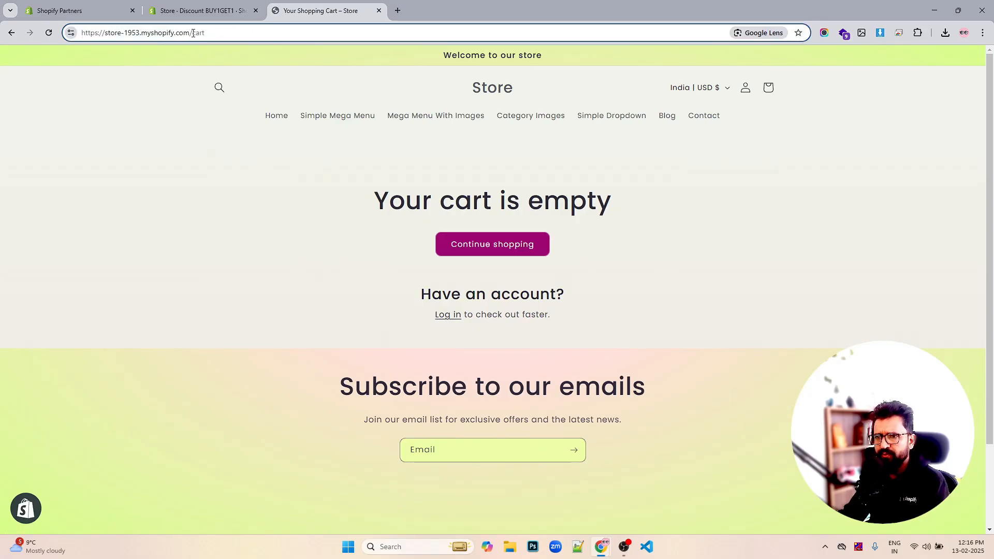
{"action": "double_click", "coordinate": [193, 33]}
{"action": "type", "text": "col"}
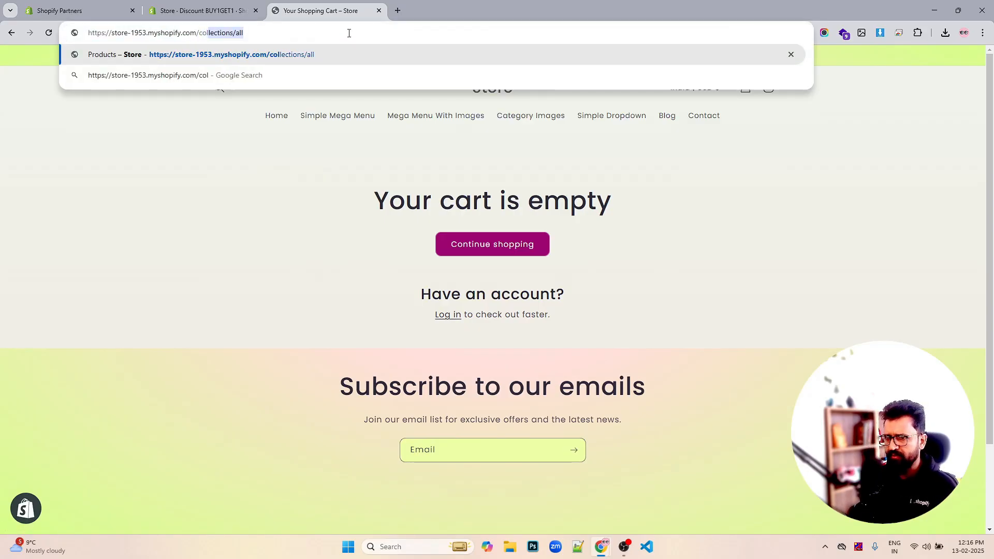
{"action": "key", "text": "Return"}
{"action": "scroll", "coordinate": [621, 269], "scroll_direction": "down", "scroll_amount": 5}
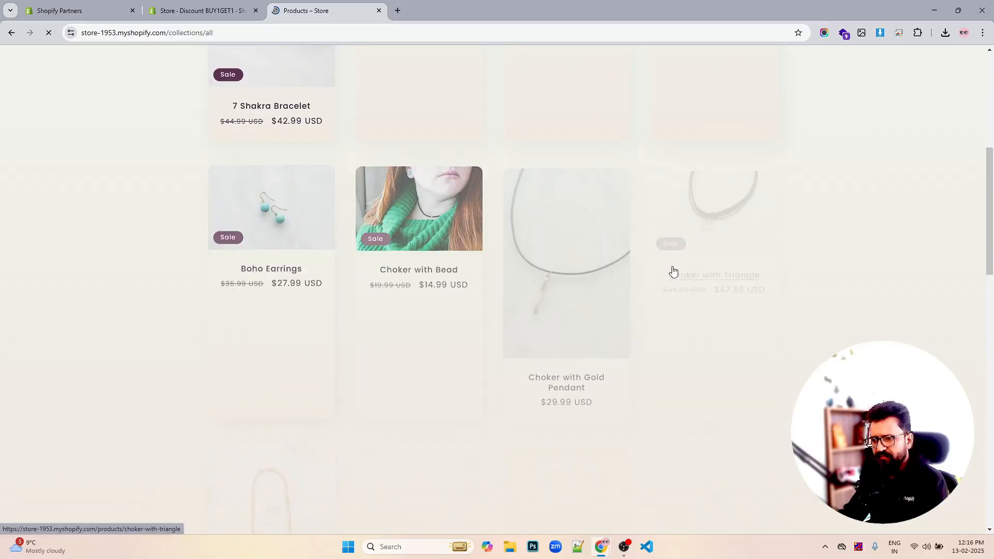
{"action": "scroll", "coordinate": [672, 272], "scroll_direction": "down", "scroll_amount": 10}
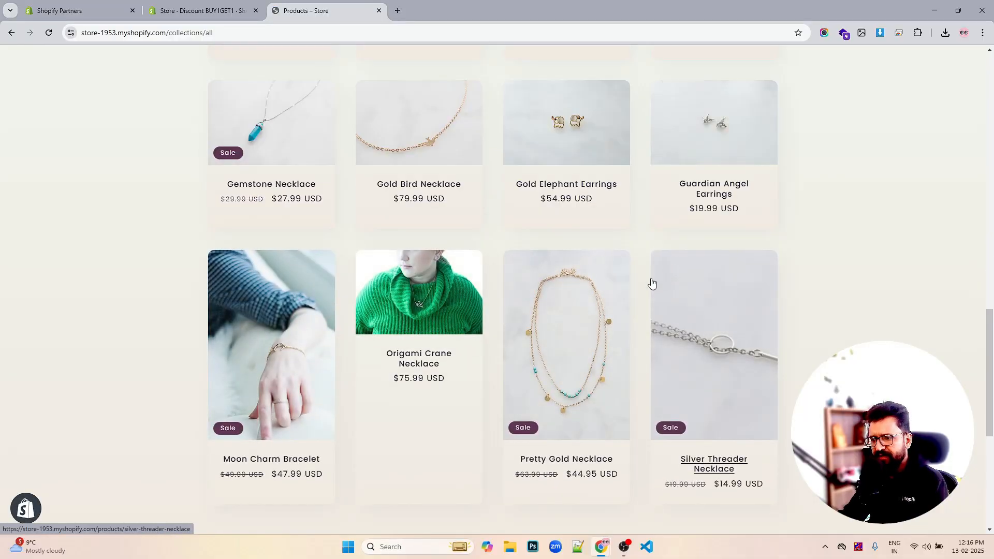
{"action": "scroll", "coordinate": [621, 295], "scroll_direction": "down", "scroll_amount": 5}
{"action": "scroll", "coordinate": [580, 290], "scroll_direction": "up", "scroll_amount": 5}
{"action": "left_click", "coordinate": [566, 281]}
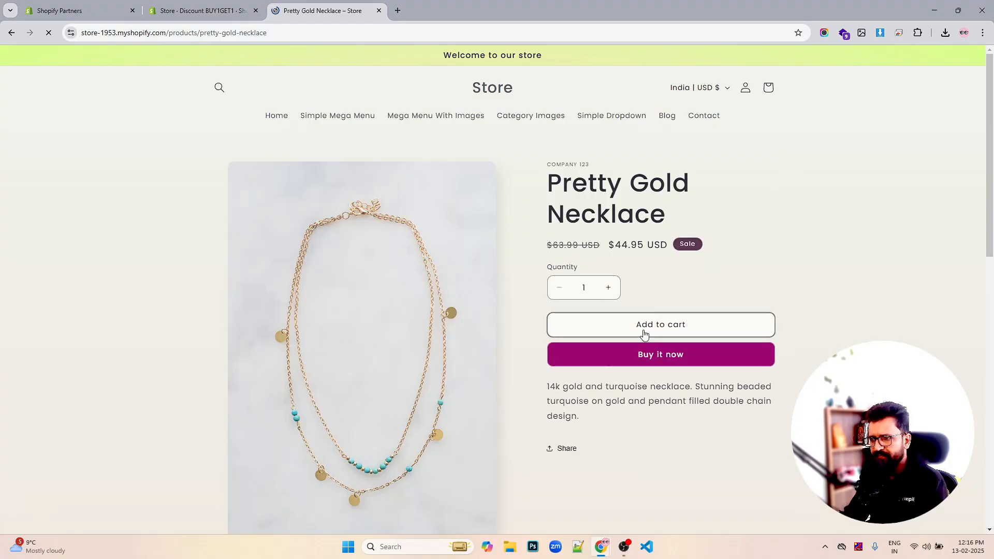
{"action": "left_click", "coordinate": [645, 329]}
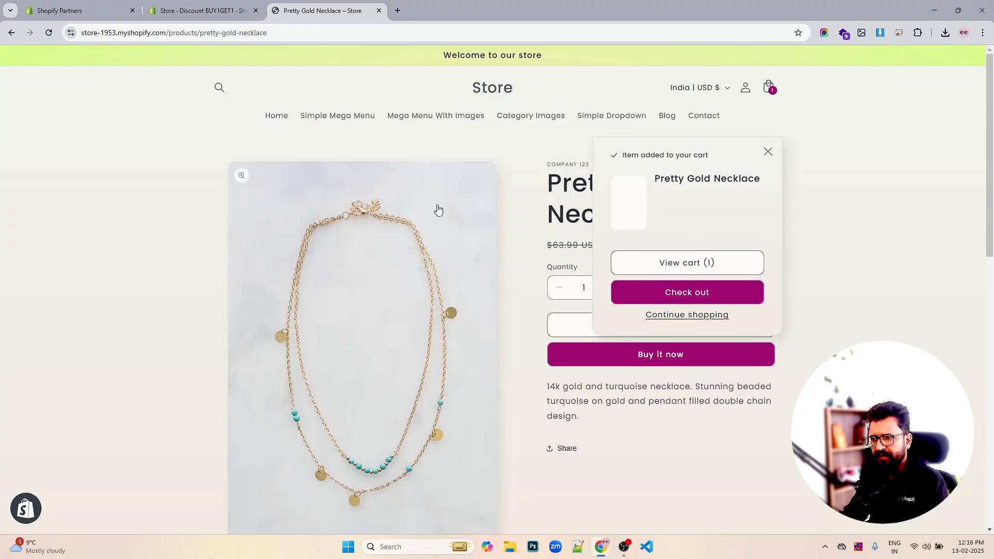
{"action": "left_click", "coordinate": [429, 150]}
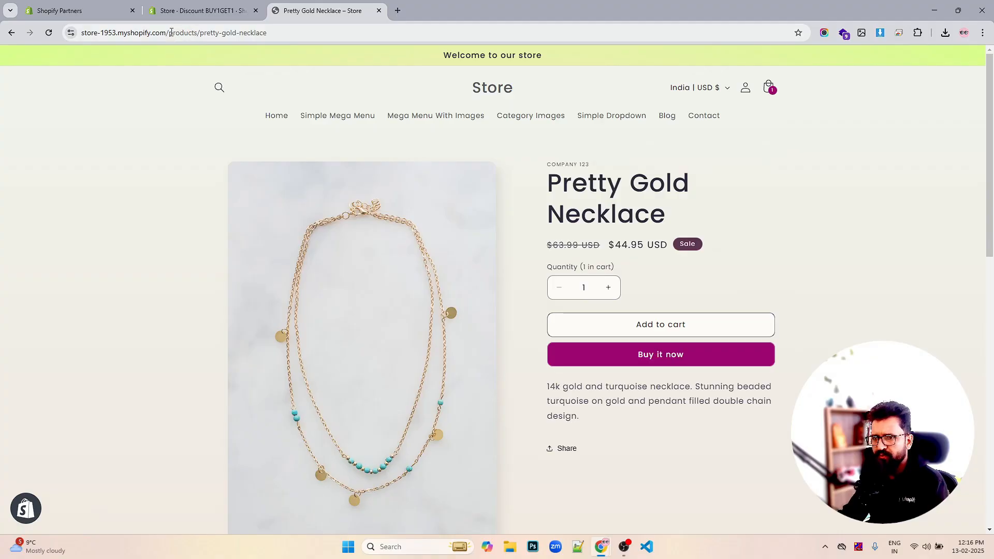
- Add The S-Series Snowboard, from page 2 of all products, to the cart and open the cart
{"action": "left_click_drag", "start_coordinate": [171, 32], "coordinate": [279, 32]}
{"action": "key", "text": "BackSpace"}
{"action": "key", "text": "Down"}
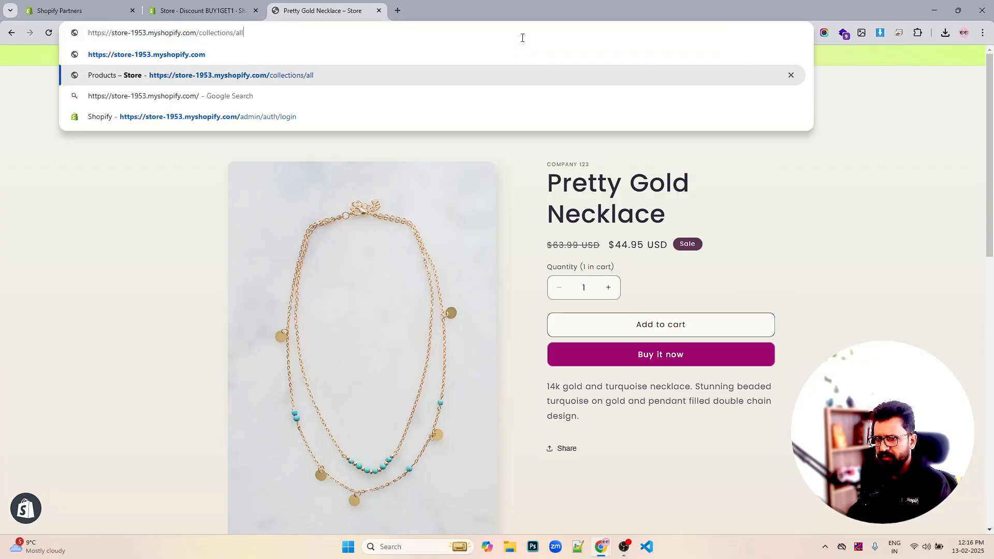
{"action": "key", "text": "Return"}
{"action": "scroll", "coordinate": [699, 255], "scroll_direction": "down", "scroll_amount": 7}
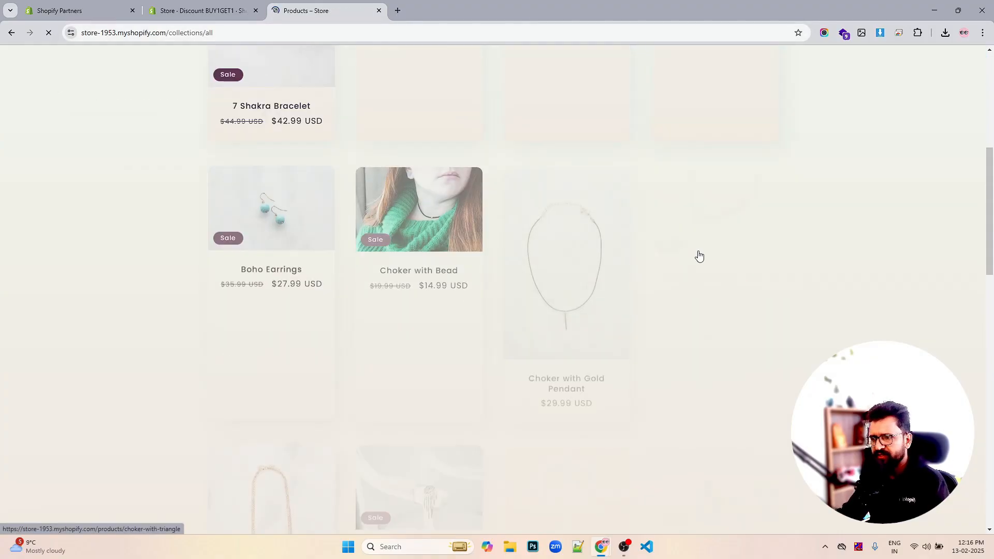
{"action": "scroll", "coordinate": [698, 256], "scroll_direction": "down", "scroll_amount": 10}
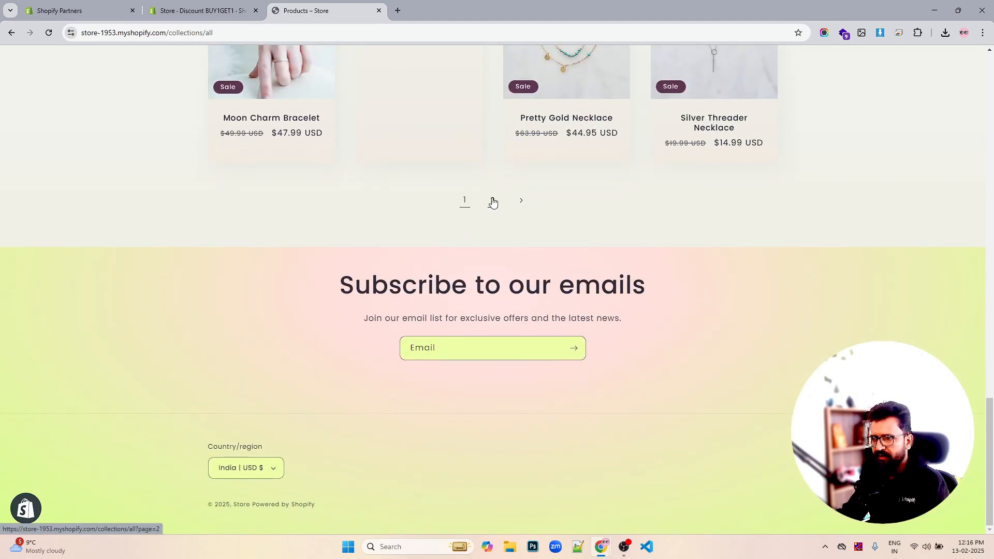
{"action": "left_click", "coordinate": [492, 201]}
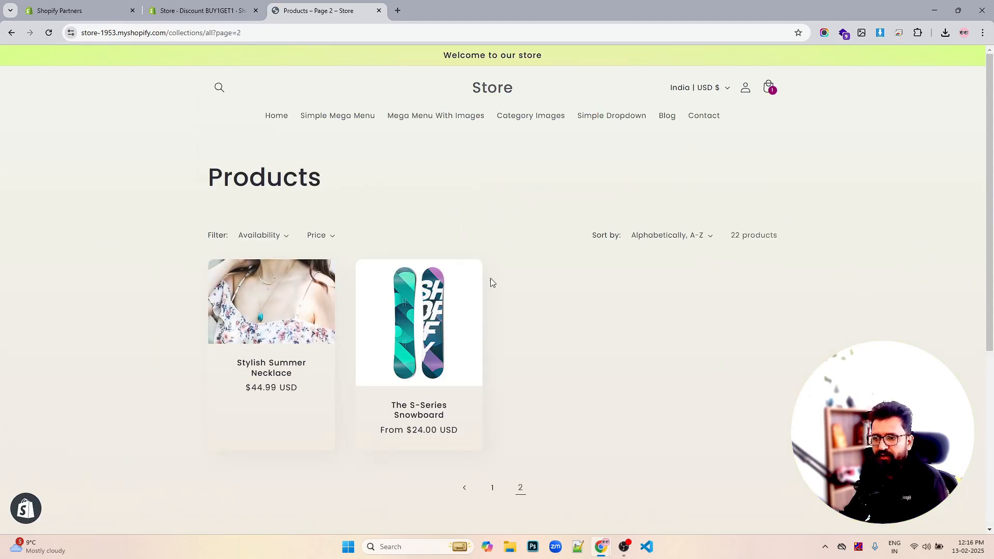
{"action": "left_click", "coordinate": [435, 302]}
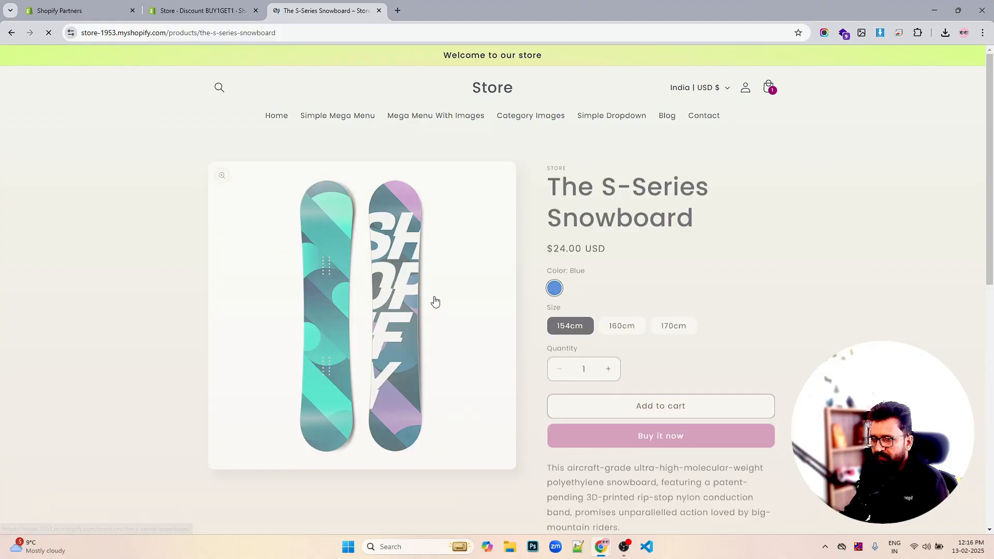
{"action": "left_click", "coordinate": [636, 406]}
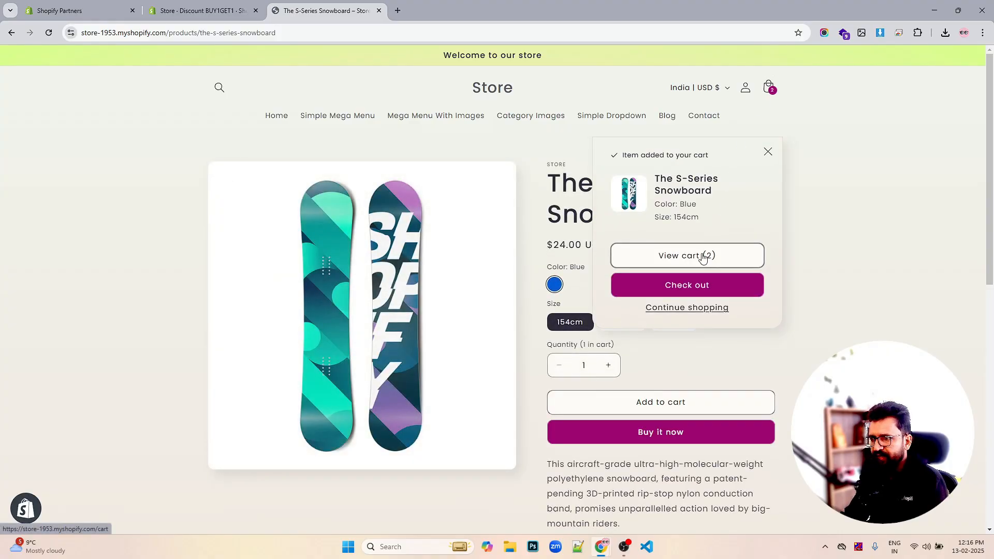
{"action": "left_click", "coordinate": [702, 255]}
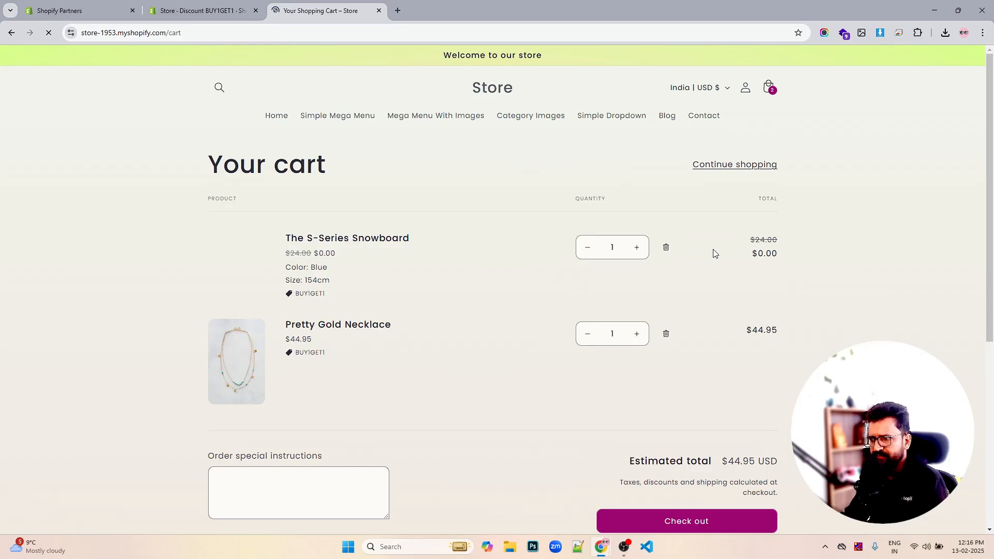
- Proceed to checkout with the necklace and the BUY1GET1 free snowboard in the cart
{"action": "scroll", "coordinate": [714, 250], "scroll_direction": "down", "scroll_amount": 1}
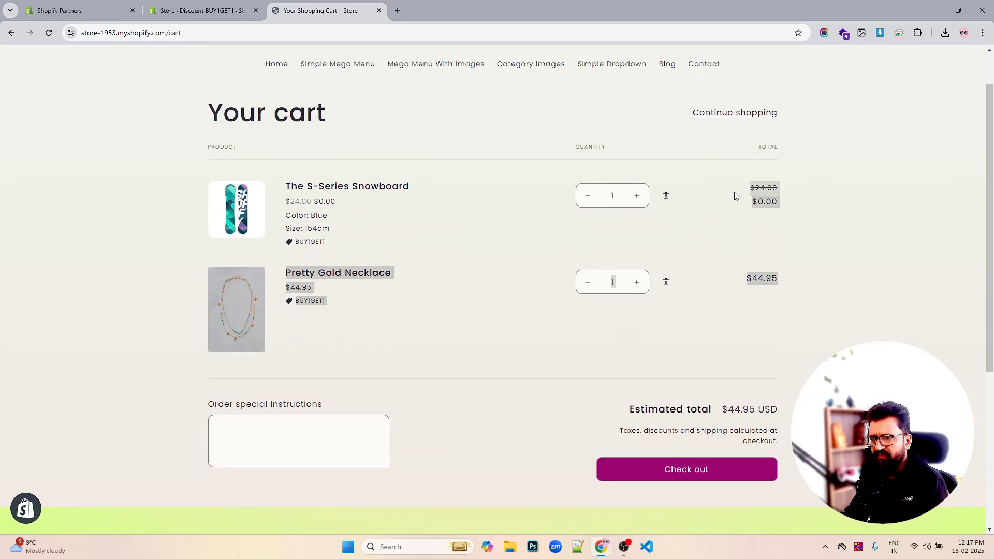
{"action": "double_click", "coordinate": [316, 244]}
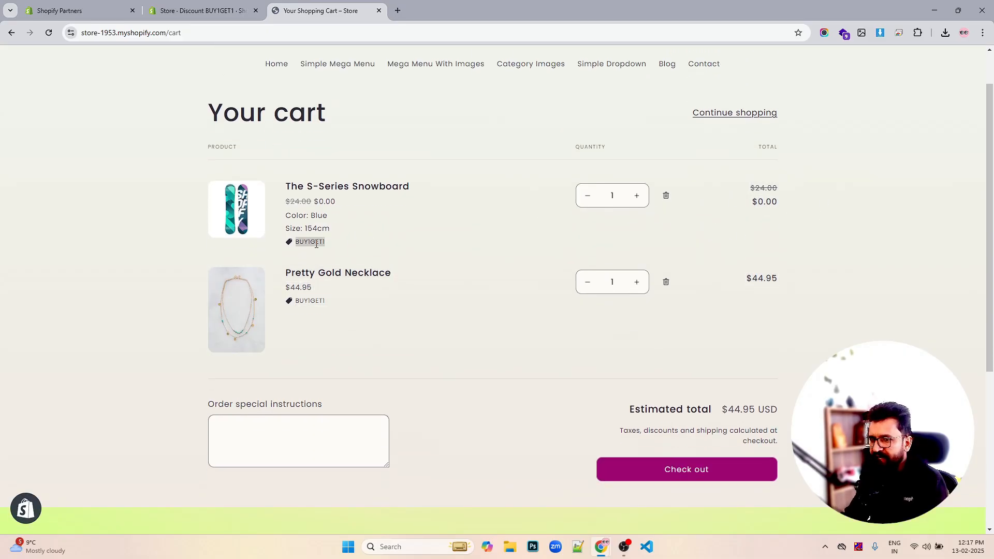
{"action": "left_click", "coordinate": [674, 475]}
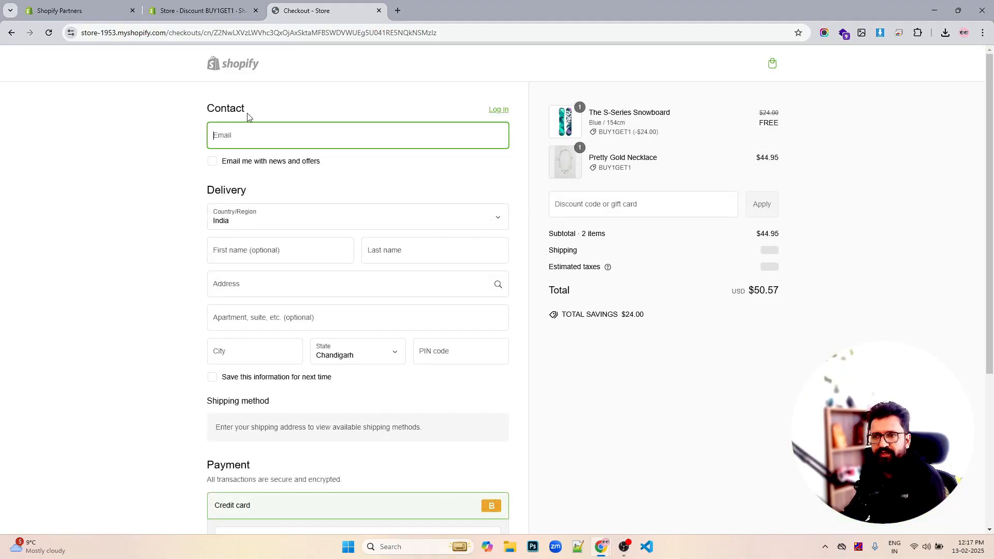
- Return to the discounts list in the store admin
{"action": "left_click", "coordinate": [187, 11]}
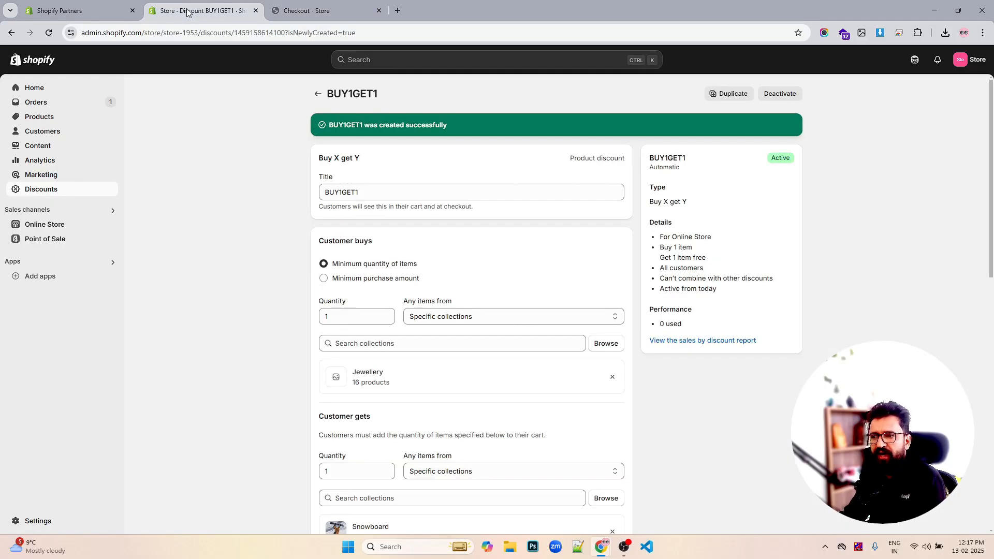
{"action": "left_click", "coordinate": [318, 97]}
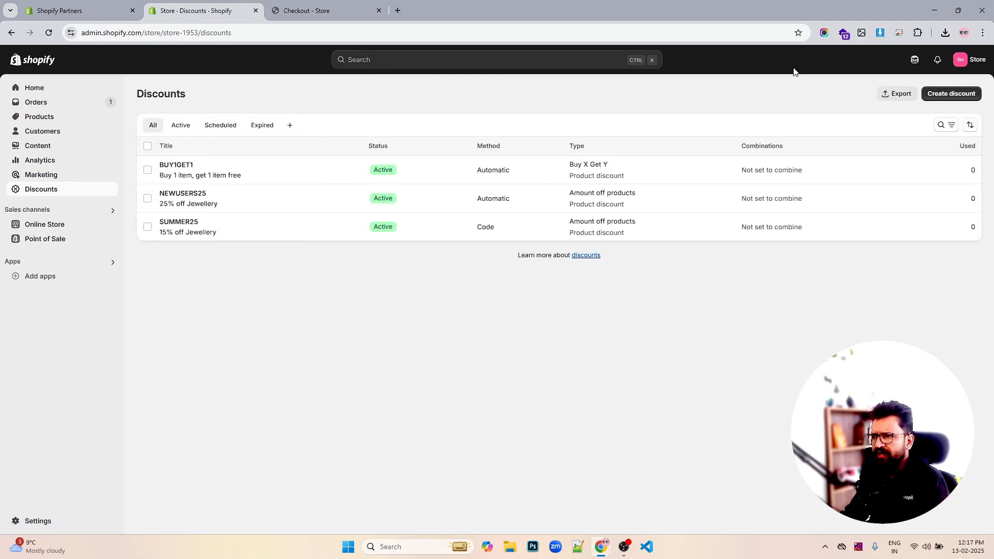
{"action": "left_click", "coordinate": [947, 93]}
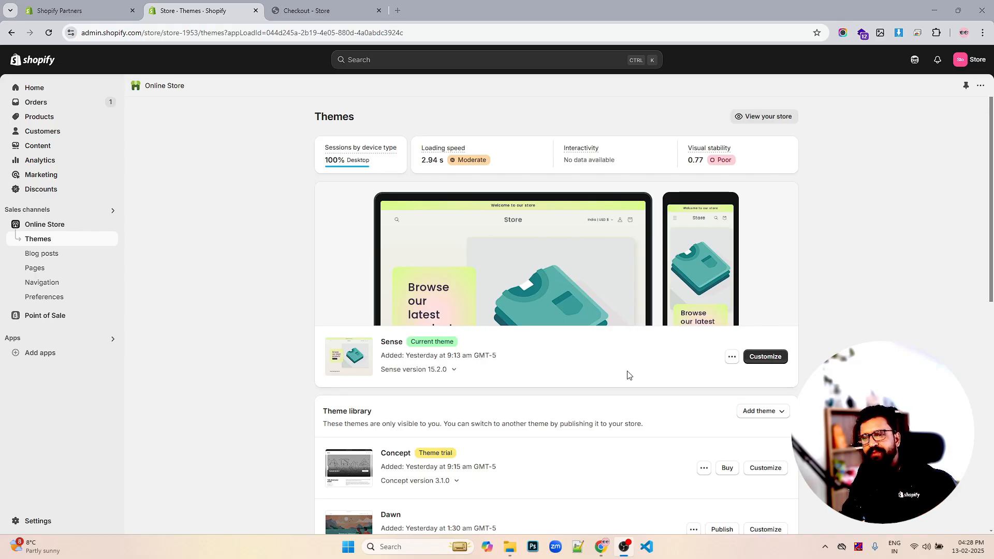
- View the live Sense theme storefront and scroll through its home page
{"action": "left_click", "coordinate": [731, 358]}
{"action": "left_click", "coordinate": [694, 378]}
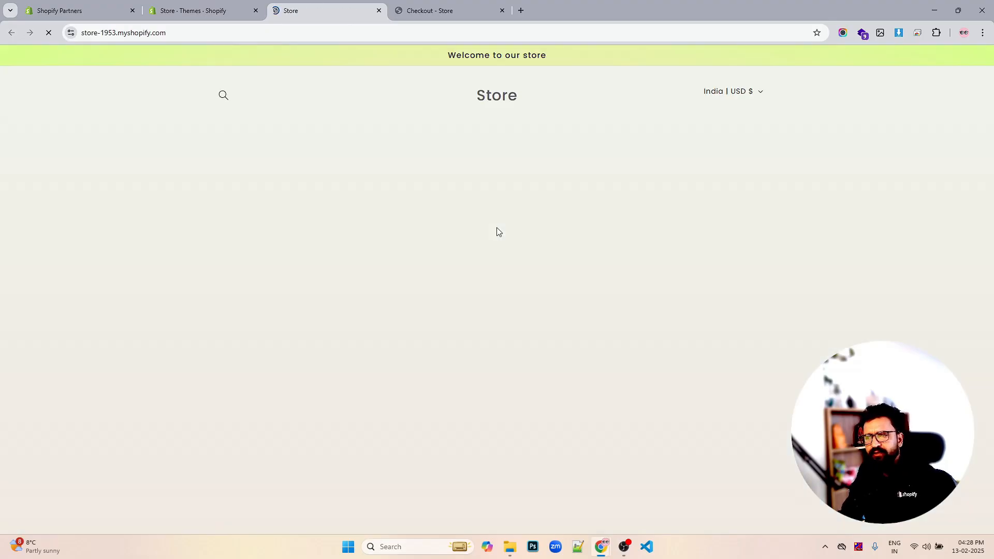
{"action": "scroll", "coordinate": [658, 148], "scroll_direction": "down", "scroll_amount": 3}
{"action": "scroll", "coordinate": [658, 149], "scroll_direction": "down", "scroll_amount": 10}
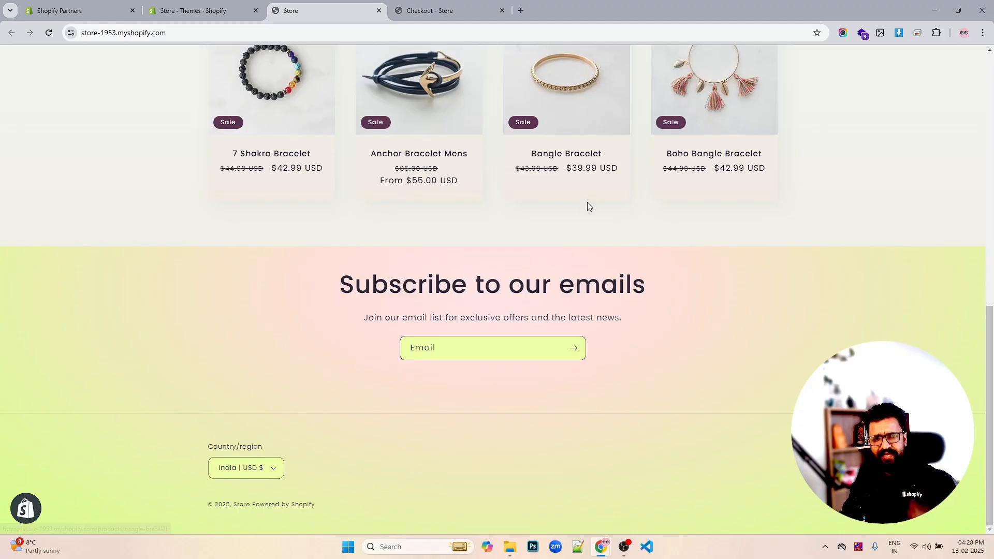
{"action": "key", "text": "Home"}
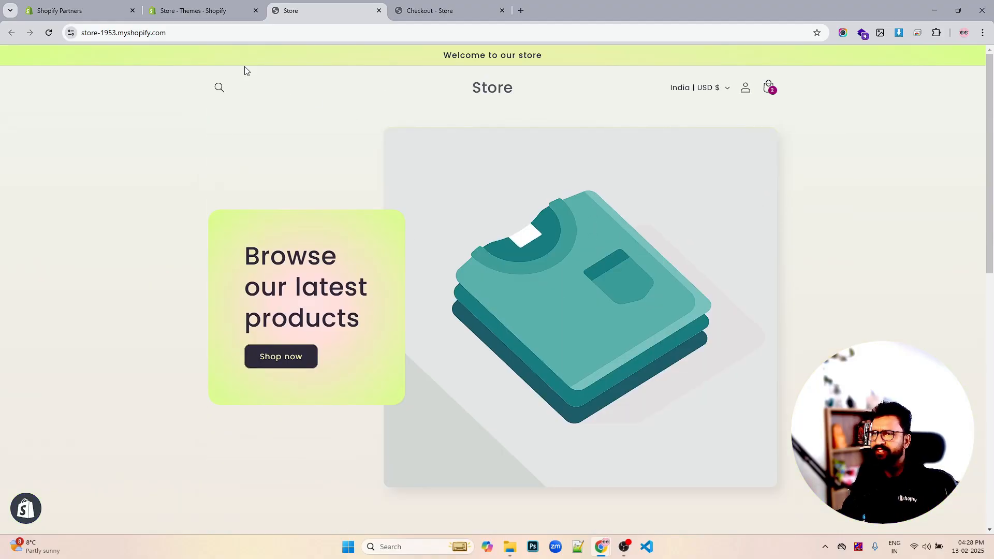
{"action": "left_click", "coordinate": [213, 11]}
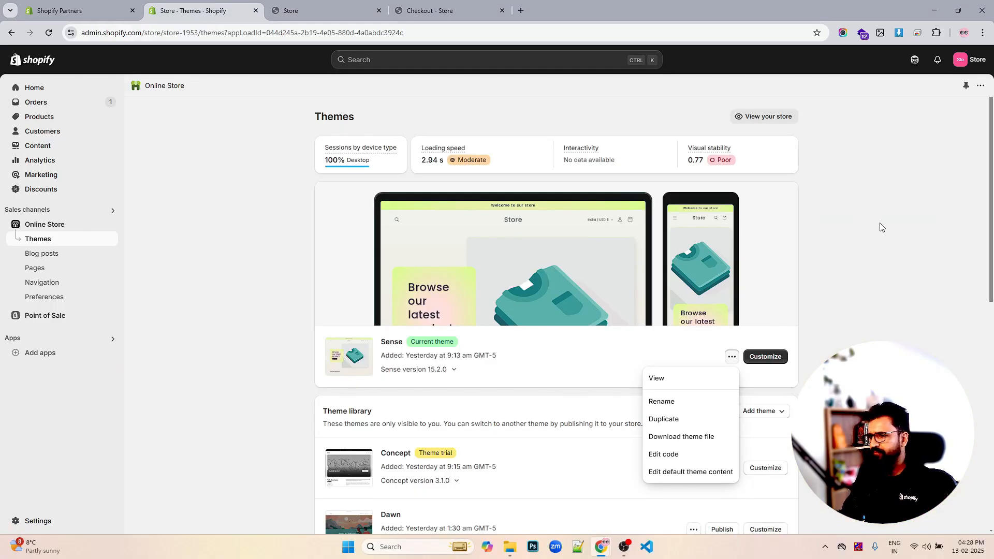
{"action": "left_click", "coordinate": [922, 228]}
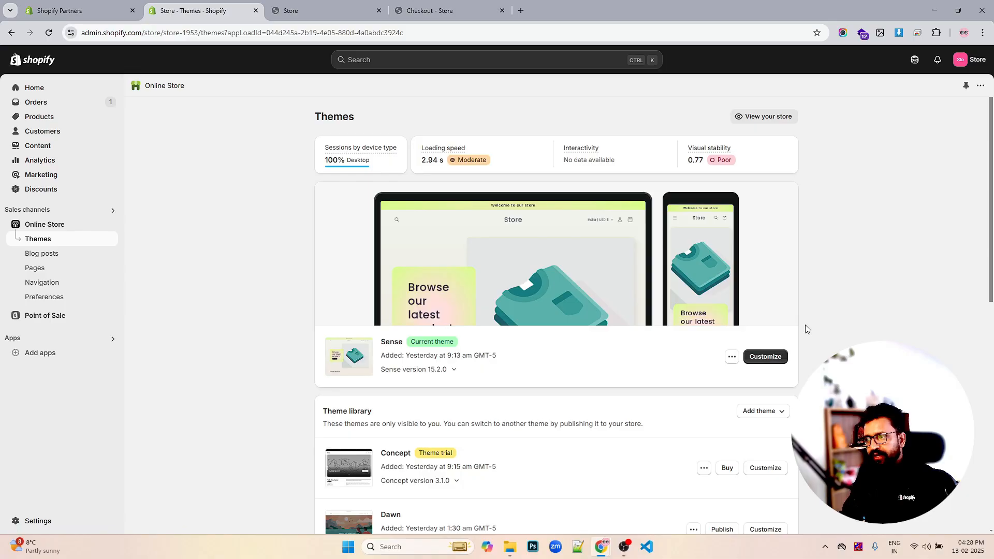
- Open the Sense theme customizer and delete the Image with text section from the home page template
{"action": "left_click", "coordinate": [763, 358]}
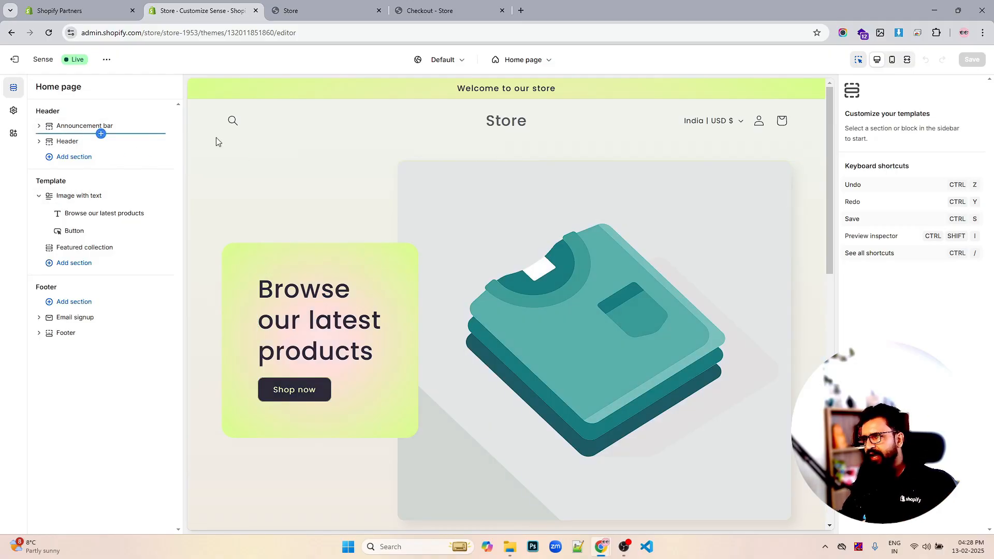
{"action": "scroll", "coordinate": [578, 181], "scroll_direction": "down", "scroll_amount": 1}
{"action": "scroll", "coordinate": [580, 180], "scroll_direction": "down", "scroll_amount": 3}
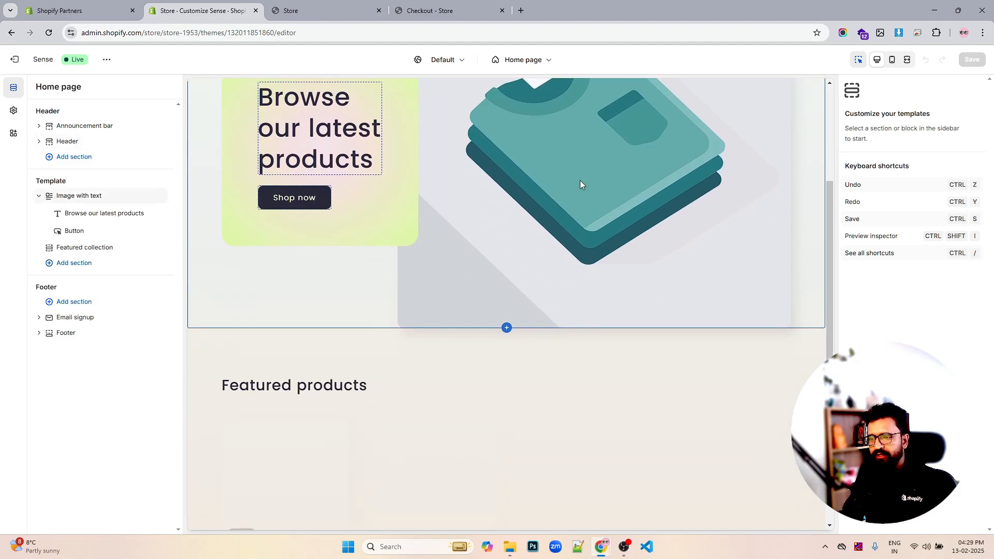
{"action": "scroll", "coordinate": [582, 181], "scroll_direction": "down", "scroll_amount": 5}
{"action": "scroll", "coordinate": [595, 191], "scroll_direction": "up", "scroll_amount": 5}
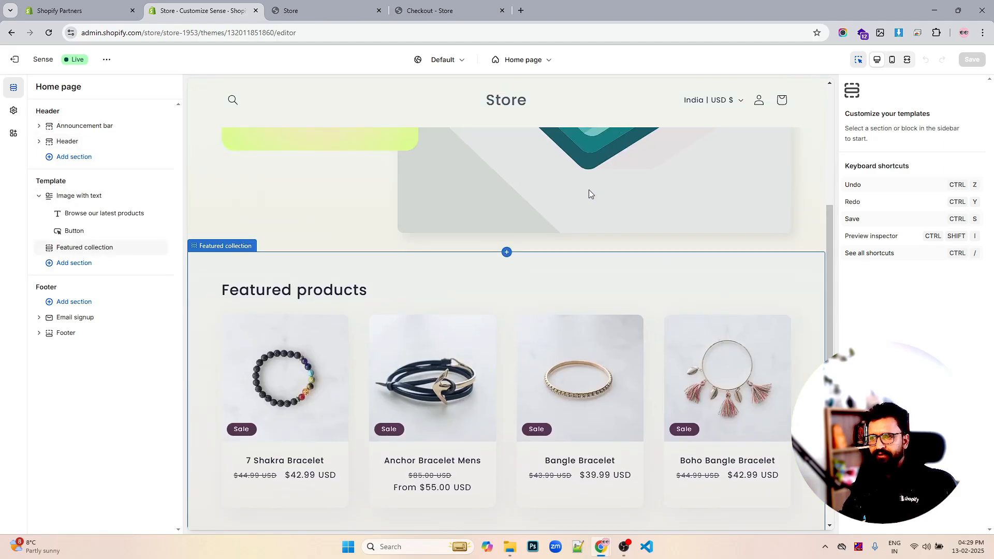
{"action": "scroll", "coordinate": [587, 190], "scroll_direction": "up", "scroll_amount": 5}
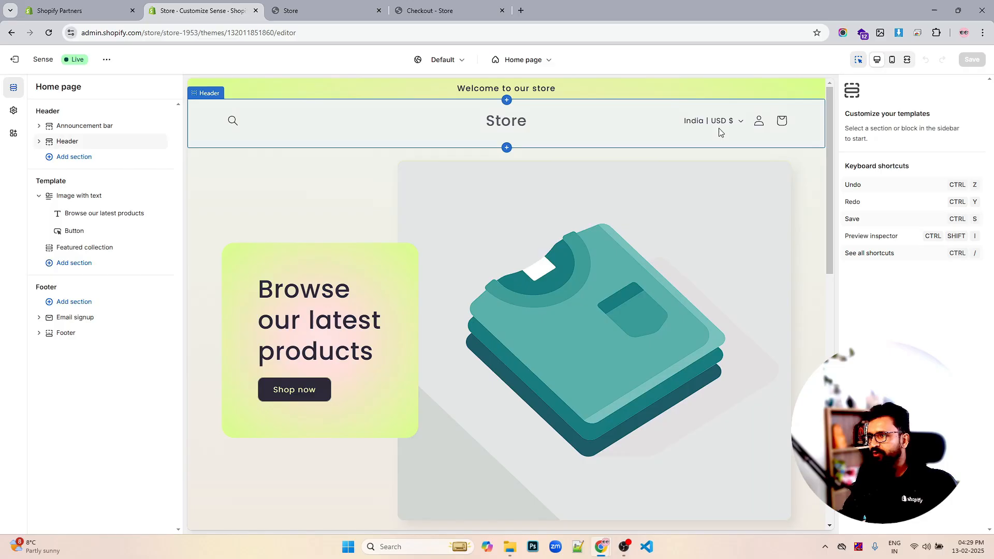
{"action": "left_click", "coordinate": [67, 143]}
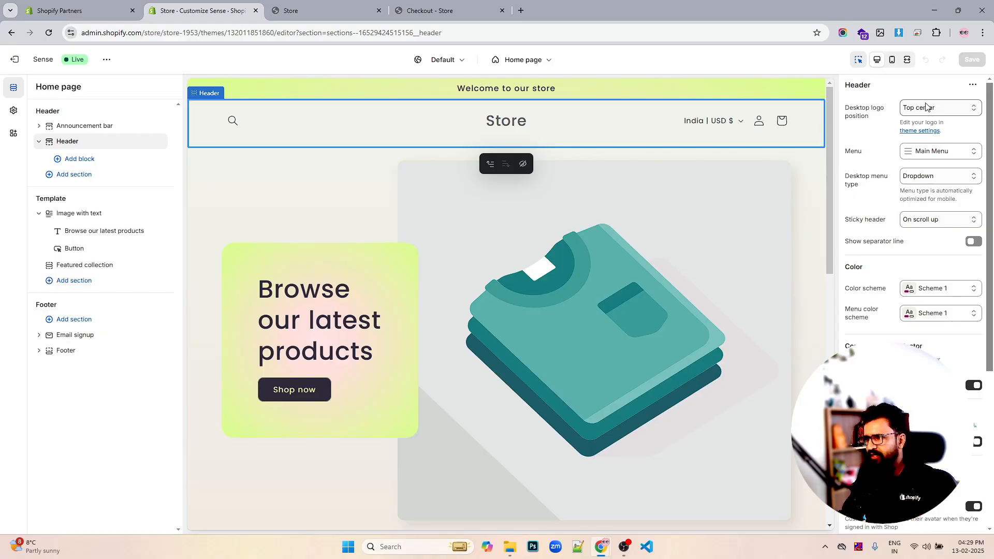
{"action": "left_click", "coordinate": [120, 215]}
{"action": "left_click", "coordinate": [146, 213]}
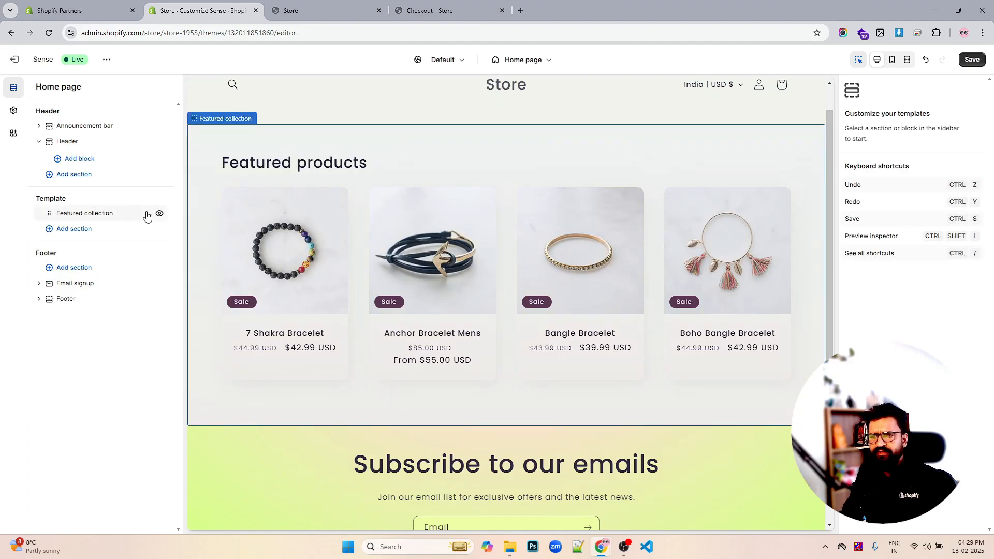
- Save the home page template changes
{"action": "left_click", "coordinate": [127, 215]}
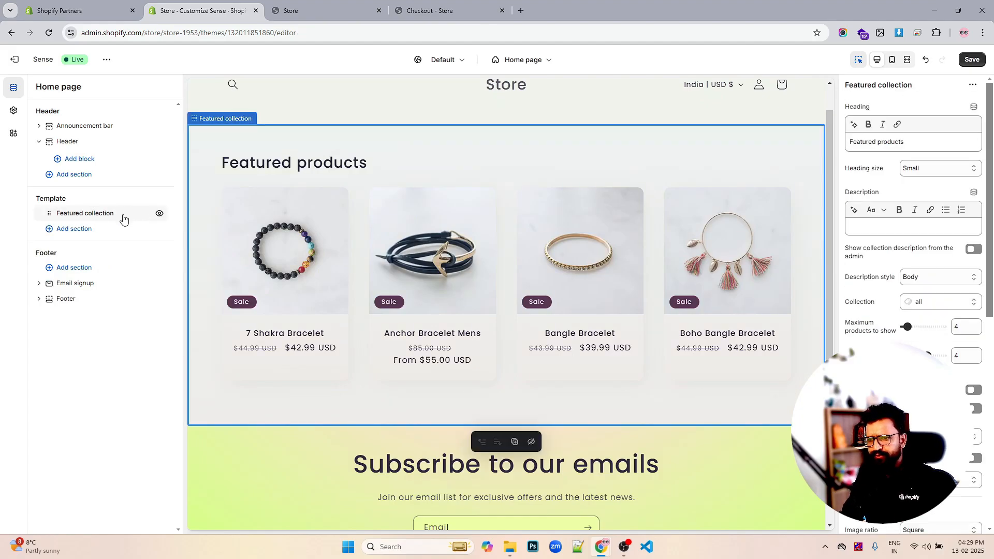
{"action": "left_click", "coordinate": [74, 229]}
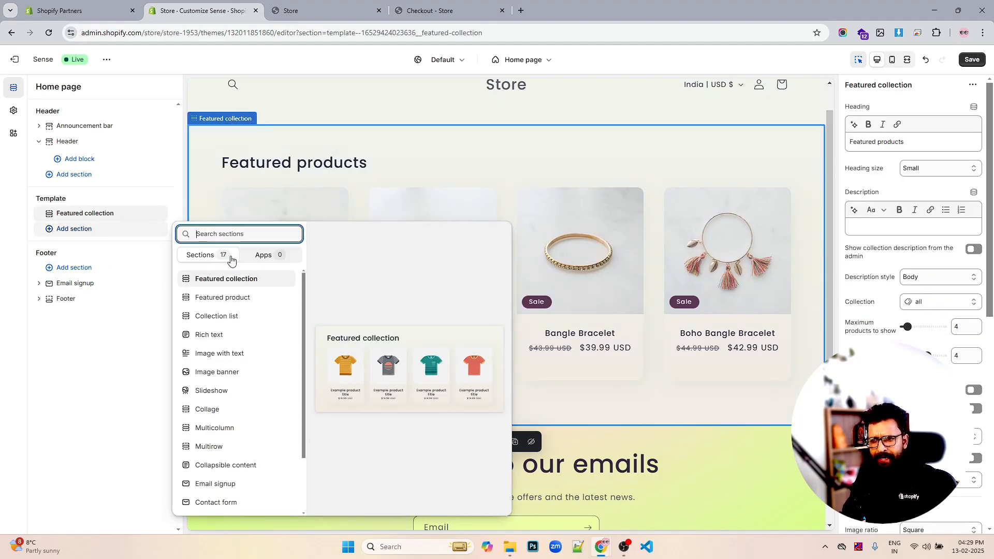
{"action": "left_click", "coordinate": [84, 162]}
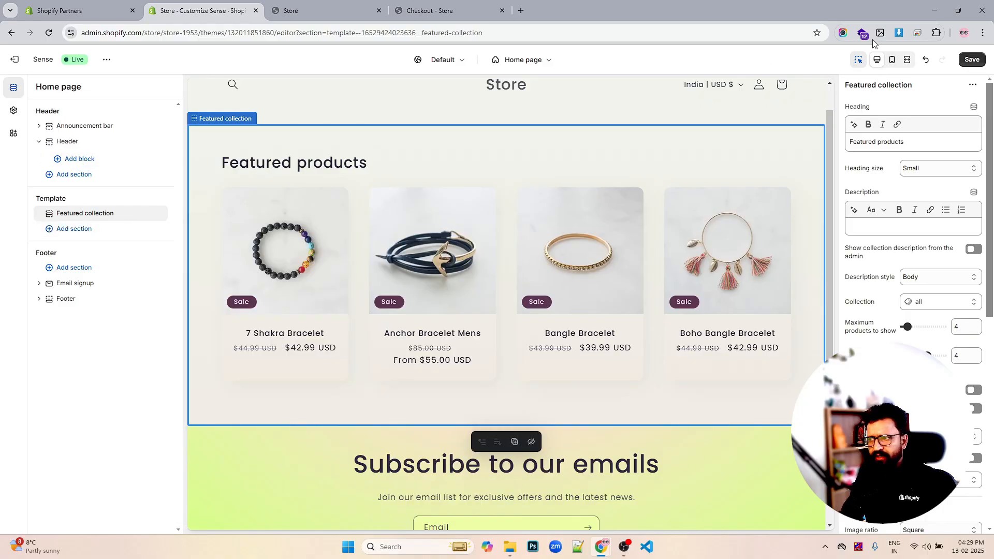
{"action": "left_click", "coordinate": [971, 59]}
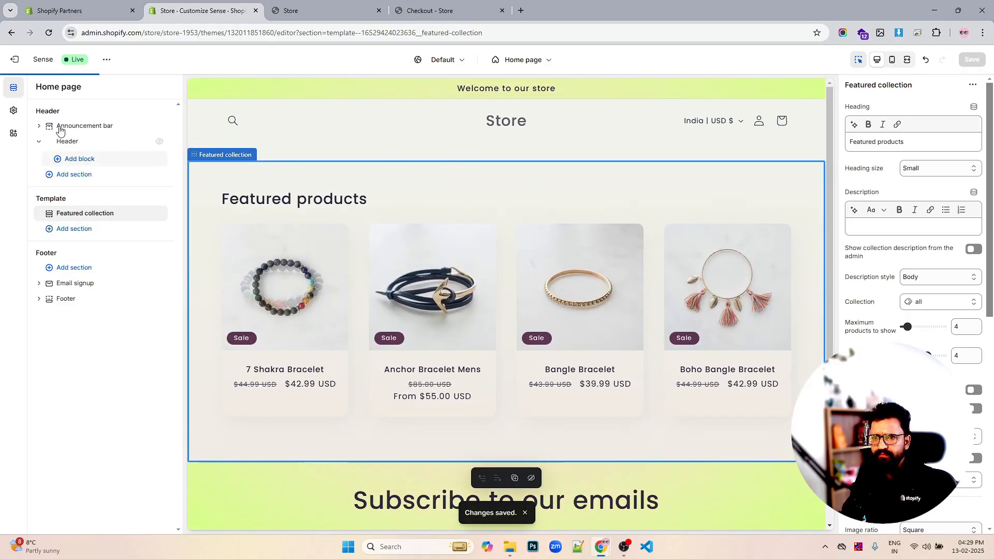
- Open the Header section settings and set the desktop logo position to Top left
{"action": "left_click", "coordinate": [72, 145]}
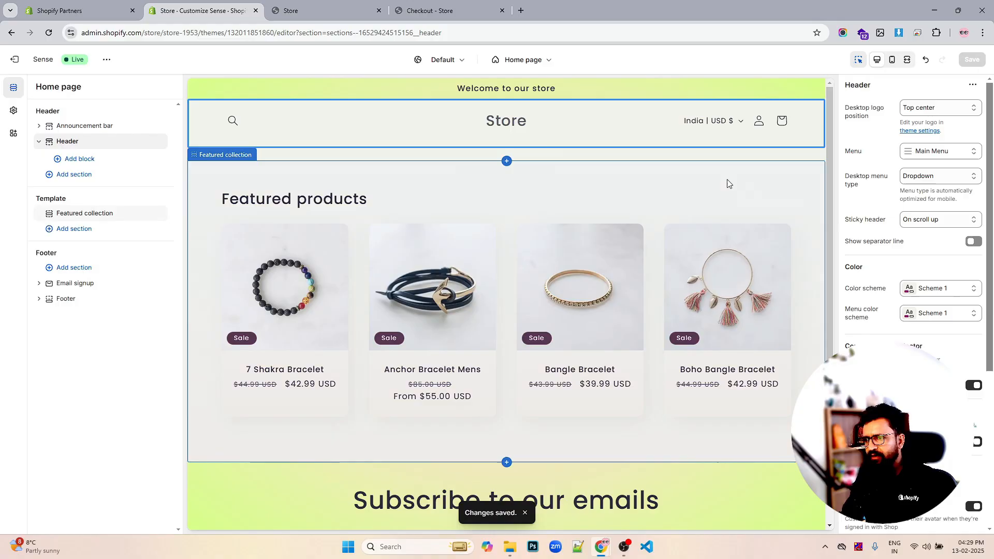
{"action": "scroll", "coordinate": [727, 182], "scroll_direction": "down", "scroll_amount": 4}
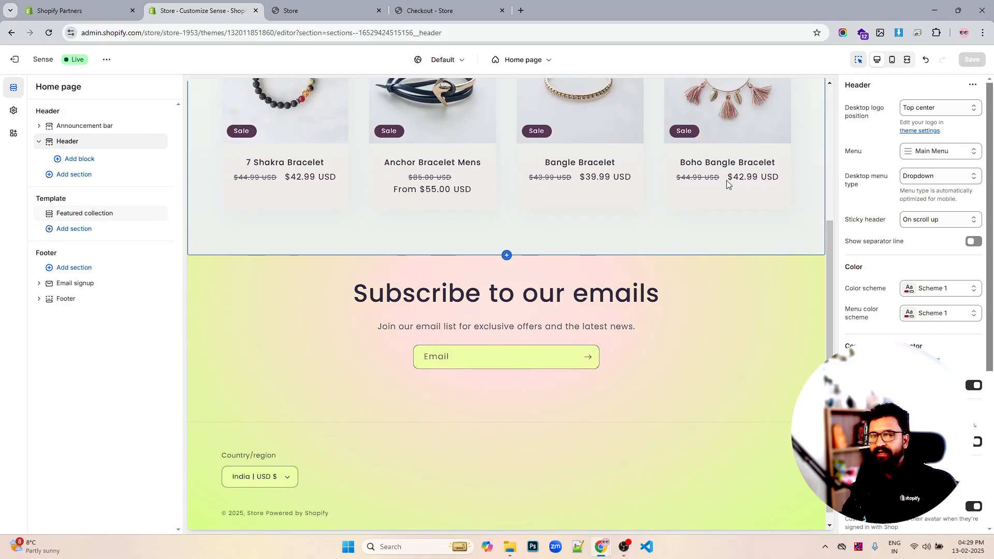
{"action": "scroll", "coordinate": [669, 179], "scroll_direction": "up", "scroll_amount": 4}
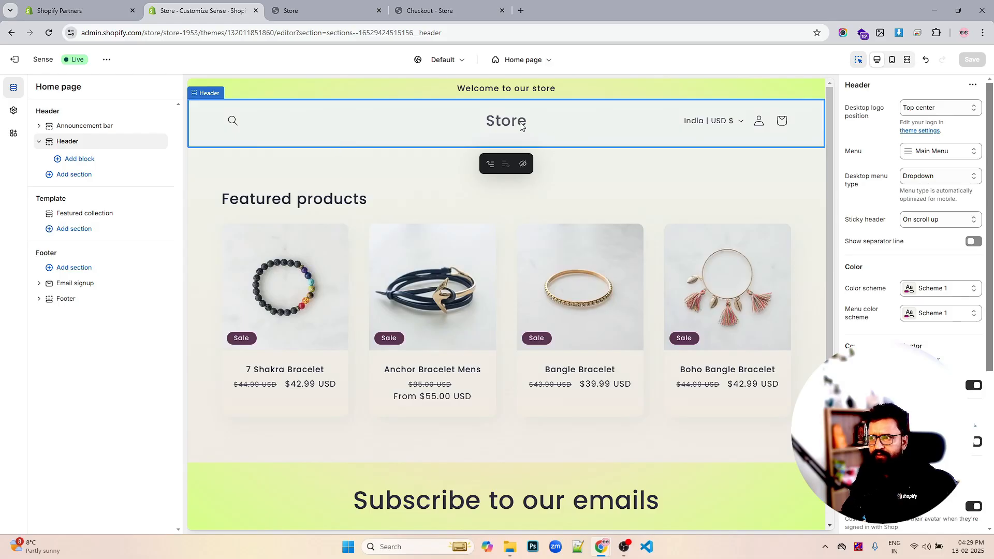
{"action": "left_click", "coordinate": [935, 108]}
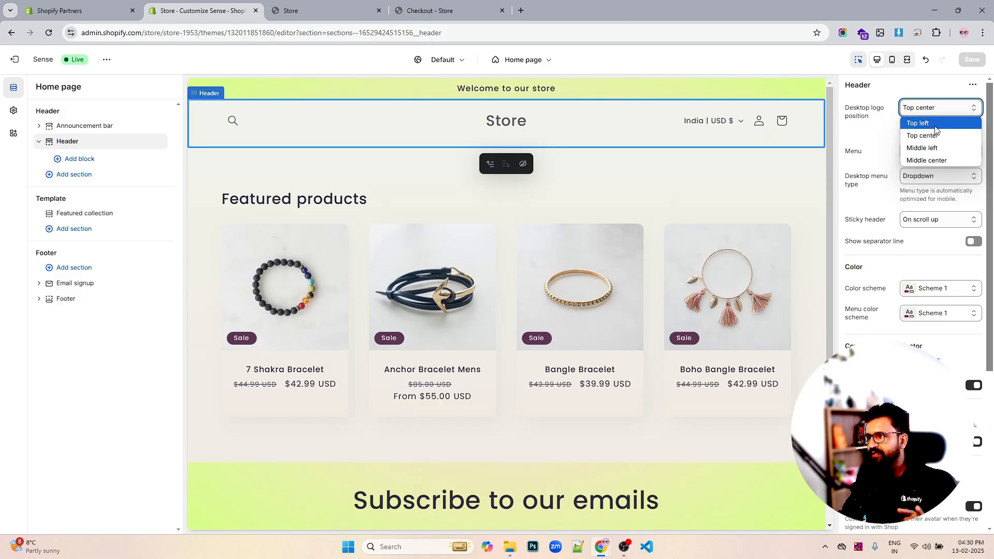
{"action": "left_click", "coordinate": [939, 126]}
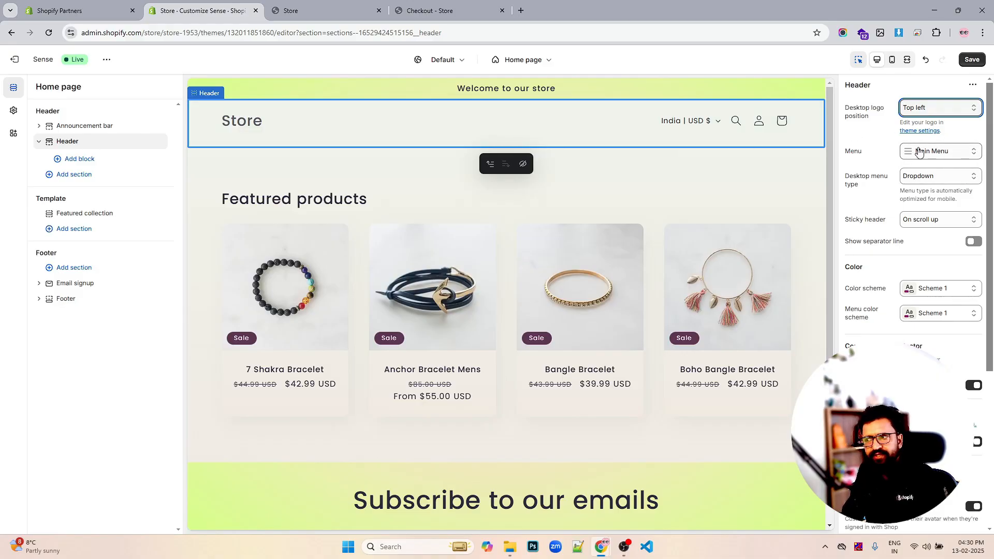
- Set the header's desktop menu type to Mega menu and turn on the separator line
{"action": "left_click", "coordinate": [934, 176]}
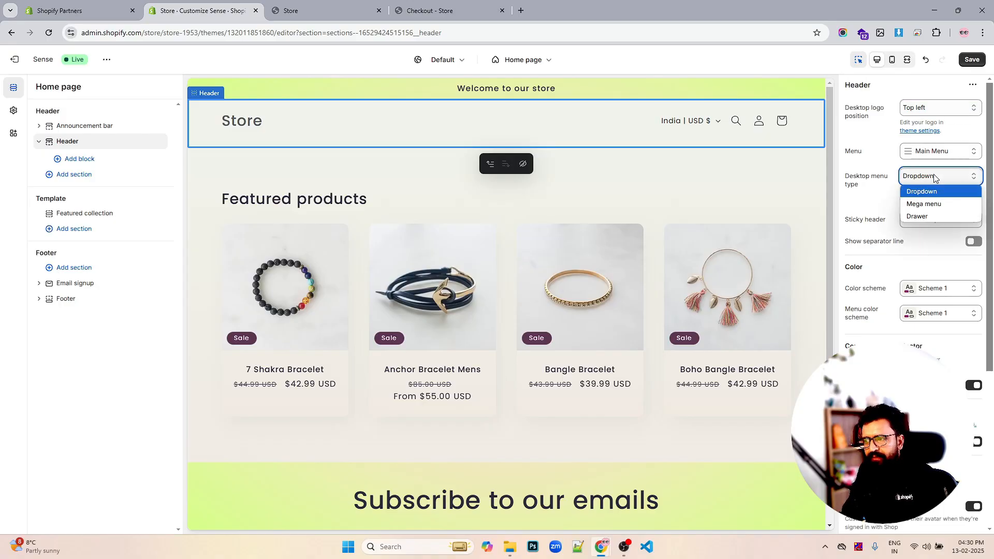
{"action": "left_click", "coordinate": [925, 204]}
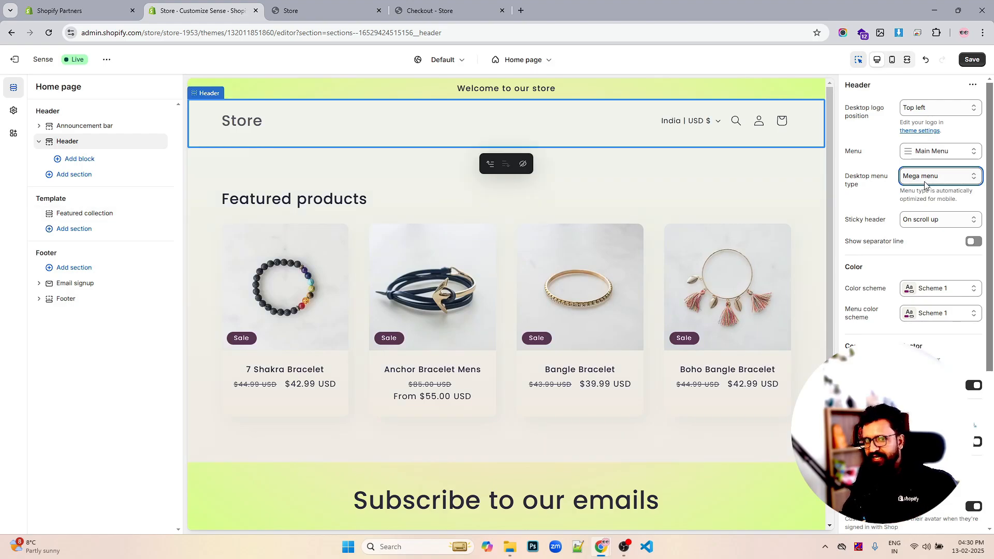
{"action": "scroll", "coordinate": [939, 190], "scroll_direction": "down", "scroll_amount": 1}
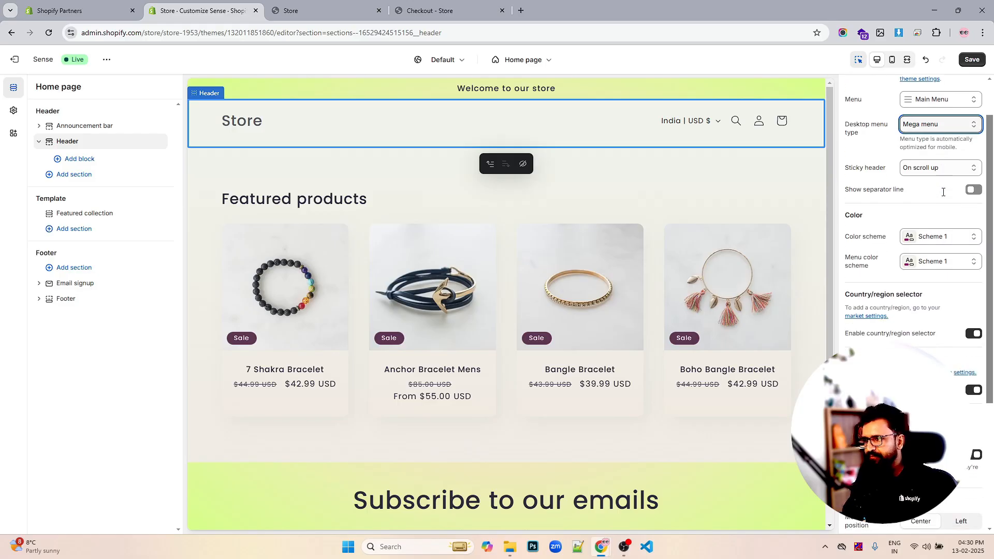
{"action": "scroll", "coordinate": [963, 258], "scroll_direction": "up", "scroll_amount": 1}
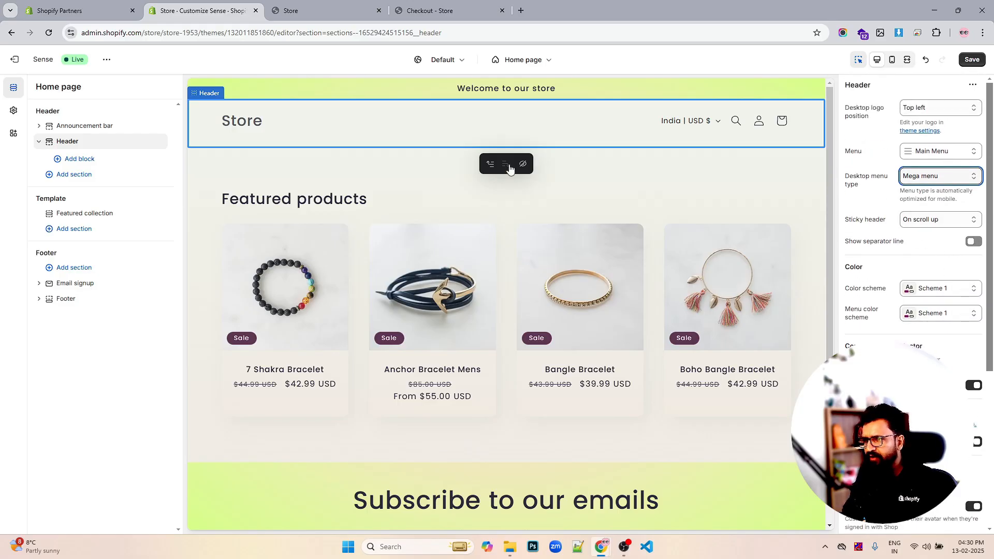
{"action": "left_click", "coordinate": [975, 242]}
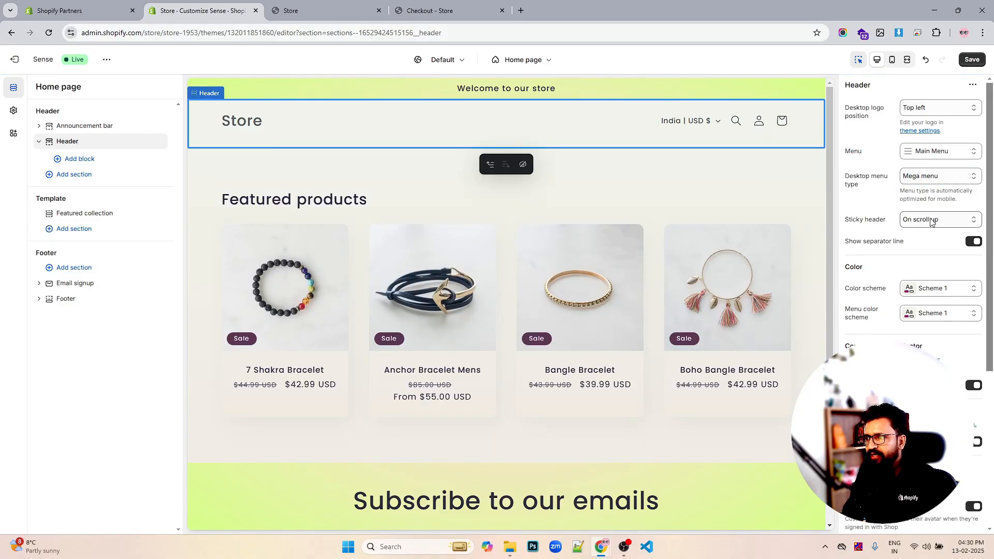
- Set the sticky header option to Always, reduce logo size and scroll the preview to check it
{"action": "scroll", "coordinate": [533, 178], "scroll_direction": "down", "scroll_amount": 5}
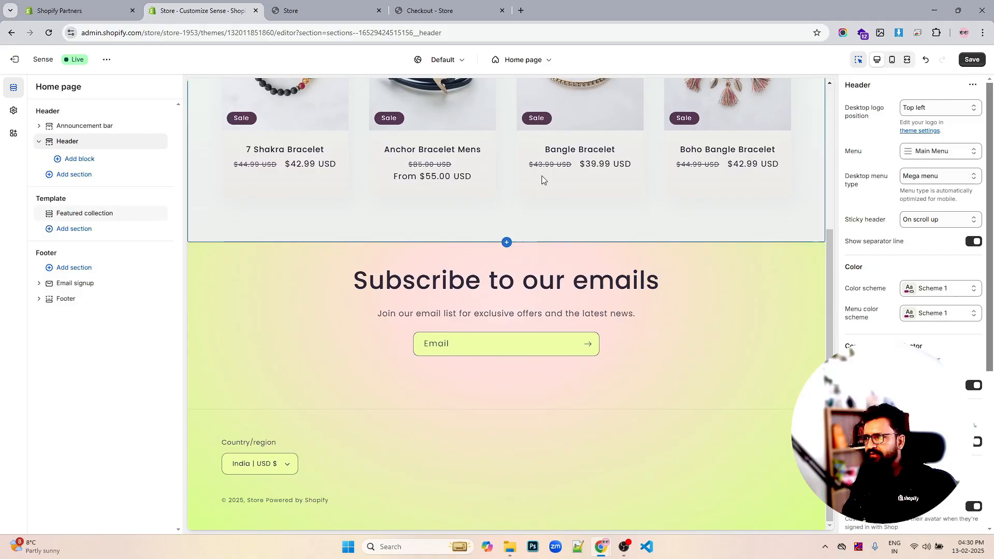
{"action": "left_click", "coordinate": [937, 220]}
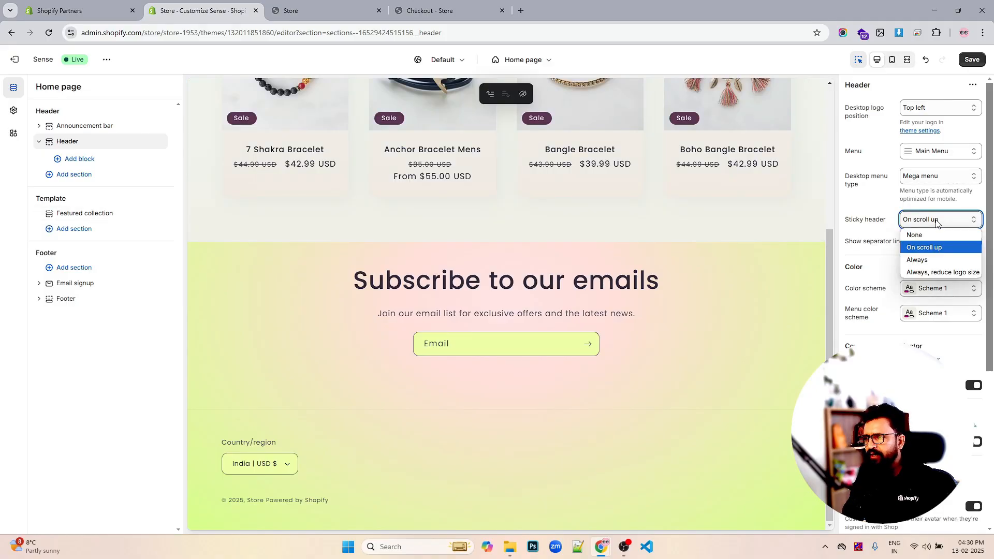
{"action": "left_click", "coordinate": [937, 222]}
{"action": "left_click", "coordinate": [937, 222]}
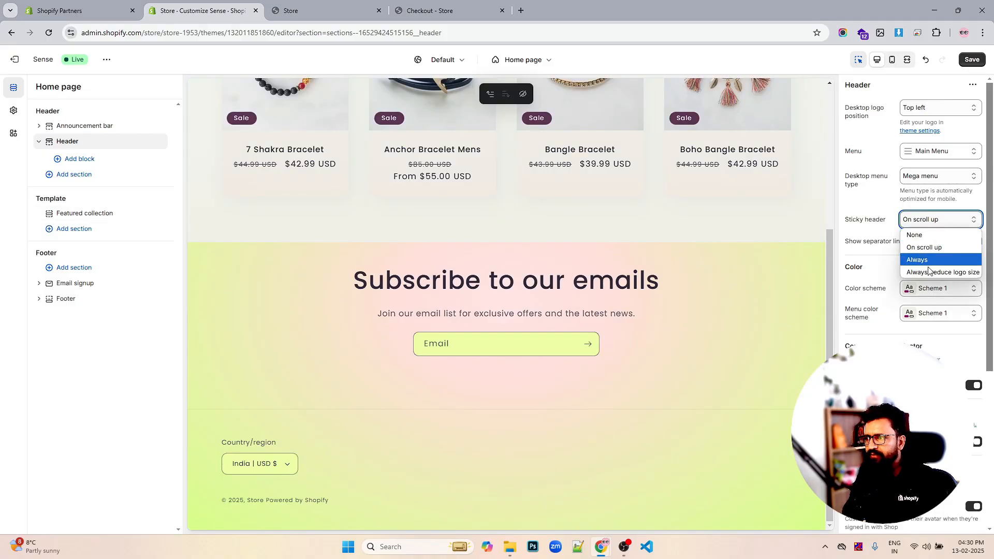
{"action": "left_click", "coordinate": [927, 272]}
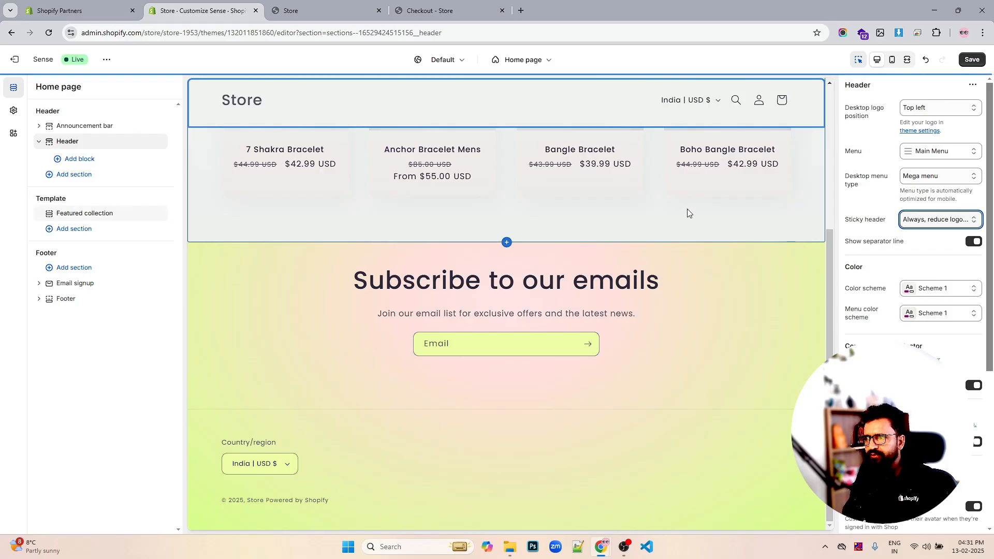
{"action": "scroll", "coordinate": [687, 209], "scroll_direction": "up", "scroll_amount": 5}
{"action": "scroll", "coordinate": [687, 212], "scroll_direction": "down", "scroll_amount": 4}
{"action": "scroll", "coordinate": [687, 212], "scroll_direction": "up", "scroll_amount": 4}
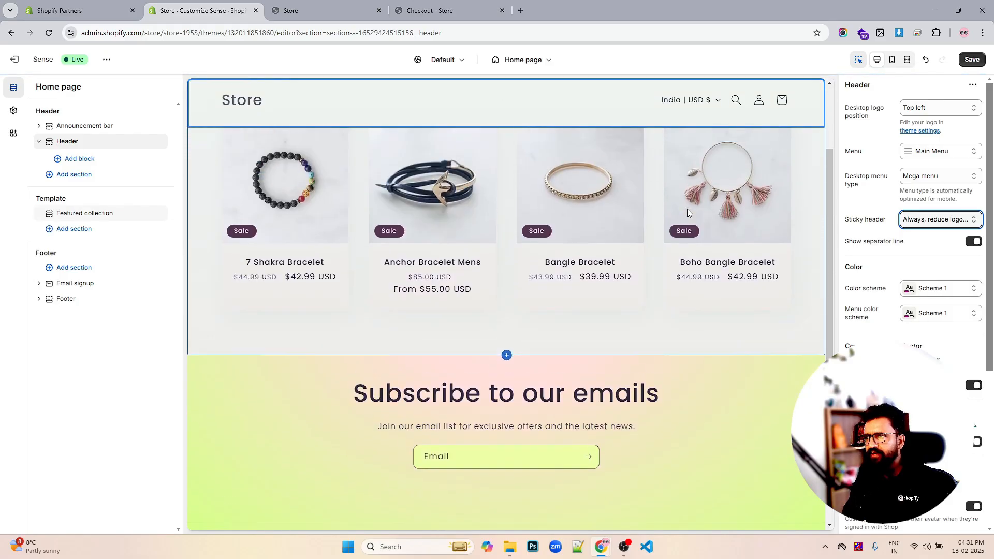
{"action": "scroll", "coordinate": [687, 212], "scroll_direction": "down", "scroll_amount": 4}
{"action": "scroll", "coordinate": [687, 209], "scroll_direction": "up", "scroll_amount": 4}
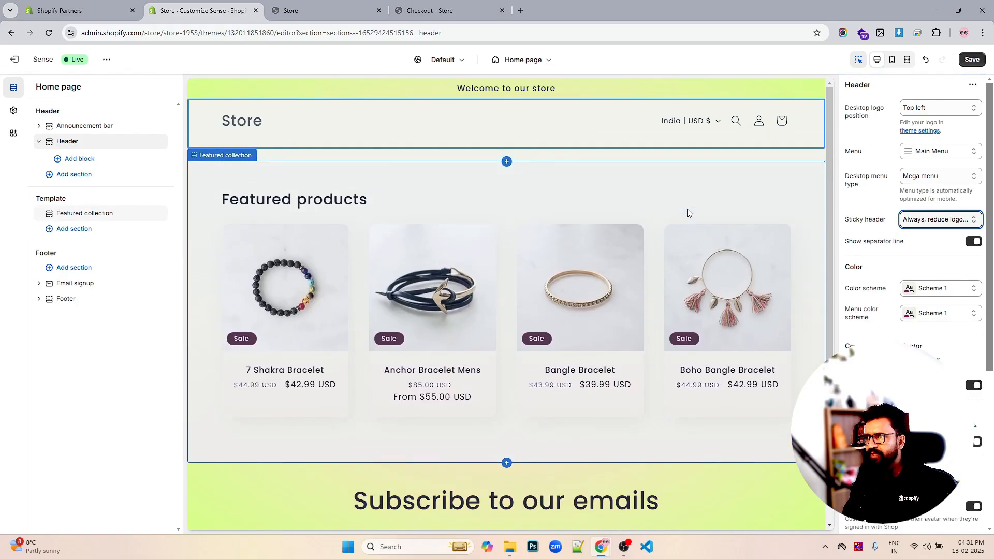
- Change the sticky header option to On scroll up
{"action": "left_click", "coordinate": [967, 214]}
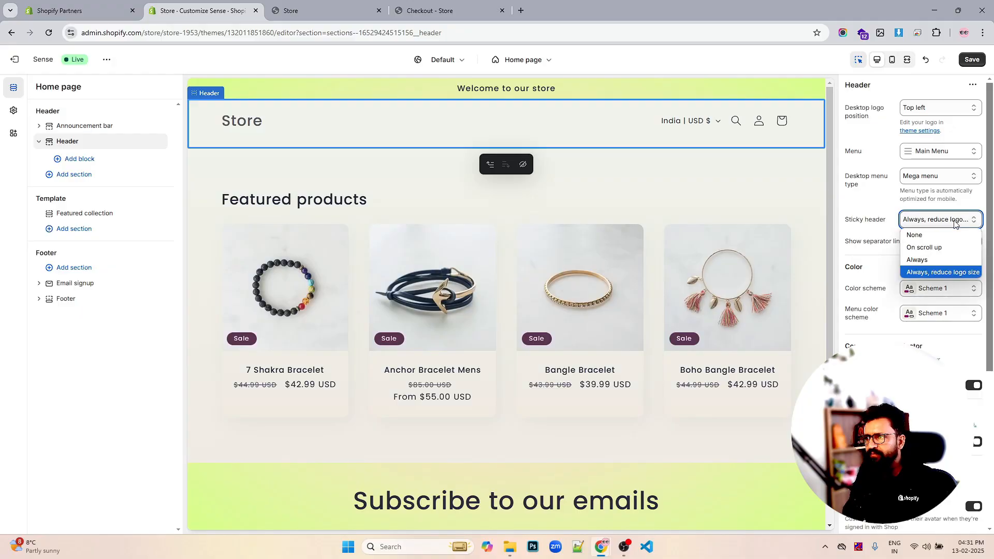
{"action": "left_click", "coordinate": [926, 242]}
{"action": "scroll", "coordinate": [667, 207], "scroll_direction": "down", "scroll_amount": 4}
{"action": "scroll", "coordinate": [667, 207], "scroll_direction": "up", "scroll_amount": 4}
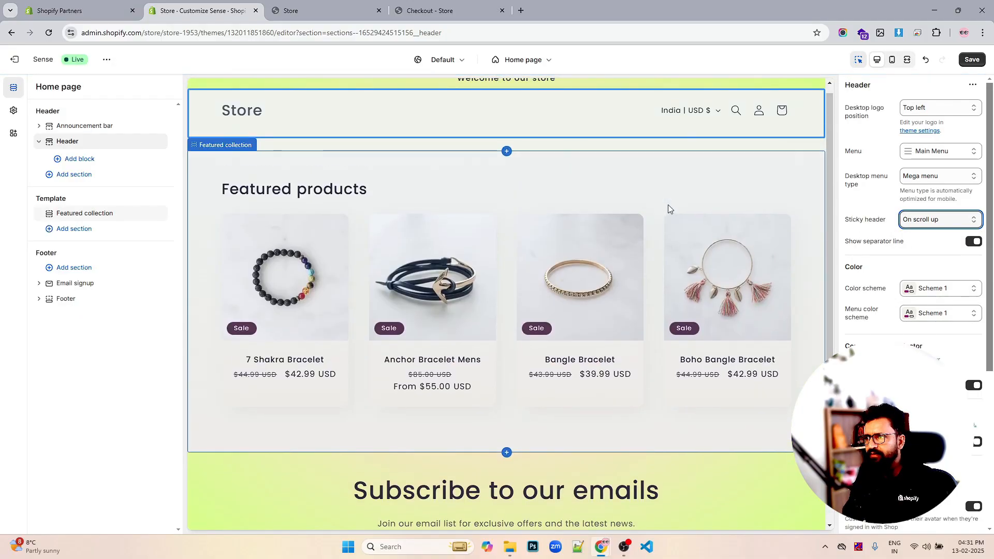
- Set the sticky header back to Always, reduce logo size
{"action": "left_click", "coordinate": [928, 218]}
{"action": "left_click", "coordinate": [931, 272]}
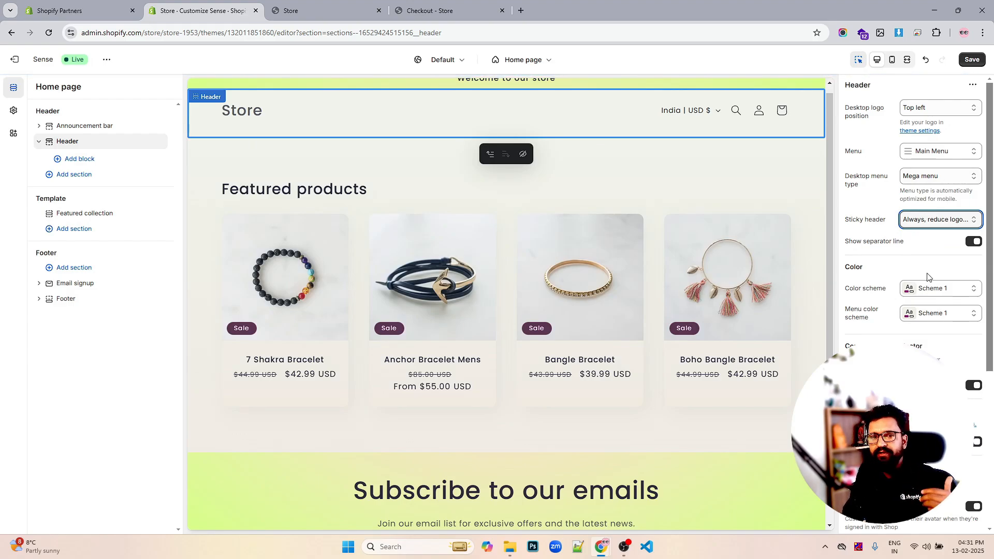
- Turn the country/region selector off and back on
{"action": "scroll", "coordinate": [984, 348], "scroll_direction": "down", "scroll_amount": 3}
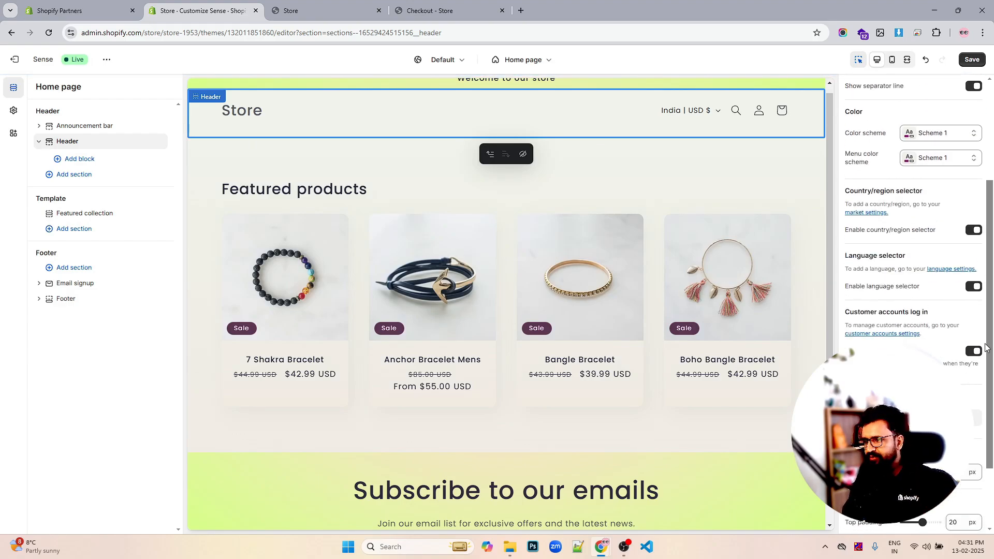
{"action": "left_click", "coordinate": [972, 231]}
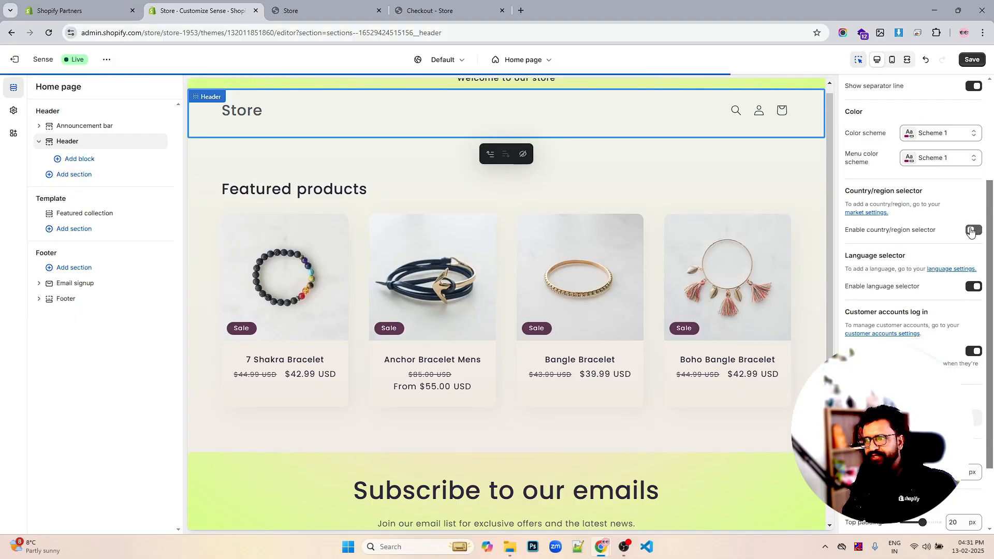
{"action": "left_click", "coordinate": [973, 231]}
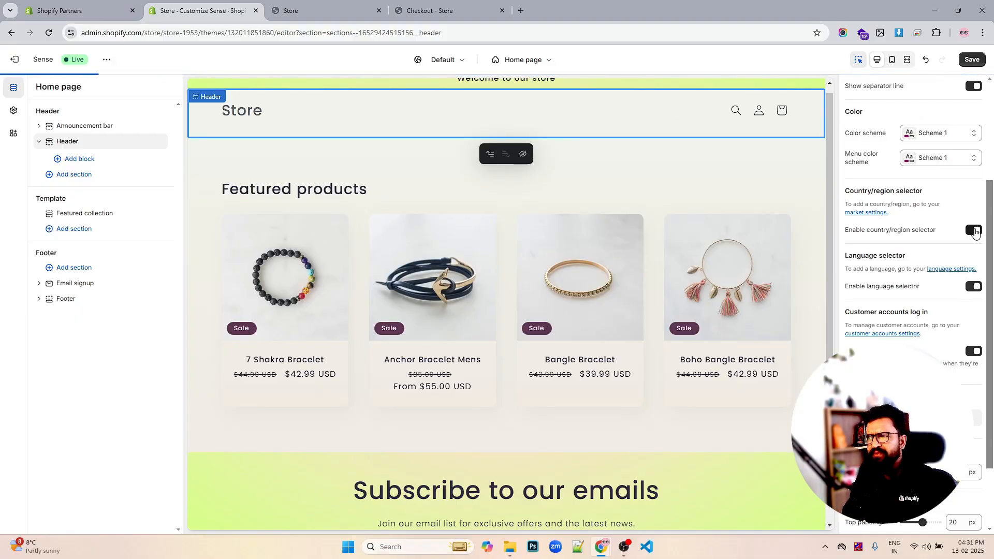
- Set the mobile logo position to Left and preview the header in mobile view
{"action": "scroll", "coordinate": [938, 309], "scroll_direction": "down", "scroll_amount": 2}
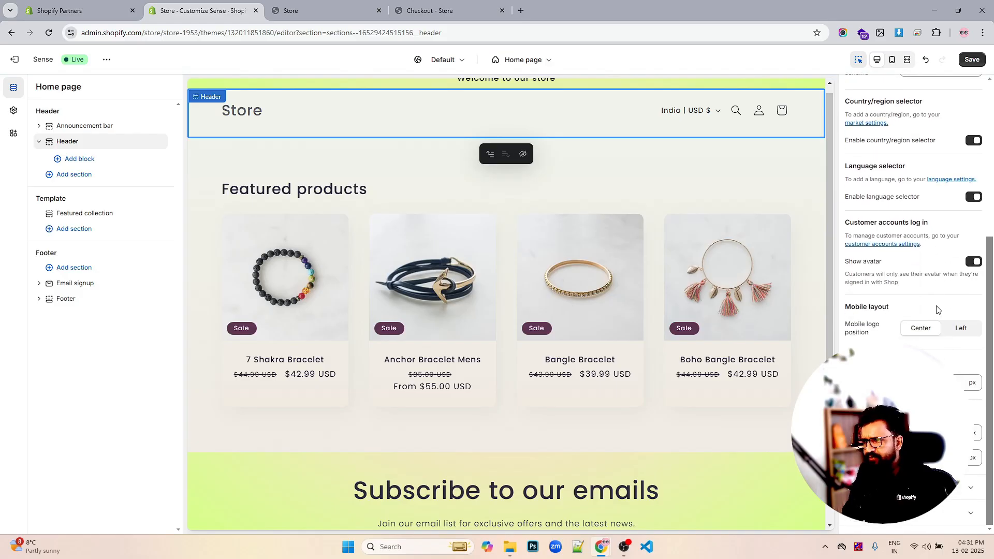
{"action": "left_click", "coordinate": [960, 329]}
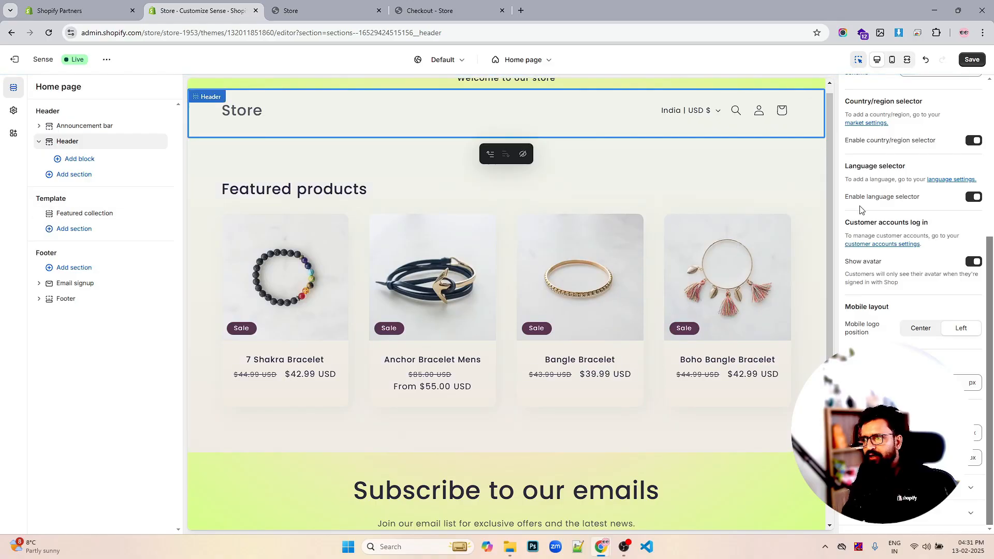
{"action": "left_click", "coordinate": [891, 60]}
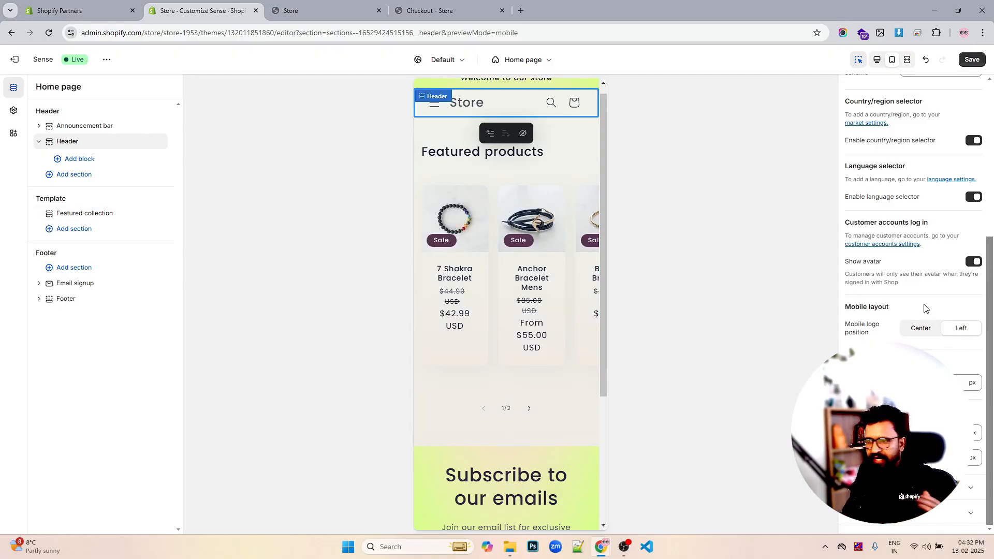
{"action": "scroll", "coordinate": [566, 240], "scroll_direction": "up", "scroll_amount": 1}
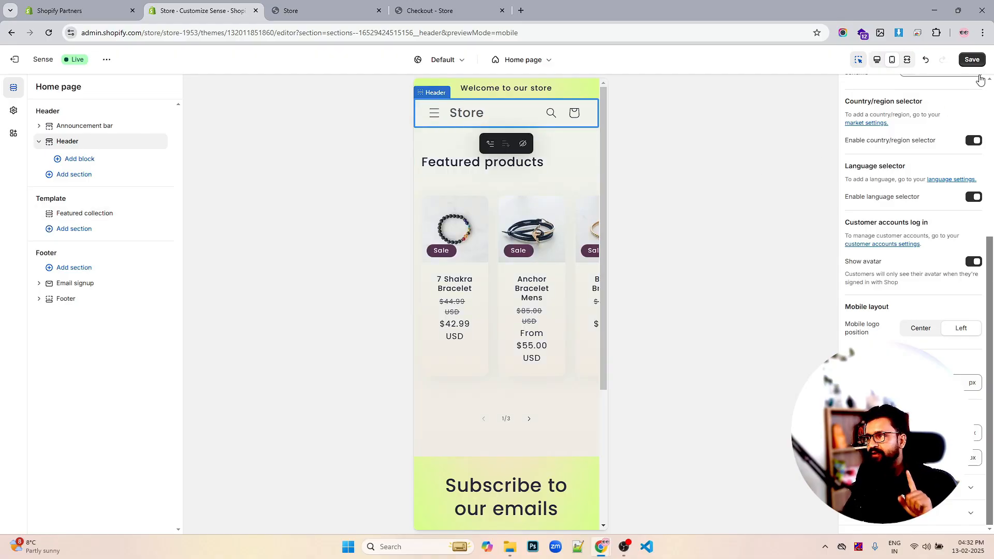
{"action": "left_click", "coordinate": [991, 170]}
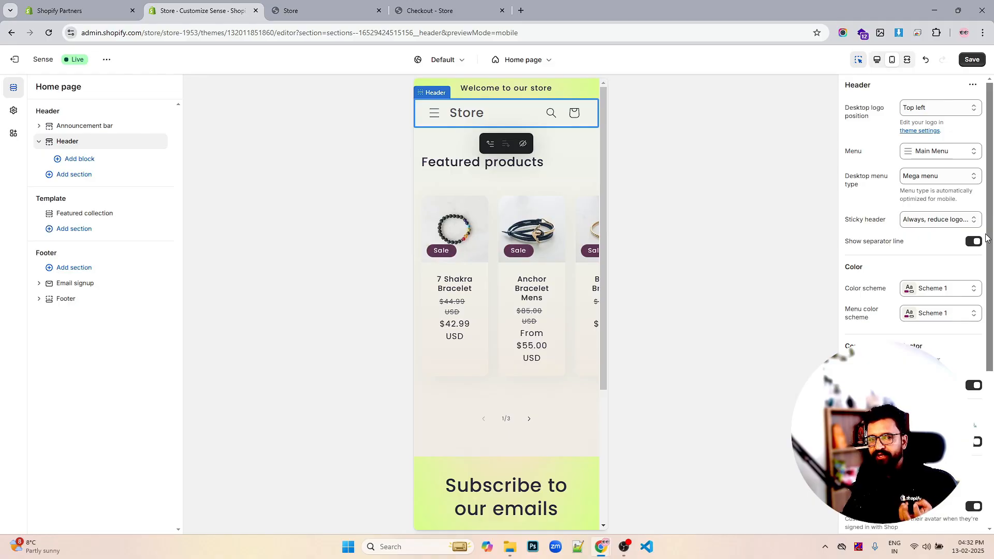
- Save the header changes and return to the desktop preview
{"action": "left_click", "coordinate": [971, 59]}
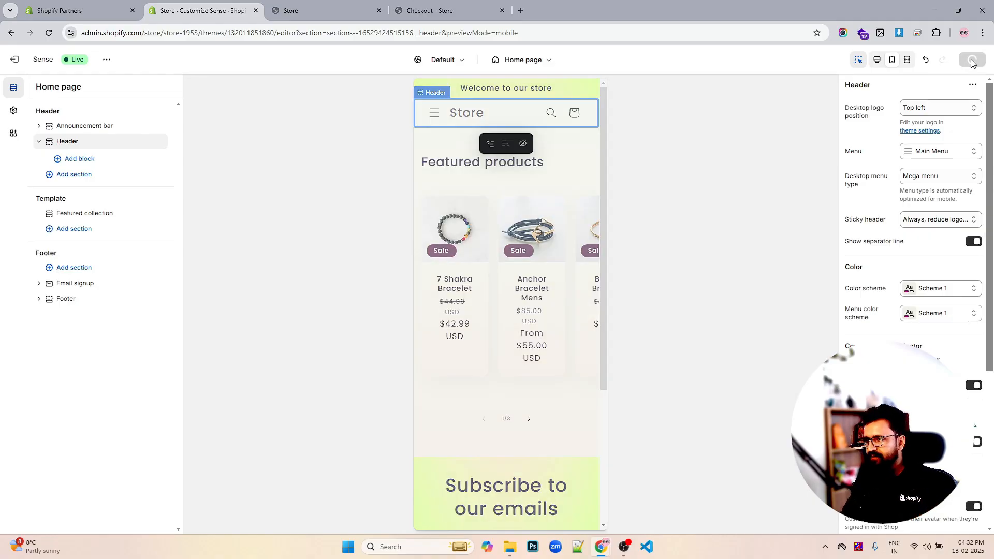
{"action": "left_click", "coordinate": [877, 60]}
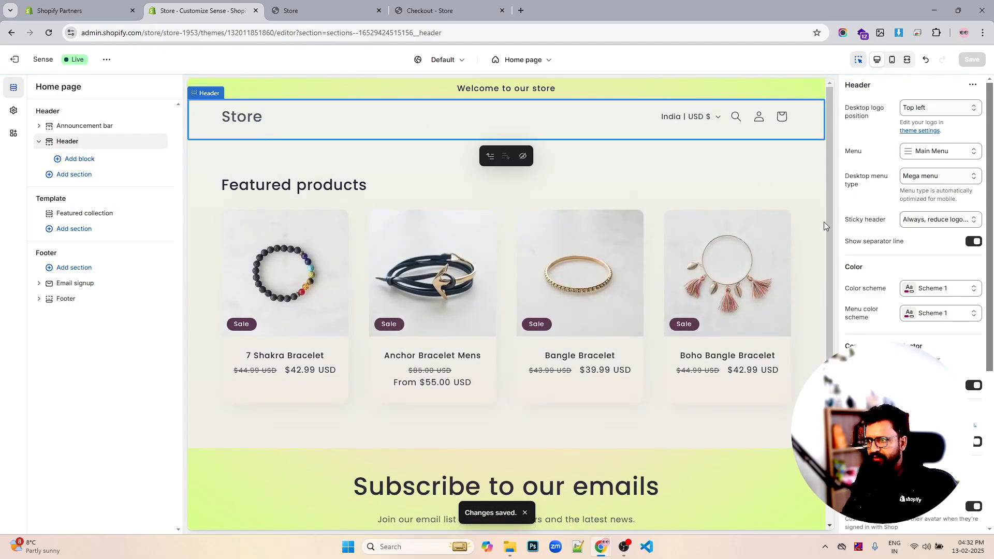
{"action": "scroll", "coordinate": [841, 258], "scroll_direction": "down", "scroll_amount": 5}
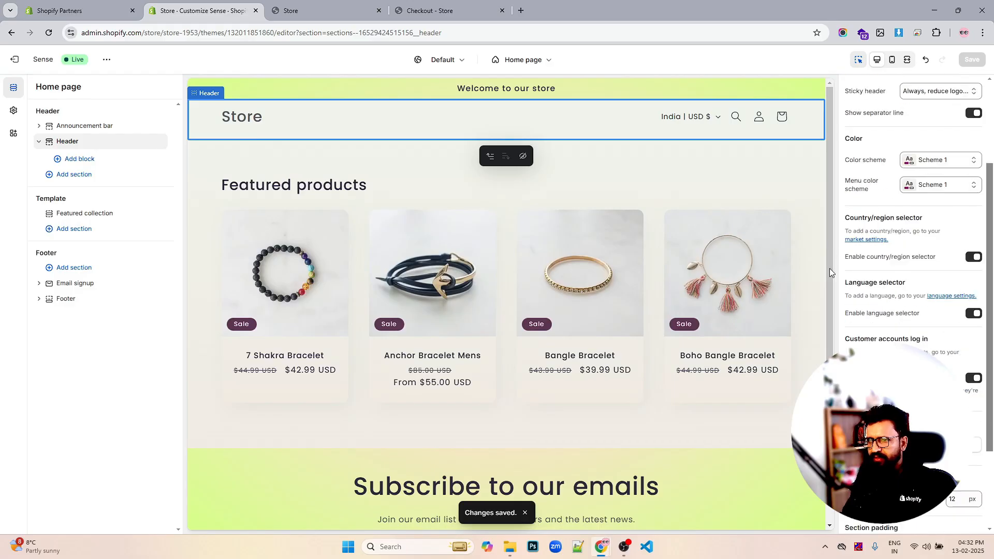
- Open the theme settings and choose the Shopify image from the file library as the store logo
{"action": "left_click", "coordinate": [14, 112]}
{"action": "left_click", "coordinate": [64, 114]}
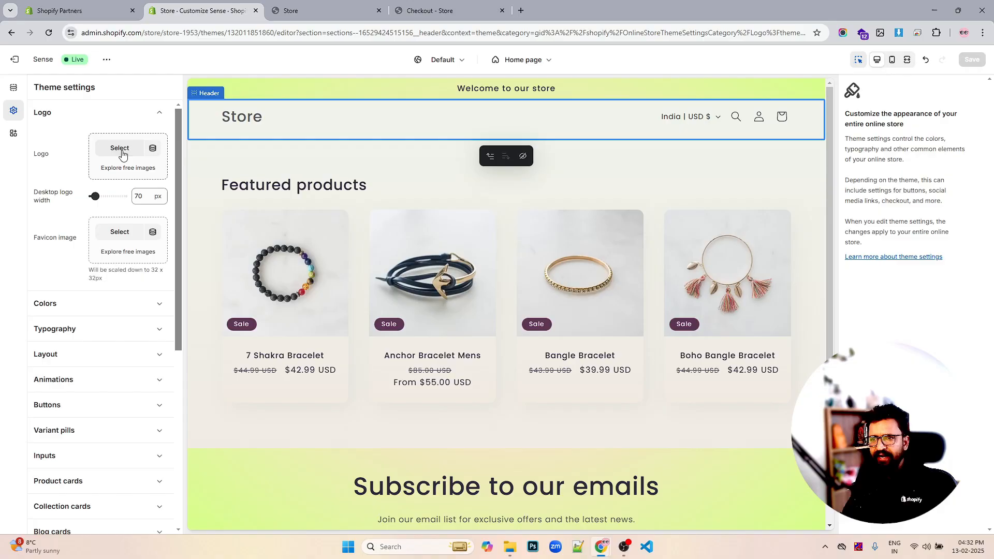
{"action": "left_click", "coordinate": [119, 148]}
{"action": "scroll", "coordinate": [529, 294], "scroll_direction": "down", "scroll_amount": 10}
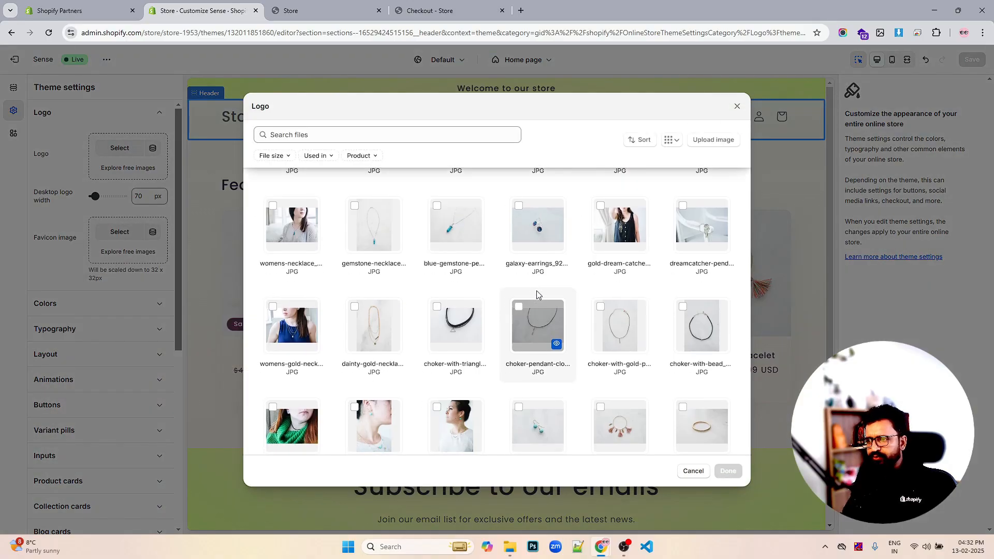
{"action": "scroll", "coordinate": [595, 311], "scroll_direction": "down", "scroll_amount": 2}
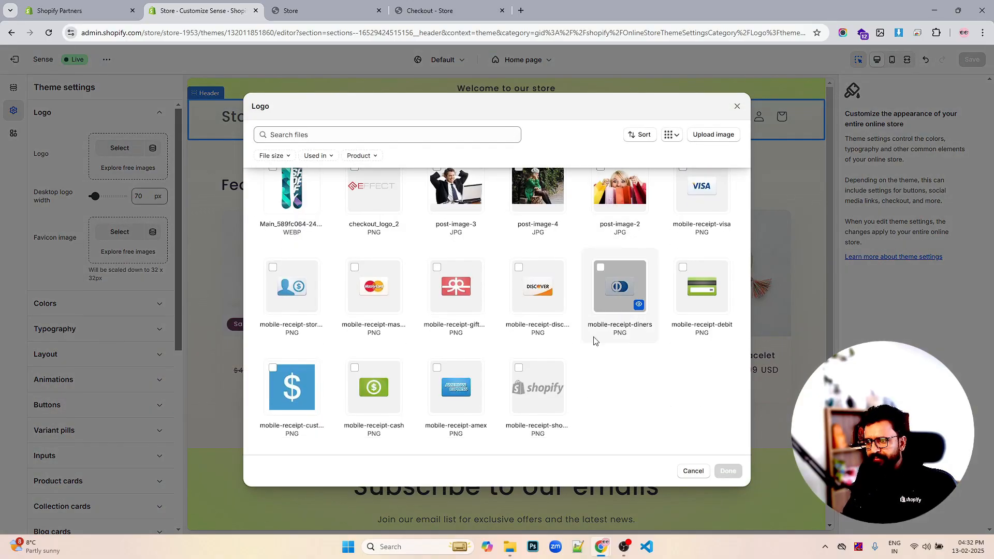
{"action": "left_click", "coordinate": [520, 368]}
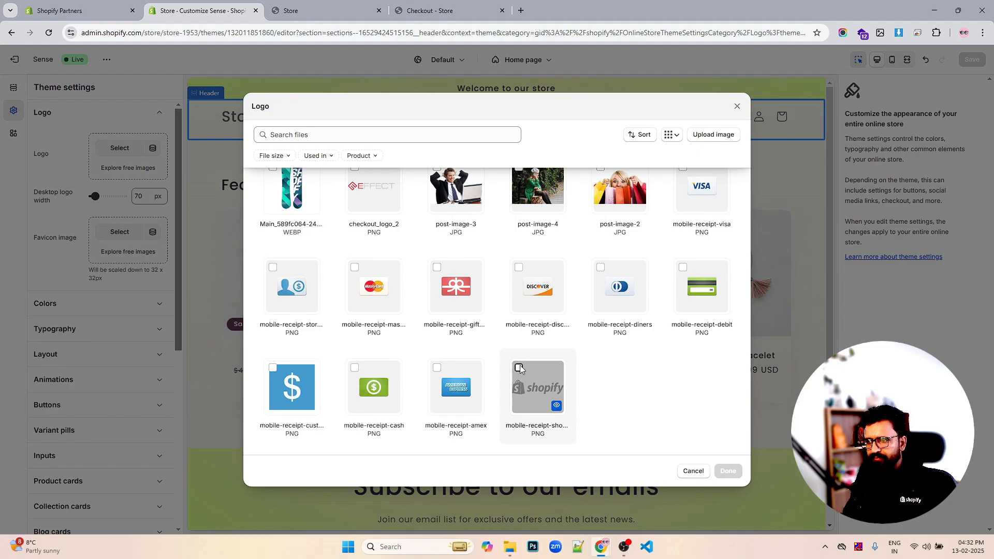
{"action": "left_click", "coordinate": [740, 472]}
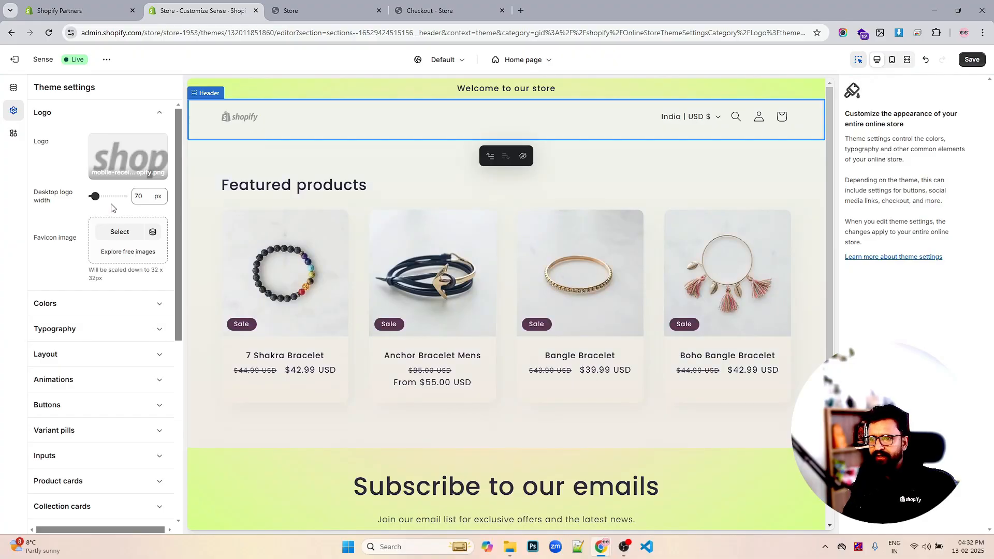
- Set the desktop logo width to 160 px
{"action": "left_click_drag", "start_coordinate": [94, 197], "coordinate": [102, 196]}
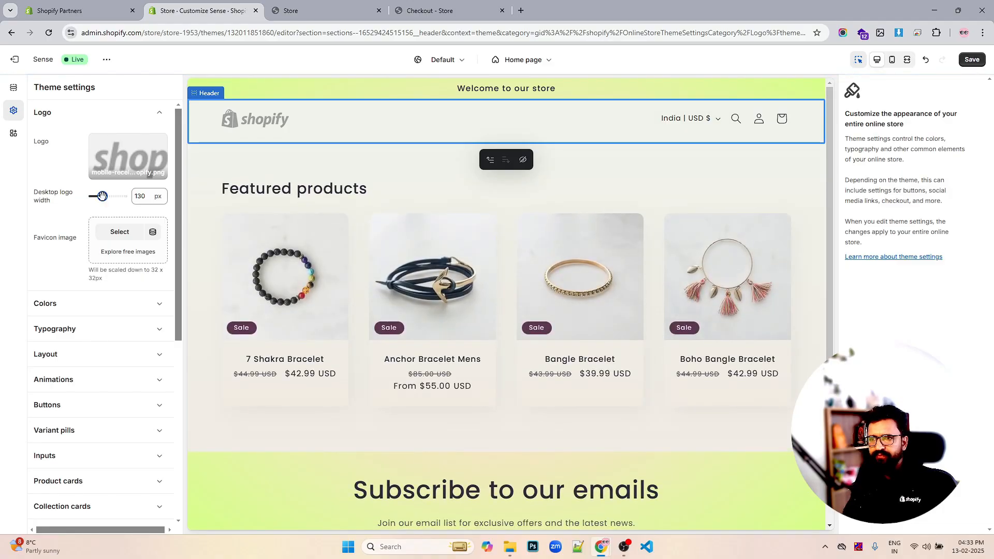
{"action": "left_click_drag", "start_coordinate": [102, 195], "coordinate": [114, 197]}
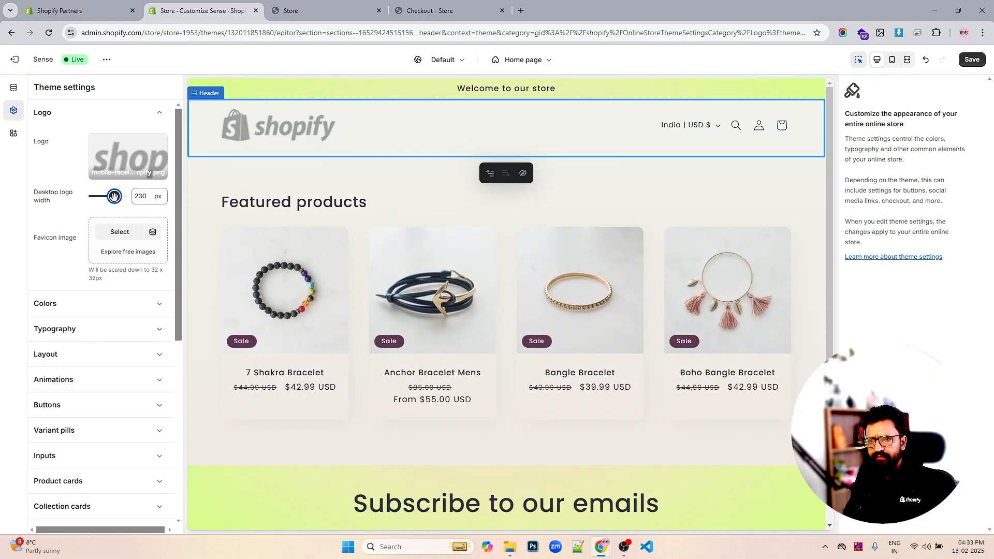
{"action": "left_click_drag", "start_coordinate": [113, 196], "coordinate": [105, 196]}
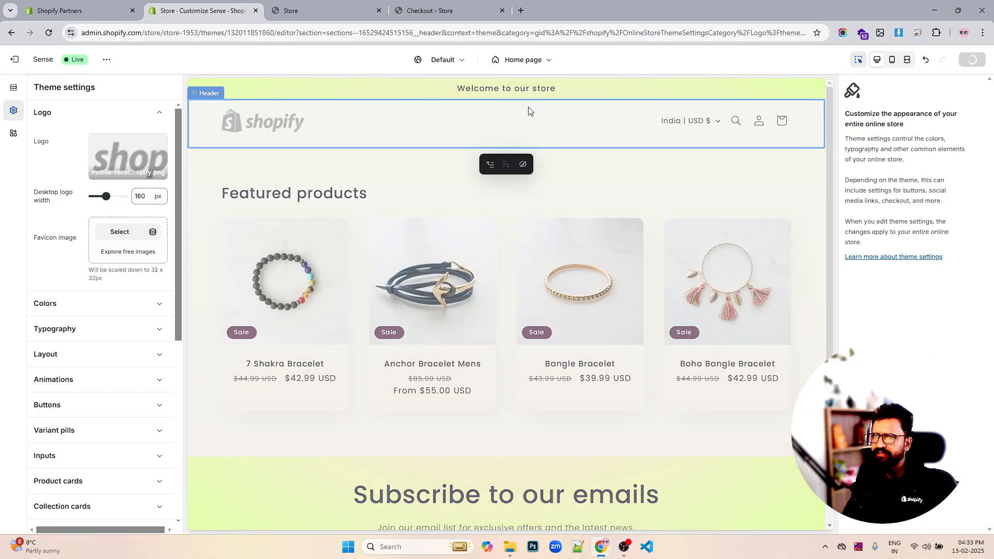
- Leave the theme editor and open the Main Menu for editing from Navigation
{"action": "left_click", "coordinate": [16, 91]}
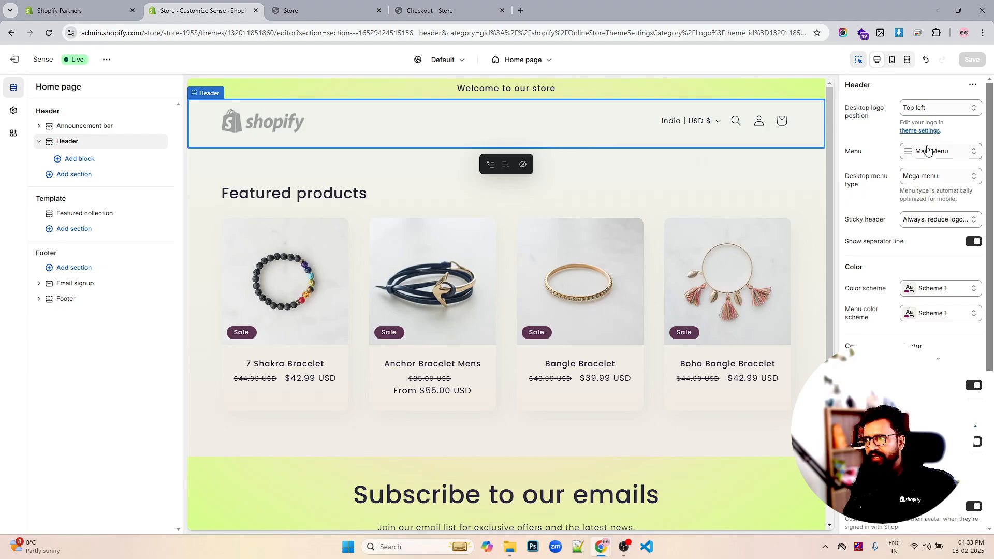
{"action": "scroll", "coordinate": [931, 177], "scroll_direction": "down", "scroll_amount": 2}
{"action": "scroll", "coordinate": [932, 178], "scroll_direction": "up", "scroll_amount": 2}
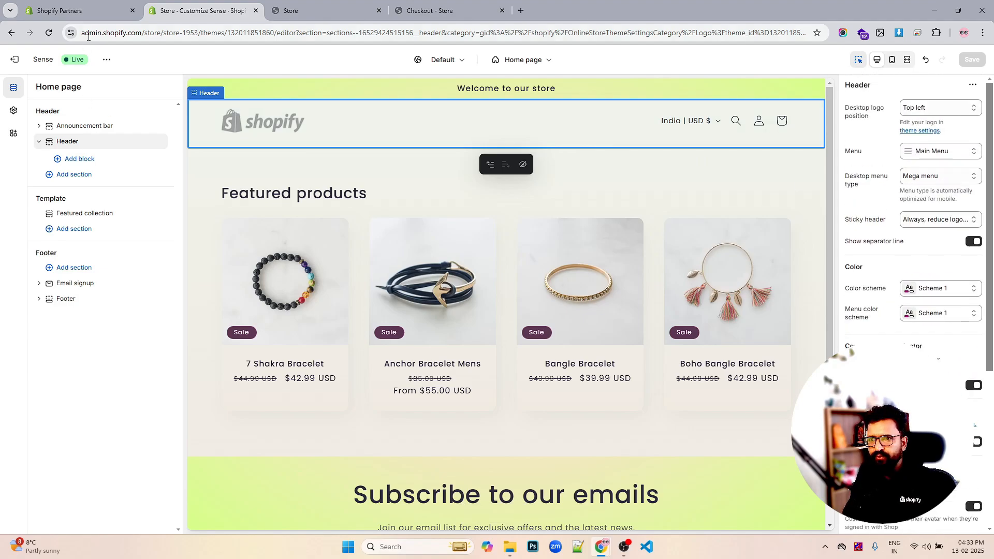
{"action": "left_click", "coordinate": [104, 59]}
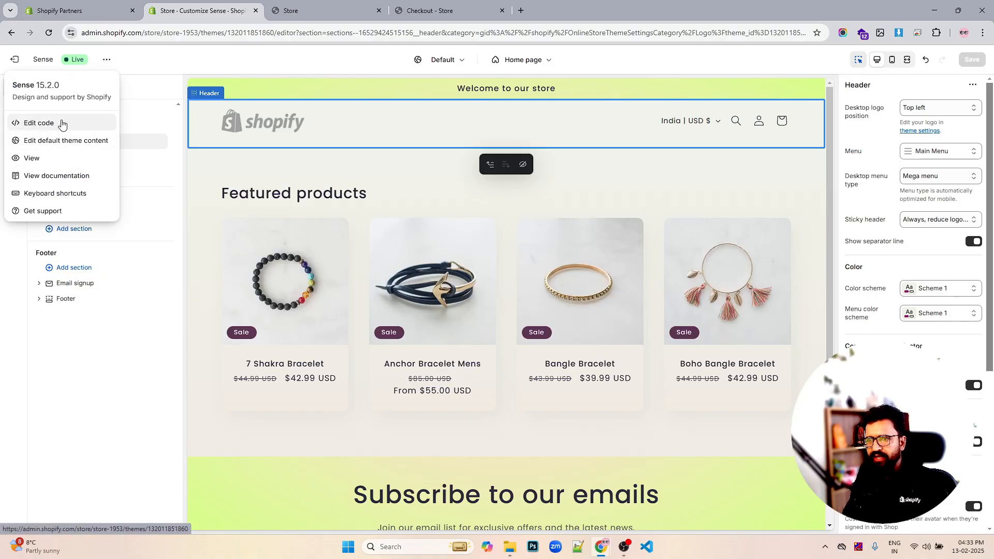
{"action": "left_click", "coordinate": [184, 60]}
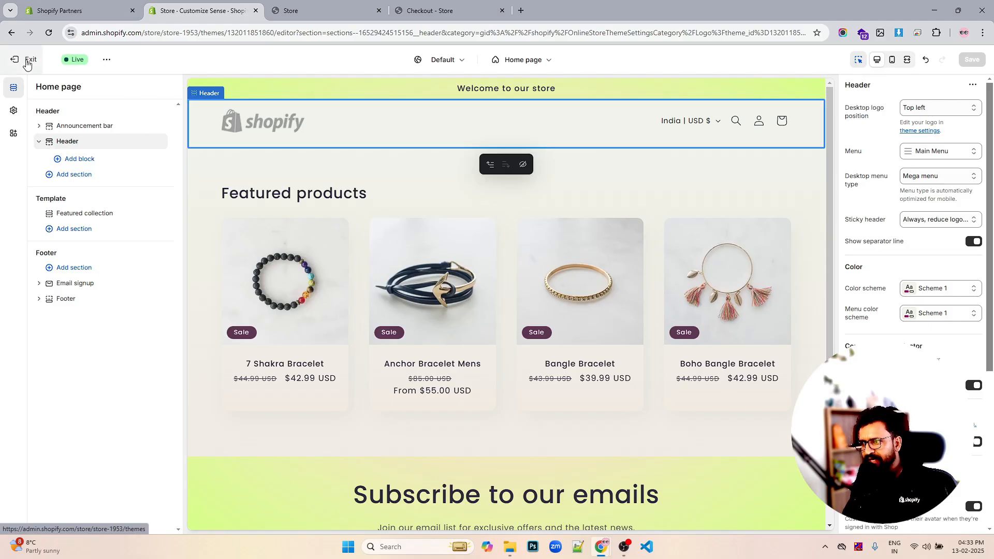
{"action": "left_click", "coordinate": [28, 62]}
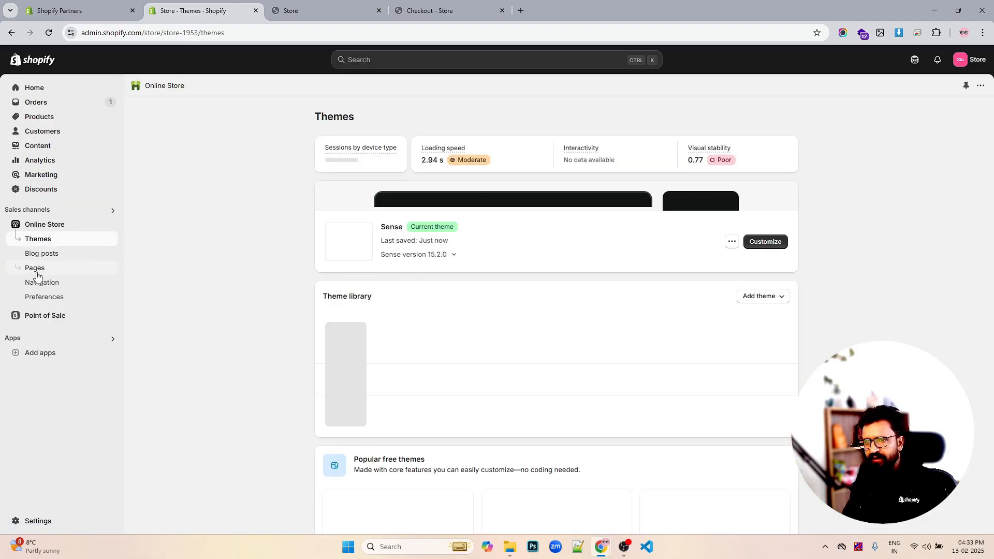
{"action": "left_click", "coordinate": [39, 283]}
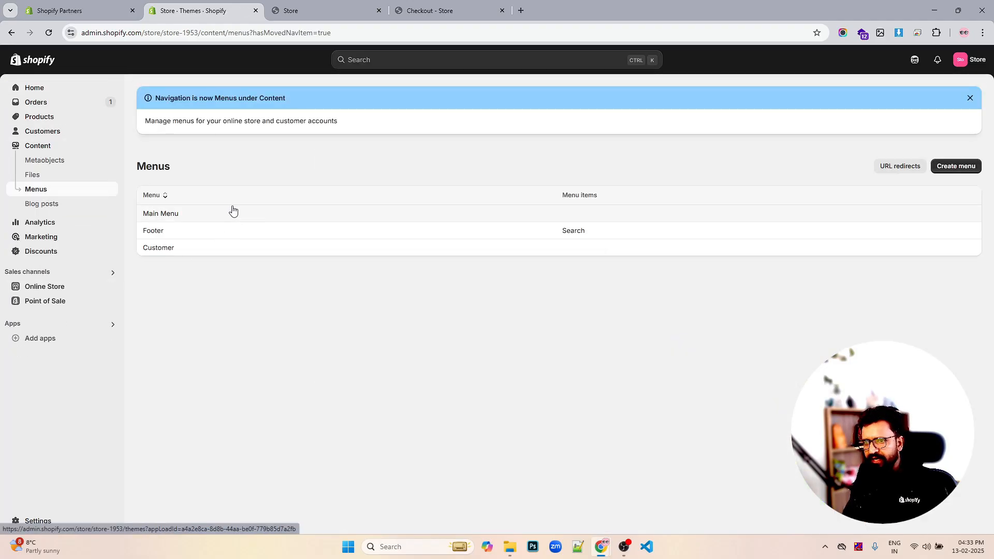
{"action": "left_click", "coordinate": [162, 216]}
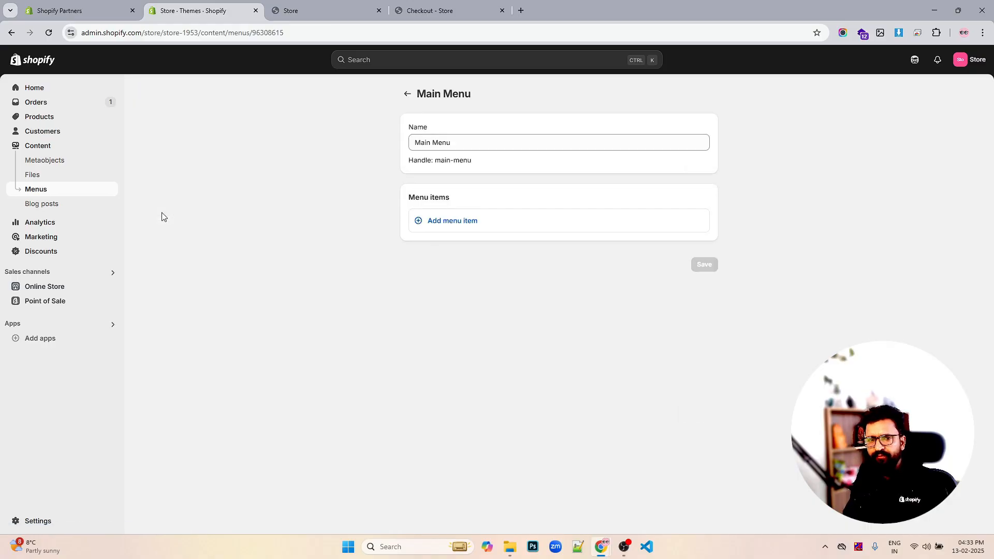
- Add a new empty item to the Main Menu
{"action": "left_click", "coordinate": [453, 221]}
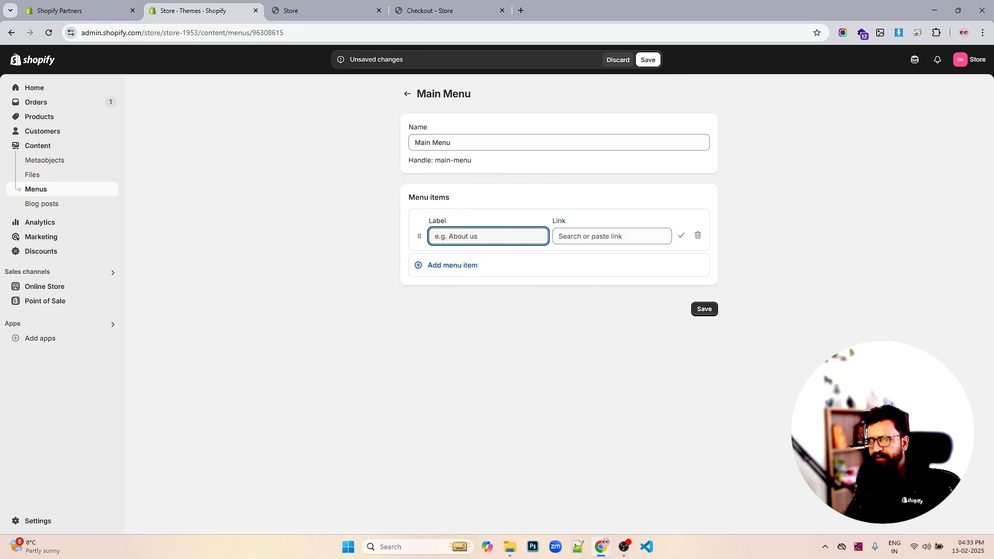
{"action": "key", "text": "Escape"}
{"action": "left_click", "coordinate": [461, 228]}
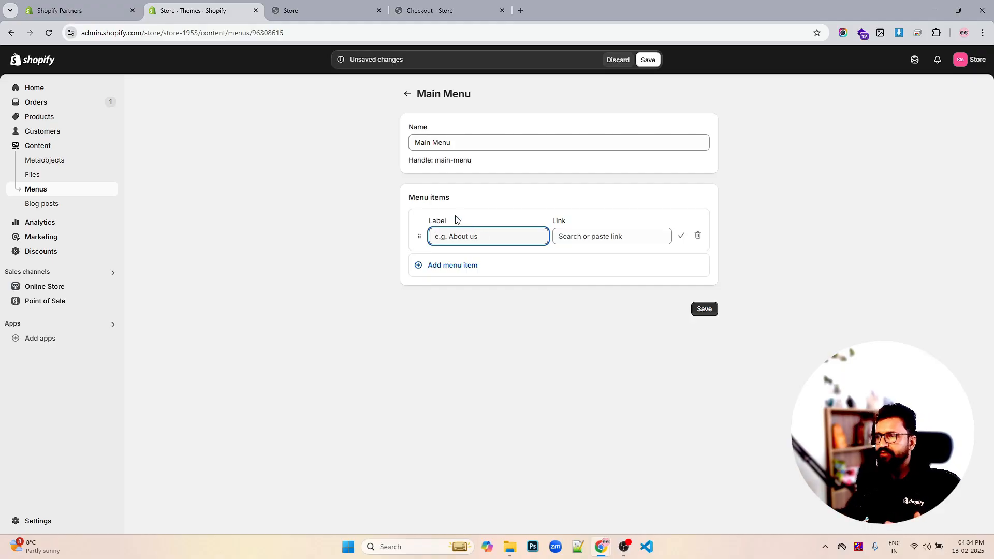
- Reload the live storefront to check the header logo, and return to the menu editor
{"action": "left_click", "coordinate": [329, 8]}
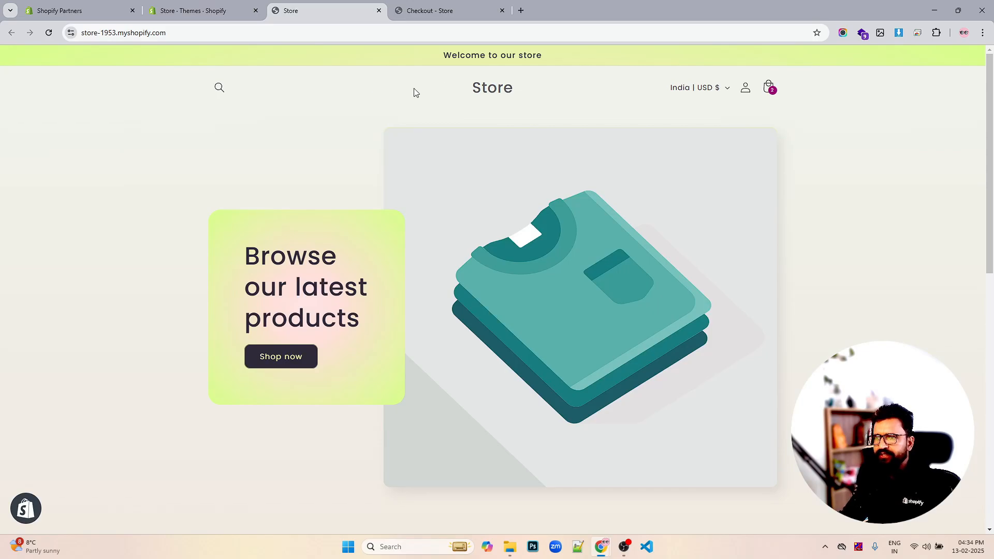
{"action": "left_click", "coordinate": [54, 34]}
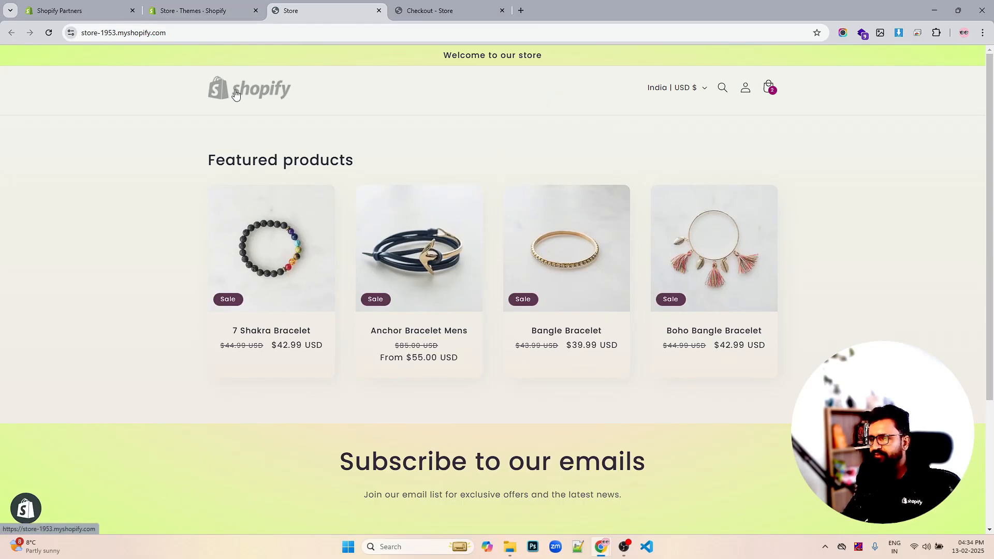
{"action": "left_click", "coordinate": [201, 11]}
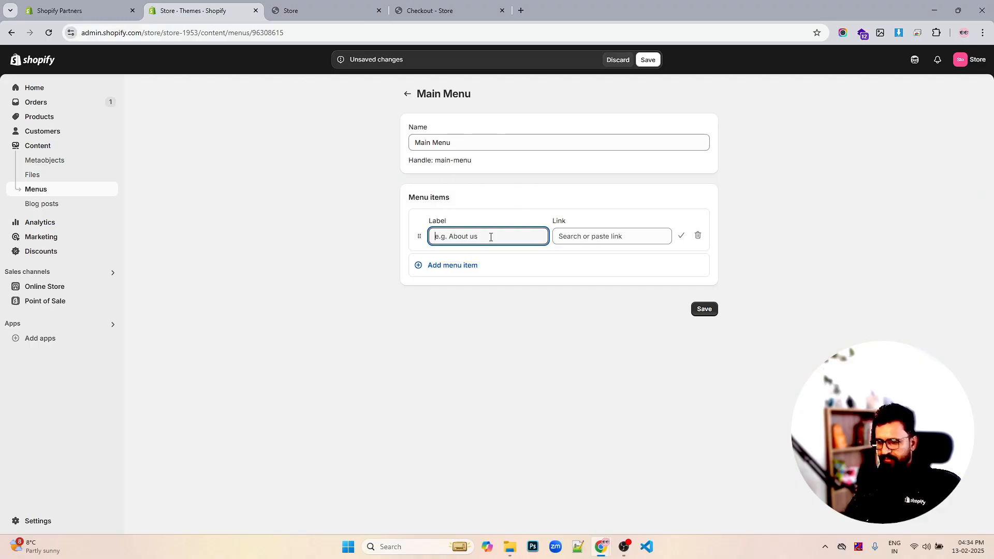
- Label the first menu item Home and link it to the Home page
{"action": "type", "text": "H"}
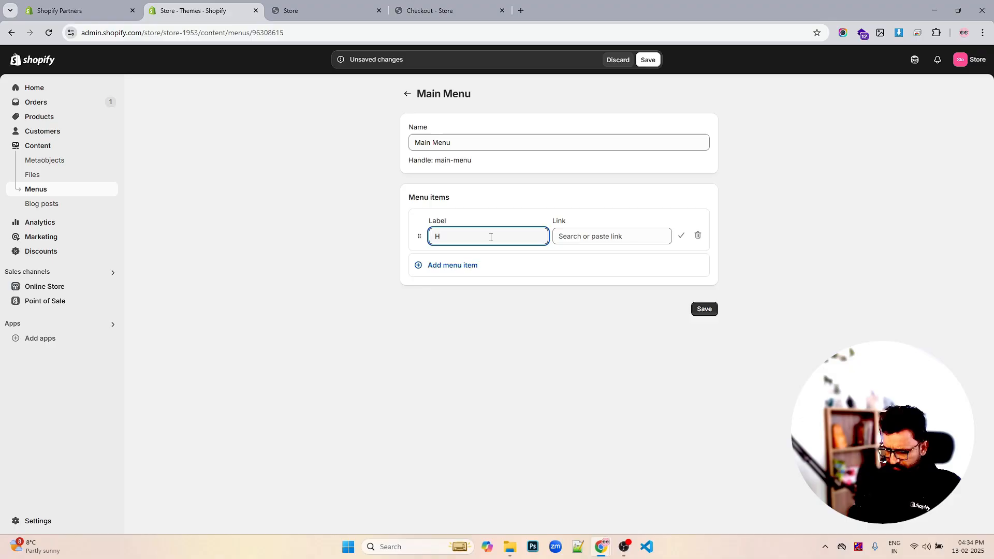
{"action": "type", "text": "Omee"}
{"action": "key", "text": "Tab"}
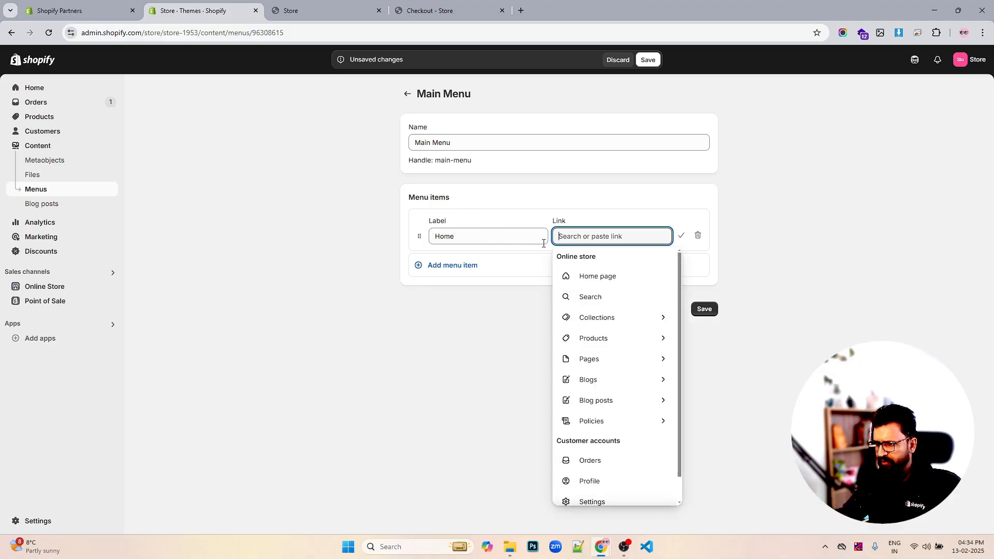
{"action": "left_click", "coordinate": [587, 279]}
- Add a Shop menu item linking to #
{"action": "left_click", "coordinate": [468, 266]}
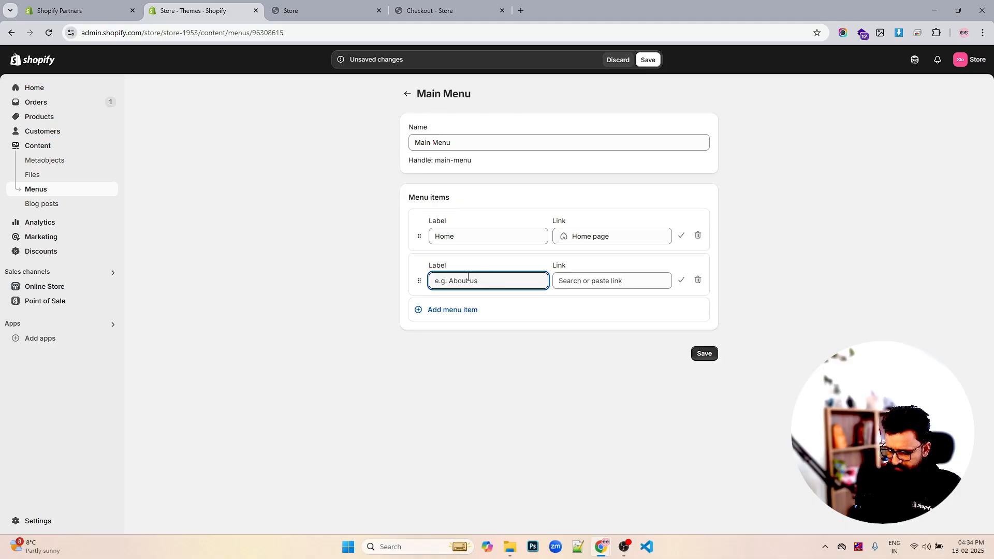
{"action": "type", "text": "Shop"}
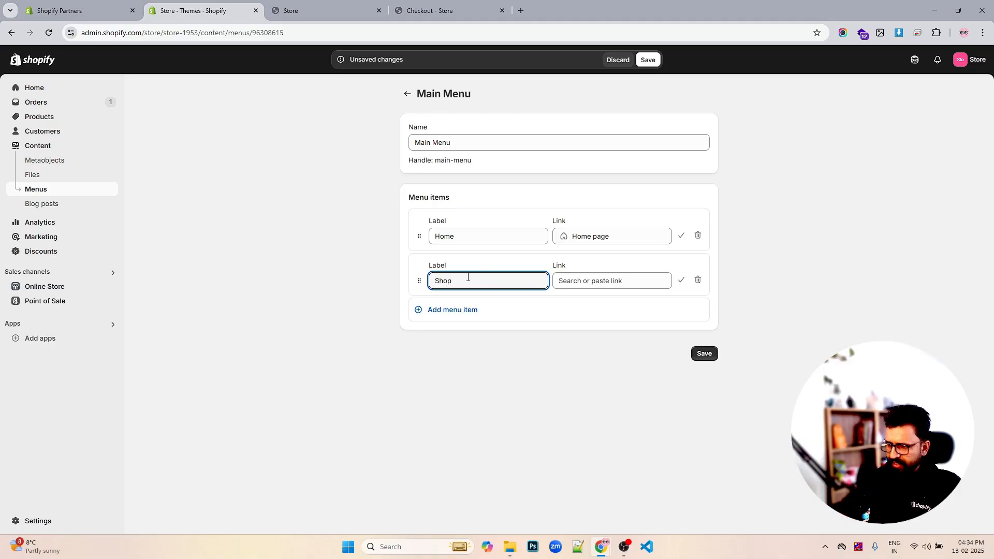
{"action": "left_click", "coordinate": [590, 282]}
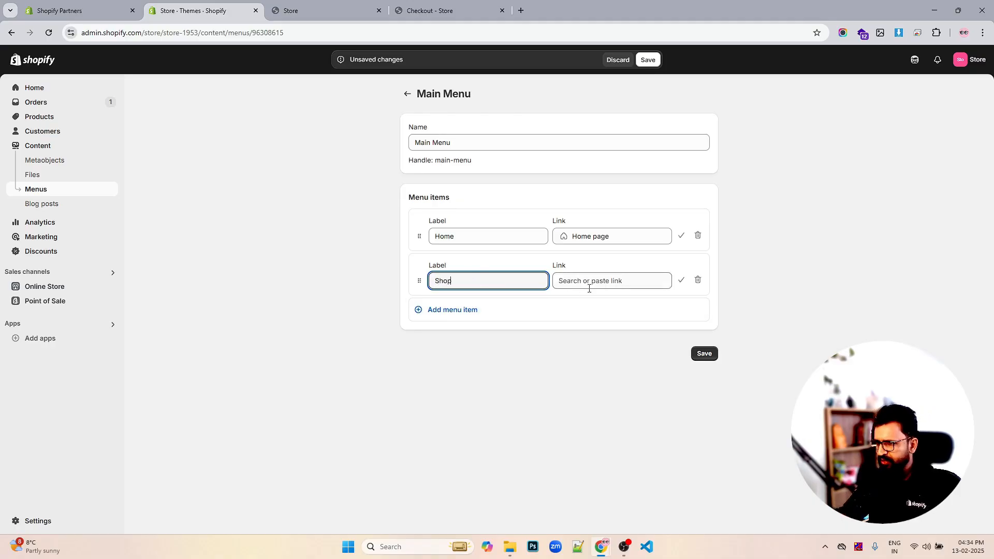
{"action": "type", "text": "#"}
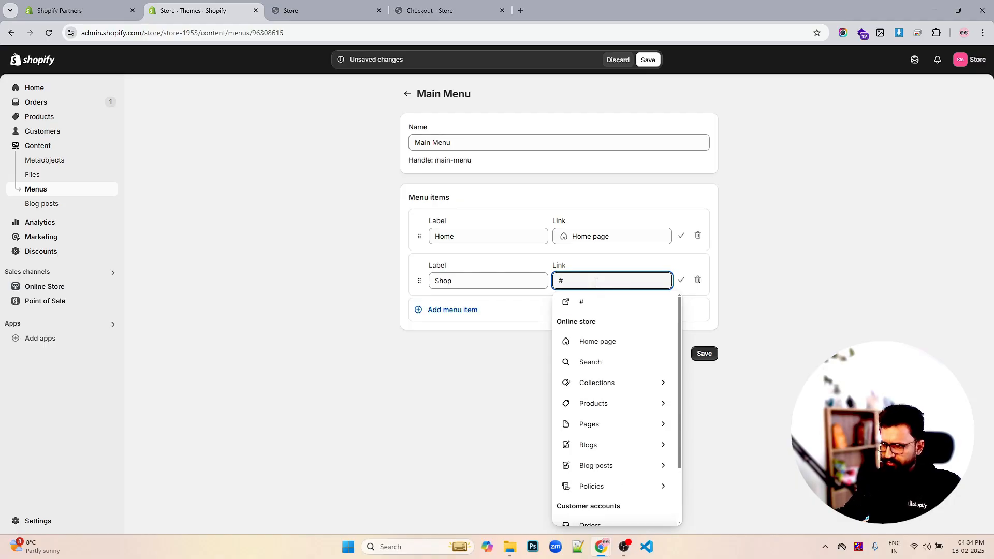
{"action": "left_click", "coordinate": [588, 304]}
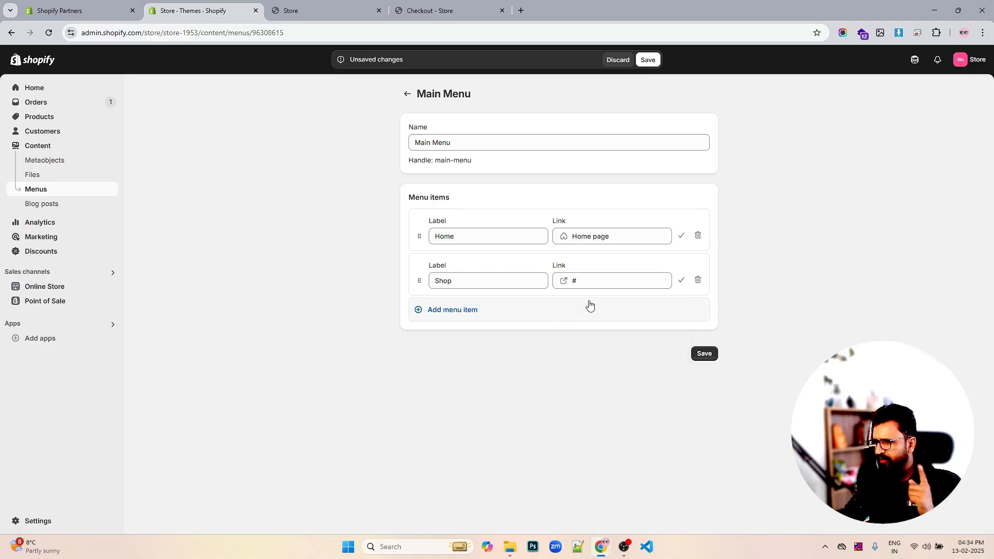
- Add a menu item labelled Contact Us
{"action": "left_click", "coordinate": [481, 310]}
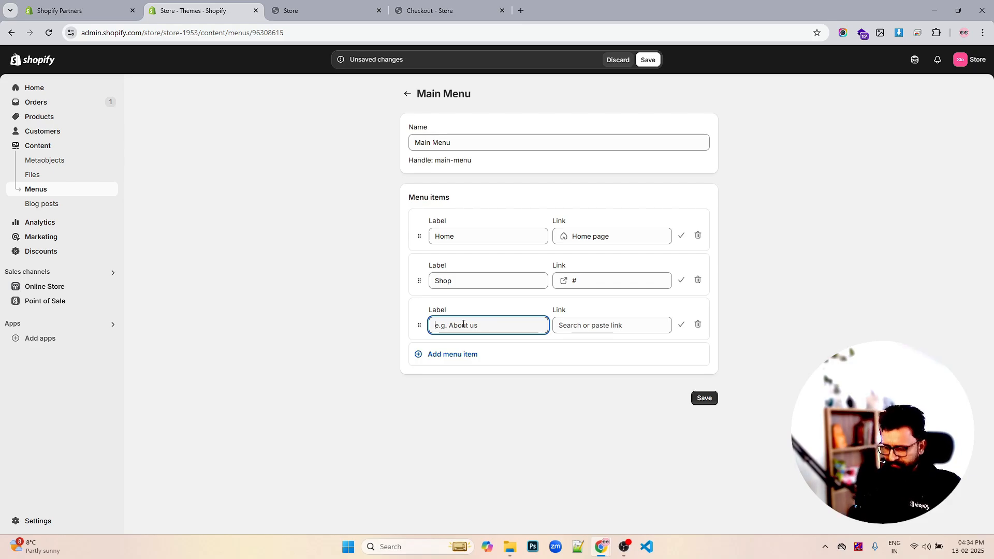
{"action": "type", "text": "Contact Us"}
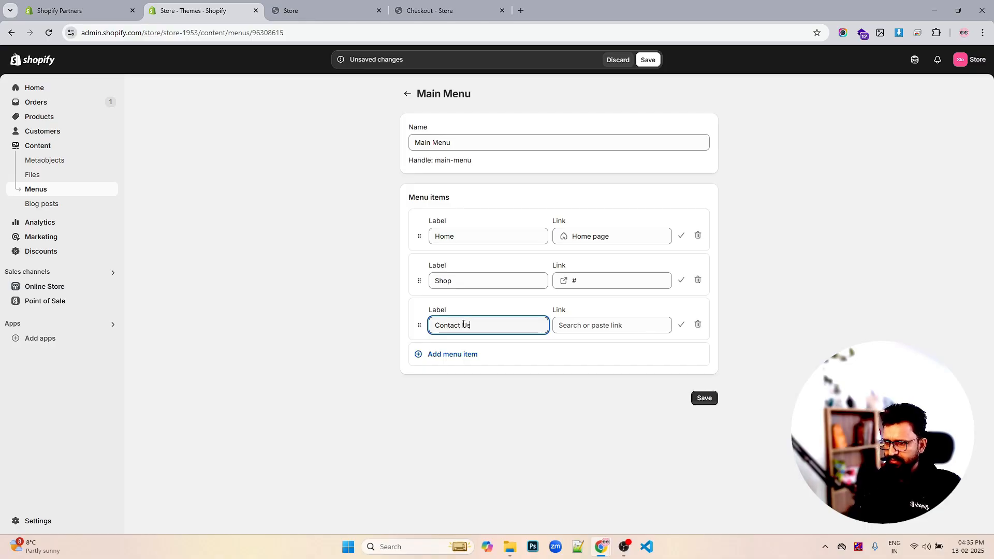
{"action": "left_click", "coordinate": [475, 381]}
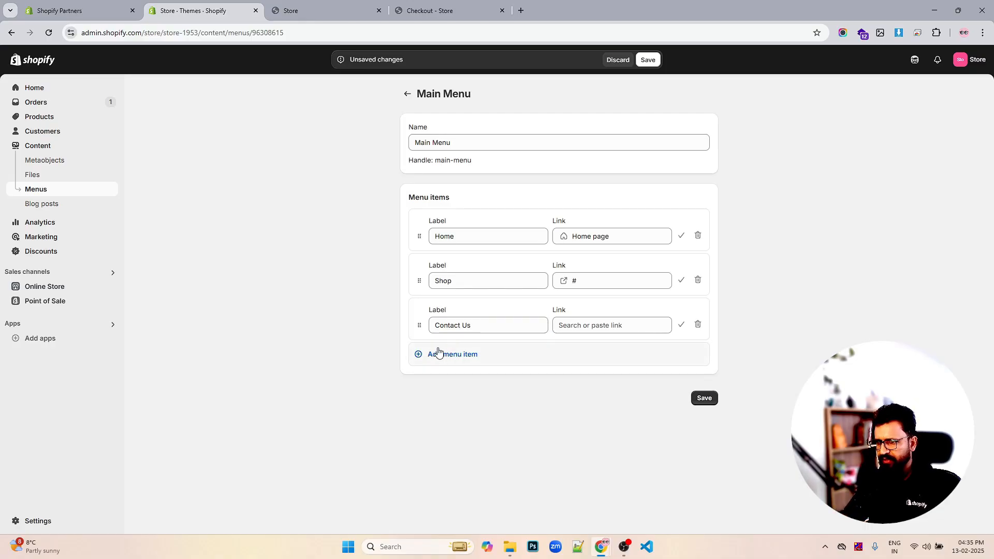
- Add a New Arrivals menu item linked to the Snowboard collection
{"action": "left_click", "coordinate": [438, 353]}
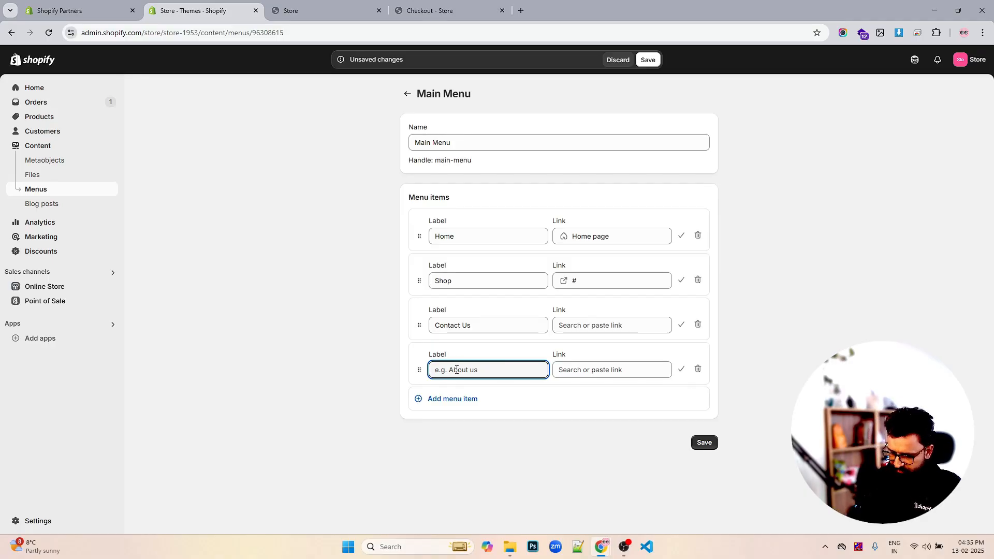
{"action": "type", "text": "New Ar"}
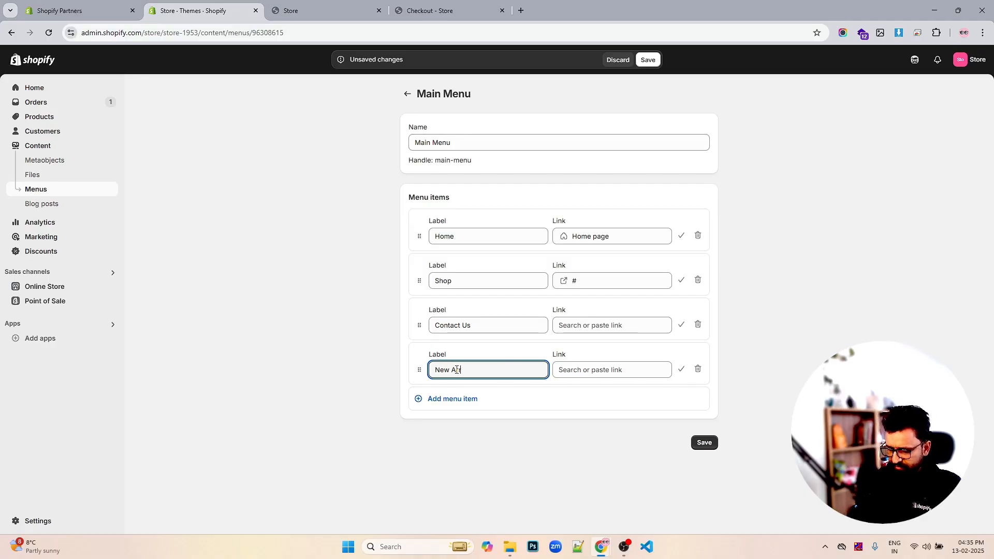
{"action": "type", "text": "riab"}
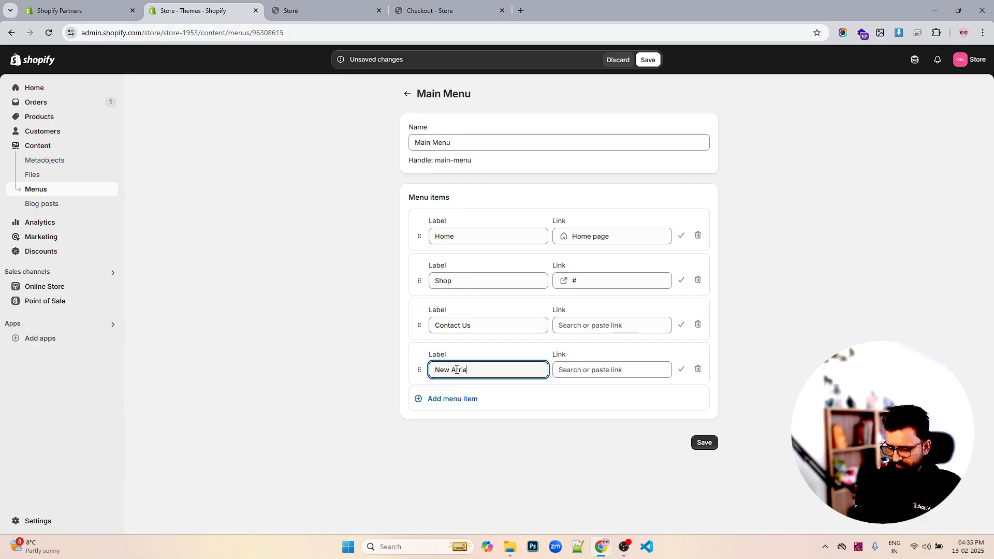
{"action": "key", "text": "BackSpace"}
{"action": "key", "text": "BackSpace"}
{"action": "key", "text": "BackSpace"}
{"action": "key", "text": "BackSpace"}
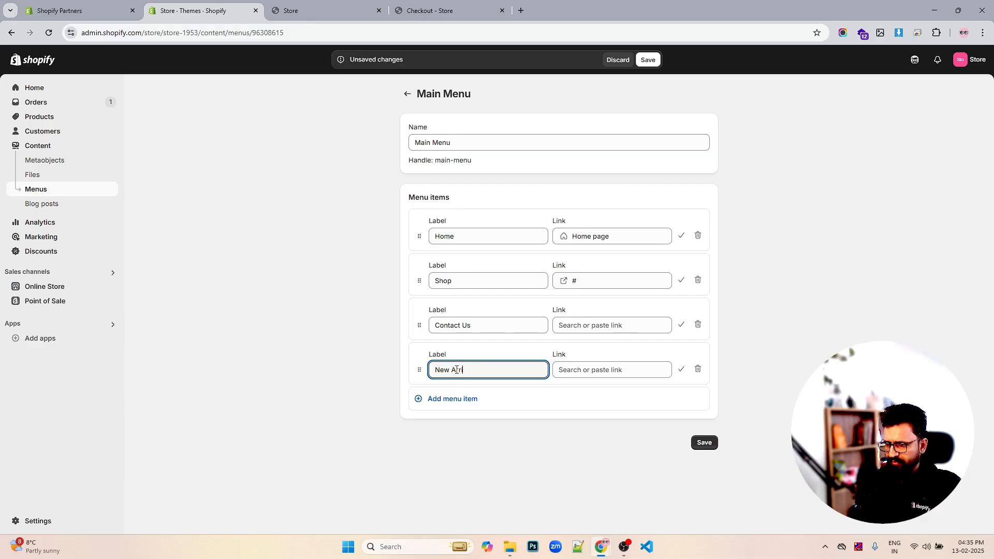
{"action": "type", "text": "ivals"}
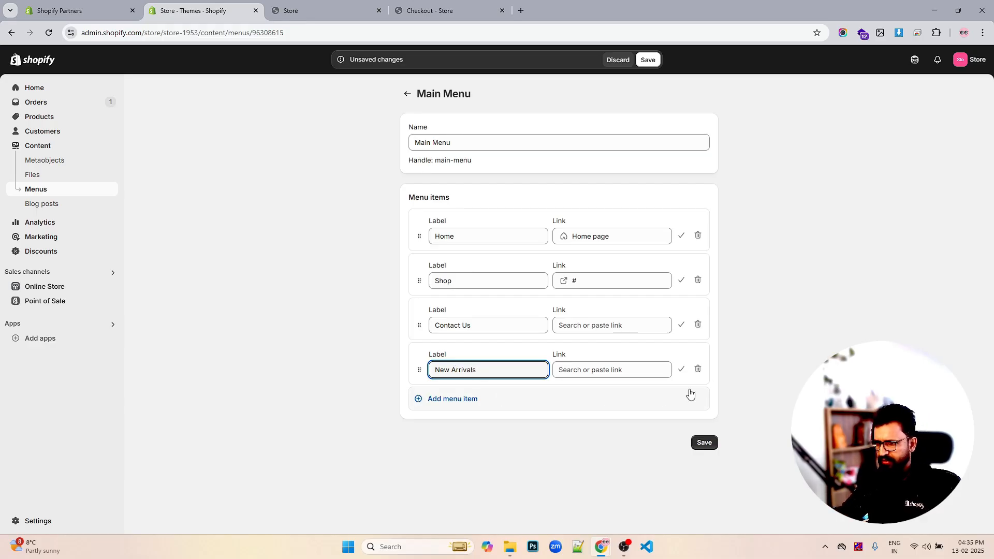
{"action": "left_click", "coordinate": [626, 370]}
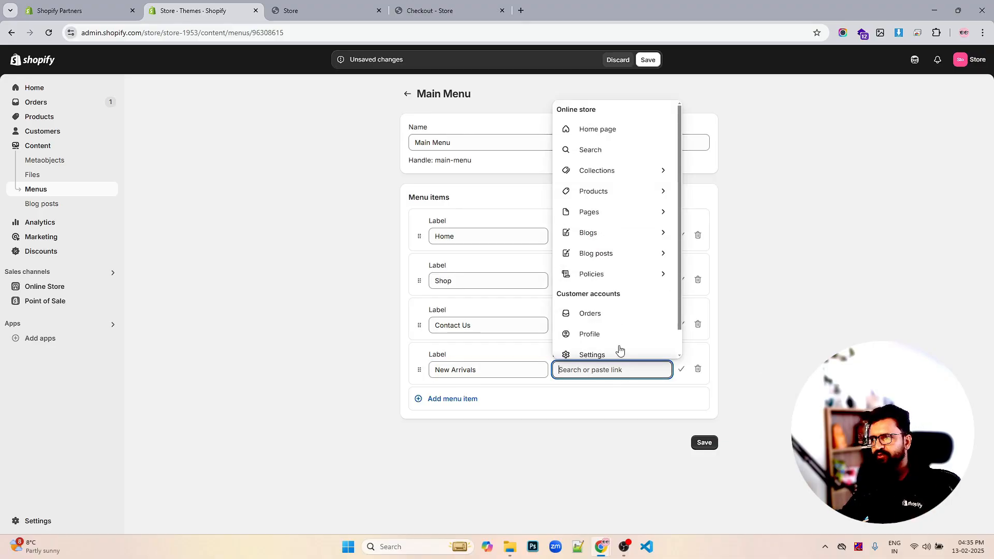
{"action": "left_click", "coordinate": [601, 172]}
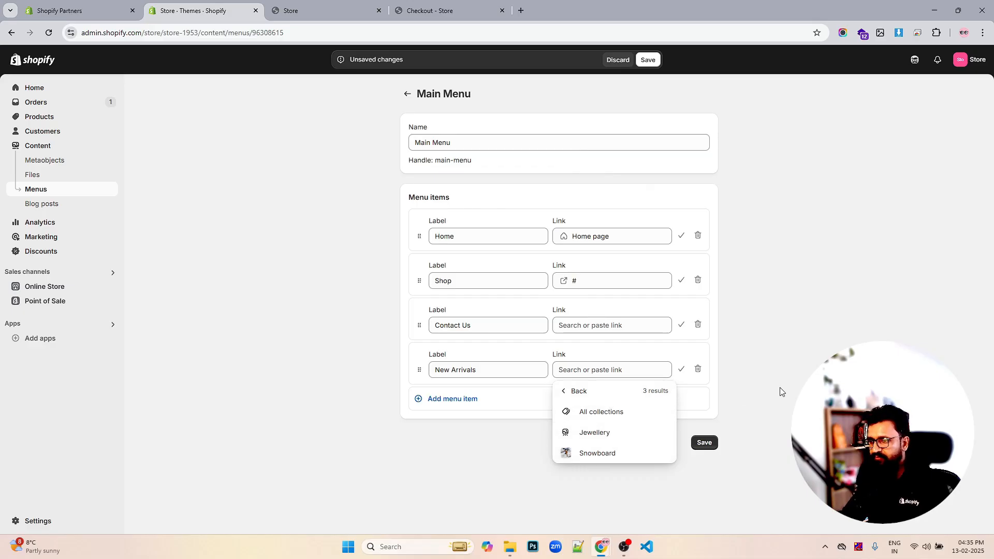
{"action": "left_click", "coordinate": [601, 454]}
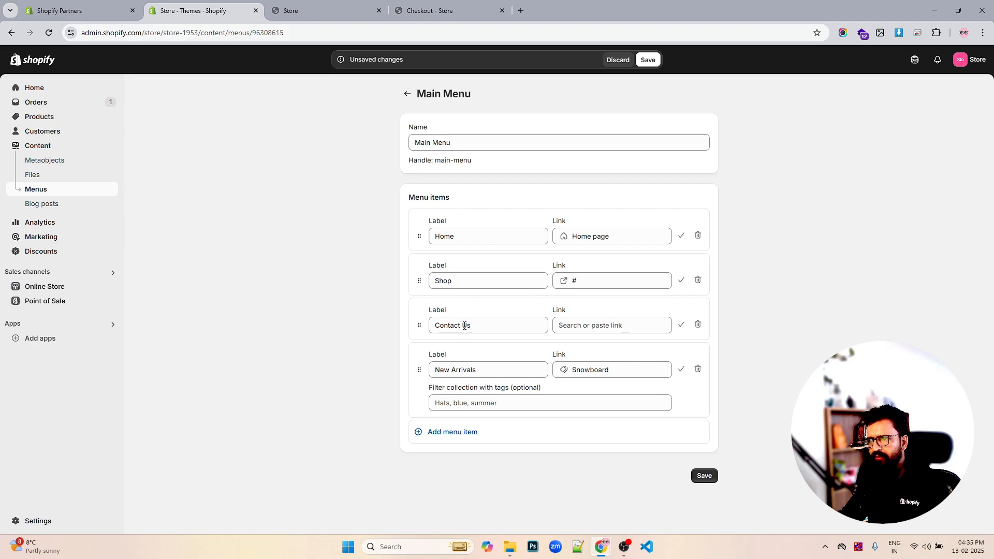
- Open the Contact Us item's link options and close them without choosing one
{"action": "left_click", "coordinate": [583, 325]}
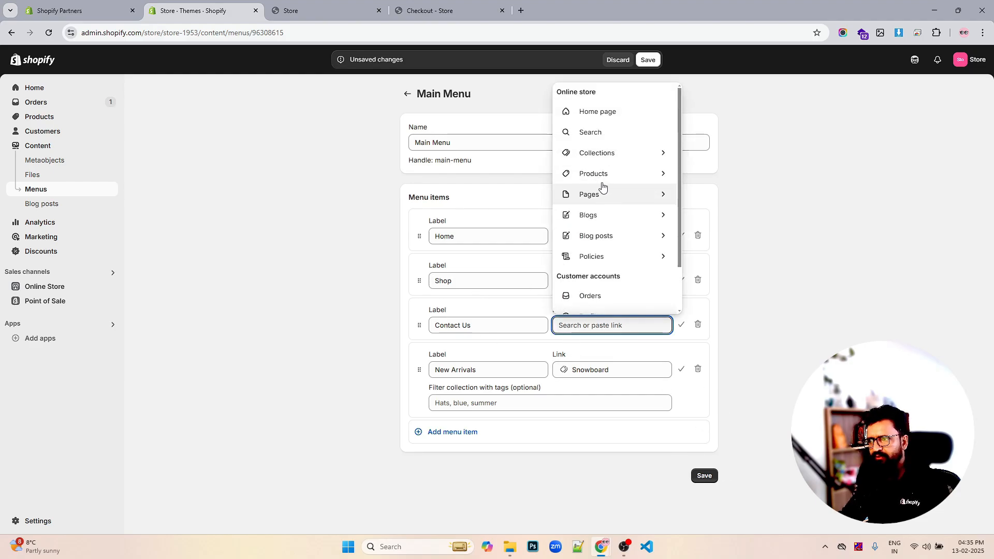
{"action": "left_click", "coordinate": [824, 217]}
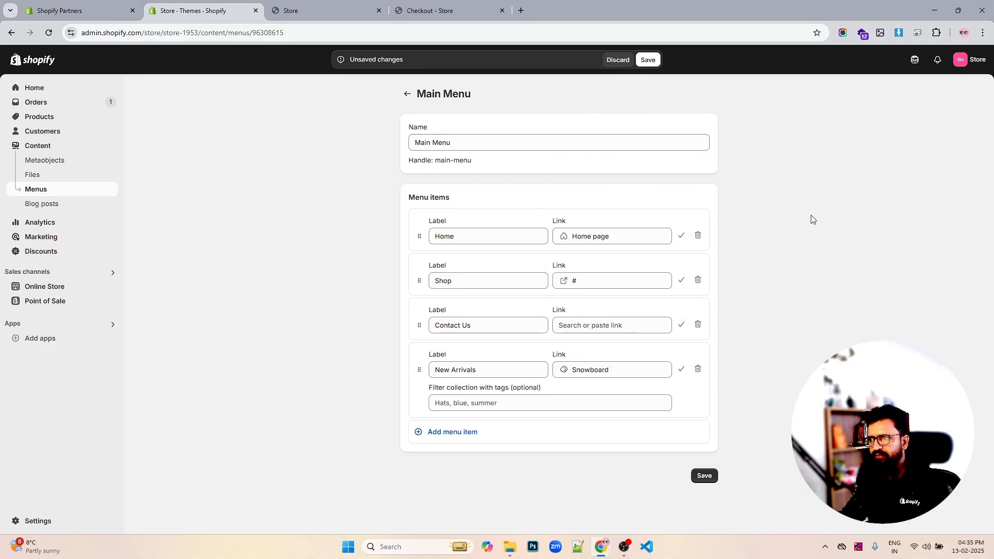
- Link the Contact Us item to # and move it below New Arrivals
{"action": "left_click", "coordinate": [614, 326]}
{"action": "type", "text": "#"}
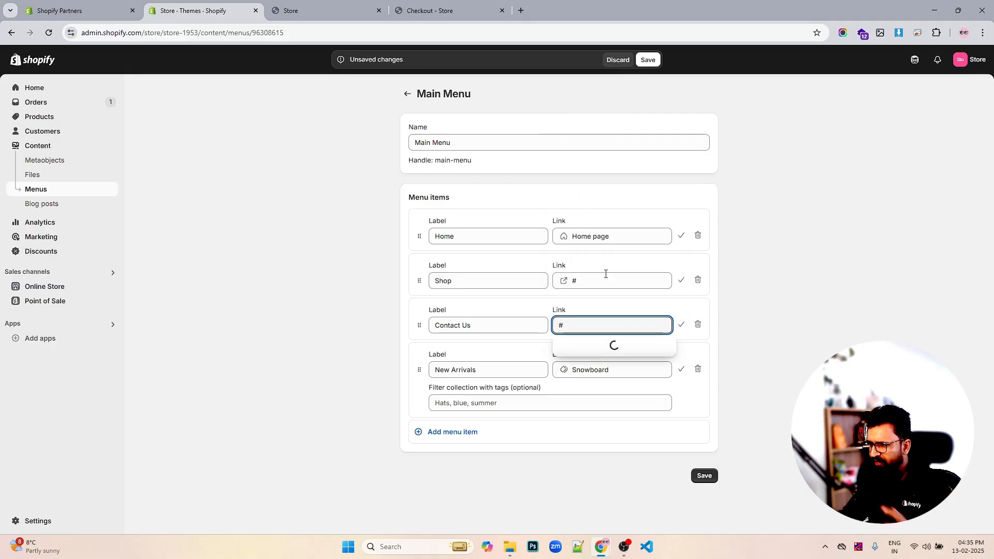
{"action": "left_click", "coordinate": [578, 345]}
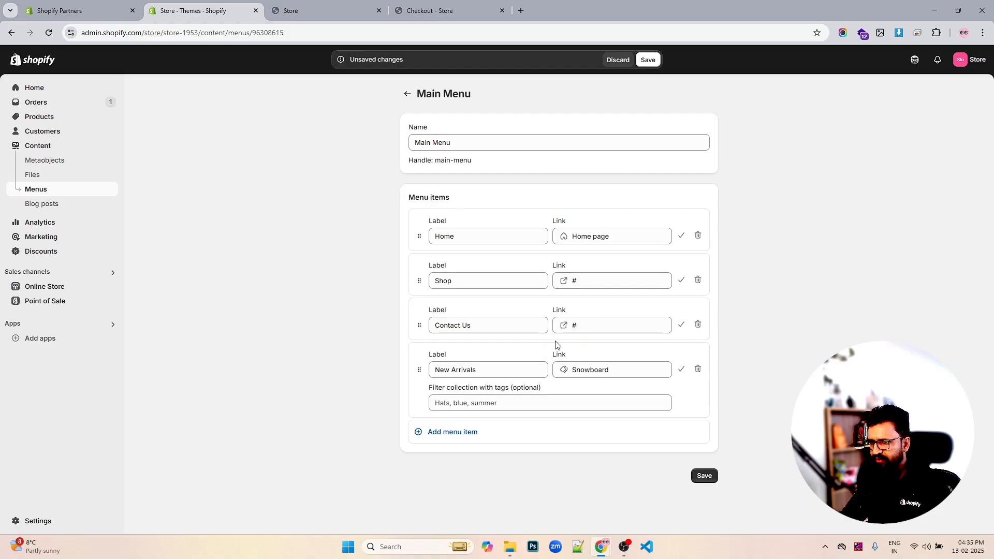
{"action": "left_click_drag", "start_coordinate": [417, 325], "coordinate": [415, 380]}
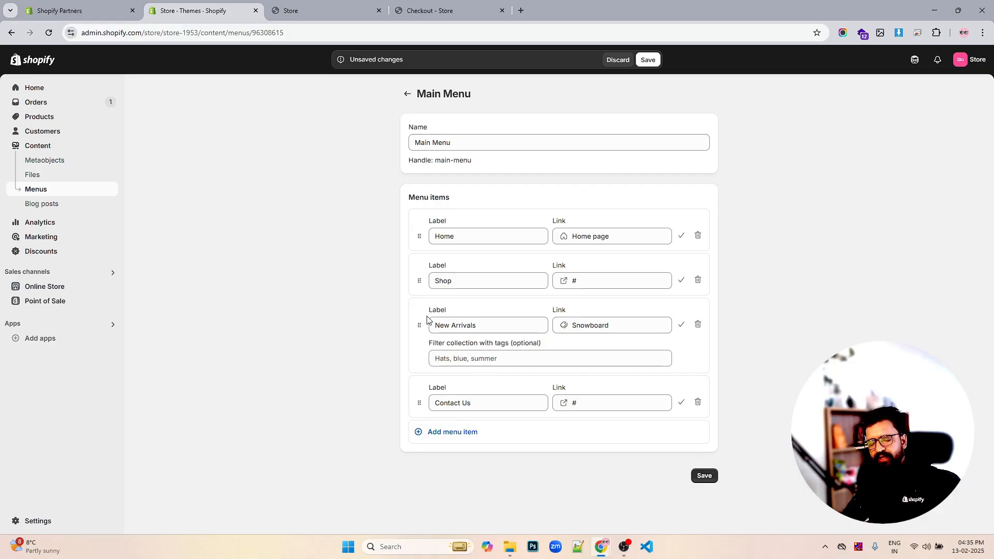
- Add a menu item labelled FAQ's
{"action": "left_click", "coordinate": [464, 437]}
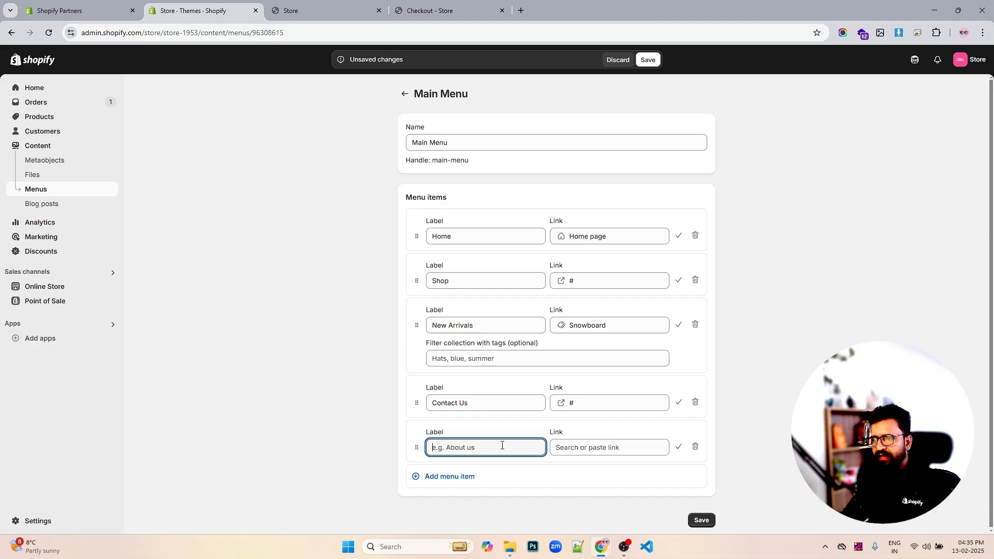
{"action": "type", "text": "FA"}
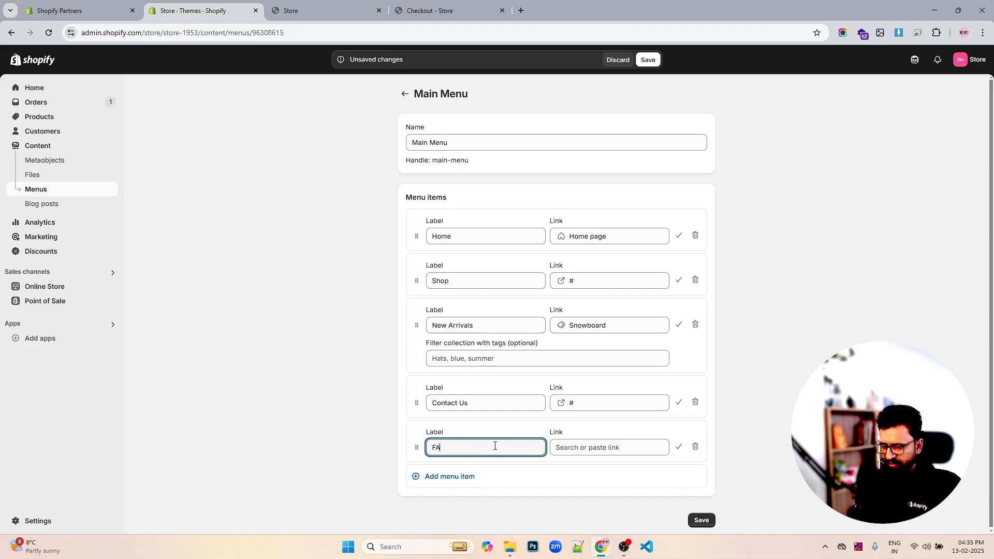
{"action": "type", "text": "Q'"}
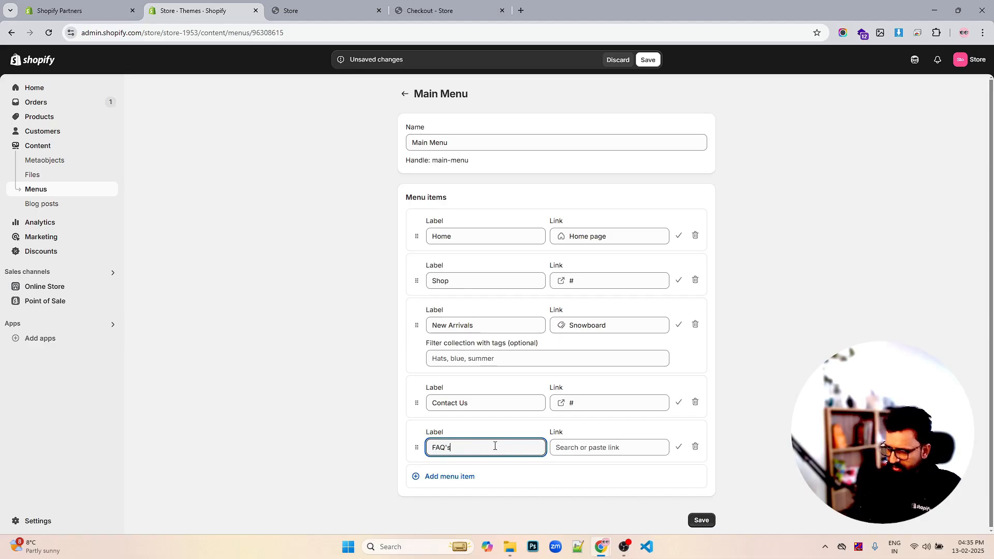
{"action": "type", "text": "s"}
{"action": "key", "text": "BackSpace"}
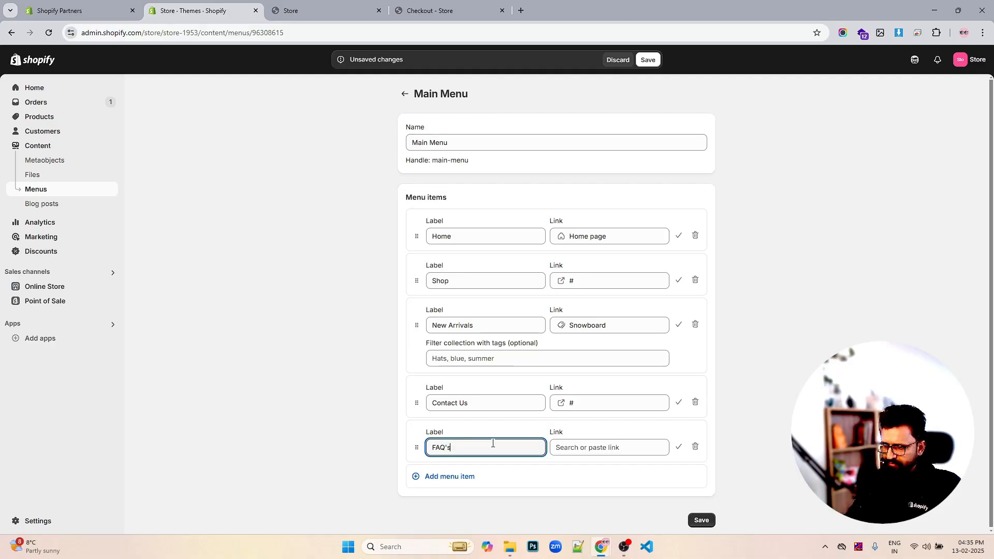
{"action": "left_click", "coordinate": [616, 446]}
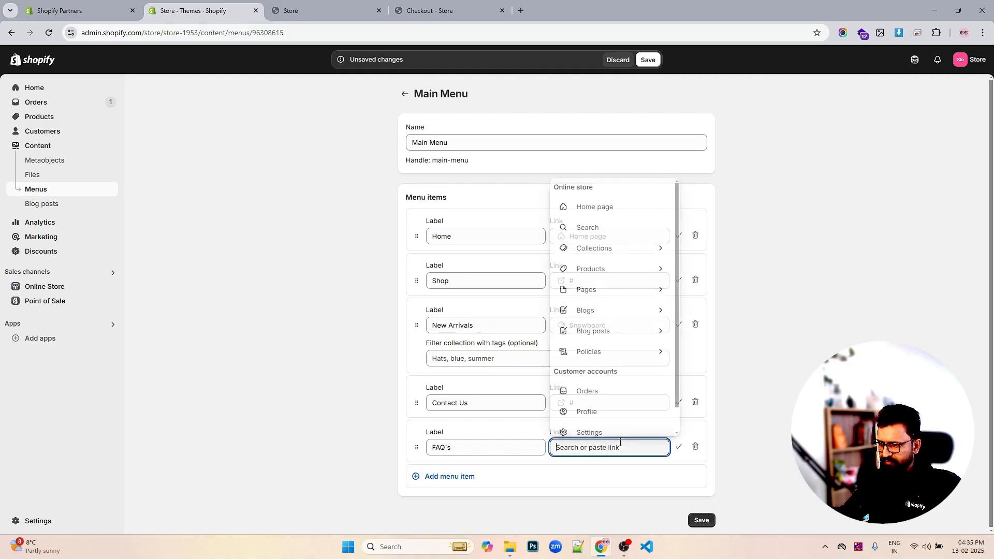
- Add an About Us menu item linked to # and move it directly below Home
{"action": "left_click", "coordinate": [468, 476]}
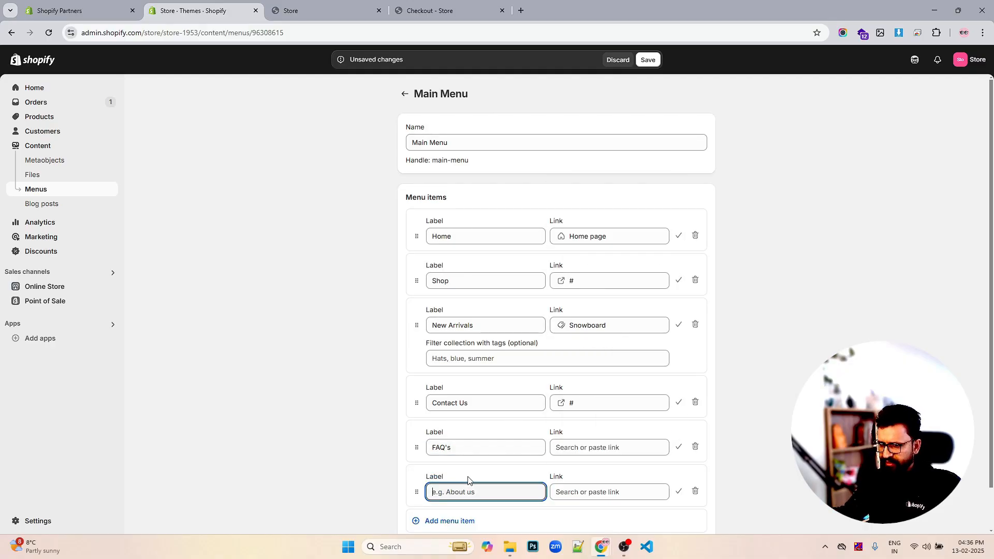
{"action": "type", "text": "Abou"}
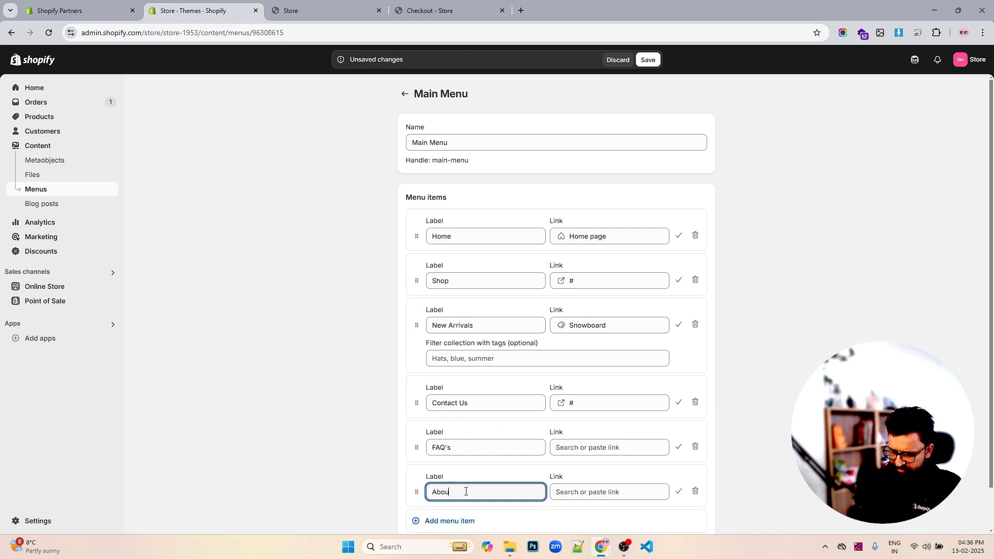
{"action": "type", "text": "t U"}
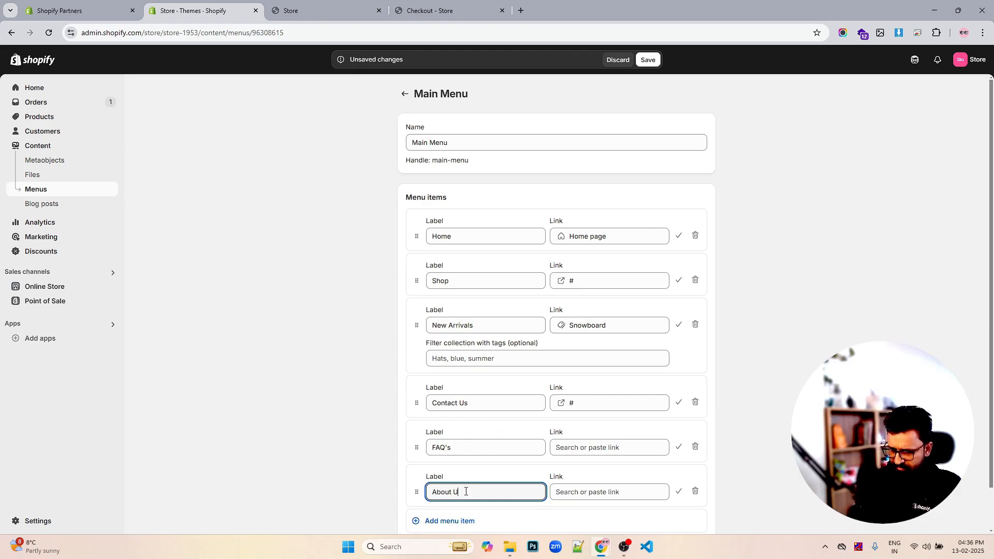
{"action": "type", "text": "s"}
{"action": "left_click", "coordinate": [577, 487]}
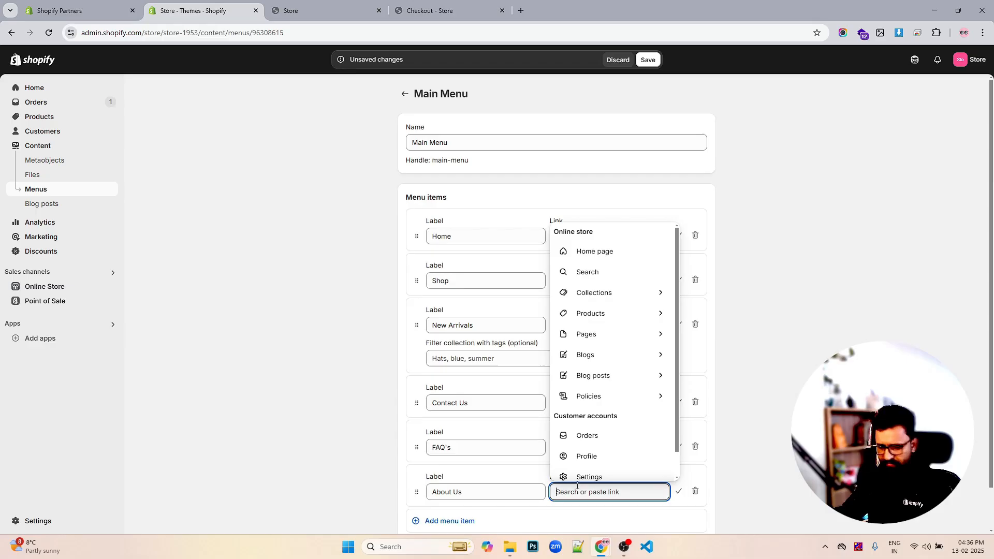
{"action": "type", "text": "#"}
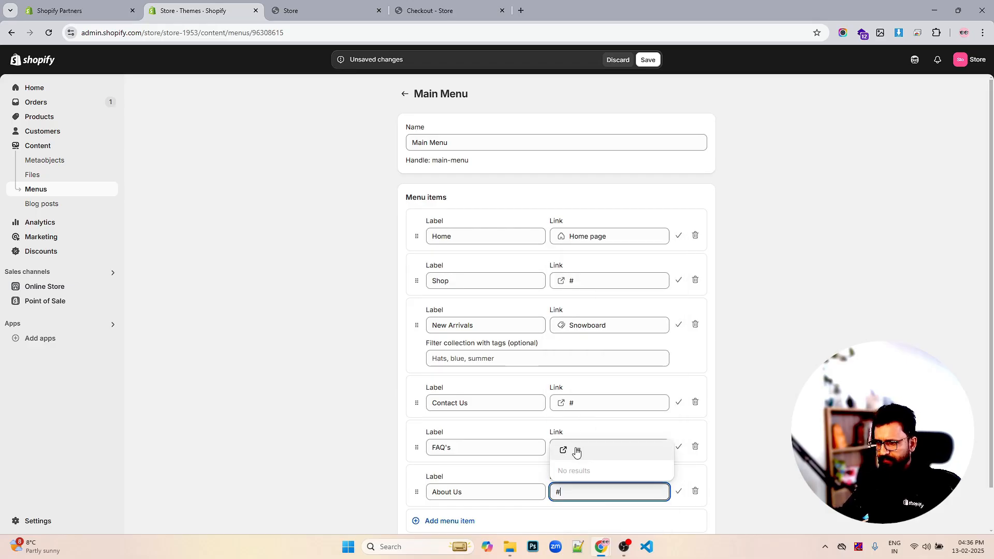
{"action": "left_click", "coordinate": [576, 450]}
{"action": "scroll", "coordinate": [659, 424], "scroll_direction": "down", "scroll_amount": 2}
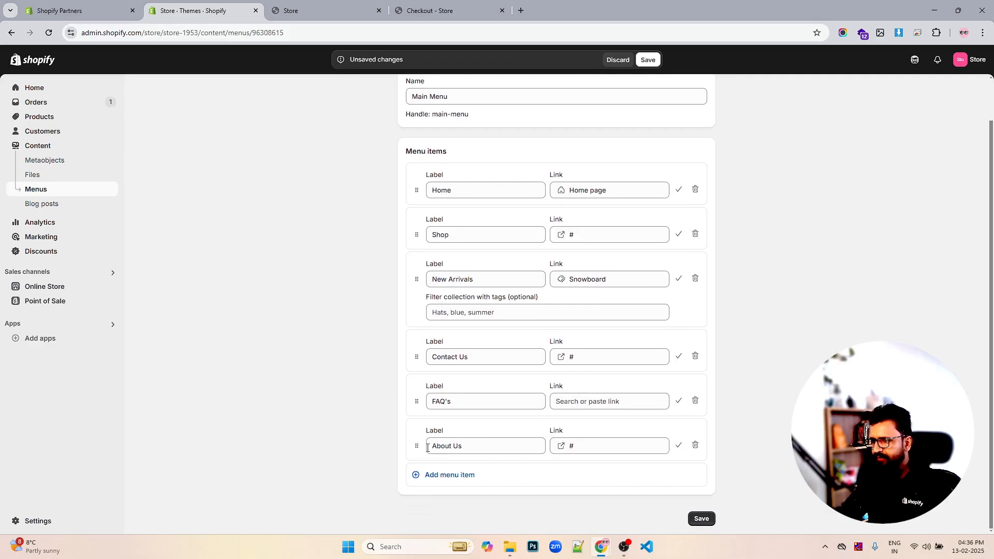
{"action": "left_click_drag", "start_coordinate": [416, 446], "coordinate": [416, 275]}
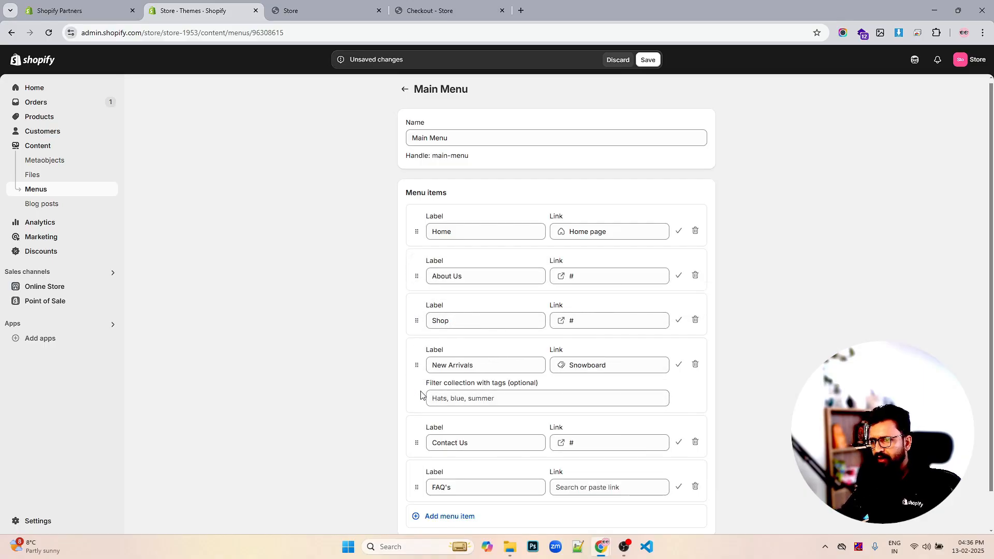
- Move the Contact Us item to the end of the menu, after FAQ's
{"action": "left_click_drag", "start_coordinate": [417, 442], "coordinate": [417, 465]}
{"action": "scroll", "coordinate": [579, 419], "scroll_direction": "down", "scroll_amount": 1}
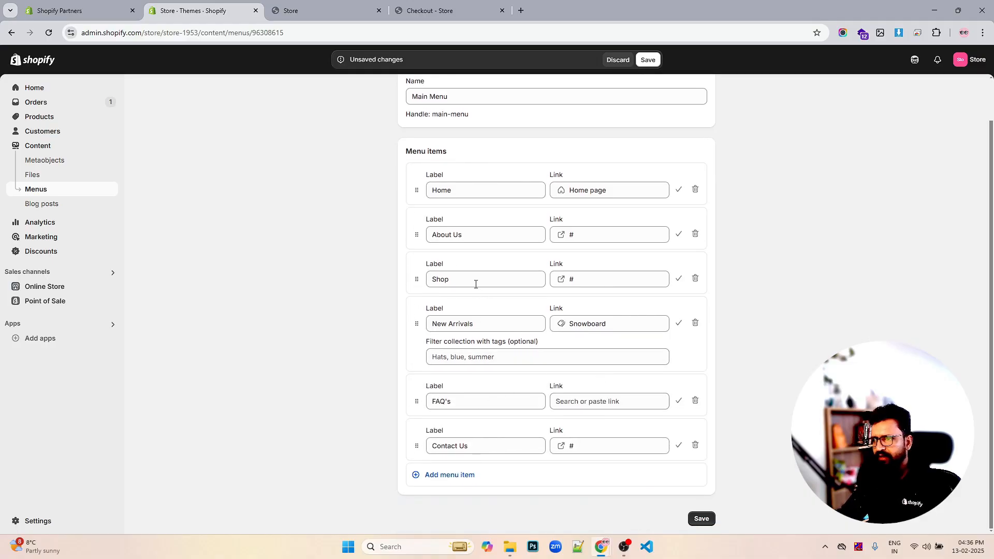
{"action": "left_click_drag", "start_coordinate": [418, 239], "coordinate": [415, 231]}
- Link the FAQ's item to # and save the Main Menu
{"action": "scroll", "coordinate": [606, 322], "scroll_direction": "down", "scroll_amount": 1}
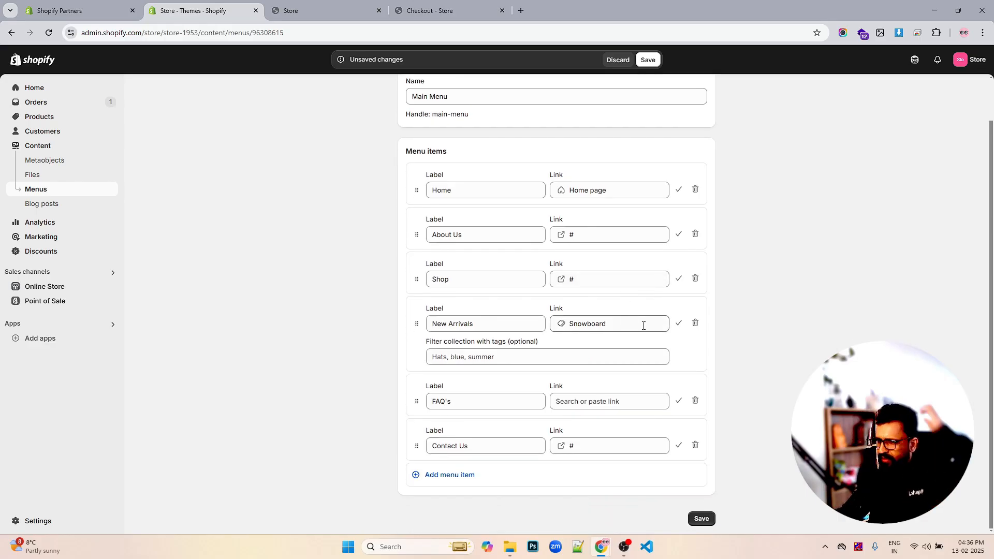
{"action": "left_click", "coordinate": [700, 518]}
{"action": "scroll", "coordinate": [668, 414], "scroll_direction": "down", "scroll_amount": 5}
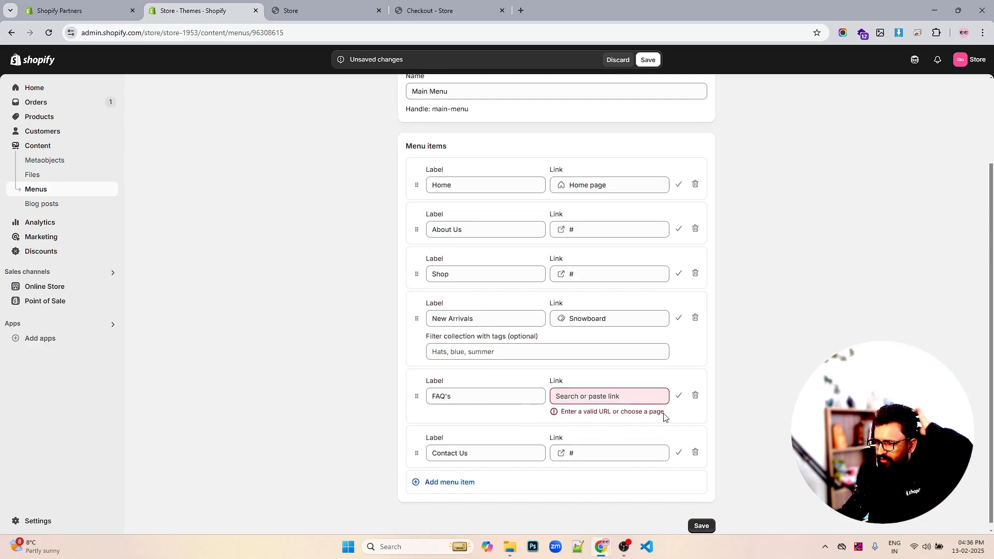
{"action": "left_click", "coordinate": [581, 387]}
{"action": "type", "text": "#"}
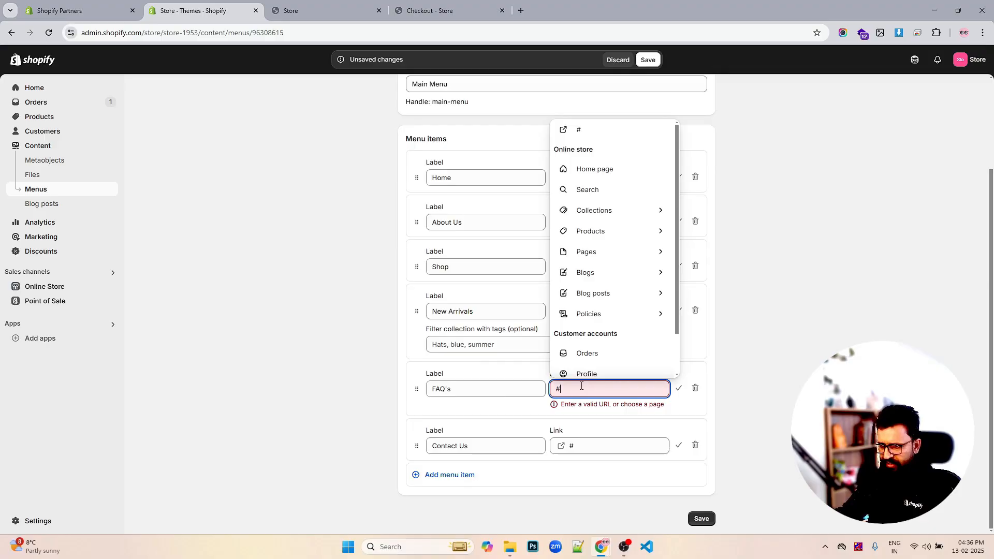
{"action": "left_click", "coordinate": [573, 408]}
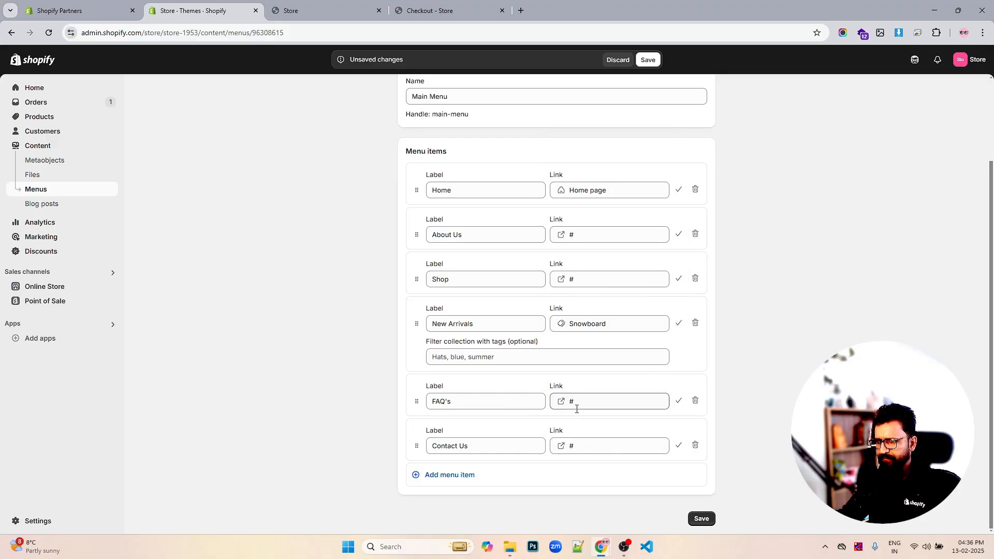
{"action": "left_click", "coordinate": [701, 518]}
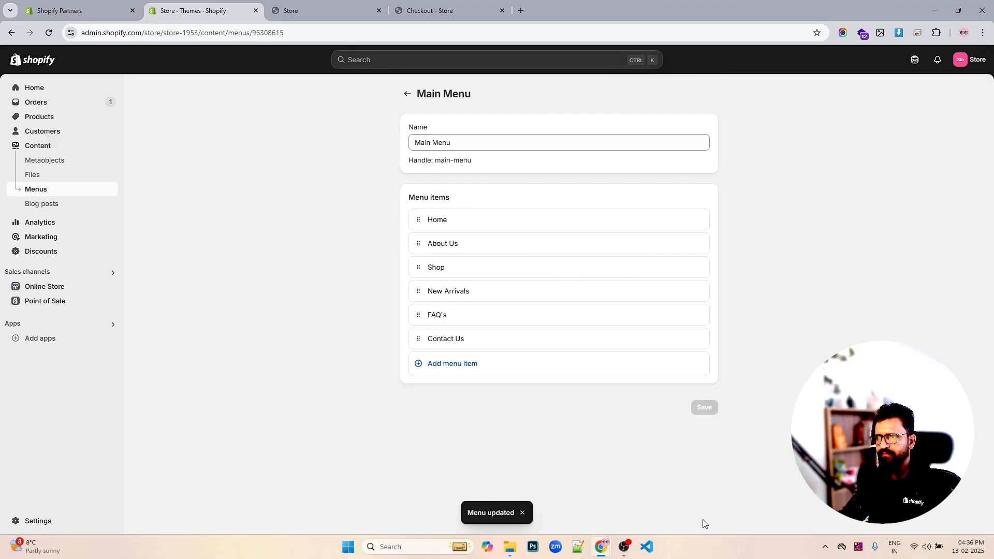
- Reload the storefront tab to check the header navigation, then return to the admin
{"action": "left_click", "coordinate": [309, 11]}
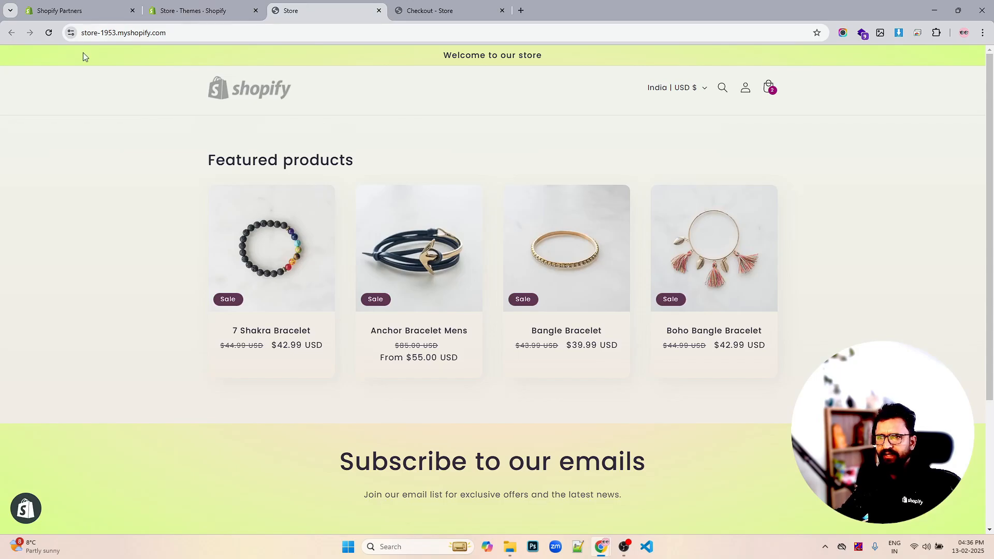
{"action": "left_click", "coordinate": [52, 37]}
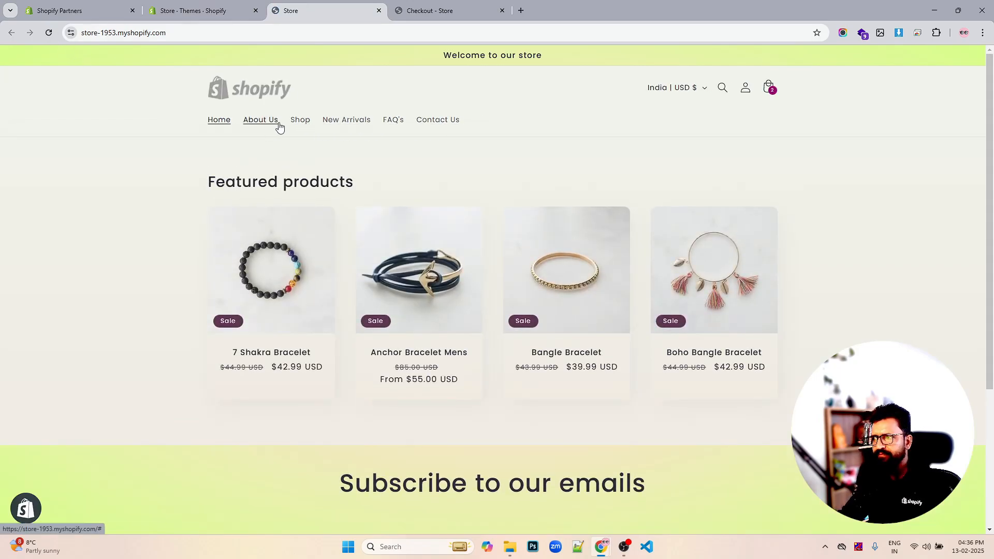
{"action": "left_click", "coordinate": [226, 13]}
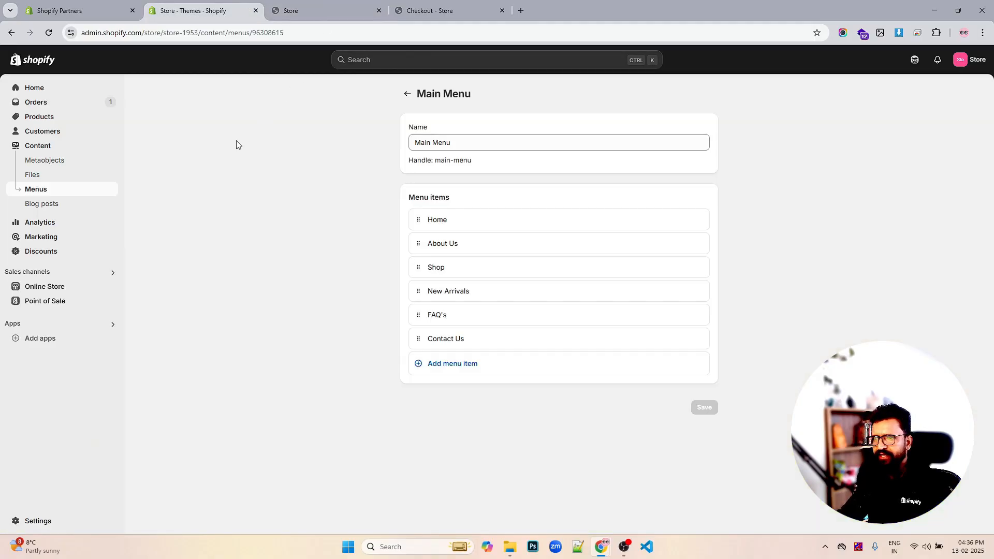
- Open Navigation in a new tab and open the Sense theme's customizer from Online Store
{"action": "left_click", "coordinate": [49, 291]}
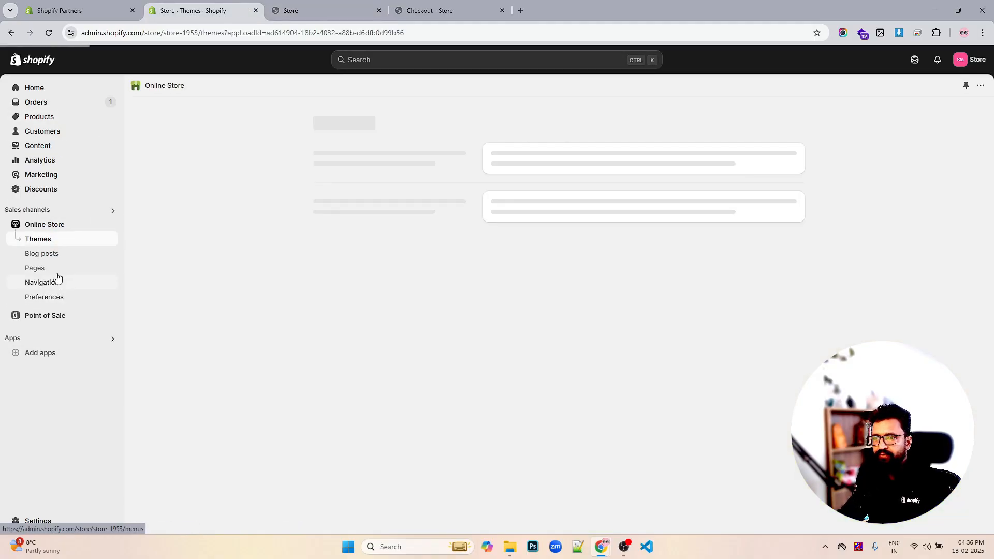
{"action": "right_click", "coordinate": [39, 282]}
{"action": "left_click", "coordinate": [73, 290]}
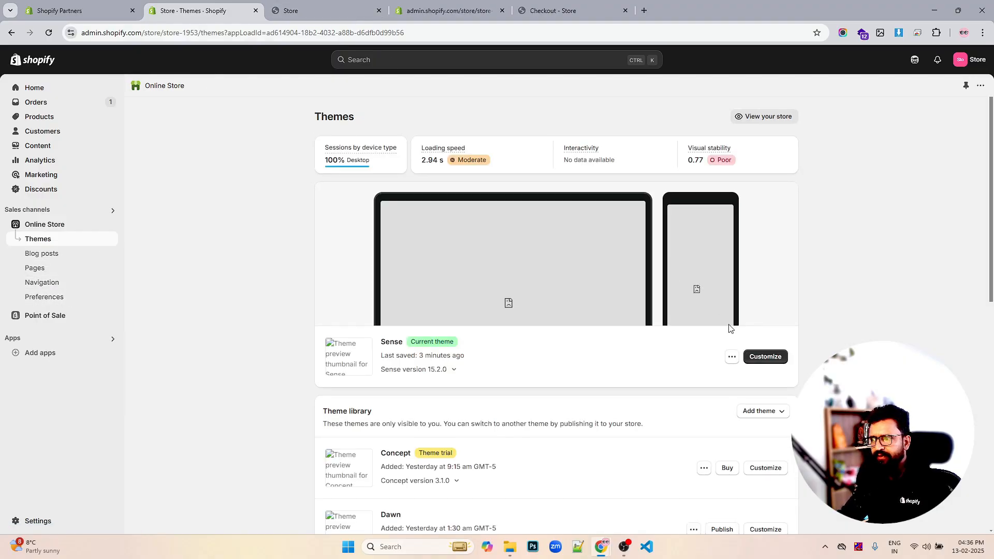
{"action": "left_click", "coordinate": [763, 357]}
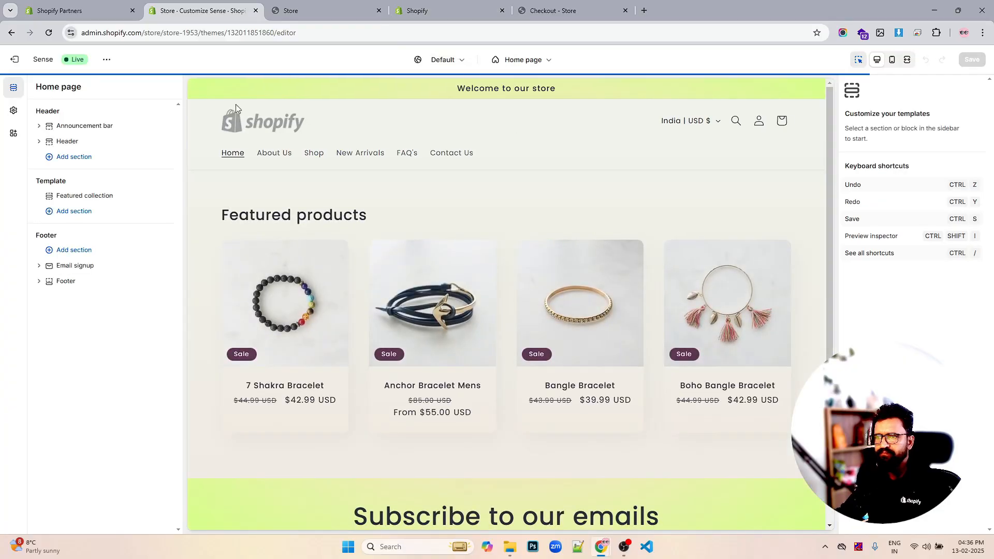
- Select the Header section and set the desktop logo position to Middle left
{"action": "left_click", "coordinate": [48, 144]}
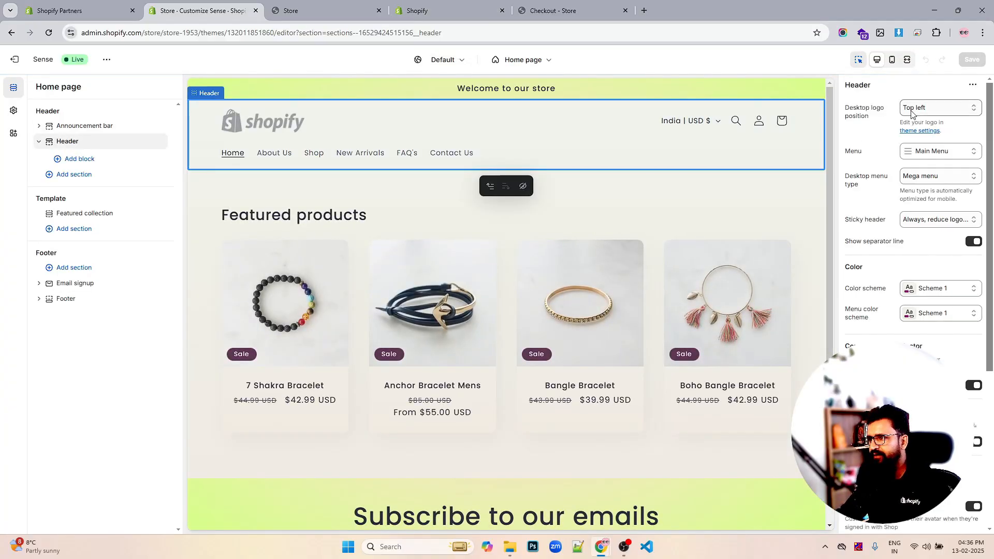
{"action": "left_click", "coordinate": [919, 109]}
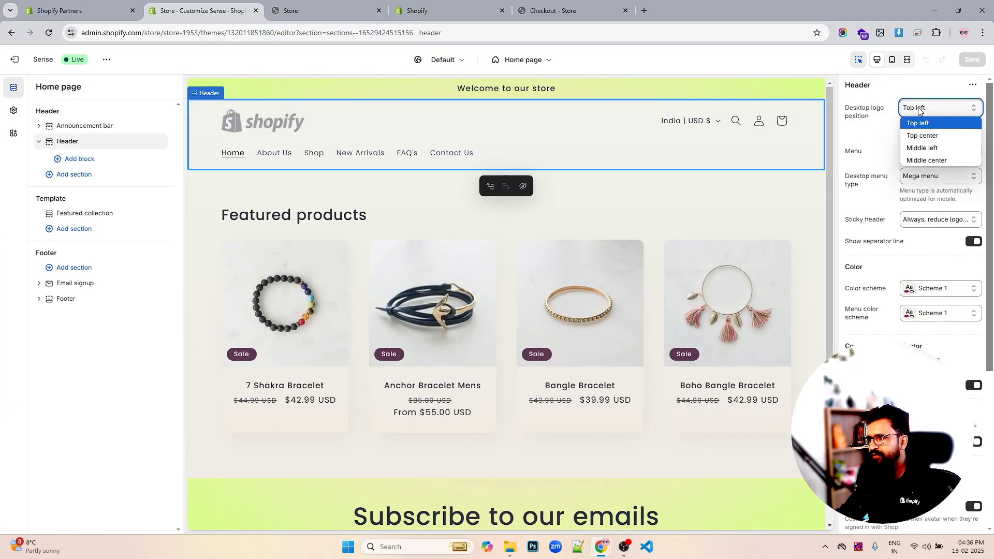
{"action": "left_click", "coordinate": [920, 149]}
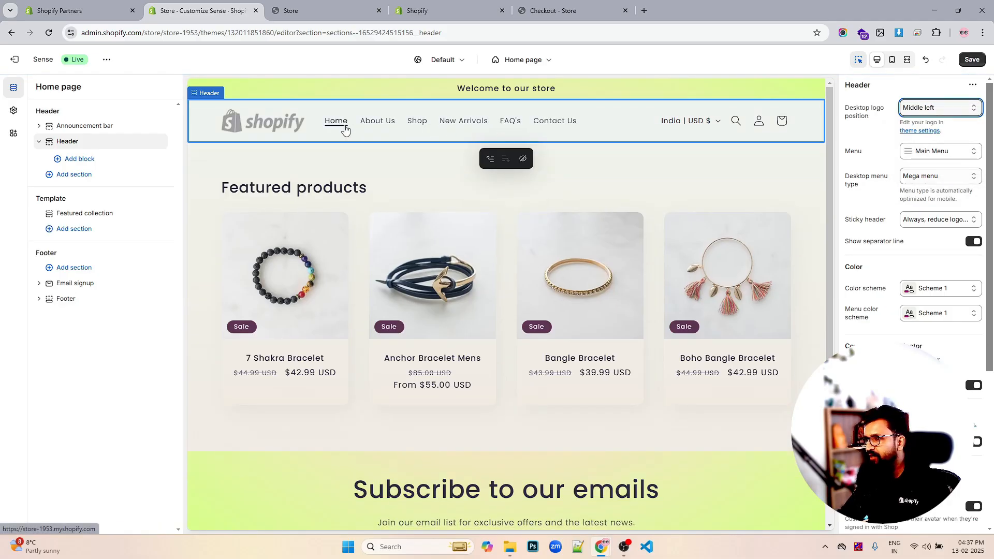
{"action": "left_click", "coordinate": [943, 179]}
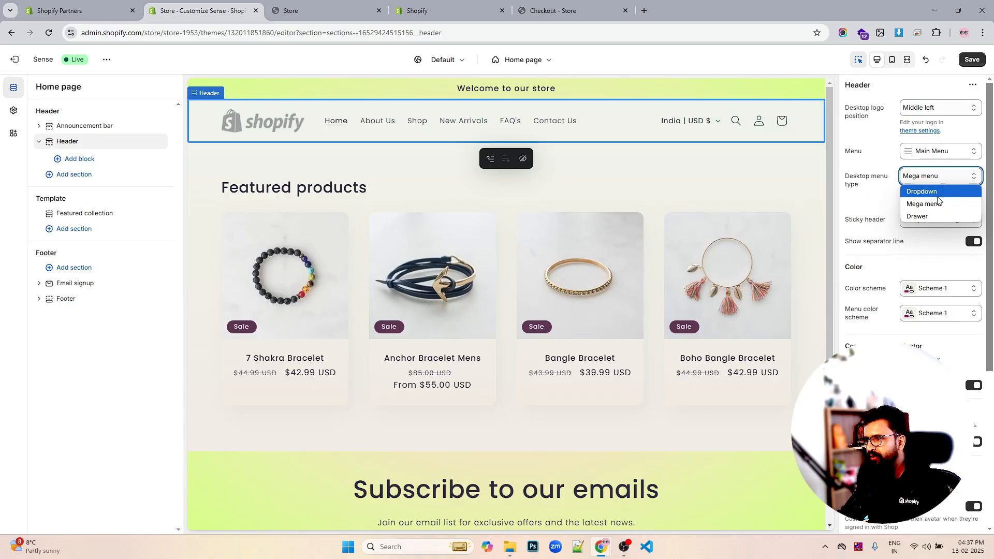
{"action": "left_click", "coordinate": [943, 153]}
{"action": "left_click", "coordinate": [943, 152]}
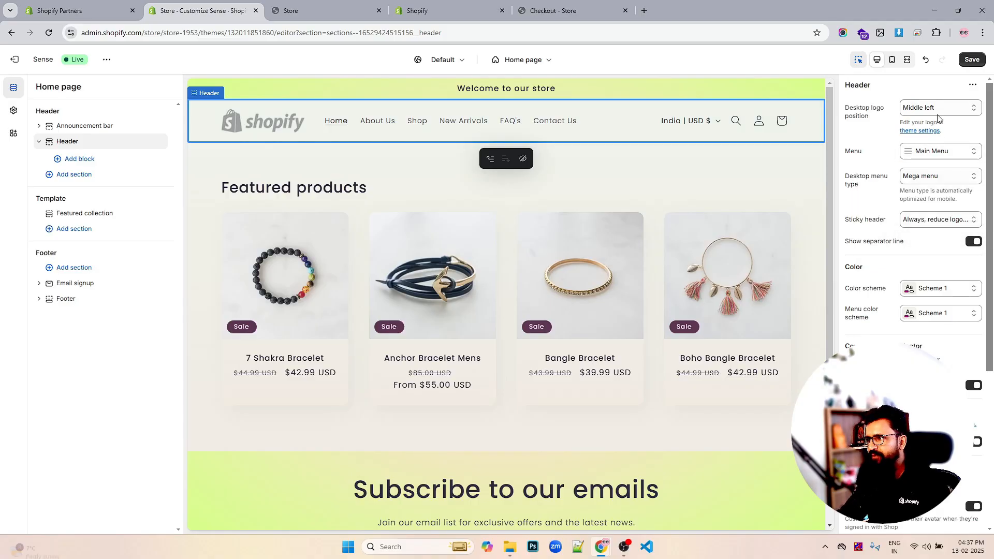
- Try the Middle center desktop logo position, then set it back to Middle left
{"action": "left_click", "coordinate": [940, 110]}
{"action": "left_click", "coordinate": [926, 160]}
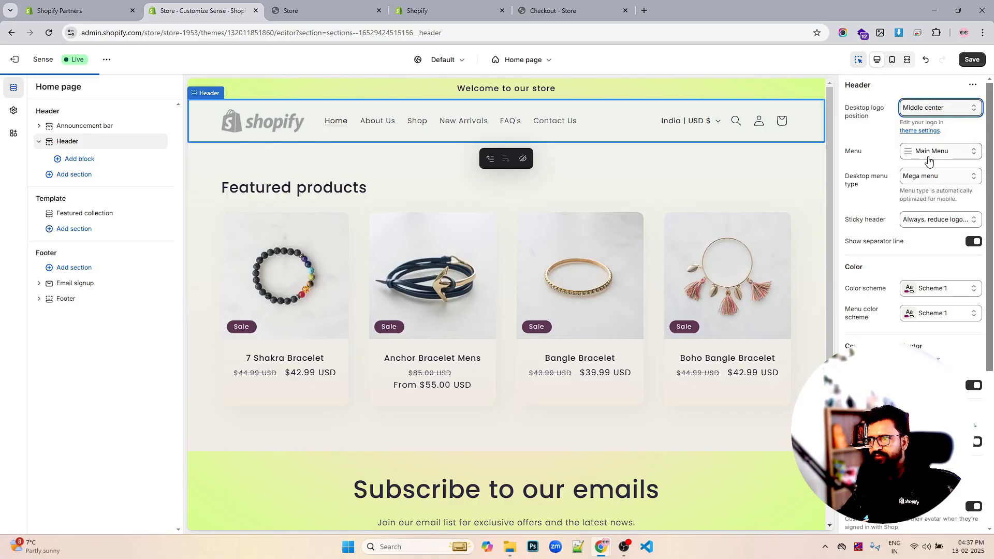
{"action": "left_click", "coordinate": [927, 111]}
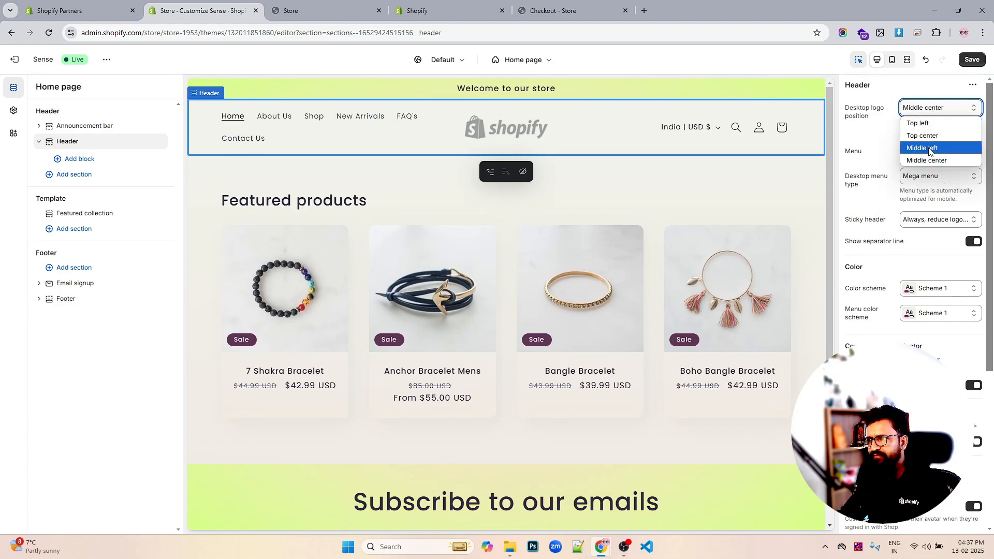
{"action": "left_click", "coordinate": [928, 150]}
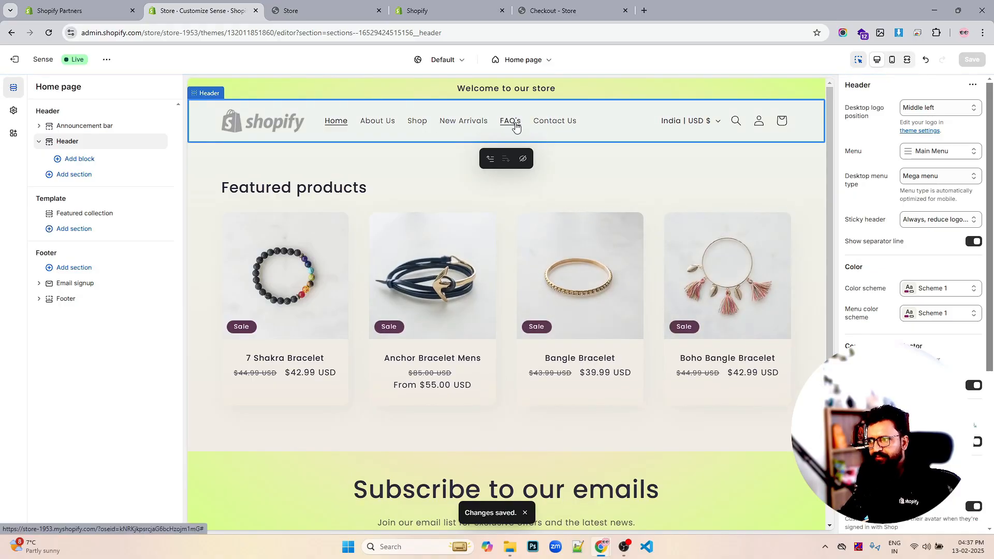
- Scroll the home page preview up and down to examine how the sticky header behaves
{"action": "scroll", "coordinate": [605, 253], "scroll_direction": "down", "scroll_amount": 2}
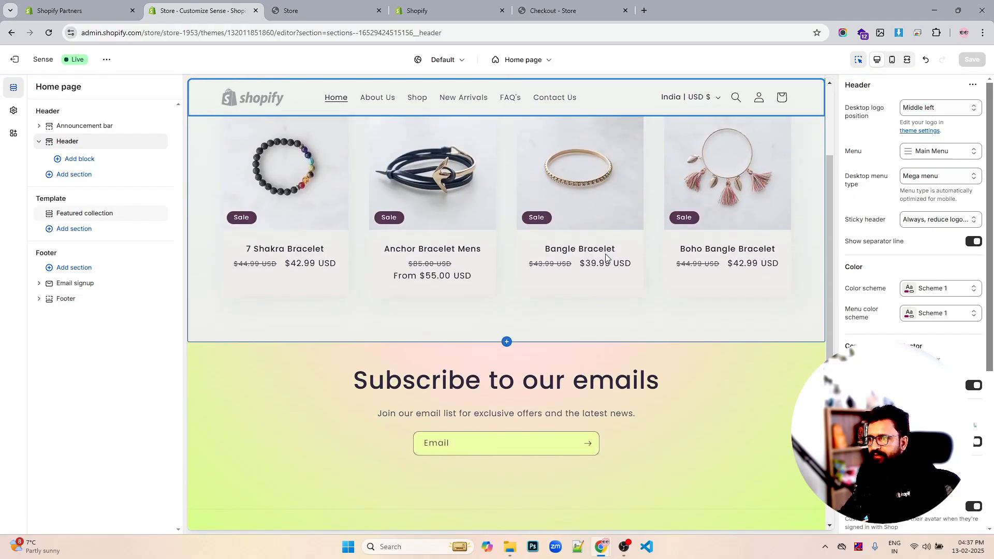
{"action": "scroll", "coordinate": [604, 254], "scroll_direction": "up", "scroll_amount": 2}
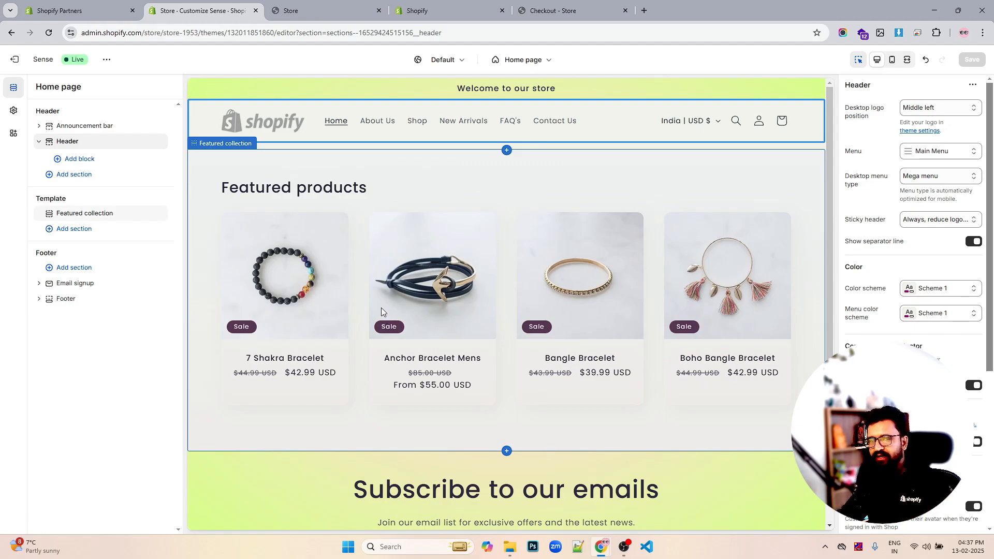
{"action": "scroll", "coordinate": [403, 264], "scroll_direction": "down", "scroll_amount": 3}
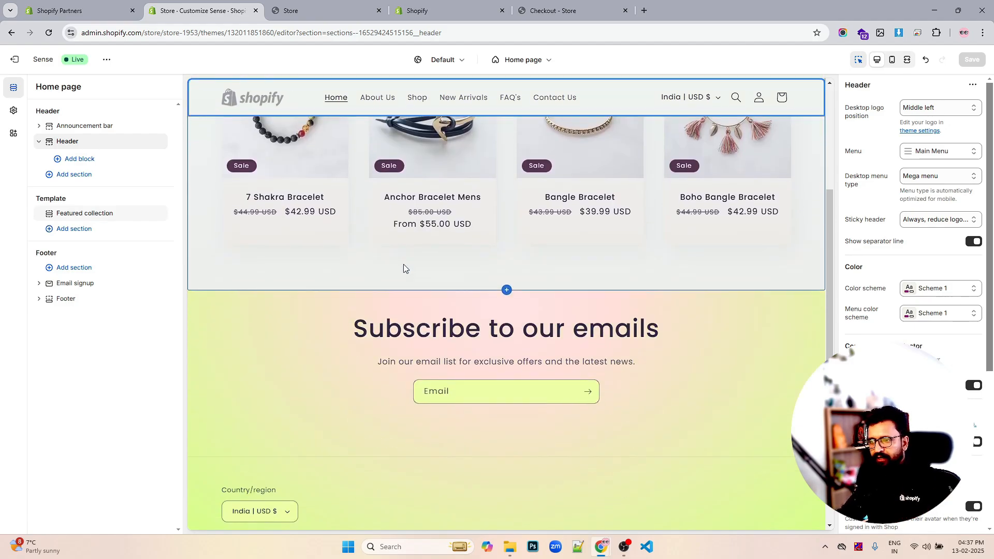
{"action": "scroll", "coordinate": [403, 264], "scroll_direction": "up", "scroll_amount": 3}
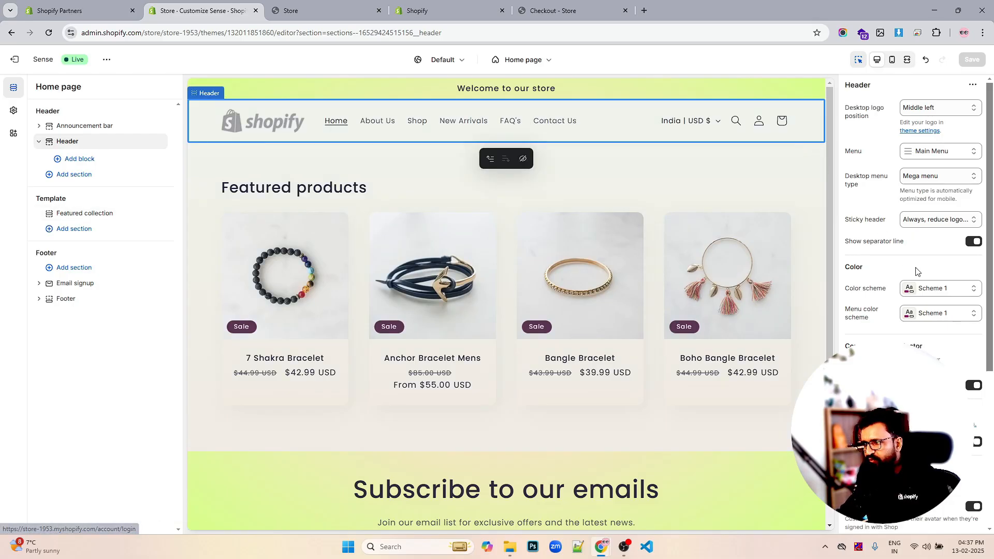
- Save the header settings changes to the theme and open the Theme settings panel
{"action": "scroll", "coordinate": [914, 301], "scroll_direction": "down", "scroll_amount": 5}
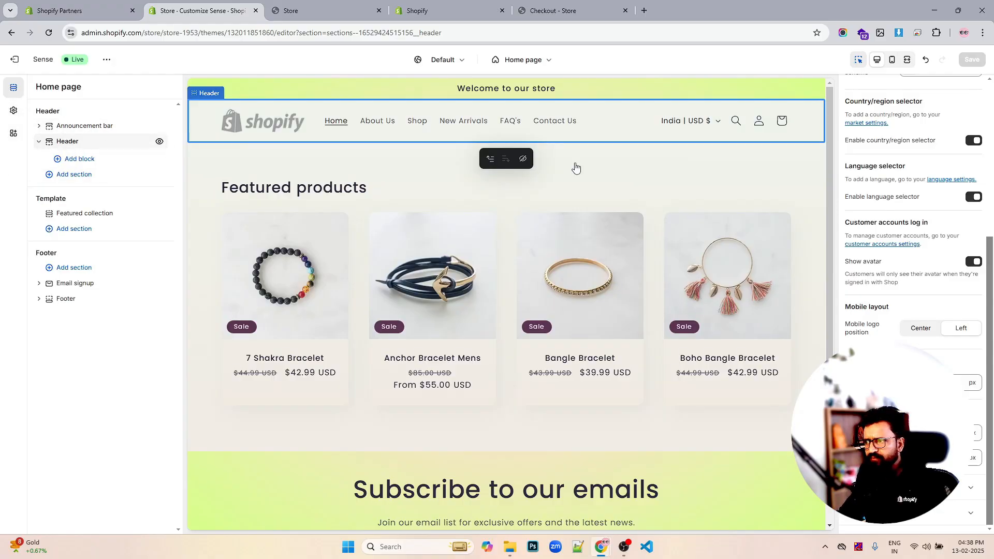
{"action": "scroll", "coordinate": [923, 335], "scroll_direction": "down", "scroll_amount": 3}
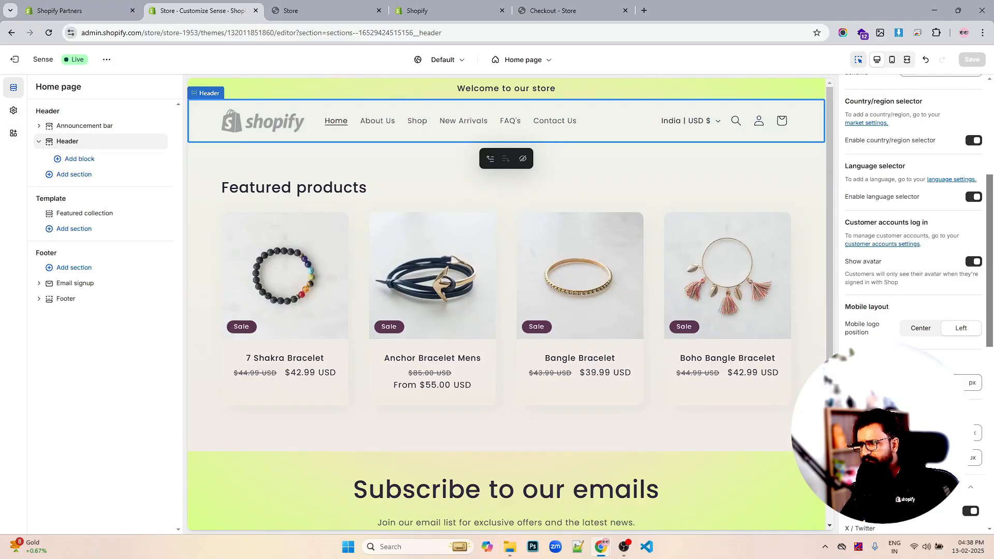
{"action": "scroll", "coordinate": [935, 350], "scroll_direction": "down", "scroll_amount": 4}
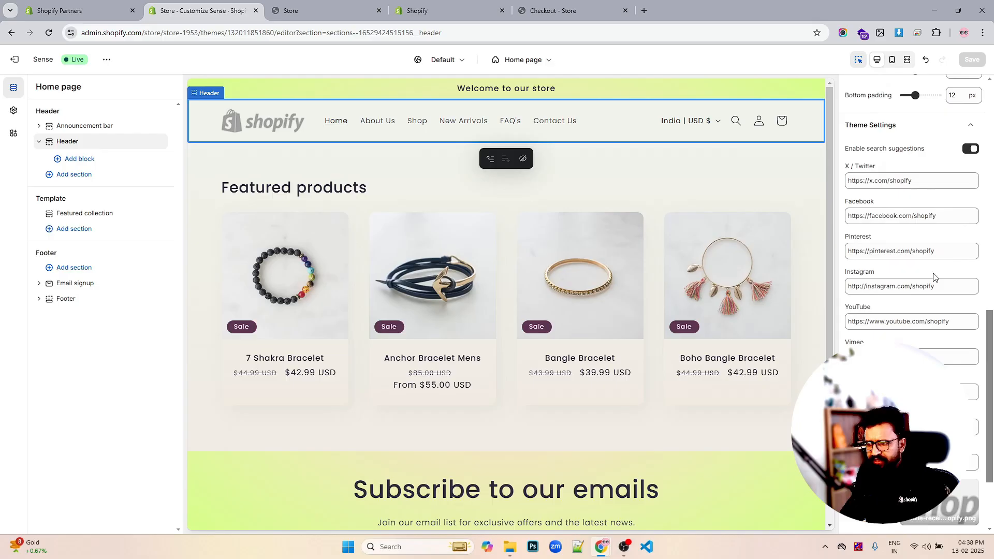
{"action": "scroll", "coordinate": [935, 277], "scroll_direction": "down", "scroll_amount": 2}
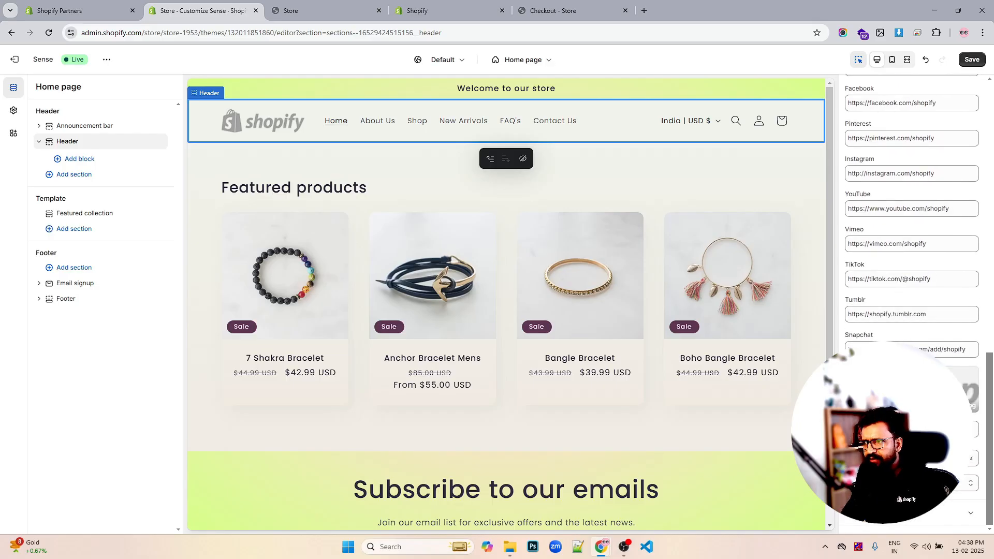
{"action": "key", "text": "ctrl+s"}
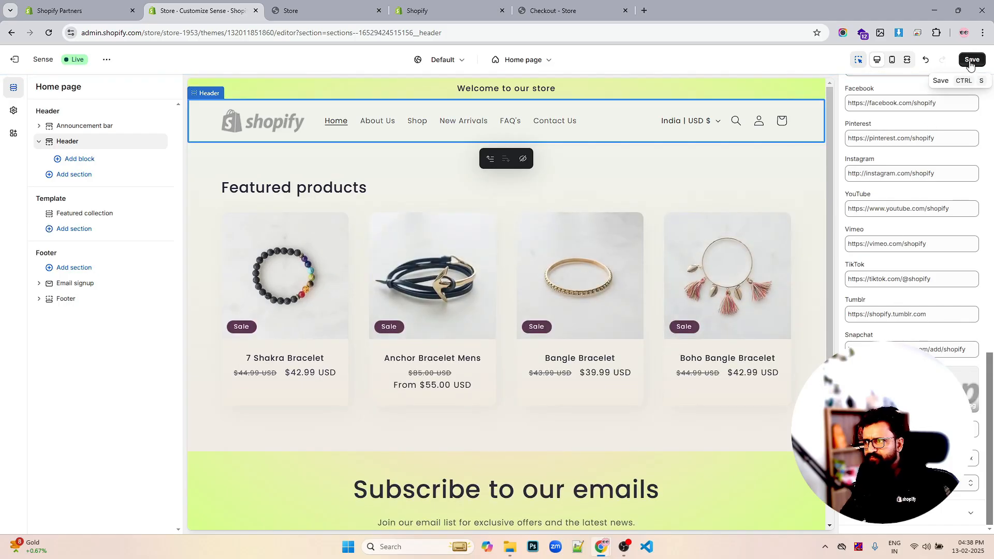
{"action": "left_click", "coordinate": [971, 61]}
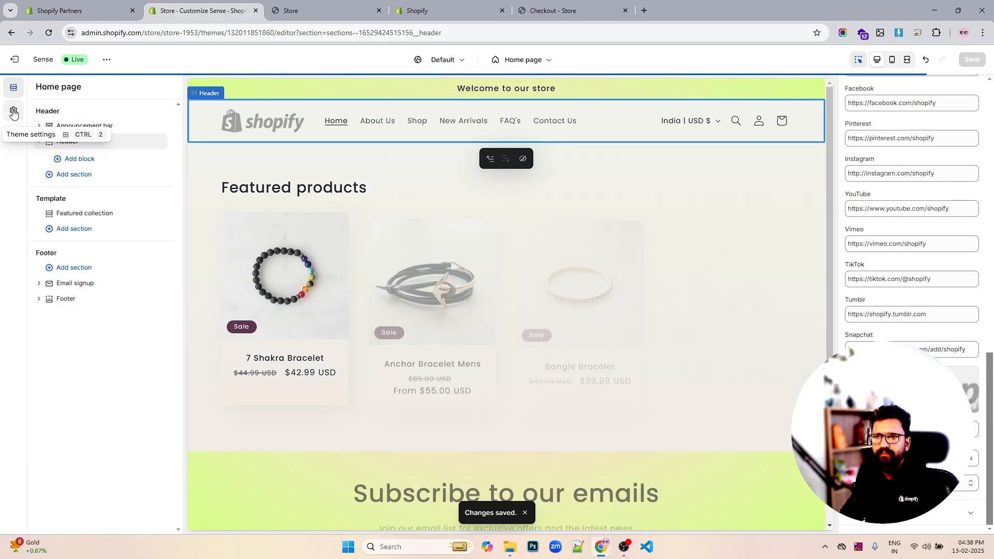
{"action": "left_click", "coordinate": [14, 112]}
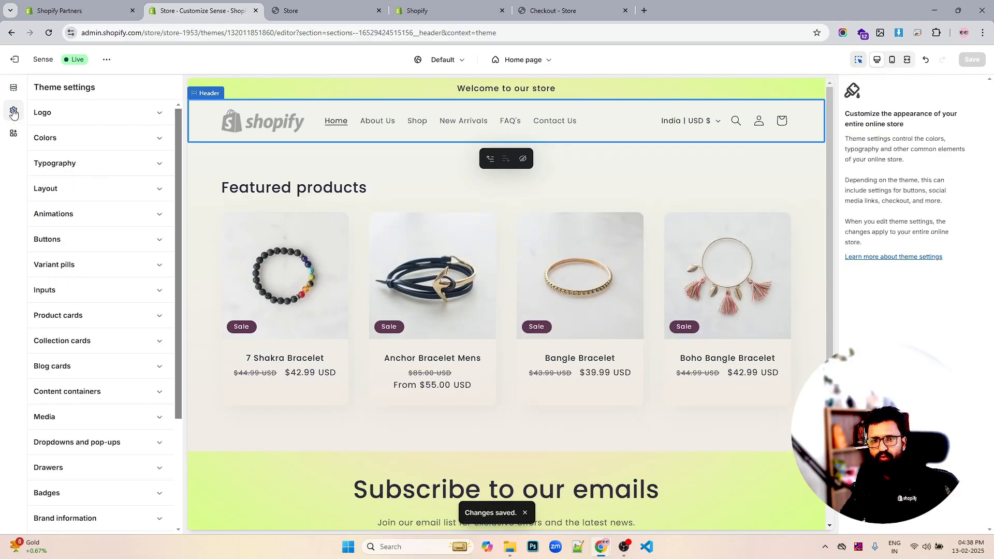
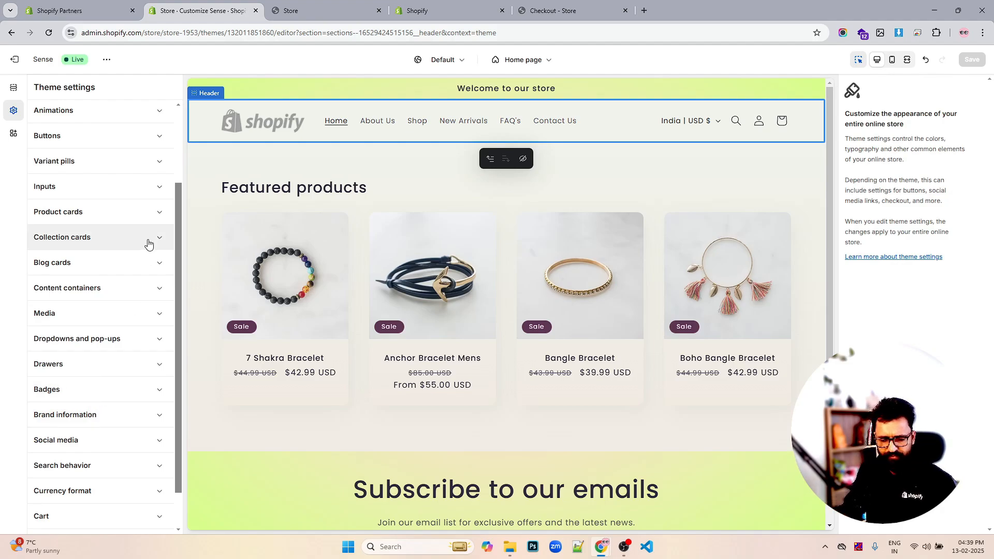
- Set the headings font size scale to 110% in the theme's typography settings and save
{"action": "scroll", "coordinate": [93, 242], "scroll_direction": "up", "scroll_amount": 3}
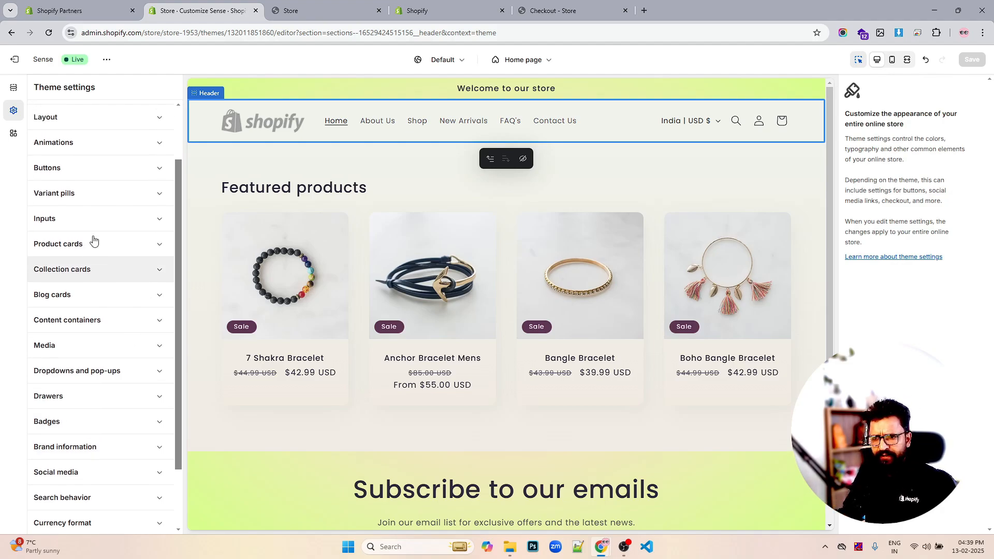
{"action": "left_click", "coordinate": [68, 165]}
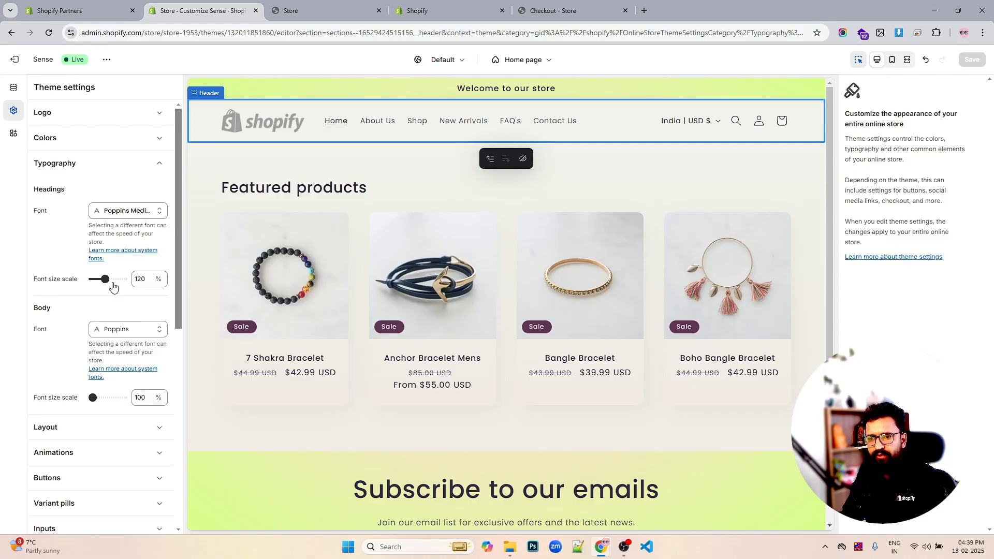
{"action": "left_click", "coordinate": [139, 280]}
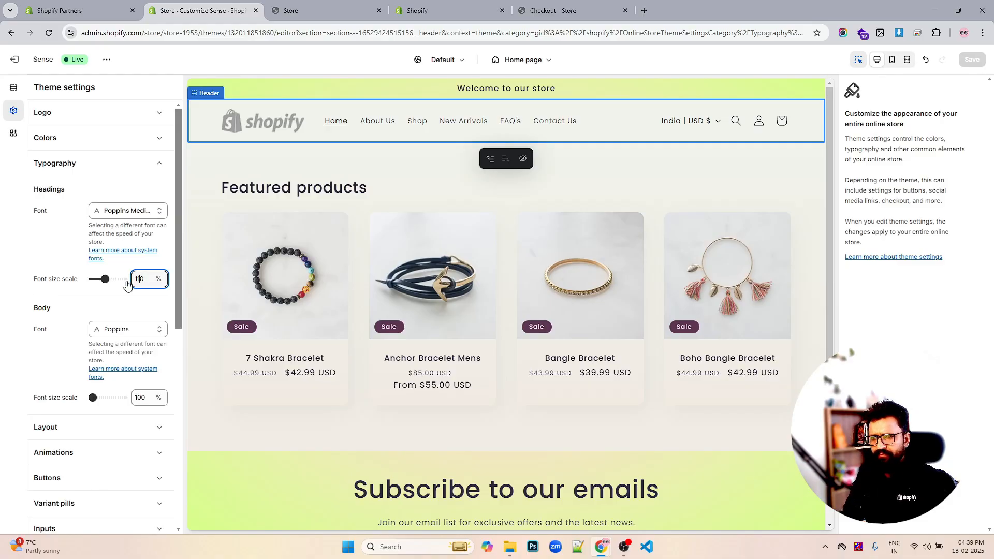
{"action": "left_click", "coordinate": [147, 397]}
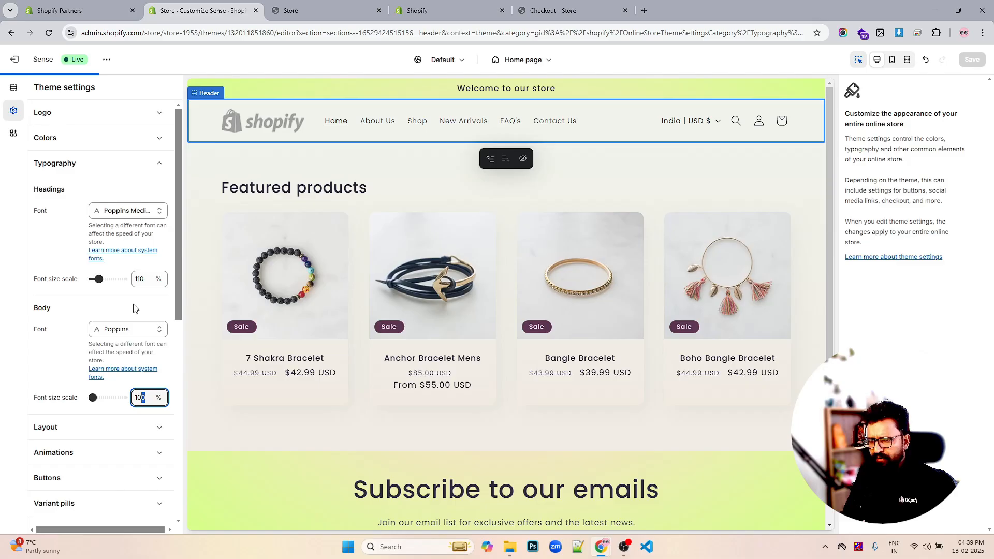
{"action": "scroll", "coordinate": [133, 295], "scroll_direction": "down", "scroll_amount": 1}
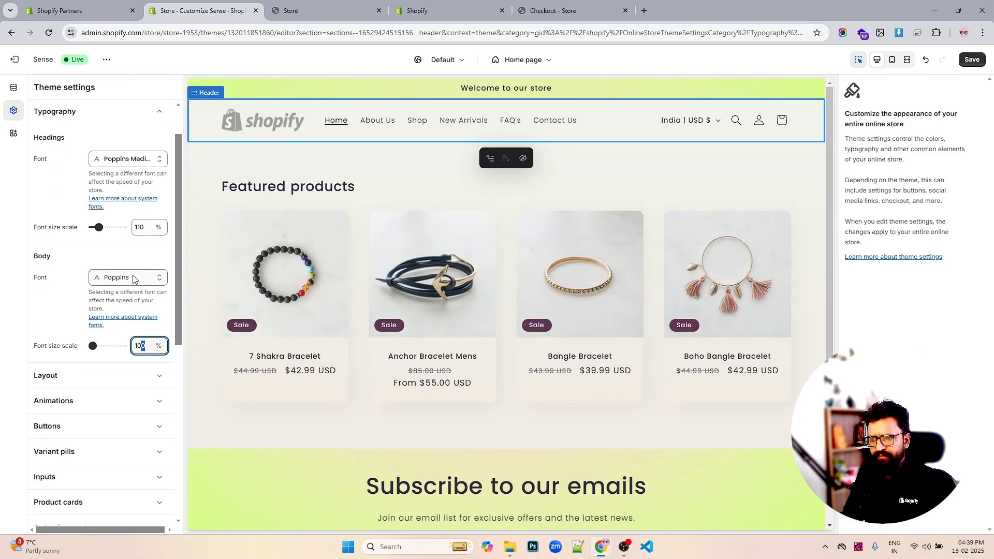
{"action": "scroll", "coordinate": [129, 289], "scroll_direction": "down", "scroll_amount": 2}
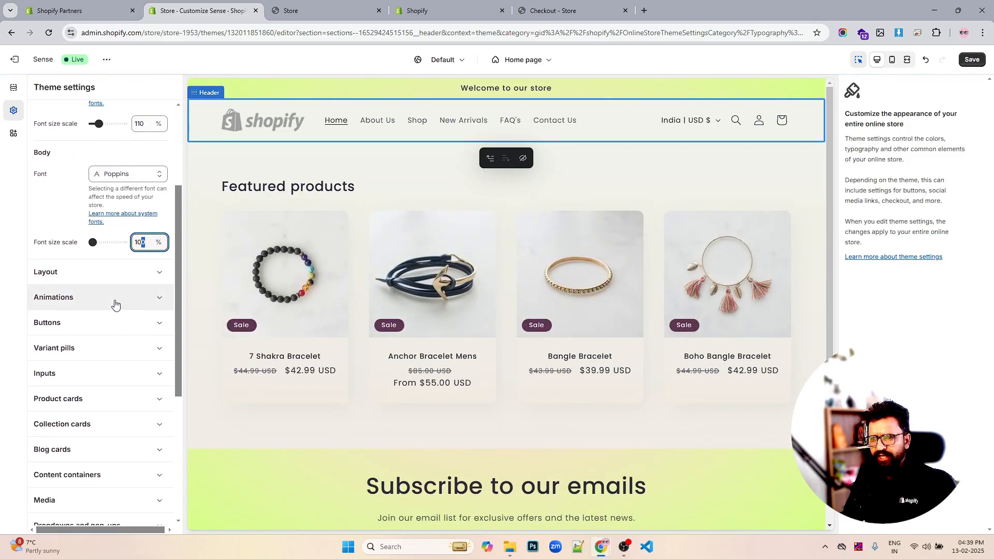
{"action": "scroll", "coordinate": [102, 285], "scroll_direction": "up", "scroll_amount": 3}
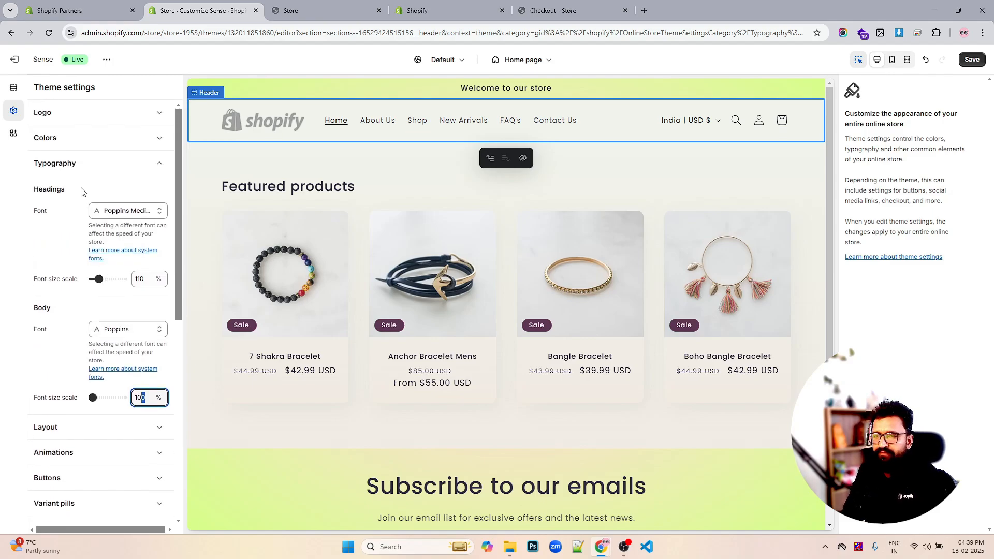
{"action": "left_click", "coordinate": [973, 60]}
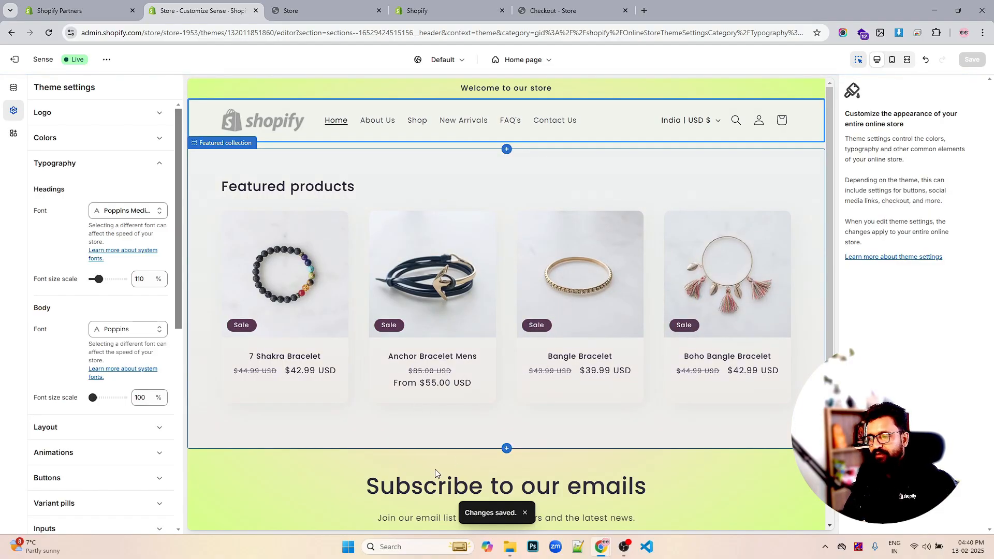
- Set the headings font size scale to 105% and save the theme
{"action": "scroll", "coordinate": [495, 469], "scroll_direction": "down", "scroll_amount": 3}
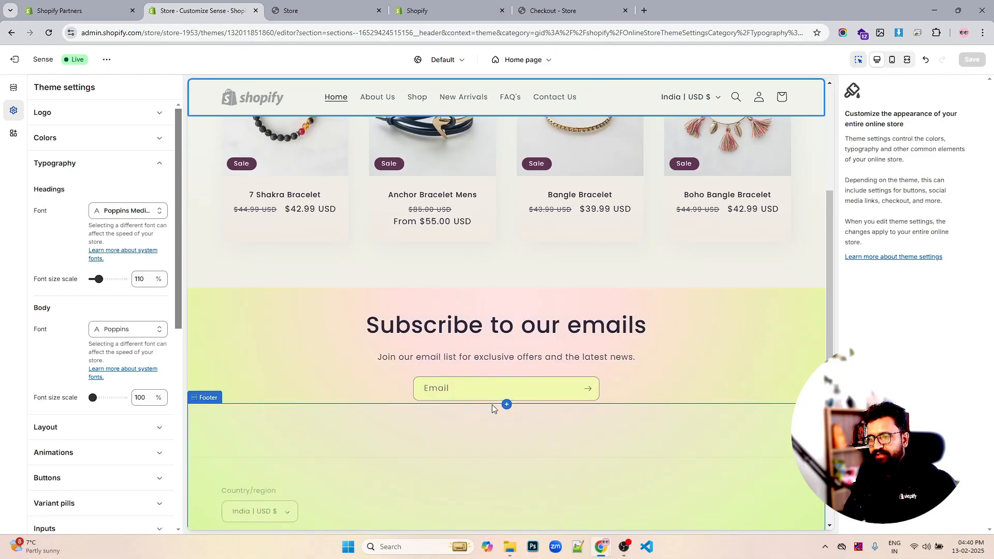
{"action": "left_click", "coordinate": [455, 327]}
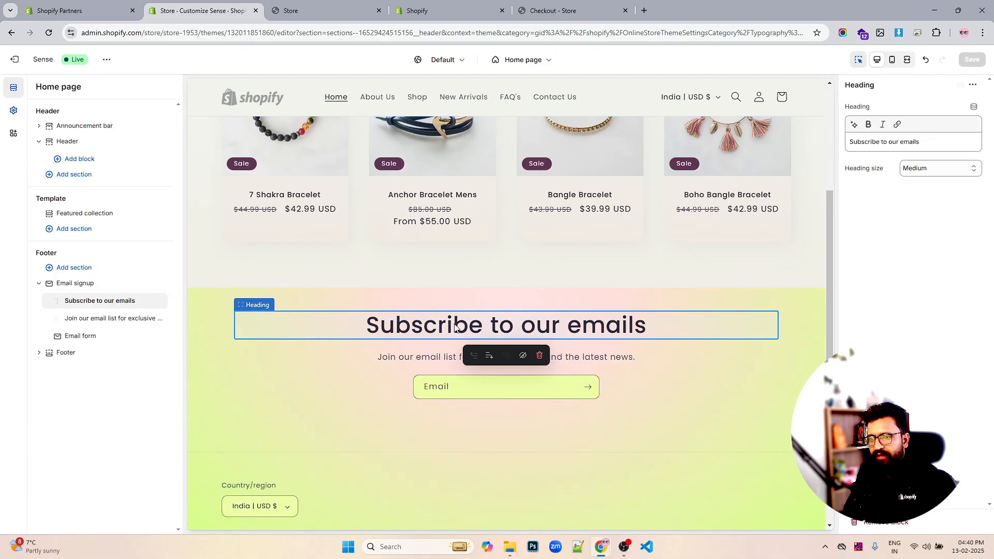
{"action": "left_click", "coordinate": [14, 113]}
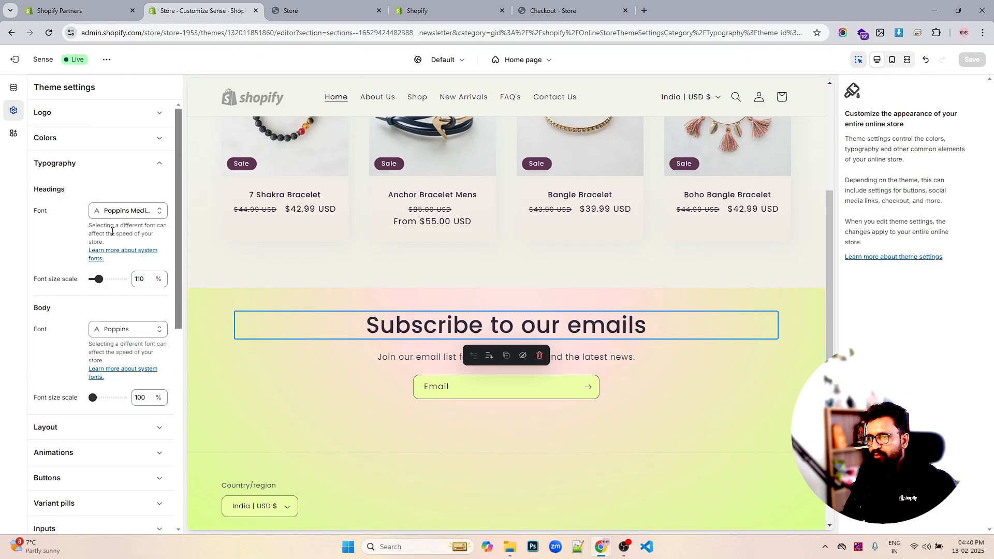
{"action": "left_click_drag", "start_coordinate": [97, 279], "coordinate": [96, 279]}
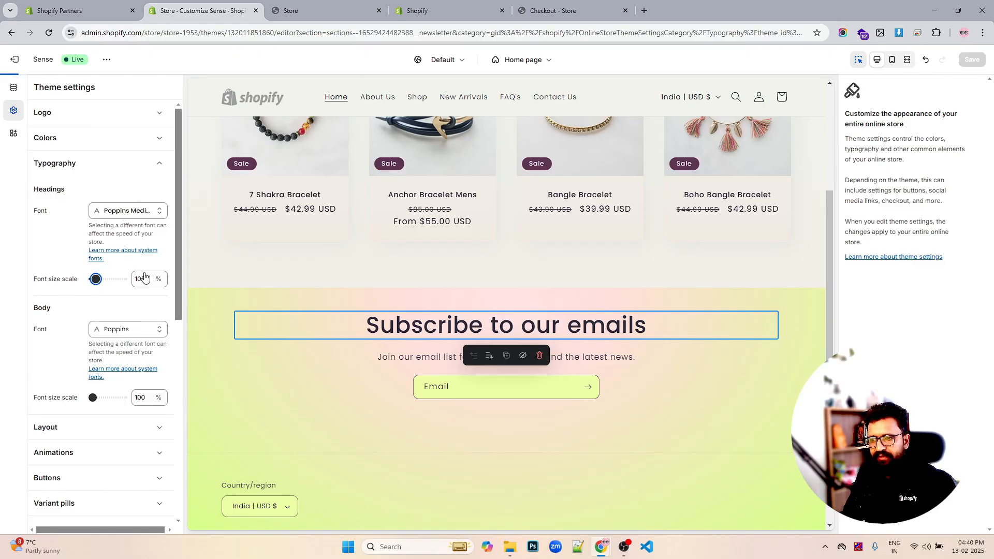
{"action": "scroll", "coordinate": [557, 293], "scroll_direction": "up", "scroll_amount": 3}
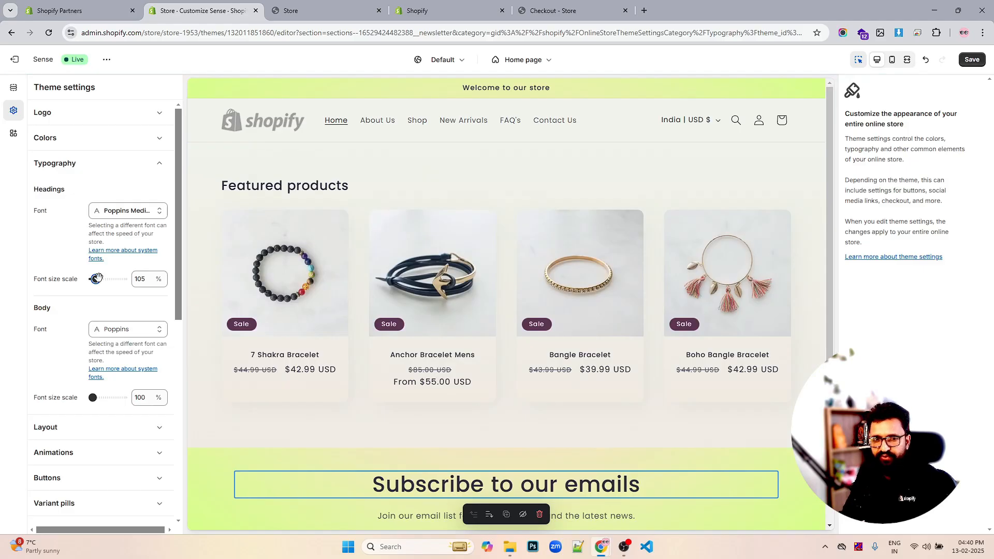
{"action": "left_click_drag", "start_coordinate": [97, 278], "coordinate": [140, 277]}
{"action": "left_click", "coordinate": [143, 280]}
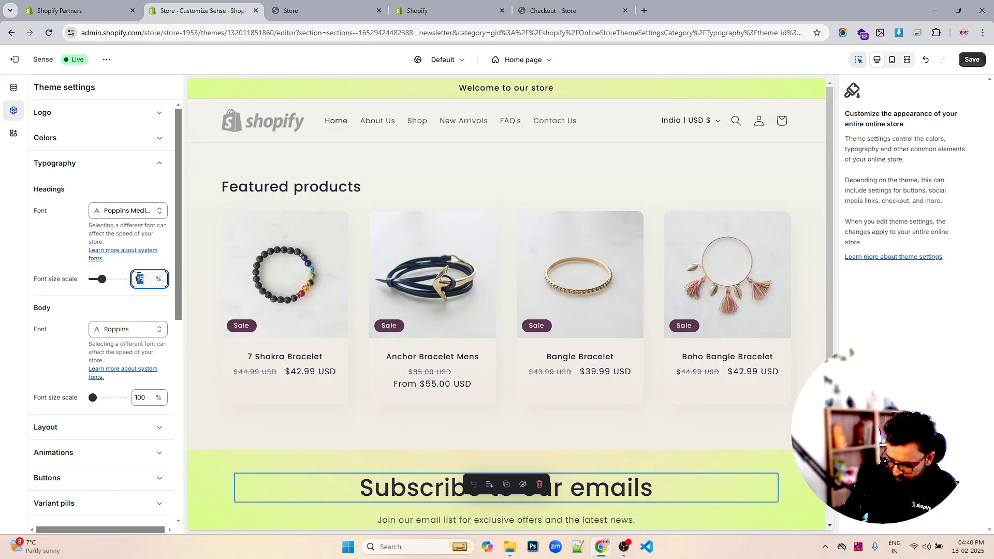
{"action": "type", "text": "0"}
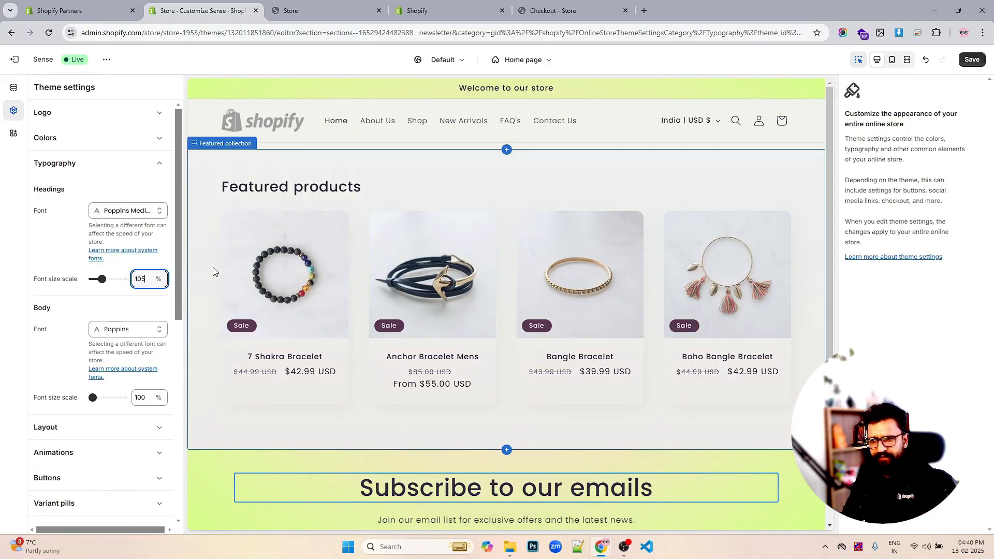
{"action": "left_click", "coordinate": [968, 60]}
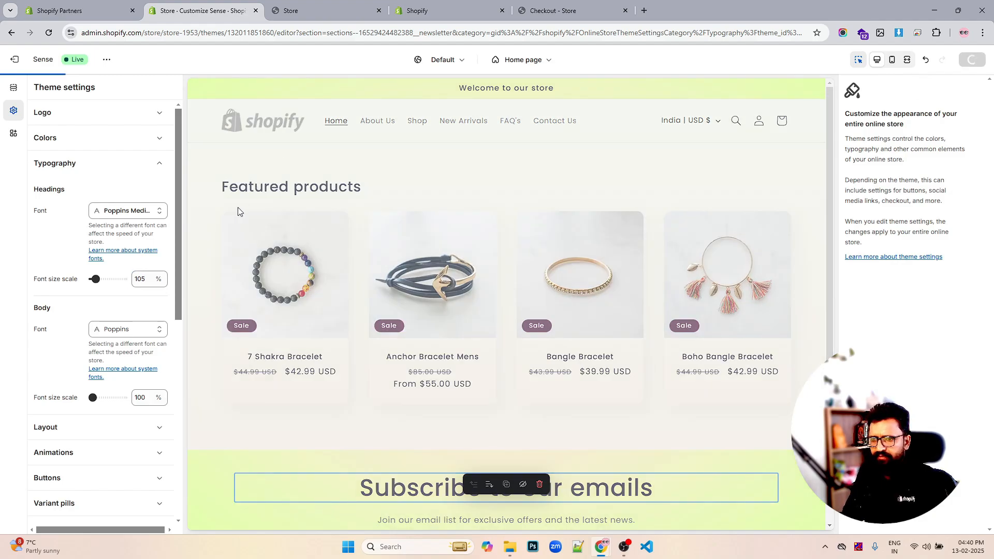
- Open color Scheme 2 and set its background color to white #FFFFFF
{"action": "left_click", "coordinate": [72, 139]}
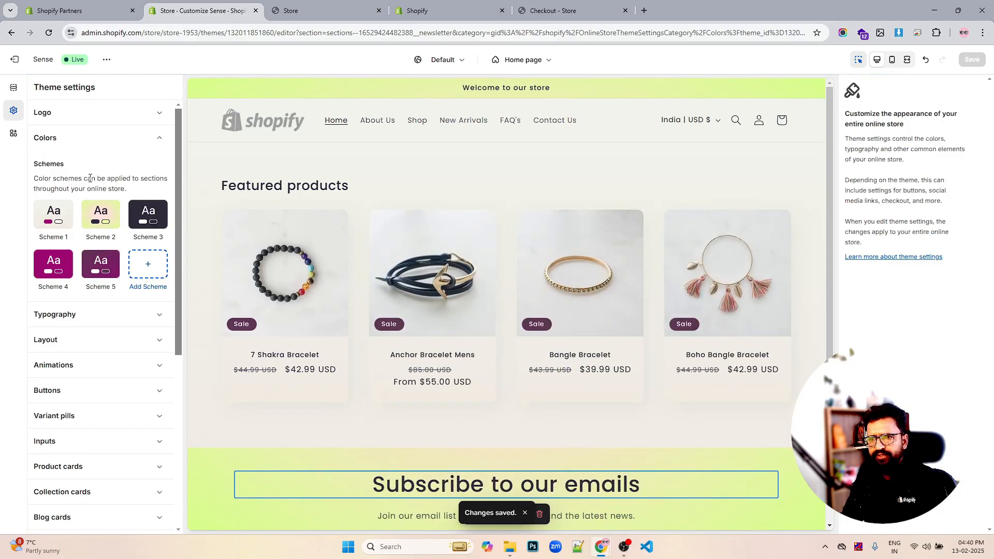
{"action": "left_click", "coordinate": [103, 215]}
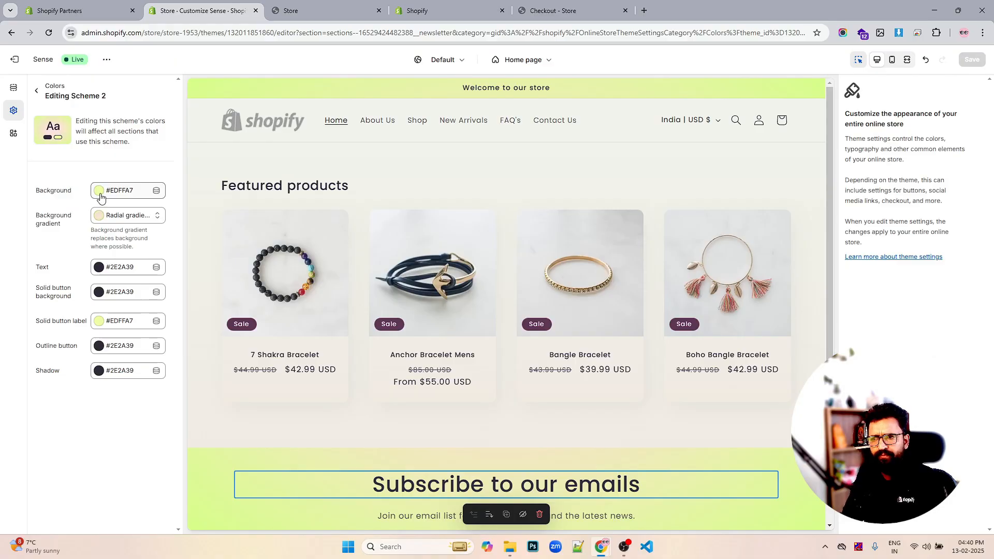
{"action": "left_click", "coordinate": [100, 193]}
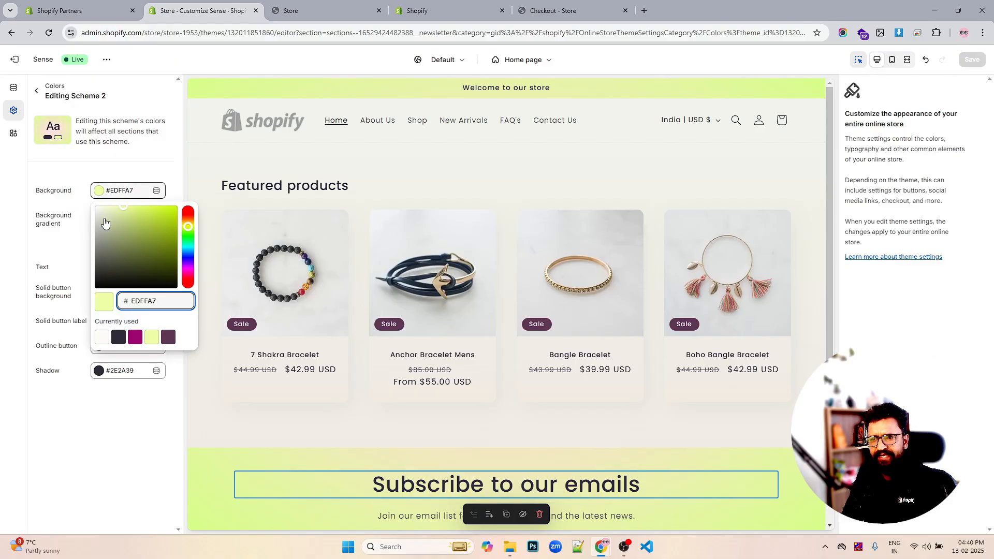
{"action": "mouse_move", "coordinate": [103, 227]}
{"action": "left_mouse_down"}
{"action": "mouse_move", "coordinate": [83, 250]}
{"action": "mouse_move", "coordinate": [86, 220]}
{"action": "left_mouse_up"}
{"action": "left_click", "coordinate": [85, 217]}
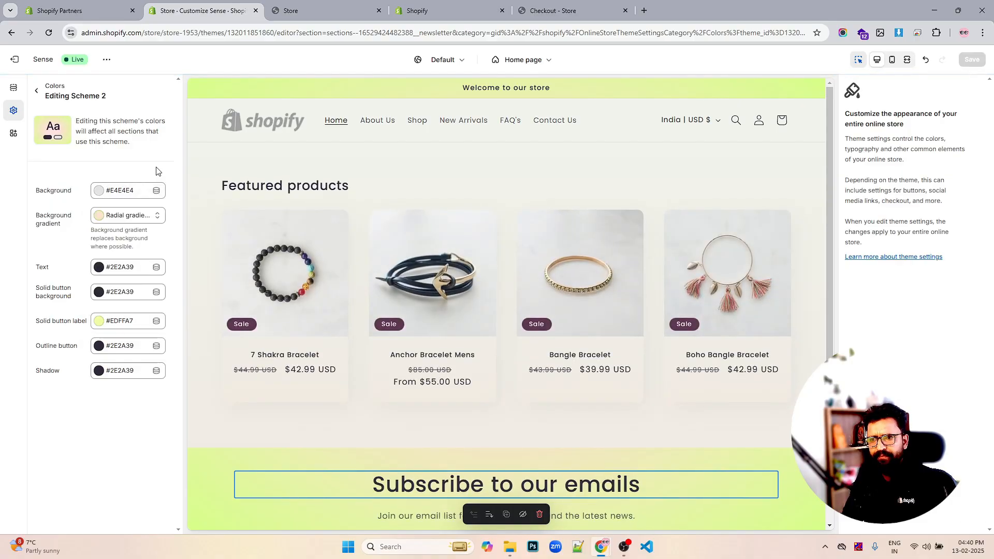
{"action": "left_click", "coordinate": [102, 193]}
{"action": "left_click_drag", "start_coordinate": [112, 227], "coordinate": [53, 188]}
{"action": "left_click", "coordinate": [80, 183]}
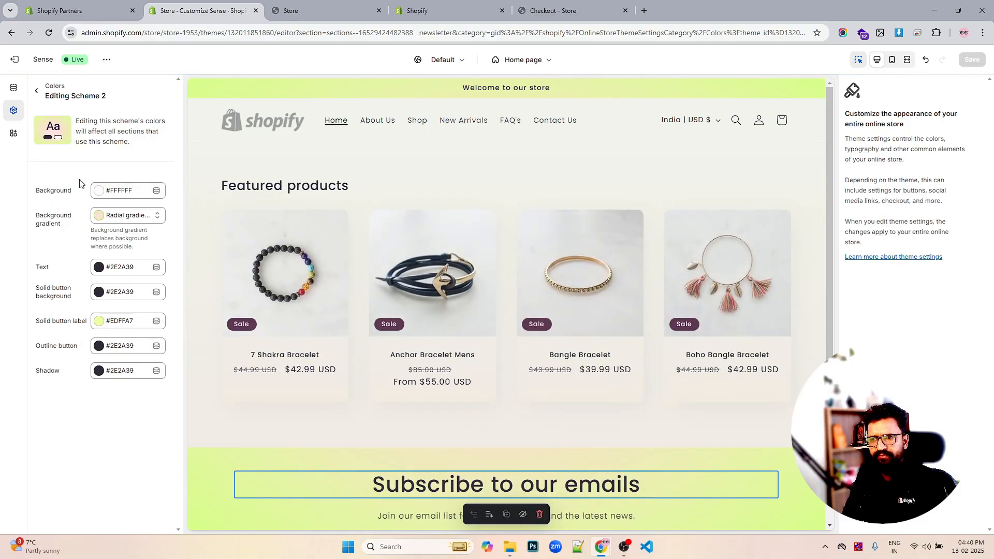
- Remove the background gradient from Scheme 2 so no gradient is applied
{"action": "left_click", "coordinate": [101, 219]}
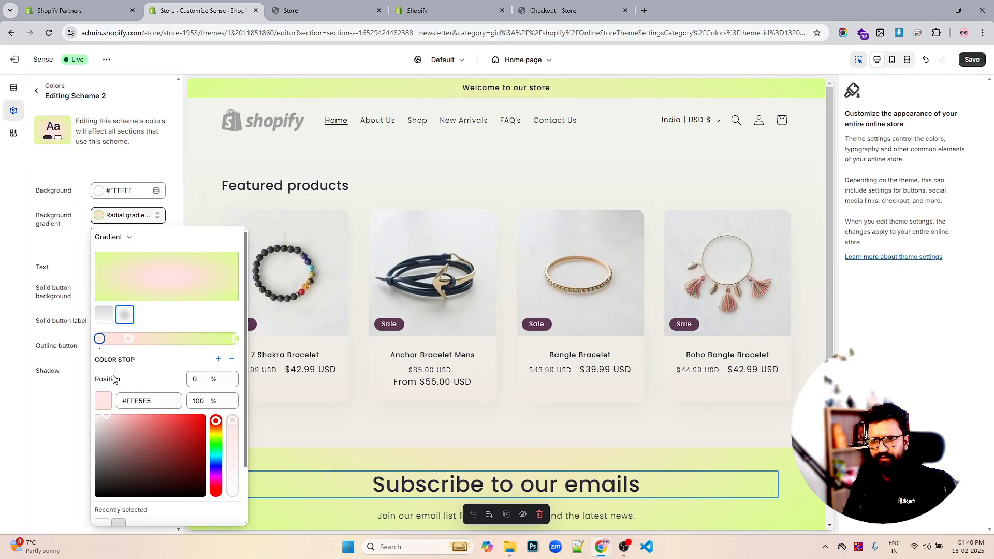
{"action": "left_click_drag", "start_coordinate": [123, 429], "coordinate": [95, 506]}
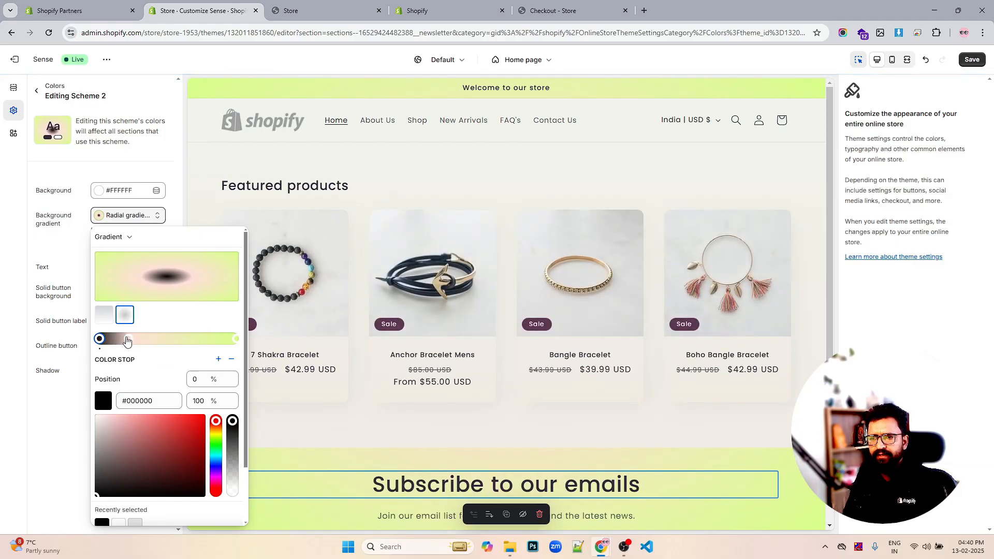
{"action": "left_click_drag", "start_coordinate": [126, 339], "coordinate": [251, 339]}
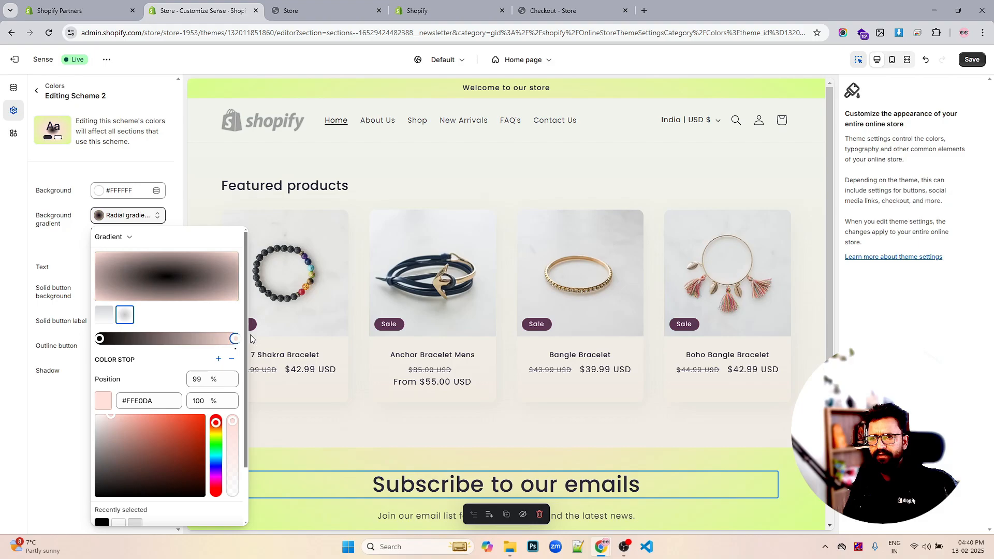
{"action": "left_click", "coordinate": [300, 333]}
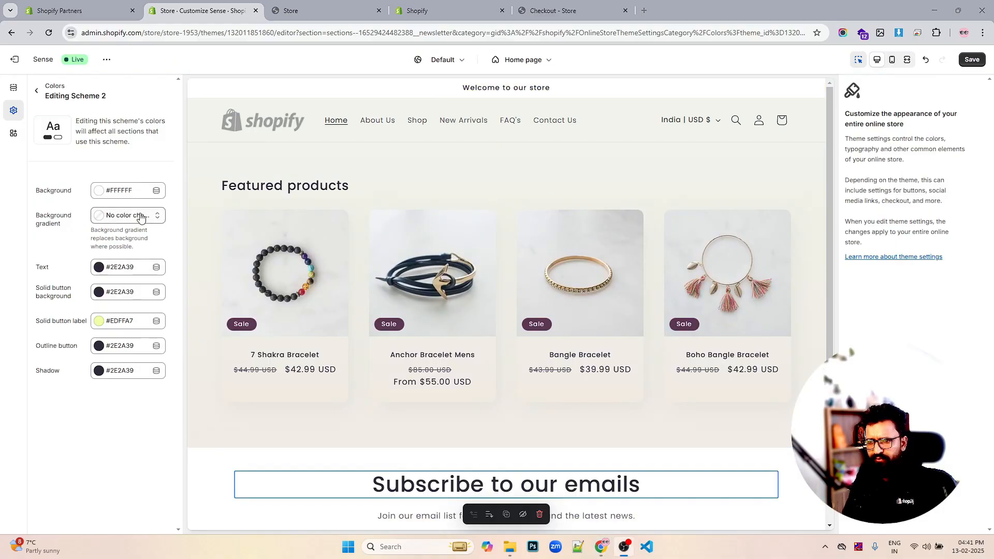
{"action": "left_click", "coordinate": [139, 215]}
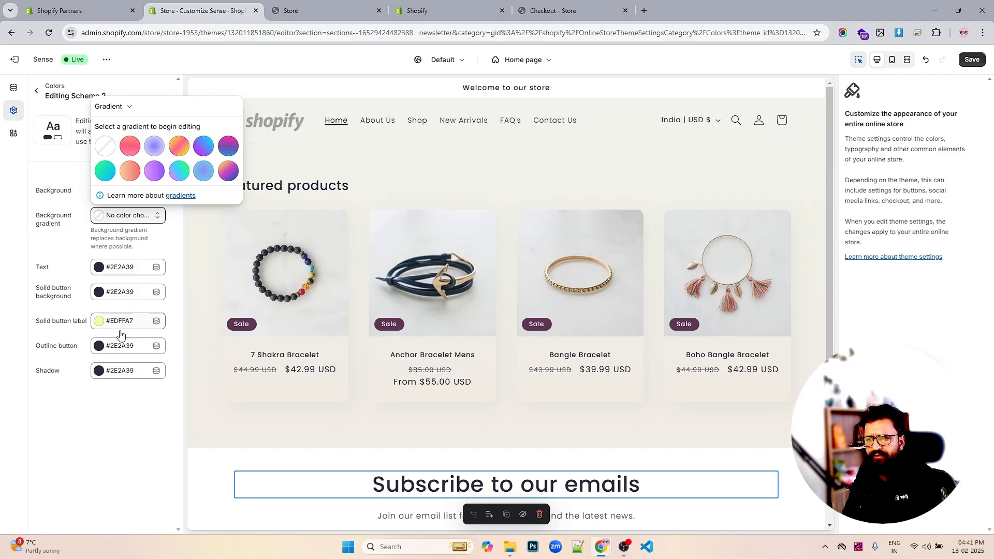
{"action": "left_click", "coordinate": [120, 388]}
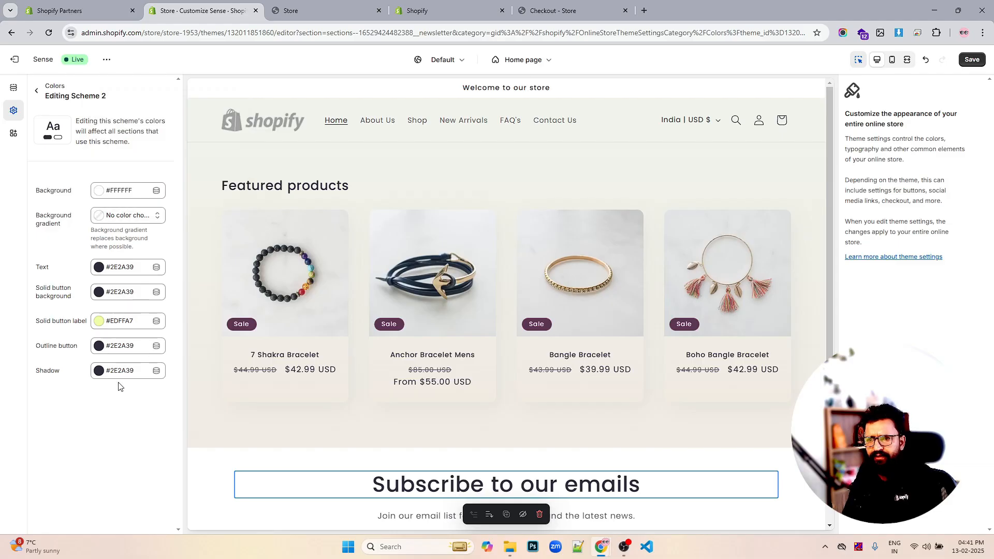
- Set Scheme 2's background color to black #000000
{"action": "left_click", "coordinate": [102, 192]}
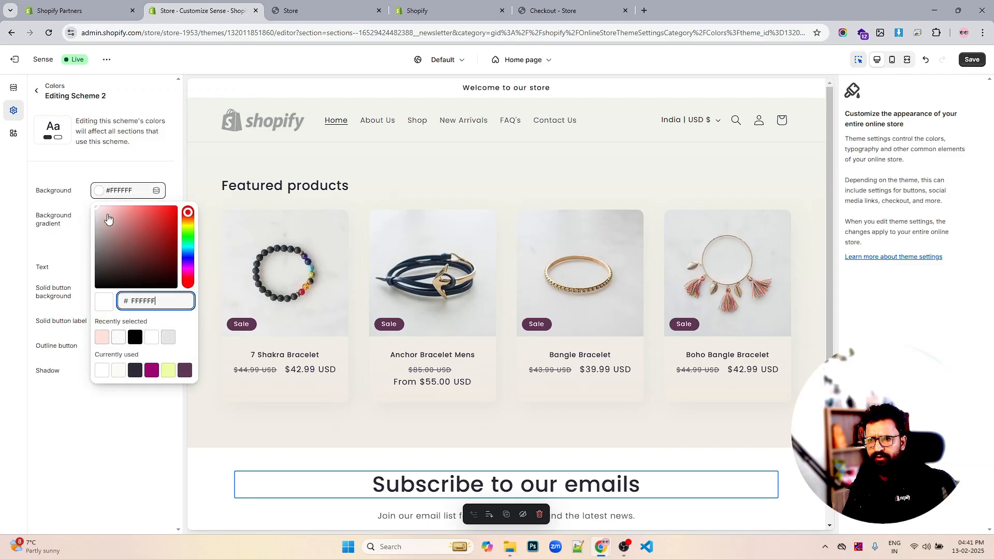
{"action": "left_click_drag", "start_coordinate": [108, 219], "coordinate": [56, 354]}
{"action": "left_click", "coordinate": [35, 380]}
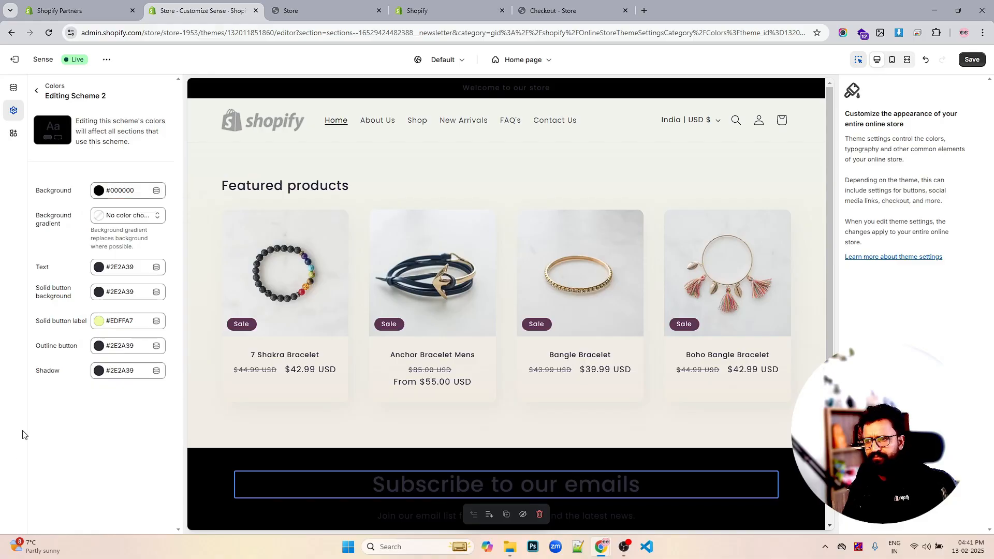
- Review the Scheme 2 background in the store preview and reopen the color schemes list
{"action": "scroll", "coordinate": [452, 321], "scroll_direction": "down", "scroll_amount": 4}
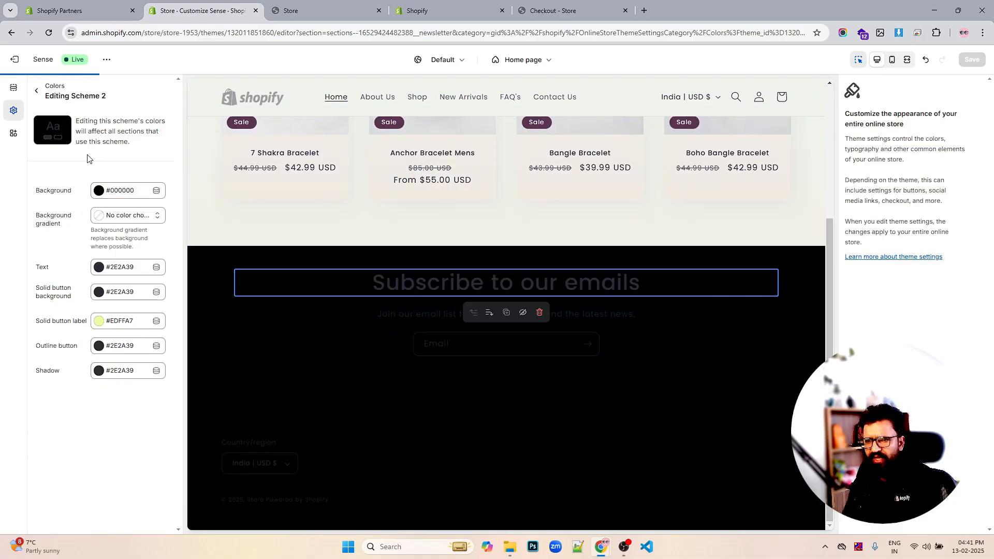
{"action": "left_click", "coordinate": [100, 191]}
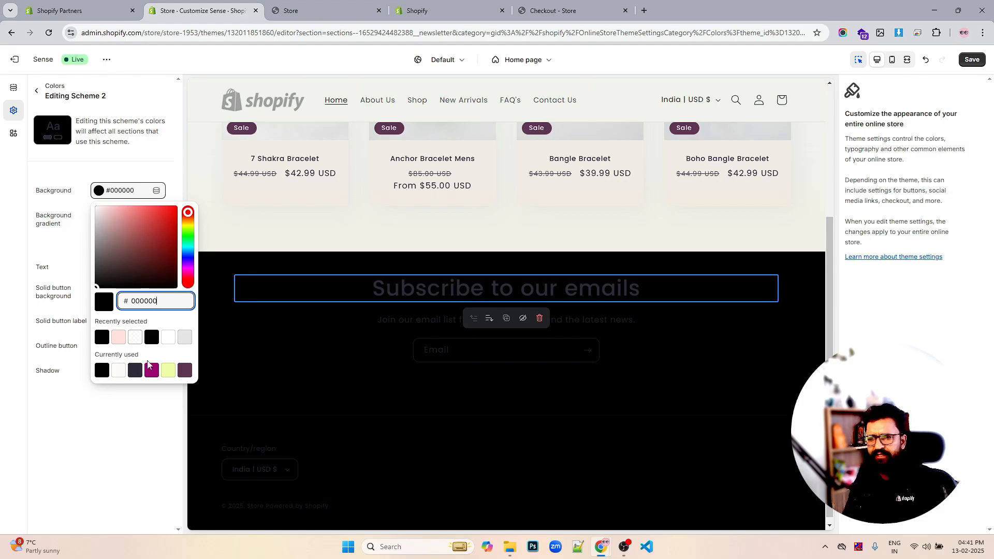
{"action": "left_click", "coordinate": [110, 437]}
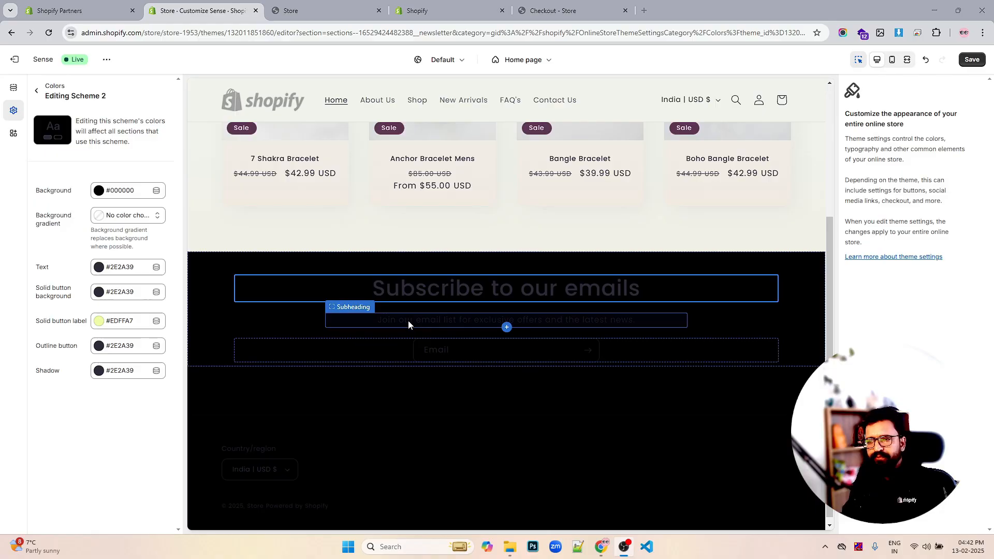
{"action": "scroll", "coordinate": [405, 322], "scroll_direction": "up", "scroll_amount": 4}
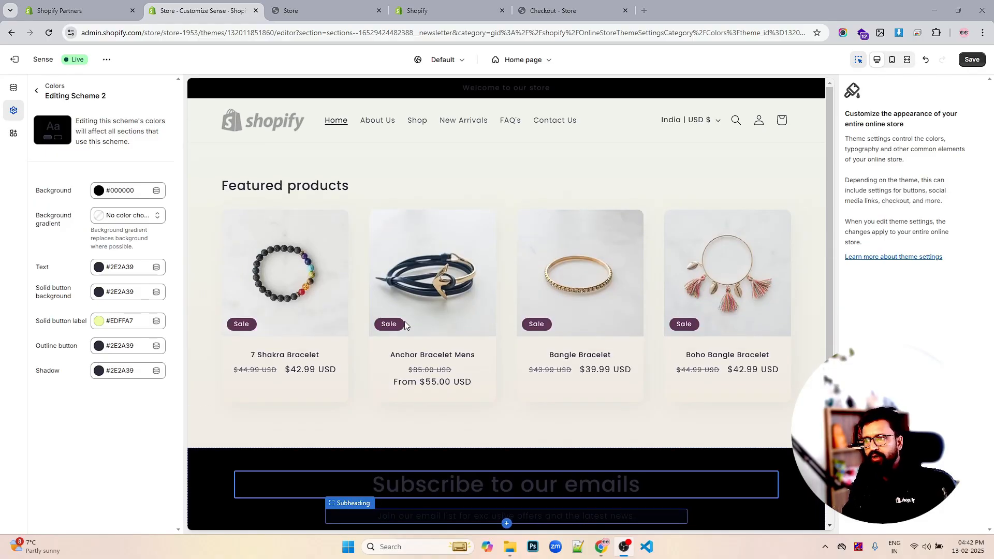
{"action": "left_click", "coordinate": [101, 193]}
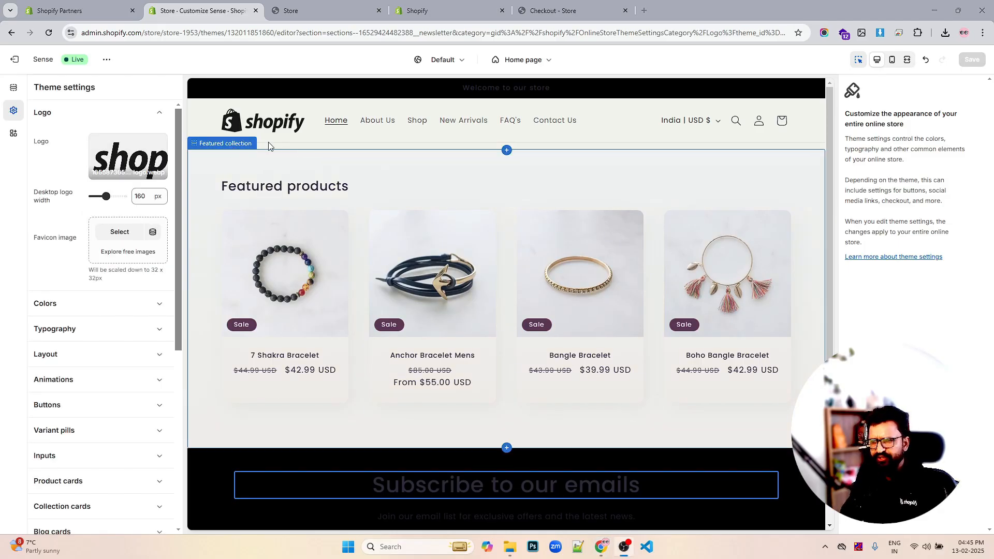
{"action": "left_click", "coordinate": [83, 303]}
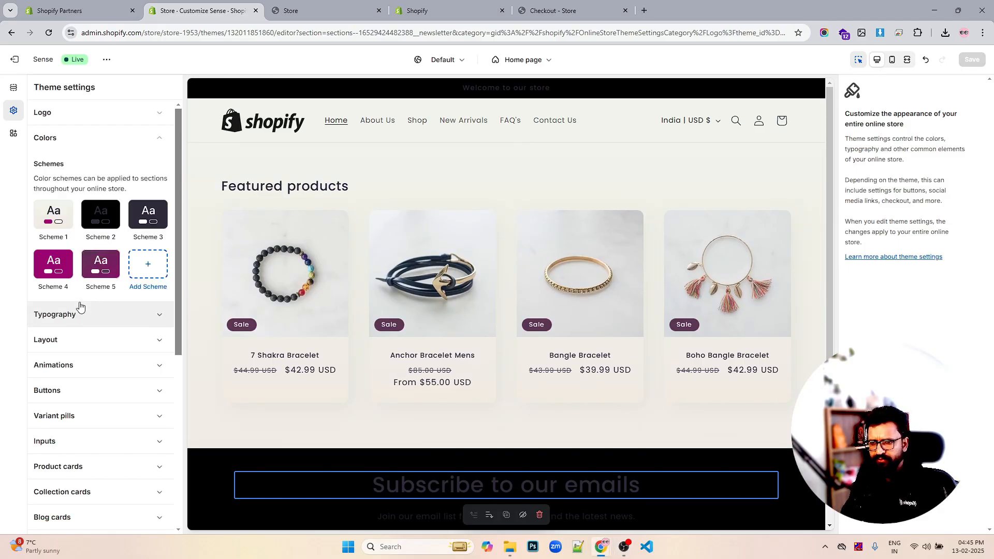
- Open color Scheme 2 and set its text color to white #FFFFFF
{"action": "left_click", "coordinate": [105, 214]}
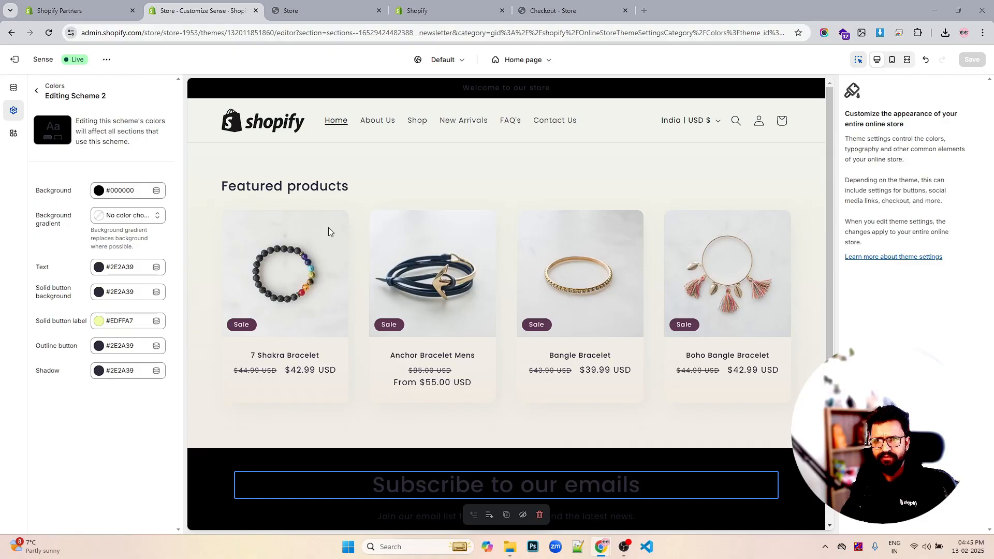
{"action": "left_click", "coordinate": [100, 268]}
{"action": "left_click_drag", "start_coordinate": [138, 111], "coordinate": [54, 51]}
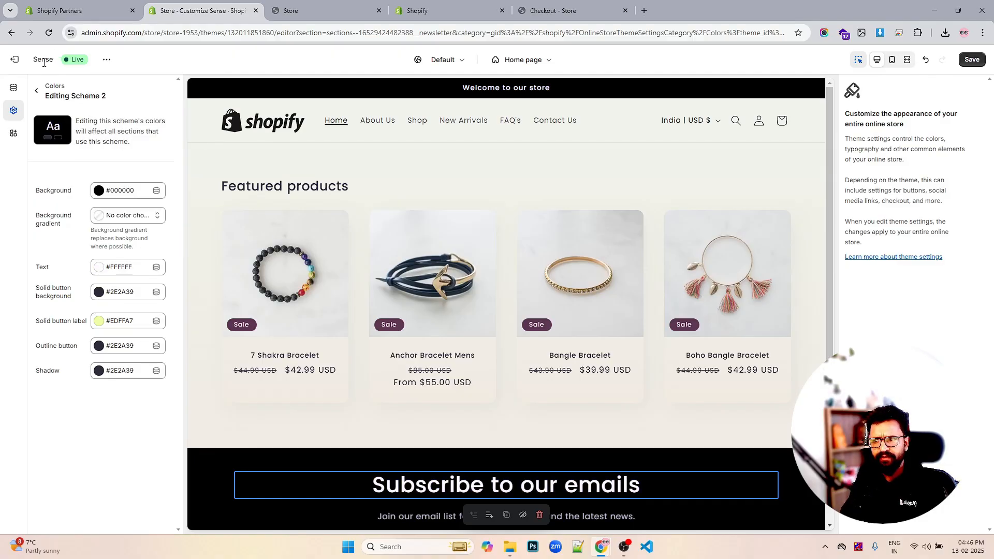
{"action": "key", "text": "ctrl+s"}
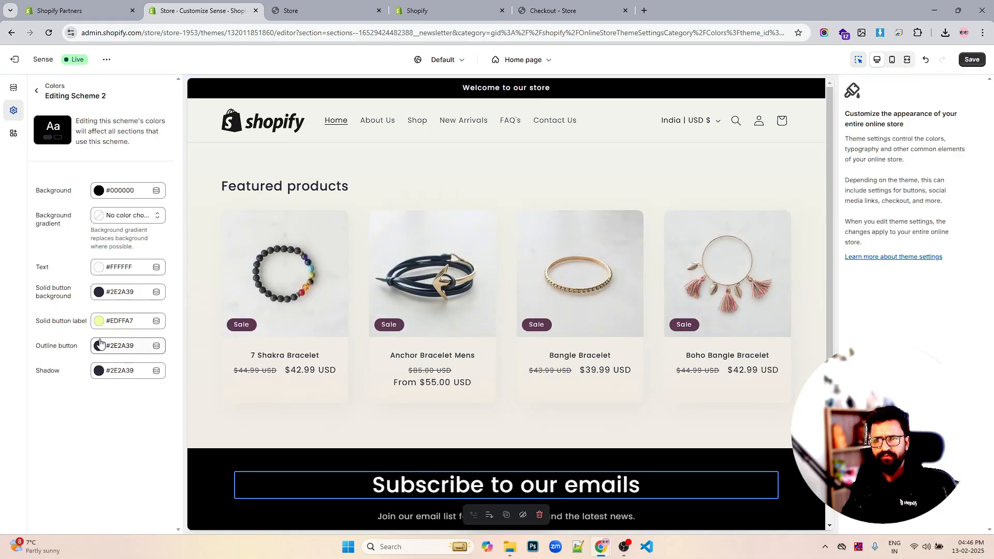
- Set Scheme 2's solid button background color to #008060
{"action": "left_click", "coordinate": [99, 293]}
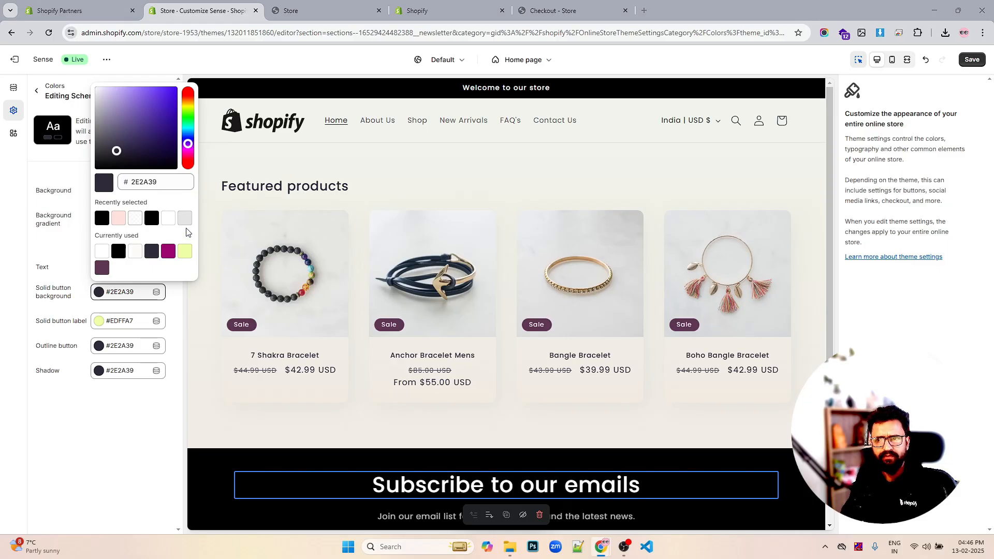
{"action": "double_click", "coordinate": [171, 181]}
{"action": "type", "text": "008060"}
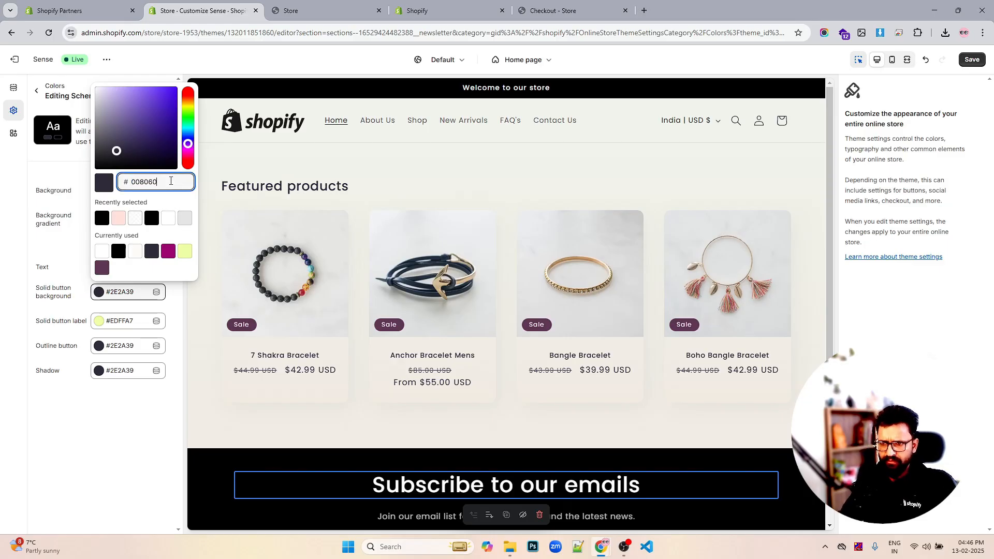
{"action": "left_click", "coordinate": [132, 425]}
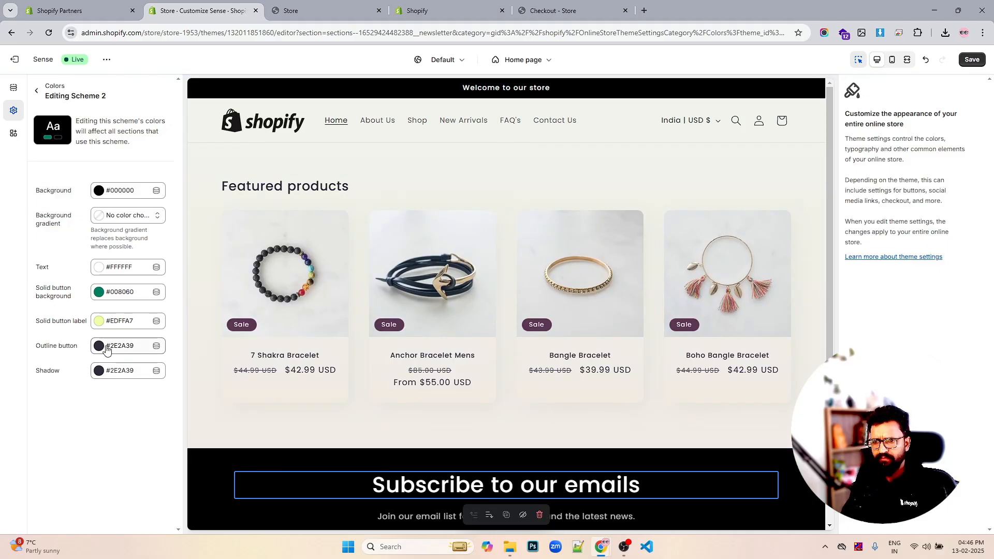
- Set Scheme 2's outline button color to the same green #008060
{"action": "left_click", "coordinate": [108, 351]}
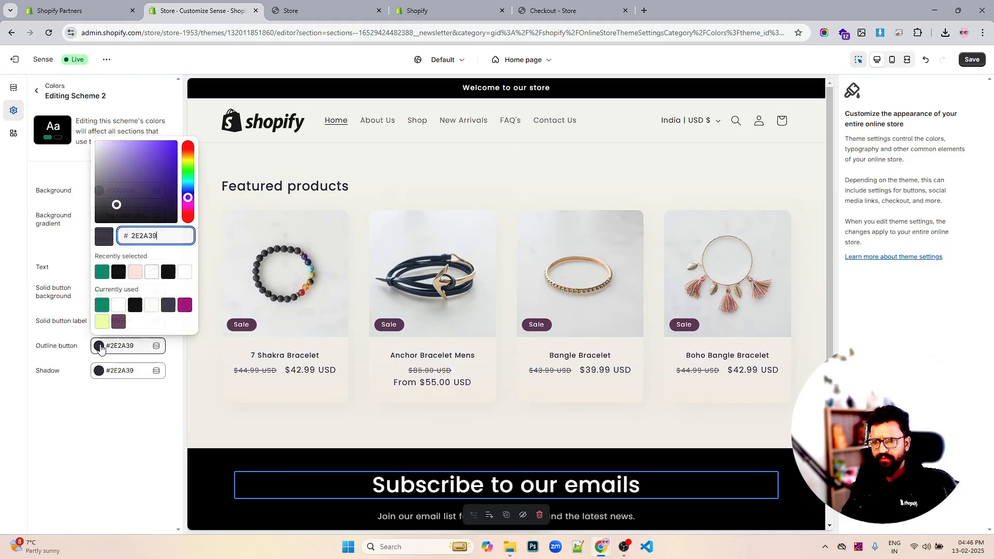
{"action": "left_click", "coordinate": [107, 275]}
{"action": "left_click", "coordinate": [110, 440]}
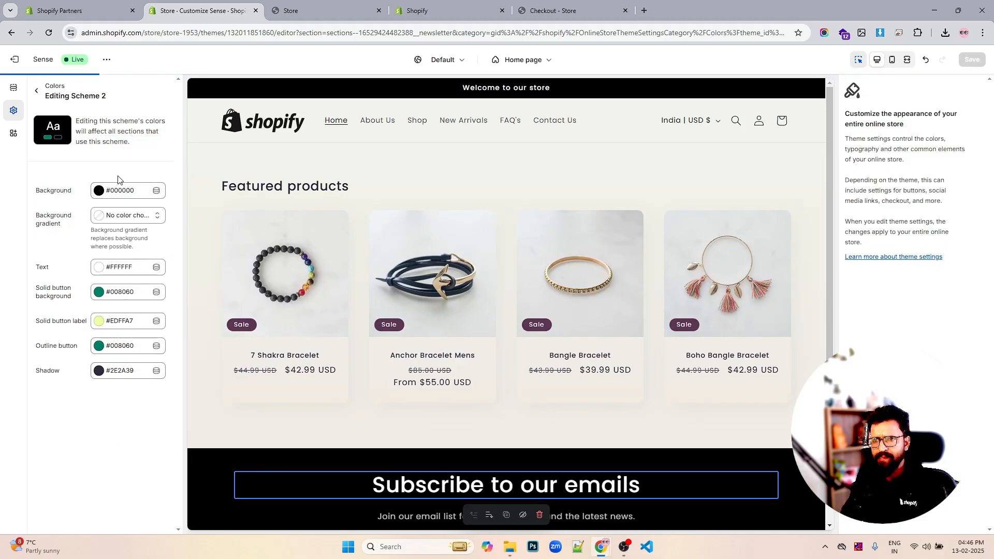
- Save the theme changes
{"action": "left_click", "coordinate": [99, 371]}
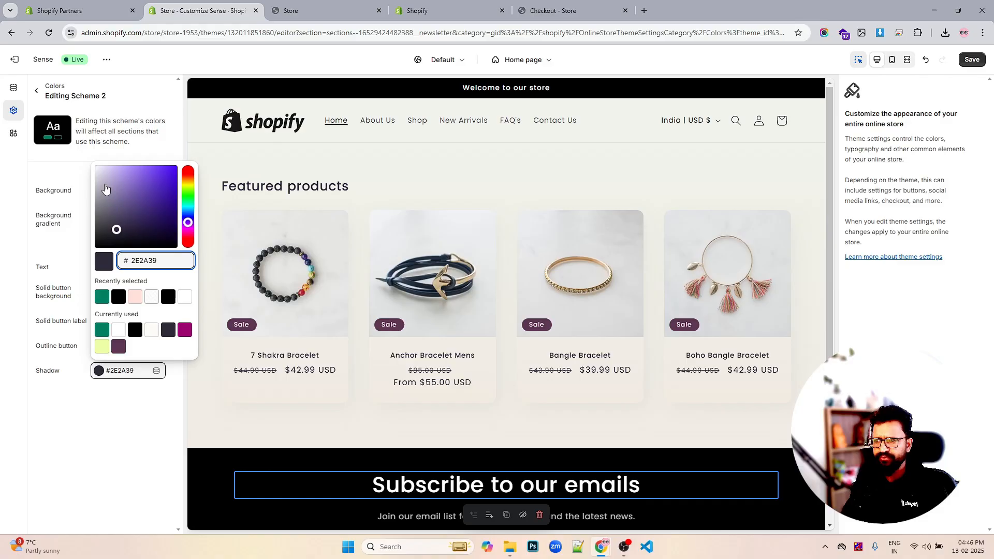
{"action": "left_click", "coordinate": [87, 404]}
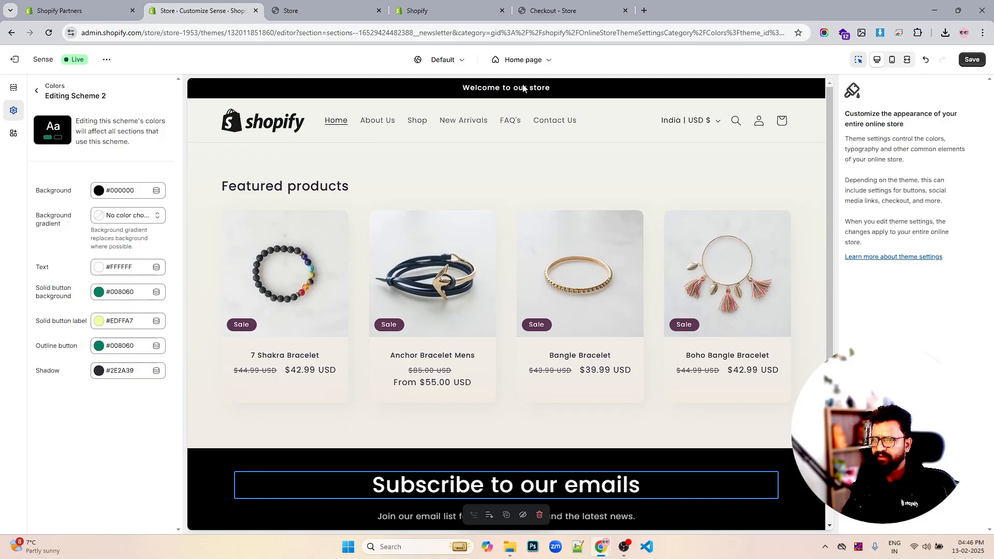
{"action": "left_click", "coordinate": [971, 60]}
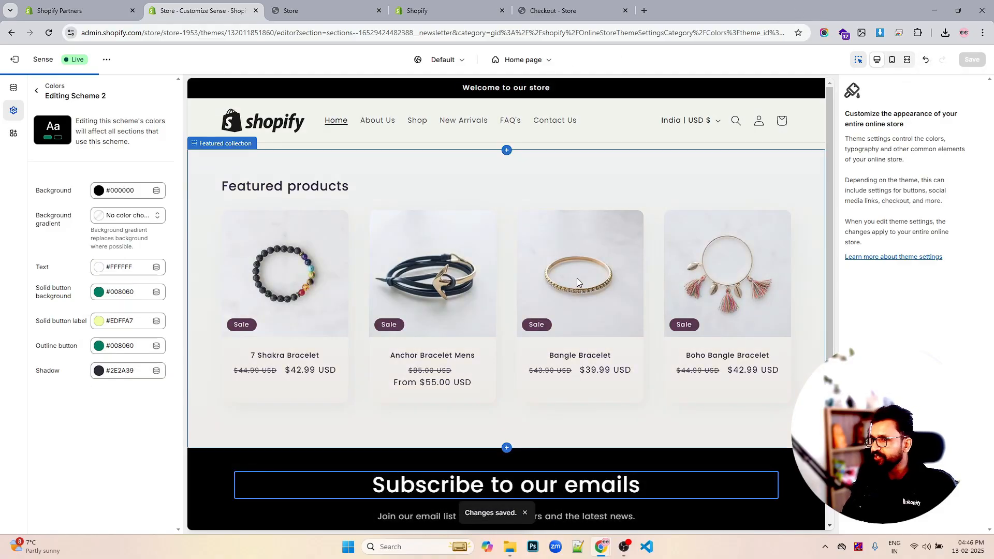
- Review the updated storefront preview and return to the color schemes list
{"action": "scroll", "coordinate": [577, 275], "scroll_direction": "down", "scroll_amount": 4}
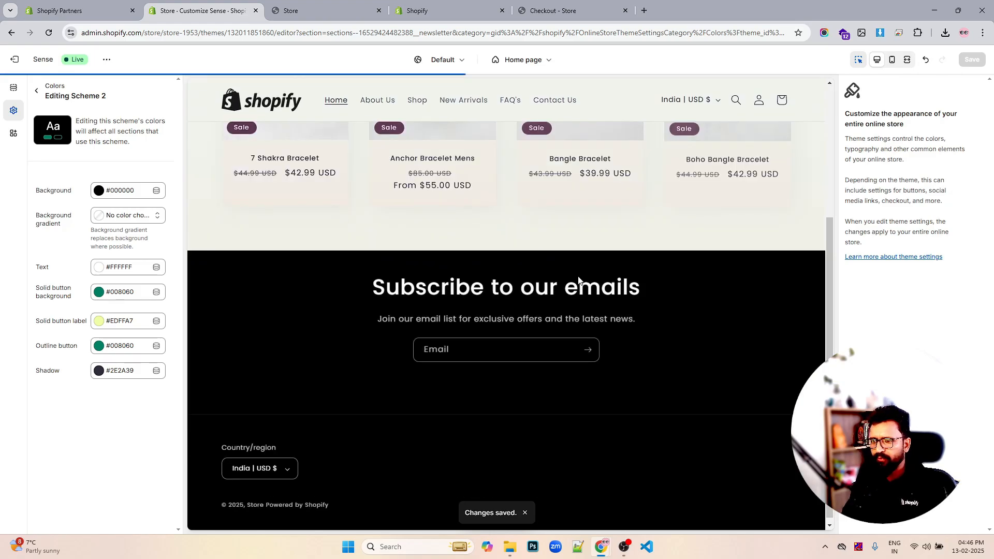
{"action": "scroll", "coordinate": [517, 311], "scroll_direction": "up", "scroll_amount": 4}
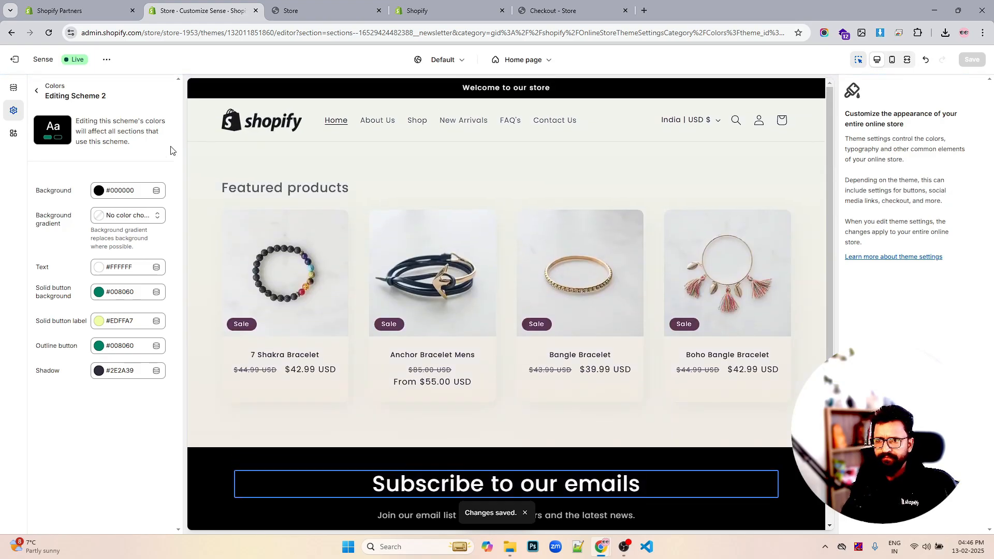
{"action": "left_click", "coordinate": [38, 91]}
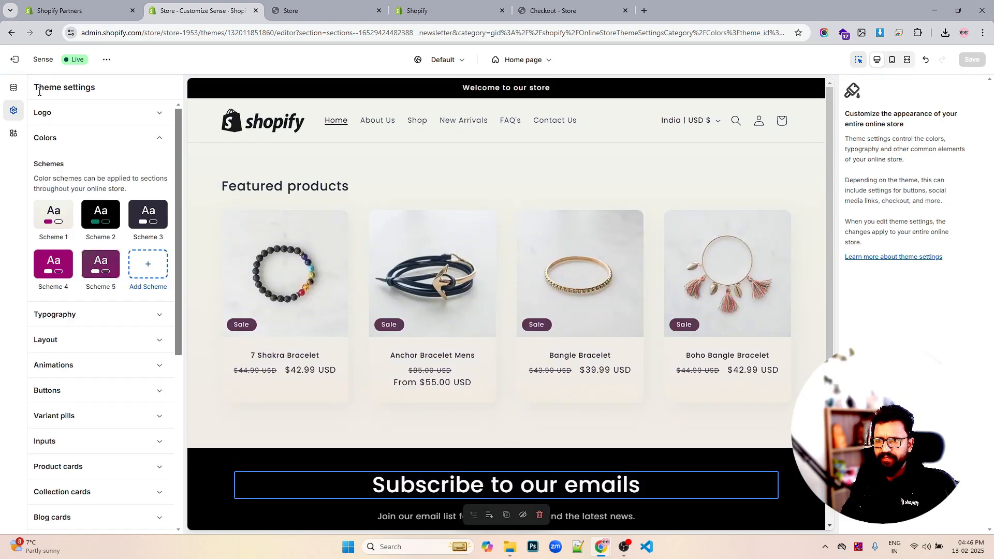
- Open color Scheme 1 and remove its background gradient
{"action": "left_click", "coordinate": [56, 213]}
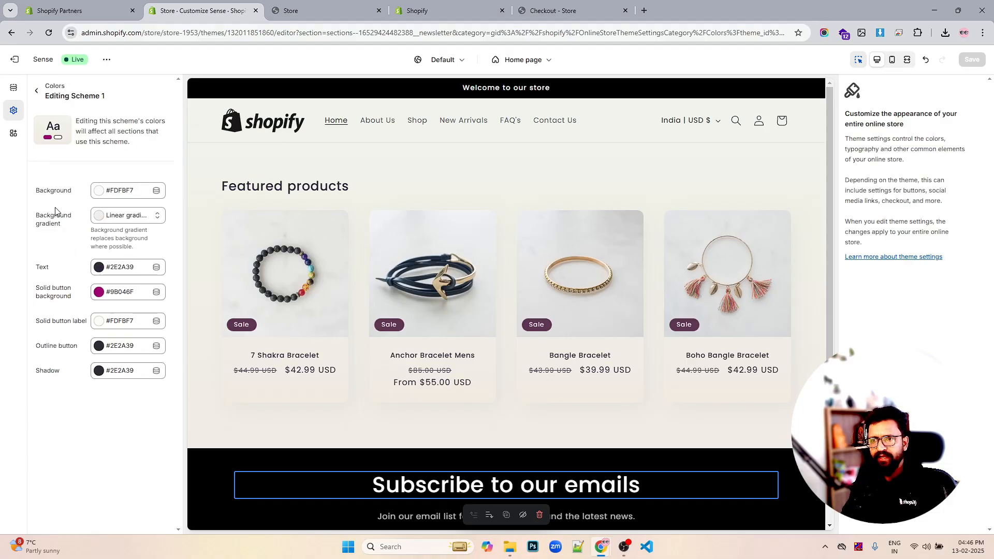
{"action": "left_click", "coordinate": [98, 215]}
{"action": "scroll", "coordinate": [215, 417], "scroll_direction": "down", "scroll_amount": 1}
{"action": "scroll", "coordinate": [216, 416], "scroll_direction": "down", "scroll_amount": 2}
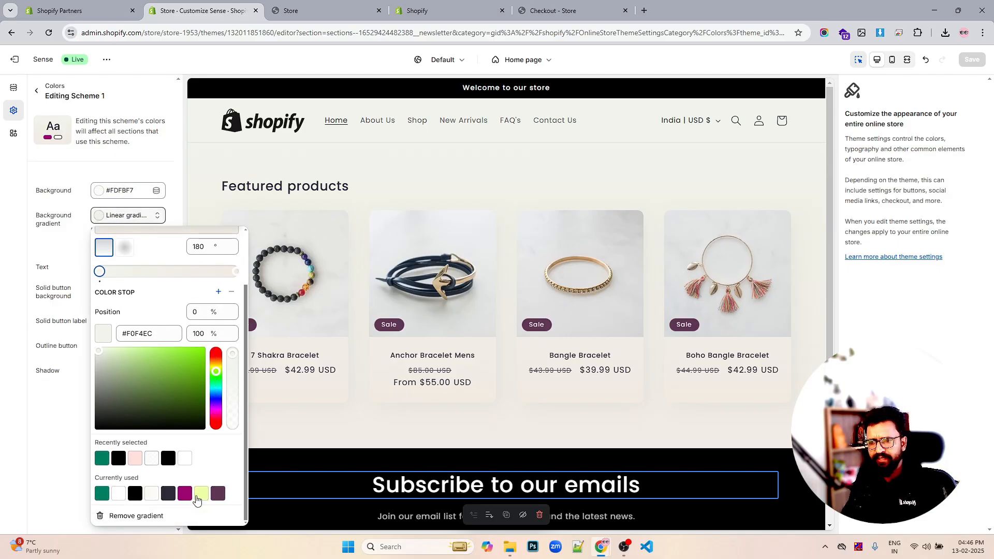
{"action": "left_click", "coordinate": [155, 516]}
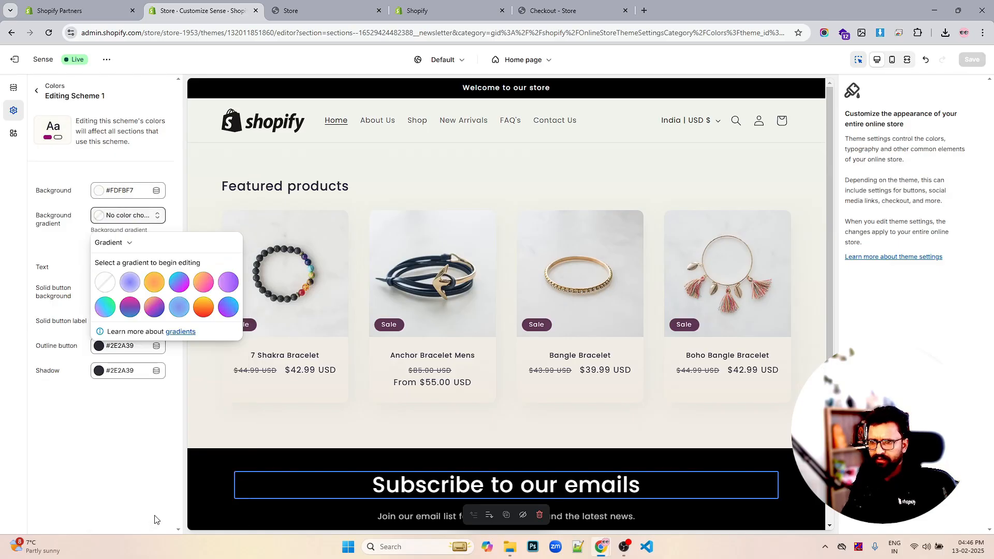
{"action": "left_click", "coordinate": [112, 477]}
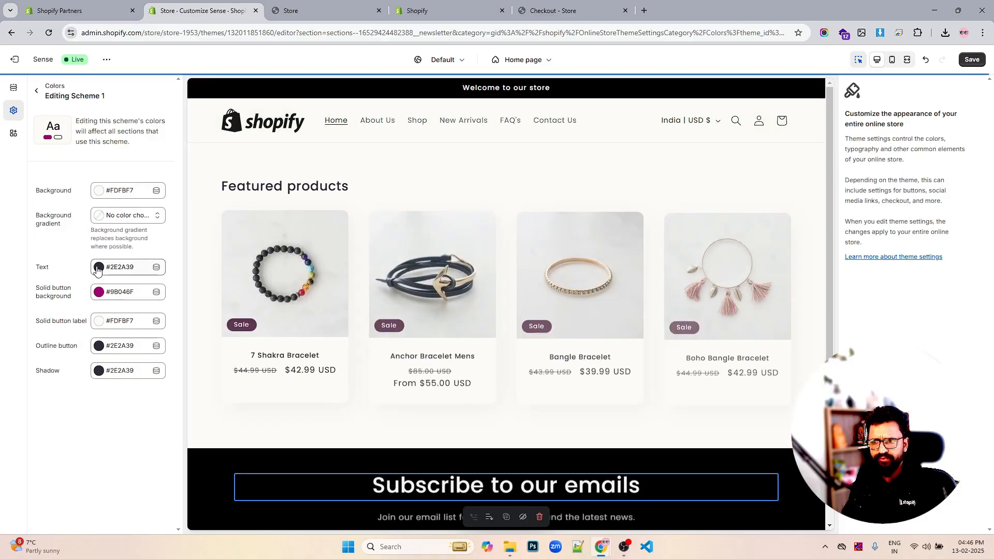
- Set Scheme 1's text color to black #000000
{"action": "left_click", "coordinate": [98, 268]}
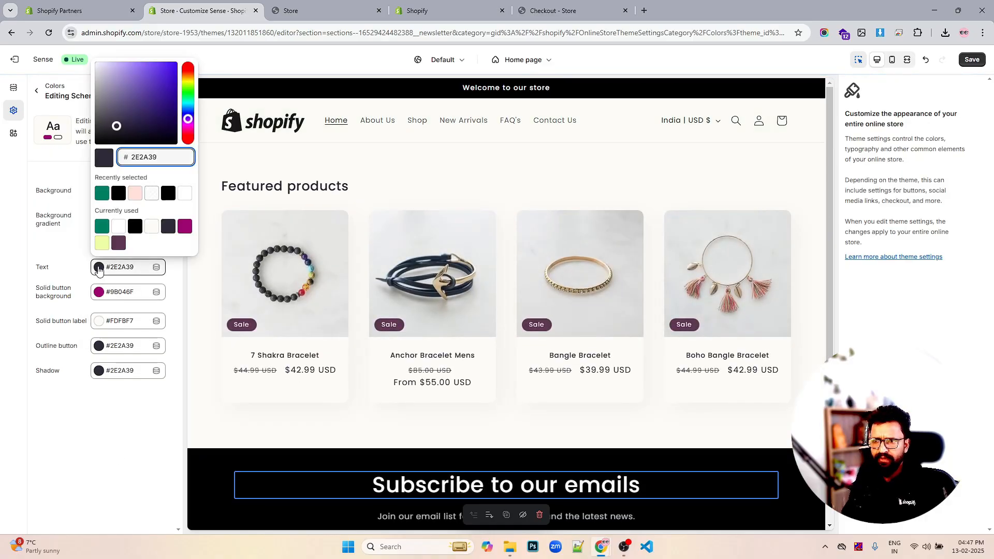
{"action": "left_click_drag", "start_coordinate": [111, 129], "coordinate": [94, 146]}
{"action": "left_click", "coordinate": [32, 237]}
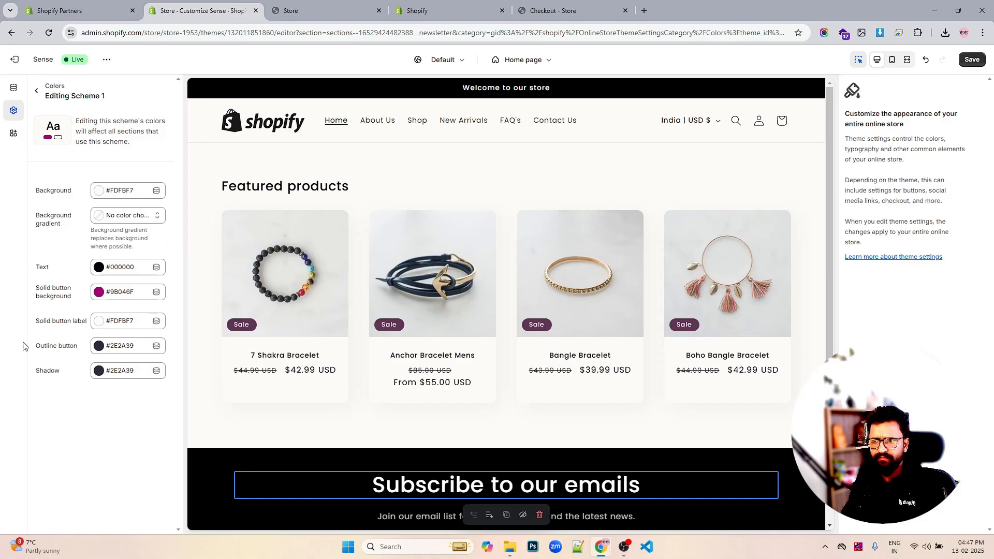
- Set Scheme 1's solid button background color to green #008060
{"action": "left_click", "coordinate": [99, 292]}
{"action": "left_click", "coordinate": [102, 218]}
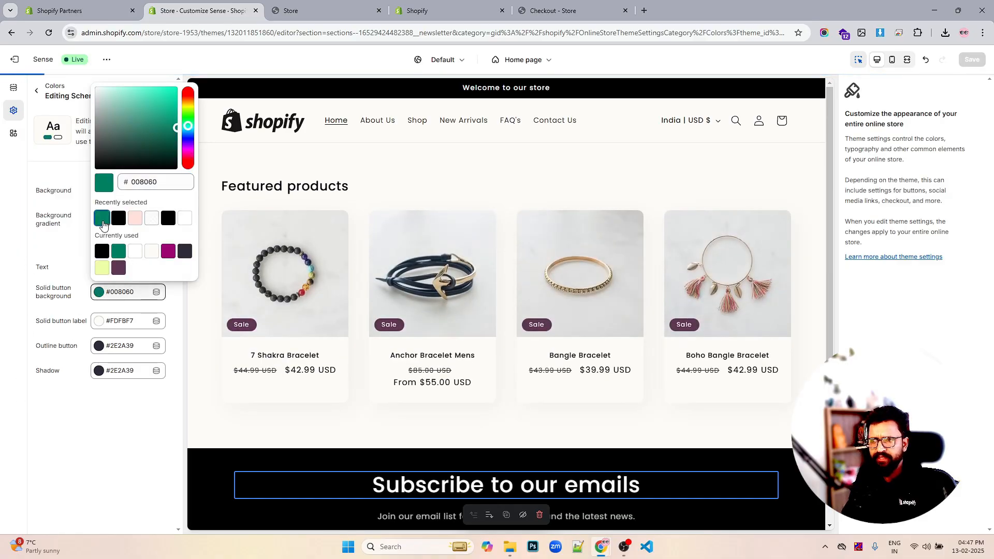
{"action": "left_click", "coordinate": [71, 452]}
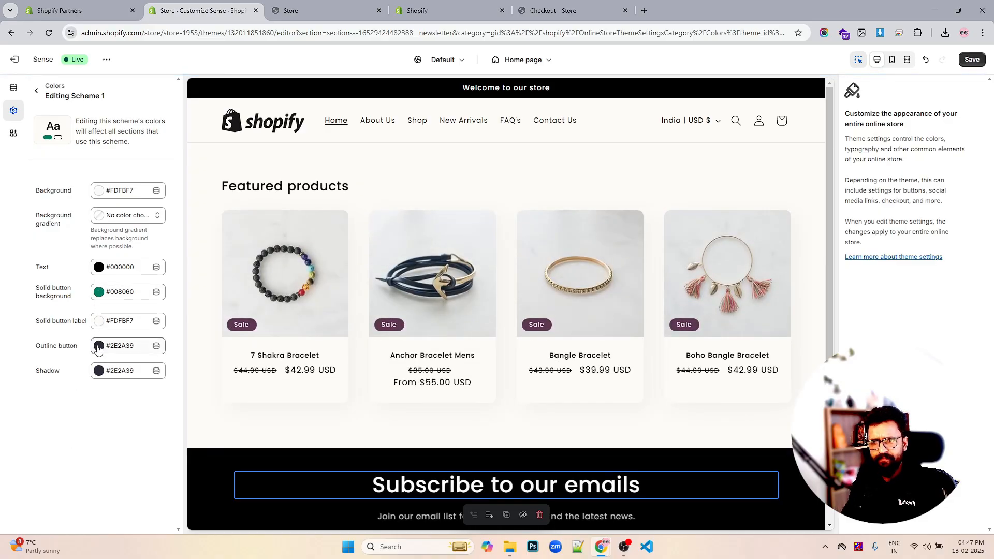
- Set Scheme 1's solid button label color to white #FFFFFF and save
{"action": "left_click", "coordinate": [99, 346]}
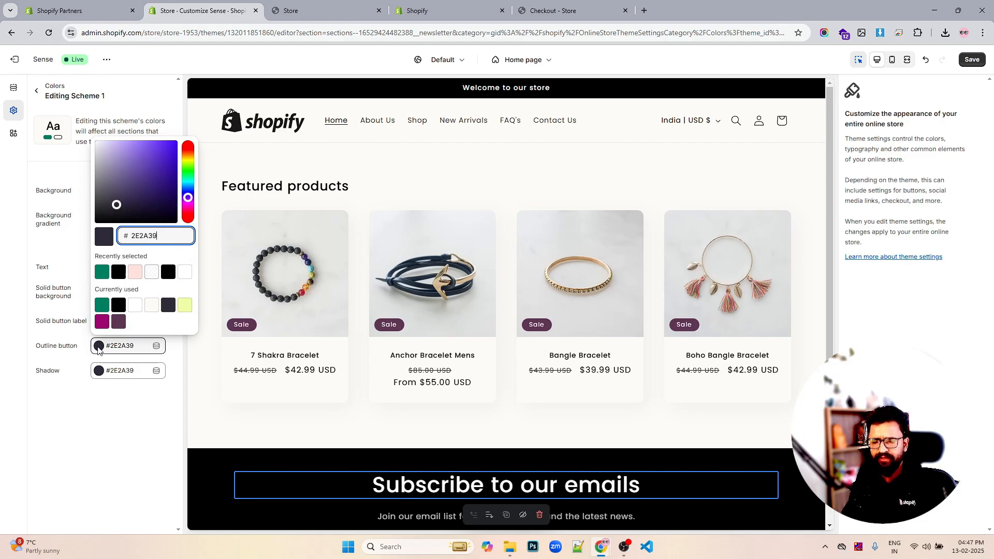
{"action": "left_click", "coordinate": [78, 461]}
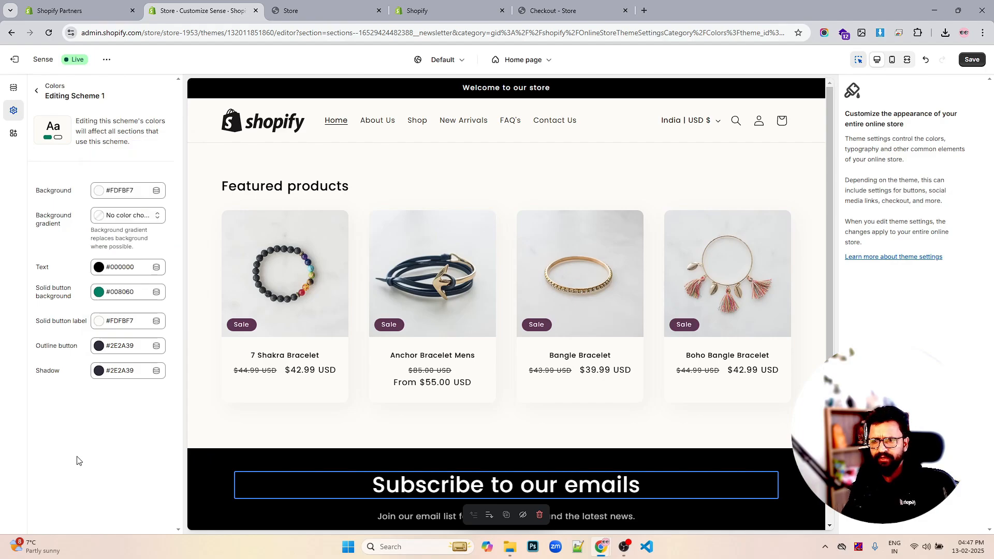
{"action": "left_click", "coordinate": [99, 322]}
{"action": "left_click_drag", "start_coordinate": [136, 154], "coordinate": [51, 90]}
{"action": "left_click", "coordinate": [49, 301]}
{"action": "key", "text": "ctrl+s"}
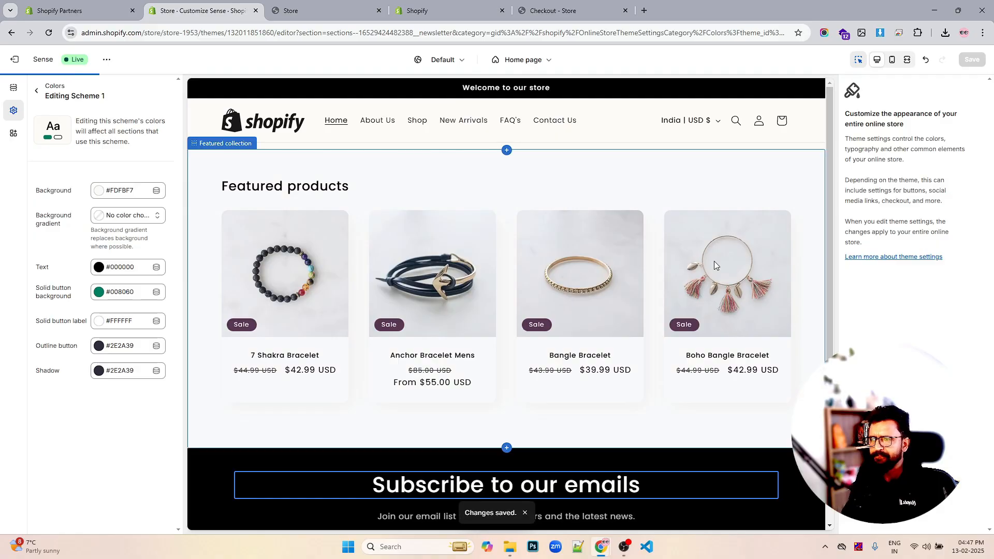
- Set Scheme 1's background color to white #FFFFFF and save the theme changes
{"action": "scroll", "coordinate": [714, 261], "scroll_direction": "down", "scroll_amount": 4}
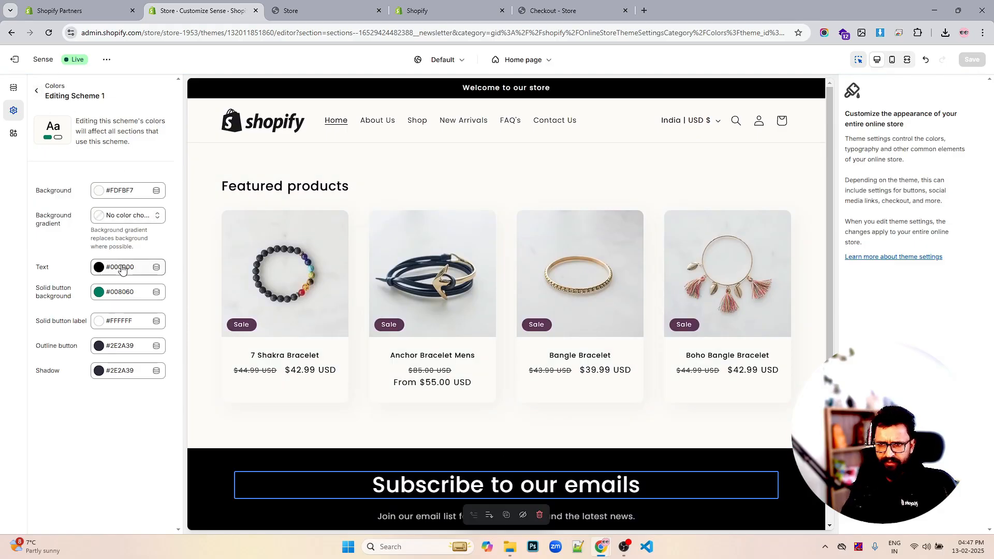
{"action": "left_click", "coordinate": [101, 194]}
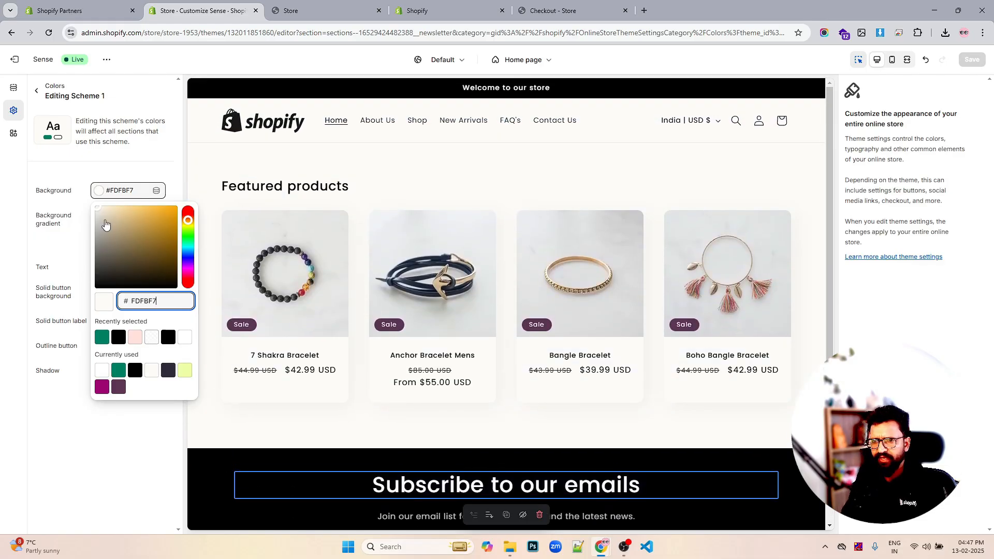
{"action": "left_click_drag", "start_coordinate": [106, 224], "coordinate": [37, 170]}
{"action": "key", "text": "ctrl+s"}
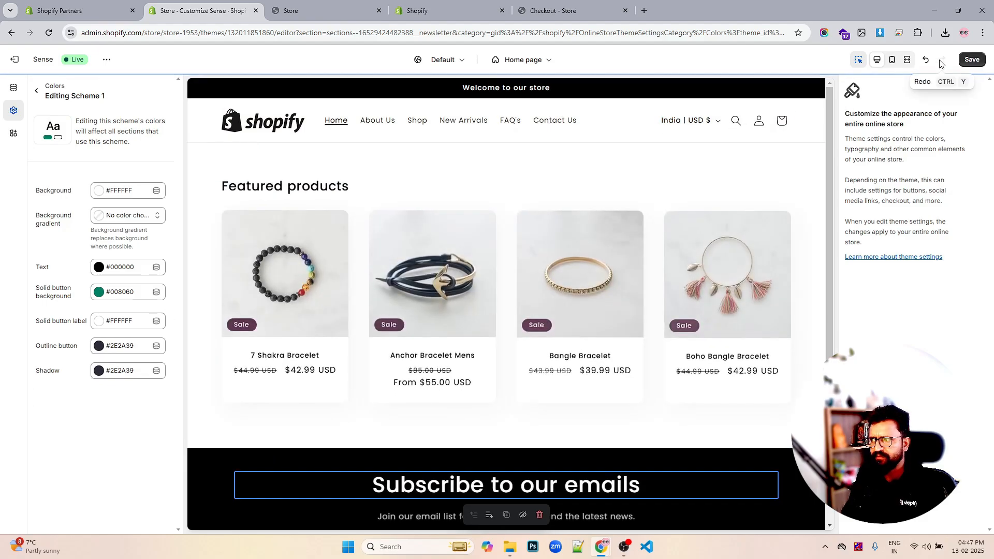
{"action": "left_click", "coordinate": [971, 59]}
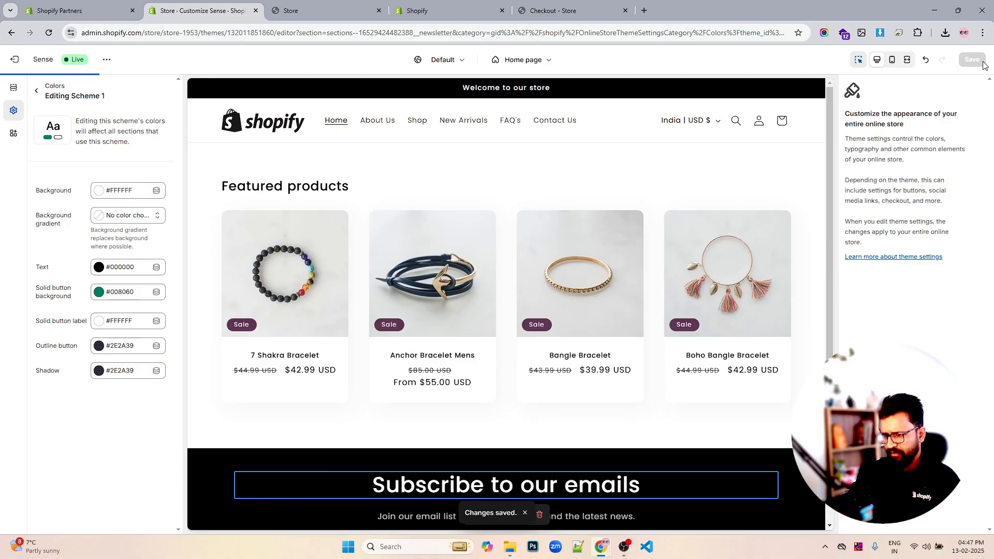
- Return to the theme settings list and examine the Buttons border and shadow options
{"action": "left_click", "coordinate": [36, 90]}
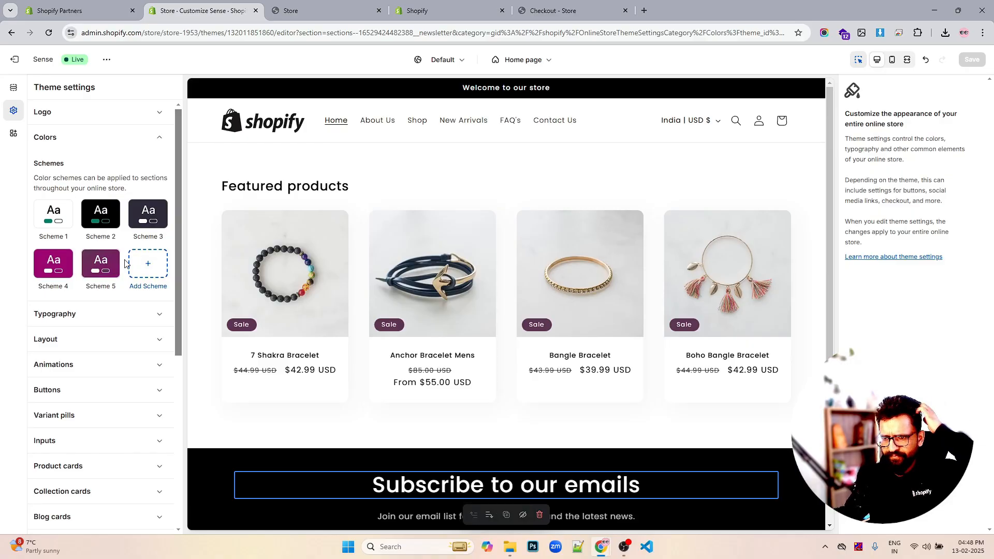
{"action": "scroll", "coordinate": [119, 261], "scroll_direction": "down", "scroll_amount": 3}
{"action": "left_click", "coordinate": [106, 235]}
{"action": "scroll", "coordinate": [103, 241], "scroll_direction": "down", "scroll_amount": 3}
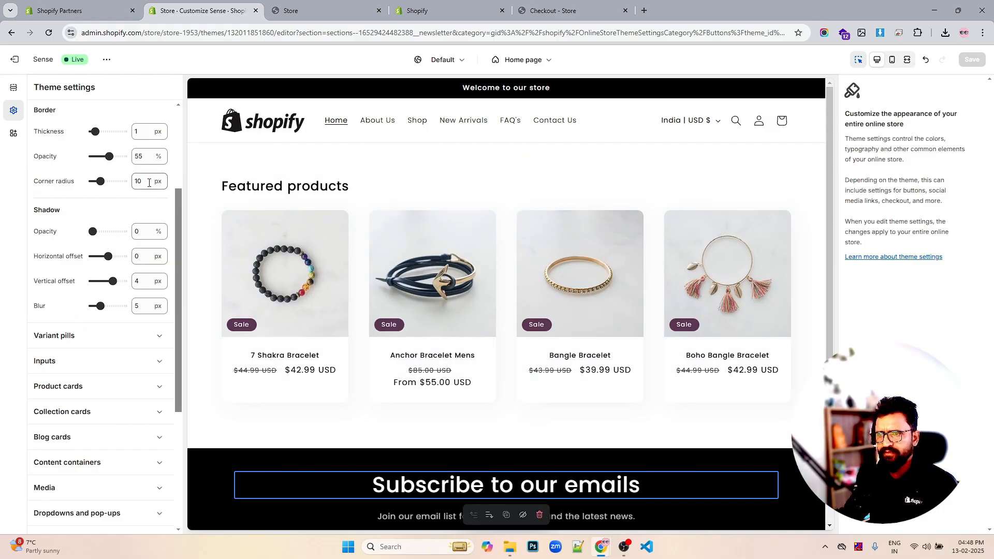
{"action": "scroll", "coordinate": [136, 190], "scroll_direction": "up", "scroll_amount": 3}
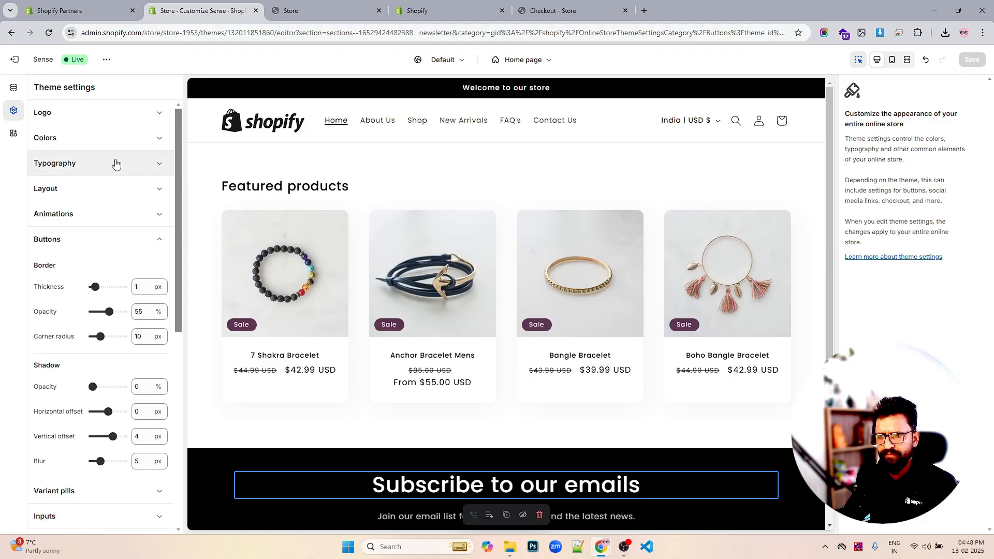
{"action": "left_click", "coordinate": [94, 238]}
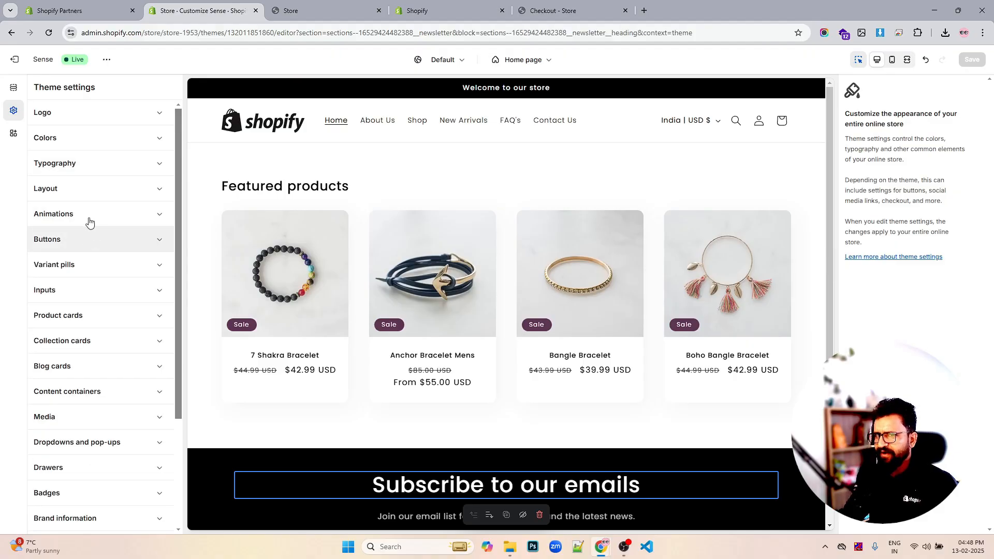
- Switch to the home page sections list and open the Header section's settings
{"action": "left_click", "coordinate": [14, 91]}
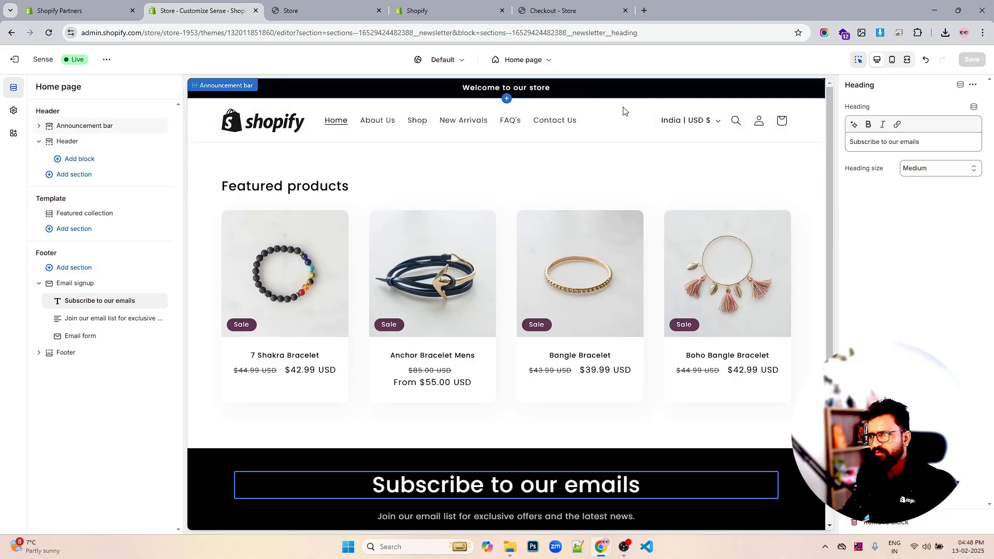
{"action": "left_click", "coordinate": [67, 141]}
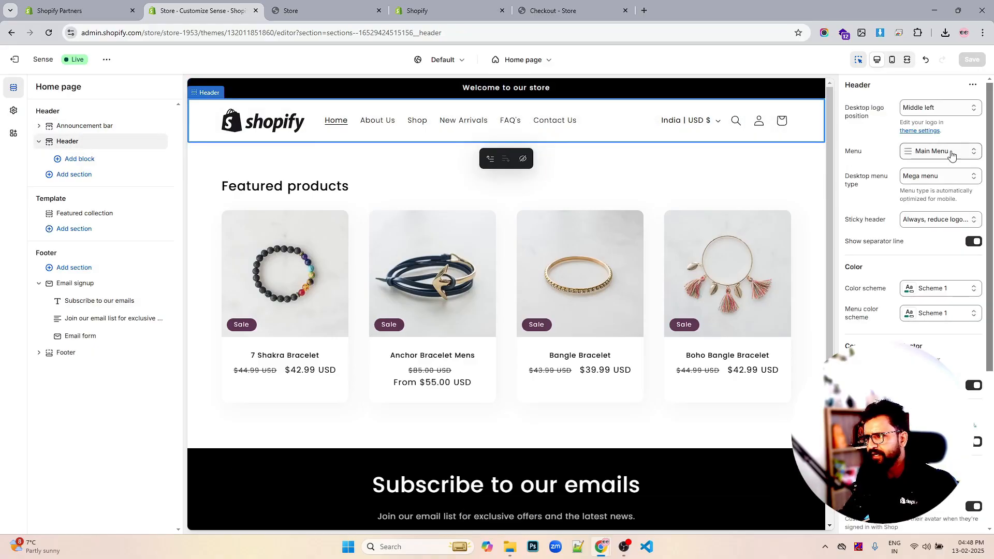
- Examine the header's color scheme choices and its remaining settings
{"action": "scroll", "coordinate": [947, 218], "scroll_direction": "down", "scroll_amount": 1}
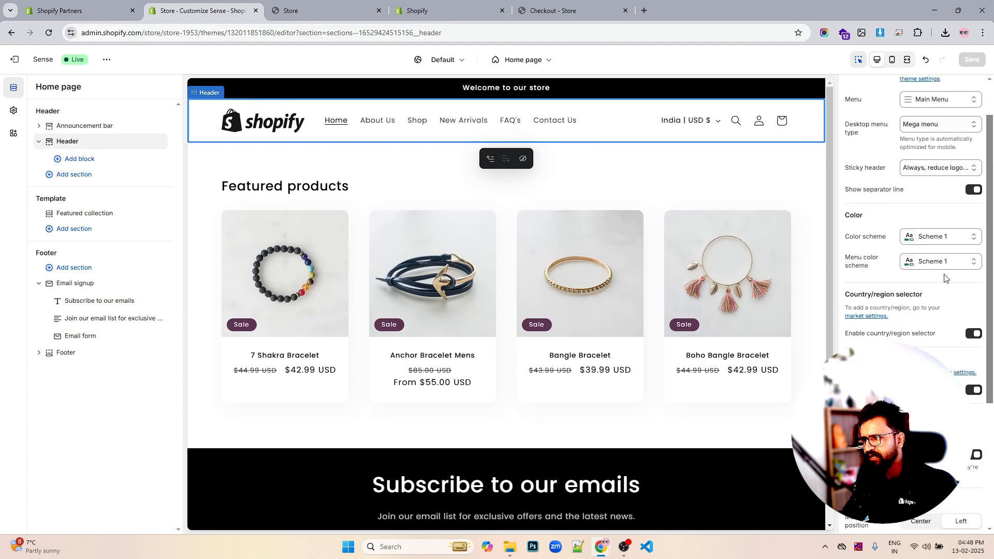
{"action": "left_click", "coordinate": [944, 238]}
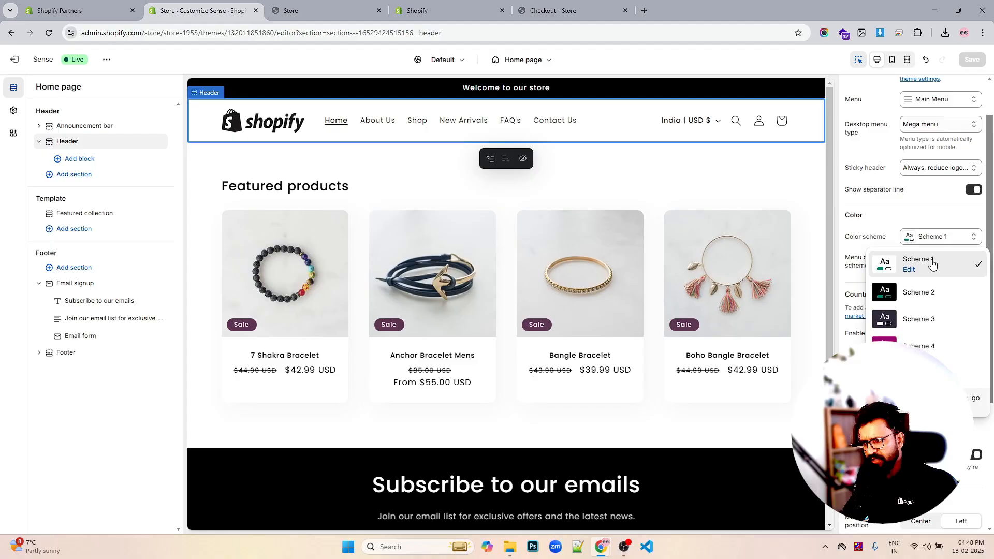
{"action": "left_click", "coordinate": [932, 264]}
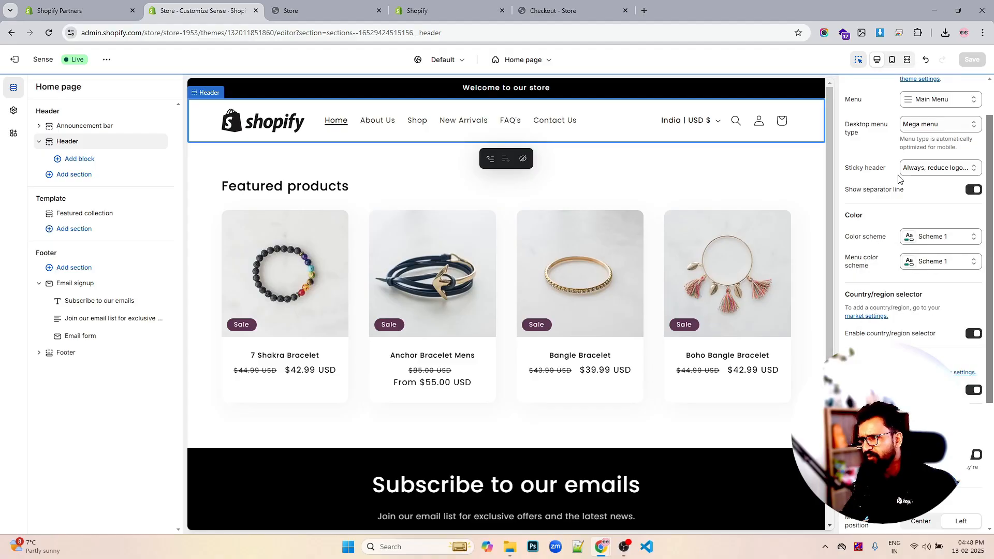
{"action": "scroll", "coordinate": [963, 266], "scroll_direction": "down", "scroll_amount": 4}
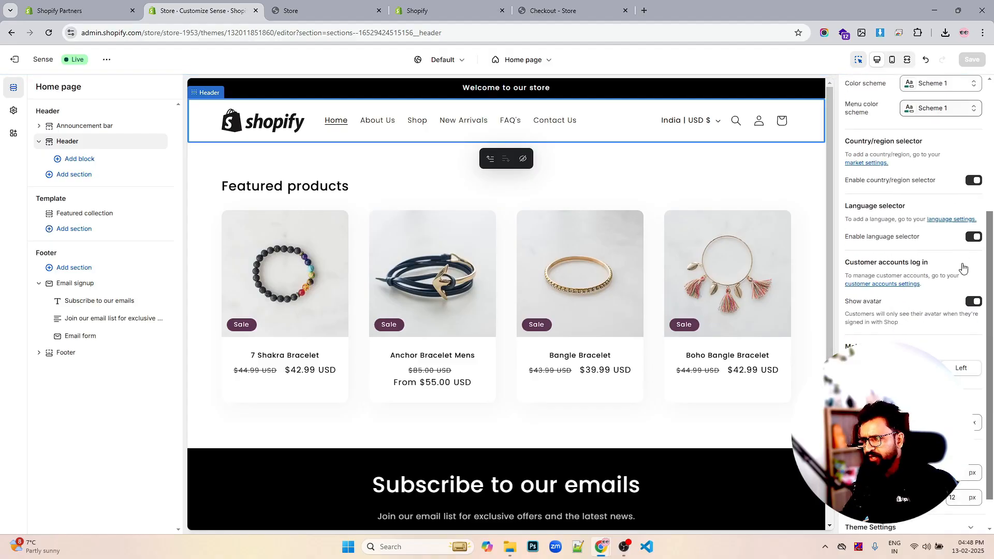
{"action": "scroll", "coordinate": [672, 314], "scroll_direction": "down", "scroll_amount": 4}
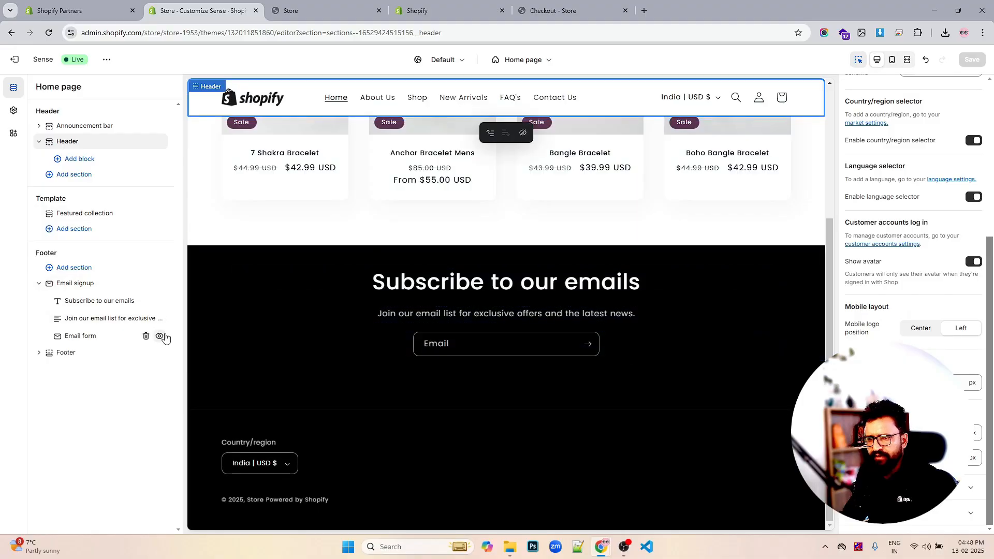
- Open the Email signup section and set its color scheme to Scheme 1
{"action": "left_click", "coordinate": [65, 353]}
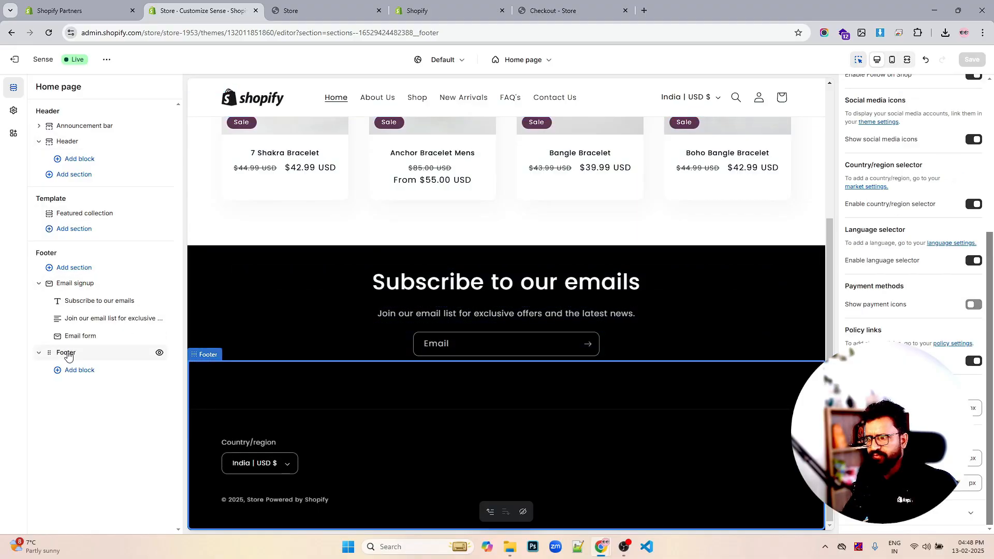
{"action": "left_click", "coordinate": [97, 287]}
{"action": "left_click", "coordinate": [942, 117]}
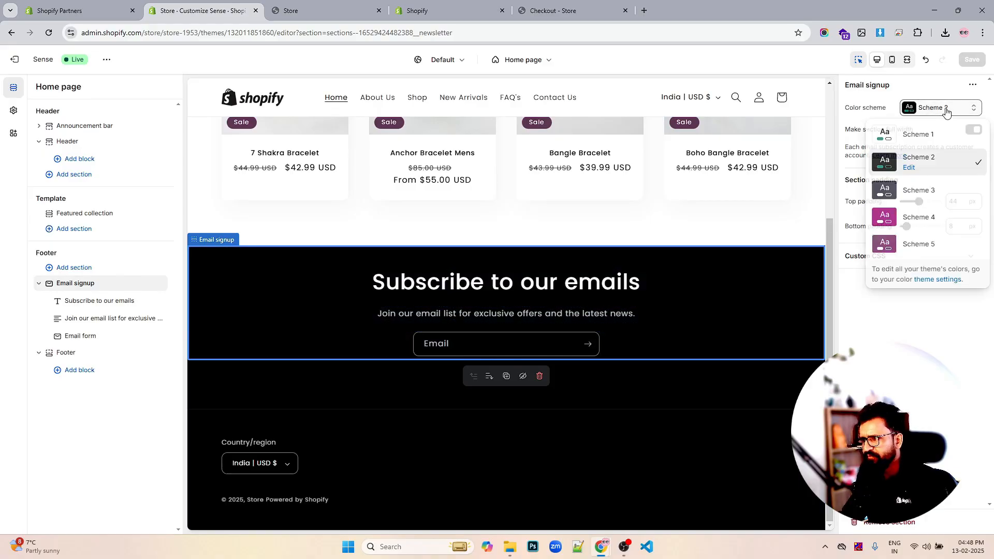
{"action": "left_click", "coordinate": [915, 136]}
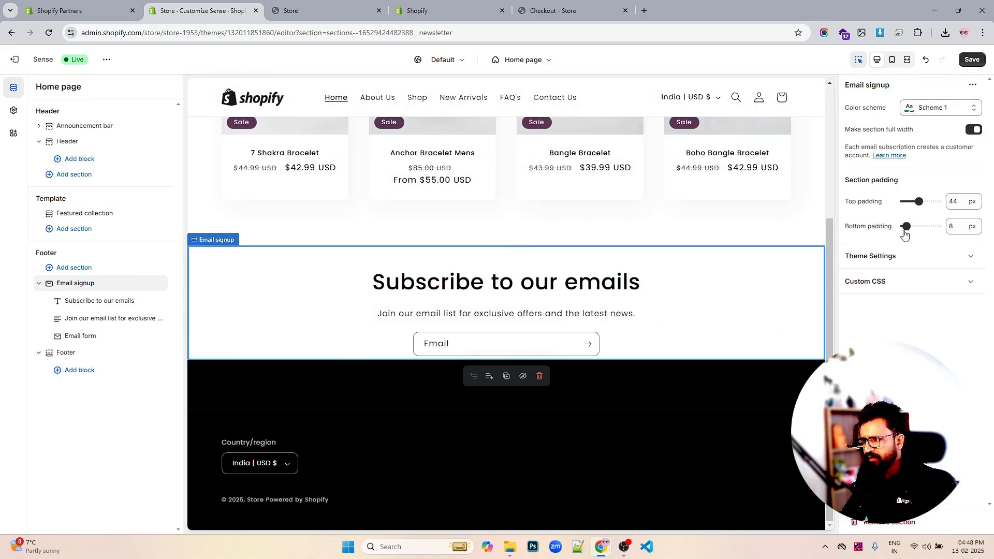
- Set the Email signup section's top and bottom padding to 12 px each
{"action": "left_click_drag", "start_coordinate": [905, 227], "coordinate": [908, 202]}
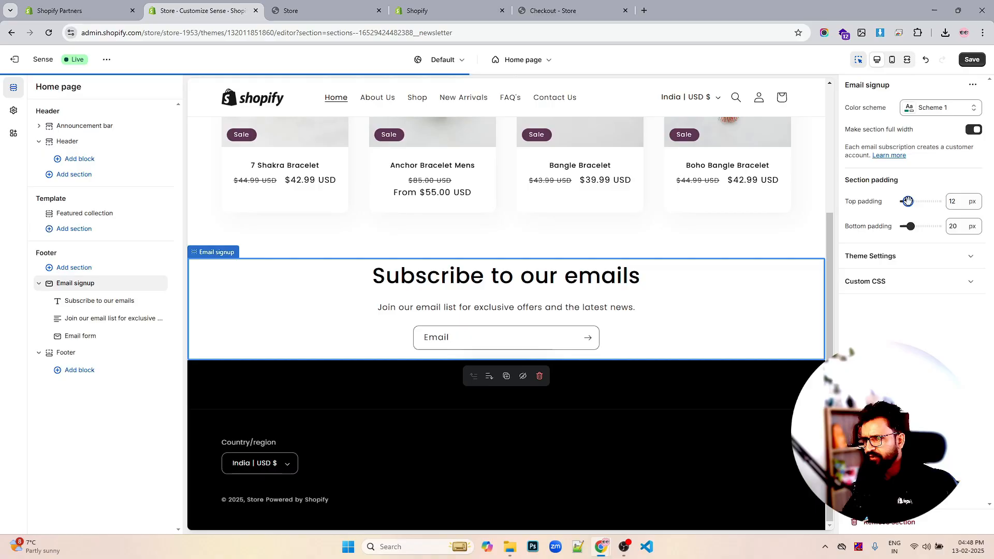
{"action": "left_click_drag", "start_coordinate": [909, 226], "coordinate": [907, 226]}
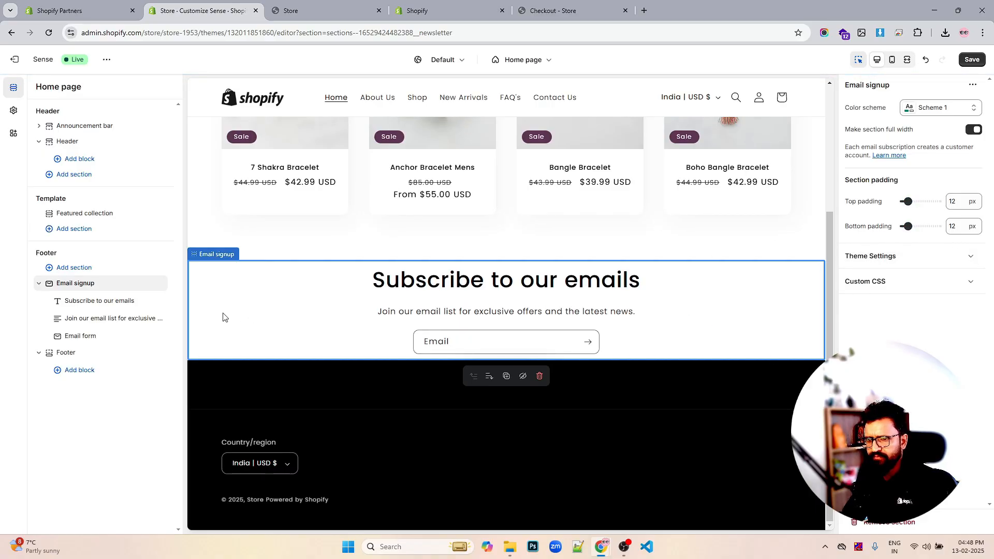
- Hide the Email signup section, select the Footer section, and save the theme changes
{"action": "left_click", "coordinate": [160, 283]}
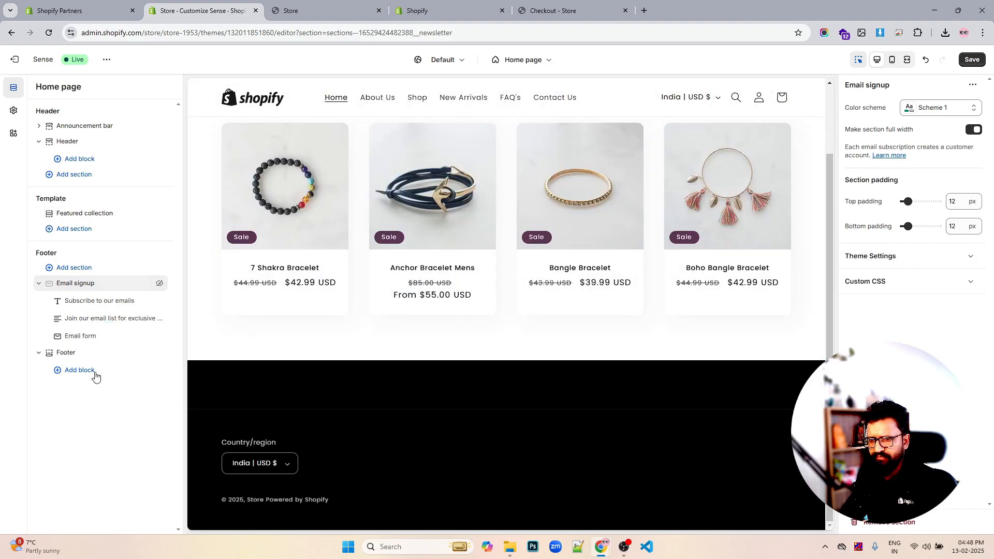
{"action": "left_click", "coordinate": [83, 355]}
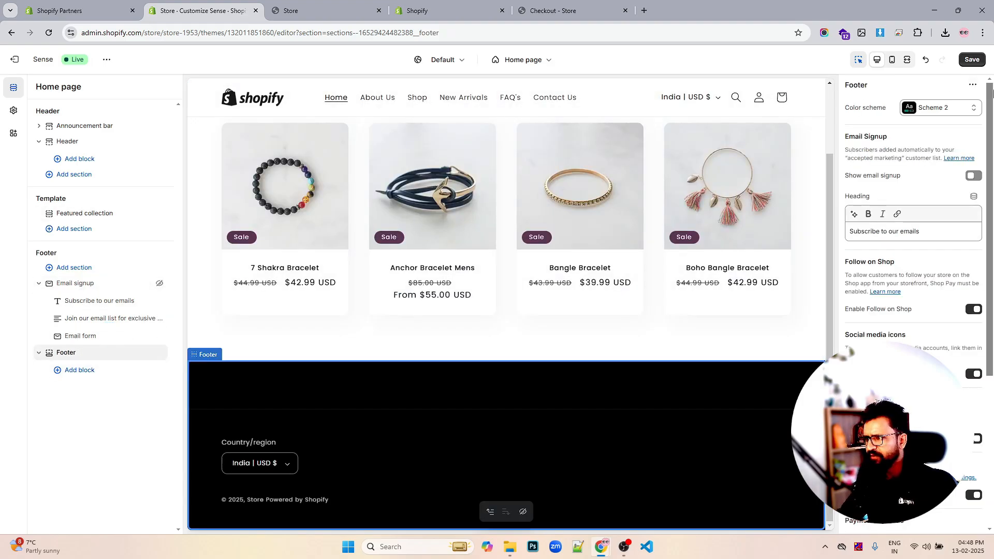
{"action": "left_click", "coordinate": [971, 59]}
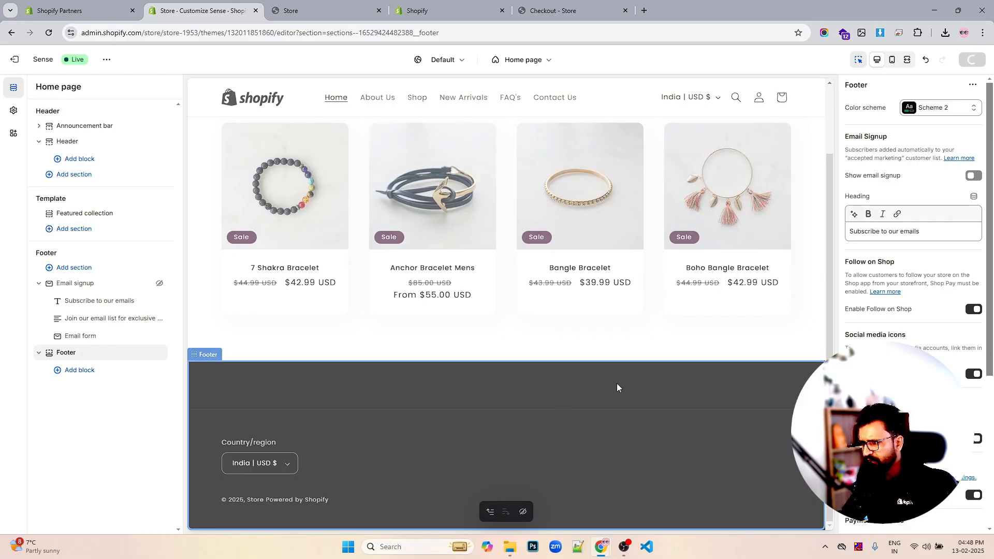
- Examine the Footer section's settings, block choices and its appearance in the page preview
{"action": "scroll", "coordinate": [906, 300], "scroll_direction": "down", "scroll_amount": 2}
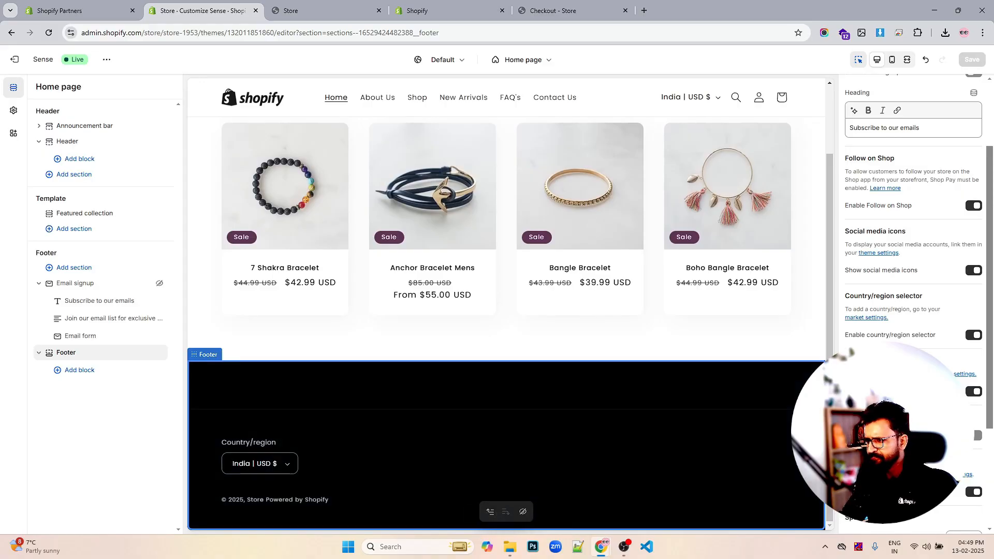
{"action": "scroll", "coordinate": [976, 393], "scroll_direction": "down", "scroll_amount": 3}
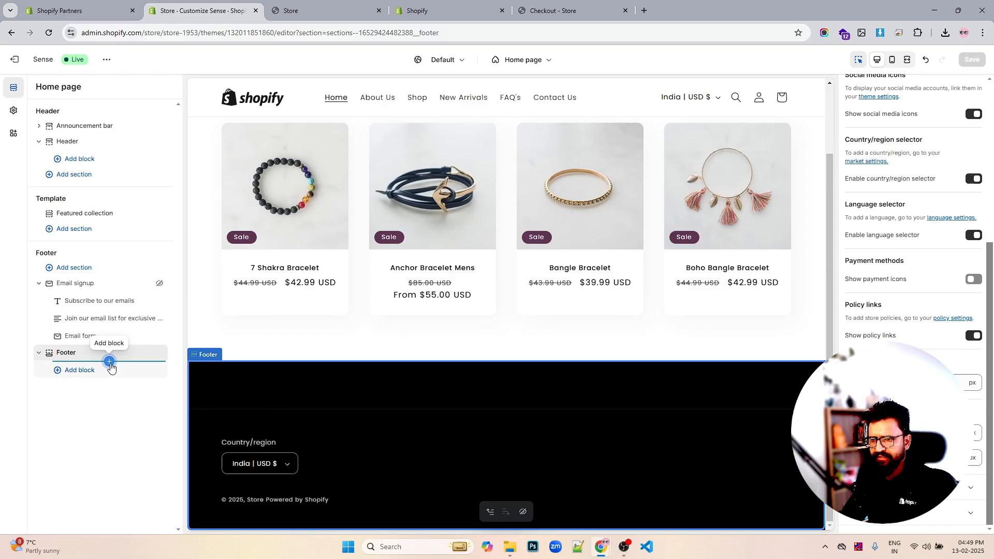
{"action": "left_click", "coordinate": [110, 362]}
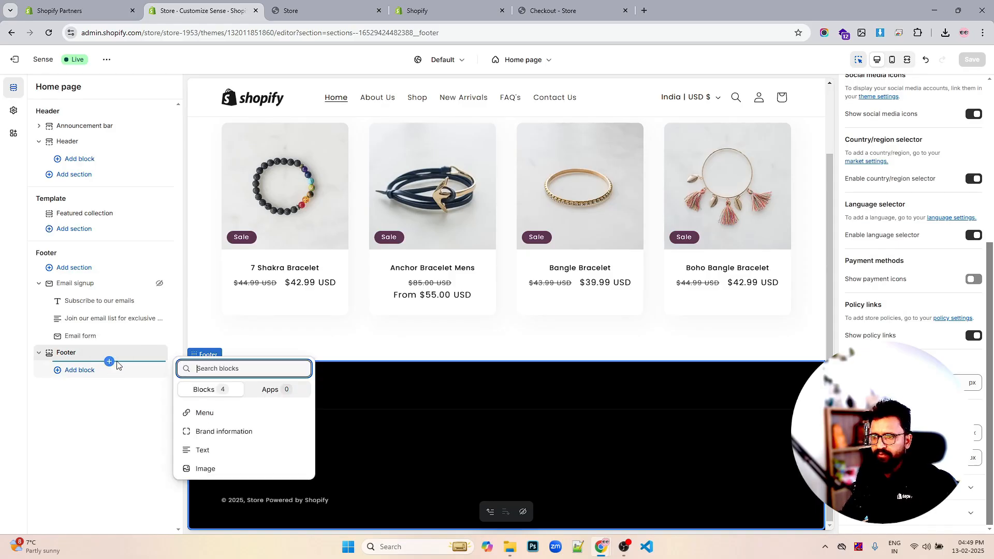
{"action": "left_click", "coordinate": [825, 207]}
{"action": "left_click_drag", "start_coordinate": [829, 196], "coordinate": [828, 252]}
{"action": "scroll", "coordinate": [745, 319], "scroll_direction": "up", "scroll_amount": 2}
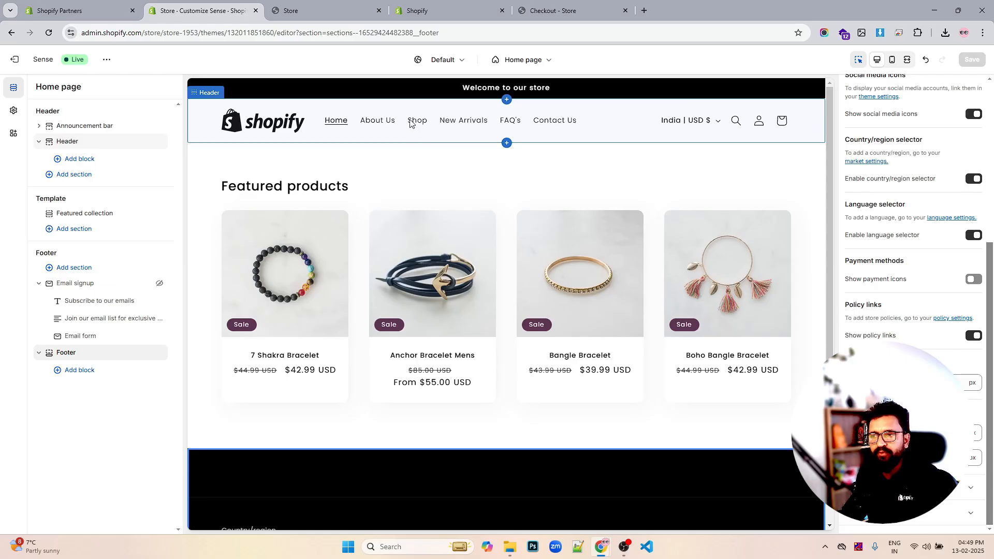
{"action": "scroll", "coordinate": [558, 191], "scroll_direction": "down", "scroll_amount": 2}
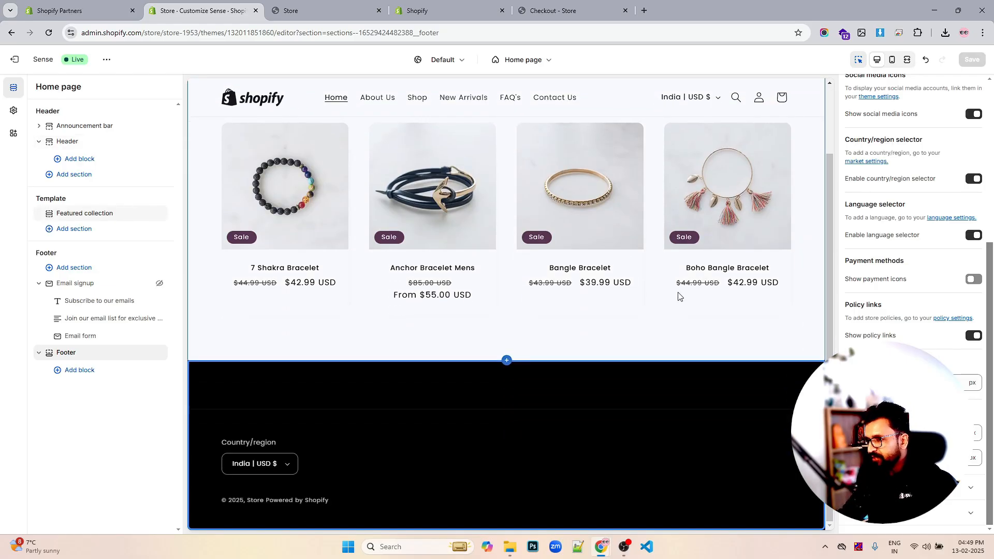
{"action": "scroll", "coordinate": [678, 292], "scroll_direction": "up", "scroll_amount": 2}
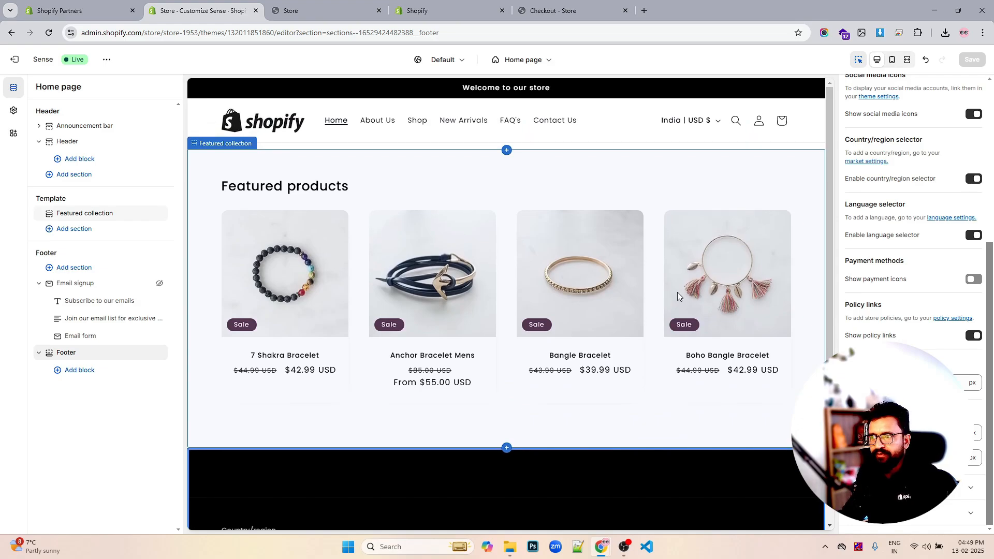
{"action": "scroll", "coordinate": [677, 292], "scroll_direction": "down", "scroll_amount": 2}
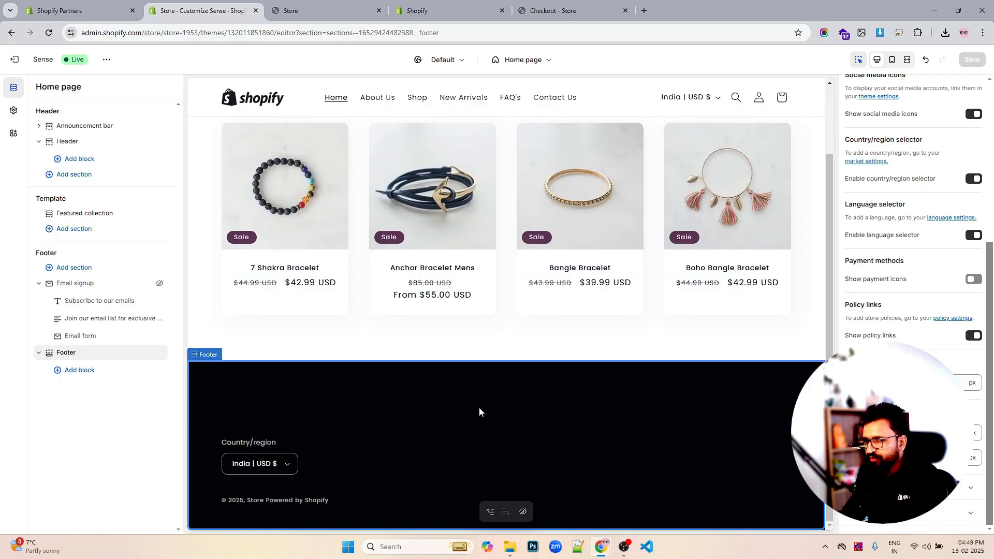
{"action": "scroll", "coordinate": [608, 331], "scroll_direction": "up", "scroll_amount": 2}
{"action": "scroll", "coordinate": [607, 331], "scroll_direction": "down", "scroll_amount": 2}
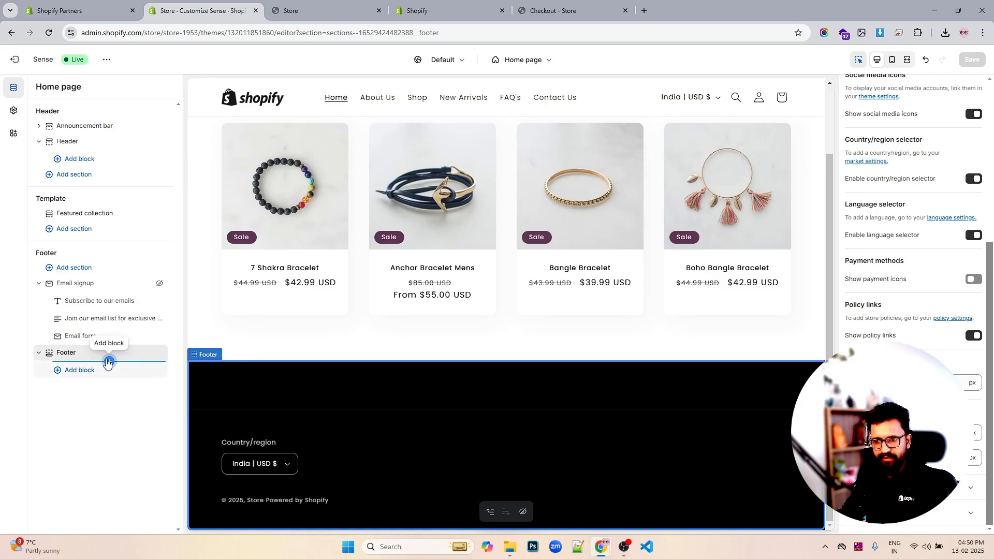
- Add four Menu blocks to the Footer section
{"action": "left_click", "coordinate": [108, 361]}
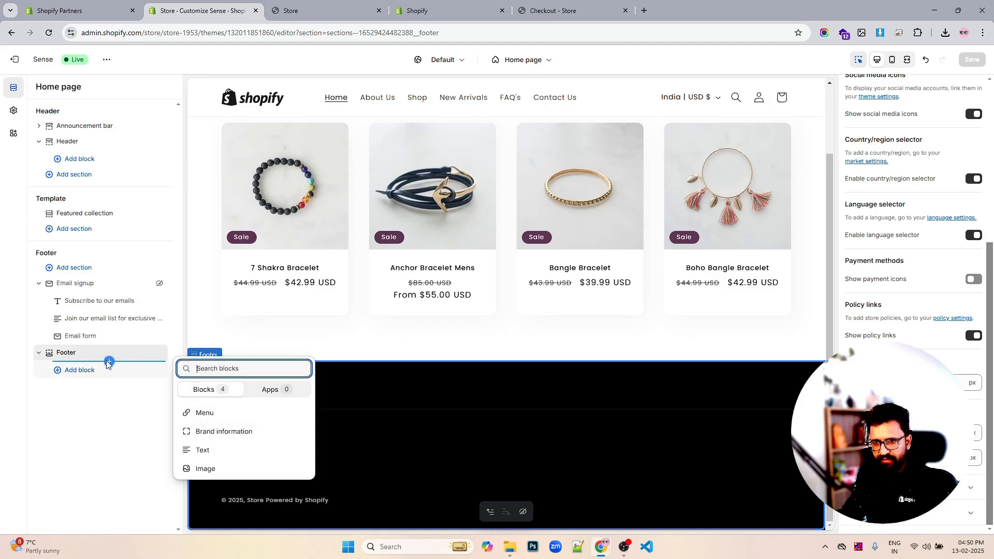
{"action": "left_click", "coordinate": [224, 414]}
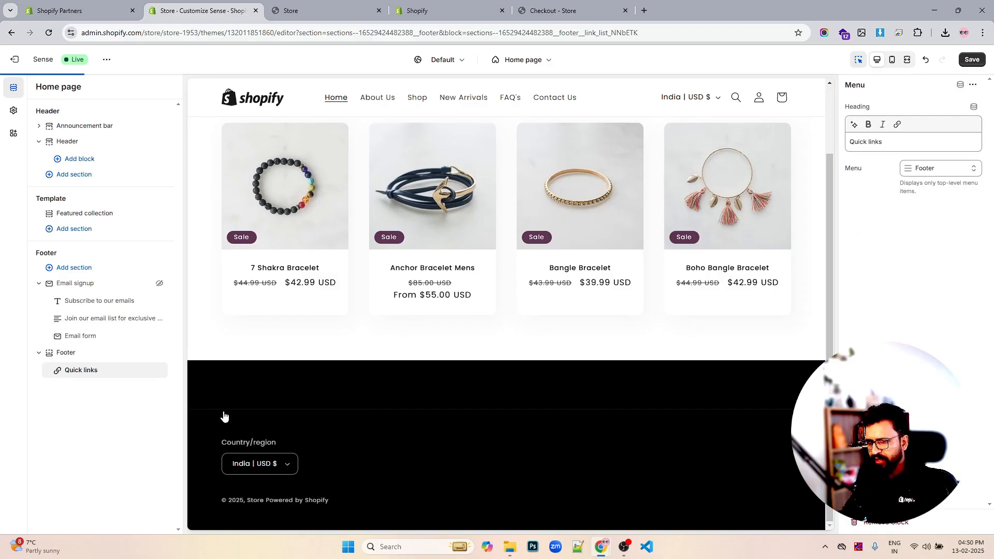
{"action": "left_click", "coordinate": [109, 378]}
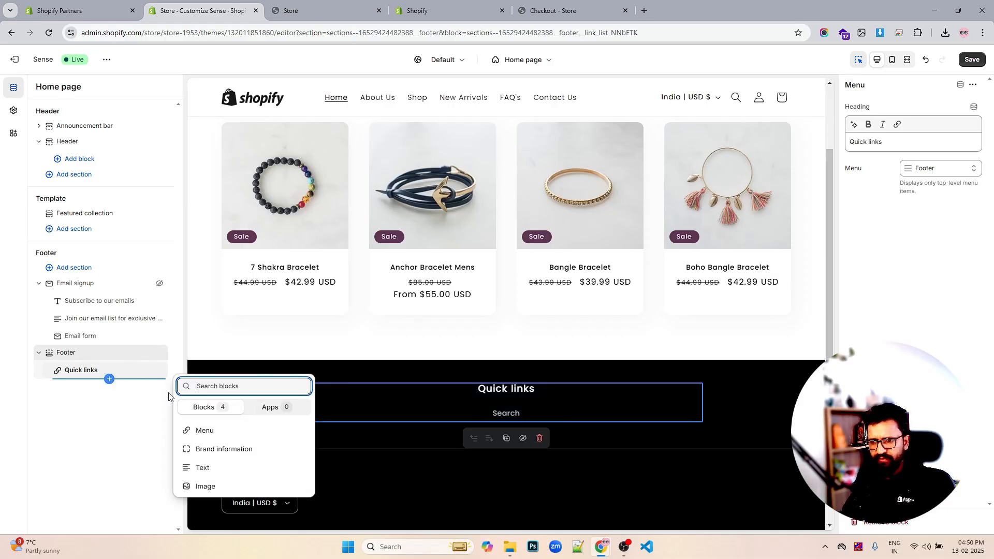
{"action": "left_click", "coordinate": [207, 430]}
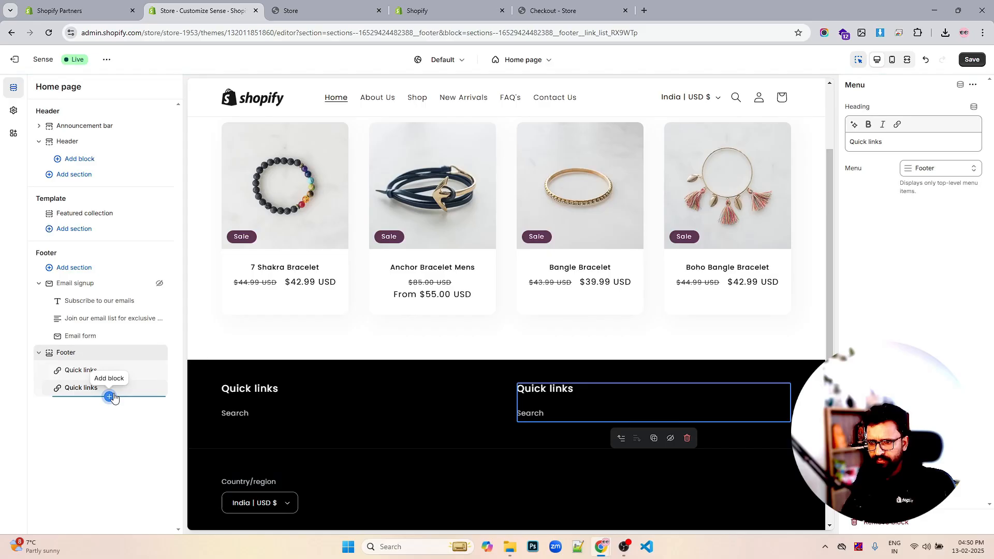
{"action": "left_click", "coordinate": [110, 397]}
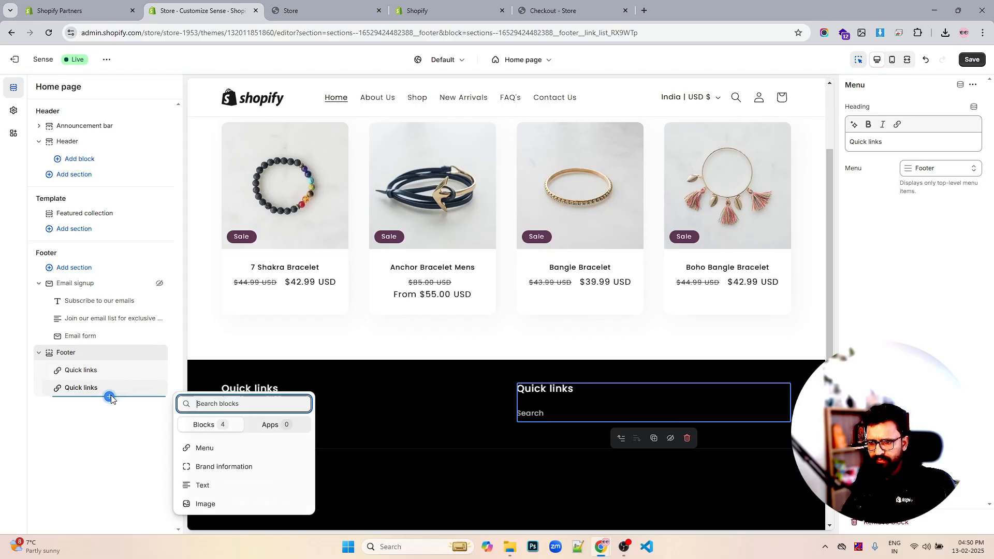
{"action": "left_click", "coordinate": [203, 451]}
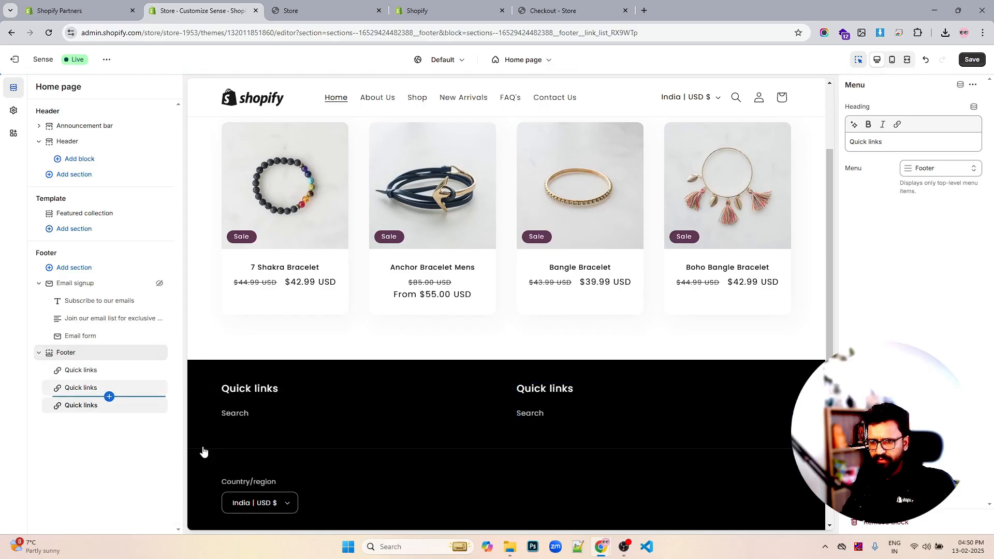
{"action": "left_click", "coordinate": [110, 414]}
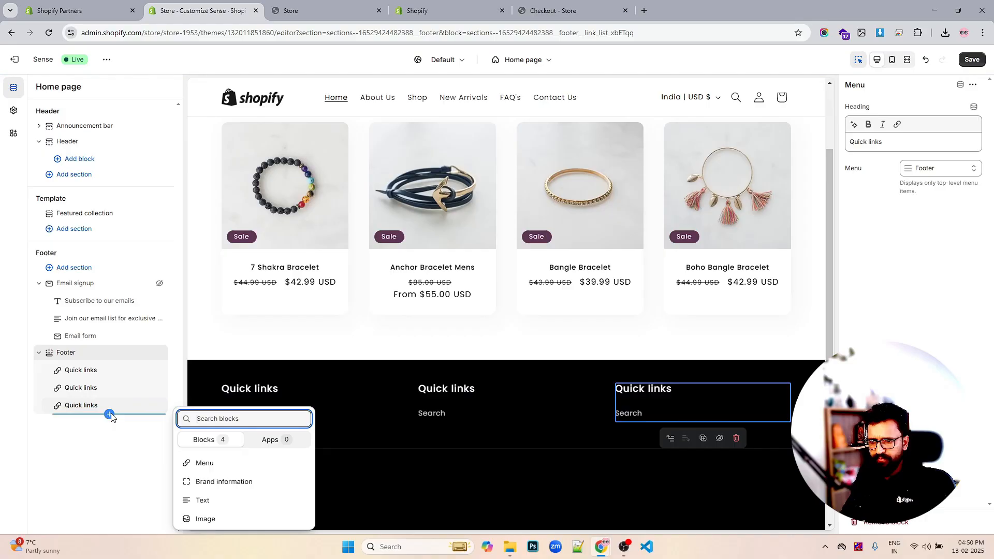
{"action": "left_click", "coordinate": [202, 465]}
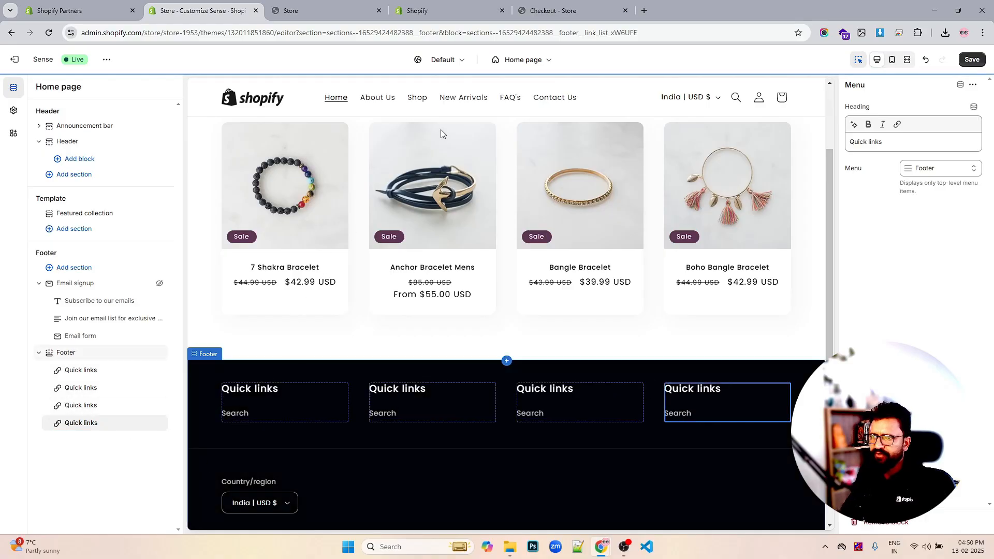
- Open the Shopify website in a new tab through a Google search for shopify and view its footer
{"action": "left_click", "coordinate": [645, 11]}
{"action": "type", "text": "sho"}
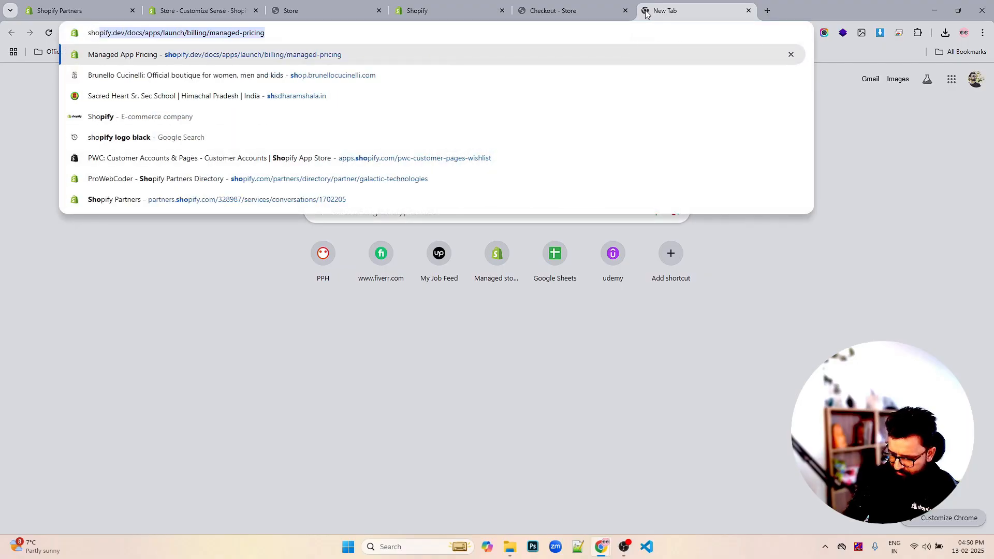
{"action": "type", "text": "pig"}
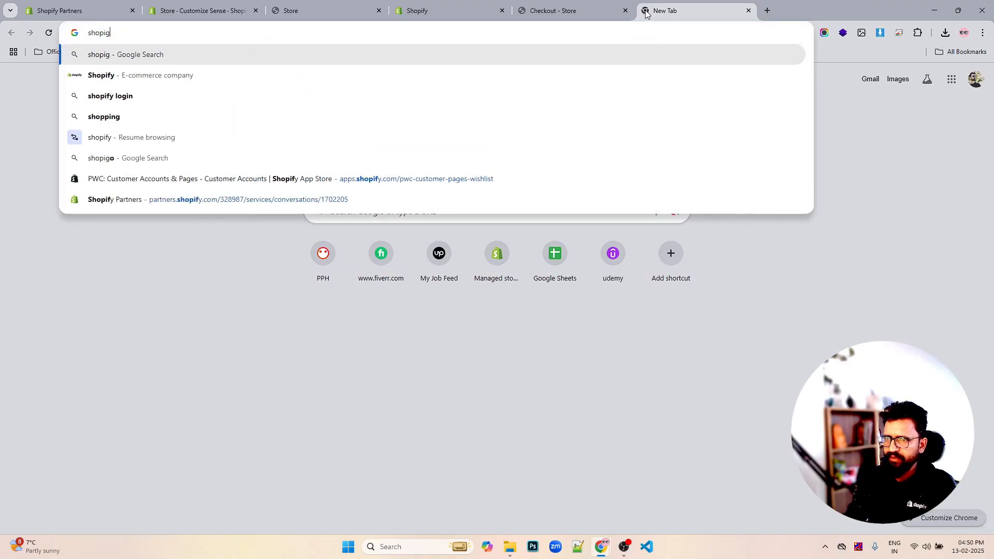
{"action": "key", "text": "BackSpace"}
{"action": "type", "text": "fy"}
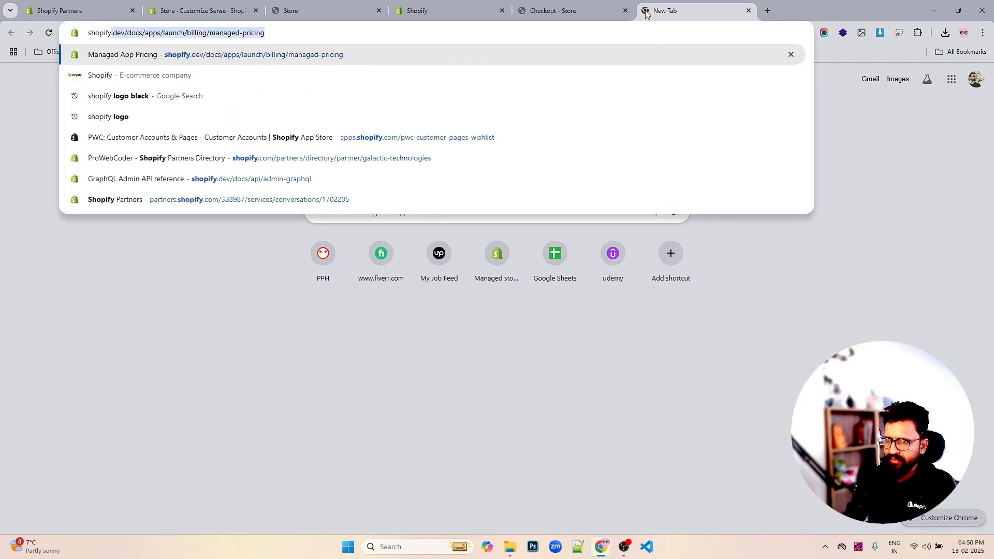
{"action": "key", "text": "BackSpace"}
{"action": "key", "text": "Return"}
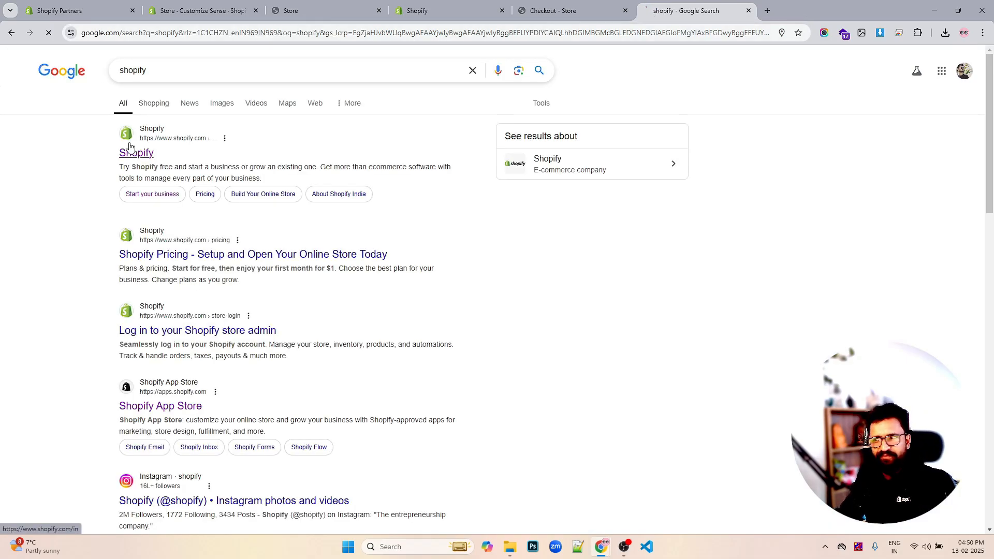
{"action": "left_click", "coordinate": [130, 144]}
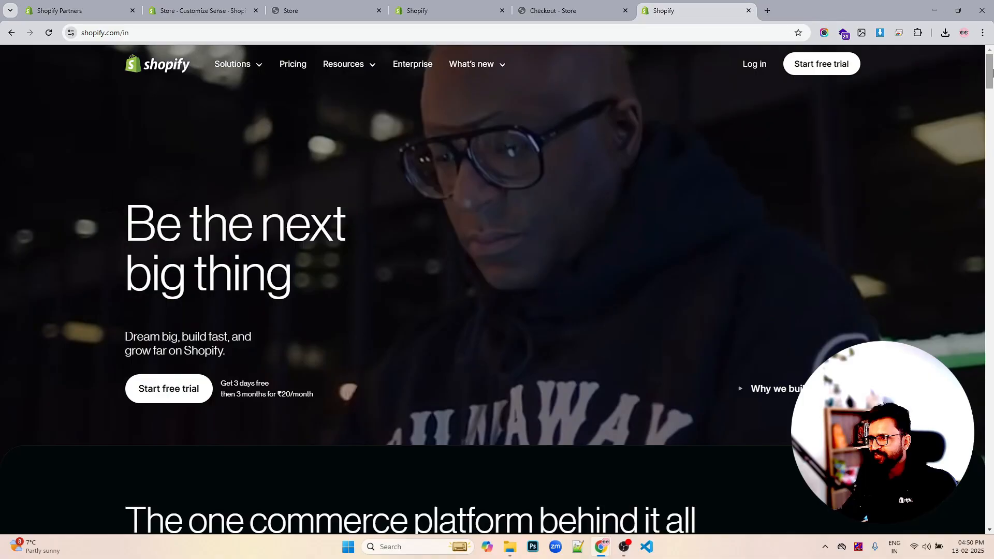
{"action": "left_click_drag", "start_coordinate": [989, 76], "coordinate": [976, 528]}
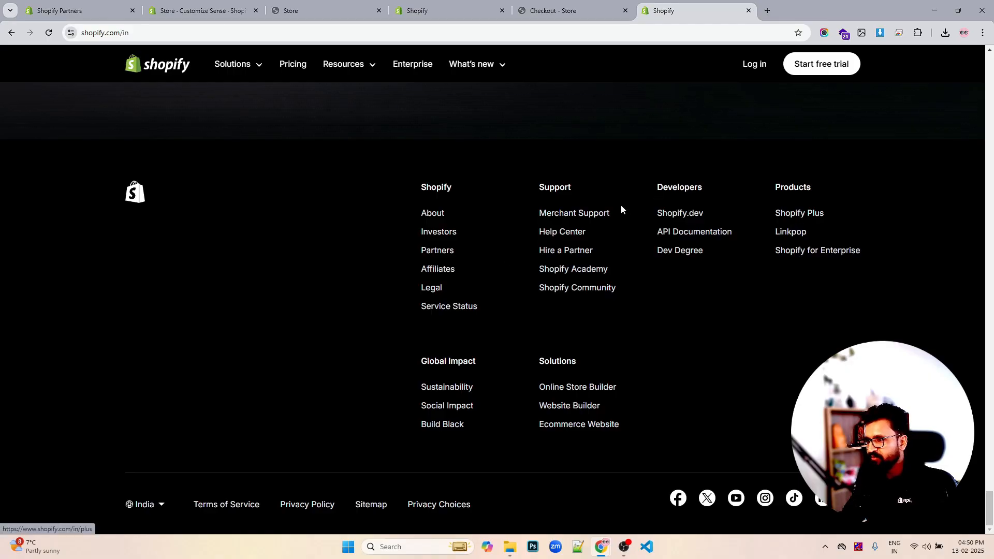
{"action": "left_click", "coordinate": [244, 65]}
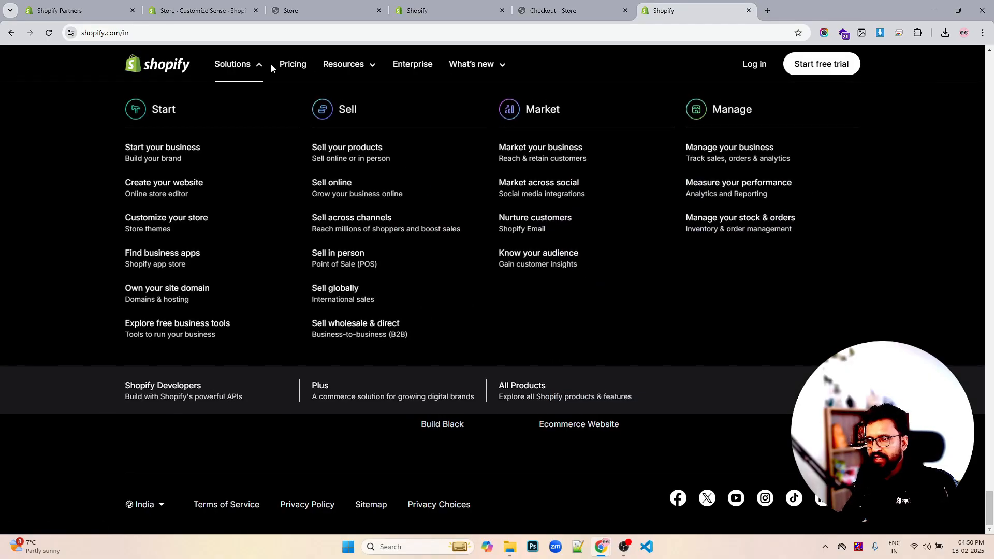
{"action": "left_click", "coordinate": [253, 68]}
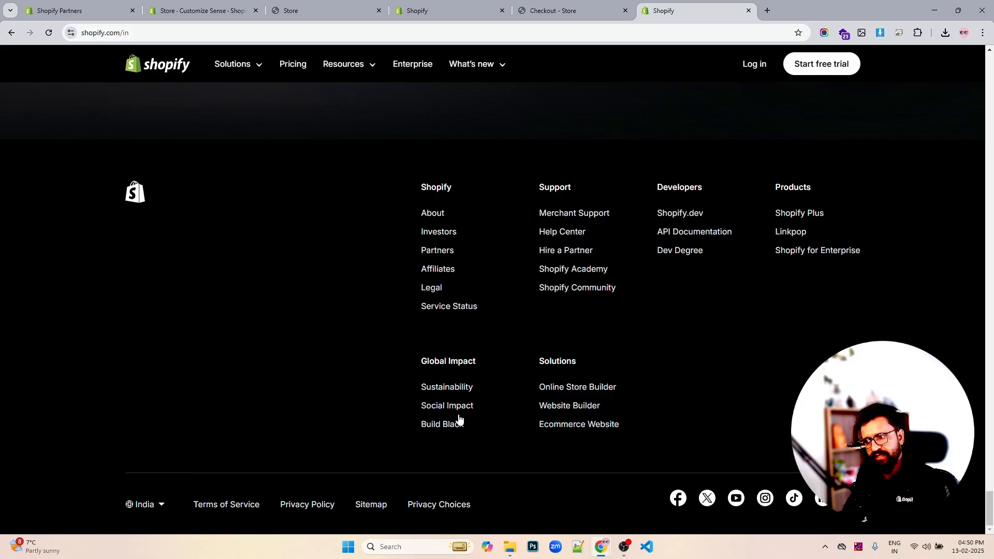
{"action": "left_click", "coordinate": [582, 14]}
{"action": "left_click", "coordinate": [445, 8]}
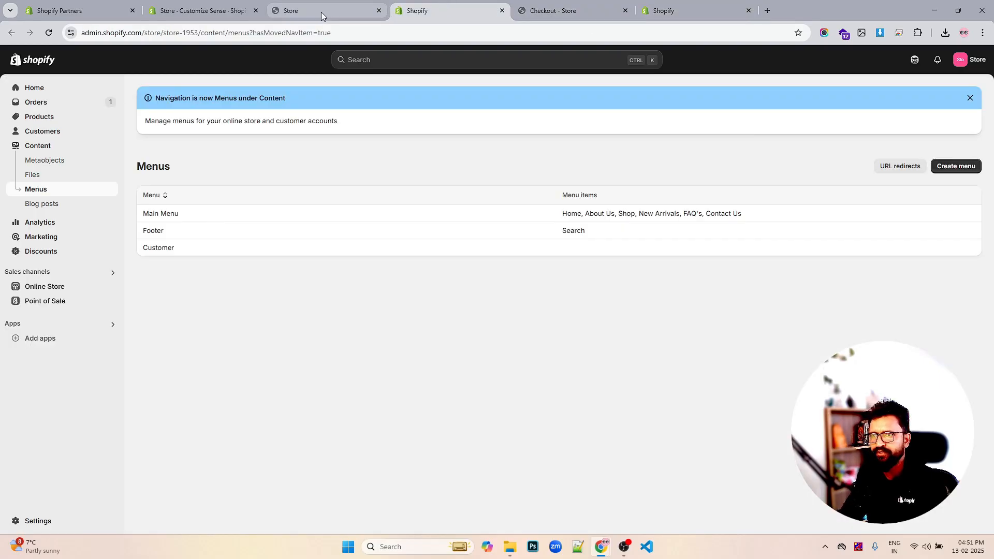
{"action": "left_click", "coordinate": [320, 12]}
{"action": "left_click", "coordinate": [205, 17]}
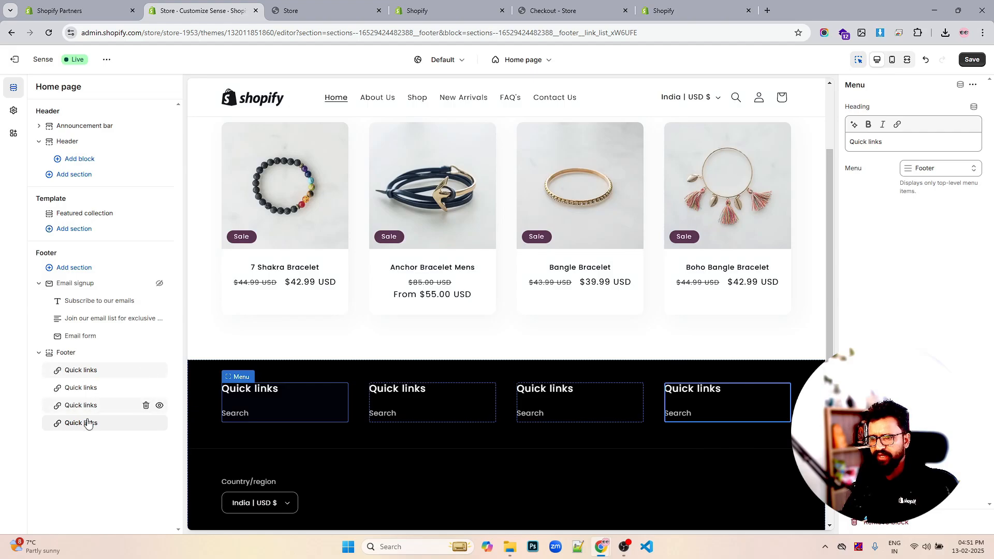
{"action": "left_click", "coordinate": [109, 433]}
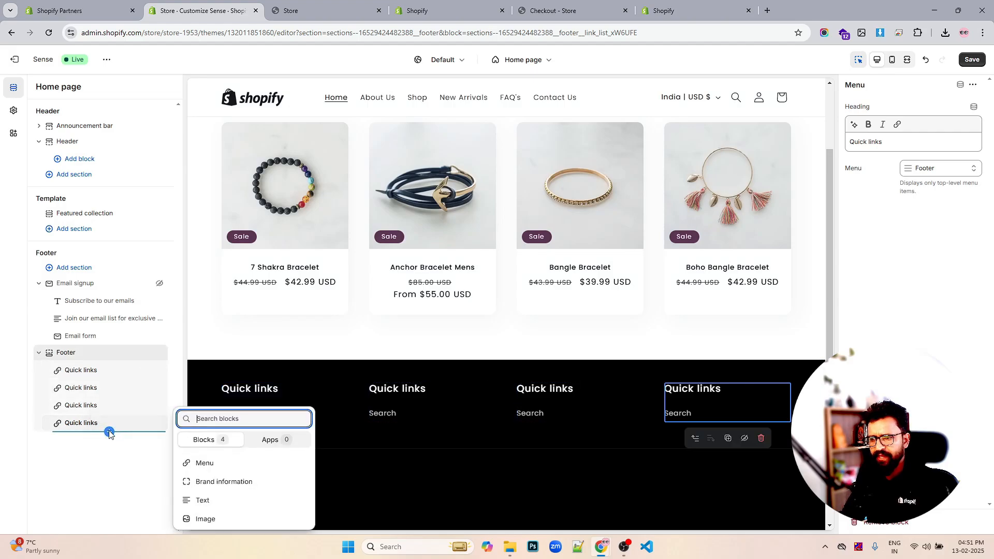
{"action": "left_click", "coordinate": [222, 480]}
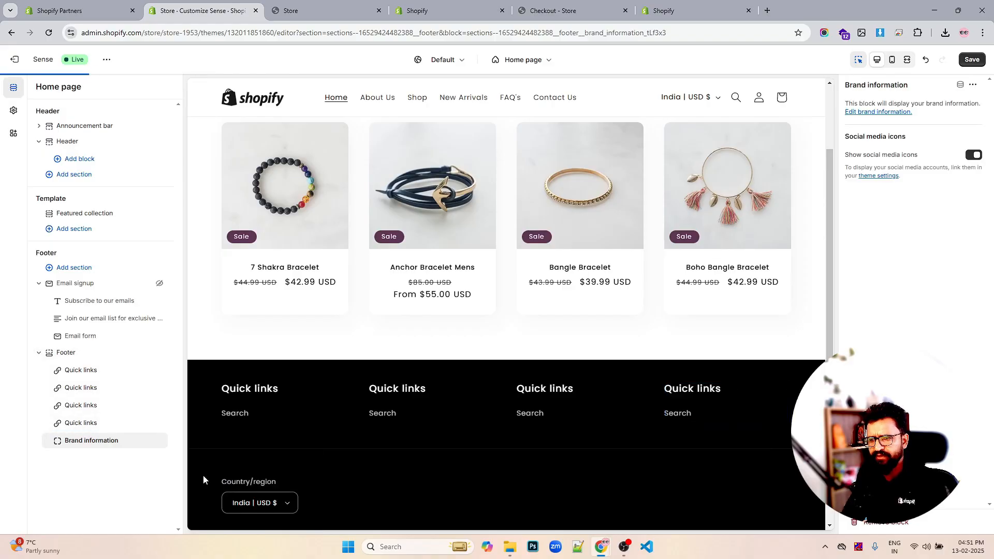
{"action": "left_click_drag", "start_coordinate": [60, 440], "coordinate": [63, 370]}
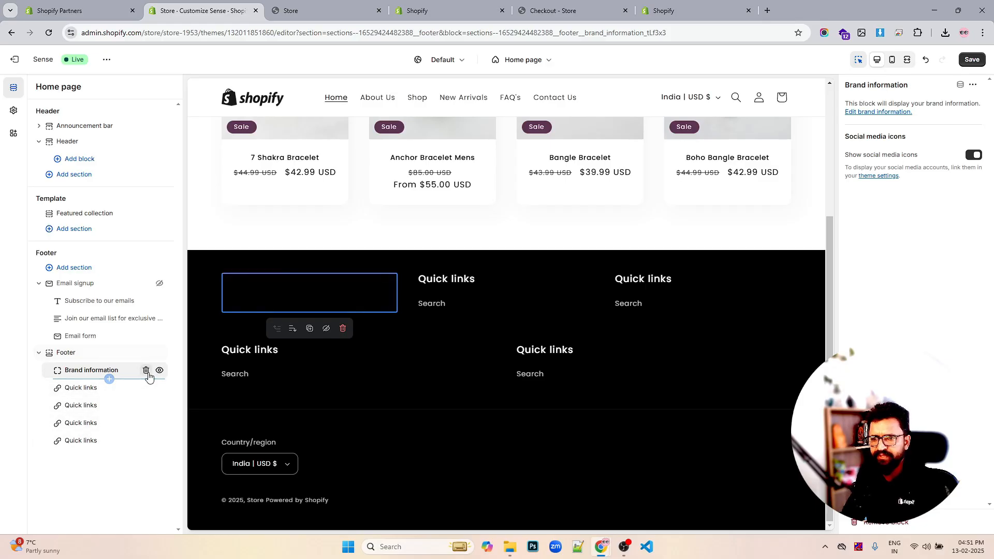
{"action": "left_click", "coordinate": [146, 370]}
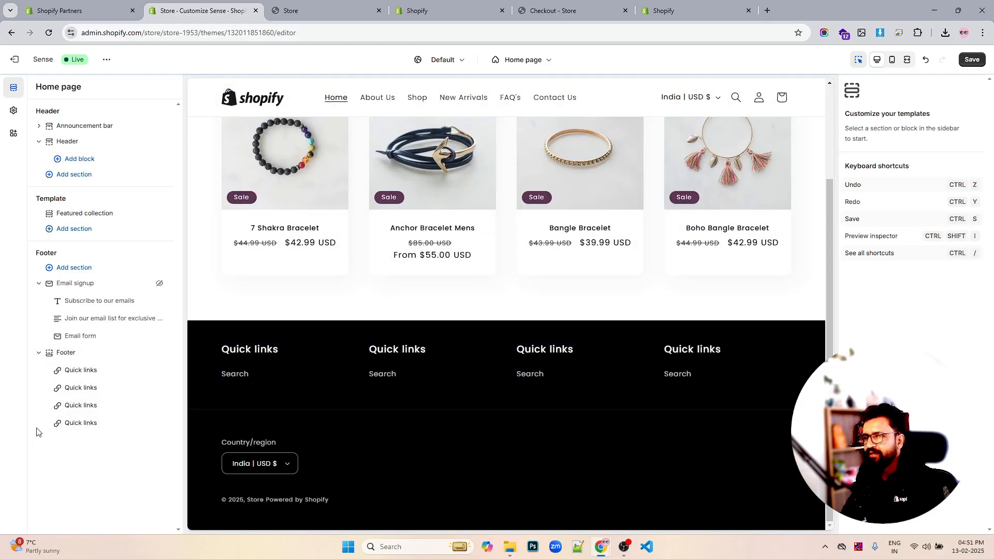
- Add an Image block at the top of the Footer section and select the mobile-receipt-shopify PNG from the files
{"action": "left_click", "coordinate": [109, 431]}
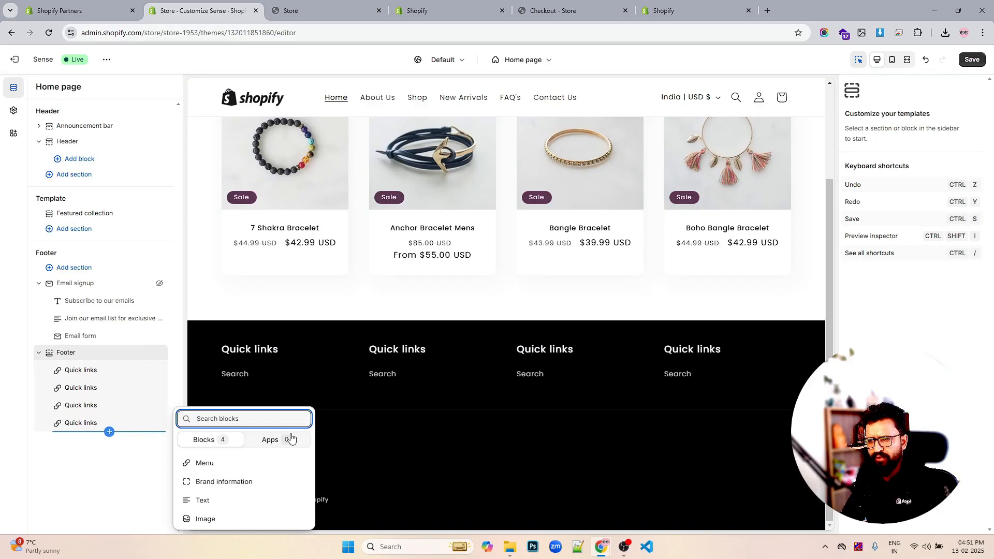
{"action": "left_click", "coordinate": [202, 519]}
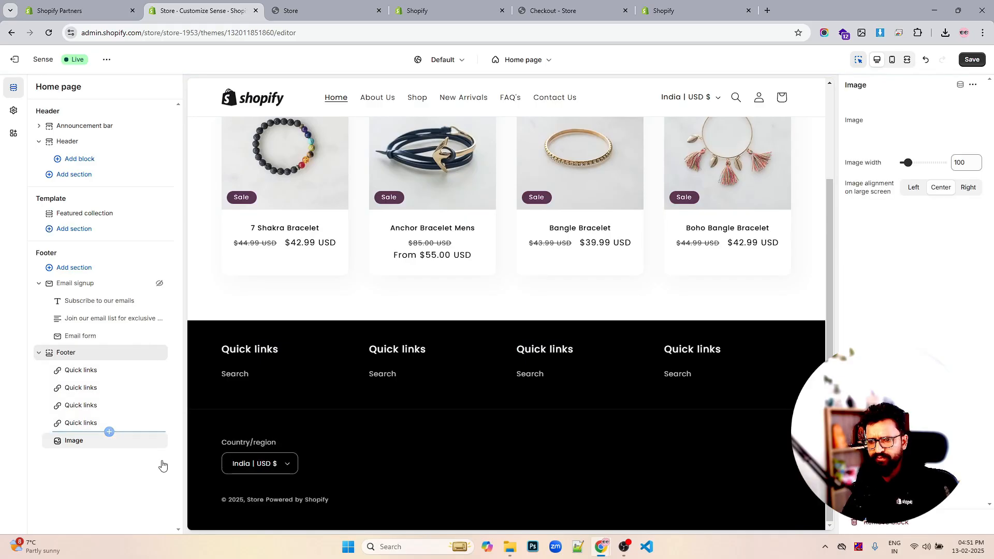
{"action": "left_click_drag", "start_coordinate": [72, 448], "coordinate": [73, 373]}
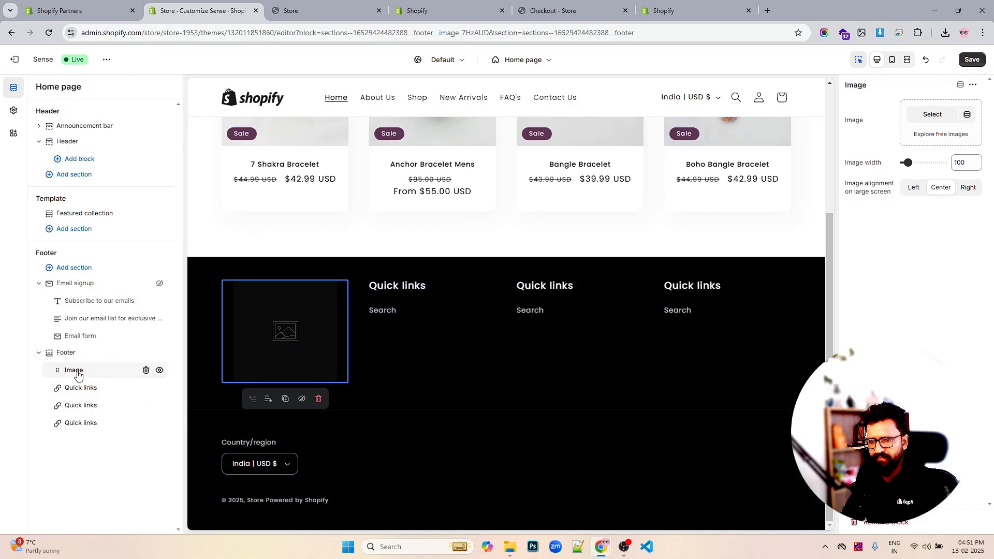
{"action": "left_click", "coordinate": [931, 116]}
{"action": "scroll", "coordinate": [572, 264], "scroll_direction": "down", "scroll_amount": 6}
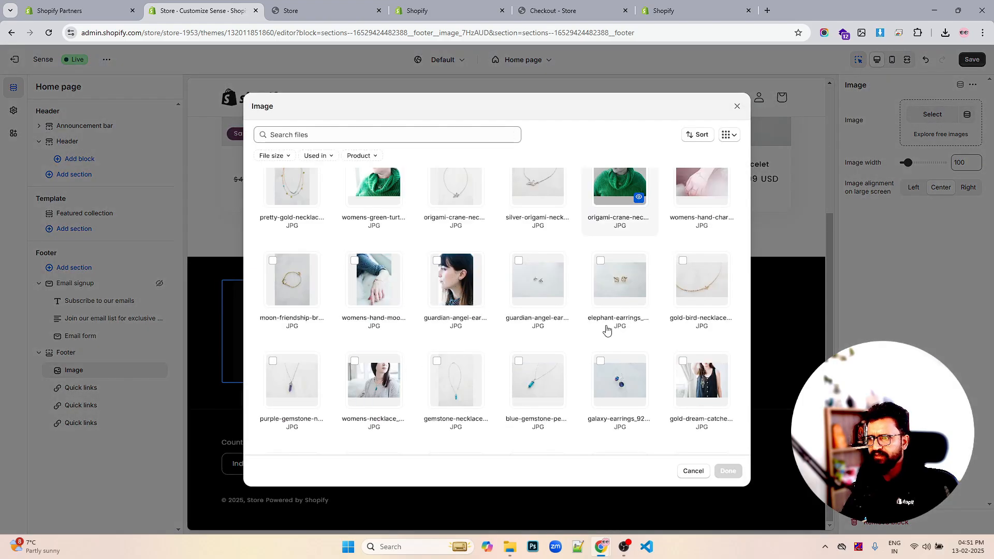
{"action": "scroll", "coordinate": [613, 325], "scroll_direction": "down", "scroll_amount": 4}
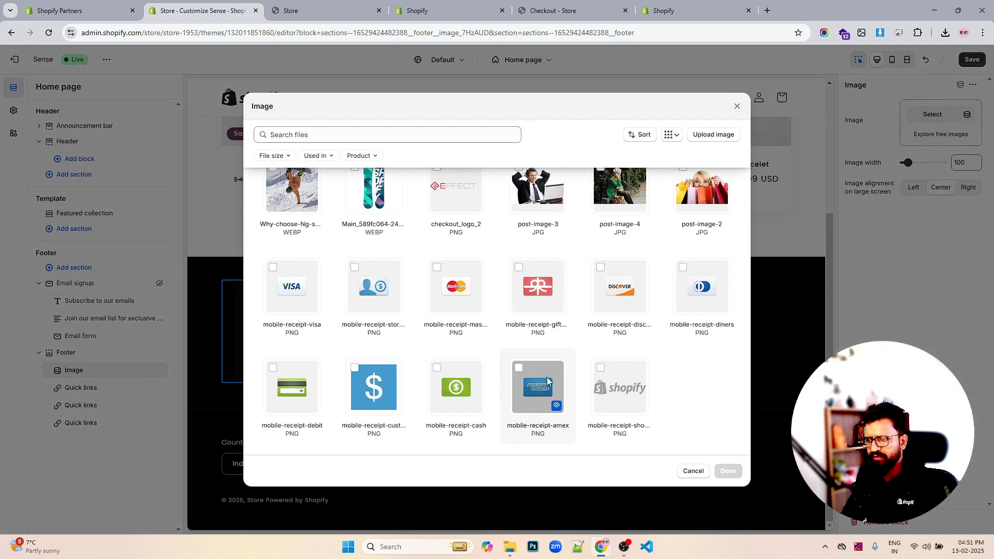
{"action": "left_click", "coordinate": [600, 368]}
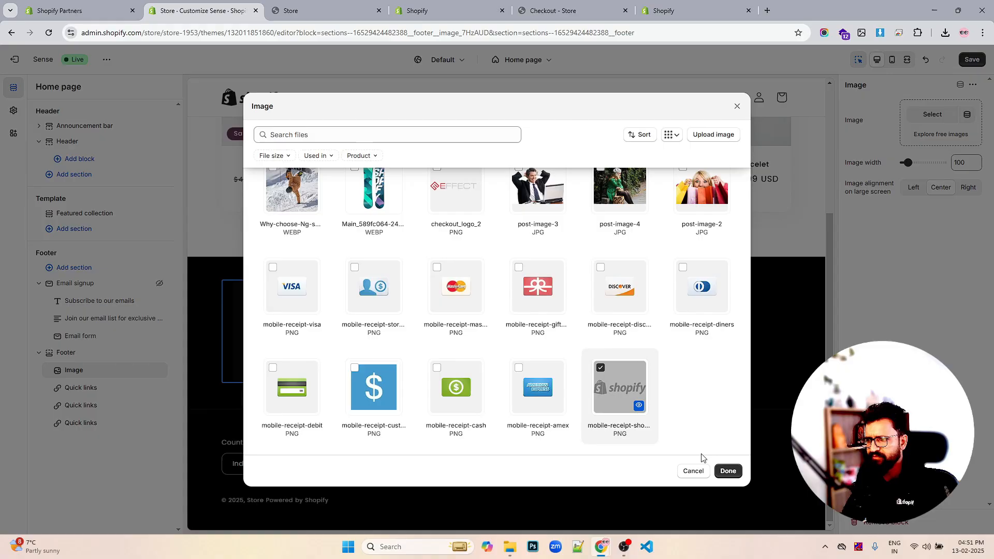
{"action": "left_click", "coordinate": [728, 470]}
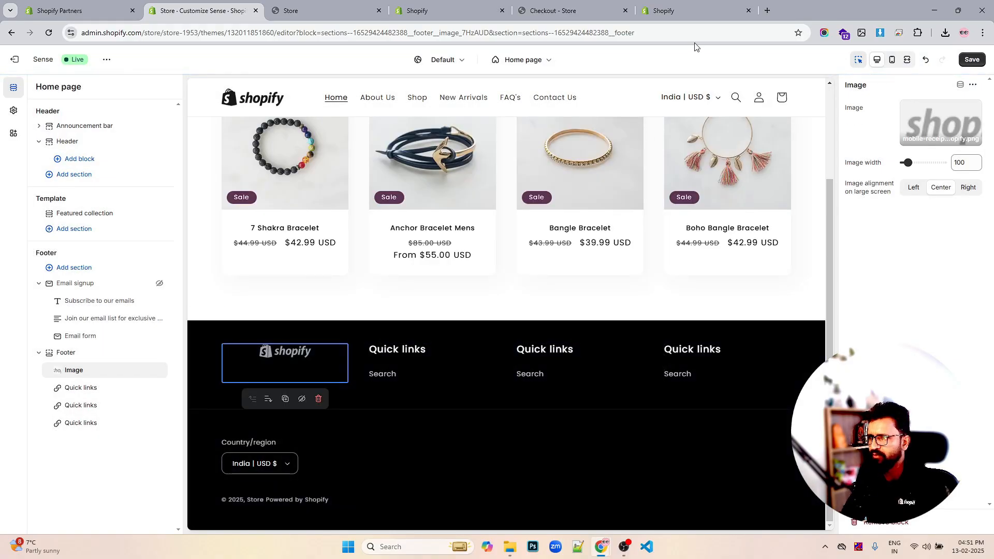
- Open a new tab and search Google for shopify white logo png
{"action": "left_click", "coordinate": [767, 10]}
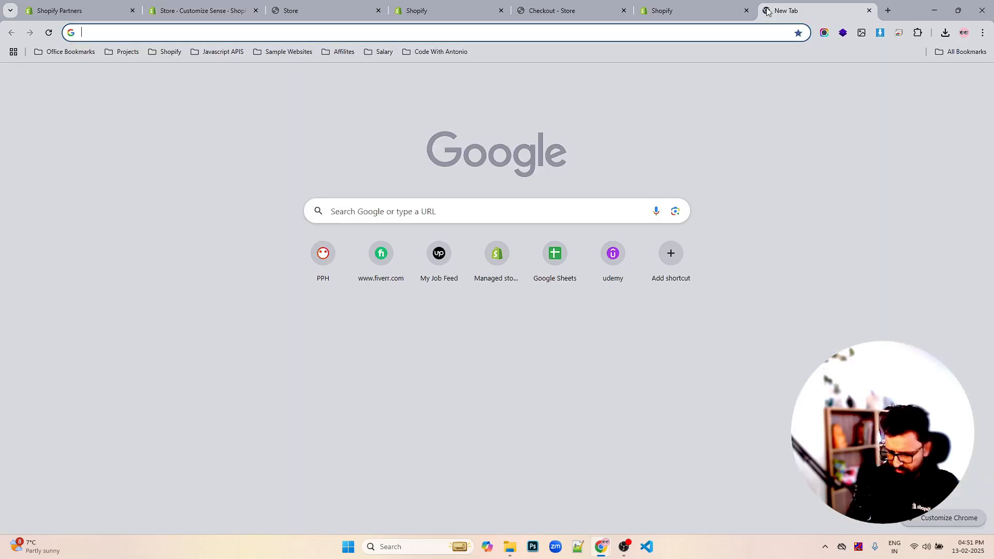
{"action": "type", "text": "shopify wh"}
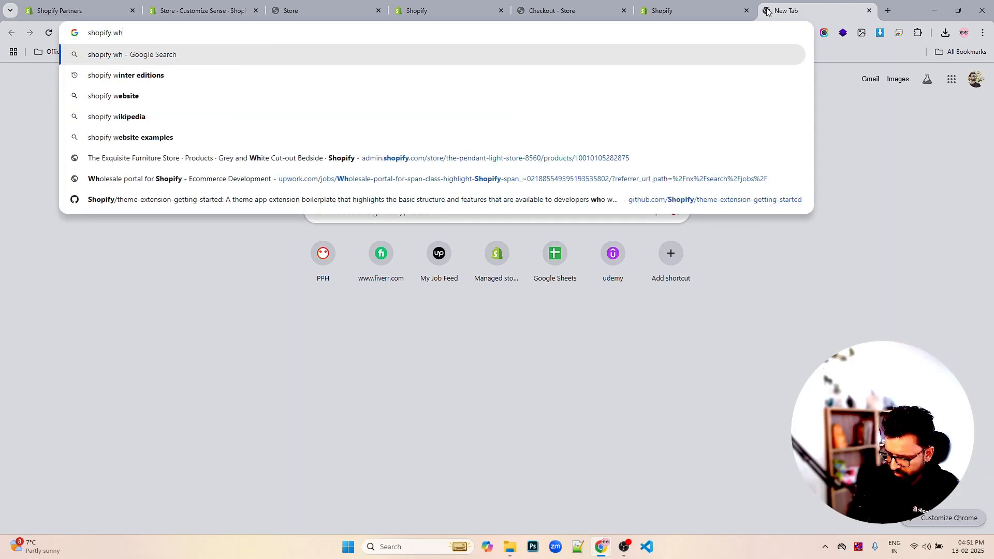
{"action": "type", "text": "ite logo"}
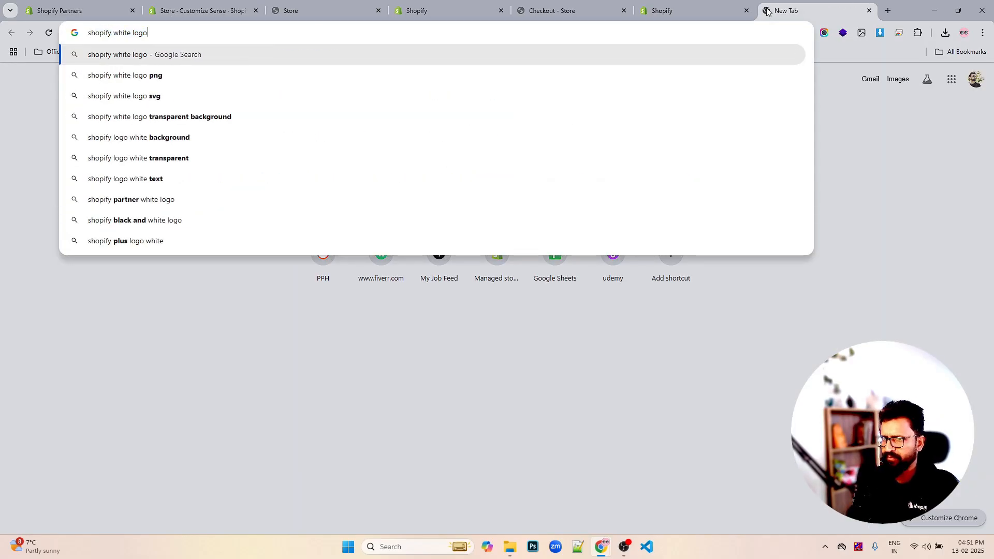
{"action": "left_click", "coordinate": [156, 75]}
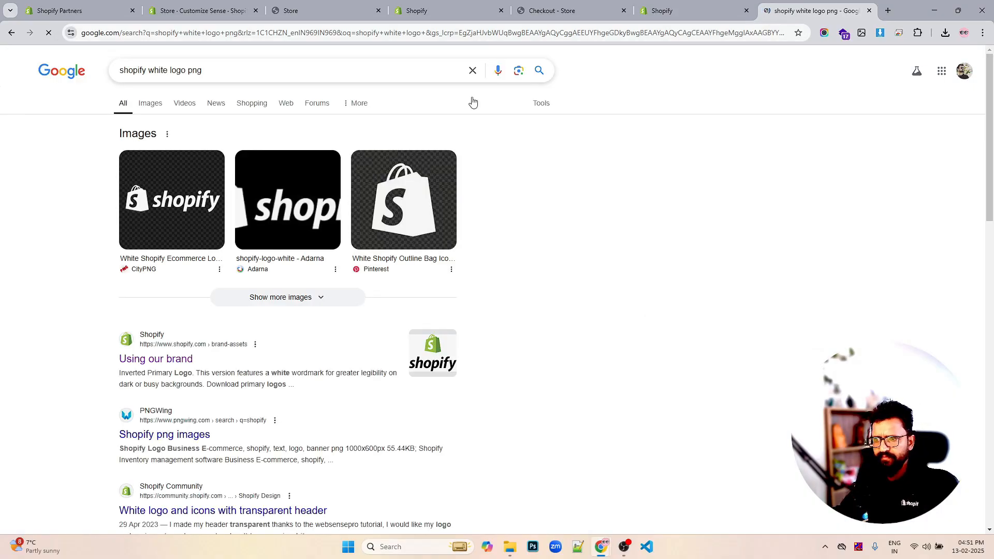
- Browse the Google Images results for a white Shopify logo on a transparent background
{"action": "left_click", "coordinate": [143, 104]}
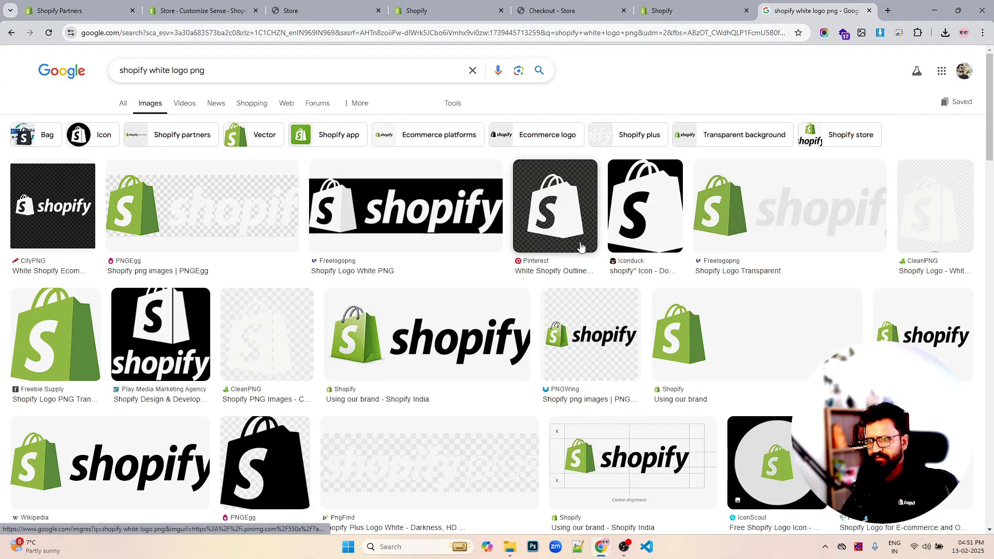
{"action": "scroll", "coordinate": [469, 364], "scroll_direction": "down", "scroll_amount": 1}
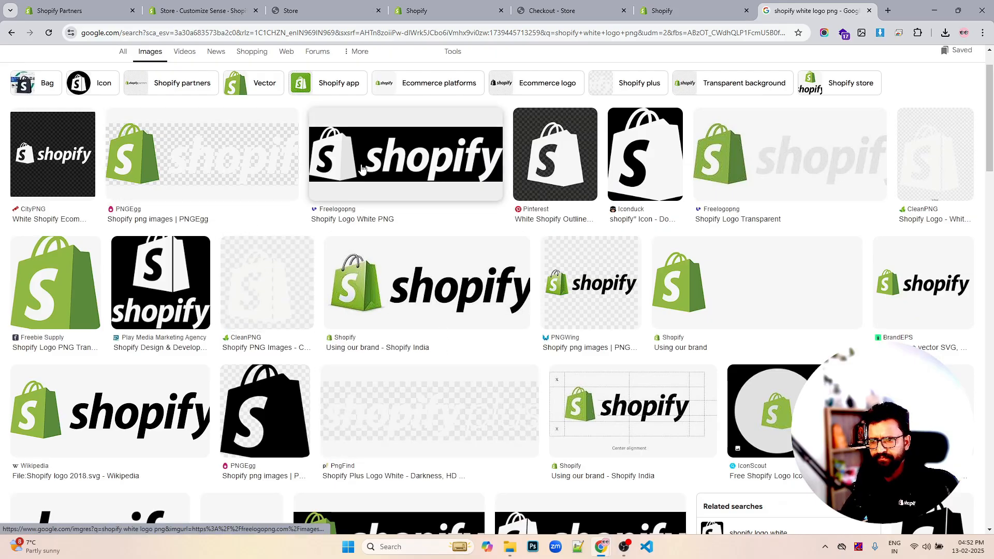
{"action": "scroll", "coordinate": [603, 238], "scroll_direction": "down", "scroll_amount": 2}
{"action": "scroll", "coordinate": [621, 234], "scroll_direction": "down", "scroll_amount": 3}
{"action": "scroll", "coordinate": [639, 233], "scroll_direction": "up", "scroll_amount": 6}
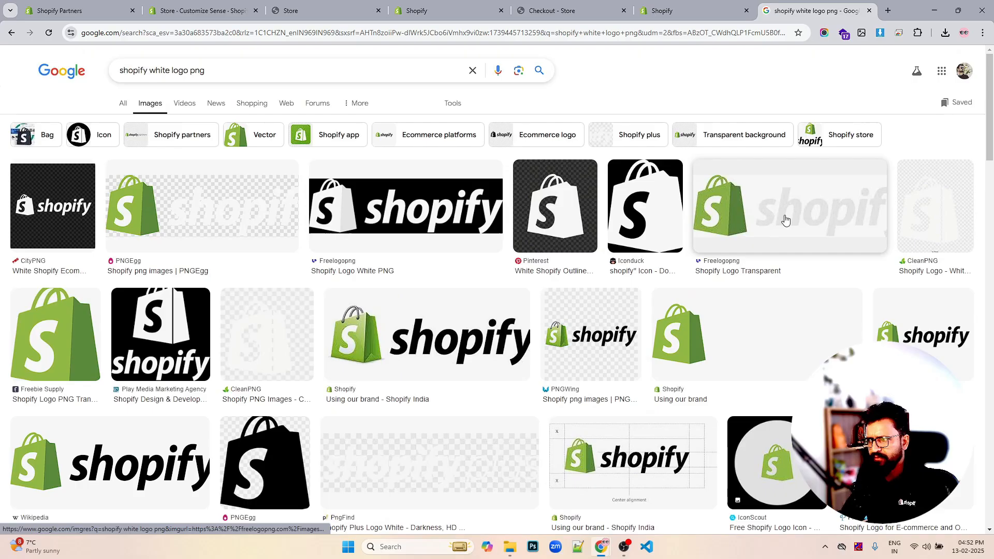
{"action": "left_click", "coordinate": [784, 220]}
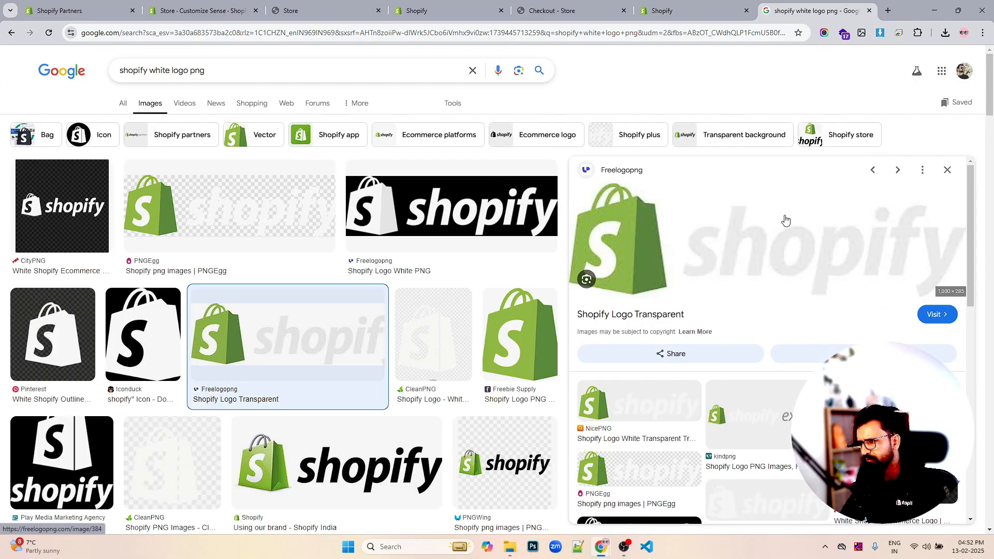
{"action": "scroll", "coordinate": [785, 223], "scroll_direction": "down", "scroll_amount": 3}
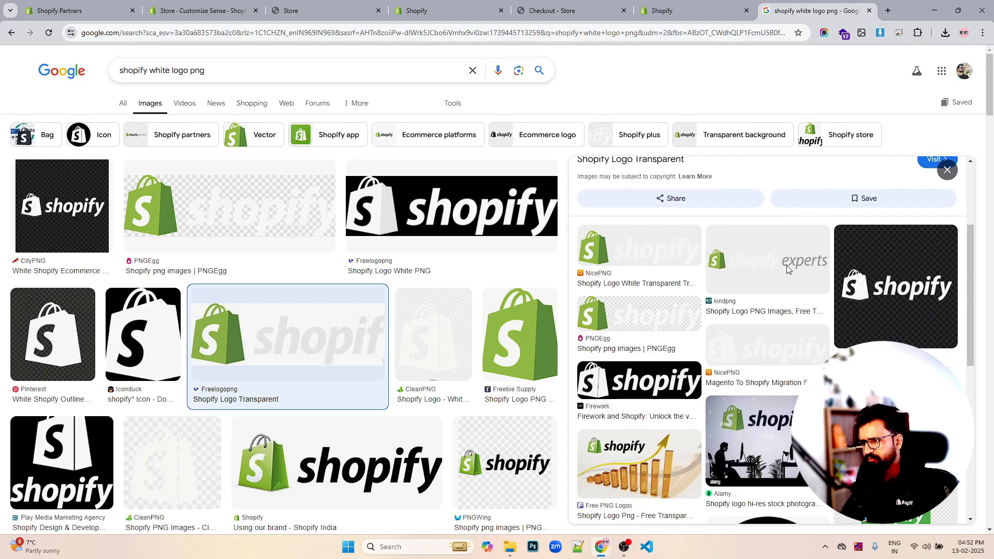
{"action": "left_click", "coordinate": [768, 351]}
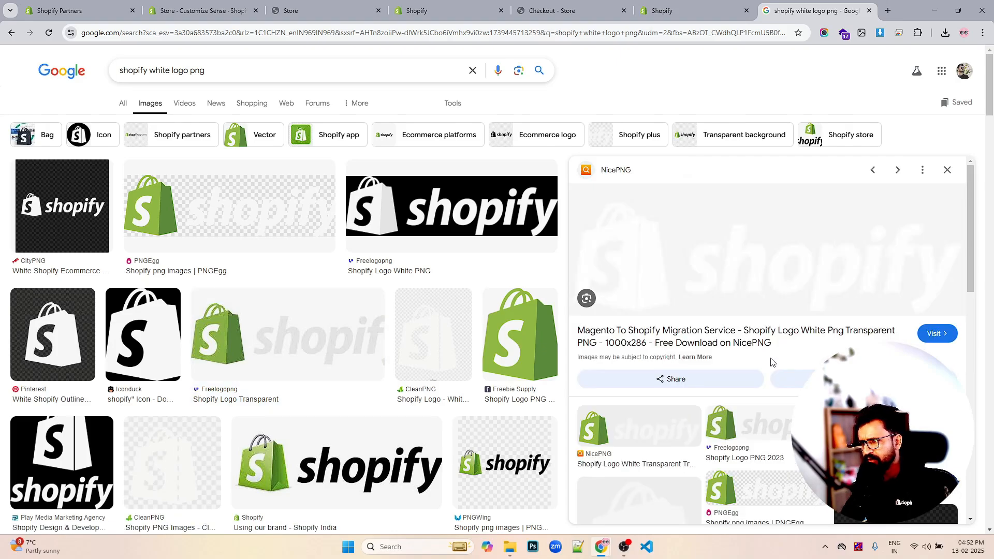
{"action": "left_click", "coordinate": [947, 171]}
{"action": "scroll", "coordinate": [794, 304], "scroll_direction": "down", "scroll_amount": 4}
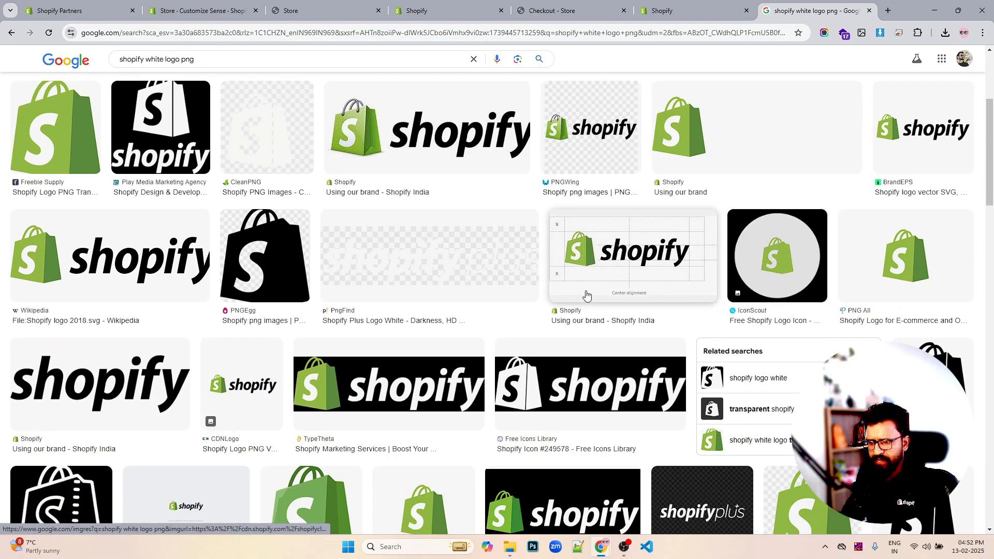
{"action": "scroll", "coordinate": [586, 295], "scroll_direction": "down", "scroll_amount": 4}
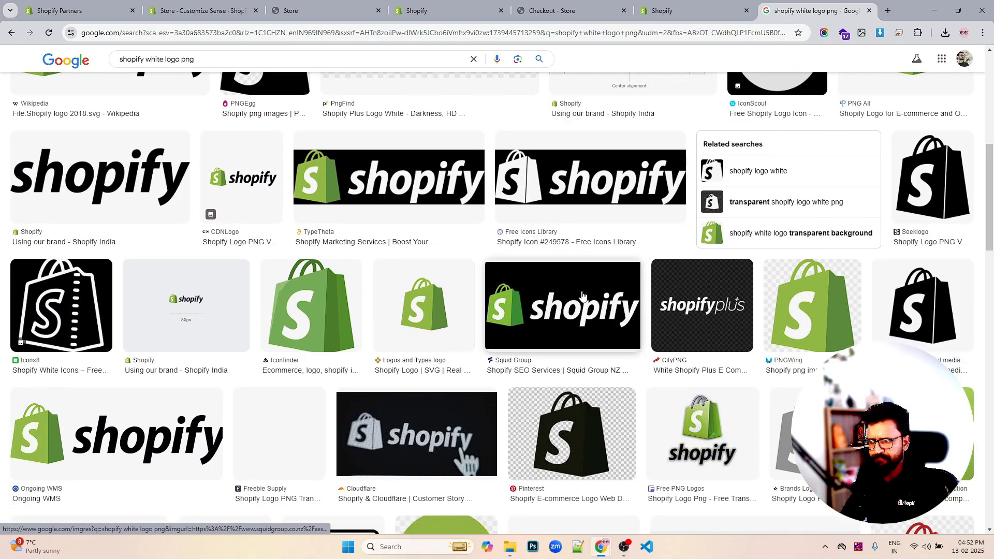
{"action": "scroll", "coordinate": [582, 295], "scroll_direction": "up", "scroll_amount": 3}
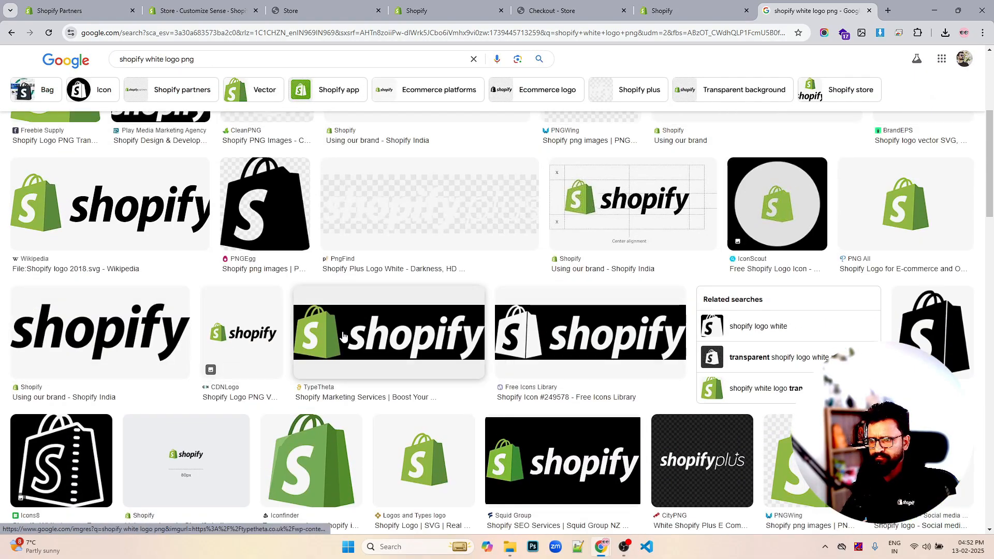
{"action": "scroll", "coordinate": [434, 335], "scroll_direction": "up", "scroll_amount": 2}
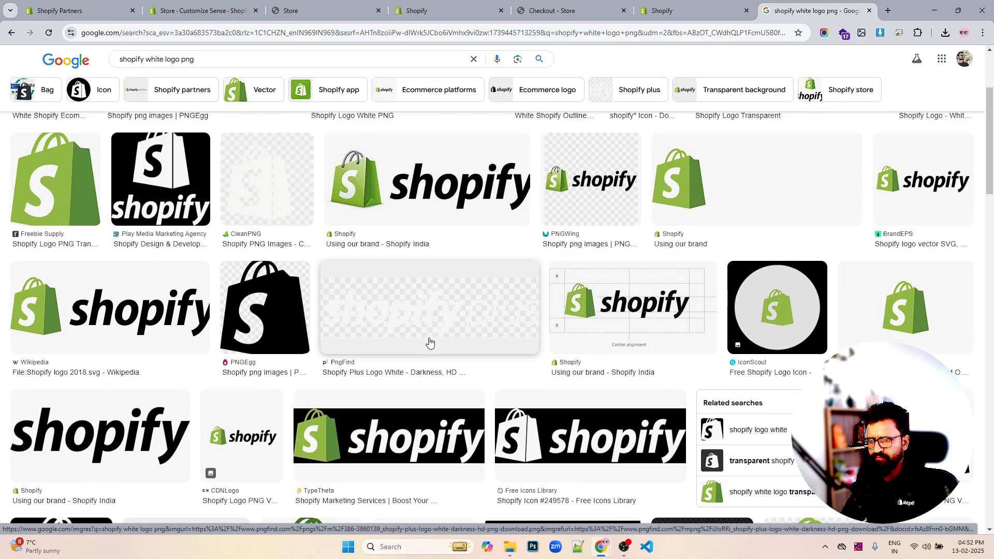
{"action": "scroll", "coordinate": [208, 294], "scroll_direction": "up", "scroll_amount": 3}
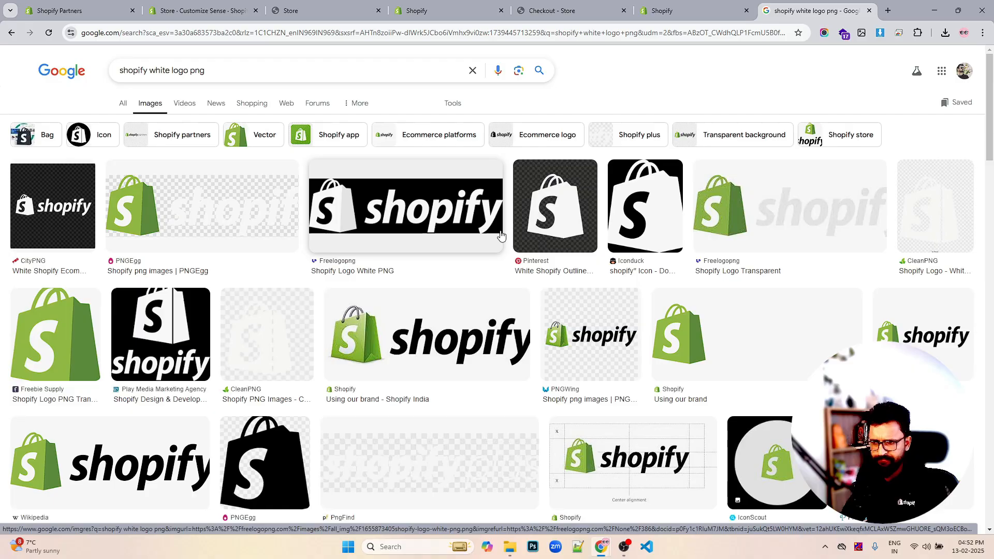
{"action": "scroll", "coordinate": [664, 228], "scroll_direction": "down", "scroll_amount": 5}
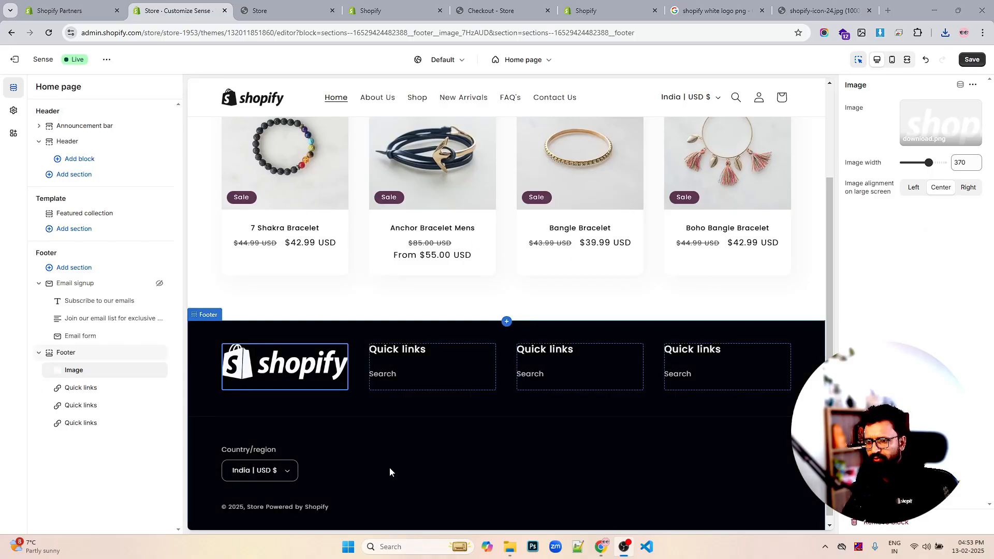
- Close the extra tabs and disable the country/region selector in the Footer section settings
{"action": "left_click", "coordinate": [869, 11]}
{"action": "left_click", "coordinate": [868, 10]}
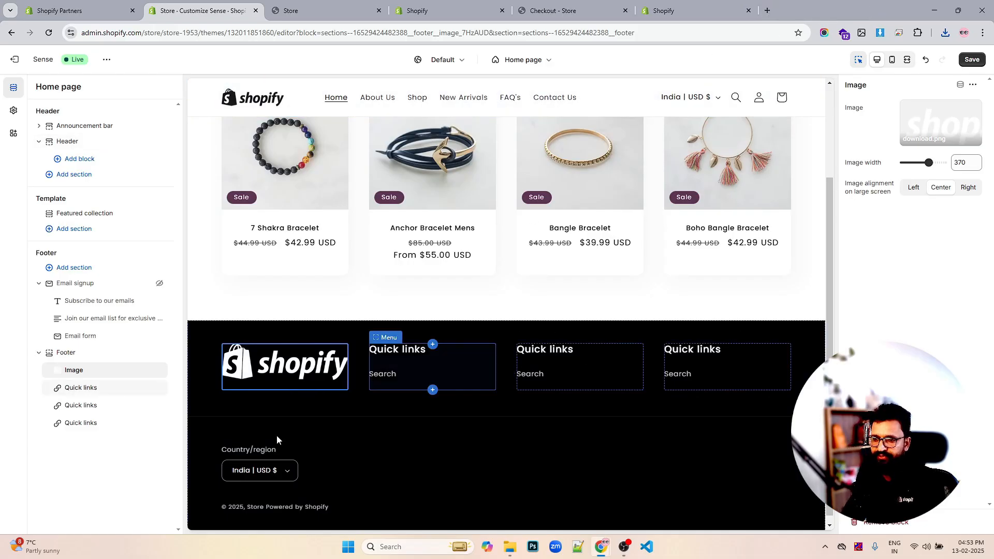
{"action": "left_click", "coordinate": [67, 352]}
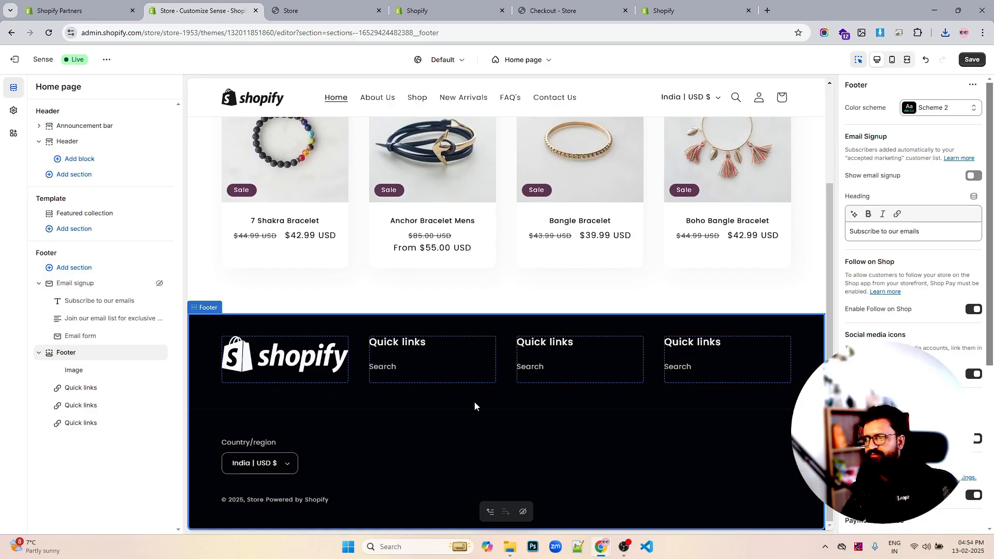
{"action": "scroll", "coordinate": [942, 336], "scroll_direction": "down", "scroll_amount": 5}
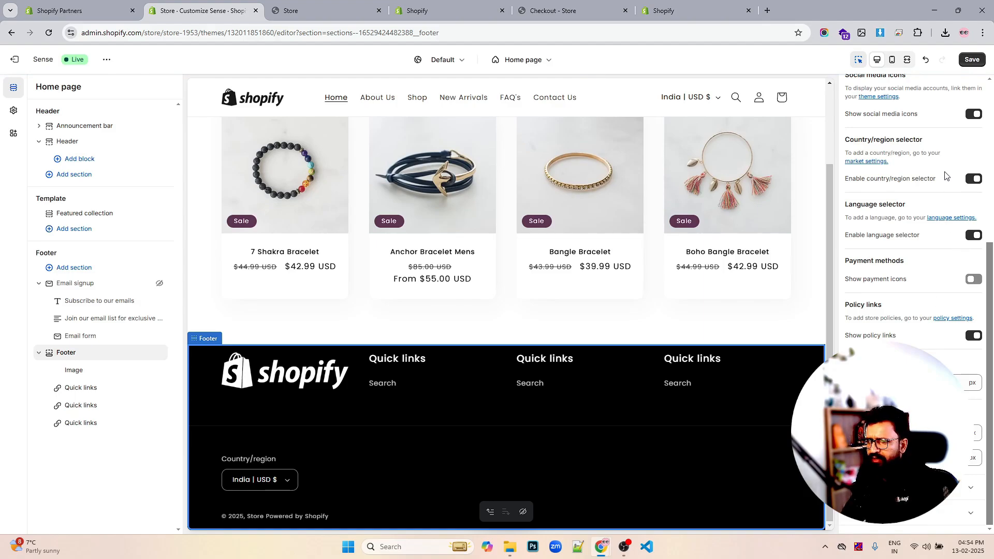
{"action": "left_click", "coordinate": [970, 181]}
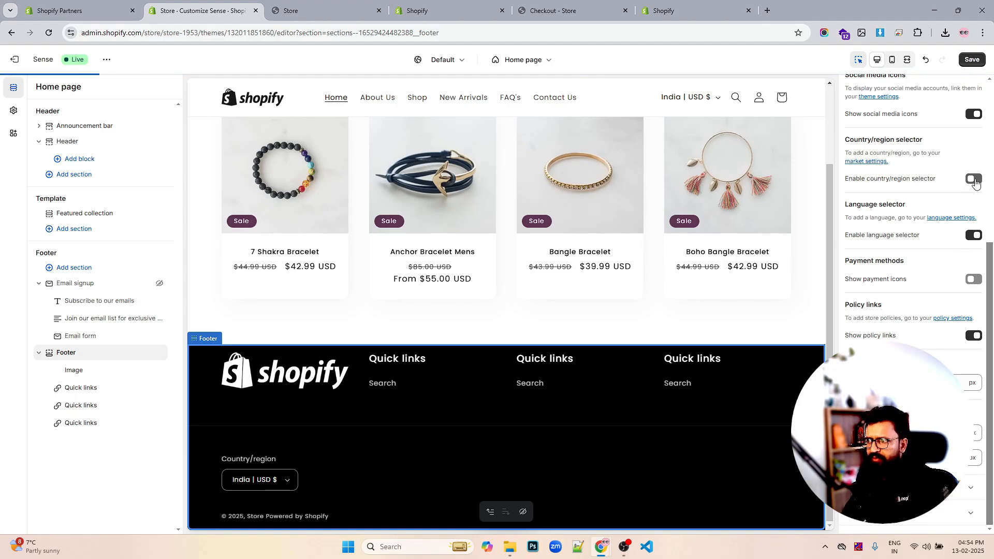
- Re-enable the country/region selector and turn on payment icons in the Footer section settings
{"action": "left_click", "coordinate": [971, 181]}
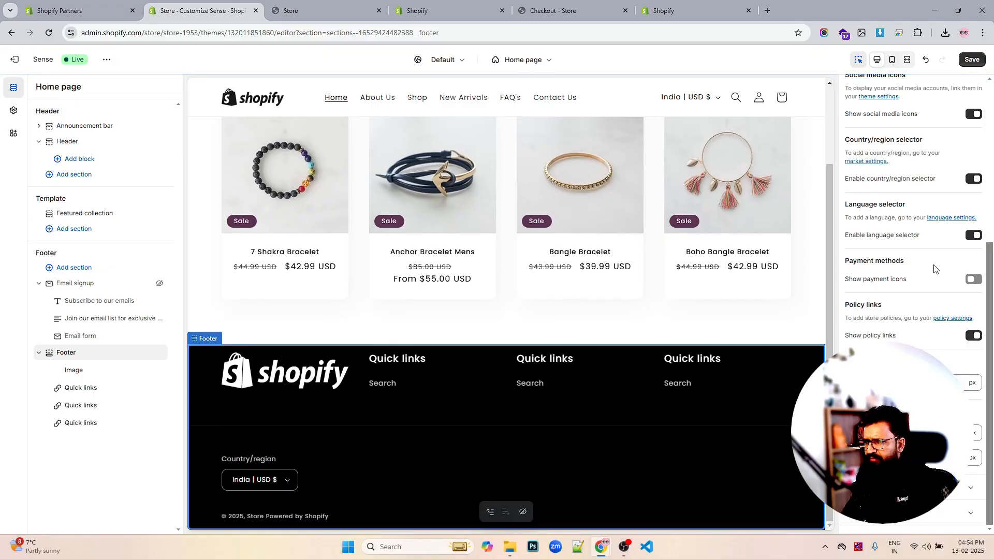
{"action": "left_click", "coordinate": [973, 280]}
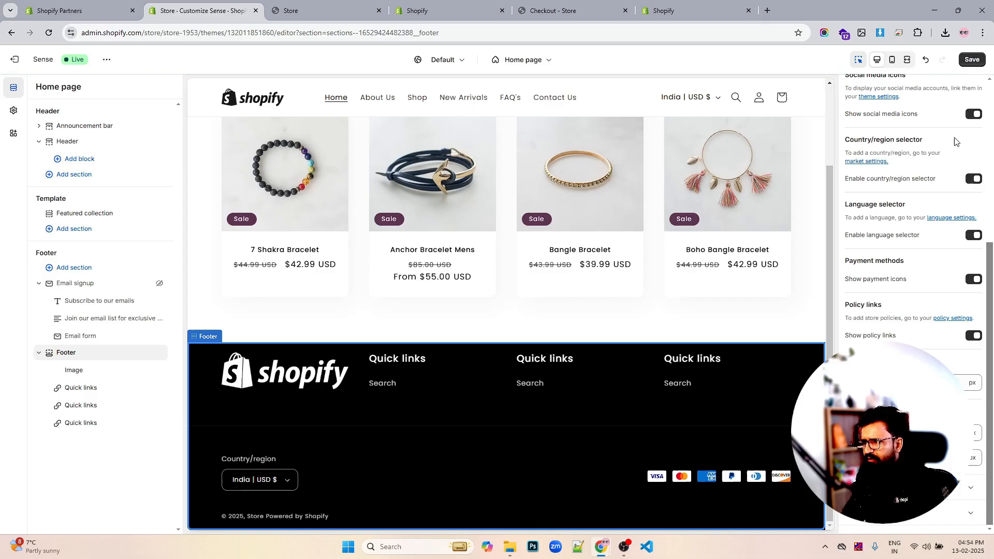
- Turn on the email signup in the Footer section settings
{"action": "scroll", "coordinate": [951, 155], "scroll_direction": "up", "scroll_amount": 1}
{"action": "scroll", "coordinate": [951, 155], "scroll_direction": "up", "scroll_amount": 4}
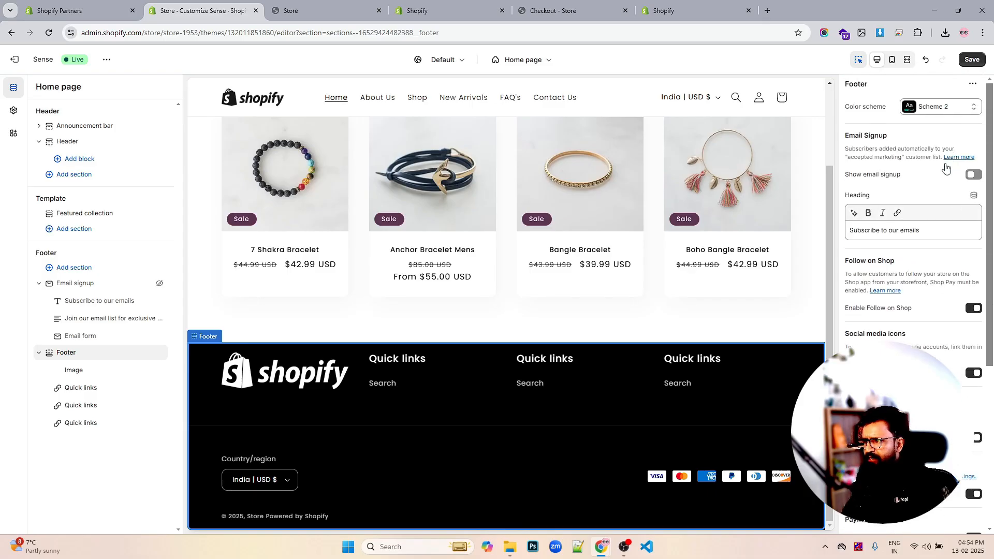
{"action": "left_click", "coordinate": [974, 175]}
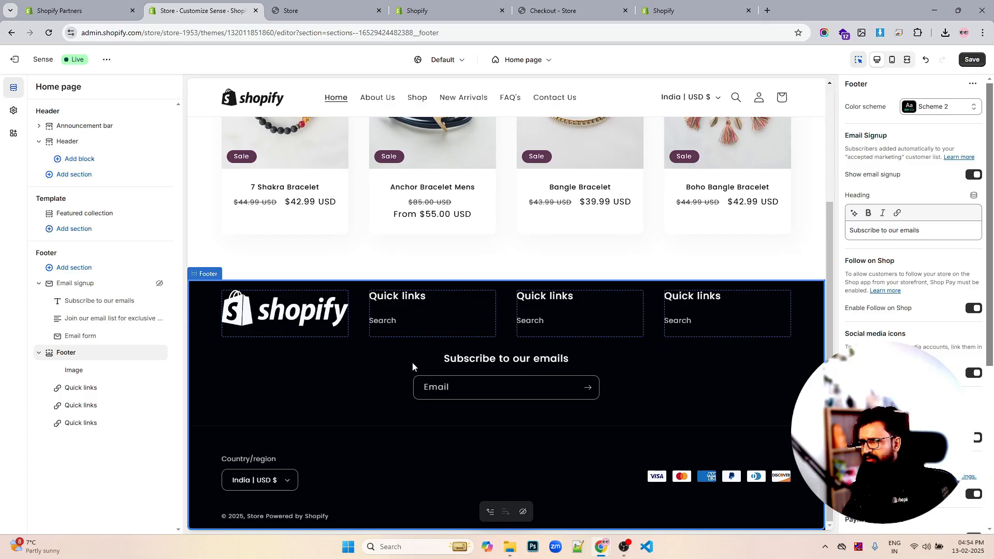
- Delete the third Quick links block from the Footer and undo the deletion
{"action": "left_click", "coordinate": [146, 423]}
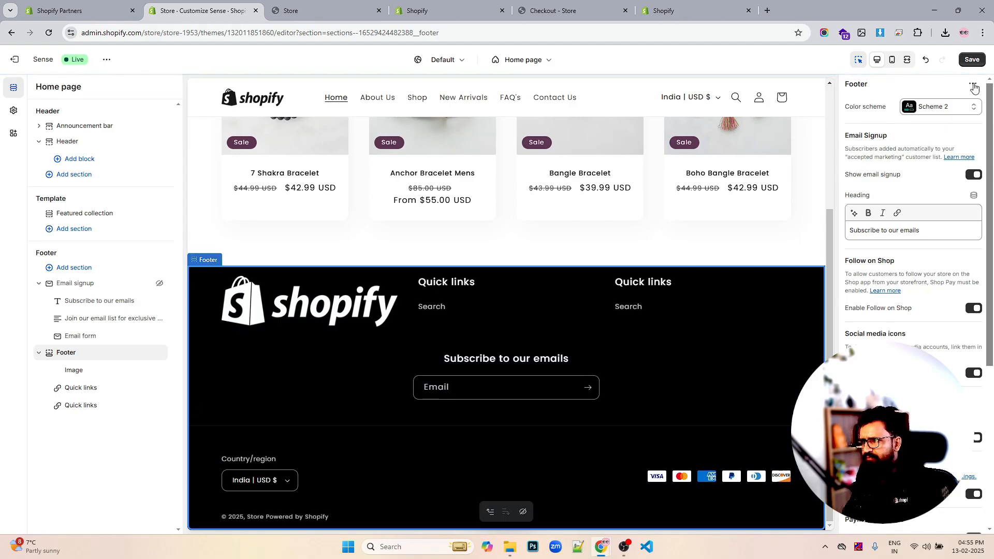
{"action": "left_click", "coordinate": [926, 60]}
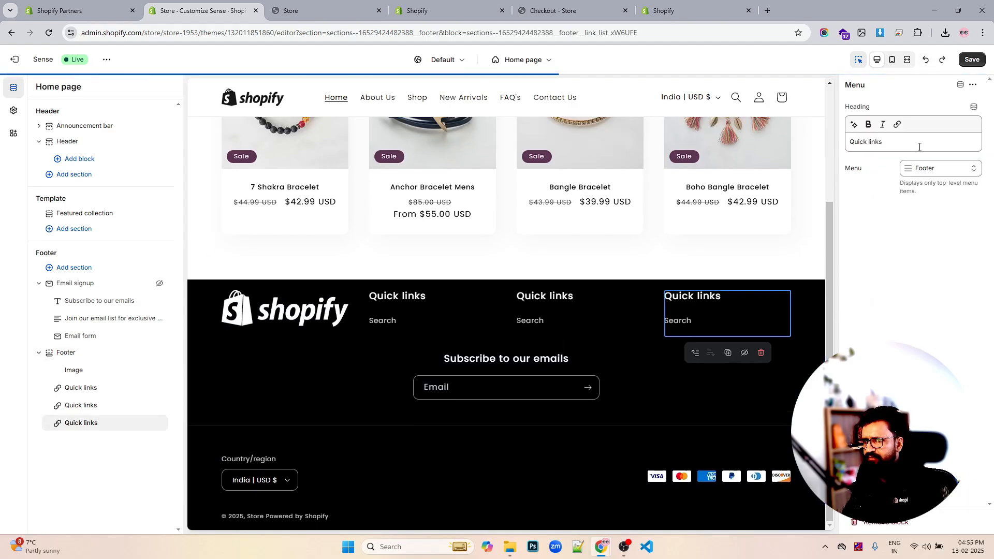
- Reopen the Footer section settings and turn the email signup off again
{"action": "scroll", "coordinate": [779, 309], "scroll_direction": "up", "scroll_amount": 4}
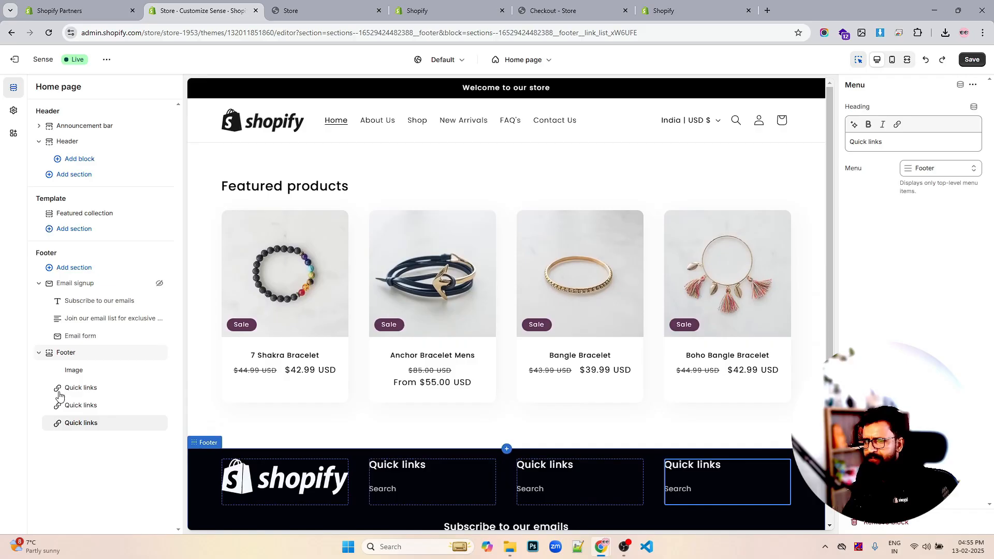
{"action": "left_click", "coordinate": [78, 352]}
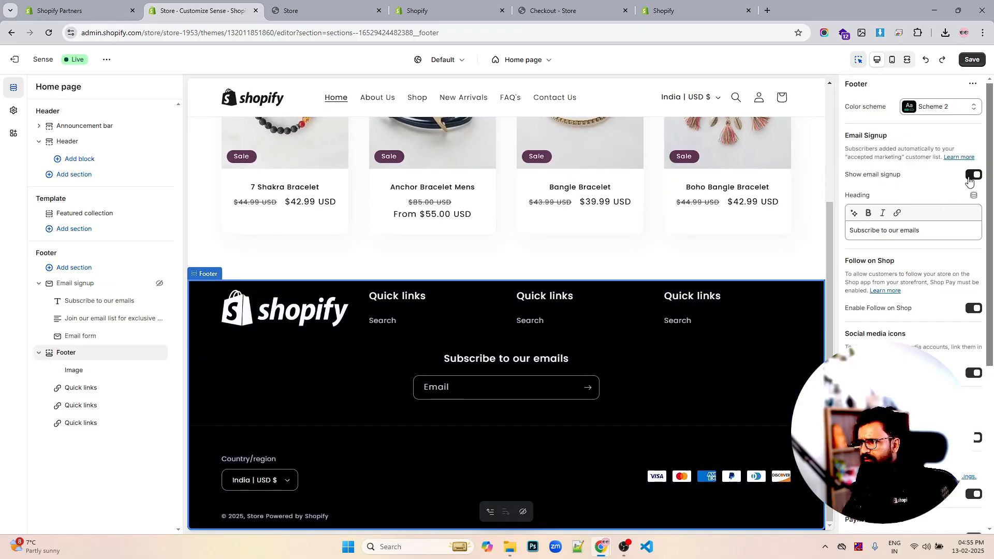
{"action": "left_click", "coordinate": [970, 176]}
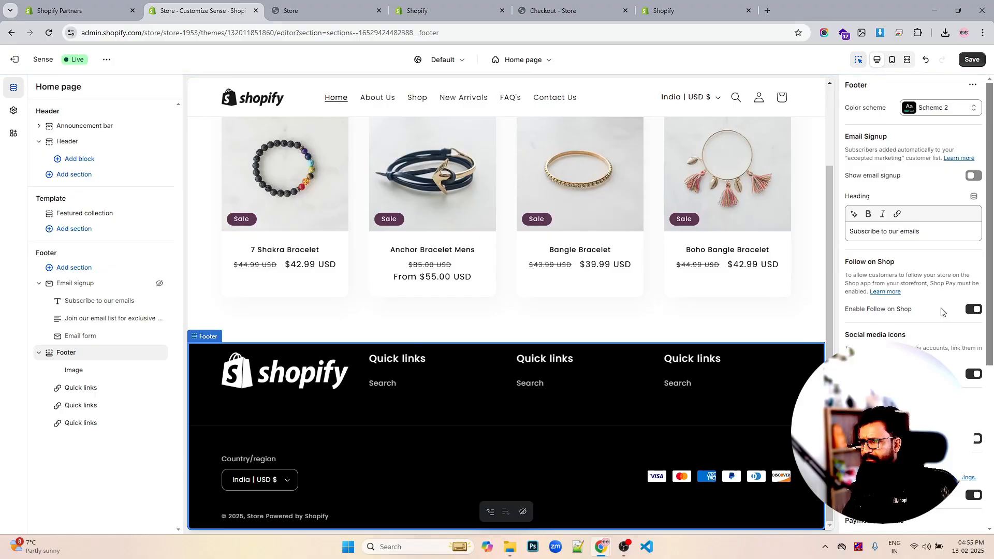
- Save the theme changes
{"action": "scroll", "coordinate": [941, 307], "scroll_direction": "down", "scroll_amount": 5}
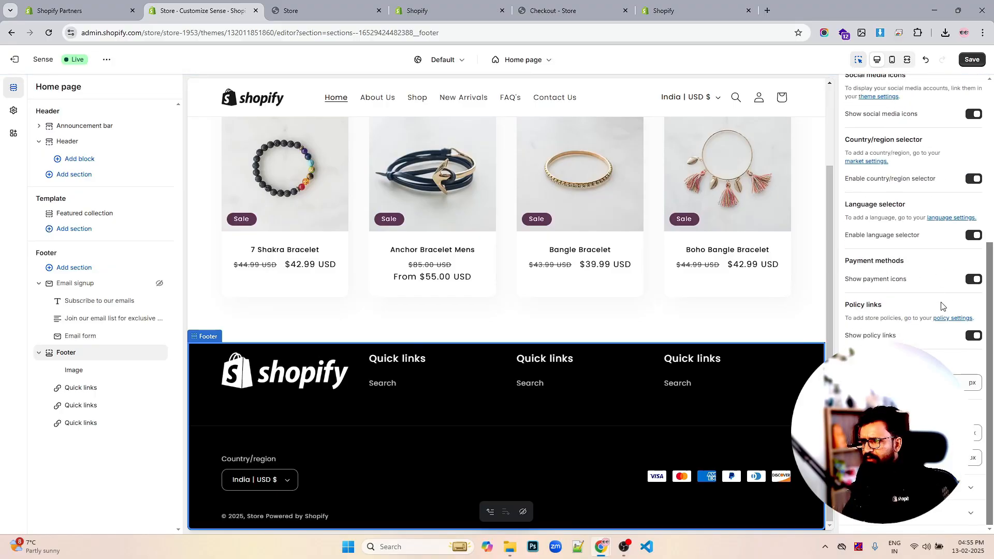
{"action": "scroll", "coordinate": [940, 306], "scroll_direction": "up", "scroll_amount": 5}
{"action": "left_click", "coordinate": [970, 60]}
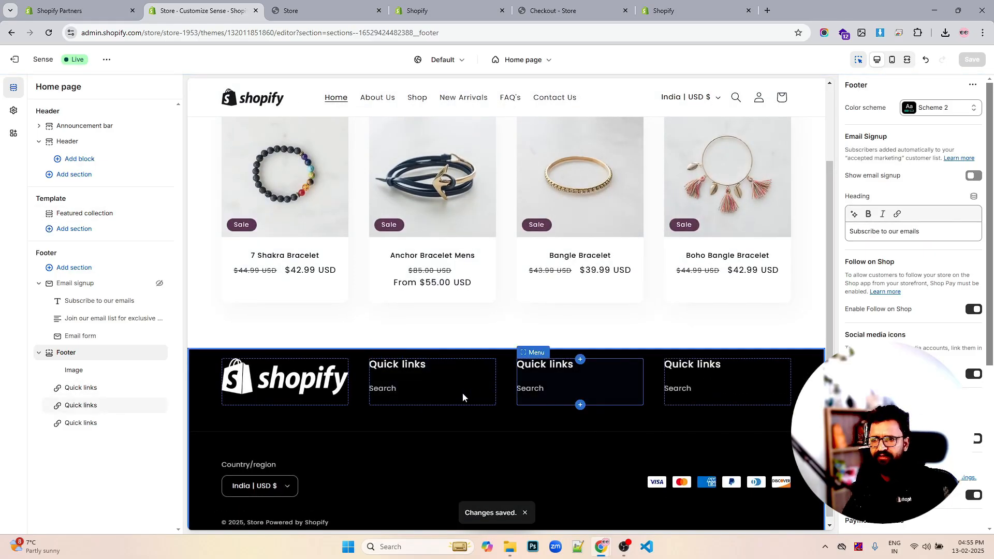
- Set the footer logo image width to 175 px and save the theme
{"action": "left_click", "coordinate": [99, 370]}
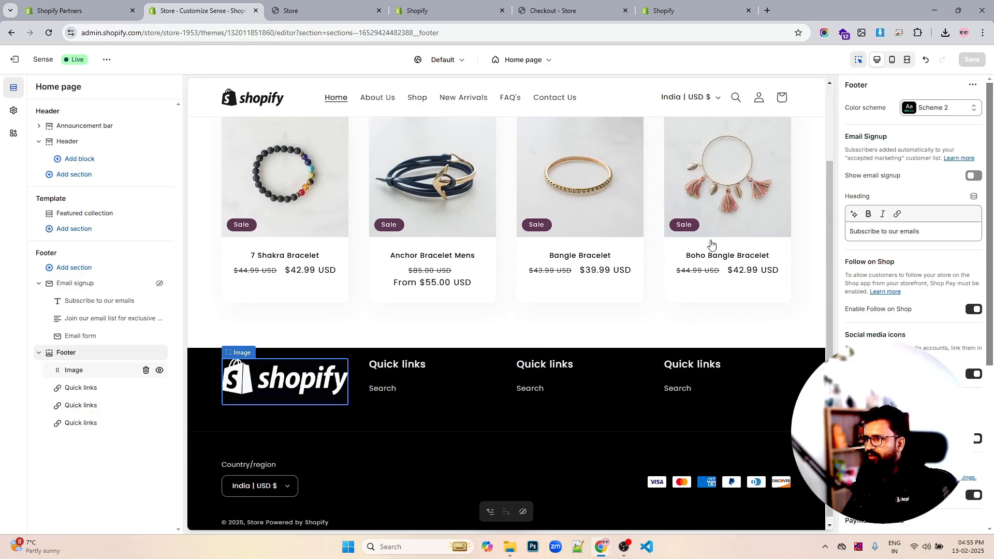
{"action": "left_click_drag", "start_coordinate": [926, 163], "coordinate": [913, 162]}
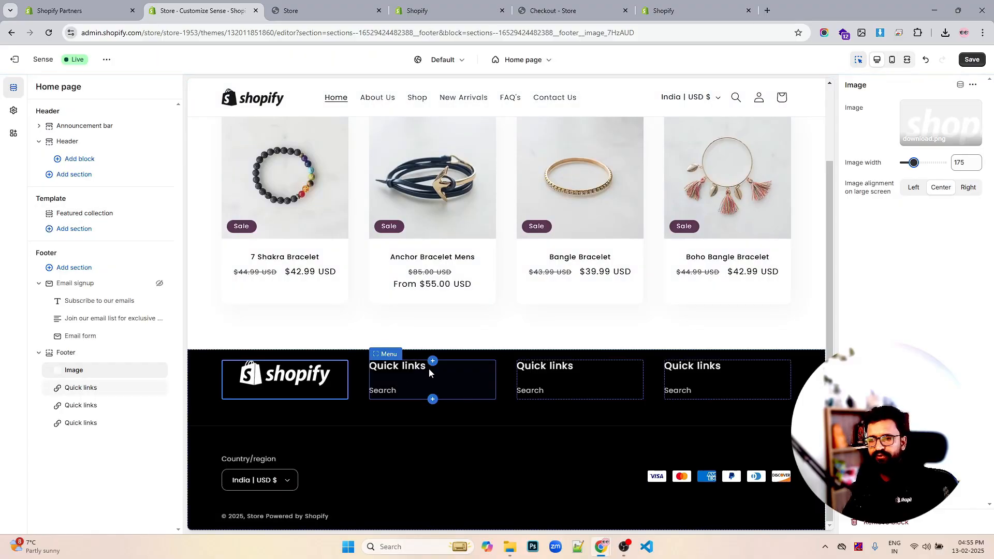
{"action": "scroll", "coordinate": [660, 329], "scroll_direction": "up", "scroll_amount": 1}
{"action": "scroll", "coordinate": [660, 330], "scroll_direction": "up", "scroll_amount": 3}
{"action": "scroll", "coordinate": [661, 329], "scroll_direction": "down", "scroll_amount": 4}
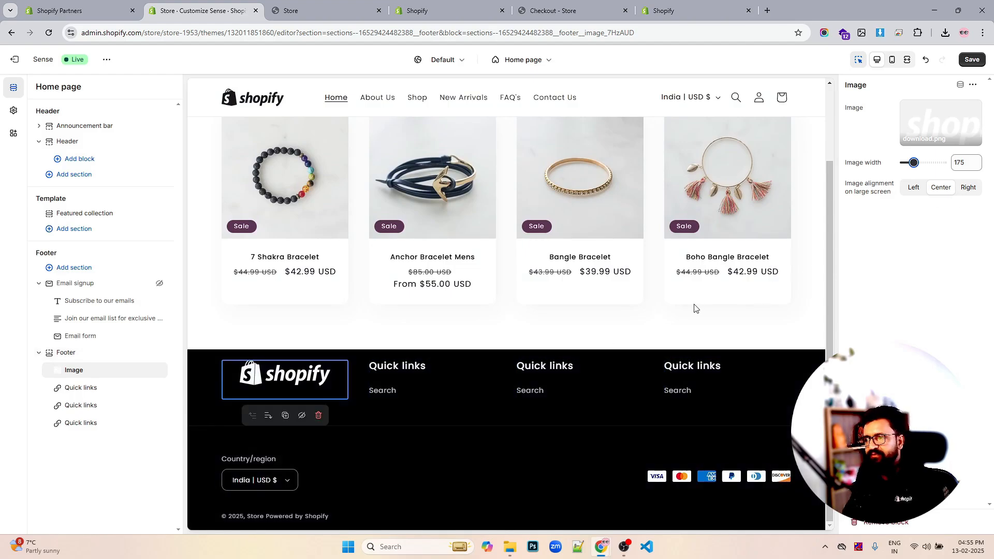
{"action": "scroll", "coordinate": [694, 308], "scroll_direction": "up", "scroll_amount": 4}
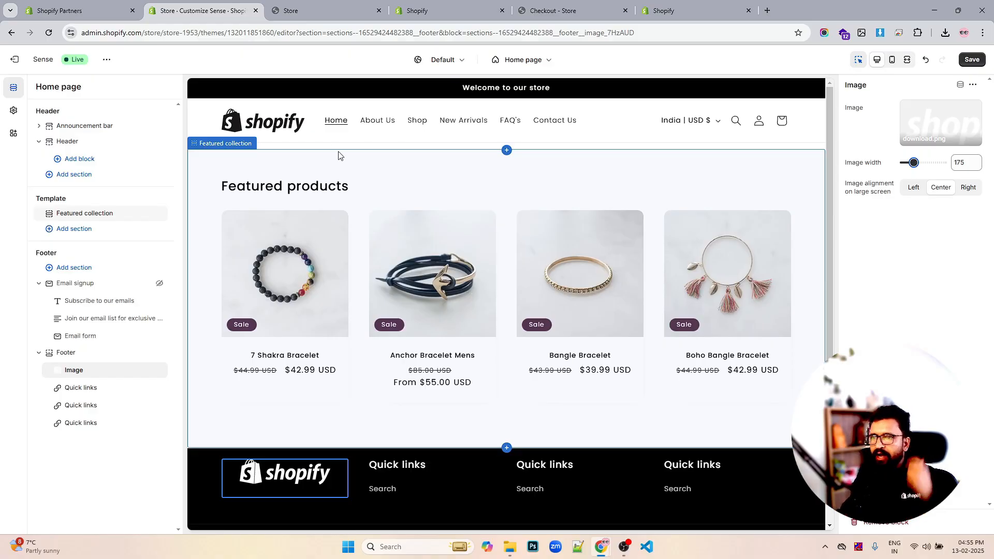
{"action": "left_click", "coordinate": [972, 60]}
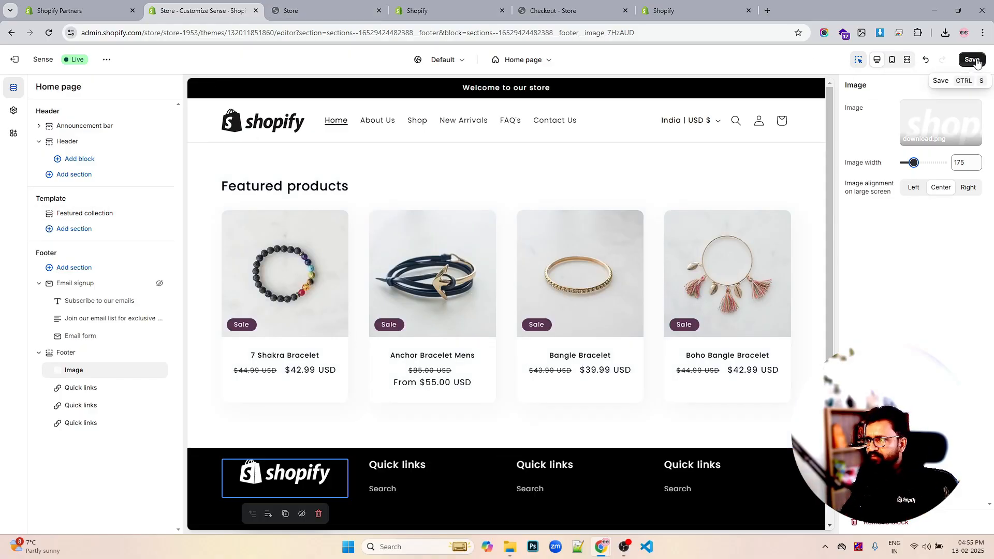
- Open the Main Menu and add a new menu item labelled DUmmy Collection linking to #
{"action": "left_click", "coordinate": [399, 10]}
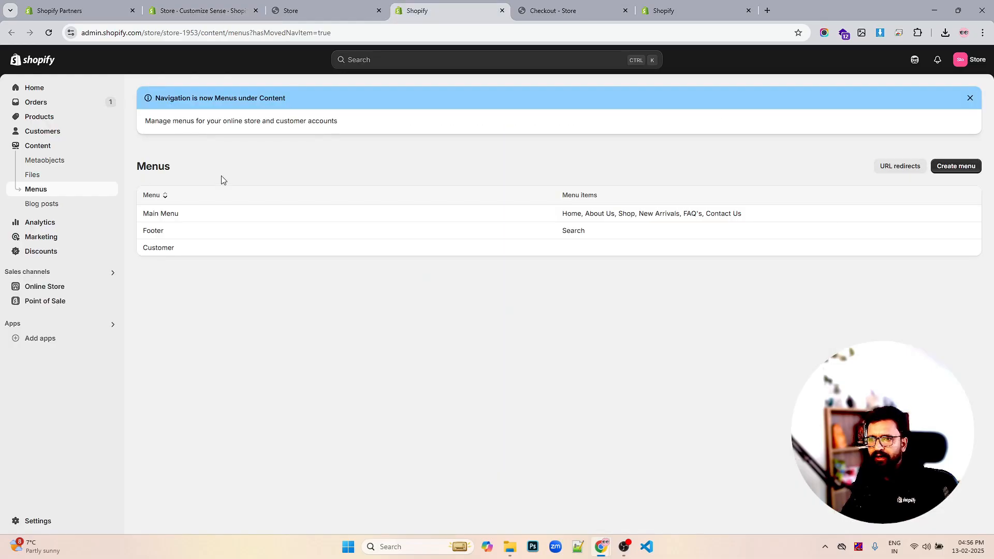
{"action": "left_click", "coordinate": [161, 214]}
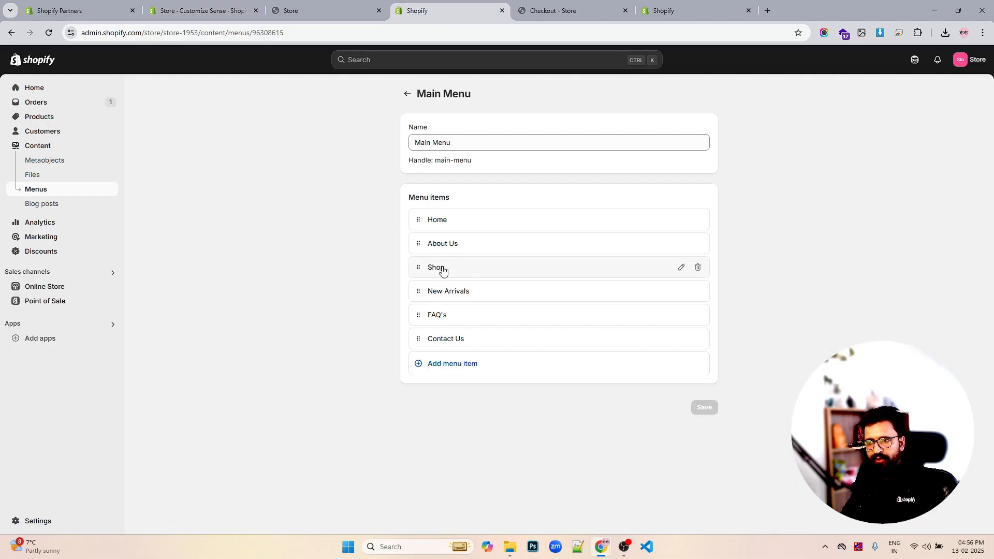
{"action": "left_click", "coordinate": [453, 368]}
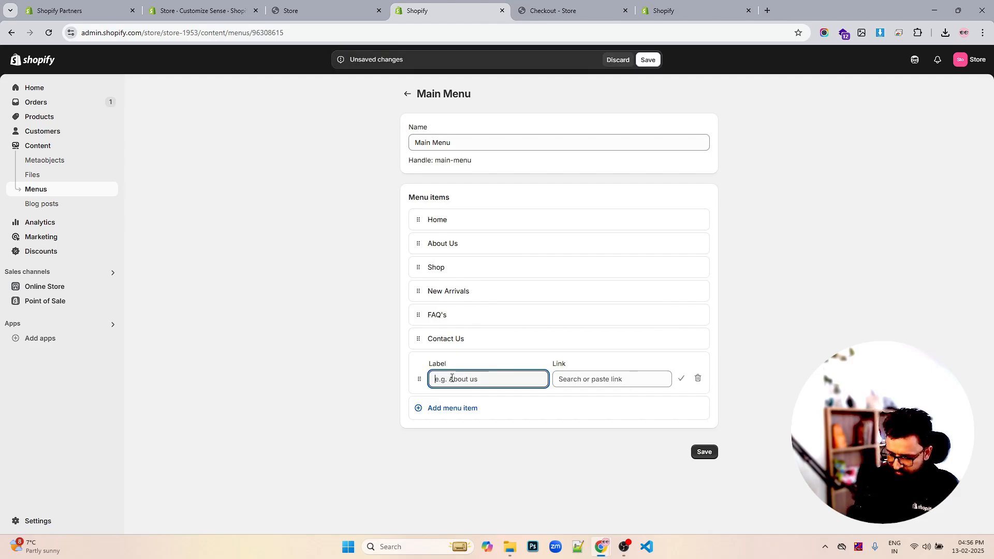
{"action": "type", "text": "DUm"}
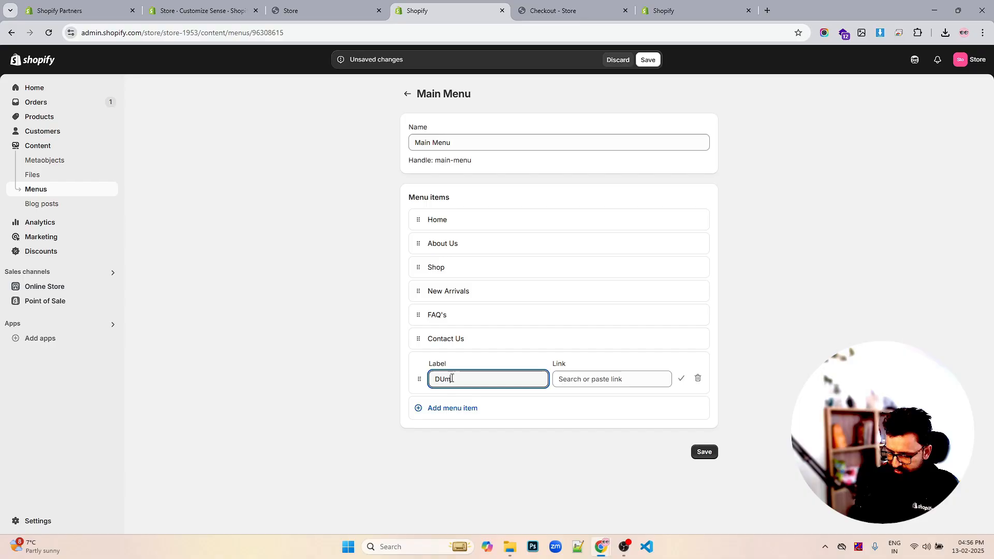
{"action": "type", "text": "my Collection"}
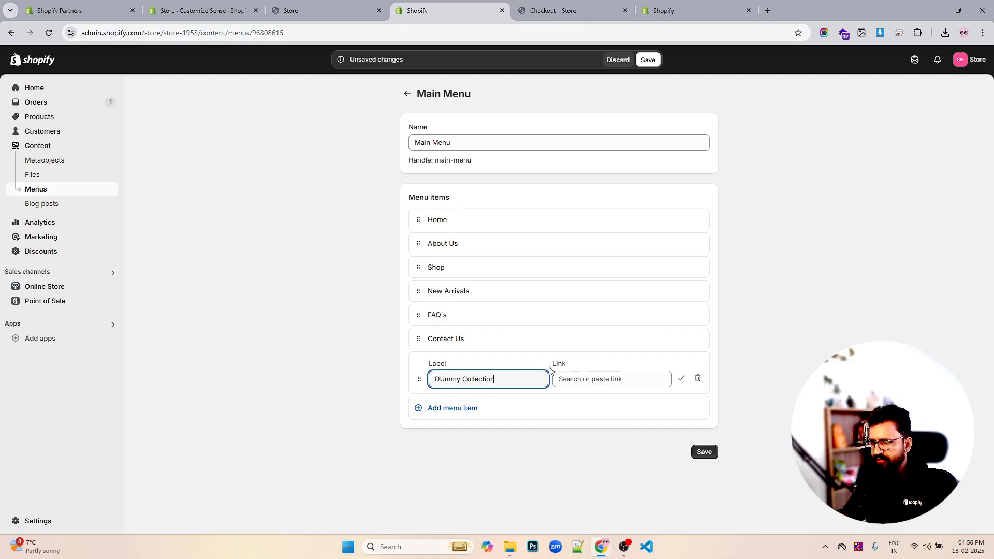
{"action": "left_click", "coordinate": [589, 378]}
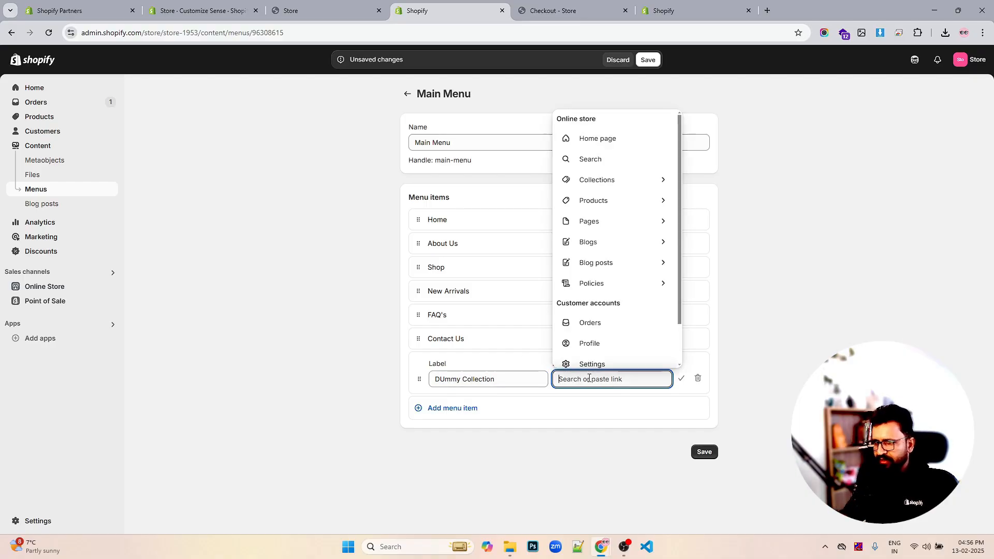
{"action": "type", "text": "#"}
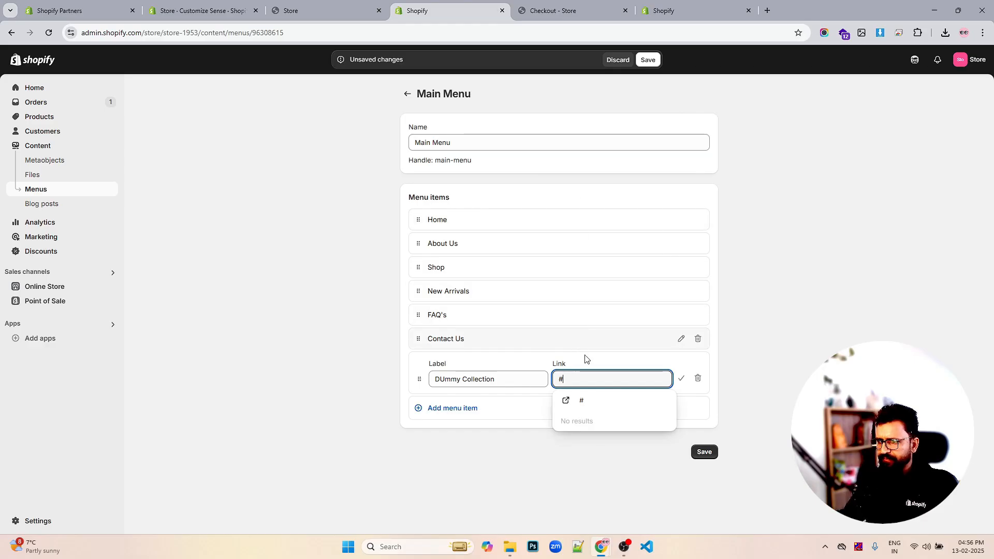
{"action": "left_click", "coordinate": [585, 403]}
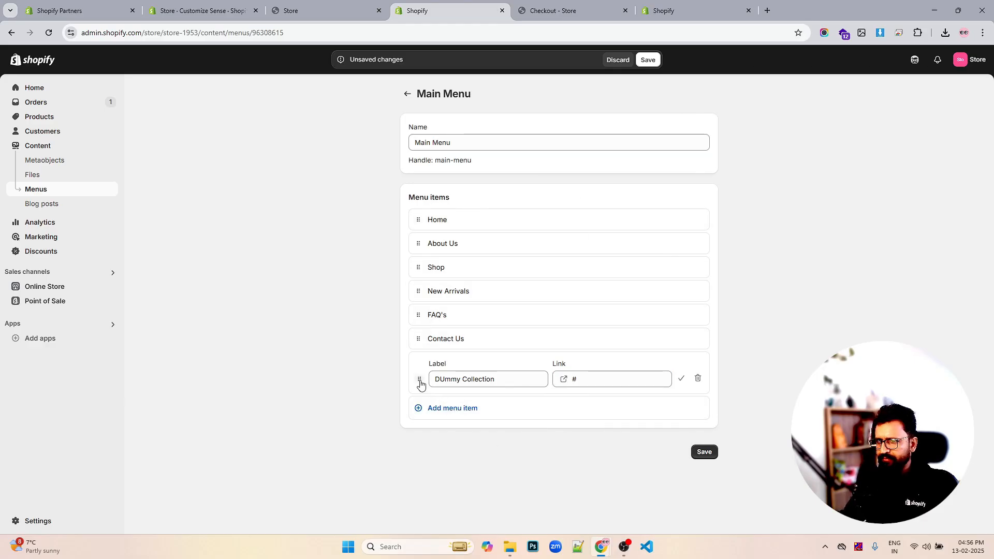
- Nest the new item under Shop and correct its label to Dummy Collection
{"action": "left_click_drag", "start_coordinate": [419, 378], "coordinate": [444, 329]}
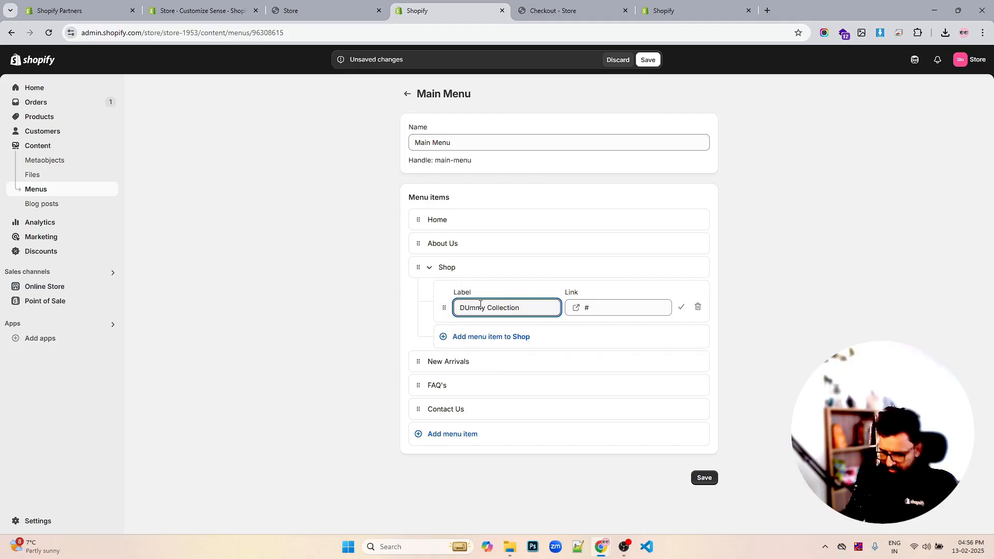
{"action": "key", "text": "BackSpace"}
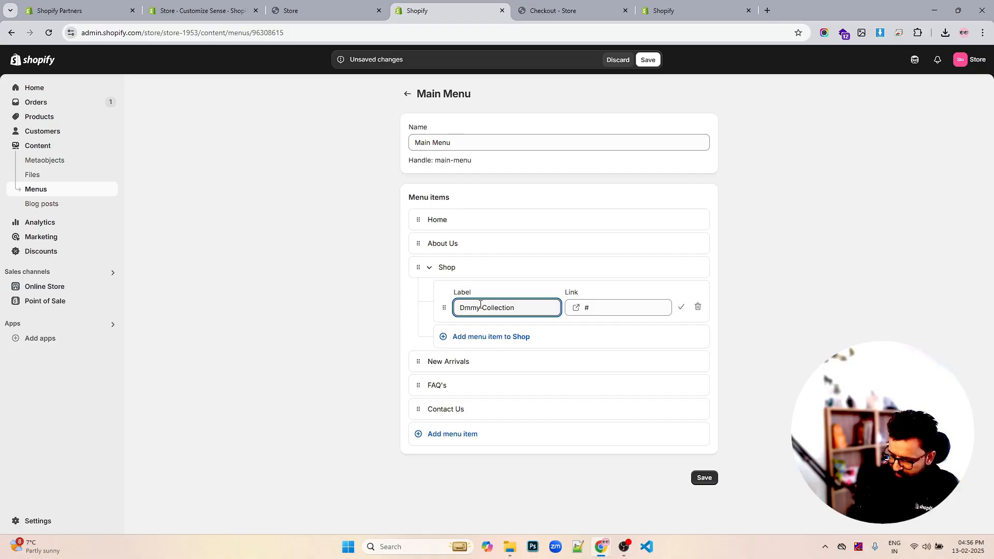
{"action": "type", "text": "u"}
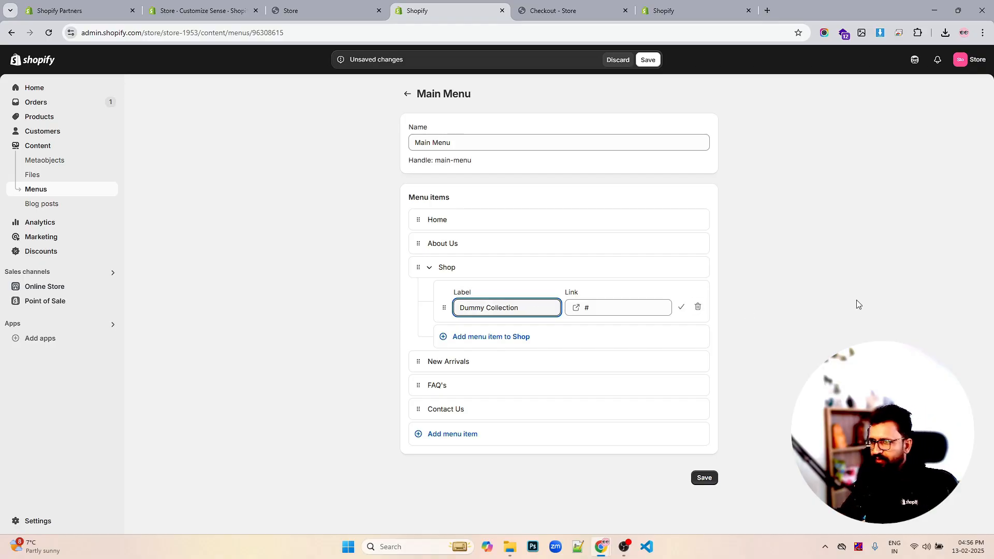
{"action": "left_click", "coordinate": [940, 295]}
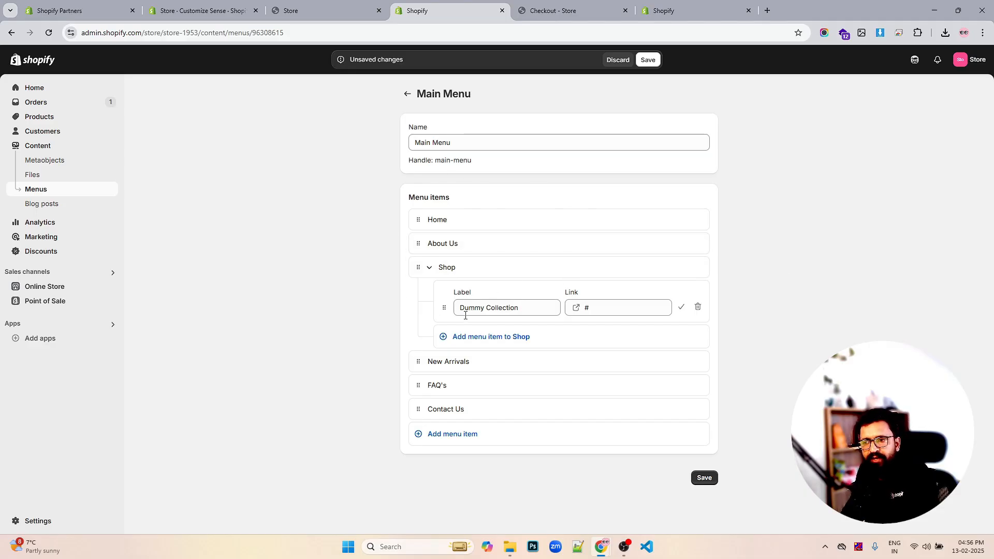
- Add two empty sub-items nested under Dummy Collection
{"action": "left_click", "coordinate": [476, 337]}
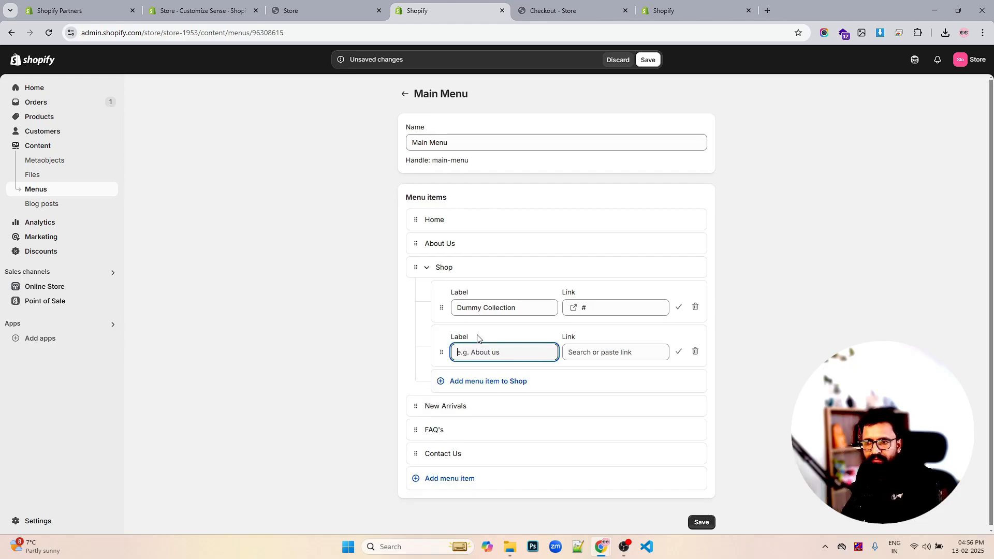
{"action": "left_click_drag", "start_coordinate": [441, 351], "coordinate": [521, 345]}
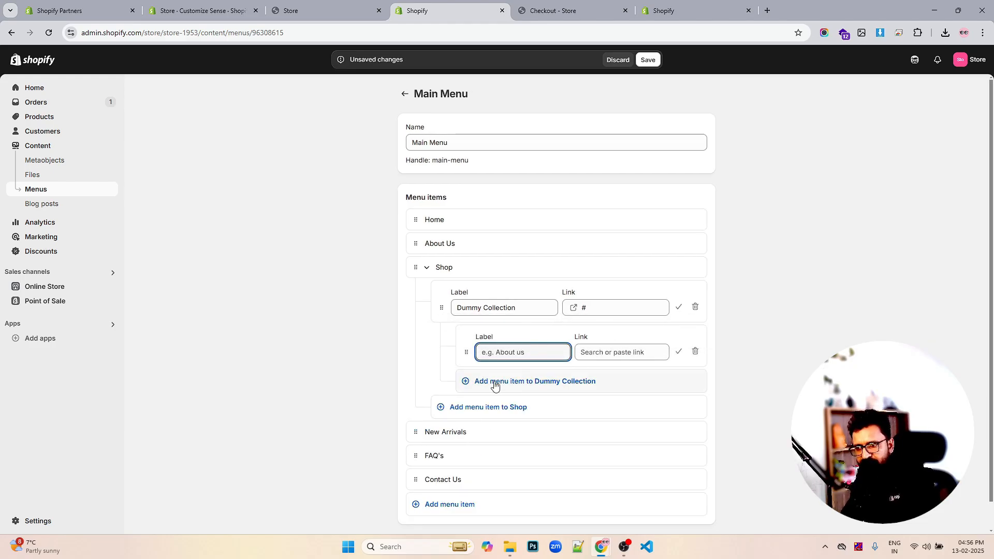
{"action": "left_click", "coordinate": [476, 380]}
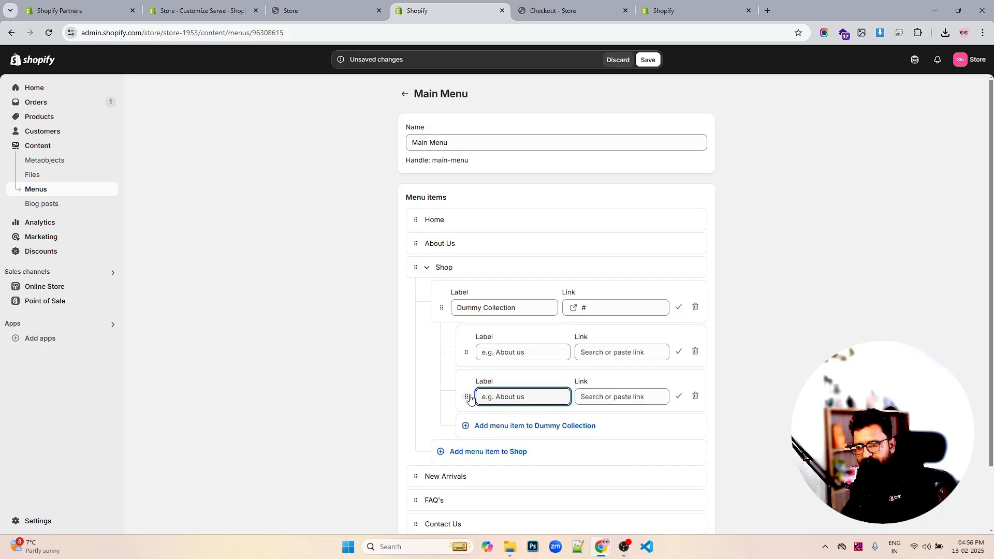
{"action": "left_click_drag", "start_coordinate": [466, 396], "coordinate": [641, 394]}
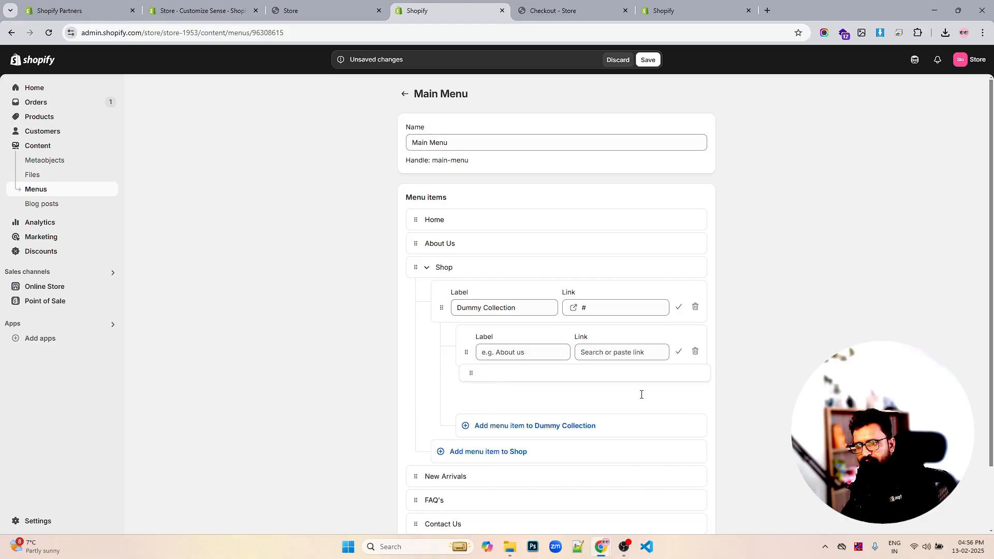
- Label the first sub-item under Dummy Collection as Product 1 and set its link to #
{"action": "left_click", "coordinate": [515, 348]}
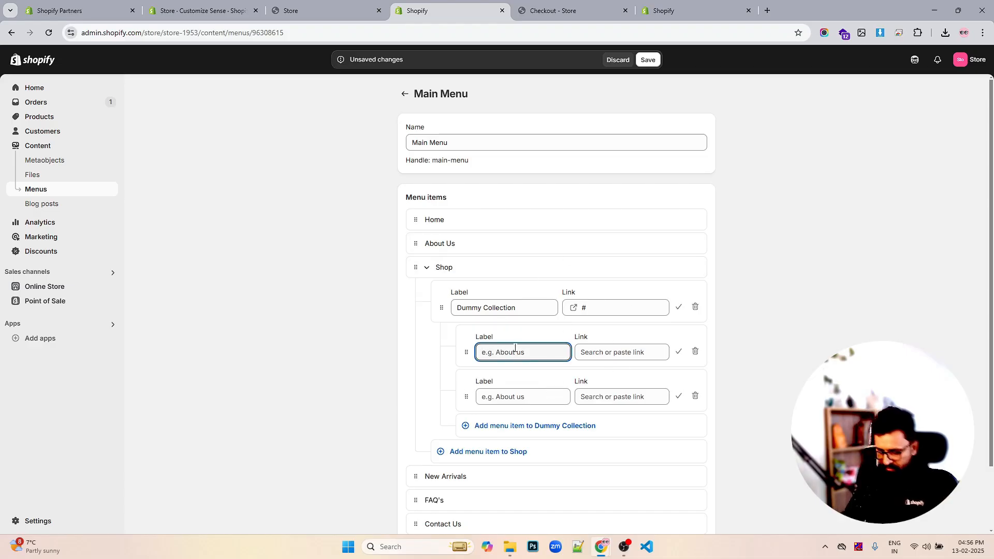
{"action": "type", "text": "L"}
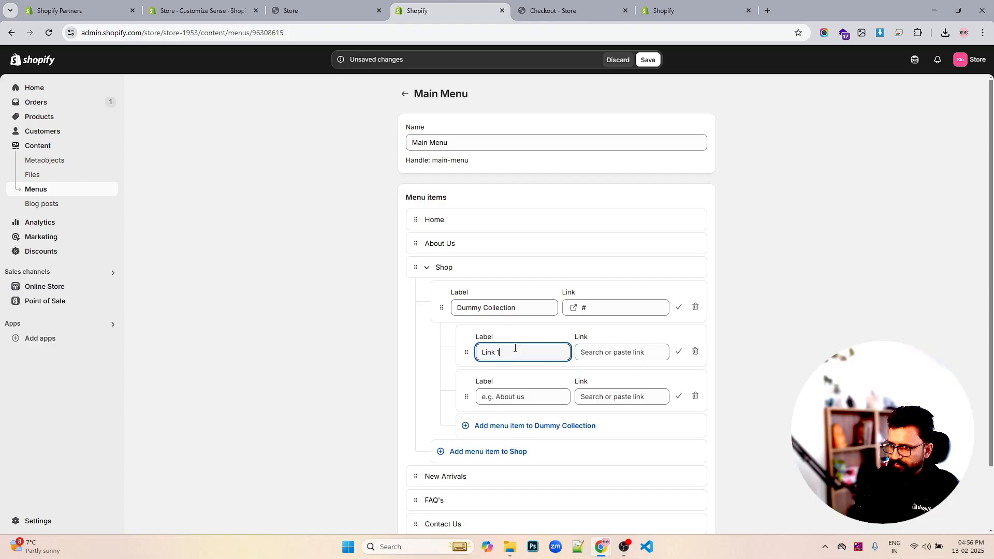
{"action": "type", "text": "ink 1"}
{"action": "key", "text": "BackSpace"}
{"action": "key", "text": "BackSpace"}
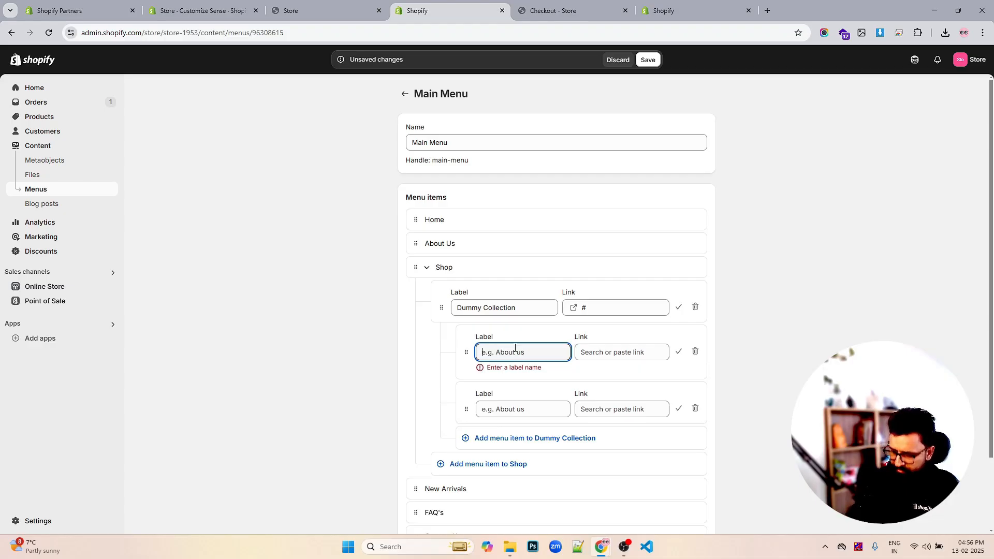
{"action": "type", "text": "P"}
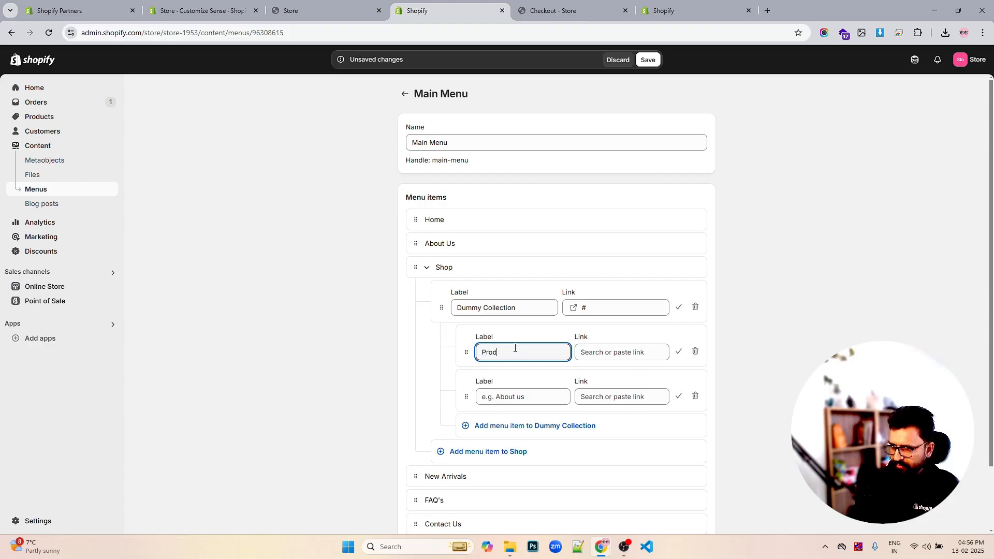
{"action": "type", "text": "roduct 1"}
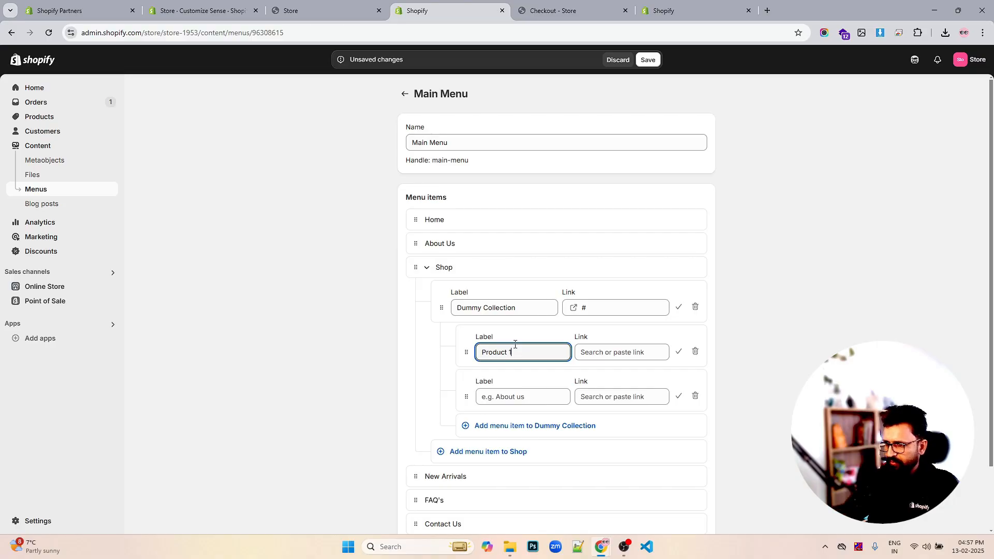
{"action": "left_click", "coordinate": [621, 352]}
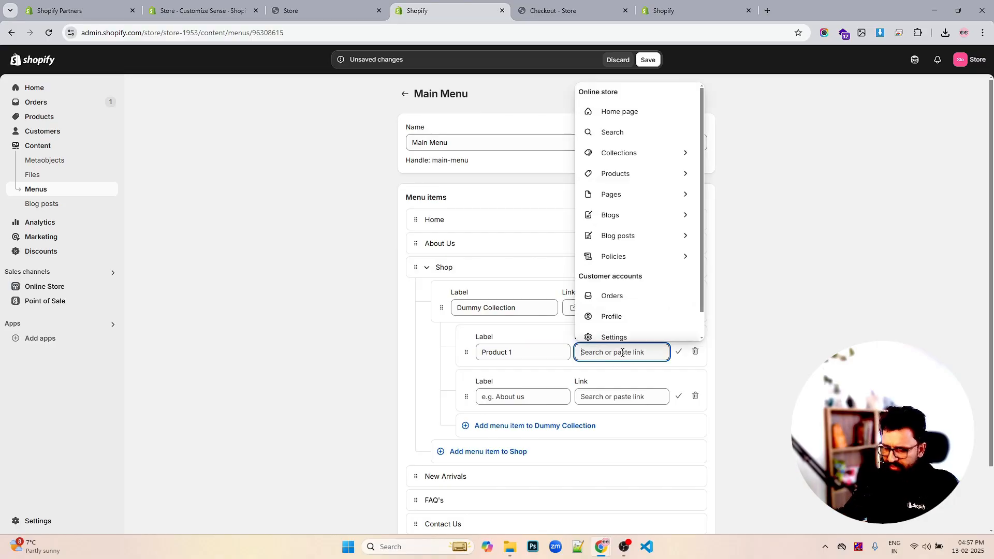
{"action": "type", "text": "#"}
{"action": "left_click", "coordinate": [604, 372]}
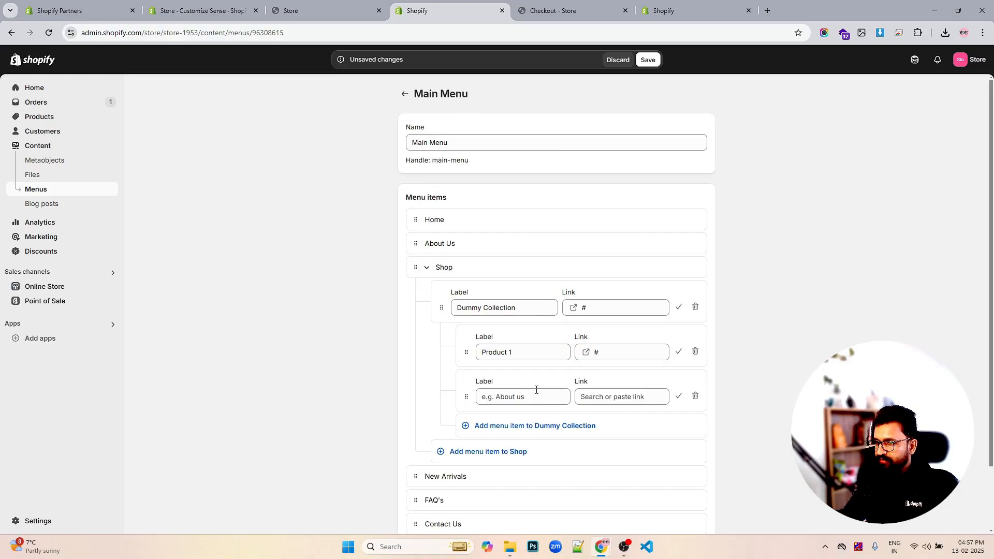
{"action": "left_click", "coordinate": [533, 394]}
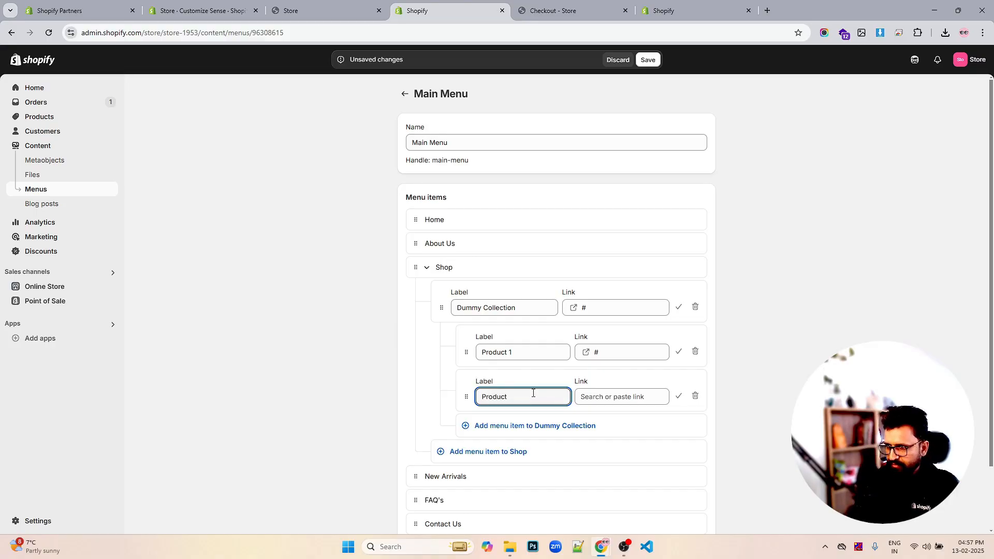
{"action": "key", "text": "BackSpace"}
{"action": "key", "text": "BackSpace"}
{"action": "key", "text": "BackSpace"}
{"action": "key", "text": "BackSpace"}
{"action": "key", "text": "BackSpace"}
{"action": "key", "text": "BackSpace"}
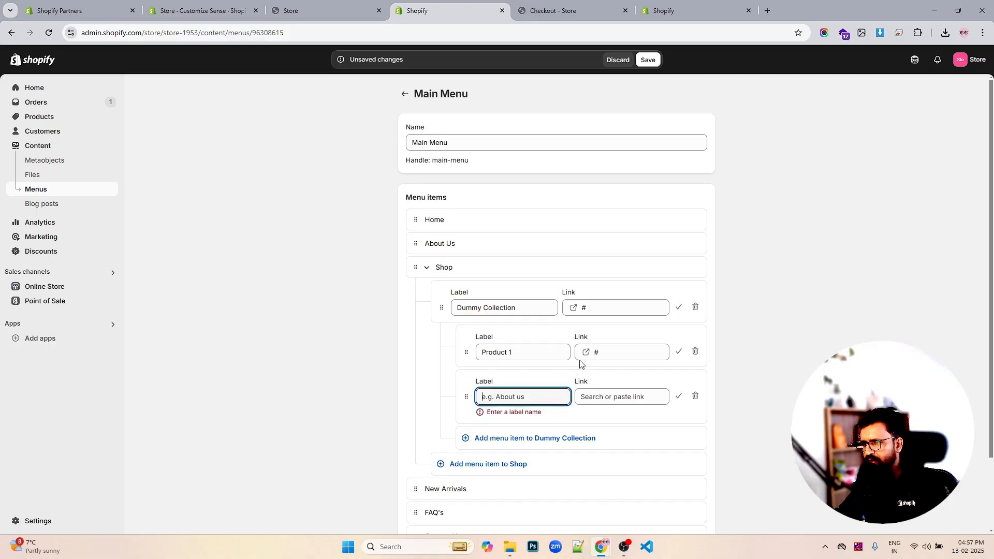
- Change the Product 1 item's link to the Boho Bangle Bracelet product
{"action": "left_click", "coordinate": [620, 353]}
{"action": "left_click", "coordinate": [648, 174]}
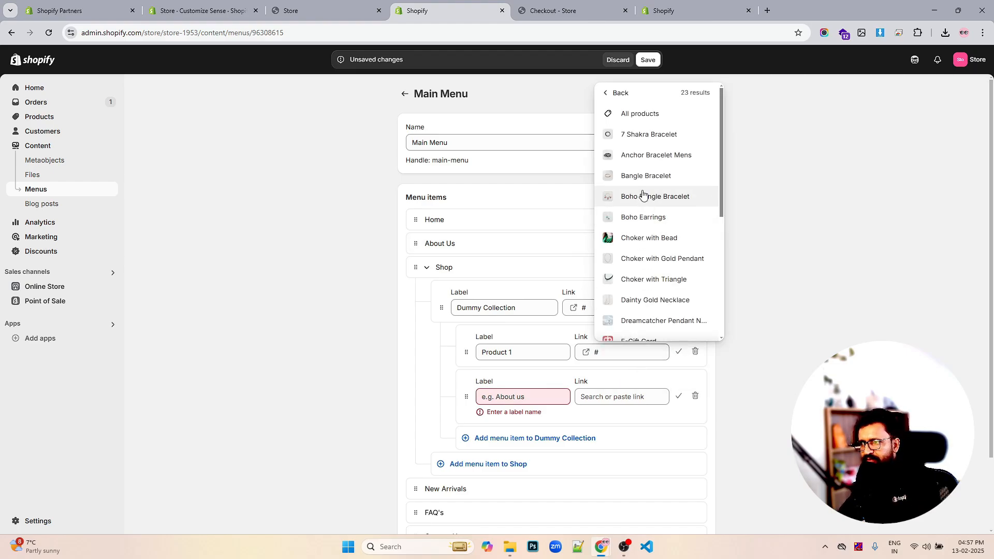
{"action": "left_click", "coordinate": [643, 196]}
- Link the second sub-item under Dummy Collection to the Anchor Bracelet Mens product
{"action": "left_click", "coordinate": [626, 396]}
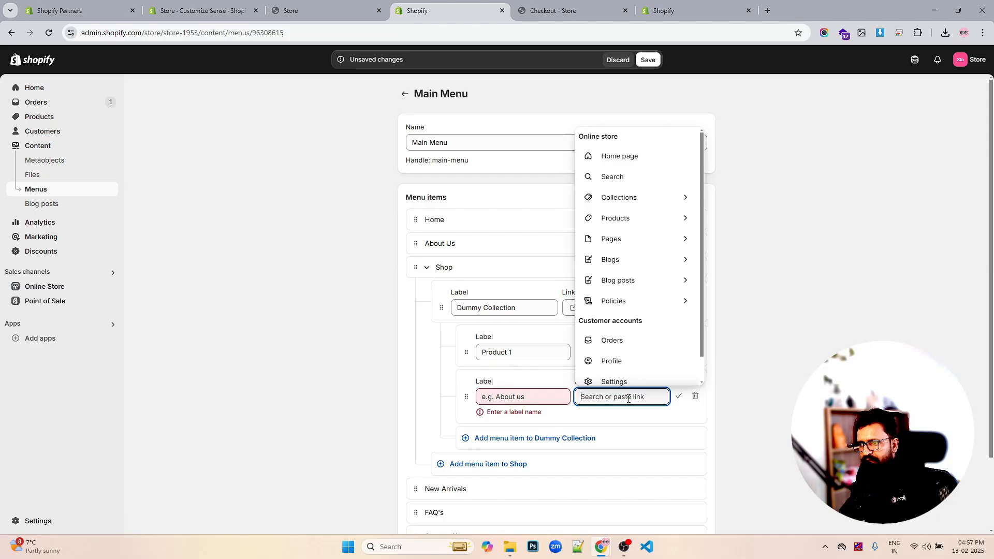
{"action": "left_click", "coordinate": [636, 225]}
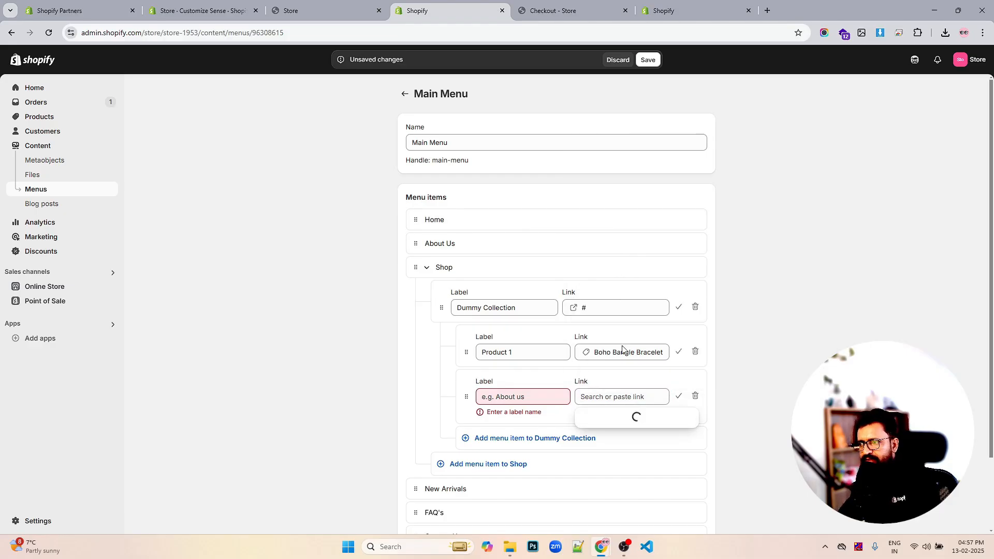
{"action": "left_click", "coordinate": [629, 202]}
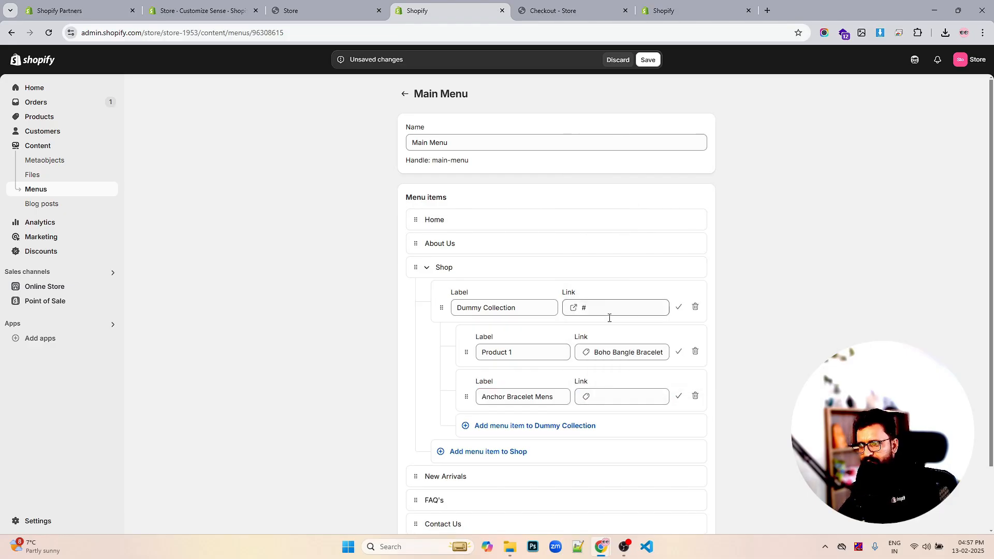
- Add a third sub-item under Dummy Collection linked to the 7 Shakra Bracelet product
{"action": "left_click", "coordinate": [548, 427]}
{"action": "left_click", "coordinate": [619, 441]}
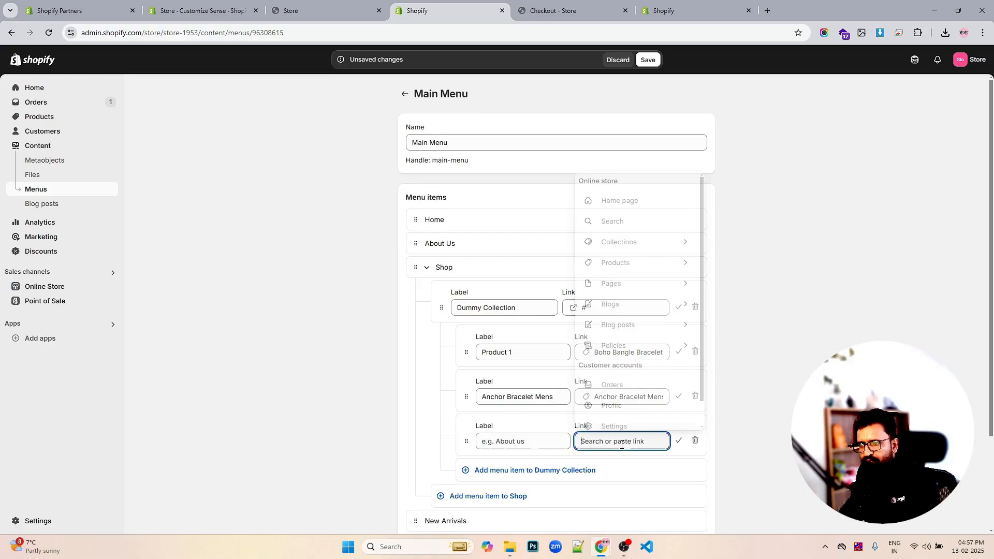
{"action": "left_click", "coordinate": [636, 262]}
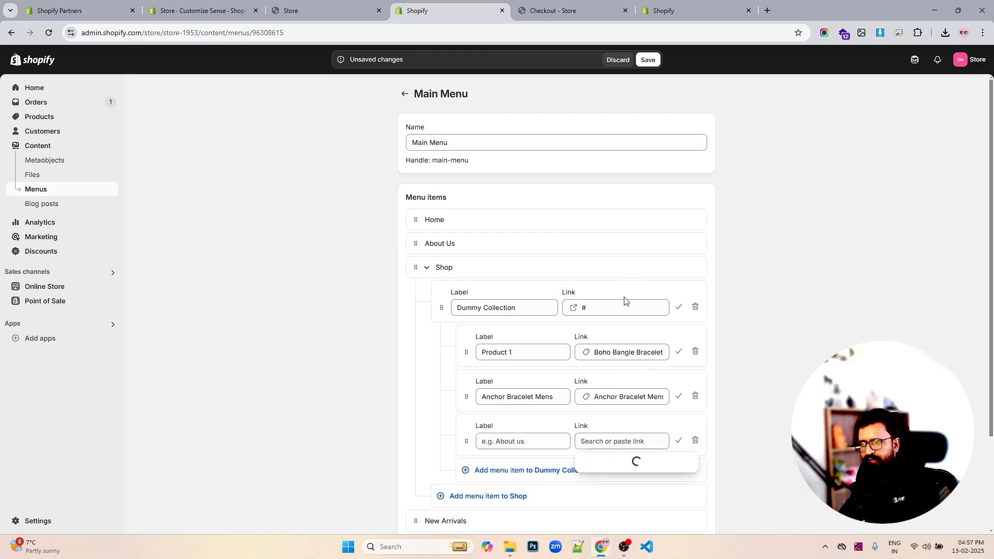
{"action": "left_click", "coordinate": [620, 231]}
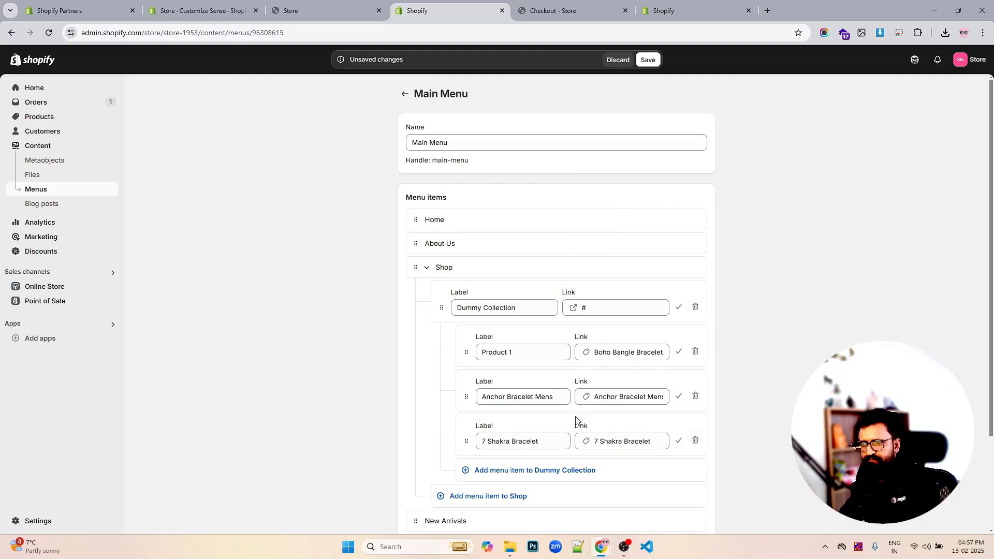
- Add a fourth sub-item under Dummy Collection linked to the Galaxy Earrings product
{"action": "left_click", "coordinate": [522, 472]}
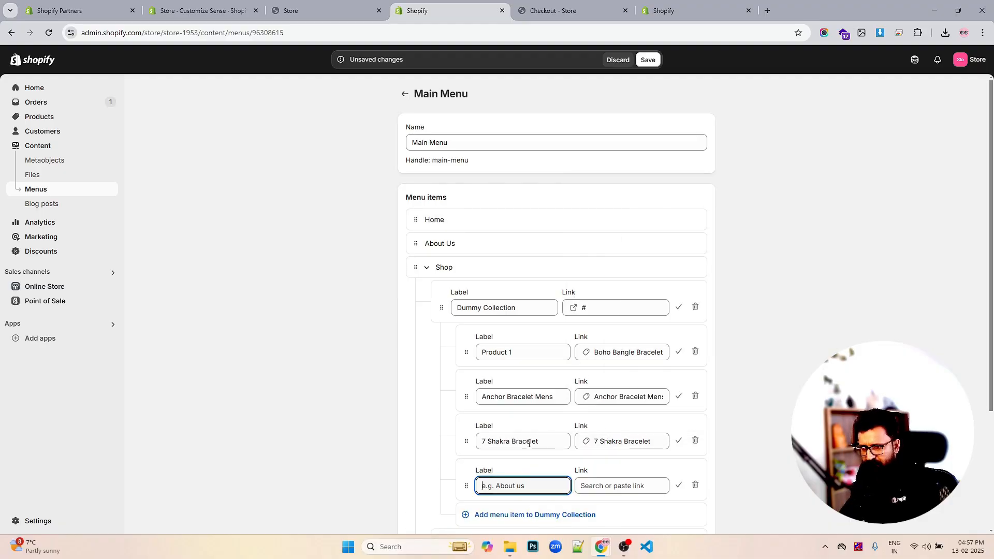
{"action": "scroll", "coordinate": [560, 417], "scroll_direction": "down", "scroll_amount": 2}
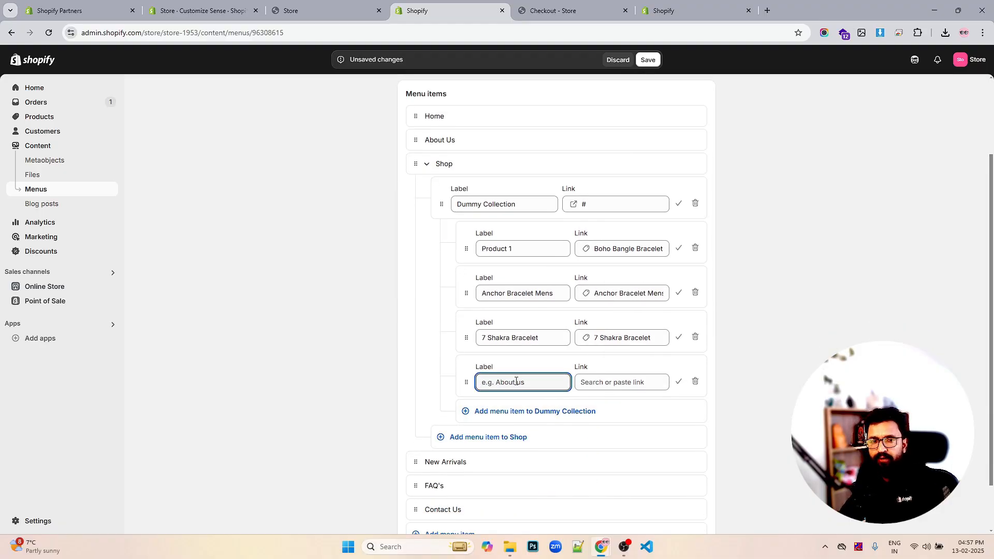
{"action": "left_click", "coordinate": [628, 381]}
{"action": "left_click", "coordinate": [642, 200]}
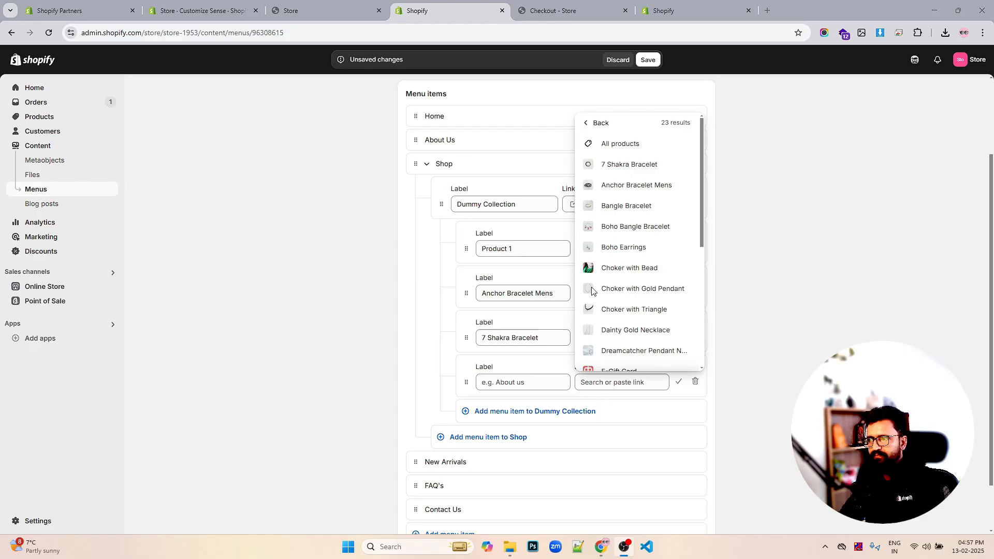
{"action": "scroll", "coordinate": [636, 311], "scroll_direction": "down", "scroll_amount": 1}
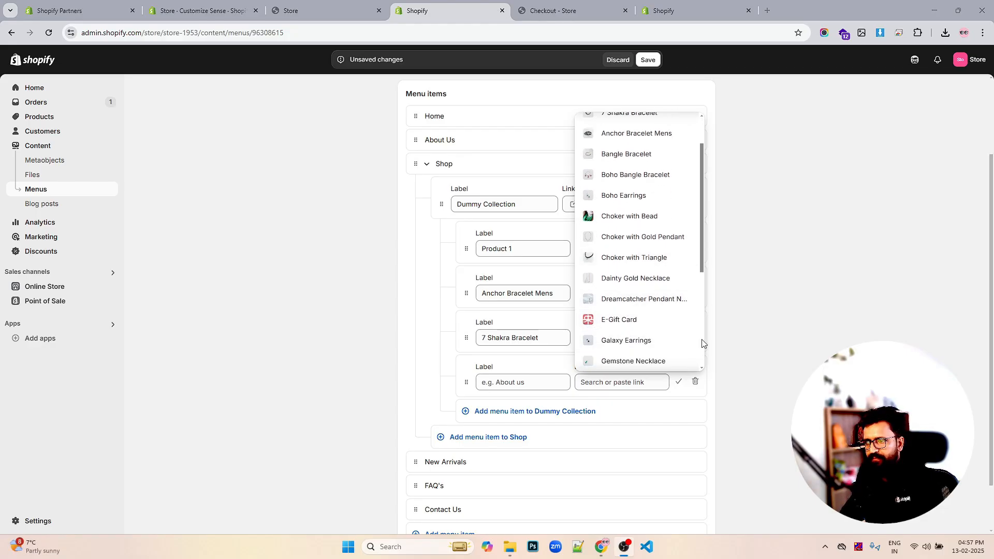
{"action": "left_click", "coordinate": [645, 341]}
{"action": "scroll", "coordinate": [655, 343], "scroll_direction": "down", "scroll_amount": 1}
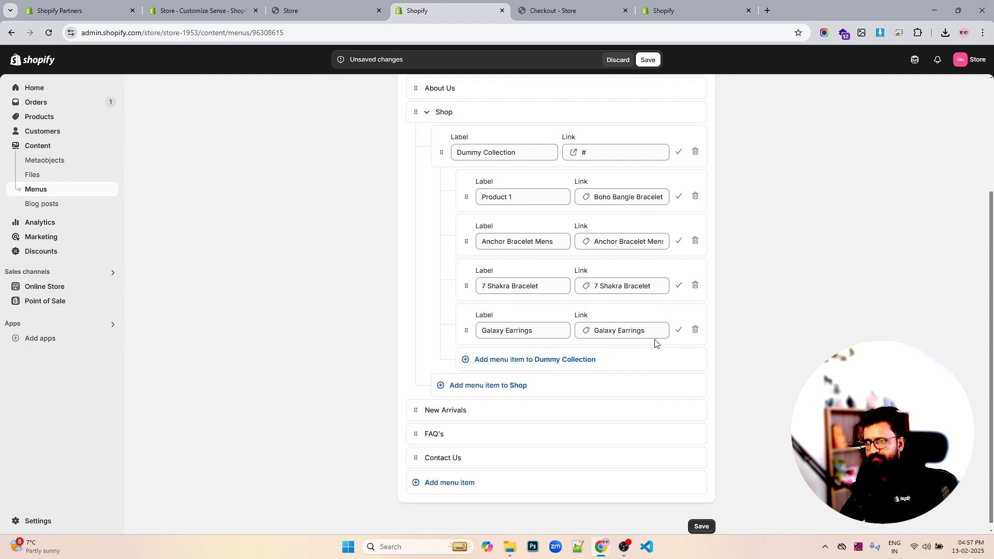
- Add a Shop item labelled Necklace and link it to the Dainty Gold Necklace product
{"action": "left_click", "coordinate": [465, 387]}
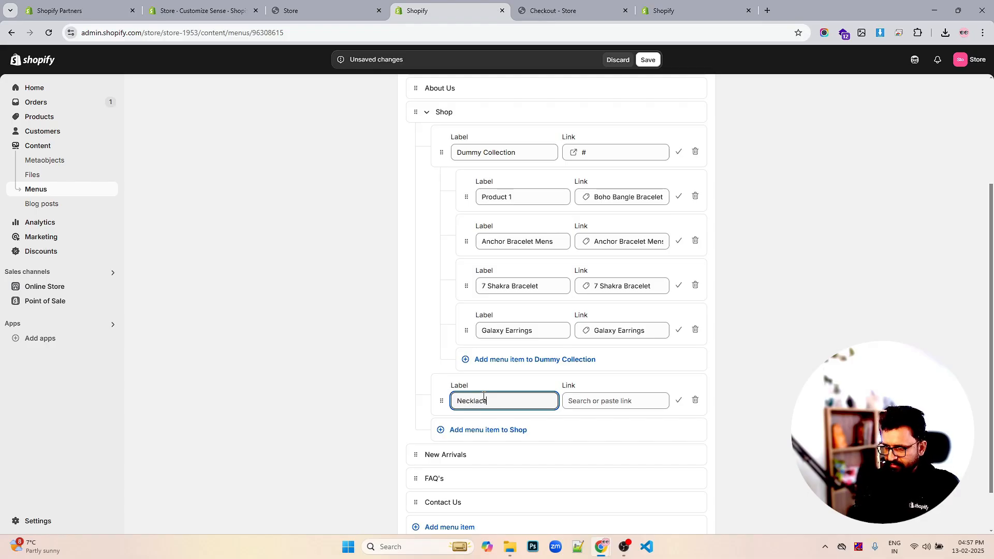
{"action": "left_click", "coordinate": [585, 401]}
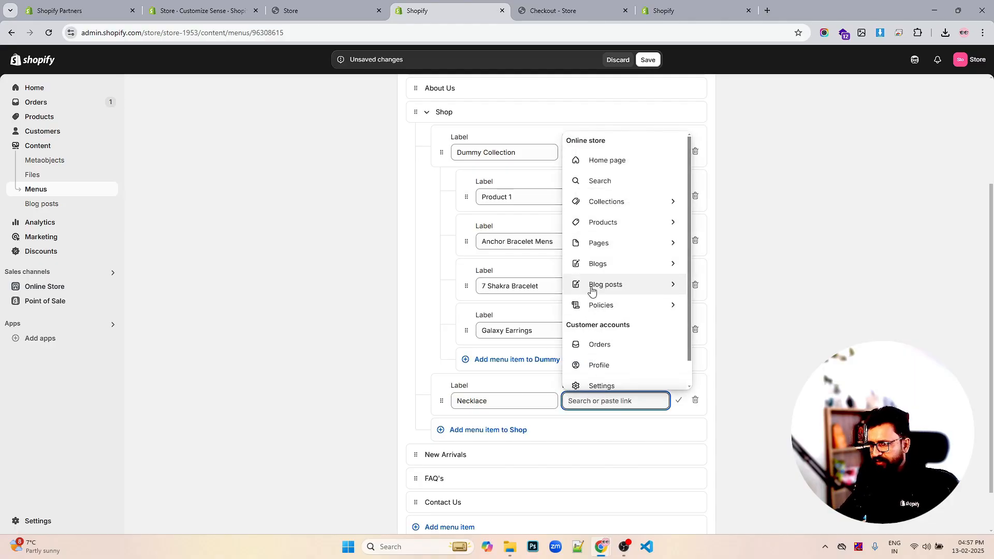
{"action": "left_click", "coordinate": [603, 225]}
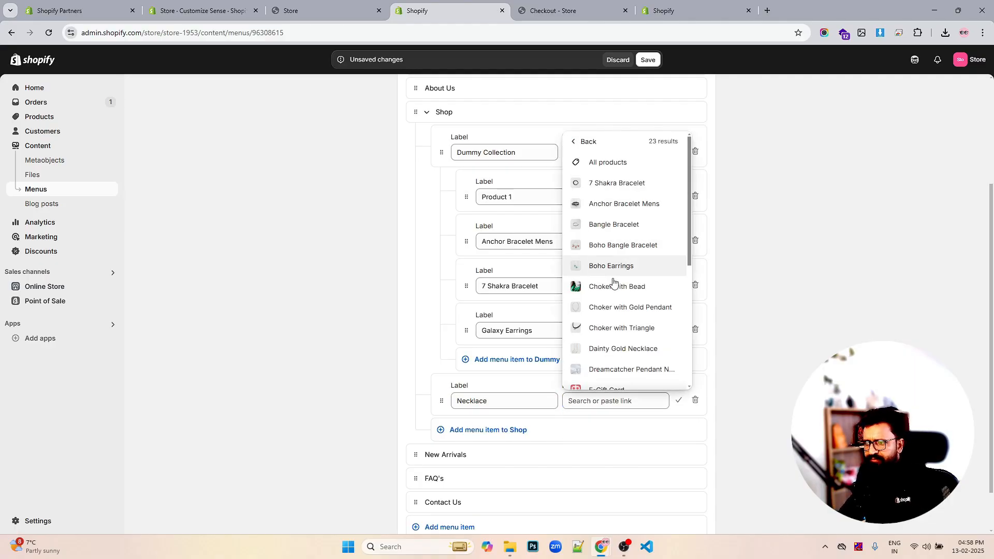
{"action": "scroll", "coordinate": [619, 218], "scroll_direction": "down", "scroll_amount": 2}
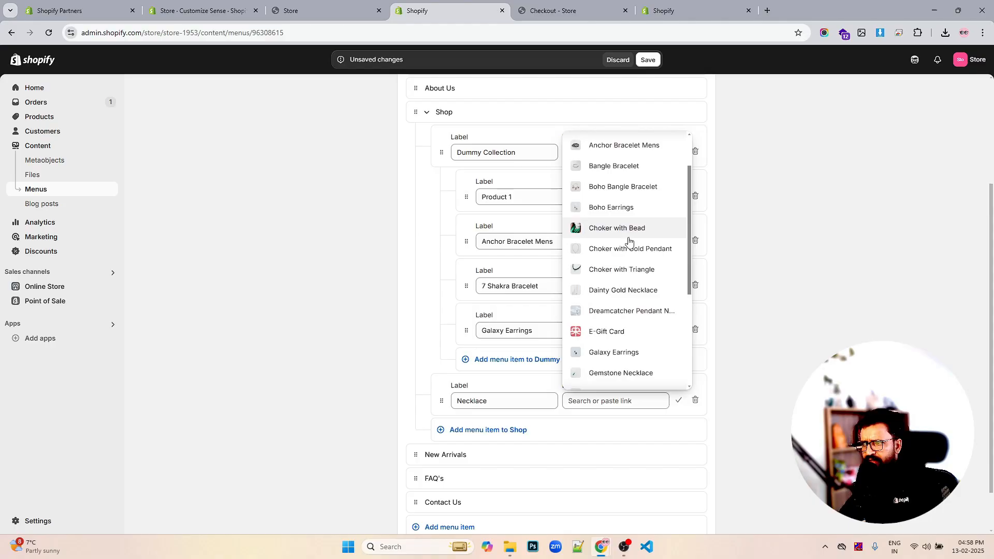
{"action": "left_click", "coordinate": [629, 244]}
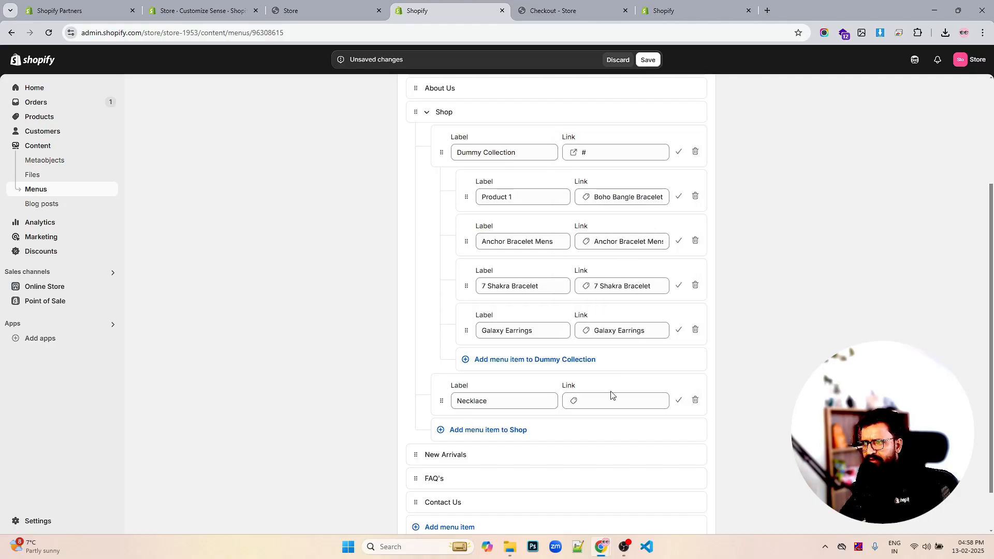
- Add a new item nested under Necklace and change the Necklace item's link to #
{"action": "left_click", "coordinate": [502, 430]}
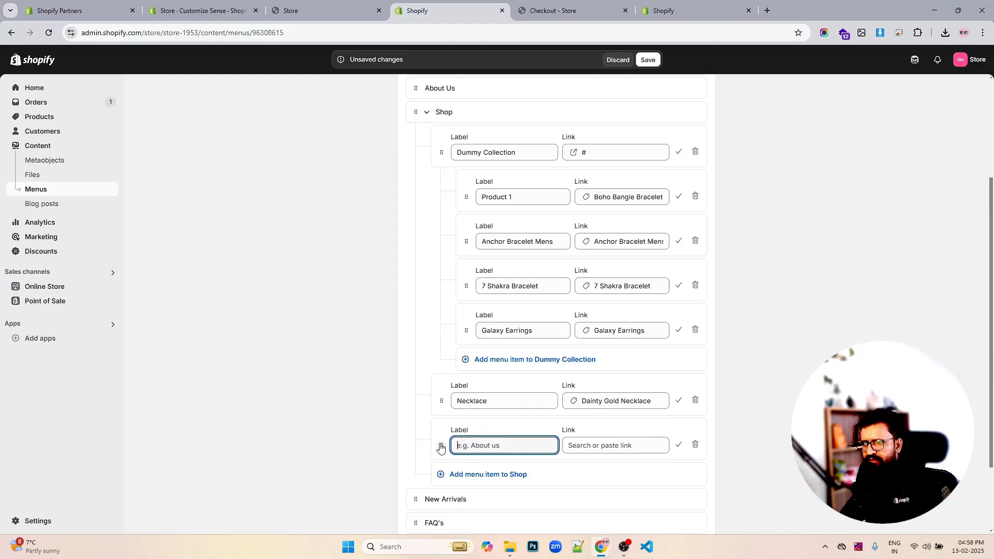
{"action": "left_click_drag", "start_coordinate": [440, 447], "coordinate": [511, 441]}
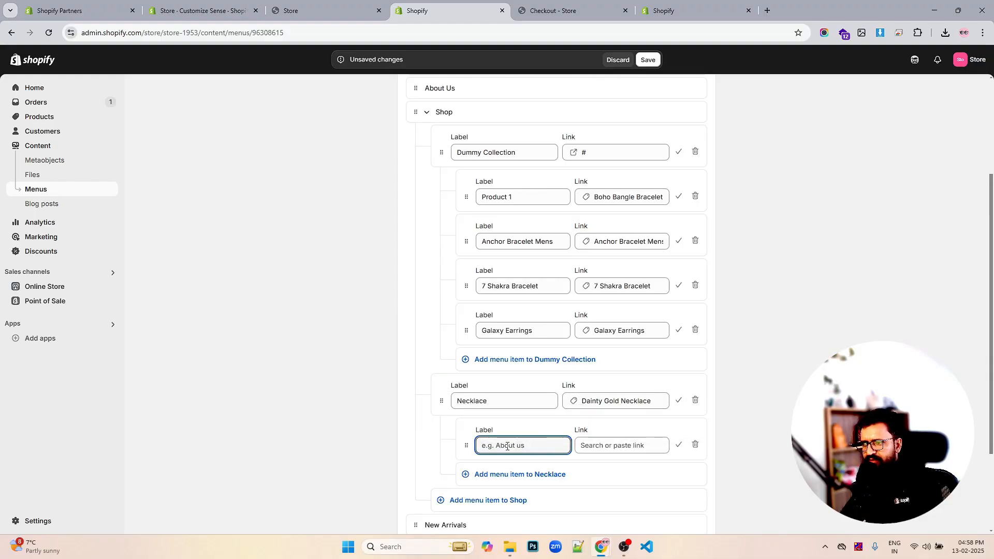
{"action": "left_click", "coordinate": [644, 401]}
{"action": "triple_click", "coordinate": [649, 400]}
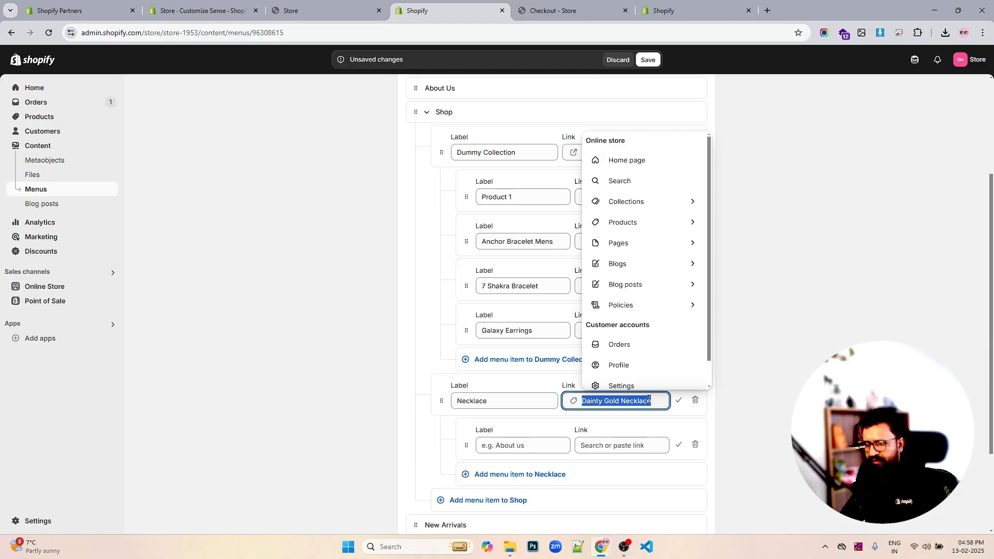
{"action": "type", "text": "#"}
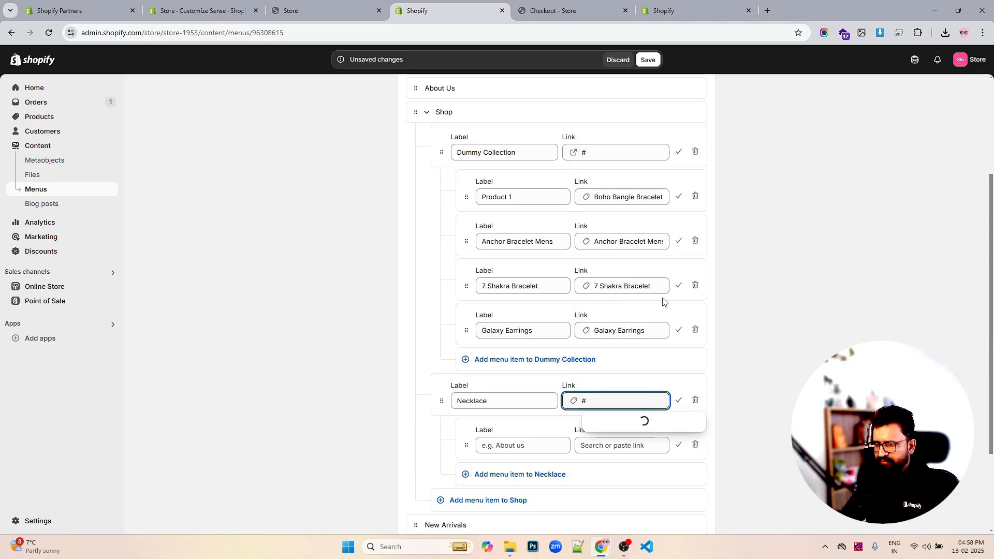
{"action": "left_click", "coordinate": [608, 424]}
- Link the sub-item under Necklace to the Dainty Gold Necklace product
{"action": "left_click", "coordinate": [546, 444]}
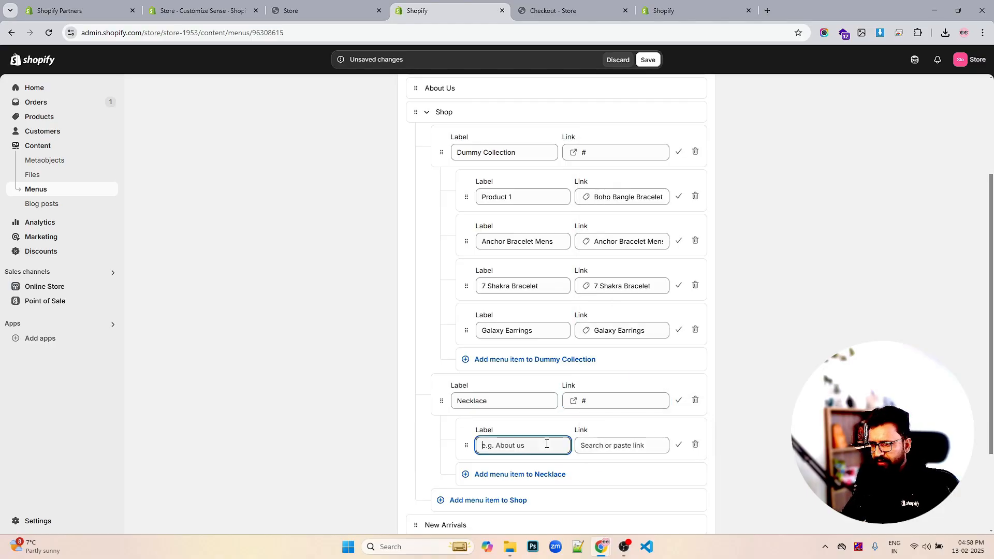
{"action": "left_click", "coordinate": [596, 445]}
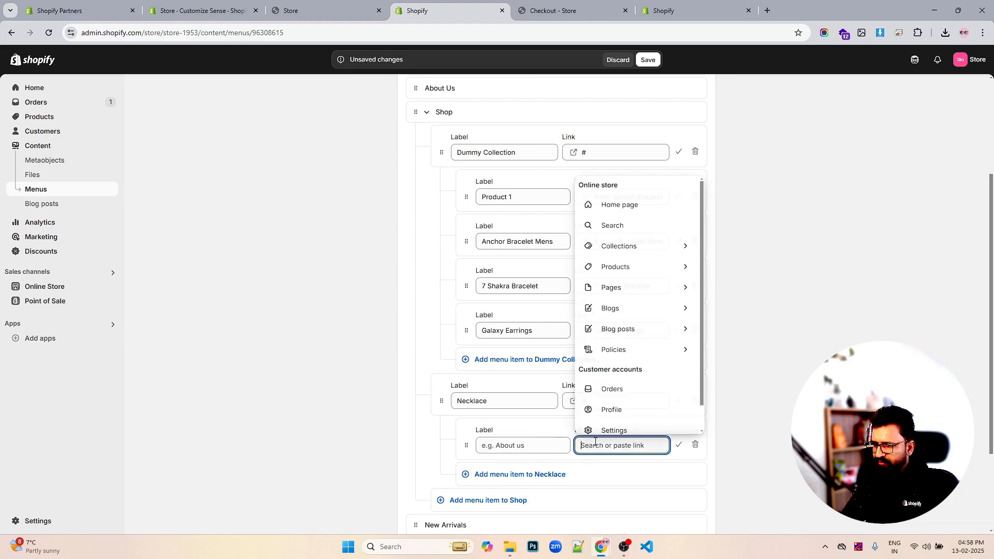
{"action": "left_click", "coordinate": [632, 269]}
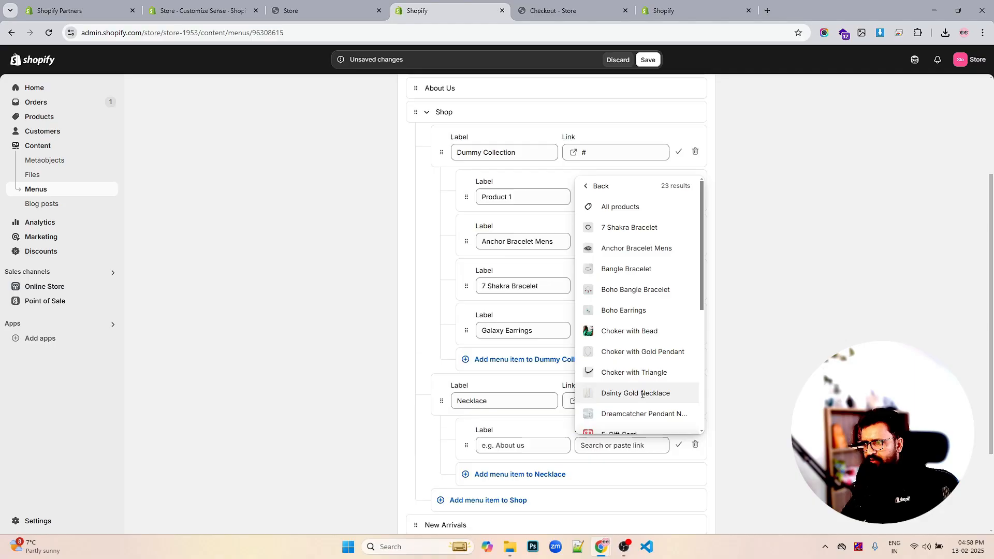
{"action": "left_click", "coordinate": [641, 393]}
- Add a second sub-item under Necklace linked to the Dreamcatcher Pendant Necklace product
{"action": "left_click", "coordinate": [520, 474]}
{"action": "scroll", "coordinate": [553, 429], "scroll_direction": "down", "scroll_amount": 2}
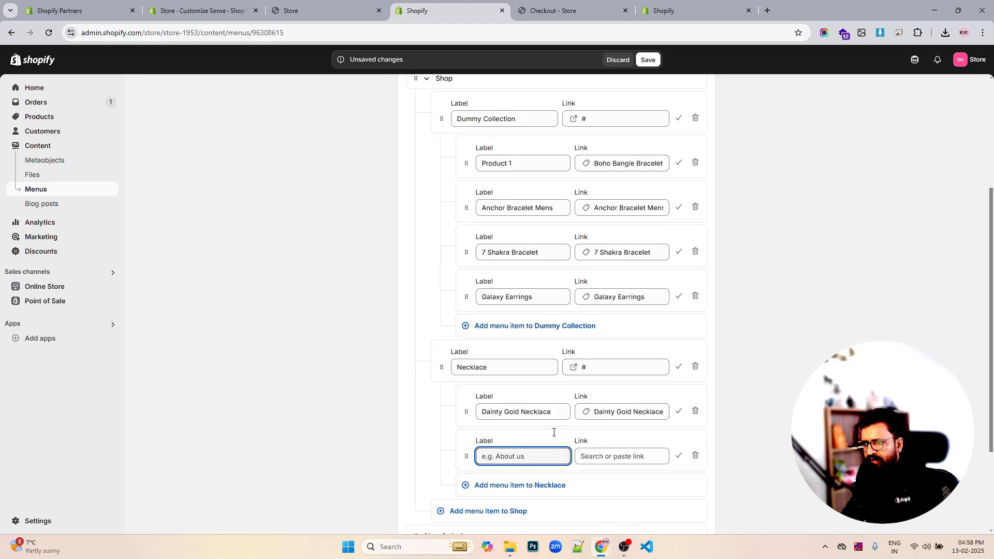
{"action": "left_click", "coordinate": [618, 387]}
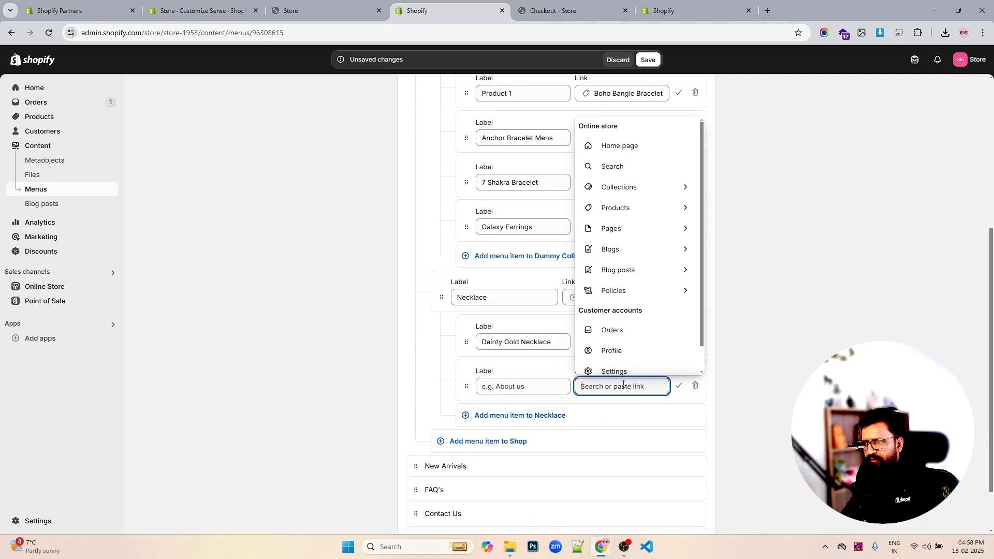
{"action": "left_click", "coordinate": [640, 209]}
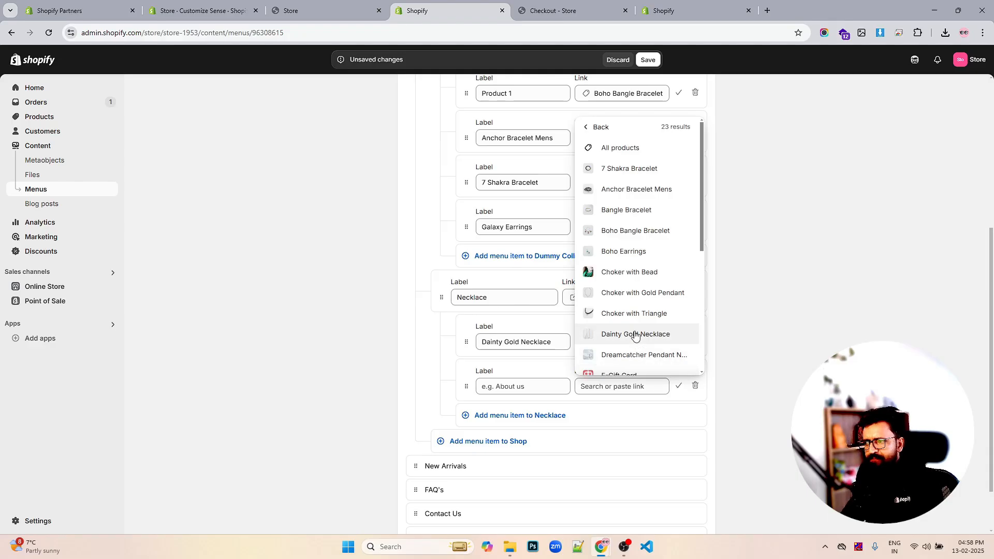
{"action": "scroll", "coordinate": [641, 308], "scroll_direction": "down", "scroll_amount": 1}
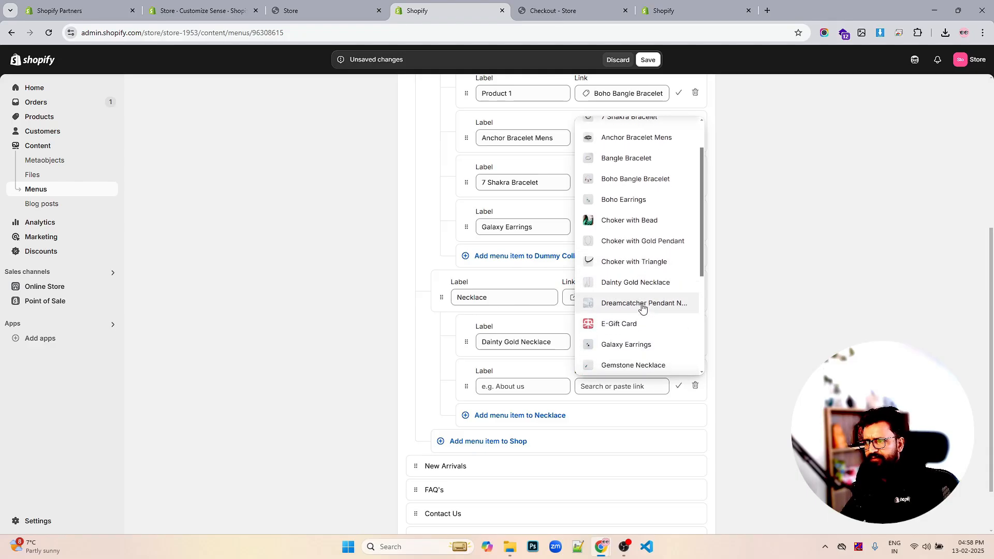
{"action": "left_click", "coordinate": [642, 303]}
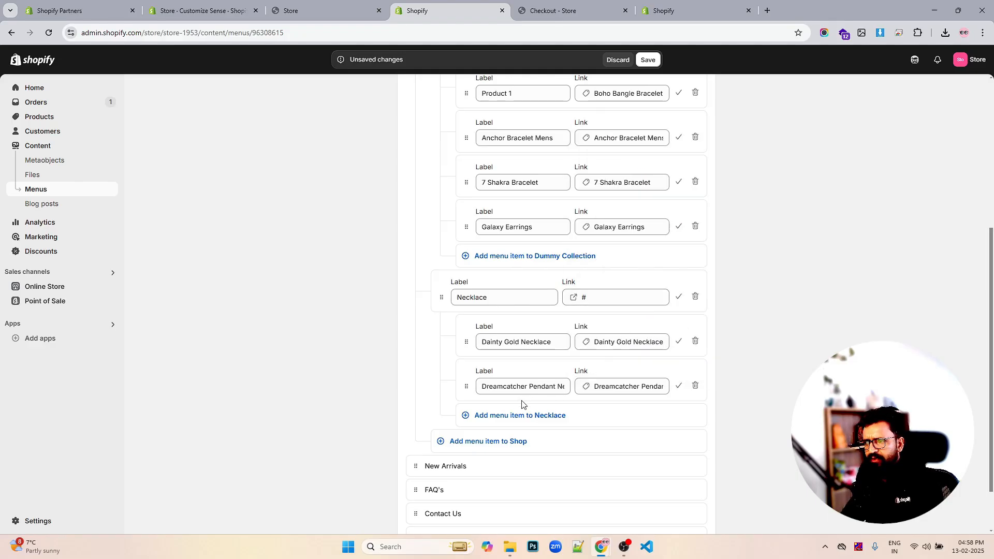
- Add a third sub-item under Necklace linked to the Gemstone Necklace product
{"action": "left_click", "coordinate": [519, 415]}
{"action": "left_click", "coordinate": [624, 431]}
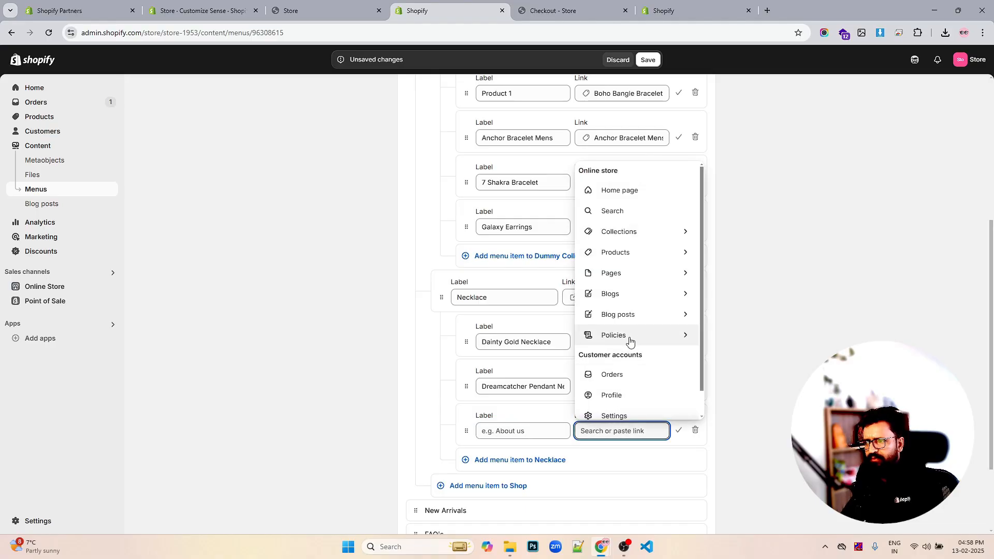
{"action": "left_click", "coordinate": [652, 254]}
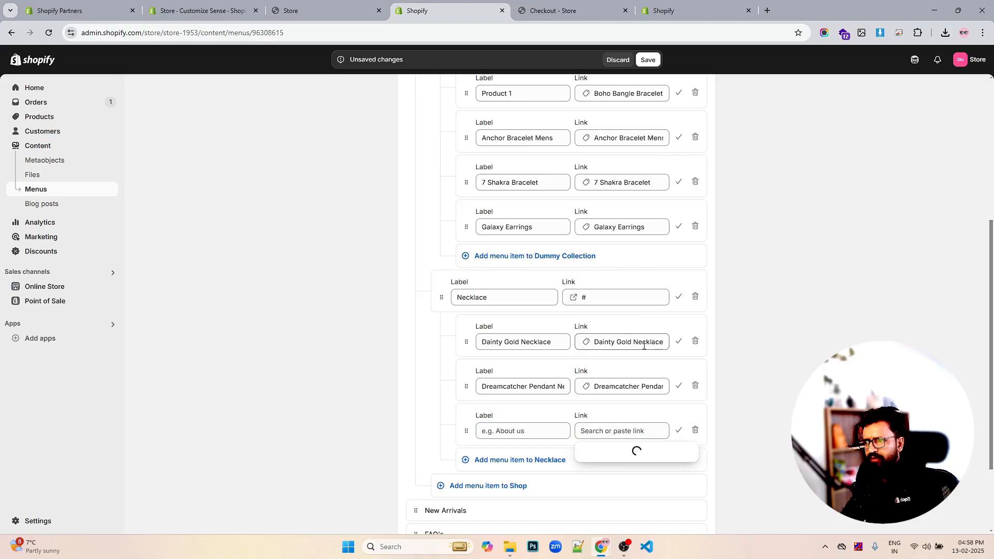
{"action": "scroll", "coordinate": [646, 363], "scroll_direction": "down", "scroll_amount": 3}
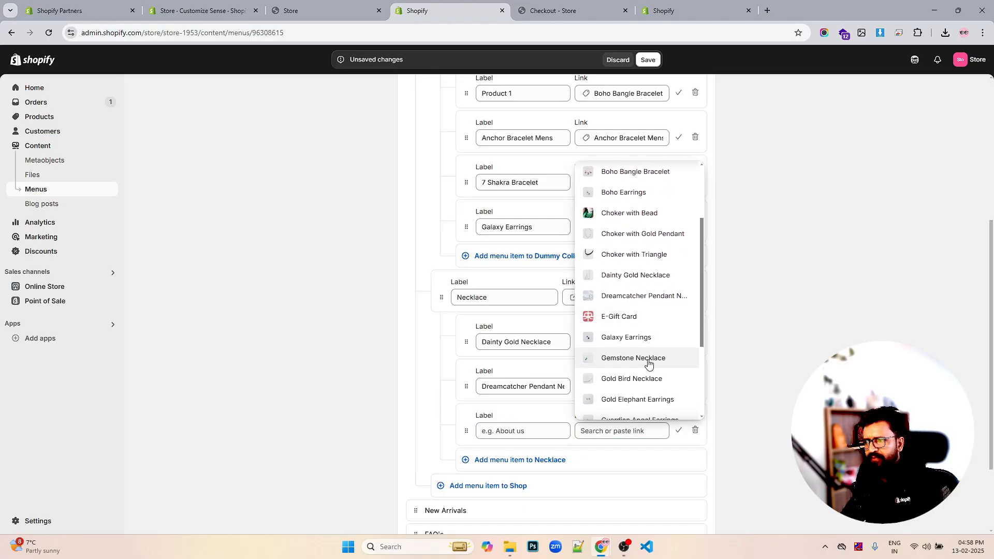
{"action": "left_click", "coordinate": [648, 361]}
- Add a fourth sub-item under Necklace linked to the Stylish Summer Necklace product
{"action": "scroll", "coordinate": [634, 414], "scroll_direction": "down", "scroll_amount": 1}
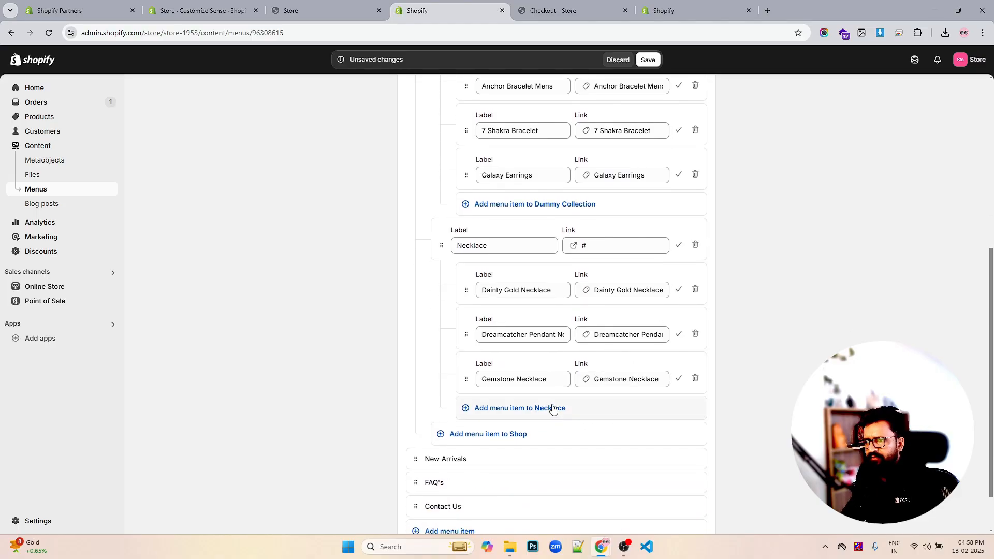
{"action": "left_click", "coordinate": [552, 409]}
{"action": "left_click", "coordinate": [595, 421]}
{"action": "scroll", "coordinate": [649, 320], "scroll_direction": "down", "scroll_amount": 1}
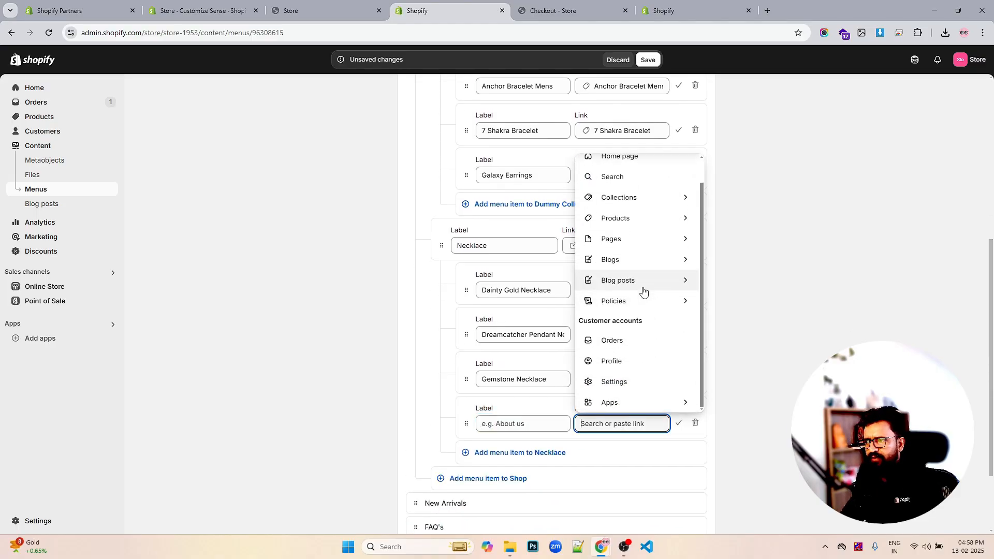
{"action": "left_click", "coordinate": [657, 236]}
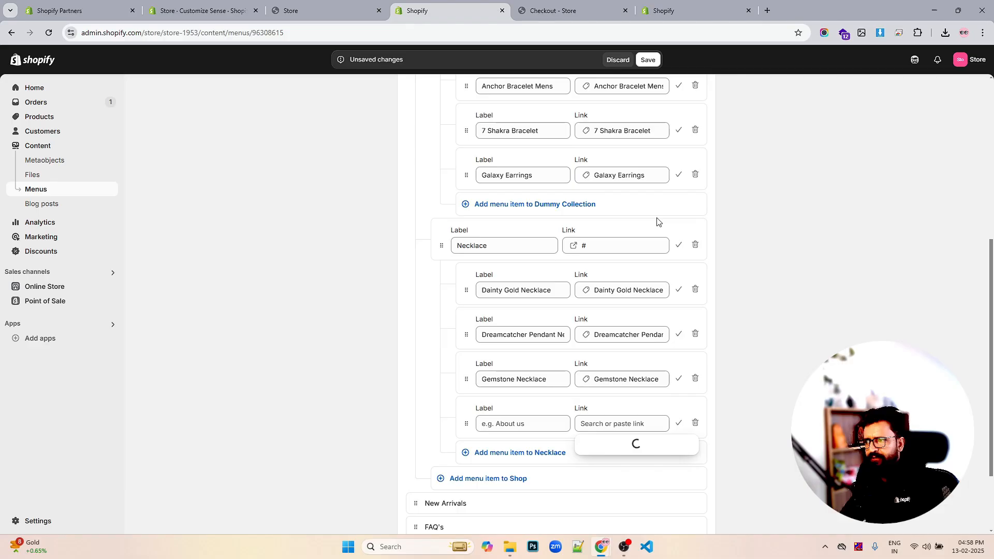
{"action": "scroll", "coordinate": [647, 368], "scroll_direction": "down", "scroll_amount": 4}
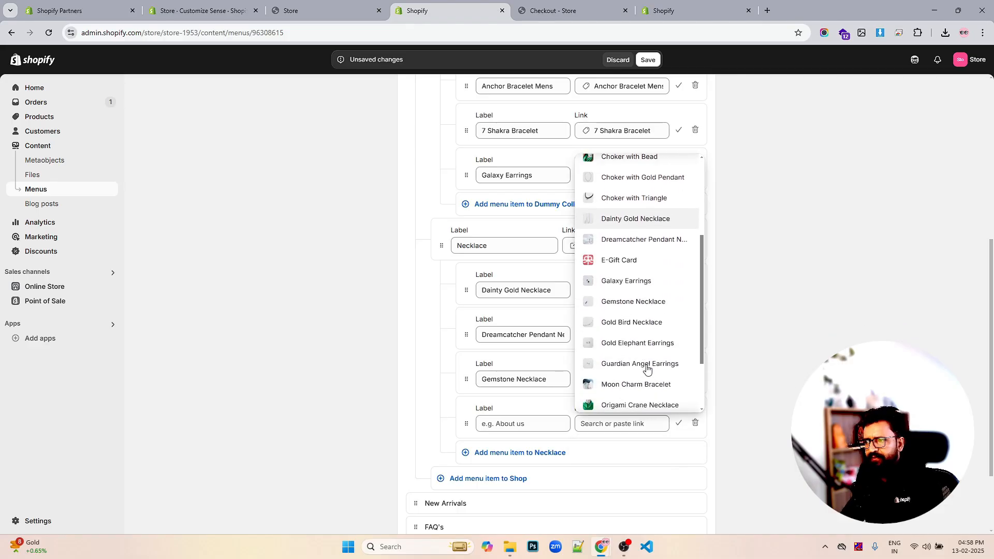
{"action": "scroll", "coordinate": [647, 367], "scroll_direction": "down", "scroll_amount": 2}
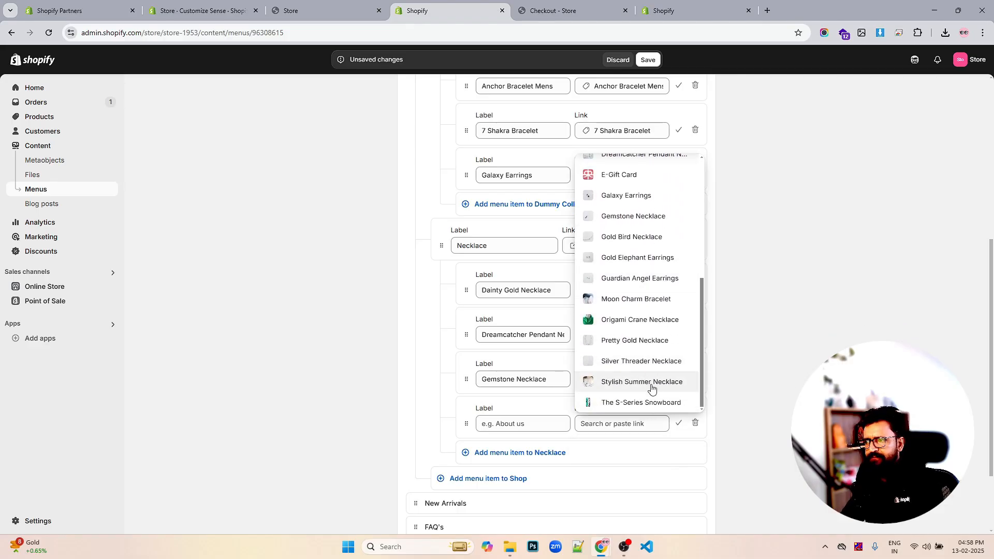
{"action": "left_click", "coordinate": [670, 381]}
- Add a Shop item labelled Earings with its link set to #
{"action": "left_click", "coordinate": [449, 480]}
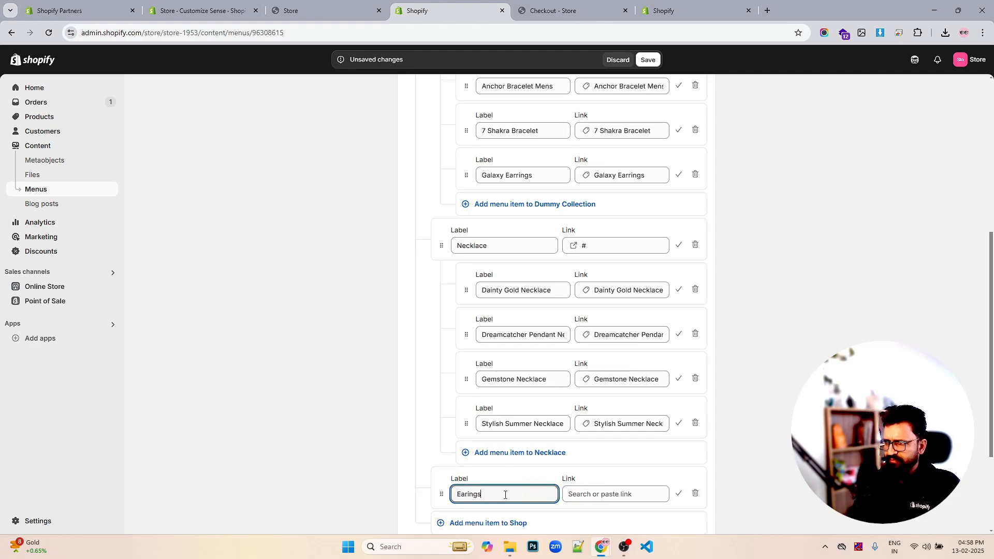
{"action": "left_click", "coordinate": [604, 493]}
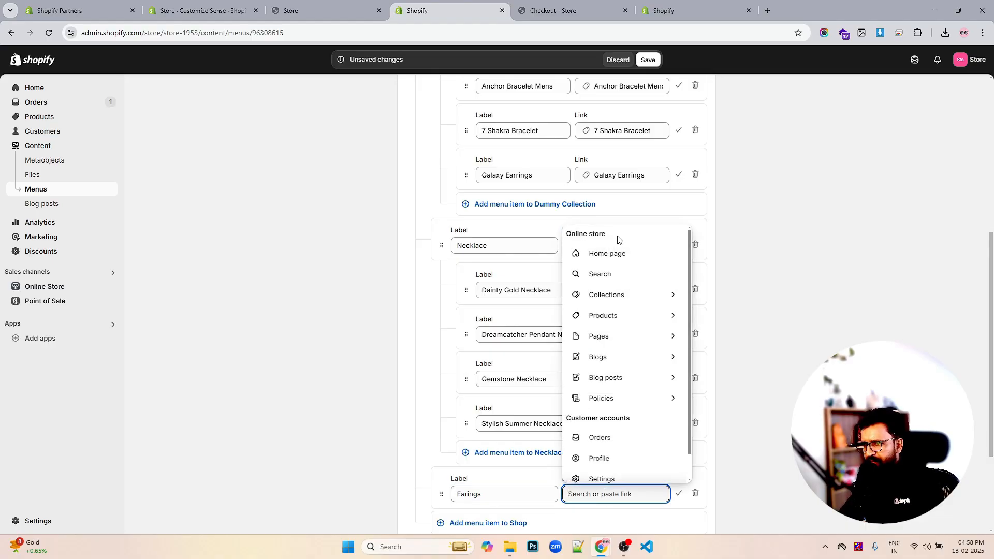
{"action": "left_click", "coordinate": [603, 295]}
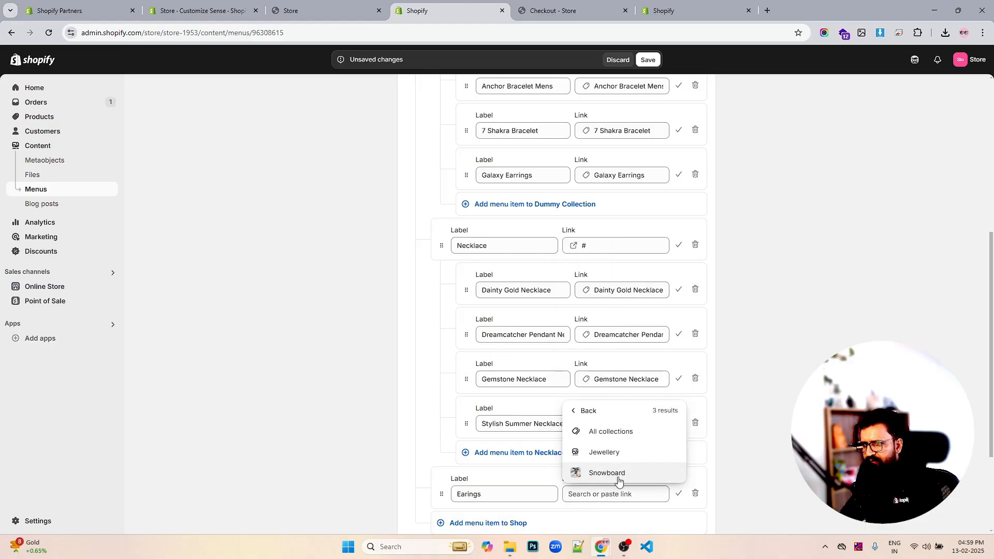
{"action": "left_click", "coordinate": [612, 496]}
{"action": "type", "text": "#"}
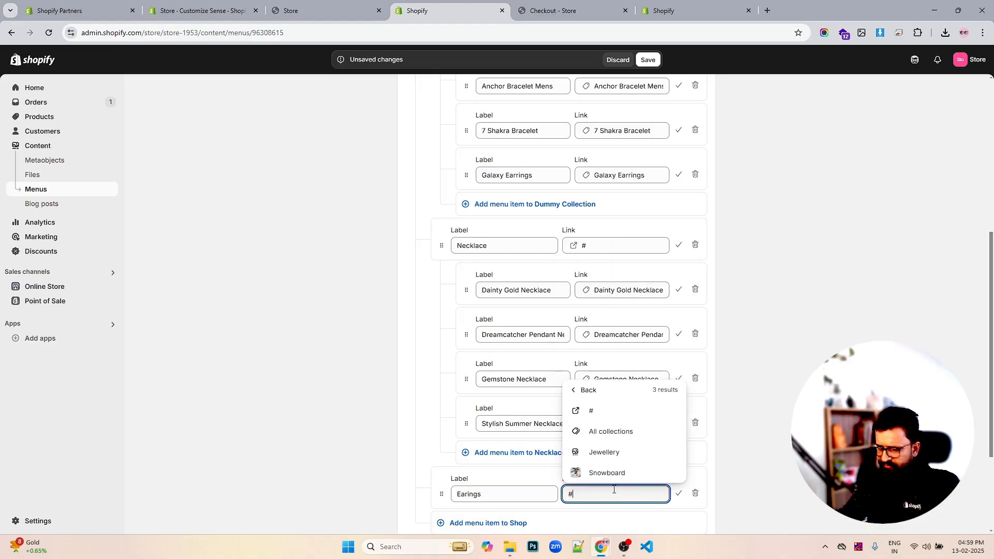
{"action": "left_click", "coordinate": [619, 412]}
- Add a new item, nest it under Earings, and link it to the Galaxy Earrings product
{"action": "scroll", "coordinate": [637, 409], "scroll_direction": "down", "scroll_amount": 3}
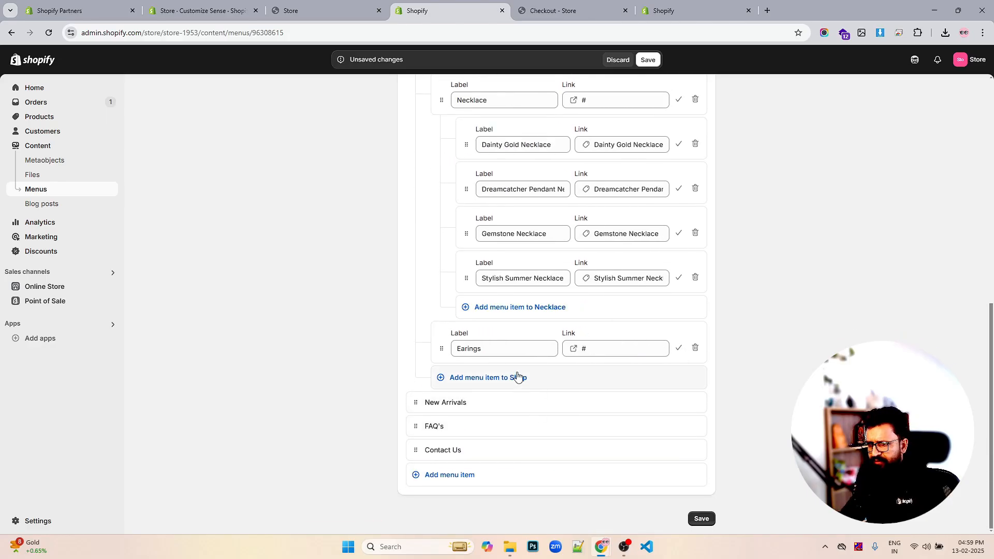
{"action": "left_click", "coordinate": [517, 376]}
{"action": "left_click_drag", "start_coordinate": [444, 394], "coordinate": [504, 395]}
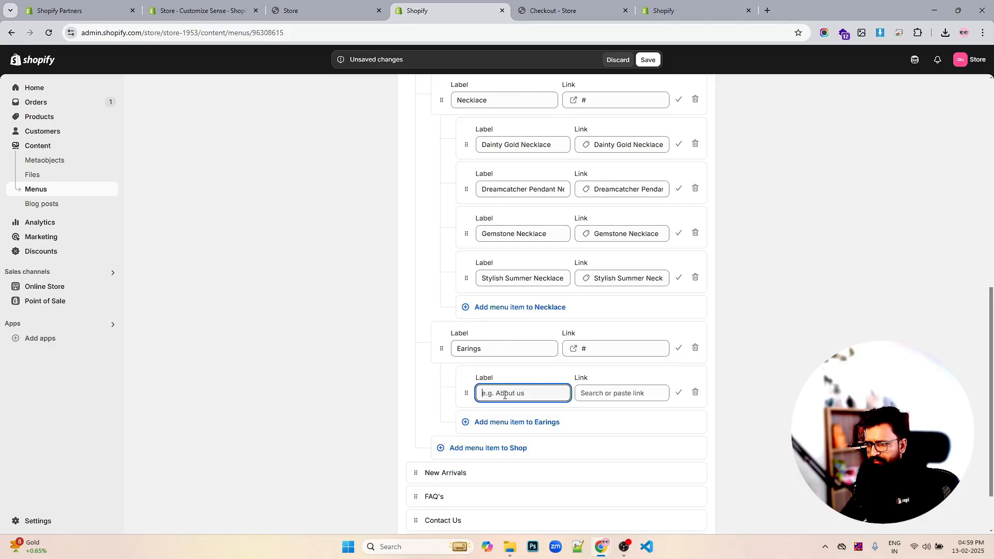
{"action": "left_click", "coordinate": [619, 393]}
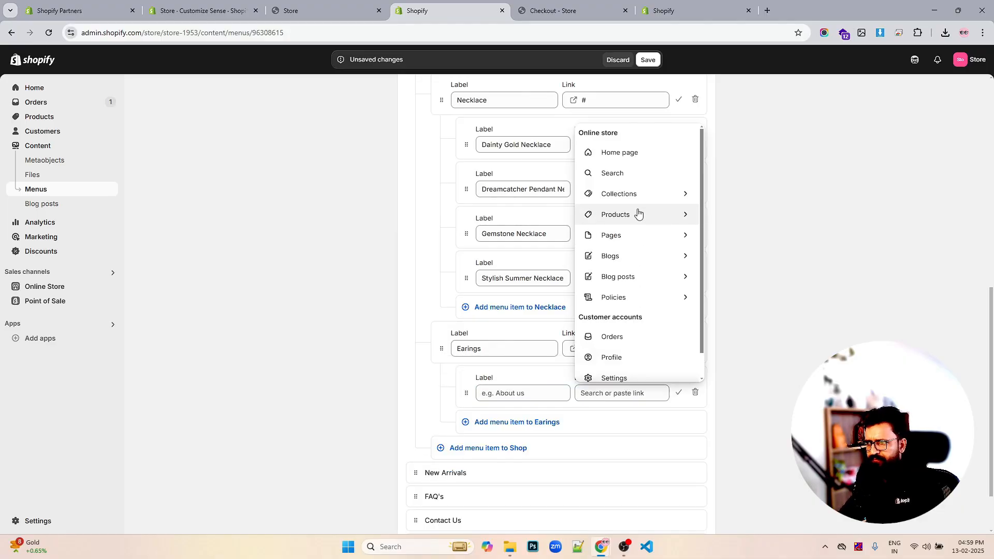
{"action": "left_click", "coordinate": [638, 214]}
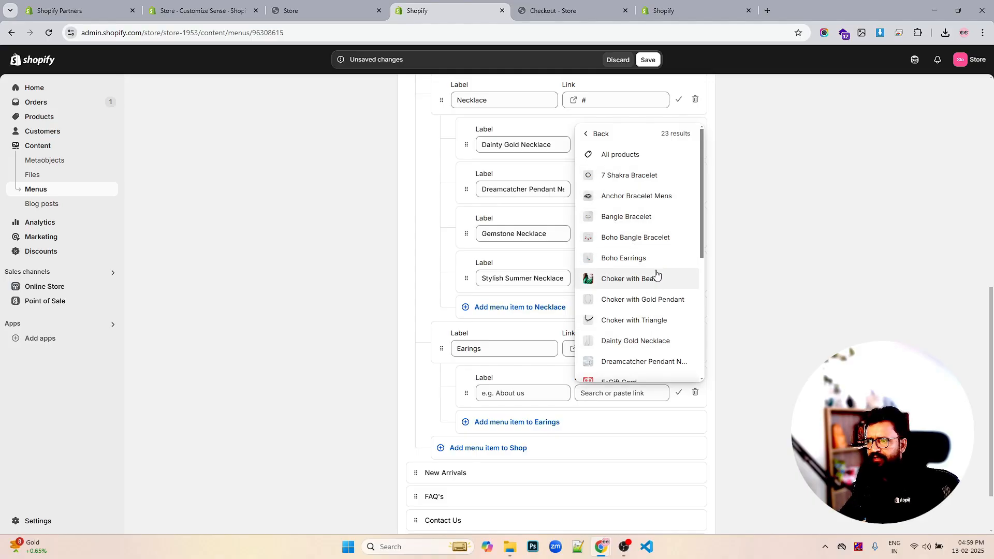
{"action": "scroll", "coordinate": [655, 274], "scroll_direction": "down", "scroll_amount": 2}
{"action": "scroll", "coordinate": [656, 274], "scroll_direction": "down", "scroll_amount": 1}
{"action": "left_click", "coordinate": [651, 253]}
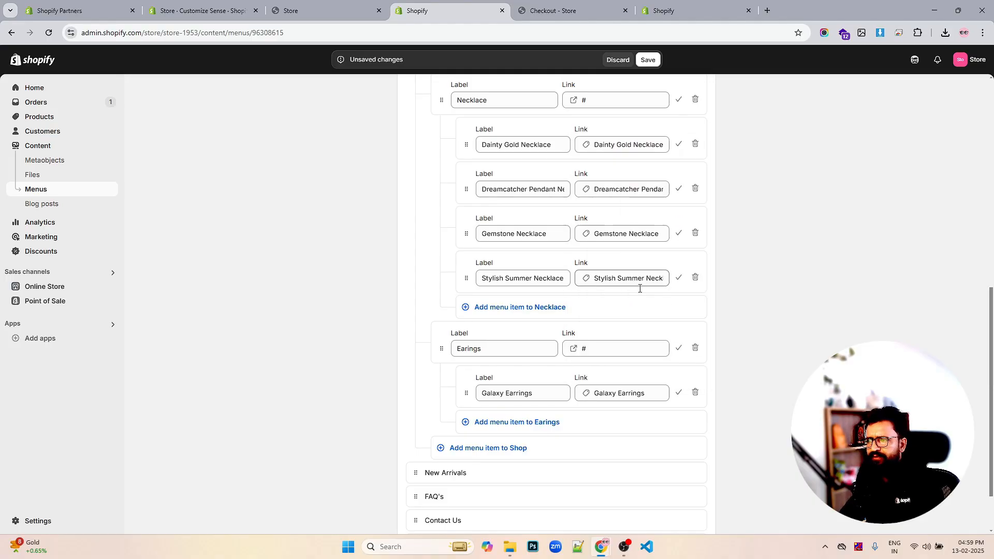
- Add a second sub-item under Earings linked to the Gold Elephant Earrings product
{"action": "left_click", "coordinate": [523, 424]}
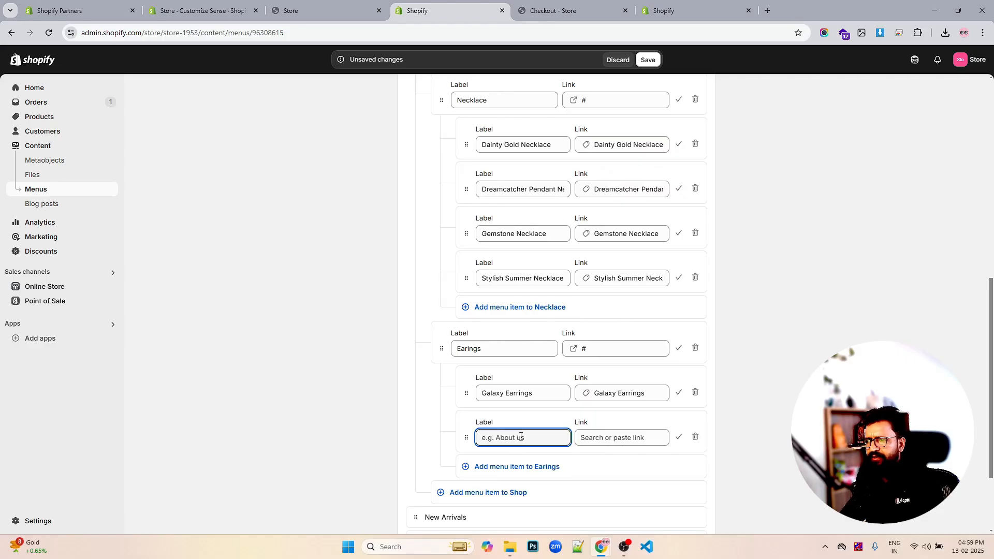
{"action": "left_click", "coordinate": [604, 436]}
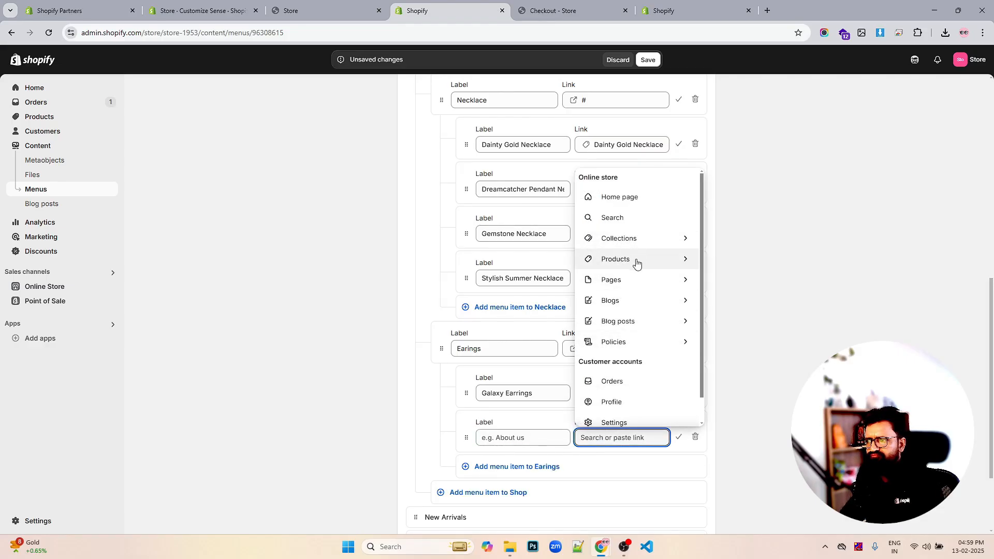
{"action": "left_click", "coordinate": [637, 261]}
{"action": "scroll", "coordinate": [644, 375], "scroll_direction": "down", "scroll_amount": 2}
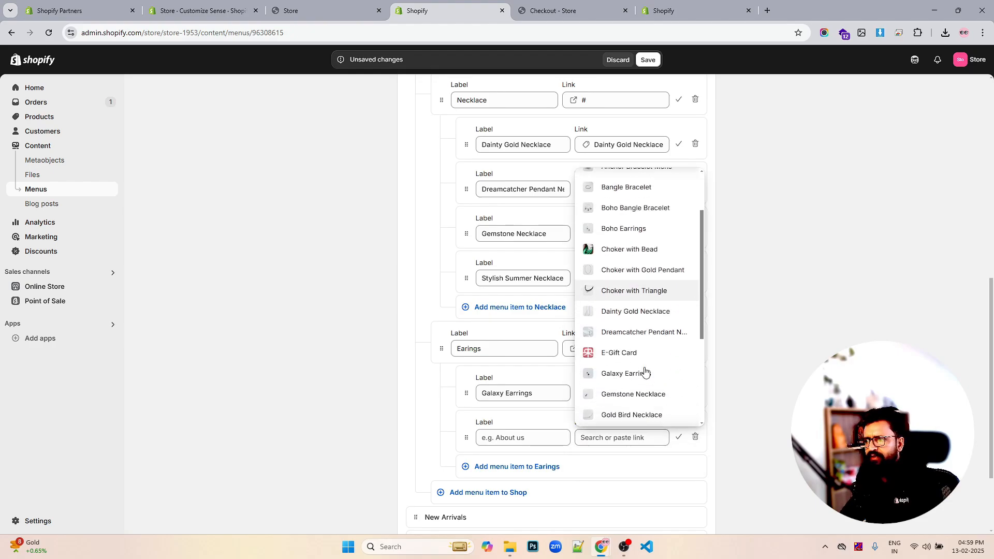
{"action": "scroll", "coordinate": [664, 360], "scroll_direction": "down", "scroll_amount": 1}
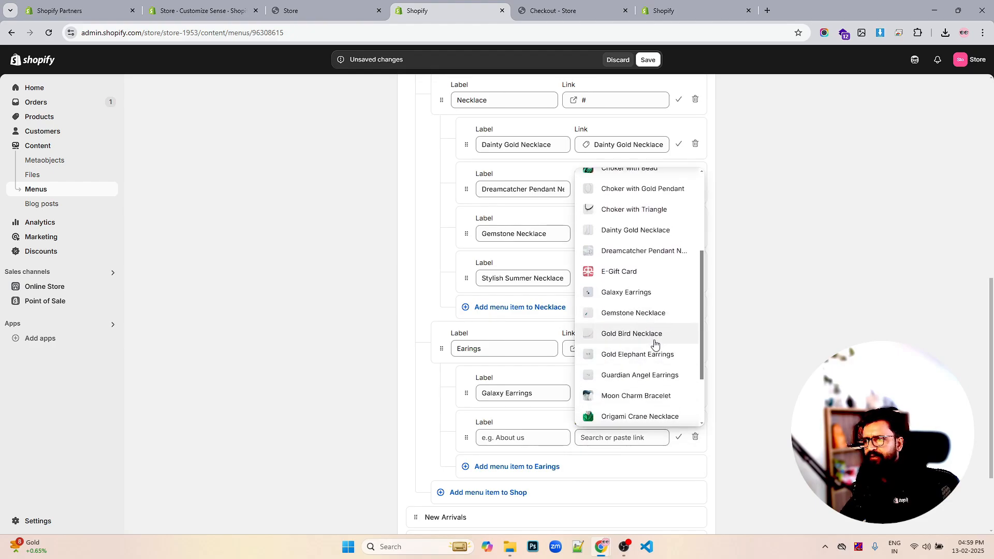
{"action": "left_click", "coordinate": [657, 353]}
- Add a third sub-item under Earings linked to the Guardian Angel Earrings product
{"action": "left_click", "coordinate": [531, 467]}
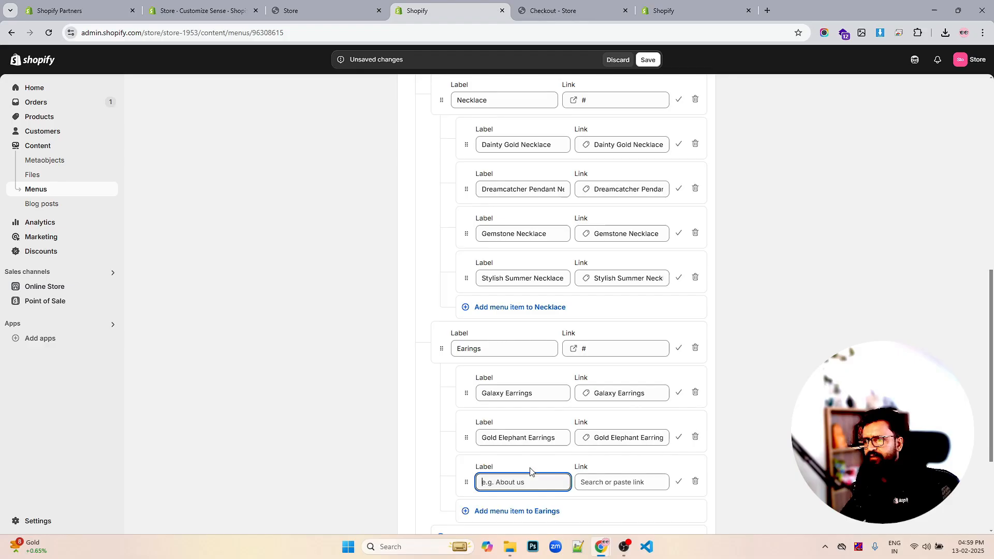
{"action": "left_click", "coordinate": [608, 481]}
{"action": "scroll", "coordinate": [641, 373], "scroll_direction": "down", "scroll_amount": 1}
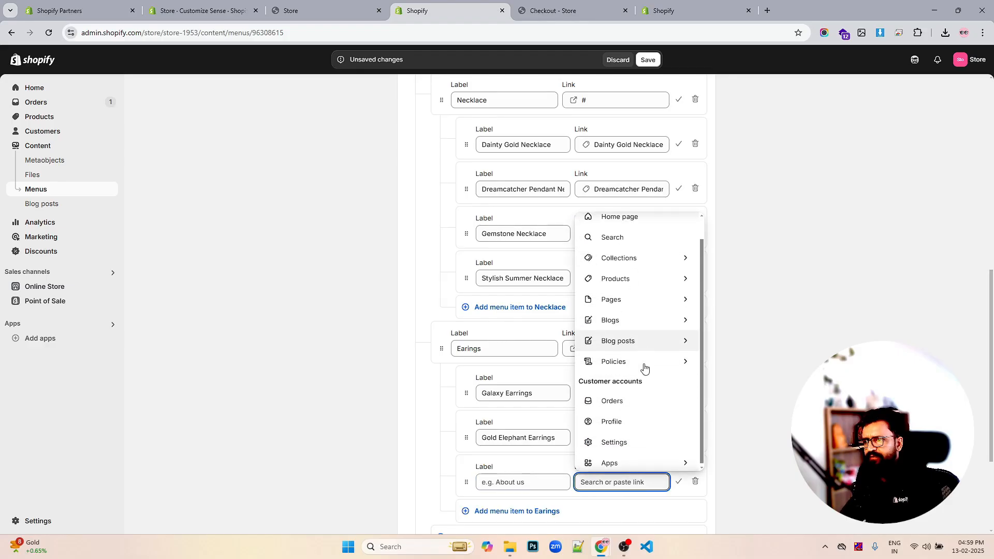
{"action": "left_click", "coordinate": [642, 280]}
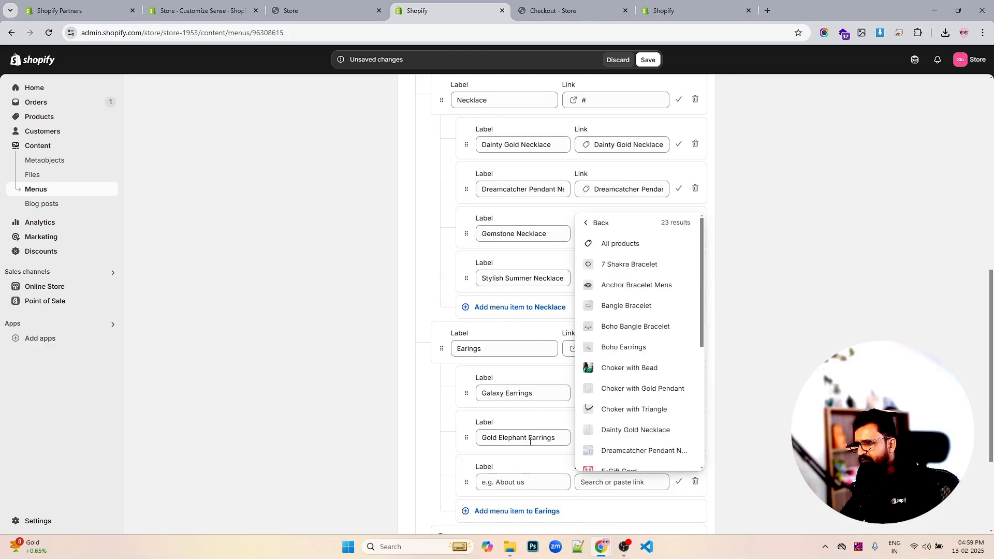
{"action": "scroll", "coordinate": [652, 386], "scroll_direction": "down", "scroll_amount": 4}
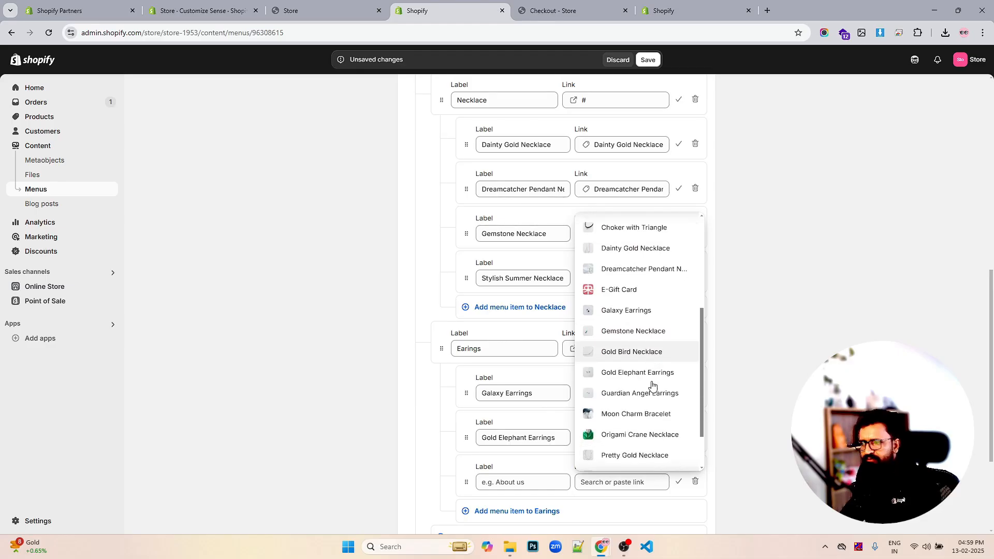
{"action": "scroll", "coordinate": [650, 426], "scroll_direction": "down", "scroll_amount": 1}
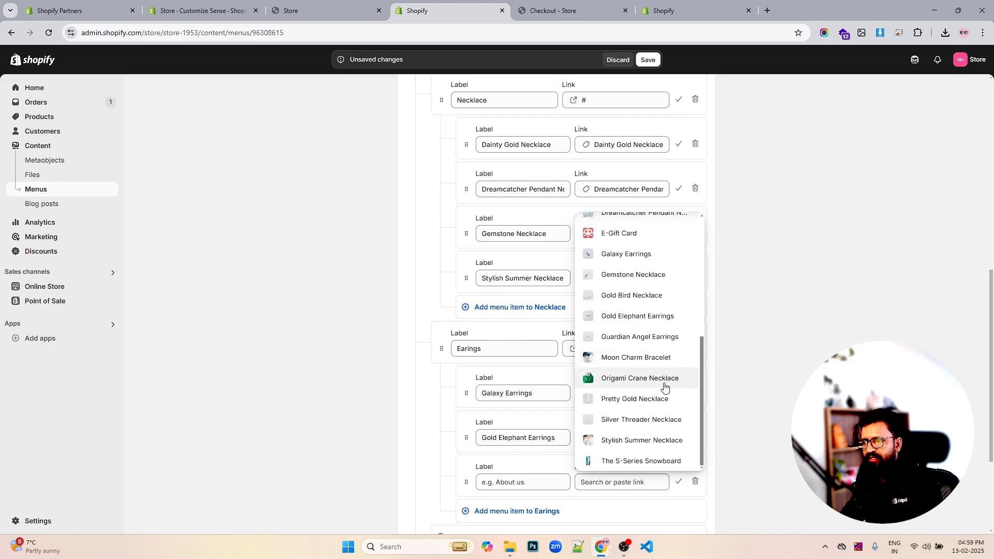
{"action": "scroll", "coordinate": [661, 382], "scroll_direction": "up", "scroll_amount": 1}
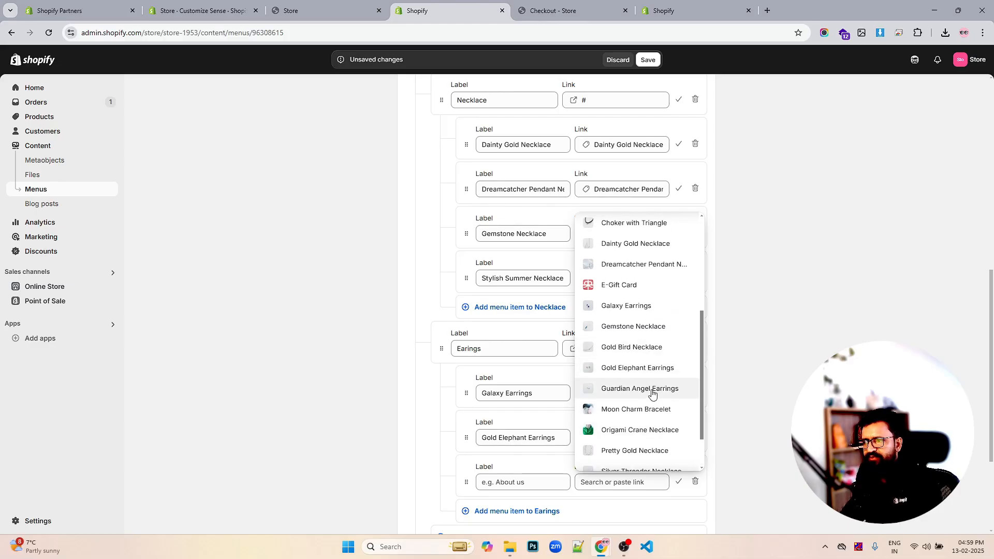
{"action": "left_click", "coordinate": [652, 391]}
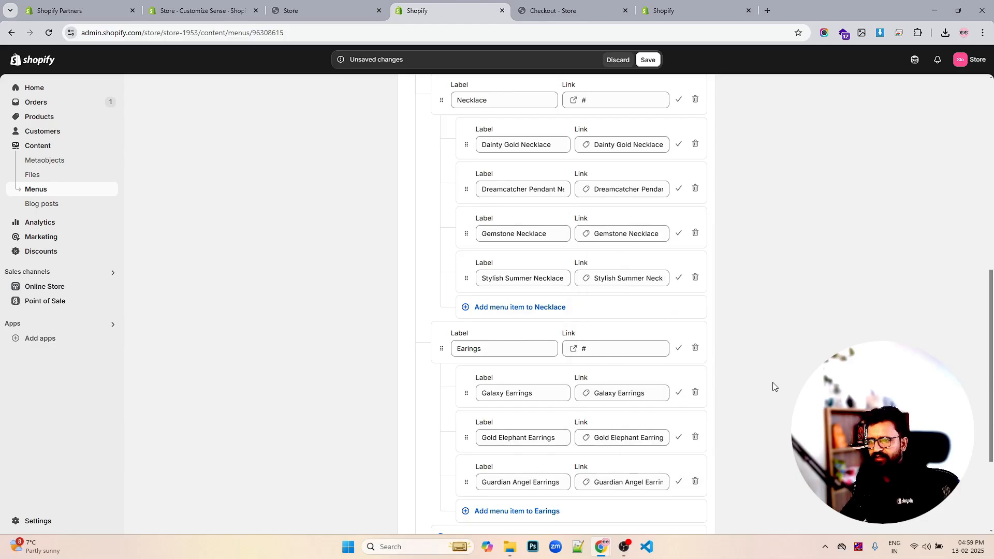
- Save the main menu and switch to the storefront tab
{"action": "left_click", "coordinate": [649, 59]}
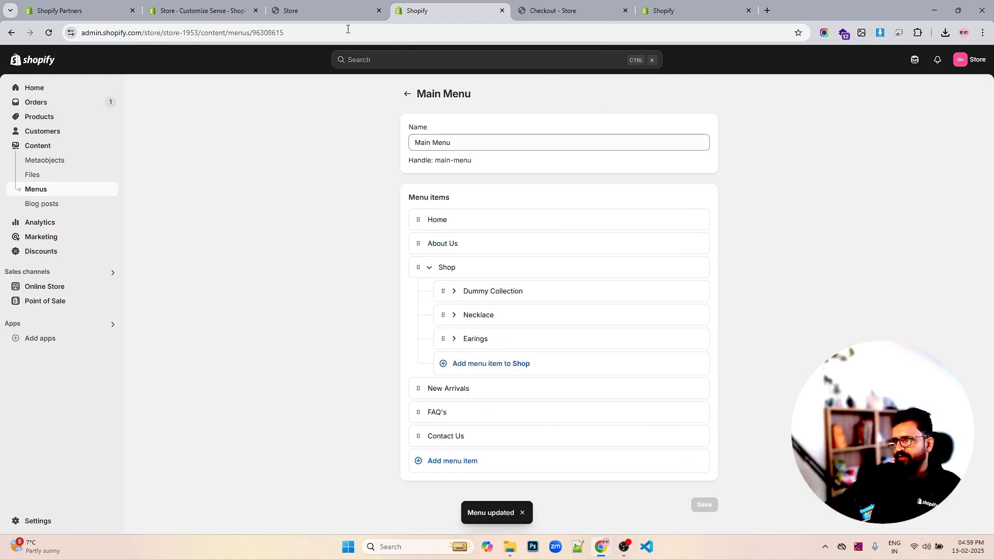
{"action": "left_click", "coordinate": [306, 11]}
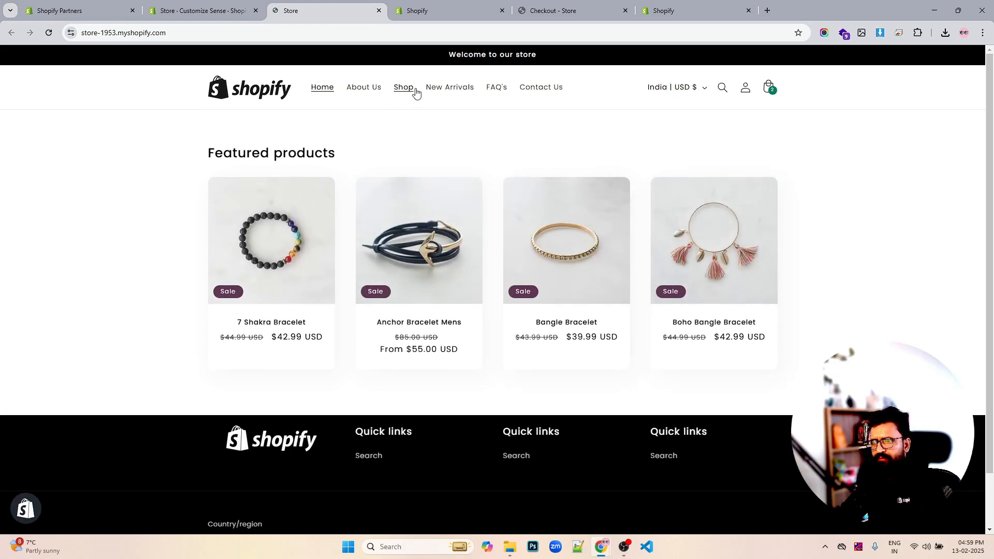
- Reload the storefront and open the Shop dropdown to review the nested collection and product links
{"action": "left_click", "coordinate": [49, 34]}
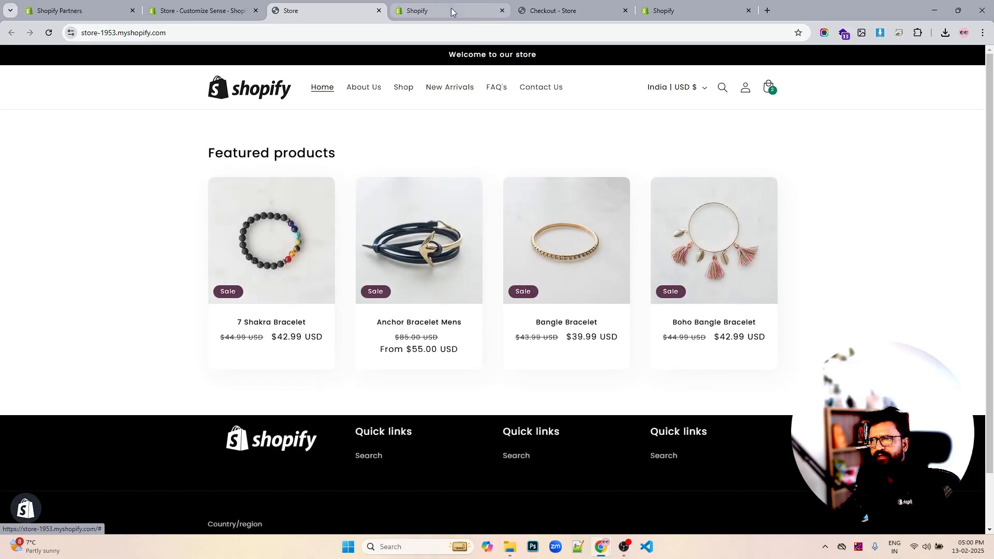
{"action": "left_click", "coordinate": [451, 11]}
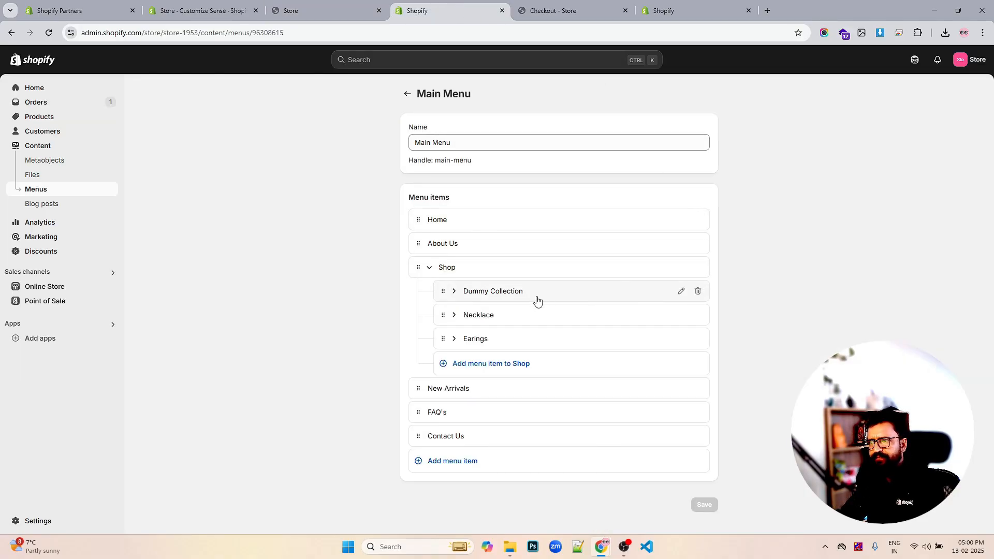
{"action": "left_click", "coordinate": [316, 10]}
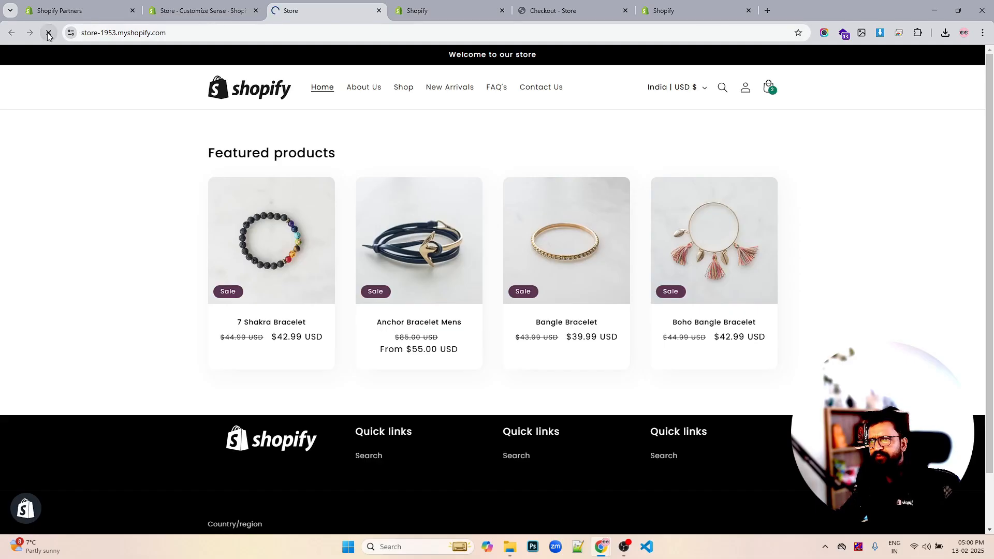
{"action": "left_click", "coordinate": [421, 91]}
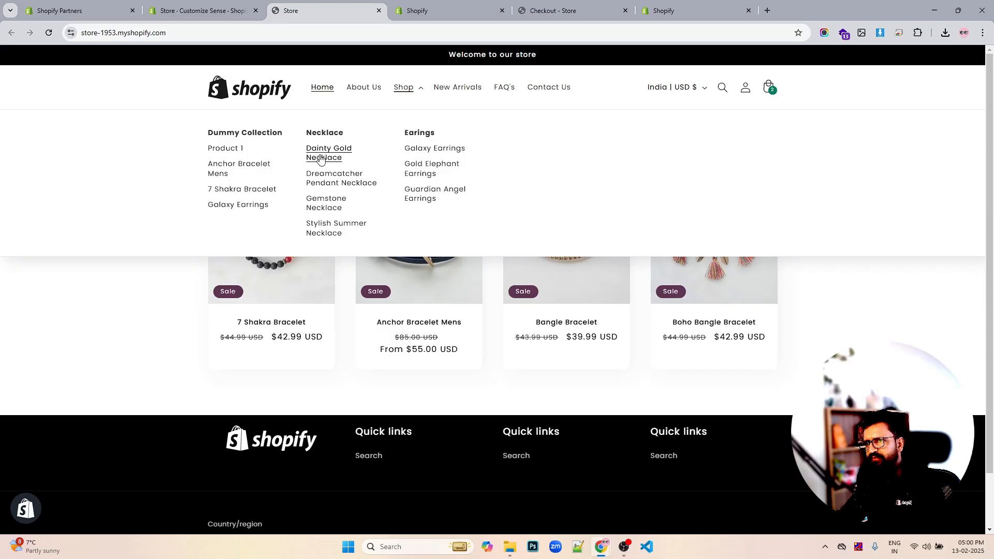
- Examine the header section's menu and desktop menu type settings in the theme editor
{"action": "left_click", "coordinate": [220, 6]}
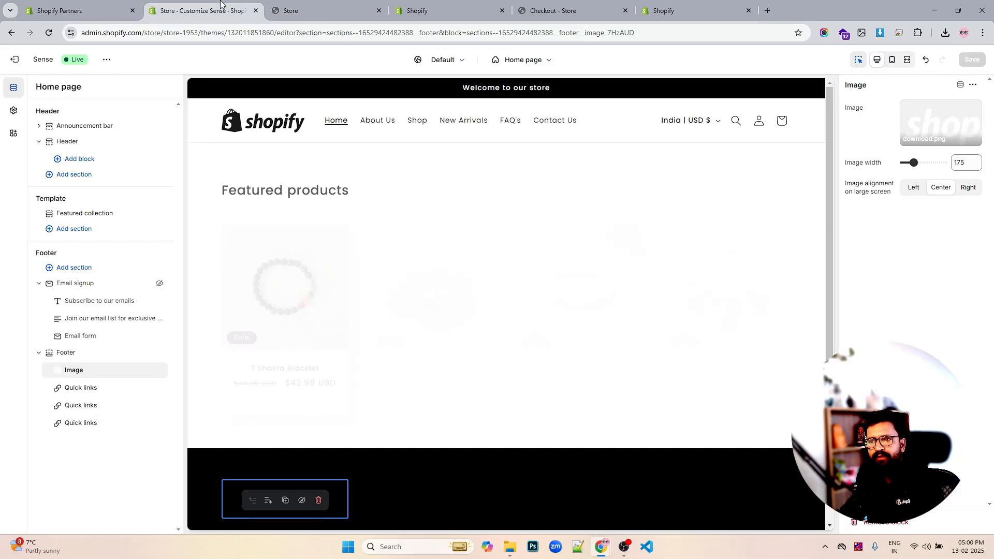
{"action": "left_click", "coordinate": [83, 160]}
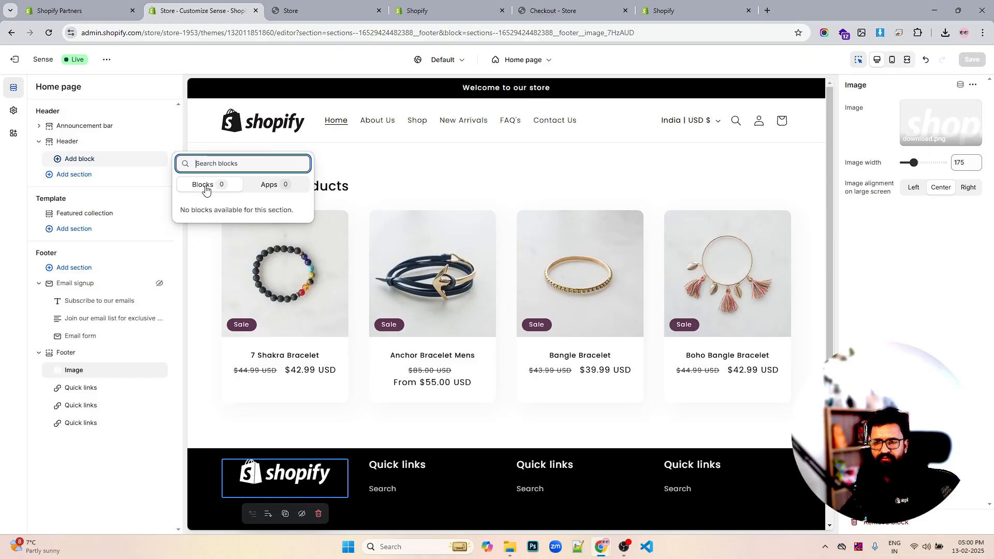
{"action": "left_click", "coordinate": [81, 177]}
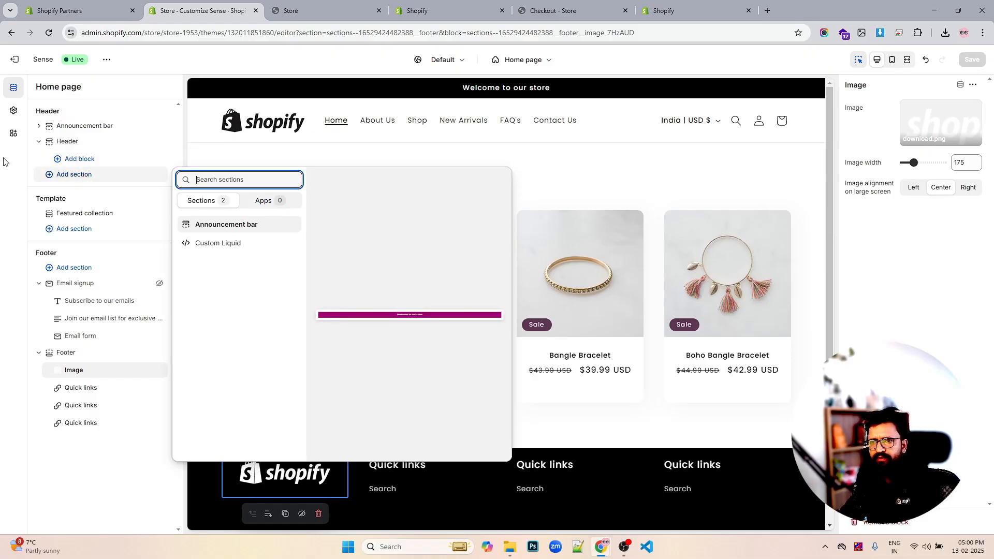
{"action": "left_click", "coordinate": [6, 174]}
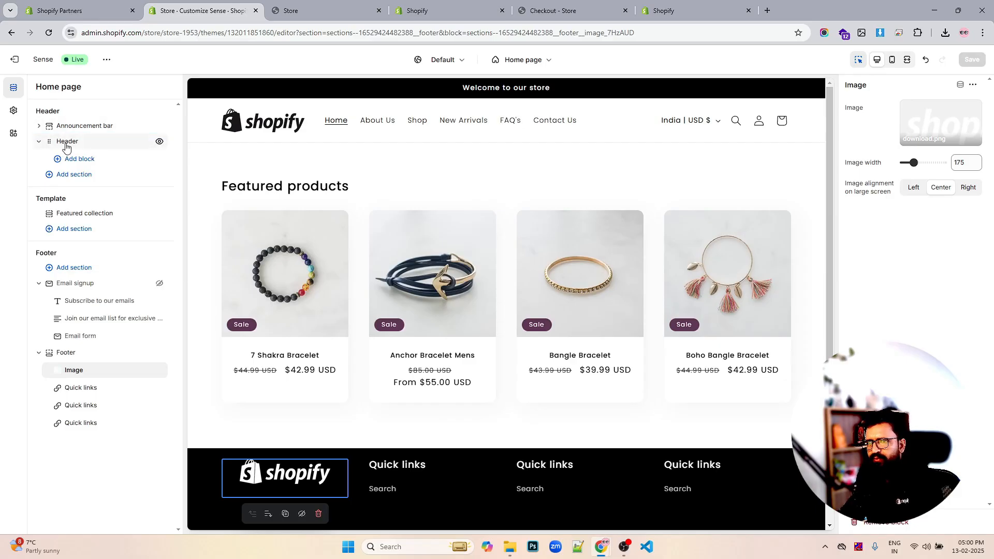
{"action": "left_click", "coordinate": [66, 145]}
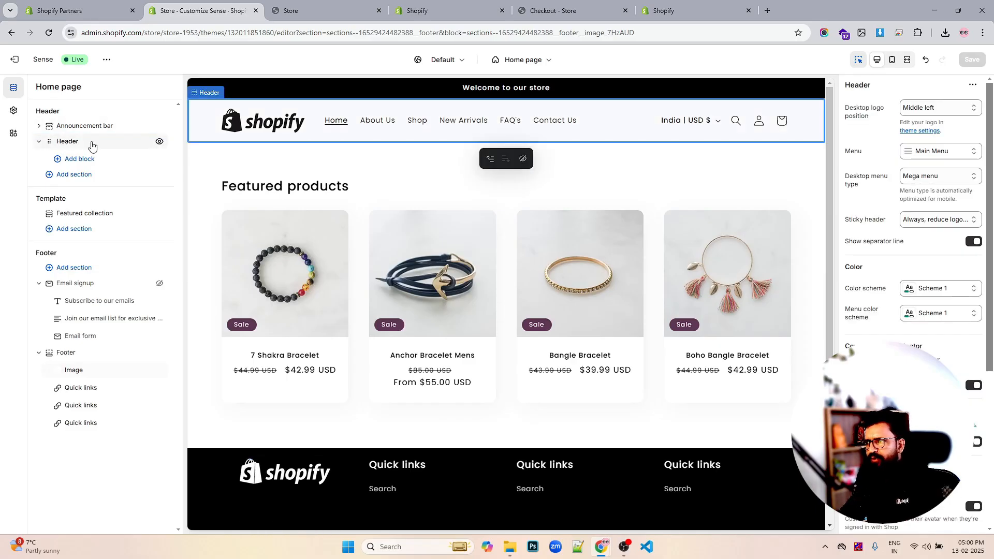
{"action": "left_click", "coordinate": [934, 176]}
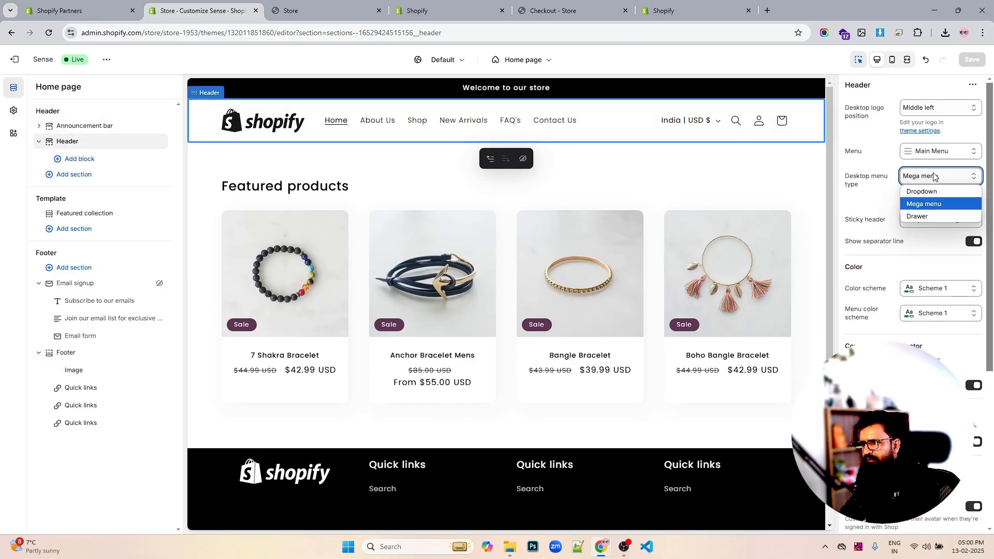
{"action": "left_click", "coordinate": [934, 177]}
- Return to the storefront, open the Shop mega menu again and follow the Product 1 link
{"action": "left_click", "coordinate": [315, 6]}
{"action": "left_click", "coordinate": [418, 11]}
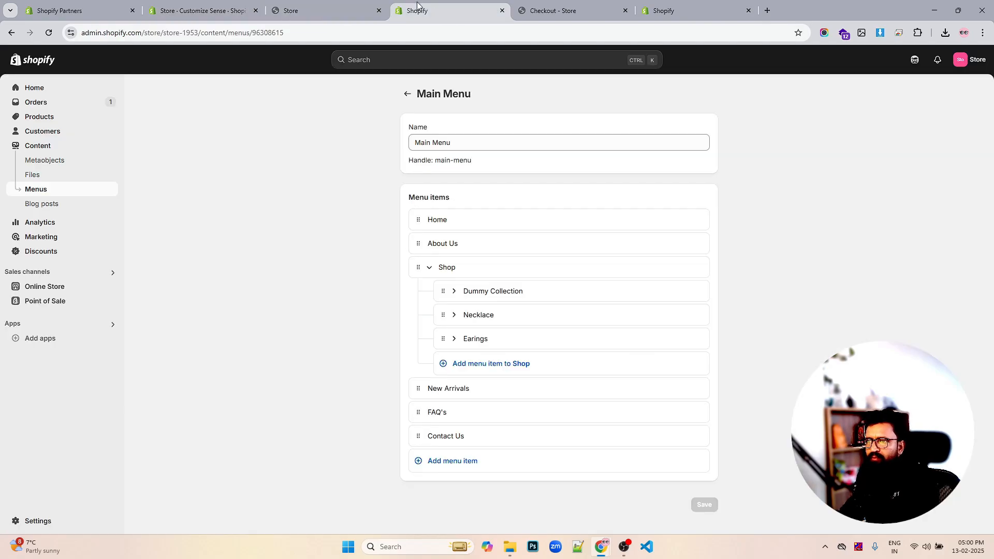
{"action": "left_click", "coordinate": [339, 11]}
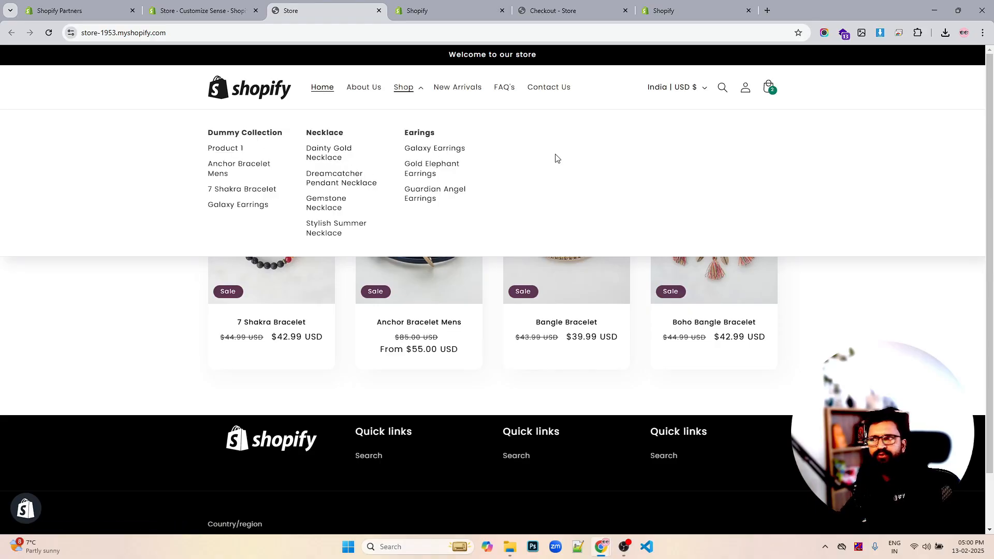
{"action": "scroll", "coordinate": [539, 146], "scroll_direction": "down", "scroll_amount": 1}
{"action": "scroll", "coordinate": [539, 145], "scroll_direction": "up", "scroll_amount": 1}
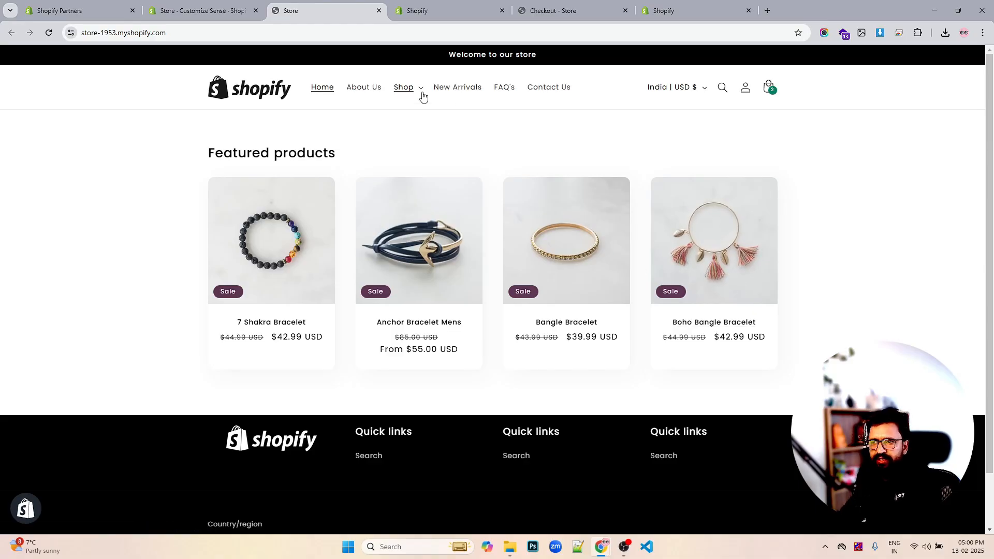
{"action": "mouse_move", "coordinate": [423, 97]}
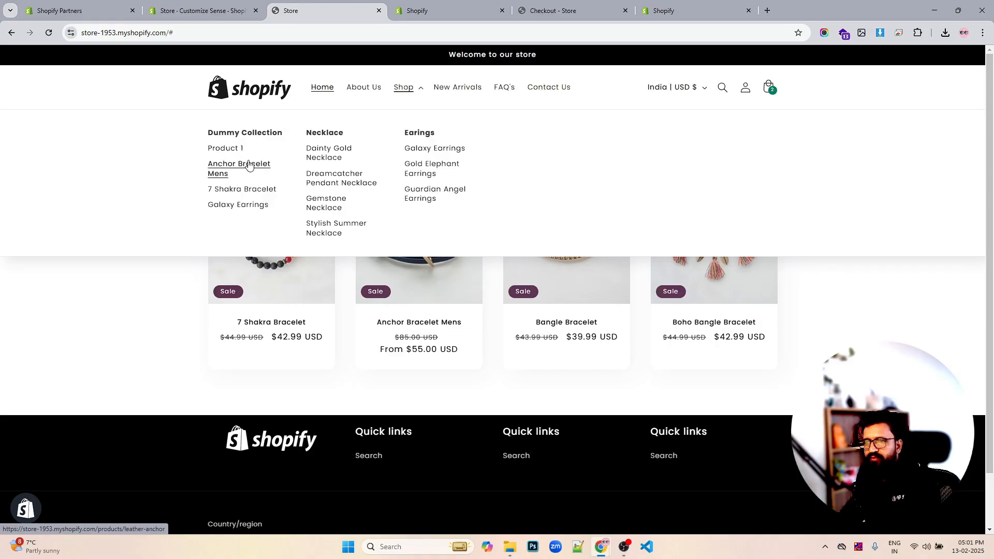
{"action": "left_click", "coordinate": [235, 151]}
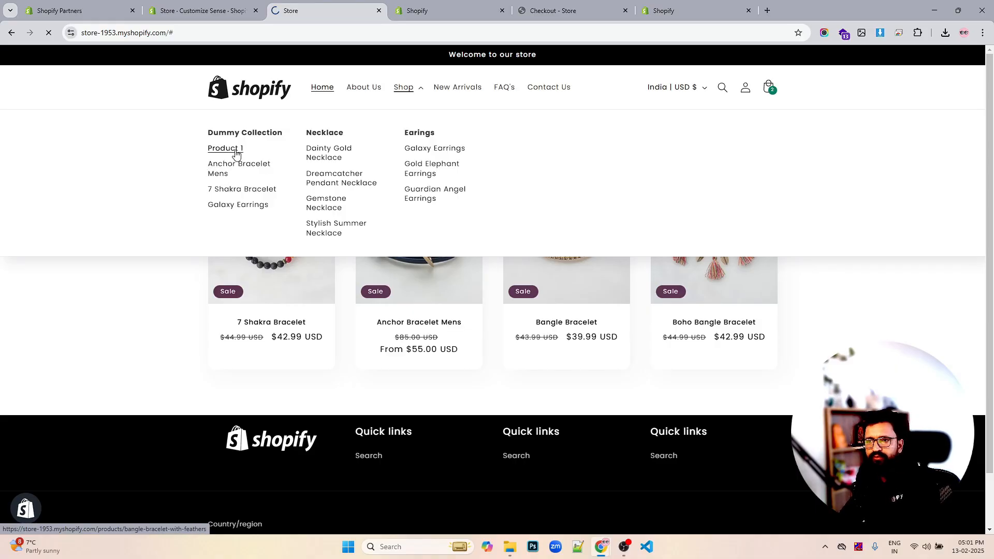
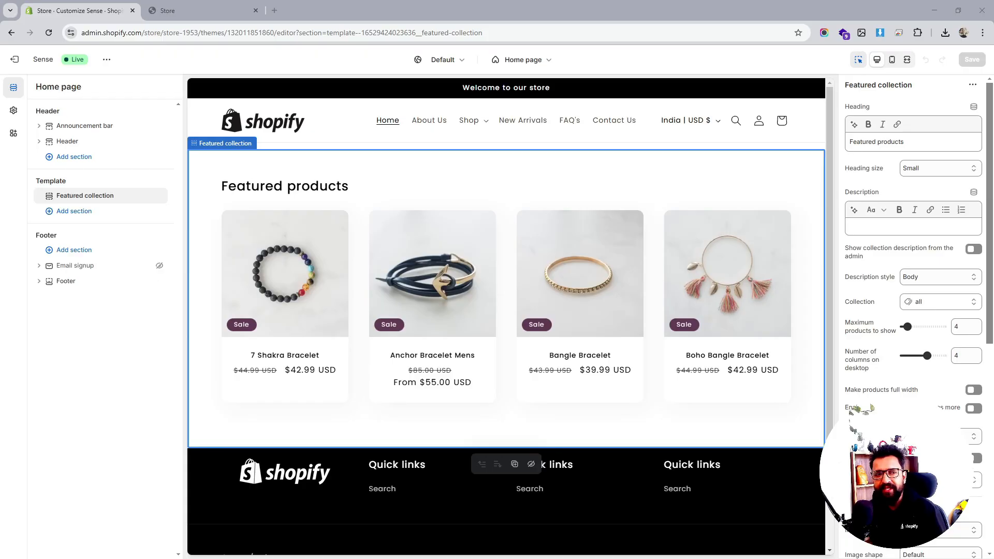
- Add an Image banner section to the home page template and move it above the Featured collection
{"action": "left_click", "coordinate": [93, 217]}
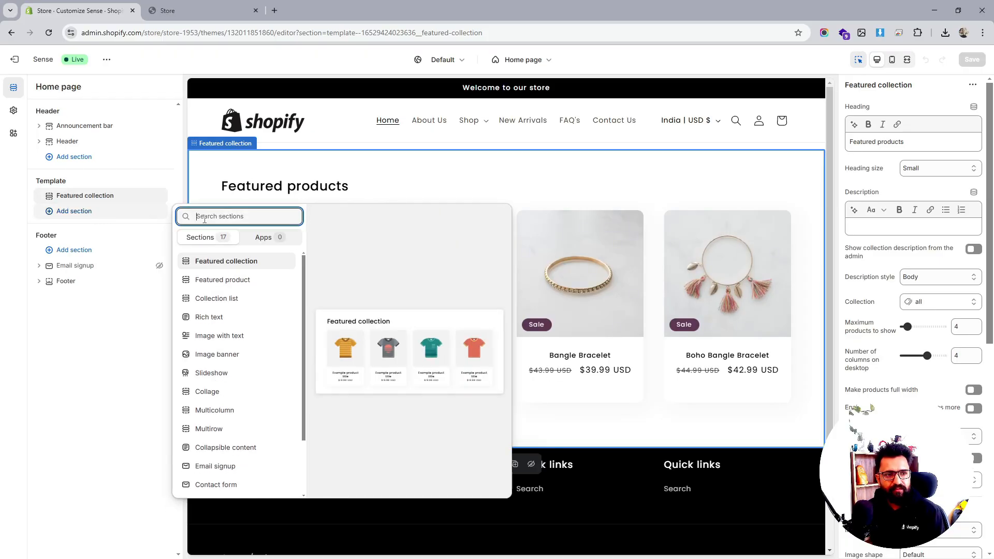
{"action": "left_click", "coordinate": [92, 400]}
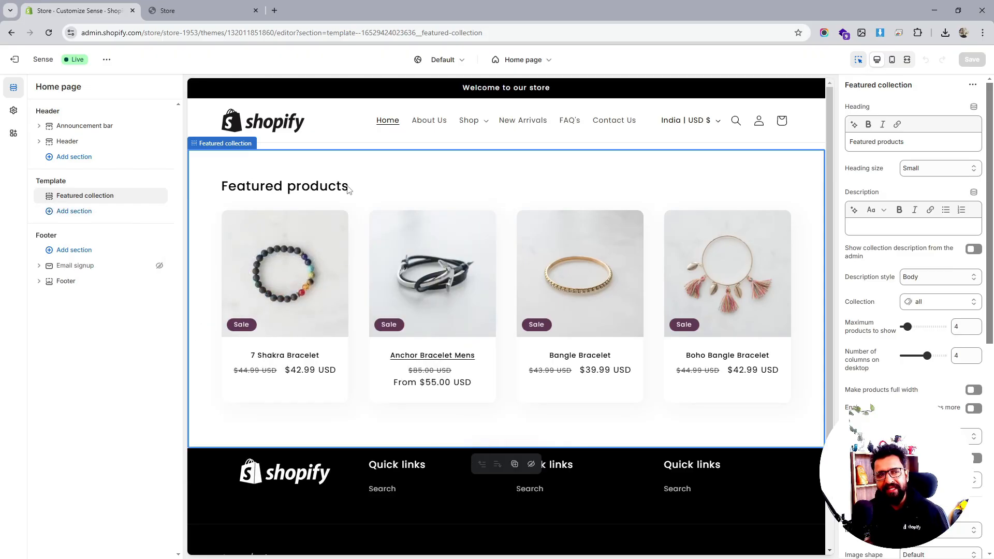
{"action": "left_click", "coordinate": [81, 212]}
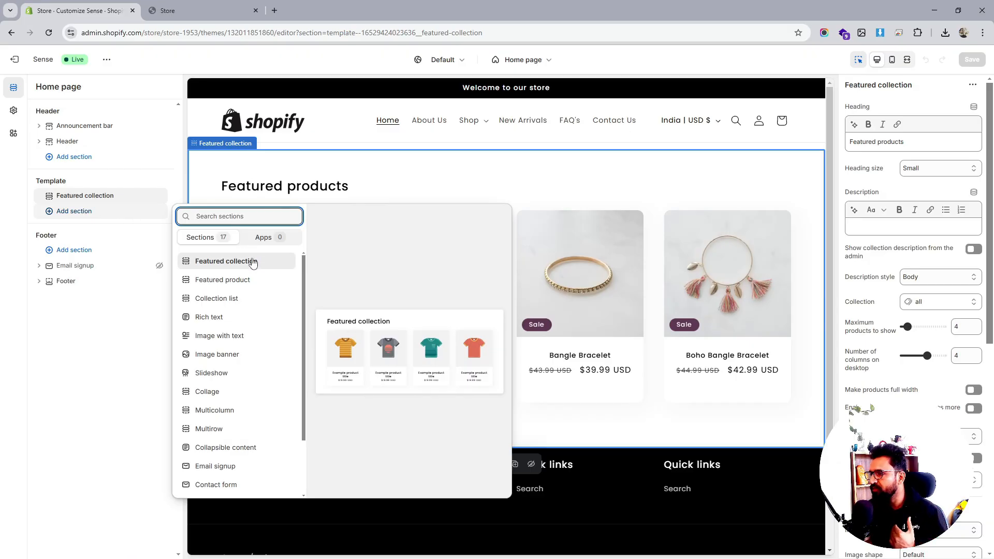
{"action": "left_click", "coordinate": [222, 355]}
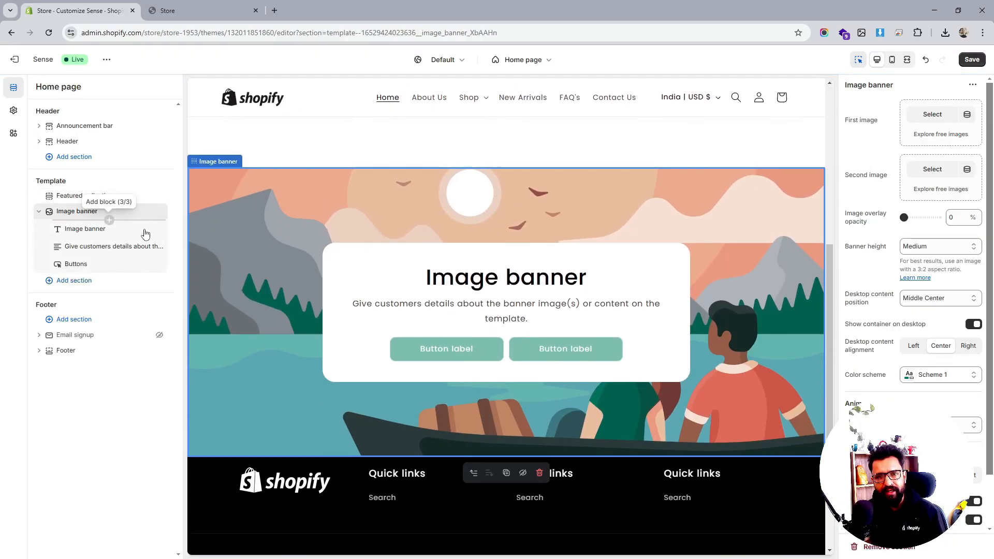
{"action": "left_click_drag", "start_coordinate": [59, 211], "coordinate": [72, 195]}
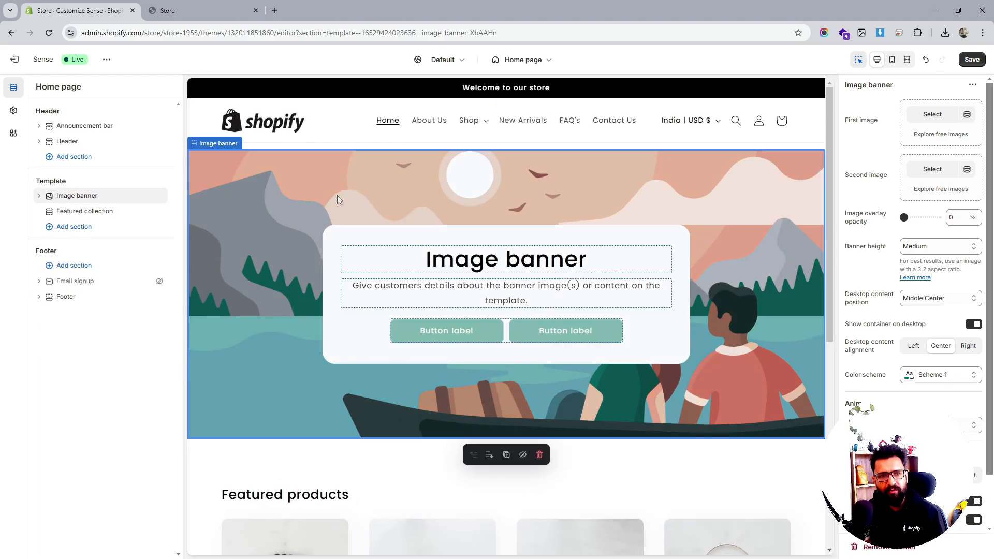
- Upload image file 2 from Downloads for the banner's first image
{"action": "left_click", "coordinate": [935, 115]}
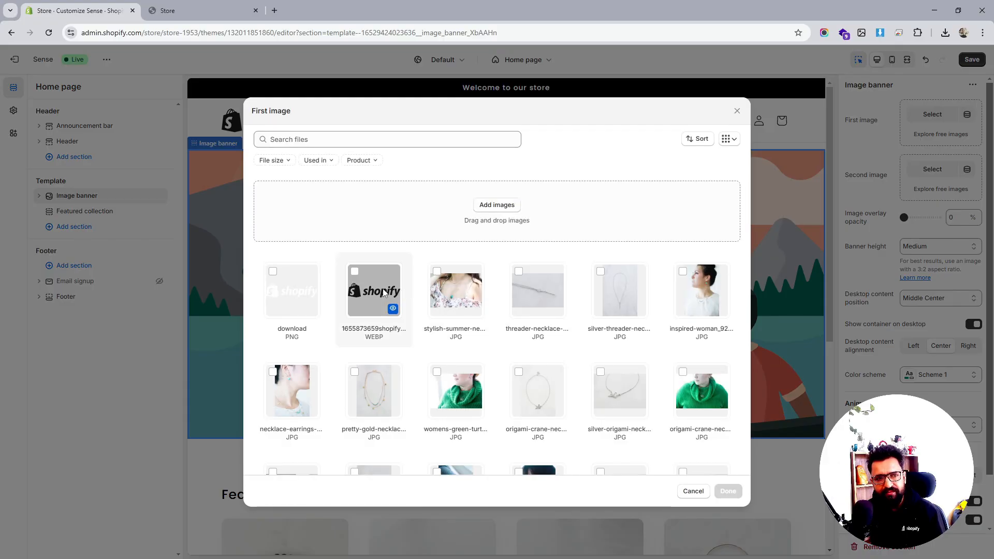
{"action": "left_click", "coordinate": [491, 207]}
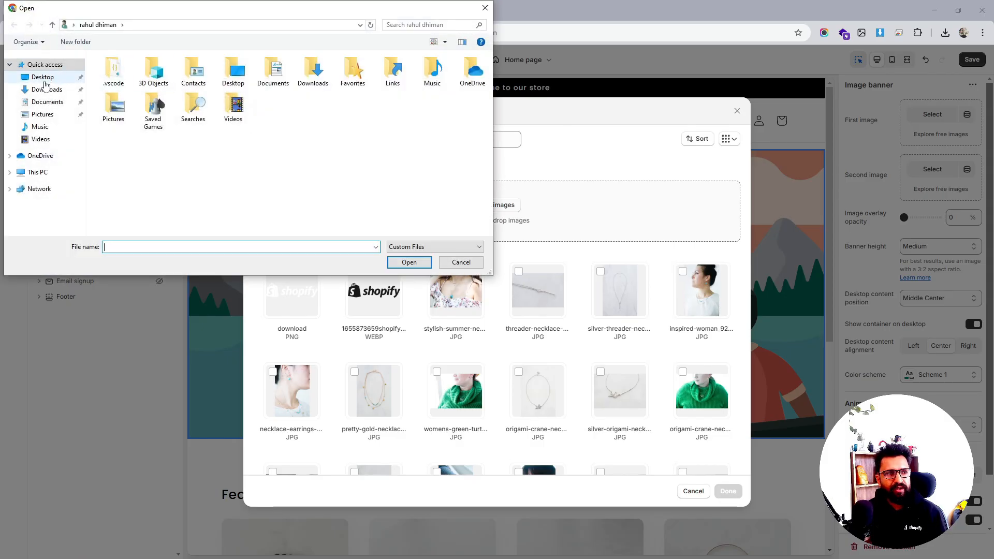
{"action": "left_click", "coordinate": [45, 88]}
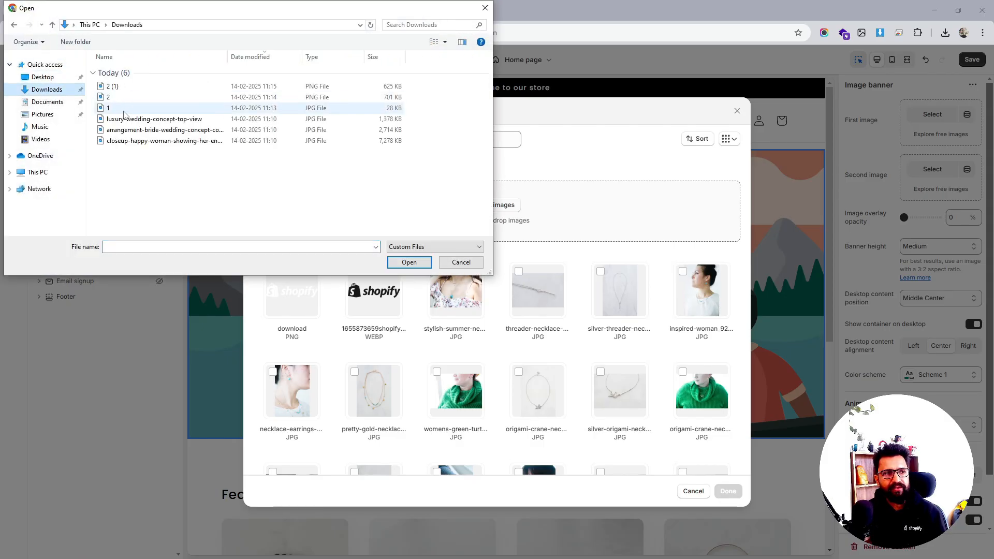
{"action": "left_click", "coordinate": [115, 97]}
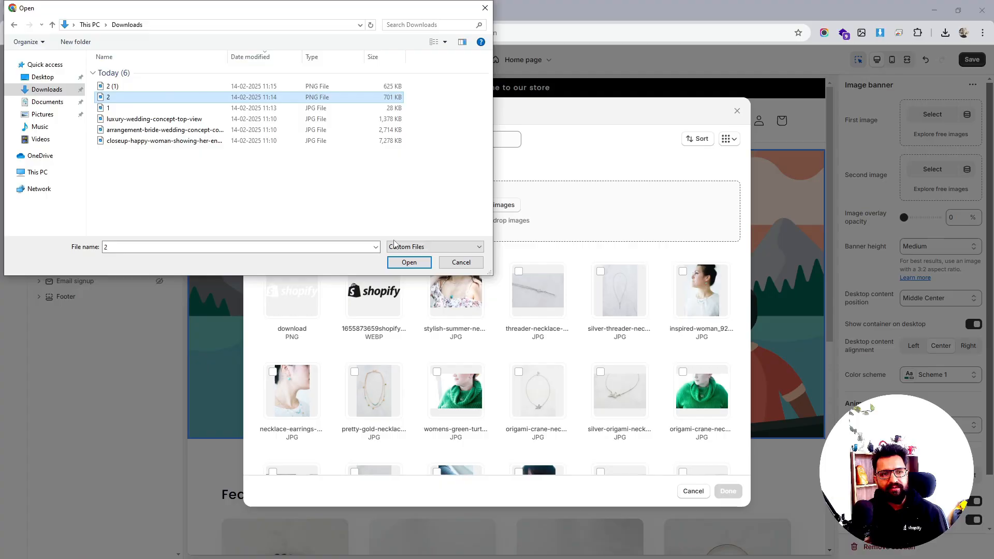
{"action": "left_click", "coordinate": [409, 262]}
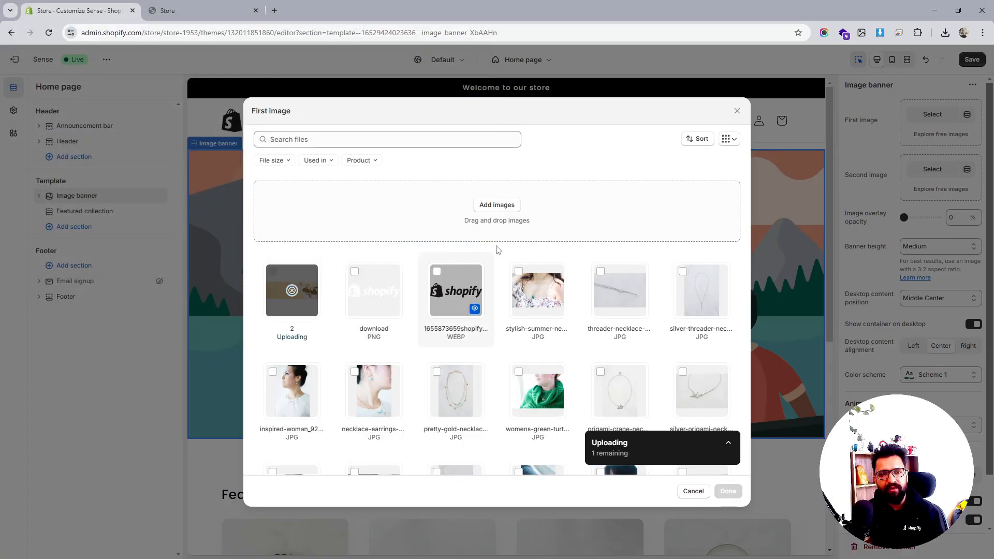
- Rename the downloaded file 2 (1) to 3 and upload it to the image library
{"action": "left_click", "coordinate": [494, 206]}
{"action": "left_click", "coordinate": [179, 87]}
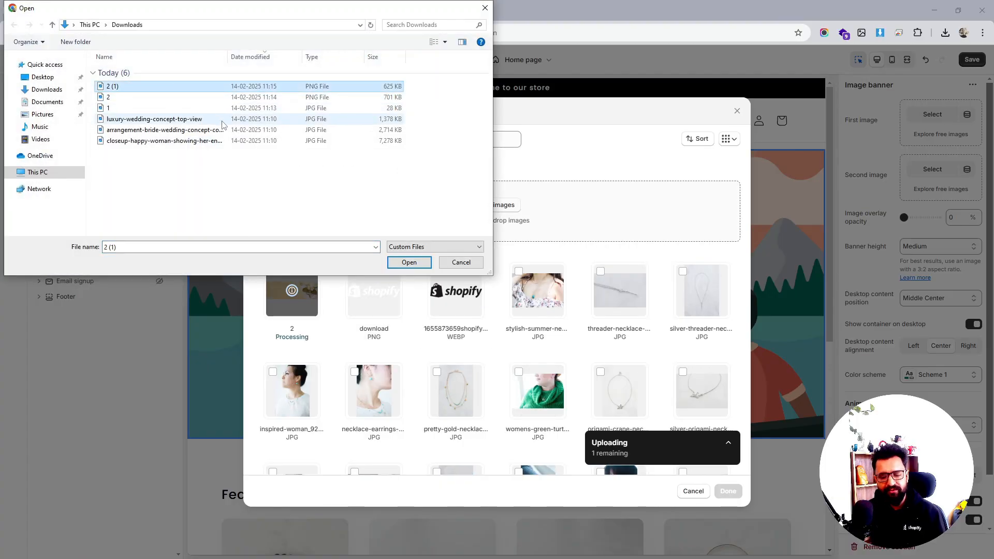
{"action": "key", "text": "F2"}
{"action": "type", "text": "3"}
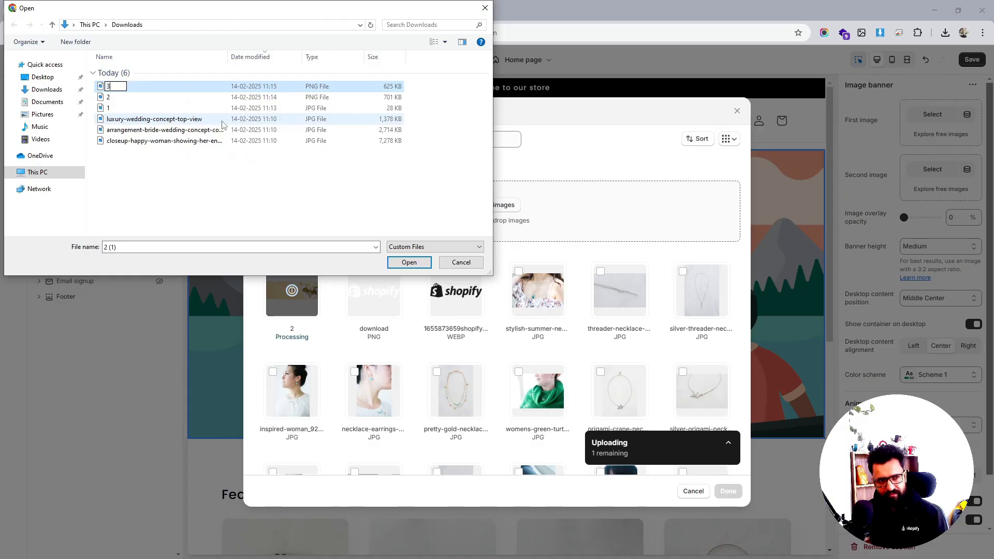
{"action": "key", "text": "Return"}
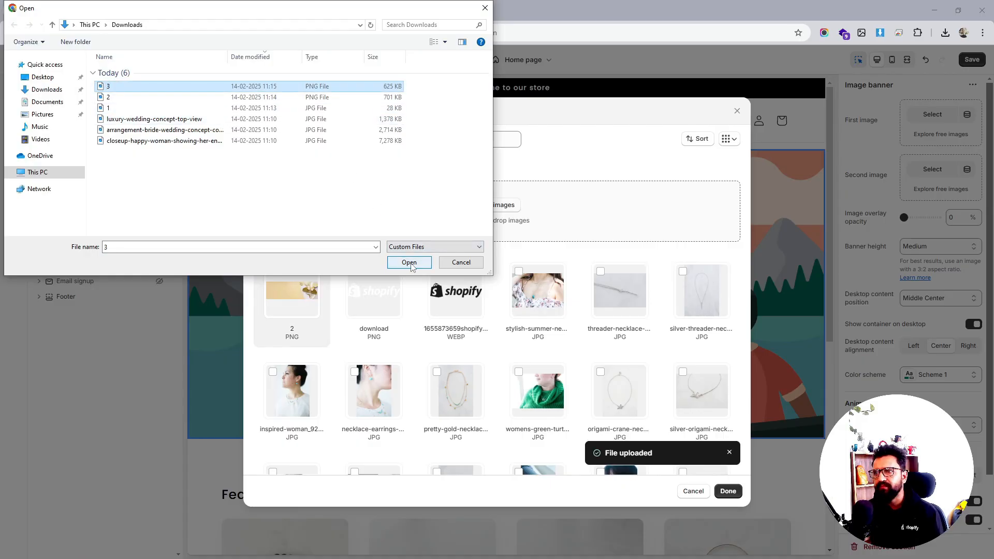
{"action": "left_click", "coordinate": [409, 263]}
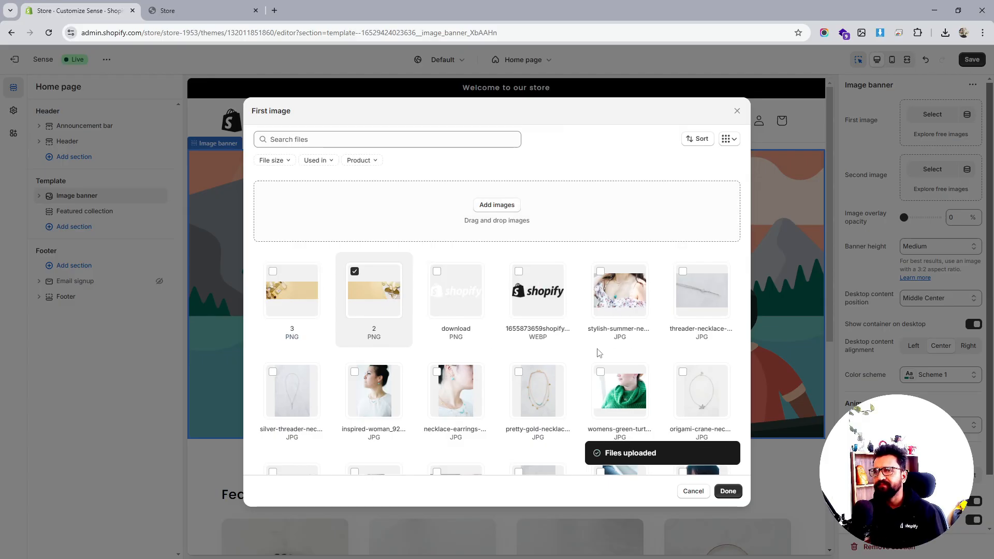
- Set image 2 as the banner's first image and its banner height to Adapt to first image
{"action": "left_click", "coordinate": [727, 491]}
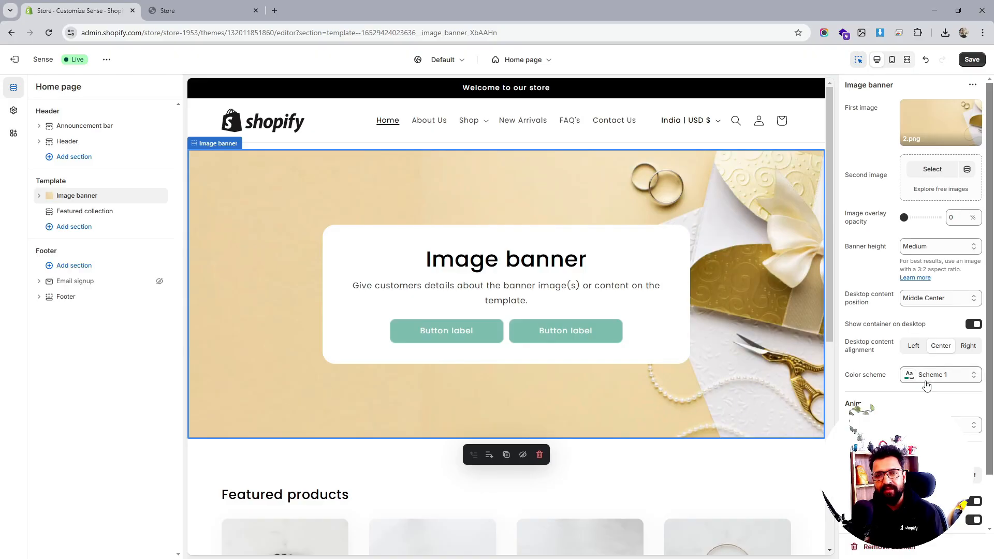
{"action": "left_click", "coordinate": [933, 248]}
{"action": "left_click", "coordinate": [929, 262]}
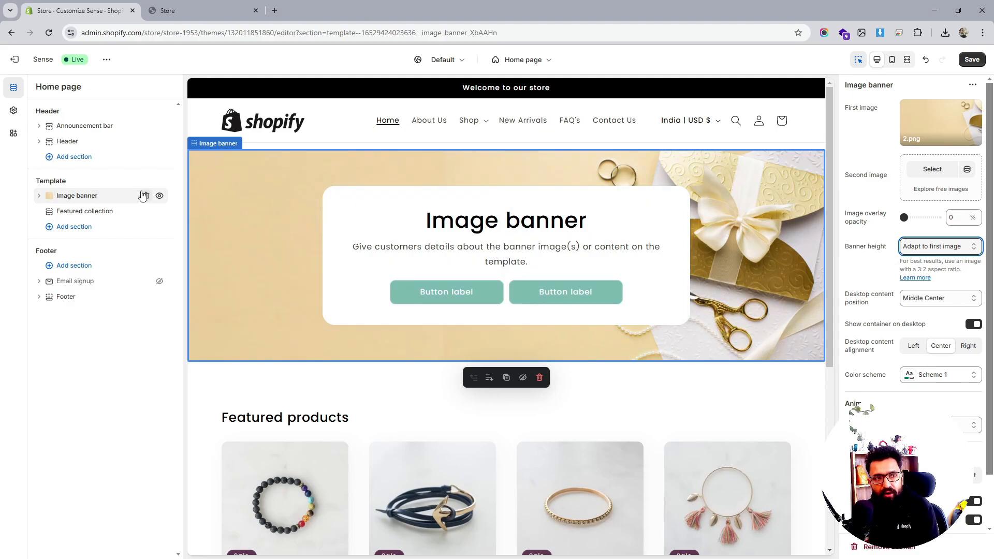
- Replace the image banner with a Slideshow section whose slide height is Adapt to first image
{"action": "left_click", "coordinate": [147, 197]}
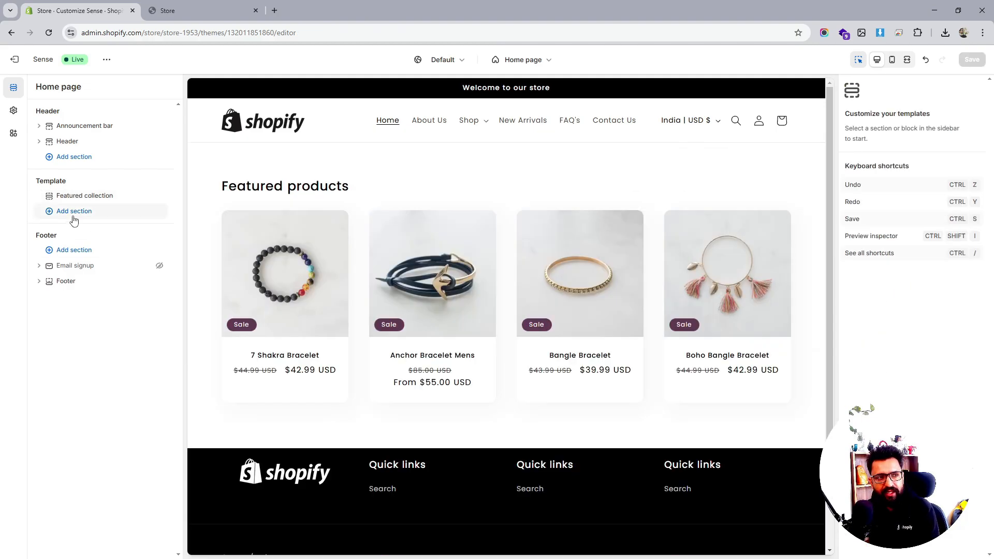
{"action": "left_click", "coordinate": [77, 212]}
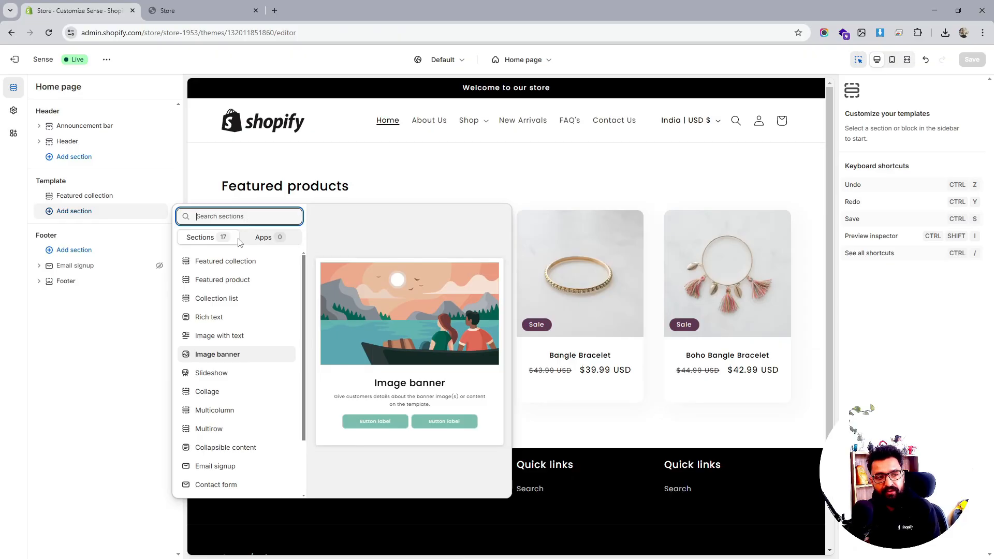
{"action": "left_click", "coordinate": [212, 373]}
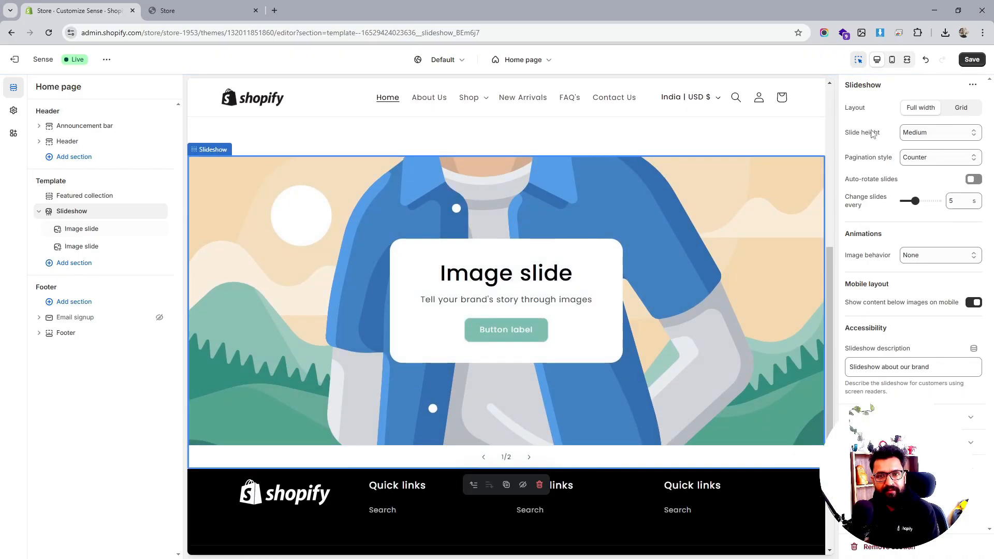
{"action": "left_click", "coordinate": [922, 132]}
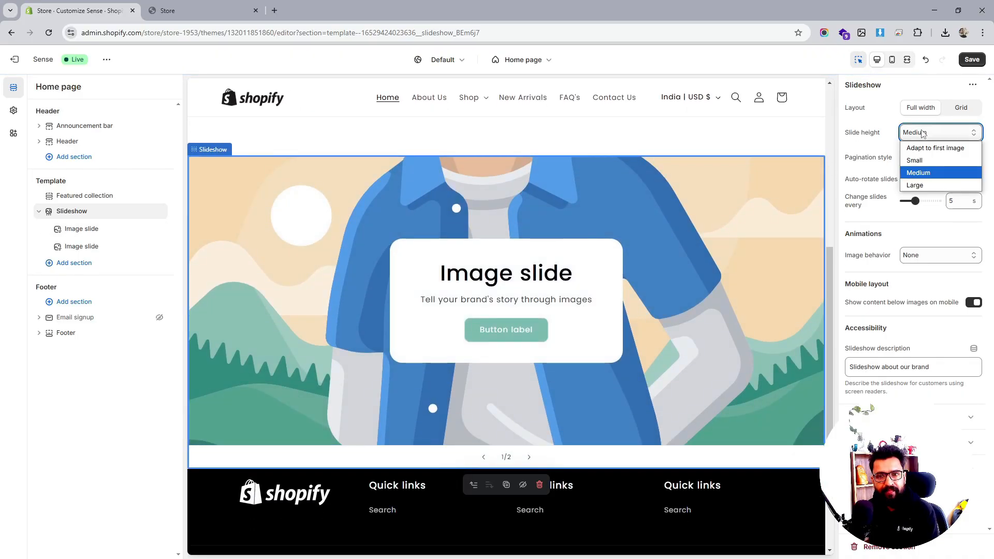
{"action": "left_click", "coordinate": [922, 149]}
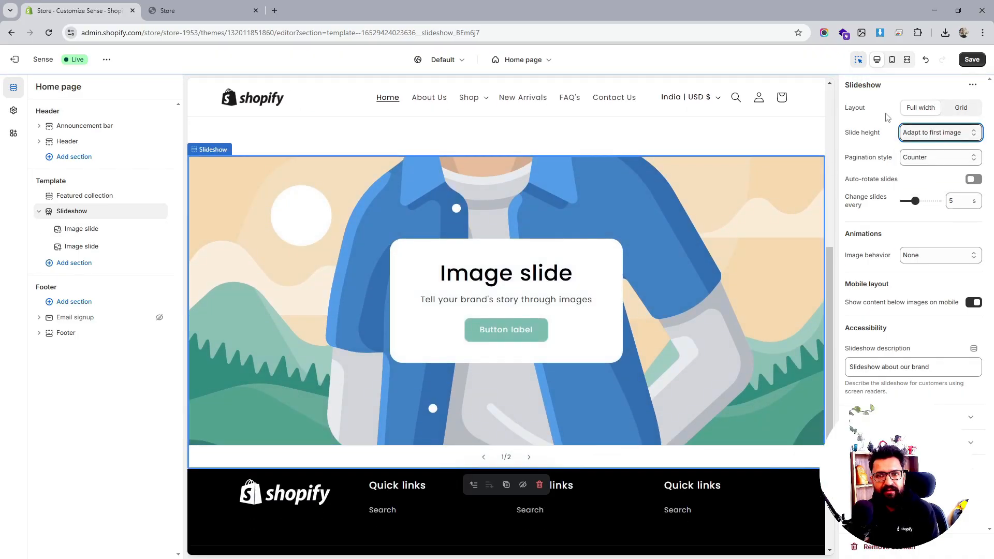
- Set the first image slide's image to 2.png
{"action": "left_click", "coordinate": [82, 228]}
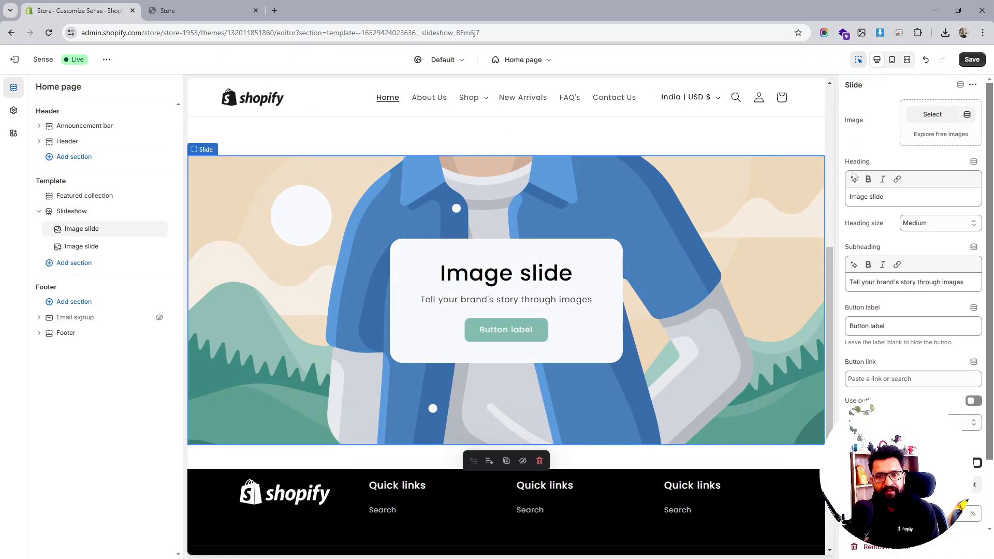
{"action": "left_click", "coordinate": [932, 115]}
{"action": "left_click", "coordinate": [355, 271]}
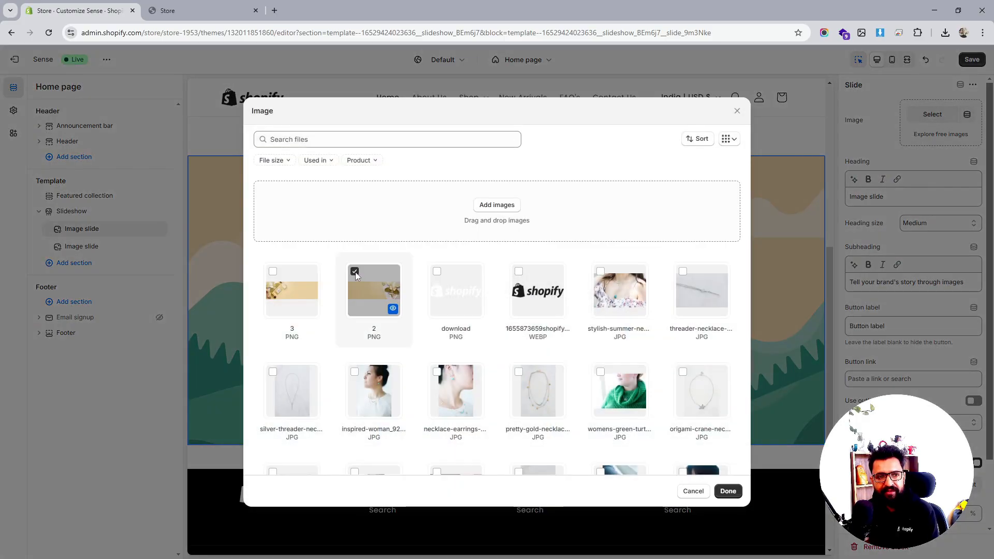
{"action": "left_click", "coordinate": [728, 492]}
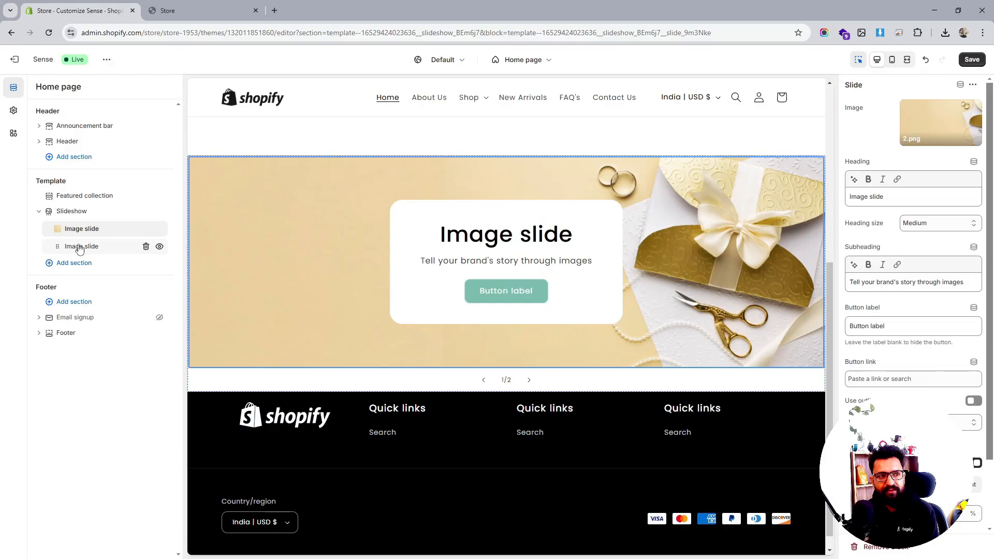
- Set the second image slide's image to 3.png and move the slideshow above the Featured collection
{"action": "left_click", "coordinate": [79, 247]}
{"action": "left_click", "coordinate": [931, 115]}
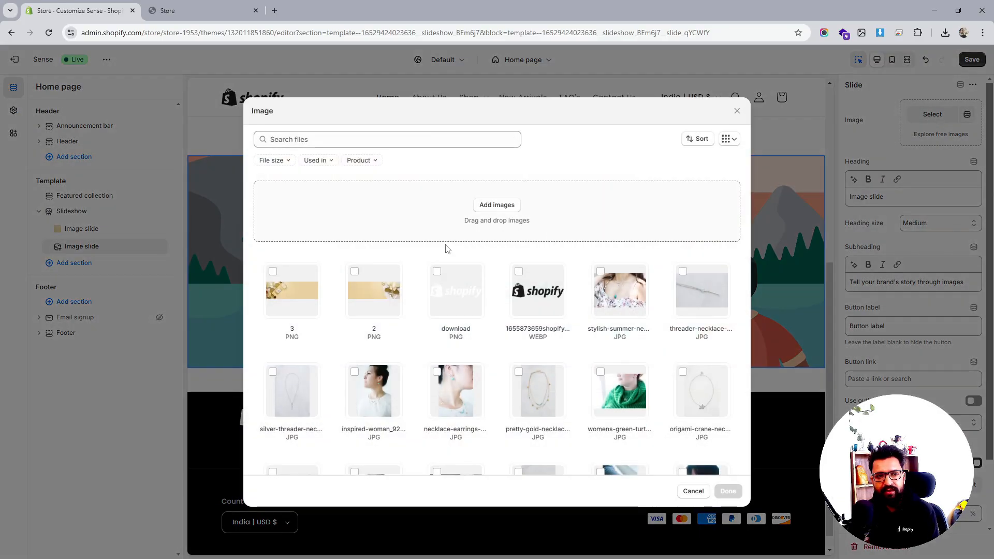
{"action": "left_click", "coordinate": [287, 278]}
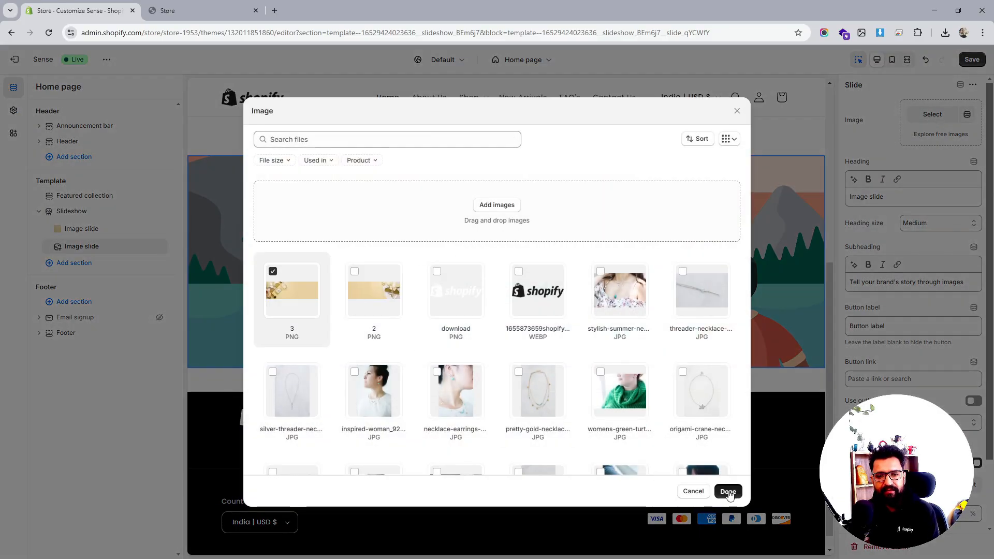
{"action": "left_click", "coordinate": [728, 491]}
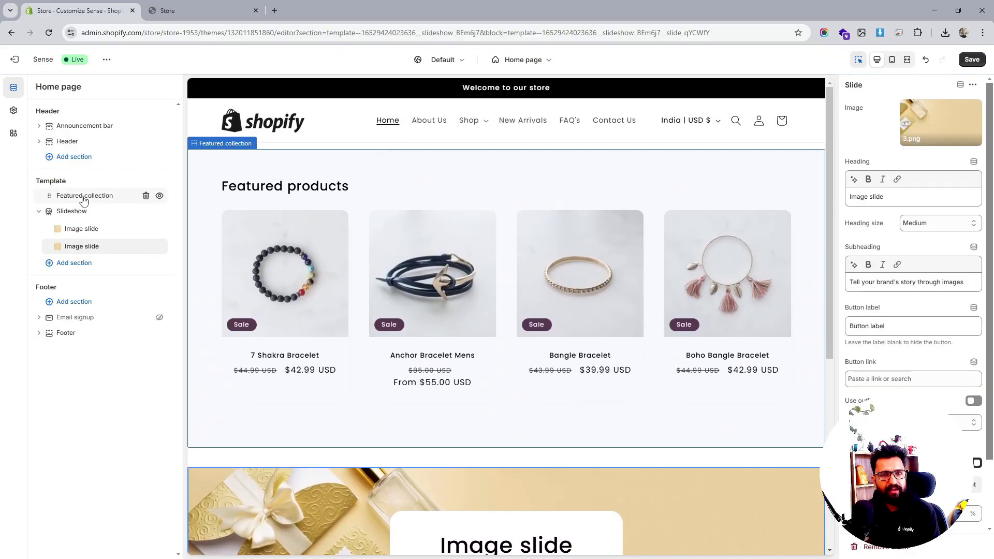
{"action": "left_click_drag", "start_coordinate": [49, 216], "coordinate": [48, 199]}
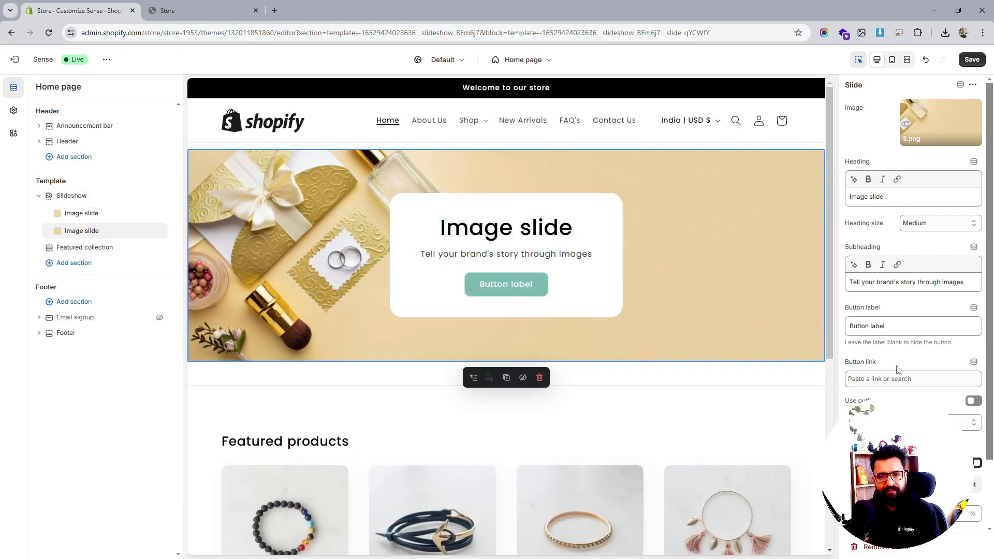
{"action": "scroll", "coordinate": [913, 259], "scroll_direction": "down", "scroll_amount": 2}
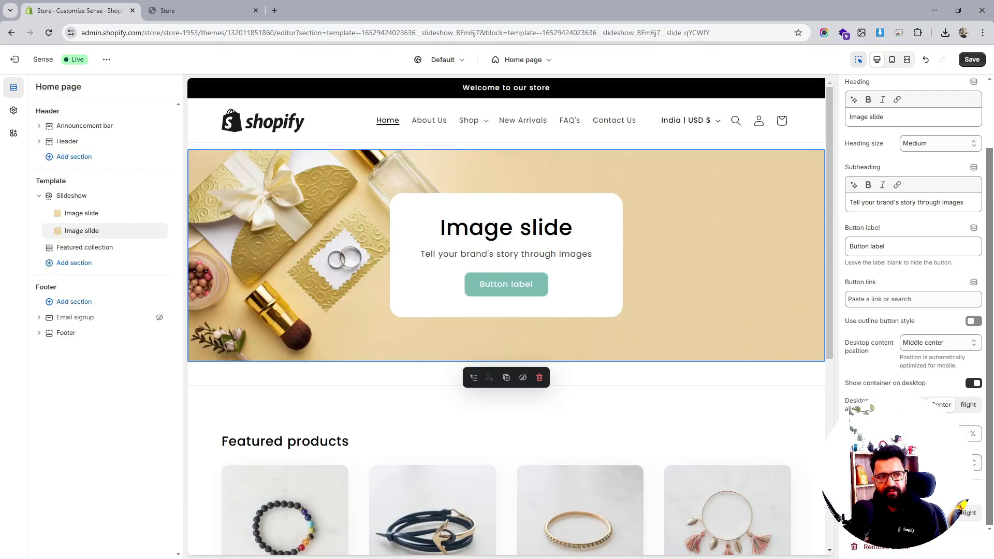
- Set the slideshow's pagination style to Dots and turn on auto-rotate slides
{"action": "left_click", "coordinate": [72, 196]}
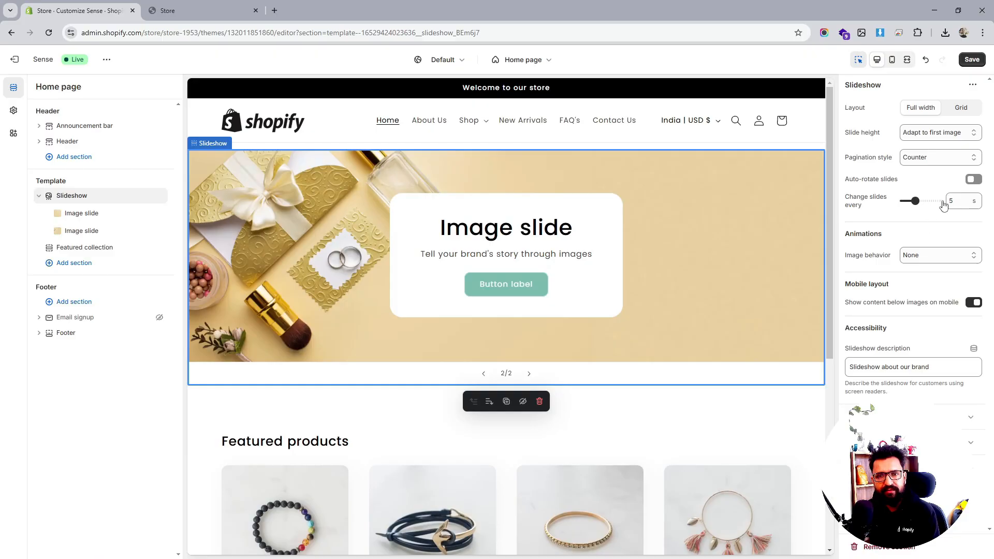
{"action": "left_click", "coordinate": [919, 160]}
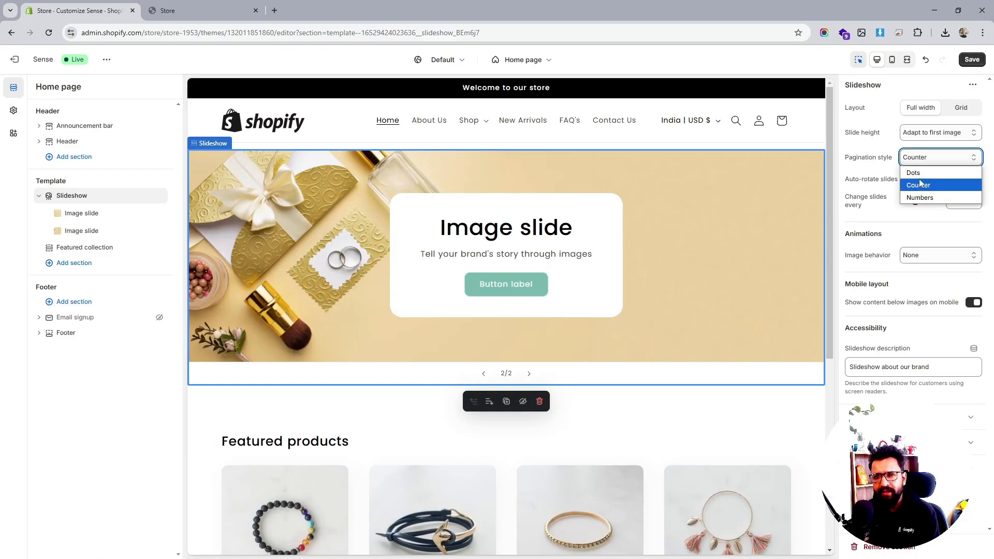
{"action": "left_click", "coordinate": [915, 173]}
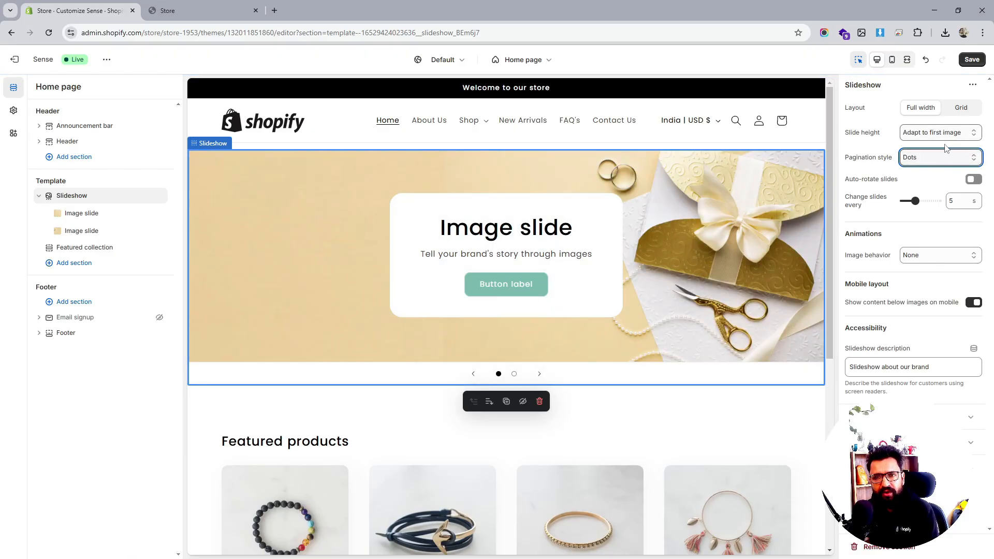
{"action": "left_click", "coordinate": [971, 179]}
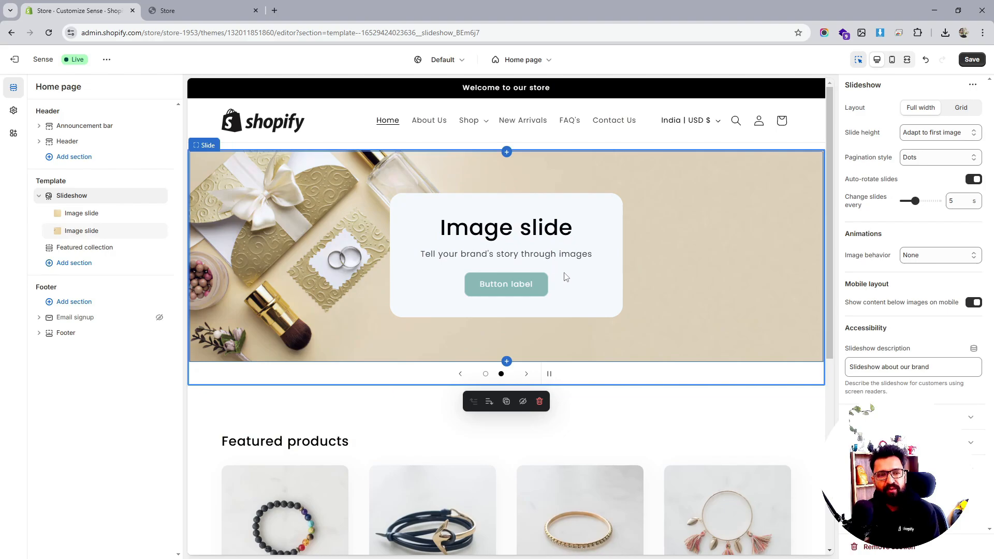
- Set the first image slide's desktop content position to Middle left
{"action": "left_click", "coordinate": [89, 214]}
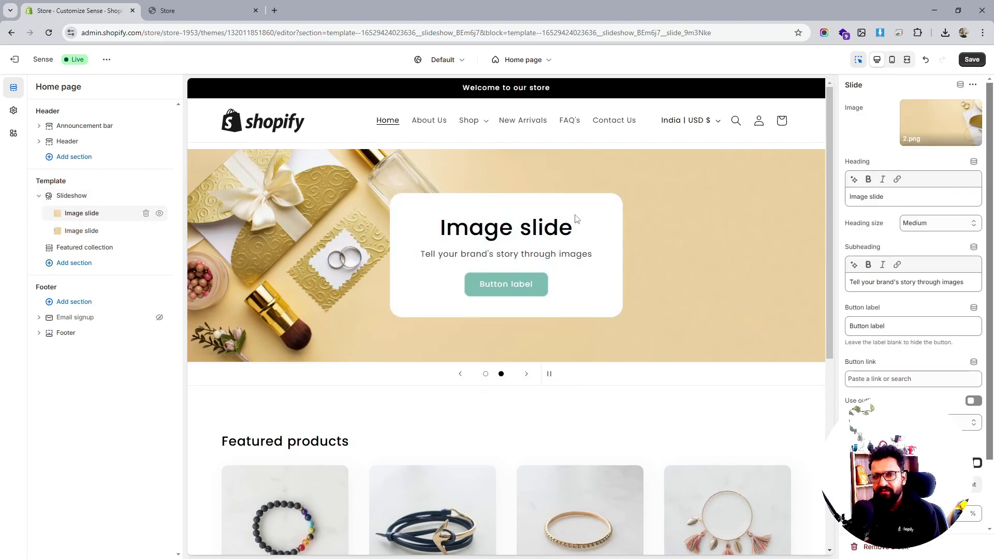
{"action": "scroll", "coordinate": [947, 310], "scroll_direction": "down", "scroll_amount": 2}
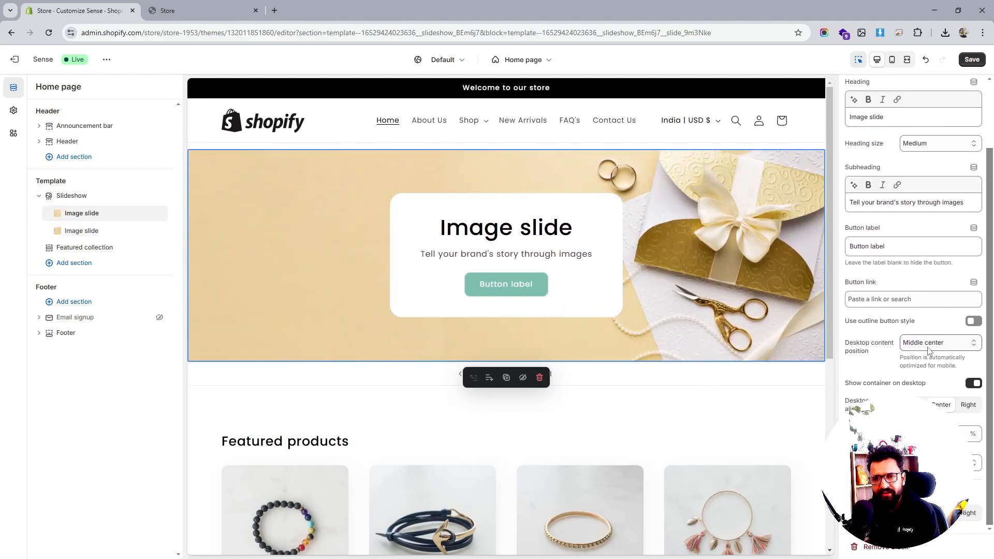
{"action": "left_click", "coordinate": [929, 347]}
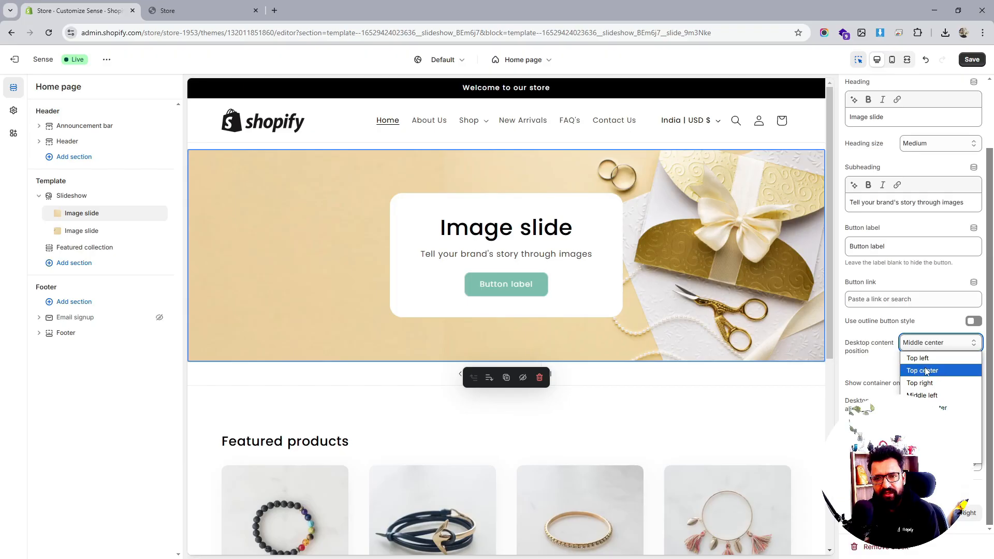
{"action": "left_click", "coordinate": [927, 397]}
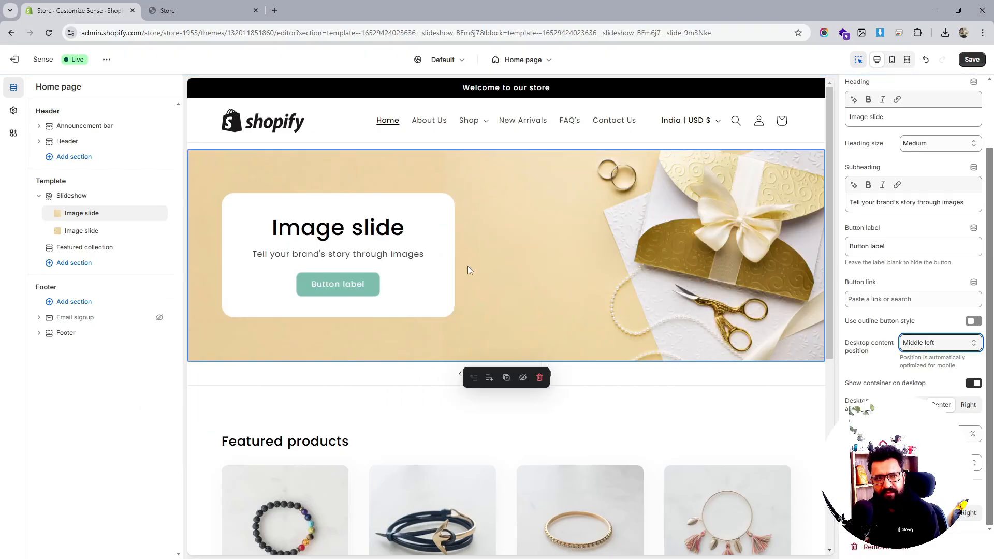
- Set the second image slide's desktop content position to Middle right and turn off Show container on desktop
{"action": "left_click", "coordinate": [80, 231]}
{"action": "left_click", "coordinate": [939, 343]}
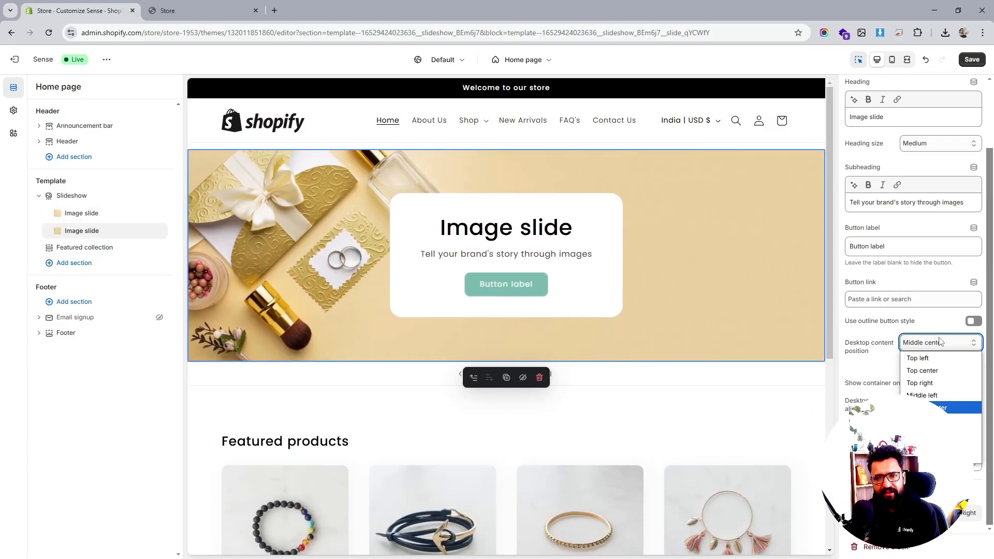
{"action": "left_click", "coordinate": [932, 419]}
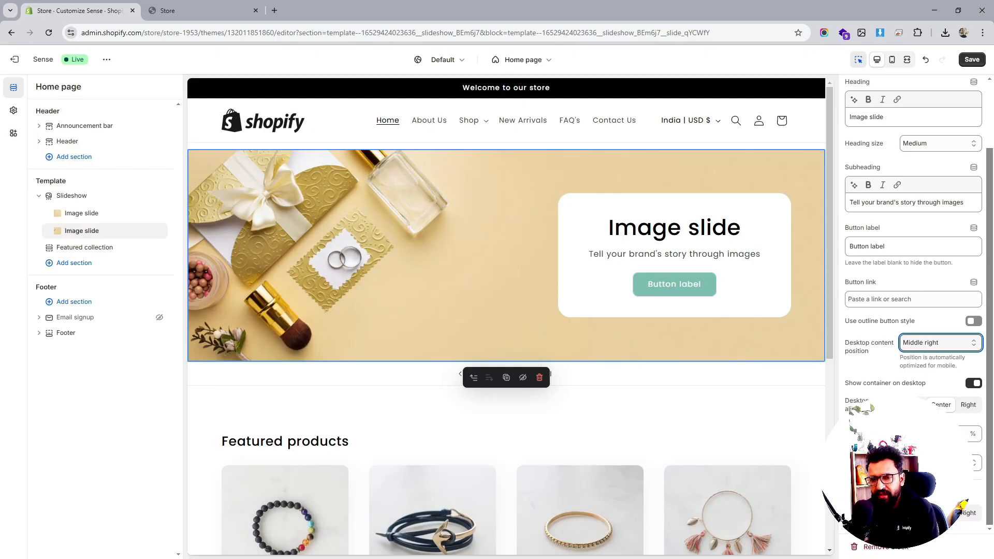
{"action": "left_click", "coordinate": [973, 383]}
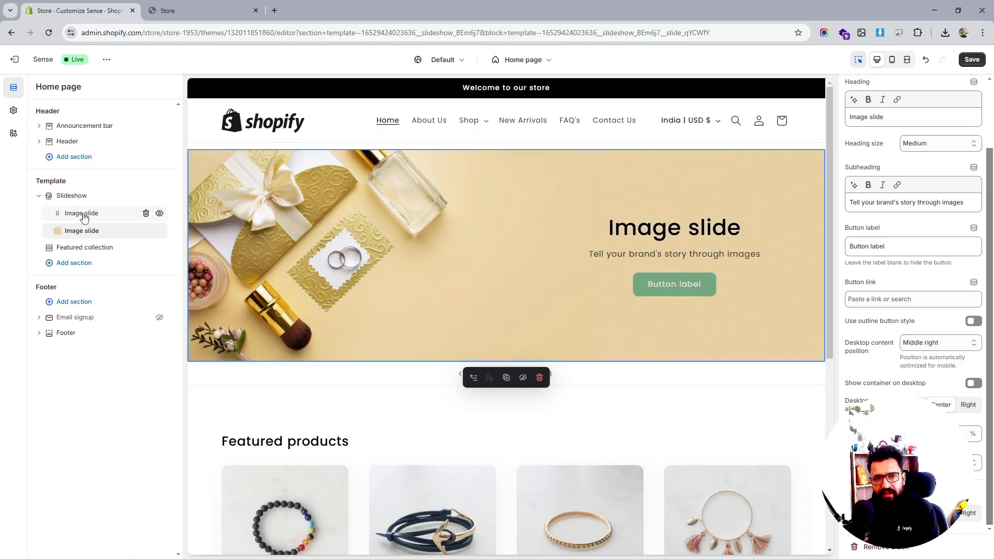
- Turn off Show container on desktop for the first image slide and save the theme
{"action": "left_click", "coordinate": [84, 214]}
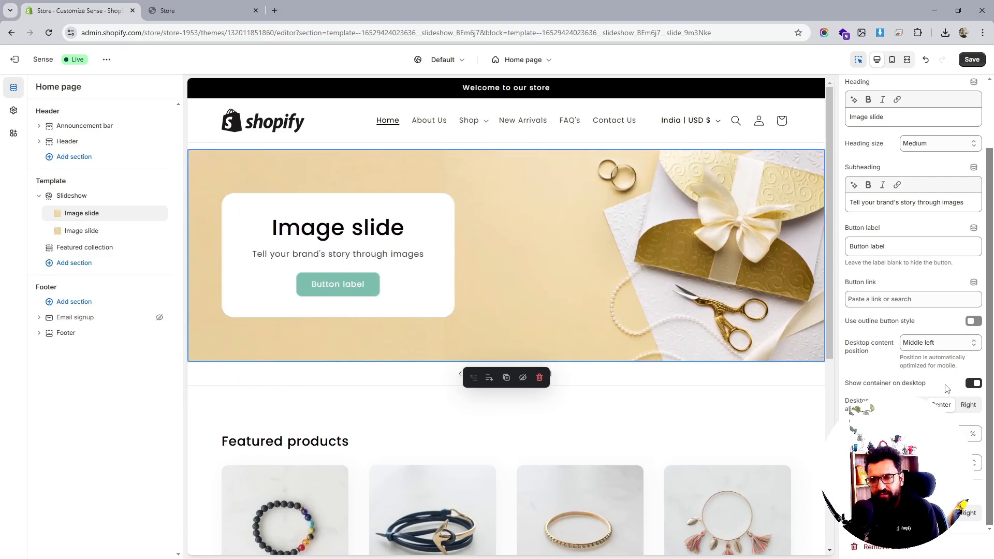
{"action": "left_click", "coordinate": [972, 383]}
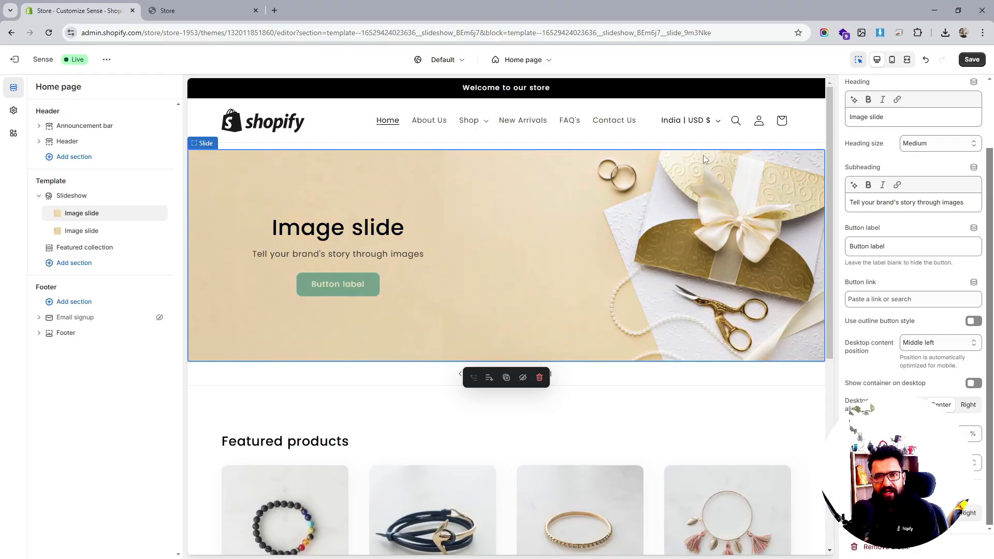
{"action": "left_click", "coordinate": [971, 59]}
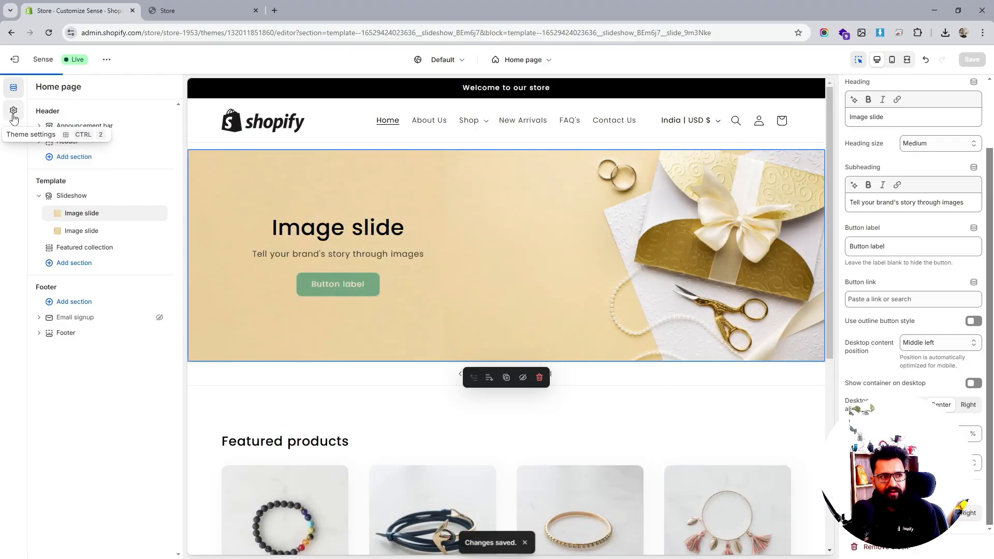
- In Theme settings, set color Scheme 1's solid button background to #000000 and save
{"action": "left_click", "coordinate": [14, 115]}
{"action": "left_click", "coordinate": [36, 138]}
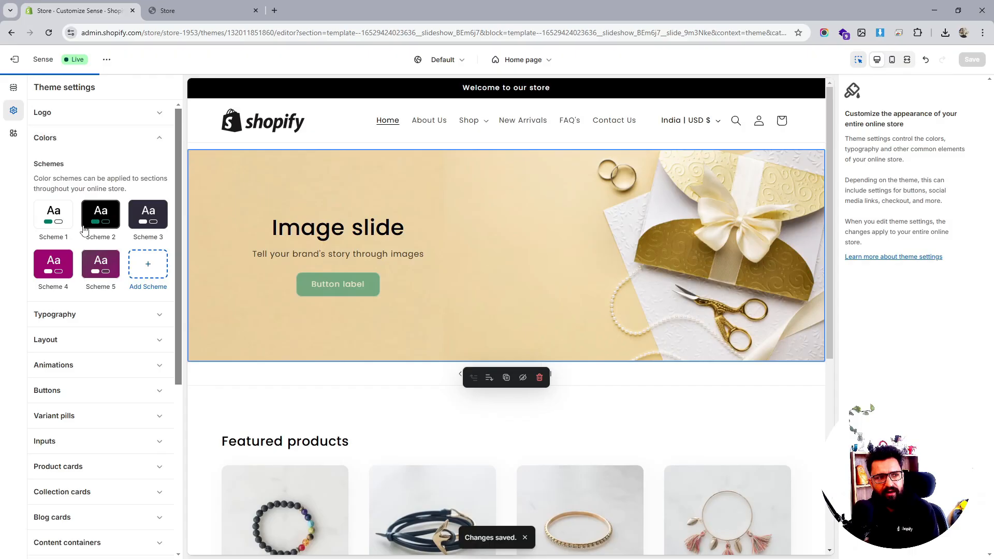
{"action": "left_click", "coordinate": [68, 214]}
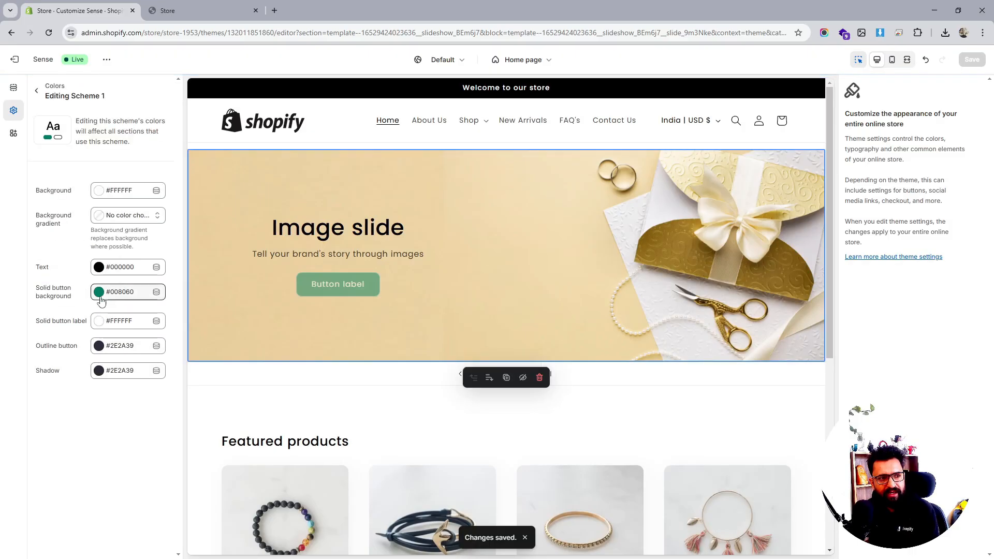
{"action": "left_click", "coordinate": [100, 294]}
{"action": "left_click", "coordinate": [118, 251]}
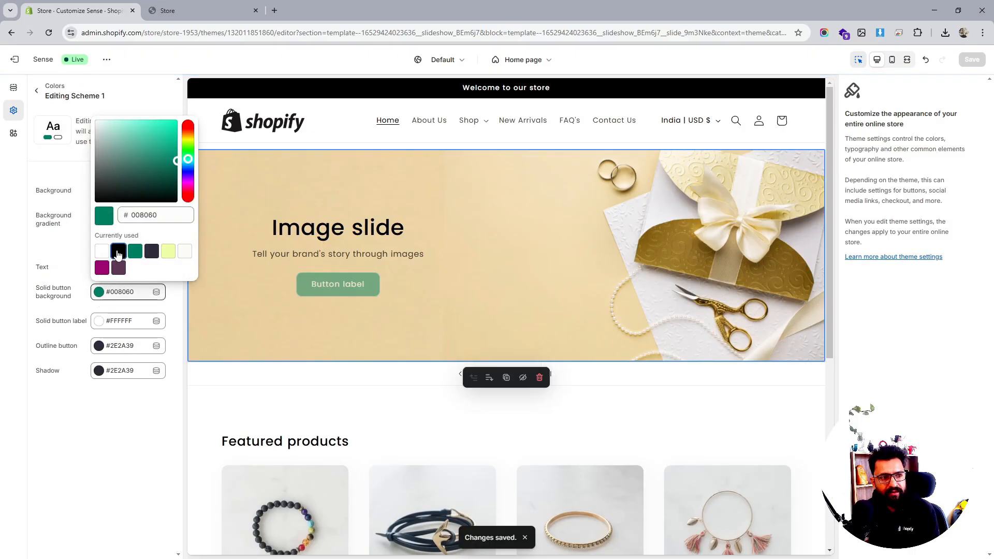
{"action": "left_click", "coordinate": [92, 412]}
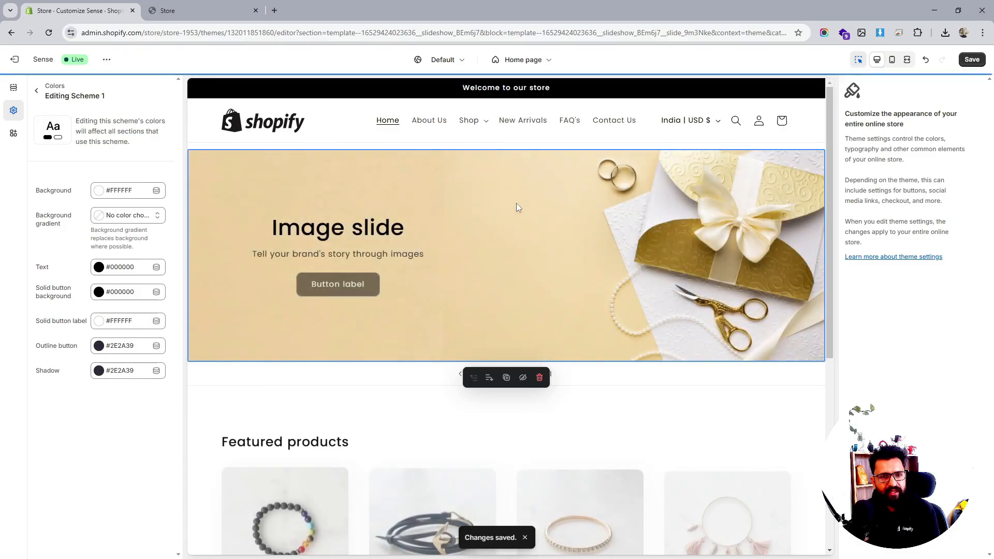
{"action": "left_click", "coordinate": [972, 60]}
- Set the desktop content alignment of both image slides to Left
{"action": "left_click", "coordinate": [14, 87]}
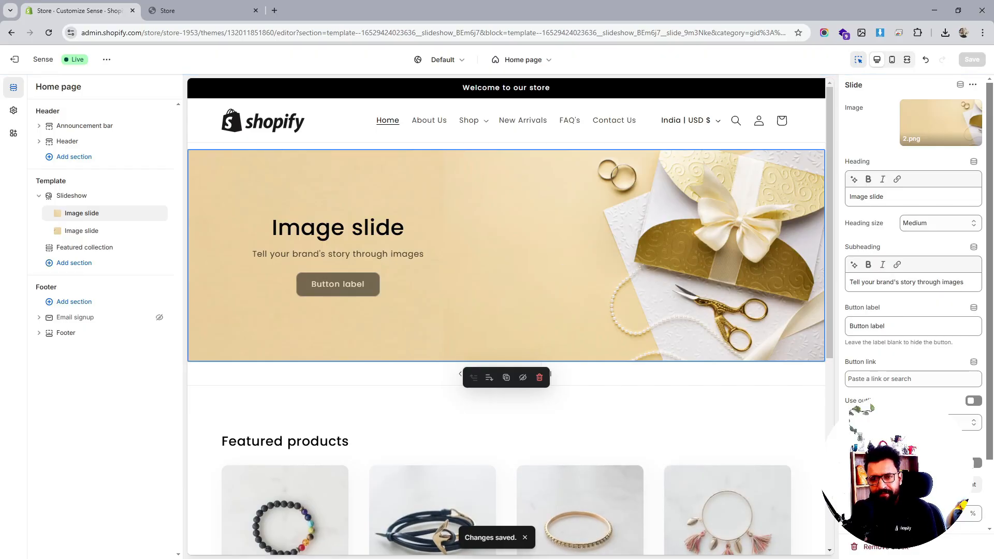
{"action": "left_click", "coordinate": [913, 484]}
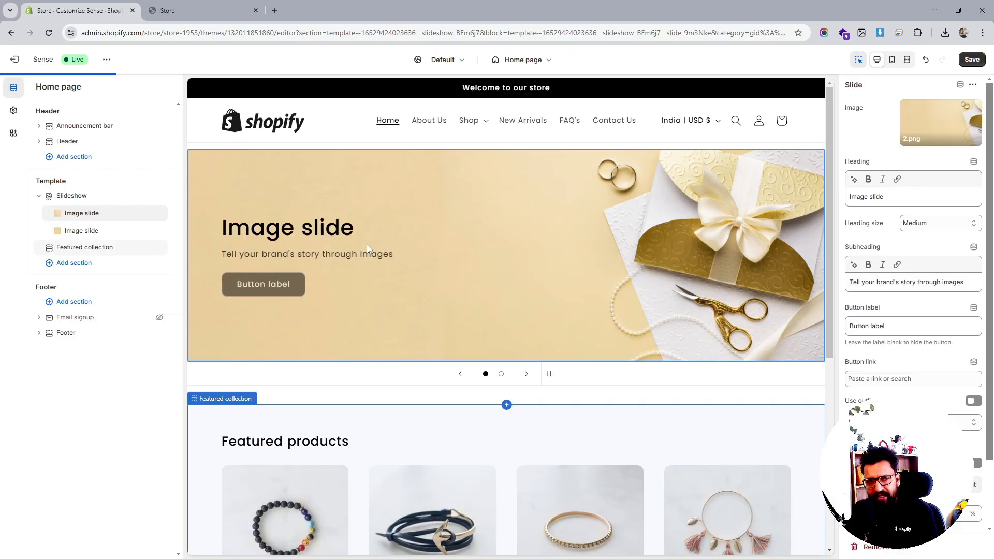
{"action": "left_click", "coordinate": [81, 231]}
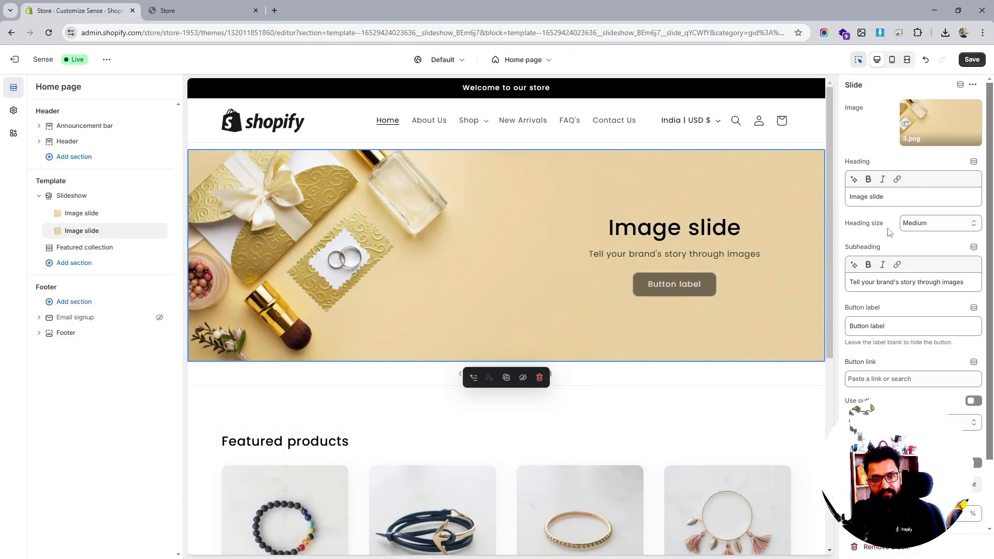
{"action": "left_click", "coordinate": [914, 484]}
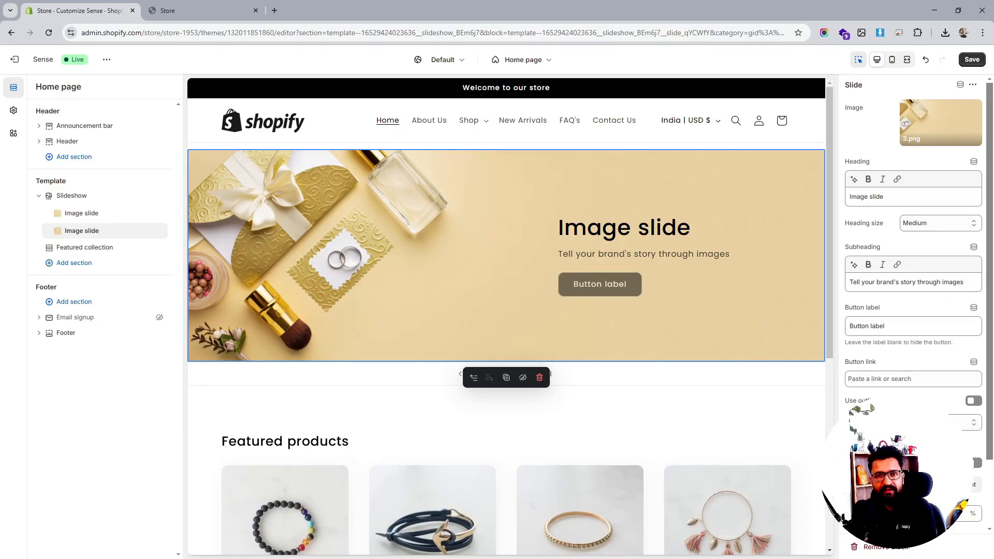
- Open the Header section settings and save the theme changes
{"action": "left_click", "coordinate": [85, 142]}
{"action": "scroll", "coordinate": [913, 311], "scroll_direction": "down", "scroll_amount": 4}
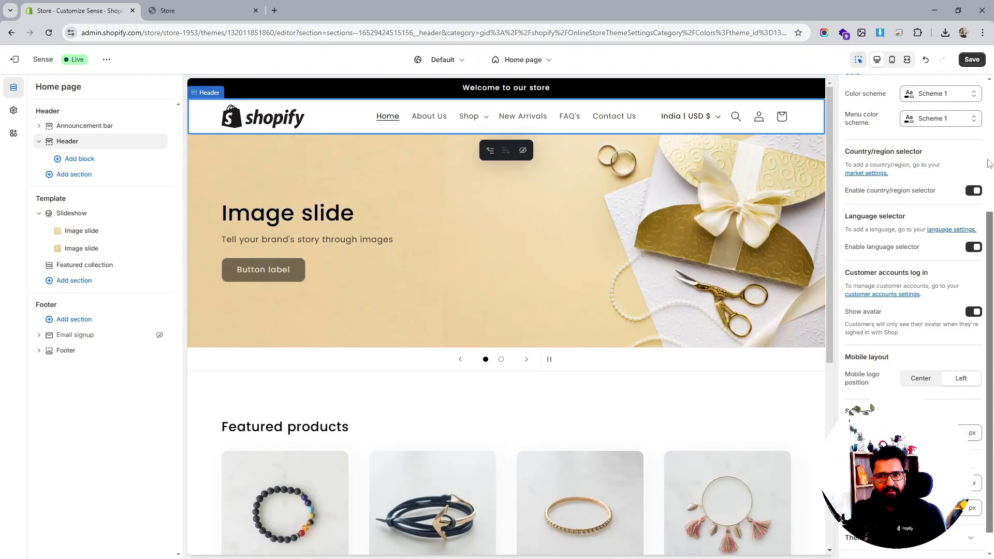
{"action": "left_click", "coordinate": [971, 60]}
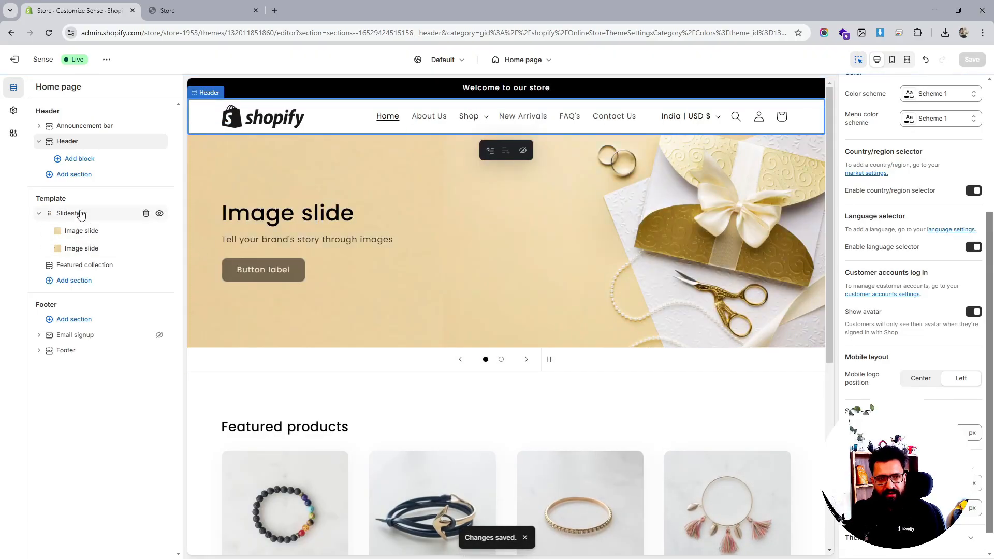
- Examine the Slideshow section's image behavior options and accessibility settings
{"action": "left_click", "coordinate": [82, 214]}
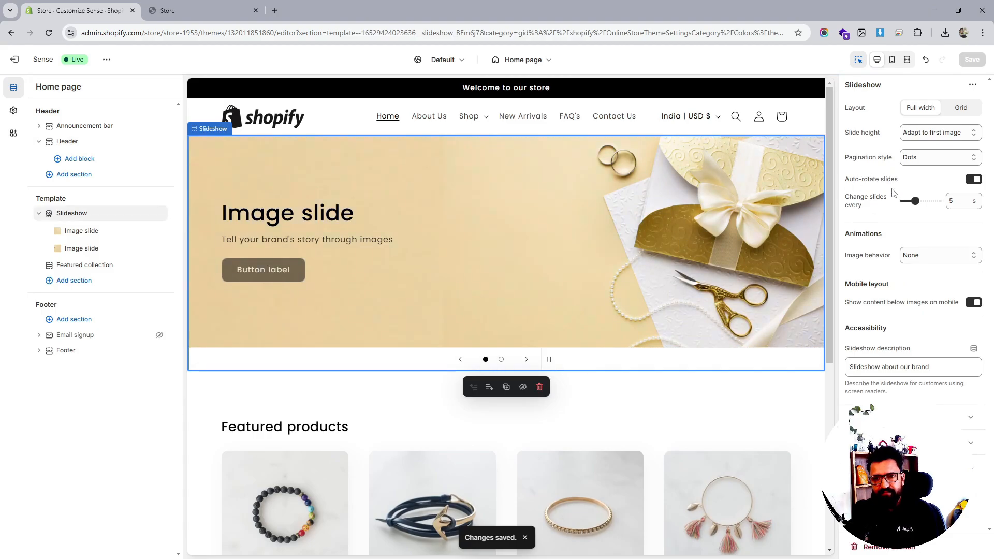
{"action": "left_click", "coordinate": [920, 256]}
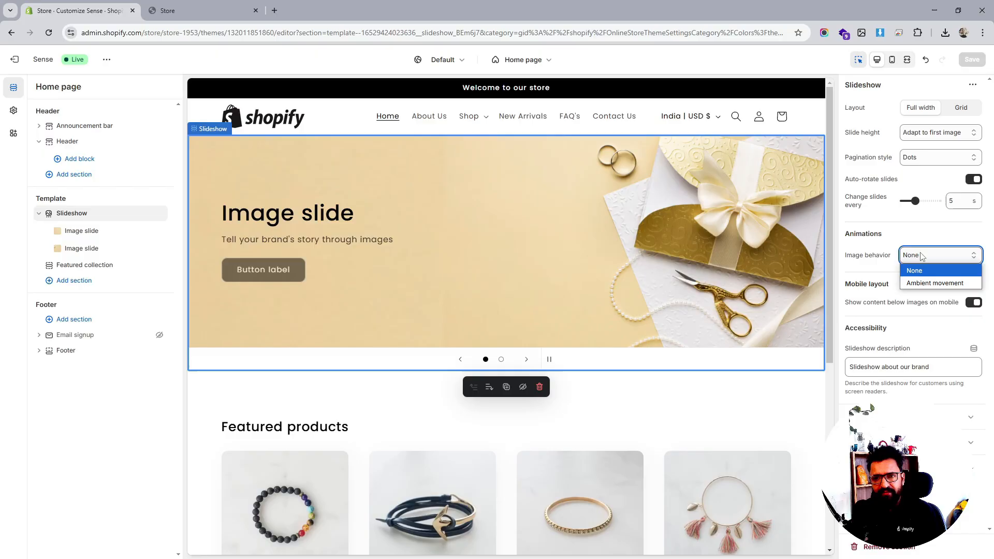
{"action": "left_click", "coordinate": [909, 330]}
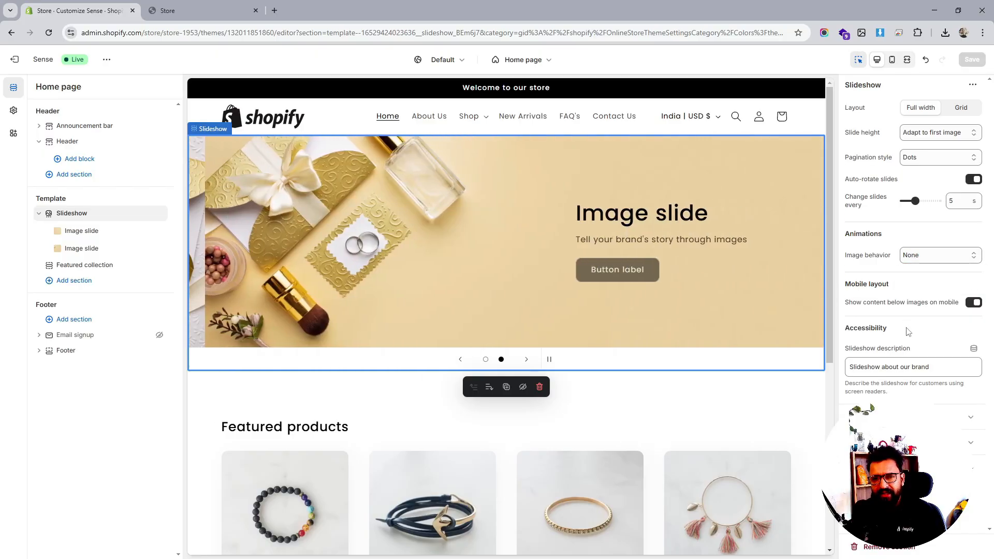
{"action": "triple_click", "coordinate": [944, 371]}
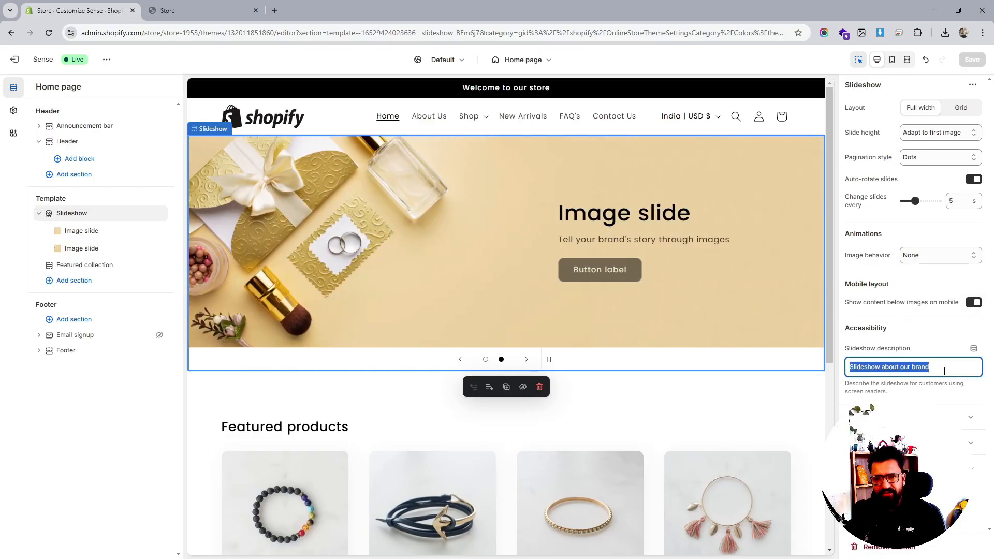
{"action": "left_click", "coordinate": [907, 417]}
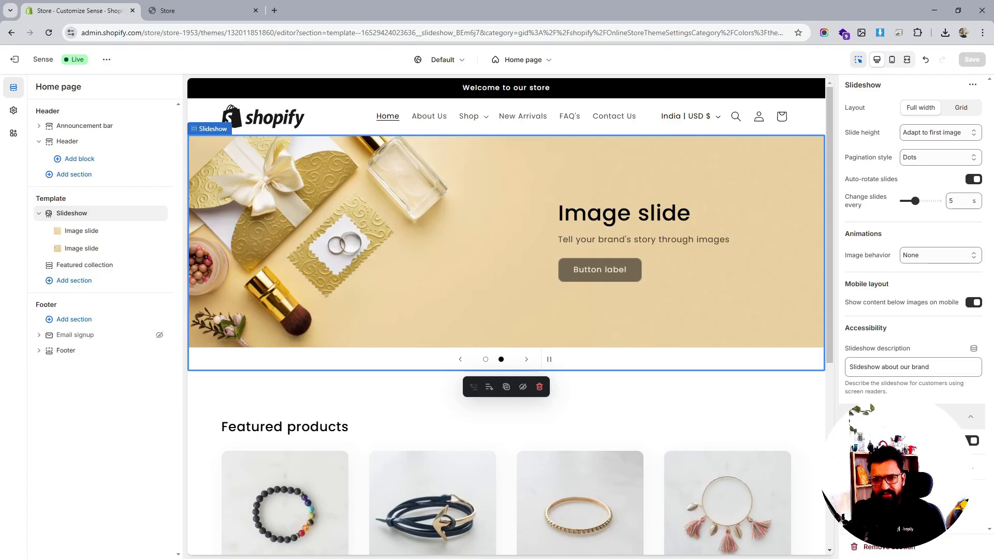
{"action": "left_click", "coordinate": [907, 417]}
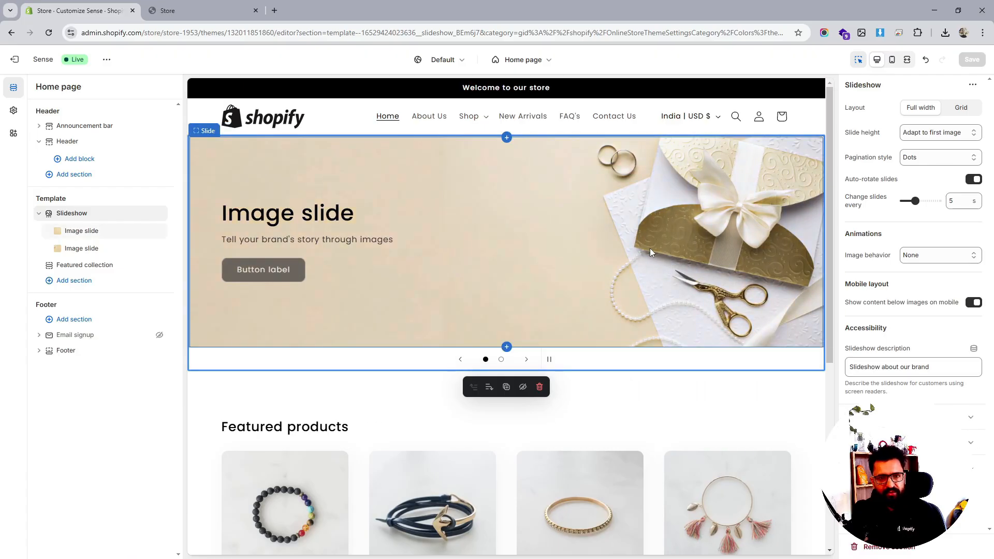
- Set the first image slide's heading to "Stunning Earings"
{"action": "left_click", "coordinate": [82, 230]}
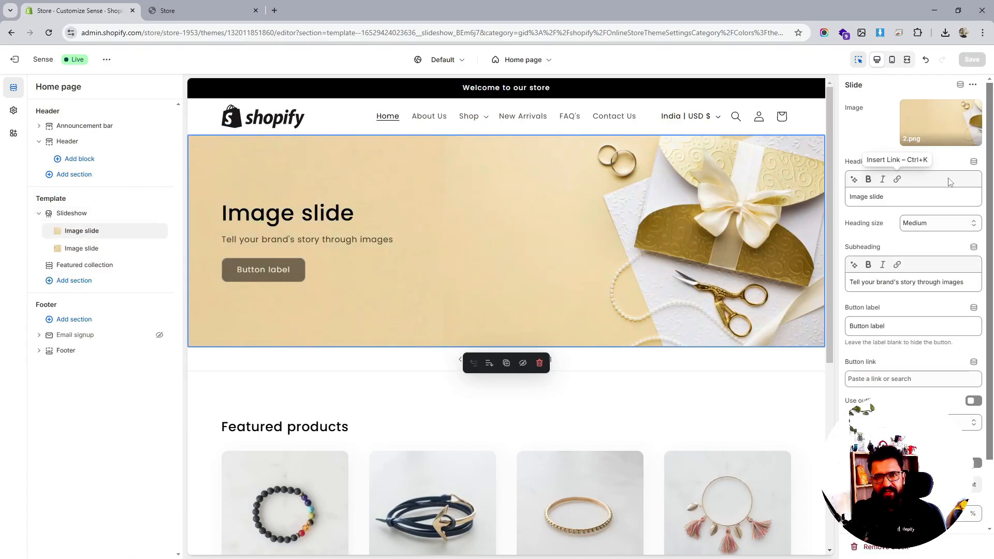
{"action": "triple_click", "coordinate": [885, 197]}
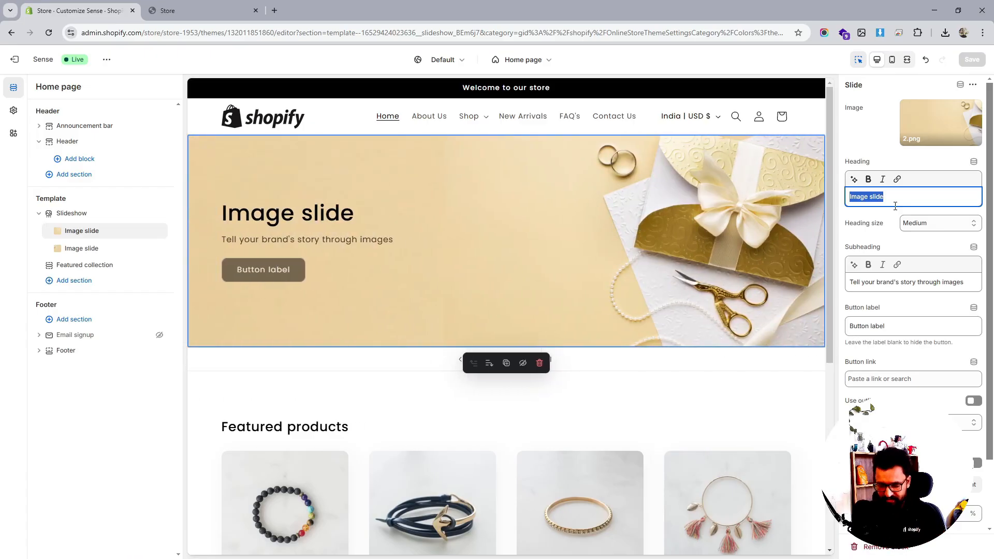
{"action": "type", "text": "S"}
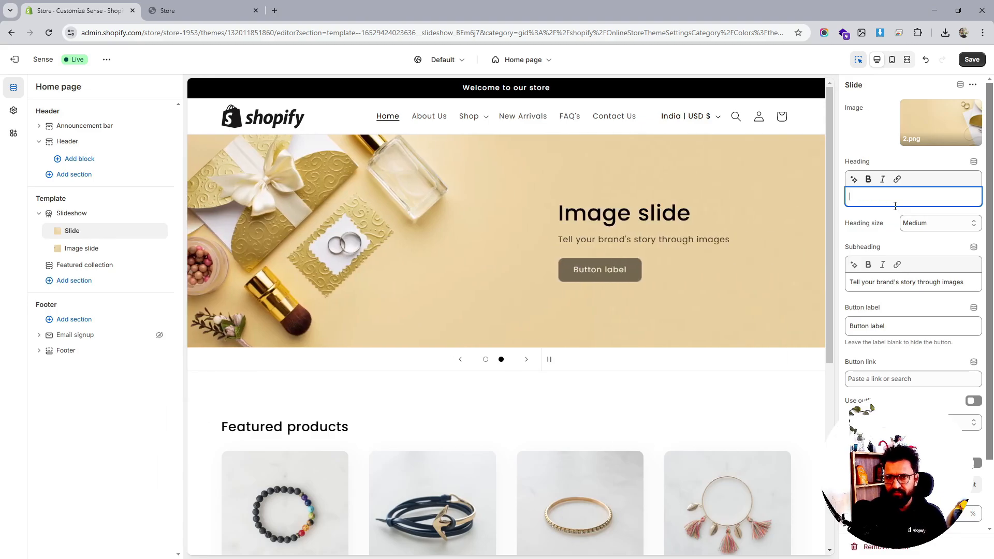
{"action": "type", "text": "tunn"}
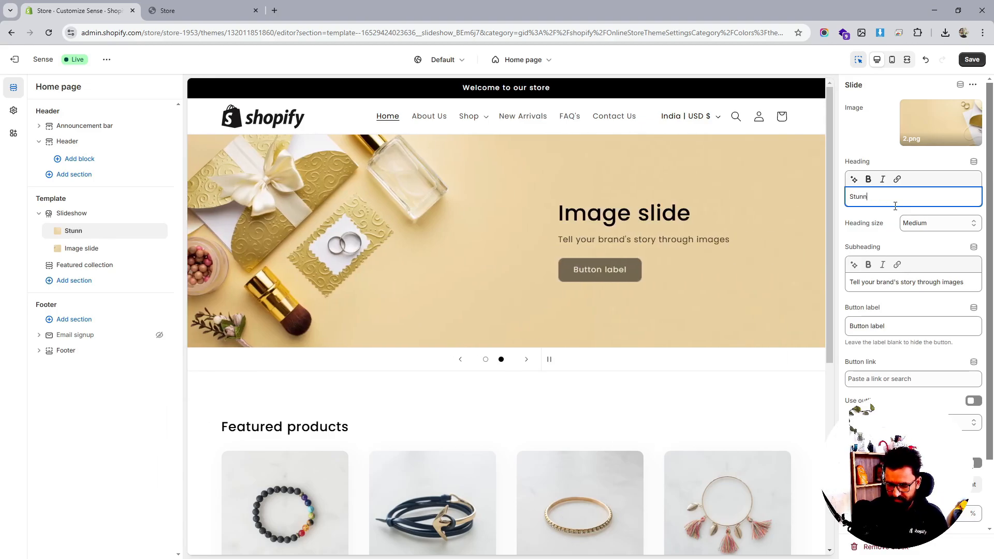
{"action": "type", "text": "ing"}
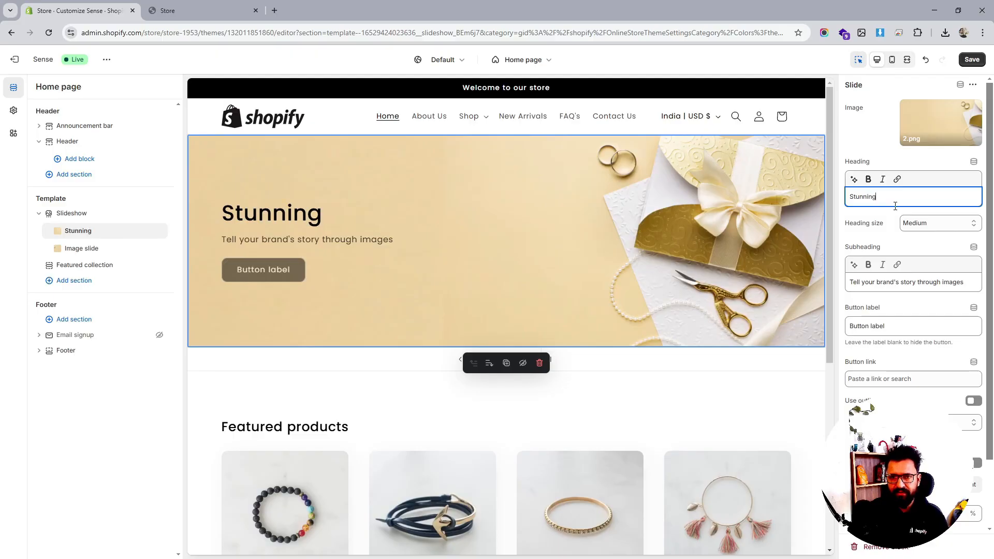
{"action": "type", "text": " Earings"}
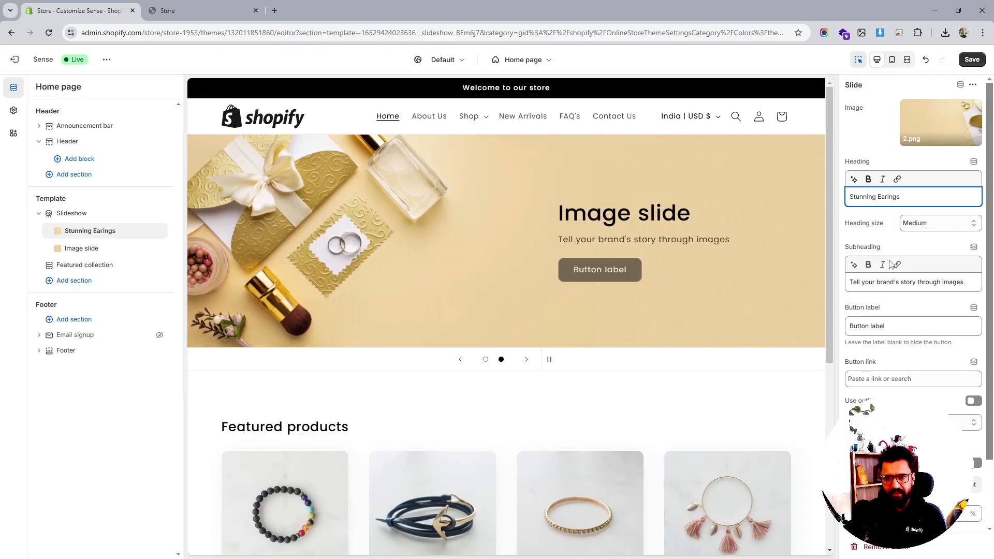
- Open the heading font picker in the theme's typography settings and preview Bevan as the heading font
{"action": "left_click", "coordinate": [882, 285]}
{"action": "key", "text": "ctrl+a"}
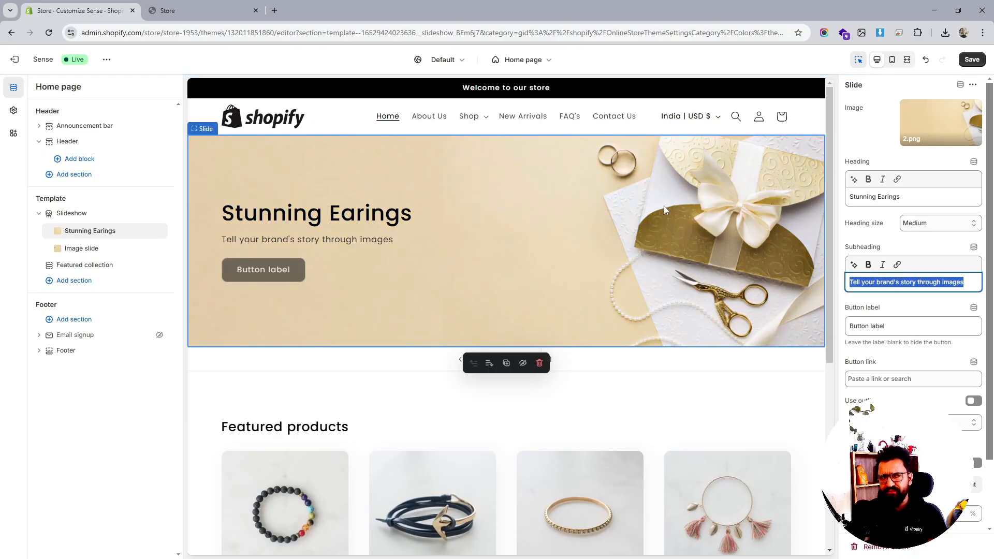
{"action": "left_click", "coordinate": [13, 111]}
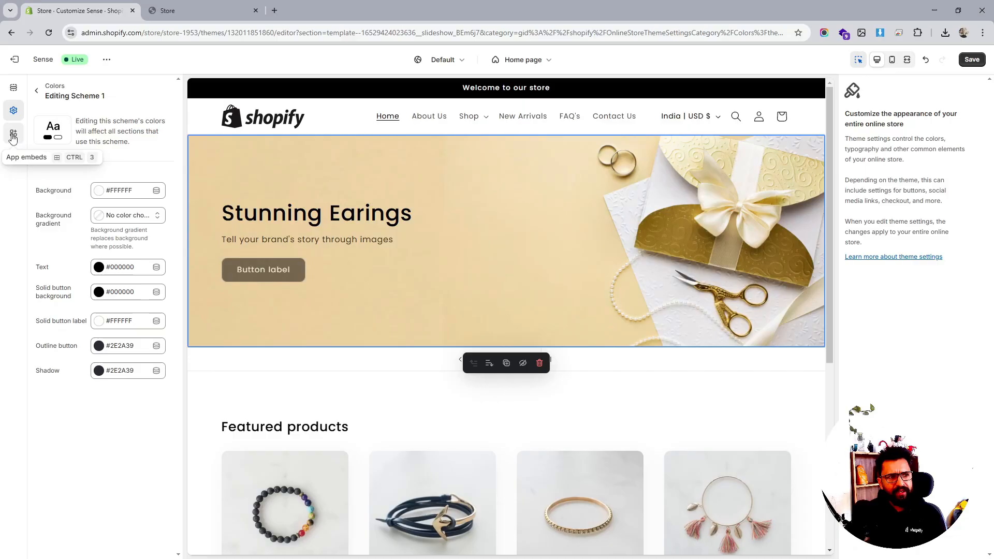
{"action": "left_click", "coordinate": [36, 90]}
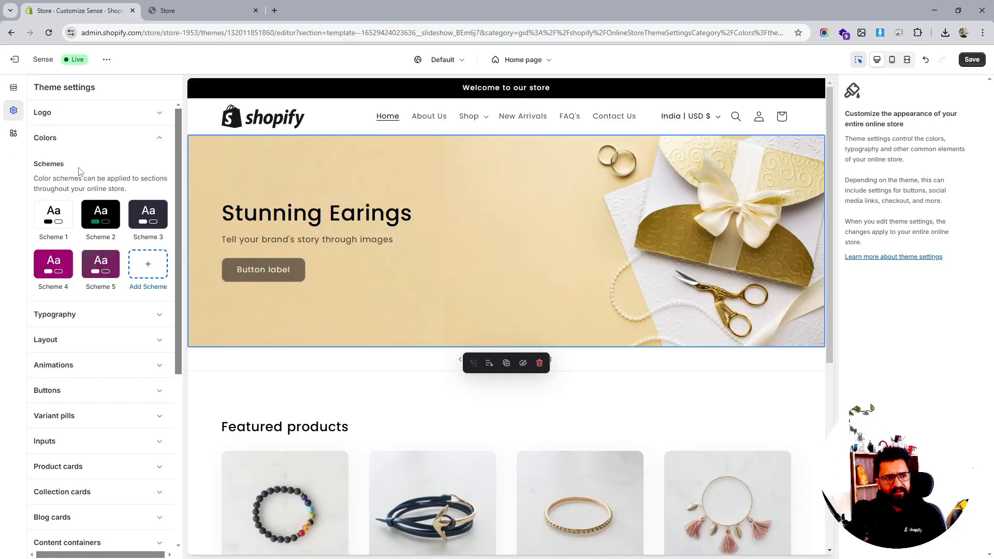
{"action": "left_click", "coordinate": [86, 326]}
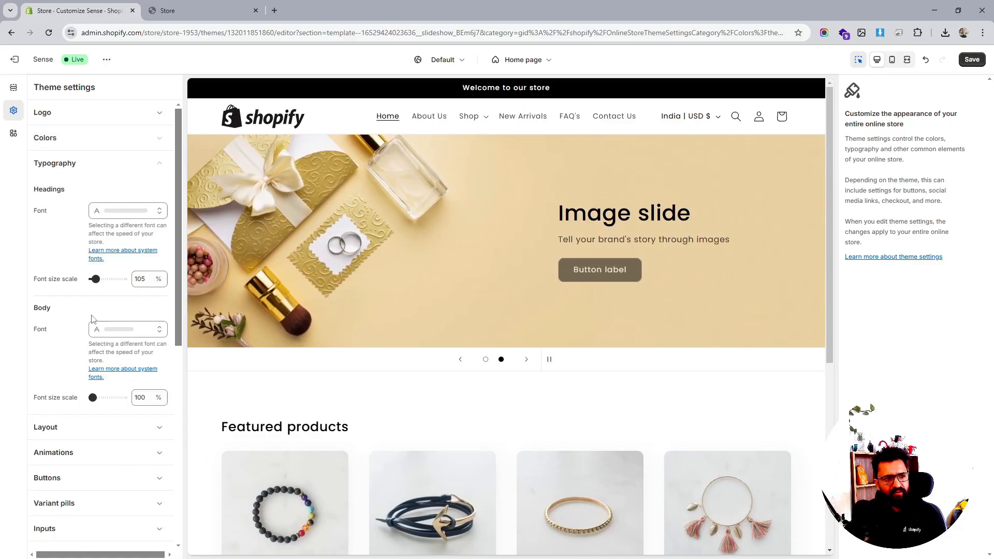
{"action": "left_click", "coordinate": [133, 214]}
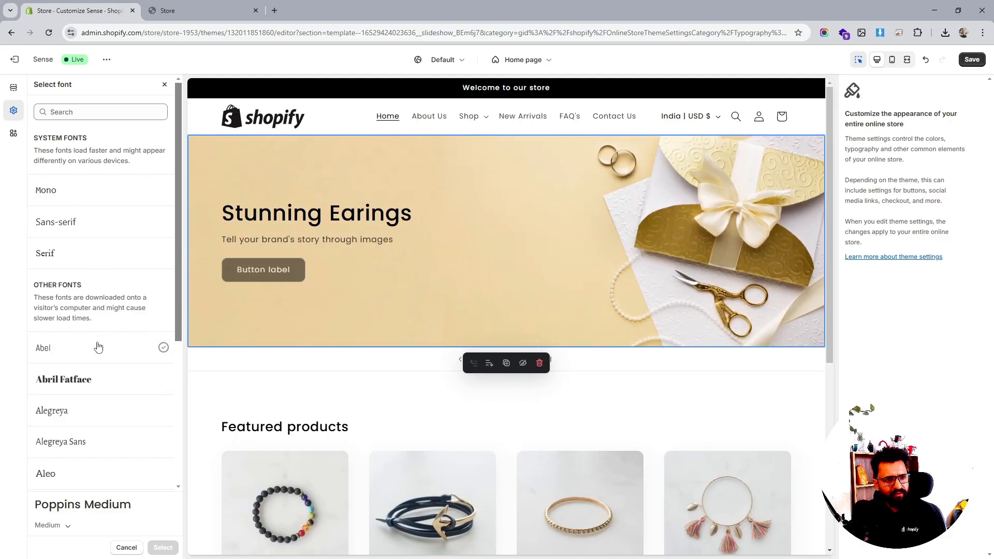
{"action": "scroll", "coordinate": [98, 346], "scroll_direction": "down", "scroll_amount": 6}
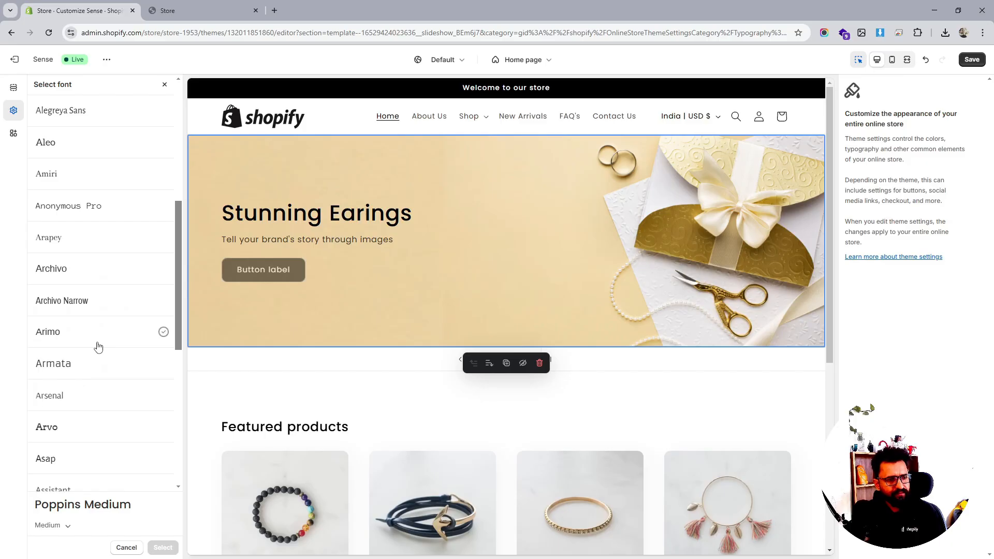
{"action": "scroll", "coordinate": [99, 347], "scroll_direction": "down", "scroll_amount": 6}
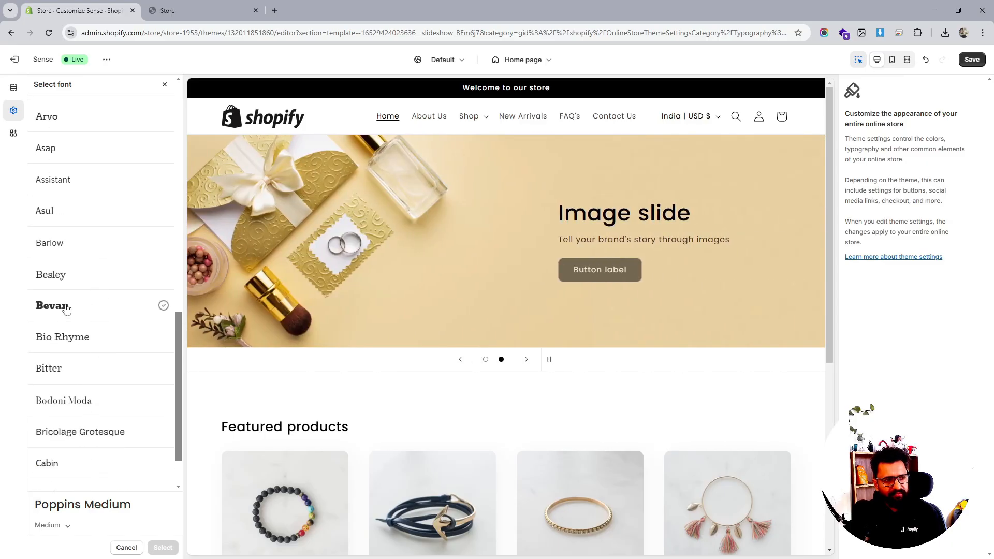
{"action": "left_click", "coordinate": [66, 309]}
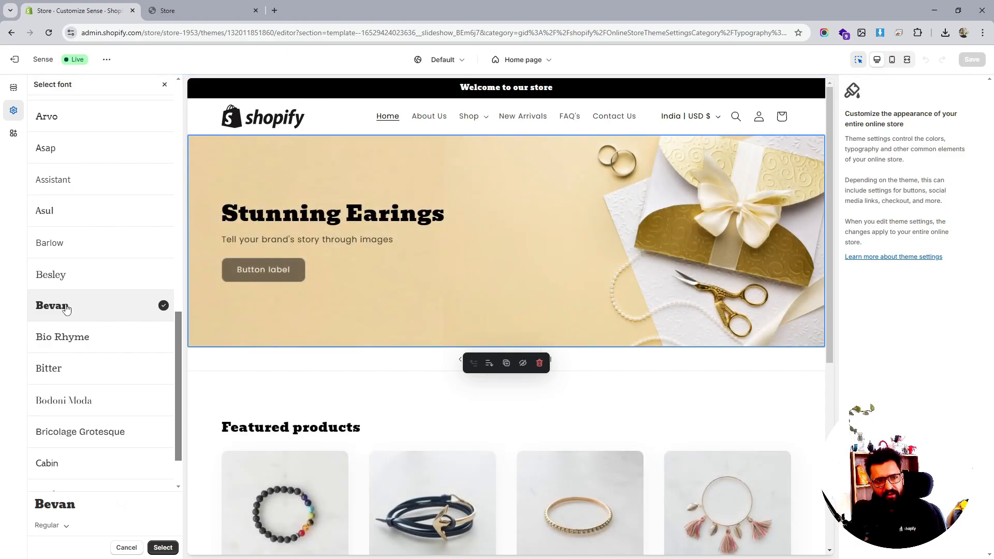
{"action": "scroll", "coordinate": [67, 308], "scroll_direction": "down", "scroll_amount": 2}
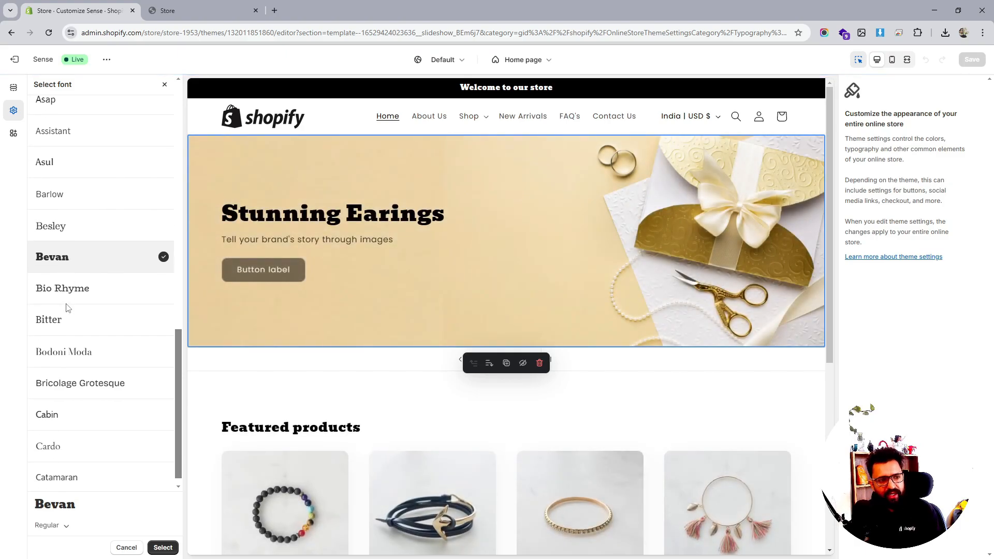
{"action": "scroll", "coordinate": [67, 308], "scroll_direction": "up", "scroll_amount": 4}
{"action": "scroll", "coordinate": [66, 308], "scroll_direction": "up", "scroll_amount": 5}
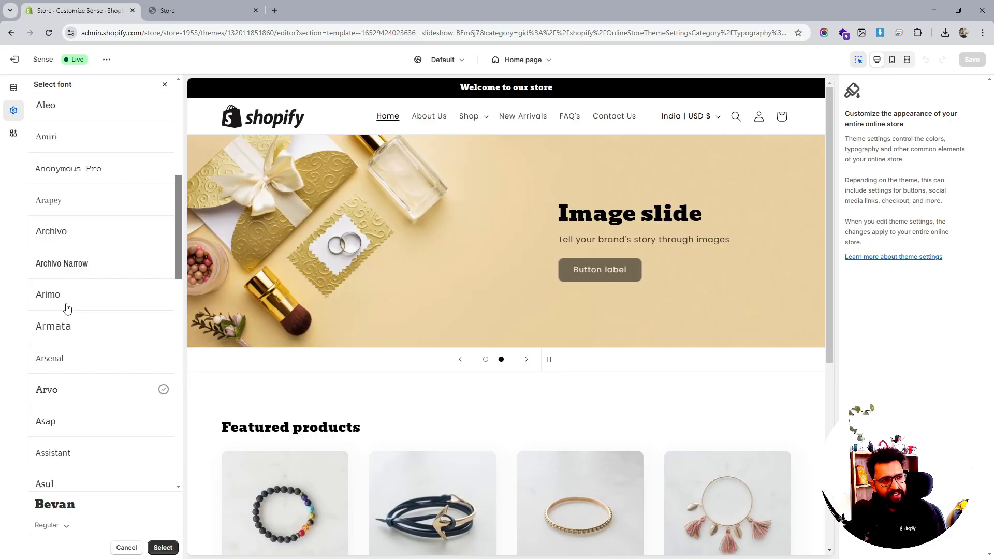
{"action": "scroll", "coordinate": [66, 307], "scroll_direction": "up", "scroll_amount": 2}
- Browse heading fonts, preview Lucida Grande, and apply Abril Fatface as the theme's heading font
{"action": "left_click", "coordinate": [66, 279]}
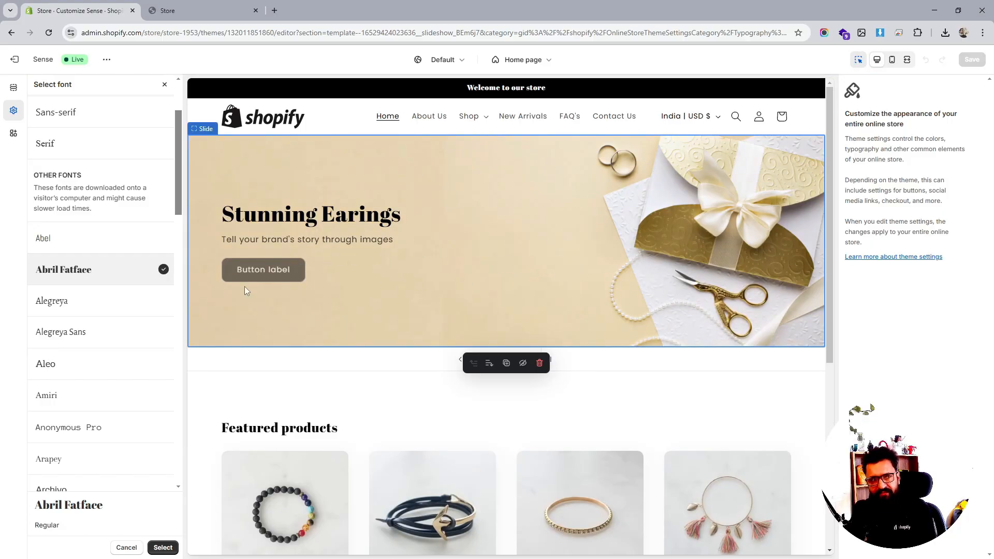
{"action": "scroll", "coordinate": [62, 291], "scroll_direction": "down", "scroll_amount": 15}
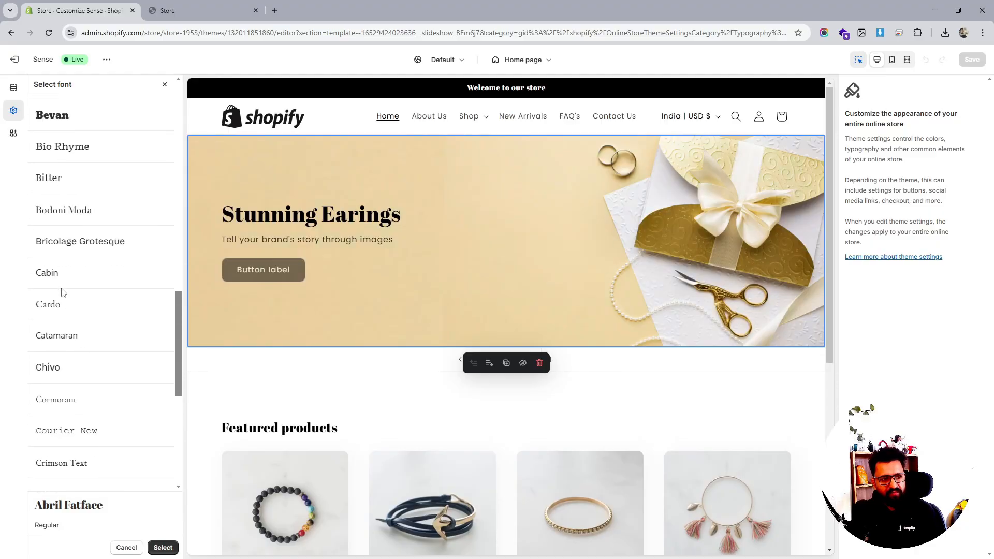
{"action": "scroll", "coordinate": [62, 292], "scroll_direction": "down", "scroll_amount": 6}
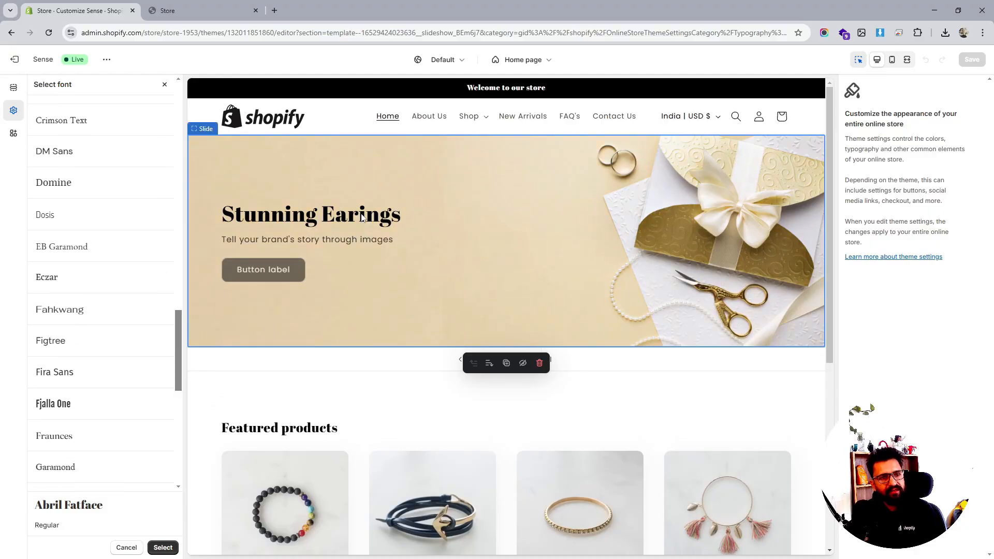
{"action": "scroll", "coordinate": [362, 217], "scroll_direction": "down", "scroll_amount": 3}
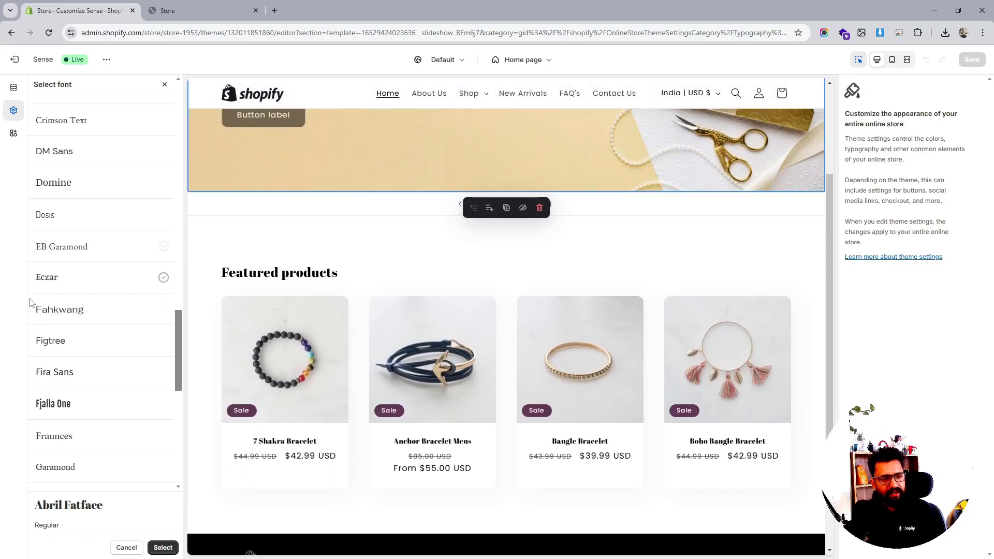
{"action": "scroll", "coordinate": [73, 338], "scroll_direction": "down", "scroll_amount": 7}
{"action": "scroll", "coordinate": [101, 373], "scroll_direction": "down", "scroll_amount": 5}
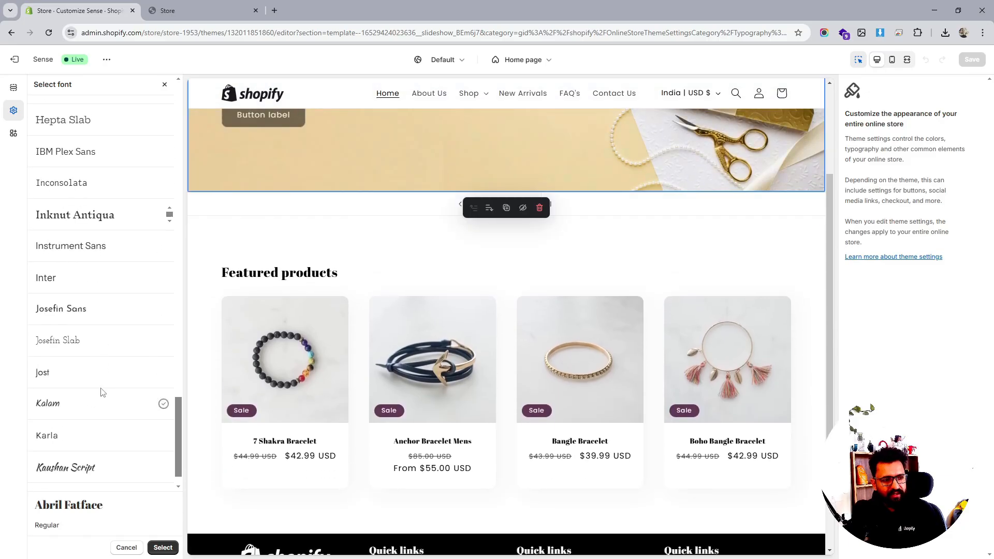
{"action": "scroll", "coordinate": [102, 392], "scroll_direction": "down", "scroll_amount": 4}
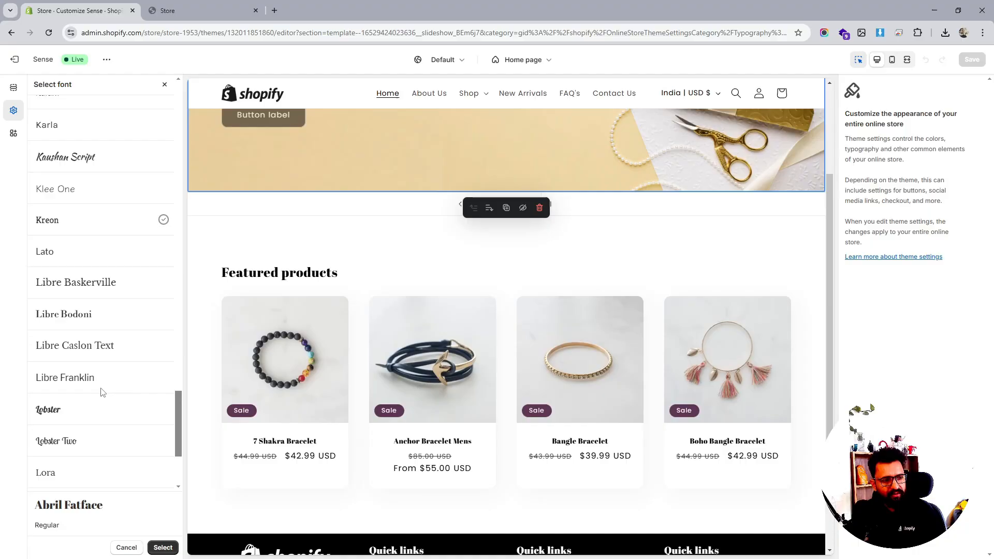
{"action": "scroll", "coordinate": [101, 392], "scroll_direction": "down", "scroll_amount": 2}
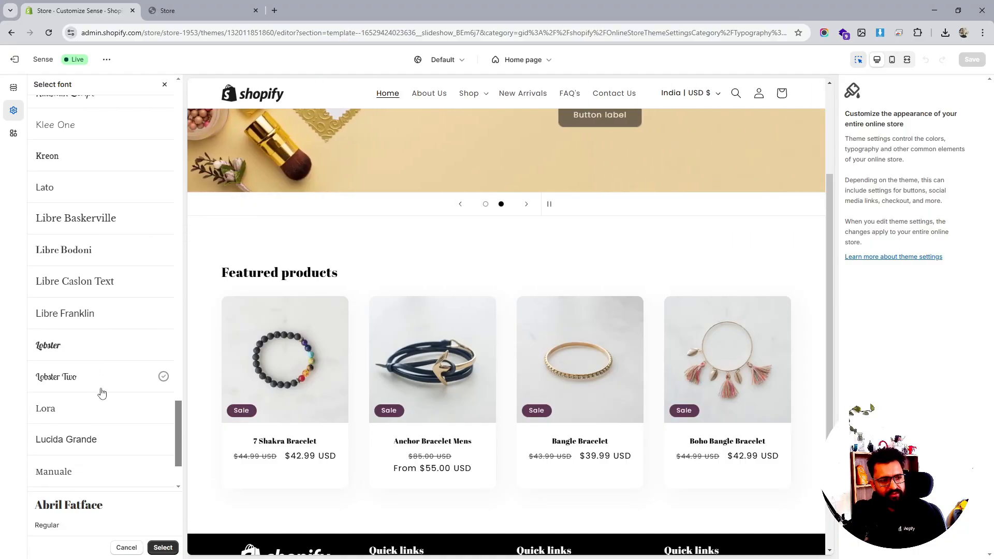
{"action": "left_click", "coordinate": [91, 342]}
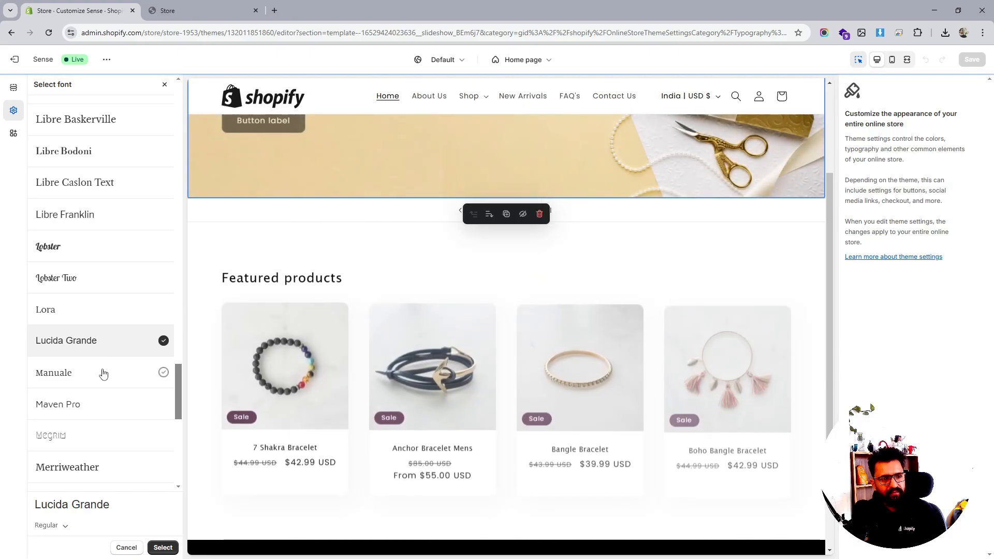
{"action": "scroll", "coordinate": [103, 373], "scroll_direction": "down", "scroll_amount": 3}
{"action": "scroll", "coordinate": [104, 372], "scroll_direction": "down", "scroll_amount": 6}
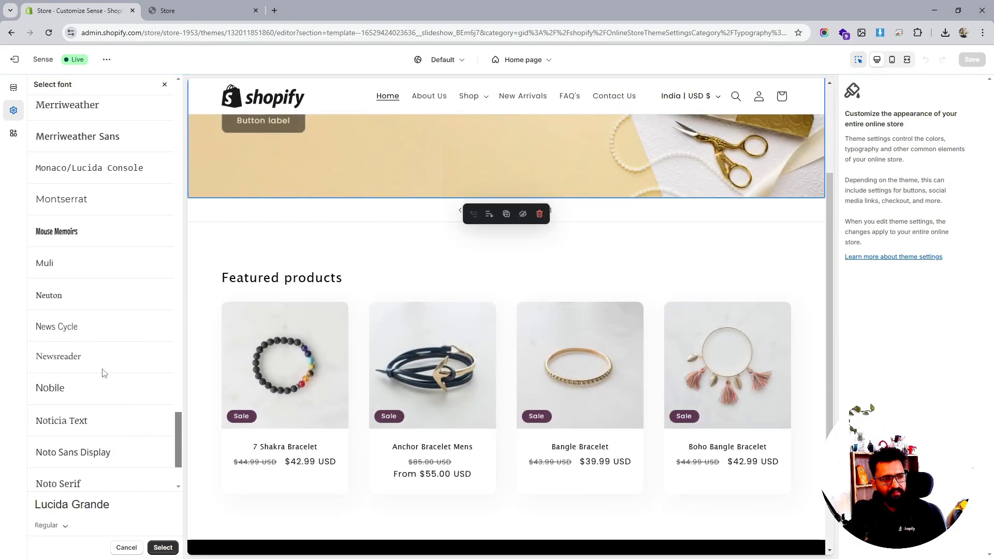
{"action": "scroll", "coordinate": [103, 373], "scroll_direction": "down", "scroll_amount": 6}
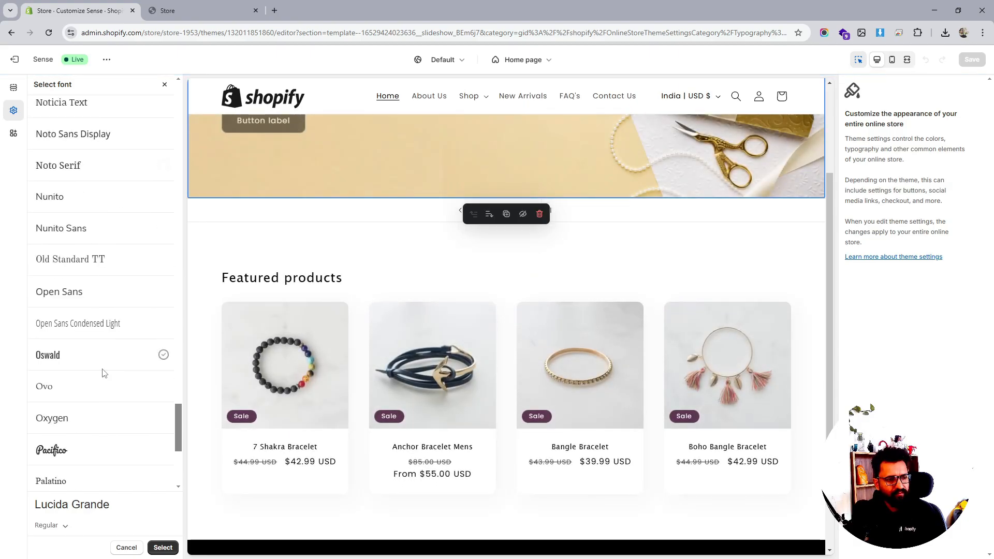
{"action": "scroll", "coordinate": [102, 373], "scroll_direction": "down", "scroll_amount": 3}
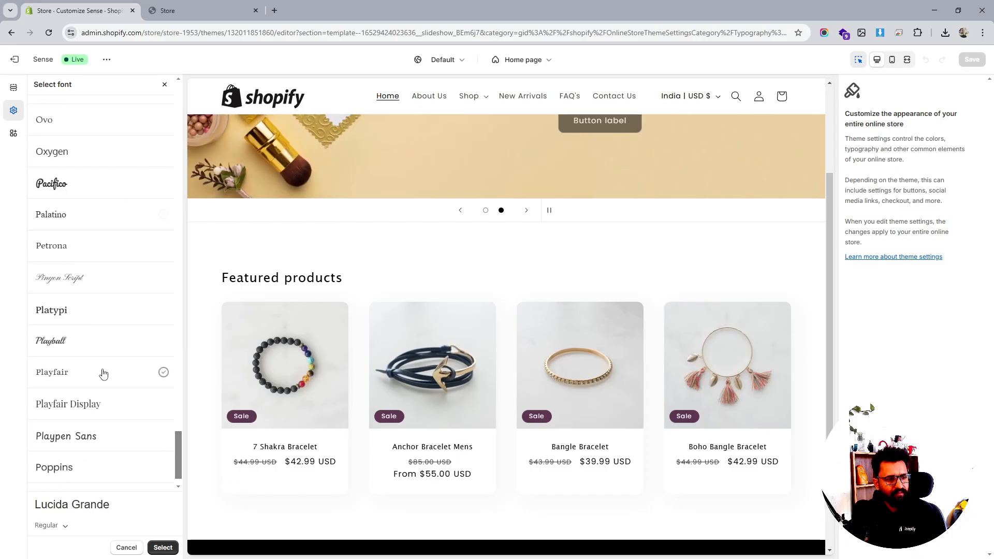
{"action": "left_click_drag", "start_coordinate": [180, 419], "coordinate": [159, 180]}
{"action": "scroll", "coordinate": [157, 173], "scroll_direction": "up", "scroll_amount": 10}
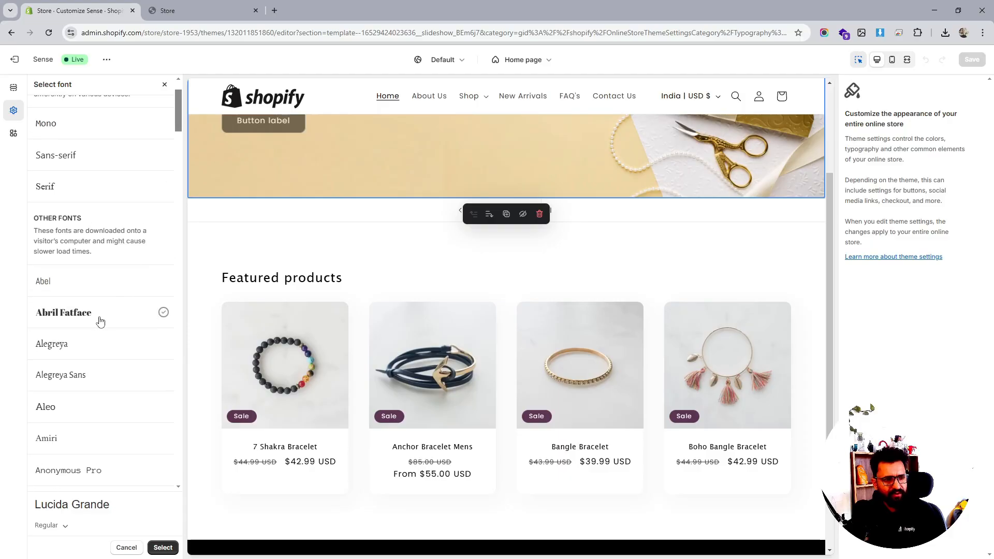
{"action": "left_click", "coordinate": [101, 322]}
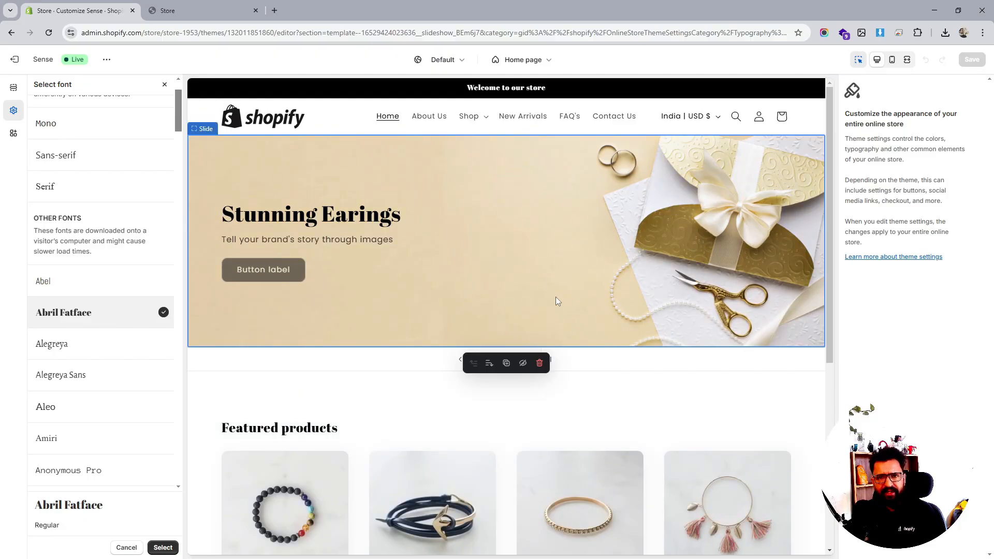
{"action": "left_click", "coordinate": [161, 547]}
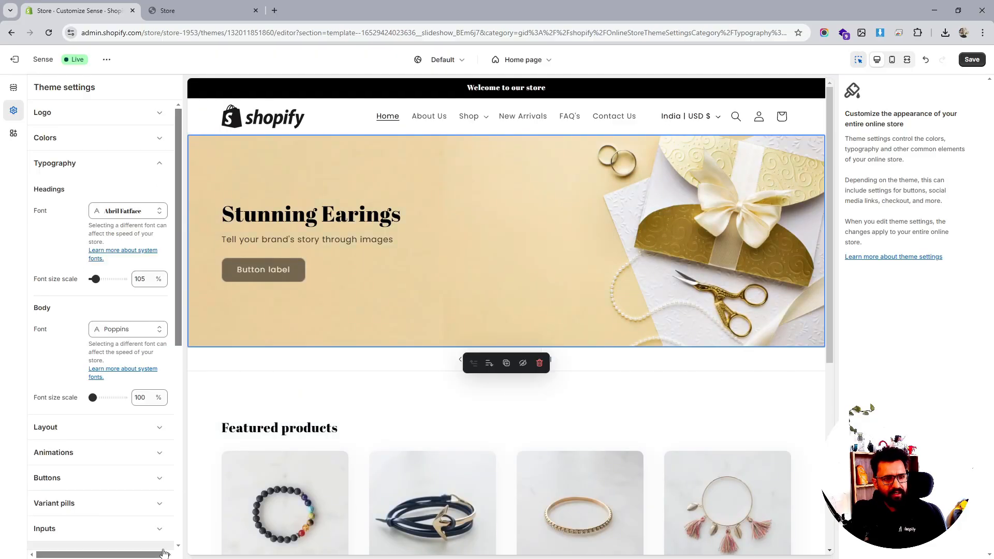
- Open the body font picker and preview Abel, Amiri and Arsenal as body fonts
{"action": "left_click", "coordinate": [126, 329]}
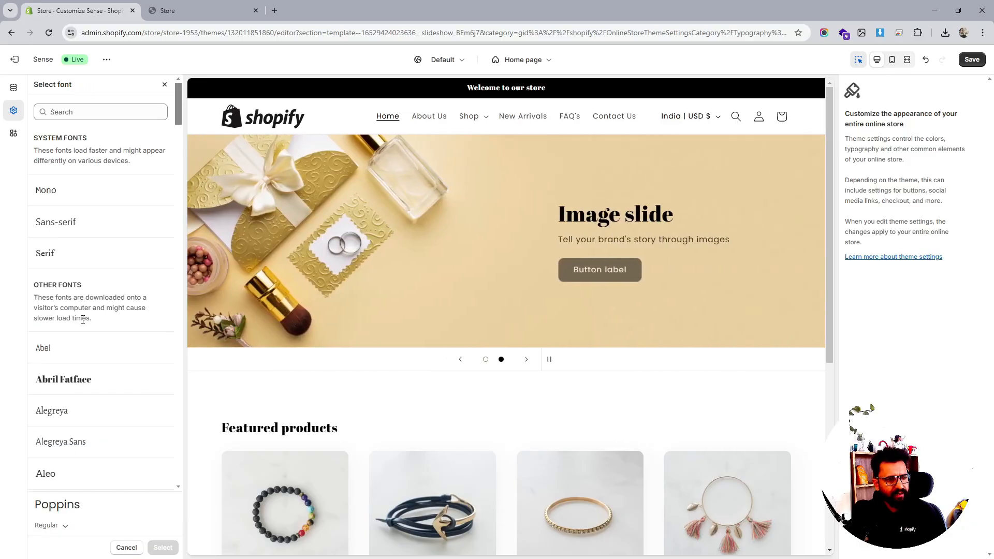
{"action": "scroll", "coordinate": [77, 311], "scroll_direction": "down", "scroll_amount": 1}
{"action": "left_click", "coordinate": [66, 303]}
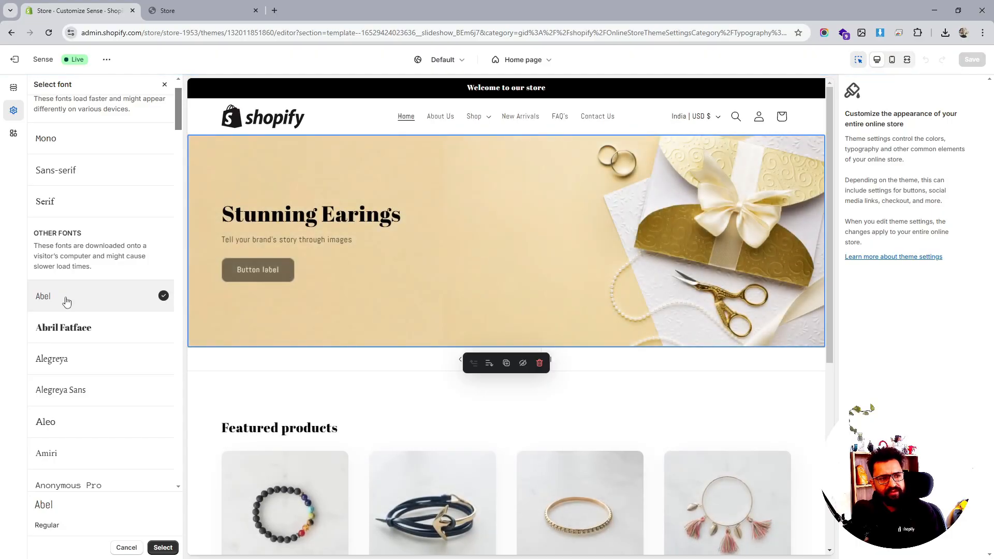
{"action": "scroll", "coordinate": [71, 363], "scroll_direction": "down", "scroll_amount": 3}
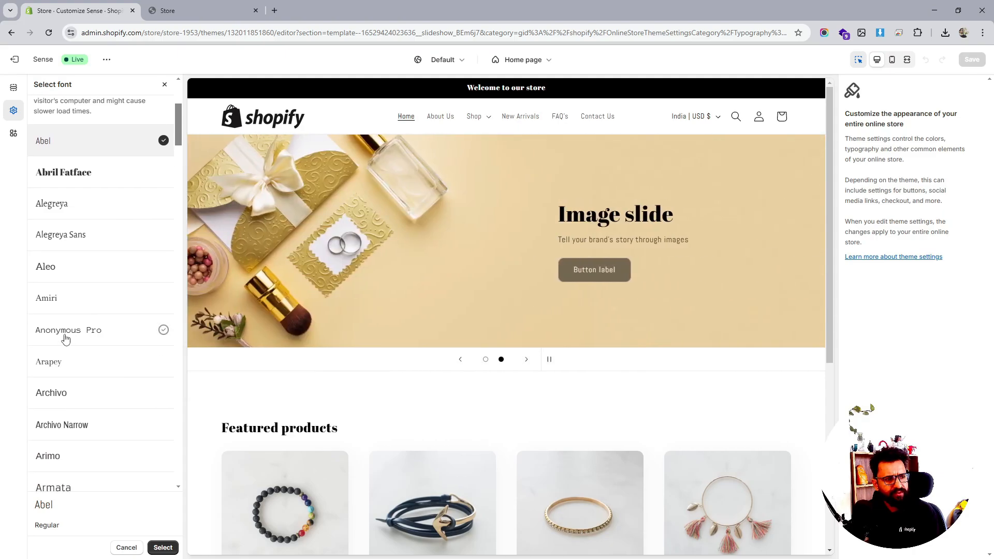
{"action": "left_click", "coordinate": [69, 305]}
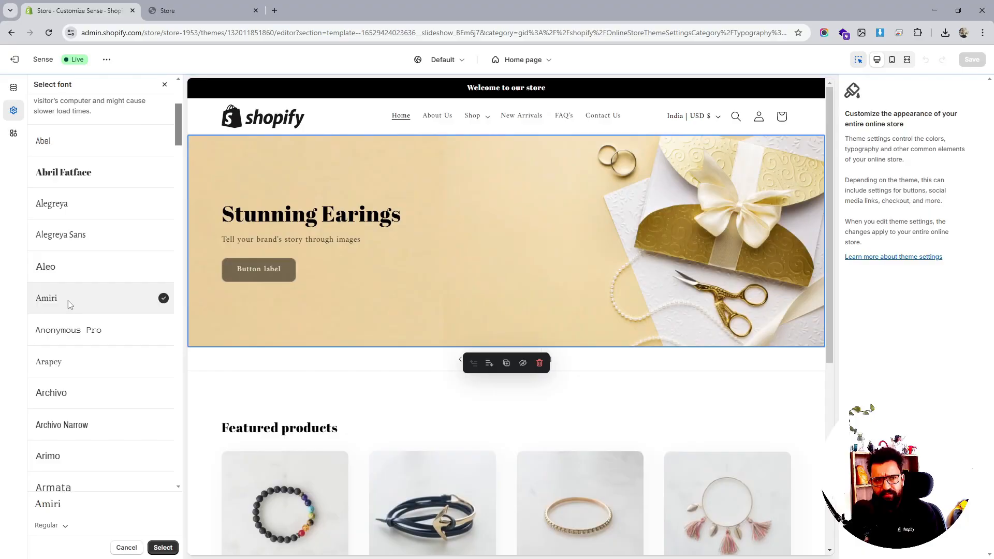
{"action": "scroll", "coordinate": [69, 305], "scroll_direction": "down", "scroll_amount": 1}
{"action": "scroll", "coordinate": [68, 305], "scroll_direction": "down", "scroll_amount": 3}
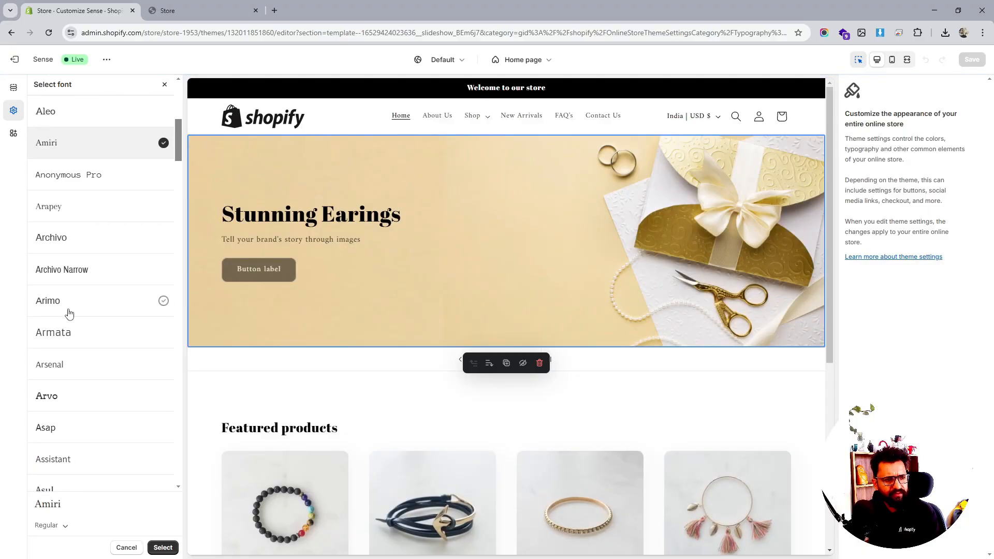
{"action": "left_click", "coordinate": [63, 366]}
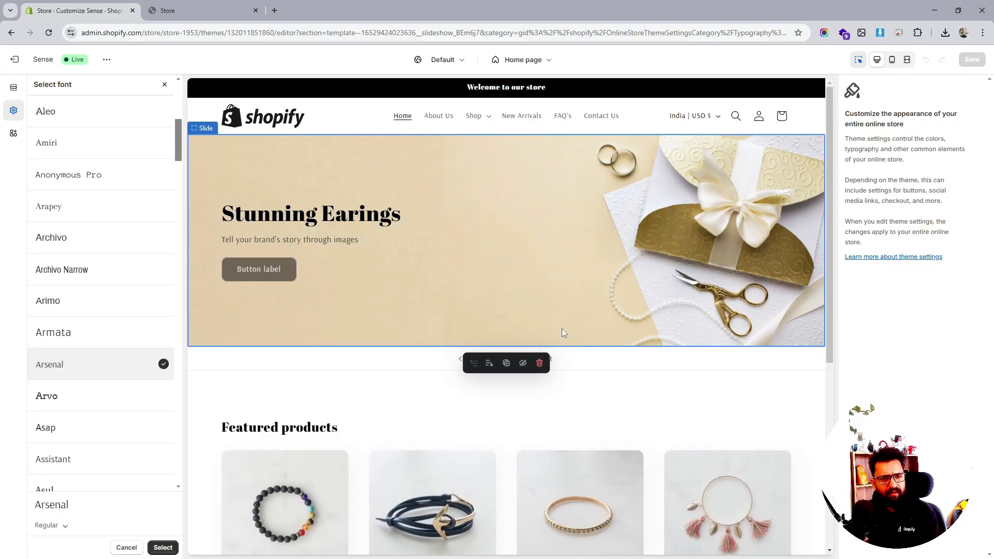
- Browse the font list and apply Maven Pro as the theme's body font
{"action": "scroll", "coordinate": [561, 328], "scroll_direction": "down", "scroll_amount": 4}
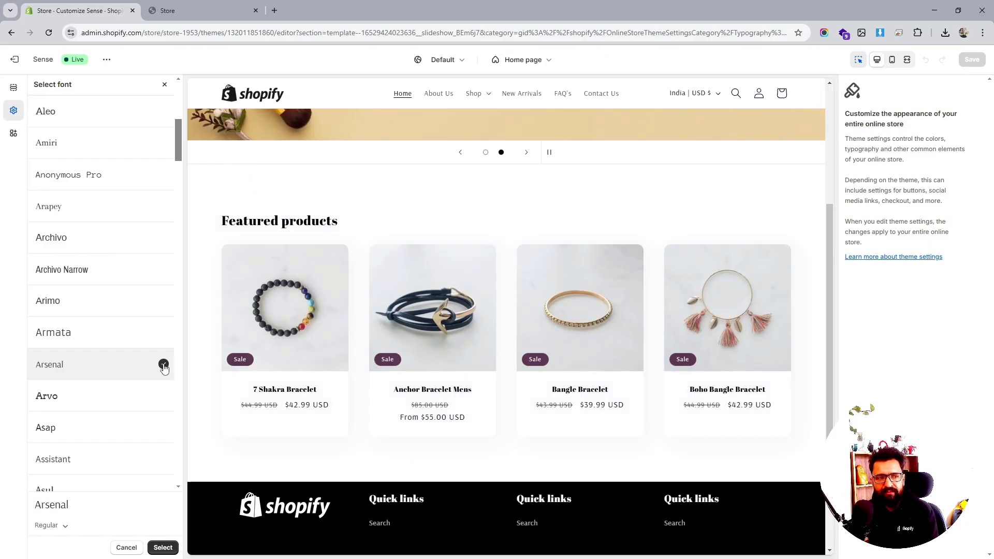
{"action": "scroll", "coordinate": [142, 397], "scroll_direction": "down", "scroll_amount": 4}
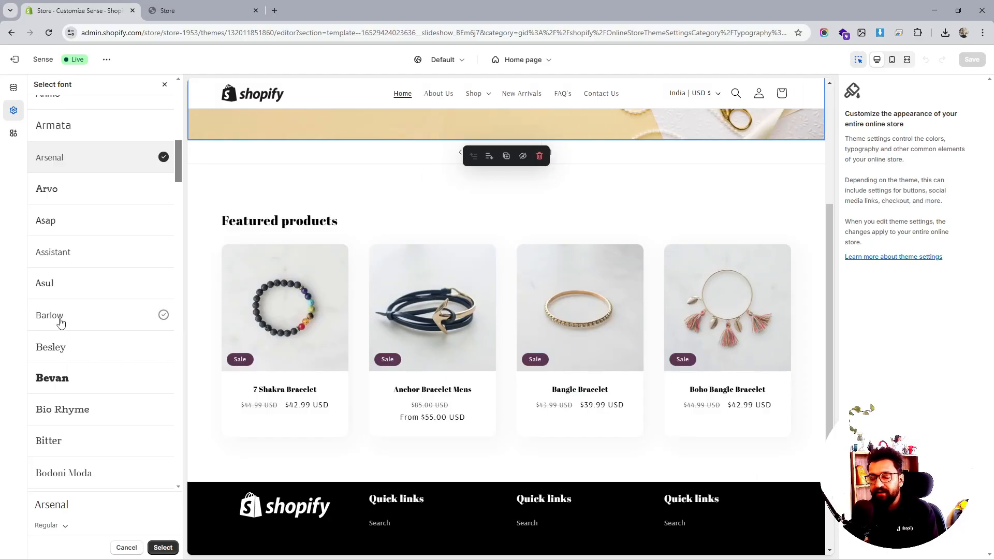
{"action": "scroll", "coordinate": [60, 323], "scroll_direction": "down", "scroll_amount": 1}
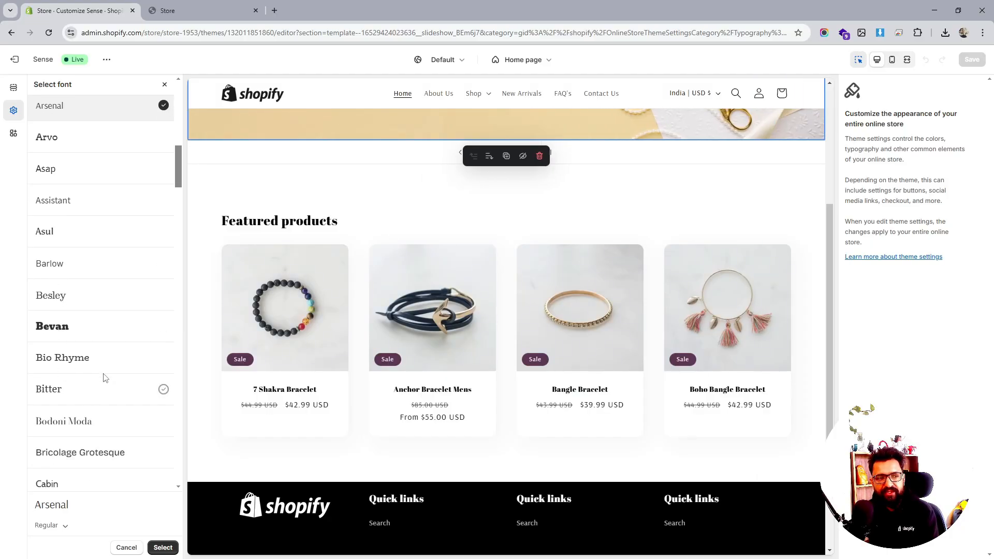
{"action": "scroll", "coordinate": [57, 336], "scroll_direction": "down", "scroll_amount": 4}
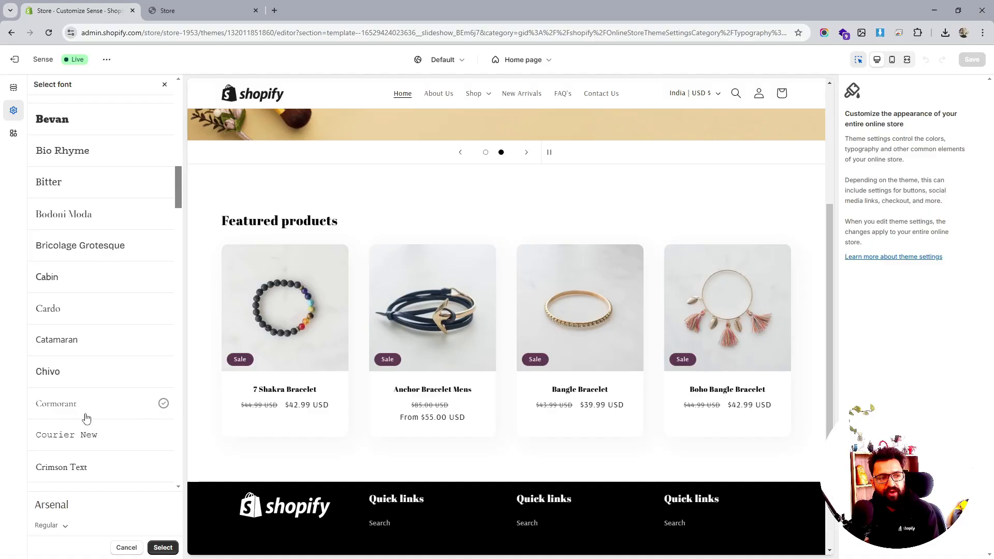
{"action": "scroll", "coordinate": [83, 417], "scroll_direction": "down", "scroll_amount": 2}
{"action": "scroll", "coordinate": [60, 395], "scroll_direction": "down", "scroll_amount": 2}
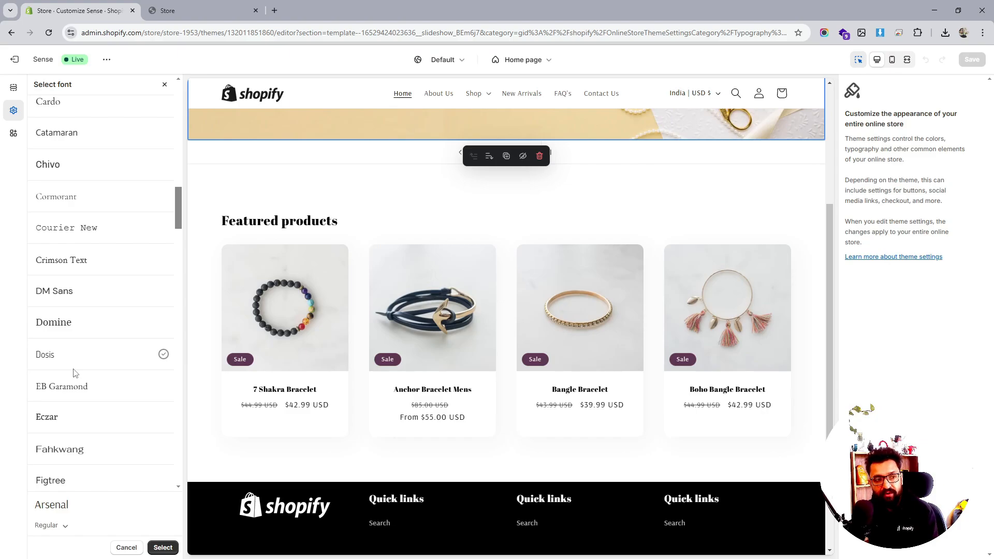
{"action": "scroll", "coordinate": [75, 372], "scroll_direction": "down", "scroll_amount": 5}
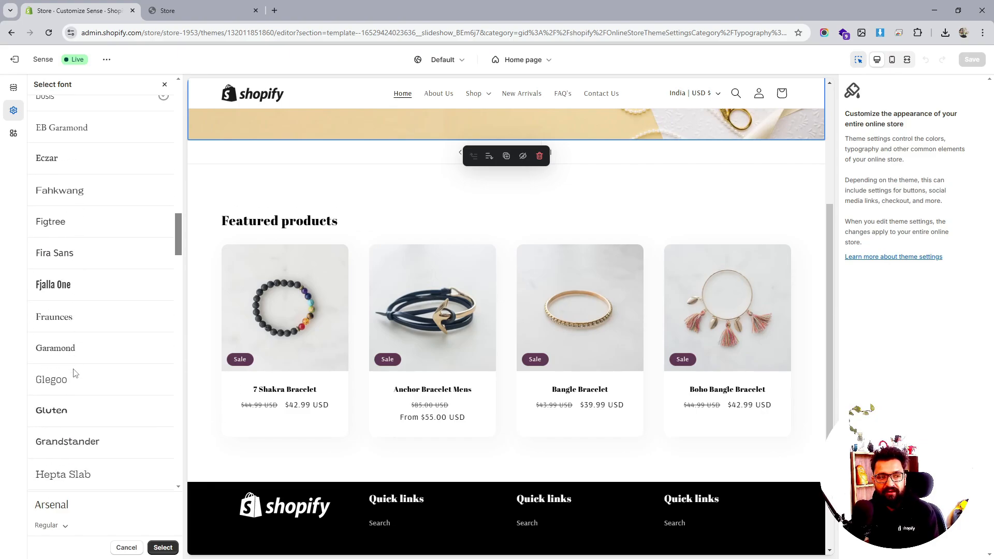
{"action": "scroll", "coordinate": [75, 373], "scroll_direction": "down", "scroll_amount": 1}
{"action": "scroll", "coordinate": [75, 372], "scroll_direction": "down", "scroll_amount": 1}
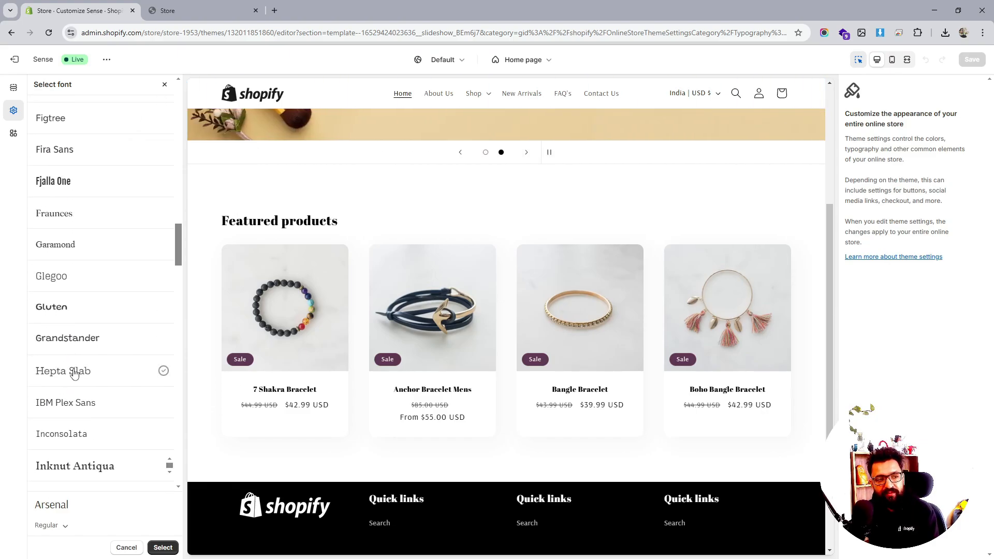
{"action": "scroll", "coordinate": [75, 372], "scroll_direction": "down", "scroll_amount": 5}
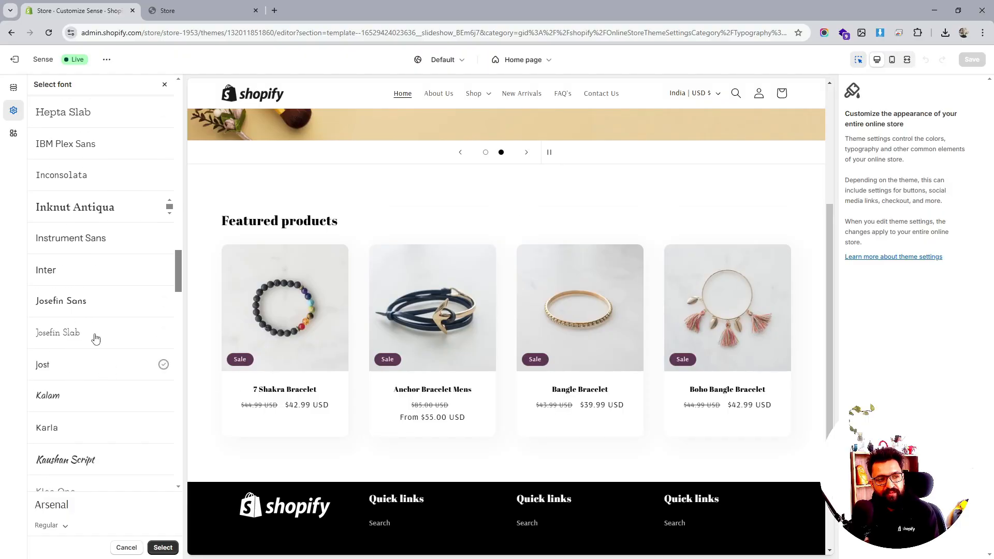
{"action": "scroll", "coordinate": [79, 293], "scroll_direction": "down", "scroll_amount": 2}
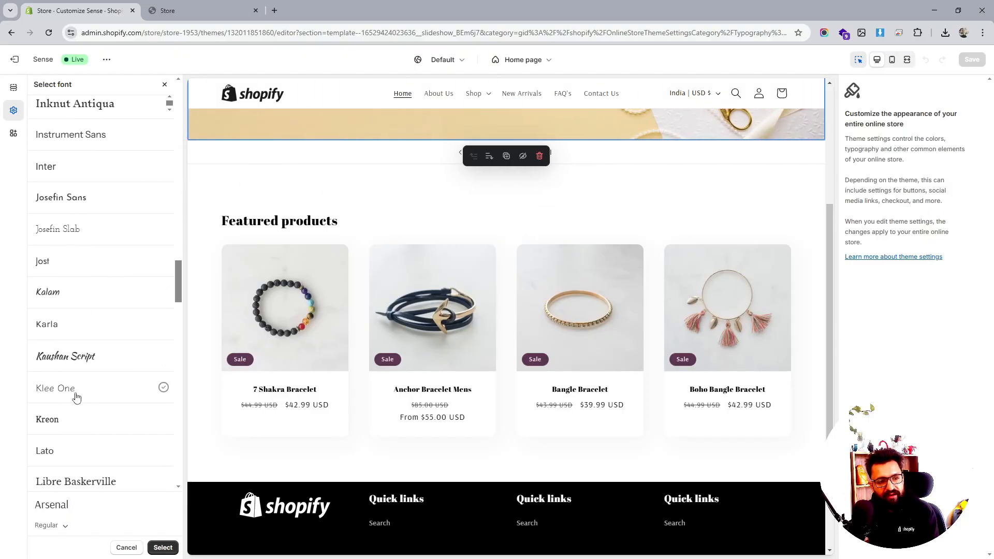
{"action": "scroll", "coordinate": [76, 397], "scroll_direction": "down", "scroll_amount": 3}
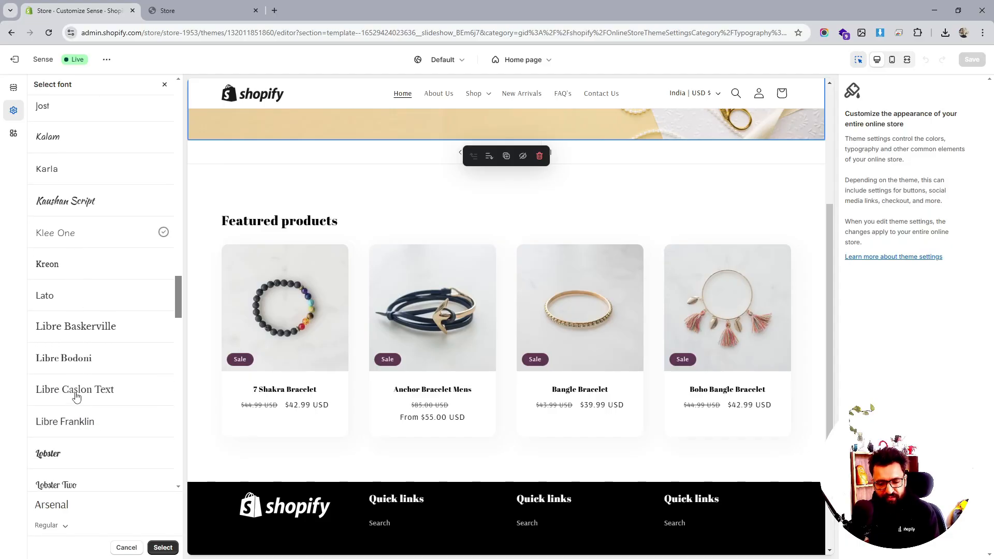
{"action": "scroll", "coordinate": [76, 397], "scroll_direction": "down", "scroll_amount": 4}
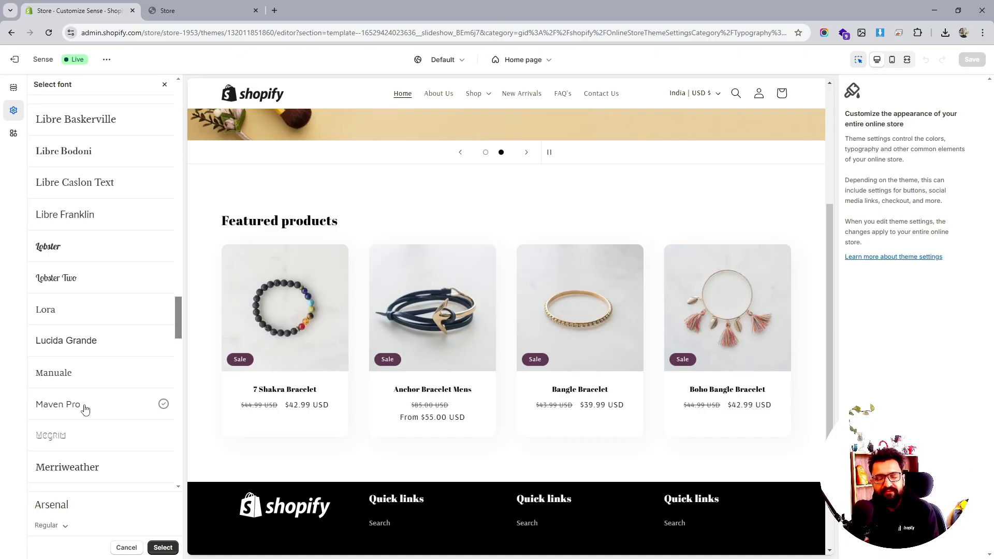
{"action": "left_click", "coordinate": [86, 409]}
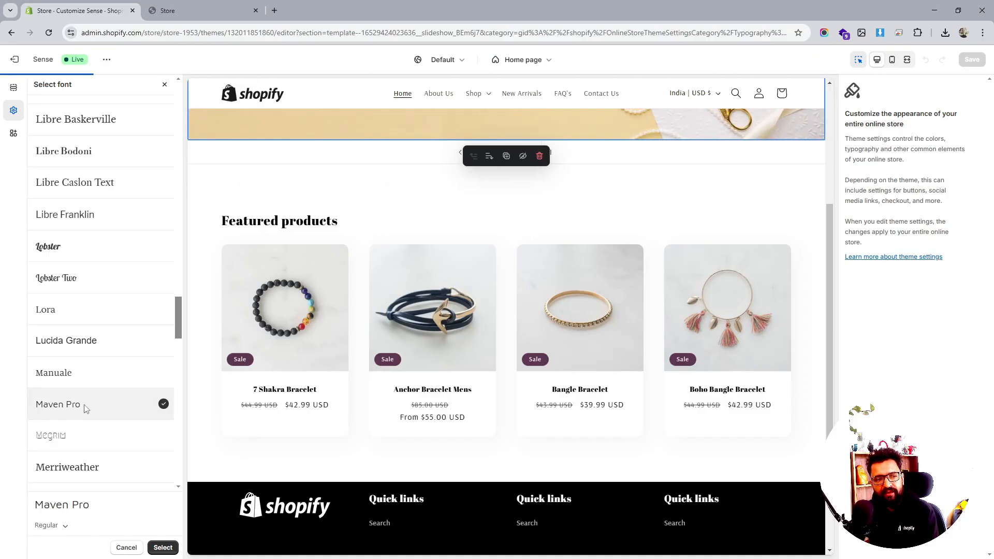
{"action": "scroll", "coordinate": [495, 445], "scroll_direction": "up", "scroll_amount": 4}
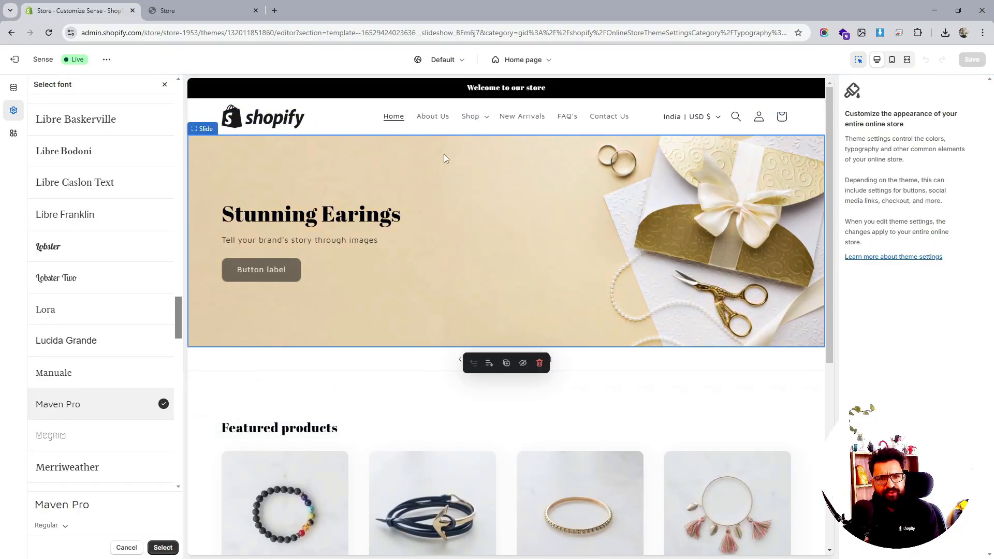
{"action": "scroll", "coordinate": [93, 342], "scroll_direction": "down", "scroll_amount": 3}
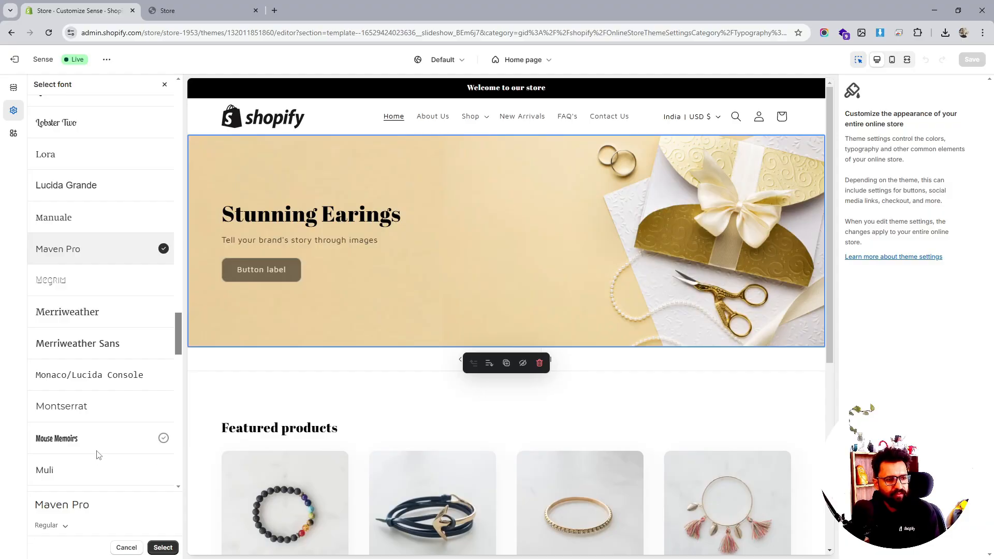
{"action": "left_click", "coordinate": [162, 547]}
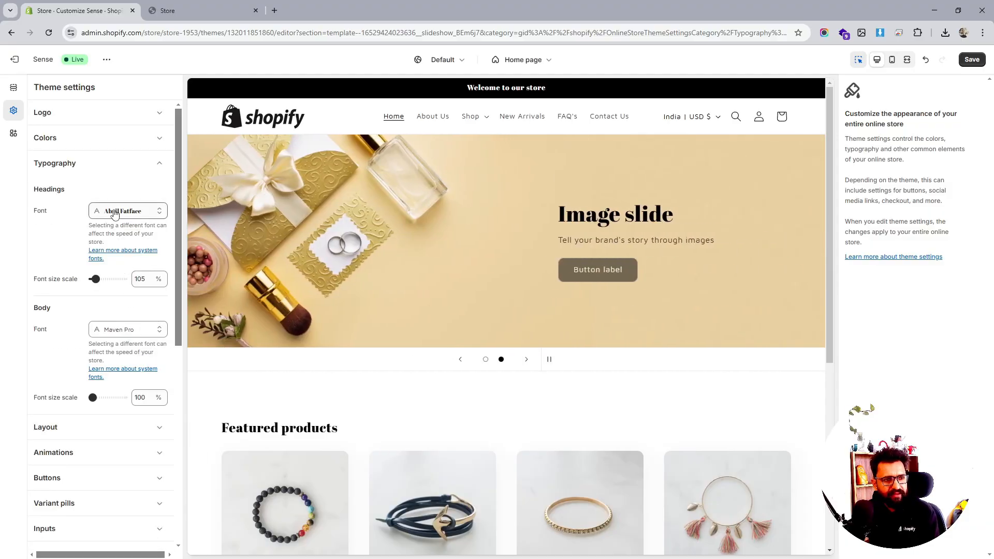
{"action": "left_click", "coordinate": [114, 213]}
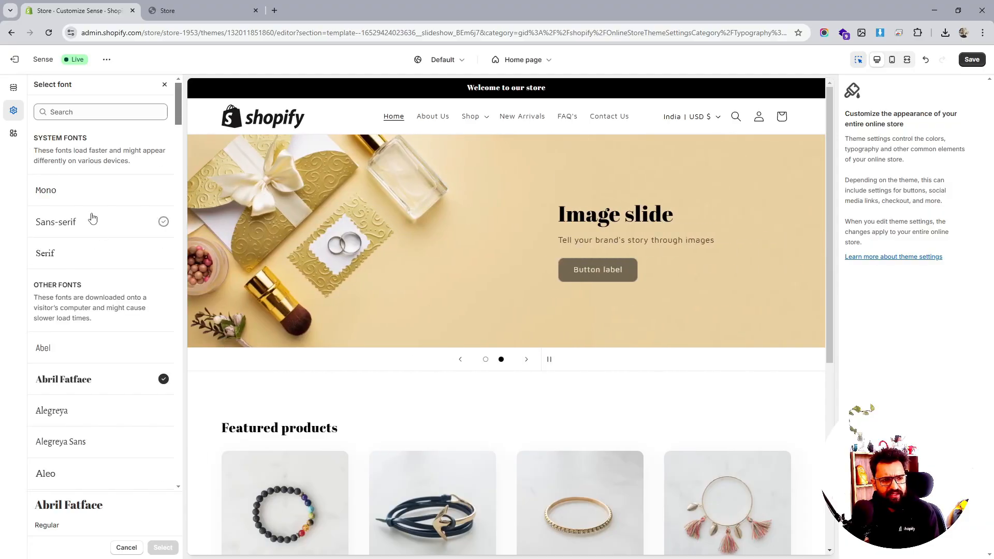
{"action": "scroll", "coordinate": [92, 218], "scroll_direction": "down", "scroll_amount": 2}
{"action": "scroll", "coordinate": [89, 377], "scroll_direction": "down", "scroll_amount": 2}
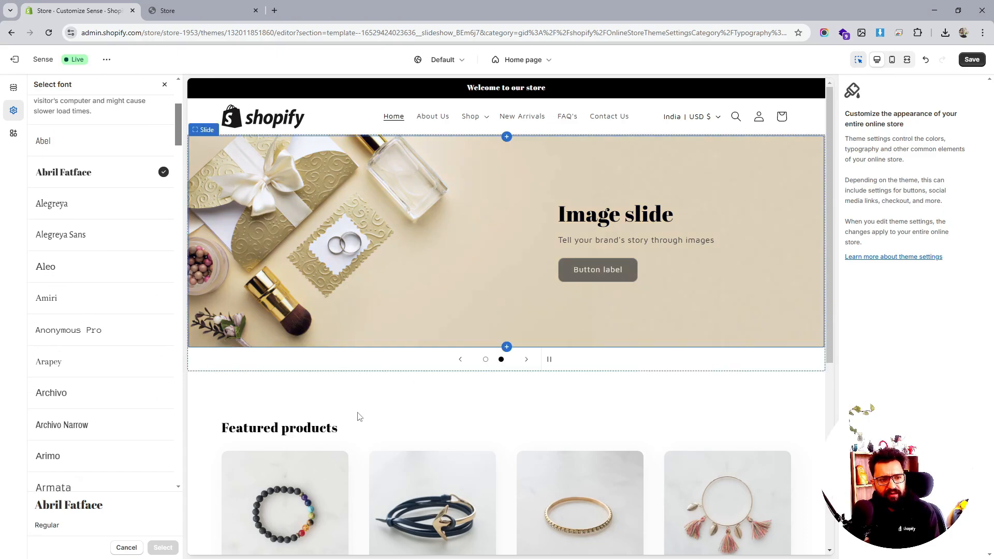
{"action": "scroll", "coordinate": [95, 324], "scroll_direction": "down", "scroll_amount": 8}
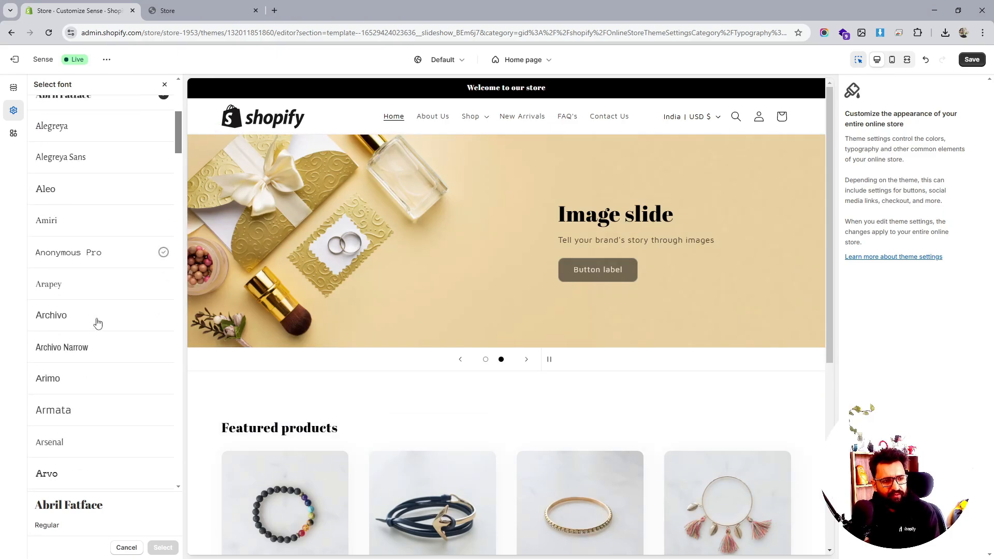
{"action": "scroll", "coordinate": [97, 343], "scroll_direction": "up", "scroll_amount": 10}
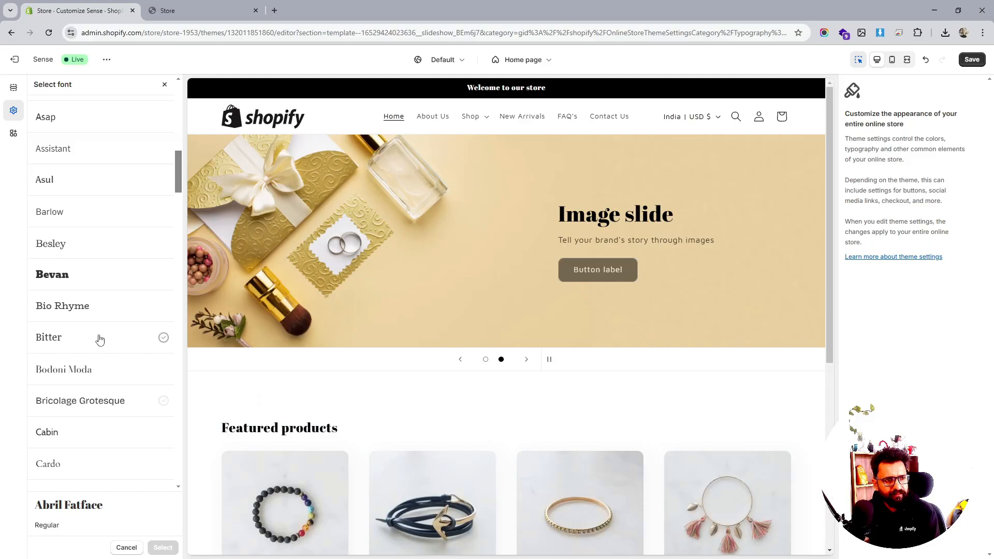
{"action": "scroll", "coordinate": [140, 277], "scroll_direction": "up", "scroll_amount": 5}
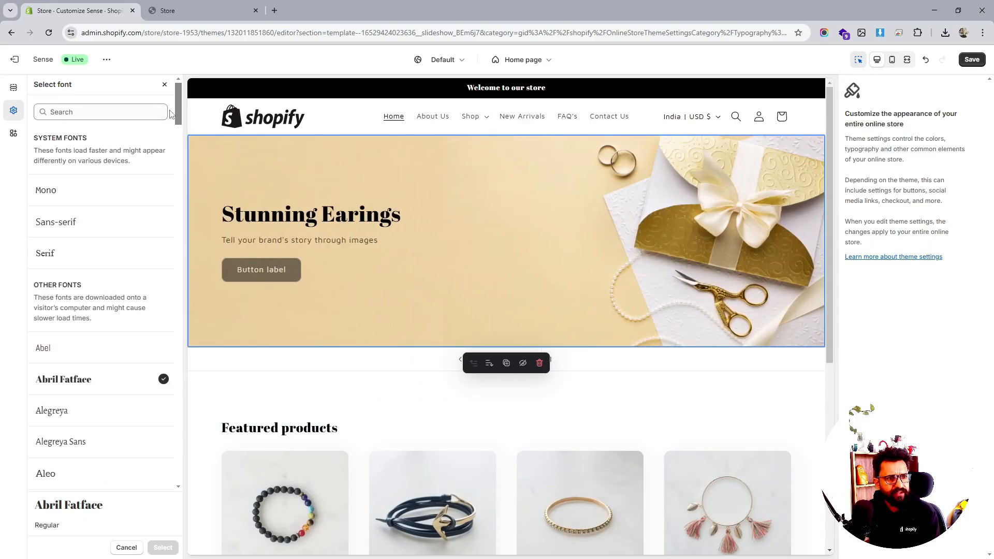
{"action": "left_click", "coordinate": [164, 84]}
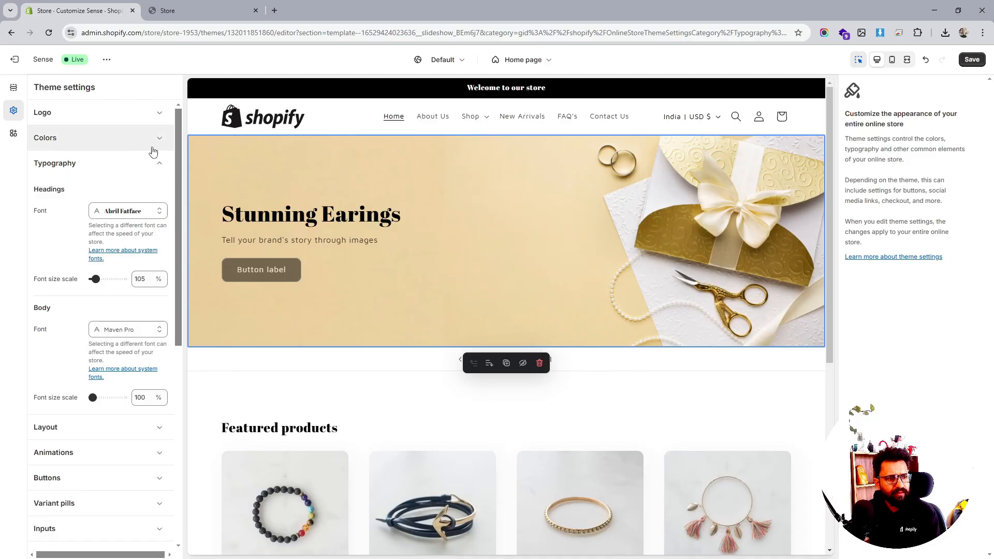
- Search the heading fonts for Maven Pro, apply its Black style as the heading font, and save the theme
{"action": "left_click", "coordinate": [128, 207]}
{"action": "left_click", "coordinate": [63, 110]}
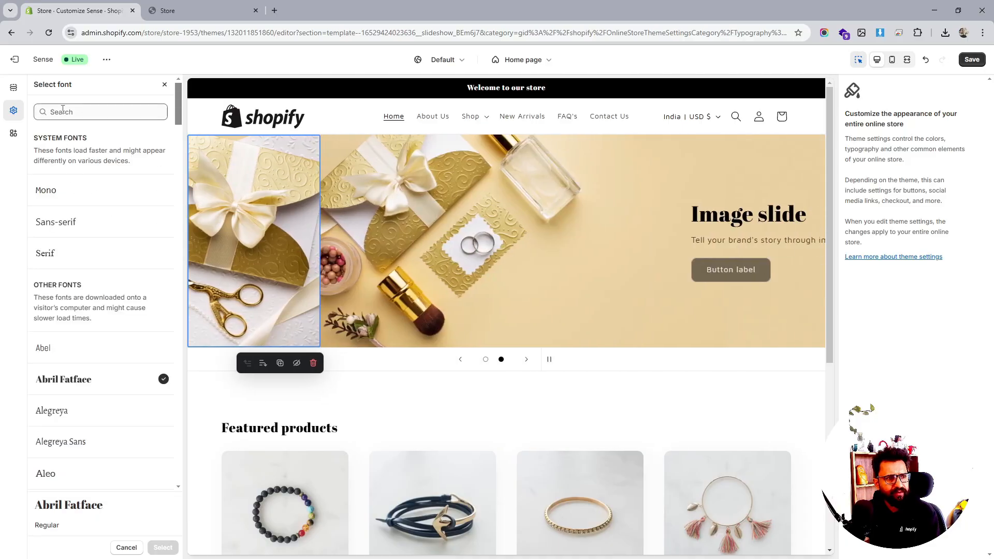
{"action": "type", "text": "mave"}
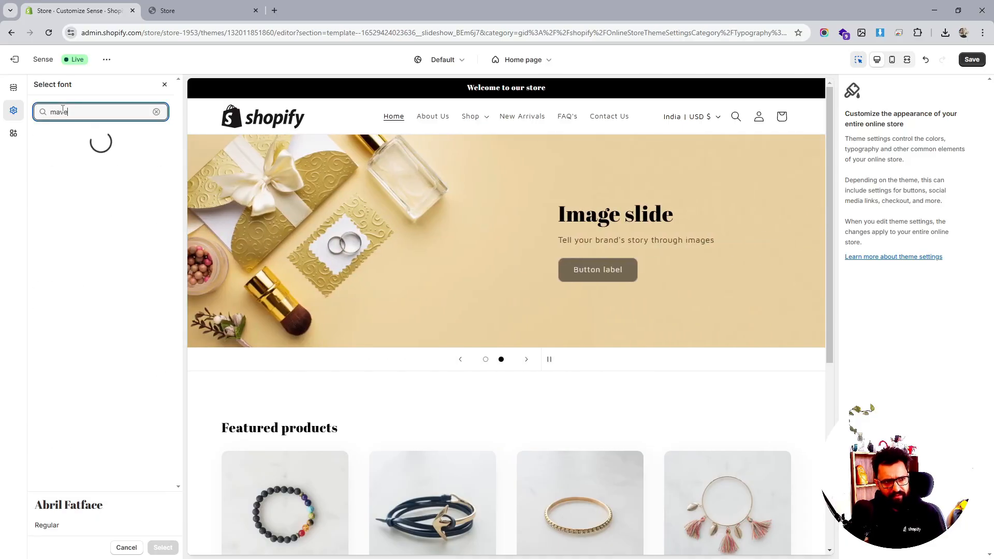
{"action": "left_click", "coordinate": [70, 207]}
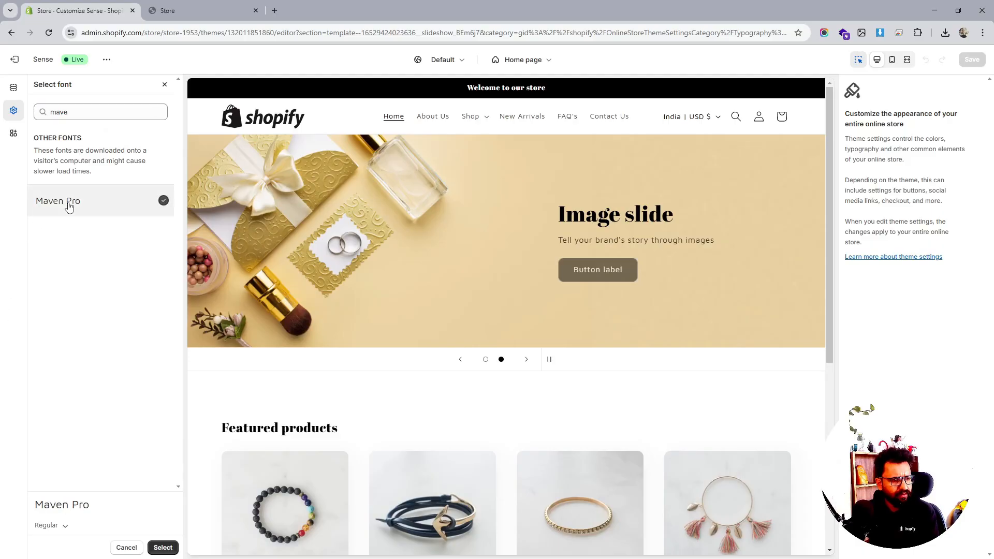
{"action": "left_click", "coordinate": [65, 525]}
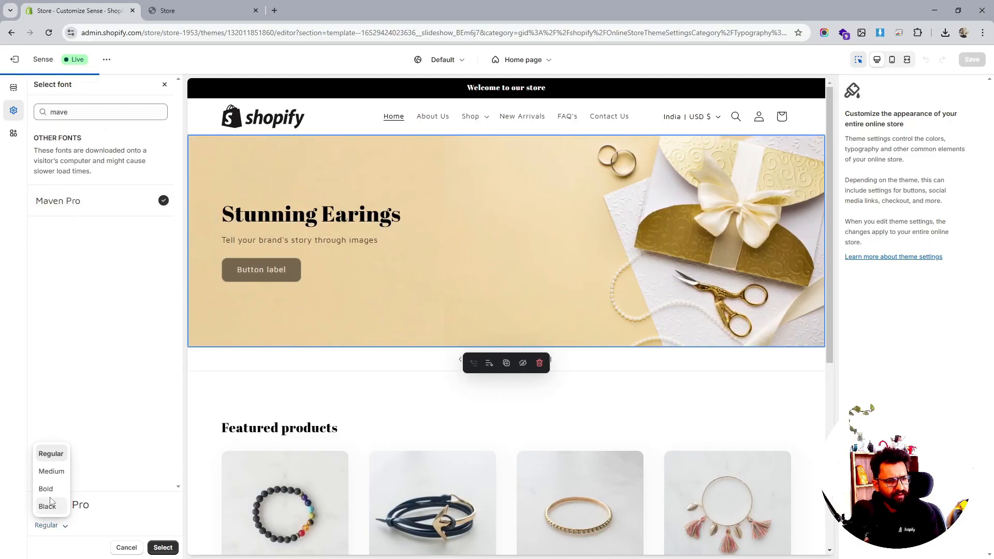
{"action": "left_click", "coordinate": [50, 492]}
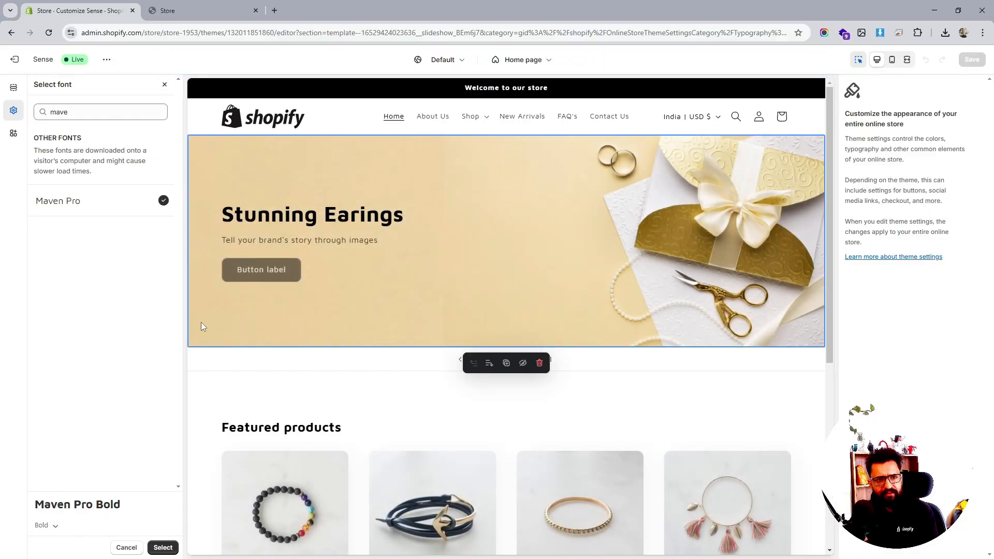
{"action": "left_click", "coordinate": [55, 525]}
{"action": "left_click", "coordinate": [43, 506]}
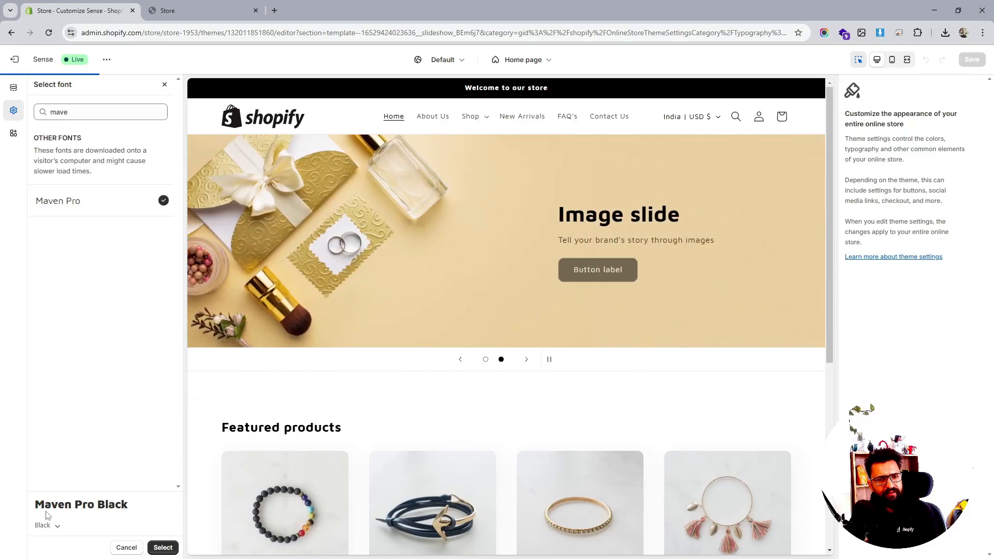
{"action": "left_click", "coordinate": [163, 547]}
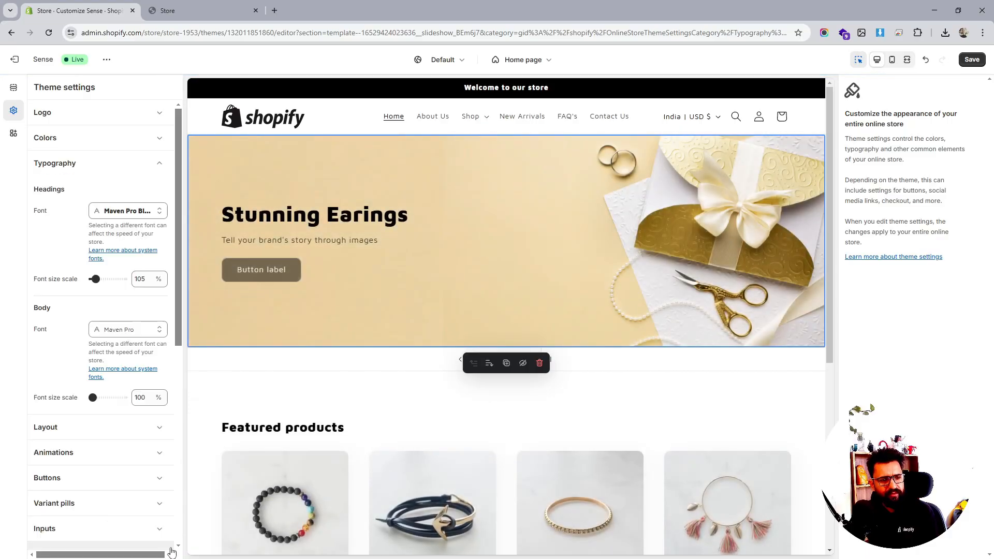
{"action": "left_click", "coordinate": [972, 59]}
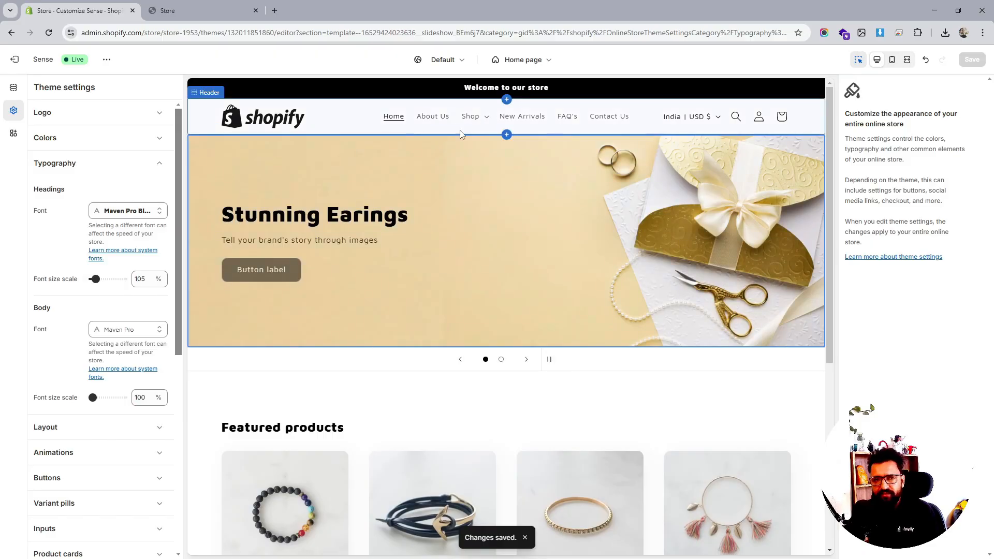
- Open the first slideshow slide and set its button label to "Shop Earings"
{"action": "left_click", "coordinate": [16, 93]}
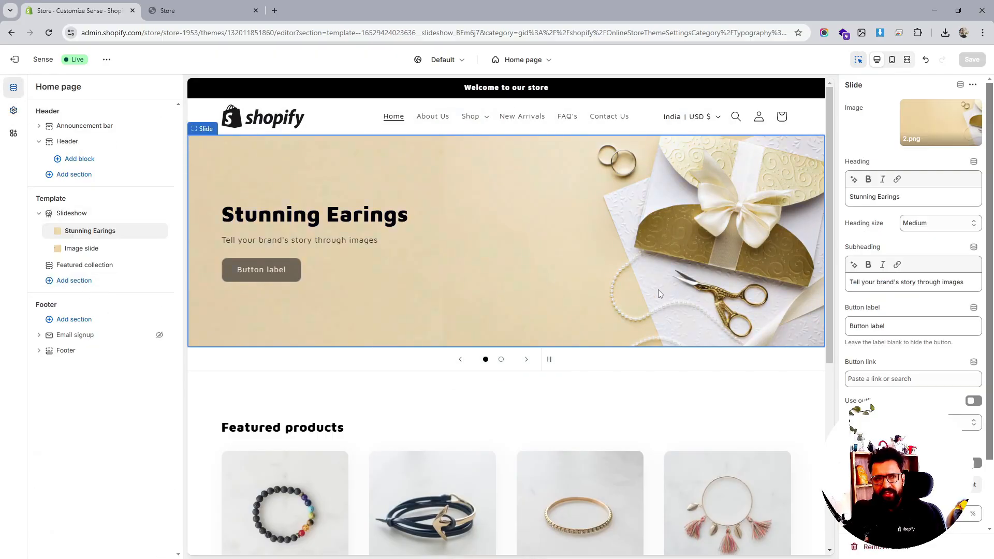
{"action": "scroll", "coordinate": [658, 294], "scroll_direction": "down", "scroll_amount": 3}
{"action": "scroll", "coordinate": [658, 294], "scroll_direction": "up", "scroll_amount": 3}
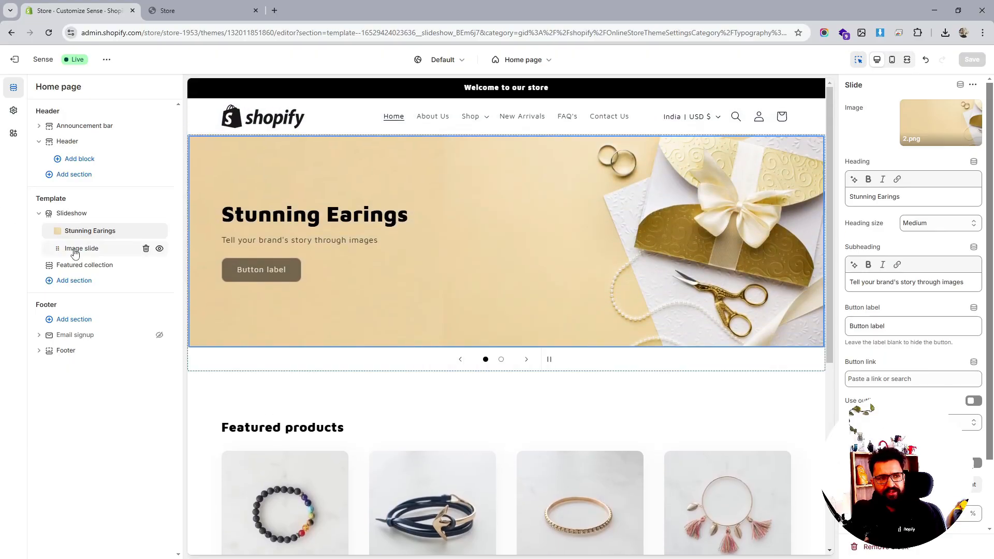
{"action": "triple_click", "coordinate": [874, 326]}
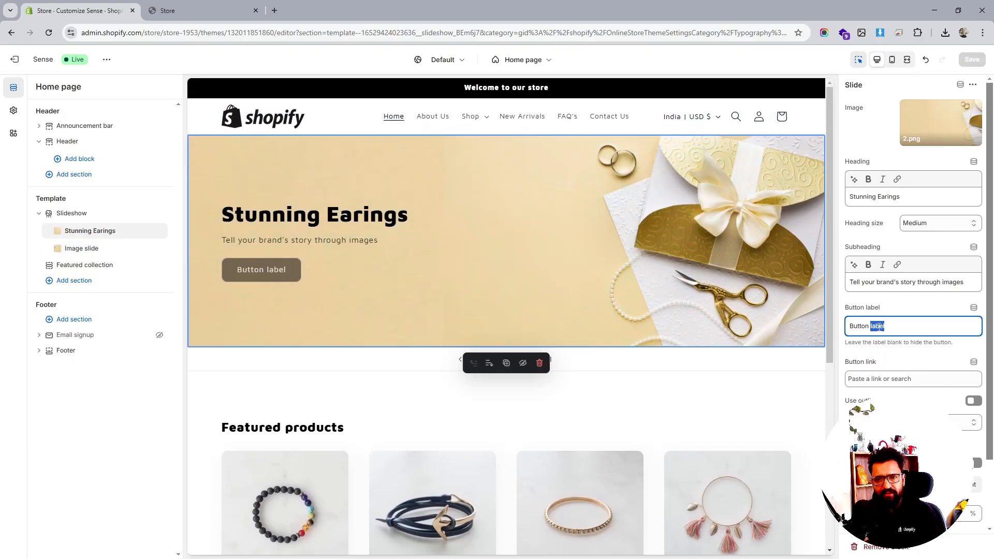
{"action": "type", "text": "Shop"}
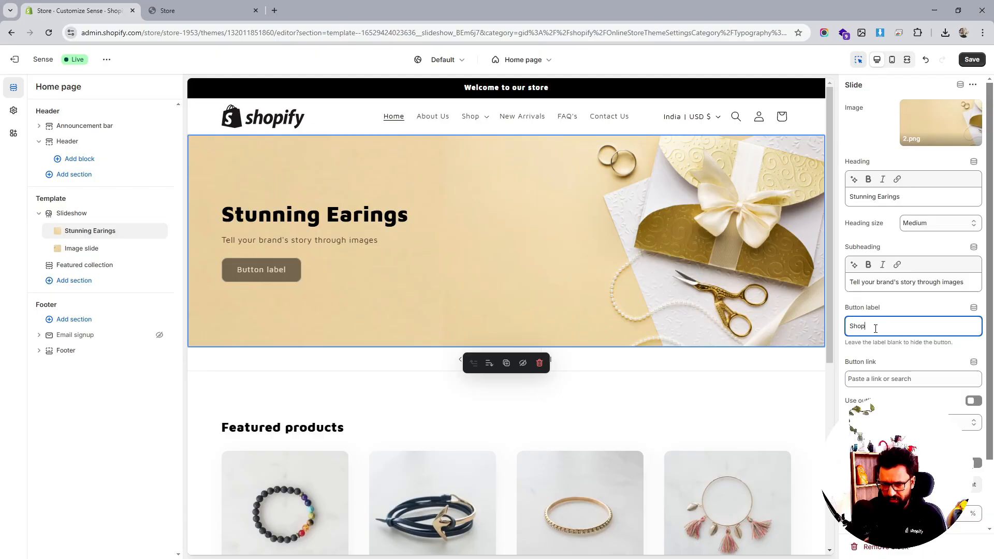
{"action": "type", "text": " Earin"}
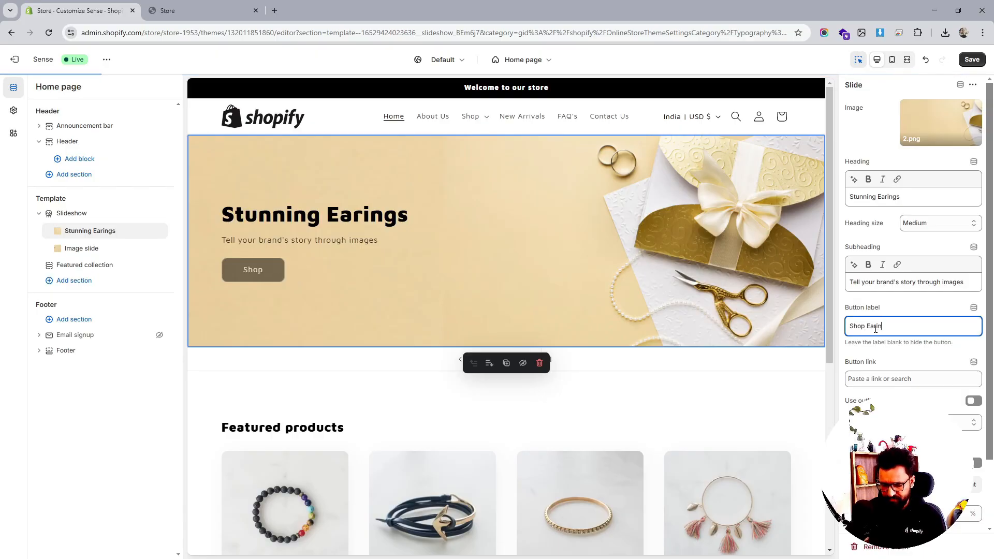
{"action": "type", "text": "gs"}
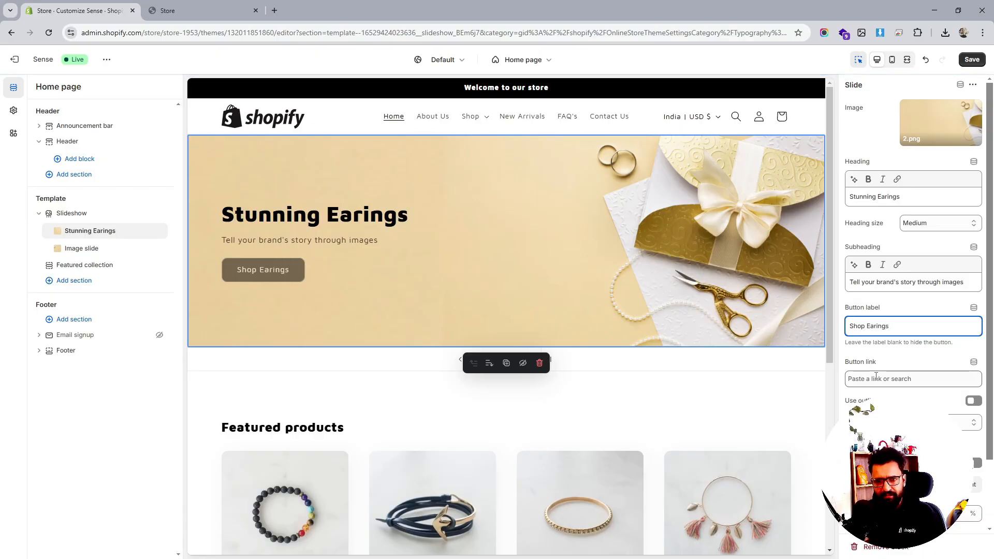
- Link the first slide's button to the Jewellery collection
{"action": "left_click", "coordinate": [875, 377]}
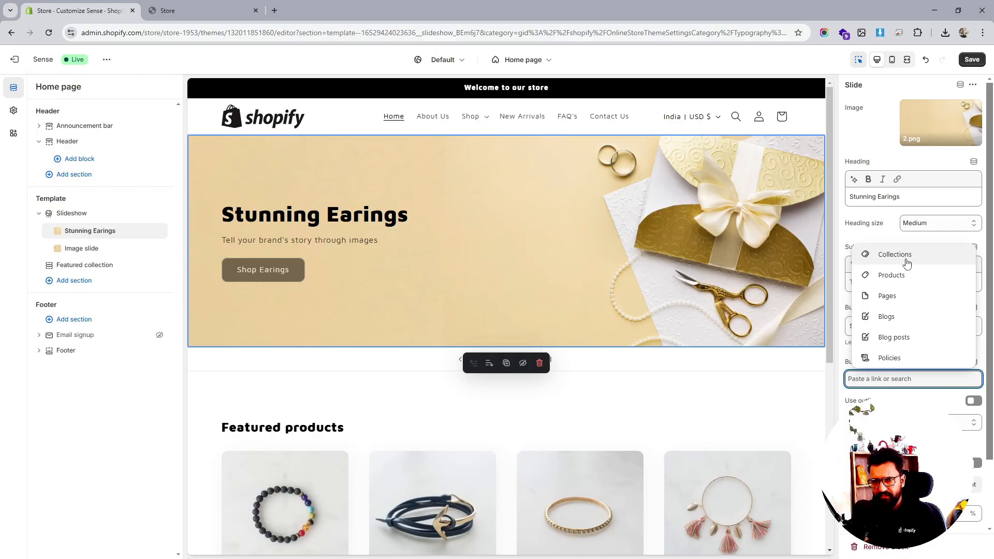
{"action": "left_click", "coordinate": [906, 259]}
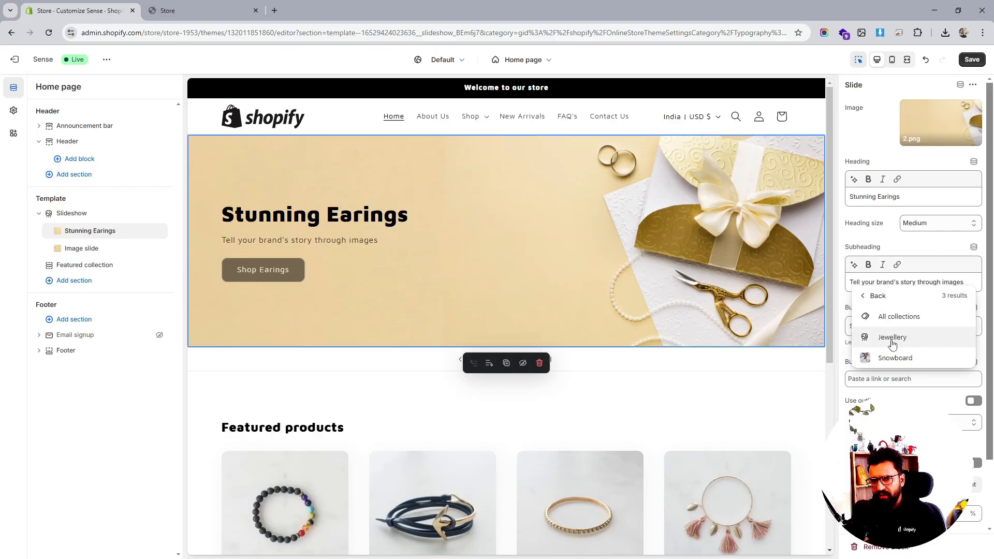
{"action": "left_click", "coordinate": [892, 338]}
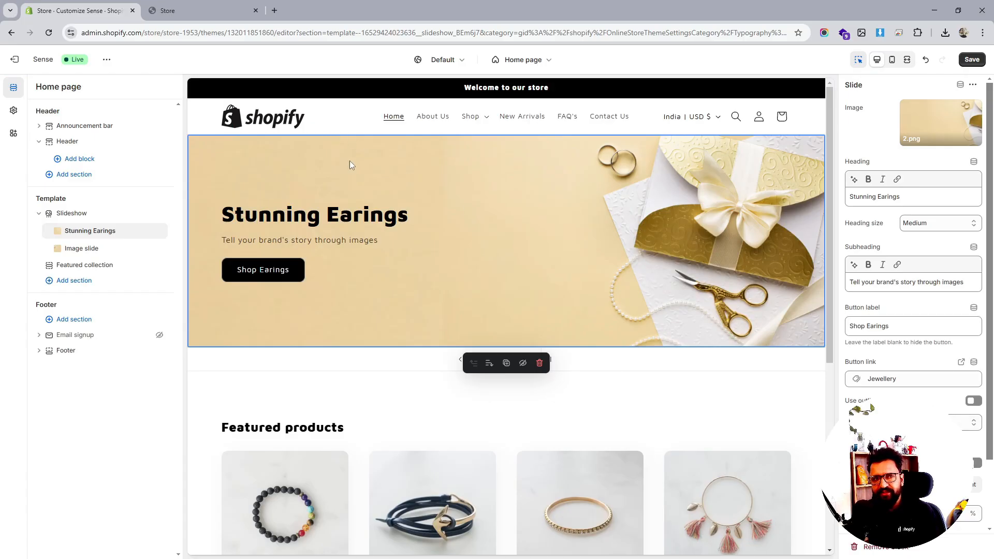
{"action": "left_click", "coordinate": [901, 380]}
{"action": "double_click", "coordinate": [901, 380]}
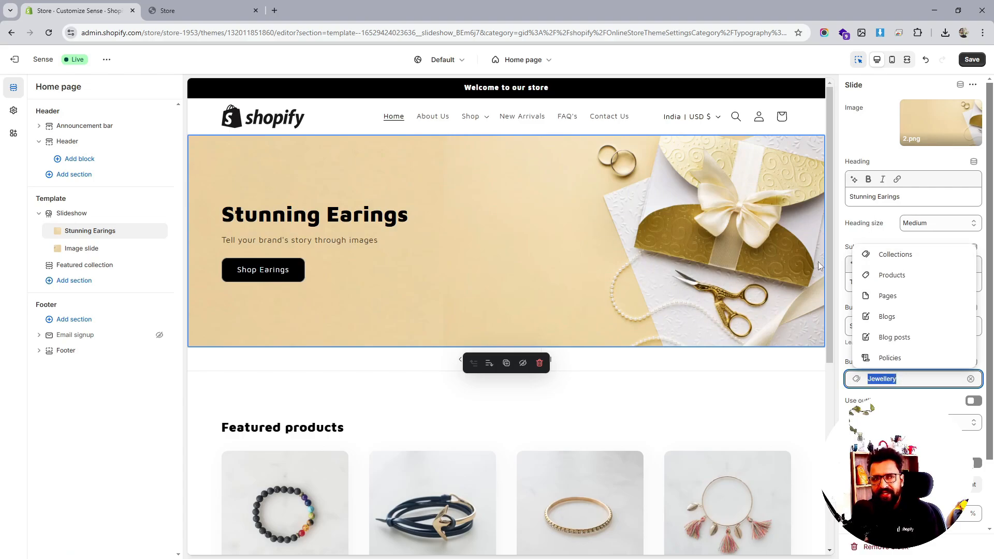
- Select the second slide and change its heading to "Nice Bracelets"
{"action": "left_click", "coordinate": [80, 248]}
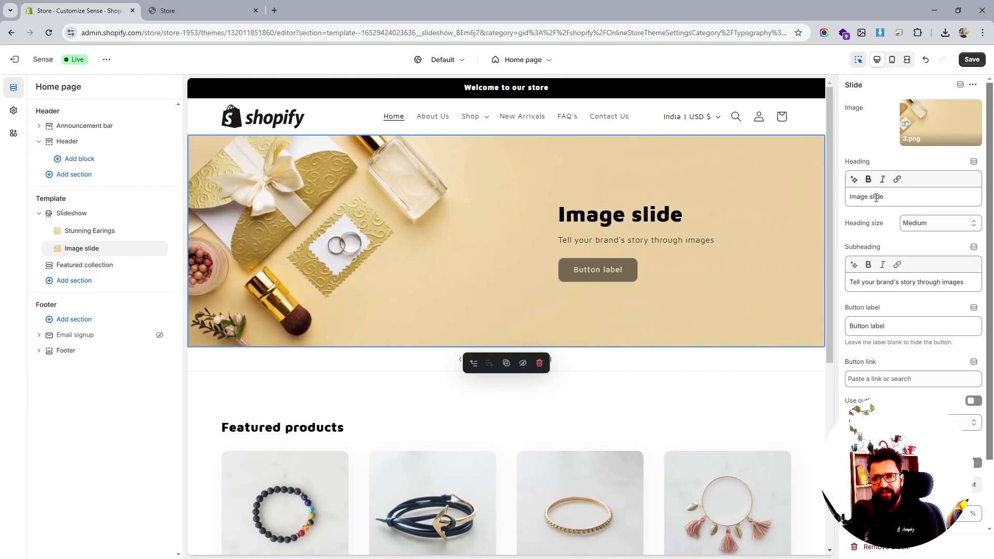
{"action": "triple_click", "coordinate": [876, 197]}
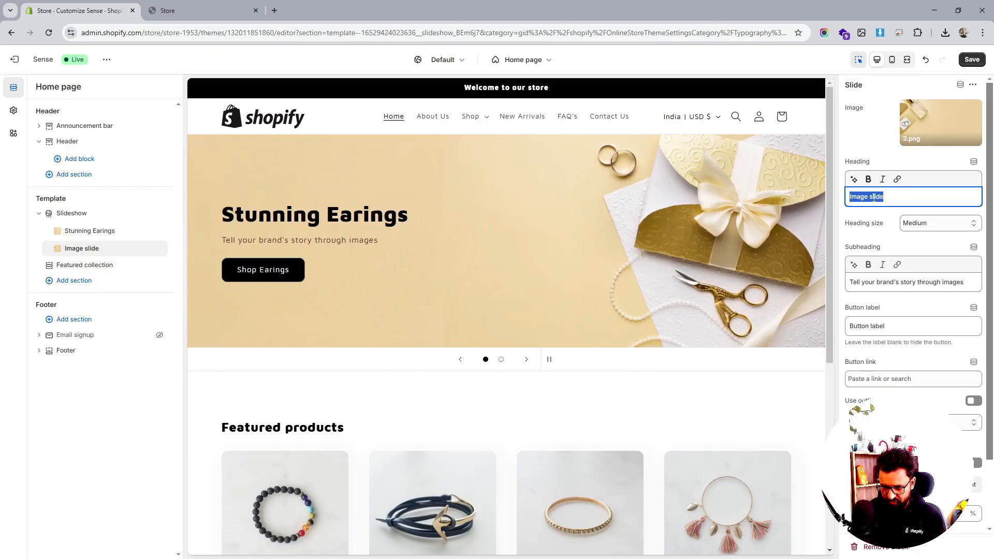
{"action": "type", "text": "Nice"}
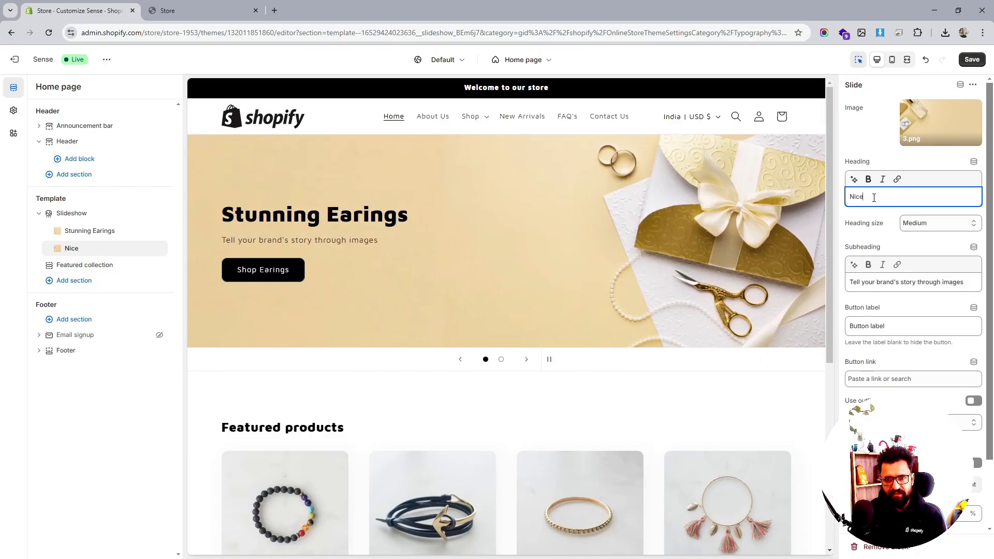
{"action": "type", "text": " Ba"}
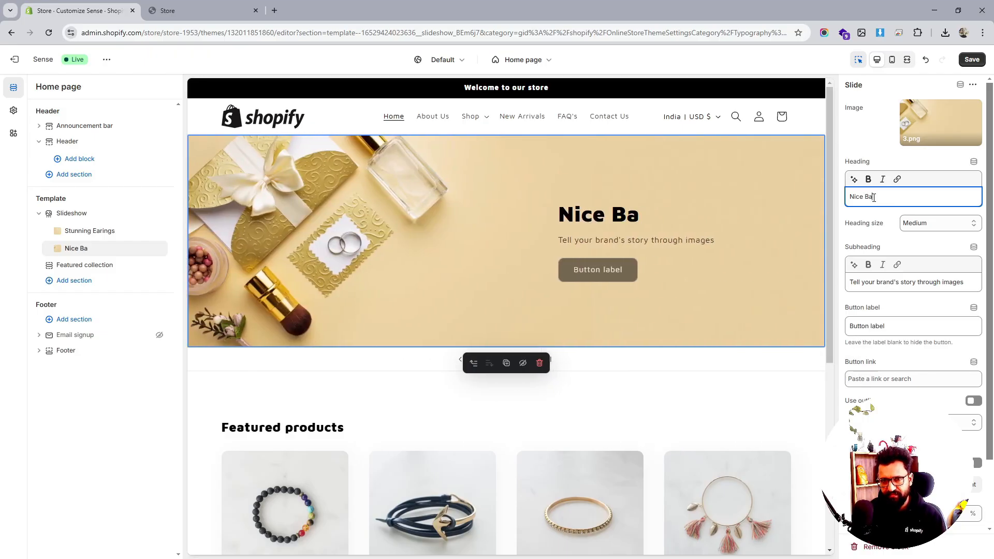
{"action": "key", "text": "BackSpace"}
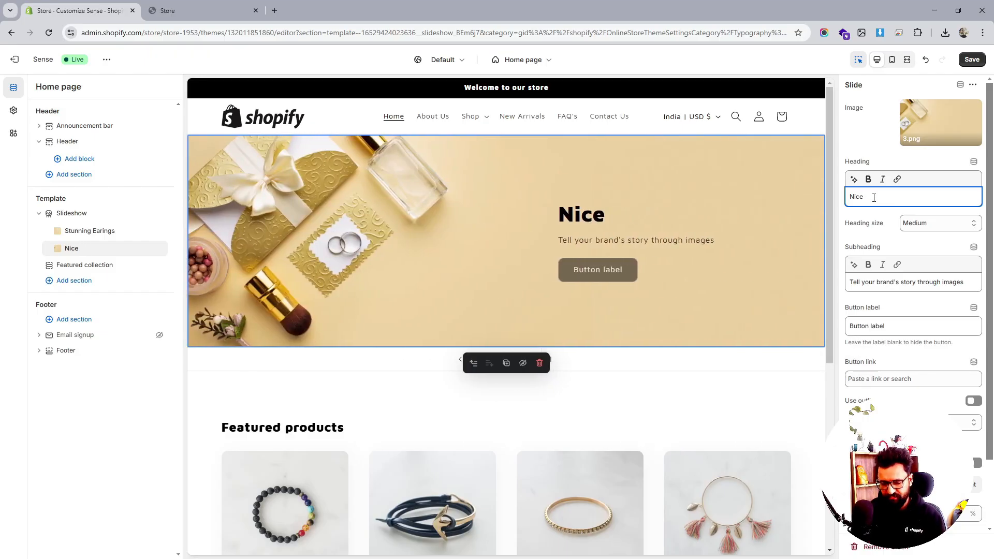
{"action": "type", "text": "Bracel"}
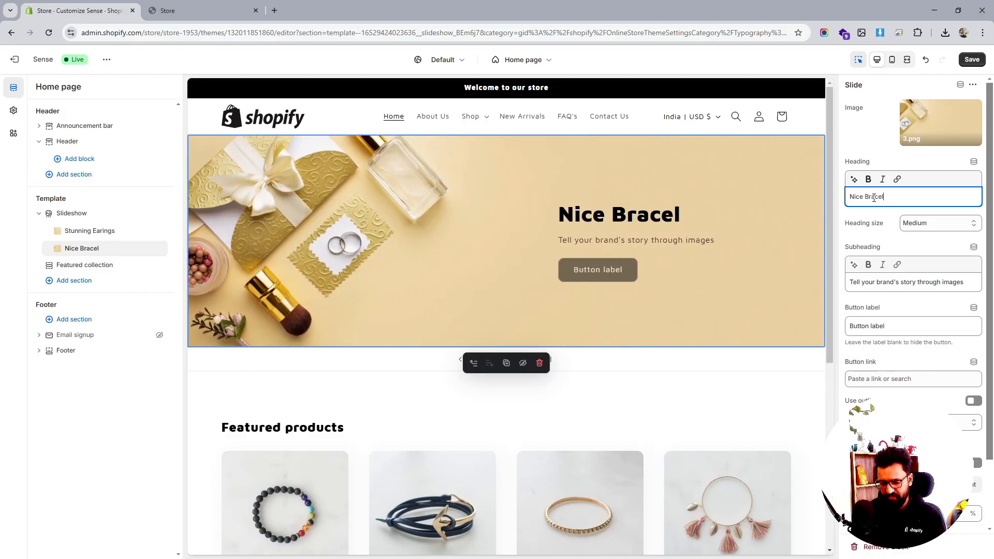
{"action": "type", "text": "ets"}
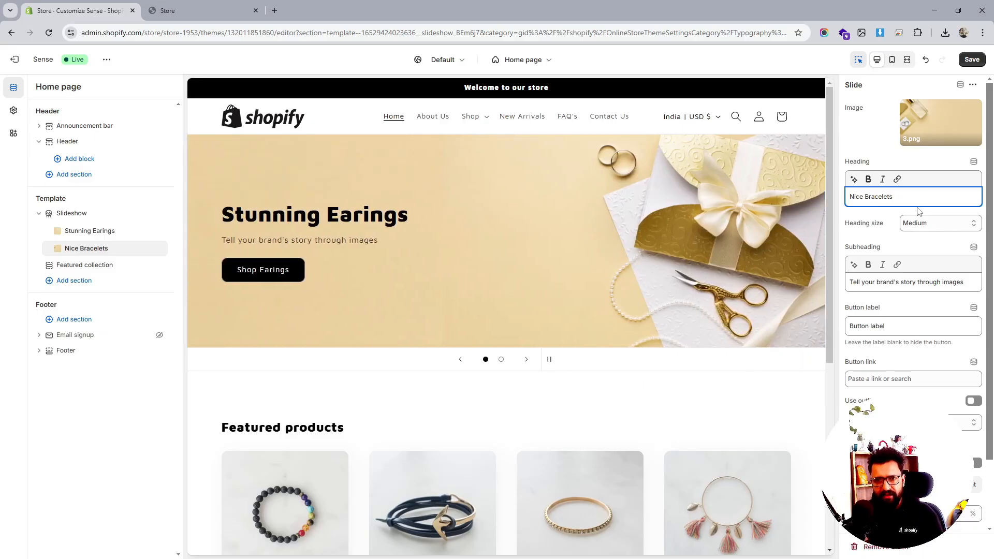
- Set the second slide's button label to "Shop Bracelets"
{"action": "triple_click", "coordinate": [887, 326]}
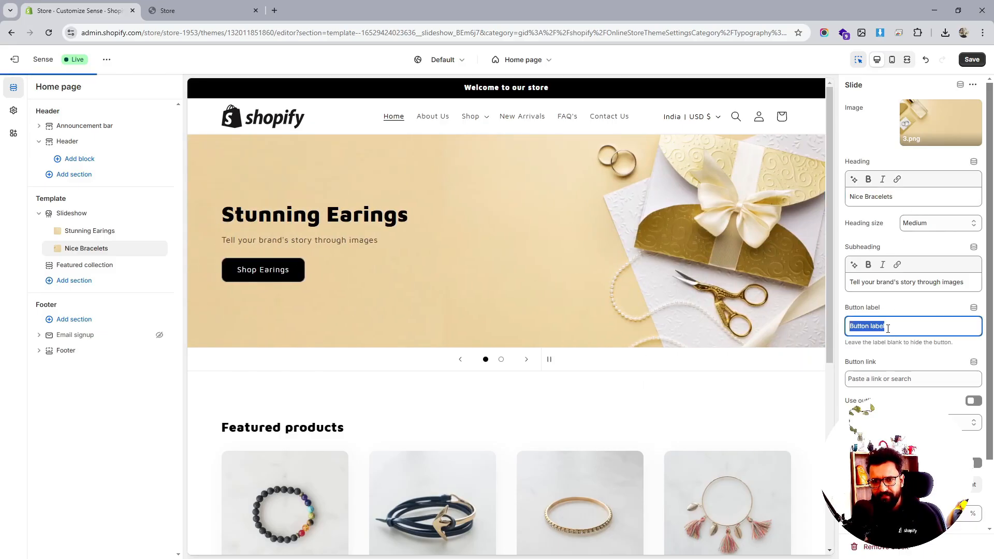
{"action": "type", "text": "Shop "}
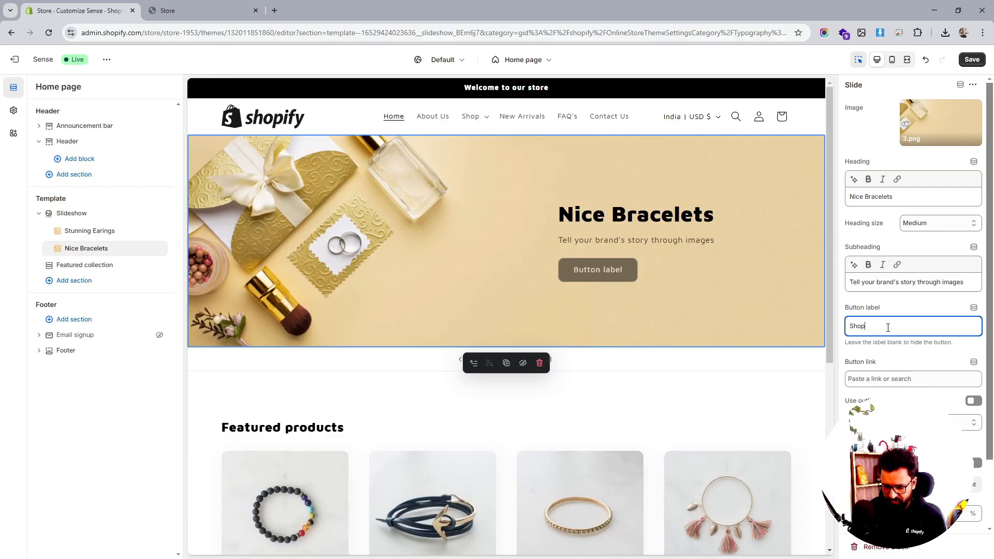
{"action": "type", "text": "B"}
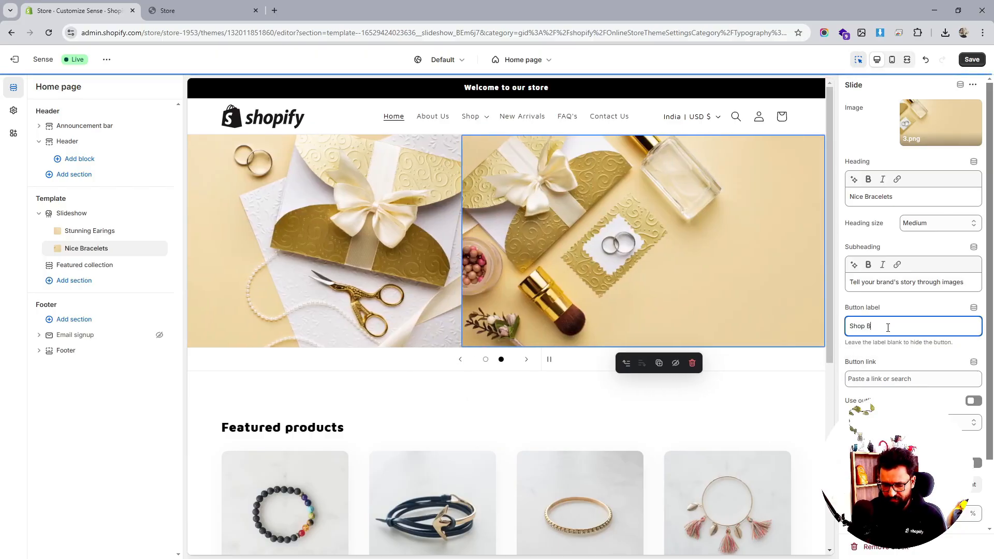
{"action": "type", "text": "racelets"}
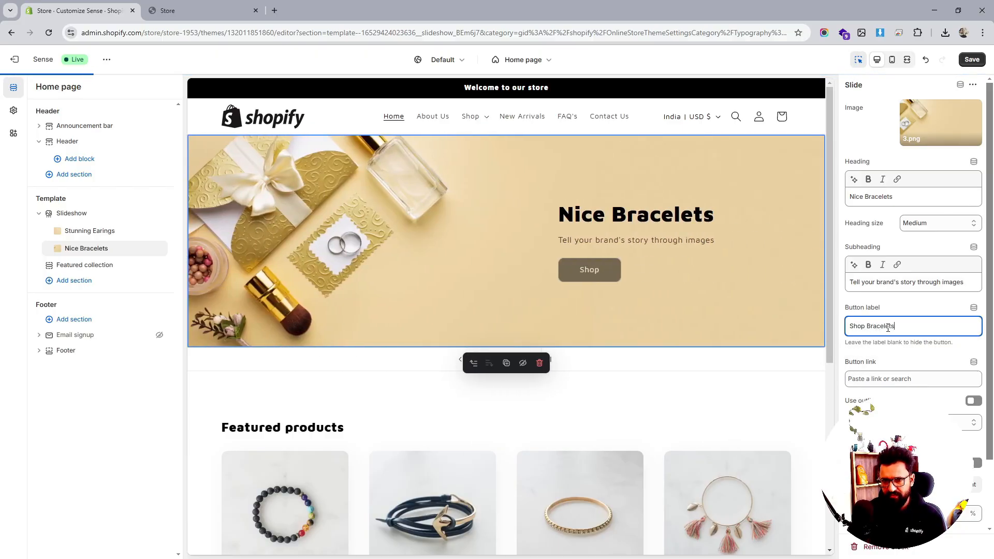
- Link the second slide's button to the Jewellery collection and save the theme
{"action": "left_click", "coordinate": [917, 381]}
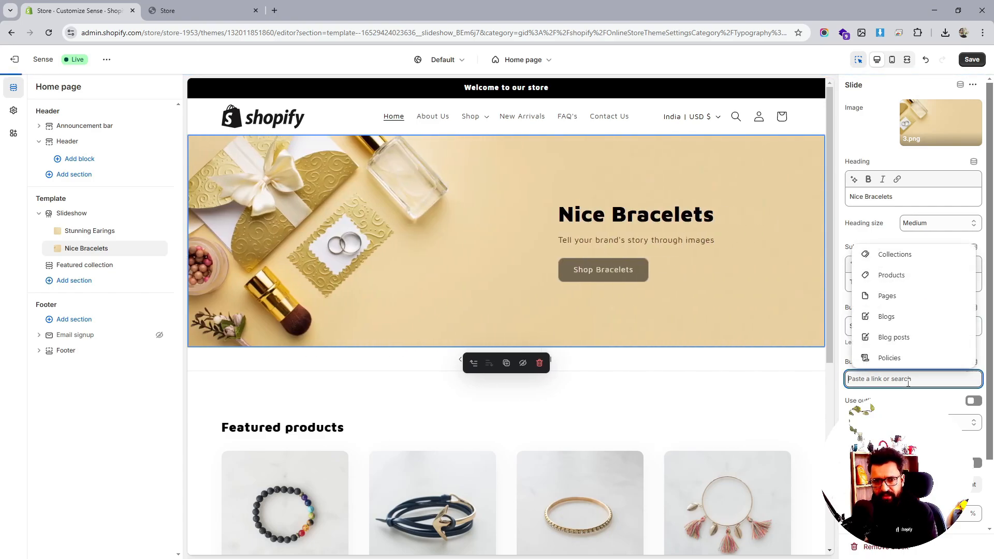
{"action": "left_click", "coordinate": [888, 256]}
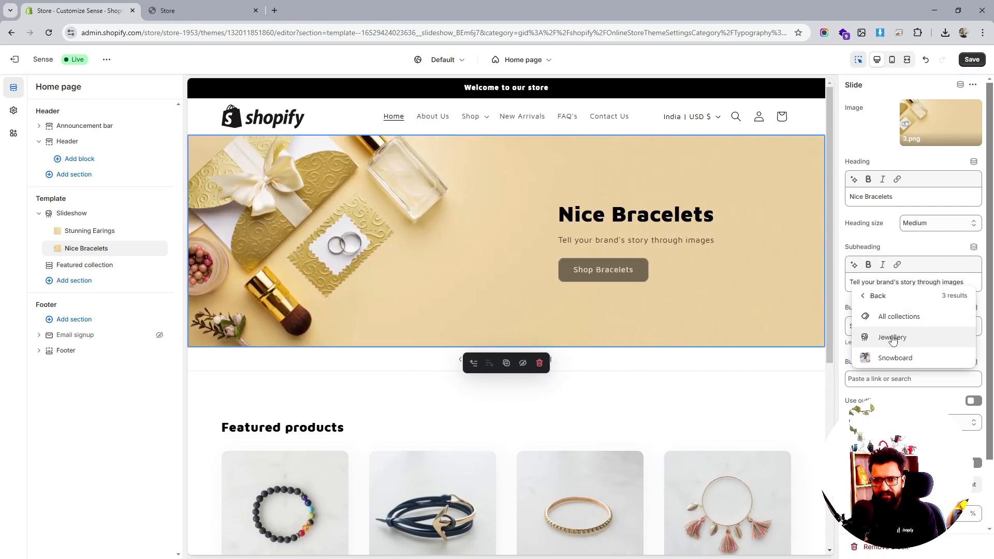
{"action": "left_click", "coordinate": [892, 337]}
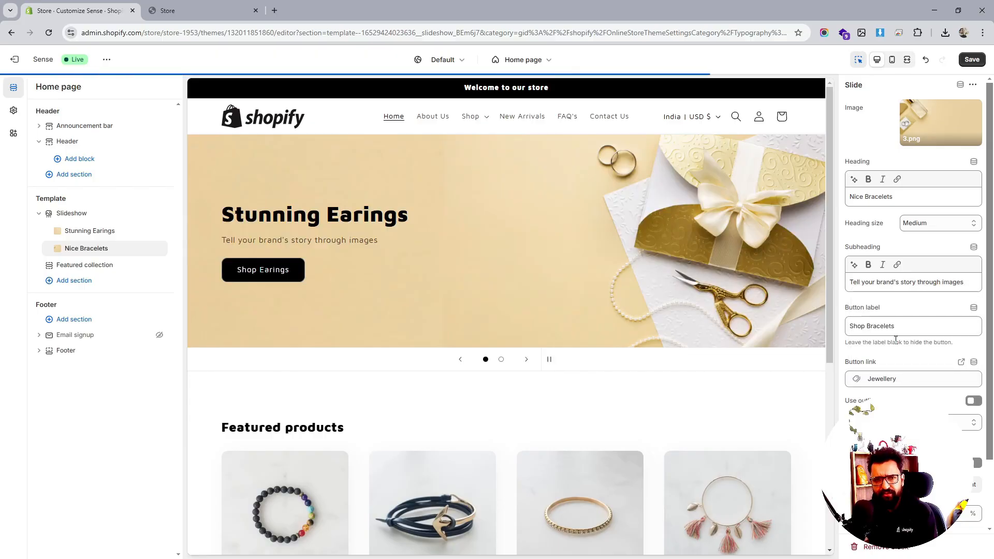
{"action": "left_click", "coordinate": [972, 59]}
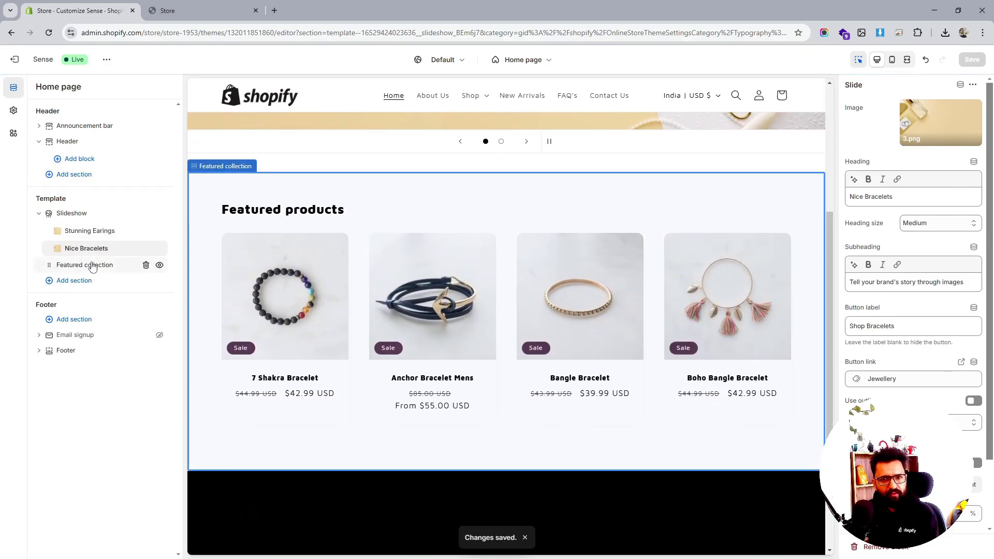
- Open the Featured collection section and adjust its section padding sliders
{"action": "left_click", "coordinate": [92, 265]}
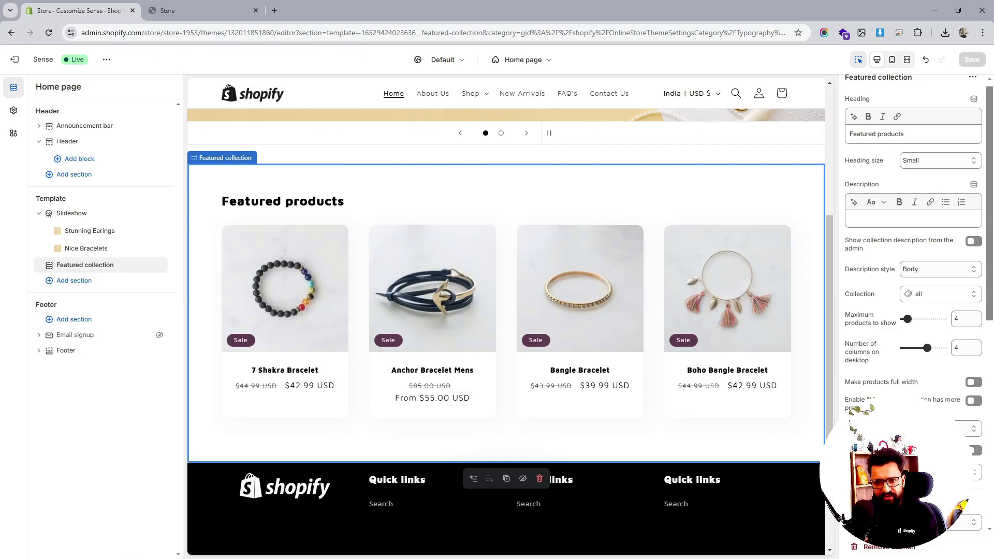
{"action": "scroll", "coordinate": [913, 310], "scroll_direction": "down", "scroll_amount": 10}
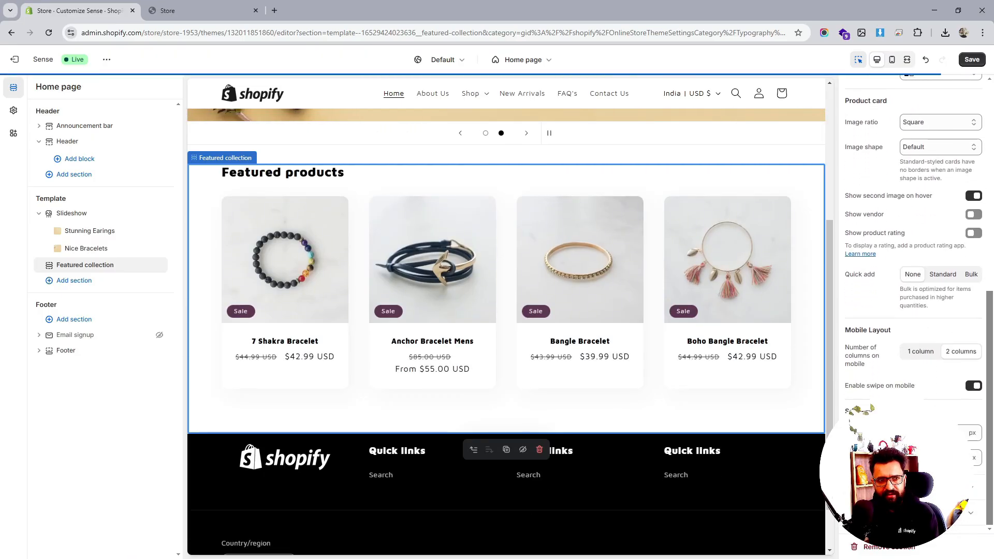
{"action": "left_click_drag", "start_coordinate": [904, 432], "coordinate": [899, 457]}
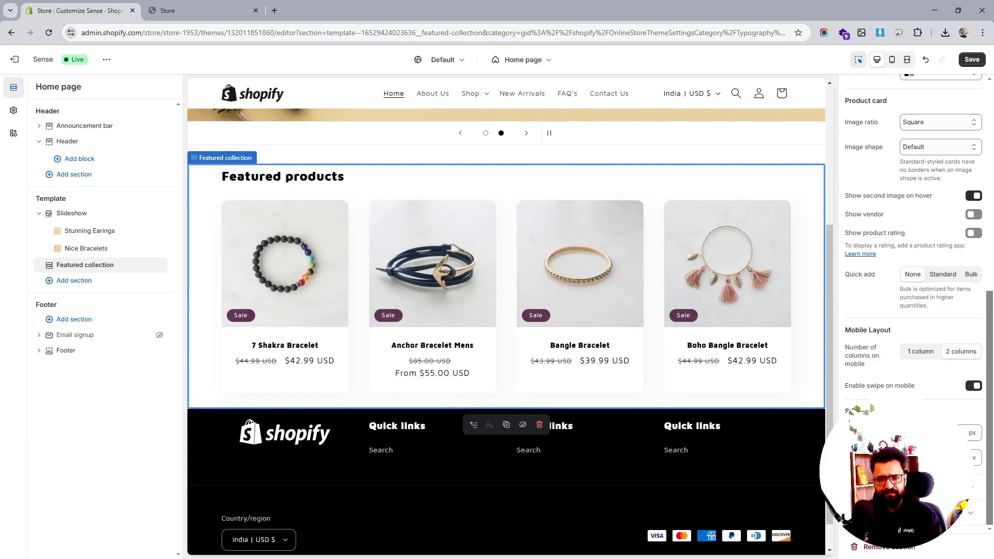
{"action": "left_click_drag", "start_coordinate": [905, 457], "coordinate": [905, 433]}
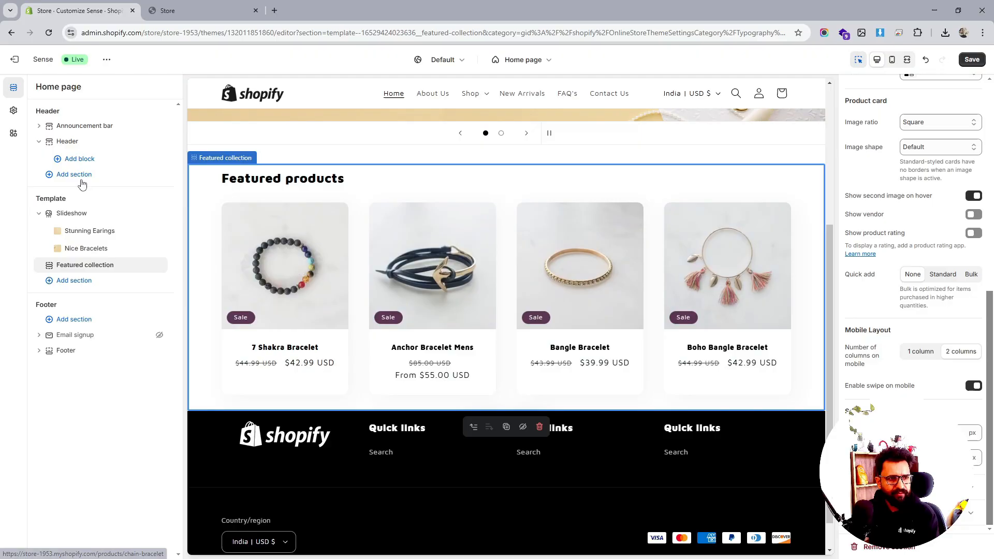
- Preview the slideshow on mobile, turn off showing content below images on mobile, and save
{"action": "left_click", "coordinate": [78, 214]}
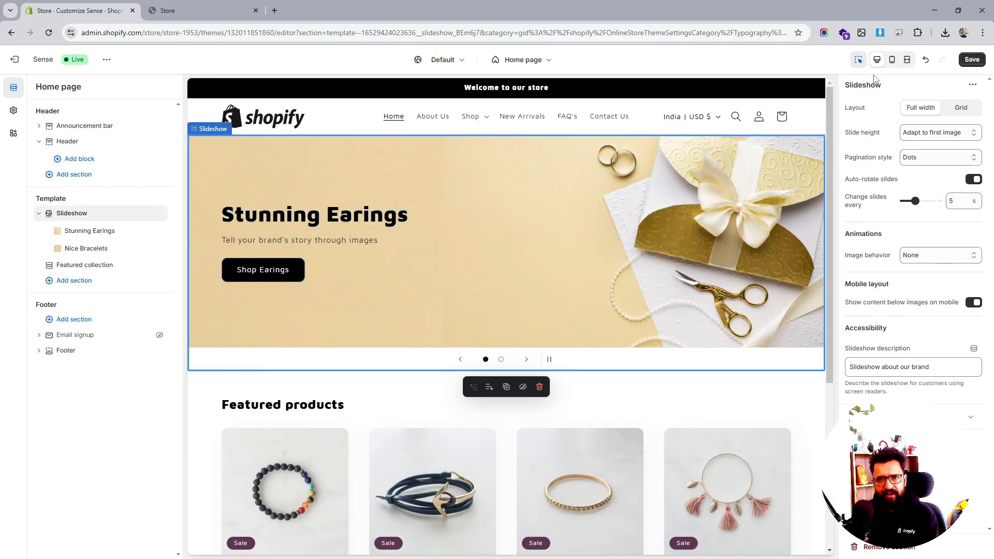
{"action": "left_click", "coordinate": [891, 60]}
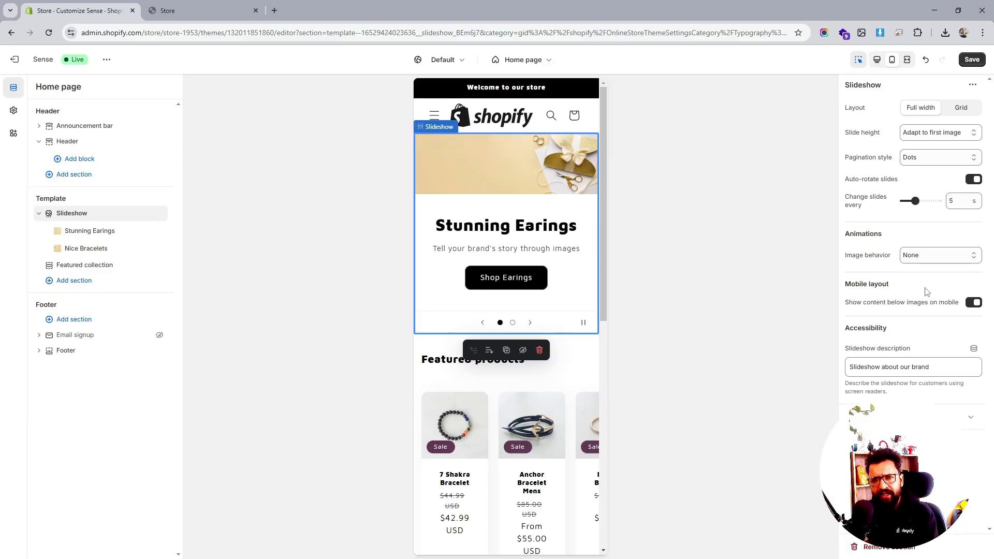
{"action": "left_click", "coordinate": [971, 304]}
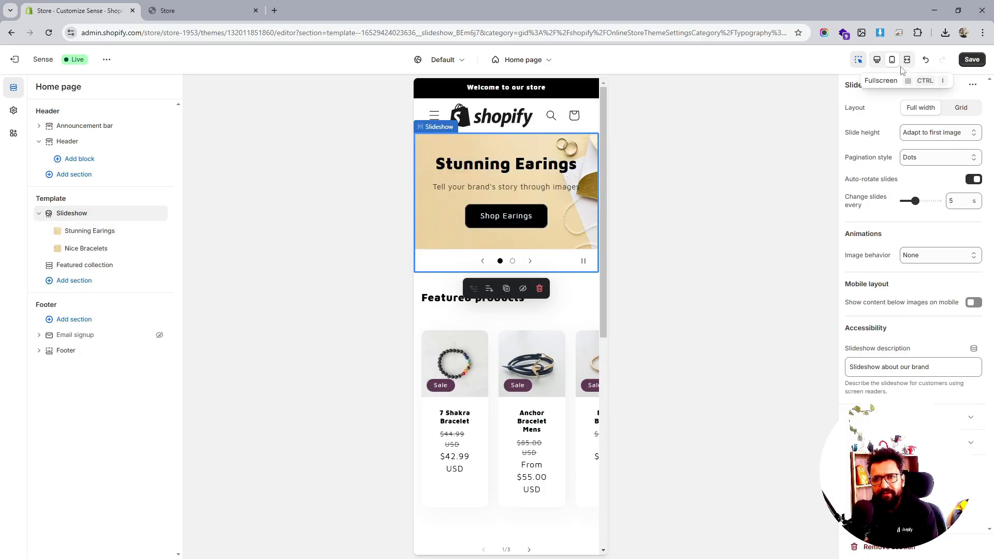
{"action": "left_click", "coordinate": [972, 61]}
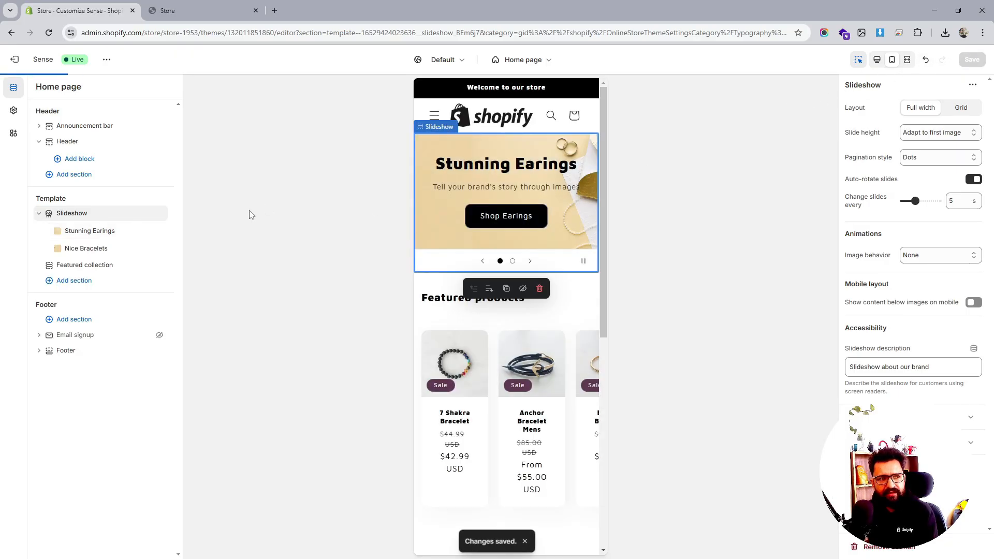
- Switch the preview back to desktop view and review the home page
{"action": "left_click", "coordinate": [877, 59]}
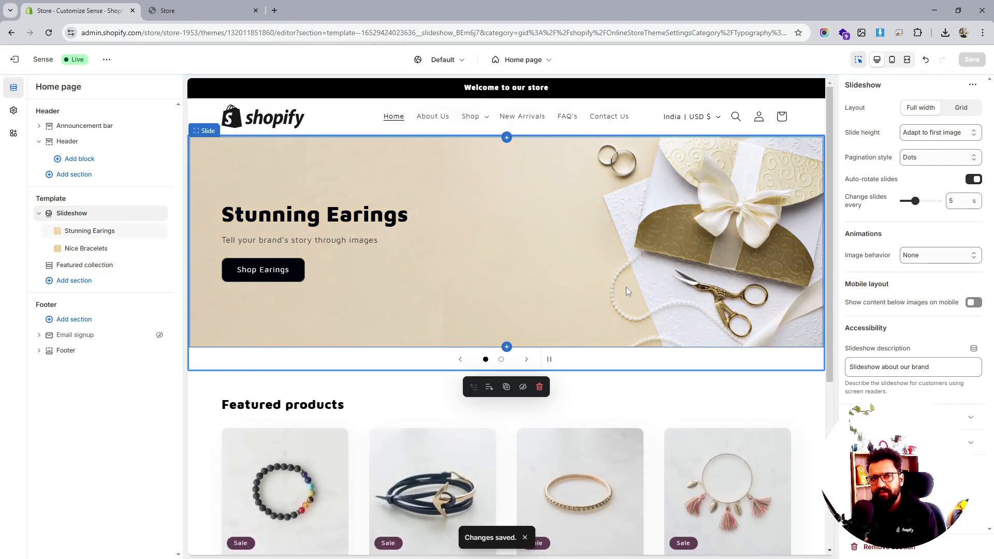
{"action": "scroll", "coordinate": [626, 292], "scroll_direction": "down", "scroll_amount": 3}
{"action": "scroll", "coordinate": [626, 291], "scroll_direction": "up", "scroll_amount": 3}
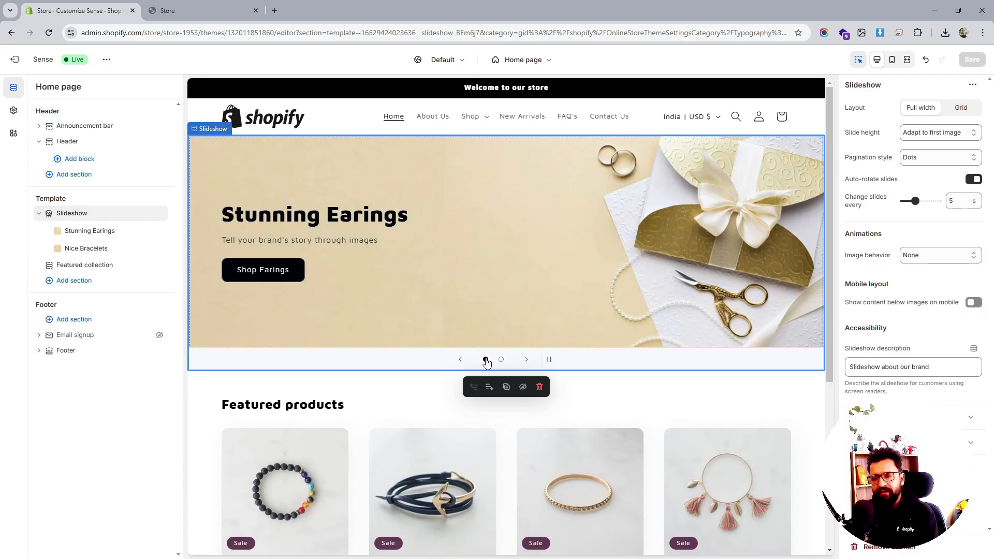
- Add an Image banner section after Featured collection and set its first image to 2.png
{"action": "left_click", "coordinate": [87, 281]}
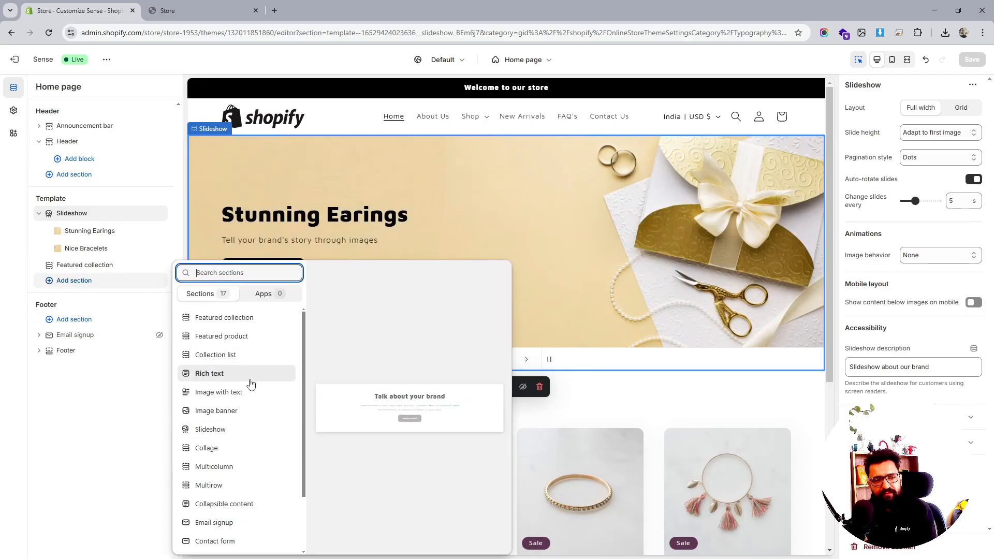
{"action": "left_click", "coordinate": [251, 411]}
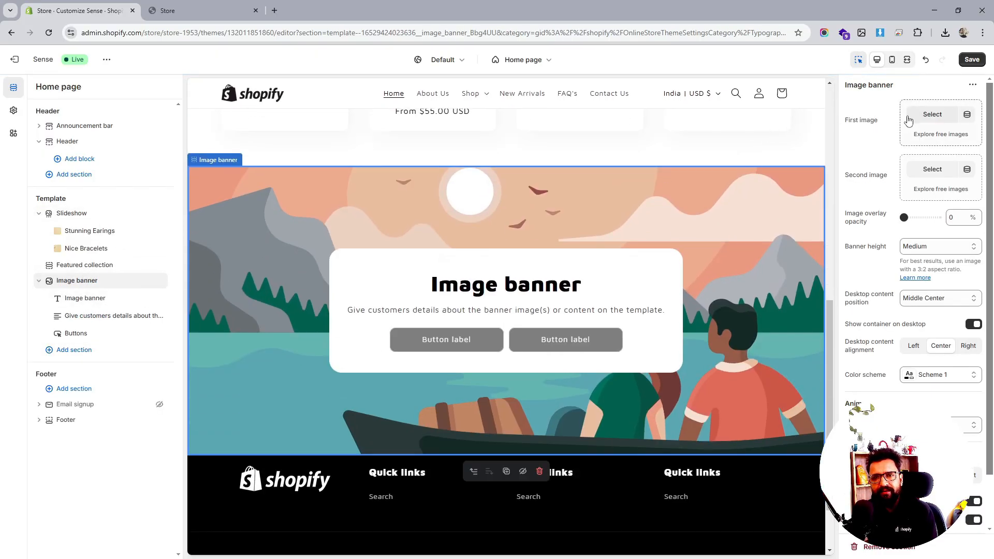
{"action": "left_click", "coordinate": [914, 115]}
{"action": "left_click", "coordinate": [354, 272]}
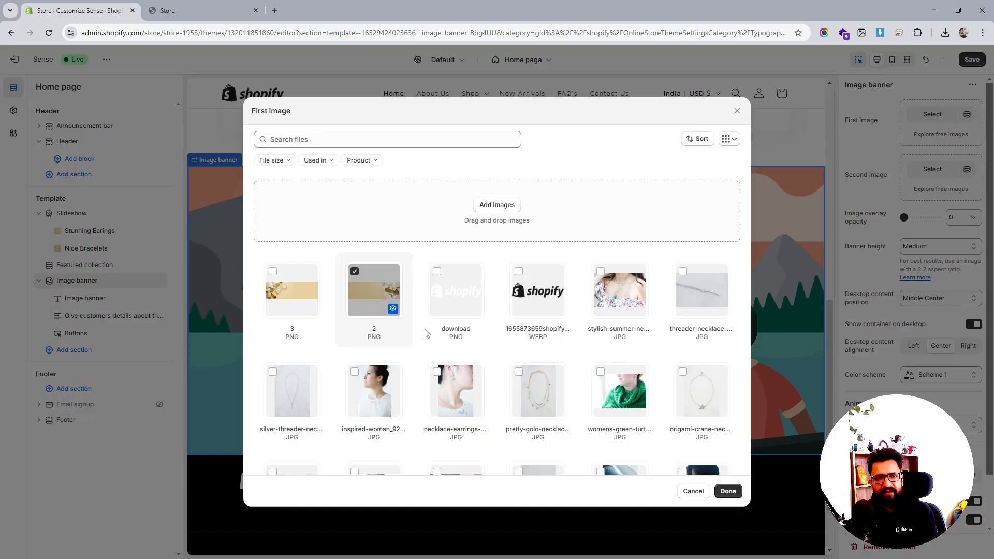
{"action": "left_click", "coordinate": [727, 490]}
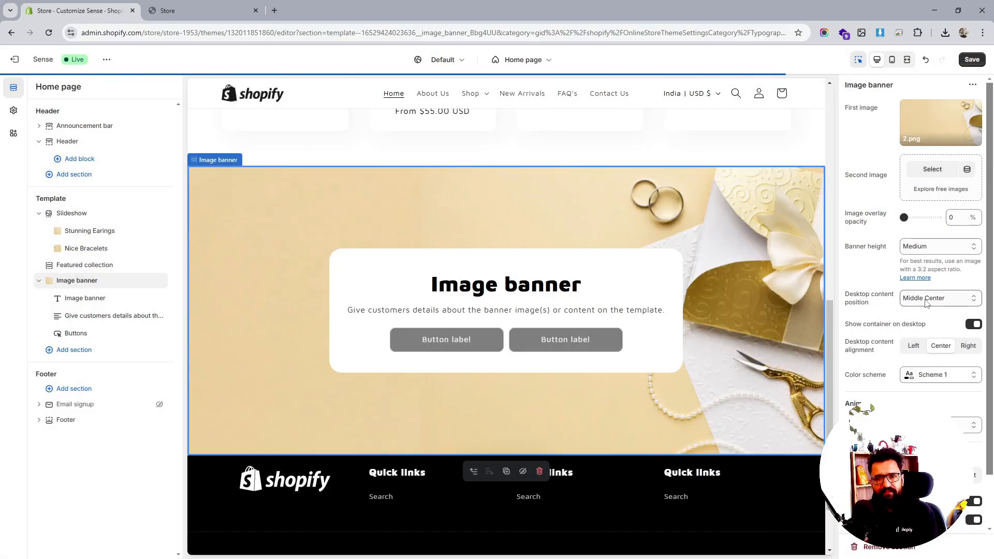
- Set the image banner's height to Adapt to first image
{"action": "left_click", "coordinate": [930, 299]}
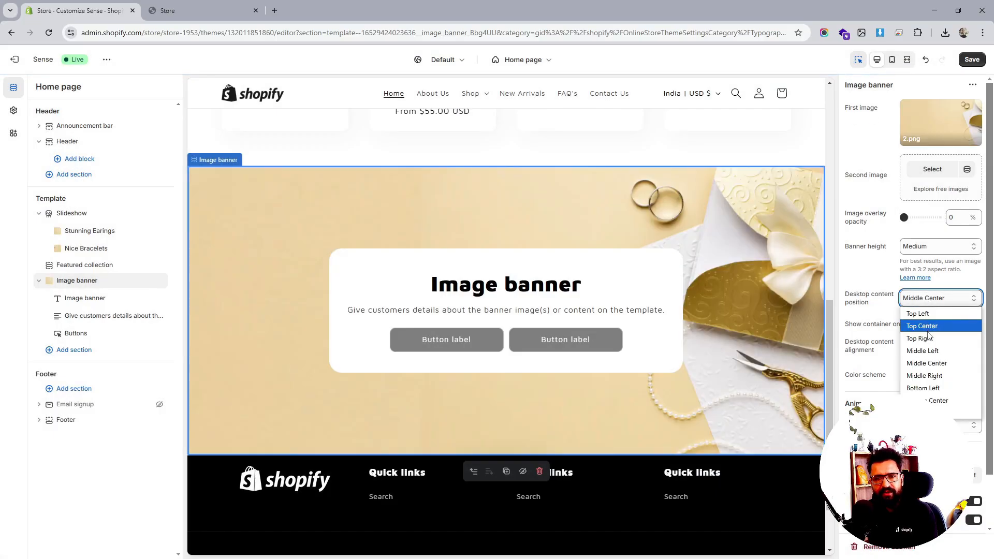
{"action": "left_click", "coordinate": [945, 261]}
{"action": "left_click", "coordinate": [940, 246]}
{"action": "left_click", "coordinate": [943, 259]}
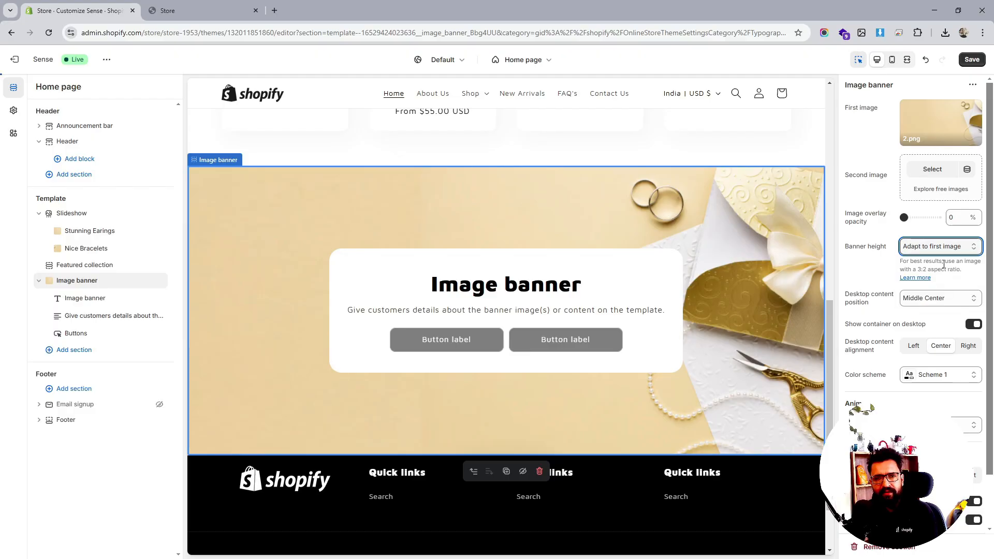
- Set the banner's desktop content position to Middle Left and its content alignment to Left
{"action": "left_click", "coordinate": [936, 300]}
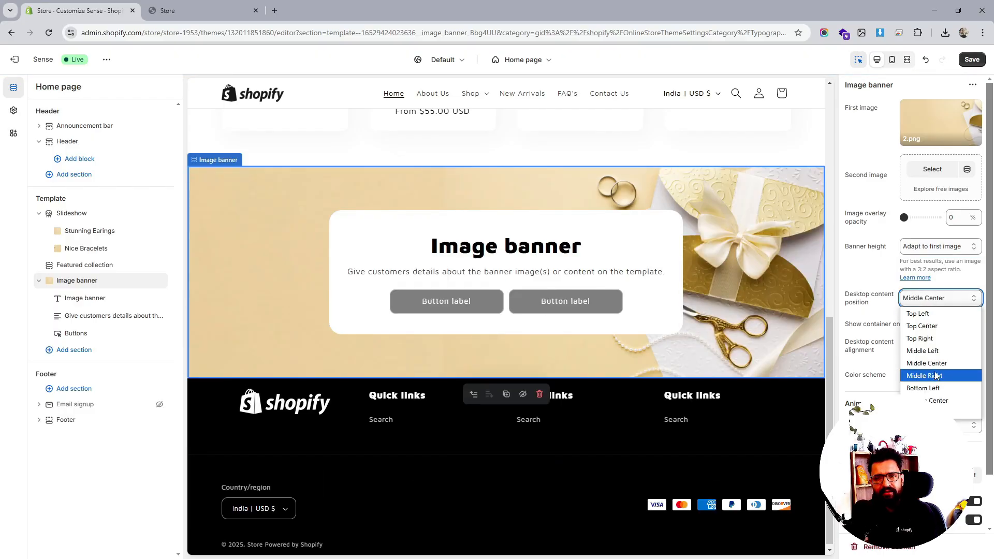
{"action": "left_click", "coordinate": [935, 352]}
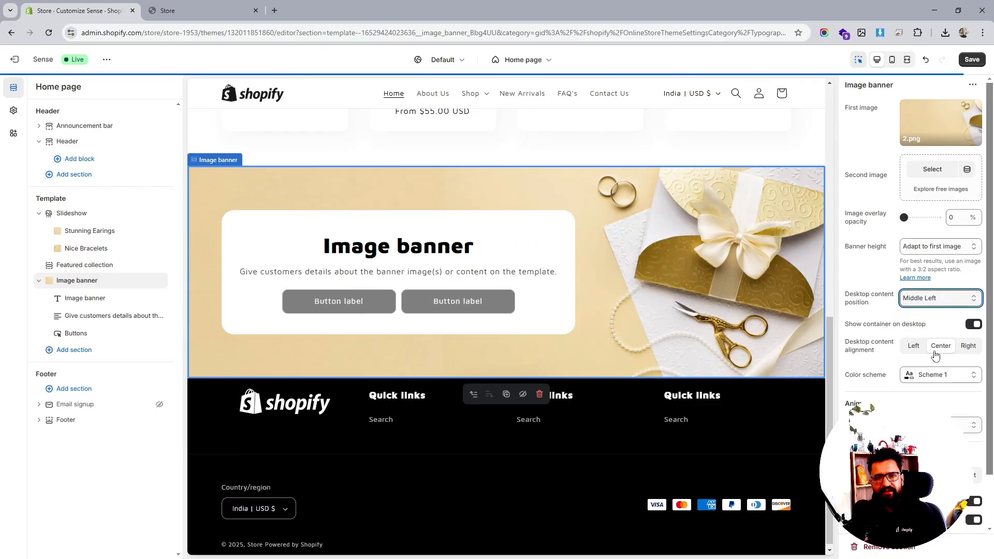
{"action": "left_click", "coordinate": [914, 350]}
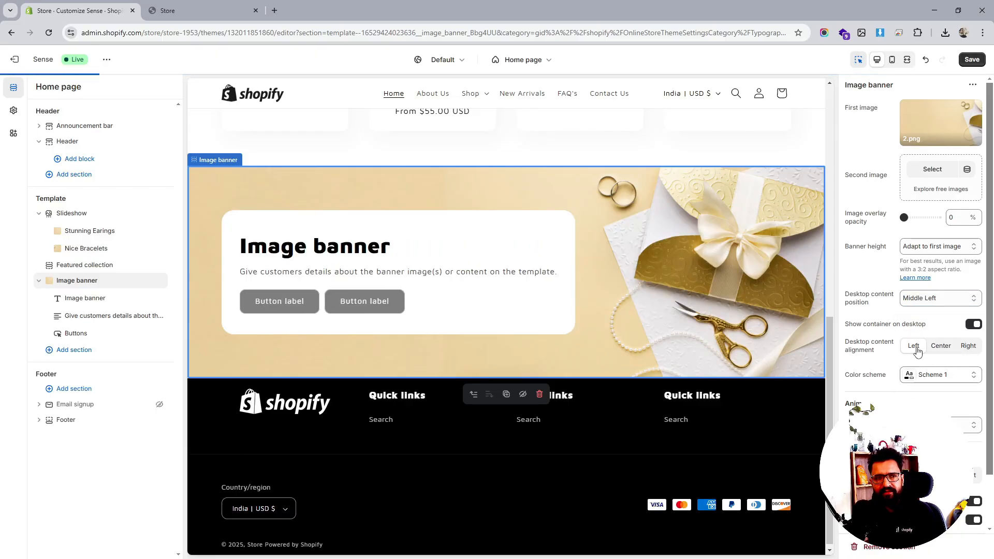
- Turn off the banner's container on desktop
{"action": "scroll", "coordinate": [914, 310], "scroll_direction": "down", "scroll_amount": 2}
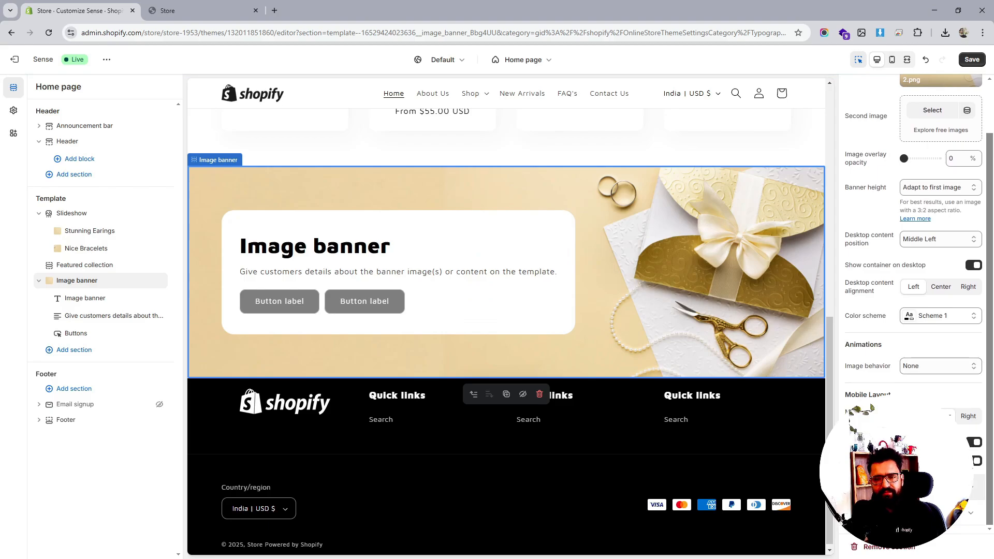
{"action": "scroll", "coordinate": [917, 330], "scroll_direction": "up", "scroll_amount": 2}
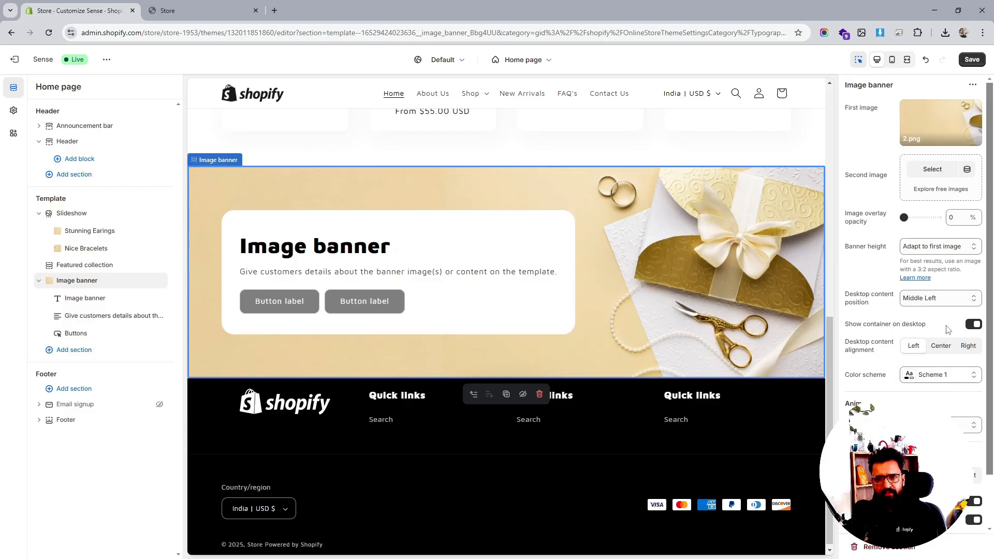
{"action": "left_click", "coordinate": [971, 325]}
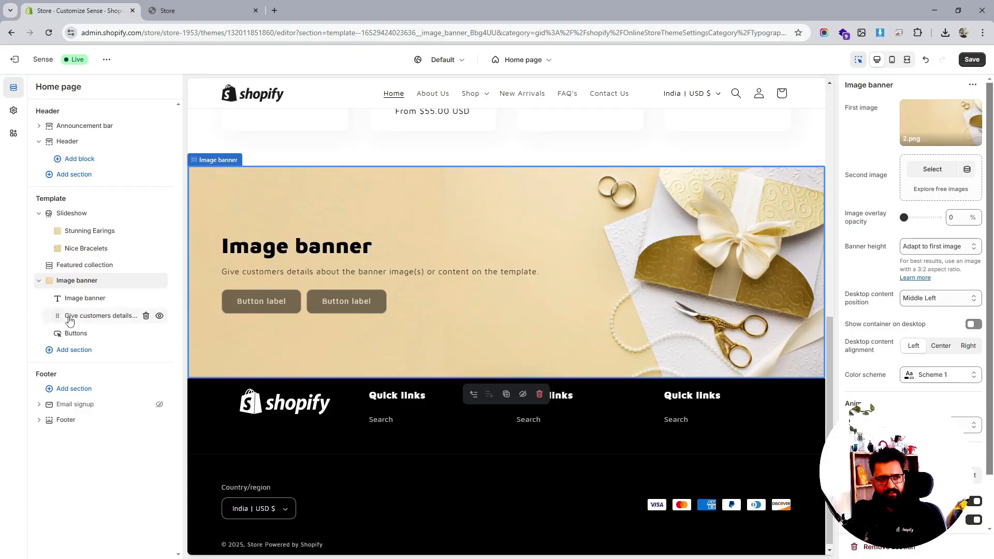
- Shorten the banner description text to "Give customers details about the banner"
{"action": "left_click", "coordinate": [98, 315]}
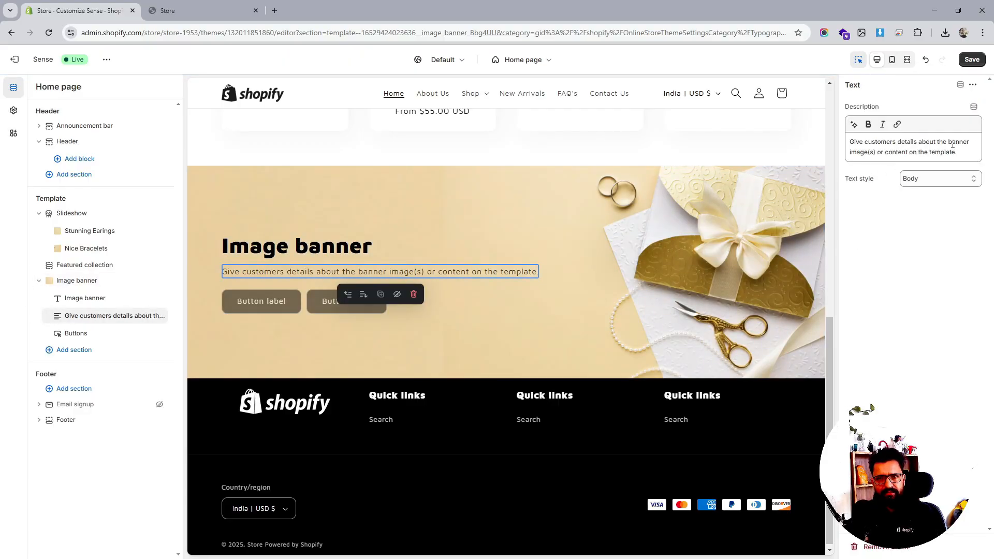
{"action": "left_click_drag", "start_coordinate": [958, 156], "coordinate": [846, 153]}
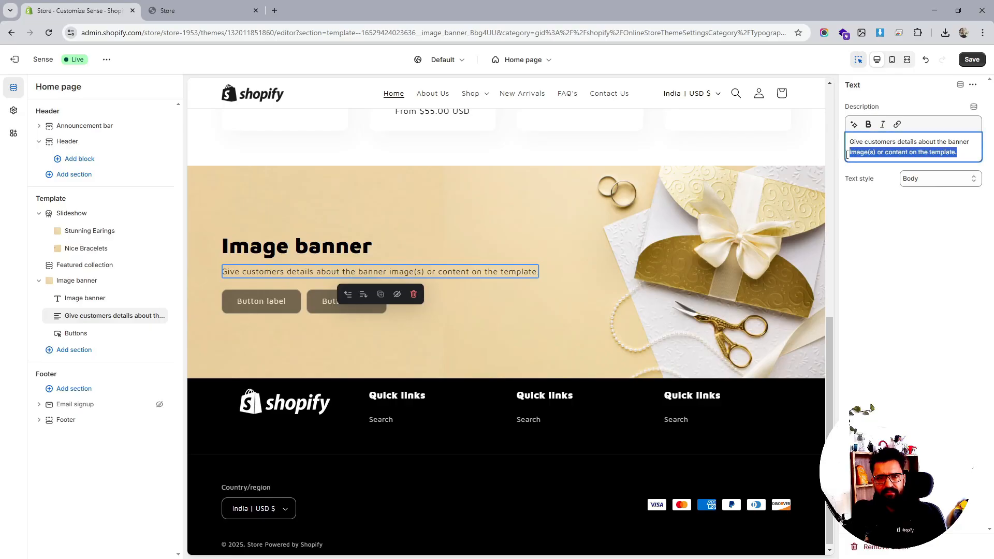
{"action": "key", "text": "BackSpace"}
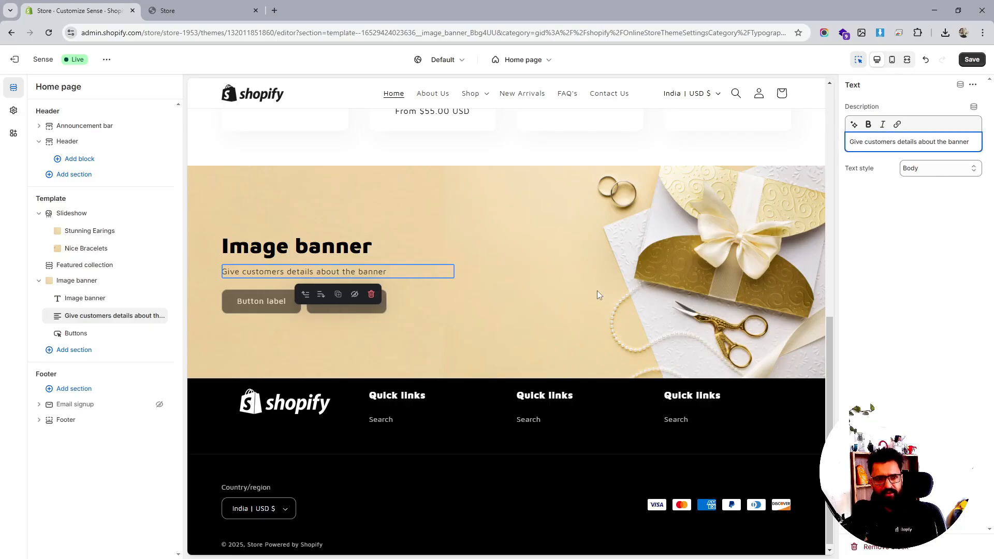
- Label the banner's buttons "Shop Now" for the second and "Shop Earings" for the first
{"action": "left_click", "coordinate": [76, 335]}
{"action": "triple_click", "coordinate": [880, 240]}
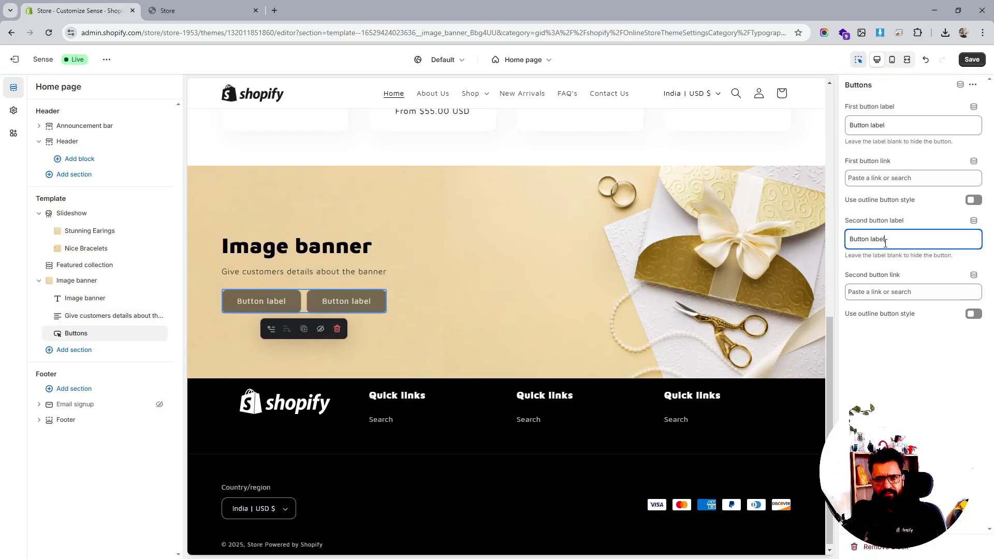
{"action": "type", "text": "Shop Now"}
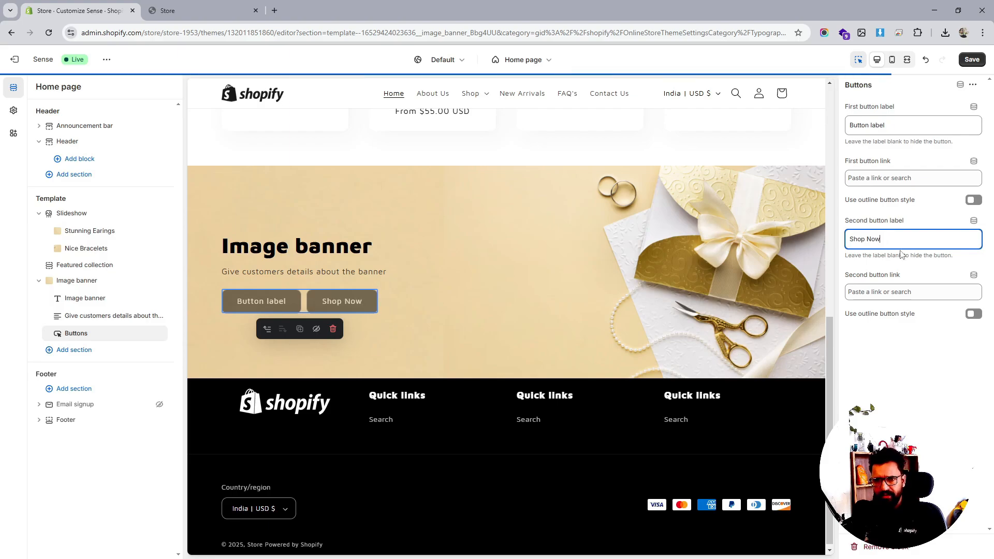
{"action": "triple_click", "coordinate": [876, 130]}
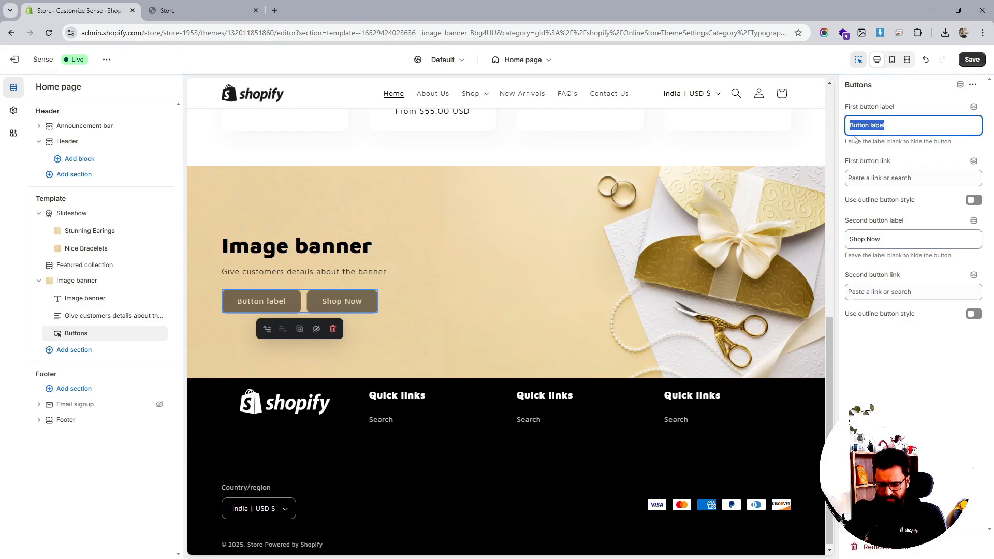
{"action": "type", "text": "Show"}
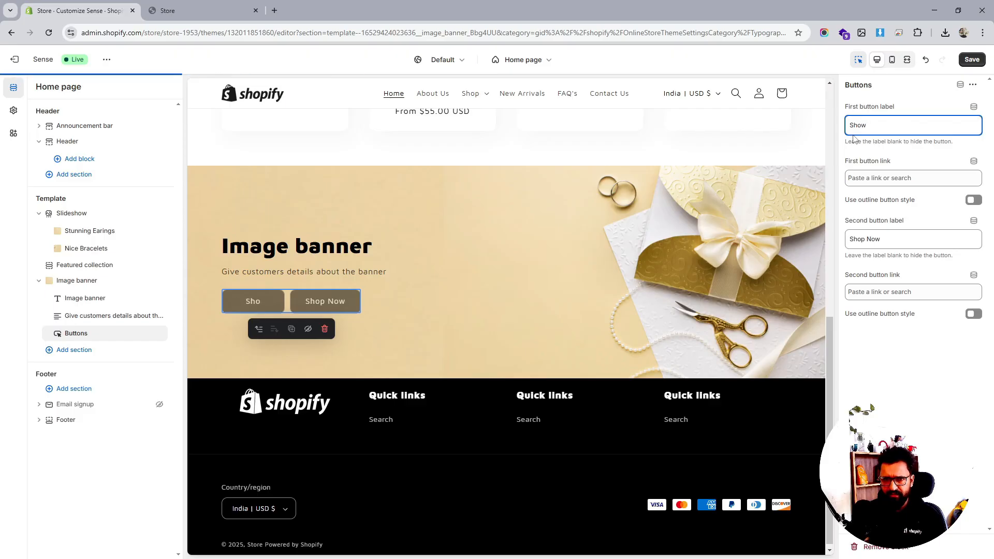
{"action": "key", "text": "BackSpace"}
{"action": "type", "text": "p"}
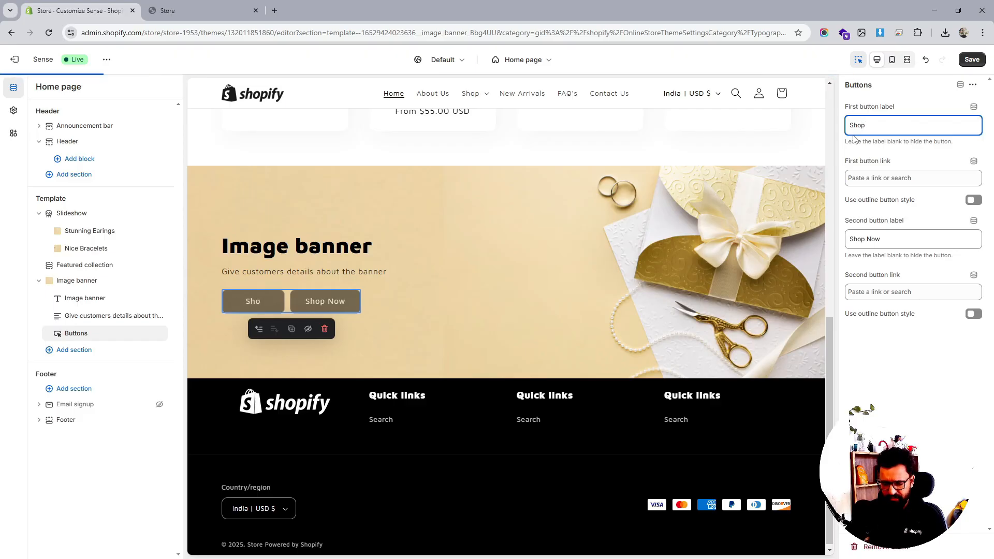
{"action": "type", "text": " Earings"}
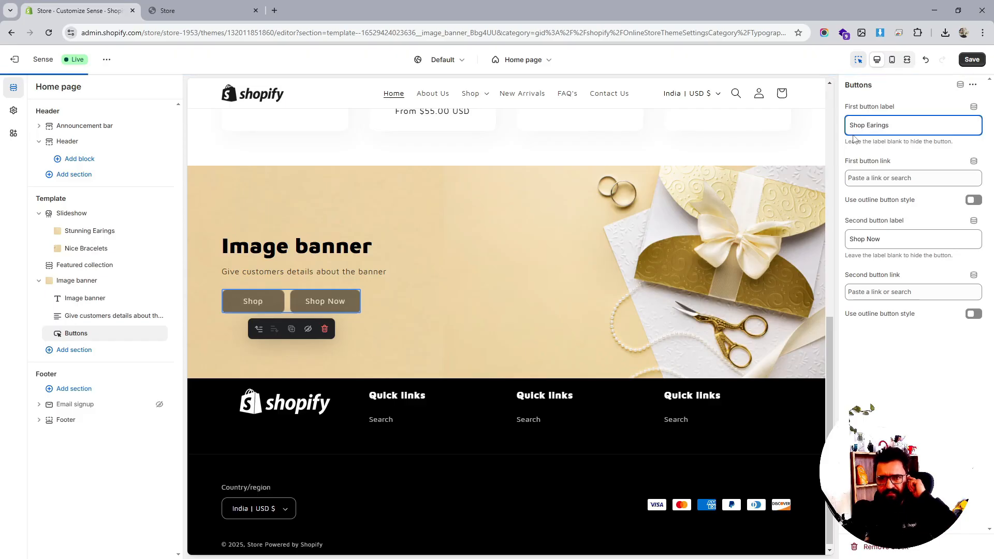
- Change the second button label to "Shop Bracelets"
{"action": "double_click", "coordinate": [872, 238]}
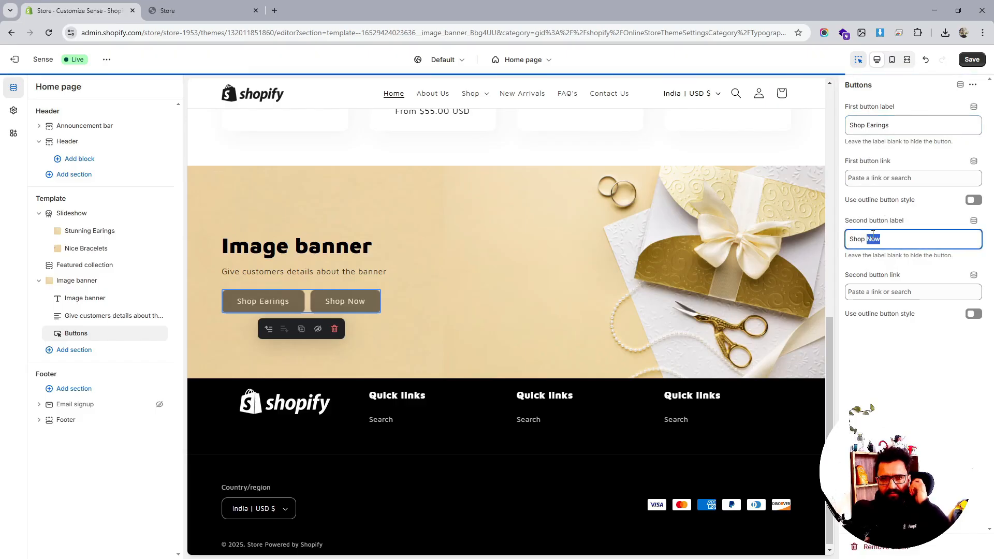
{"action": "type", "text": "B"}
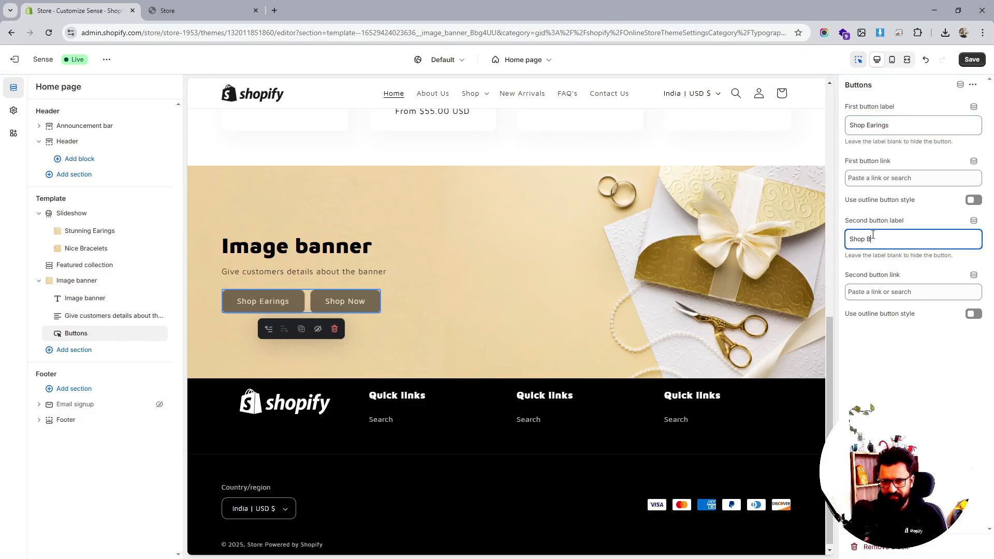
{"action": "type", "text": "rascel"}
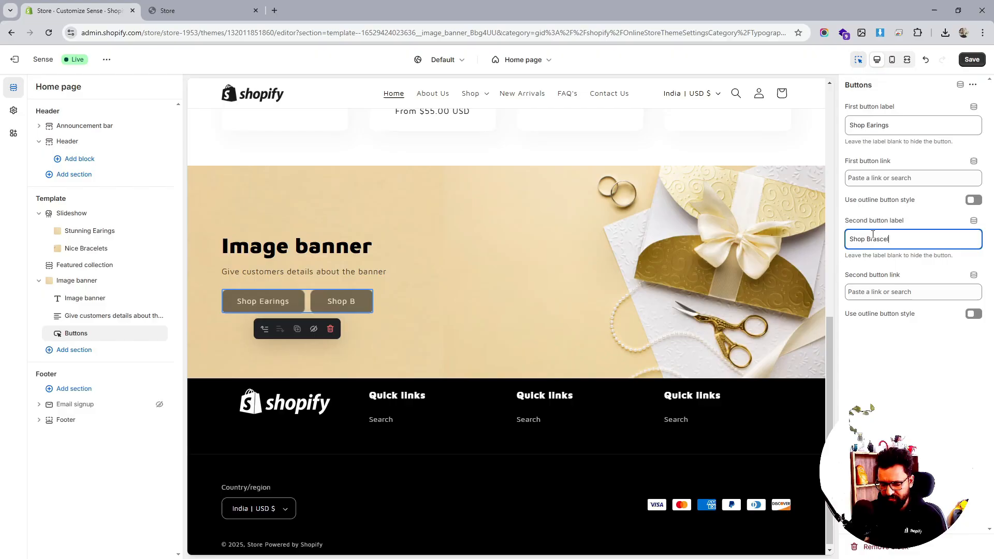
{"action": "type", "text": "ets"}
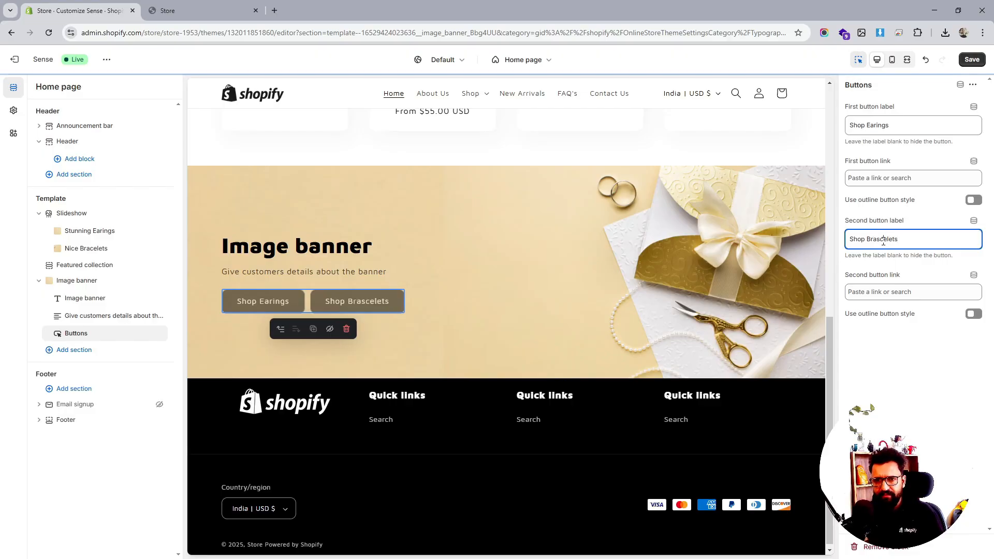
{"action": "double_click", "coordinate": [872, 238]}
{"action": "type", "text": "B"}
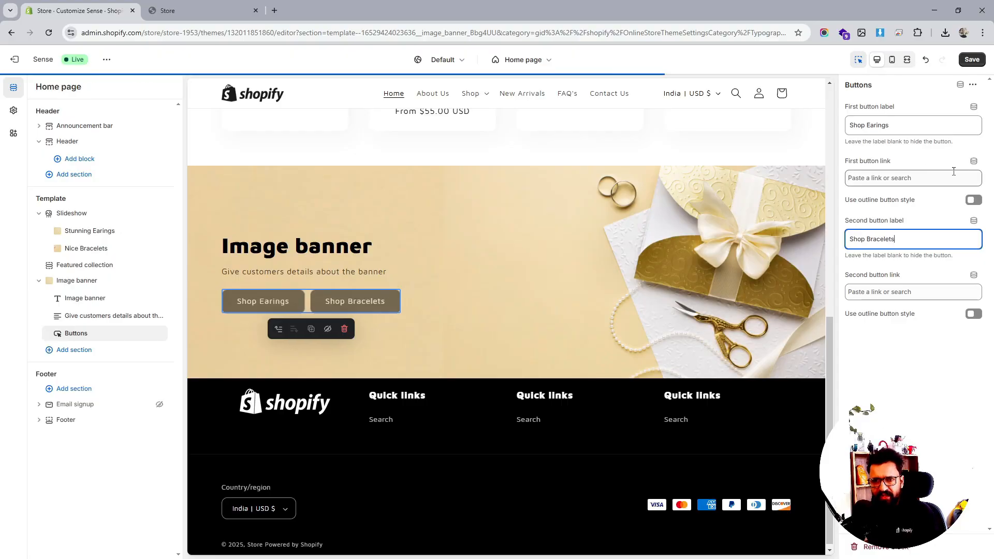
- Turn on the first button's outline style and link the first button to the Jewellery collection
{"action": "left_click", "coordinate": [973, 200]}
{"action": "left_click", "coordinate": [900, 178]}
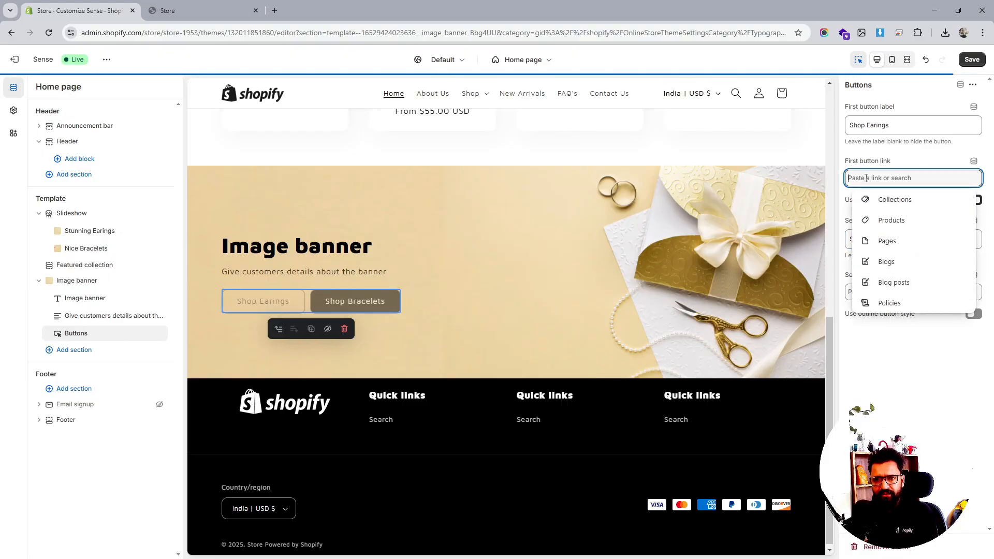
{"action": "left_click", "coordinate": [881, 202]}
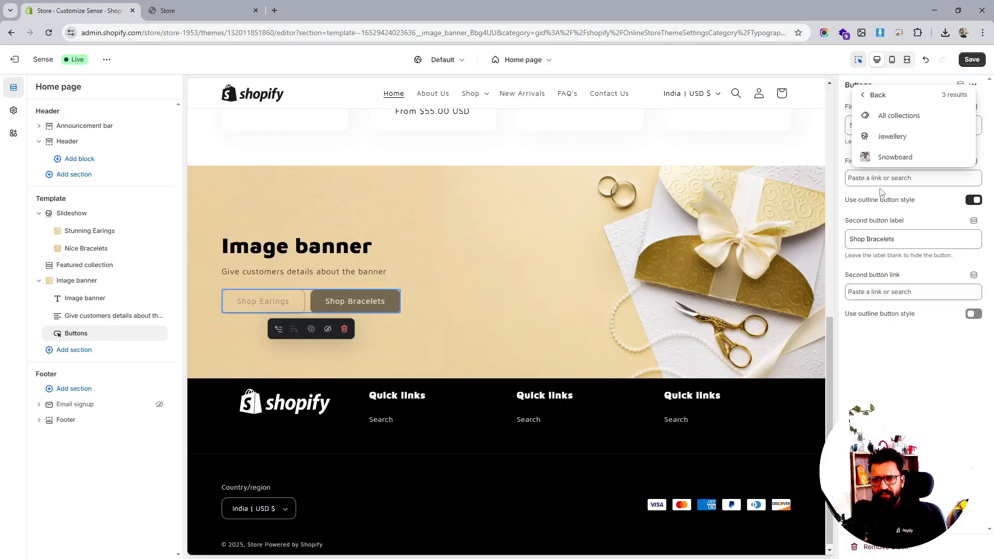
{"action": "left_click", "coordinate": [891, 136]}
- Link the second banner button to the Jewellery collection
{"action": "left_click", "coordinate": [906, 292]}
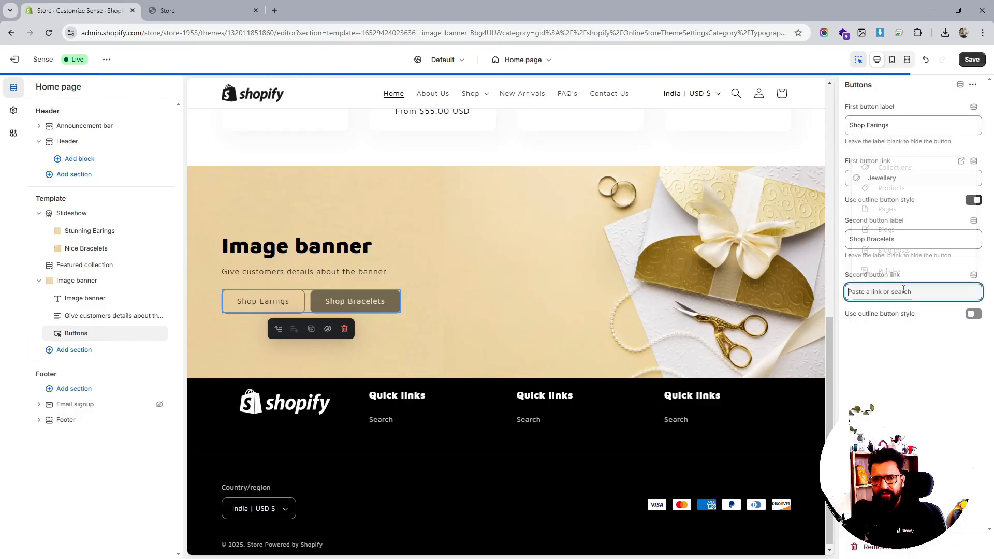
{"action": "left_click", "coordinate": [891, 167]}
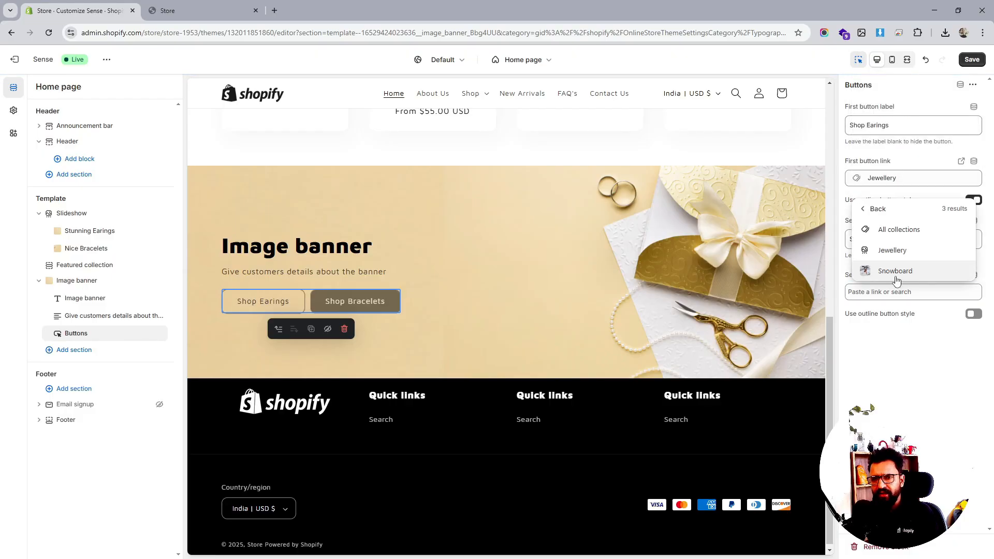
{"action": "left_click", "coordinate": [892, 250]}
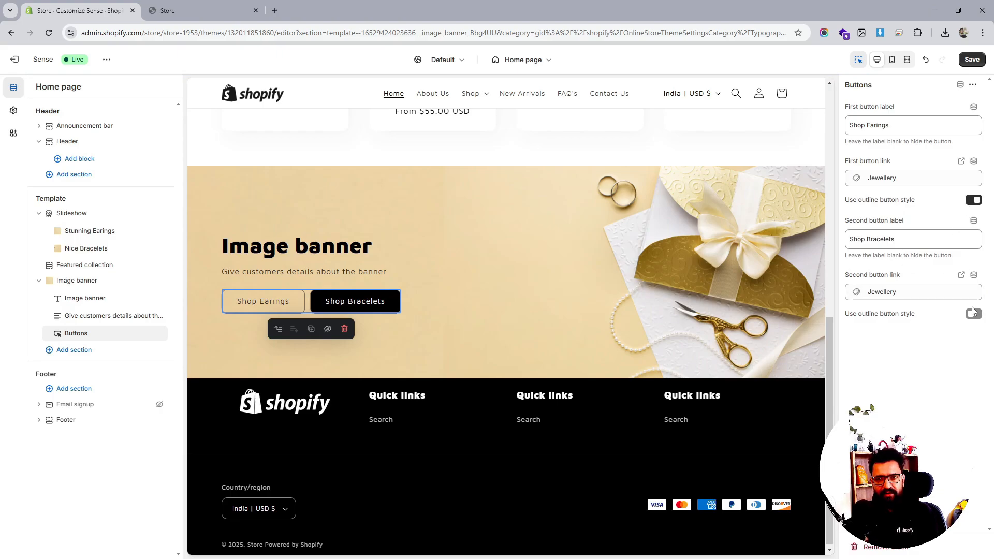
- Turn off the first button's outline style and save the theme
{"action": "left_click", "coordinate": [972, 200]}
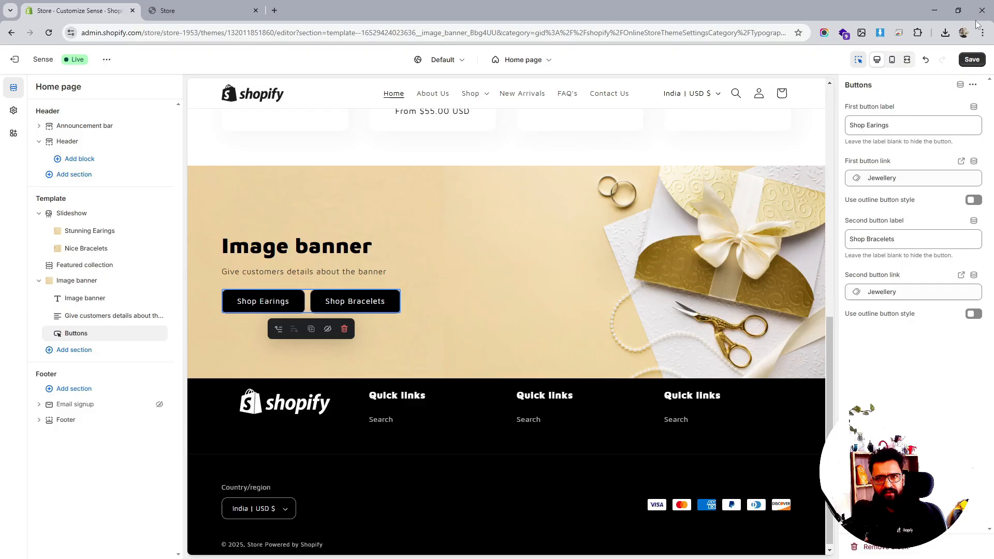
{"action": "left_click", "coordinate": [969, 61]}
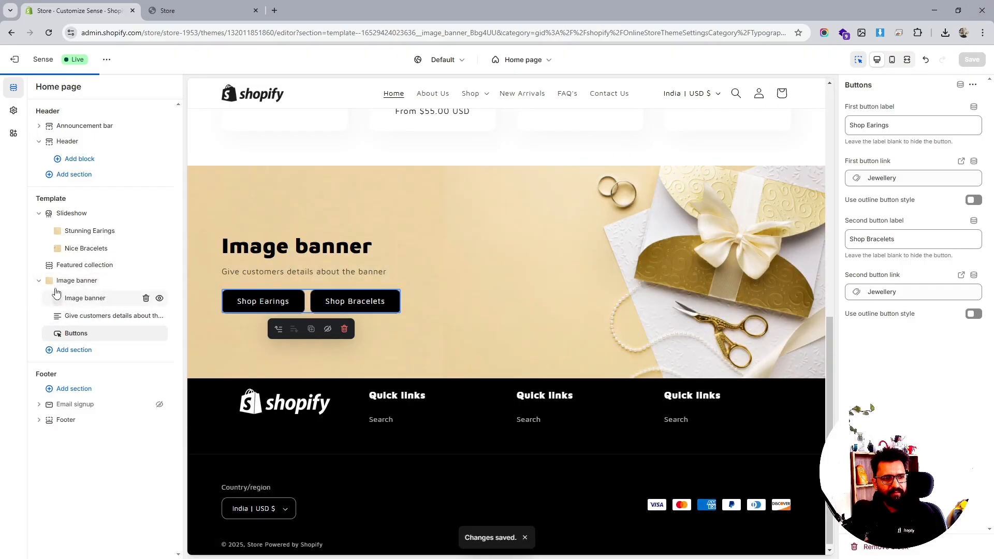
- Move the Image banner section above the Slideshow and hide the Slideshow section
{"action": "left_click_drag", "start_coordinate": [48, 280], "coordinate": [55, 228]}
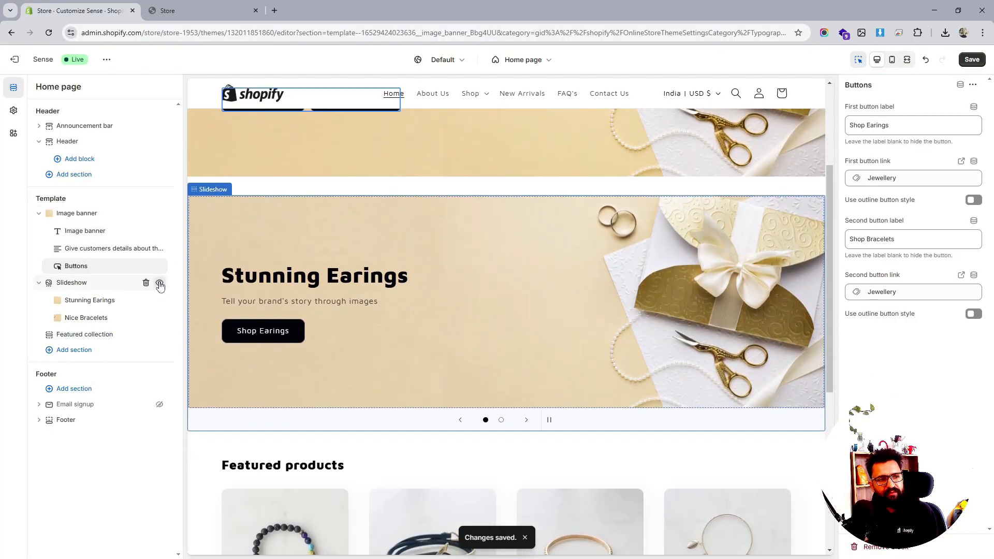
{"action": "left_click", "coordinate": [159, 283]}
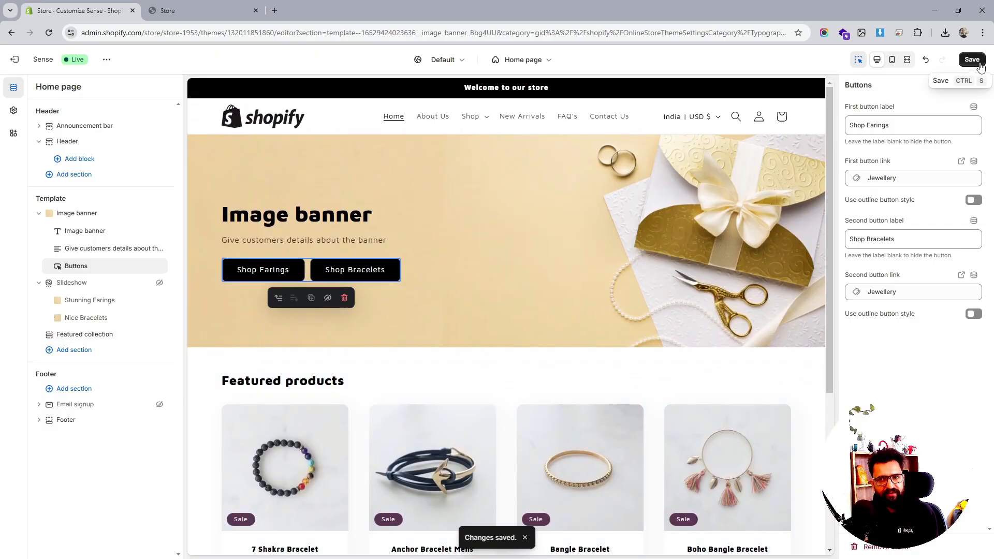
- Turn off showing the Image banner content below the image on mobile, saving the theme before and after the change
{"action": "left_click", "coordinate": [975, 61]}
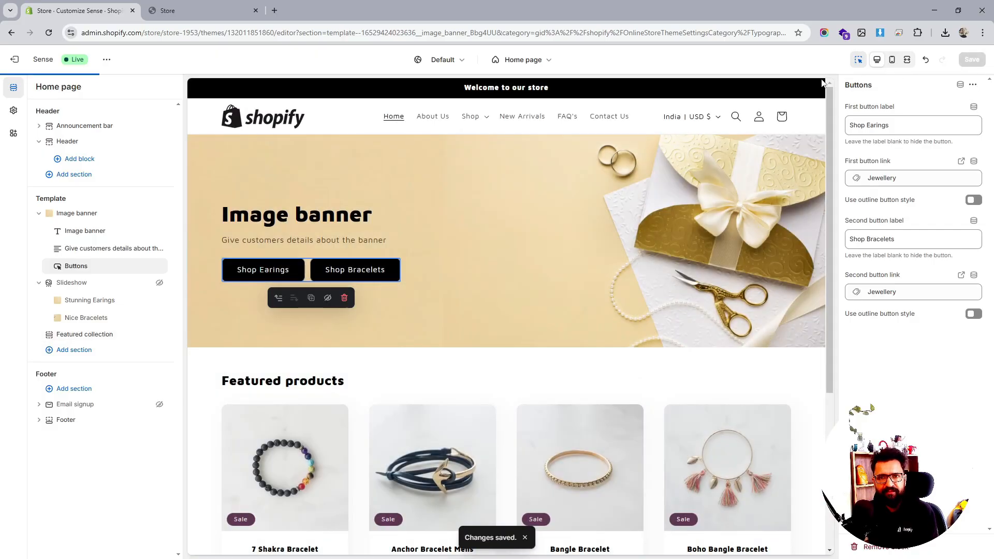
{"action": "left_click", "coordinate": [893, 61]}
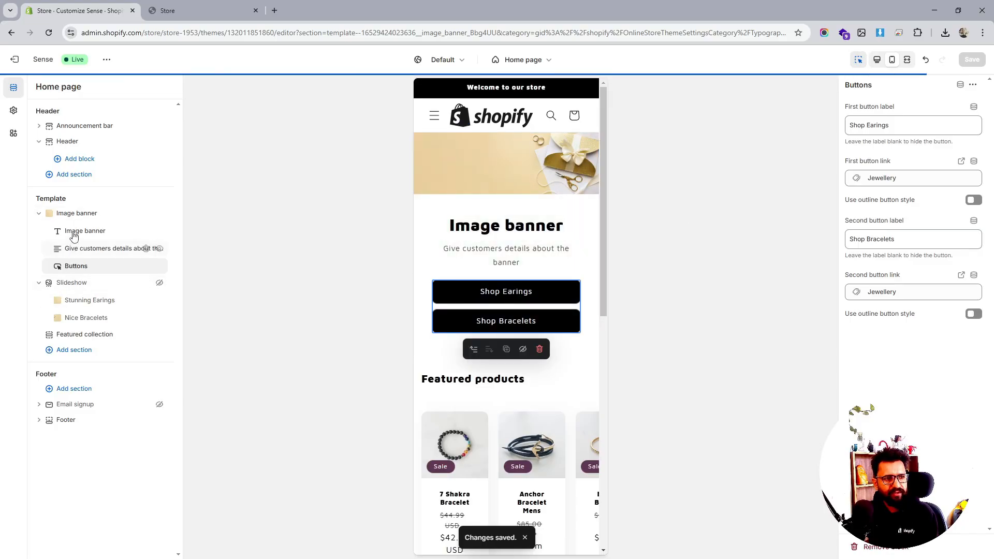
{"action": "left_click", "coordinate": [77, 213]}
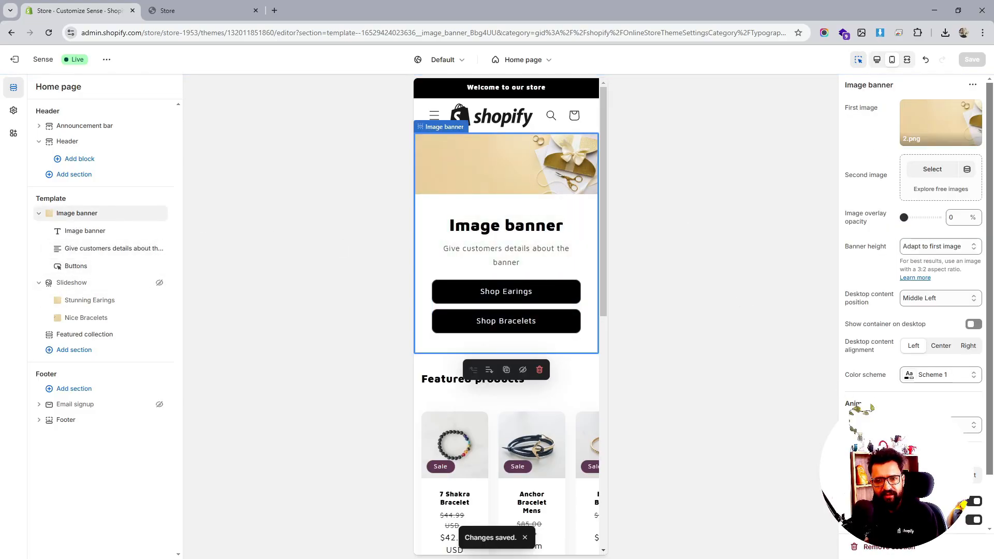
{"action": "scroll", "coordinate": [913, 310], "scroll_direction": "down", "scroll_amount": 1}
{"action": "left_click", "coordinate": [976, 468]}
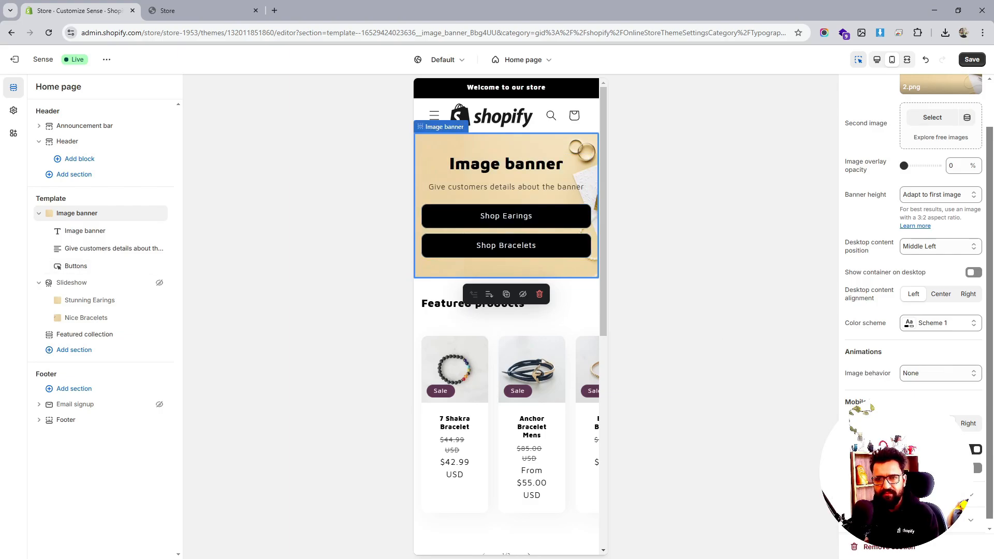
{"action": "scroll", "coordinate": [913, 310], "scroll_direction": "up", "scroll_amount": 1}
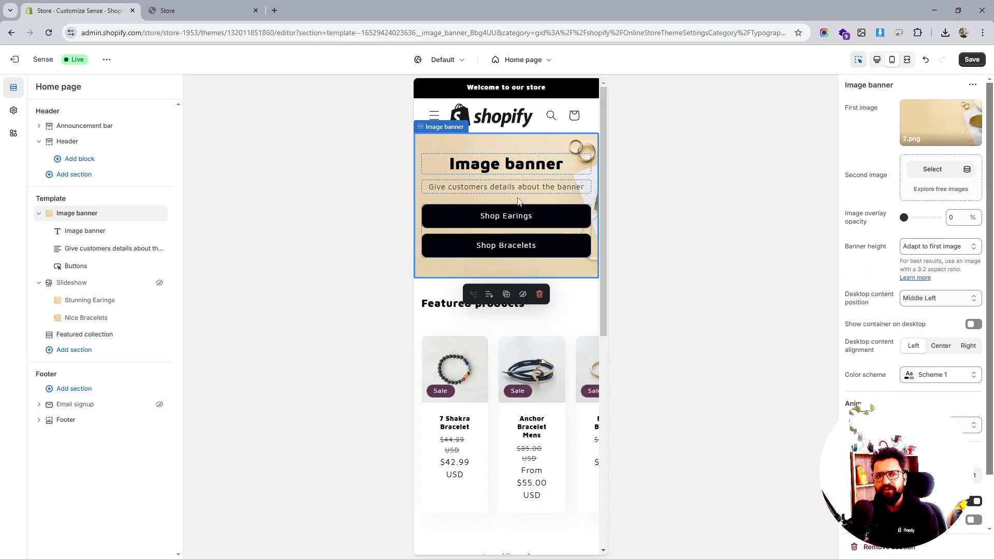
{"action": "left_click", "coordinate": [968, 60]}
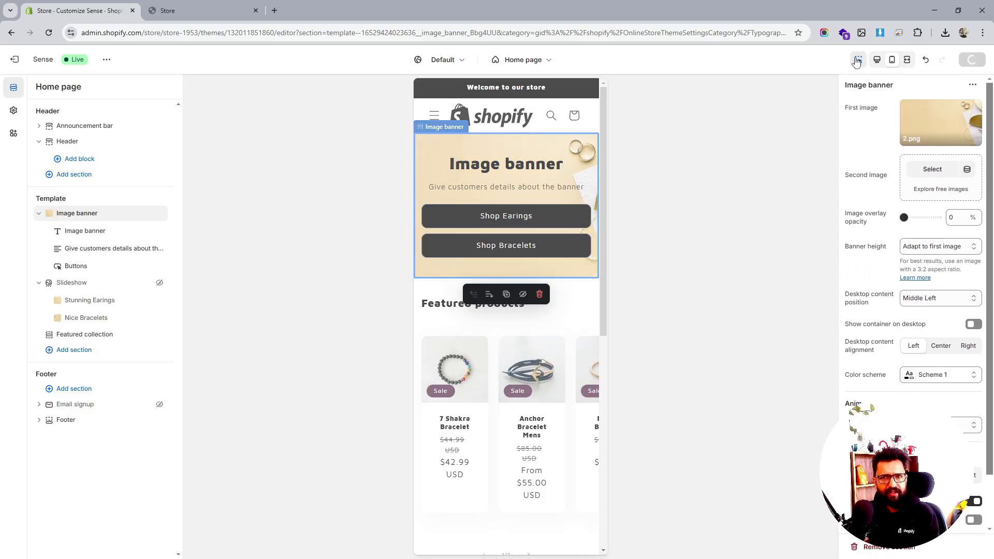
{"action": "left_click", "coordinate": [876, 60]}
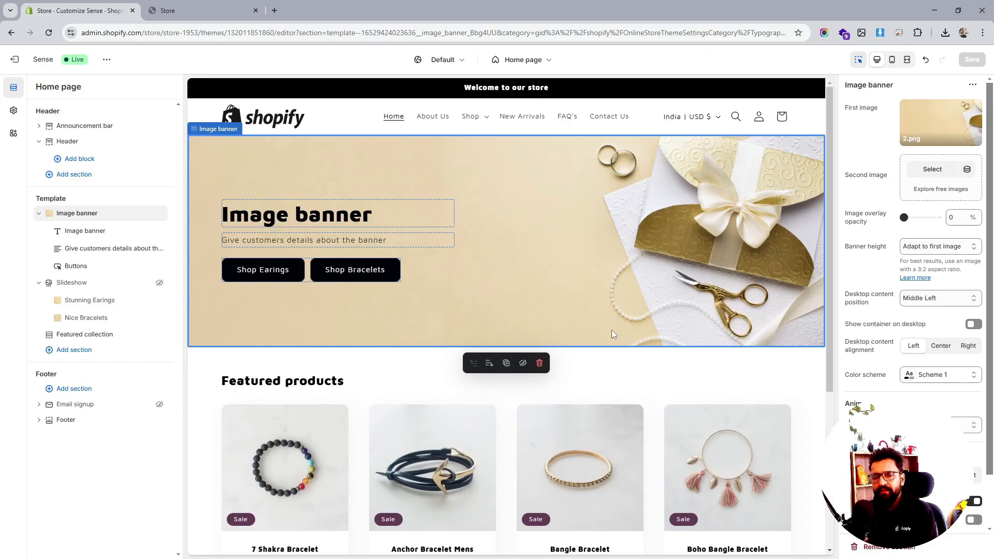
- Collapse the Slideshow section in the section list and review the home page preview
{"action": "scroll", "coordinate": [611, 332], "scroll_direction": "down", "scroll_amount": 2}
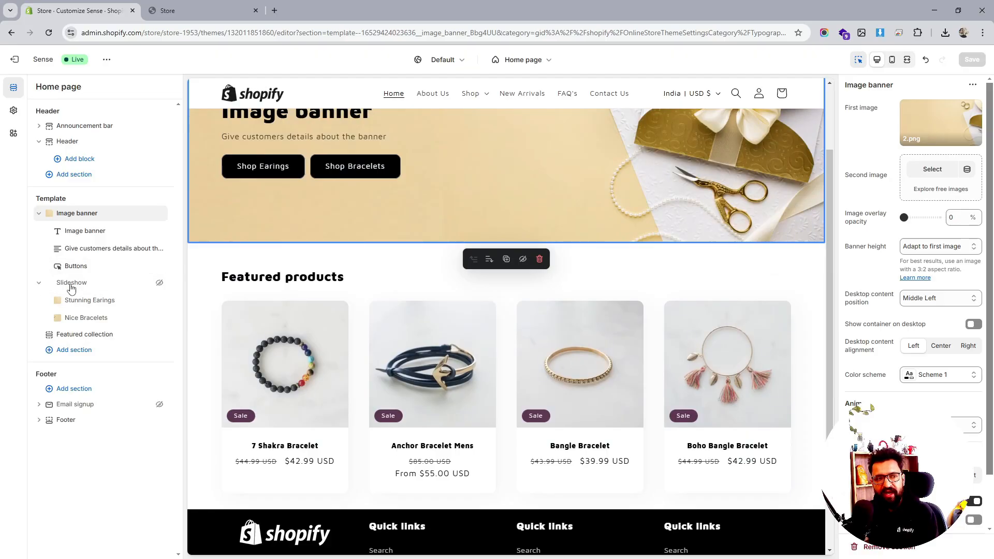
{"action": "left_click", "coordinate": [39, 282]}
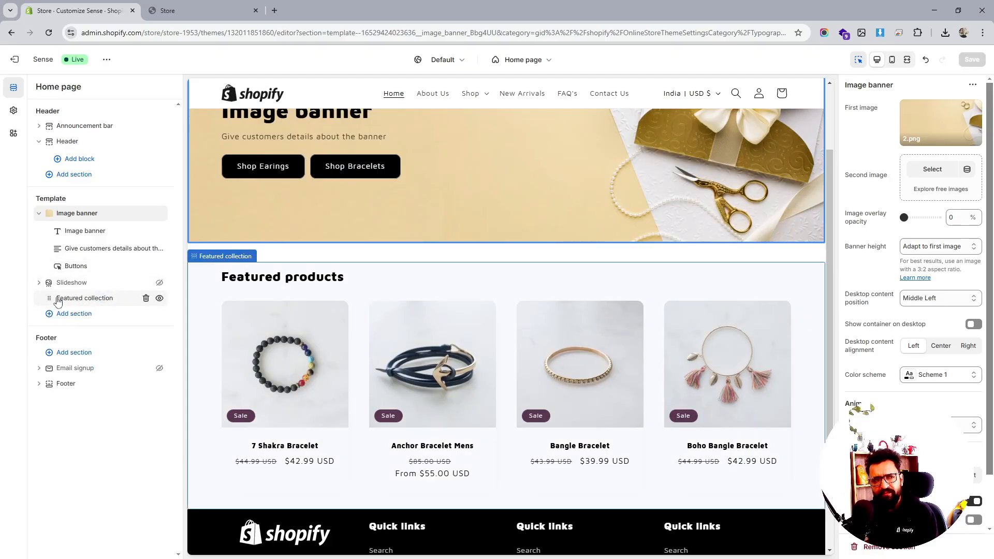
{"action": "left_click", "coordinate": [70, 283]}
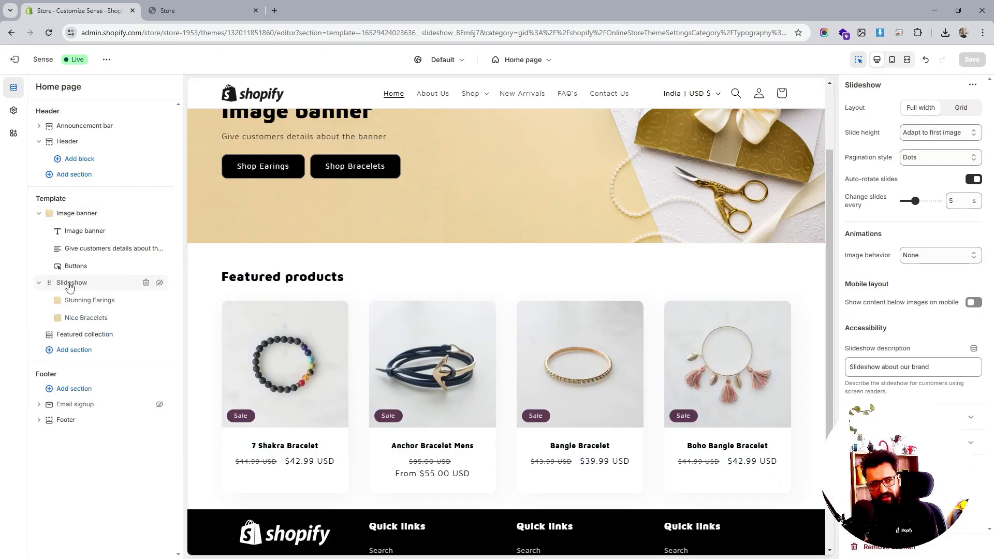
{"action": "left_click", "coordinate": [39, 282]}
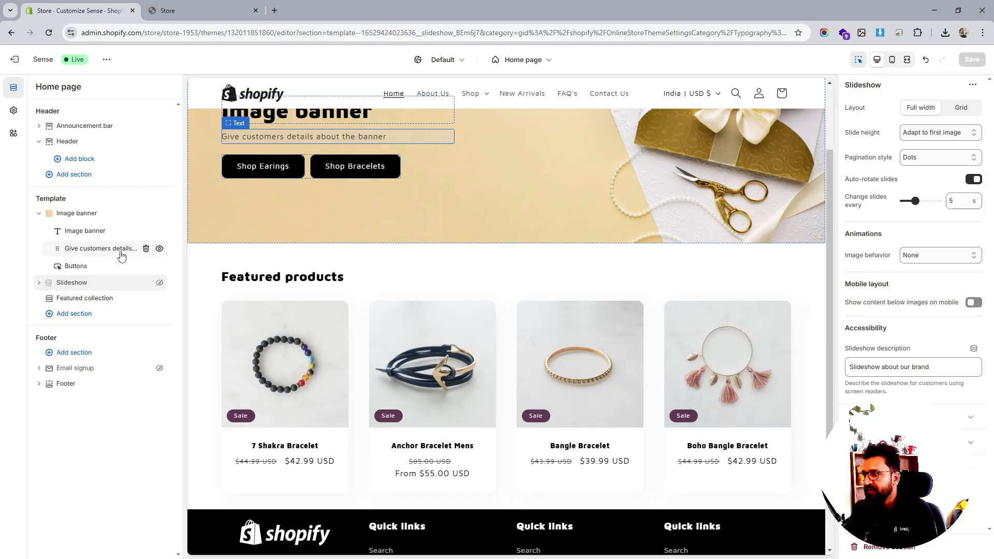
{"action": "scroll", "coordinate": [524, 348], "scroll_direction": "up", "scroll_amount": 2}
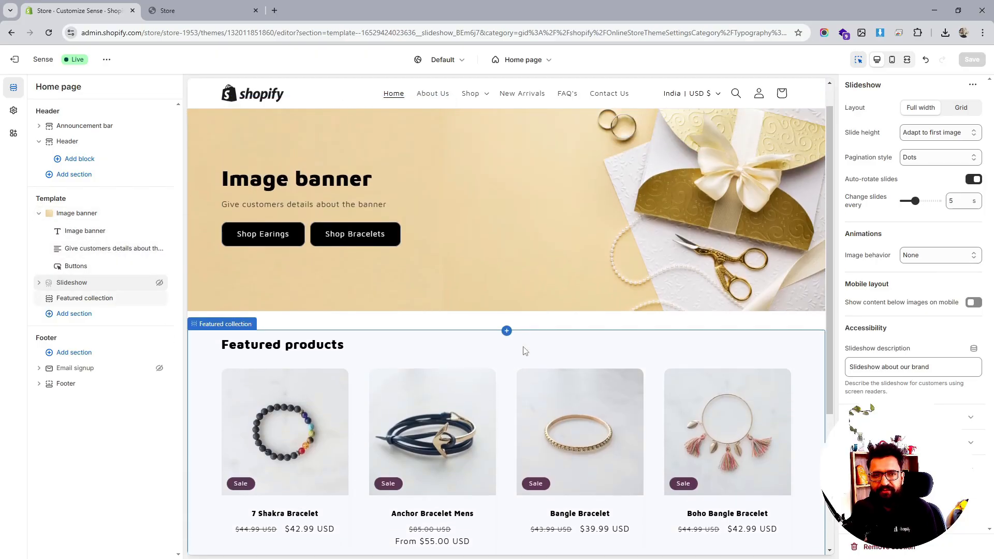
{"action": "scroll", "coordinate": [525, 350], "scroll_direction": "down", "scroll_amount": 5}
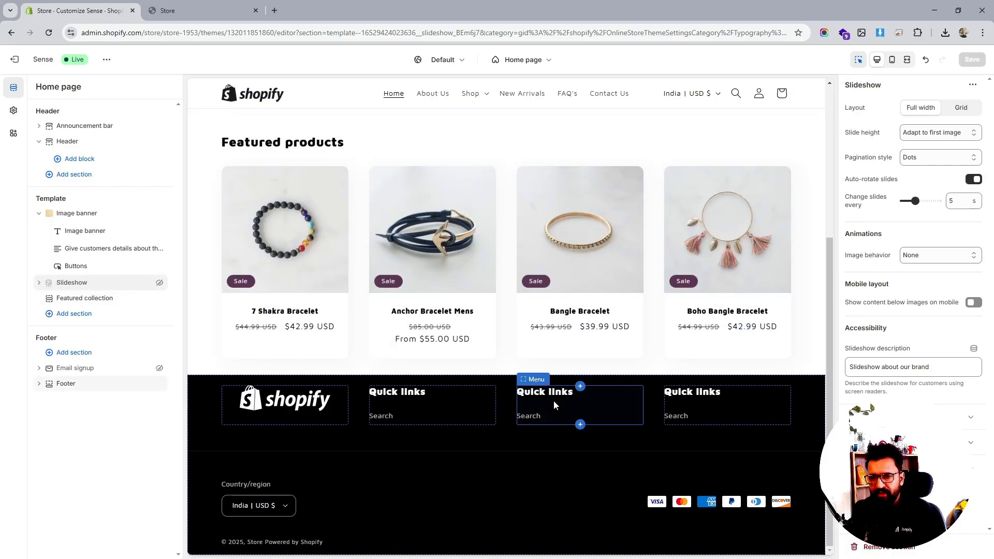
{"action": "scroll", "coordinate": [553, 399], "scroll_direction": "up", "scroll_amount": 4}
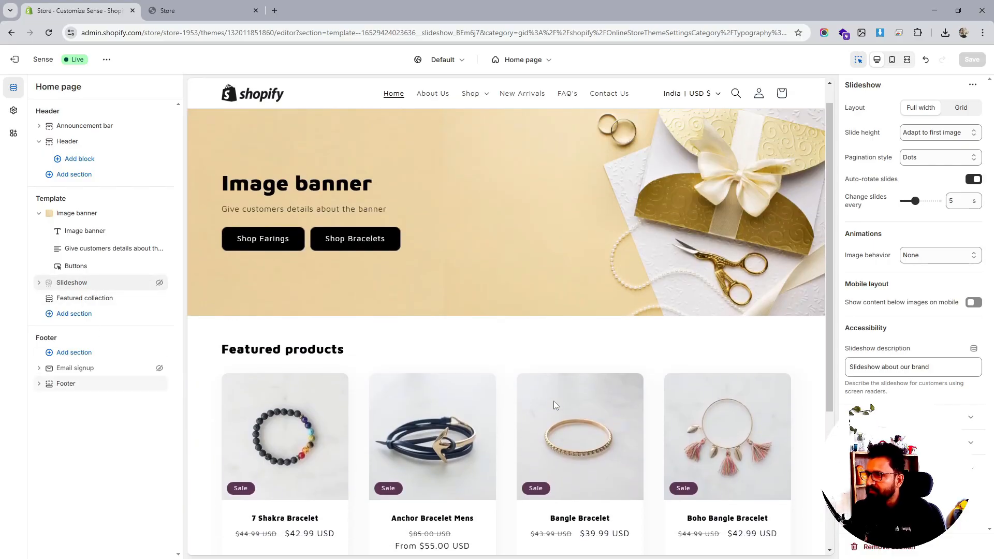
- Add a Collection list section below the Featured collection section
{"action": "left_click", "coordinate": [98, 304]}
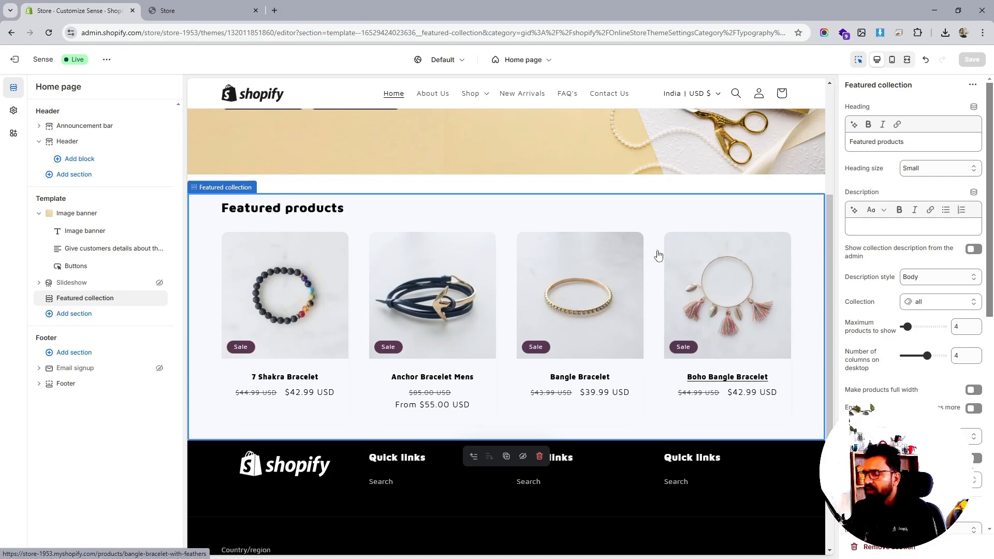
{"action": "left_click", "coordinate": [89, 313]}
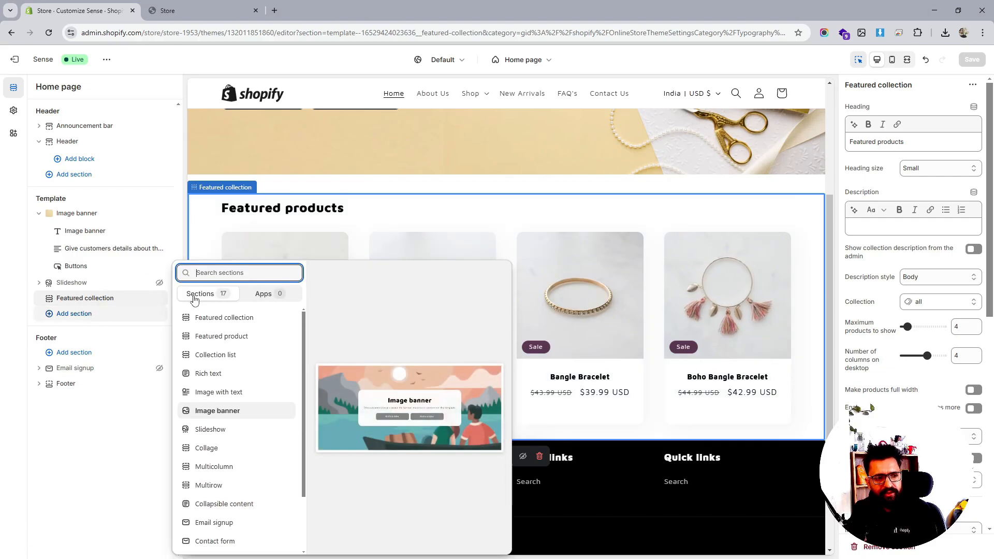
{"action": "left_click", "coordinate": [233, 355]}
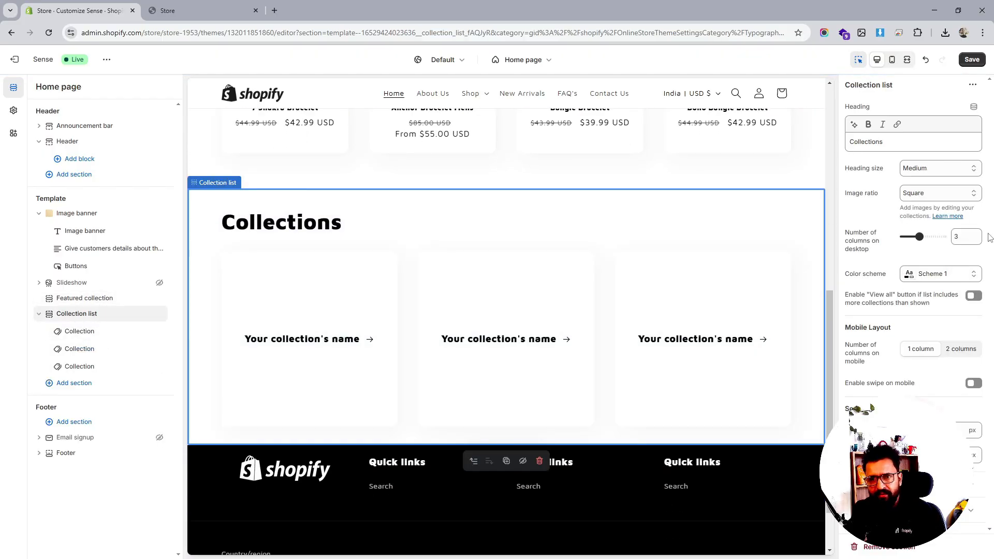
- Set the Collection list image ratio to Adapt to image
{"action": "left_click", "coordinate": [945, 197]}
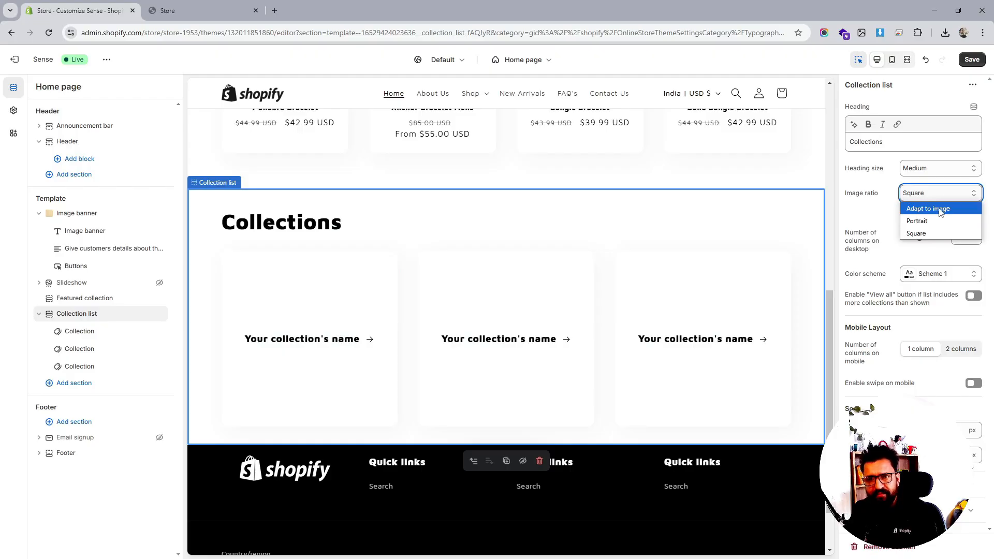
{"action": "left_click", "coordinate": [940, 209]}
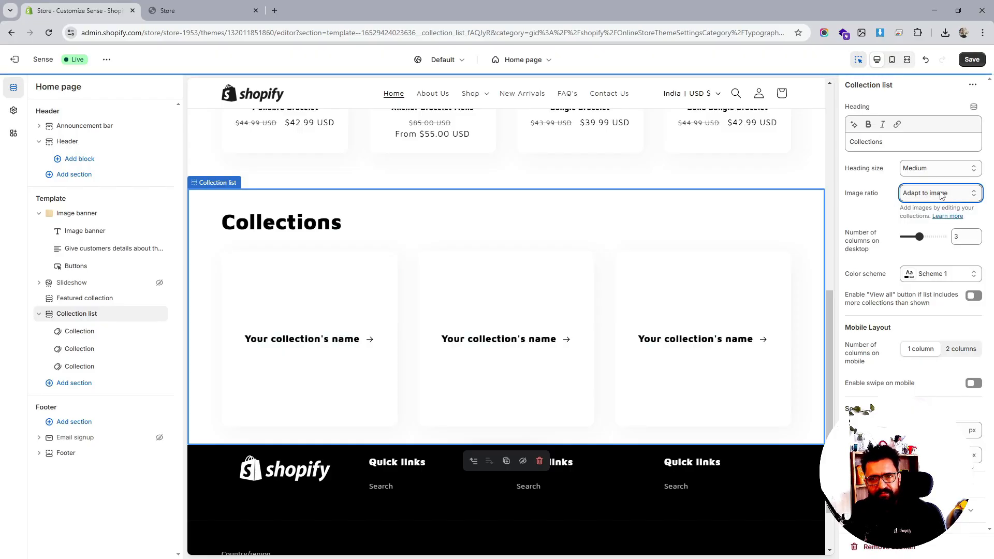
{"action": "left_click", "coordinate": [944, 169]}
{"action": "left_click", "coordinate": [944, 170]}
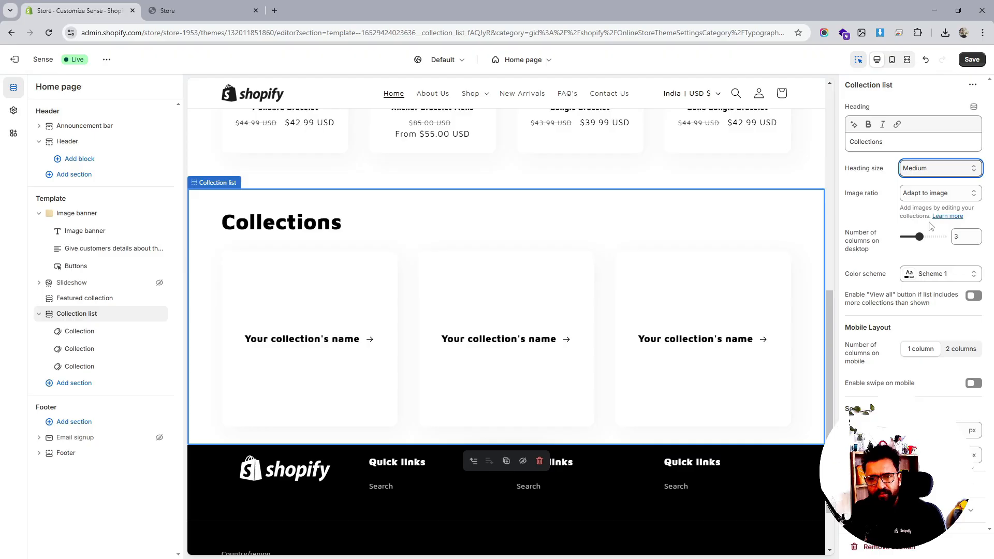
- Set the Collection list to 2 columns on mobile and enable swipe on mobile
{"action": "left_click", "coordinate": [958, 349]}
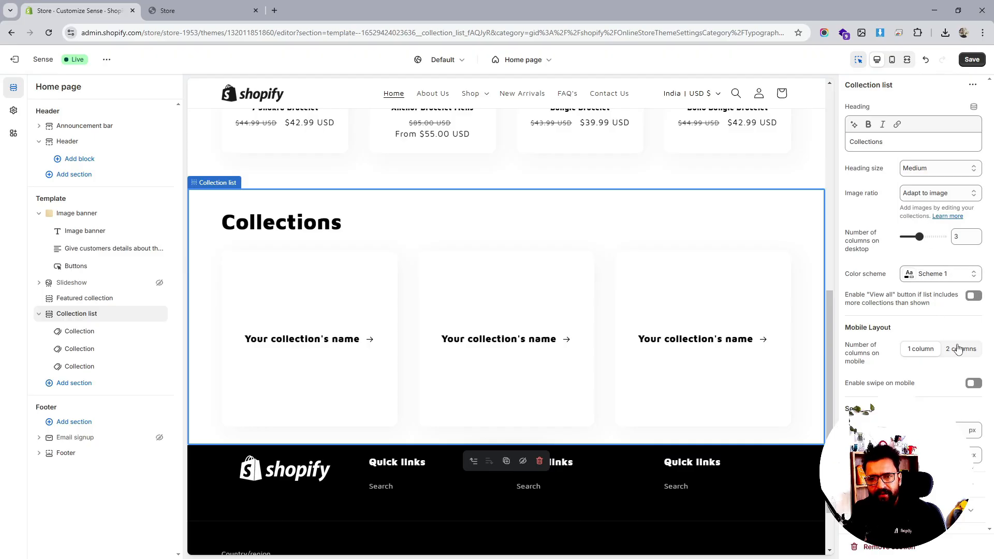
{"action": "left_click", "coordinate": [975, 383]}
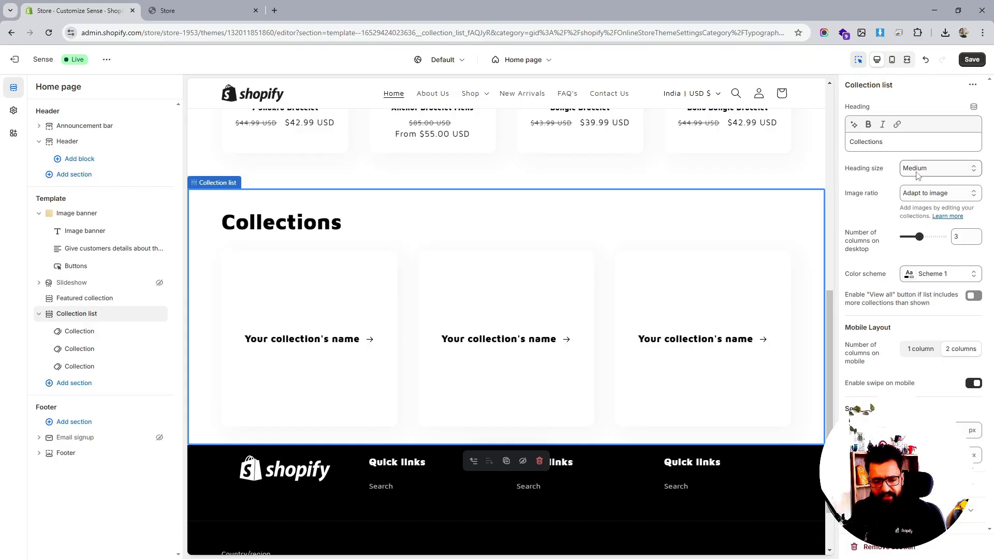
{"action": "left_click", "coordinate": [890, 144]}
{"action": "double_click", "coordinate": [890, 144]}
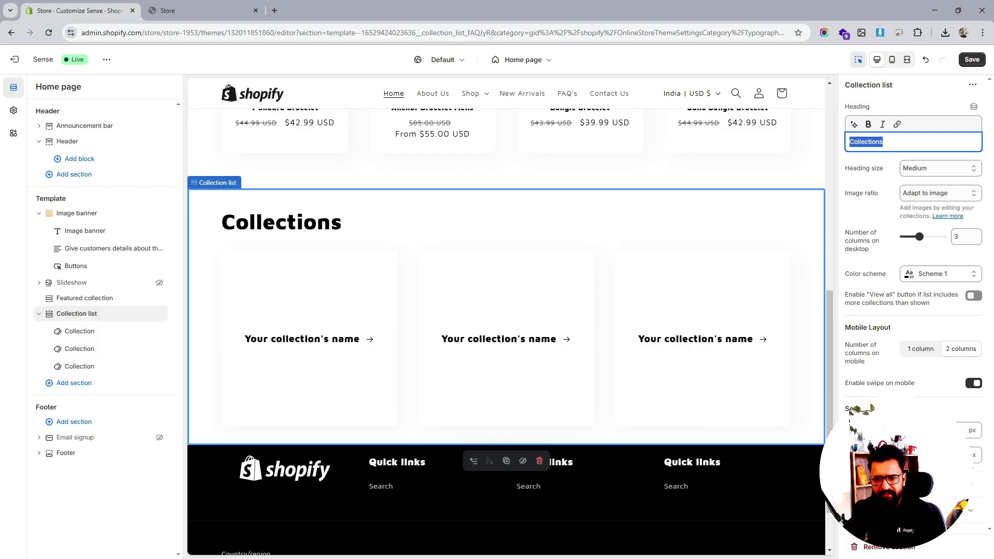
{"action": "key", "text": "Escape"}
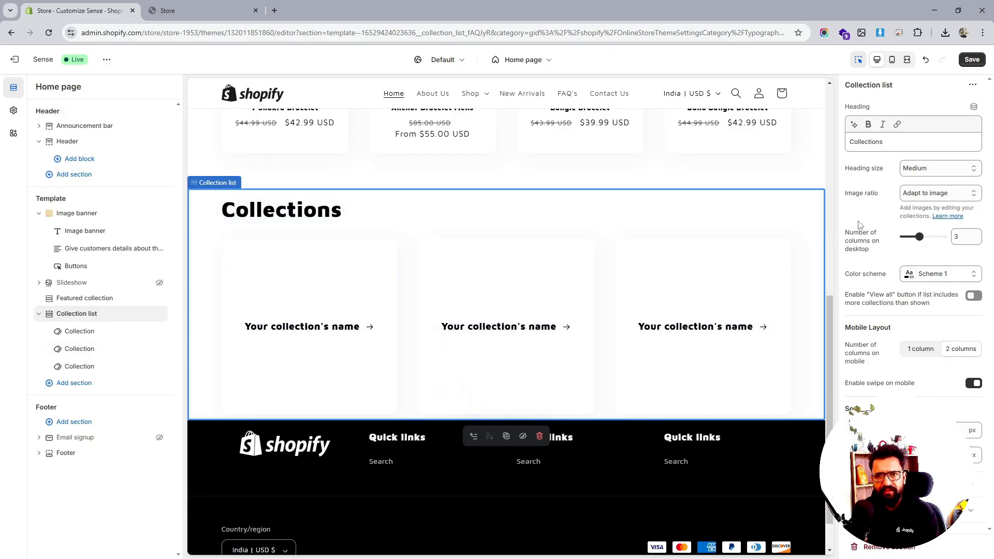
- Set the Collection list image ratio to Square and the desktop columns to 4
{"action": "left_click", "coordinate": [927, 192]}
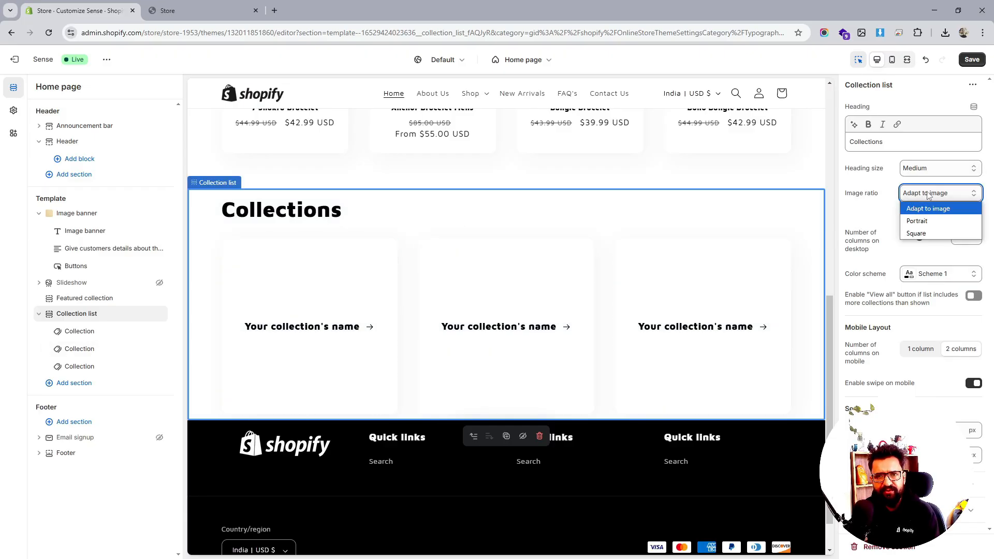
{"action": "left_click", "coordinate": [918, 233]}
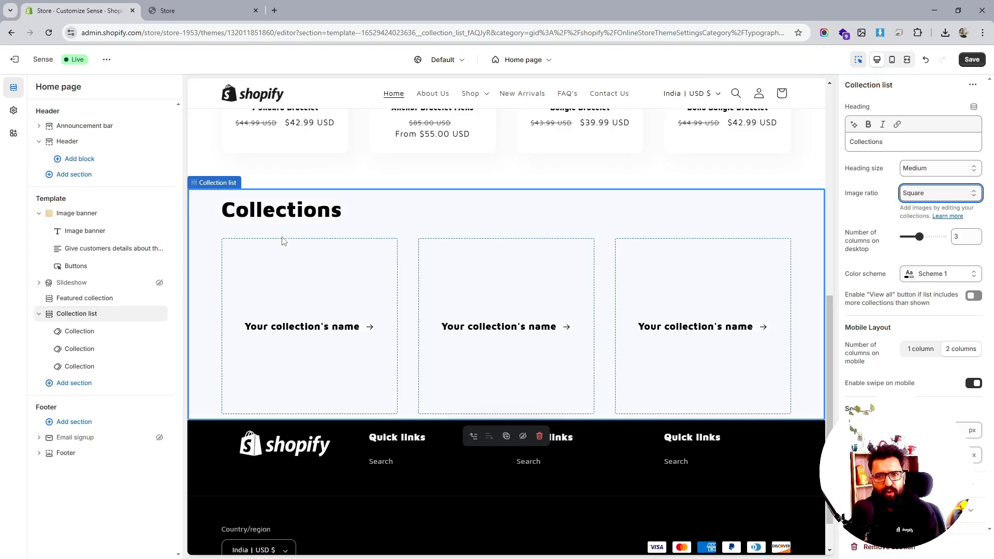
{"action": "left_click_drag", "start_coordinate": [919, 236], "coordinate": [926, 236]}
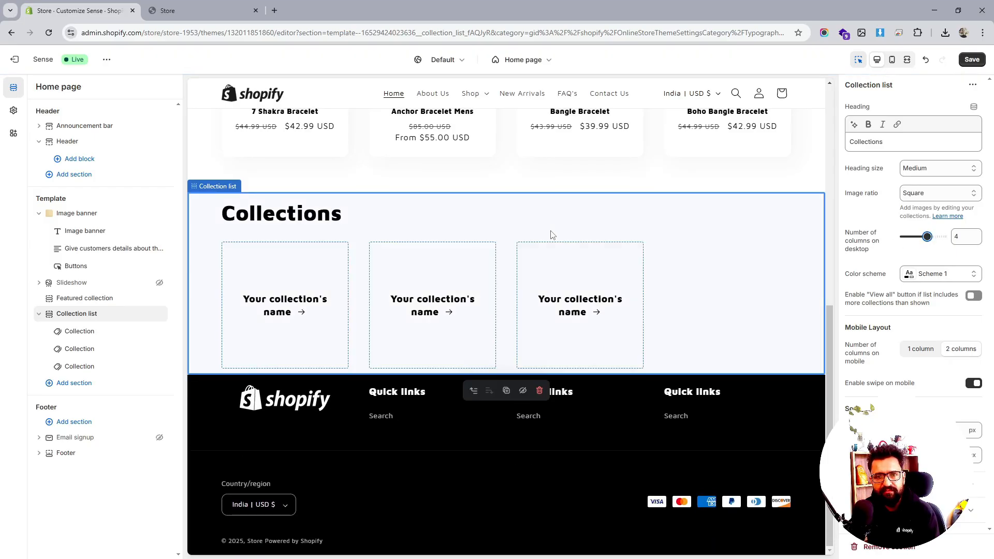
- Assign the Jewellery collection to the first collection block
{"action": "left_click", "coordinate": [114, 371]}
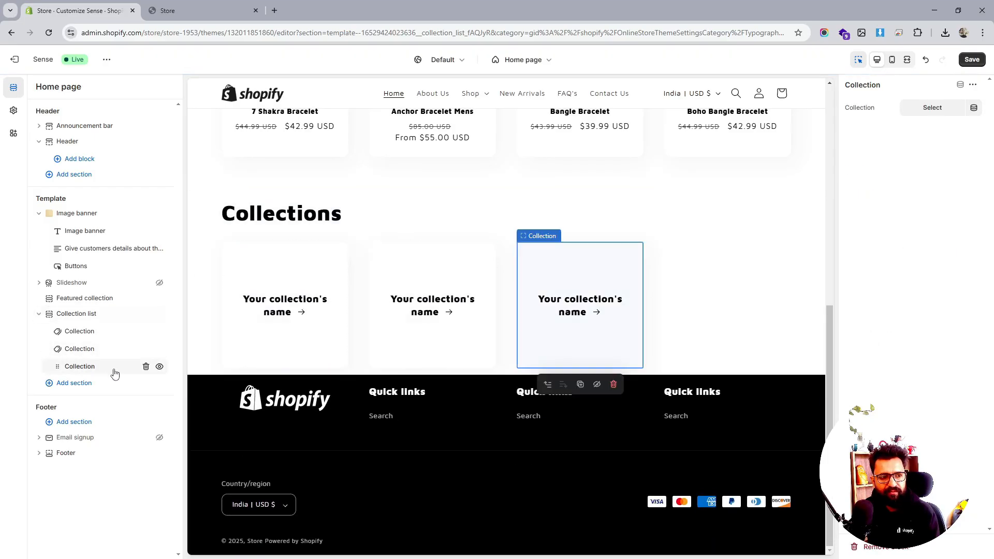
{"action": "left_click", "coordinate": [92, 333]}
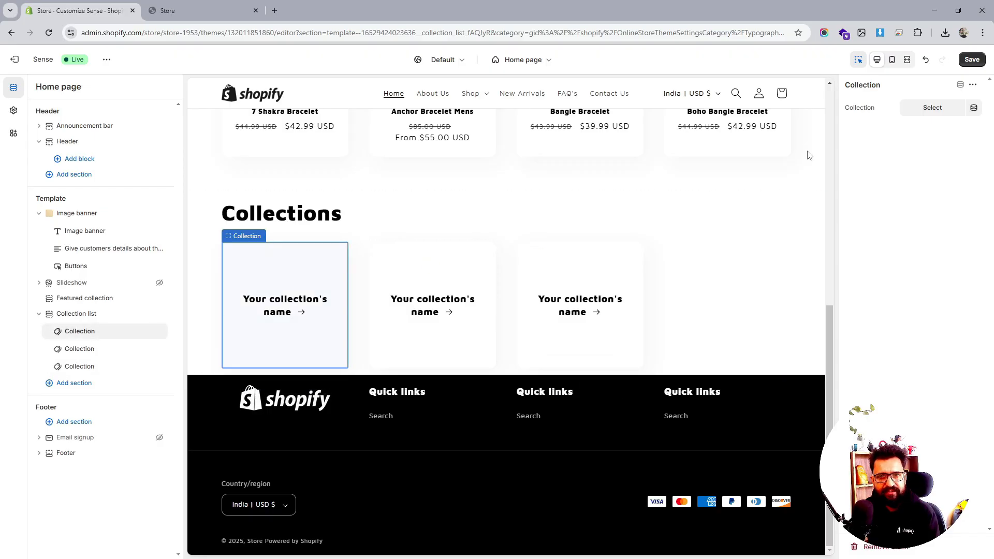
{"action": "left_click", "coordinate": [922, 107]}
{"action": "left_click", "coordinate": [897, 170]}
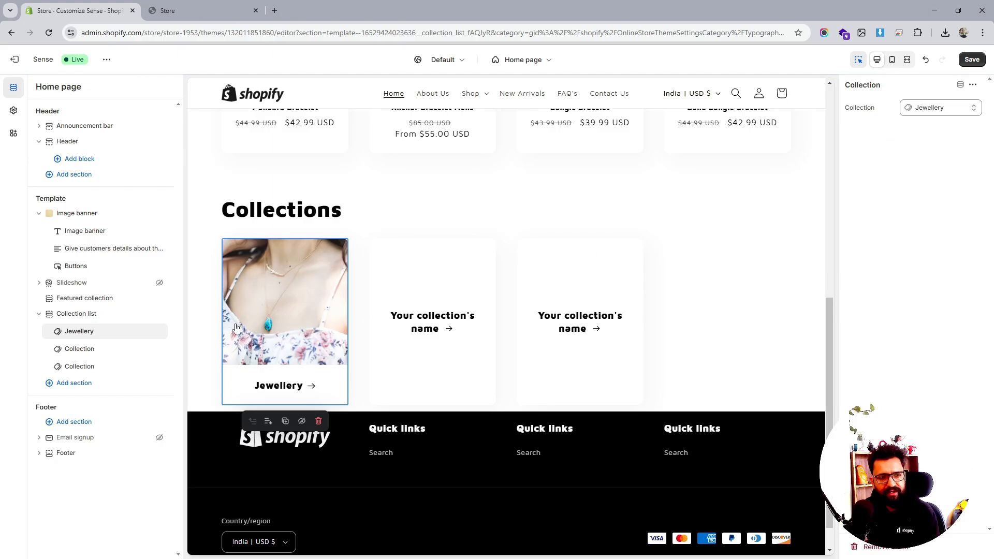
- Assign the Jewellery collection to the second collection block
{"action": "left_click", "coordinate": [80, 348]}
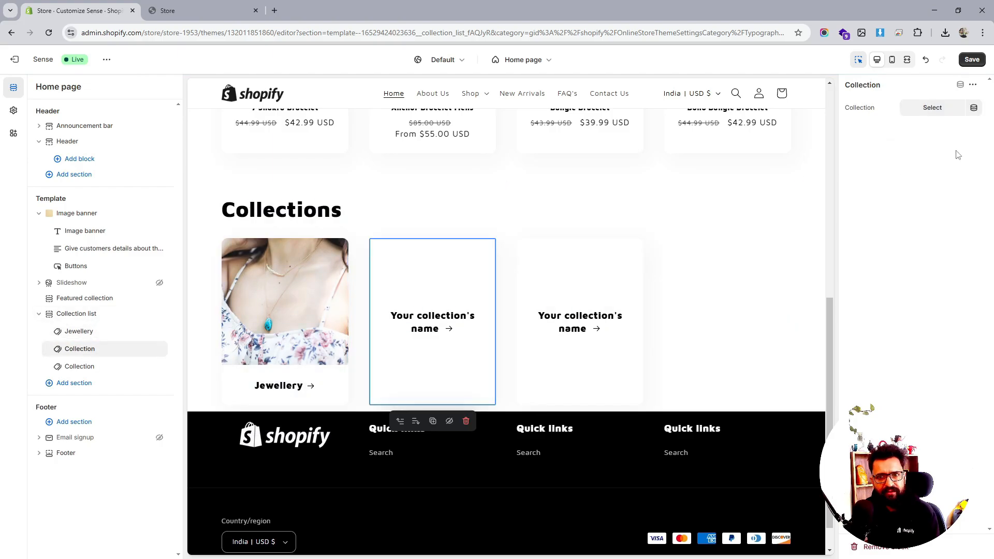
{"action": "left_click", "coordinate": [943, 108]}
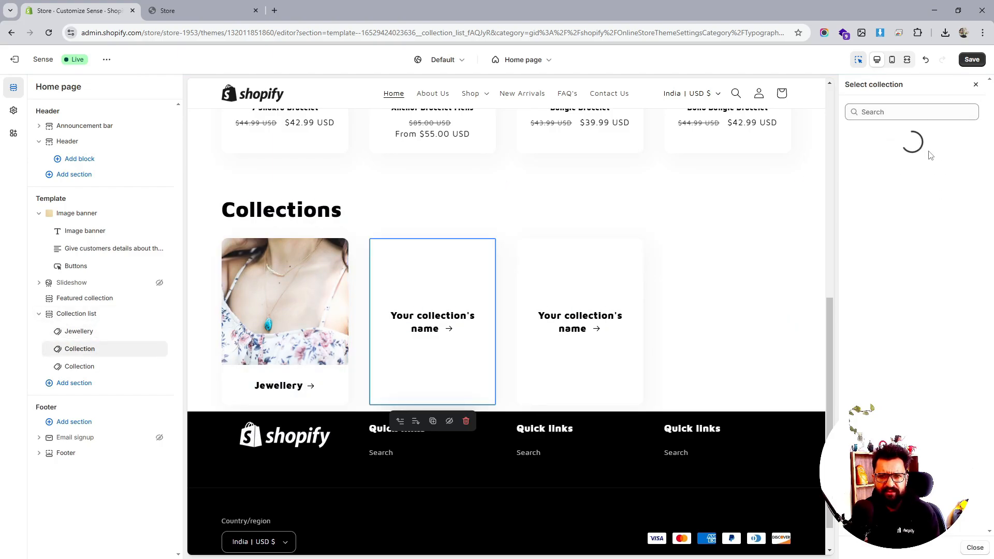
{"action": "left_click", "coordinate": [903, 171]}
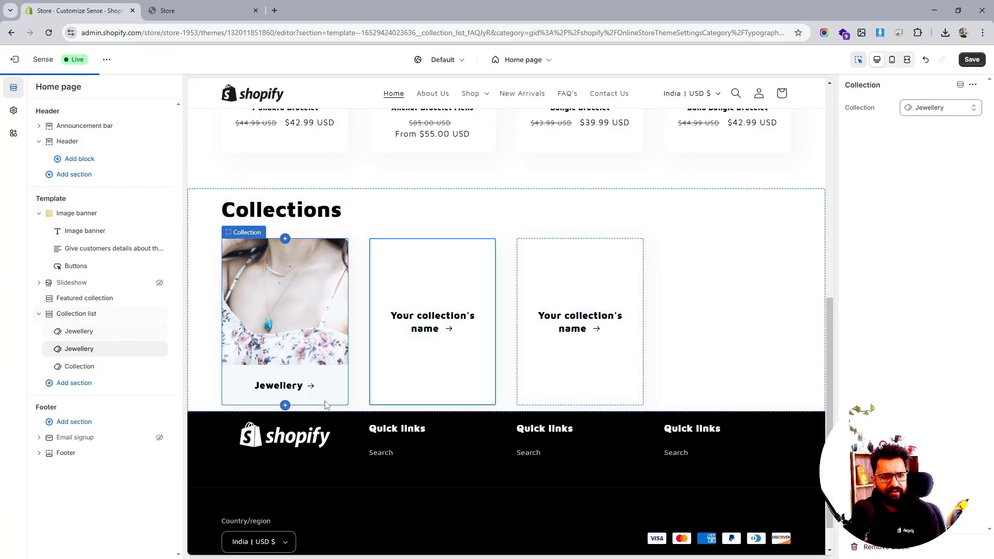
- Assign the Jewellery collection to the third collection block and save the theme
{"action": "left_click", "coordinate": [80, 365]}
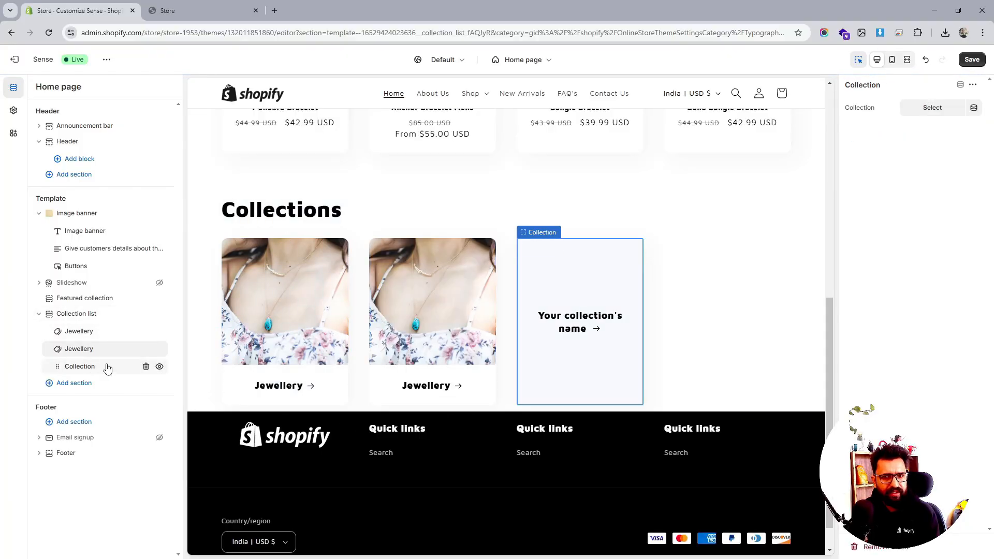
{"action": "left_click", "coordinate": [932, 108]}
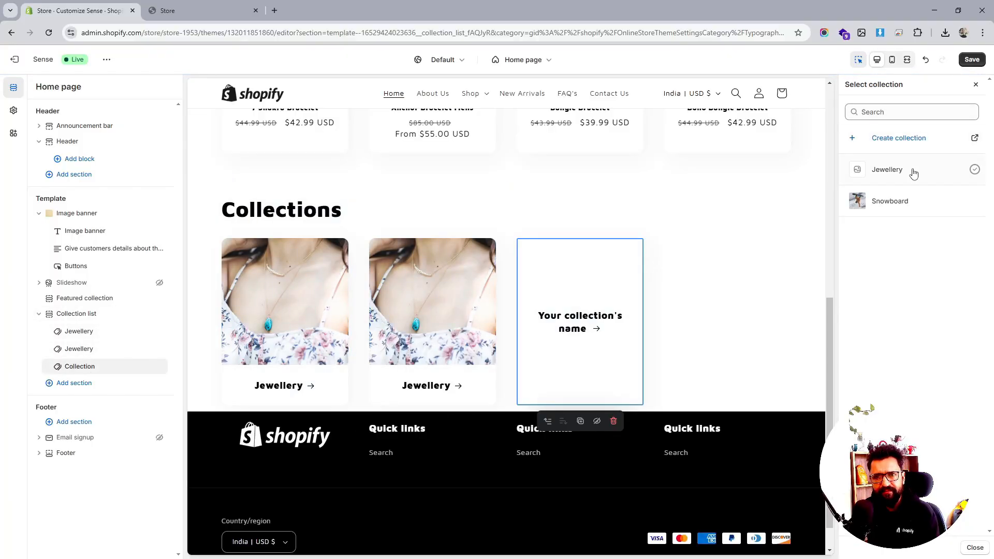
{"action": "left_click", "coordinate": [915, 171]}
{"action": "left_click", "coordinate": [972, 59]}
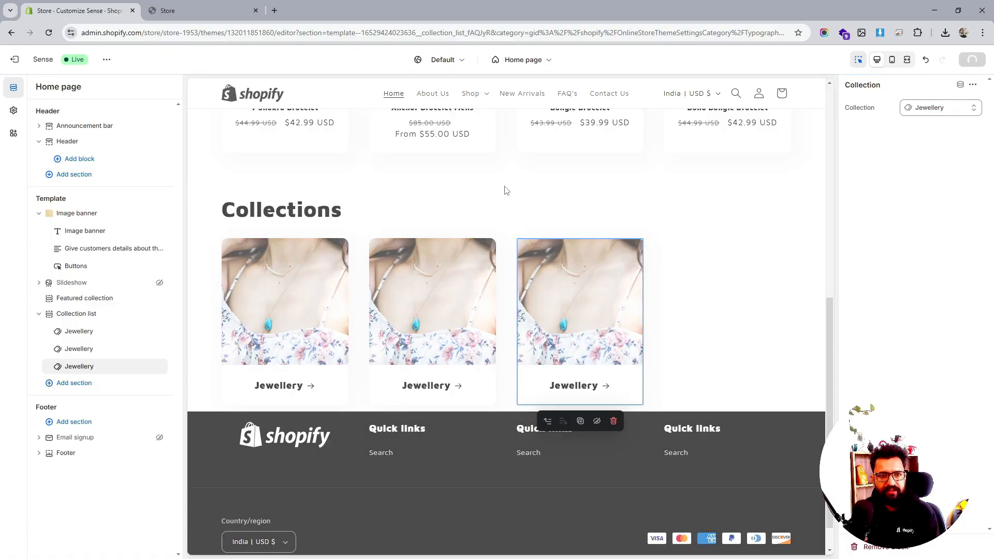
- Add a fourth collection block set to the Jewellery collection and save the theme
{"action": "left_click", "coordinate": [97, 382]}
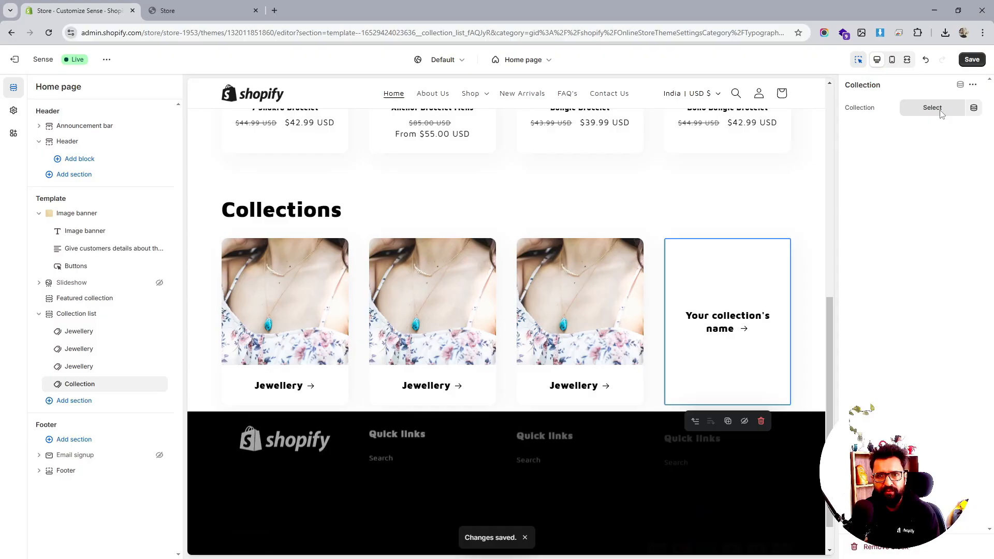
{"action": "left_click", "coordinate": [931, 108]}
{"action": "left_click", "coordinate": [887, 176]}
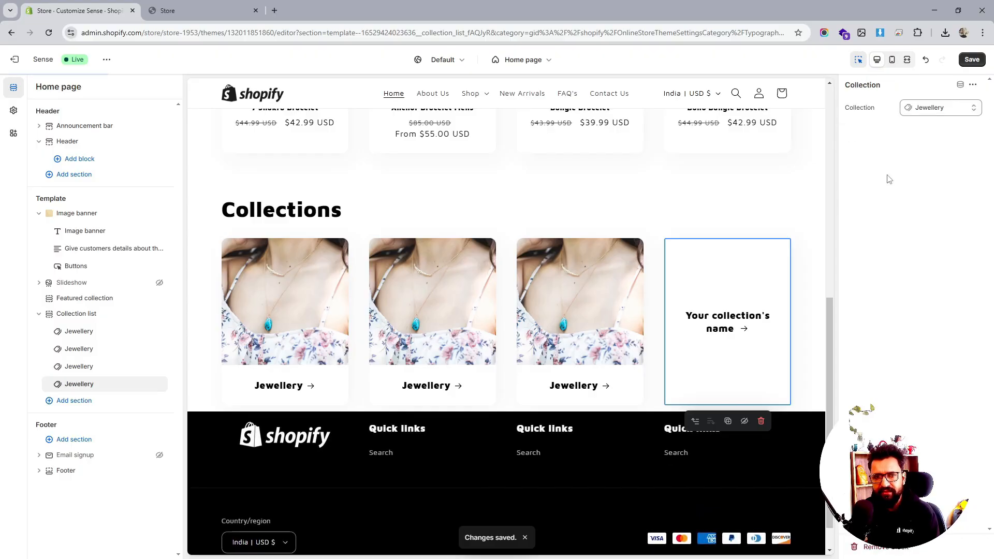
{"action": "left_click", "coordinate": [971, 59]}
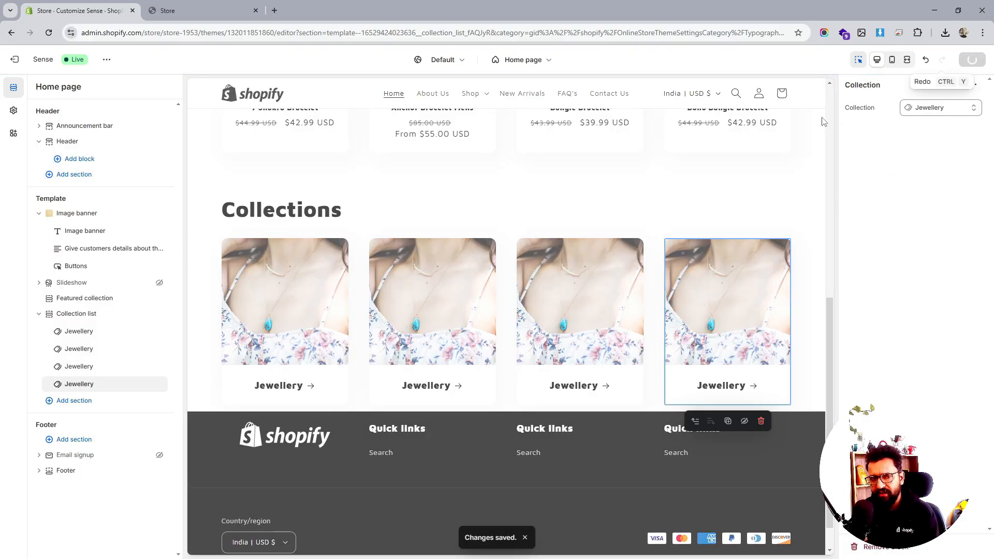
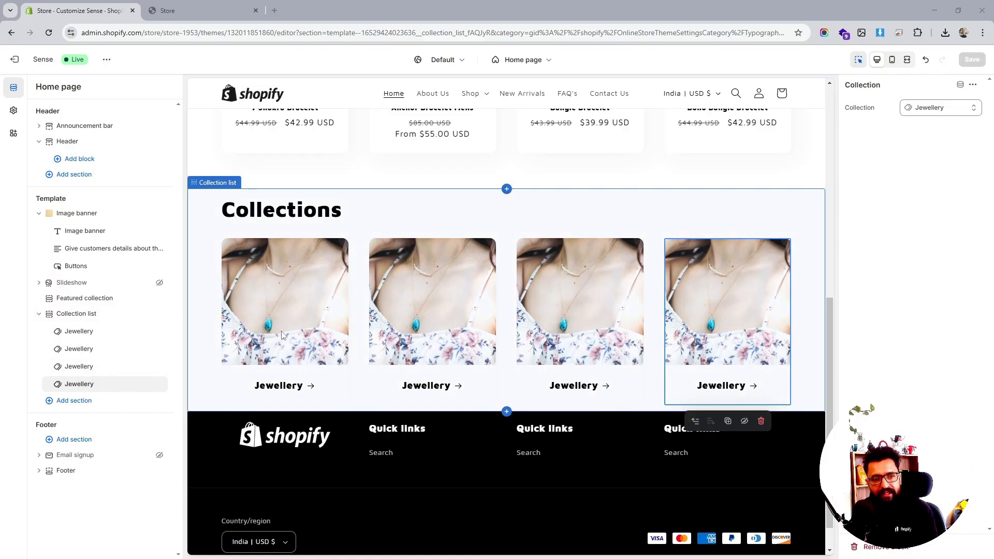
- Add a Collage section to the home page template
{"action": "left_click", "coordinate": [74, 400]}
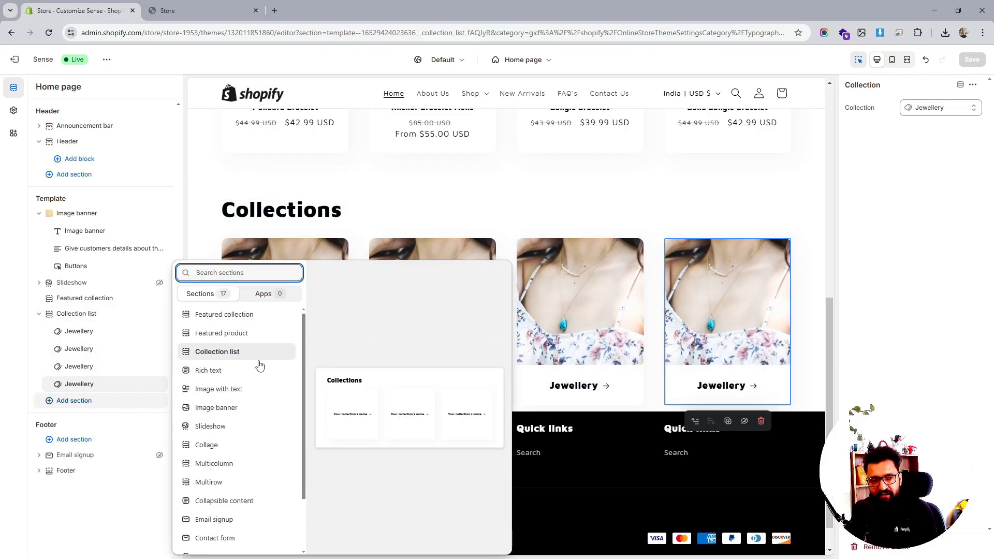
{"action": "scroll", "coordinate": [260, 365], "scroll_direction": "down", "scroll_amount": 1}
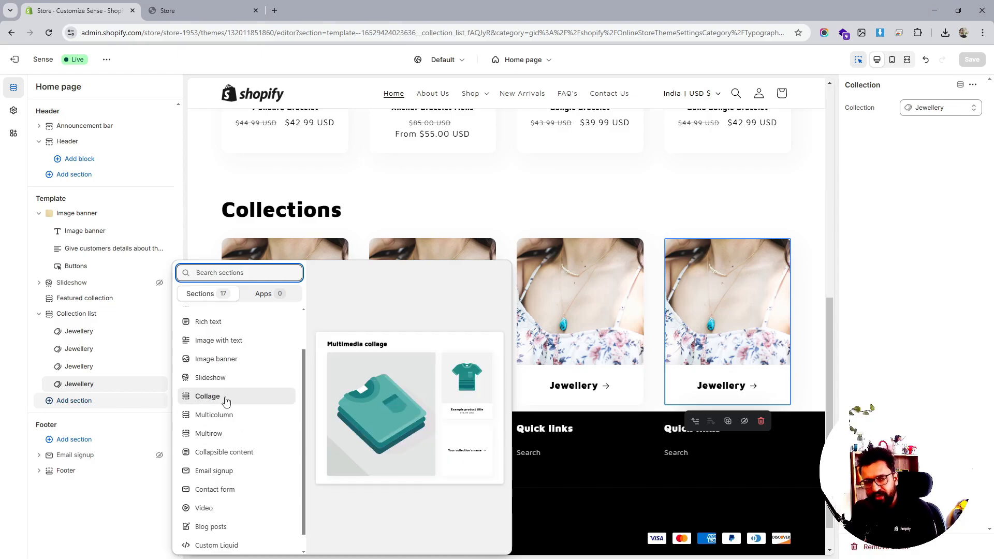
{"action": "left_click", "coordinate": [226, 401]}
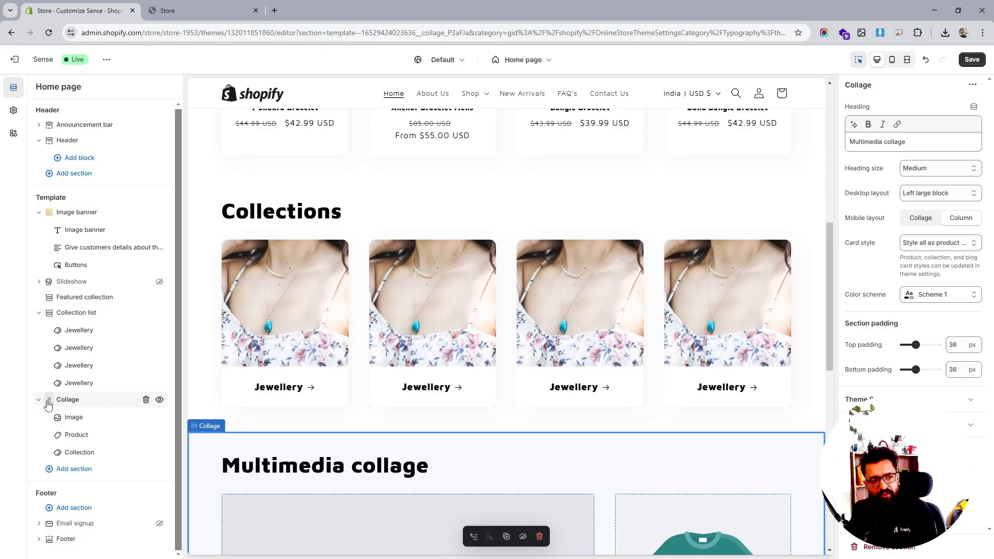
- Move the Collage section above the Collection list section
{"action": "left_click_drag", "start_coordinate": [48, 404], "coordinate": [46, 342]}
{"action": "left_click_drag", "start_coordinate": [47, 336], "coordinate": [47, 332]}
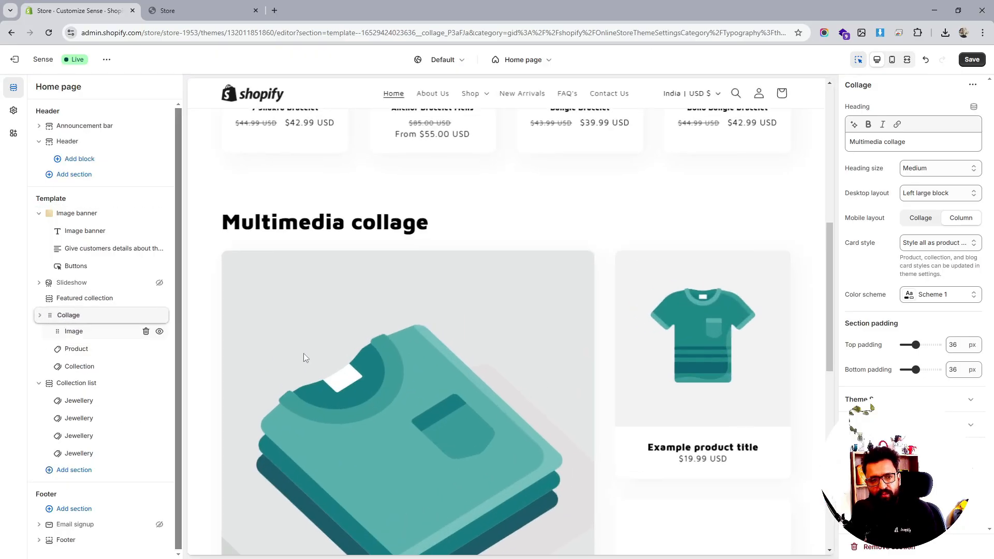
{"action": "scroll", "coordinate": [678, 372], "scroll_direction": "down", "scroll_amount": 5}
{"action": "scroll", "coordinate": [528, 393], "scroll_direction": "down", "scroll_amount": 3}
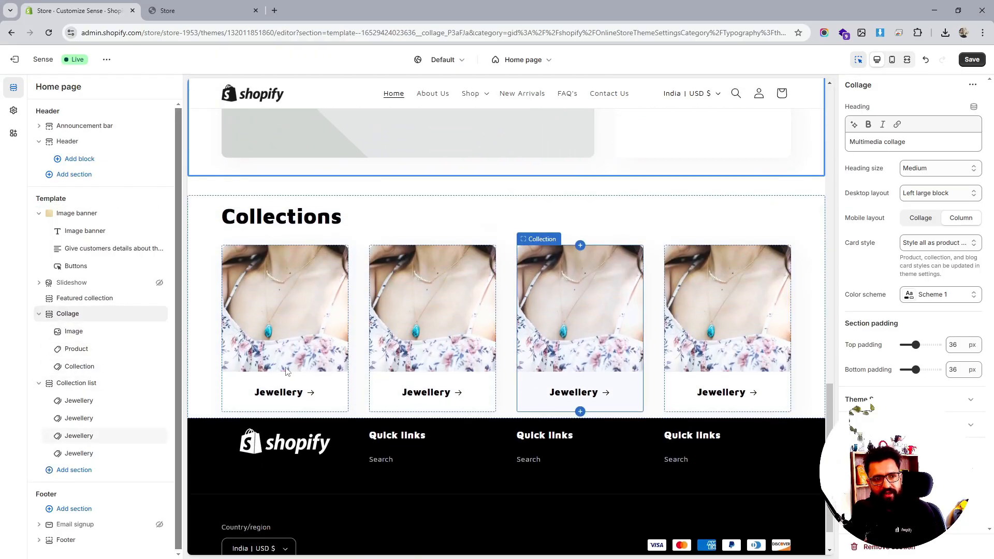
{"action": "scroll", "coordinate": [536, 380], "scroll_direction": "up", "scroll_amount": 10}
{"action": "scroll", "coordinate": [460, 352], "scroll_direction": "down", "scroll_amount": 2}
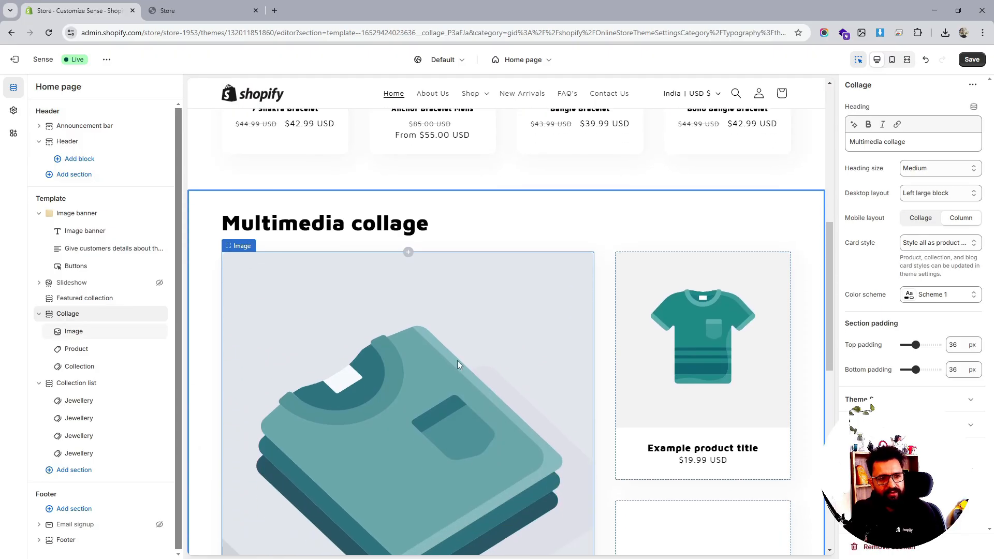
- Clear the Multimedia collage heading text from the Collage section
{"action": "double_click", "coordinate": [897, 143]}
{"action": "key", "text": "BackSpace"}
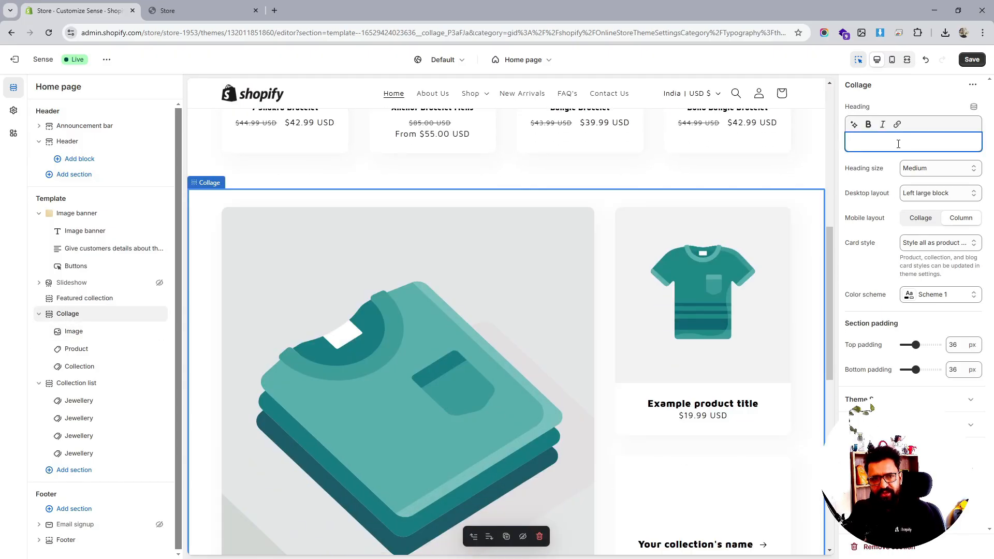
{"action": "scroll", "coordinate": [551, 240], "scroll_direction": "down", "scroll_amount": 3}
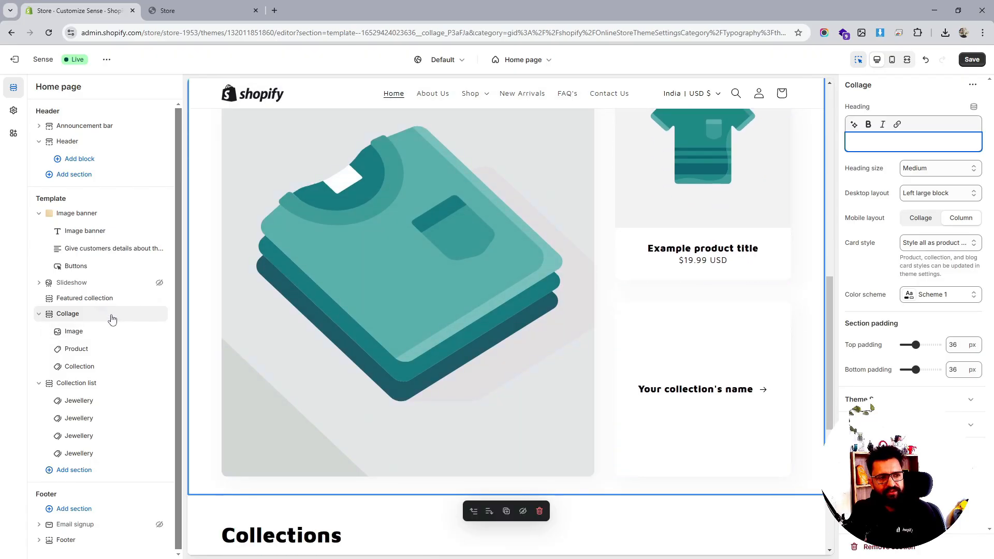
- Delete the Product and Image blocks from the Collage section, leaving only the Collection block
{"action": "left_click", "coordinate": [98, 332]}
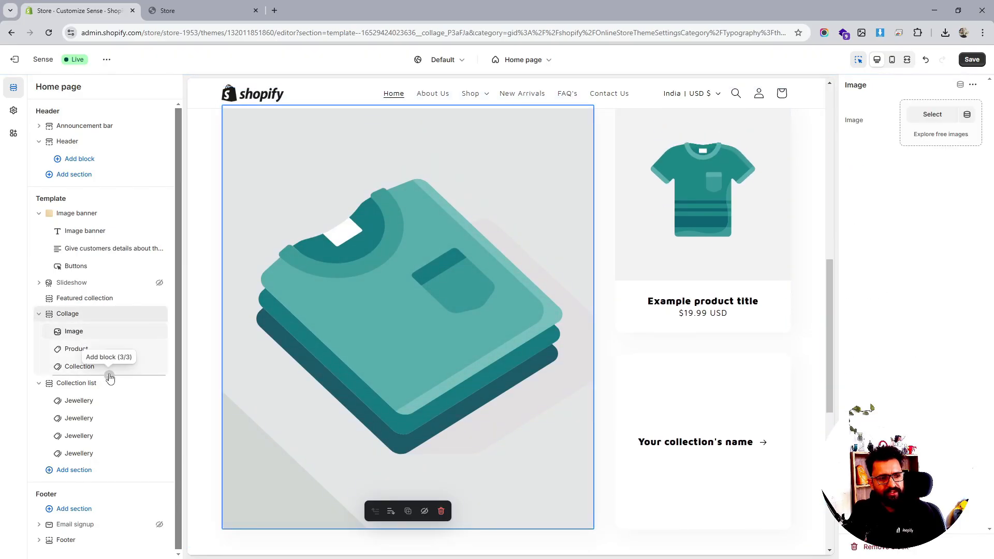
{"action": "left_click", "coordinate": [114, 353]}
{"action": "left_click", "coordinate": [146, 349]}
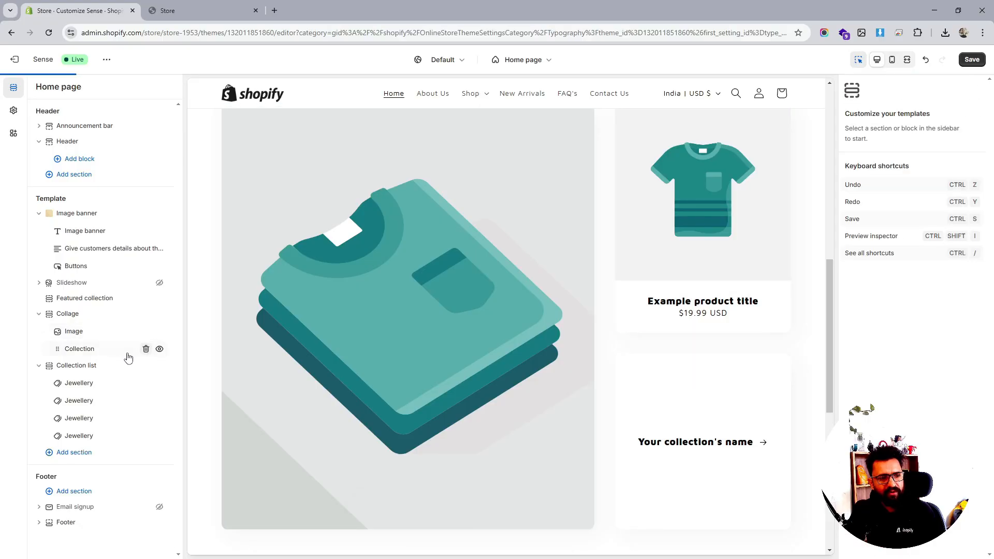
{"action": "left_click", "coordinate": [89, 333]}
{"action": "left_click", "coordinate": [146, 331]}
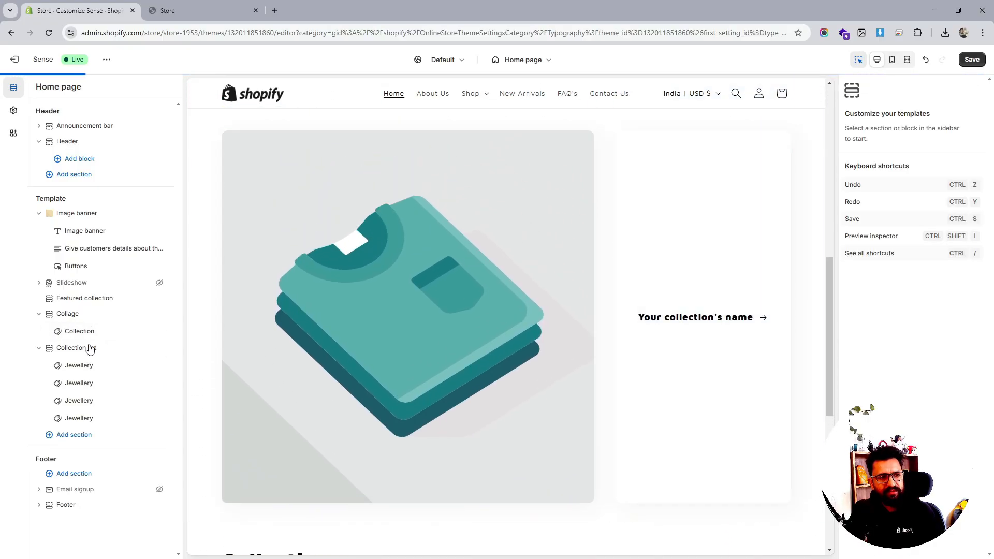
- Add two more Collection blocks to the Collage section
{"action": "left_click", "coordinate": [109, 340]}
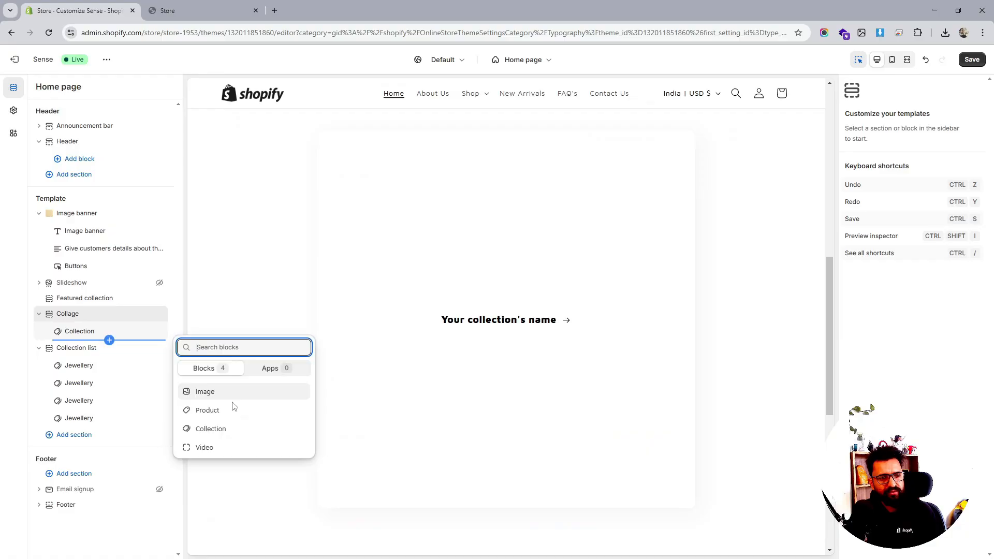
{"action": "left_click", "coordinate": [221, 429]}
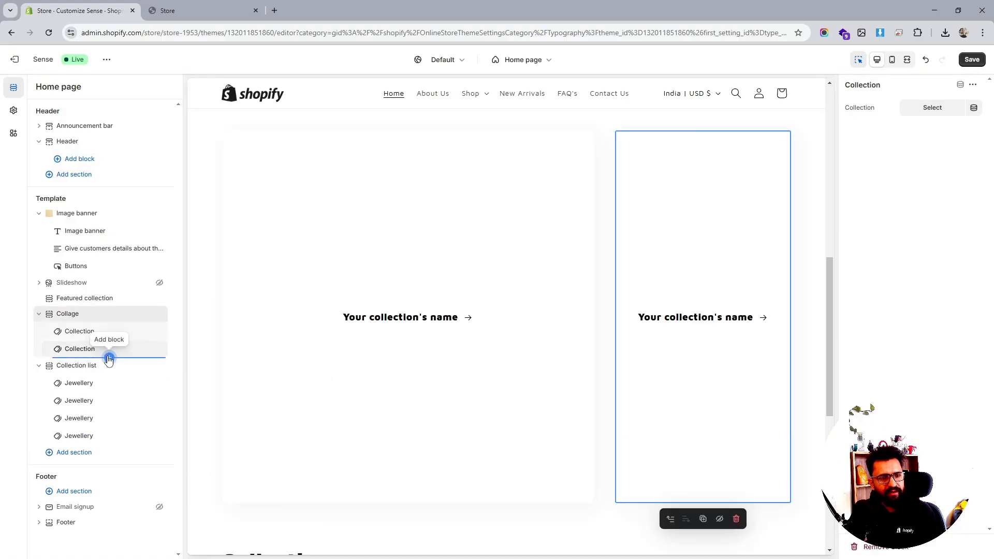
{"action": "left_click", "coordinate": [109, 357]}
{"action": "left_click", "coordinate": [212, 449]}
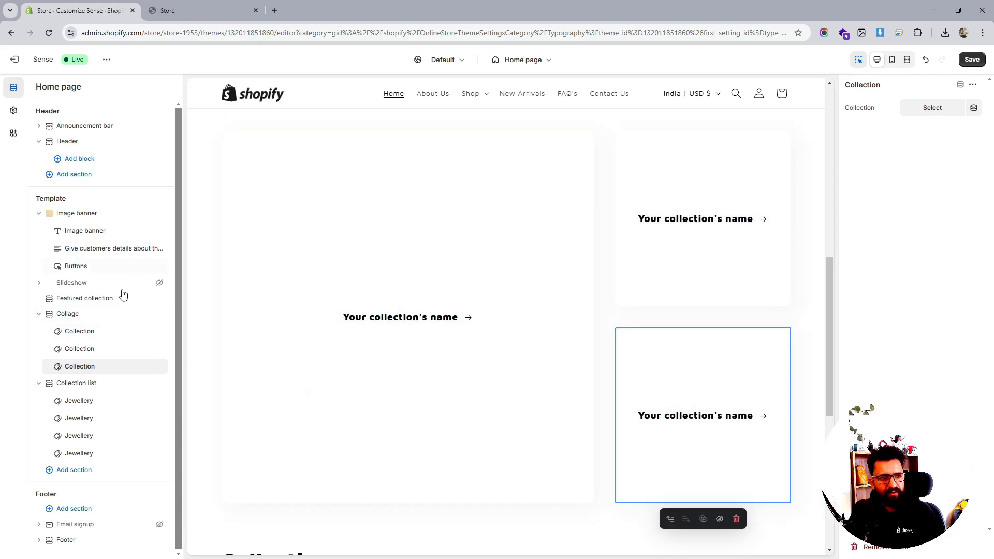
- Set the Collage section's heading size to Small
{"action": "left_click", "coordinate": [74, 315]}
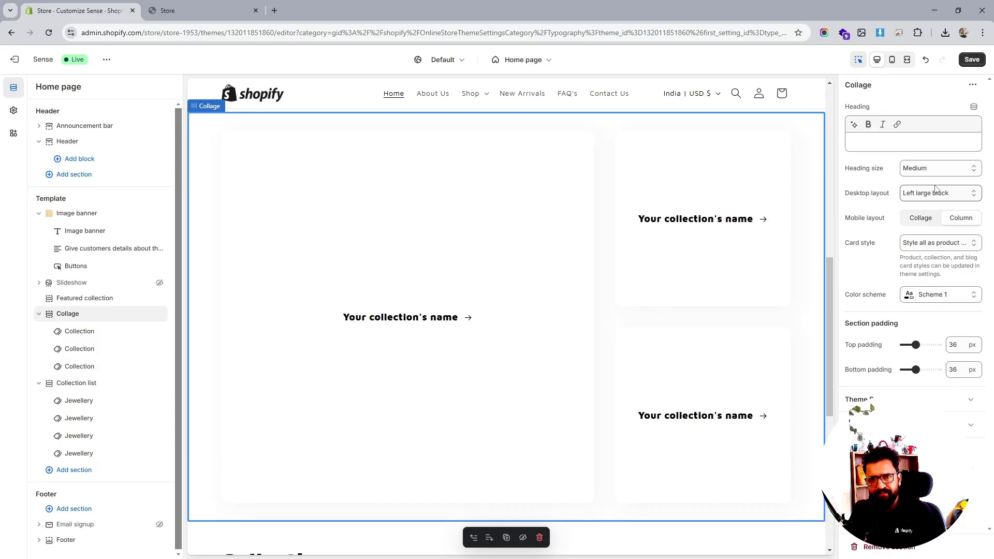
{"action": "left_click", "coordinate": [940, 168]}
{"action": "left_click", "coordinate": [931, 183]}
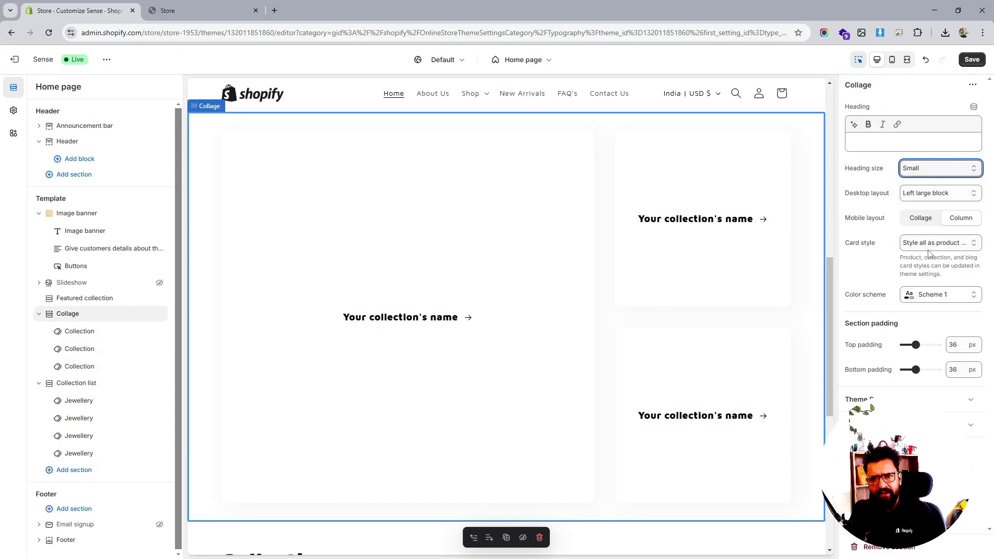
- Try the Column mobile layout and set the collage's top and bottom padding to 12 px
{"action": "left_click", "coordinate": [921, 219]}
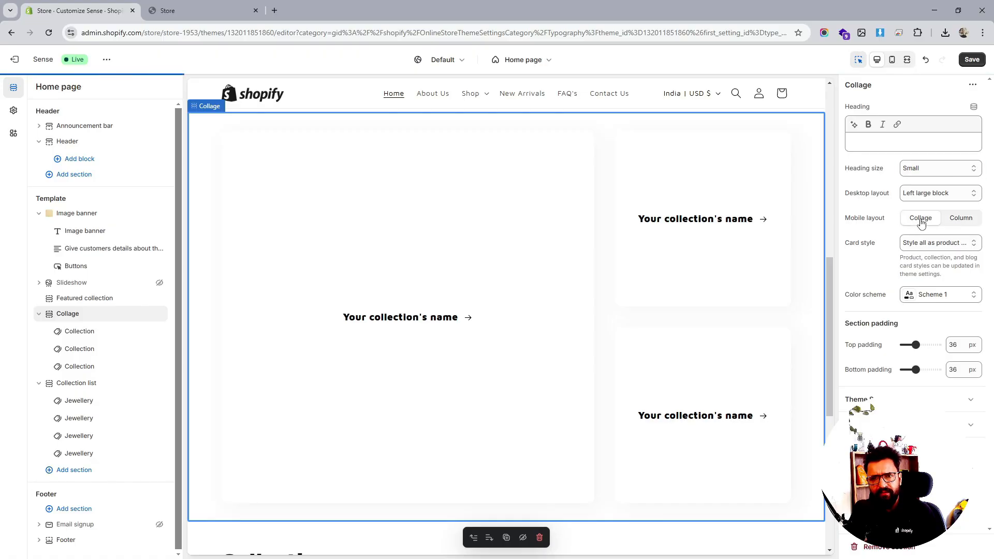
{"action": "left_click", "coordinate": [960, 219]}
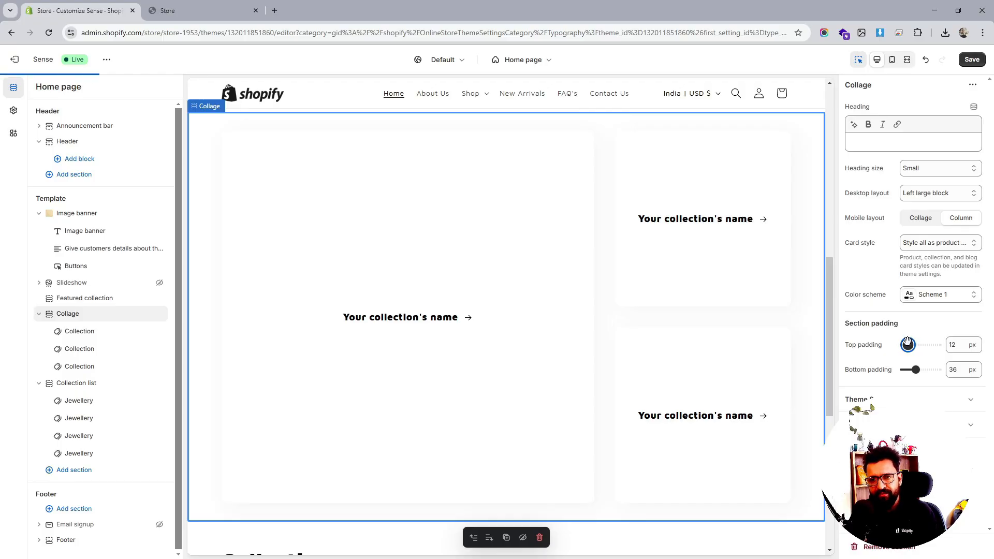
{"action": "left_click_drag", "start_coordinate": [916, 369], "coordinate": [907, 369]}
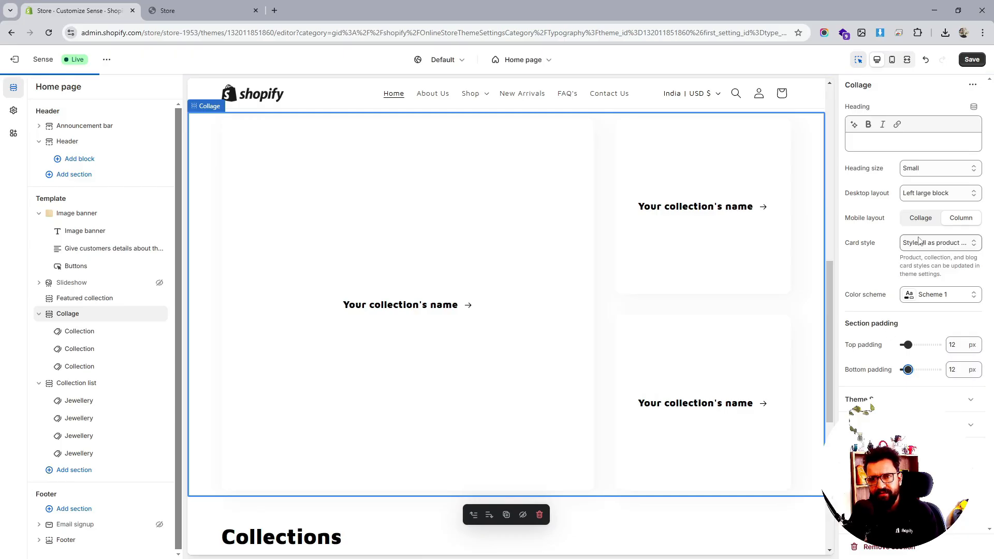
- Set the collage card style to Use individual card styles
{"action": "left_click", "coordinate": [947, 246]}
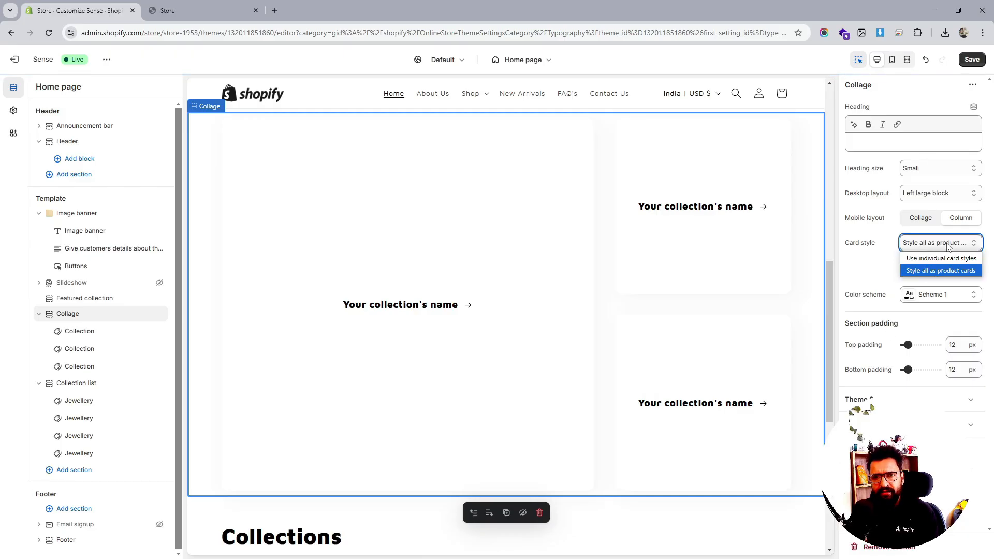
{"action": "left_click", "coordinate": [944, 258]}
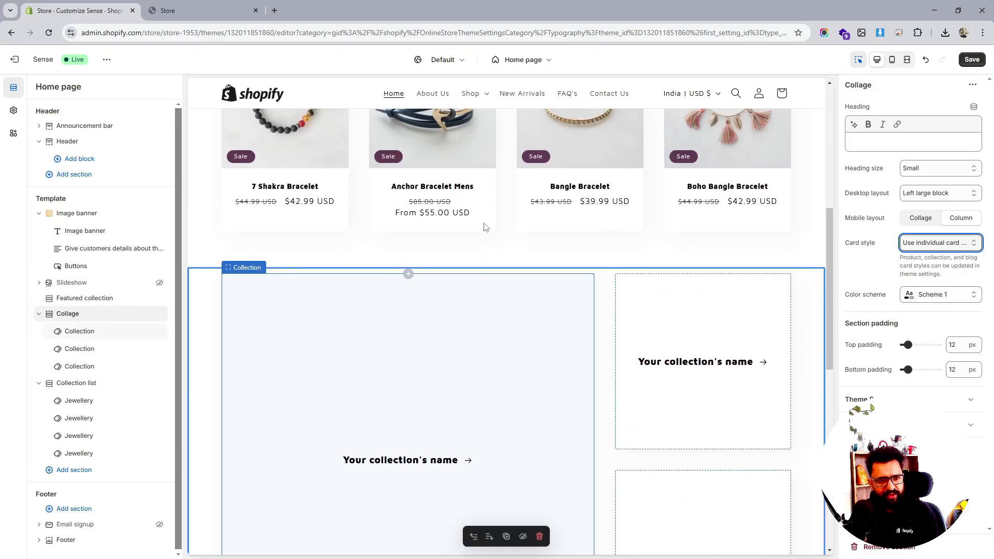
- Assign the Jewellery collection to the first collage Collection block
{"action": "left_click", "coordinate": [76, 334]}
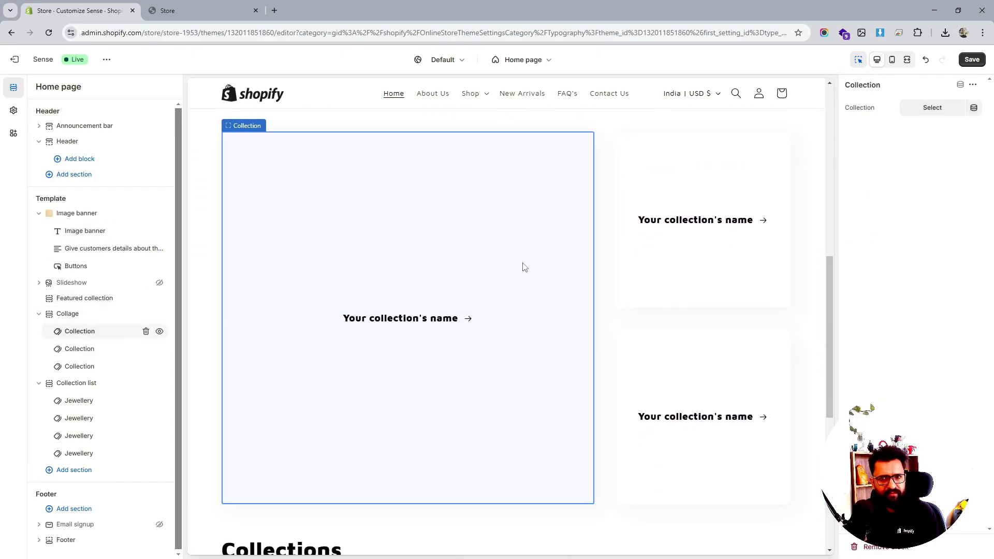
{"action": "left_click", "coordinate": [928, 107]}
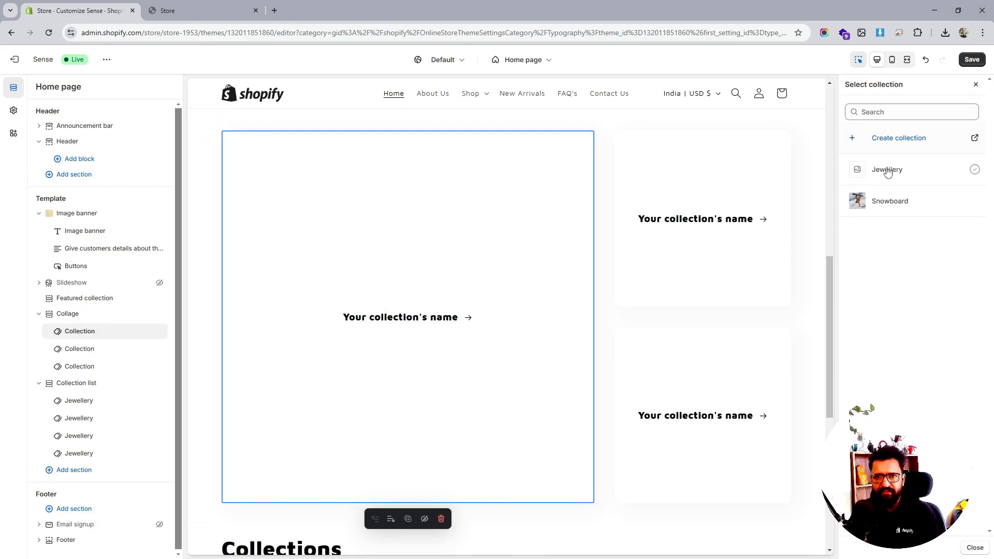
{"action": "left_click", "coordinate": [886, 170]}
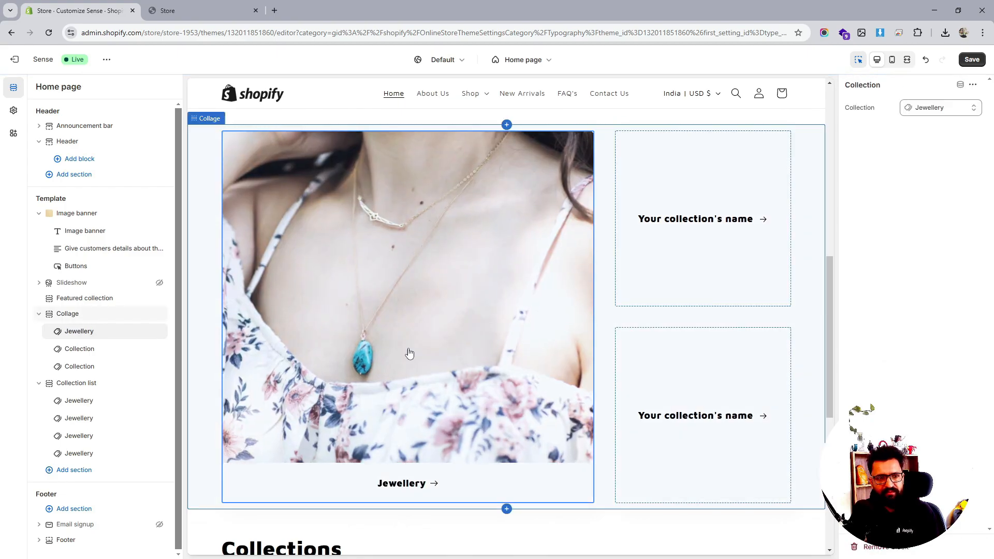
- Assign the Snowboard collection to the second collage Collection block
{"action": "left_click", "coordinate": [83, 353]}
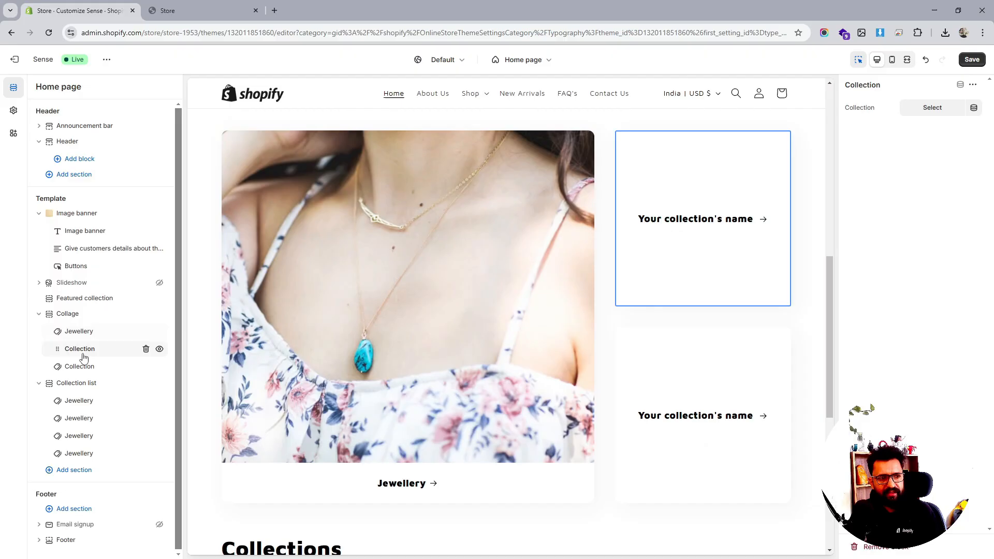
{"action": "left_click", "coordinate": [930, 109]}
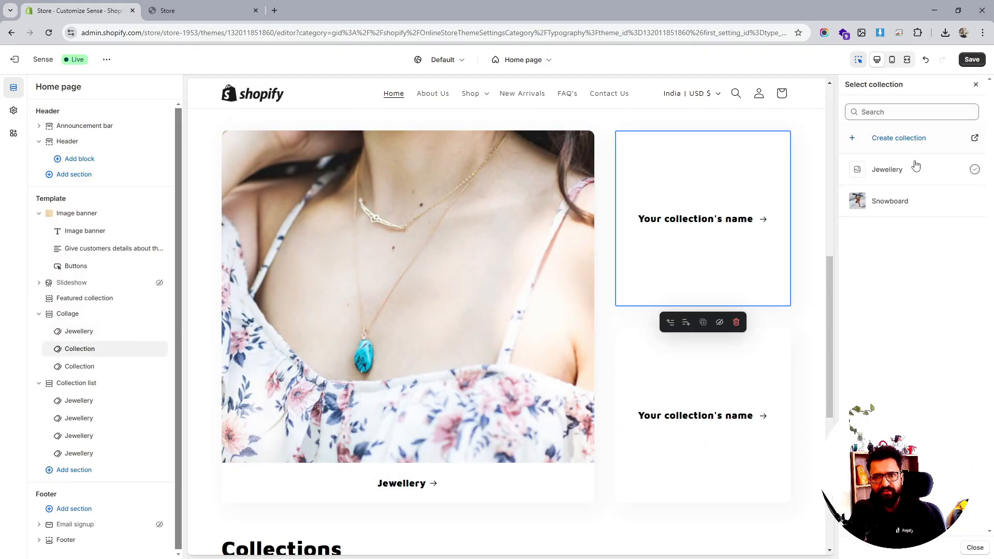
{"action": "left_click", "coordinate": [891, 201]}
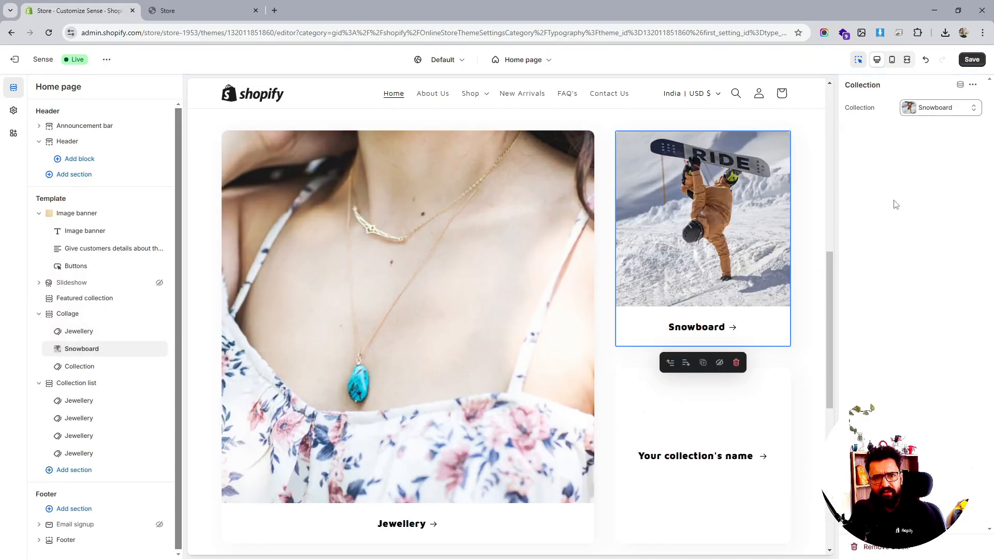
- Assign the Jewellery collection to the third collage Collection block and save the theme
{"action": "left_click", "coordinate": [80, 365]}
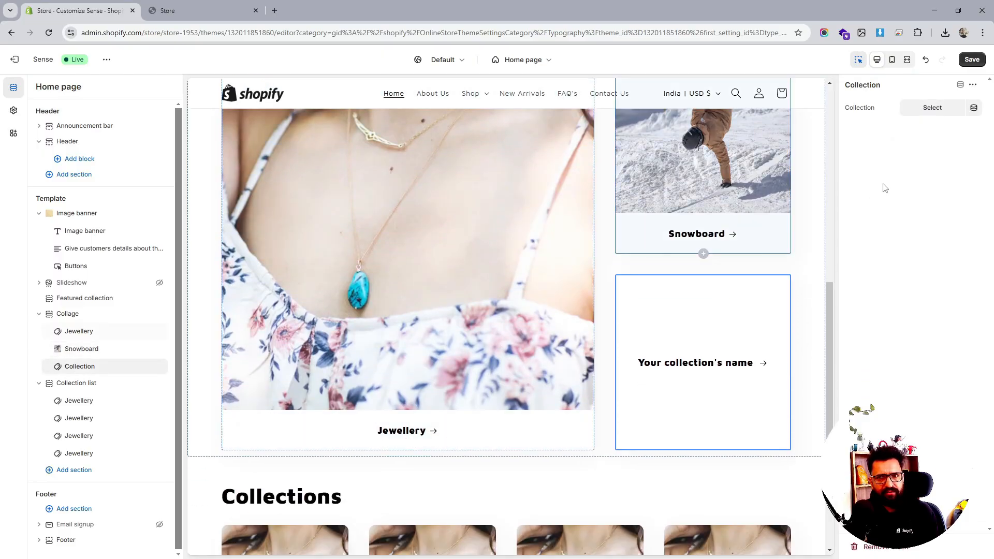
{"action": "left_click", "coordinate": [926, 109]}
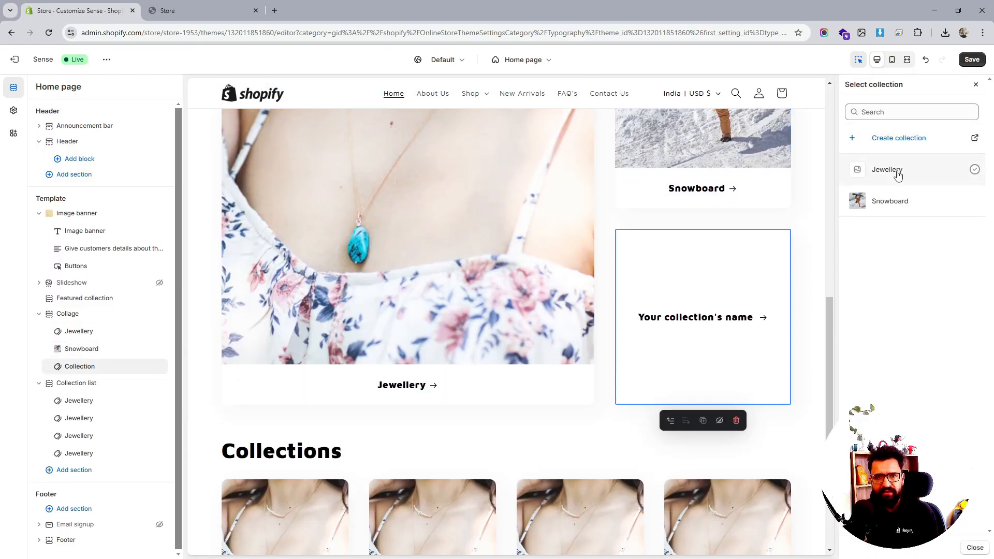
{"action": "left_click", "coordinate": [897, 174]}
{"action": "scroll", "coordinate": [731, 289], "scroll_direction": "up", "scroll_amount": 4}
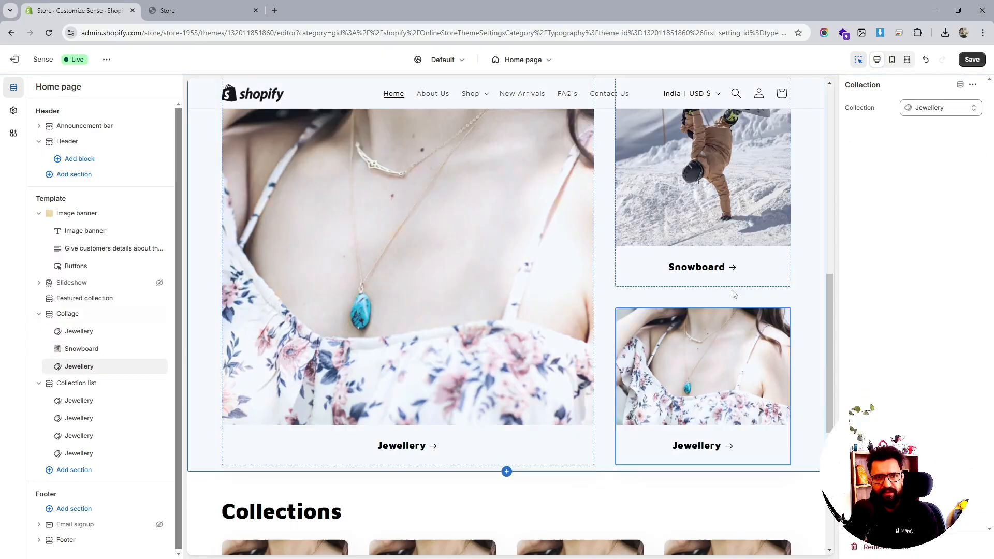
{"action": "left_click", "coordinate": [973, 58]}
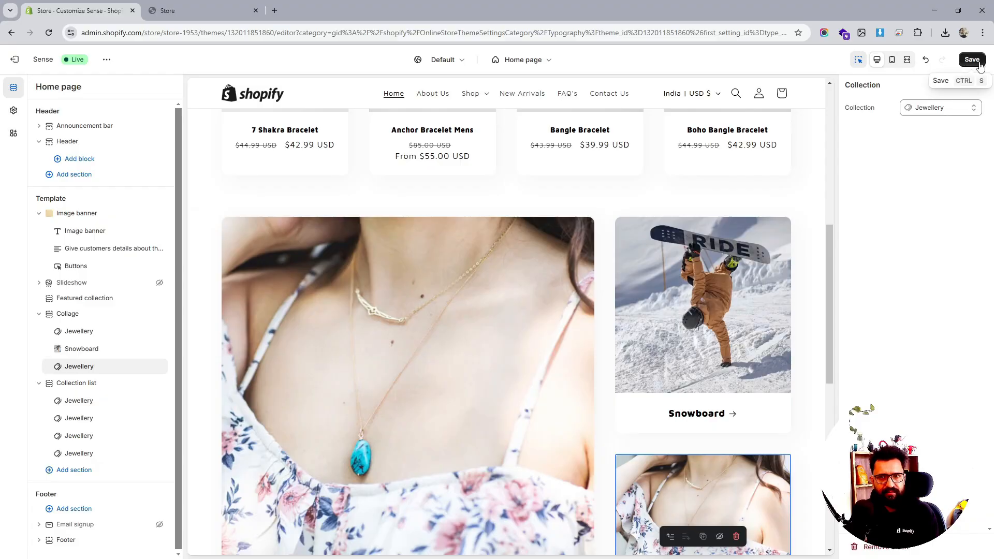
- Set the Collage section's card style to Style all as product cards
{"action": "left_click", "coordinate": [77, 314]}
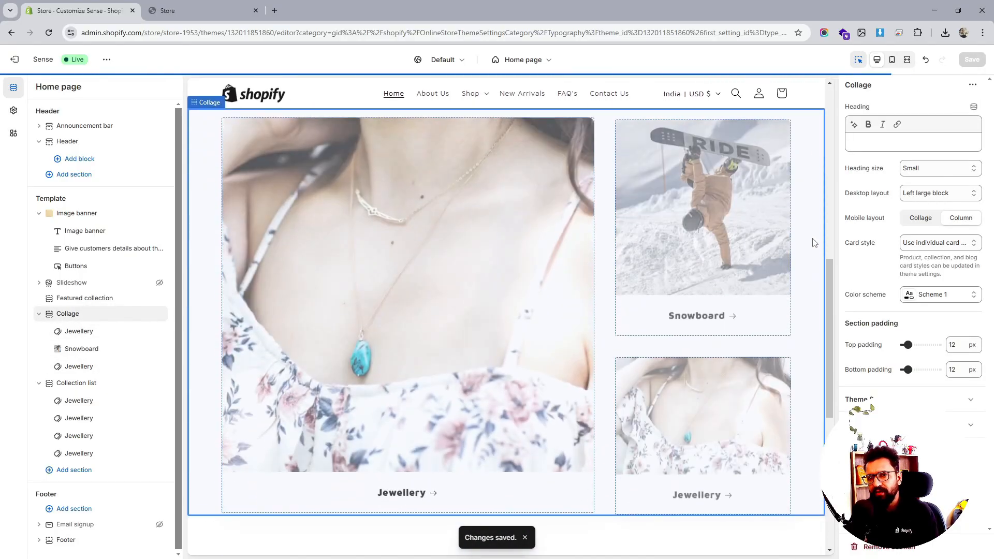
{"action": "left_click", "coordinate": [938, 243]}
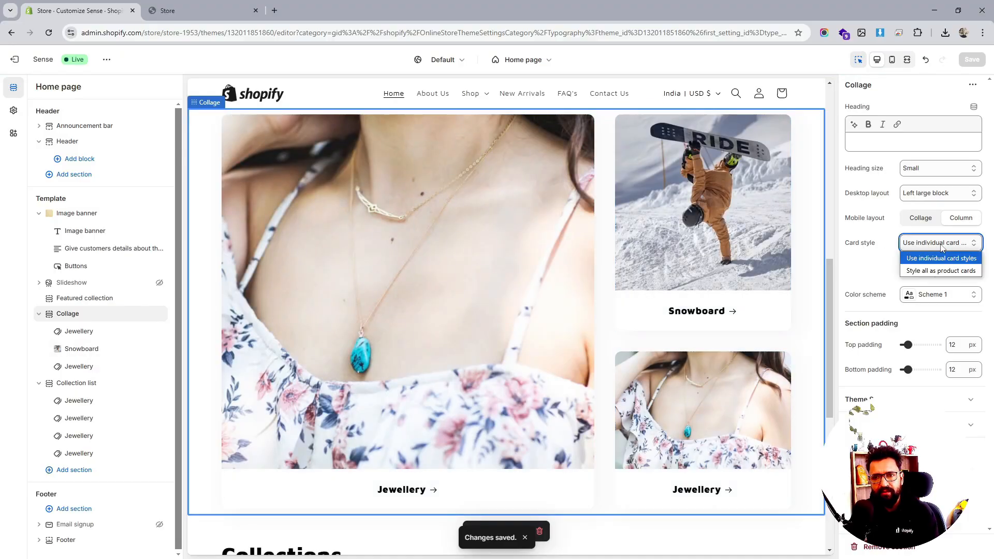
{"action": "left_click", "coordinate": [938, 271]}
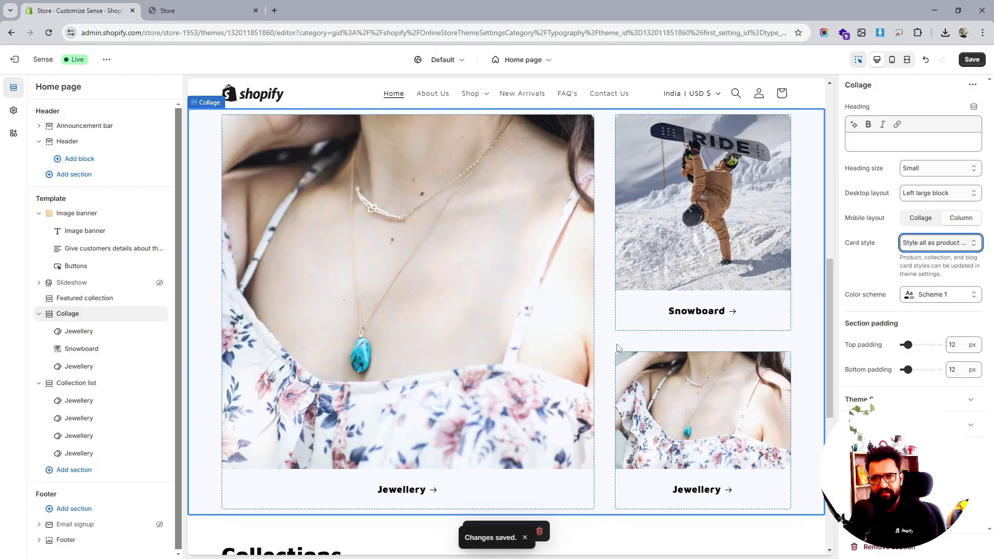
- Set the Collage section's desktop layout to Right large block
{"action": "left_click", "coordinate": [931, 195]}
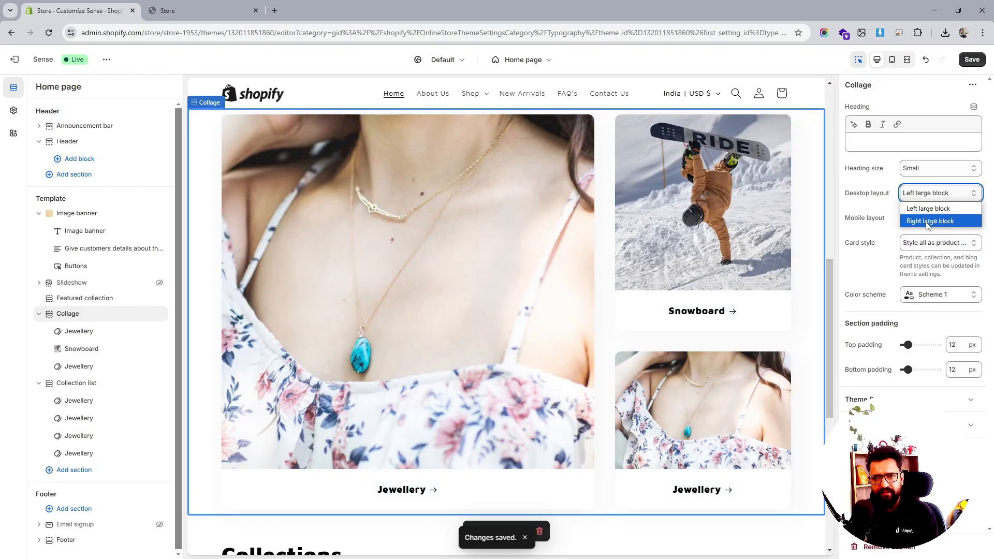
{"action": "left_click", "coordinate": [929, 221]}
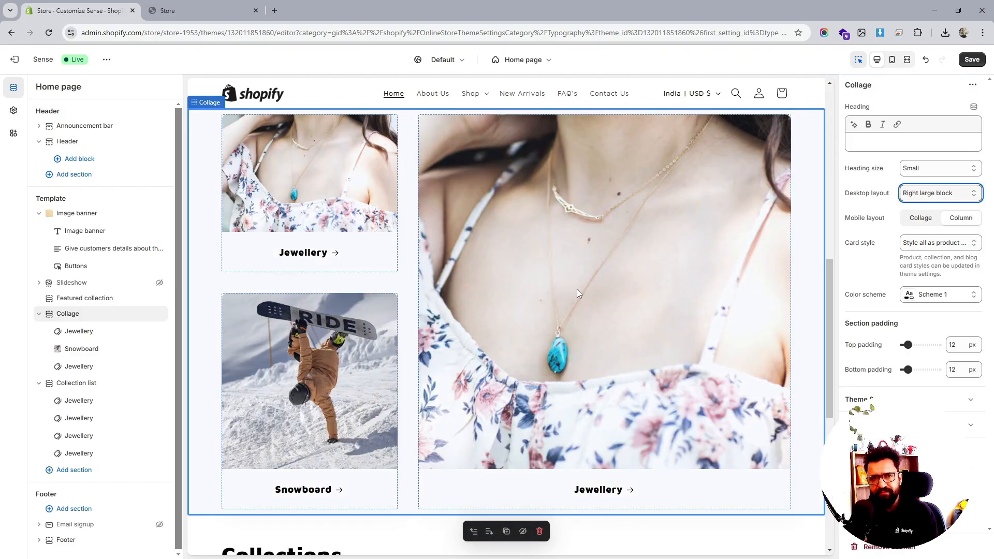
- Move the Collage section above the Slideshow, directly below the Image banner
{"action": "scroll", "coordinate": [577, 289], "scroll_direction": "up", "scroll_amount": 2}
{"action": "scroll", "coordinate": [576, 289], "scroll_direction": "up", "scroll_amount": 3}
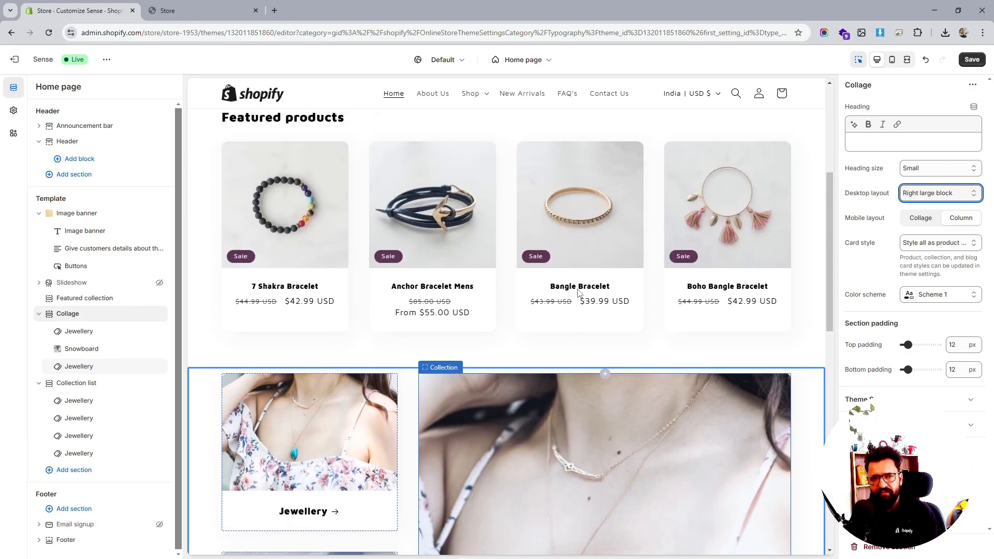
{"action": "left_click_drag", "start_coordinate": [50, 322], "coordinate": [83, 290]}
- Move the Collection list section above the Collage section
{"action": "scroll", "coordinate": [600, 289], "scroll_direction": "up", "scroll_amount": 3}
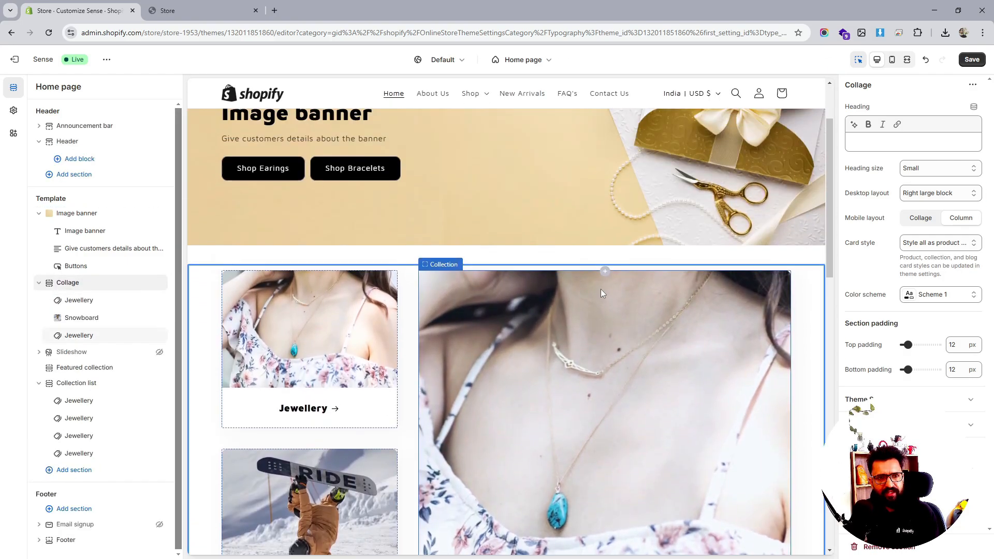
{"action": "scroll", "coordinate": [624, 269], "scroll_direction": "down", "scroll_amount": 3}
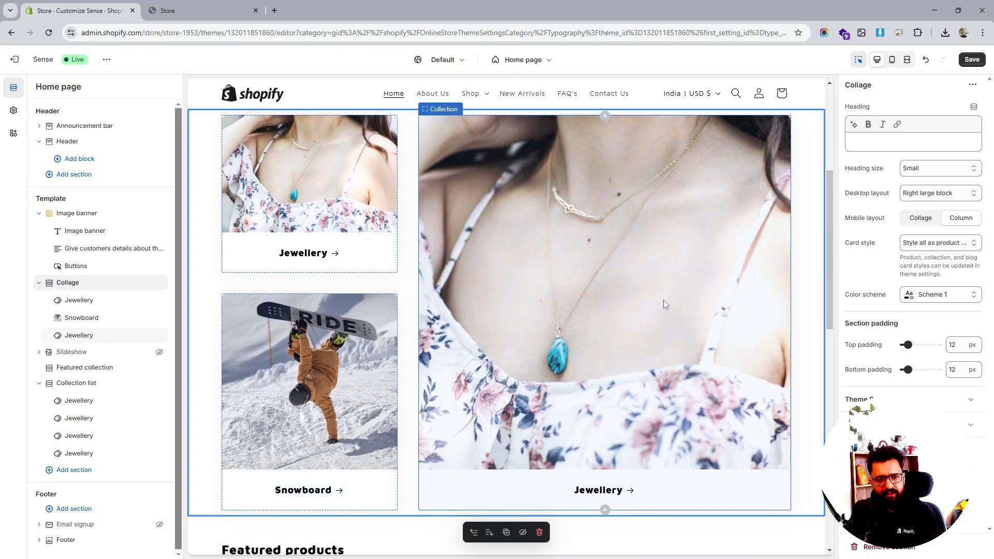
{"action": "scroll", "coordinate": [667, 299], "scroll_direction": "up", "scroll_amount": 5}
{"action": "scroll", "coordinate": [595, 264], "scroll_direction": "down", "scroll_amount": 3}
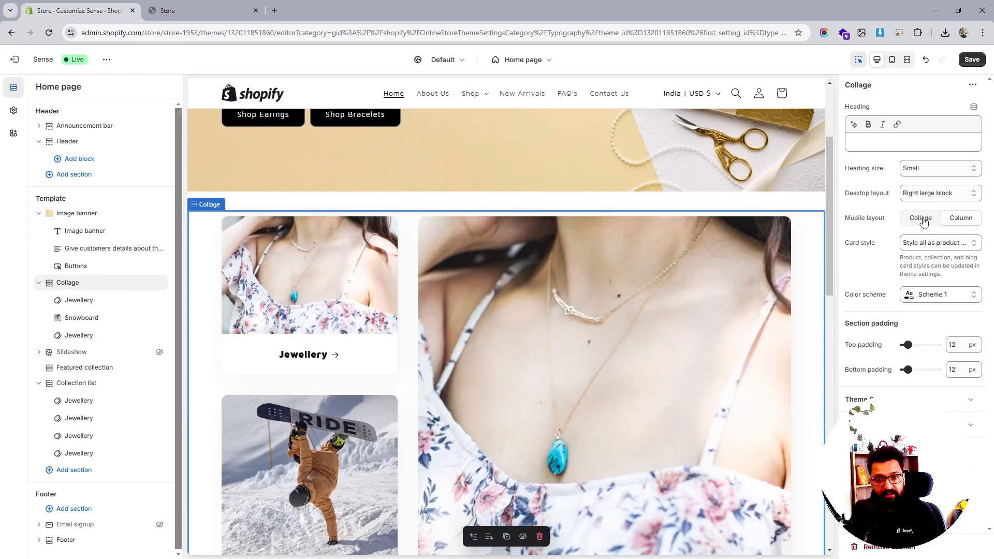
{"action": "scroll", "coordinate": [591, 352], "scroll_direction": "down", "scroll_amount": 12}
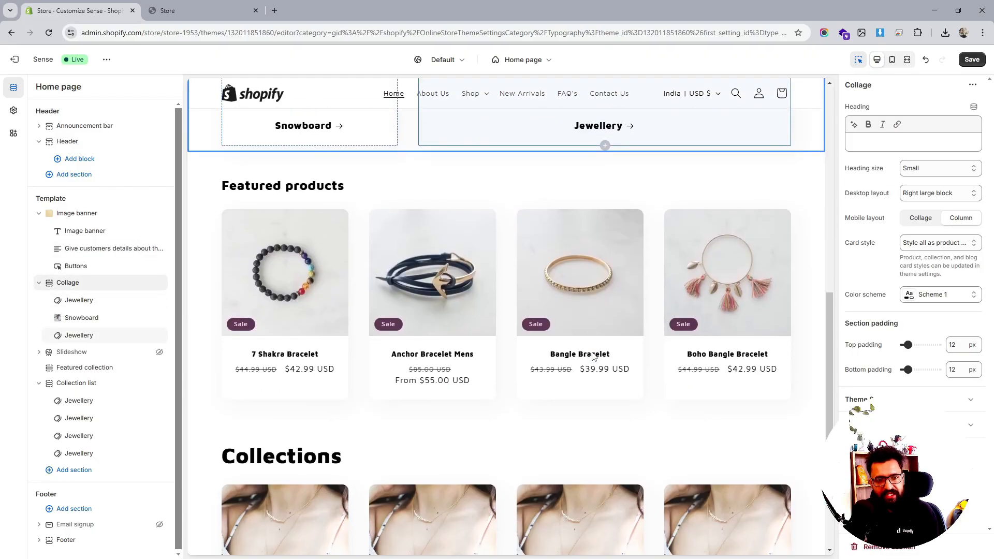
{"action": "scroll", "coordinate": [628, 341], "scroll_direction": "up", "scroll_amount": 12}
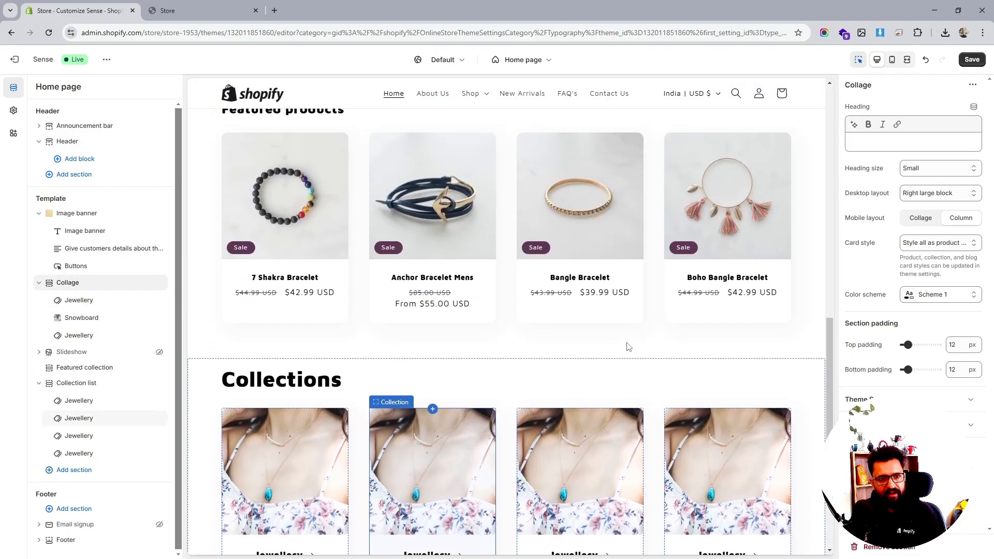
{"action": "scroll", "coordinate": [578, 256], "scroll_direction": "down", "scroll_amount": 10}
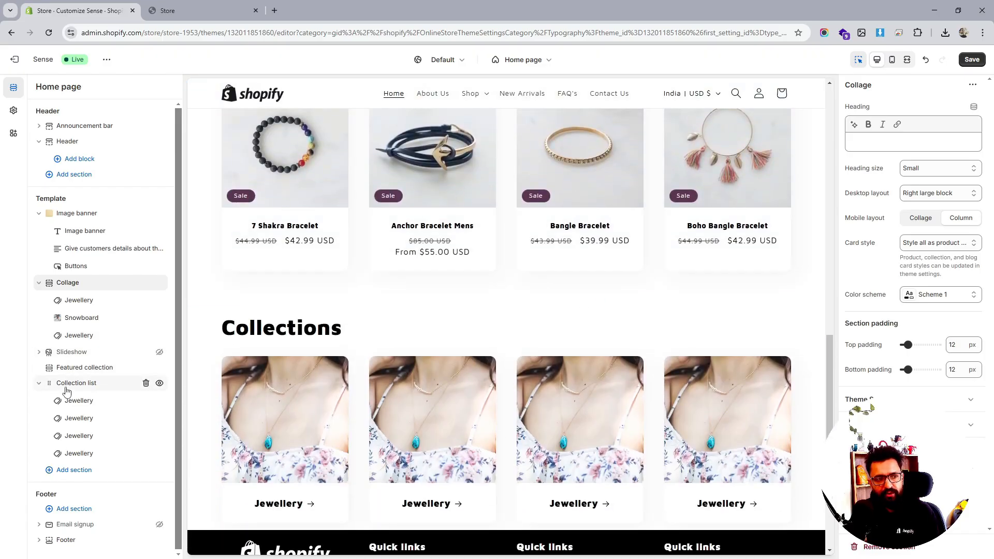
{"action": "left_click_drag", "start_coordinate": [52, 383], "coordinate": [43, 300]}
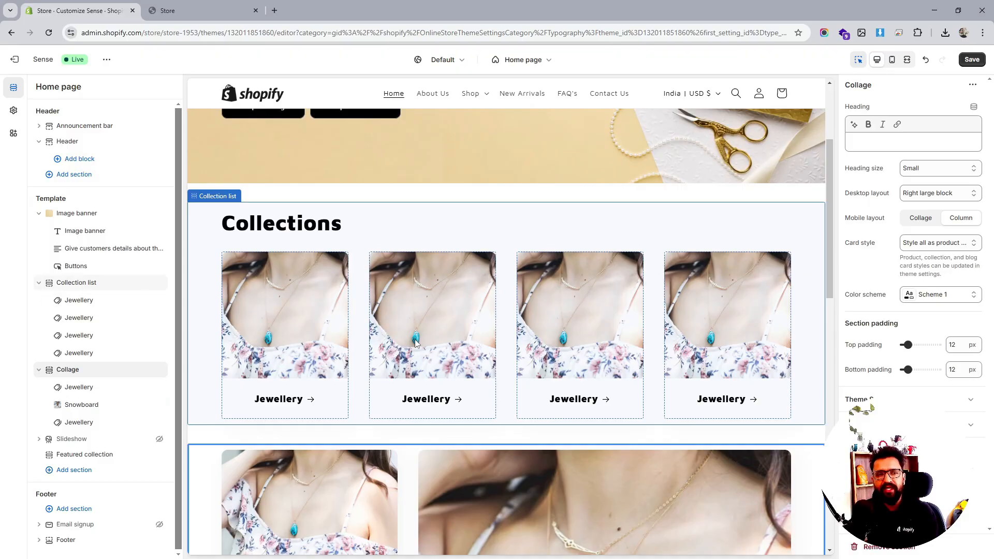
- Set the Collage section's desktop layout back to Left large block and save the theme
{"action": "scroll", "coordinate": [417, 343], "scroll_direction": "down", "scroll_amount": 6}
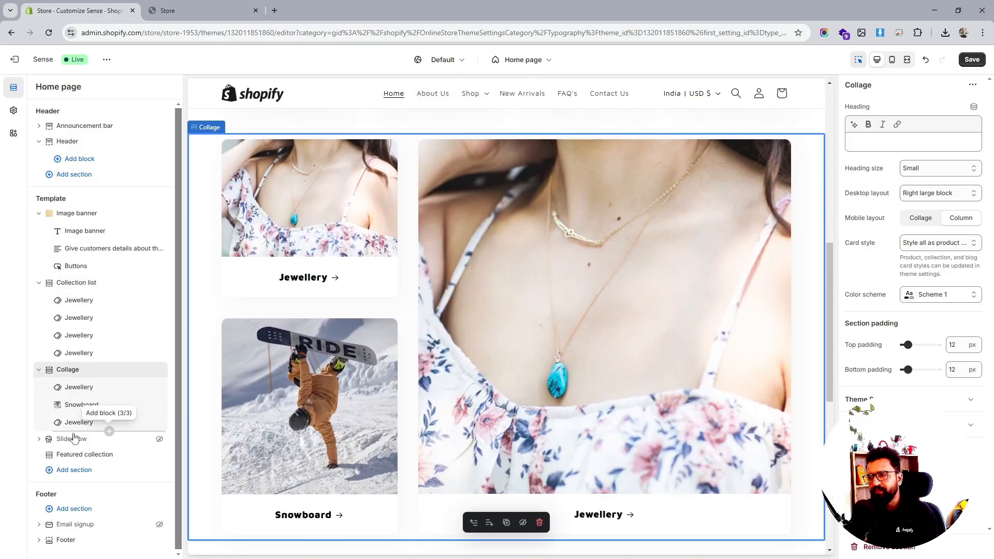
{"action": "scroll", "coordinate": [626, 256], "scroll_direction": "up", "scroll_amount": 10}
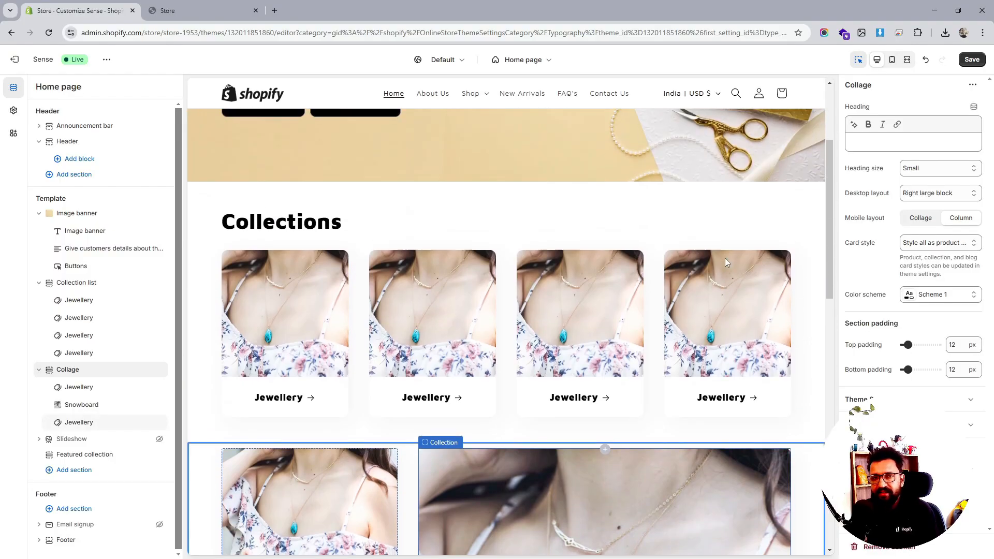
{"action": "scroll", "coordinate": [724, 258], "scroll_direction": "up", "scroll_amount": 1}
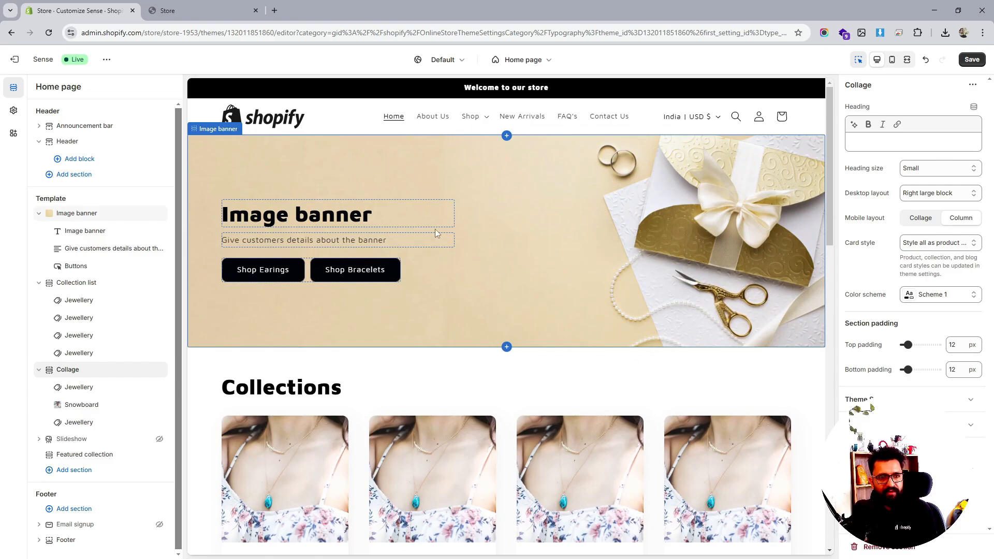
{"action": "scroll", "coordinate": [448, 240], "scroll_direction": "down", "scroll_amount": 4}
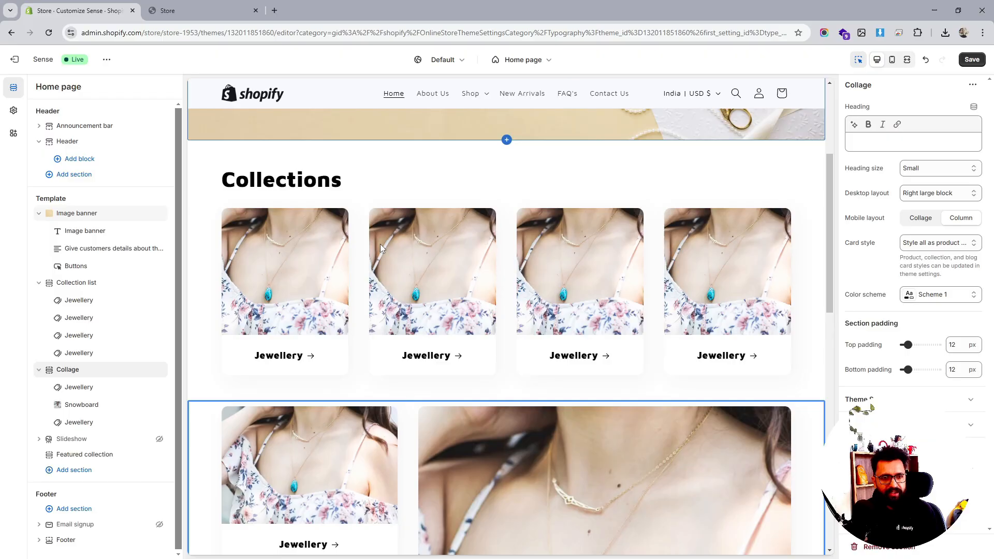
{"action": "scroll", "coordinate": [448, 258], "scroll_direction": "down", "scroll_amount": 6}
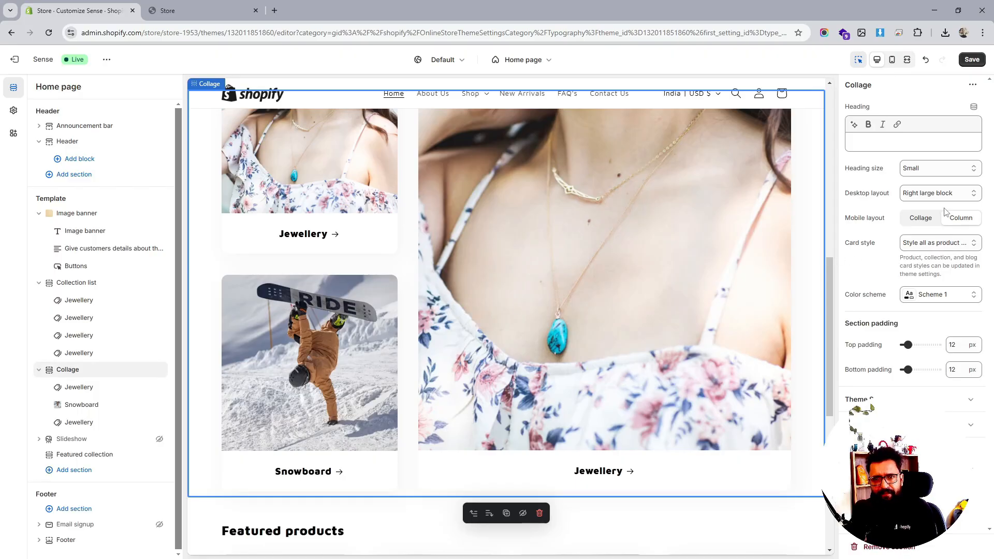
{"action": "left_click", "coordinate": [937, 193]}
{"action": "left_click", "coordinate": [925, 207]}
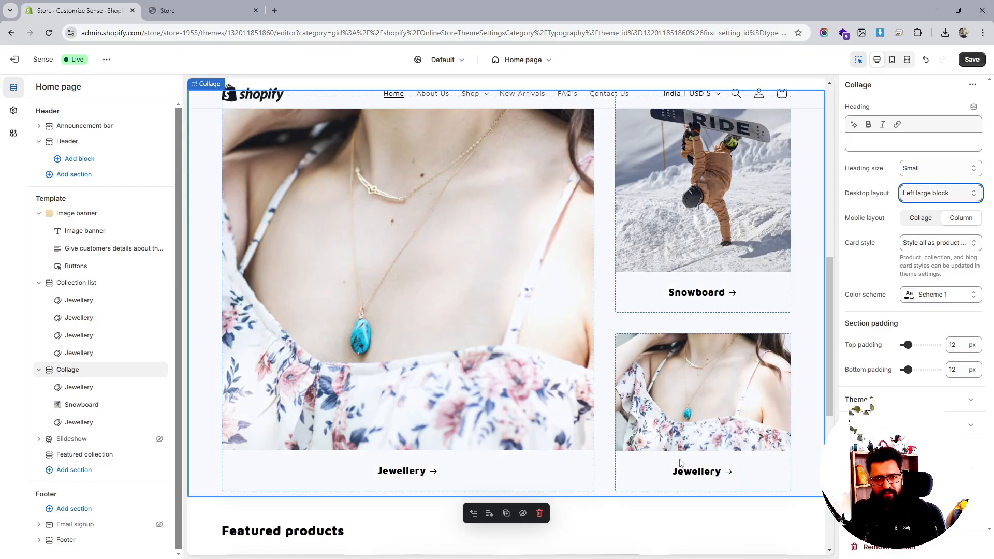
{"action": "left_click", "coordinate": [964, 59]}
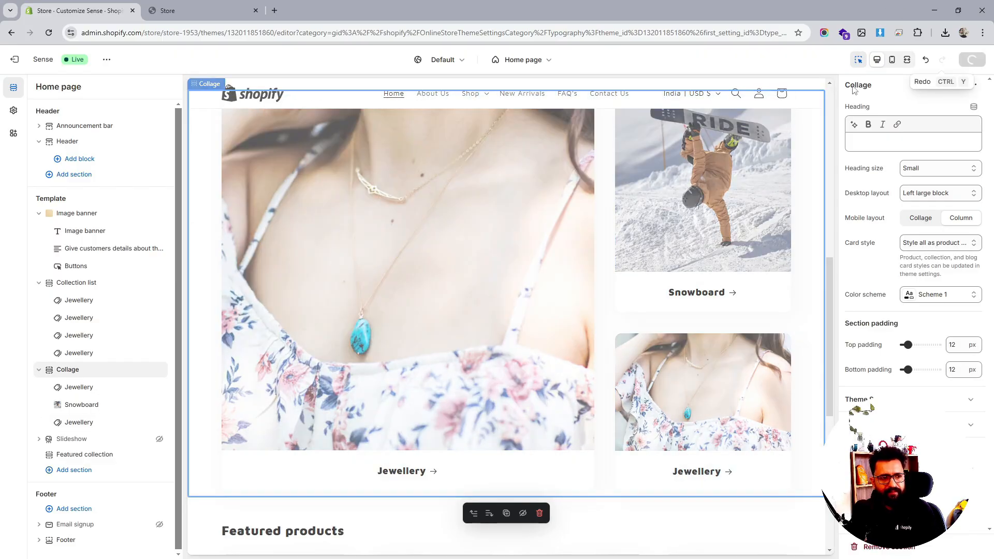
- Move the Collage section back above the Collection list section
{"action": "scroll", "coordinate": [608, 350], "scroll_direction": "up", "scroll_amount": 5}
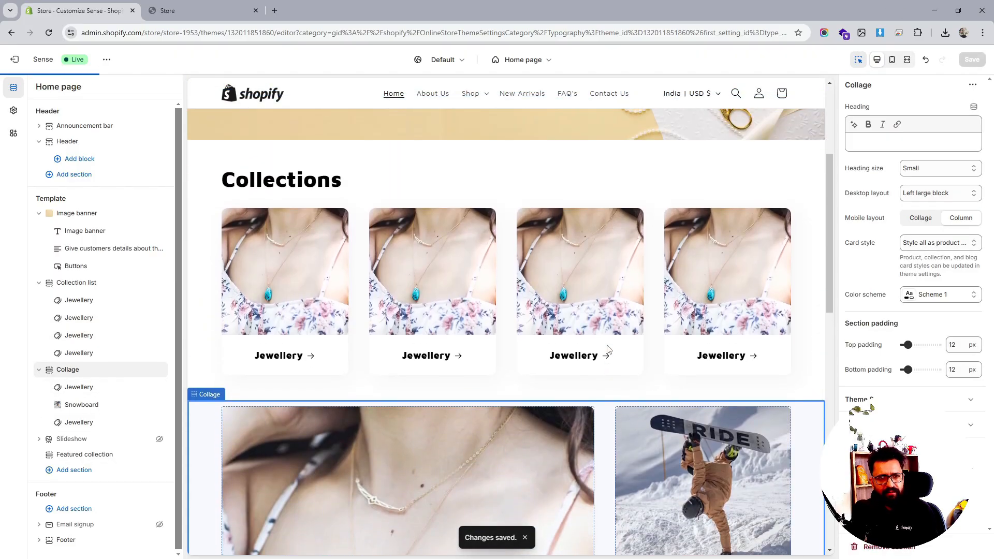
{"action": "scroll", "coordinate": [430, 333], "scroll_direction": "down", "scroll_amount": 2}
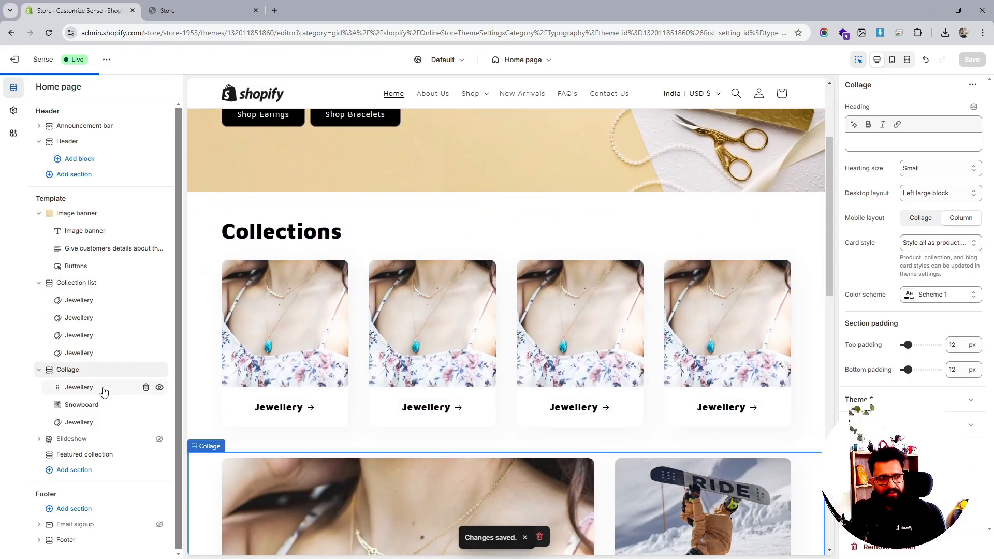
{"action": "left_click", "coordinate": [113, 387]}
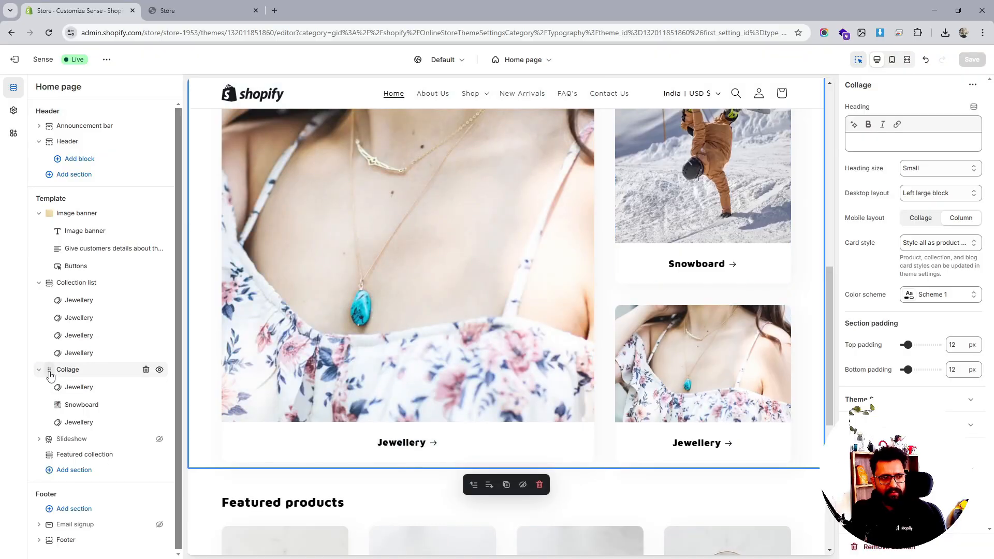
{"action": "left_click_drag", "start_coordinate": [50, 375], "coordinate": [49, 287]}
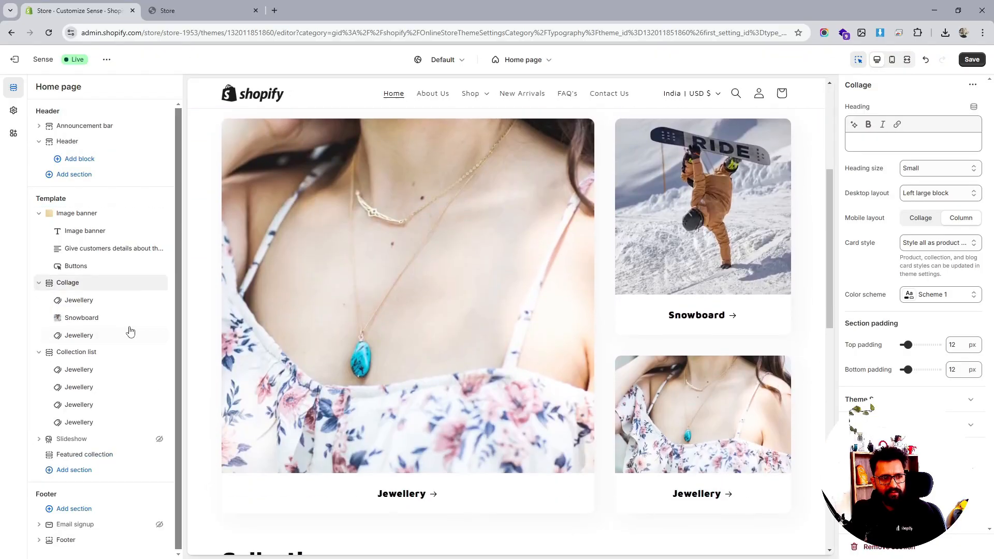
- Hide the Collection list section and save the theme
{"action": "left_click", "coordinate": [159, 352]}
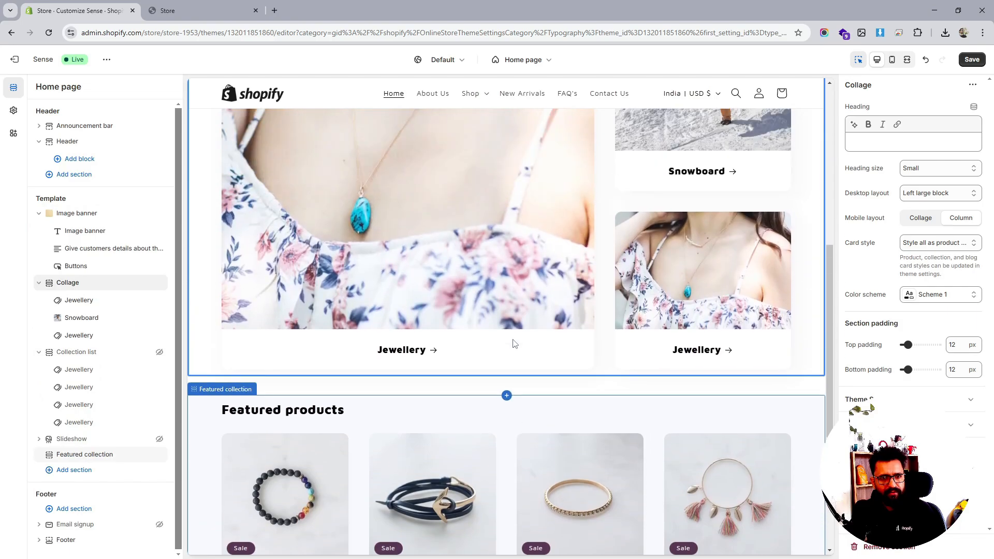
{"action": "scroll", "coordinate": [562, 330], "scroll_direction": "up", "scroll_amount": 8}
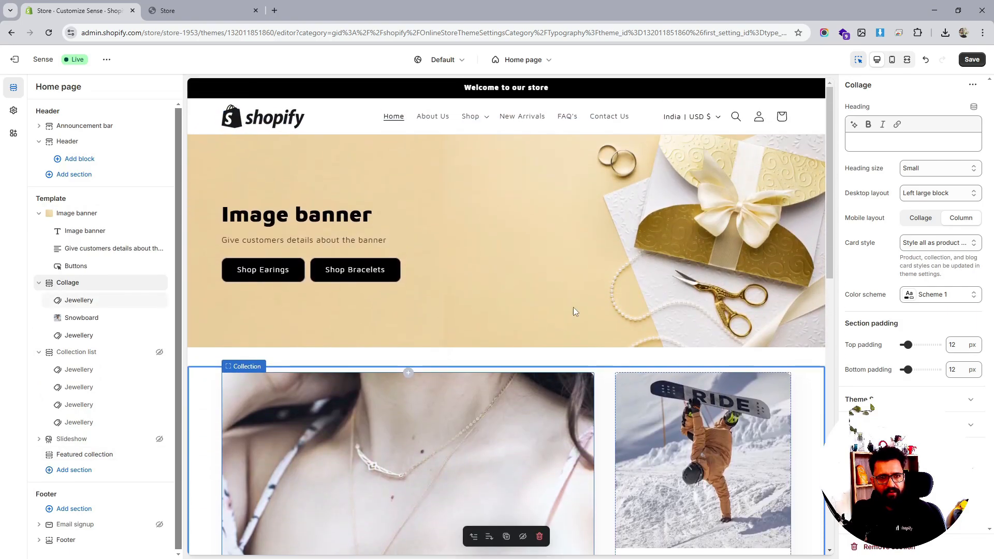
{"action": "left_click", "coordinate": [972, 59]}
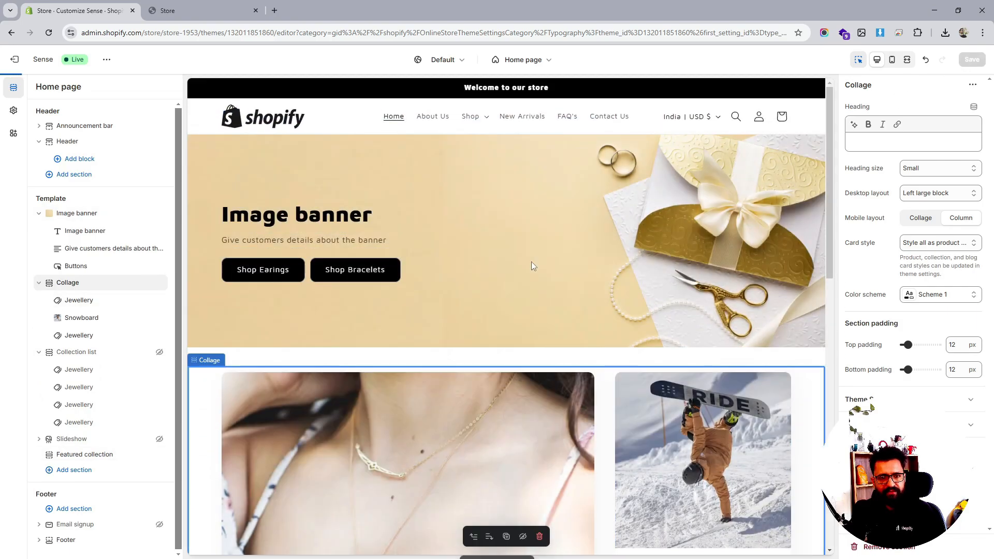
- Open the theme's Edit code view in a new browser tab
{"action": "scroll", "coordinate": [531, 262], "scroll_direction": "down", "scroll_amount": 6}
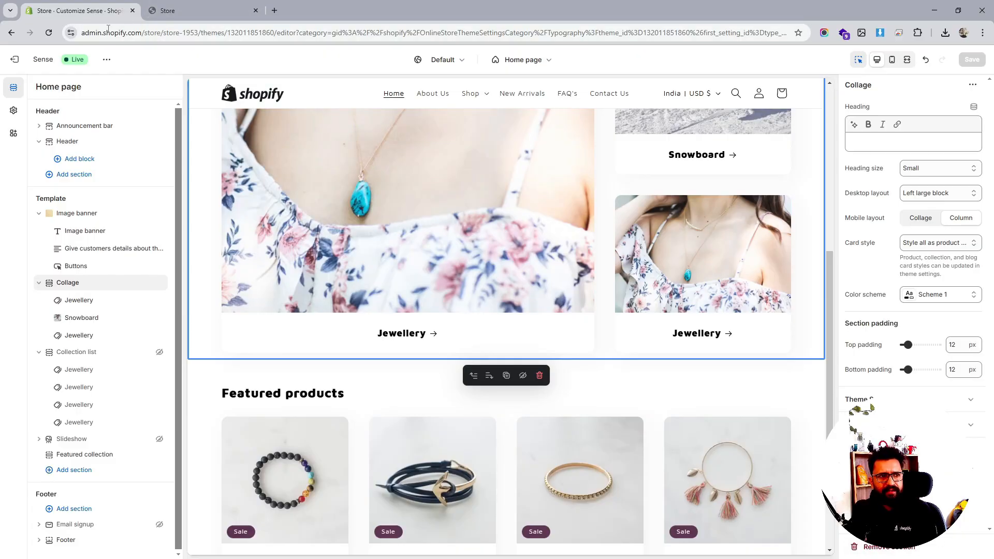
{"action": "left_click", "coordinate": [106, 60]}
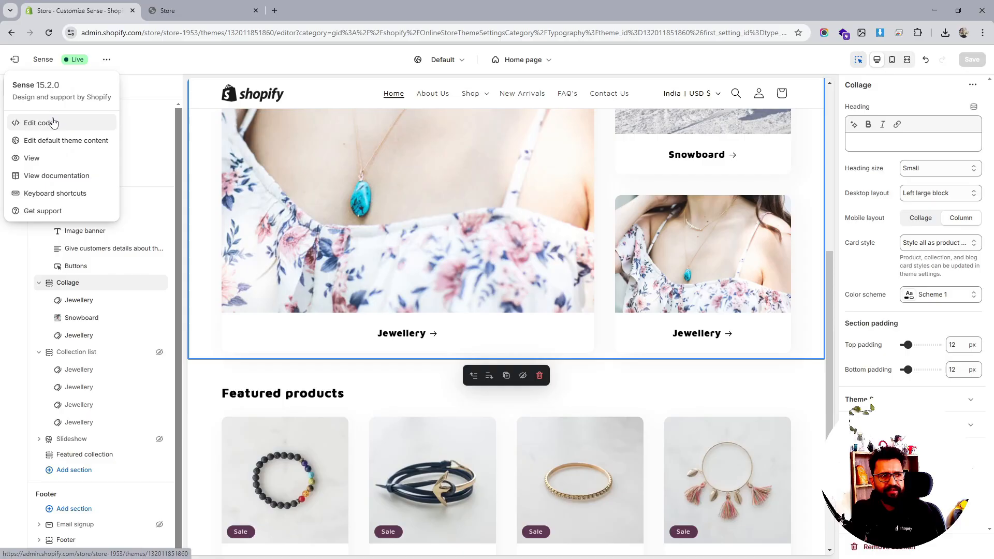
{"action": "right_click", "coordinate": [53, 121]}
{"action": "left_click", "coordinate": [105, 132]}
{"action": "left_click", "coordinate": [326, 10]}
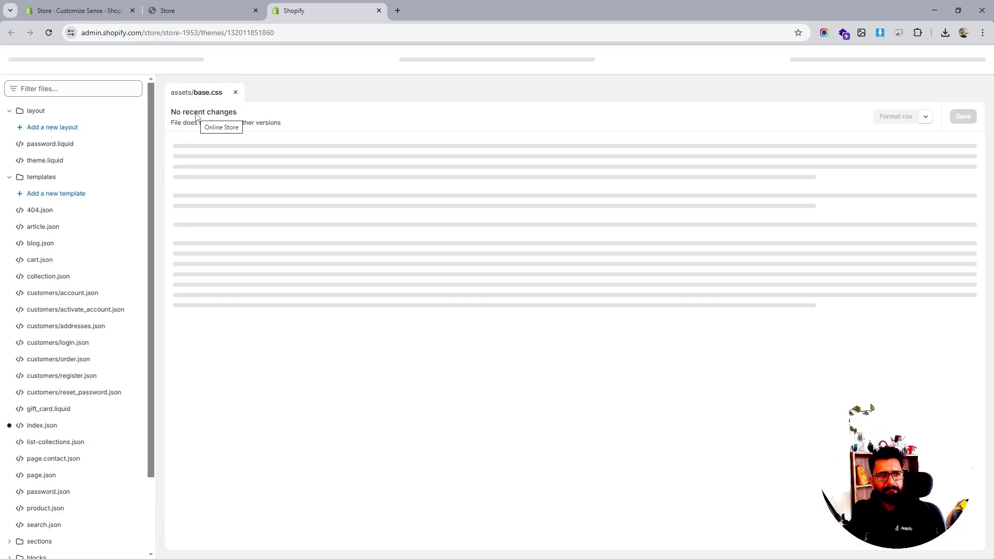
- Go from the themes page to the store's collections and start creating a new collection
{"action": "left_click", "coordinate": [25, 59]}
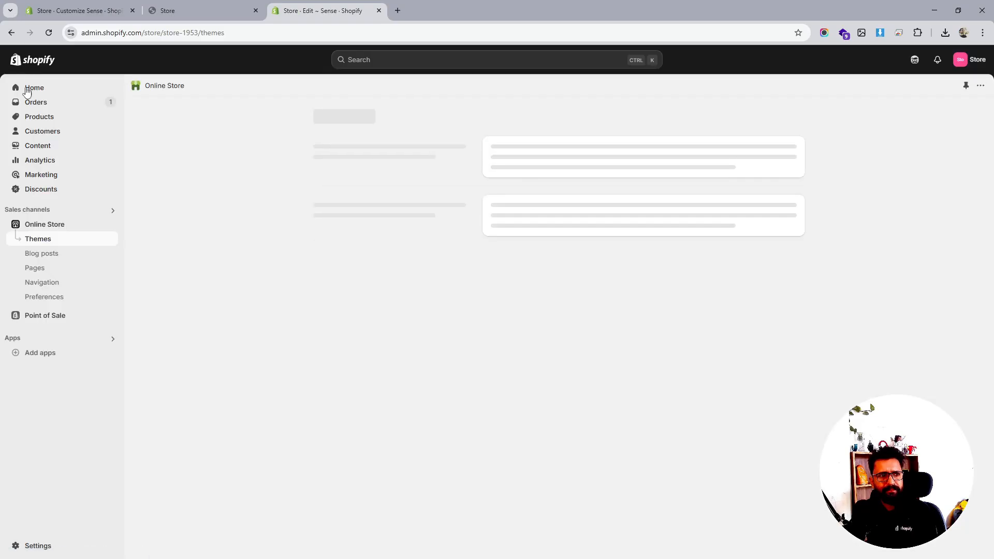
{"action": "left_click", "coordinate": [41, 134]}
{"action": "left_click", "coordinate": [45, 119]}
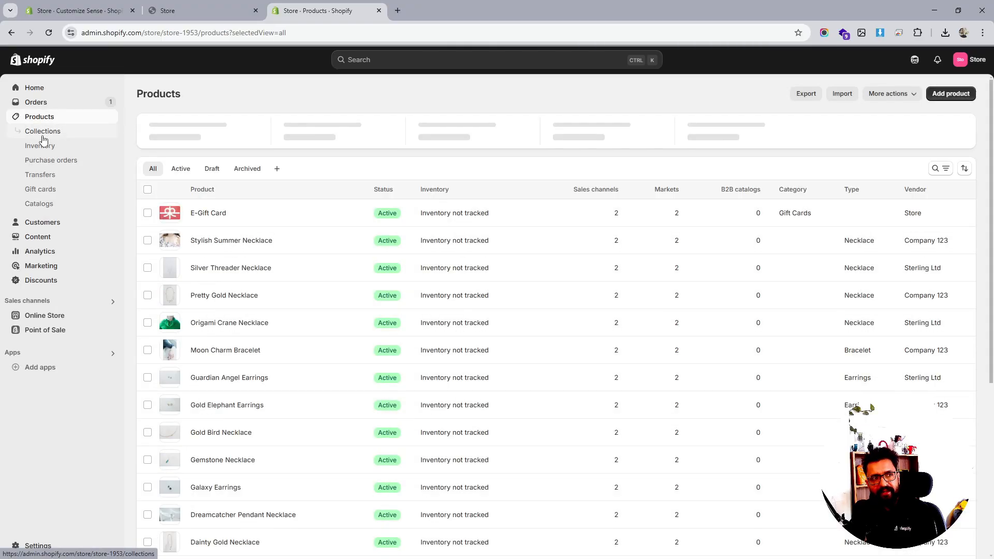
{"action": "left_click", "coordinate": [45, 132]}
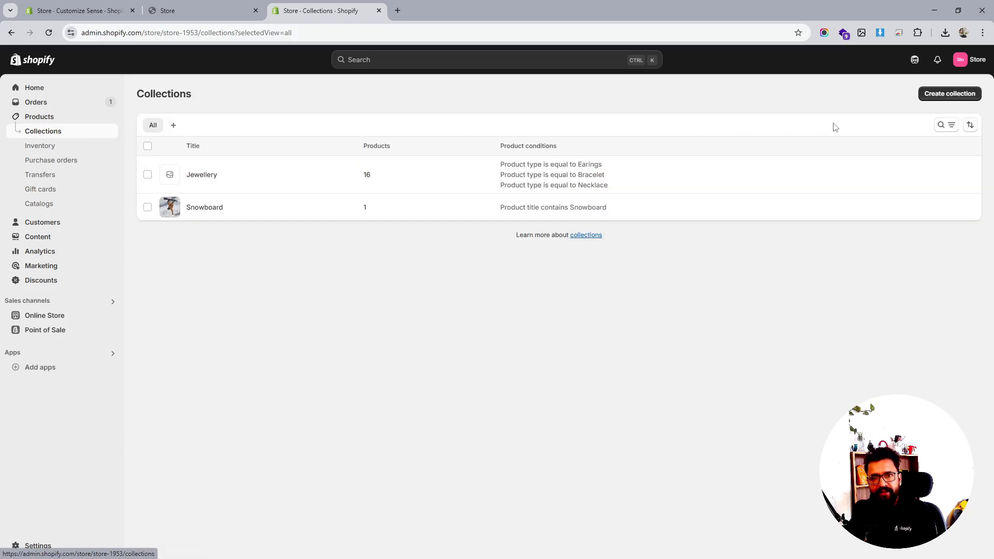
{"action": "left_click", "coordinate": [950, 94]}
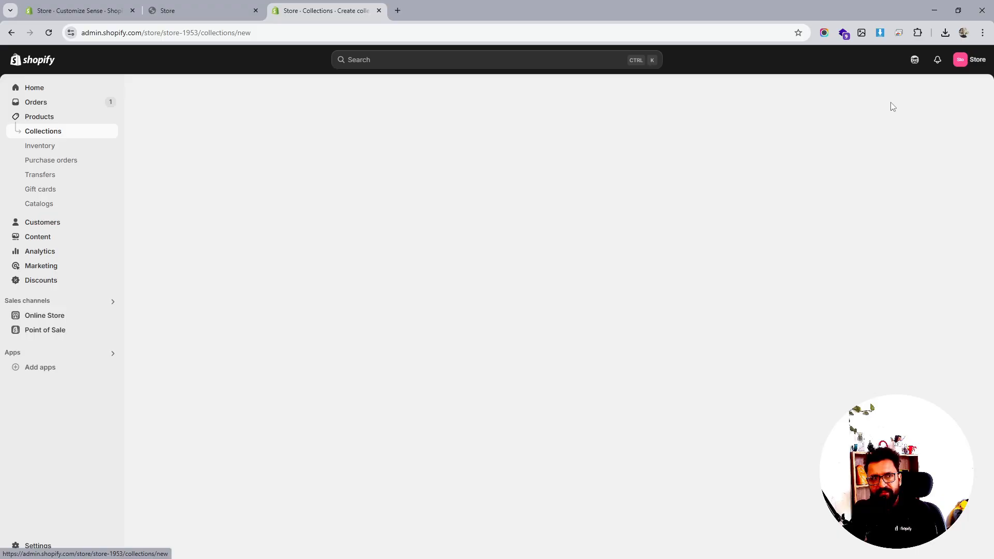
- Title the new collection Bracelets and choose the Smart collection type
{"action": "left_click", "coordinate": [349, 138]}
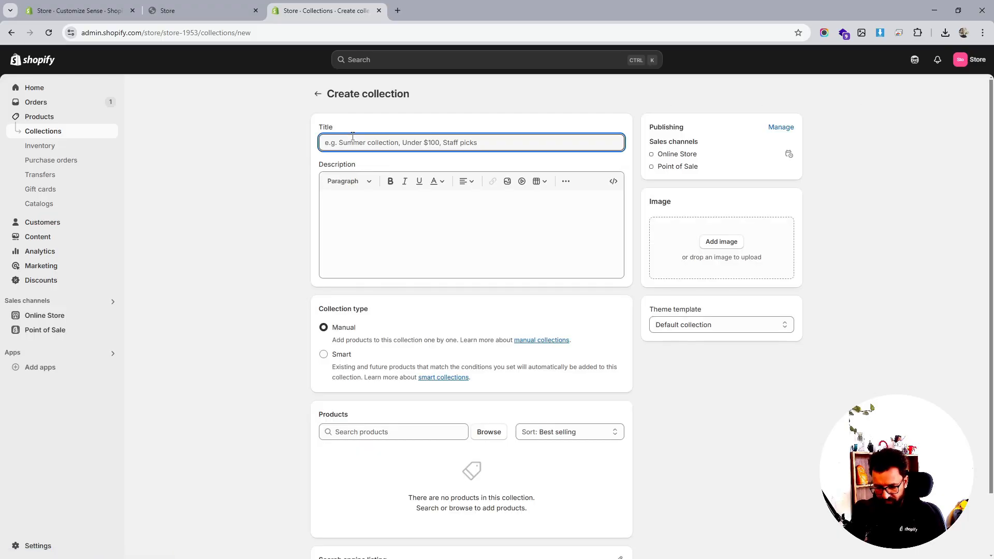
{"action": "type", "text": "acelets"}
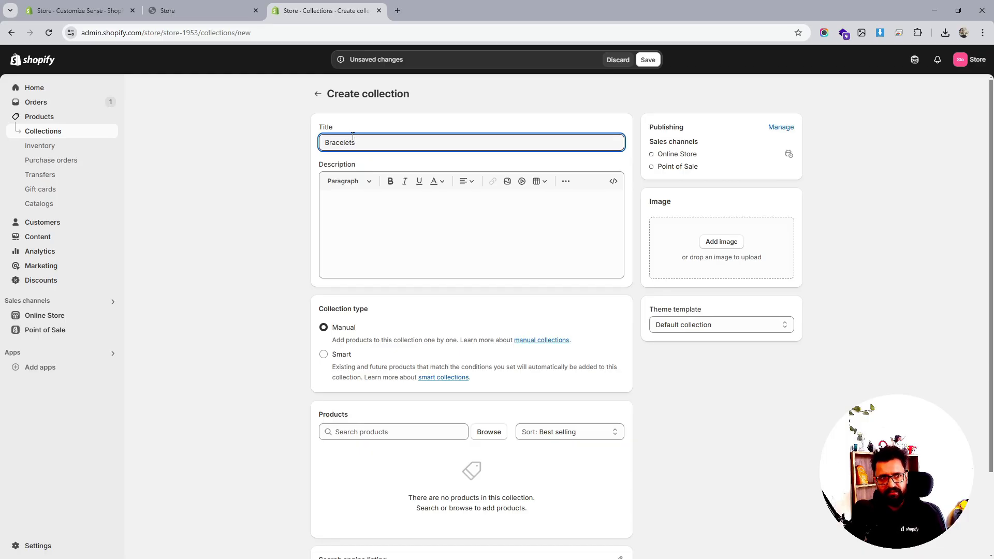
{"action": "left_click", "coordinate": [429, 218]}
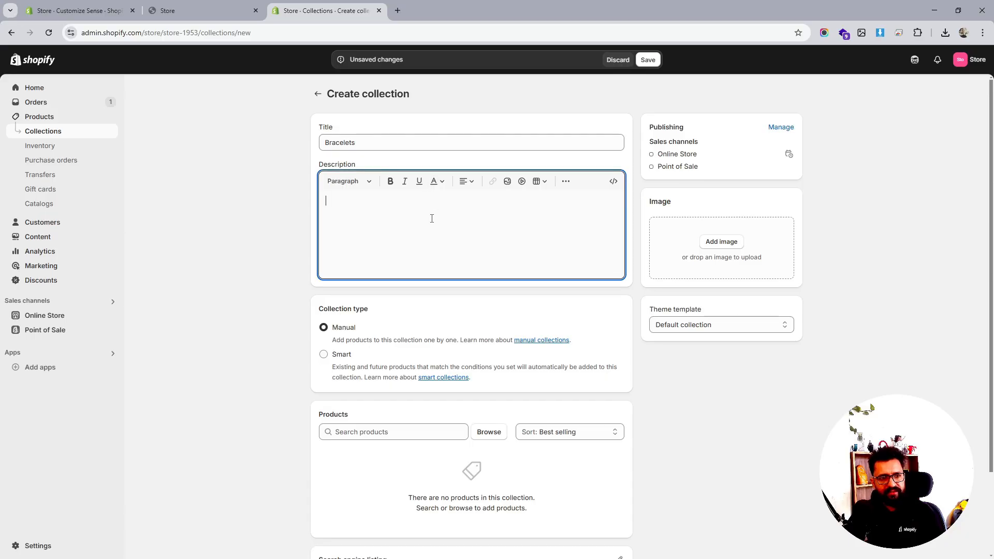
{"action": "left_click", "coordinate": [342, 356]}
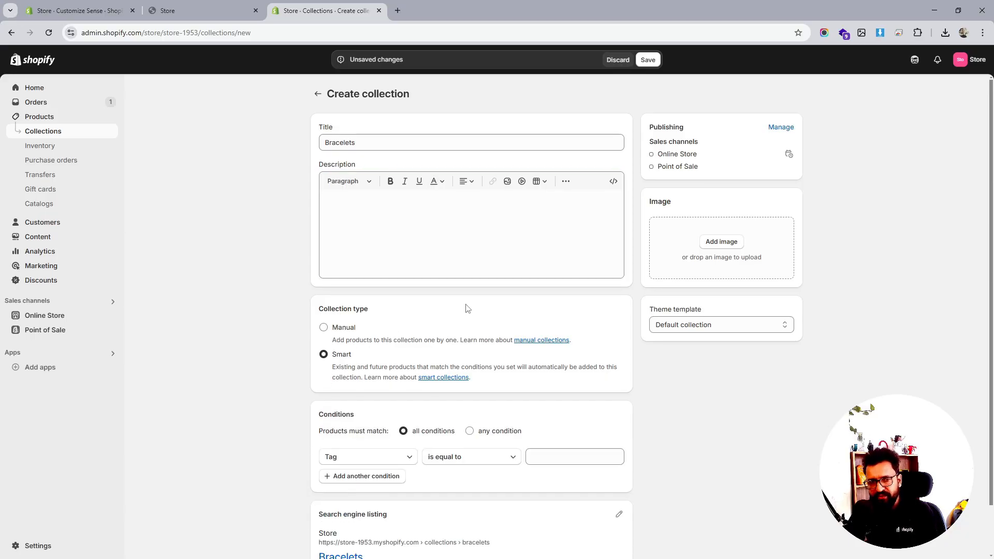
- Set the smart collection condition to product title contains Bracelets and save the collection
{"action": "scroll", "coordinate": [465, 309], "scroll_direction": "down", "scroll_amount": 1}
{"action": "left_click", "coordinate": [572, 409]}
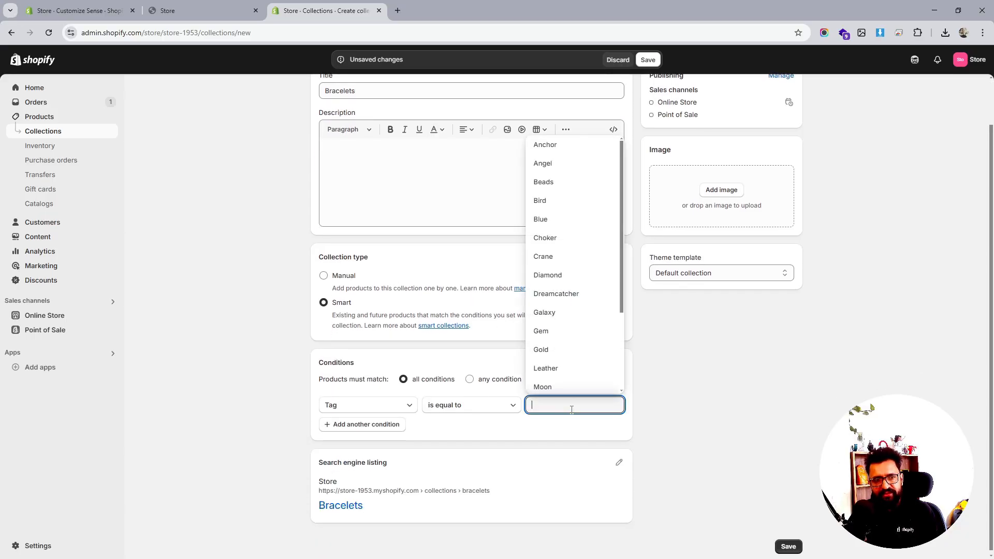
{"action": "left_click", "coordinate": [391, 411]}
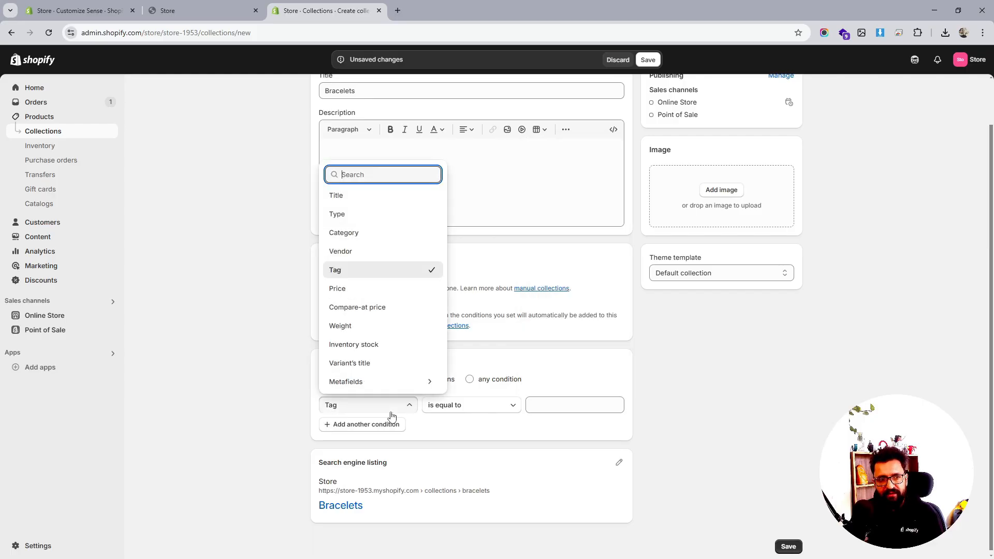
{"action": "left_click", "coordinate": [365, 203]}
{"action": "left_click", "coordinate": [576, 412]}
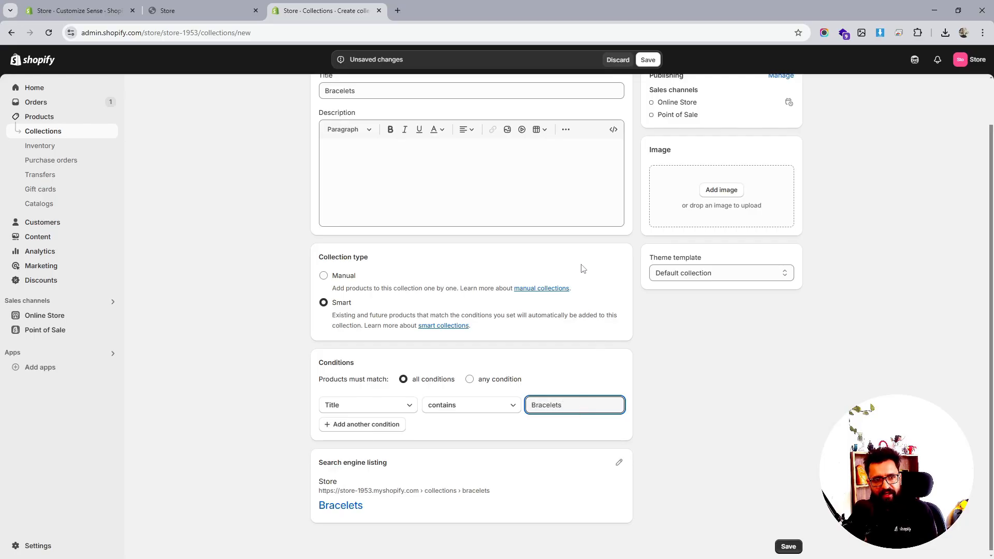
{"action": "left_click", "coordinate": [648, 60]}
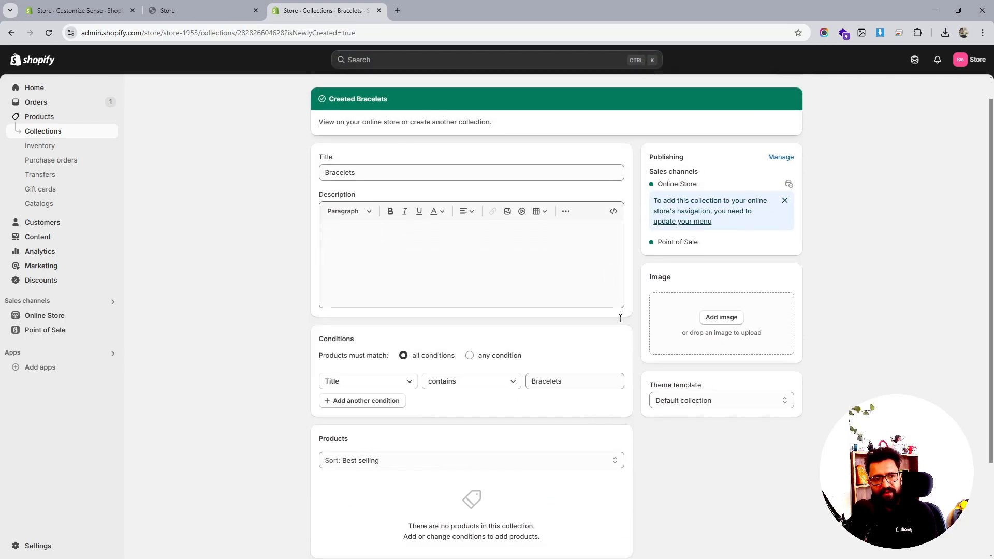
- Change the condition value to Bracelet, save the collection, and reload the page
{"action": "scroll", "coordinate": [621, 322], "scroll_direction": "down", "scroll_amount": 2}
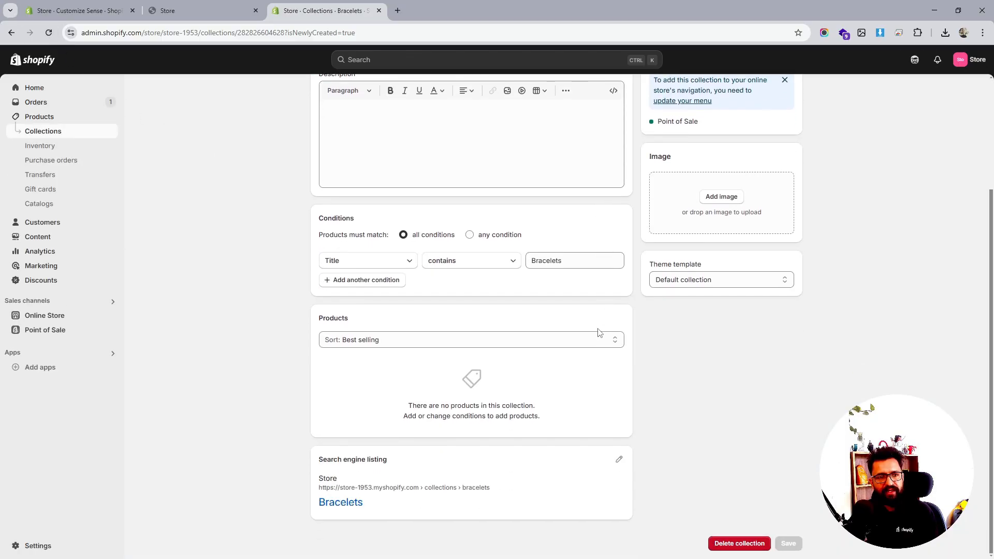
{"action": "left_click", "coordinate": [547, 260]}
{"action": "double_click", "coordinate": [546, 261]}
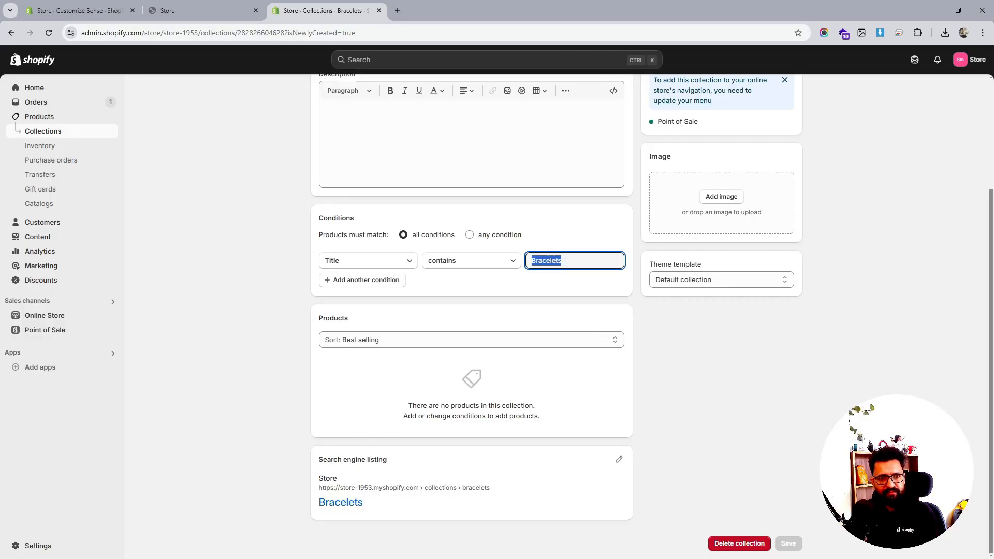
{"action": "left_click", "coordinate": [566, 261]}
{"action": "key", "text": "BackSpace"}
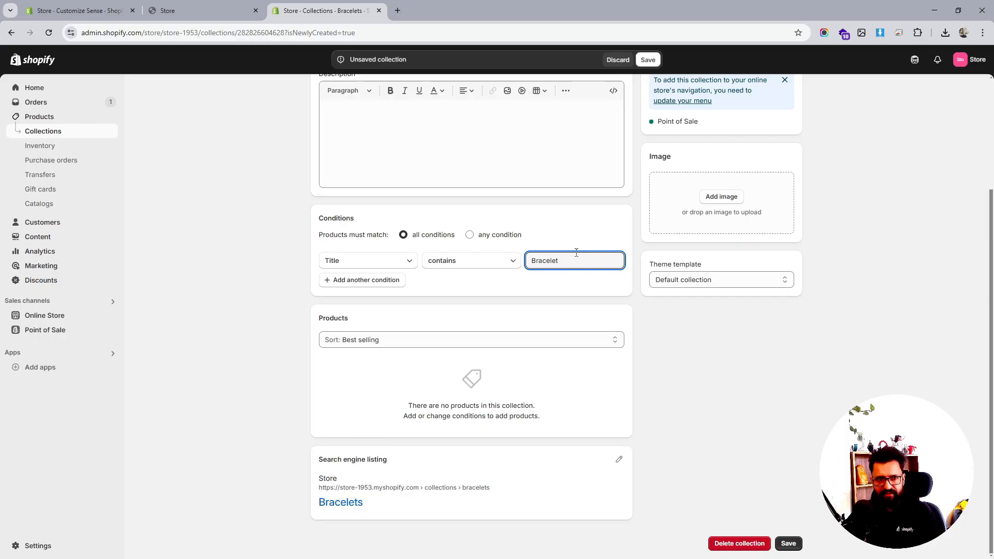
{"action": "left_click", "coordinate": [653, 60]}
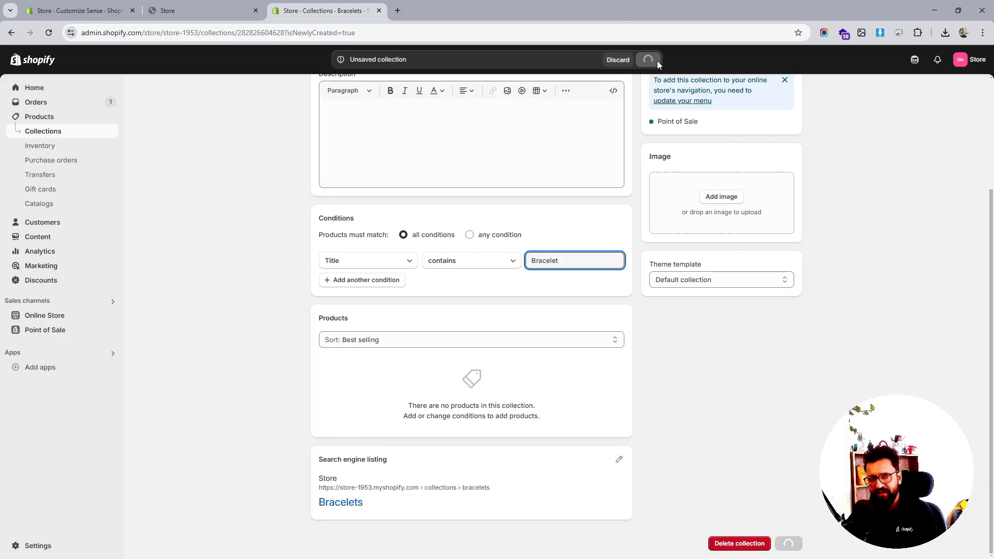
{"action": "left_click", "coordinate": [49, 33]}
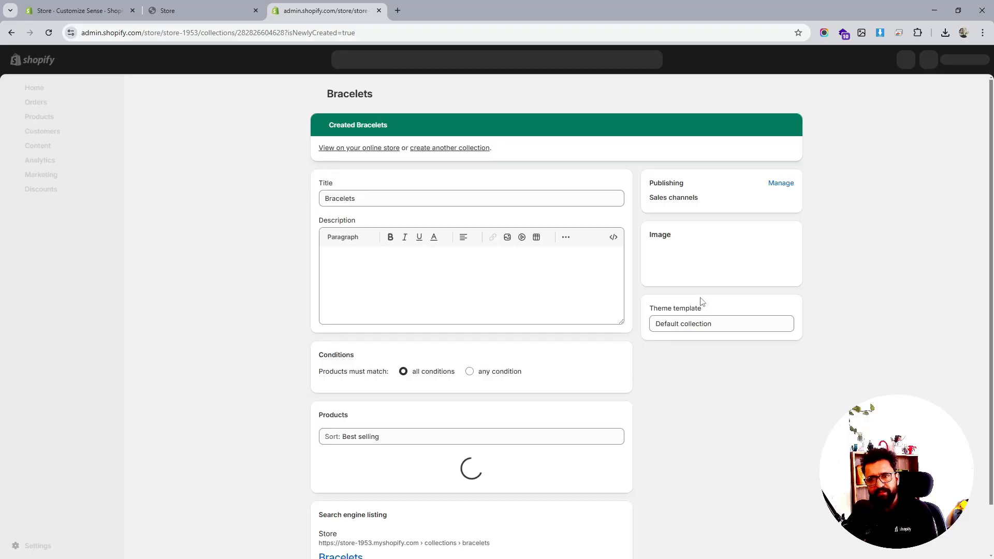
- Start another collection titled Earings and choose the Smart collection type
{"action": "scroll", "coordinate": [432, 358], "scroll_direction": "down", "scroll_amount": 4}
{"action": "scroll", "coordinate": [432, 358], "scroll_direction": "up", "scroll_amount": 5}
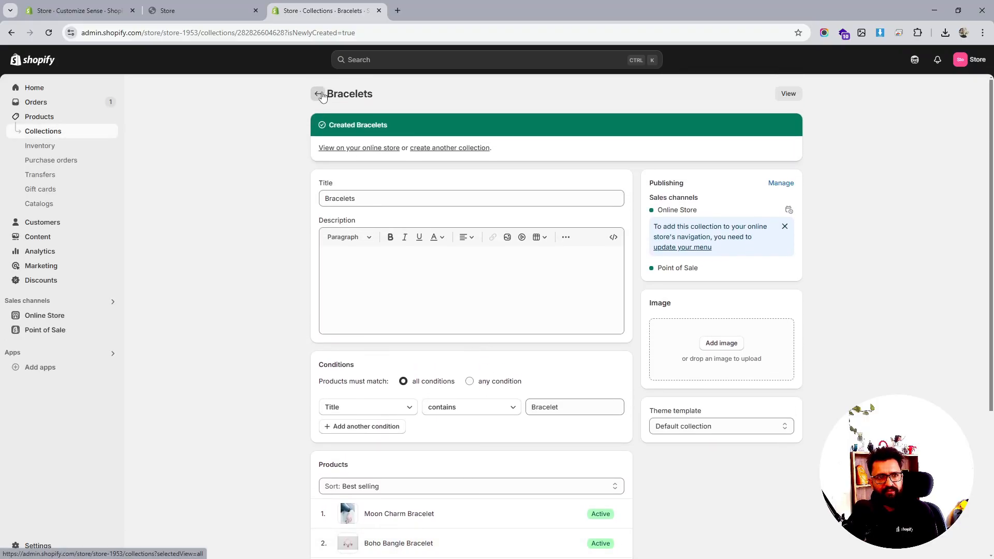
{"action": "left_click", "coordinate": [440, 148]}
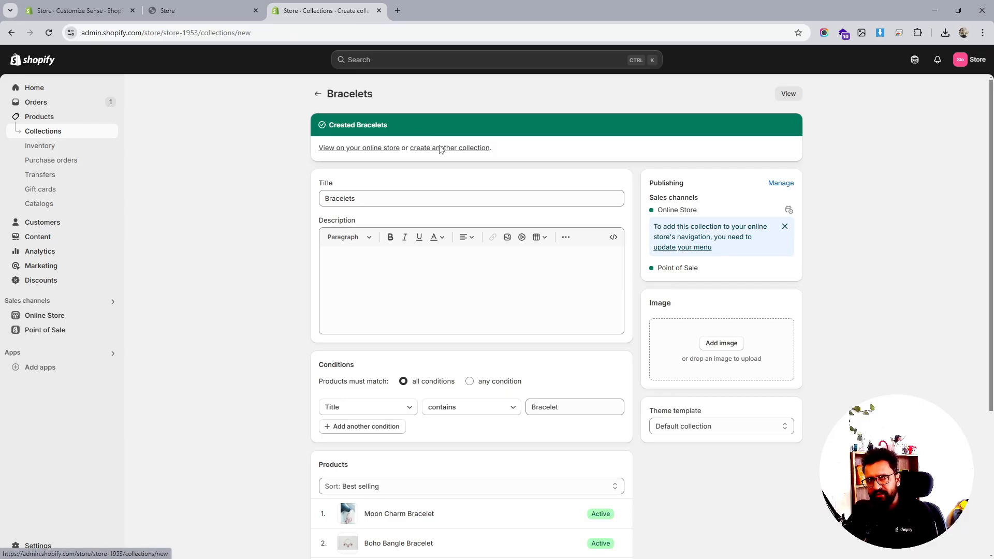
{"action": "left_click", "coordinate": [381, 141]}
{"action": "type", "text": "Earings"}
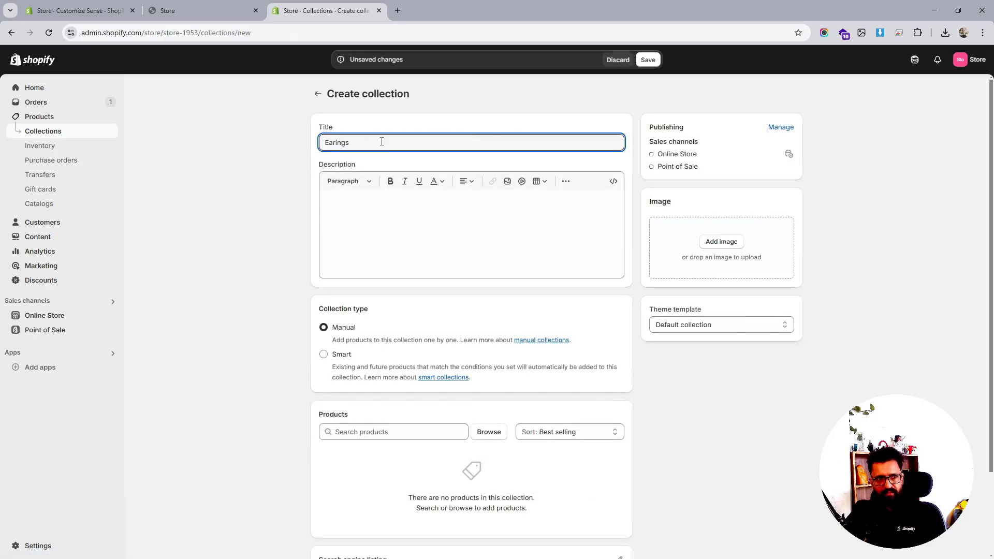
{"action": "left_click", "coordinate": [337, 356]}
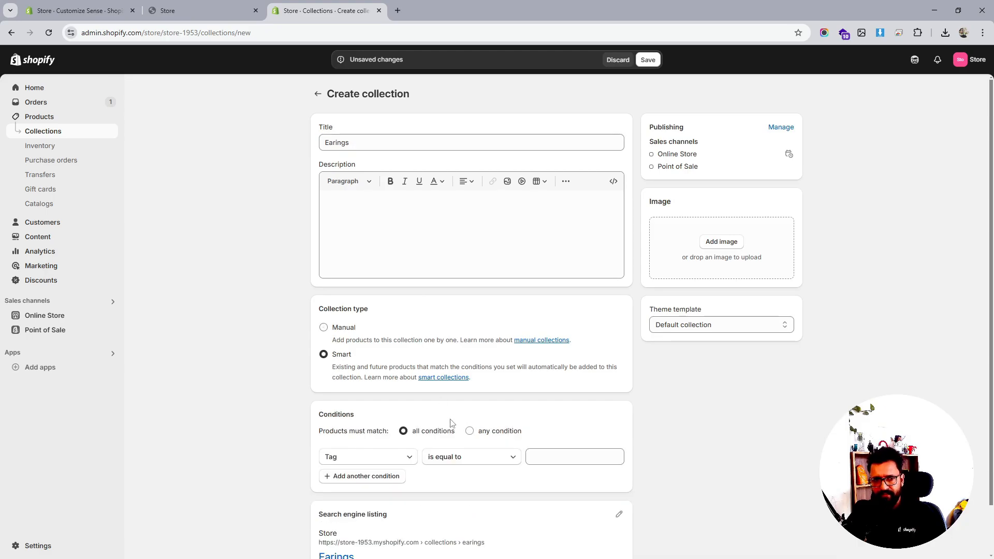
- Set the condition to product title contains Earing and save the collection
{"action": "left_click", "coordinate": [390, 456]}
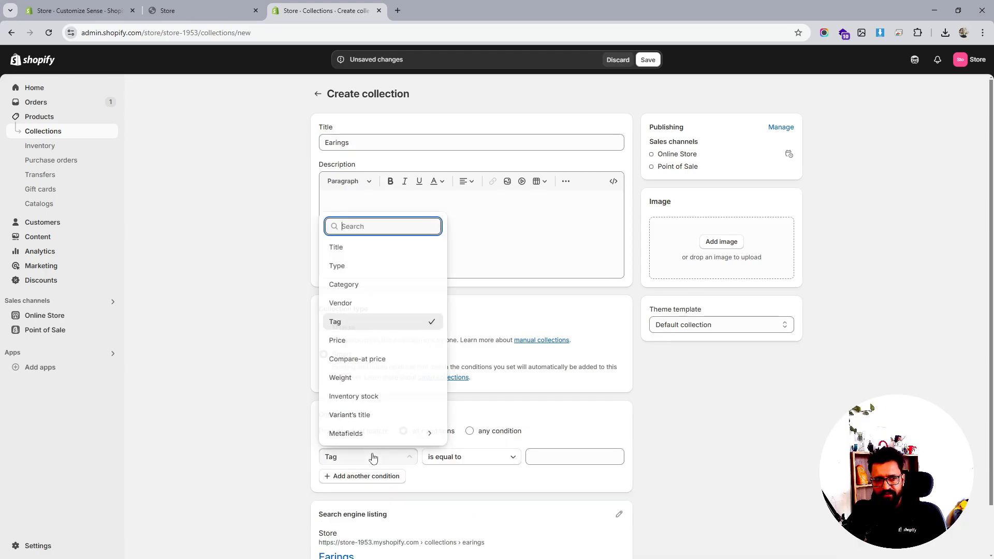
{"action": "left_click", "coordinate": [339, 247]}
{"action": "left_click", "coordinate": [562, 461]}
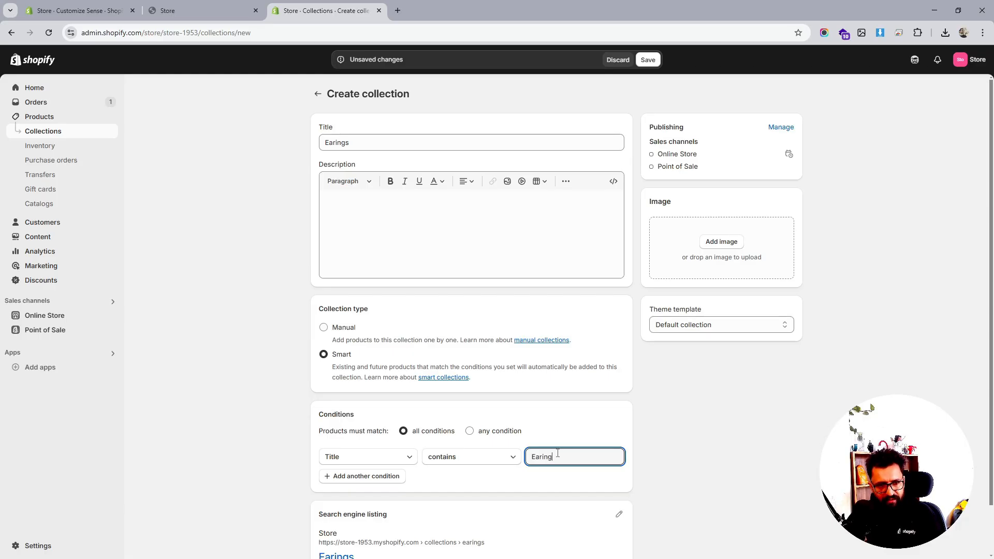
{"action": "left_click", "coordinate": [647, 59]}
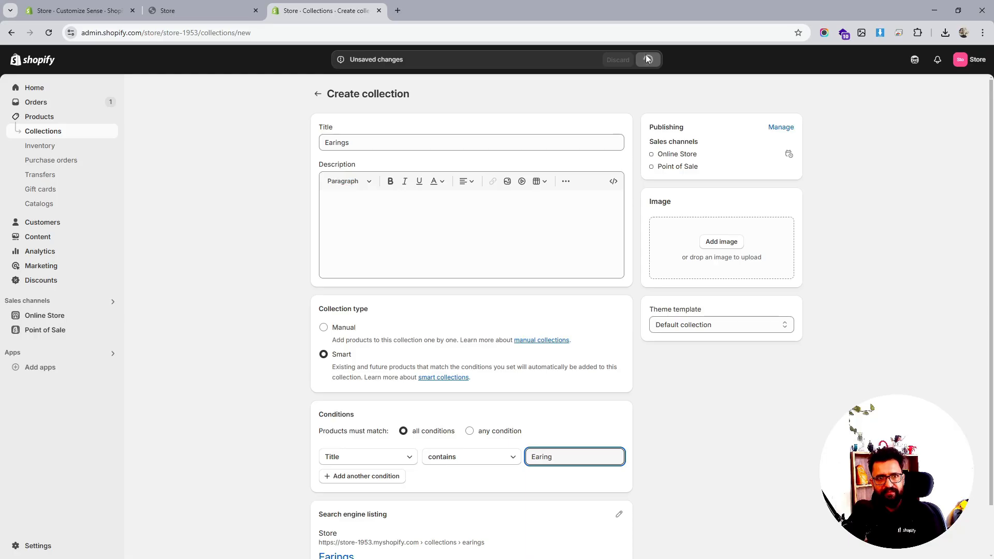
- Change the Earings condition value to Earings, save the collection, and reload the page
{"action": "scroll", "coordinate": [426, 290], "scroll_direction": "down", "scroll_amount": 2}
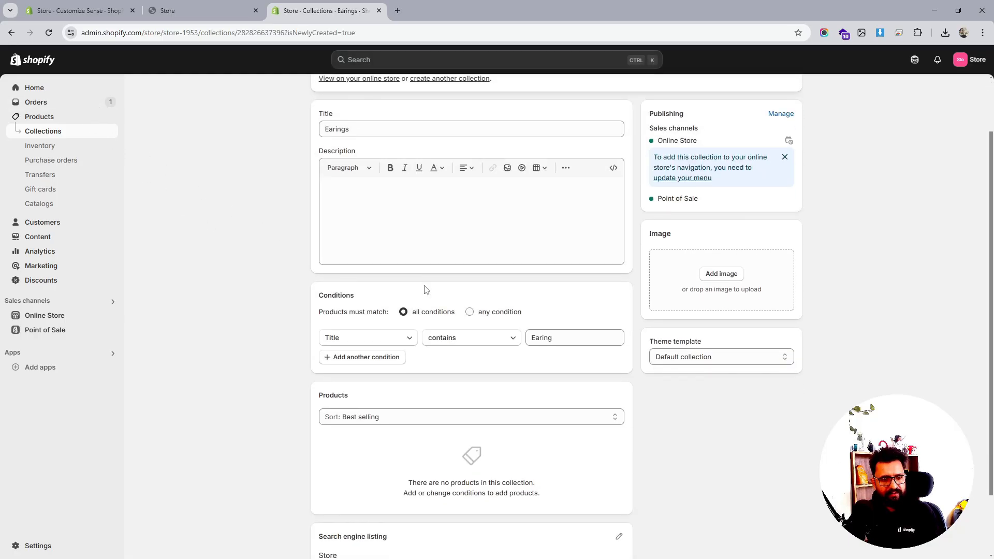
{"action": "scroll", "coordinate": [426, 290], "scroll_direction": "down", "scroll_amount": 2}
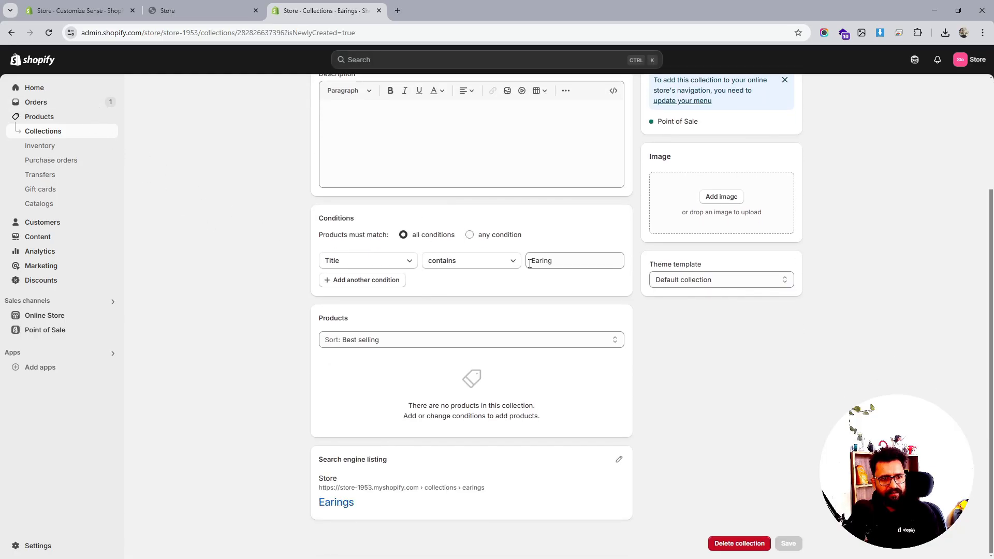
{"action": "left_click", "coordinate": [561, 261]}
{"action": "type", "text": "s"}
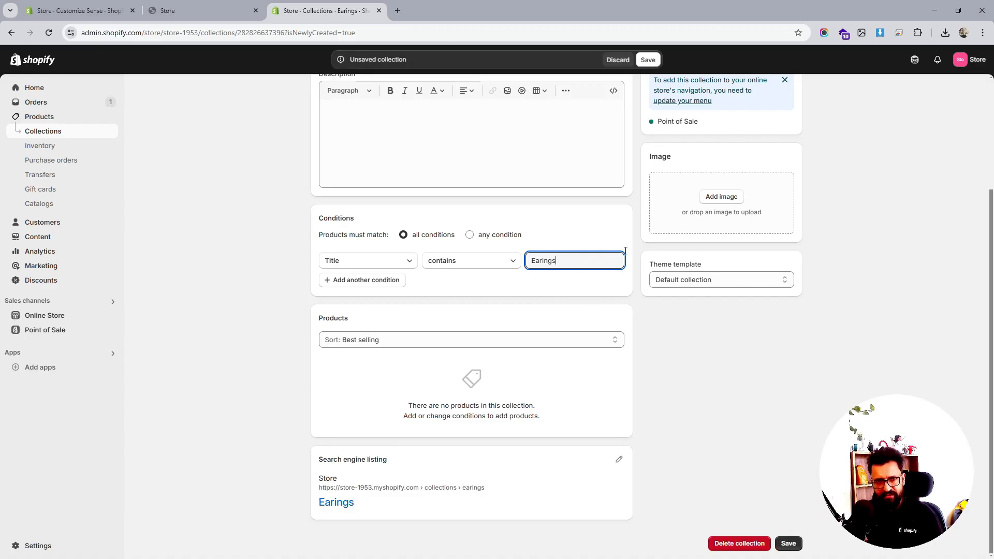
{"action": "scroll", "coordinate": [649, 72], "scroll_direction": "up", "scroll_amount": 2}
{"action": "left_click", "coordinate": [647, 59]}
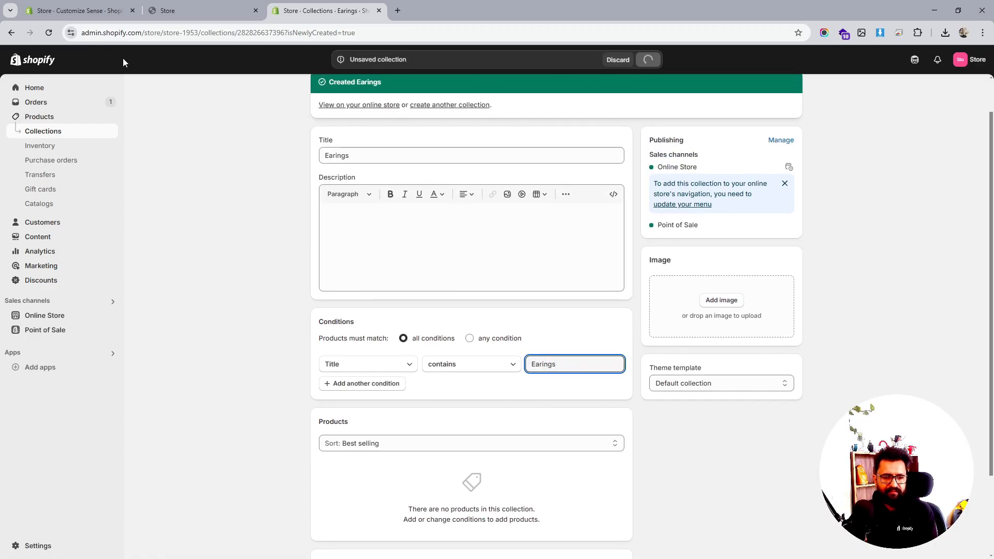
{"action": "left_click", "coordinate": [54, 33]}
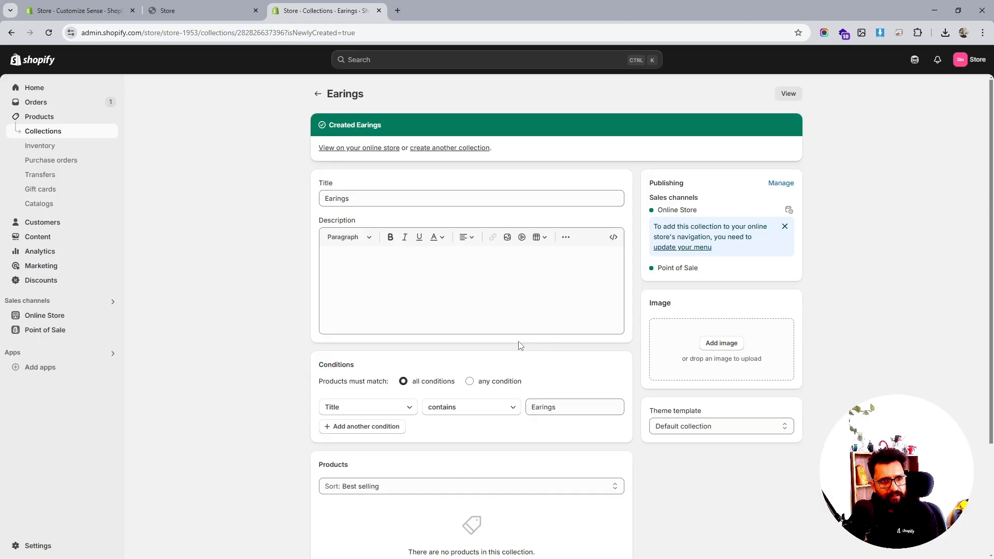
- Open the Jewellery collection and copy its Earings type condition value
{"action": "left_click", "coordinate": [318, 93]}
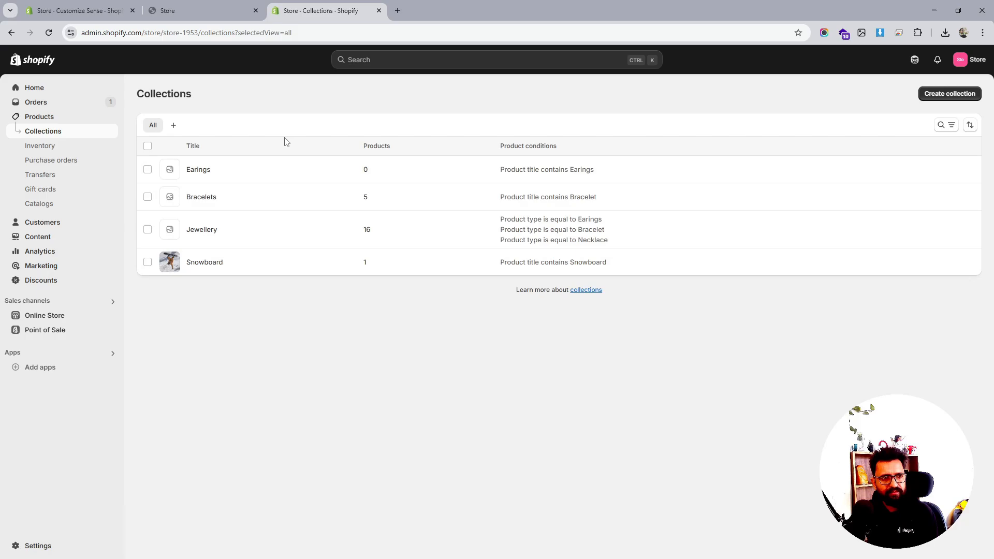
{"action": "left_click", "coordinate": [201, 229]}
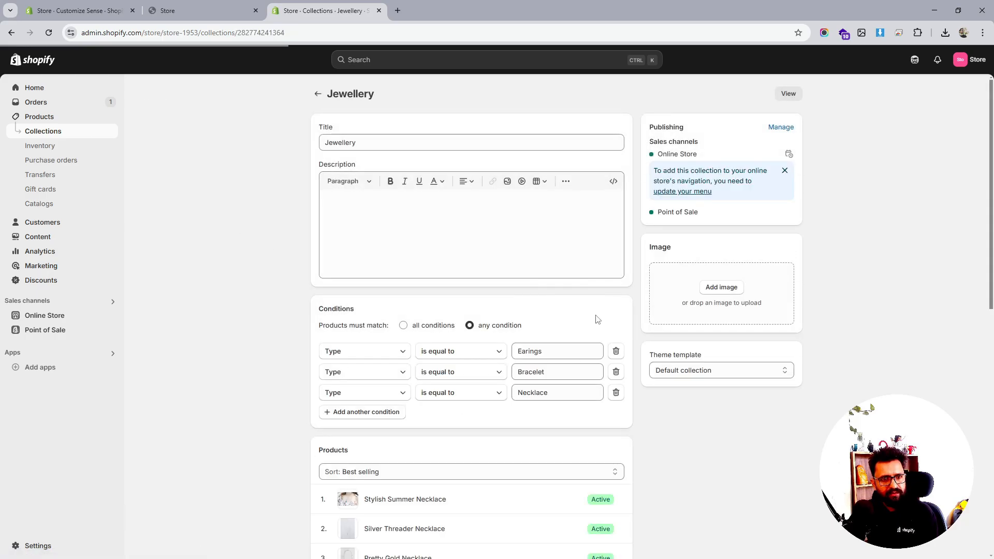
{"action": "double_click", "coordinate": [532, 351]}
{"action": "key", "text": "ctrl+c"}
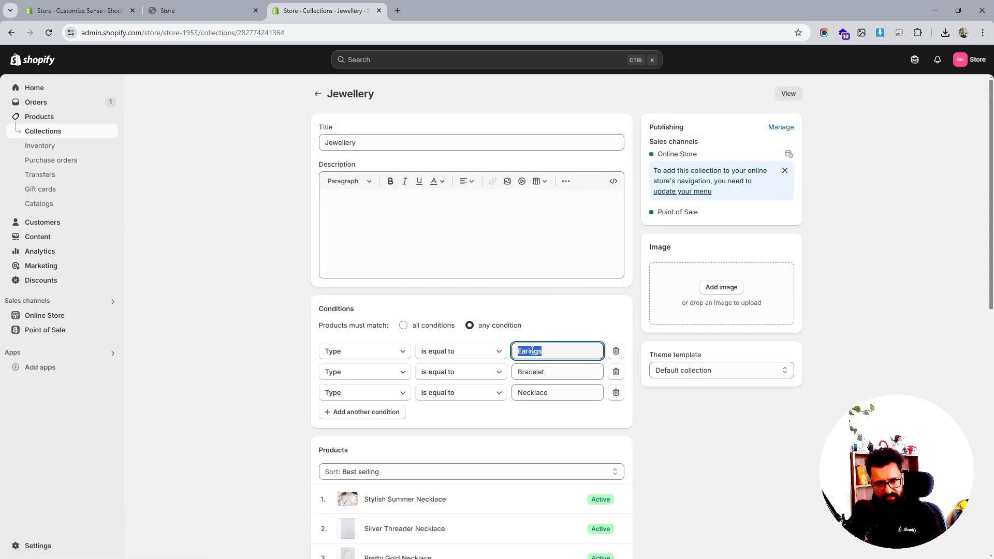
{"action": "left_click", "coordinate": [318, 95]}
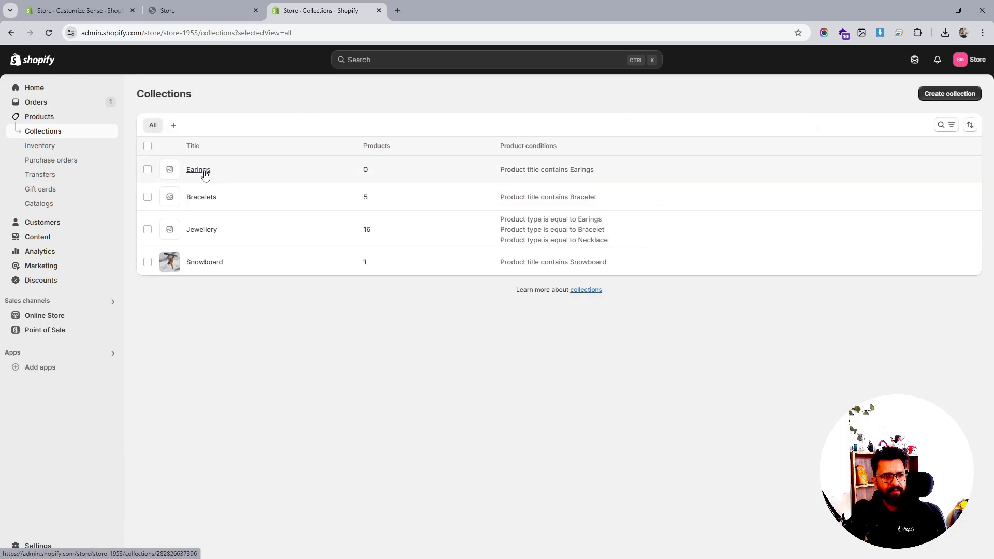
- Change the Earings collection's condition to product type is equal to Earings and save it
{"action": "left_click", "coordinate": [204, 172]}
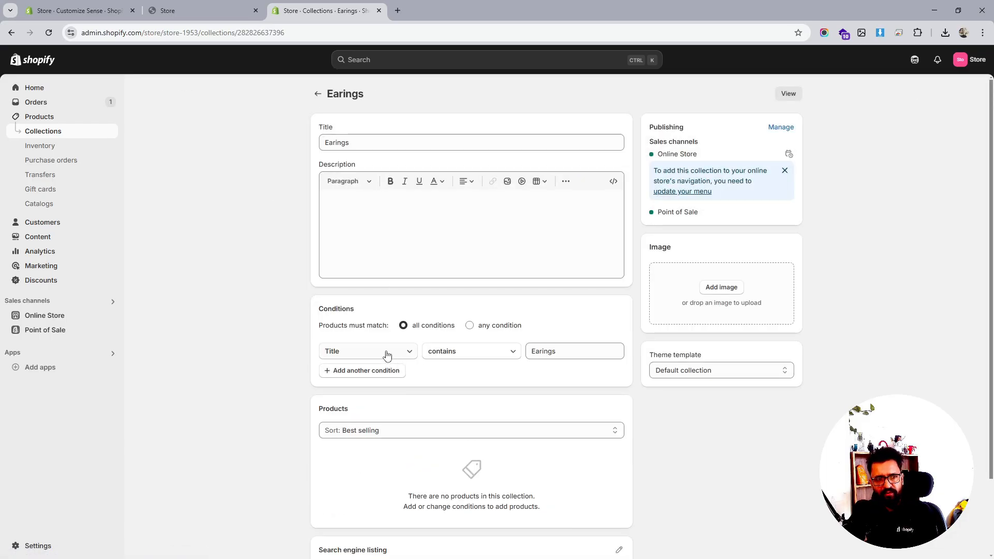
{"action": "left_click", "coordinate": [387, 354]}
{"action": "left_click", "coordinate": [352, 162]}
{"action": "left_click", "coordinate": [545, 350]}
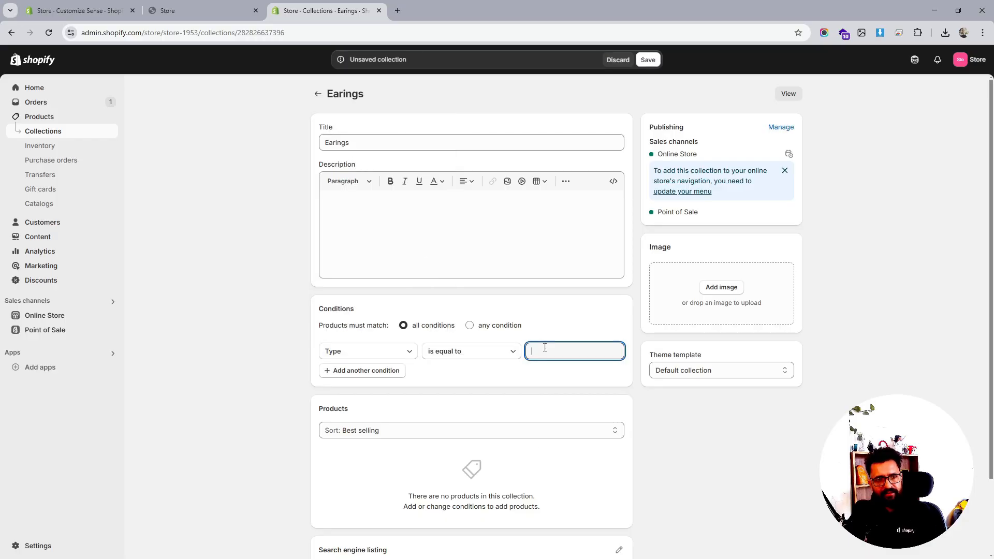
{"action": "key", "text": "ctrl+v"}
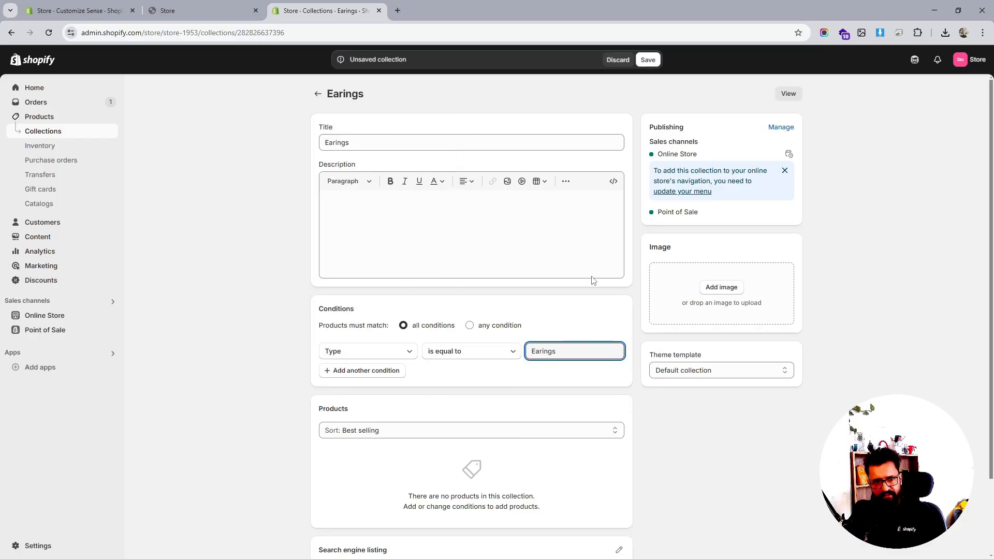
{"action": "left_click", "coordinate": [648, 60]}
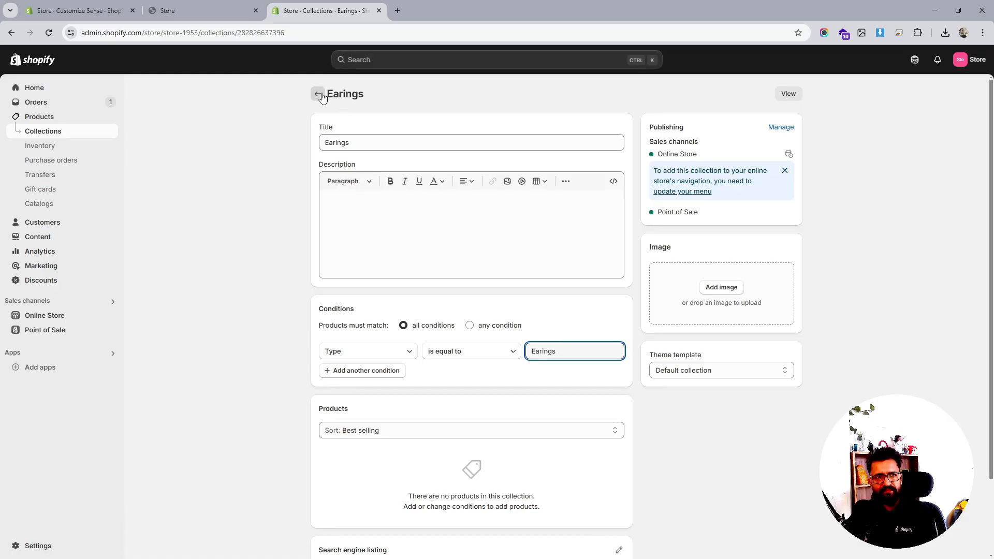
- Return to the collections list and review the Jewellery collection's type conditions
{"action": "left_click", "coordinate": [49, 33]}
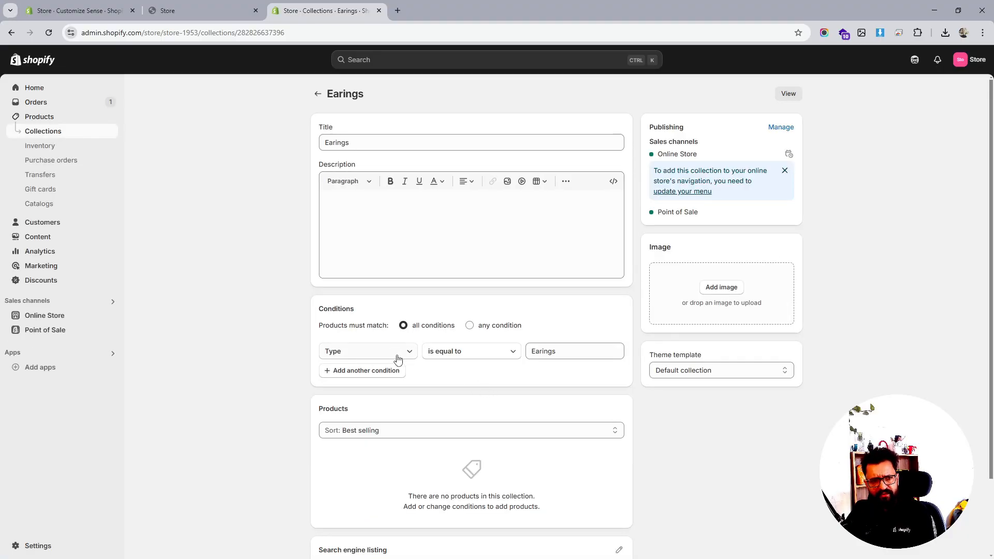
{"action": "left_click", "coordinate": [49, 33]}
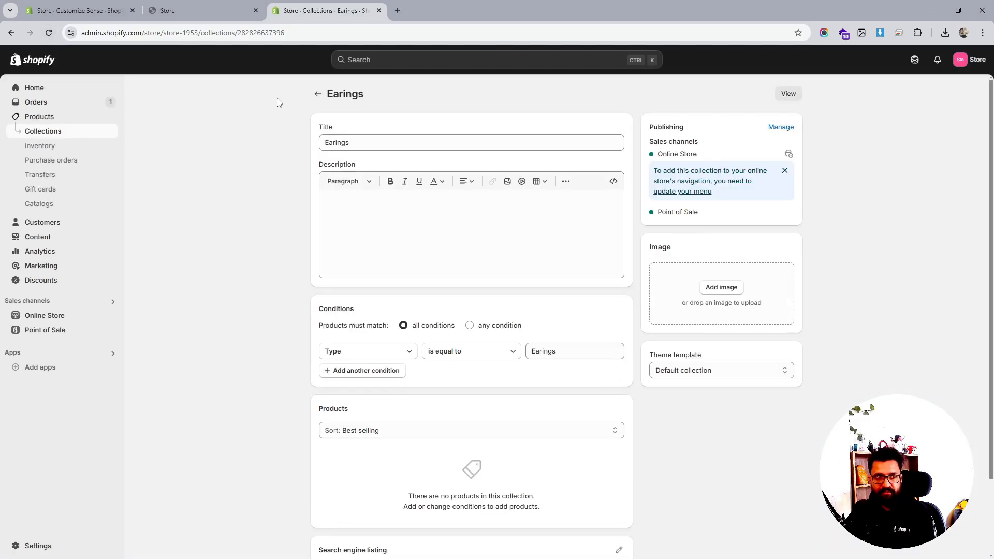
{"action": "left_click", "coordinate": [317, 94]}
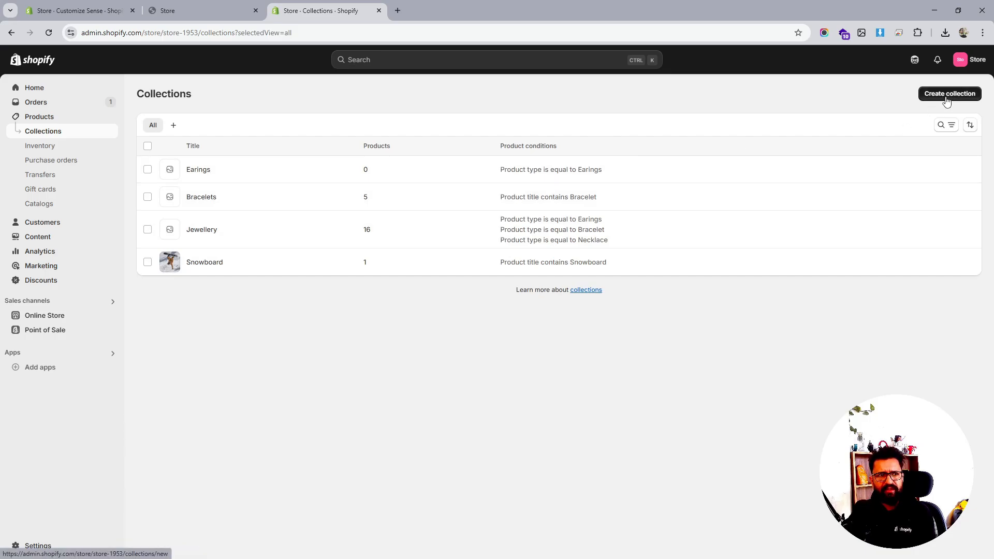
{"action": "left_click", "coordinate": [206, 234]}
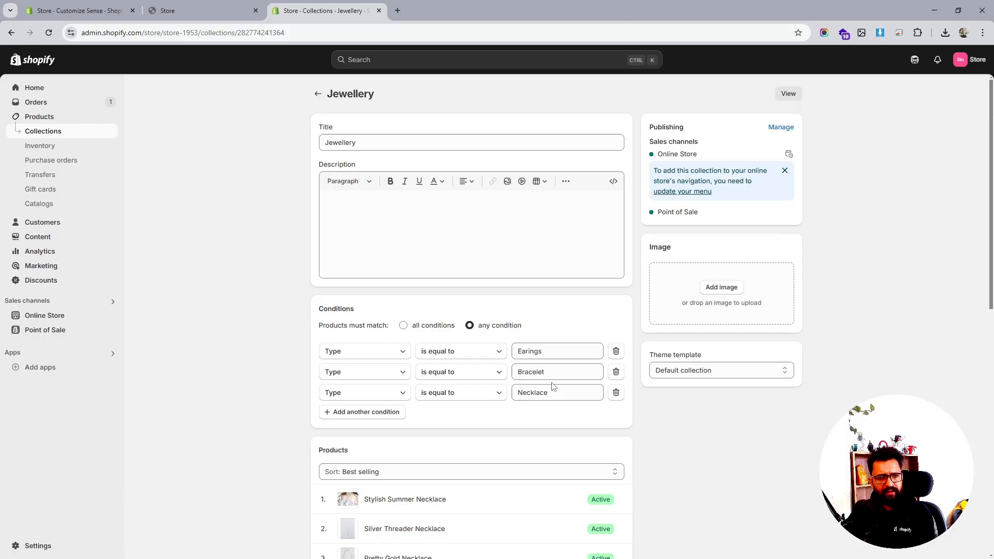
{"action": "double_click", "coordinate": [539, 393]}
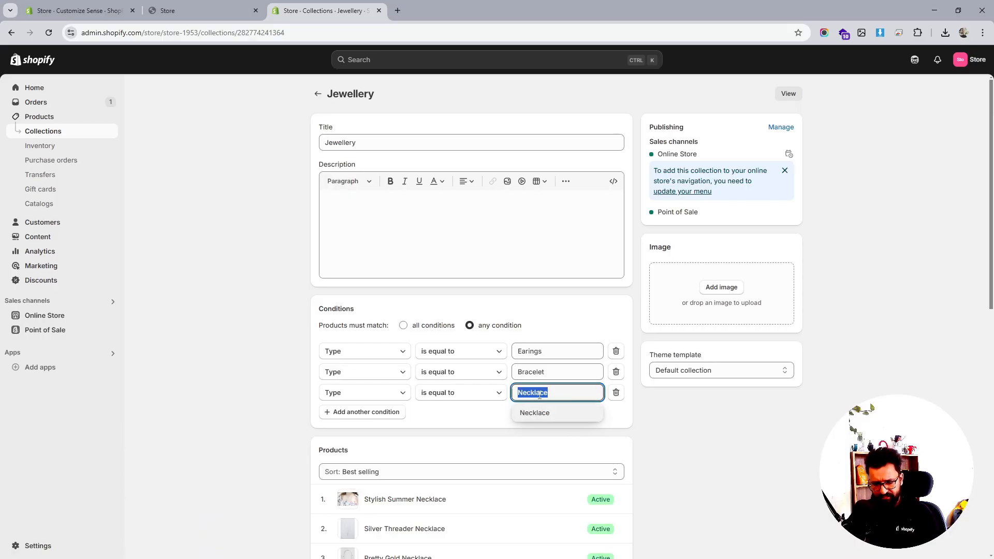
{"action": "left_click", "coordinate": [318, 94]}
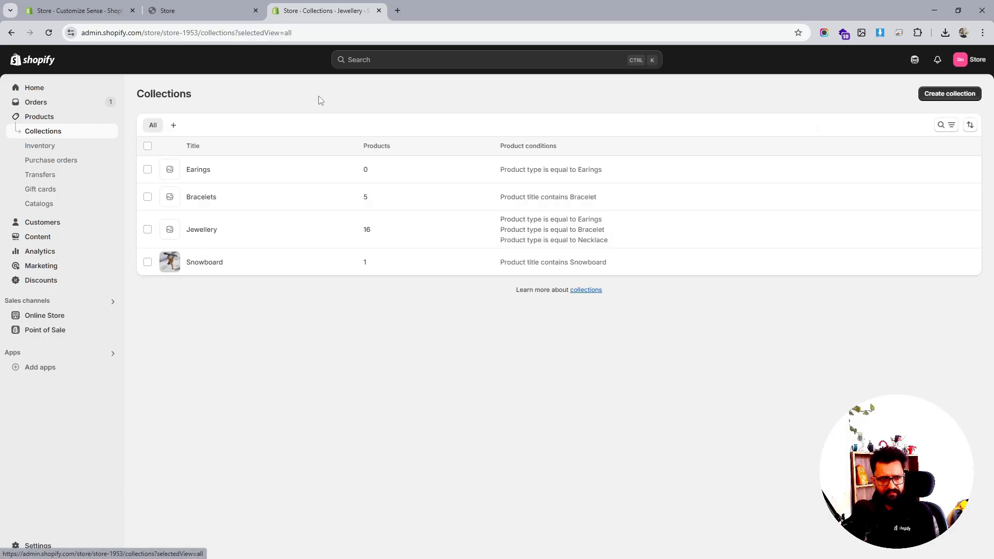
- Start a new smart collection with the condition product type is equal to Necklace
{"action": "left_click", "coordinate": [952, 94]}
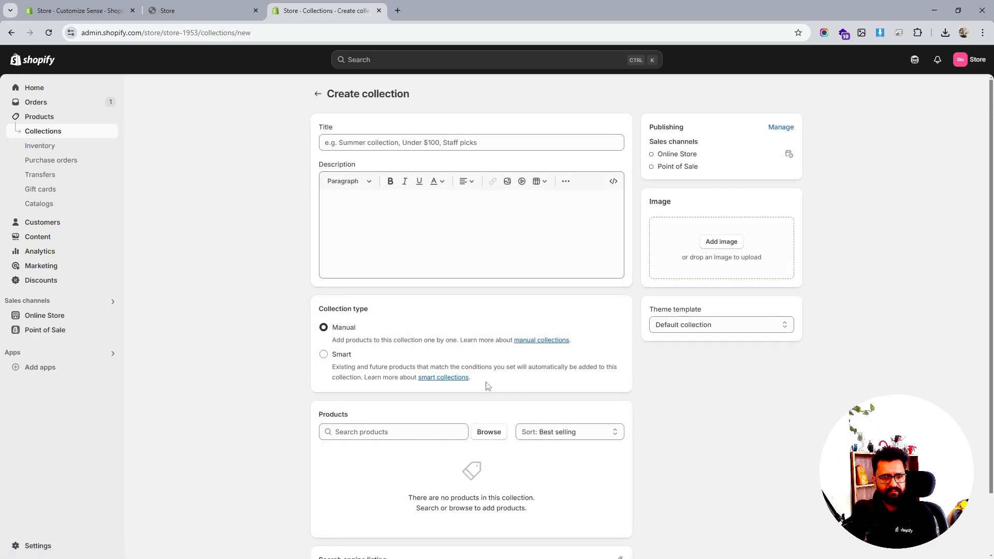
{"action": "left_click", "coordinate": [324, 354]}
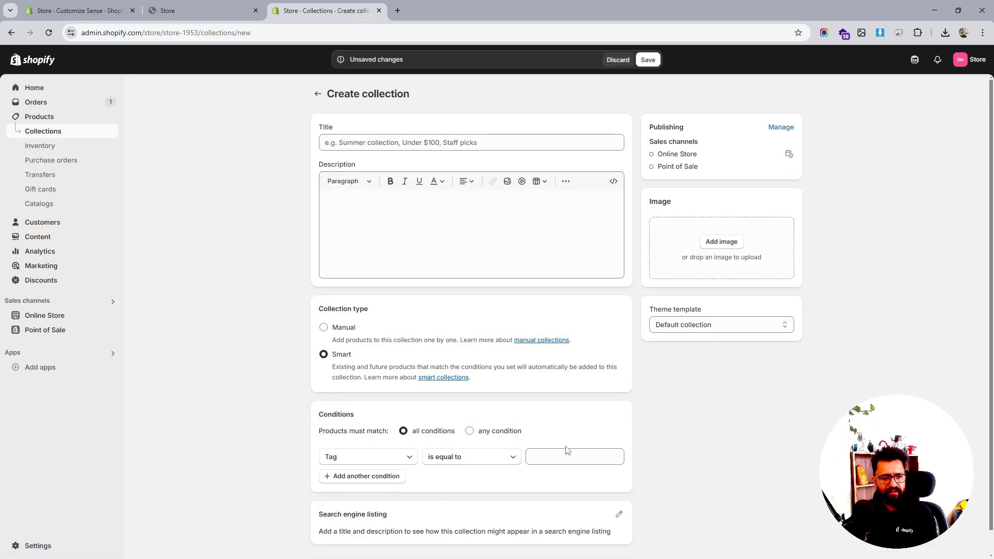
{"action": "left_click", "coordinate": [567, 455]}
{"action": "left_click", "coordinate": [372, 458]}
{"action": "left_click", "coordinate": [348, 266]}
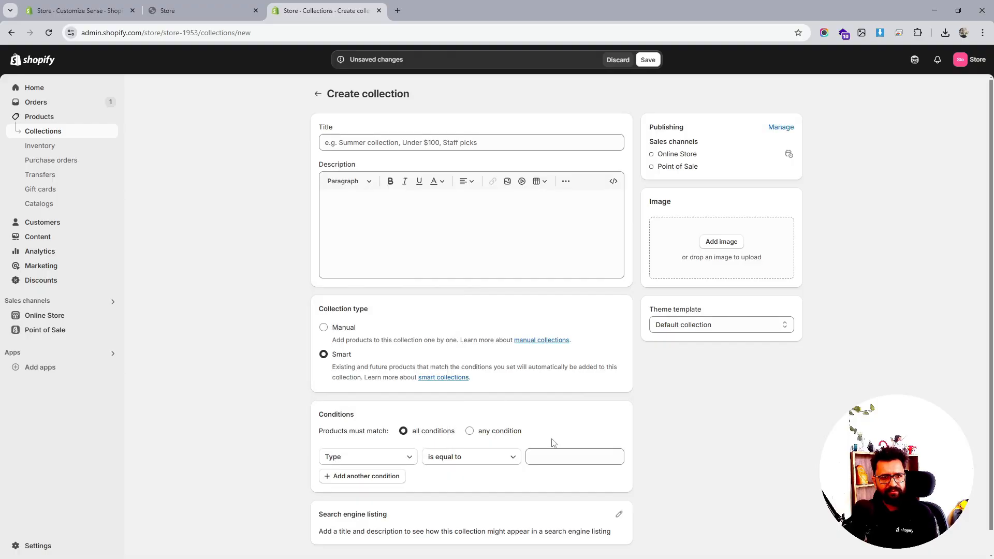
{"action": "left_click", "coordinate": [560, 460]}
{"action": "left_click", "coordinate": [561, 512]}
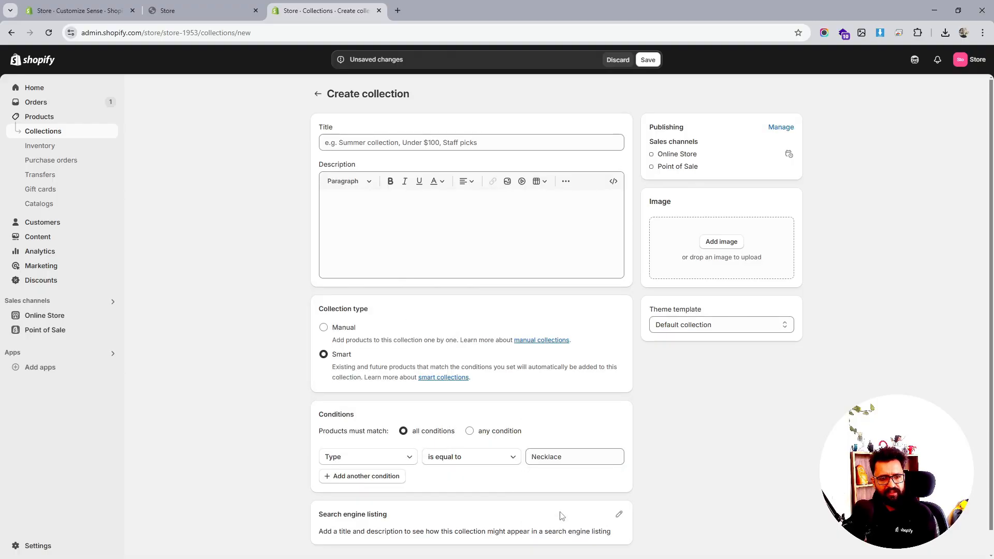
- Title the collection Necklace and save it
{"action": "left_click", "coordinate": [648, 60]}
{"action": "left_click", "coordinate": [437, 197]}
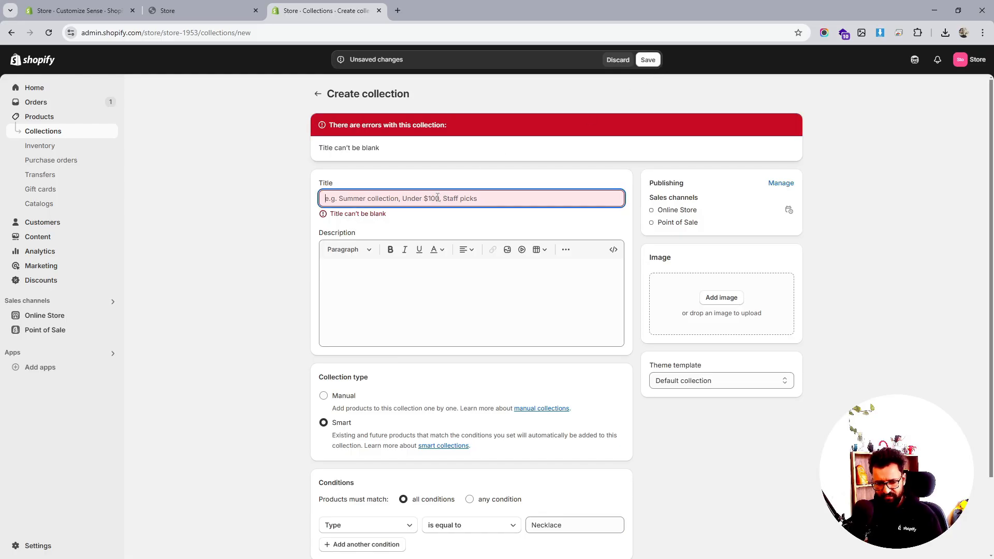
{"action": "type", "text": "Necklace"}
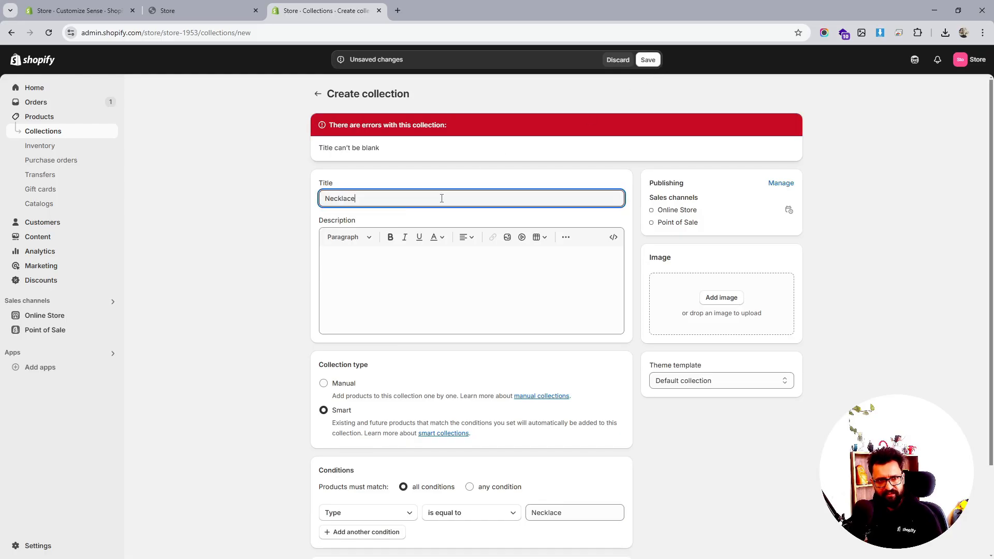
{"action": "left_click", "coordinate": [648, 60]}
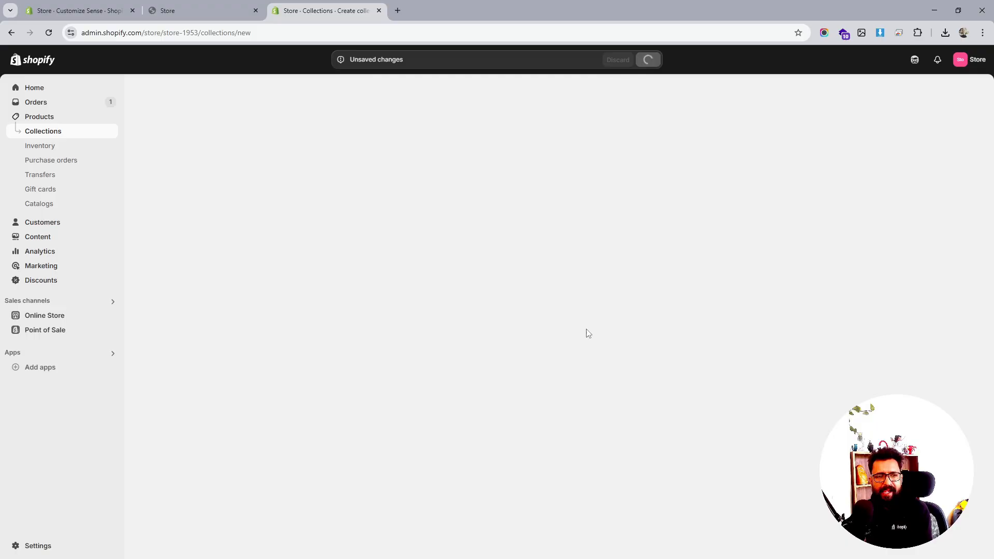
{"action": "scroll", "coordinate": [588, 334], "scroll_direction": "down", "scroll_amount": 5}
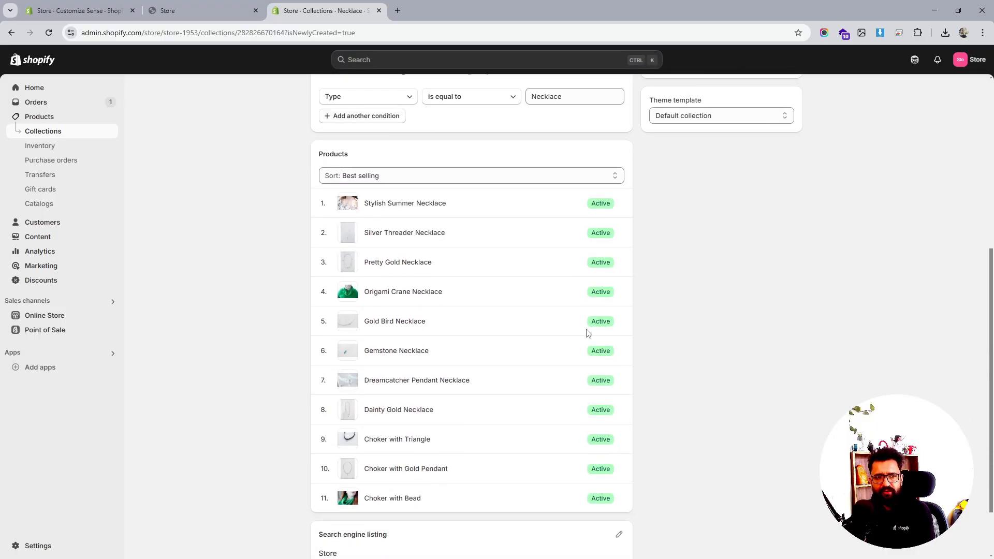
{"action": "scroll", "coordinate": [587, 333], "scroll_direction": "up", "scroll_amount": 6}
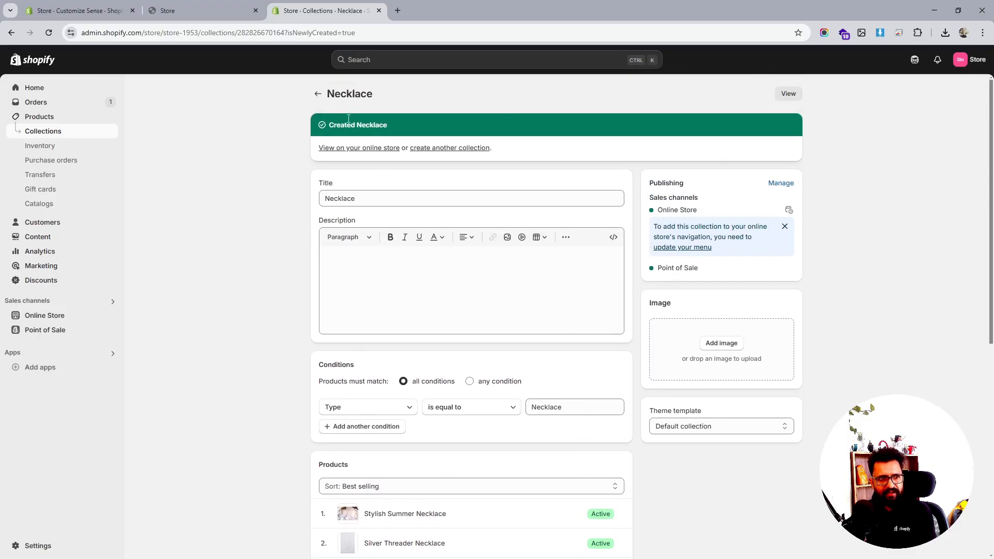
- In the theme editor, replace the first Collection list block's collection with Bracelets and save
{"action": "left_click", "coordinate": [320, 94]}
{"action": "left_click", "coordinate": [175, 11]}
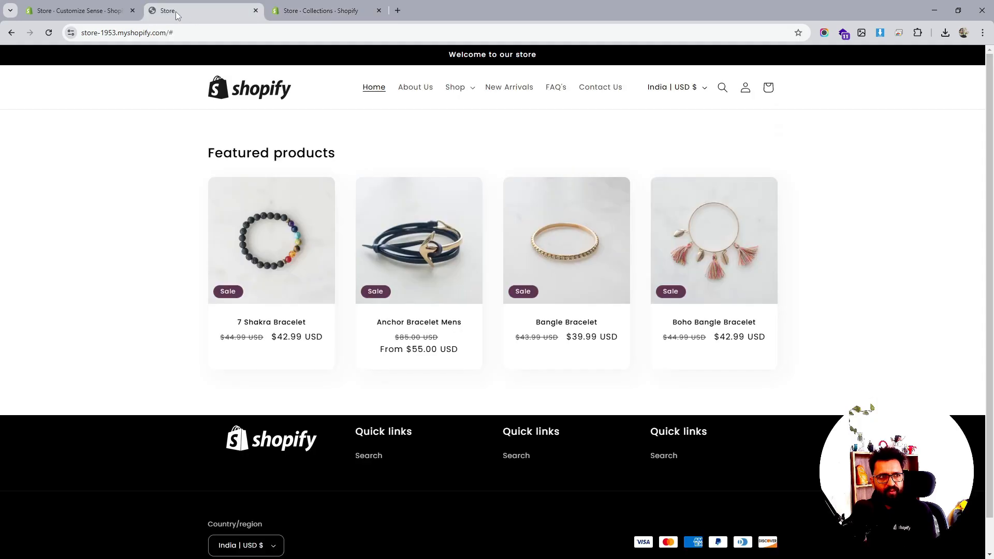
{"action": "left_click", "coordinate": [96, 9]}
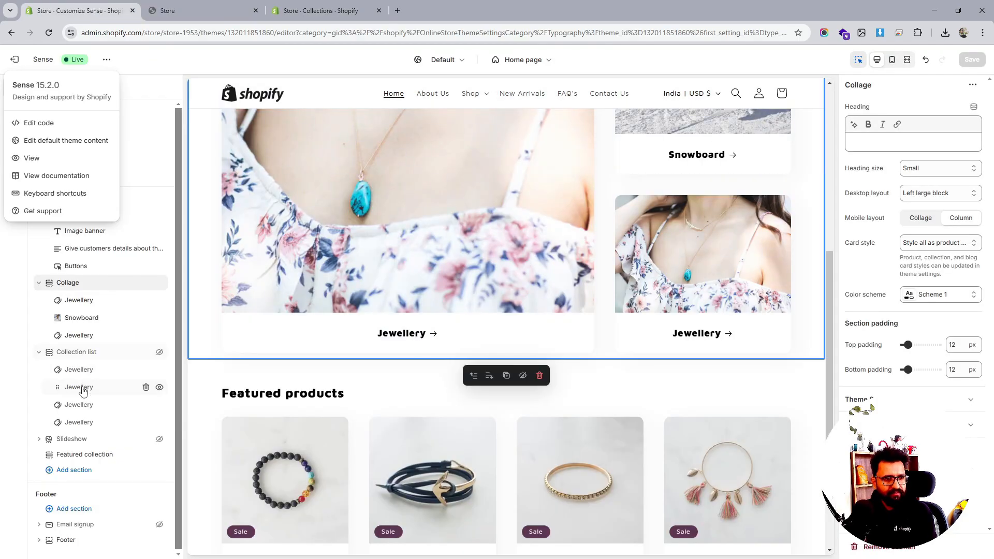
{"action": "left_click", "coordinate": [82, 371]}
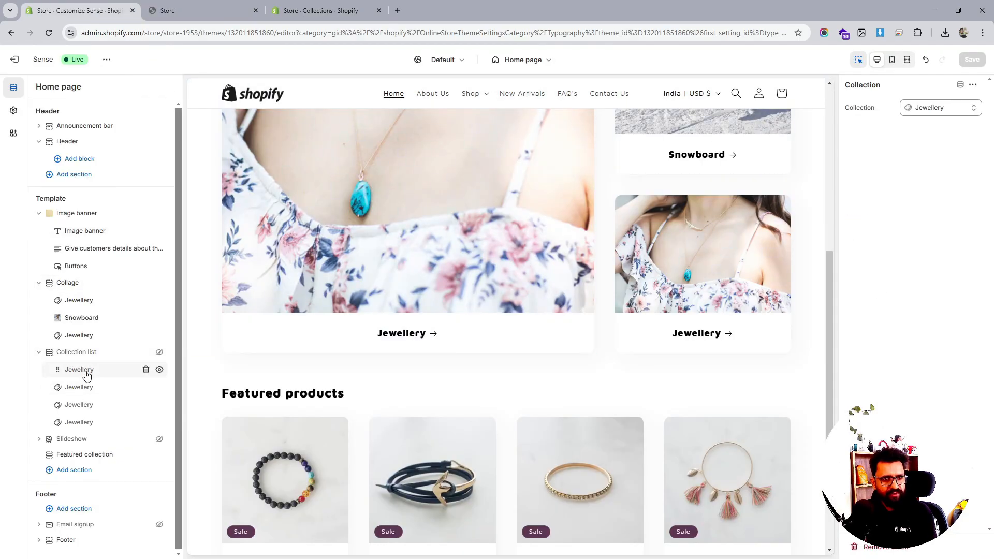
{"action": "left_click", "coordinate": [938, 110]}
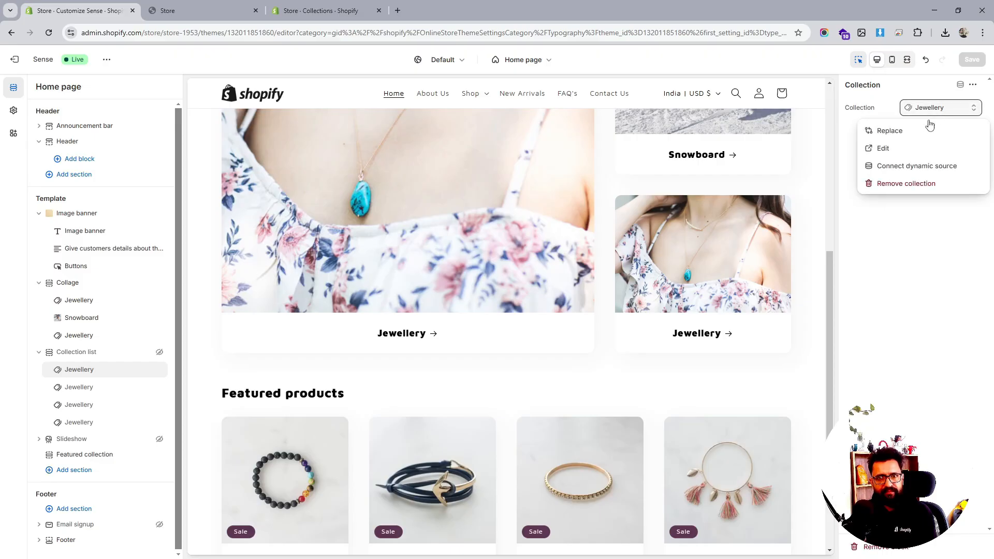
{"action": "left_click", "coordinate": [900, 134]}
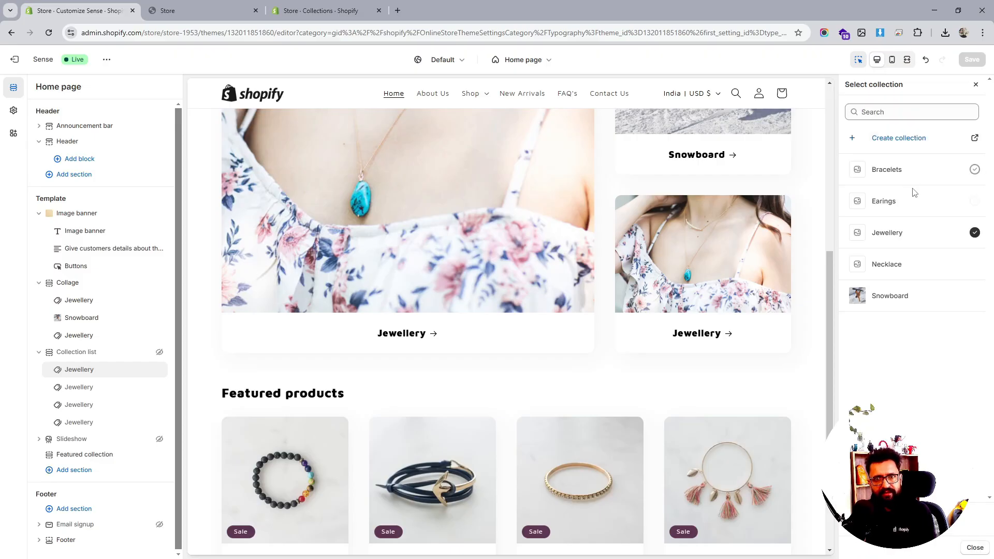
{"action": "left_click", "coordinate": [904, 170]}
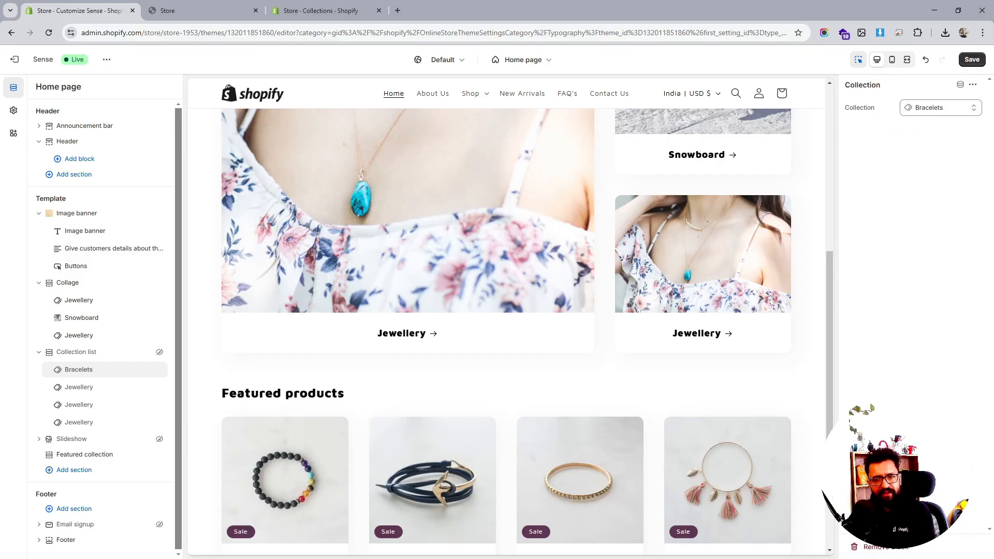
{"action": "left_click", "coordinate": [972, 60]}
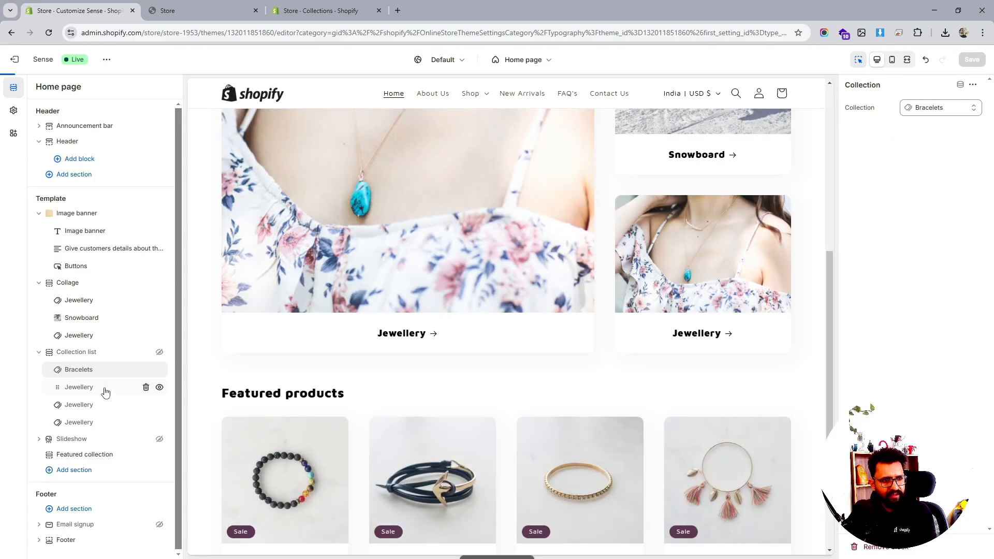
- Replace the Collage's first Jewellery block collection with Bracelets and save
{"action": "left_click", "coordinate": [96, 388]}
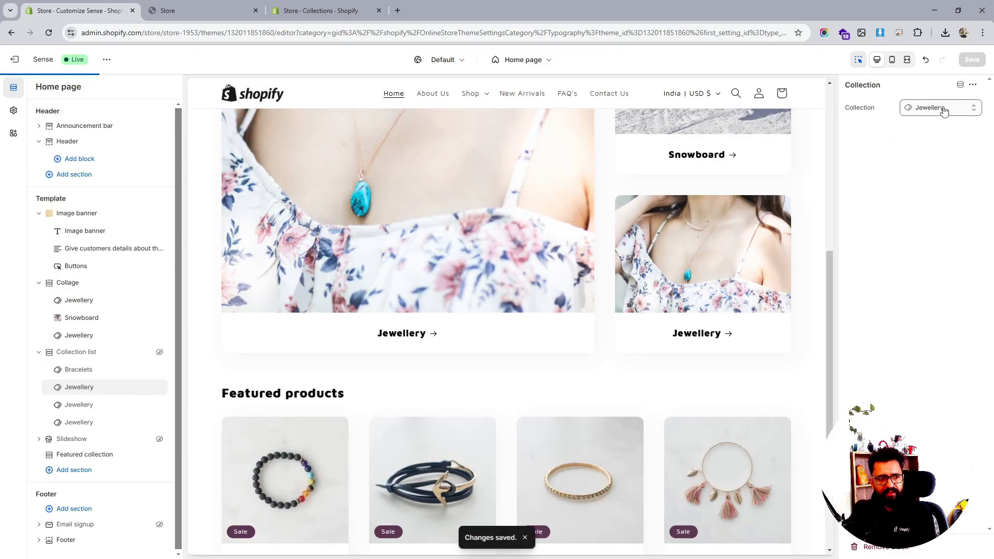
{"action": "left_click", "coordinate": [943, 110]}
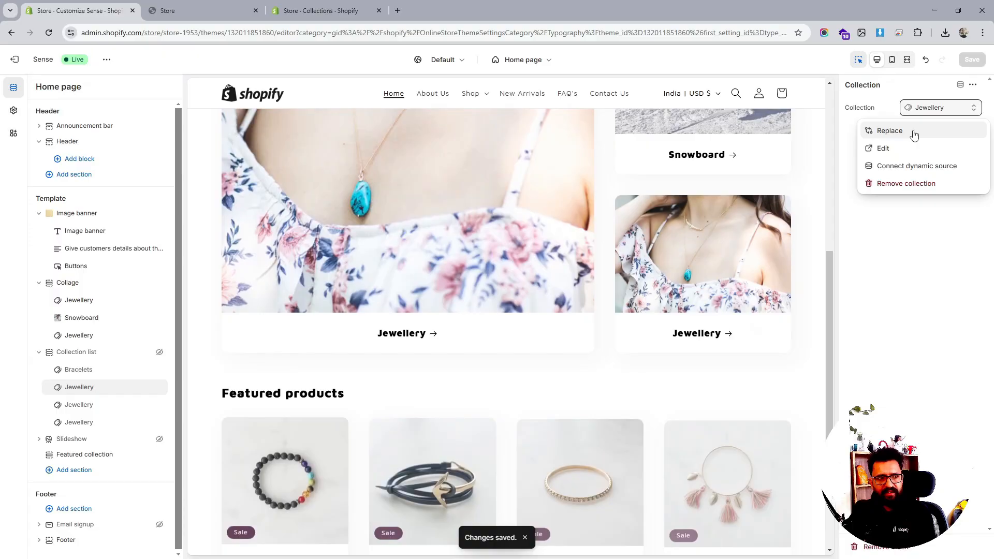
{"action": "left_click", "coordinate": [69, 301]}
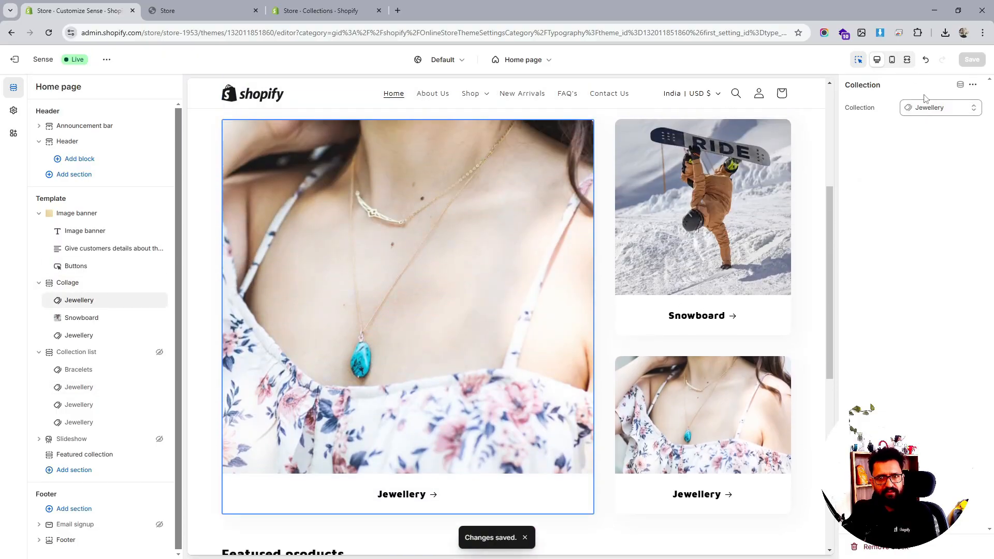
{"action": "left_click", "coordinate": [926, 107]}
{"action": "left_click", "coordinate": [898, 134]}
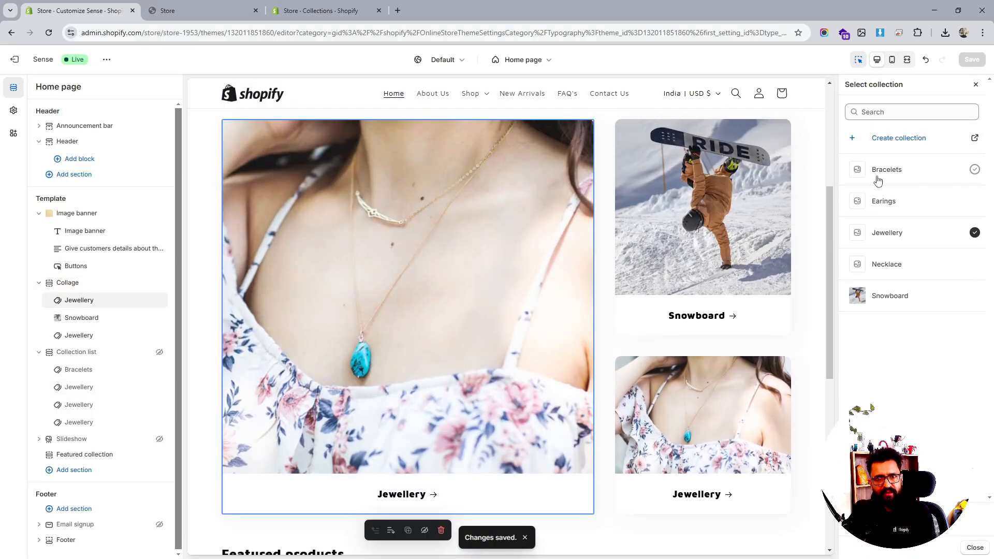
{"action": "left_click", "coordinate": [895, 171]}
{"action": "left_click", "coordinate": [972, 60]}
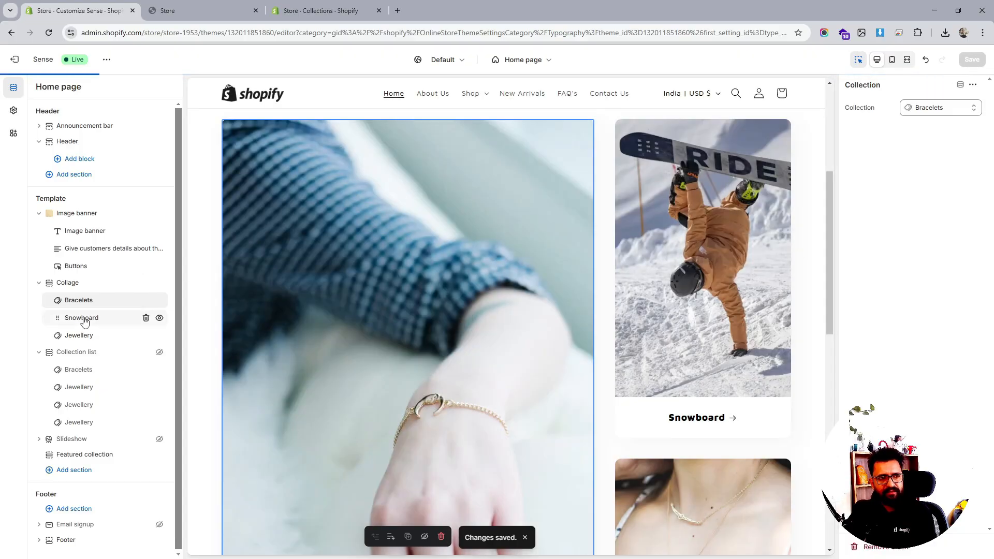
- Replace the Collage's Snowboard block collection with Necklace and save
{"action": "left_click", "coordinate": [81, 317]}
{"action": "left_click", "coordinate": [919, 110]}
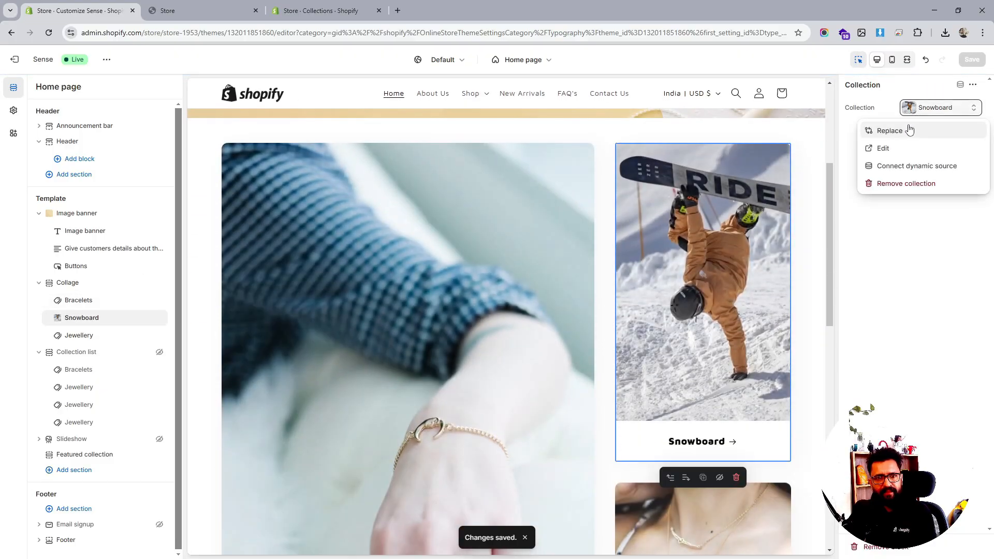
{"action": "left_click", "coordinate": [910, 130]}
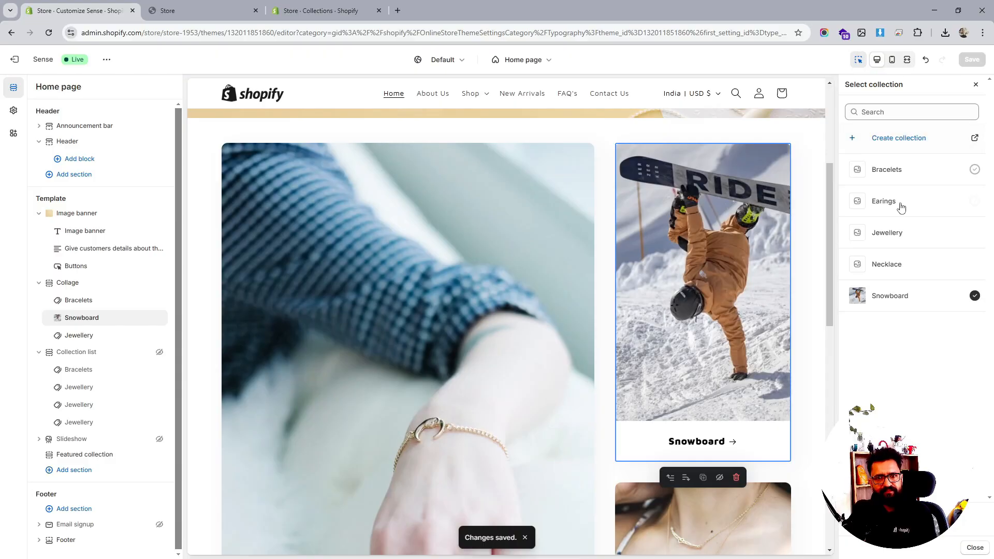
{"action": "left_click", "coordinate": [886, 263]}
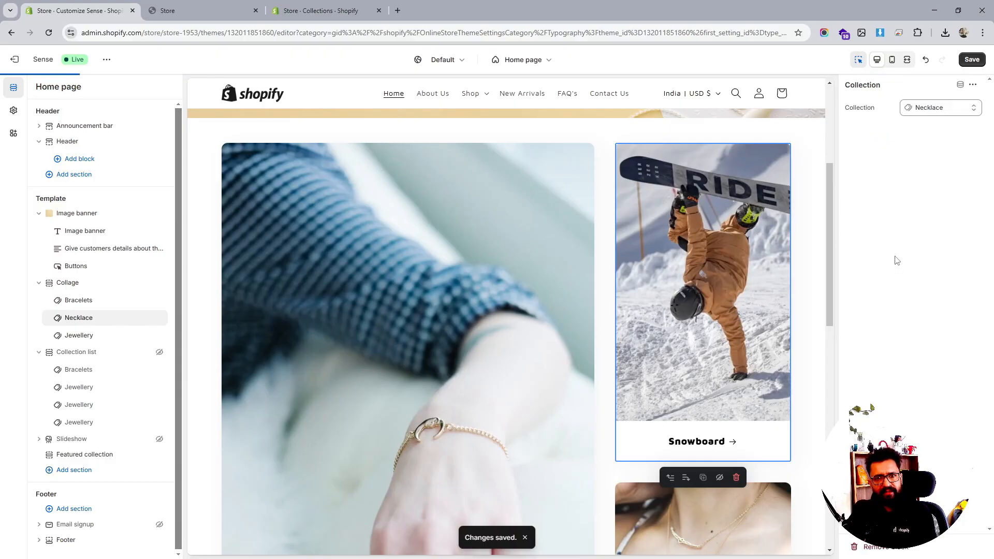
{"action": "left_click", "coordinate": [972, 60]}
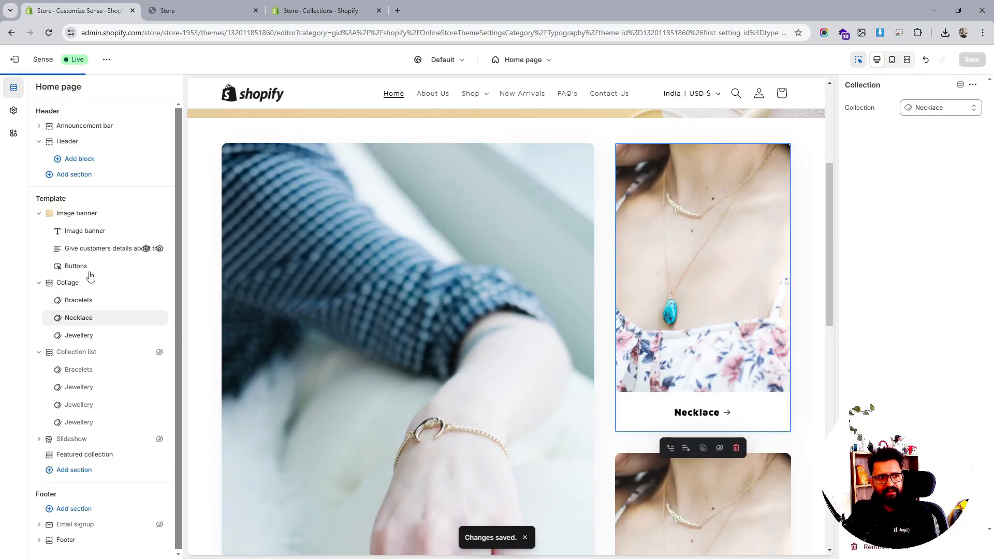
- Open the Collage's Jewellery block to check its collection
{"action": "left_click", "coordinate": [86, 336]}
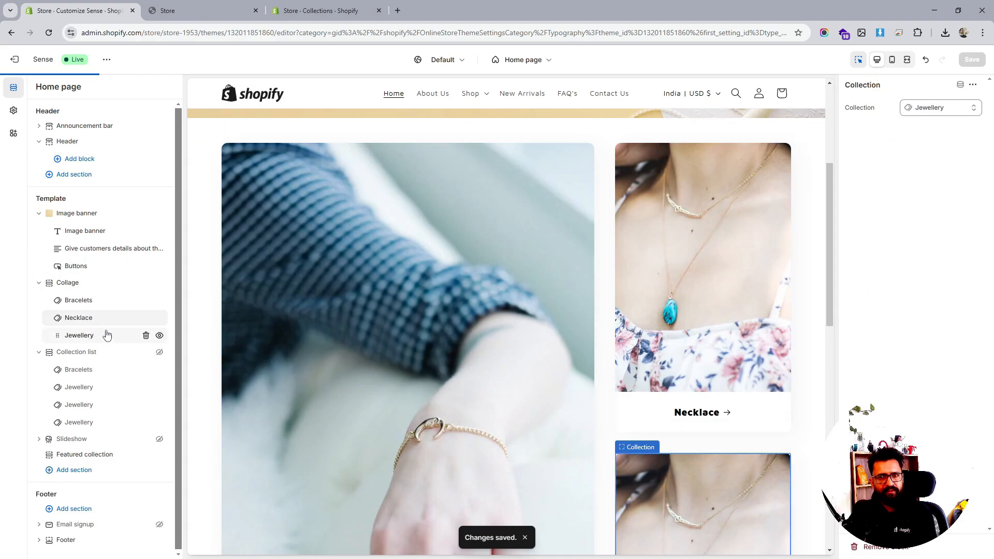
{"action": "left_click", "coordinate": [931, 107]}
{"action": "left_click", "coordinate": [895, 317]}
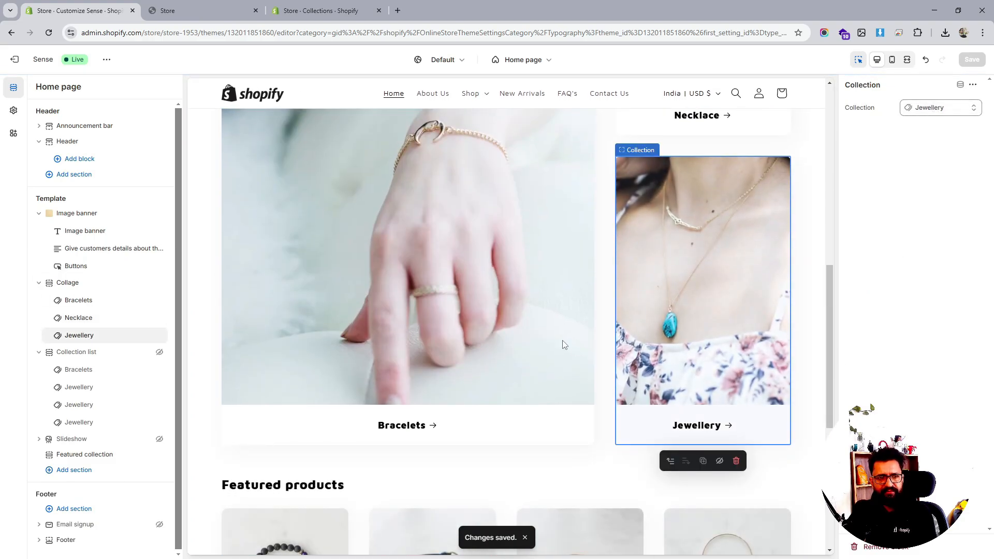
{"action": "scroll", "coordinate": [565, 339], "scroll_direction": "up", "scroll_amount": 5}
{"action": "scroll", "coordinate": [566, 340], "scroll_direction": "up", "scroll_amount": 1}
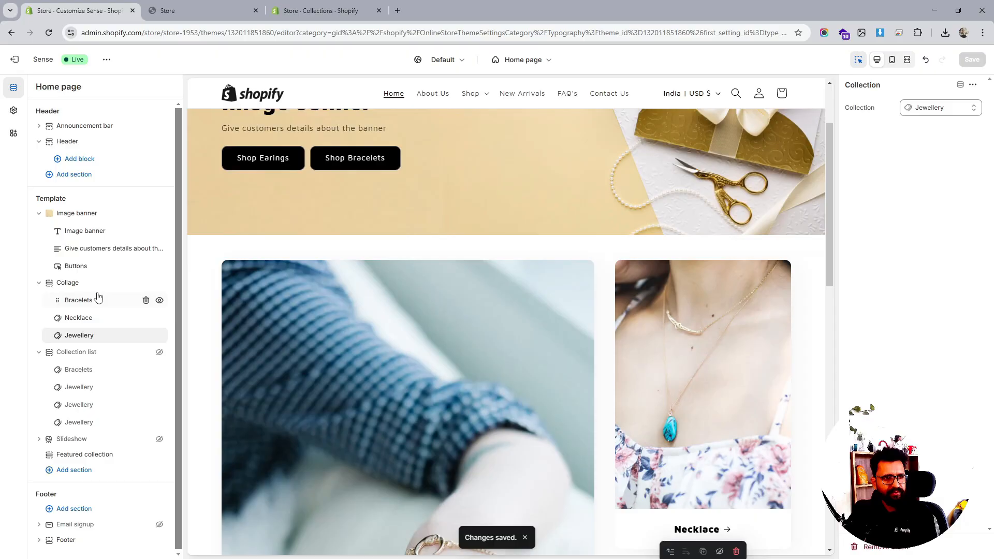
- Set the Collage section's card style to use individual card styles
{"action": "left_click", "coordinate": [79, 287]}
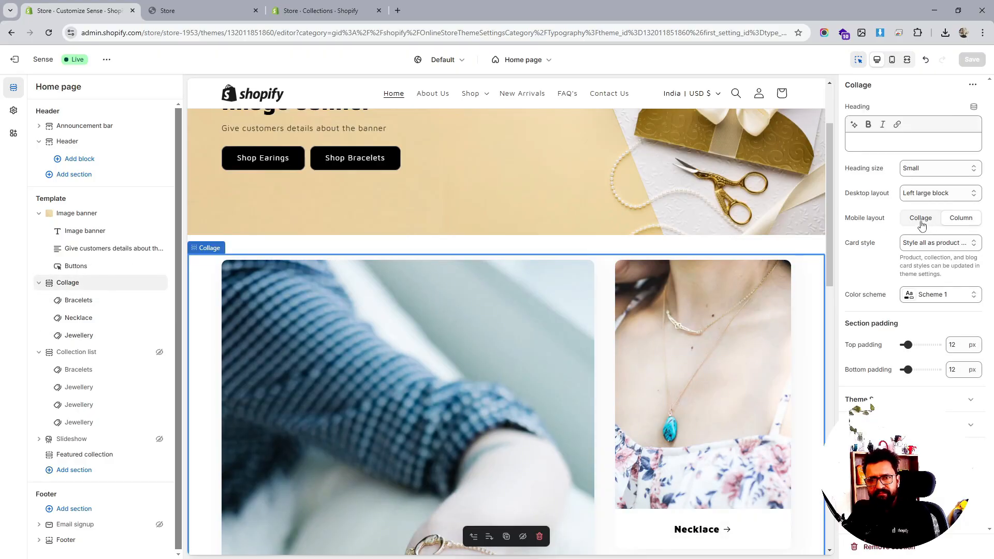
{"action": "left_click", "coordinate": [938, 199]}
{"action": "left_click", "coordinate": [938, 201]}
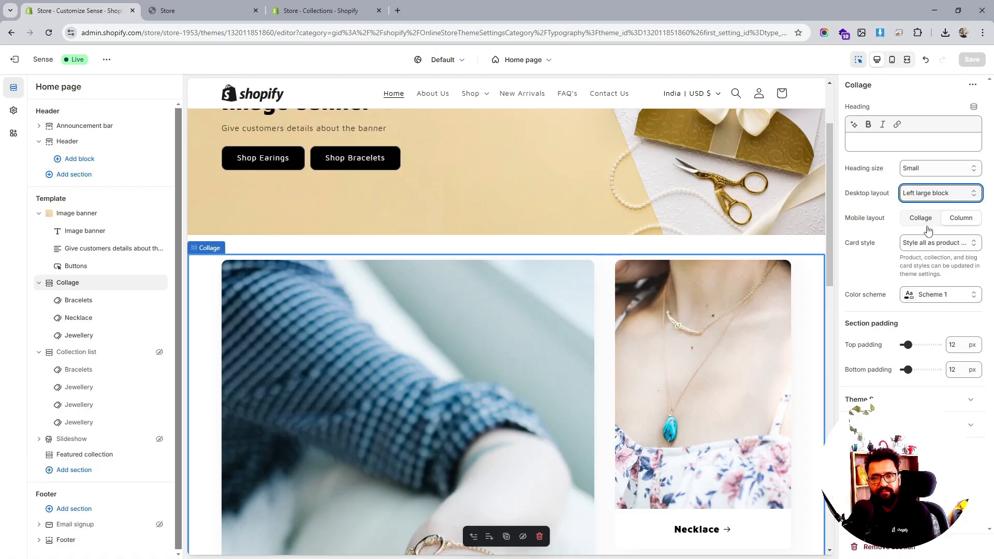
{"action": "left_click", "coordinate": [934, 242]}
{"action": "left_click", "coordinate": [931, 257]}
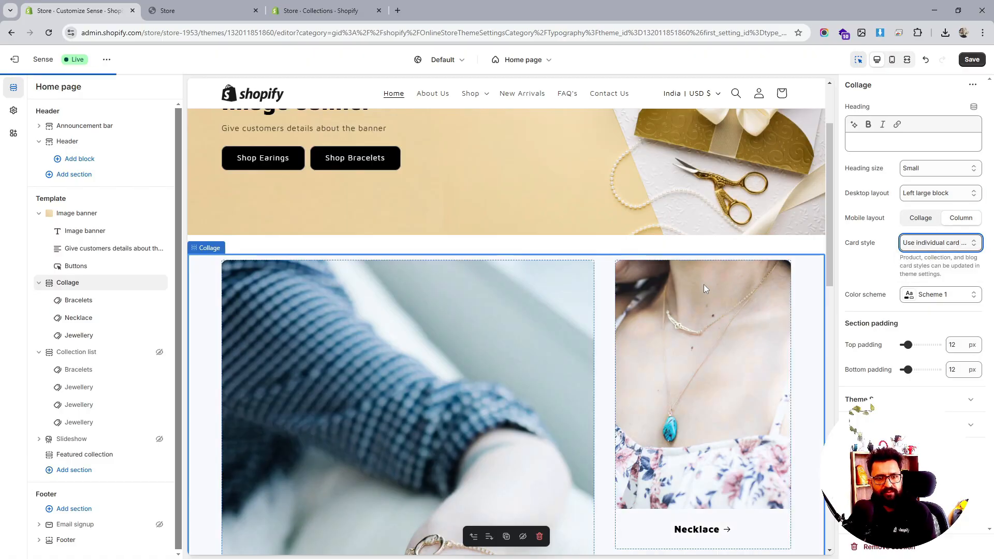
- Reorder the Collage blocks to Necklace, Jewellery, then Bracelets
{"action": "scroll", "coordinate": [704, 289], "scroll_direction": "down", "scroll_amount": 4}
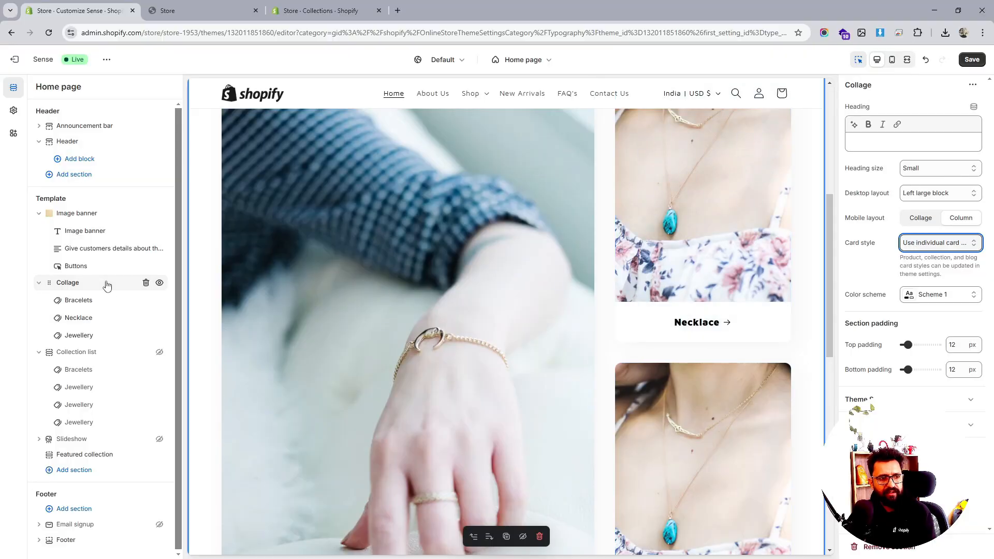
{"action": "scroll", "coordinate": [413, 287], "scroll_direction": "down", "scroll_amount": 4}
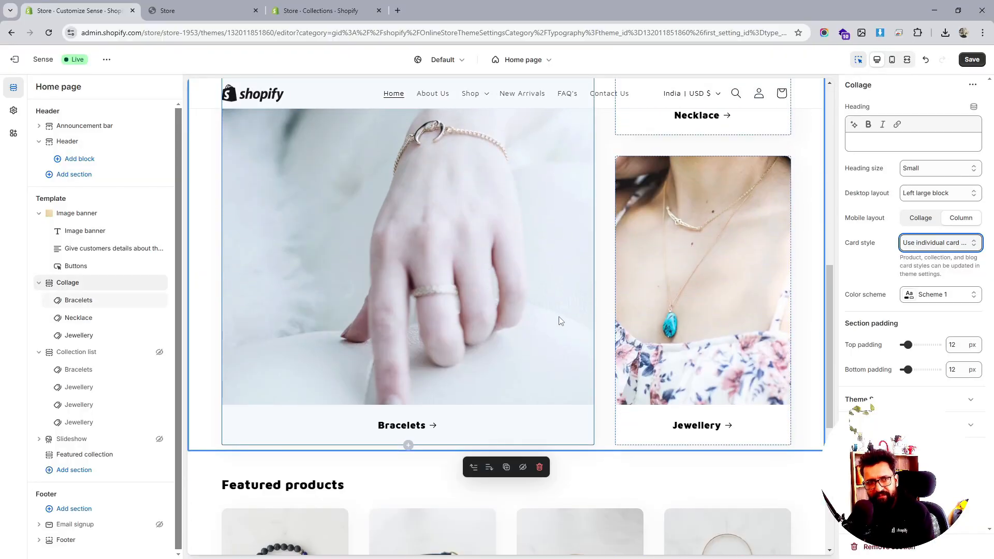
{"action": "left_click_drag", "start_coordinate": [78, 306], "coordinate": [64, 324]}
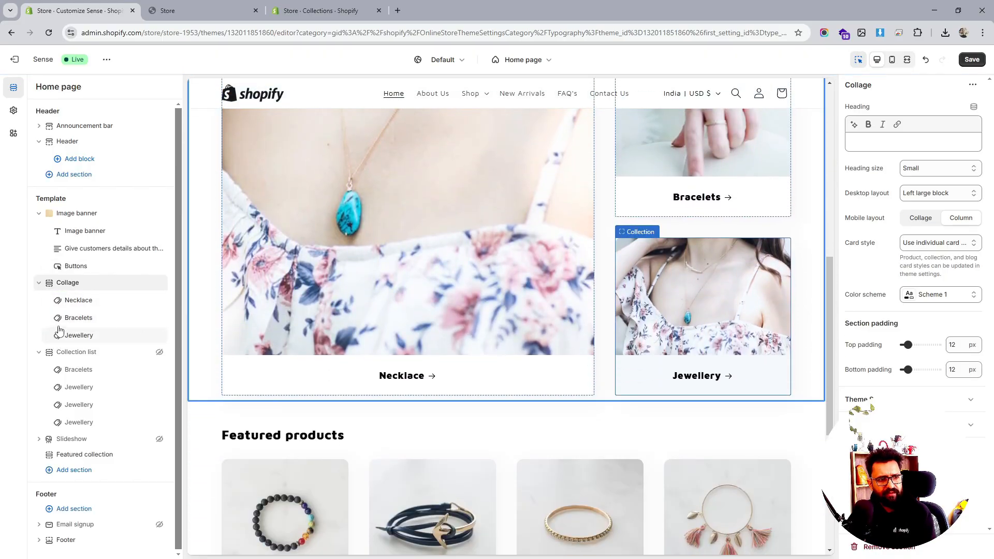
{"action": "left_click_drag", "start_coordinate": [57, 317], "coordinate": [61, 336]}
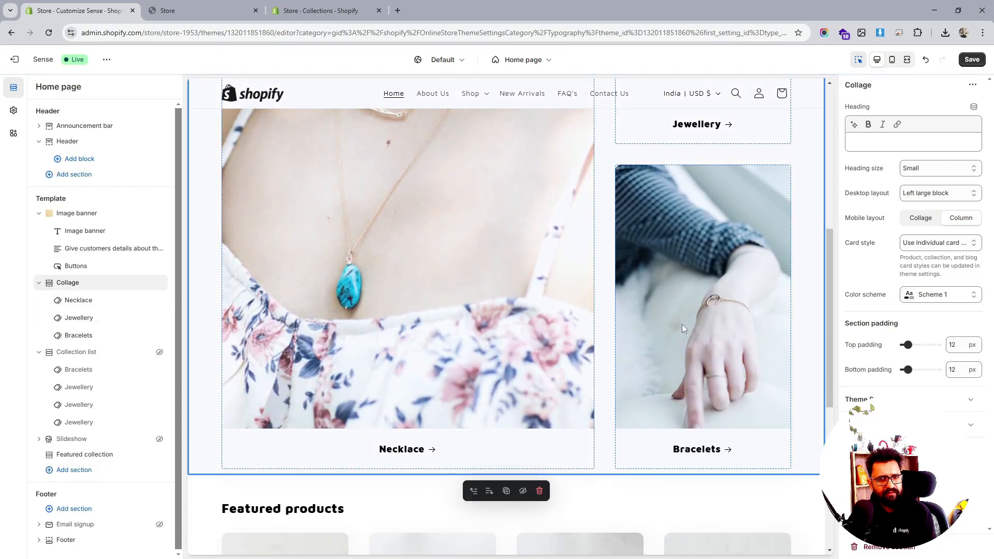
- Save the theme changes and review the store's collections list in the admin
{"action": "left_click", "coordinate": [971, 60]}
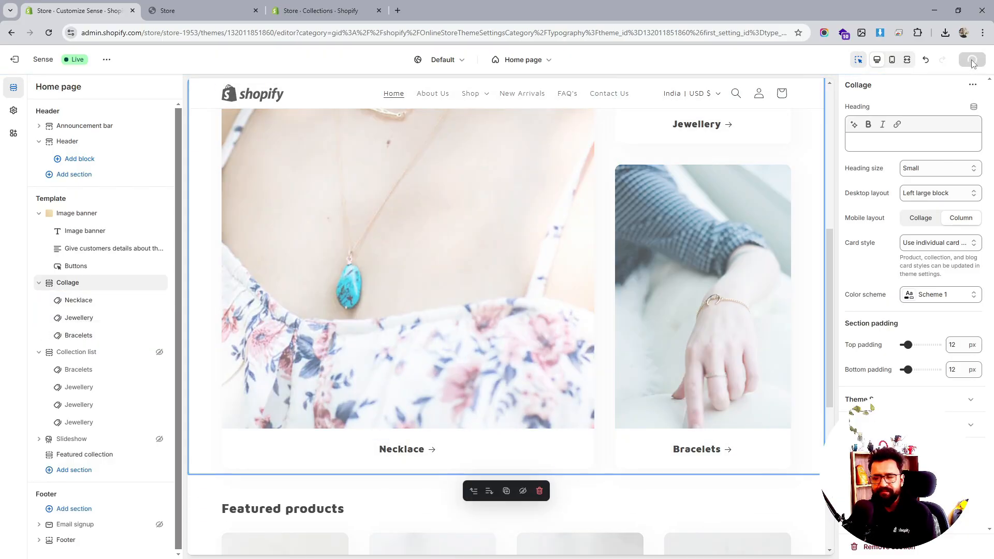
{"action": "left_click", "coordinate": [309, 10]}
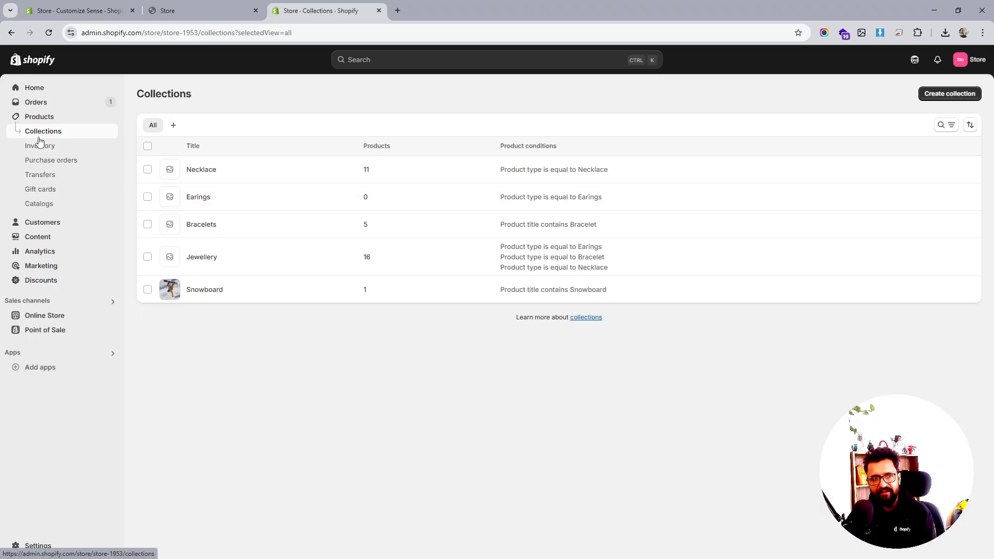
{"action": "left_click", "coordinate": [113, 8]}
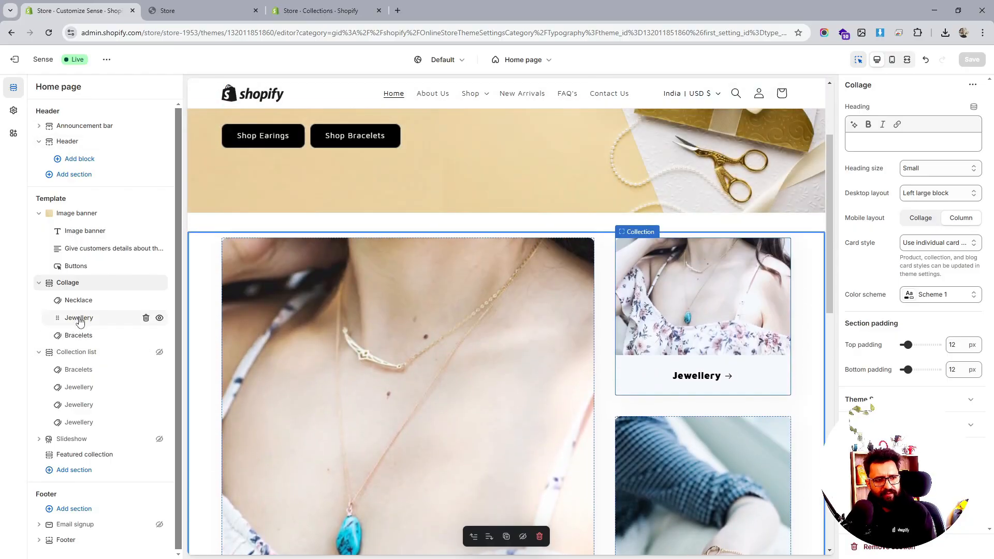
- Replace the Collage's Jewellery block collection with Earings and save the home page
{"action": "left_click", "coordinate": [79, 318]}
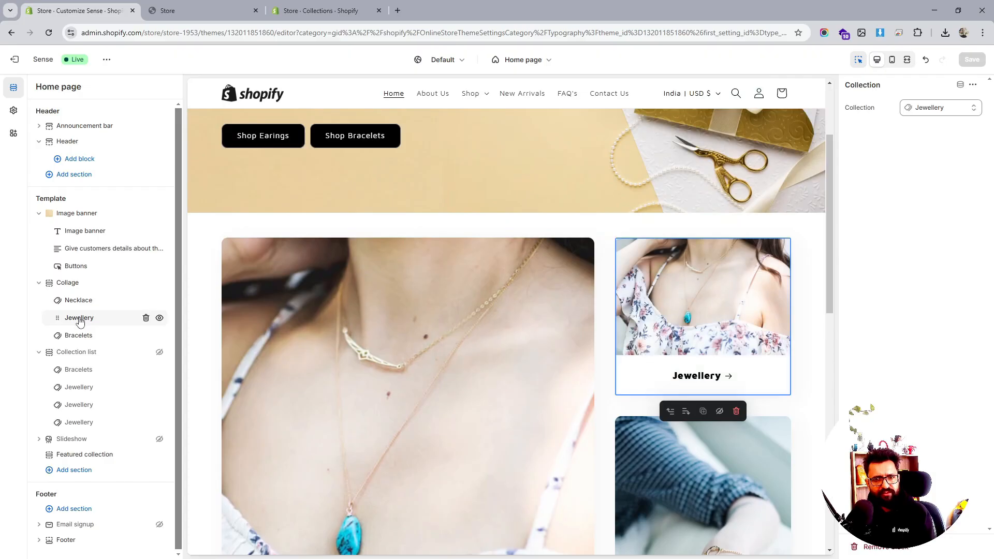
{"action": "left_click", "coordinate": [953, 112]}
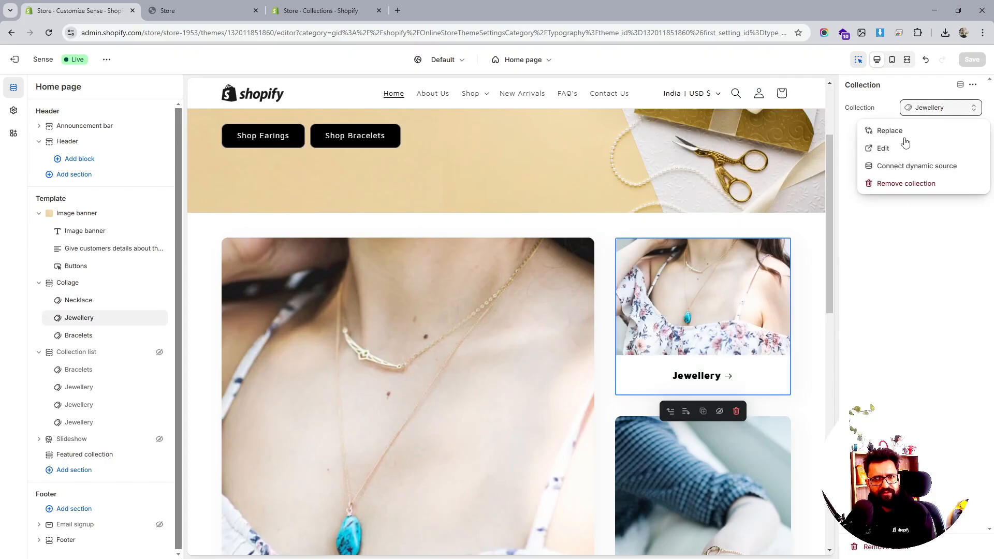
{"action": "left_click", "coordinate": [904, 136]}
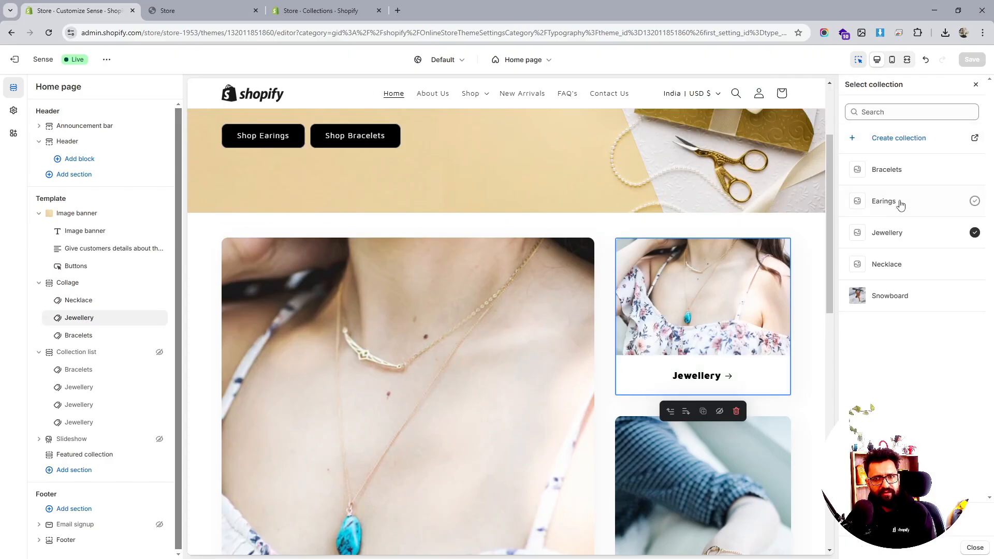
{"action": "left_click", "coordinate": [901, 205]}
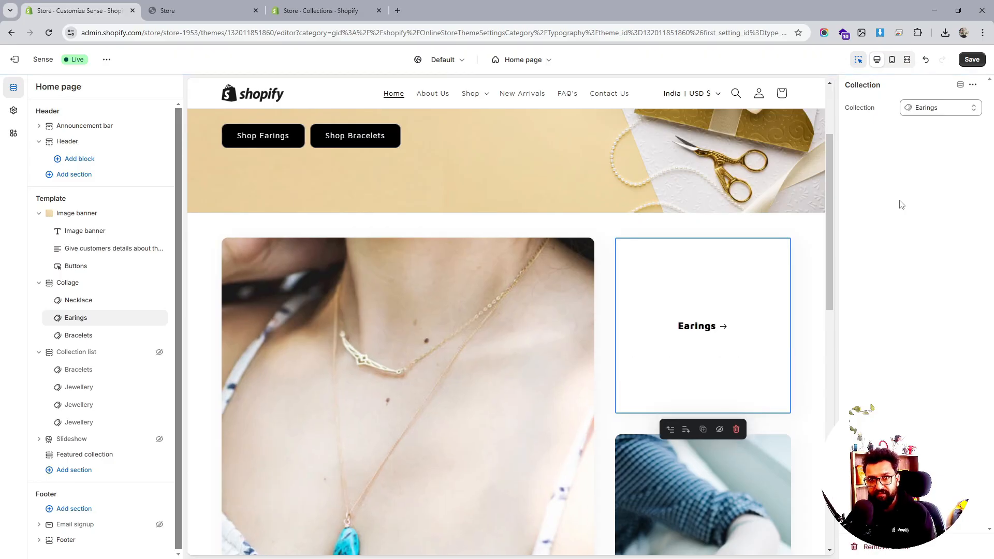
{"action": "left_click", "coordinate": [971, 60]}
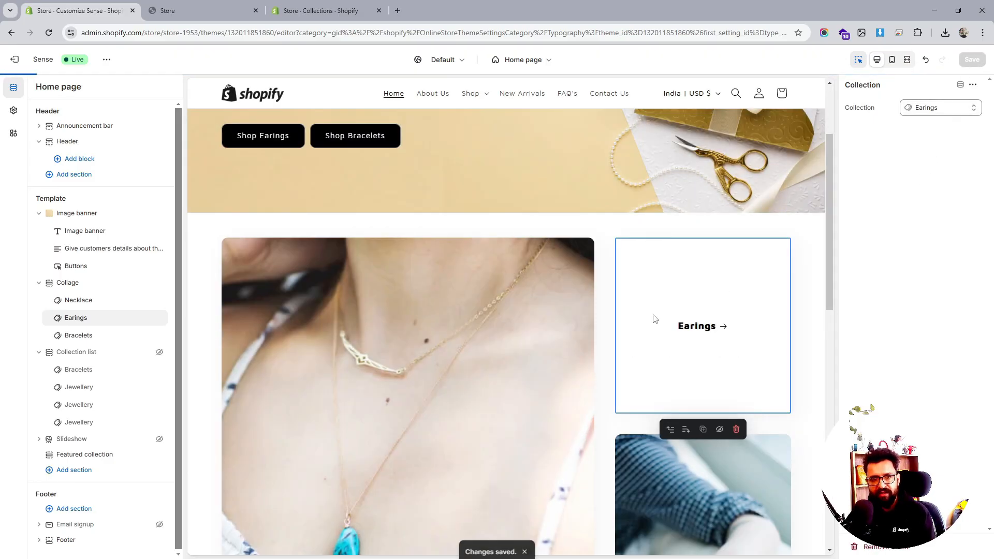
- Open the Bracelets collection's settings in the admin and review its product sort options
{"action": "scroll", "coordinate": [655, 319], "scroll_direction": "down", "scroll_amount": 7}
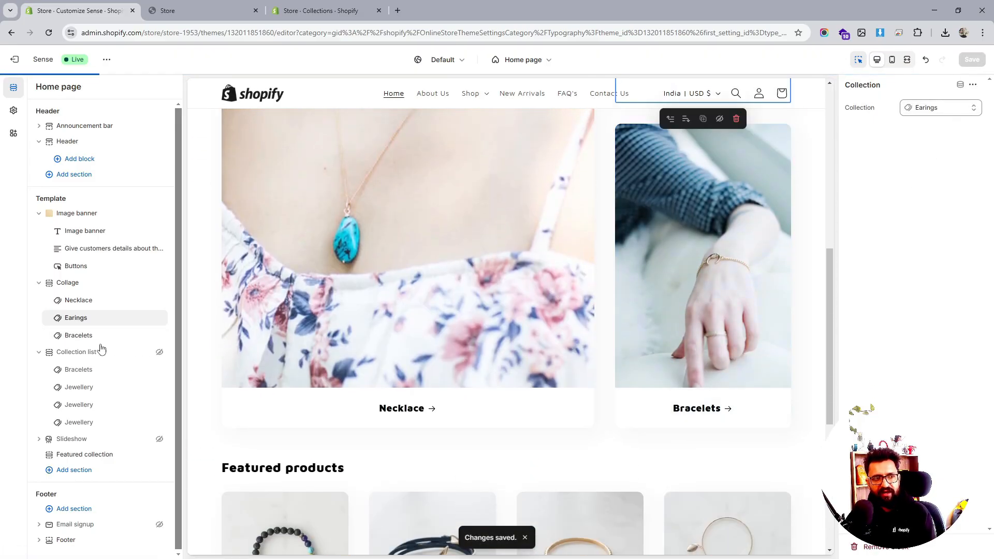
{"action": "left_click", "coordinate": [83, 336]}
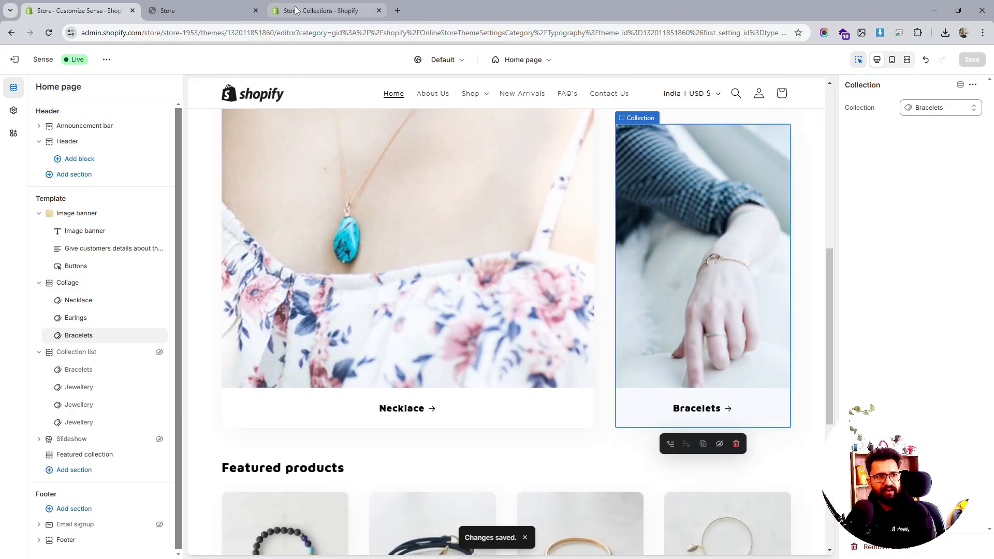
{"action": "left_click", "coordinate": [323, 10]}
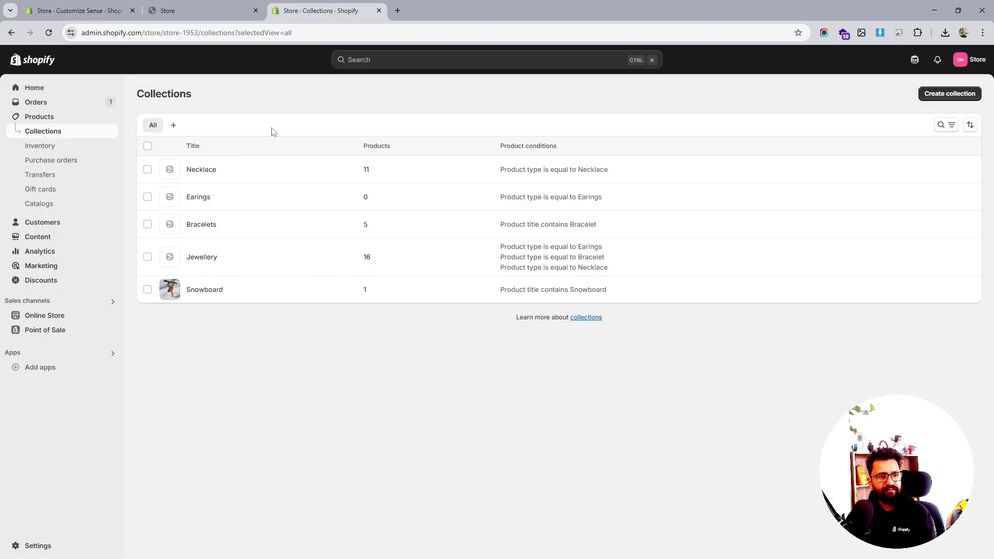
{"action": "left_click", "coordinate": [205, 229]}
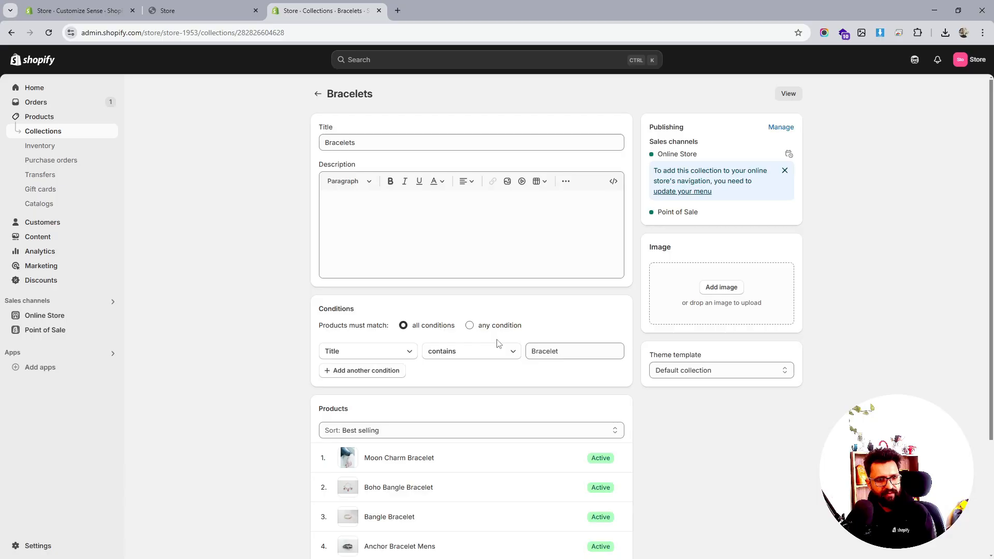
{"action": "scroll", "coordinate": [497, 341], "scroll_direction": "down", "scroll_amount": 3}
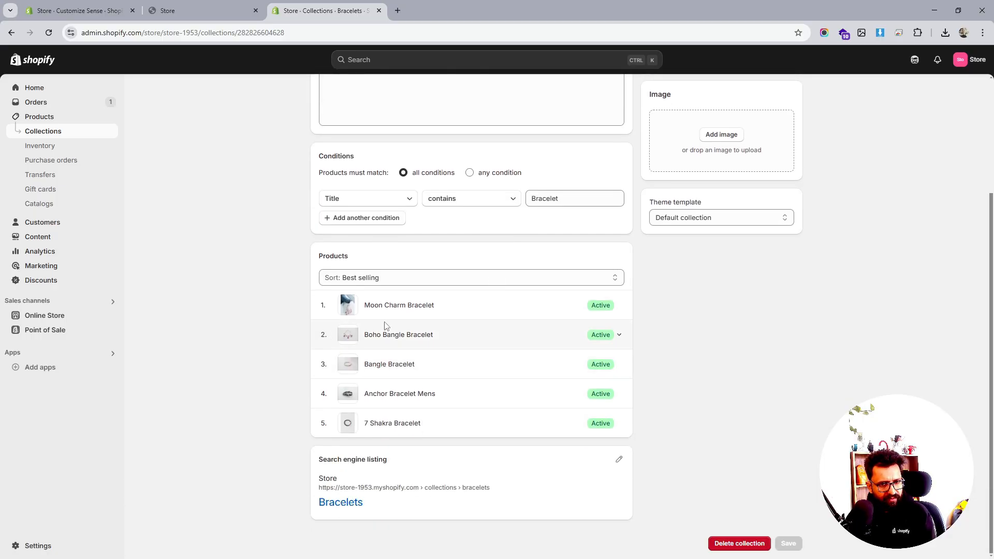
{"action": "left_click", "coordinate": [584, 280]}
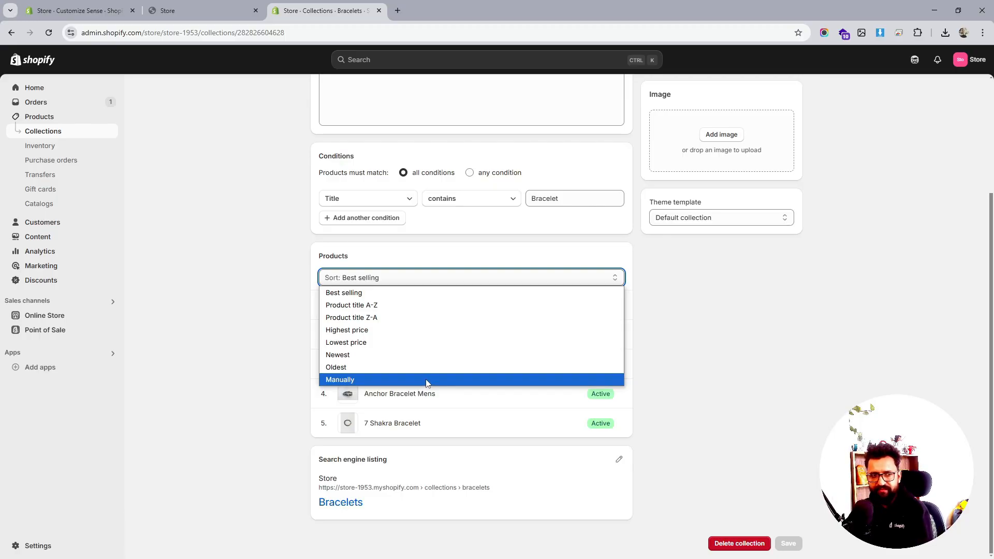
{"action": "left_click", "coordinate": [190, 4]}
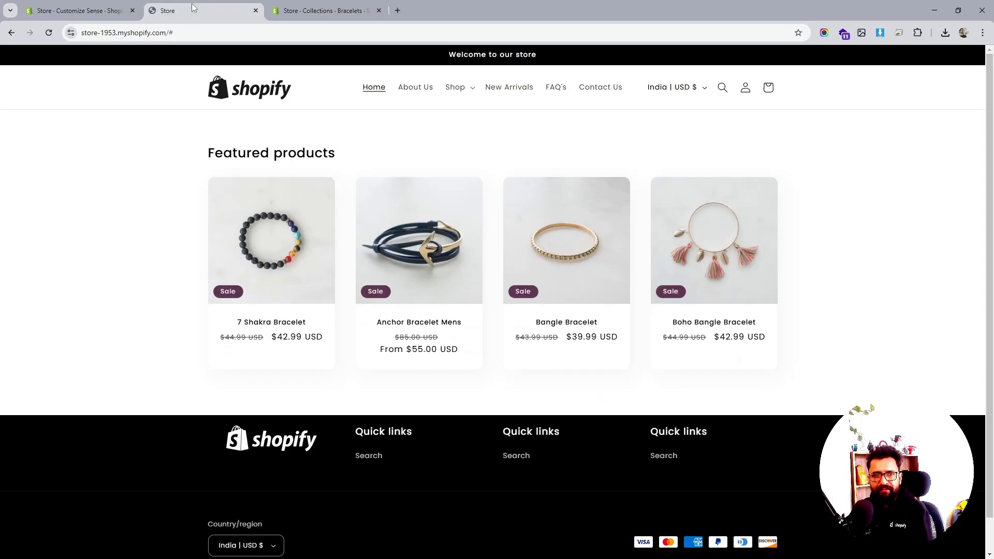
- Compare the Collage's Bracelets card with the live Bracelets collection page
{"action": "left_click", "coordinate": [42, 4]}
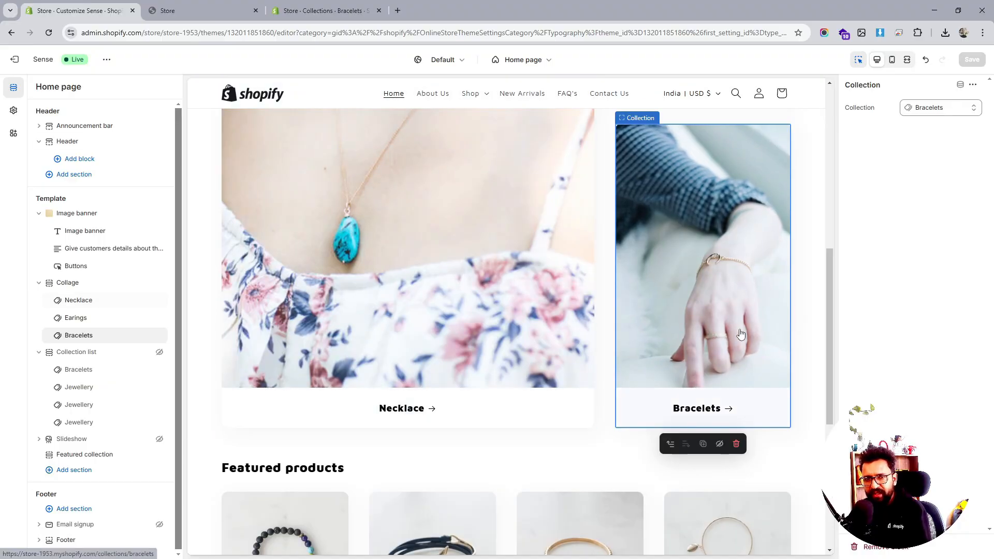
{"action": "scroll", "coordinate": [734, 322], "scroll_direction": "up", "scroll_amount": 4}
{"action": "scroll", "coordinate": [729, 344], "scroll_direction": "down", "scroll_amount": 2}
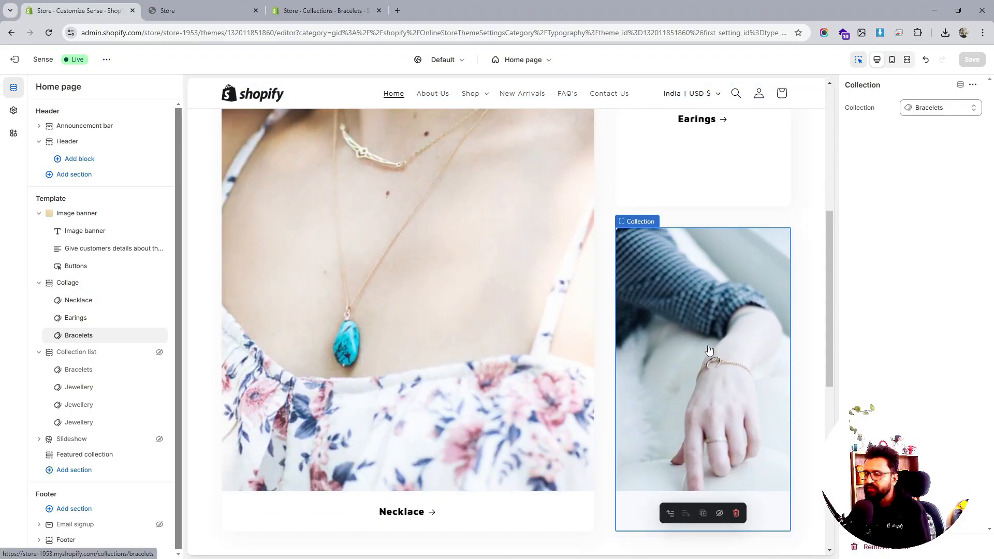
{"action": "left_click", "coordinate": [327, 5]}
{"action": "scroll", "coordinate": [675, 312], "scroll_direction": "up", "scroll_amount": 3}
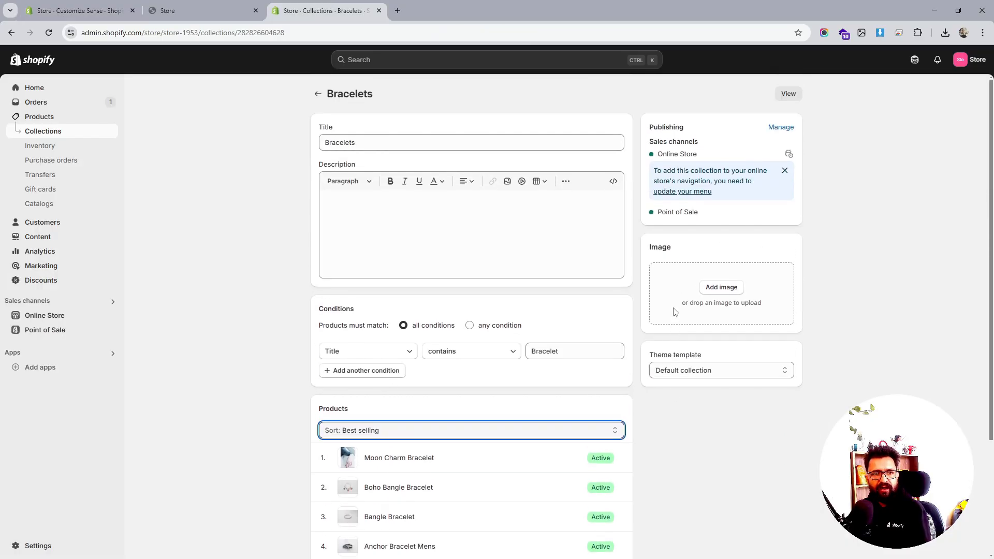
{"action": "left_click", "coordinate": [788, 93]}
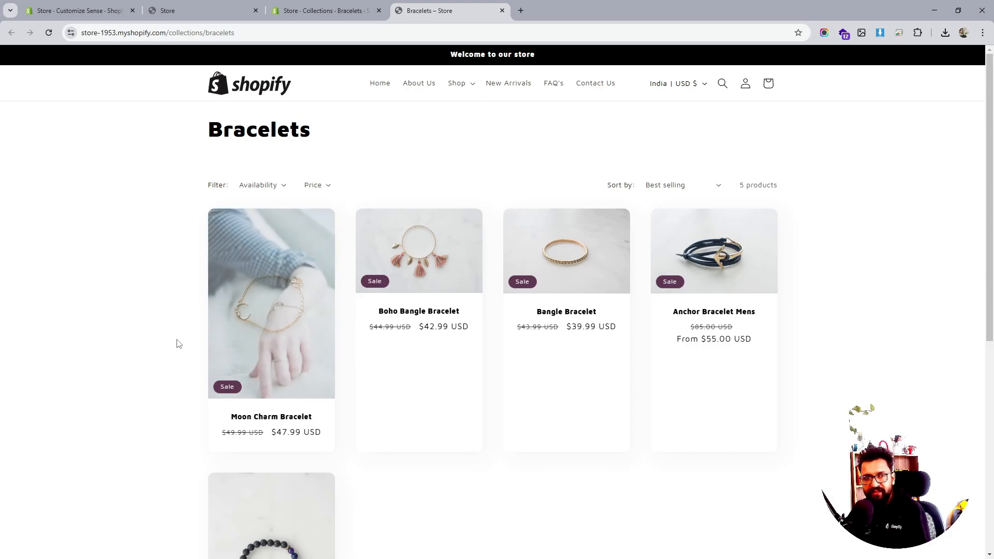
{"action": "left_click", "coordinate": [332, 7]}
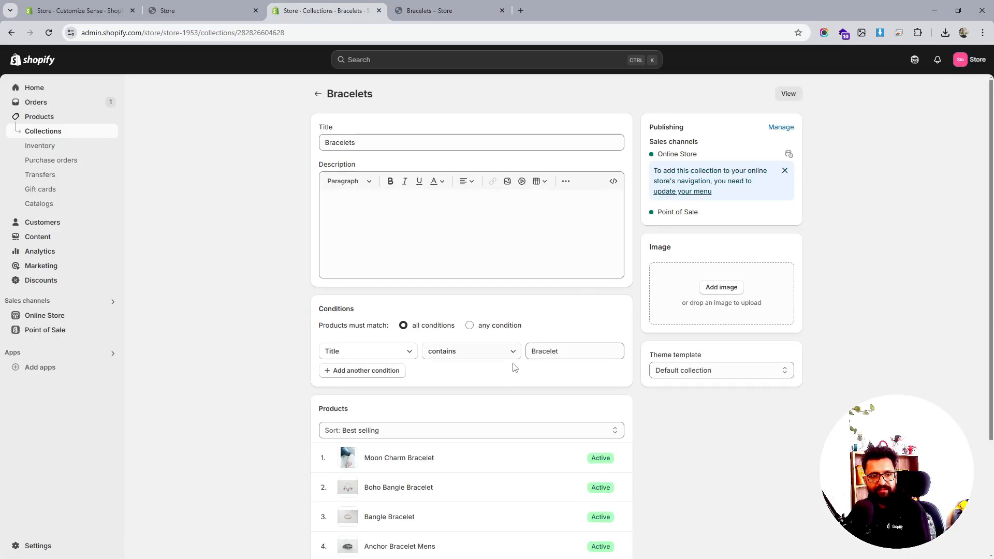
- Sort the Bracelets collection manually and move Anchor Bracelet Mens to the first position
{"action": "scroll", "coordinate": [419, 366], "scroll_direction": "down", "scroll_amount": 2}
{"action": "left_click", "coordinate": [561, 328]}
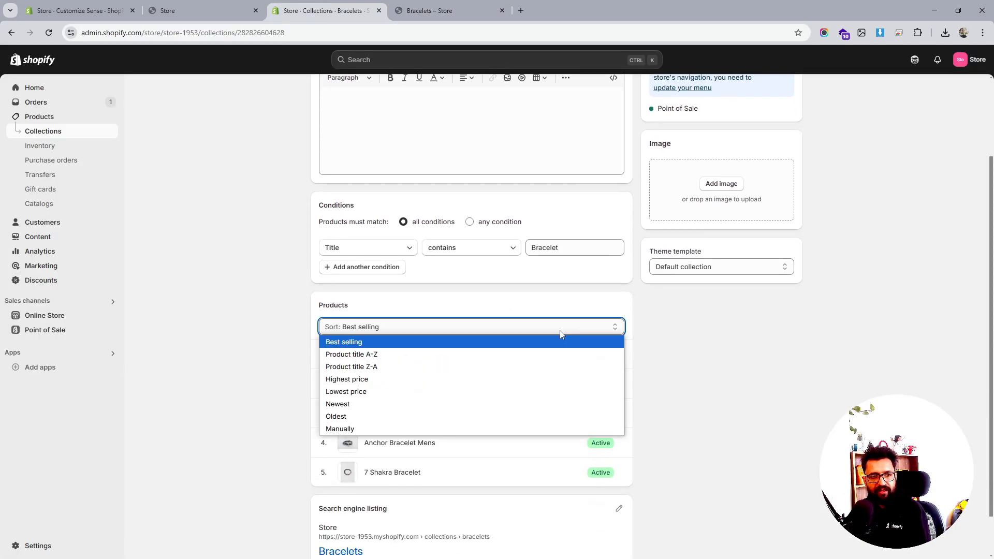
{"action": "left_click", "coordinate": [386, 428]}
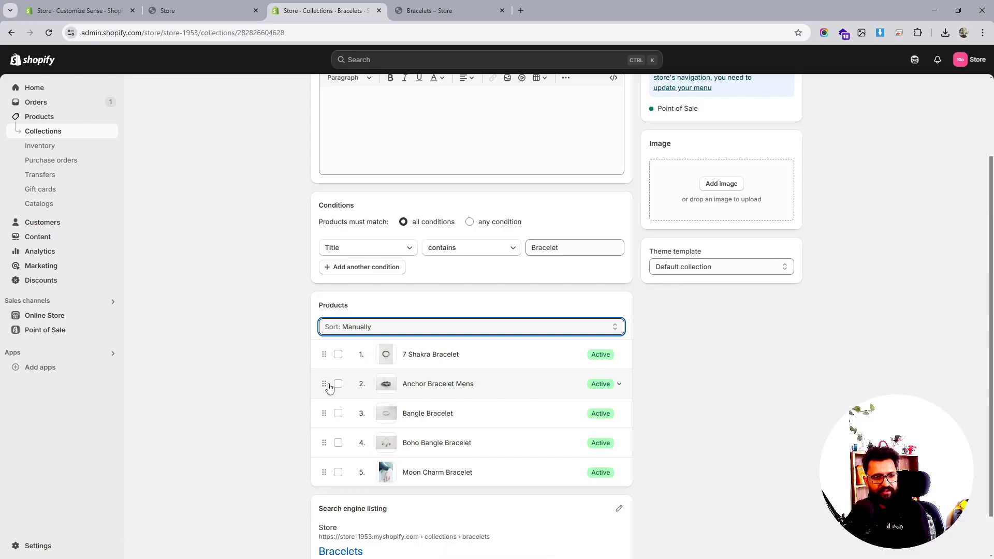
{"action": "left_click_drag", "start_coordinate": [328, 387], "coordinate": [324, 357]}
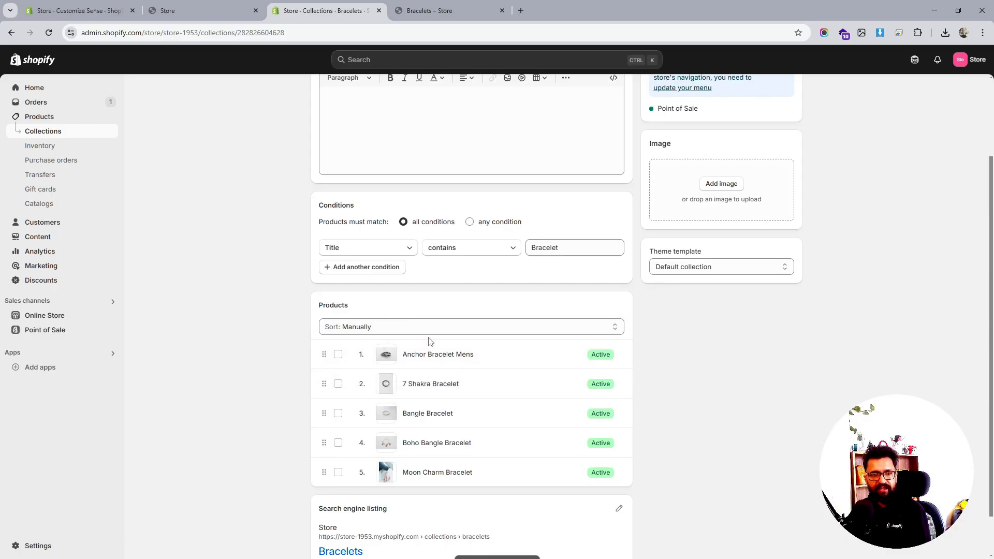
{"action": "scroll", "coordinate": [694, 337], "scroll_direction": "up", "scroll_amount": 3}
- Reload the live store pages and review the updated Collage section on the home page
{"action": "left_click", "coordinate": [482, 7]}
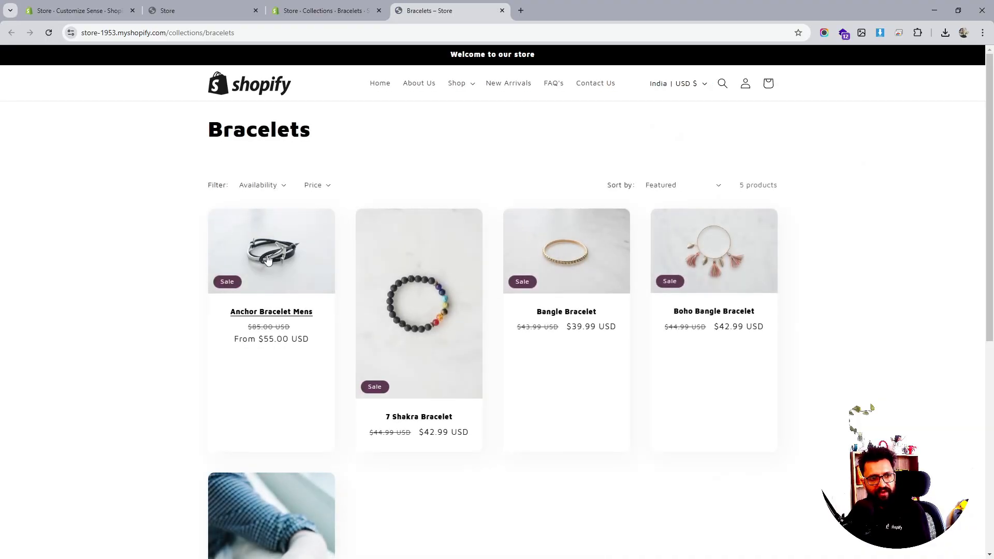
{"action": "left_click", "coordinate": [196, 10]}
{"action": "left_click", "coordinate": [78, 11]}
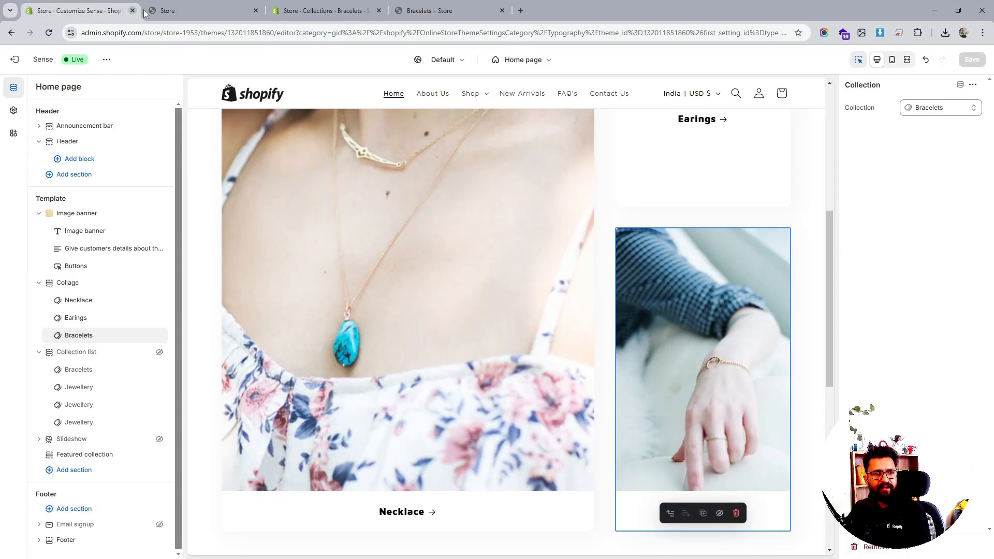
{"action": "left_click", "coordinate": [232, 6]}
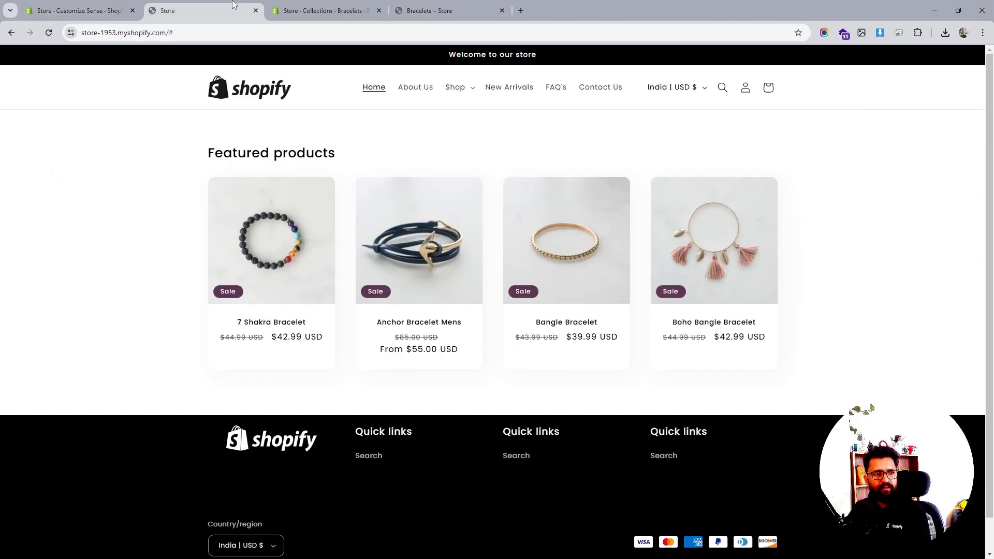
{"action": "left_click", "coordinate": [49, 32]}
{"action": "scroll", "coordinate": [634, 252], "scroll_direction": "down", "scroll_amount": 10}
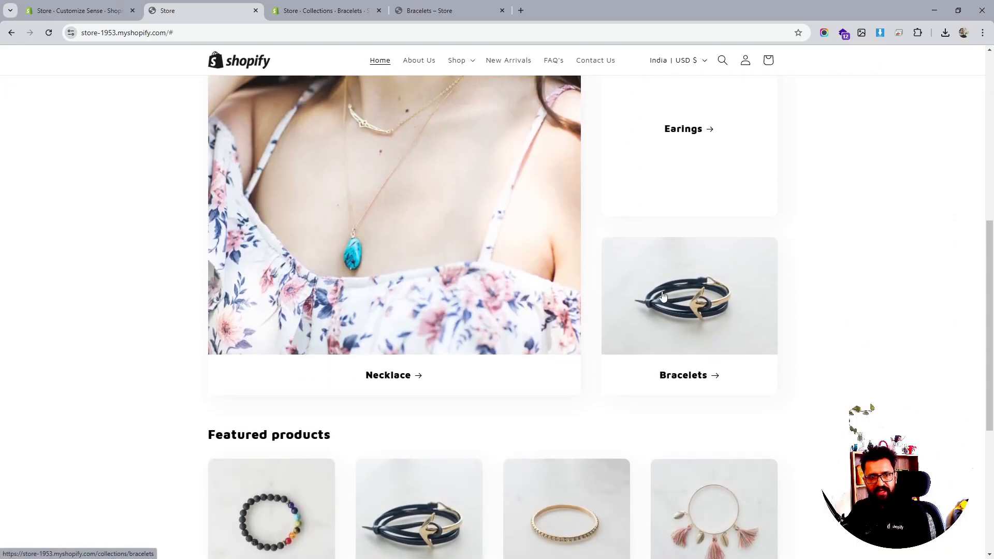
{"action": "scroll", "coordinate": [720, 294], "scroll_direction": "up", "scroll_amount": 5}
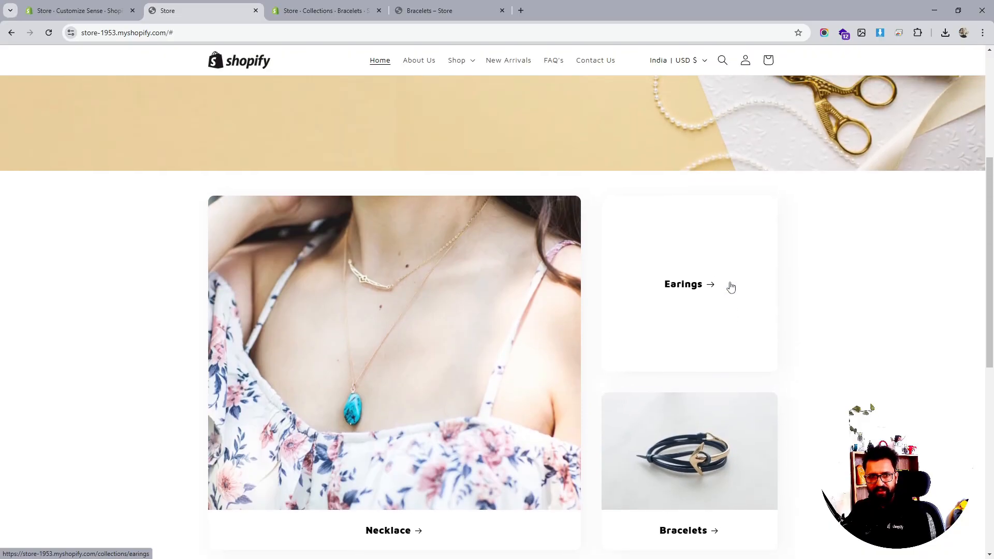
{"action": "scroll", "coordinate": [731, 283], "scroll_direction": "up", "scroll_amount": 3}
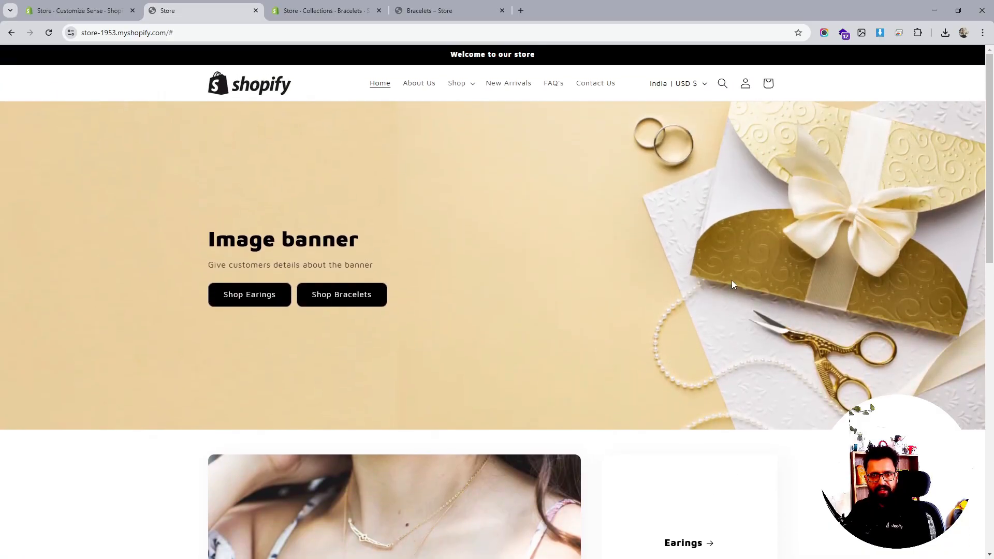
{"action": "scroll", "coordinate": [731, 280], "scroll_direction": "down", "scroll_amount": 1}
{"action": "scroll", "coordinate": [731, 281], "scroll_direction": "down", "scroll_amount": 7}
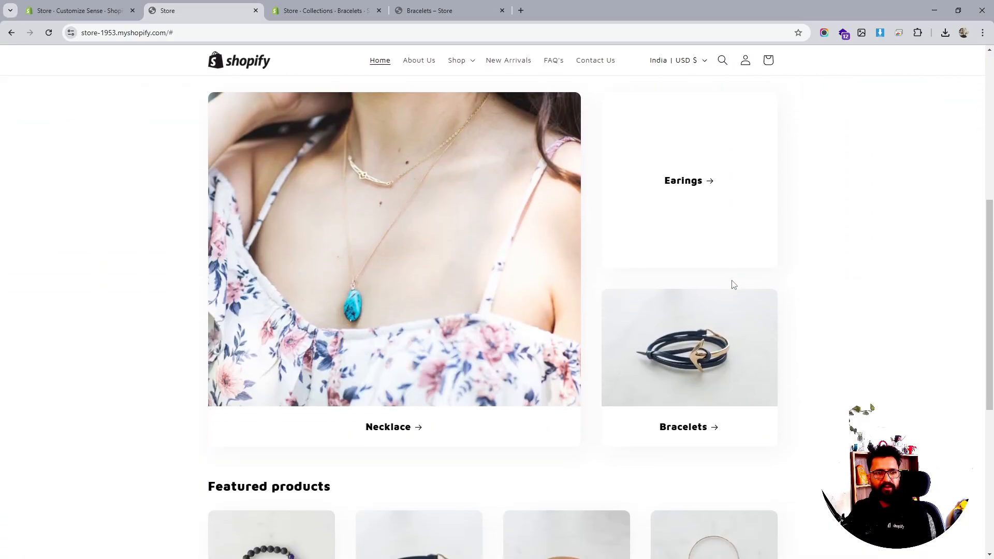
{"action": "scroll", "coordinate": [731, 280], "scroll_direction": "up", "scroll_amount": 7}
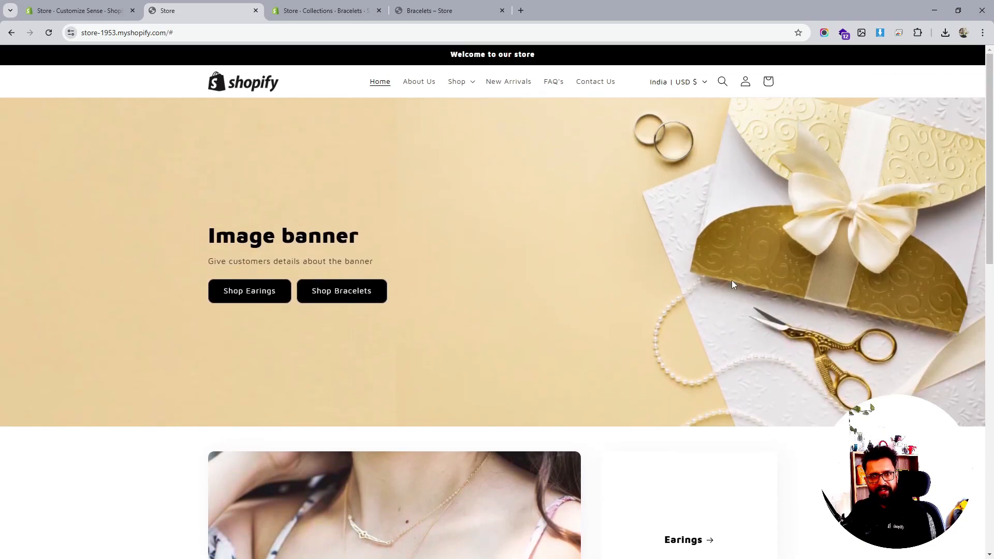
{"action": "scroll", "coordinate": [731, 281], "scroll_direction": "down", "scroll_amount": 1}
{"action": "scroll", "coordinate": [731, 284], "scroll_direction": "up", "scroll_amount": 1}
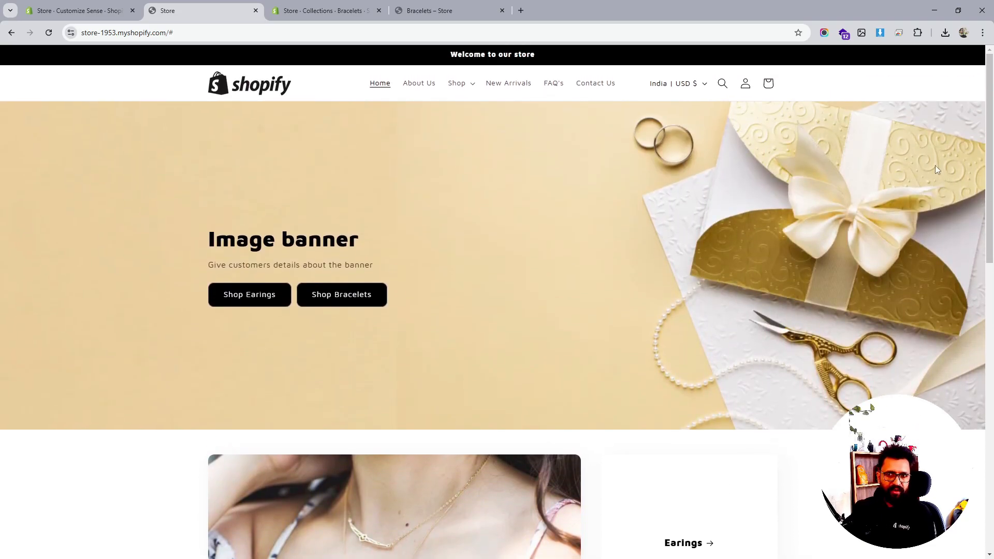
{"action": "left_click_drag", "start_coordinate": [987, 184], "coordinate": [989, 279]}
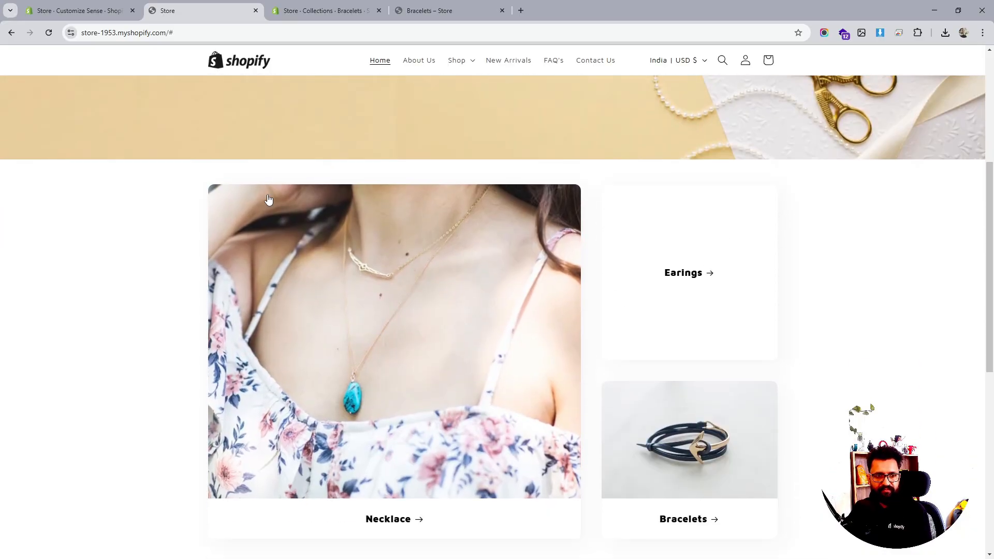
{"action": "scroll", "coordinate": [459, 202], "scroll_direction": "down", "scroll_amount": 2}
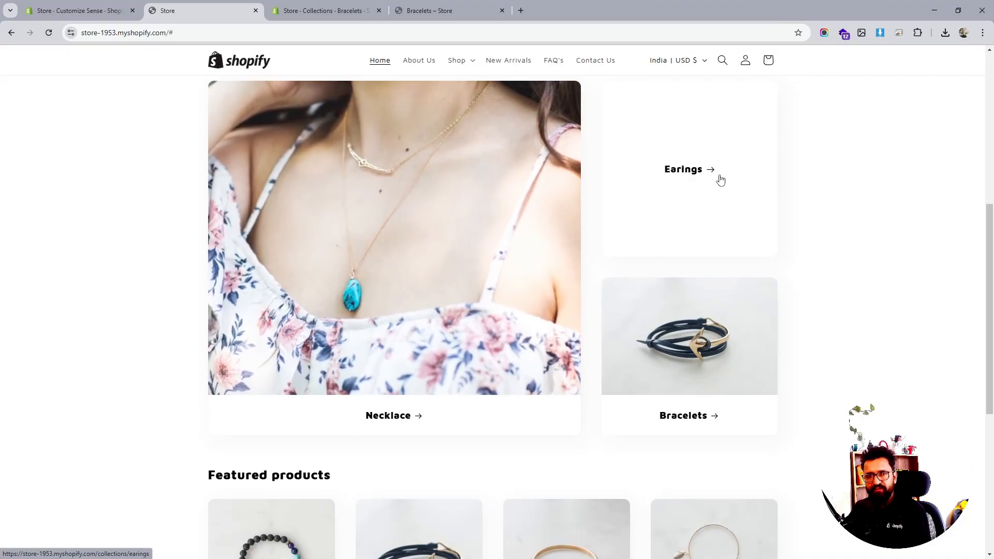
{"action": "left_click", "coordinate": [104, 11]}
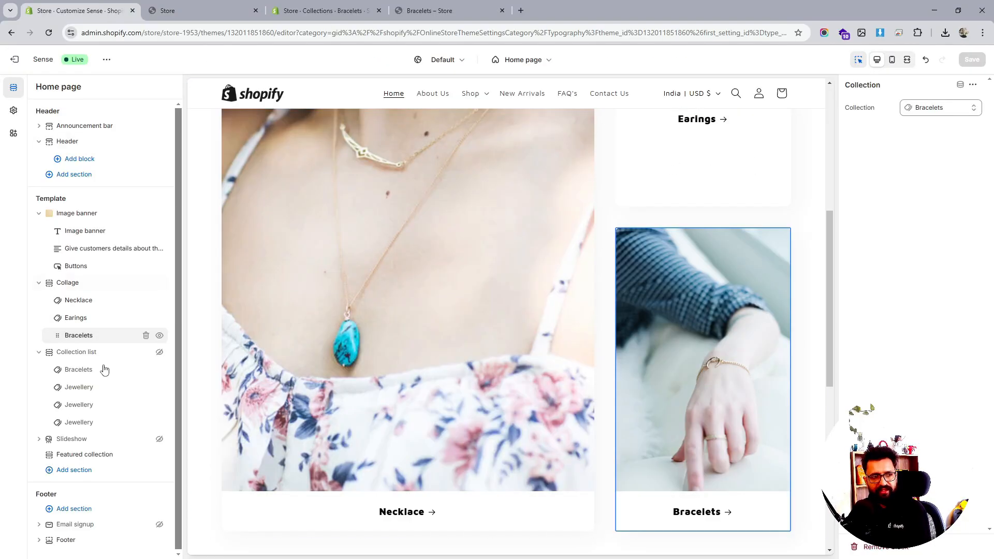
- Unhide the Collection list section, replace its second card's collection with Necklace, and save
{"action": "left_click", "coordinate": [159, 353]}
{"action": "left_click", "coordinate": [114, 371]}
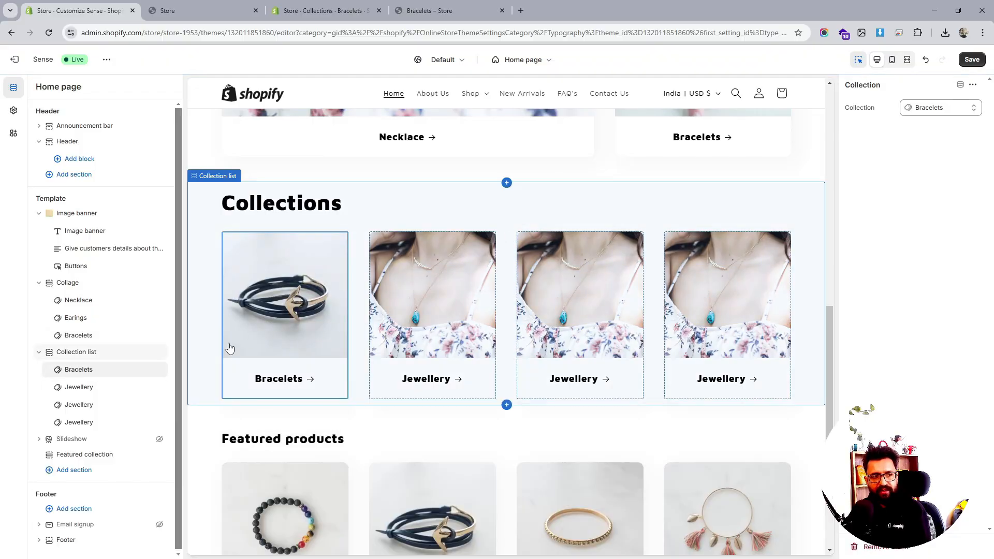
{"action": "left_click", "coordinate": [79, 387]}
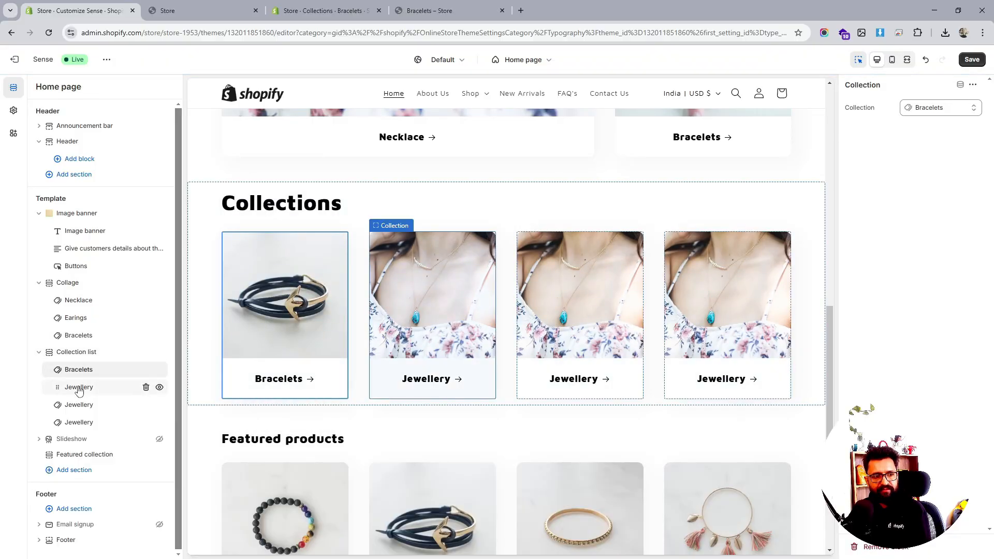
{"action": "left_click", "coordinate": [933, 110]}
{"action": "left_click", "coordinate": [899, 135]}
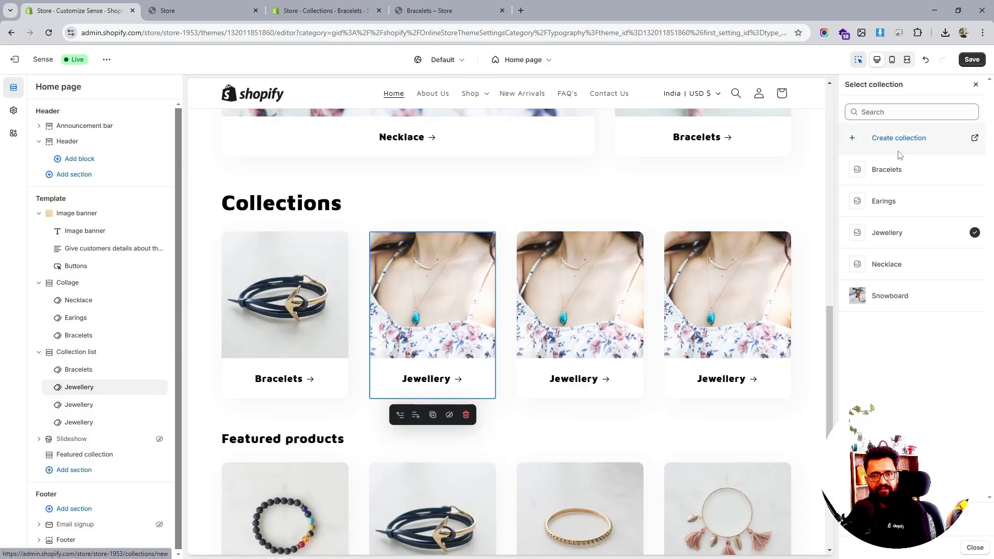
{"action": "left_click", "coordinate": [905, 264]}
{"action": "left_click", "coordinate": [963, 62]}
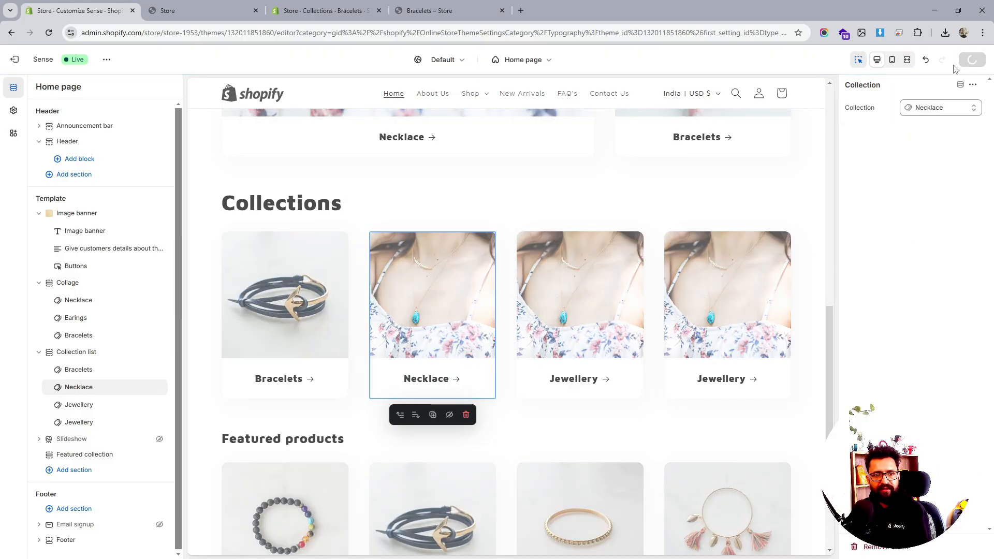
- Replace the third Collection list card's collection with Earings and save the theme
{"action": "left_click", "coordinate": [98, 404]}
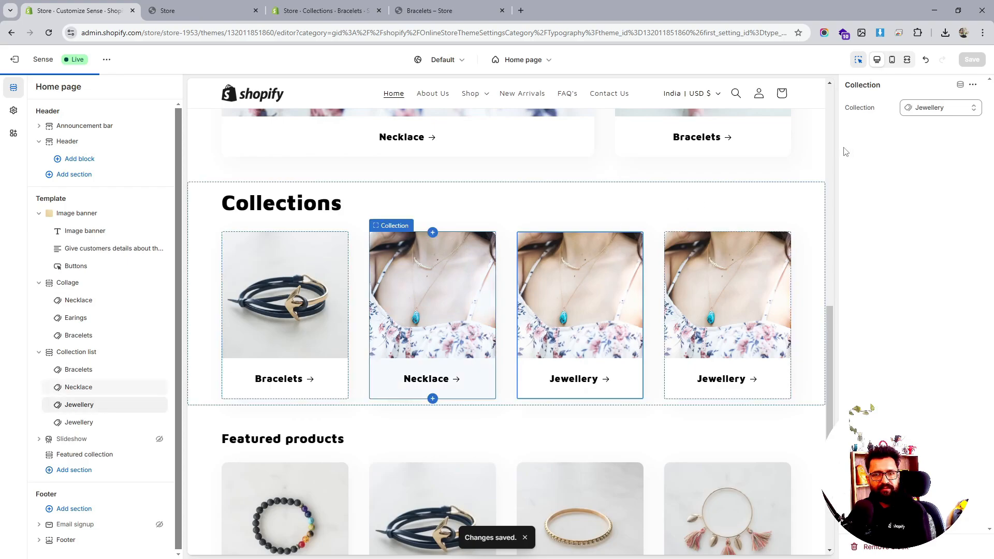
{"action": "left_click", "coordinate": [916, 109]}
{"action": "left_click", "coordinate": [903, 134]}
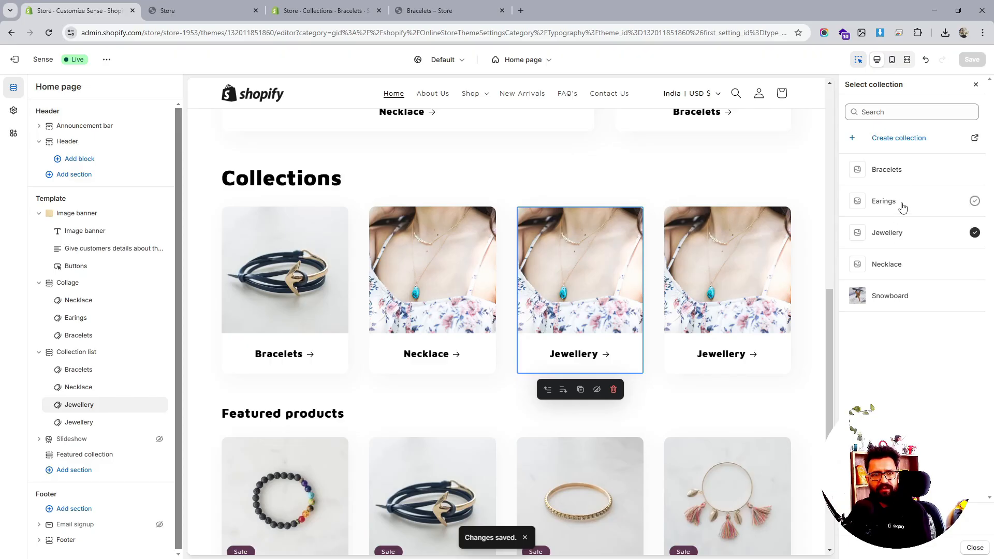
{"action": "left_click", "coordinate": [901, 207]}
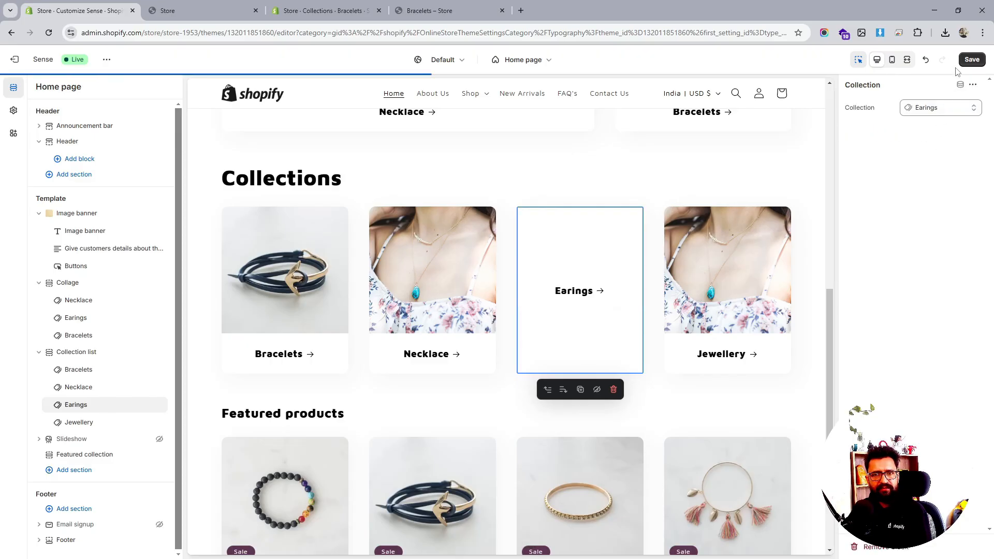
{"action": "left_click", "coordinate": [973, 60]}
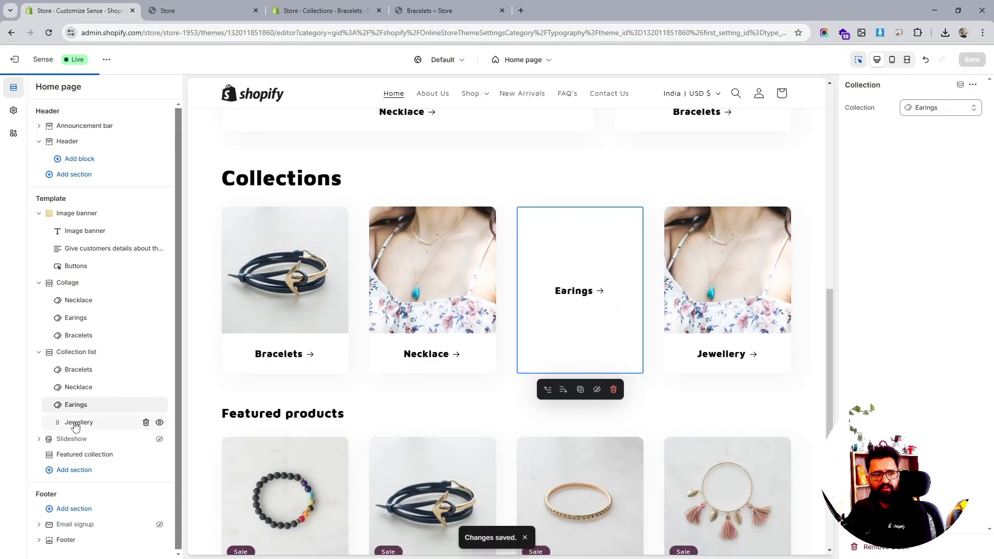
- Replace the fourth Collection list card's collection with Snowboard and save the theme
{"action": "left_click", "coordinate": [76, 423]}
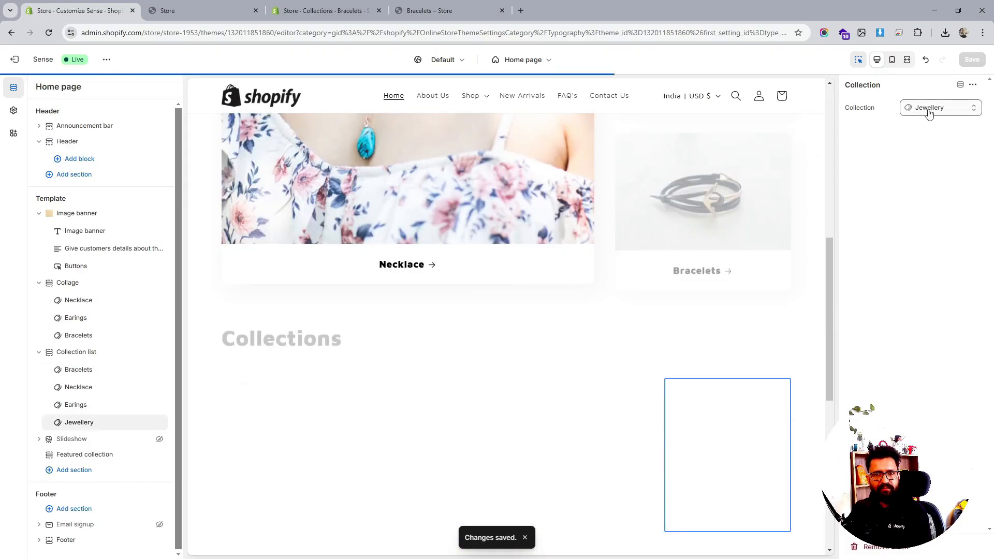
{"action": "left_click", "coordinate": [929, 109]}
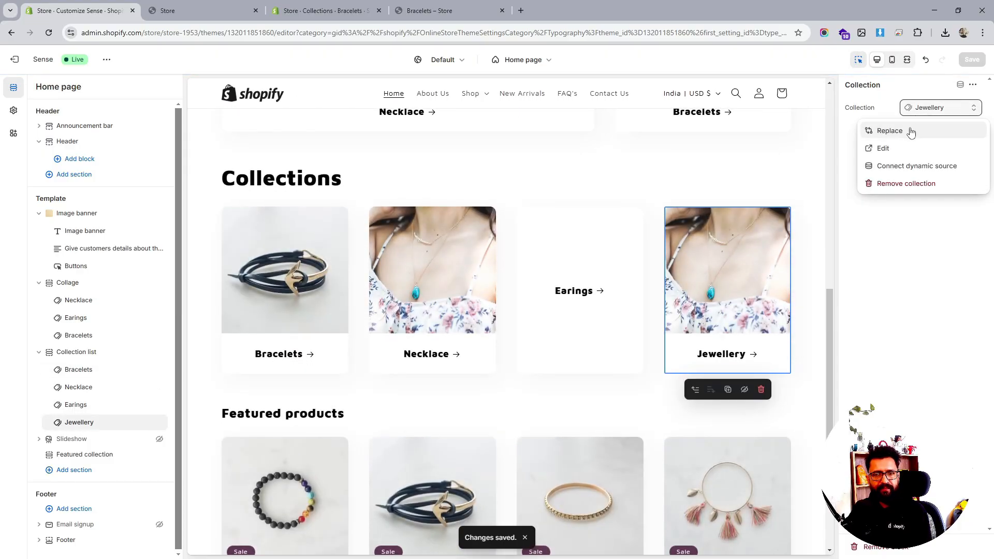
{"action": "left_click", "coordinate": [911, 133]}
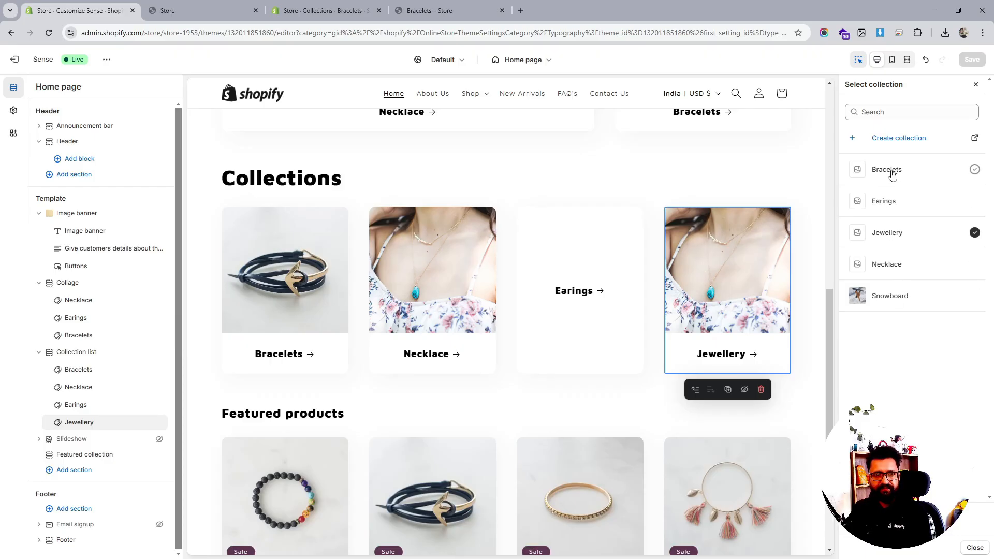
{"action": "left_click", "coordinate": [912, 297]}
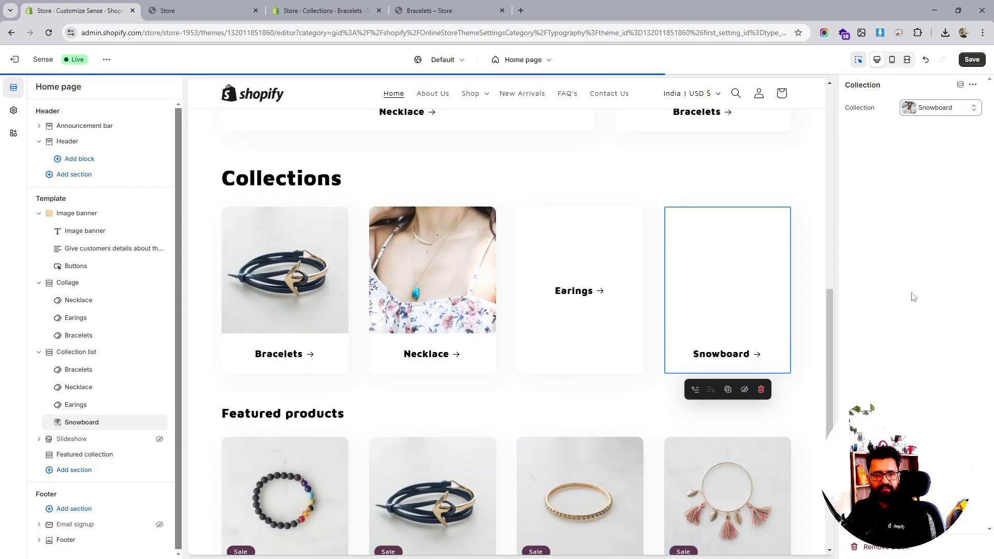
{"action": "left_click", "coordinate": [971, 59]}
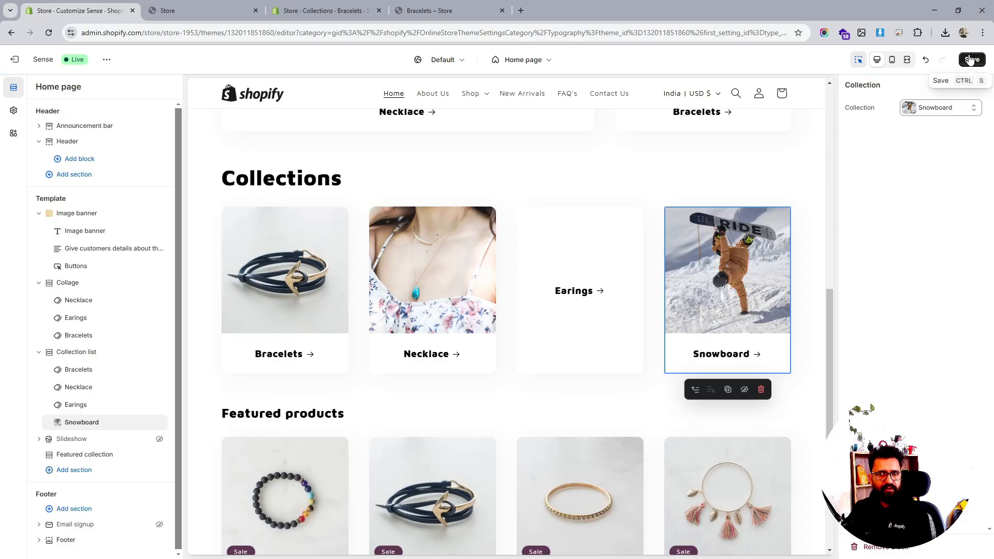
- Return to the admin tab and open the Products list
{"action": "left_click", "coordinate": [445, 11]}
{"action": "left_click", "coordinate": [307, 11]}
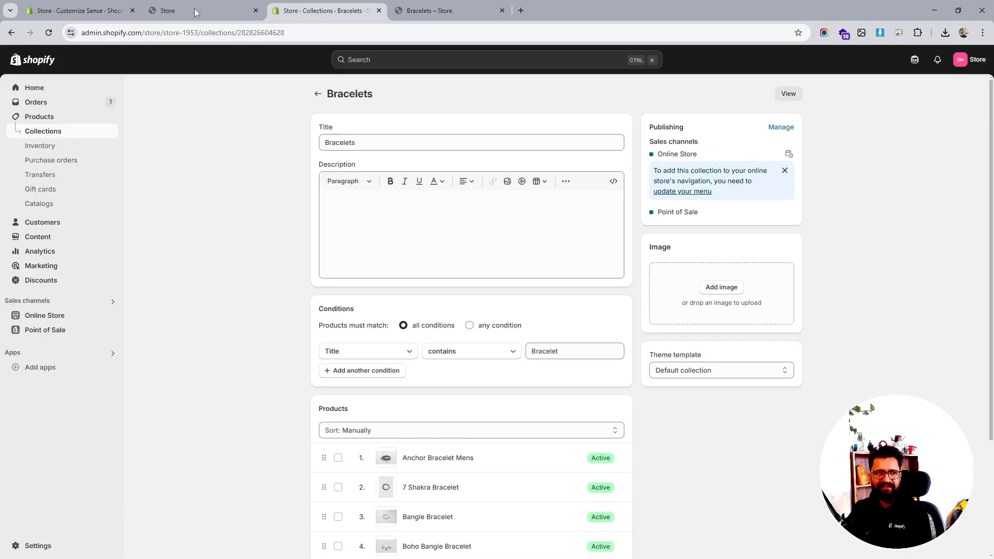
{"action": "left_click", "coordinate": [39, 119]}
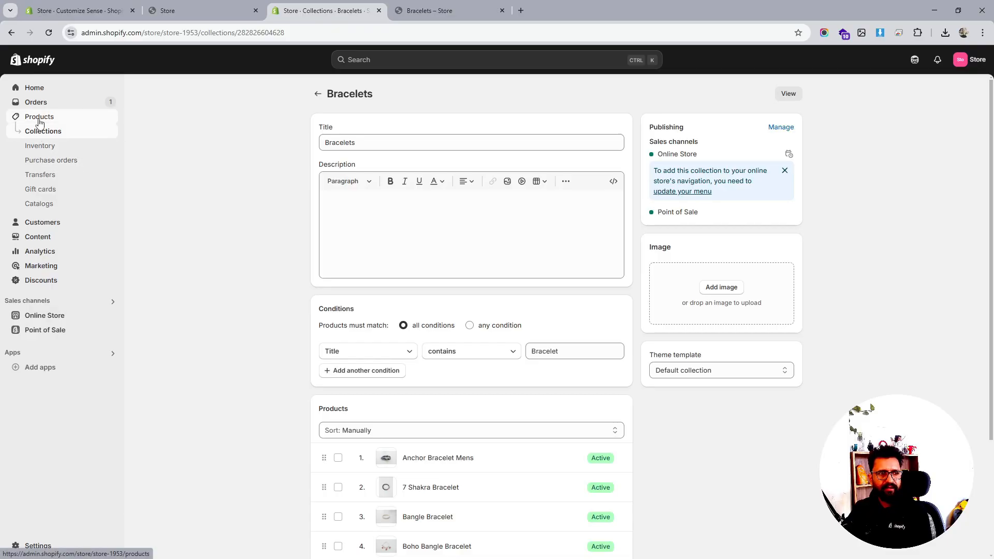
- Search Google for earings in a new tab and glance at the Shopping results
{"action": "left_click", "coordinate": [522, 11]}
{"action": "type", "text": "earing"}
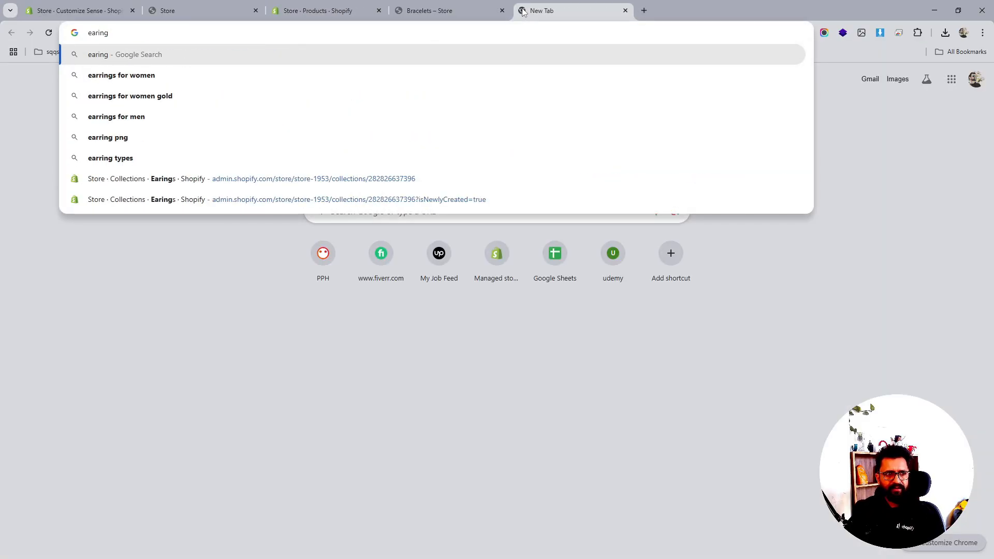
{"action": "key", "text": "BackSpace"}
{"action": "type", "text": "s"}
{"action": "key", "text": "Return"}
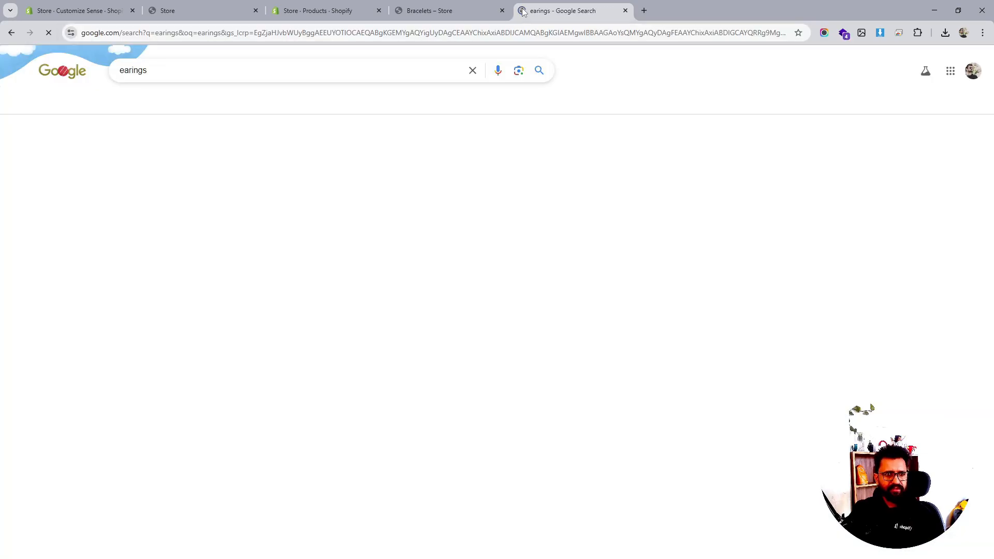
{"action": "left_click", "coordinate": [159, 104]}
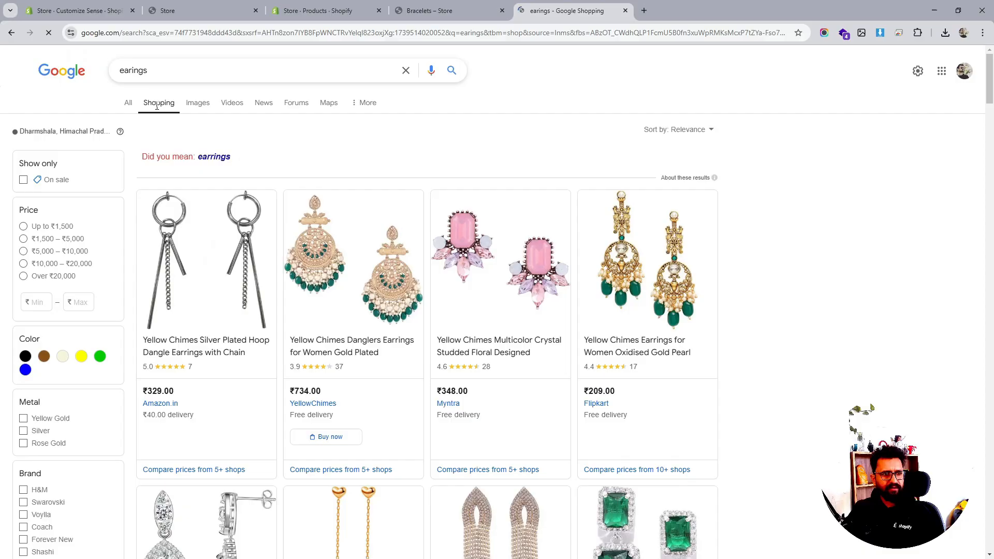
{"action": "left_click", "coordinate": [129, 104]}
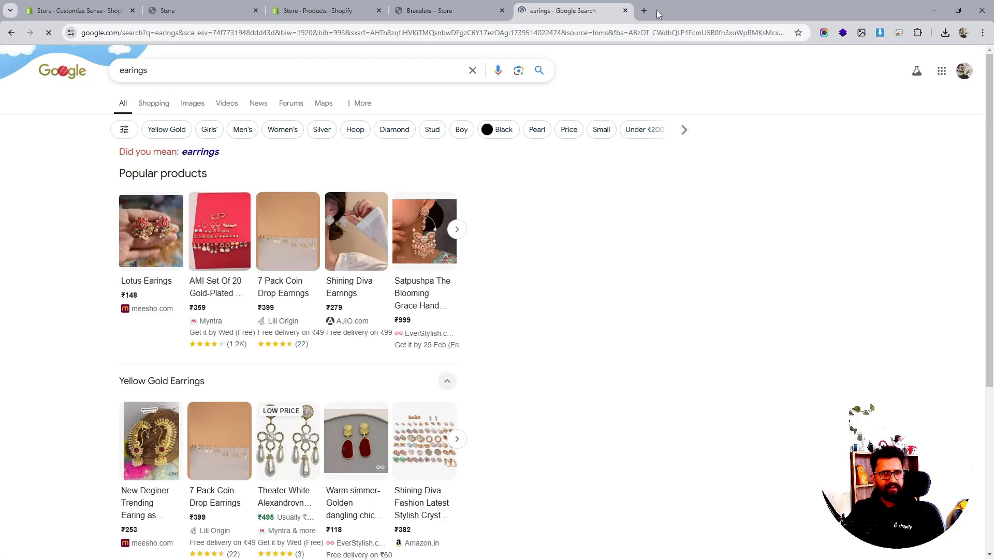
- Open Pexels in a new tab and search its photos for earings
{"action": "left_click", "coordinate": [643, 10]}
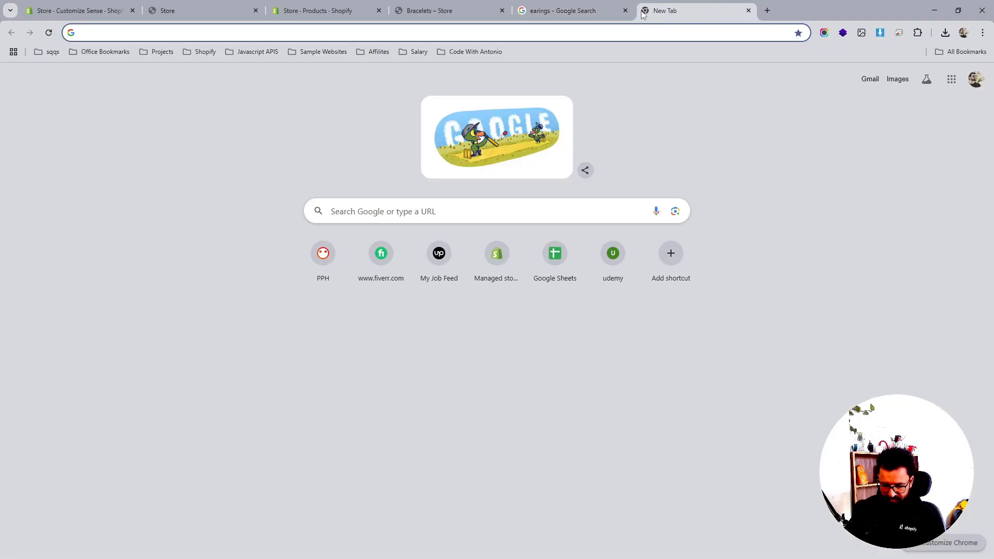
{"action": "type", "text": "pexel"}
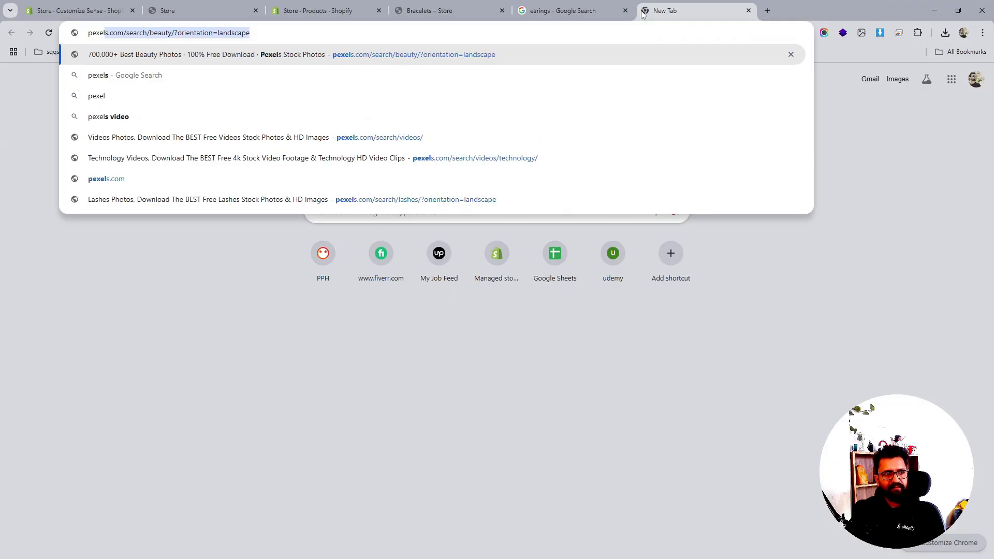
{"action": "key", "text": "Return"}
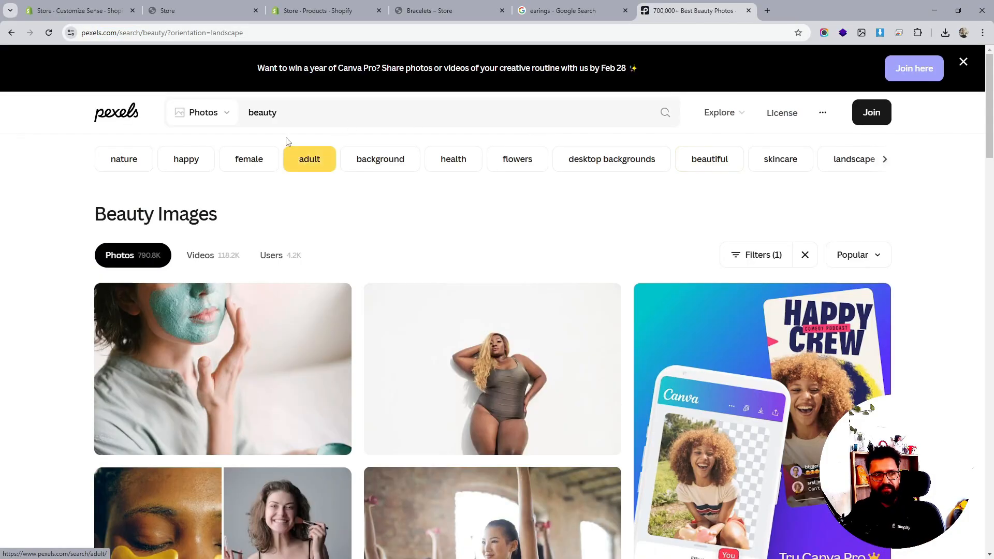
{"action": "left_click", "coordinate": [286, 117]}
{"action": "double_click", "coordinate": [285, 116]}
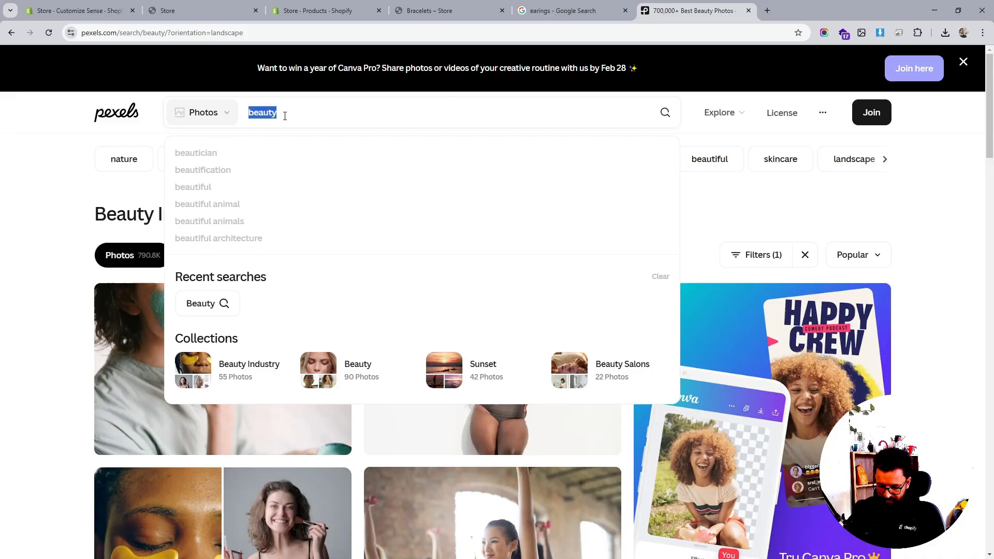
{"action": "type", "text": "earings"}
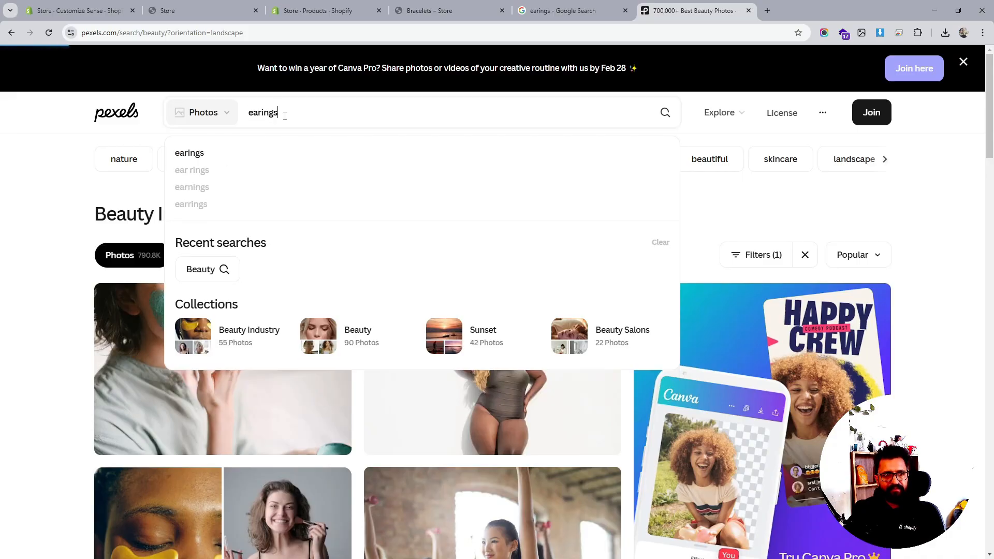
{"action": "left_click", "coordinate": [269, 150]}
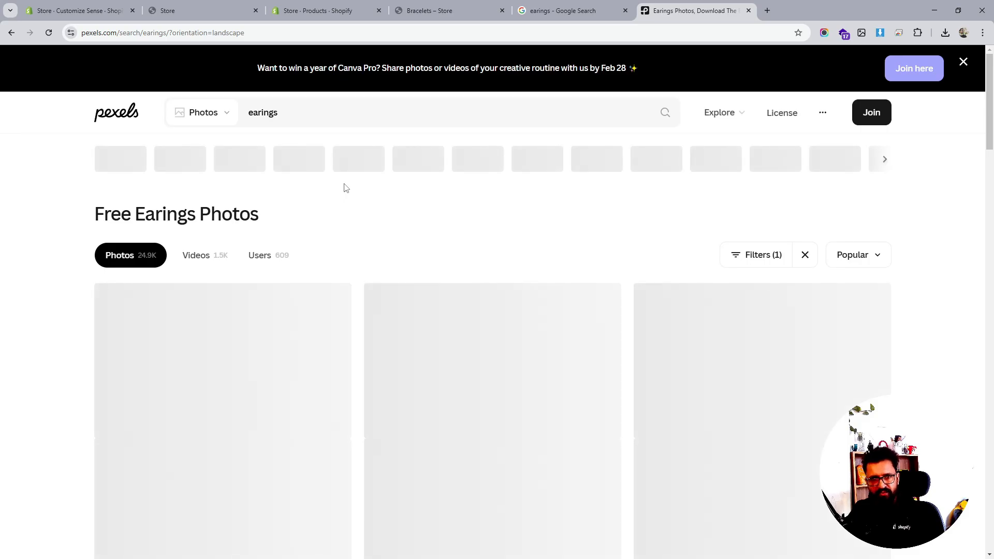
- Scroll through the Pexels earings photo results looking for a suitable image
{"action": "scroll", "coordinate": [610, 223], "scroll_direction": "down", "scroll_amount": 4}
{"action": "scroll", "coordinate": [609, 223], "scroll_direction": "down", "scroll_amount": 3}
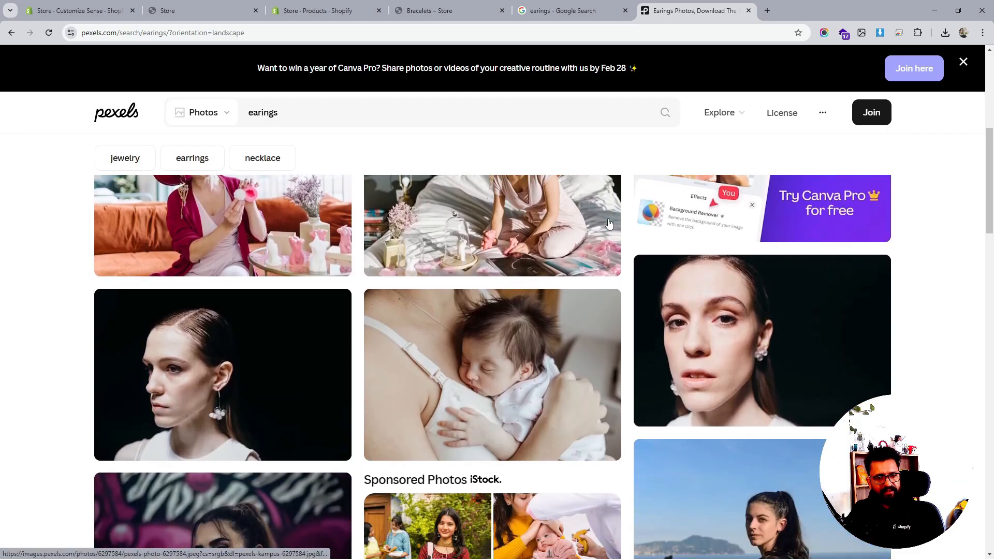
{"action": "scroll", "coordinate": [609, 224], "scroll_direction": "down", "scroll_amount": 3}
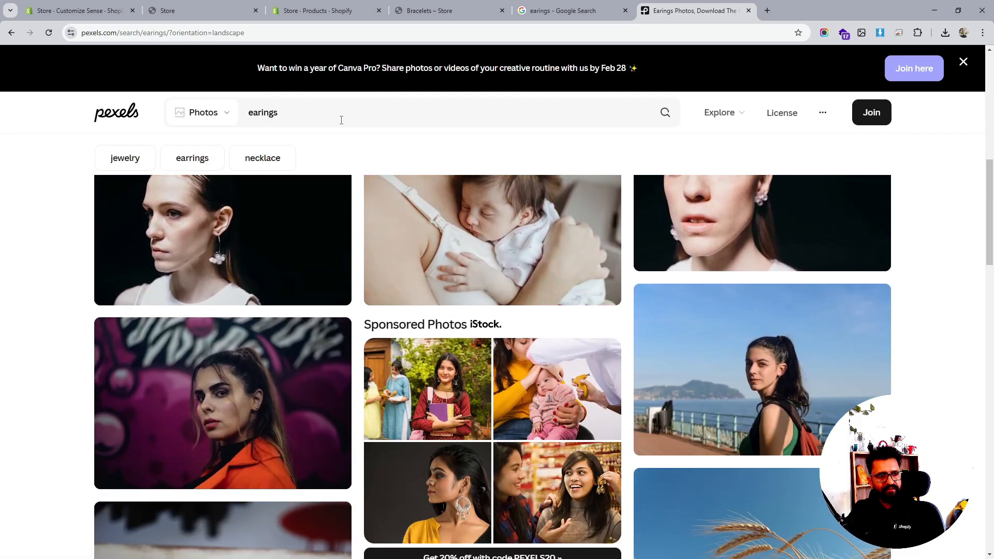
{"action": "scroll", "coordinate": [511, 252], "scroll_direction": "down", "scroll_amount": 6}
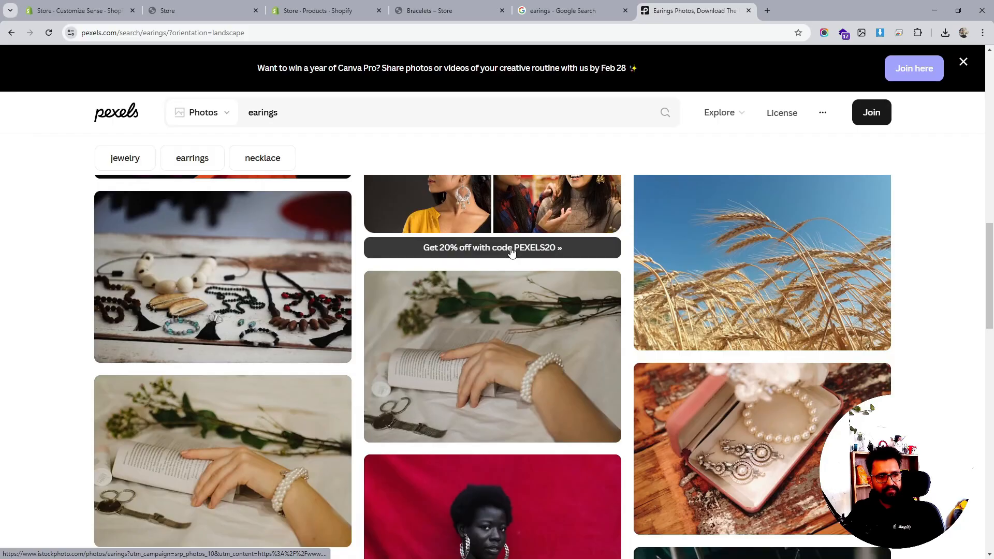
{"action": "scroll", "coordinate": [511, 252], "scroll_direction": "down", "scroll_amount": 4}
{"action": "scroll", "coordinate": [511, 252], "scroll_direction": "down", "scroll_amount": 3}
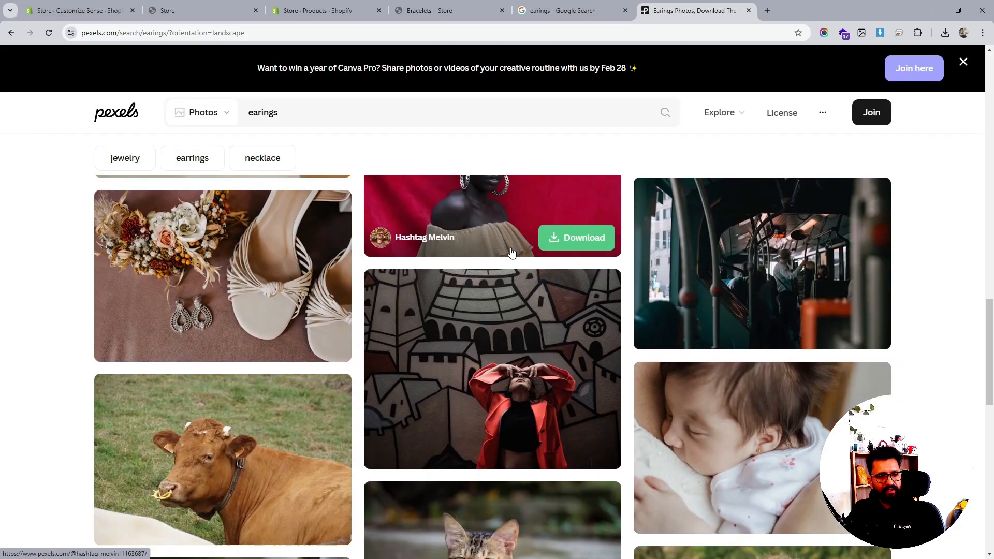
{"action": "scroll", "coordinate": [510, 251], "scroll_direction": "down", "scroll_amount": 10}
{"action": "scroll", "coordinate": [510, 252], "scroll_direction": "up", "scroll_amount": 3}
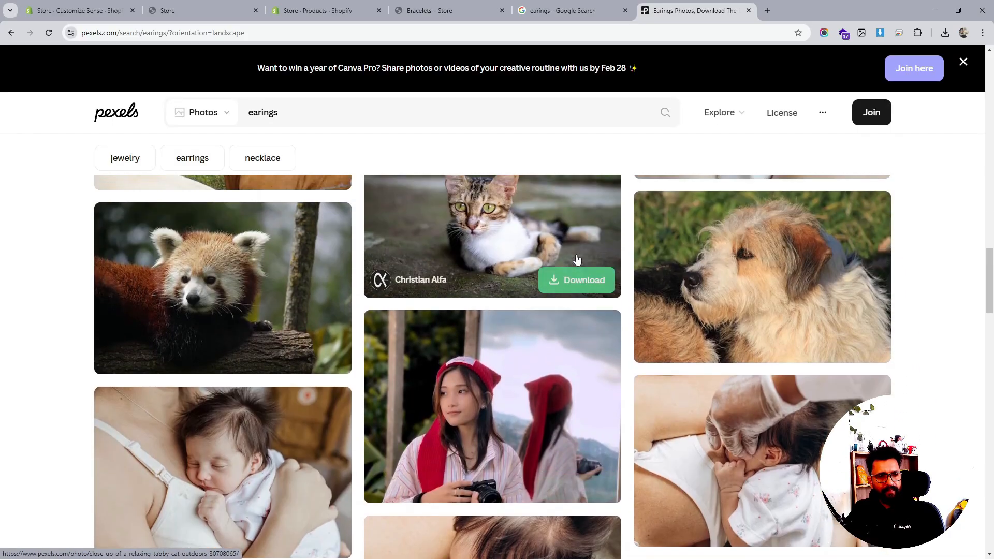
{"action": "scroll", "coordinate": [577, 258], "scroll_direction": "up", "scroll_amount": 4}
- Switch between the admin Products list and the Pexels earings results to compare available photos
{"action": "left_click", "coordinate": [294, 11]}
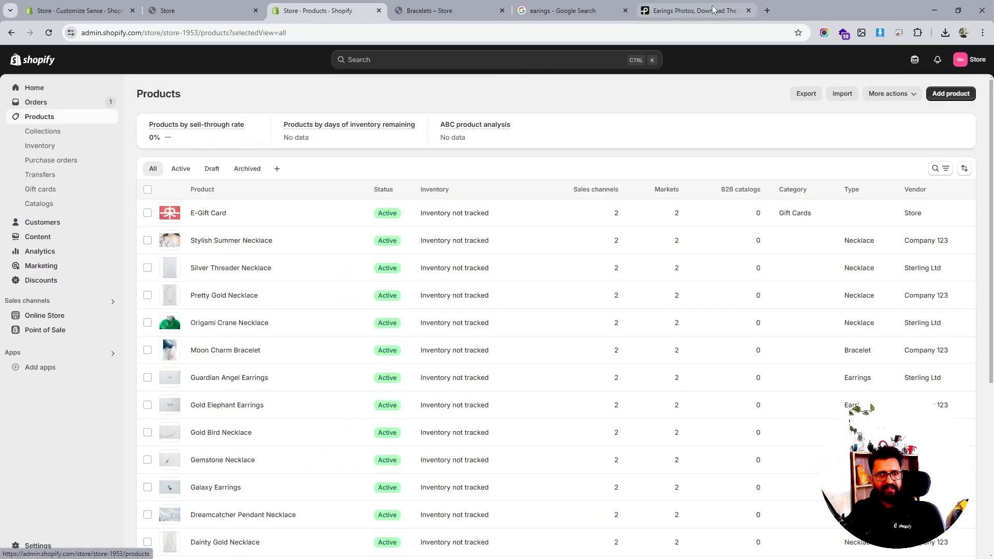
{"action": "left_click", "coordinate": [694, 11]}
{"action": "scroll", "coordinate": [605, 284], "scroll_direction": "down", "scroll_amount": 2}
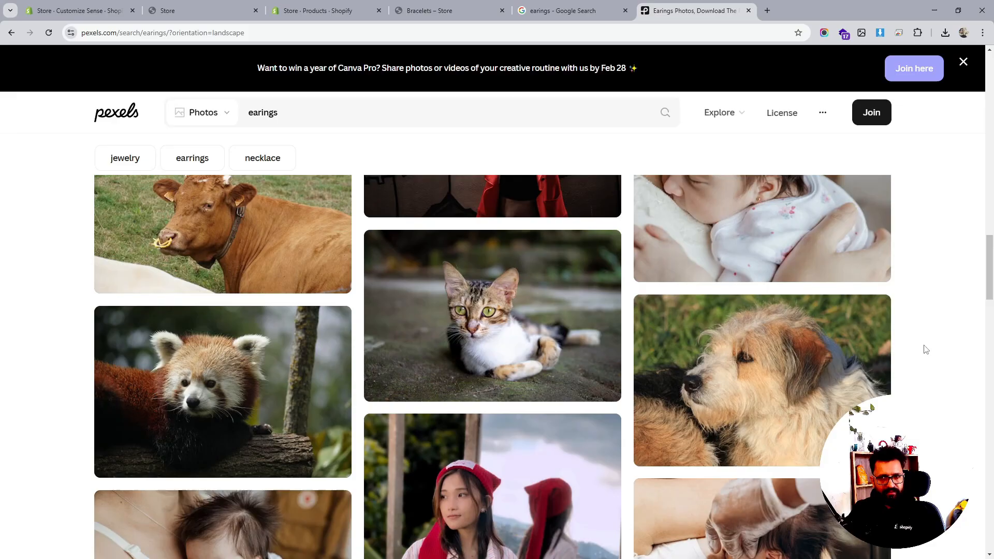
{"action": "left_click_drag", "start_coordinate": [988, 282], "coordinate": [976, 114]}
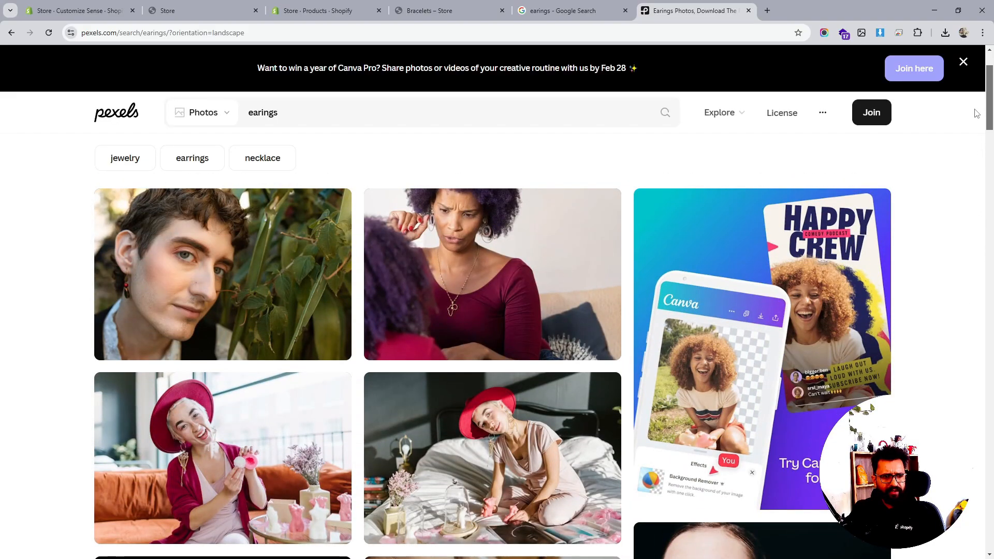
{"action": "scroll", "coordinate": [486, 295], "scroll_direction": "up", "scroll_amount": 2}
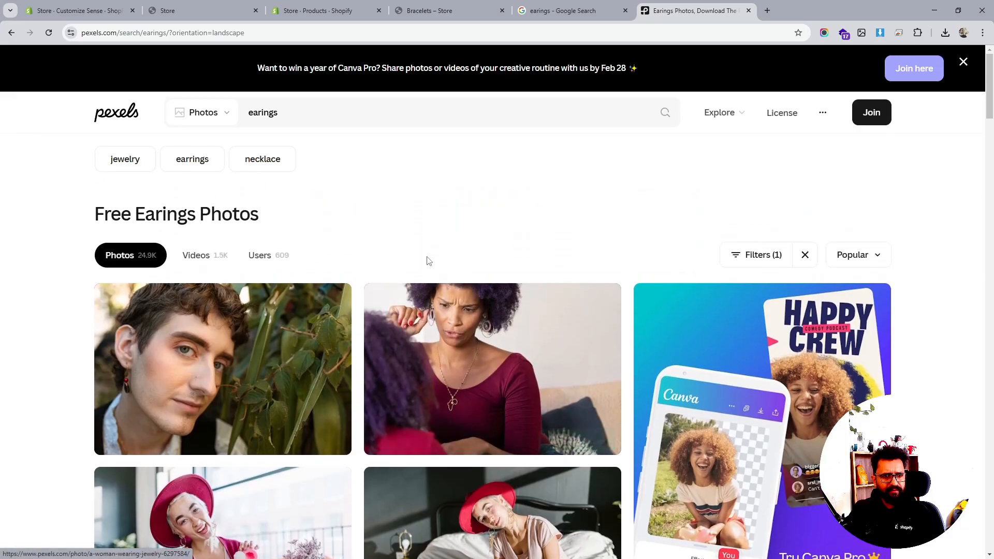
{"action": "left_click", "coordinate": [325, 116]}
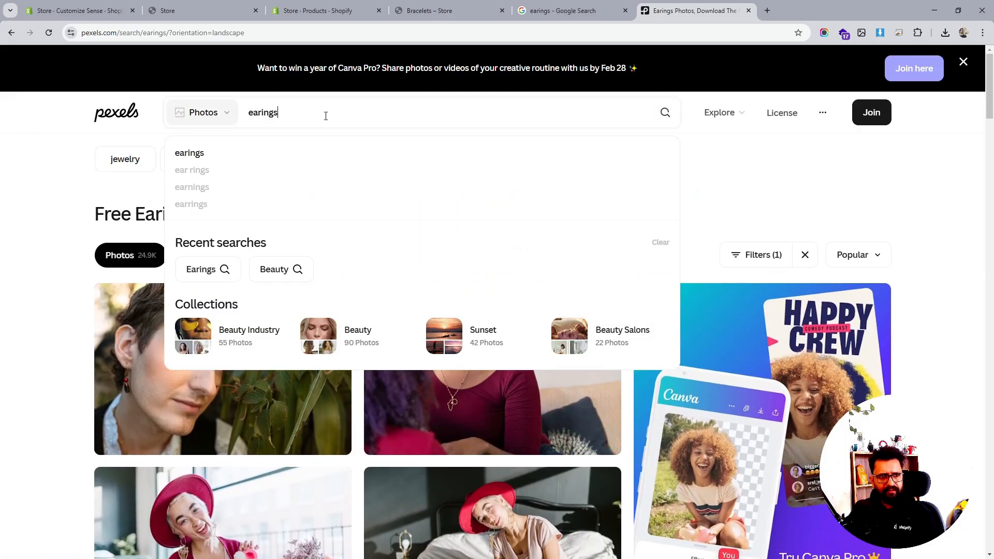
- Search Pexels photos for earing and scroll through the results
{"action": "key", "text": "BackSpace"}
{"action": "key", "text": "Return"}
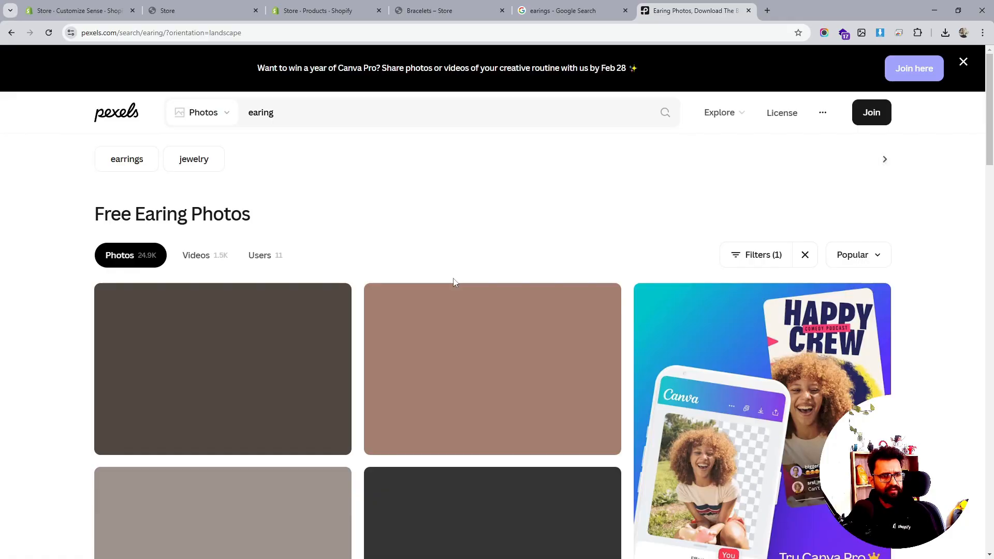
{"action": "scroll", "coordinate": [455, 341], "scroll_direction": "down", "scroll_amount": 2}
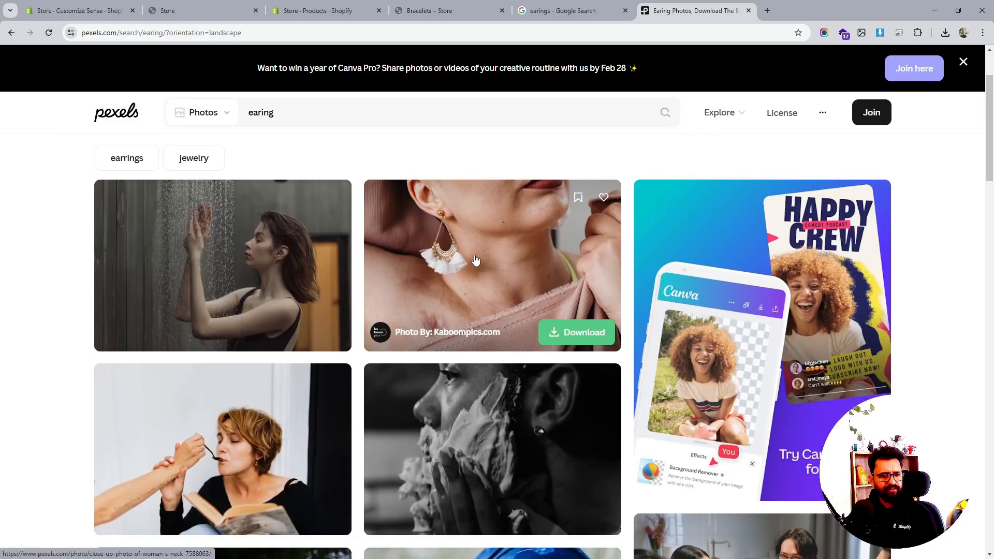
{"action": "scroll", "coordinate": [475, 260], "scroll_direction": "down", "scroll_amount": 8}
{"action": "scroll", "coordinate": [337, 145], "scroll_direction": "up", "scroll_amount": 2}
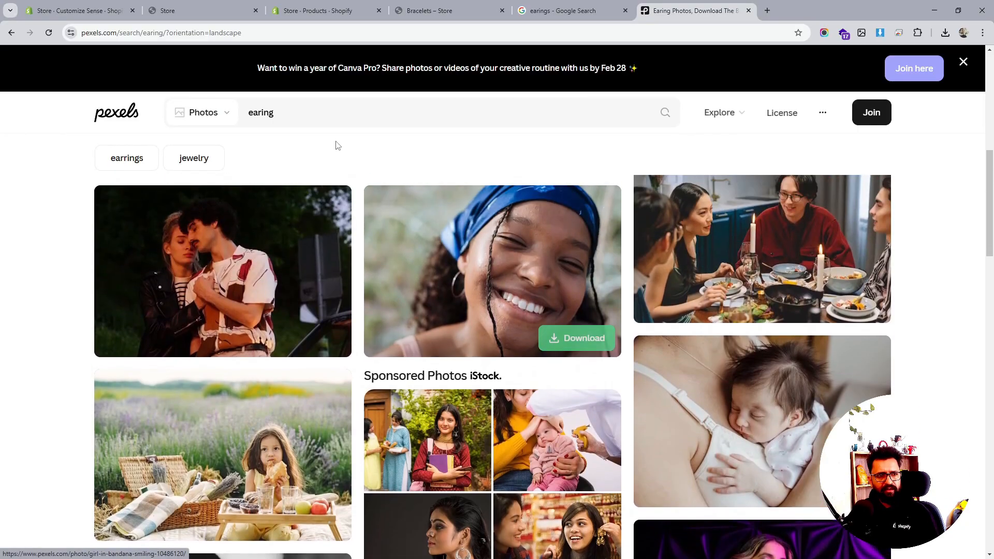
- Pick the ear rings search suggestion on Pexels and scroll through those photo results
{"action": "left_click", "coordinate": [277, 114]}
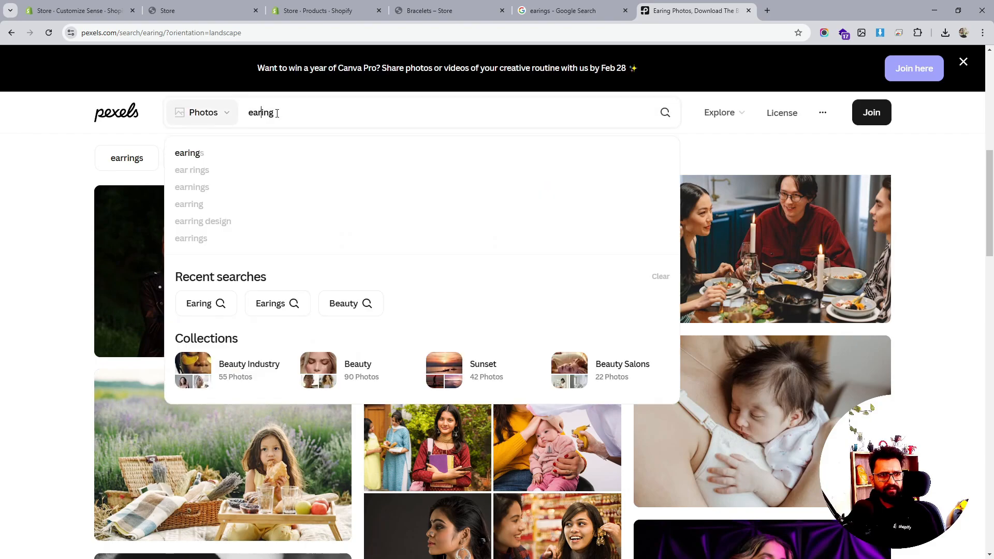
{"action": "left_click", "coordinate": [225, 170]}
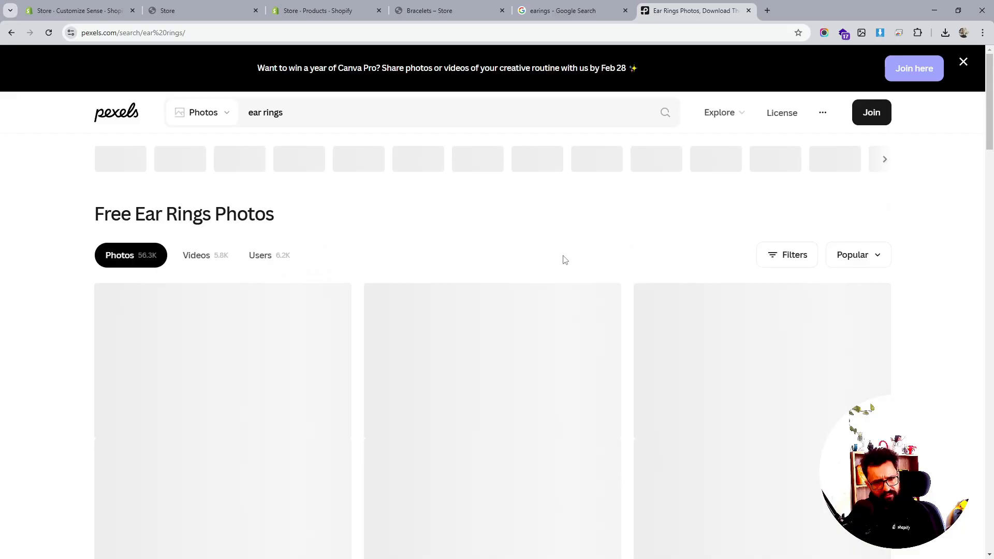
{"action": "scroll", "coordinate": [563, 260], "scroll_direction": "down", "scroll_amount": 5}
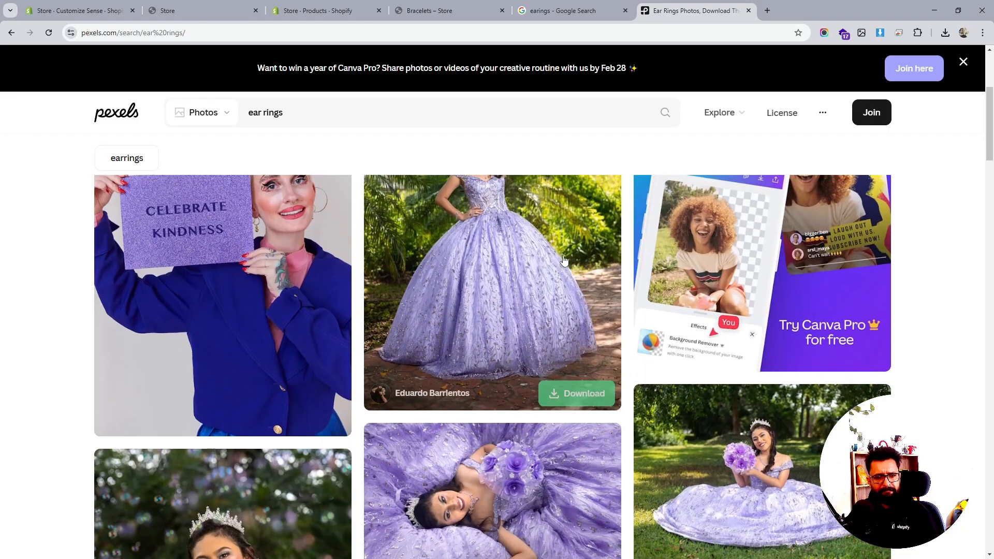
{"action": "scroll", "coordinate": [652, 282], "scroll_direction": "down", "scroll_amount": 9}
{"action": "scroll", "coordinate": [657, 284], "scroll_direction": "up", "scroll_amount": 3}
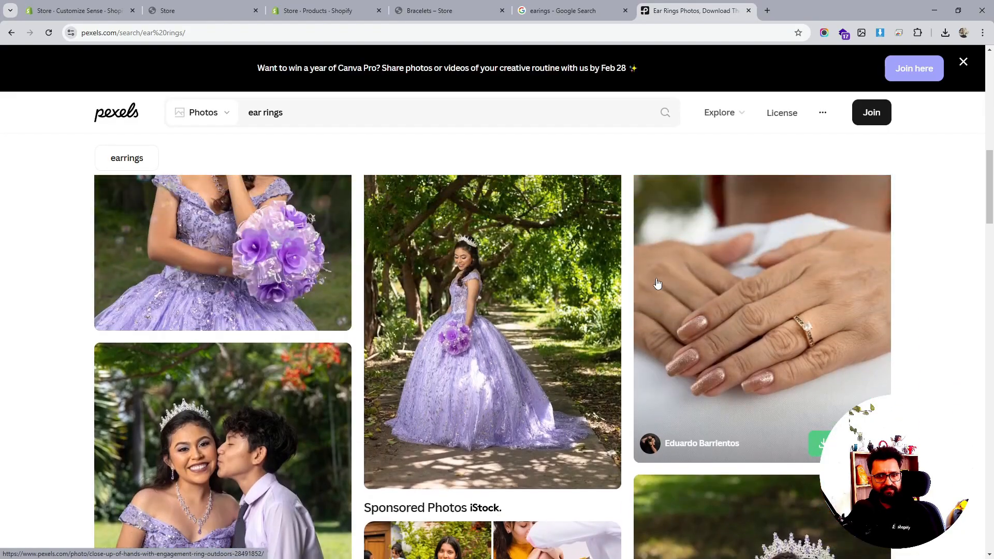
{"action": "scroll", "coordinate": [657, 284], "scroll_direction": "down", "scroll_amount": 5}
{"action": "scroll", "coordinate": [657, 284], "scroll_direction": "down", "scroll_amount": 10}
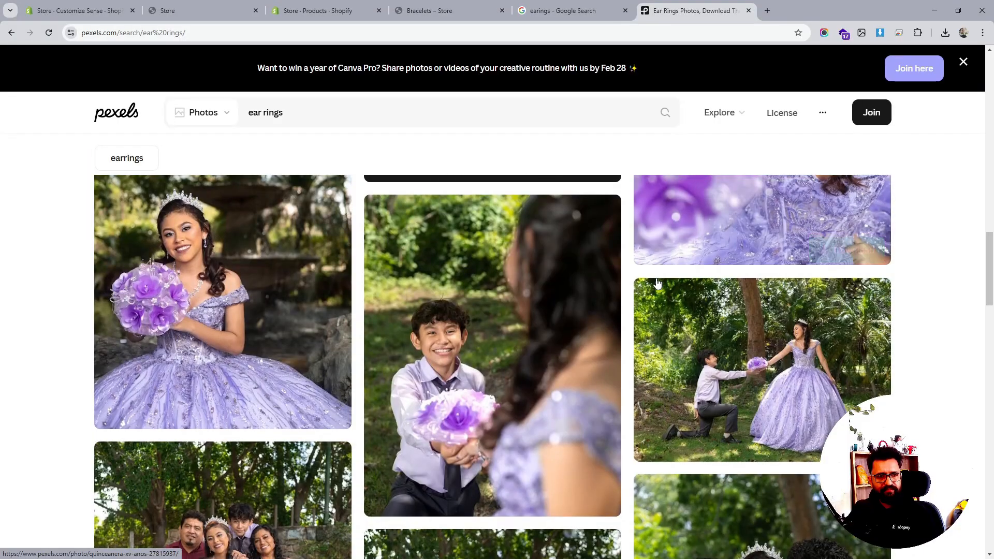
{"action": "scroll", "coordinate": [657, 284], "scroll_direction": "down", "scroll_amount": 5}
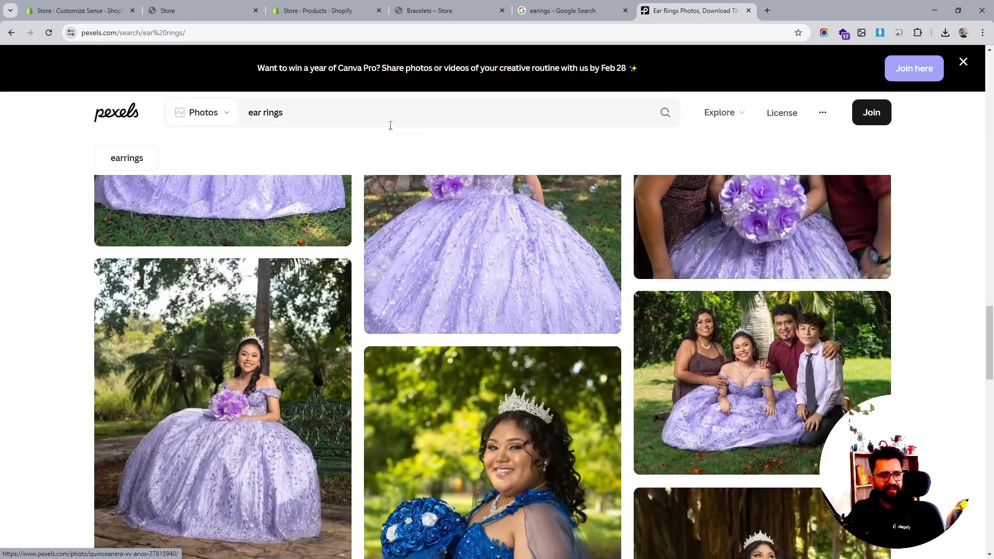
- Switch the Pexels search to the earrings suggestion and view the top results
{"action": "left_click", "coordinate": [266, 112]}
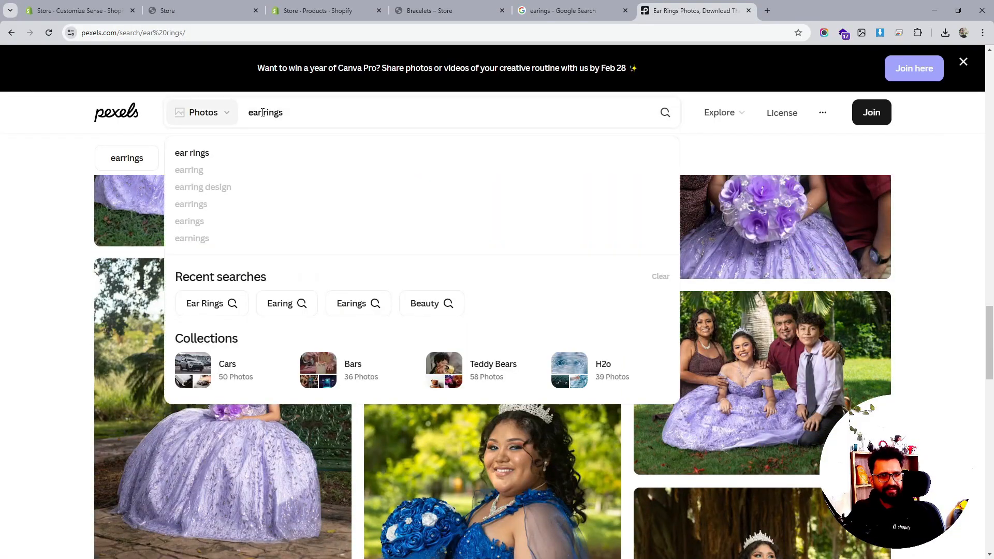
{"action": "left_click", "coordinate": [228, 207]}
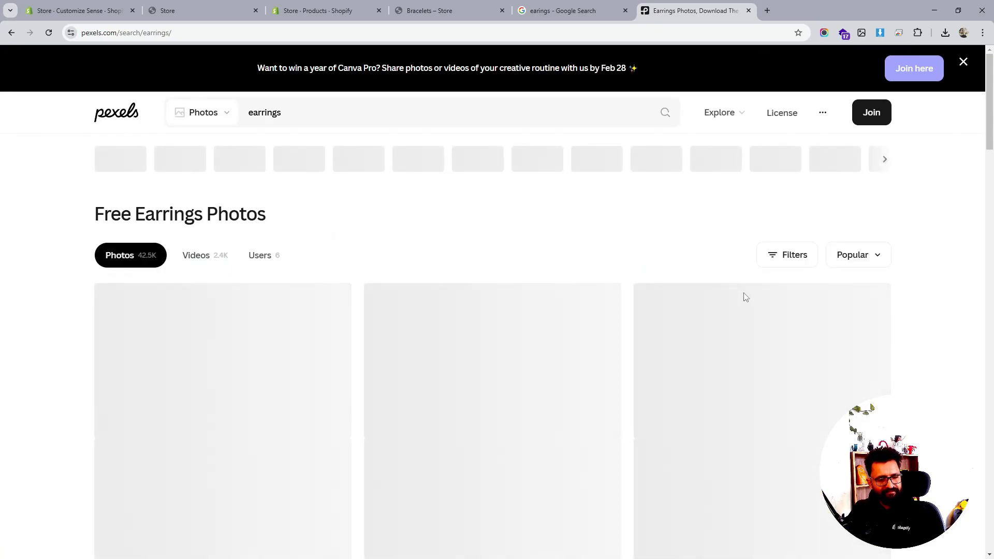
{"action": "scroll", "coordinate": [217, 225], "scroll_direction": "down", "scroll_amount": 4}
{"action": "scroll", "coordinate": [238, 303], "scroll_direction": "up", "scroll_amount": 4}
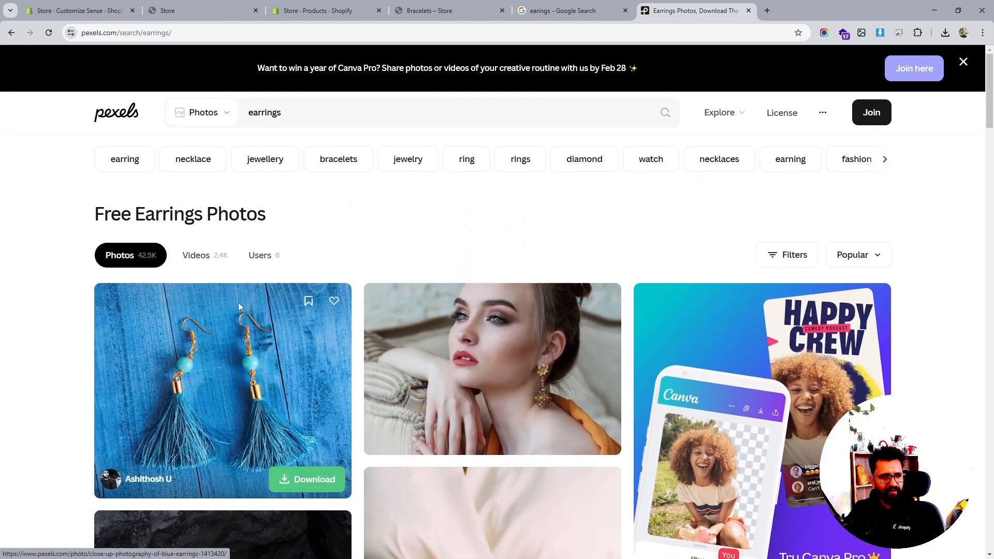
- Open the blue tassel earrings photo, download it for free, and return to the results
{"action": "left_click", "coordinate": [204, 345]}
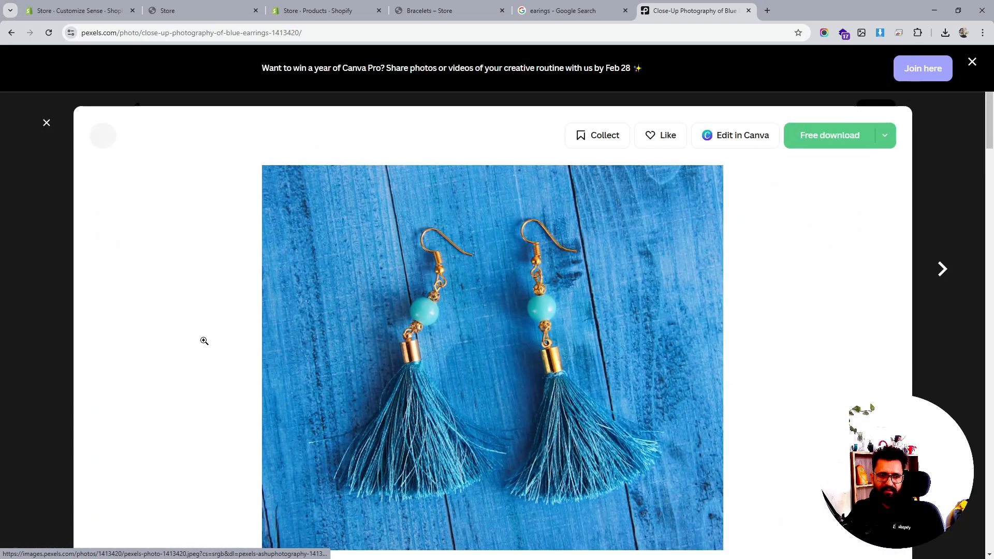
{"action": "left_click", "coordinate": [824, 133]}
{"action": "left_click", "coordinate": [824, 133]}
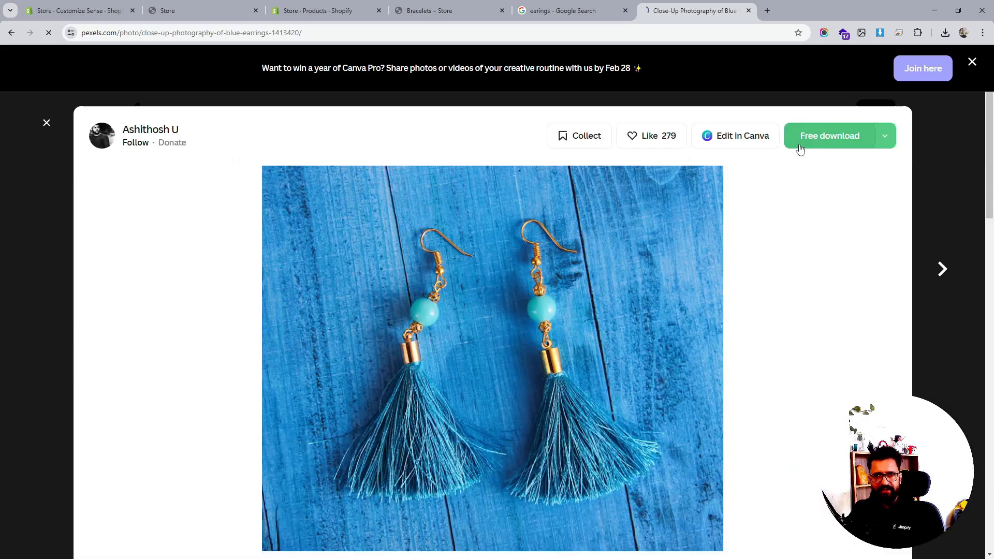
{"action": "left_click", "coordinate": [935, 137]}
{"action": "scroll", "coordinate": [797, 311], "scroll_direction": "down", "scroll_amount": 5}
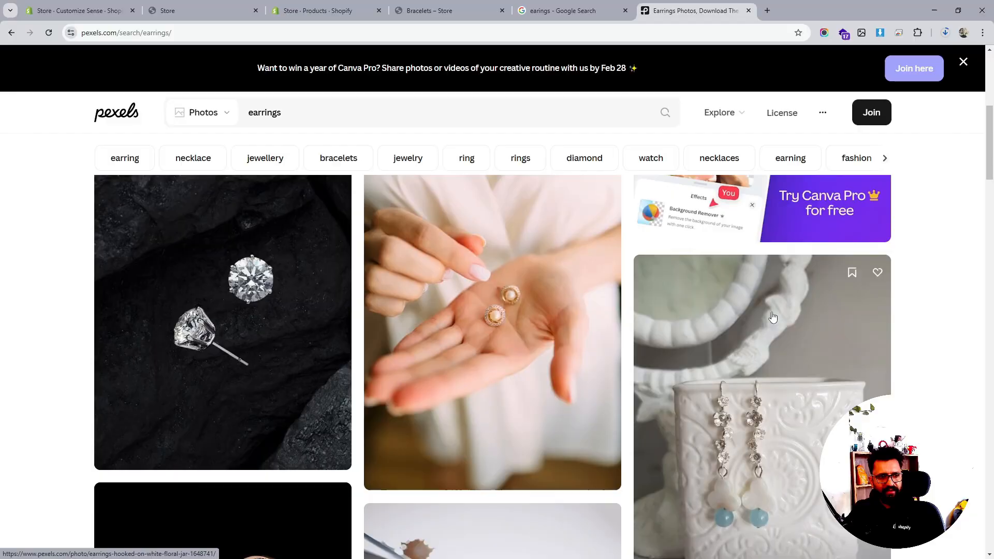
- Open the diamond stud earrings photo on black stone, download it, and close the preview
{"action": "left_click", "coordinate": [271, 333]}
{"action": "left_click", "coordinate": [874, 134]}
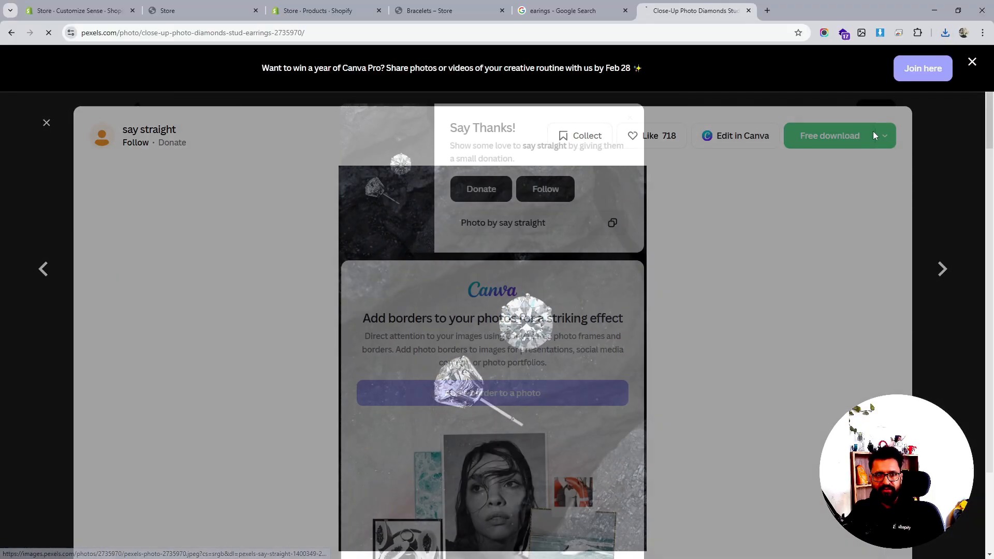
{"action": "left_click", "coordinate": [856, 171]}
{"action": "left_click", "coordinate": [945, 186]}
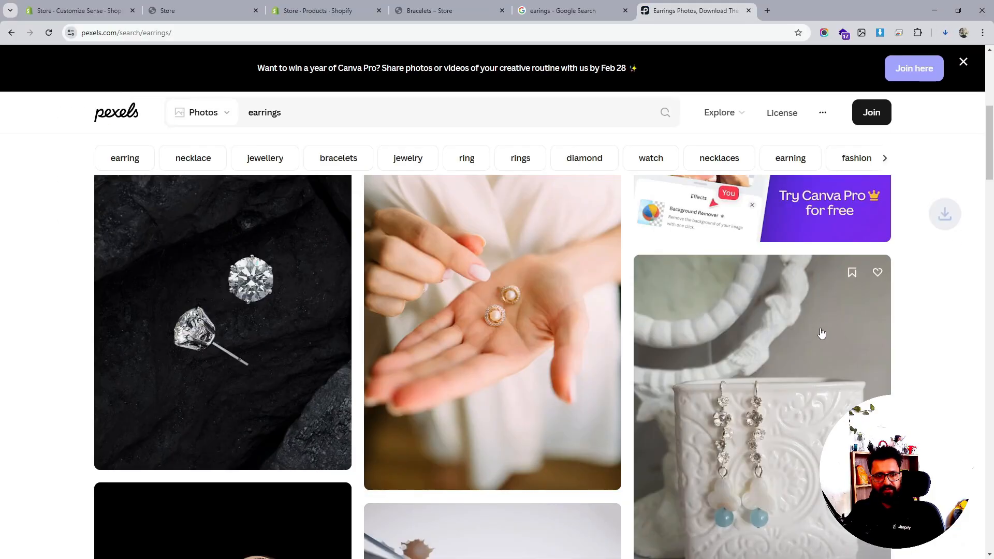
{"action": "scroll", "coordinate": [822, 334], "scroll_direction": "down", "scroll_amount": 5}
{"action": "scroll", "coordinate": [822, 332], "scroll_direction": "up", "scroll_amount": 3}
- Preview the photo of earrings hung on a white floral jar, then close it
{"action": "left_click", "coordinate": [820, 327]}
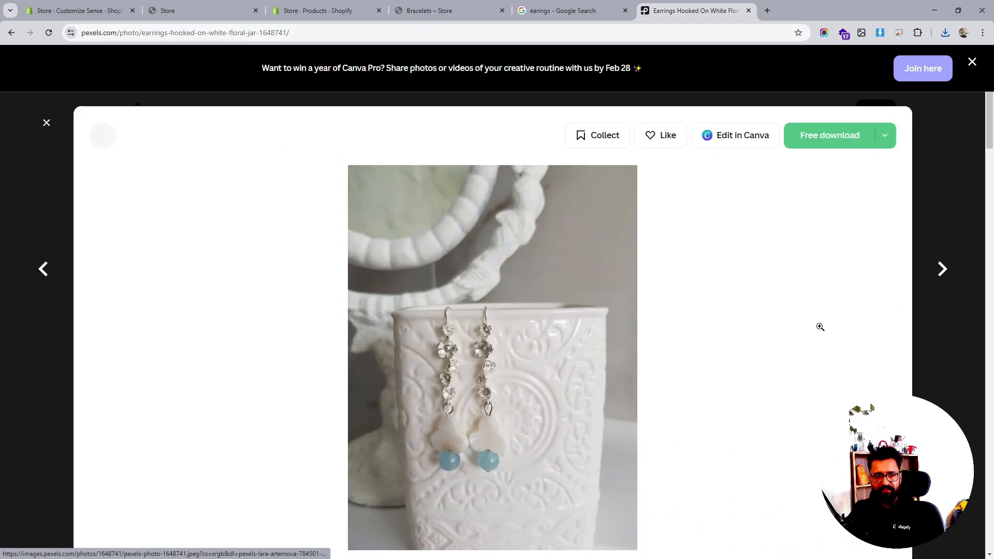
{"action": "left_click", "coordinate": [947, 185]}
{"action": "scroll", "coordinate": [621, 311], "scroll_direction": "down", "scroll_amount": 3}
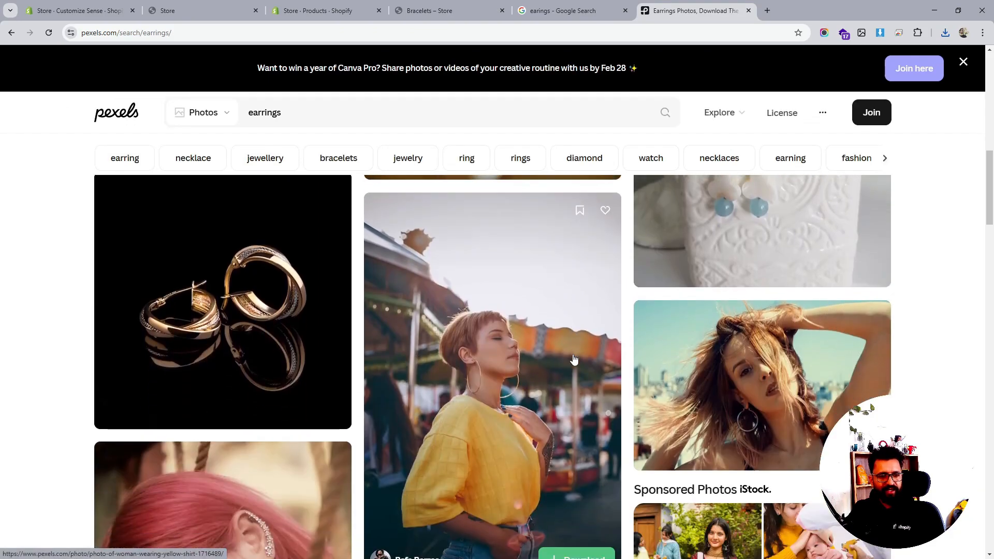
- Open the gold hoop earrings photo, download it, and close the preview
{"action": "left_click", "coordinate": [296, 335]}
{"action": "left_click", "coordinate": [846, 137]}
{"action": "left_click", "coordinate": [919, 147]}
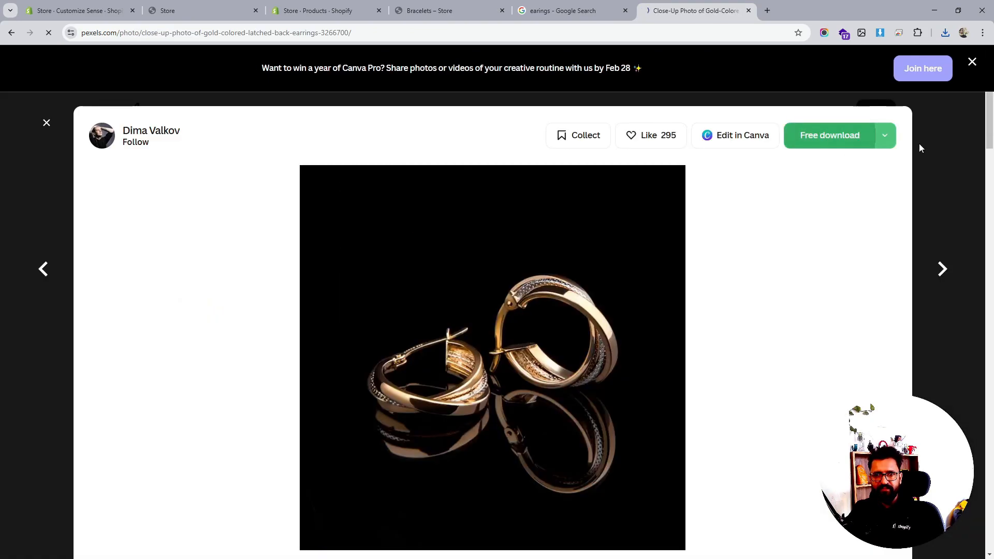
{"action": "left_click", "coordinate": [920, 148]}
- Scroll further through the earrings results and glance at the storefront Bracelets collection tab
{"action": "scroll", "coordinate": [722, 315], "scroll_direction": "down", "scroll_amount": 3}
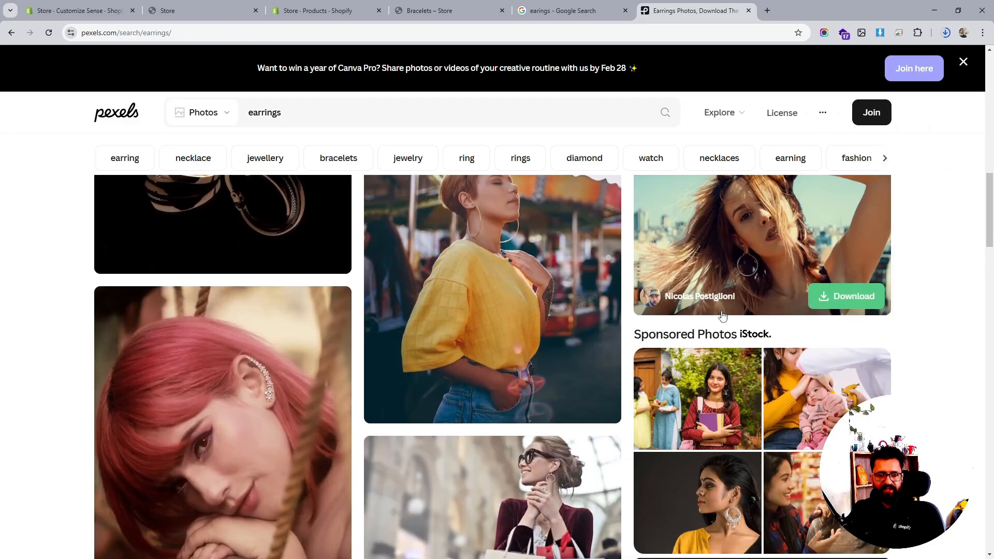
{"action": "scroll", "coordinate": [722, 315], "scroll_direction": "down", "scroll_amount": 9}
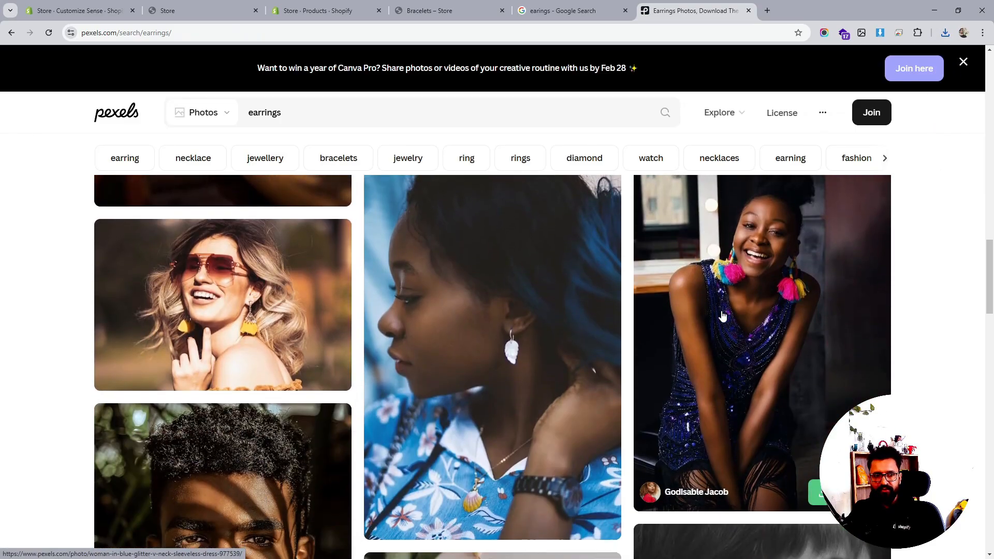
{"action": "scroll", "coordinate": [722, 315], "scroll_direction": "down", "scroll_amount": 6}
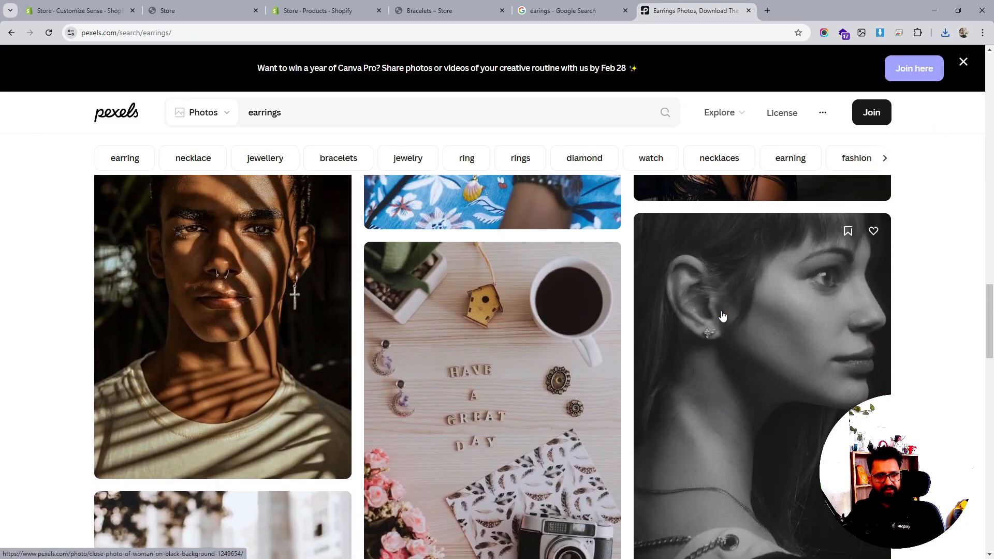
{"action": "scroll", "coordinate": [723, 315], "scroll_direction": "down", "scroll_amount": 5}
{"action": "left_click", "coordinate": [424, 10]}
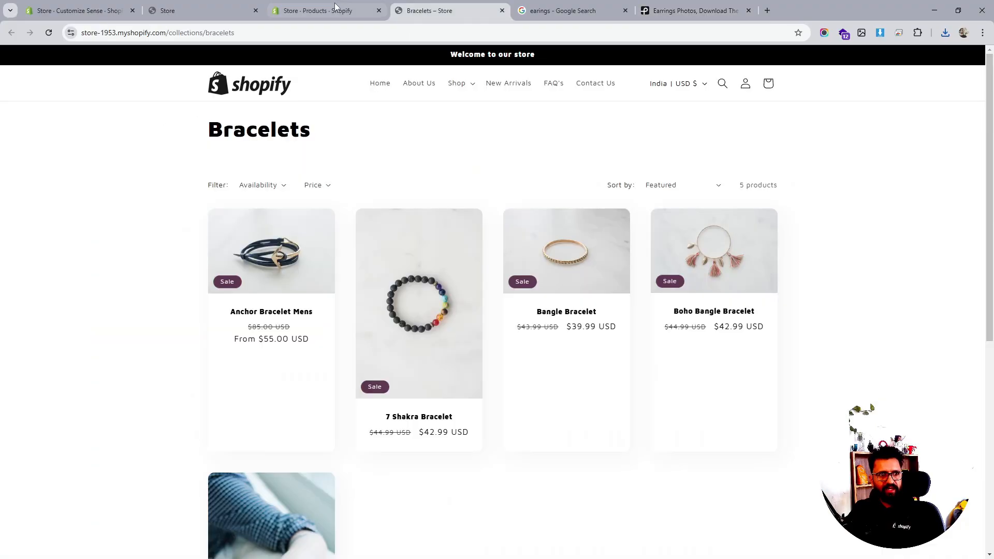
- Duplicate the Silver Threader Necklace product without media, set as active, with the title Earing 1
{"action": "left_click", "coordinate": [321, 10]}
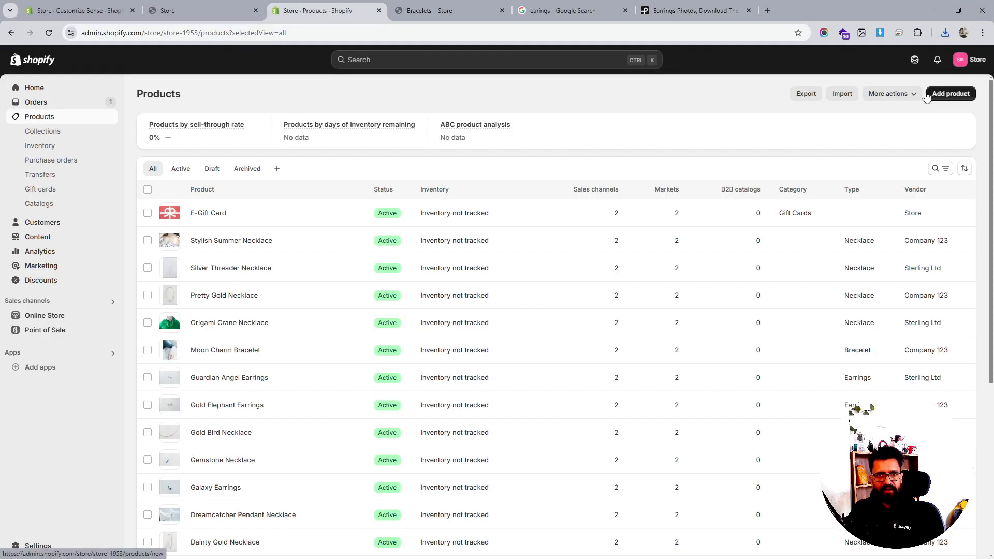
{"action": "left_click", "coordinate": [214, 268]}
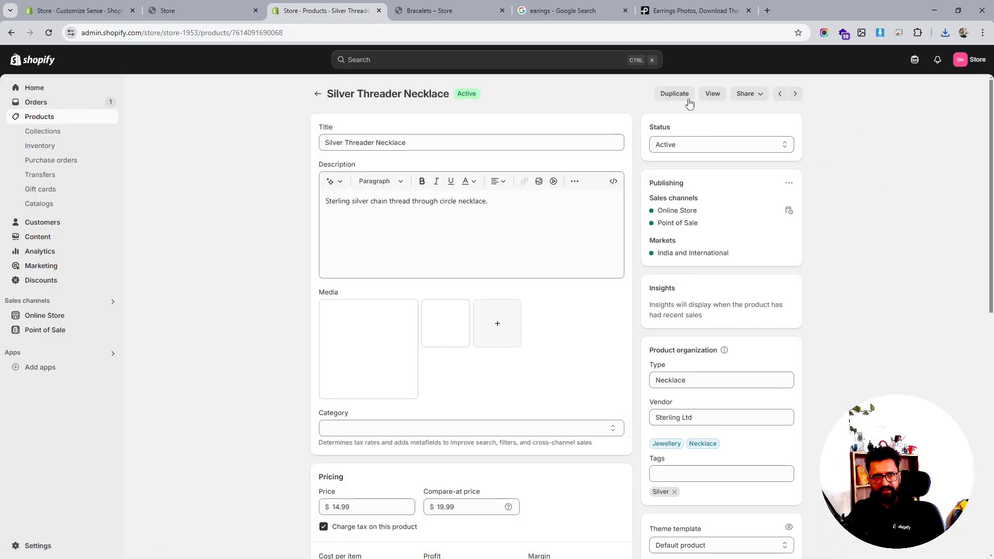
{"action": "left_click", "coordinate": [675, 94]}
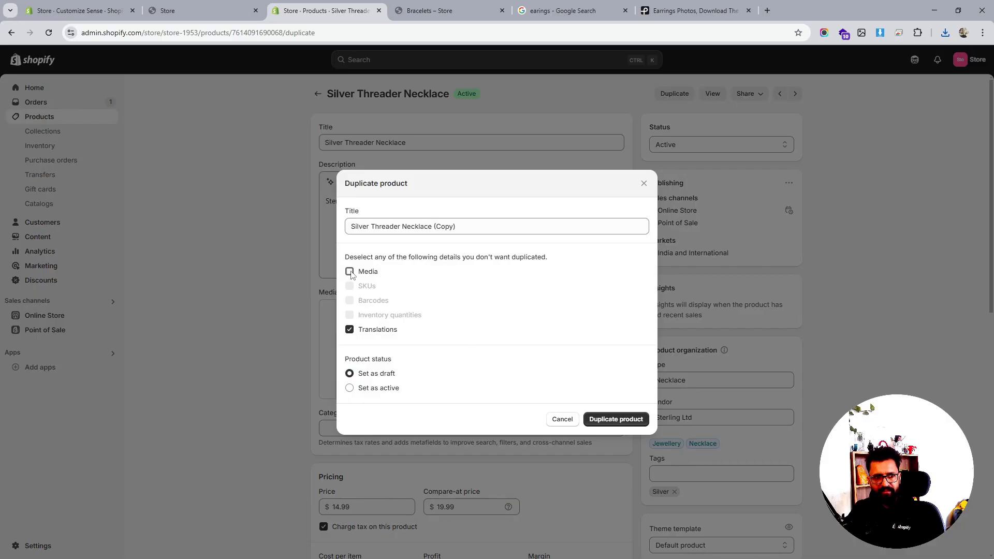
{"action": "left_click", "coordinate": [350, 391]}
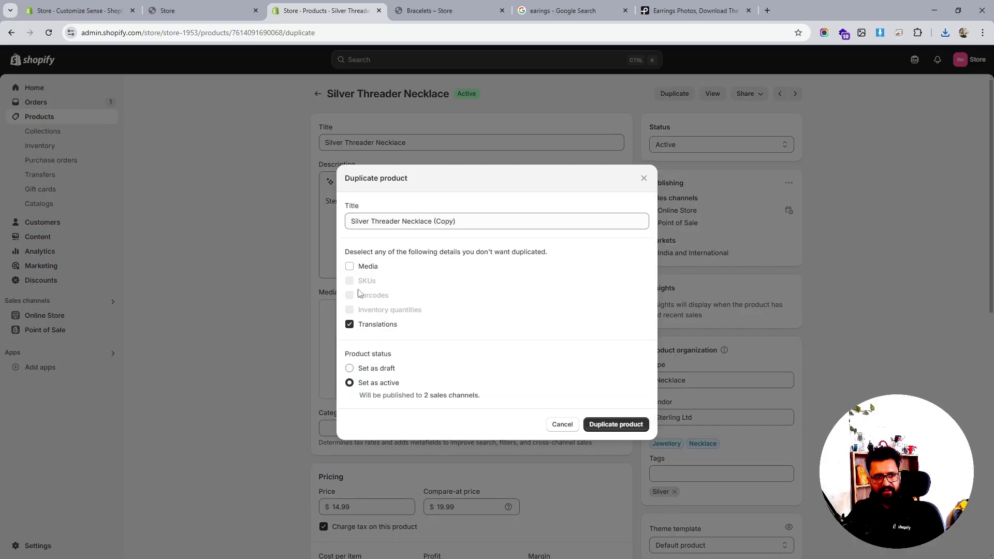
{"action": "left_click", "coordinate": [397, 221]}
{"action": "triple_click", "coordinate": [397, 221]}
{"action": "type", "text": "Earing 1"}
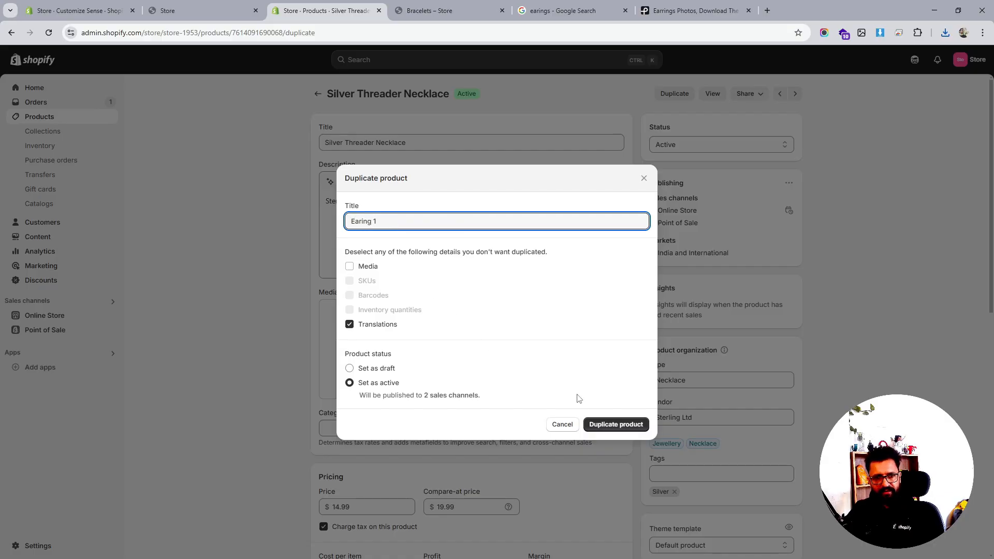
{"action": "left_click", "coordinate": [636, 427]}
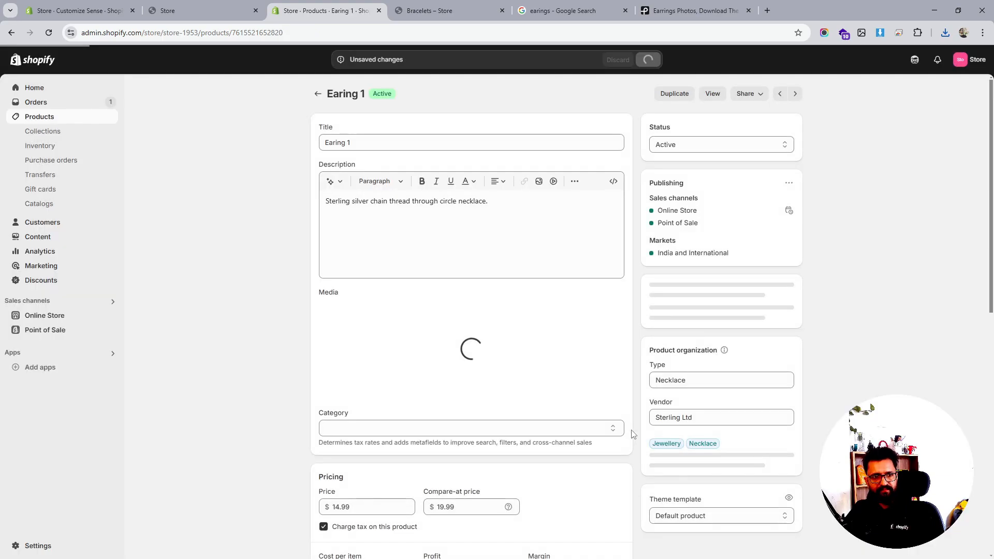
- Set the Earing 1 product type to Earrings
{"action": "left_click", "coordinate": [702, 384]}
{"action": "type", "text": "Ea"}
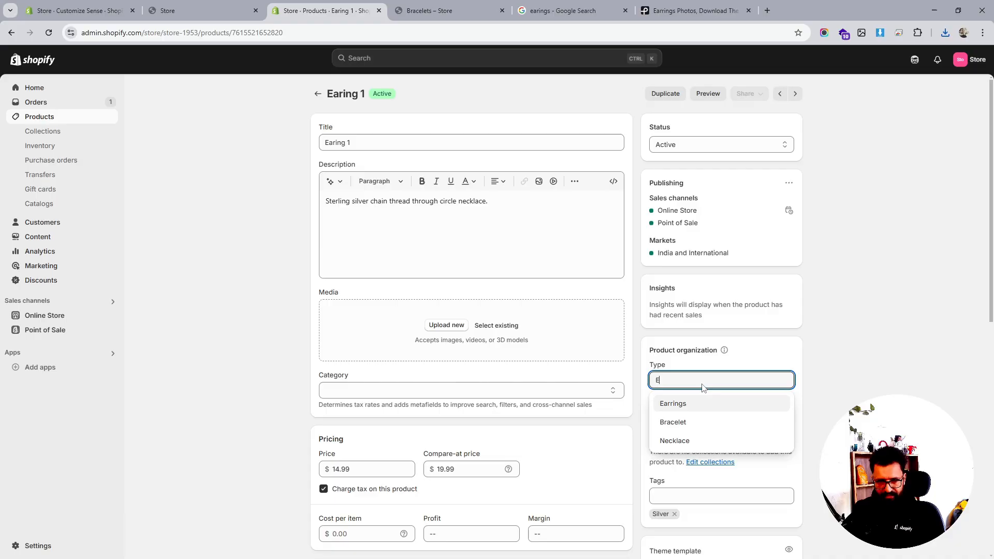
{"action": "left_click", "coordinate": [692, 407]}
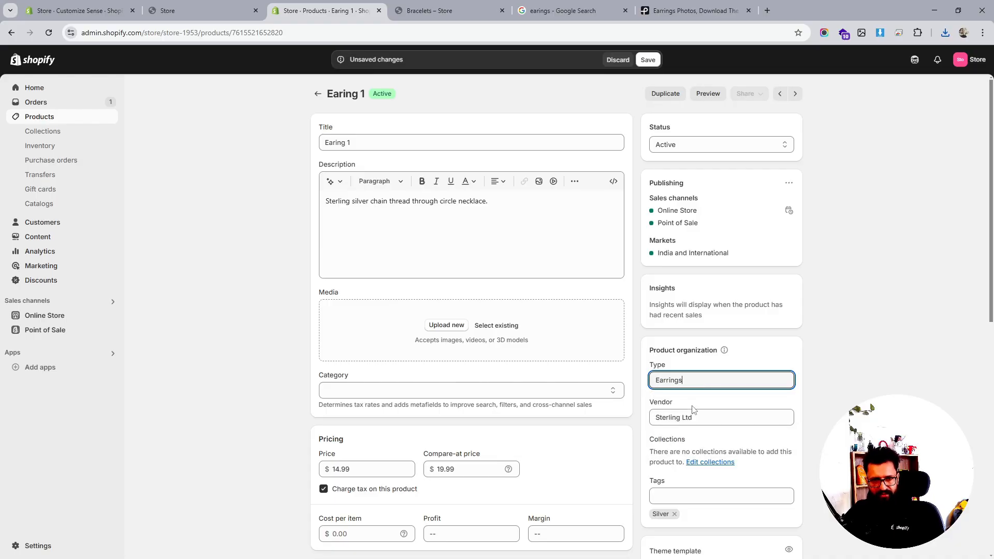
- Upload the downloaded pexels-dima-valkov earring photo as the Earing 1 product's media and save the product
{"action": "scroll", "coordinate": [693, 410], "scroll_direction": "down", "scroll_amount": 2}
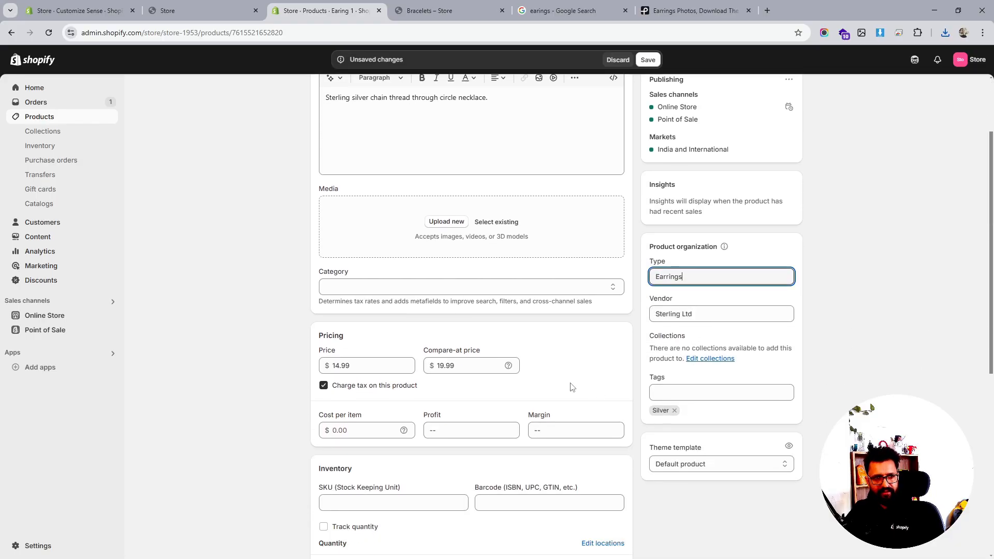
{"action": "scroll", "coordinate": [530, 378], "scroll_direction": "up", "scroll_amount": 2}
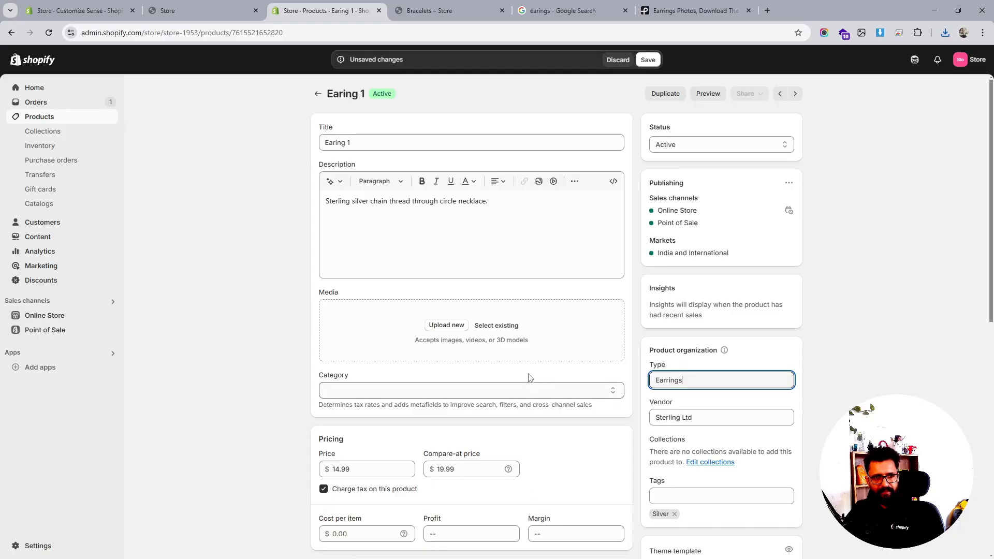
{"action": "left_click", "coordinate": [459, 325]}
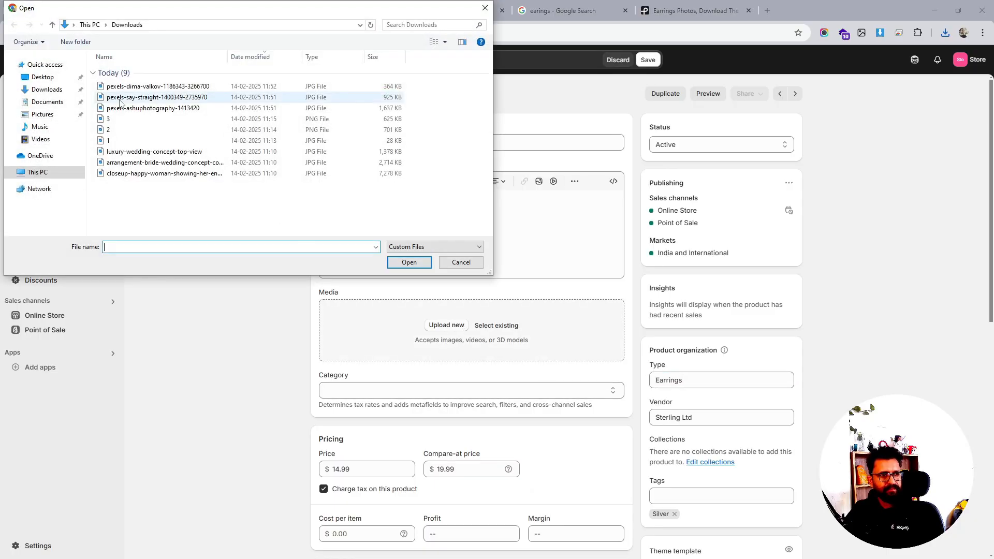
{"action": "left_click", "coordinate": [130, 86]}
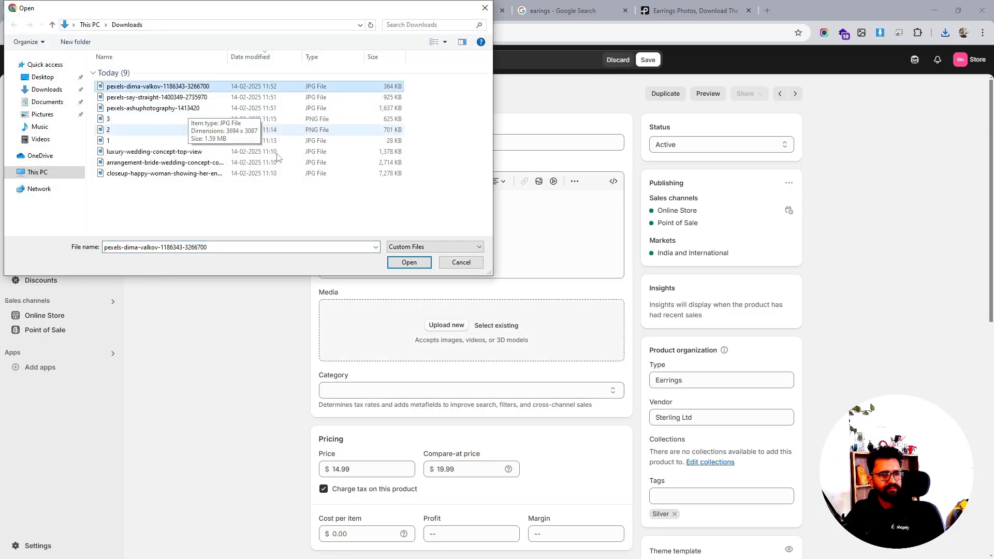
{"action": "left_click", "coordinate": [408, 262]}
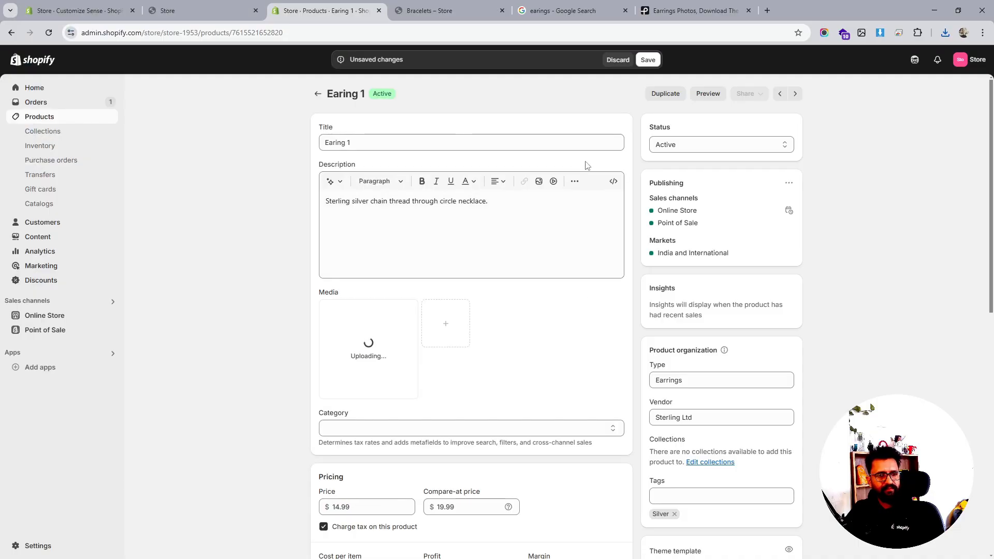
{"action": "left_click", "coordinate": [648, 59]}
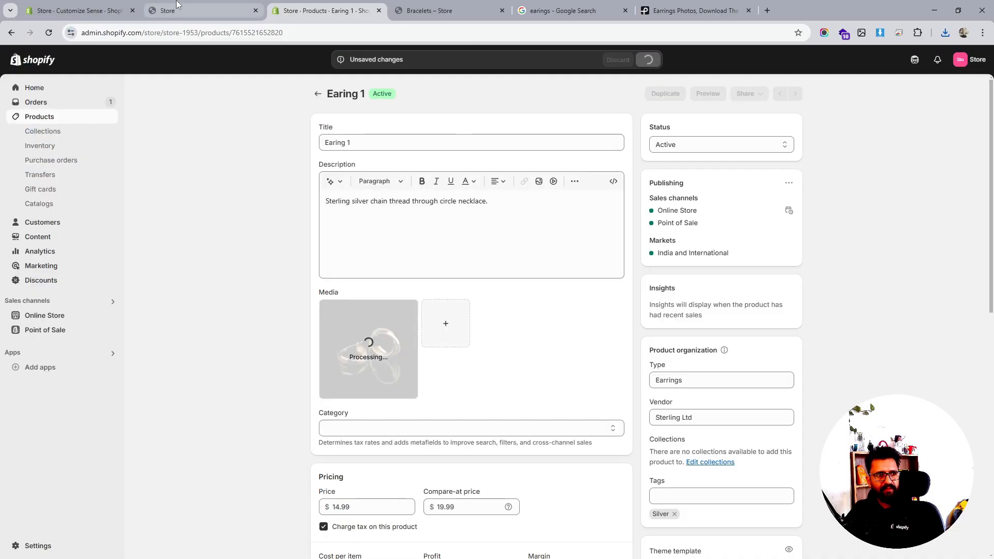
- Open the Earings collection and correct its product type condition value to Earrings, then save the collection
{"action": "left_click", "coordinate": [124, 10]}
{"action": "left_click", "coordinate": [316, 10]}
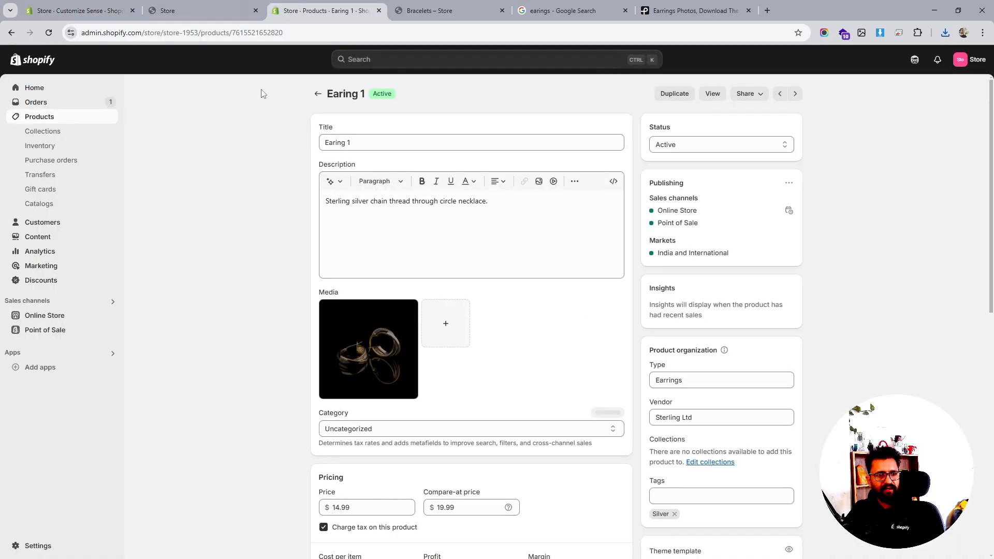
{"action": "left_click", "coordinate": [43, 131]}
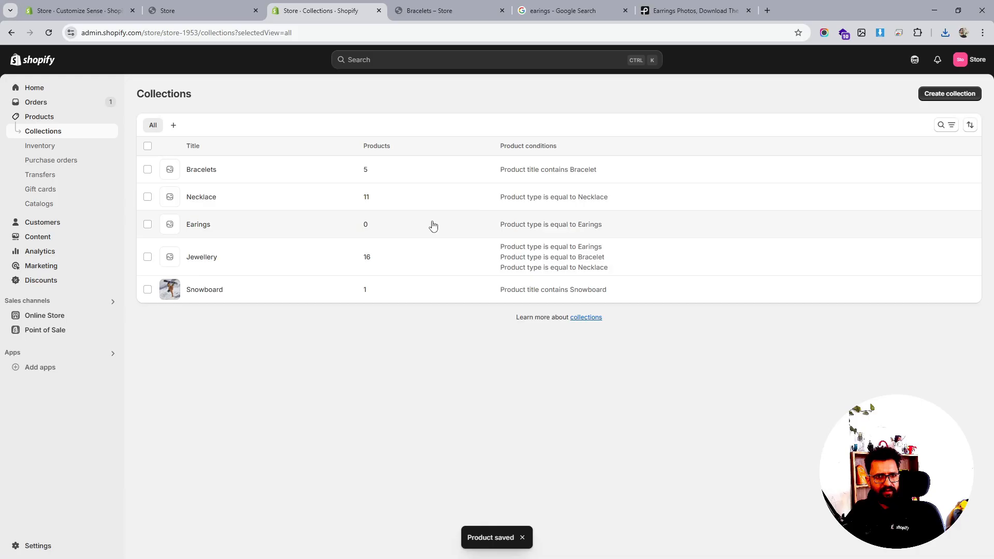
{"action": "left_click", "coordinate": [198, 225]}
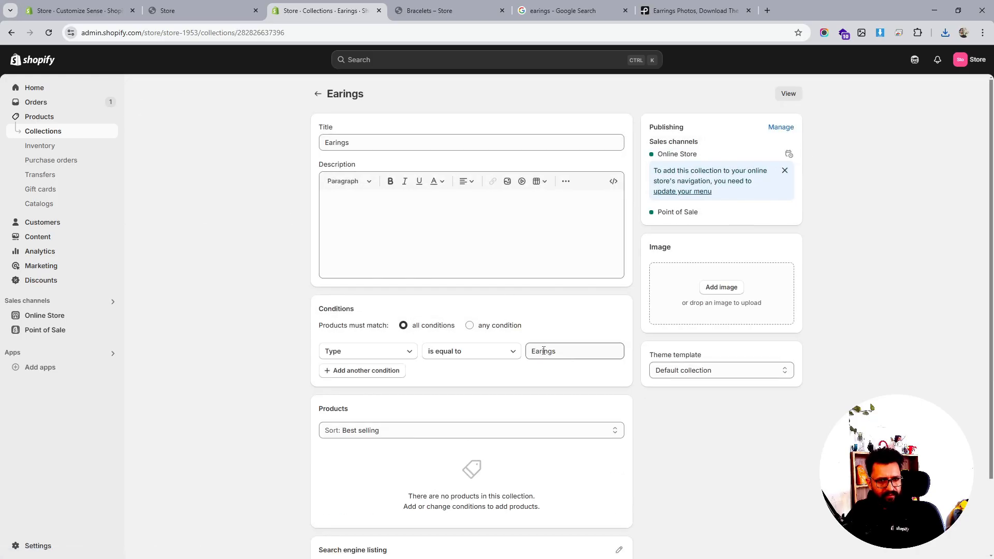
{"action": "left_click", "coordinate": [543, 351]}
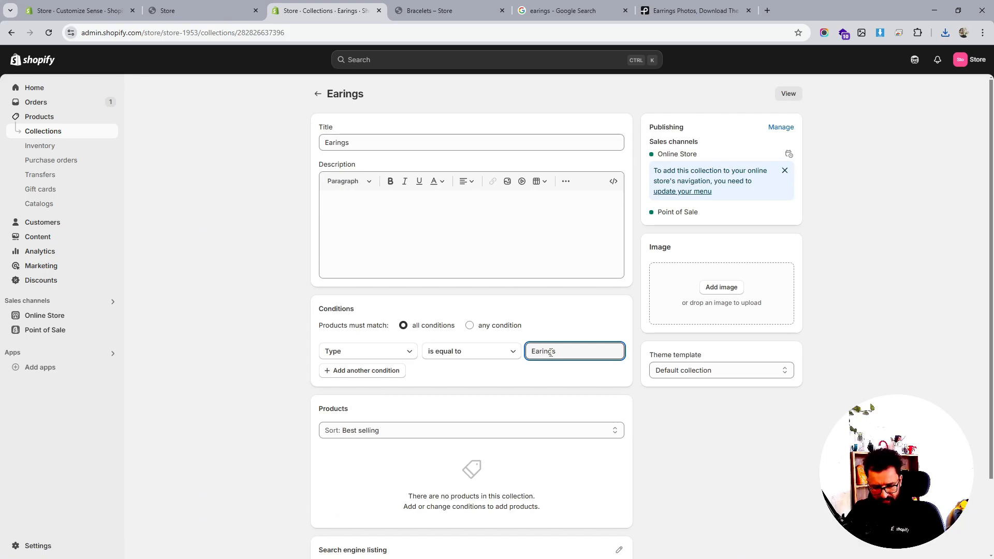
{"action": "type", "text": "r"}
{"action": "left_click", "coordinate": [563, 374]}
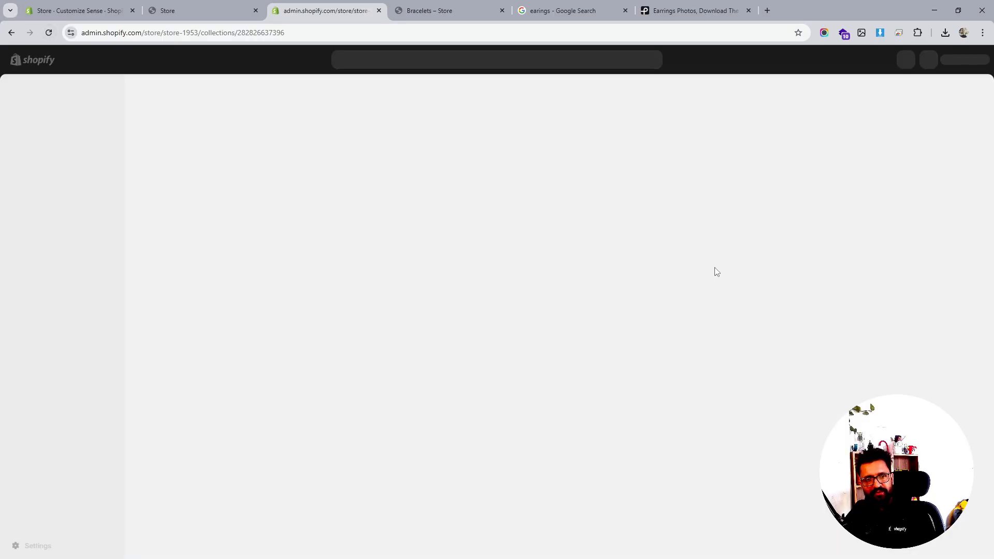
- Review the products now in the Earings collection, then return to the theme editor and reload the home page preview
{"action": "scroll", "coordinate": [527, 307], "scroll_direction": "down", "scroll_amount": 3}
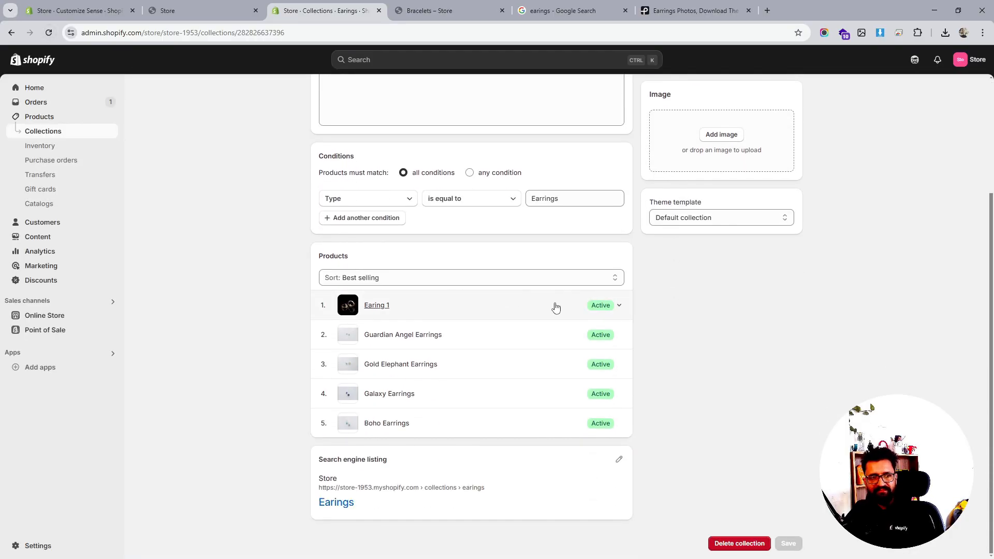
{"action": "scroll", "coordinate": [555, 305], "scroll_direction": "up", "scroll_amount": 3}
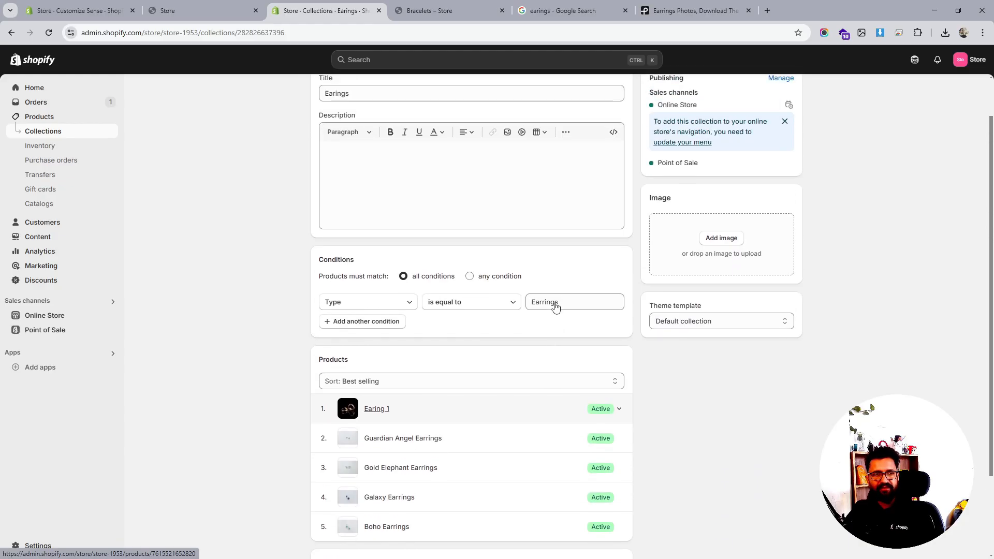
{"action": "left_click", "coordinate": [176, 10]}
{"action": "left_click", "coordinate": [82, 11]}
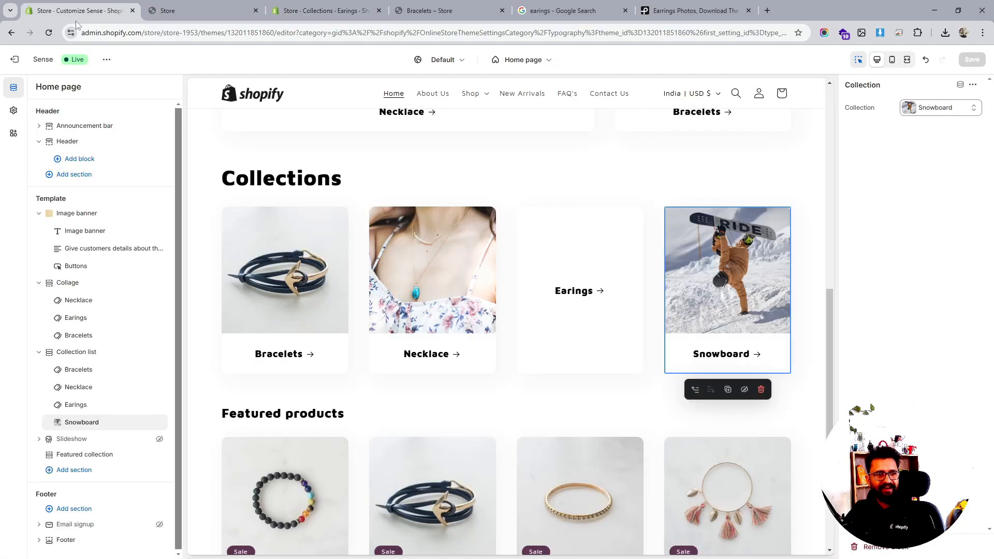
{"action": "left_click", "coordinate": [48, 32]}
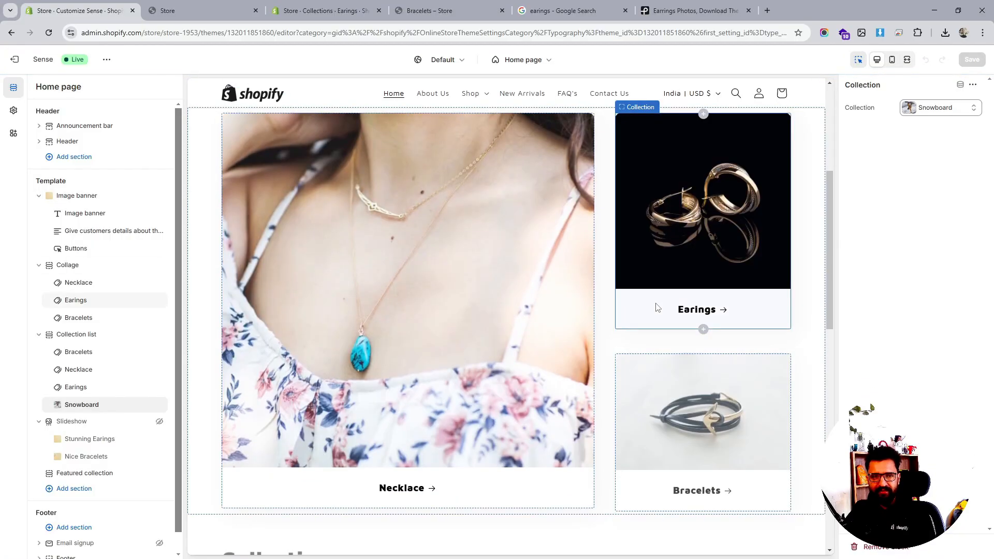
{"action": "scroll", "coordinate": [656, 307], "scroll_direction": "up", "scroll_amount": 2}
{"action": "scroll", "coordinate": [656, 303], "scroll_direction": "down", "scroll_amount": 1}
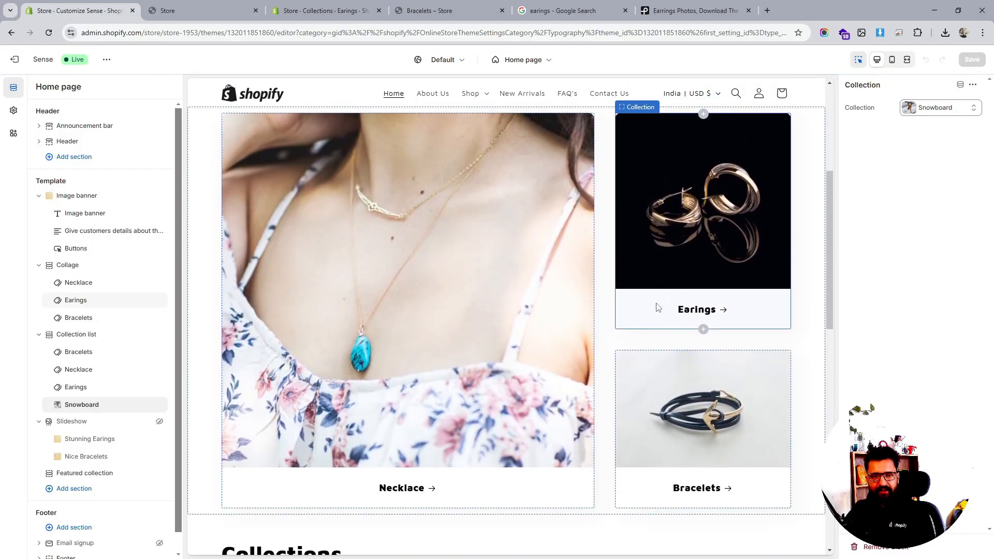
{"action": "scroll", "coordinate": [714, 302], "scroll_direction": "up", "scroll_amount": 5}
{"action": "scroll", "coordinate": [714, 303], "scroll_direction": "down", "scroll_amount": 3}
{"action": "scroll", "coordinate": [713, 304], "scroll_direction": "down", "scroll_amount": 3}
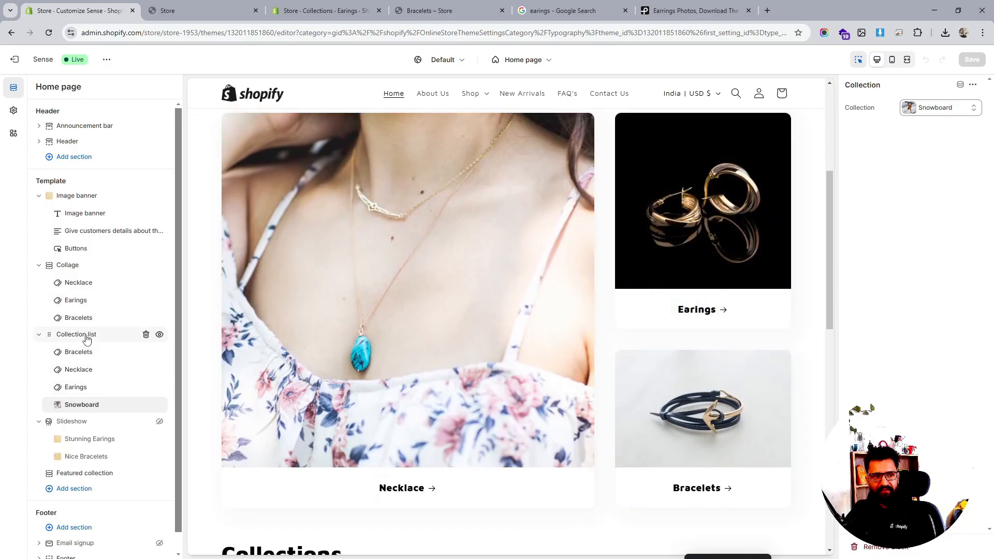
{"action": "scroll", "coordinate": [631, 312], "scroll_direction": "down", "scroll_amount": 8}
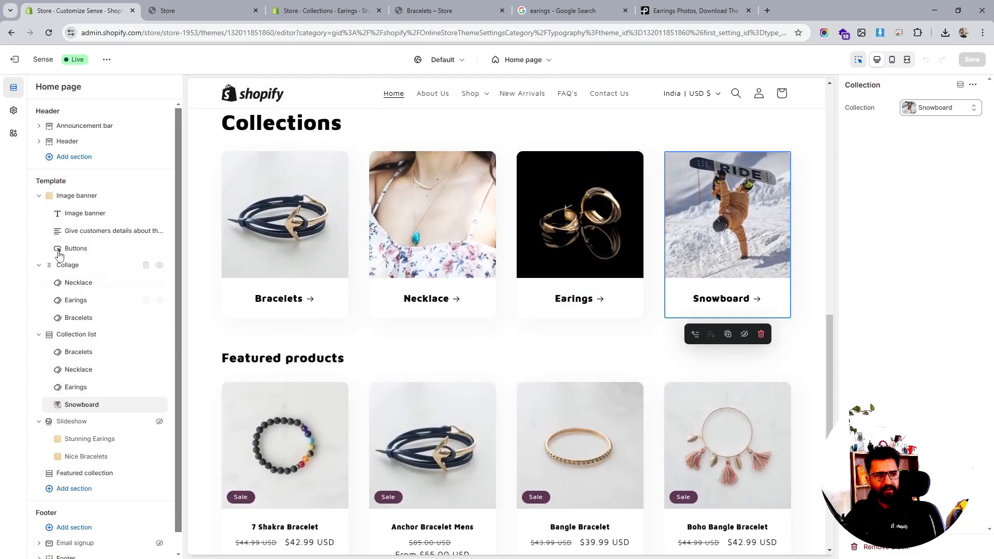
- Hide the Collage section on the home page template
{"action": "left_click", "coordinate": [86, 266]}
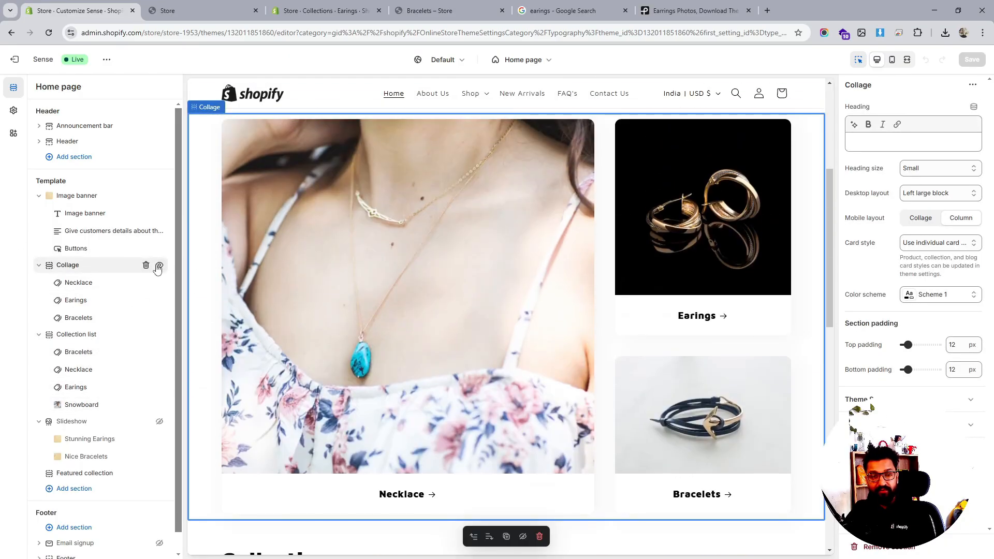
{"action": "left_click", "coordinate": [158, 265]}
{"action": "scroll", "coordinate": [743, 306], "scroll_direction": "up", "scroll_amount": 5}
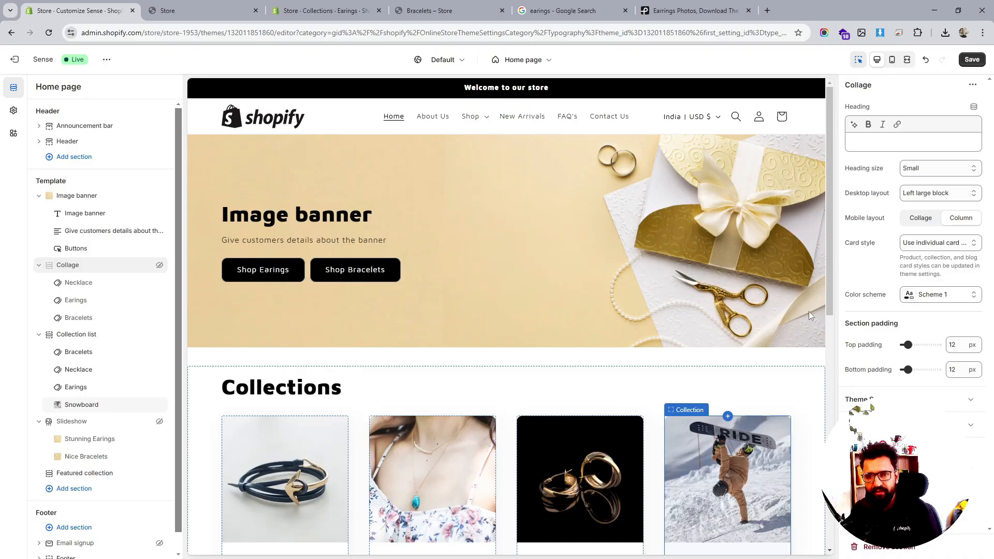
{"action": "scroll", "coordinate": [678, 337], "scroll_direction": "down", "scroll_amount": 5}
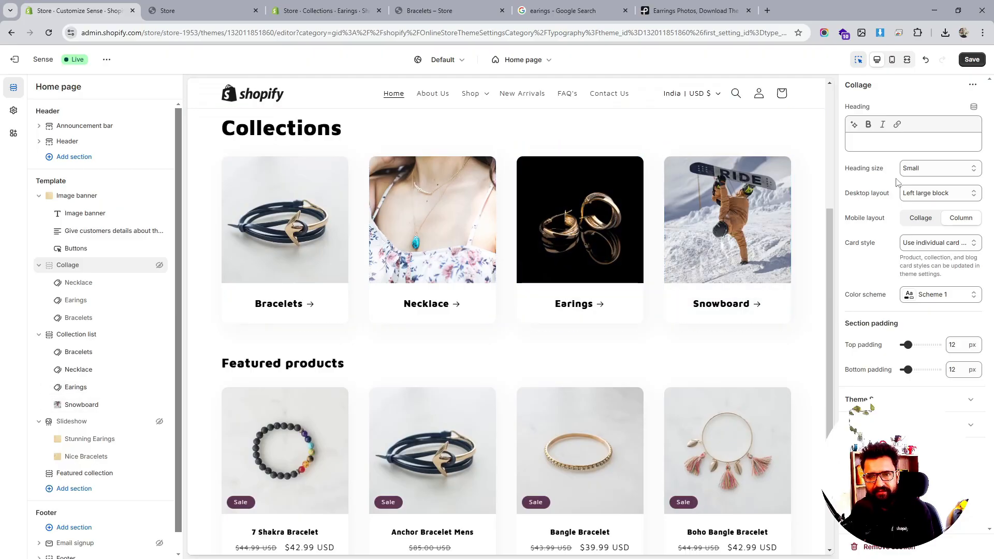
{"action": "scroll", "coordinate": [657, 293], "scroll_direction": "down", "scroll_amount": 4}
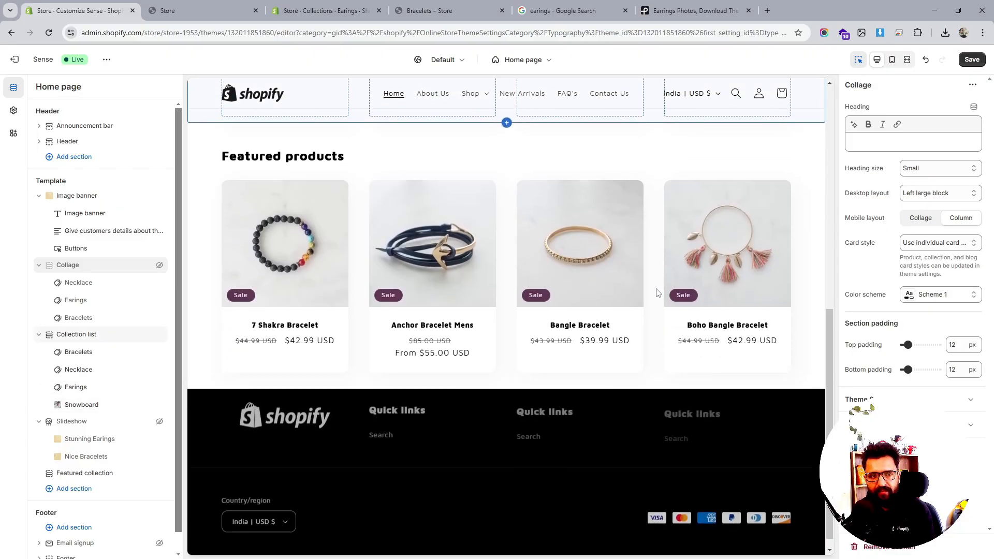
- Reload the live storefront home page, scroll through its collections, and open the Bracelets collection before going back
{"action": "left_click", "coordinate": [254, 8]}
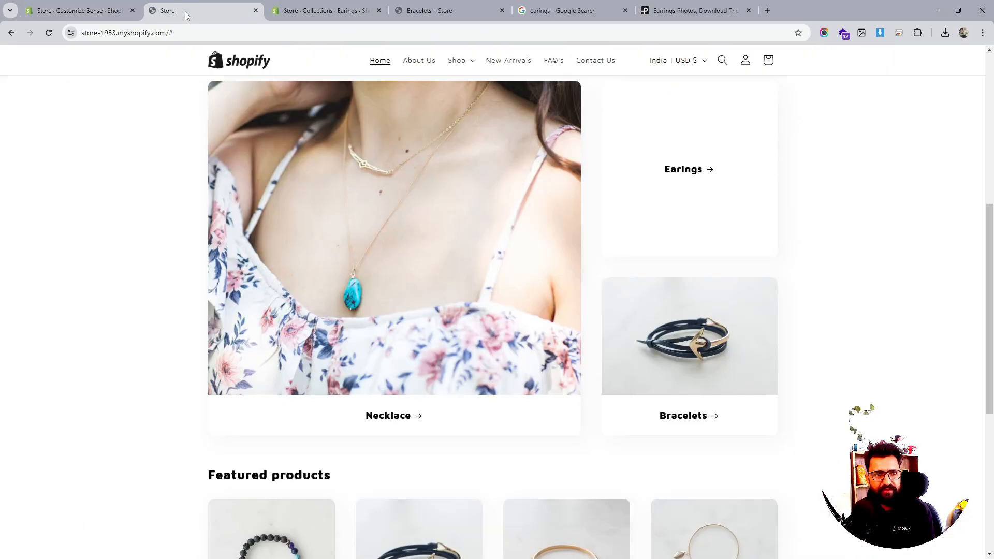
{"action": "left_click", "coordinate": [49, 34]}
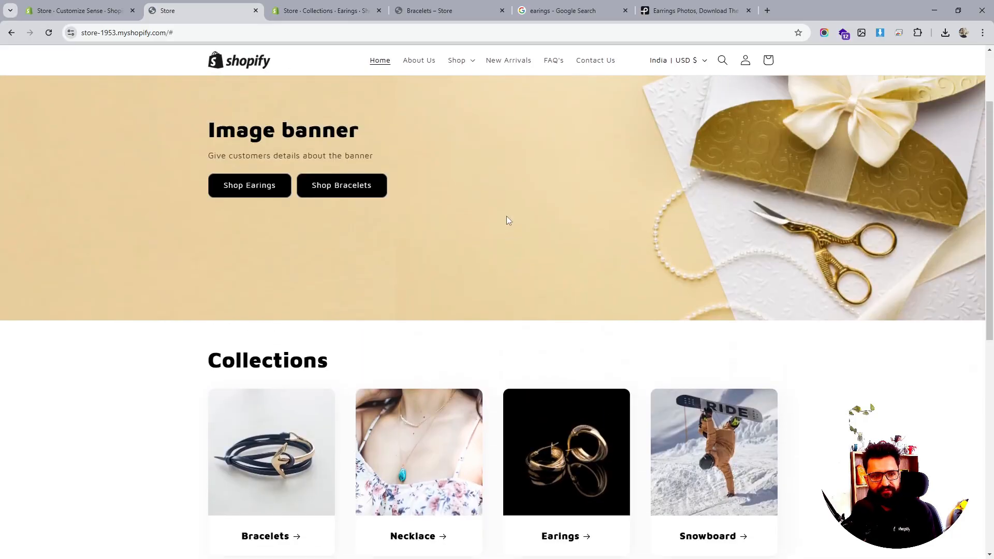
{"action": "scroll", "coordinate": [506, 217], "scroll_direction": "down", "scroll_amount": 4}
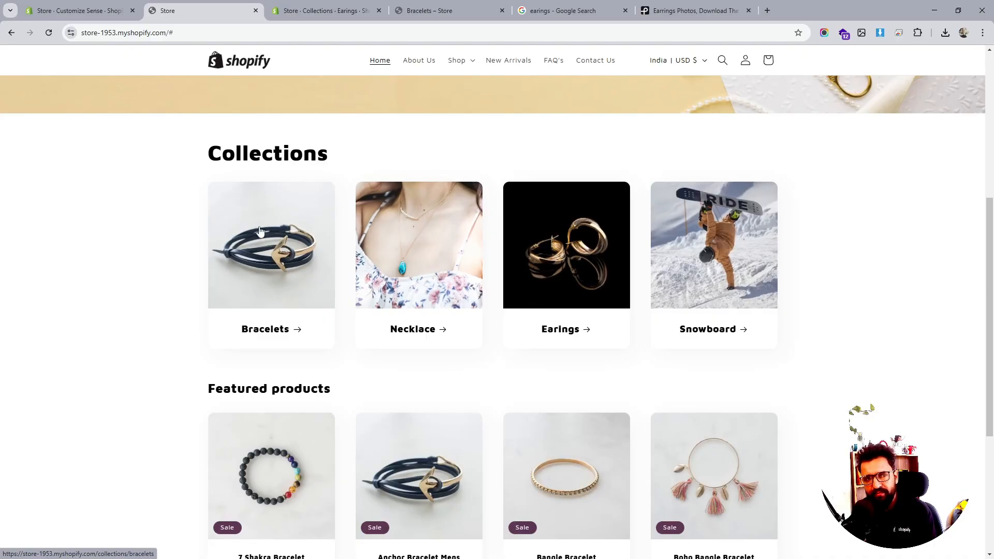
{"action": "scroll", "coordinate": [656, 239], "scroll_direction": "down", "scroll_amount": 4}
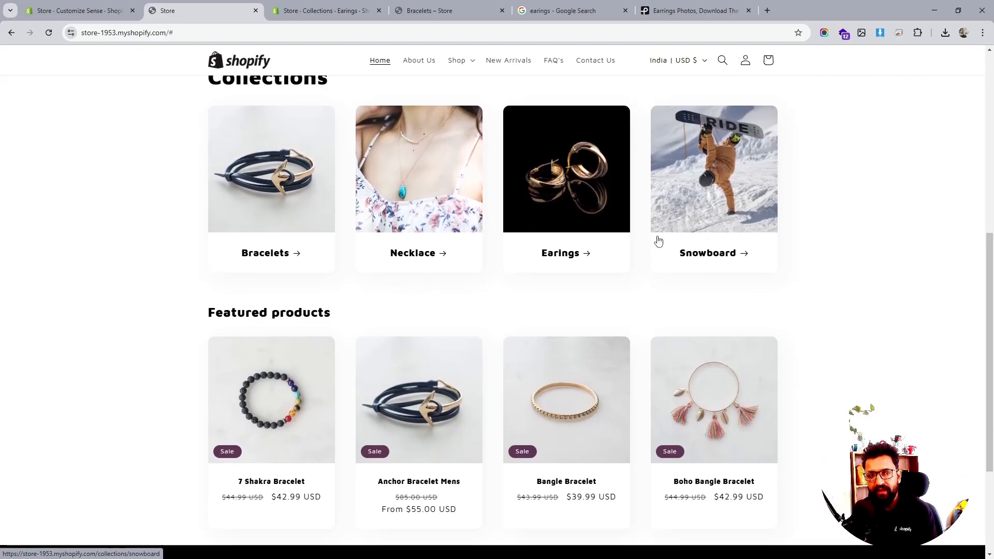
{"action": "scroll", "coordinate": [656, 240], "scroll_direction": "up", "scroll_amount": 5}
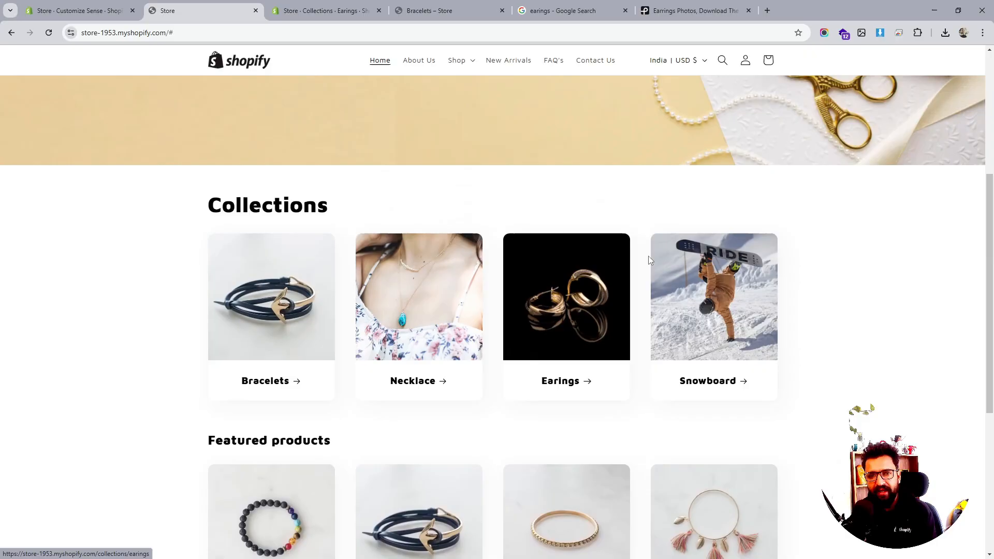
{"action": "scroll", "coordinate": [673, 257], "scroll_direction": "down", "scroll_amount": 4}
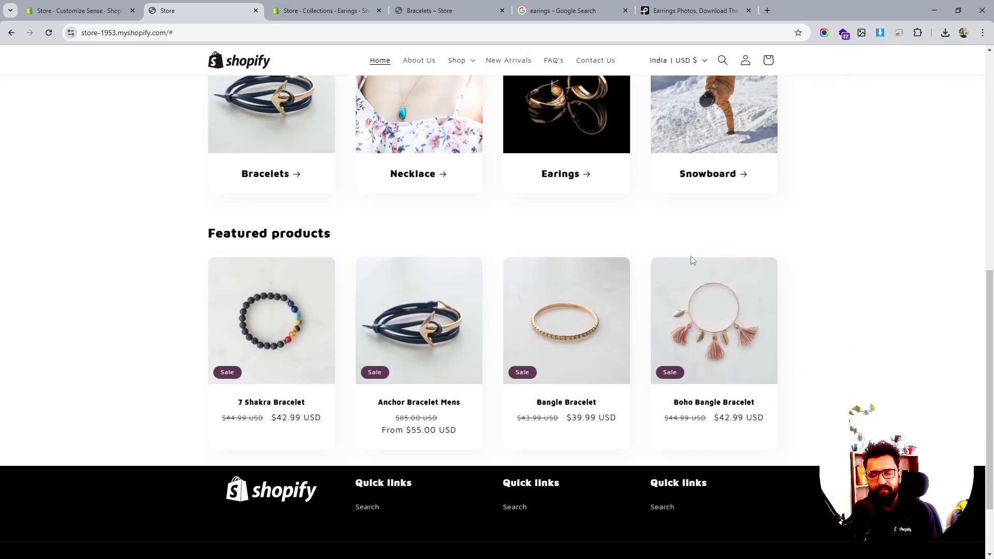
{"action": "scroll", "coordinate": [301, 323], "scroll_direction": "down", "scroll_amount": 1}
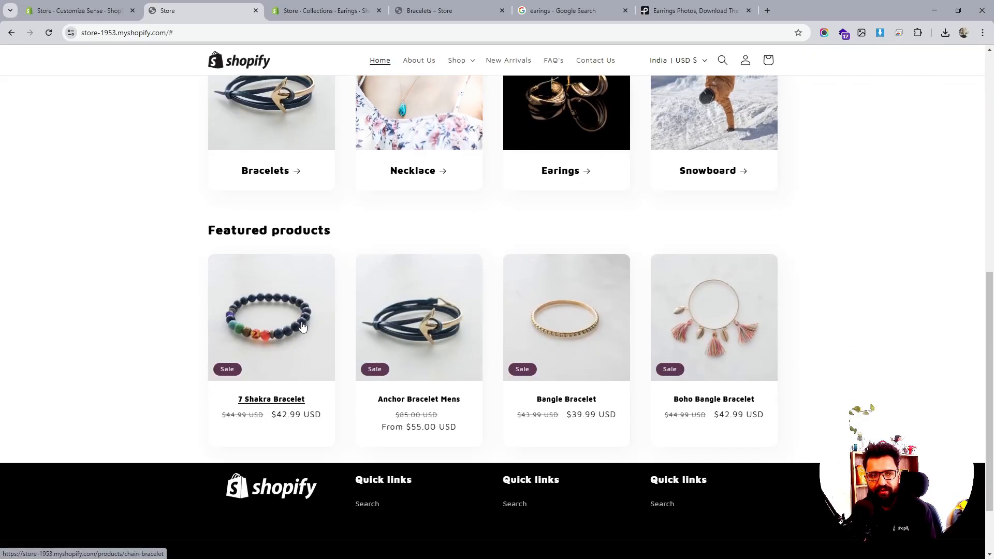
{"action": "scroll", "coordinate": [302, 326], "scroll_direction": "down", "scroll_amount": 2}
{"action": "scroll", "coordinate": [278, 222], "scroll_direction": "up", "scroll_amount": 7}
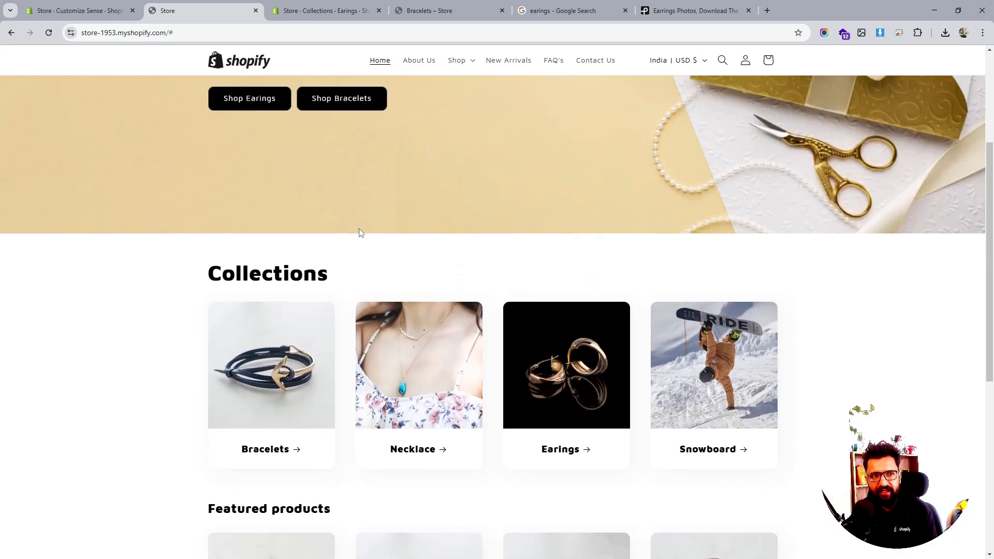
{"action": "left_click", "coordinate": [283, 369]}
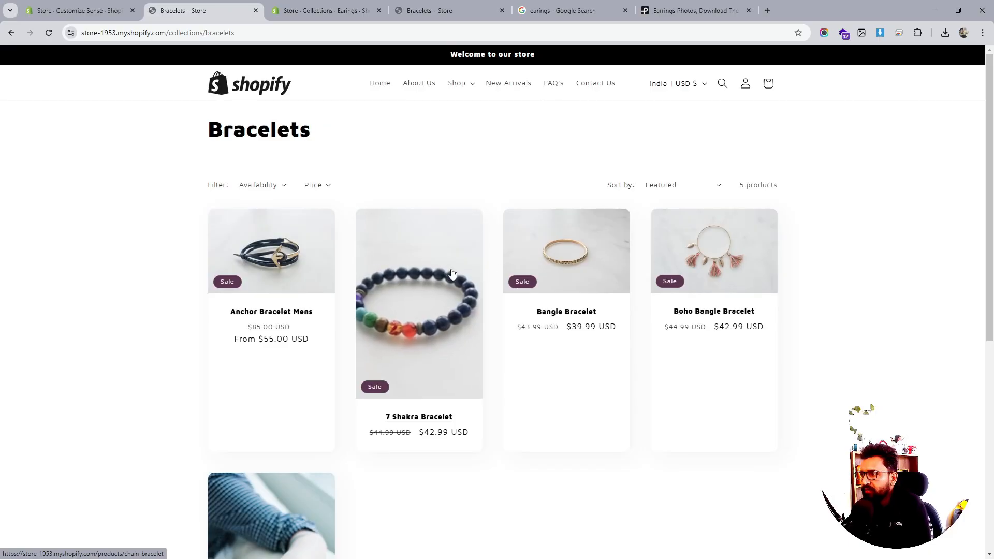
{"action": "left_click", "coordinate": [11, 33]}
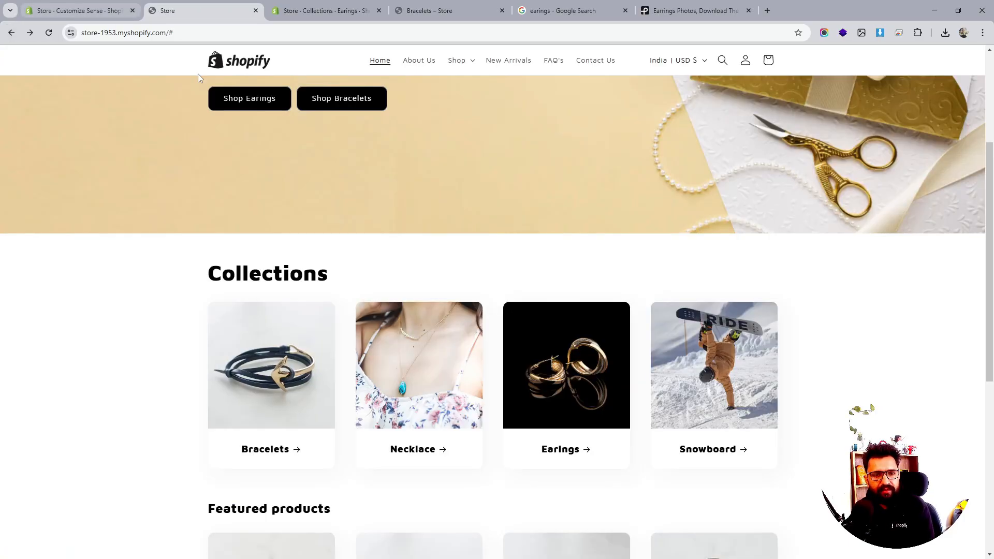
- Open the theme settings and expand the Collection cards style options
{"action": "left_click", "coordinate": [128, 18]}
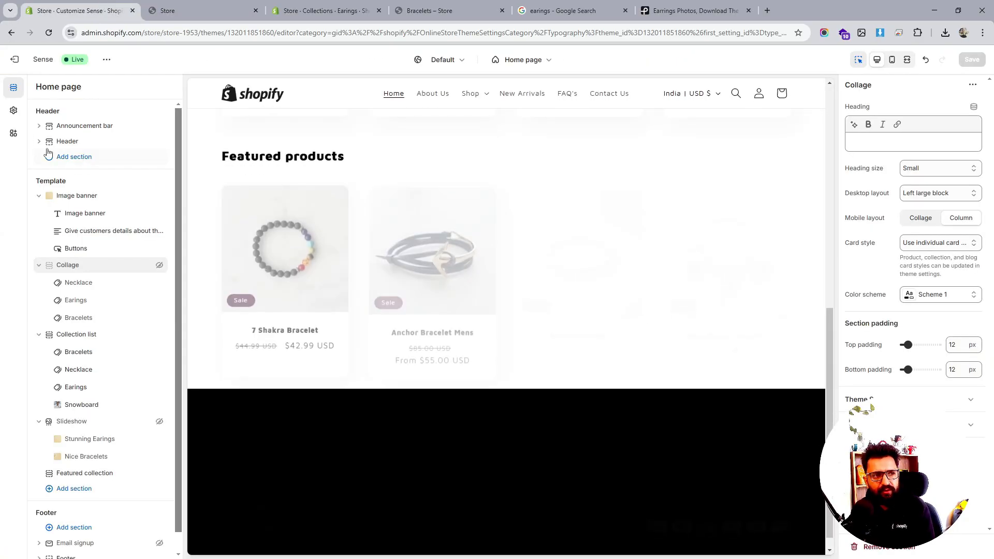
{"action": "left_click", "coordinate": [14, 114]}
{"action": "left_click", "coordinate": [13, 133]}
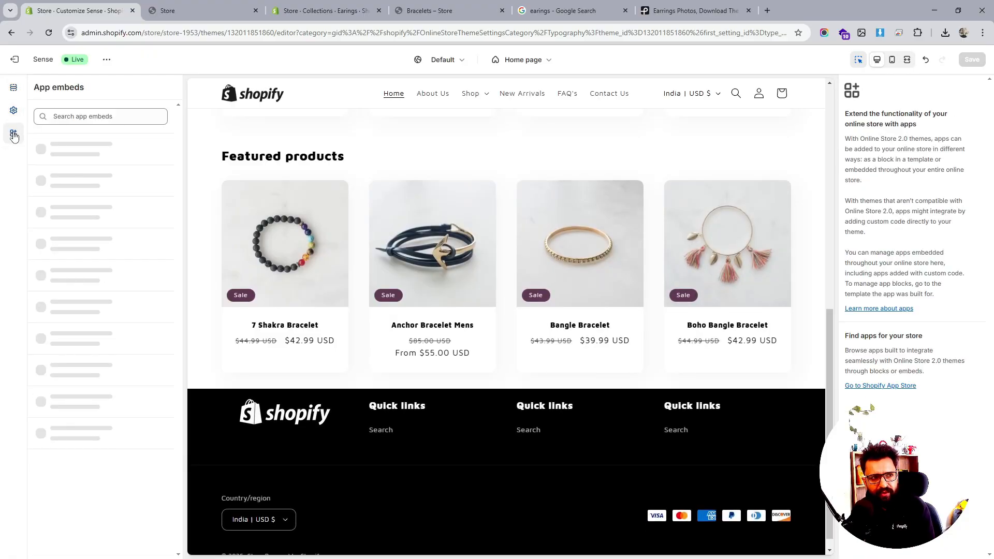
{"action": "left_click", "coordinate": [14, 110]}
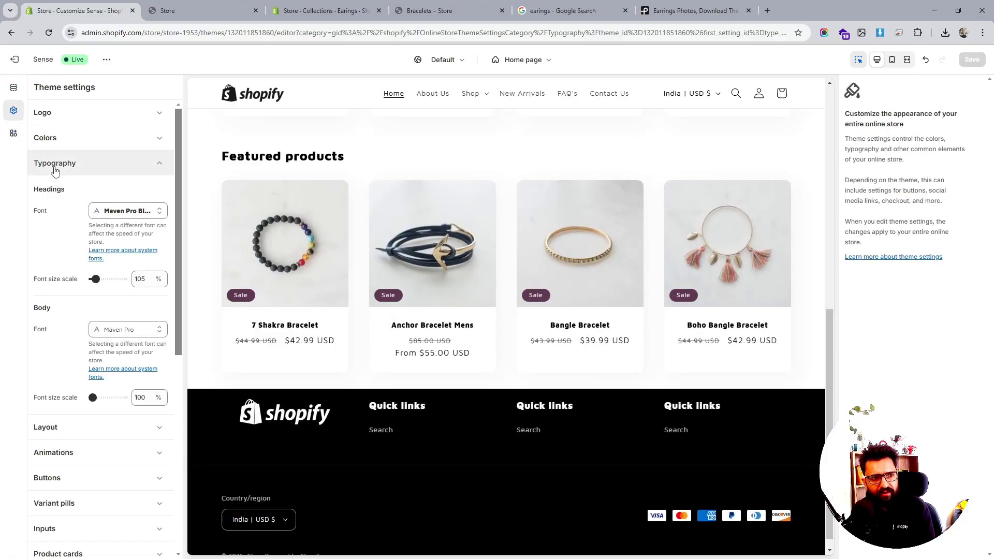
{"action": "left_click", "coordinate": [89, 169]}
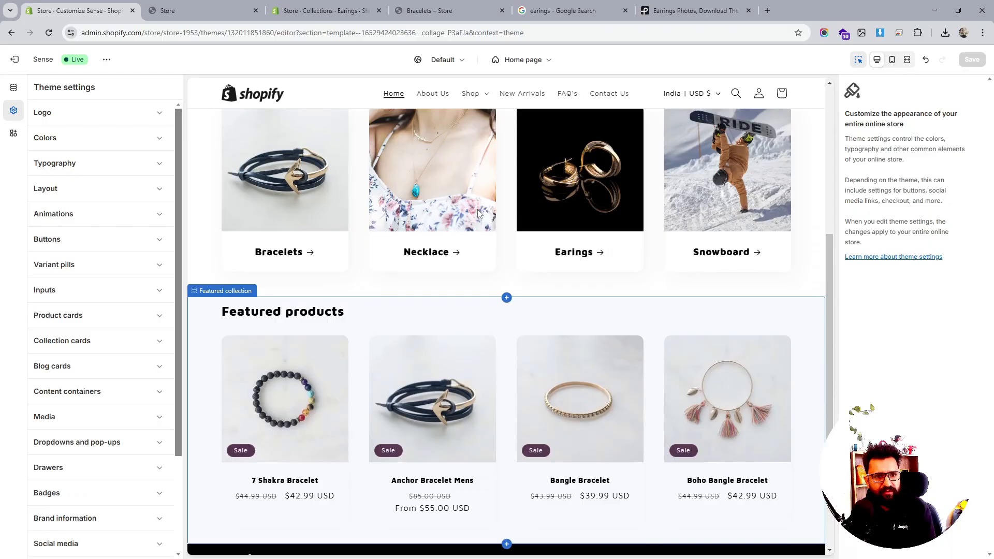
{"action": "scroll", "coordinate": [54, 285], "scroll_direction": "down", "scroll_amount": 1}
{"action": "scroll", "coordinate": [53, 285], "scroll_direction": "down", "scroll_amount": 1}
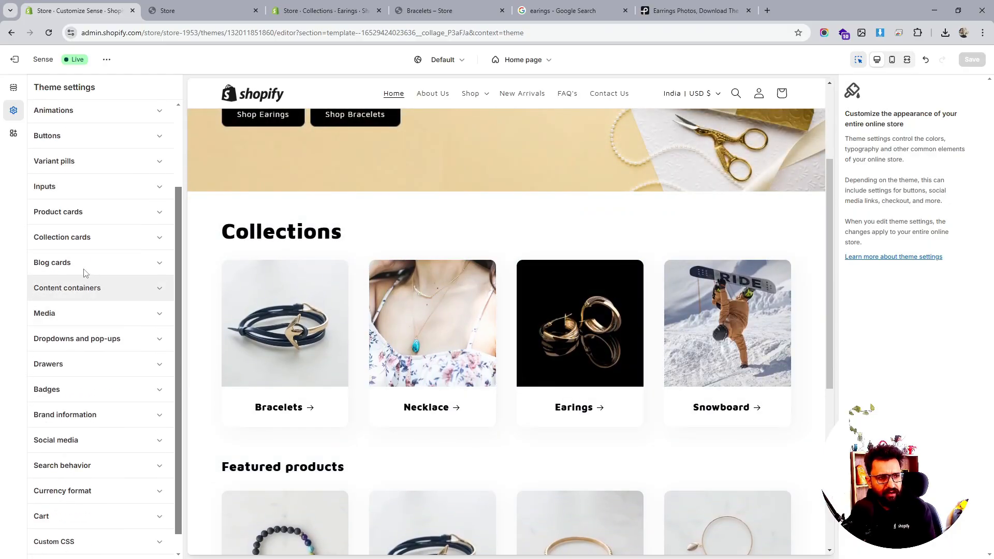
{"action": "left_click", "coordinate": [106, 237]}
{"action": "scroll", "coordinate": [110, 217], "scroll_direction": "down", "scroll_amount": 2}
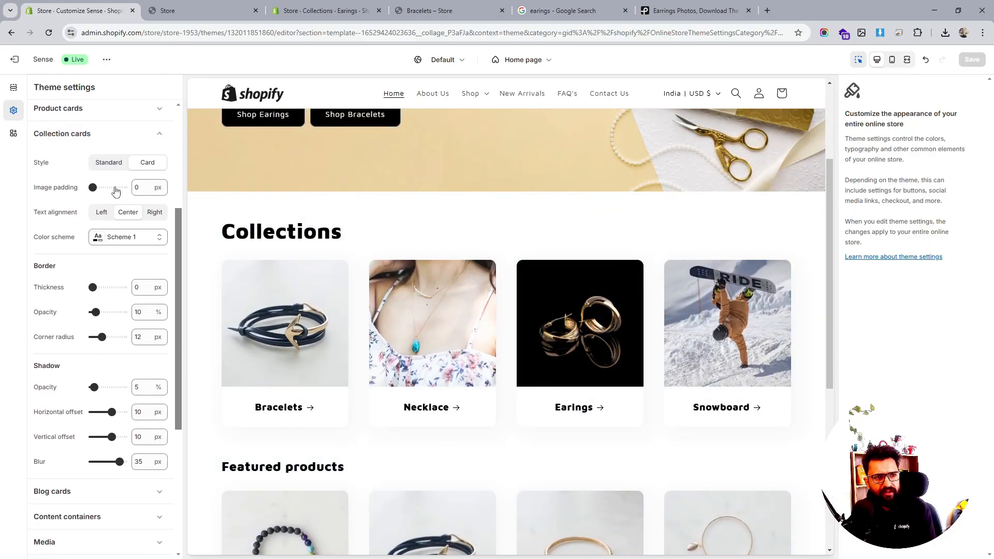
{"action": "left_click", "coordinate": [107, 169]}
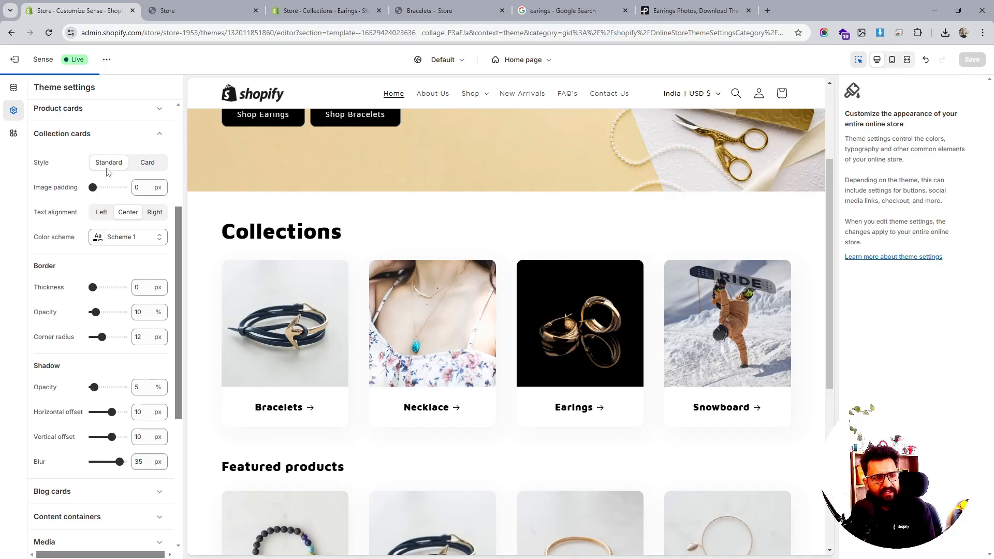
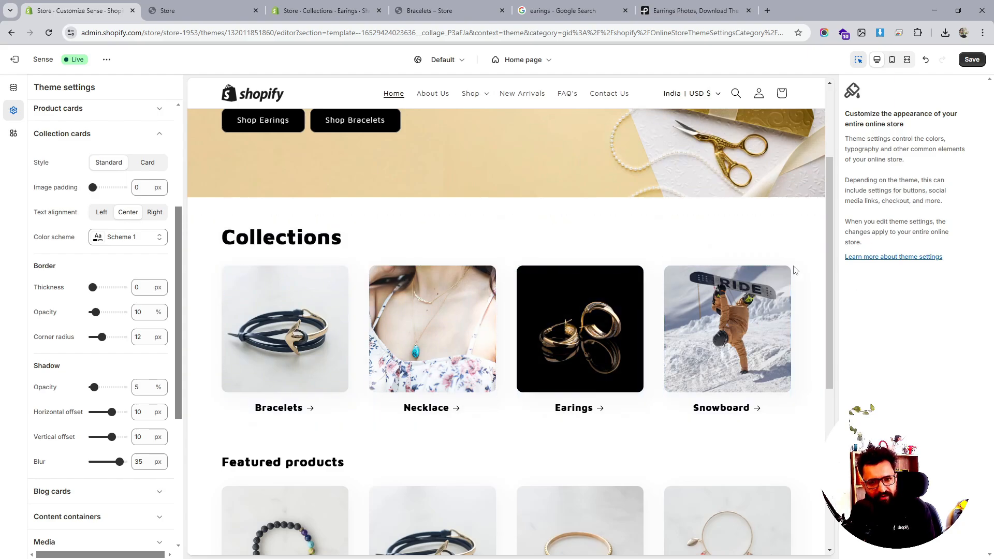
{"action": "scroll", "coordinate": [795, 271], "scroll_direction": "down", "scroll_amount": 2}
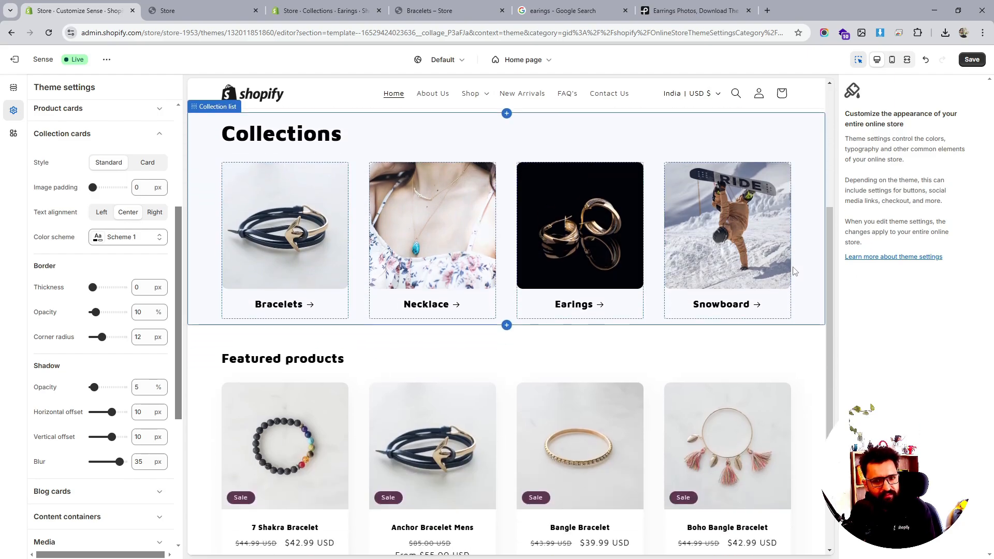
{"action": "left_click", "coordinate": [105, 213]}
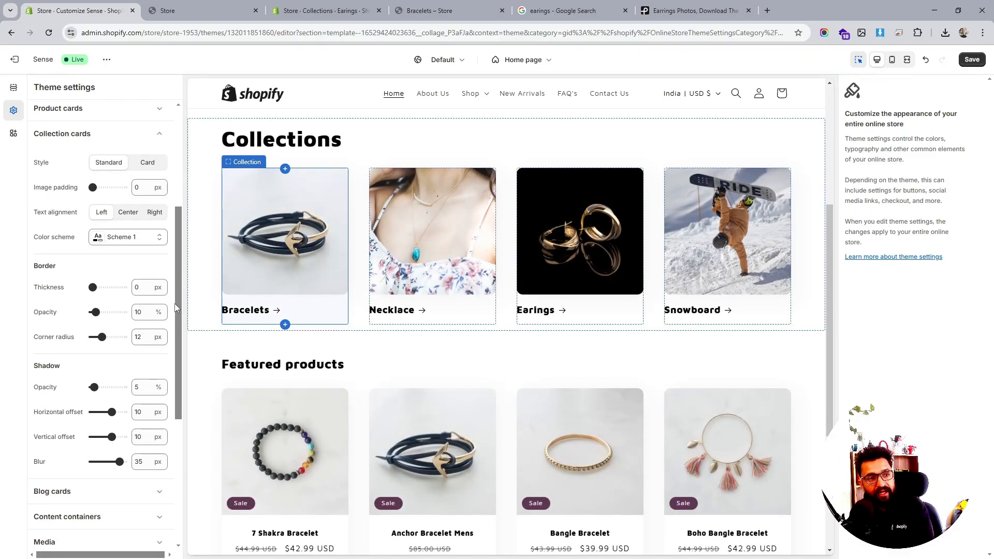
{"action": "left_click", "coordinate": [125, 213]}
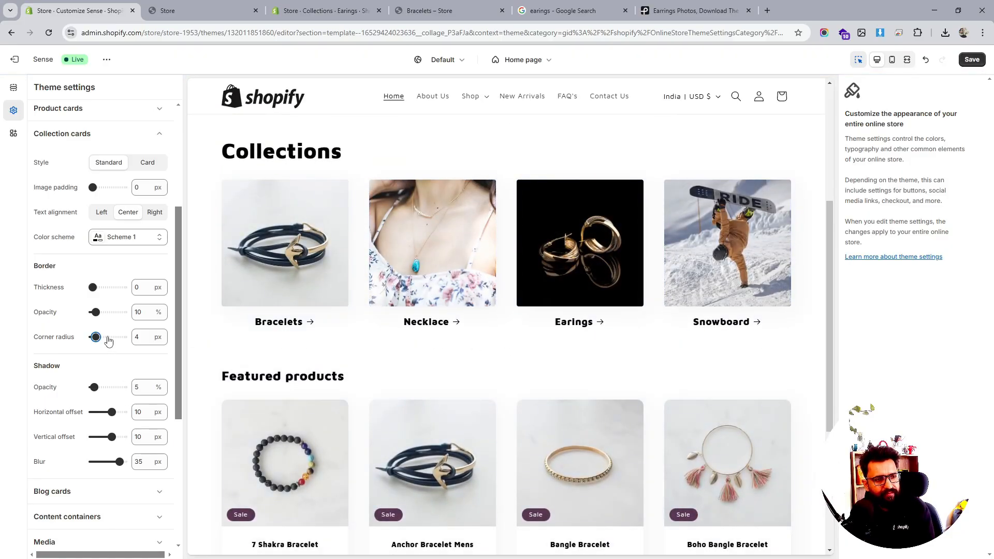
{"action": "left_click_drag", "start_coordinate": [101, 335], "coordinate": [102, 337]}
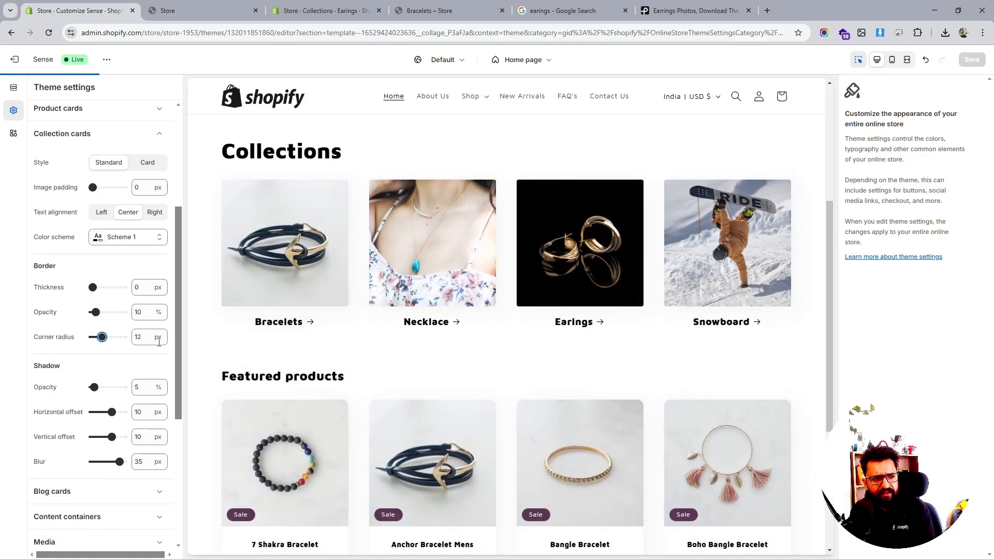
- Set the collection cards' shadow horizontal offset and vertical offset both to -4 px
{"action": "scroll", "coordinate": [119, 352], "scroll_direction": "down", "scroll_amount": 2}
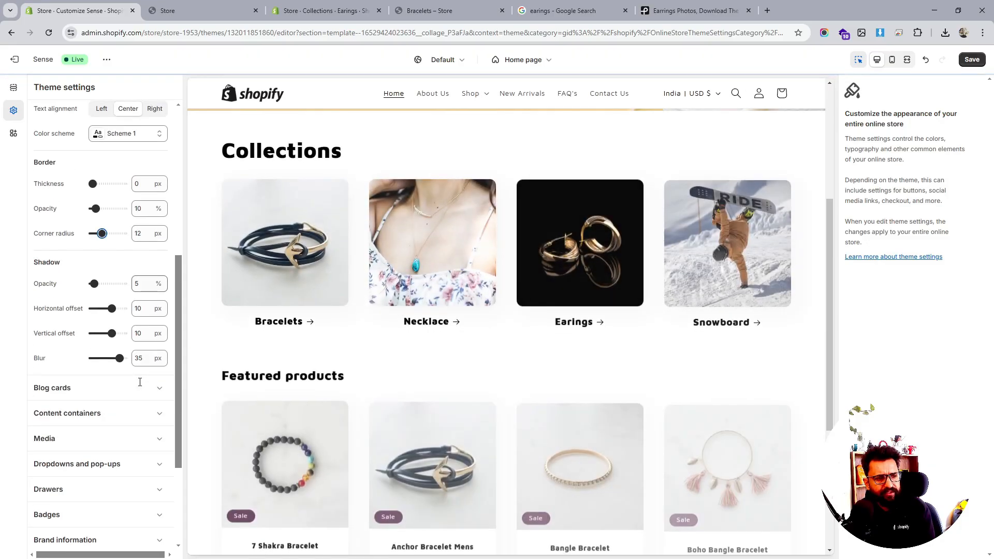
{"action": "left_click", "coordinate": [102, 308]}
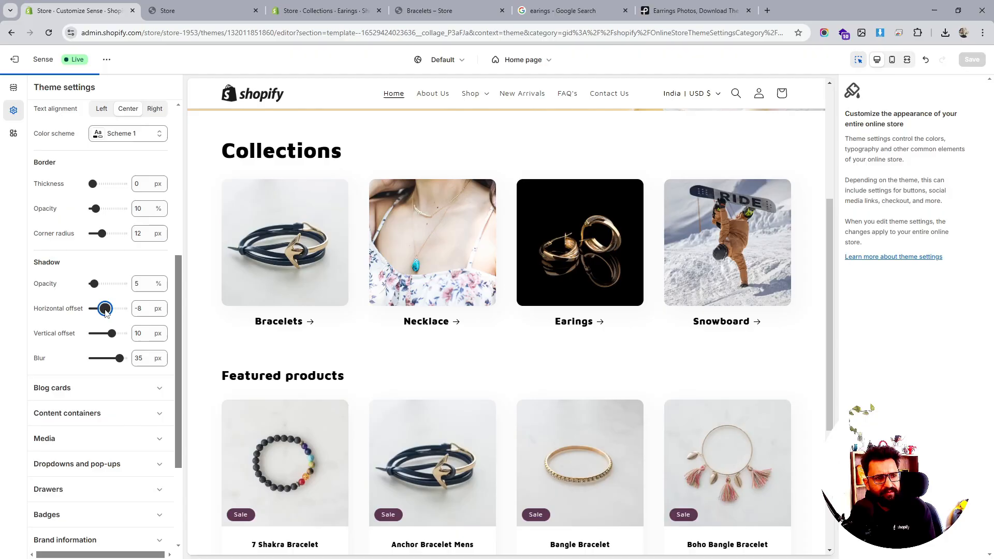
{"action": "left_click_drag", "start_coordinate": [105, 309], "coordinate": [106, 308]}
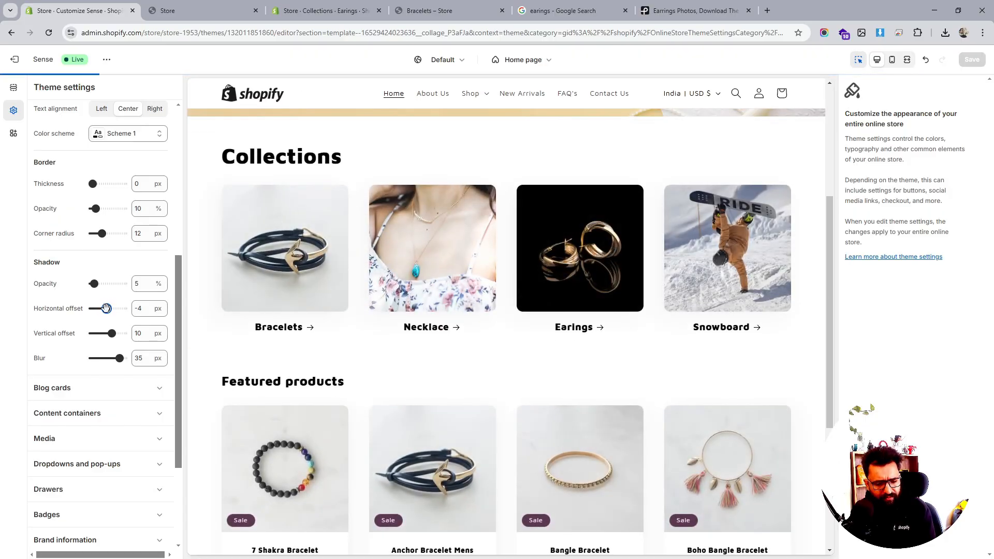
{"action": "left_click_drag", "start_coordinate": [112, 333], "coordinate": [106, 333]}
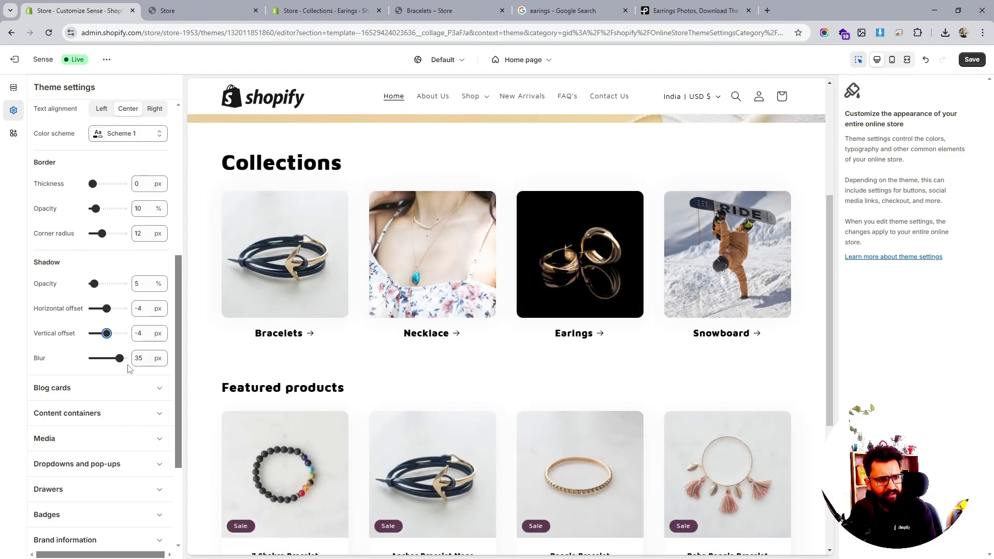
- Expand and review the Content containers border and shadow settings in the theme settings
{"action": "scroll", "coordinate": [133, 360], "scroll_direction": "down", "scroll_amount": 2}
{"action": "scroll", "coordinate": [133, 360], "scroll_direction": "up", "scroll_amount": 1}
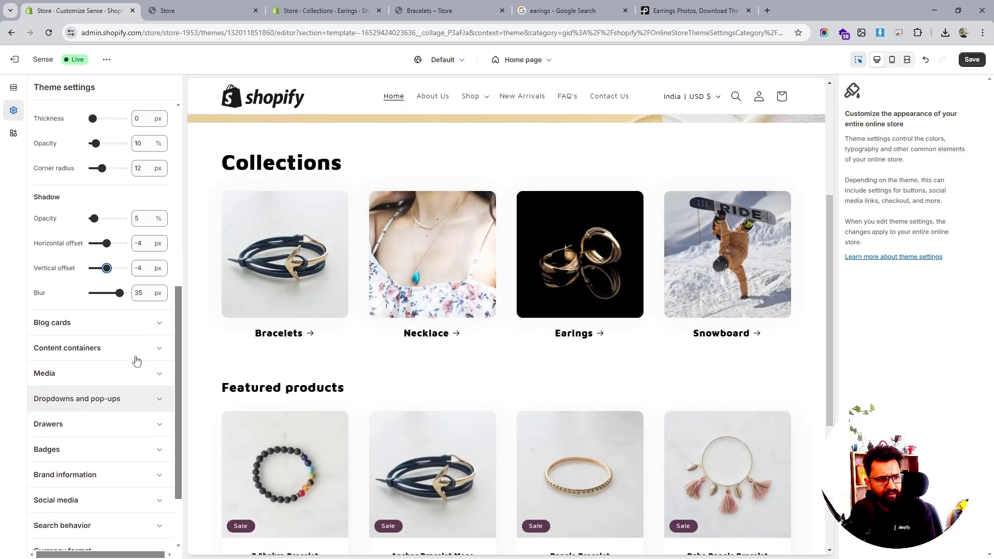
{"action": "scroll", "coordinate": [113, 360], "scroll_direction": "down", "scroll_amount": 1}
{"action": "left_click", "coordinate": [113, 361]}
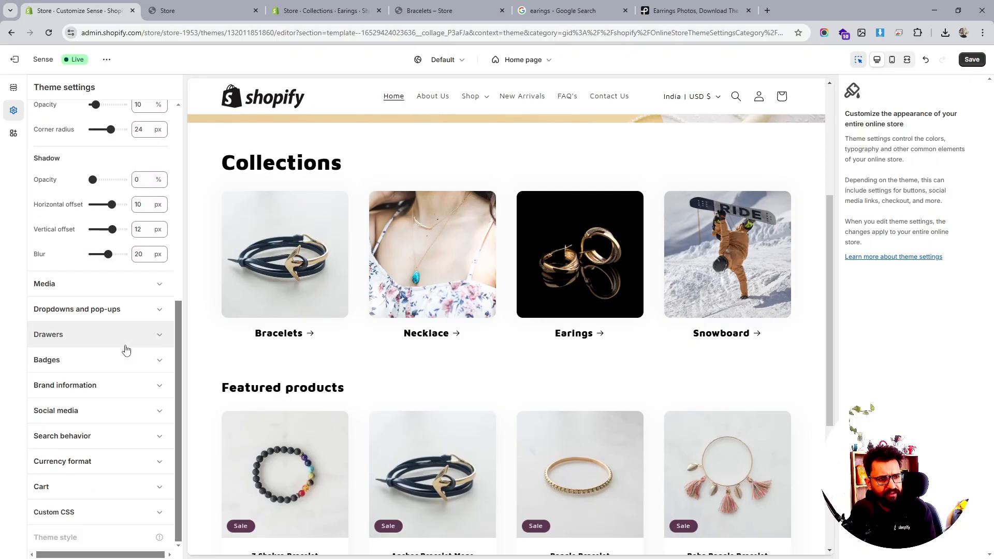
{"action": "scroll", "coordinate": [124, 349], "scroll_direction": "up", "scroll_amount": 3}
{"action": "scroll", "coordinate": [126, 350], "scroll_direction": "up", "scroll_amount": 1}
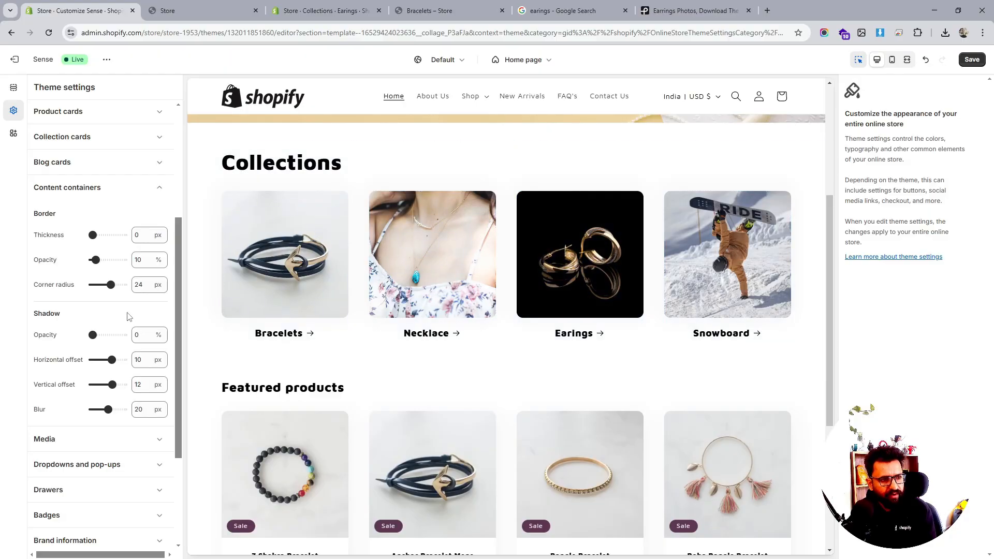
{"action": "scroll", "coordinate": [118, 357], "scroll_direction": "down", "scroll_amount": 3}
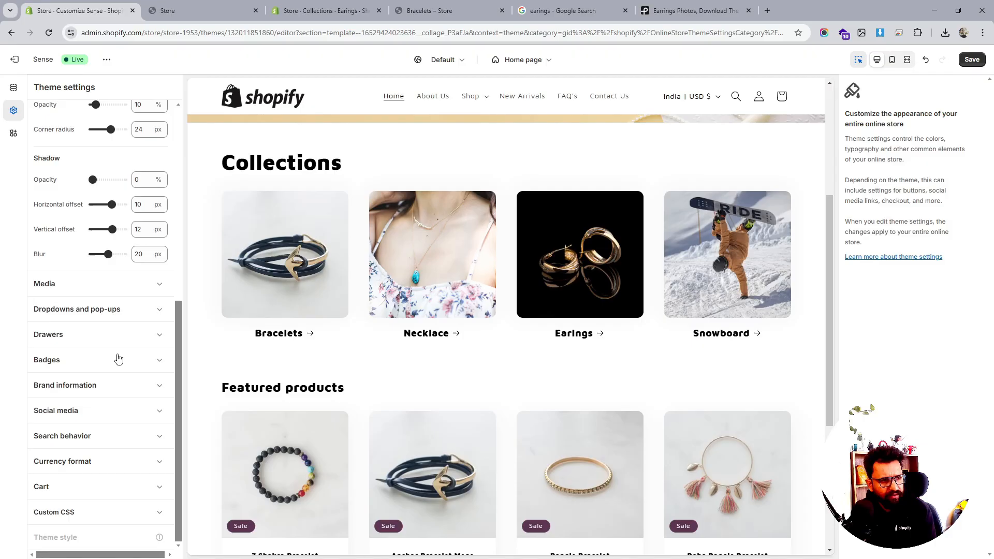
{"action": "scroll", "coordinate": [118, 357], "scroll_direction": "up", "scroll_amount": 7}
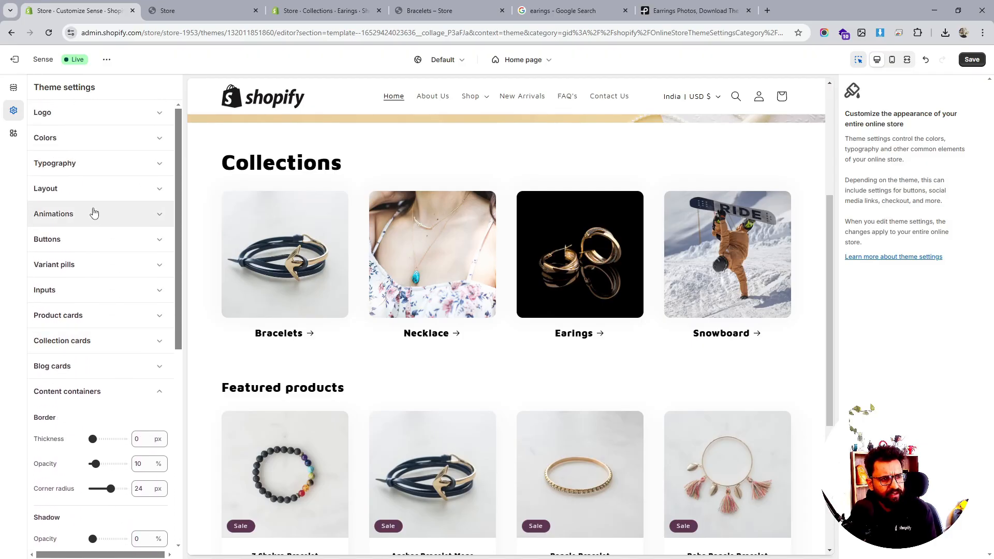
- Set the layout grid's vertical space and horizontal space both to 12 px
{"action": "left_click", "coordinate": [98, 189]}
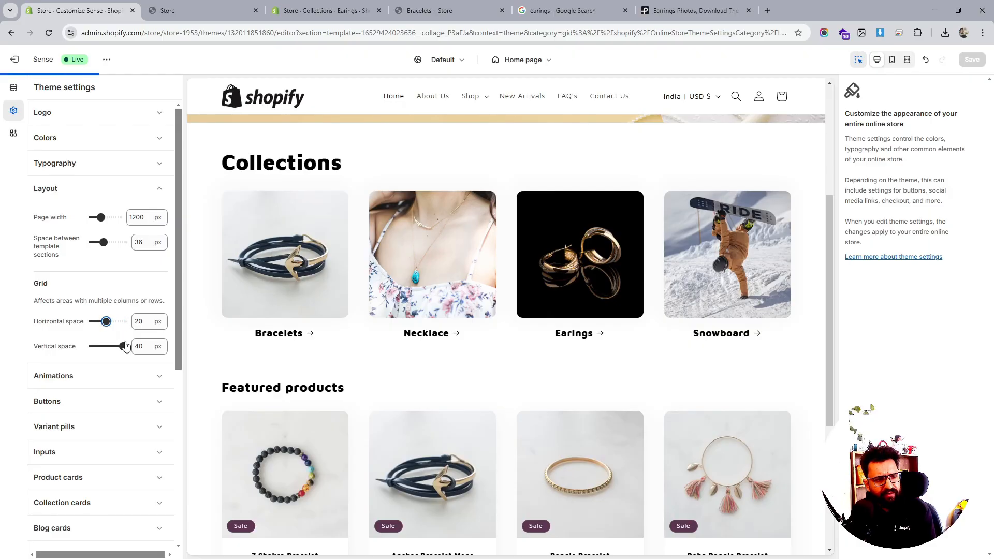
{"action": "left_click_drag", "start_coordinate": [123, 344], "coordinate": [104, 346]}
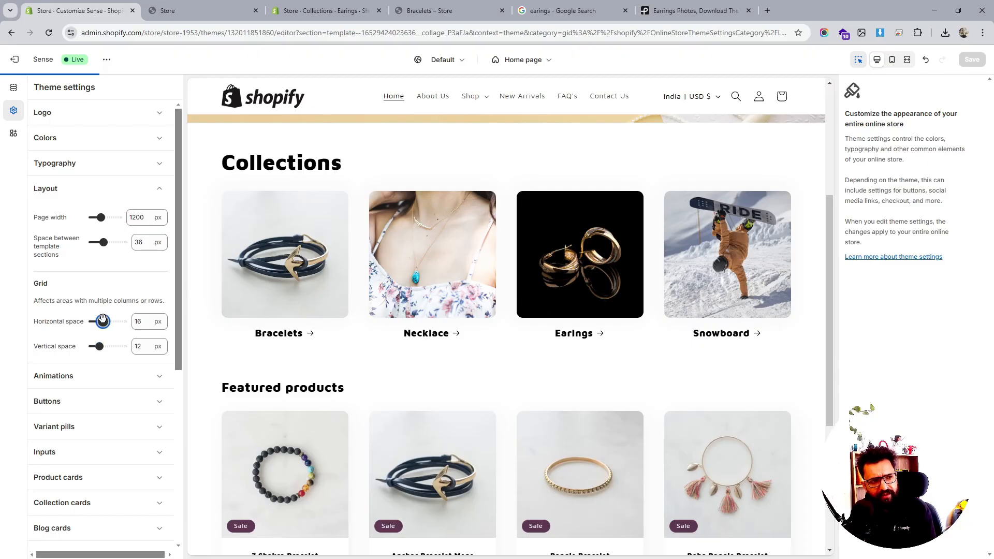
{"action": "left_click_drag", "start_coordinate": [103, 320], "coordinate": [99, 321]}
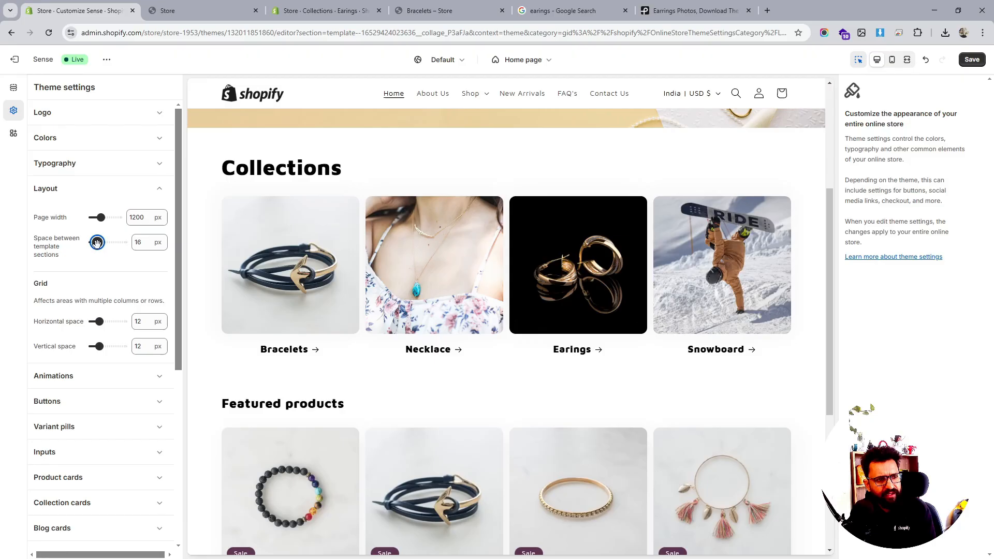
- Set the space between template sections to 12 px
{"action": "left_click_drag", "start_coordinate": [97, 243], "coordinate": [96, 244]}
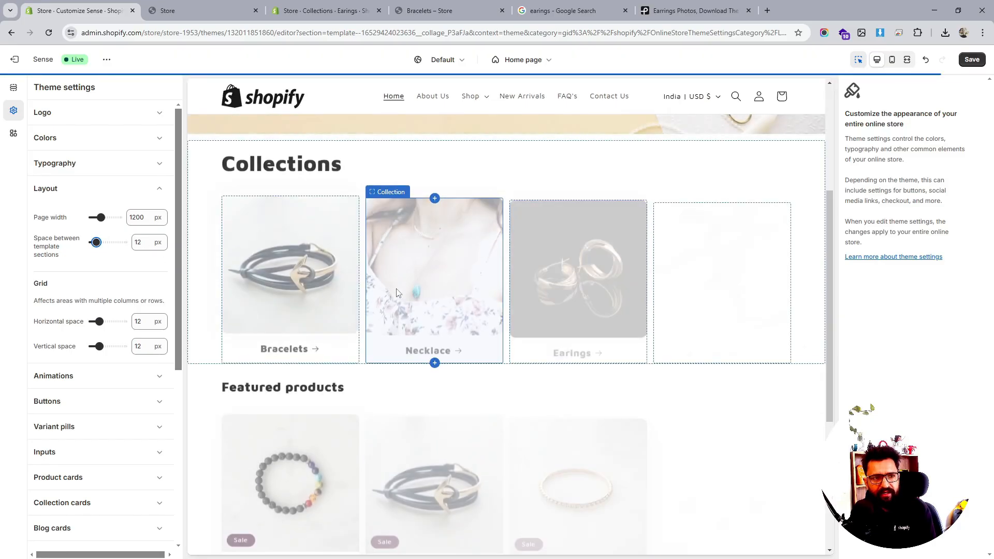
{"action": "scroll", "coordinate": [395, 293], "scroll_direction": "down", "scroll_amount": 10}
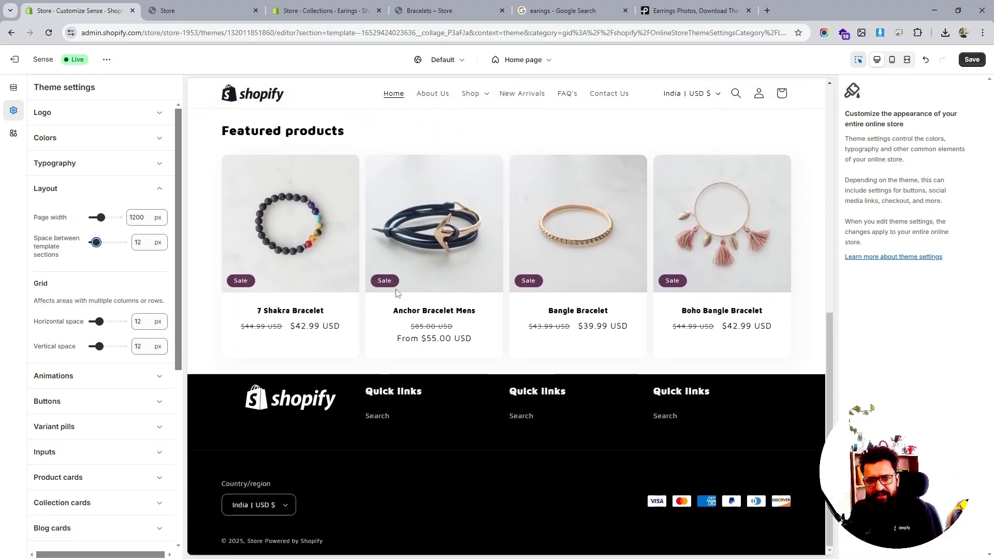
{"action": "scroll", "coordinate": [99, 294], "scroll_direction": "down", "scroll_amount": 1}
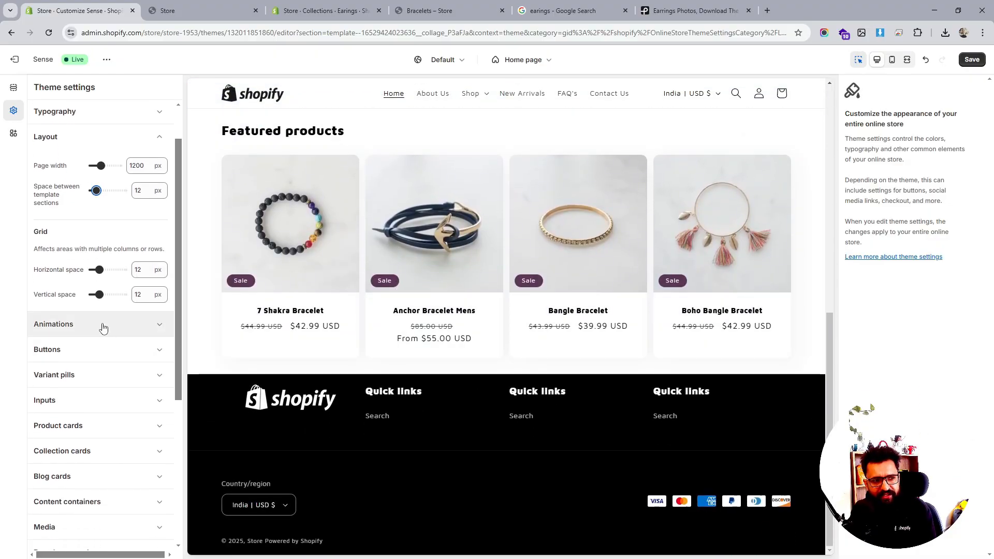
- Check the Animations hover effect option and save the theme changes
{"action": "left_click", "coordinate": [103, 325]}
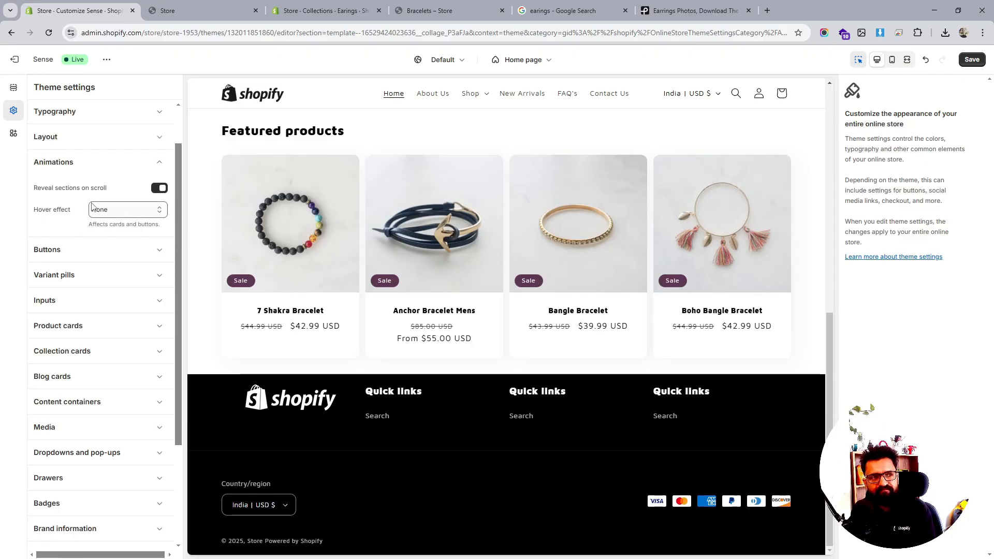
{"action": "left_click", "coordinate": [971, 59]}
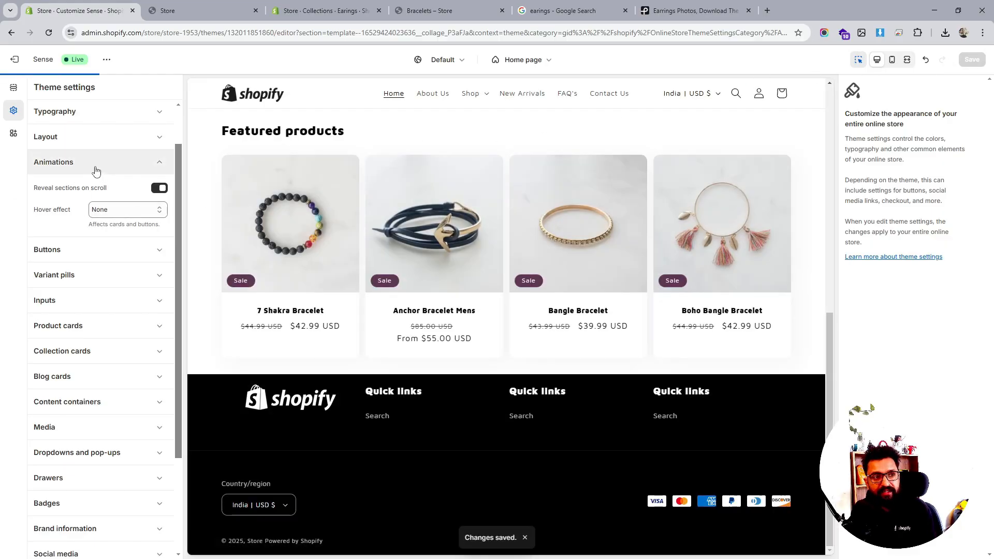
{"action": "left_click", "coordinate": [44, 151]}
- Return to the home page sections list and scroll through the preview to review the layout
{"action": "scroll", "coordinate": [613, 284], "scroll_direction": "up", "scroll_amount": 5}
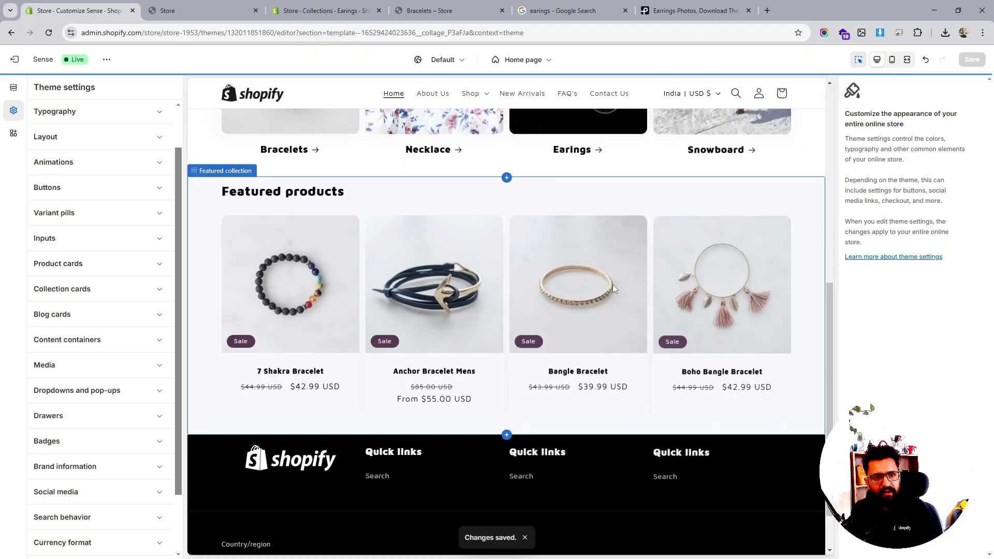
{"action": "scroll", "coordinate": [662, 309], "scroll_direction": "up", "scroll_amount": 3}
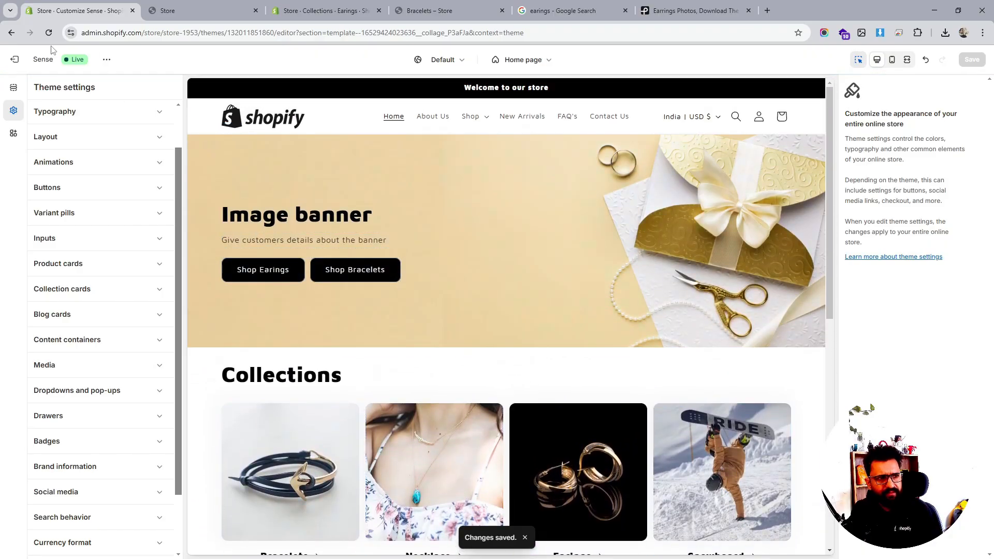
{"action": "left_click", "coordinate": [18, 91]}
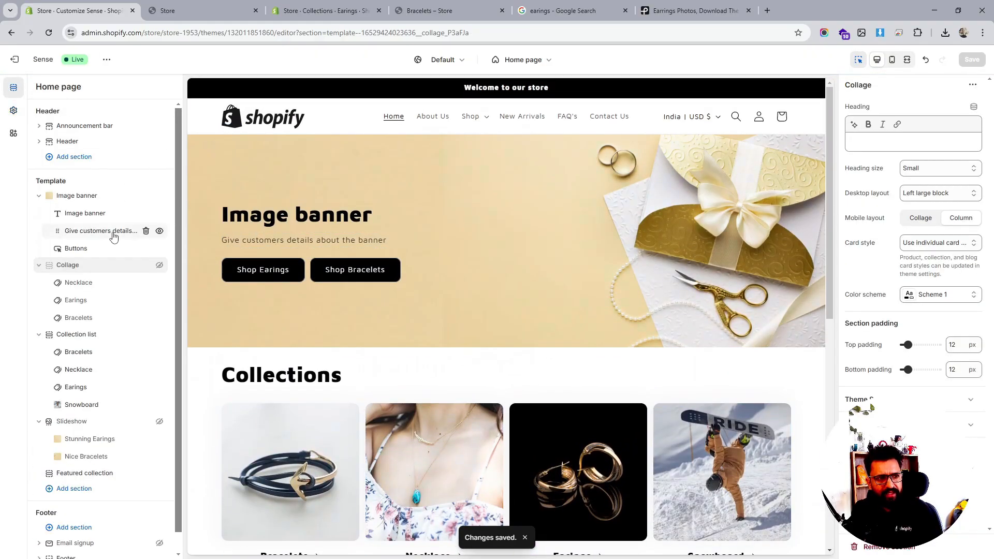
{"action": "scroll", "coordinate": [582, 271], "scroll_direction": "down", "scroll_amount": 9}
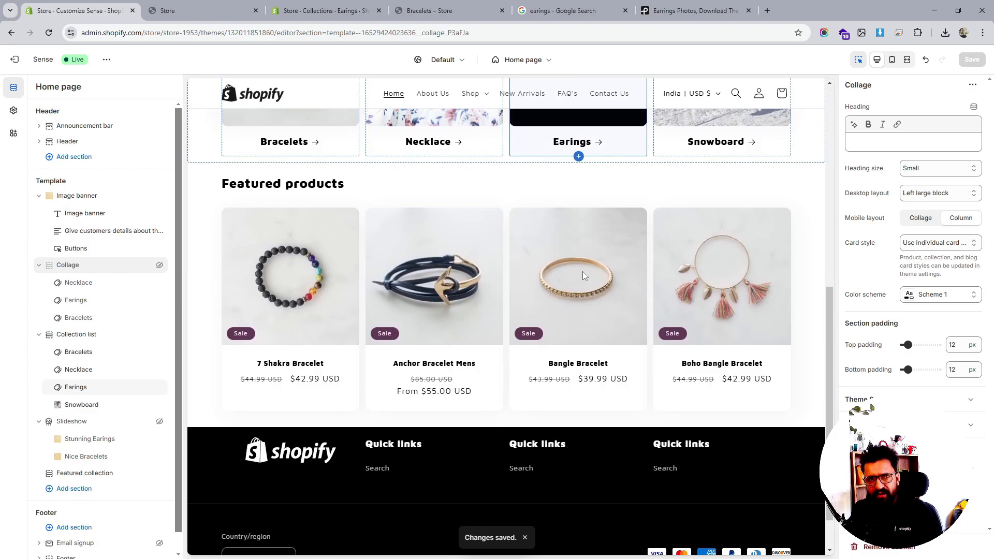
{"action": "scroll", "coordinate": [582, 271], "scroll_direction": "up", "scroll_amount": 5}
{"action": "scroll", "coordinate": [582, 271], "scroll_direction": "up", "scroll_amount": 5}
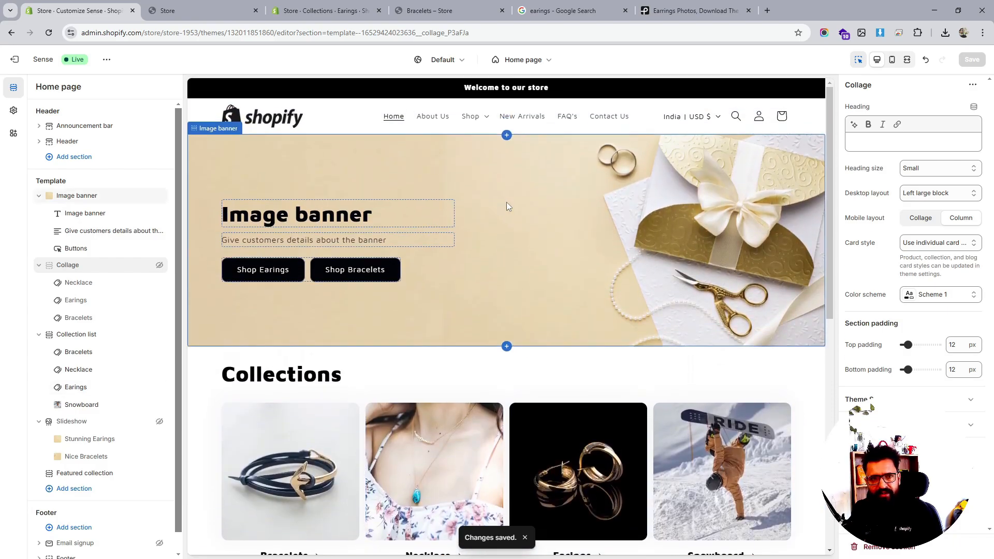
{"action": "scroll", "coordinate": [492, 216], "scroll_direction": "down", "scroll_amount": 3}
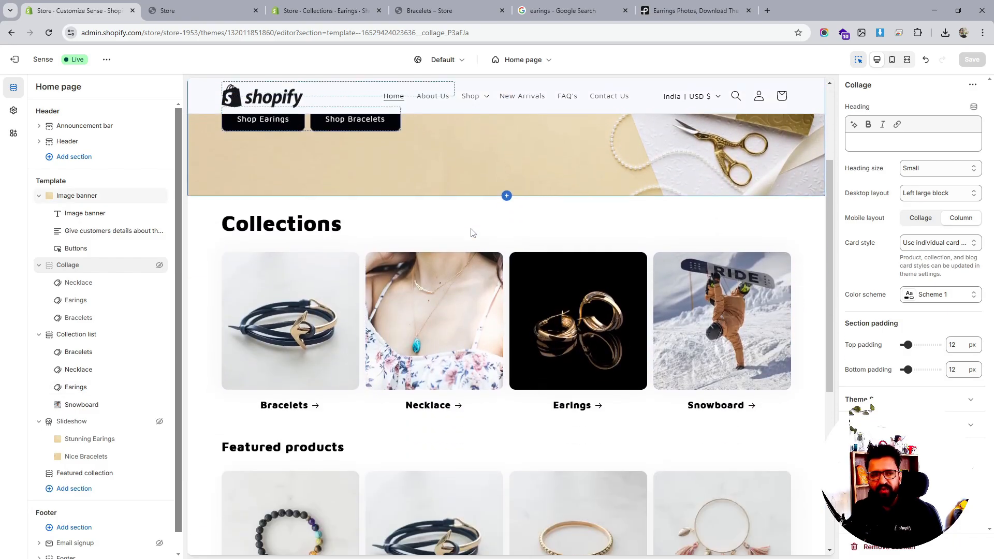
{"action": "scroll", "coordinate": [333, 243], "scroll_direction": "down", "scroll_amount": 3}
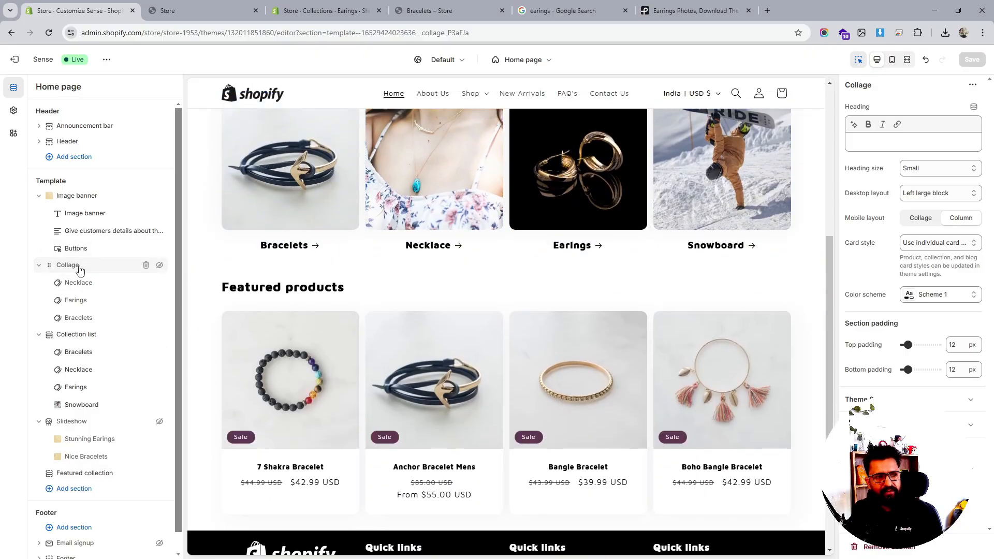
- Set the Collection list section's heading size to Small
{"action": "left_click", "coordinate": [107, 343]}
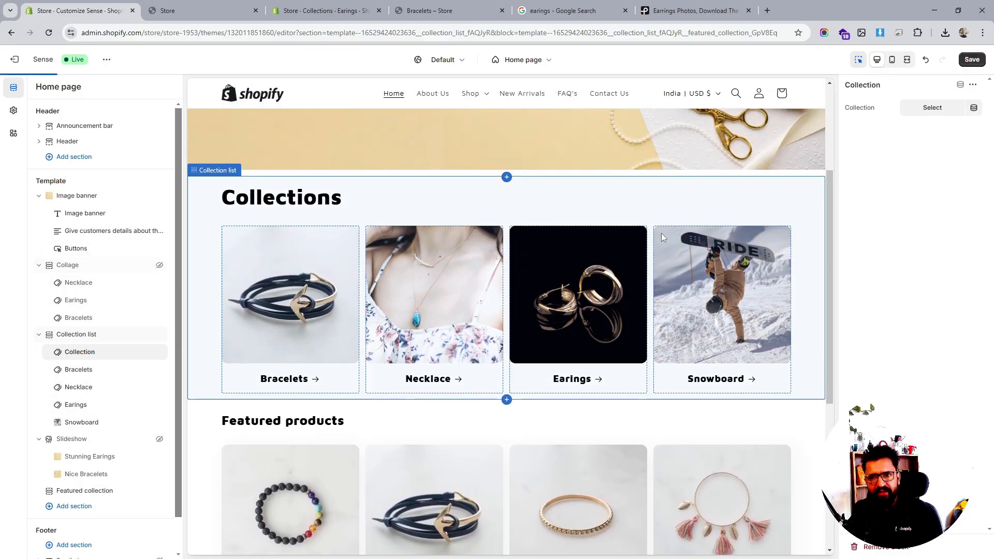
{"action": "left_click", "coordinate": [146, 352]}
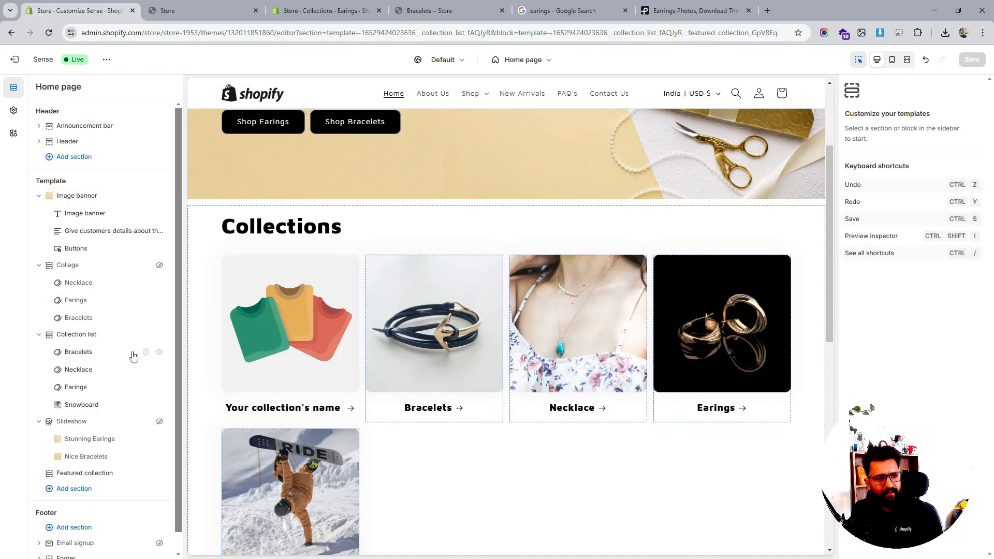
{"action": "left_click", "coordinate": [75, 335]}
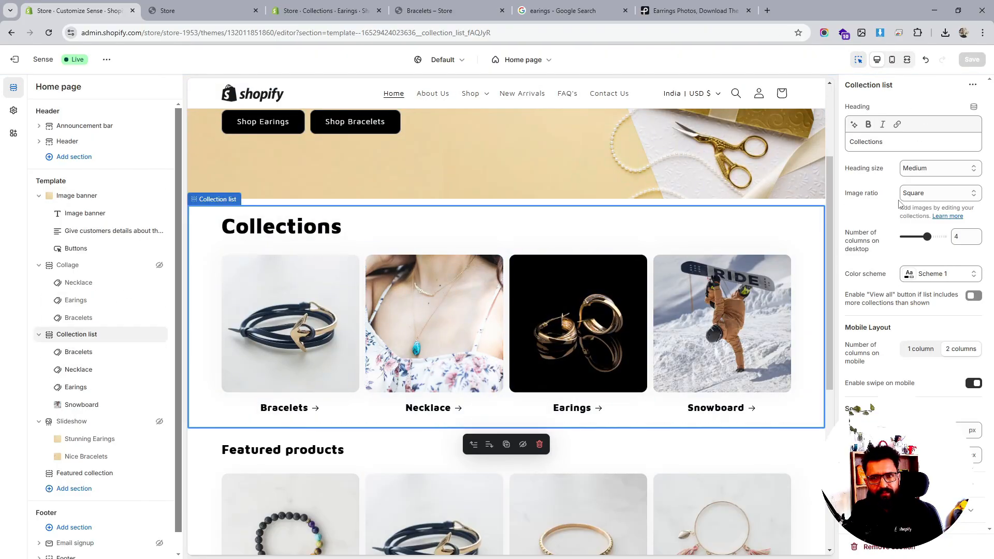
{"action": "left_click", "coordinate": [936, 171]}
{"action": "left_click", "coordinate": [919, 182]}
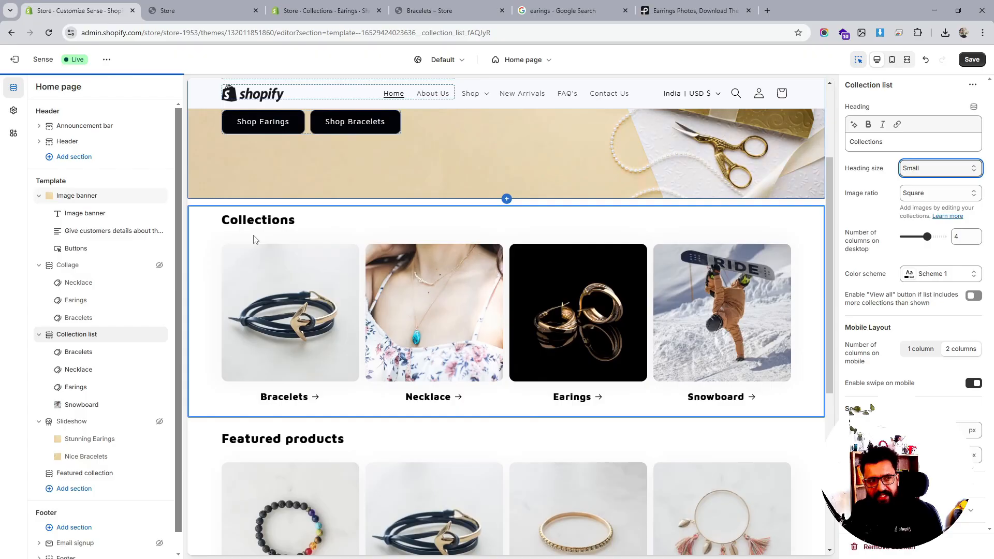
{"action": "scroll", "coordinate": [369, 289], "scroll_direction": "down", "scroll_amount": 5}
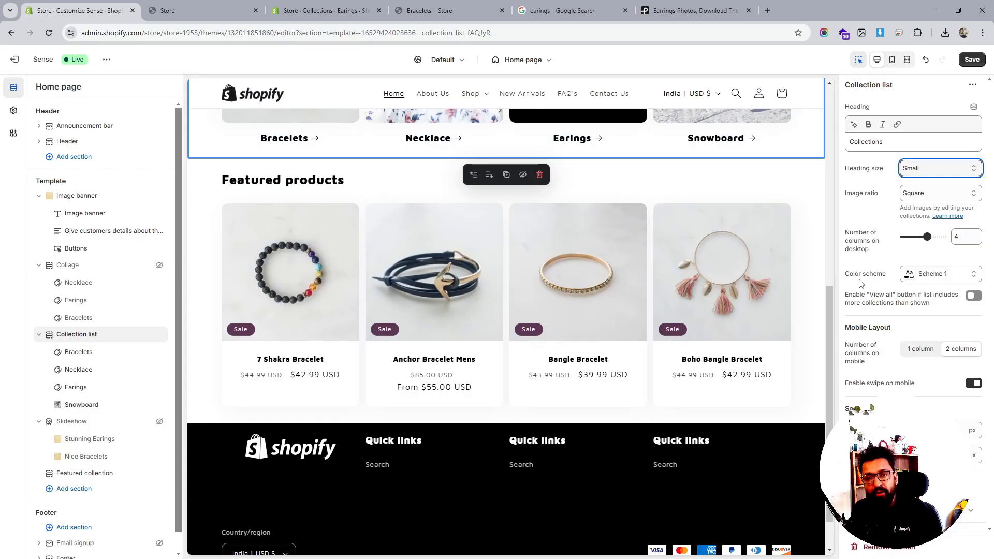
{"action": "scroll", "coordinate": [725, 303], "scroll_direction": "up", "scroll_amount": 4}
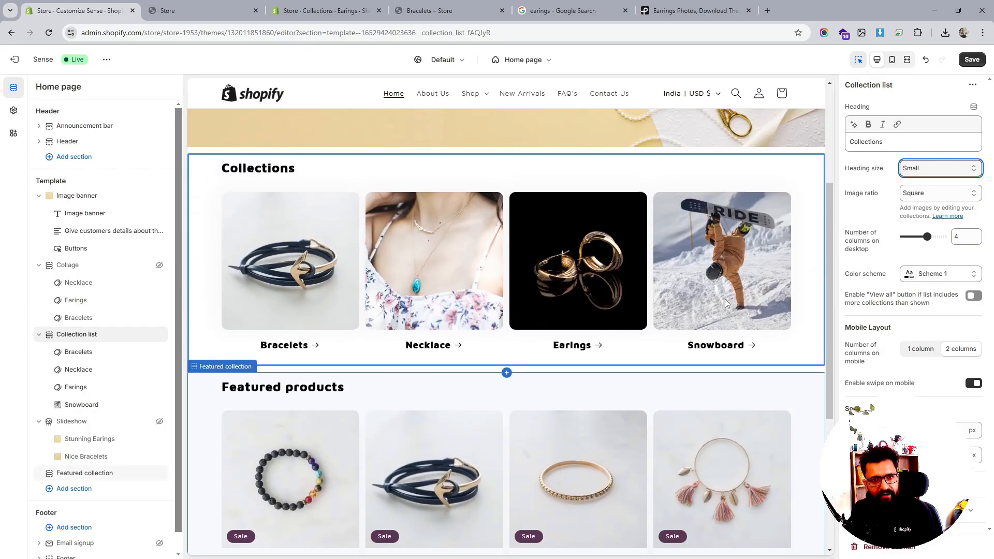
{"action": "scroll", "coordinate": [725, 302], "scroll_direction": "up", "scroll_amount": 1}
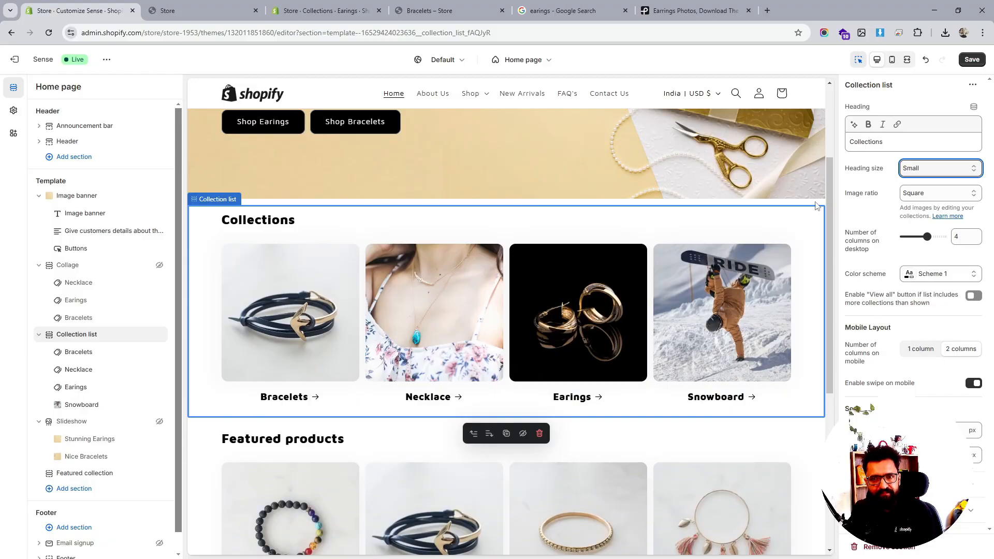
- Save the changes and clear the Collection list section's heading text
{"action": "left_click", "coordinate": [970, 60]}
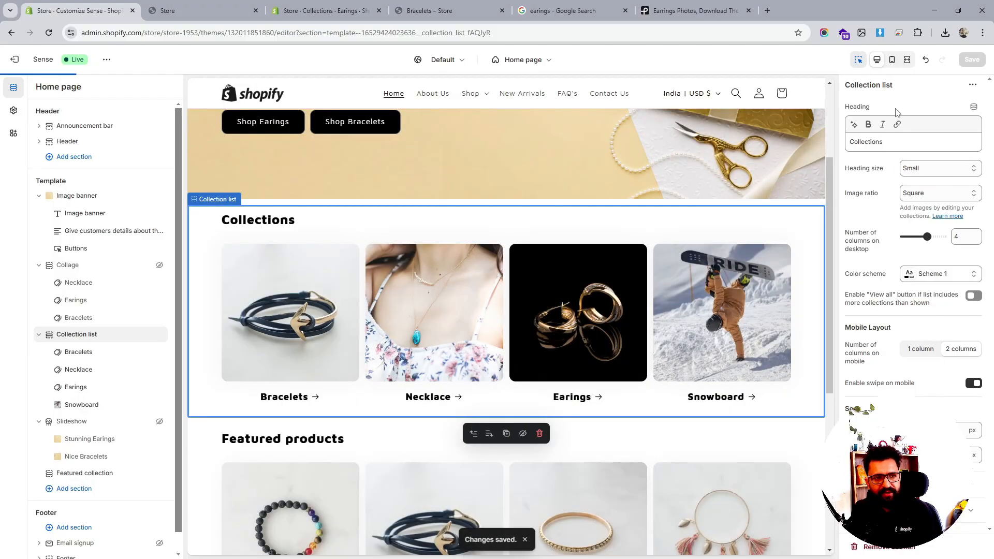
{"action": "double_click", "coordinate": [872, 142]}
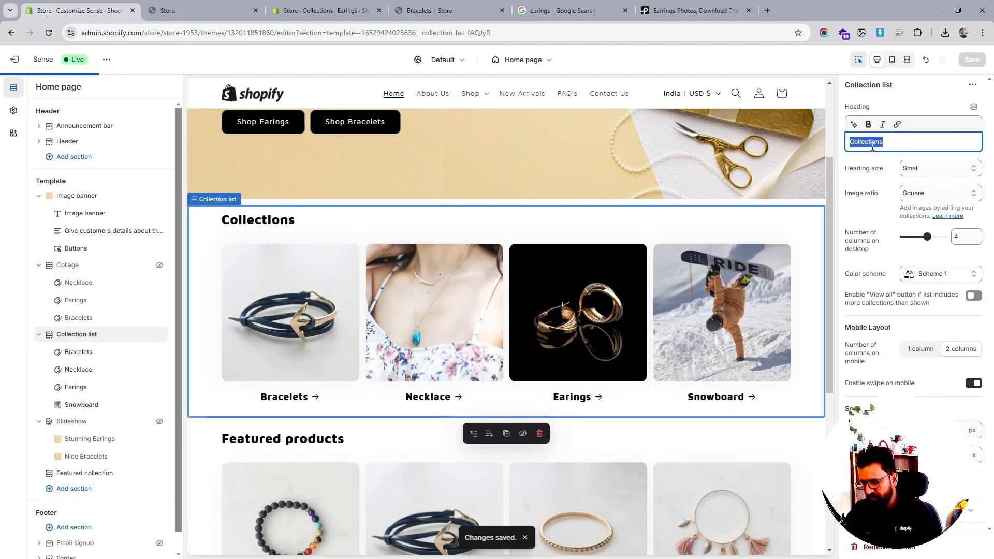
{"action": "key", "text": "BackSpace"}
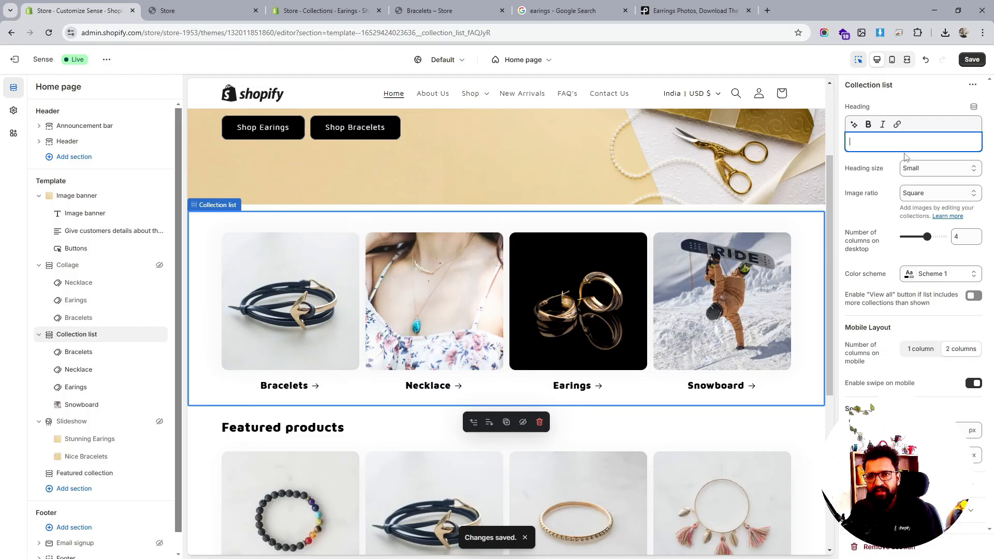
- Open the Featured collection section's settings, scroll through them, and save the theme
{"action": "scroll", "coordinate": [210, 333], "scroll_direction": "down", "scroll_amount": 3}
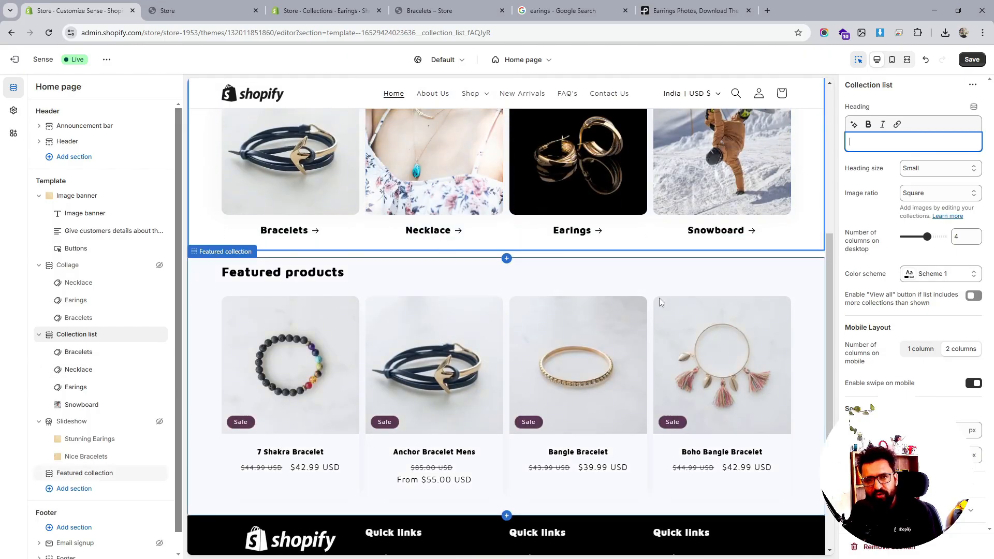
{"action": "left_click", "coordinate": [79, 335]}
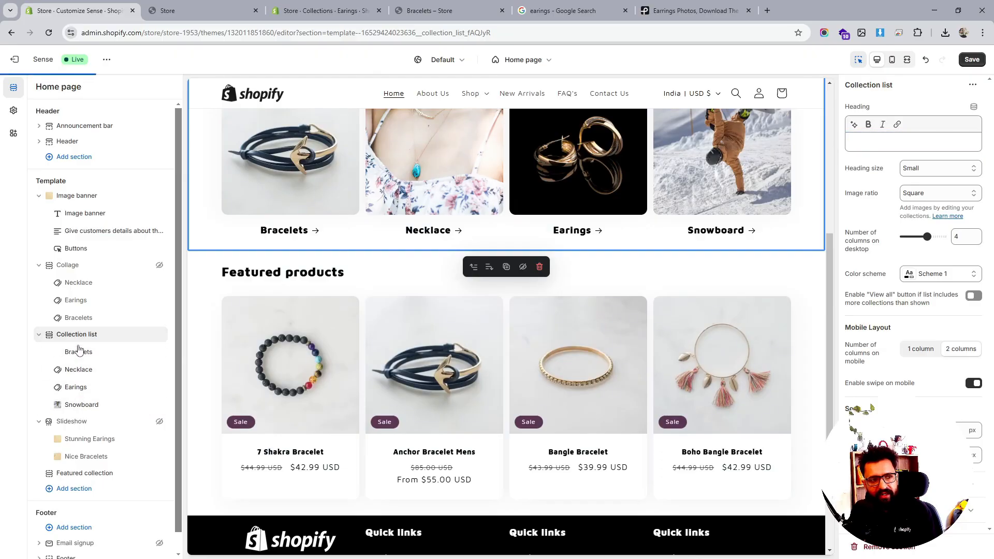
{"action": "scroll", "coordinate": [88, 378], "scroll_direction": "down", "scroll_amount": 1}
{"action": "left_click", "coordinate": [78, 454]}
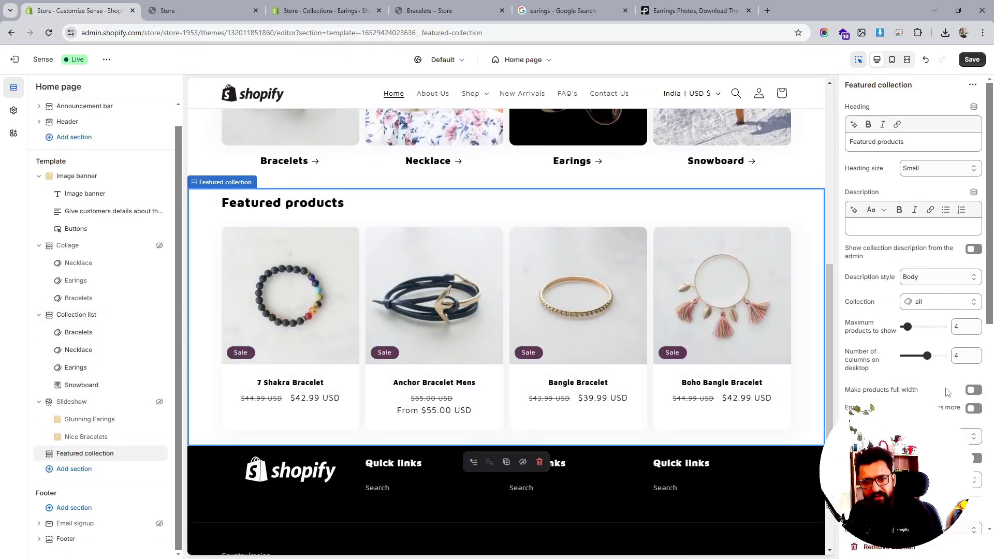
{"action": "scroll", "coordinate": [947, 392], "scroll_direction": "down", "scroll_amount": 3}
{"action": "scroll", "coordinate": [913, 311], "scroll_direction": "down", "scroll_amount": 2}
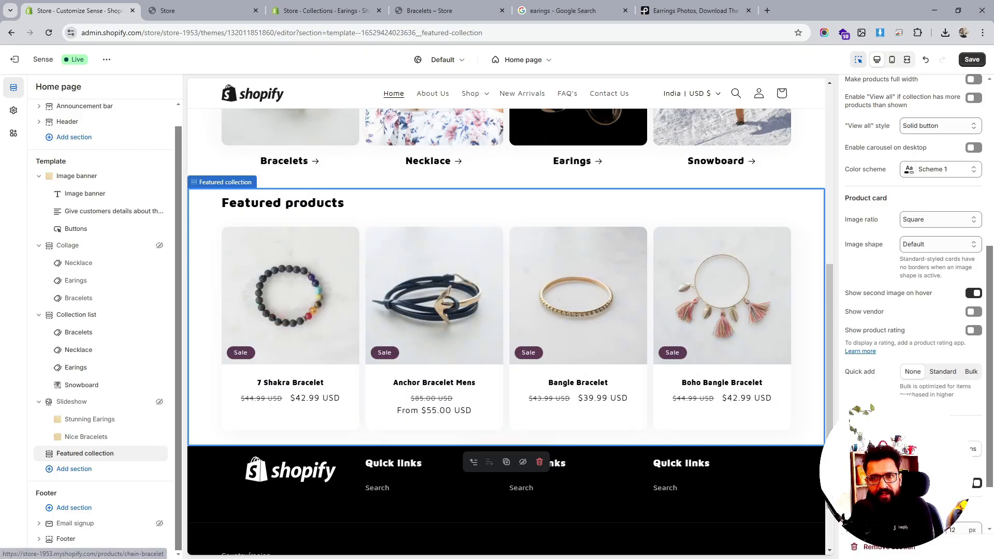
{"action": "left_click", "coordinate": [971, 59]}
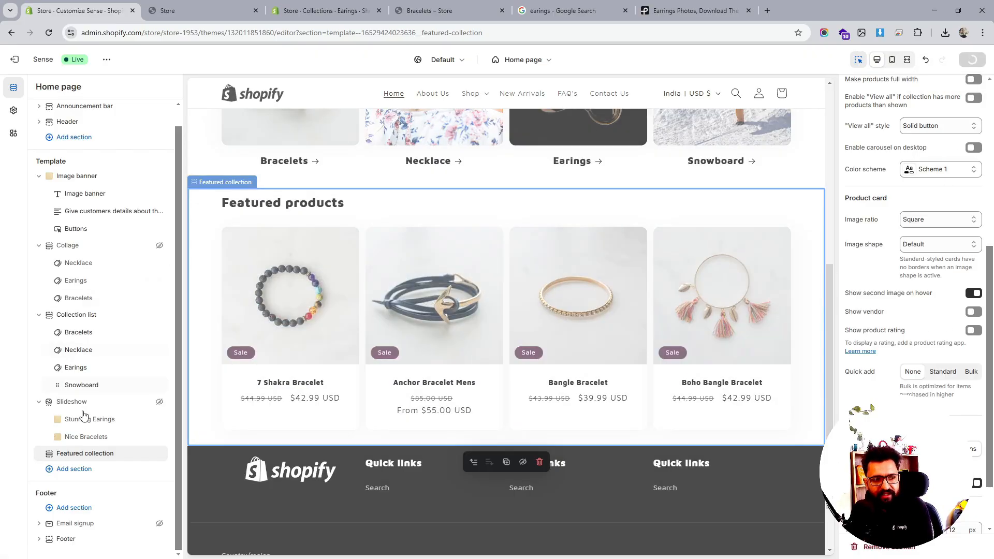
- Rename the Featured collection section's heading to New Arrivals
{"action": "scroll", "coordinate": [659, 346], "scroll_direction": "up", "scroll_amount": 7}
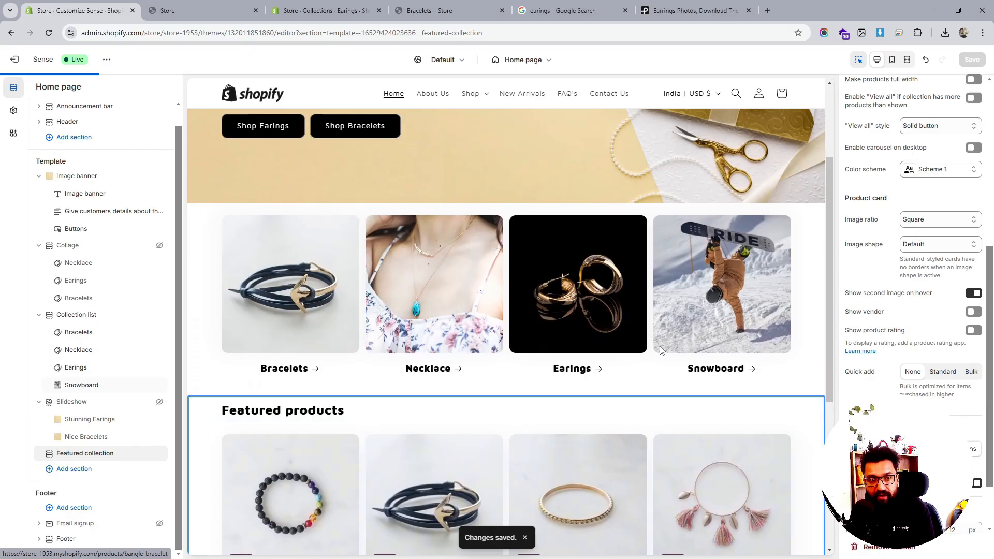
{"action": "scroll", "coordinate": [669, 223], "scroll_direction": "down", "scroll_amount": 5}
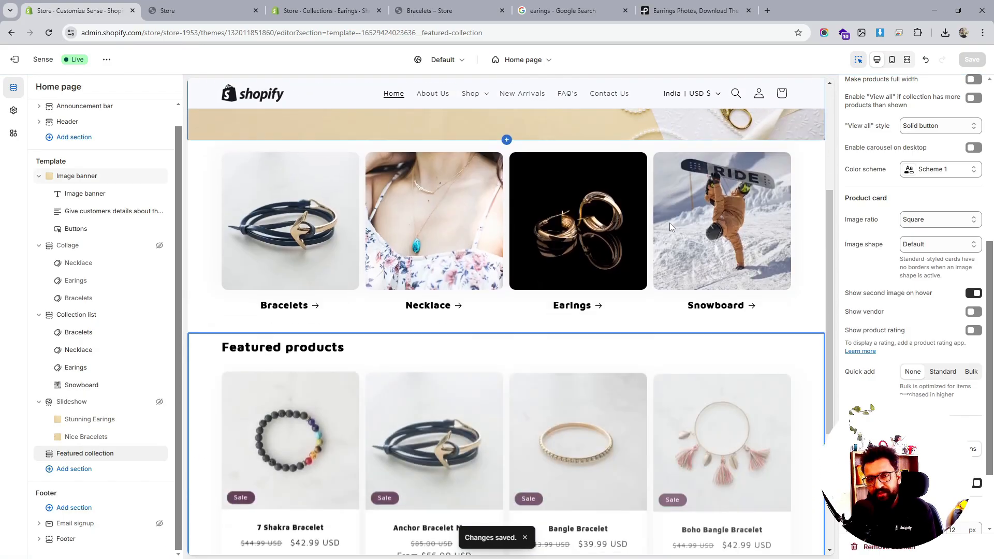
{"action": "scroll", "coordinate": [589, 295], "scroll_direction": "down", "scroll_amount": 2}
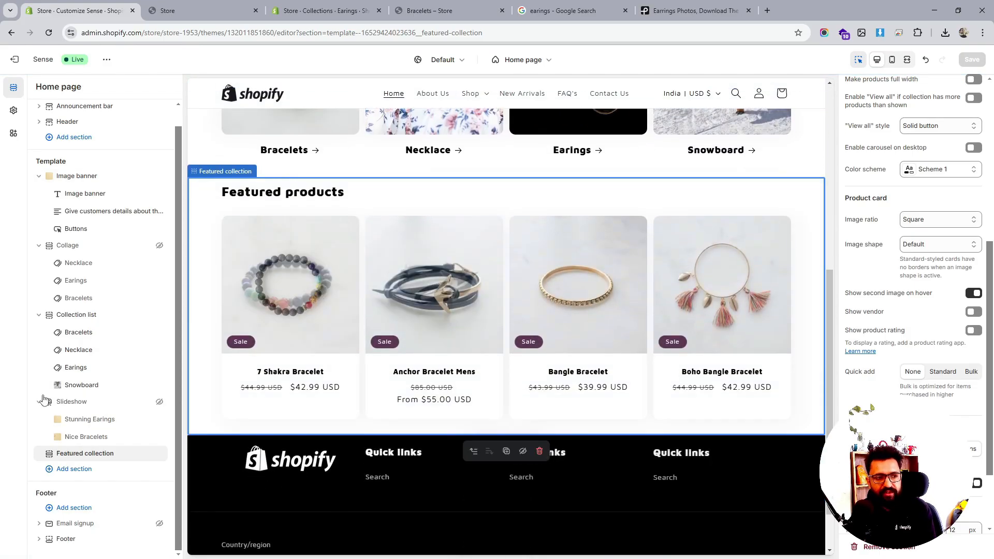
{"action": "left_click", "coordinate": [83, 454]}
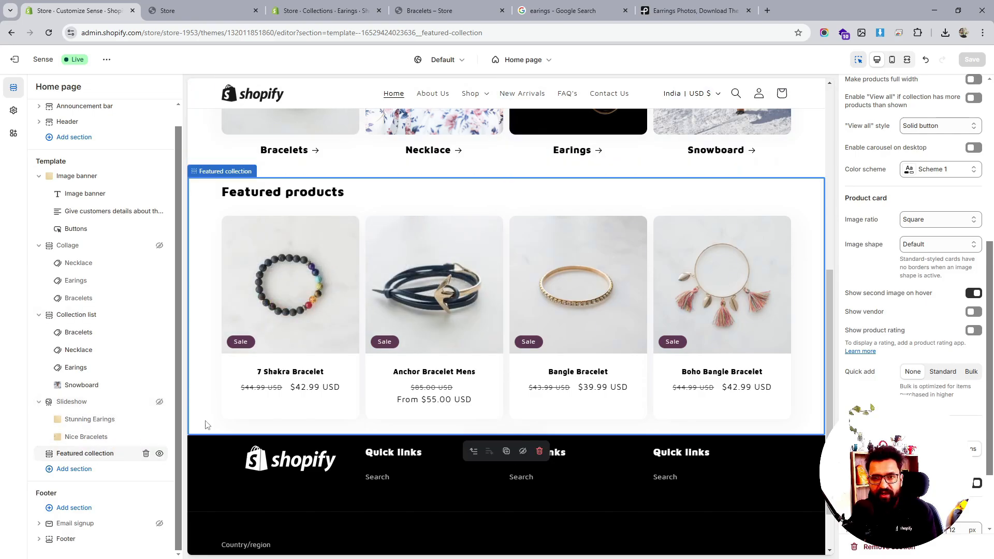
{"action": "scroll", "coordinate": [958, 249], "scroll_direction": "up", "scroll_amount": 5}
{"action": "scroll", "coordinate": [958, 248], "scroll_direction": "up", "scroll_amount": 1}
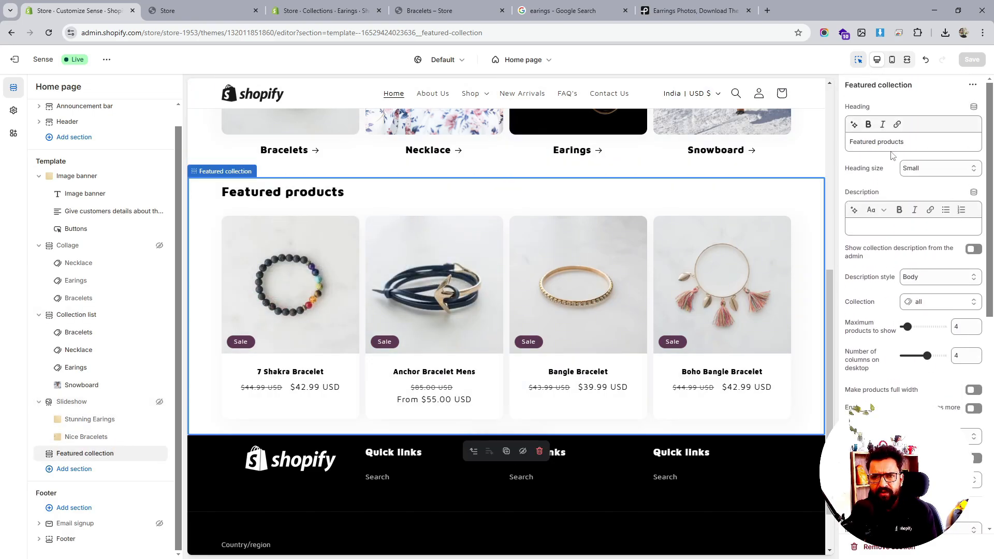
{"action": "triple_click", "coordinate": [901, 141]}
{"action": "type", "text": "New Arrivals"}
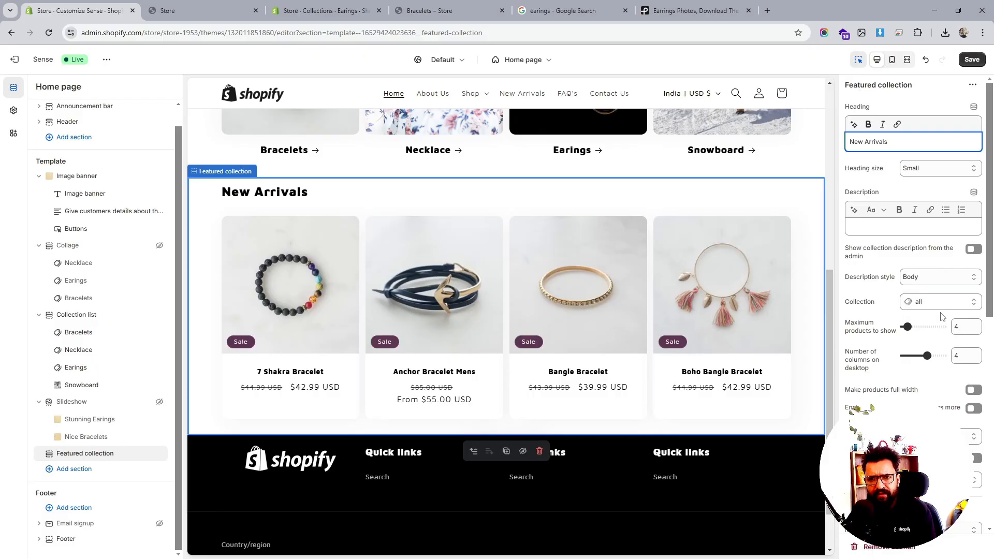
- Turn Make products full width on and then off again for the New Arrivals section
{"action": "scroll", "coordinate": [941, 317], "scroll_direction": "down", "scroll_amount": 1}
{"action": "scroll", "coordinate": [941, 316], "scroll_direction": "down", "scroll_amount": 1}
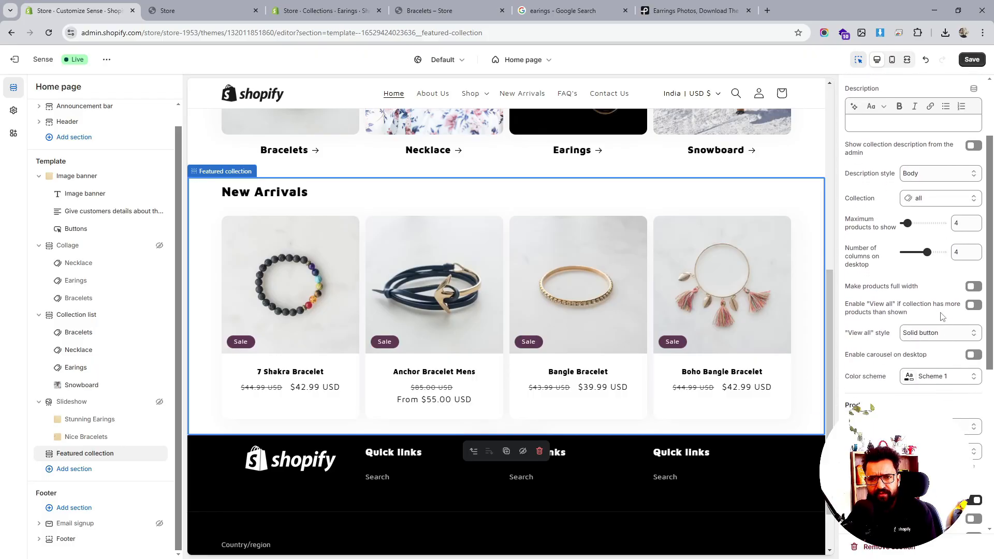
{"action": "left_click", "coordinate": [975, 288]}
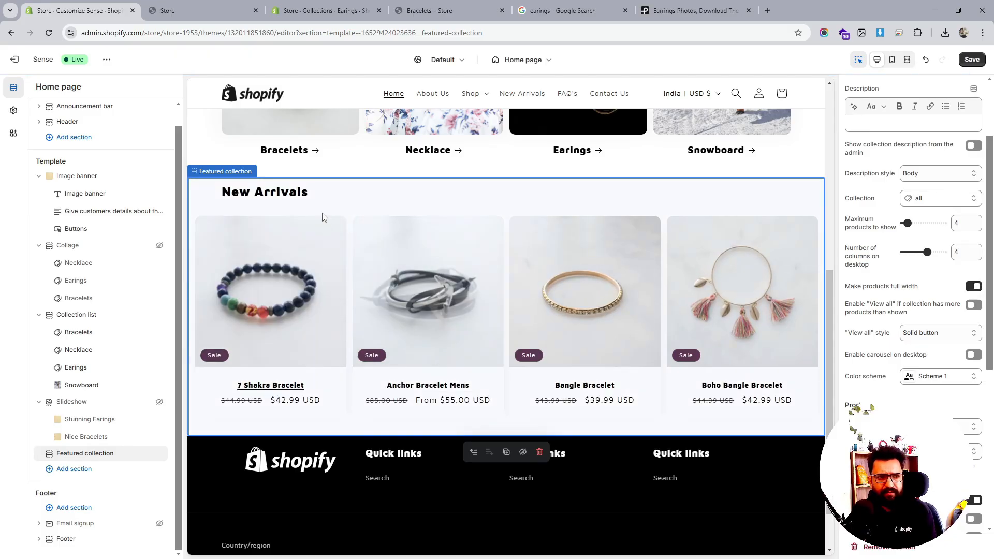
{"action": "left_click", "coordinate": [973, 287]}
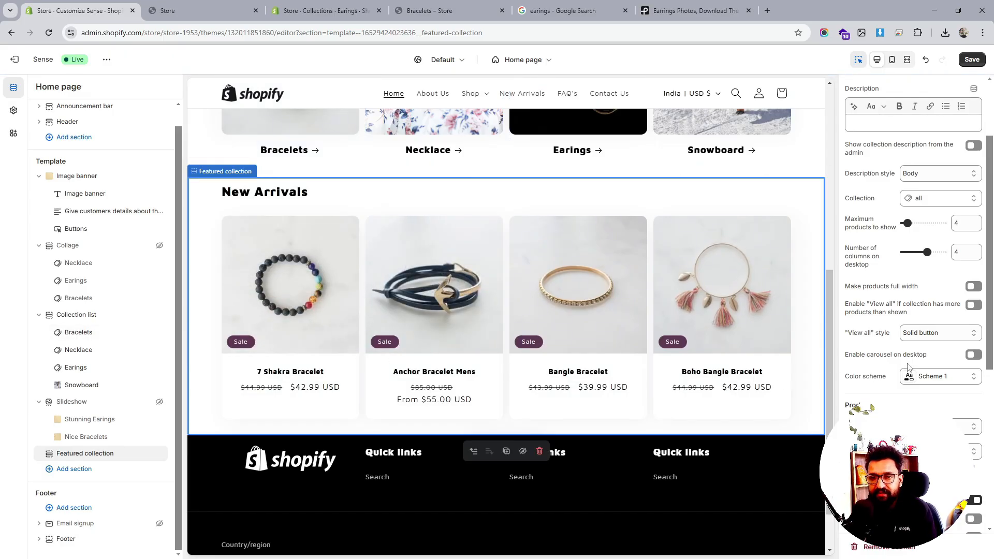
- Preview the home page in mobile view and save the theme changes
{"action": "scroll", "coordinate": [907, 367], "scroll_direction": "down", "scroll_amount": 5}
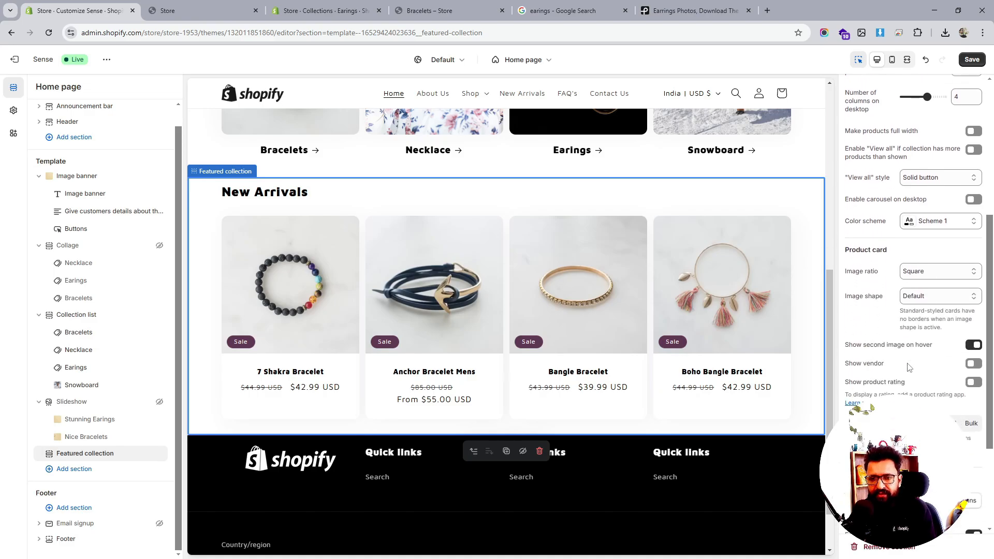
{"action": "scroll", "coordinate": [907, 367], "scroll_direction": "down", "scroll_amount": 2}
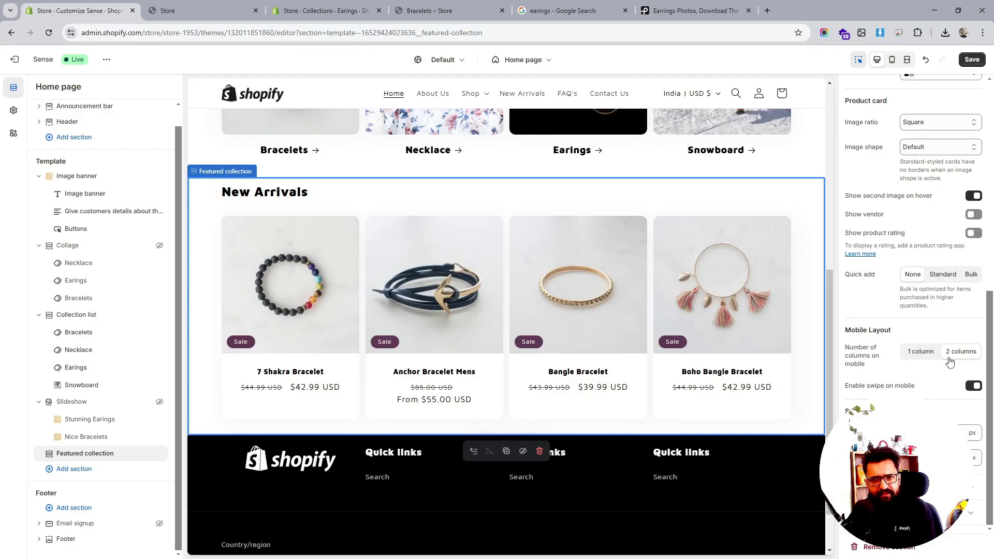
{"action": "scroll", "coordinate": [949, 362], "scroll_direction": "up", "scroll_amount": 2}
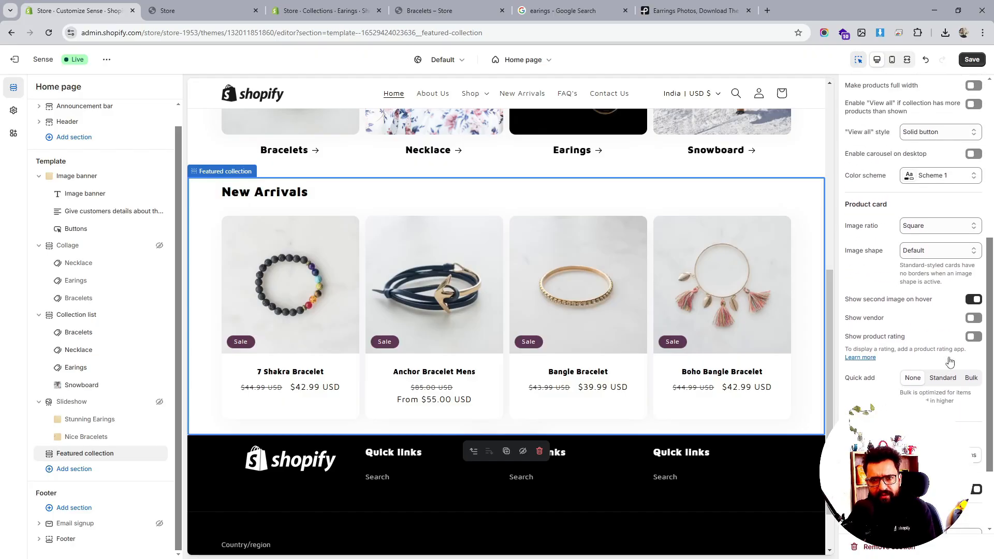
{"action": "left_click", "coordinate": [891, 60]}
{"action": "scroll", "coordinate": [563, 289], "scroll_direction": "up", "scroll_amount": 4}
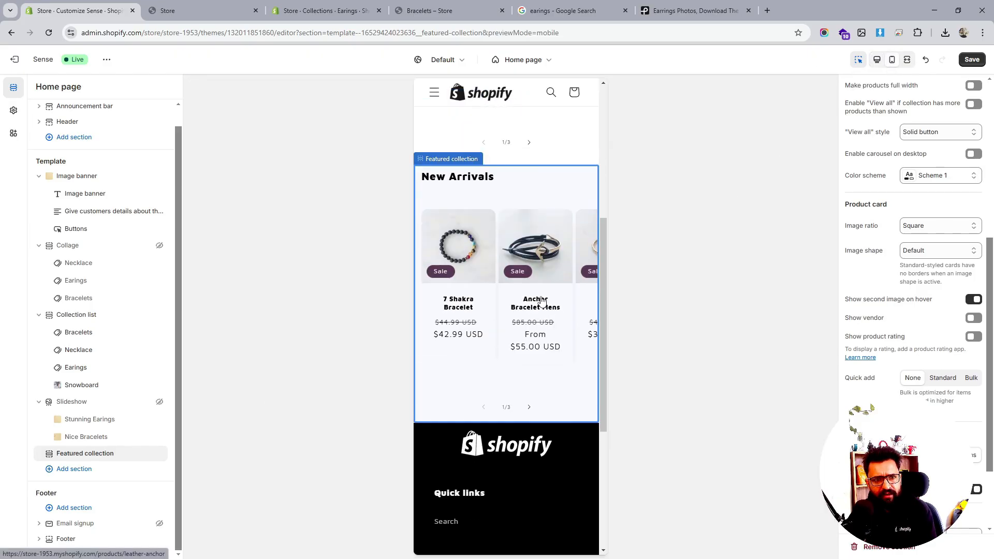
{"action": "scroll", "coordinate": [534, 305], "scroll_direction": "up", "scroll_amount": 2}
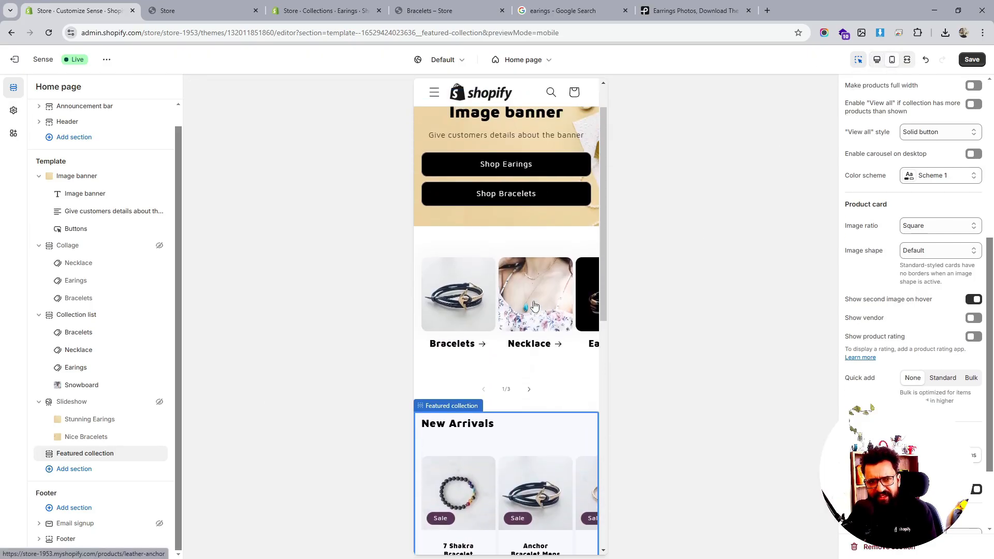
{"action": "scroll", "coordinate": [534, 306], "scroll_direction": "down", "scroll_amount": 2}
{"action": "scroll", "coordinate": [534, 306], "scroll_direction": "up", "scroll_amount": 3}
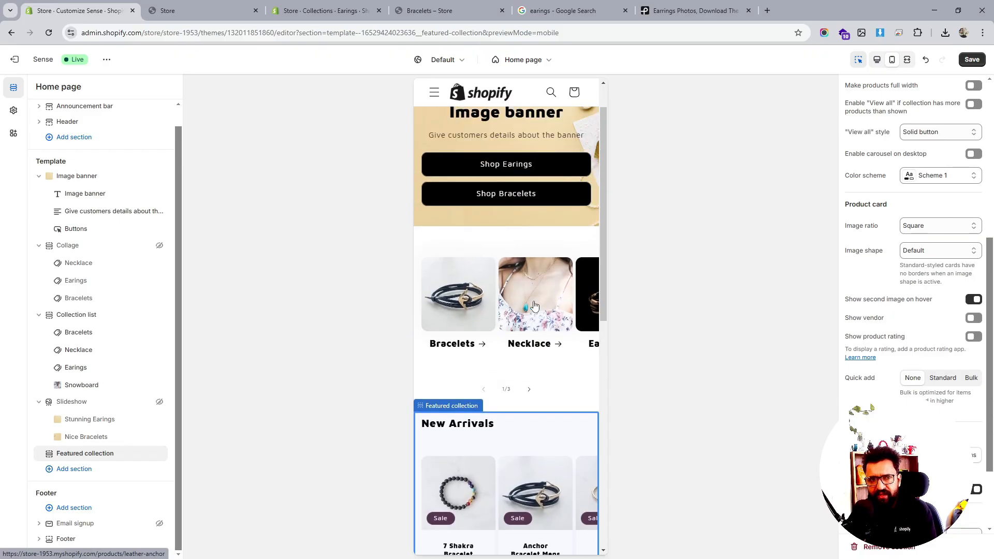
{"action": "scroll", "coordinate": [534, 305], "scroll_direction": "down", "scroll_amount": 8}
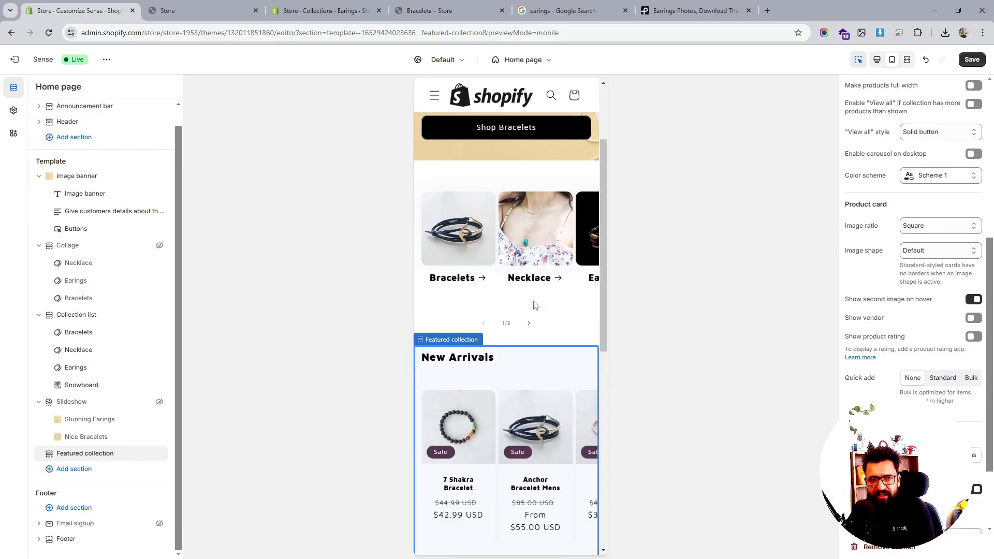
{"action": "left_click", "coordinate": [971, 61]}
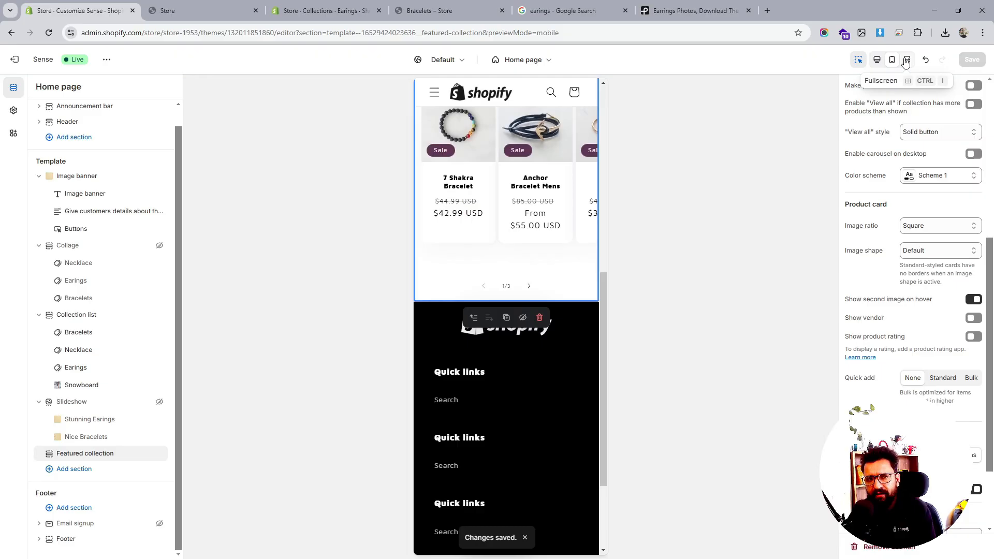
- Switch between fullscreen and desktop previews and scroll through the Featured collection settings
{"action": "left_click", "coordinate": [905, 61]}
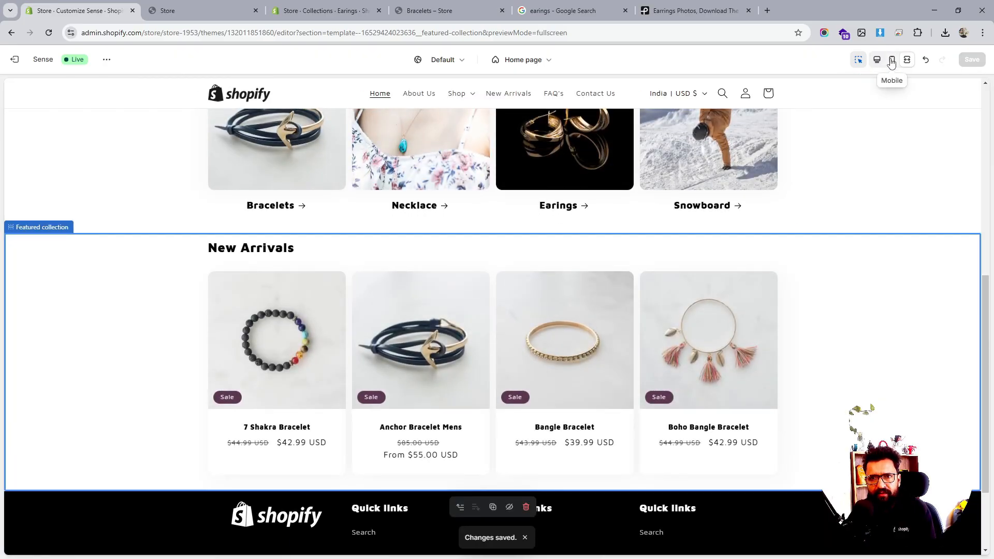
{"action": "left_click", "coordinate": [877, 60]}
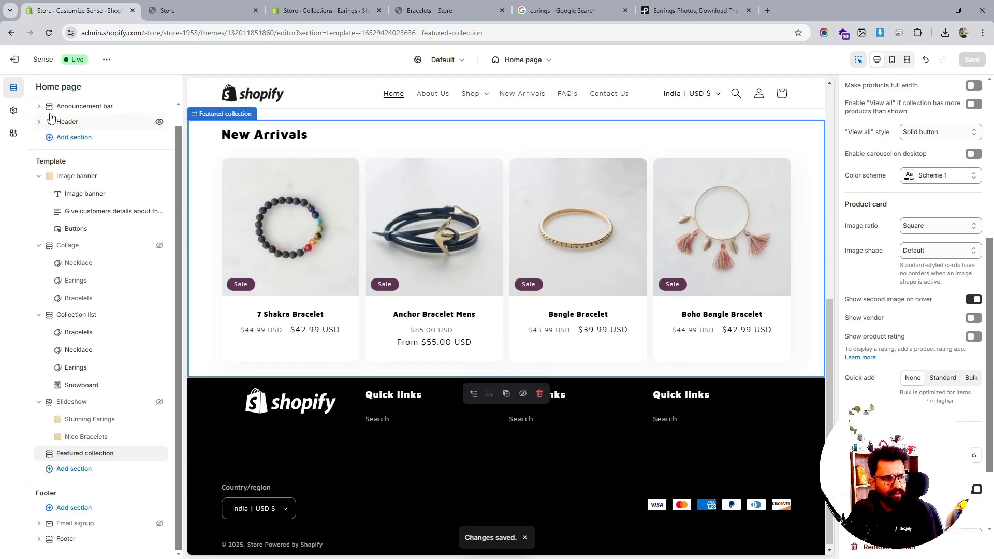
{"action": "scroll", "coordinate": [925, 340], "scroll_direction": "down", "scroll_amount": 2}
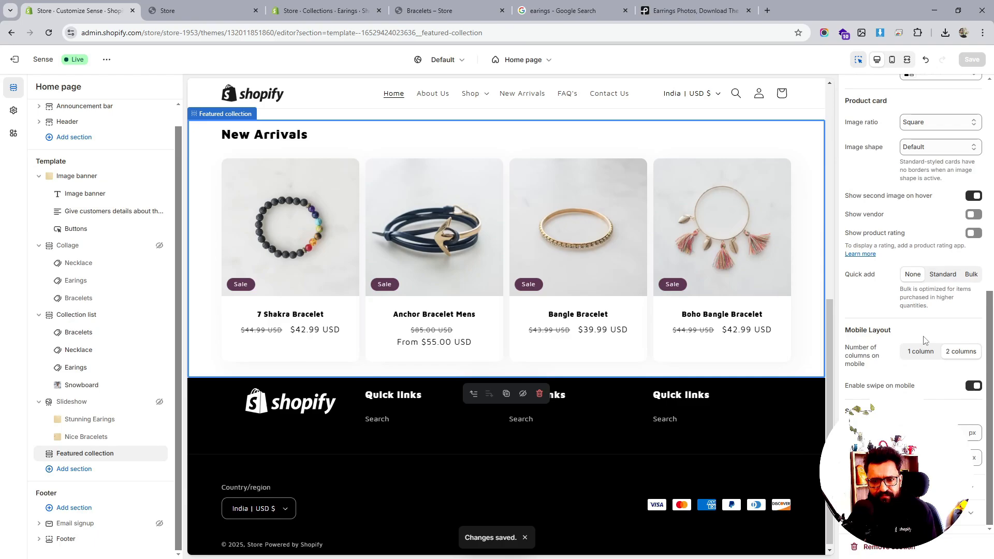
{"action": "scroll", "coordinate": [924, 340], "scroll_direction": "up", "scroll_amount": 10}
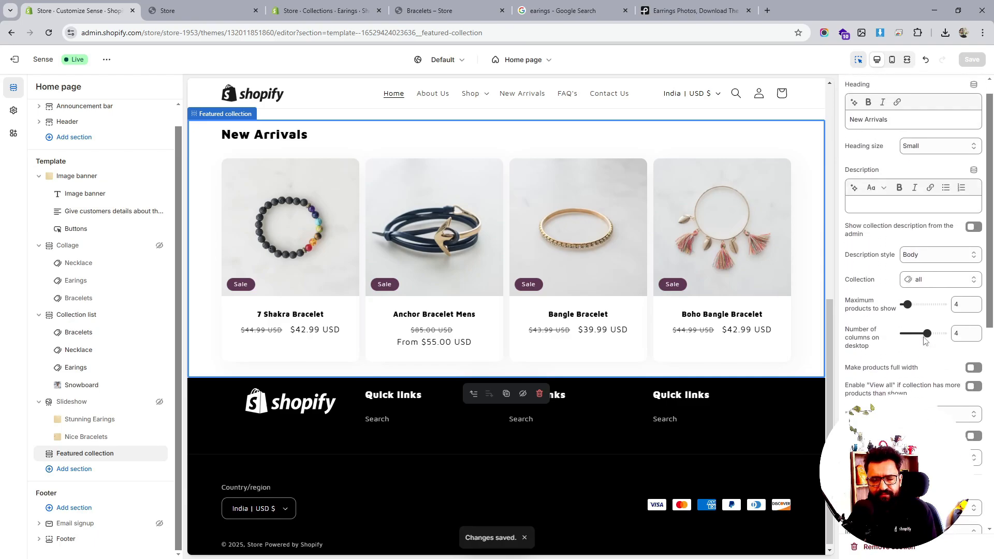
{"action": "scroll", "coordinate": [925, 340], "scroll_direction": "up", "scroll_amount": 1}
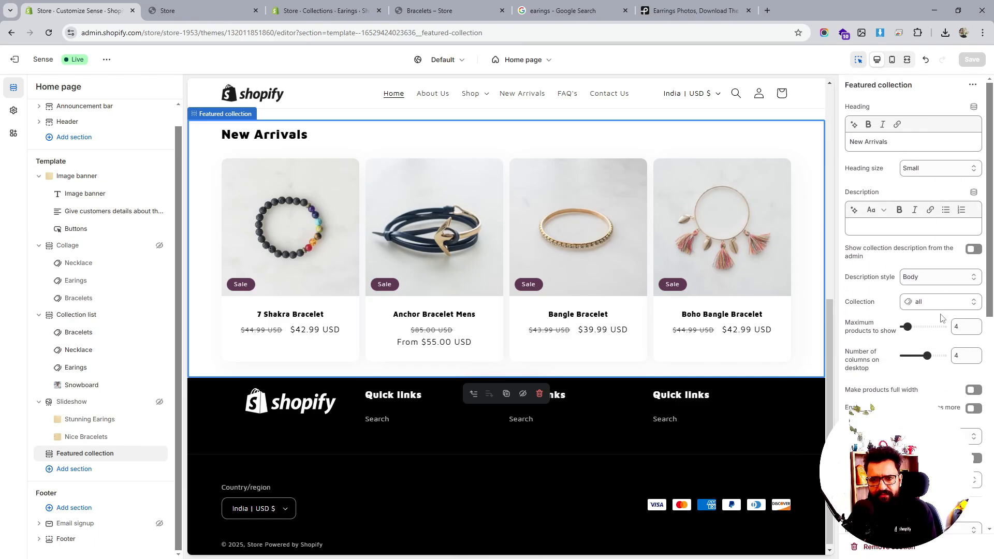
{"action": "scroll", "coordinate": [941, 317], "scroll_direction": "down", "scroll_amount": 2}
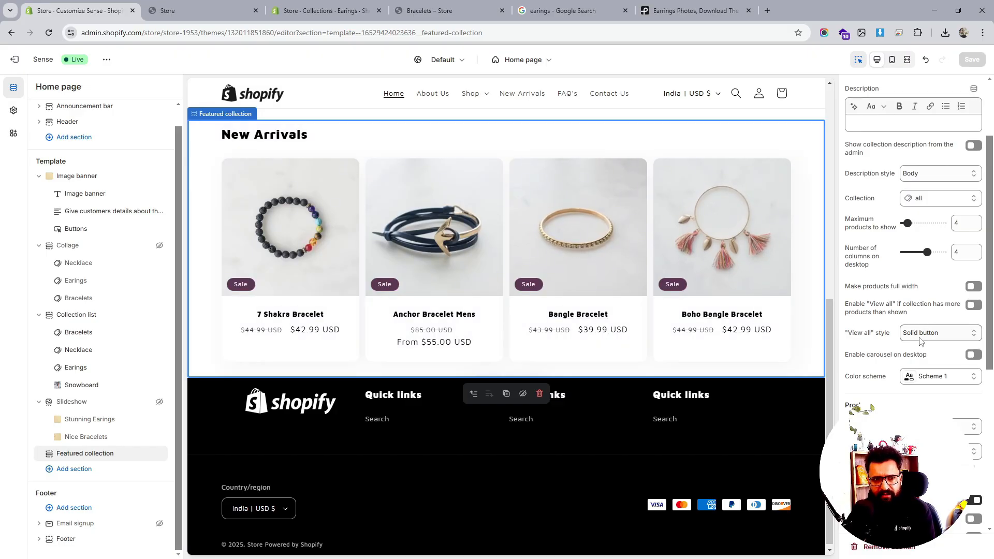
{"action": "scroll", "coordinate": [511, 315], "scroll_direction": "up", "scroll_amount": 4}
{"action": "scroll", "coordinate": [528, 316], "scroll_direction": "down", "scroll_amount": 4}
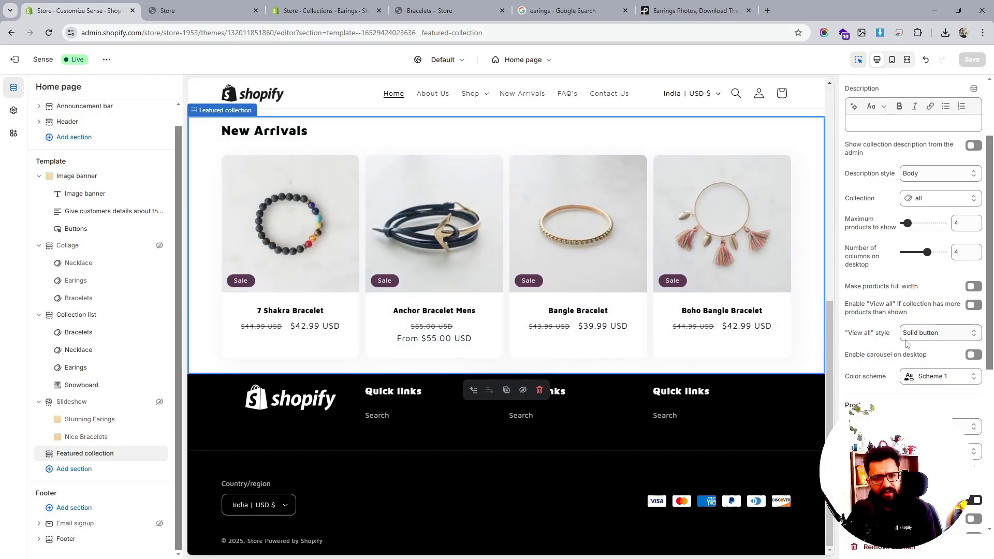
- Set the Featured collection product card image shape to Arch
{"action": "left_click", "coordinate": [939, 427]}
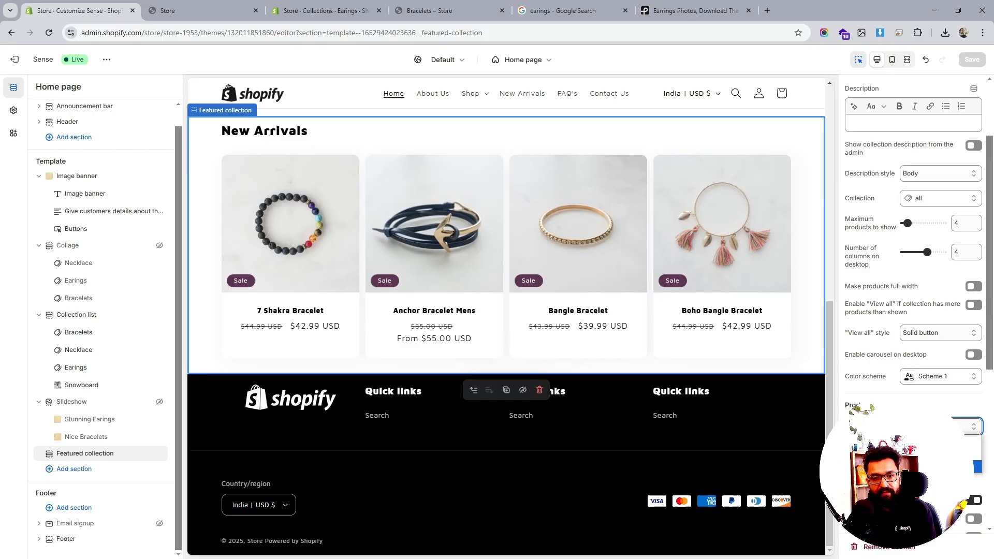
{"action": "left_click", "coordinate": [939, 467]}
{"action": "left_click", "coordinate": [939, 452]}
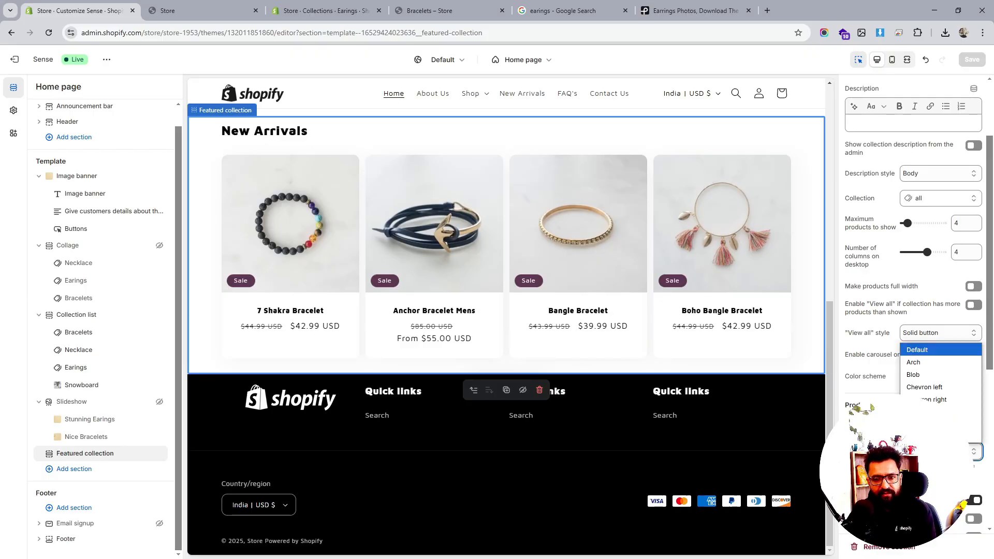
{"action": "left_click", "coordinate": [936, 363]}
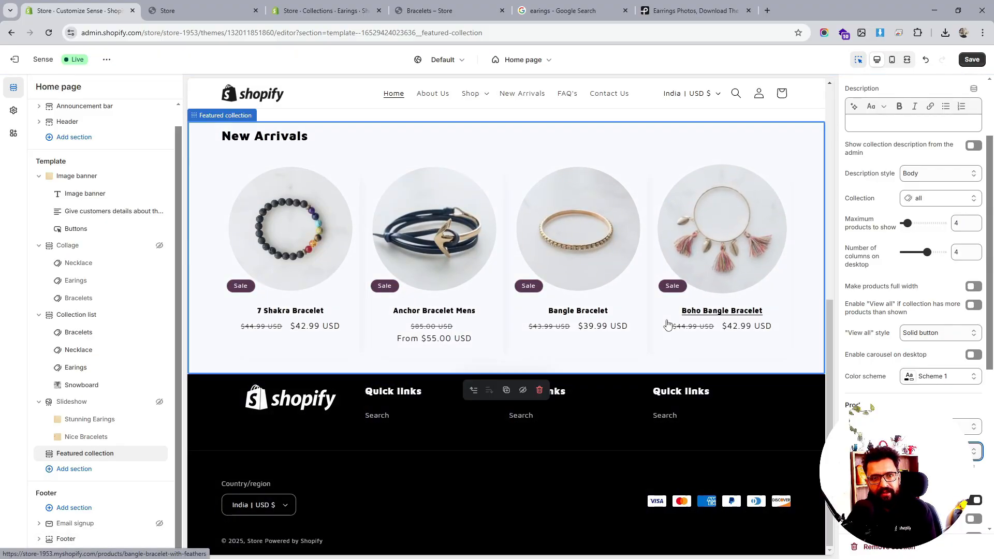
- Try the Arch, Blob, Chevron left and Diamond image shapes for the Featured collection product cards
{"action": "left_click", "coordinate": [941, 425]}
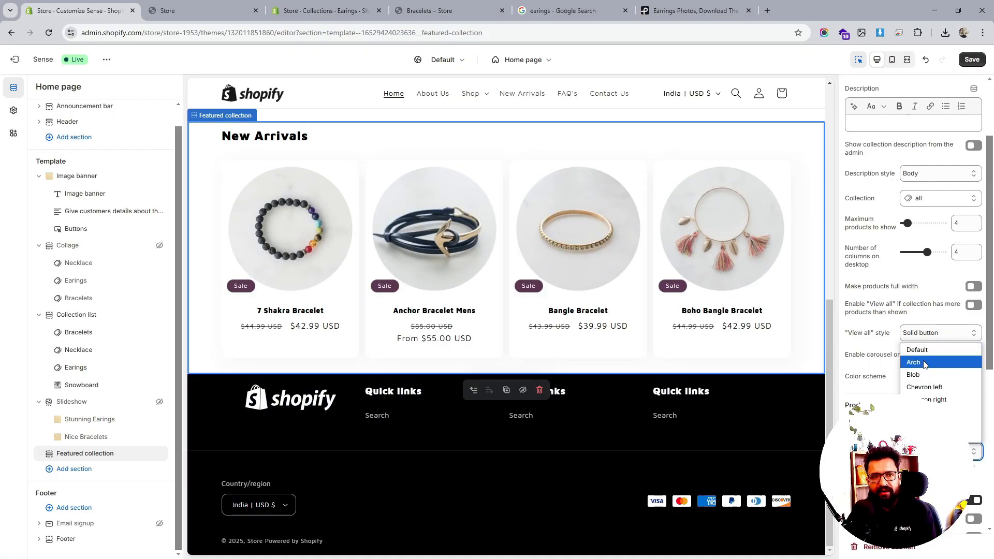
{"action": "left_click", "coordinate": [924, 363]}
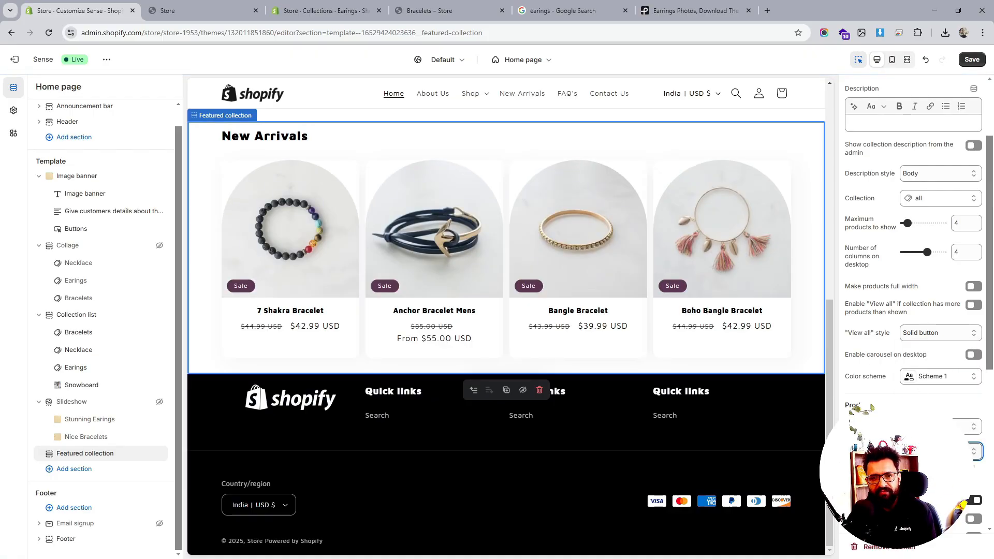
{"action": "left_click", "coordinate": [937, 451]}
{"action": "left_click", "coordinate": [922, 378]}
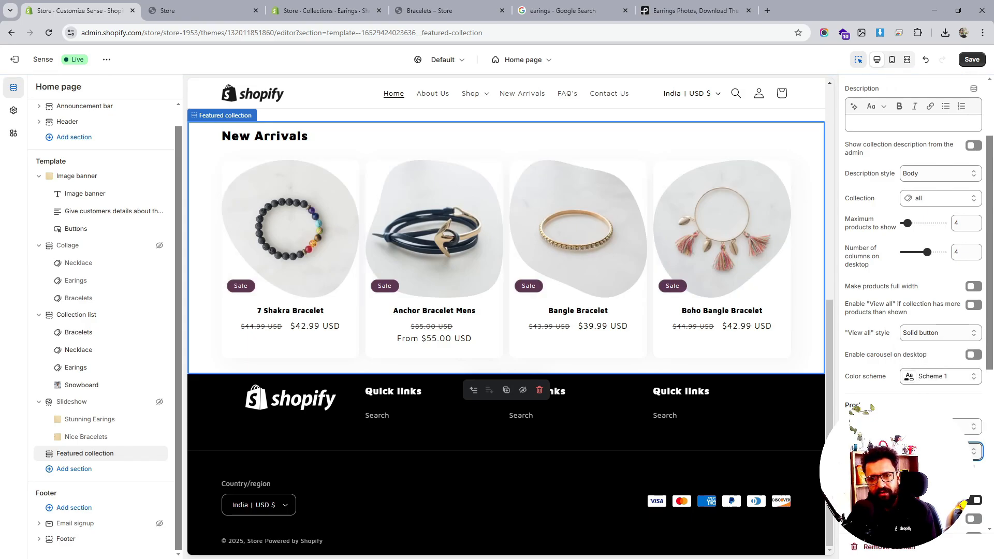
{"action": "left_click", "coordinate": [937, 451]}
{"action": "left_click", "coordinate": [933, 392]}
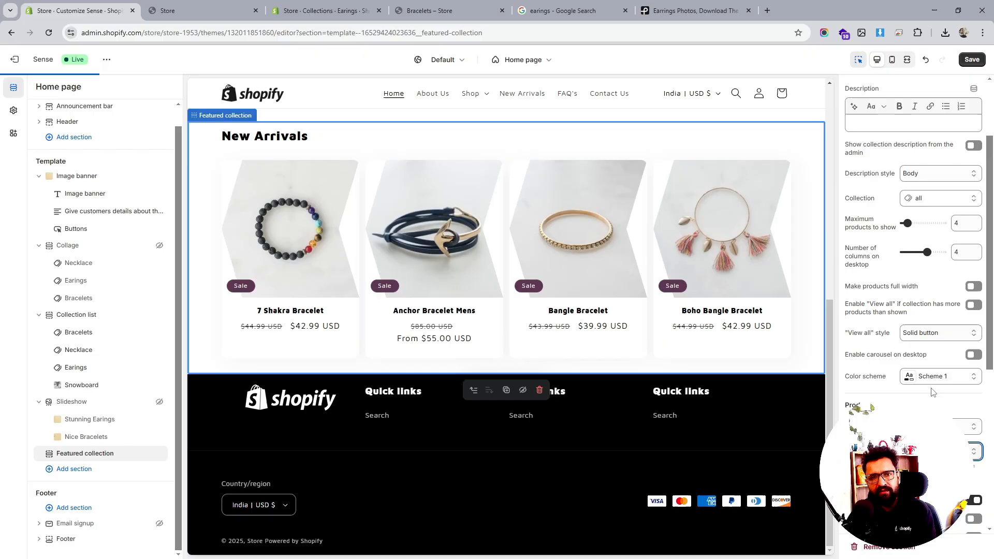
{"action": "left_click", "coordinate": [938, 451]}
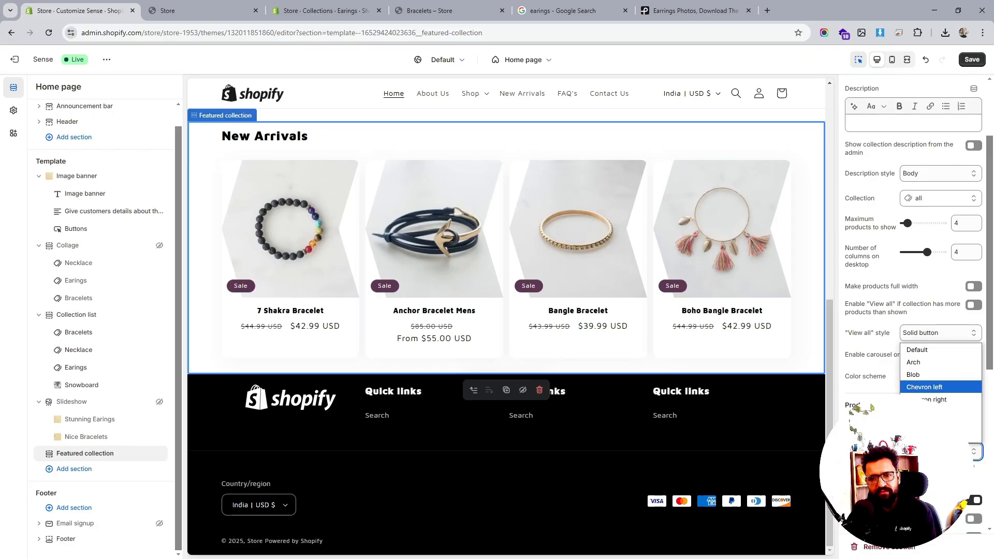
{"action": "left_click", "coordinate": [938, 412]}
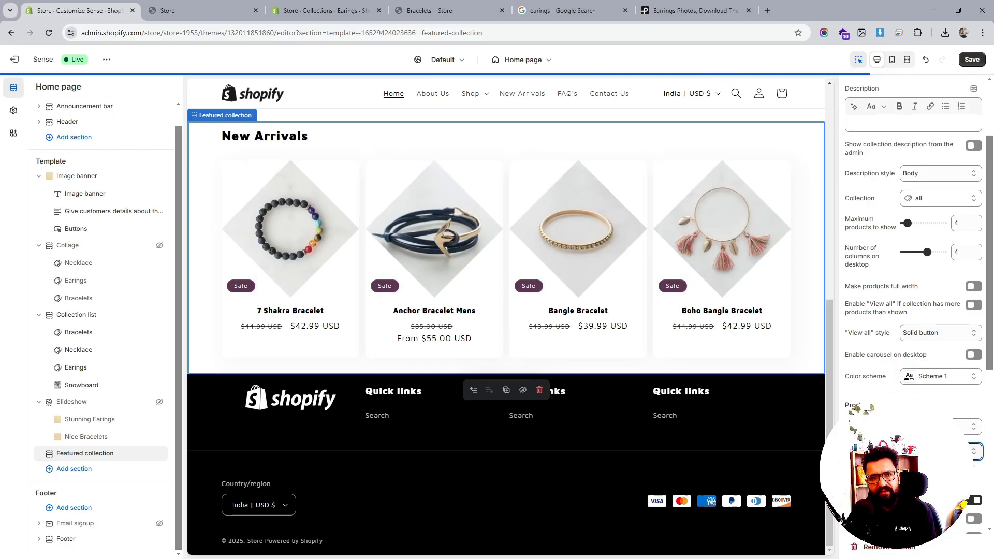
- Save the theme changes
{"action": "scroll", "coordinate": [569, 331], "scroll_direction": "up", "scroll_amount": 6}
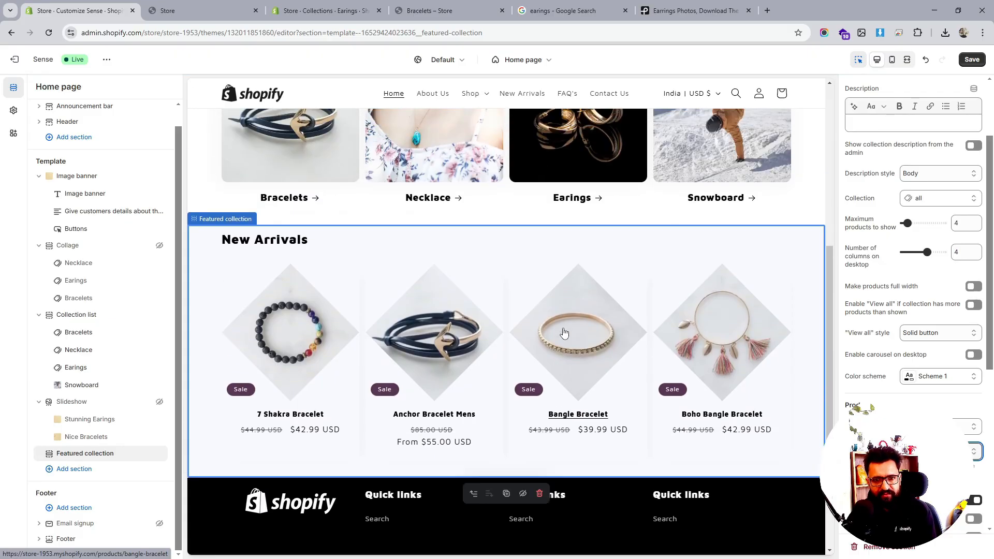
{"action": "scroll", "coordinate": [574, 329], "scroll_direction": "up", "scroll_amount": 1}
{"action": "scroll", "coordinate": [573, 329], "scroll_direction": "down", "scroll_amount": 6}
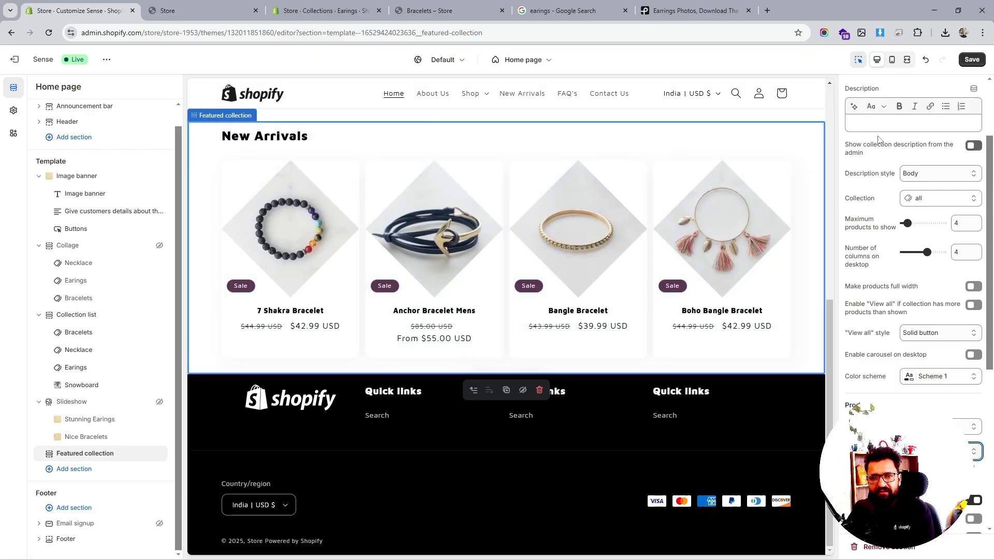
{"action": "left_click", "coordinate": [971, 59]}
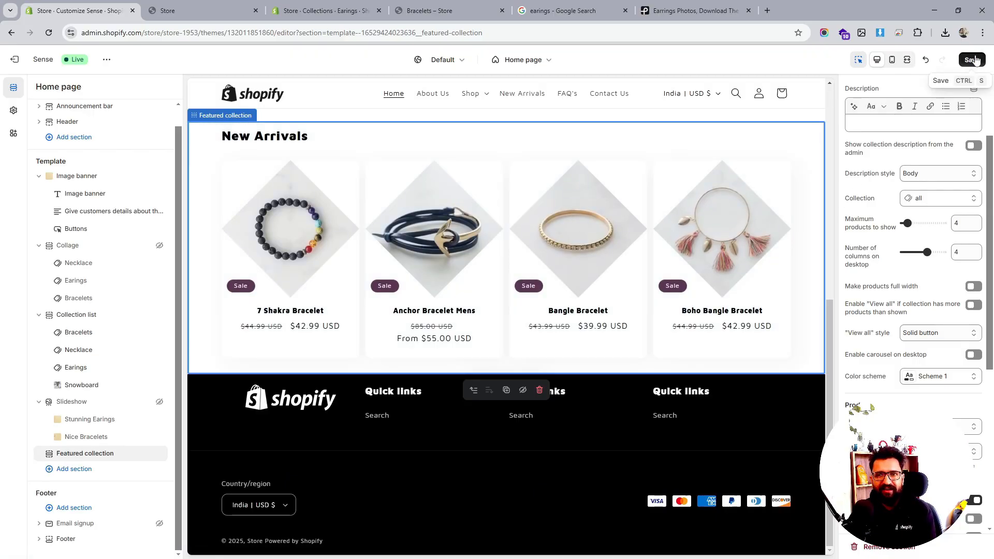
- Review the New Arrivals cards on the live storefront home page
{"action": "left_click", "coordinate": [212, 7]}
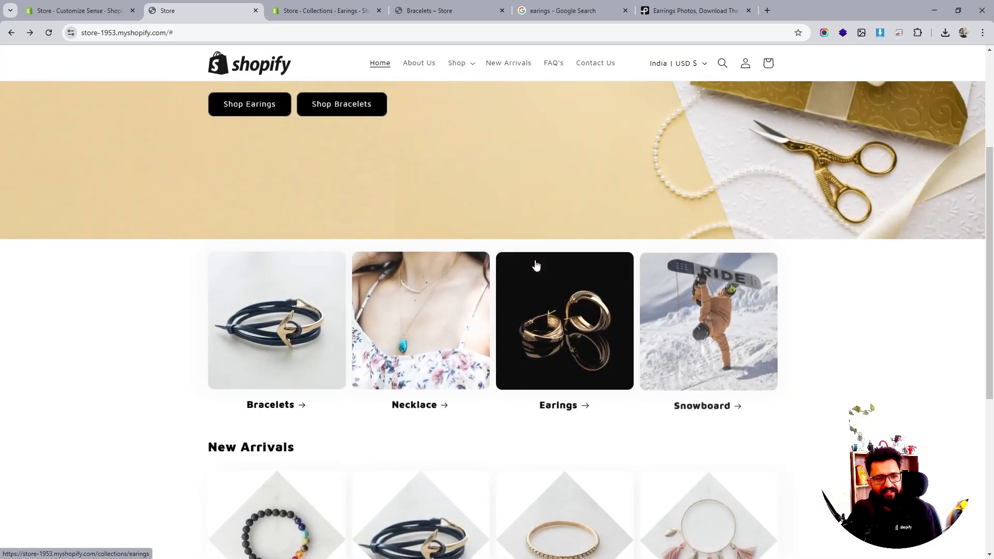
{"action": "scroll", "coordinate": [535, 265], "scroll_direction": "down", "scroll_amount": 3}
{"action": "scroll", "coordinate": [695, 264], "scroll_direction": "down", "scroll_amount": 2}
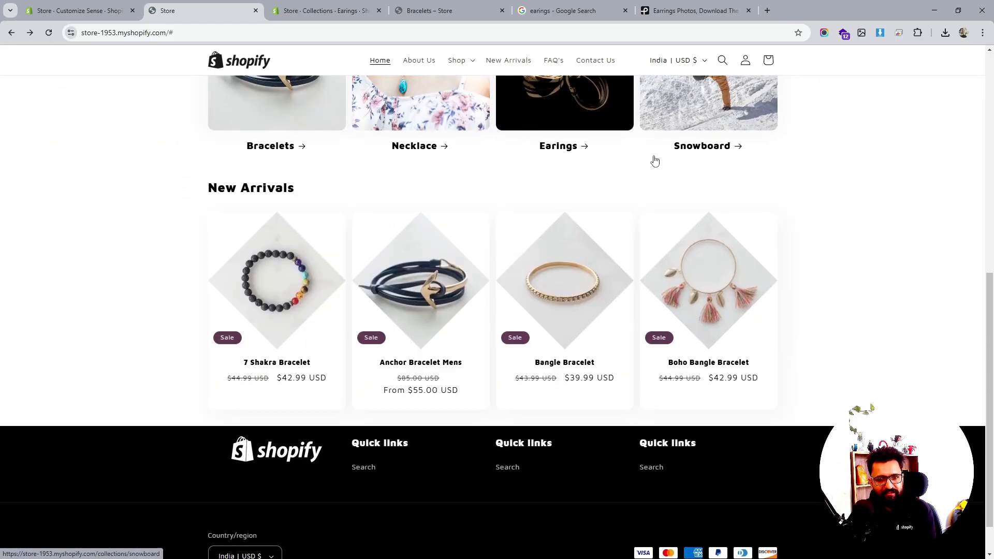
{"action": "scroll", "coordinate": [583, 325], "scroll_direction": "up", "scroll_amount": 5}
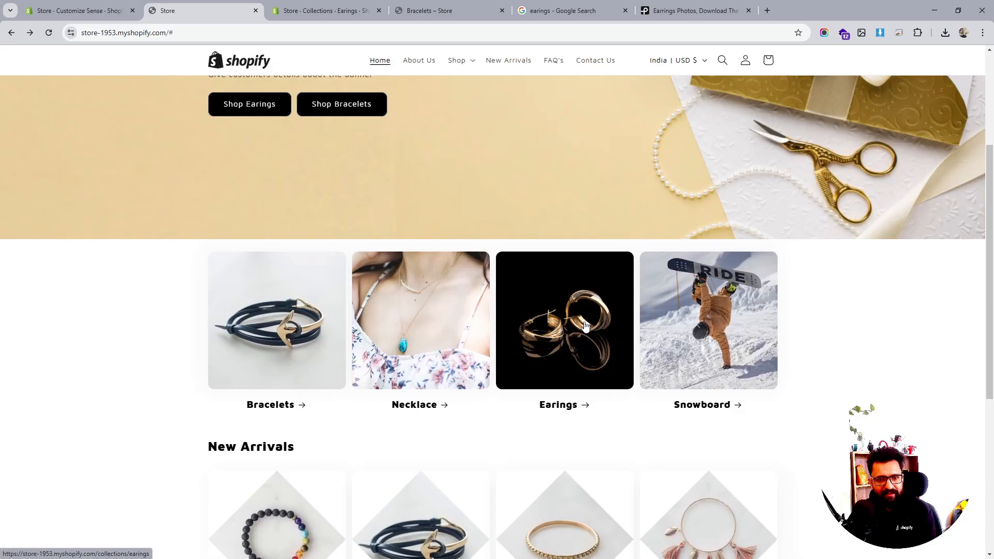
{"action": "scroll", "coordinate": [584, 326], "scroll_direction": "down", "scroll_amount": 4}
{"action": "scroll", "coordinate": [585, 326], "scroll_direction": "up", "scroll_amount": 4}
{"action": "scroll", "coordinate": [570, 326], "scroll_direction": "down", "scroll_amount": 4}
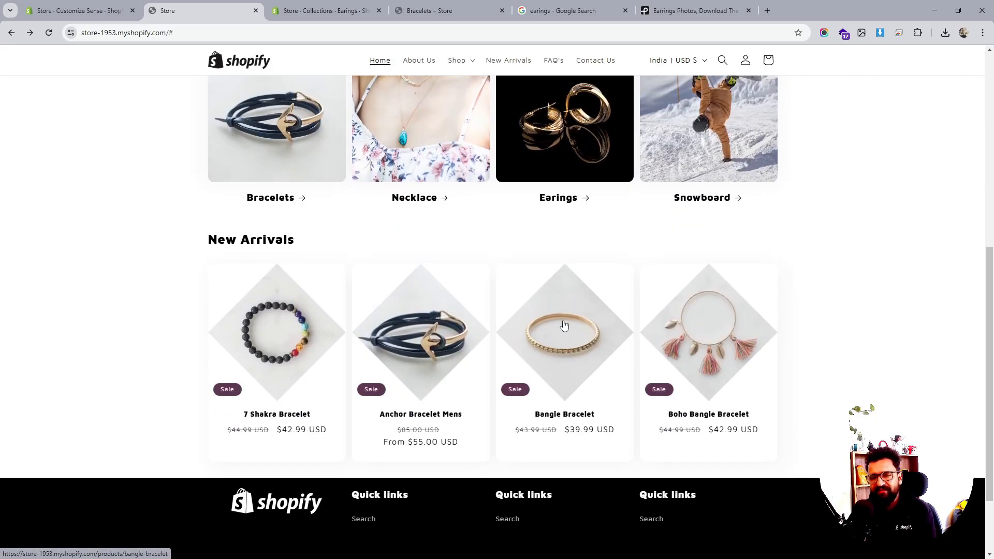
- Return to the theme editor and try the Parallelogram and Round image shapes for the product cards
{"action": "left_click", "coordinate": [123, 15]}
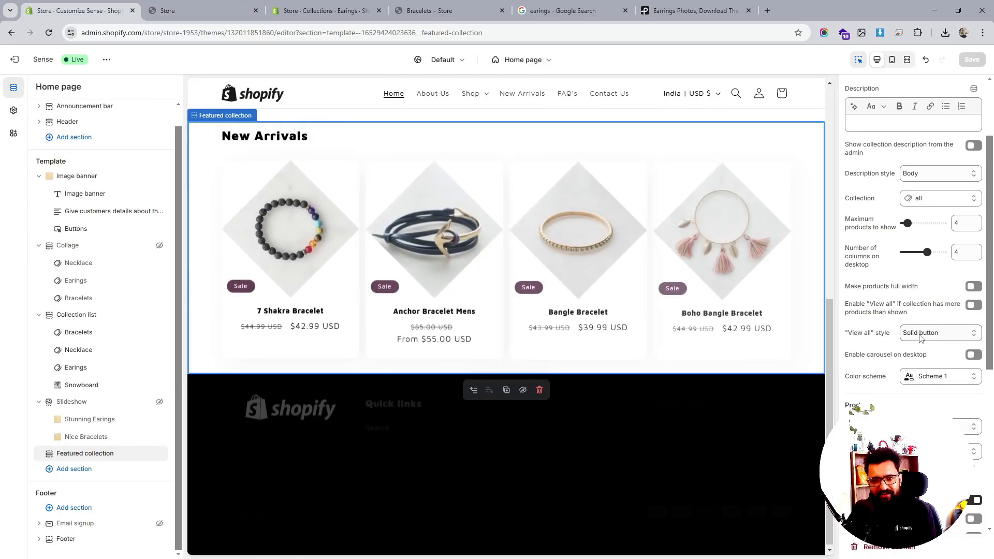
{"action": "left_click", "coordinate": [939, 451]}
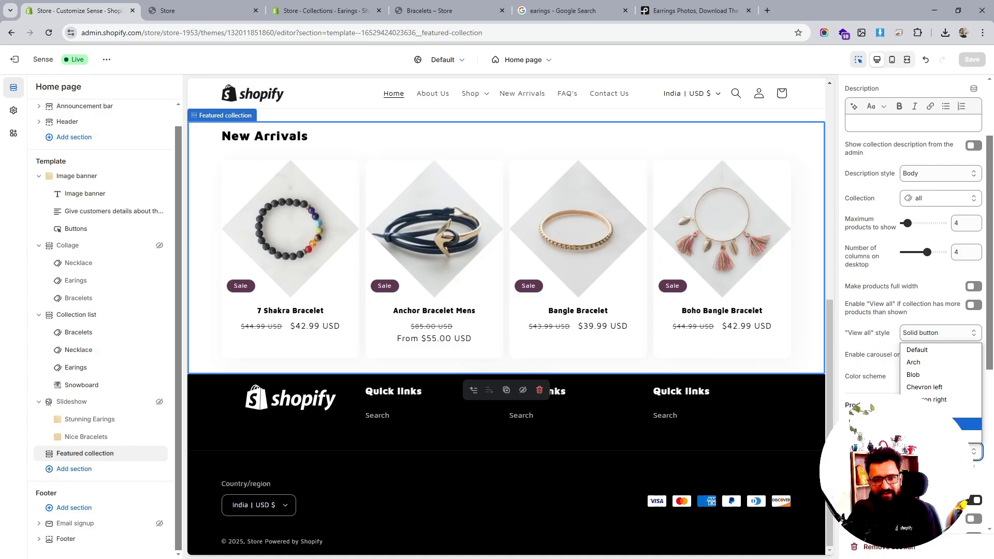
{"action": "left_click", "coordinate": [935, 424]}
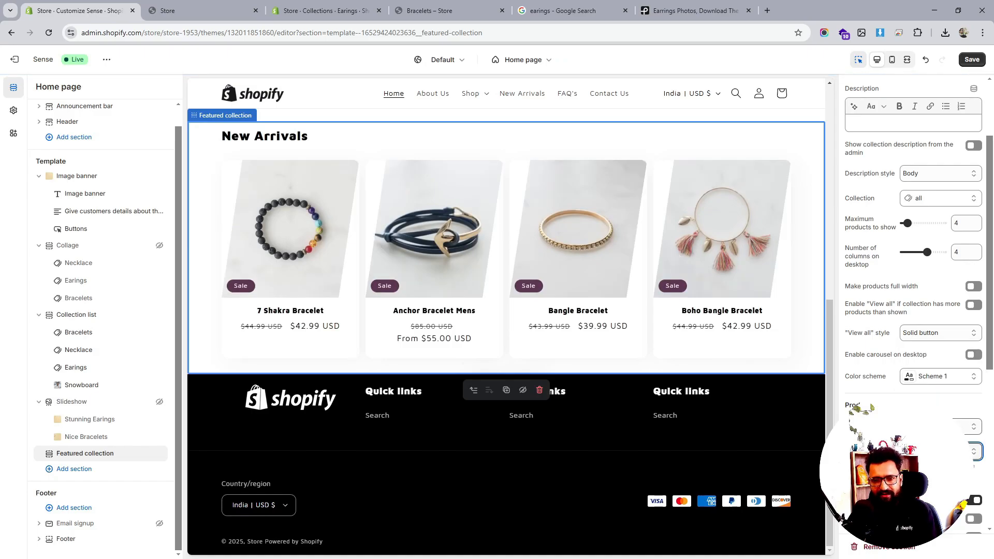
{"action": "left_click", "coordinate": [940, 452]}
{"action": "left_click", "coordinate": [932, 439]}
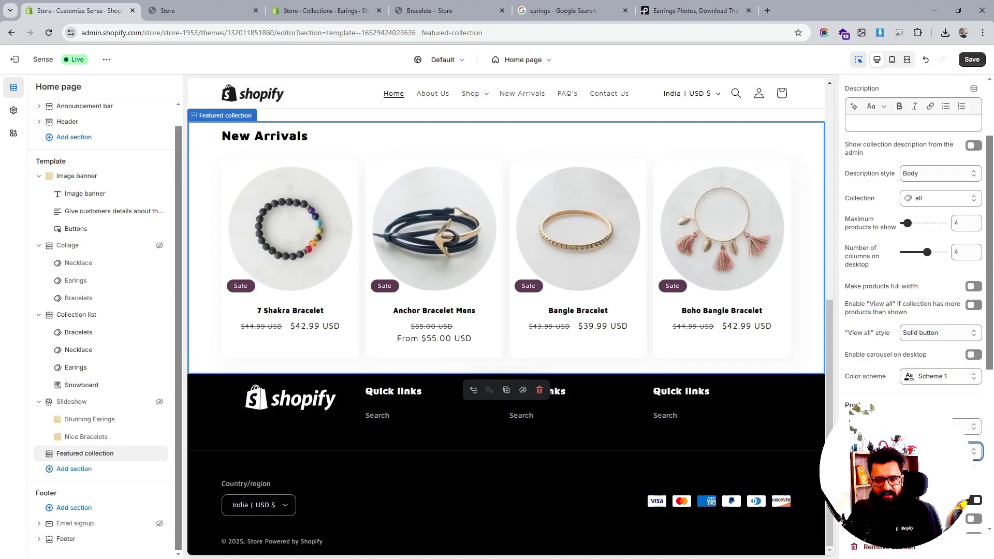
- Set the product cards' Quick add option to Standard after trying Bulk
{"action": "scroll", "coordinate": [936, 401], "scroll_direction": "down", "scroll_amount": 5}
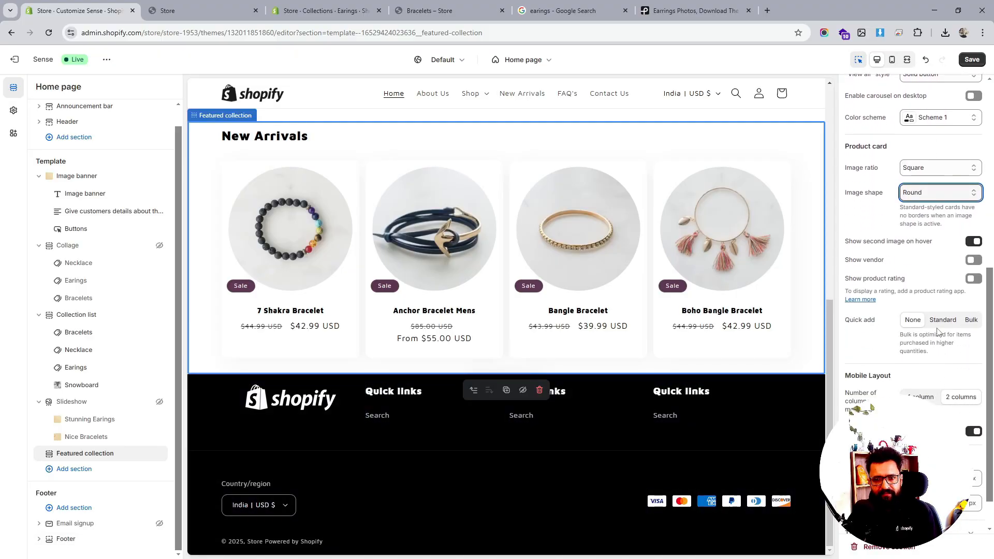
{"action": "left_click", "coordinate": [971, 320]}
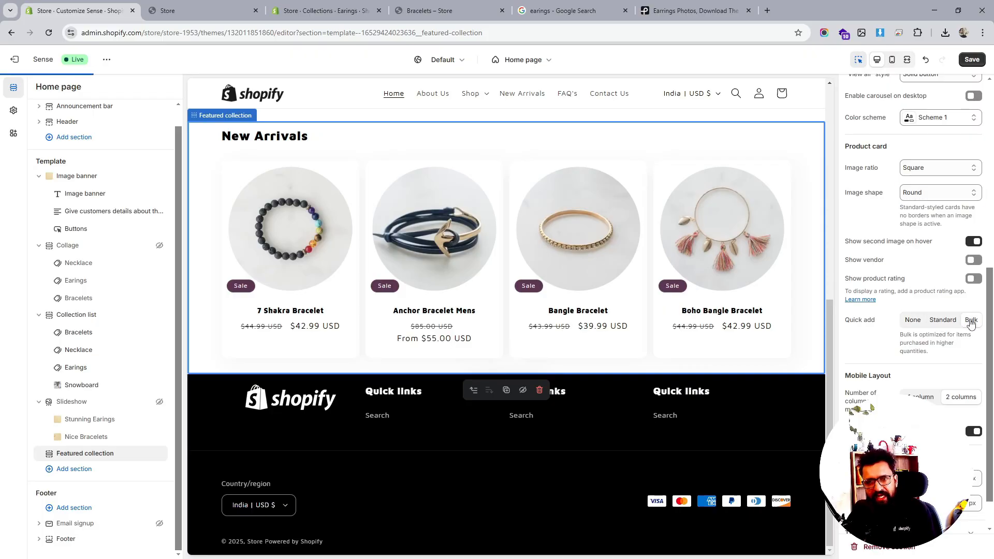
{"action": "left_click", "coordinate": [942, 320]}
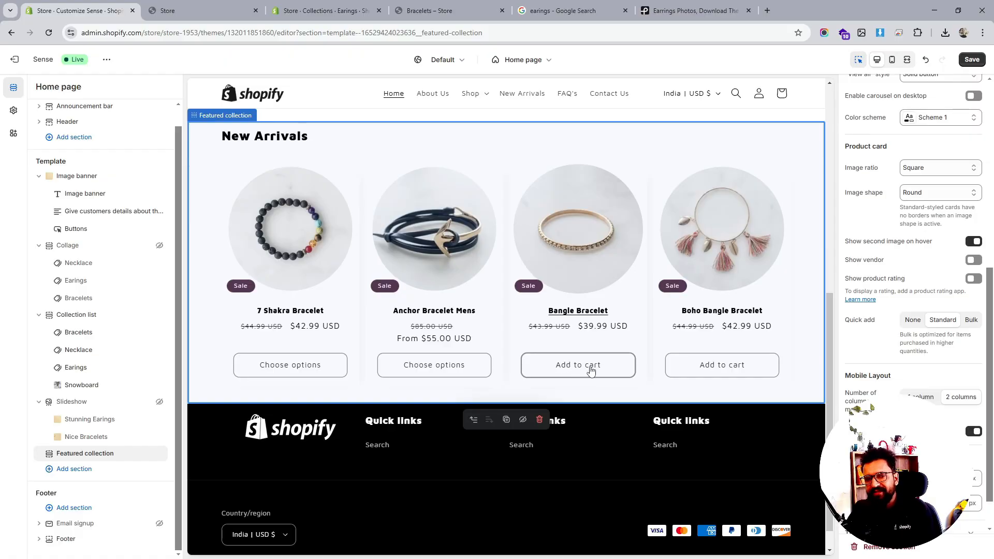
- Review the New Arrivals preview with quick add buttons and the image ratio options
{"action": "scroll", "coordinate": [576, 368], "scroll_direction": "up", "scroll_amount": 7}
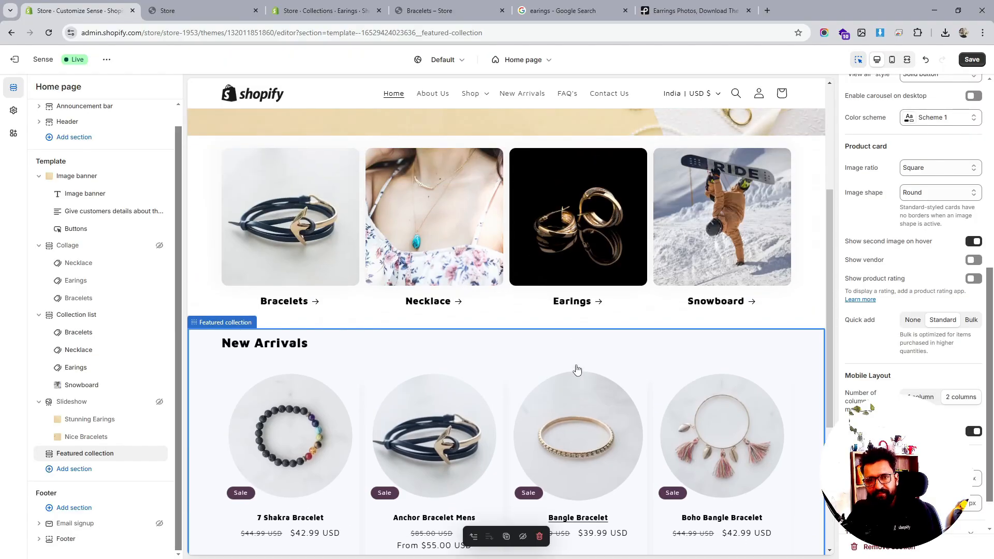
{"action": "scroll", "coordinate": [578, 368], "scroll_direction": "down", "scroll_amount": 4}
{"action": "scroll", "coordinate": [577, 368], "scroll_direction": "down", "scroll_amount": 3}
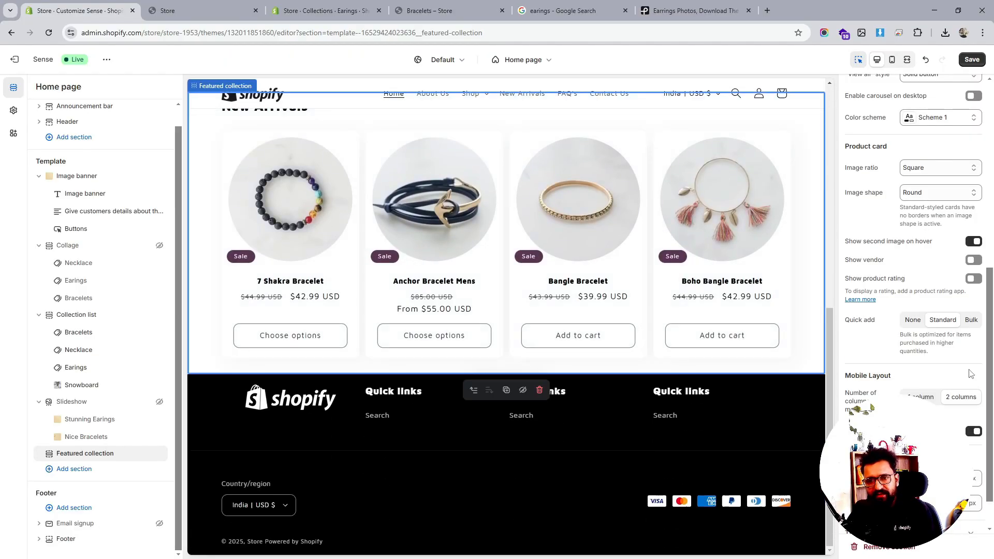
{"action": "scroll", "coordinate": [956, 376], "scroll_direction": "up", "scroll_amount": 2}
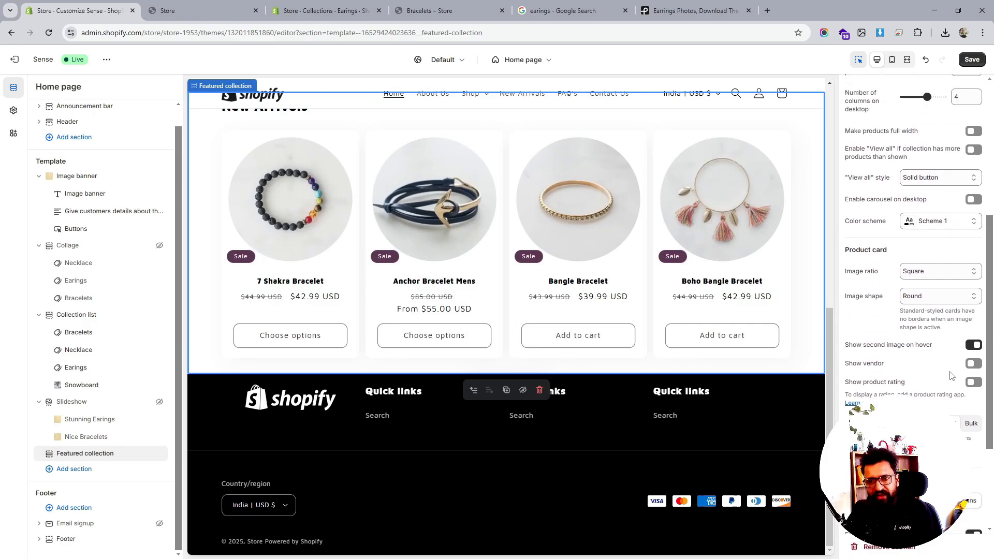
{"action": "left_click", "coordinate": [942, 273]}
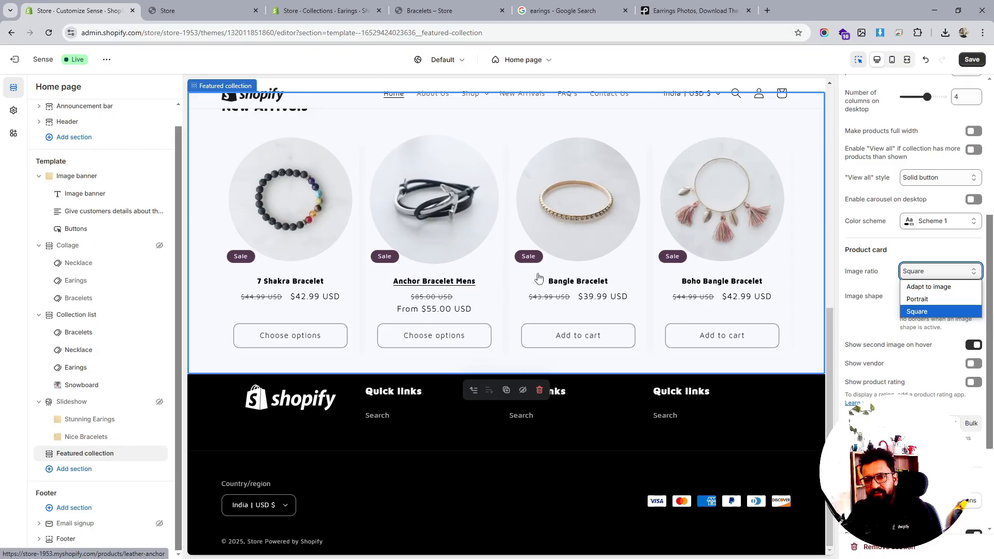
{"action": "scroll", "coordinate": [913, 352], "scroll_direction": "down", "scroll_amount": 3}
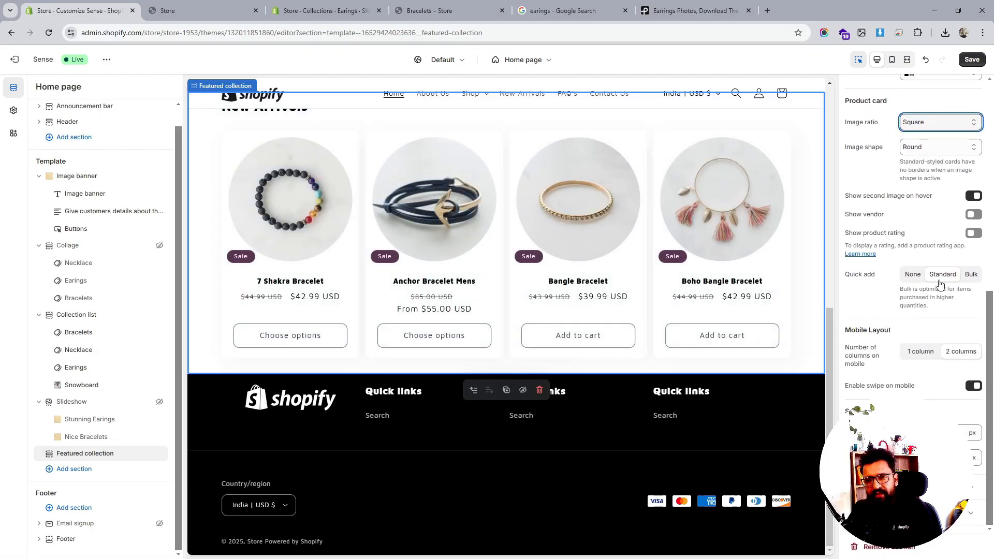
- Set the product card image shape to Default and save the theme changes
{"action": "left_click", "coordinate": [932, 150]}
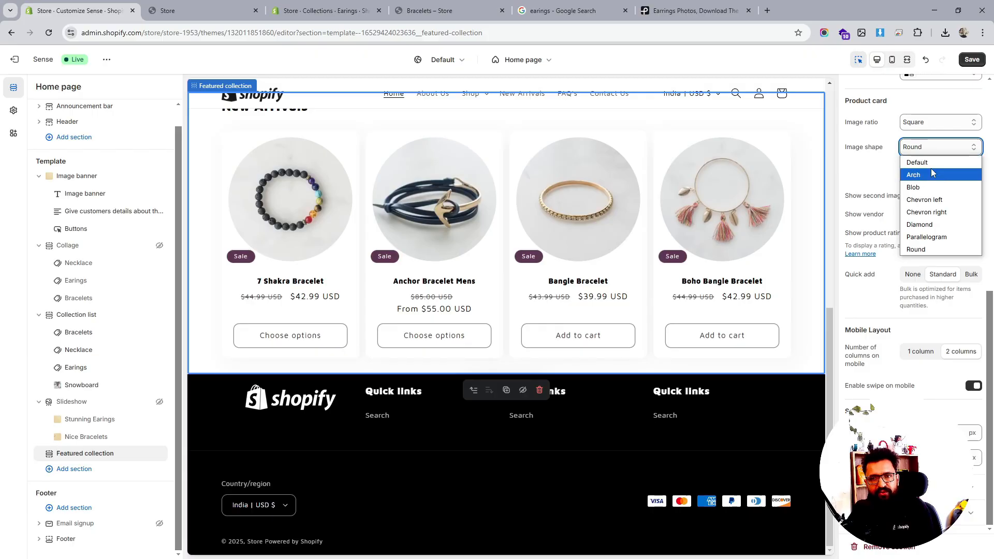
{"action": "left_click", "coordinate": [931, 163]}
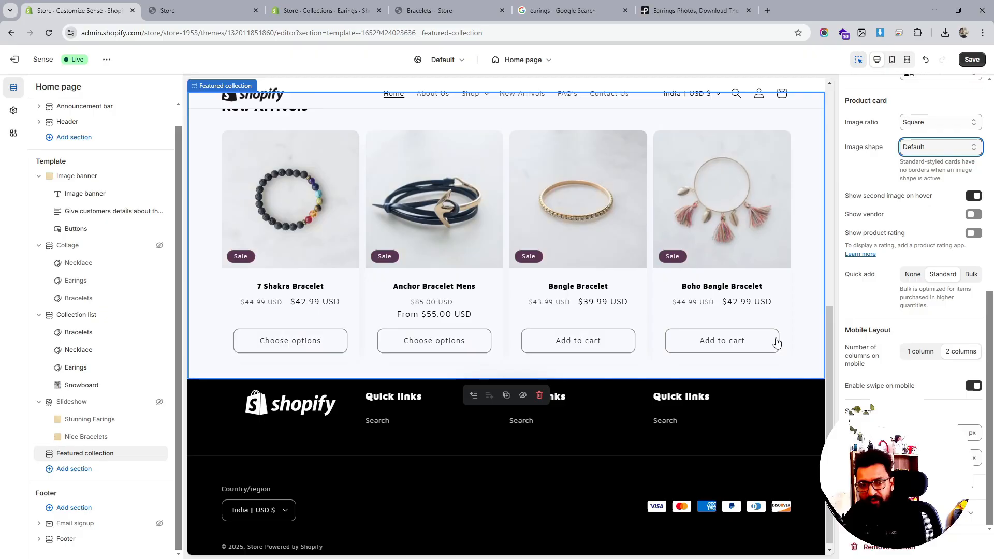
{"action": "scroll", "coordinate": [721, 356], "scroll_direction": "up", "scroll_amount": 4}
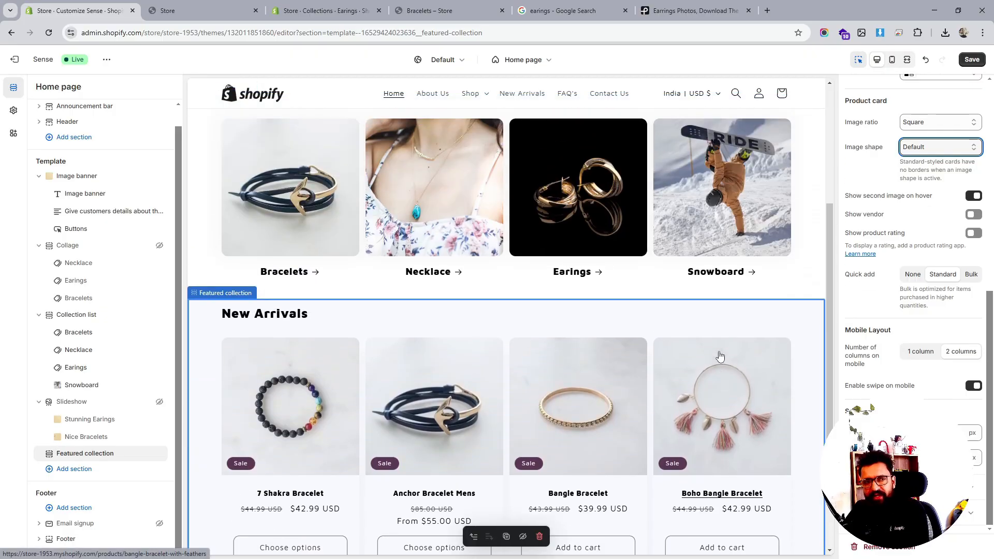
{"action": "scroll", "coordinate": [721, 356], "scroll_direction": "up", "scroll_amount": 4}
{"action": "scroll", "coordinate": [720, 356], "scroll_direction": "up", "scroll_amount": 1}
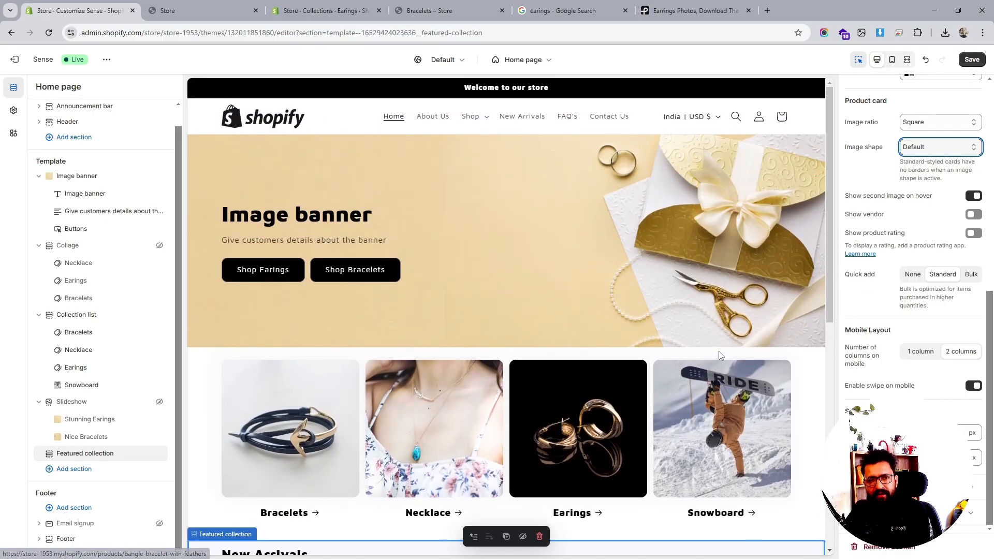
{"action": "scroll", "coordinate": [719, 355], "scroll_direction": "down", "scroll_amount": 8}
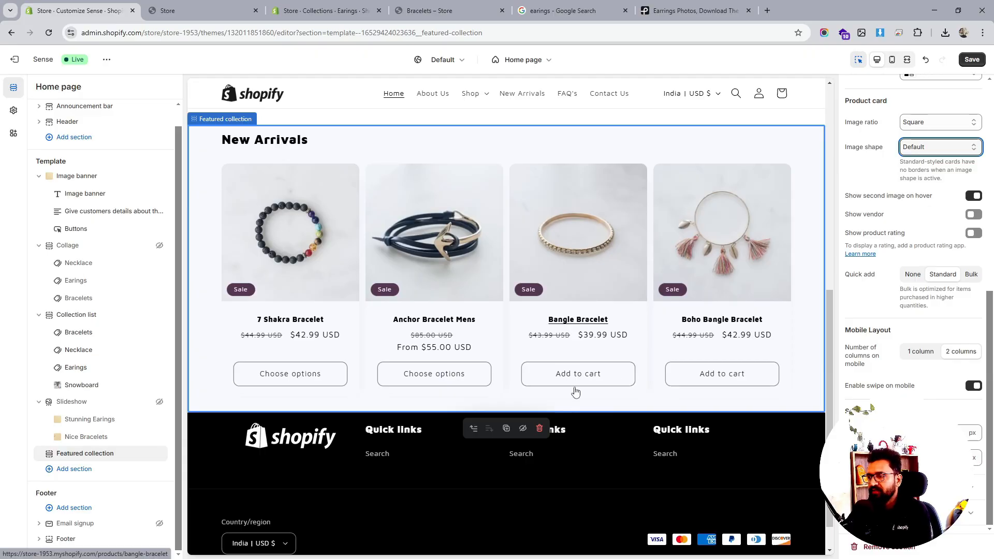
{"action": "left_click", "coordinate": [971, 59]}
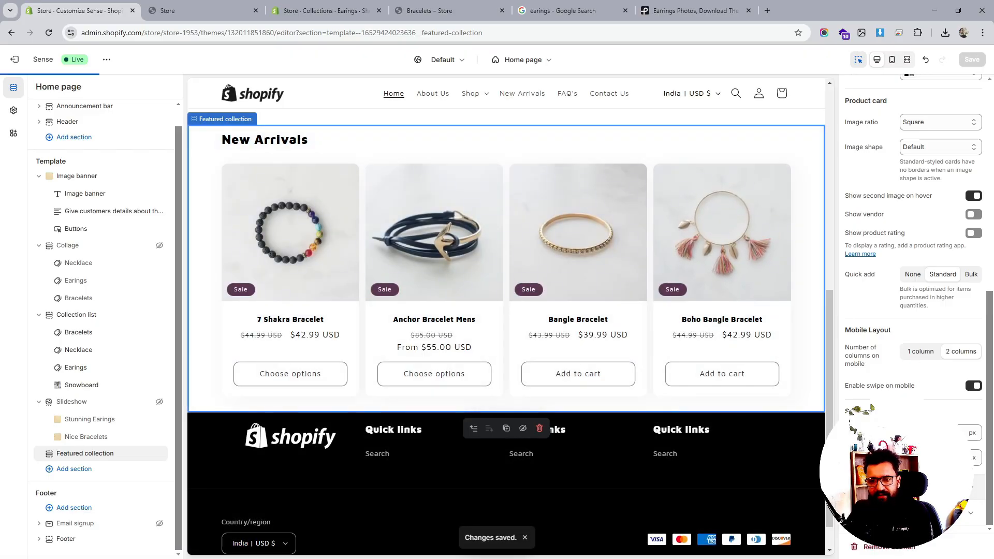
- Try the Standard theme style for the Featured collection, then switch back to Card
{"action": "scroll", "coordinate": [891, 348], "scroll_direction": "down", "scroll_amount": 3}
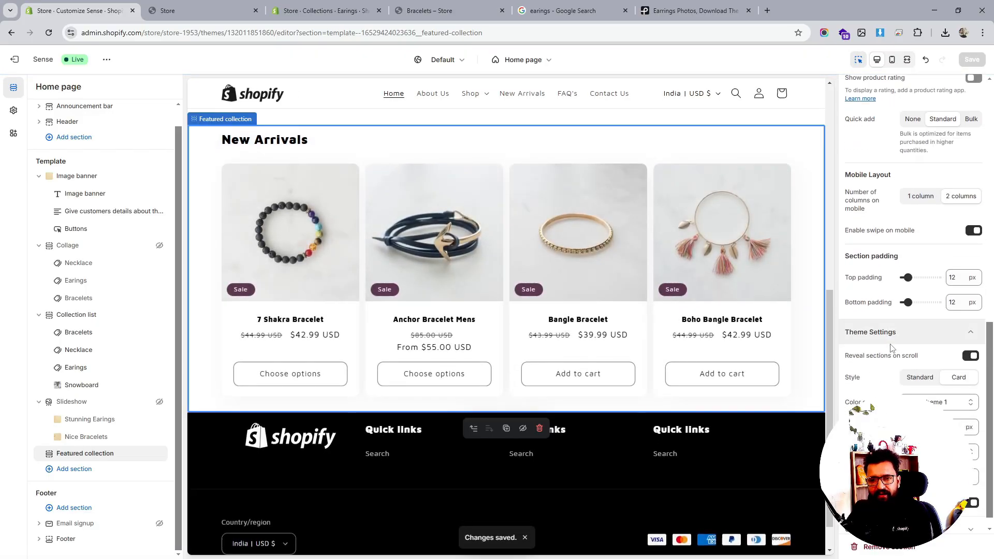
{"action": "left_click", "coordinate": [920, 378]}
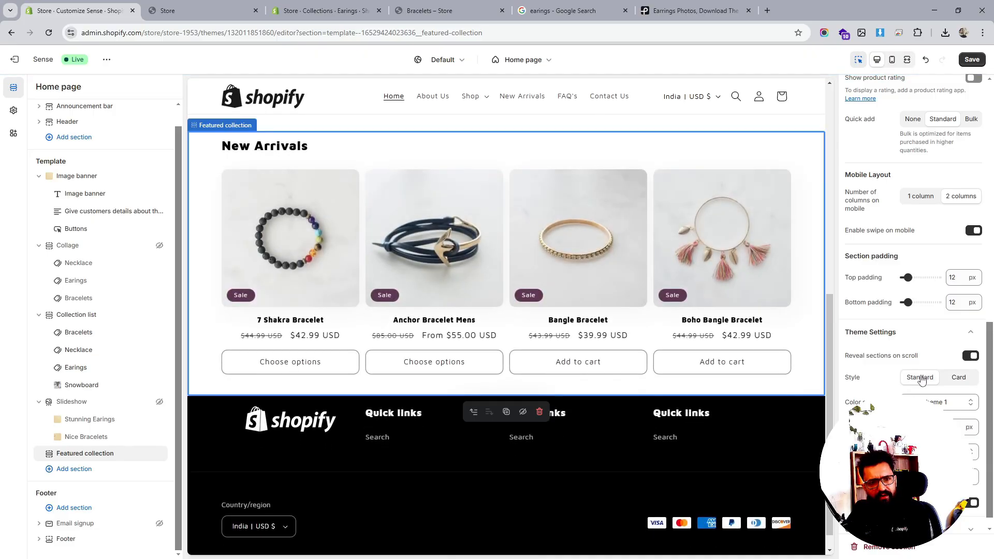
{"action": "left_click", "coordinate": [959, 377]}
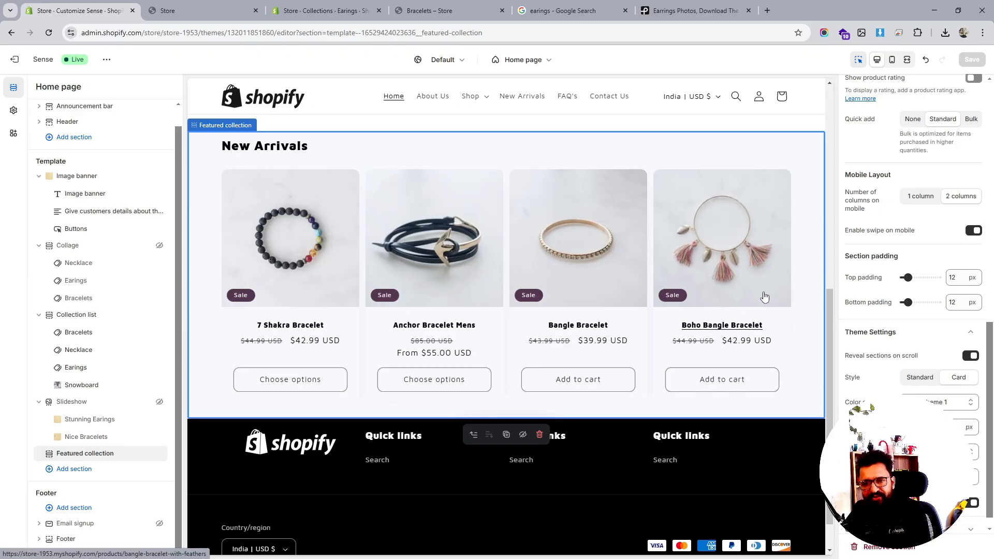
{"action": "scroll", "coordinate": [916, 351], "scroll_direction": "down", "scroll_amount": 1}
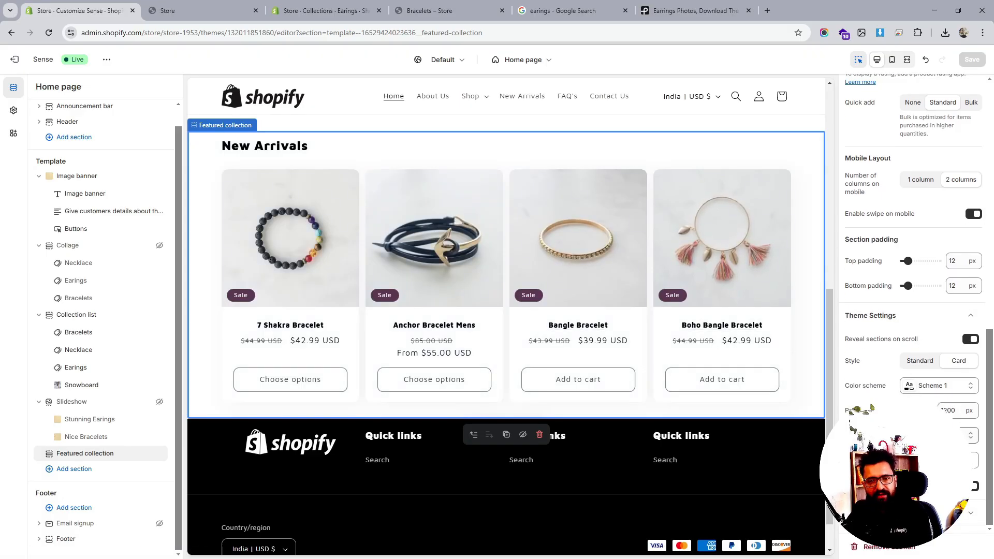
- Restyle the product cards' sale badges and move them to the right side of the images, then save
{"action": "left_click", "coordinate": [938, 460]}
{"action": "left_click", "coordinate": [896, 293]}
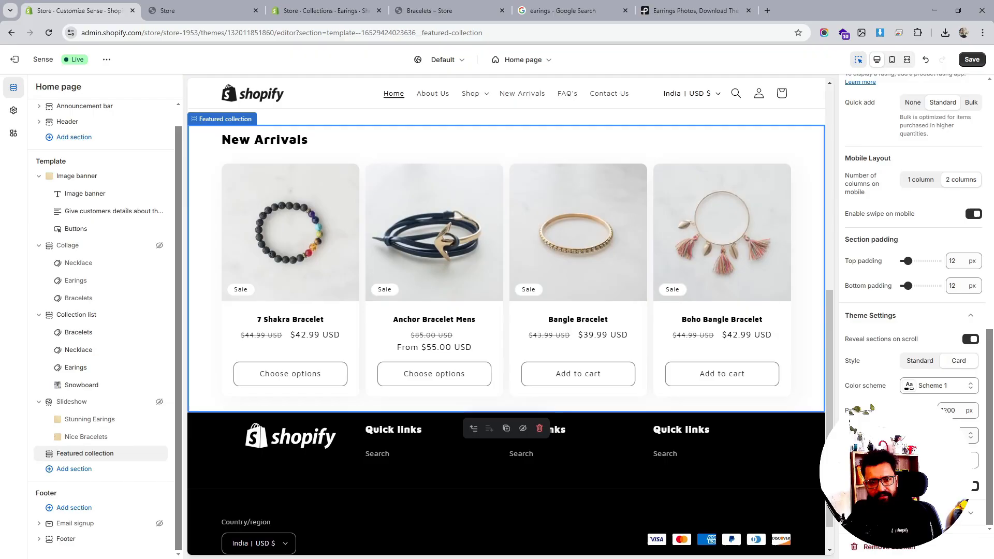
{"action": "left_click", "coordinate": [968, 434]}
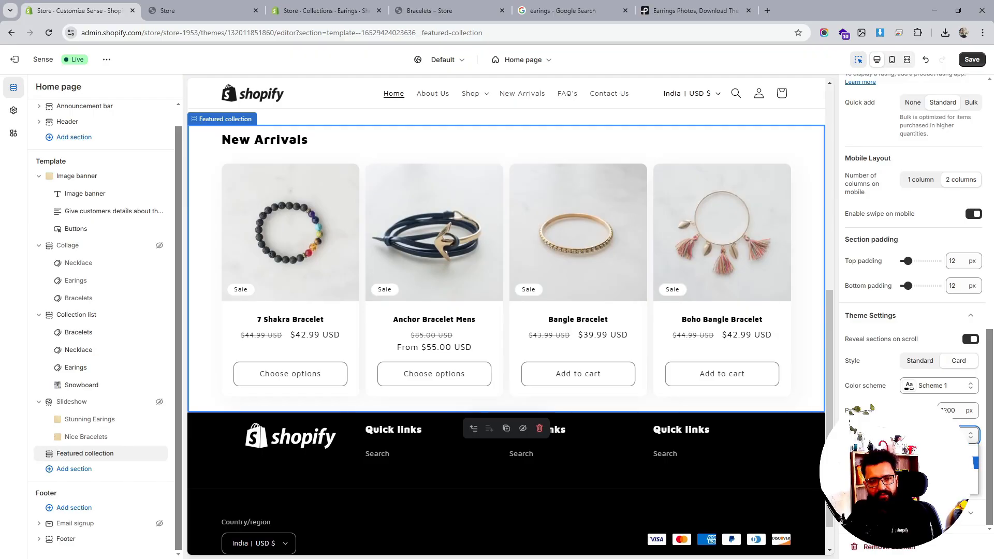
{"action": "left_click", "coordinate": [939, 462]}
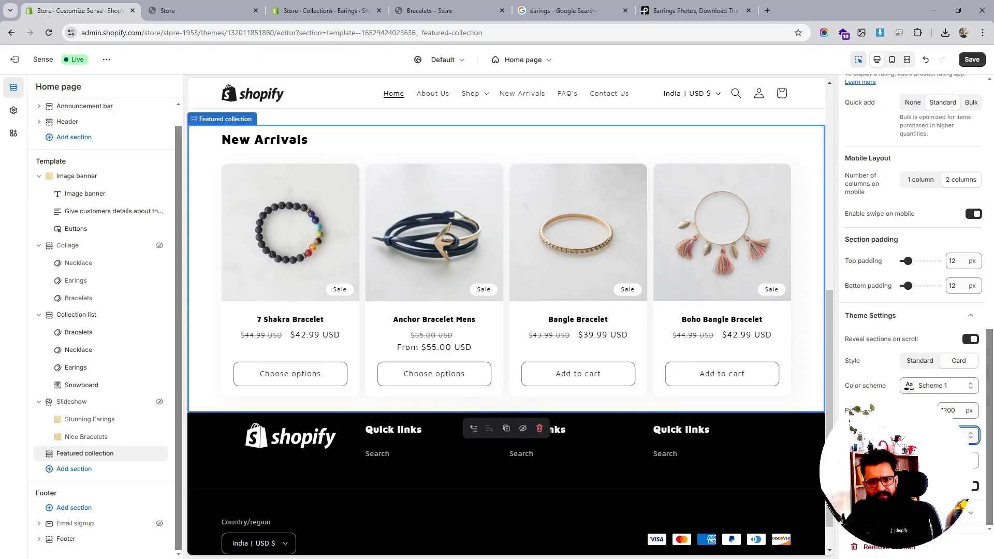
{"action": "left_click", "coordinate": [971, 60]}
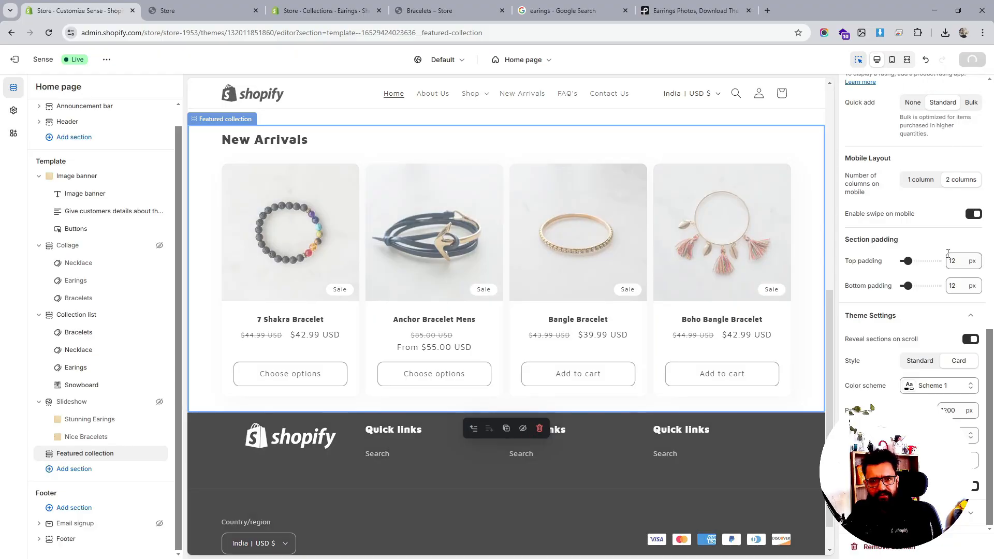
- Turn on Show product rating and Enable carousel on desktop for the featured collection, then save
{"action": "scroll", "coordinate": [903, 288], "scroll_direction": "up", "scroll_amount": 2}
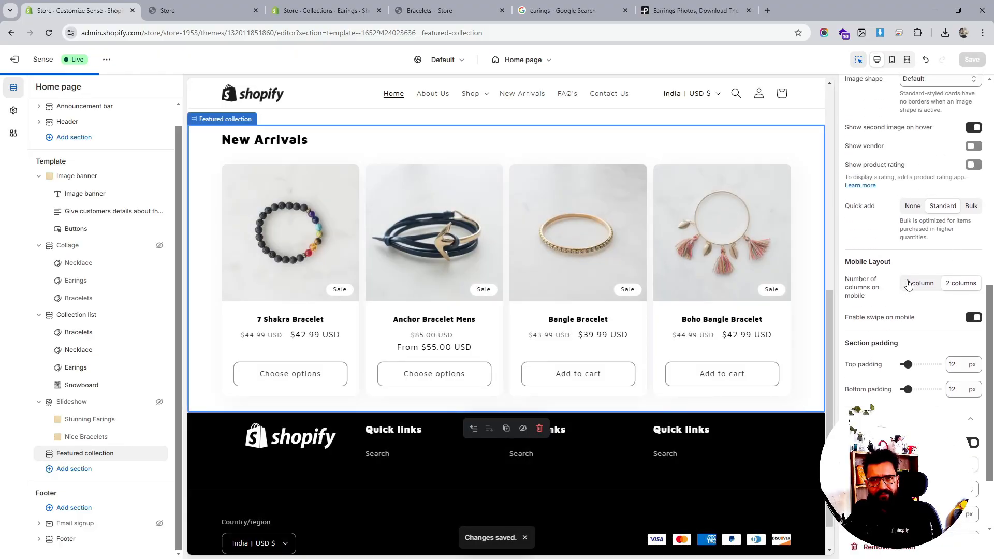
{"action": "scroll", "coordinate": [908, 284], "scroll_direction": "up", "scroll_amount": 3}
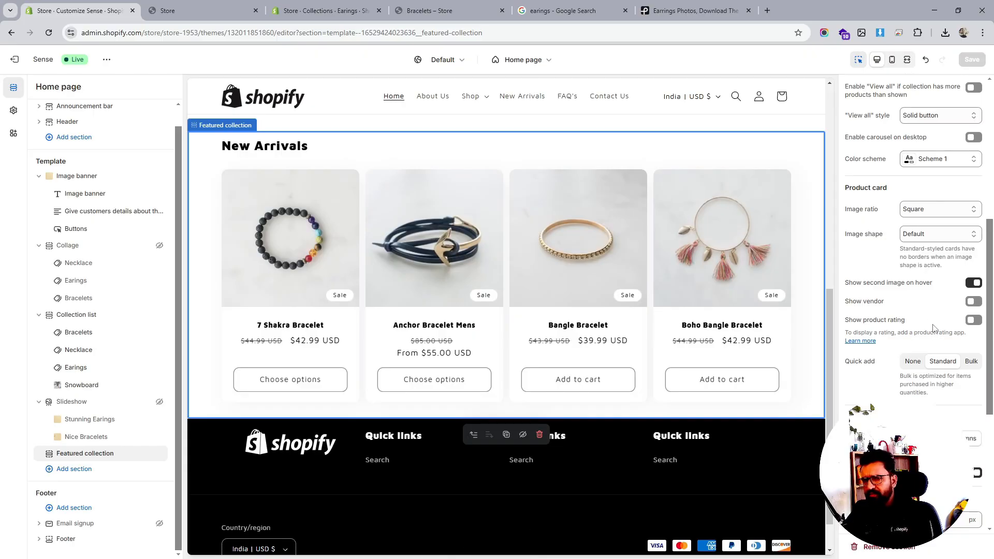
{"action": "left_click", "coordinate": [973, 320]}
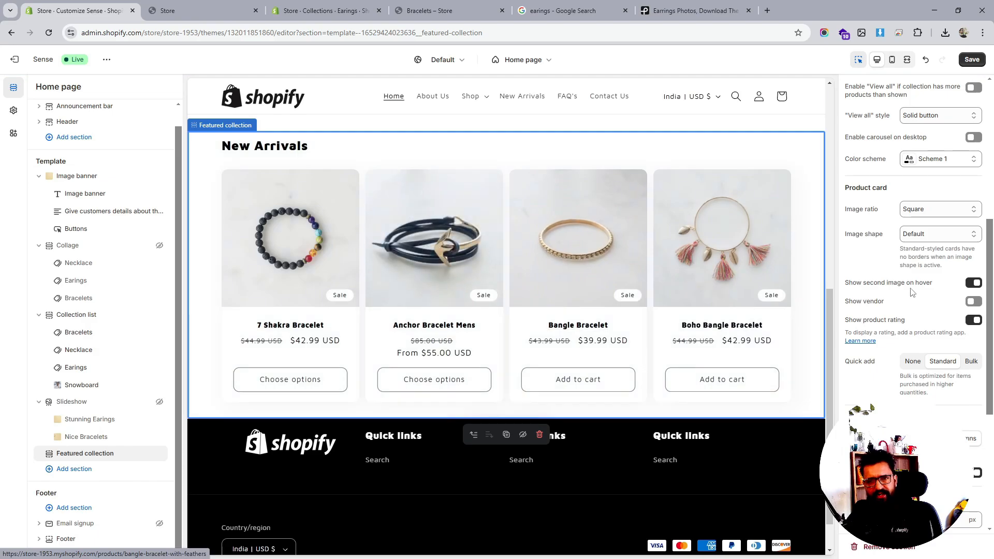
{"action": "scroll", "coordinate": [919, 251], "scroll_direction": "up", "scroll_amount": 2}
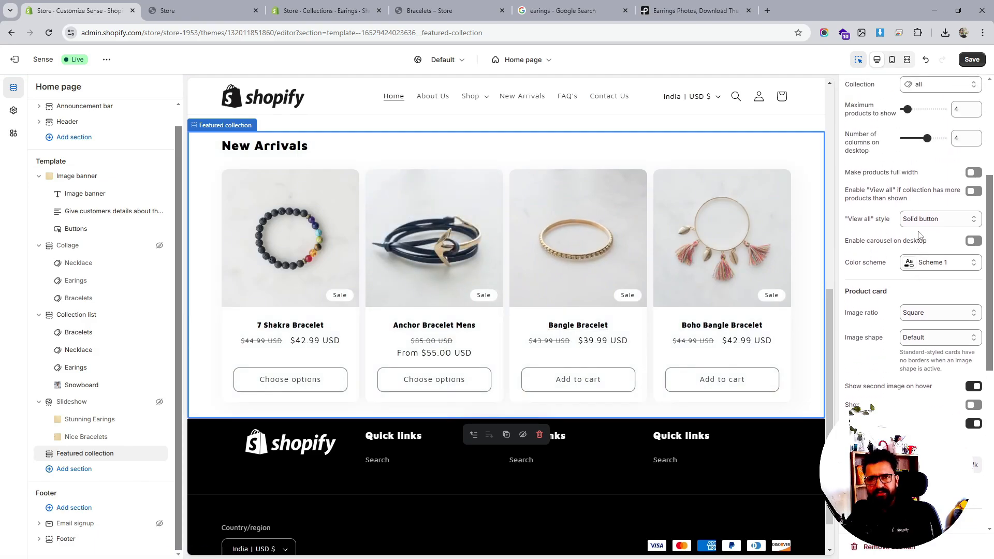
{"action": "left_click", "coordinate": [975, 243]}
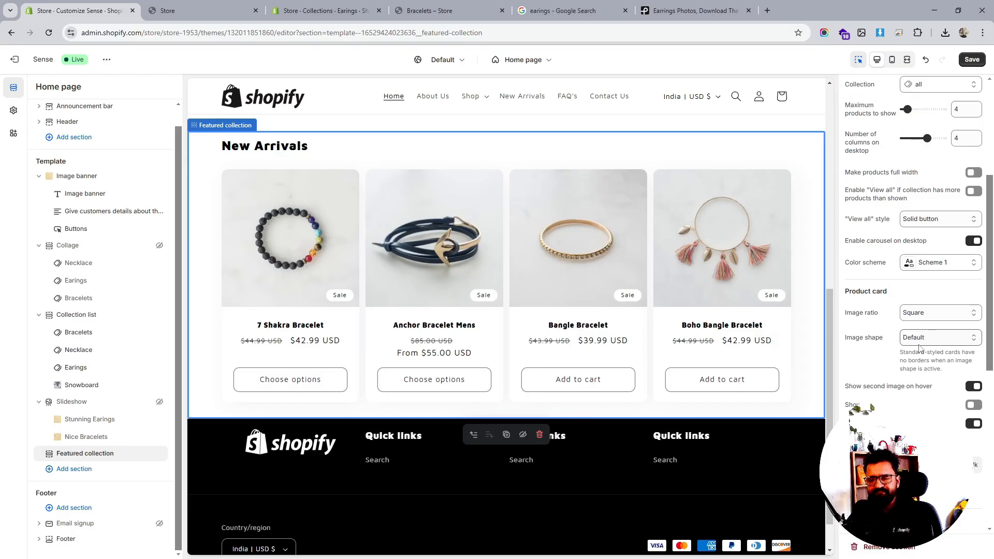
{"action": "scroll", "coordinate": [918, 348], "scroll_direction": "down", "scroll_amount": 1}
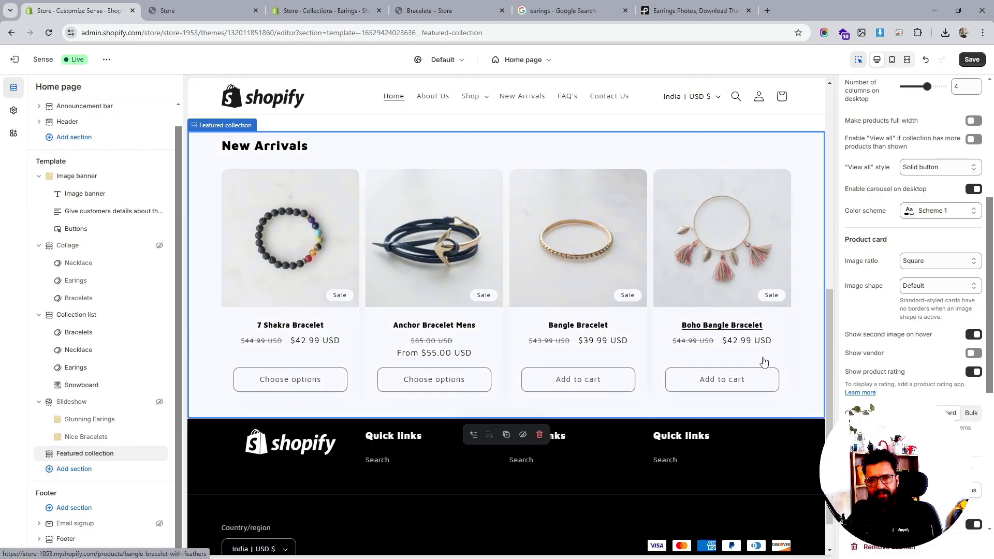
{"action": "scroll", "coordinate": [927, 282], "scroll_direction": "up", "scroll_amount": 2}
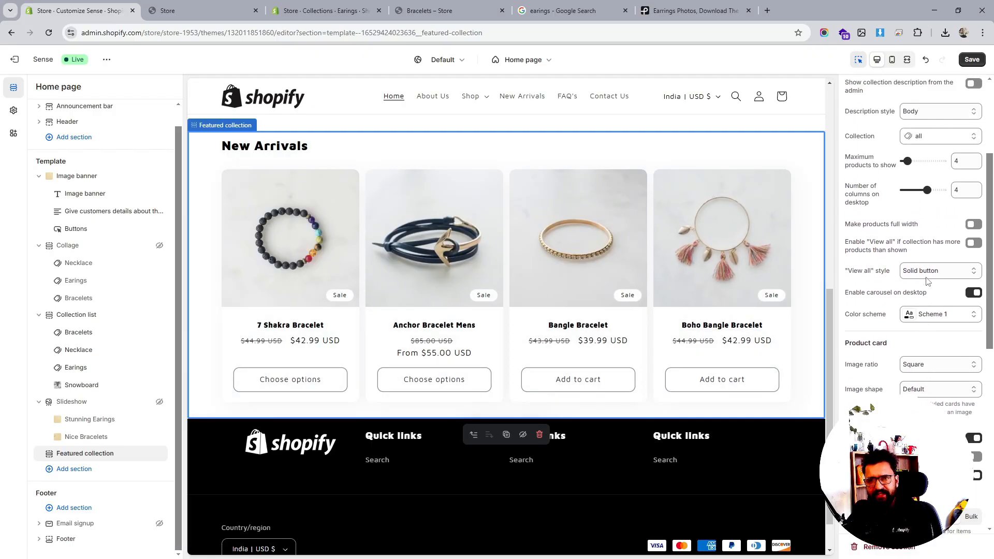
{"action": "scroll", "coordinate": [926, 281], "scroll_direction": "down", "scroll_amount": 7}
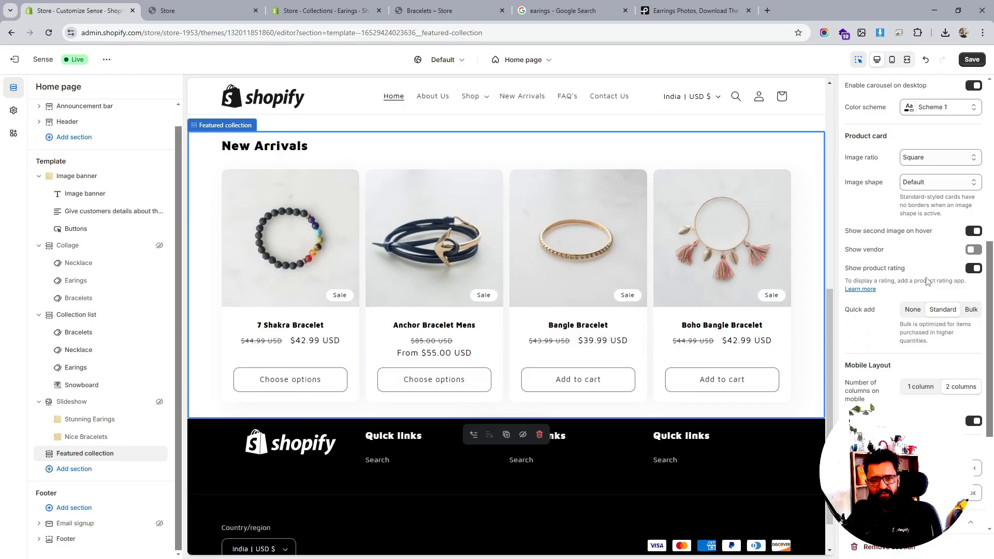
{"action": "scroll", "coordinate": [750, 310], "scroll_direction": "up", "scroll_amount": 3}
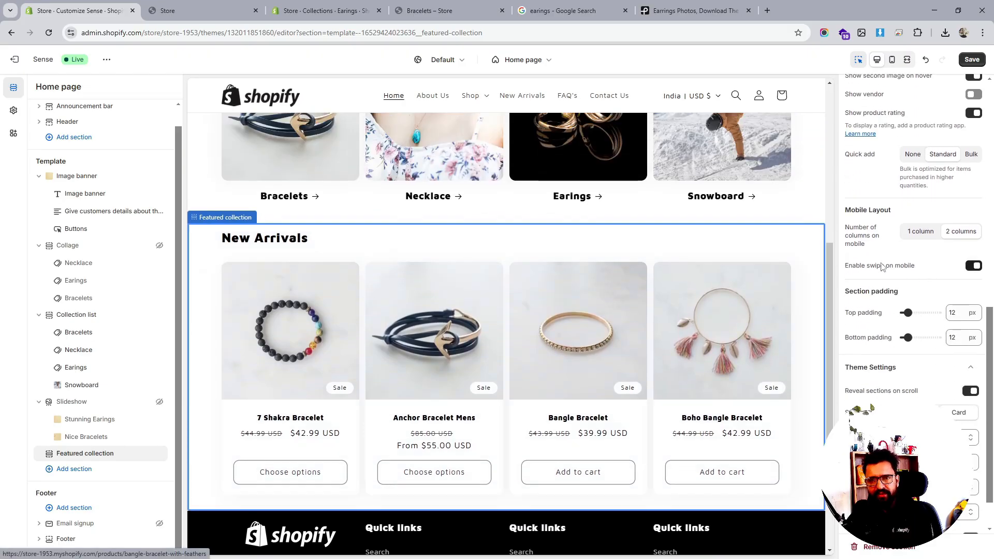
{"action": "scroll", "coordinate": [919, 264], "scroll_direction": "up", "scroll_amount": 5}
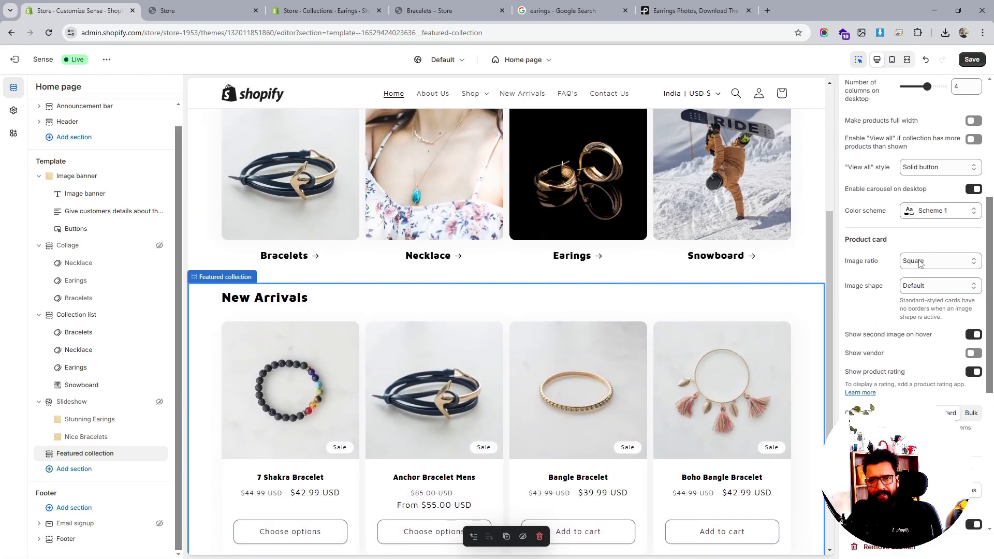
{"action": "scroll", "coordinate": [920, 264], "scroll_direction": "up", "scroll_amount": 4}
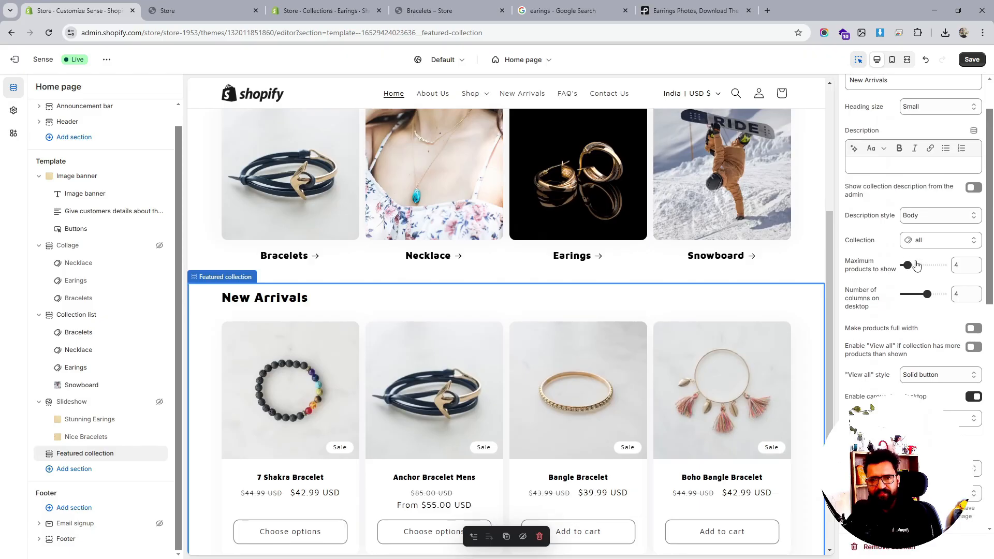
{"action": "scroll", "coordinate": [916, 266], "scroll_direction": "up", "scroll_amount": 1}
{"action": "left_click", "coordinate": [966, 63]}
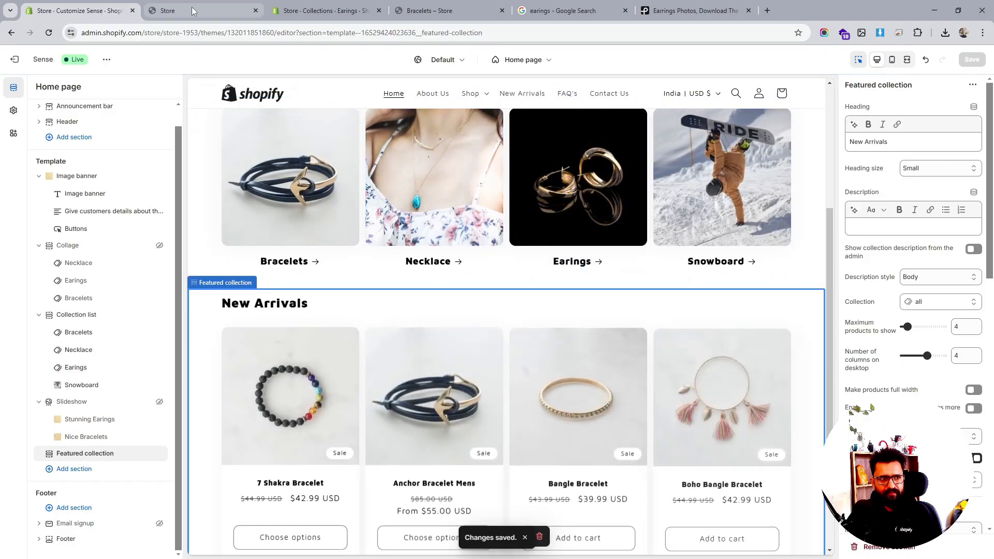
- Reload the live store tab and review the updated New Arrivals section on the home page
{"action": "left_click", "coordinate": [188, 6]}
{"action": "scroll", "coordinate": [518, 232], "scroll_direction": "down", "scroll_amount": 3}
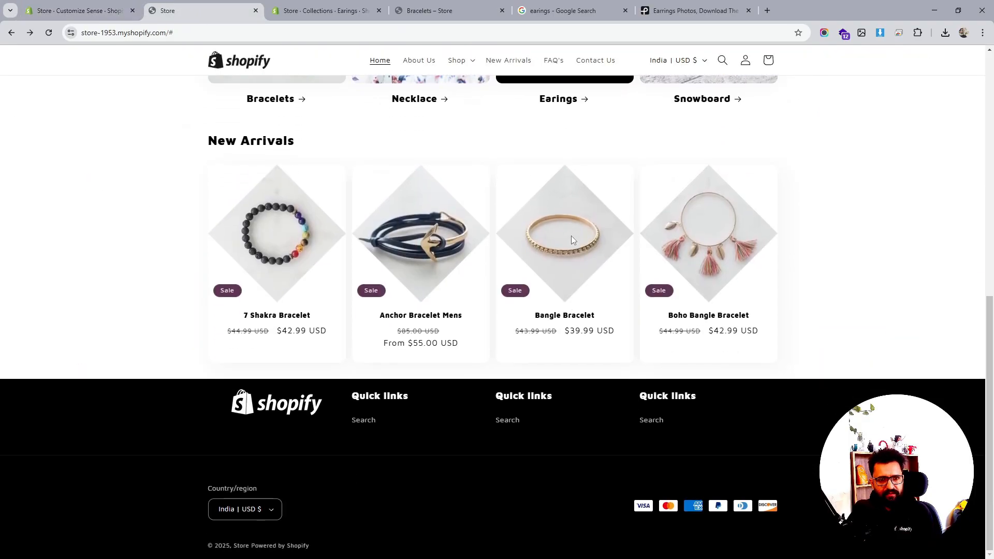
{"action": "left_click", "coordinate": [46, 33]}
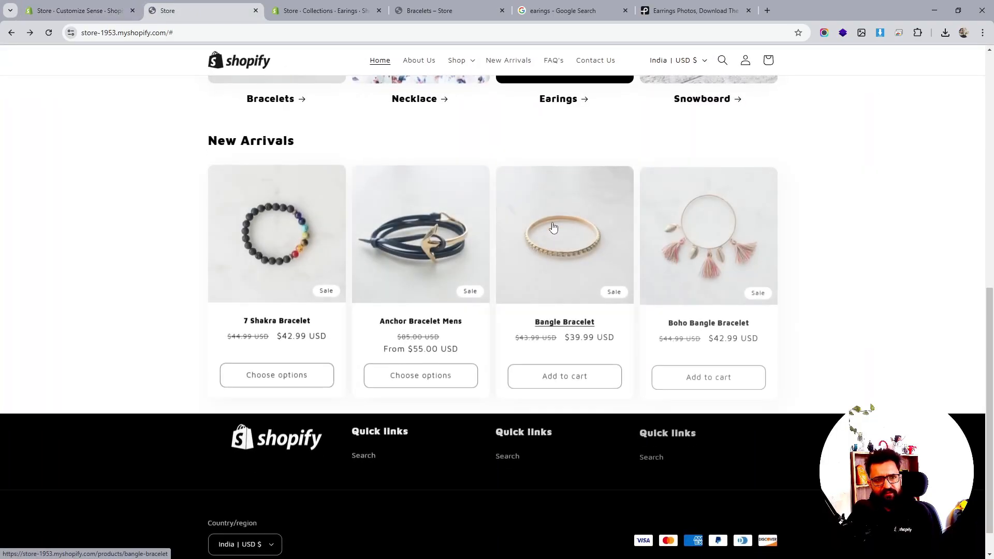
{"action": "scroll", "coordinate": [638, 252], "scroll_direction": "up", "scroll_amount": 2}
{"action": "scroll", "coordinate": [639, 251], "scroll_direction": "up", "scroll_amount": 6}
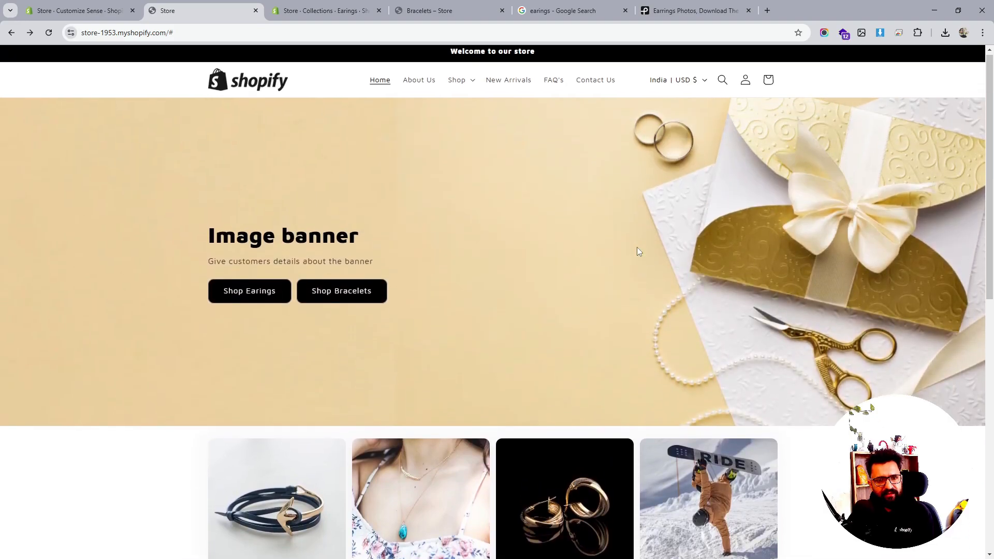
{"action": "scroll", "coordinate": [638, 251], "scroll_direction": "down", "scroll_amount": 8}
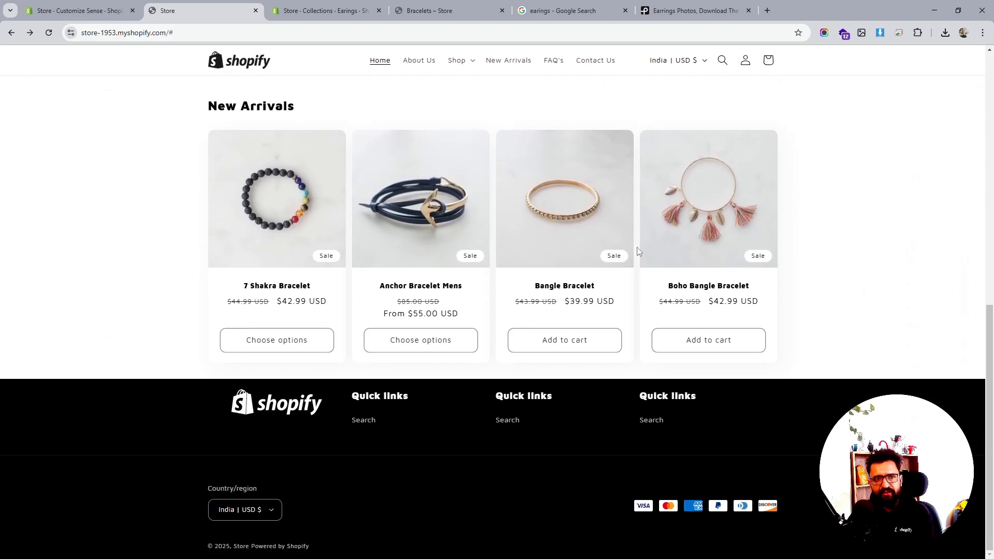
{"action": "scroll", "coordinate": [637, 249], "scroll_direction": "up", "scroll_amount": 8}
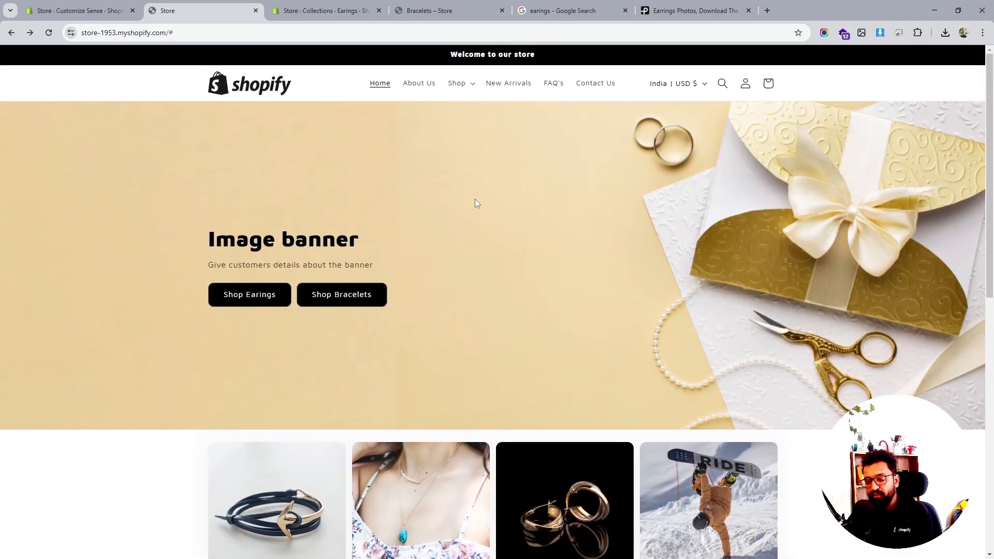
{"action": "right_click", "coordinate": [456, 170]}
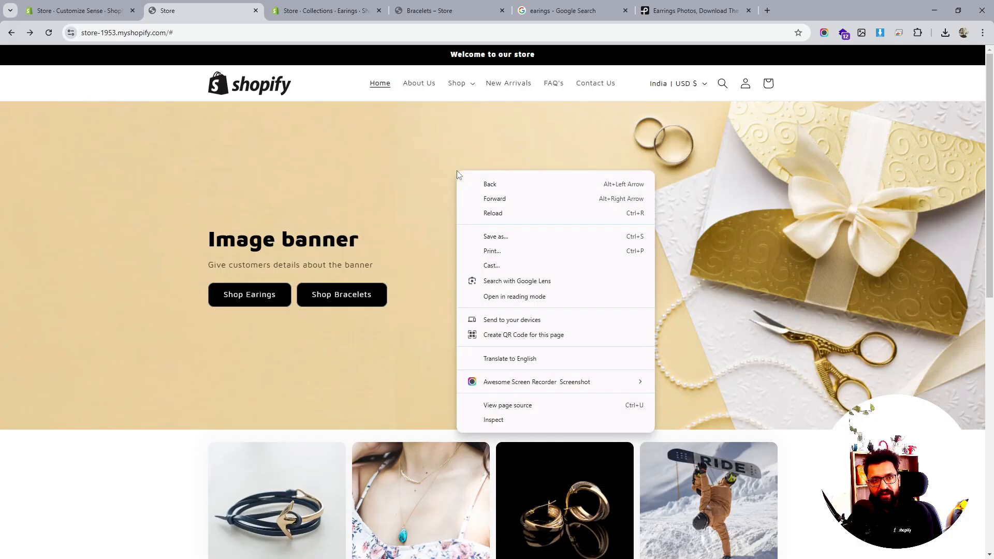
{"action": "left_click", "coordinate": [434, 174]}
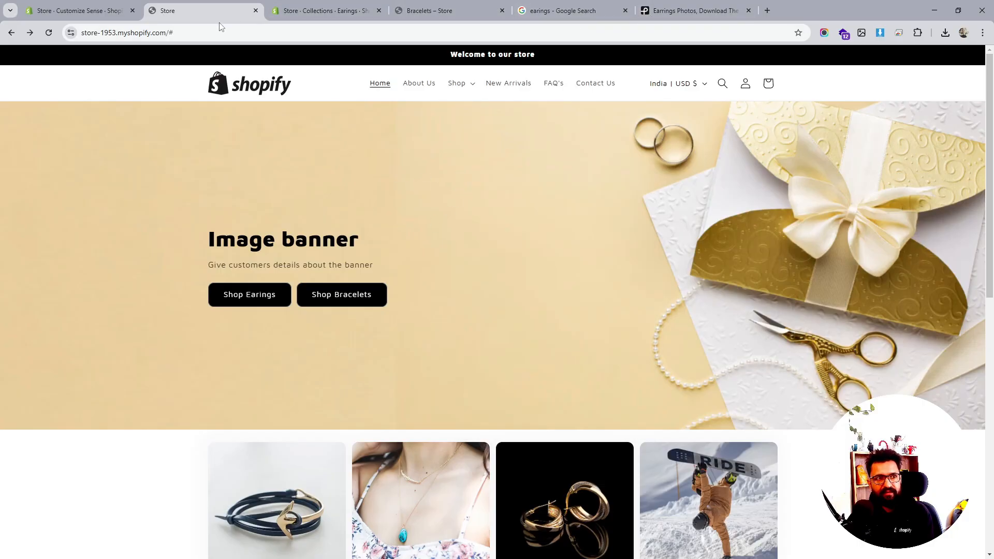
- Set the image banner's height to Small and save the theme
{"action": "left_click", "coordinate": [100, 11]}
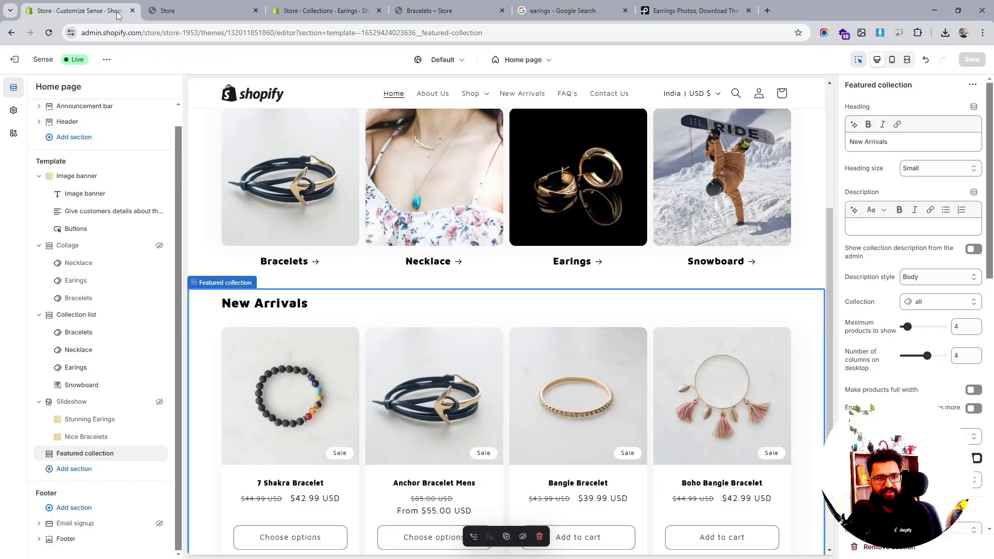
{"action": "left_click", "coordinate": [67, 178]}
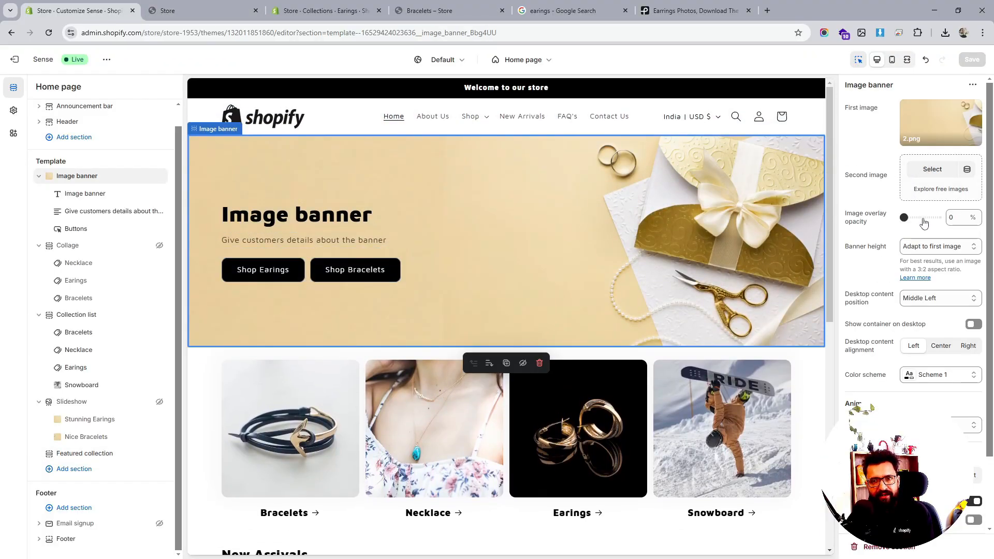
{"action": "left_click", "coordinate": [929, 246]}
{"action": "left_click", "coordinate": [931, 272]}
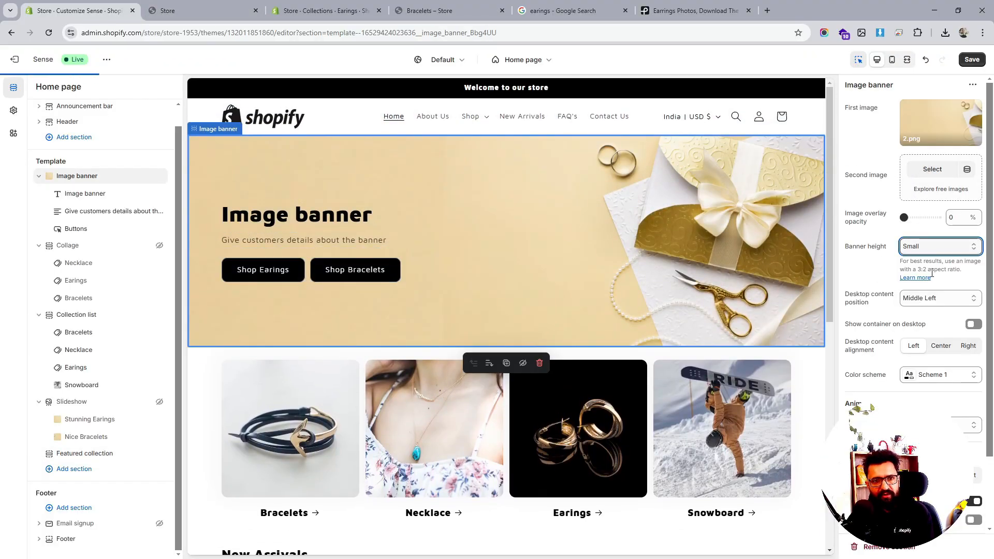
{"action": "left_click", "coordinate": [971, 59]}
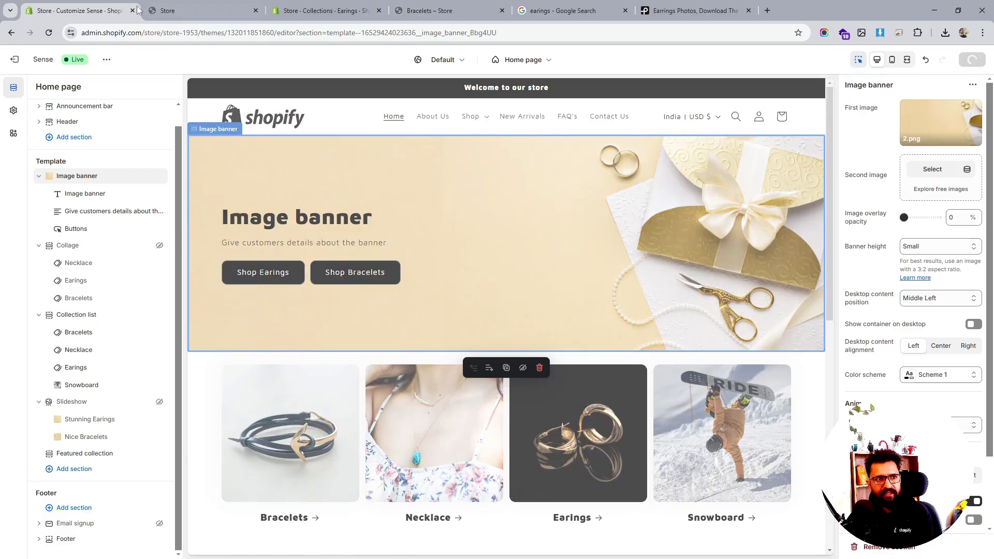
- Reload the live store and review the resized image banner and New Arrivals section
{"action": "left_click", "coordinate": [171, 10]}
{"action": "left_click", "coordinate": [47, 33]}
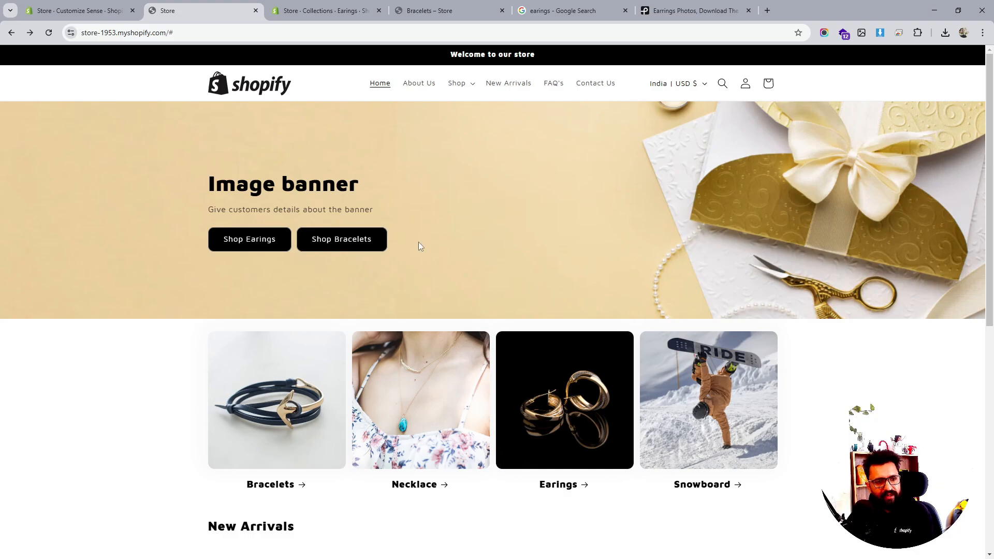
{"action": "scroll", "coordinate": [418, 246], "scroll_direction": "down", "scroll_amount": 1}
{"action": "scroll", "coordinate": [284, 359], "scroll_direction": "up", "scroll_amount": 1}
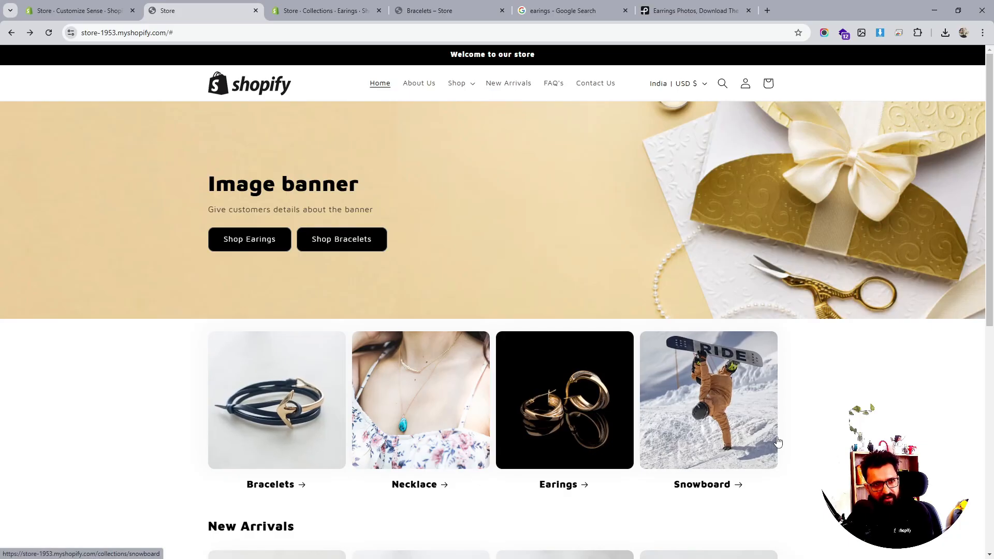
{"action": "scroll", "coordinate": [590, 411], "scroll_direction": "down", "scroll_amount": 5}
{"action": "scroll", "coordinate": [594, 415], "scroll_direction": "down", "scroll_amount": 1}
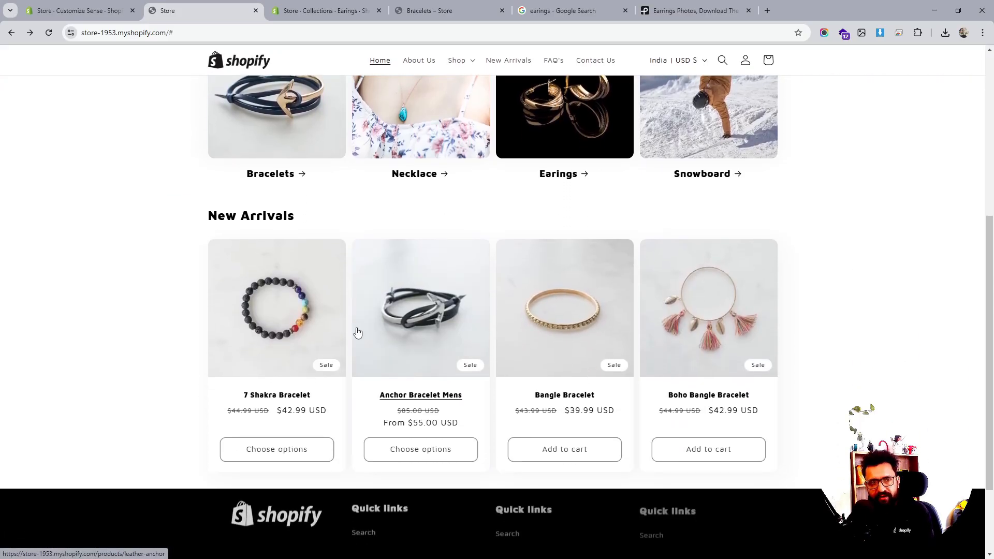
{"action": "triple_click", "coordinate": [248, 216]}
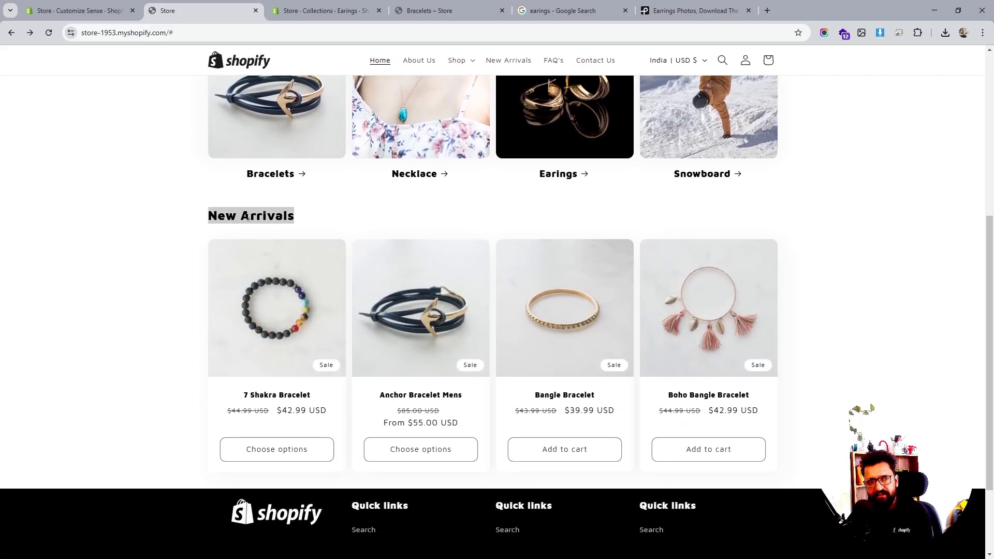
{"action": "left_click", "coordinate": [322, 221]}
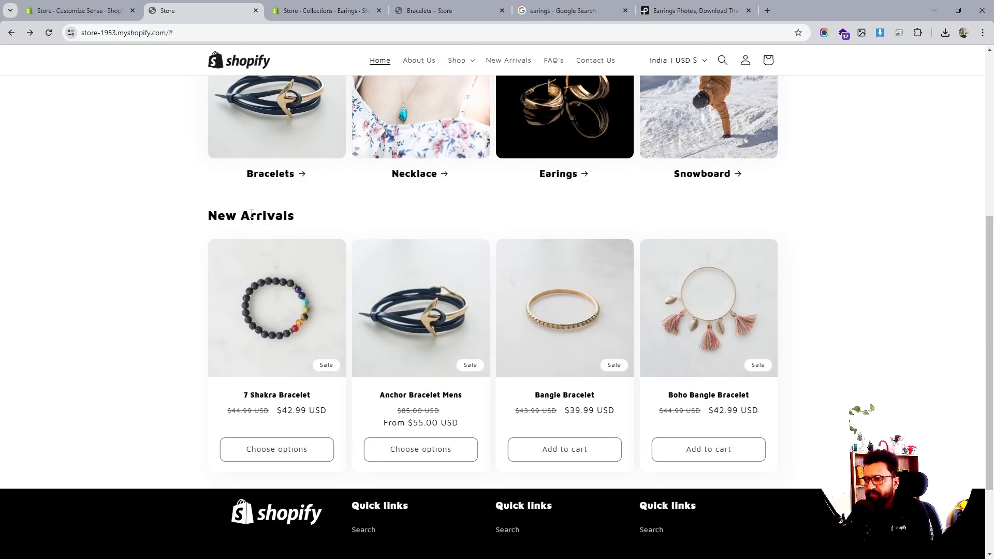
{"action": "scroll", "coordinate": [406, 246], "scroll_direction": "up", "scroll_amount": 6}
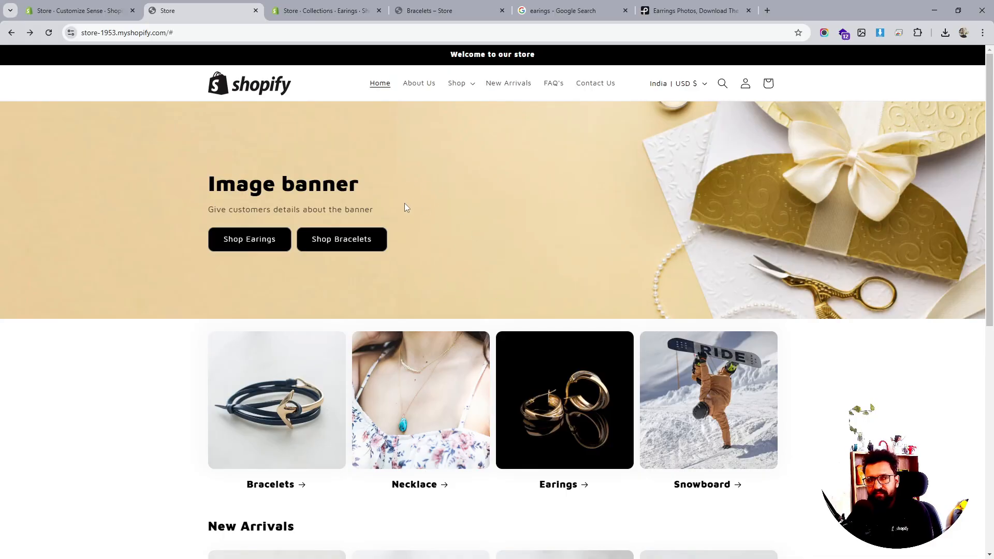
- Set the image banner's height to Adapt to first image and save the theme
{"action": "left_click", "coordinate": [121, 12]}
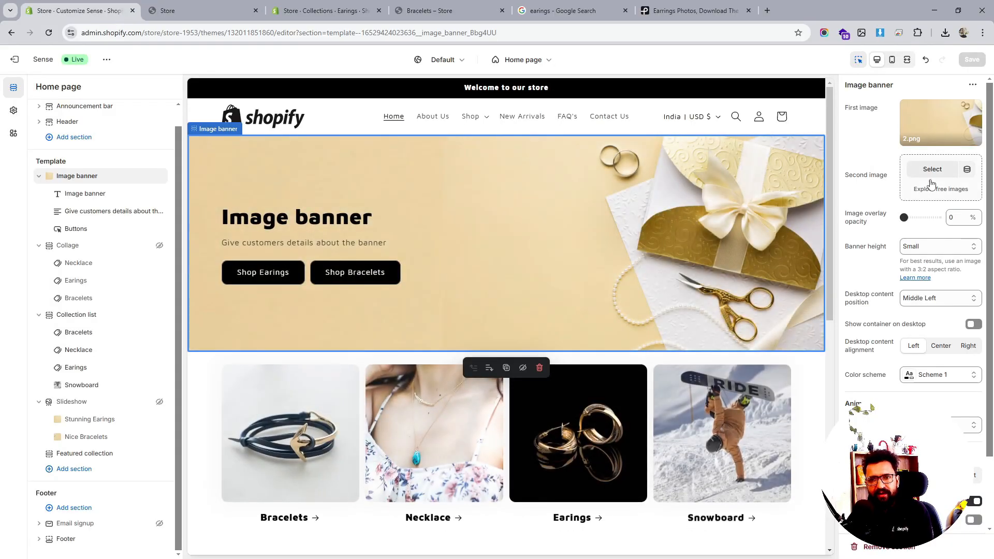
{"action": "left_click", "coordinate": [936, 246]}
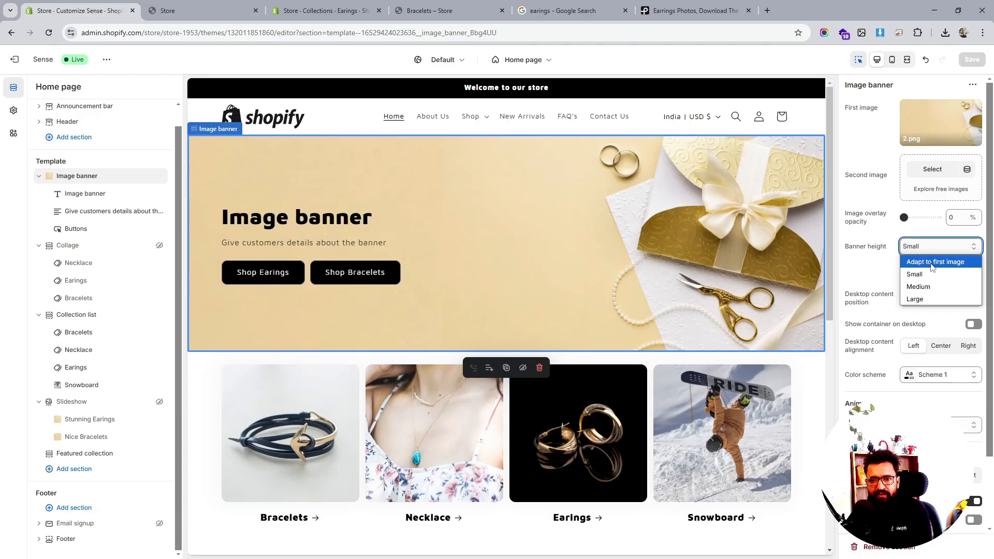
{"action": "left_click", "coordinate": [931, 260]}
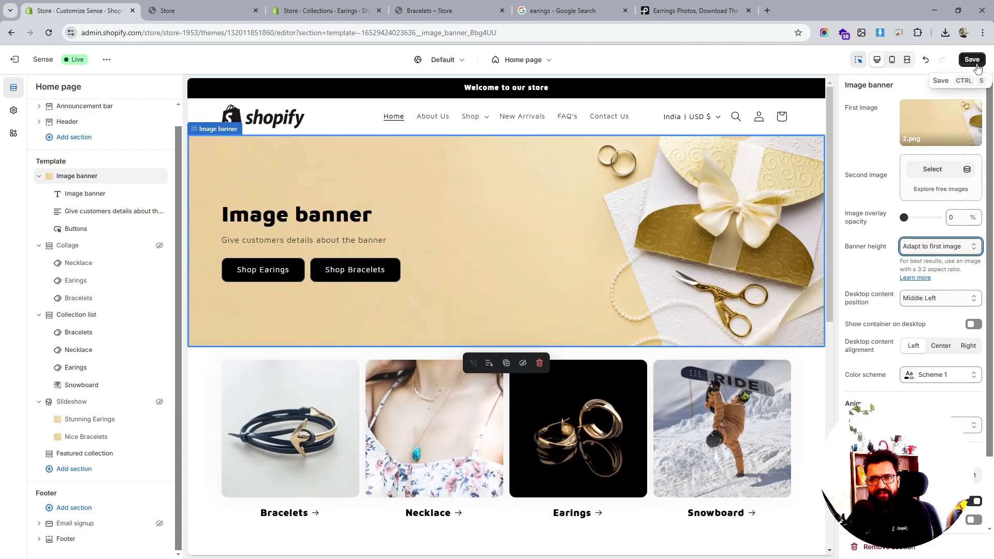
{"action": "left_click", "coordinate": [972, 59]}
- Reload the live store and review the resized image banner, collection list and New Arrivals sections
{"action": "left_click", "coordinate": [224, 5]}
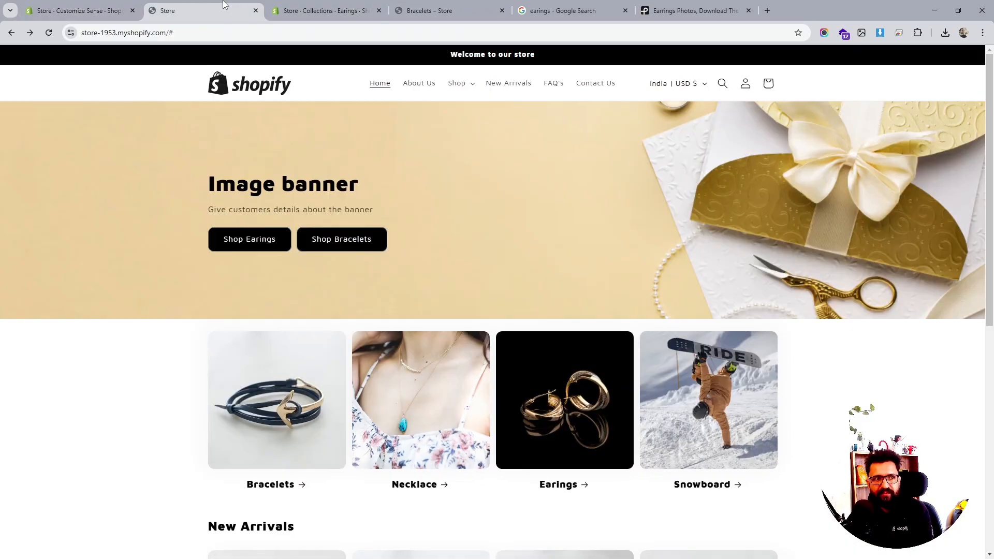
{"action": "left_click", "coordinate": [50, 34]}
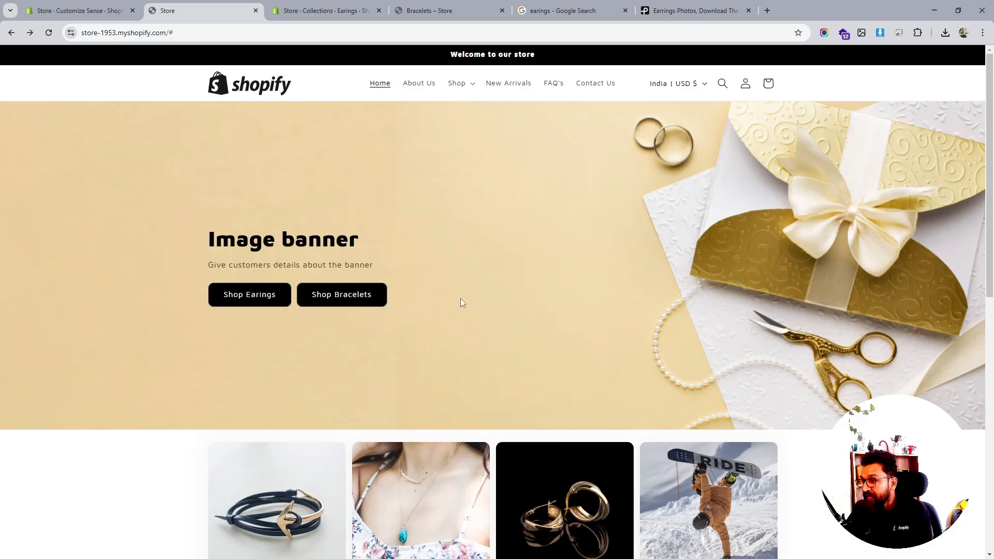
{"action": "scroll", "coordinate": [460, 298], "scroll_direction": "down", "scroll_amount": 2}
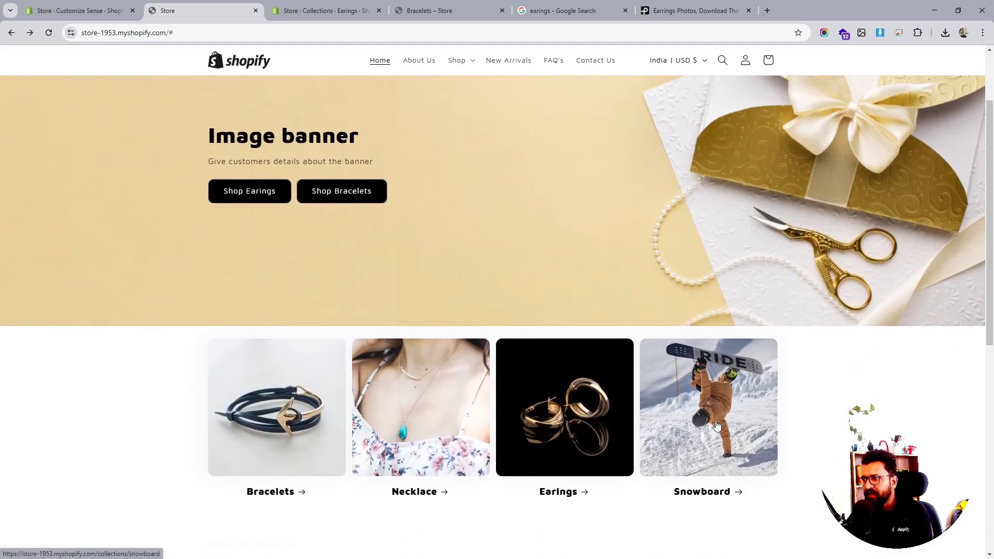
{"action": "scroll", "coordinate": [717, 425], "scroll_direction": "down", "scroll_amount": 1}
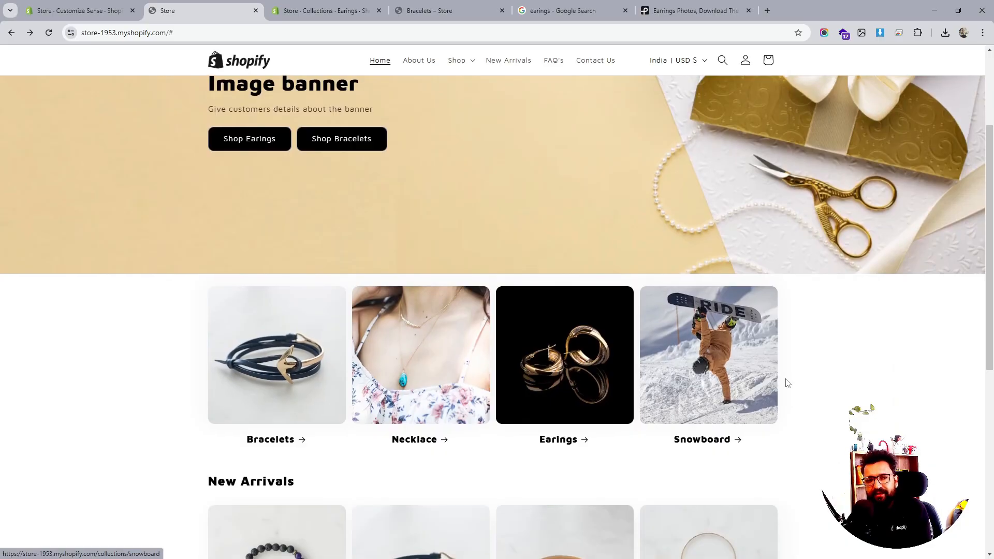
{"action": "scroll", "coordinate": [785, 381], "scroll_direction": "down", "scroll_amount": 7}
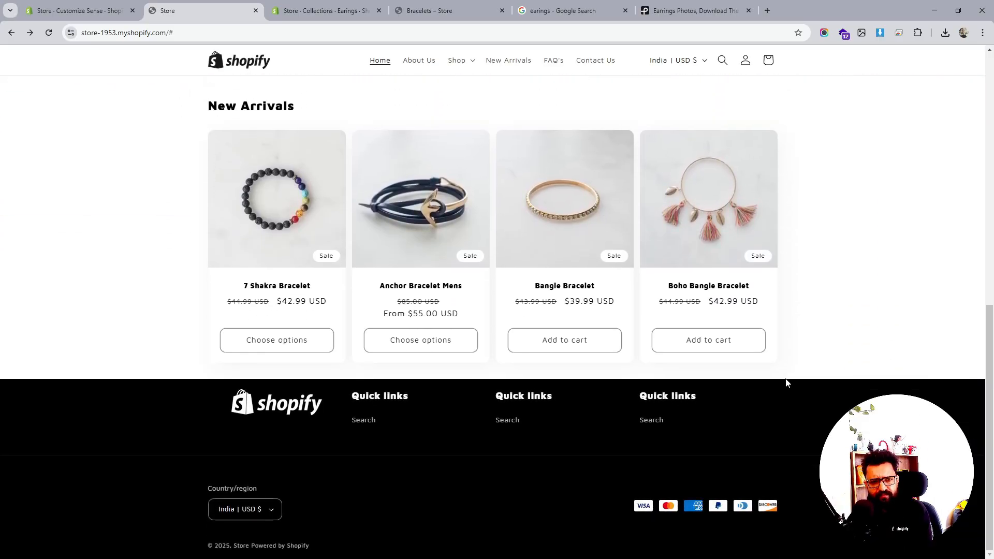
{"action": "scroll", "coordinate": [779, 381], "scroll_direction": "up", "scroll_amount": 5}
{"action": "scroll", "coordinate": [751, 381], "scroll_direction": "down", "scroll_amount": 4}
{"action": "scroll", "coordinate": [797, 352], "scroll_direction": "up", "scroll_amount": 5}
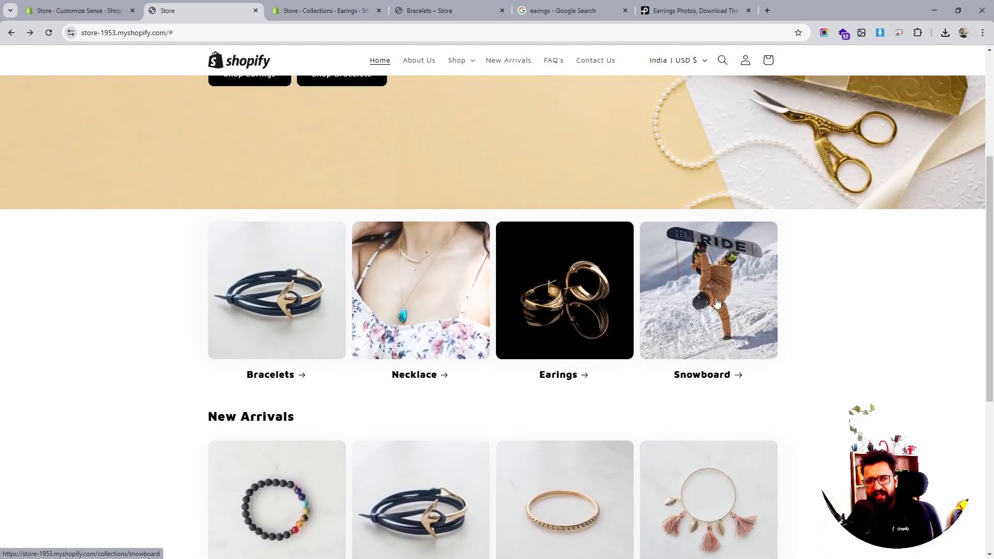
{"action": "scroll", "coordinate": [717, 302], "scroll_direction": "down", "scroll_amount": 3}
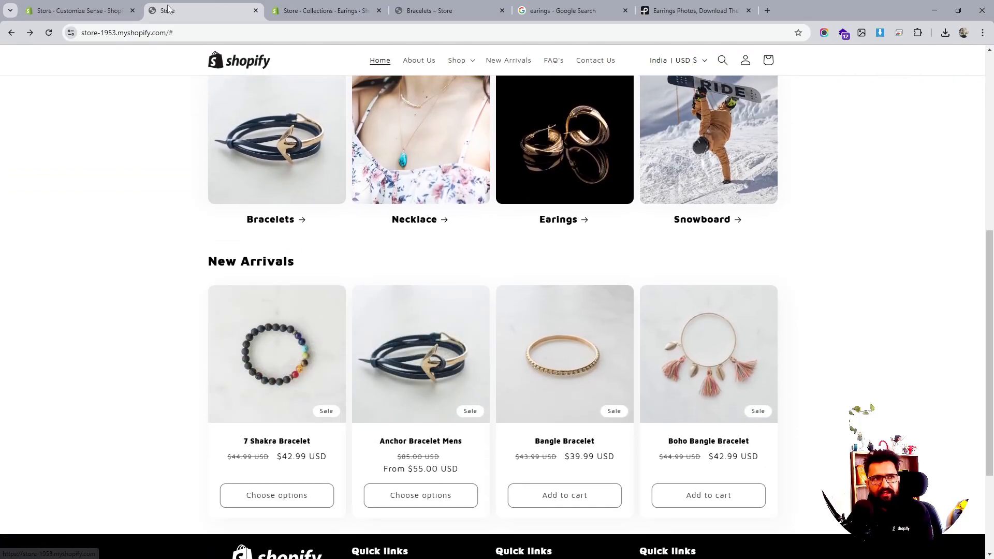
- Add a Rich text section to the home page template below the featured collection
{"action": "left_click", "coordinate": [78, 10]}
{"action": "scroll", "coordinate": [390, 311], "scroll_direction": "down", "scroll_amount": 10}
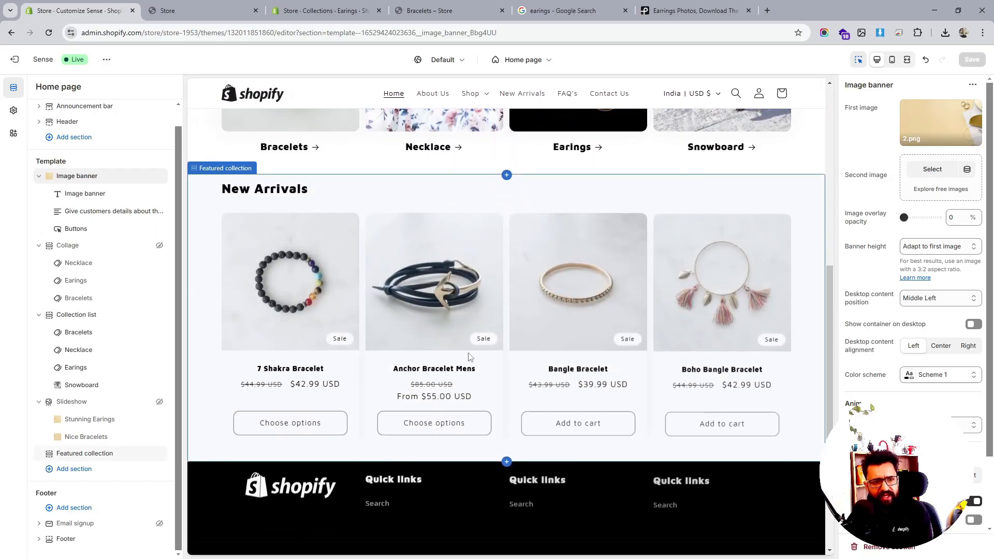
{"action": "left_click", "coordinate": [68, 470]}
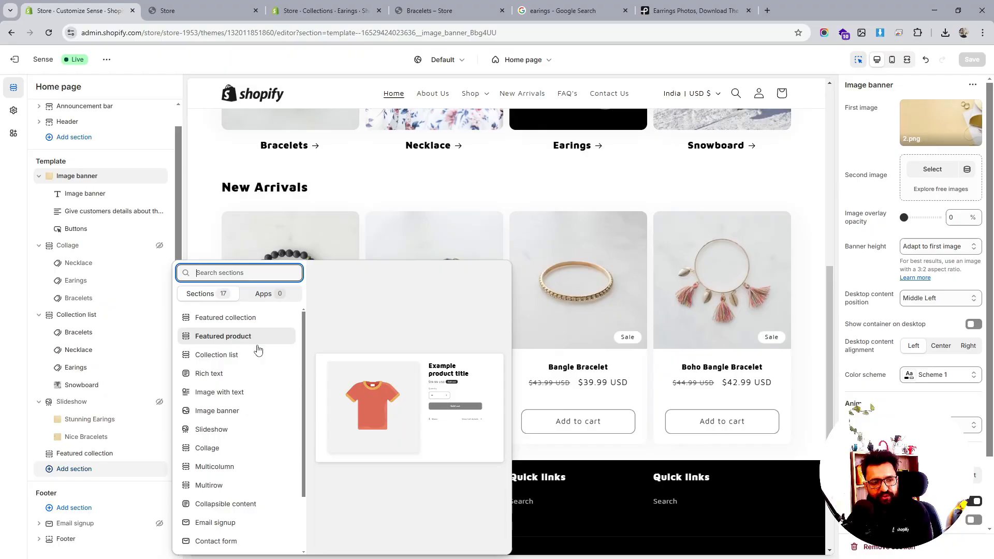
{"action": "scroll", "coordinate": [255, 412], "scroll_direction": "down", "scroll_amount": 2}
{"action": "scroll", "coordinate": [228, 487], "scroll_direction": "up", "scroll_amount": 2}
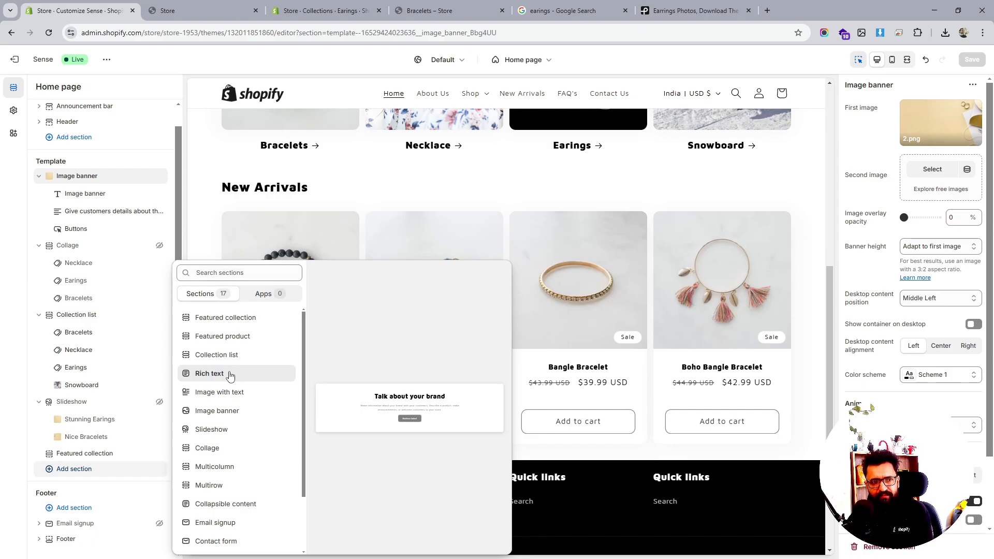
{"action": "left_click", "coordinate": [230, 374]}
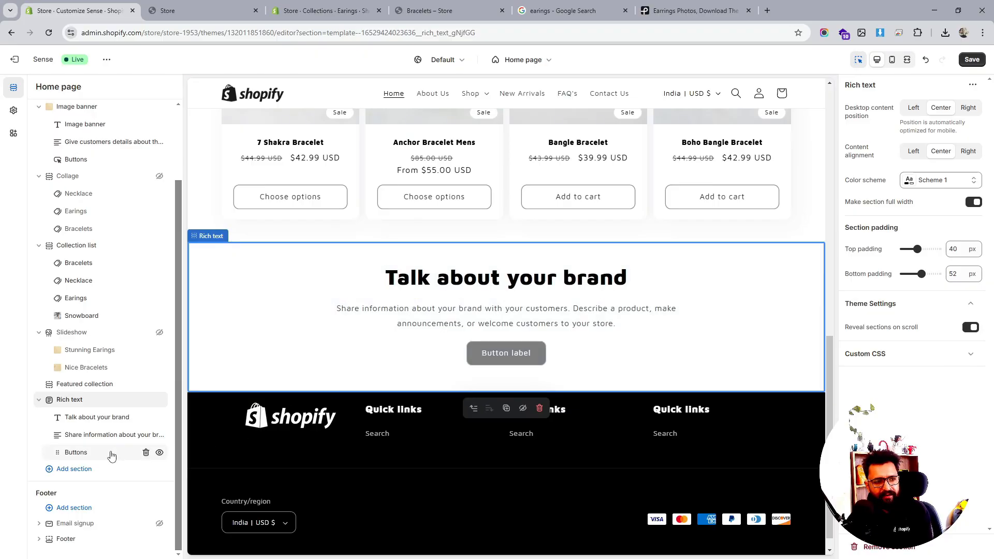
- Add an Email signup section below the rich text section
{"action": "left_click", "coordinate": [74, 468]}
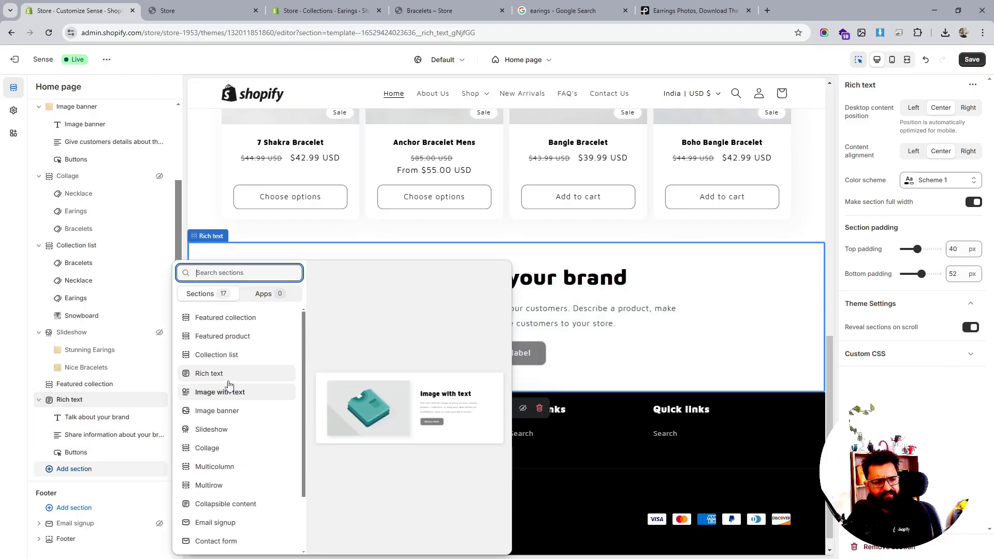
{"action": "scroll", "coordinate": [238, 386], "scroll_direction": "down", "scroll_amount": 2}
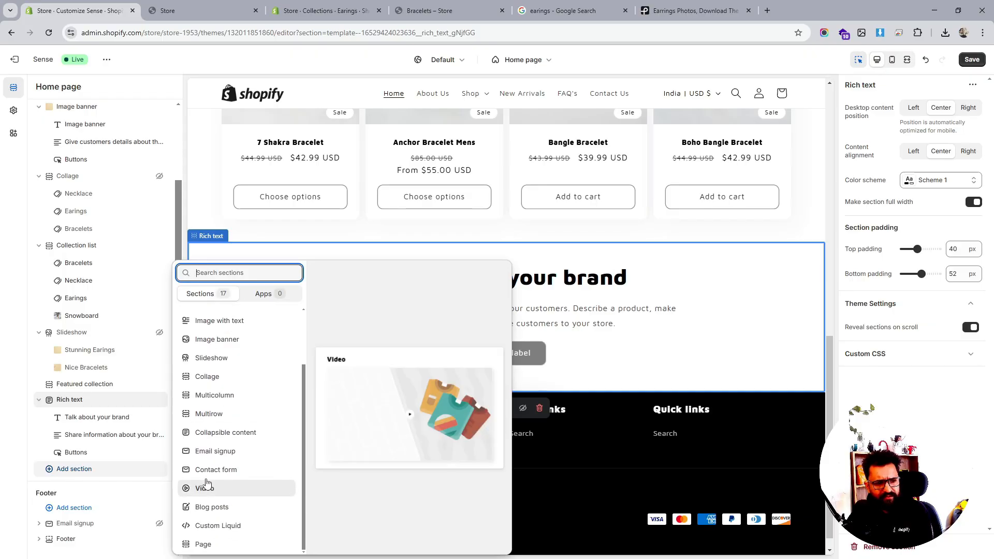
{"action": "left_click", "coordinate": [216, 451]}
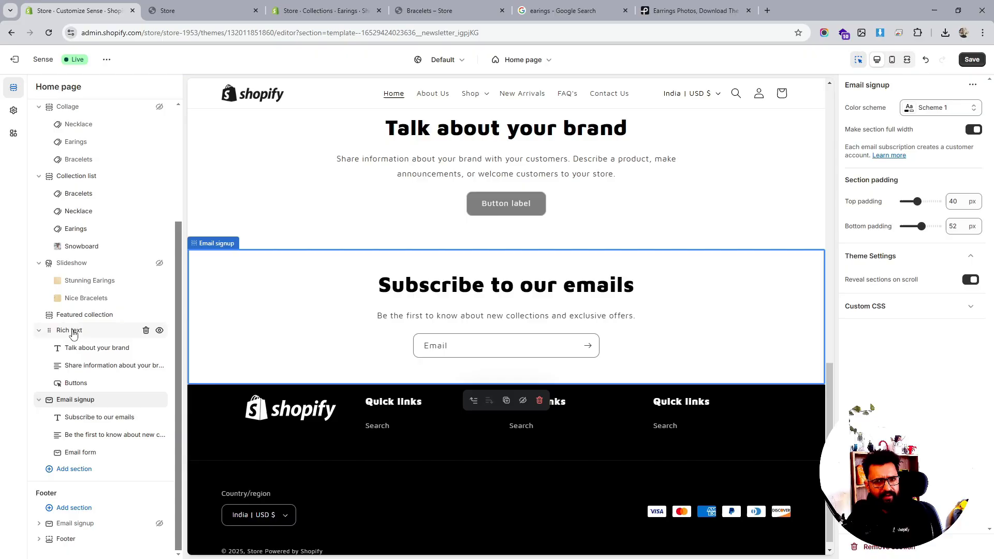
- Set the rich text section's colour scheme to Scheme 3 and review it on the page
{"action": "left_click", "coordinate": [72, 331]}
{"action": "left_click", "coordinate": [946, 184]}
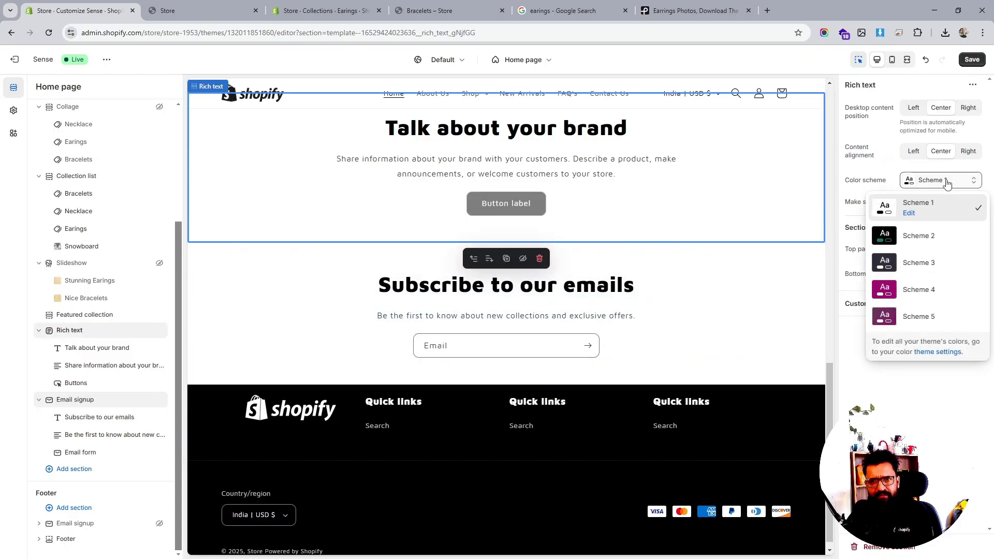
{"action": "left_click", "coordinate": [927, 262]}
{"action": "scroll", "coordinate": [641, 290], "scroll_direction": "up", "scroll_amount": 10}
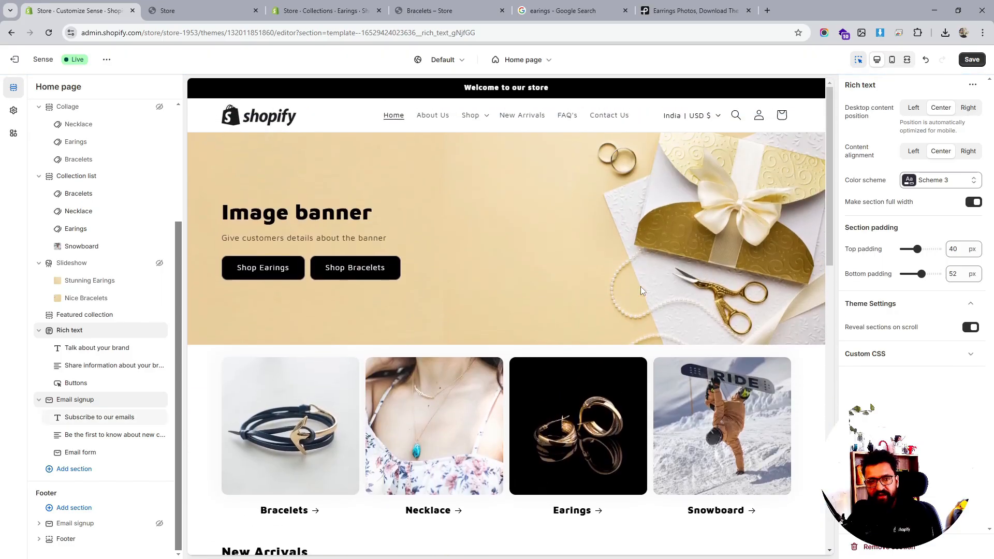
{"action": "scroll", "coordinate": [640, 290], "scroll_direction": "down", "scroll_amount": 8}
{"action": "scroll", "coordinate": [640, 290], "scroll_direction": "up", "scroll_amount": 8}
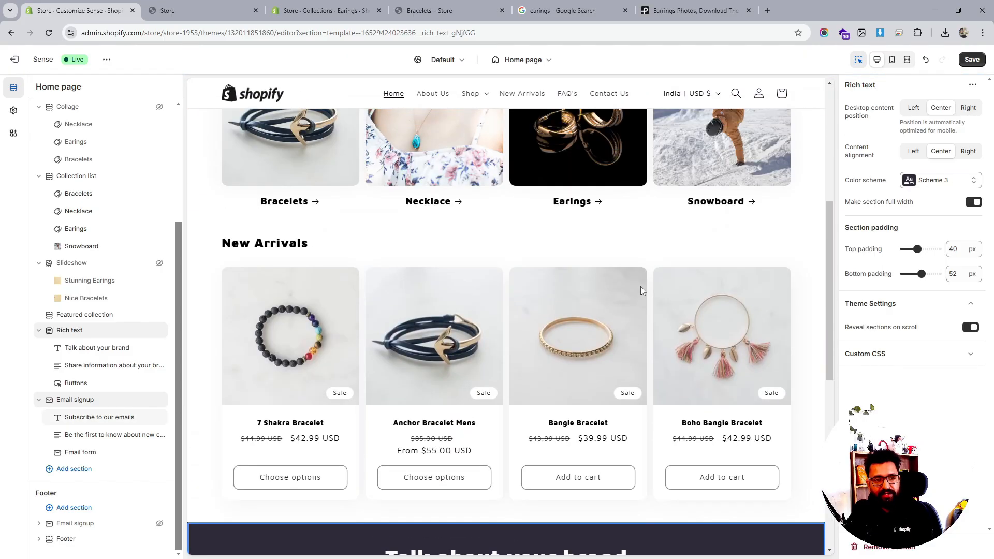
{"action": "scroll", "coordinate": [641, 291], "scroll_direction": "down", "scroll_amount": 8}
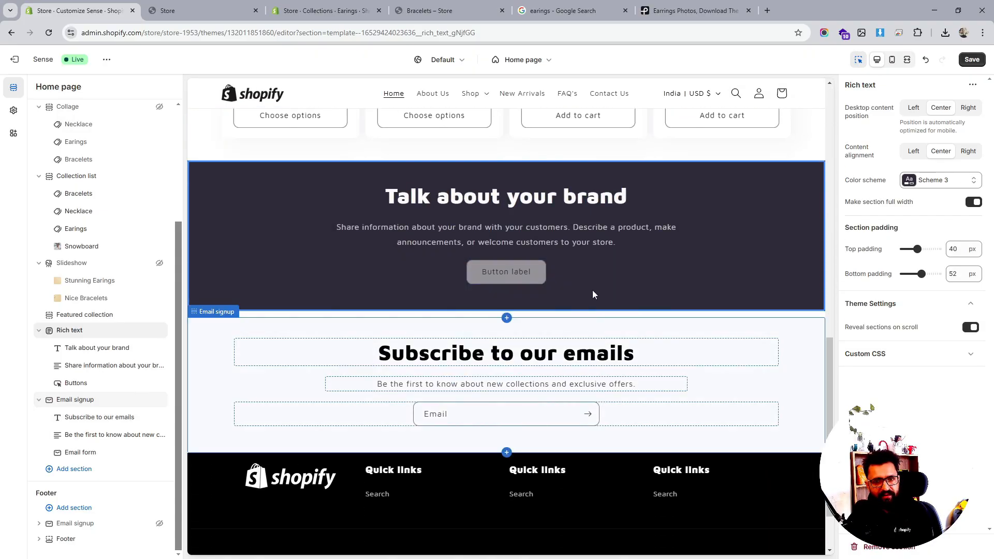
- Switch the rich text section back to Scheme 1 and delete the rich text section
{"action": "left_click", "coordinate": [925, 186]}
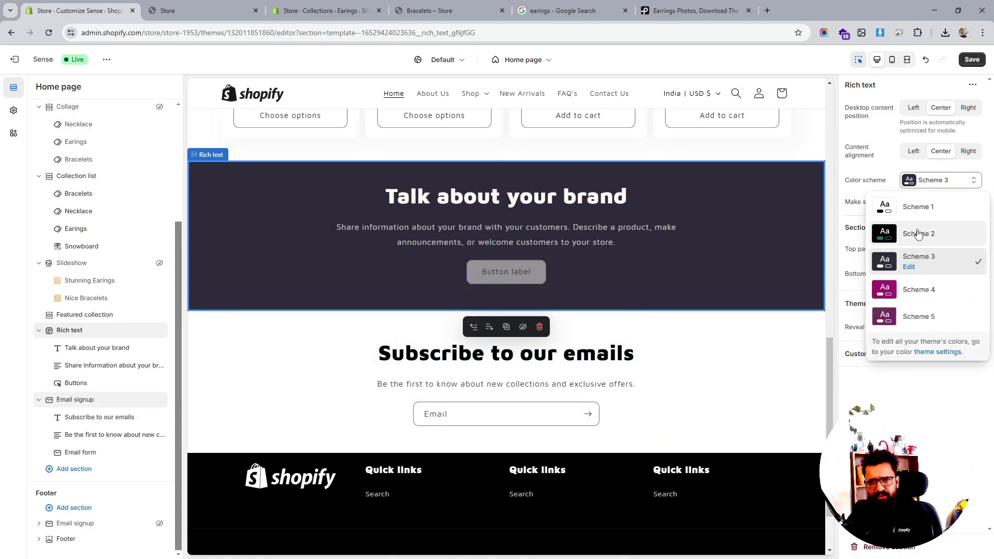
{"action": "left_click", "coordinate": [917, 209]}
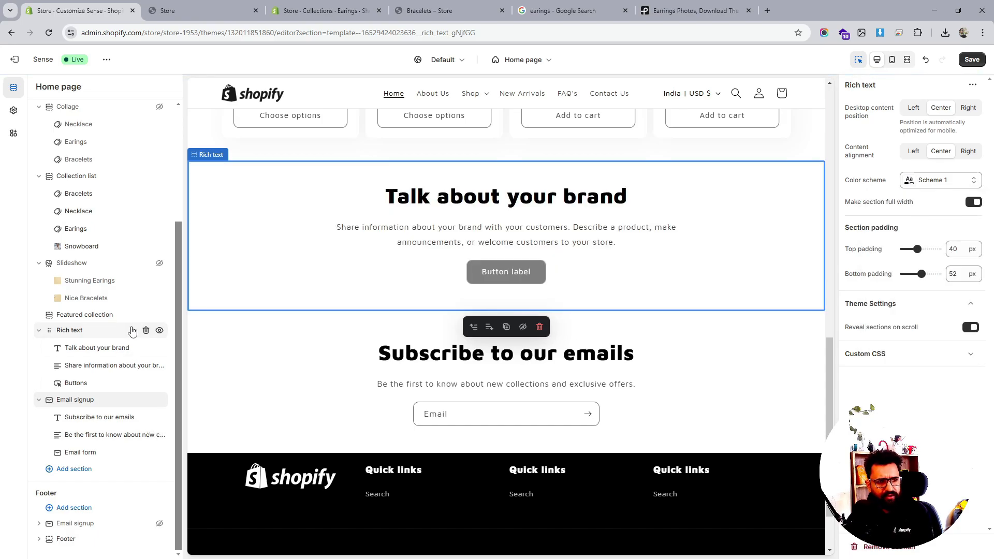
{"action": "left_click", "coordinate": [147, 331]}
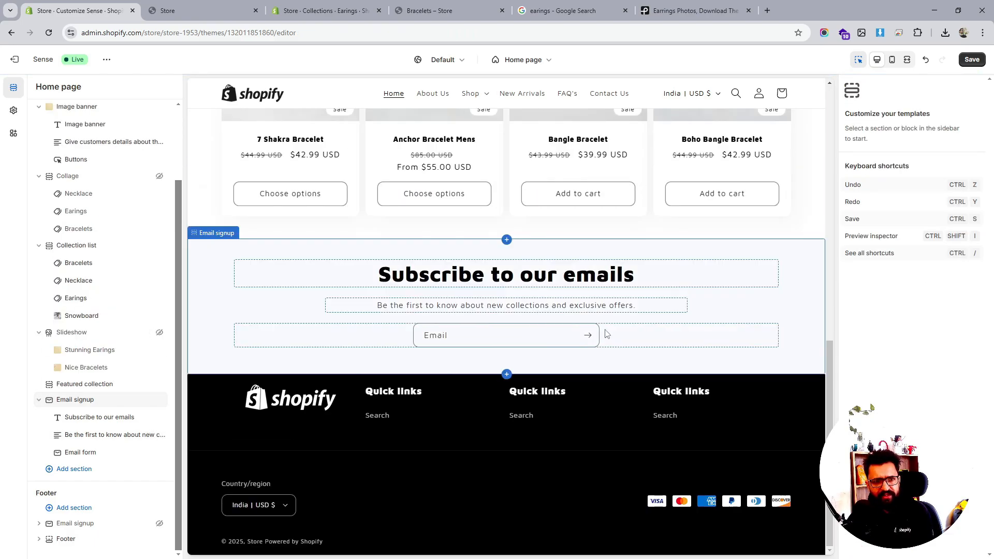
- Set the email signup's Subscribe to our emails heading size to Small
{"action": "scroll", "coordinate": [606, 334], "scroll_direction": "up", "scroll_amount": 1}
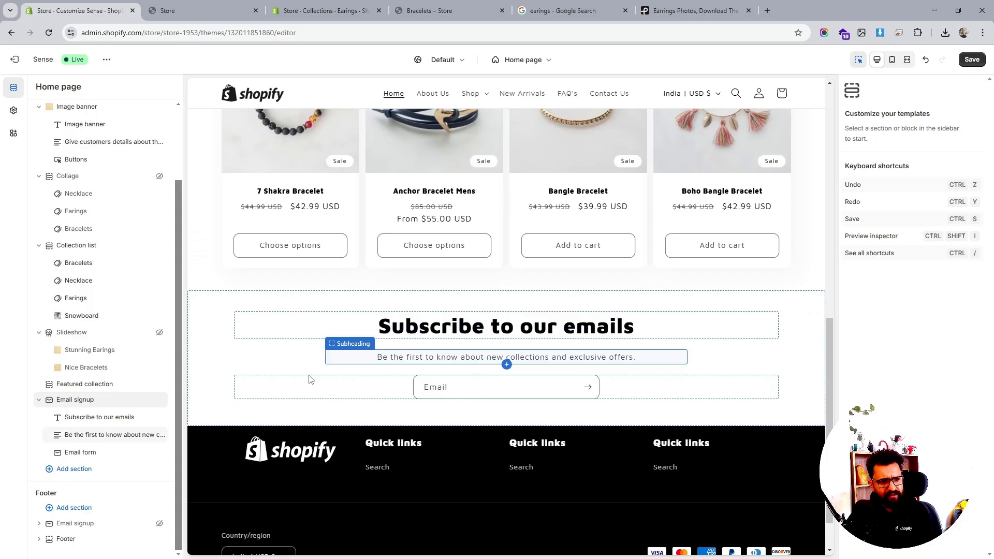
{"action": "left_click", "coordinate": [76, 422]}
{"action": "left_click", "coordinate": [939, 169]}
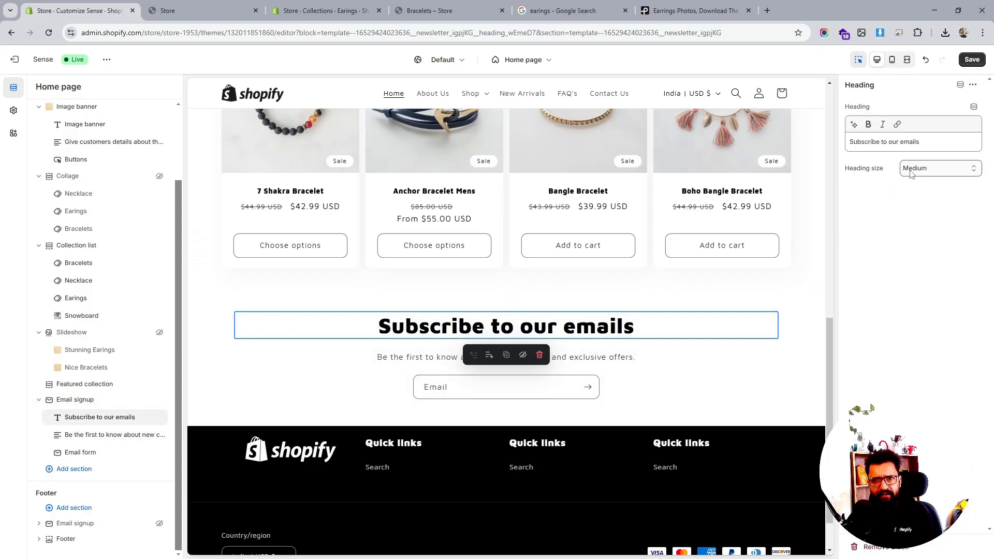
{"action": "left_click", "coordinate": [909, 180]}
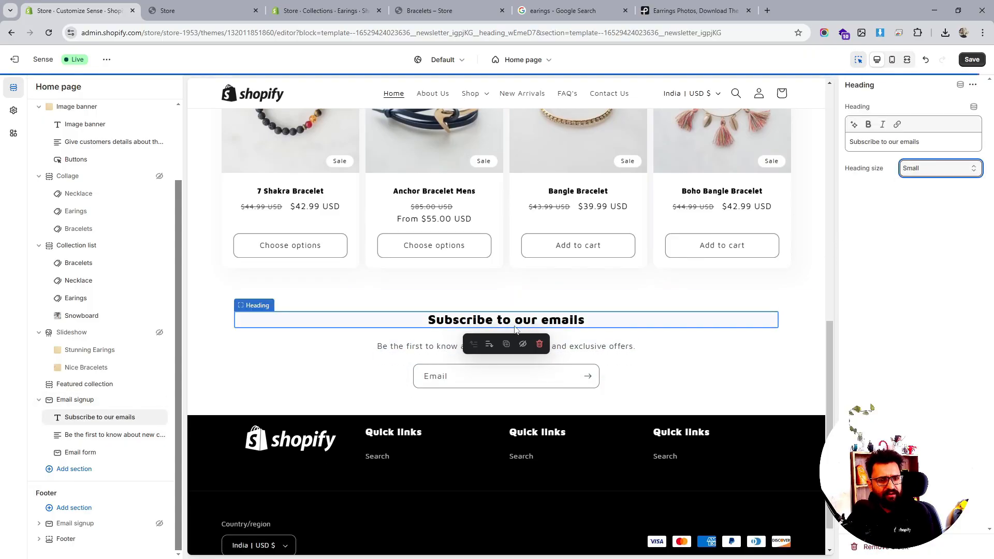
- Select the Email signup section and save the theme changes
{"action": "scroll", "coordinate": [538, 323], "scroll_direction": "up", "scroll_amount": 7}
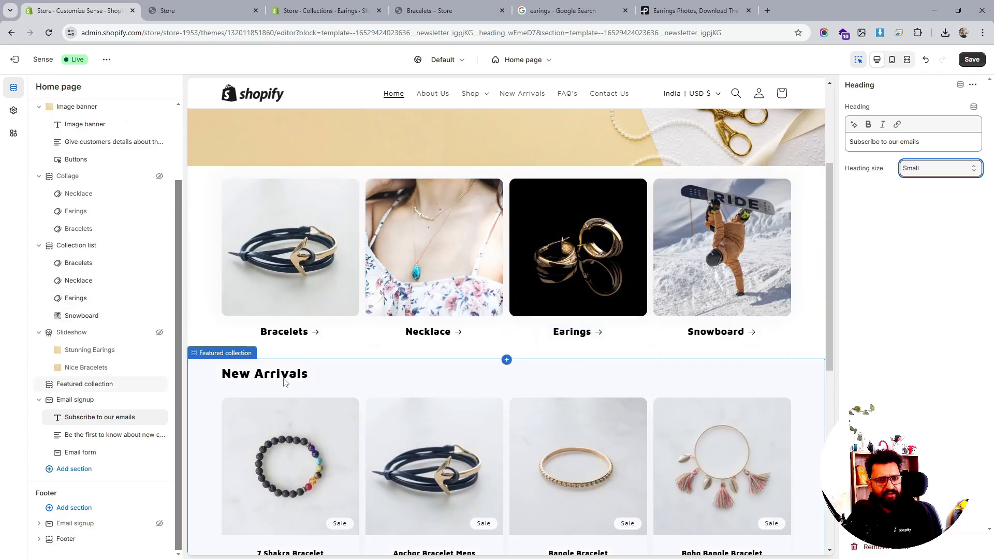
{"action": "scroll", "coordinate": [311, 386], "scroll_direction": "down", "scroll_amount": 8}
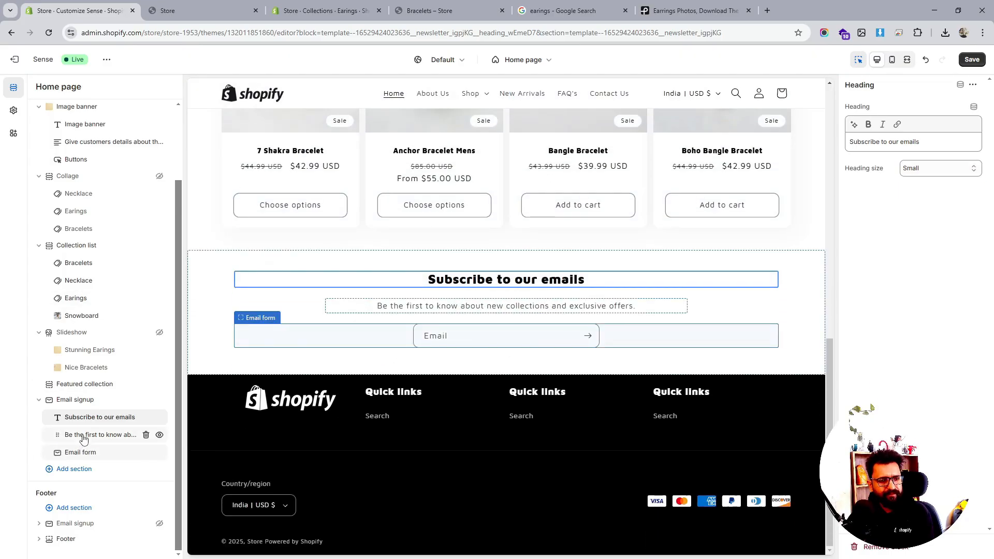
{"action": "left_click", "coordinate": [79, 401]}
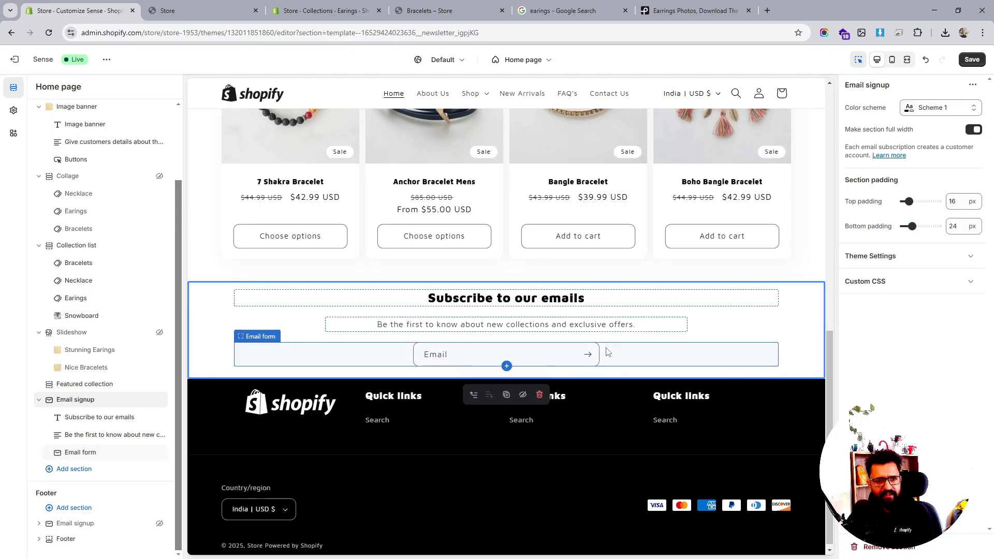
{"action": "scroll", "coordinate": [609, 352], "scroll_direction": "up", "scroll_amount": 3}
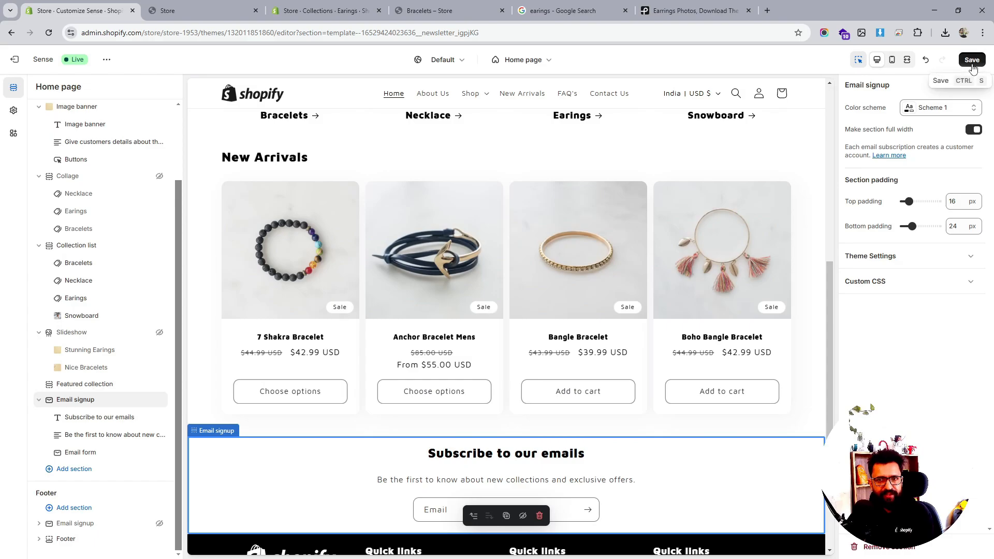
{"action": "left_click", "coordinate": [971, 64]}
{"action": "left_click", "coordinate": [915, 259]}
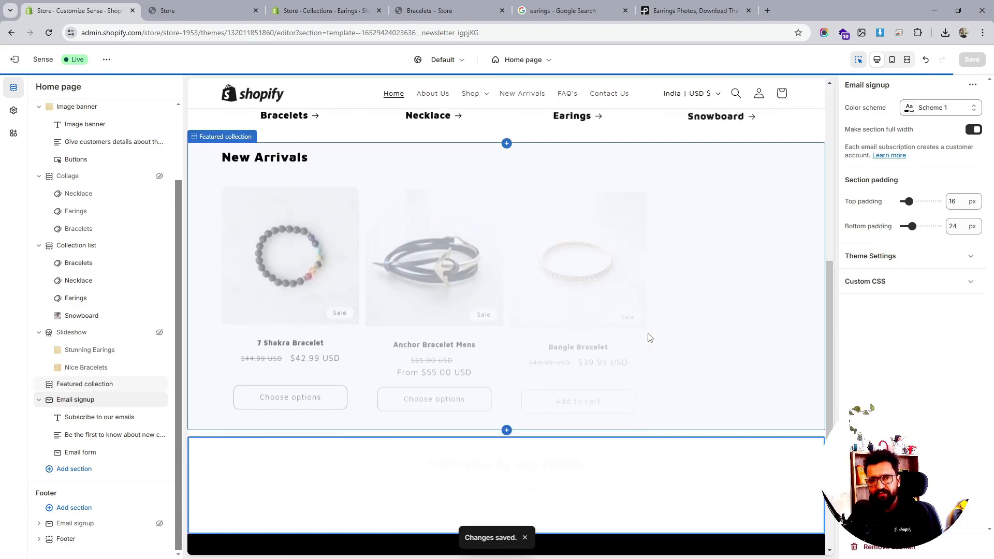
- Browse the list of sections available to add below the email signup on the home page
{"action": "scroll", "coordinate": [665, 337], "scroll_direction": "down", "scroll_amount": 1}
{"action": "scroll", "coordinate": [666, 342], "scroll_direction": "down", "scroll_amount": 2}
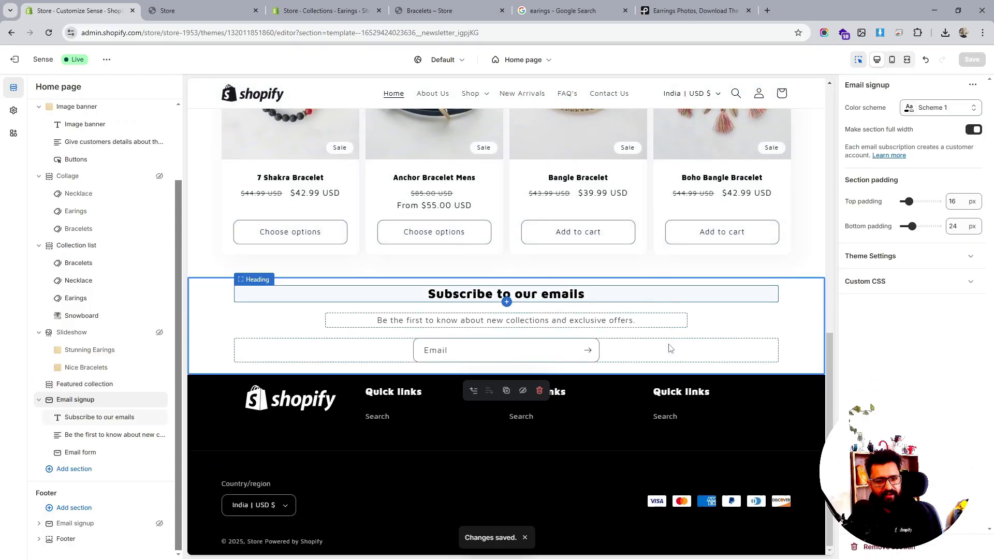
{"action": "left_click", "coordinate": [84, 469]}
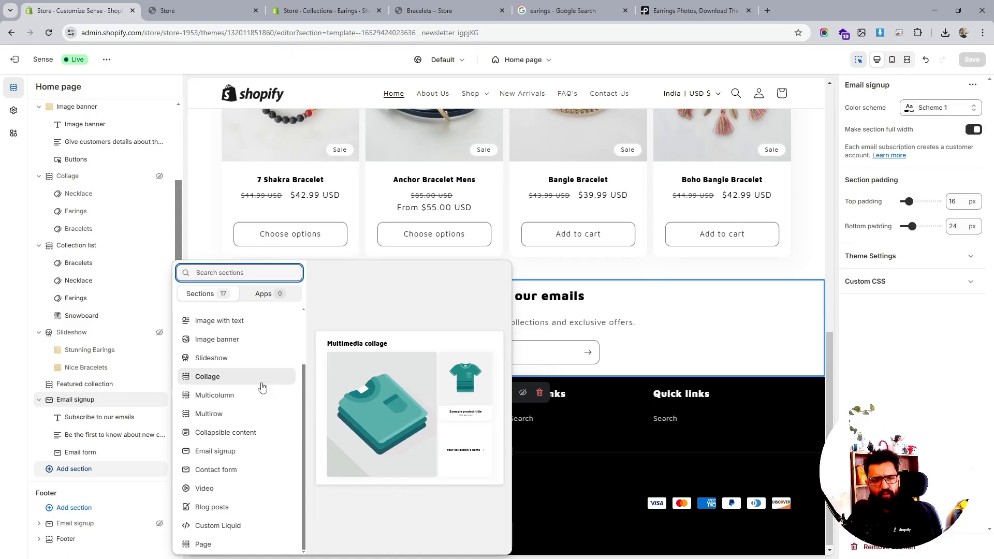
{"action": "scroll", "coordinate": [247, 428], "scroll_direction": "up", "scroll_amount": 1}
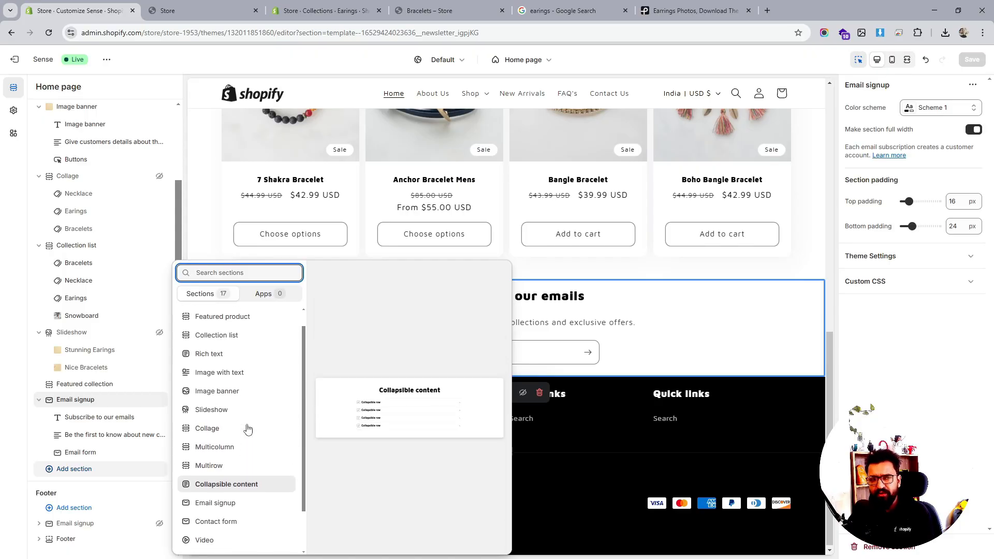
{"action": "scroll", "coordinate": [247, 428], "scroll_direction": "up", "scroll_amount": 1}
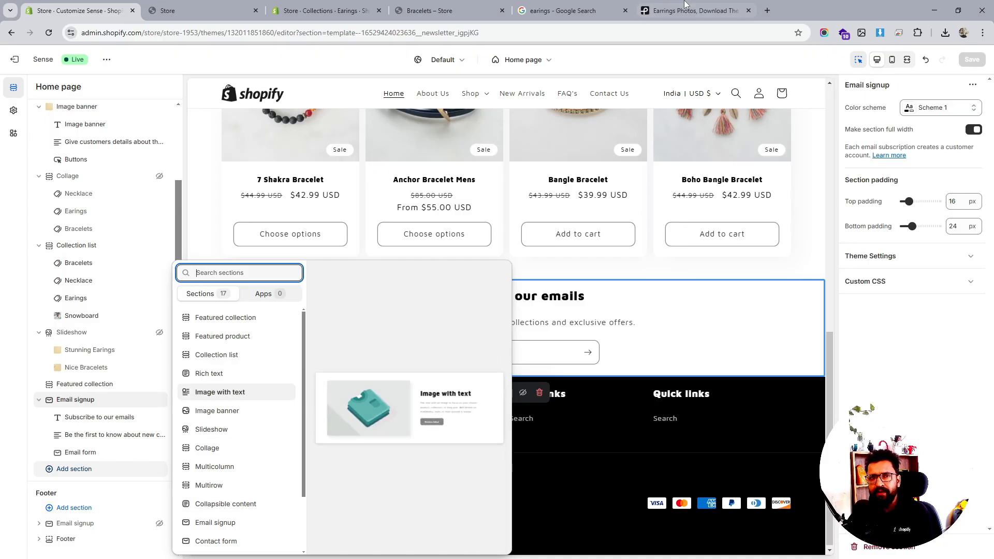
- Switch to a new browser tab and open the SuperNova theme demo store at supernova-theme.myshopify.com
{"action": "left_click", "coordinate": [767, 11]}
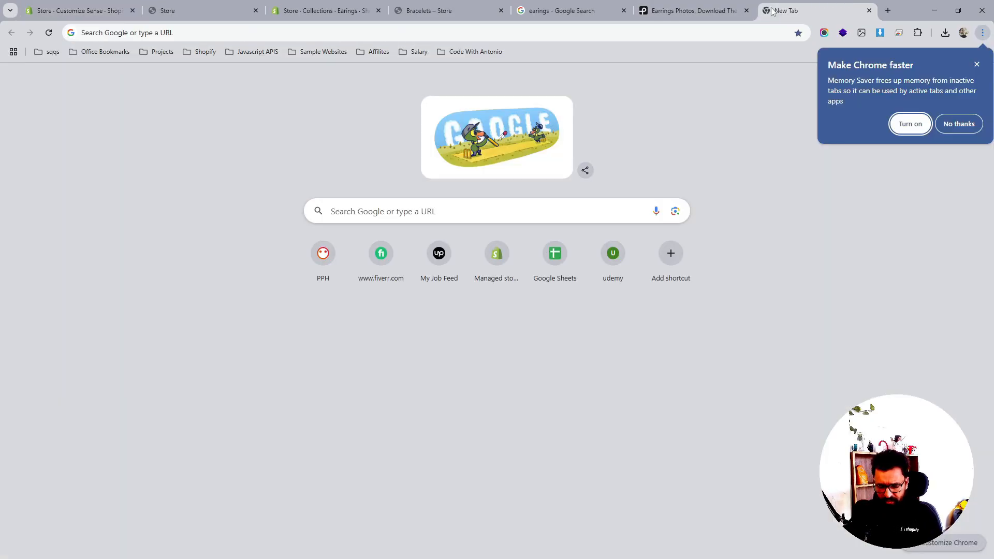
{"action": "left_click", "coordinate": [976, 65]}
{"action": "left_click", "coordinate": [496, 33]}
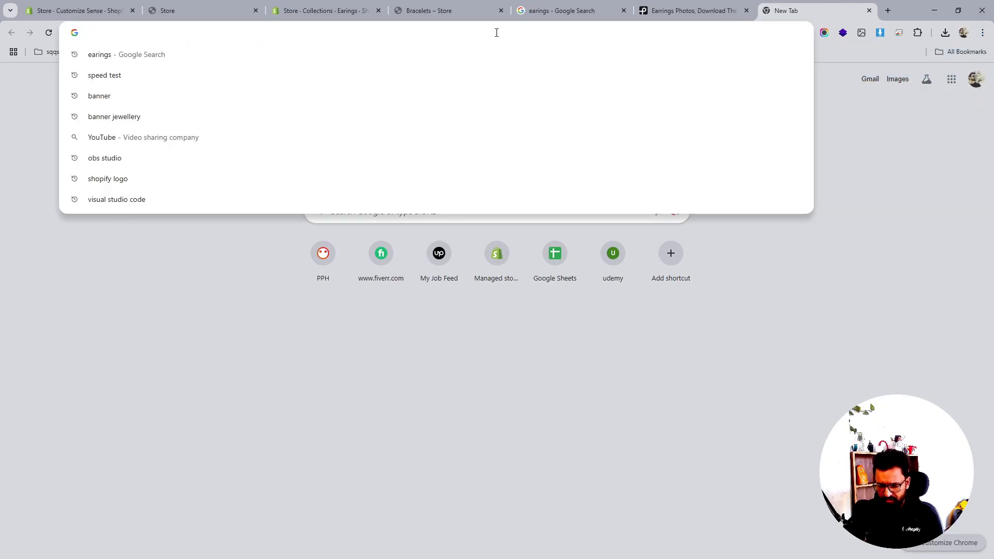
{"action": "type", "text": "sup"}
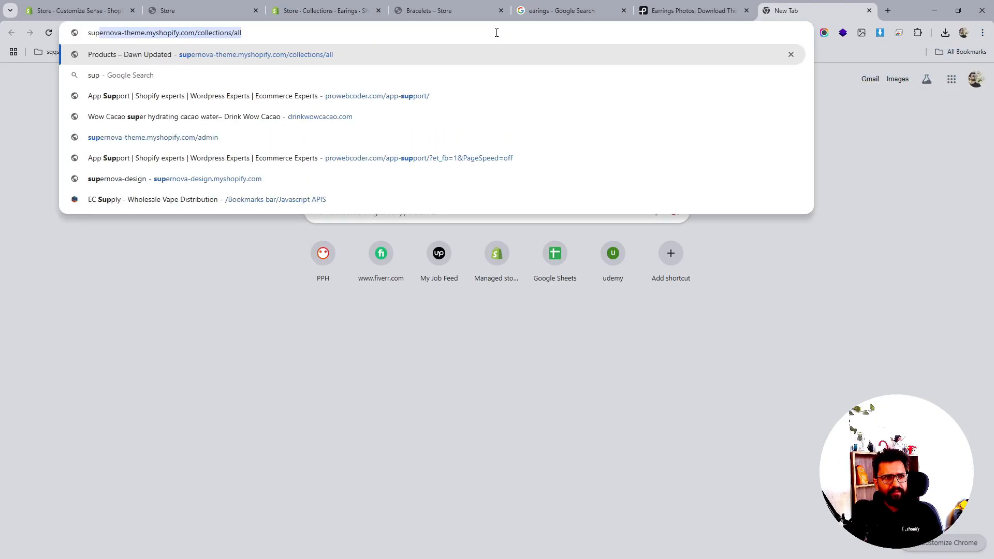
{"action": "key", "text": "Return"}
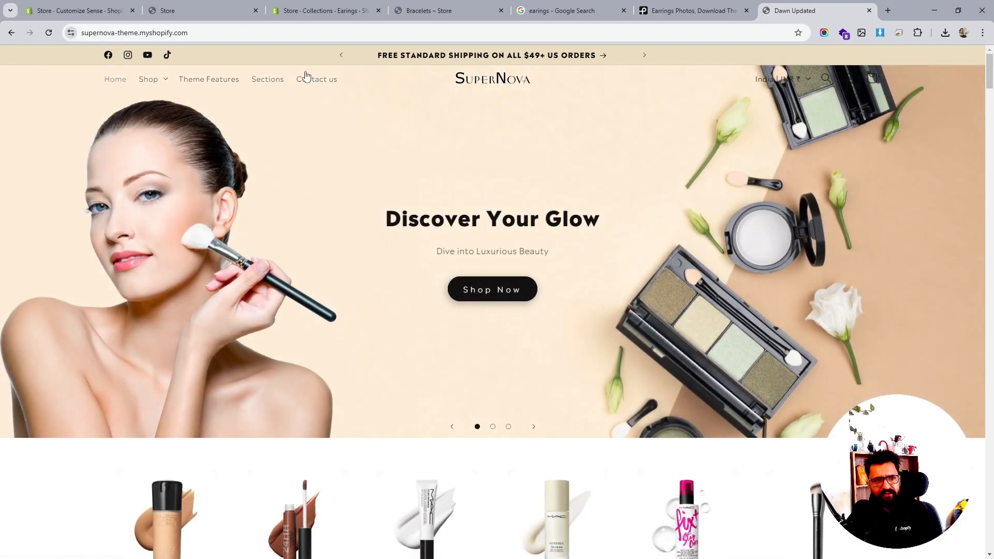
- Scroll through the SuperNova demo home page to review its banner, category, feature and collection sections
{"action": "scroll", "coordinate": [631, 172], "scroll_direction": "down", "scroll_amount": 2}
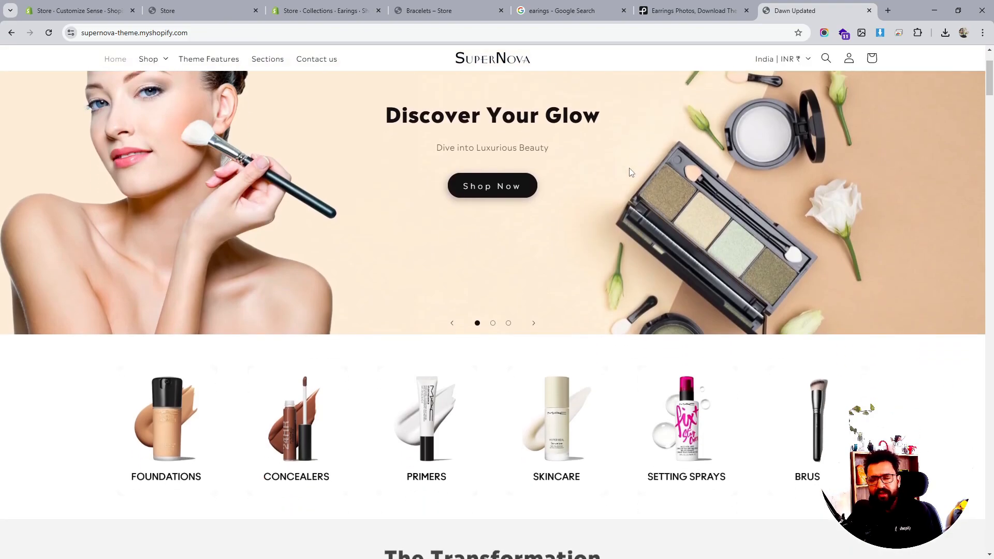
{"action": "scroll", "coordinate": [630, 172], "scroll_direction": "up", "scroll_amount": 2}
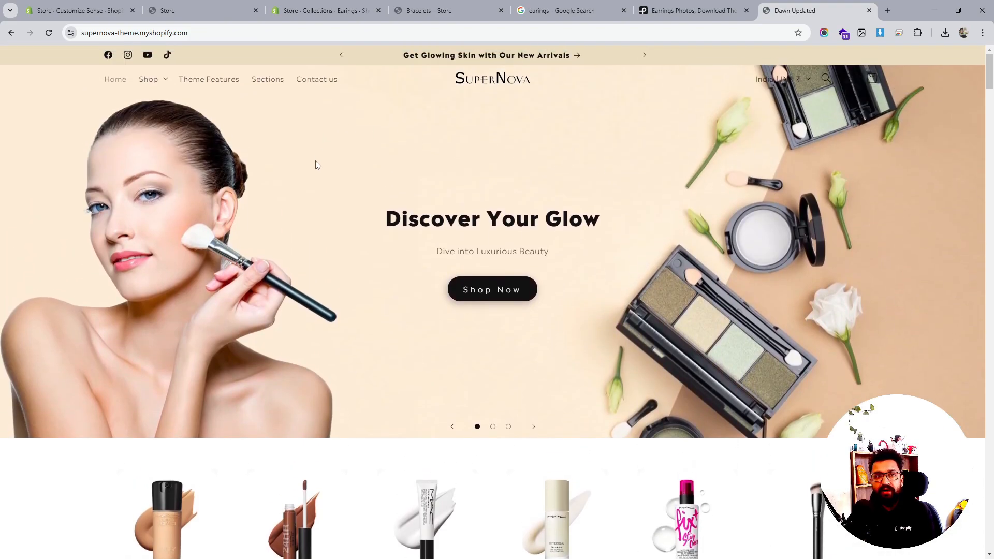
{"action": "scroll", "coordinate": [409, 203], "scroll_direction": "down", "scroll_amount": 5}
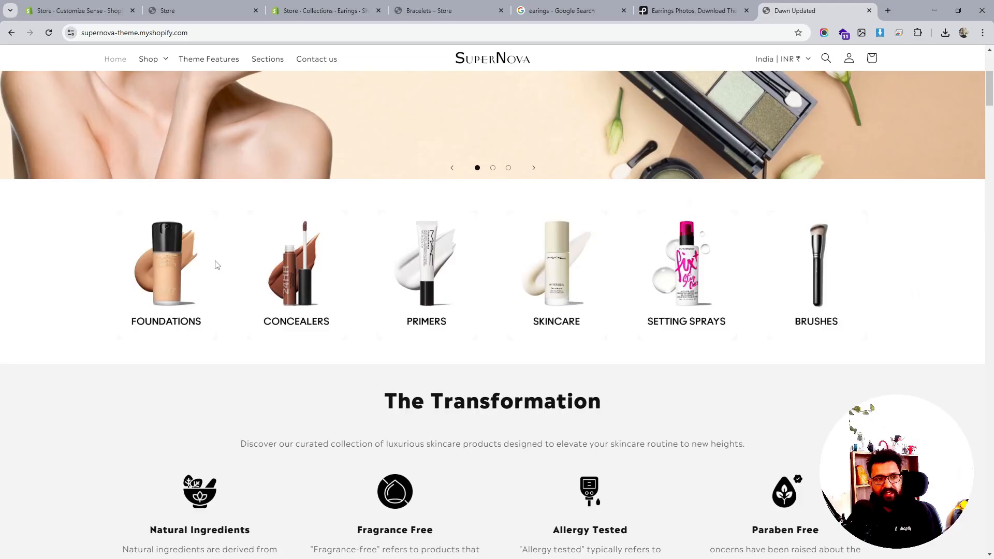
{"action": "scroll", "coordinate": [838, 277], "scroll_direction": "down", "scroll_amount": 9}
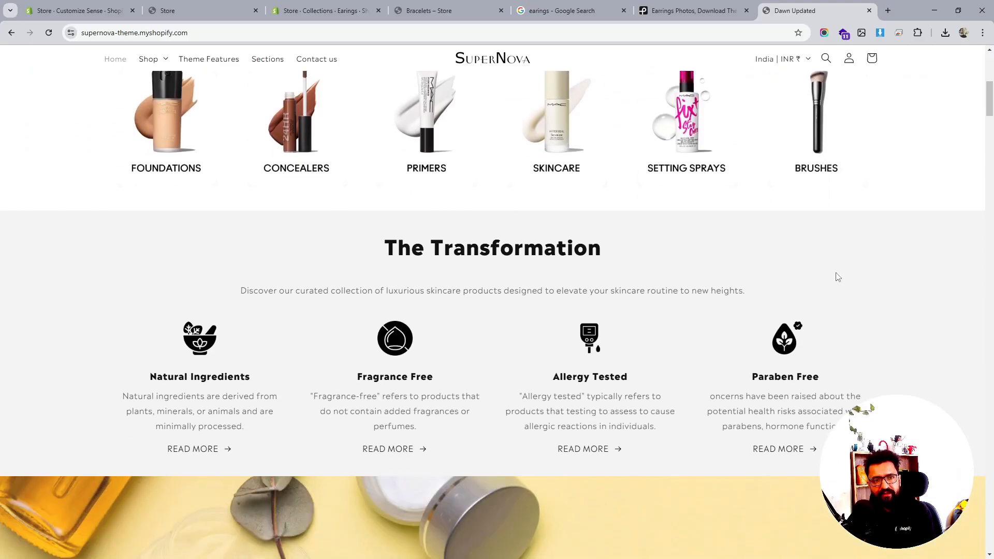
{"action": "scroll", "coordinate": [836, 273], "scroll_direction": "down", "scroll_amount": 14}
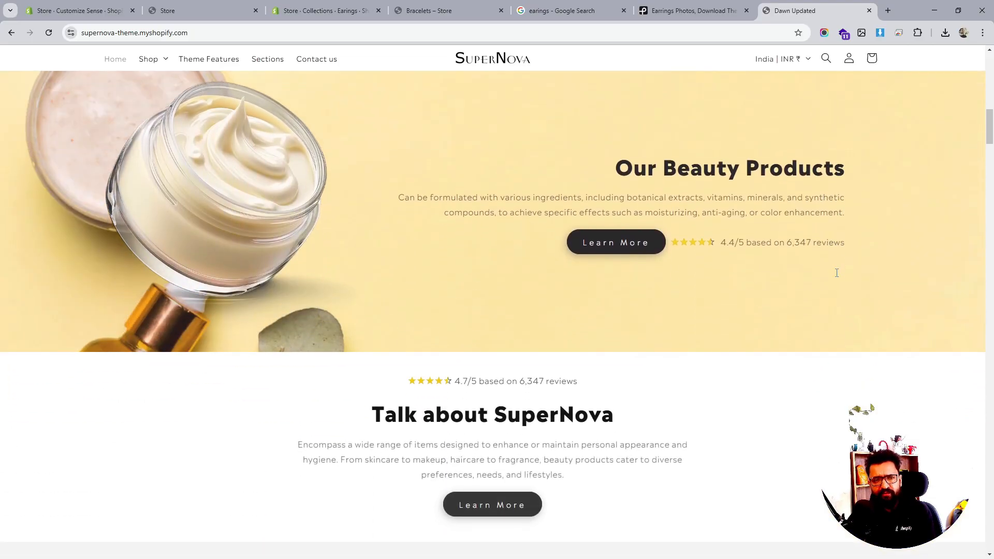
{"action": "scroll", "coordinate": [838, 277], "scroll_direction": "down", "scroll_amount": 18}
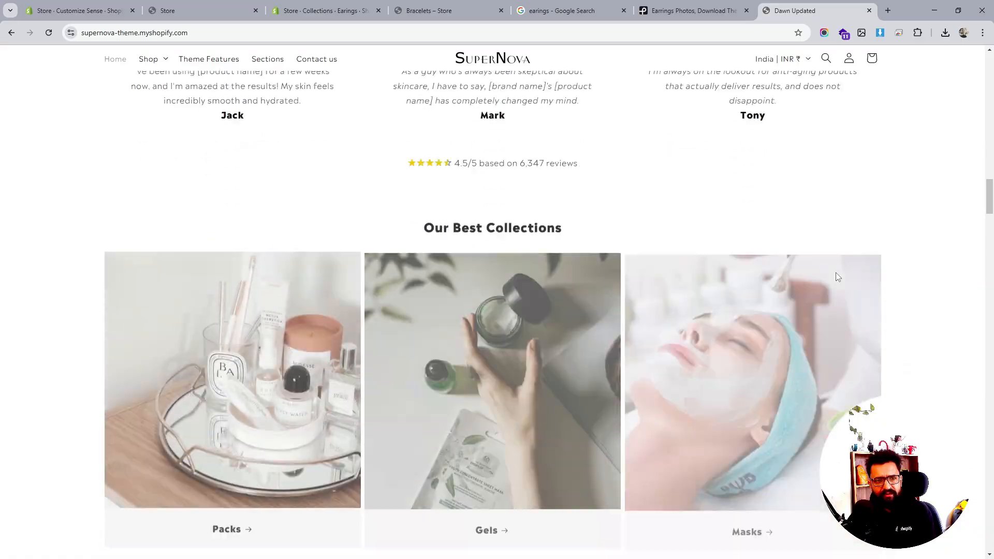
{"action": "scroll", "coordinate": [563, 239], "scroll_direction": "down", "scroll_amount": 3}
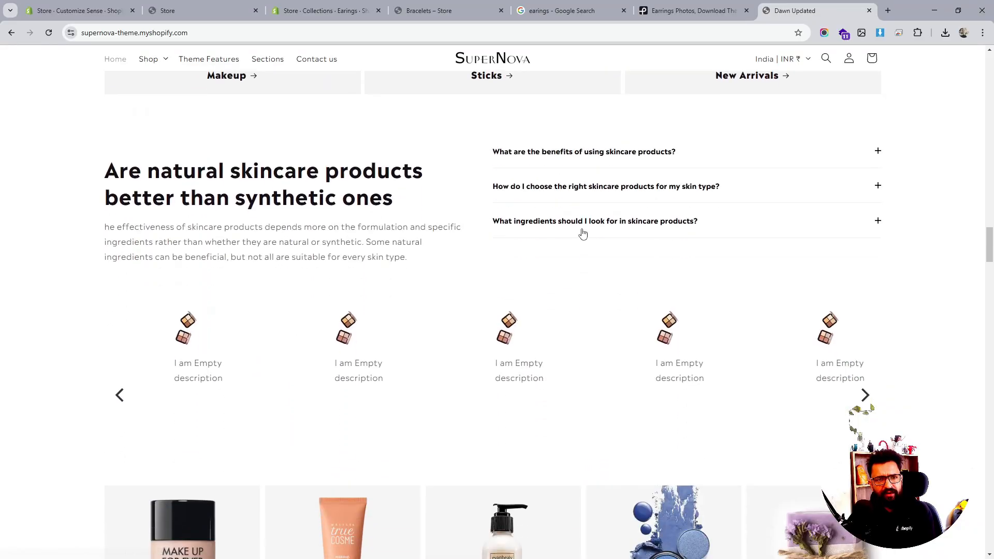
- Expand and collapse the skincare FAQ questions in the demo's collapsible content section
{"action": "left_click", "coordinate": [707, 151]}
{"action": "left_click", "coordinate": [708, 151]}
{"action": "left_click", "coordinate": [665, 188]}
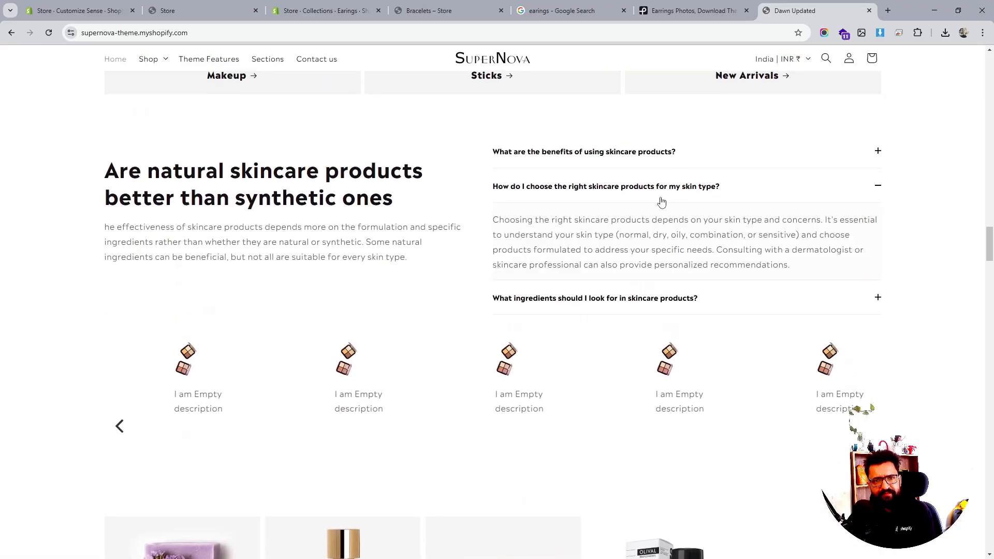
{"action": "left_click", "coordinate": [668, 191]}
{"action": "left_click", "coordinate": [654, 226]}
{"action": "left_click", "coordinate": [654, 226]}
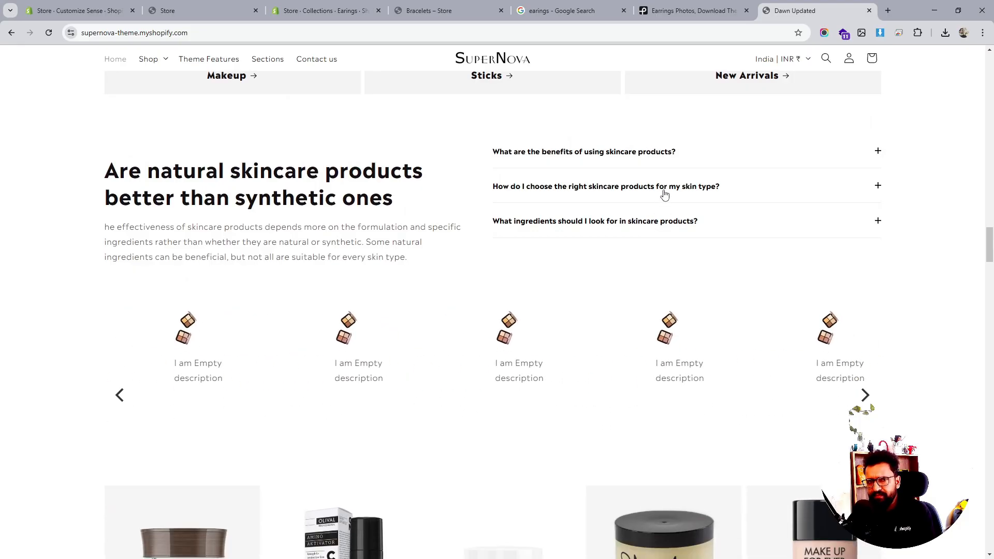
{"action": "left_click", "coordinate": [661, 189]}
{"action": "left_click", "coordinate": [661, 189]}
{"action": "left_click", "coordinate": [663, 151]}
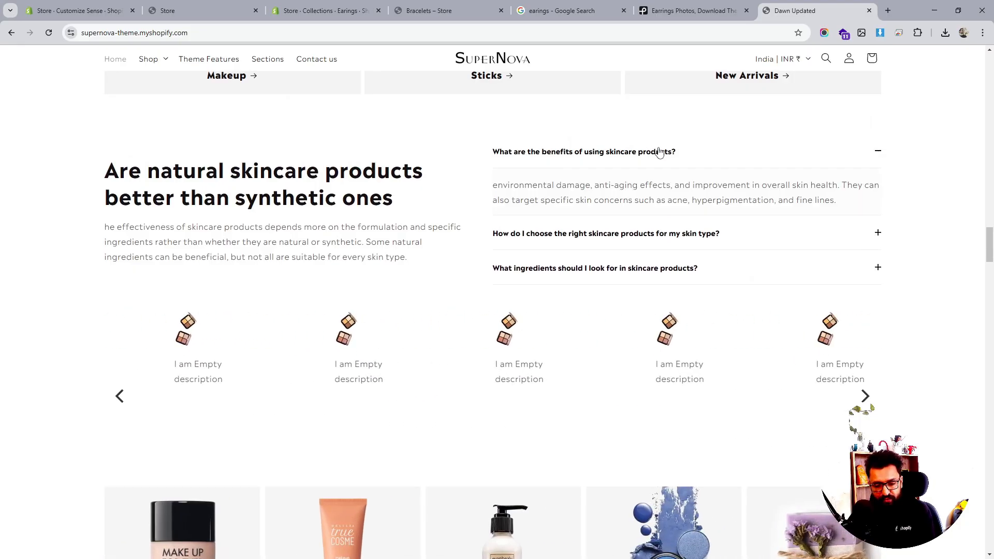
{"action": "left_click", "coordinate": [658, 151]}
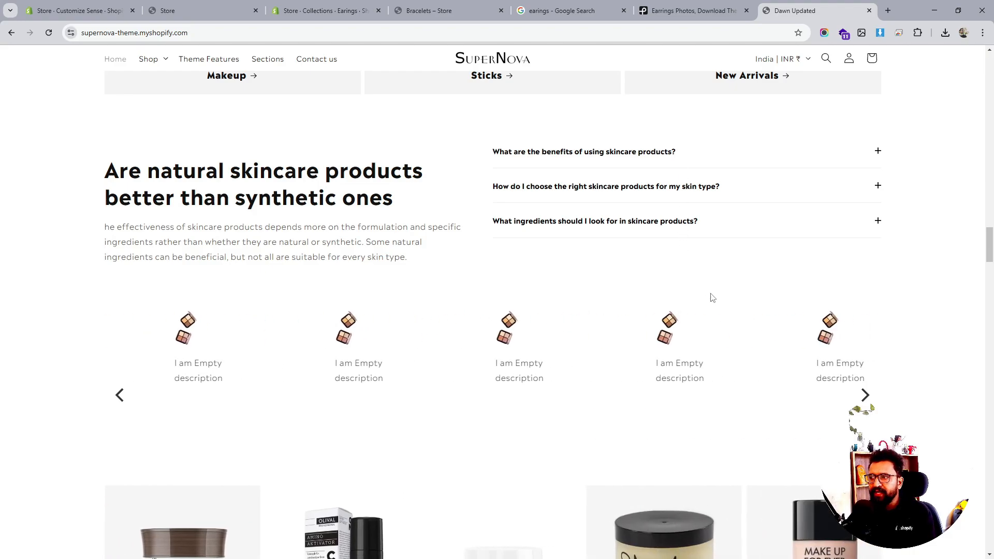
- Review the demo's product carousels and featured collection tabs, then browse its Sections page layouts
{"action": "scroll", "coordinate": [730, 317], "scroll_direction": "down", "scroll_amount": 5}
{"action": "scroll", "coordinate": [732, 320], "scroll_direction": "down", "scroll_amount": 3}
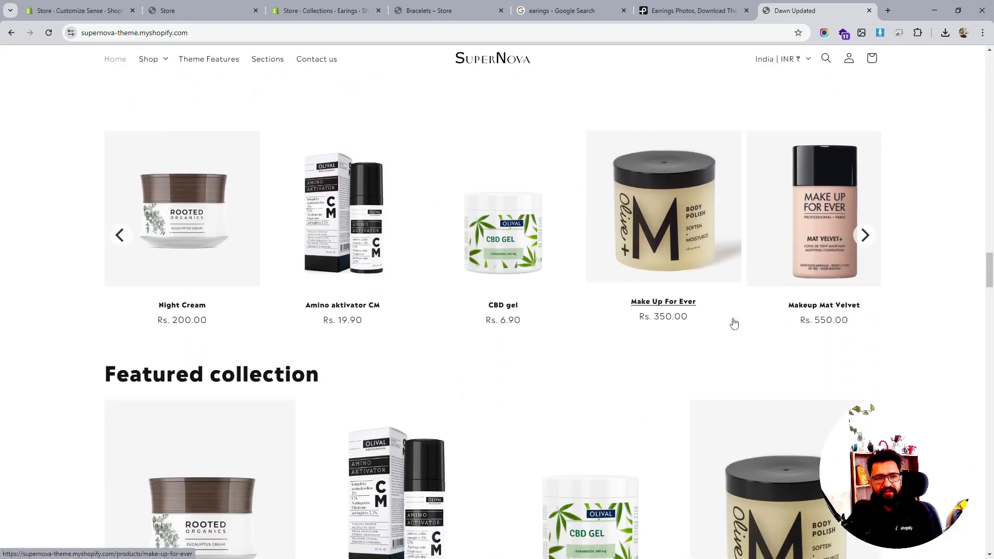
{"action": "scroll", "coordinate": [734, 322], "scroll_direction": "down", "scroll_amount": 9}
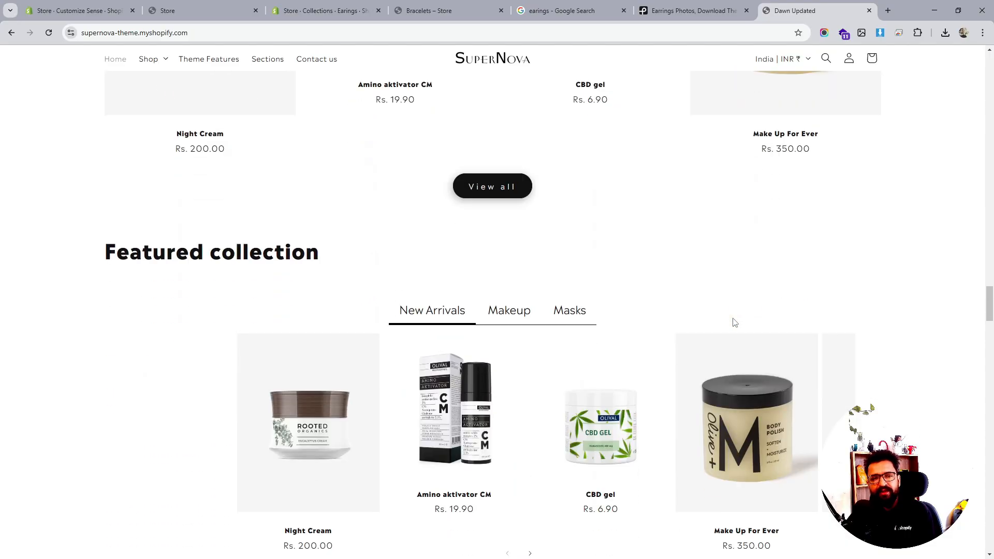
{"action": "left_click", "coordinate": [278, 63]}
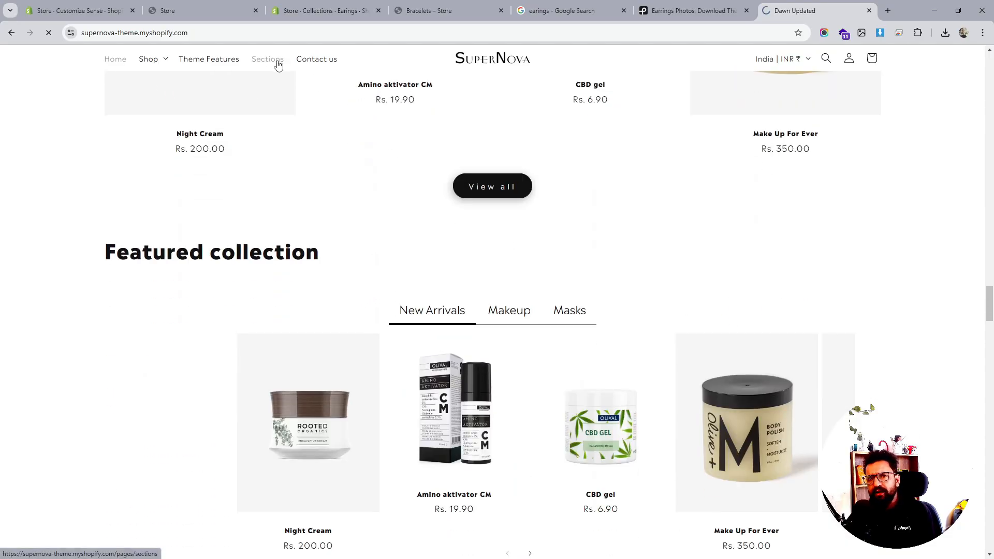
{"action": "scroll", "coordinate": [564, 213], "scroll_direction": "down", "scroll_amount": 10}
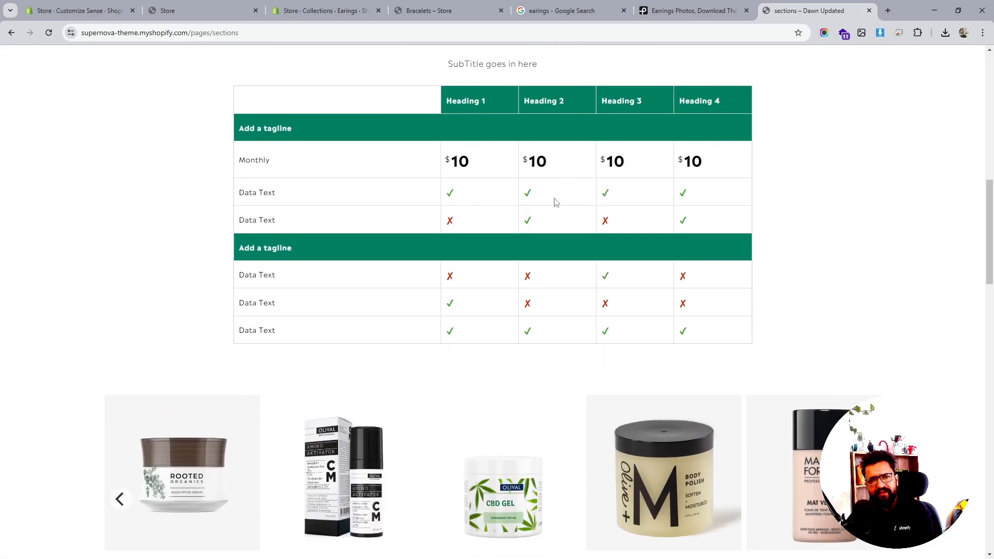
{"action": "scroll", "coordinate": [556, 202], "scroll_direction": "down", "scroll_amount": 20}
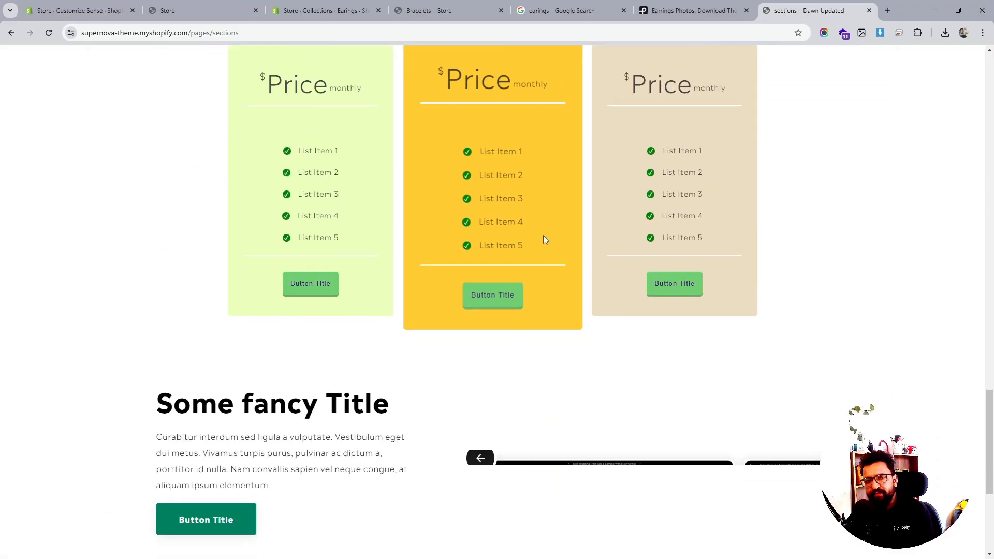
{"action": "scroll", "coordinate": [432, 253], "scroll_direction": "down", "scroll_amount": 4}
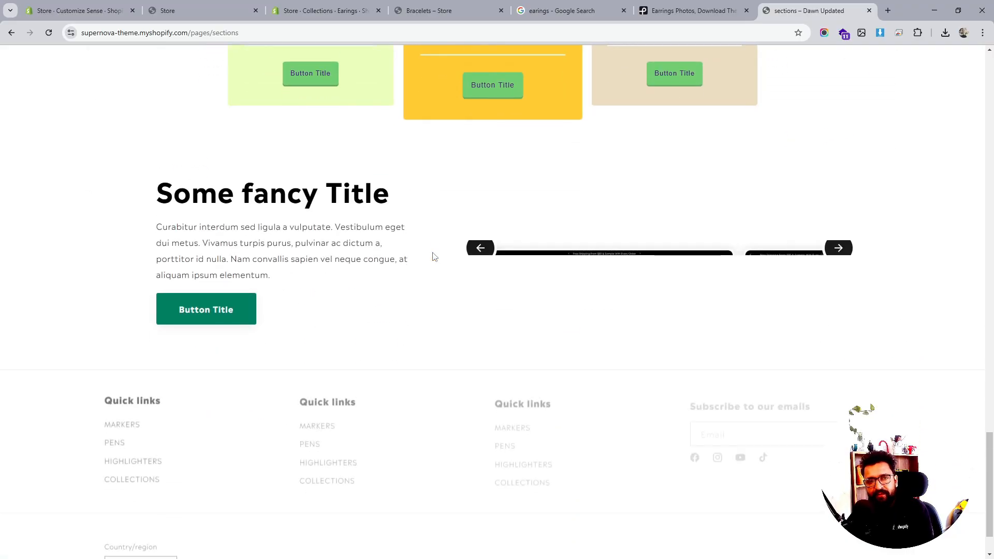
{"action": "scroll", "coordinate": [432, 252], "scroll_direction": "down", "scroll_amount": 1}
{"action": "scroll", "coordinate": [428, 253], "scroll_direction": "up", "scroll_amount": 2}
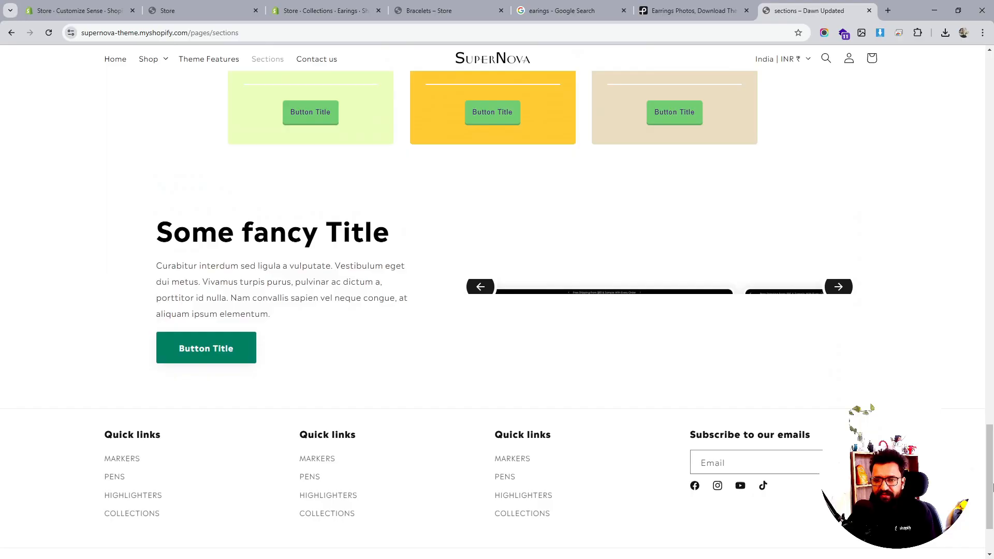
- Return to the demo home page and scroll through its sections once more
{"action": "left_click_drag", "start_coordinate": [992, 486], "coordinate": [907, 92]}
{"action": "left_click", "coordinate": [524, 83]}
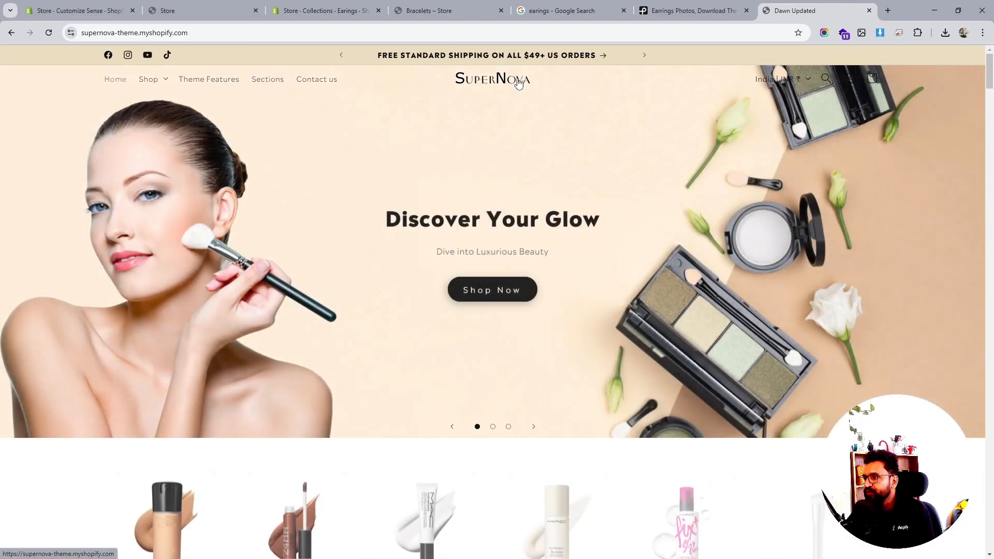
{"action": "scroll", "coordinate": [529, 245], "scroll_direction": "down", "scroll_amount": 3}
{"action": "scroll", "coordinate": [528, 243], "scroll_direction": "down", "scroll_amount": 15}
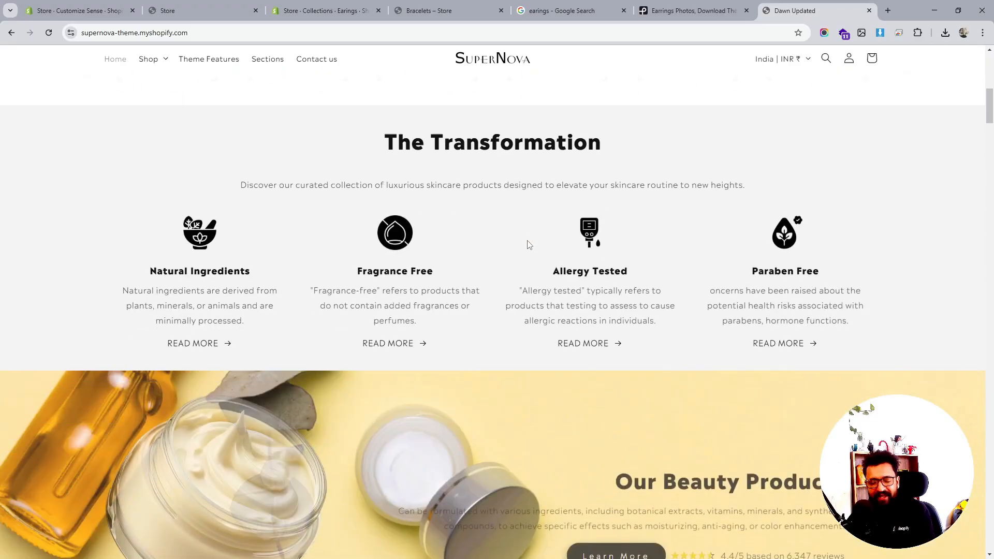
{"action": "scroll", "coordinate": [529, 244], "scroll_direction": "down", "scroll_amount": 4}
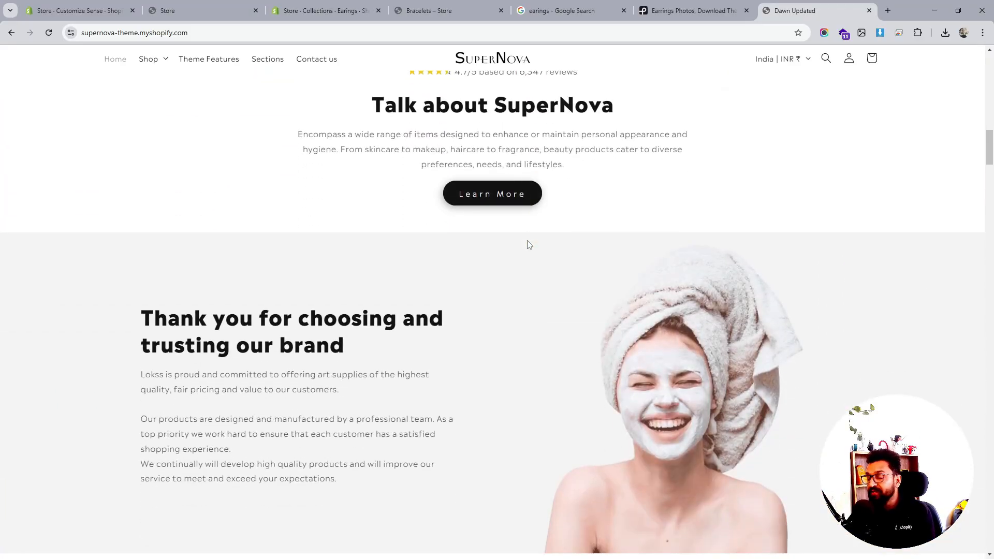
{"action": "scroll", "coordinate": [529, 245], "scroll_direction": "down", "scroll_amount": 7}
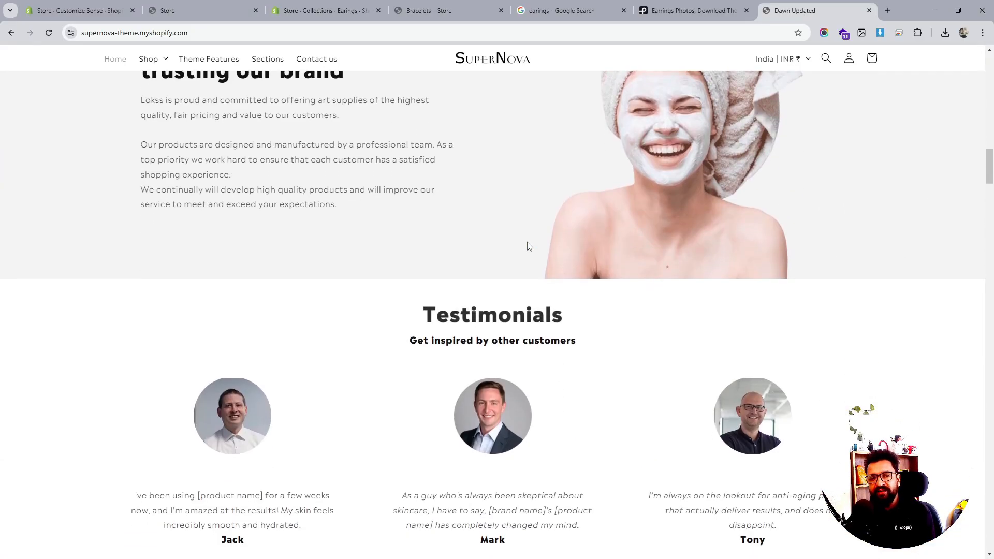
{"action": "scroll", "coordinate": [528, 245], "scroll_direction": "down", "scroll_amount": 8}
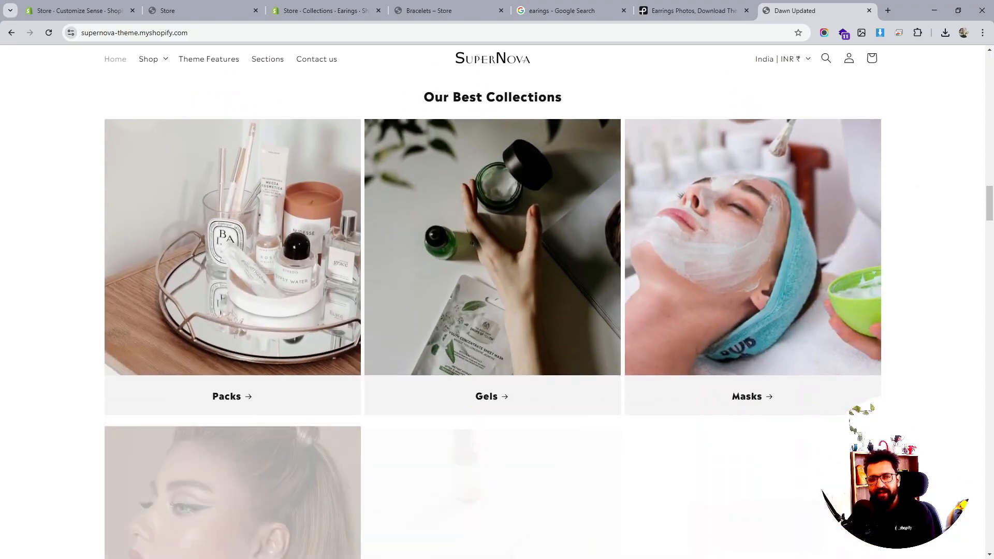
{"action": "scroll", "coordinate": [528, 247], "scroll_direction": "down", "scroll_amount": 2}
{"action": "scroll", "coordinate": [528, 248], "scroll_direction": "down", "scroll_amount": 8}
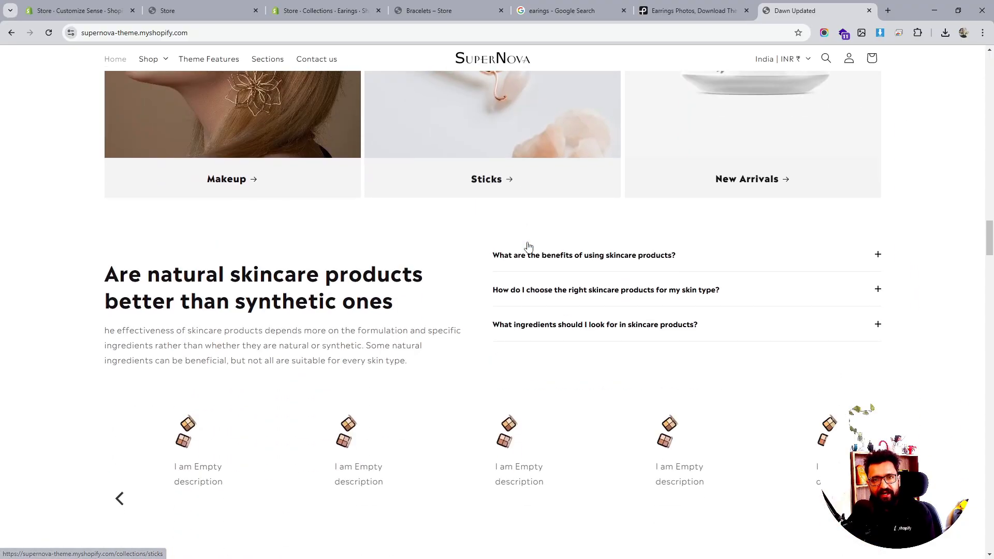
{"action": "scroll", "coordinate": [528, 249], "scroll_direction": "up", "scroll_amount": 3}
{"action": "left_click_drag", "start_coordinate": [989, 228], "coordinate": [953, 54]}
- Open the demo's Gels collection through the Shop menu and add the CBD gel to the cart
{"action": "left_click", "coordinate": [150, 81]}
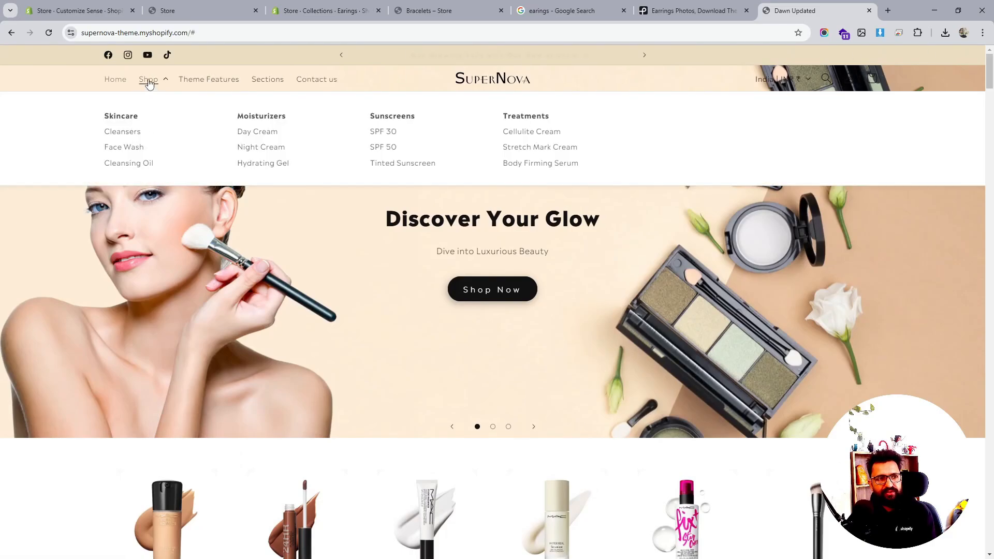
{"action": "left_click", "coordinate": [150, 79]}
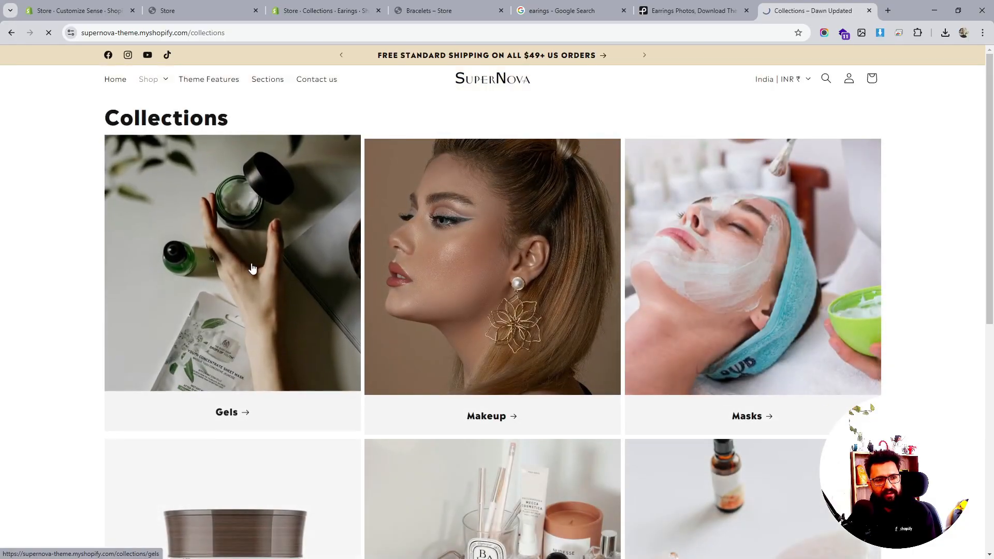
{"action": "left_click", "coordinate": [254, 267]}
{"action": "left_click", "coordinate": [229, 515]}
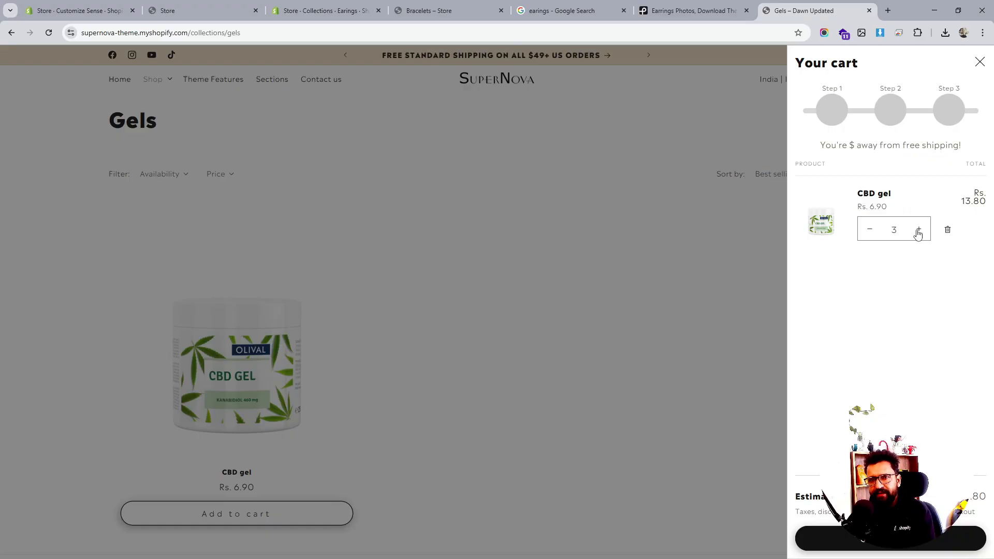
- Close the cart, return to the demo home page, and preview it in the browser's responsive mobile view before closing developer tools
{"action": "left_click", "coordinate": [979, 62]}
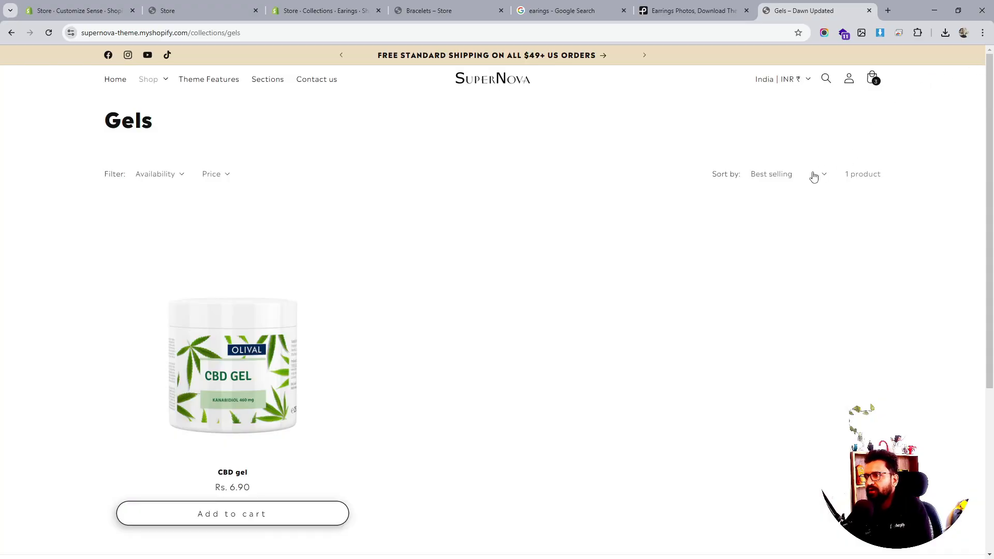
{"action": "left_click", "coordinate": [489, 83]}
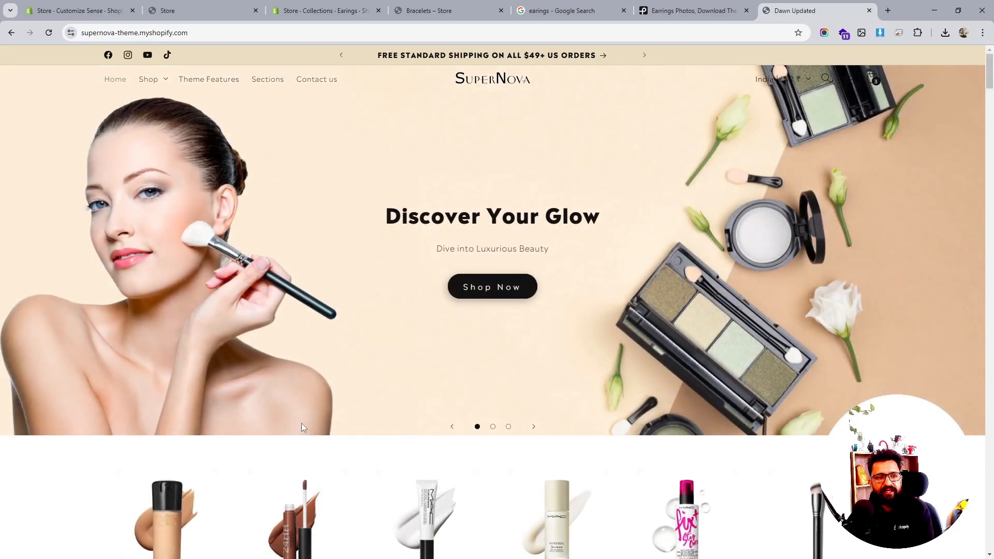
{"action": "right_click", "coordinate": [303, 446]}
{"action": "left_click", "coordinate": [333, 492]}
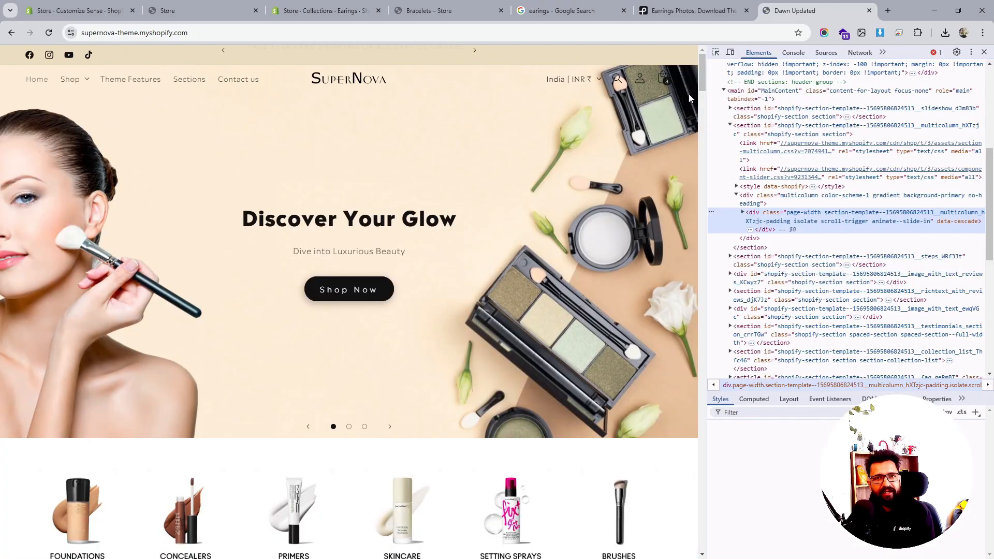
{"action": "key", "text": "ctrl+shift+m"}
{"action": "scroll", "coordinate": [394, 238], "scroll_direction": "down", "scroll_amount": 15}
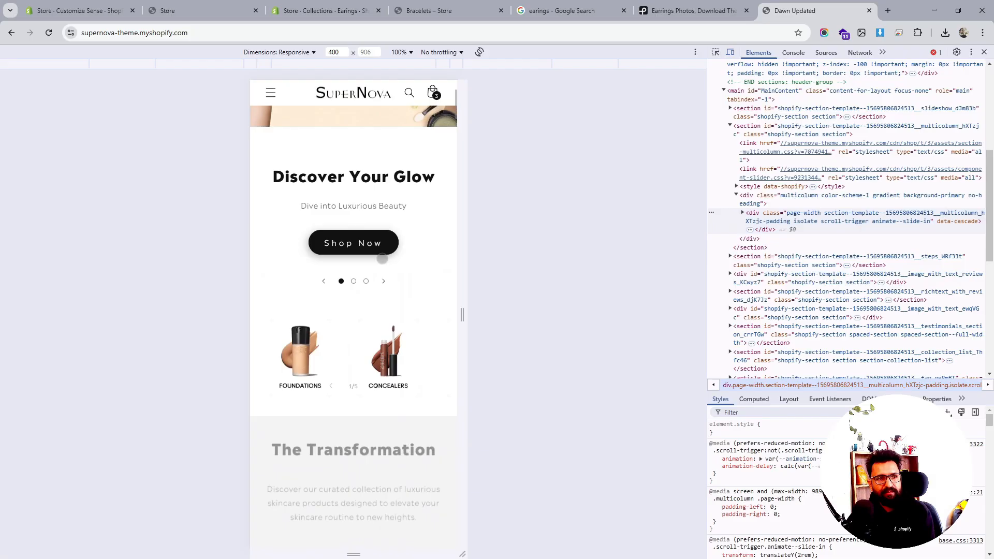
{"action": "scroll", "coordinate": [399, 251], "scroll_direction": "down", "scroll_amount": 20}
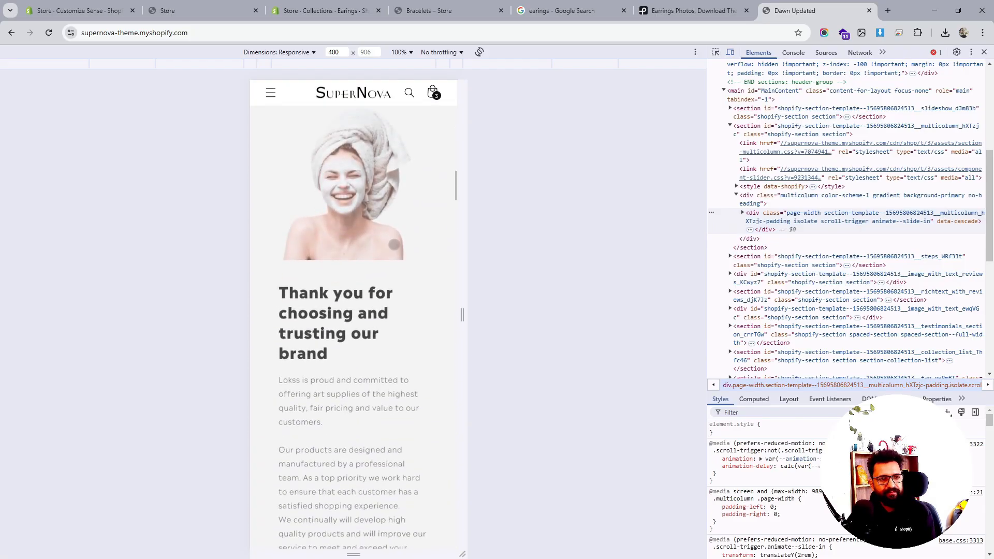
{"action": "scroll", "coordinate": [374, 212], "scroll_direction": "down", "scroll_amount": 20}
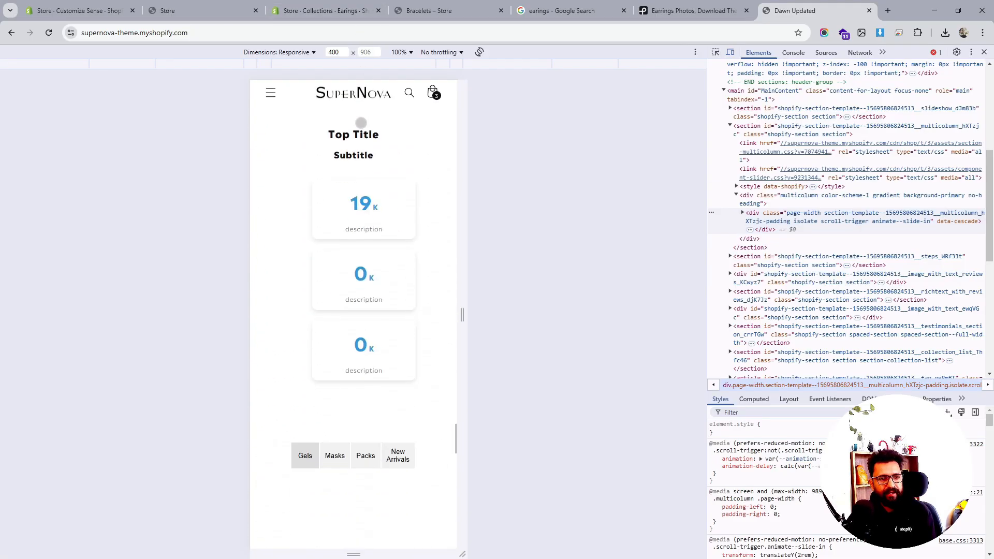
{"action": "scroll", "coordinate": [351, 193], "scroll_direction": "up", "scroll_amount": 20}
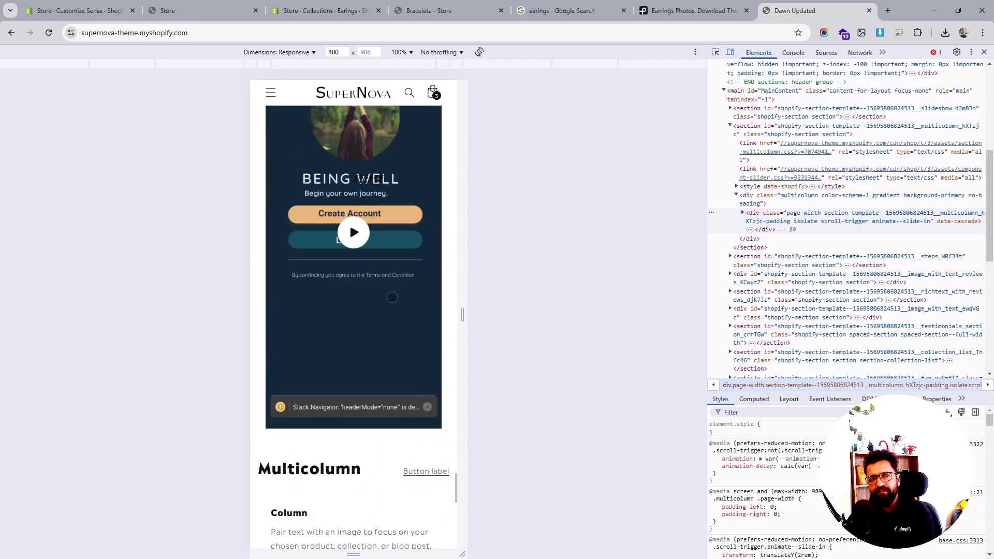
{"action": "scroll", "coordinate": [354, 310], "scroll_direction": "up", "scroll_amount": 10}
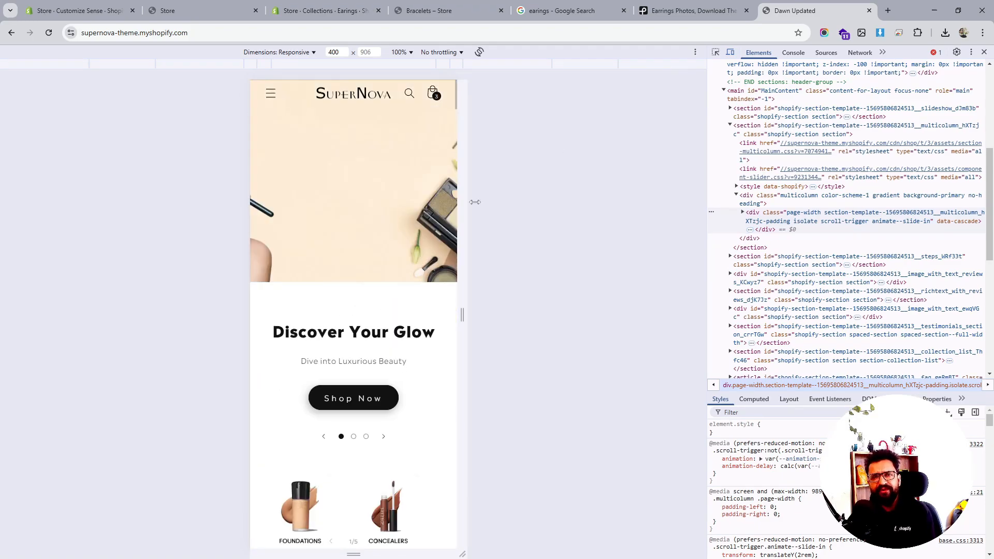
{"action": "left_click", "coordinate": [730, 53]}
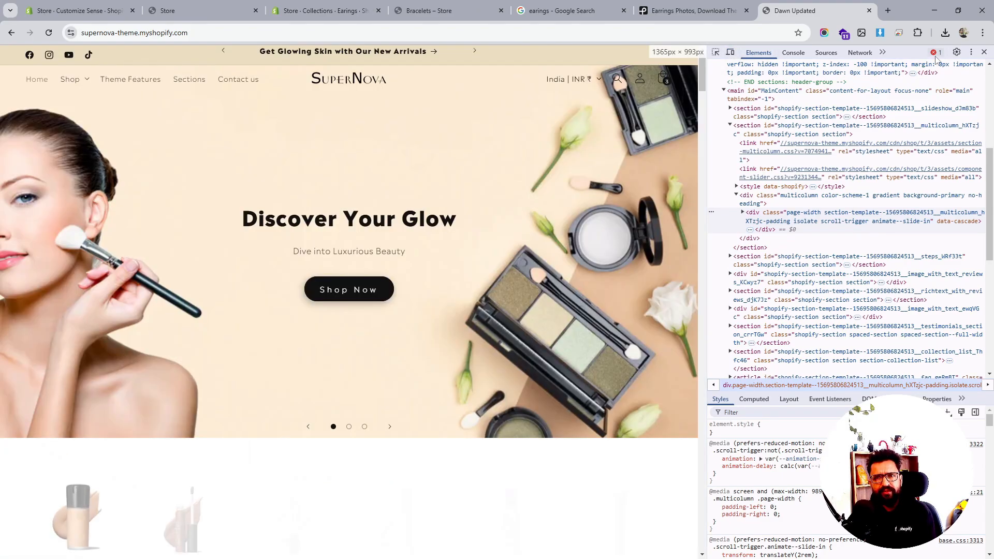
{"action": "left_click", "coordinate": [984, 52]}
- Look over the open store, bracelets collection and earrings collection admin tabs
{"action": "left_click", "coordinate": [439, 7]}
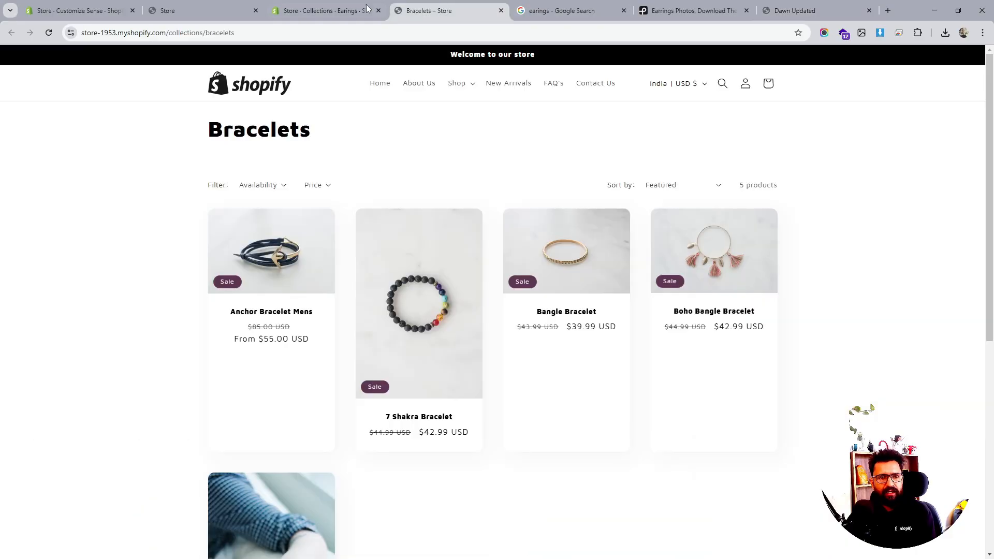
{"action": "left_click", "coordinate": [339, 7]}
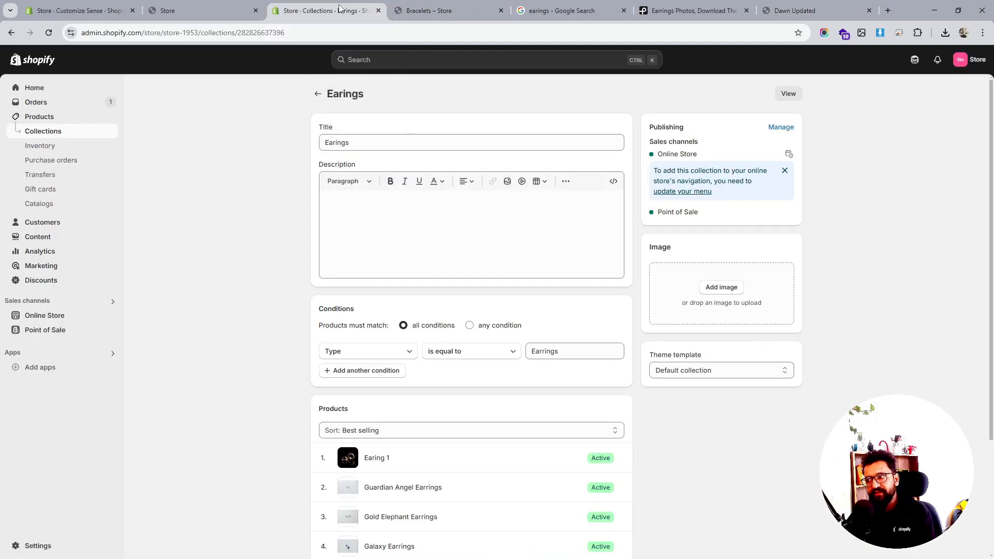
{"action": "left_click", "coordinate": [212, 11]}
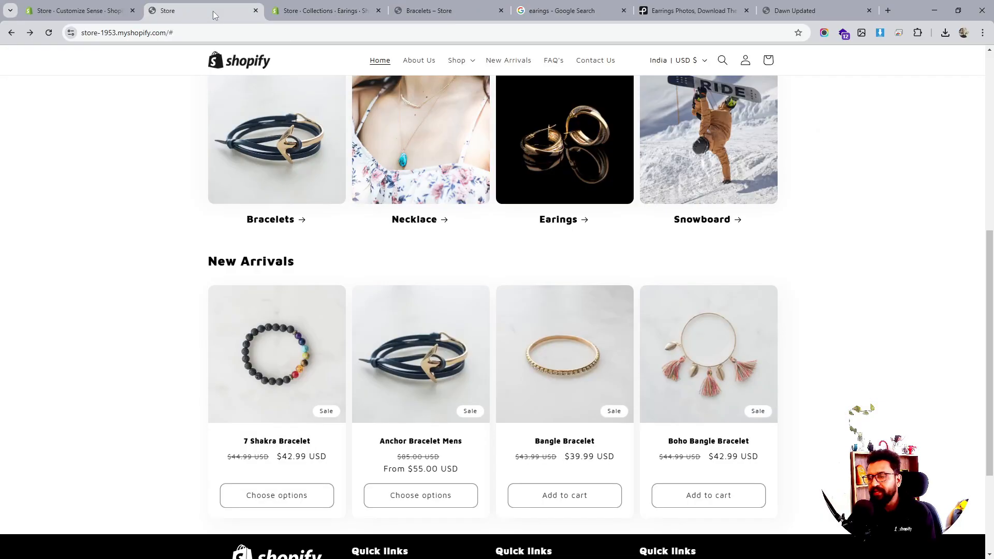
{"action": "left_click", "coordinate": [306, 11]}
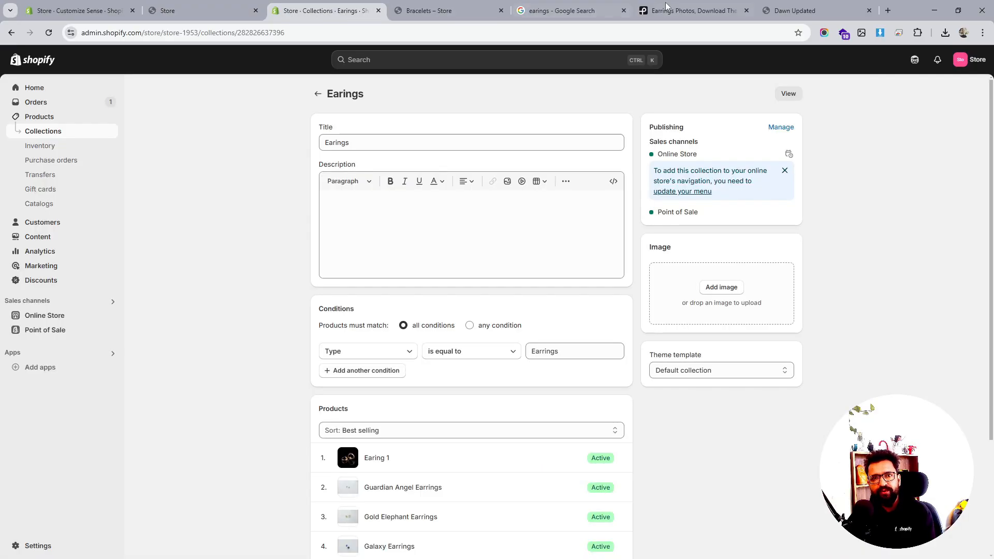
{"action": "left_click", "coordinate": [772, 6]}
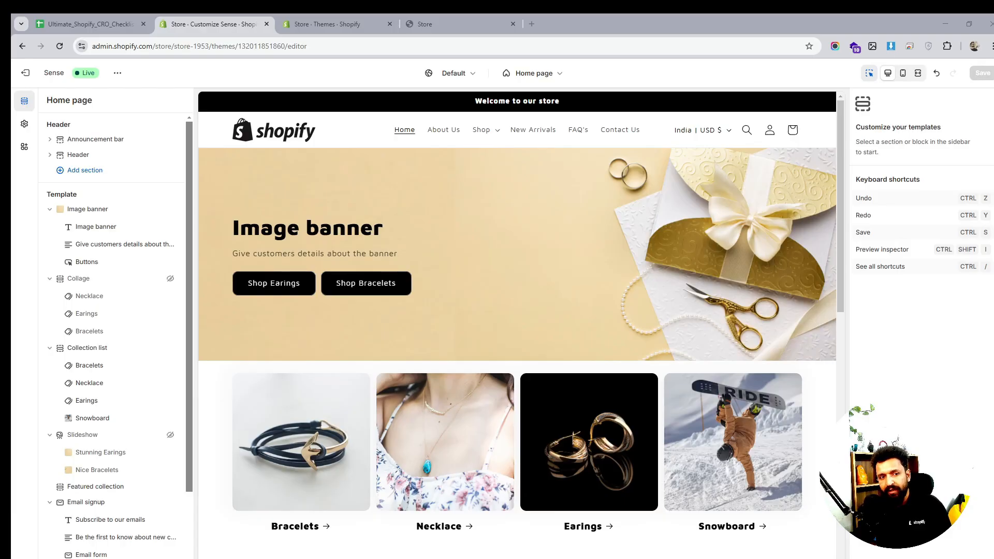
- Open the Default collection template in the theme editor and review the bracelets collection preview
{"action": "left_click", "coordinate": [537, 76]}
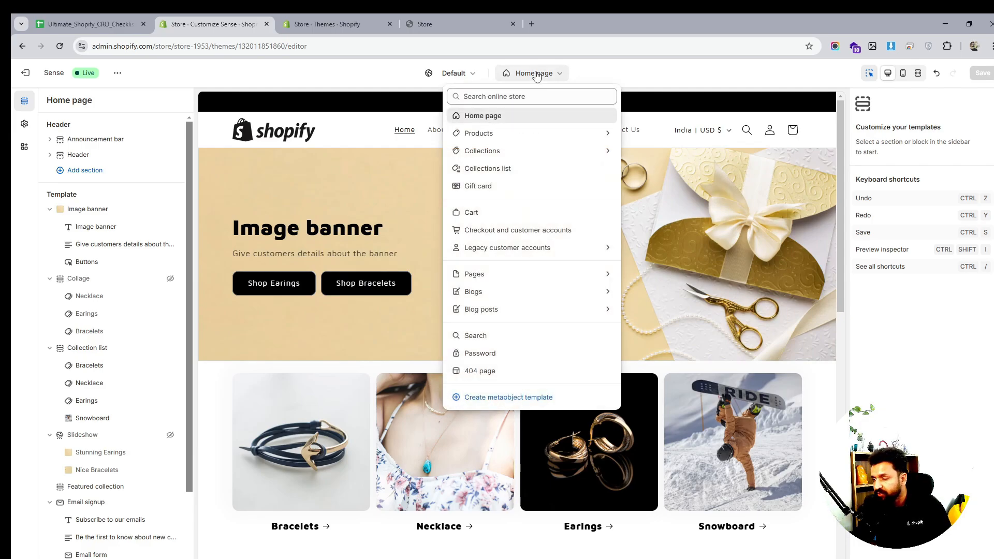
{"action": "left_click", "coordinate": [512, 155]}
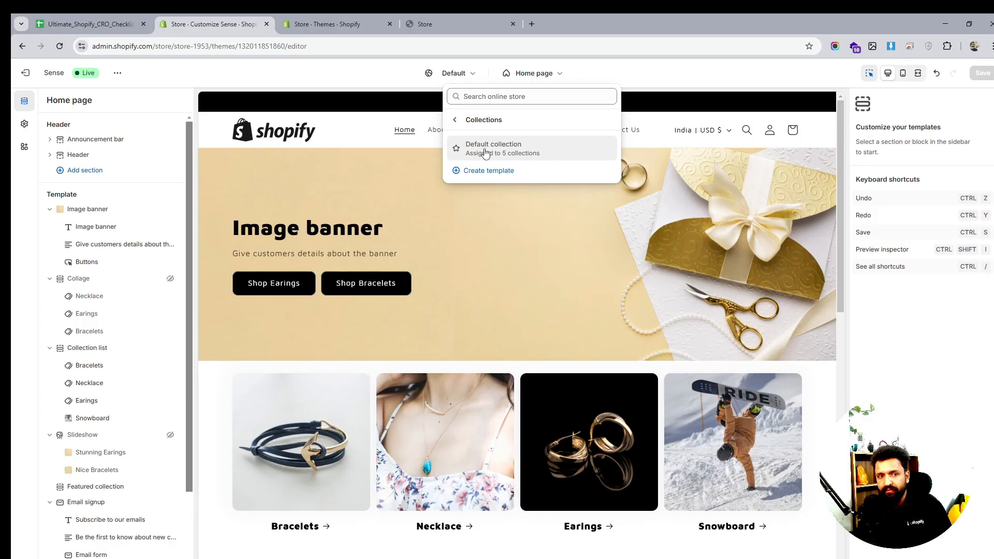
{"action": "left_click", "coordinate": [505, 149]}
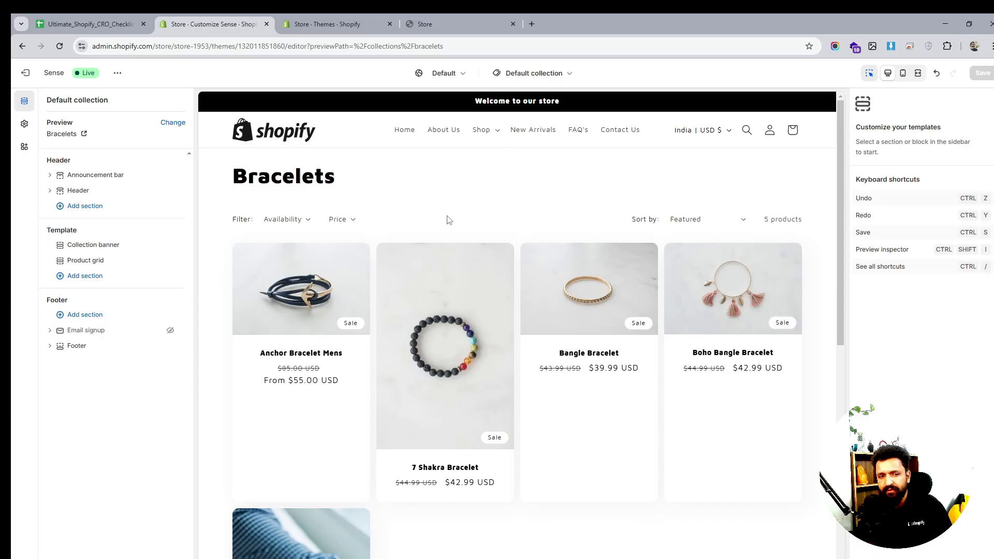
{"action": "scroll", "coordinate": [501, 314], "scroll_direction": "down", "scroll_amount": 4}
{"action": "scroll", "coordinate": [501, 315], "scroll_direction": "up", "scroll_amount": 4}
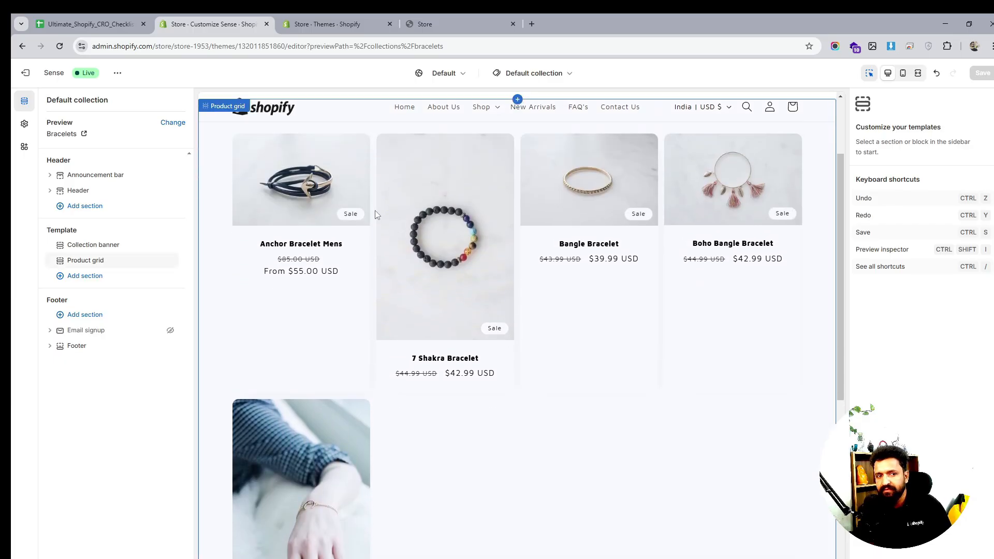
{"action": "scroll", "coordinate": [381, 238], "scroll_direction": "up", "scroll_amount": 1}
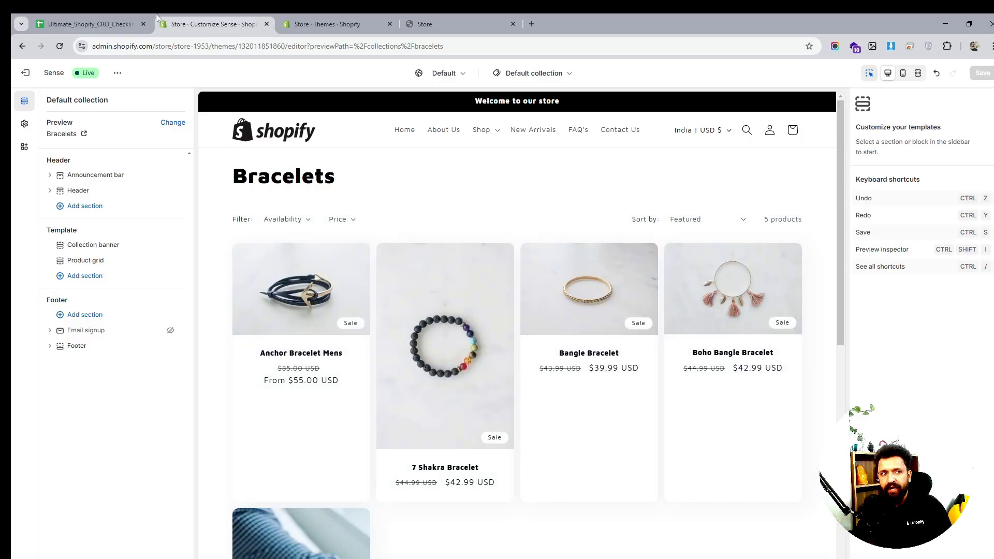
- Review the CRO checklist spreadsheet's product page and collection page optimization items
{"action": "left_click", "coordinate": [104, 25]}
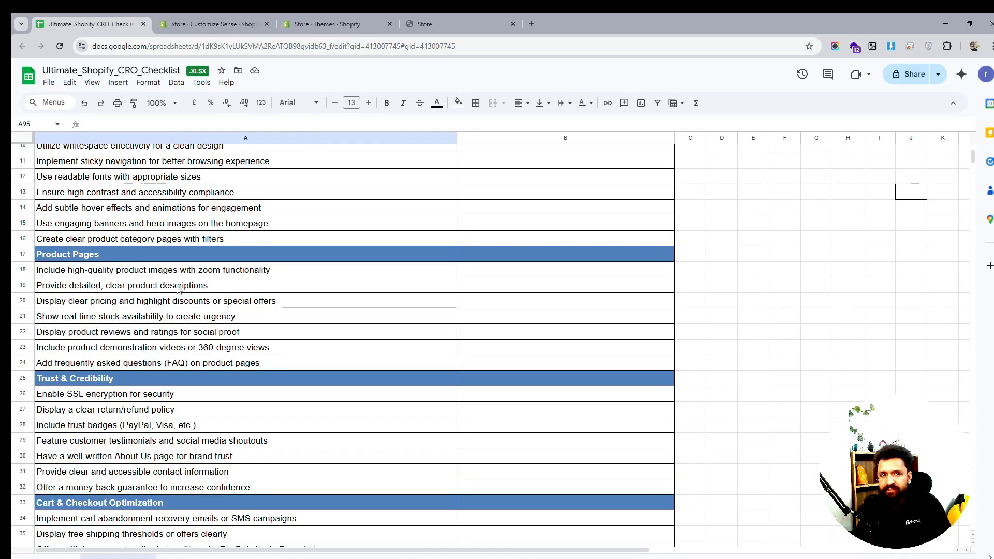
{"action": "left_click", "coordinate": [305, 336]}
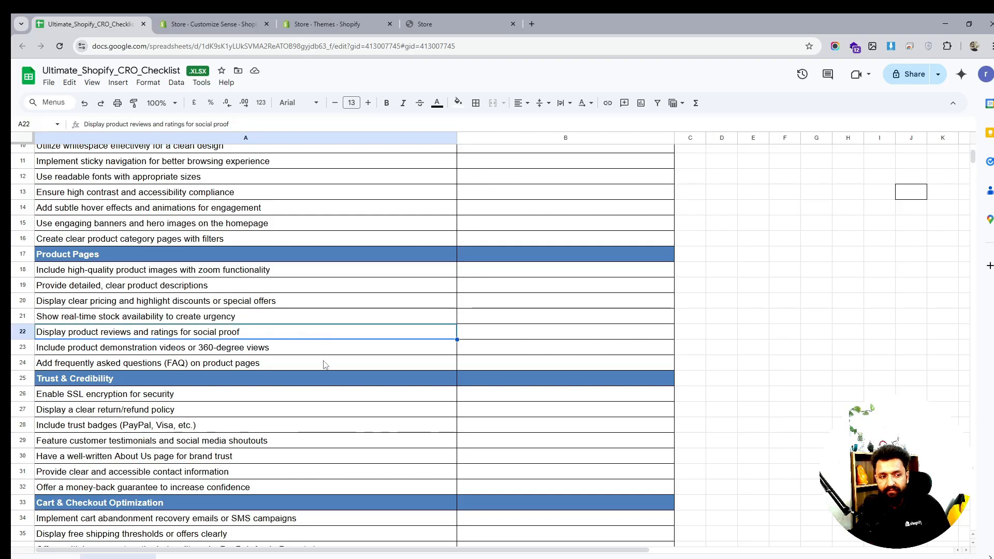
{"action": "scroll", "coordinate": [324, 365], "scroll_direction": "down", "scroll_amount": 13}
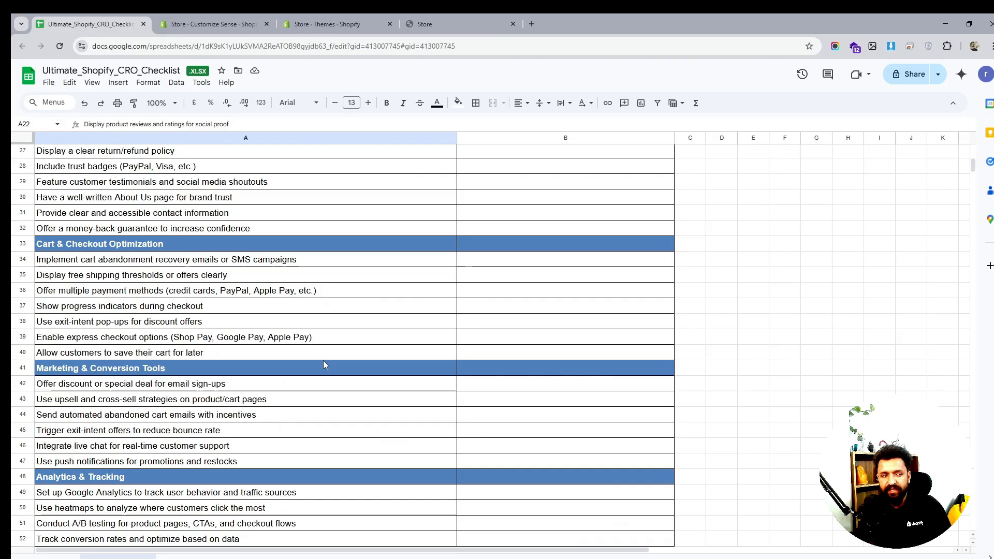
{"action": "scroll", "coordinate": [325, 364], "scroll_direction": "down", "scroll_amount": 3}
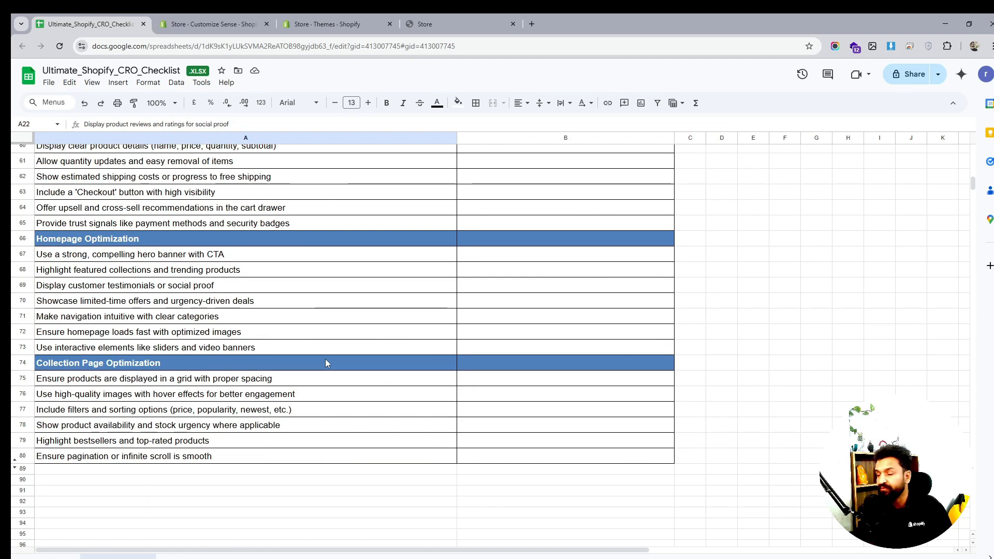
{"action": "left_click", "coordinate": [208, 382]}
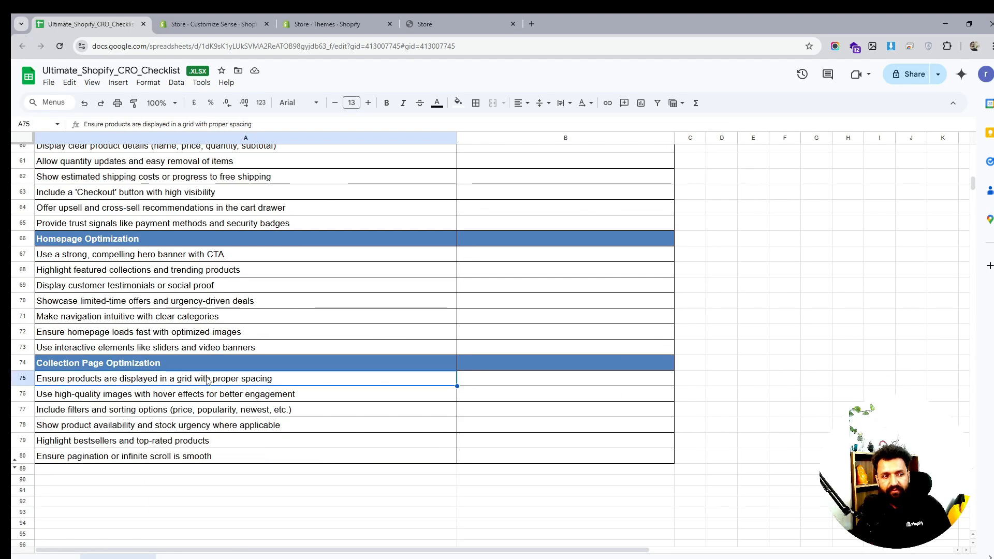
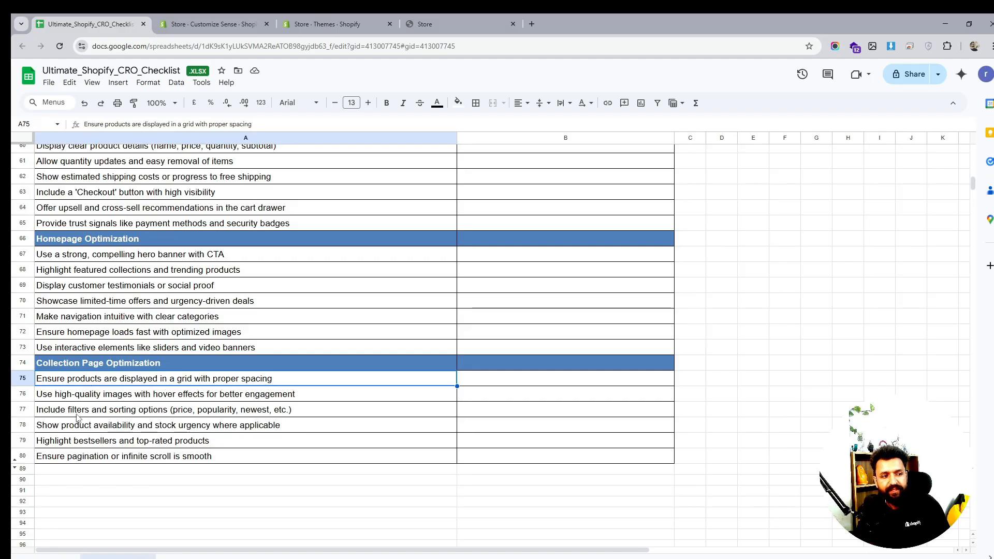
- Review the Collection Page Optimization items in the CRO checklist spreadsheet, comparing them against the store's collection page
{"action": "left_click", "coordinate": [75, 397]}
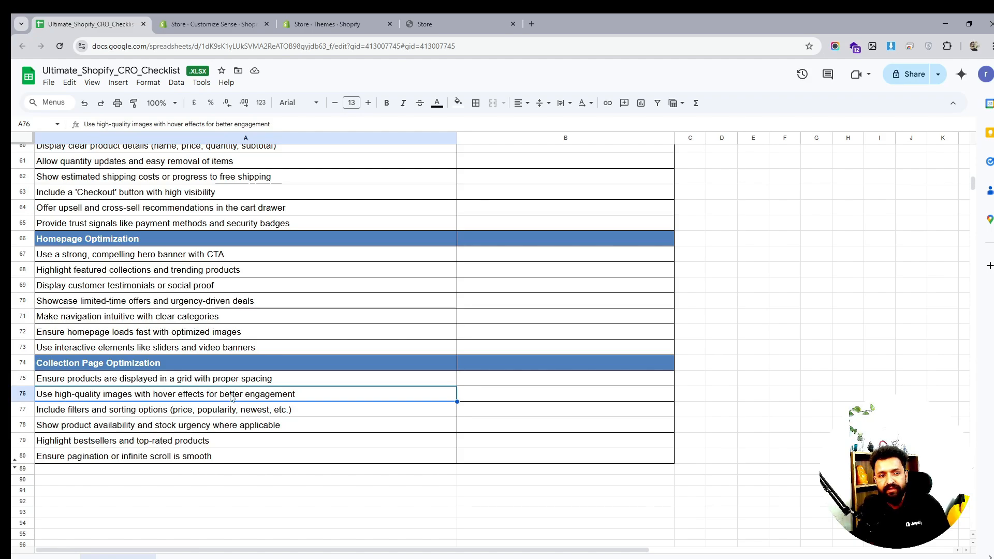
{"action": "left_click", "coordinate": [134, 413]}
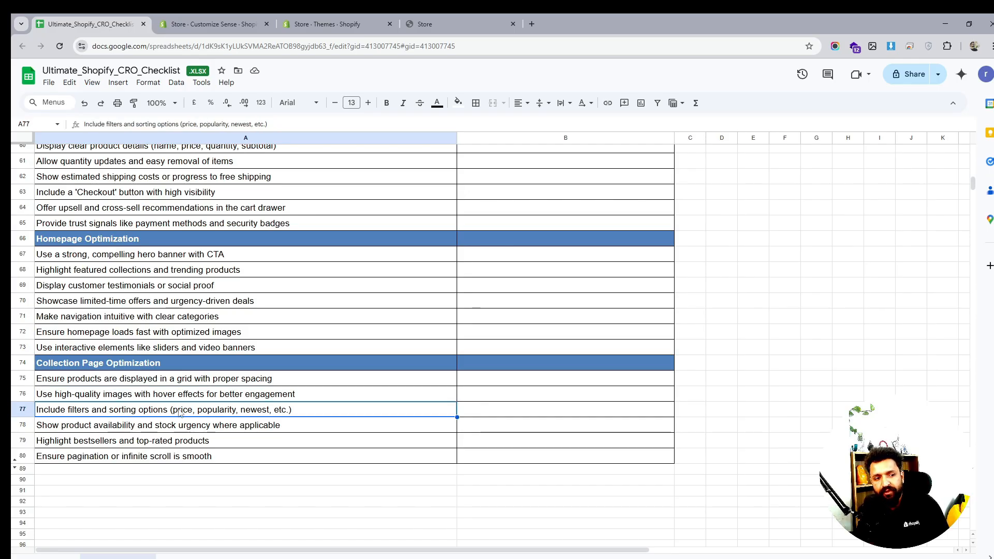
{"action": "left_click", "coordinate": [62, 428]}
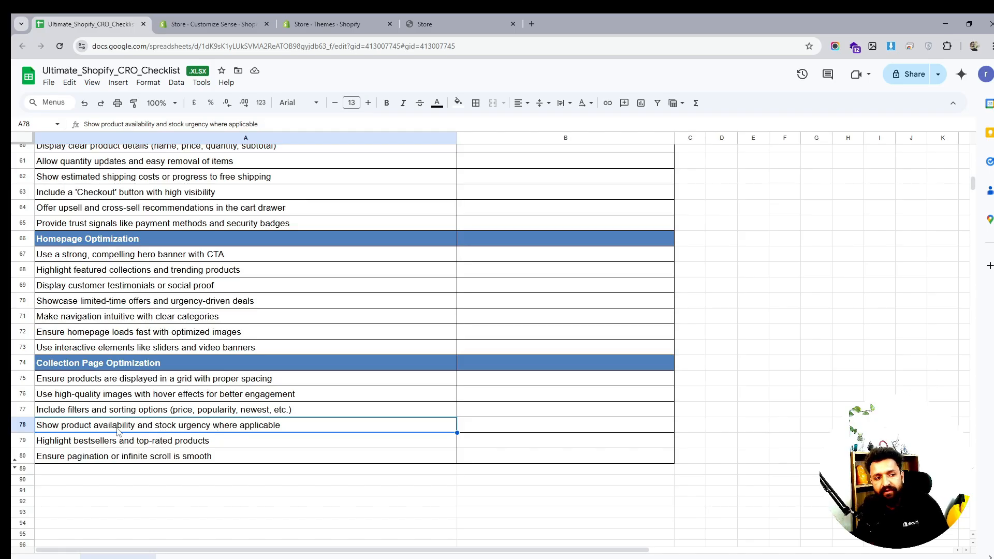
{"action": "left_click", "coordinate": [72, 444]}
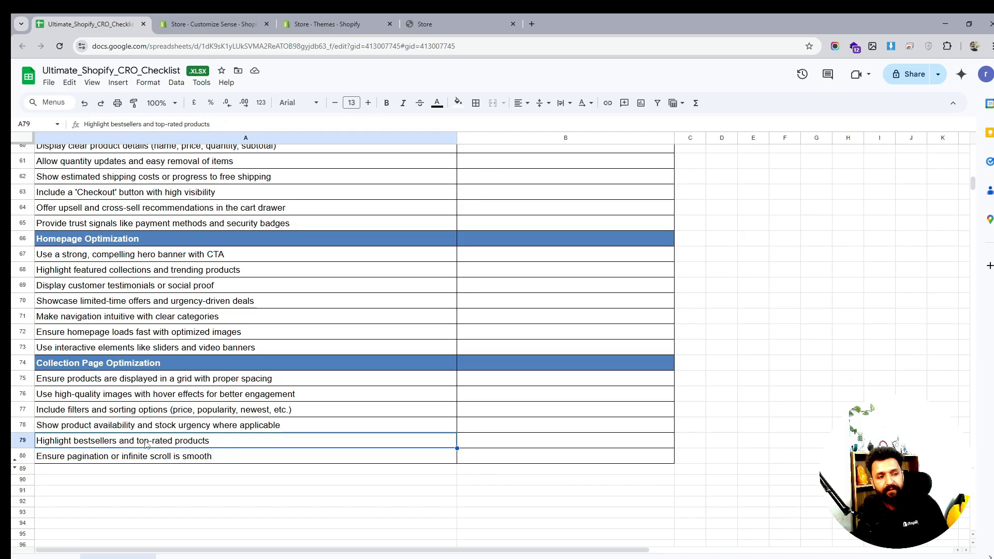
{"action": "left_click", "coordinate": [83, 461]}
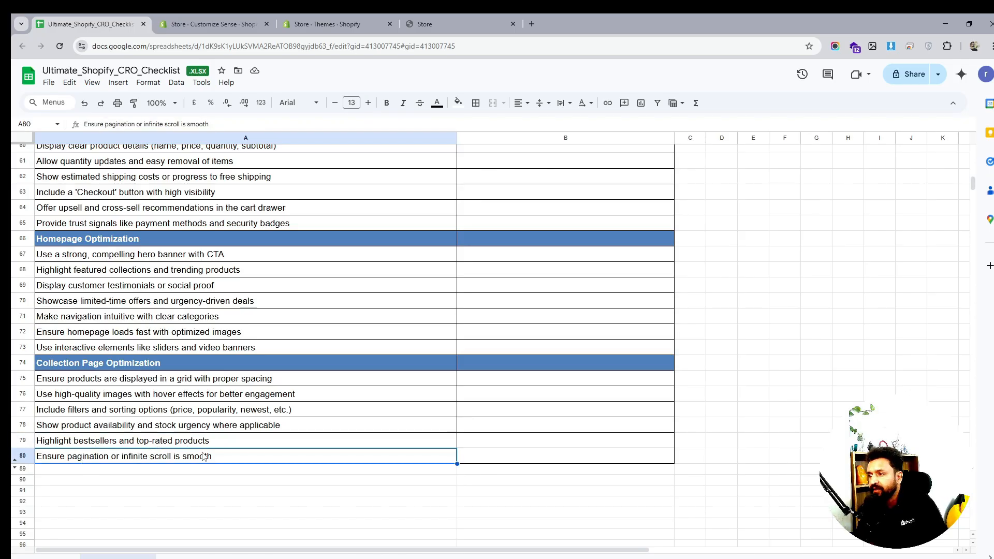
{"action": "left_click", "coordinate": [240, 25]}
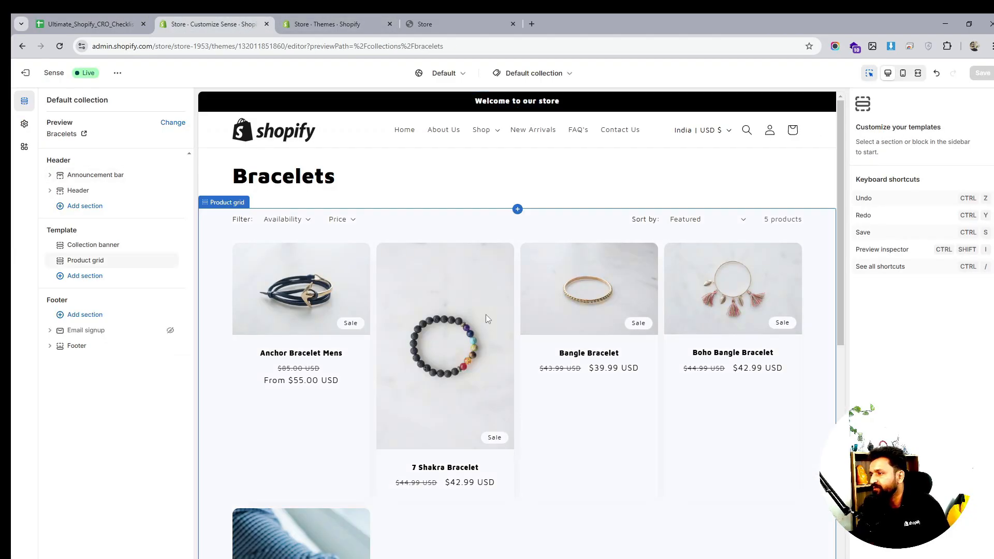
{"action": "left_click", "coordinate": [96, 26]}
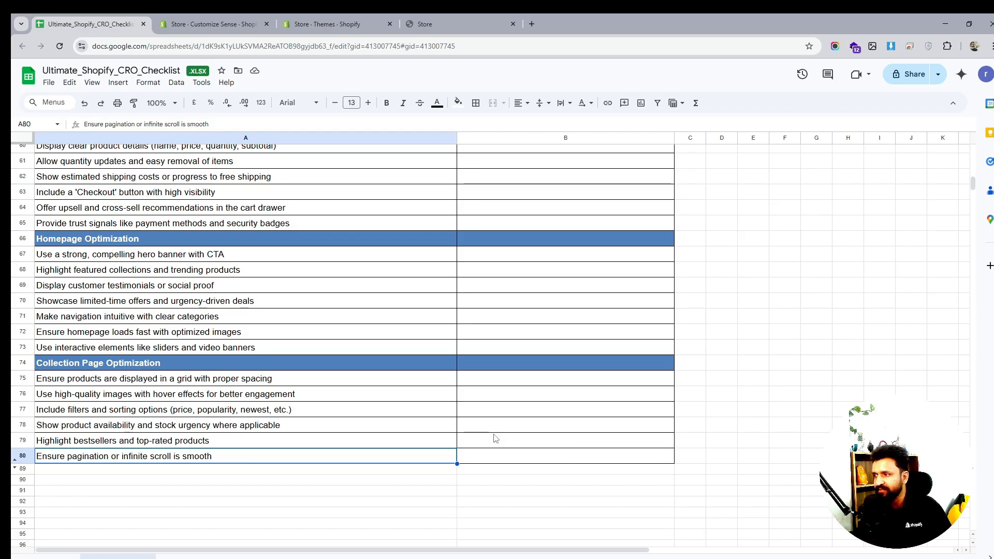
{"action": "left_click", "coordinate": [489, 449]}
- Open the collection template's Product grid section and set the product card image ratio to Square and Quick add to Standard
{"action": "left_click", "coordinate": [325, 23]}
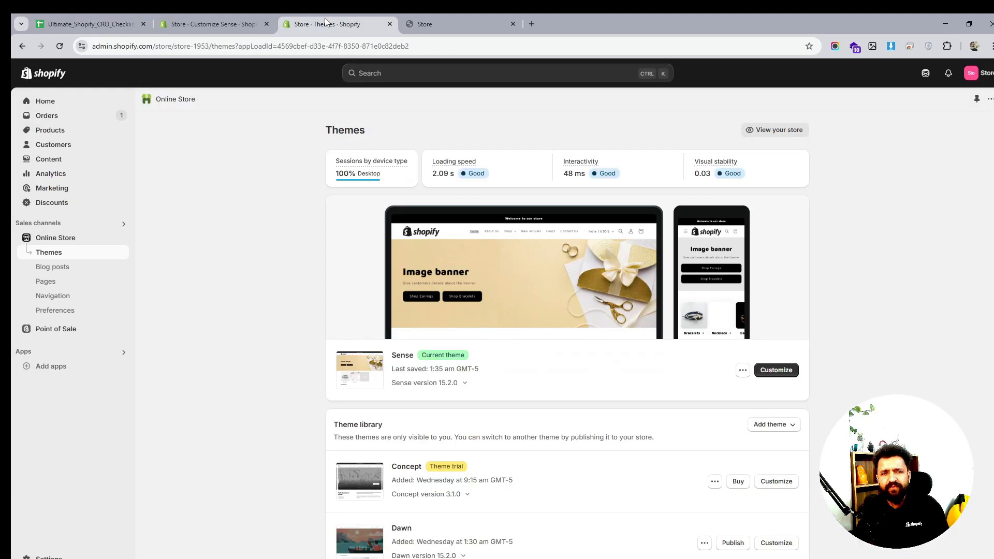
{"action": "left_click", "coordinate": [212, 23]}
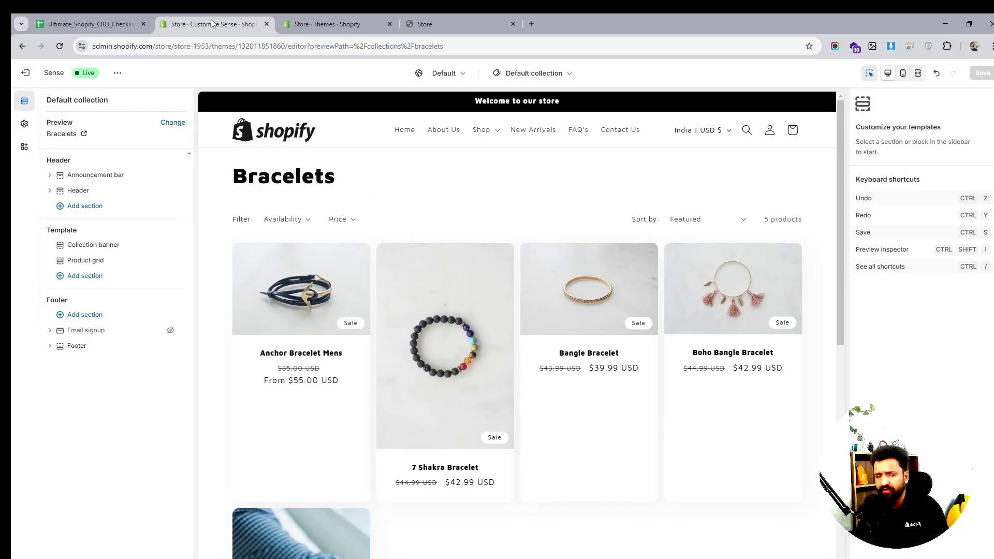
{"action": "left_click", "coordinate": [89, 261]}
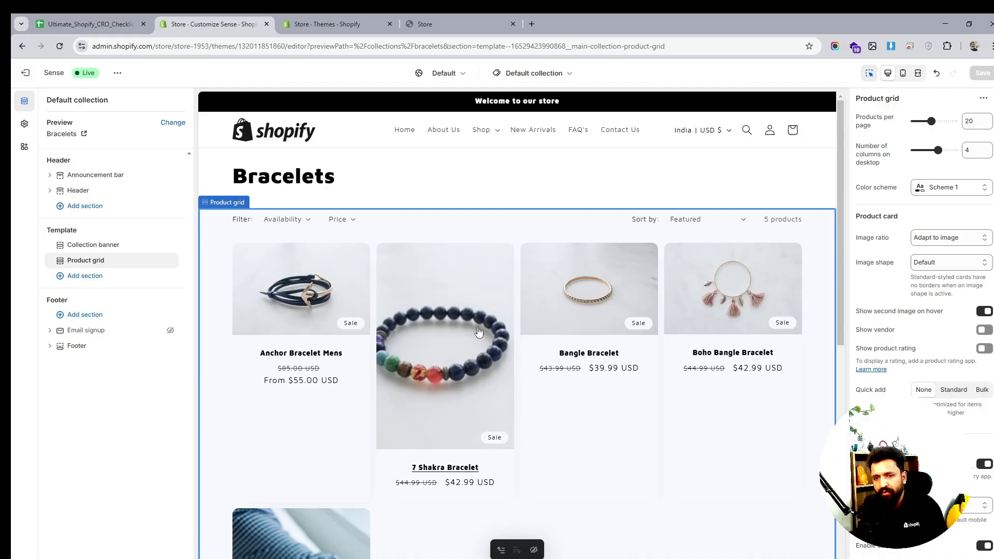
{"action": "left_click", "coordinate": [940, 238]}
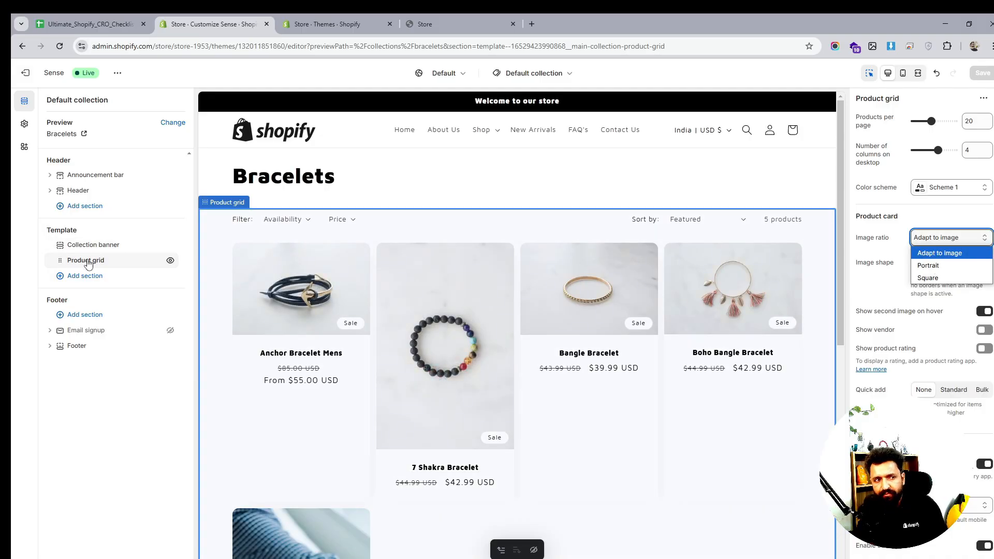
{"action": "left_click", "coordinate": [940, 267]}
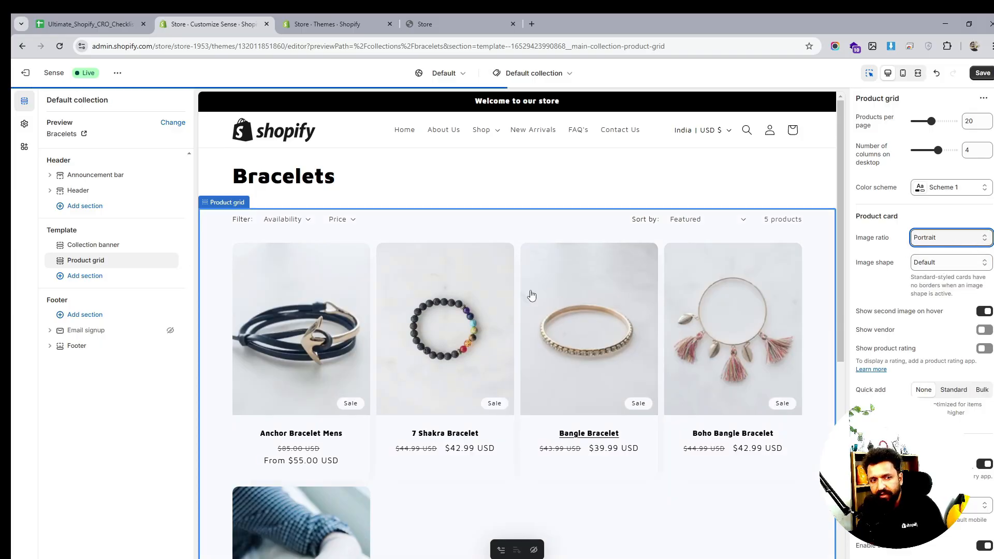
{"action": "left_click", "coordinate": [951, 239]}
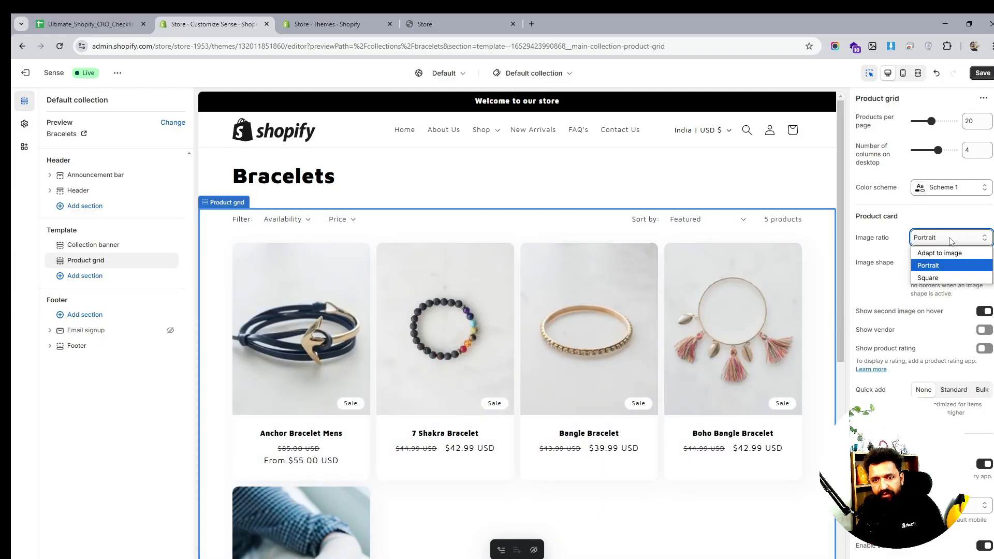
{"action": "left_click", "coordinate": [929, 278]}
{"action": "scroll", "coordinate": [512, 282], "scroll_direction": "down", "scroll_amount": 1}
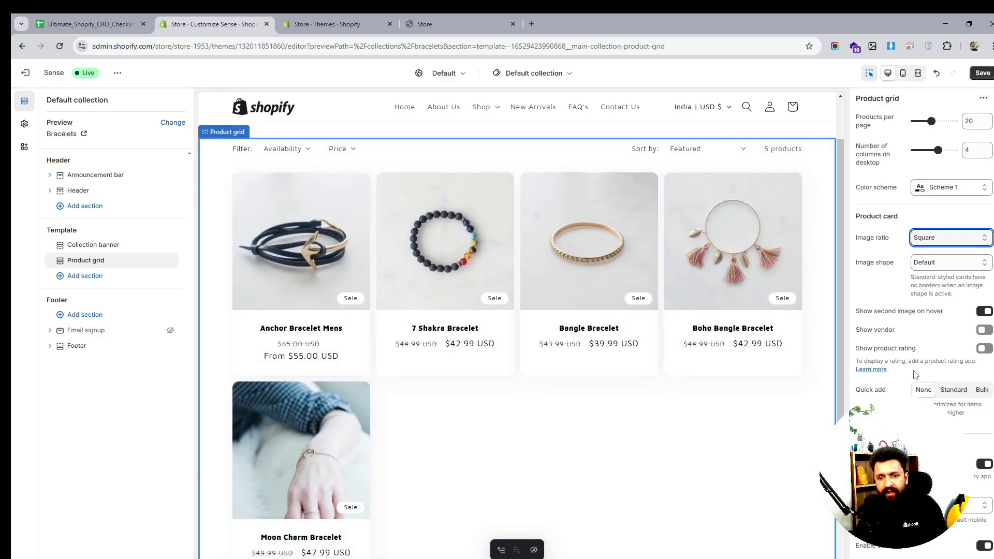
{"action": "left_click", "coordinate": [954, 392]}
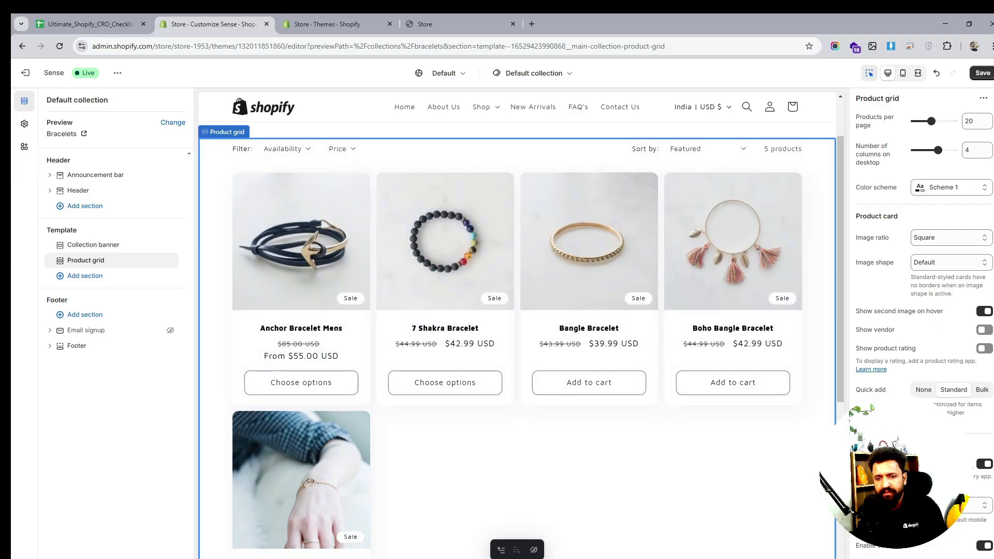
- Try the Vertical and Drawer desktop filter layouts in the preview, then set the layout back to Horizontal
{"action": "scroll", "coordinate": [932, 336], "scroll_direction": "down", "scroll_amount": 2}
{"action": "left_click", "coordinate": [934, 402]}
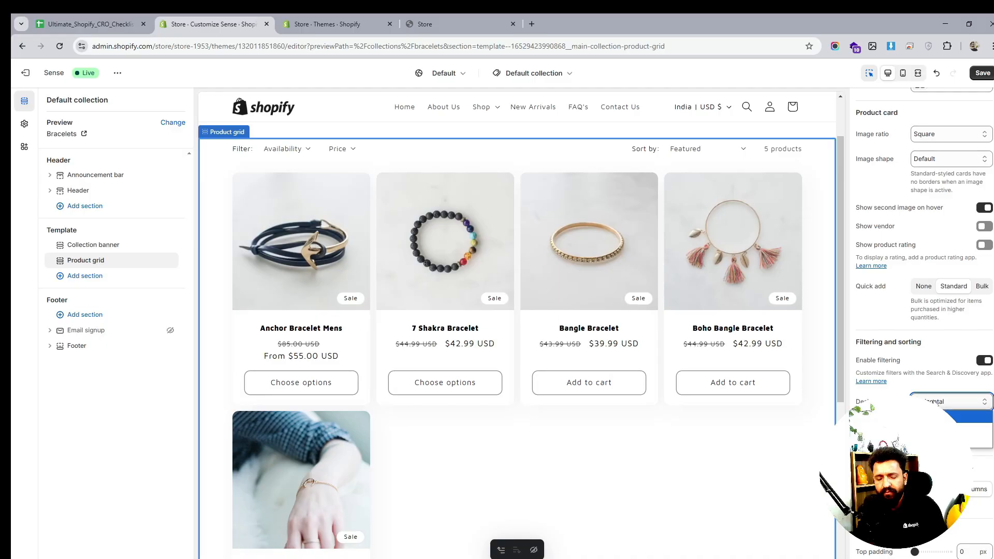
{"action": "scroll", "coordinate": [466, 269], "scroll_direction": "up", "scroll_amount": 1}
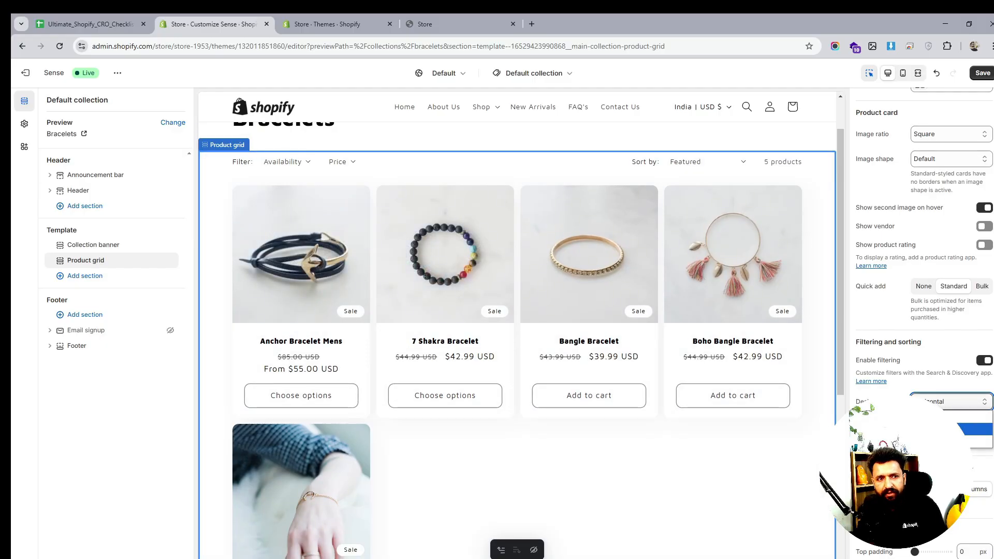
{"action": "left_click", "coordinate": [973, 429]}
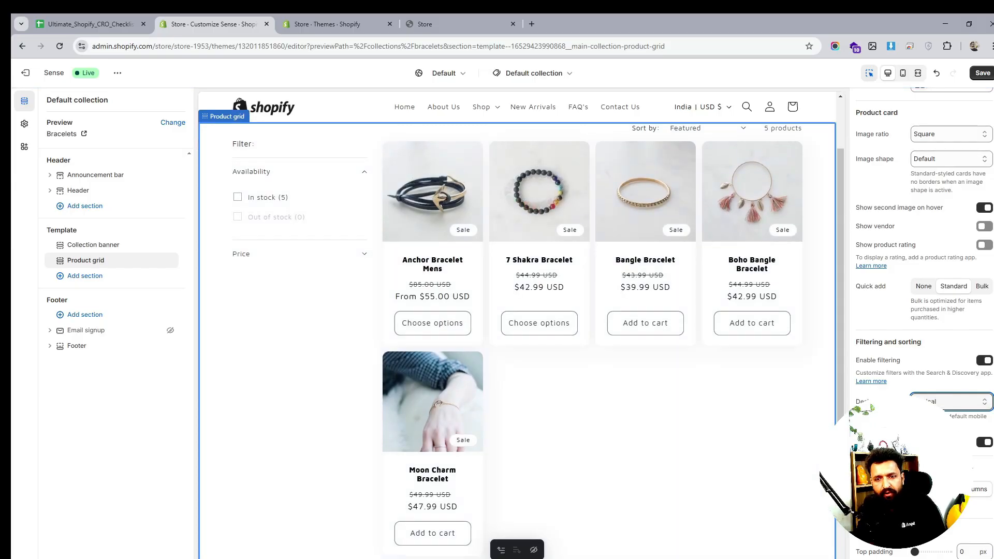
{"action": "left_click", "coordinate": [966, 402]}
{"action": "left_click", "coordinate": [968, 442]}
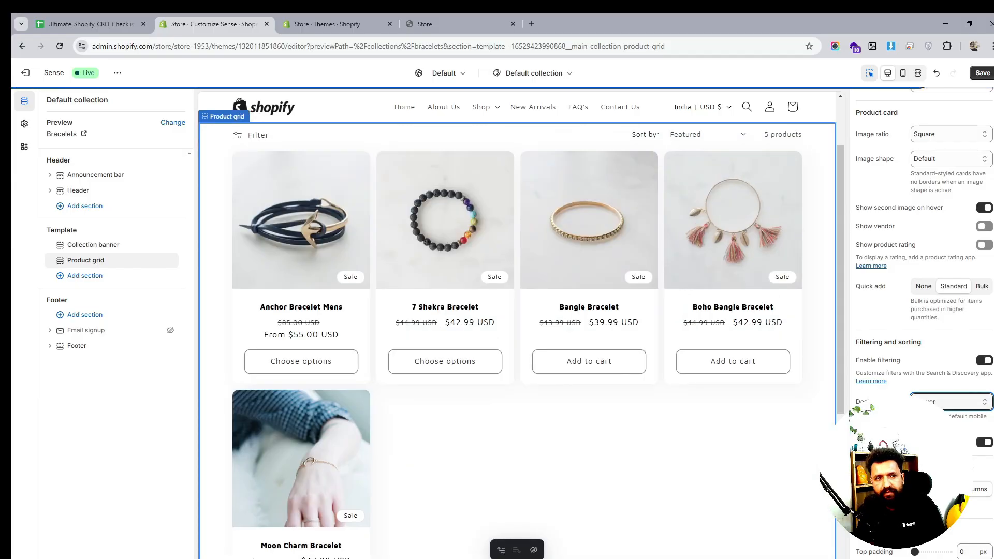
{"action": "left_click", "coordinate": [236, 136]}
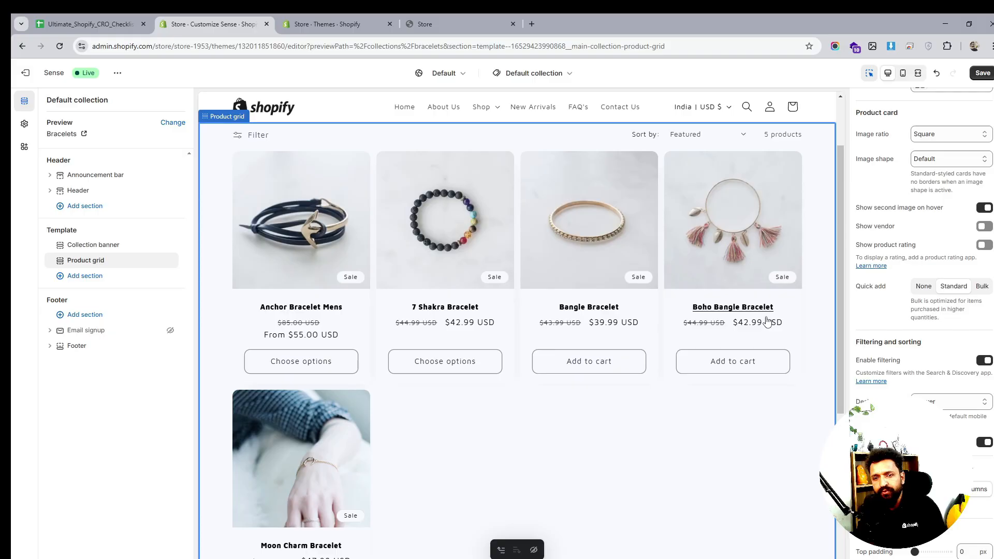
{"action": "left_click", "coordinate": [949, 407]}
{"action": "left_click", "coordinate": [950, 424]}
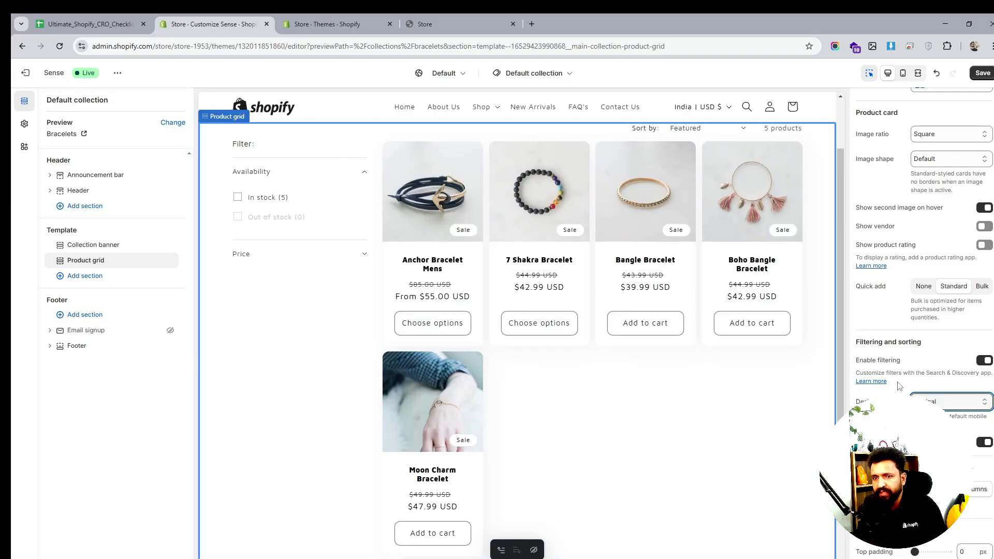
{"action": "left_click", "coordinate": [945, 400]}
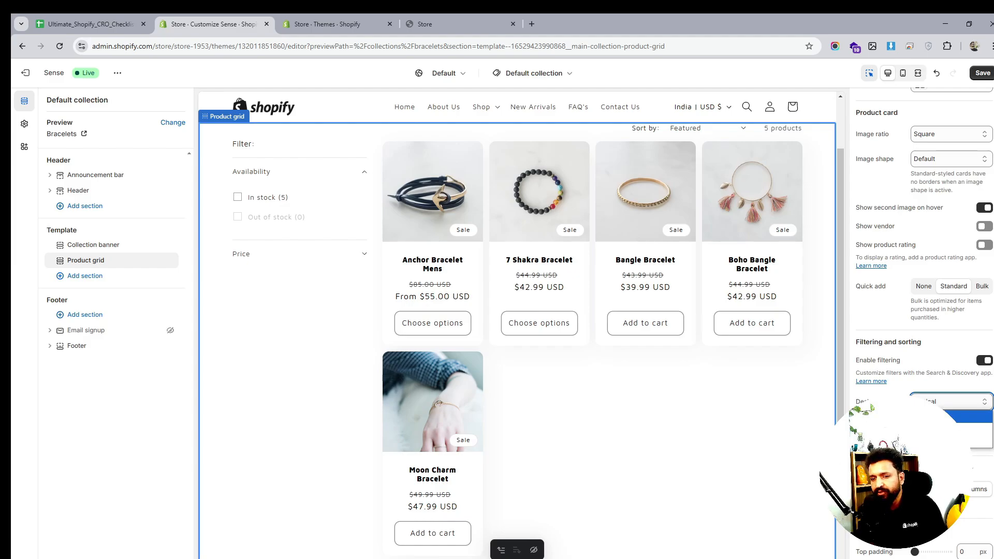
{"action": "left_click", "coordinate": [931, 417]}
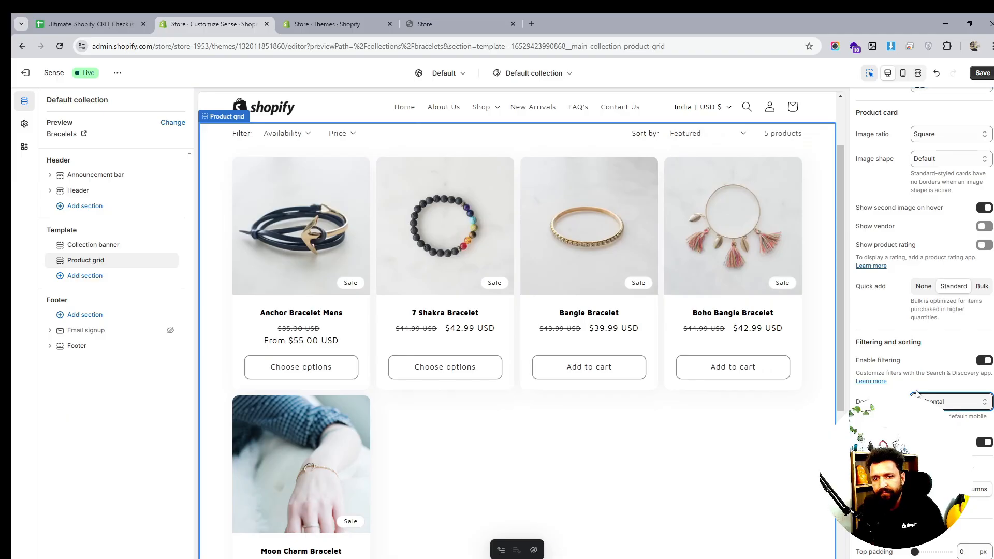
- Try different products-per-page and desktop column counts with the sliders, returning them to 20 and 4
{"action": "scroll", "coordinate": [916, 394], "scroll_direction": "up", "scroll_amount": 2}
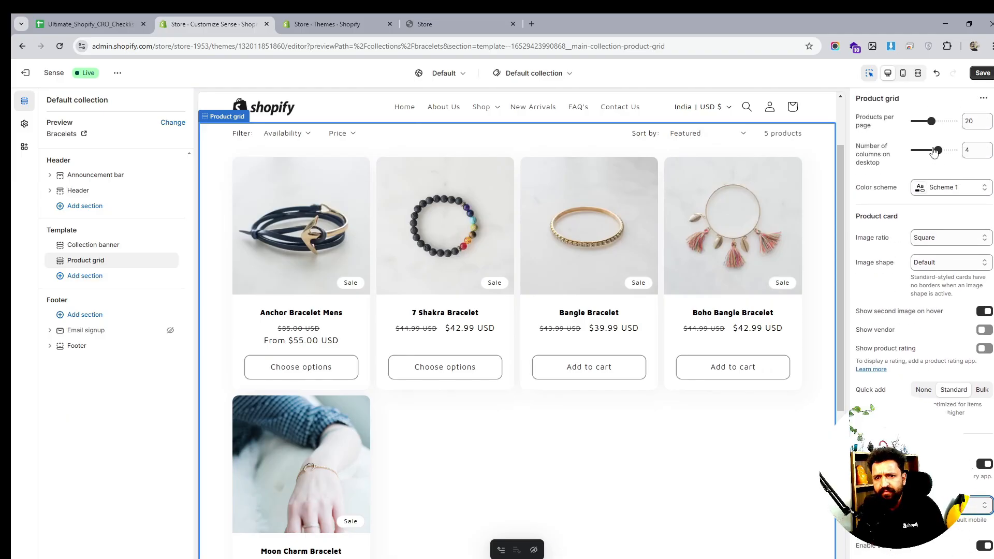
{"action": "left_click", "coordinate": [930, 121]}
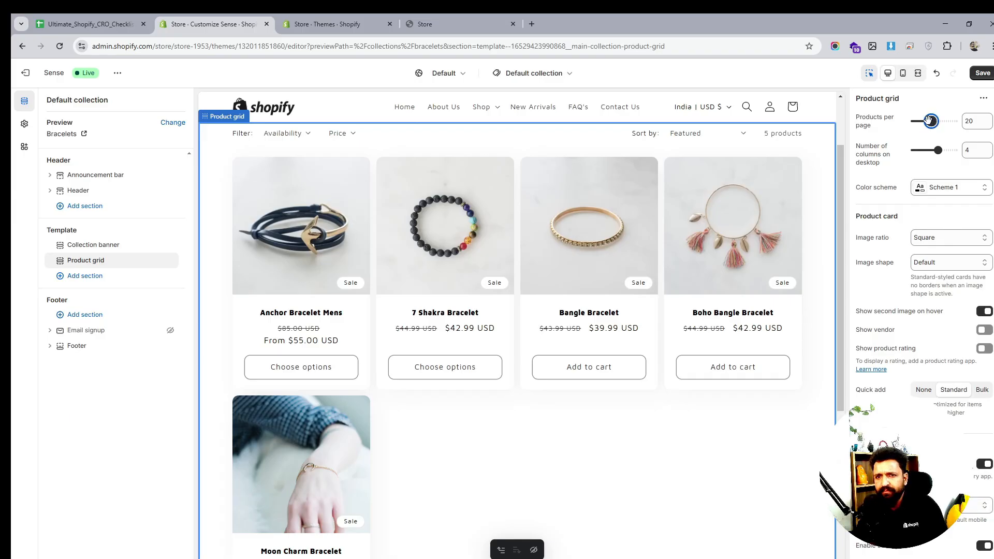
{"action": "left_click_drag", "start_coordinate": [930, 120], "coordinate": [926, 120]}
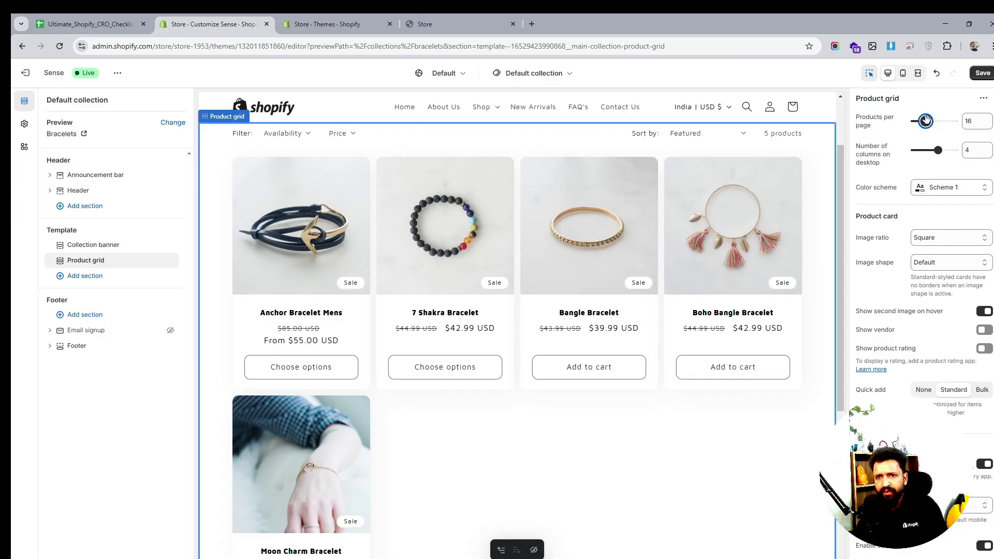
{"action": "left_click_drag", "start_coordinate": [926, 121], "coordinate": [930, 121]}
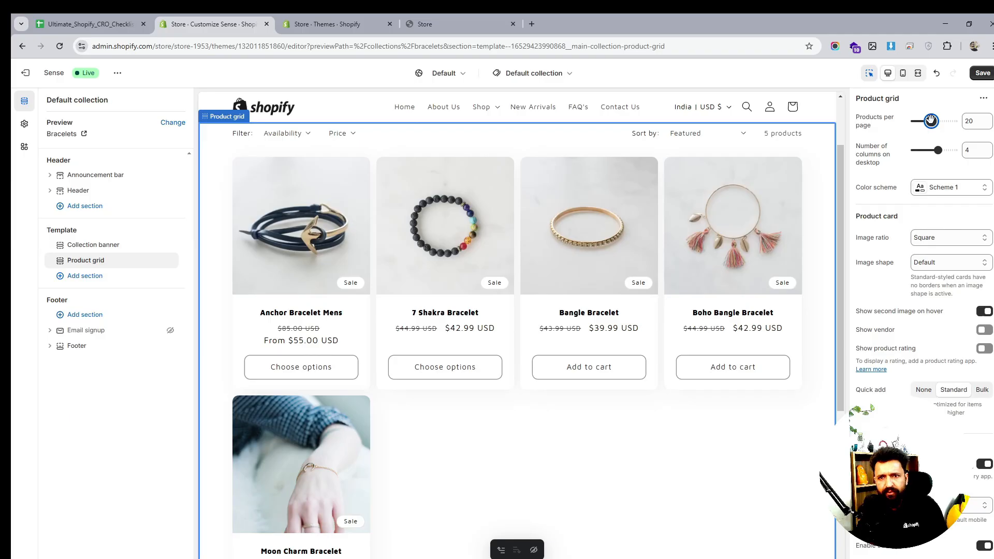
{"action": "left_click", "coordinate": [937, 149]}
{"action": "left_click_drag", "start_coordinate": [938, 150], "coordinate": [945, 150]}
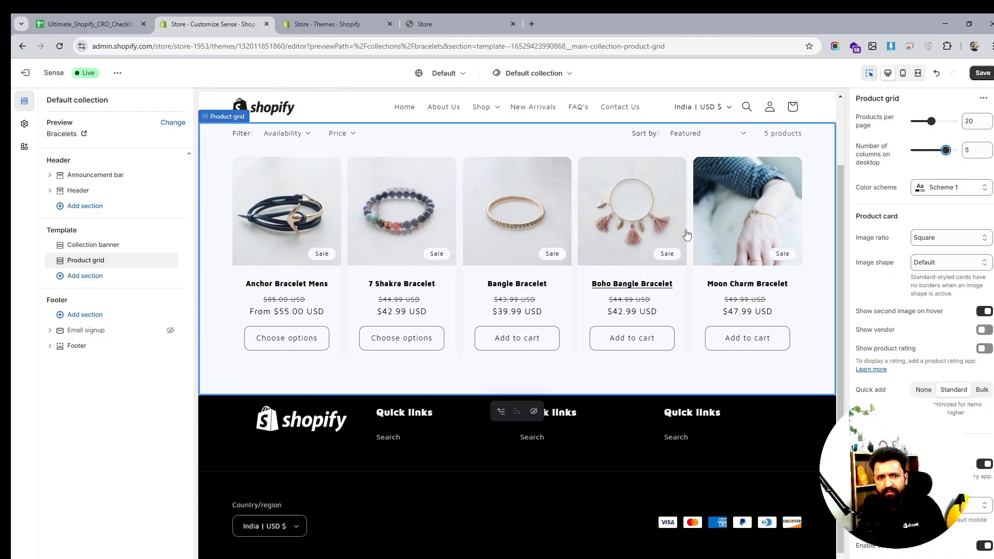
{"action": "left_click_drag", "start_coordinate": [945, 150], "coordinate": [937, 150]}
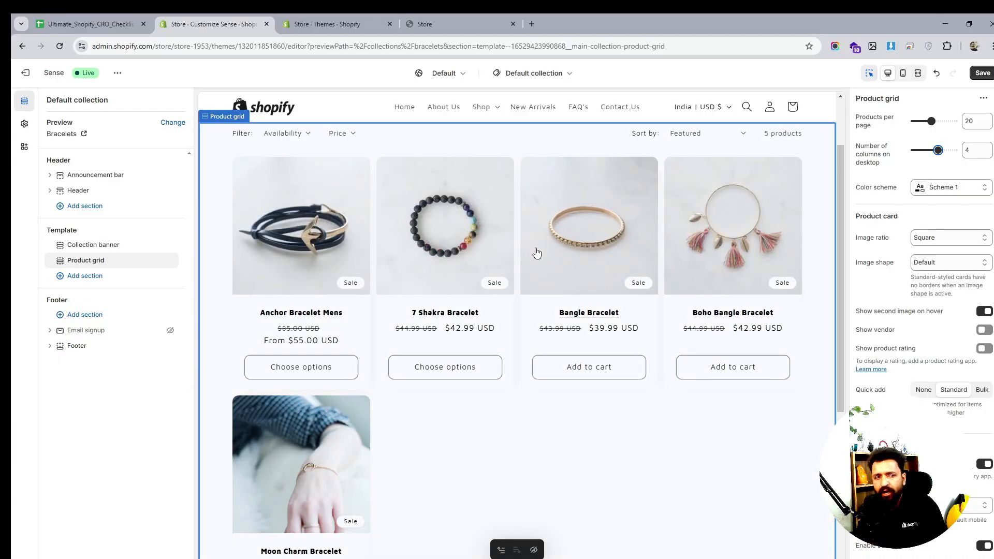
- Examine the remaining product grid settings and preview, then open the Collection banner section's settings
{"action": "scroll", "coordinate": [537, 252], "scroll_direction": "down", "scroll_amount": 1}
{"action": "scroll", "coordinate": [503, 217], "scroll_direction": "up", "scroll_amount": 2}
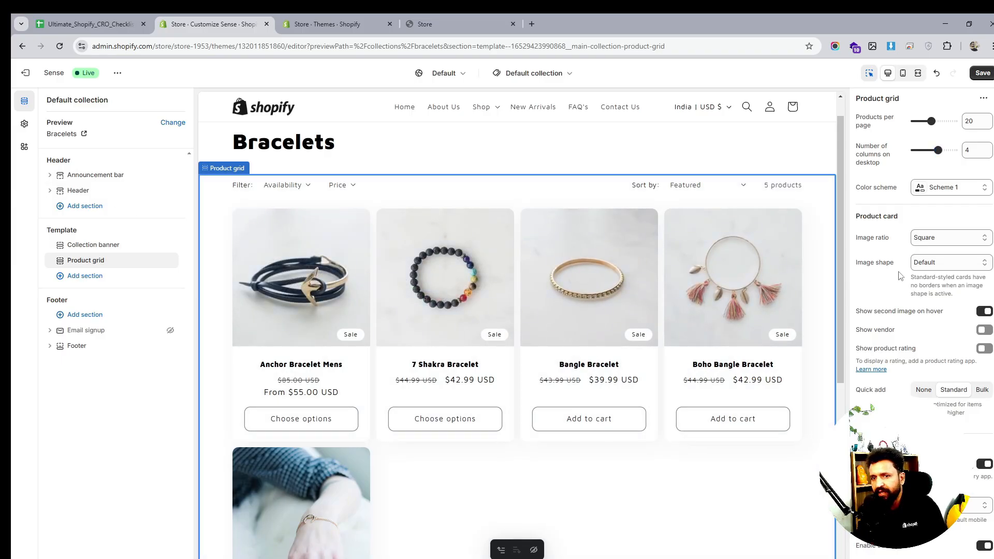
{"action": "scroll", "coordinate": [874, 280], "scroll_direction": "down", "scroll_amount": 3}
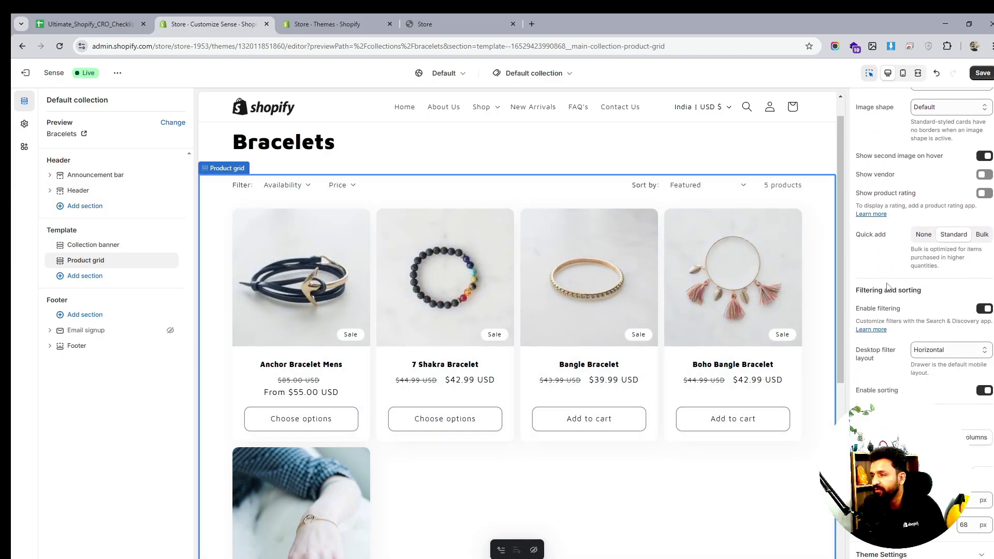
{"action": "scroll", "coordinate": [887, 286], "scroll_direction": "down", "scroll_amount": 1}
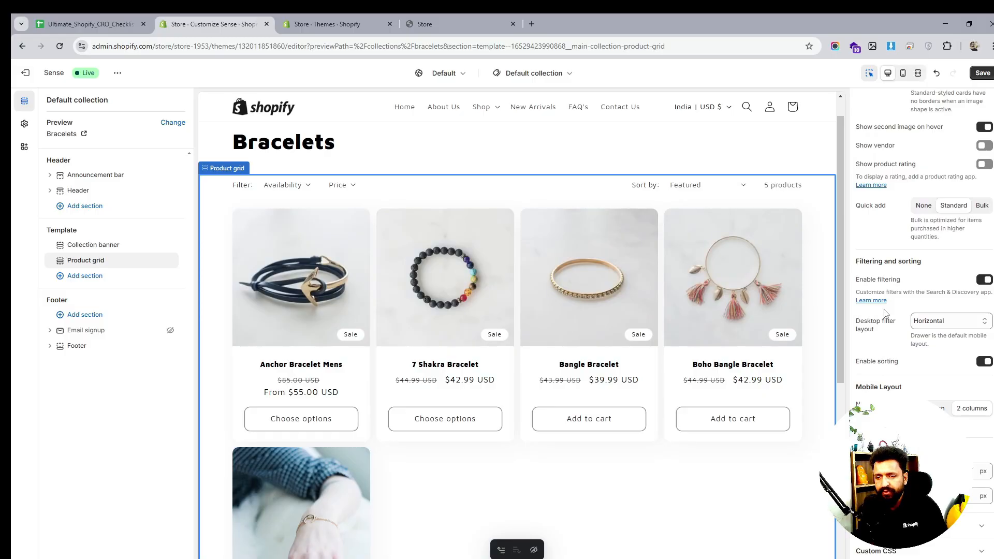
{"action": "scroll", "coordinate": [666, 393], "scroll_direction": "down", "scroll_amount": 6}
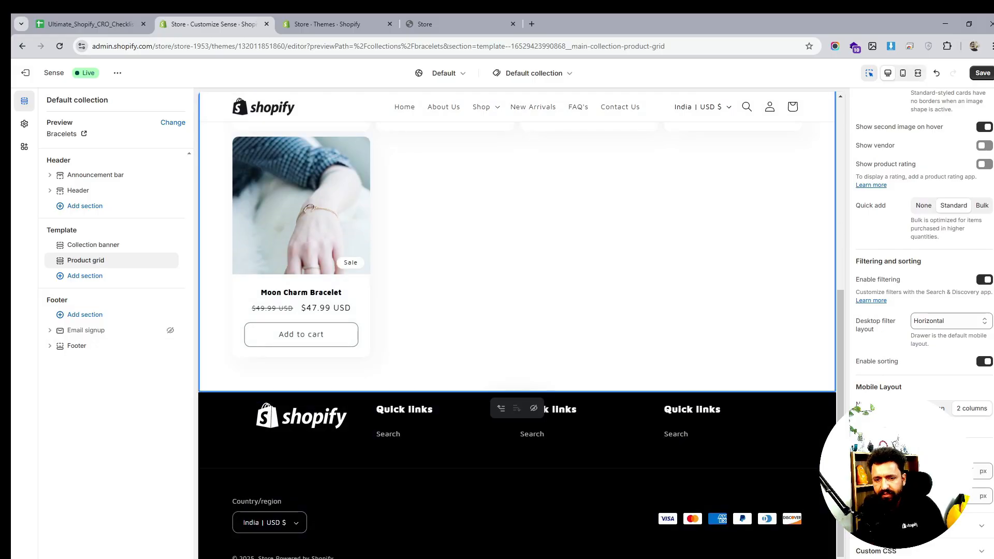
{"action": "scroll", "coordinate": [732, 402], "scroll_direction": "up", "scroll_amount": 6}
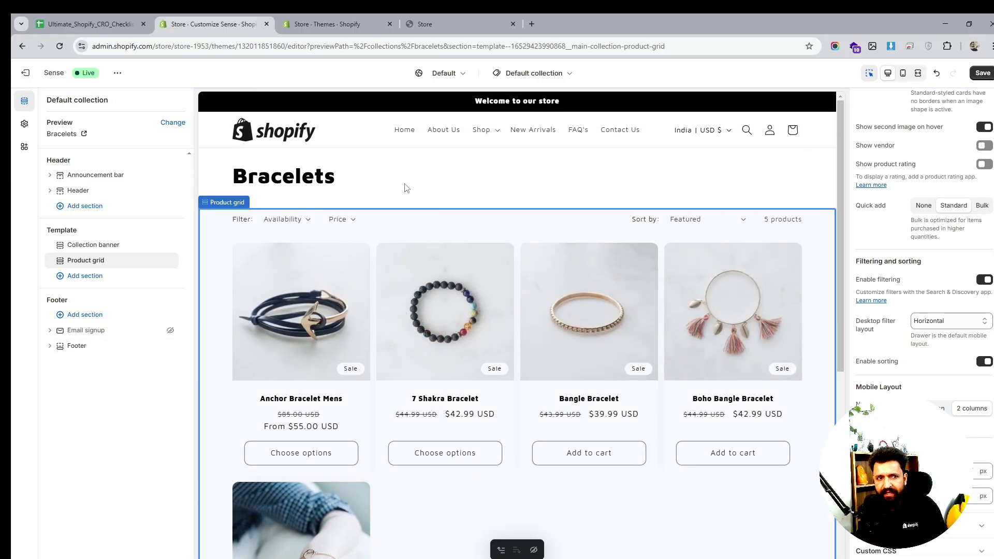
{"action": "left_click", "coordinate": [90, 248]}
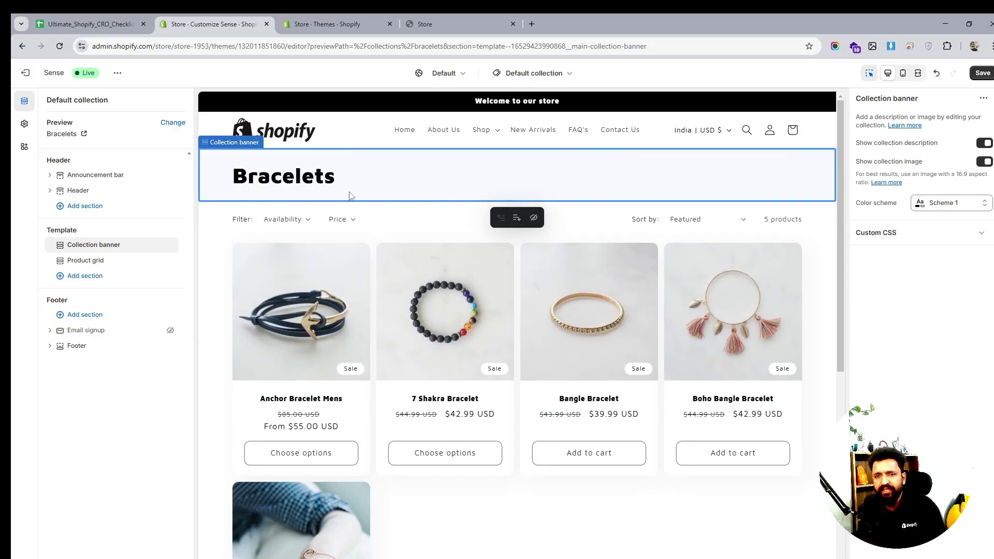
- Try the Scheme 2 and Scheme 3 color schemes on the collection banner, return it to Scheme 1, and save the theme
{"action": "left_click", "coordinate": [929, 203]}
{"action": "left_click", "coordinate": [920, 261]}
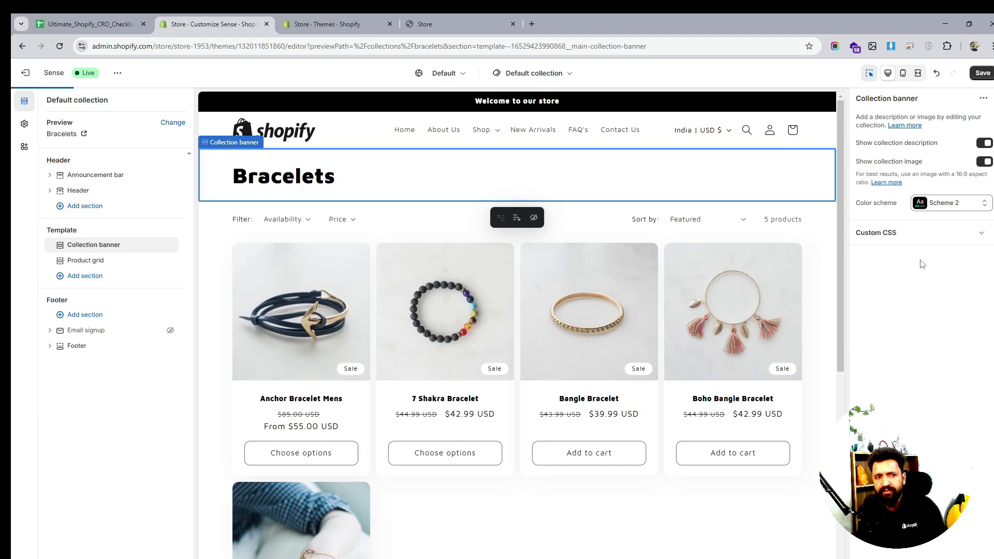
{"action": "left_click", "coordinate": [968, 207]}
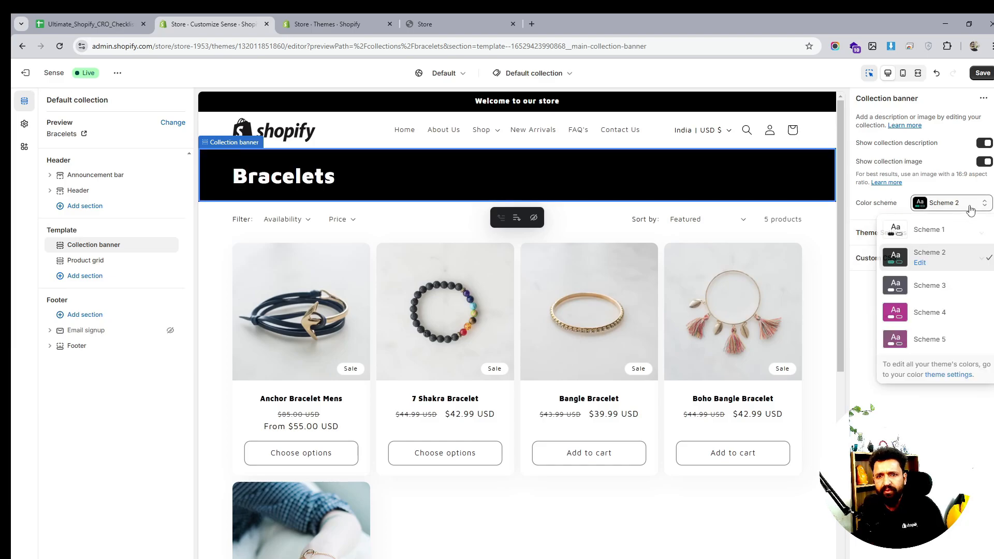
{"action": "left_click", "coordinate": [940, 288]}
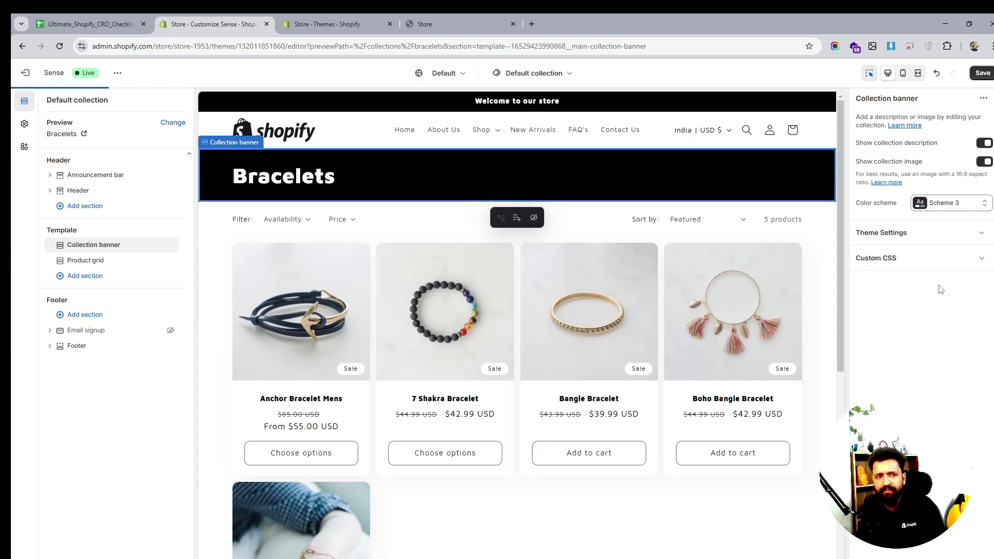
{"action": "left_click", "coordinate": [941, 209]}
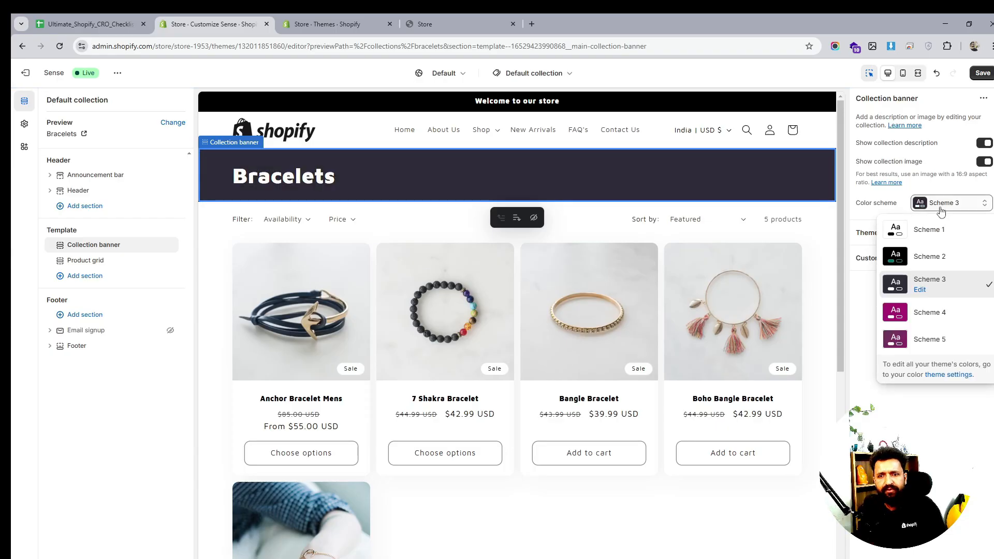
{"action": "left_click", "coordinate": [924, 229]}
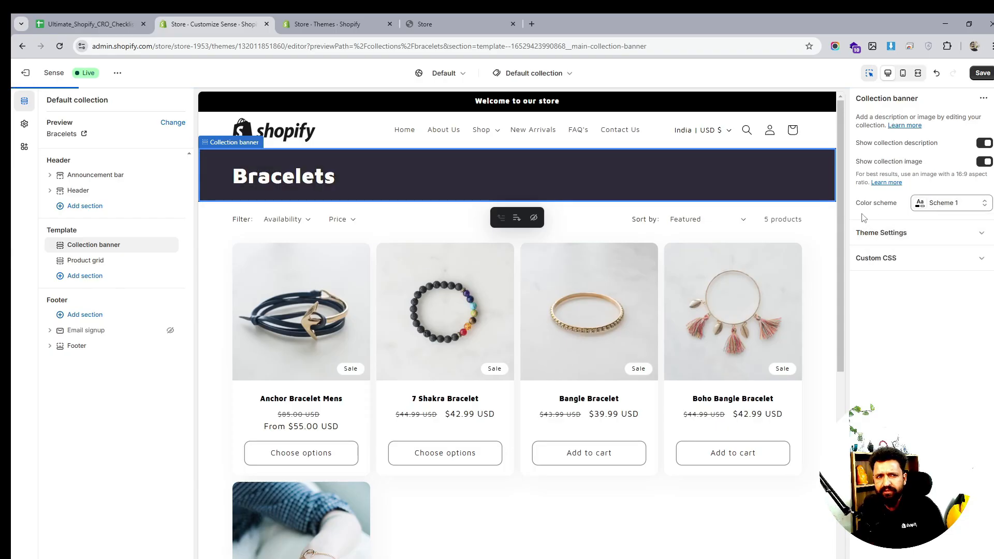
{"action": "left_click", "coordinate": [982, 73]}
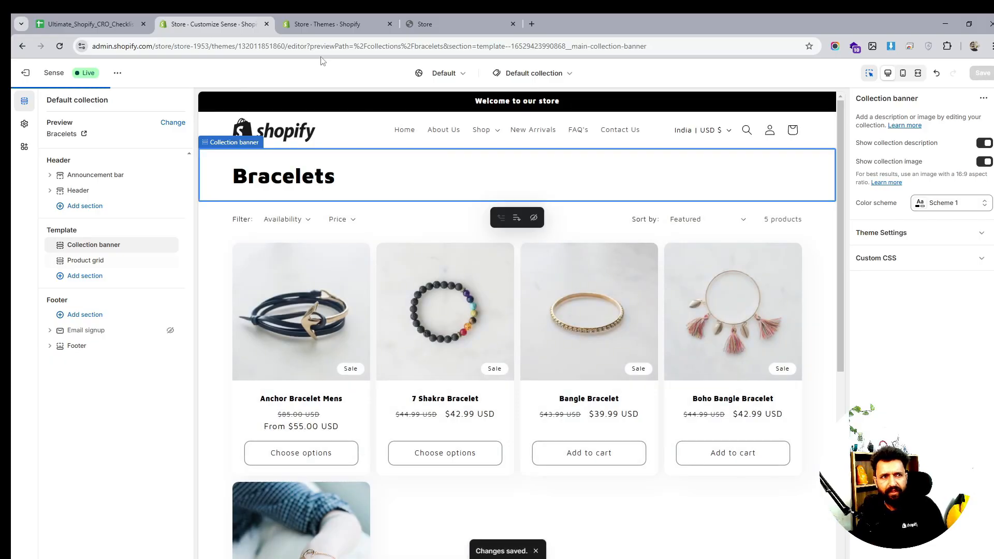
- Reload the live storefront and open the Shop dropdown menu to check its headings
{"action": "left_click", "coordinate": [419, 24]}
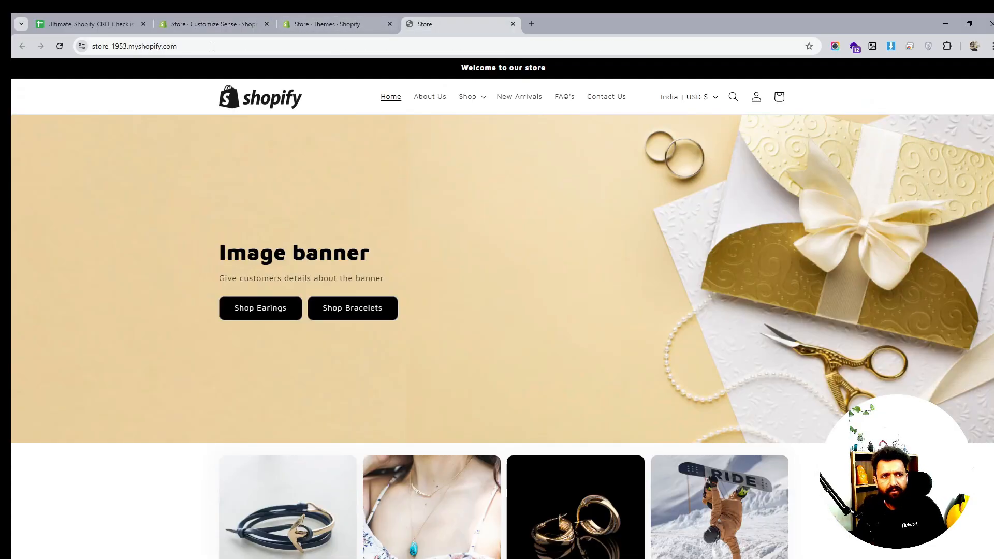
{"action": "left_click", "coordinate": [60, 46]}
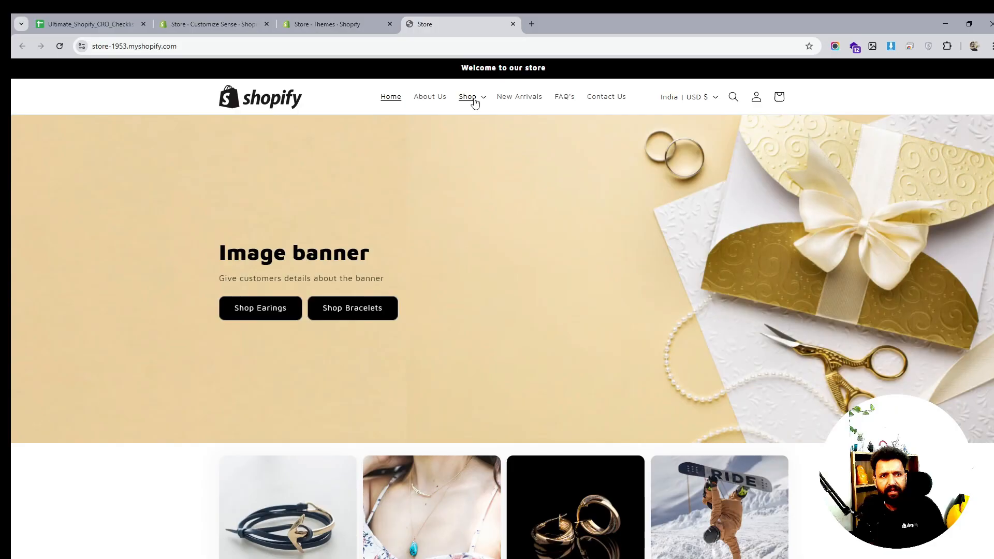
{"action": "left_click", "coordinate": [471, 98]}
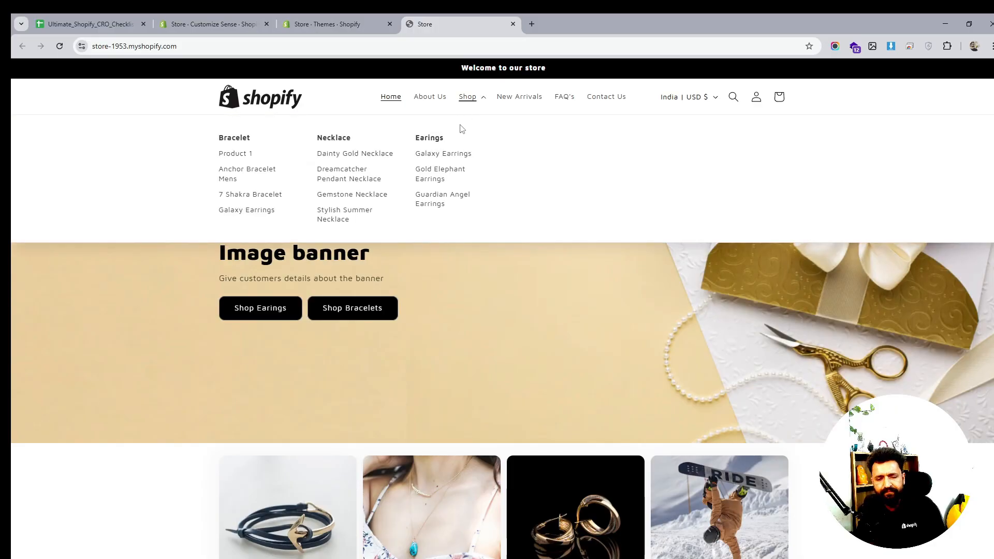
- Open the Main Menu from the store's navigation menus in the admin
{"action": "left_click", "coordinate": [364, 23]}
{"action": "left_click", "coordinate": [203, 23]}
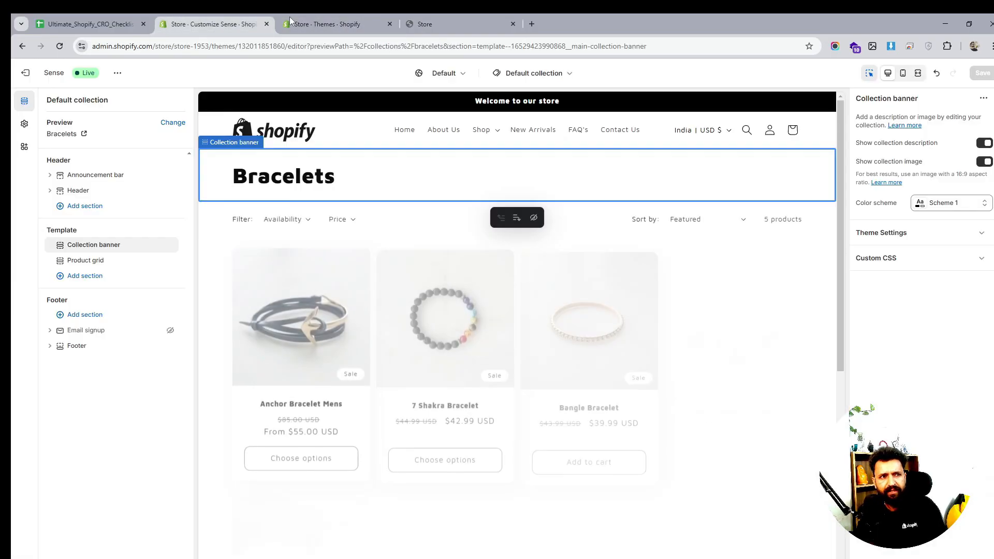
{"action": "left_click", "coordinate": [314, 24]}
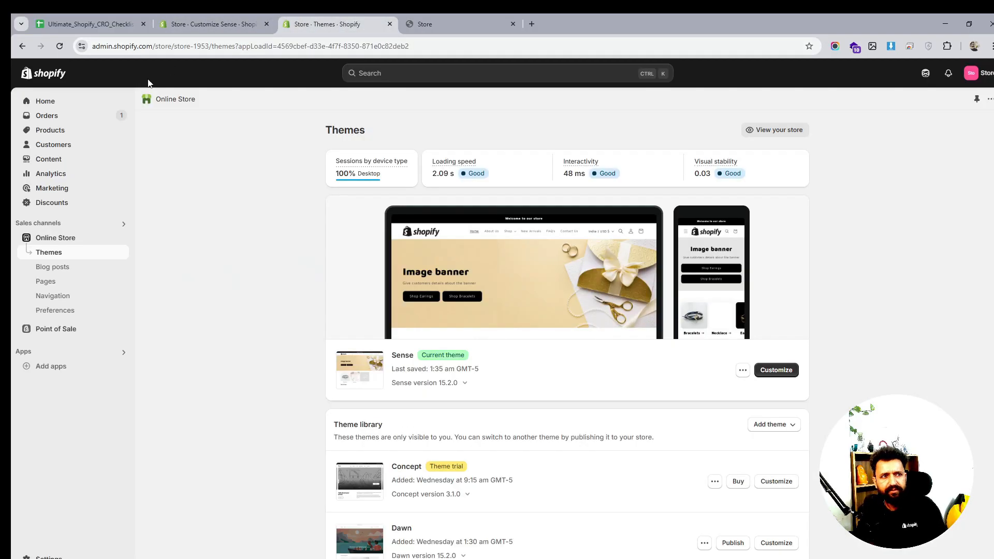
{"action": "left_click", "coordinate": [51, 295]}
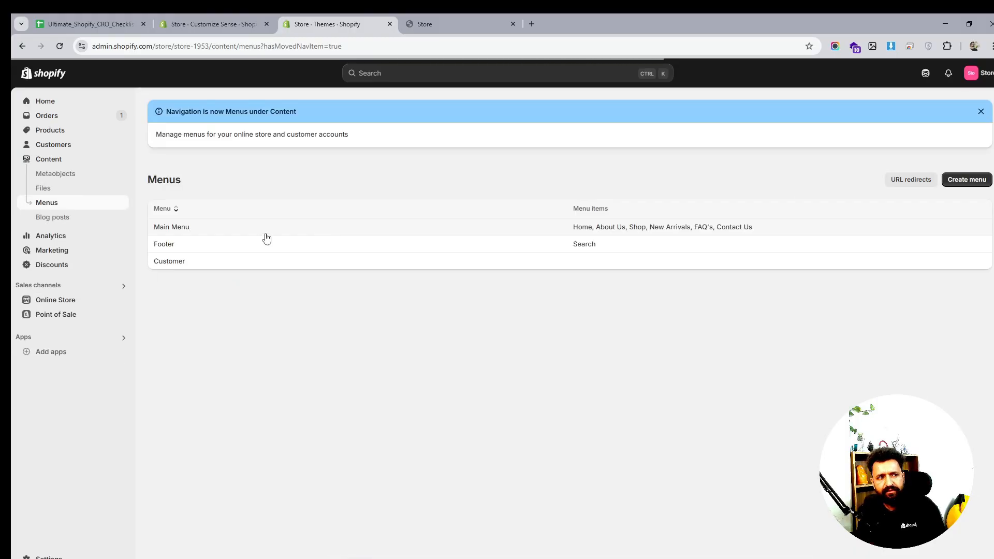
{"action": "left_click", "coordinate": [164, 229]}
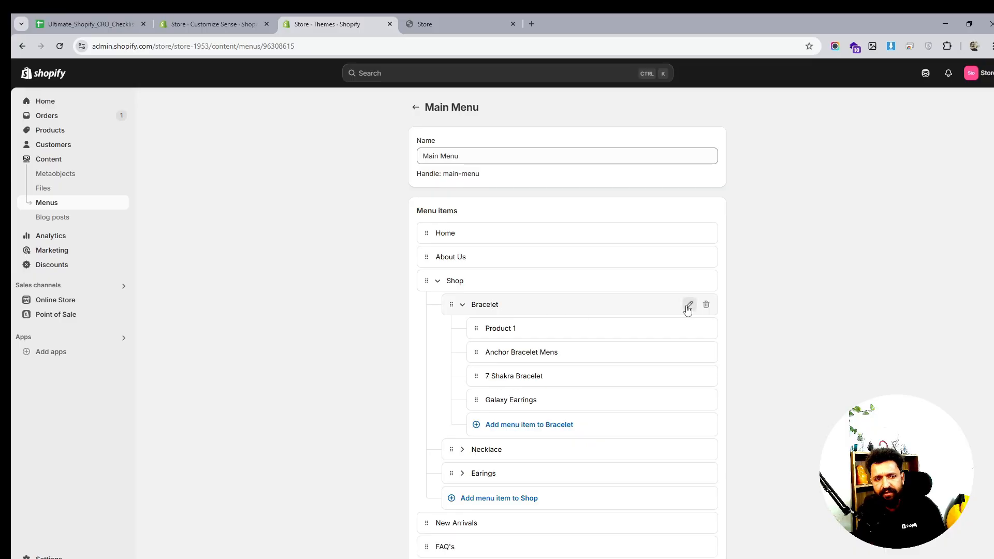
- Link the Bracelet menu heading under Shop to the Bracelets collection
{"action": "left_click", "coordinate": [688, 307]}
{"action": "left_click", "coordinate": [647, 320]}
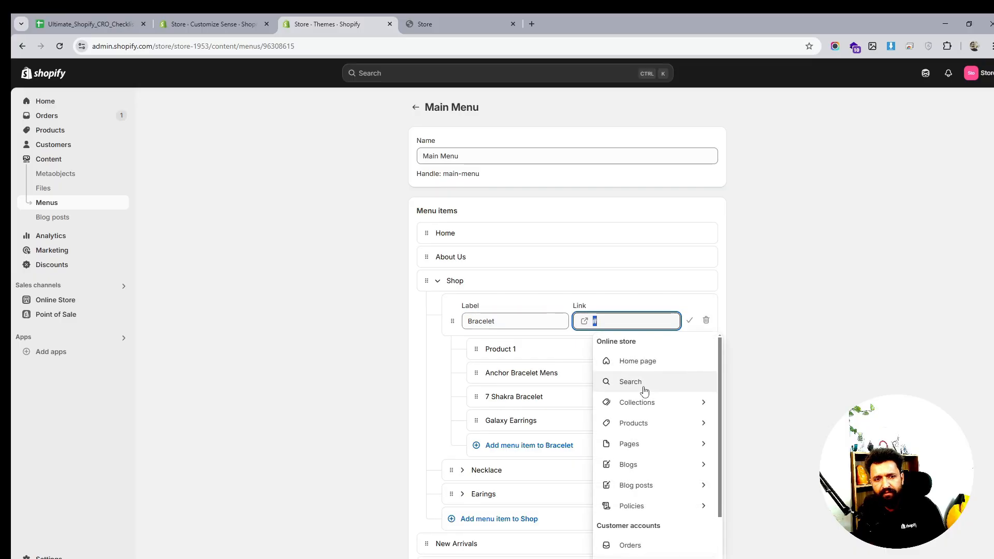
{"action": "left_click", "coordinate": [641, 404]}
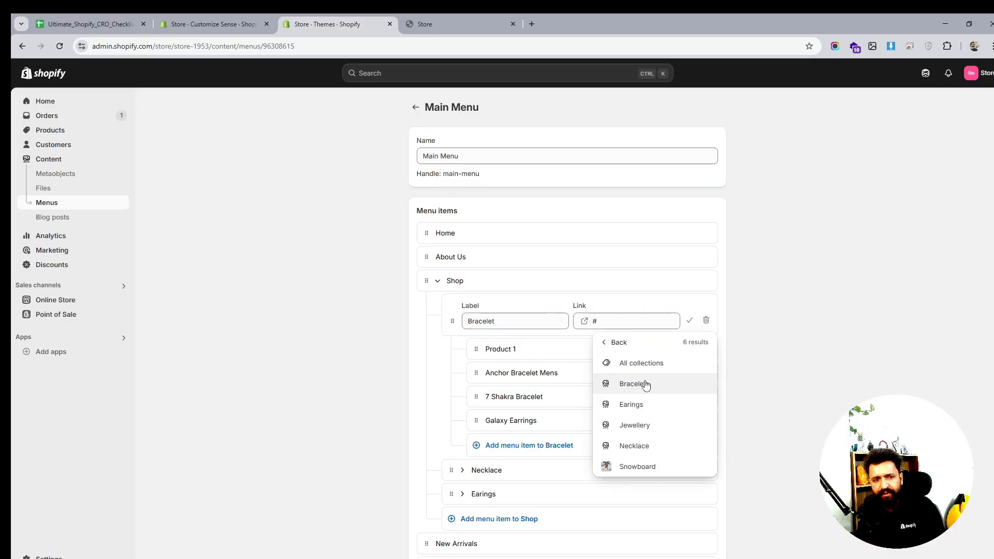
{"action": "left_click", "coordinate": [645, 384]}
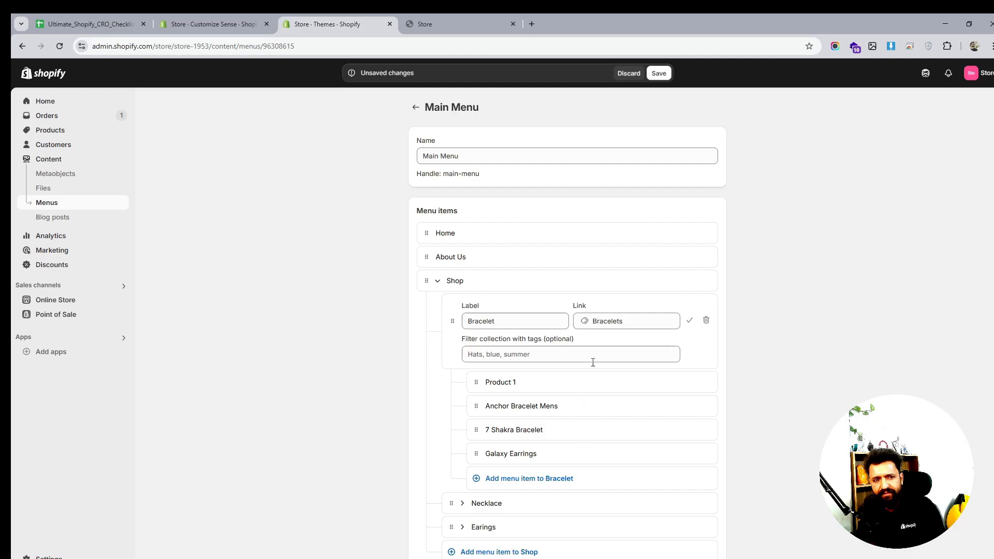
{"action": "left_click", "coordinate": [689, 320]}
- Link the Necklace menu heading under Shop to the Necklace collection
{"action": "scroll", "coordinate": [745, 334], "scroll_direction": "down", "scroll_amount": 1}
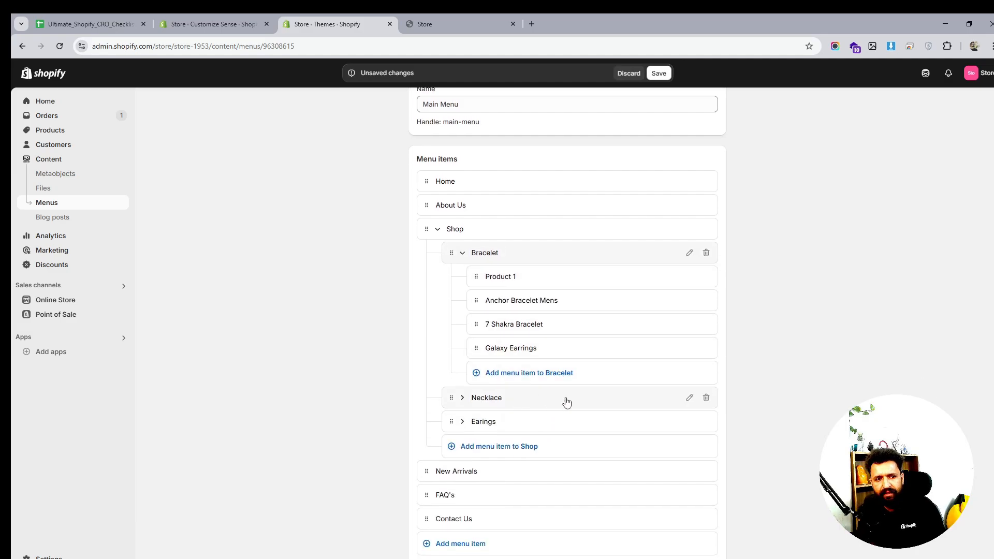
{"action": "left_click", "coordinate": [689, 398]}
{"action": "left_click", "coordinate": [611, 414]}
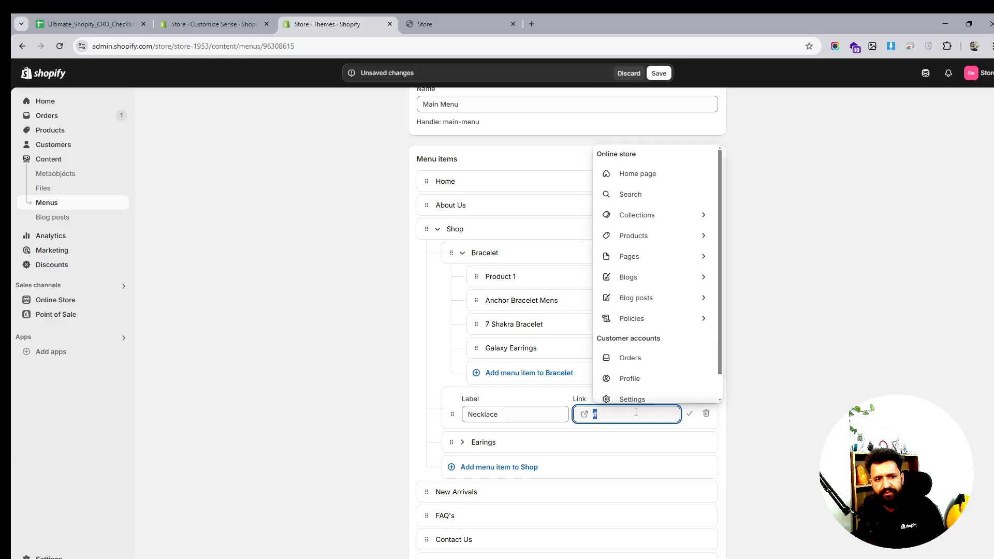
{"action": "left_click", "coordinate": [670, 218]}
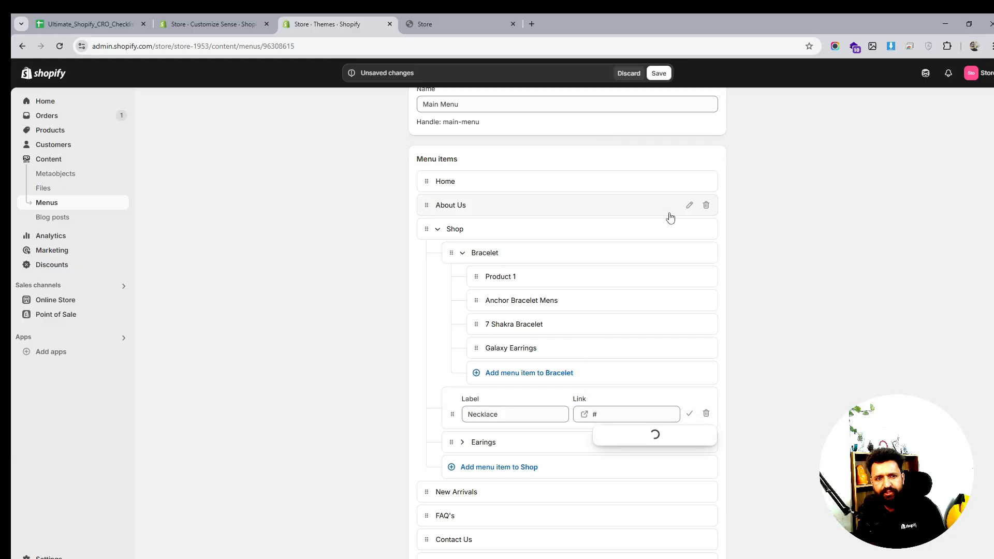
{"action": "left_click", "coordinate": [646, 373]}
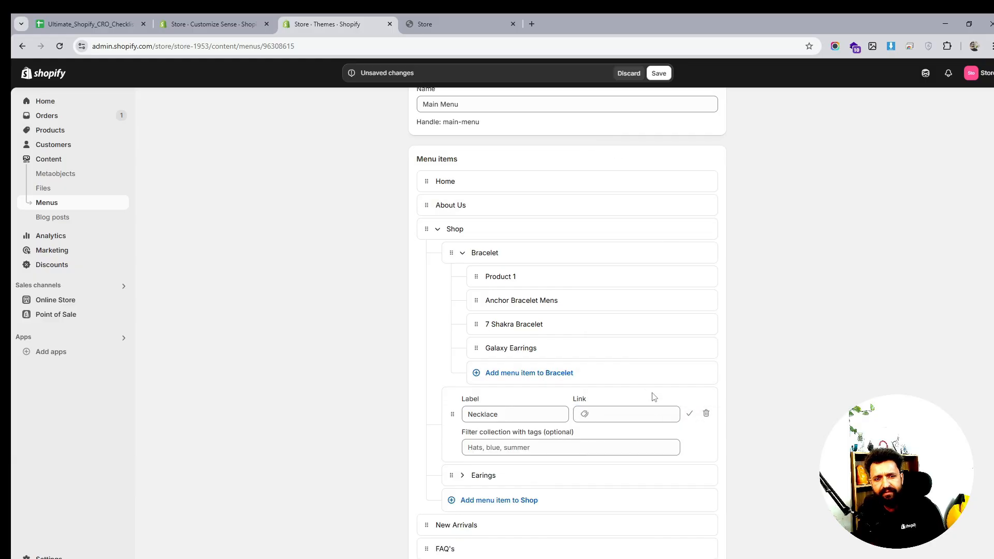
{"action": "left_click", "coordinate": [689, 414]}
- Link the Earings menu heading to the Earings collection, relabel it Earrings, and save the menu
{"action": "scroll", "coordinate": [716, 362], "scroll_direction": "down", "scroll_amount": 1}
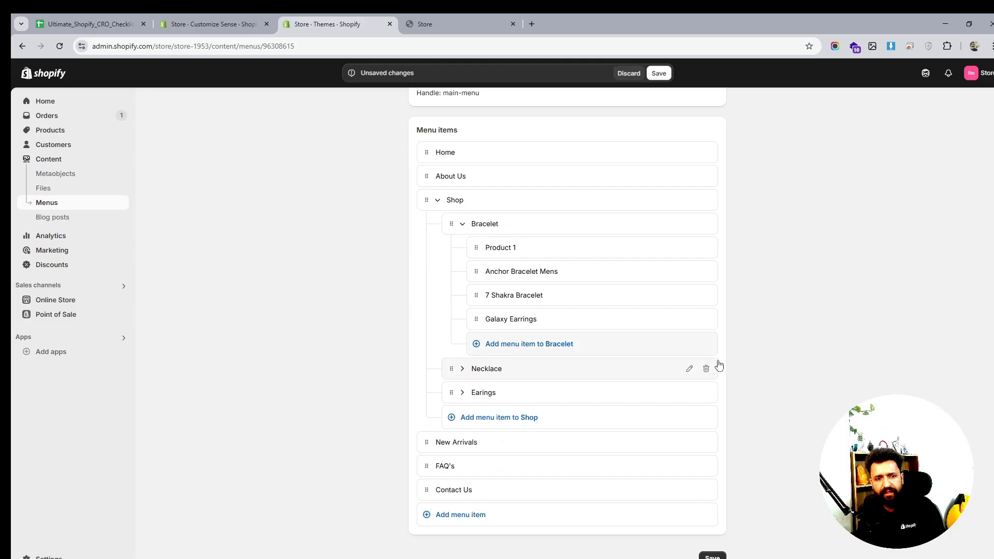
{"action": "left_click", "coordinate": [688, 394]}
{"action": "left_click", "coordinate": [629, 407]}
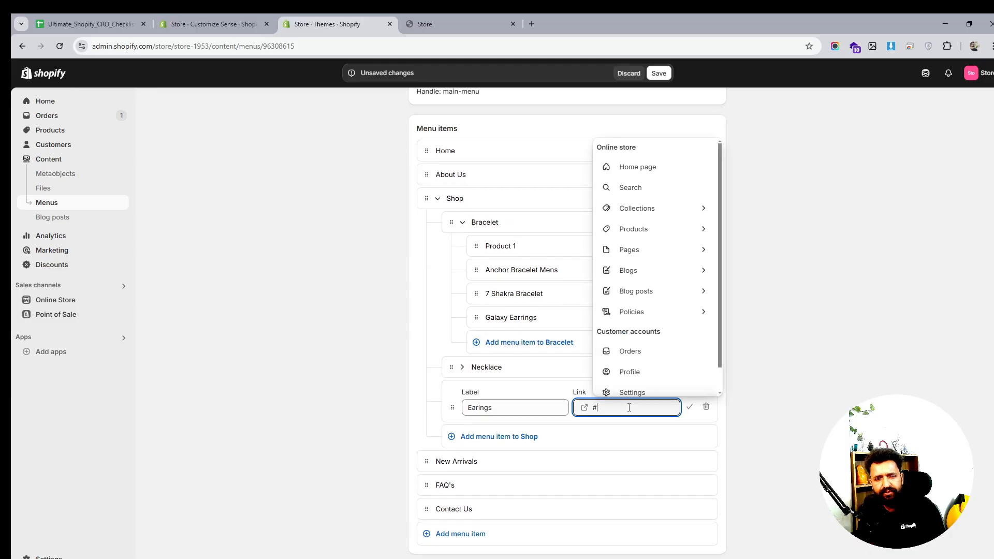
{"action": "left_click", "coordinate": [654, 216]}
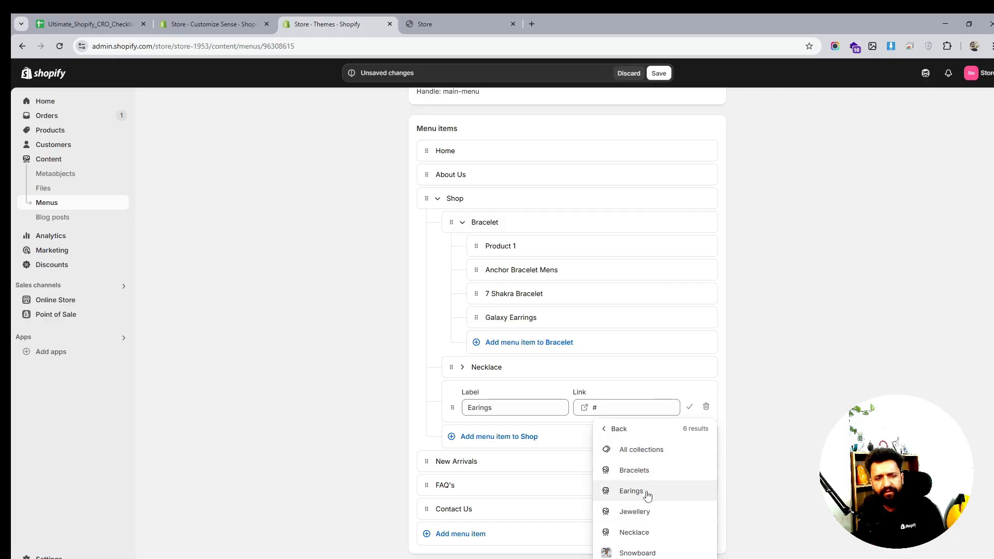
{"action": "left_click", "coordinate": [643, 491]}
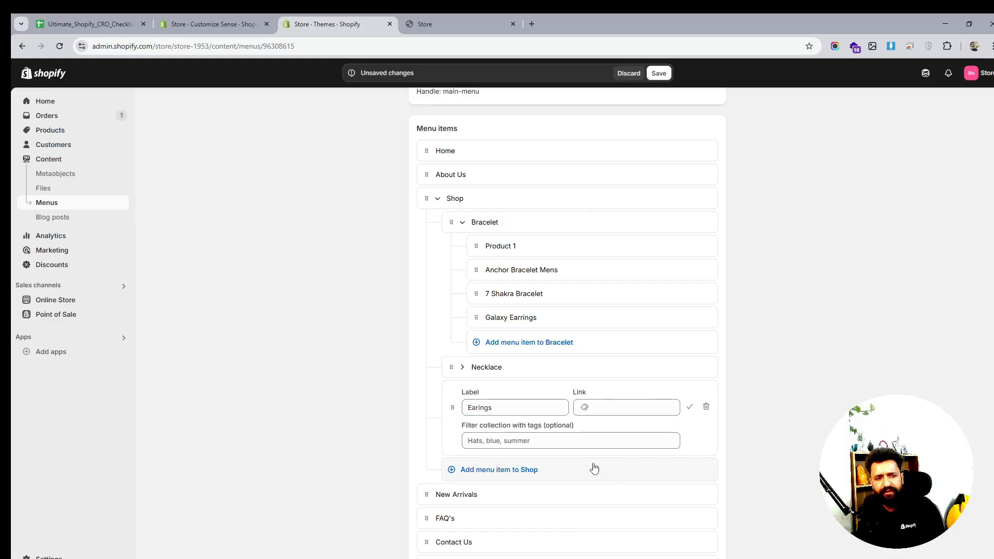
{"action": "left_click", "coordinate": [481, 406]}
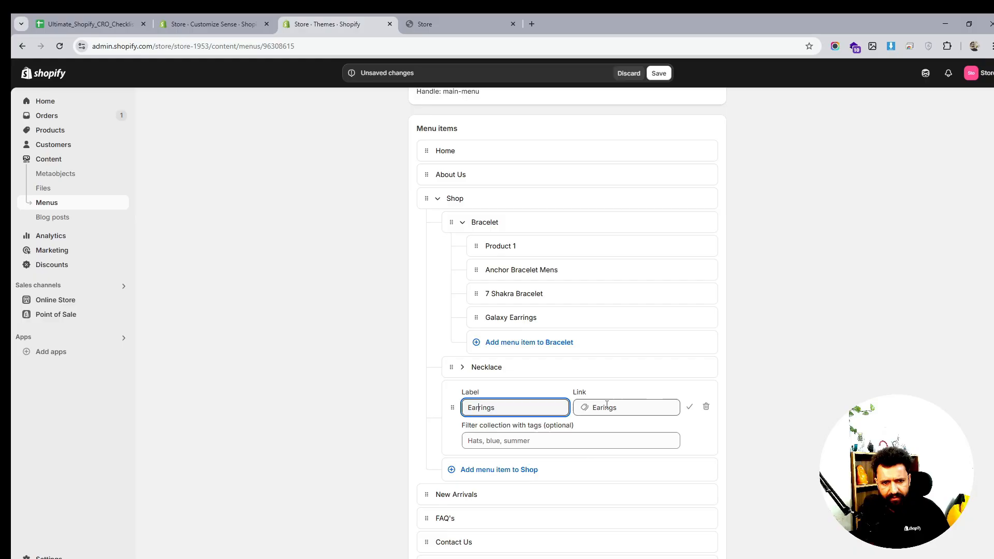
{"action": "left_click", "coordinate": [690, 406]}
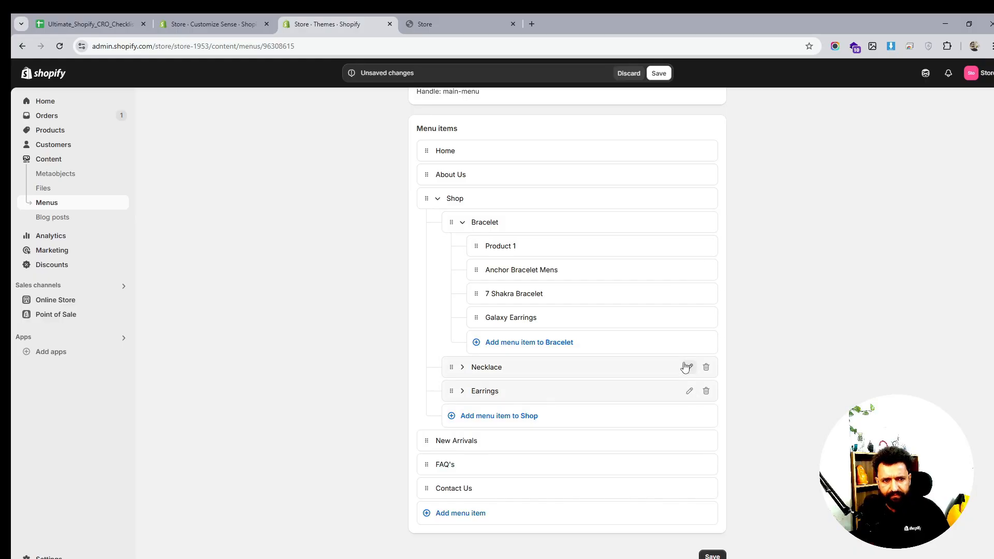
{"action": "left_click", "coordinate": [712, 555]}
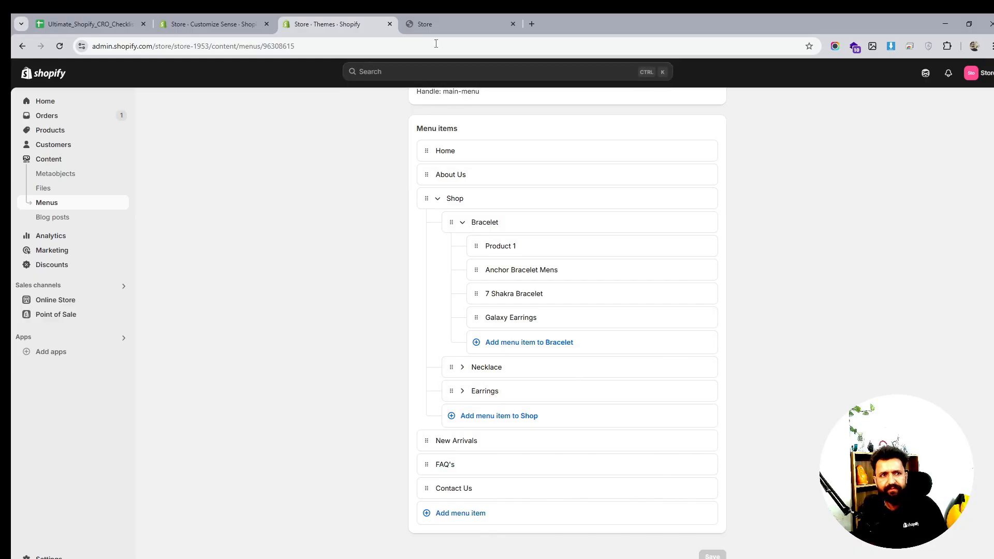
- Reload the storefront and open the Bracelet and Necklace headings from the Shop menu to test their links
{"action": "left_click", "coordinate": [440, 14]}
{"action": "left_click", "coordinate": [59, 46]}
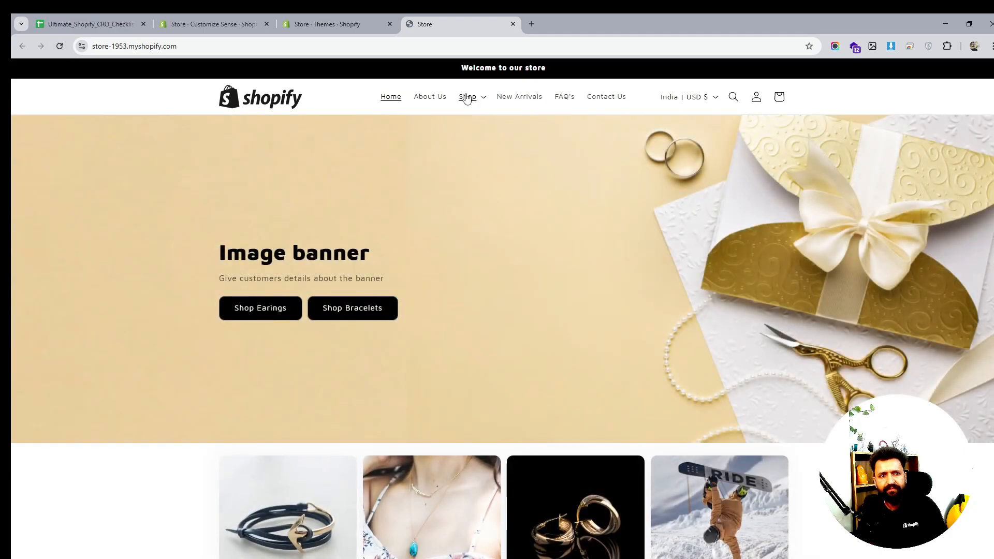
{"action": "left_click", "coordinate": [468, 97]}
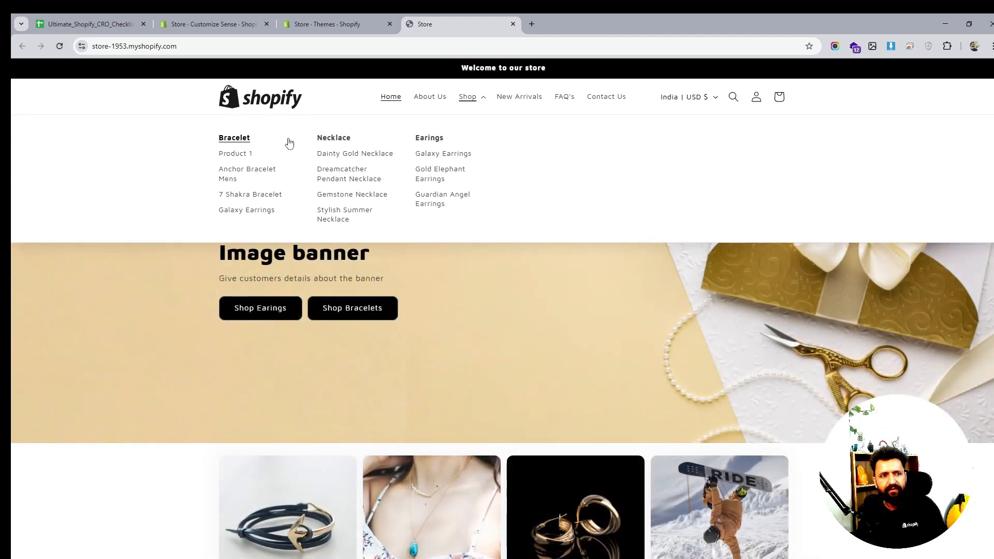
{"action": "left_click", "coordinate": [59, 46]}
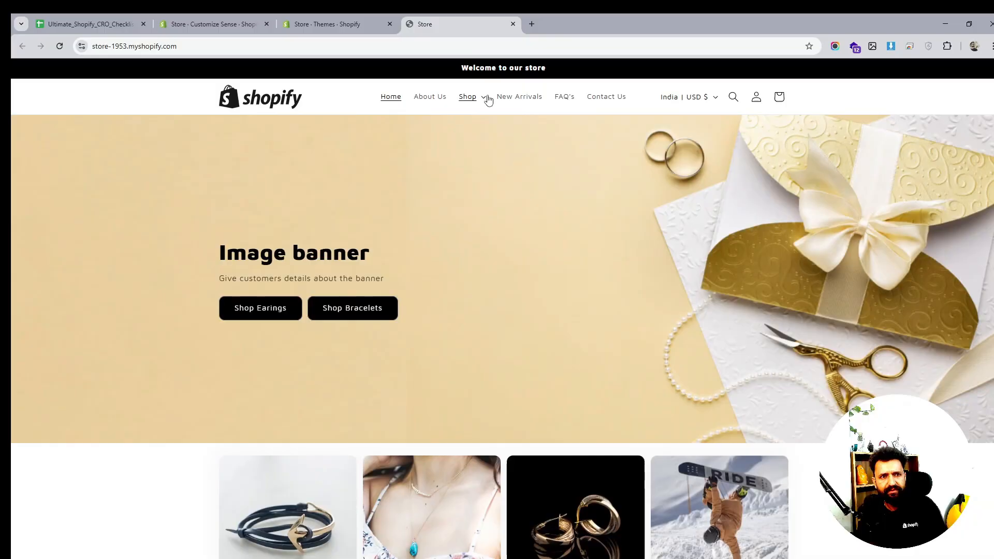
{"action": "left_click", "coordinate": [471, 97]}
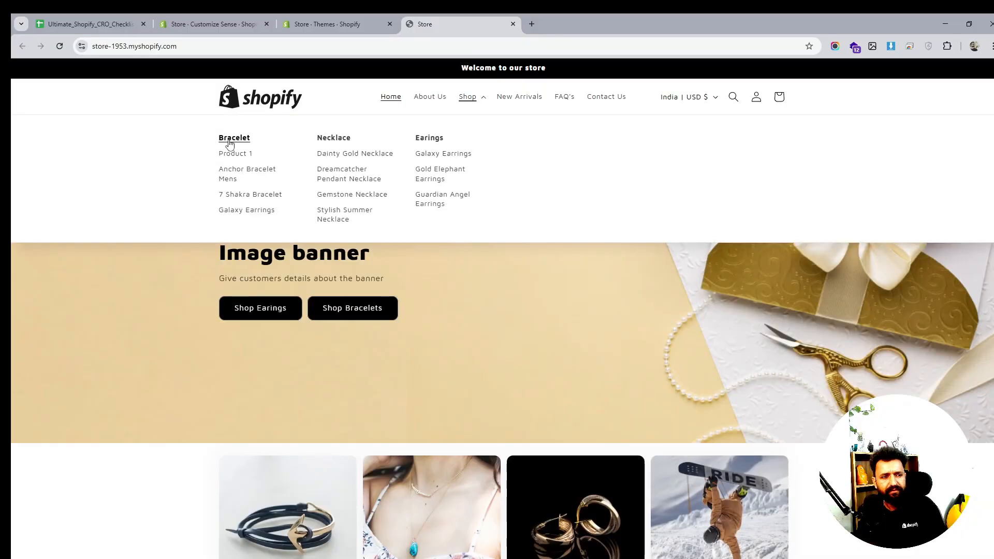
{"action": "left_click", "coordinate": [356, 24]}
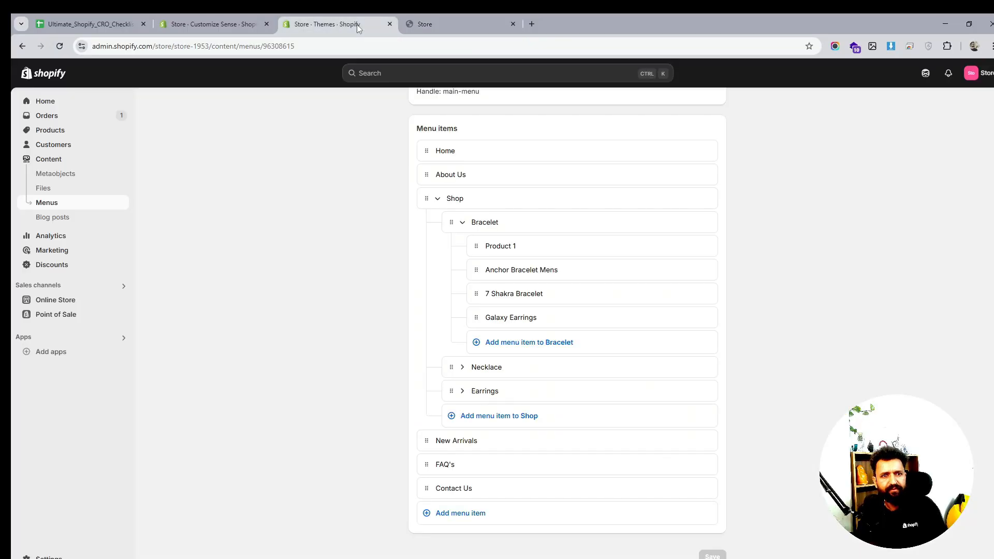
{"action": "left_click", "coordinate": [440, 26]}
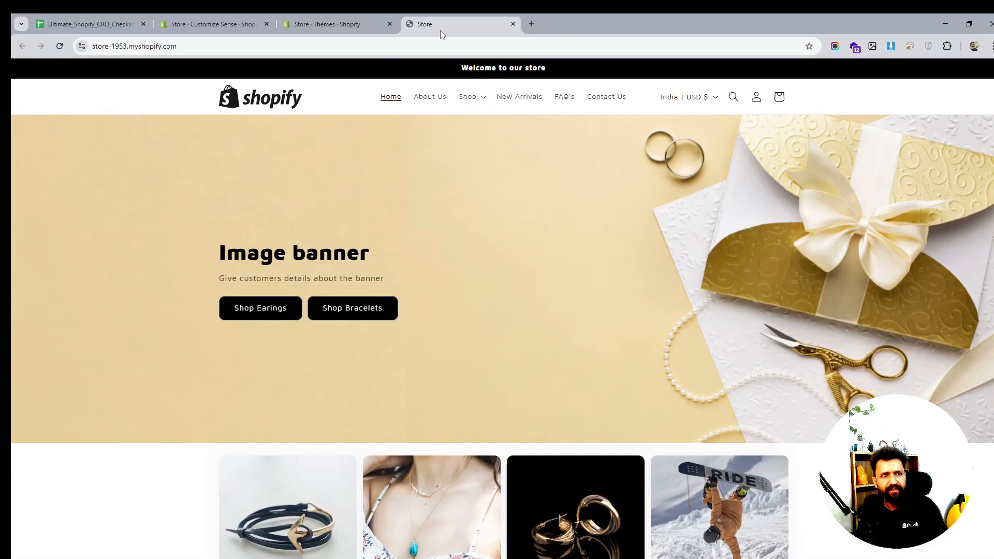
{"action": "left_click", "coordinate": [467, 97]}
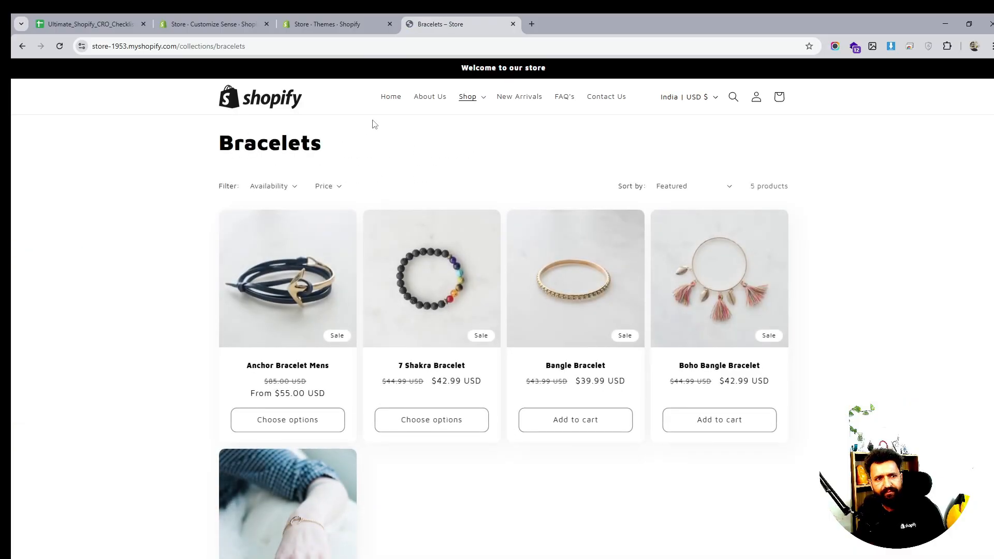
{"action": "left_click", "coordinate": [469, 99]}
{"action": "left_click", "coordinate": [339, 139]}
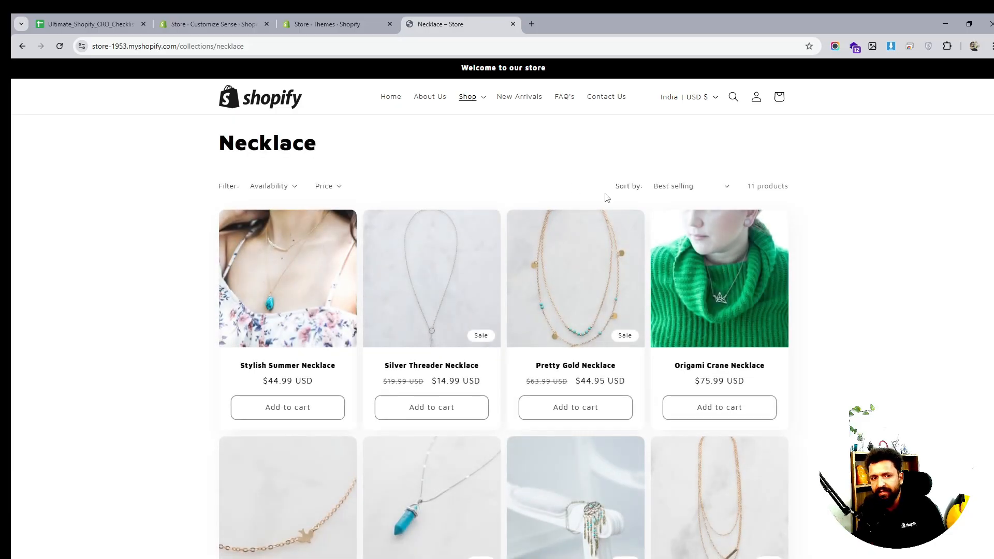
- Open the Earrings heading from the Shop menu on the storefront to test its collection link
{"action": "scroll", "coordinate": [569, 198], "scroll_direction": "down", "scroll_amount": 3}
{"action": "scroll", "coordinate": [590, 188], "scroll_direction": "up", "scroll_amount": 3}
{"action": "left_click", "coordinate": [469, 98]}
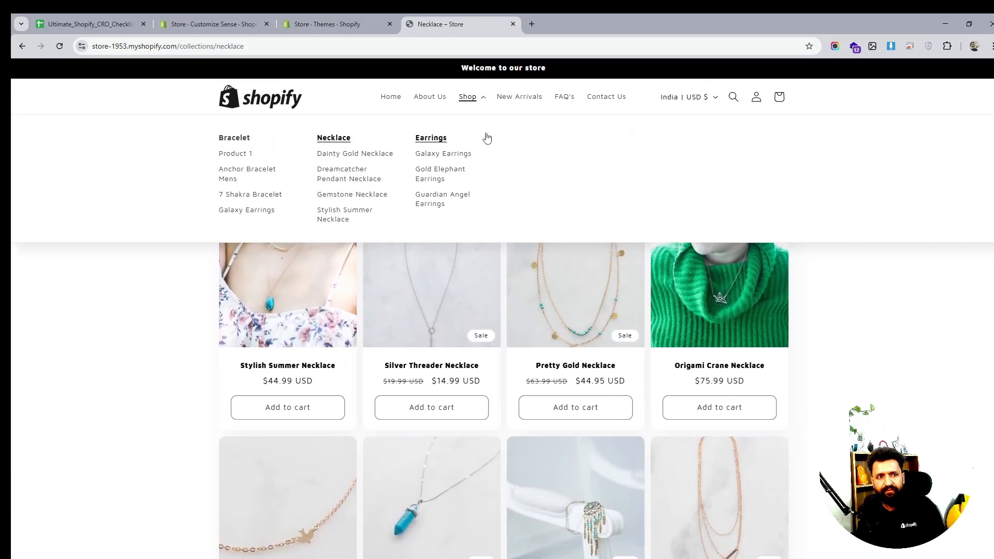
{"action": "left_click", "coordinate": [432, 138]}
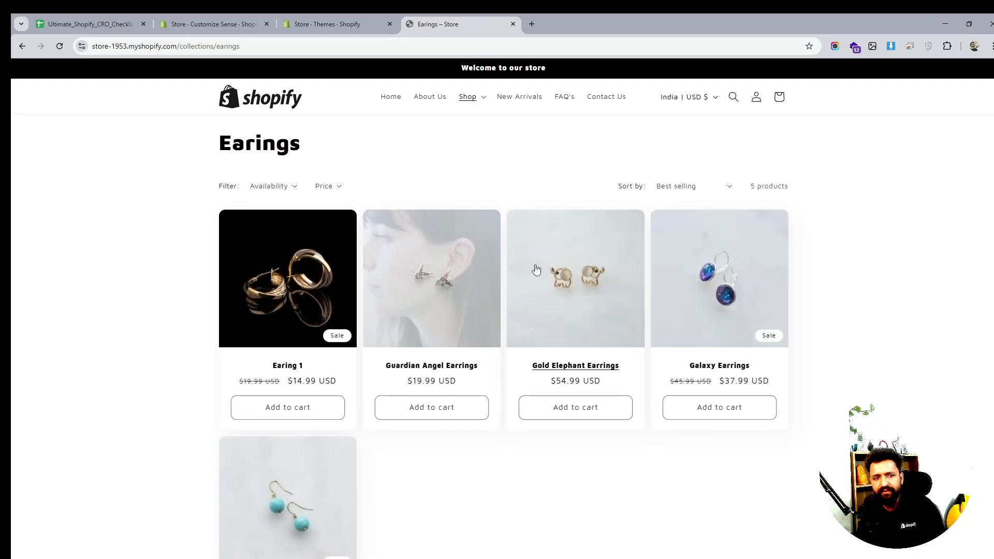
- Examine the Earings collection page, scrolling through its products and opening the Price filter options
{"action": "scroll", "coordinate": [553, 268], "scroll_direction": "down", "scroll_amount": 5}
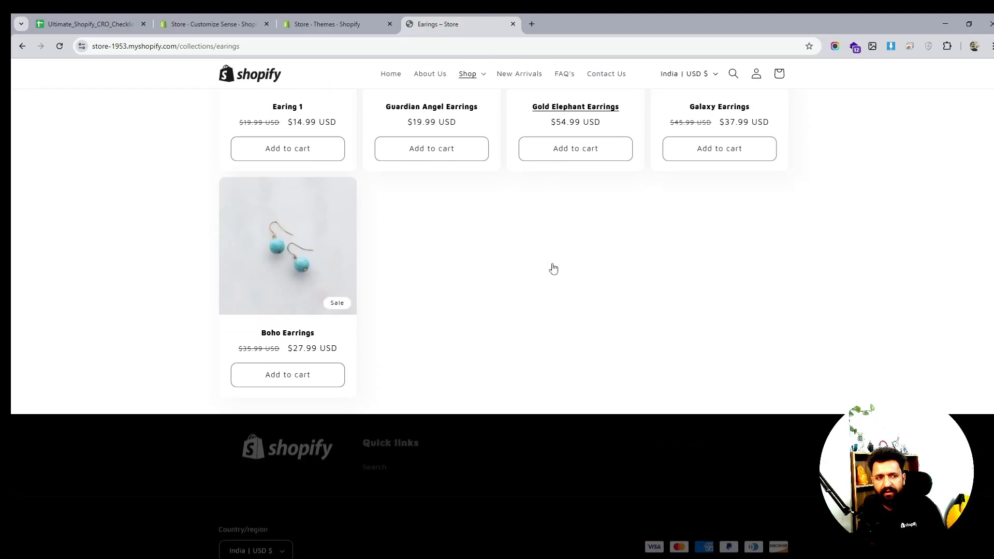
{"action": "scroll", "coordinate": [553, 268], "scroll_direction": "up", "scroll_amount": 5}
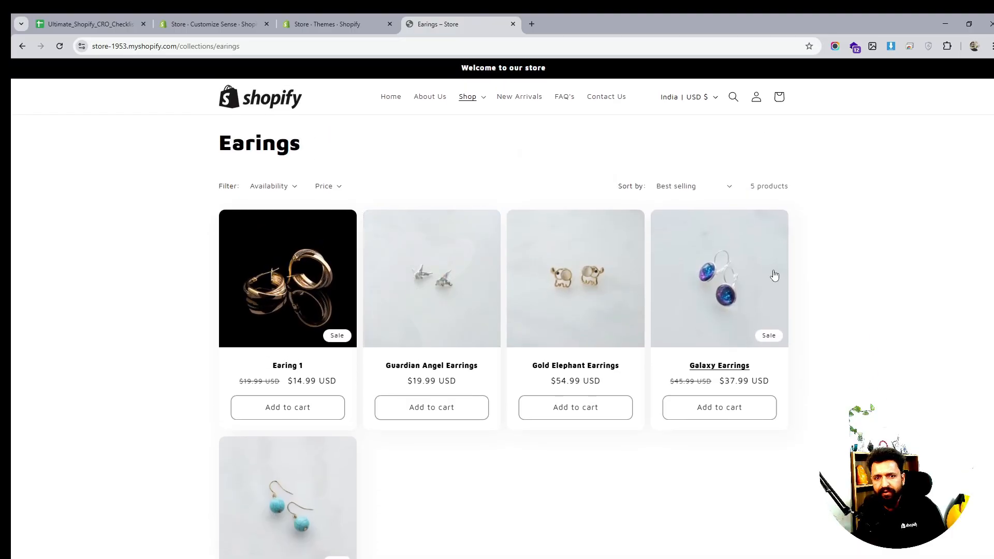
{"action": "scroll", "coordinate": [381, 260], "scroll_direction": "down", "scroll_amount": 1}
{"action": "scroll", "coordinate": [378, 260], "scroll_direction": "down", "scroll_amount": 2}
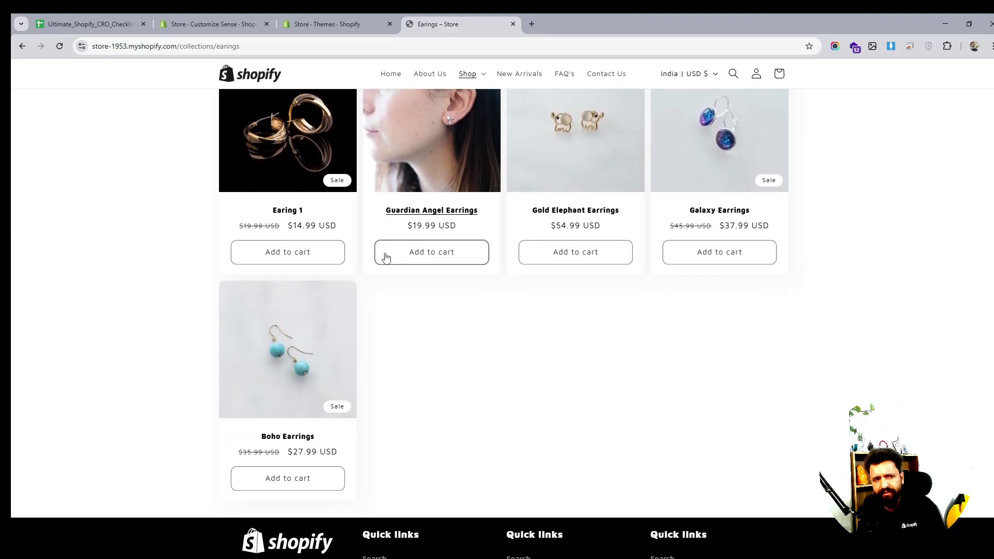
{"action": "scroll", "coordinate": [383, 254], "scroll_direction": "up", "scroll_amount": 3}
{"action": "left_click", "coordinate": [326, 187]}
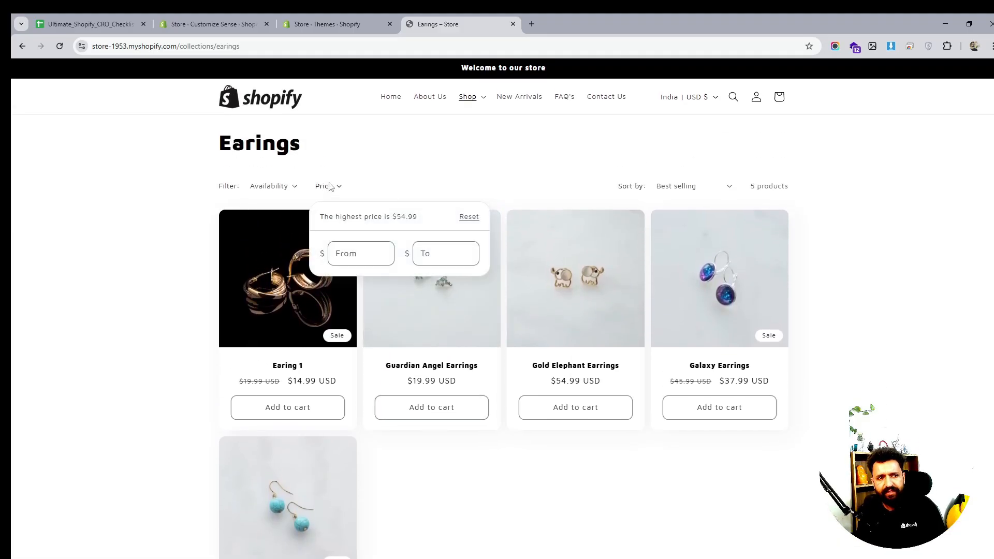
{"action": "left_click", "coordinate": [326, 186]}
{"action": "left_click", "coordinate": [293, 188]}
{"action": "left_click", "coordinate": [224, 186]}
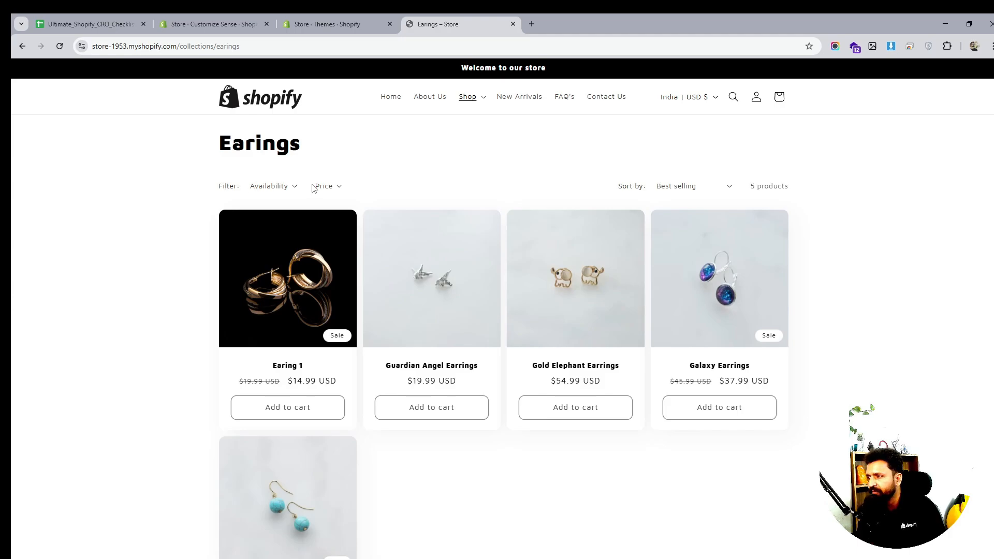
{"action": "left_click", "coordinate": [330, 187]}
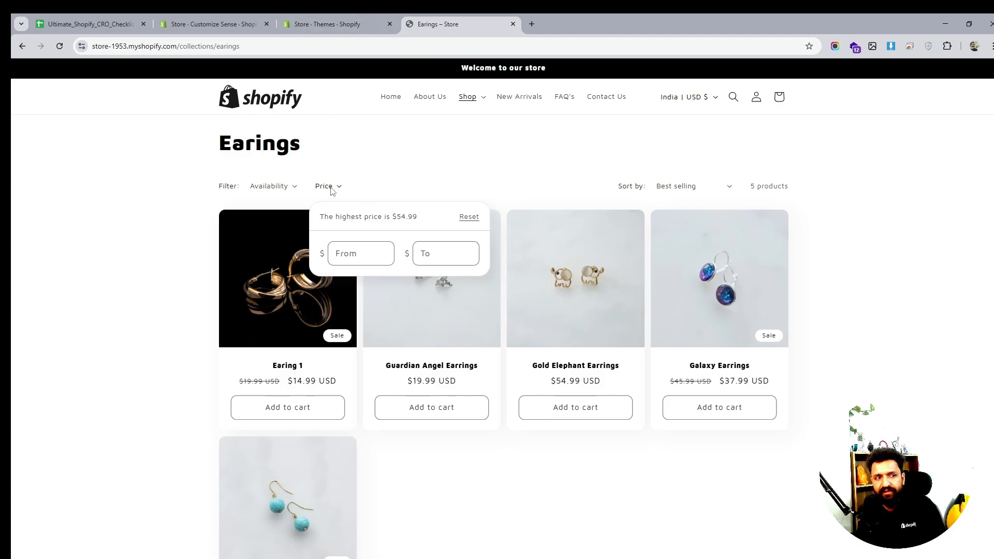
{"action": "left_click", "coordinate": [347, 16]}
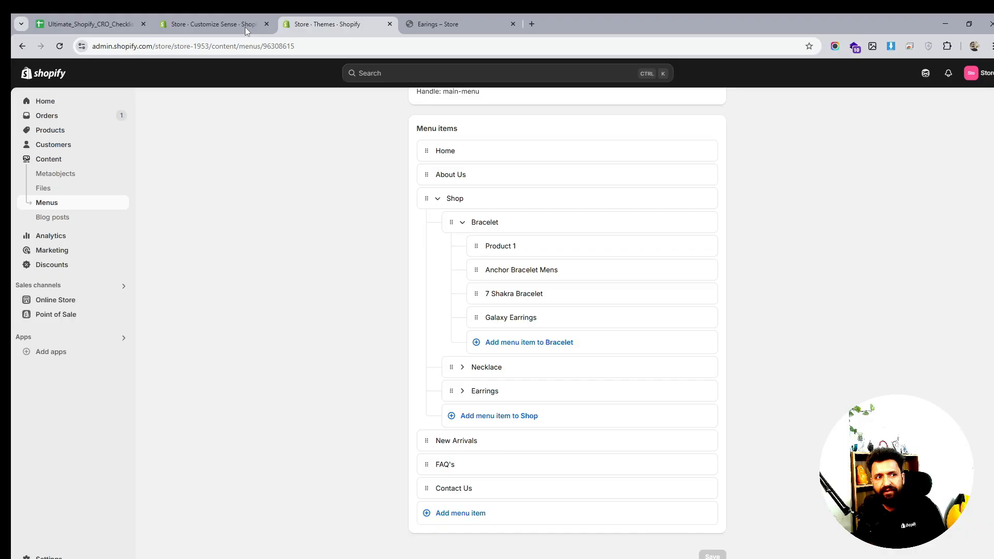
{"action": "left_click", "coordinate": [54, 303]}
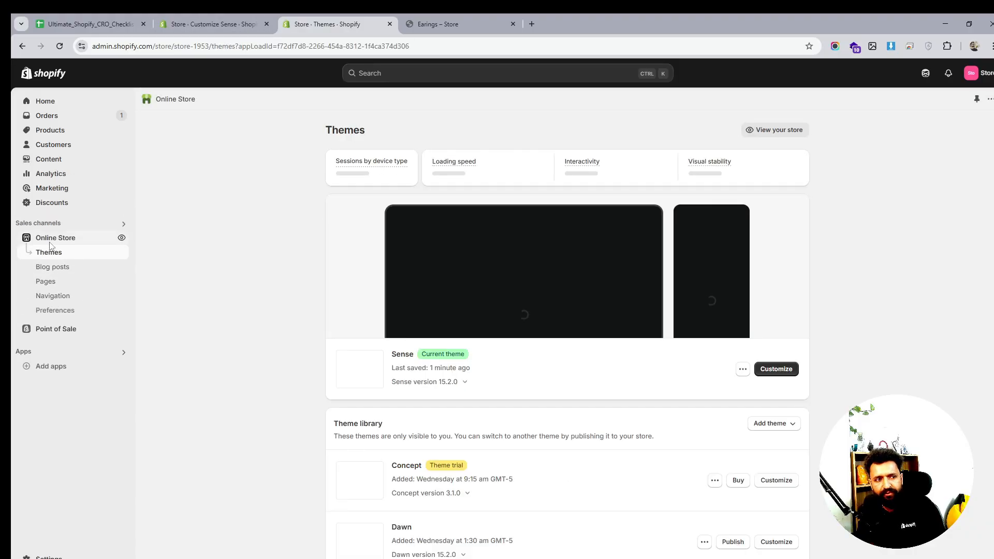
{"action": "left_click", "coordinate": [47, 295]}
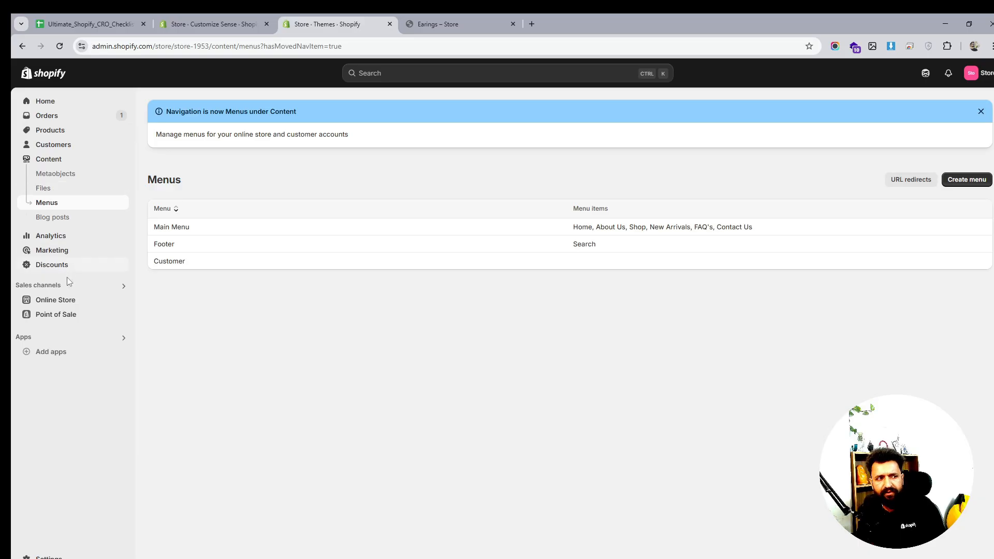
{"action": "left_click", "coordinate": [64, 305]}
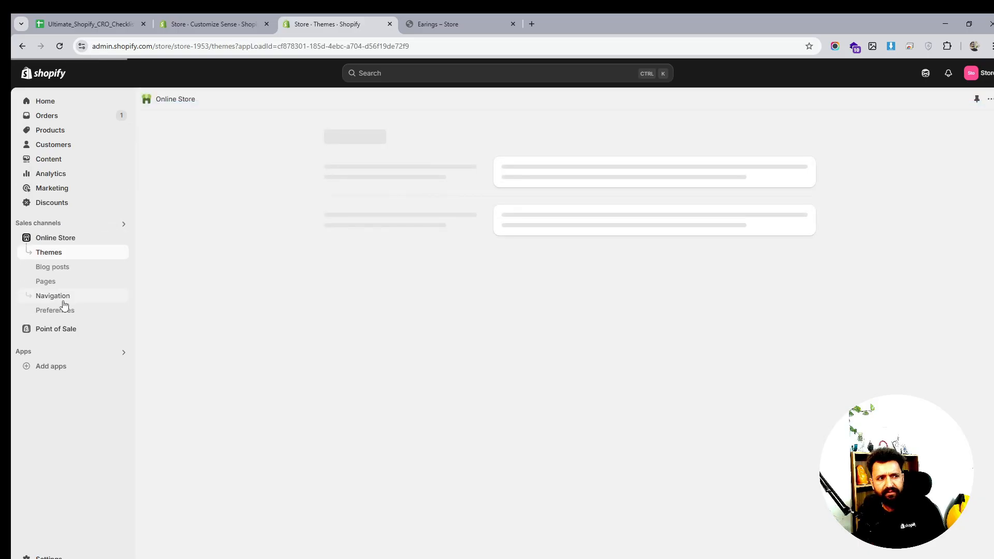
{"action": "scroll", "coordinate": [647, 347], "scroll_direction": "down", "scroll_amount": 2}
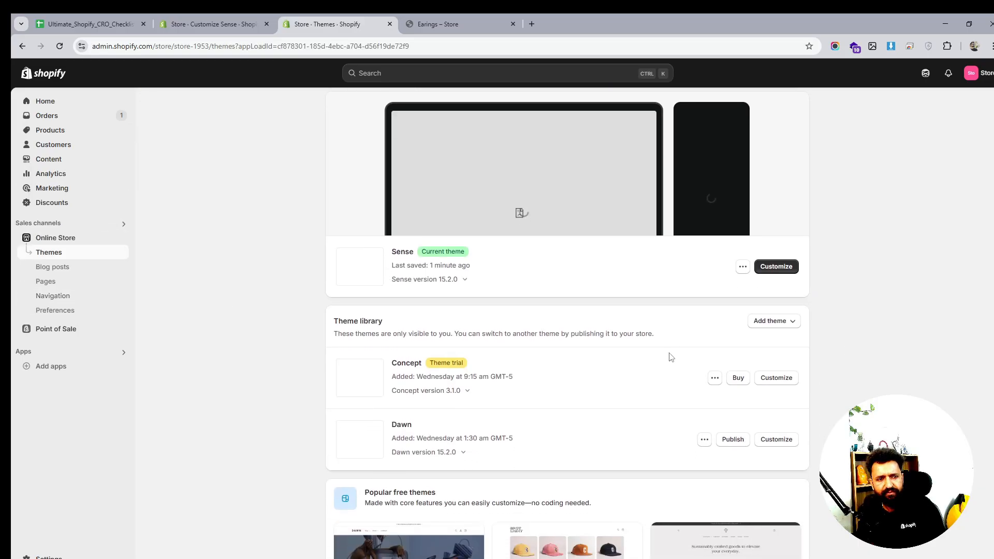
{"action": "scroll", "coordinate": [663, 359], "scroll_direction": "up", "scroll_amount": 1}
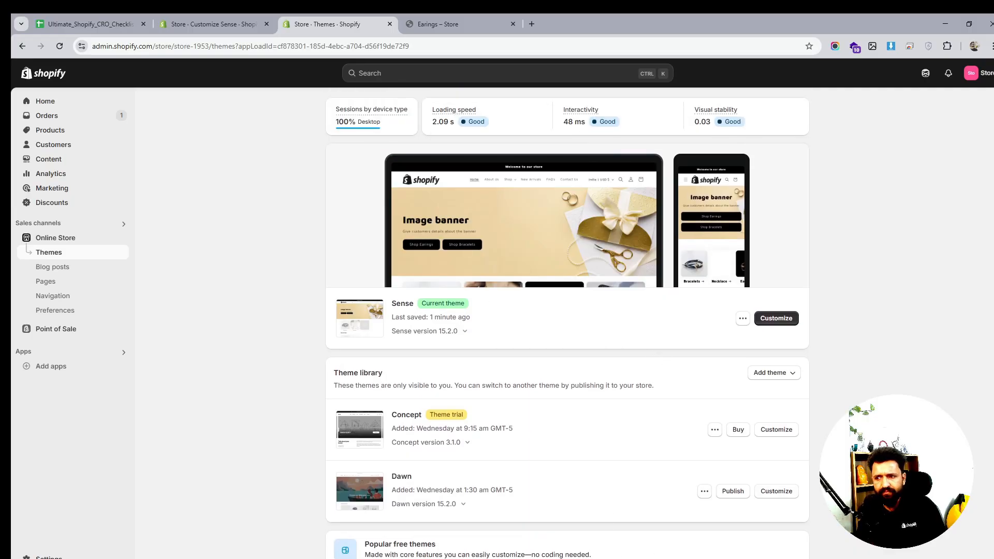
{"action": "scroll", "coordinate": [305, 383], "scroll_direction": "up", "scroll_amount": 1}
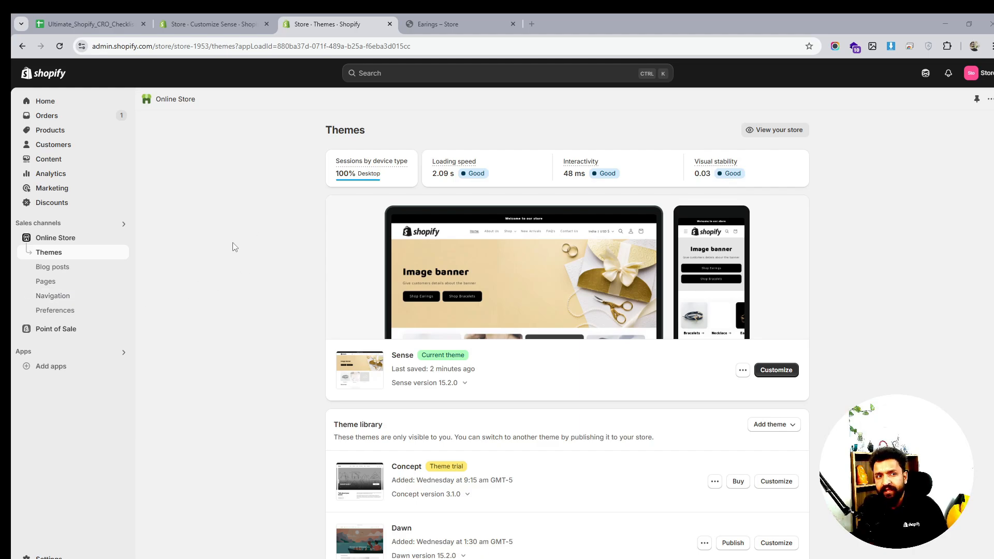
- Search the admin for filter, install the Shopify Search & Discovery app, and pin it to the sidebar
{"action": "left_click", "coordinate": [436, 77]}
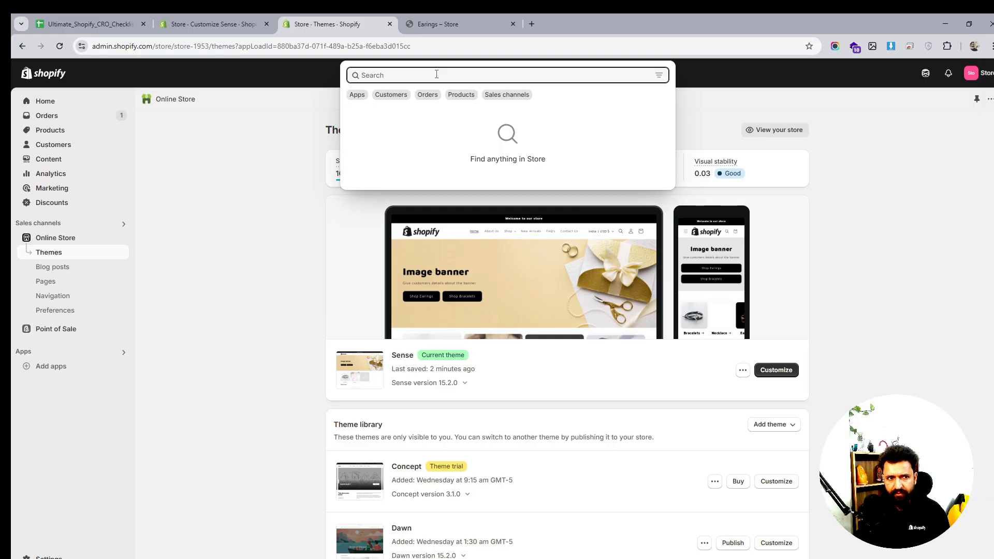
{"action": "type", "text": "filter"}
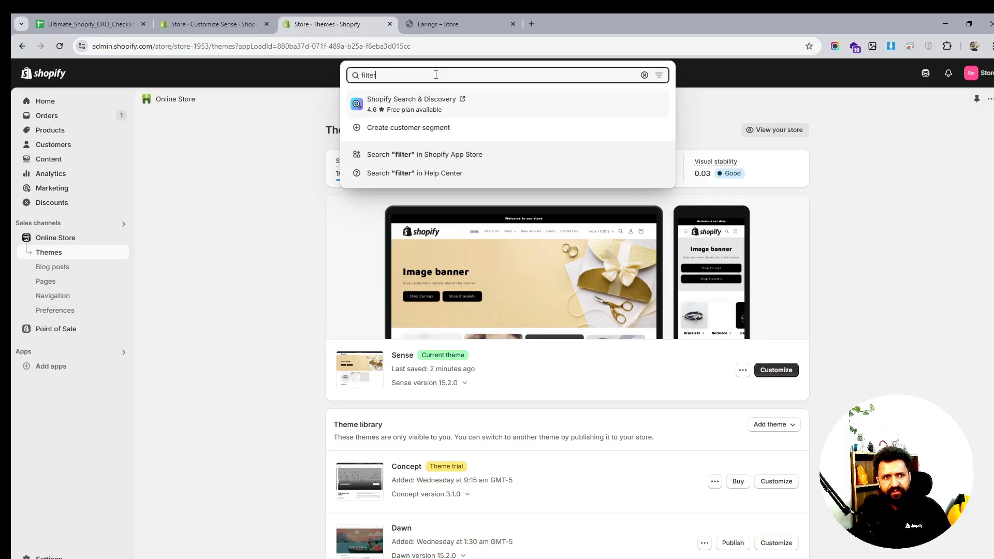
{"action": "left_click", "coordinate": [436, 102]}
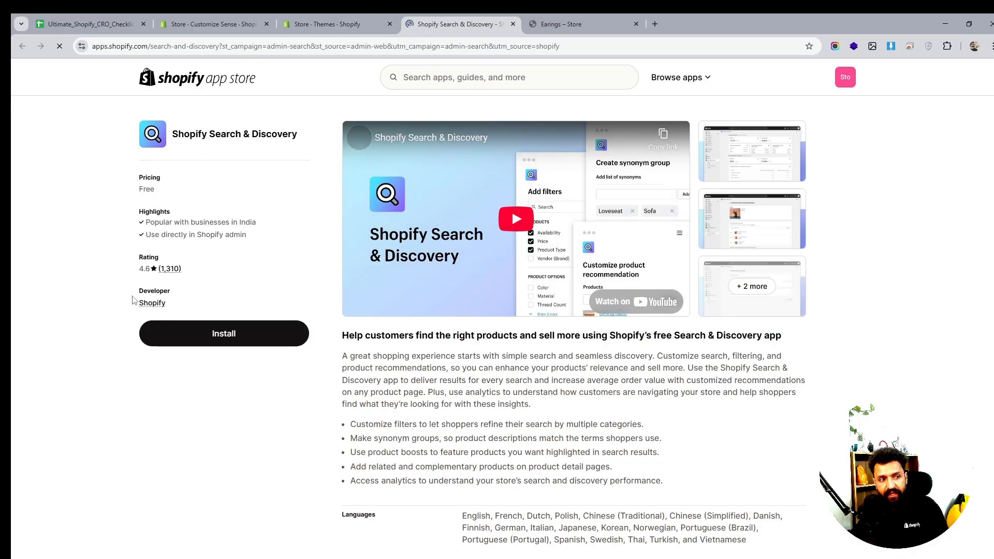
{"action": "left_click", "coordinate": [218, 336]}
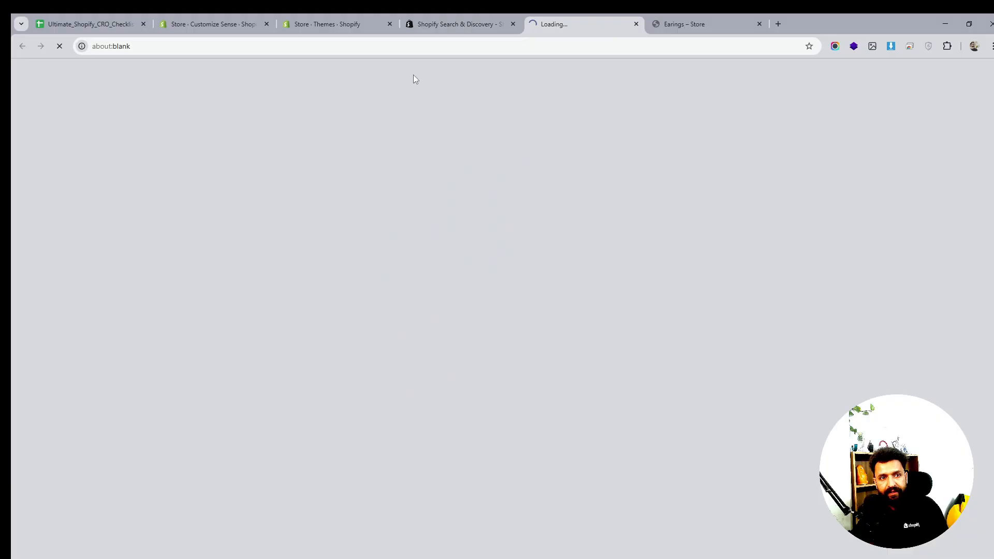
{"action": "left_click", "coordinate": [464, 25]}
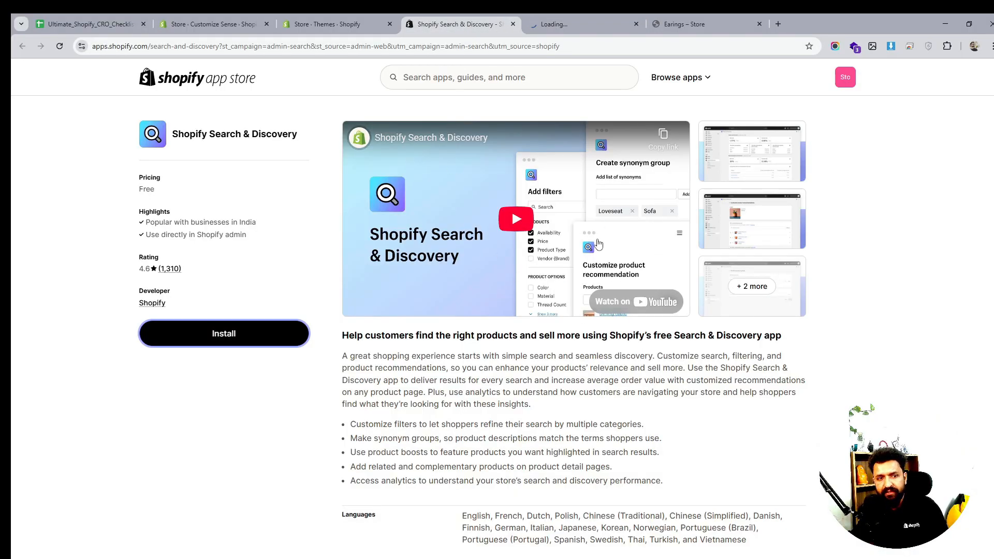
{"action": "left_click", "coordinate": [582, 24]}
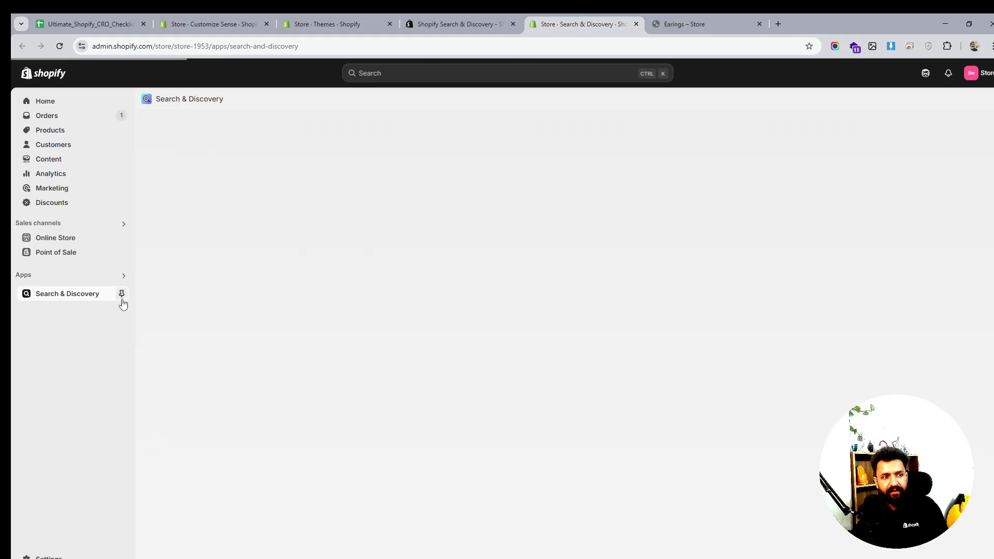
{"action": "left_click", "coordinate": [122, 294]}
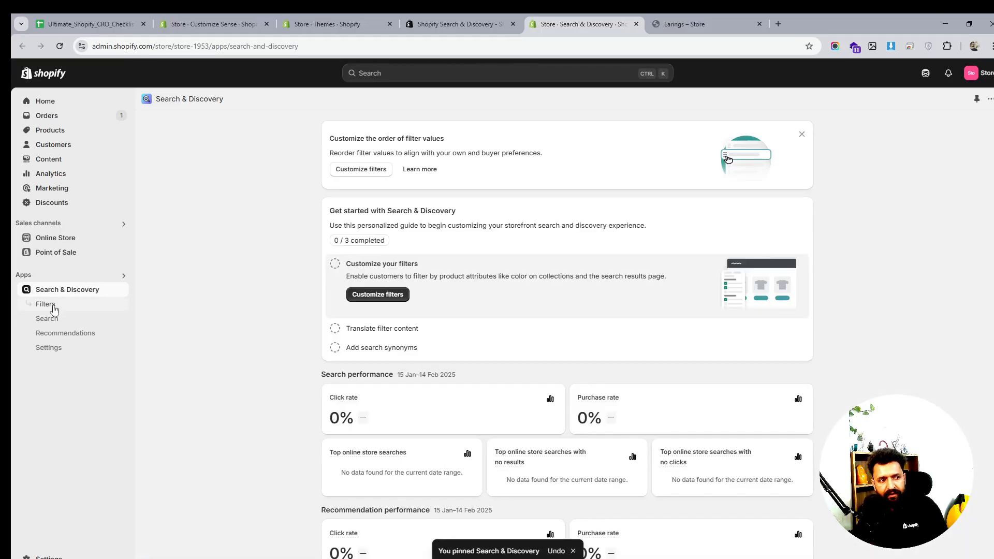
- Add a Product type filter in Search & Discovery with all its values selected and save it
{"action": "left_click", "coordinate": [47, 305]}
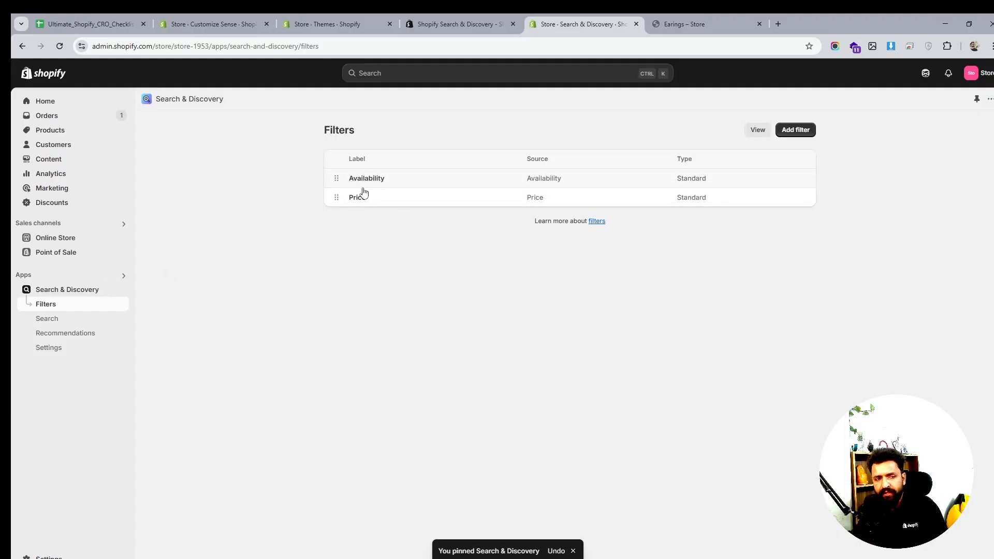
{"action": "left_click", "coordinate": [800, 133]}
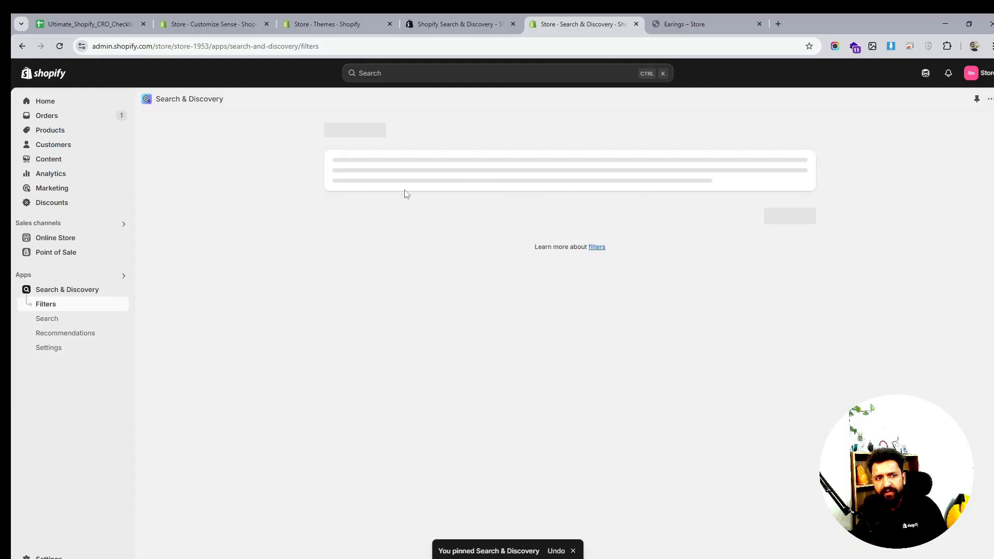
{"action": "left_click", "coordinate": [381, 186]}
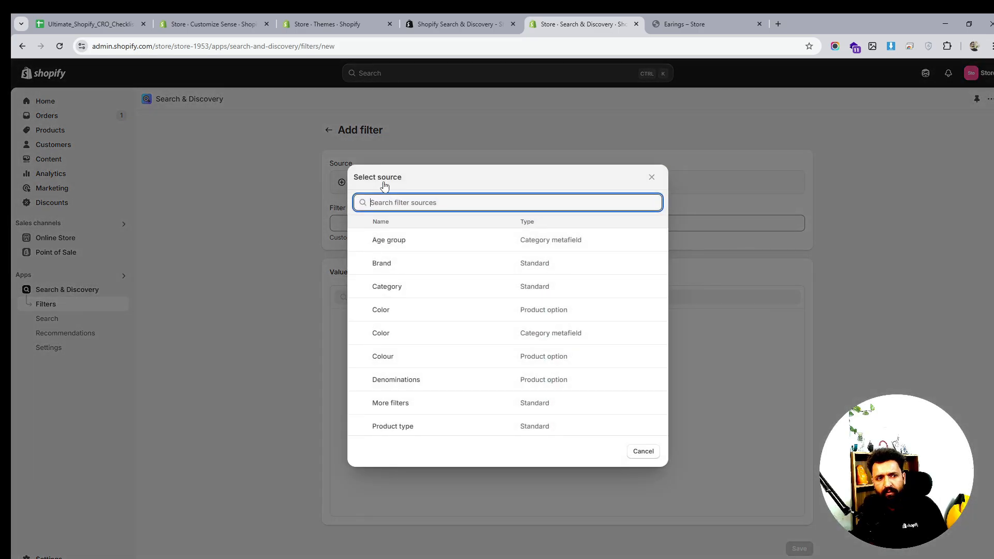
{"action": "scroll", "coordinate": [416, 383], "scroll_direction": "down", "scroll_amount": 1}
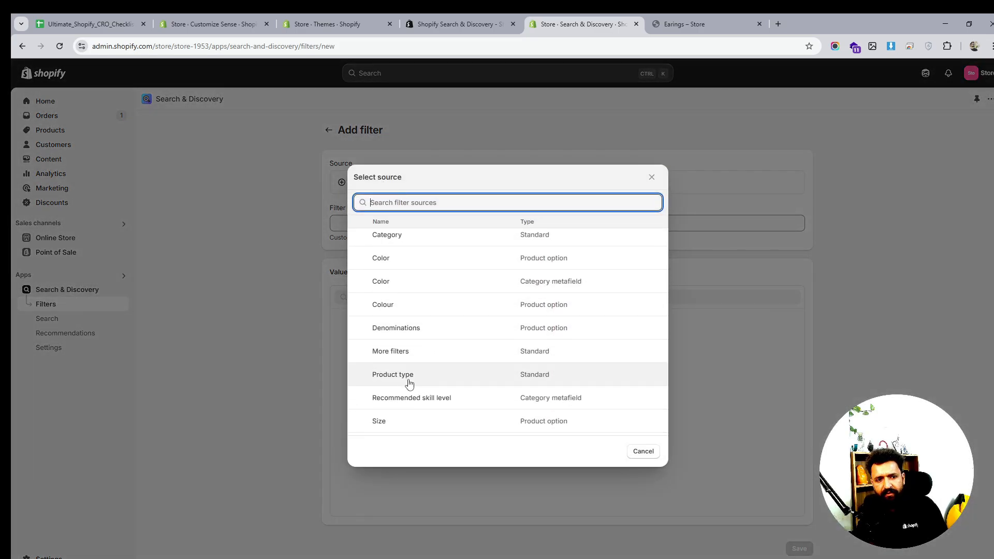
{"action": "left_click", "coordinate": [416, 381]}
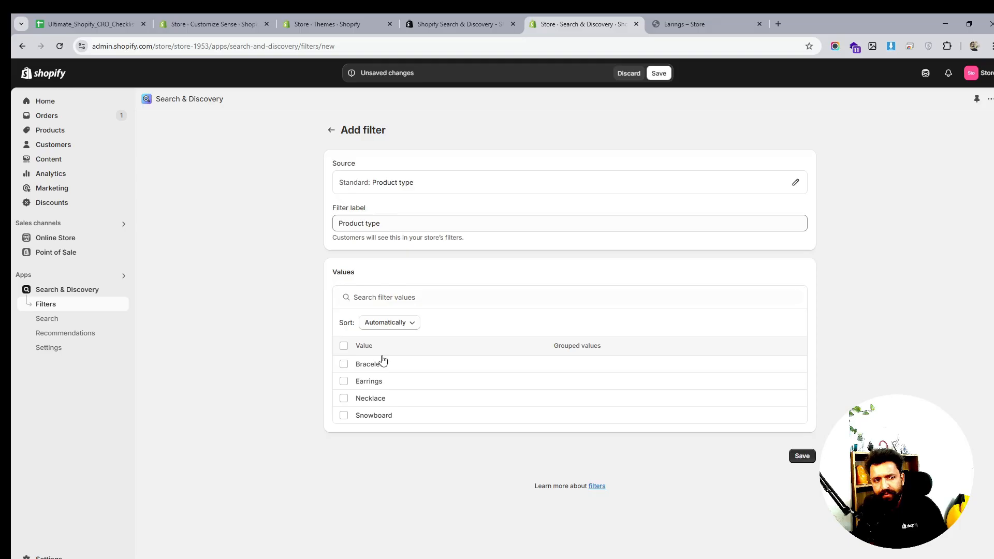
{"action": "left_click", "coordinate": [344, 346]}
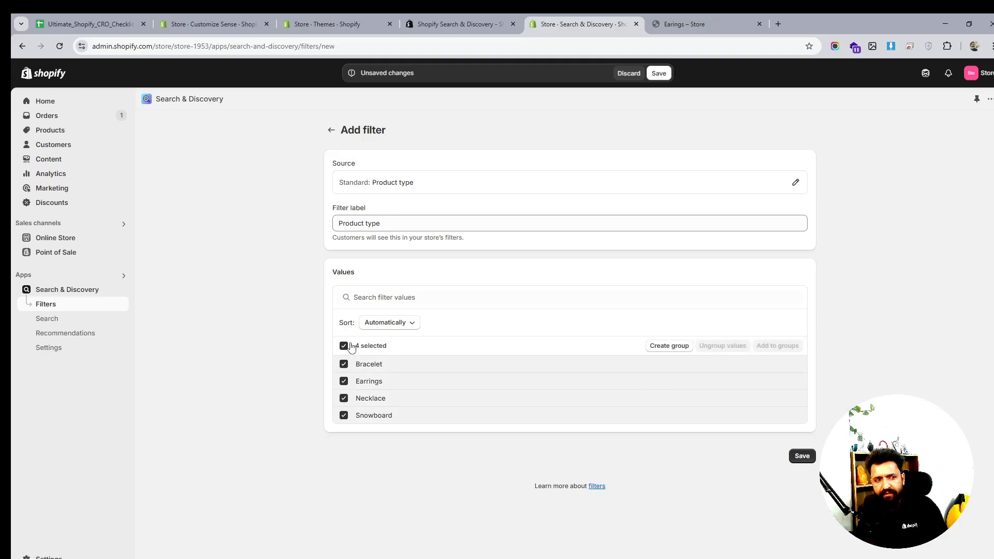
{"action": "left_click", "coordinate": [802, 456]}
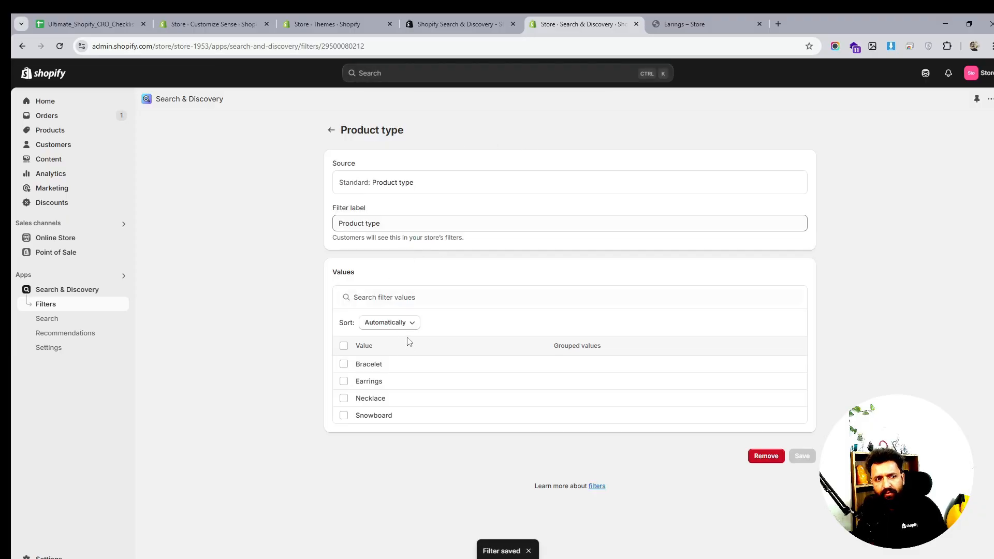
- Reload the storefront Earings collection and open its new Product type filter to check it
{"action": "left_click", "coordinate": [484, 22]}
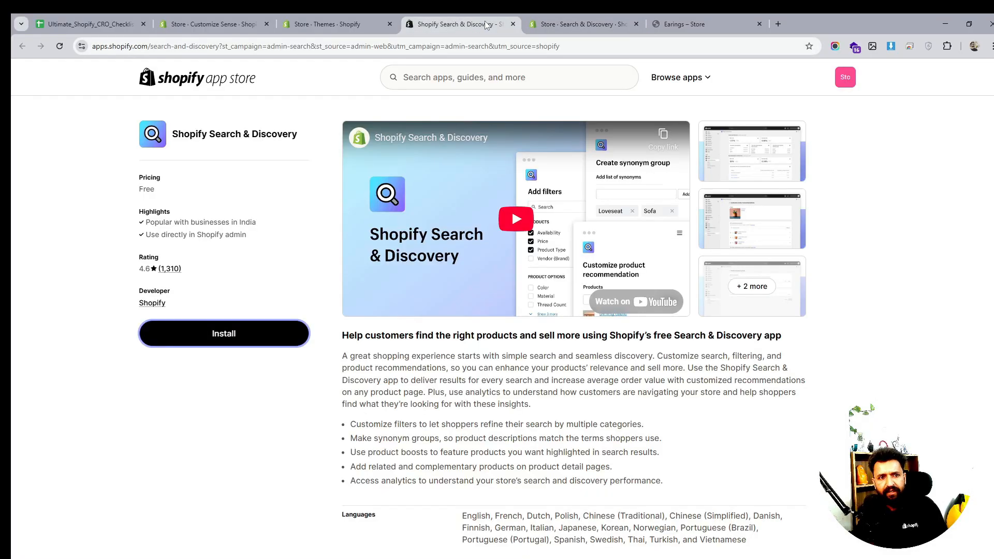
{"action": "left_click", "coordinate": [365, 25]}
{"action": "left_click", "coordinate": [686, 23]}
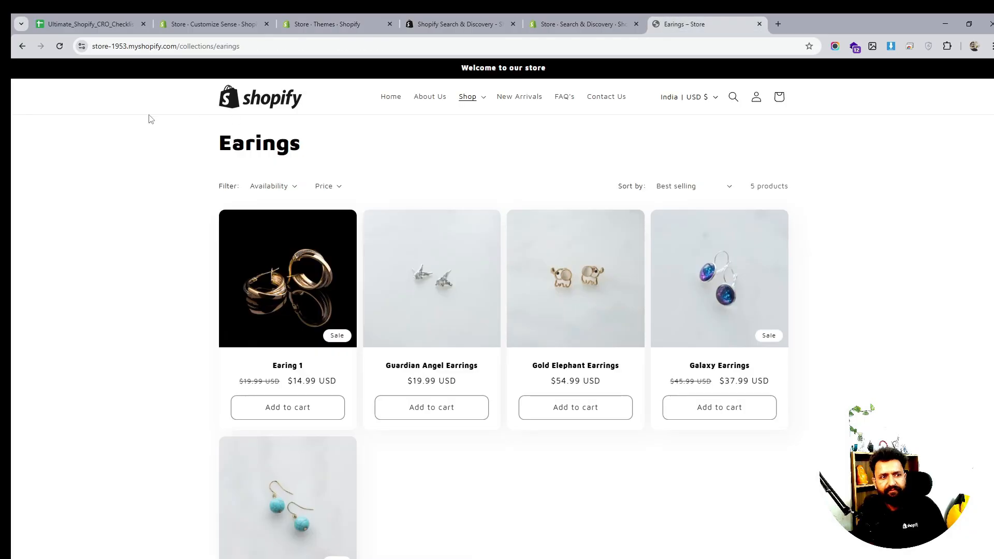
{"action": "left_click", "coordinate": [60, 48]}
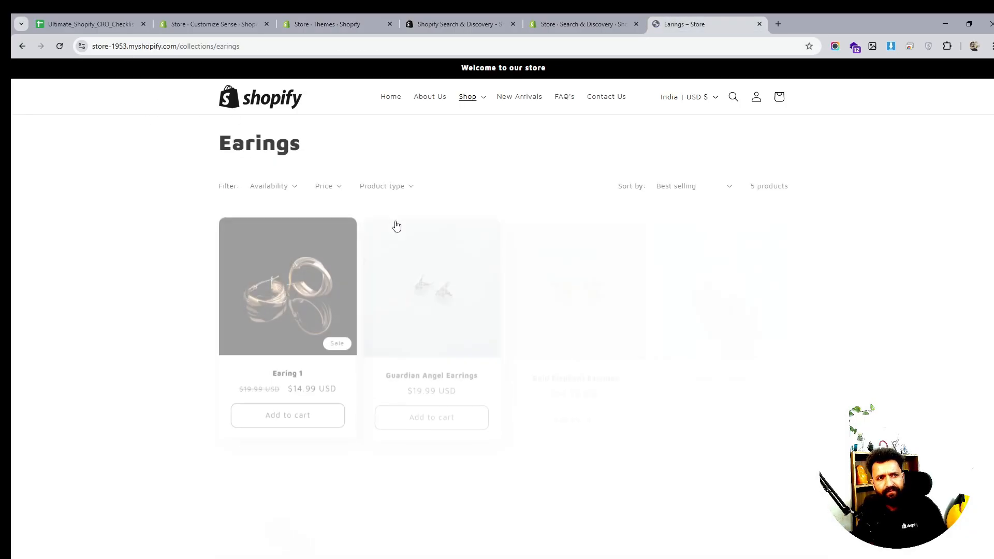
{"action": "left_click", "coordinate": [389, 187]}
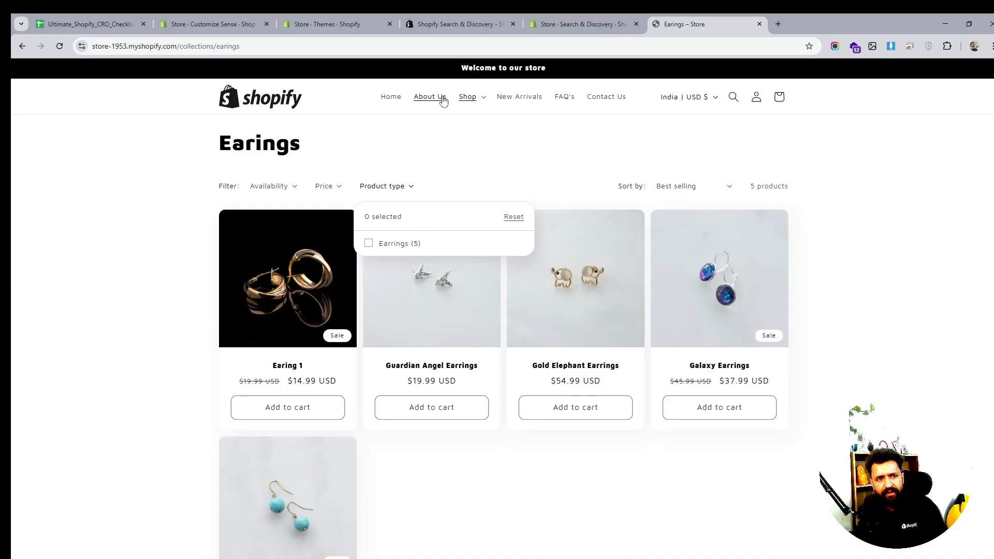
- Open the all-products collection by changing the storefront address to collections/all
{"action": "double_click", "coordinate": [218, 46]}
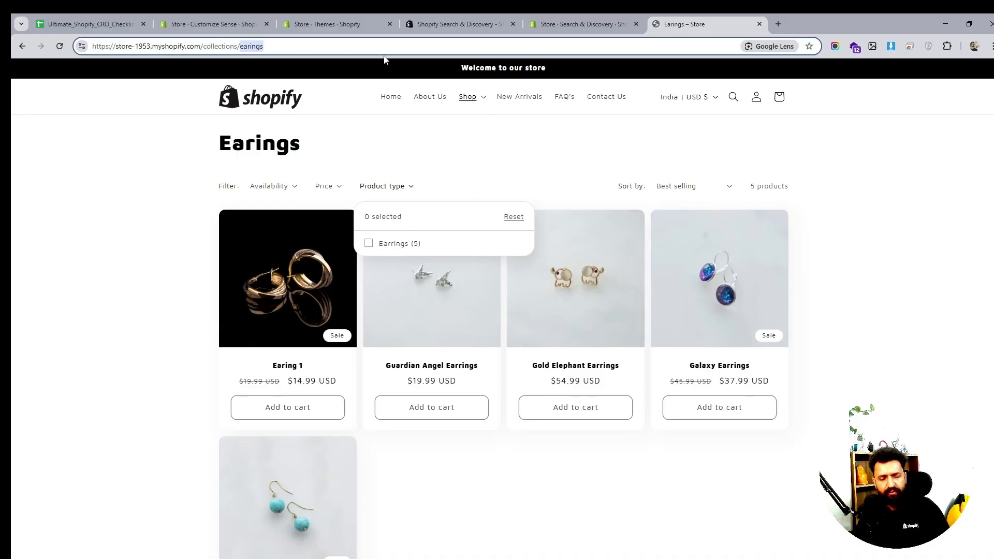
{"action": "type", "text": "all"}
{"action": "key", "text": "Return"}
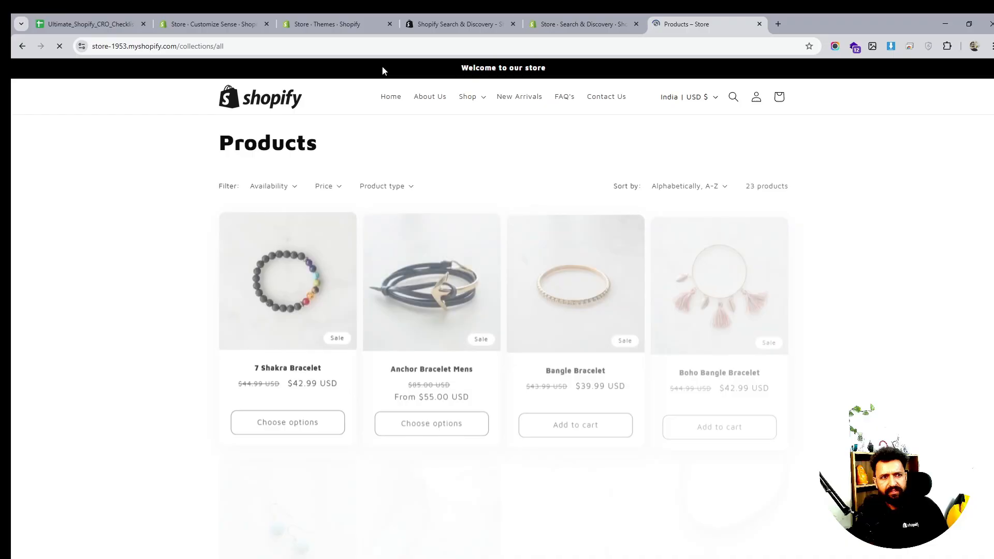
- Open the storefront Product type filter on all products, then return to the Search & Discovery filters list
{"action": "left_click", "coordinate": [397, 187]}
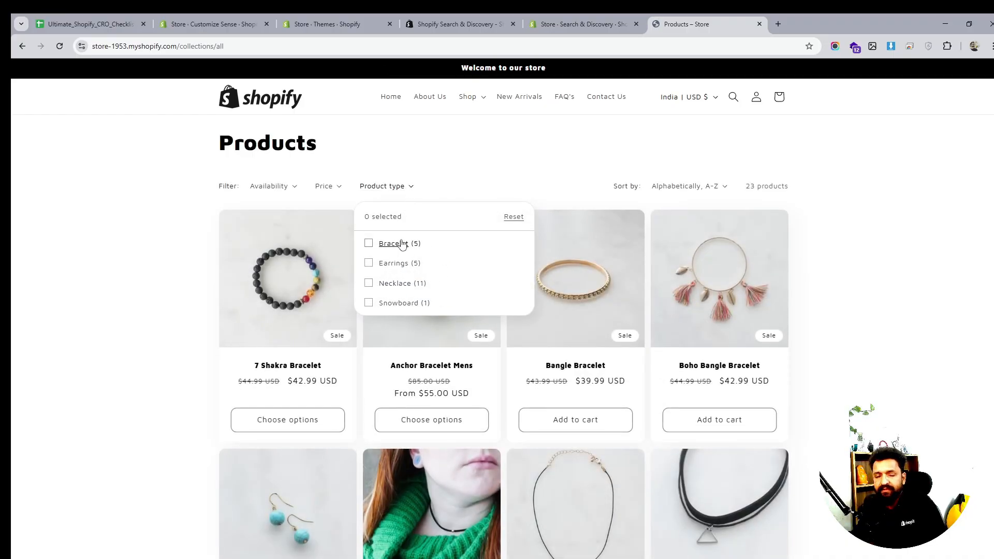
{"action": "left_click", "coordinate": [562, 16]}
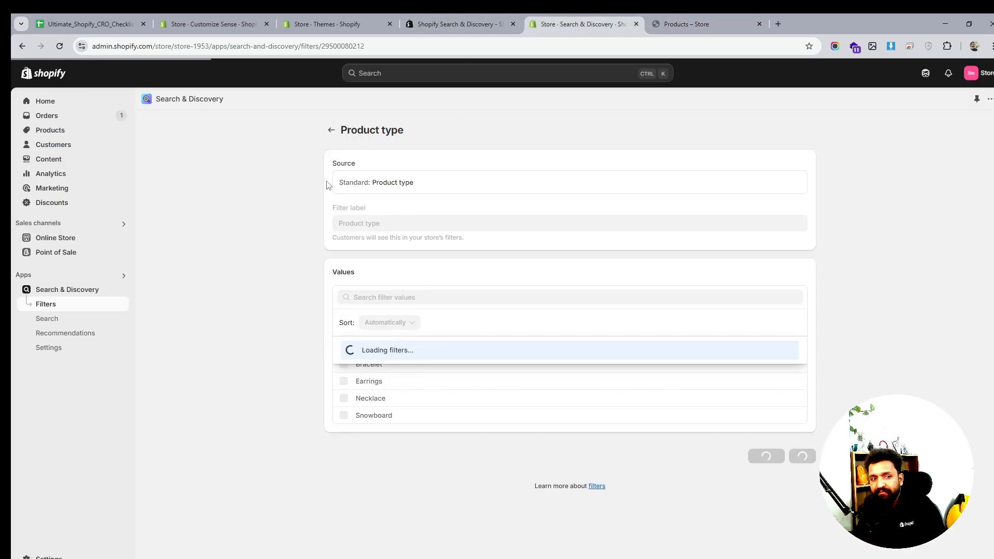
{"action": "left_click", "coordinate": [331, 130]}
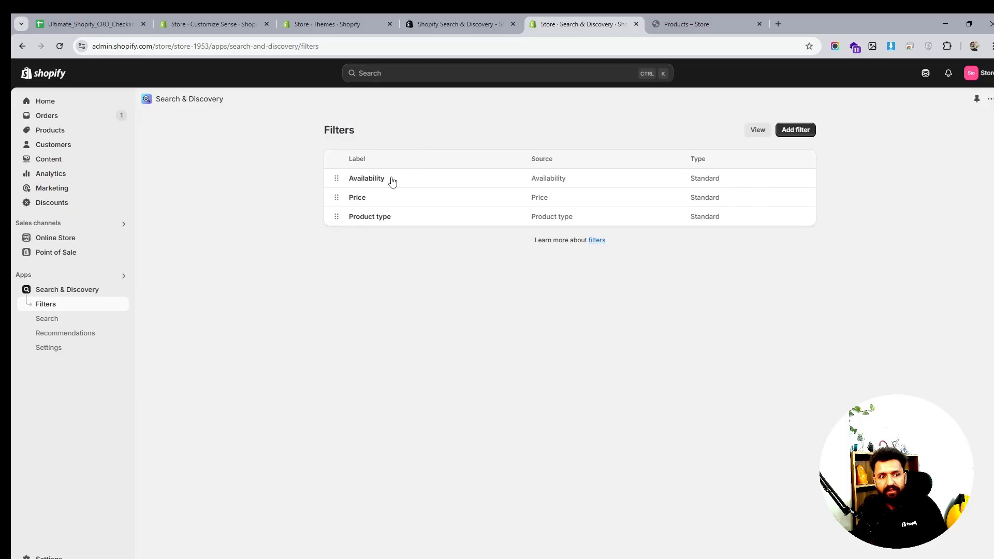
- Review the Bracelets collection preview in the theme editor
{"action": "left_click", "coordinate": [477, 23]}
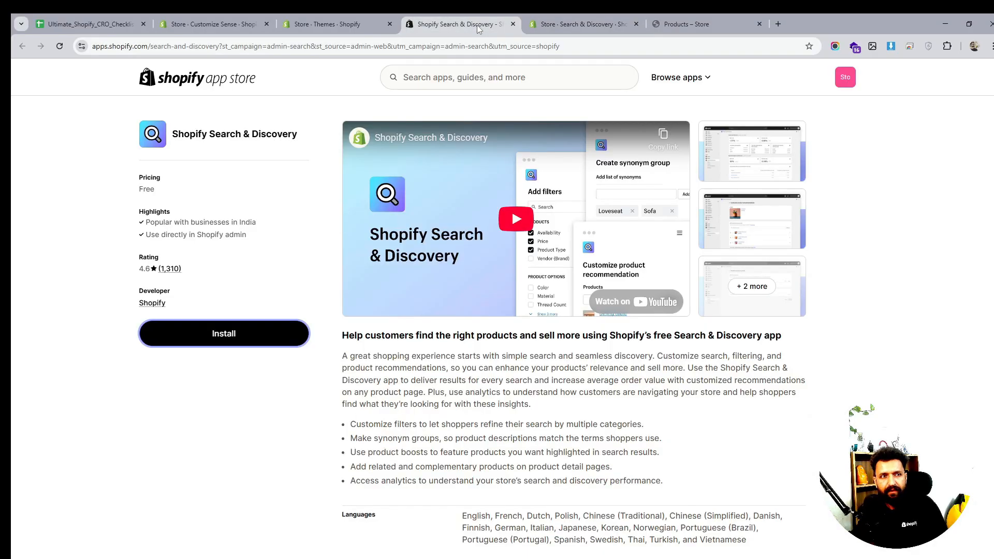
{"action": "left_click", "coordinate": [334, 23]}
{"action": "left_click", "coordinate": [240, 23]}
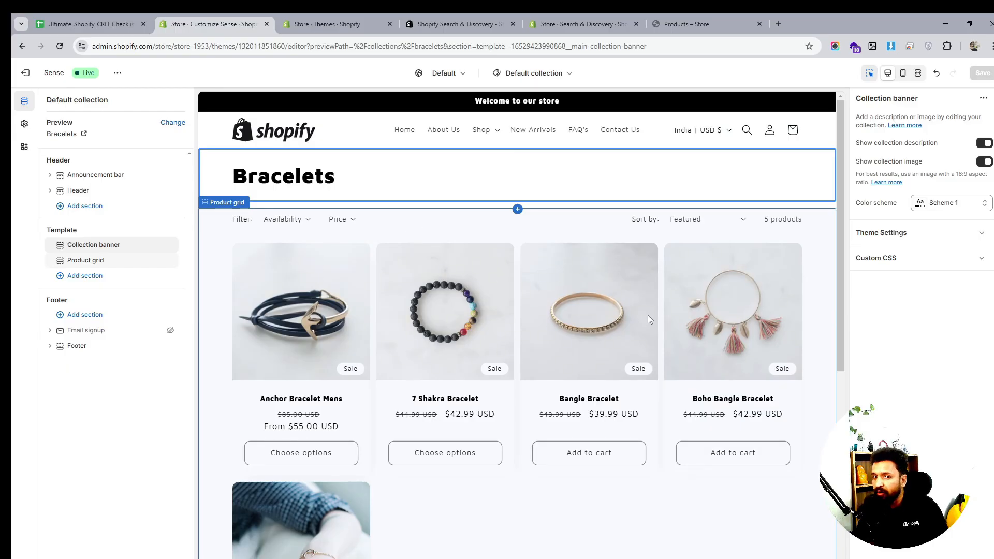
{"action": "scroll", "coordinate": [648, 315], "scroll_direction": "down", "scroll_amount": 6}
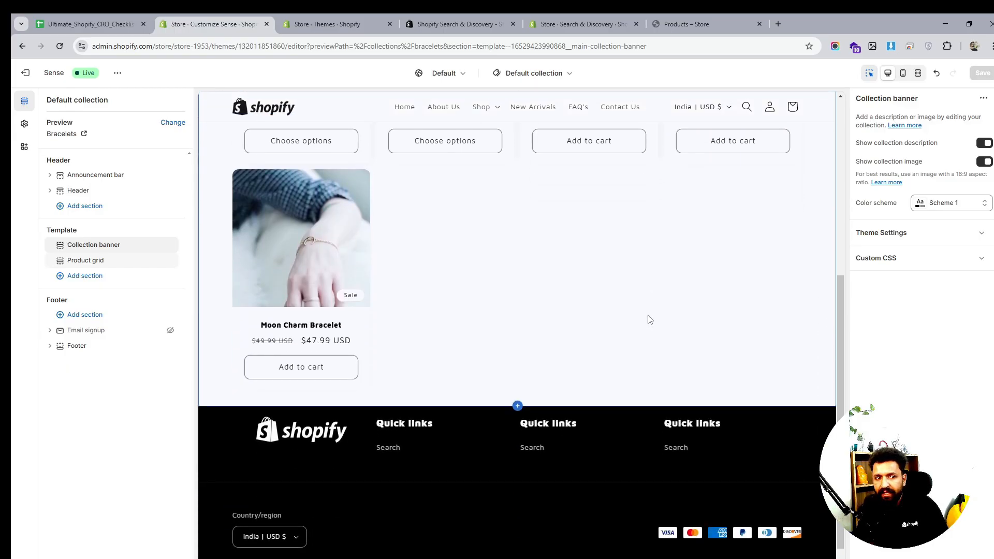
{"action": "scroll", "coordinate": [649, 319], "scroll_direction": "down", "scroll_amount": 1}
{"action": "scroll", "coordinate": [648, 317], "scroll_direction": "up", "scroll_amount": 7}
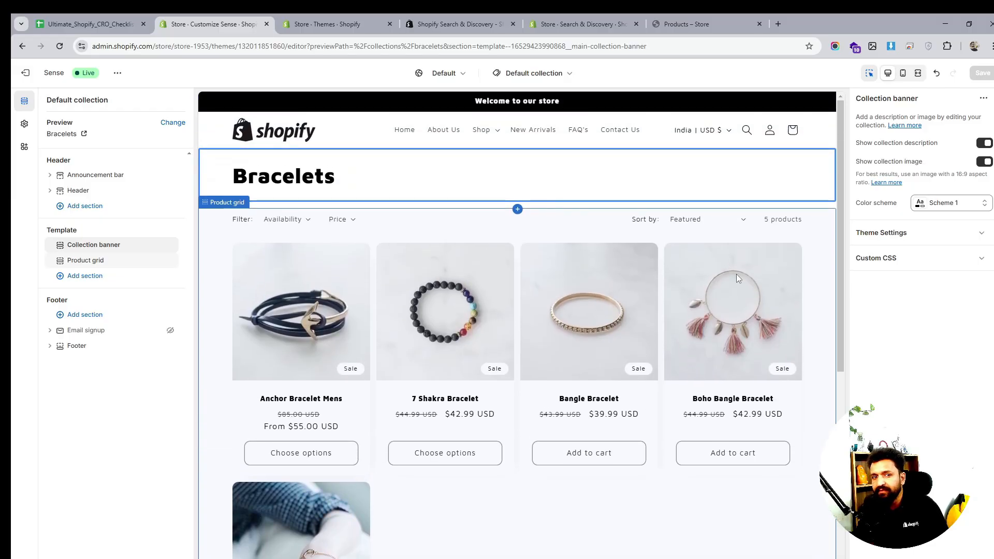
{"action": "left_click", "coordinate": [595, 23]}
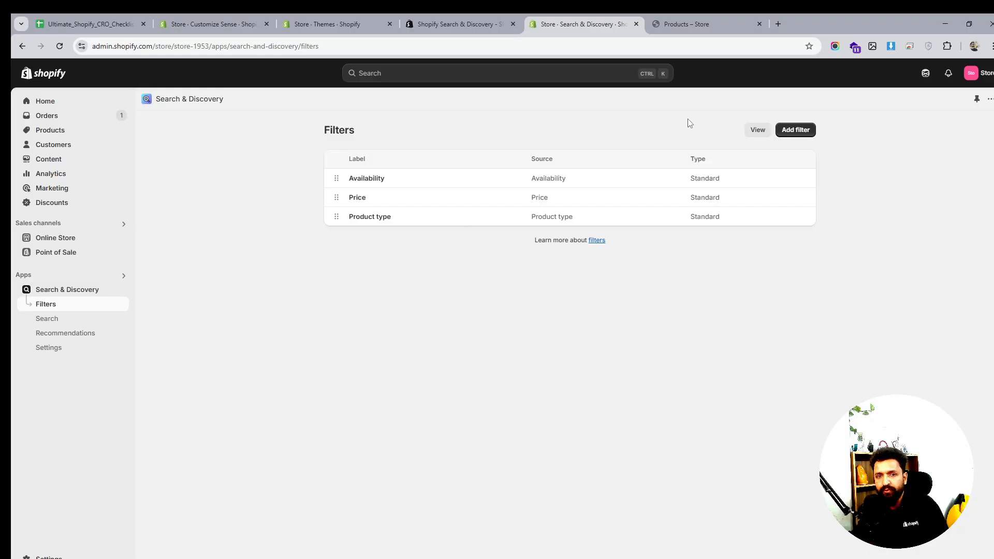
{"action": "left_click", "coordinate": [795, 131]}
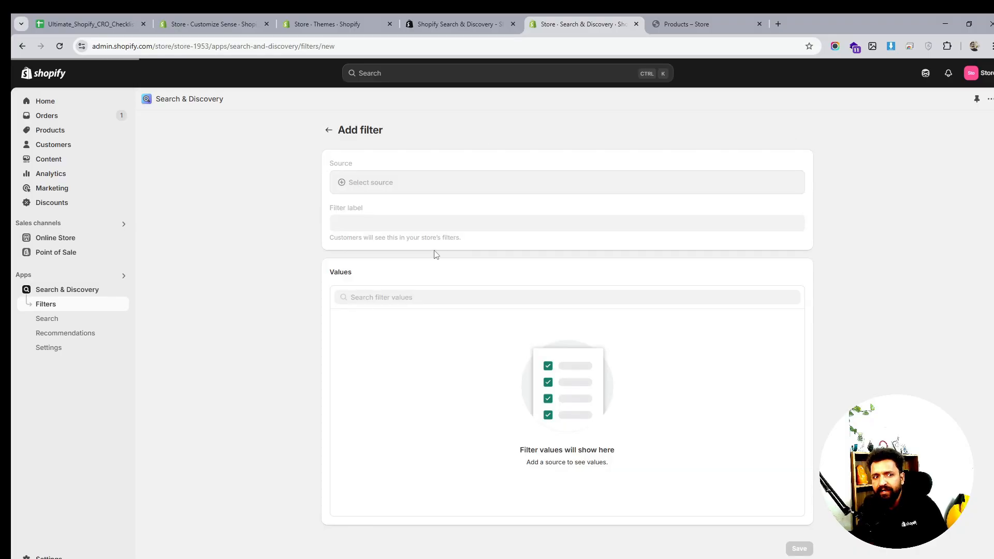
{"action": "left_click", "coordinate": [395, 190]}
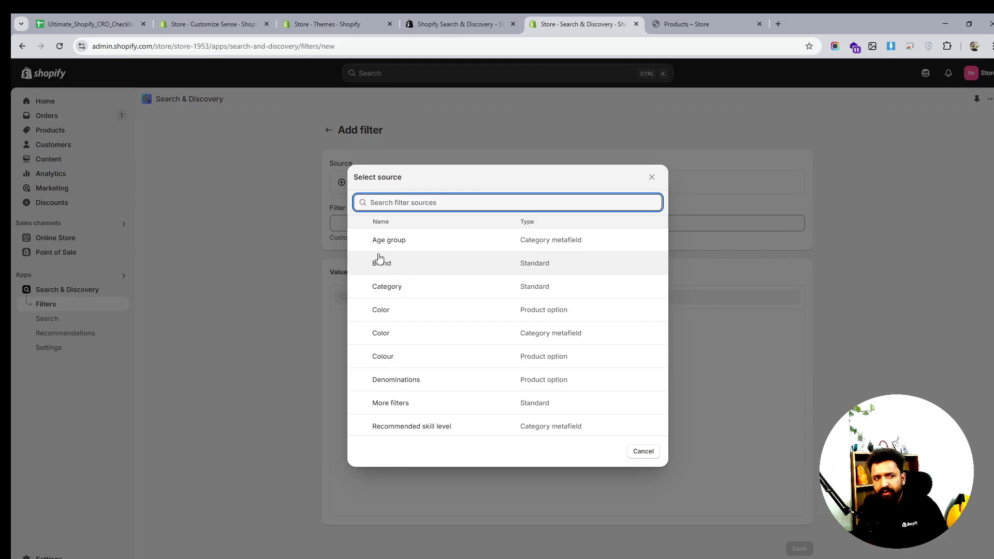
{"action": "scroll", "coordinate": [412, 315], "scroll_direction": "down", "scroll_amount": 3}
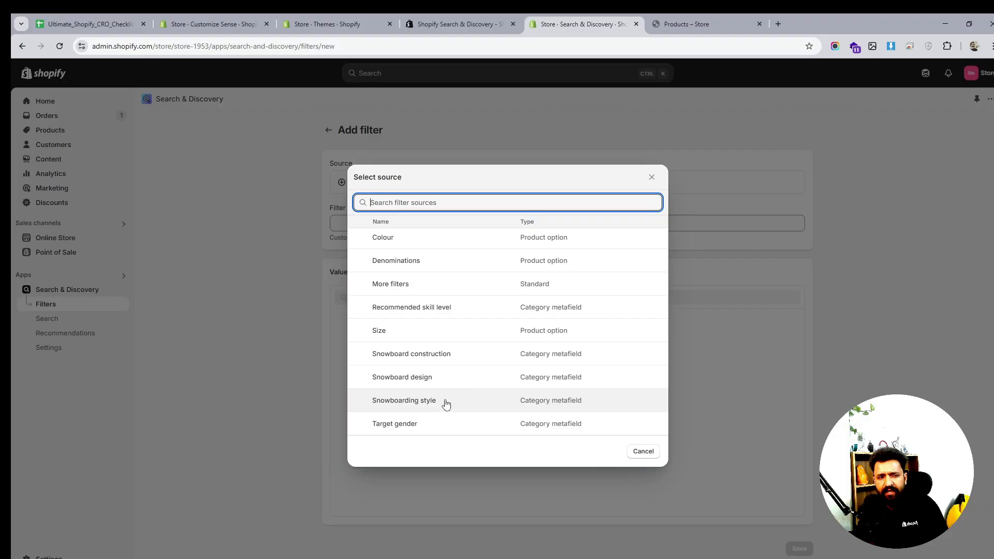
{"action": "scroll", "coordinate": [443, 401], "scroll_direction": "up", "scroll_amount": 3}
{"action": "scroll", "coordinate": [449, 293], "scroll_direction": "down", "scroll_amount": 3}
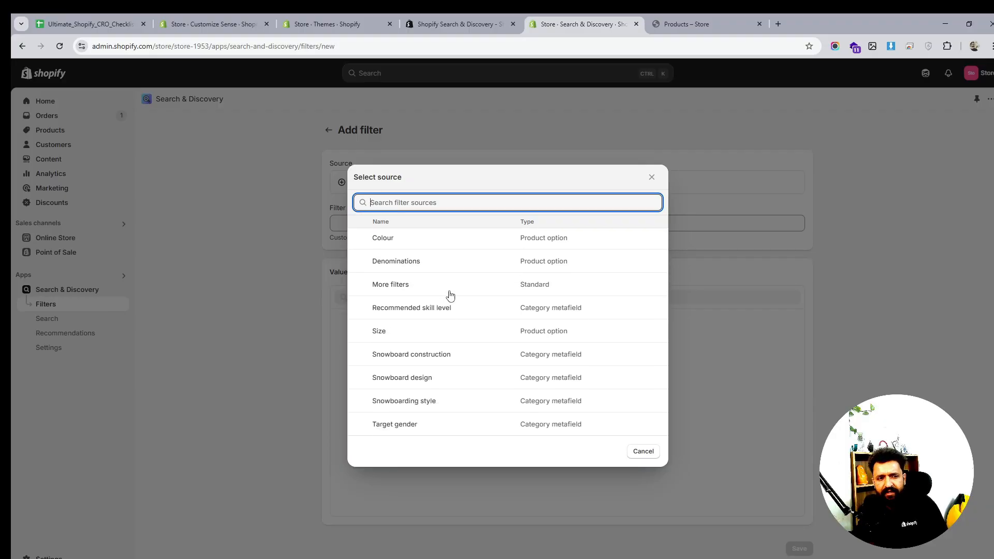
{"action": "scroll", "coordinate": [448, 295], "scroll_direction": "up", "scroll_amount": 3}
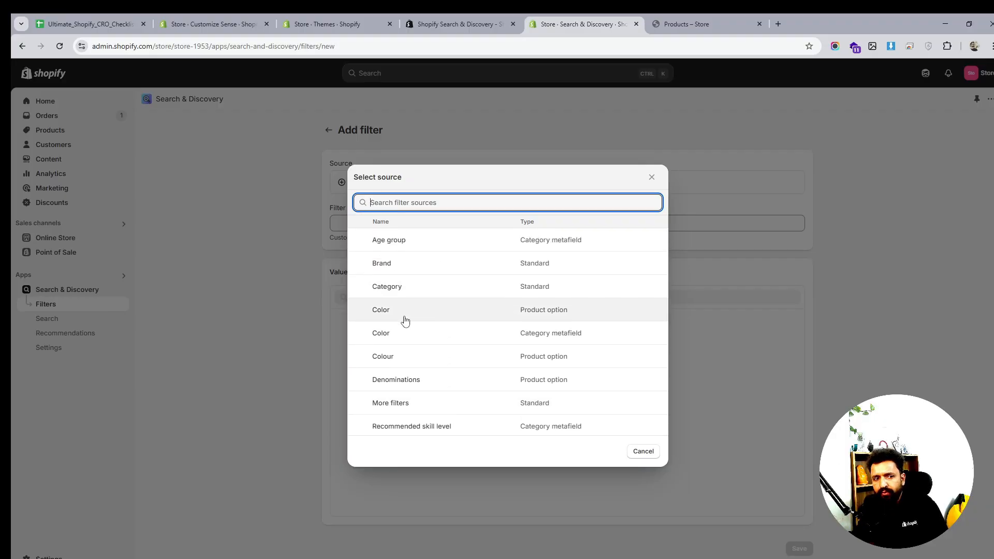
{"action": "scroll", "coordinate": [412, 279], "scroll_direction": "down", "scroll_amount": 3}
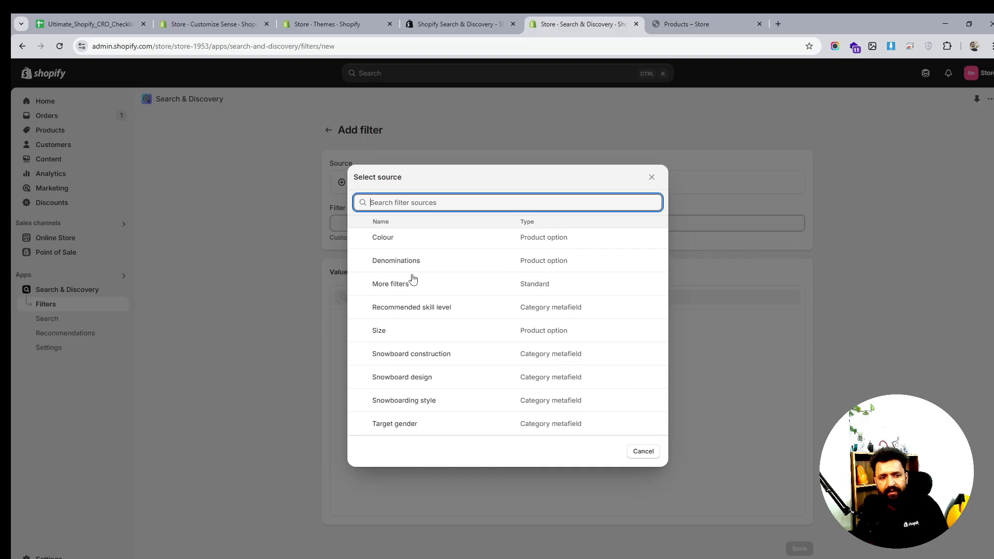
{"action": "scroll", "coordinate": [413, 282], "scroll_direction": "up", "scroll_amount": 3}
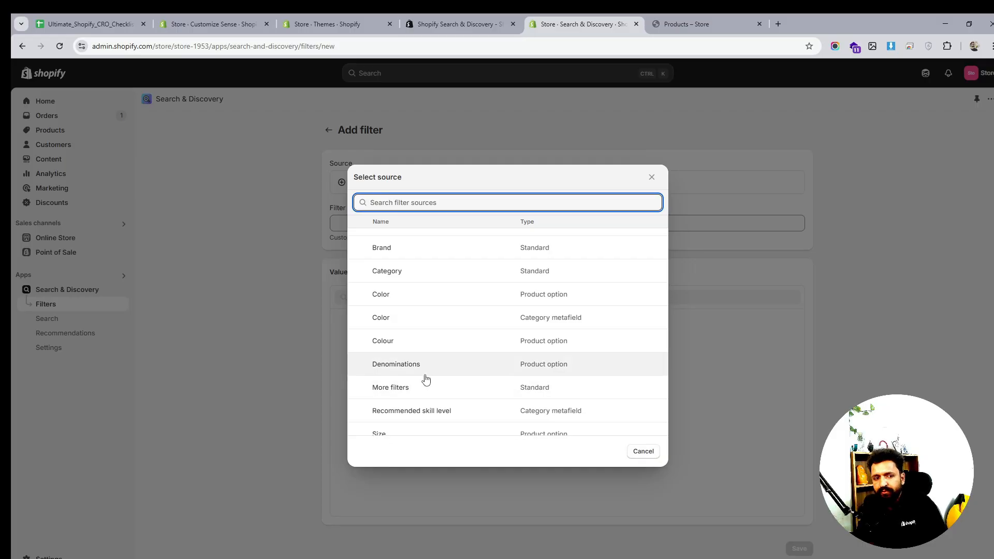
{"action": "left_click", "coordinate": [643, 452]}
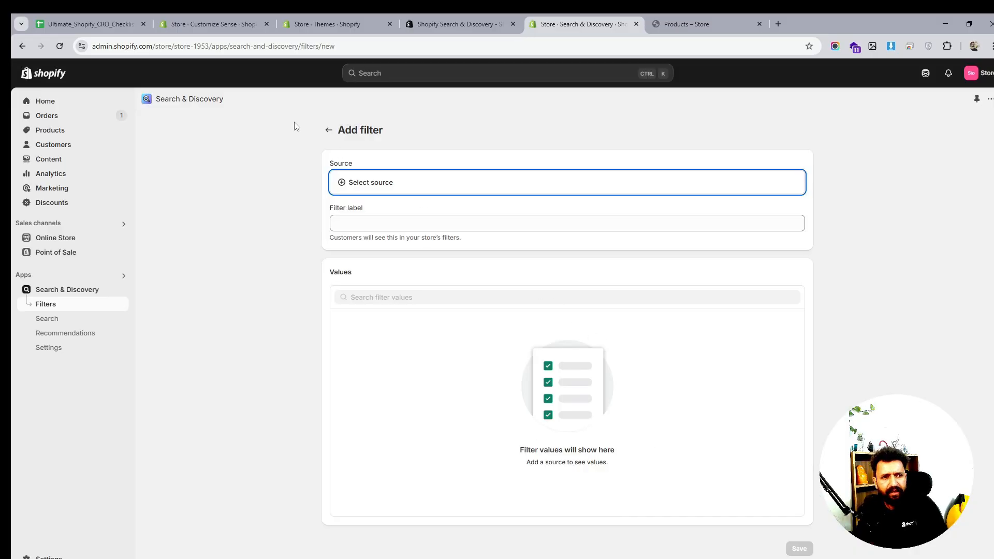
{"action": "left_click", "coordinate": [329, 129]}
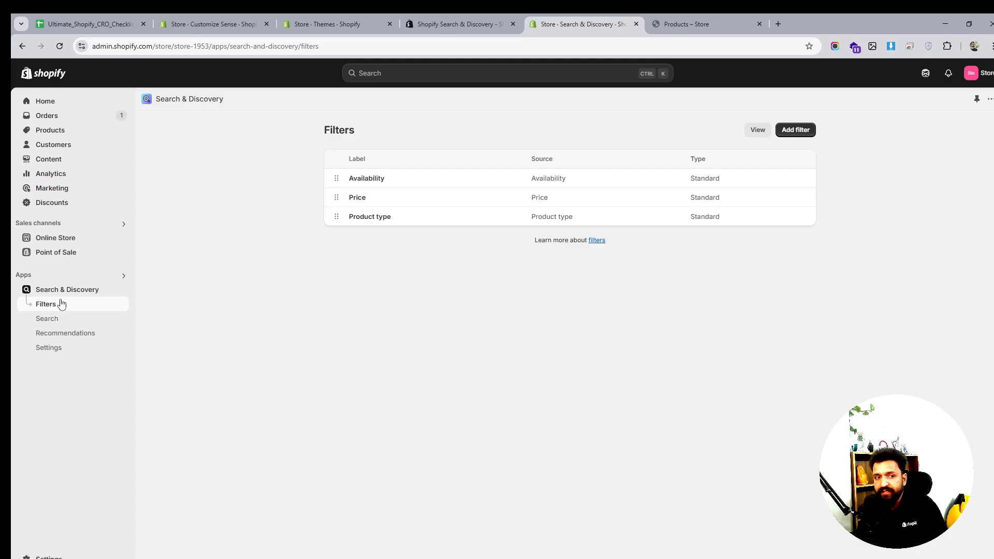
{"action": "left_click", "coordinate": [53, 241]}
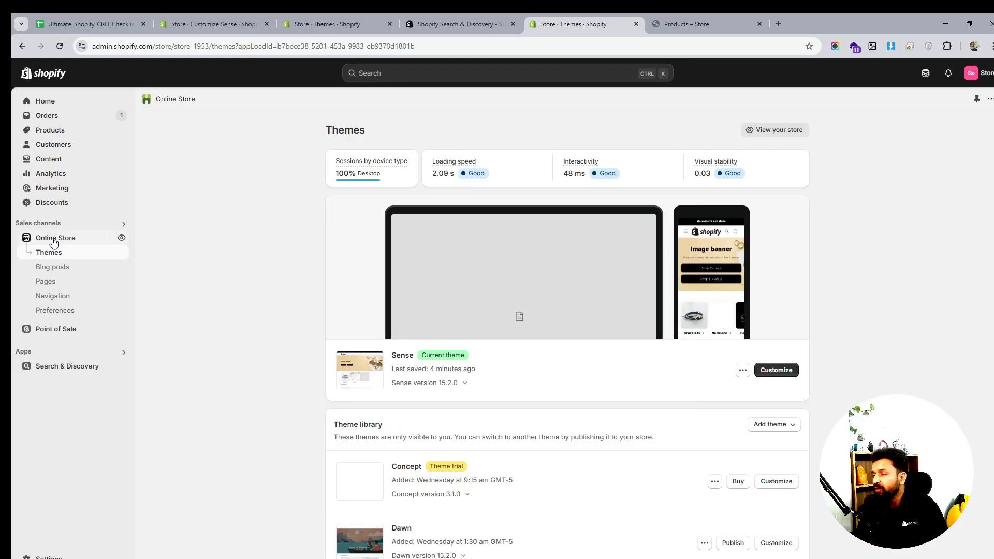
{"action": "left_click", "coordinate": [711, 24]}
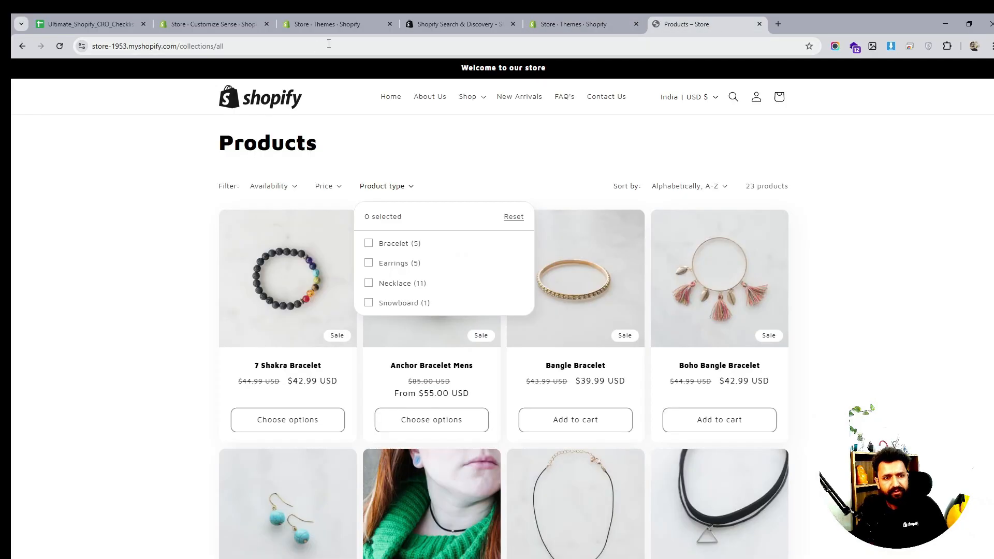
{"action": "left_click", "coordinate": [430, 24]}
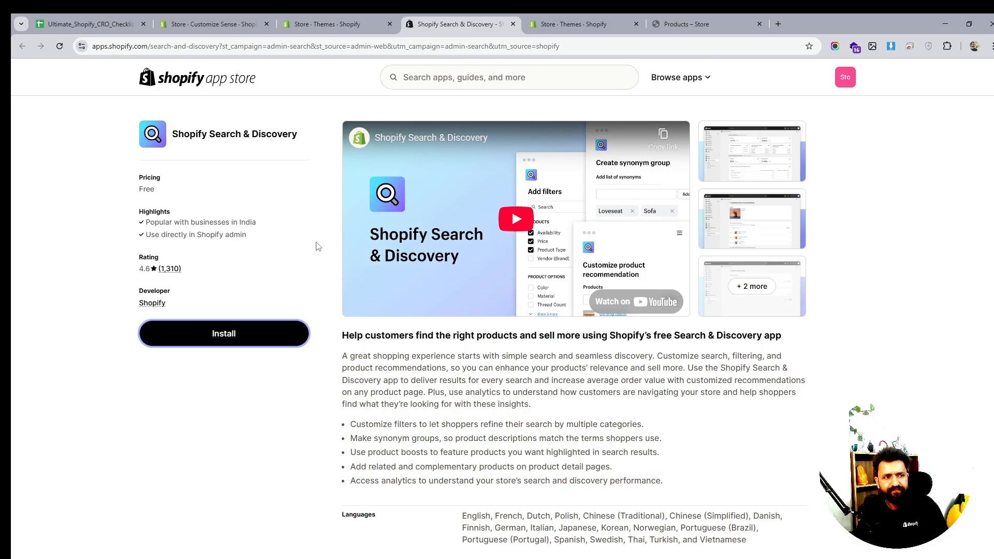
{"action": "scroll", "coordinate": [321, 248], "scroll_direction": "down", "scroll_amount": 8}
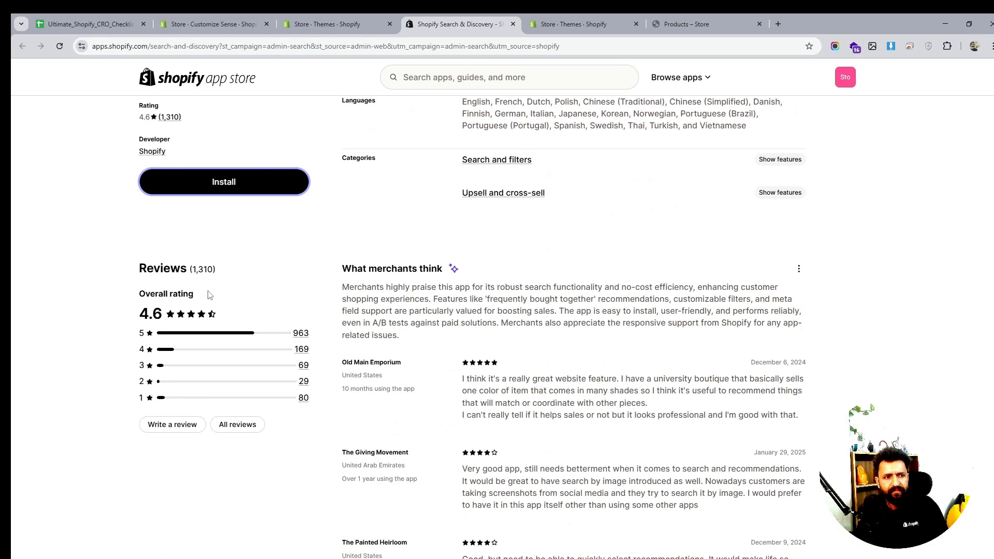
{"action": "scroll", "coordinate": [465, 310], "scroll_direction": "up", "scroll_amount": 3}
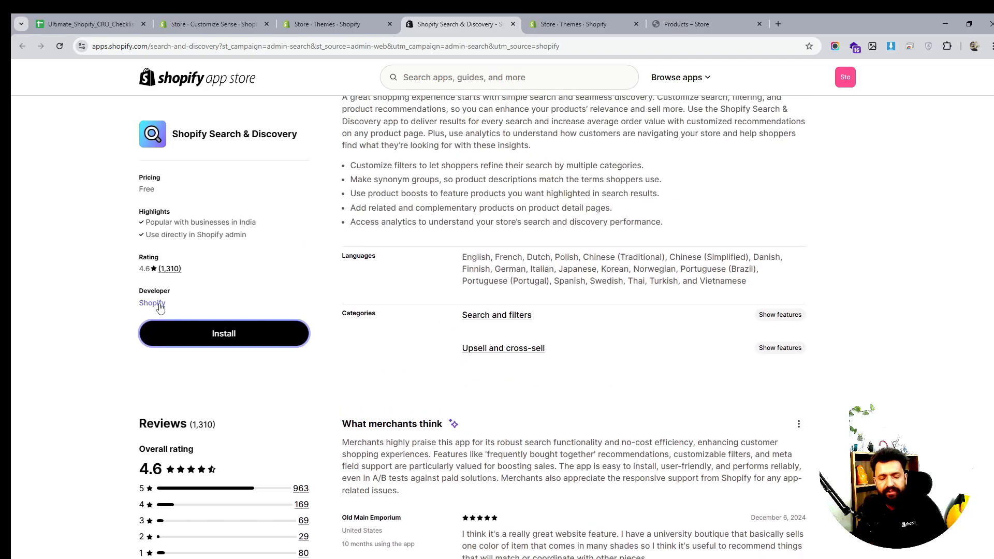
{"action": "left_click", "coordinate": [573, 14]}
{"action": "left_click", "coordinate": [432, 15]}
{"action": "left_click", "coordinate": [325, 23]}
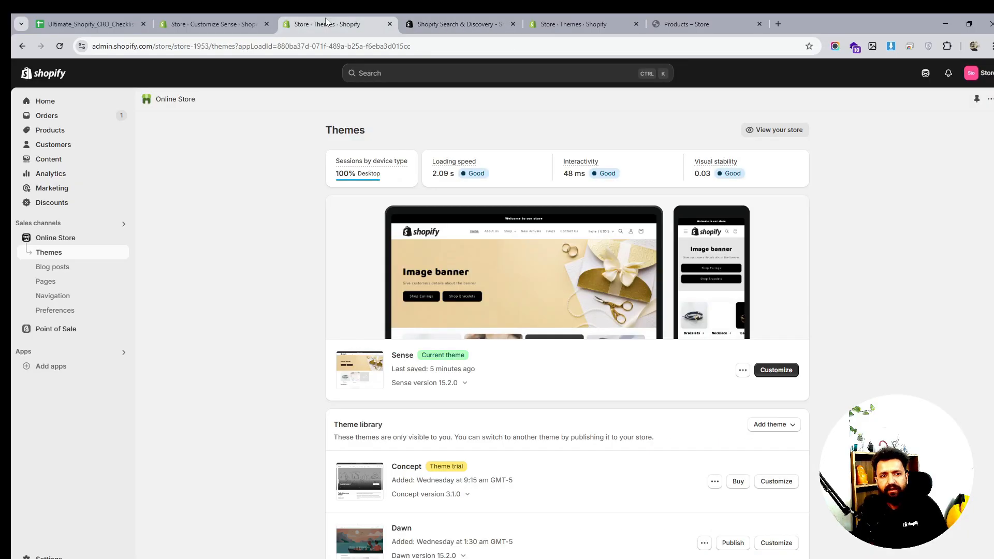
{"action": "left_click", "coordinate": [455, 24]}
{"action": "left_click", "coordinate": [212, 24]}
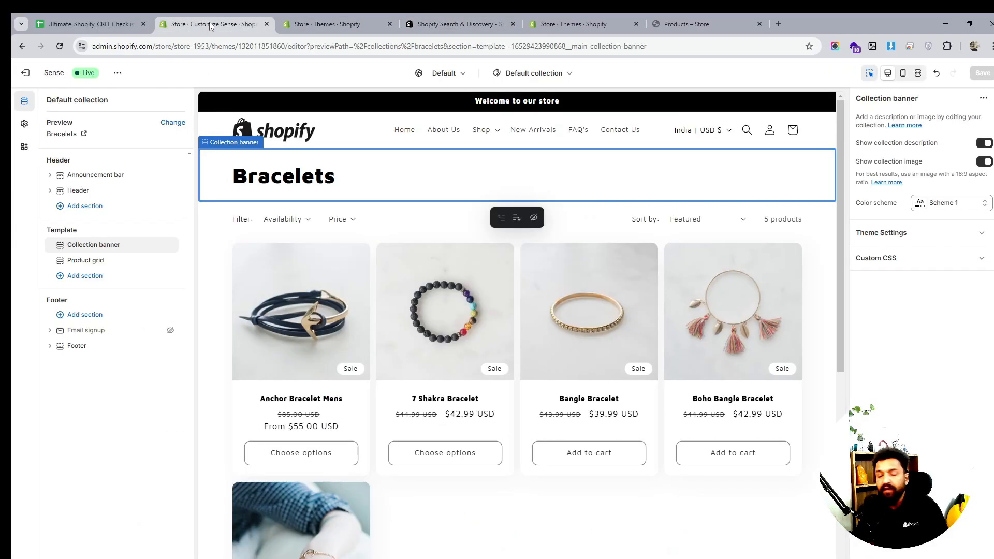
- Scroll through the Bracelets collection preview in the theme editor to inspect its product grid
{"action": "scroll", "coordinate": [611, 267], "scroll_direction": "down", "scroll_amount": 4}
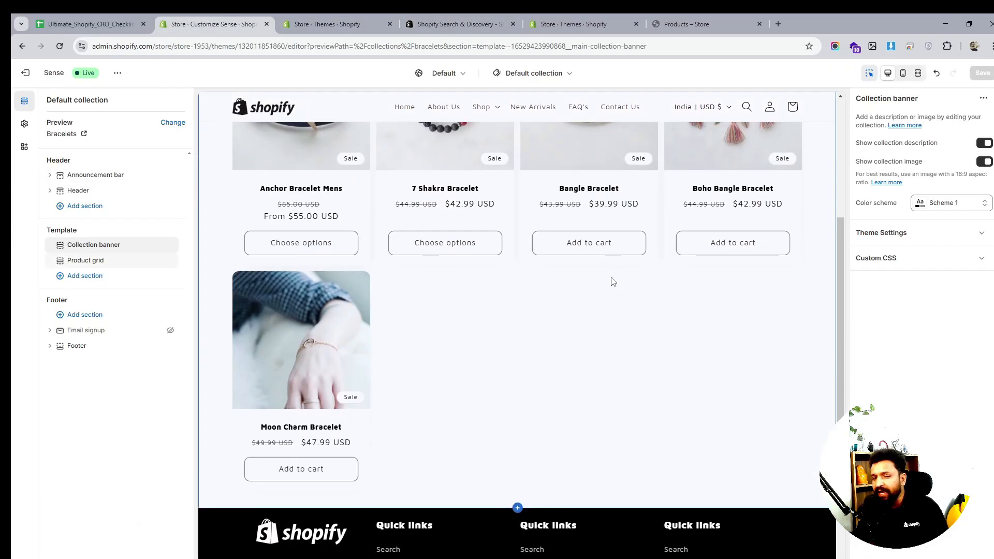
{"action": "scroll", "coordinate": [612, 280], "scroll_direction": "down", "scroll_amount": 3}
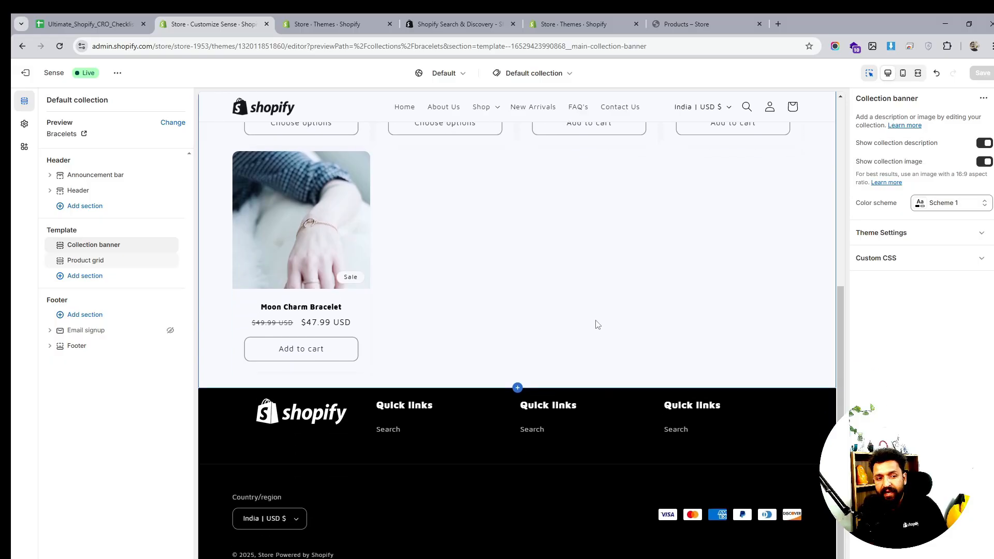
{"action": "scroll", "coordinate": [596, 324], "scroll_direction": "up", "scroll_amount": 6}
{"action": "scroll", "coordinate": [595, 319], "scroll_direction": "up", "scroll_amount": 1}
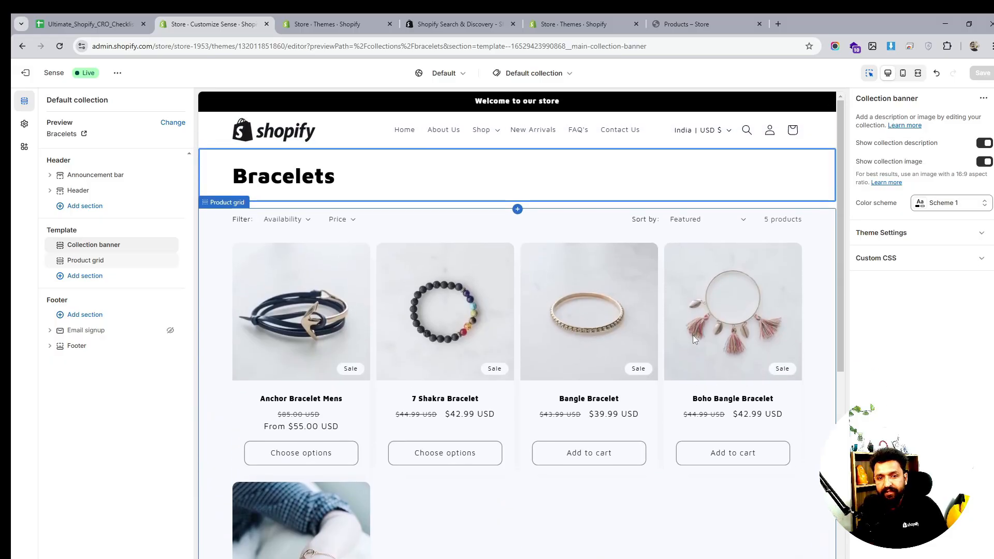
{"action": "scroll", "coordinate": [742, 293], "scroll_direction": "down", "scroll_amount": 2}
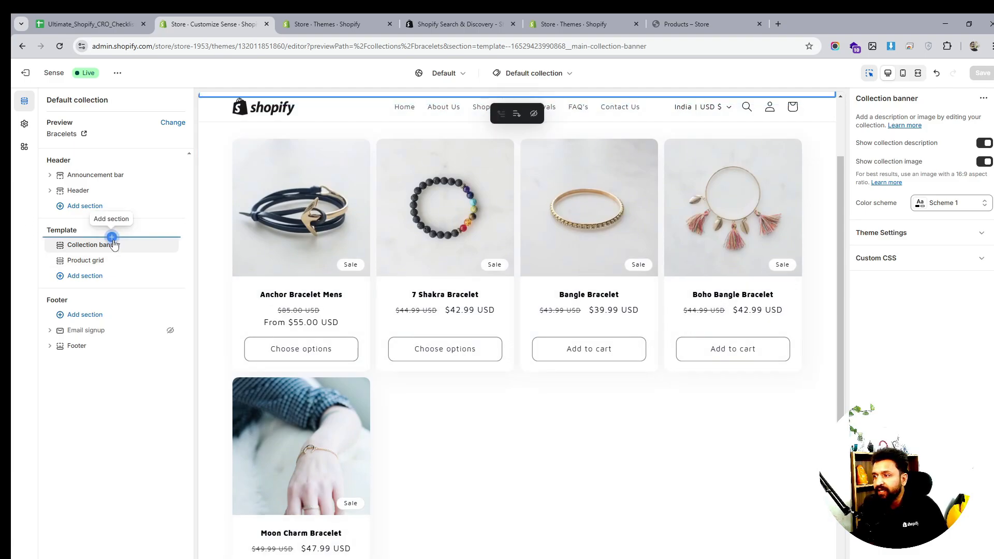
{"action": "scroll", "coordinate": [461, 300], "scroll_direction": "down", "scroll_amount": 2}
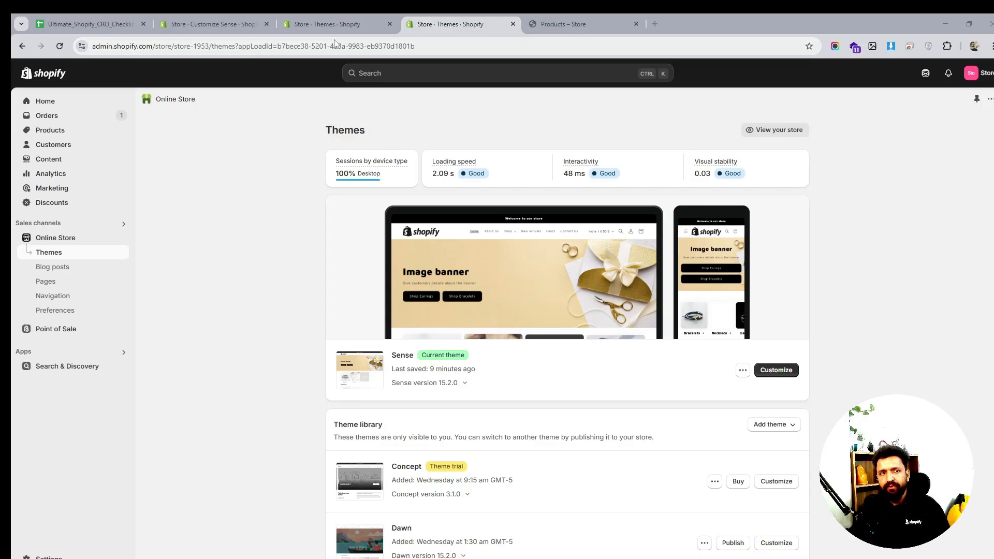
- Check the Product Pages section of the CRO checklist spreadsheet, then return to the theme editor
{"action": "mouse_move", "coordinate": [356, 18]}
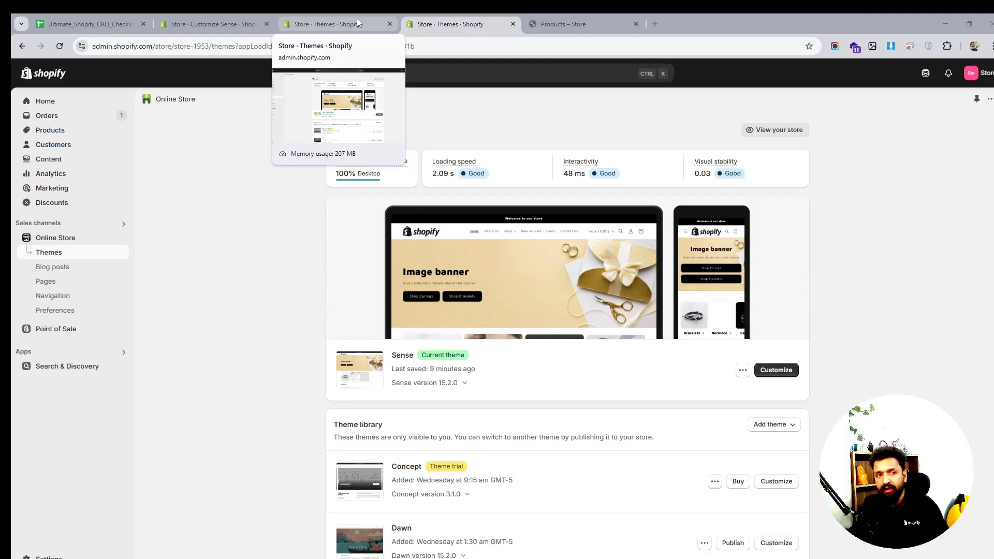
{"action": "left_click", "coordinate": [93, 24]}
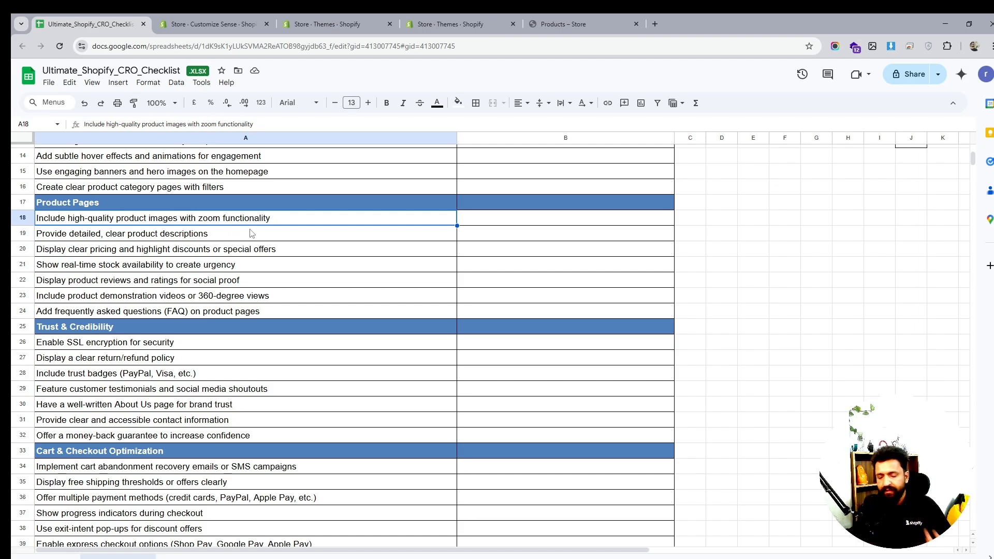
{"action": "left_click", "coordinate": [322, 25]}
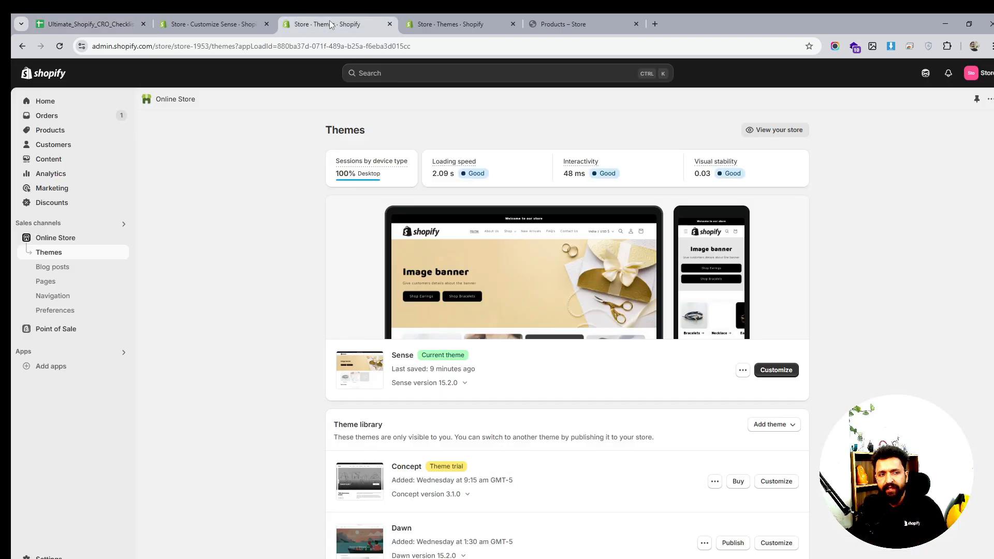
{"action": "left_click", "coordinate": [219, 15]}
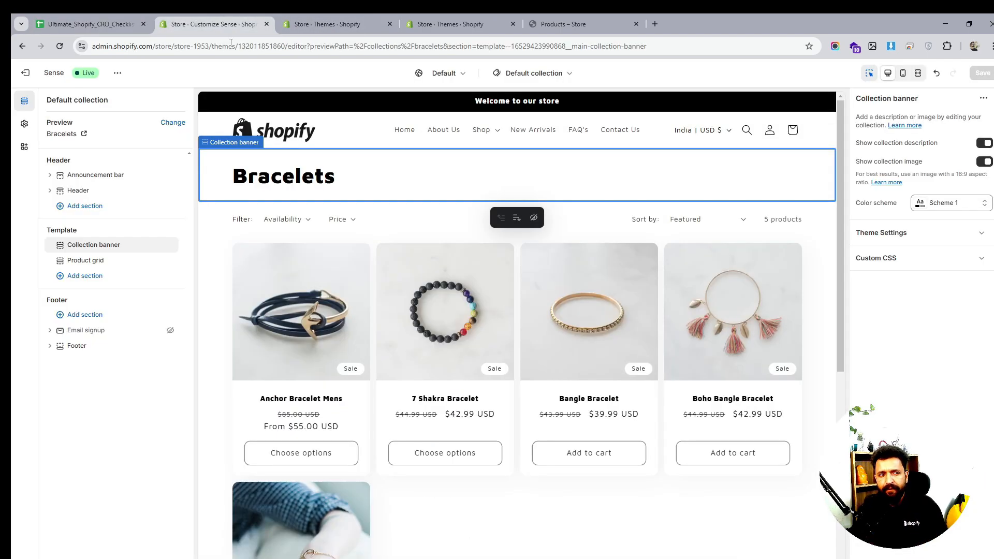
- Switch the theme editor preview to the Default product template
{"action": "left_click", "coordinate": [544, 77]}
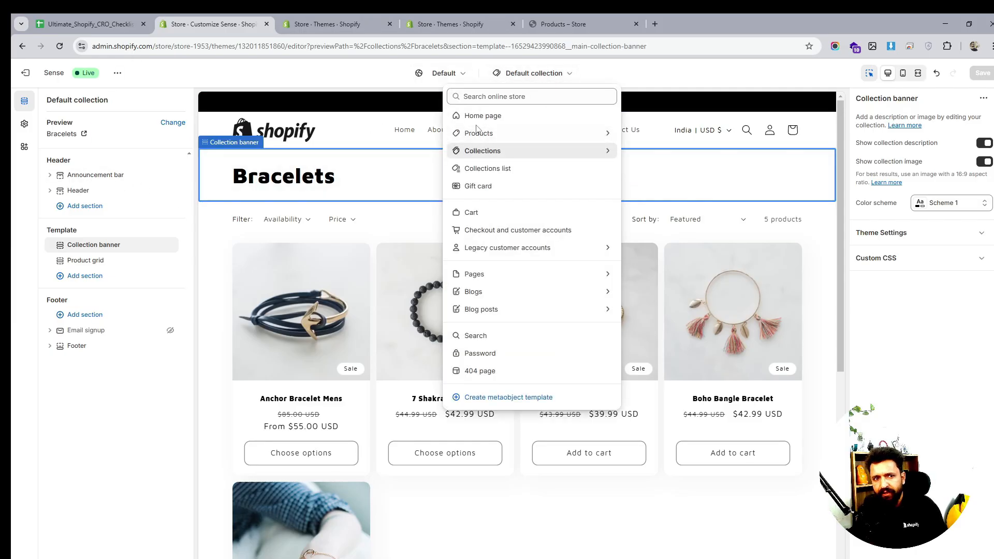
{"action": "left_click", "coordinate": [492, 134]}
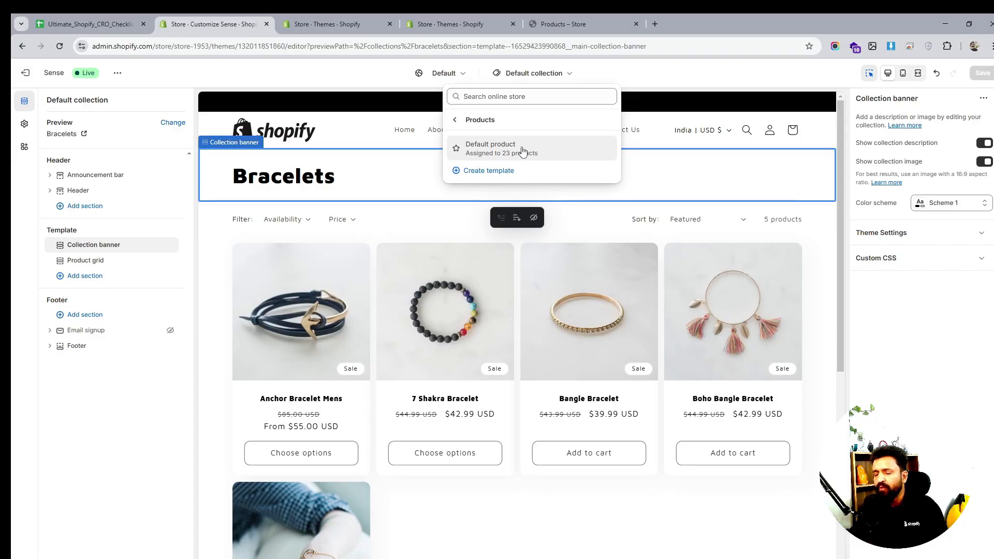
{"action": "left_click", "coordinate": [521, 151]}
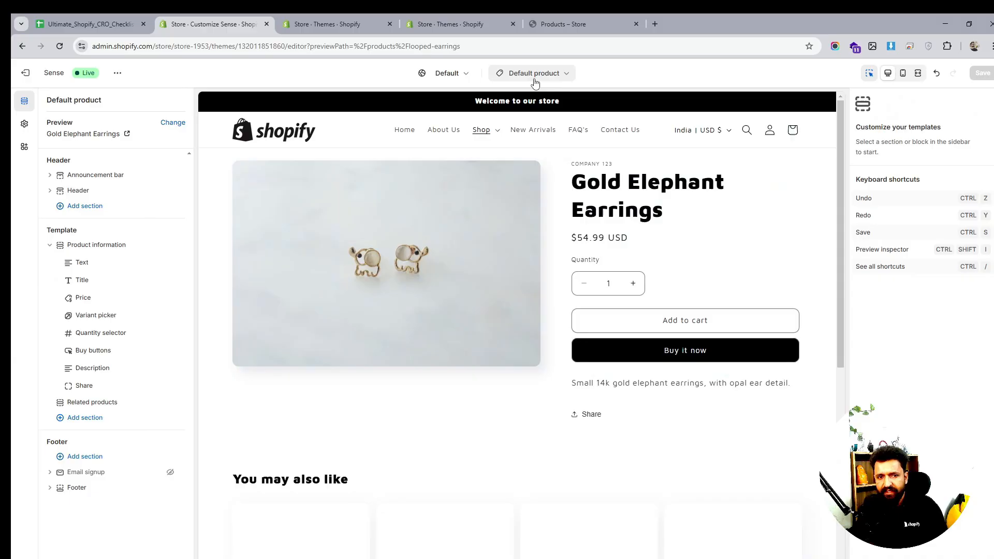
- Create a new product template named Earrings, based on the Default product template
{"action": "left_click", "coordinate": [534, 77]}
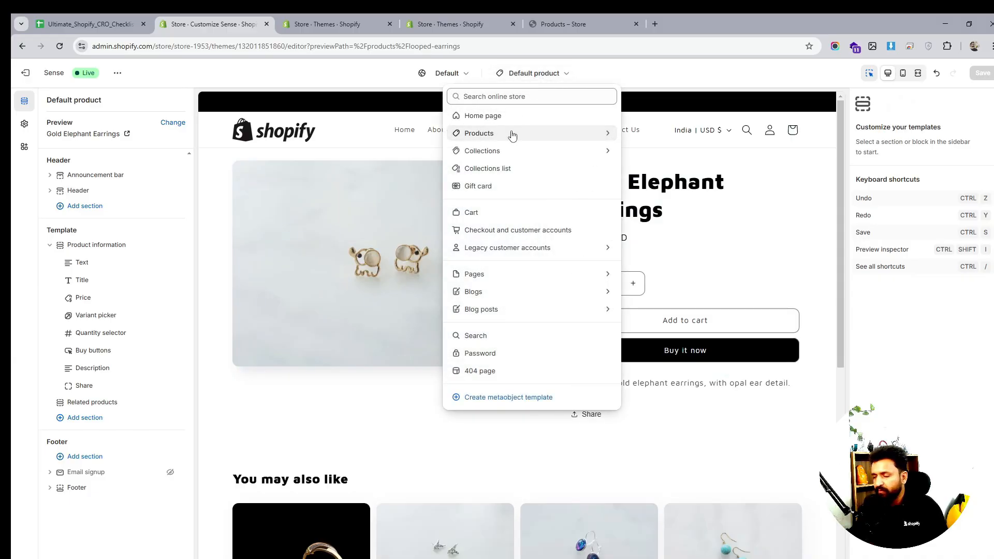
{"action": "left_click", "coordinate": [512, 134]}
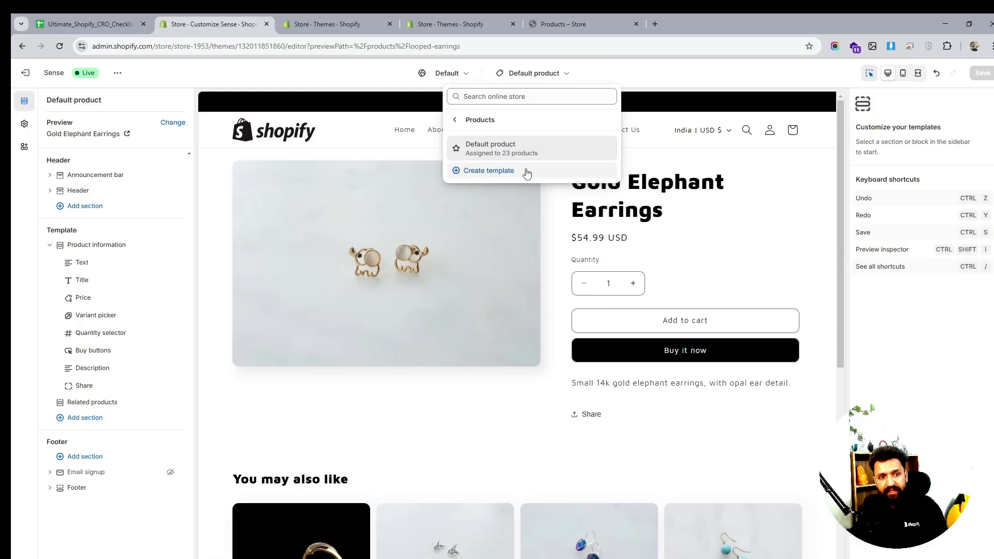
{"action": "left_click", "coordinate": [496, 173]}
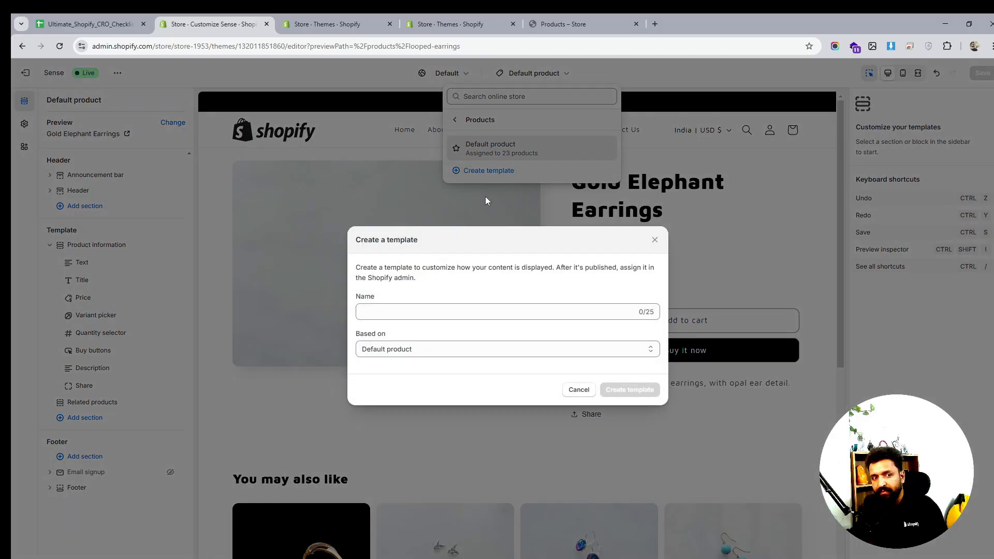
{"action": "left_click", "coordinate": [452, 307]}
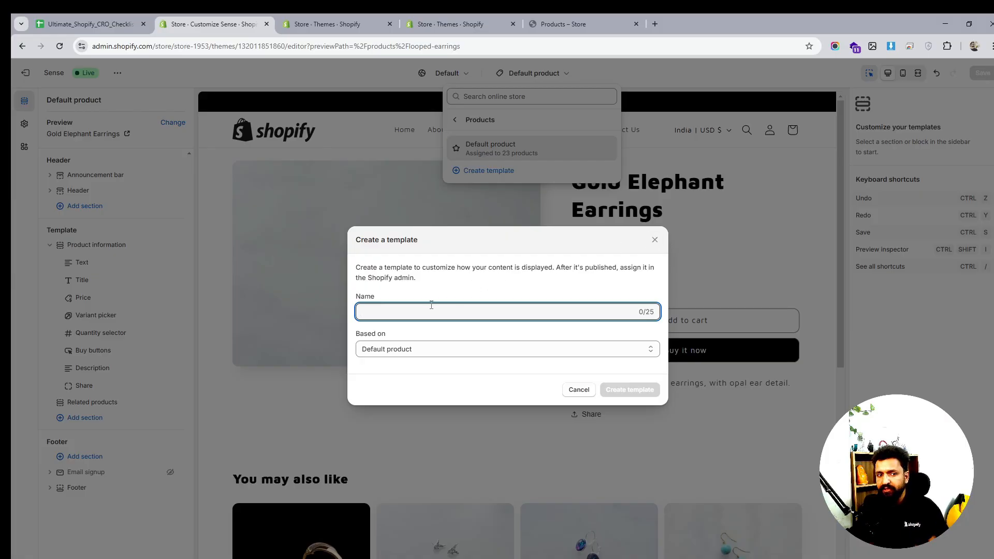
{"action": "type", "text": "Dem"}
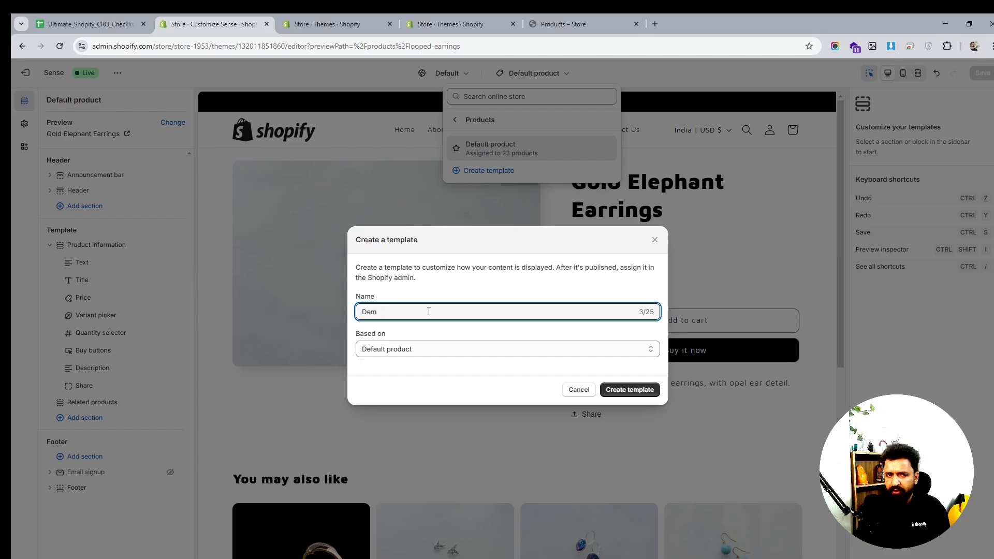
{"action": "key", "text": "BackSpace"}
{"action": "key", "text": "BackSpace"}
{"action": "key", "text": "BackSpace"}
{"action": "type", "text": "Ea"}
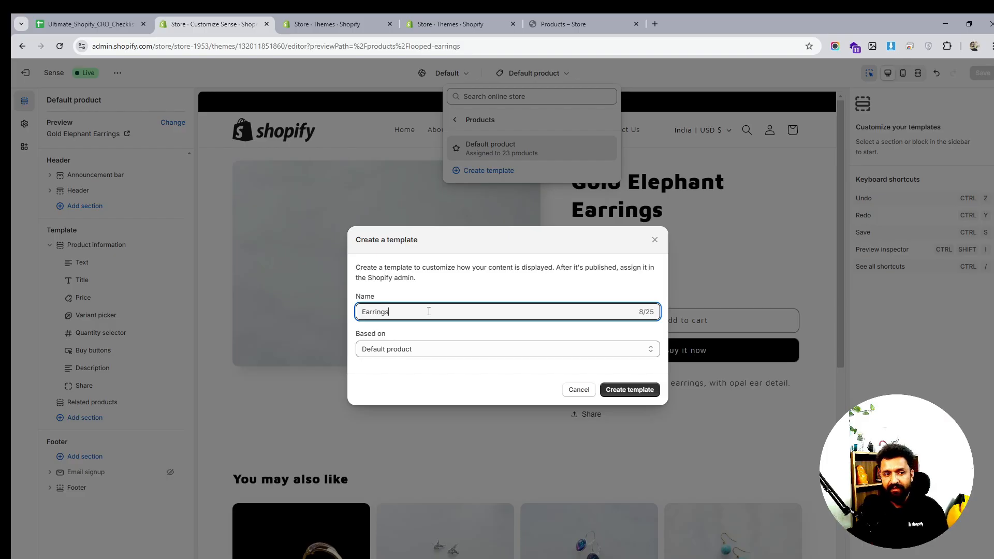
{"action": "type", "text": "rrings"}
{"action": "left_click", "coordinate": [631, 389]}
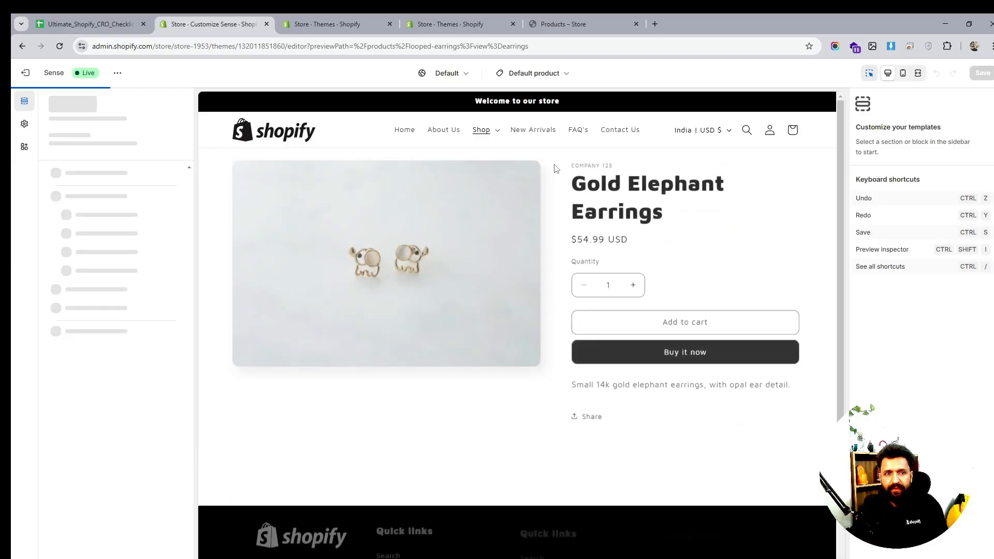
- Open the products list in the store admin
{"action": "left_click", "coordinate": [331, 24]}
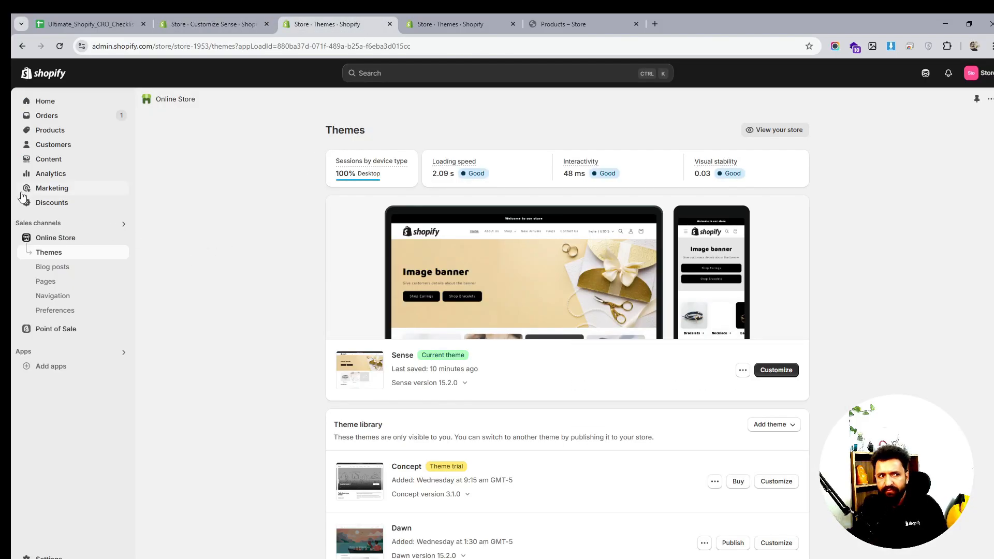
{"action": "left_click", "coordinate": [52, 130]}
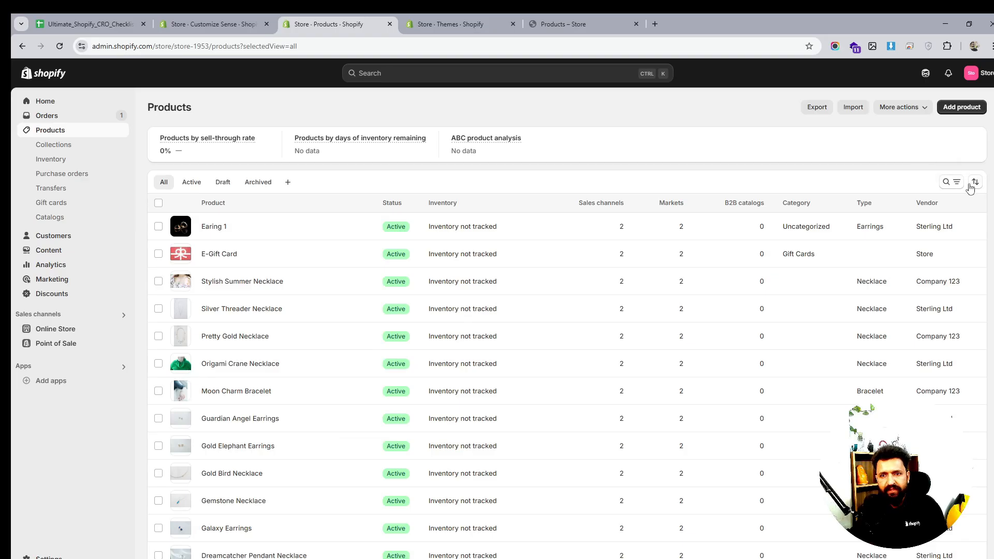
{"action": "left_click", "coordinate": [950, 185]}
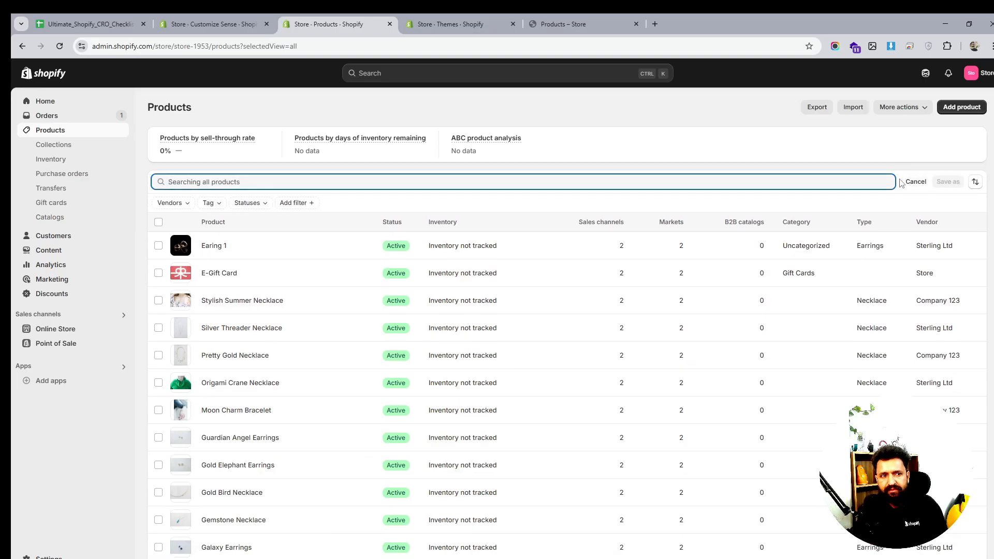
{"action": "left_click", "coordinate": [975, 182]}
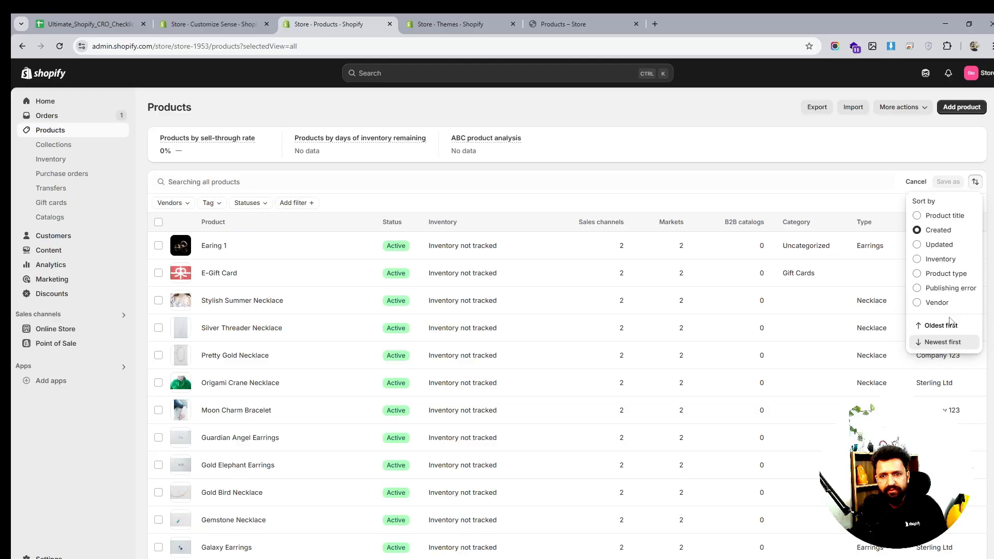
{"action": "left_click", "coordinate": [937, 132]}
{"action": "left_click", "coordinate": [914, 182]}
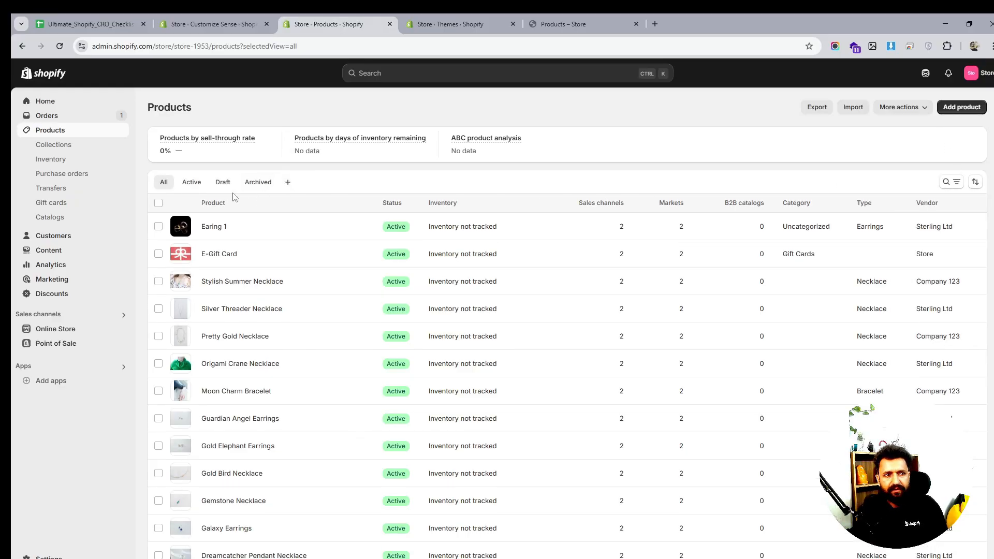
{"action": "left_click", "coordinate": [158, 202]}
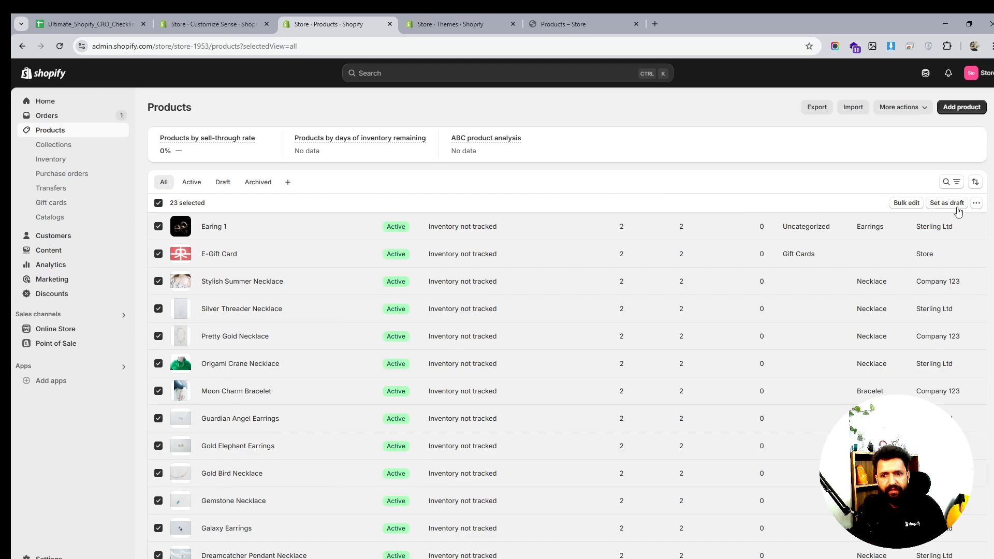
{"action": "left_click", "coordinate": [975, 205]}
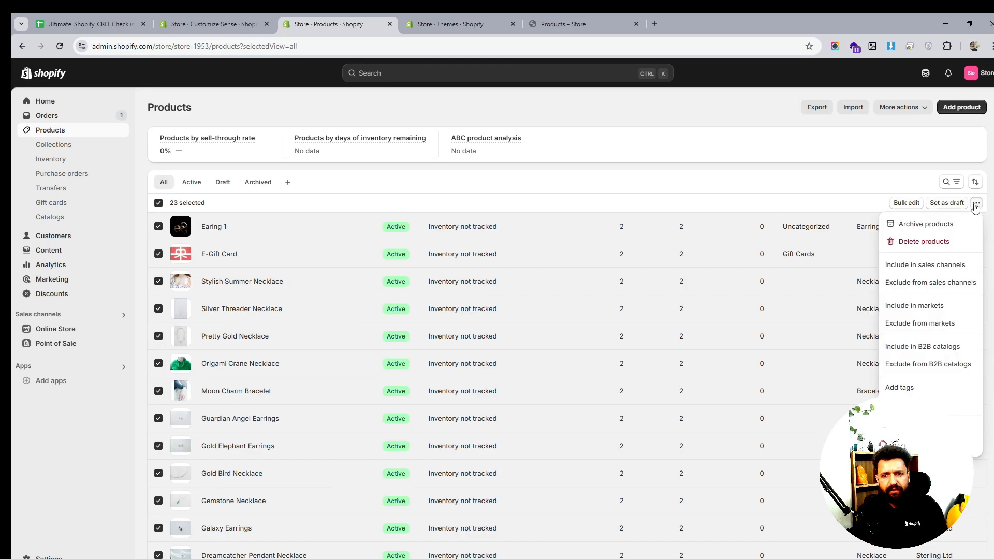
{"action": "left_click", "coordinate": [976, 204]}
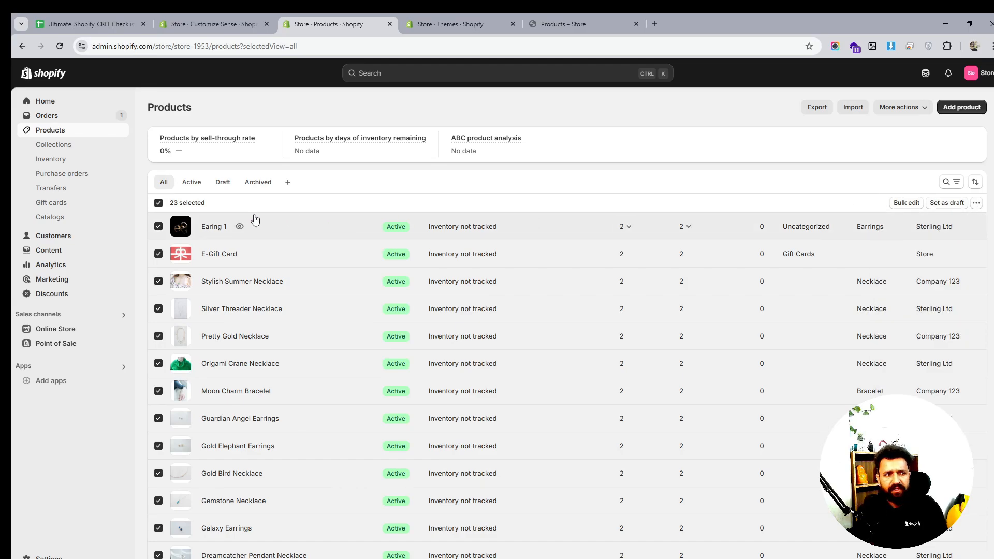
{"action": "left_click", "coordinate": [157, 204]}
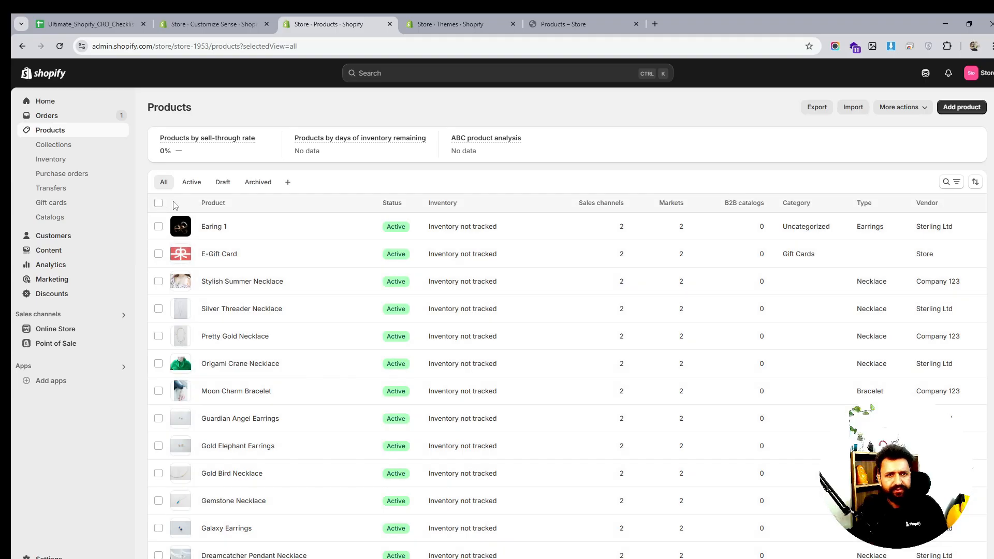
- Sort the products by type and select the five Earrings-type products
{"action": "left_click", "coordinate": [864, 204]}
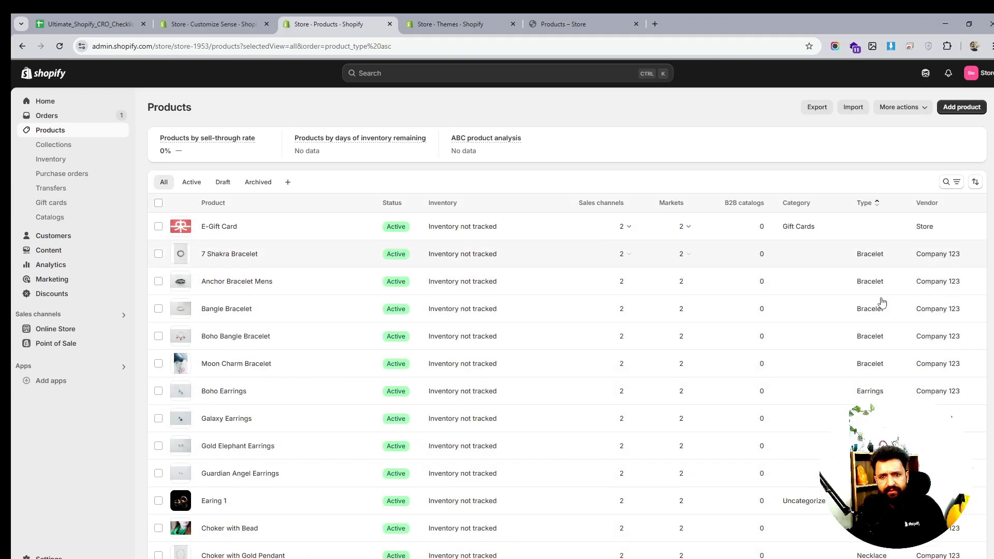
{"action": "scroll", "coordinate": [888, 351], "scroll_direction": "down", "scroll_amount": 4}
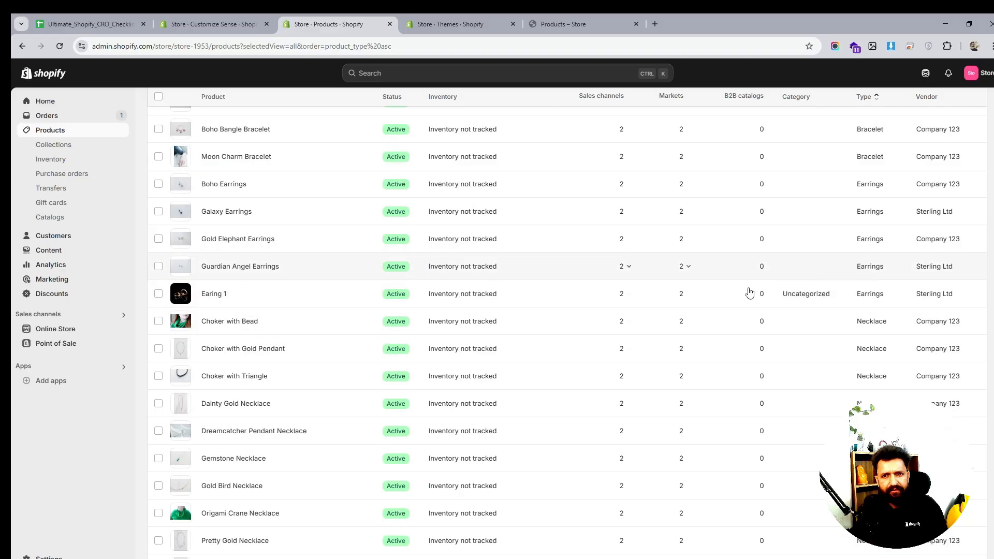
{"action": "left_click", "coordinate": [158, 293]}
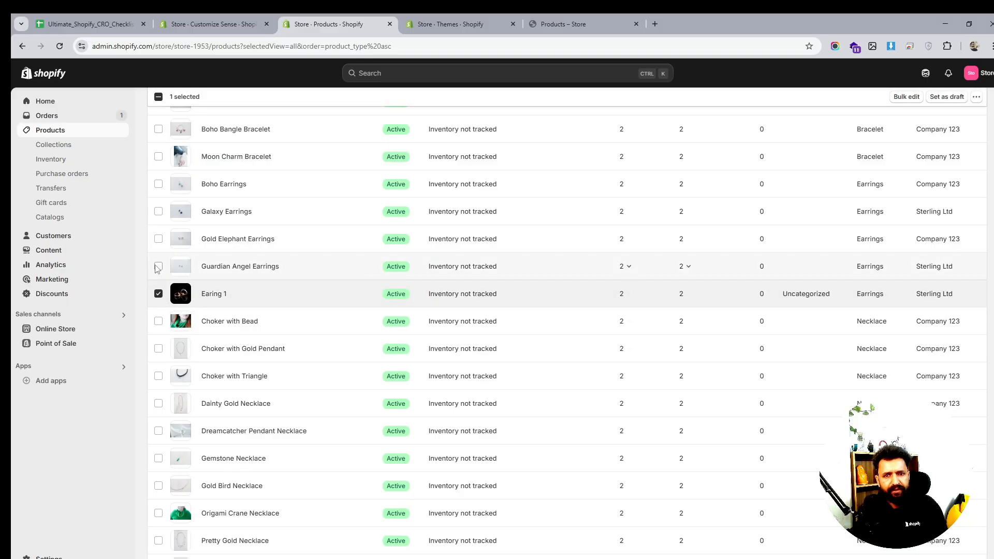
{"action": "left_click", "coordinate": [158, 266]}
{"action": "left_click", "coordinate": [158, 239]}
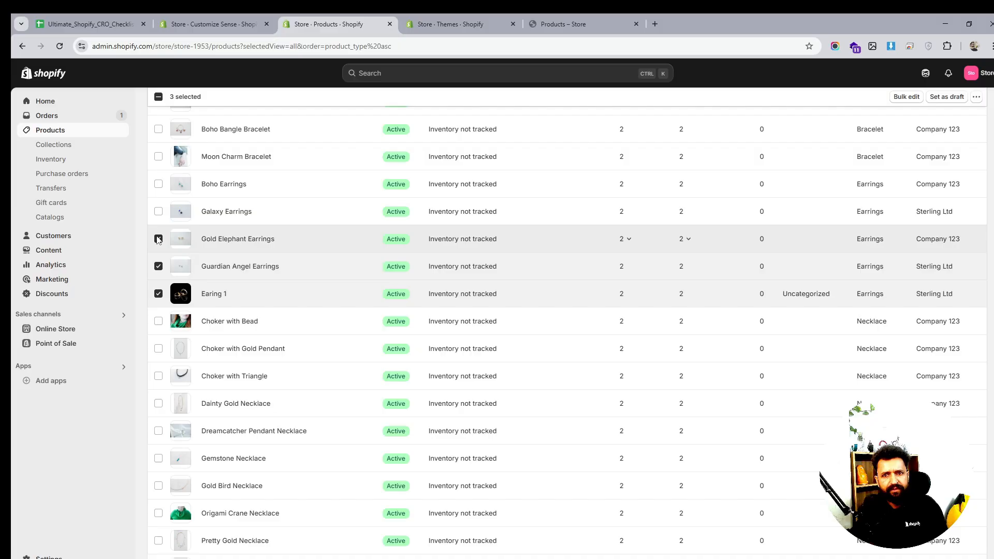
{"action": "left_click", "coordinate": [158, 211]}
{"action": "left_click", "coordinate": [158, 183]}
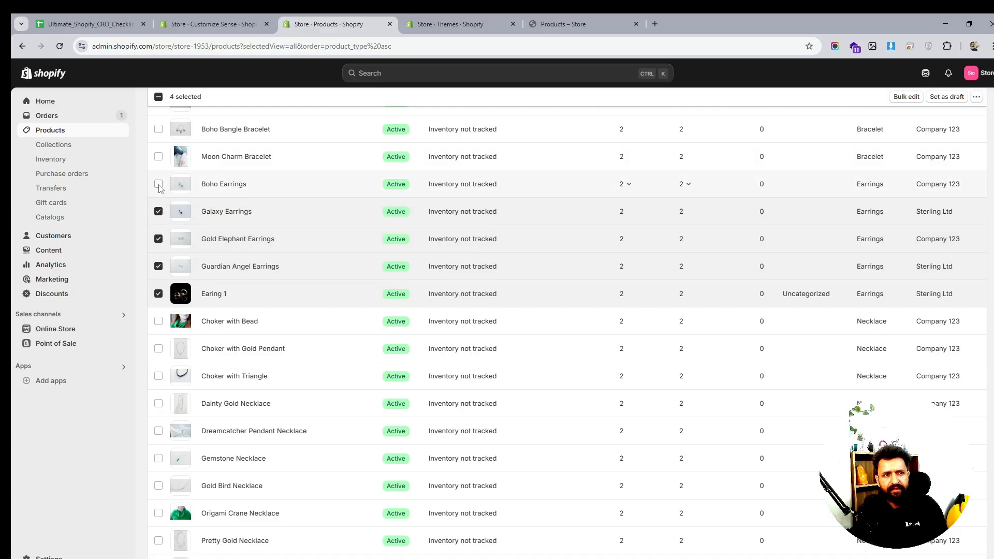
{"action": "scroll", "coordinate": [403, 257], "scroll_direction": "up", "scroll_amount": 3}
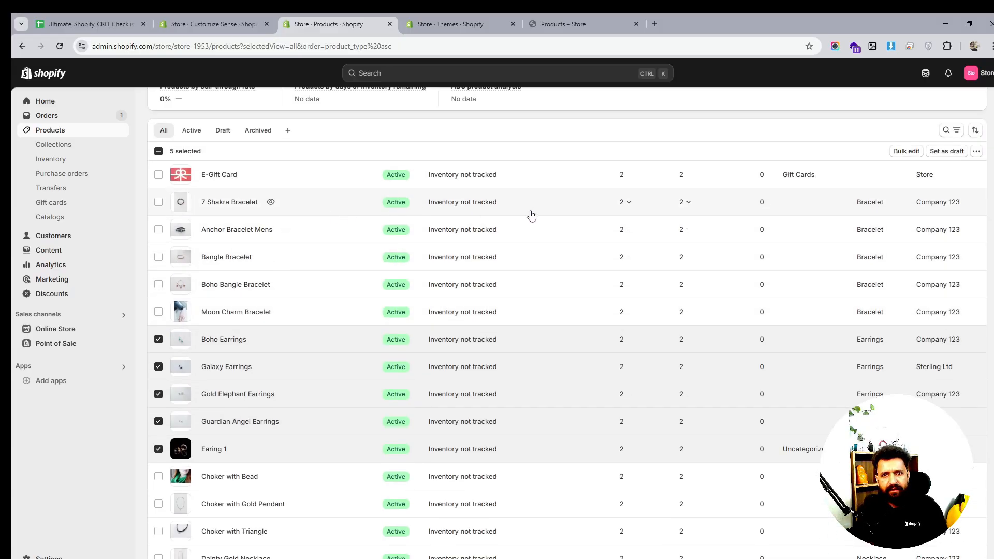
- Bulk edit the selected products and add the Template column to the editor
{"action": "left_click", "coordinate": [906, 152]}
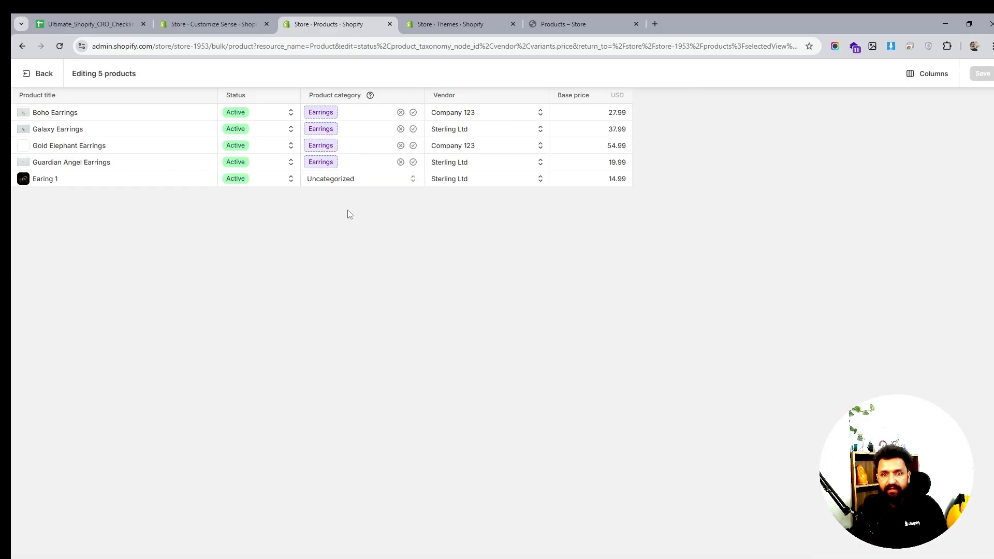
{"action": "left_click", "coordinate": [920, 79]}
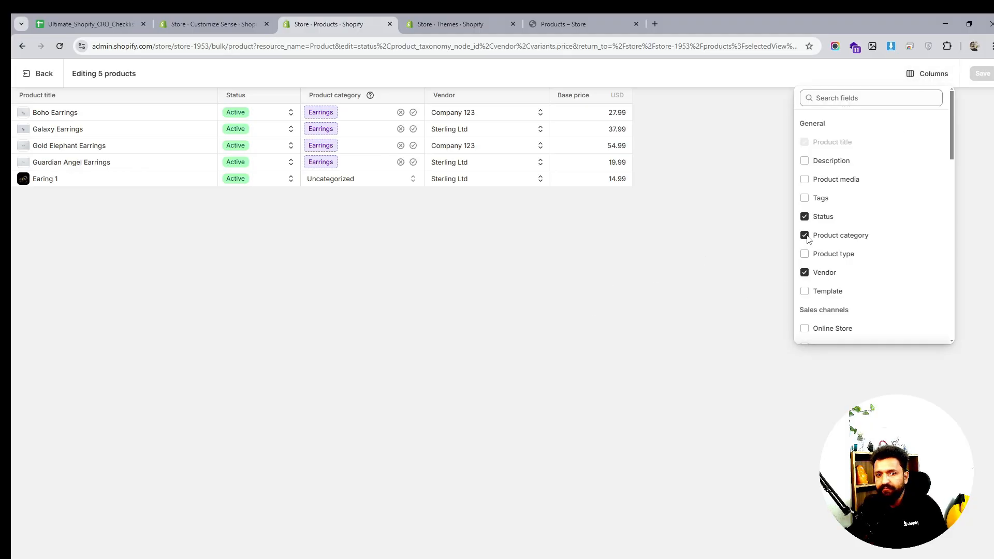
{"action": "scroll", "coordinate": [828, 238], "scroll_direction": "down", "scroll_amount": 2}
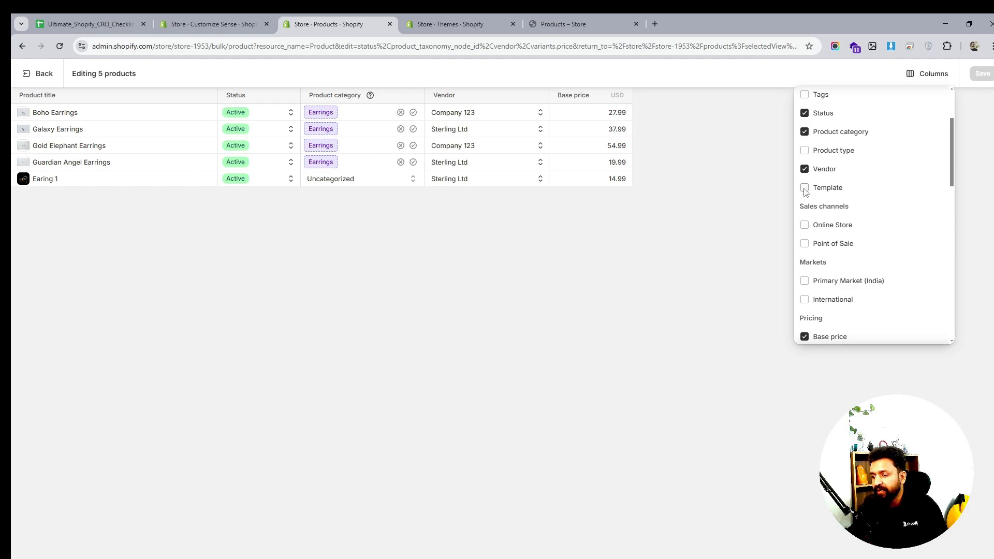
{"action": "left_click", "coordinate": [805, 189]}
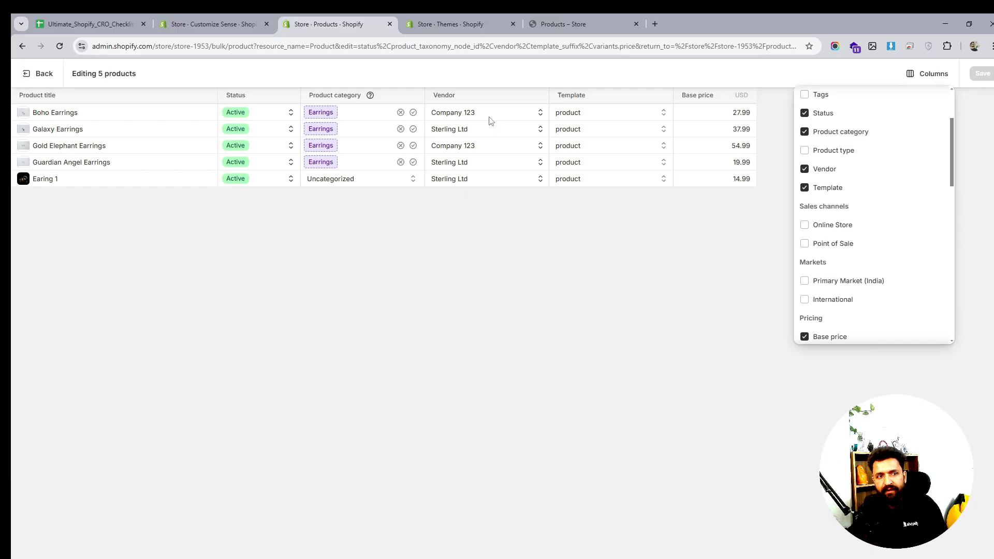
- Assign the product.earrings template to all five earrings products and save the changes
{"action": "left_click", "coordinate": [633, 115]}
{"action": "left_click", "coordinate": [634, 113]}
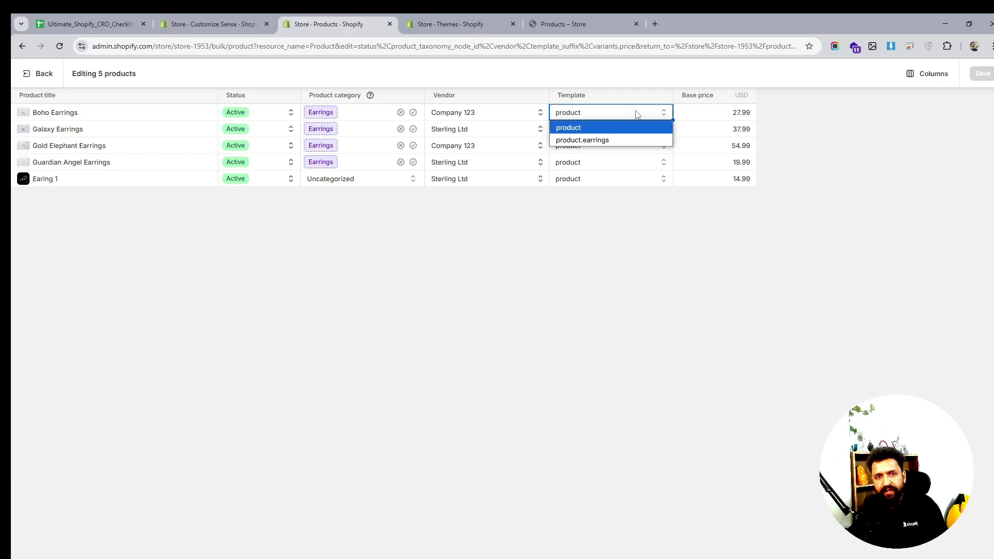
{"action": "left_click", "coordinate": [609, 141]}
{"action": "left_click", "coordinate": [609, 135]}
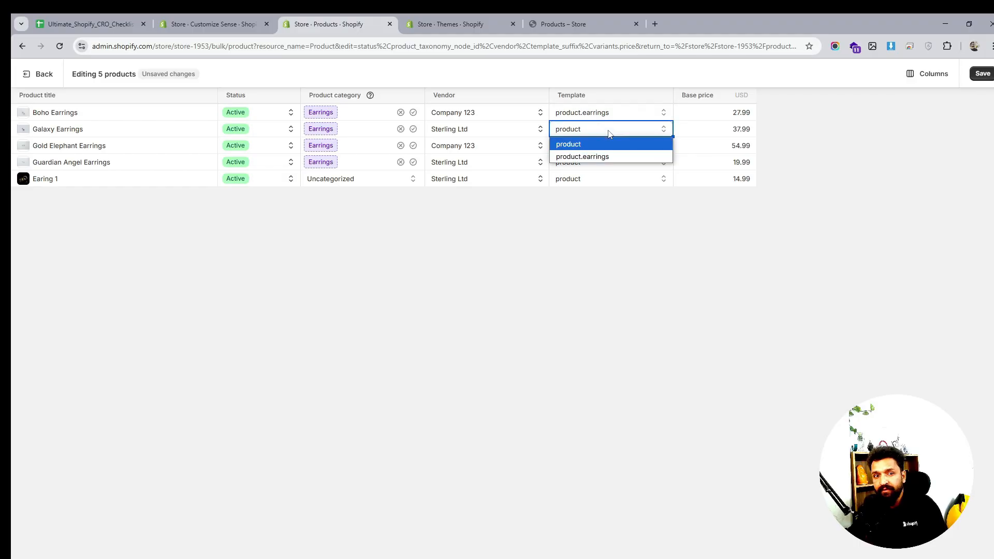
{"action": "left_click", "coordinate": [596, 154]}
{"action": "left_click", "coordinate": [598, 151]}
{"action": "left_click", "coordinate": [598, 151]}
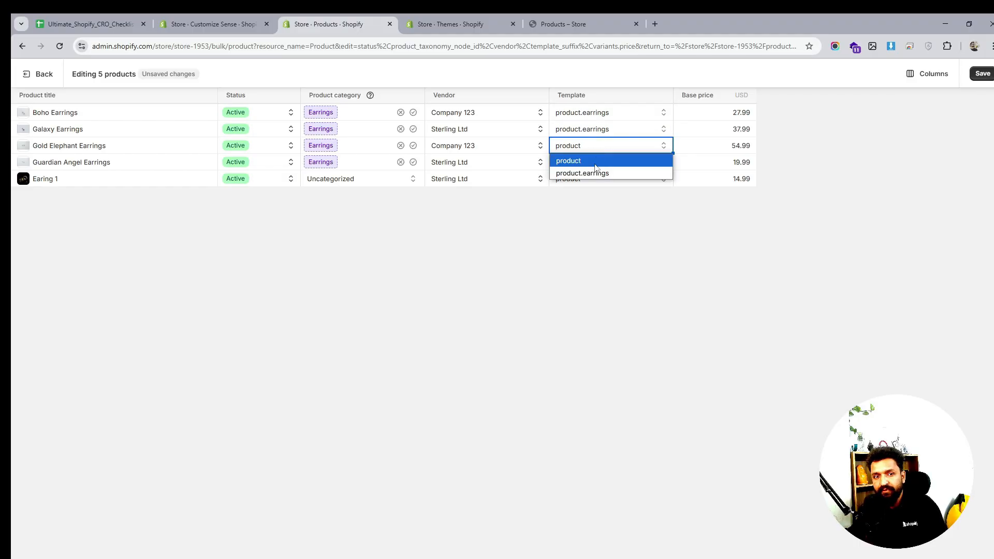
{"action": "left_click", "coordinate": [595, 171]}
{"action": "left_click", "coordinate": [596, 165]}
{"action": "left_click", "coordinate": [595, 166]}
{"action": "left_click", "coordinate": [595, 189]}
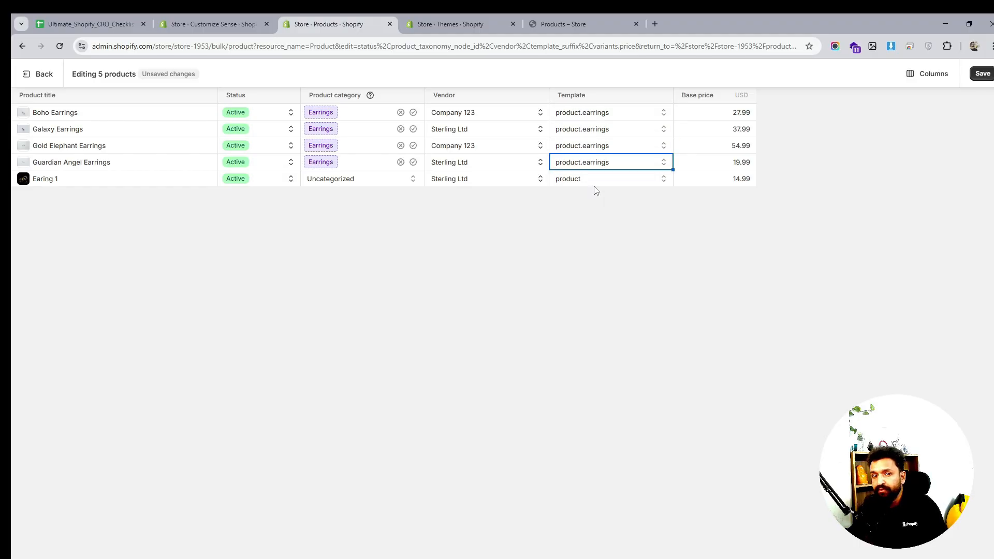
{"action": "left_click", "coordinate": [594, 181]}
{"action": "left_click", "coordinate": [592, 183]}
{"action": "left_click", "coordinate": [597, 206]}
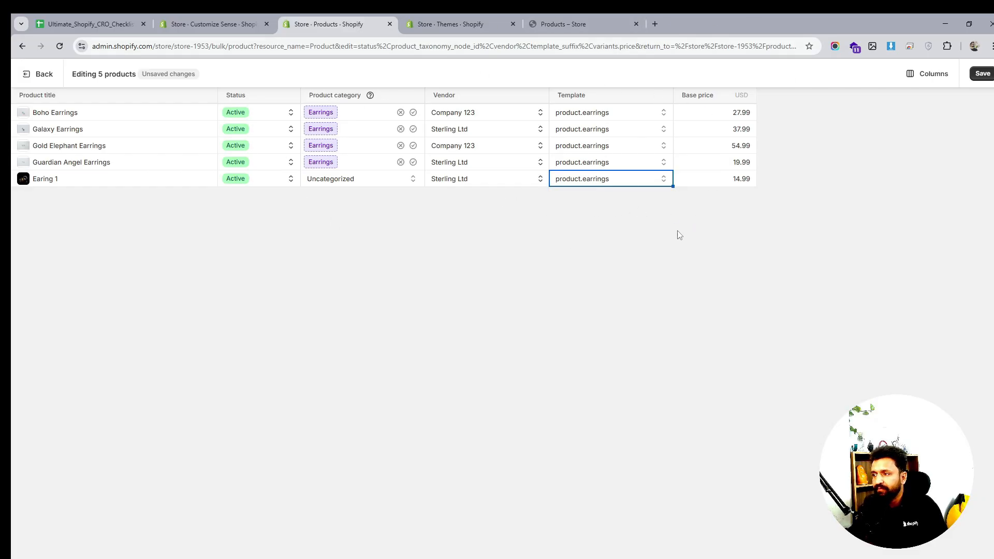
{"action": "left_click", "coordinate": [982, 73]}
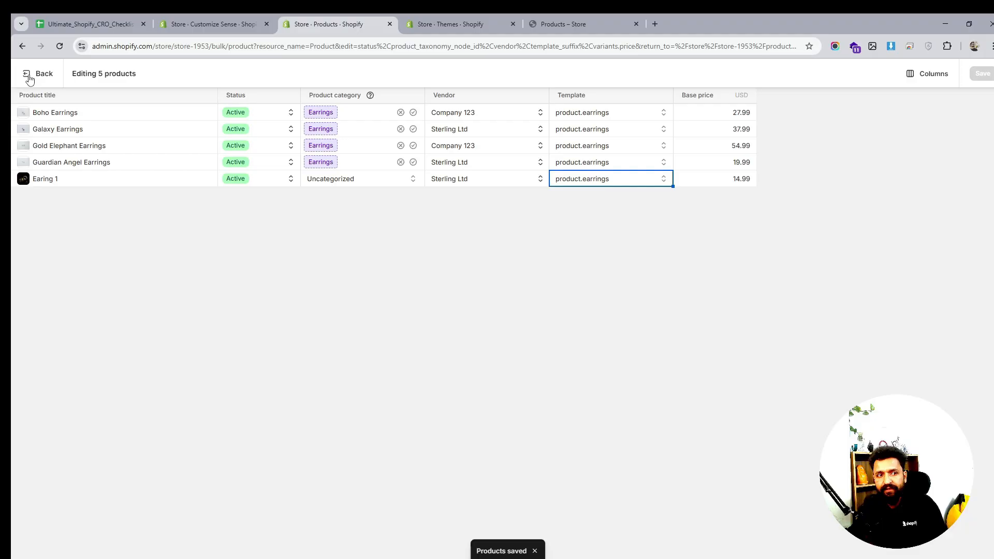
- Set the Earing 1 product's category to Earrings (Jewelry) and save the bulk edit
{"action": "left_click", "coordinate": [339, 179]}
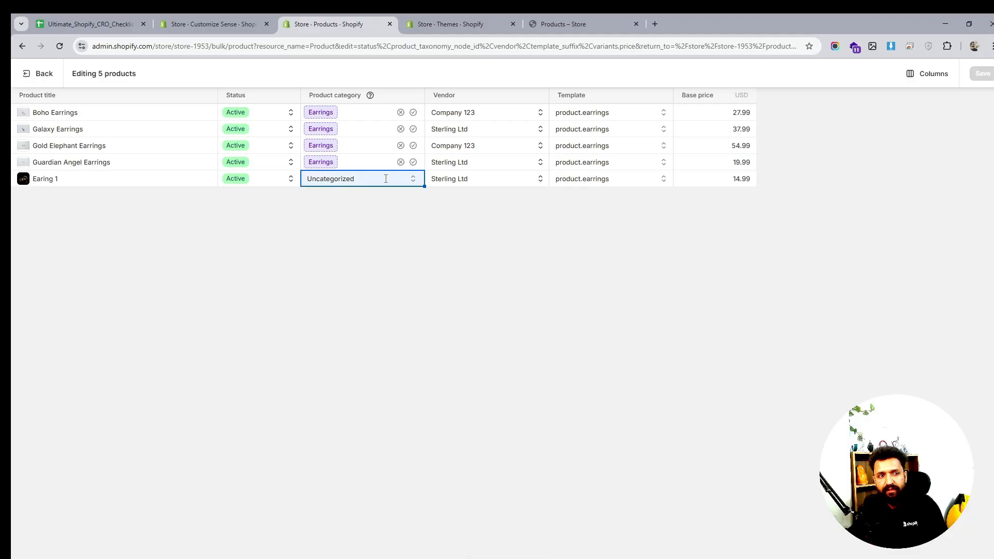
{"action": "left_click", "coordinate": [414, 179]}
{"action": "scroll", "coordinate": [399, 317], "scroll_direction": "down", "scroll_amount": 2}
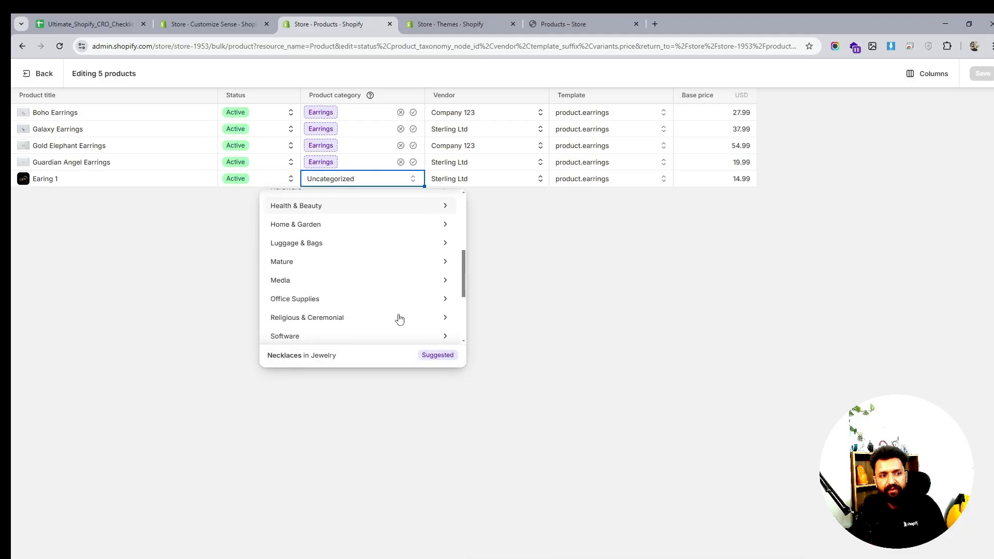
{"action": "scroll", "coordinate": [426, 277], "scroll_direction": "up", "scroll_amount": 4}
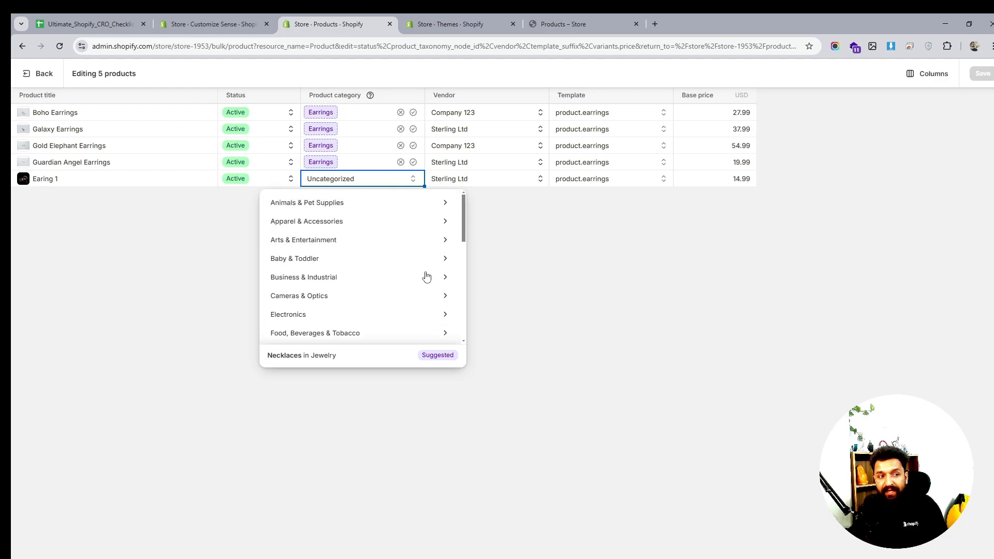
{"action": "scroll", "coordinate": [427, 276], "scroll_direction": "down", "scroll_amount": 2}
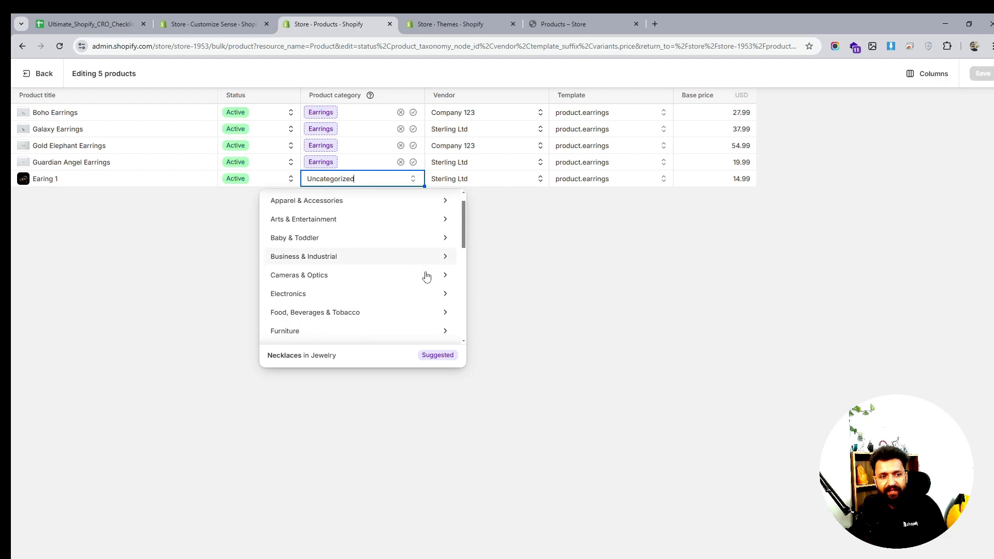
{"action": "double_click", "coordinate": [332, 180]}
{"action": "type", "text": "Ear"}
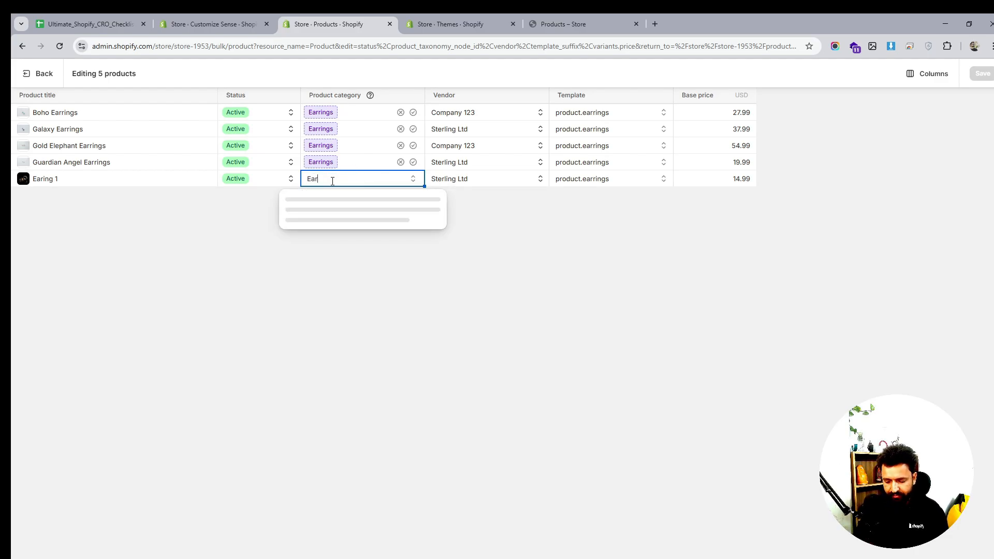
{"action": "type", "text": "rings"}
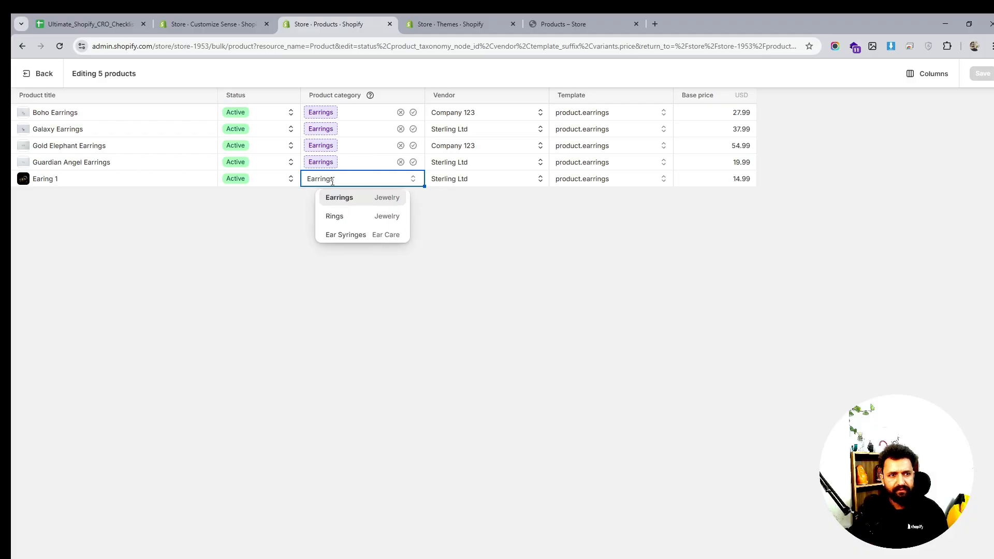
{"action": "left_click", "coordinate": [347, 201]}
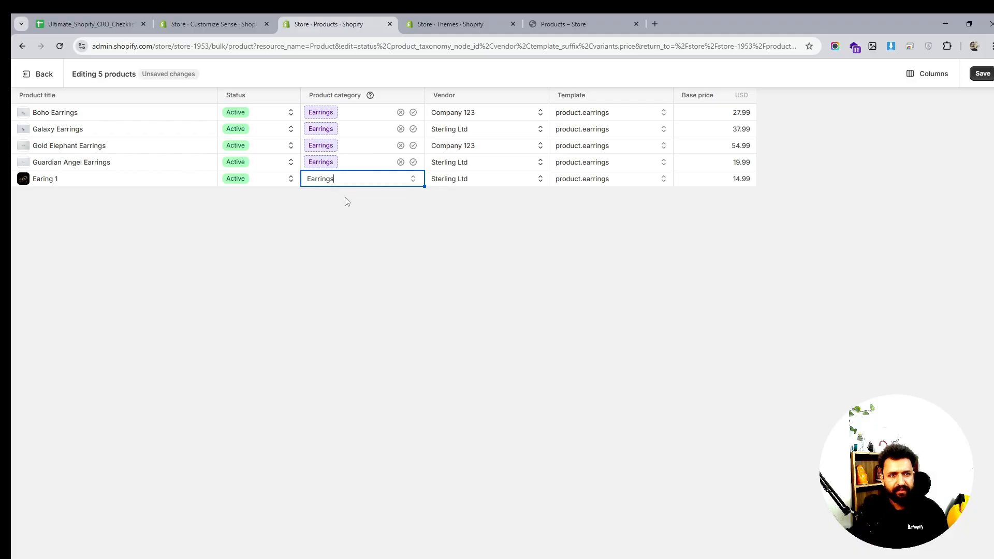
{"action": "left_click", "coordinate": [982, 73]}
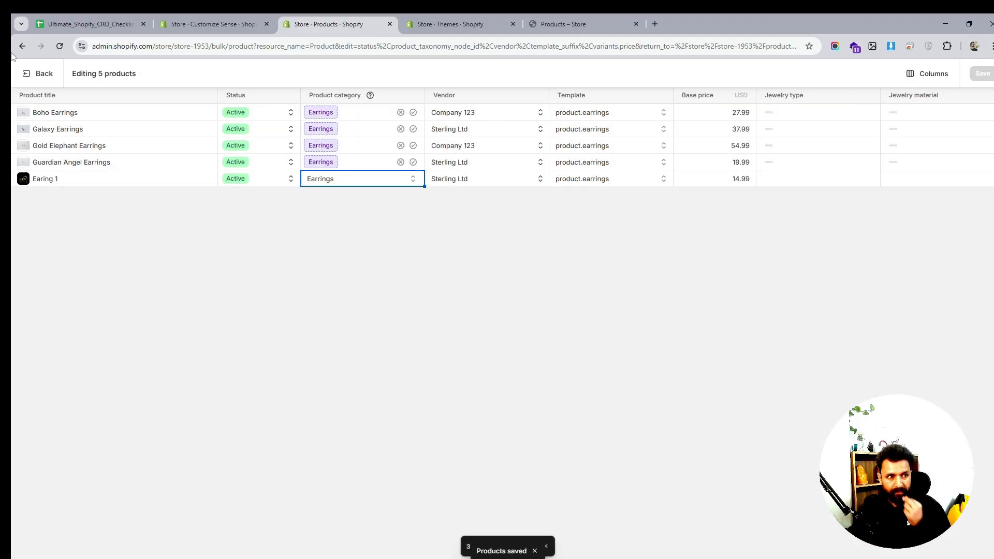
- Switch to the theme editor and open the Default product template
{"action": "left_click", "coordinate": [436, 21]}
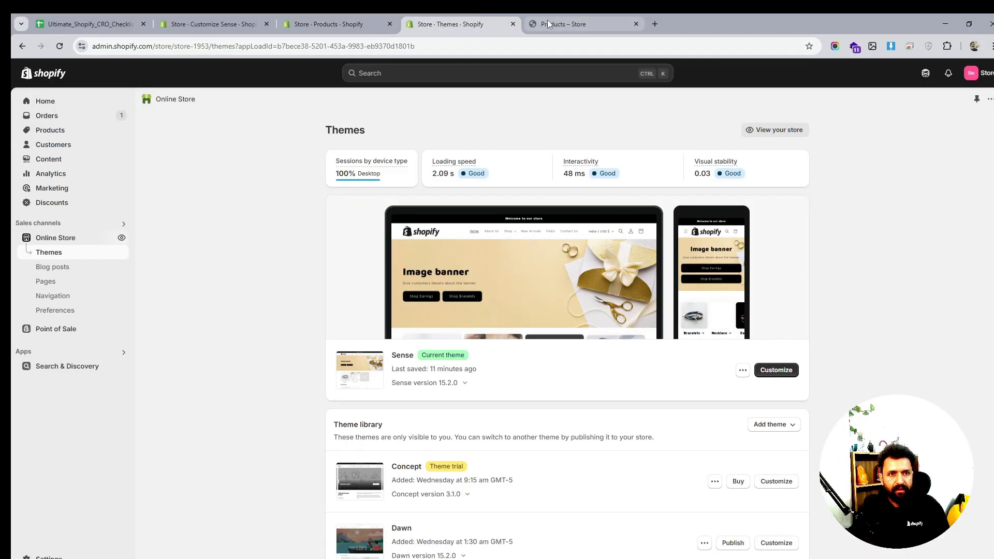
{"action": "left_click", "coordinate": [293, 19]}
{"action": "left_click", "coordinate": [206, 22]}
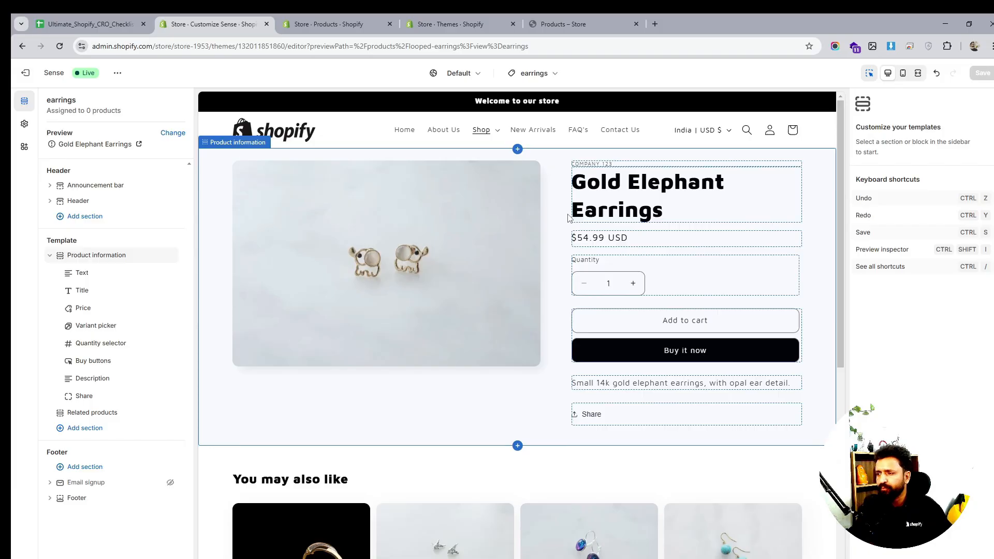
{"action": "left_click", "coordinate": [534, 73]}
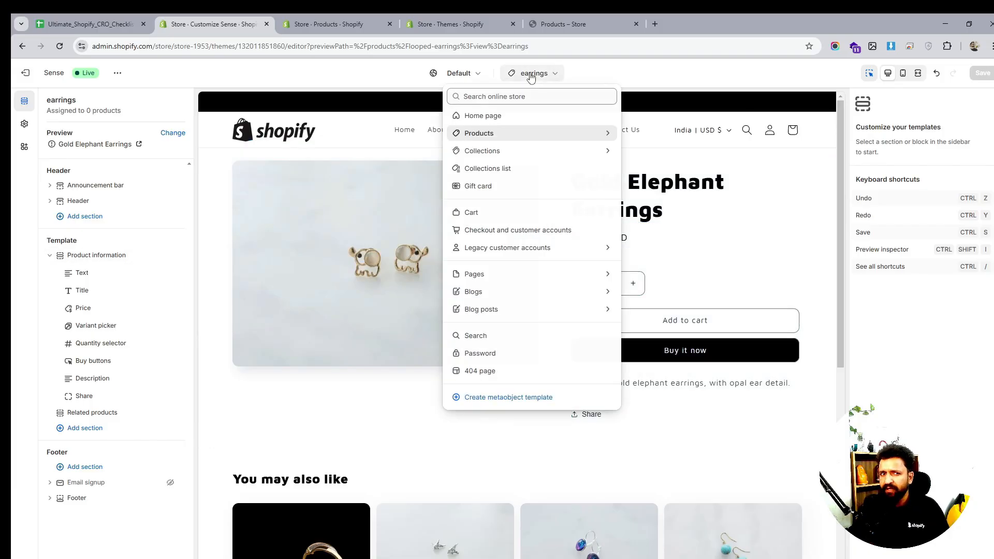
{"action": "left_click", "coordinate": [516, 134]}
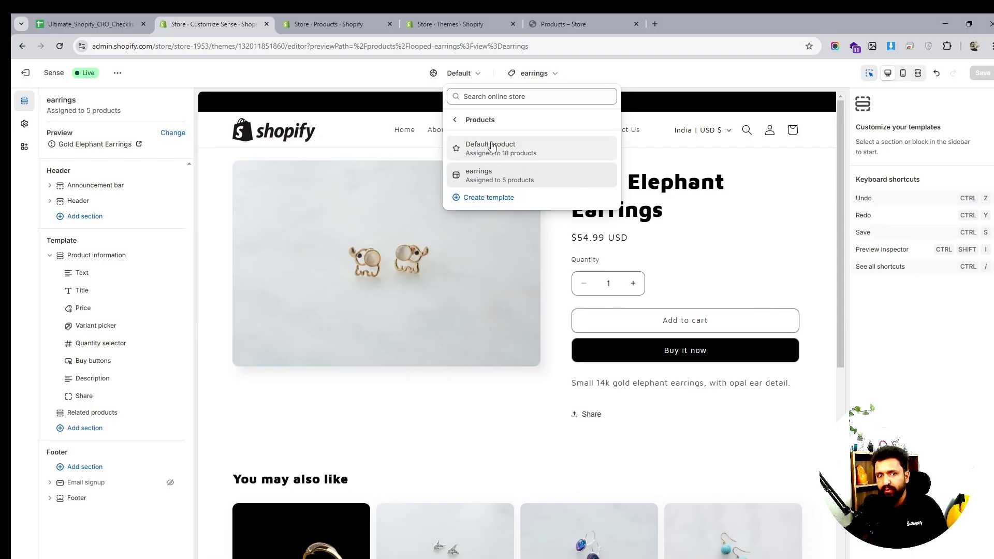
{"action": "left_click", "coordinate": [512, 148]}
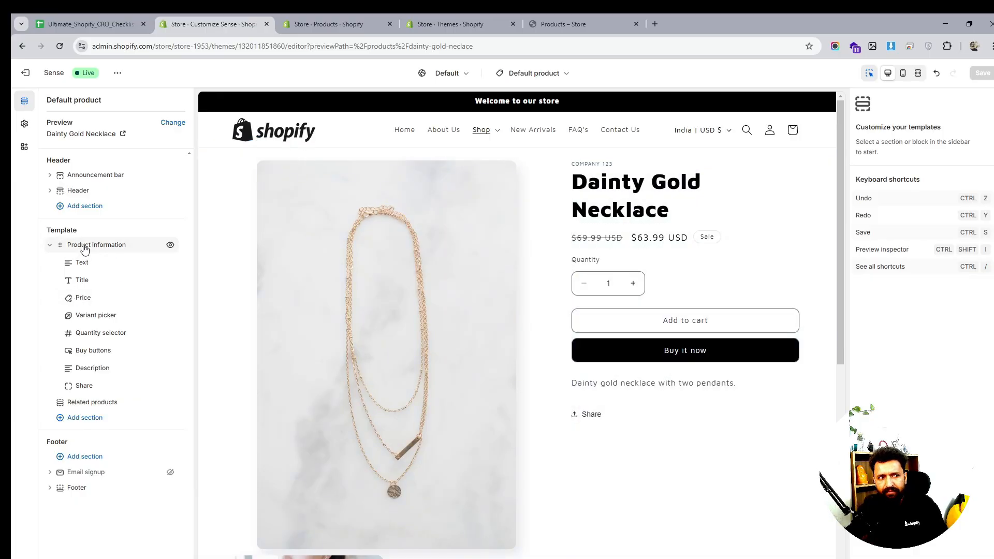
- Open the theme settings and set the product card style to Standard
{"action": "scroll", "coordinate": [550, 296], "scroll_direction": "down", "scroll_amount": 4}
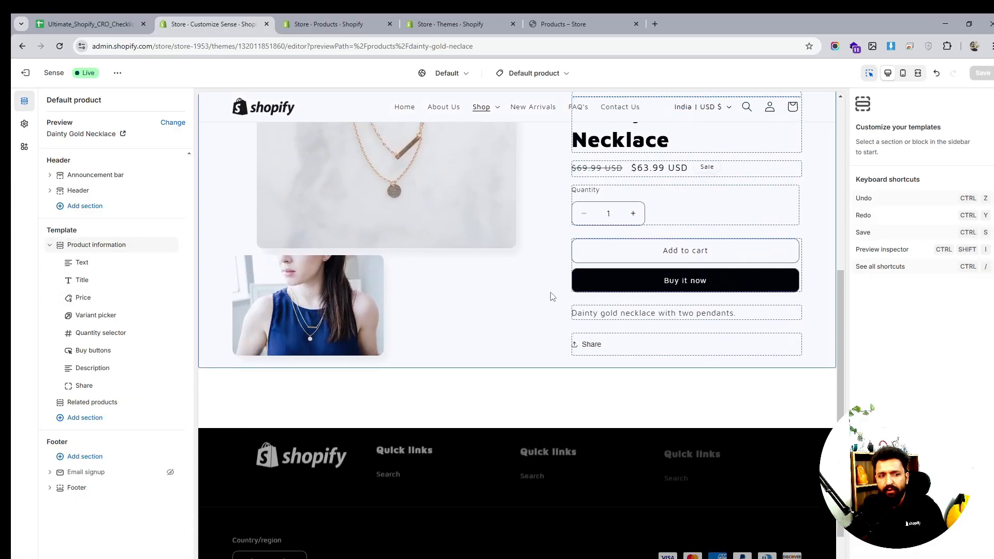
{"action": "scroll", "coordinate": [550, 294], "scroll_direction": "down", "scroll_amount": 2}
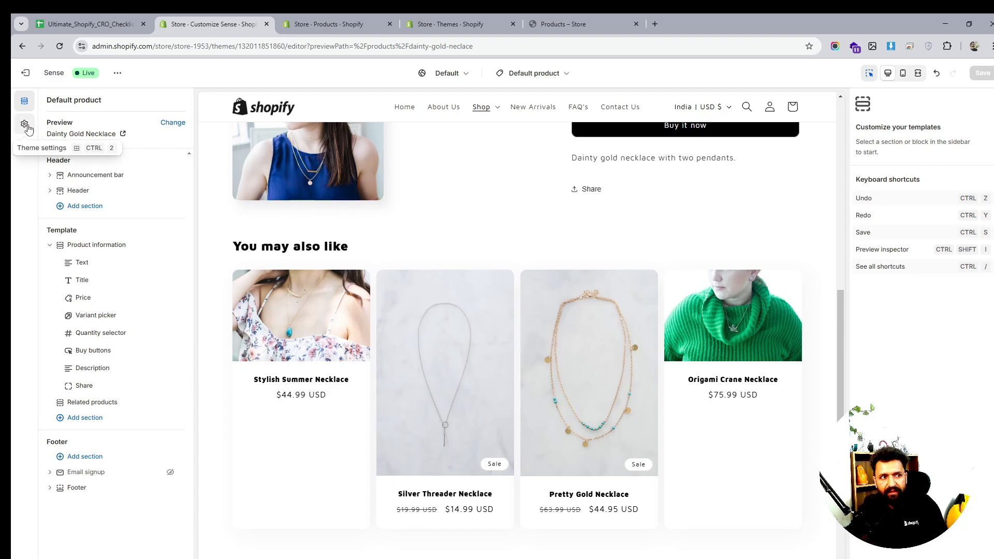
{"action": "left_click", "coordinate": [25, 124]}
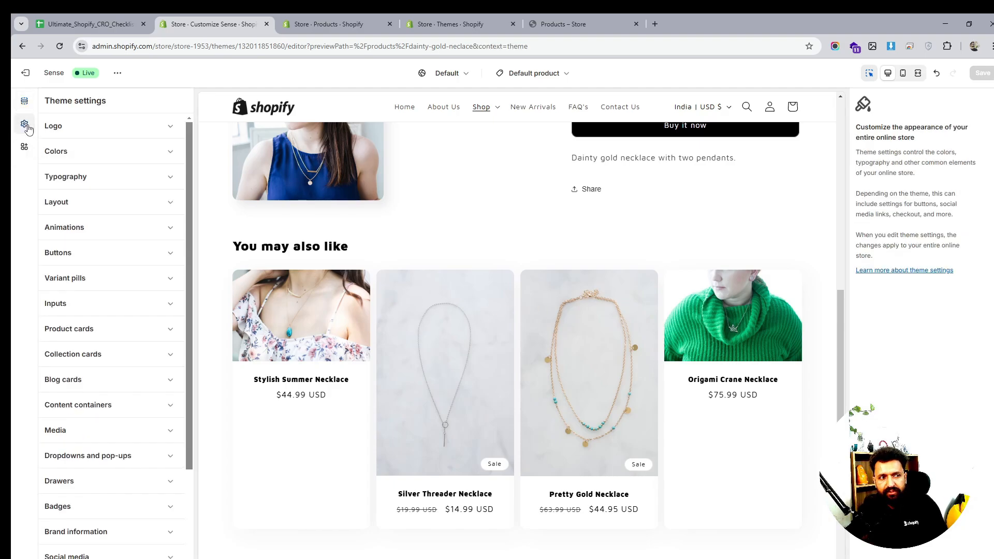
{"action": "left_click", "coordinate": [104, 329]}
{"action": "scroll", "coordinate": [151, 363], "scroll_direction": "down", "scroll_amount": 2}
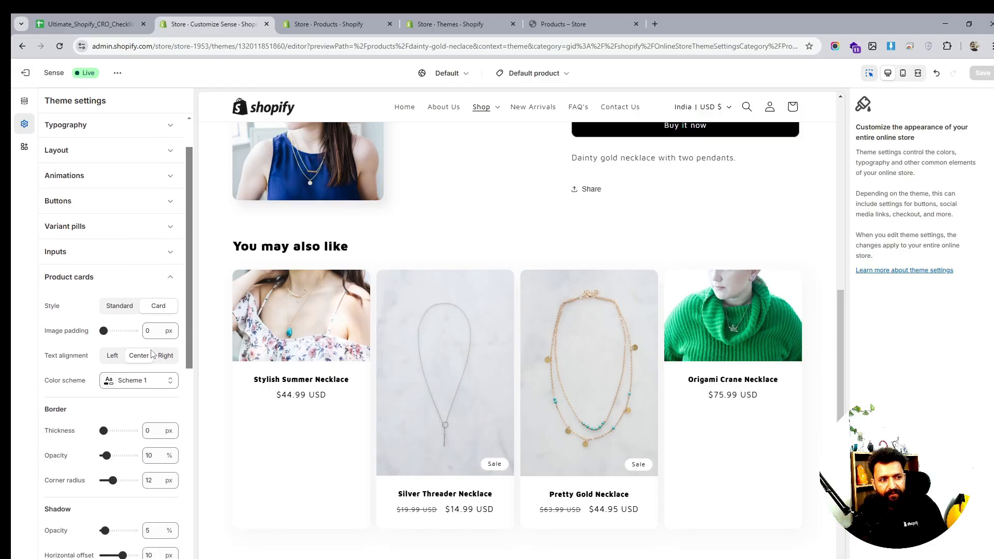
{"action": "left_click", "coordinate": [122, 308]}
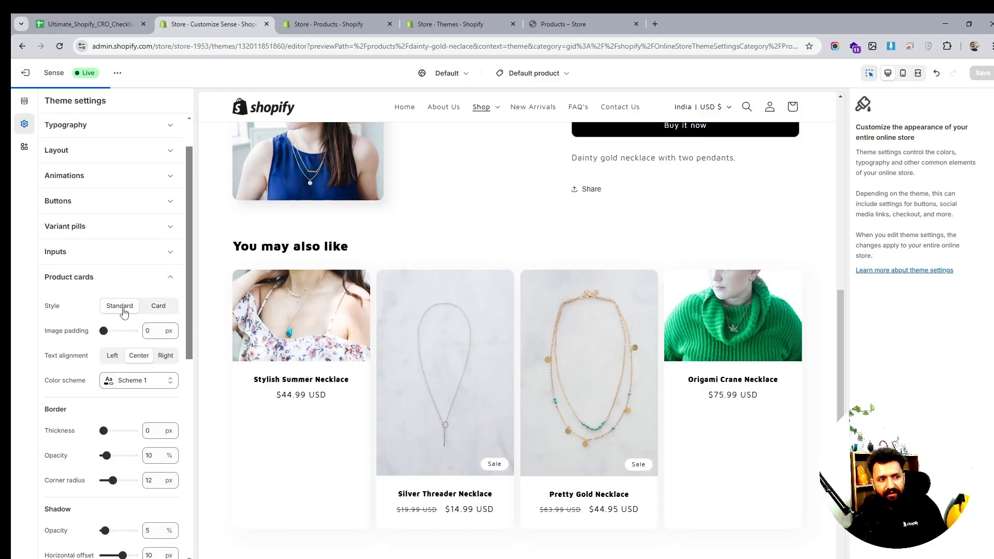
{"action": "scroll", "coordinate": [146, 357], "scroll_direction": "down", "scroll_amount": 3}
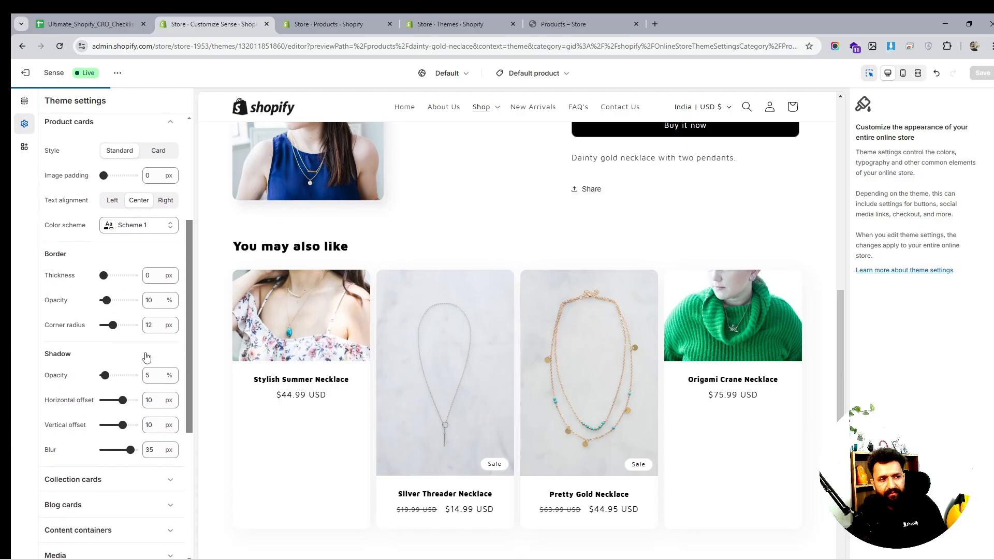
{"action": "scroll", "coordinate": [107, 354], "scroll_direction": "down", "scroll_amount": 3}
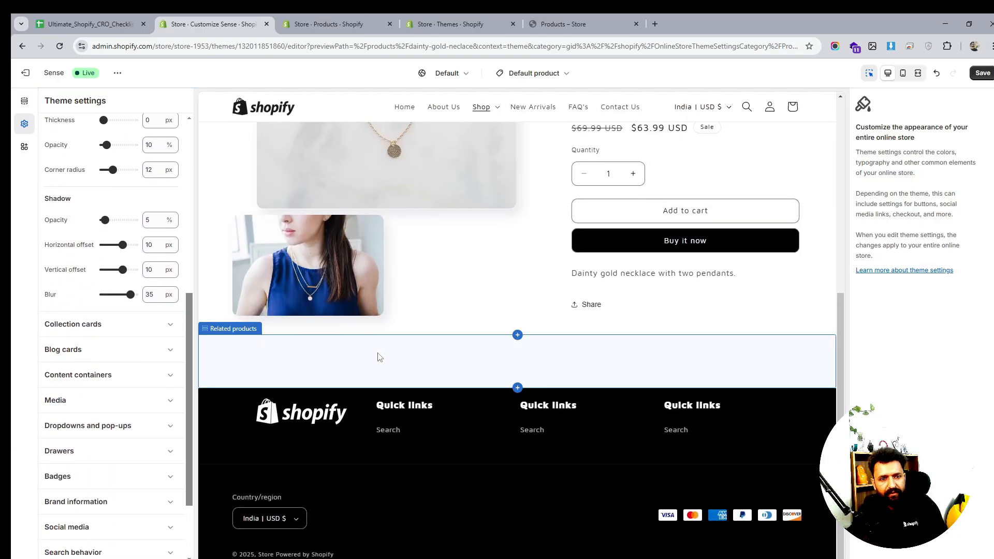
- Expand the collection card settings, then set the product card style back to Card
{"action": "left_click", "coordinate": [100, 328]}
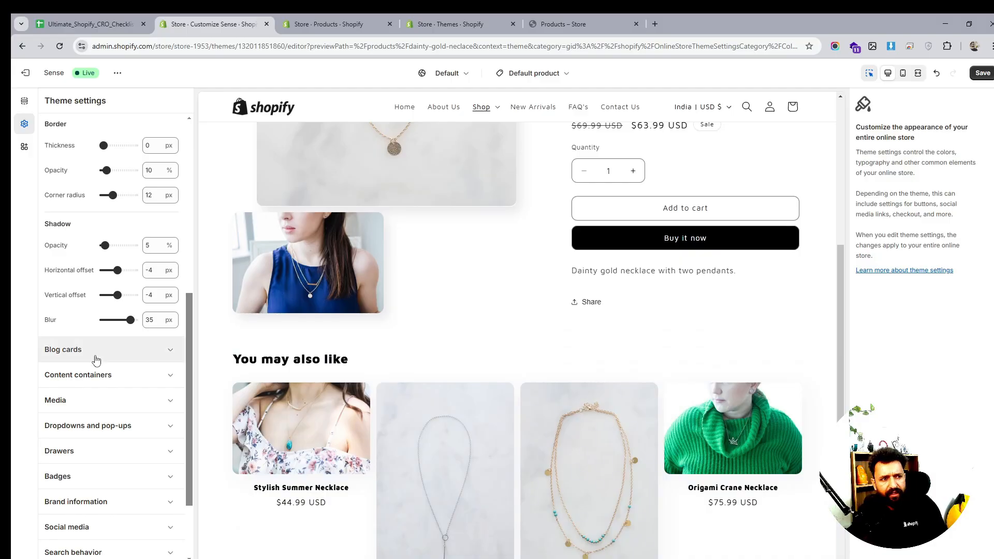
{"action": "scroll", "coordinate": [96, 360], "scroll_direction": "down", "scroll_amount": 2}
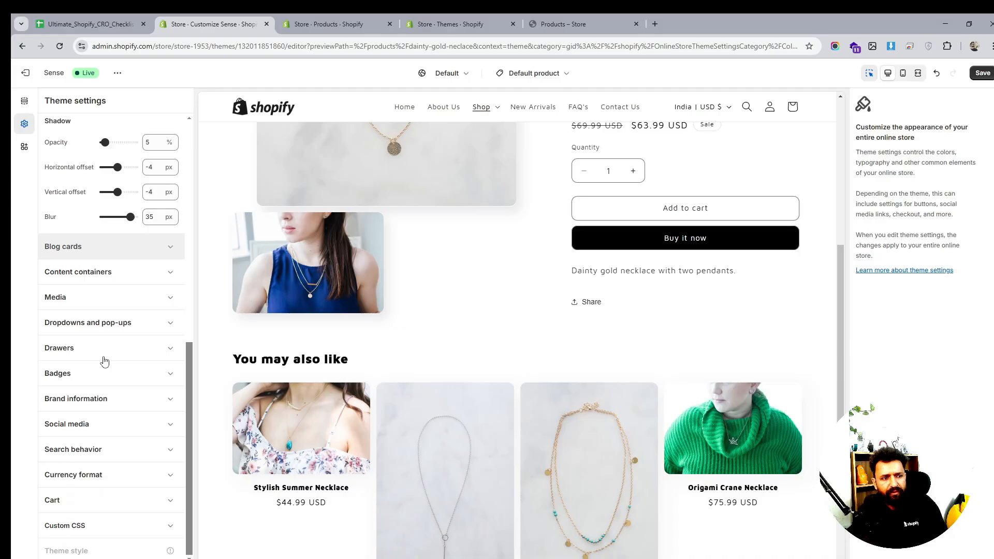
{"action": "scroll", "coordinate": [104, 361], "scroll_direction": "up", "scroll_amount": 9}
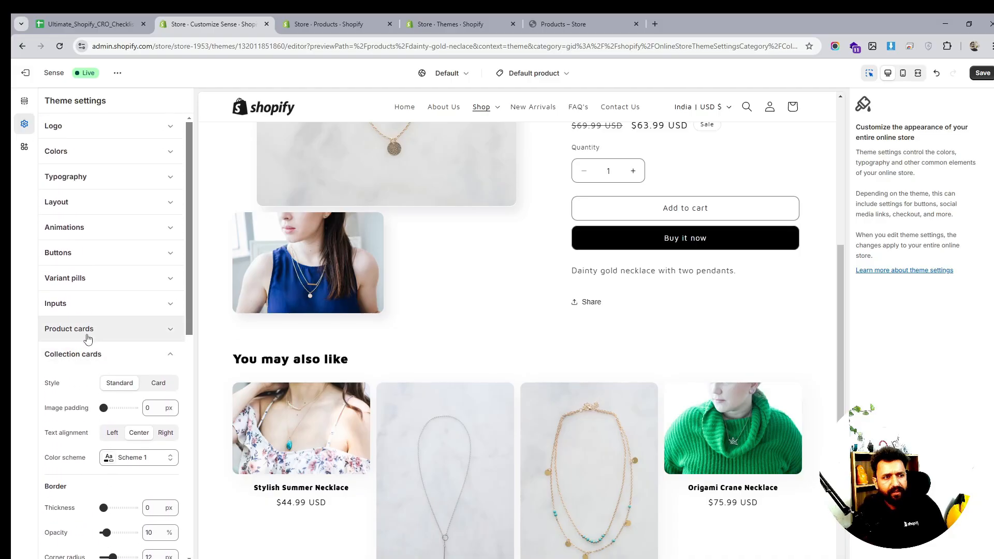
{"action": "left_click", "coordinate": [87, 337]}
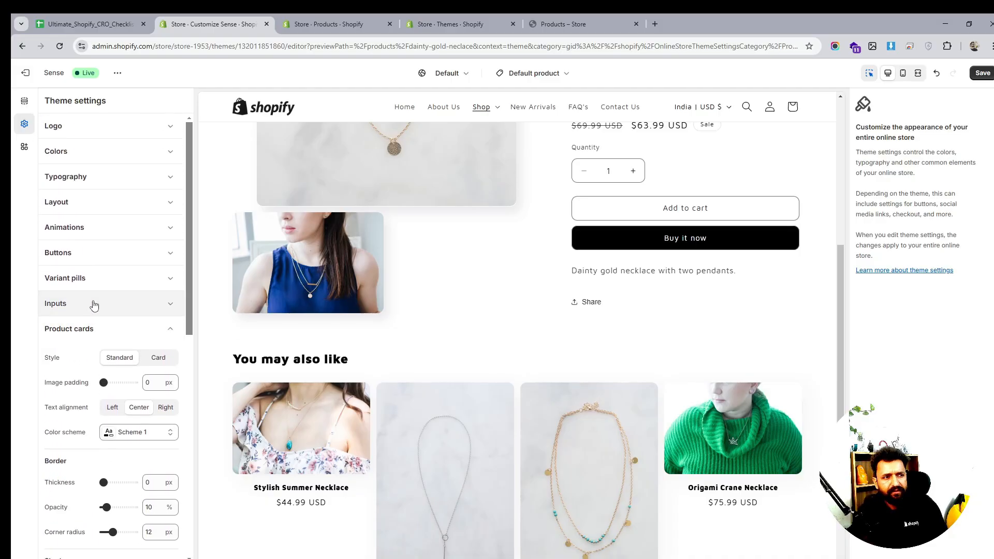
{"action": "left_click", "coordinate": [94, 305]}
{"action": "left_click", "coordinate": [92, 303]}
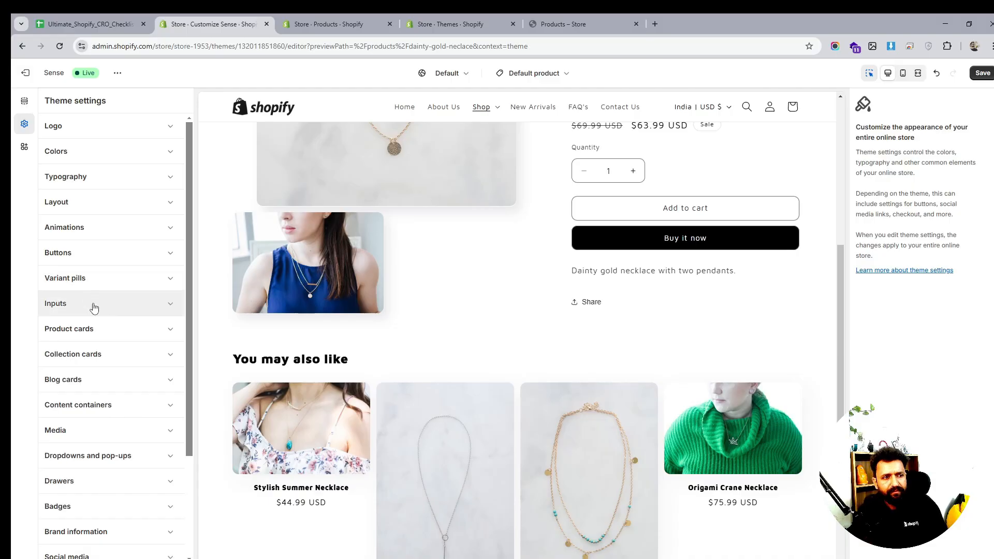
{"action": "left_click", "coordinate": [117, 329]}
{"action": "left_click", "coordinate": [160, 361]}
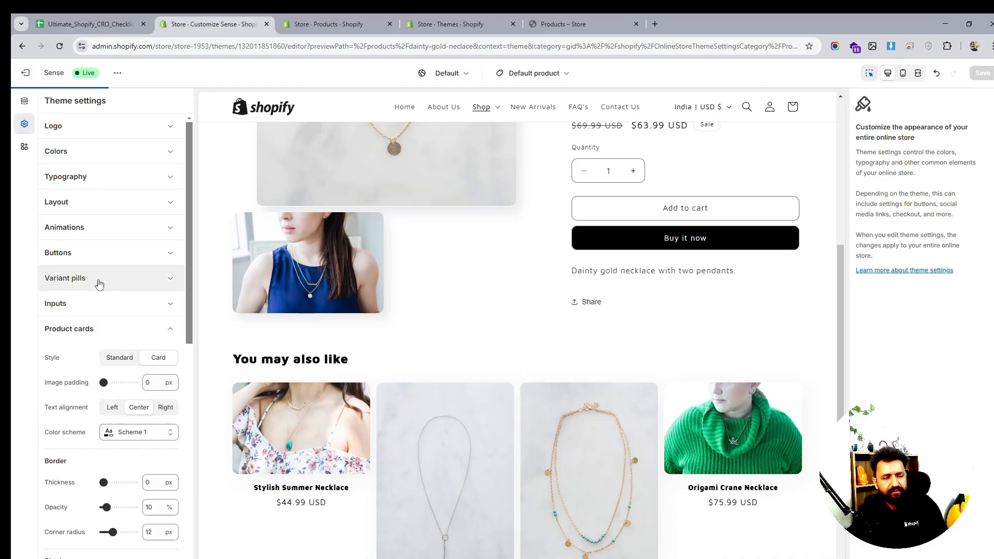
- Set the Related products section's product card image ratio to Square and save the template
{"action": "left_click", "coordinate": [21, 107]}
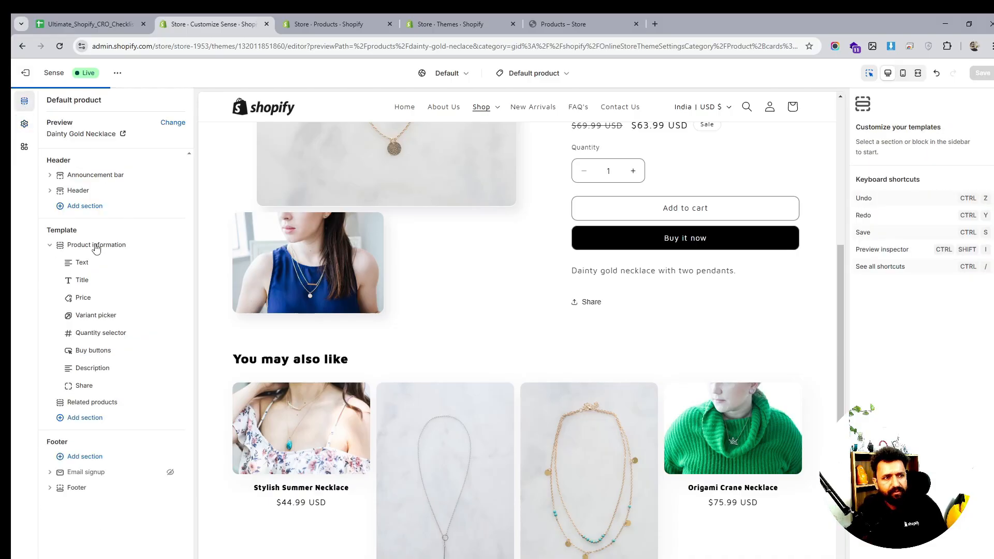
{"action": "left_click", "coordinate": [120, 394]}
{"action": "left_click", "coordinate": [93, 402]}
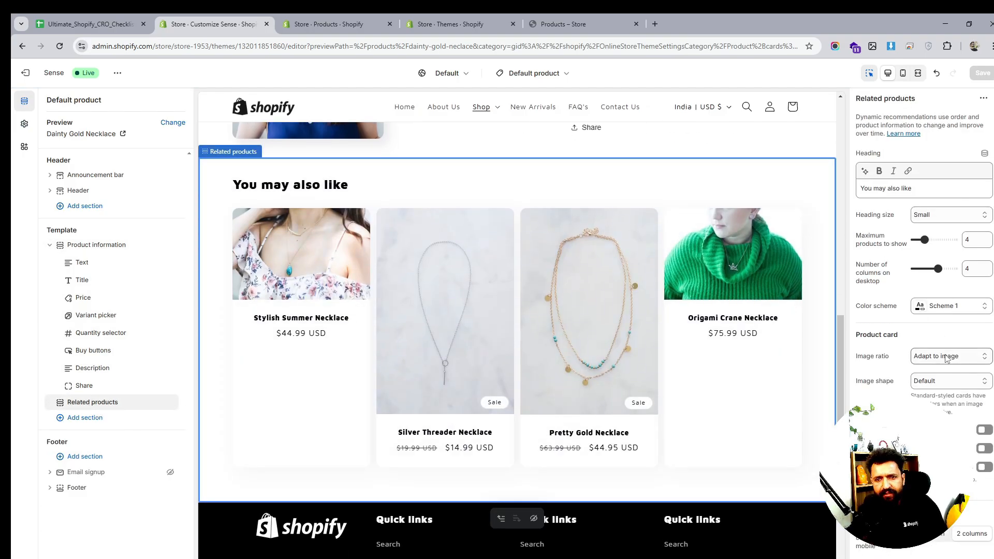
{"action": "left_click", "coordinate": [946, 359]}
{"action": "left_click", "coordinate": [927, 396]}
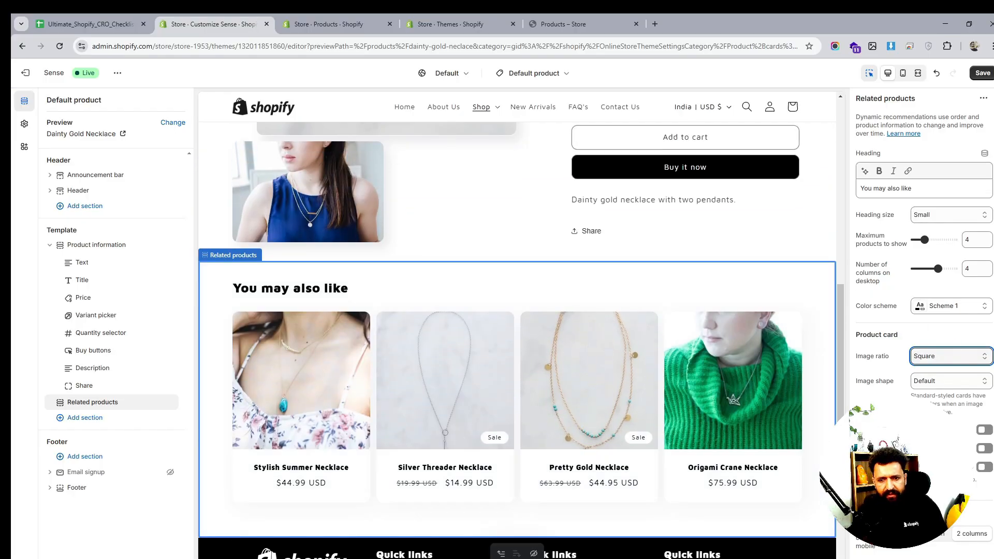
{"action": "scroll", "coordinate": [927, 300], "scroll_direction": "down", "scroll_amount": 2}
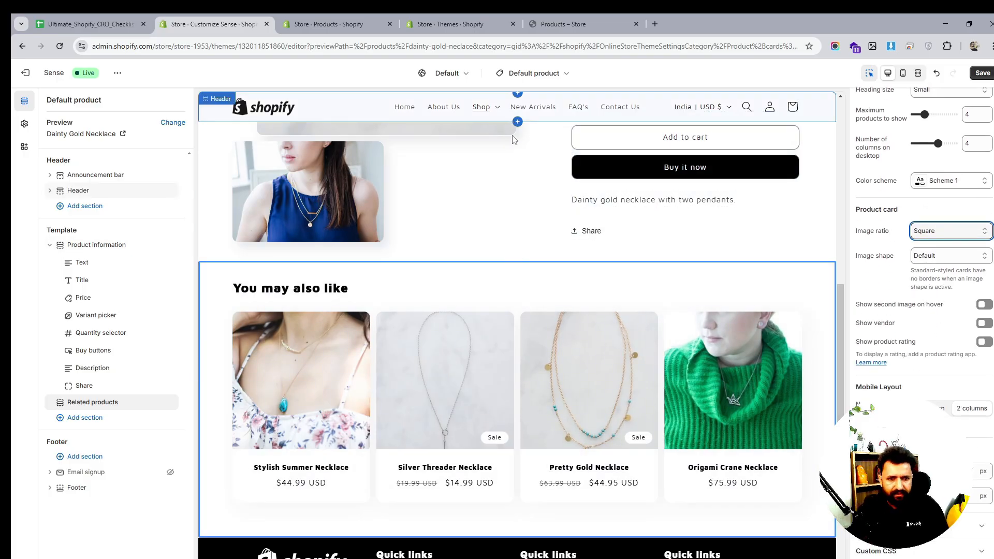
{"action": "key", "text": "ctrl+s"}
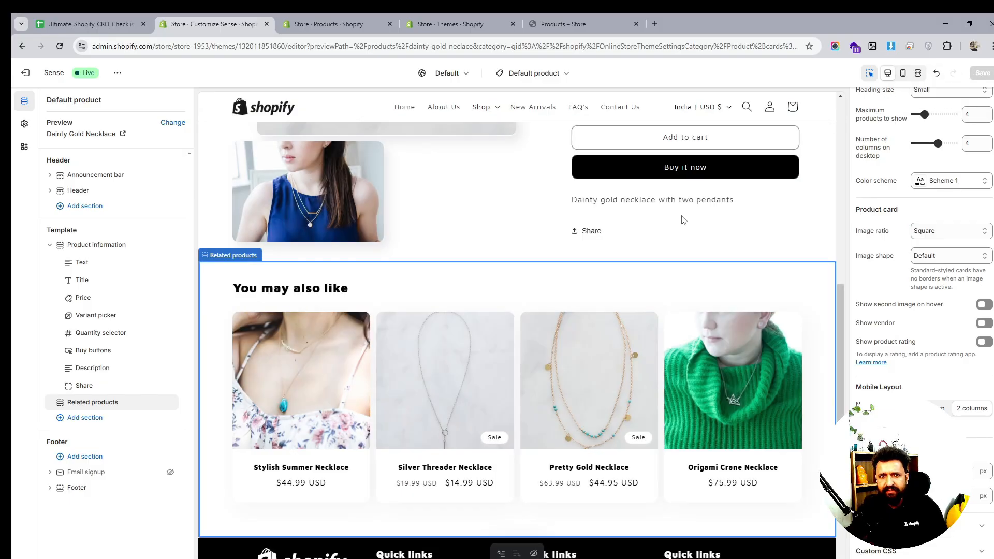
- Review the checklist's Product Pages items and view a product page on the live store
{"action": "scroll", "coordinate": [730, 250], "scroll_direction": "up", "scroll_amount": 2}
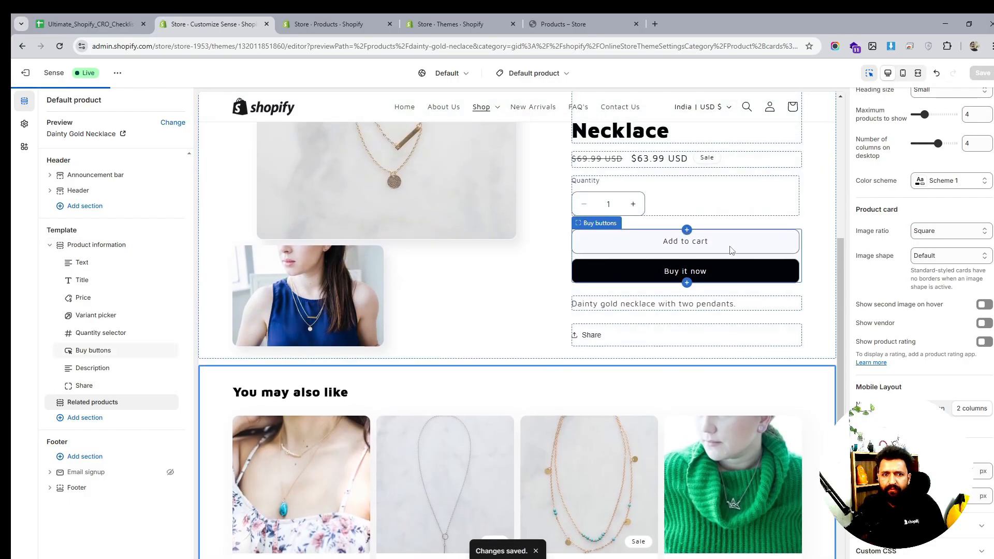
{"action": "left_click", "coordinate": [114, 26]}
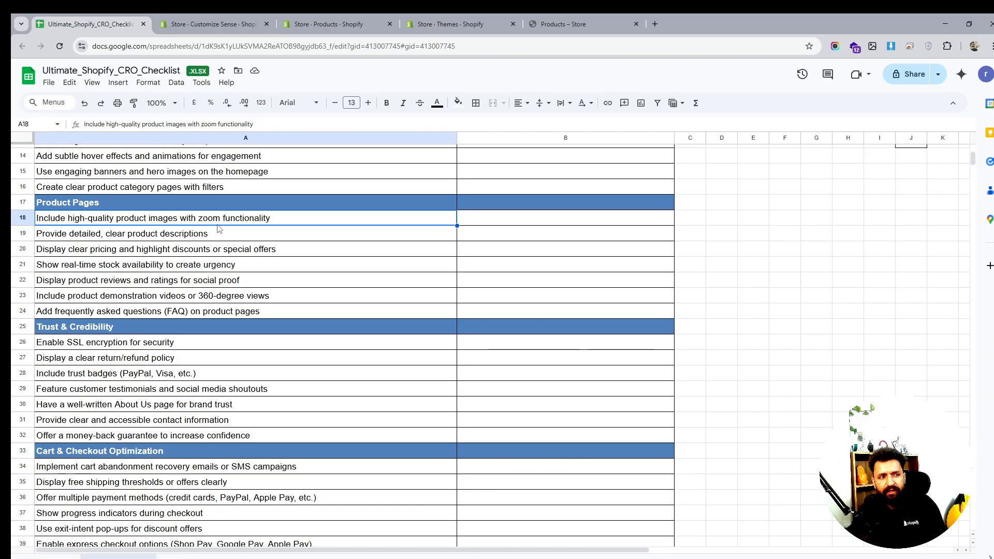
{"action": "left_click", "coordinate": [312, 18]}
{"action": "left_click", "coordinate": [239, 18]}
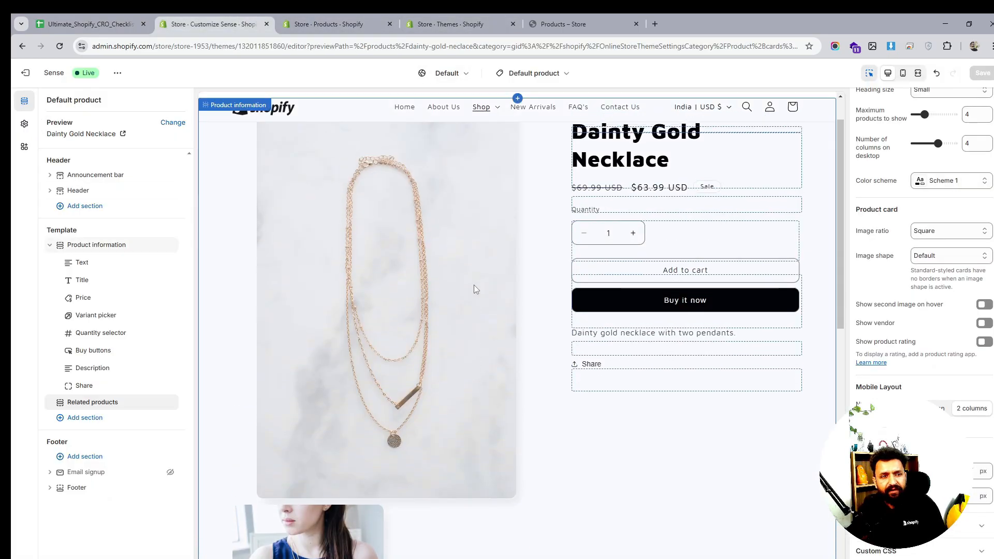
{"action": "left_click", "coordinate": [570, 23]}
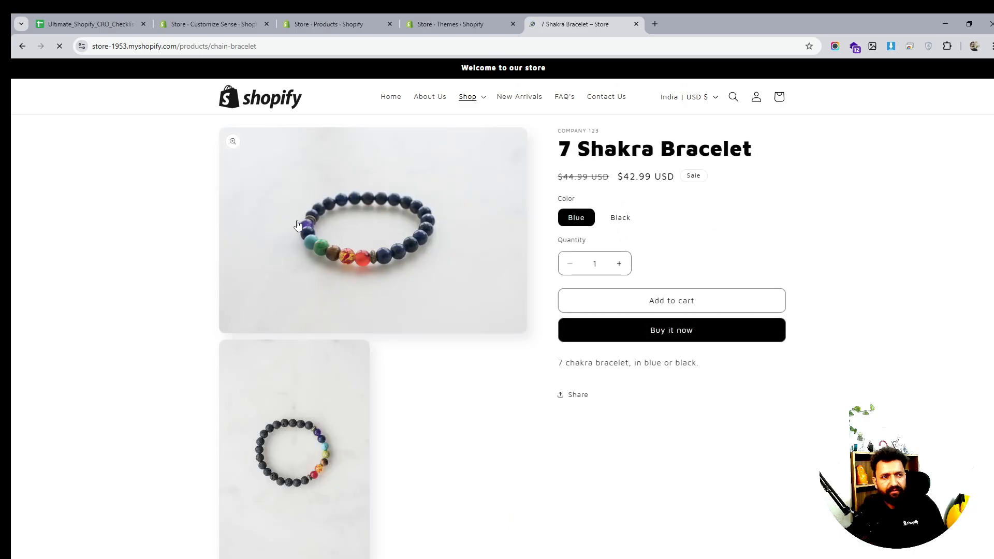
- Examine the live product page's image zoom lightbox and the page layout below the product details
{"action": "left_click", "coordinate": [236, 144]}
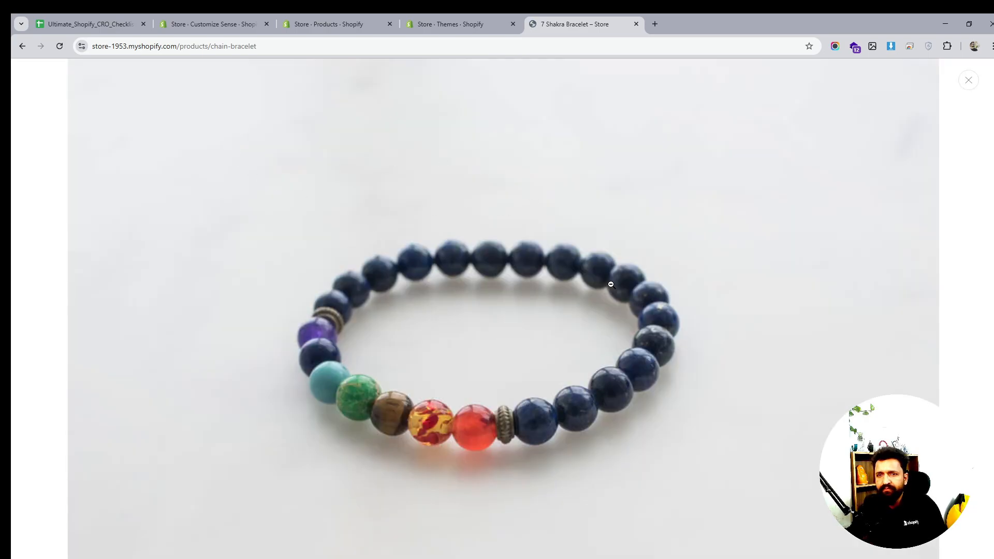
{"action": "scroll", "coordinate": [680, 370], "scroll_direction": "down", "scroll_amount": 10}
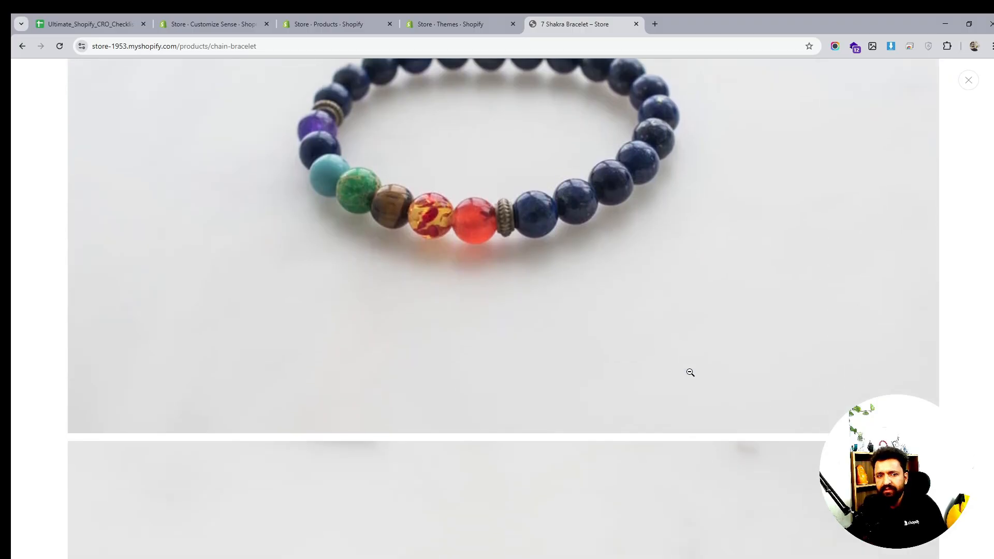
{"action": "scroll", "coordinate": [767, 320], "scroll_direction": "up", "scroll_amount": 1}
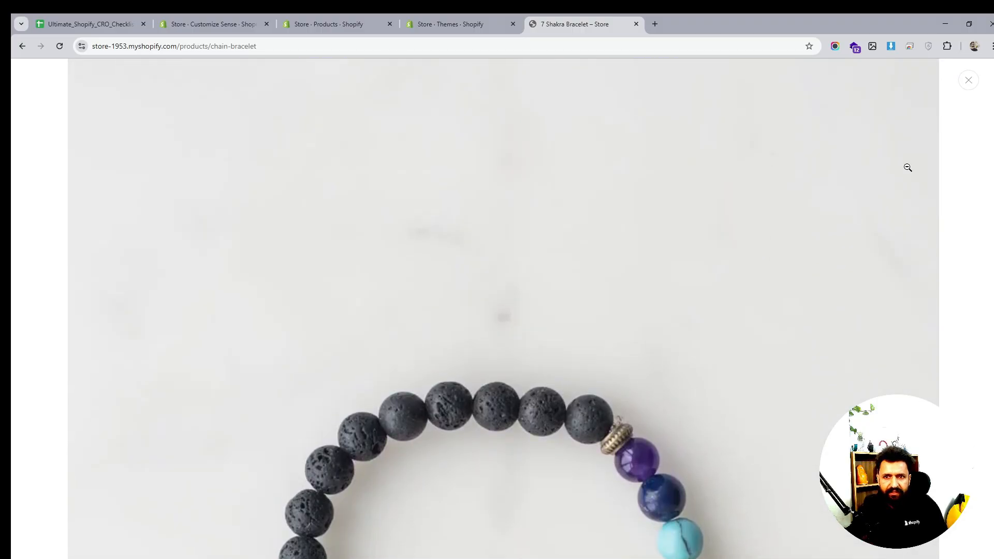
{"action": "left_click", "coordinate": [974, 91]}
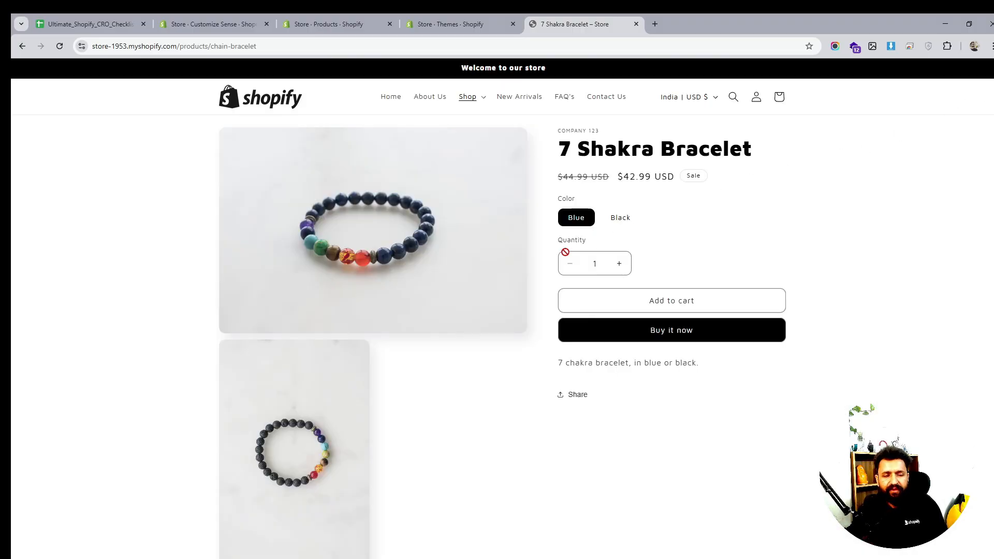
{"action": "scroll", "coordinate": [715, 308], "scroll_direction": "down", "scroll_amount": 1}
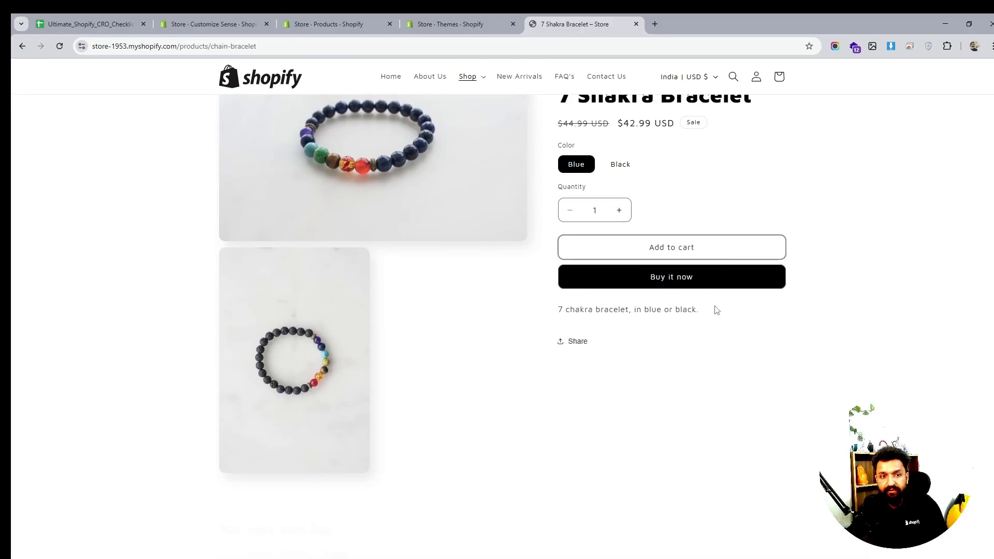
{"action": "scroll", "coordinate": [715, 308], "scroll_direction": "down", "scroll_amount": 3}
{"action": "scroll", "coordinate": [715, 308], "scroll_direction": "up", "scroll_amount": 3}
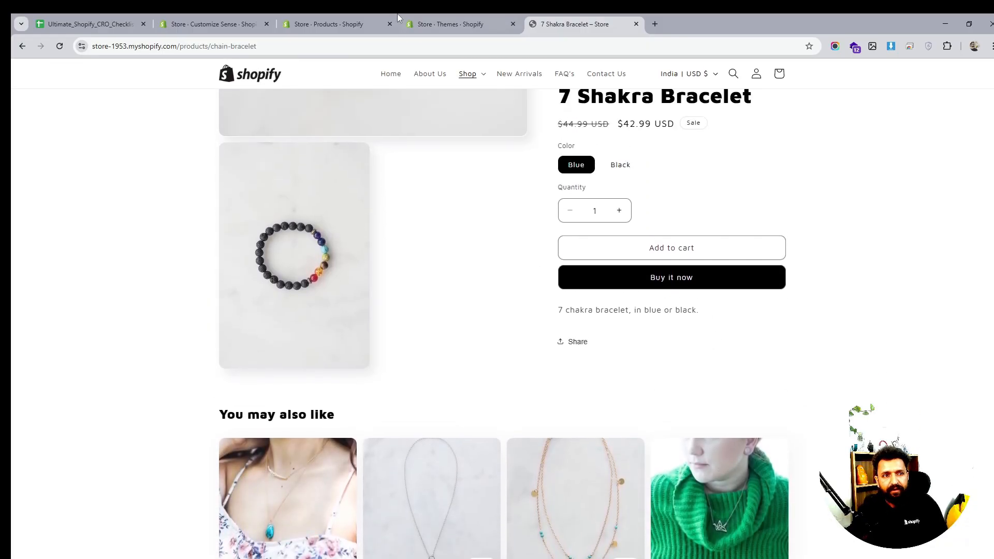
- Select the Product information section in the default product template and set Desktop media width to Small
{"action": "left_click", "coordinate": [440, 23]}
{"action": "left_click", "coordinate": [356, 24]}
{"action": "left_click", "coordinate": [213, 24]}
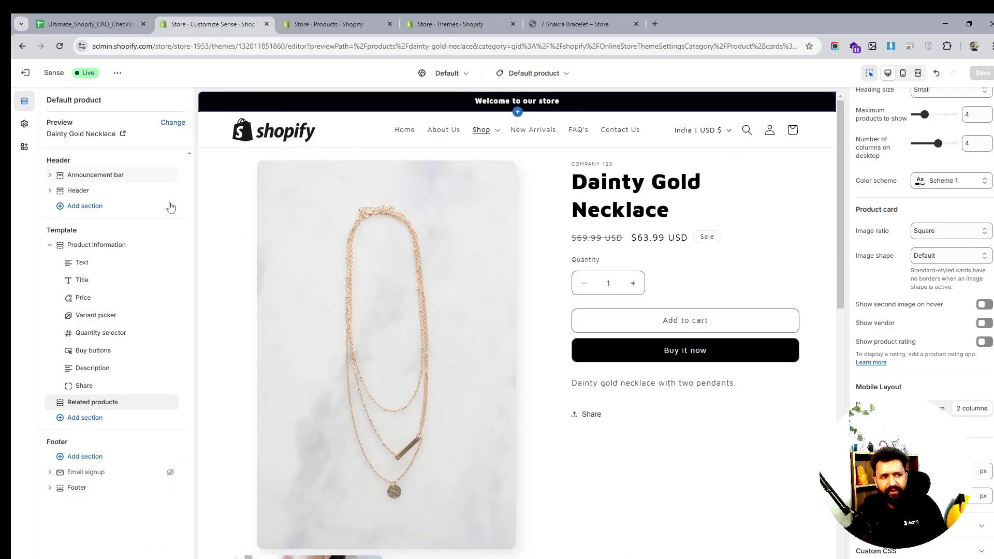
{"action": "left_click", "coordinate": [85, 267]}
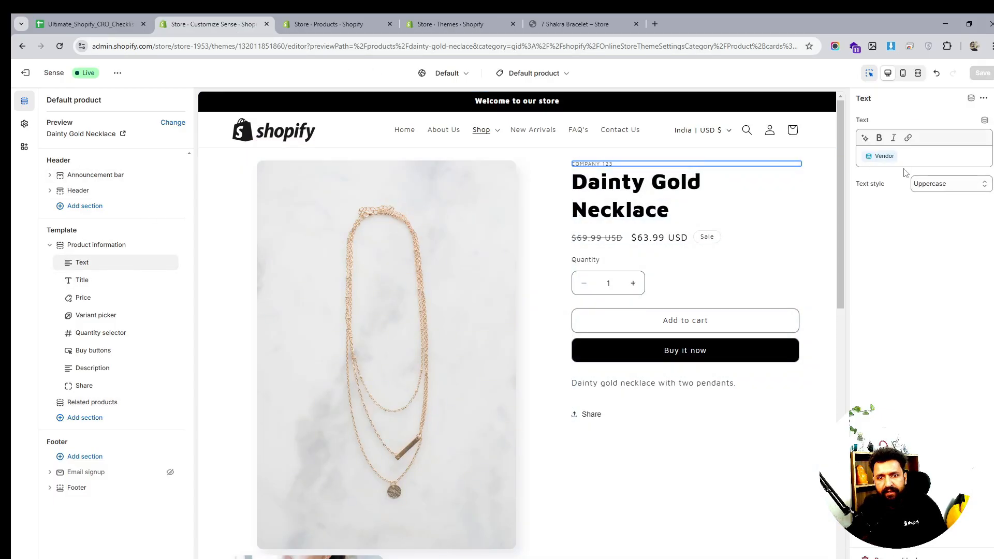
{"action": "left_click", "coordinate": [82, 281]}
{"action": "left_click", "coordinate": [97, 245]}
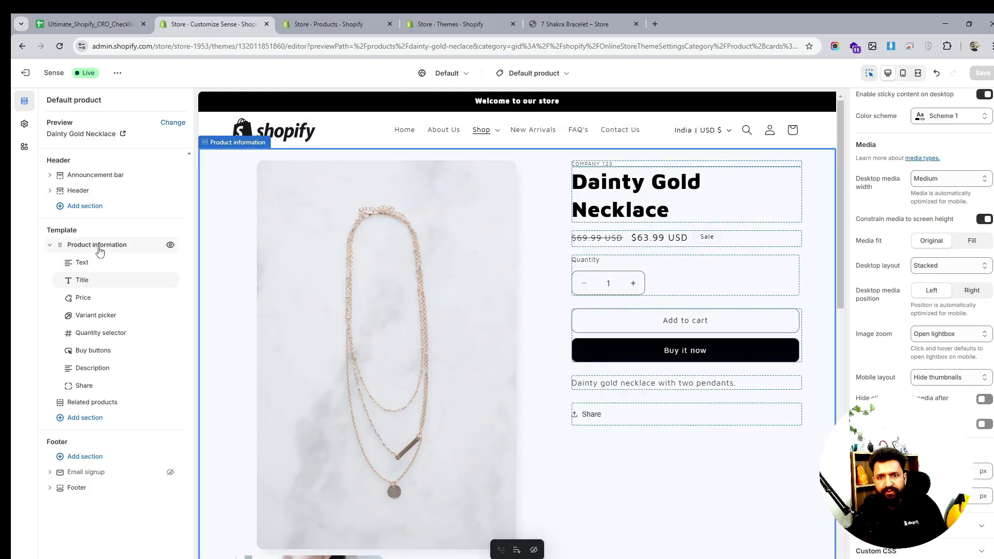
{"action": "left_click", "coordinate": [953, 180]}
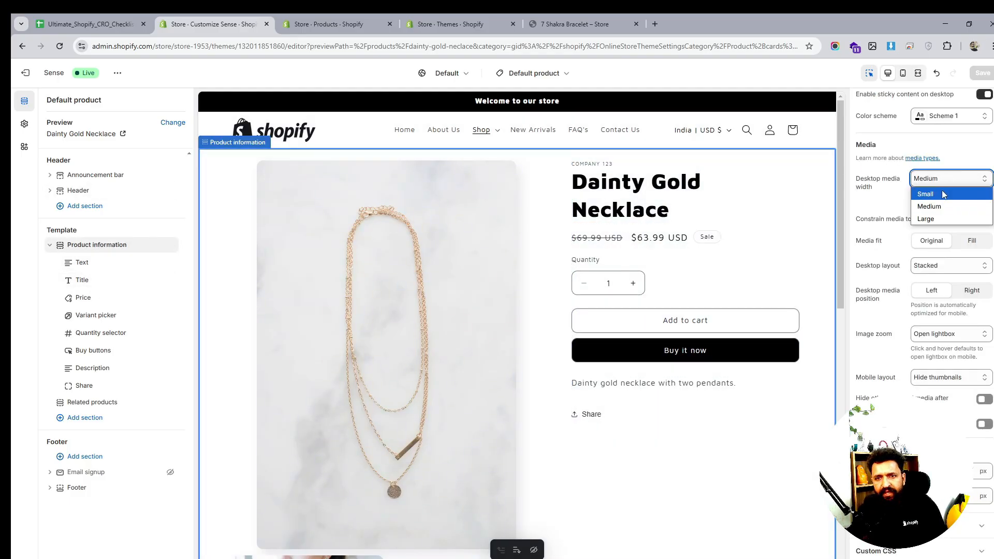
{"action": "left_click", "coordinate": [940, 196]}
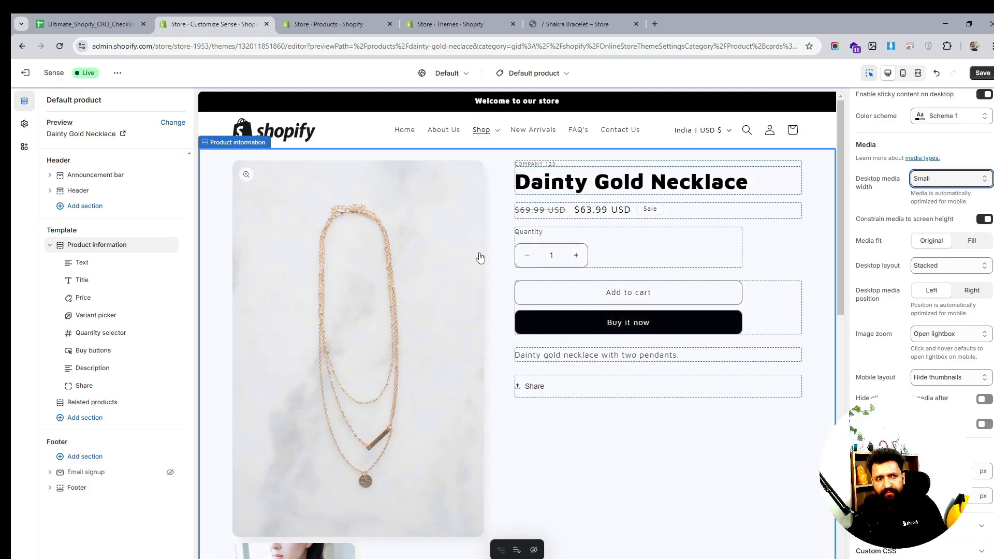
- Set the product information's Desktop layout to Thumbnail carousel
{"action": "scroll", "coordinate": [901, 193], "scroll_direction": "up", "scroll_amount": 1}
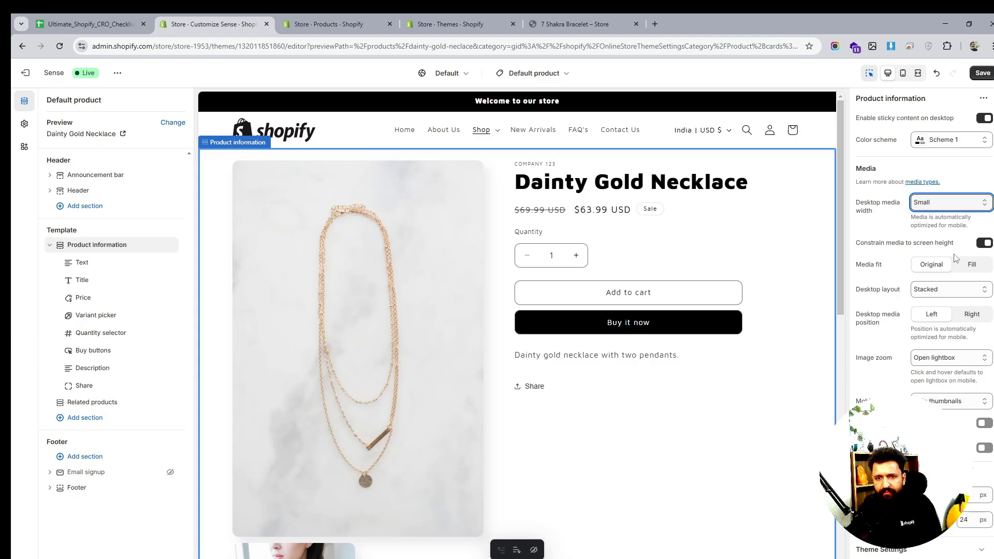
{"action": "left_click", "coordinate": [953, 292]}
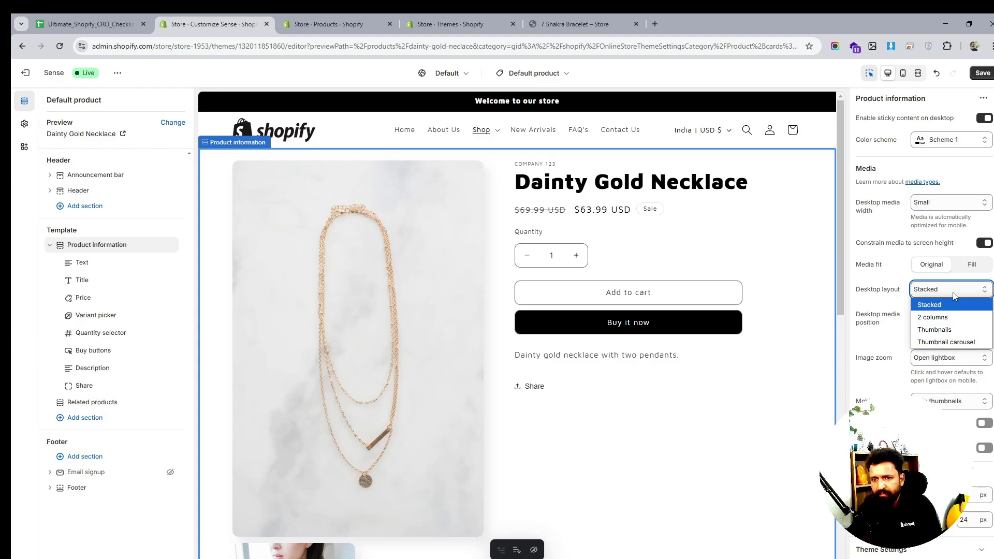
{"action": "left_click", "coordinate": [946, 341]}
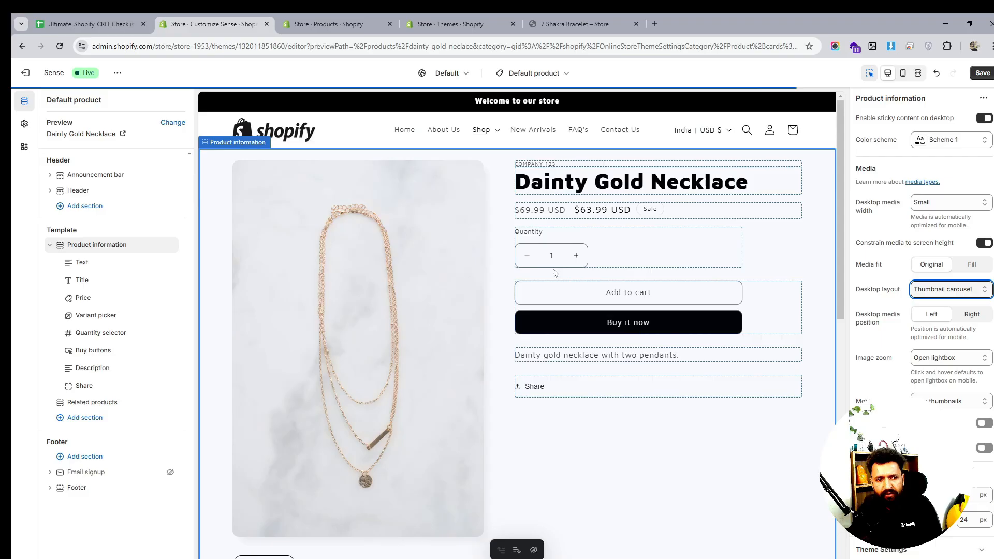
{"action": "scroll", "coordinate": [592, 271], "scroll_direction": "down", "scroll_amount": 1}
{"action": "scroll", "coordinate": [688, 354], "scroll_direction": "up", "scroll_amount": 1}
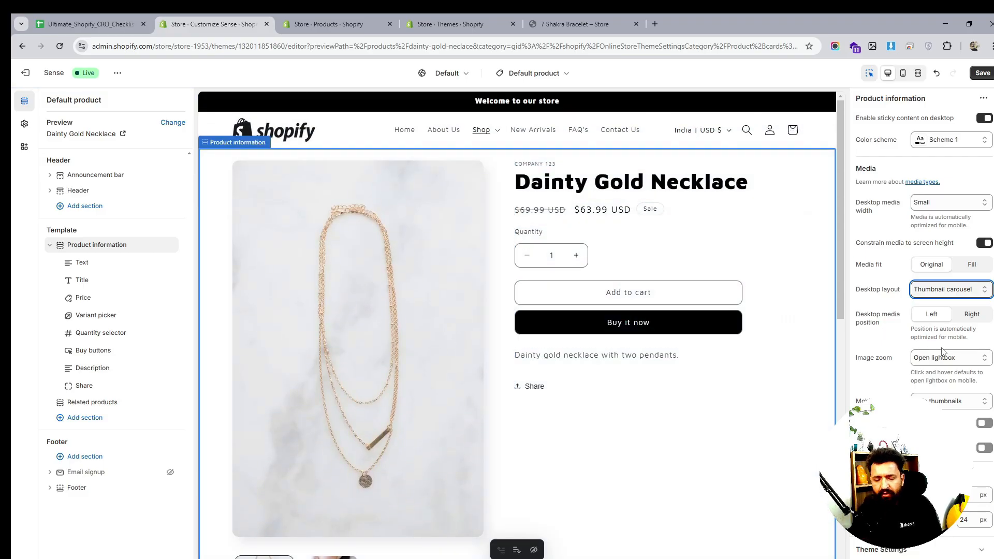
{"action": "scroll", "coordinate": [526, 303], "scroll_direction": "down", "scroll_amount": 1}
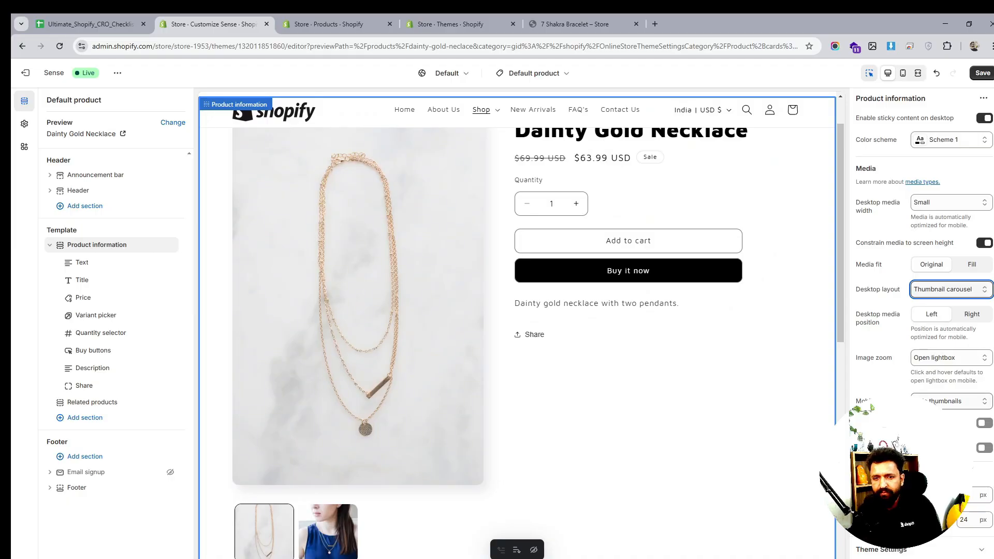
- Switch the editor preview to mobile and set the product media's mobile layout to 2 columns
{"action": "left_click", "coordinate": [941, 401]}
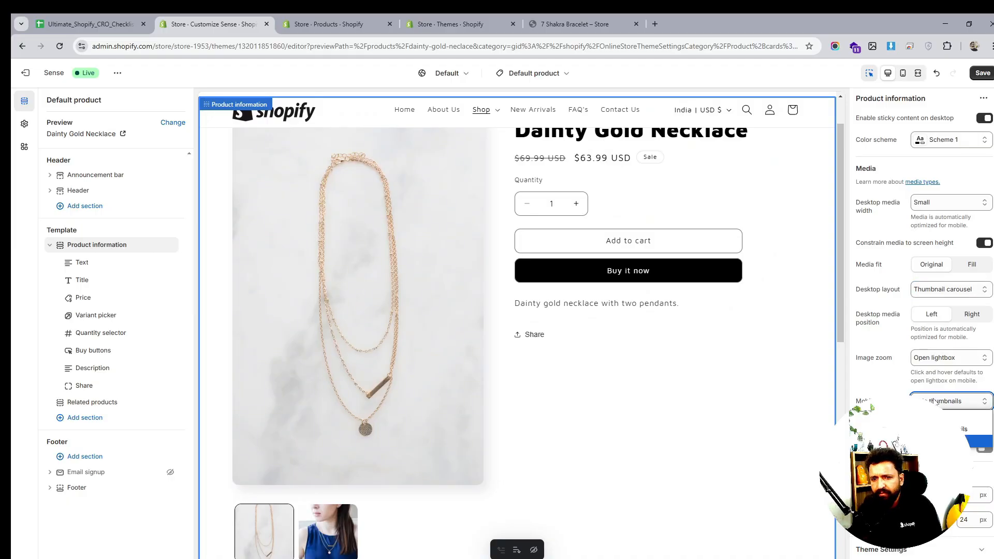
{"action": "left_click", "coordinate": [950, 440]}
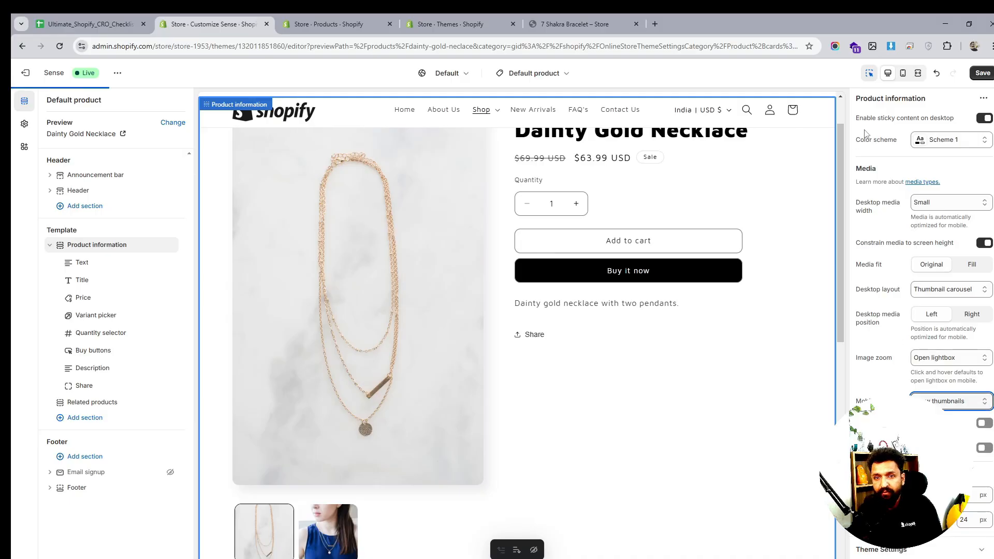
{"action": "left_click", "coordinate": [902, 73]}
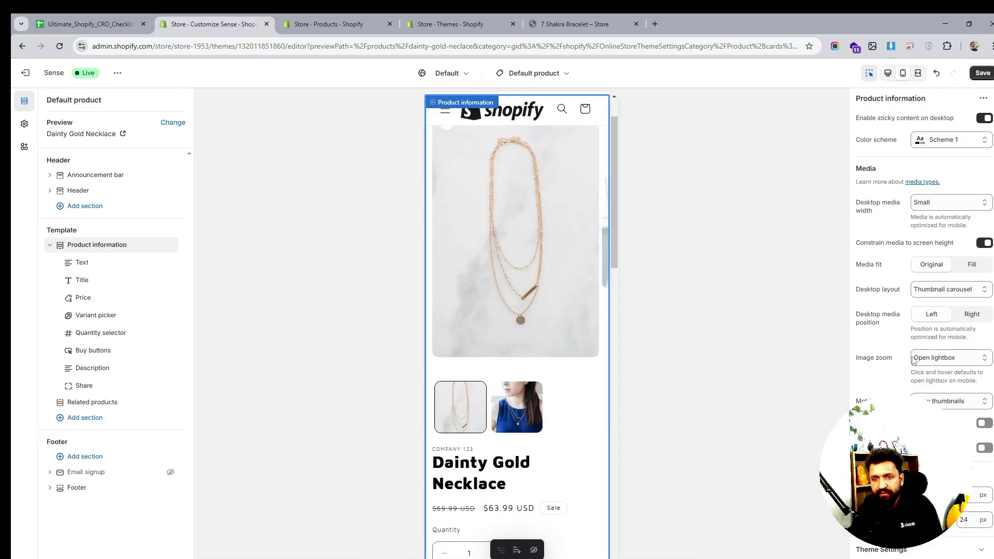
{"action": "left_click", "coordinate": [946, 400]}
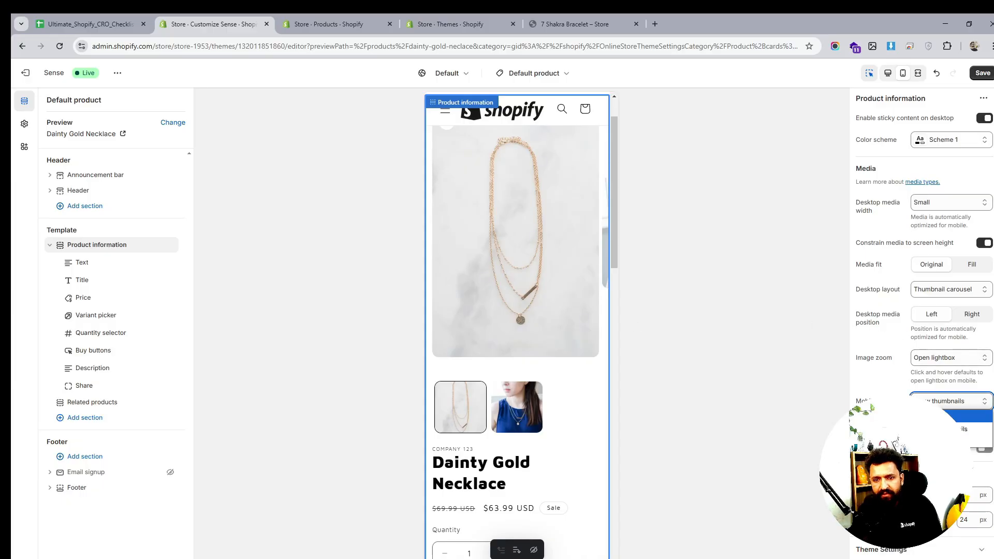
{"action": "left_click", "coordinate": [951, 416]}
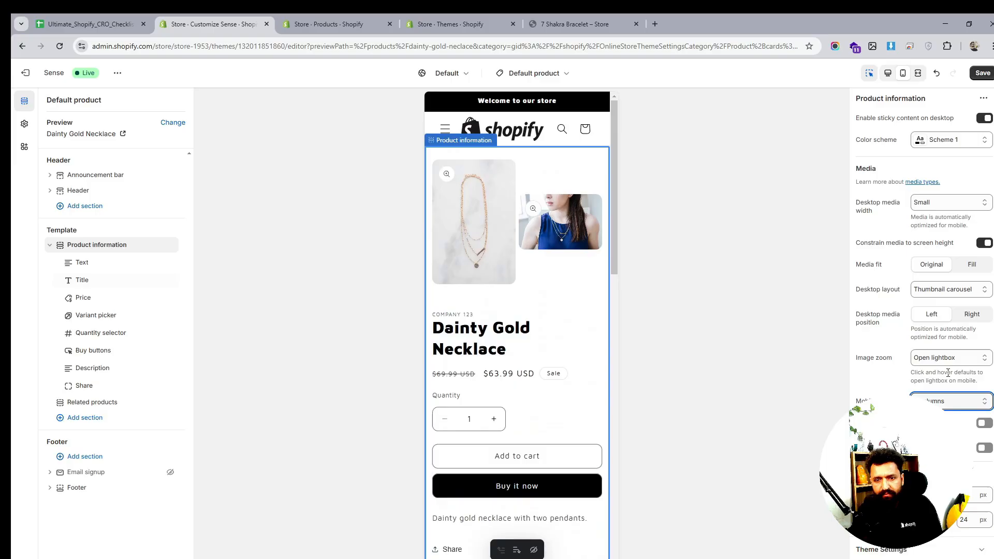
- Set the mobile media layout to Show thumbnails after trying Hide thumbnails
{"action": "left_click", "coordinate": [949, 401]}
{"action": "left_click", "coordinate": [952, 444]}
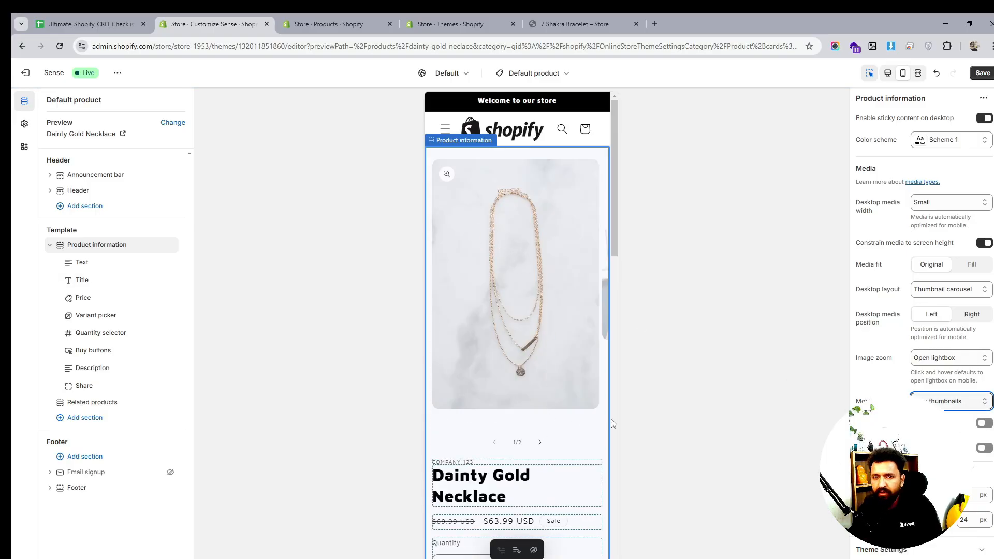
{"action": "left_click", "coordinate": [970, 405]}
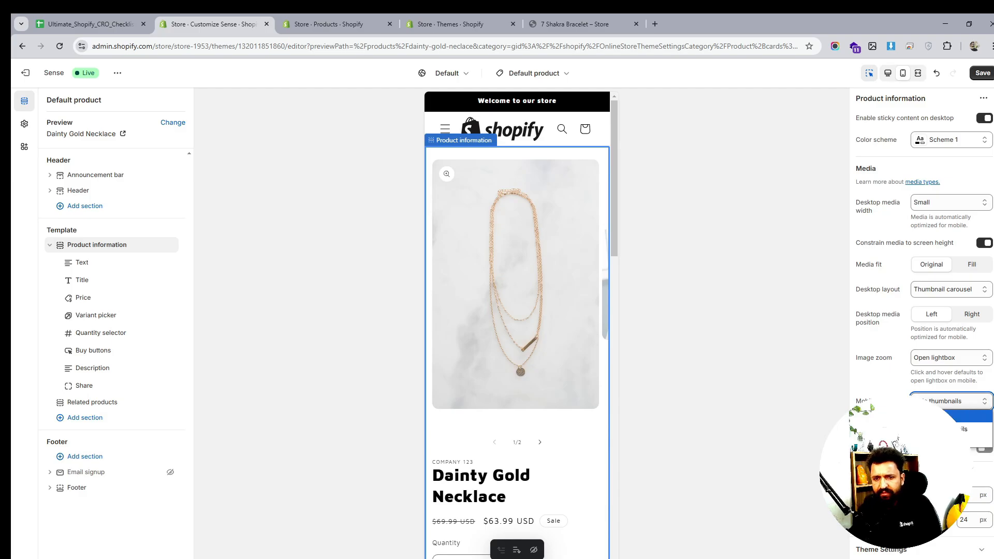
{"action": "left_click", "coordinate": [970, 428]}
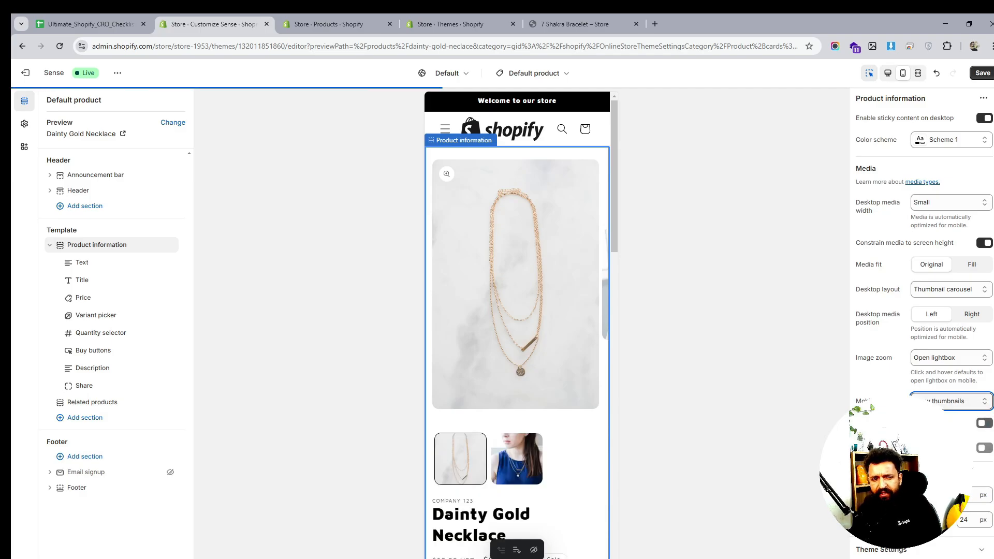
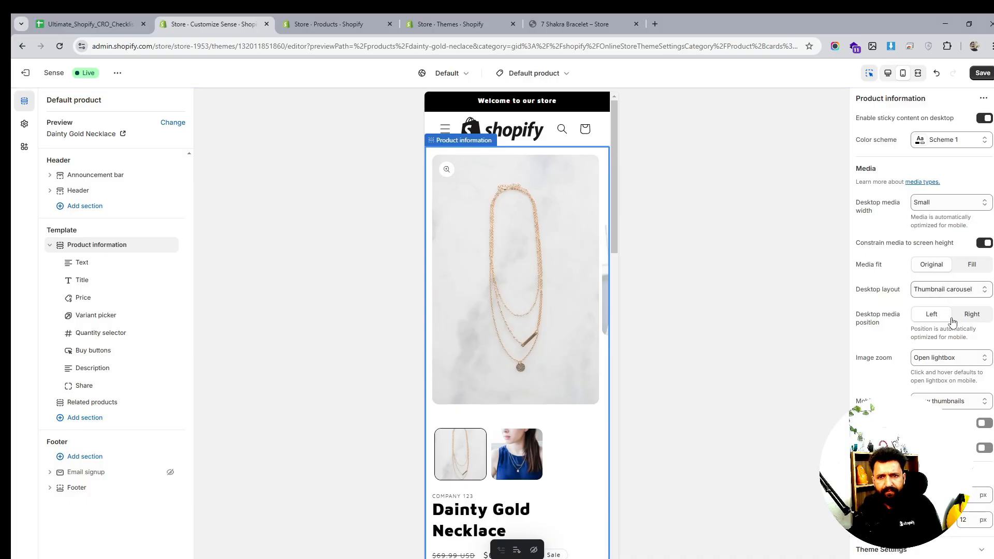
{"action": "left_click", "coordinate": [949, 362]}
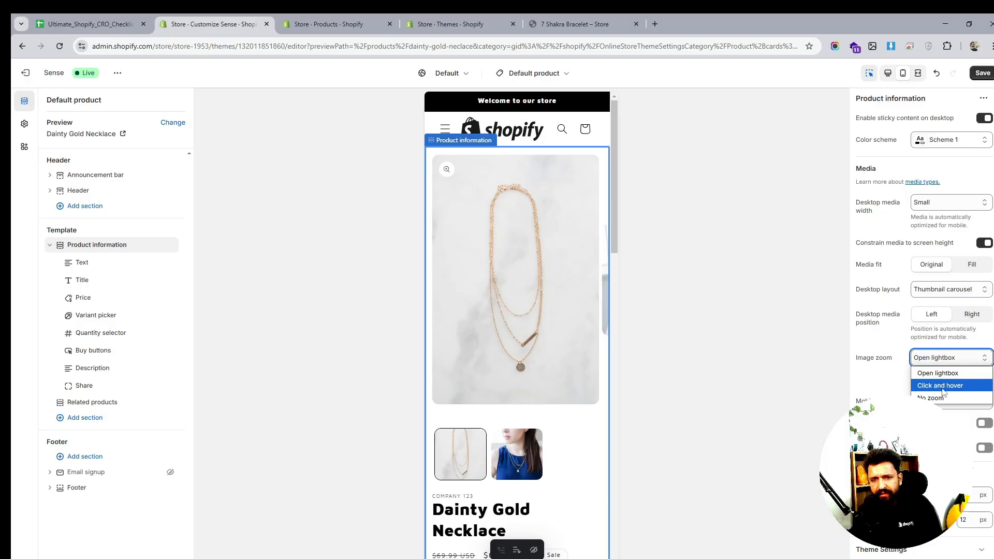
{"action": "left_click", "coordinate": [944, 386]}
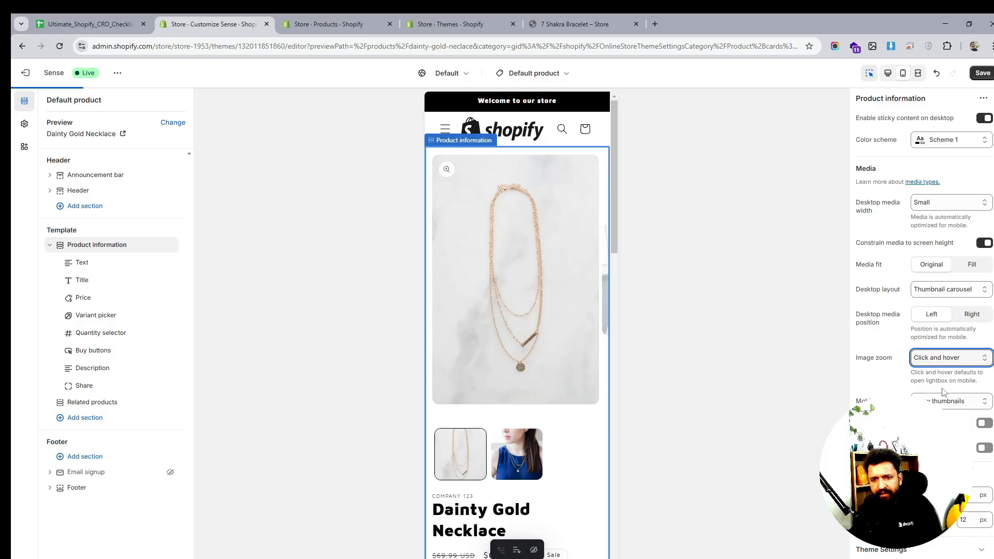
{"action": "left_click", "coordinate": [447, 170]}
{"action": "left_click", "coordinate": [598, 84]}
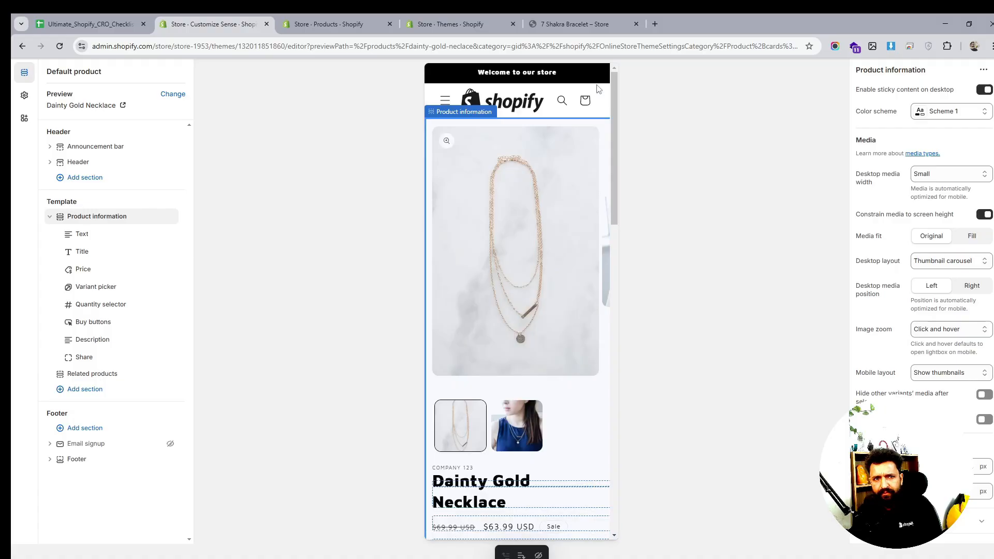
{"action": "left_click", "coordinate": [947, 365]}
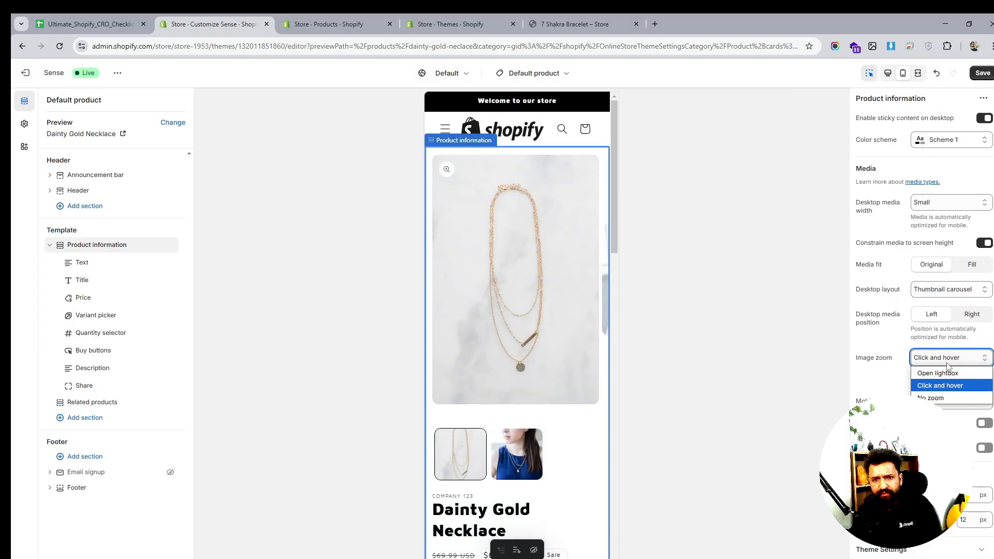
{"action": "left_click", "coordinate": [944, 372]}
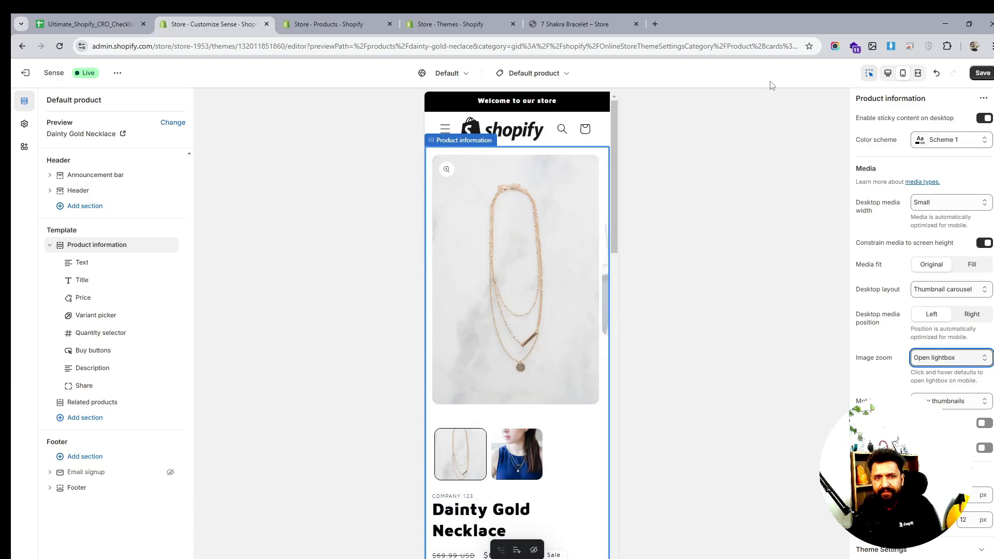
- Switch the editor preview back to desktop and save the theme changes
{"action": "left_click", "coordinate": [890, 75]}
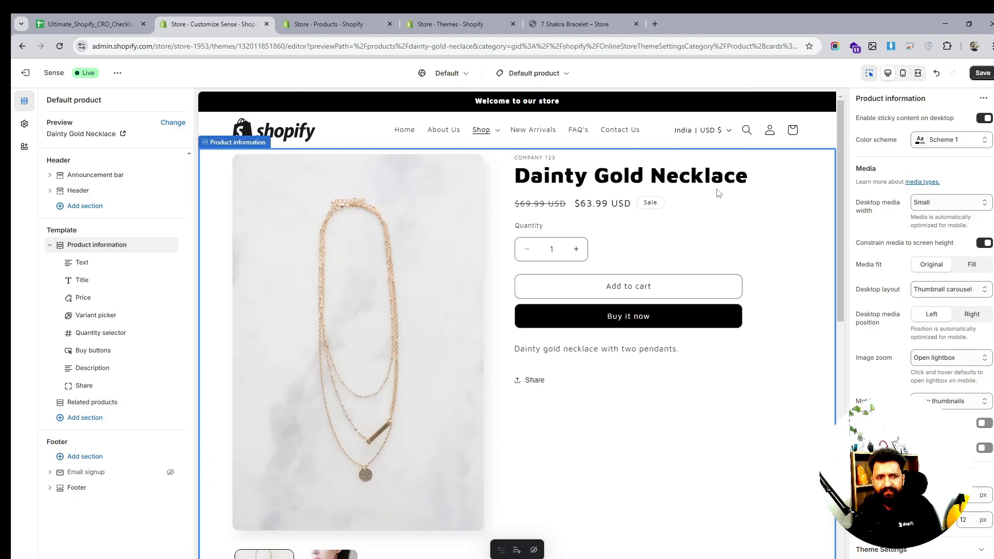
{"action": "left_click", "coordinate": [983, 73]}
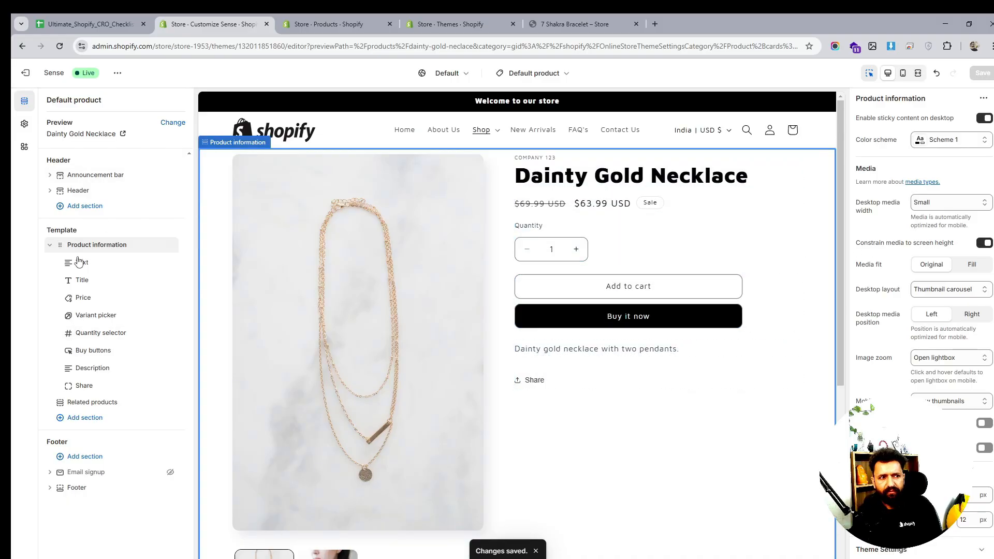
- Delete the Description block from the product information section
{"action": "left_click", "coordinate": [101, 287]}
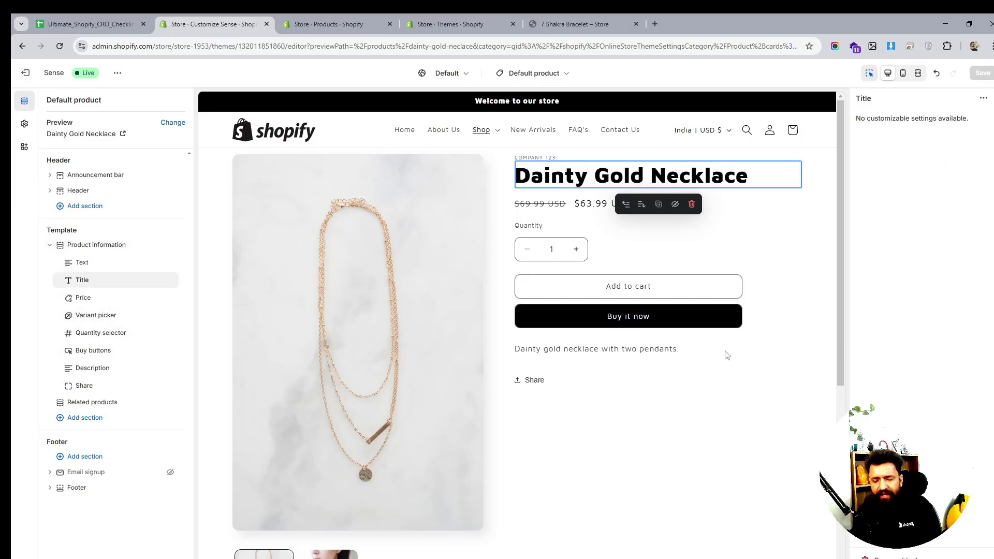
{"action": "left_click", "coordinate": [97, 369]}
{"action": "left_click_drag", "start_coordinate": [98, 369], "coordinate": [101, 350]}
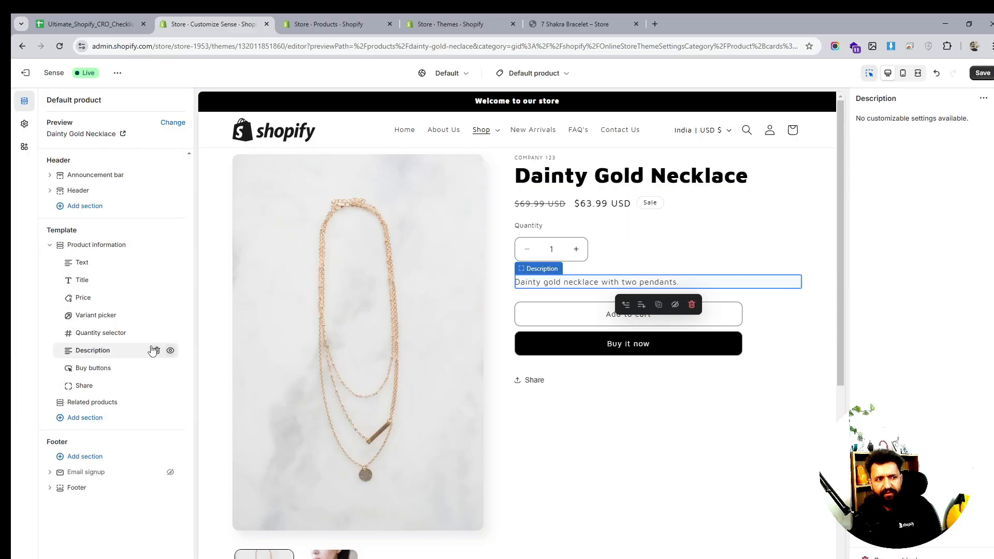
{"action": "left_click_drag", "start_coordinate": [98, 350], "coordinate": [98, 333]}
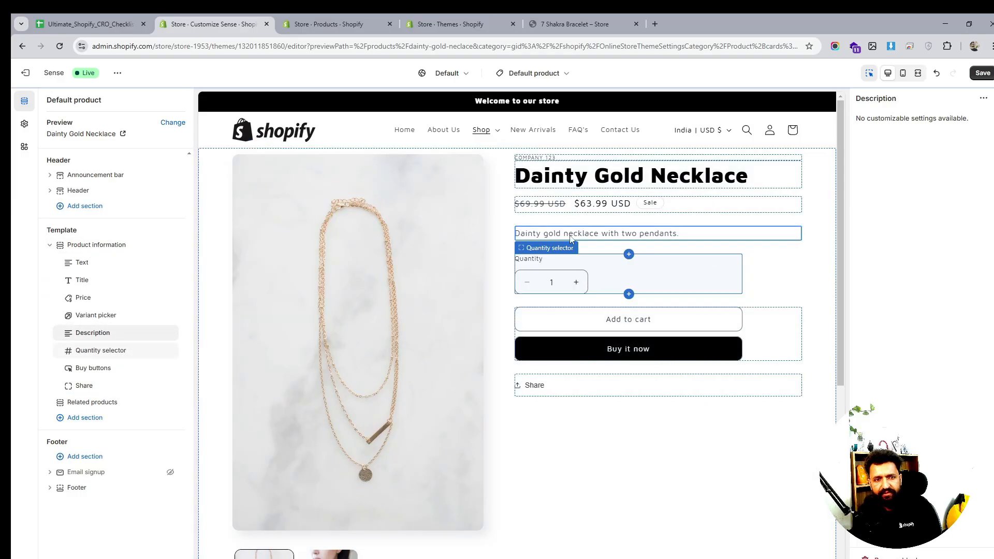
{"action": "left_click_drag", "start_coordinate": [107, 333], "coordinate": [103, 367]}
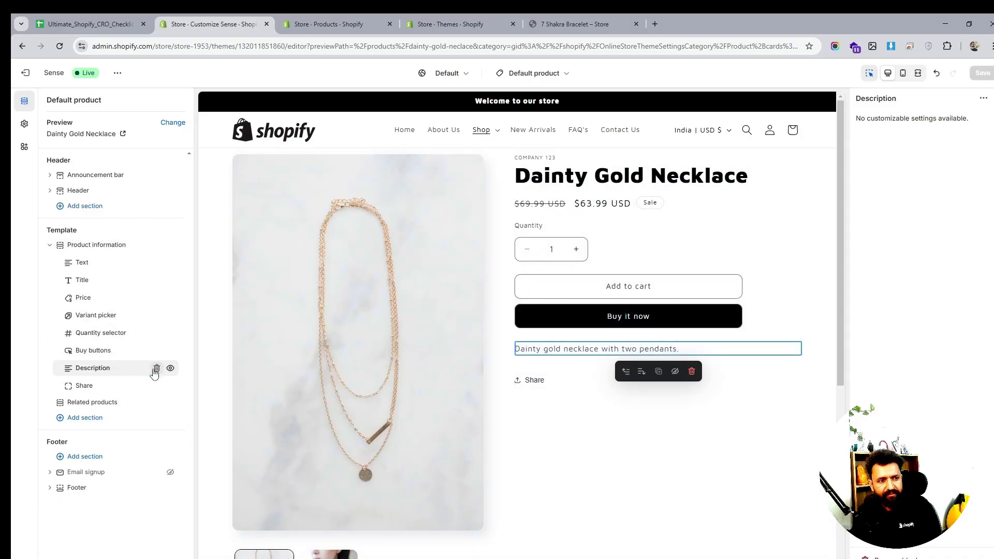
{"action": "left_click", "coordinate": [156, 368]}
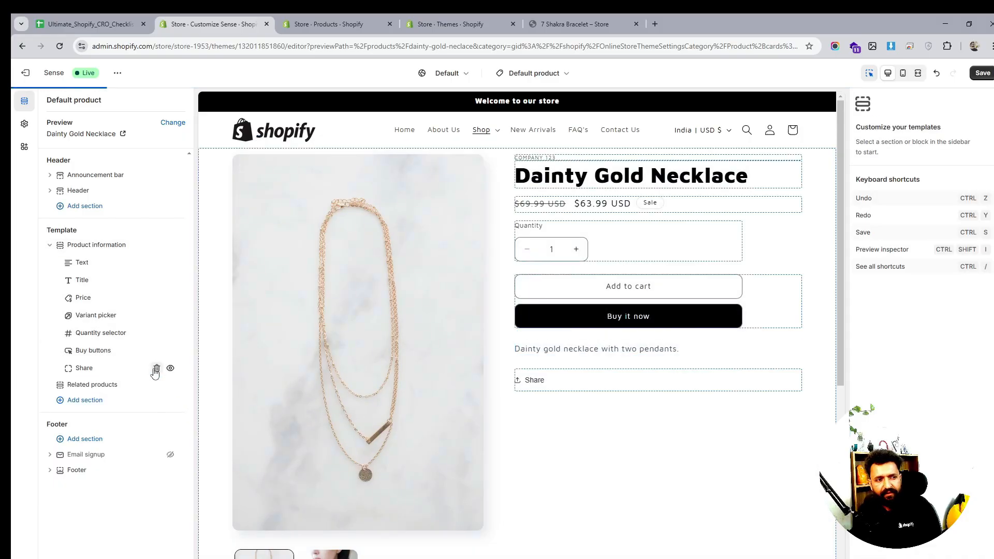
- Add a Collapsible row block to the product information and move it above the Share block
{"action": "left_click", "coordinate": [119, 377]}
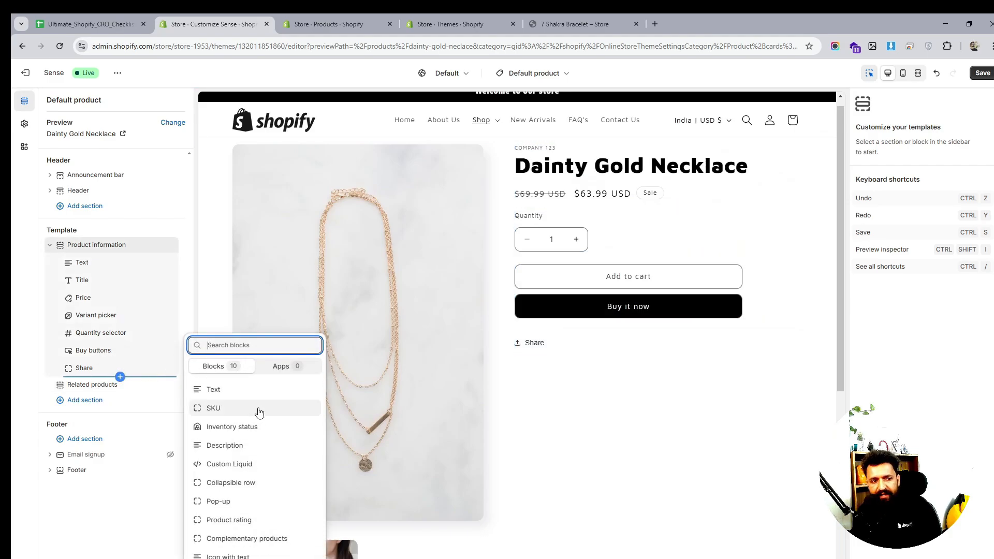
{"action": "left_click", "coordinate": [242, 489]}
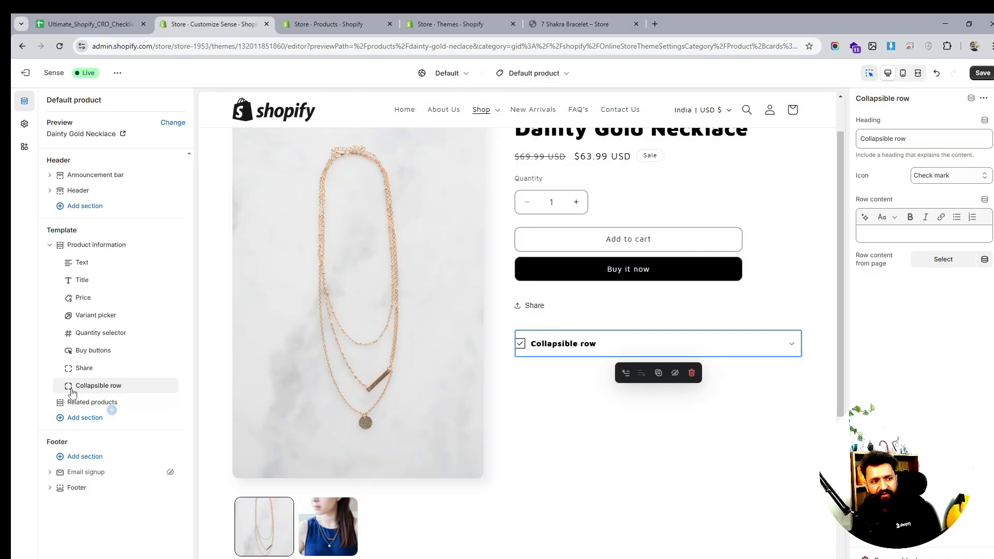
{"action": "left_click_drag", "start_coordinate": [67, 386], "coordinate": [196, 361]}
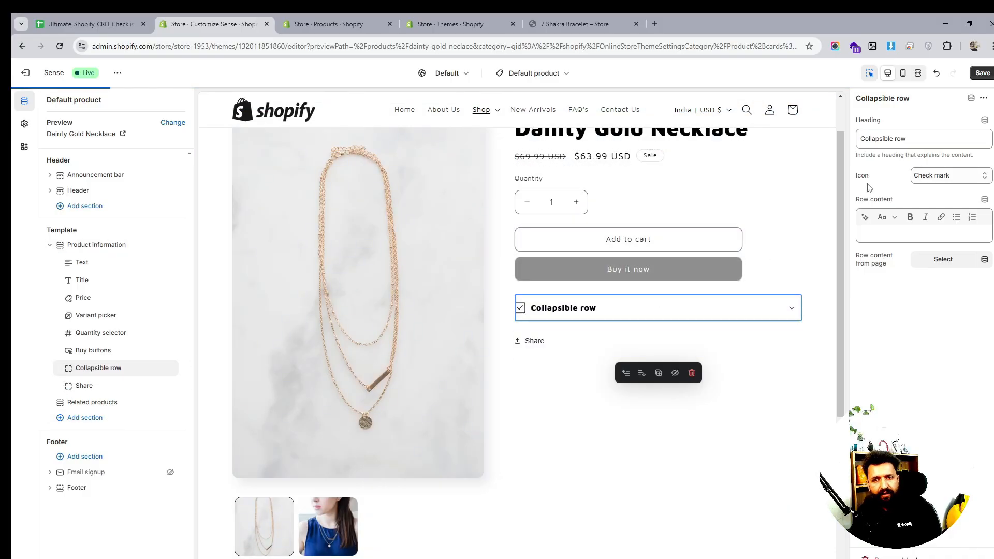
- Set the collapsible row's heading to Description
{"action": "triple_click", "coordinate": [889, 137]}
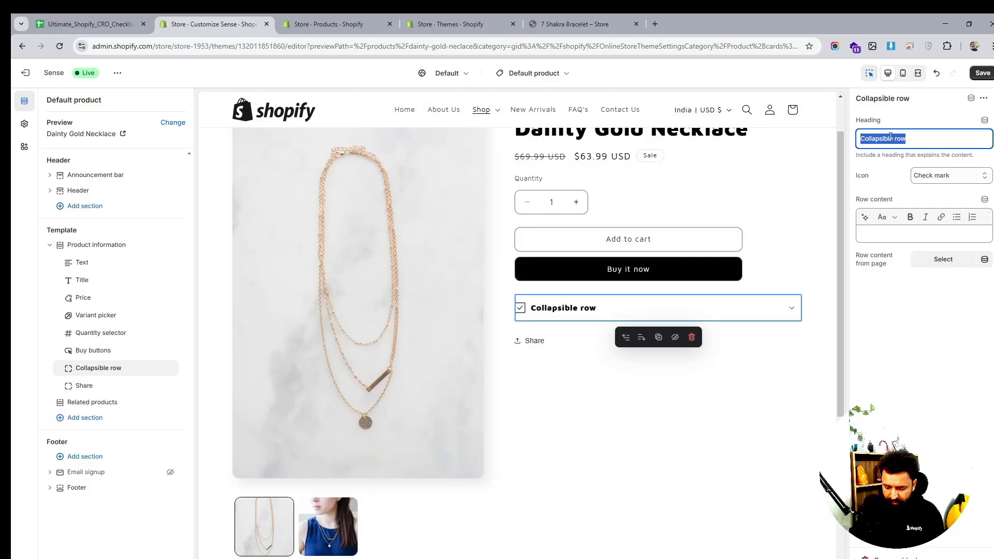
{"action": "type", "text": "Dee"}
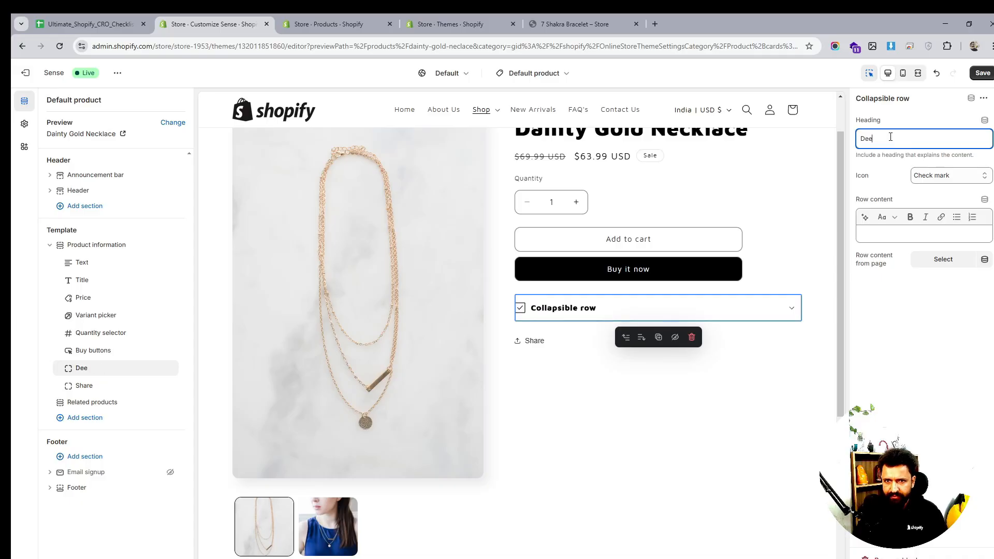
{"action": "key", "text": "BackSpace"}
{"action": "key", "text": "BackSpace"}
{"action": "type", "text": "es"}
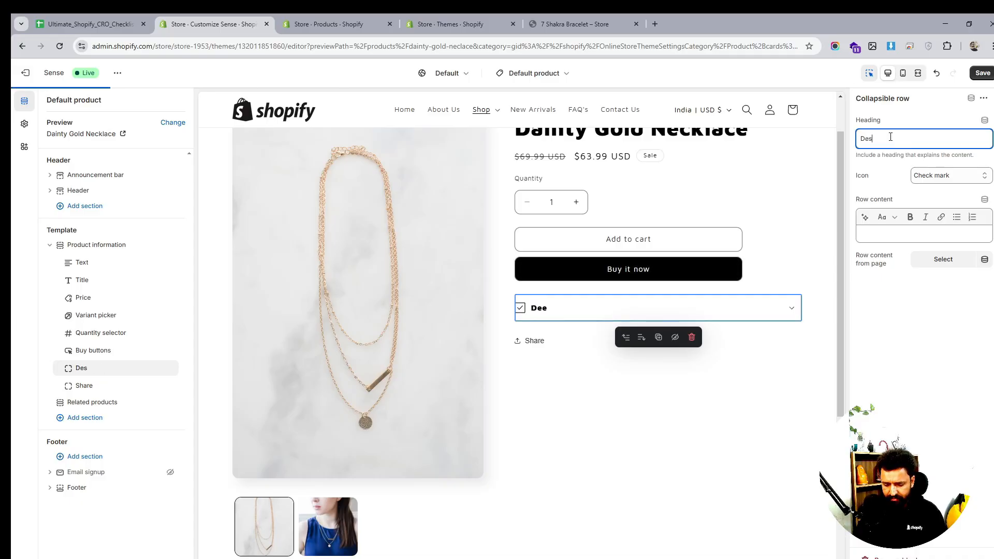
{"action": "type", "text": "cription"}
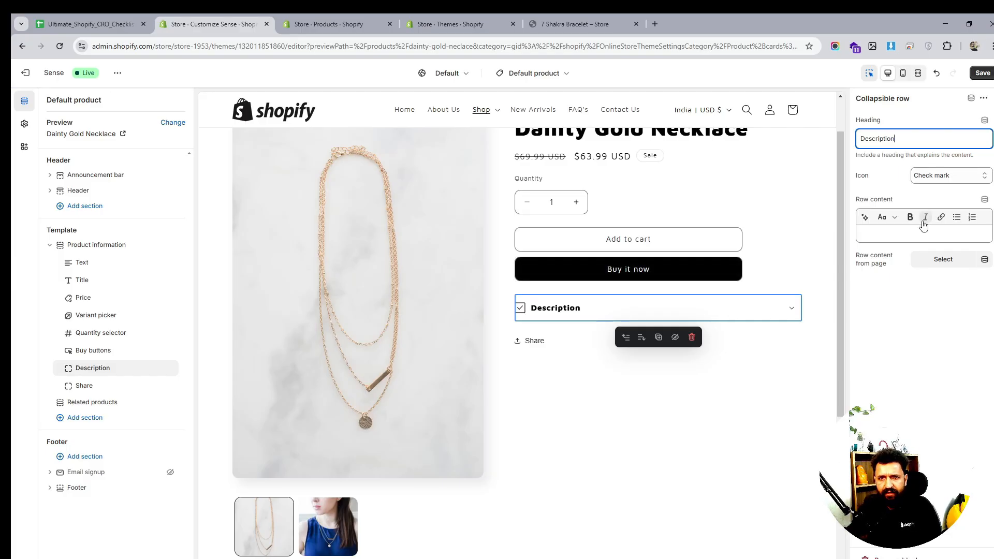
- Set the collapsible row's icon to None
{"action": "left_click", "coordinate": [948, 178]}
{"action": "left_click", "coordinate": [924, 189]}
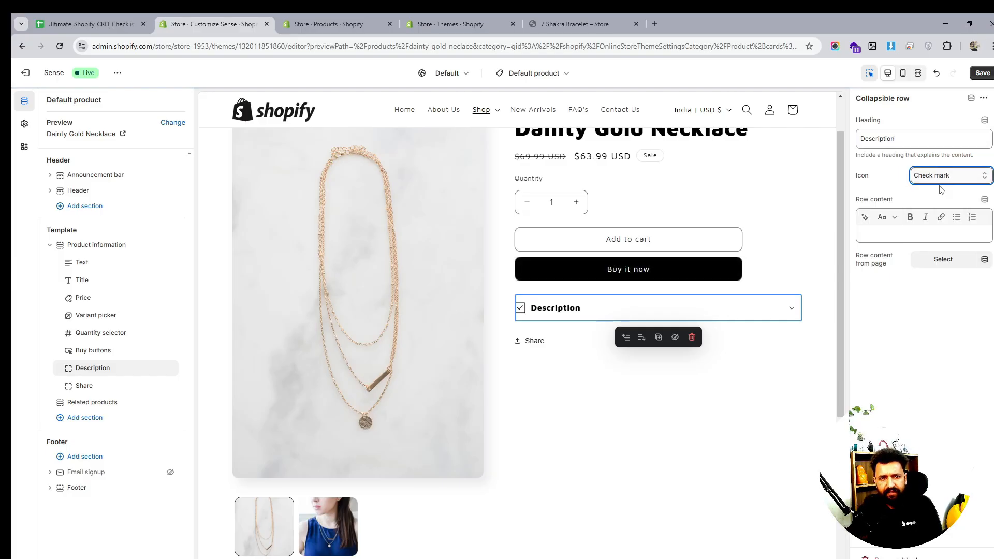
{"action": "left_click", "coordinate": [962, 177]}
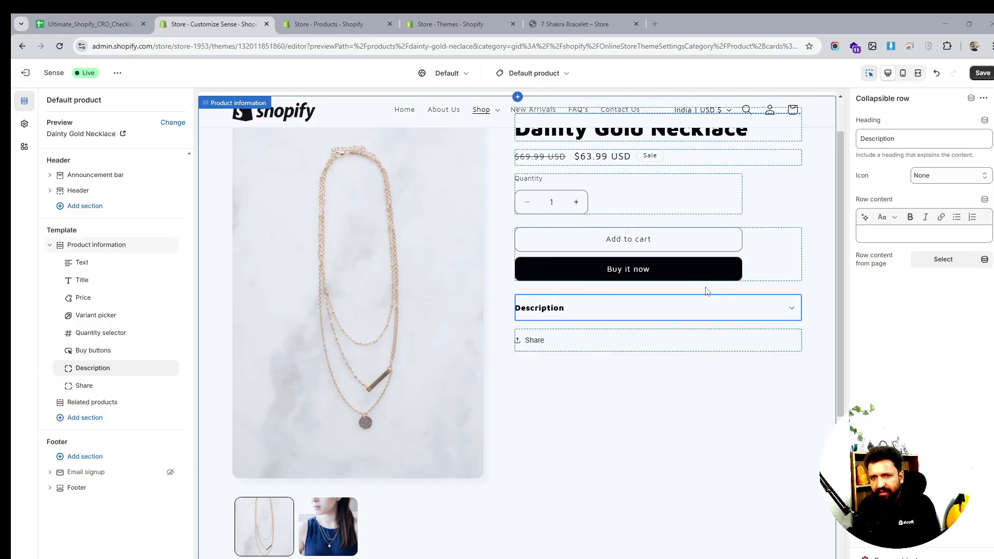
- Fill the row content from the product's Content dynamic source and expand the row in the preview to check it
{"action": "left_click", "coordinate": [898, 232]}
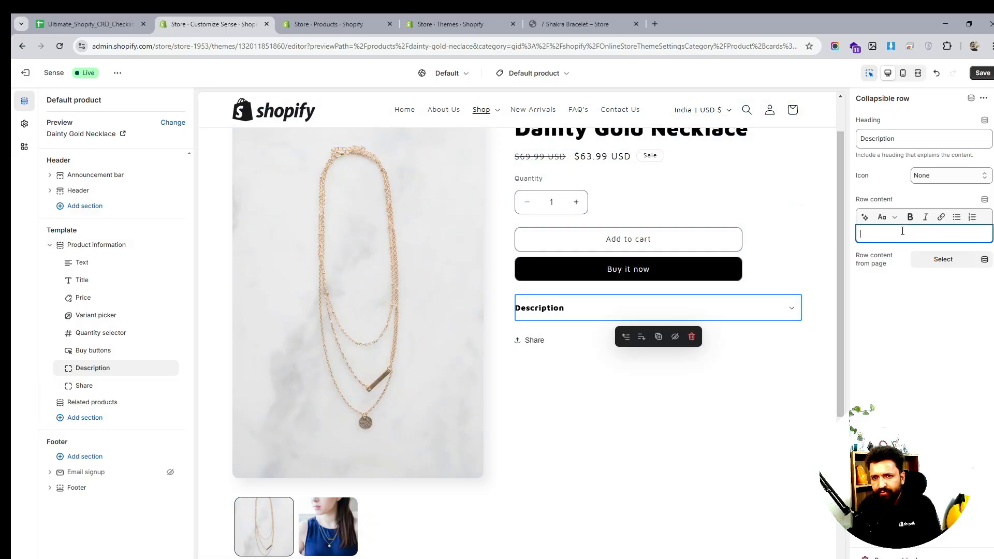
{"action": "left_click", "coordinate": [983, 199]}
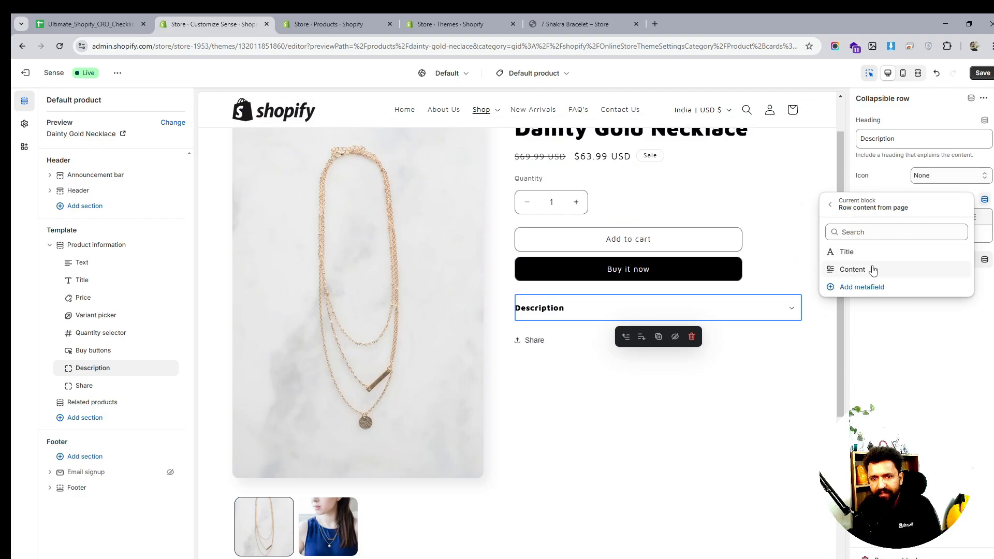
{"action": "left_click", "coordinate": [858, 269]}
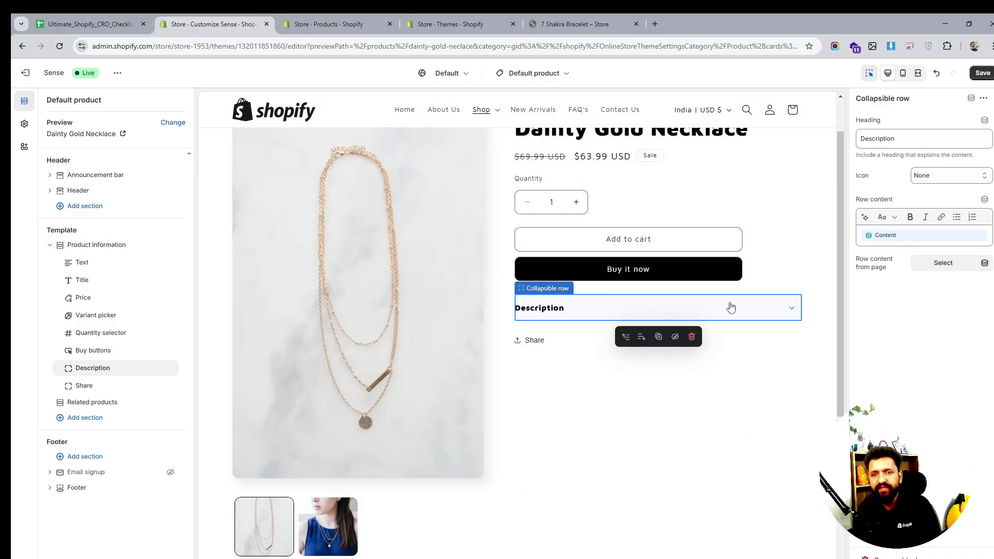
{"action": "left_click", "coordinate": [791, 310]}
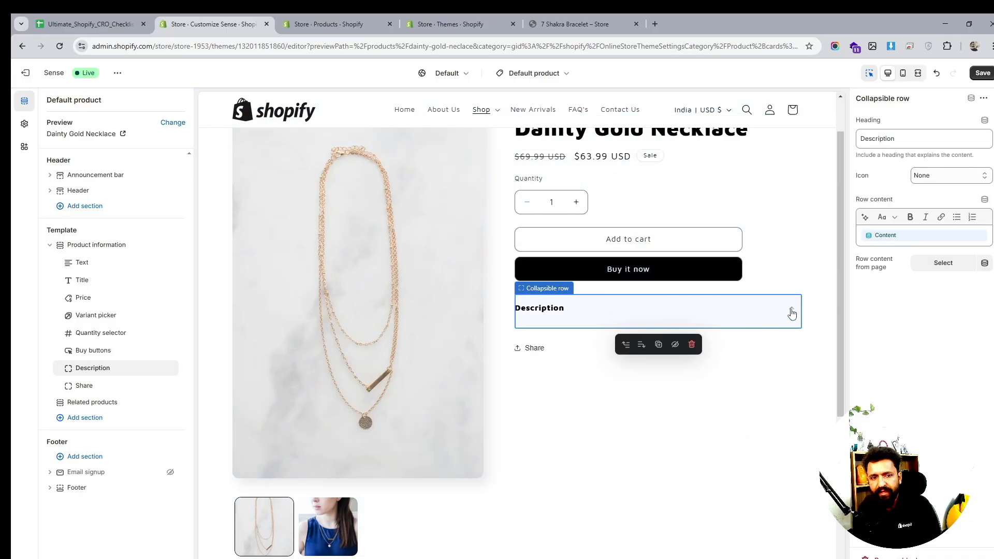
{"action": "left_click", "coordinate": [791, 313]}
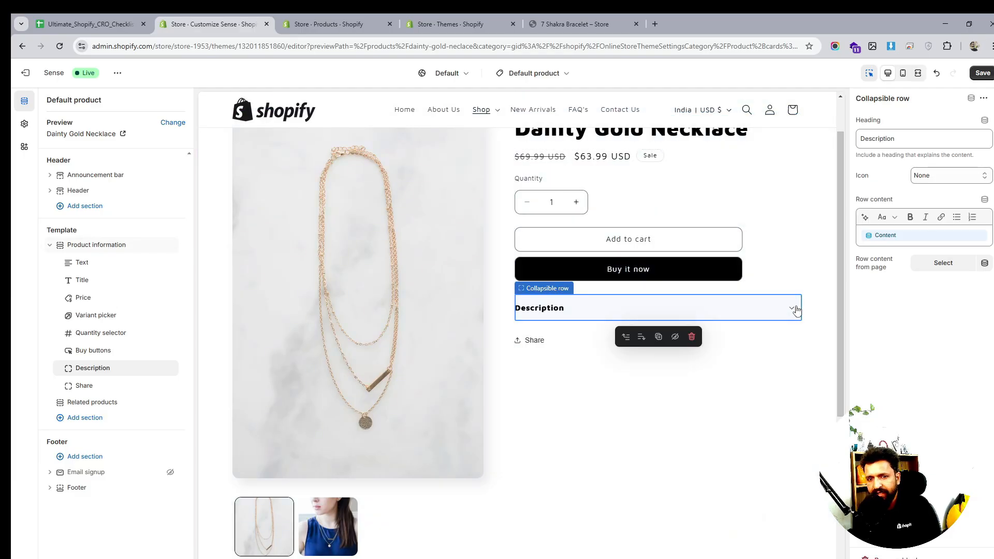
{"action": "left_click", "coordinate": [790, 309]}
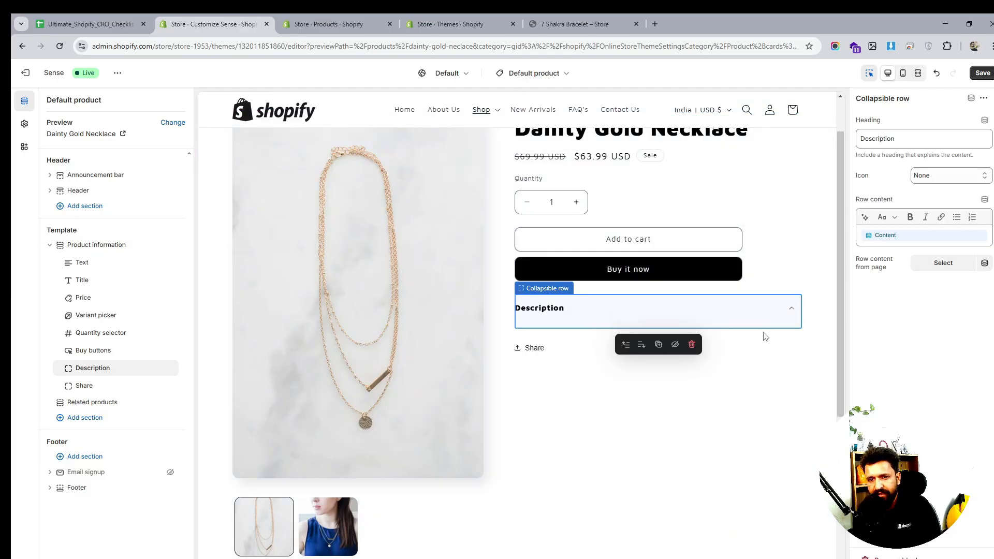
{"action": "left_click", "coordinate": [796, 312]}
- Set the Description row's icon to Clipboard
{"action": "left_click", "coordinate": [948, 176]}
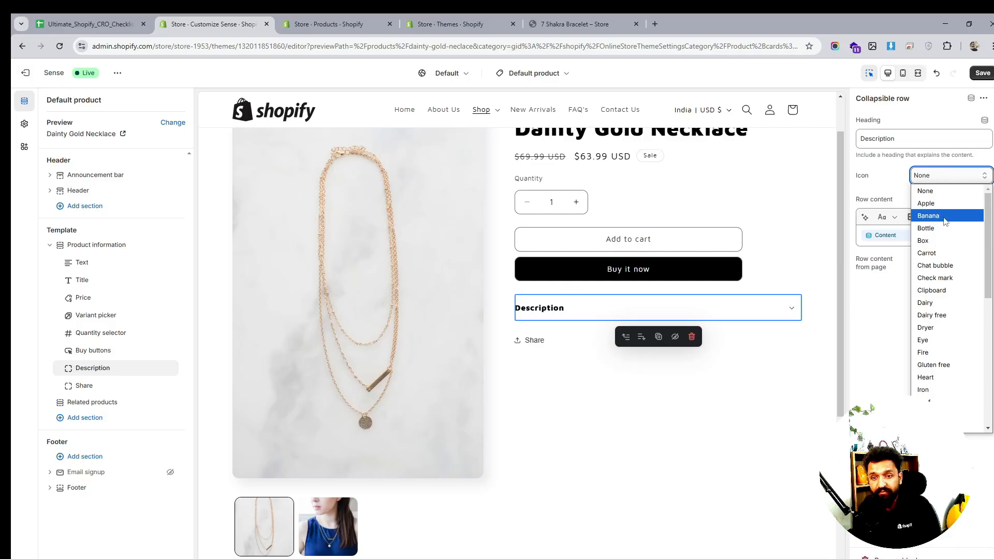
{"action": "left_click", "coordinate": [947, 295]}
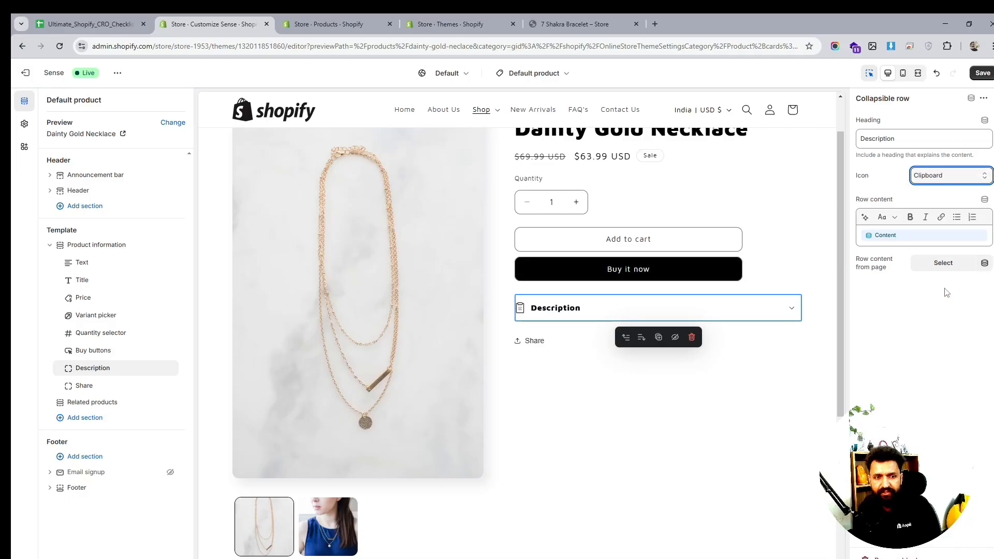
{"action": "left_click", "coordinate": [946, 176]}
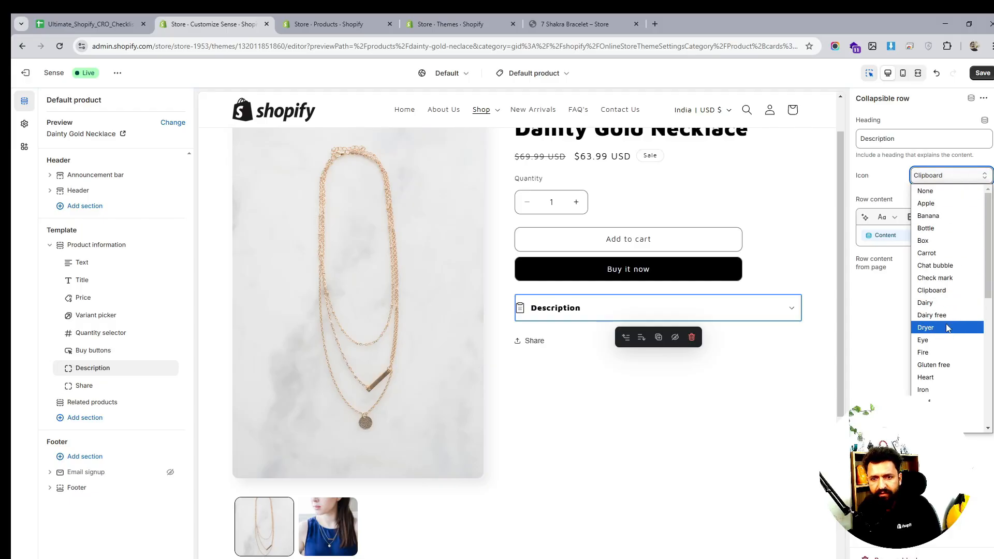
{"action": "left_click", "coordinate": [858, 325]}
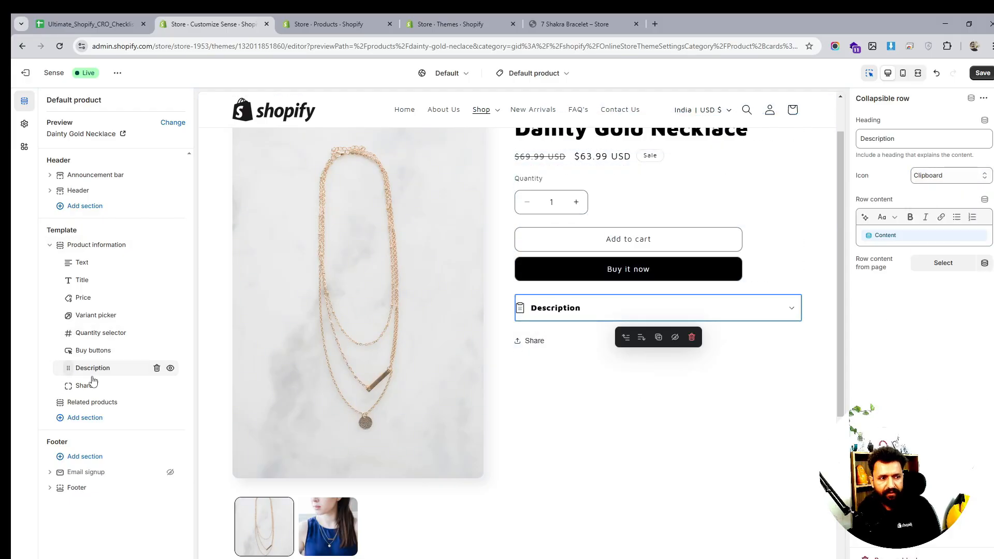
- Add a collapsible row block below Description and set its heading to Item Details
{"action": "left_click", "coordinate": [120, 376]}
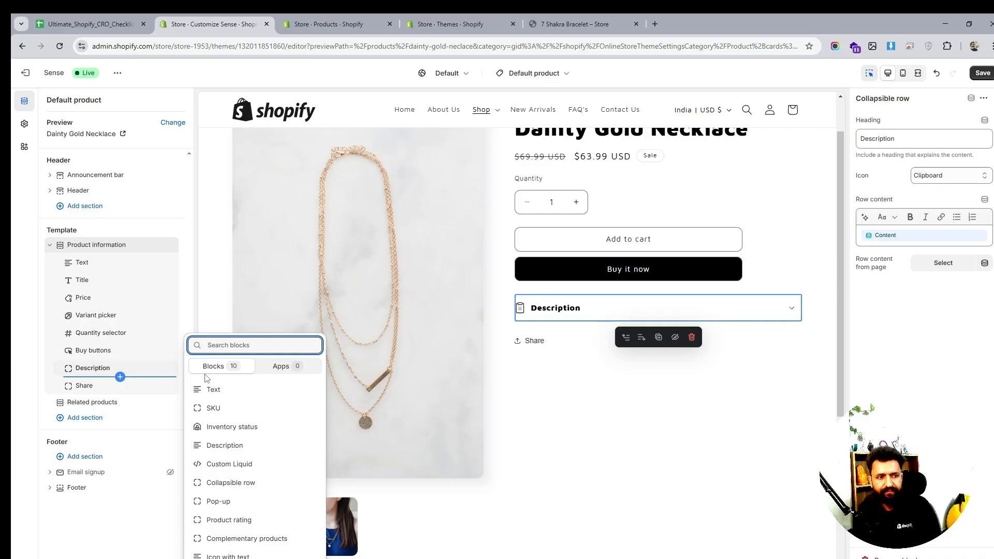
{"action": "left_click", "coordinate": [238, 482]}
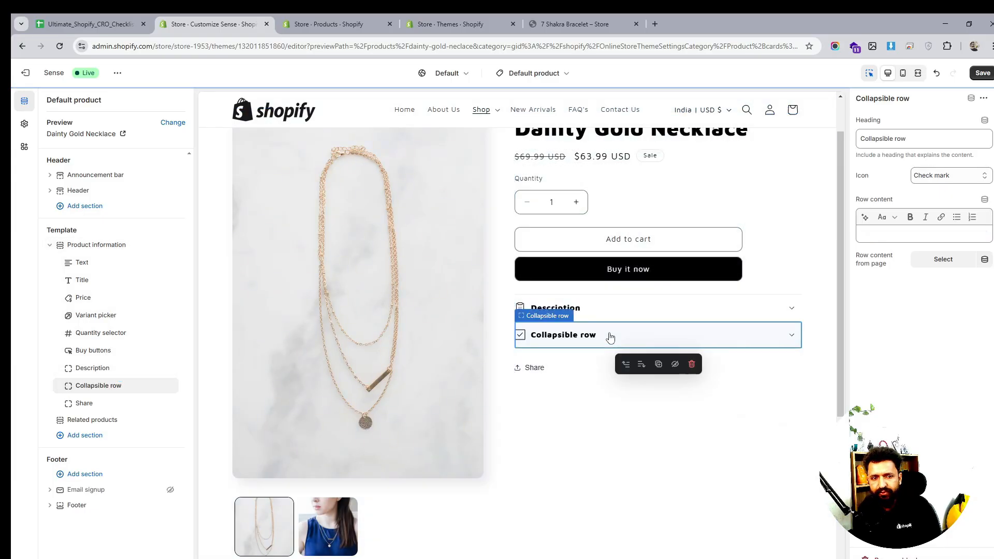
{"action": "triple_click", "coordinate": [920, 143]}
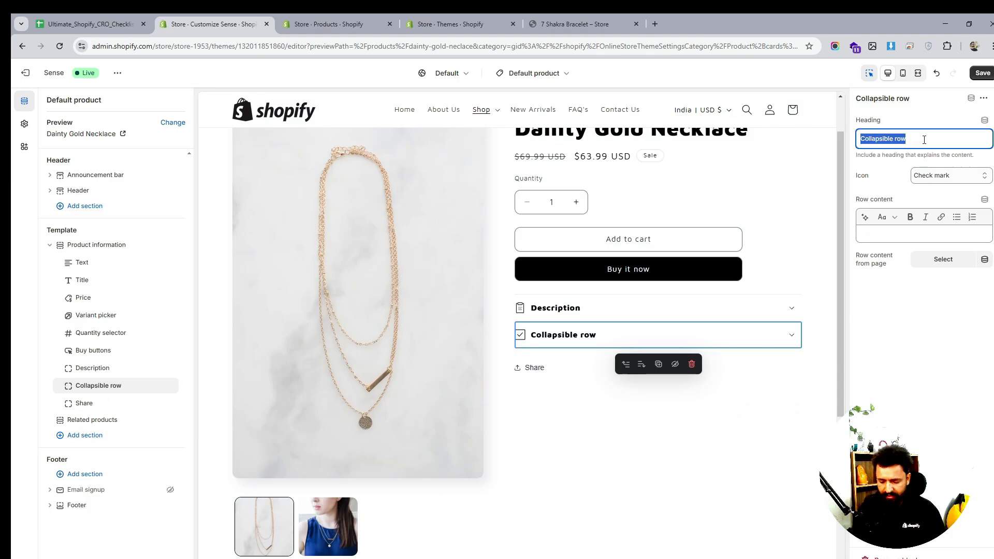
{"action": "type", "text": "Item"}
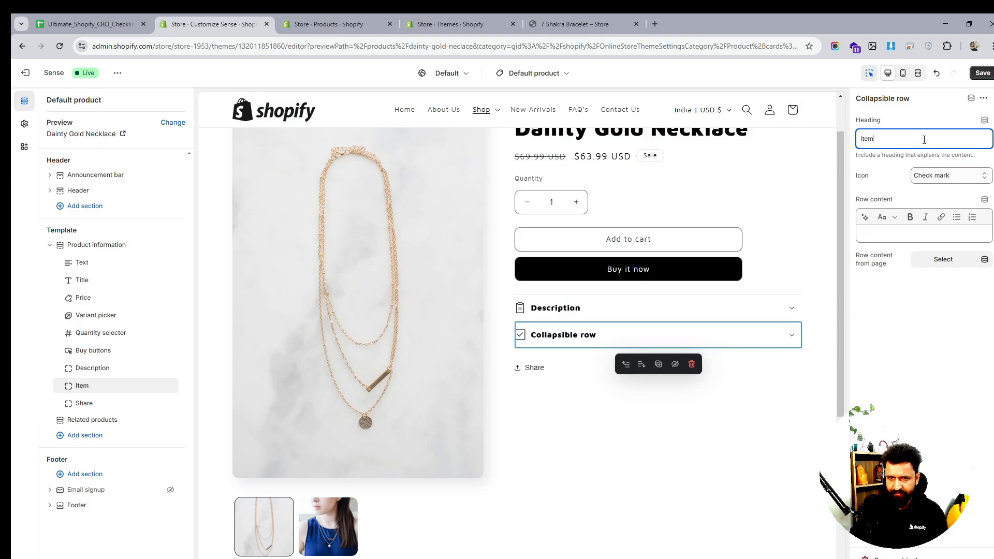
{"action": "type", "text": " Details"}
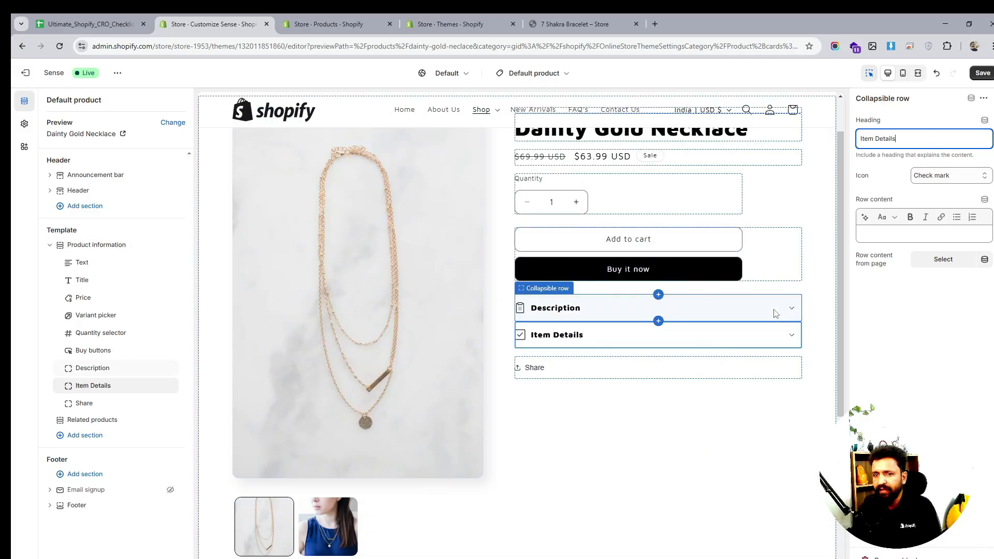
- Expand and compare the Description and Item Details rows and their settings in the preview
{"action": "scroll", "coordinate": [707, 275], "scroll_direction": "up", "scroll_amount": 1}
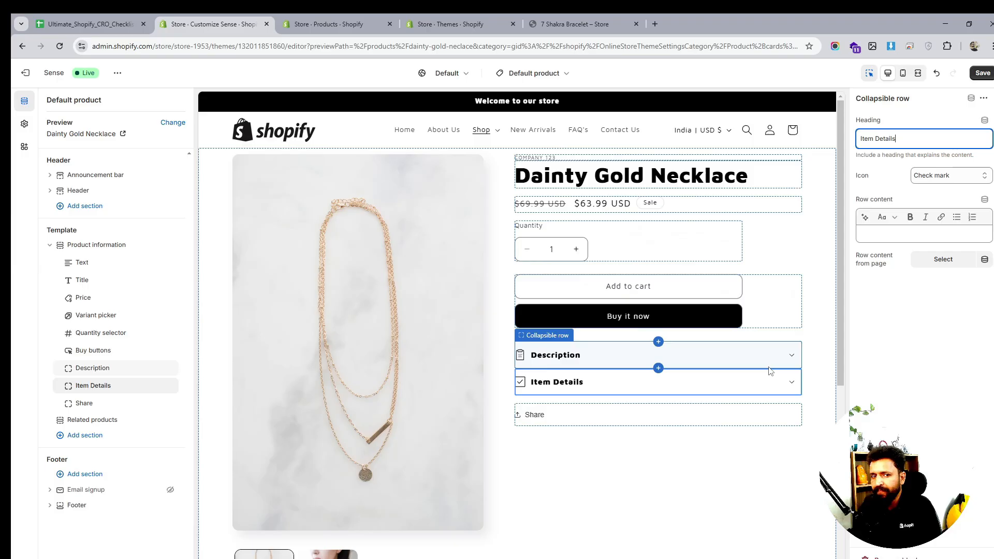
{"action": "left_click", "coordinate": [791, 386]}
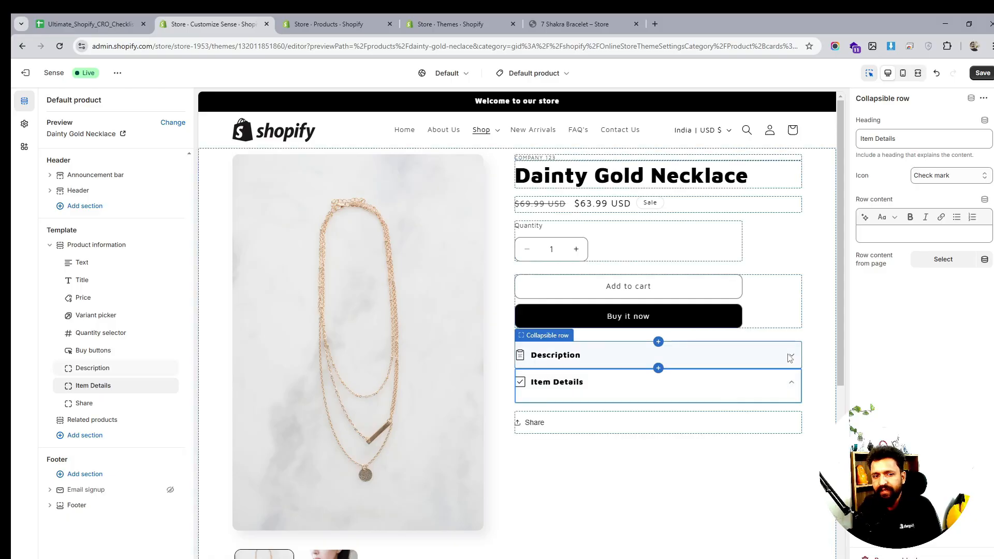
{"action": "left_click", "coordinate": [790, 356]}
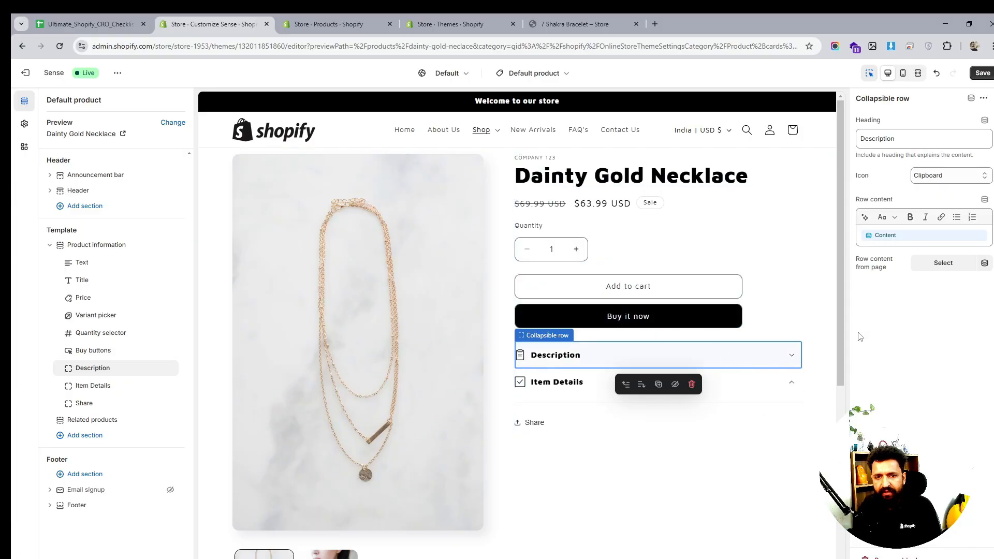
{"action": "left_click", "coordinate": [921, 240]}
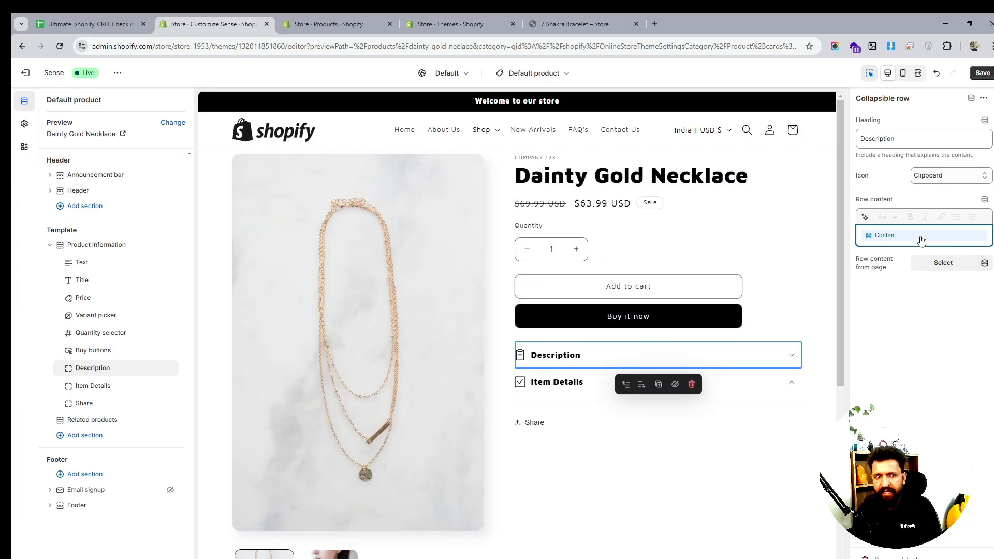
{"action": "left_click", "coordinate": [798, 356]}
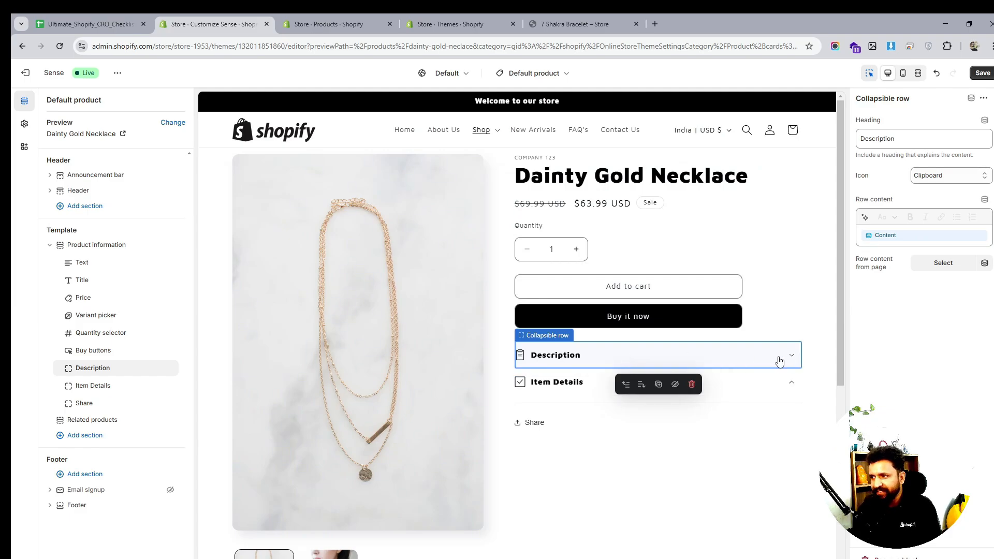
{"action": "left_click", "coordinate": [791, 386]}
{"action": "left_click", "coordinate": [790, 389]}
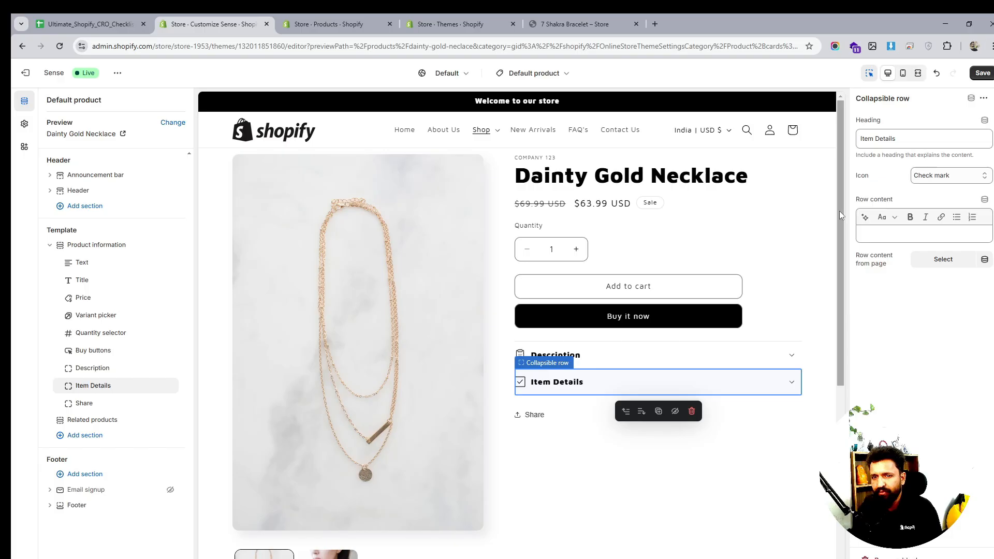
{"action": "left_click", "coordinate": [897, 138]}
{"action": "triple_click", "coordinate": [897, 138]}
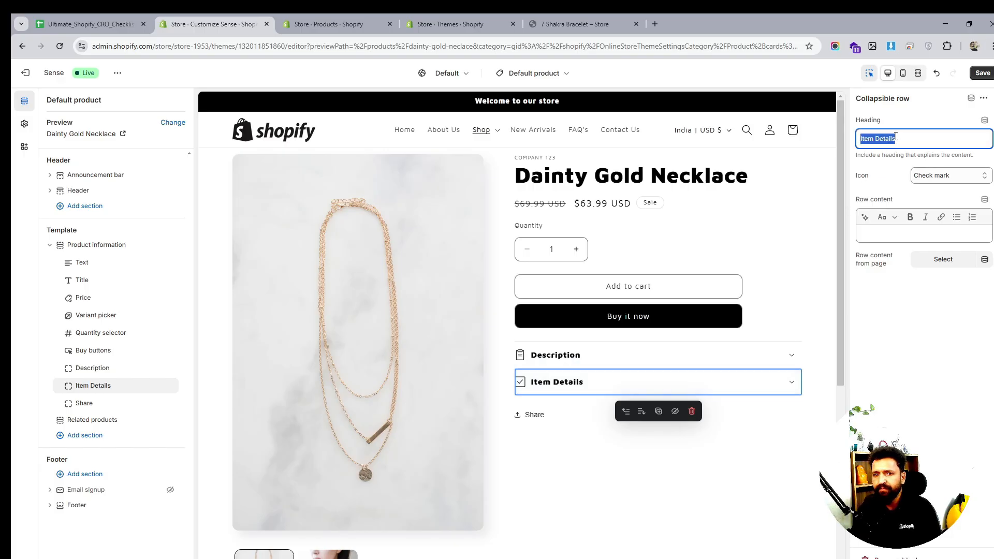
{"action": "left_click", "coordinate": [885, 139]}
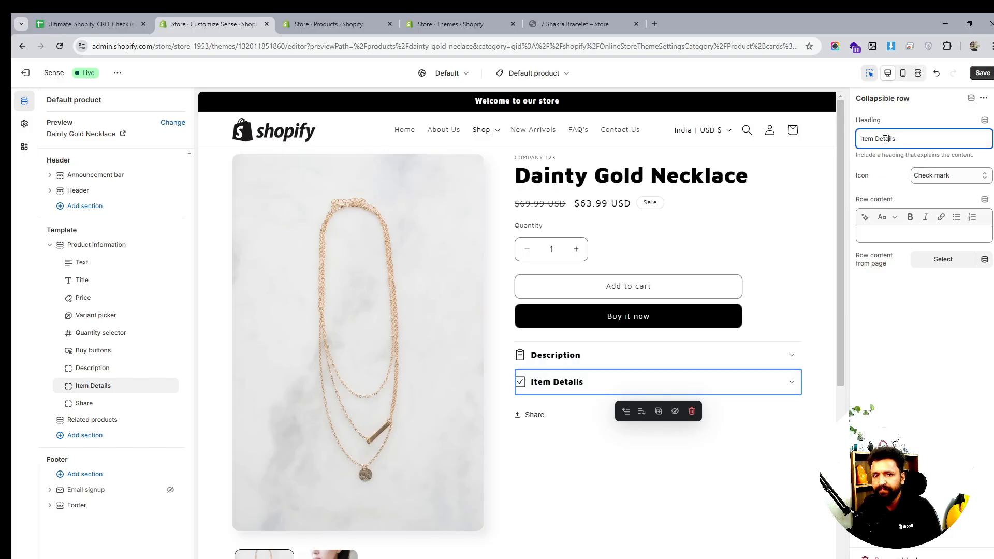
- Add another collapsible row below Item Details and set its heading to How to use
{"action": "left_click", "coordinate": [120, 396]}
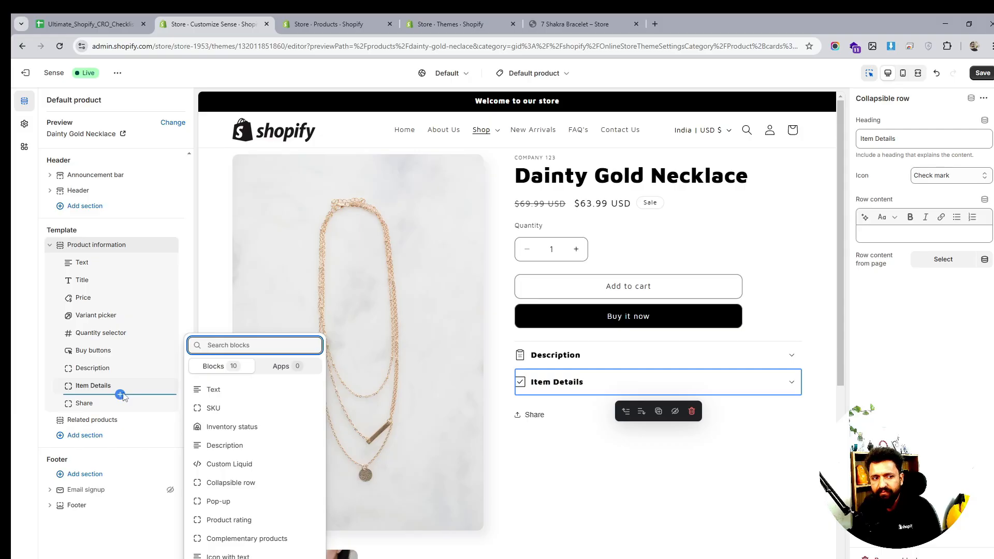
{"action": "left_click", "coordinate": [242, 488]}
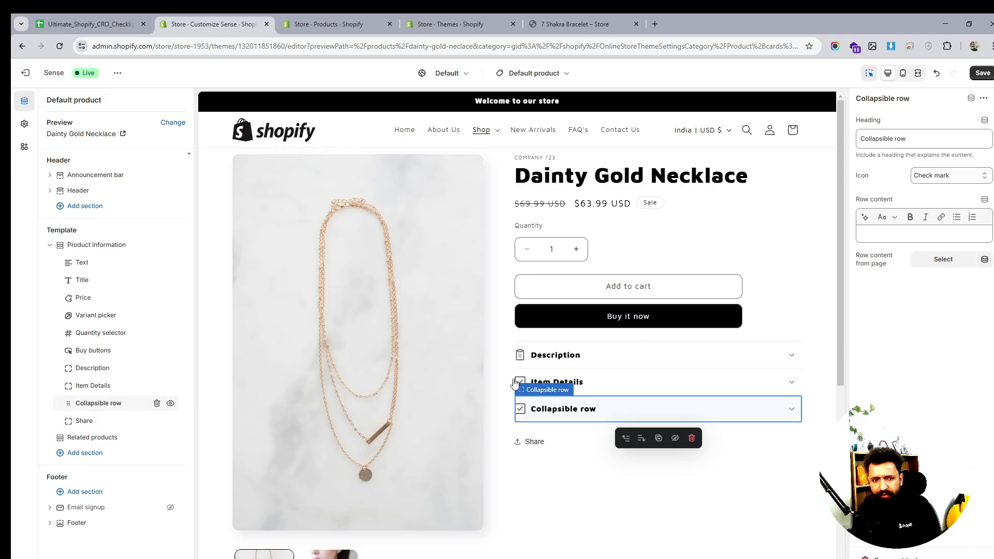
{"action": "triple_click", "coordinate": [908, 138]}
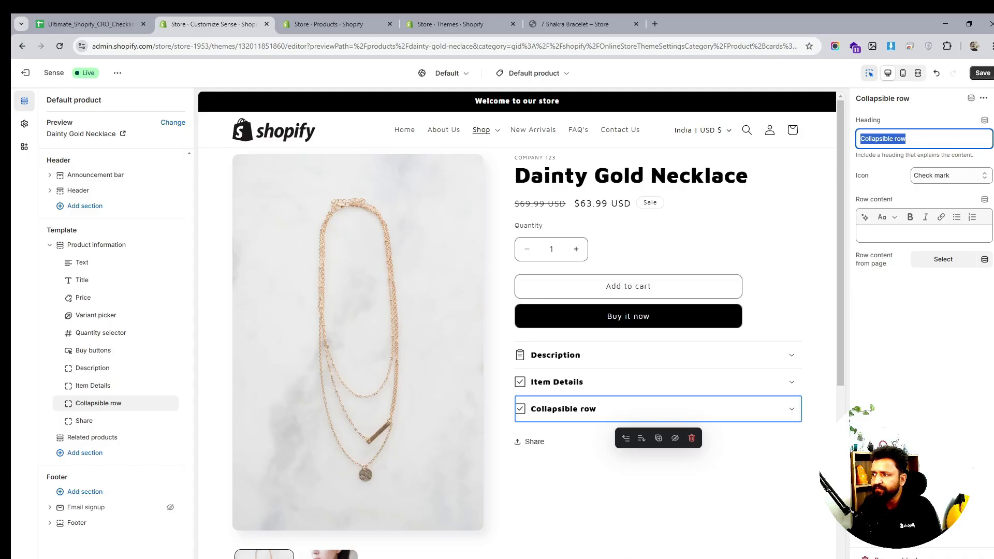
{"action": "scroll", "coordinate": [555, 440], "scroll_direction": "down", "scroll_amount": 1}
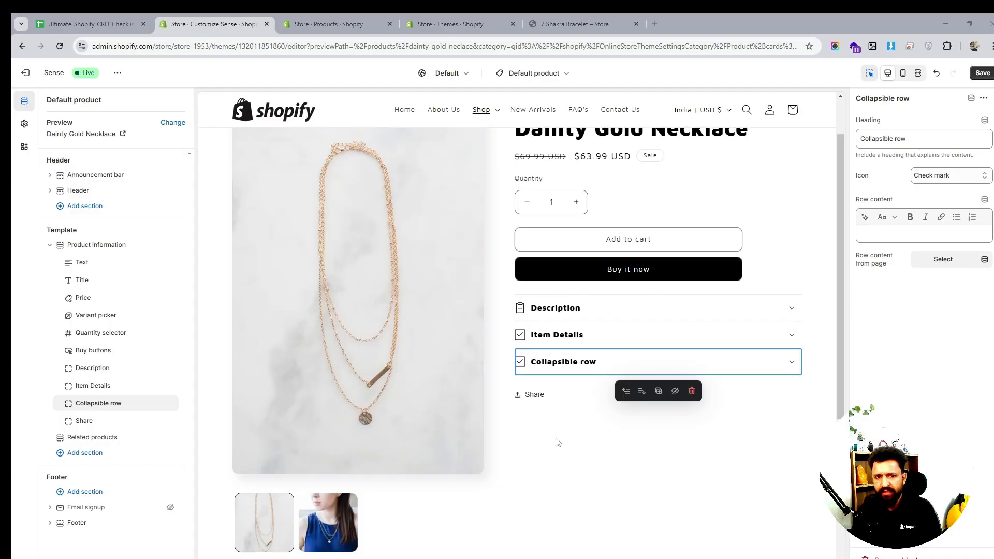
{"action": "double_click", "coordinate": [879, 143]}
{"action": "type", "text": "Ho"}
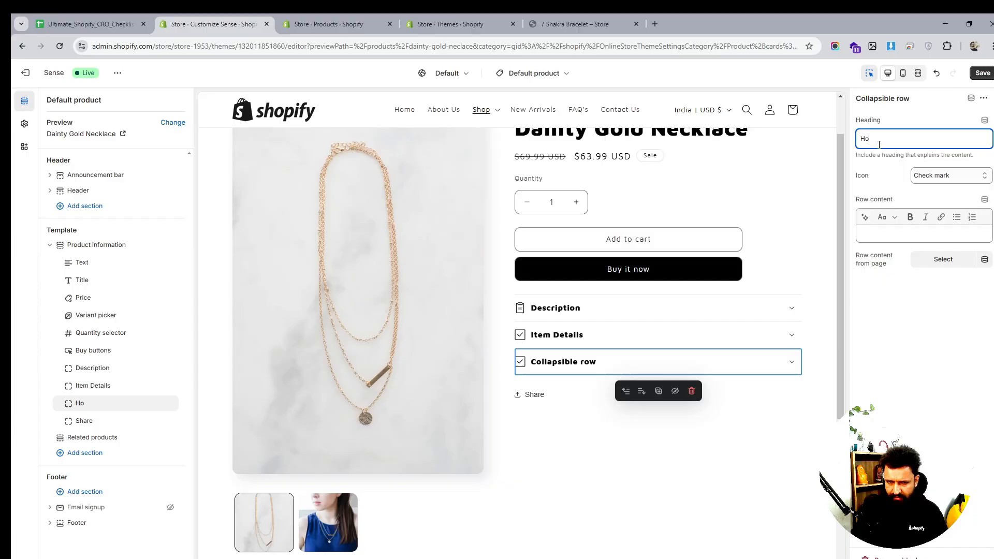
{"action": "type", "text": "w rto"}
{"action": "key", "text": "BackSpace"}
{"action": "key", "text": "BackSpace"}
{"action": "key", "text": "BackSpace"}
{"action": "type", "text": "to"}
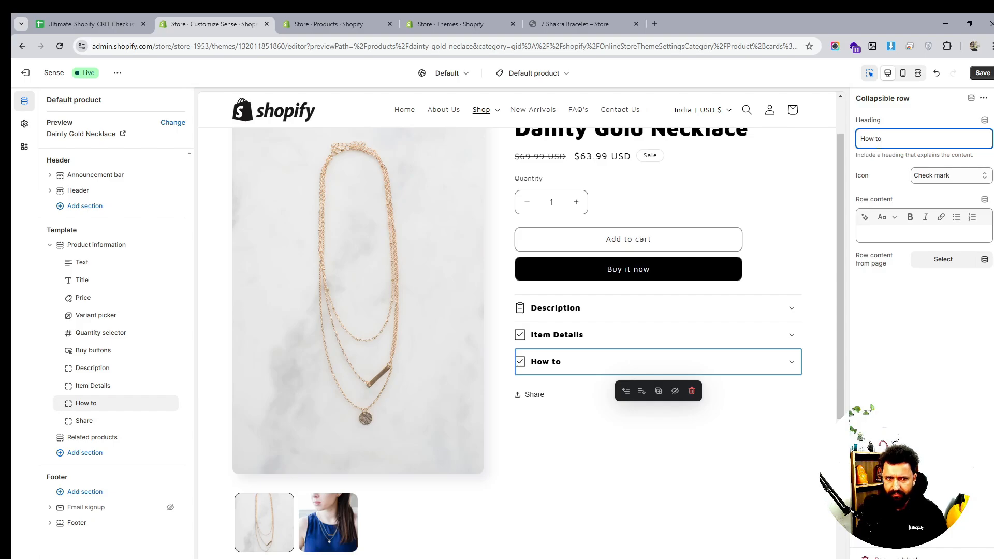
{"action": "key", "text": "BackSpace"}
{"action": "key", "text": "BackSpace"}
{"action": "key", "text": "BackSpace"}
{"action": "key", "text": "BackSpace"}
{"action": "key", "text": "BackSpace"}
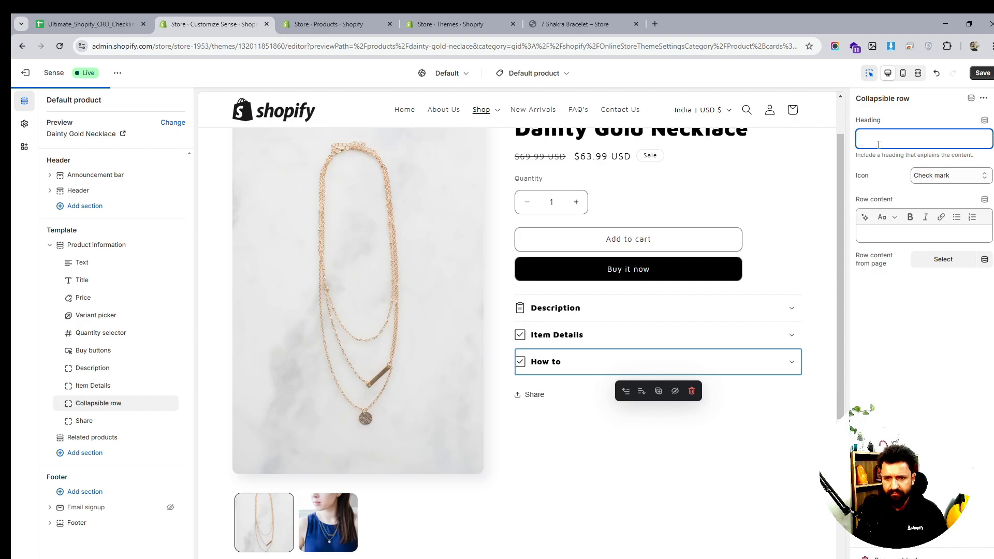
{"action": "type", "text": "How rto"}
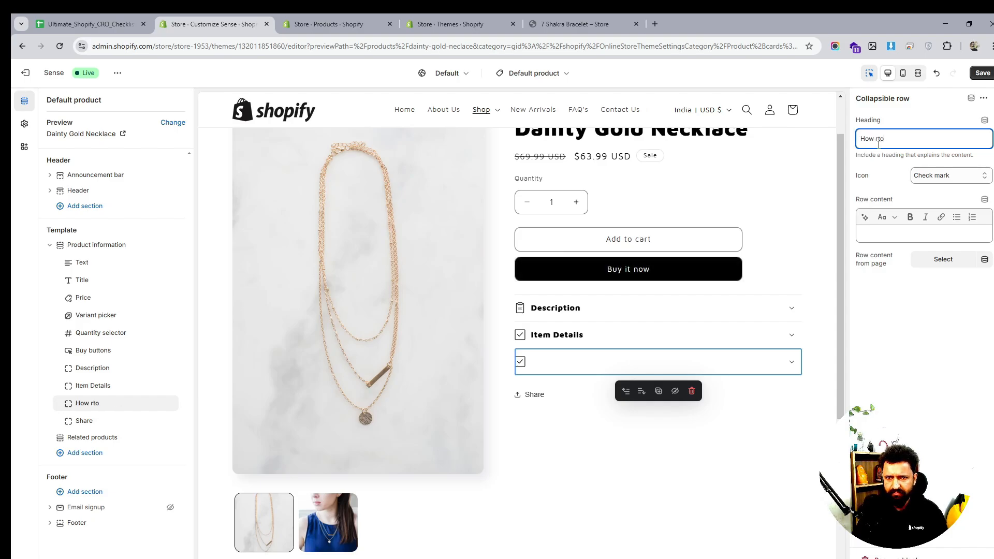
{"action": "key", "text": "BackSpace"}
{"action": "key", "text": "BackSpace"}
{"action": "key", "text": "BackSpace"}
{"action": "type", "text": "to use"}
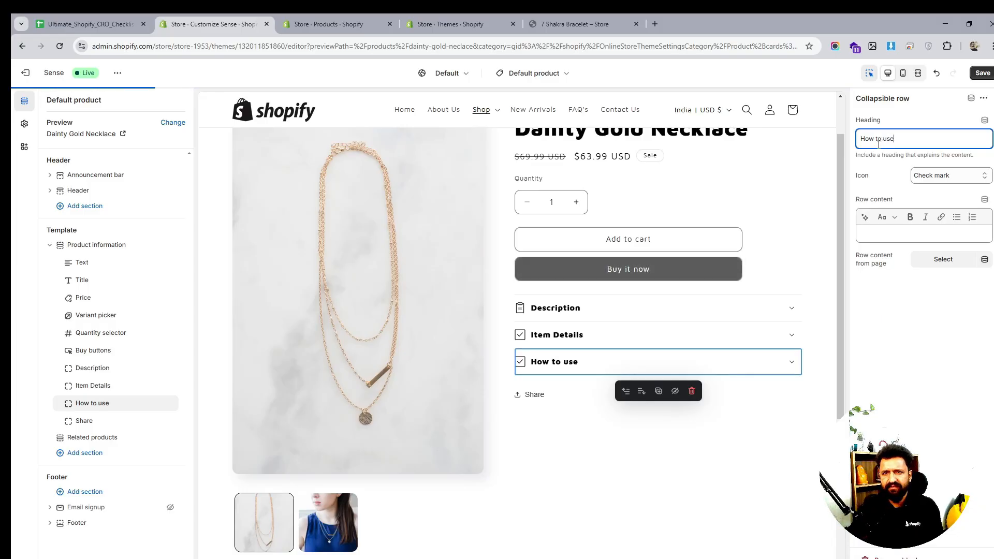
{"action": "left_click", "coordinate": [942, 176]}
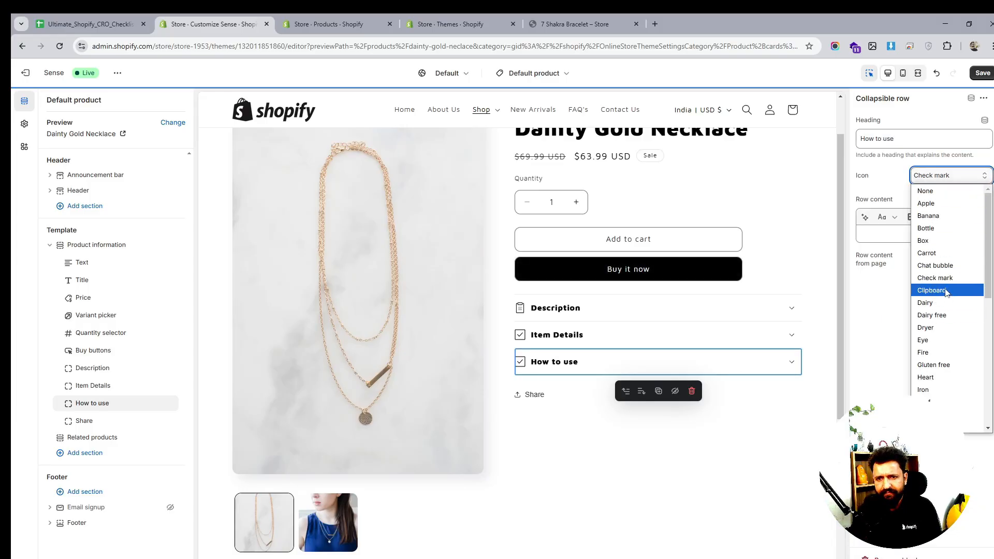
{"action": "scroll", "coordinate": [946, 351], "scroll_direction": "down", "scroll_amount": 2}
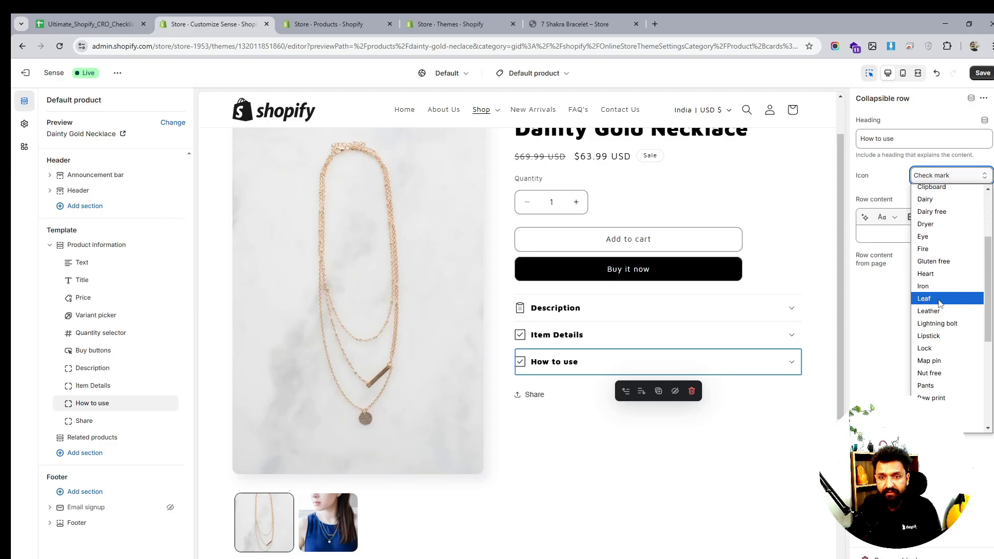
{"action": "scroll", "coordinate": [943, 336], "scroll_direction": "down", "scroll_amount": 2}
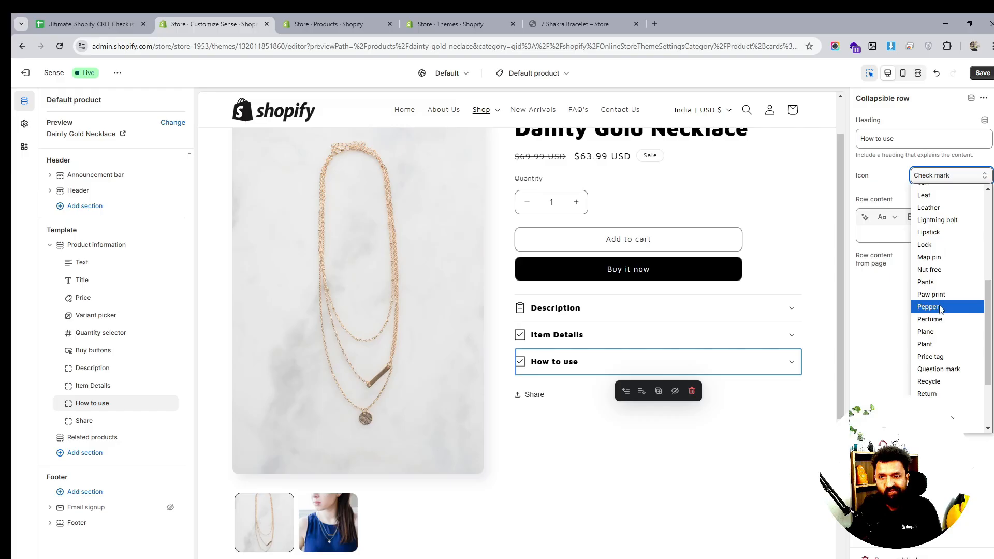
{"action": "scroll", "coordinate": [942, 340], "scroll_direction": "down", "scroll_amount": 2}
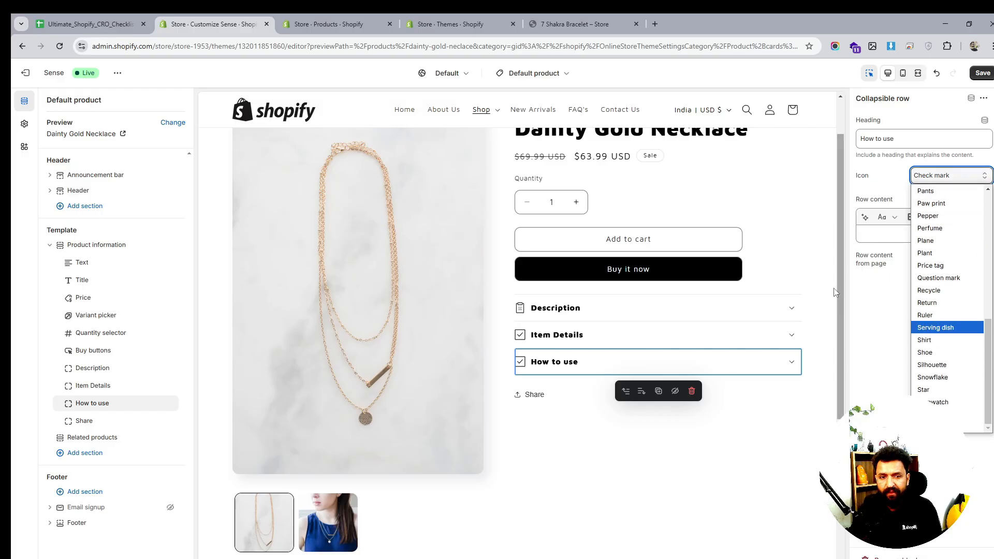
- Rename the new row's heading to Return & Shipping
{"action": "triple_click", "coordinate": [883, 144]}
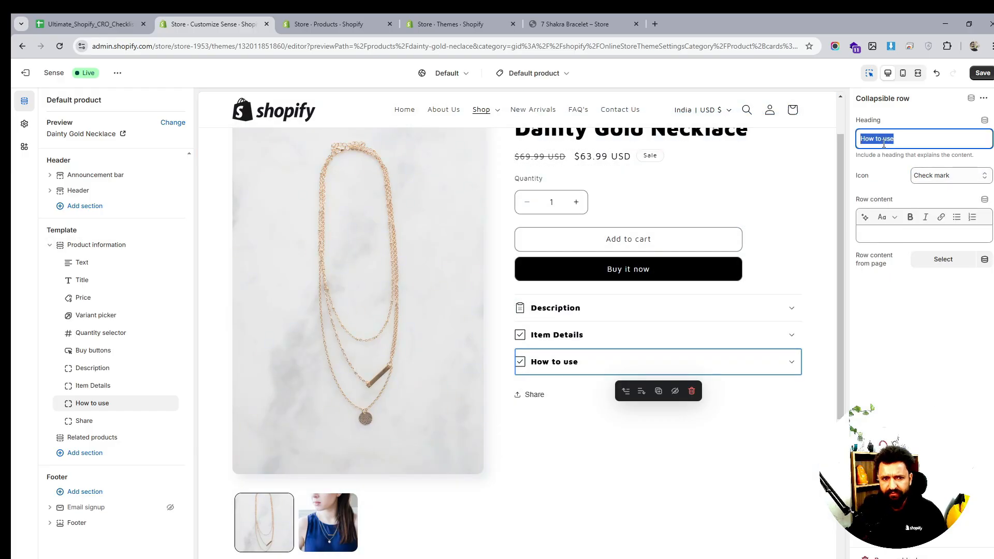
{"action": "type", "text": "Retrun"}
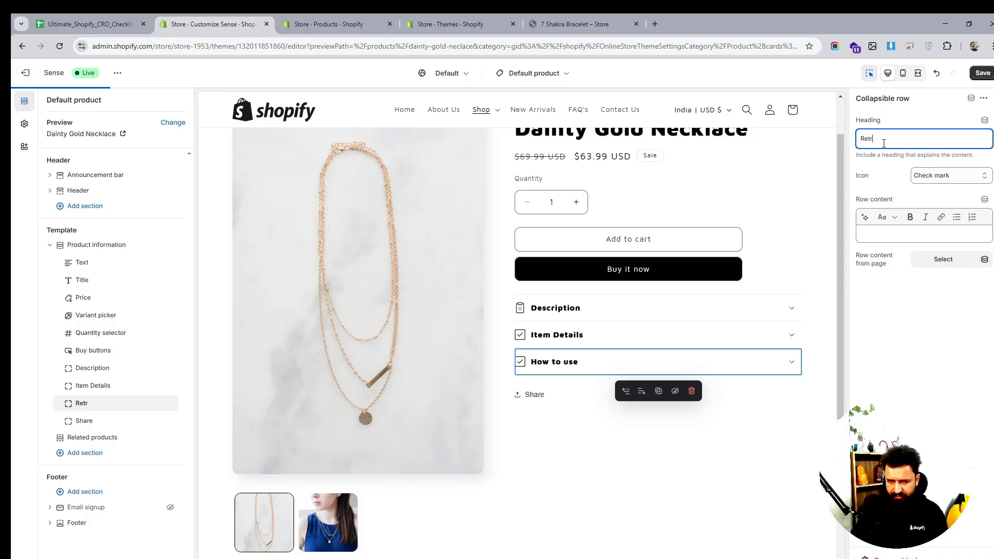
{"action": "key", "text": "BackSpace"}
{"action": "key", "text": "BackSpace"}
{"action": "key", "text": "BackSpace"}
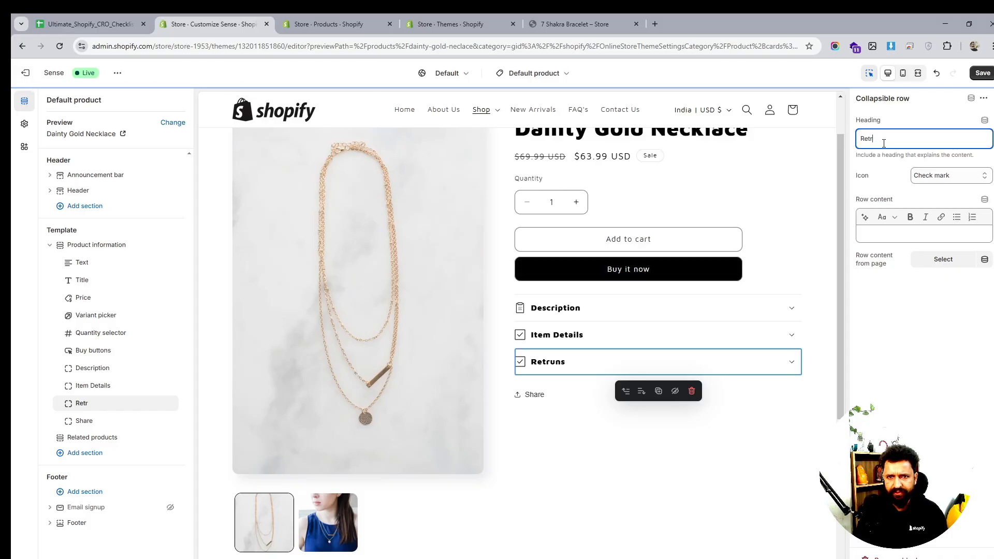
{"action": "type", "text": "ur"}
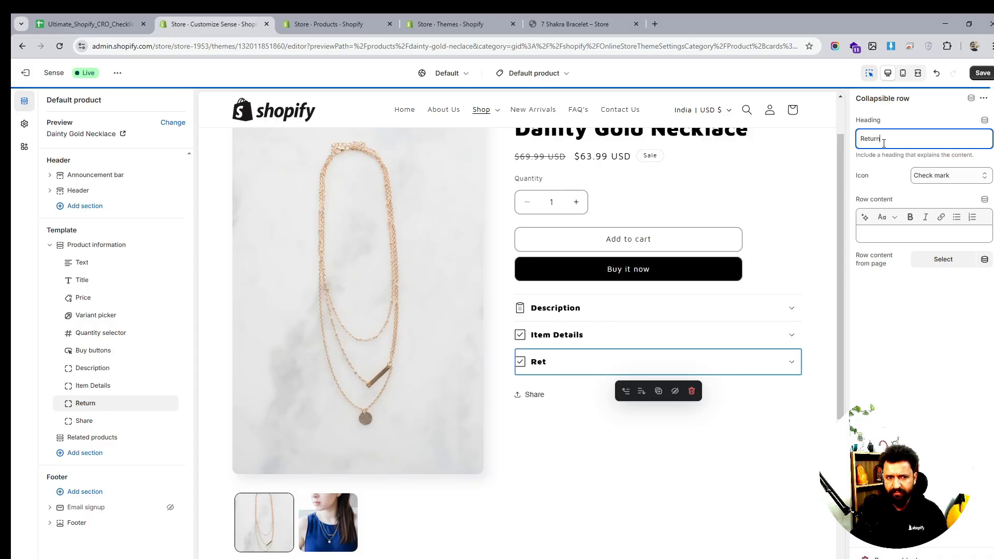
{"action": "type", "text": "ng"}
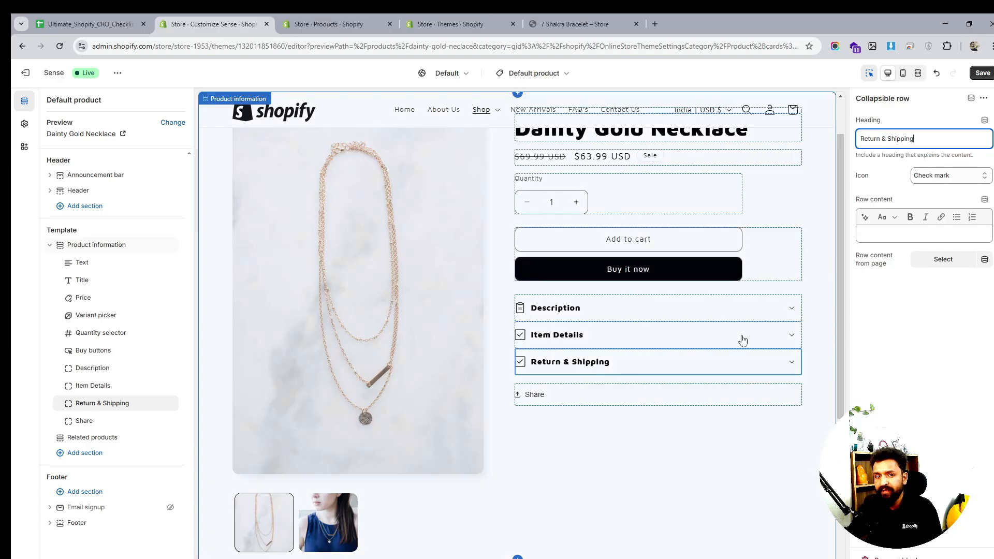
- Set the Return & Shipping row's icon to Return and place the cursor in its row content
{"action": "left_click", "coordinate": [940, 177]}
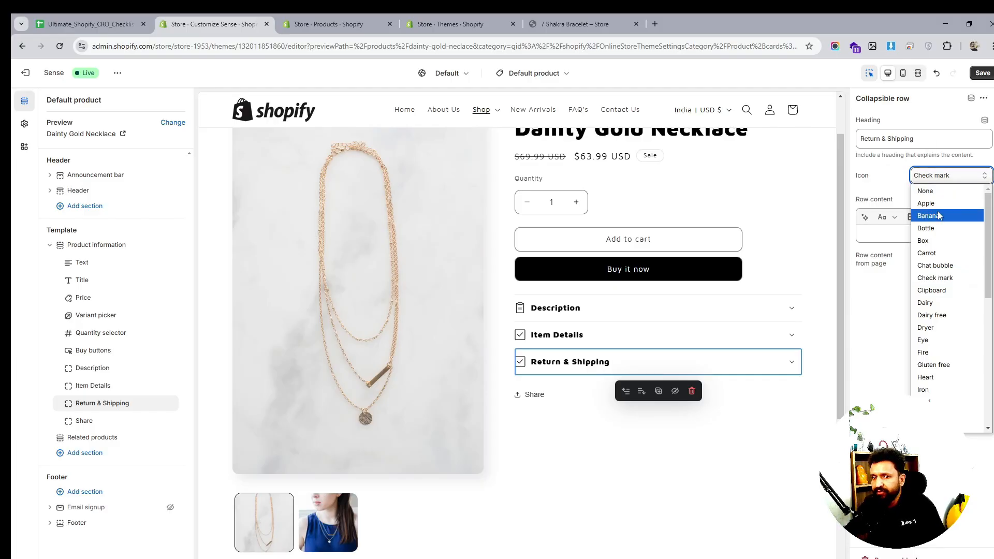
{"action": "scroll", "coordinate": [928, 305], "scroll_direction": "down", "scroll_amount": 4}
{"action": "scroll", "coordinate": [928, 305], "scroll_direction": "down", "scroll_amount": 2}
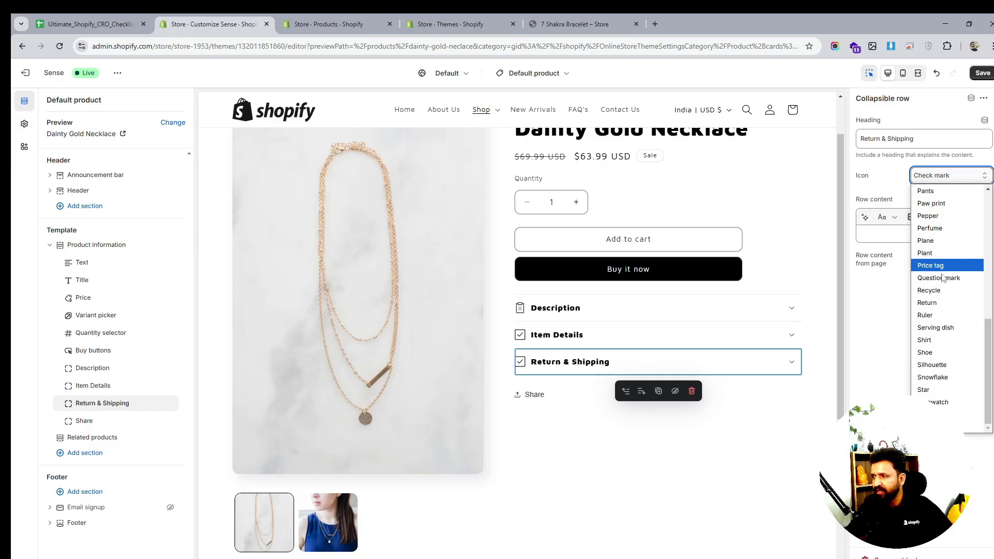
{"action": "left_click", "coordinate": [939, 307]}
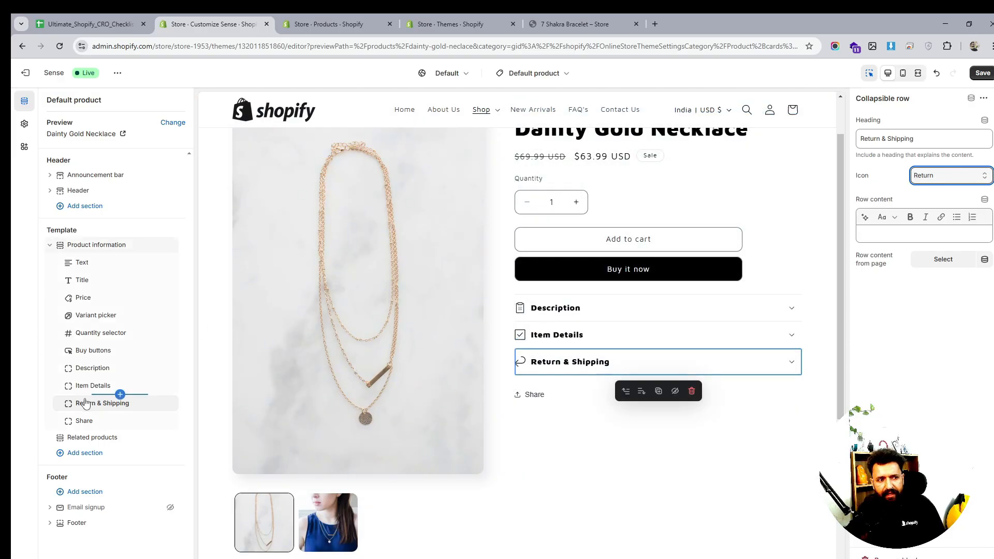
{"action": "left_click", "coordinate": [927, 240]}
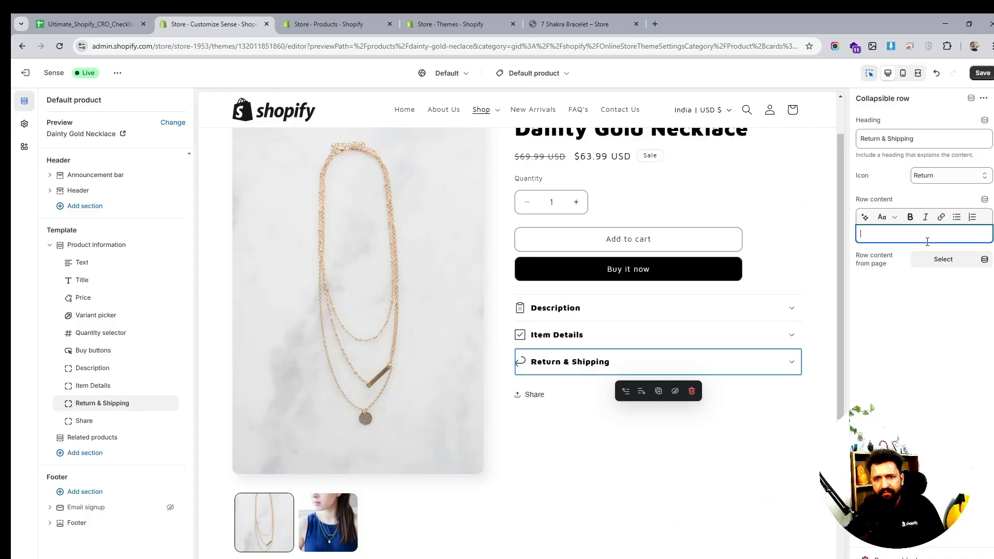
- Save the product template with the new Return & Shipping row
{"action": "left_click", "coordinate": [984, 200]}
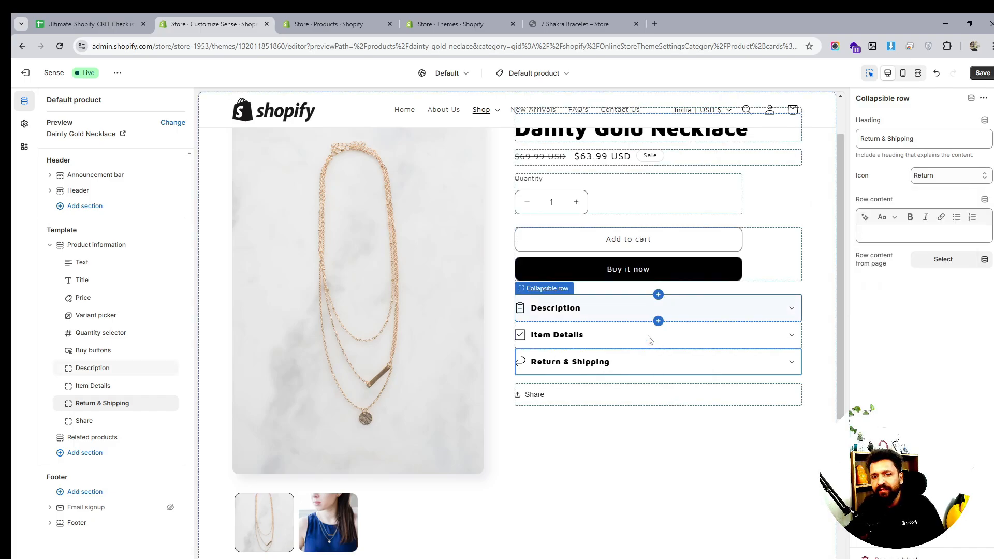
{"action": "scroll", "coordinate": [689, 290], "scroll_direction": "up", "scroll_amount": 1}
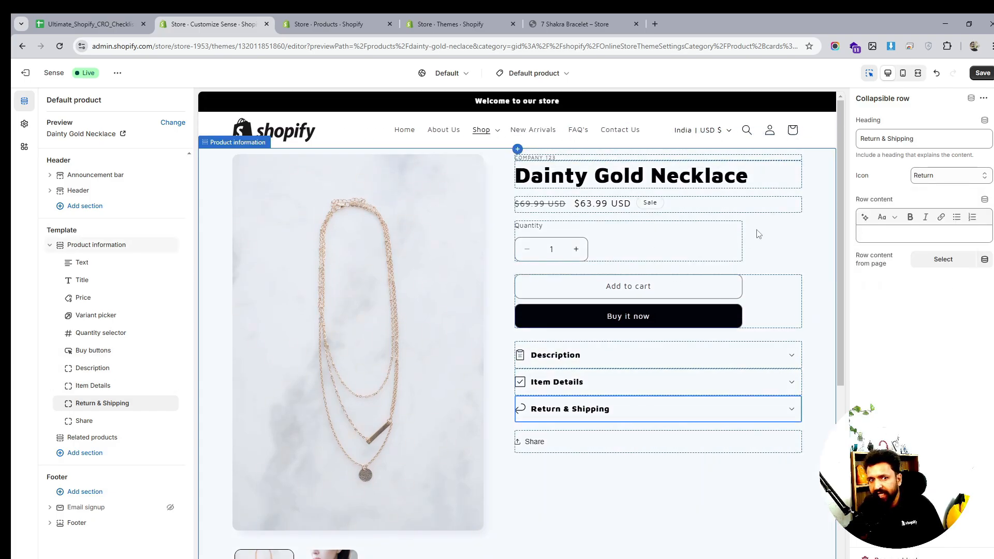
{"action": "left_click", "coordinate": [986, 73]}
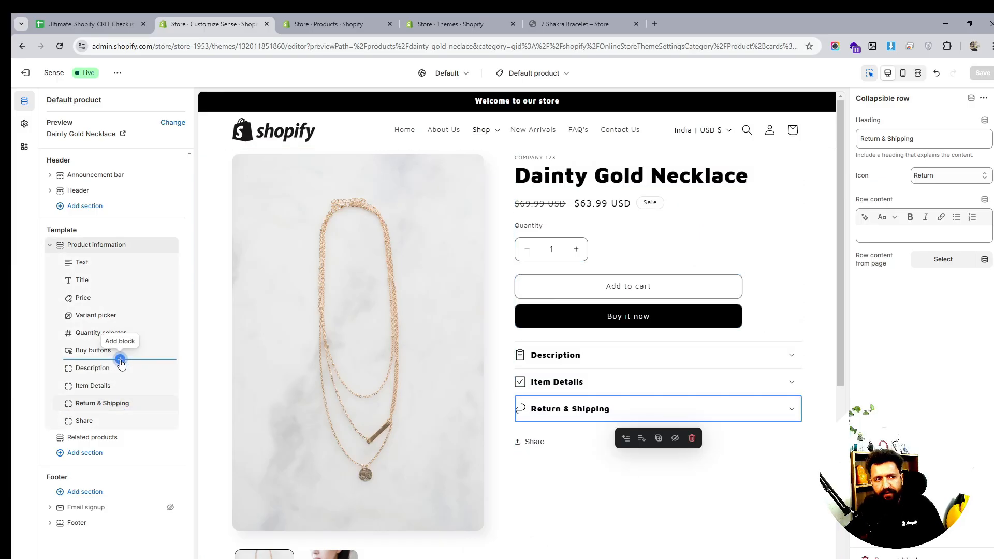
- Add an Inventory status block to the product information and move it directly below Price
{"action": "left_click", "coordinate": [120, 359]}
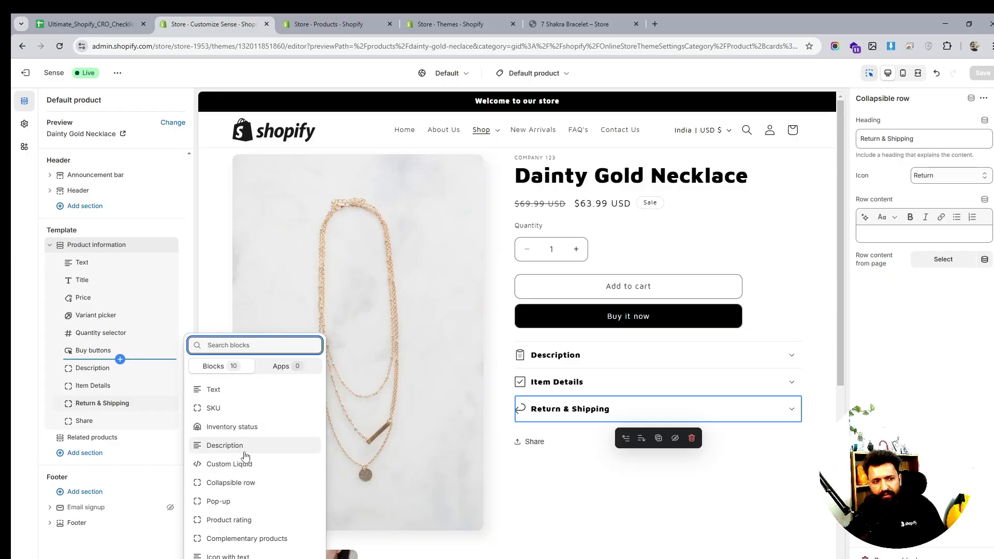
{"action": "left_click", "coordinate": [237, 425]}
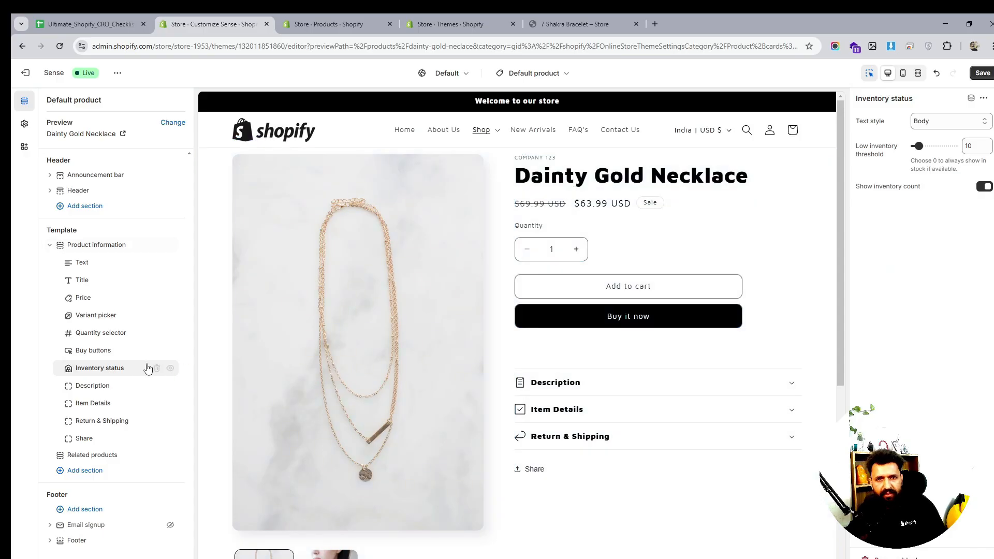
{"action": "left_click_drag", "start_coordinate": [69, 368], "coordinate": [63, 318]}
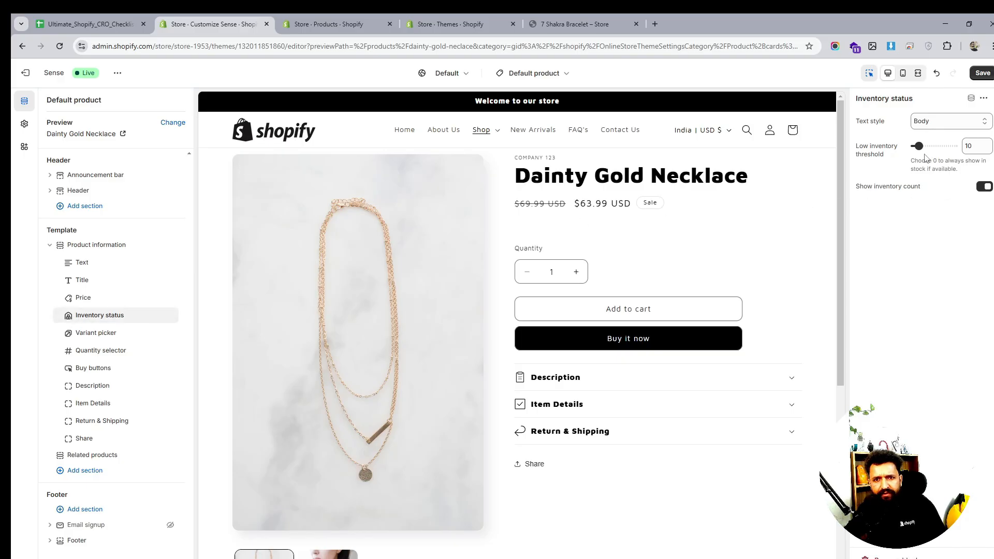
- Set the Inventory status low inventory threshold to 3 and save the template
{"action": "left_click_drag", "start_coordinate": [917, 146], "coordinate": [915, 146]}
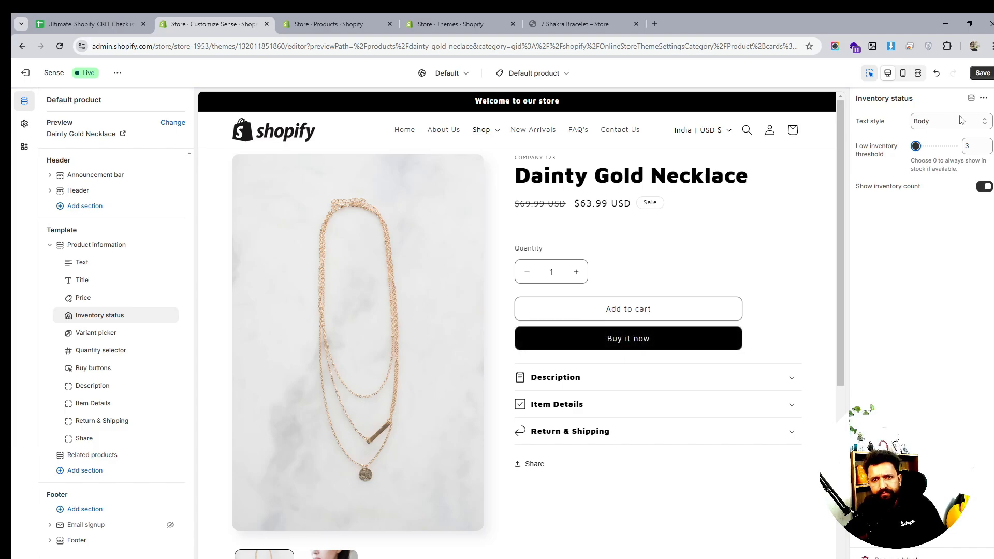
{"action": "left_click", "coordinate": [985, 77]}
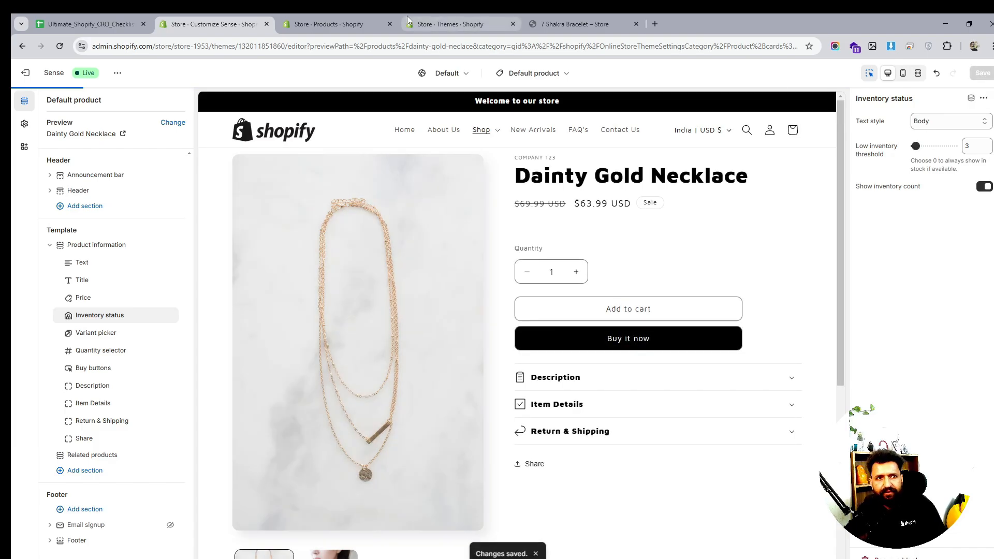
- Reload the live 7 Shakra Bracelet product page to check the new rows, then return to the theme editor
{"action": "left_click", "coordinate": [575, 24]}
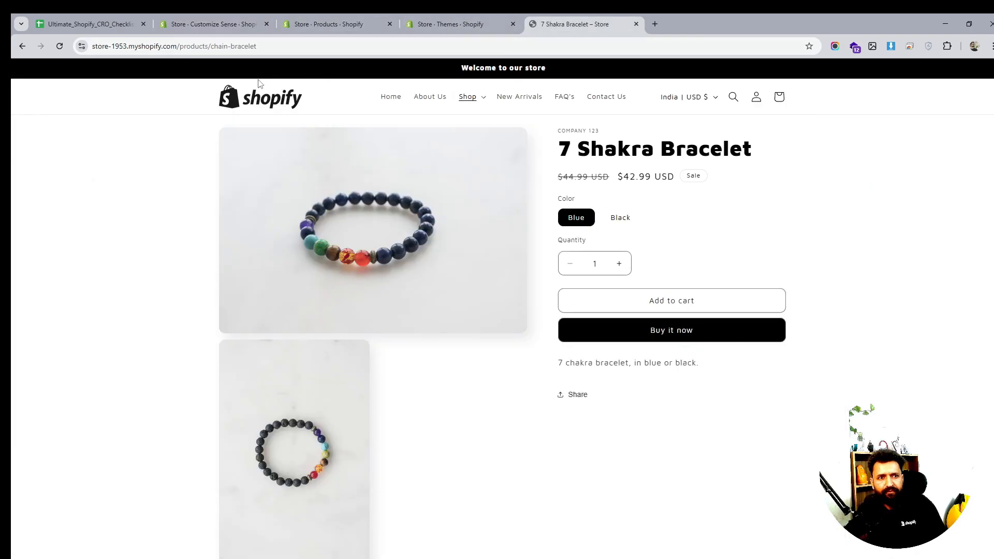
{"action": "left_click", "coordinate": [59, 46]}
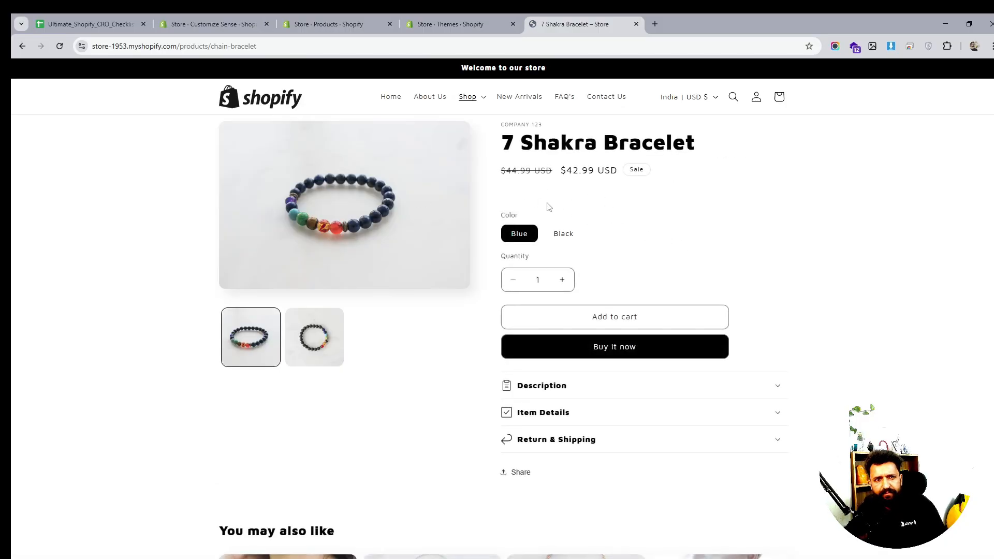
{"action": "left_click", "coordinate": [450, 24]}
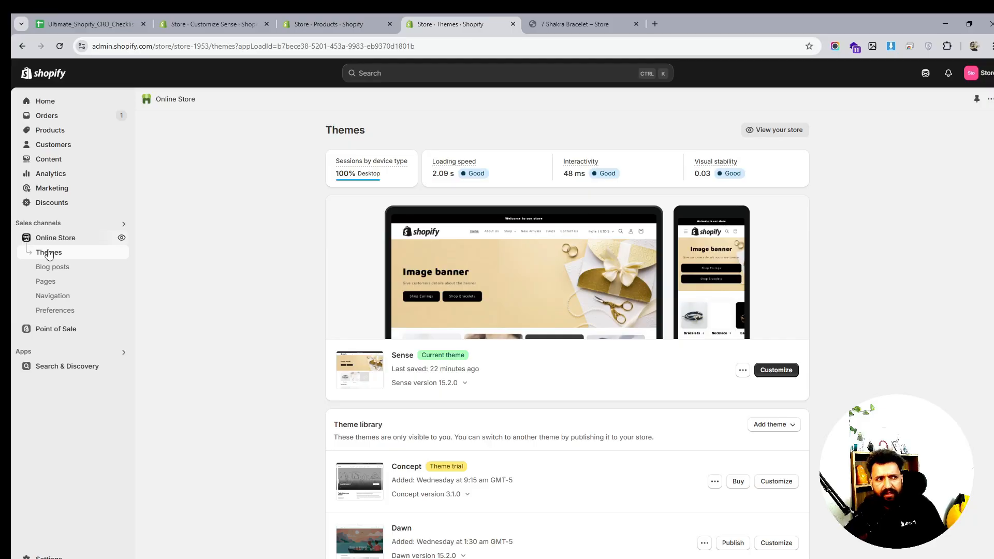
{"action": "left_click", "coordinate": [331, 24]}
{"action": "left_click", "coordinate": [215, 20]}
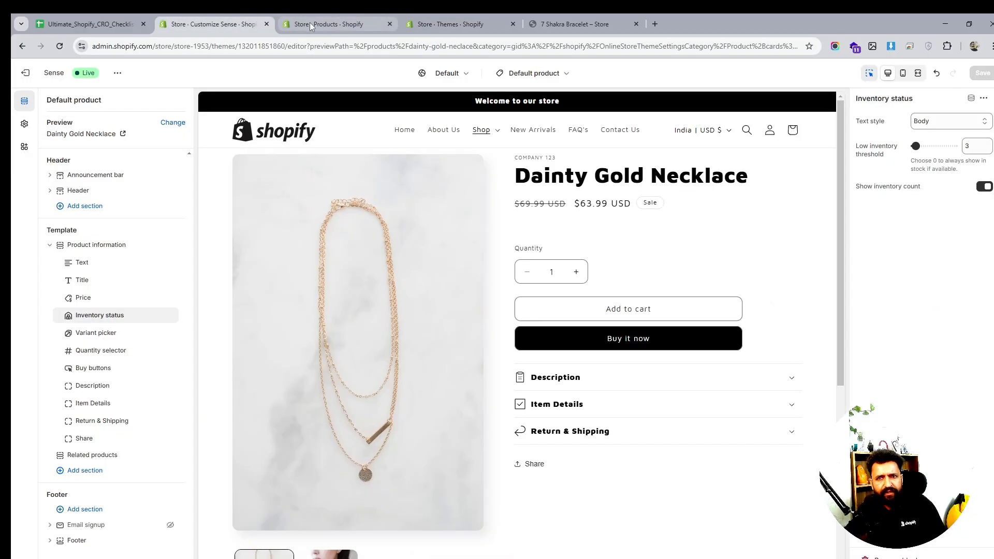
- Set the Inventory status text style to Subtitle and save the template
{"action": "left_click", "coordinate": [950, 122]}
{"action": "left_click", "coordinate": [934, 148]}
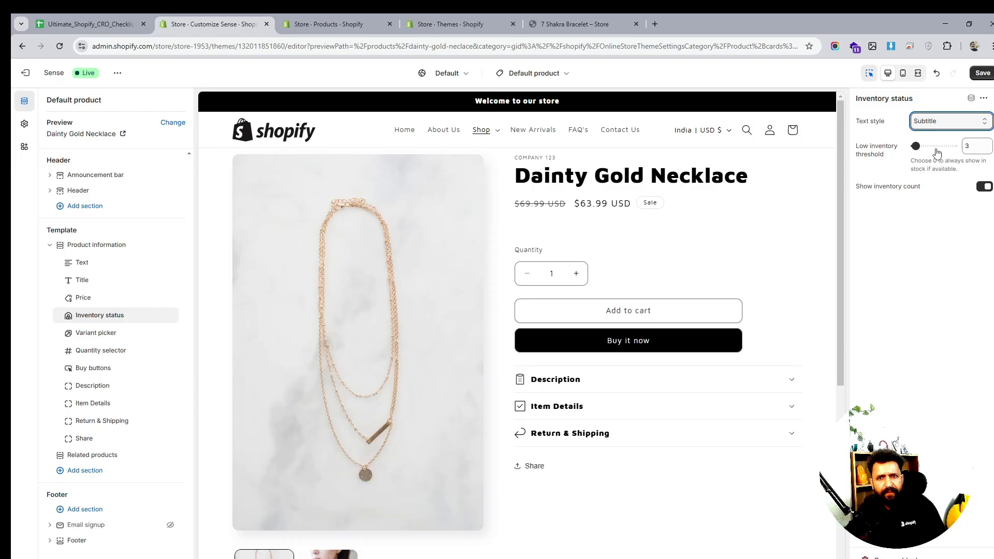
{"action": "left_click", "coordinate": [983, 187]}
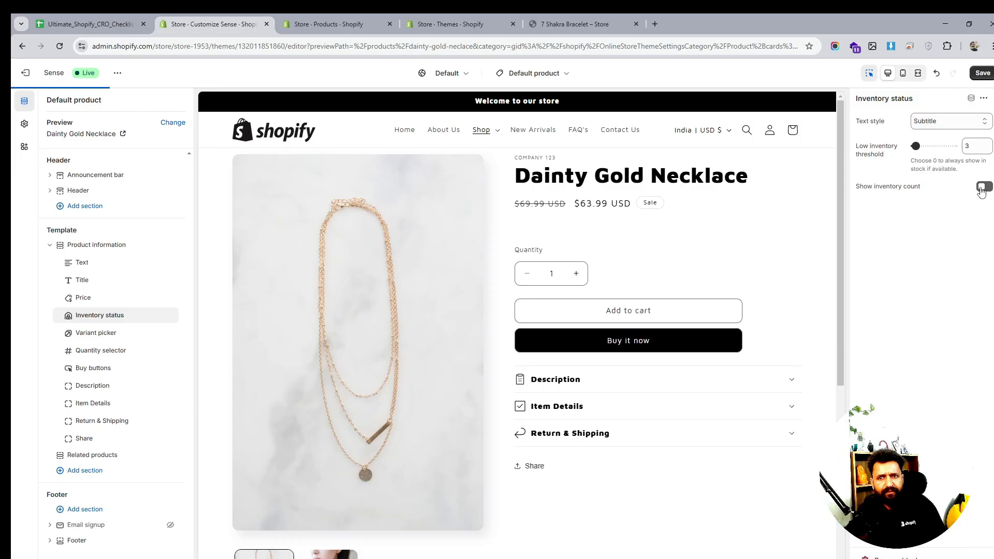
{"action": "left_click", "coordinate": [984, 187]}
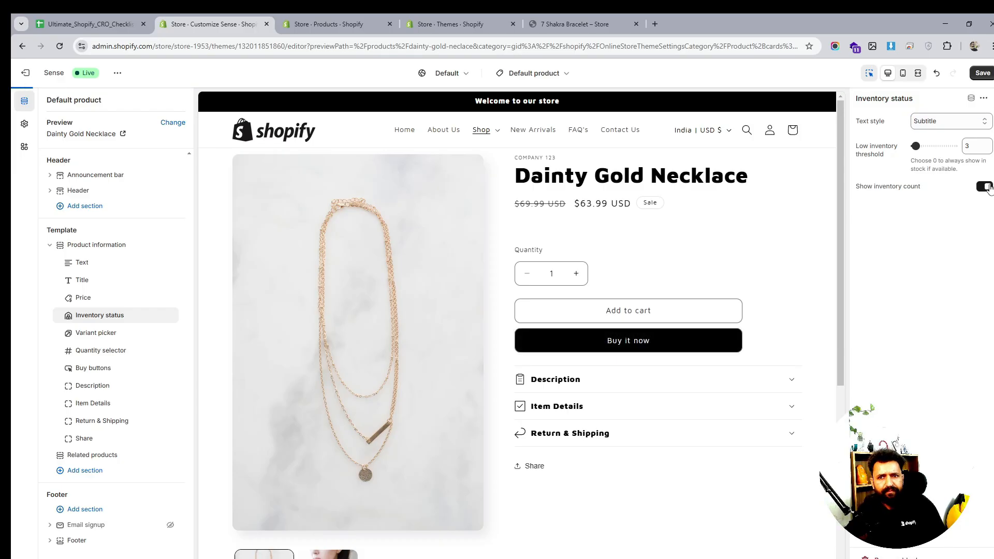
{"action": "left_click", "coordinate": [982, 73]}
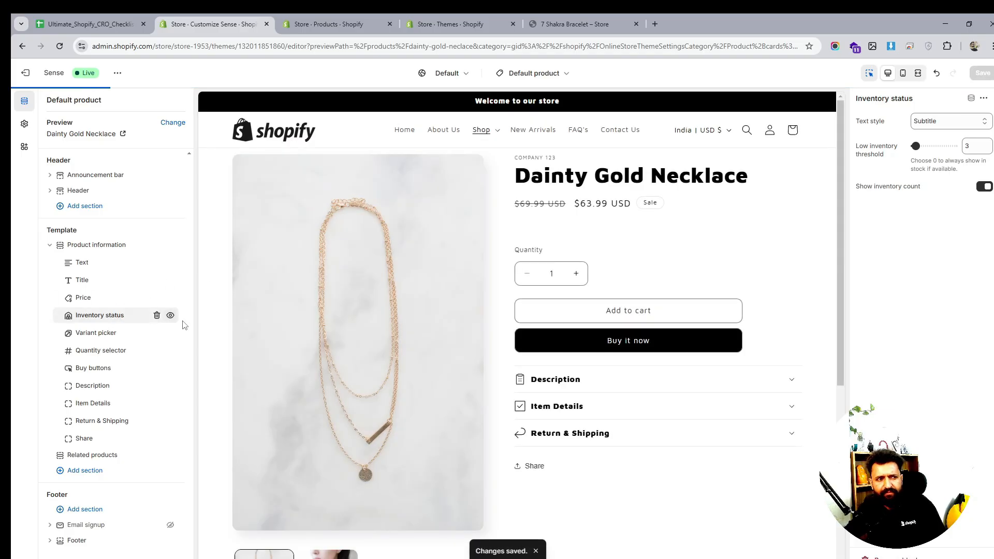
- Hide the Inventory status block and save the template
{"action": "left_click", "coordinate": [170, 316]}
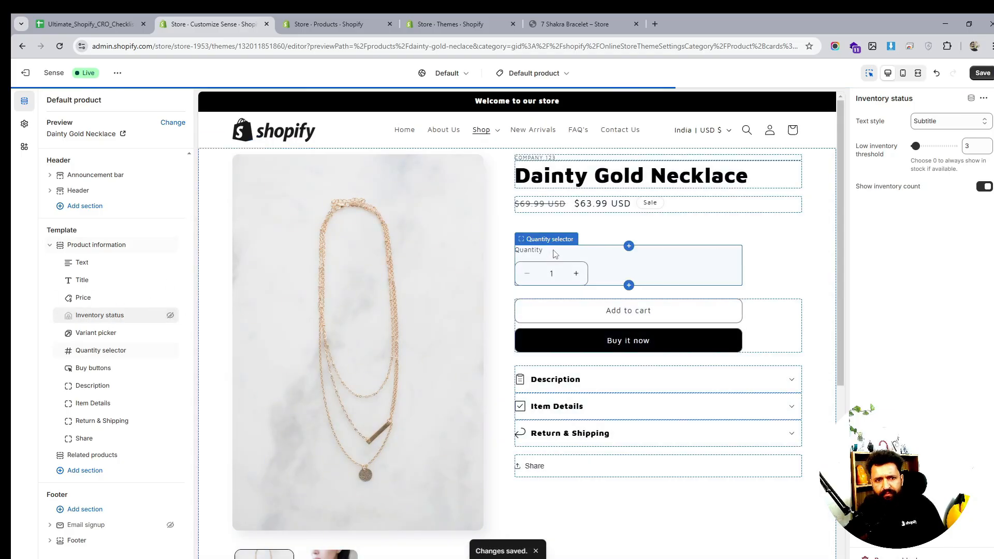
{"action": "left_click", "coordinate": [983, 75]}
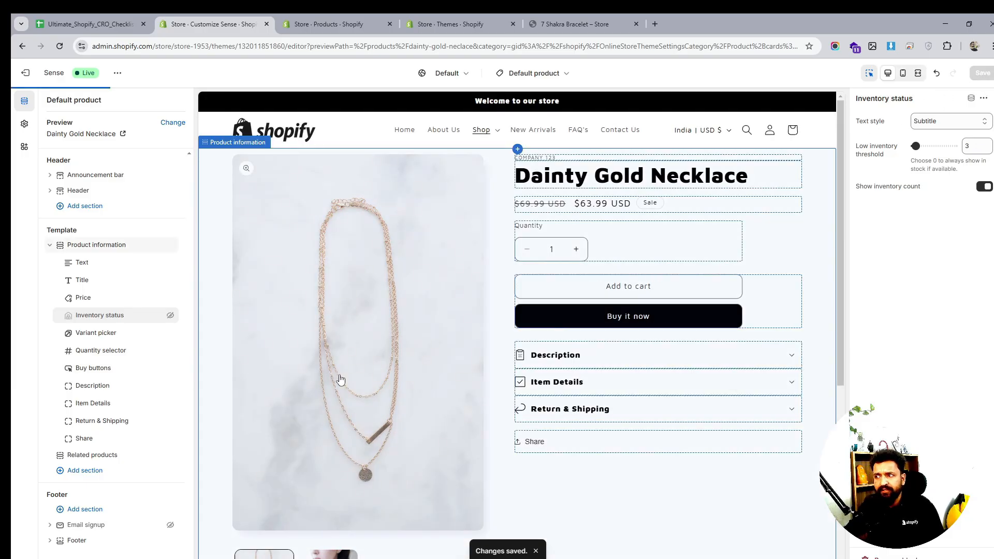
- Add a Complementary products block below Return & Shipping and turn on Show as collapsible row
{"action": "left_click", "coordinate": [120, 430]}
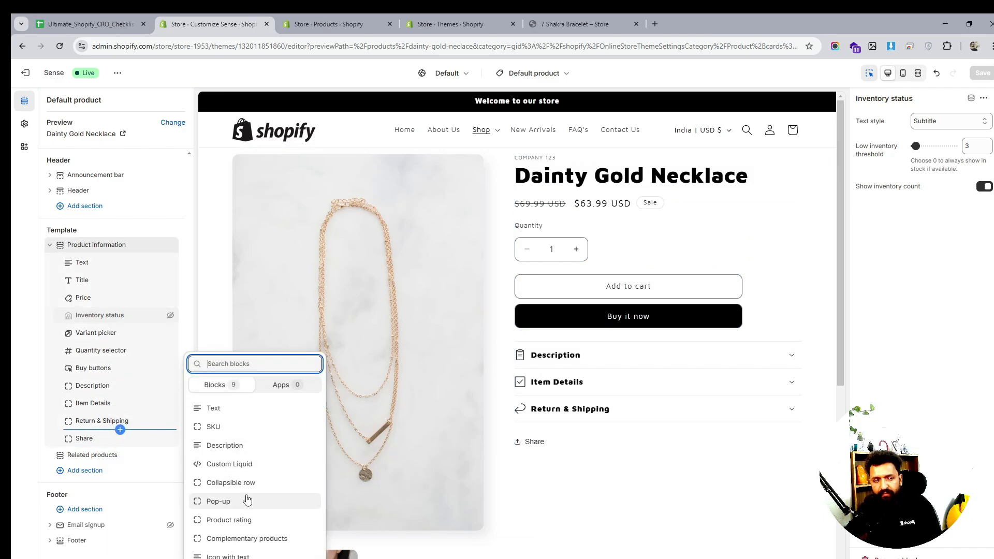
{"action": "left_click", "coordinate": [248, 539]}
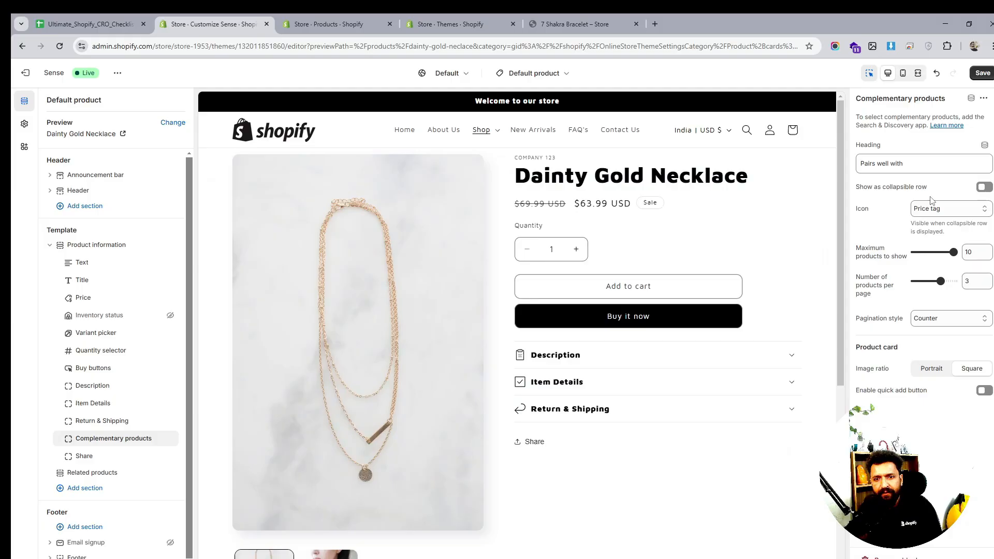
{"action": "left_click", "coordinate": [904, 166]}
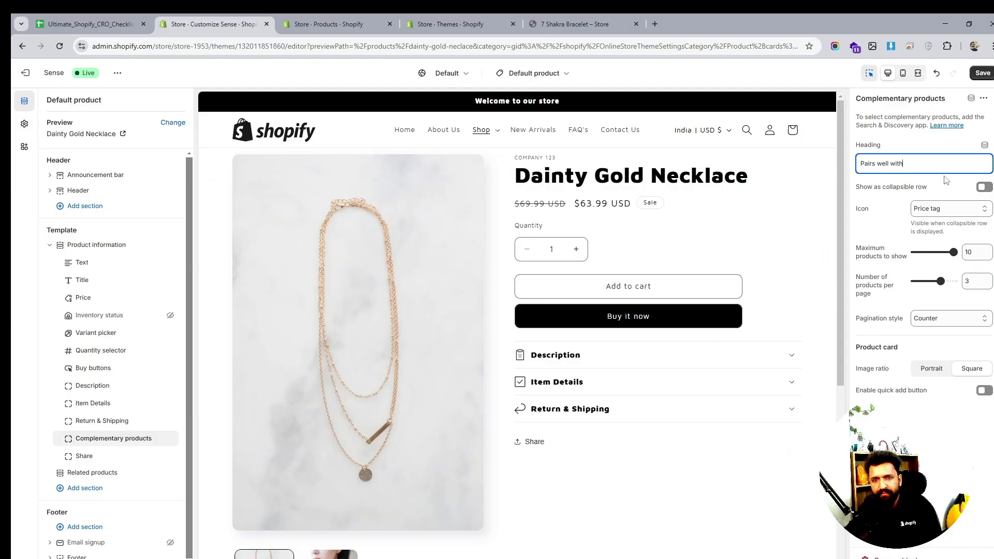
{"action": "left_click", "coordinate": [985, 187]}
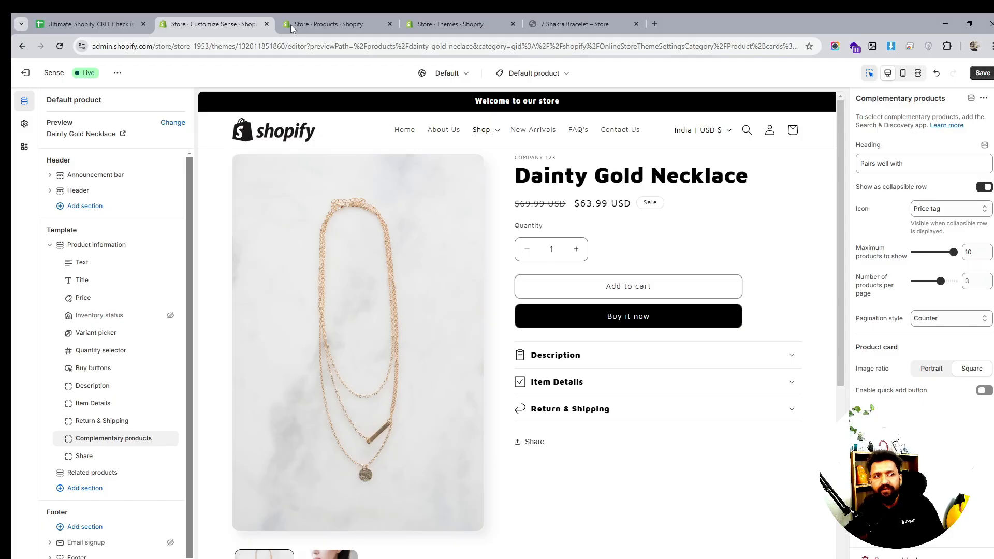
- Open the Search & Discovery app and pin it to the admin navigation
{"action": "left_click", "coordinate": [359, 25]}
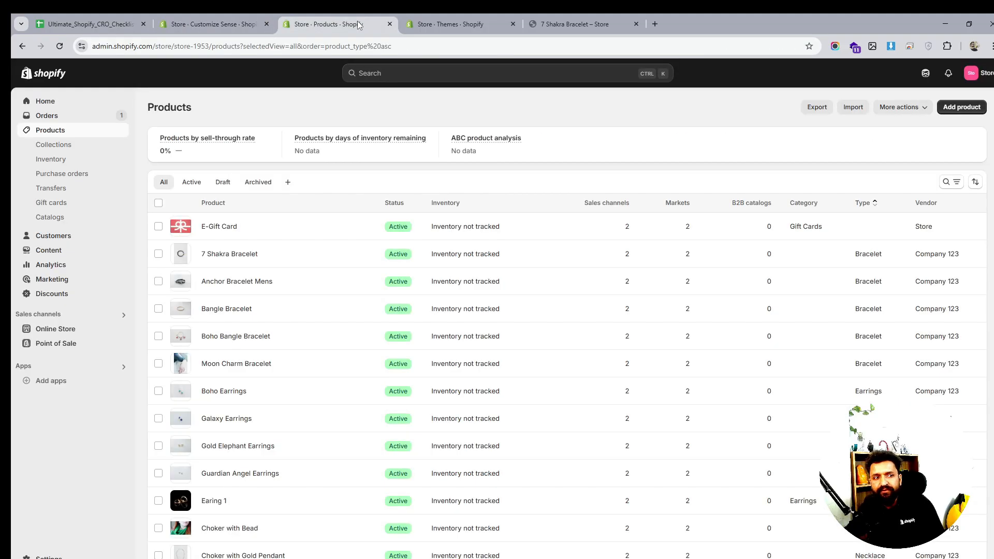
{"action": "left_click", "coordinate": [53, 365]}
{"action": "left_click", "coordinate": [398, 113]}
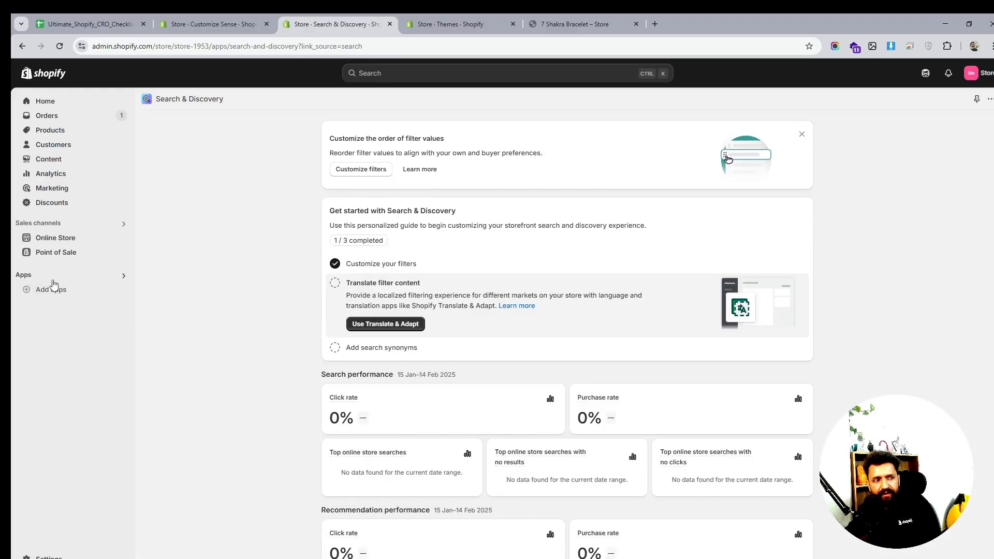
{"action": "left_click", "coordinate": [974, 98]}
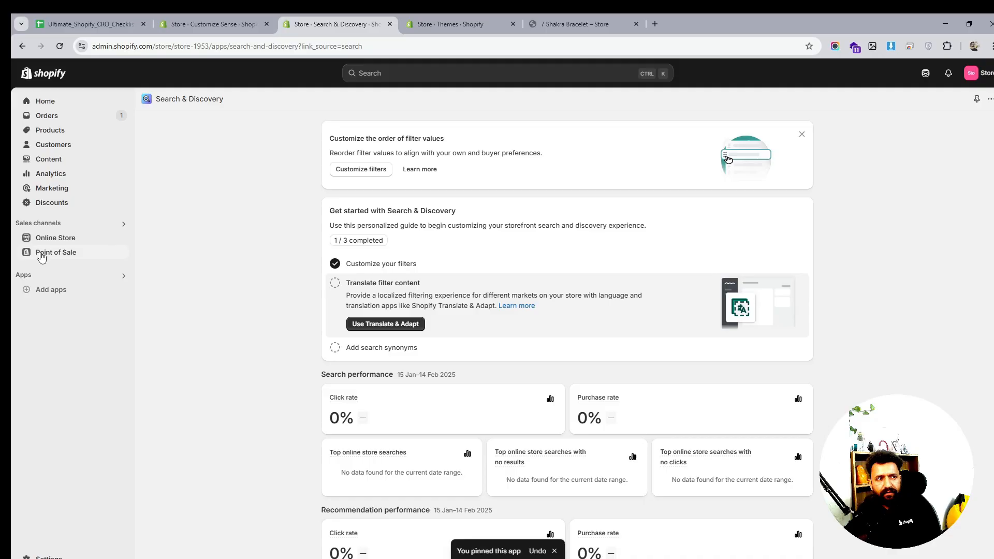
- Explore the Search & Discovery app dashboard and its filter customization option
{"action": "left_click", "coordinate": [45, 277]}
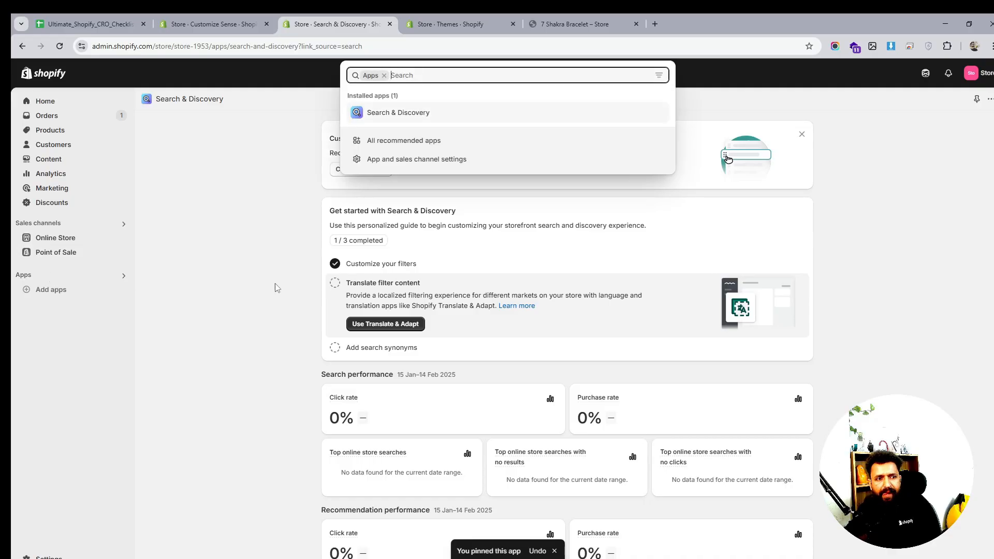
{"action": "left_click", "coordinate": [225, 304]}
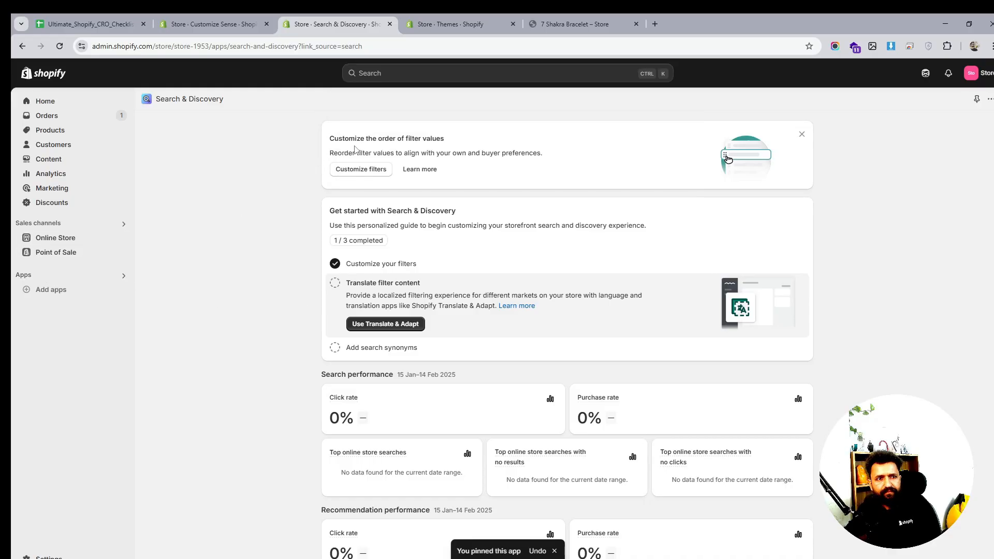
{"action": "scroll", "coordinate": [412, 307], "scroll_direction": "down", "scroll_amount": 3}
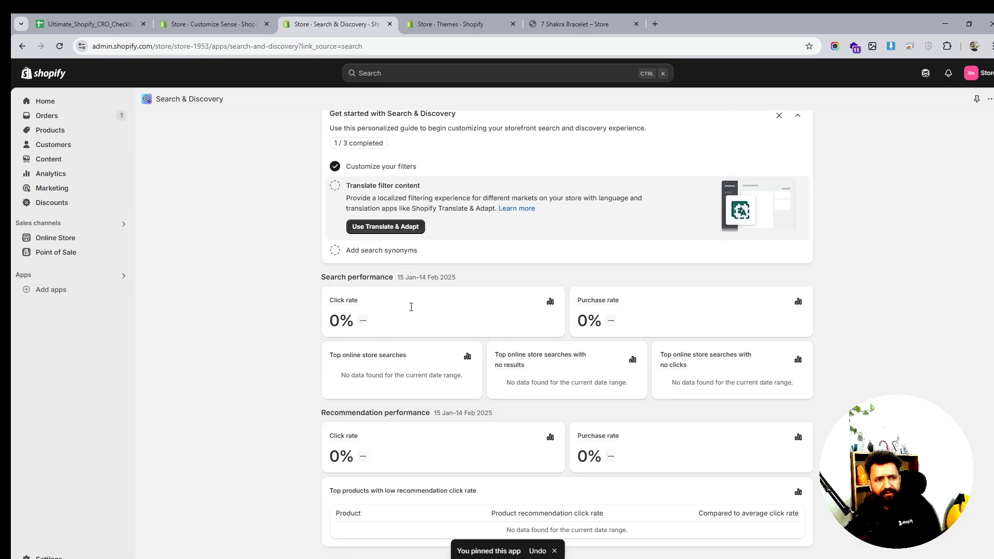
{"action": "scroll", "coordinate": [412, 308], "scroll_direction": "up", "scroll_amount": 3}
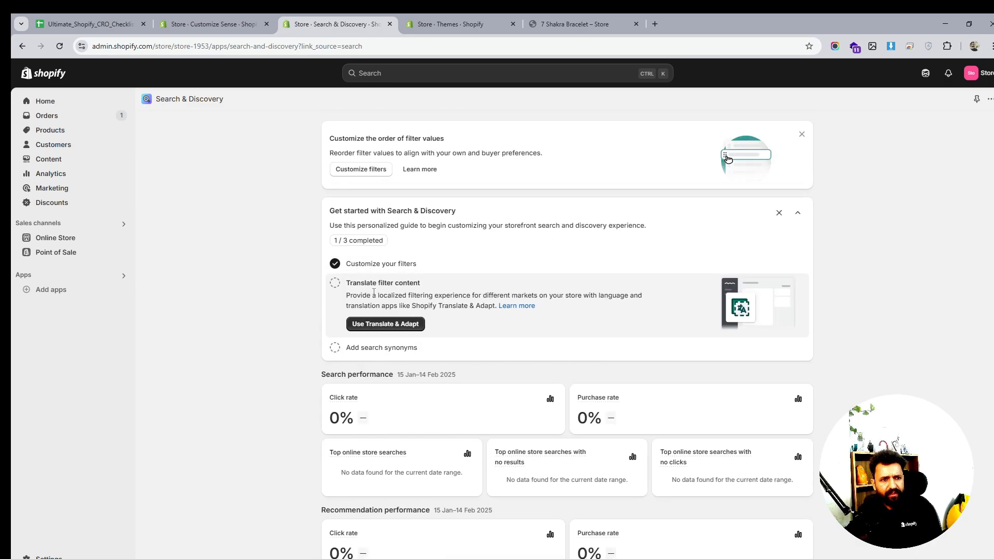
{"action": "scroll", "coordinate": [397, 340], "scroll_direction": "down", "scroll_amount": 2}
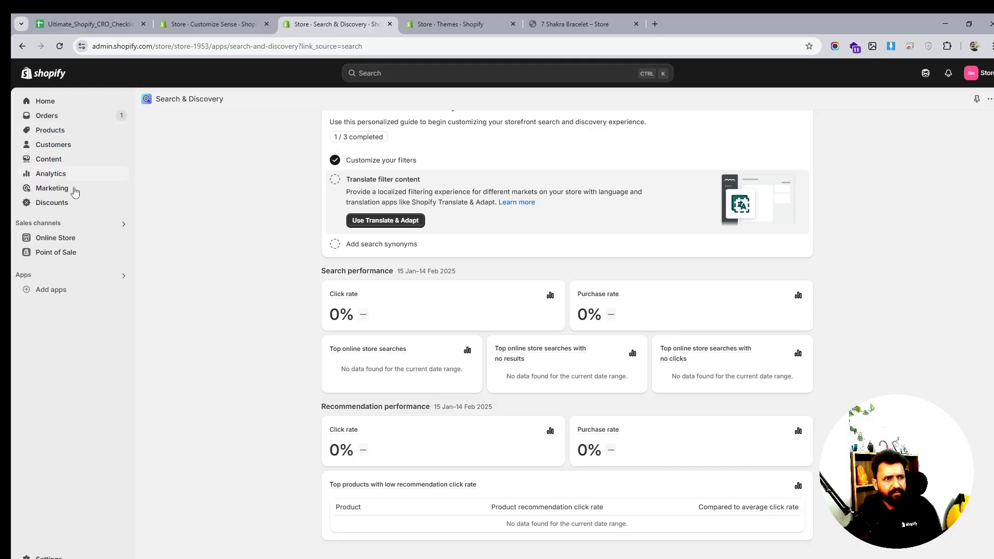
{"action": "left_click", "coordinate": [60, 226]}
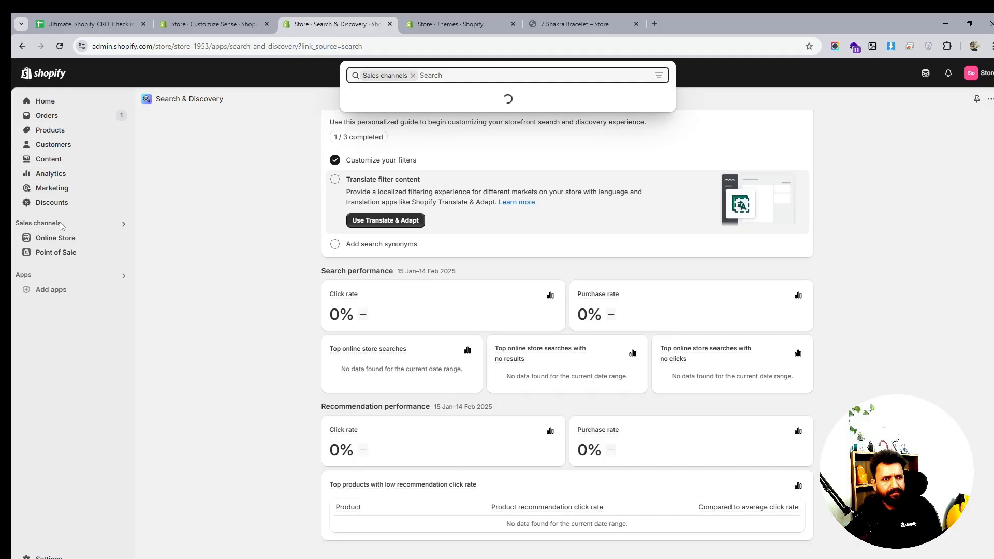
{"action": "left_click", "coordinate": [67, 237]}
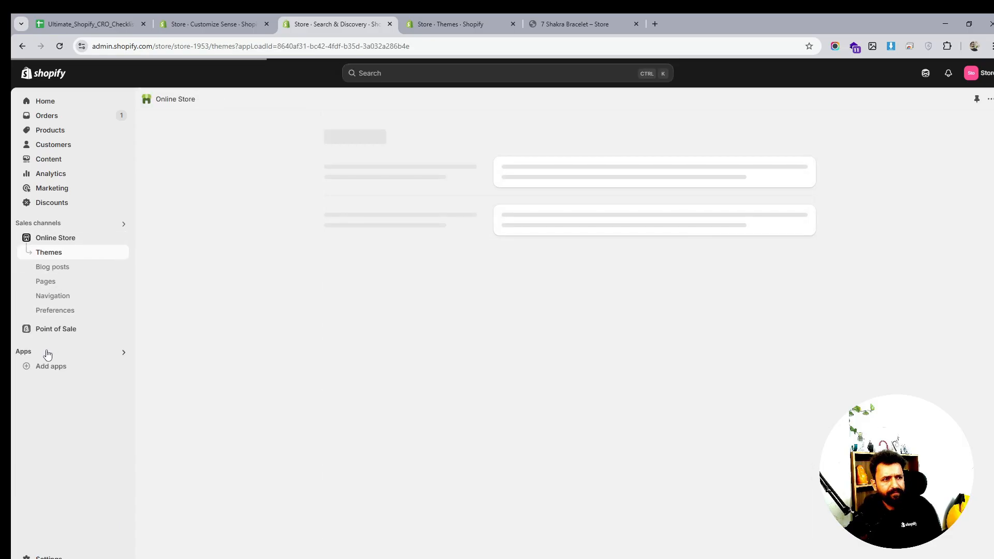
{"action": "left_click", "coordinate": [45, 351]}
{"action": "left_click", "coordinate": [398, 113]}
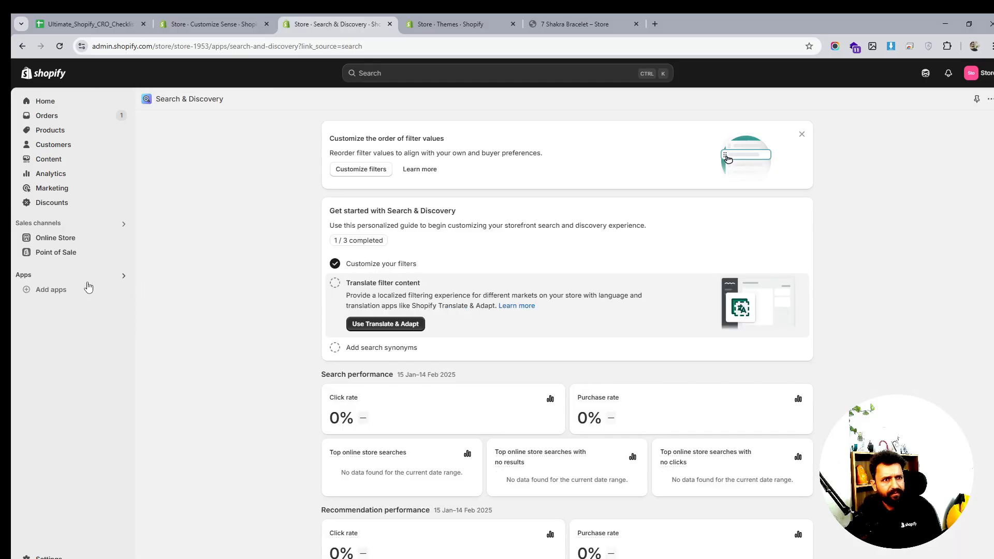
{"action": "left_click", "coordinate": [346, 171]}
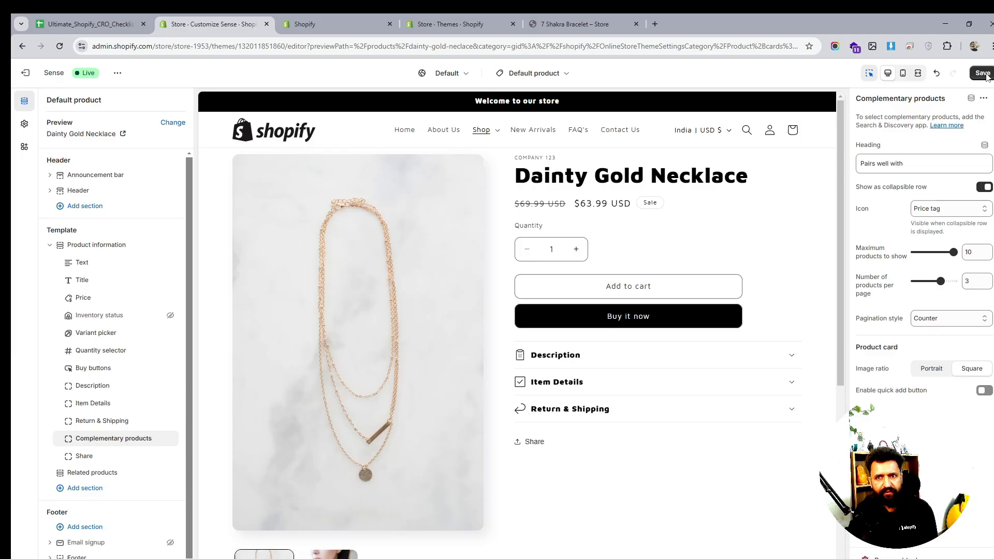
- Reload the theme editor, discarding its unsaved changes
{"action": "left_click", "coordinate": [60, 46]}
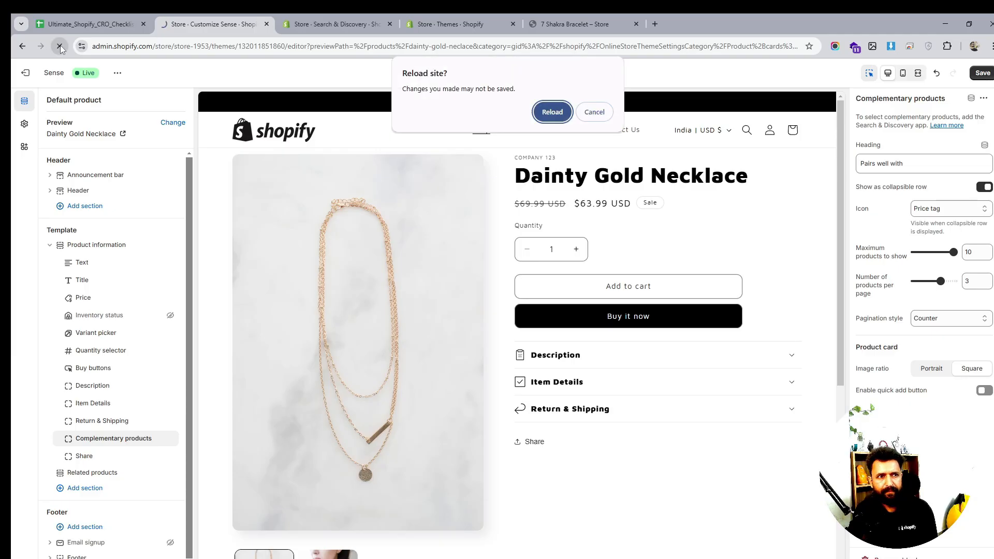
{"action": "left_click", "coordinate": [550, 109]}
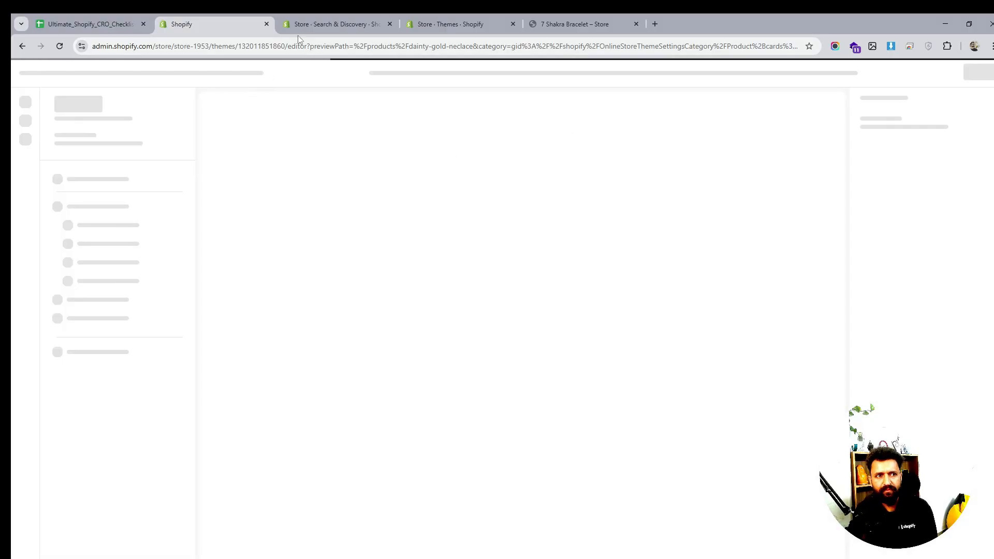
{"action": "left_click", "coordinate": [313, 24]}
{"action": "left_click", "coordinate": [235, 25]}
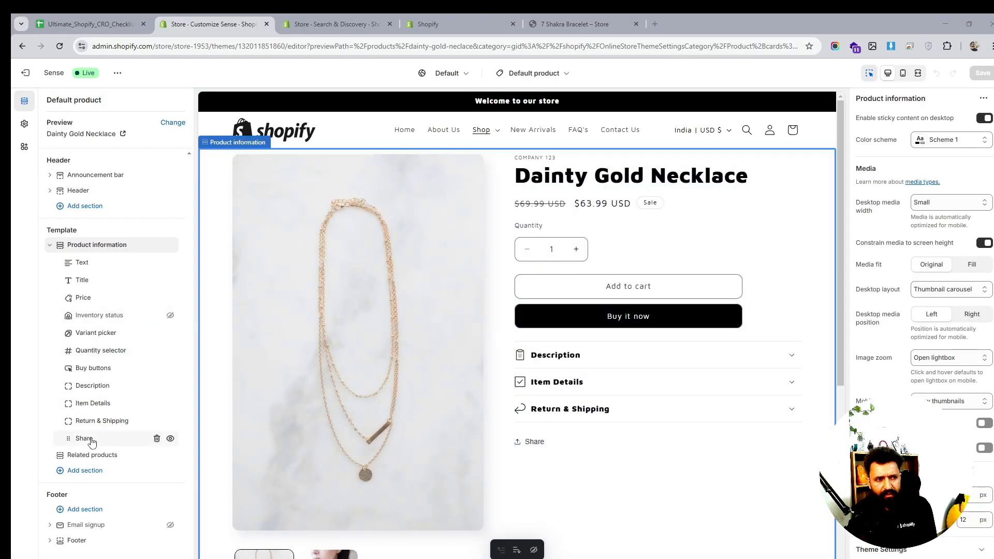
- Add a Pop-up block to the product information section and set its link label to Size Guide
{"action": "left_click_drag", "start_coordinate": [88, 438], "coordinate": [119, 448]}
{"action": "left_click", "coordinate": [120, 447]}
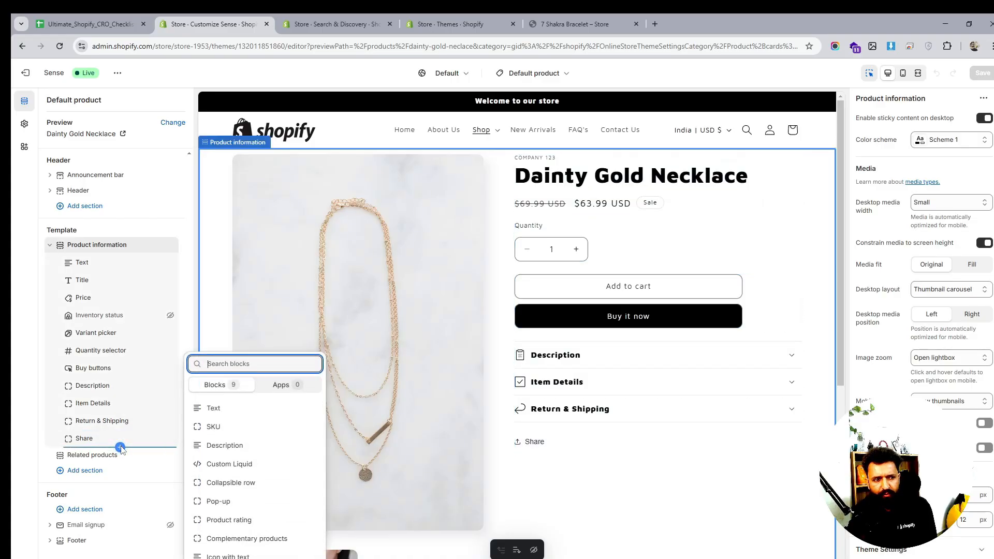
{"action": "left_click", "coordinate": [261, 508]}
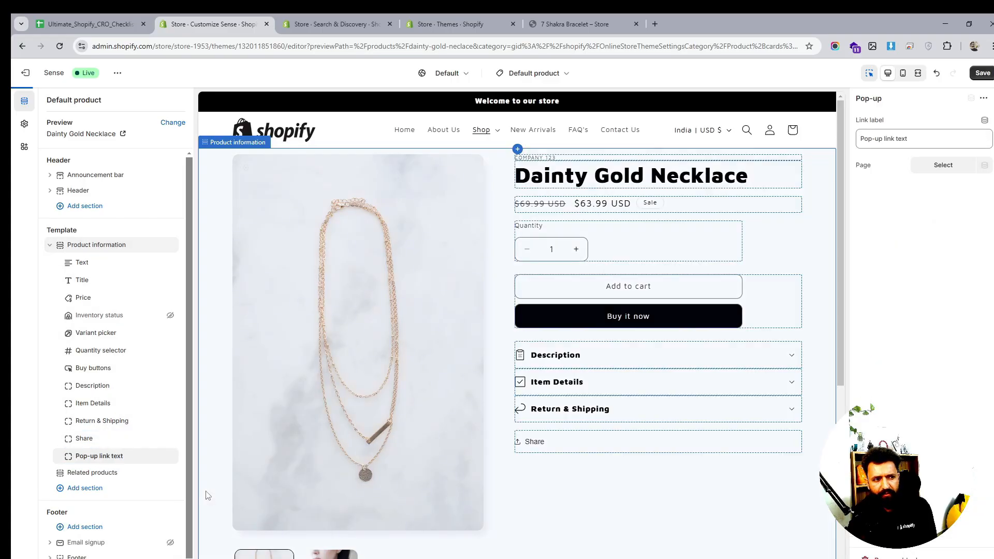
{"action": "left_click_drag", "start_coordinate": [70, 458], "coordinate": [95, 439]}
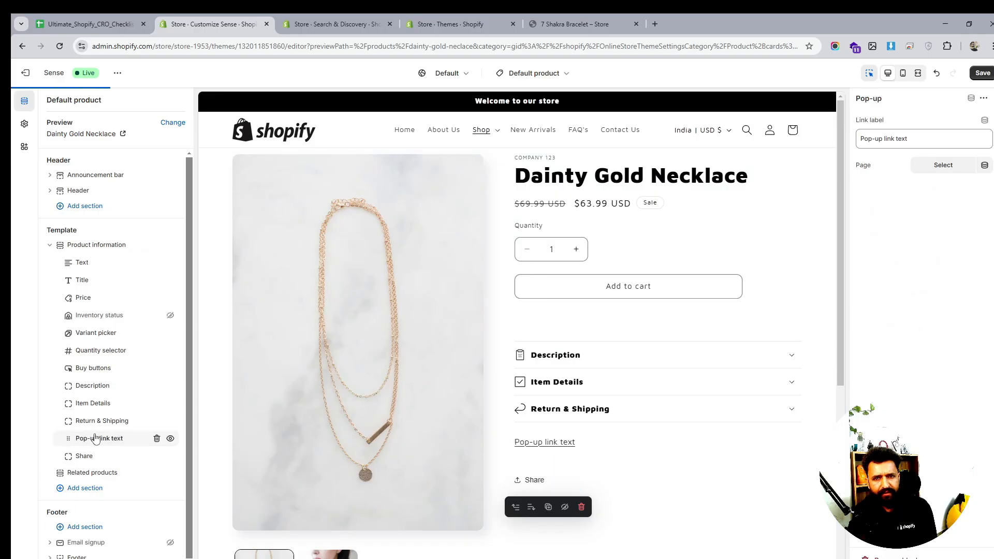
{"action": "triple_click", "coordinate": [898, 139]}
{"action": "key", "text": "BackSpace"}
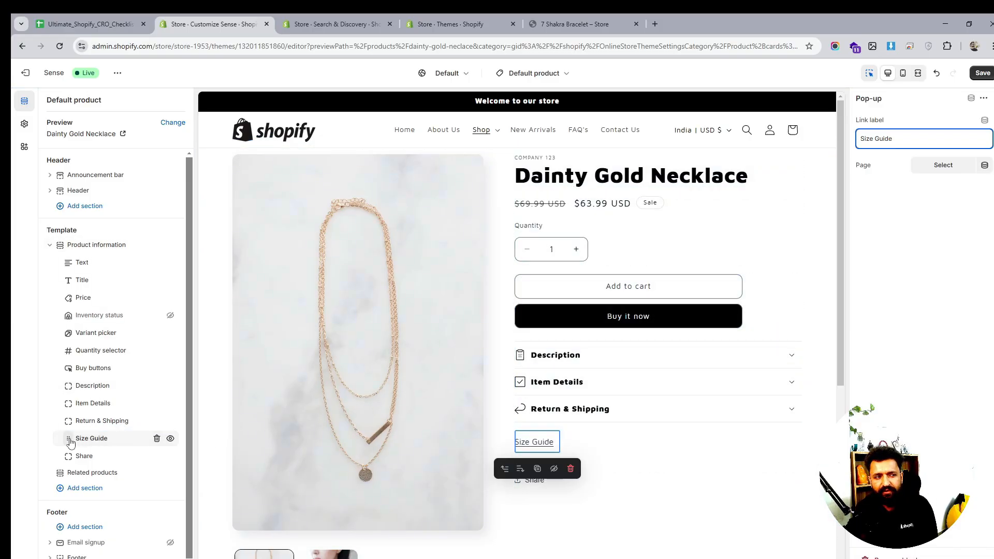
- Move the Size Guide pop-up above the buy buttons and save the template
{"action": "left_click_drag", "start_coordinate": [69, 438], "coordinate": [76, 370]}
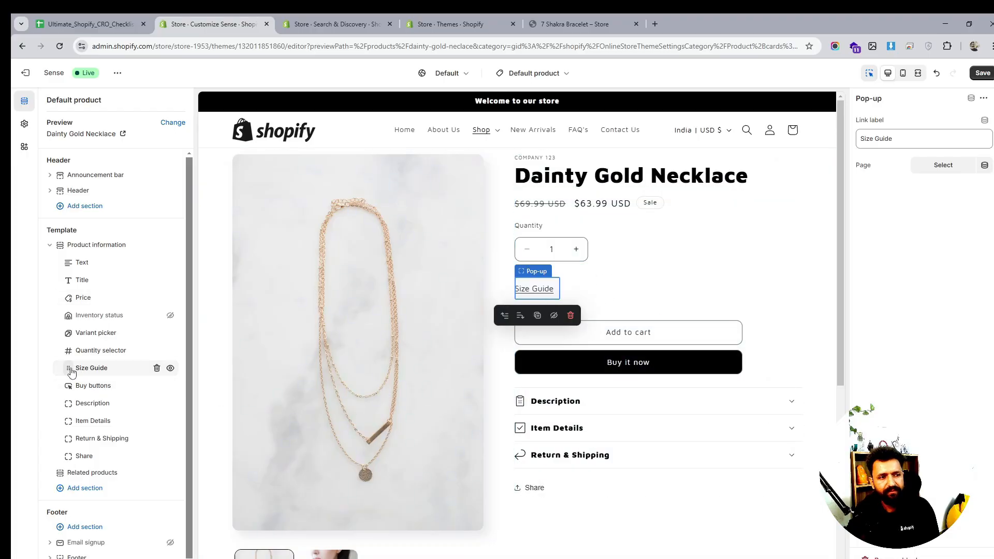
{"action": "left_click_drag", "start_coordinate": [72, 373], "coordinate": [69, 366]}
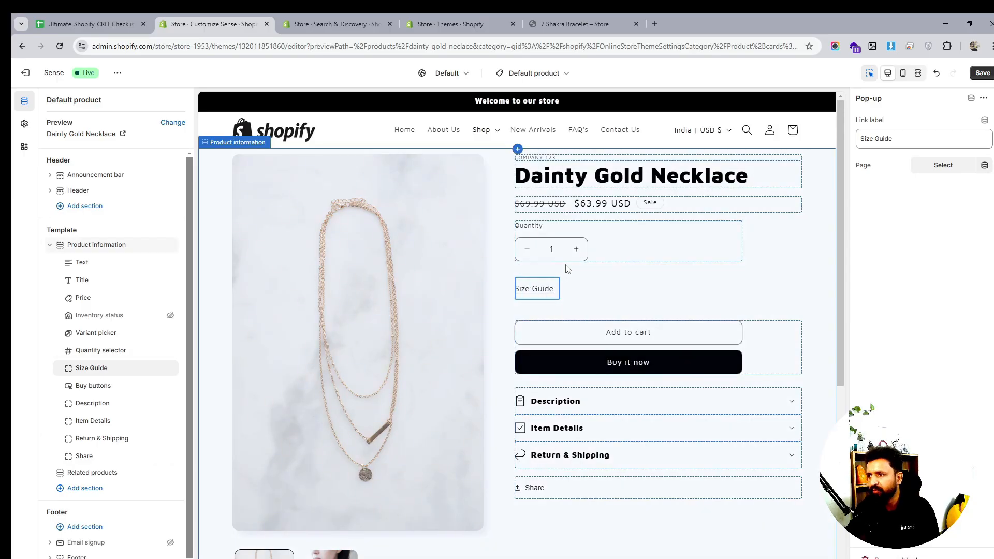
{"action": "scroll", "coordinate": [673, 362], "scroll_direction": "down", "scroll_amount": 1}
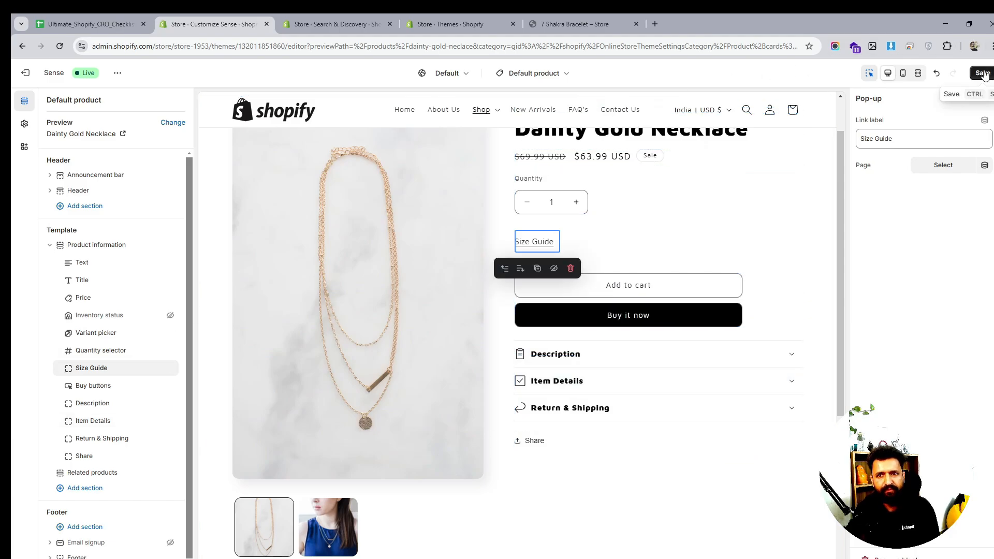
- Open the Recommendations page of the Search & Discovery app
{"action": "left_click", "coordinate": [306, 24]}
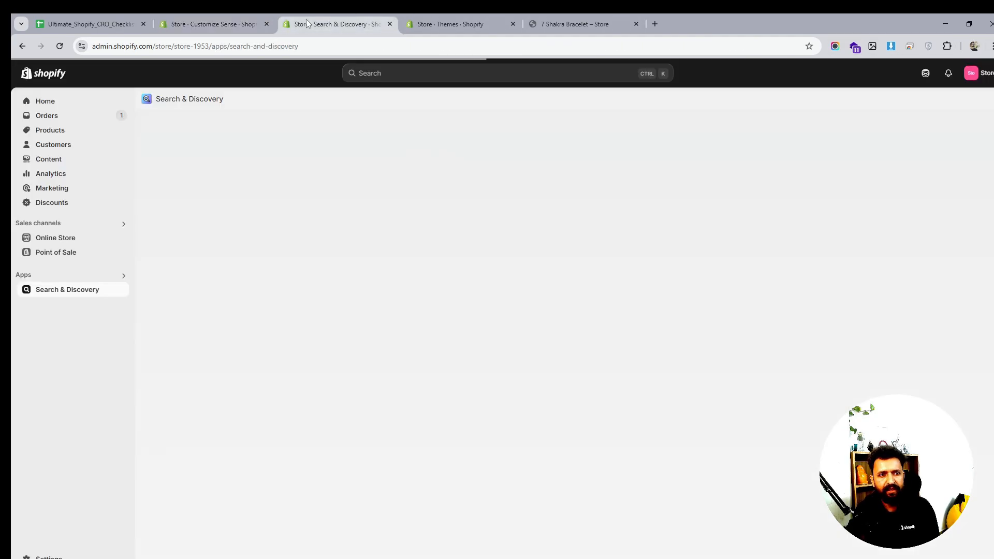
{"action": "left_click", "coordinate": [59, 46]}
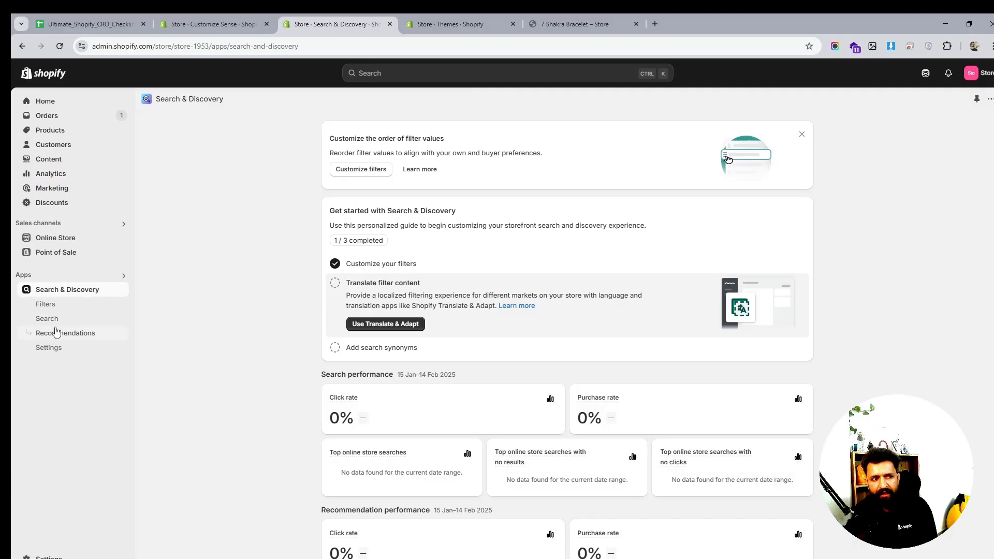
{"action": "left_click", "coordinate": [77, 337]}
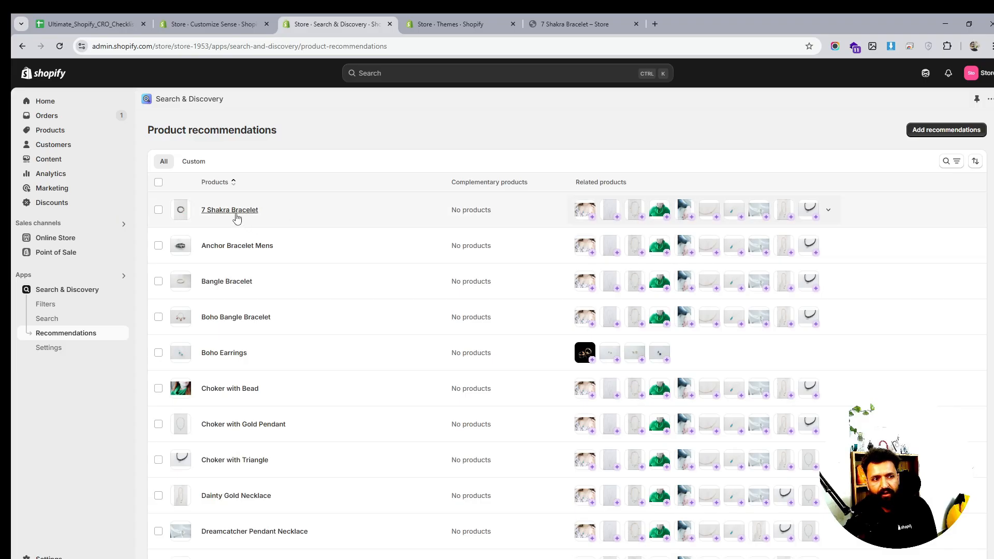
{"action": "left_click", "coordinate": [220, 24]}
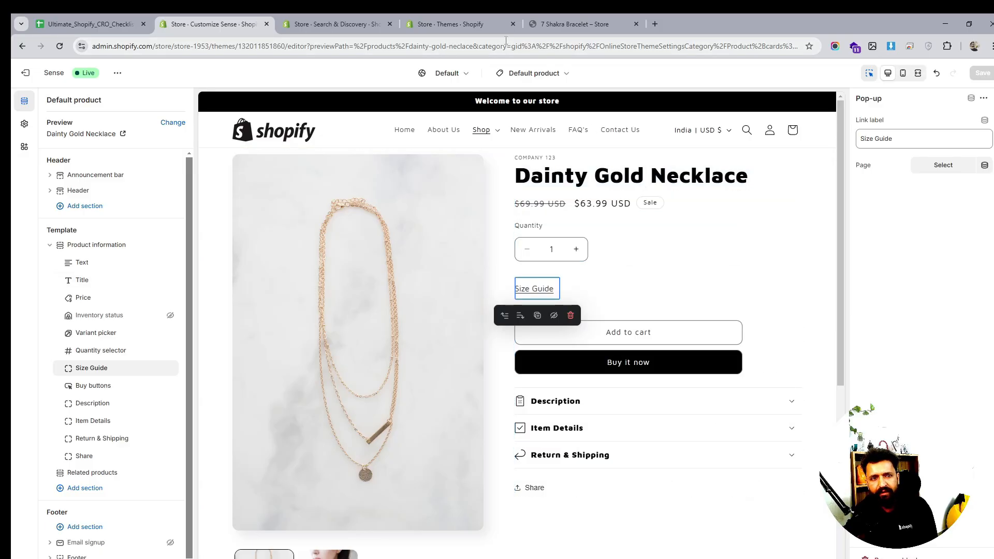
{"action": "left_click", "coordinate": [423, 18]}
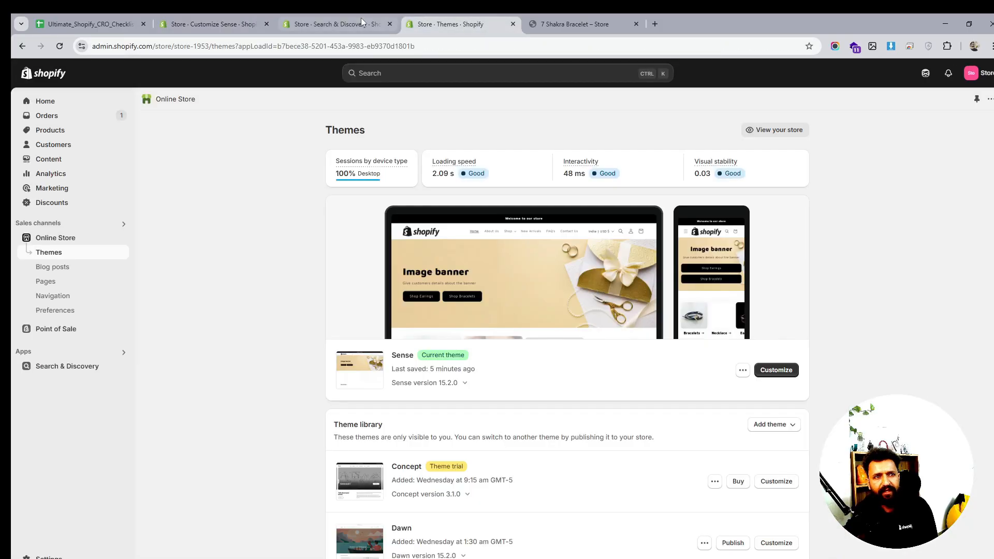
{"action": "left_click", "coordinate": [363, 24]}
- Open the product recommendations editor for Dainty Gold Necklace
{"action": "scroll", "coordinate": [363, 375], "scroll_direction": "down", "scroll_amount": 2}
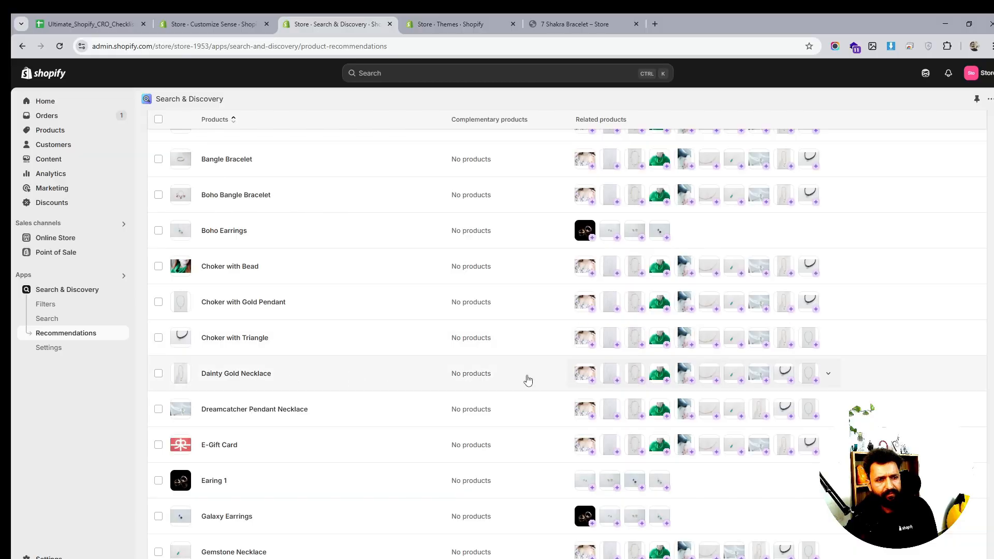
{"action": "left_click", "coordinate": [158, 373]}
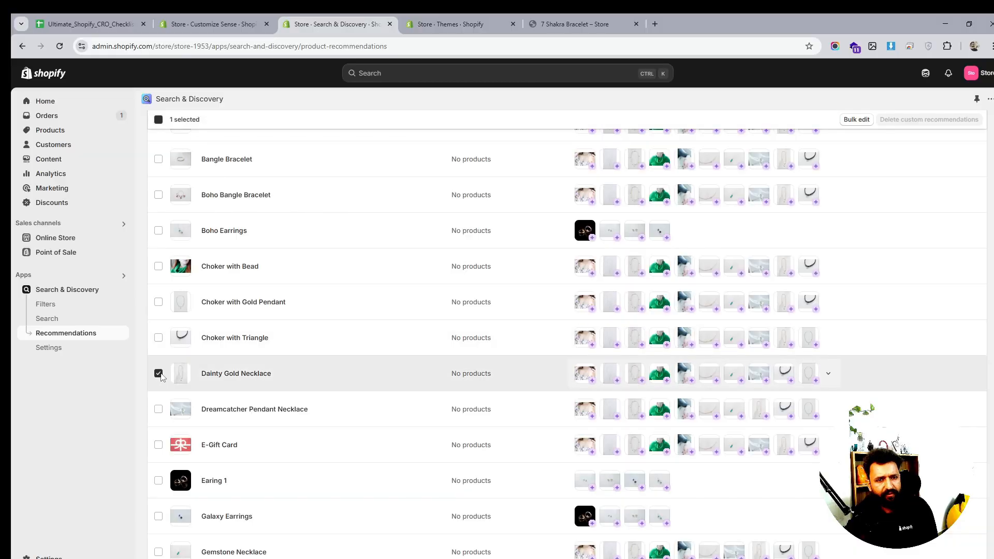
{"action": "left_click", "coordinate": [591, 384]}
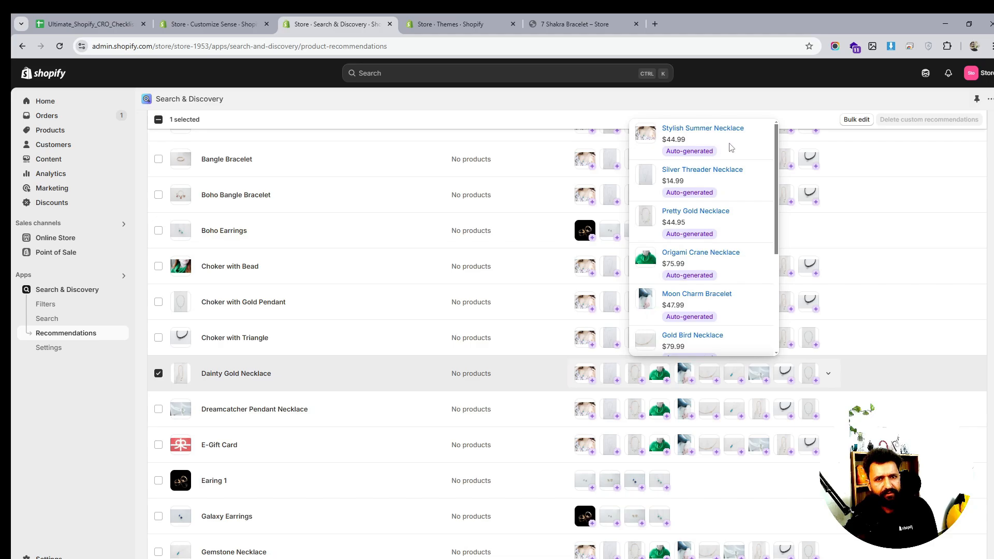
{"action": "scroll", "coordinate": [731, 155], "scroll_direction": "down", "scroll_amount": 4}
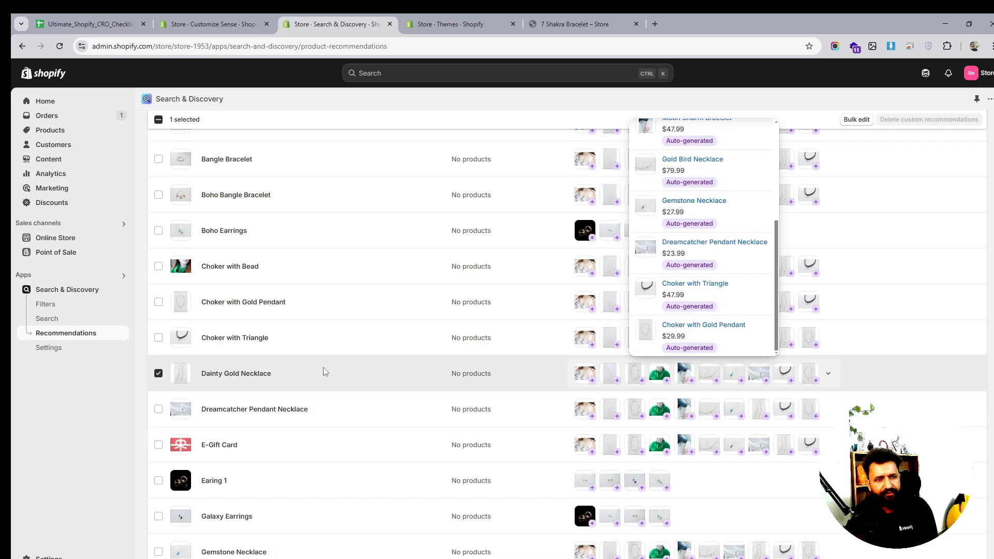
{"action": "left_click", "coordinate": [243, 381]}
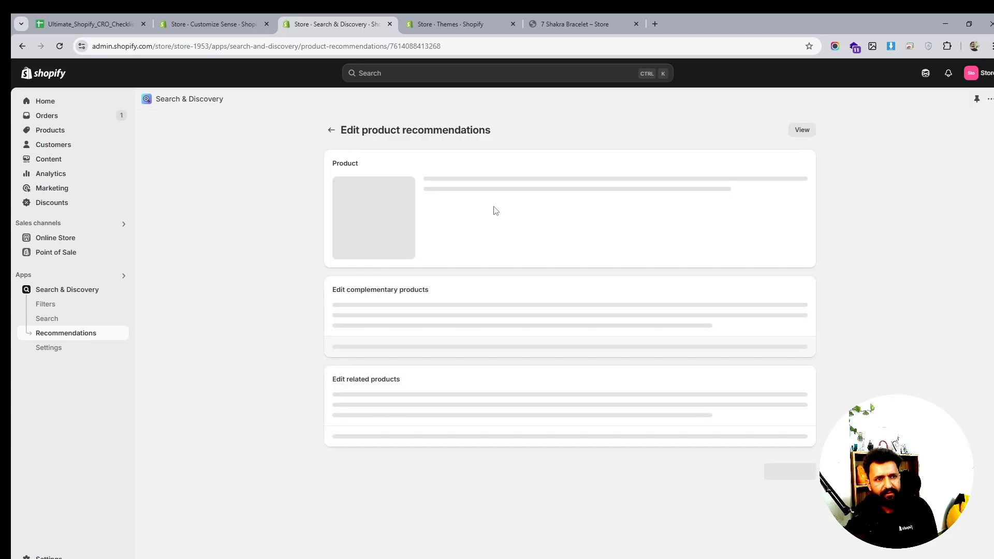
{"action": "scroll", "coordinate": [617, 268], "scroll_direction": "down", "scroll_amount": 3}
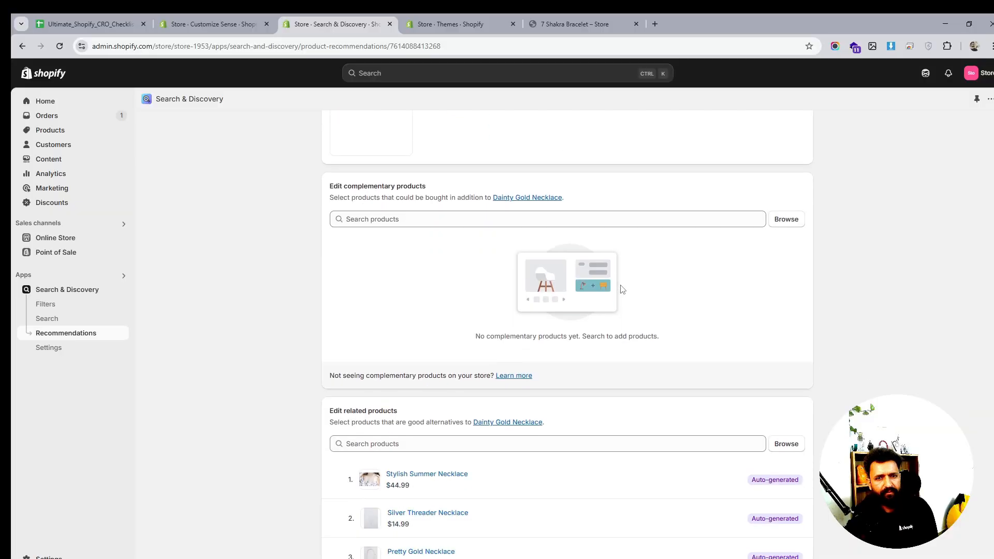
{"action": "scroll", "coordinate": [646, 303], "scroll_direction": "down", "scroll_amount": 2}
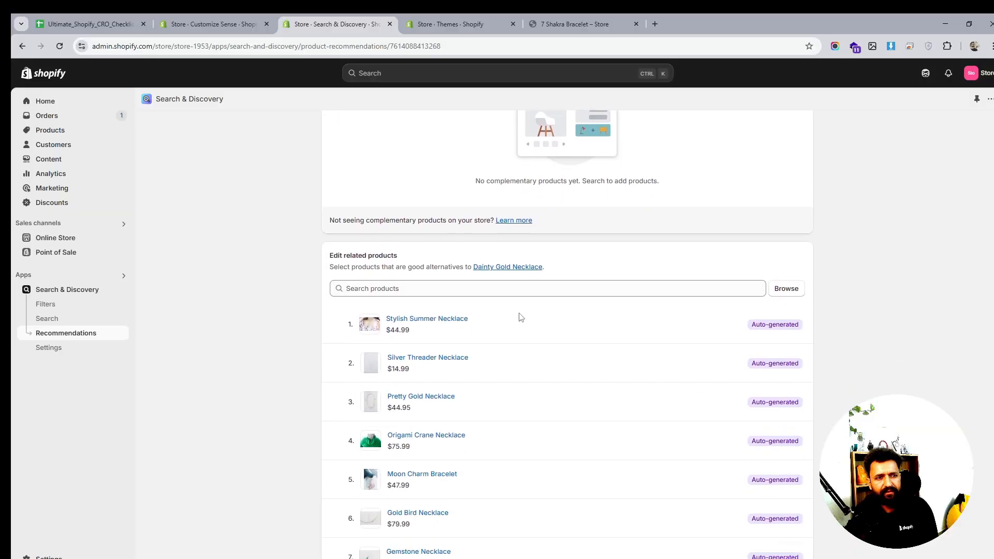
{"action": "scroll", "coordinate": [643, 277], "scroll_direction": "up", "scroll_amount": 5}
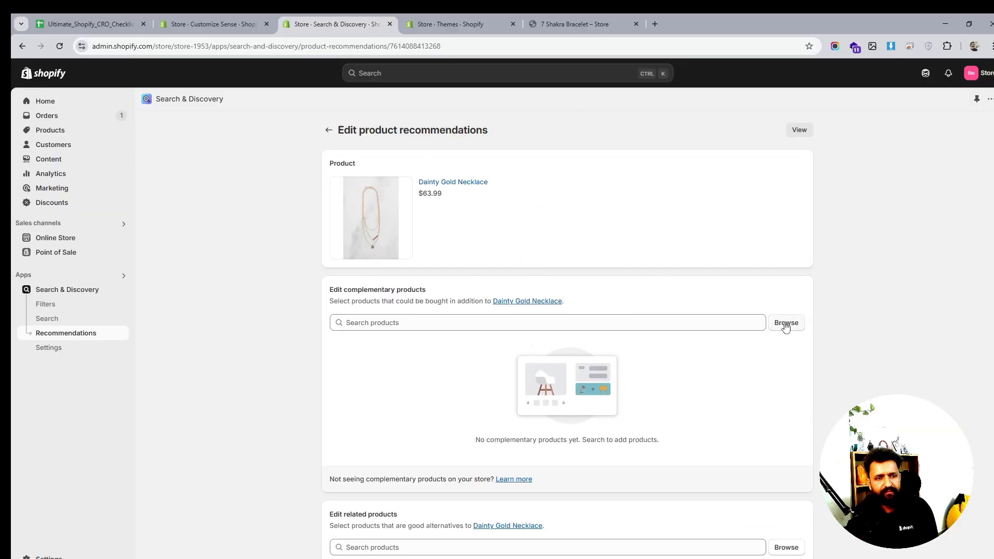
- Add 7 Shakra Bracelet, Anchor Bracelet Mens, Bangle Bracelet, Boho Bangle Bracelet and Boho Earrings as complementary products and save
{"action": "left_click", "coordinate": [785, 323]}
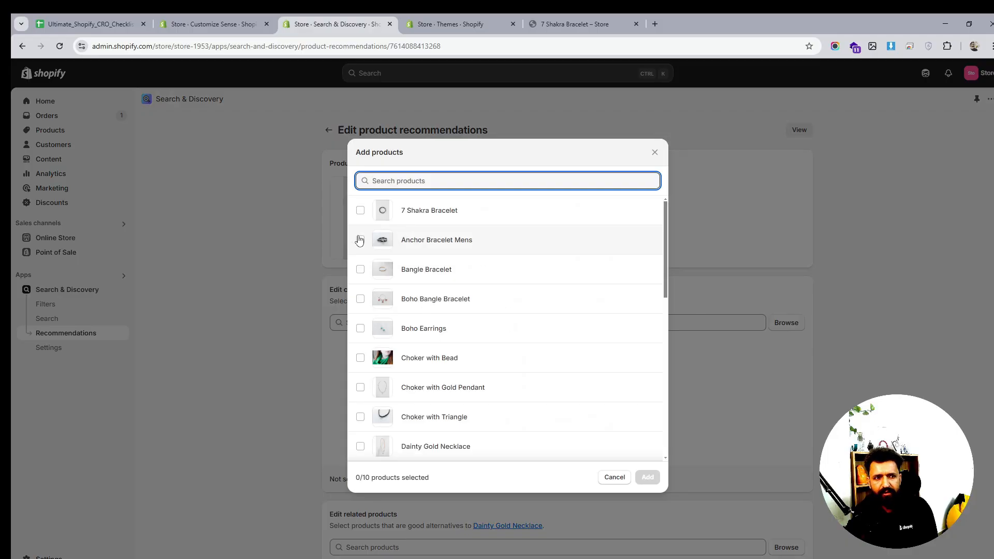
{"action": "left_click", "coordinate": [360, 239]}
{"action": "left_click", "coordinate": [361, 269]}
{"action": "left_click", "coordinate": [360, 299]}
{"action": "left_click", "coordinate": [360, 328]}
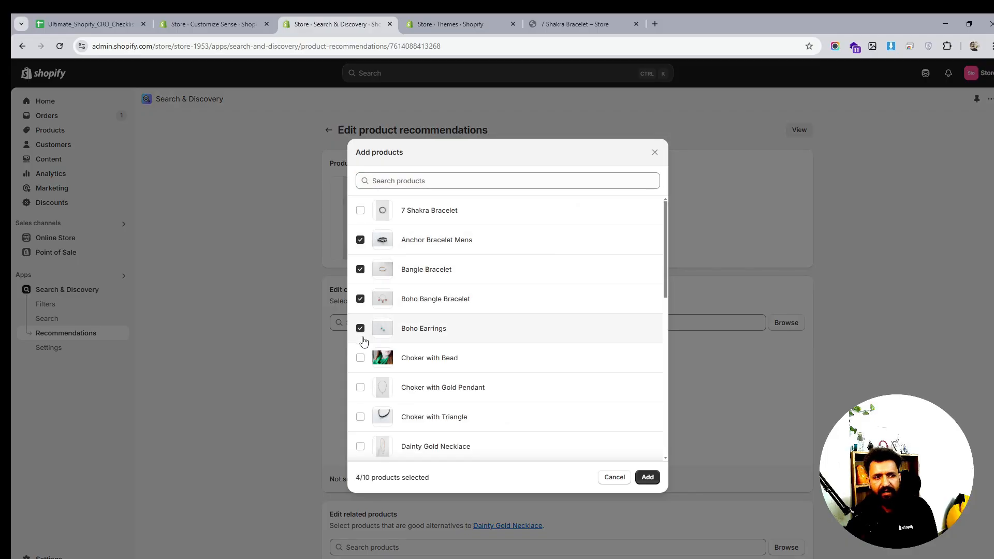
{"action": "left_click", "coordinate": [361, 357]}
{"action": "left_click", "coordinate": [361, 356]}
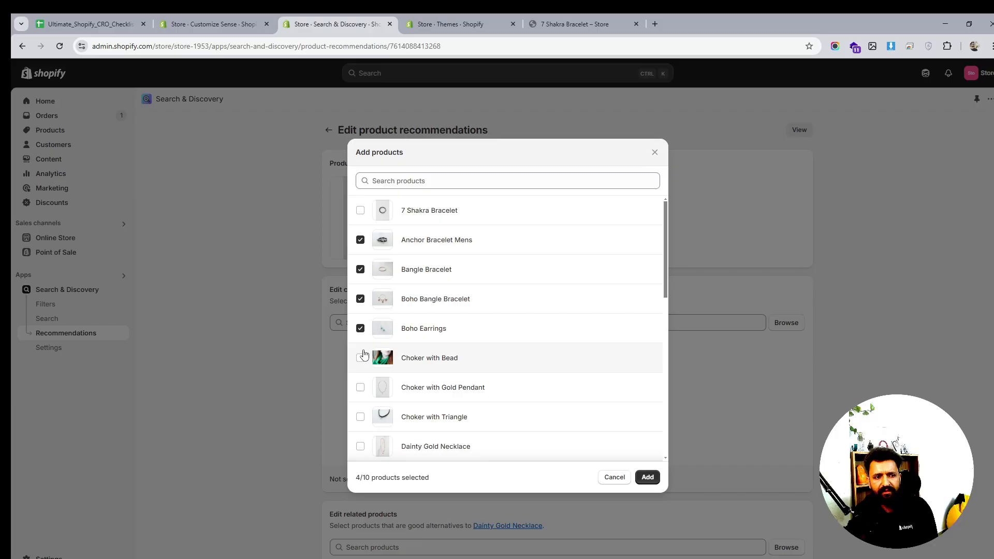
{"action": "left_click", "coordinate": [361, 210]}
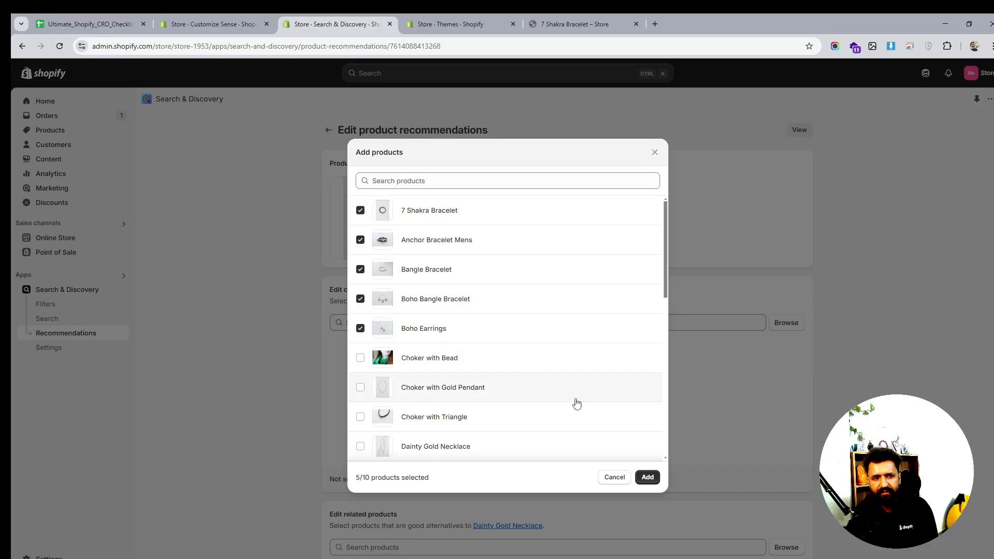
{"action": "left_click", "coordinate": [647, 478]}
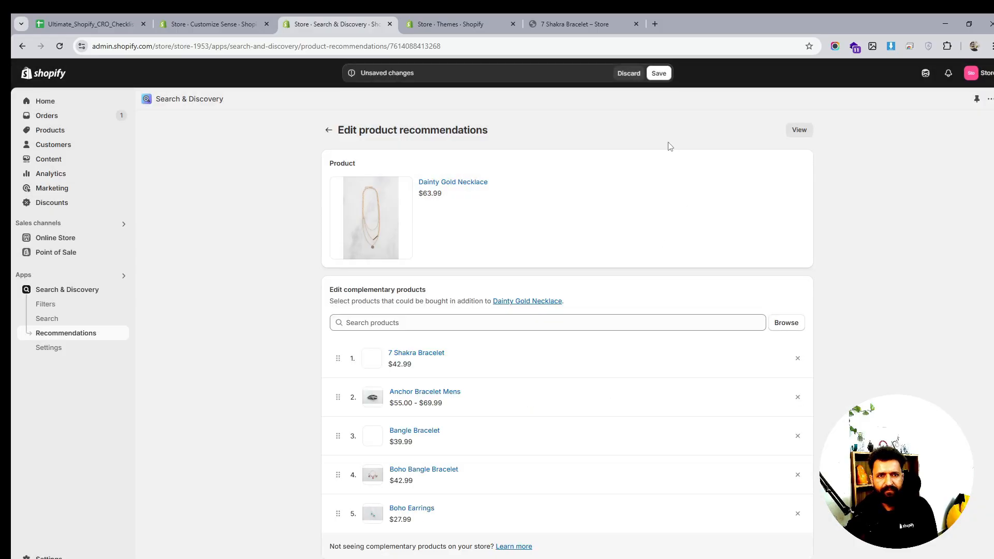
{"action": "left_click", "coordinate": [658, 73]}
- Copy the 7 Shakra Bracelet product title from the storefront page
{"action": "left_click", "coordinate": [247, 19]}
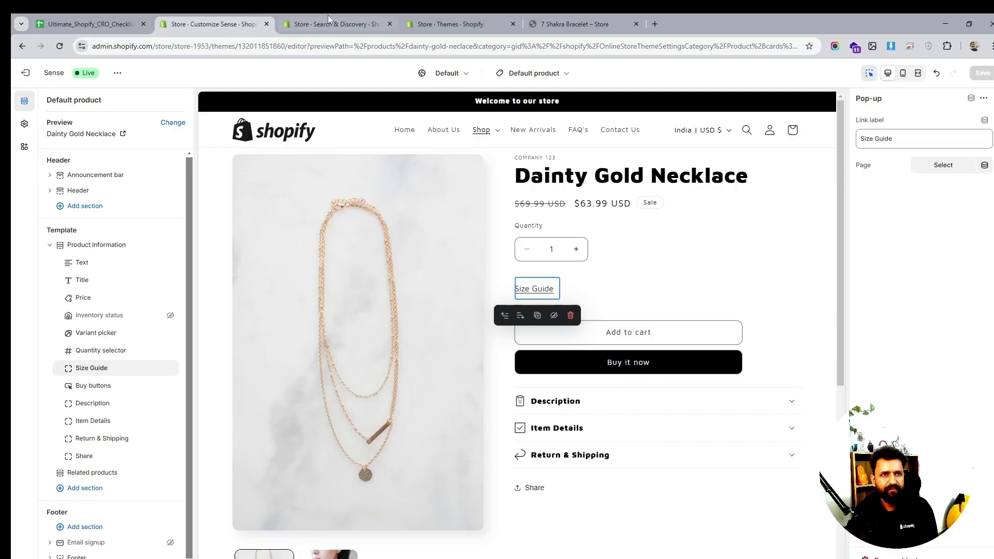
{"action": "left_click", "coordinate": [549, 23]}
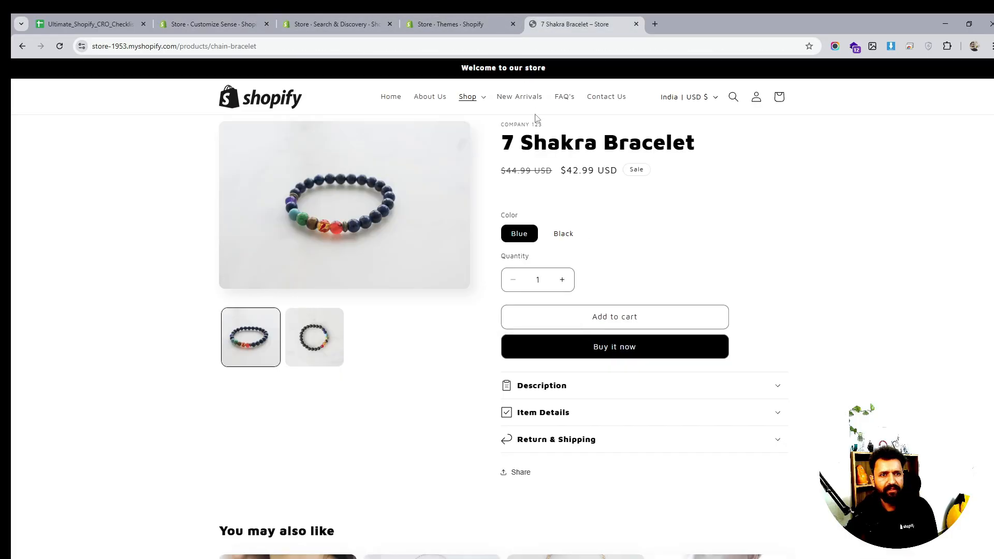
{"action": "triple_click", "coordinate": [567, 146]}
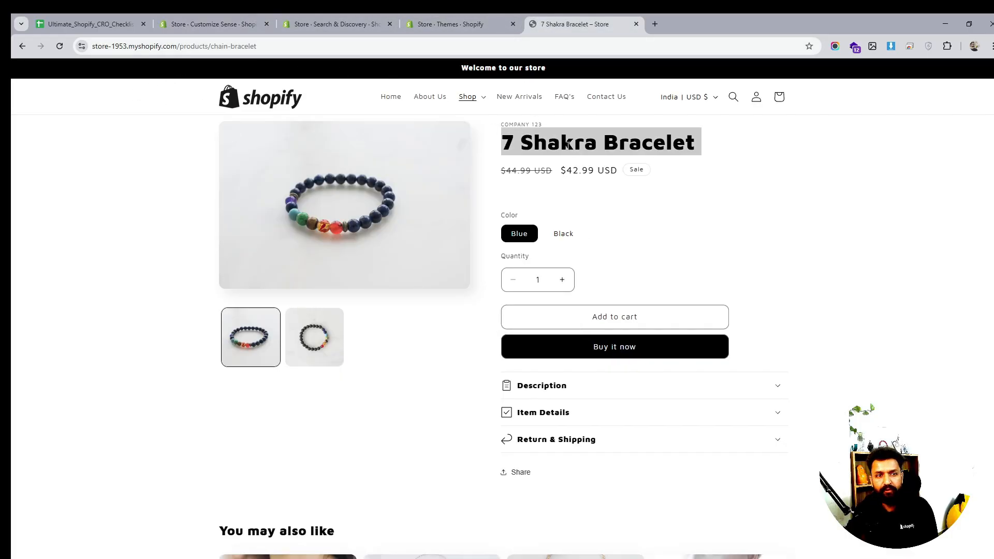
{"action": "right_click", "coordinate": [581, 149]}
{"action": "left_click", "coordinate": [595, 160]}
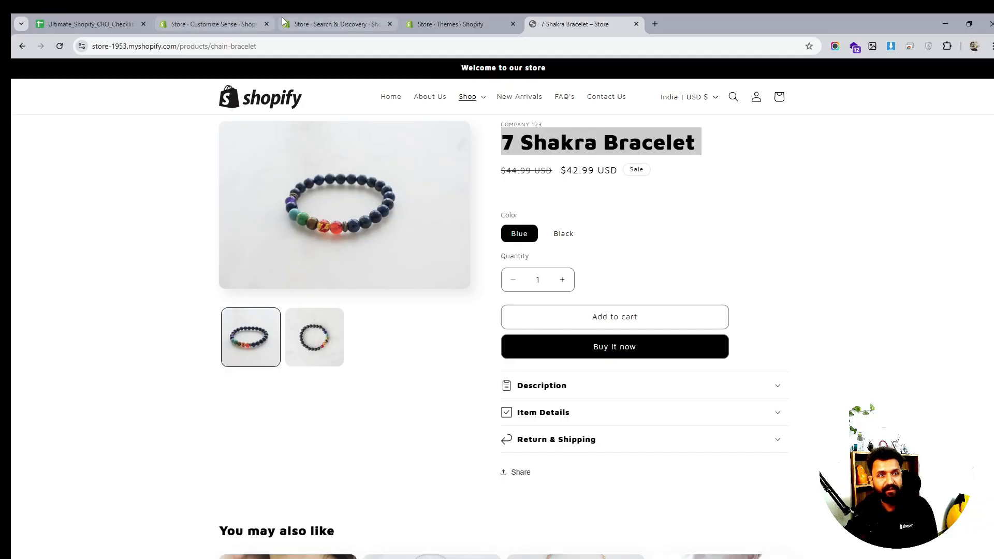
- Open the product recommendations editor for 7 Shakra Bracelet
{"action": "left_click", "coordinate": [316, 22]}
{"action": "left_click", "coordinate": [237, 22]}
{"action": "left_click", "coordinate": [367, 30]}
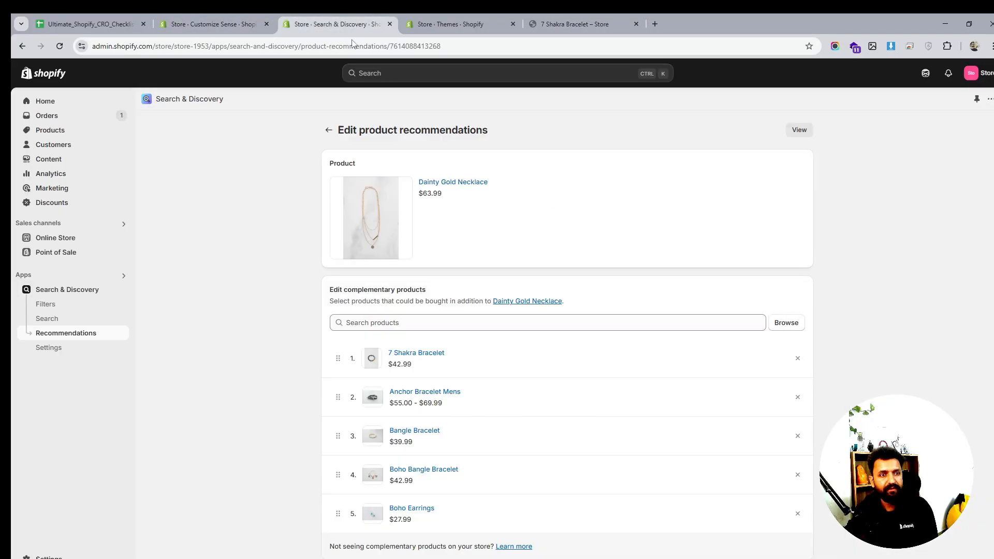
{"action": "left_click", "coordinate": [329, 130]}
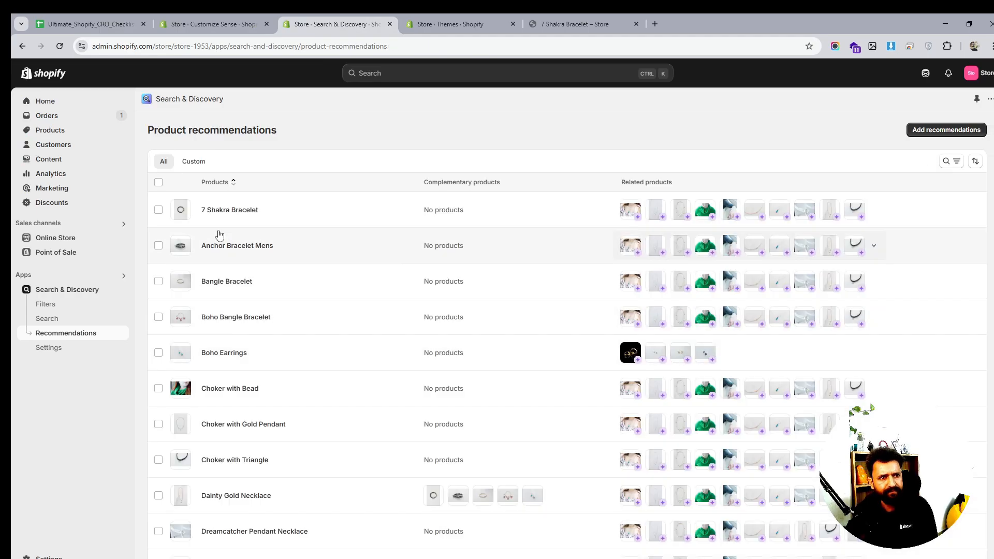
{"action": "left_click", "coordinate": [220, 208]}
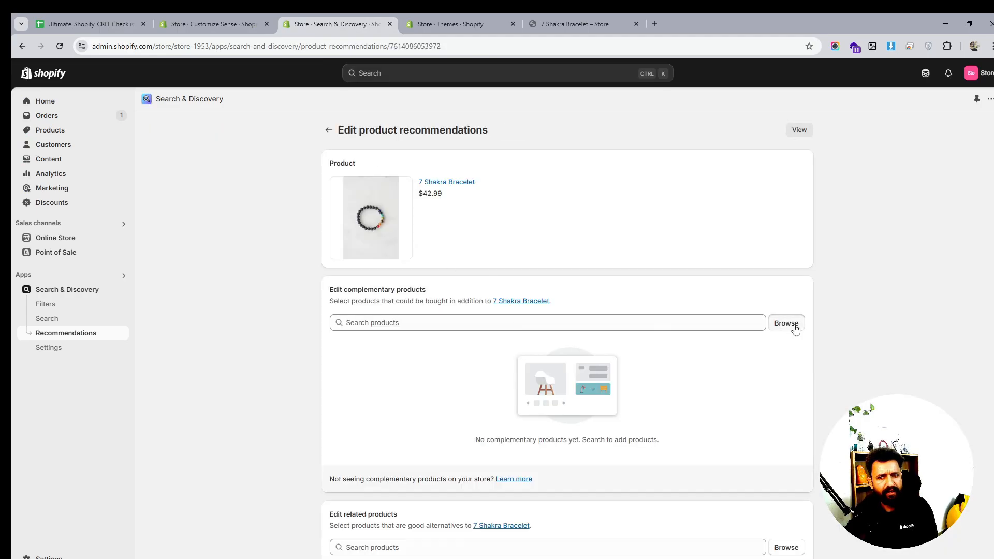
- Add Anchor Bracelet Mens, Bangle Bracelet, Boho Bangle Bracelet and Boho Earrings as complementary products for 7 Shakra Bracelet and save
{"action": "left_click", "coordinate": [794, 327]}
{"action": "left_click", "coordinate": [361, 270]}
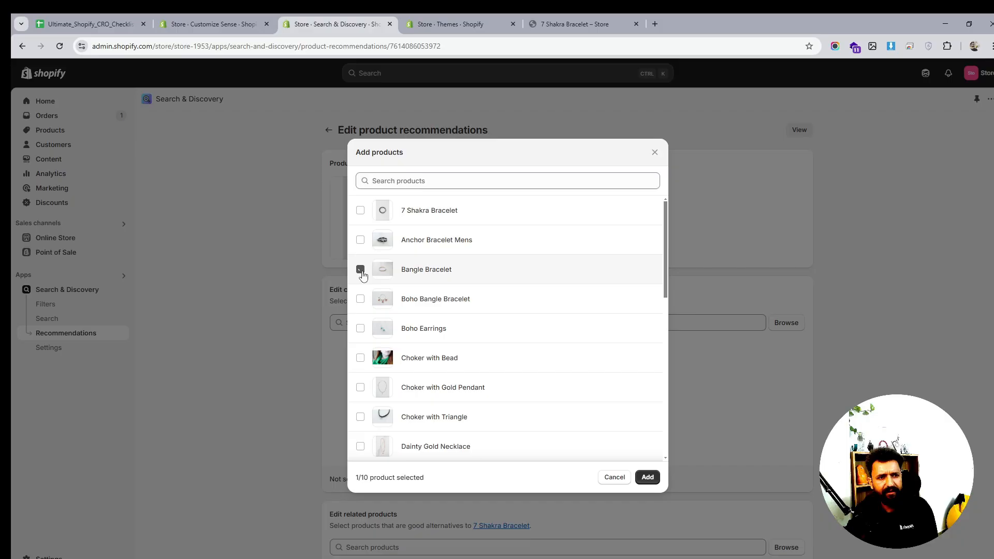
{"action": "left_click", "coordinate": [360, 298]}
{"action": "left_click", "coordinate": [360, 327]}
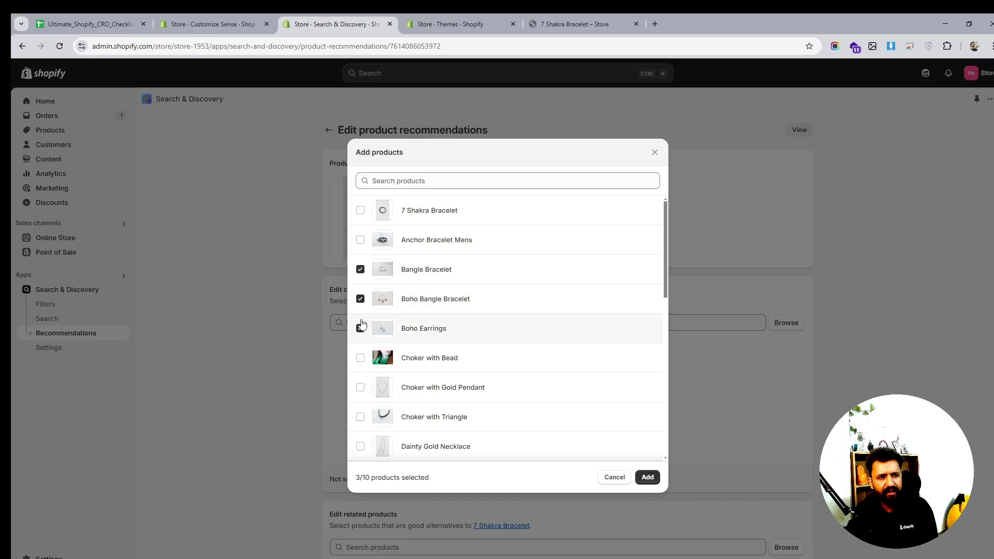
{"action": "left_click", "coordinate": [360, 240]}
{"action": "left_click", "coordinate": [647, 476]}
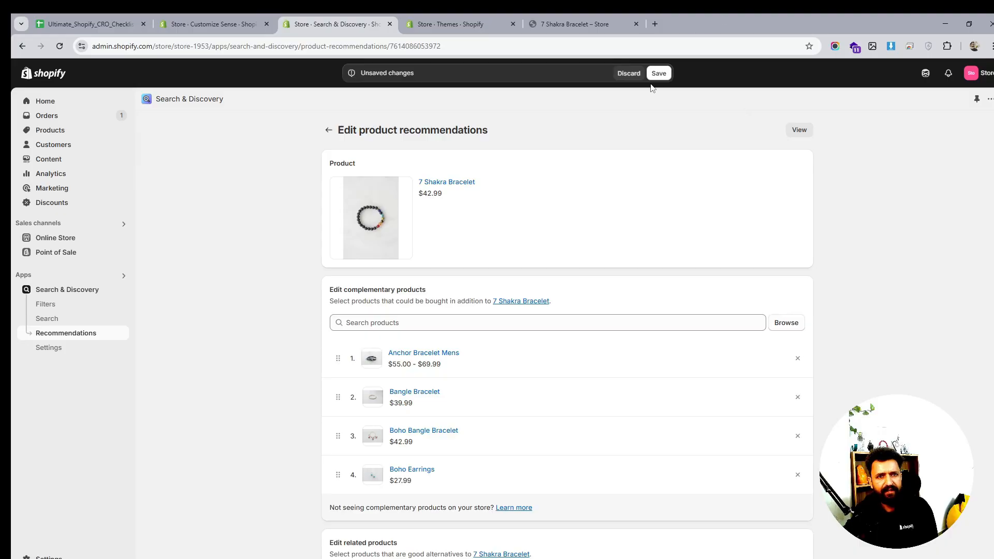
{"action": "left_click", "coordinate": [659, 74]}
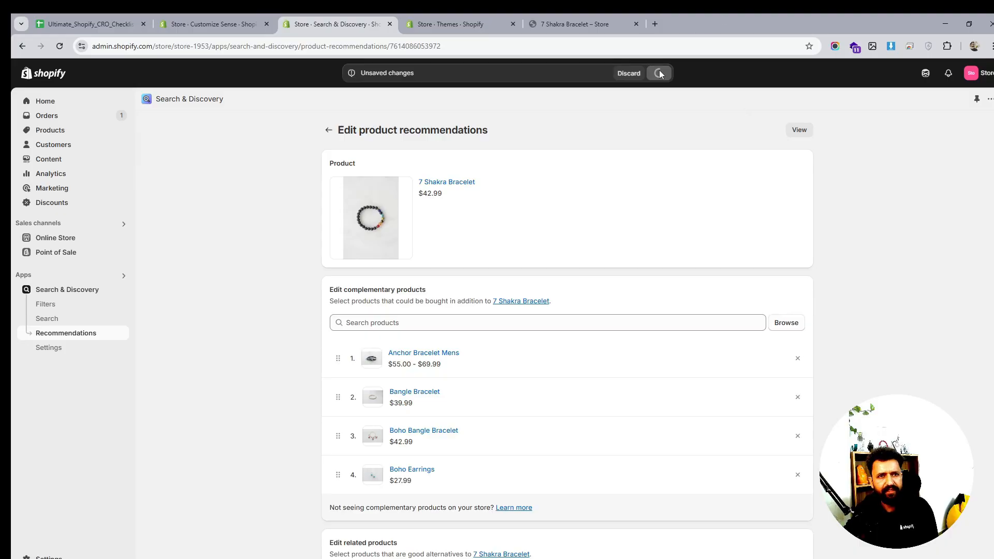
- Reload the 7 Shakra Bracelet storefront page and review its product section
{"action": "left_click", "coordinate": [577, 23]}
{"action": "left_click", "coordinate": [63, 48]}
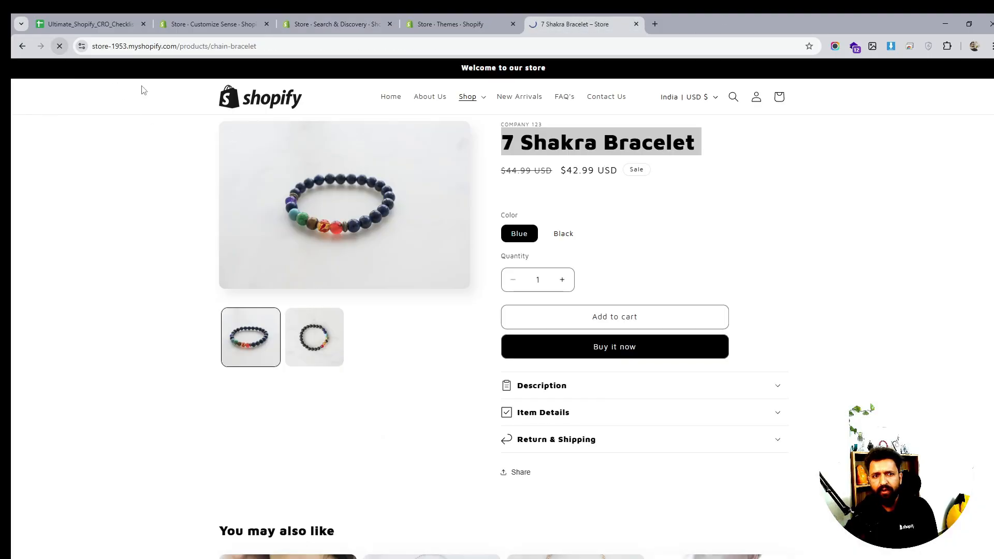
{"action": "scroll", "coordinate": [673, 274], "scroll_direction": "down", "scroll_amount": 5}
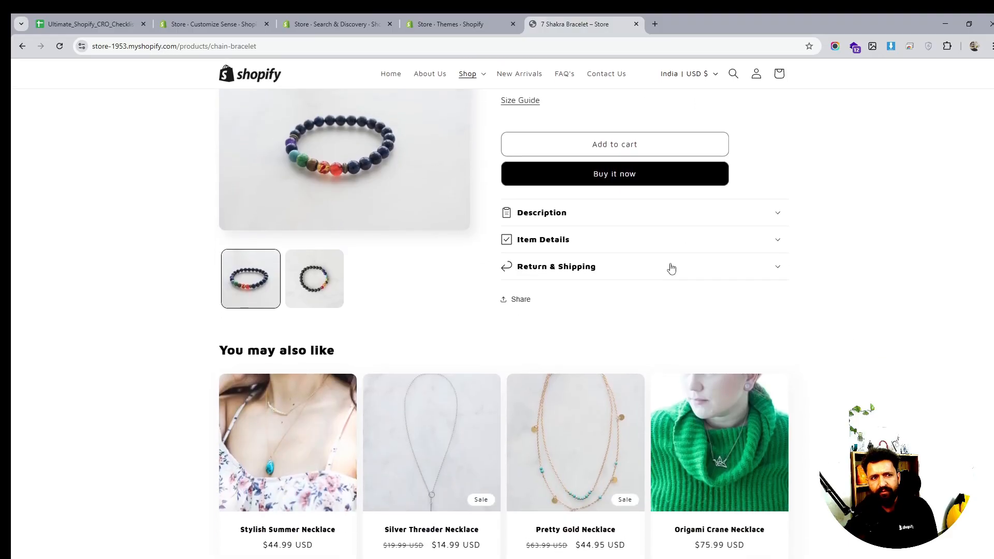
{"action": "scroll", "coordinate": [670, 266], "scroll_direction": "up", "scroll_amount": 3}
- In the theme editor, add a Complementary products block to Product information and move it above Share
{"action": "left_click", "coordinate": [334, 24]}
{"action": "left_click", "coordinate": [224, 19]}
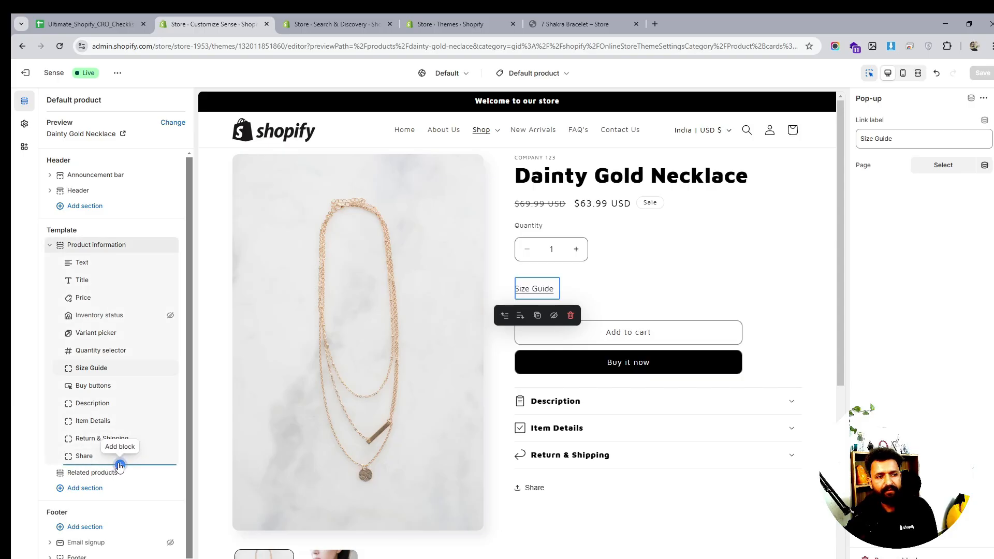
{"action": "left_click", "coordinate": [120, 465]}
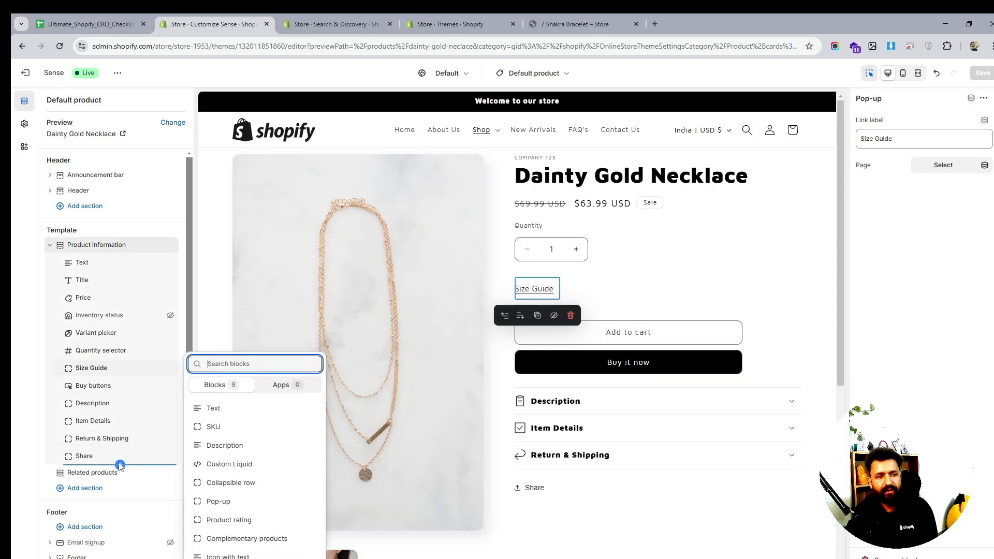
{"action": "left_click", "coordinate": [262, 539]}
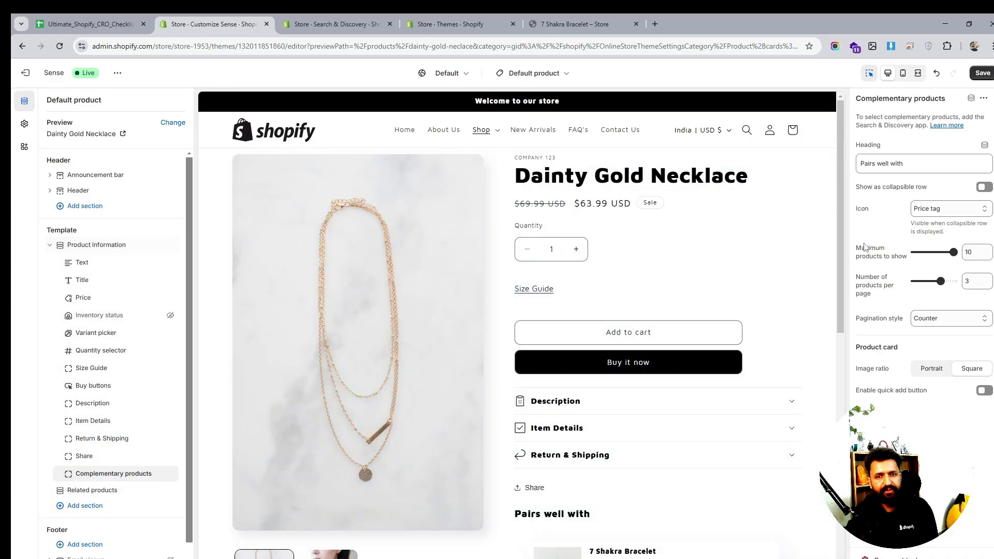
{"action": "scroll", "coordinate": [583, 300], "scroll_direction": "down", "scroll_amount": 5}
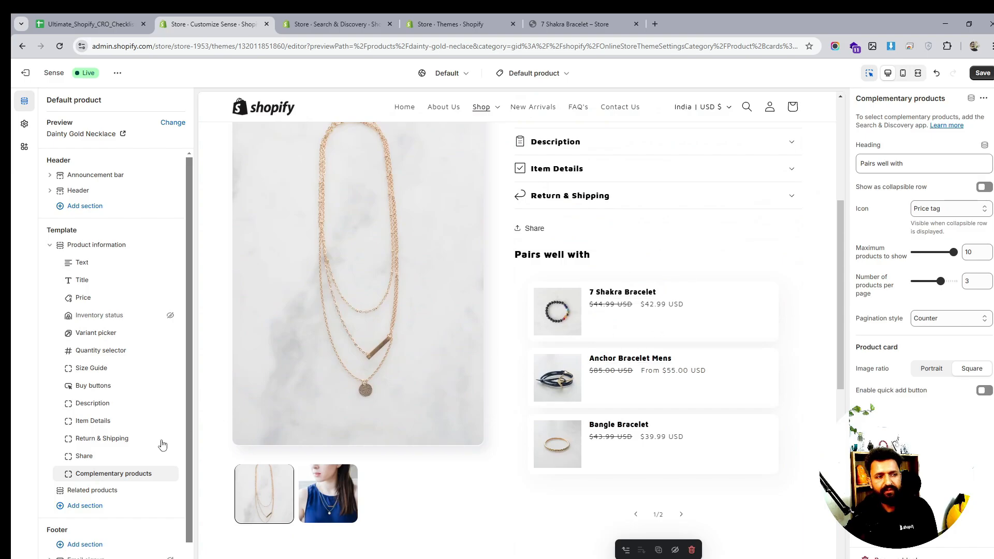
{"action": "left_click_drag", "start_coordinate": [124, 473], "coordinate": [109, 456]}
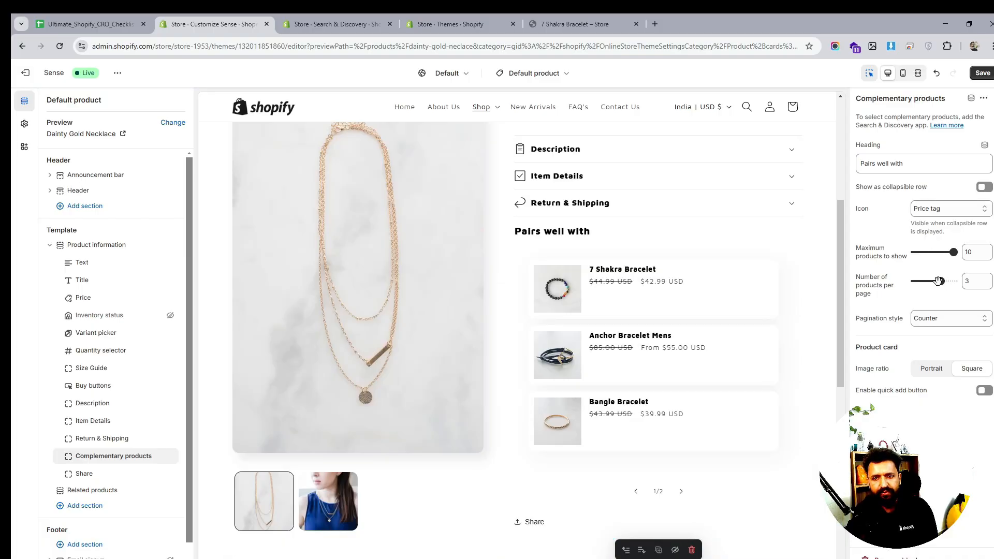
- Turn on the block's collapsible row and quick add button, and test collapsing and expanding the Pairs well with row
{"action": "left_click", "coordinate": [938, 371]}
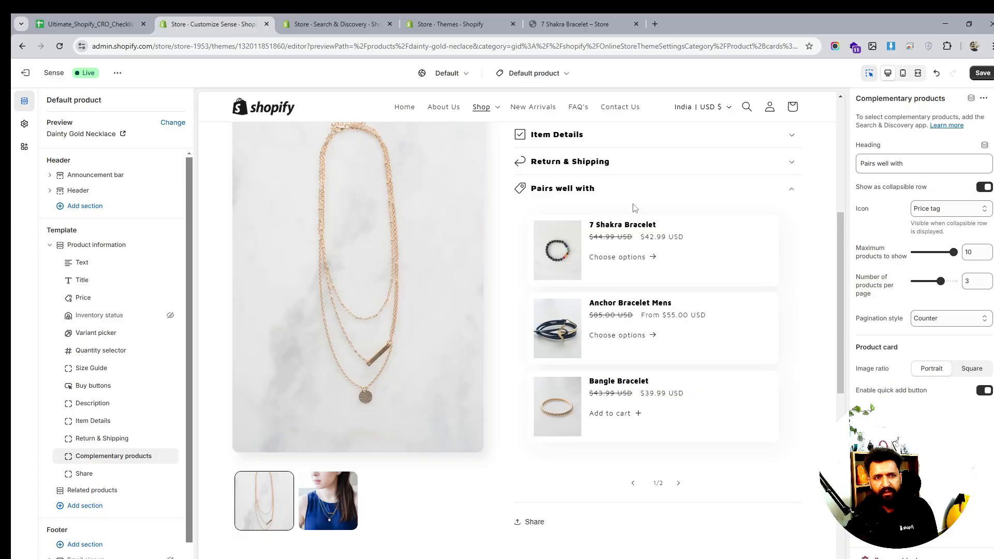
{"action": "scroll", "coordinate": [656, 280], "scroll_direction": "up", "scroll_amount": 2}
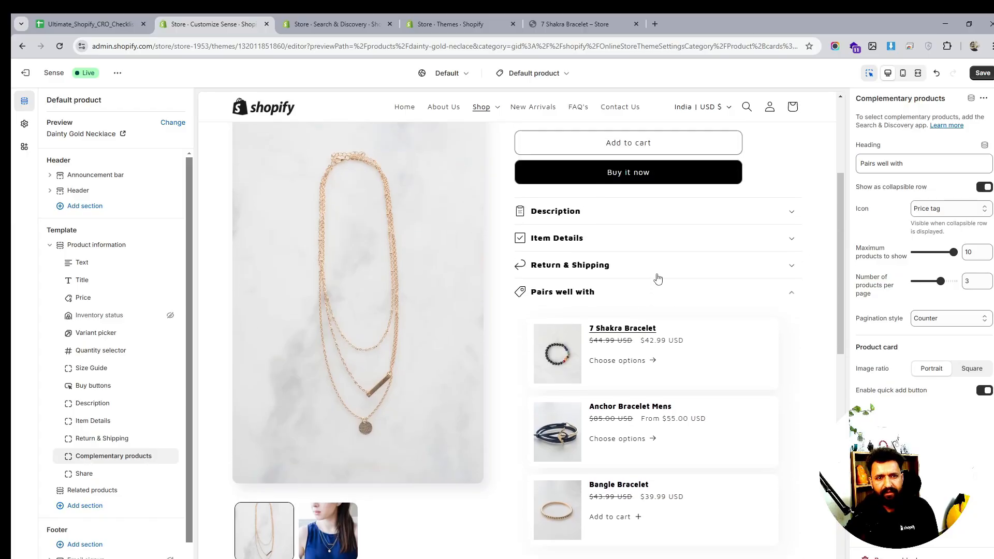
{"action": "left_click", "coordinate": [782, 290]}
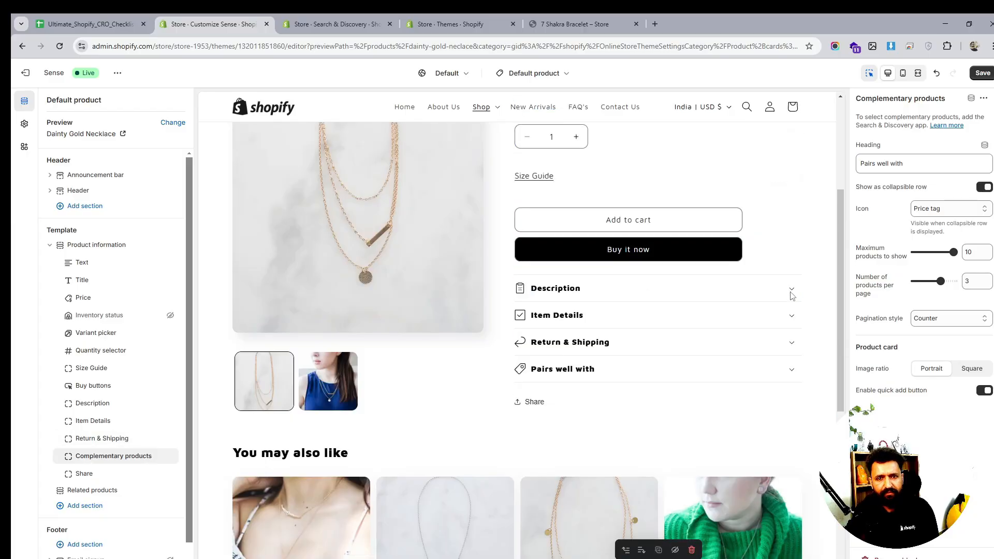
{"action": "left_click", "coordinate": [785, 368]}
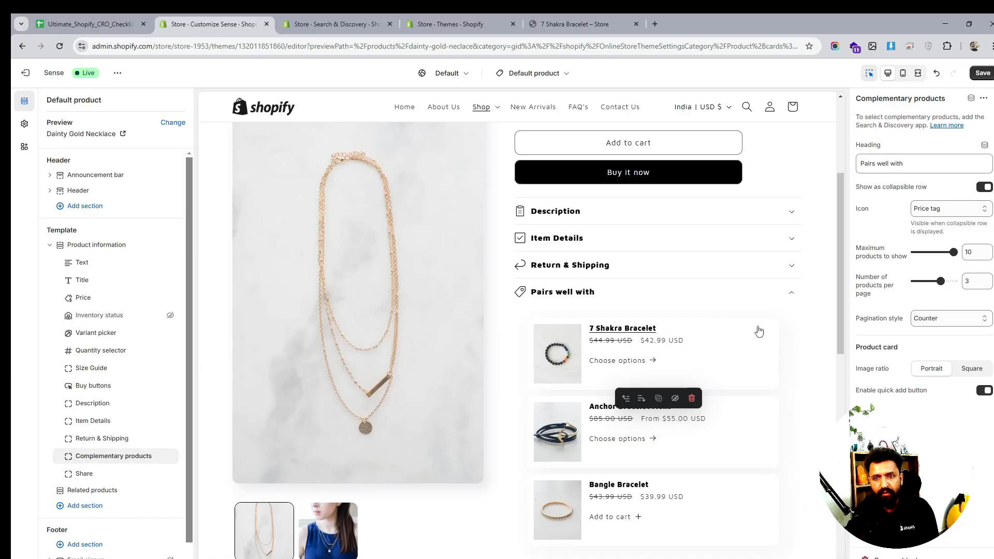
- Set the Complementary products block's maximum products to show to 3
{"action": "left_click", "coordinate": [943, 319]}
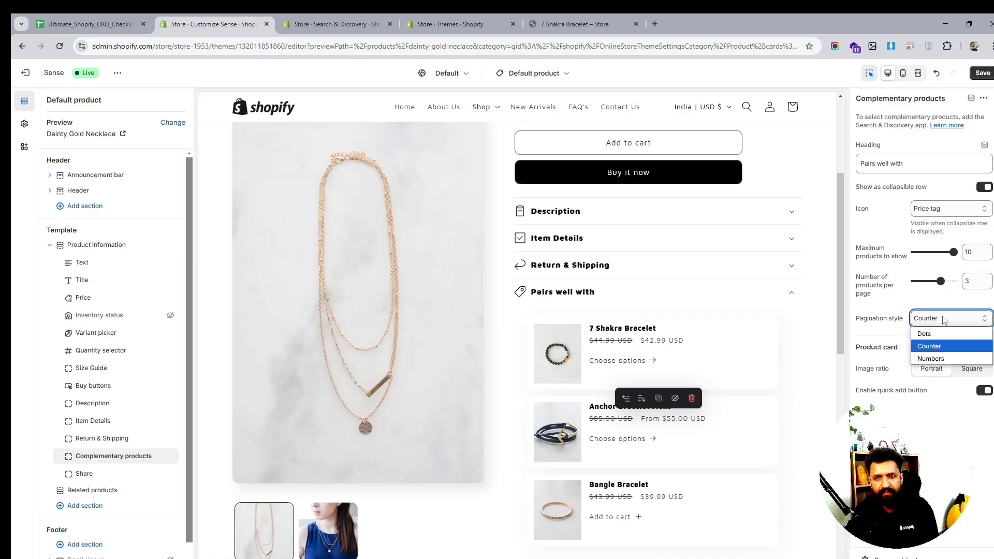
{"action": "scroll", "coordinate": [717, 344], "scroll_direction": "down", "scroll_amount": 2}
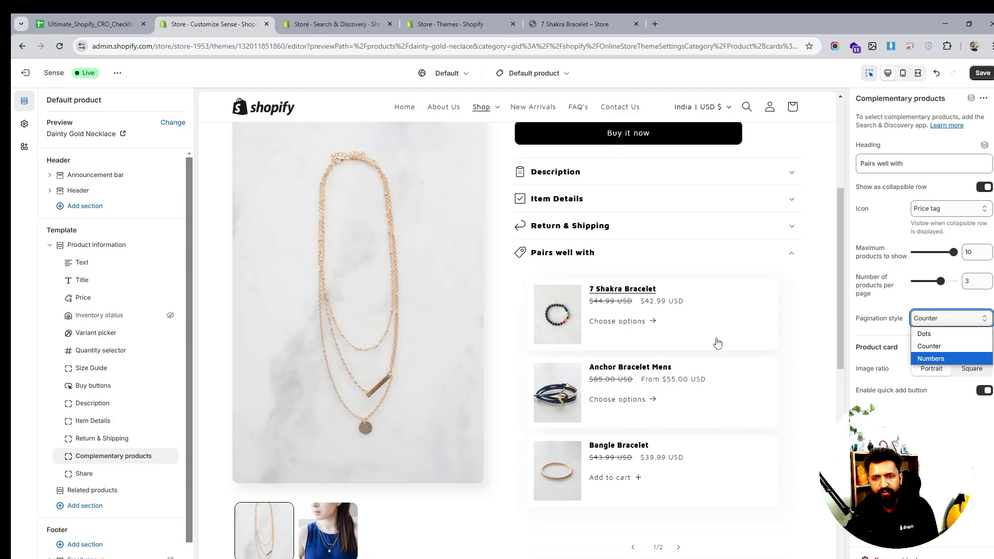
{"action": "left_click", "coordinate": [928, 431]}
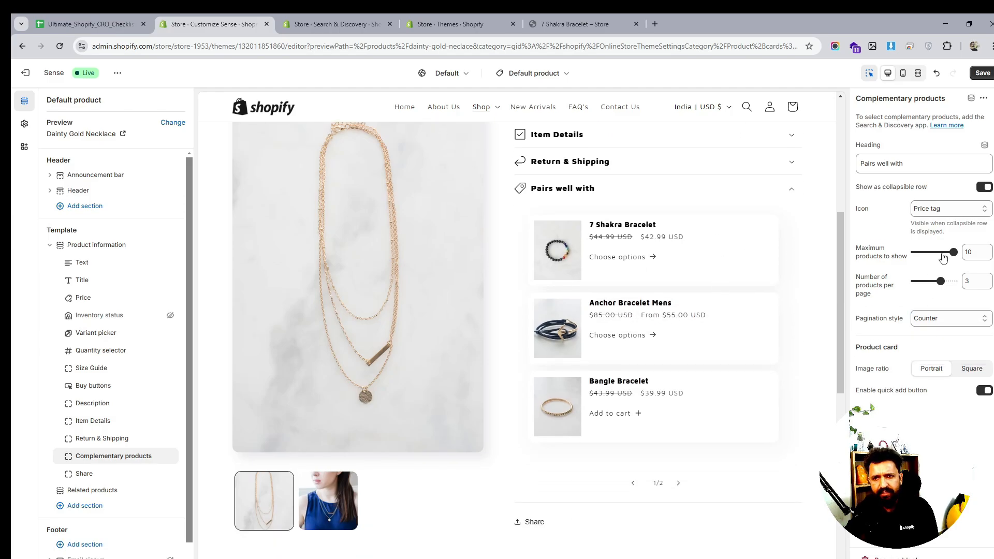
{"action": "left_click_drag", "start_coordinate": [952, 252], "coordinate": [923, 252]}
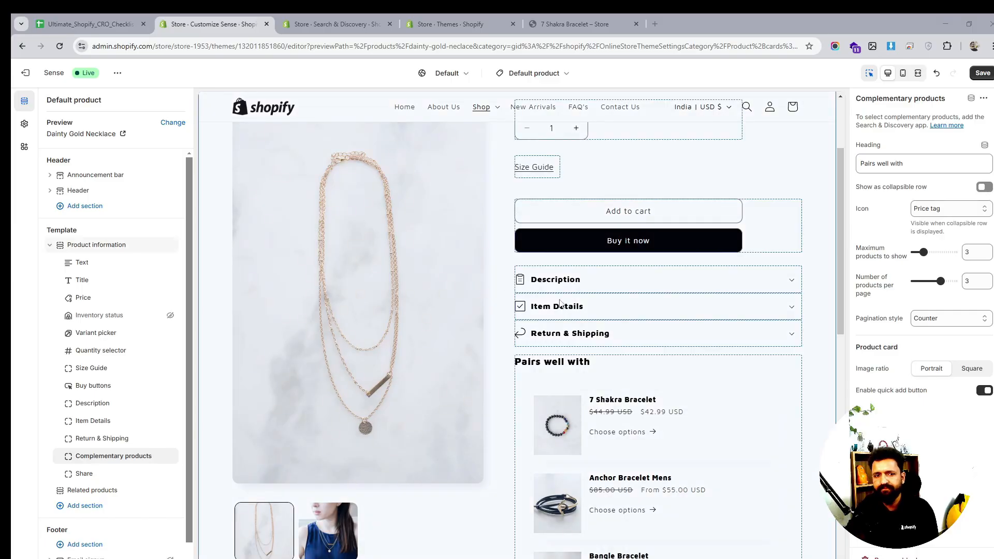
- Scroll through the product page preview to review the Pairs well with block
{"action": "scroll", "coordinate": [594, 366], "scroll_direction": "down", "scroll_amount": 1}
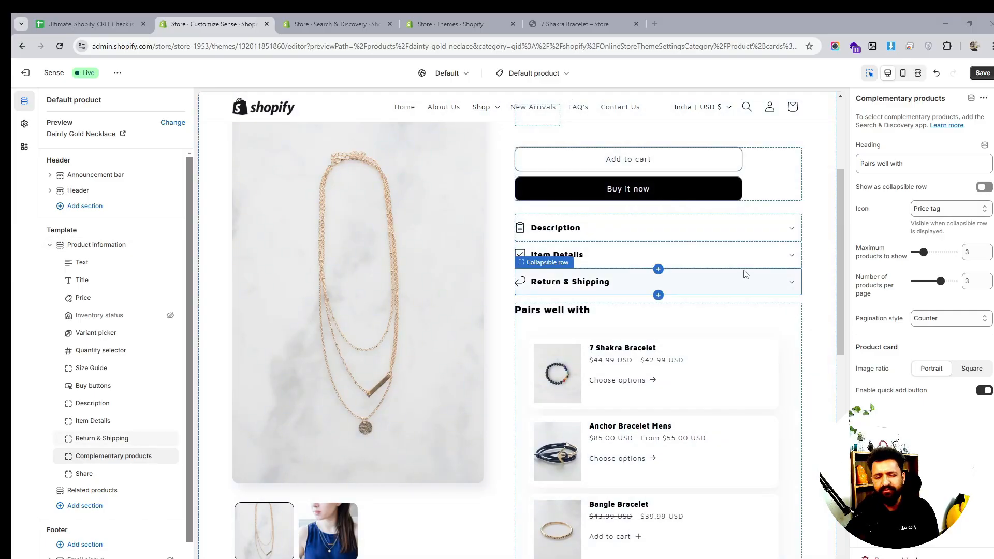
{"action": "scroll", "coordinate": [665, 348], "scroll_direction": "down", "scroll_amount": 4}
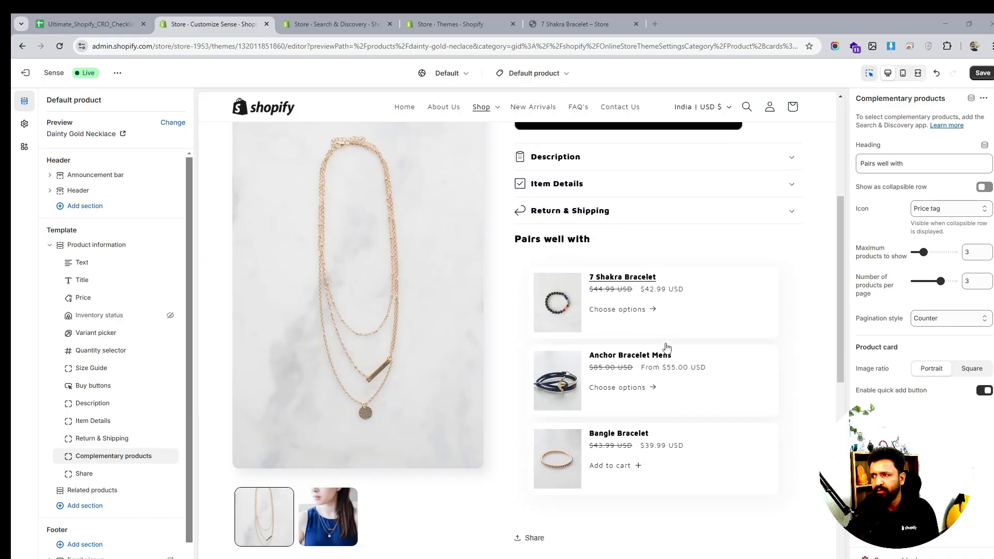
{"action": "scroll", "coordinate": [666, 347], "scroll_direction": "up", "scroll_amount": 3}
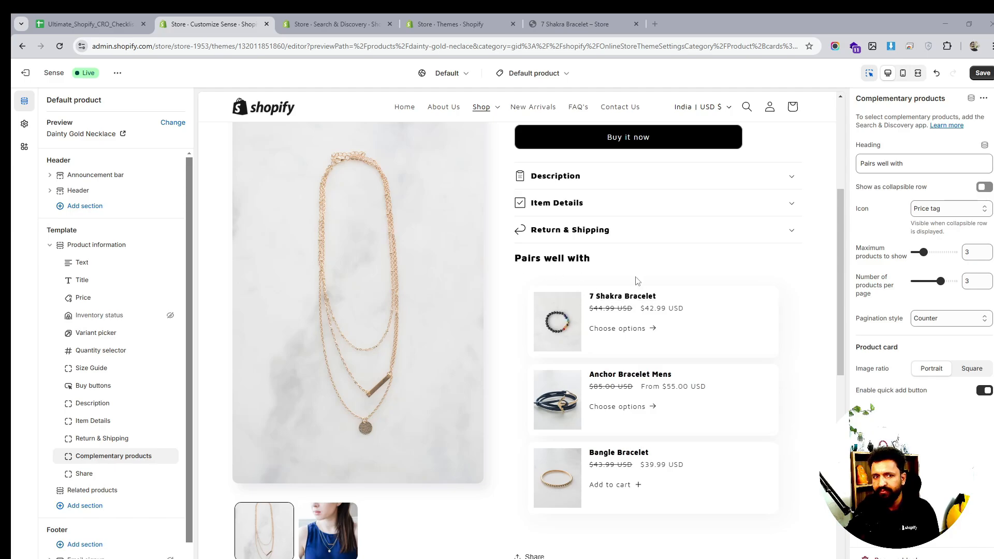
{"action": "scroll", "coordinate": [637, 280], "scroll_direction": "up", "scroll_amount": 5}
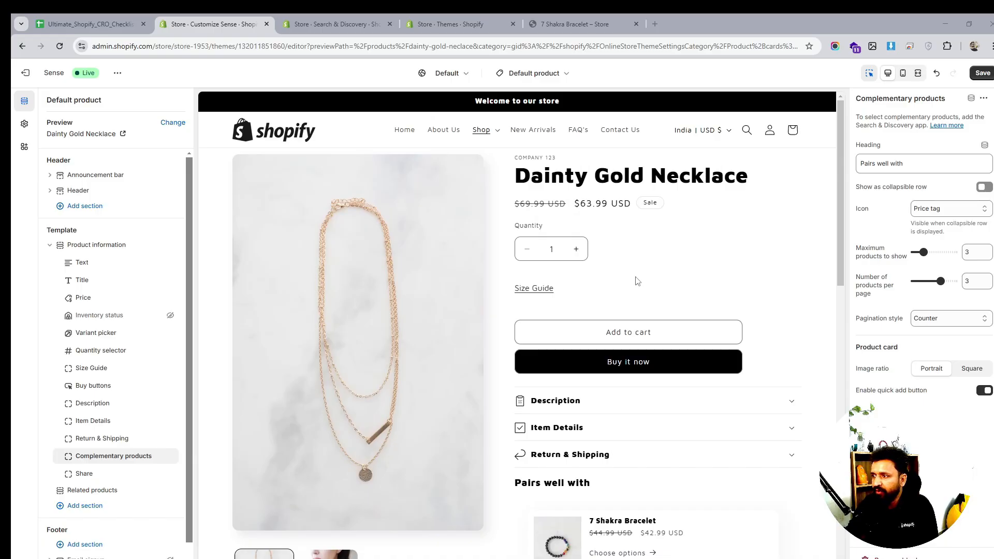
{"action": "scroll", "coordinate": [637, 281], "scroll_direction": "down", "scroll_amount": 8}
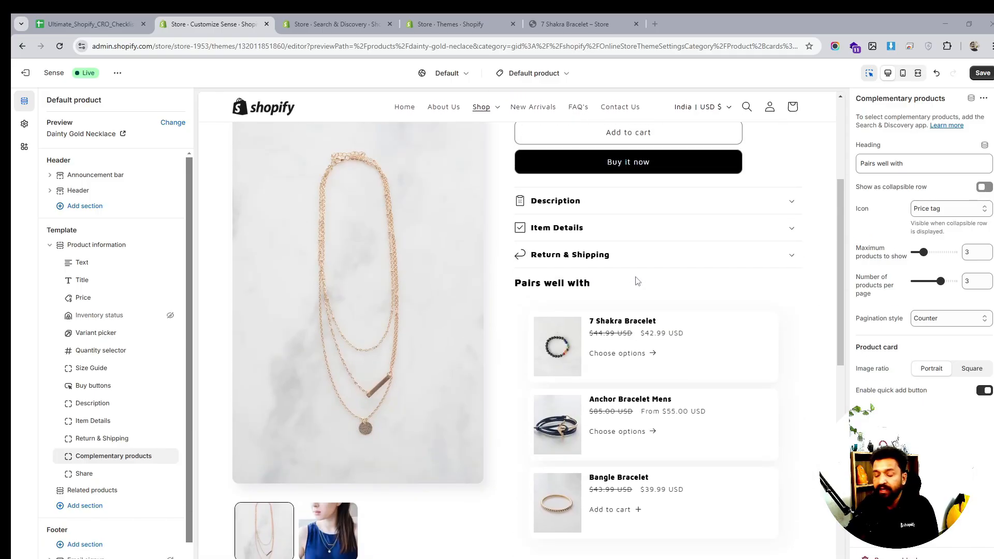
{"action": "scroll", "coordinate": [637, 283], "scroll_direction": "up", "scroll_amount": 2}
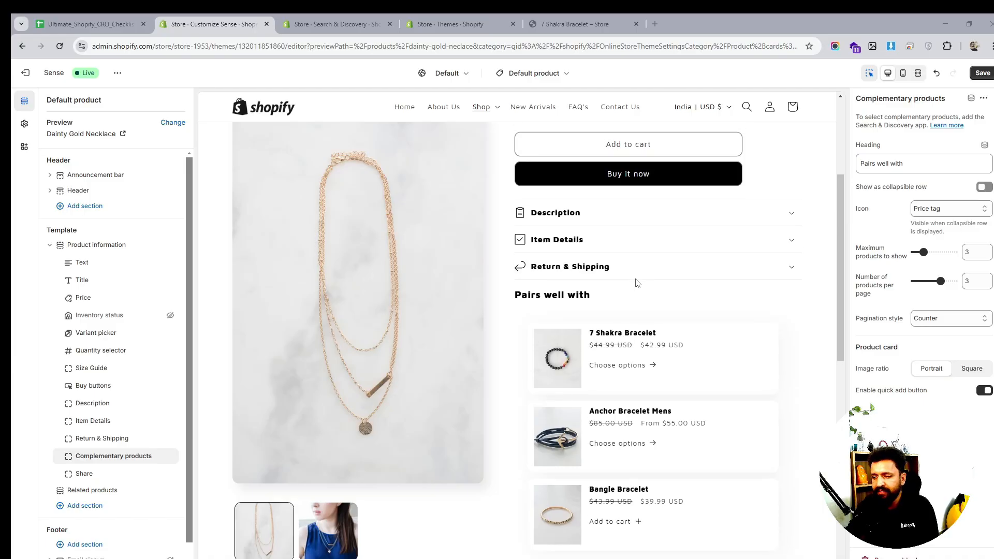
{"action": "scroll", "coordinate": [637, 283], "scroll_direction": "down", "scroll_amount": 2}
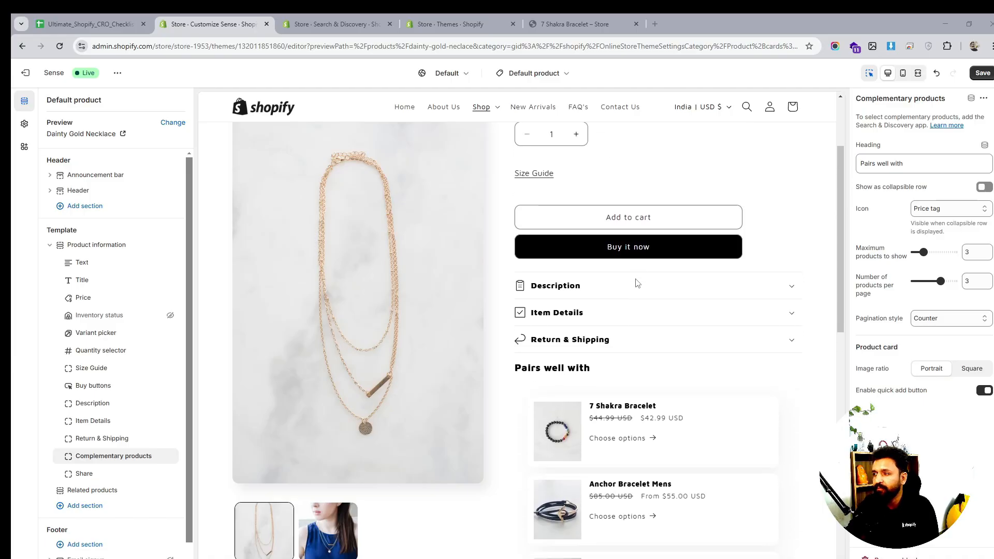
{"action": "scroll", "coordinate": [637, 283], "scroll_direction": "down", "scroll_amount": 2}
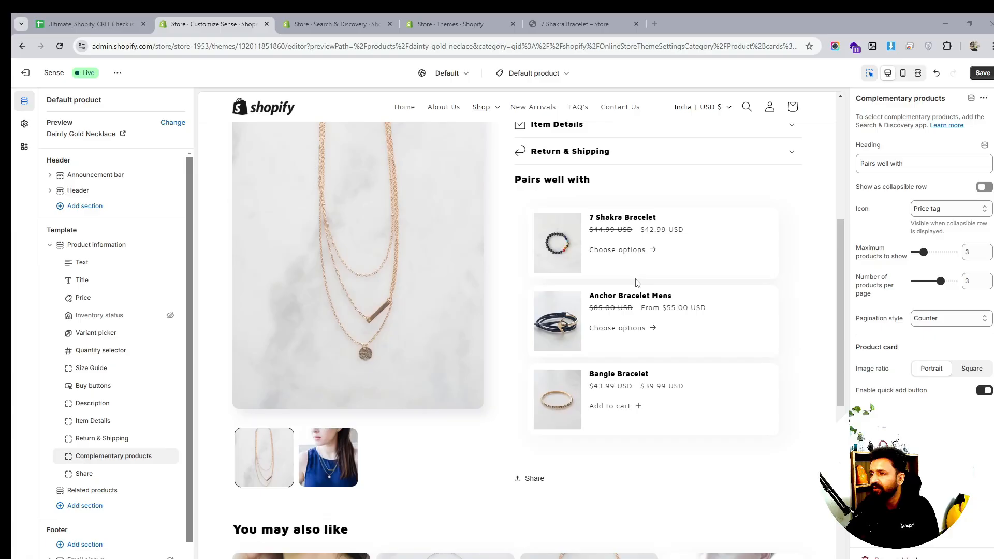
{"action": "scroll", "coordinate": [637, 283], "scroll_direction": "down", "scroll_amount": 2}
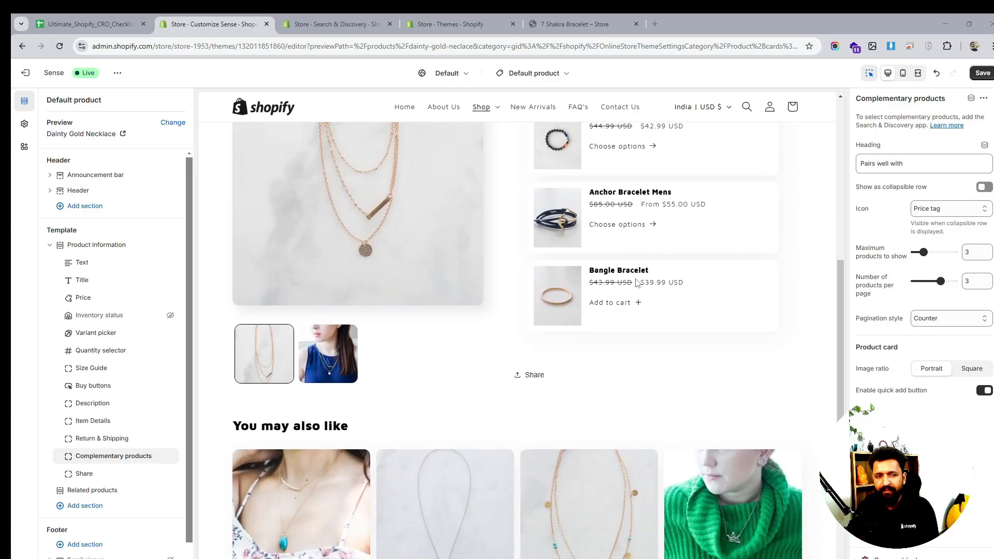
{"action": "scroll", "coordinate": [637, 283], "scroll_direction": "up", "scroll_amount": 4}
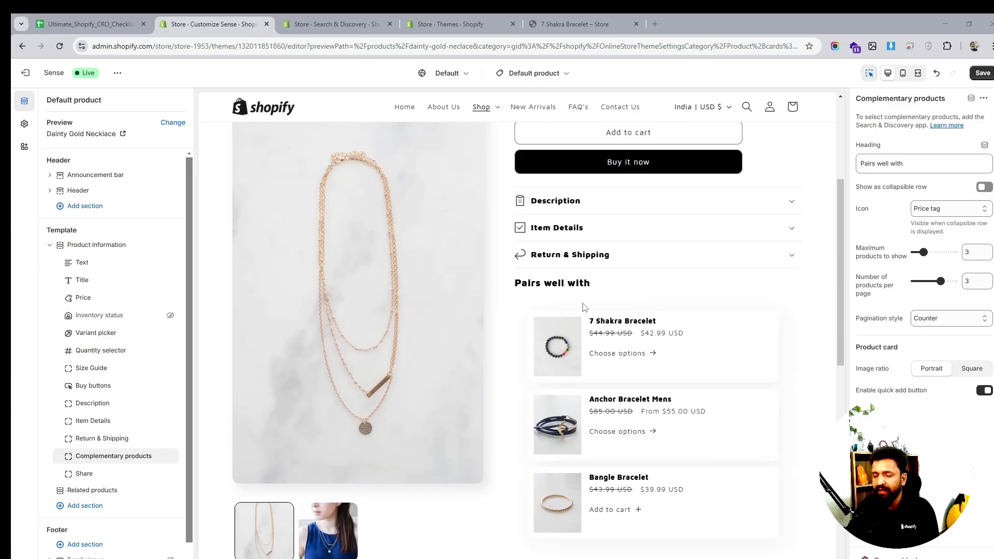
{"action": "scroll", "coordinate": [583, 307], "scroll_direction": "down", "scroll_amount": 1}
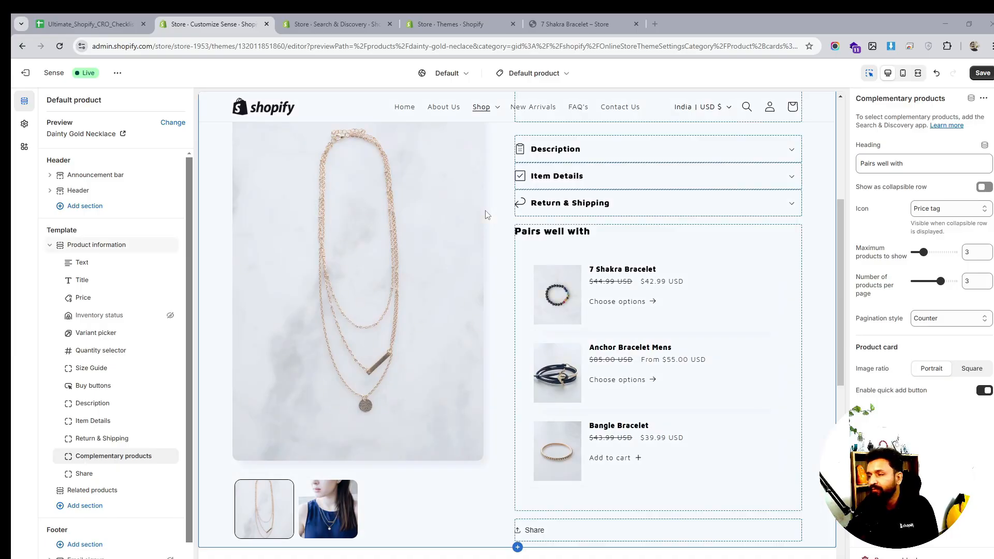
{"action": "scroll", "coordinate": [559, 250], "scroll_direction": "down", "scroll_amount": 2}
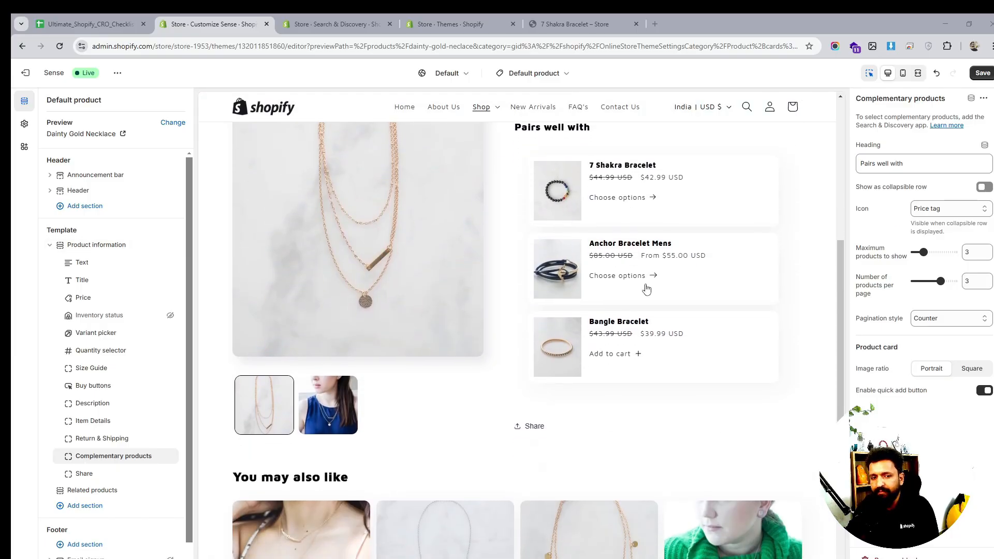
{"action": "scroll", "coordinate": [645, 288], "scroll_direction": "down", "scroll_amount": 2}
{"action": "scroll", "coordinate": [646, 289], "scroll_direction": "down", "scroll_amount": 2}
{"action": "scroll", "coordinate": [646, 288], "scroll_direction": "up", "scroll_amount": 6}
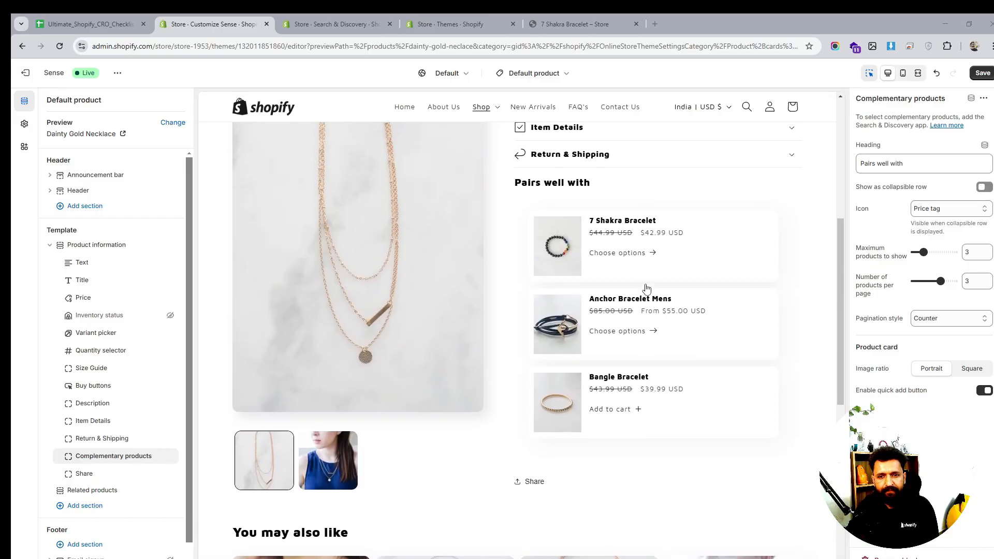
{"action": "scroll", "coordinate": [645, 289], "scroll_direction": "up", "scroll_amount": 4}
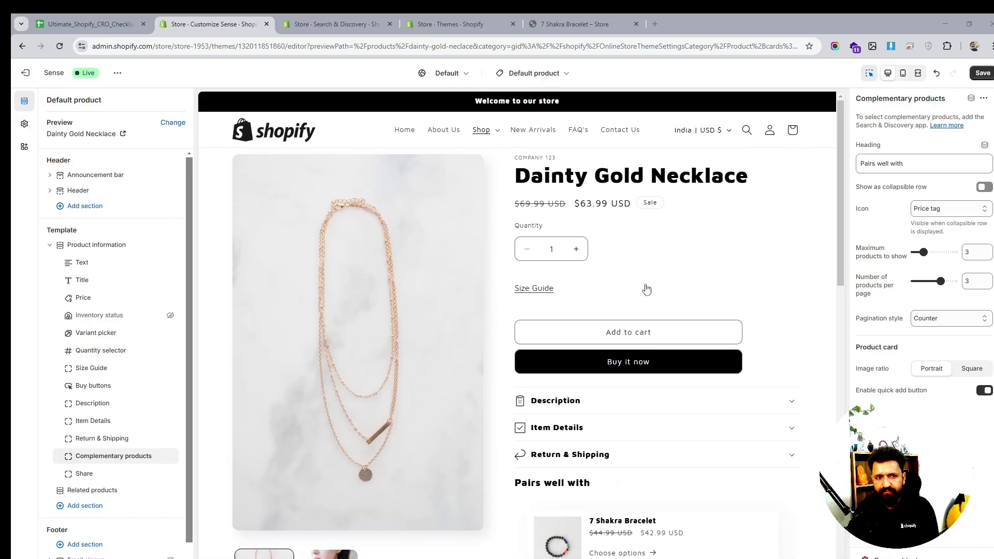
{"action": "scroll", "coordinate": [646, 288], "scroll_direction": "down", "scroll_amount": 1}
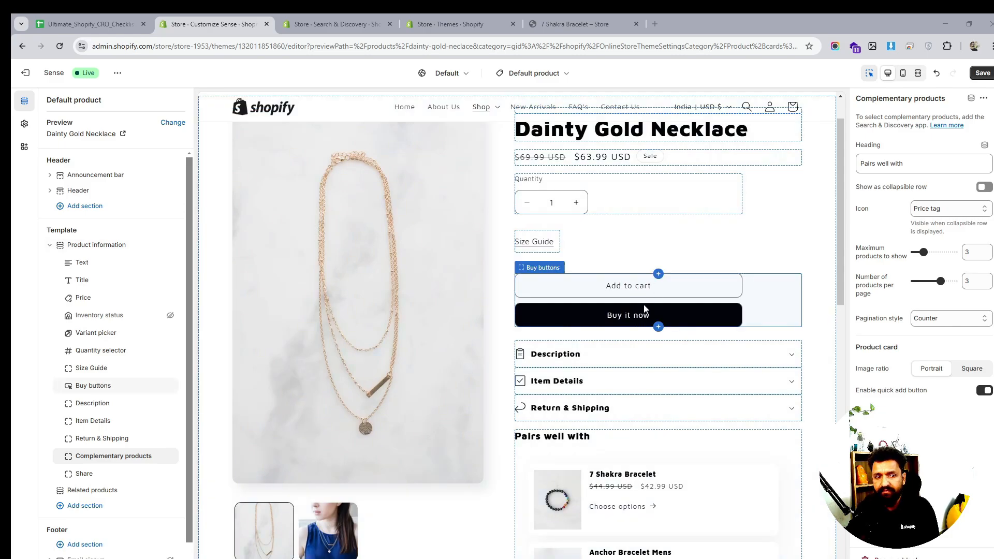
{"action": "scroll", "coordinate": [652, 285], "scroll_direction": "down", "scroll_amount": 1}
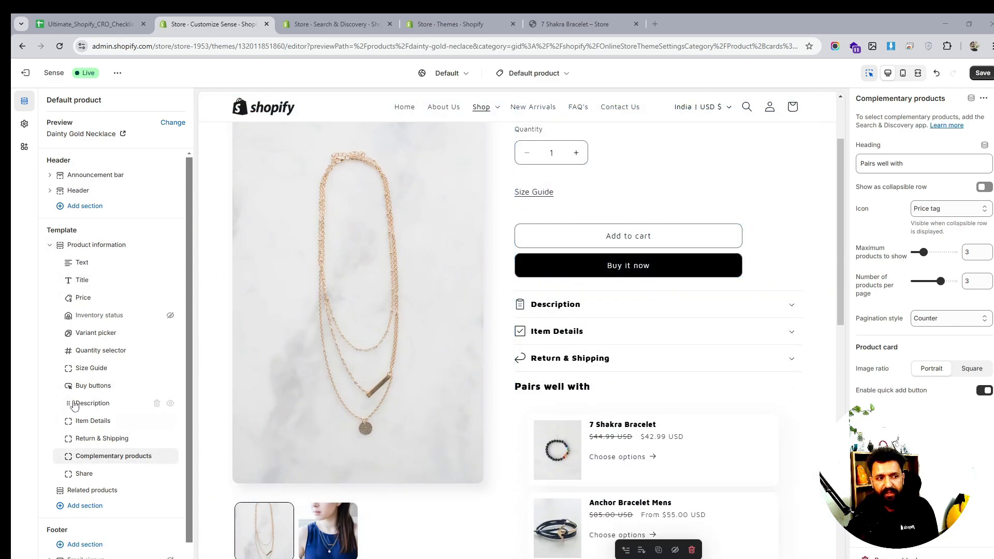
- Move the Size Guide block above the Quantity selector within Product information
{"action": "mouse_move", "coordinate": [70, 367]}
{"action": "left_mouse_down"}
{"action": "mouse_move", "coordinate": [72, 472]}
{"action": "mouse_move", "coordinate": [67, 352]}
{"action": "left_mouse_up"}
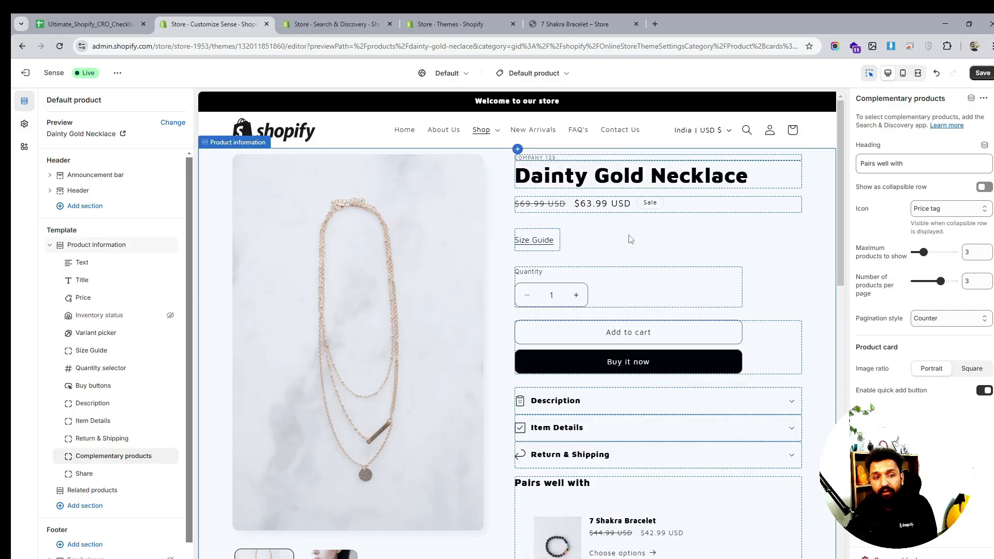
{"action": "scroll", "coordinate": [629, 239], "scroll_direction": "down", "scroll_amount": 5}
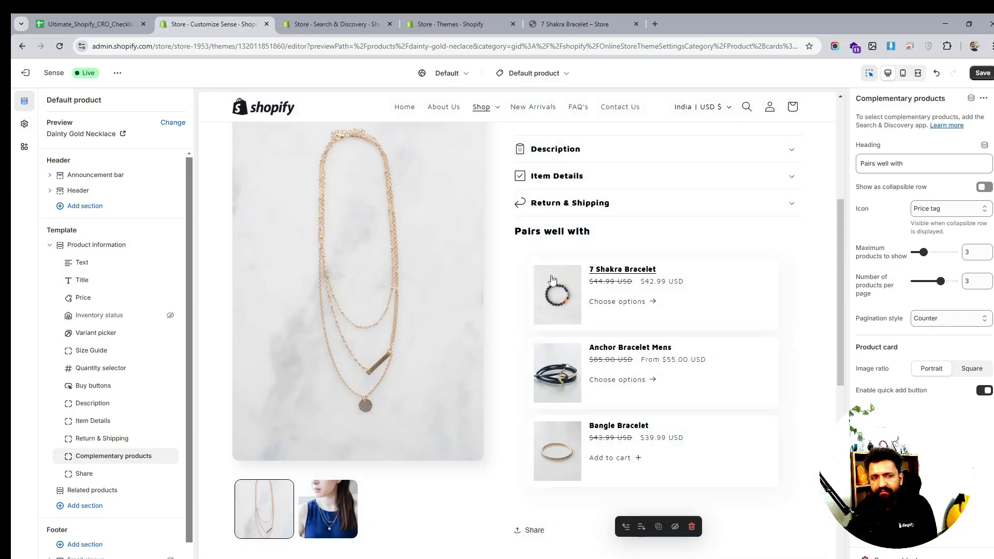
{"action": "scroll", "coordinate": [632, 288], "scroll_direction": "down", "scroll_amount": 4}
{"action": "scroll", "coordinate": [634, 288], "scroll_direction": "down", "scroll_amount": 1}
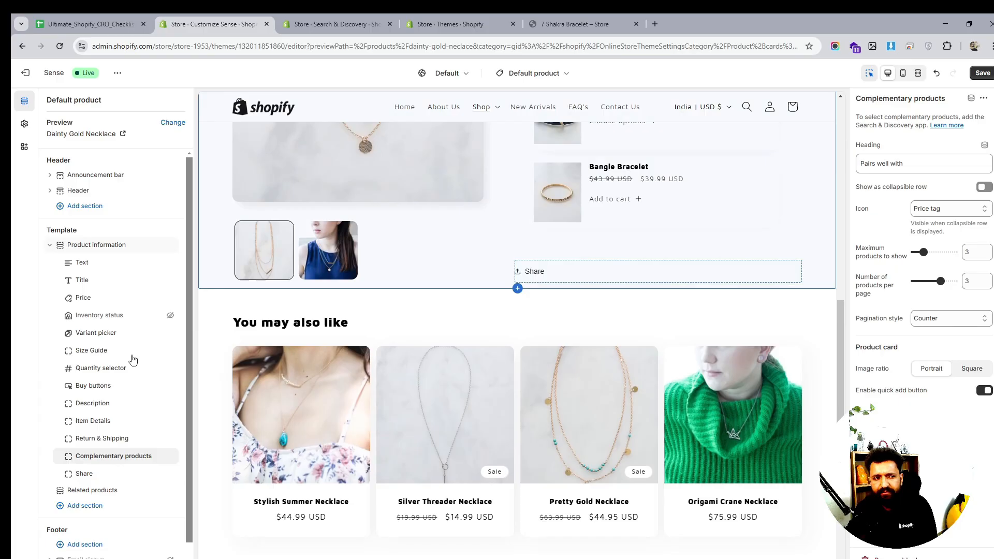
- Open the section picker to add a new section below Related products in the product template
{"action": "scroll", "coordinate": [128, 362], "scroll_direction": "down", "scroll_amount": 1}
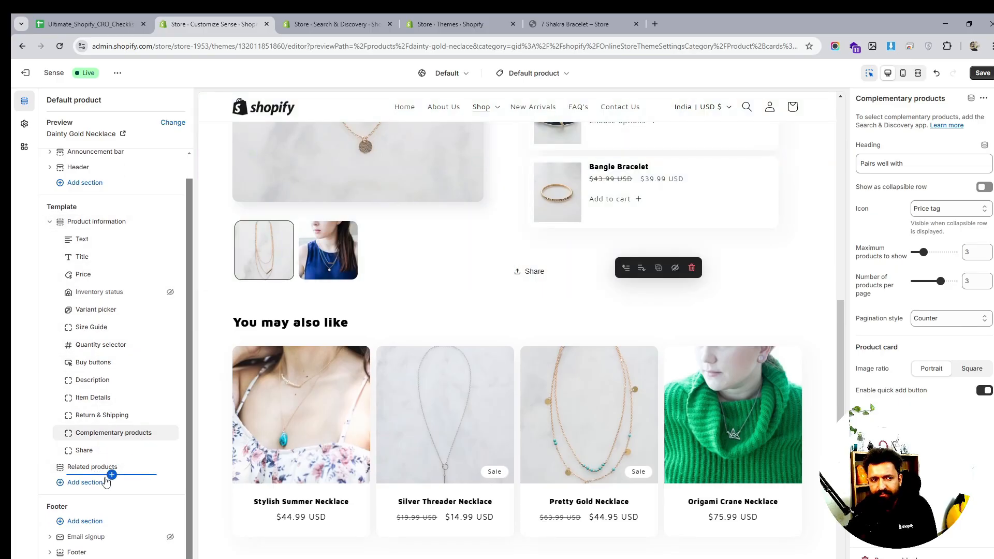
{"action": "left_click", "coordinate": [93, 485]}
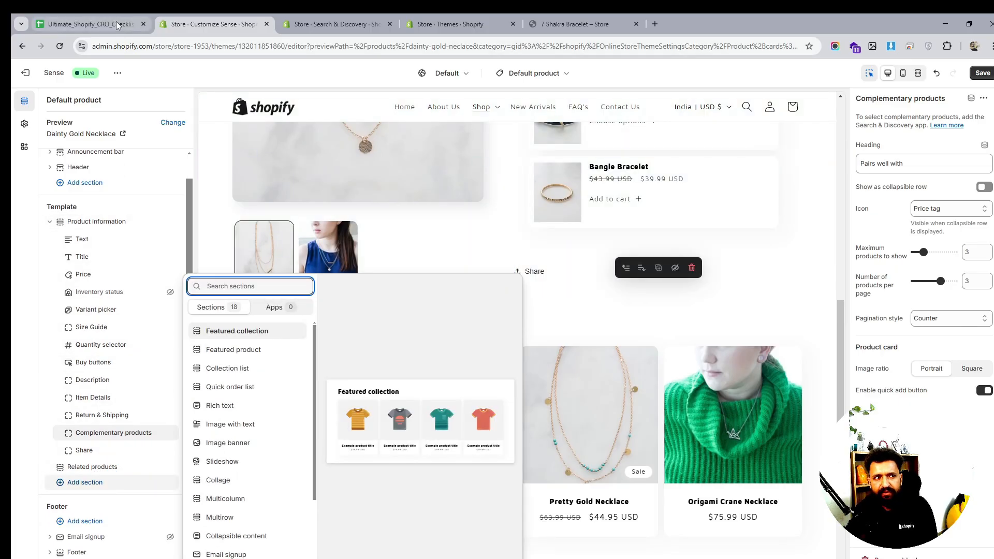
- Review the Product Pages items in the CRO checklist spreadsheet
{"action": "left_click", "coordinate": [119, 24]}
{"action": "left_click", "coordinate": [78, 237]}
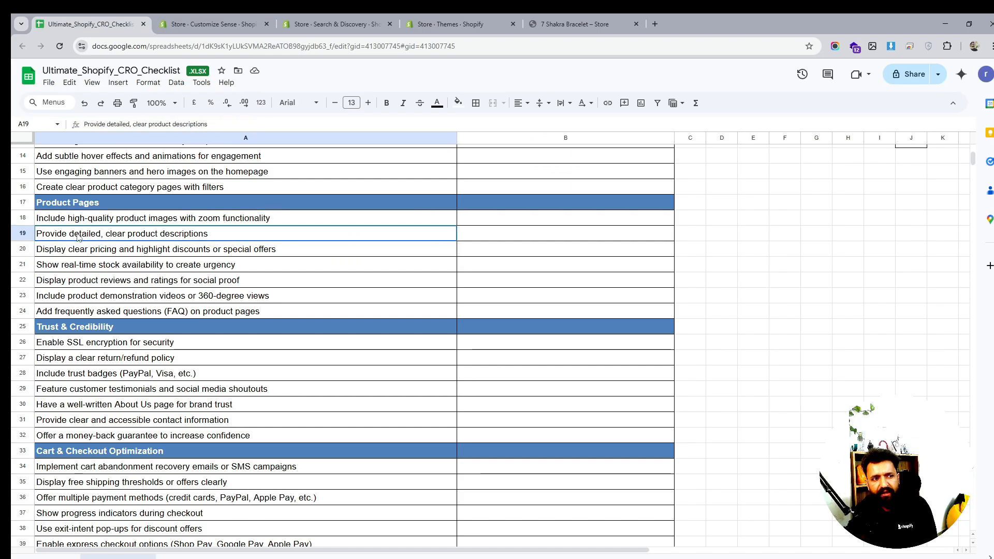
{"action": "left_click", "coordinate": [82, 250]}
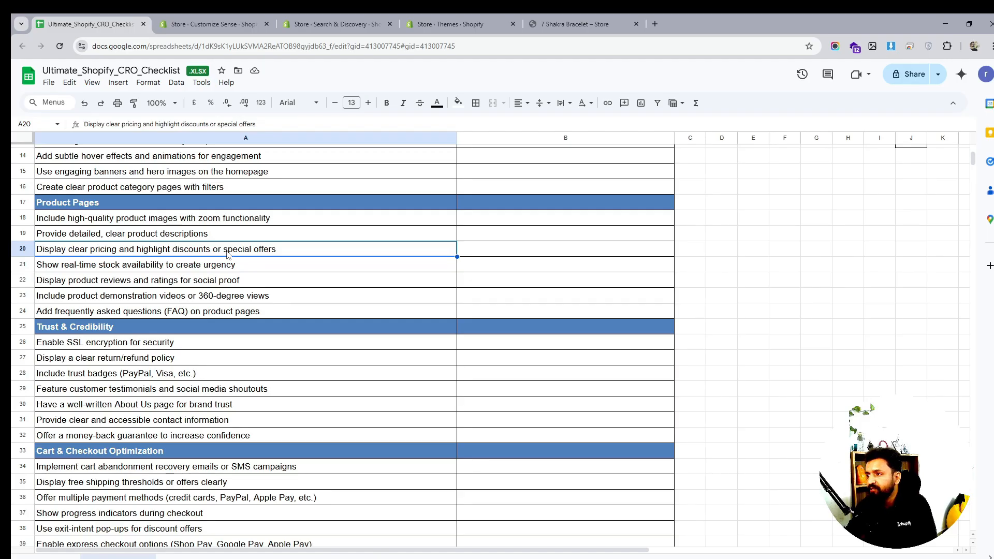
{"action": "left_click", "coordinate": [87, 270]}
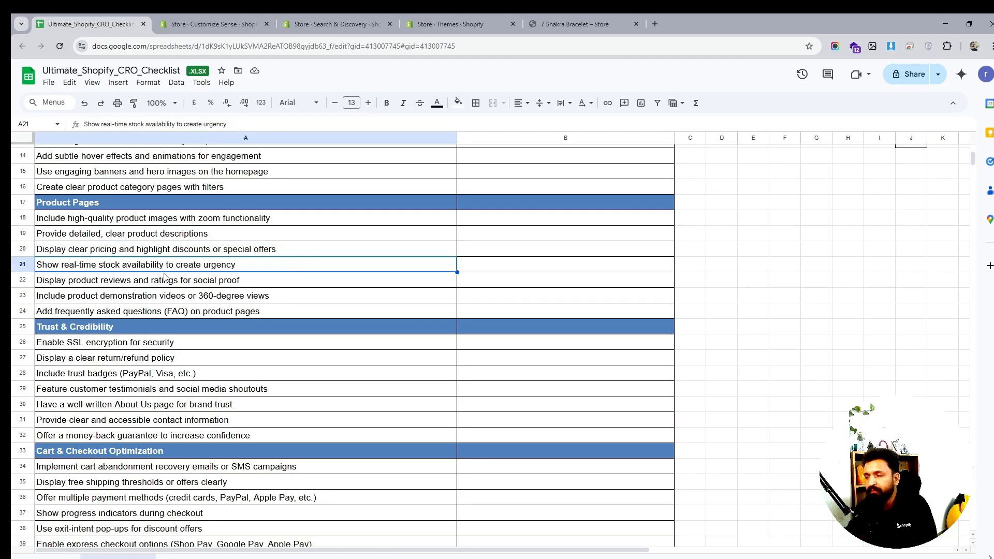
{"action": "left_click", "coordinate": [243, 25]}
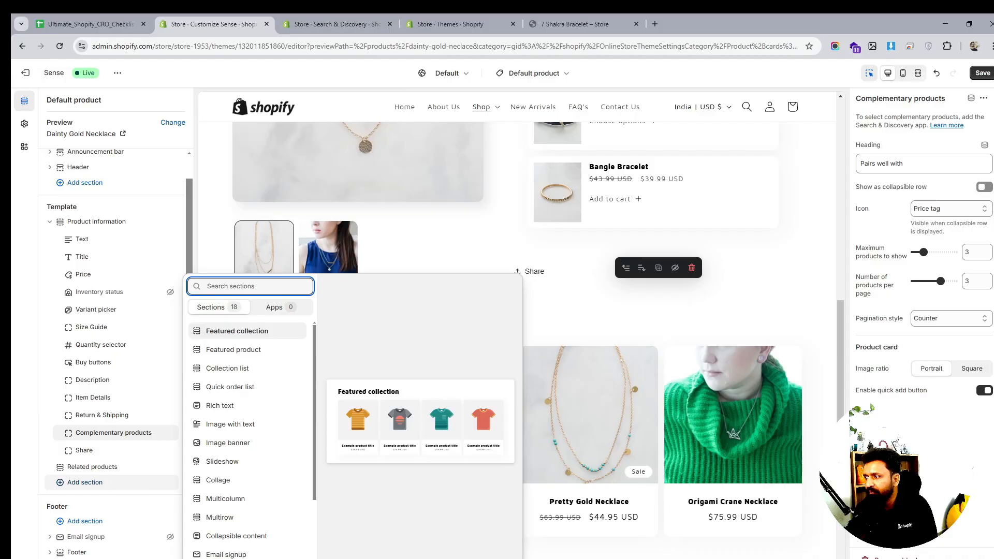
{"action": "left_click", "coordinate": [68, 15]}
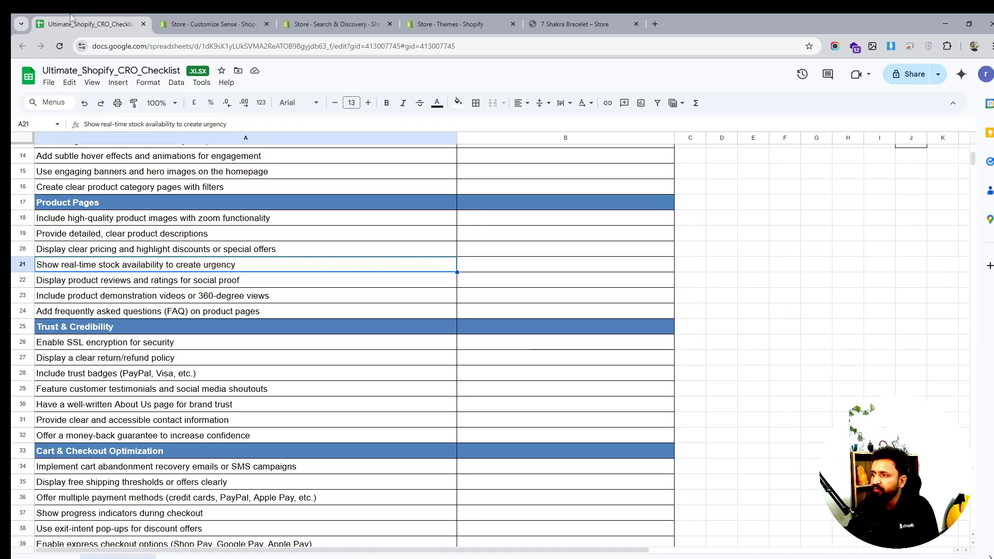
{"action": "left_click", "coordinate": [144, 286]}
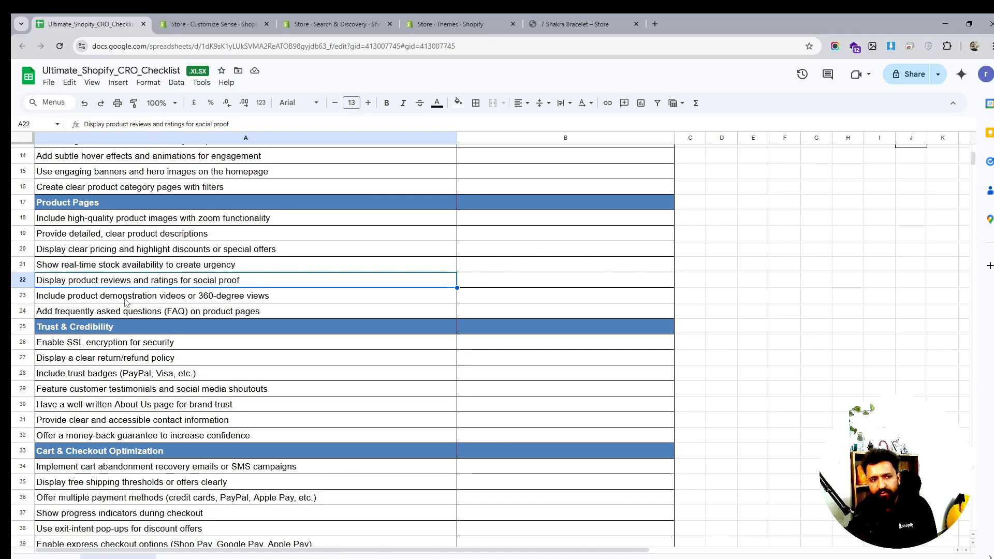
{"action": "left_click", "coordinate": [113, 312]}
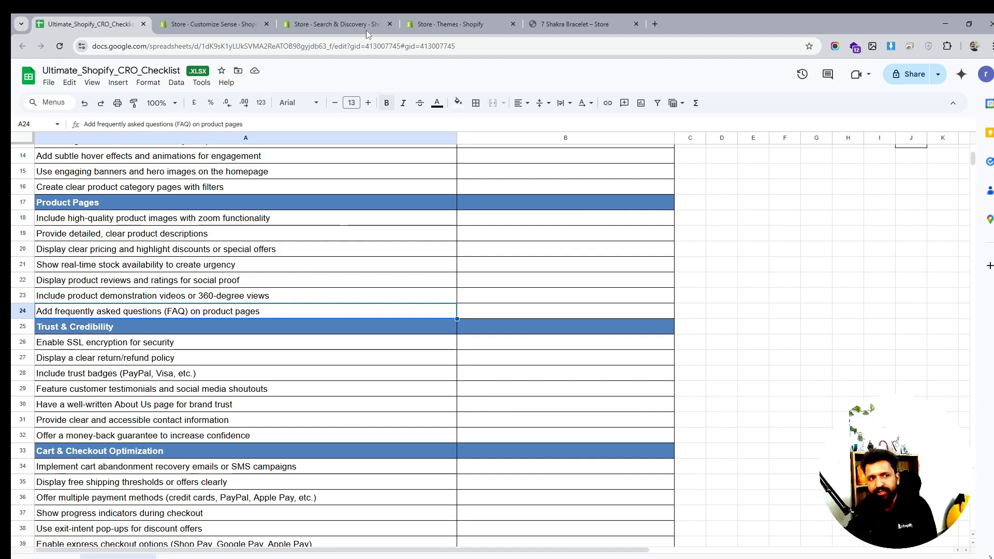
{"action": "left_click", "coordinate": [384, 17]}
{"action": "left_click", "coordinate": [441, 21]}
{"action": "key", "text": "ctrl+Tab"}
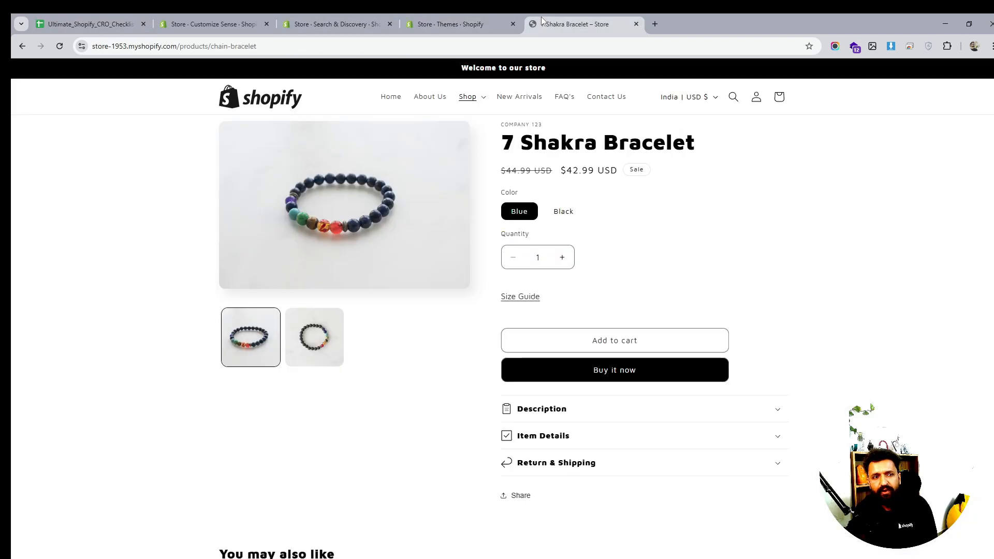
{"action": "left_click", "coordinate": [436, 17]}
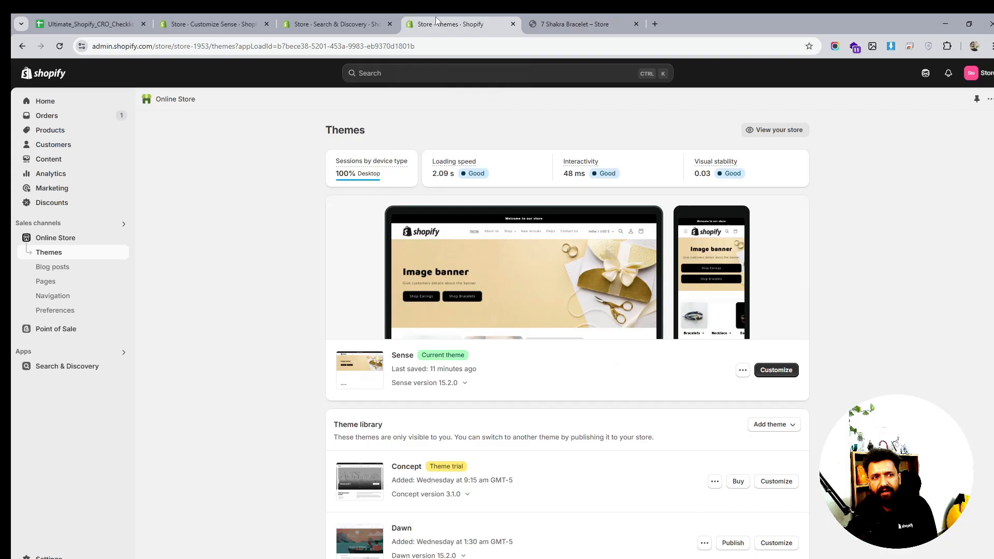
{"action": "left_click", "coordinate": [357, 21]}
{"action": "left_click", "coordinate": [170, 23]}
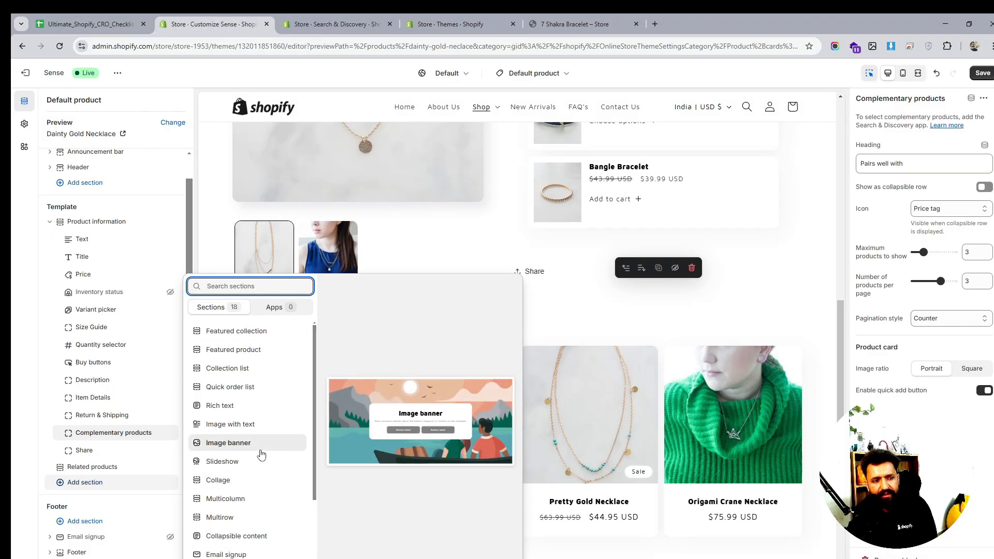
- Add a Collapsible content section to the product template below Related products
{"action": "scroll", "coordinate": [262, 454], "scroll_direction": "down", "scroll_amount": 1}
{"action": "scroll", "coordinate": [262, 455], "scroll_direction": "down", "scroll_amount": 1}
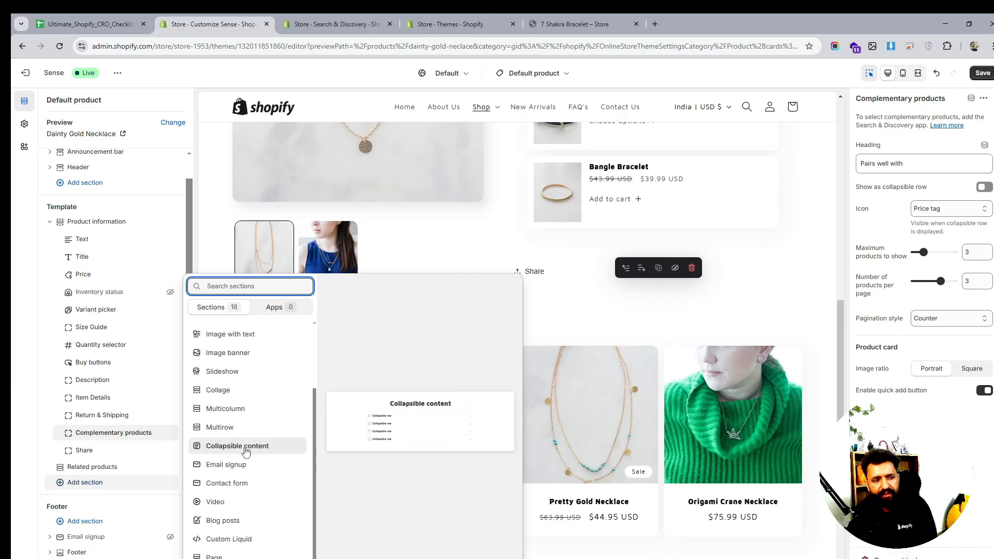
{"action": "left_click", "coordinate": [245, 452]}
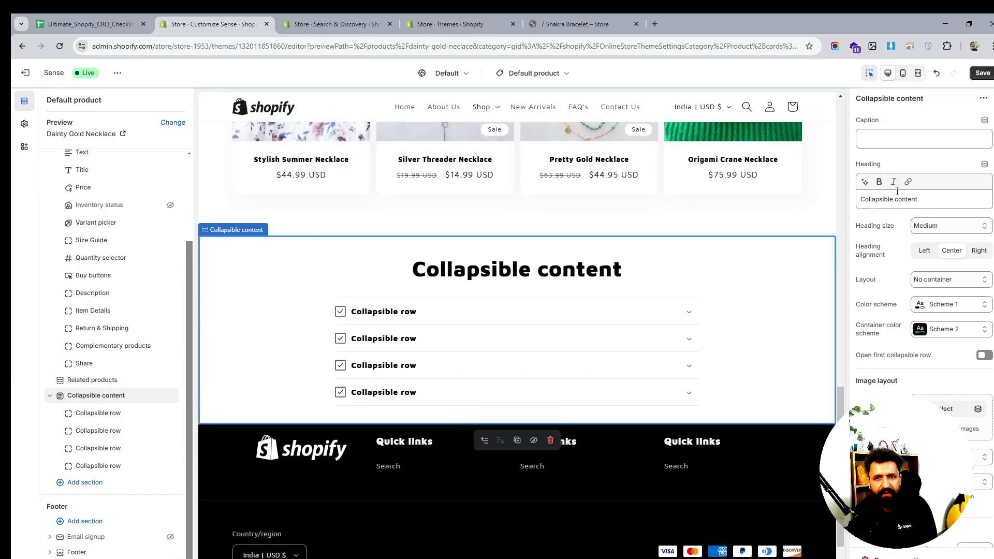
- Set the Collapsible content section's heading to FAQ's
{"action": "triple_click", "coordinate": [893, 197]}
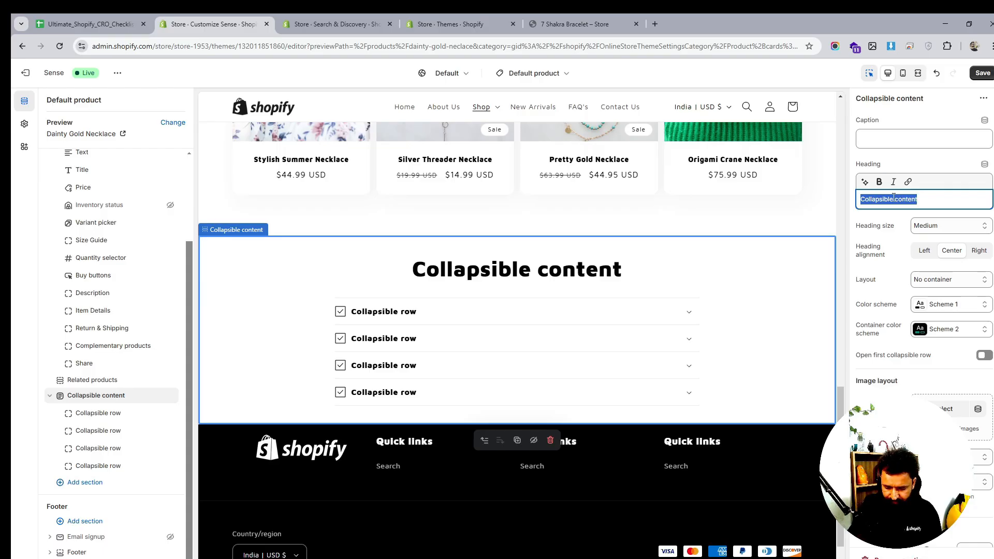
{"action": "type", "text": "FAQS"}
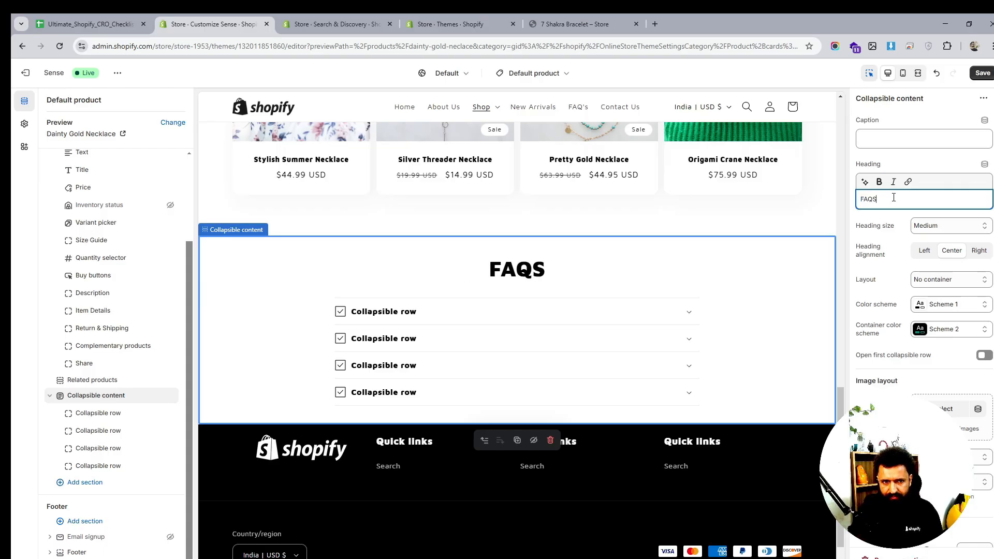
{"action": "key", "text": "BackSpace"}
{"action": "type", "text": "'s"}
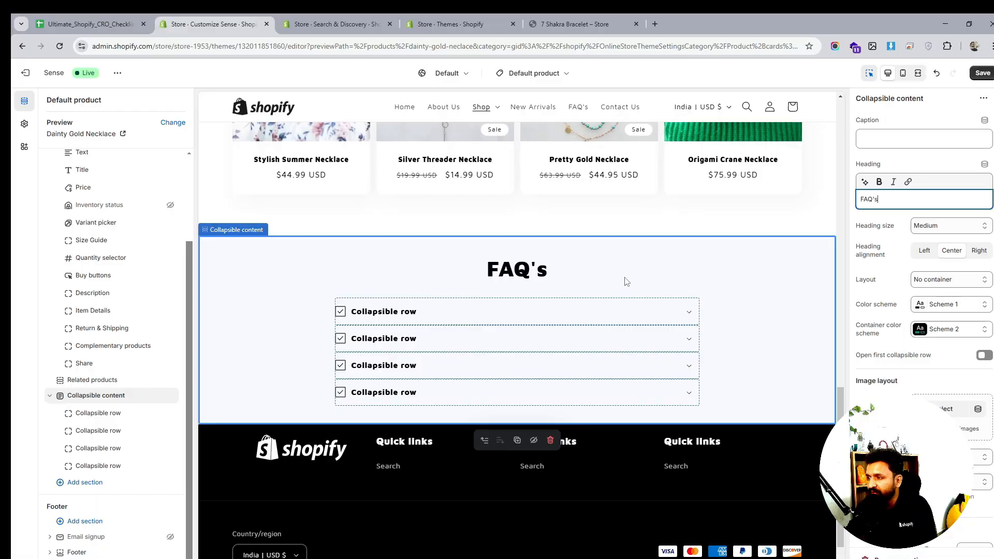
- Save the theme changes
{"action": "scroll", "coordinate": [663, 315], "scroll_direction": "down", "scroll_amount": 1}
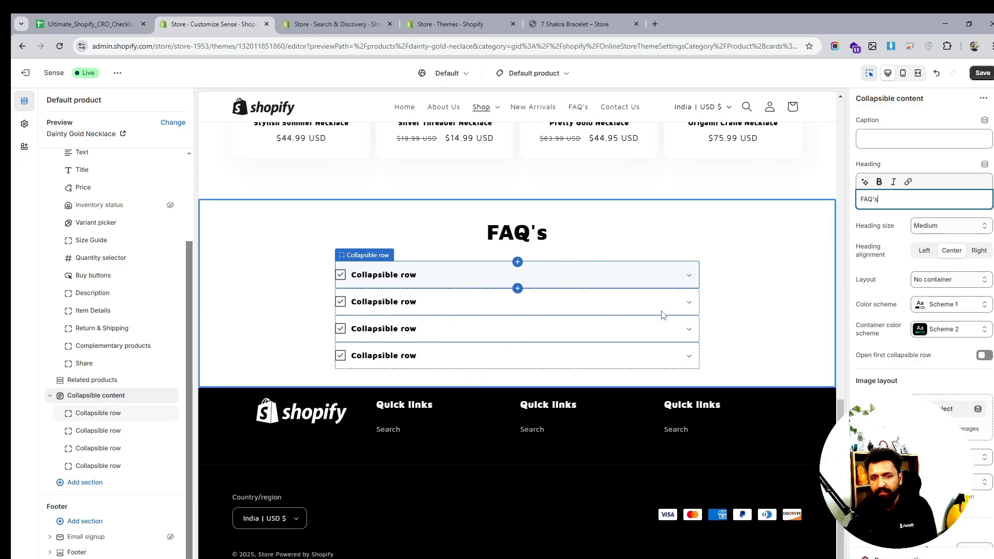
{"action": "scroll", "coordinate": [663, 315], "scroll_direction": "up", "scroll_amount": 1}
{"action": "scroll", "coordinate": [665, 315], "scroll_direction": "up", "scroll_amount": 15}
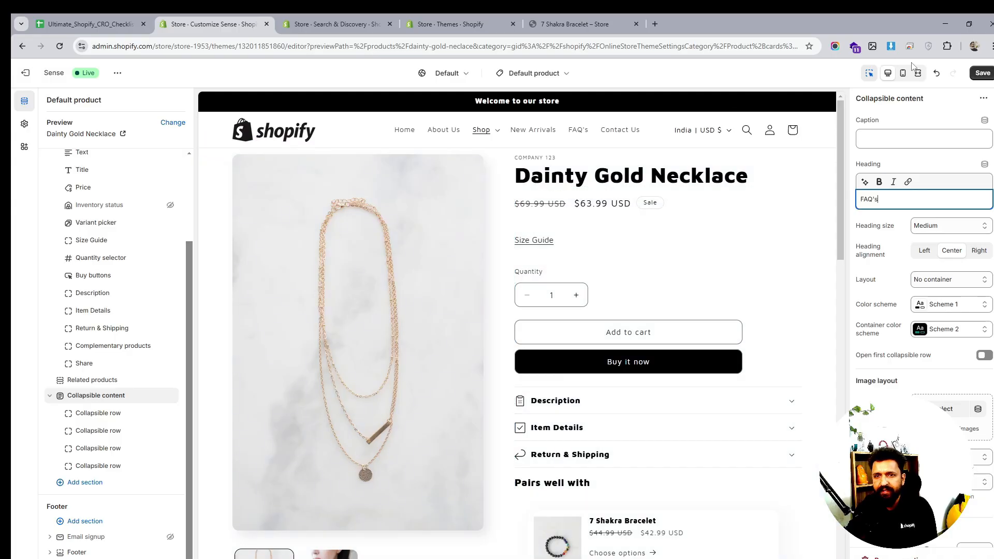
{"action": "left_click", "coordinate": [974, 75]}
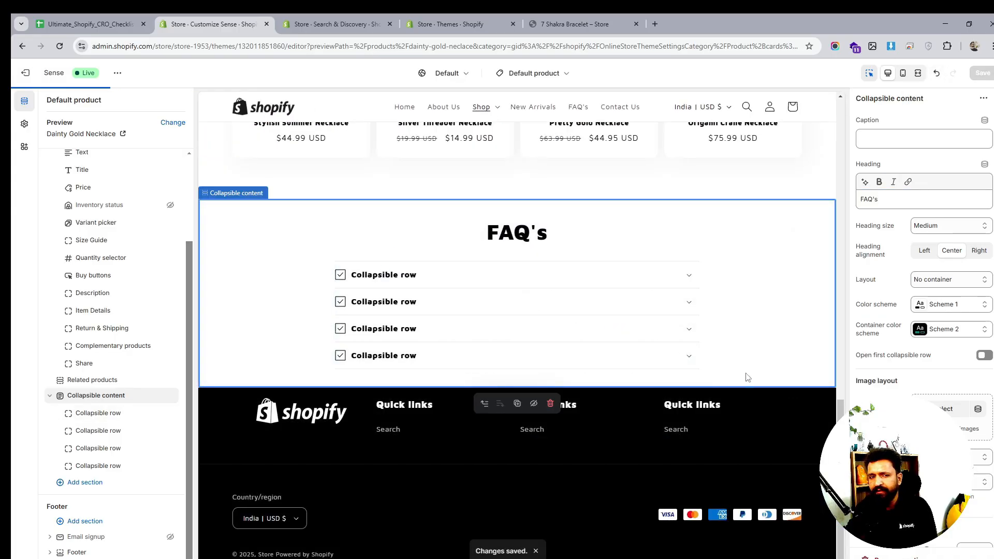
{"action": "scroll", "coordinate": [488, 262], "scroll_direction": "up", "scroll_amount": 8}
{"action": "scroll", "coordinate": [559, 272], "scroll_direction": "down", "scroll_amount": 6}
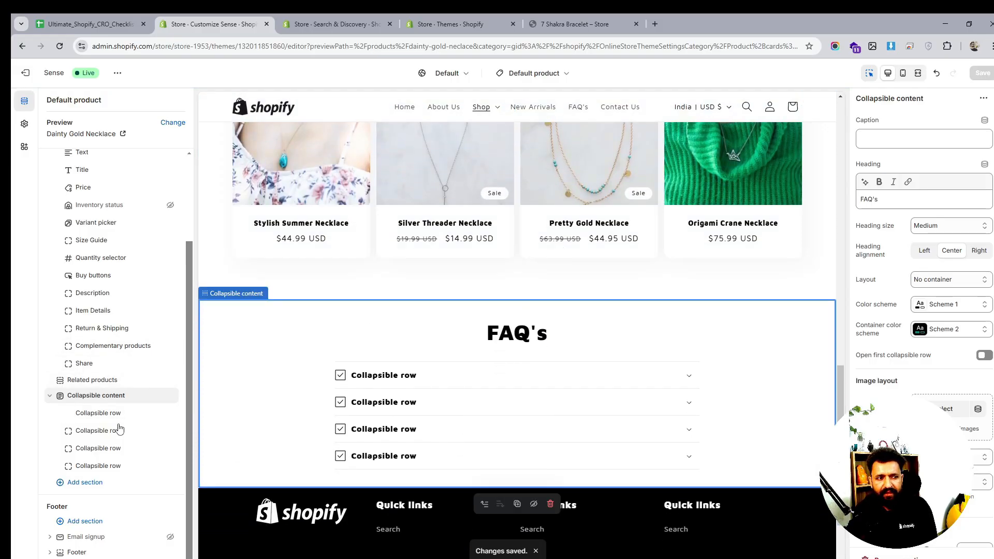
{"action": "left_click", "coordinate": [339, 21]}
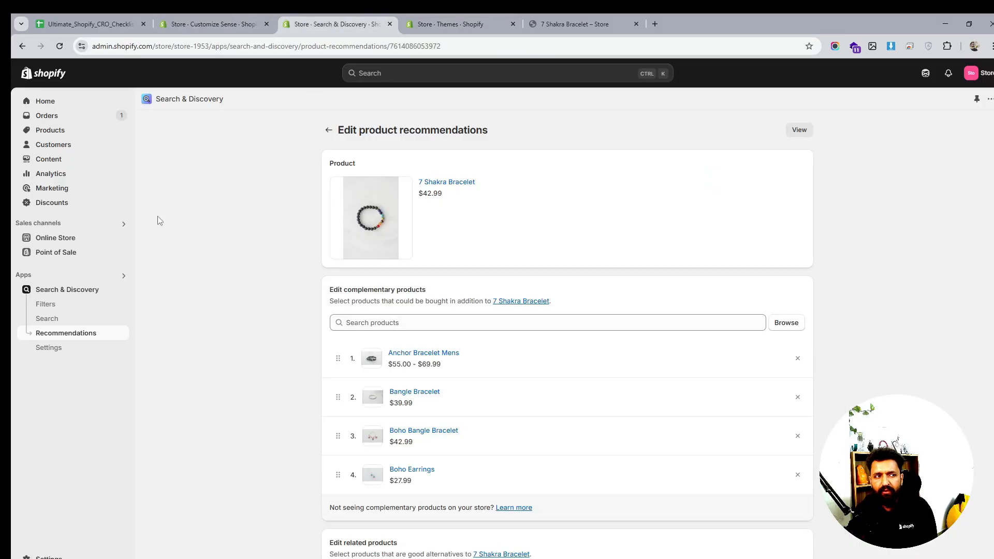
{"action": "left_click", "coordinate": [50, 239]}
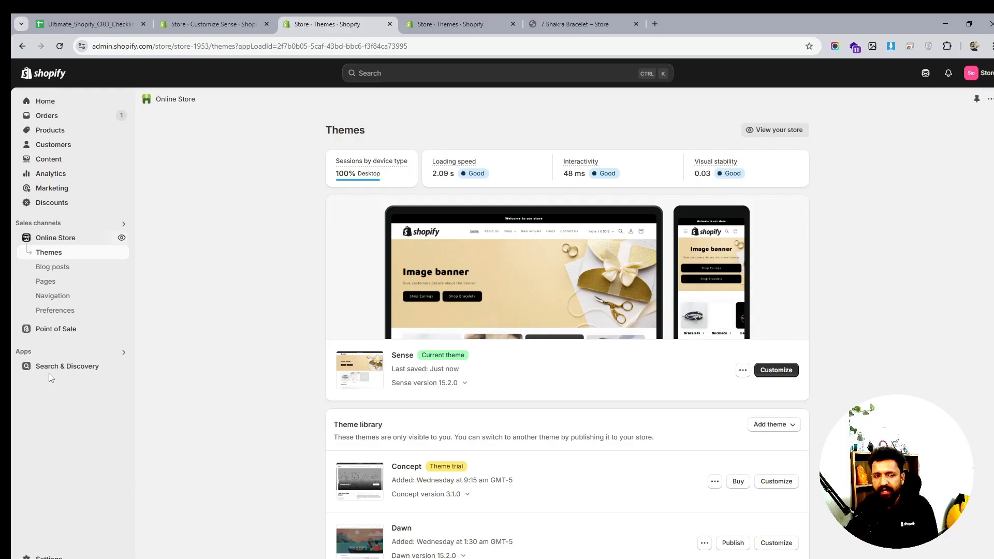
{"action": "scroll", "coordinate": [224, 373], "scroll_direction": "down", "scroll_amount": 1}
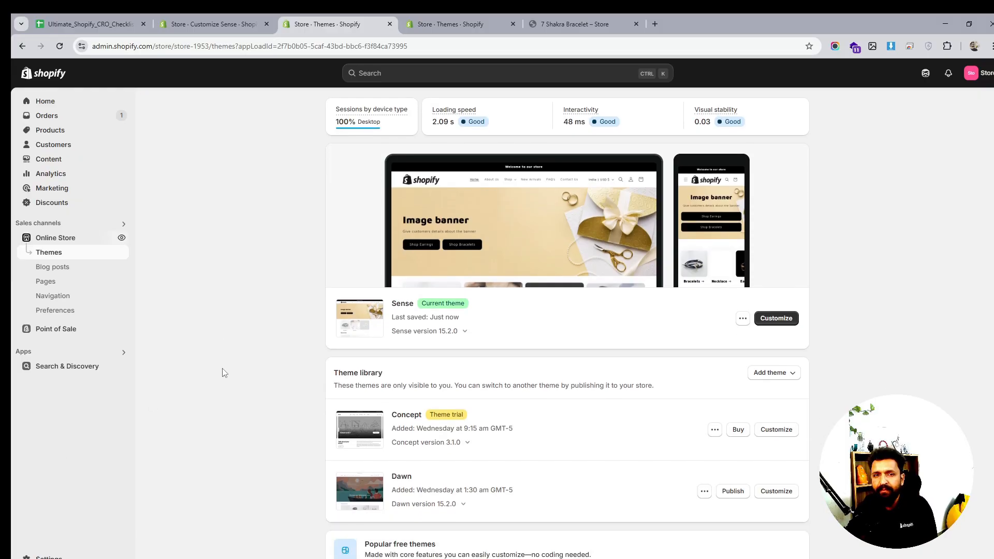
{"action": "left_click", "coordinate": [74, 18]}
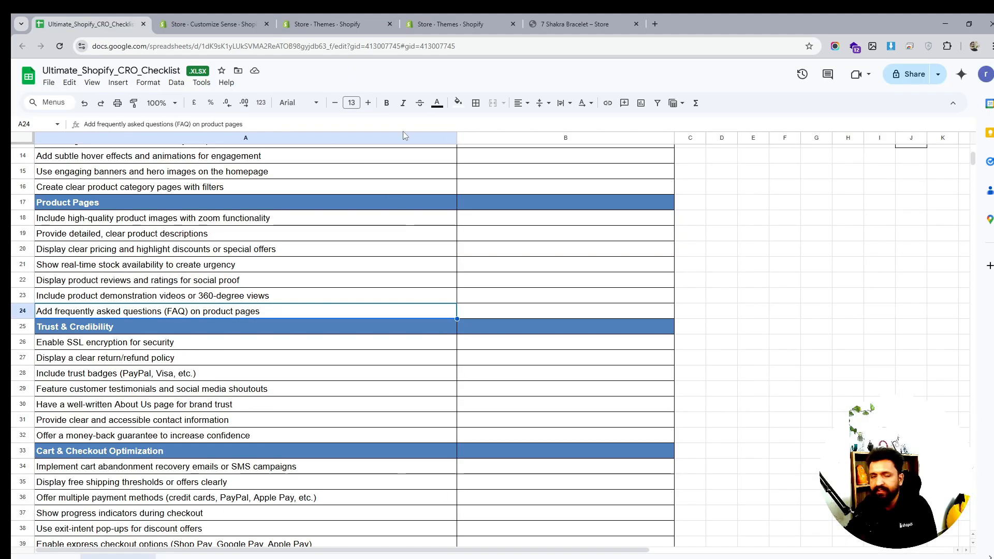
{"action": "left_click", "coordinate": [446, 24]}
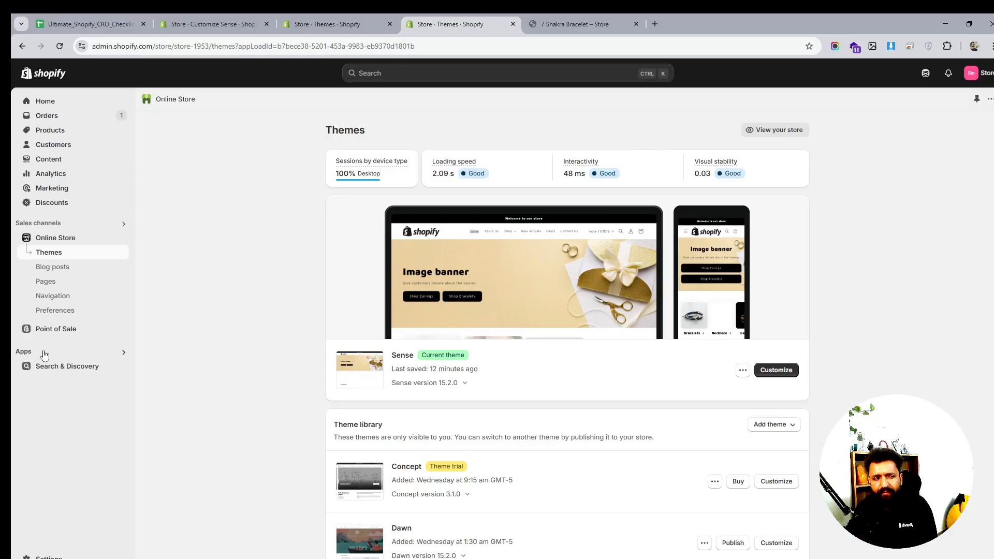
{"action": "left_click", "coordinate": [579, 23]}
{"action": "left_click", "coordinate": [469, 20]}
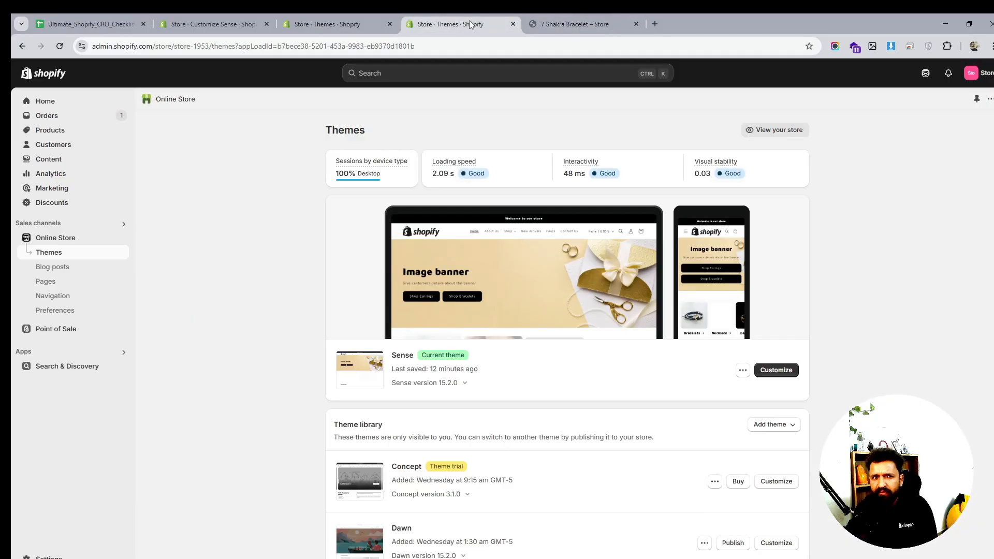
{"action": "left_click", "coordinate": [321, 15]}
{"action": "left_click", "coordinate": [435, 20]}
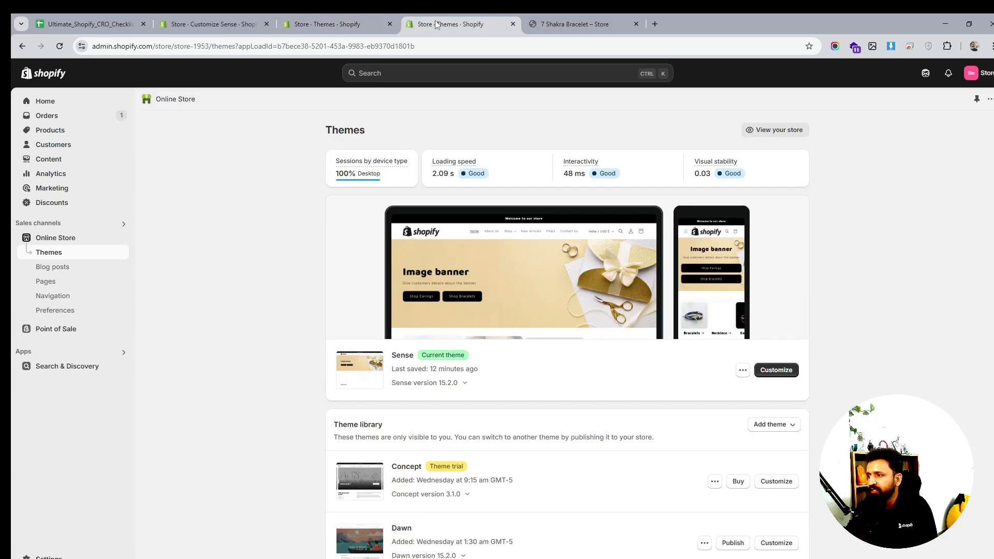
{"action": "left_click", "coordinate": [349, 23]}
{"action": "left_click", "coordinate": [217, 23]}
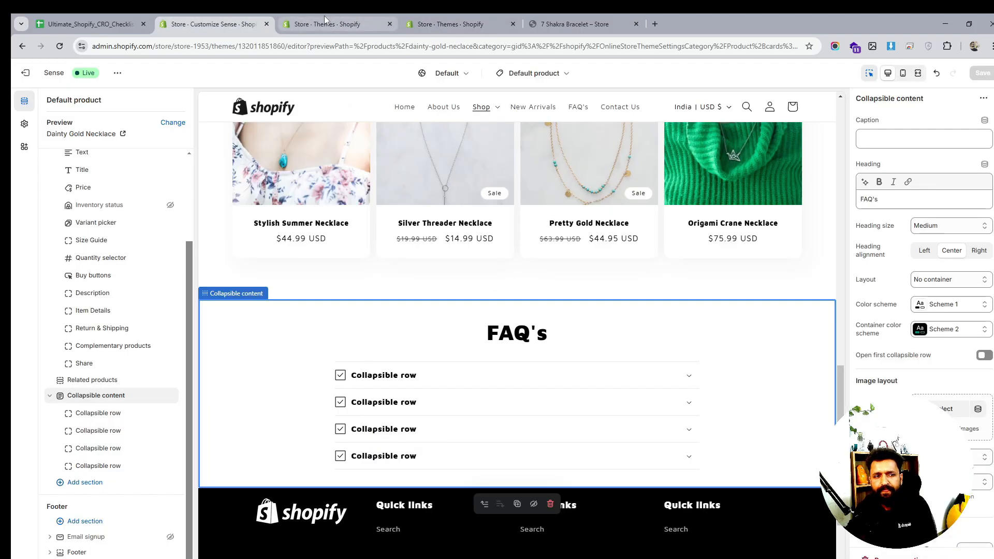
- Scroll through the product page preview to review the product information blocks
{"action": "scroll", "coordinate": [654, 326], "scroll_direction": "up", "scroll_amount": 15}
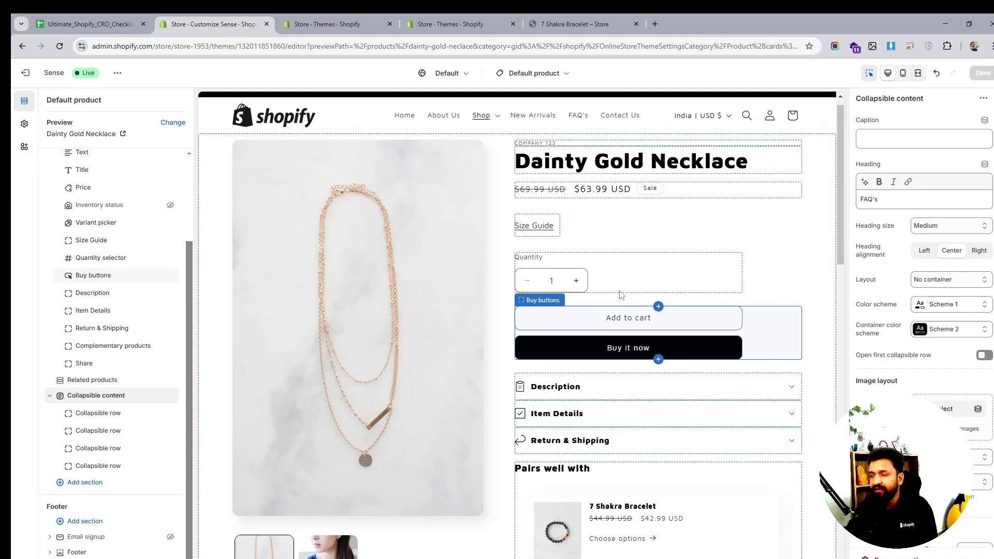
{"action": "scroll", "coordinate": [607, 218], "scroll_direction": "down", "scroll_amount": 2}
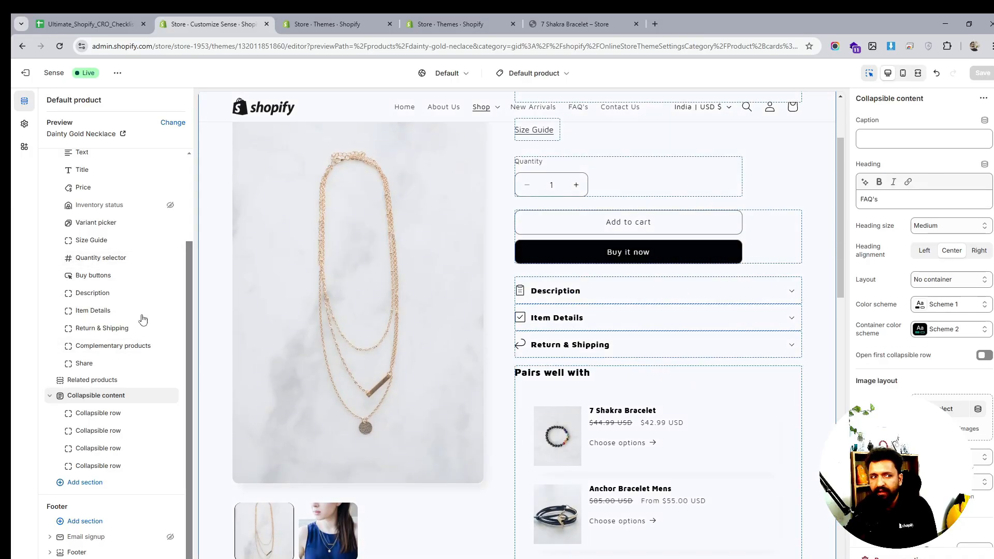
{"action": "scroll", "coordinate": [95, 293], "scroll_direction": "up", "scroll_amount": 1}
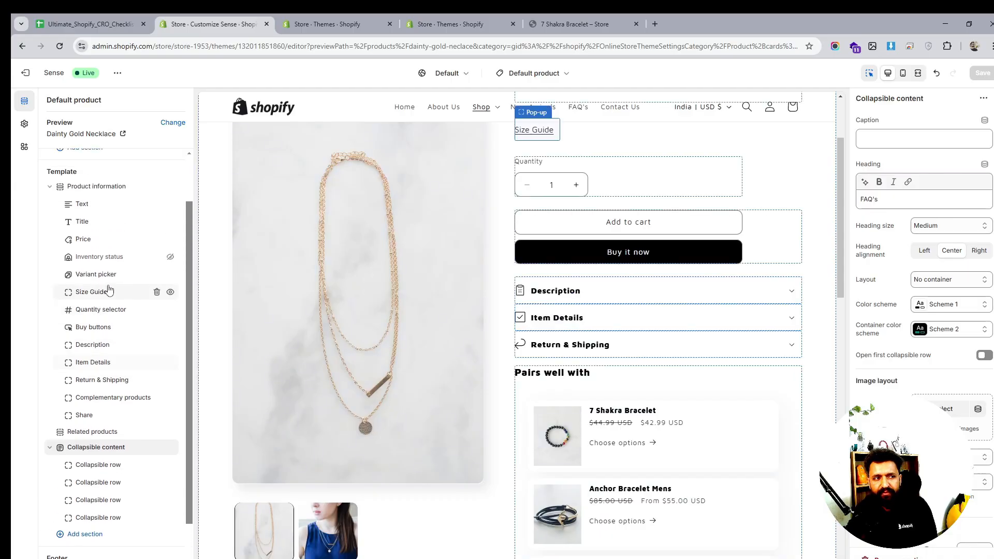
- Add an Icon with text block below Buy buttons in the Product information section
{"action": "mouse_move", "coordinate": [121, 303]}
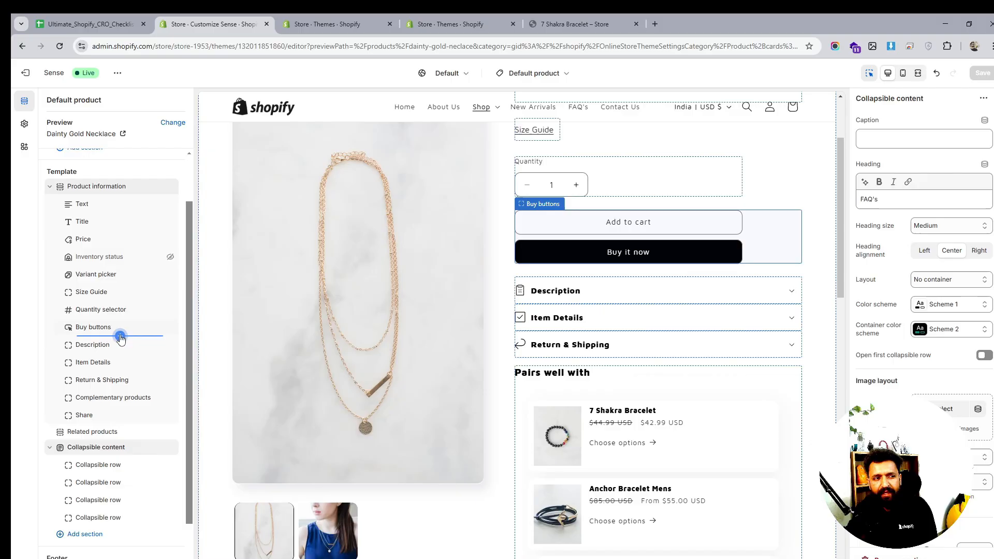
{"action": "left_click", "coordinate": [119, 335]}
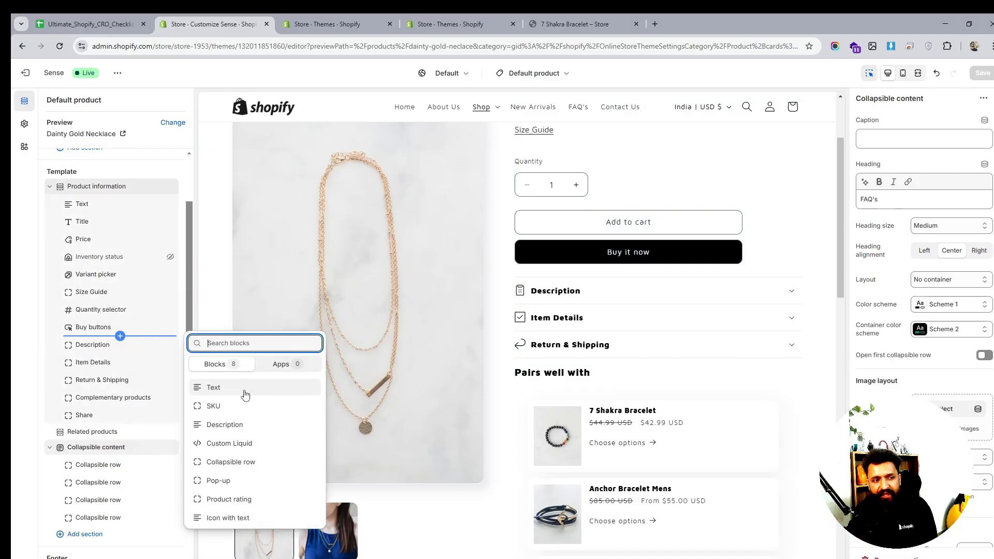
{"action": "left_click", "coordinate": [243, 518]}
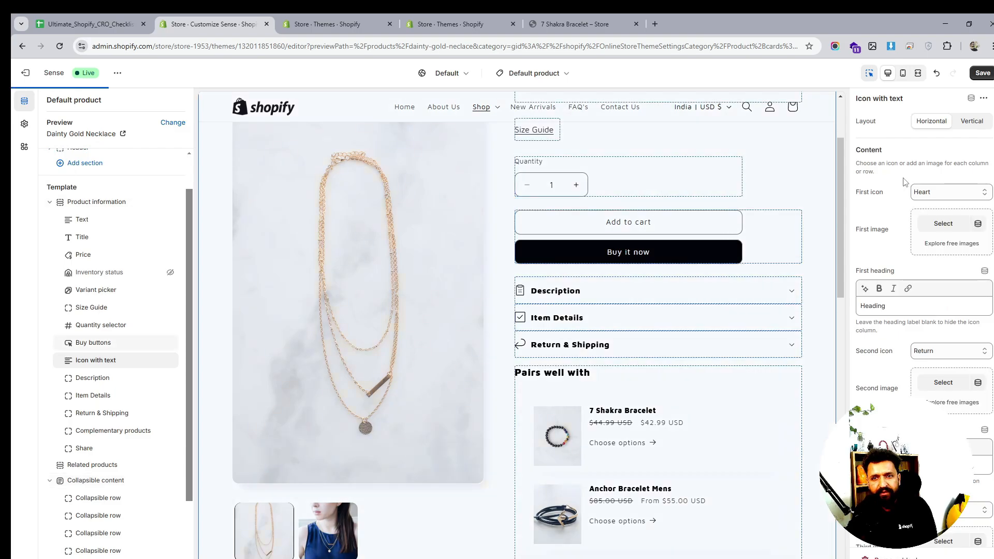
{"action": "left_click", "coordinate": [942, 224]}
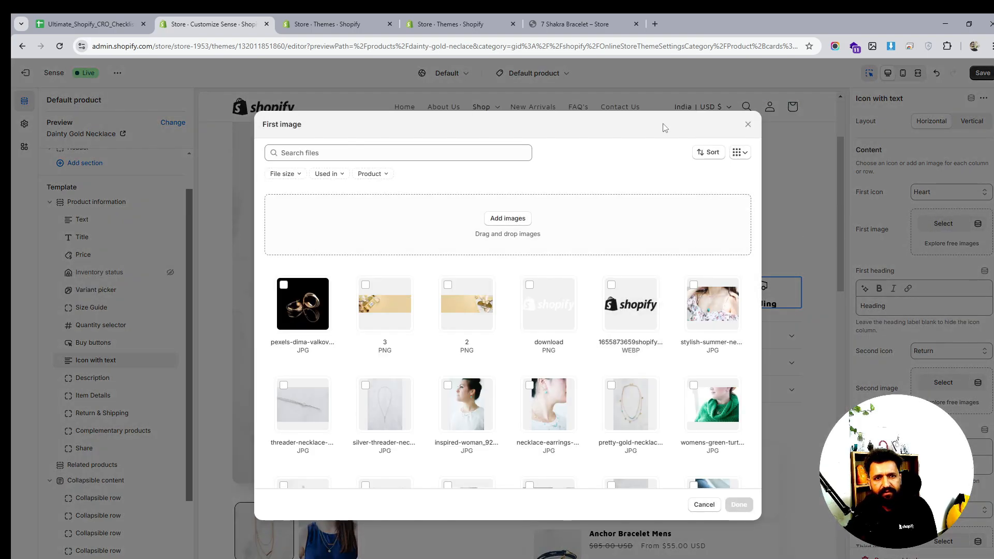
{"action": "key", "text": "ctrl+a"}
{"action": "left_click", "coordinate": [745, 125]}
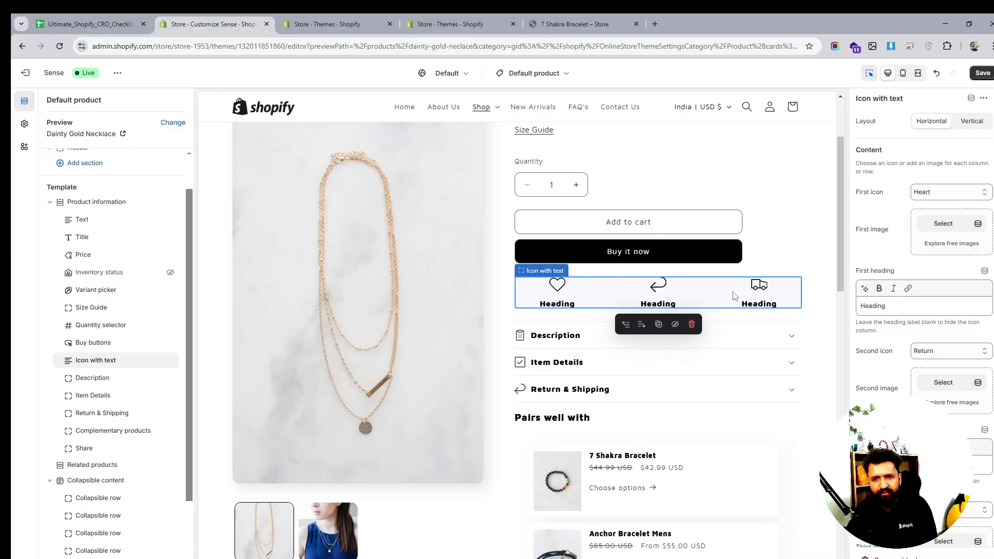
- Delete the Icon with text block from the Product information section
{"action": "scroll", "coordinate": [118, 393], "scroll_direction": "down", "scroll_amount": 2}
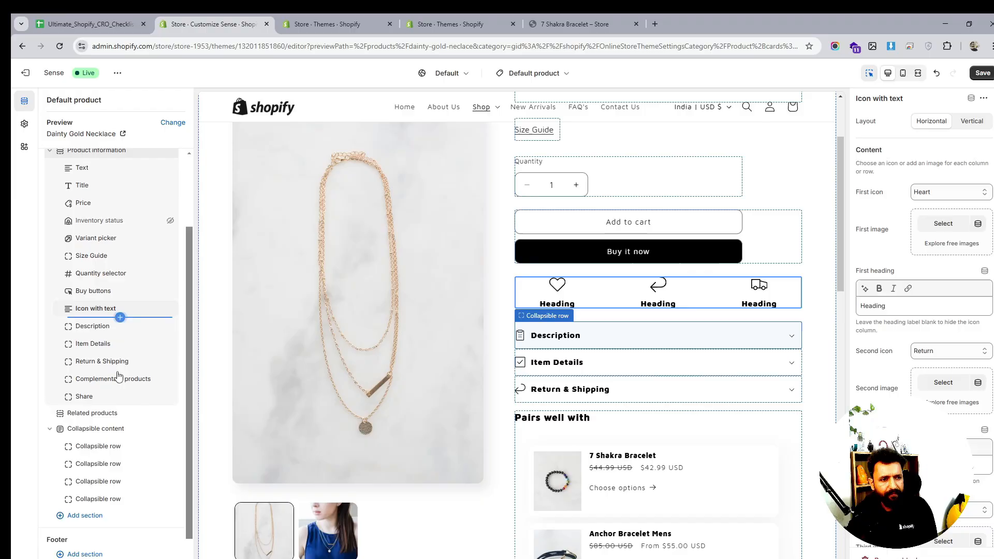
{"action": "mouse_move", "coordinate": [119, 393]}
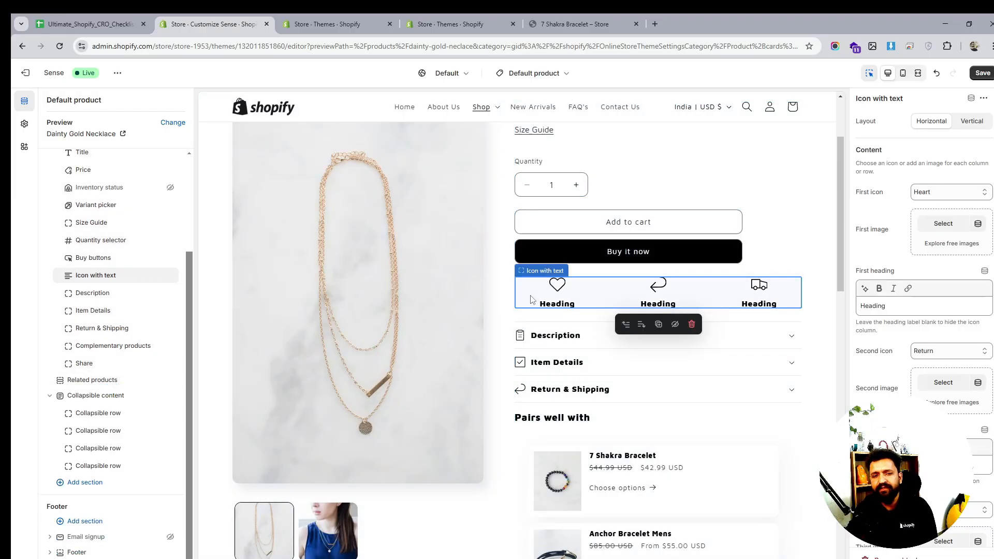
{"action": "scroll", "coordinate": [532, 299], "scroll_direction": "down", "scroll_amount": 4}
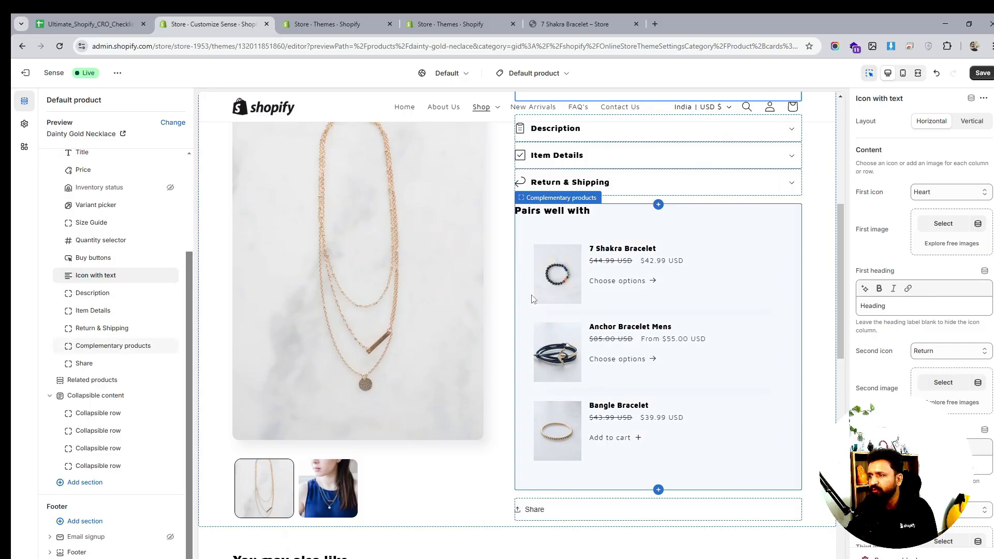
{"action": "scroll", "coordinate": [542, 287], "scroll_direction": "up", "scroll_amount": 6}
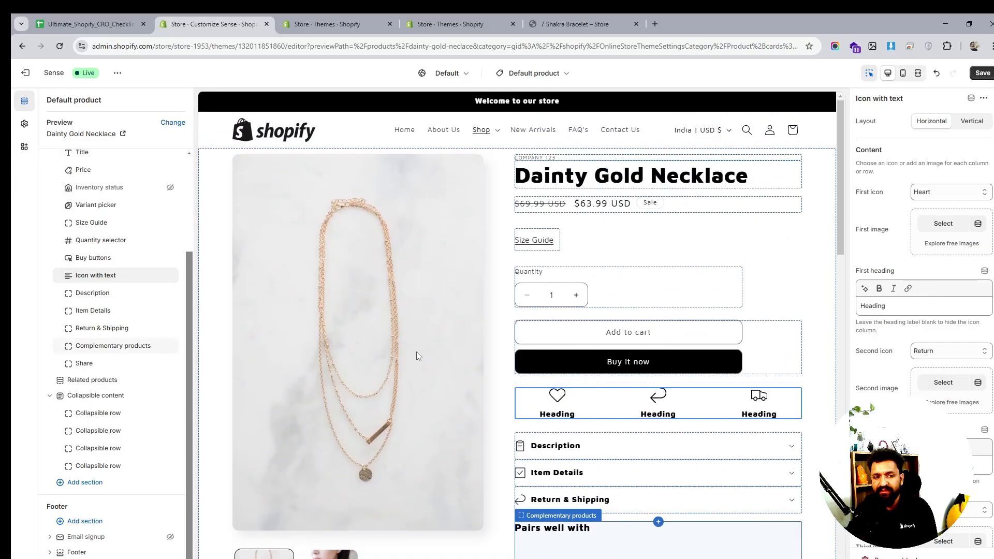
{"action": "left_click", "coordinate": [156, 275]}
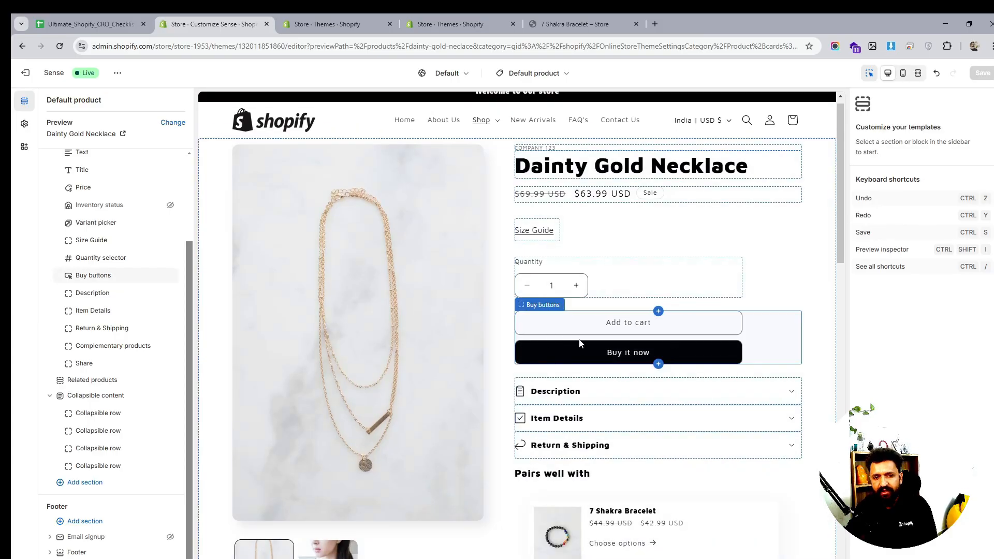
{"action": "scroll", "coordinate": [580, 344], "scroll_direction": "down", "scroll_amount": 5}
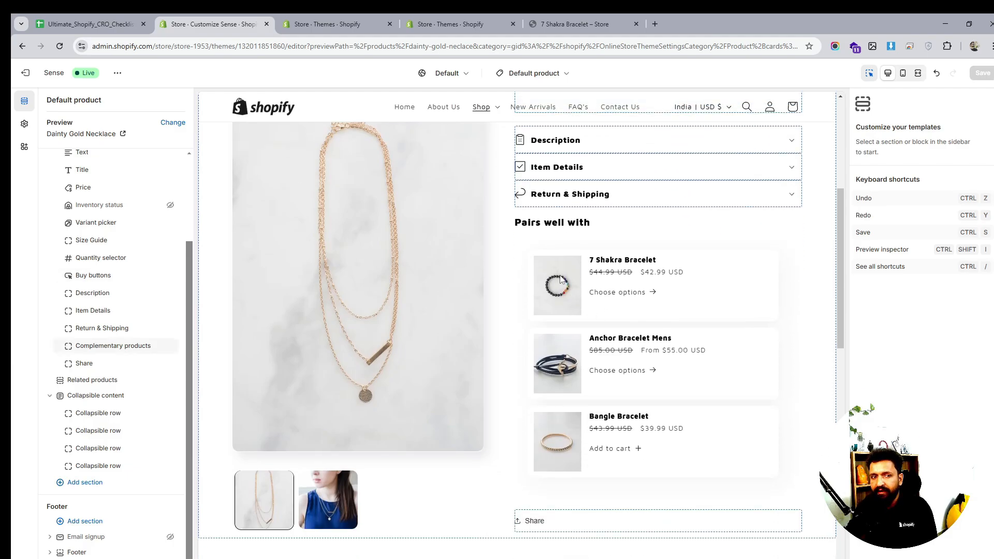
{"action": "left_click", "coordinate": [550, 244]}
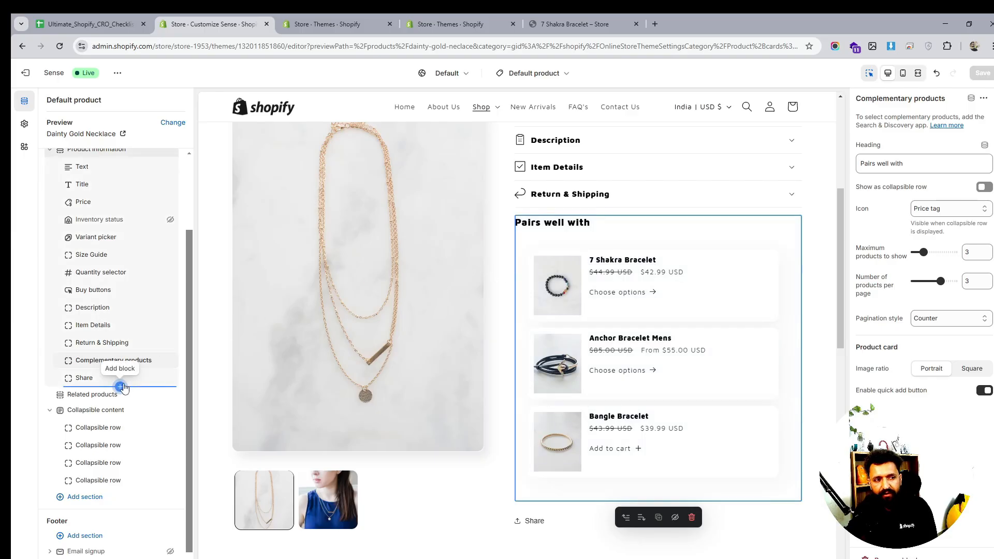
{"action": "left_click", "coordinate": [120, 386]}
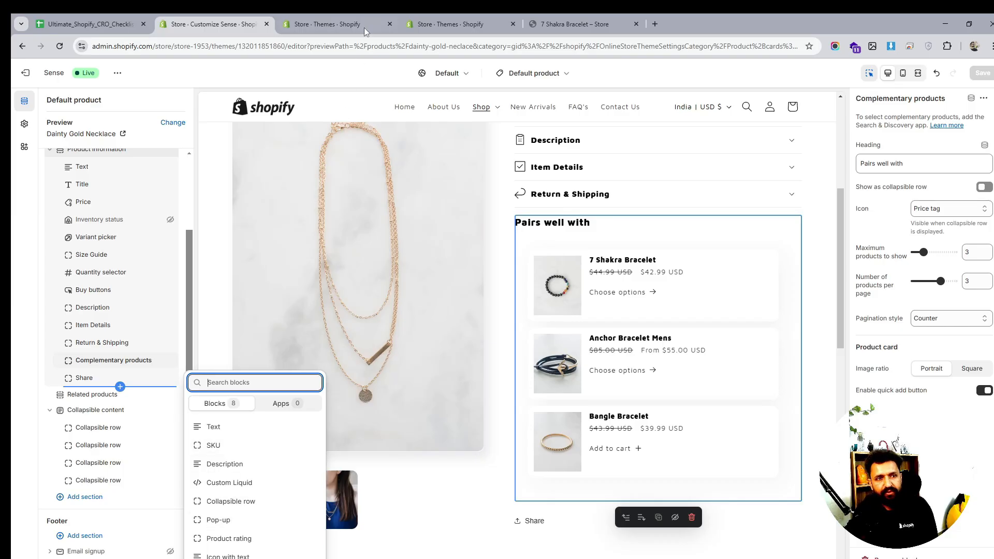
- Open the Shopify App Store from the store's apps and sales channels settings
{"action": "left_click", "coordinate": [346, 17]}
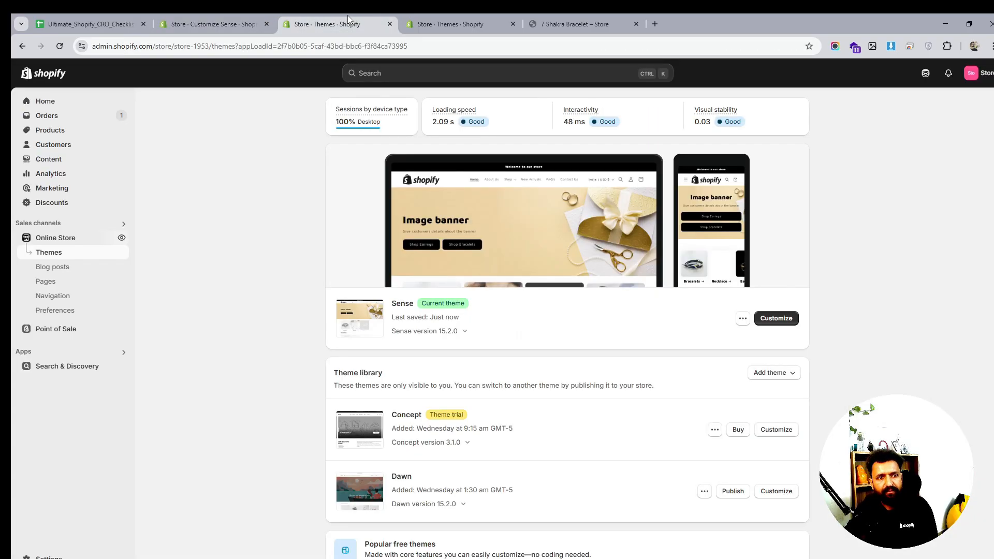
{"action": "left_click", "coordinate": [71, 356]}
{"action": "left_click", "coordinate": [402, 159]}
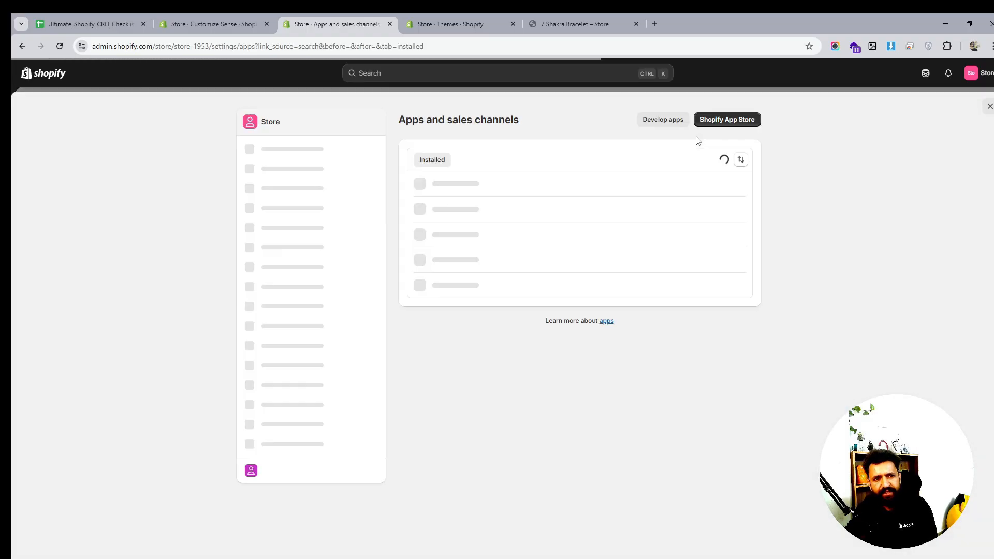
{"action": "left_click", "coordinate": [712, 120]}
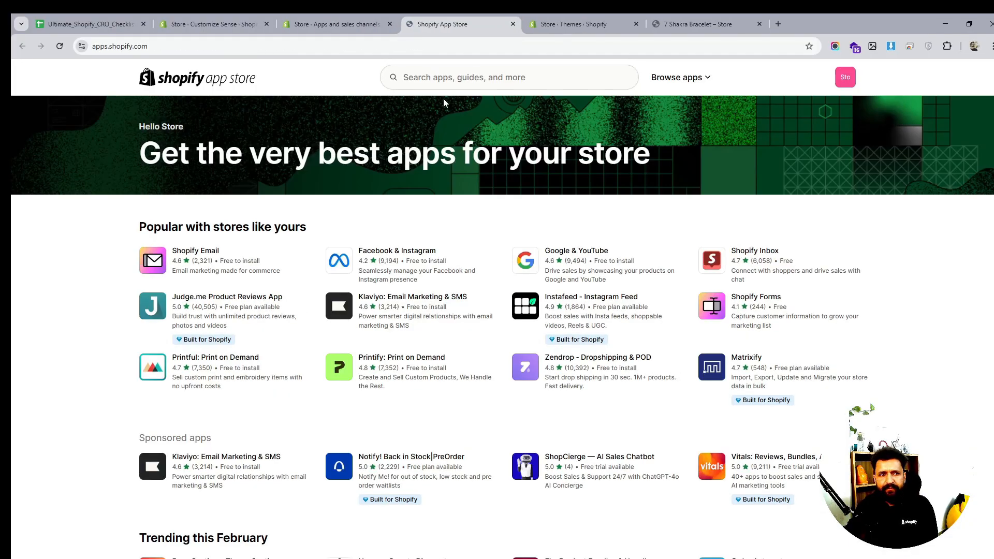
- Search the App Store for judge.me and install the Judge.me Product Reviews app
{"action": "left_click", "coordinate": [458, 77]}
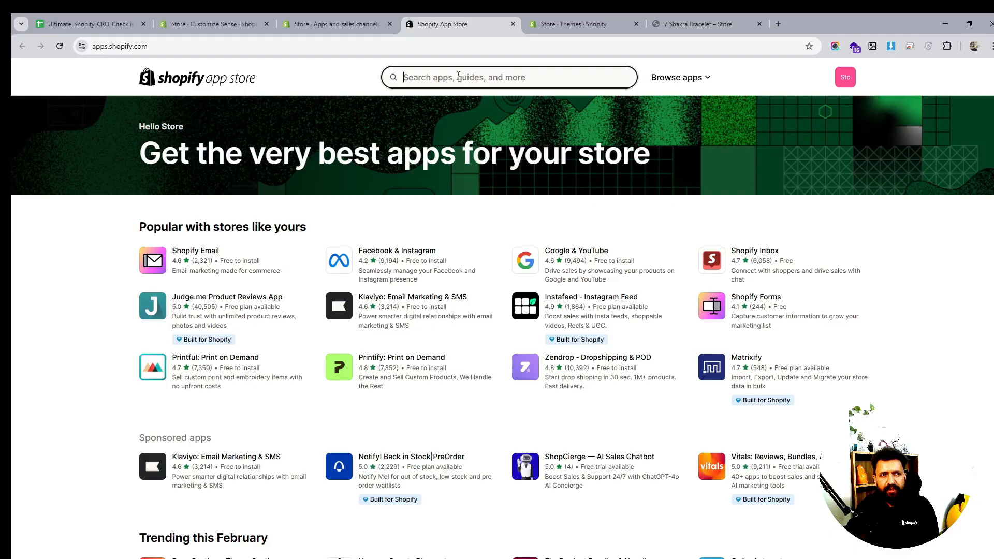
{"action": "type", "text": "ju"}
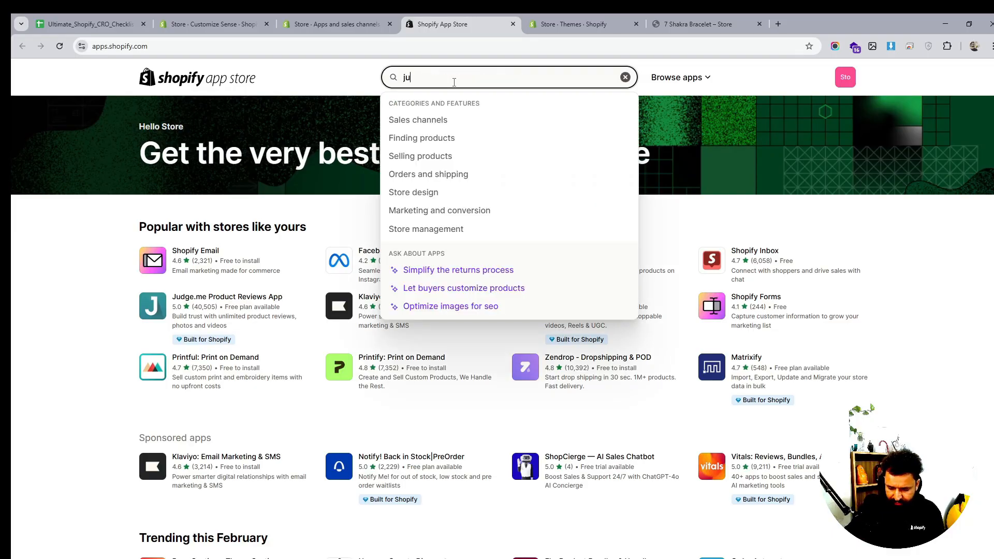
{"action": "type", "text": "dge"}
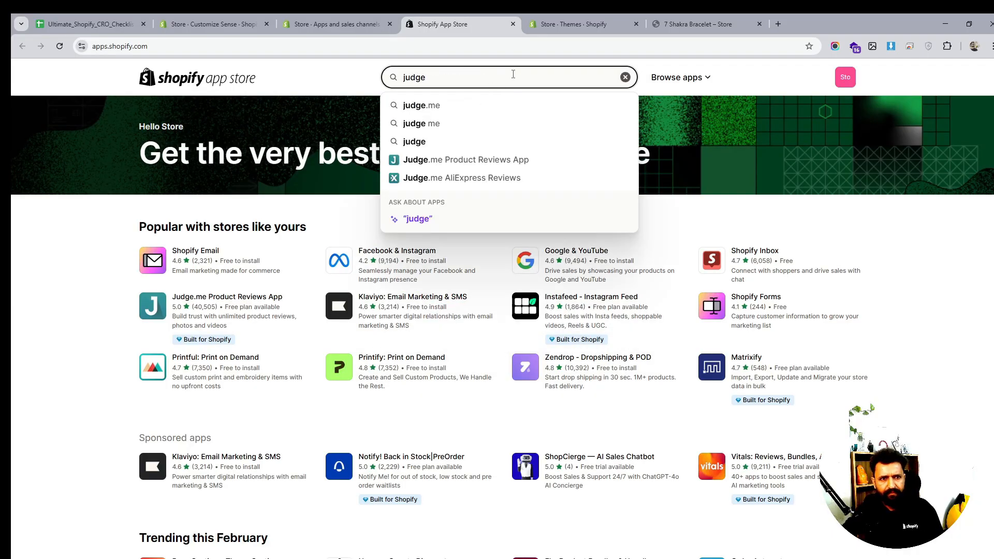
{"action": "left_click", "coordinate": [461, 104]}
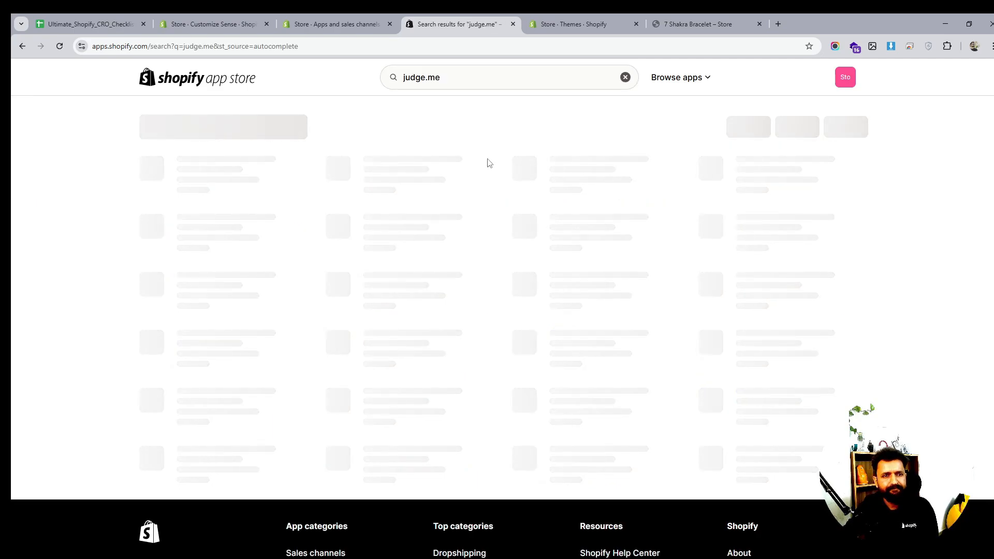
{"action": "left_click", "coordinate": [481, 199]}
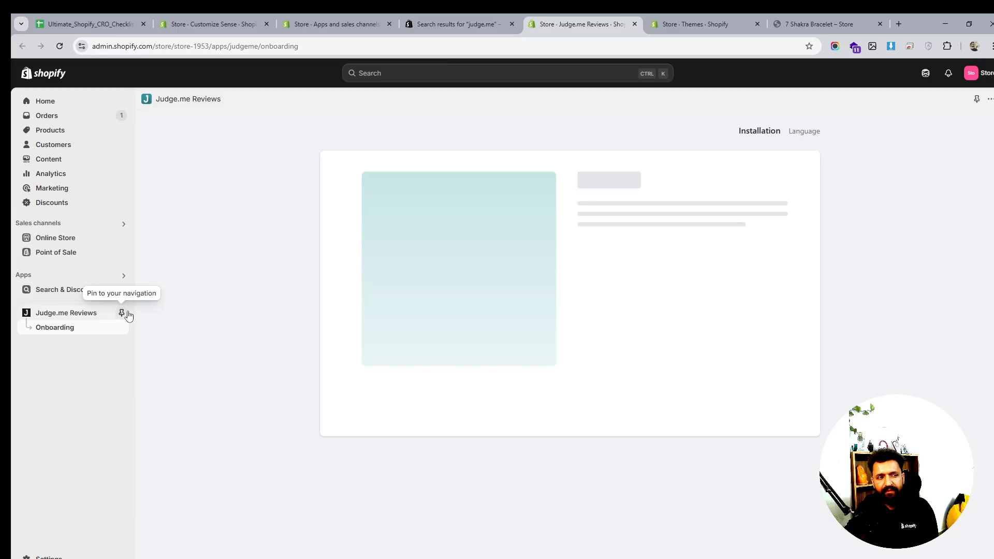
- Pin Judge.me Reviews to the navigation and start its setup with English on the current theme
{"action": "left_click", "coordinate": [123, 313]}
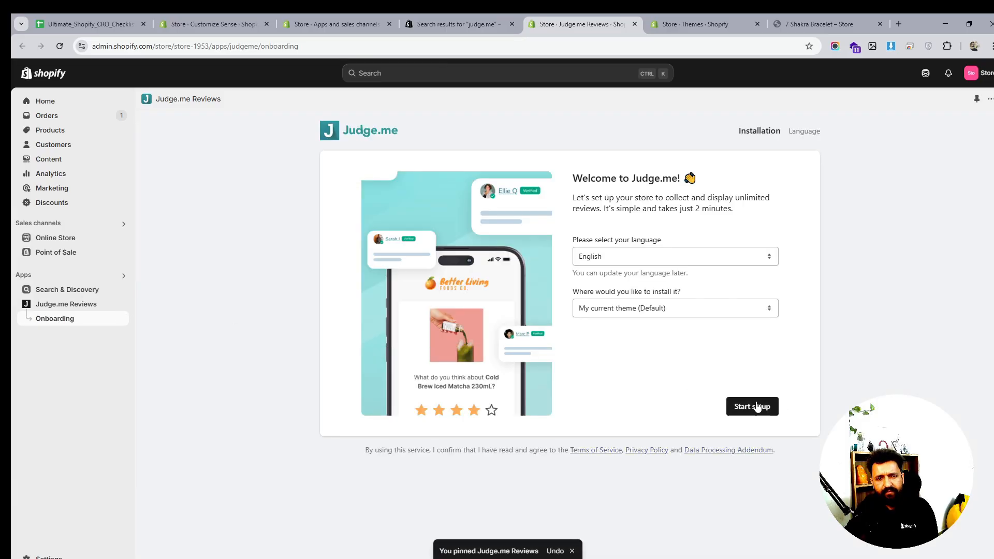
{"action": "left_click", "coordinate": [755, 381]}
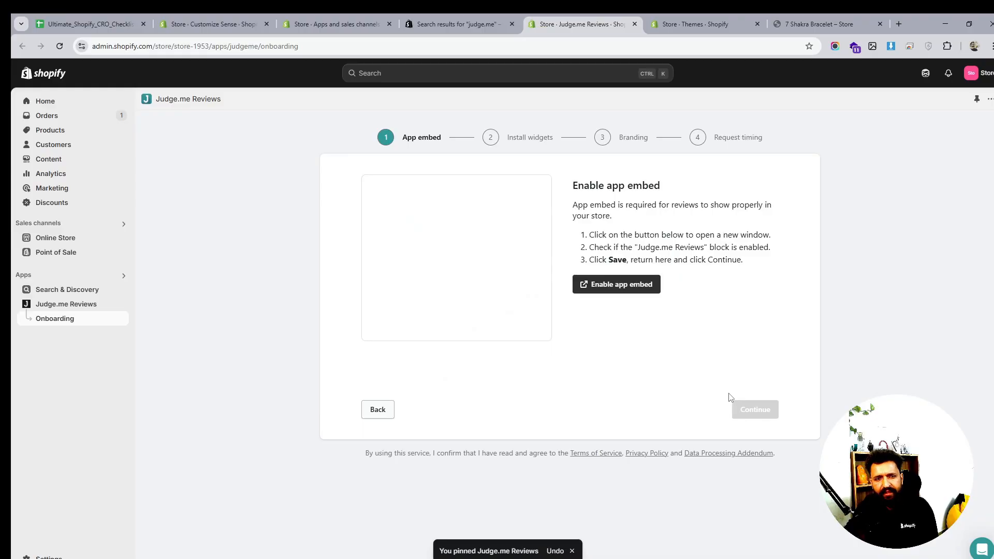
- Enable the Judge.me app embed in the theme editor and save the theme
{"action": "left_click", "coordinate": [637, 284]}
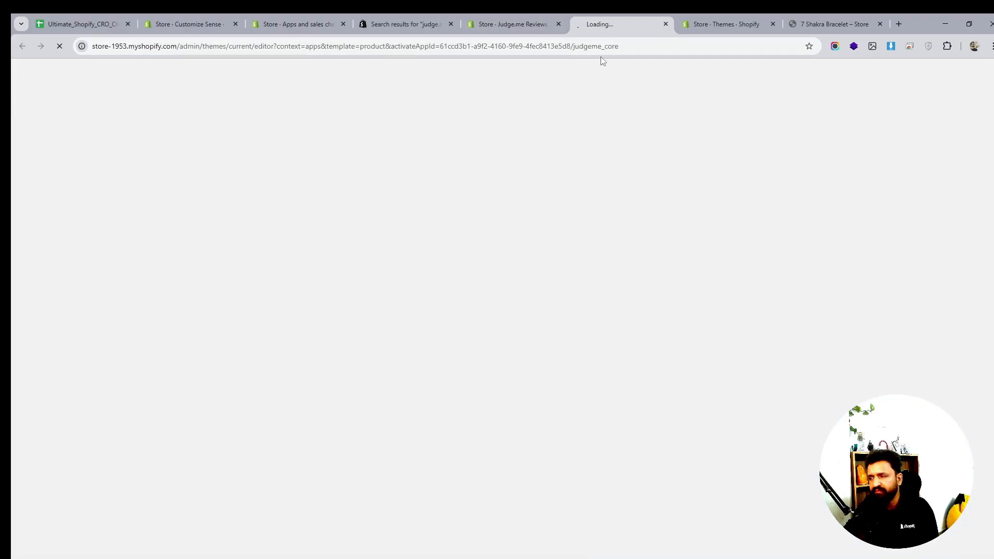
{"action": "left_click", "coordinate": [515, 24]}
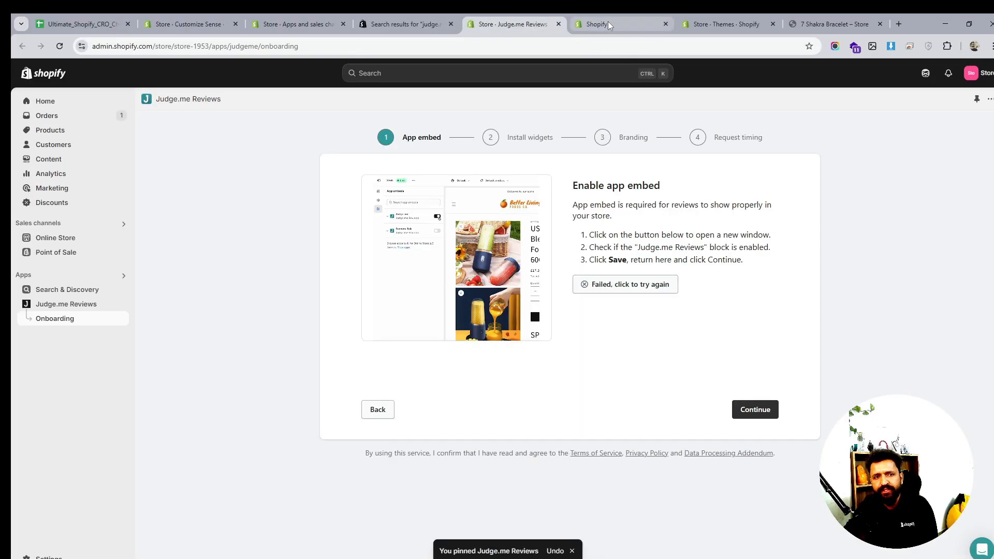
{"action": "left_click", "coordinate": [613, 22]}
{"action": "left_click", "coordinate": [504, 23]}
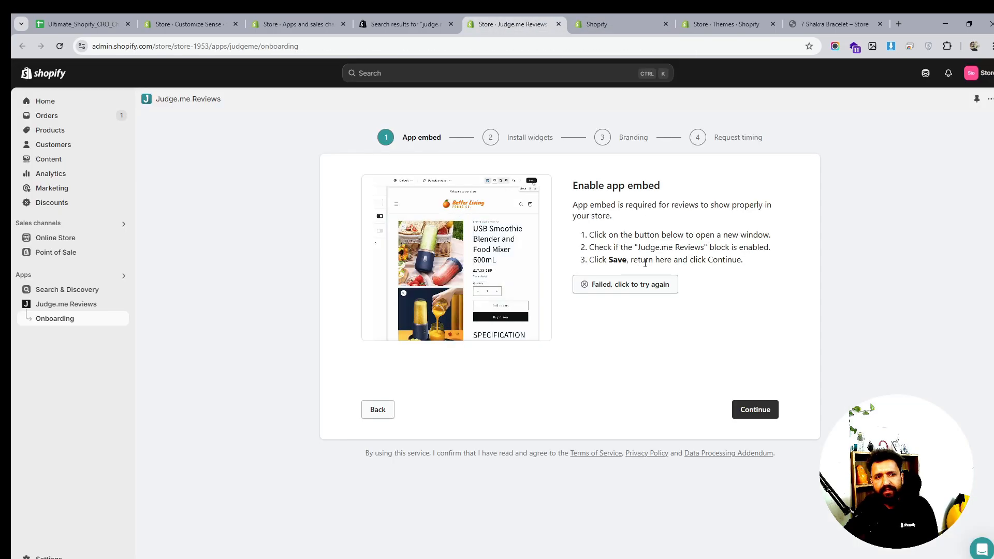
{"action": "left_click", "coordinate": [646, 290]}
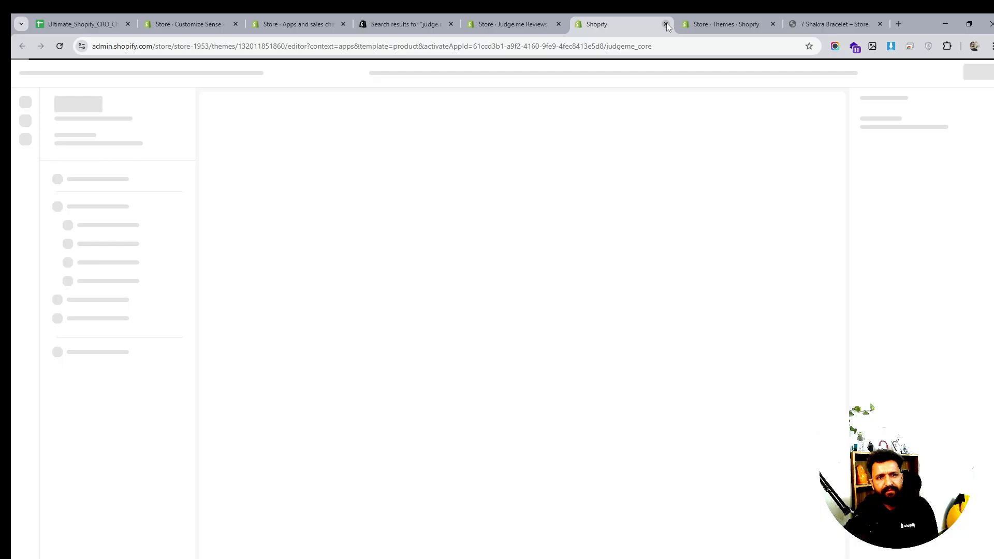
{"action": "left_click", "coordinate": [502, 24]}
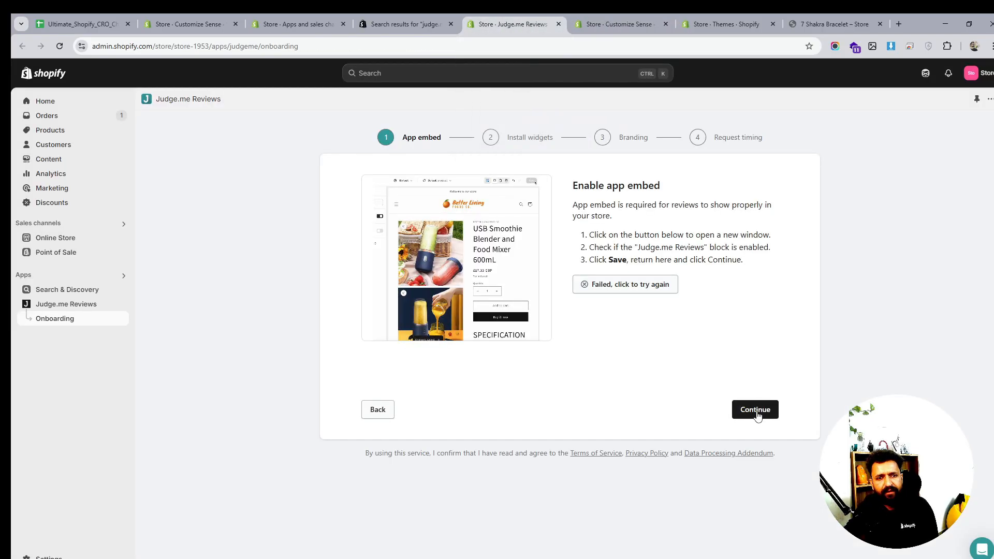
{"action": "left_click", "coordinate": [755, 410]}
{"action": "left_click", "coordinate": [700, 397]}
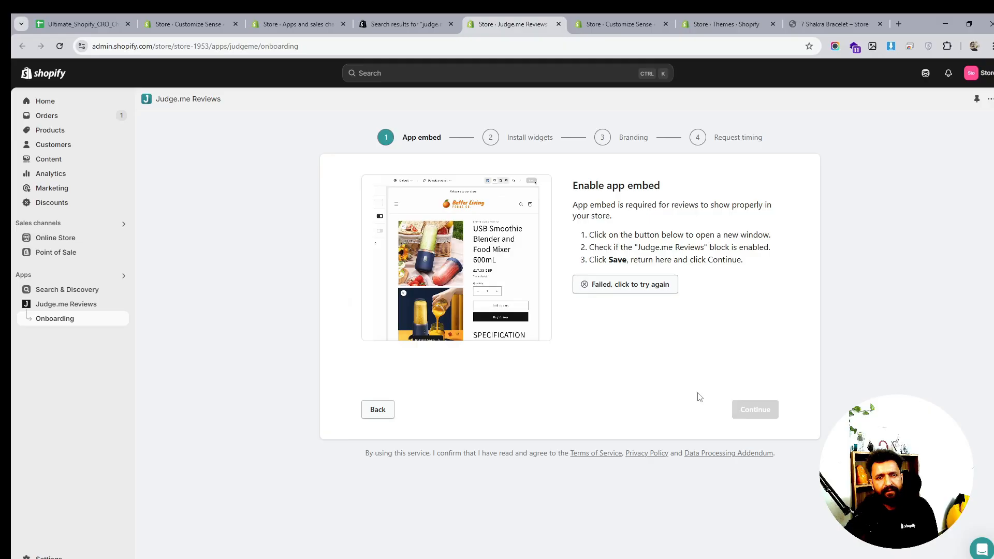
{"action": "left_click", "coordinate": [637, 294]}
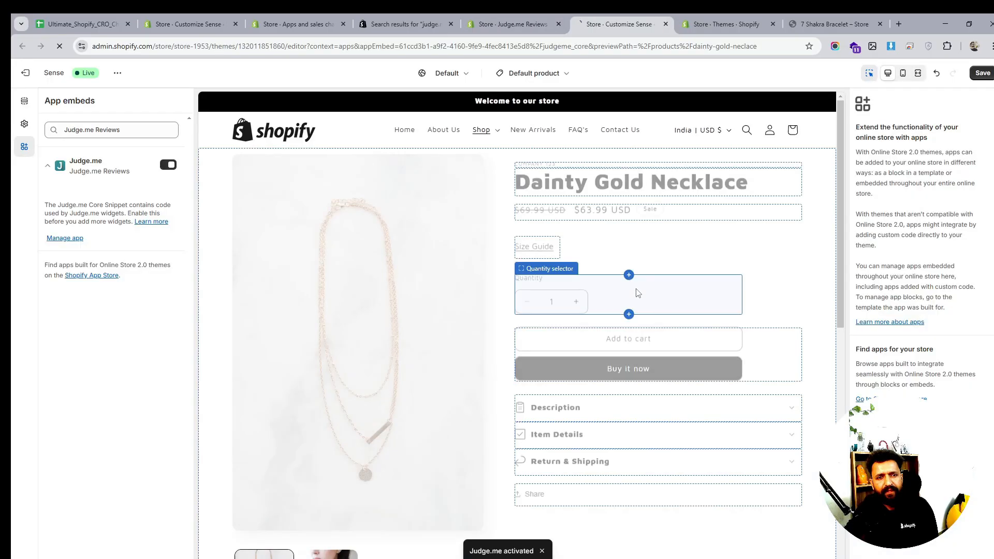
{"action": "left_click", "coordinate": [978, 73]}
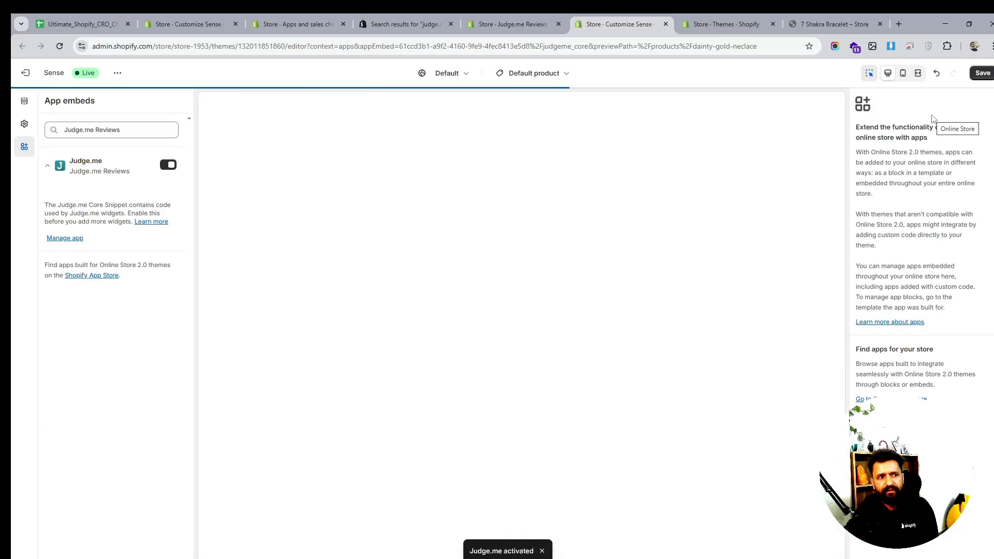
- Continue the Judge.me onboarding to Install widgets and open the Review Widget installation in the theme editor
{"action": "left_click", "coordinate": [500, 21]}
{"action": "left_click", "coordinate": [750, 408]}
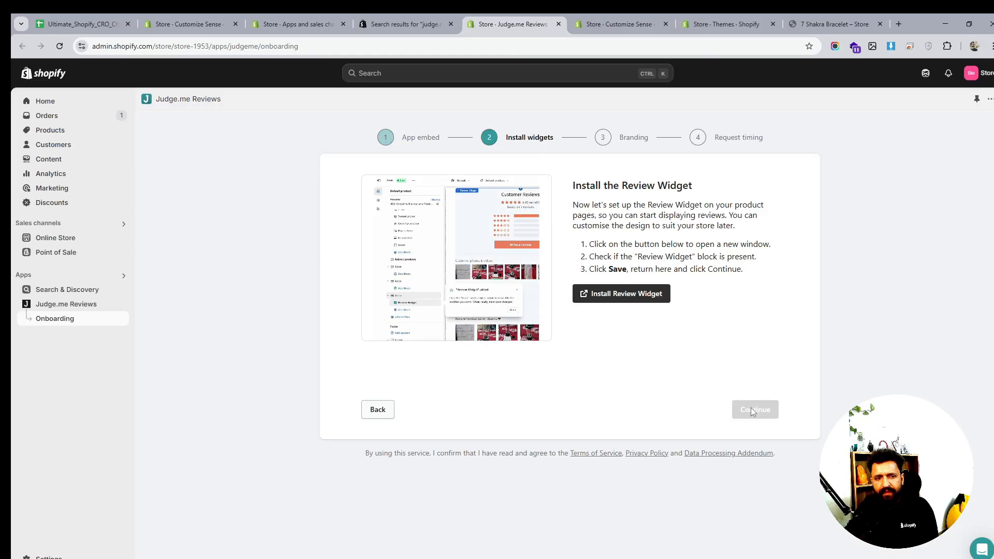
{"action": "left_click", "coordinate": [650, 295]}
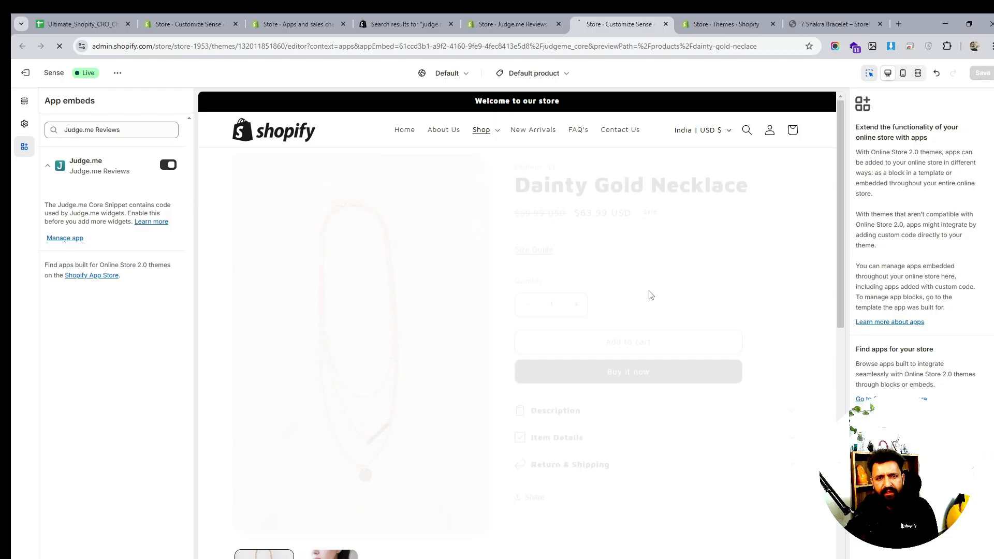
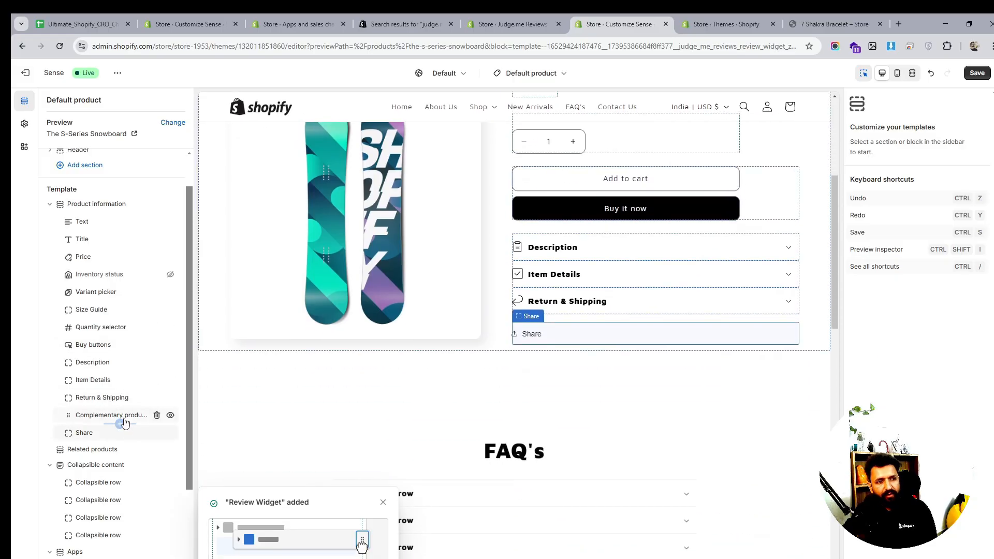
- Add a Judge.me Review Widget block to the product information and move it up below the Text block
{"action": "left_click", "coordinate": [121, 425]}
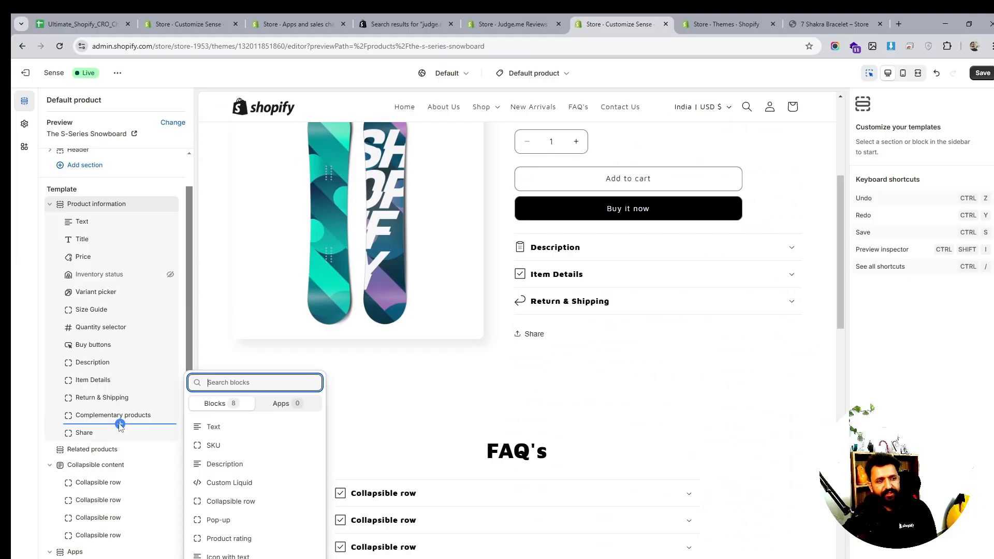
{"action": "left_click", "coordinate": [286, 408]}
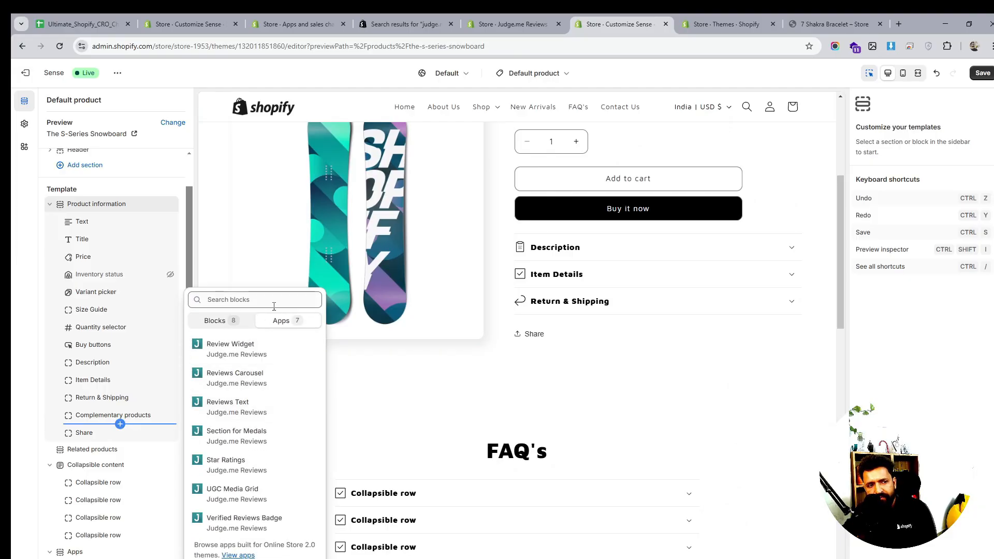
{"action": "left_click", "coordinate": [270, 349]}
{"action": "left_click", "coordinate": [73, 433]}
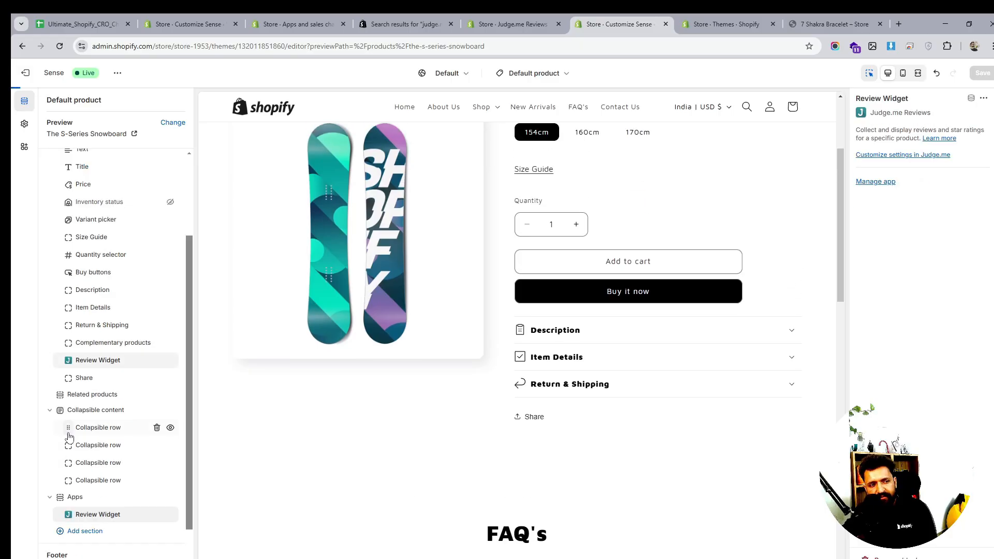
{"action": "left_click_drag", "start_coordinate": [73, 364], "coordinate": [61, 288]}
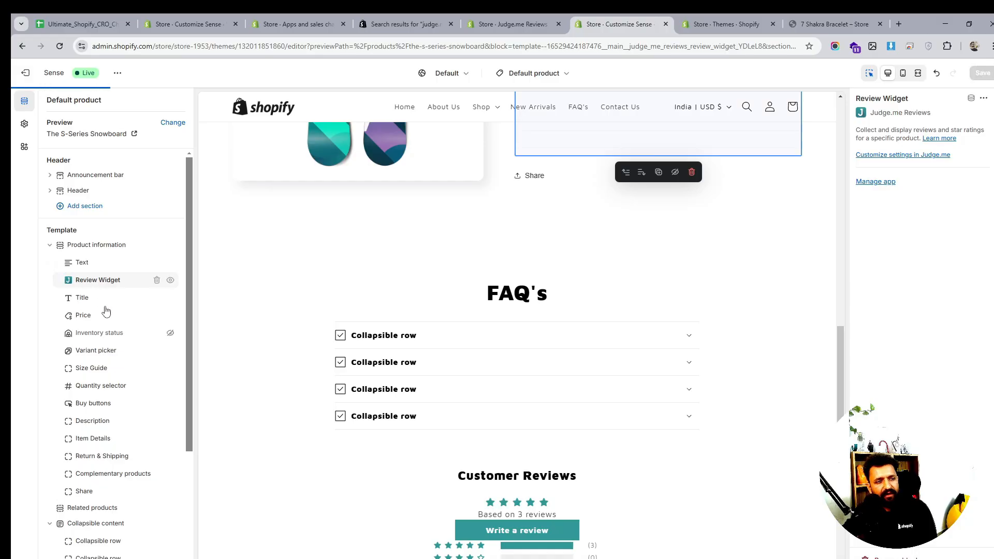
- Delete the Review Widget block from the product information
{"action": "scroll", "coordinate": [105, 310], "scroll_direction": "down", "scroll_amount": 3}
{"action": "scroll", "coordinate": [128, 413], "scroll_direction": "up", "scroll_amount": 3}
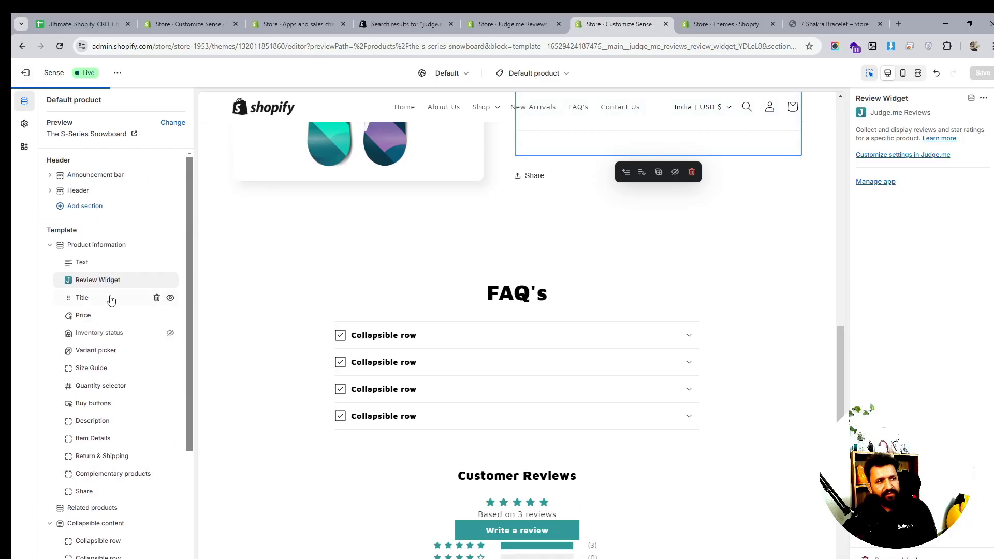
{"action": "left_click", "coordinate": [157, 280]}
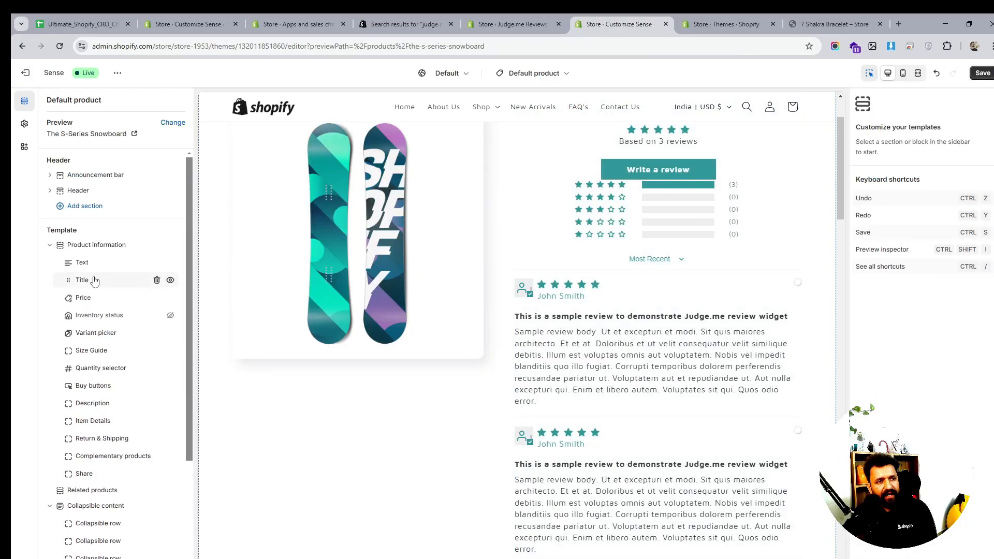
- Add a Judge.me Star Ratings block to the product information, move it below the Title, and save the theme
{"action": "left_click", "coordinate": [119, 271]}
{"action": "left_click", "coordinate": [282, 299]}
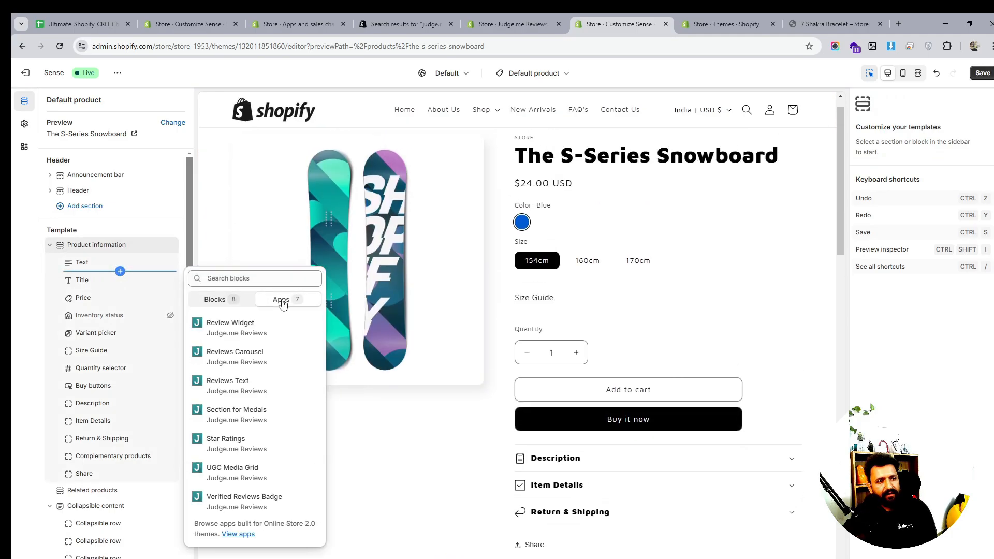
{"action": "left_click", "coordinate": [256, 448]}
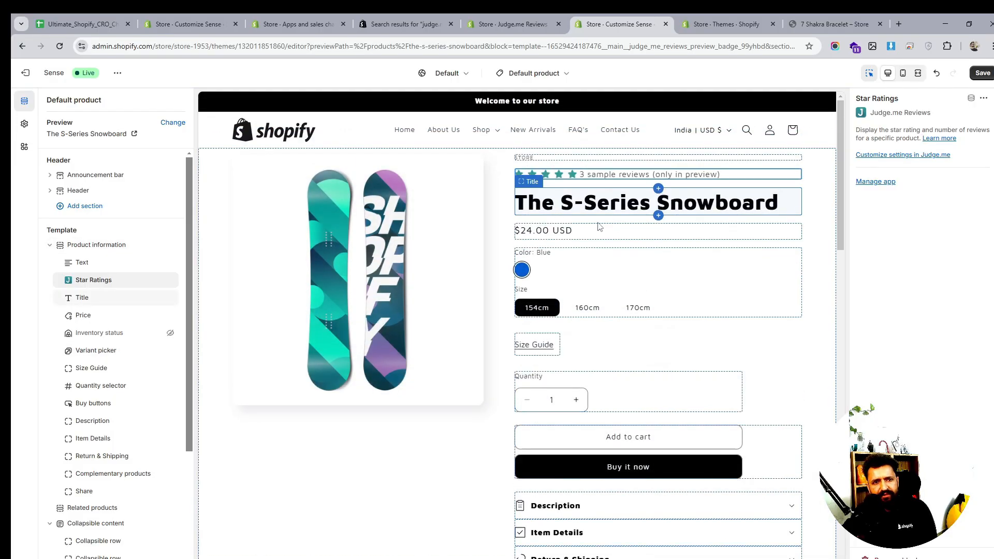
{"action": "left_click_drag", "start_coordinate": [73, 281], "coordinate": [71, 296]}
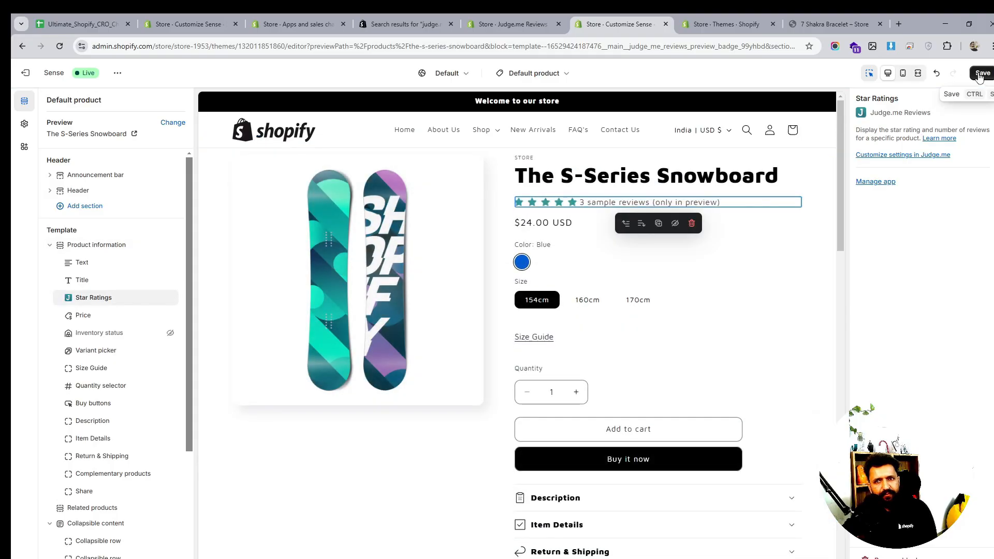
{"action": "scroll", "coordinate": [590, 282], "scroll_direction": "down", "scroll_amount": 7}
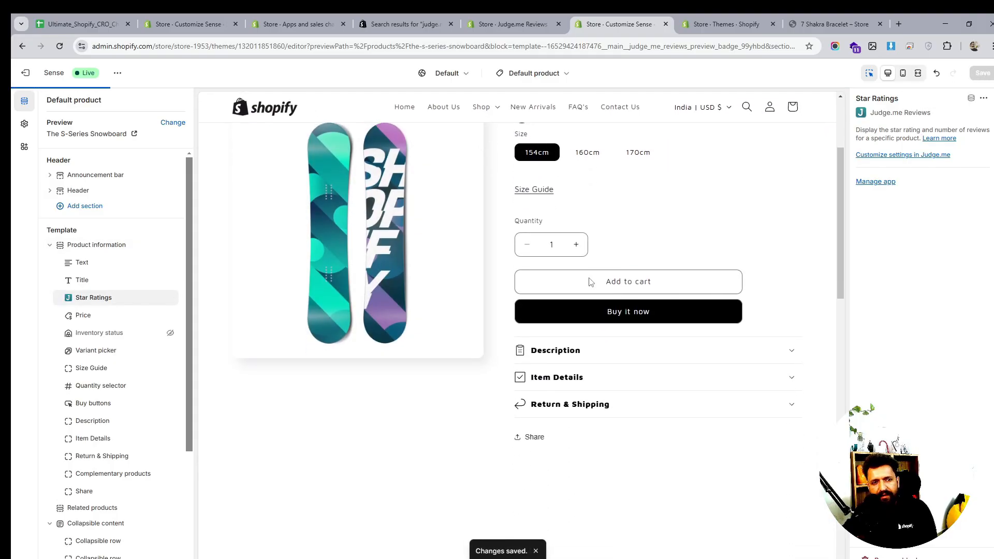
- Review the 7 Shakra Bracelet product page in the live storefront tab, scrolling down to the reviews section
{"action": "left_click", "coordinate": [705, 29]}
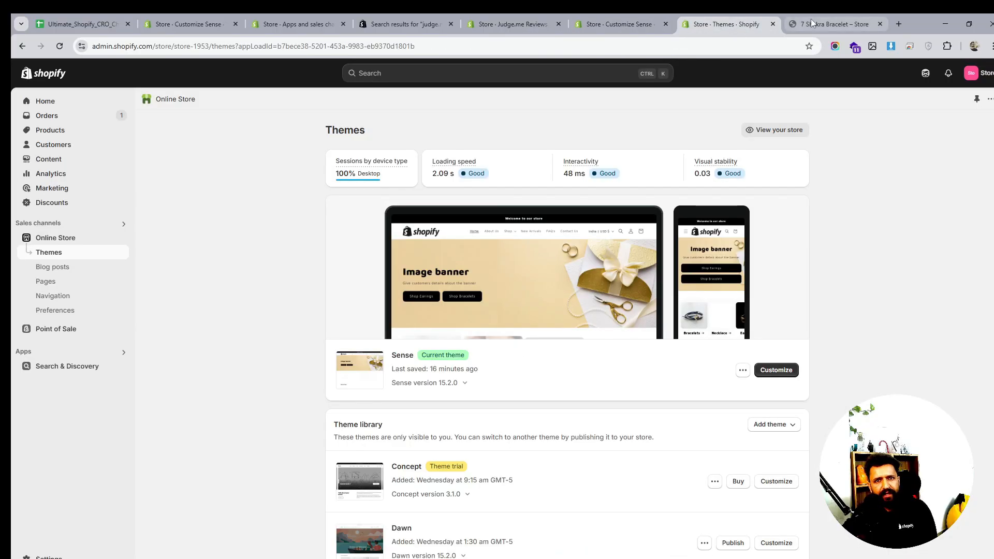
{"action": "left_click", "coordinate": [834, 25]}
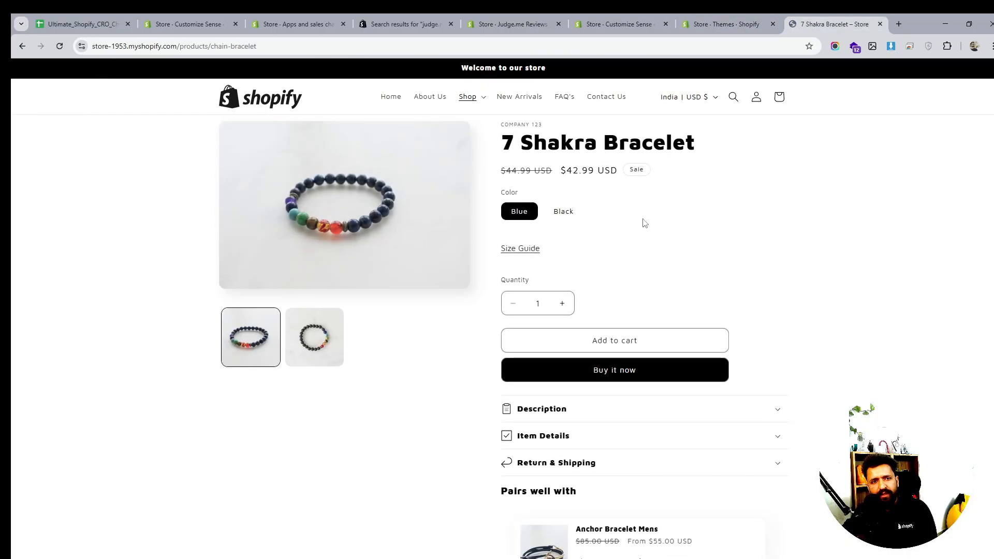
{"action": "scroll", "coordinate": [644, 222], "scroll_direction": "down", "scroll_amount": 10}
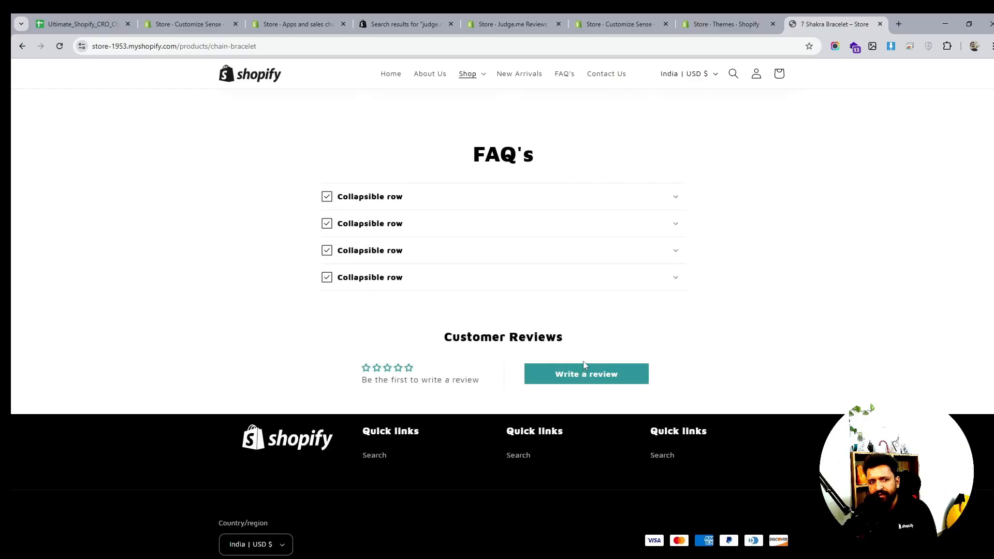
{"action": "scroll", "coordinate": [582, 361], "scroll_direction": "up", "scroll_amount": 5}
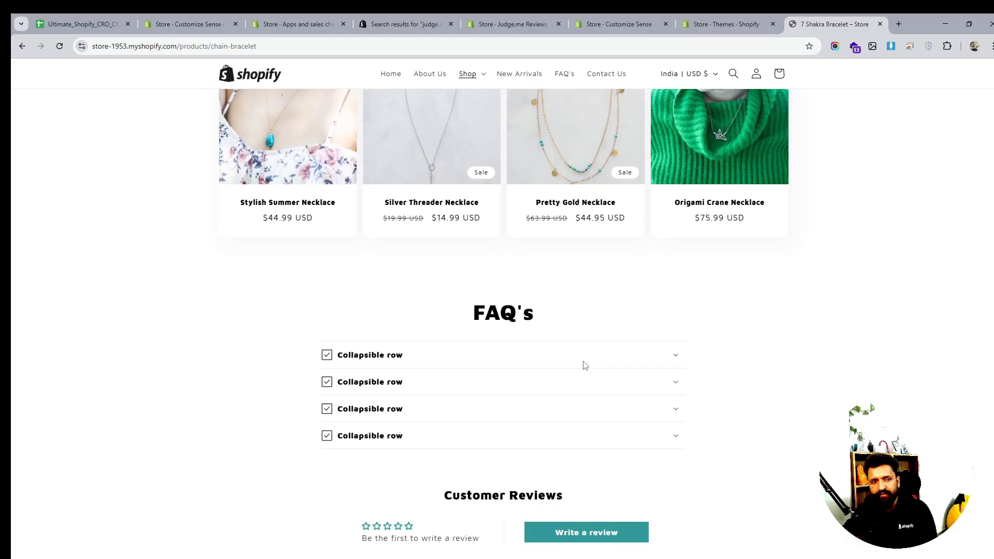
{"action": "scroll", "coordinate": [583, 362], "scroll_direction": "down", "scroll_amount": 5}
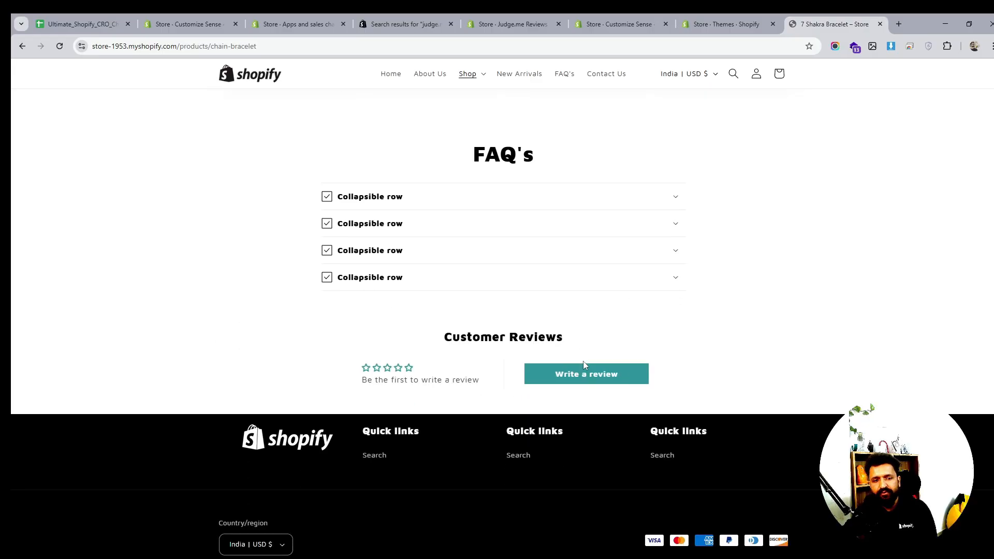
{"action": "scroll", "coordinate": [703, 328], "scroll_direction": "up", "scroll_amount": 6}
{"action": "scroll", "coordinate": [703, 328], "scroll_direction": "up", "scroll_amount": 10}
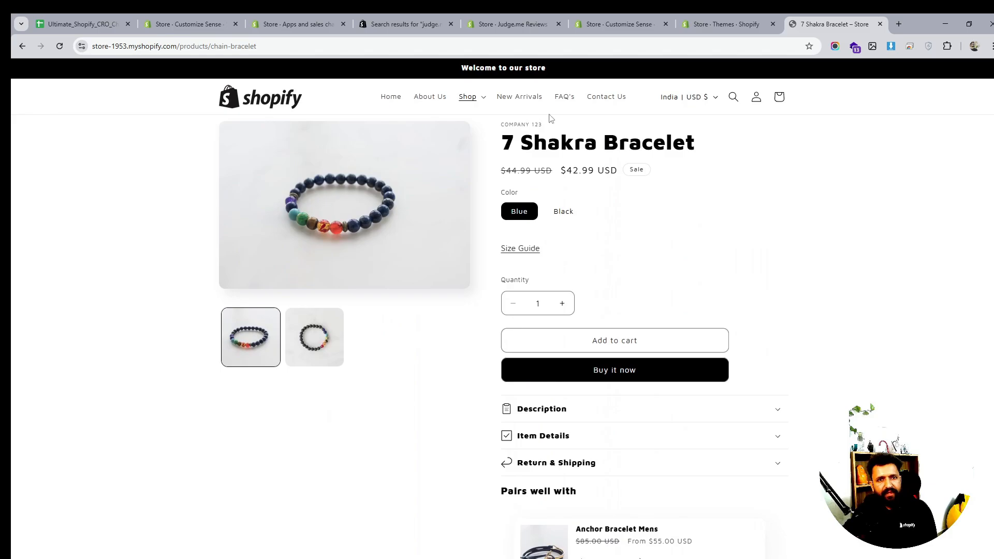
{"action": "left_click", "coordinate": [701, 26]}
{"action": "left_click", "coordinate": [597, 20]}
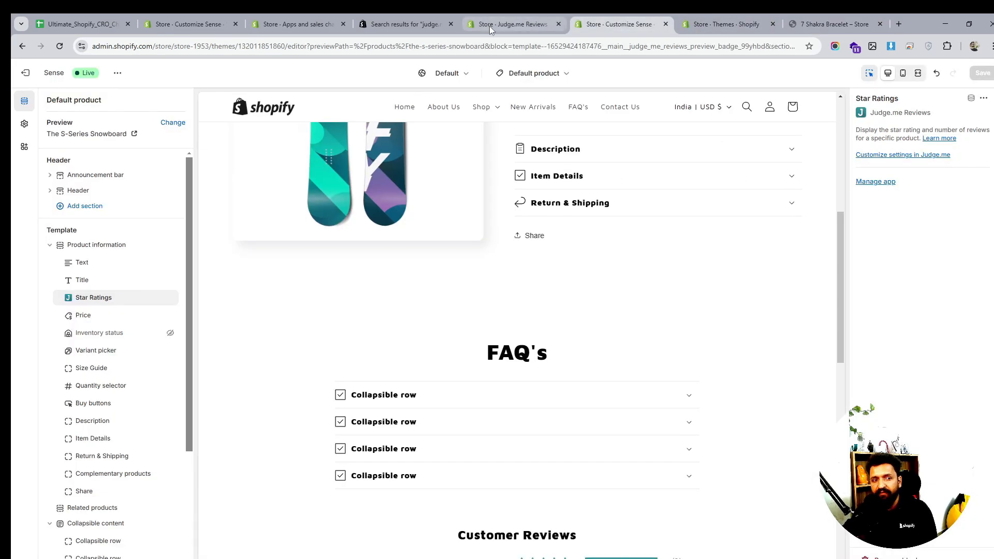
- Continue through the remaining Judge.me onboarding steps, finish it, and open the Judge.me dashboard
{"action": "left_click", "coordinate": [489, 26]}
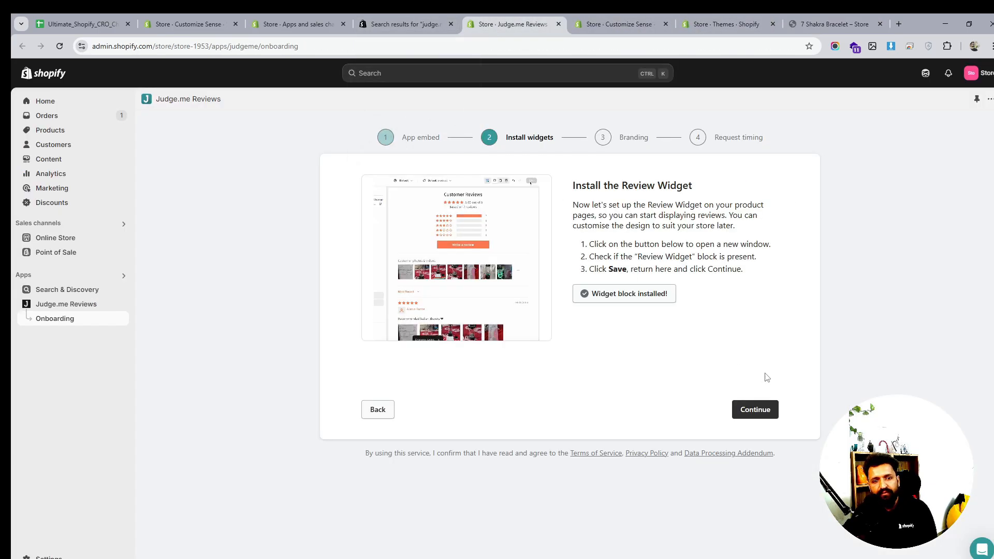
{"action": "left_click", "coordinate": [756, 413]}
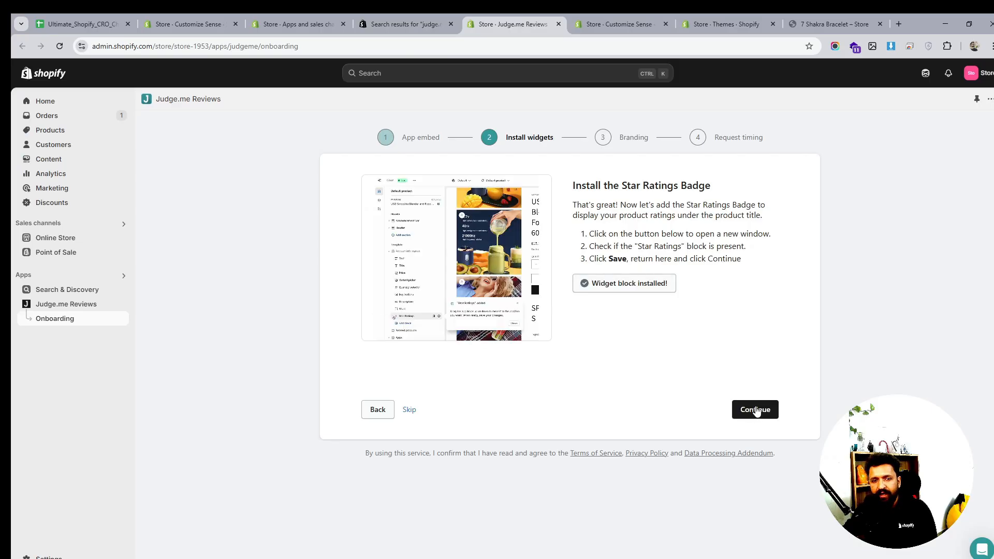
{"action": "left_click", "coordinate": [756, 411]}
{"action": "left_click", "coordinate": [754, 413]}
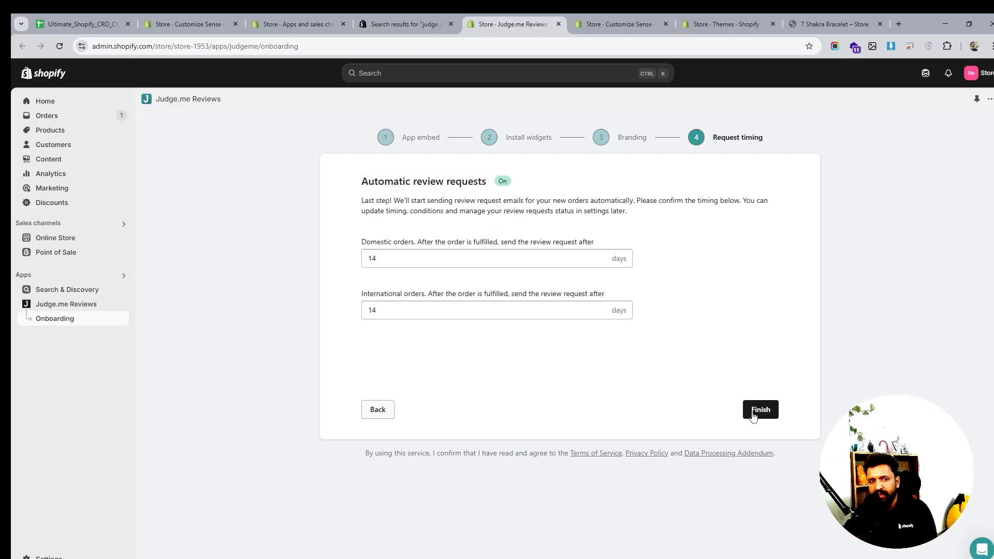
{"action": "left_click", "coordinate": [759, 410]}
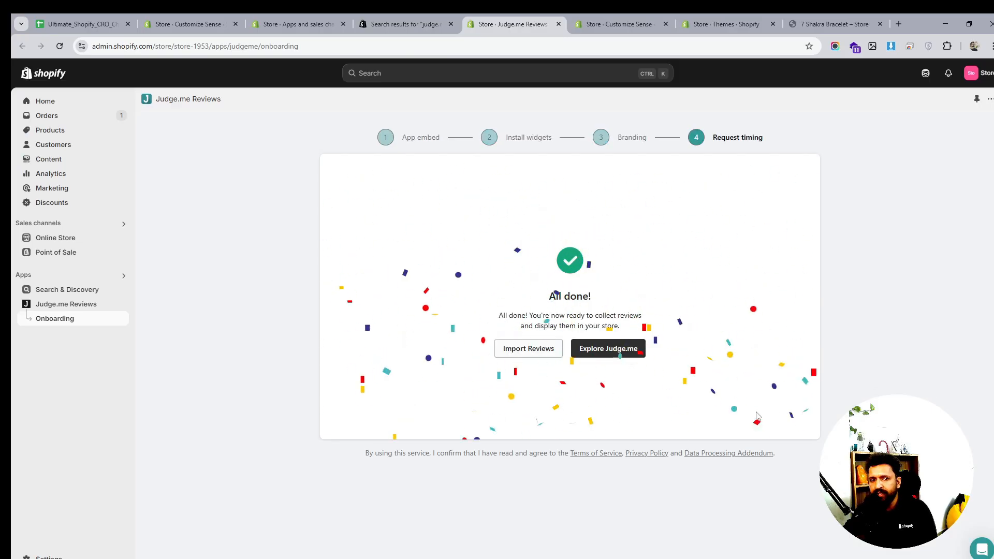
{"action": "left_click", "coordinate": [609, 349]}
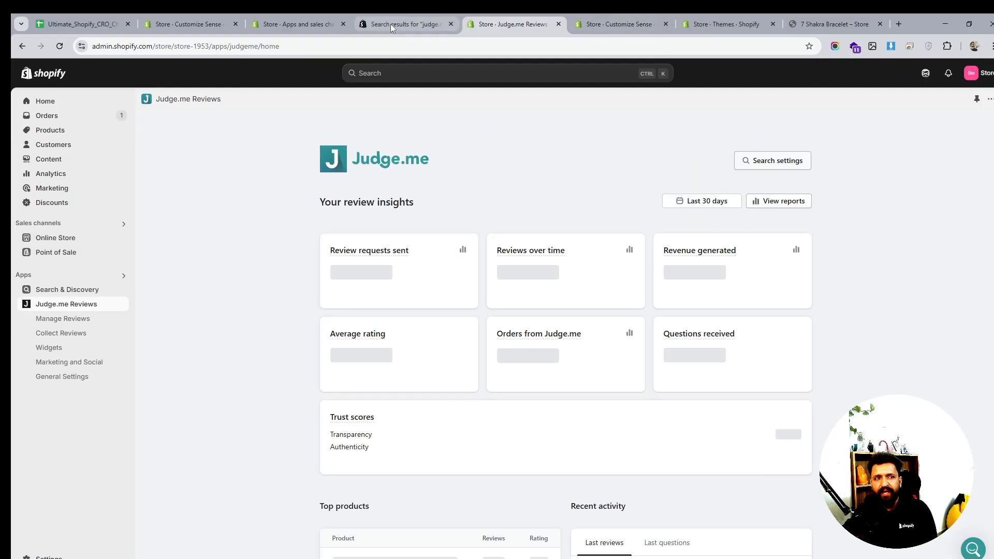
{"action": "left_click", "coordinate": [390, 24]}
{"action": "left_click", "coordinate": [288, 24]}
{"action": "left_click", "coordinate": [206, 24]}
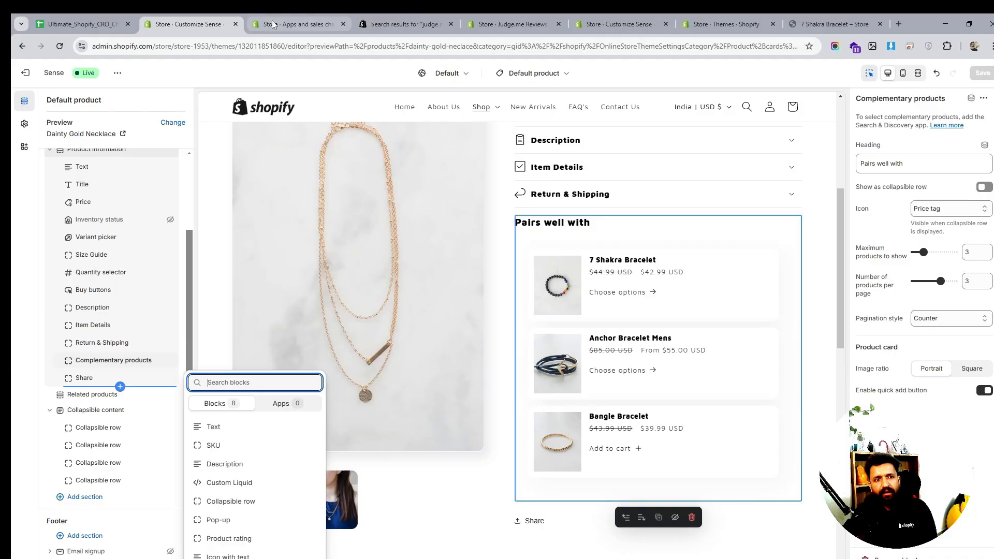
{"action": "left_click", "coordinate": [837, 319]}
{"action": "scroll", "coordinate": [841, 315], "scroll_direction": "down", "scroll_amount": 10}
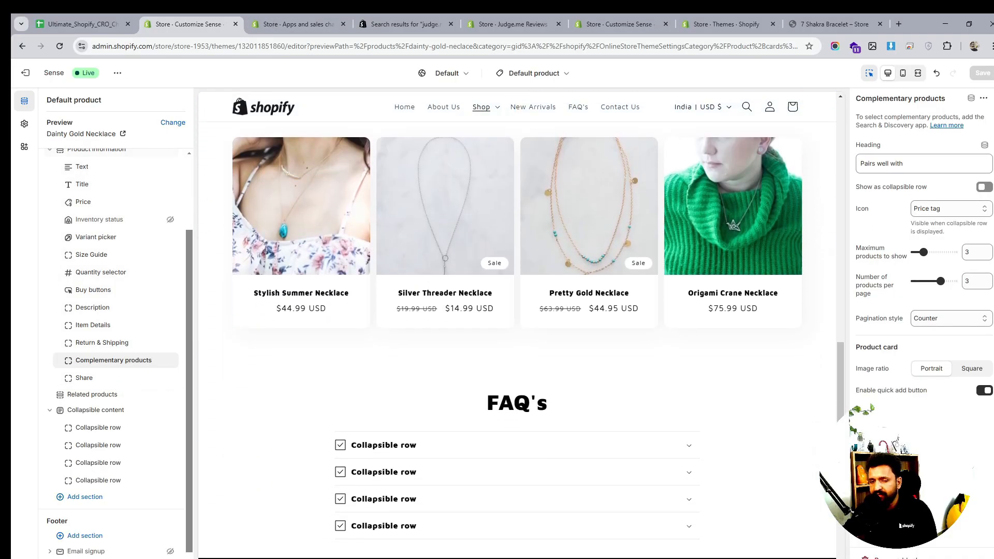
- Add an Image with text section to the product template and remove it again
{"action": "left_click", "coordinate": [120, 387]}
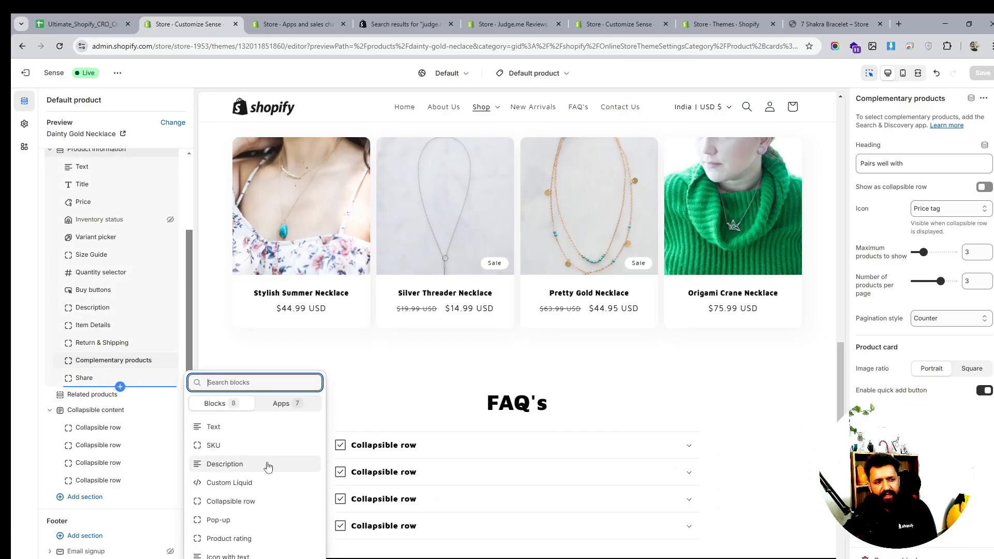
{"action": "left_click", "coordinate": [72, 496]}
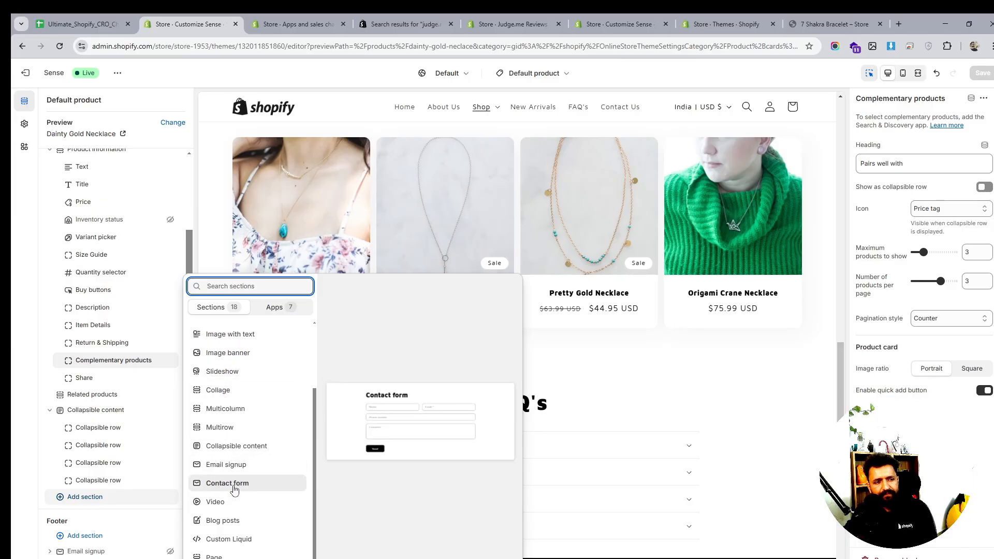
{"action": "left_click", "coordinate": [231, 335]}
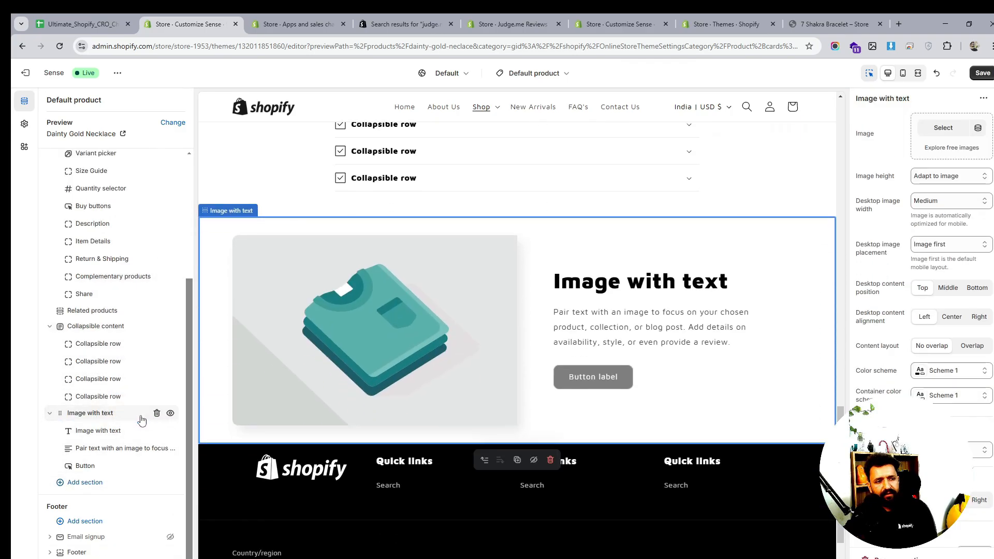
{"action": "left_click", "coordinate": [157, 413]}
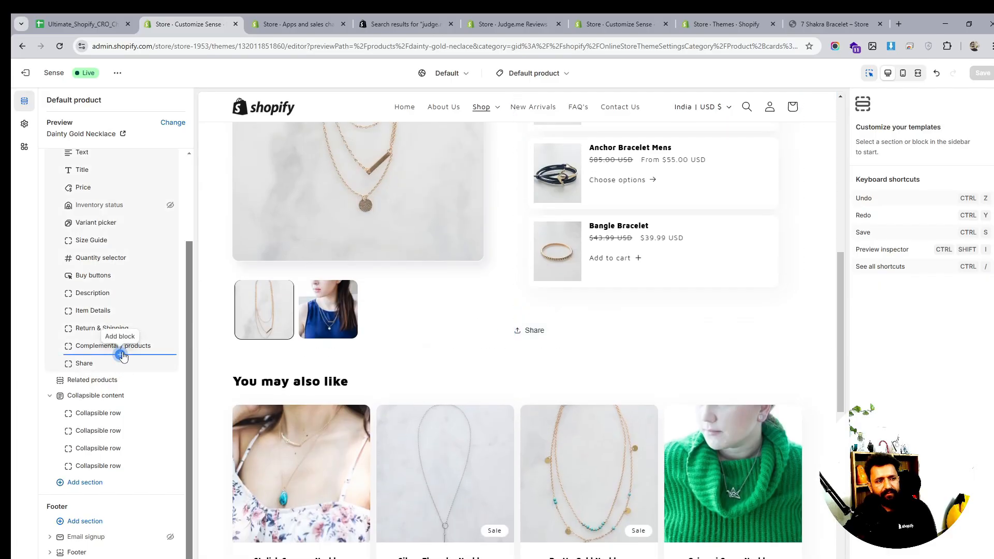
- Add an Icon with text block below the complementary products and set its layout to Vertical
{"action": "left_click", "coordinate": [121, 354]}
{"action": "left_click", "coordinate": [283, 381]}
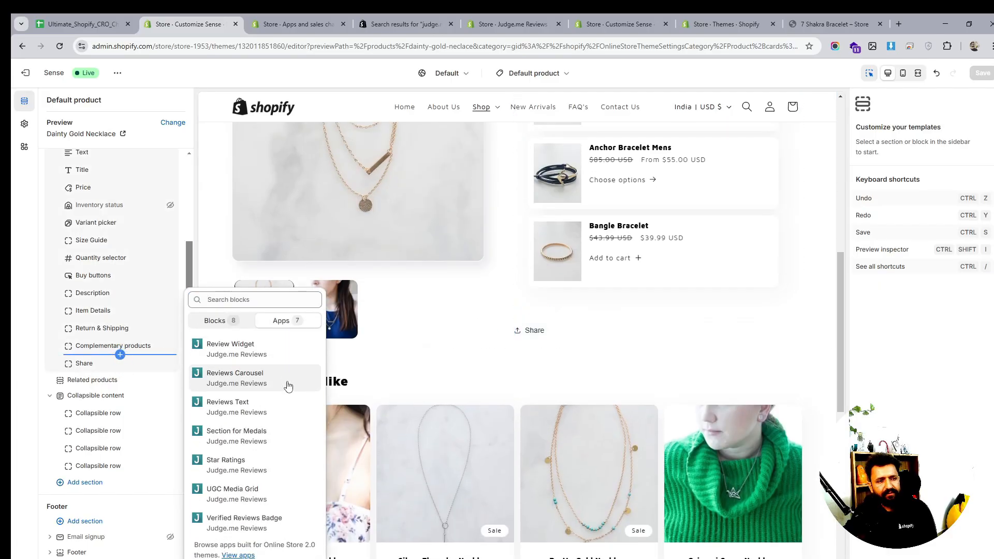
{"action": "left_click", "coordinate": [215, 320]}
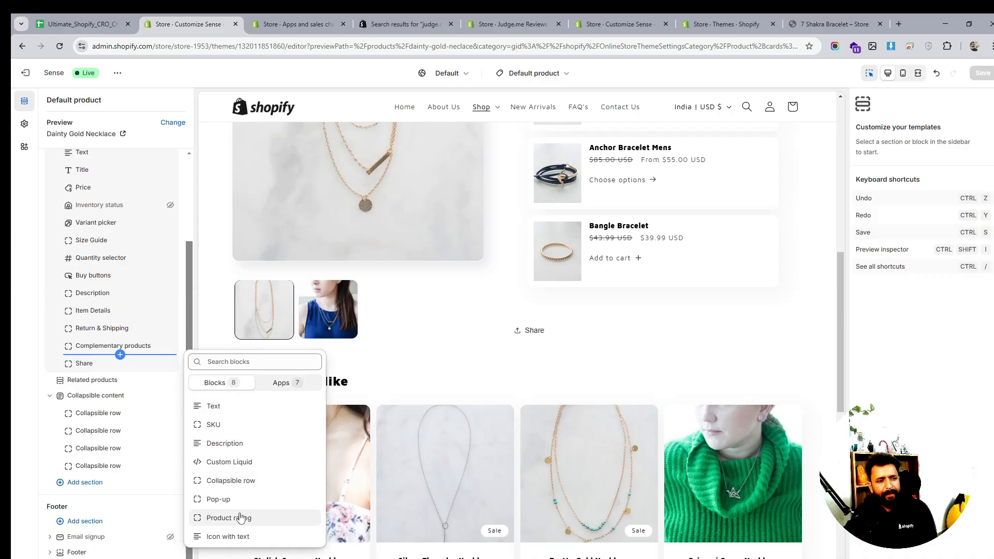
{"action": "left_click", "coordinate": [229, 537]}
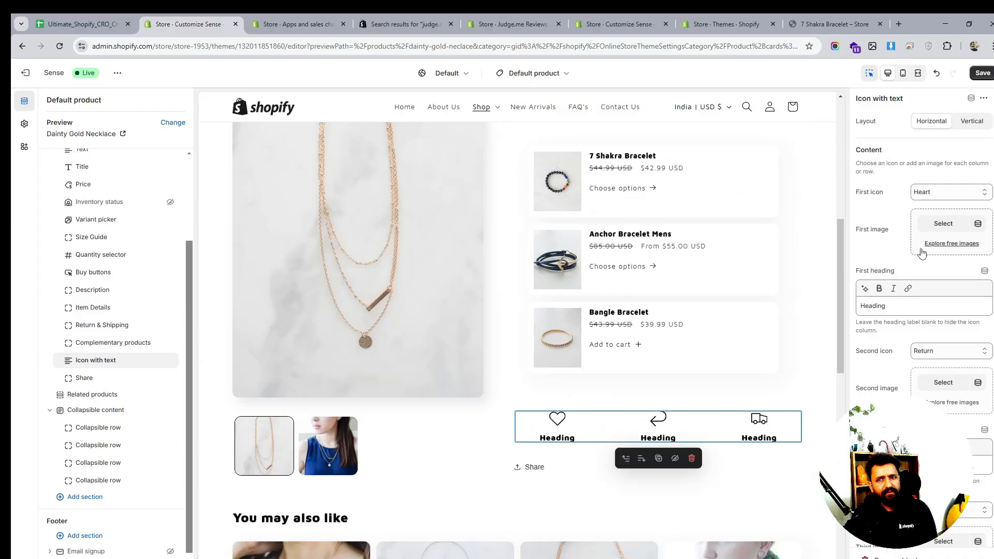
{"action": "left_click", "coordinate": [971, 124]}
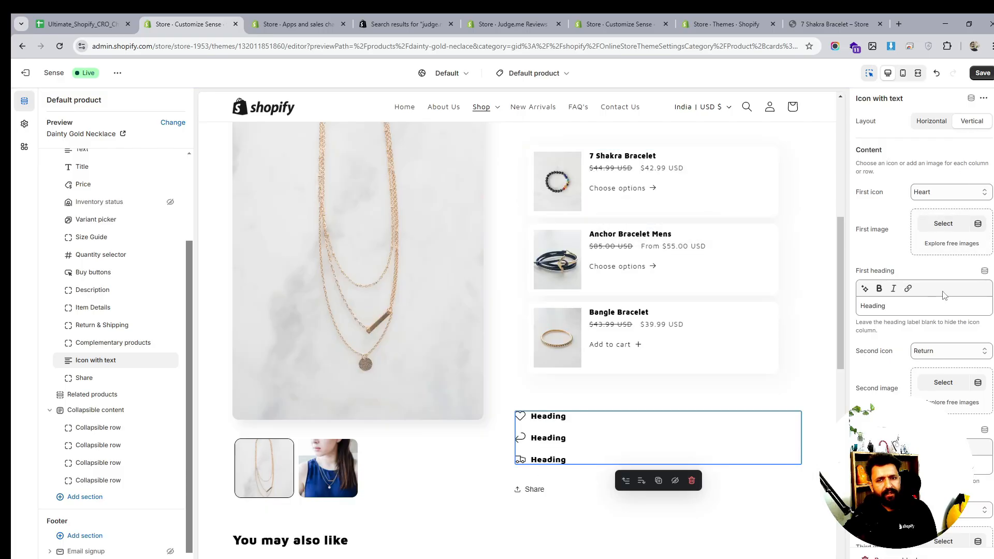
- Clear the first heading of the Icon with text block and set its second icon to None
{"action": "left_click", "coordinate": [904, 306]}
{"action": "key", "text": "ctrl+a"}
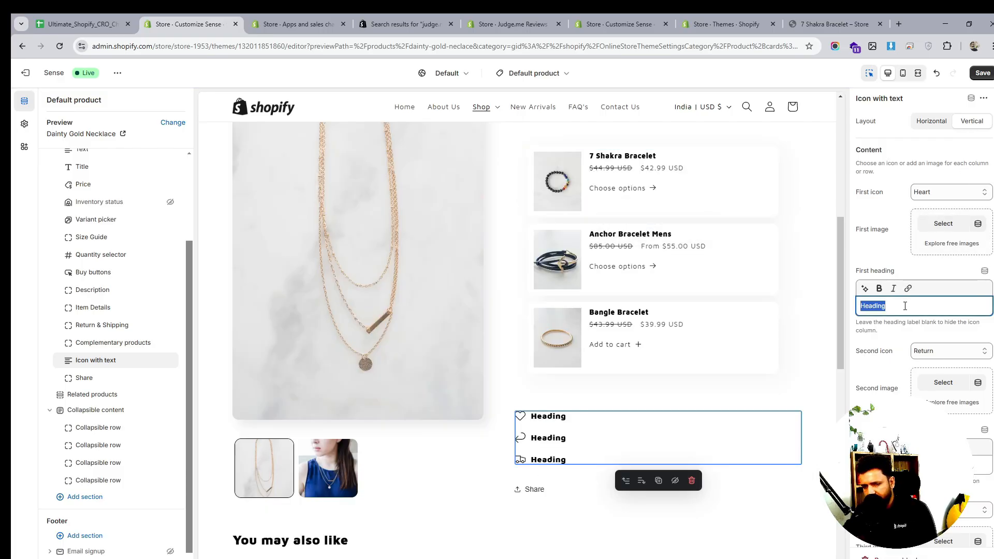
{"action": "key", "text": "BackSpace"}
{"action": "left_click", "coordinate": [931, 352]}
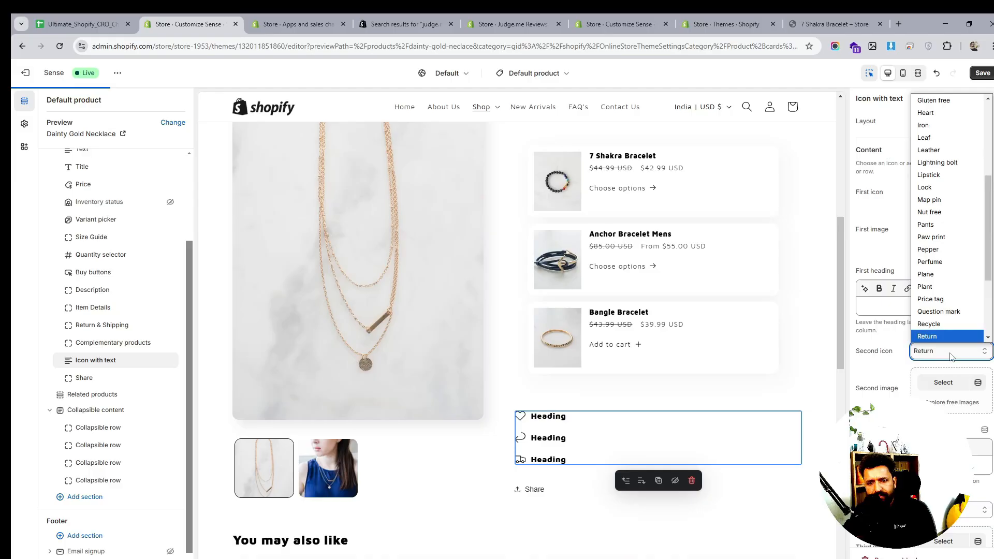
{"action": "scroll", "coordinate": [936, 133], "scroll_direction": "up", "scroll_amount": 3}
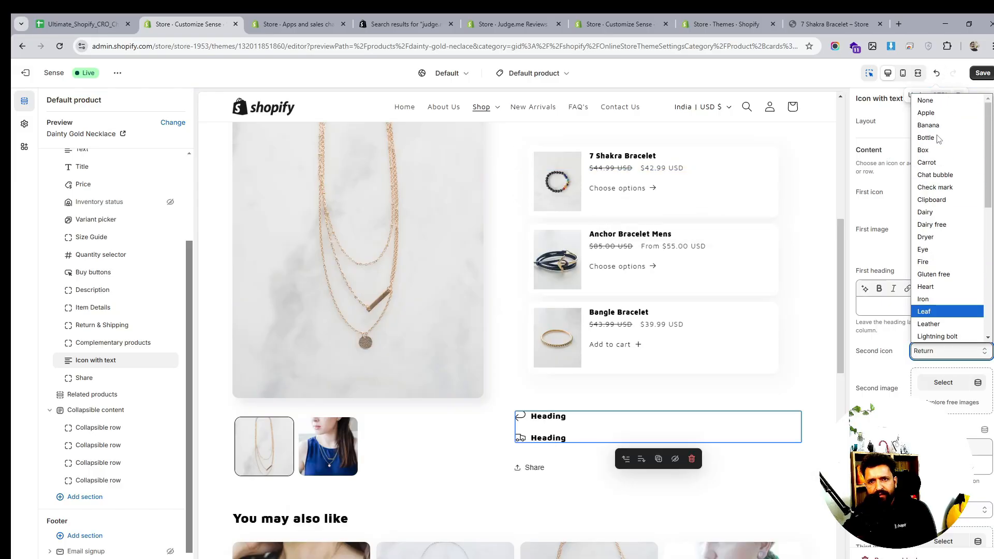
{"action": "left_click", "coordinate": [933, 102]}
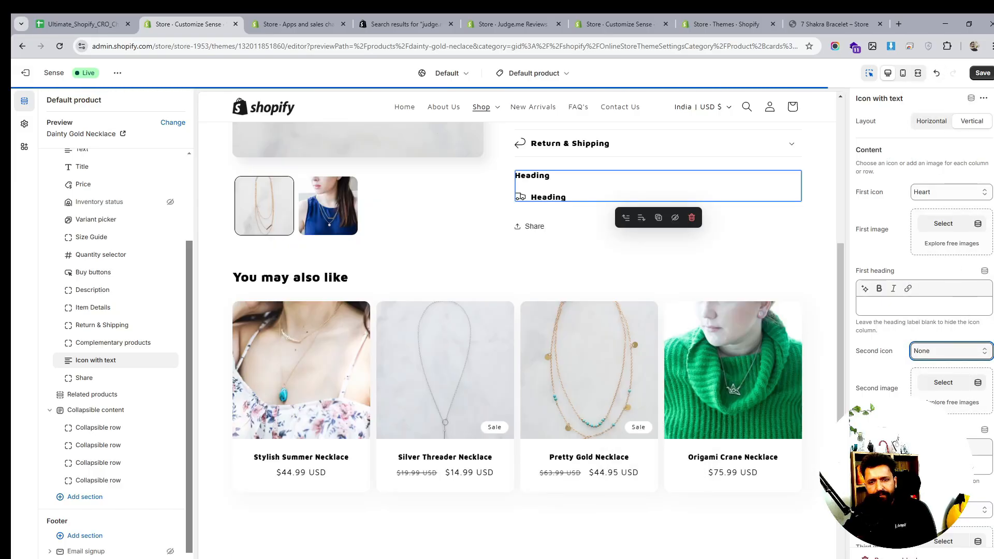
- Set the Icon with text block's third icon to None
{"action": "left_click", "coordinate": [931, 465]}
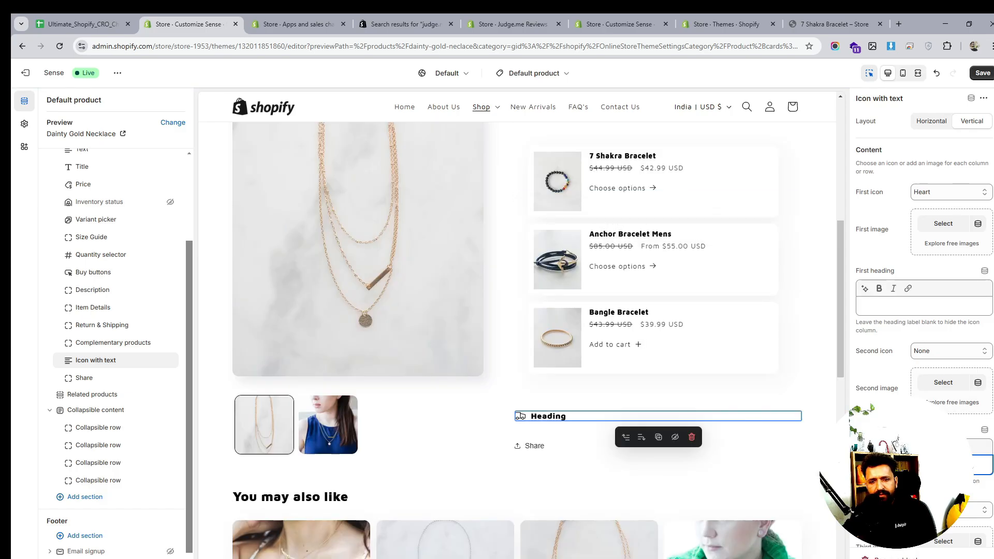
{"action": "scroll", "coordinate": [924, 310], "scroll_direction": "down", "scroll_amount": 2}
{"action": "left_click", "coordinate": [949, 397]}
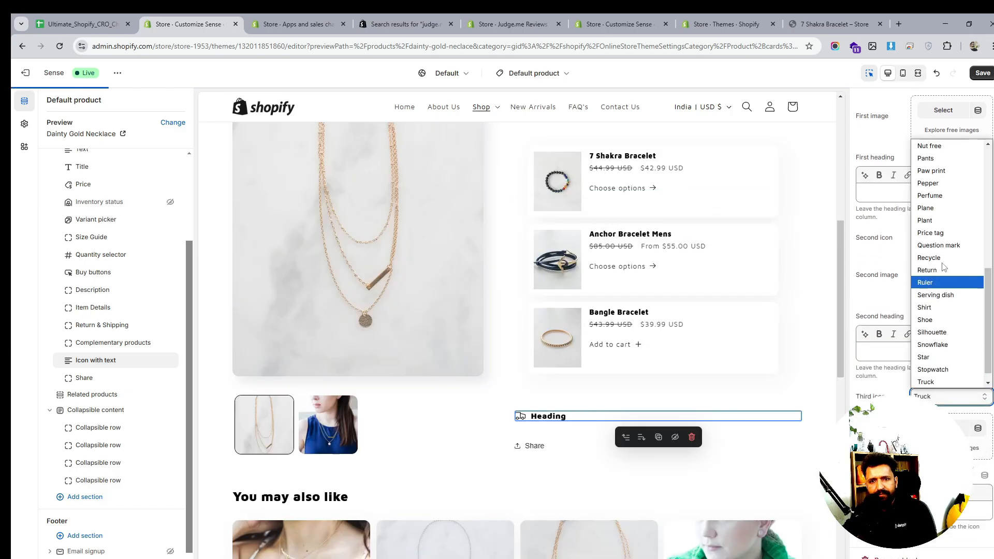
{"action": "left_click", "coordinate": [936, 146]}
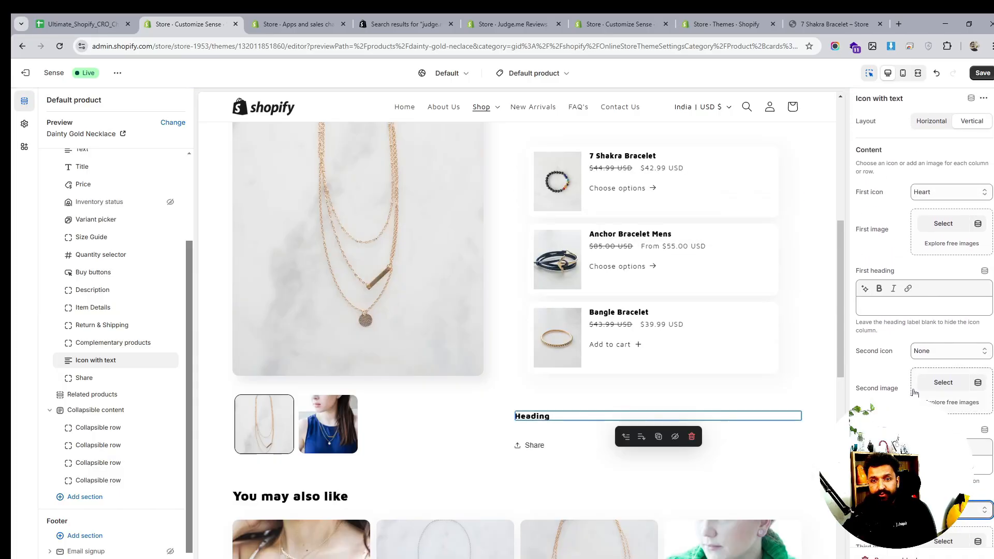
- Upload the image s from Downloads and set it as the block's first image
{"action": "scroll", "coordinate": [914, 394], "scroll_direction": "down", "scroll_amount": 3}
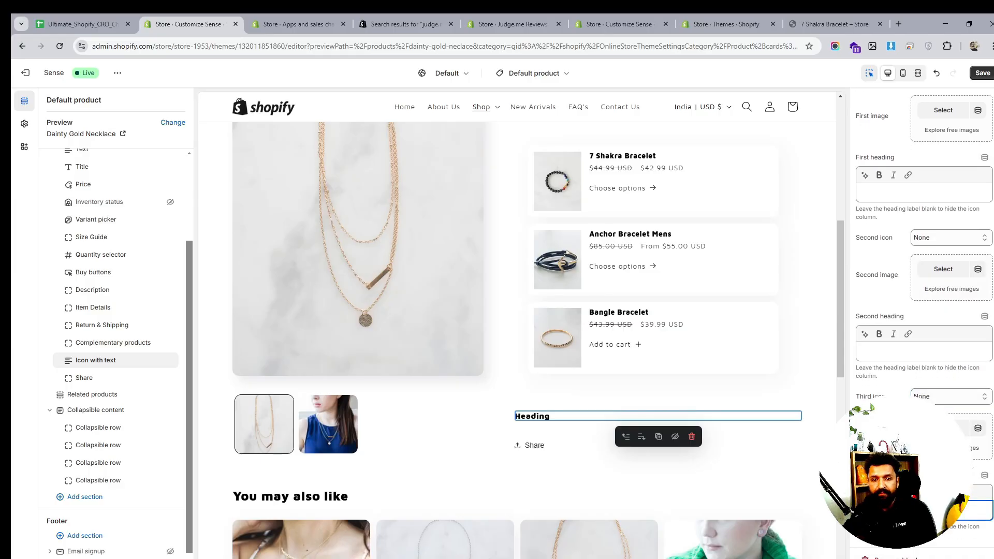
{"action": "scroll", "coordinate": [933, 228], "scroll_direction": "up", "scroll_amount": 3}
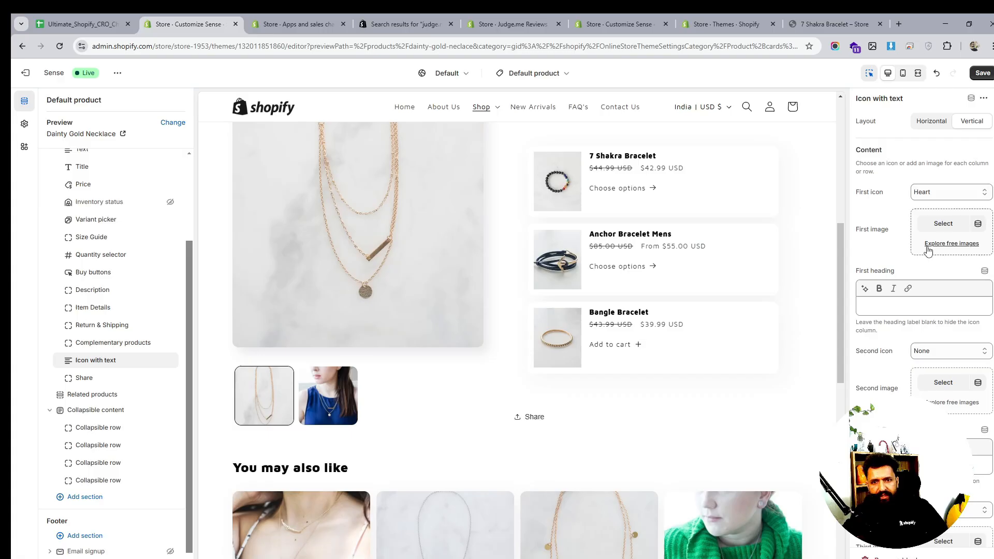
{"action": "left_click", "coordinate": [942, 223]}
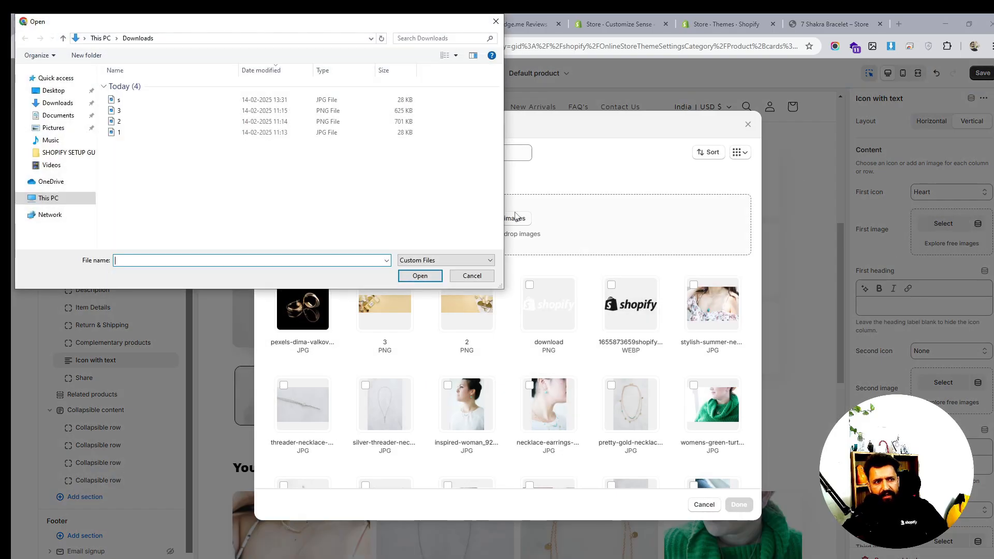
{"action": "scroll", "coordinate": [183, 178], "scroll_direction": "up", "scroll_amount": 2}
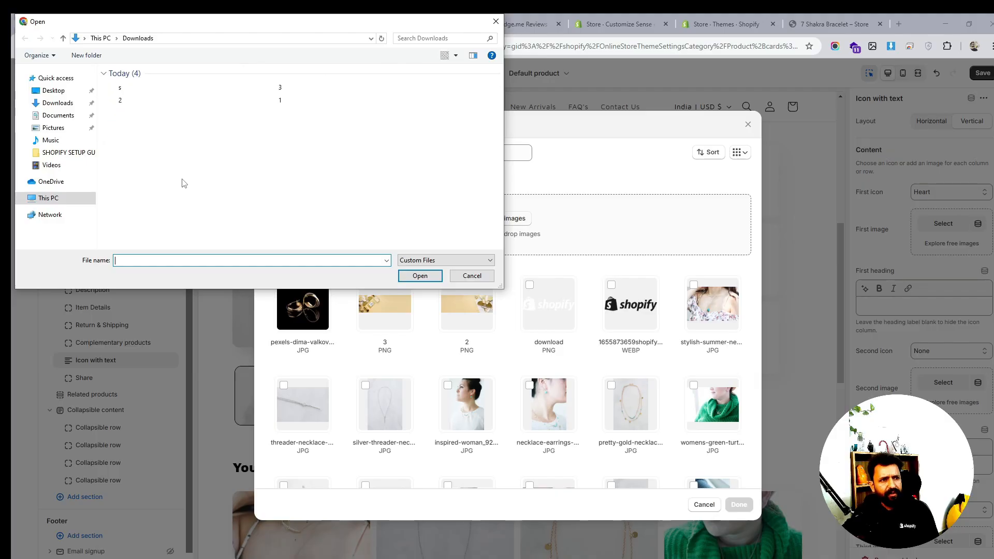
{"action": "scroll", "coordinate": [275, 175], "scroll_direction": "up", "scroll_amount": 2}
{"action": "scroll", "coordinate": [278, 178], "scroll_direction": "up", "scroll_amount": 2}
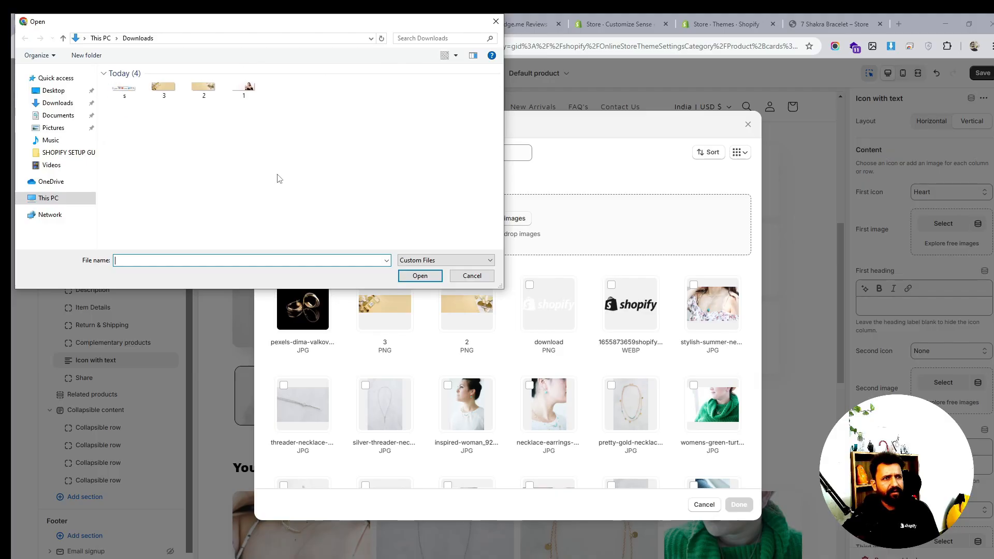
{"action": "left_click", "coordinate": [121, 91]}
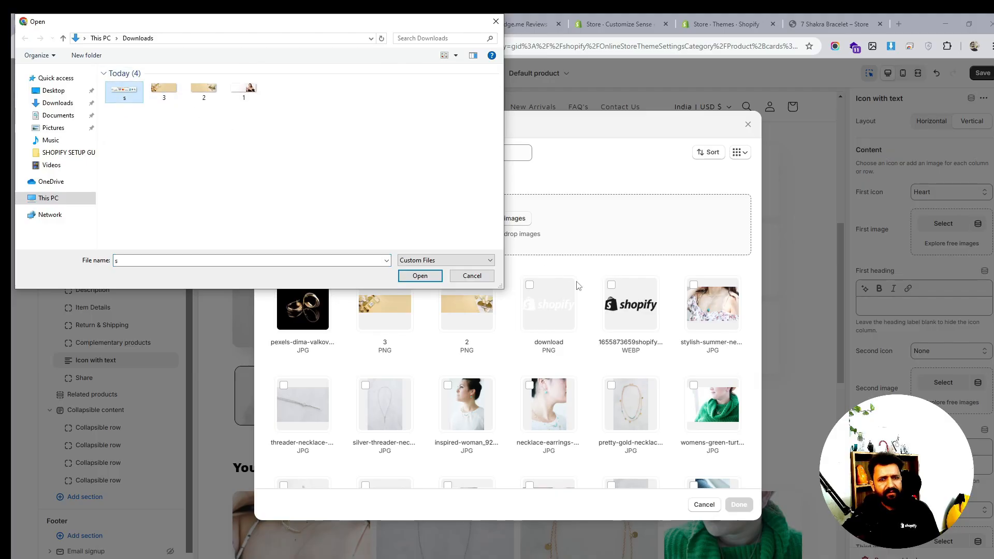
{"action": "left_click", "coordinate": [434, 276]}
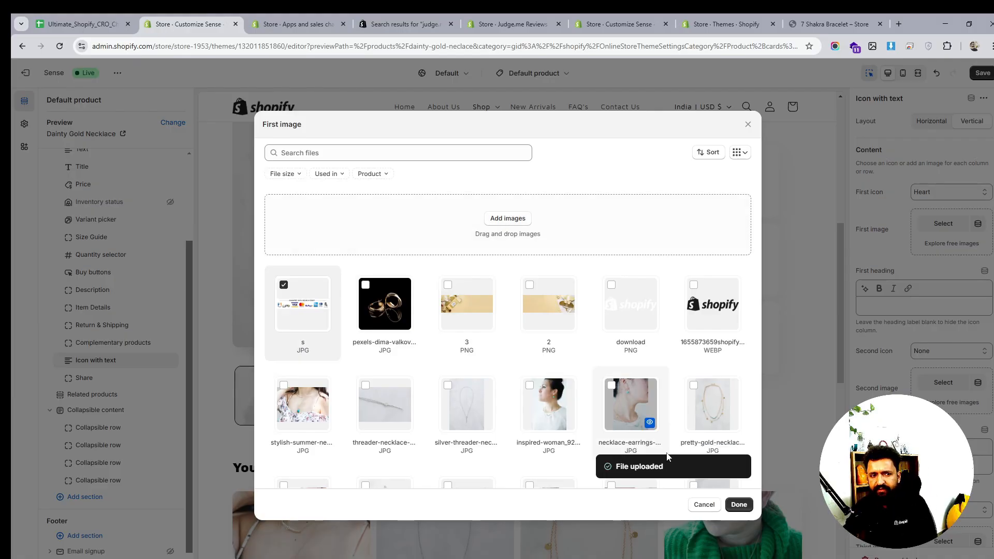
{"action": "left_click", "coordinate": [739, 504]}
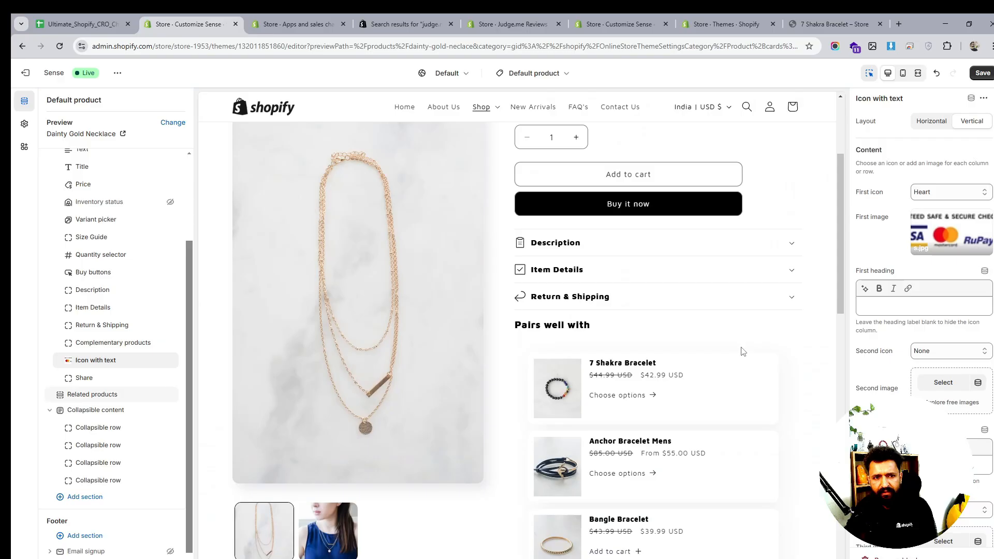
{"action": "scroll", "coordinate": [742, 351], "scroll_direction": "down", "scroll_amount": 4}
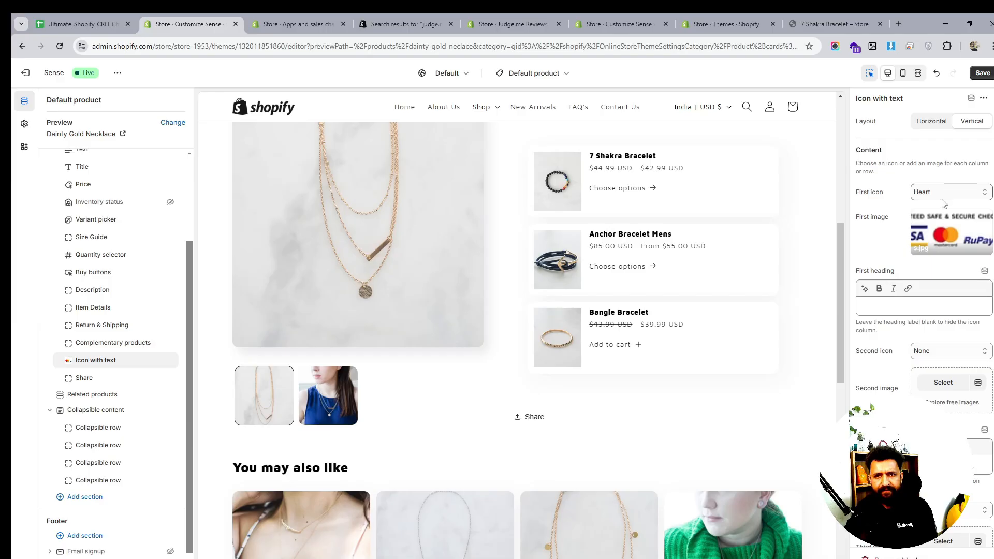
{"action": "scroll", "coordinate": [727, 306], "scroll_direction": "up", "scroll_amount": 4}
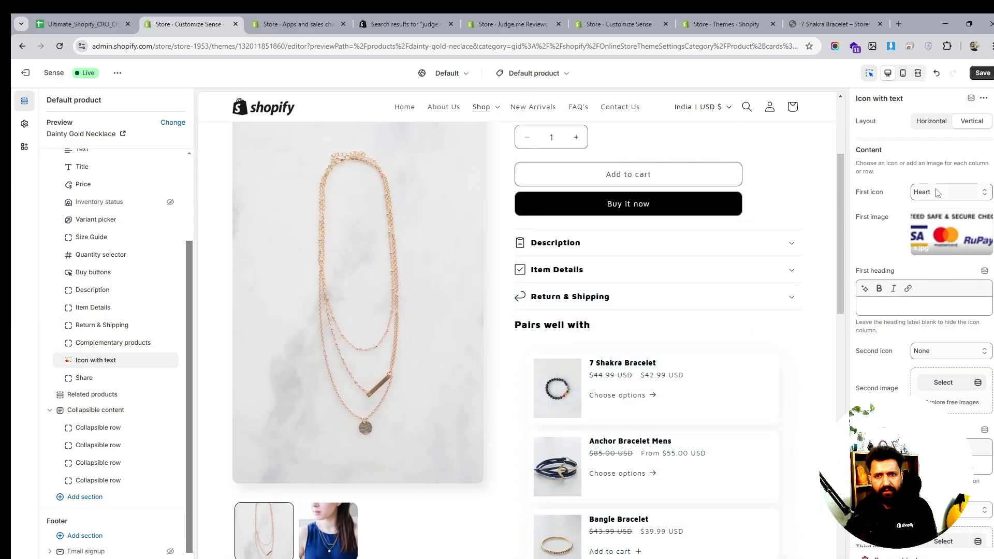
{"action": "left_click", "coordinate": [871, 307]}
{"action": "type", "text": "Ou"}
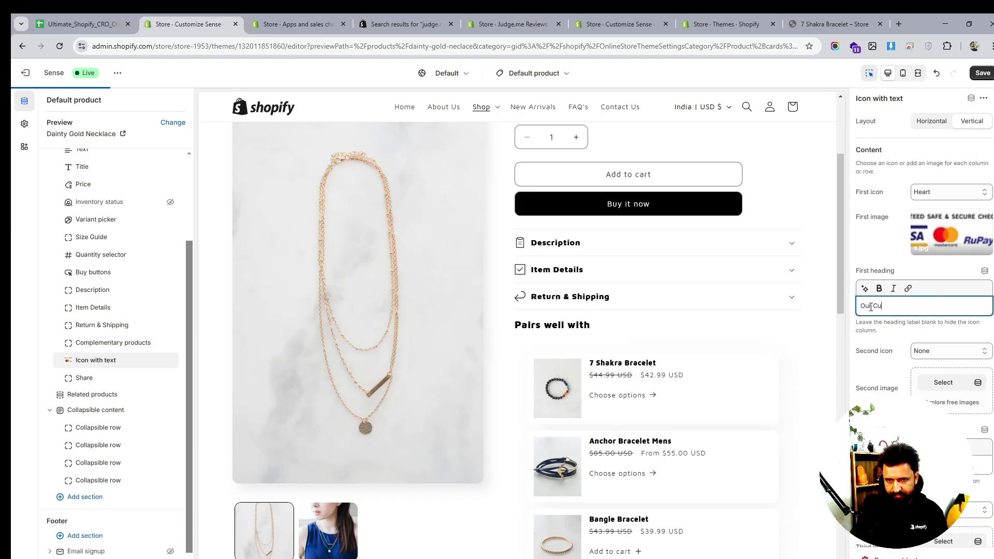
{"action": "type", "text": "r Cu"}
{"action": "key", "text": "BackSpace"}
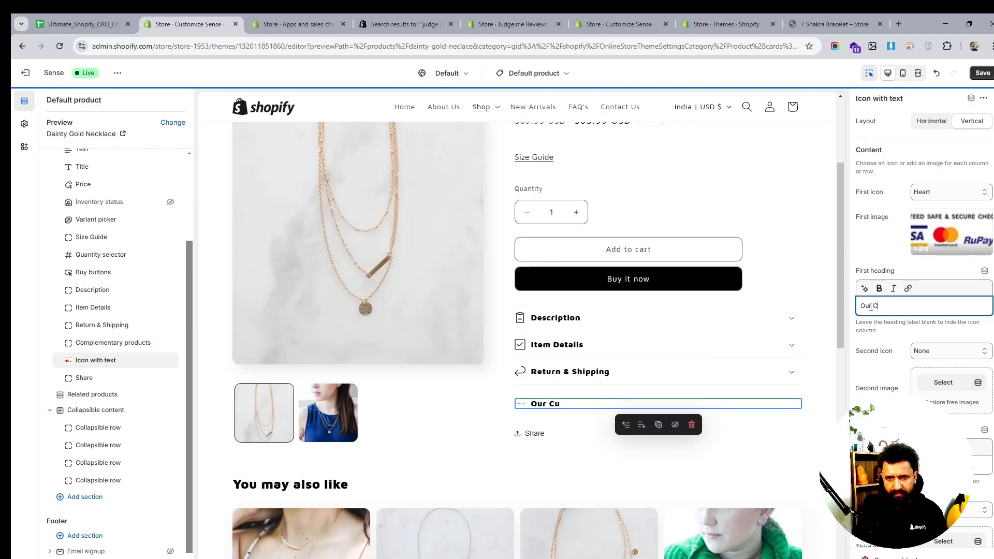
{"action": "key", "text": "BackSpace"}
{"action": "key", "text": "BackSpace"}
{"action": "key", "text": "BackSpace"}
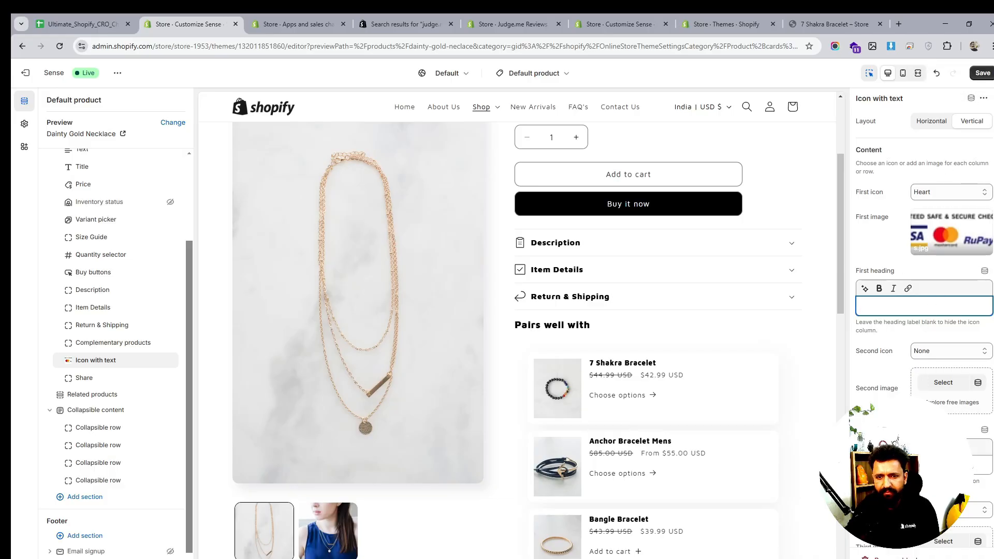
- Remove the Icon with text block, then add a Text block below the complementary products and delete it again
{"action": "left_click", "coordinate": [889, 557]}
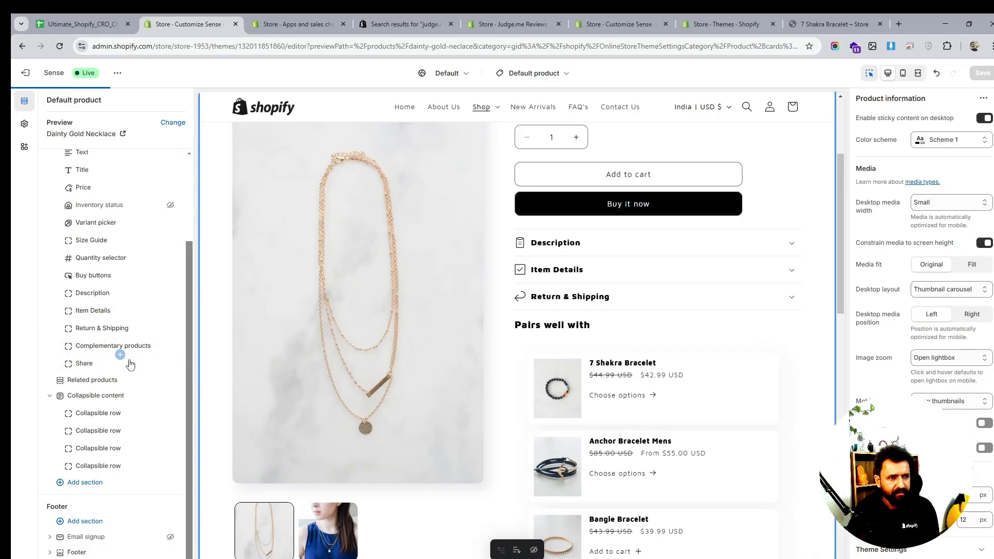
{"action": "left_click", "coordinate": [120, 355]}
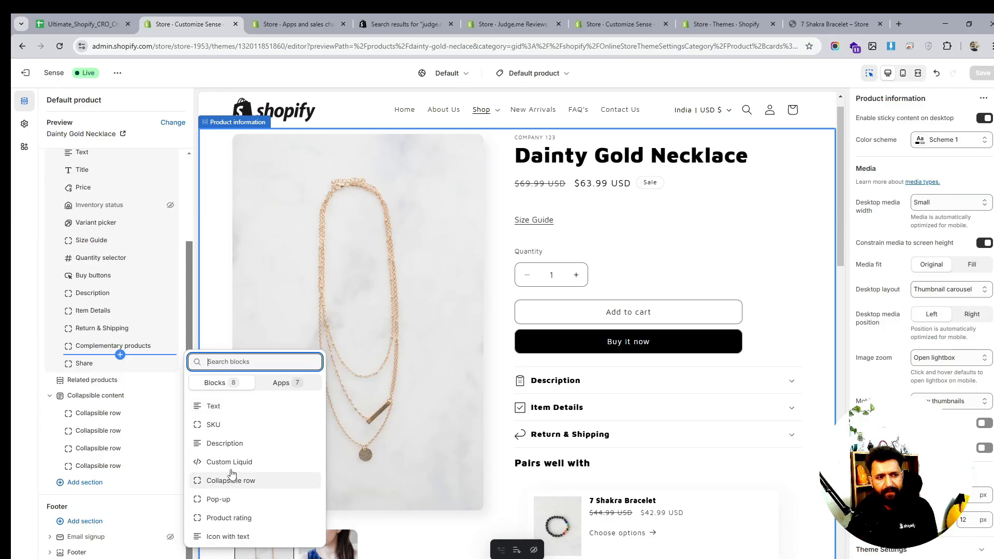
{"action": "left_click", "coordinate": [224, 409]}
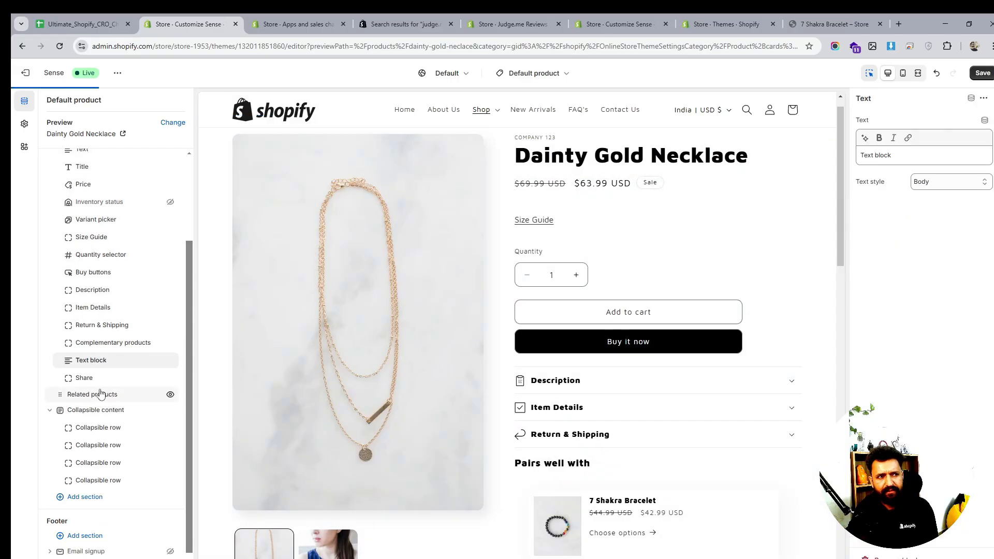
{"action": "left_click", "coordinate": [157, 361]}
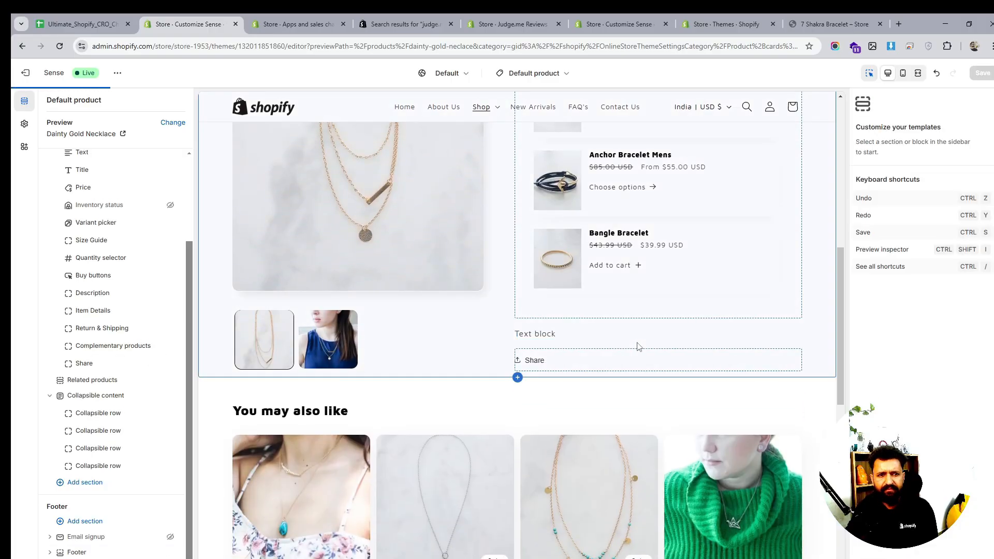
{"action": "scroll", "coordinate": [641, 344], "scroll_direction": "down", "scroll_amount": 1}
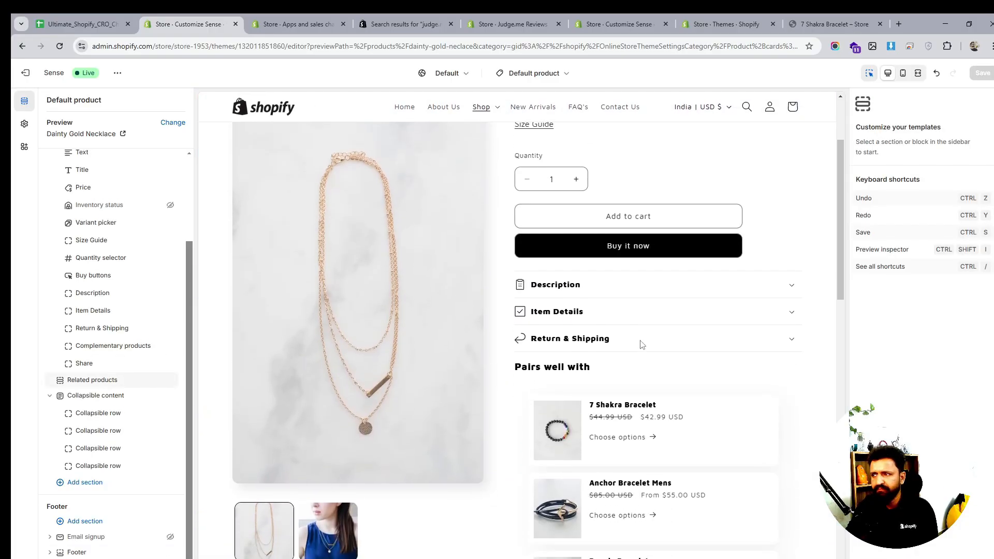
{"action": "left_click", "coordinate": [618, 386]}
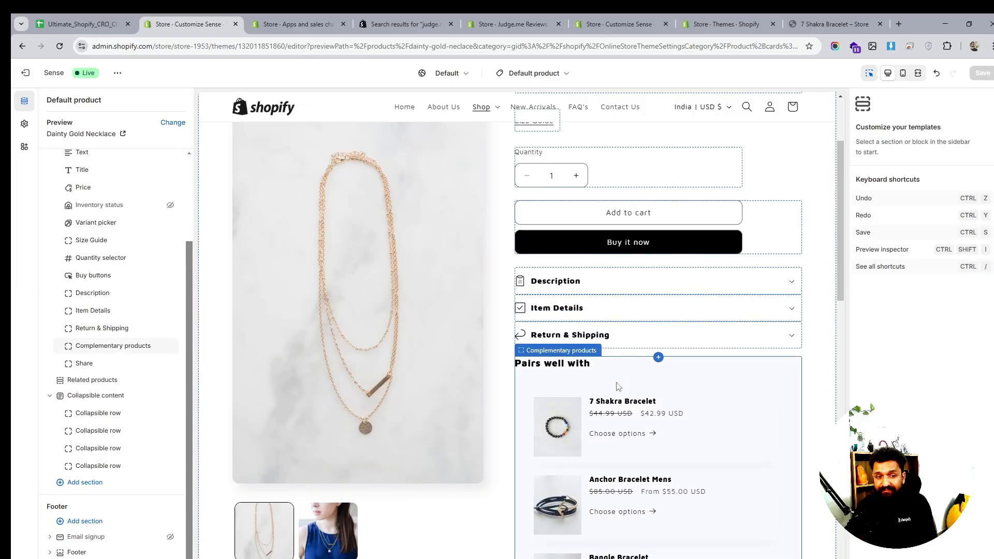
{"action": "scroll", "coordinate": [617, 384], "scroll_direction": "down", "scroll_amount": 3}
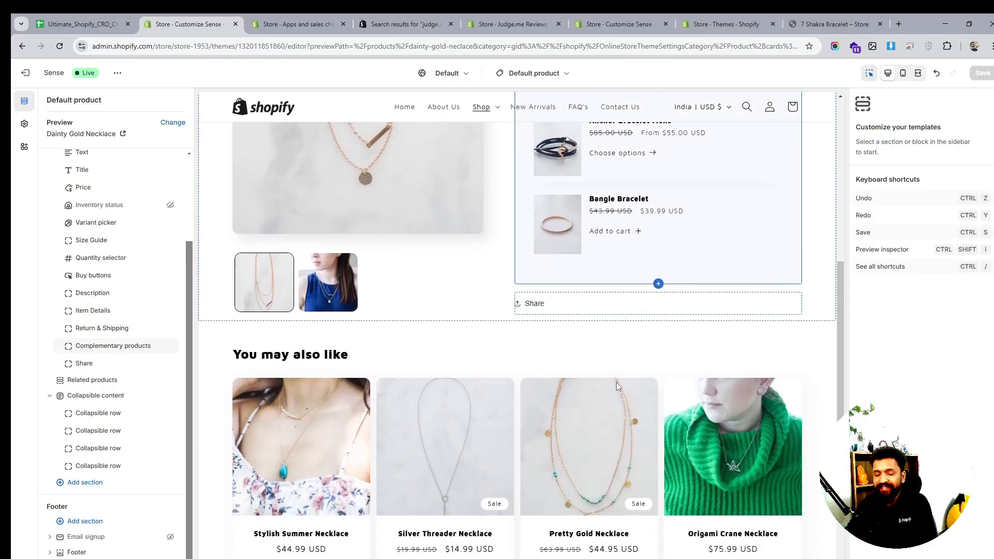
{"action": "scroll", "coordinate": [682, 295], "scroll_direction": "up", "scroll_amount": 6}
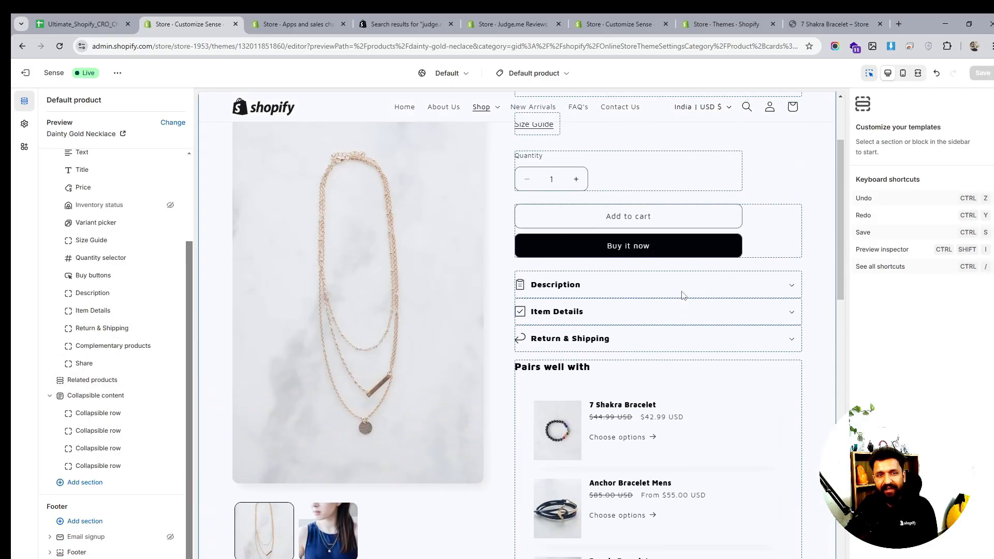
- Open a new browser tab and go to the justthreads.online store
{"action": "left_click", "coordinate": [901, 25]}
{"action": "type", "text": "hju"}
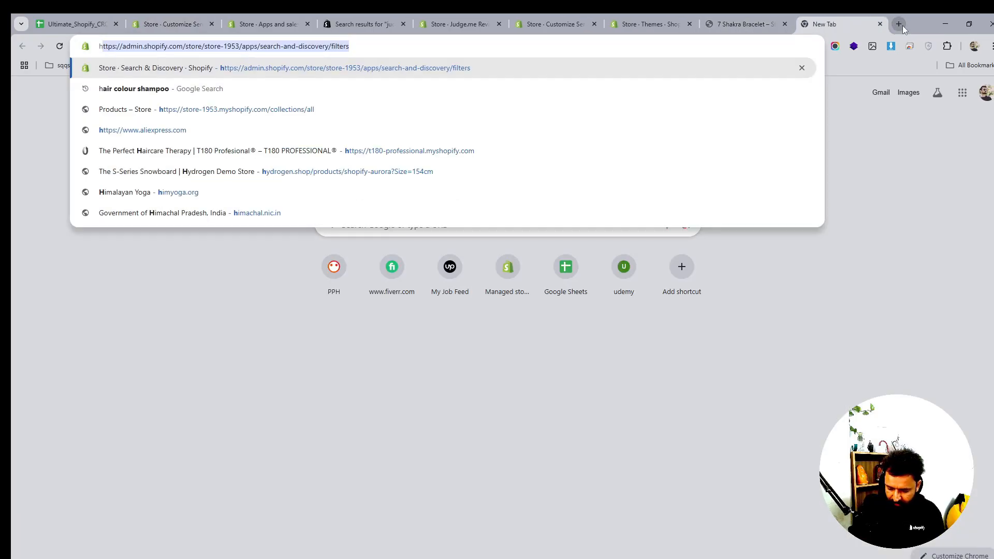
{"action": "key", "text": "BackSpace"}
{"action": "key", "text": "BackSpace"}
{"action": "key", "text": "BackSpace"}
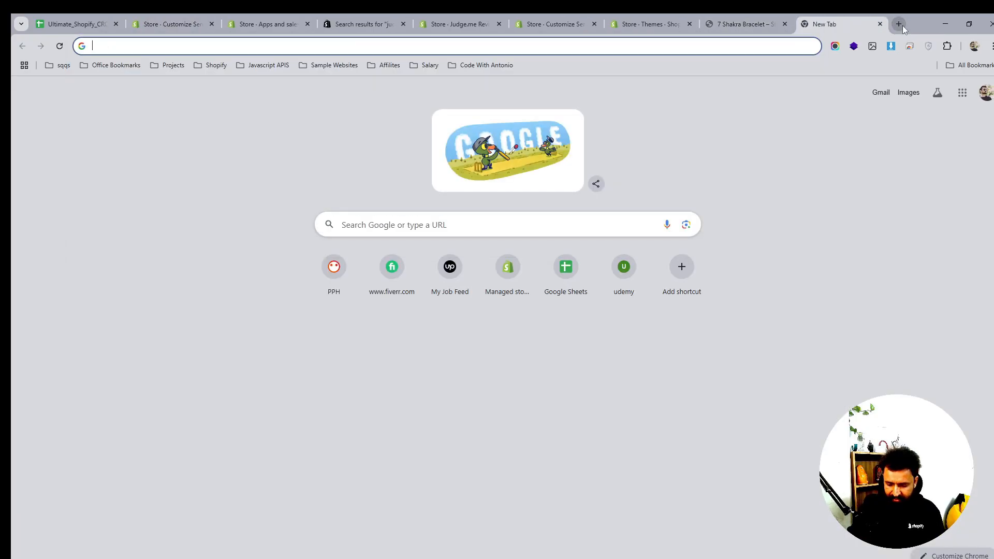
{"action": "type", "text": "ju"}
{"action": "key", "text": "Return"}
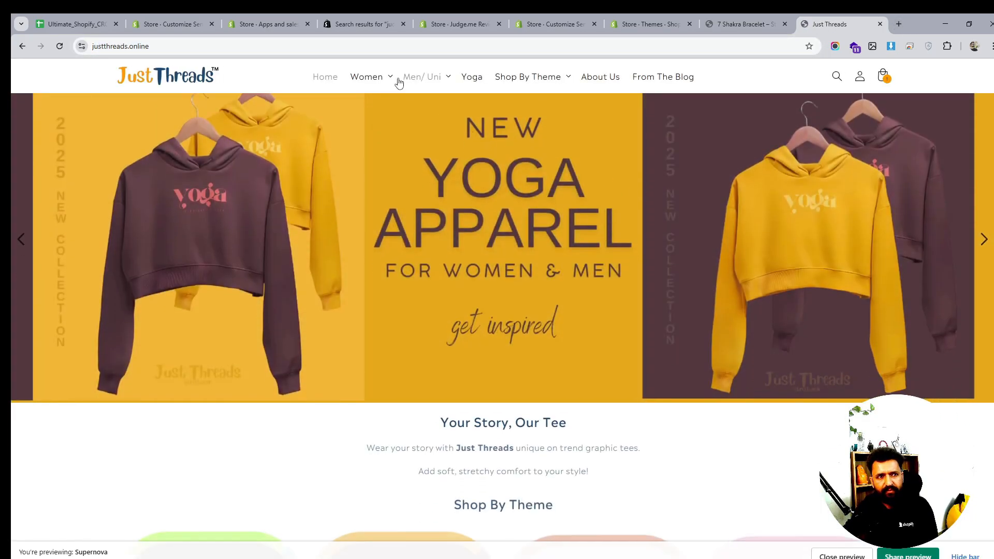
- Open the Women Tank Tops product page and examine its trust badge image under the buy buttons
{"action": "left_click", "coordinate": [390, 78]}
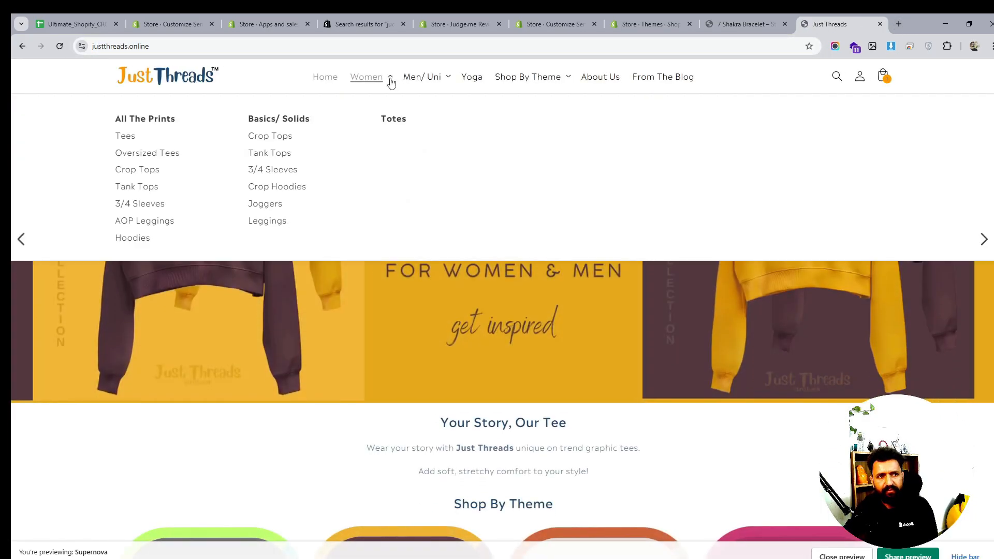
{"action": "left_click", "coordinate": [259, 154]}
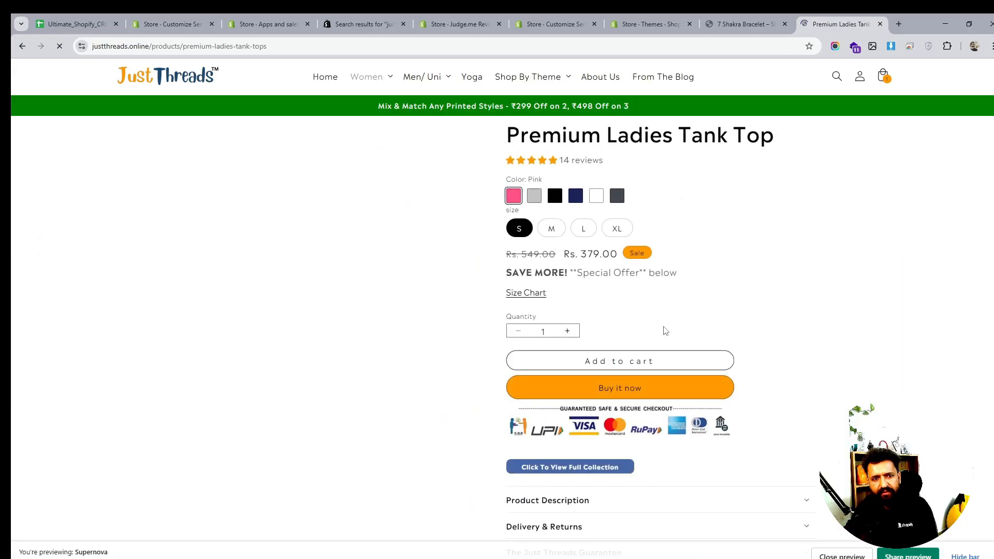
{"action": "left_click_drag", "start_coordinate": [721, 422], "coordinate": [722, 422]}
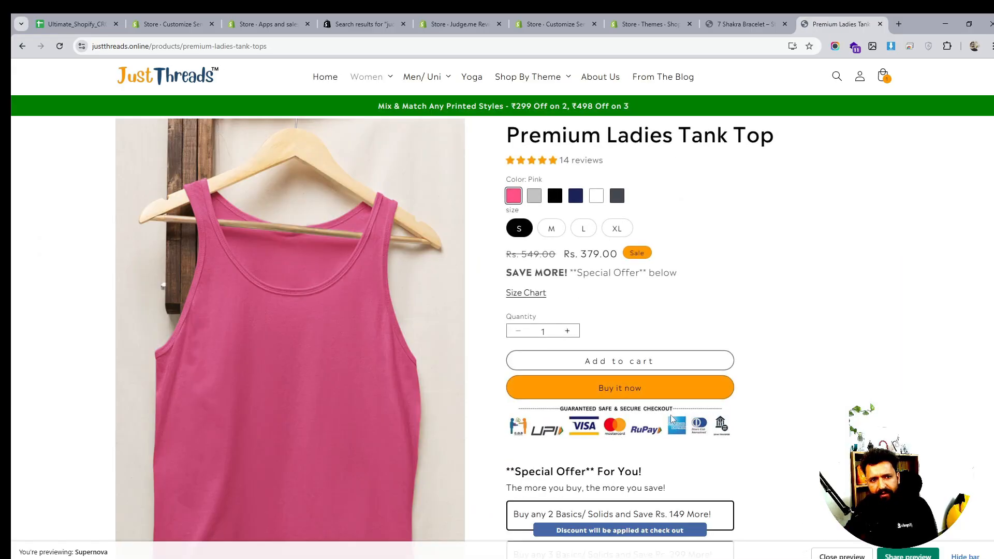
{"action": "scroll", "coordinate": [687, 383], "scroll_direction": "down", "scroll_amount": 2}
{"action": "scroll", "coordinate": [687, 383], "scroll_direction": "up", "scroll_amount": 2}
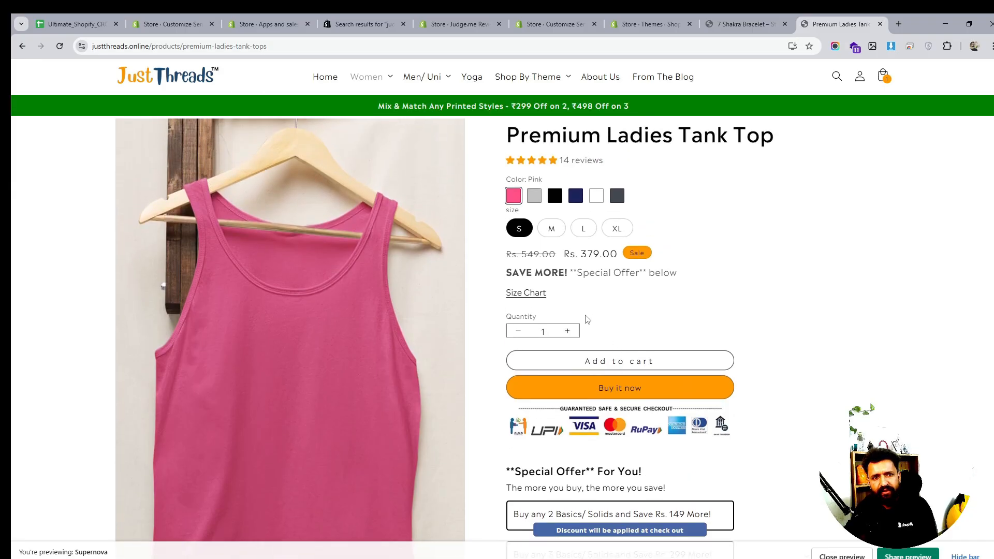
- Examine the size chart link and trust badge area on the Premium Ladies Tank Top page
{"action": "scroll", "coordinate": [728, 357], "scroll_direction": "down", "scroll_amount": 1}
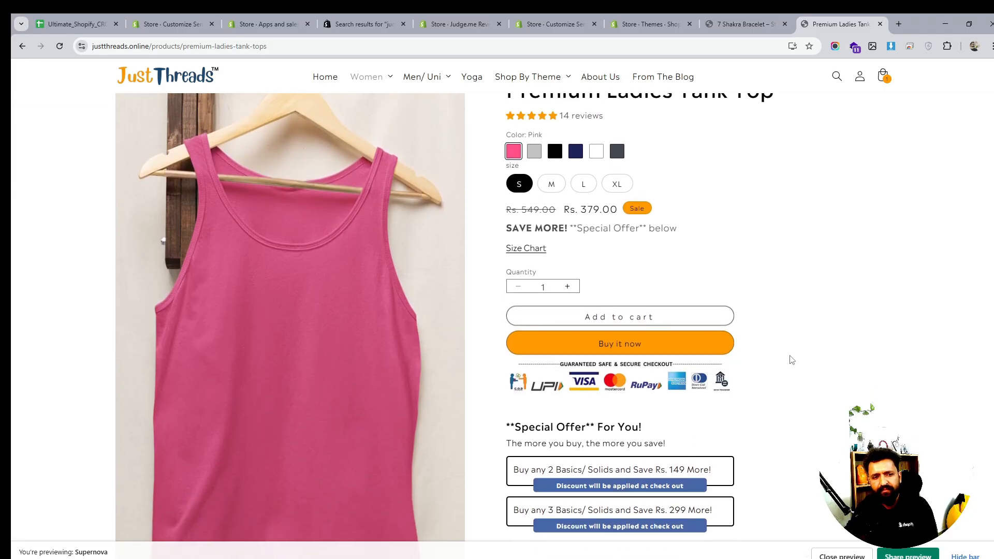
{"action": "scroll", "coordinate": [791, 359], "scroll_direction": "up", "scroll_amount": 1}
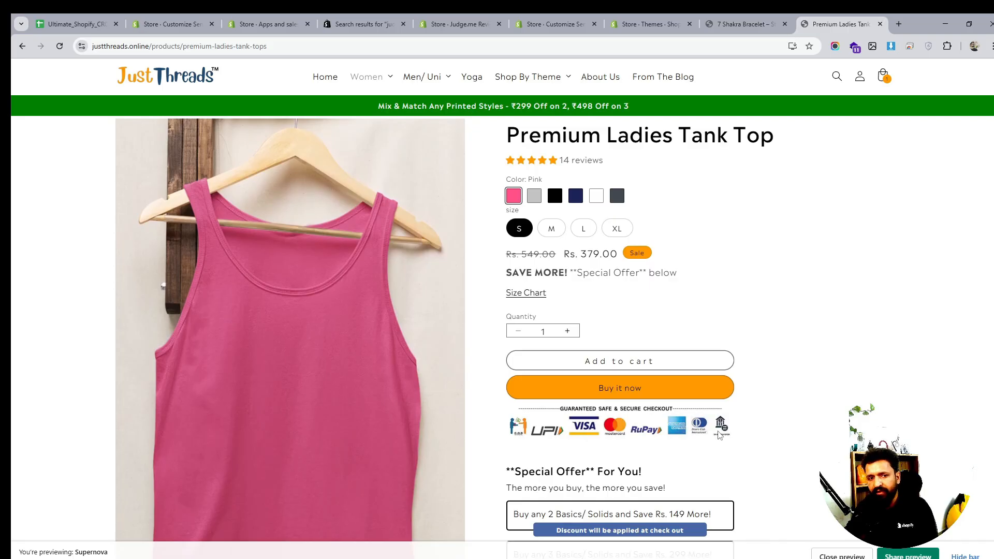
{"action": "left_click", "coordinate": [528, 294]}
{"action": "left_click", "coordinate": [829, 129]}
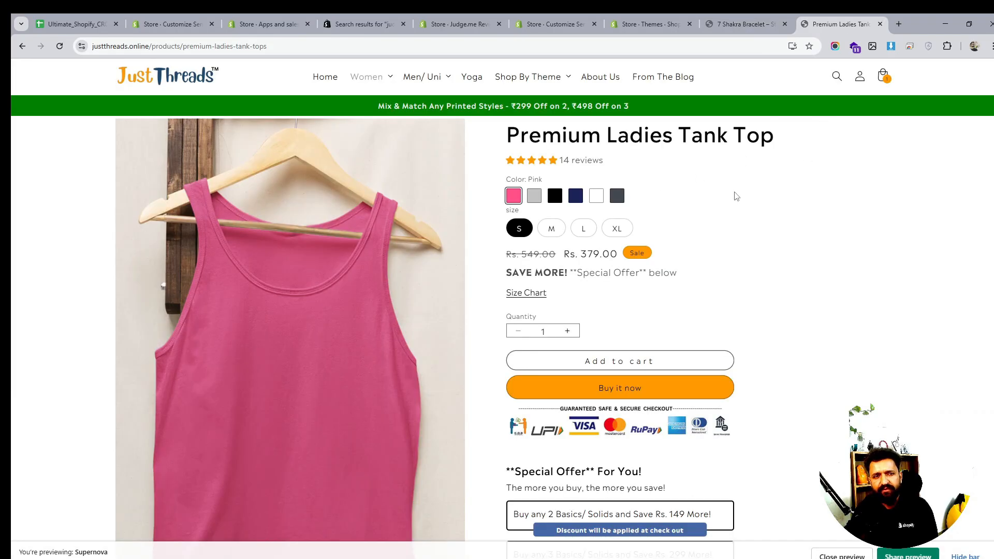
- Switch to the store's Dainty Gold Necklace product page and review its layout from top to bottom
{"action": "left_click", "coordinate": [880, 25]}
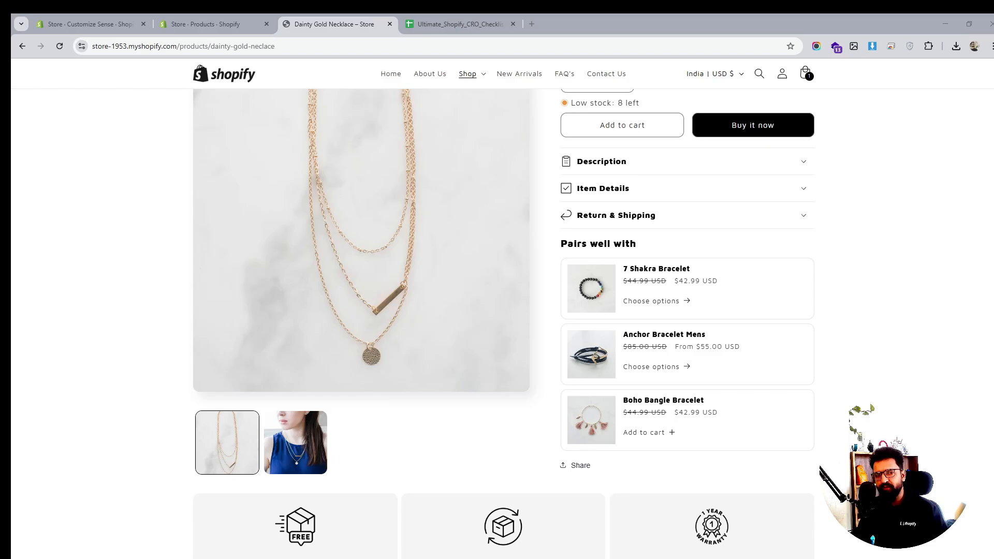
{"action": "scroll", "coordinate": [737, 402], "scroll_direction": "up", "scroll_amount": 3}
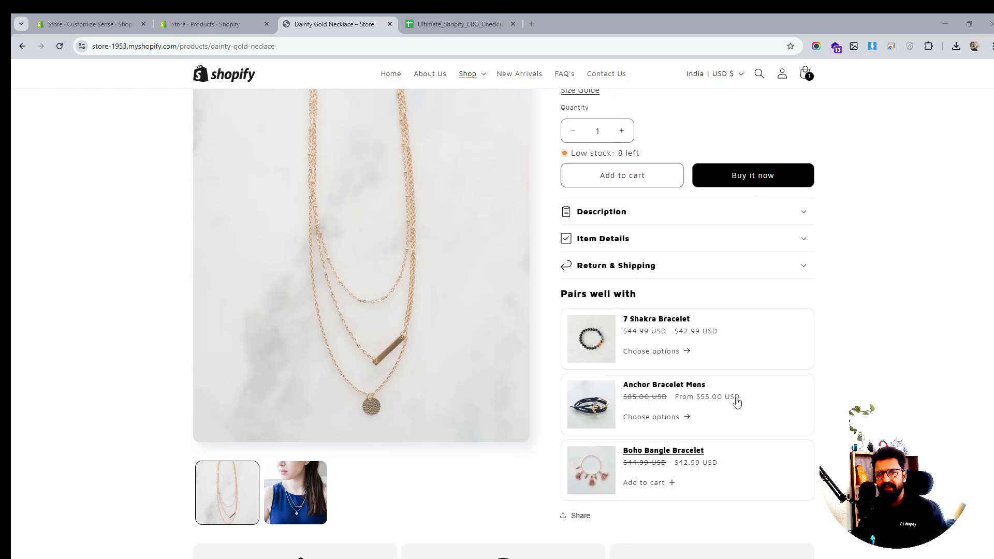
{"action": "scroll", "coordinate": [737, 403], "scroll_direction": "down", "scroll_amount": 3}
{"action": "scroll", "coordinate": [737, 403], "scroll_direction": "down", "scroll_amount": 2}
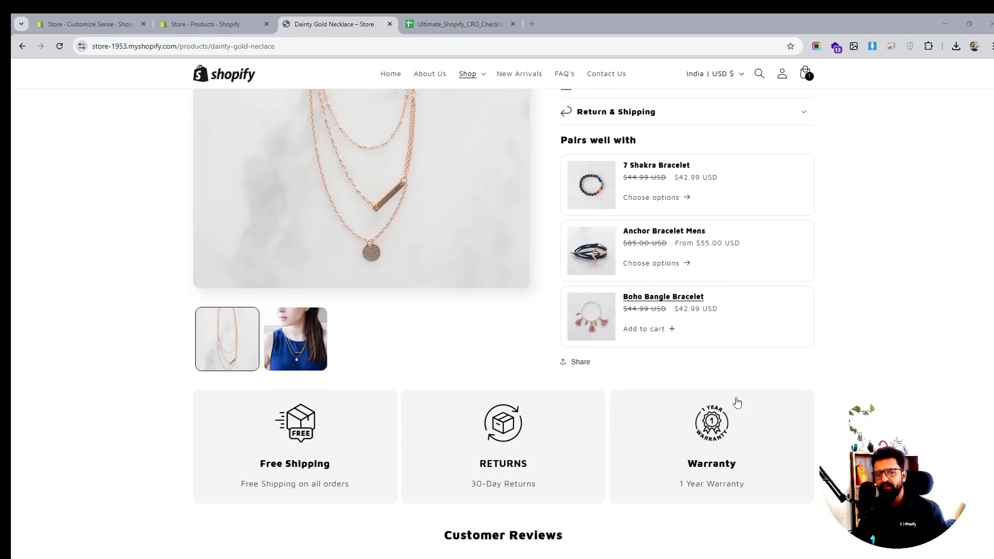
{"action": "scroll", "coordinate": [737, 402], "scroll_direction": "up", "scroll_amount": 4}
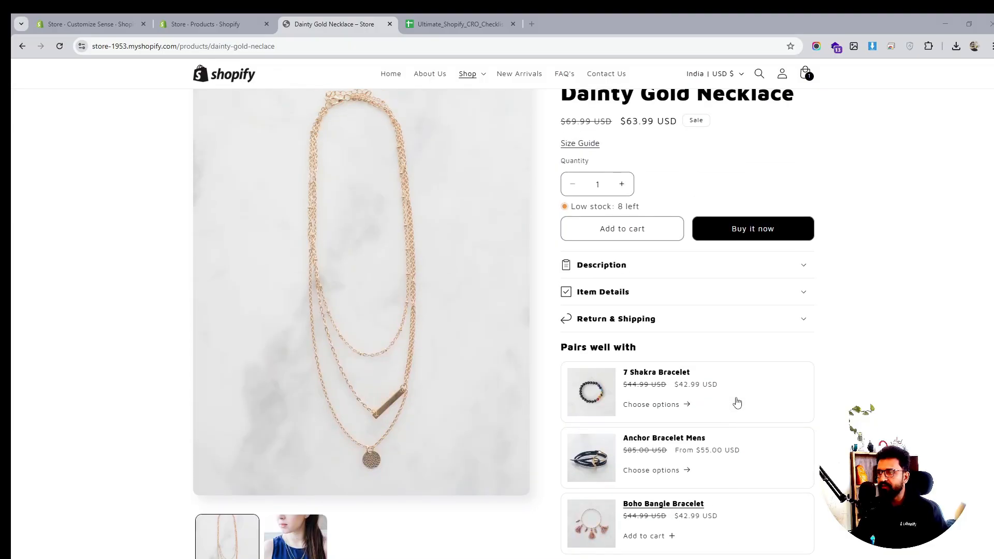
{"action": "scroll", "coordinate": [737, 403], "scroll_direction": "down", "scroll_amount": 13}
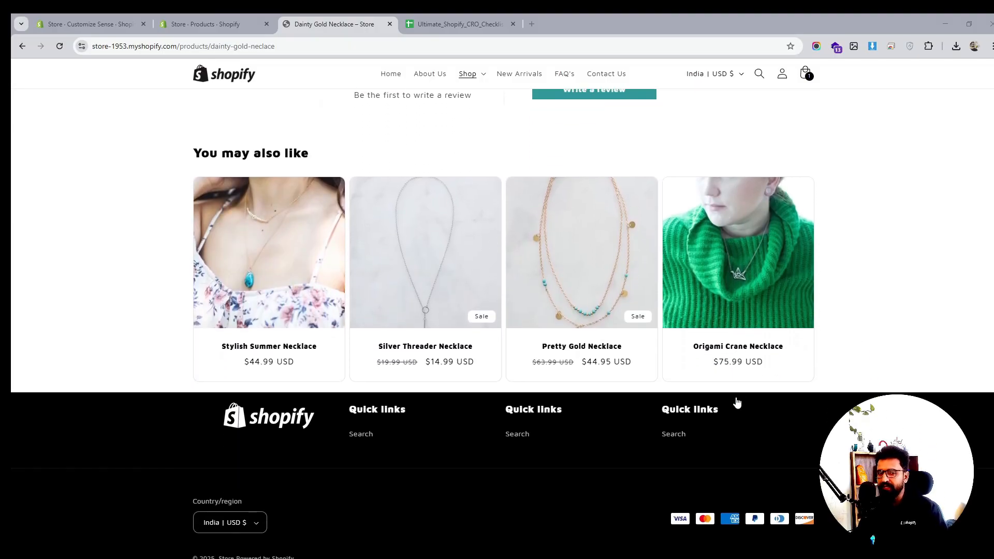
{"action": "scroll", "coordinate": [737, 402], "scroll_direction": "up", "scroll_amount": 5}
{"action": "scroll", "coordinate": [737, 403], "scroll_direction": "up", "scroll_amount": 10}
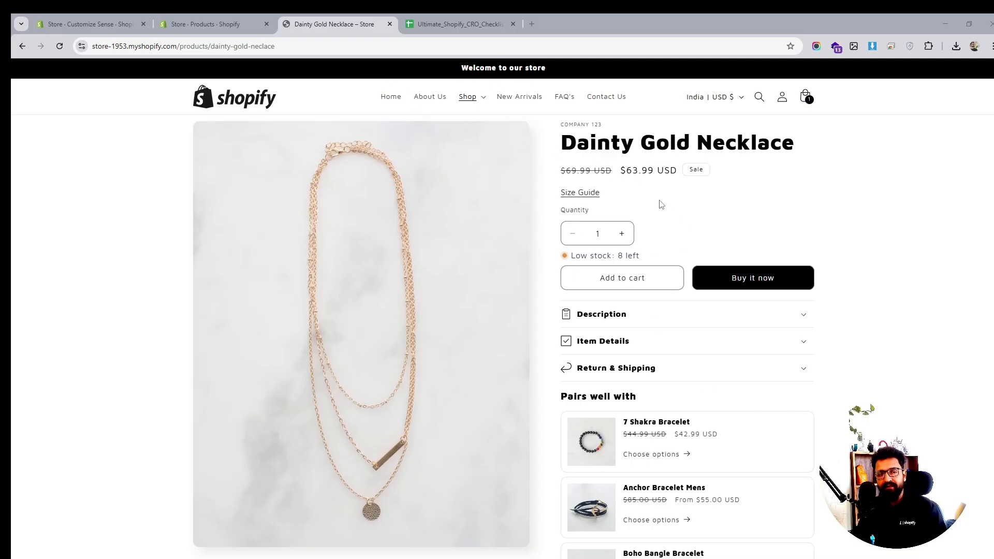
{"action": "scroll", "coordinate": [662, 207], "scroll_direction": "down", "scroll_amount": 2}
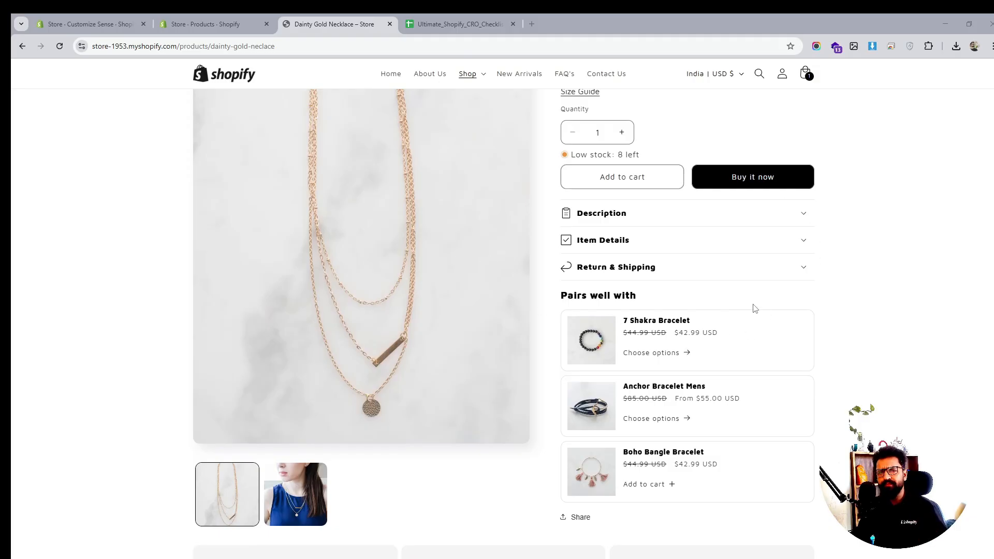
{"action": "scroll", "coordinate": [755, 307], "scroll_direction": "down", "scroll_amount": 1}
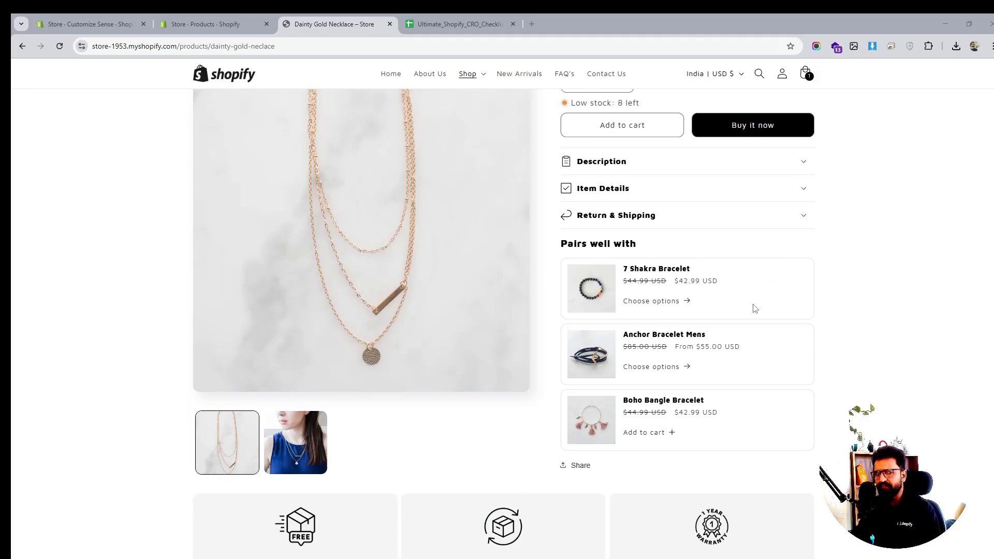
{"action": "scroll", "coordinate": [755, 308], "scroll_direction": "up", "scroll_amount": 3}
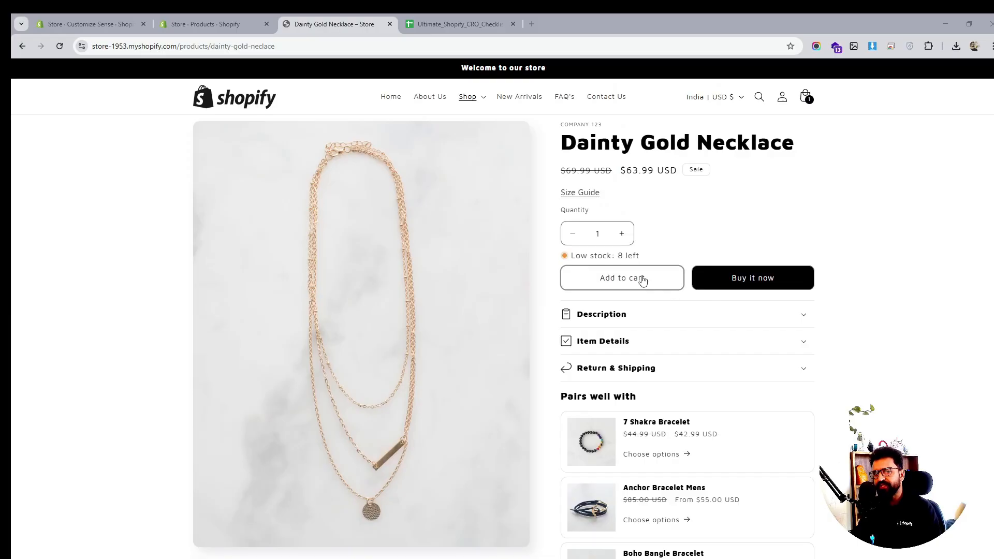
{"action": "scroll", "coordinate": [791, 279], "scroll_direction": "down", "scroll_amount": 8}
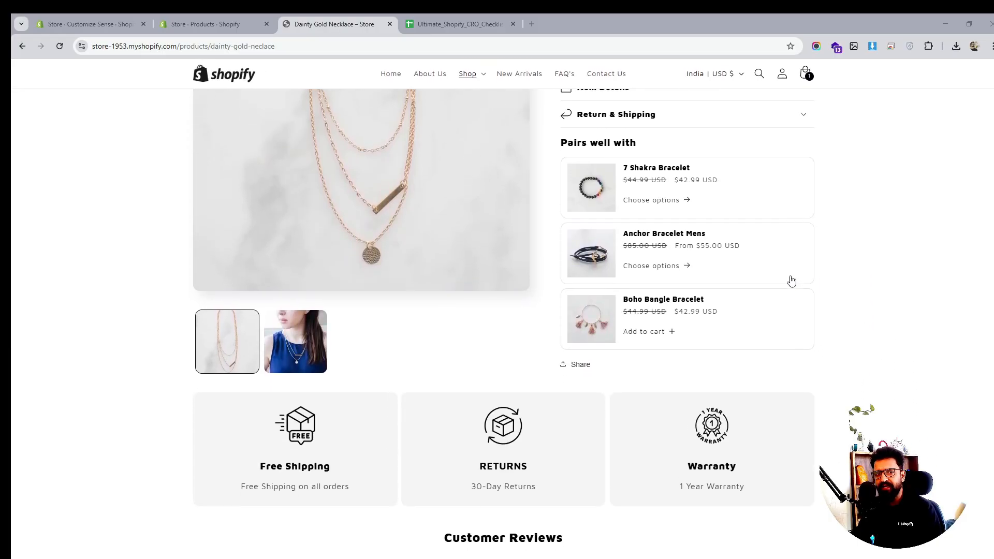
{"action": "scroll", "coordinate": [791, 281], "scroll_direction": "down", "scroll_amount": 4}
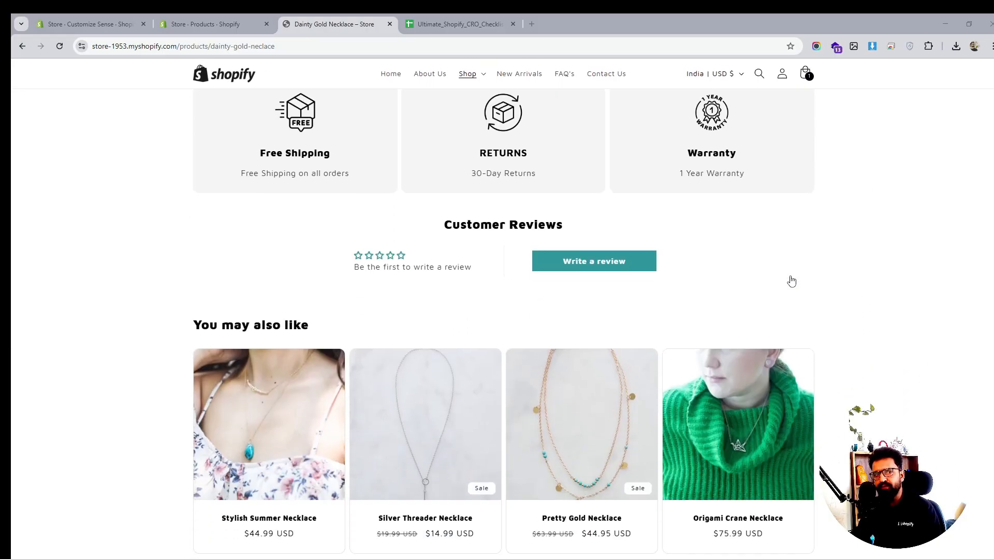
{"action": "scroll", "coordinate": [791, 281], "scroll_direction": "up", "scroll_amount": 4}
{"action": "scroll", "coordinate": [789, 280], "scroll_direction": "up", "scroll_amount": 2}
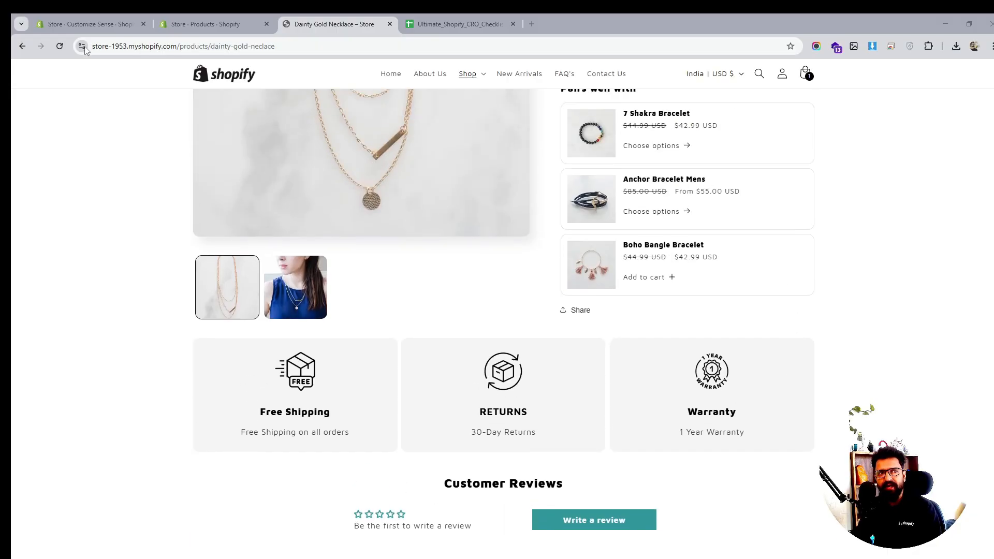
- In the theme editor, add a Custom Liquid block between Inventory status and Buy buttons in Product information
{"action": "left_click", "coordinate": [97, 25]}
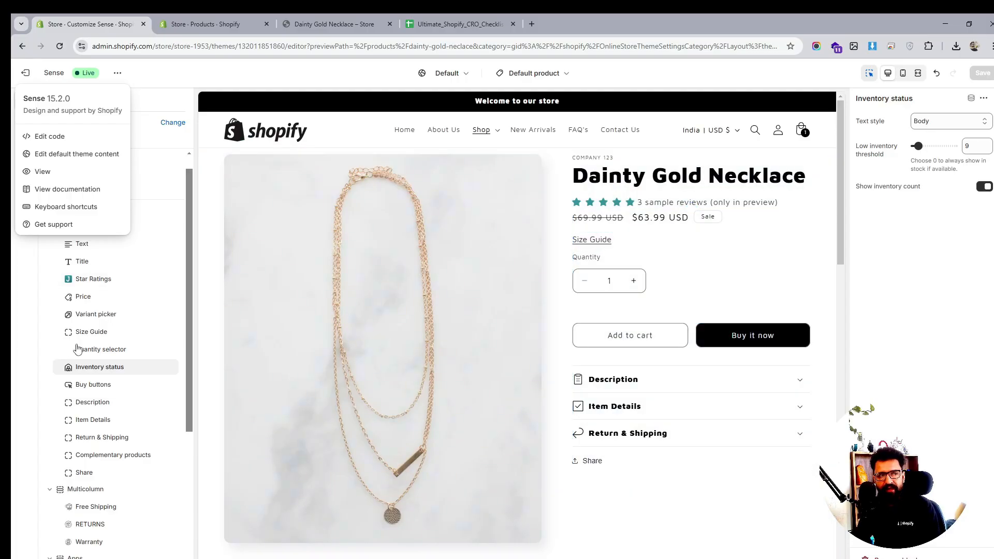
{"action": "scroll", "coordinate": [562, 337], "scroll_direction": "down", "scroll_amount": 3}
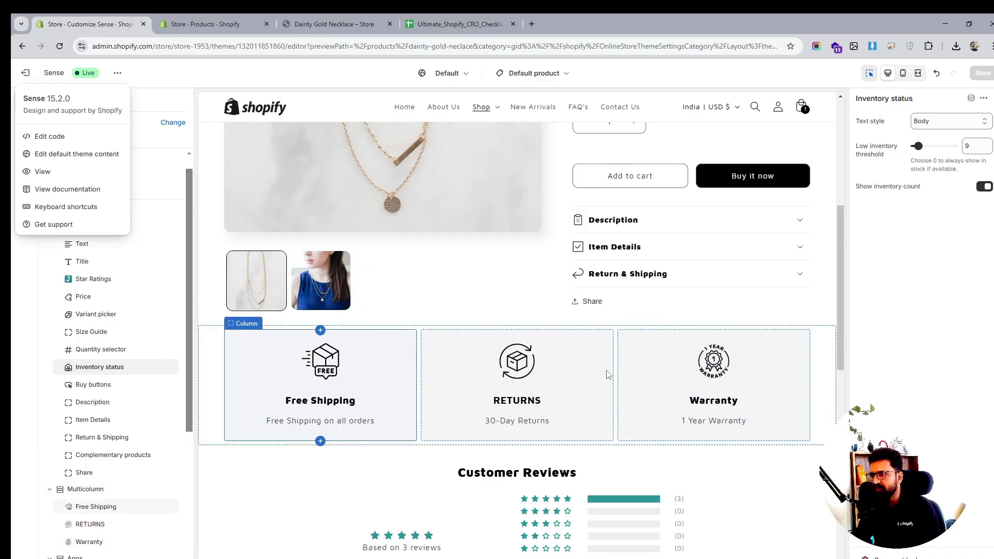
{"action": "scroll", "coordinate": [99, 378], "scroll_direction": "down", "scroll_amount": 2}
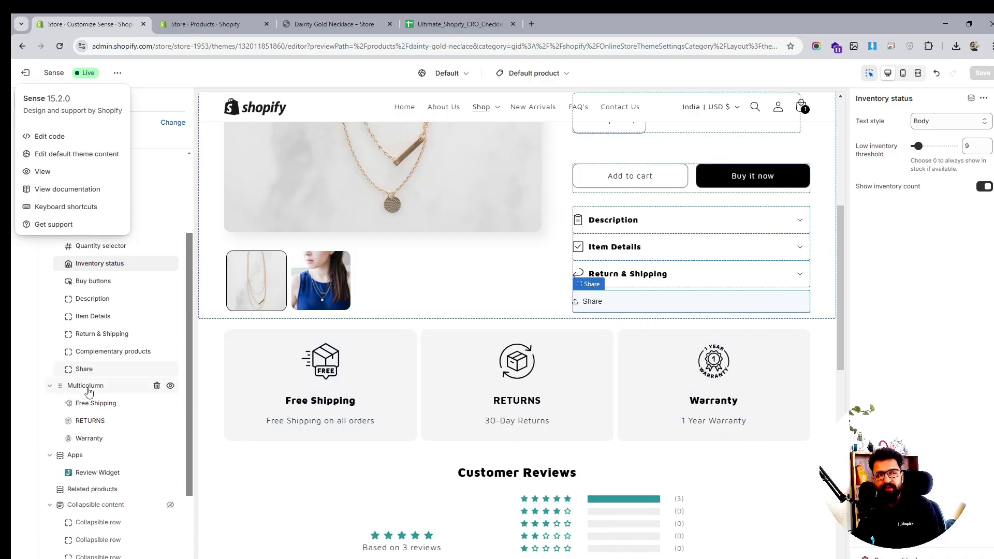
{"action": "left_click", "coordinate": [88, 389]}
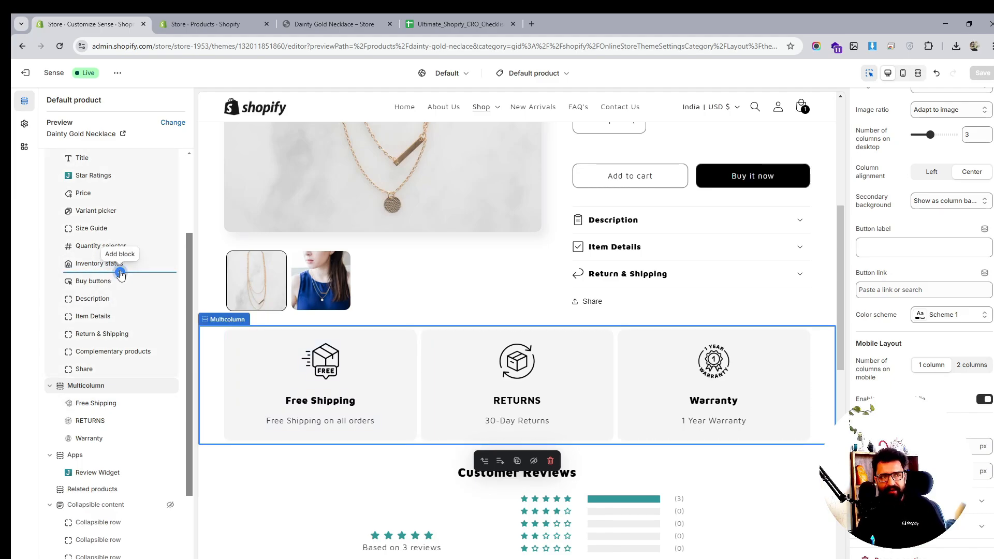
{"action": "left_click", "coordinate": [120, 272]}
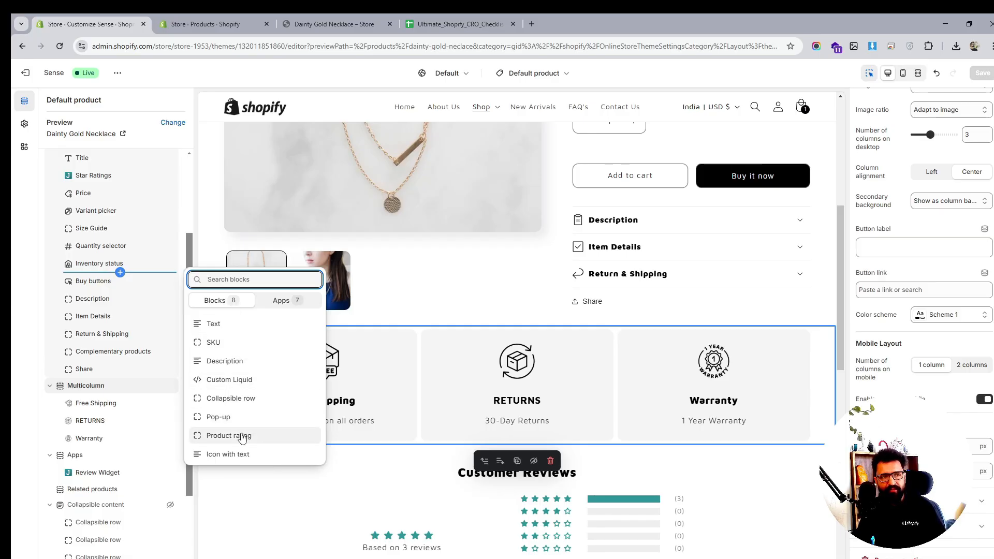
{"action": "left_click", "coordinate": [240, 381]}
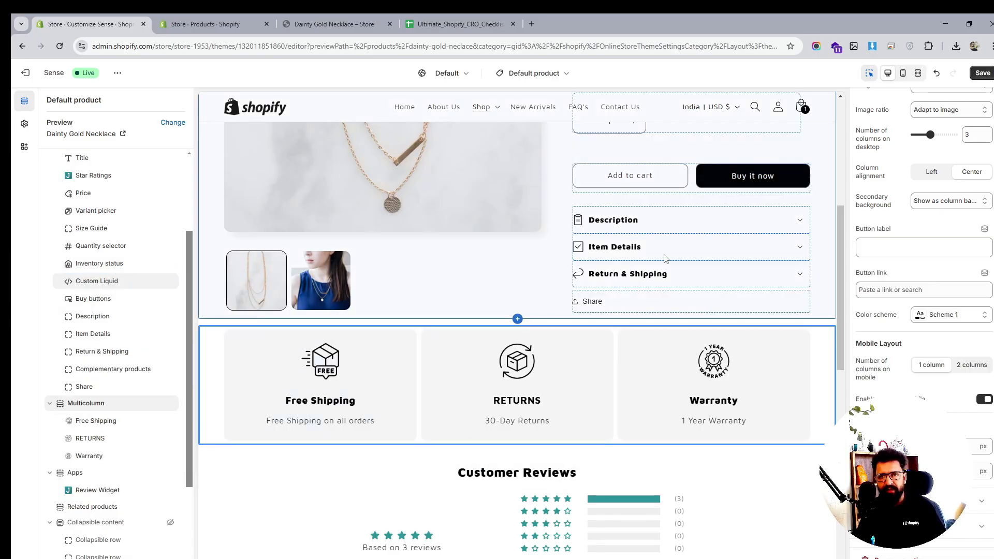
{"action": "left_click", "coordinate": [884, 159]}
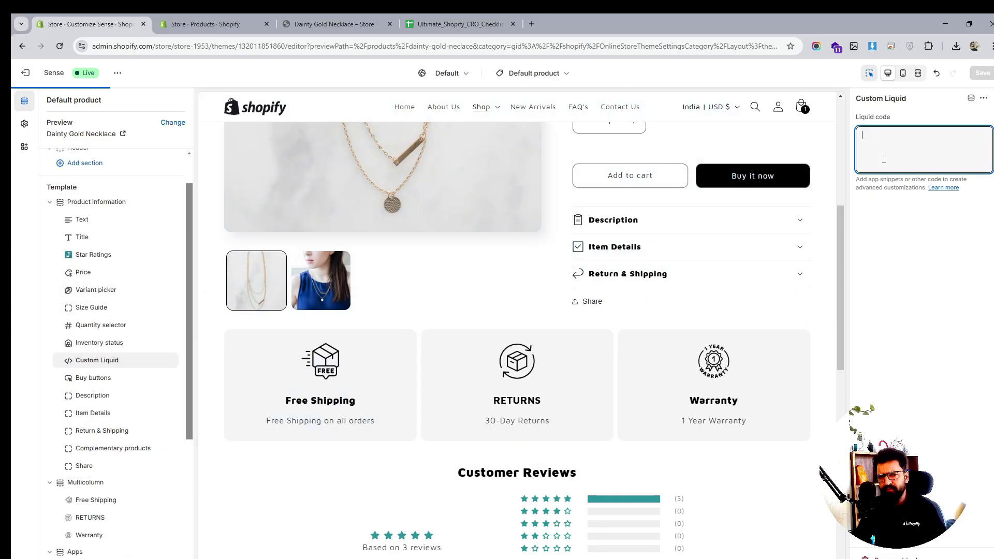
- Start an image tag <img src=""> in the Custom Liquid block's code
{"action": "type", "text": "<i"}
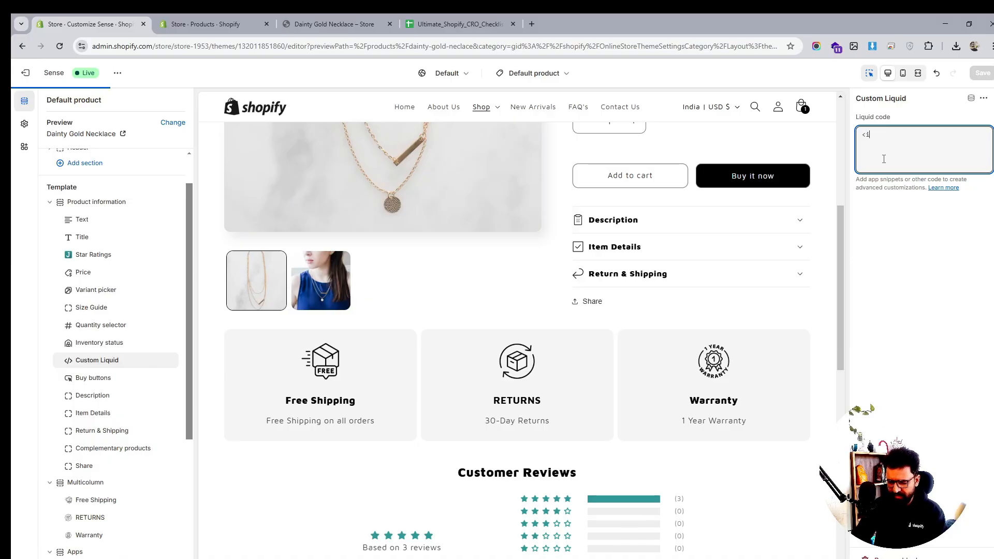
{"action": "type", "text": "mg sr"}
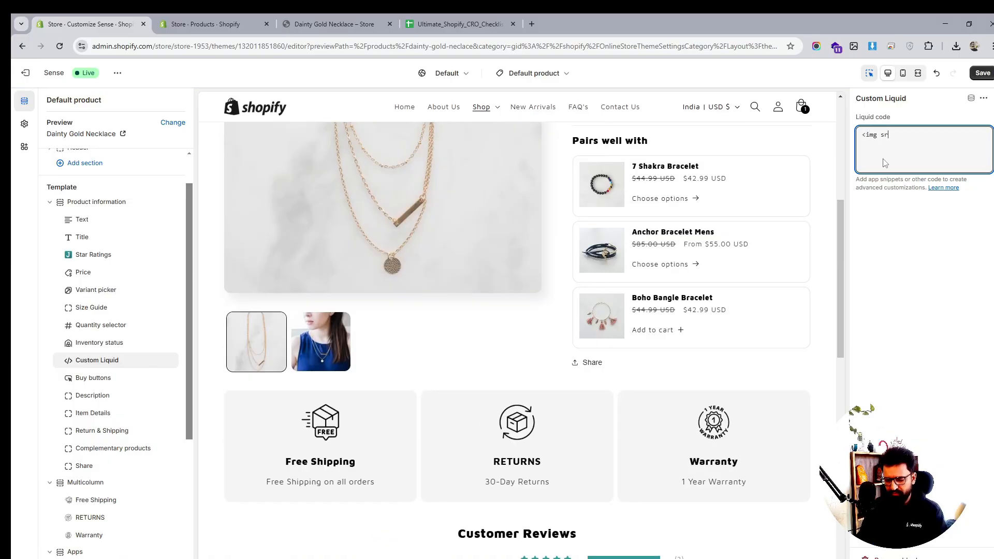
{"action": "type", "text": "c=\"\">"}
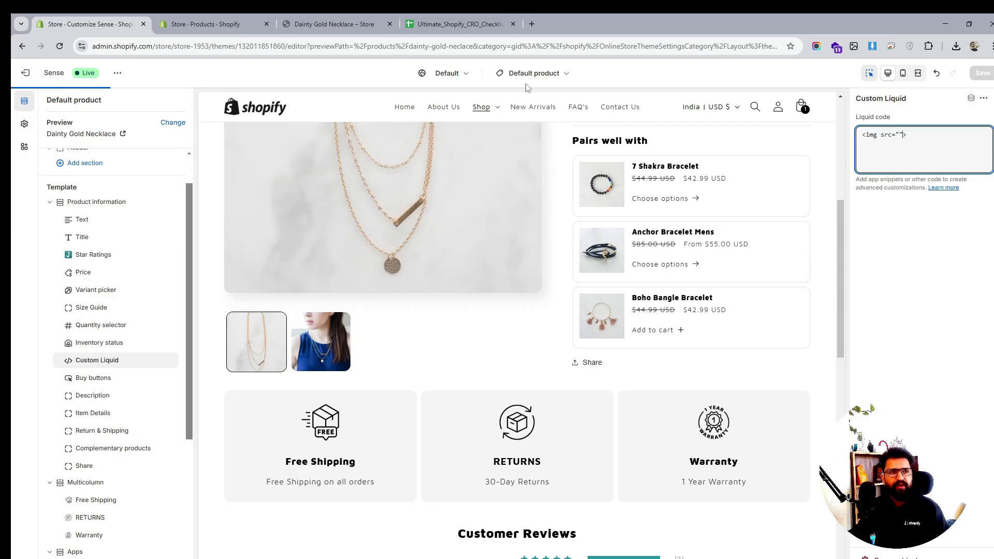
- Open the store's Content Files and upload the image s from Downloads
{"action": "left_click", "coordinate": [224, 21]}
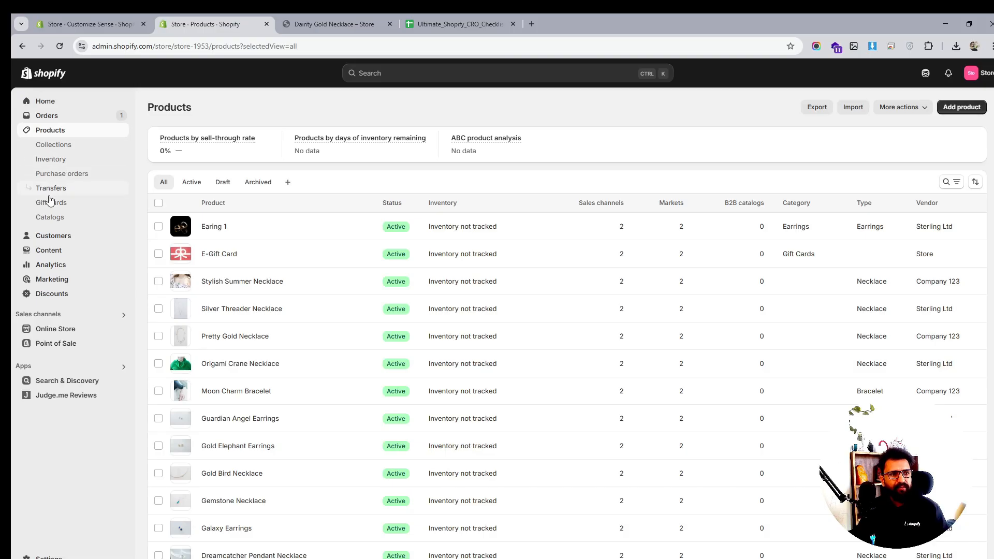
{"action": "left_click", "coordinate": [48, 250]}
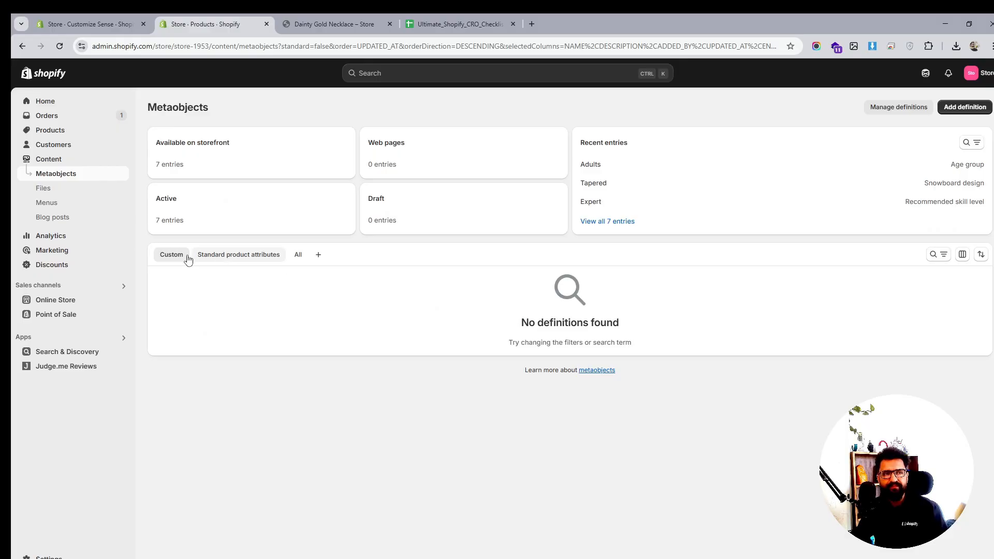
{"action": "left_click", "coordinate": [47, 189]}
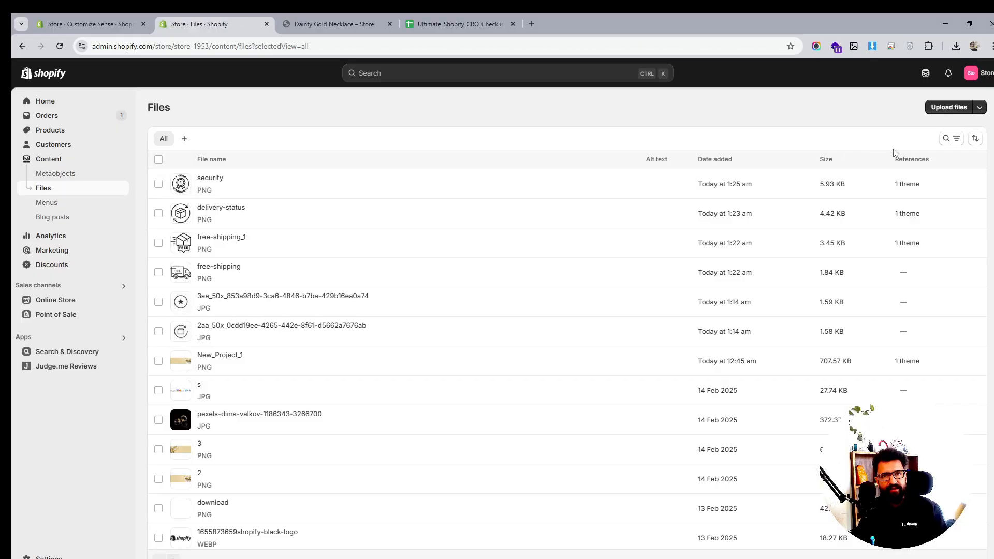
{"action": "left_click", "coordinate": [950, 107]}
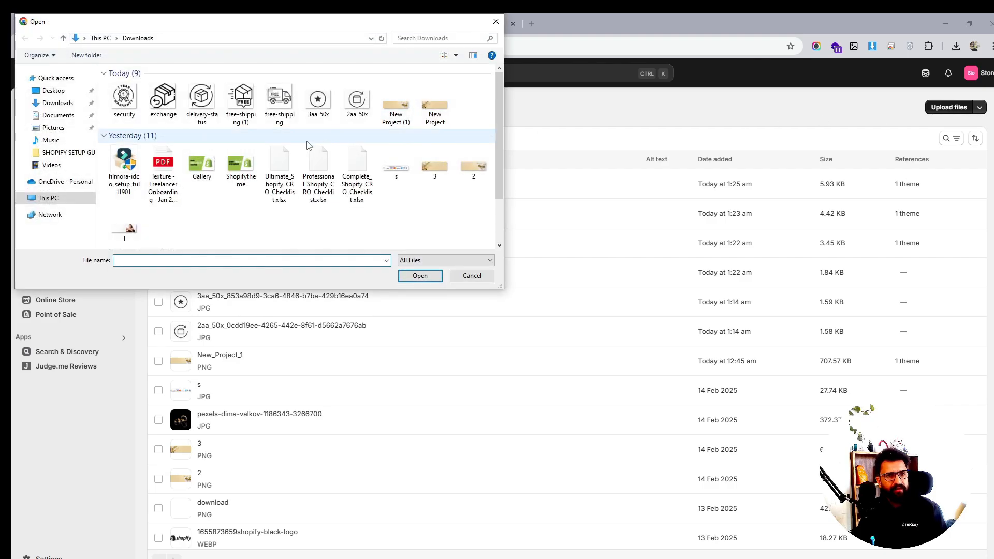
{"action": "left_click", "coordinate": [397, 165]}
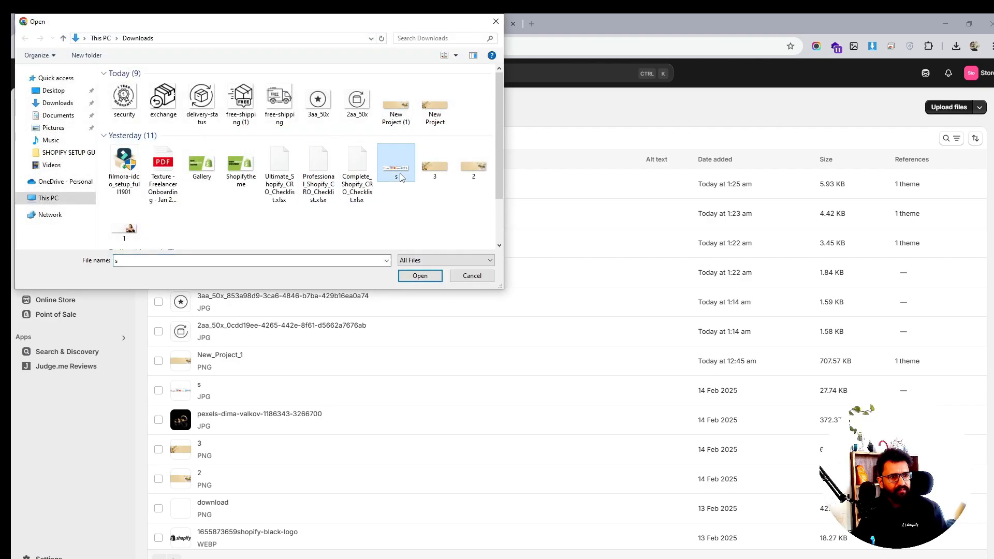
{"action": "scroll", "coordinate": [416, 204], "scroll_direction": "down", "scroll_amount": 2}
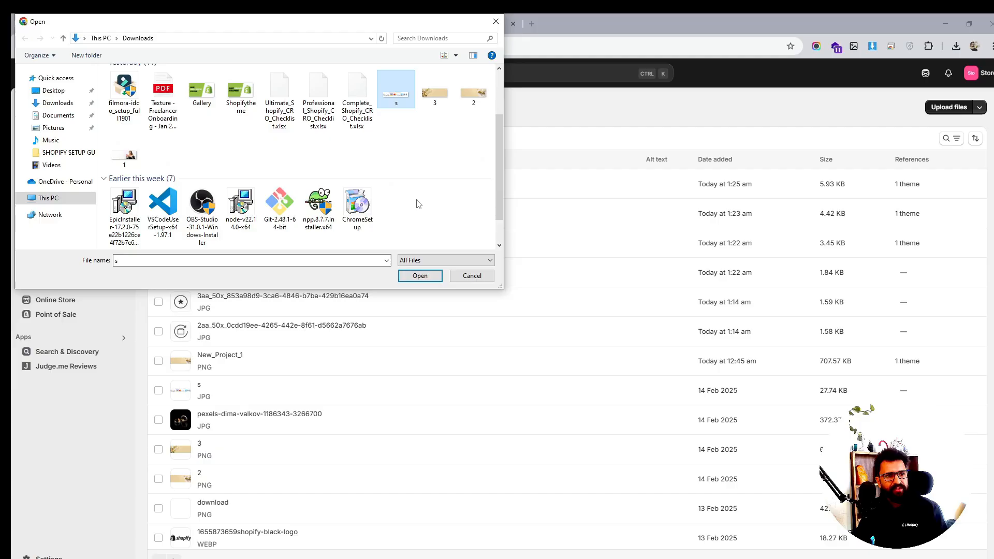
{"action": "scroll", "coordinate": [418, 204], "scroll_direction": "up", "scroll_amount": 2}
{"action": "left_click", "coordinate": [419, 275]}
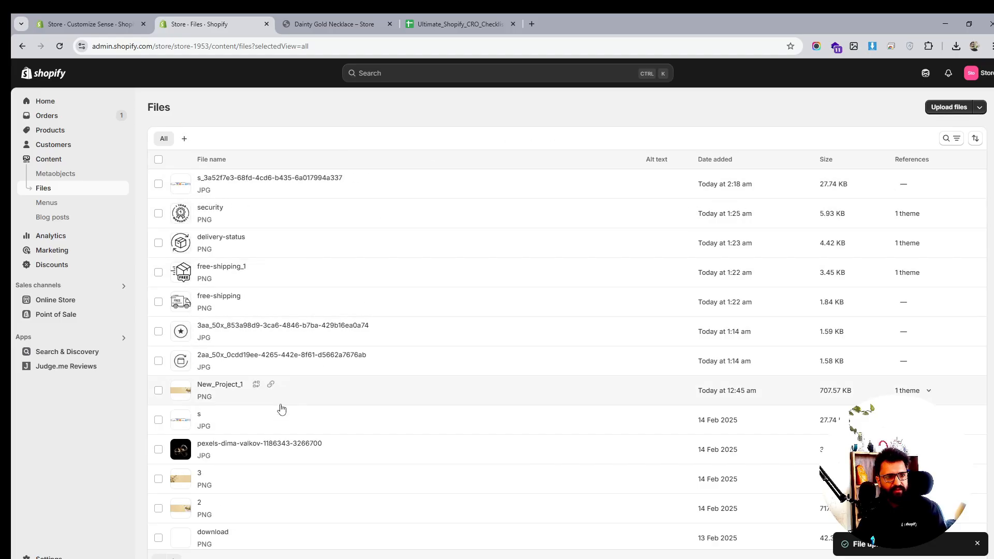
- Copy the link of the image file s and return to the theme editor
{"action": "left_click", "coordinate": [229, 414]}
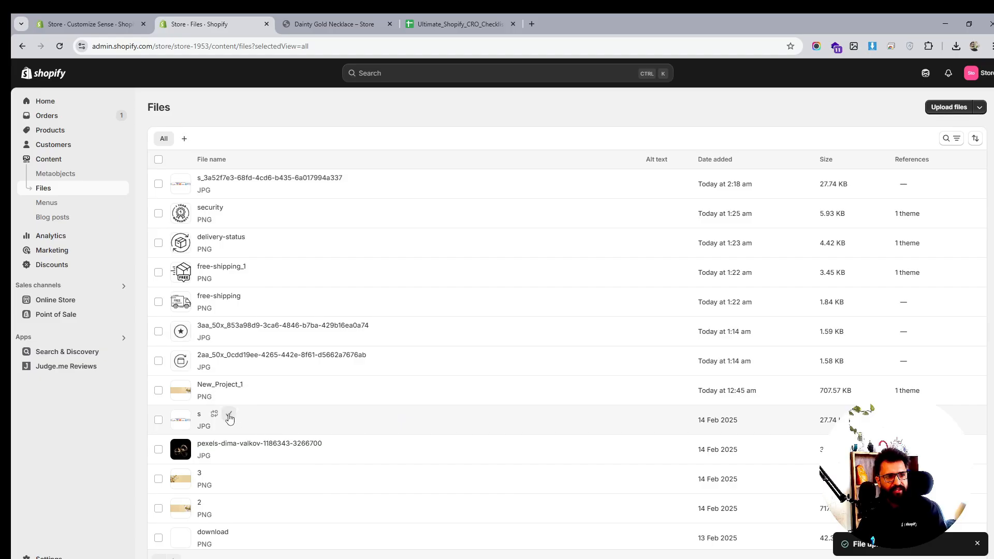
{"action": "left_click", "coordinate": [362, 19]}
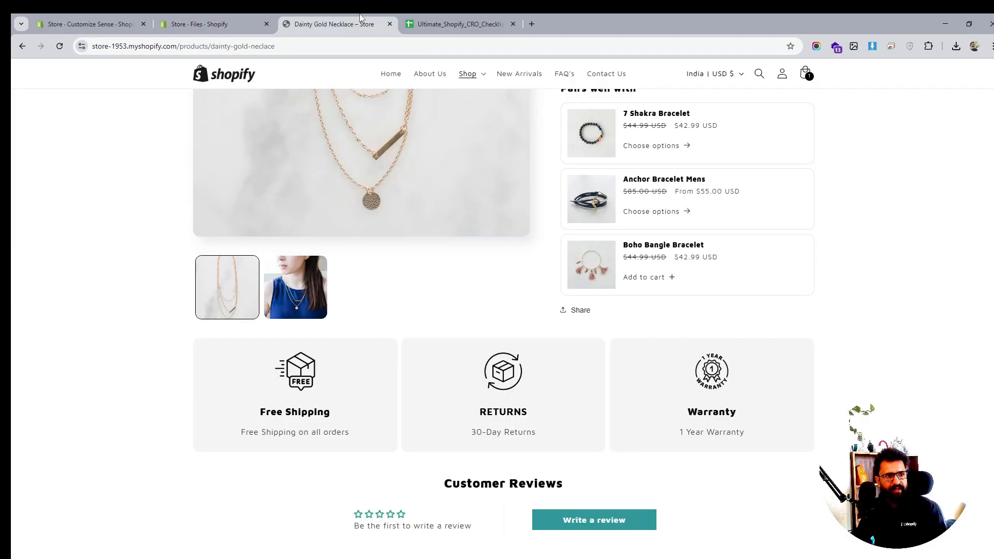
{"action": "left_click", "coordinate": [228, 18]}
{"action": "left_click", "coordinate": [87, 19]}
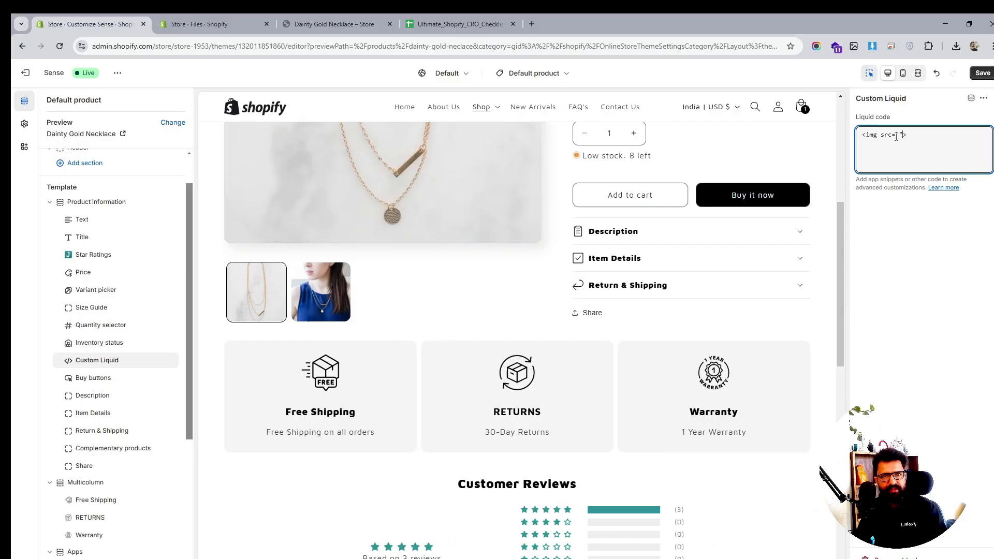
- Paste the copied image link into the img tag's src and add a width of 100% to the Custom Liquid code
{"action": "key", "text": "ctrl+v"}
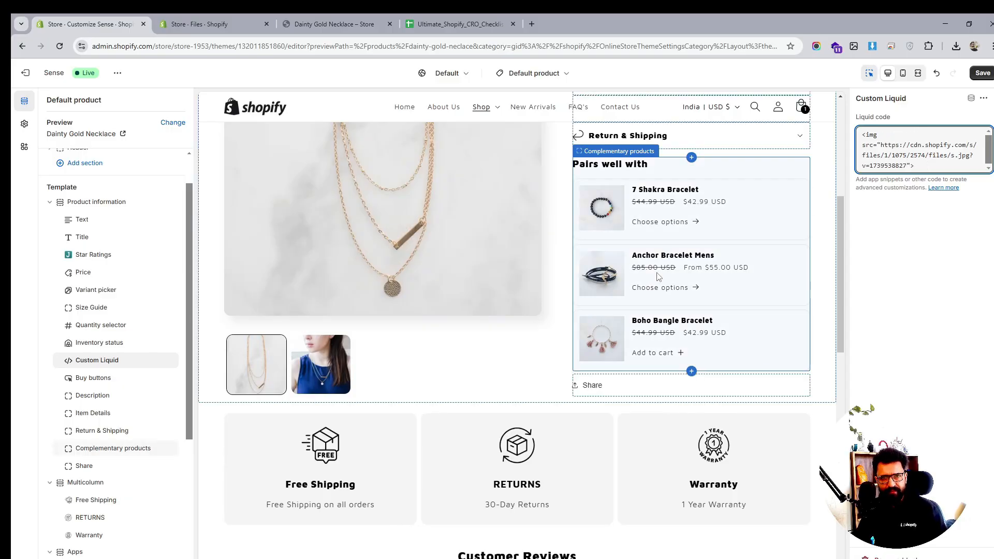
{"action": "key", "text": "ctrl+s"}
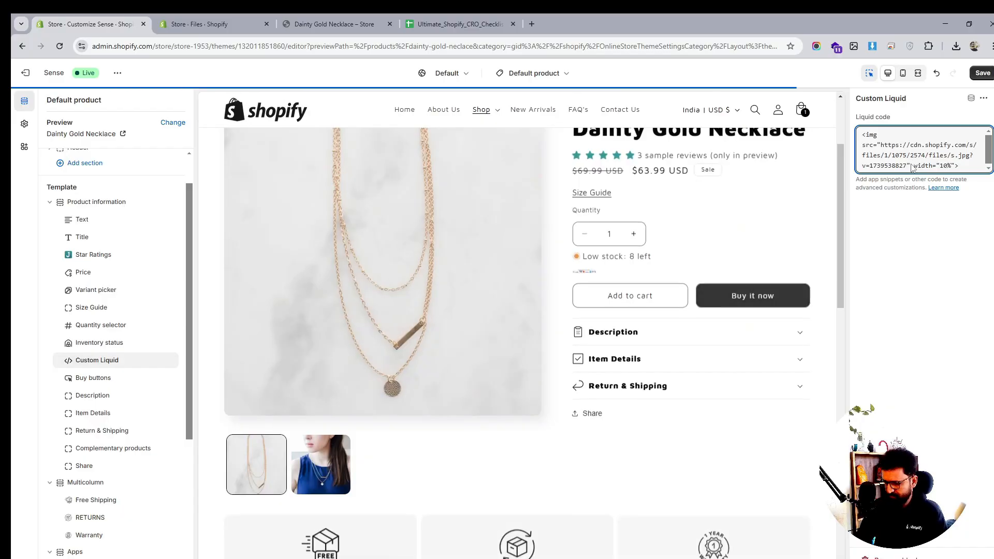
{"action": "type", "text": "0"}
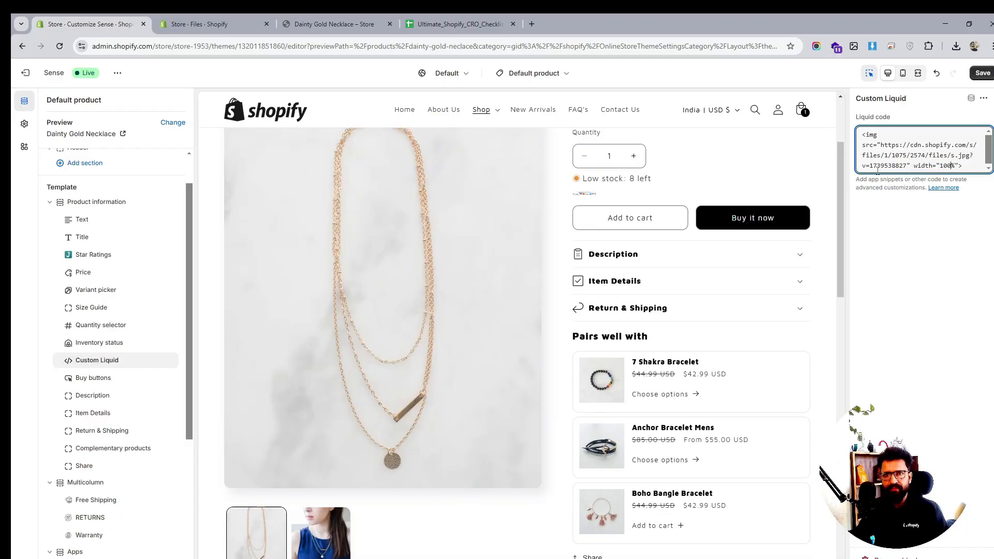
{"action": "key", "text": "ctrl+s"}
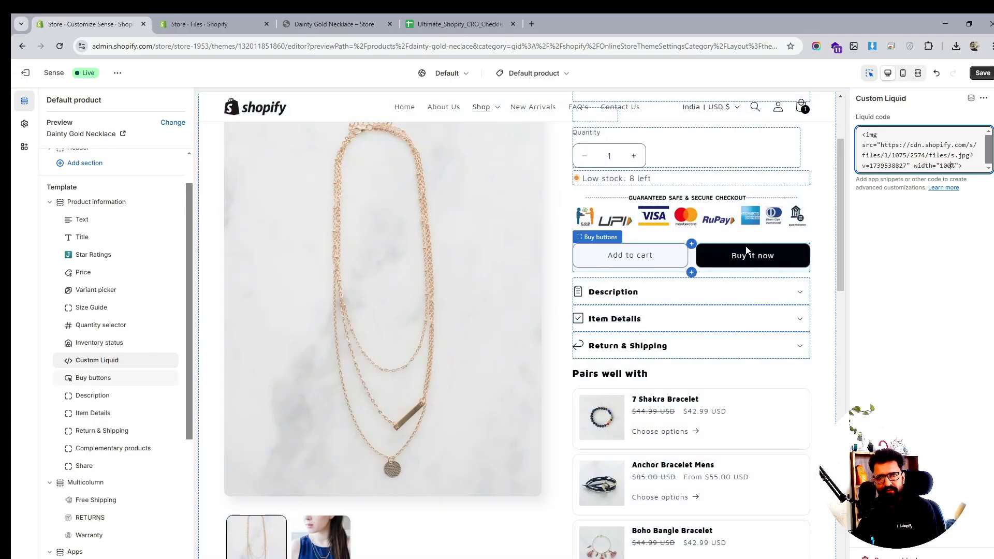
- Save the theme, move the Custom Liquid block below Buy buttons, and save again
{"action": "left_click", "coordinate": [981, 73]}
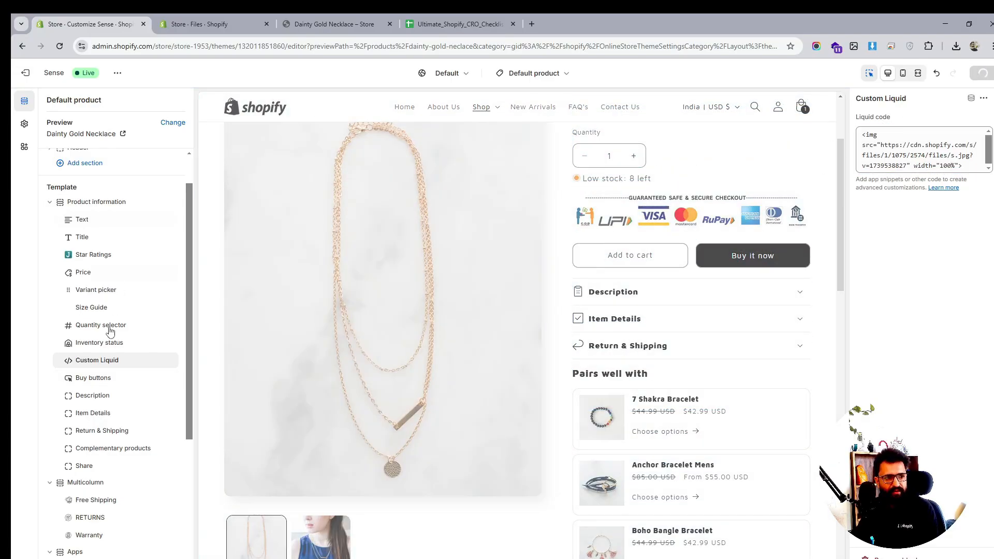
{"action": "left_click_drag", "start_coordinate": [77, 368], "coordinate": [77, 380]}
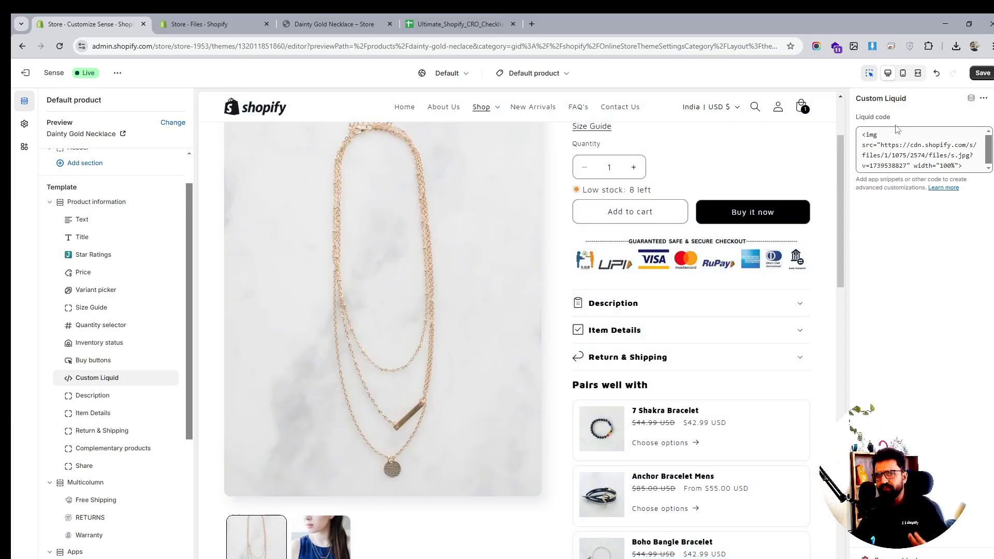
{"action": "left_click", "coordinate": [982, 73]}
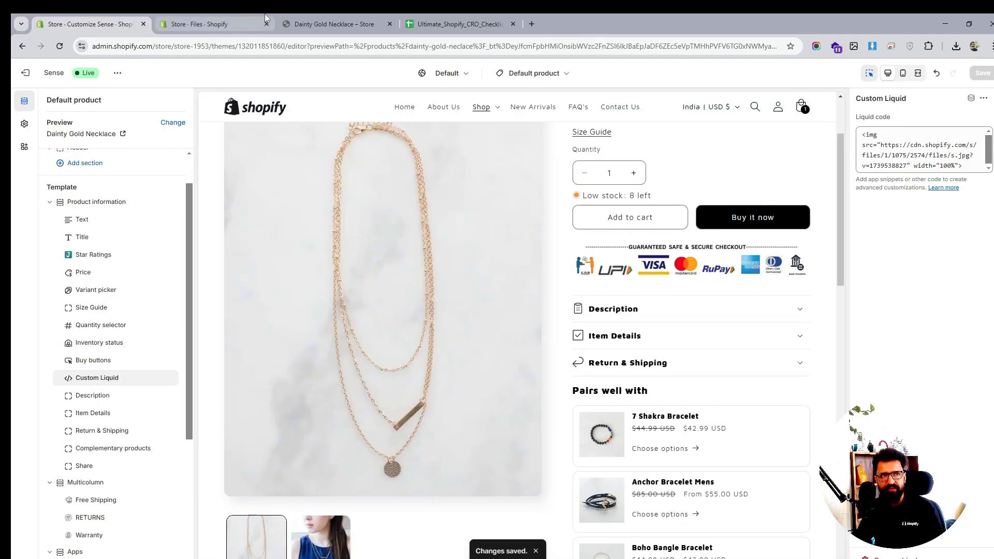
- Compare the live product page with the theme editor preview, inspecting the Multicolumn and review sections
{"action": "left_click", "coordinate": [325, 22]}
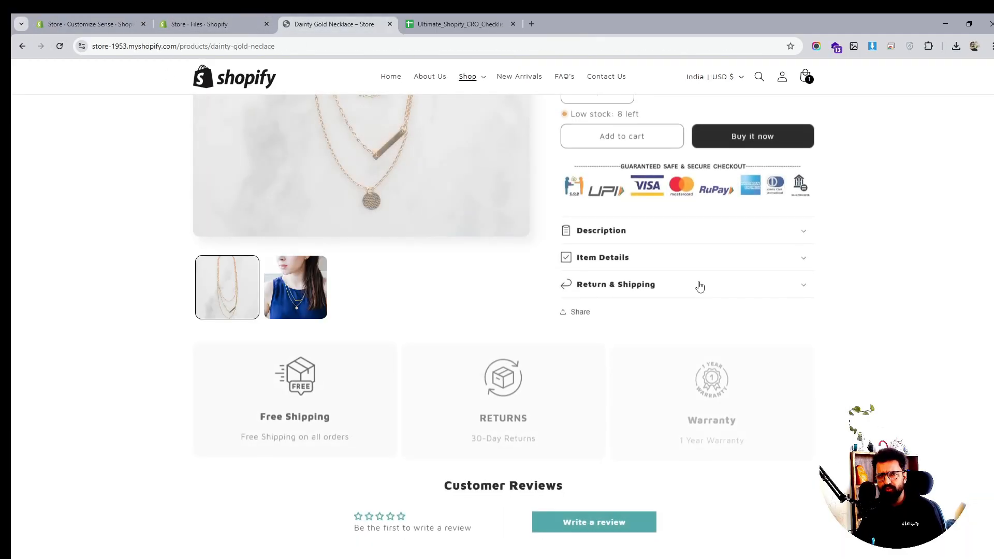
{"action": "scroll", "coordinate": [700, 287], "scroll_direction": "up", "scroll_amount": 4}
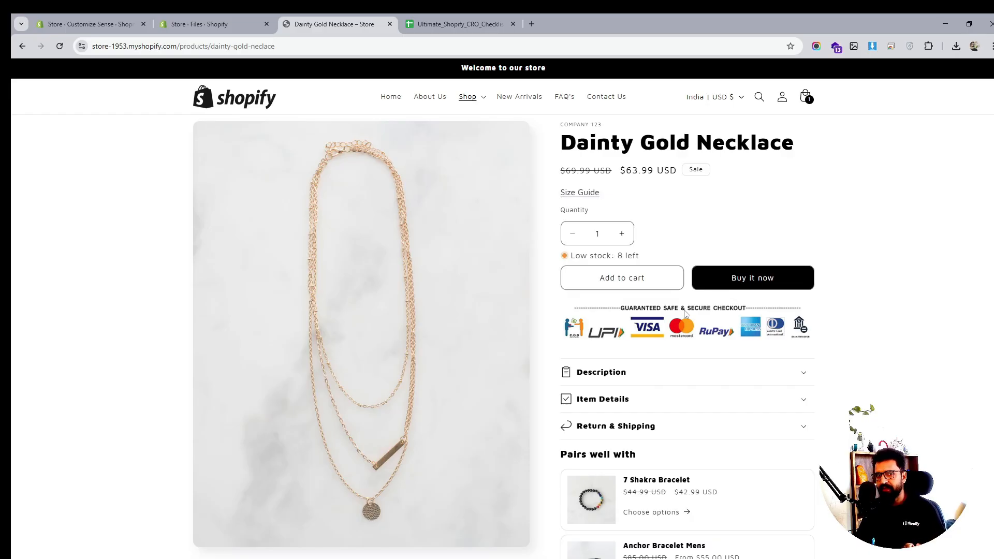
{"action": "scroll", "coordinate": [645, 350], "scroll_direction": "down", "scroll_amount": 7}
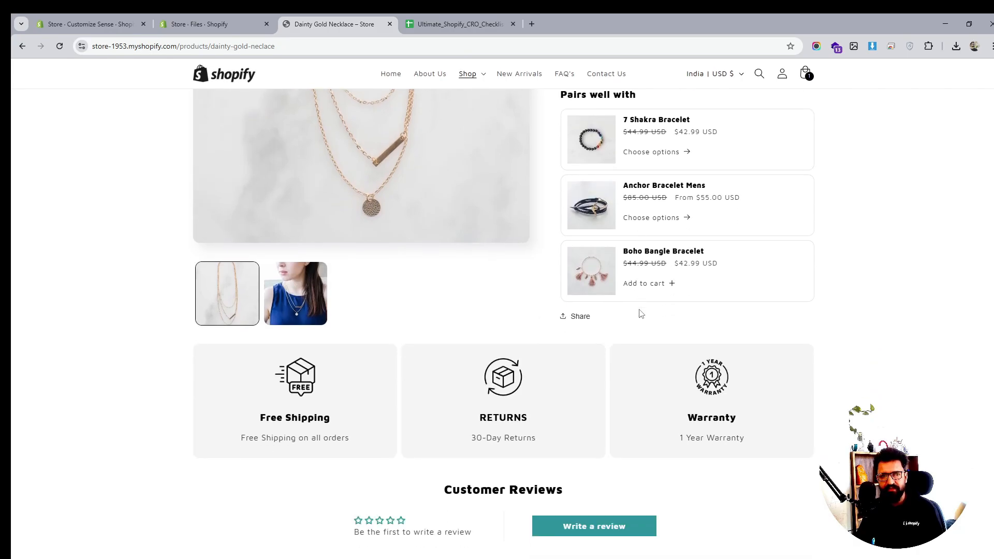
{"action": "left_click", "coordinate": [218, 24]}
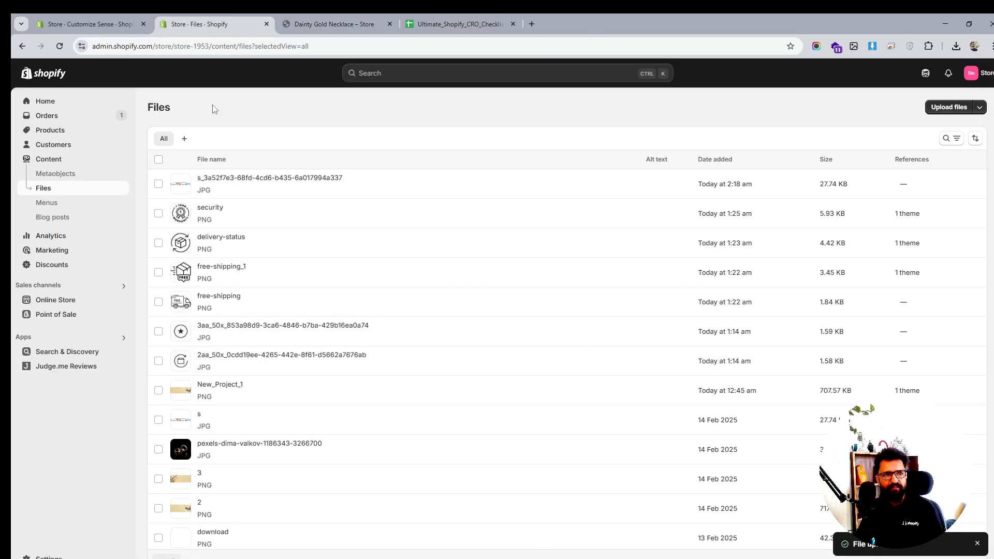
{"action": "left_click", "coordinate": [117, 25]}
{"action": "scroll", "coordinate": [114, 318], "scroll_direction": "down", "scroll_amount": 3}
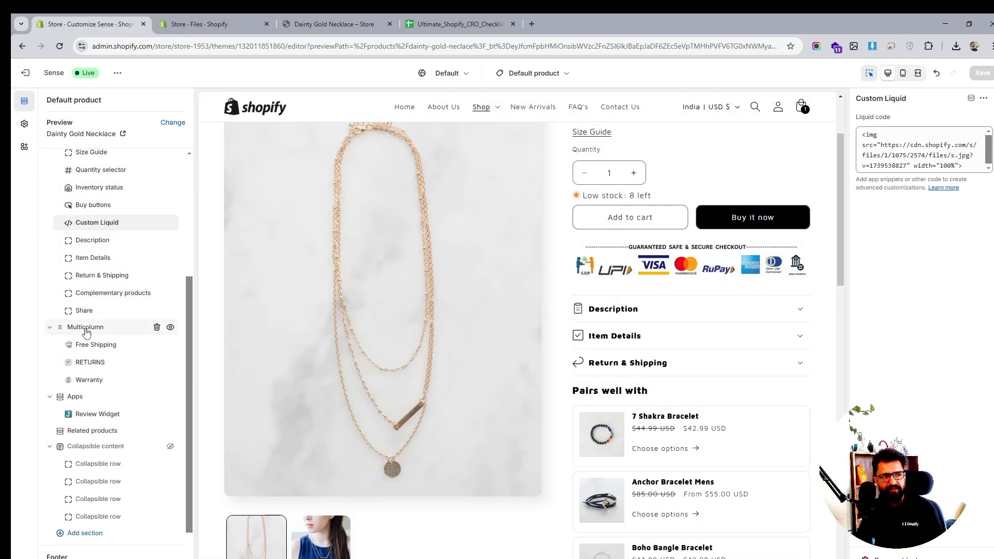
{"action": "left_click", "coordinate": [93, 329]}
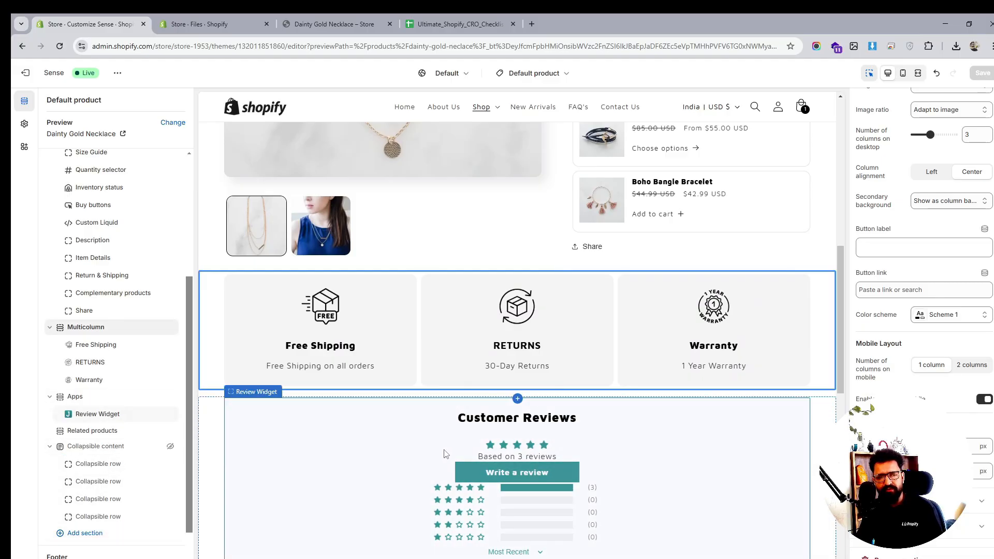
{"action": "scroll", "coordinate": [444, 453], "scroll_direction": "down", "scroll_amount": 2}
{"action": "scroll", "coordinate": [444, 454], "scroll_direction": "down", "scroll_amount": 10}
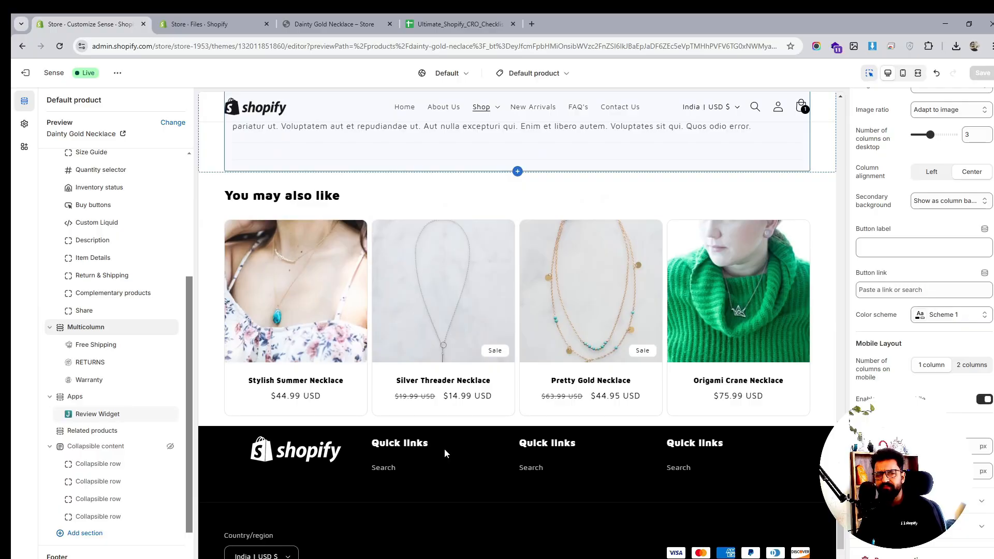
{"action": "scroll", "coordinate": [445, 449], "scroll_direction": "up", "scroll_amount": 7}
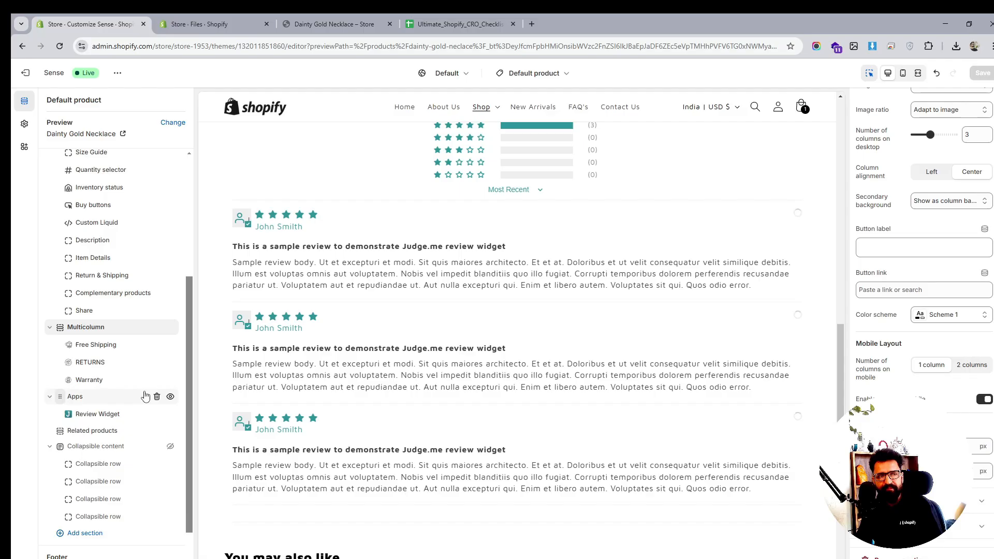
{"action": "scroll", "coordinate": [531, 373], "scroll_direction": "up", "scroll_amount": 8}
{"action": "scroll", "coordinate": [531, 374], "scroll_direction": "up", "scroll_amount": 5}
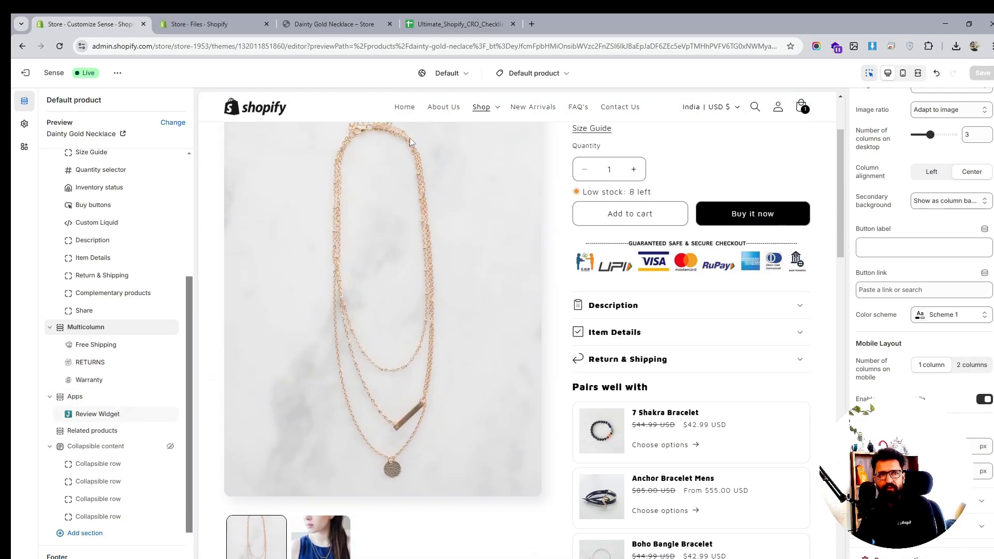
- Reload the live product page and review the trust badge, collapsible rows and complementary products
{"action": "left_click", "coordinate": [329, 24]}
{"action": "left_click", "coordinate": [60, 46]}
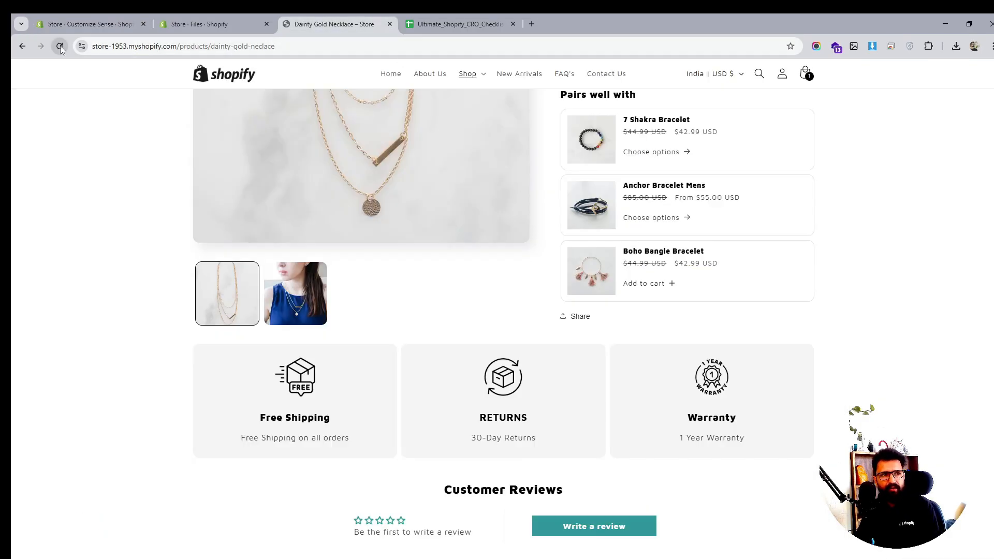
{"action": "scroll", "coordinate": [537, 253], "scroll_direction": "up", "scroll_amount": 7}
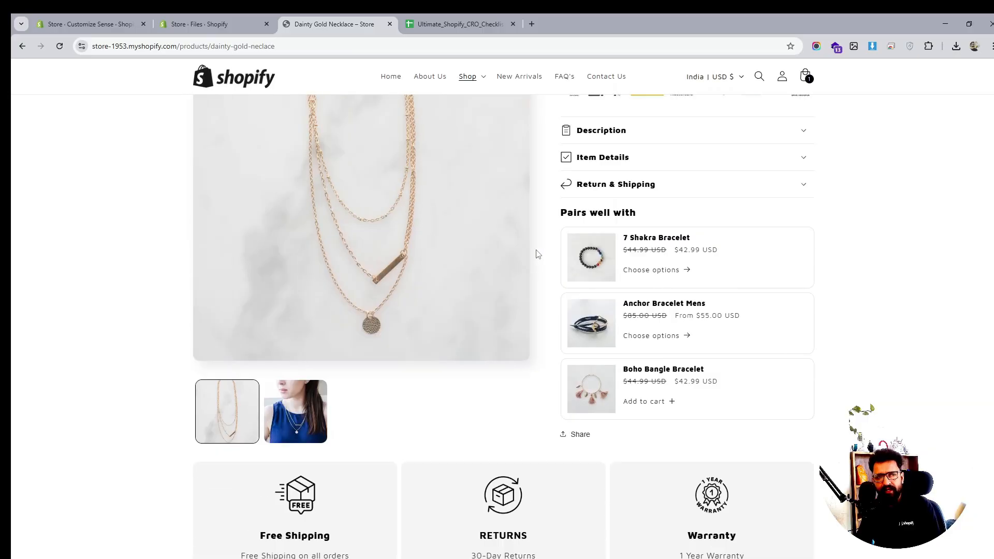
{"action": "scroll", "coordinate": [537, 254], "scroll_direction": "down", "scroll_amount": 3}
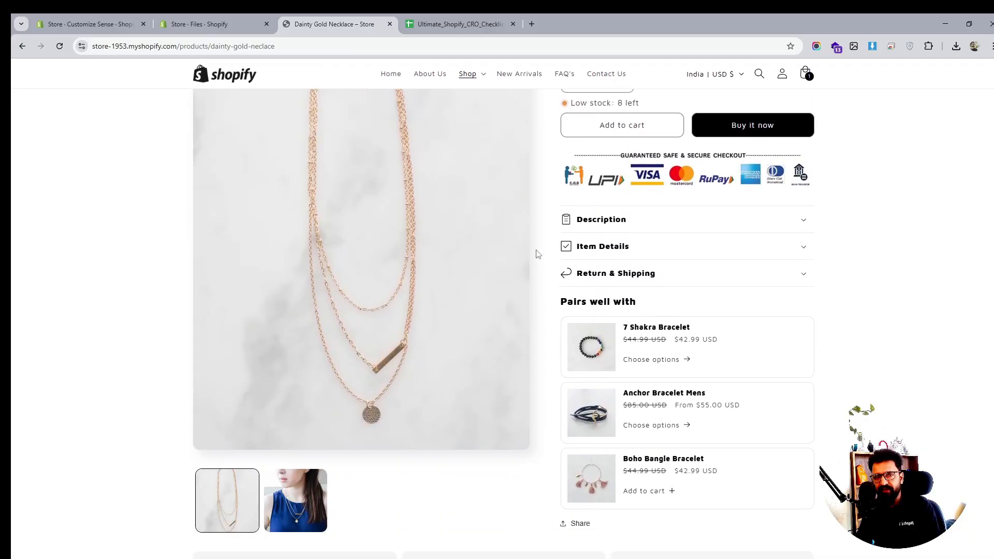
{"action": "scroll", "coordinate": [537, 254], "scroll_direction": "down", "scroll_amount": 2}
{"action": "scroll", "coordinate": [536, 253], "scroll_direction": "up", "scroll_amount": 2}
{"action": "scroll", "coordinate": [537, 253], "scroll_direction": "up", "scroll_amount": 3}
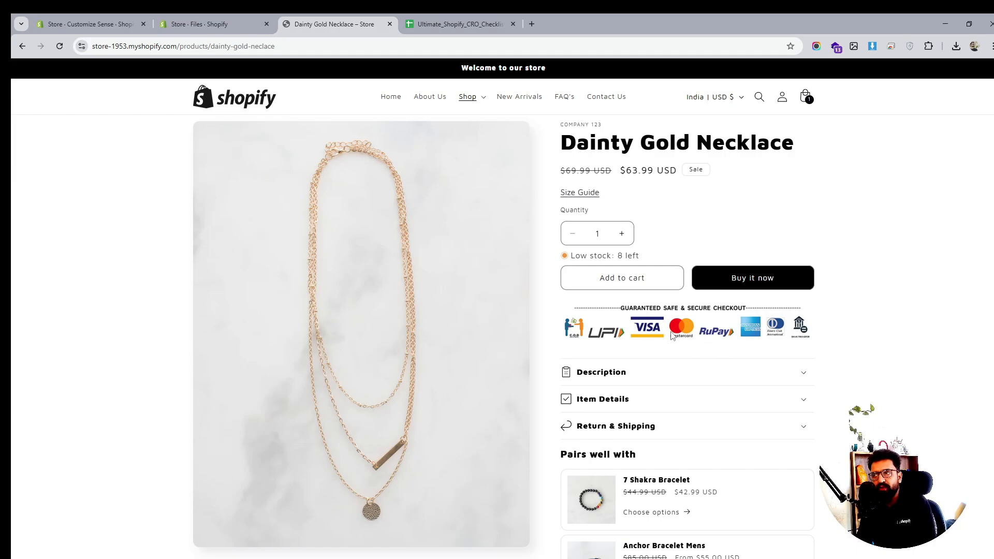
{"action": "scroll", "coordinate": [717, 333], "scroll_direction": "down", "scroll_amount": 5}
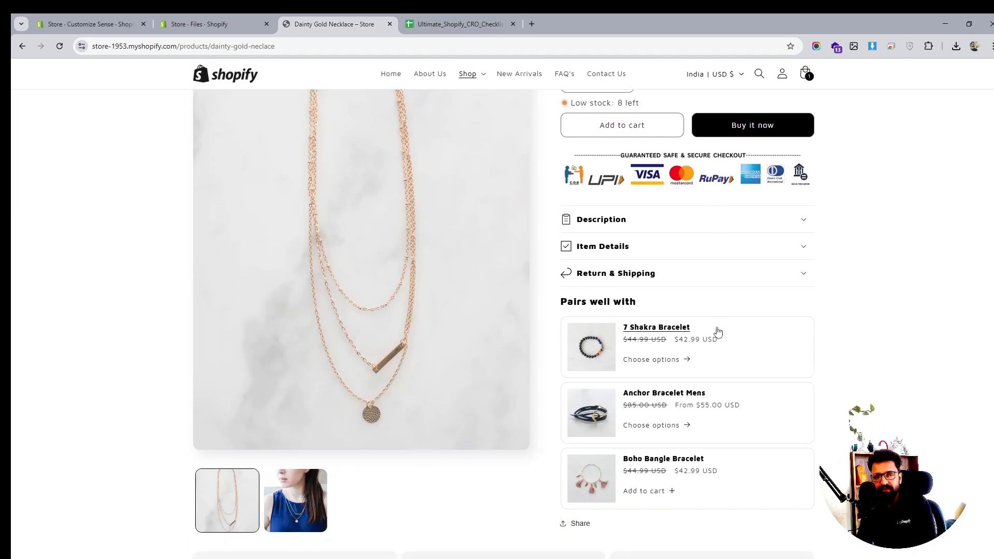
{"action": "scroll", "coordinate": [717, 332], "scroll_direction": "down", "scroll_amount": 10}
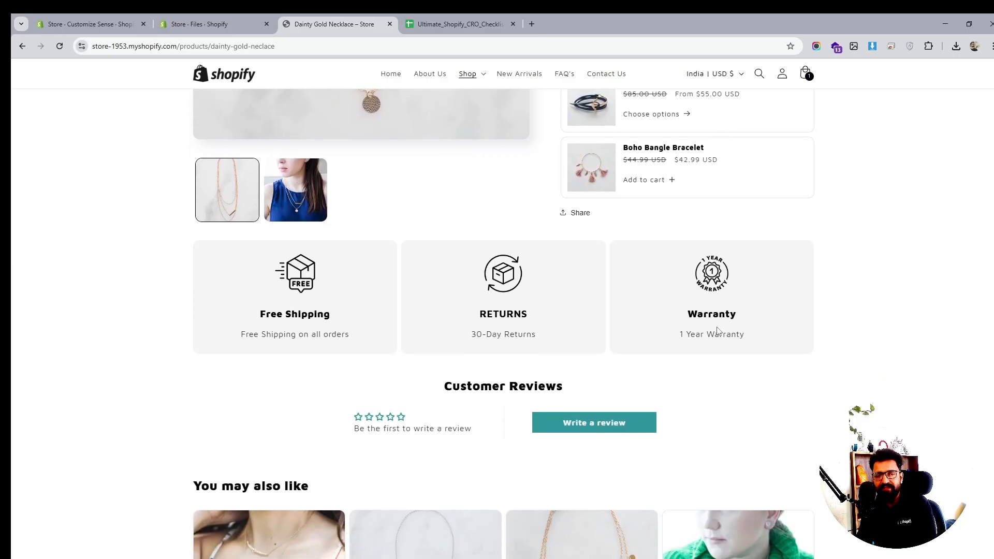
{"action": "scroll", "coordinate": [717, 332], "scroll_direction": "up", "scroll_amount": 15}
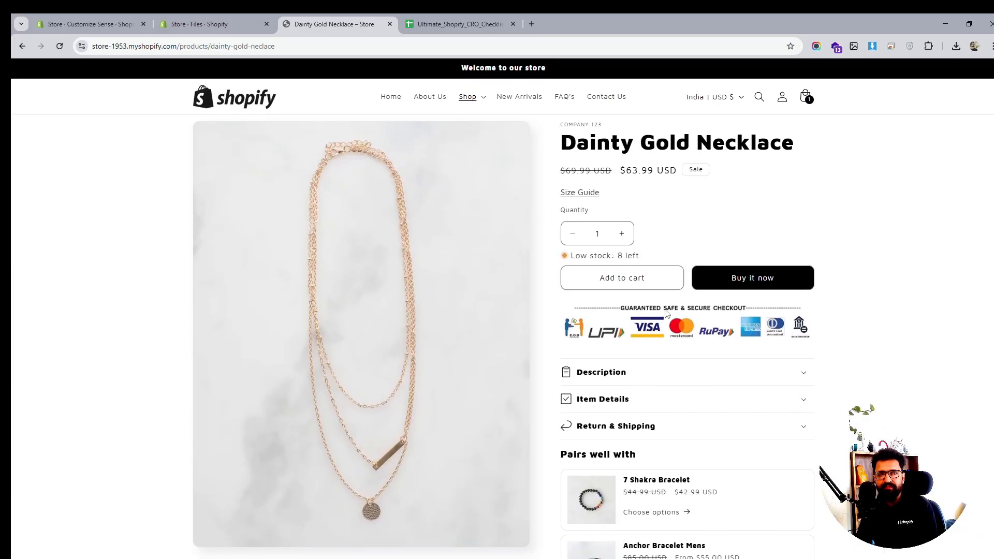
{"action": "scroll", "coordinate": [504, 215], "scroll_direction": "down", "scroll_amount": 6}
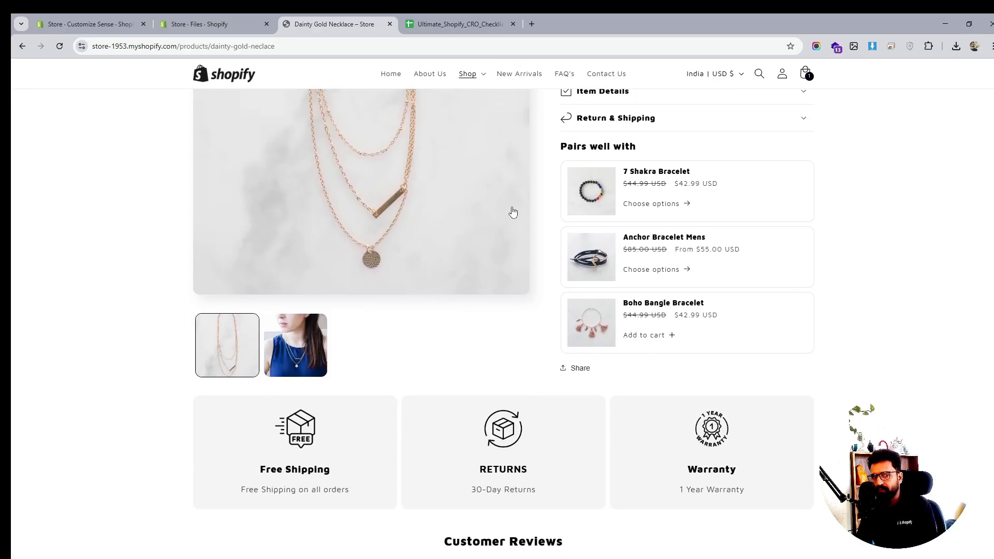
{"action": "scroll", "coordinate": [512, 211], "scroll_direction": "down", "scroll_amount": 4}
{"action": "scroll", "coordinate": [513, 211], "scroll_direction": "up", "scroll_amount": 8}
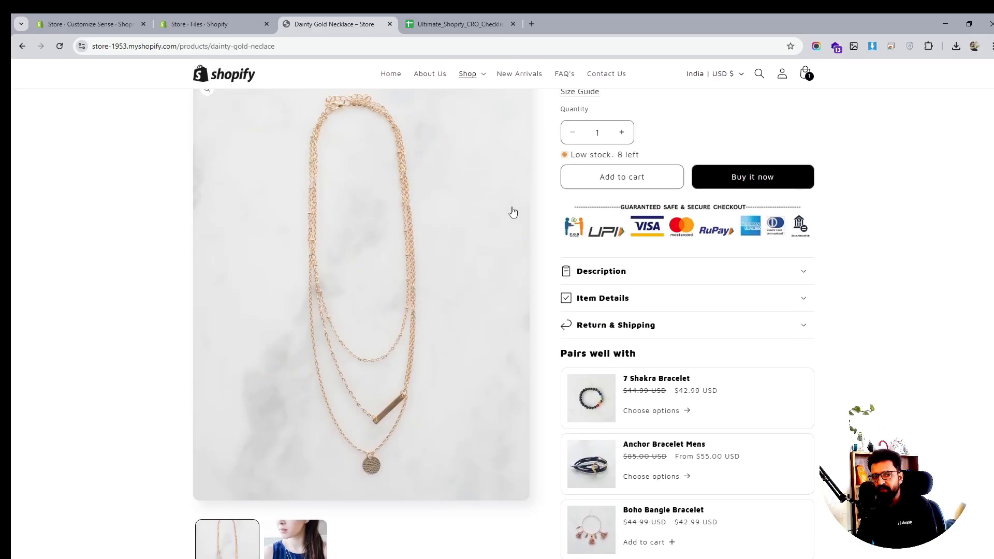
{"action": "scroll", "coordinate": [513, 212], "scroll_direction": "down", "scroll_amount": 3}
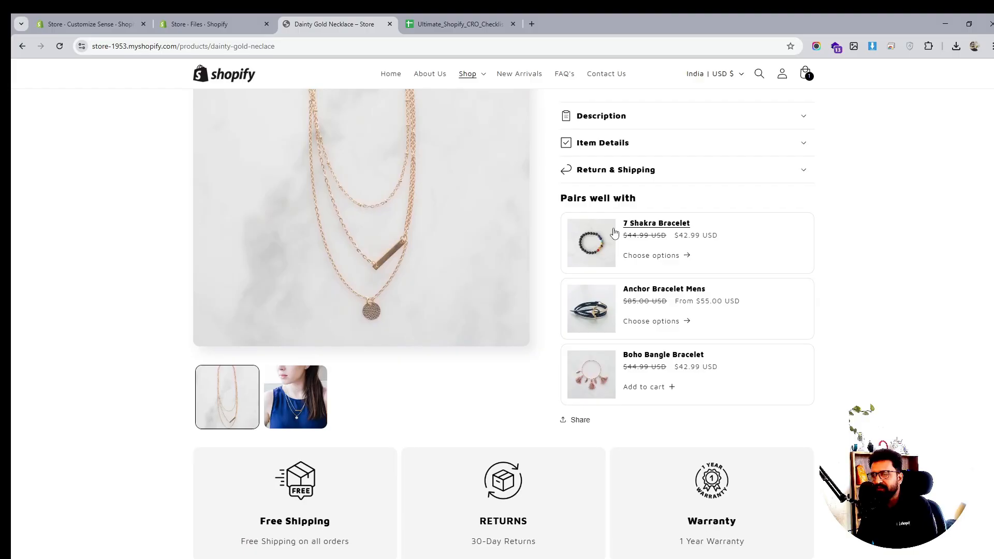
{"action": "scroll", "coordinate": [614, 233], "scroll_direction": "up", "scroll_amount": 5}
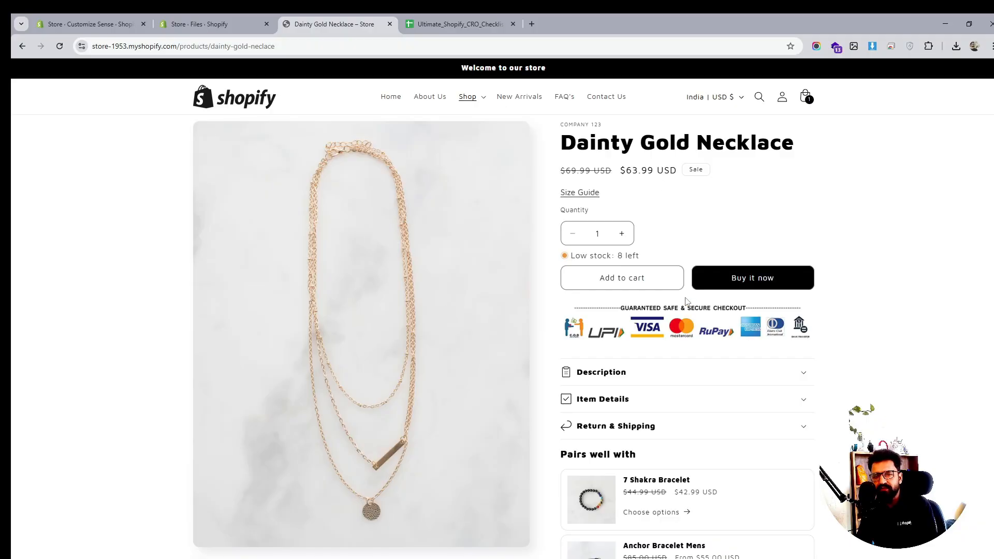
{"action": "scroll", "coordinate": [510, 191], "scroll_direction": "down", "scroll_amount": 2}
{"action": "scroll", "coordinate": [631, 311], "scroll_direction": "down", "scroll_amount": 3}
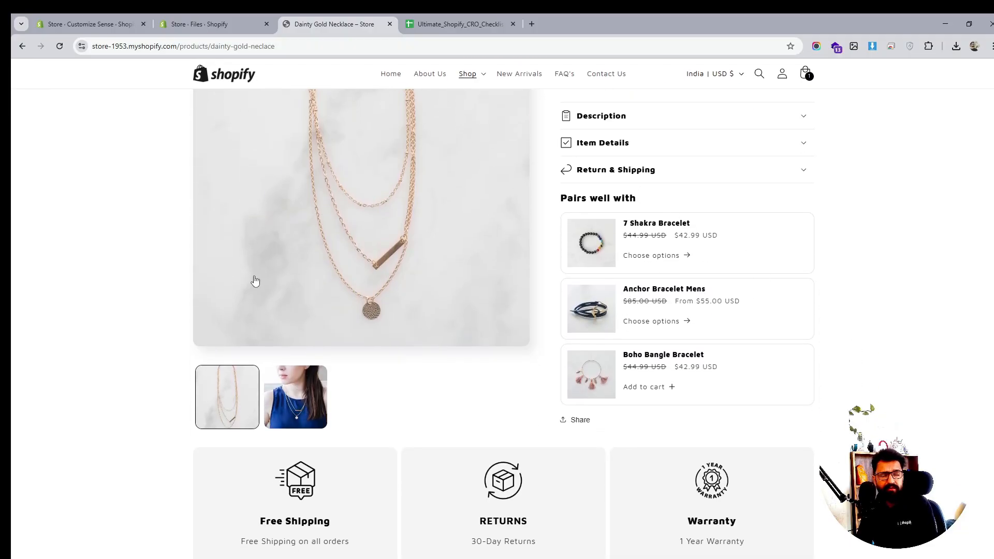
{"action": "scroll", "coordinate": [471, 279], "scroll_direction": "down", "scroll_amount": 2}
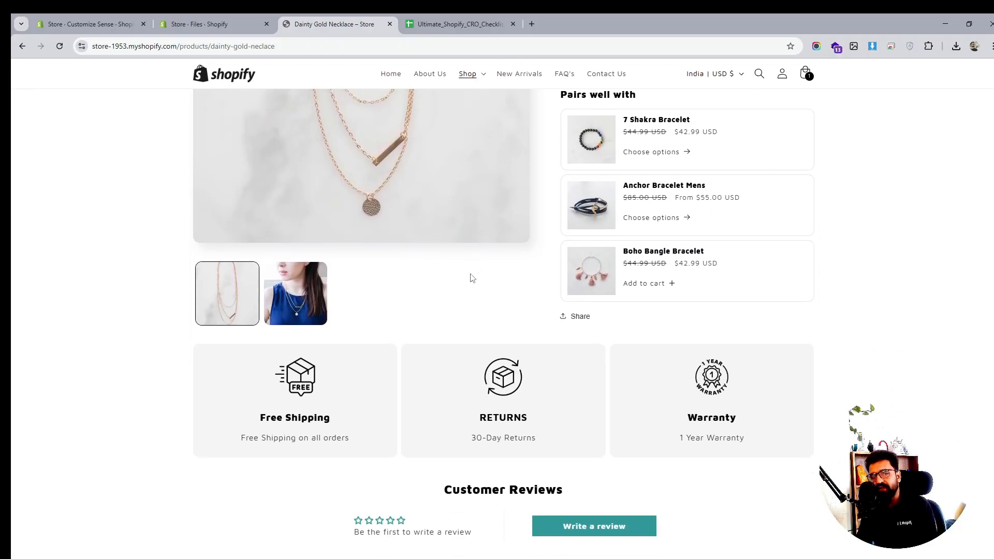
{"action": "scroll", "coordinate": [472, 279], "scroll_direction": "down", "scroll_amount": 2}
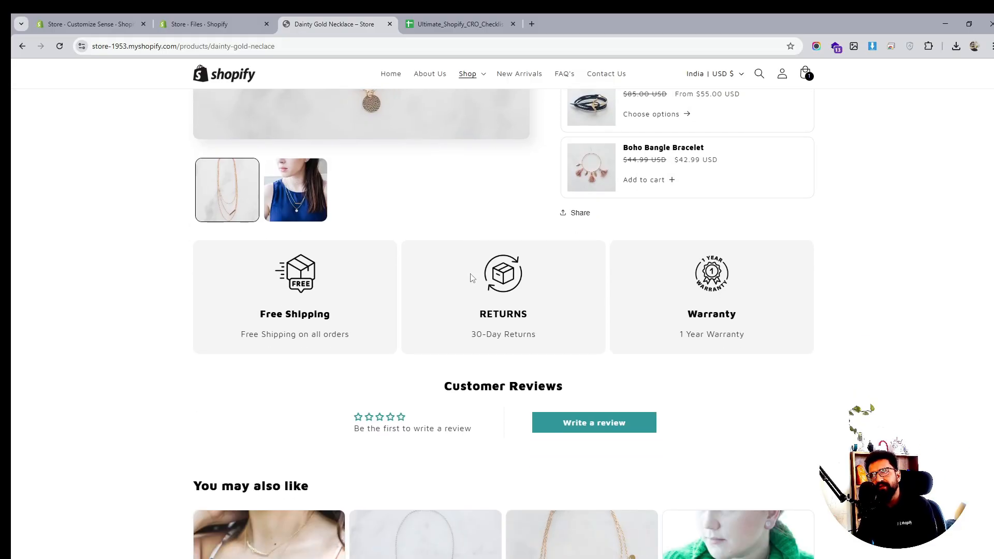
{"action": "scroll", "coordinate": [335, 354], "scroll_direction": "down", "scroll_amount": 3}
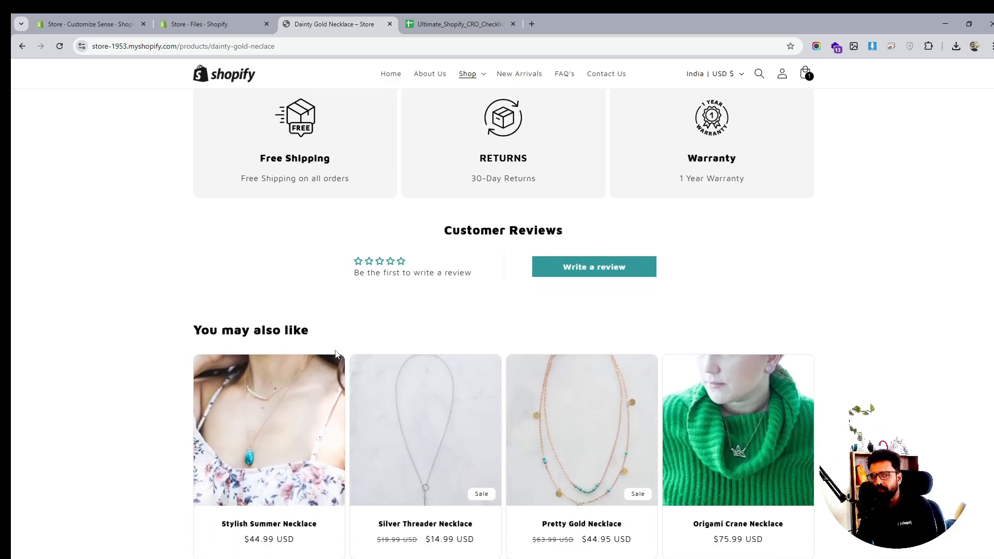
{"action": "scroll", "coordinate": [336, 354], "scroll_direction": "down", "scroll_amount": 3}
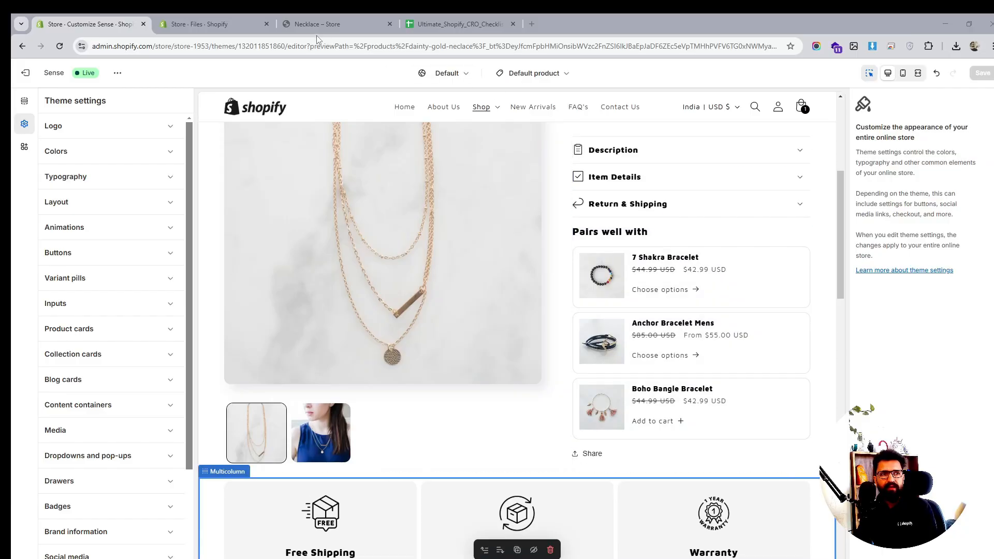
{"action": "left_click", "coordinate": [325, 22]}
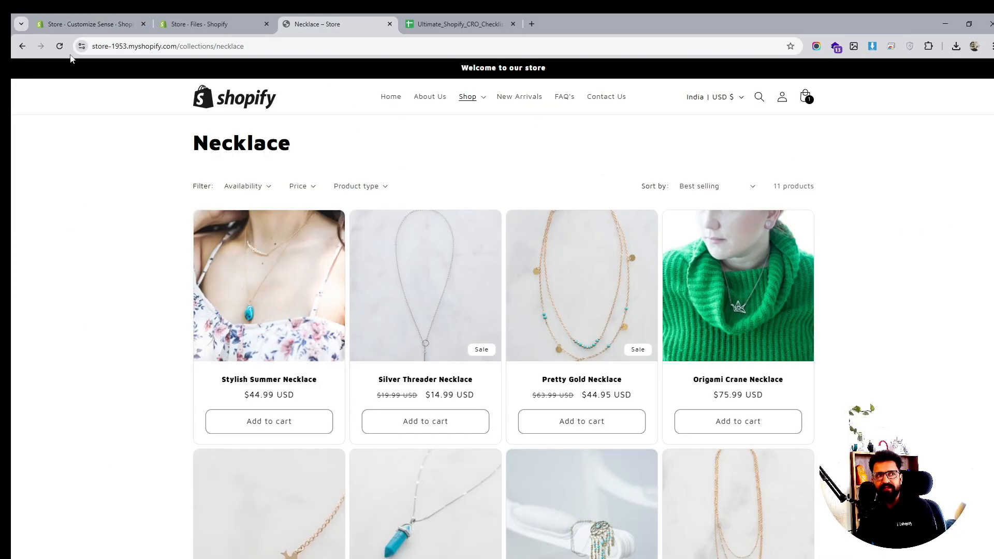
{"action": "left_click", "coordinate": [23, 46]}
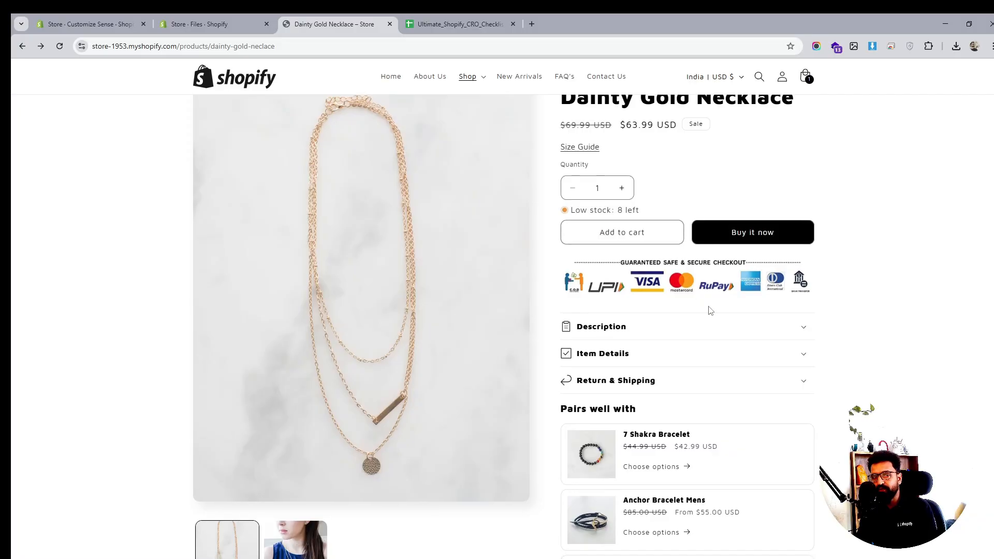
{"action": "scroll", "coordinate": [727, 336], "scroll_direction": "down", "scroll_amount": 4}
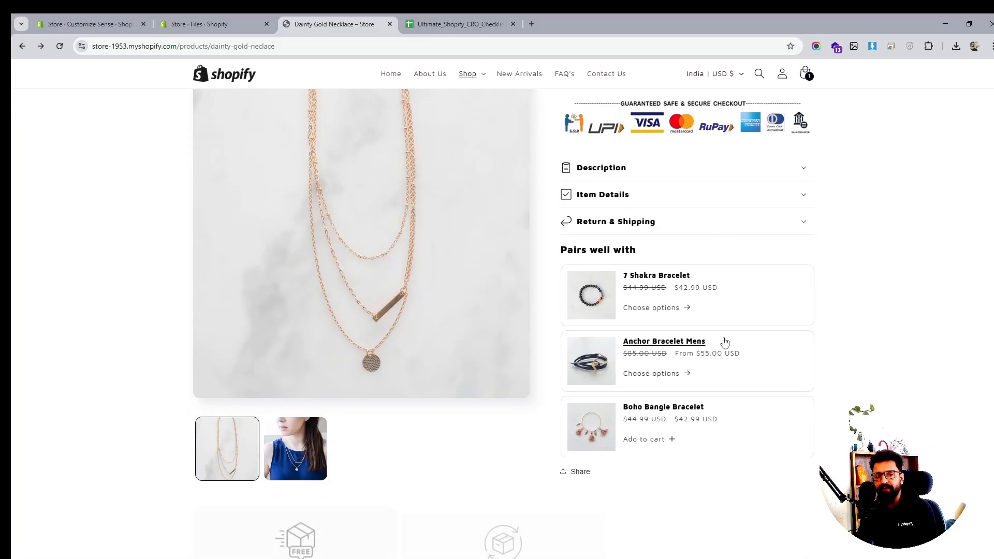
- Open the Necklace collection page and scroll through its products
{"action": "left_click", "coordinate": [40, 46]}
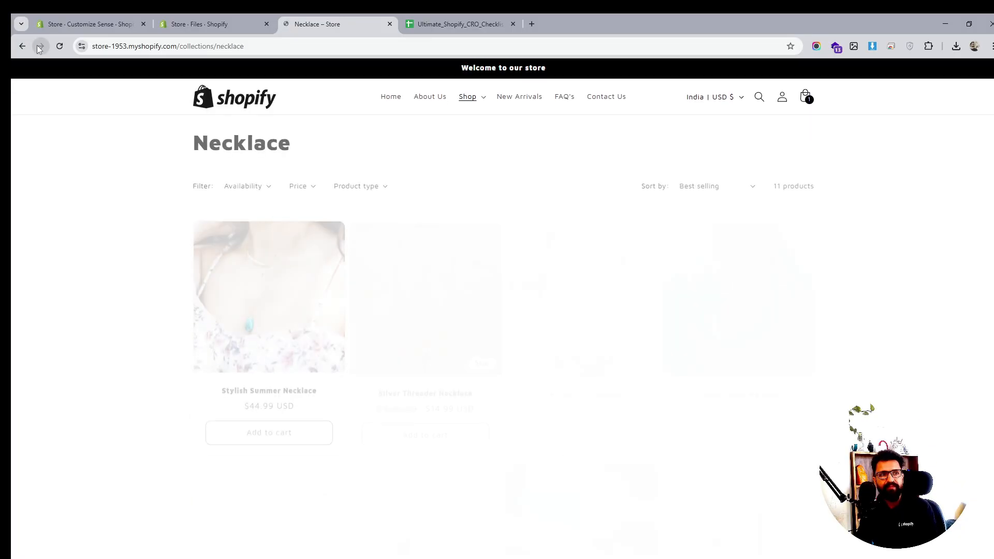
{"action": "scroll", "coordinate": [474, 295], "scroll_direction": "down", "scroll_amount": 1}
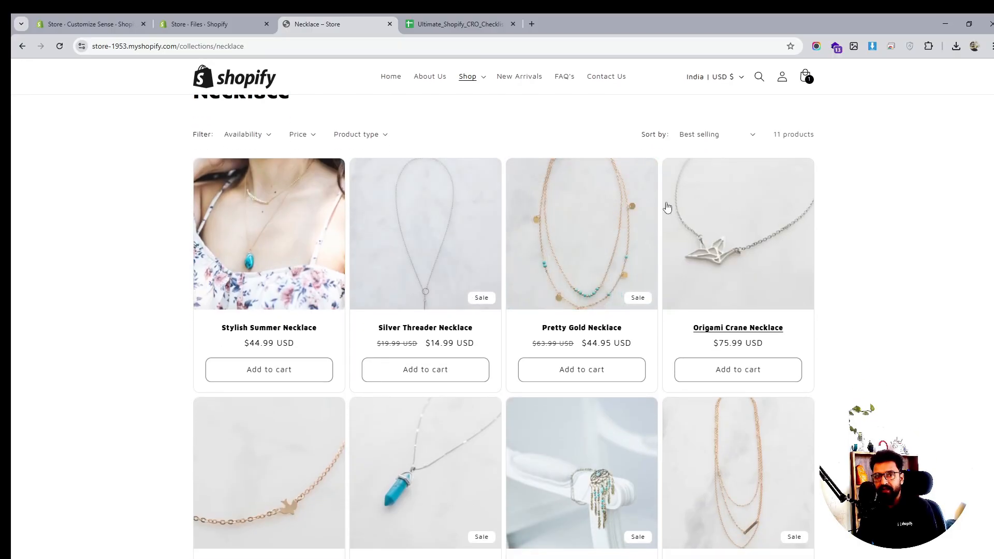
{"action": "scroll", "coordinate": [671, 206], "scroll_direction": "down", "scroll_amount": 3}
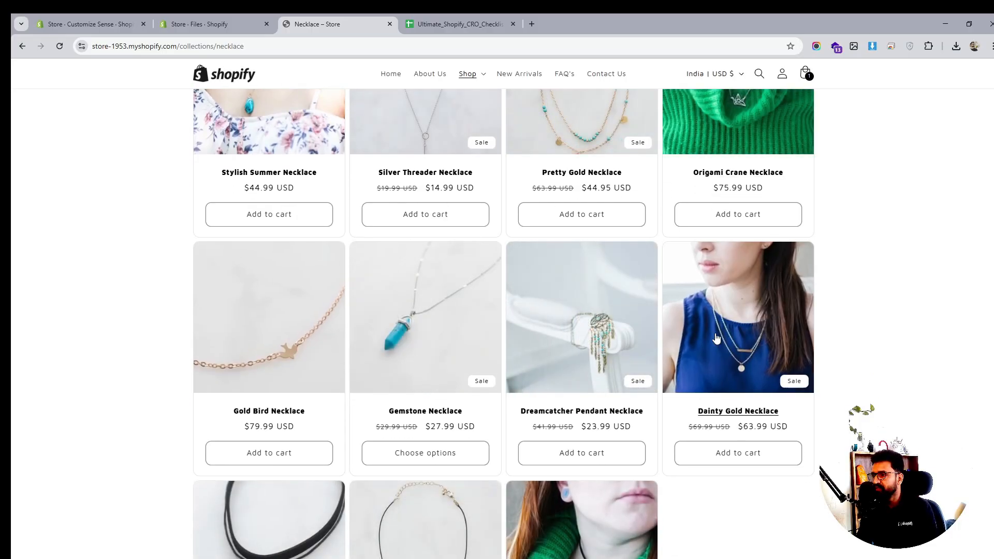
{"action": "scroll", "coordinate": [716, 338], "scroll_direction": "down", "scroll_amount": 2}
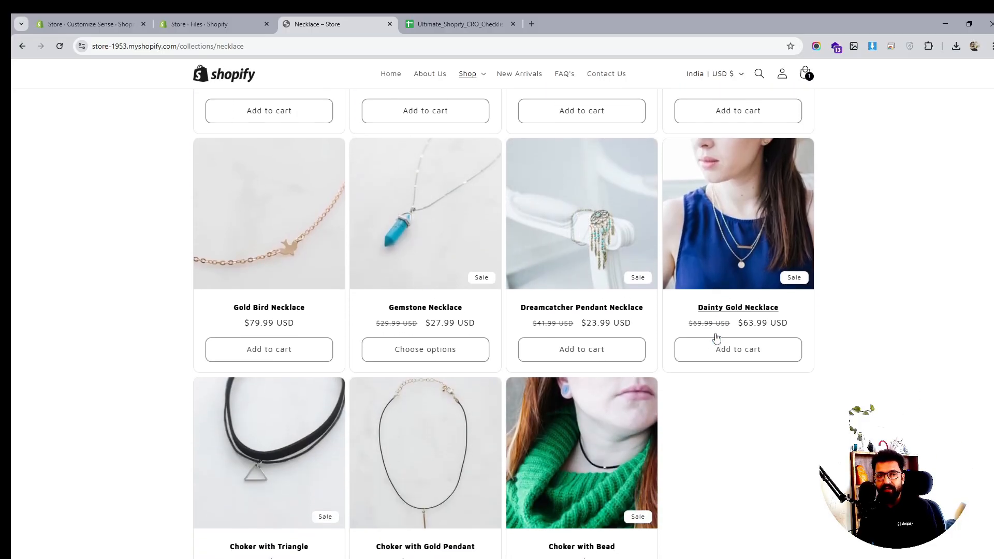
{"action": "scroll", "coordinate": [716, 338], "scroll_direction": "up", "scroll_amount": 6}
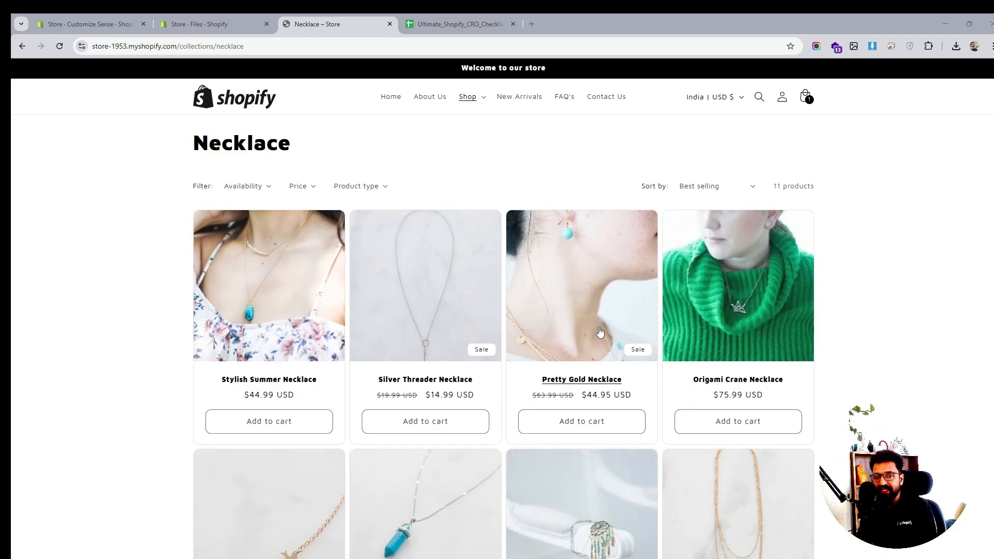
- Switch to the theme editor and expand the Cart section of the theme settings
{"action": "left_click", "coordinate": [238, 20]}
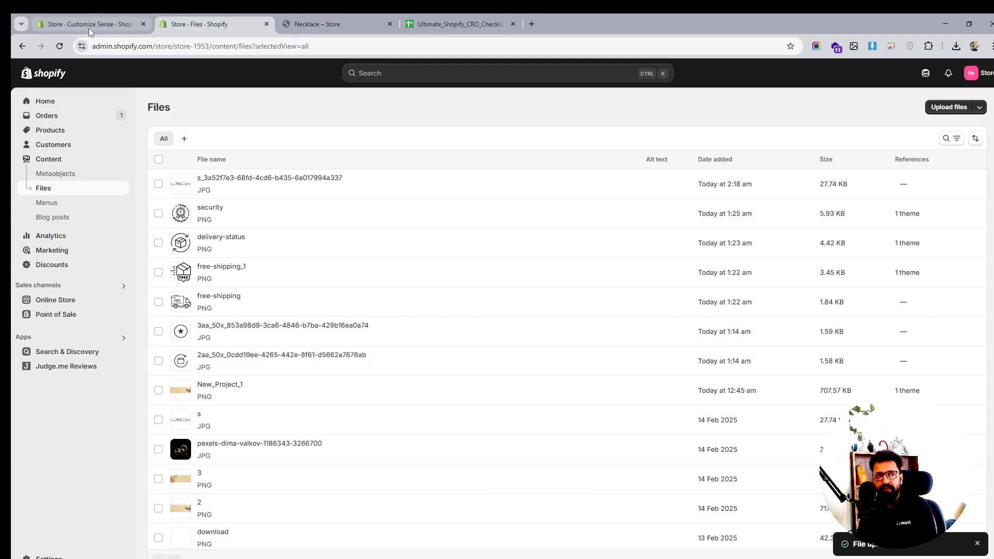
{"action": "left_click", "coordinate": [89, 25]}
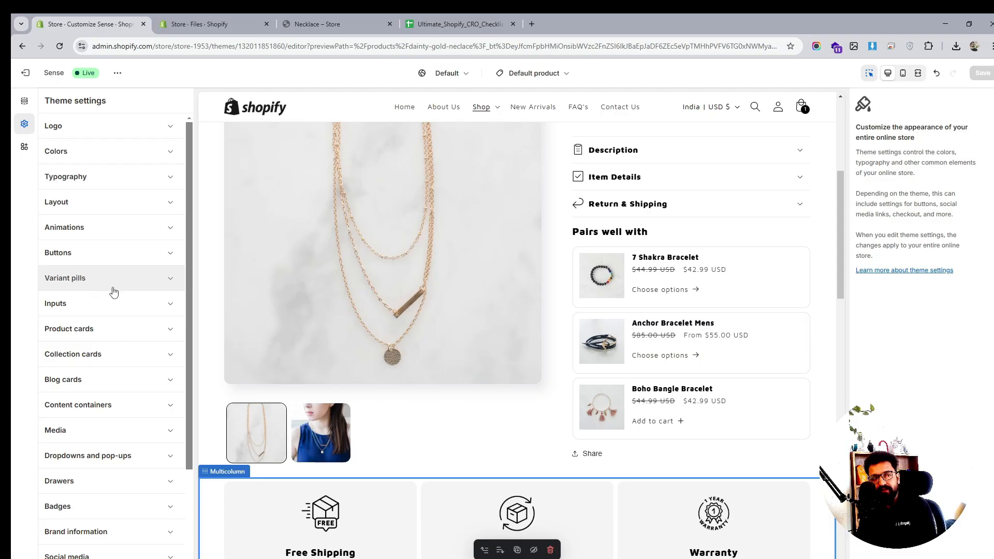
{"action": "scroll", "coordinate": [115, 296], "scroll_direction": "down", "scroll_amount": 1}
{"action": "scroll", "coordinate": [115, 311], "scroll_direction": "down", "scroll_amount": 2}
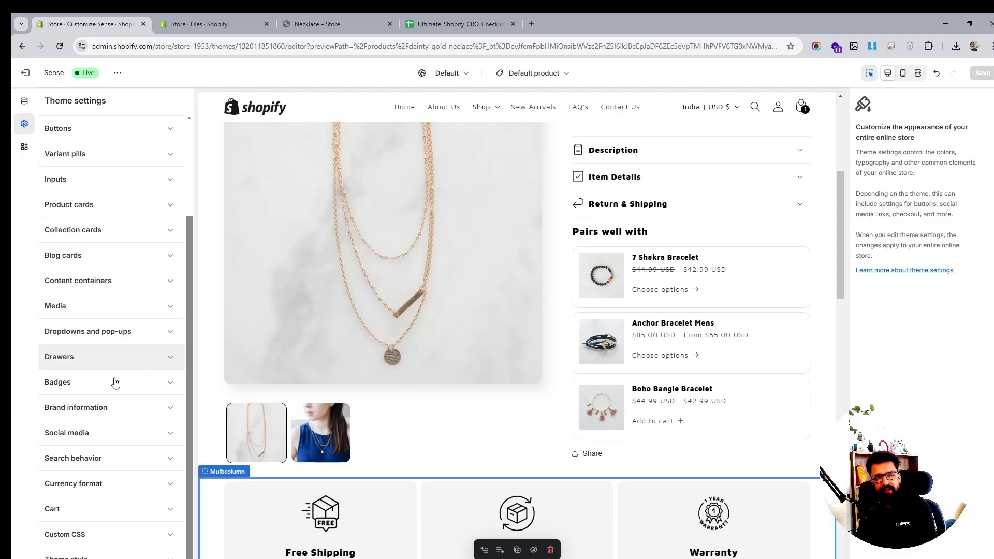
{"action": "left_click", "coordinate": [100, 512]}
{"action": "left_click", "coordinate": [127, 537]}
{"action": "left_click", "coordinate": [116, 507]}
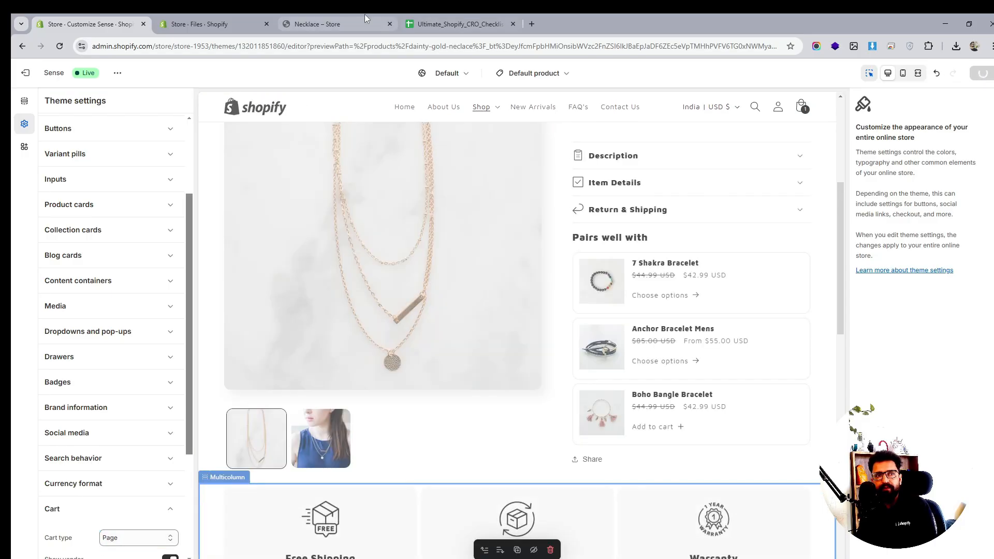
- Reload the live Necklace collection, add the Pretty Gold Necklace to the cart, and return to the collection
{"action": "left_click", "coordinate": [317, 24]}
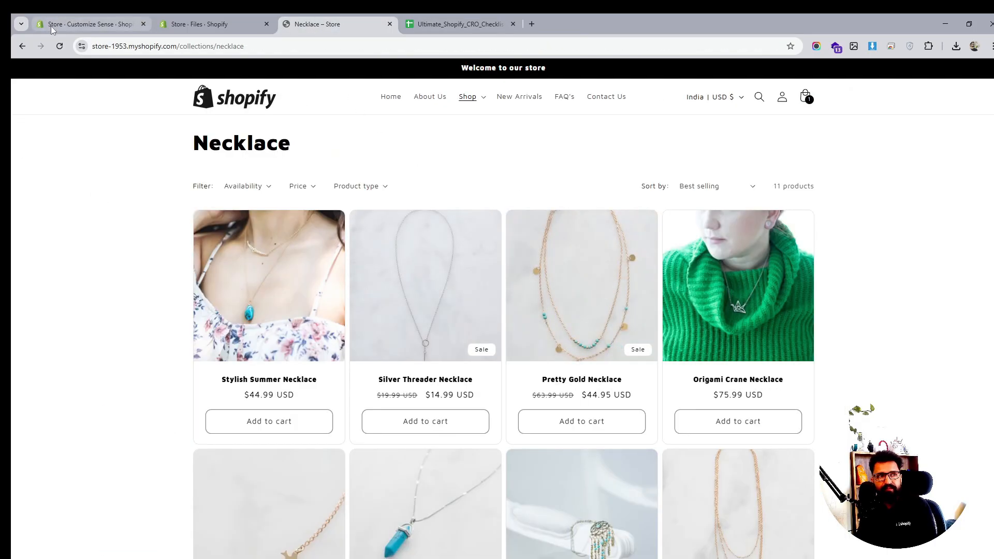
{"action": "left_click", "coordinate": [60, 46]}
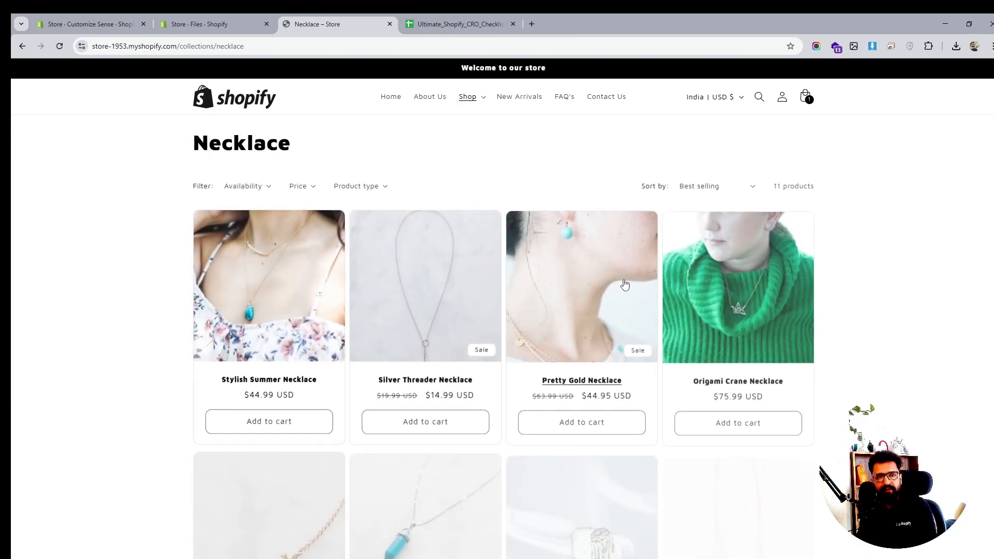
{"action": "left_click", "coordinate": [597, 425]}
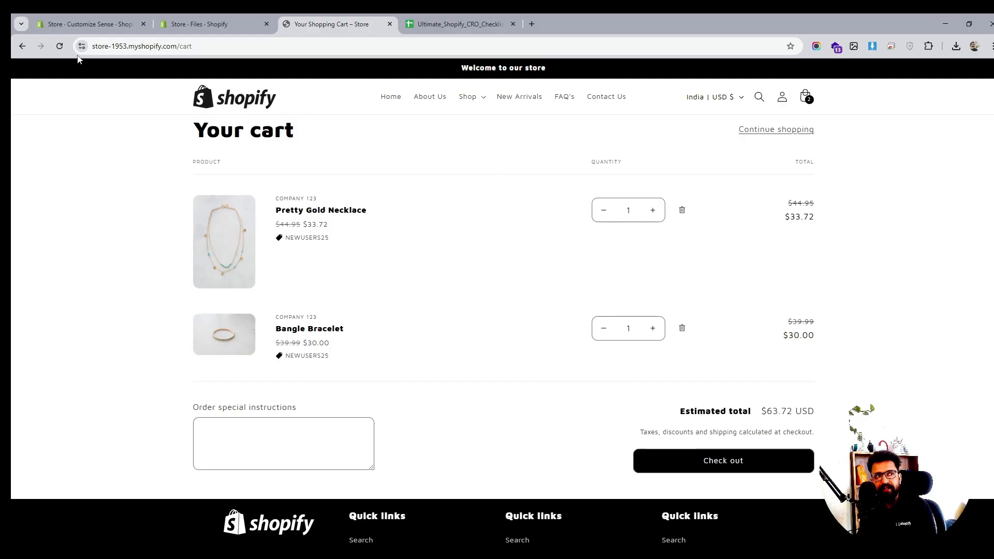
{"action": "left_click", "coordinate": [22, 46]}
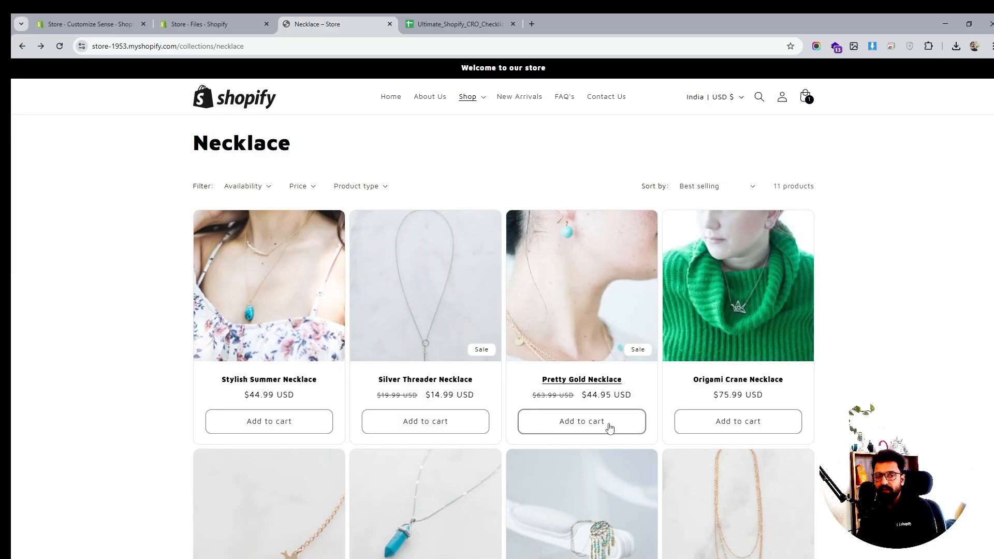
{"action": "scroll", "coordinate": [633, 377], "scroll_direction": "down", "scroll_amount": 2}
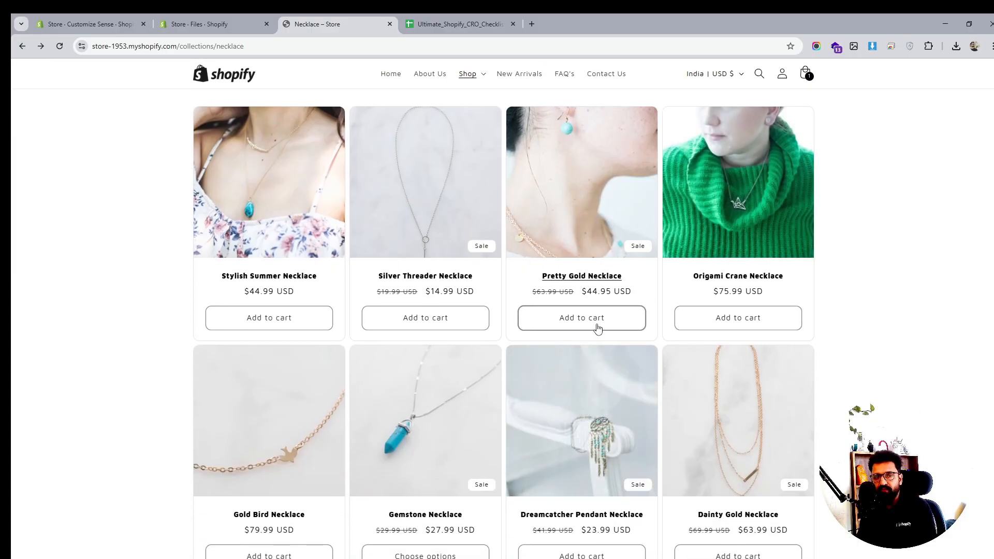
{"action": "scroll", "coordinate": [766, 383], "scroll_direction": "down", "scroll_amount": 3}
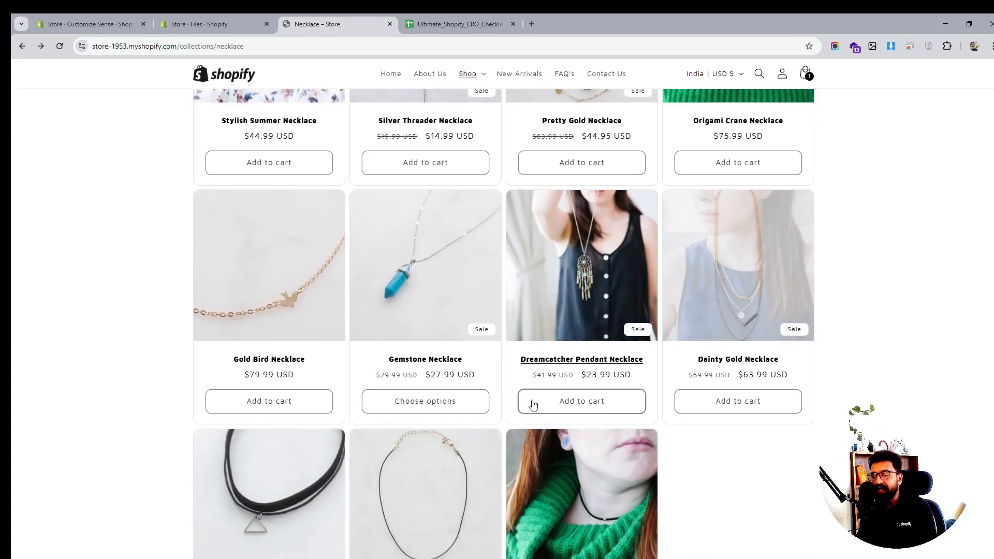
{"action": "scroll", "coordinate": [860, 386], "scroll_direction": "up", "scroll_amount": 5}
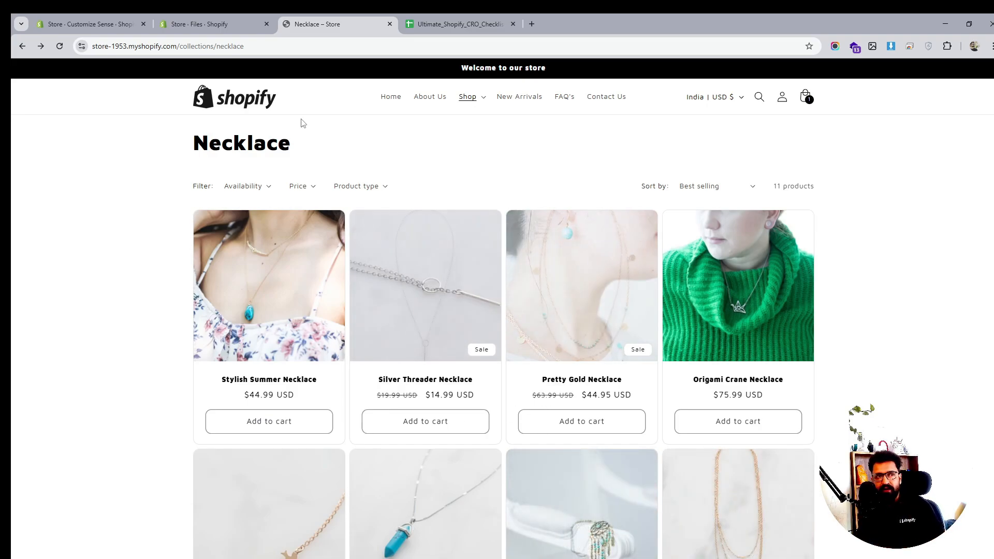
- Set the theme's cart type to Drawer and save the theme
{"action": "left_click", "coordinate": [240, 25]}
{"action": "left_click", "coordinate": [91, 23]}
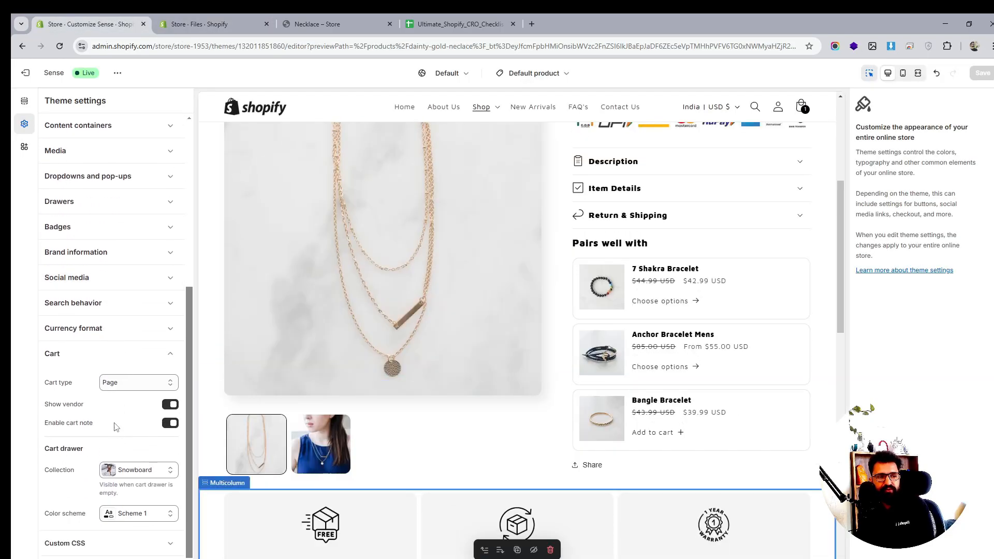
{"action": "left_click", "coordinate": [123, 383]}
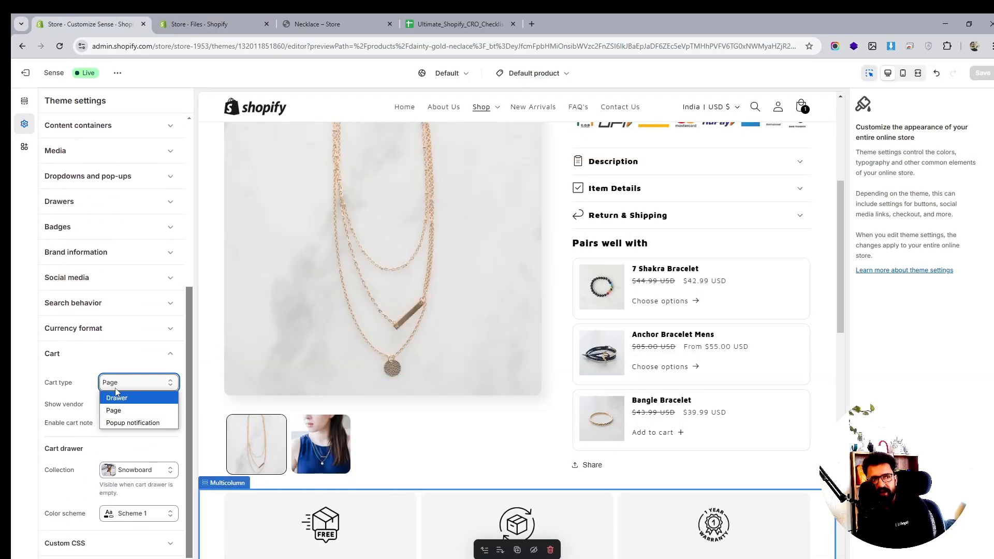
{"action": "left_click", "coordinate": [20, 126]}
{"action": "left_click", "coordinate": [127, 383]}
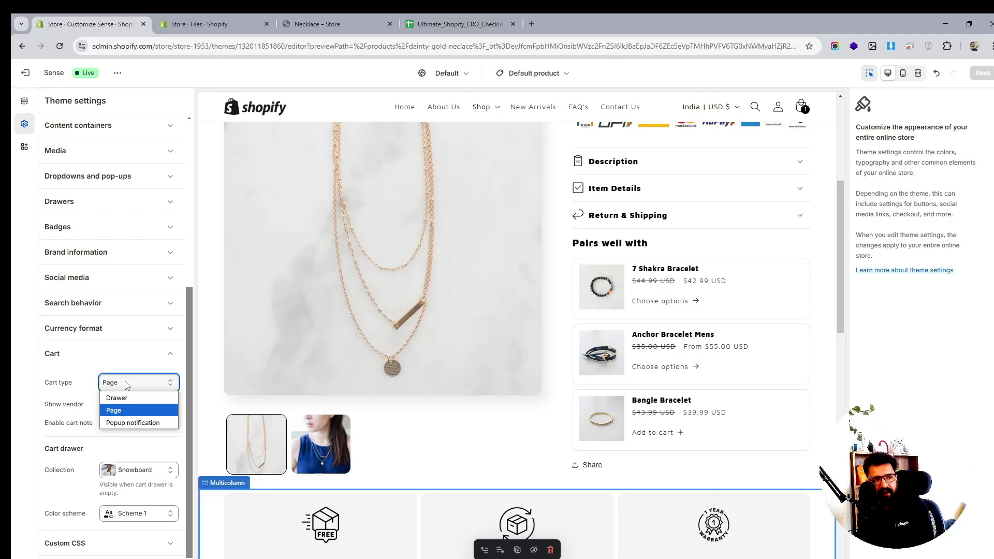
{"action": "left_click", "coordinate": [116, 397]}
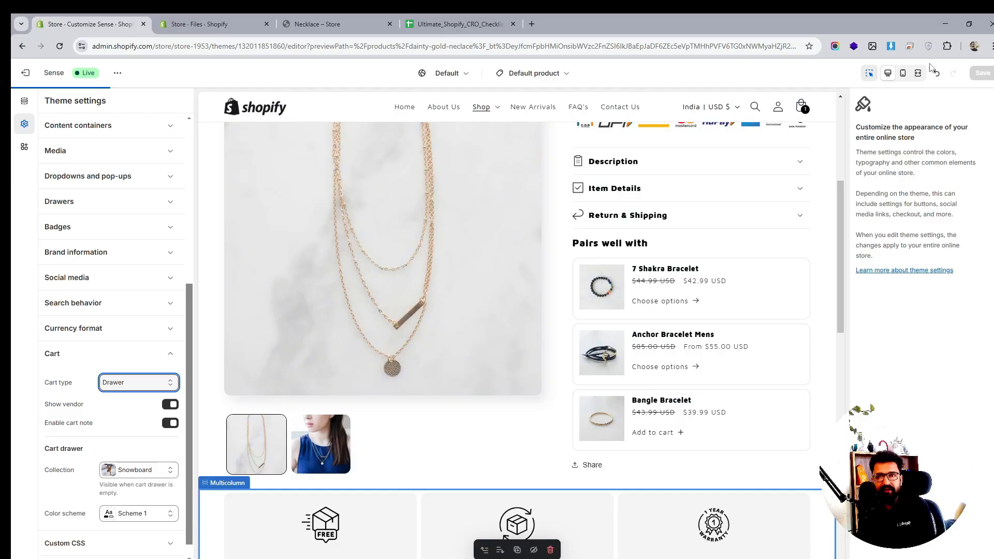
{"action": "left_click", "coordinate": [981, 74]}
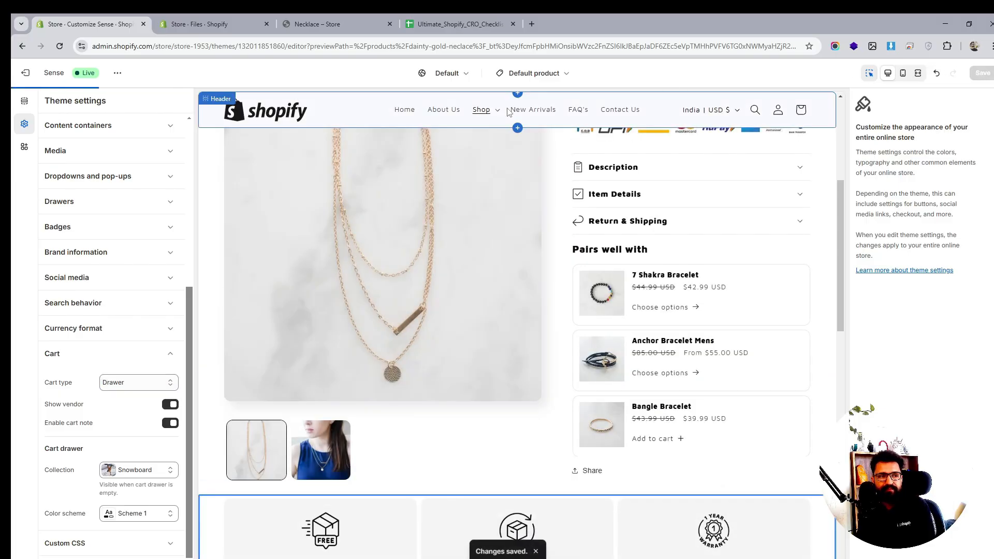
- Reload the live collection, add the Silver Threader Necklace to the cart, and close the cart drawer
{"action": "left_click", "coordinate": [327, 22]}
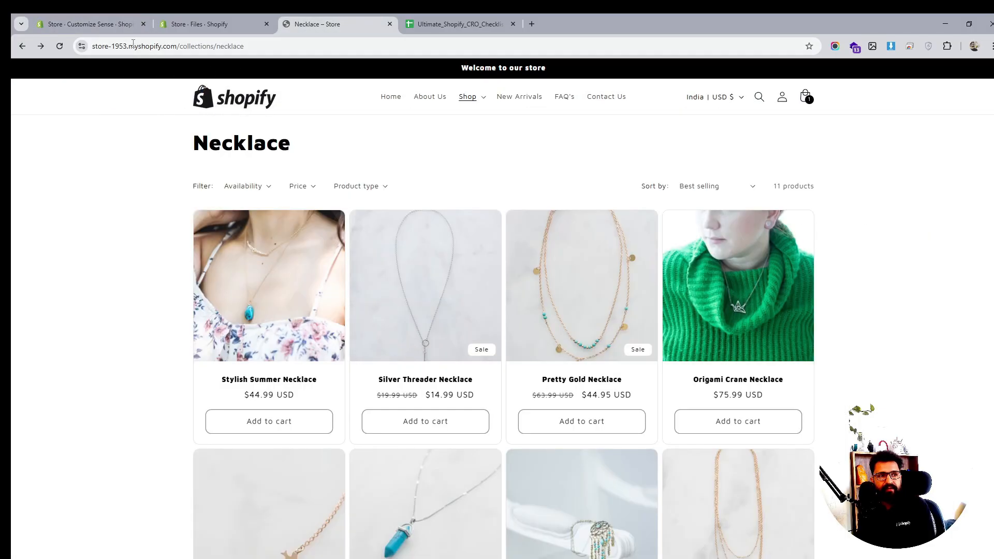
{"action": "left_click", "coordinate": [59, 46]}
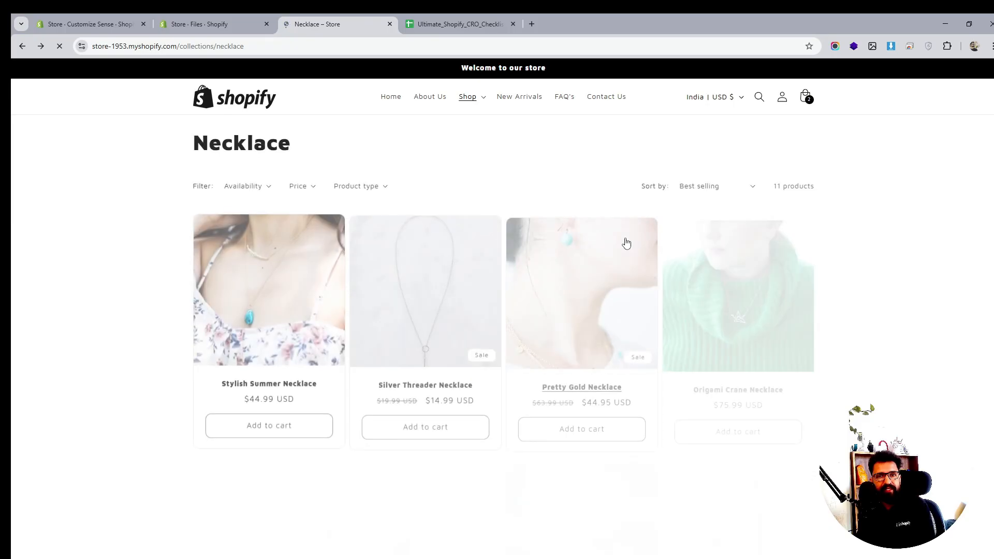
{"action": "left_click", "coordinate": [433, 423]}
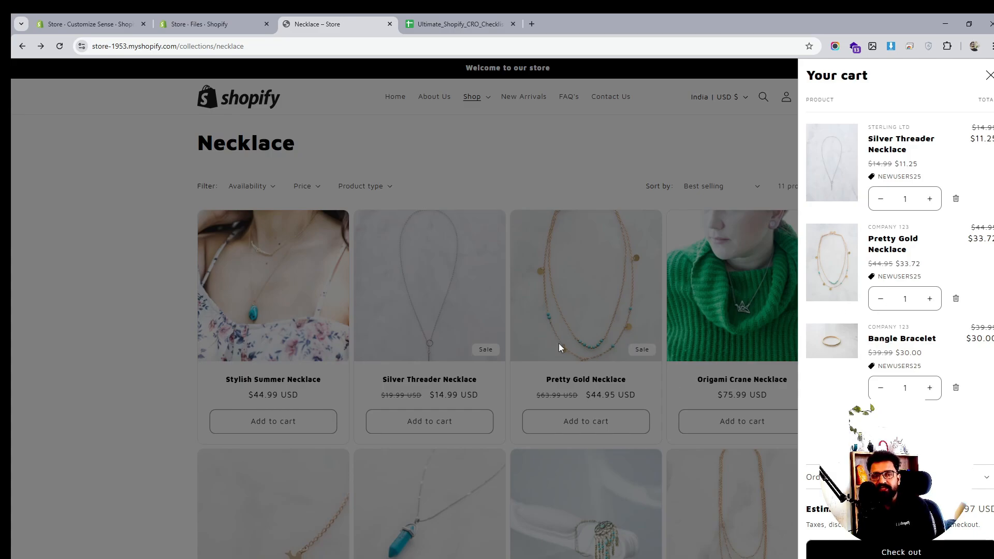
{"action": "left_click", "coordinate": [179, 297]}
- Scroll the collection and reopen the cart drawer to check it, then close it
{"action": "scroll", "coordinate": [730, 281], "scroll_direction": "down", "scroll_amount": 3}
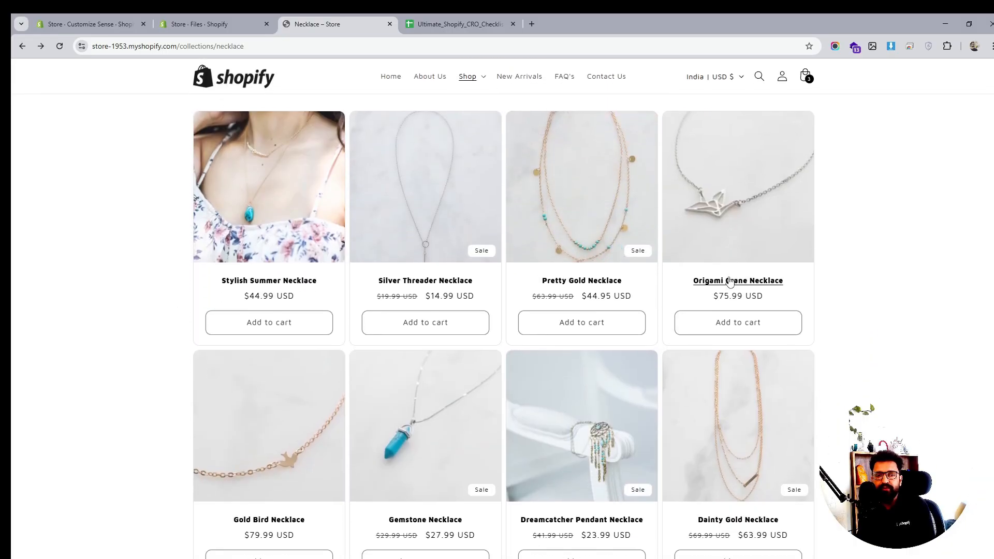
{"action": "scroll", "coordinate": [729, 281], "scroll_direction": "down", "scroll_amount": 4}
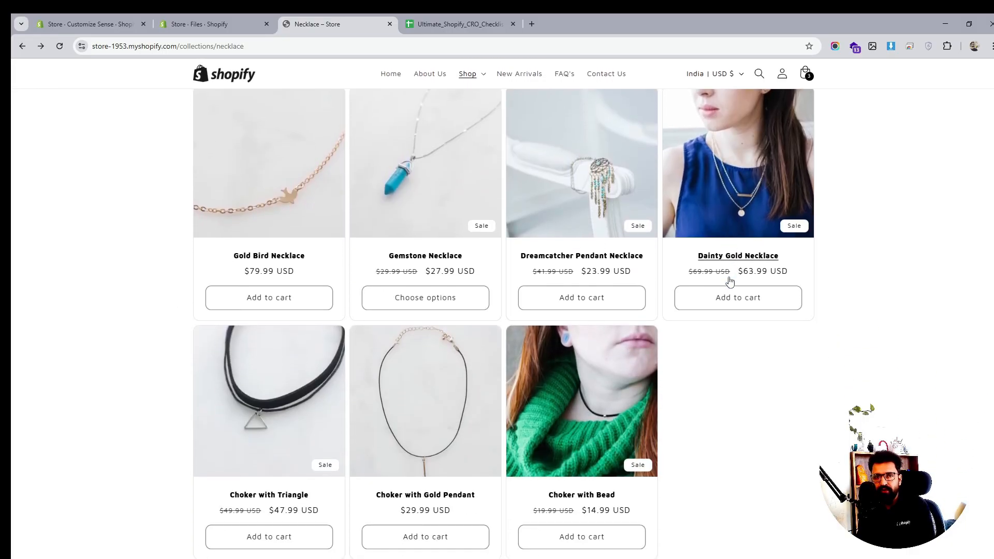
{"action": "scroll", "coordinate": [730, 281], "scroll_direction": "up", "scroll_amount": 5}
{"action": "left_click", "coordinate": [805, 73]}
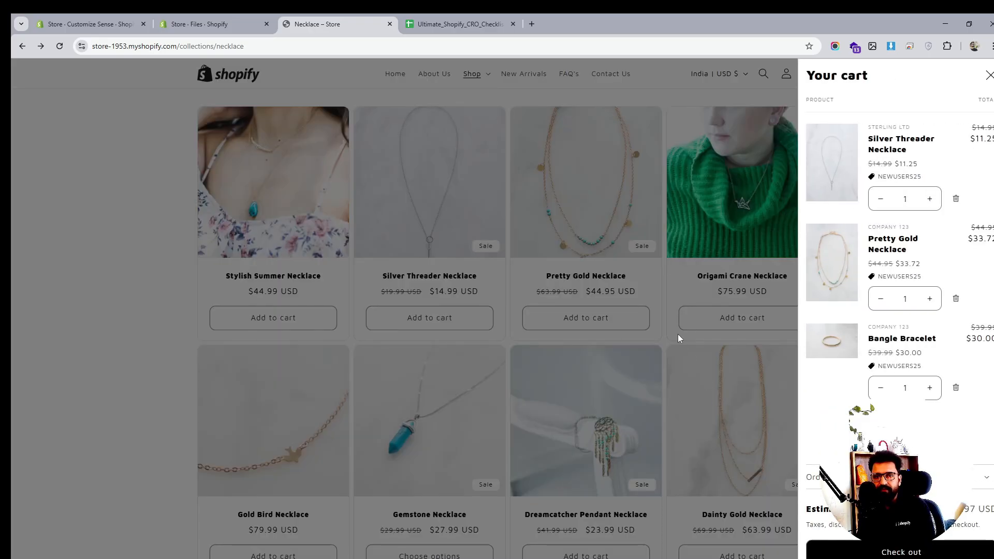
{"action": "left_click", "coordinate": [176, 224]}
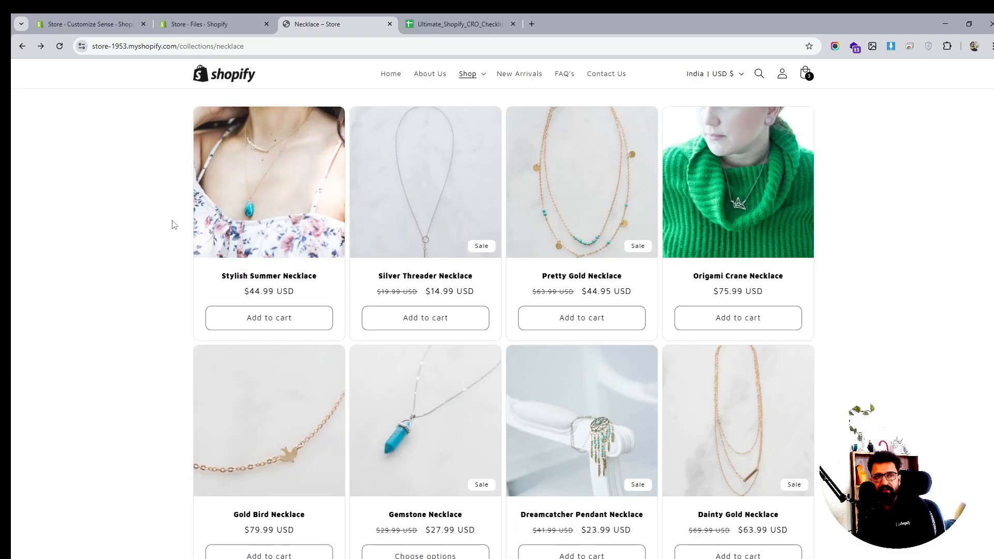
- Open the cart drawer and remove the Silver Threader Necklace, Bangle Bracelet and Pretty Gold Necklace
{"action": "scroll", "coordinate": [549, 293], "scroll_direction": "down", "scroll_amount": 8}
{"action": "scroll", "coordinate": [549, 293], "scroll_direction": "up", "scroll_amount": 10}
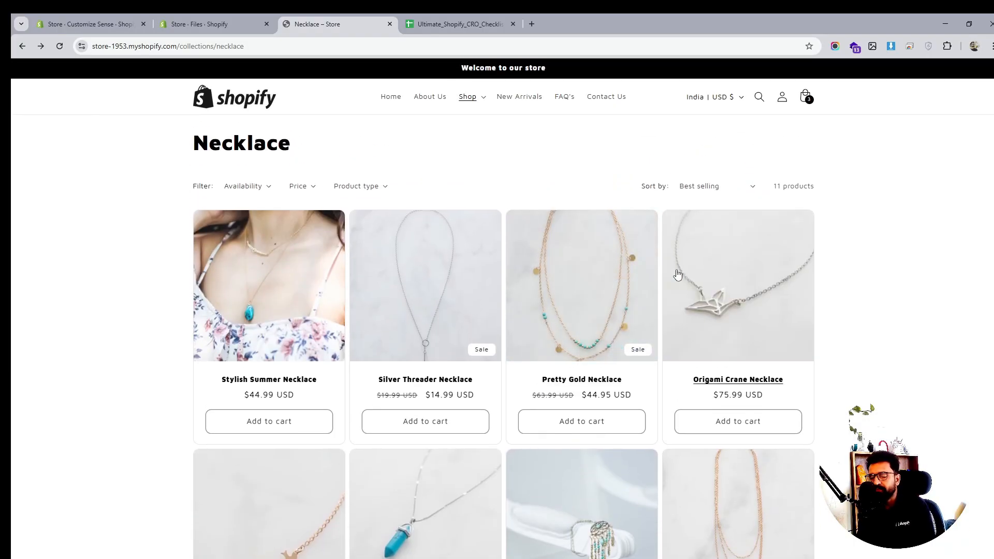
{"action": "left_click", "coordinate": [806, 98]}
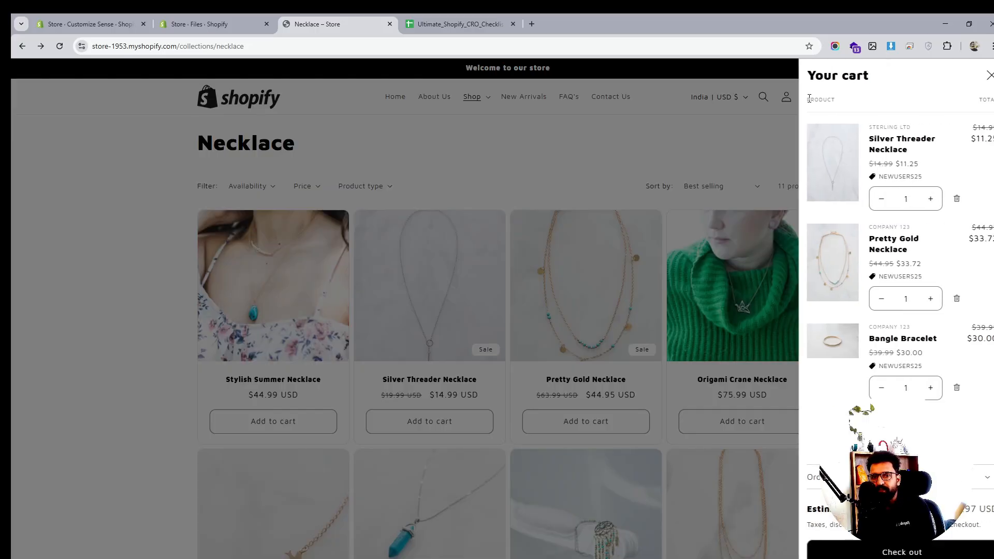
{"action": "left_click", "coordinate": [956, 200]}
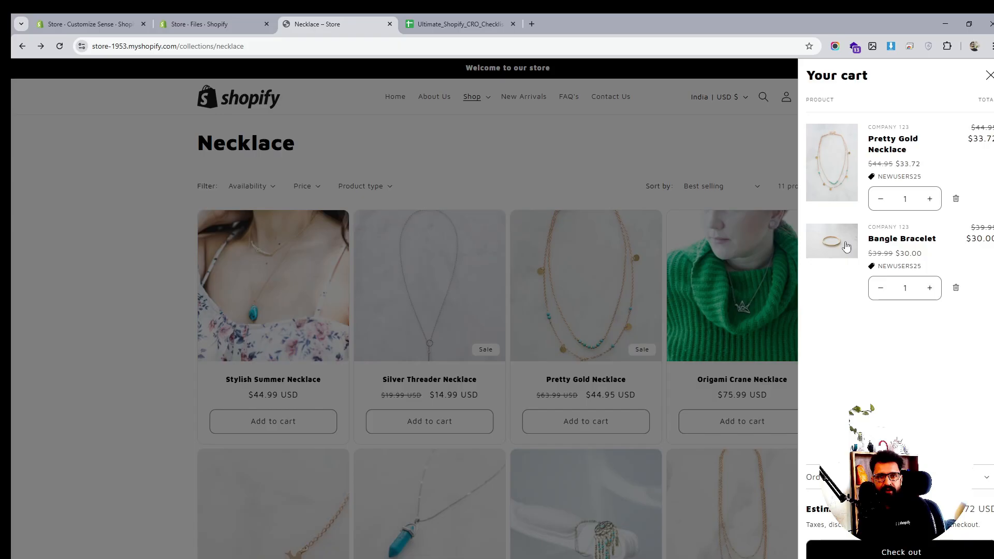
{"action": "left_click", "coordinate": [956, 288]}
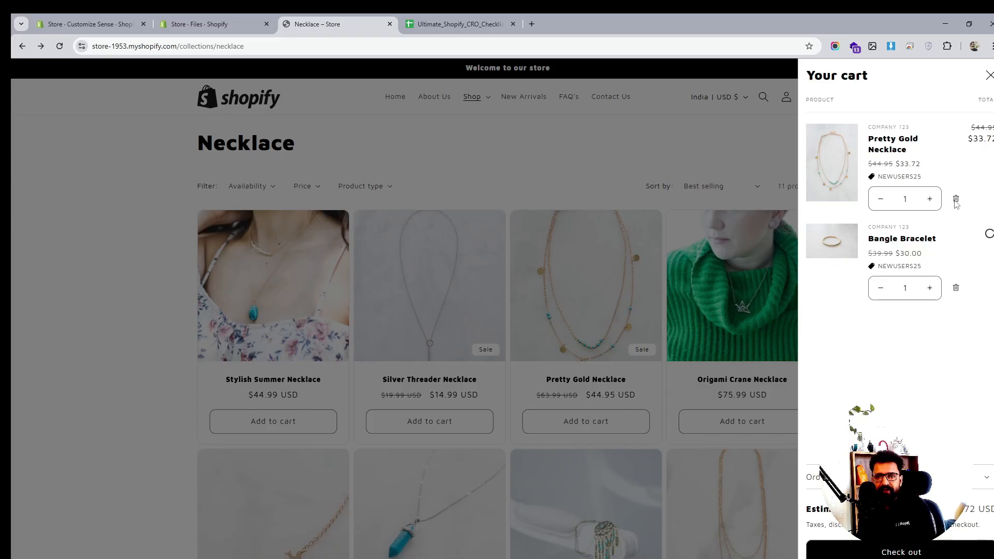
{"action": "left_click", "coordinate": [956, 202]}
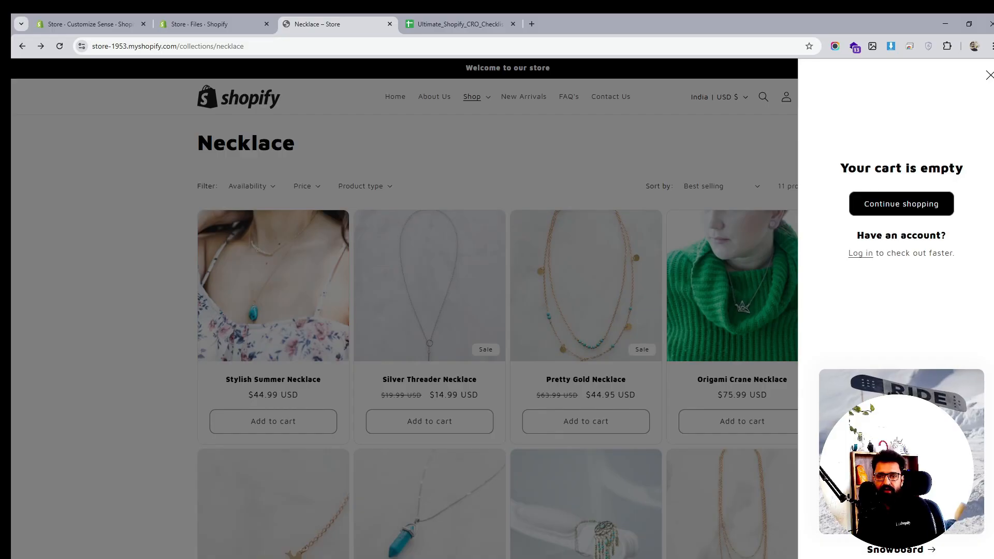
- Return to the theme editor's product page preview
{"action": "left_click", "coordinate": [88, 24]}
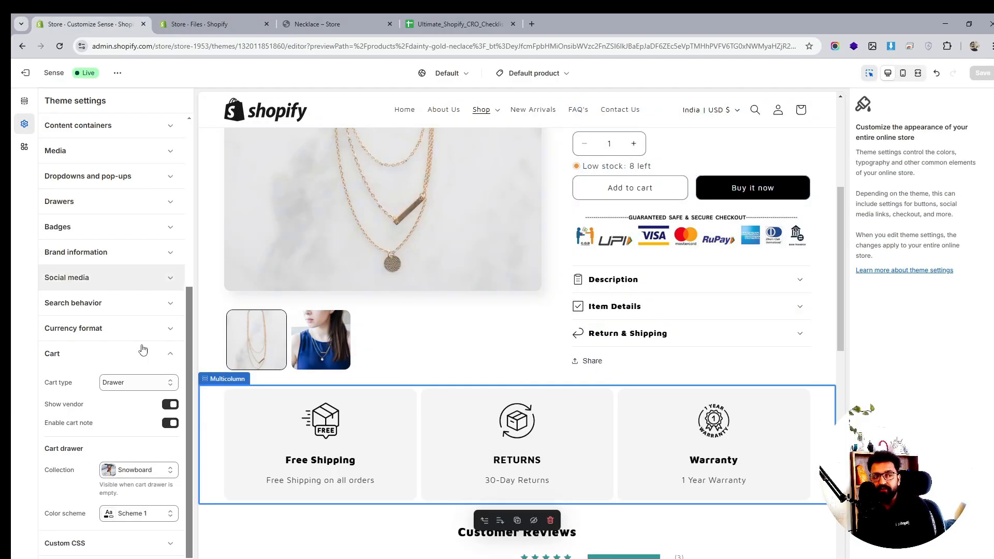
{"action": "scroll", "coordinate": [120, 485], "scroll_direction": "down", "scroll_amount": 1}
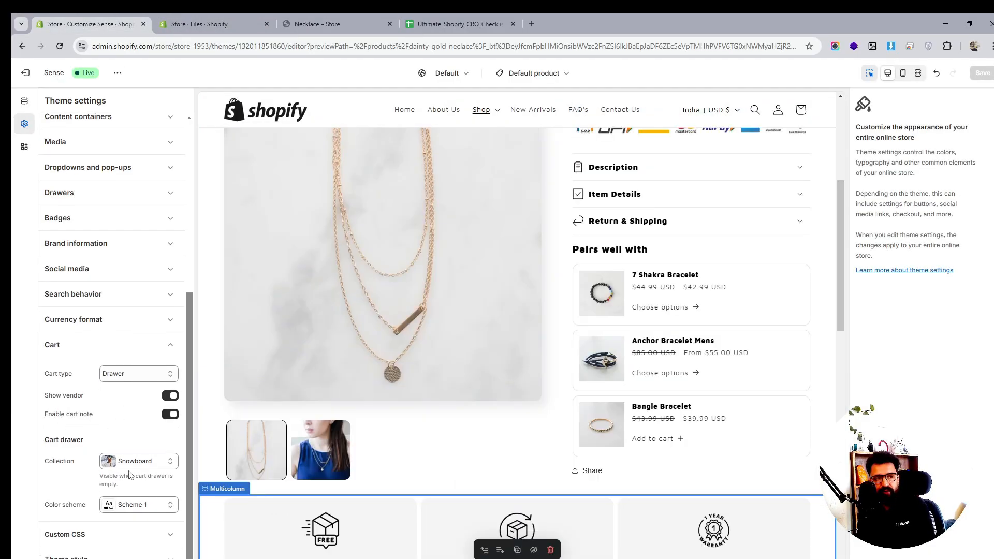
- Check the empty cart drawer with its Snowboard collection on the live store, then close it
{"action": "left_click", "coordinate": [136, 467]}
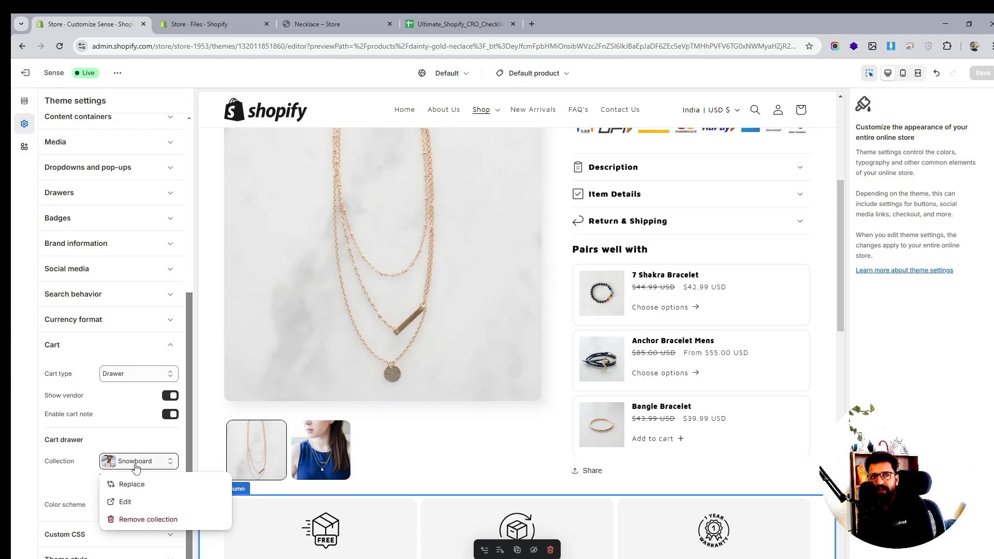
{"action": "left_click", "coordinate": [144, 404]}
{"action": "left_click", "coordinate": [312, 21]}
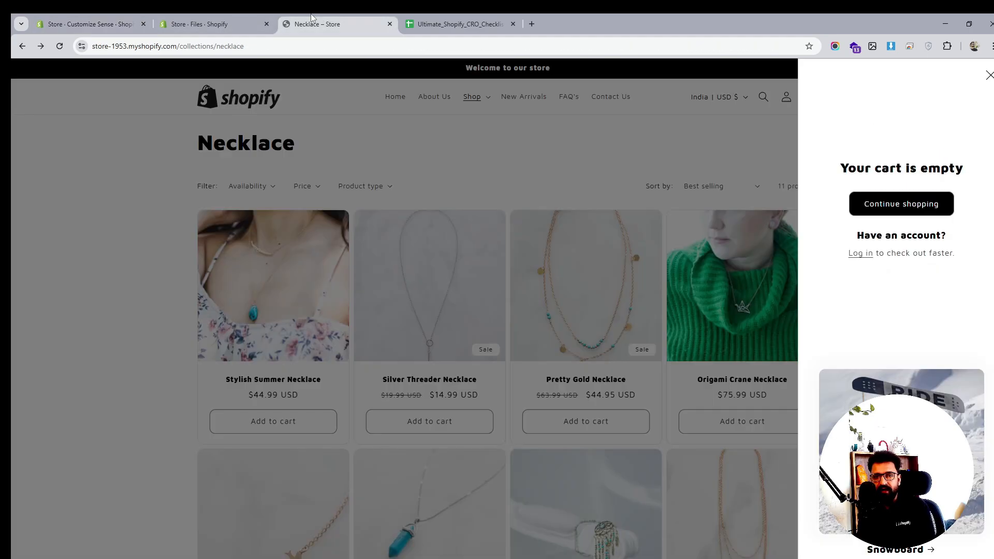
{"action": "left_click", "coordinate": [987, 75]}
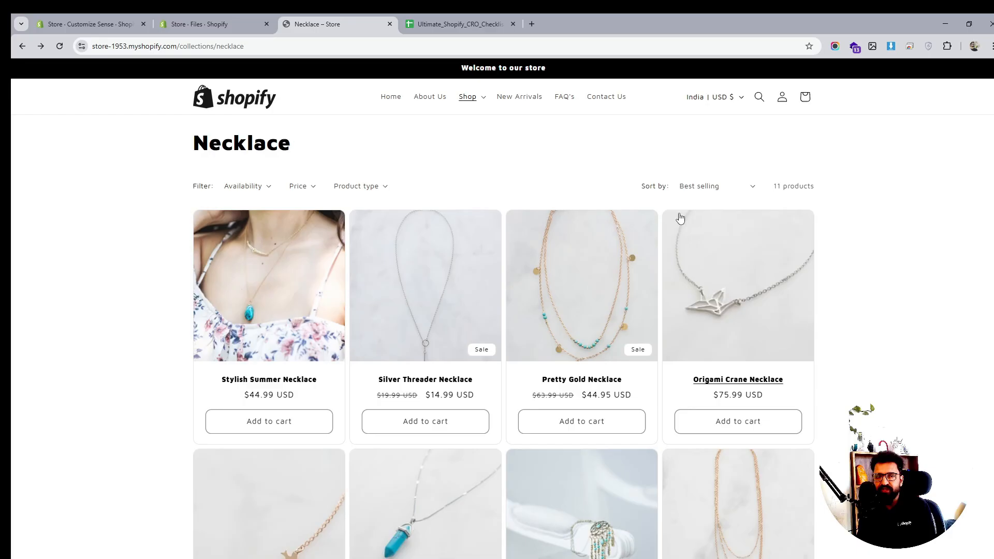
- Browse the live Necklace collection and the product preview's trust badges and customer reviews
{"action": "scroll", "coordinate": [684, 218], "scroll_direction": "down", "scroll_amount": 4}
{"action": "scroll", "coordinate": [684, 218], "scroll_direction": "down", "scroll_amount": 6}
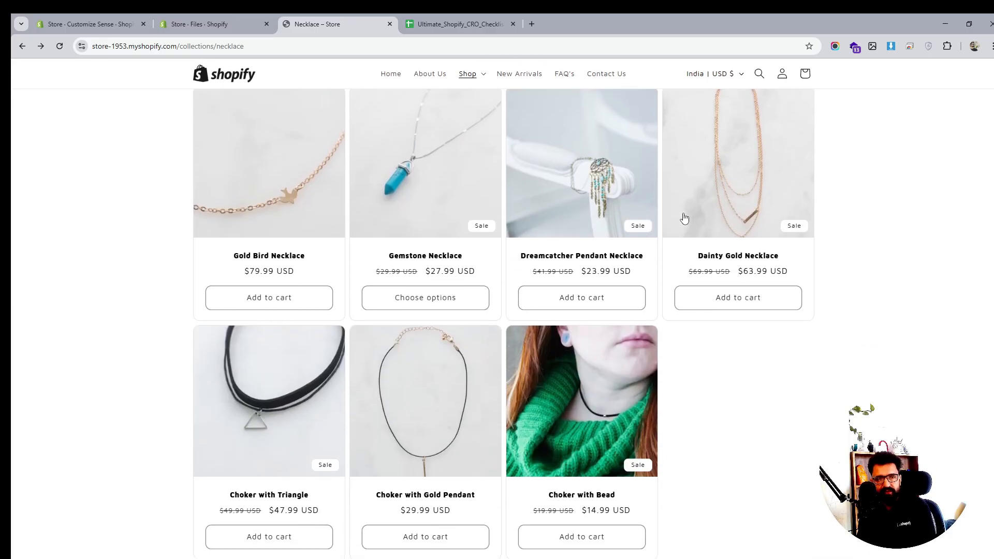
{"action": "scroll", "coordinate": [684, 218], "scroll_direction": "up", "scroll_amount": 7}
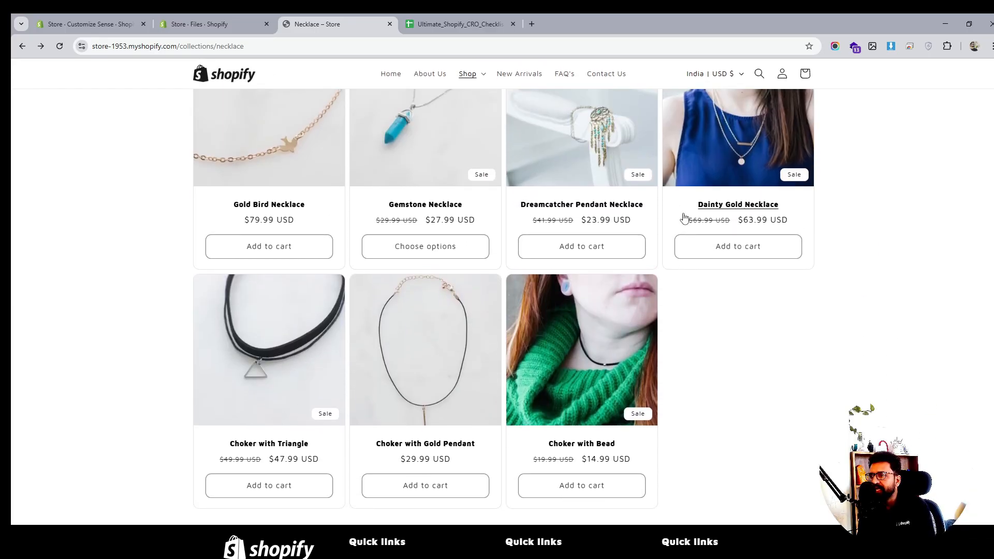
{"action": "scroll", "coordinate": [684, 218], "scroll_direction": "up", "scroll_amount": 3}
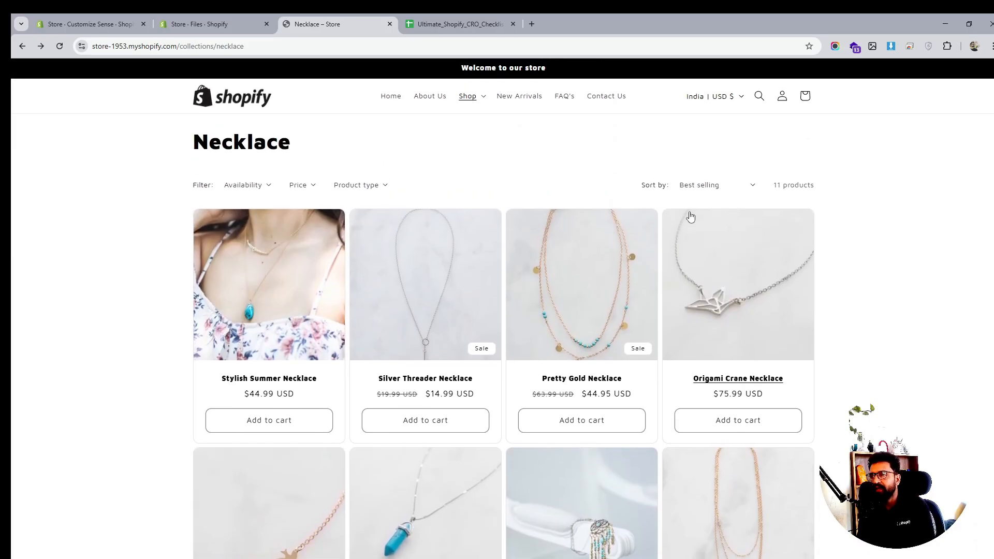
{"action": "left_click", "coordinate": [243, 22]}
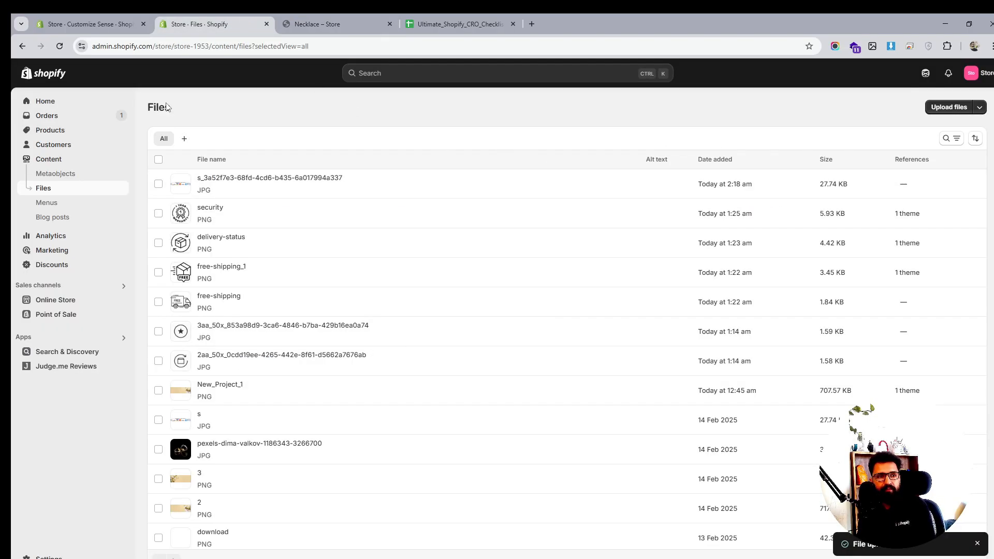
{"action": "left_click", "coordinate": [111, 23]}
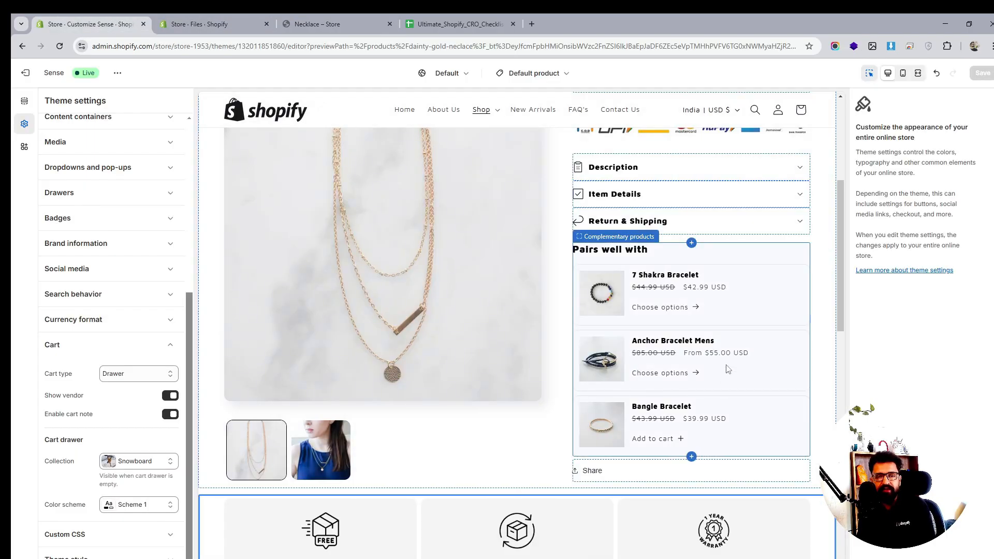
{"action": "scroll", "coordinate": [728, 369], "scroll_direction": "down", "scroll_amount": 5}
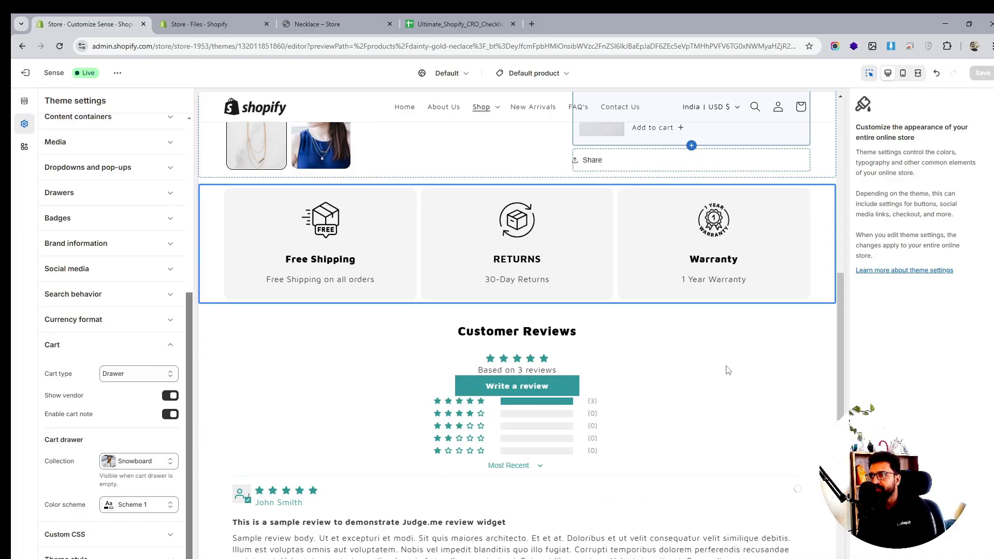
{"action": "scroll", "coordinate": [532, 275], "scroll_direction": "down", "scroll_amount": 2}
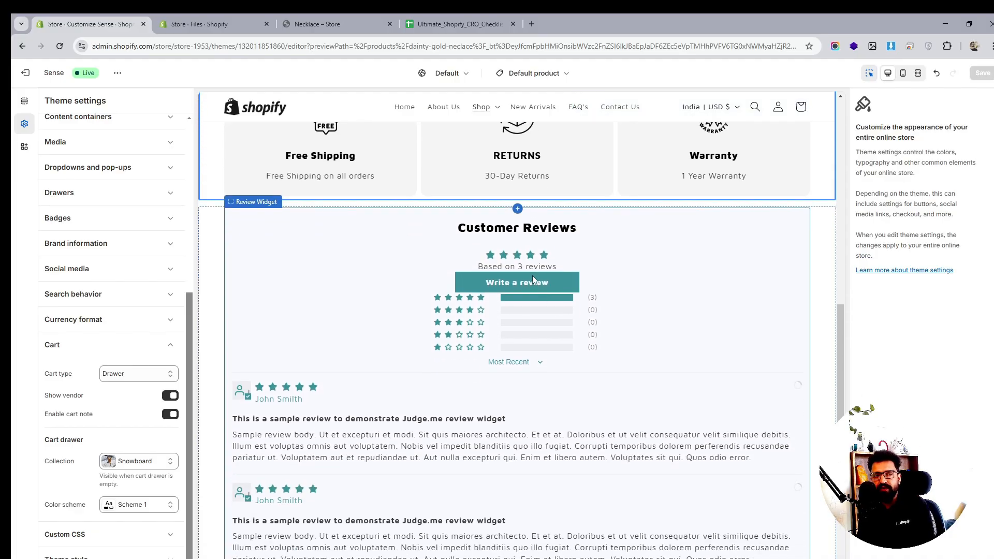
- Scroll the live Necklace collection again and return to the top of the product page preview
{"action": "left_click", "coordinate": [299, 14]}
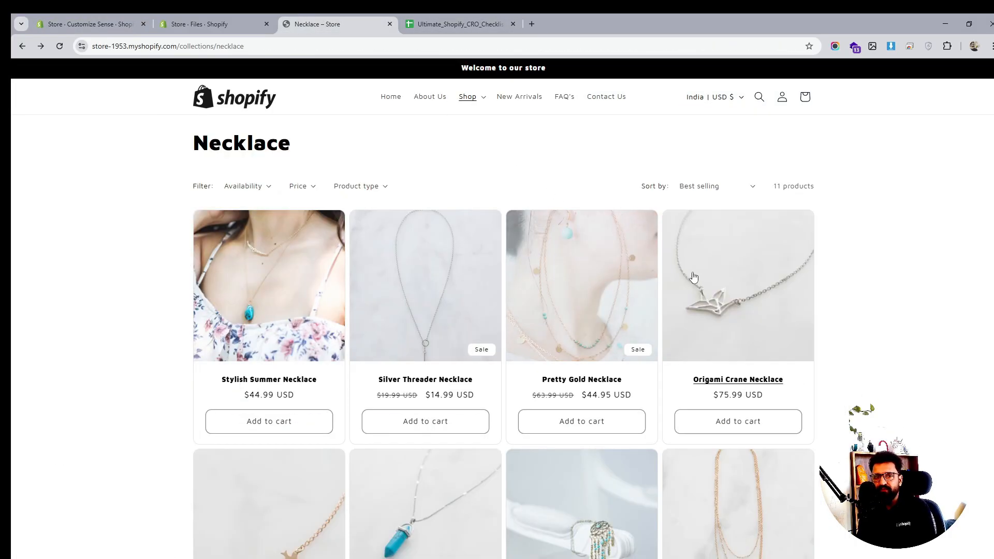
{"action": "scroll", "coordinate": [697, 280], "scroll_direction": "down", "scroll_amount": 1}
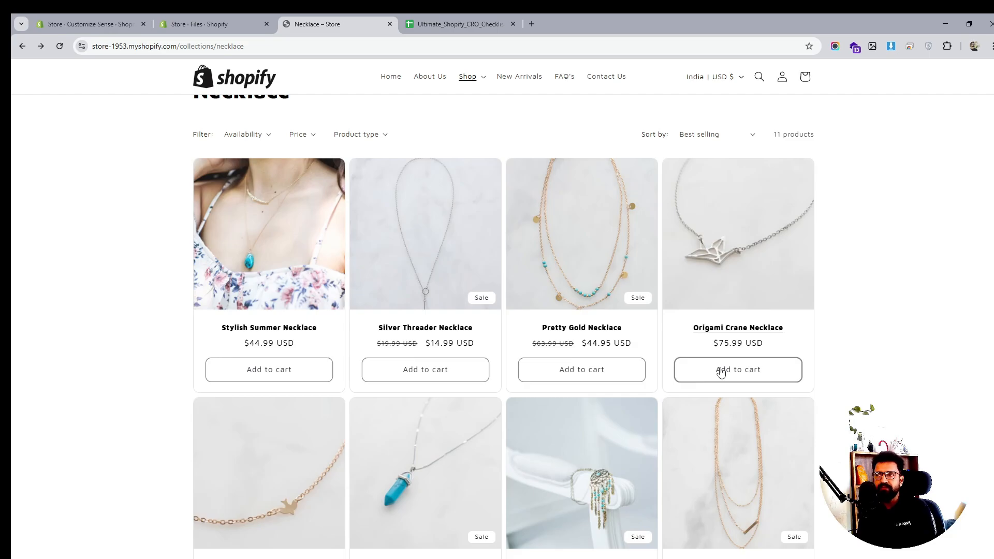
{"action": "scroll", "coordinate": [678, 313], "scroll_direction": "down", "scroll_amount": 9}
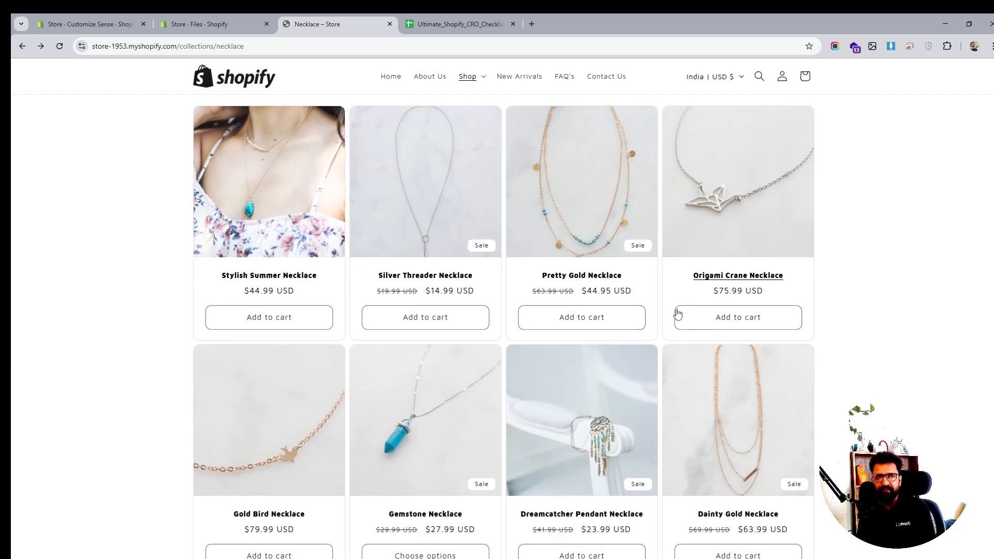
{"action": "scroll", "coordinate": [676, 311], "scroll_direction": "up", "scroll_amount": 10}
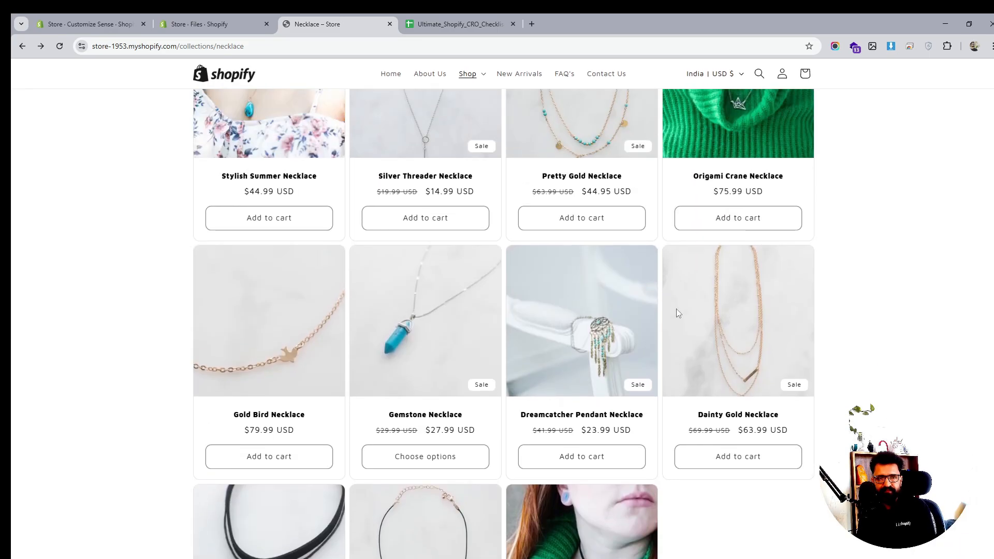
{"action": "left_click", "coordinate": [193, 23]}
{"action": "left_click", "coordinate": [103, 23]}
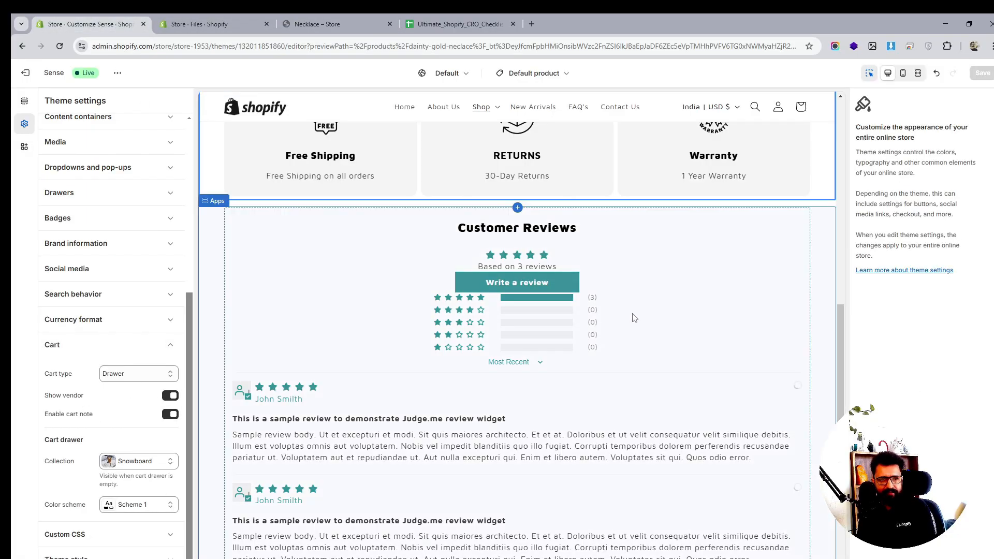
{"action": "scroll", "coordinate": [730, 328], "scroll_direction": "up", "scroll_amount": 8}
{"action": "scroll", "coordinate": [363, 362], "scroll_direction": "up", "scroll_amount": 5}
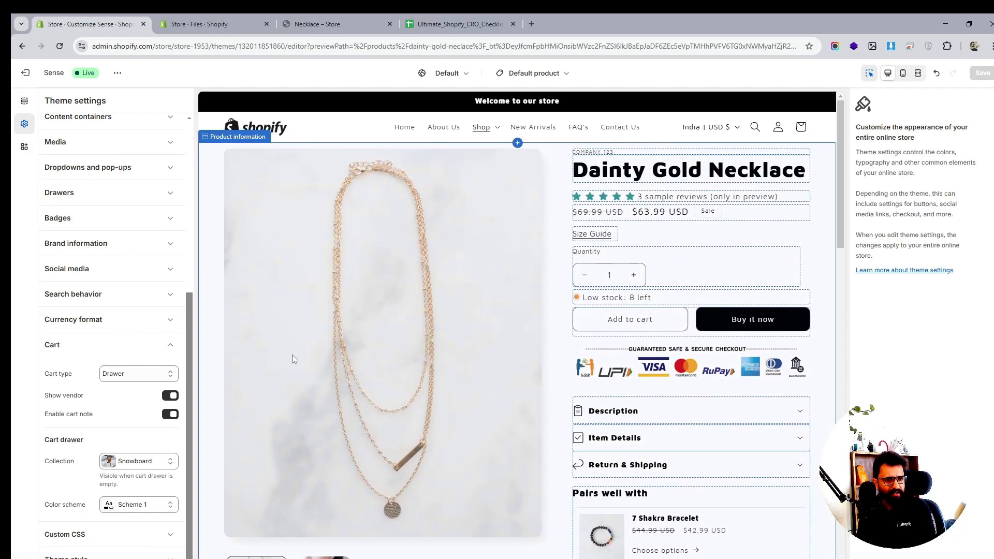
- Set the badge position on product cards to Top left and save the theme
{"action": "left_click", "coordinate": [86, 357]}
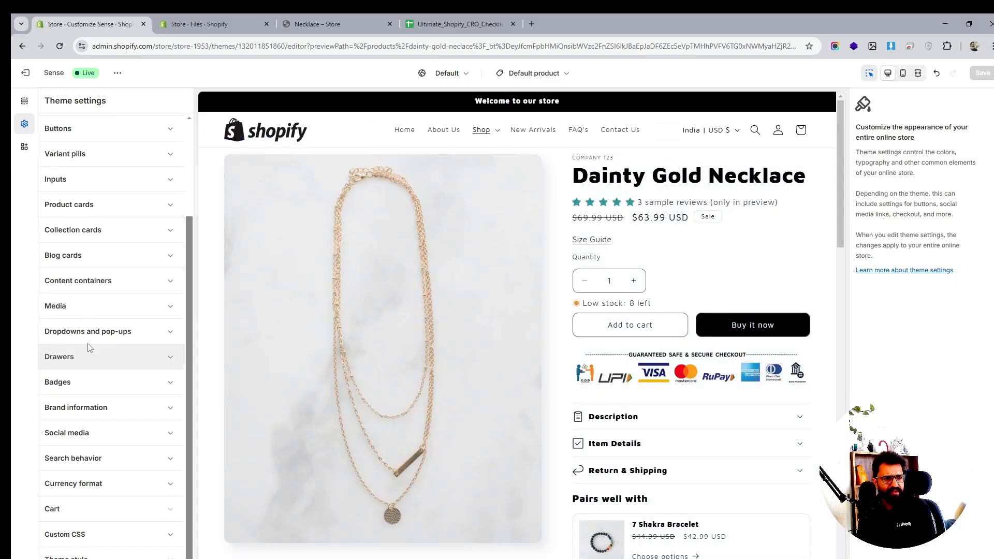
{"action": "scroll", "coordinate": [617, 346], "scroll_direction": "down", "scroll_amount": 15}
{"action": "scroll", "coordinate": [617, 345], "scroll_direction": "down", "scroll_amount": 2}
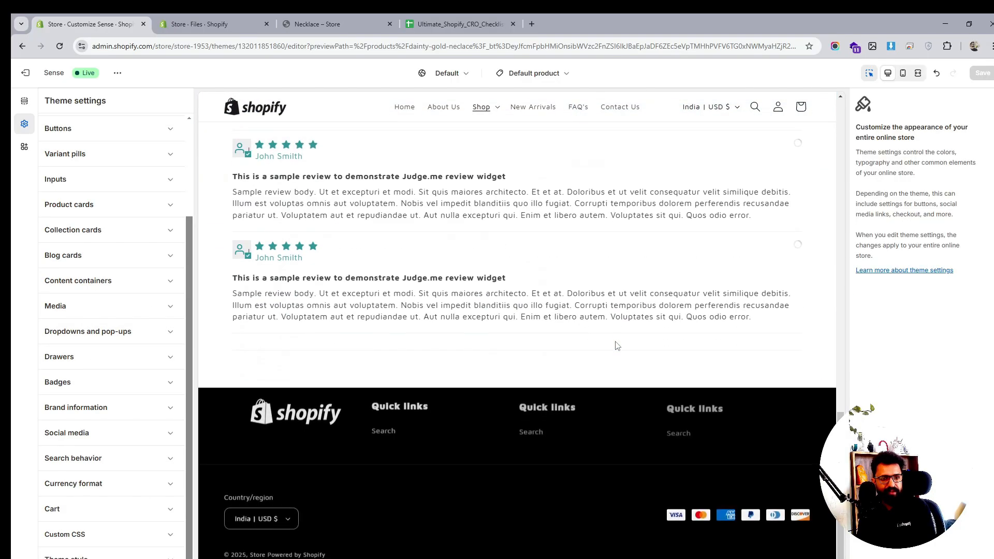
{"action": "scroll", "coordinate": [595, 339], "scroll_direction": "up", "scroll_amount": 10}
{"action": "scroll", "coordinate": [595, 340], "scroll_direction": "down", "scroll_amount": 15}
{"action": "scroll", "coordinate": [595, 340], "scroll_direction": "down", "scroll_amount": 3}
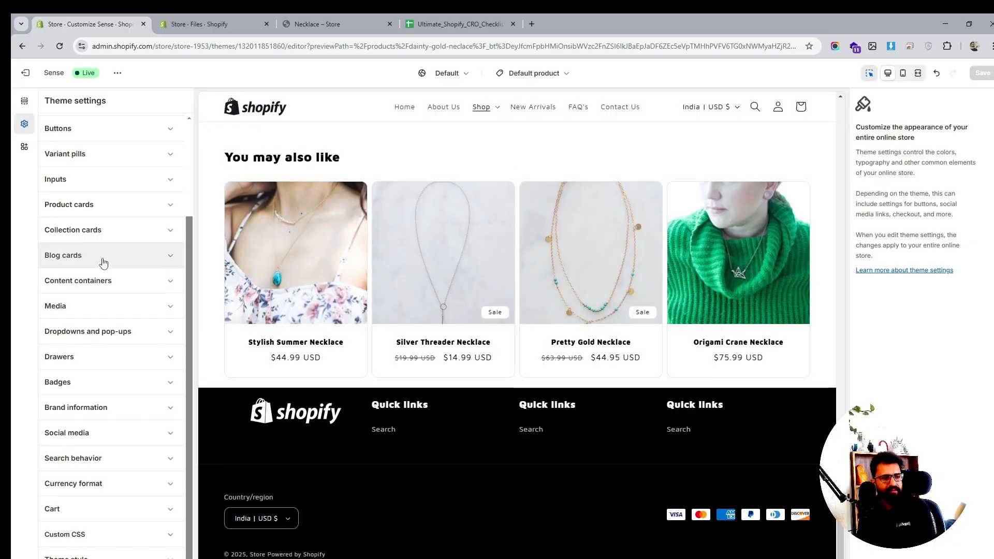
{"action": "left_click", "coordinate": [111, 382]}
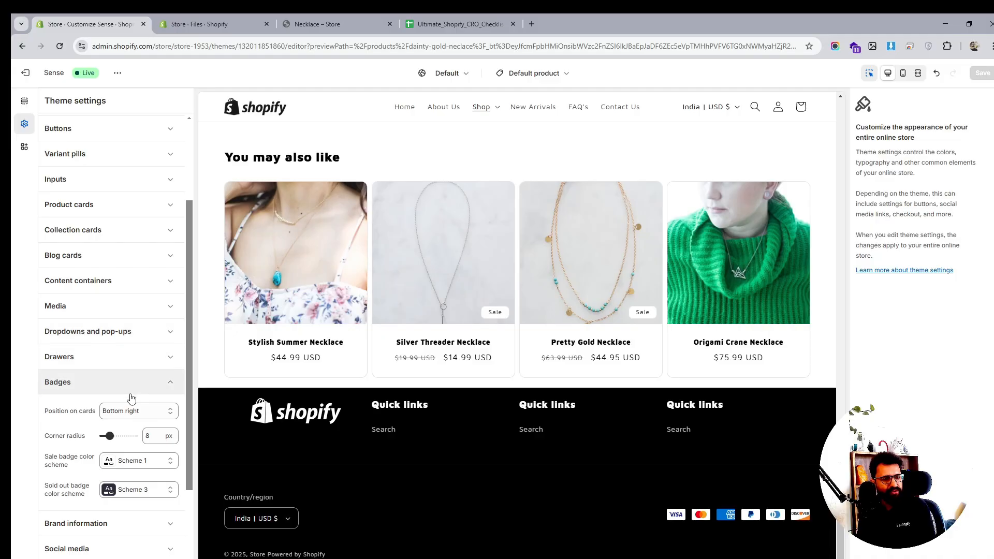
{"action": "left_click", "coordinate": [132, 410]}
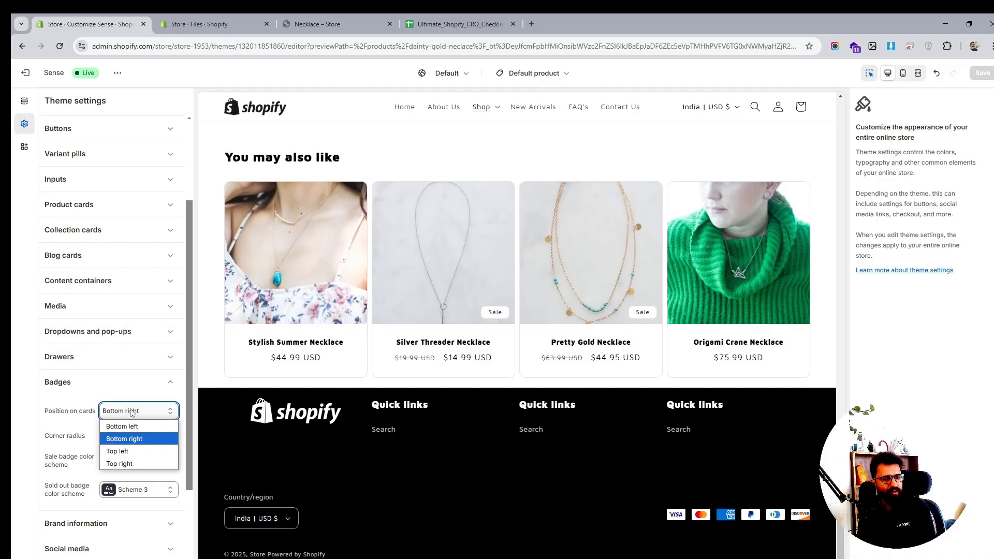
{"action": "left_click", "coordinate": [124, 452]}
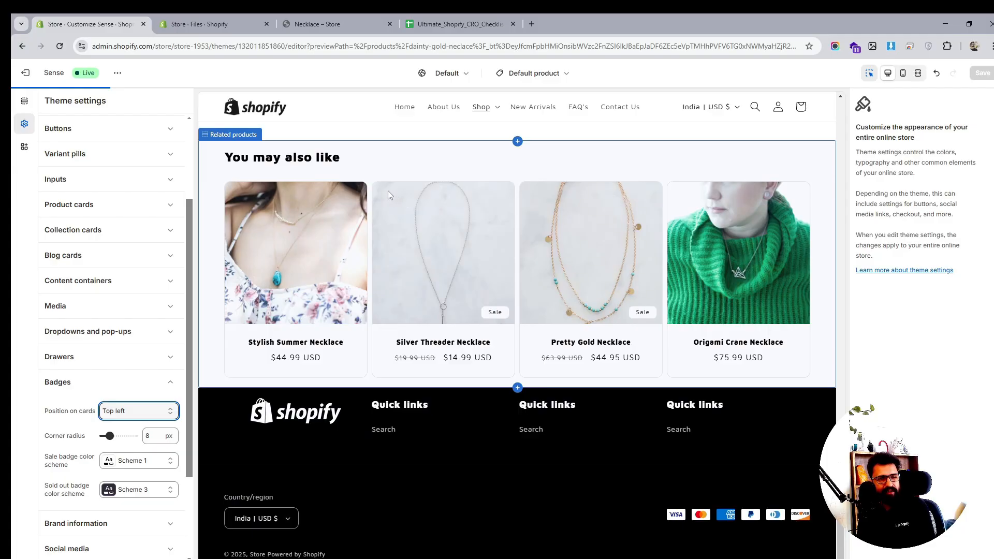
{"action": "scroll", "coordinate": [454, 334], "scroll_direction": "down", "scroll_amount": 5}
{"action": "scroll", "coordinate": [457, 347], "scroll_direction": "down", "scroll_amount": 6}
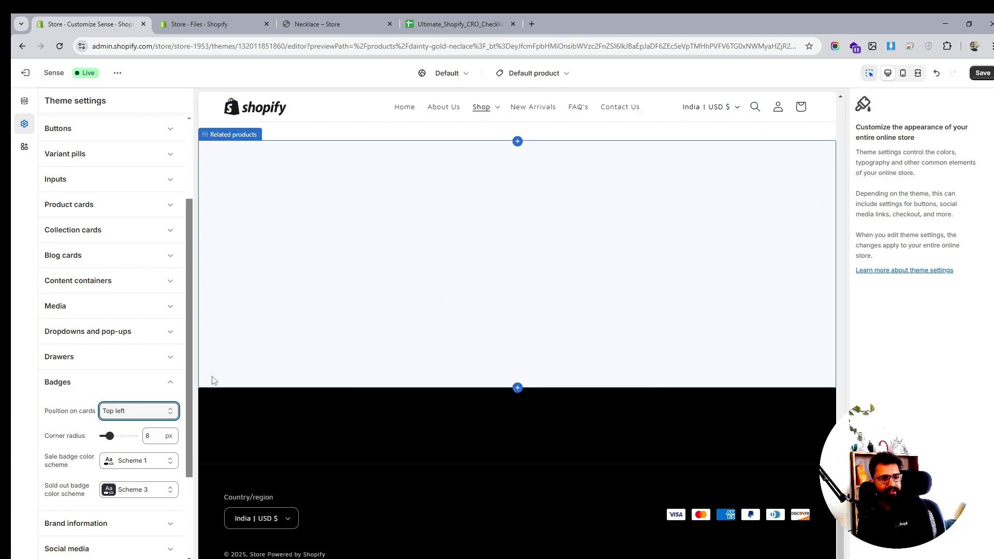
{"action": "left_click", "coordinate": [982, 73]}
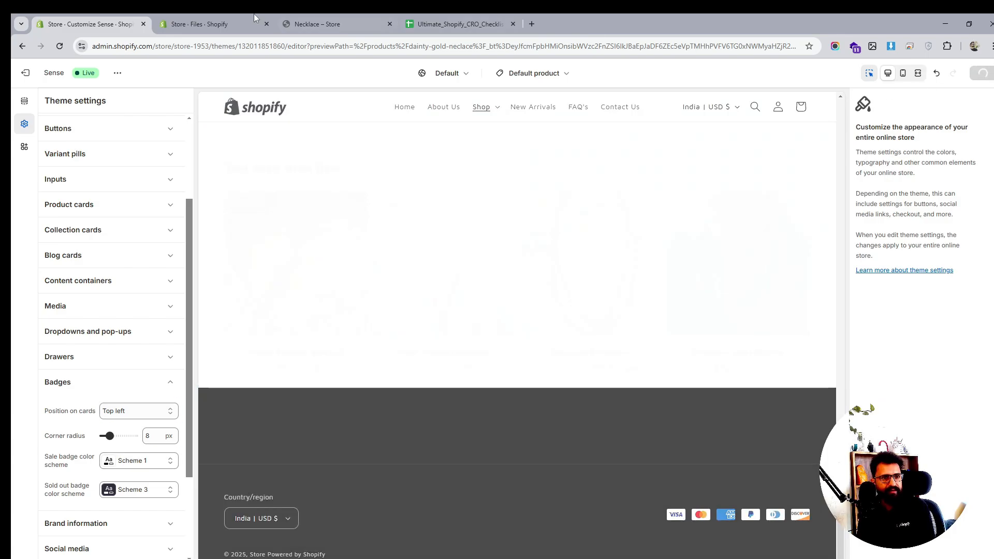
- Reload the live Necklace collection to check the sale badge position, then return to the theme editor
{"action": "left_click", "coordinate": [317, 23]}
{"action": "left_click", "coordinate": [59, 46]}
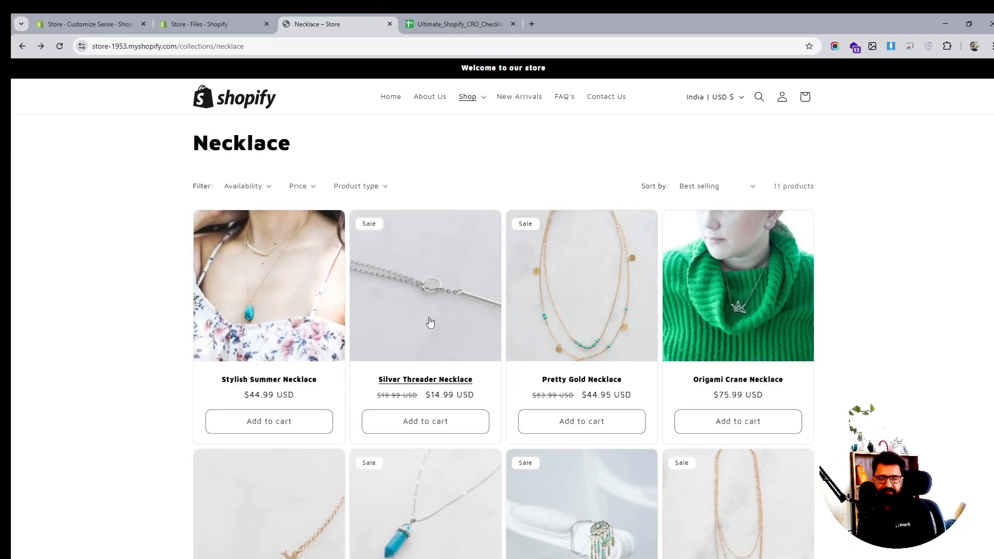
{"action": "scroll", "coordinate": [693, 309], "scroll_direction": "down", "scroll_amount": 3}
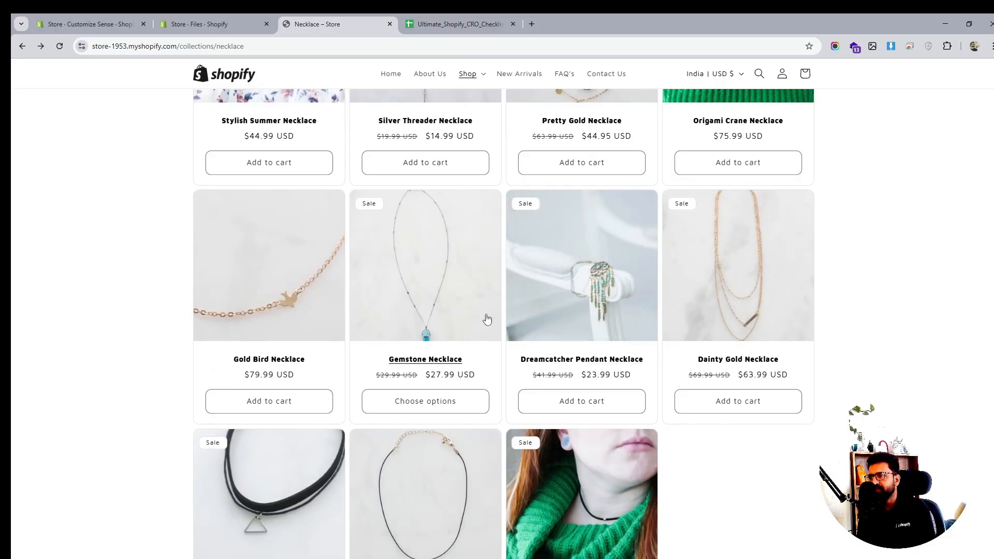
{"action": "scroll", "coordinate": [485, 315], "scroll_direction": "down", "scroll_amount": 2}
{"action": "scroll", "coordinate": [640, 232], "scroll_direction": "up", "scroll_amount": 1}
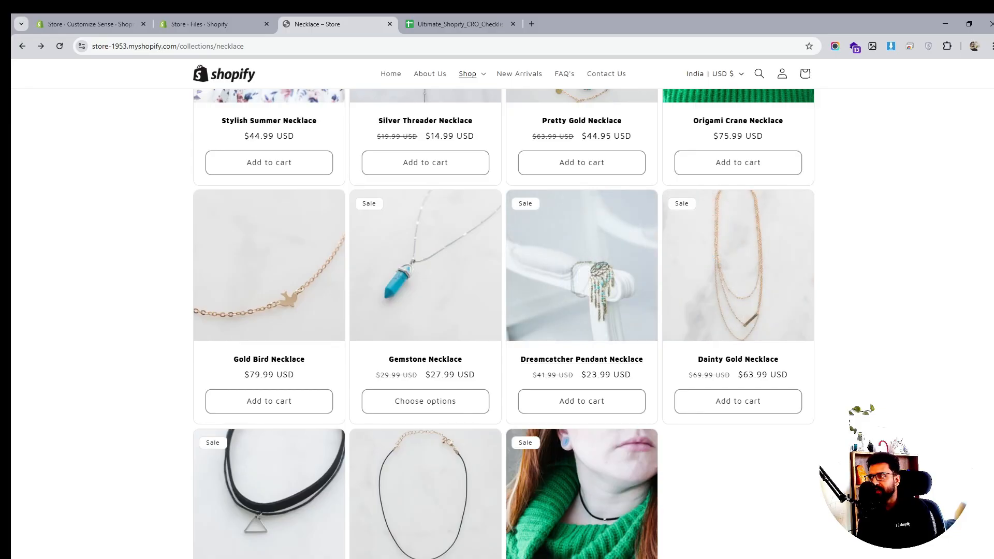
{"action": "key", "text": "ctrl+shift+Tab"}
{"action": "key", "text": "ctrl+shift+Tab"}
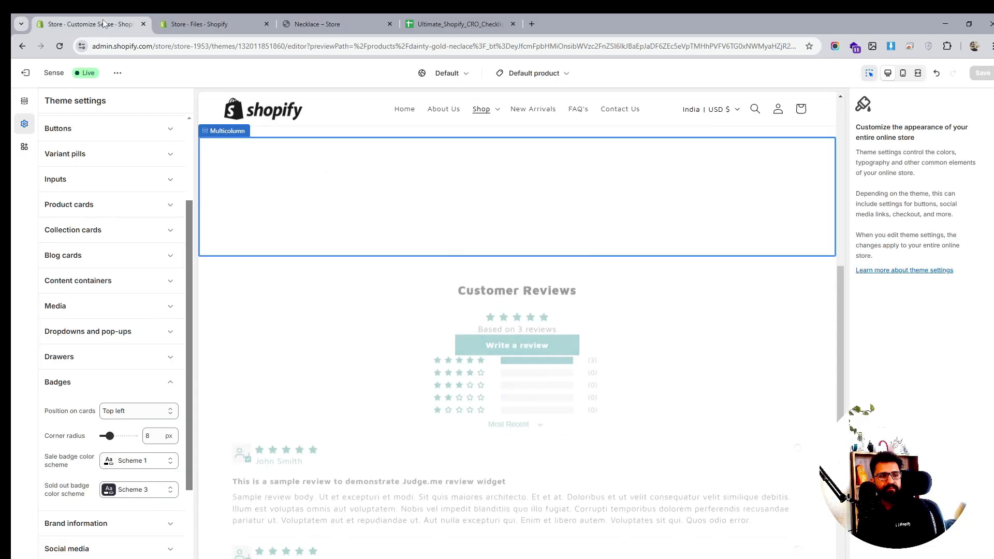
{"action": "scroll", "coordinate": [371, 291], "scroll_direction": "down", "scroll_amount": 8}
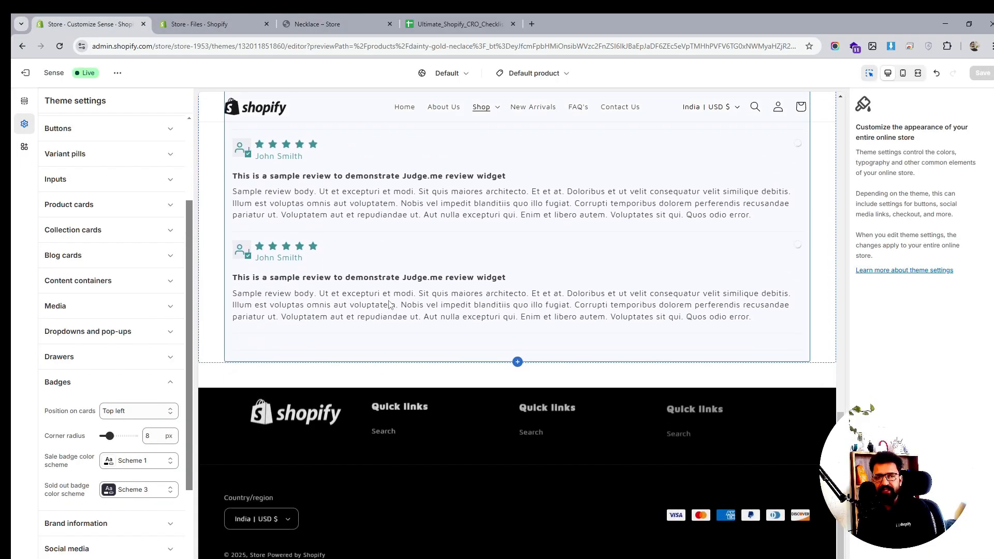
{"action": "left_click", "coordinate": [106, 392]}
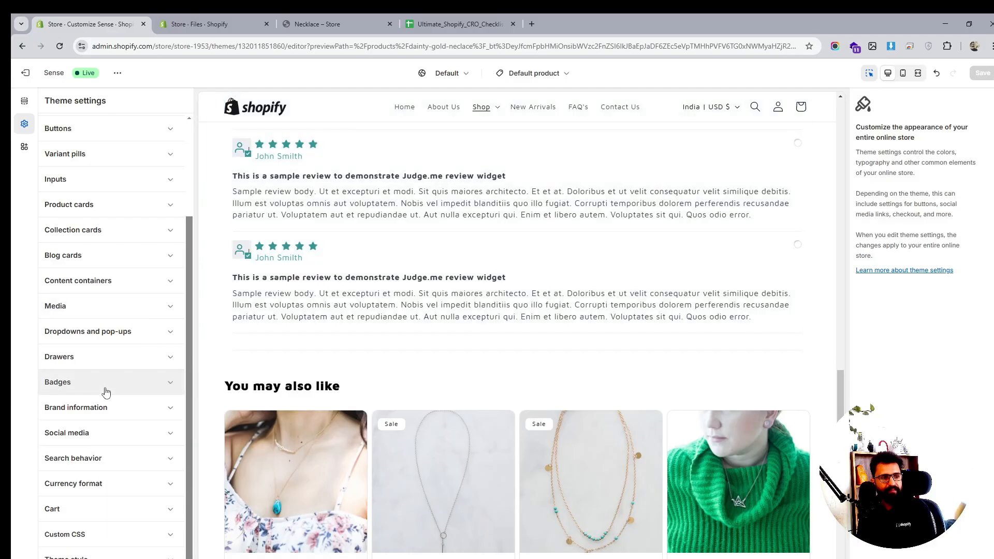
{"action": "scroll", "coordinate": [471, 208], "scroll_direction": "up", "scroll_amount": 15}
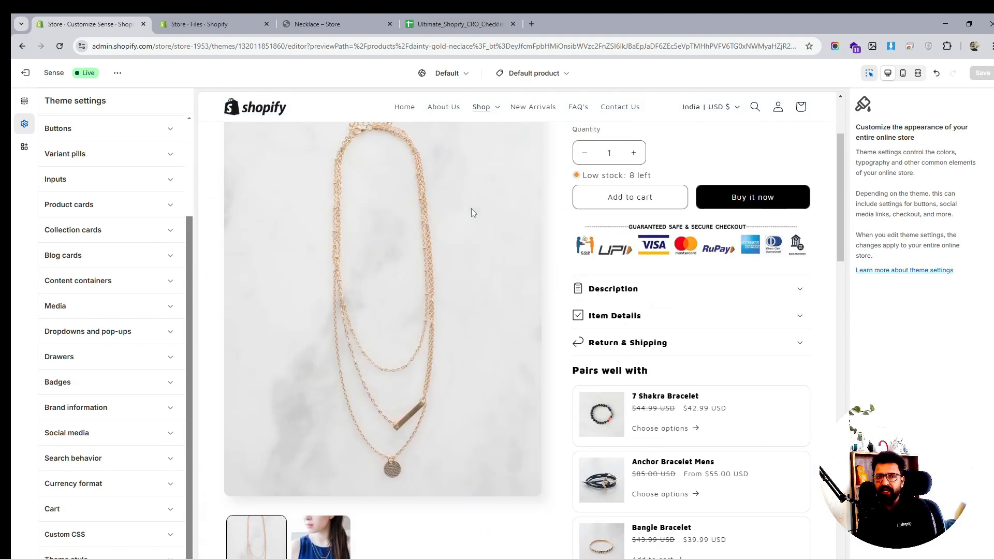
- Open the checkout and customer accounts editor and set the checkout header logo alignment to Center
{"action": "left_click", "coordinate": [543, 73]}
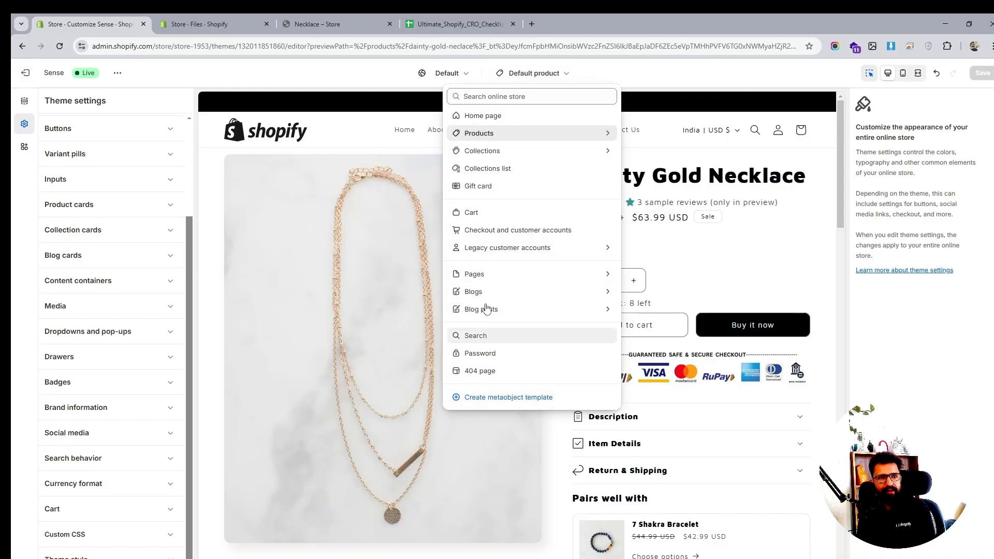
{"action": "left_click", "coordinate": [501, 235]}
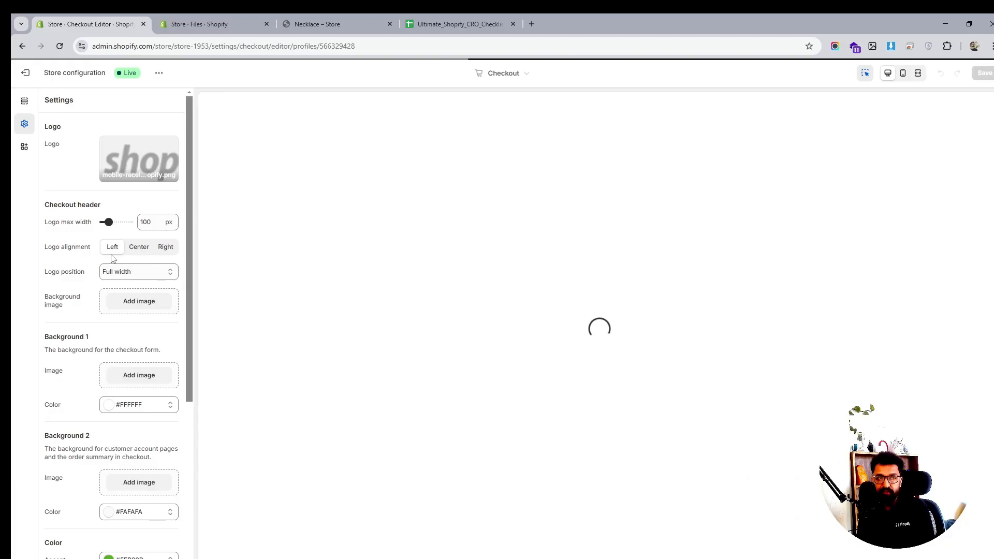
{"action": "mouse_move", "coordinate": [138, 153]}
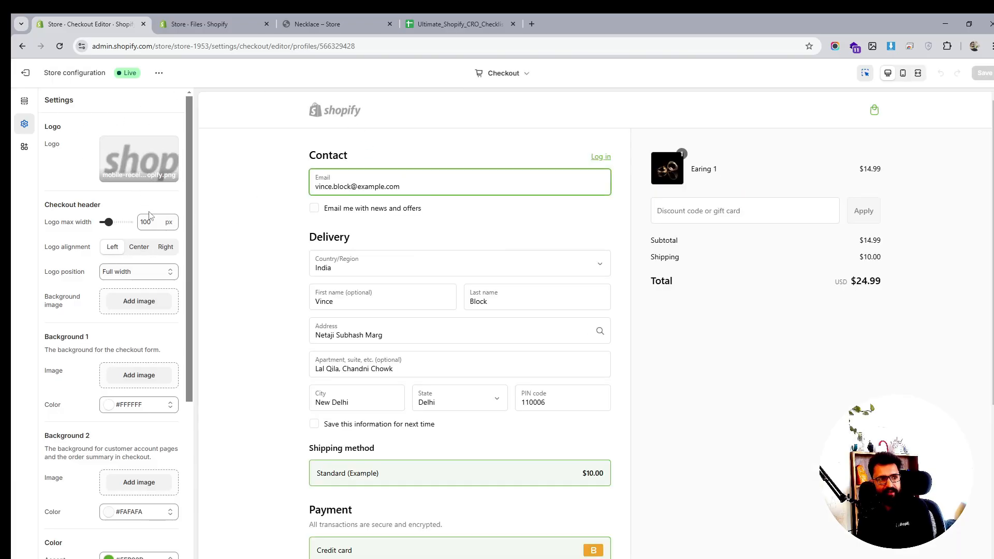
{"action": "left_click", "coordinate": [145, 251]}
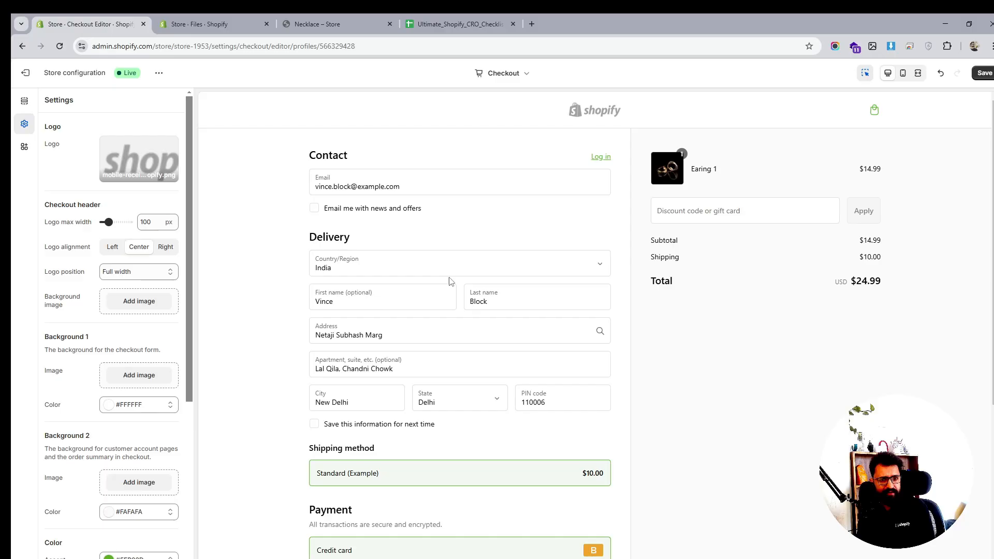
{"action": "scroll", "coordinate": [423, 303], "scroll_direction": "down", "scroll_amount": 3}
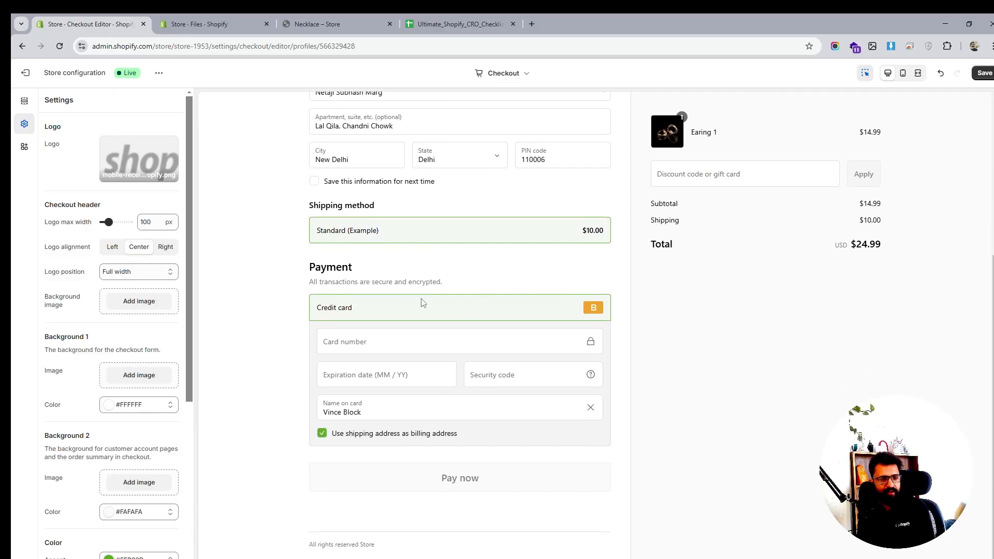
{"action": "scroll", "coordinate": [100, 332], "scroll_direction": "down", "scroll_amount": 2}
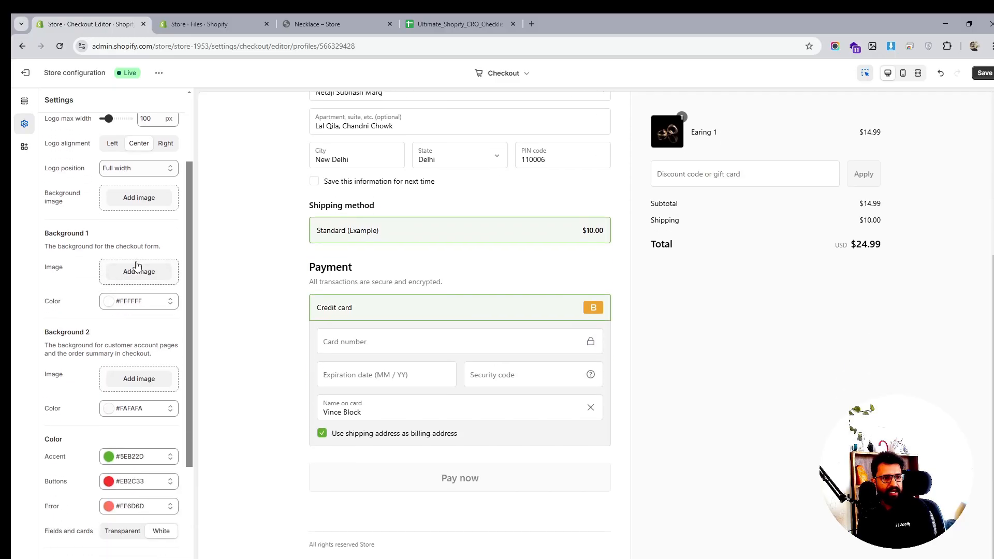
{"action": "left_click", "coordinate": [139, 269]}
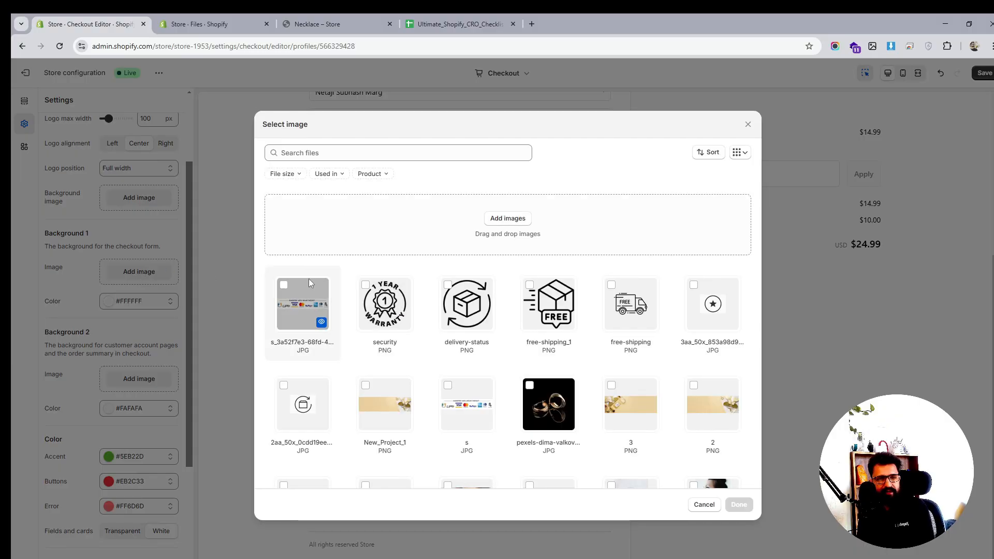
{"action": "left_click", "coordinate": [747, 124]}
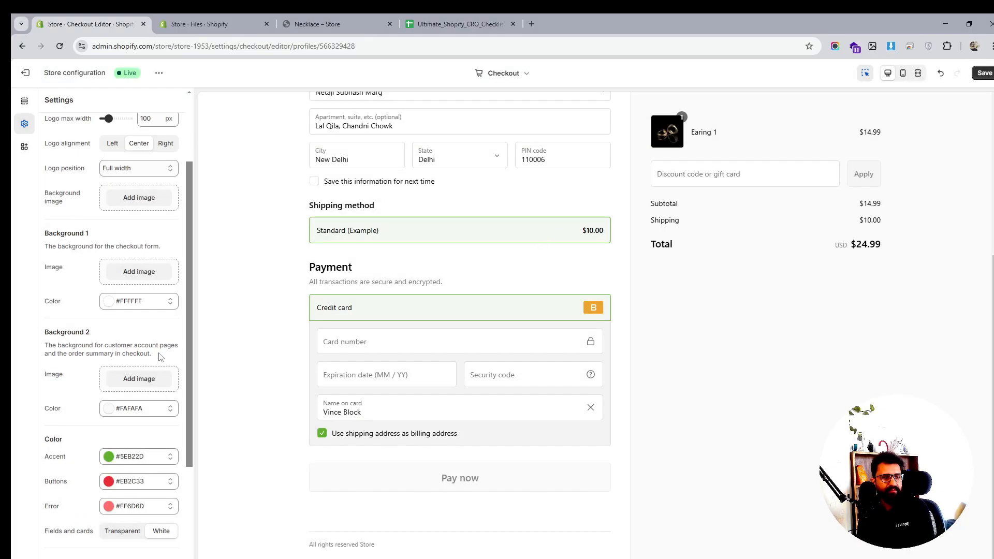
- Set the checkout form background (Background 1) image to the silver-threader necklace photo
{"action": "scroll", "coordinate": [113, 342], "scroll_direction": "down", "scroll_amount": 1}
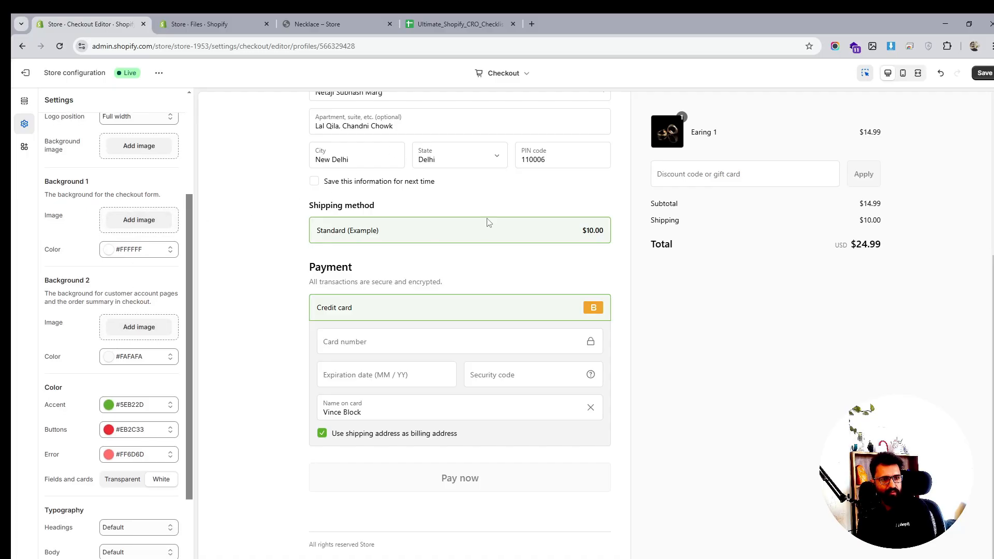
{"action": "left_click", "coordinate": [138, 220]}
{"action": "scroll", "coordinate": [600, 324], "scroll_direction": "down", "scroll_amount": 3}
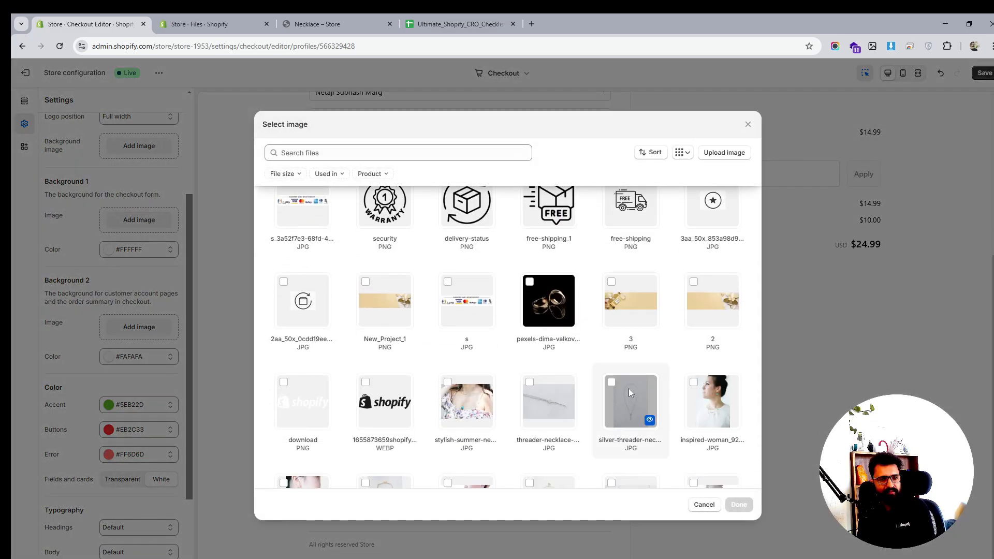
{"action": "left_click", "coordinate": [629, 391]}
{"action": "left_click", "coordinate": [739, 504]}
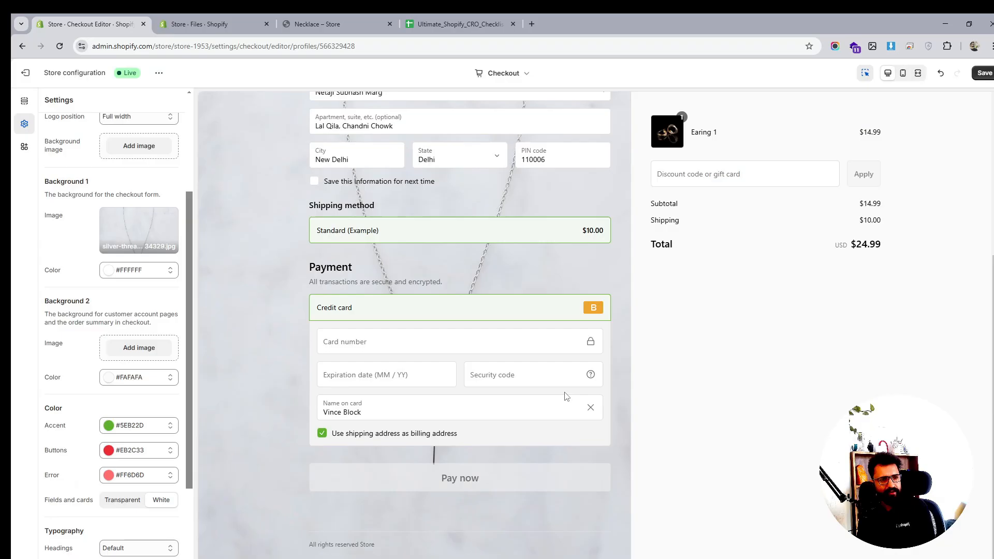
- Set the order summary background (Background 2) image to the 7-chakra bracelet photo
{"action": "scroll", "coordinate": [566, 397], "scroll_direction": "up", "scroll_amount": 5}
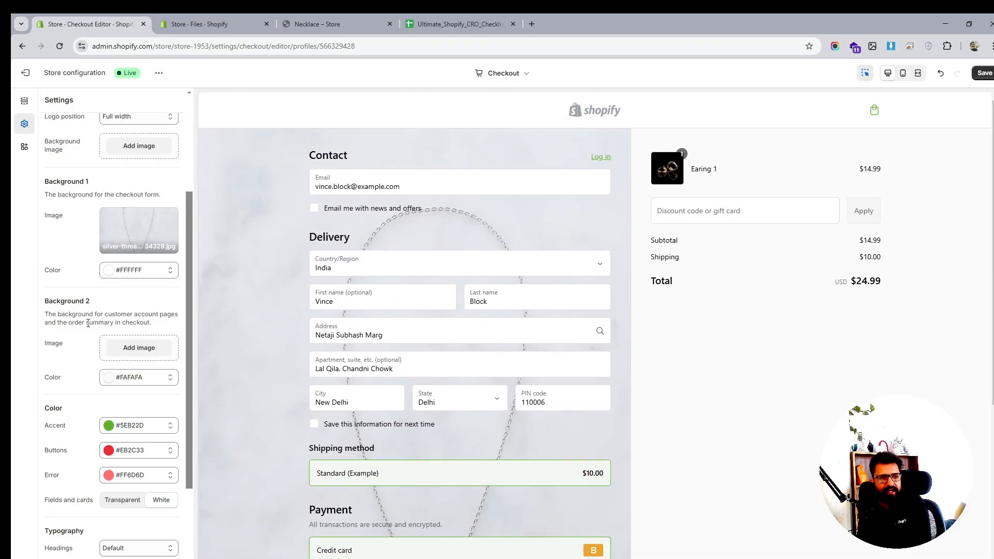
{"action": "scroll", "coordinate": [118, 326], "scroll_direction": "down", "scroll_amount": 1}
{"action": "left_click", "coordinate": [138, 296]}
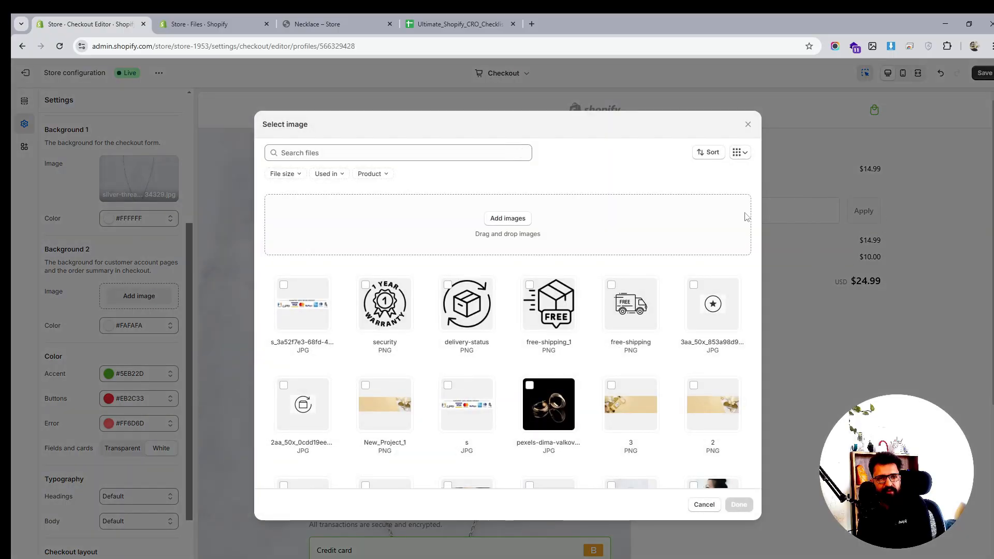
{"action": "scroll", "coordinate": [500, 327], "scroll_direction": "down", "scroll_amount": 6}
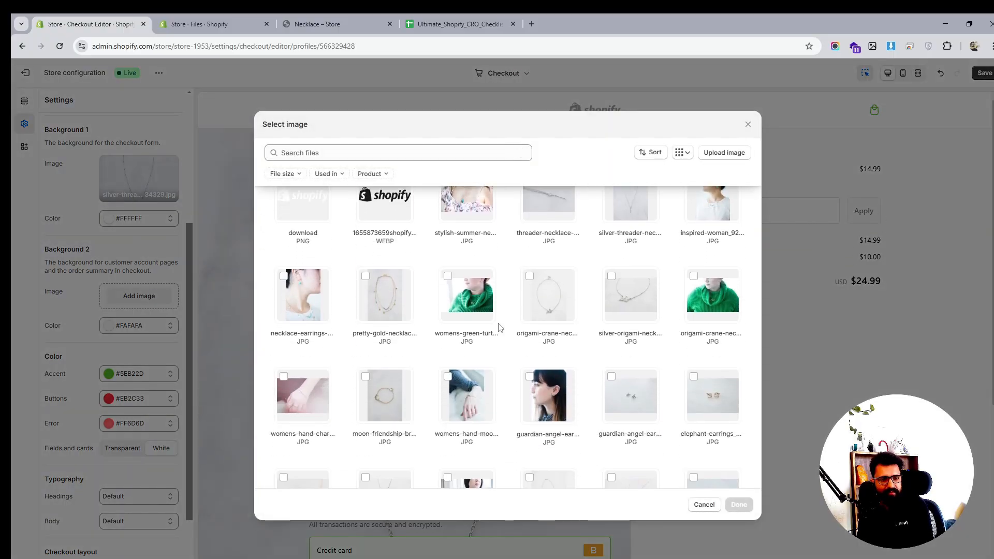
{"action": "scroll", "coordinate": [466, 362], "scroll_direction": "down", "scroll_amount": 2}
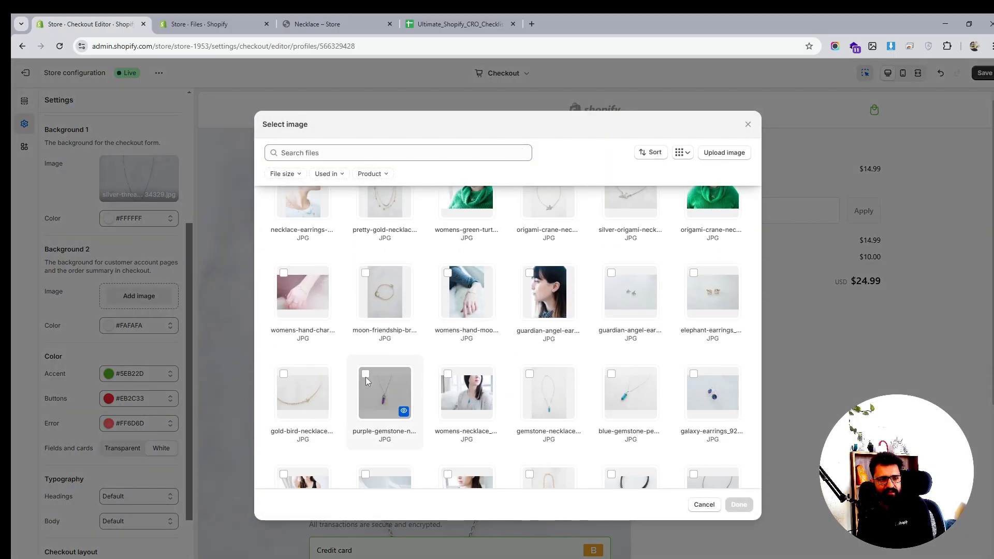
{"action": "scroll", "coordinate": [538, 388], "scroll_direction": "down", "scroll_amount": 1}
{"action": "scroll", "coordinate": [538, 388], "scroll_direction": "down", "scroll_amount": 5}
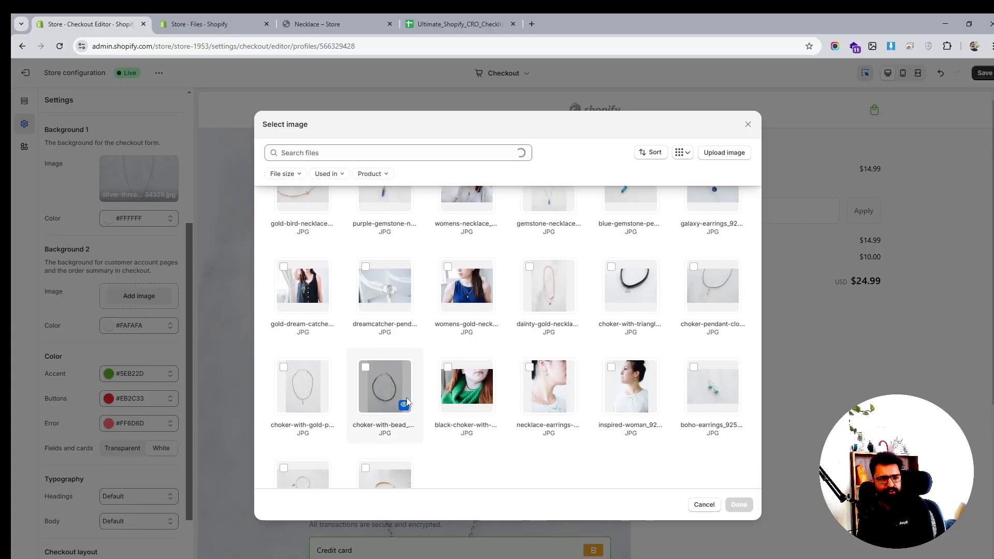
{"action": "scroll", "coordinate": [465, 394], "scroll_direction": "down", "scroll_amount": 3}
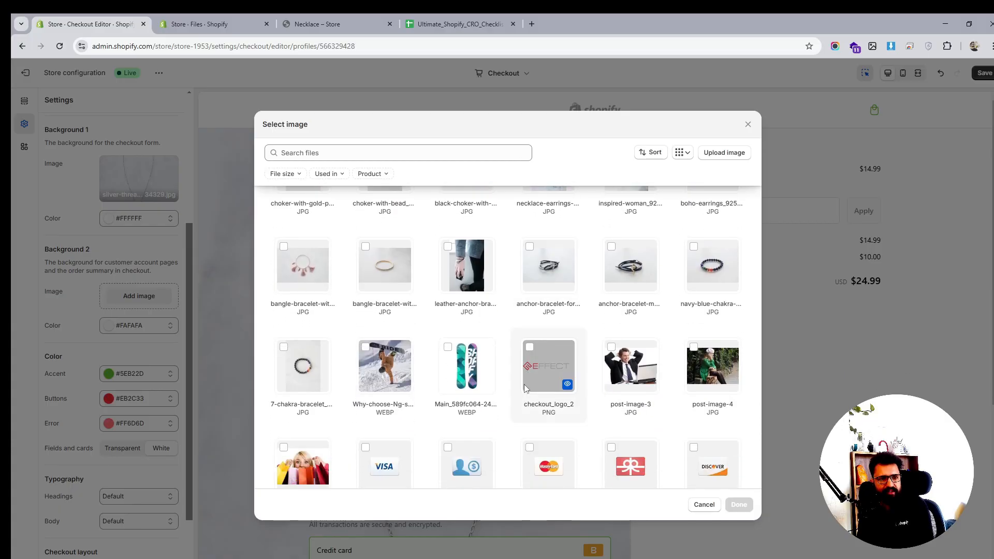
{"action": "scroll", "coordinate": [487, 391], "scroll_direction": "down", "scroll_amount": 2}
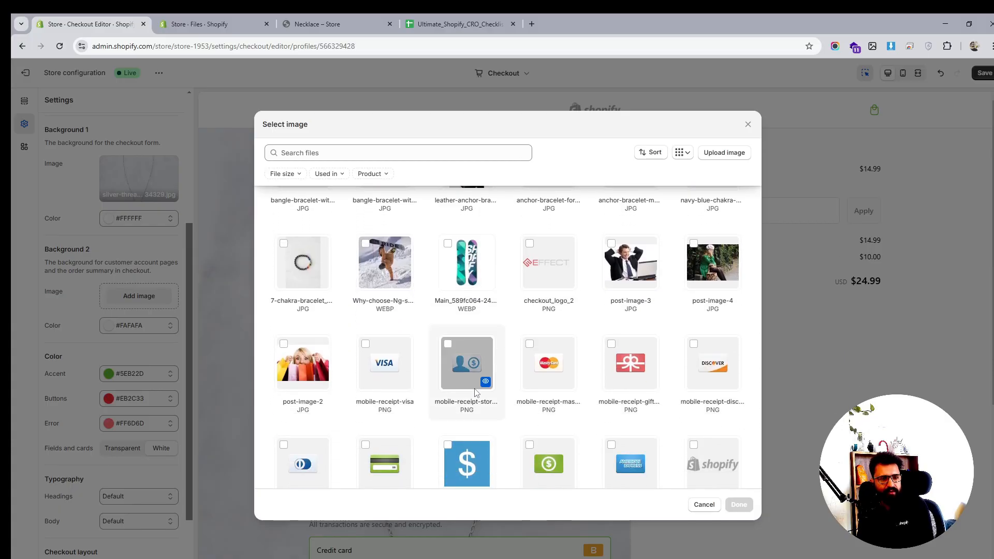
{"action": "scroll", "coordinate": [475, 392], "scroll_direction": "up", "scroll_amount": 3}
{"action": "left_click", "coordinate": [284, 399]}
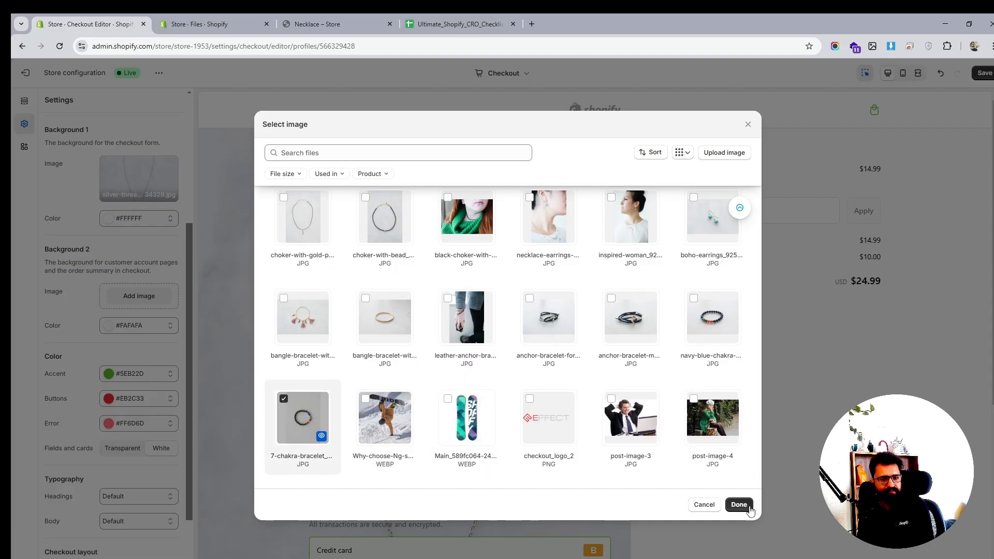
{"action": "left_click", "coordinate": [738, 504]}
- Remove the Background 2 image from the checkout styling
{"action": "scroll", "coordinate": [852, 280], "scroll_direction": "down", "scroll_amount": 5}
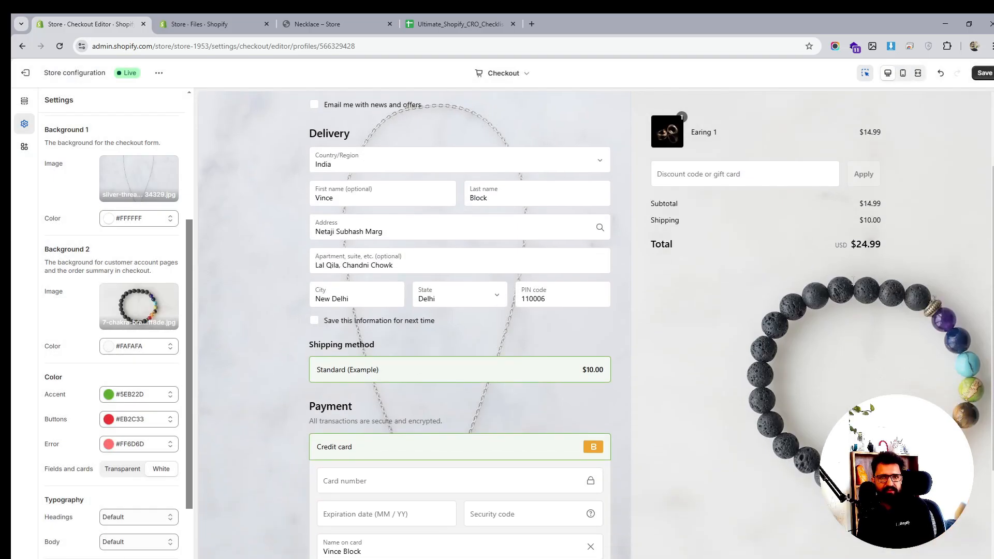
{"action": "scroll", "coordinate": [853, 281], "scroll_direction": "up", "scroll_amount": 2}
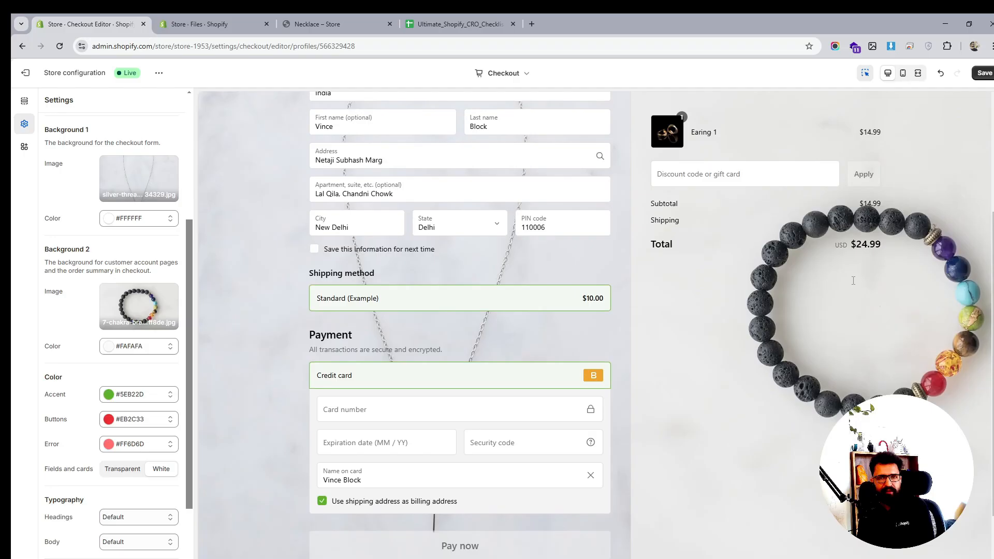
{"action": "left_click", "coordinate": [153, 305]}
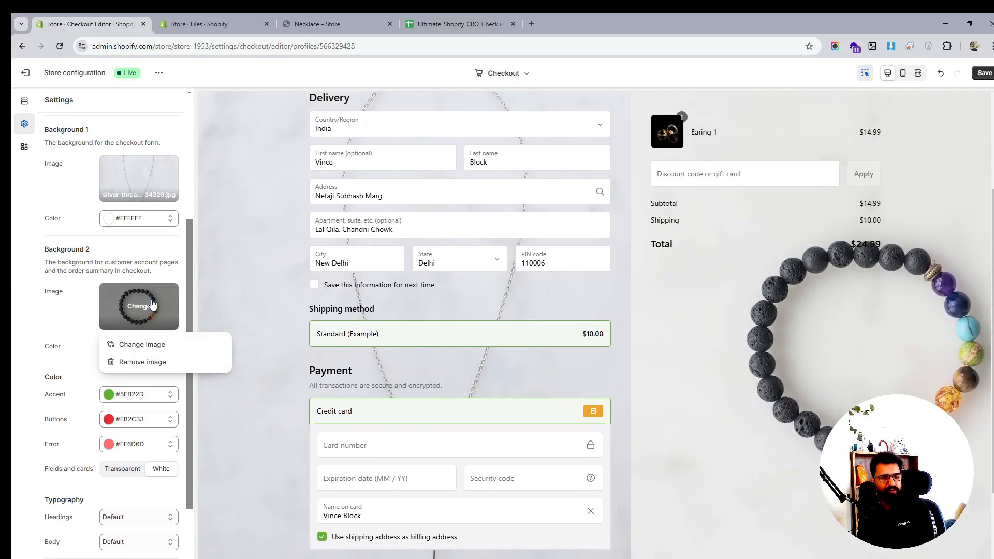
{"action": "left_click", "coordinate": [154, 364]}
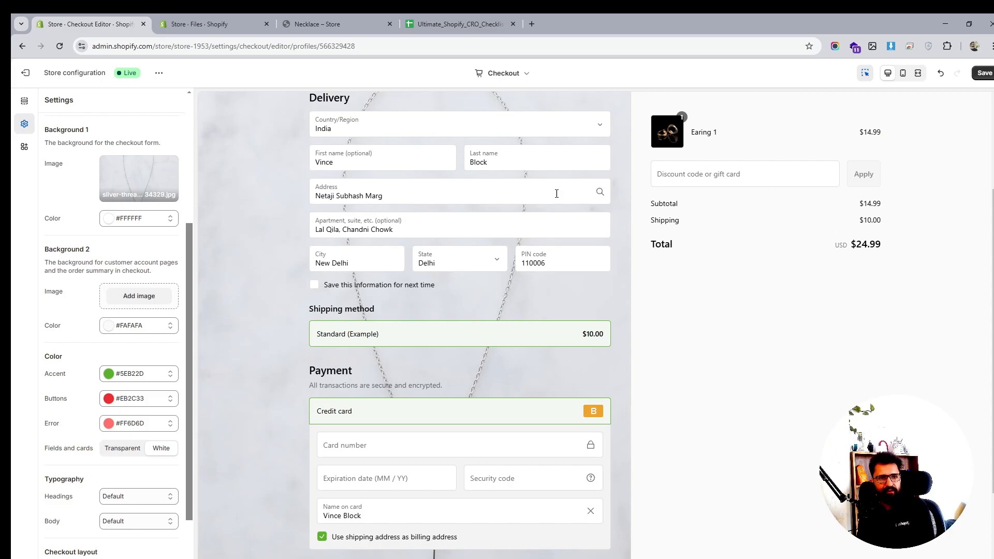
- Remove the Background 1 image from the checkout styling
{"action": "scroll", "coordinate": [458, 237], "scroll_direction": "up", "scroll_amount": 3}
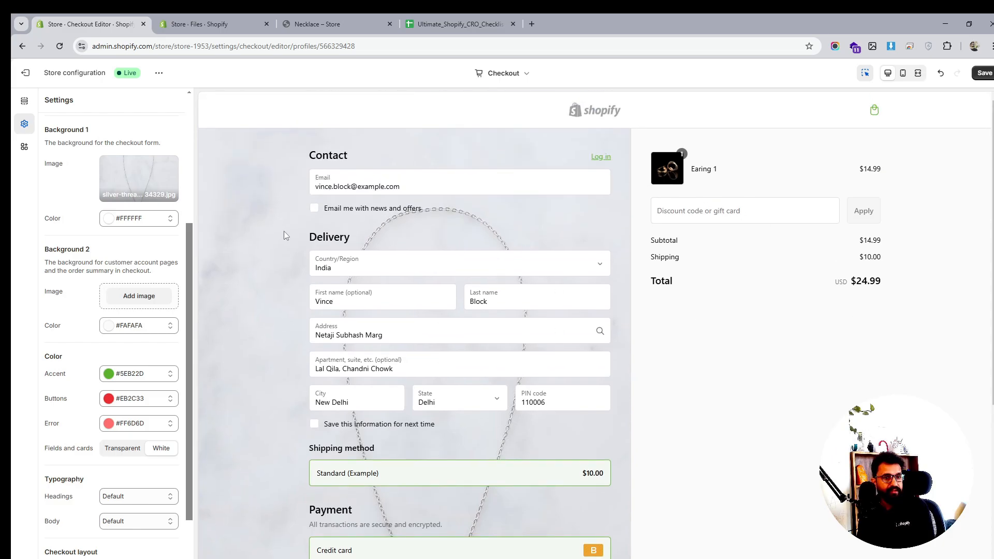
{"action": "scroll", "coordinate": [145, 259], "scroll_direction": "up", "scroll_amount": 4}
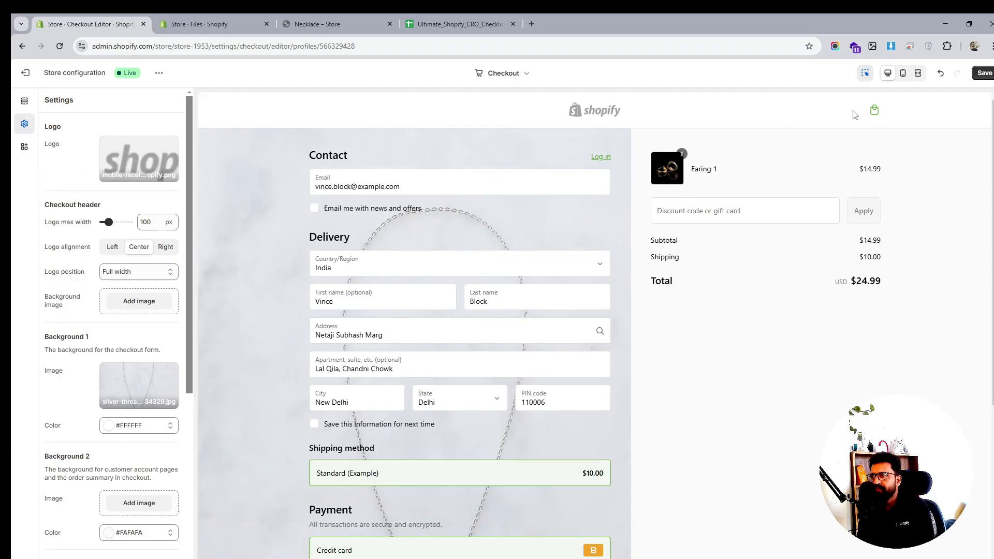
{"action": "left_click", "coordinate": [147, 387]}
{"action": "left_click", "coordinate": [150, 444]}
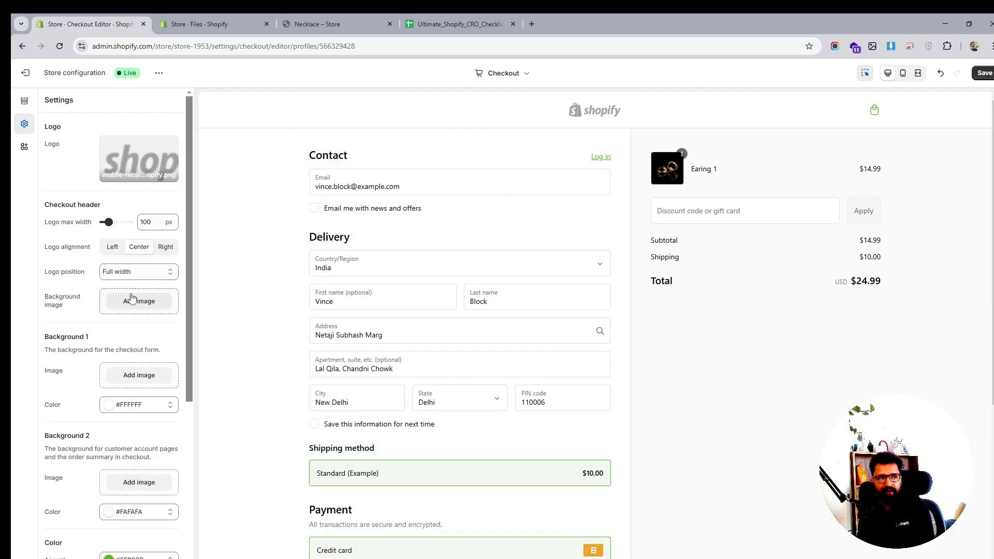
- Try the logo position as Order summary and Checkout form, then set it back to Full width
{"action": "left_click", "coordinate": [126, 274]}
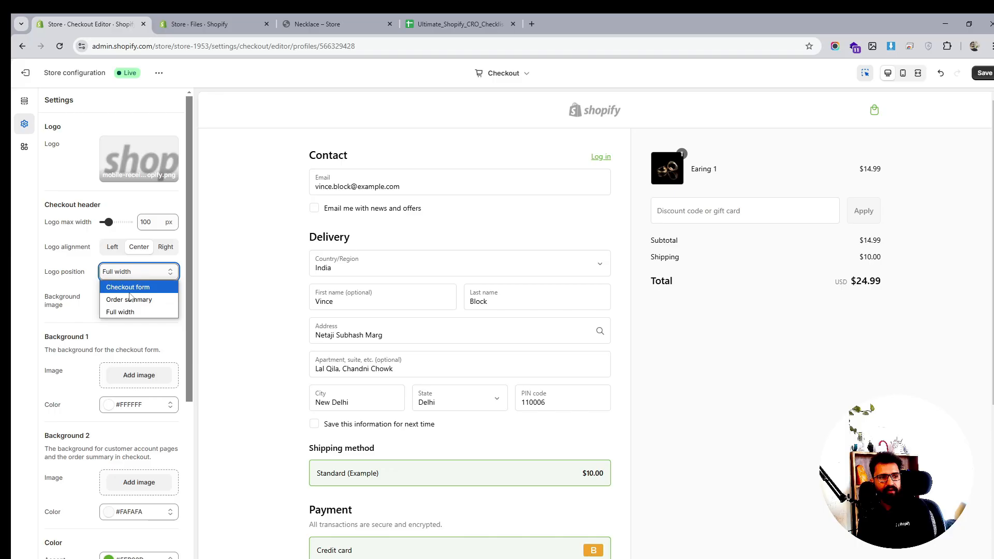
{"action": "left_click", "coordinate": [131, 297]}
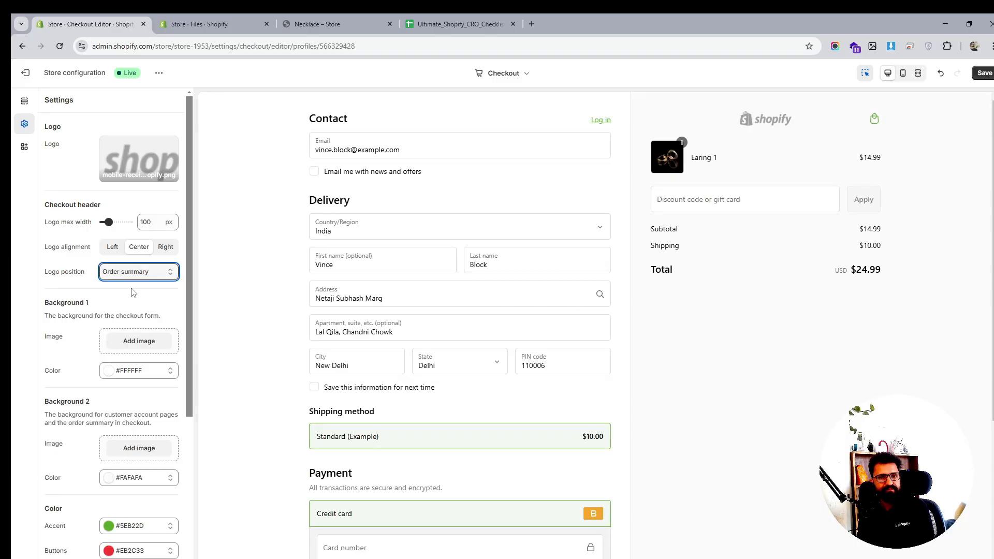
{"action": "left_click", "coordinate": [132, 272]}
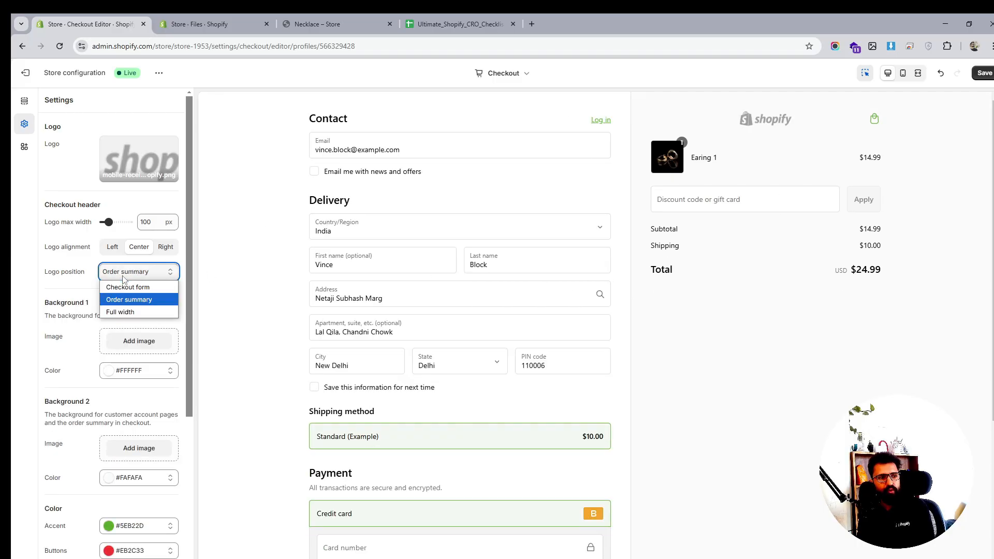
{"action": "left_click", "coordinate": [128, 286]}
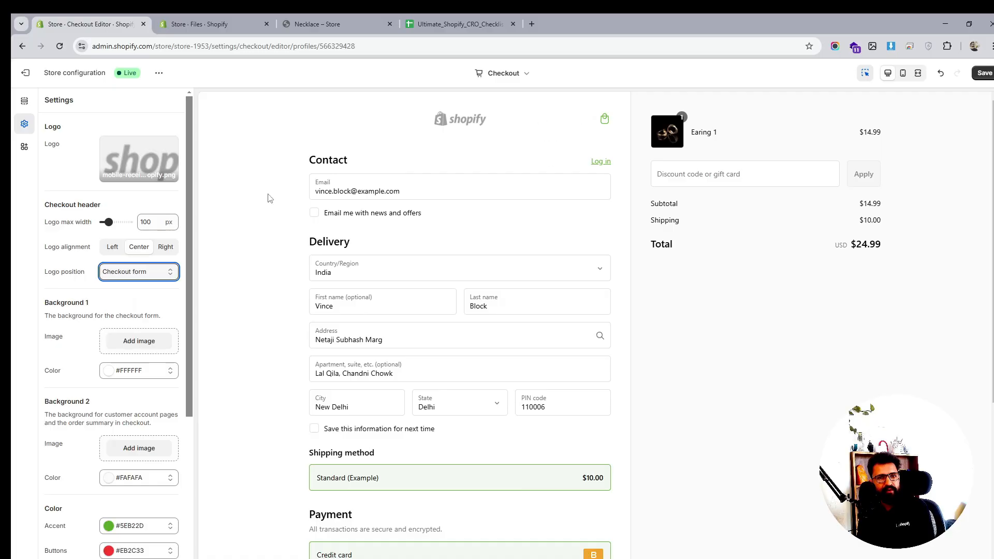
{"action": "left_click", "coordinate": [134, 272]}
{"action": "left_click", "coordinate": [129, 310]}
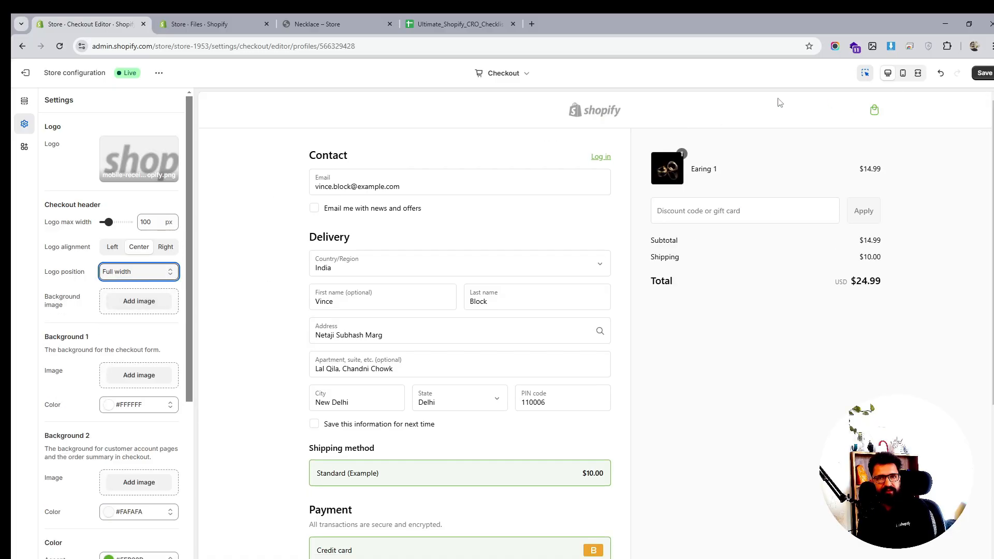
- Set the checkout headings font to Abel
{"action": "scroll", "coordinate": [177, 355], "scroll_direction": "down", "scroll_amount": 4}
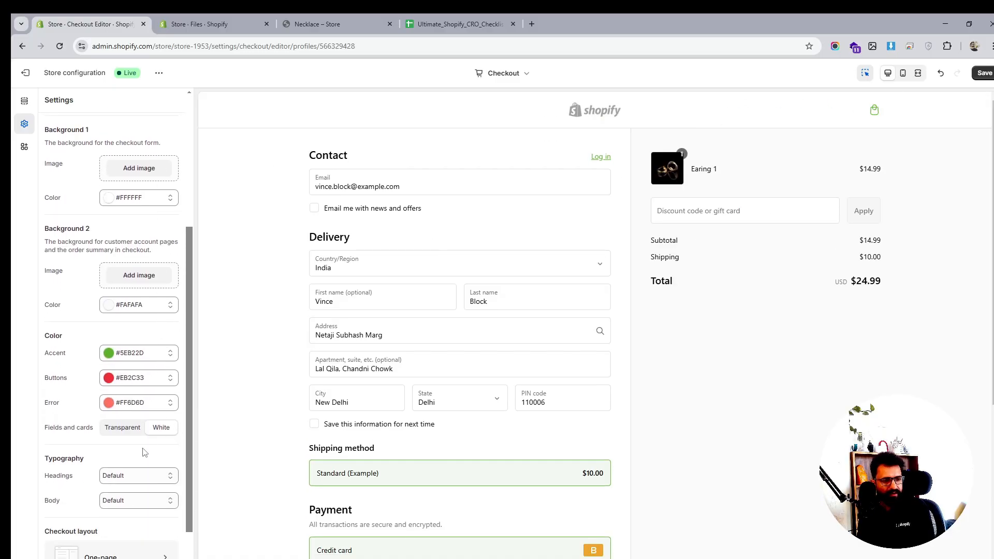
{"action": "scroll", "coordinate": [137, 468], "scroll_direction": "down", "scroll_amount": 1}
{"action": "left_click", "coordinate": [138, 425]}
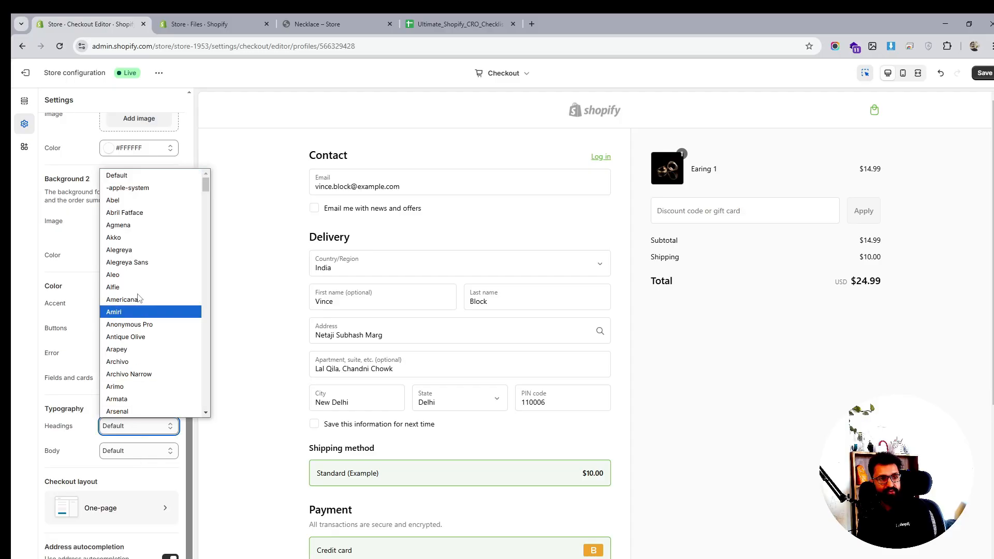
{"action": "left_click", "coordinate": [141, 199]}
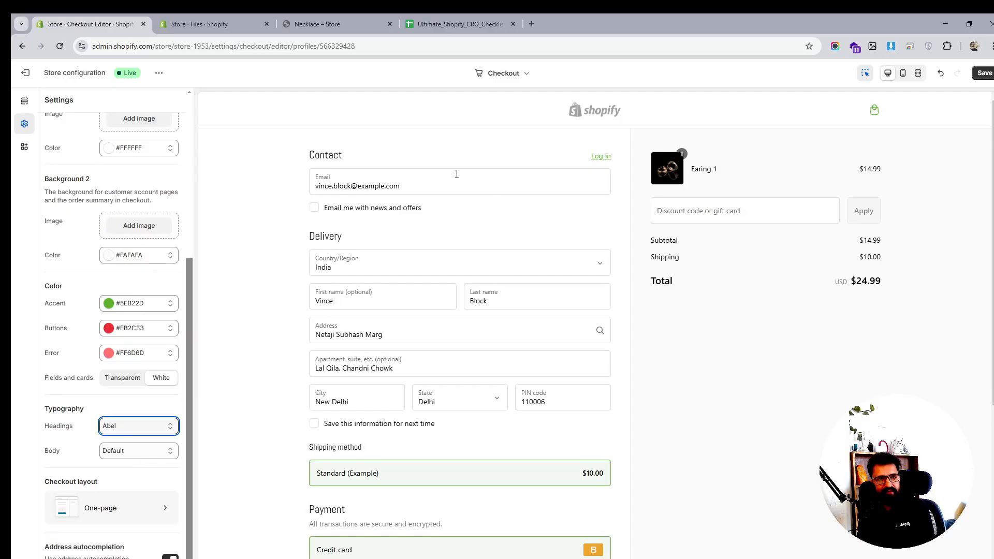
- Switch the checkout layout to Three-page checkout, then back to One-page checkout
{"action": "left_click", "coordinate": [132, 450]}
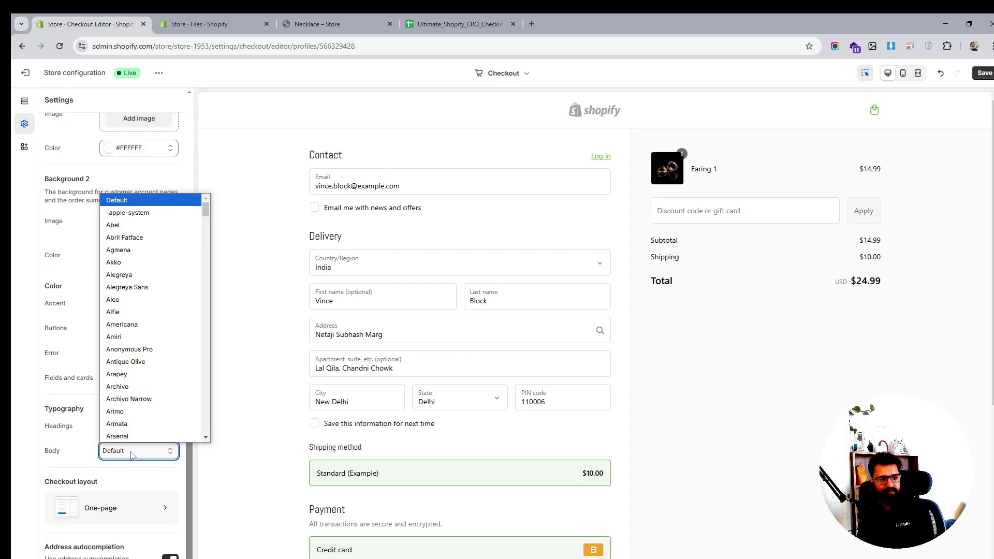
{"action": "left_click", "coordinate": [145, 512]}
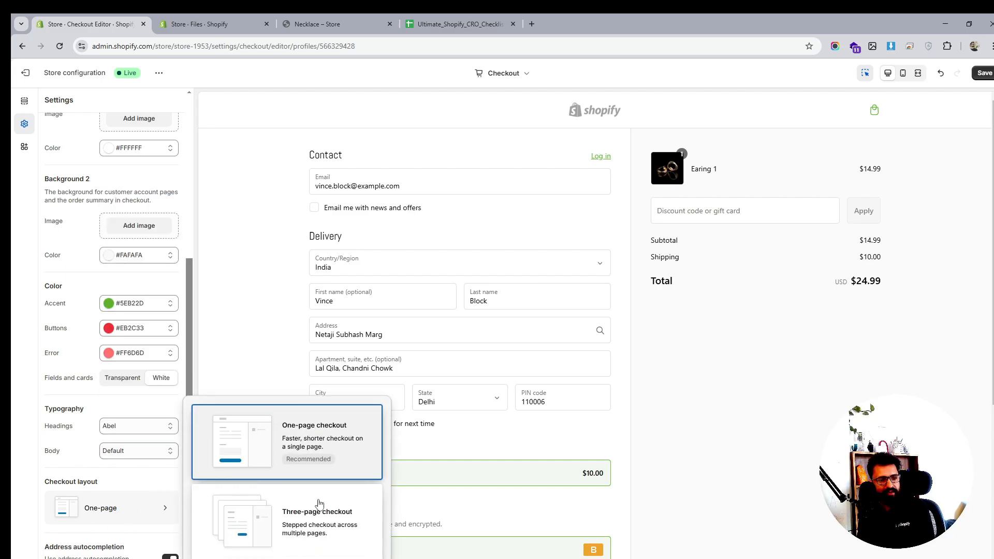
{"action": "left_click", "coordinate": [315, 528]}
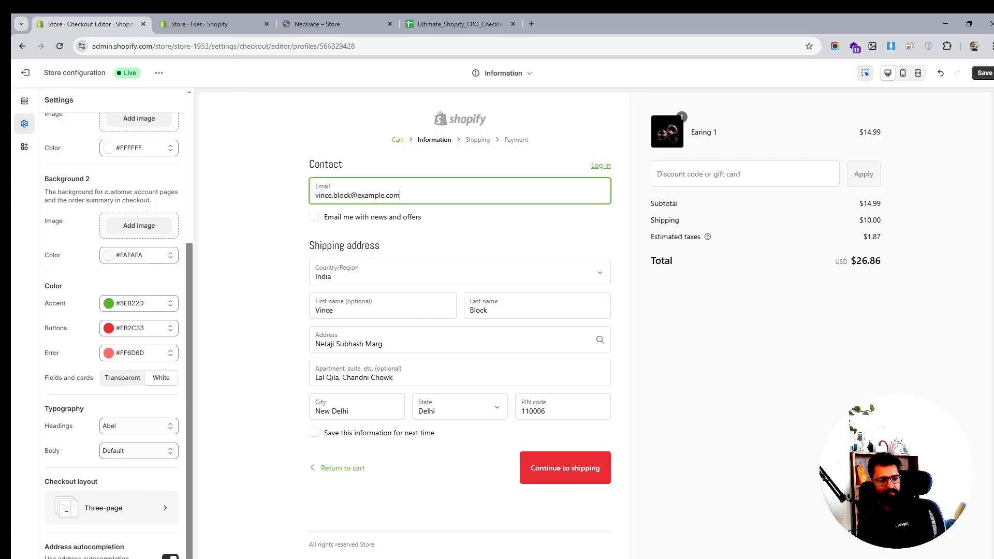
{"action": "left_click", "coordinate": [147, 511]}
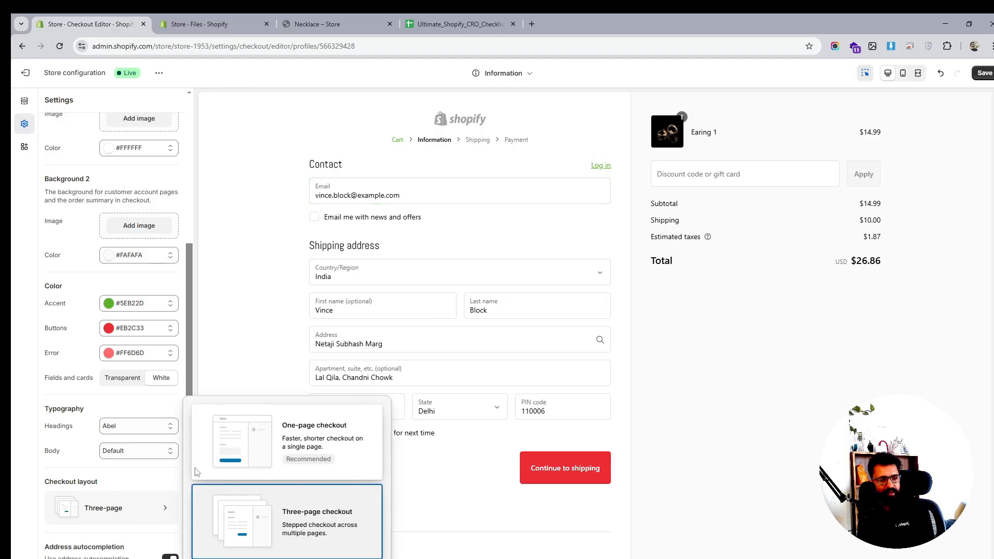
{"action": "left_click", "coordinate": [306, 427]}
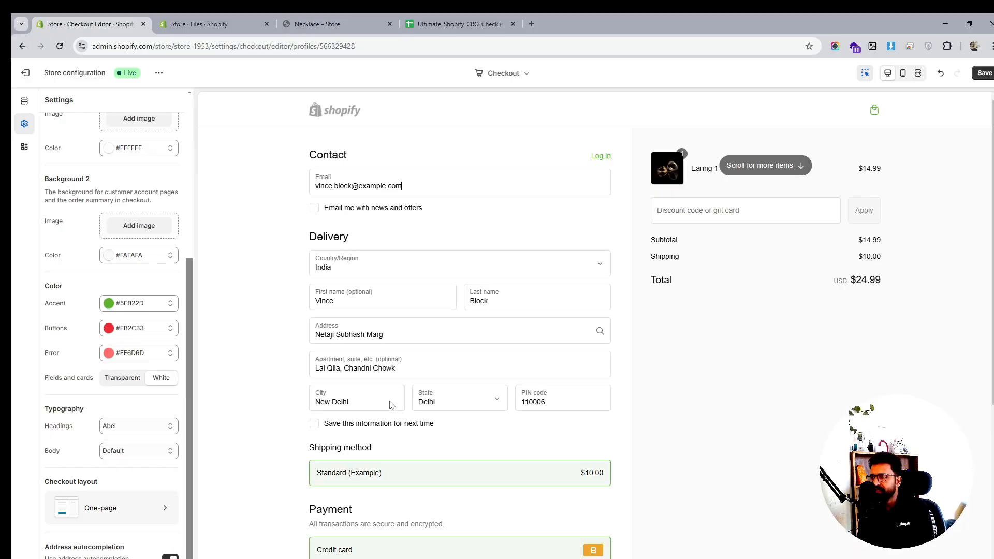
- Try Transparent for the checkout fields and cards, then set them back to White
{"action": "scroll", "coordinate": [392, 404], "scroll_direction": "down", "scroll_amount": 5}
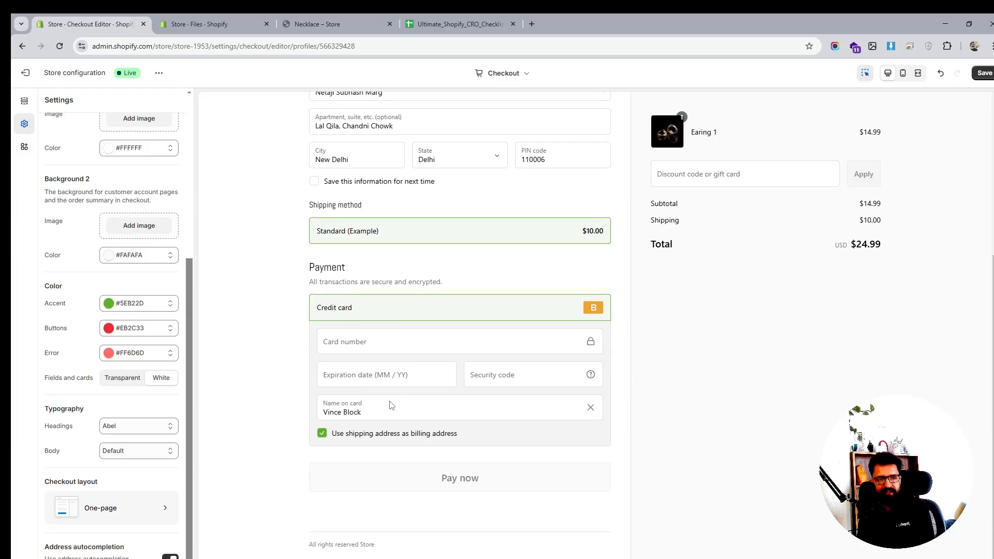
{"action": "scroll", "coordinate": [392, 405], "scroll_direction": "up", "scroll_amount": 5}
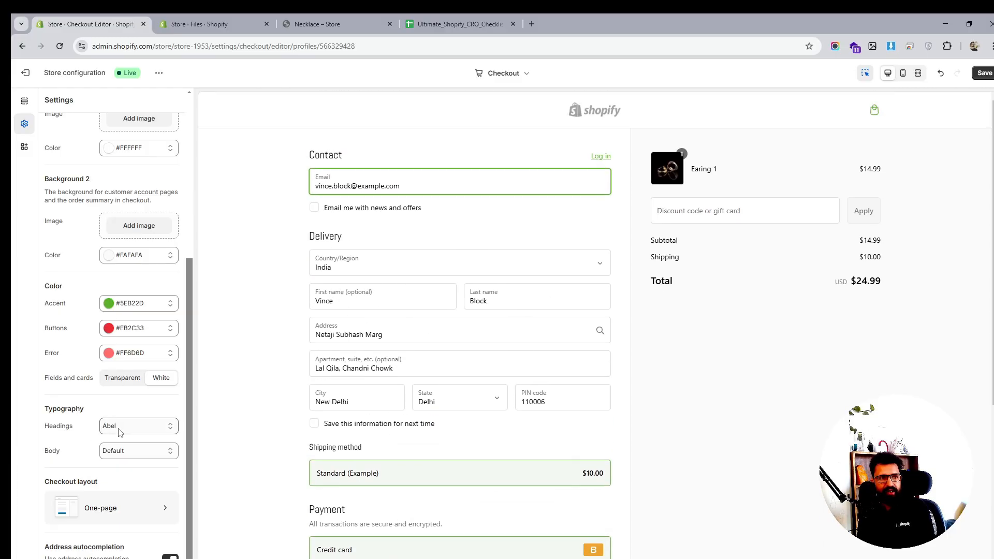
{"action": "scroll", "coordinate": [119, 432], "scroll_direction": "up", "scroll_amount": 5}
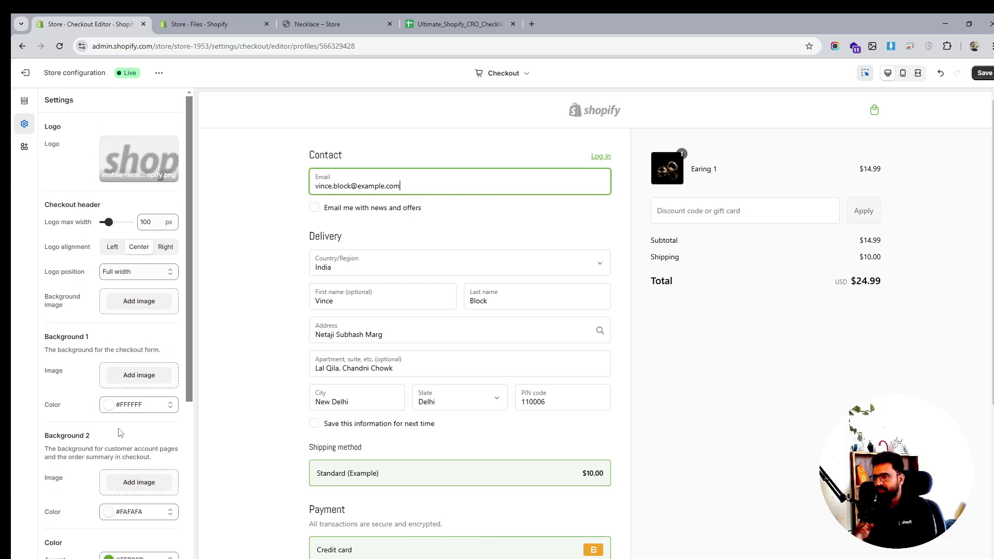
{"action": "scroll", "coordinate": [100, 441], "scroll_direction": "down", "scroll_amount": 5}
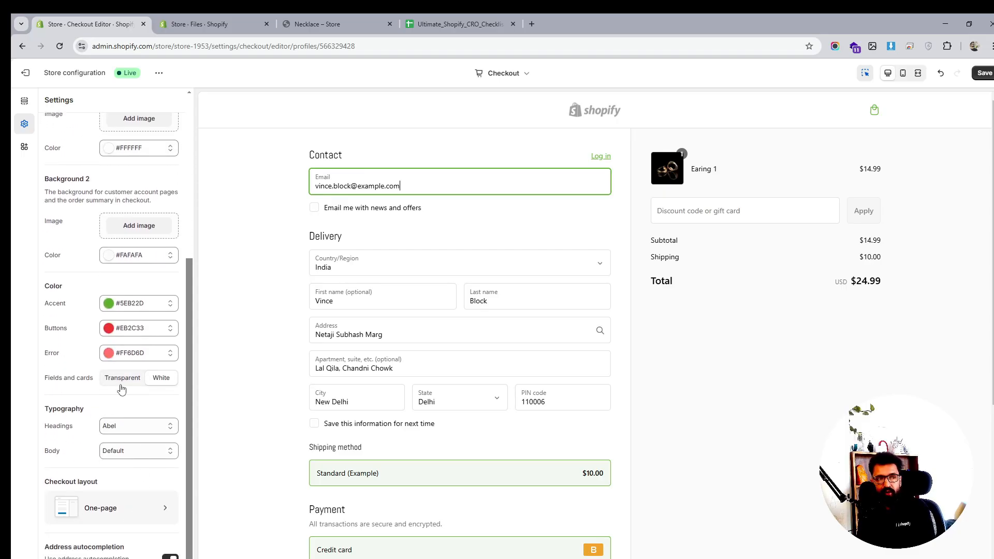
{"action": "left_click", "coordinate": [122, 379]}
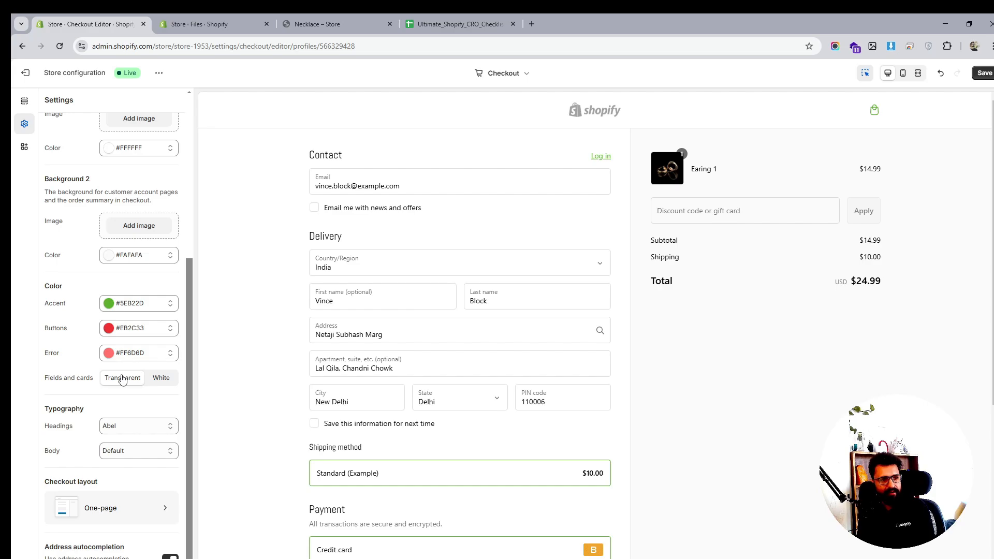
{"action": "left_click", "coordinate": [159, 379]}
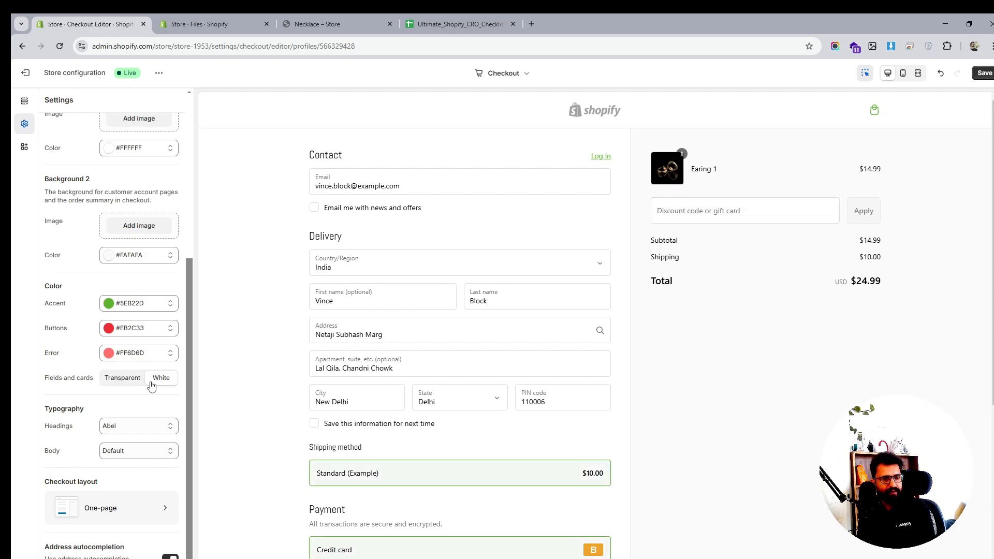
- Save the checkout branding changes and leave the checkout editor
{"action": "scroll", "coordinate": [139, 415], "scroll_direction": "up", "scroll_amount": 5}
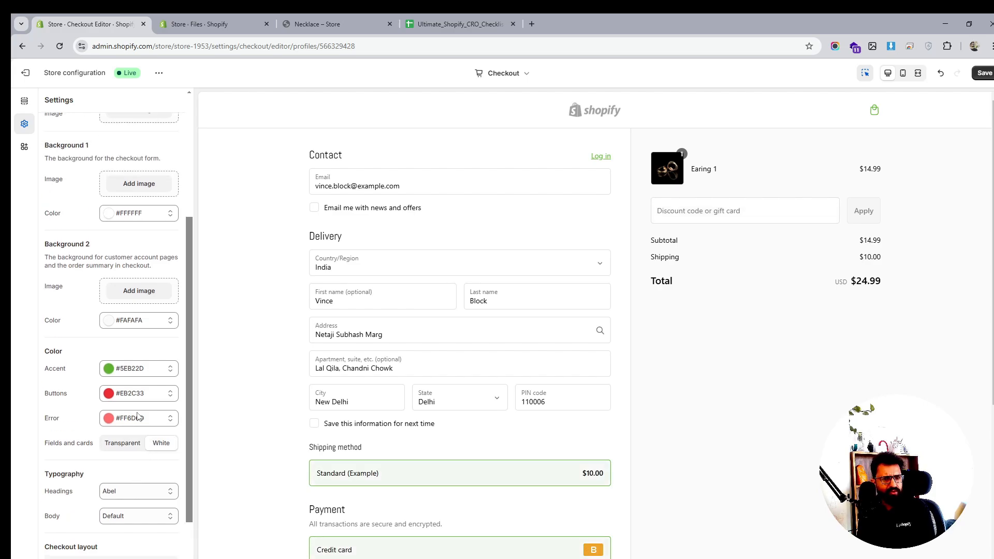
{"action": "scroll", "coordinate": [138, 415], "scroll_direction": "down", "scroll_amount": 5}
{"action": "scroll", "coordinate": [139, 415], "scroll_direction": "up", "scroll_amount": 5}
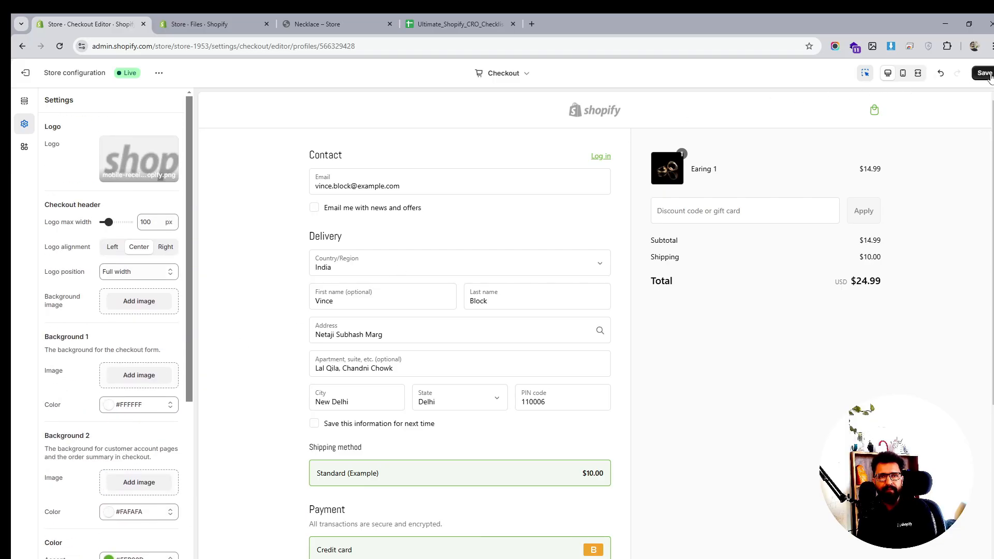
{"action": "left_click", "coordinate": [973, 75]}
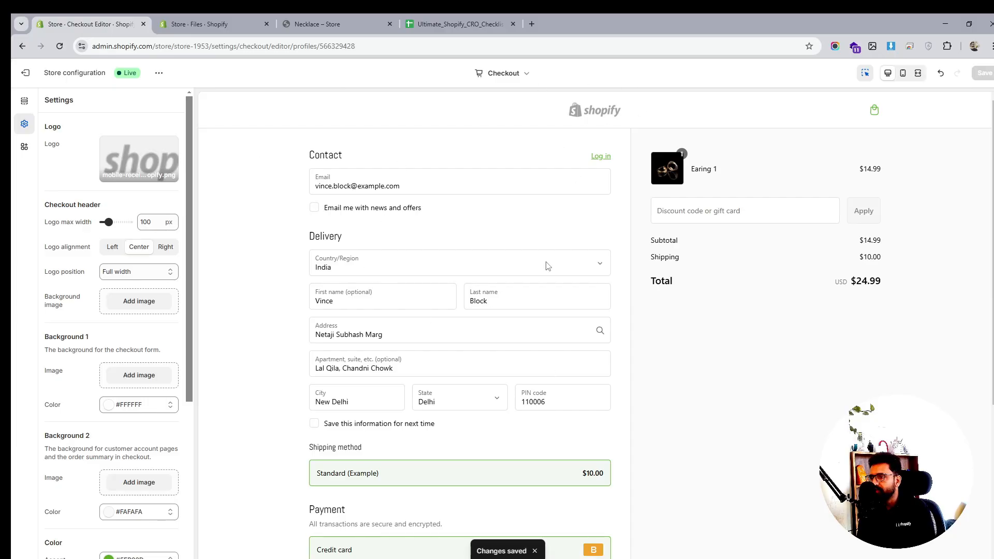
{"action": "left_click", "coordinate": [25, 73]}
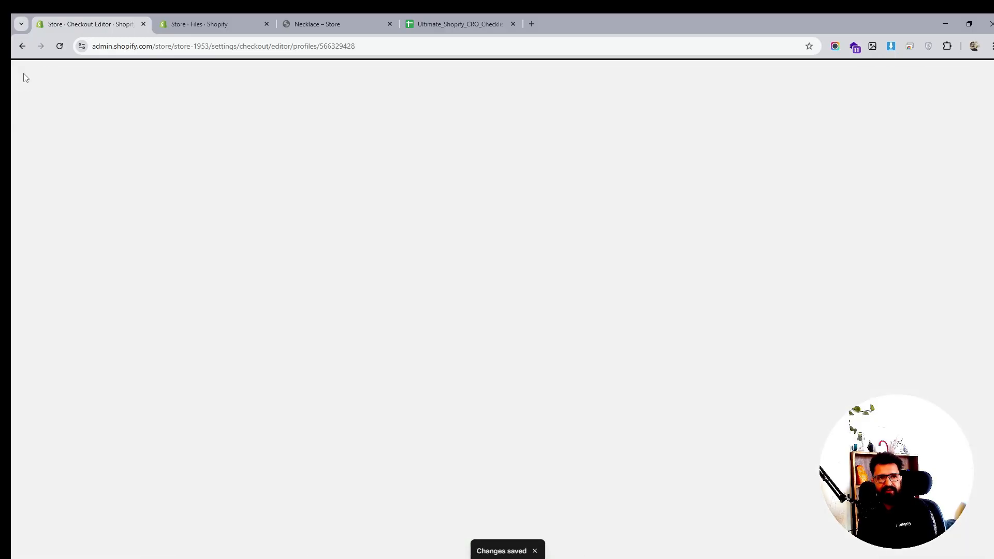
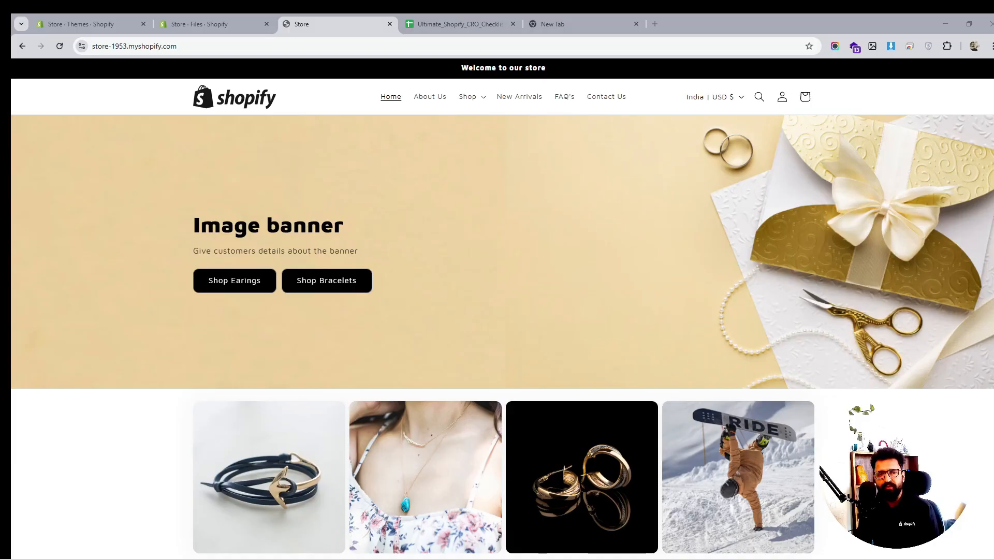
- Open the theme editor for the live Sense theme from the Online Store admin
{"action": "scroll", "coordinate": [355, 293], "scroll_direction": "down", "scroll_amount": 8}
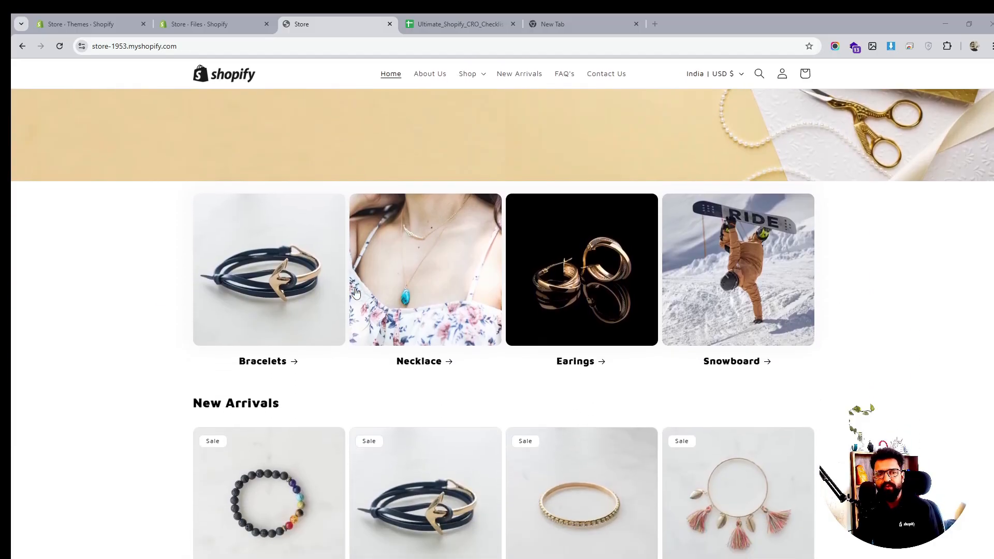
{"action": "scroll", "coordinate": [355, 293], "scroll_direction": "down", "scroll_amount": 1}
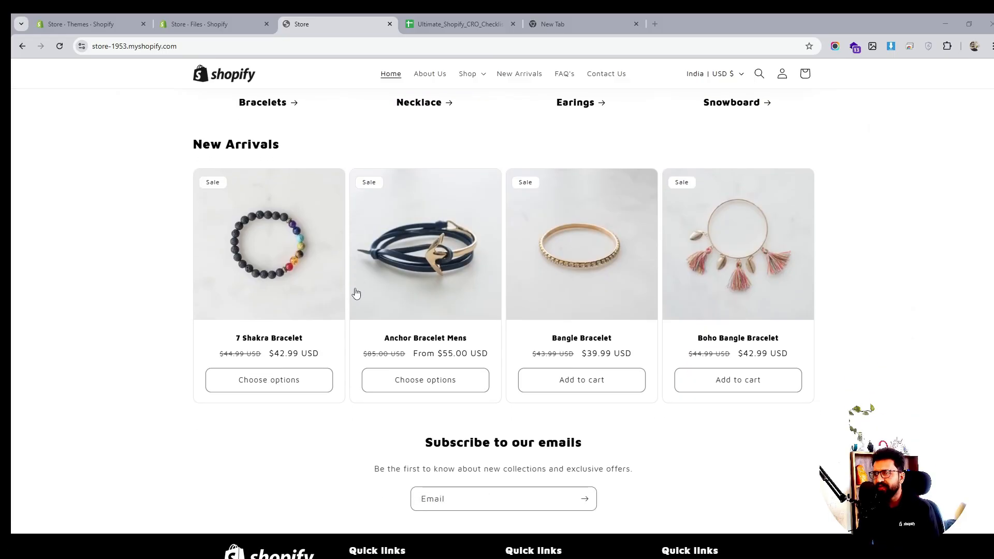
{"action": "scroll", "coordinate": [539, 338], "scroll_direction": "down", "scroll_amount": 2}
{"action": "scroll", "coordinate": [539, 338], "scroll_direction": "up", "scroll_amount": 10}
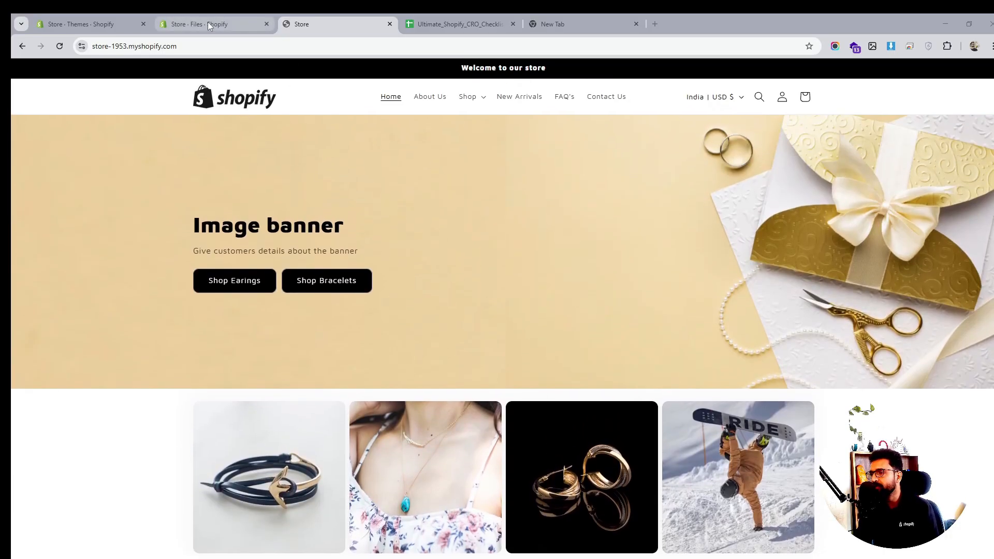
{"action": "left_click", "coordinate": [208, 24]}
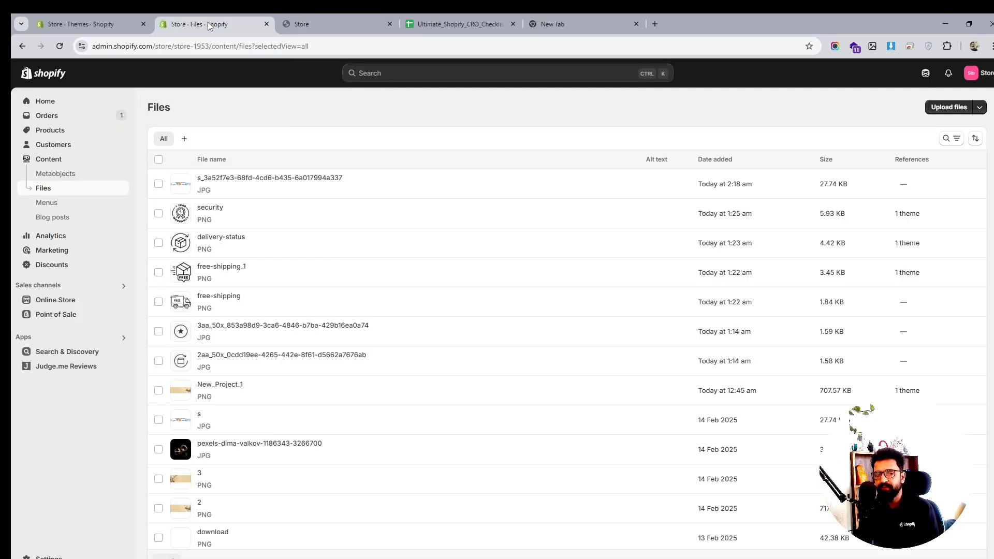
{"action": "left_click", "coordinate": [56, 299]}
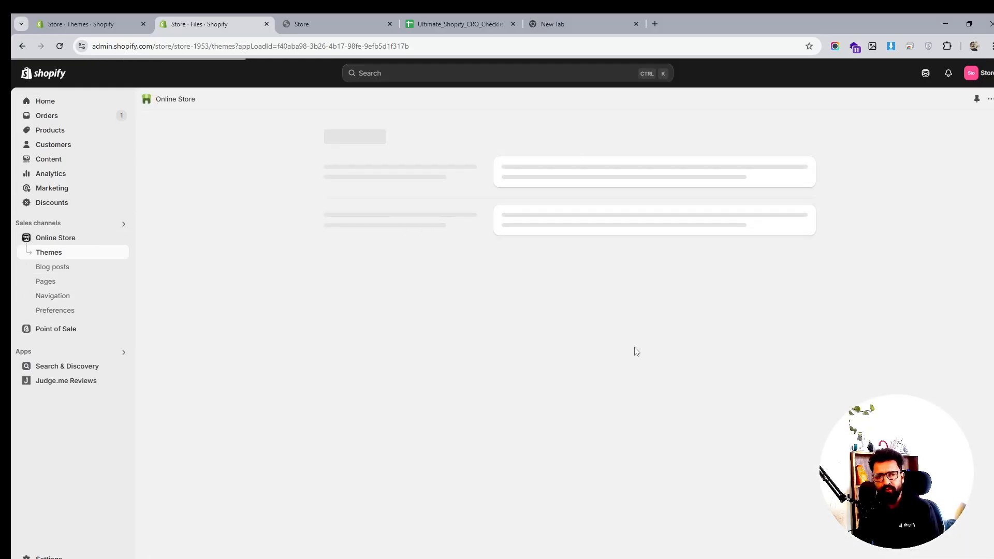
{"action": "left_click", "coordinate": [786, 371]}
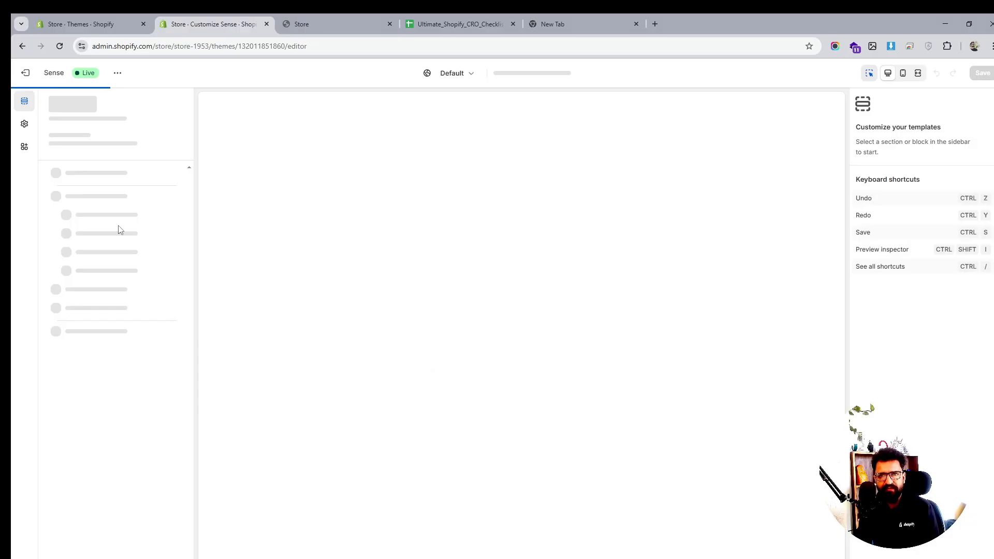
- Add a Multicolumn section to the end of the home page template
{"action": "scroll", "coordinate": [119, 230], "scroll_direction": "down", "scroll_amount": 2}
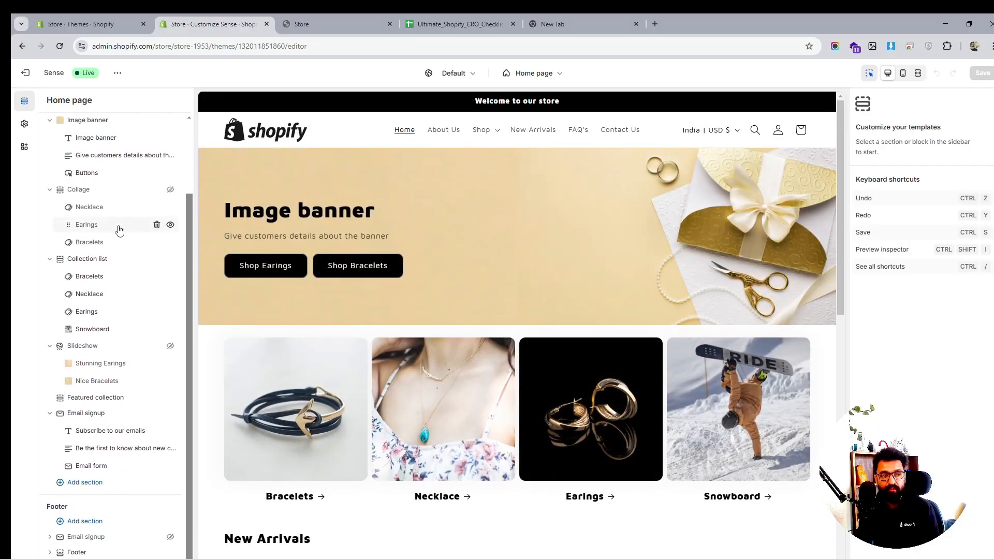
{"action": "left_click", "coordinate": [85, 482]}
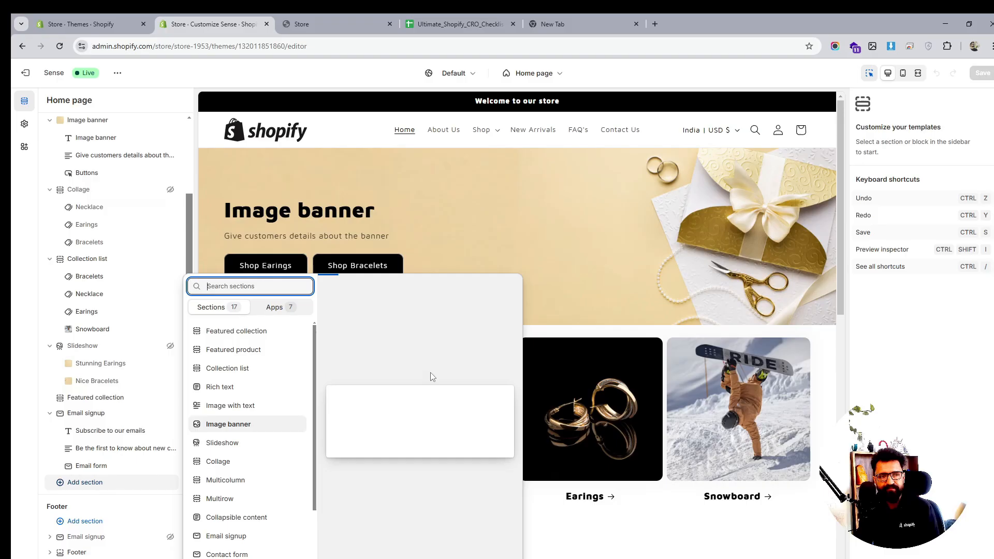
{"action": "left_click", "coordinate": [240, 480]}
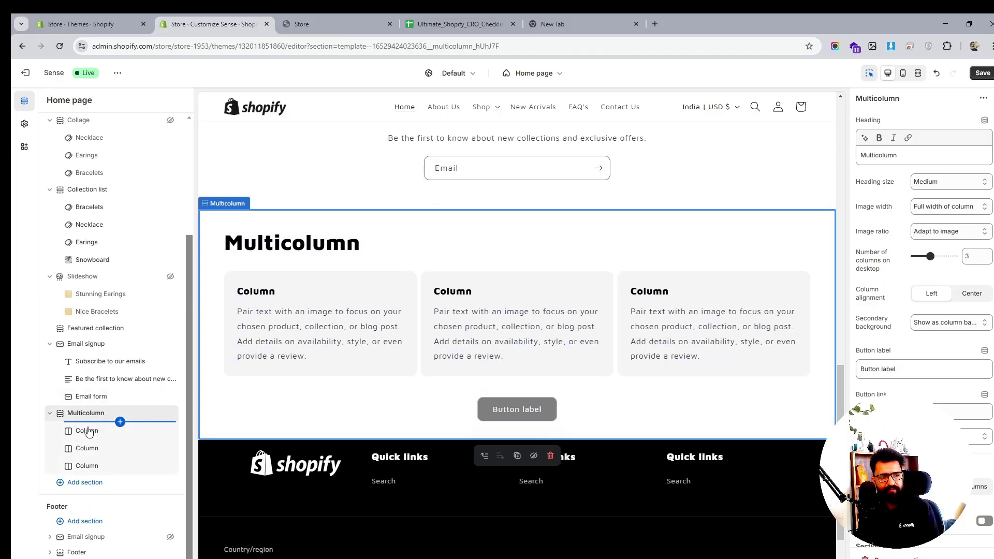
- Set the Multicolumn column alignment to Center and the image width to One Tenth
{"action": "left_click", "coordinate": [967, 294]}
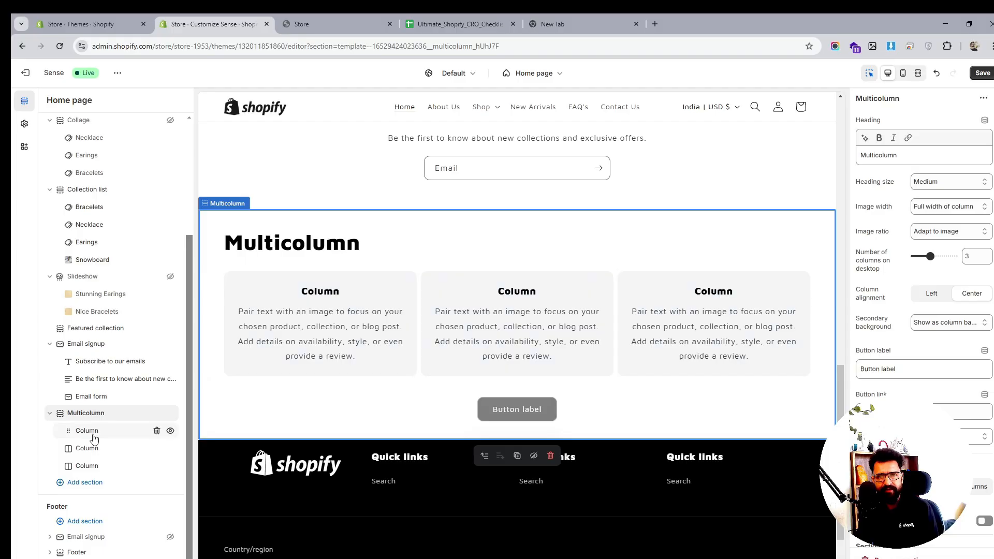
{"action": "left_click", "coordinate": [958, 208]}
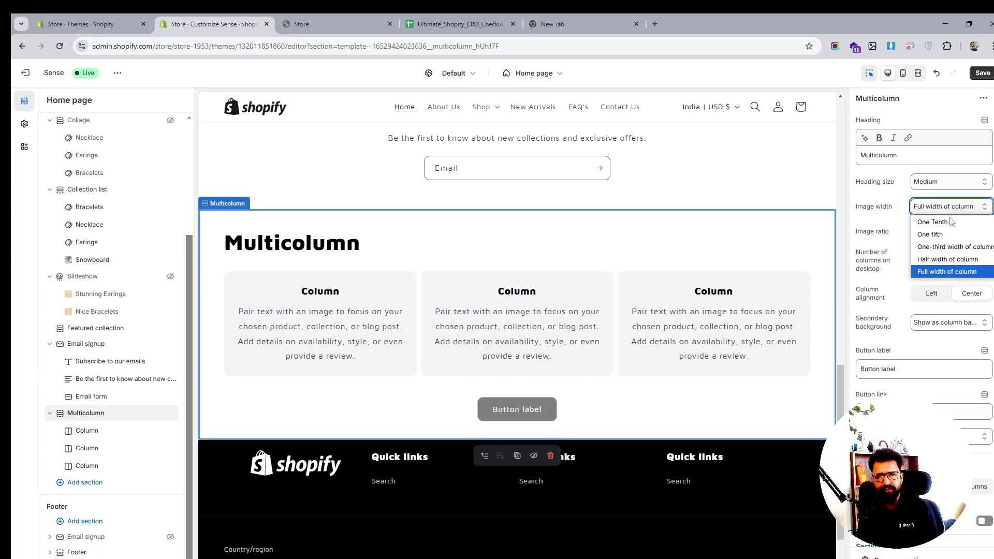
{"action": "left_click", "coordinate": [943, 223]}
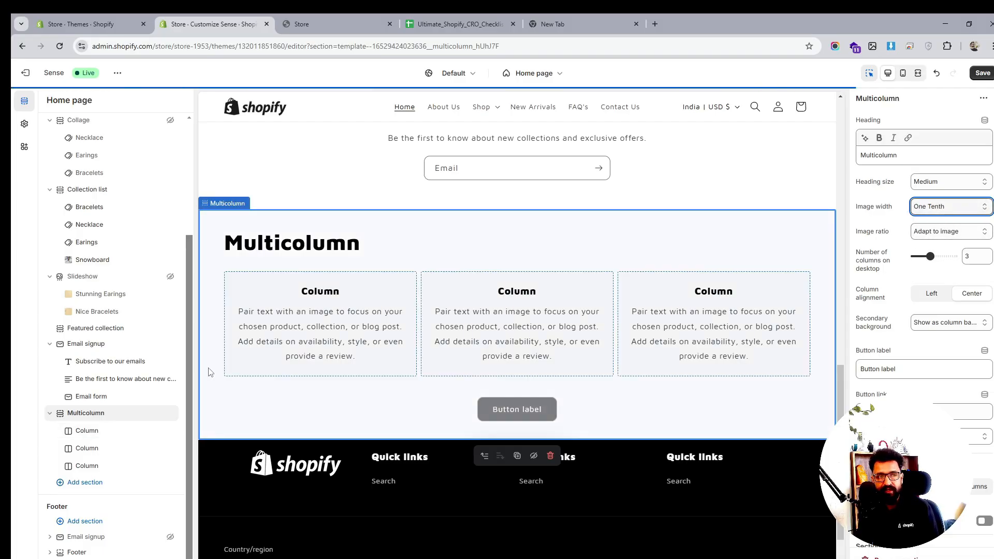
- Set the first column's image to free-shipping_1
{"action": "left_click", "coordinate": [253, 369]}
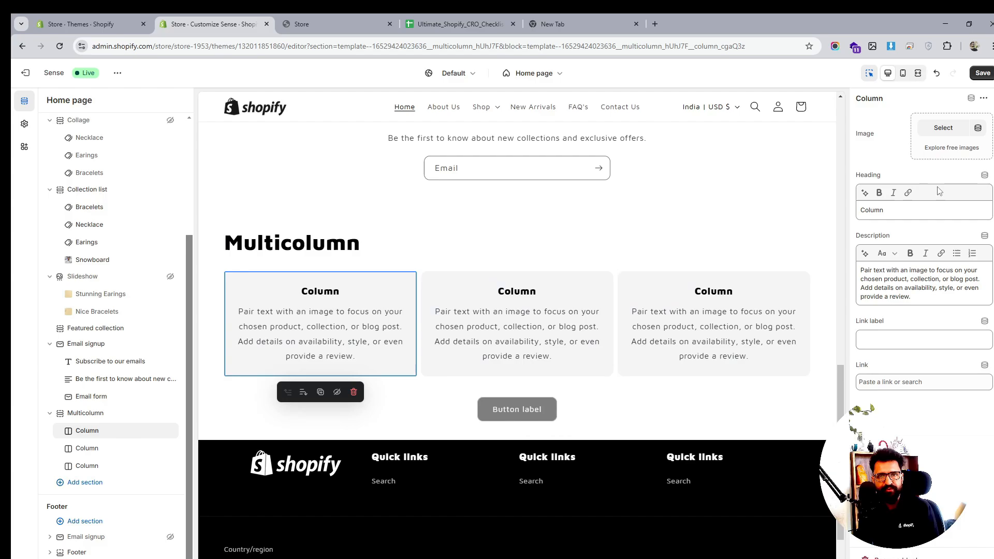
{"action": "left_click", "coordinate": [943, 128]}
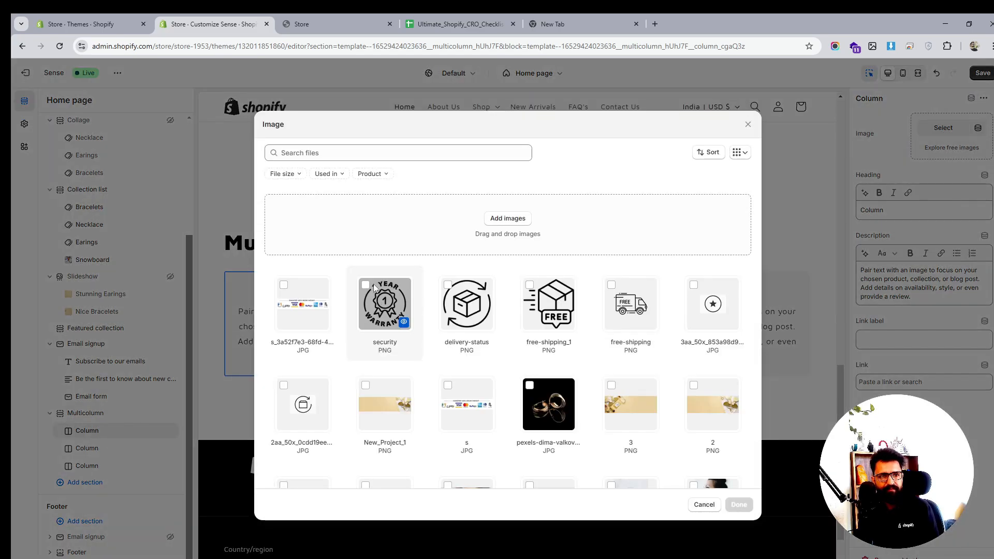
{"action": "left_click", "coordinate": [536, 292]}
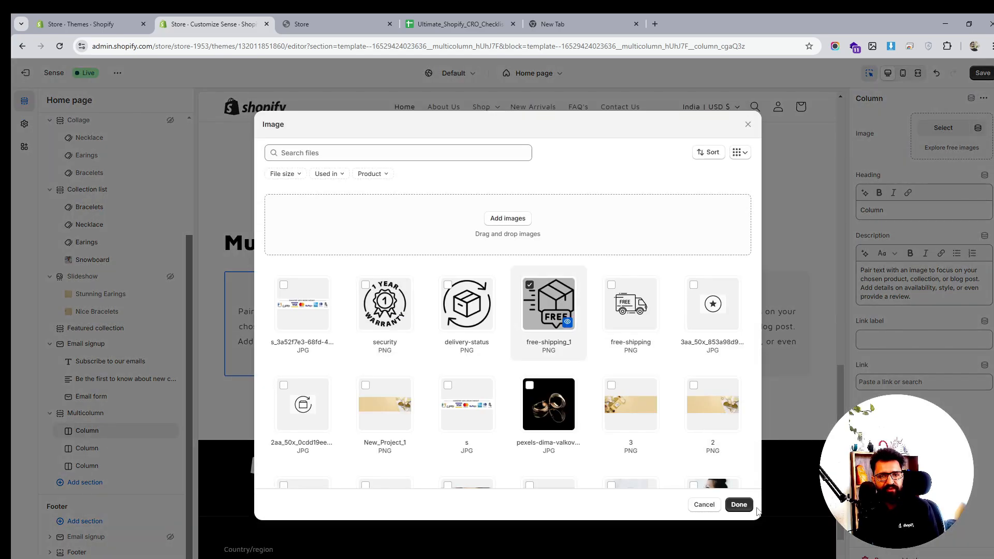
{"action": "left_click", "coordinate": [739, 505]}
- Set the first column's heading to Free Shipping and its description to Free Shipping on all orders
{"action": "double_click", "coordinate": [879, 210]}
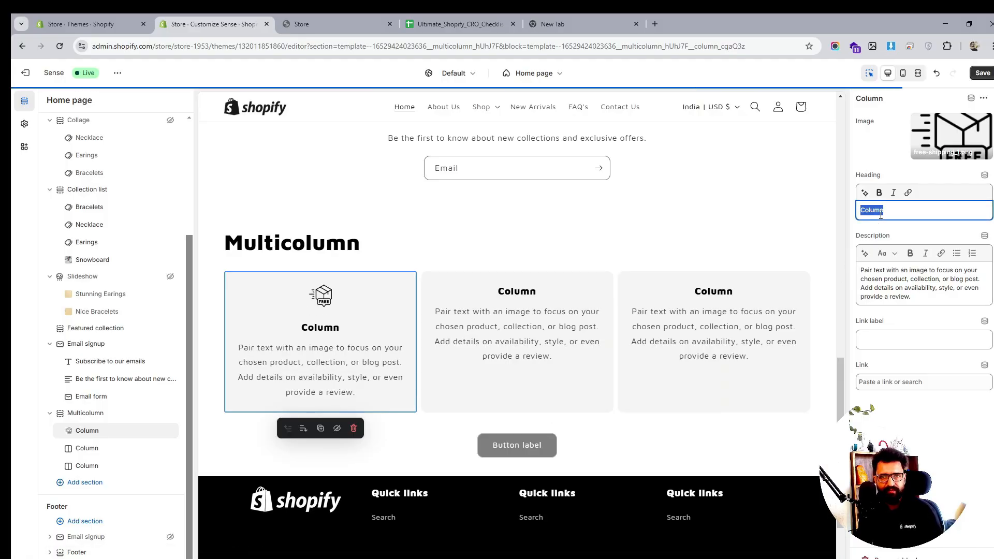
{"action": "type", "text": "Free Sh"}
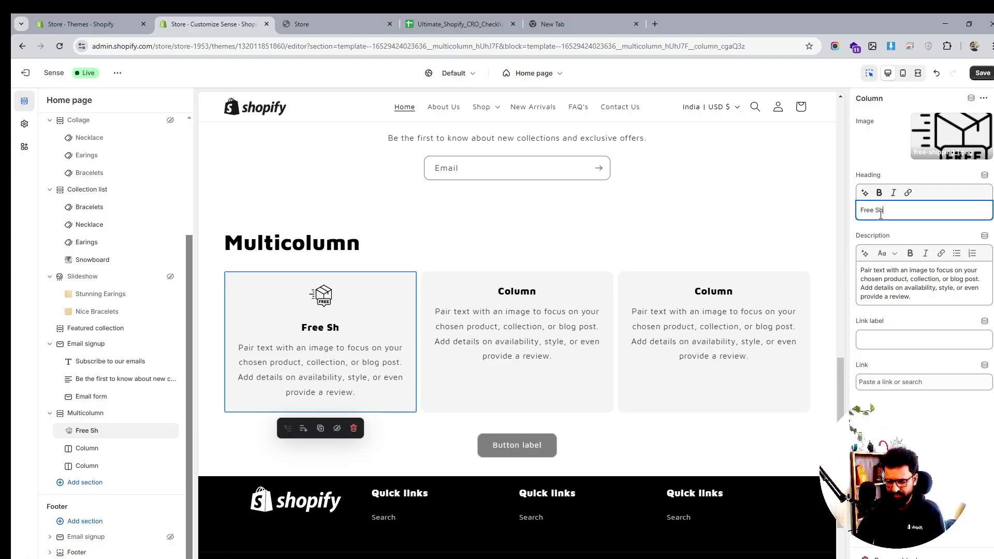
{"action": "type", "text": "ipping"}
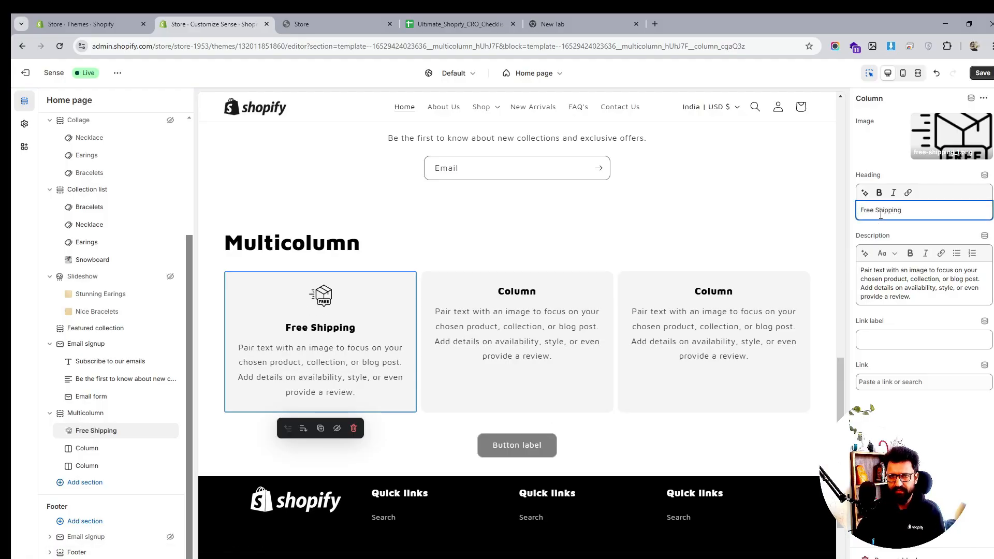
{"action": "triple_click", "coordinate": [866, 282]}
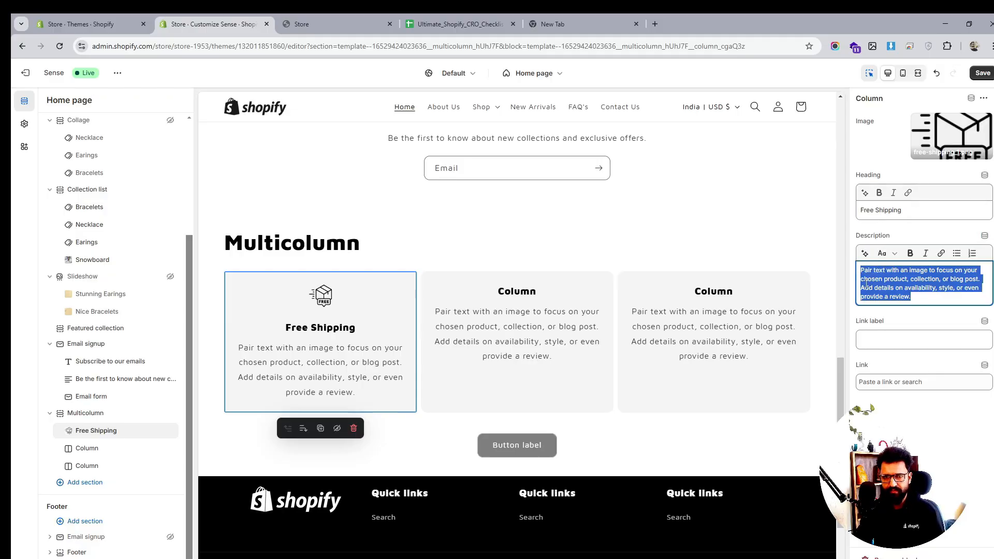
{"action": "type", "text": "Free"}
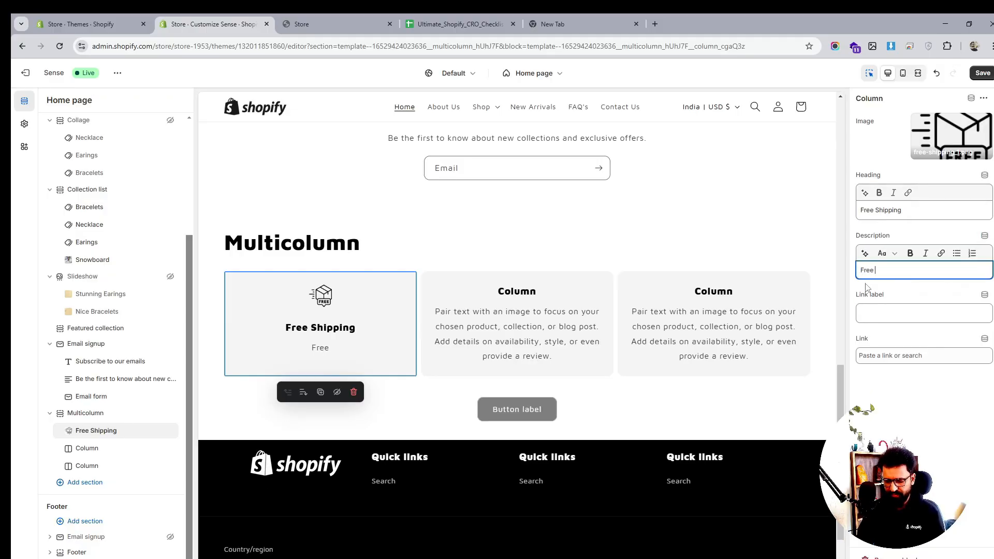
{"action": "type", "text": " Shipp"}
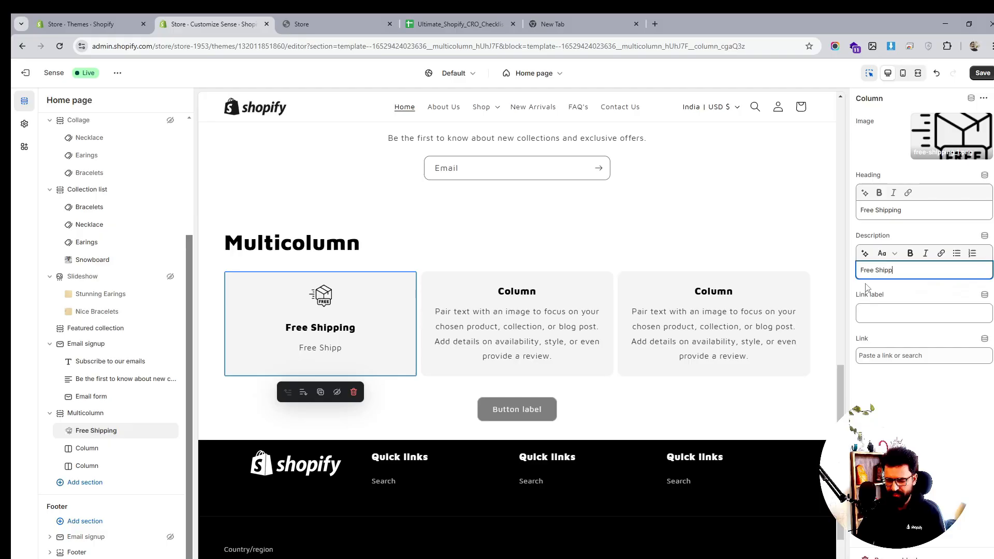
{"action": "type", "text": "ing on all order"}
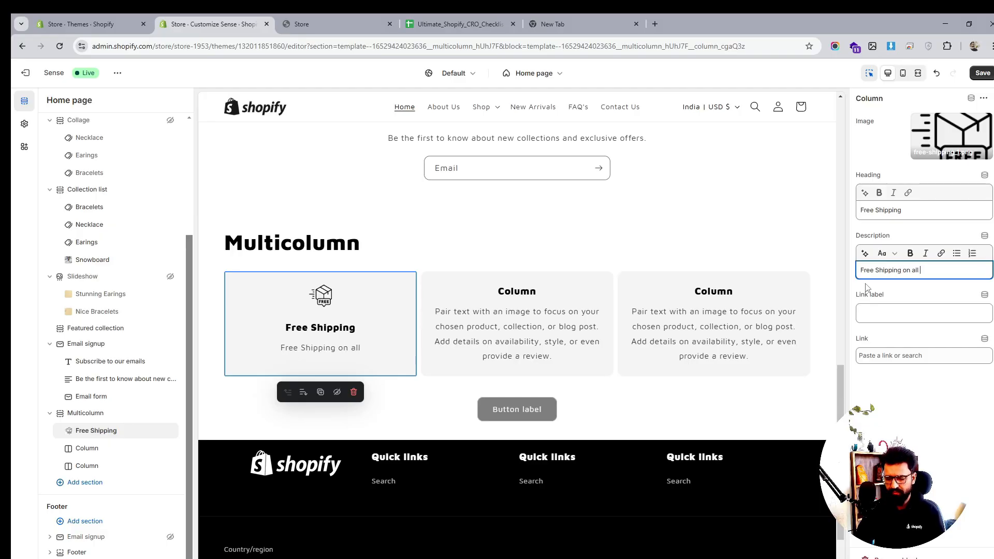
{"action": "type", "text": "s"}
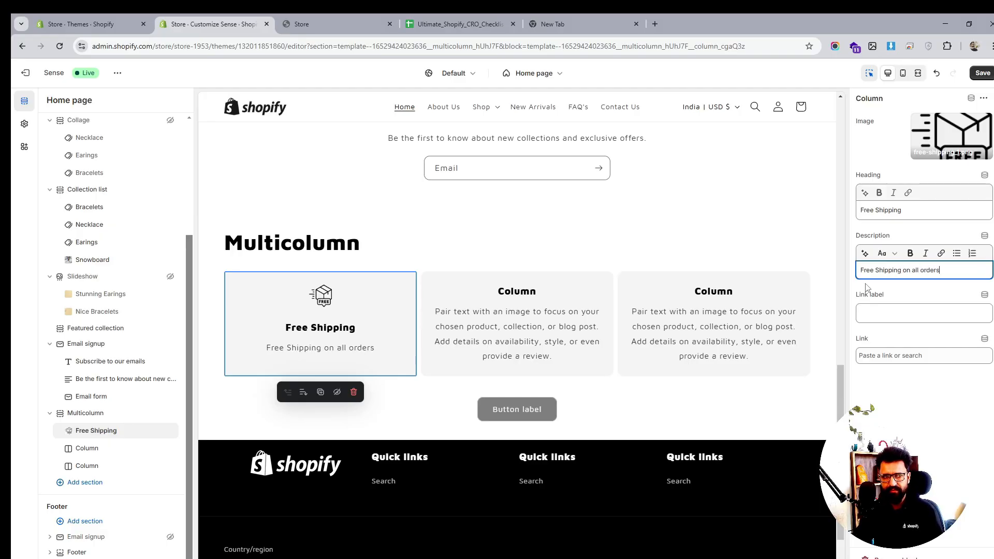
- Set the second column's image to delivery-status
{"action": "left_click", "coordinate": [86, 449]}
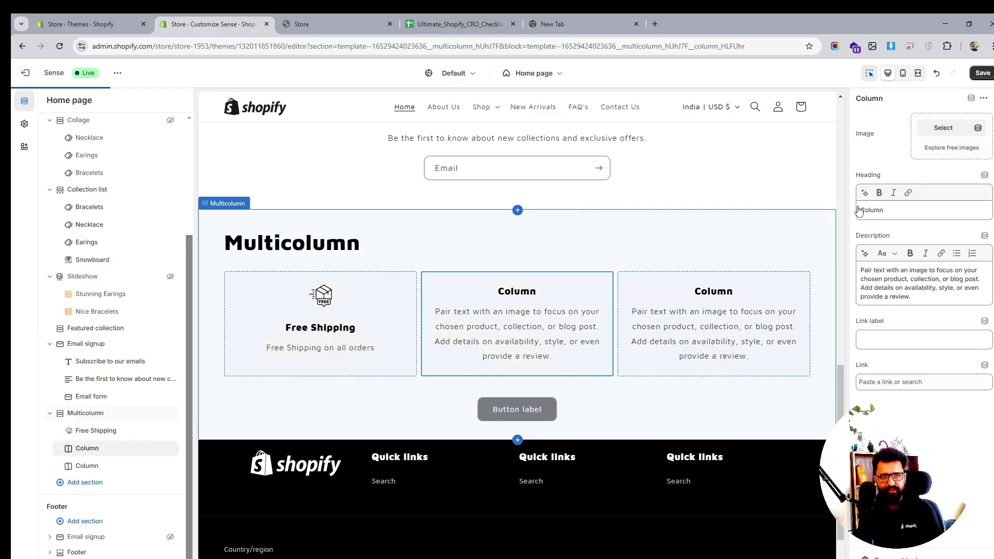
{"action": "left_click", "coordinate": [947, 127]}
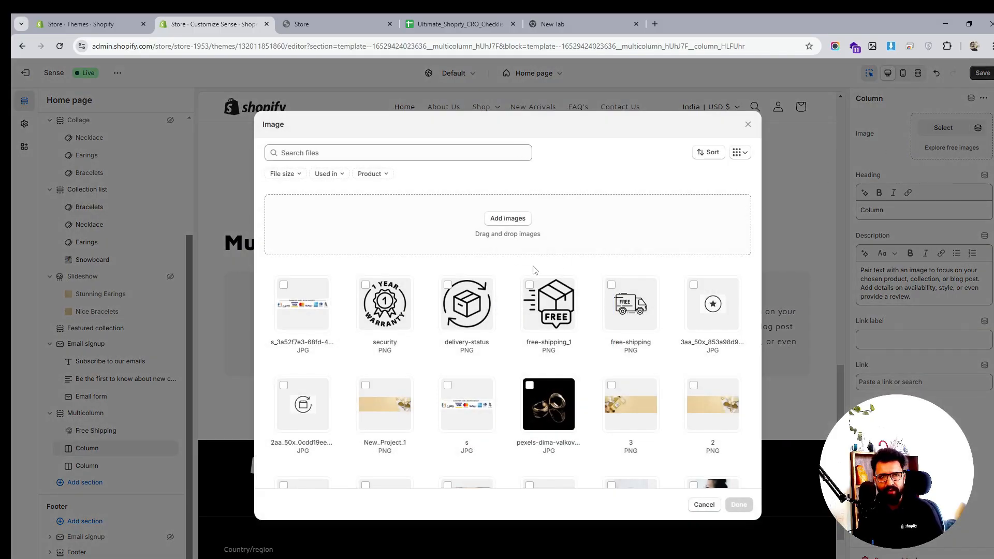
{"action": "left_click", "coordinate": [448, 285]}
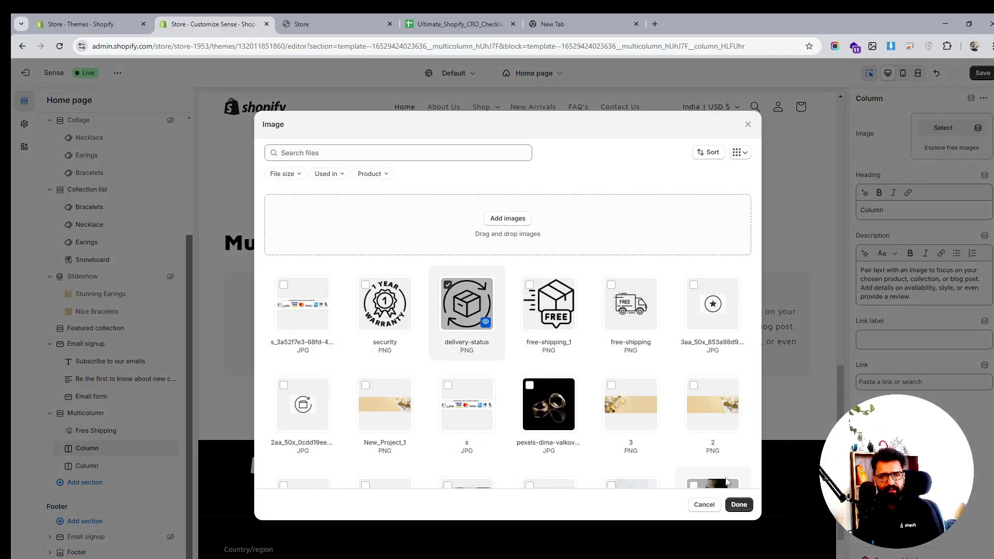
{"action": "left_click", "coordinate": [739, 504]}
- Set the second column's heading to Easy Returns and its description to 30 day Return Policy
{"action": "left_click", "coordinate": [894, 214]}
{"action": "key", "text": "ctrl+a"}
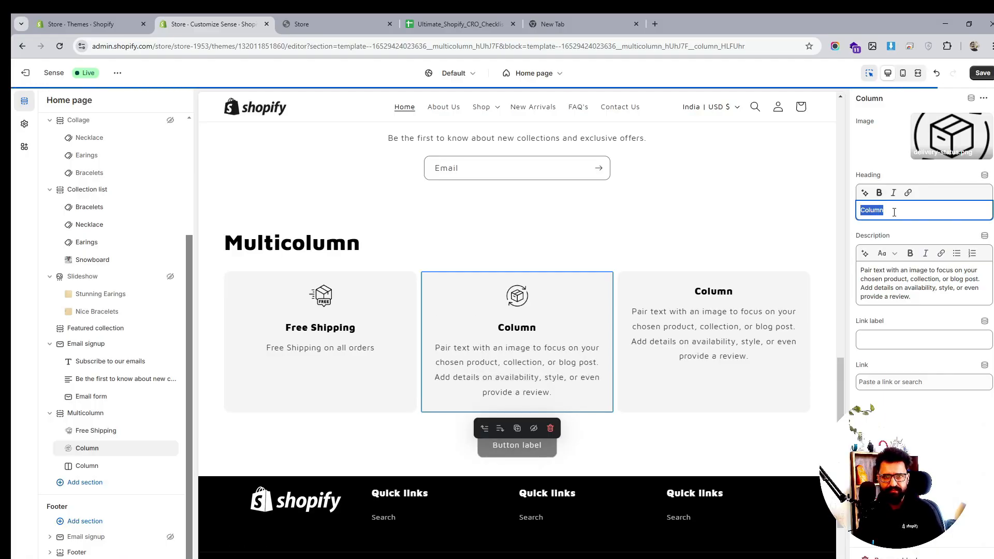
{"action": "type", "text": "Eas"}
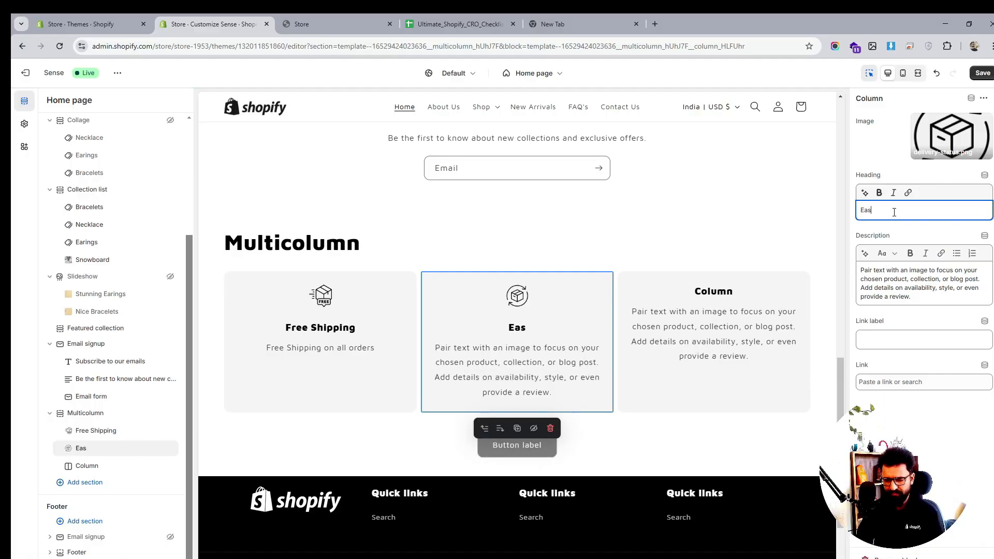
{"action": "type", "text": "y Ret"}
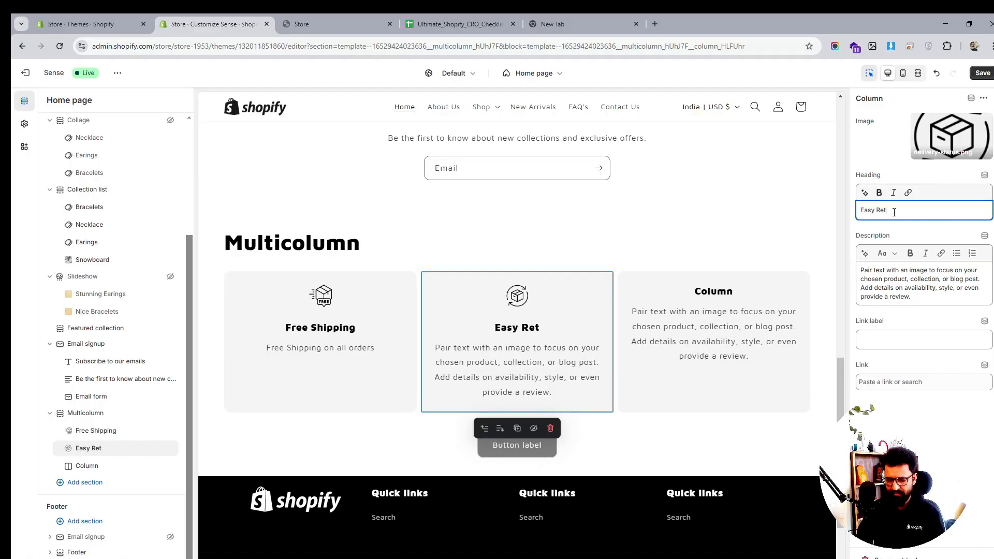
{"action": "type", "text": "urns"}
{"action": "left_click", "coordinate": [892, 280]}
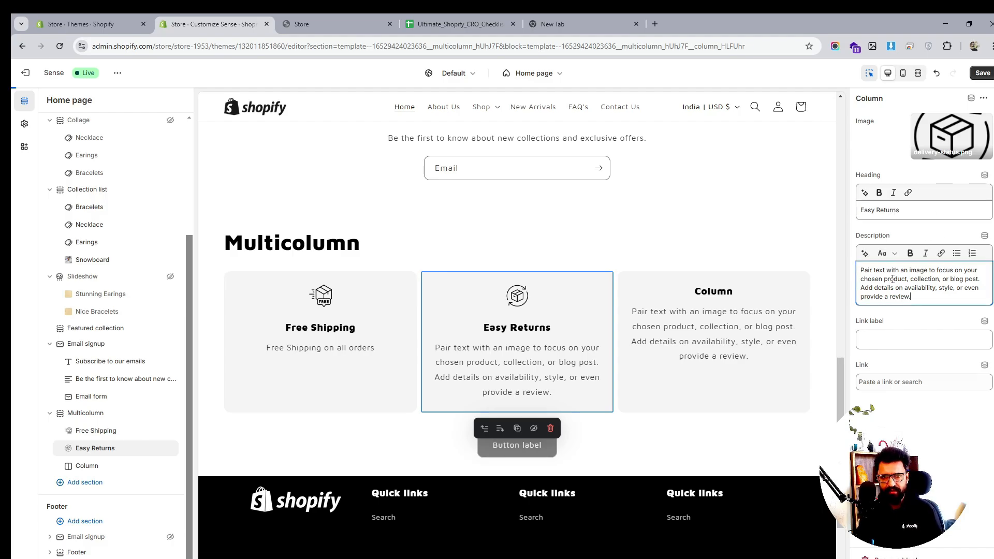
{"action": "key", "text": "ctrl+a"}
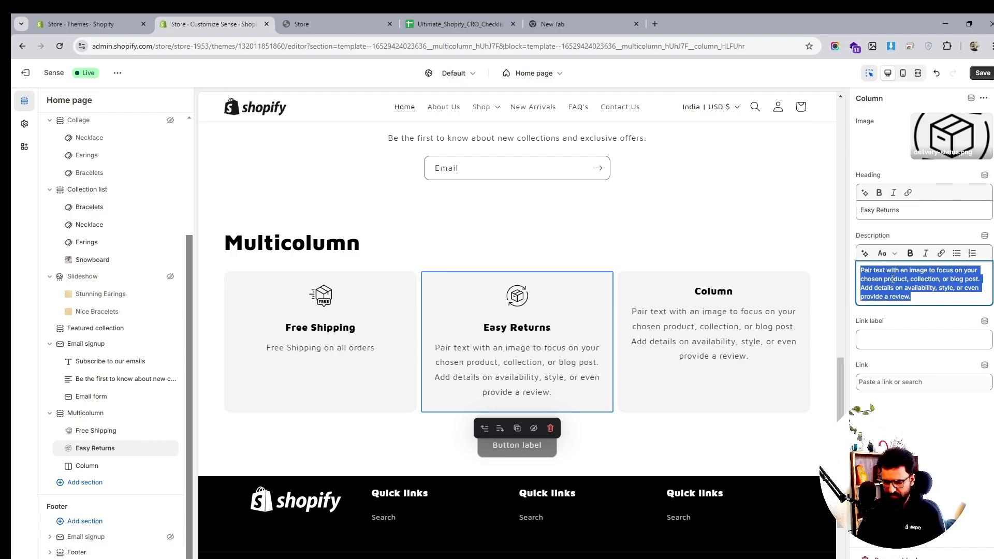
{"action": "type", "text": "30 day Retu"}
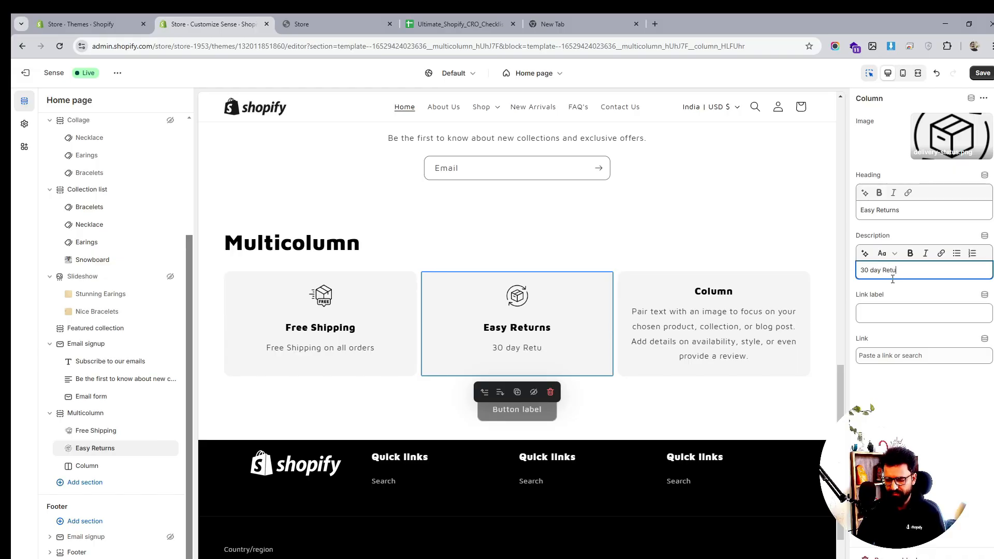
{"action": "type", "text": "rn Policy"}
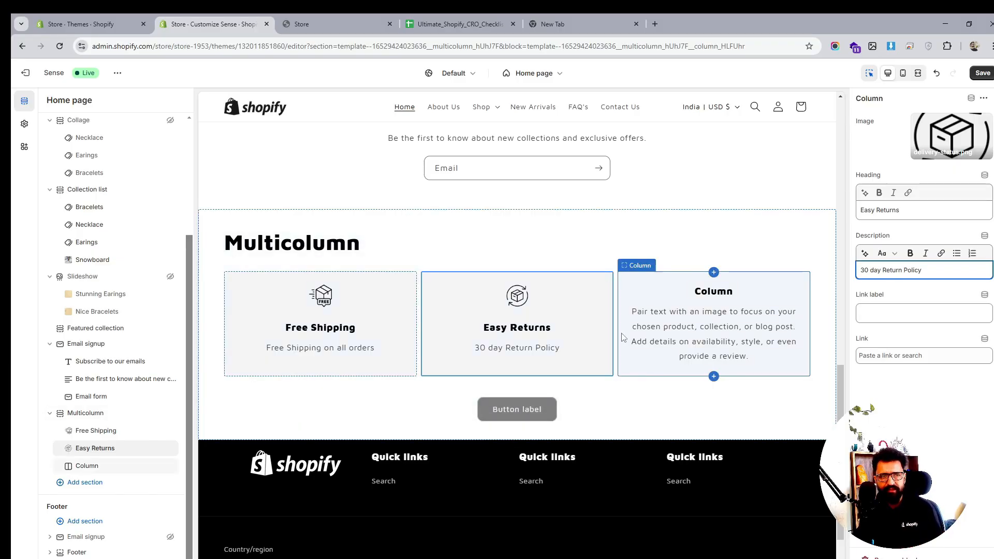
- Set the third column's image to security
{"action": "left_click", "coordinate": [87, 465]}
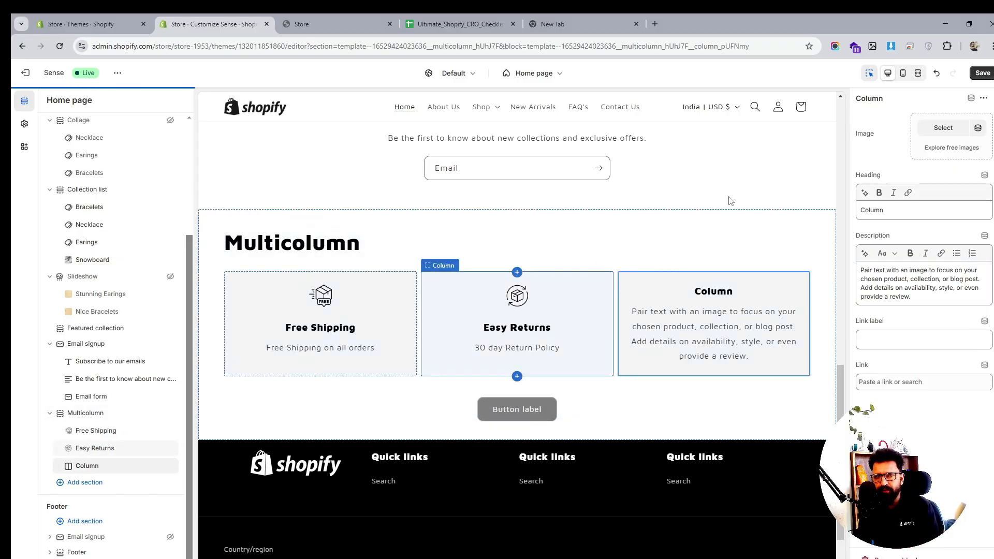
{"action": "left_click", "coordinate": [943, 127]}
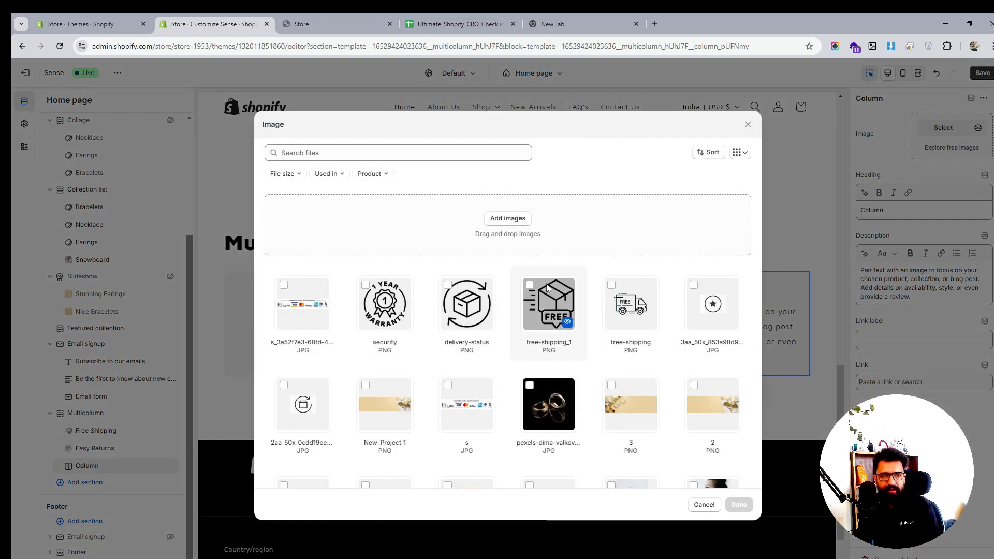
{"action": "left_click", "coordinate": [371, 282]}
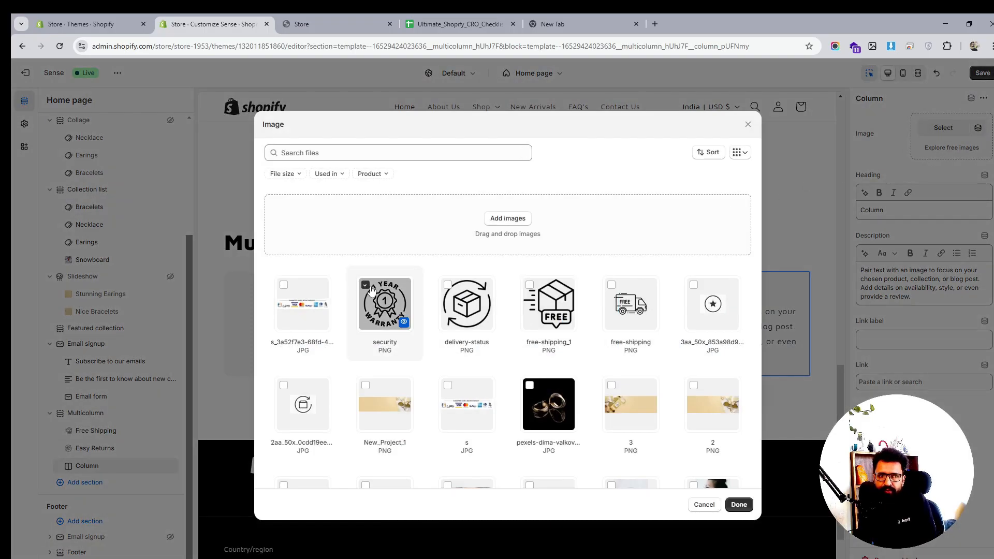
{"action": "left_click", "coordinate": [738, 505]}
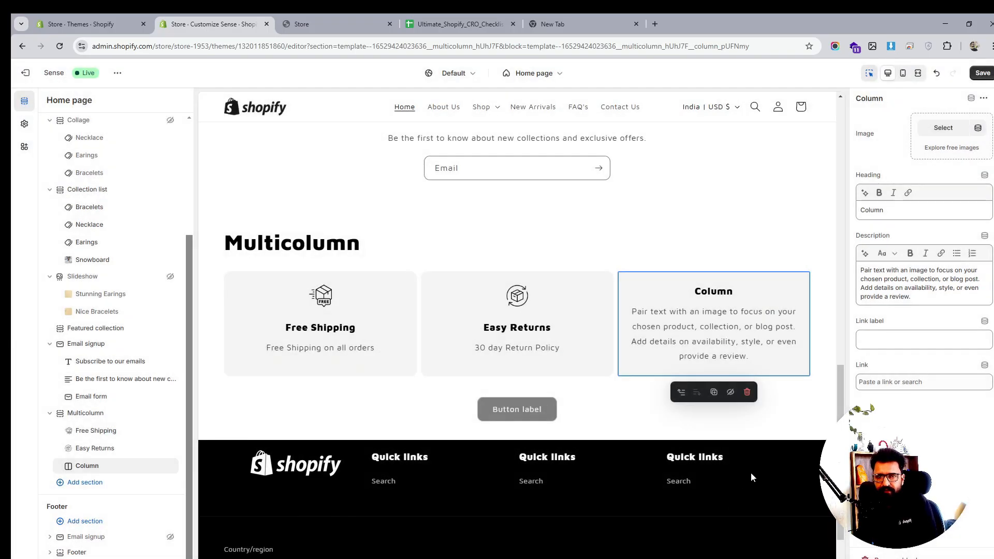
- Set the third column's heading to Warranty and its description to 1 year Warranty, then save
{"action": "left_click", "coordinate": [882, 211]}
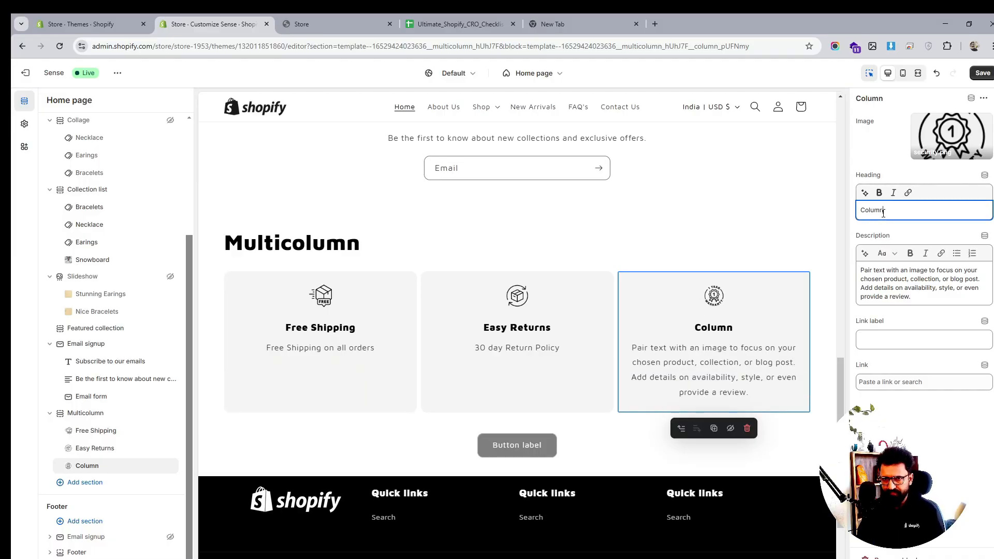
{"action": "type", "text": "Warranty"}
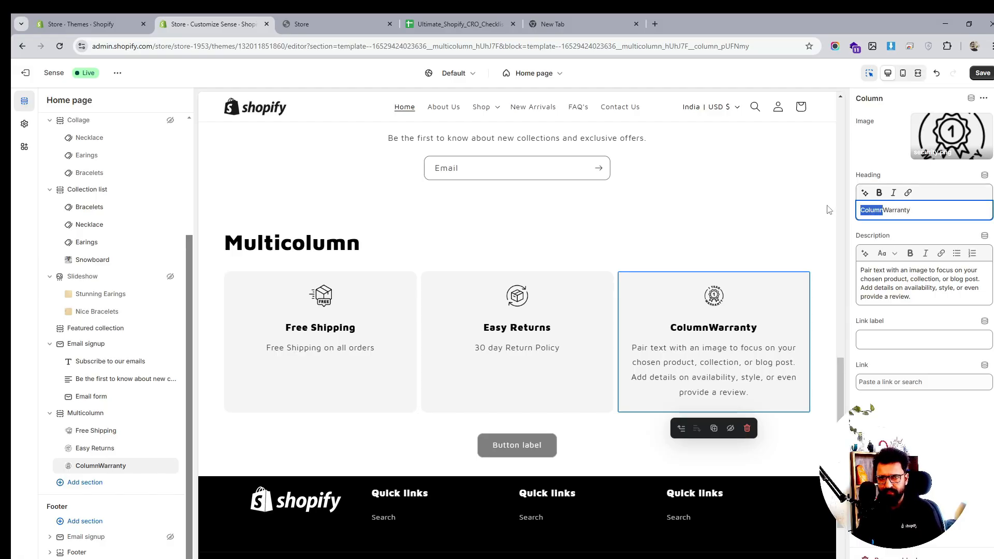
{"action": "key", "text": "BackSpace"}
{"action": "triple_click", "coordinate": [899, 270]}
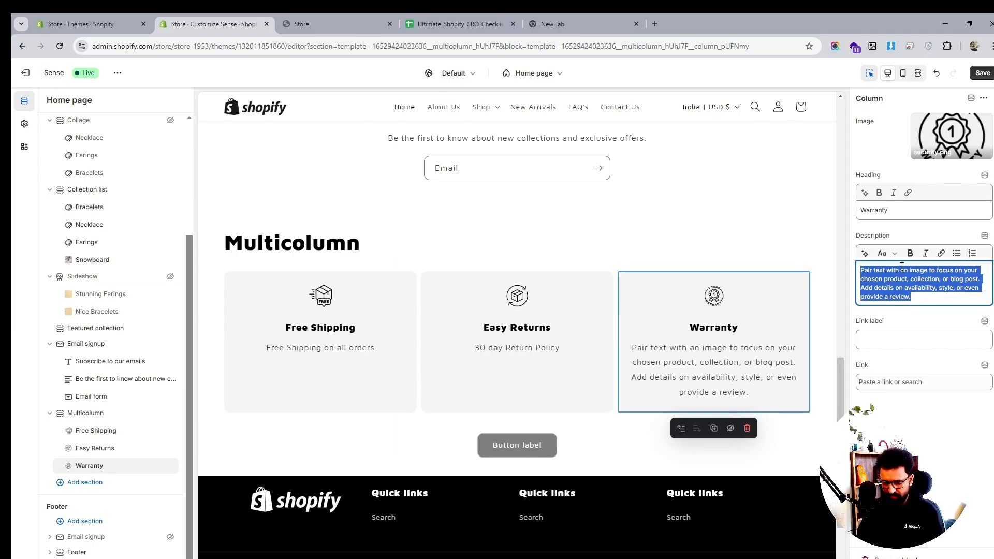
{"action": "type", "text": "1 year Warranty"}
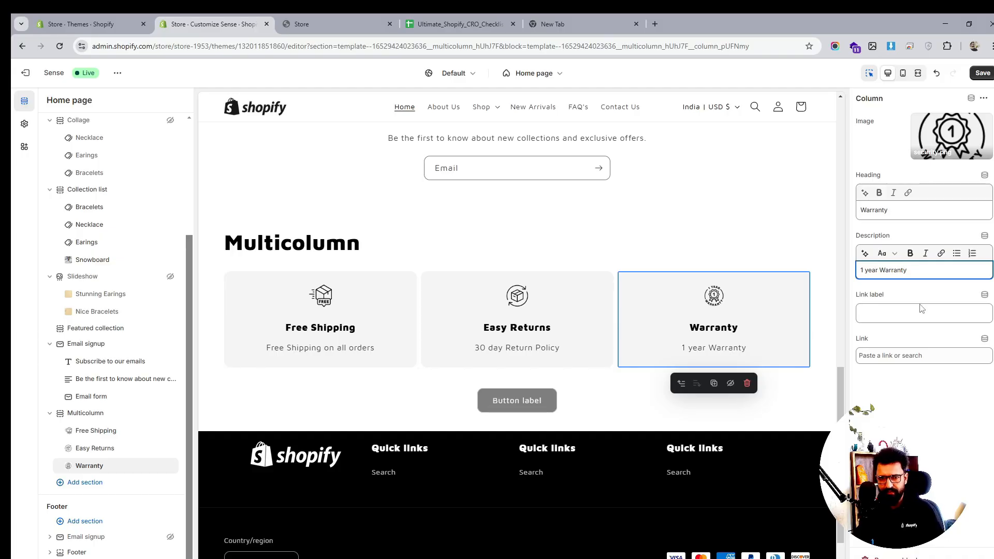
{"action": "left_click", "coordinate": [916, 391]}
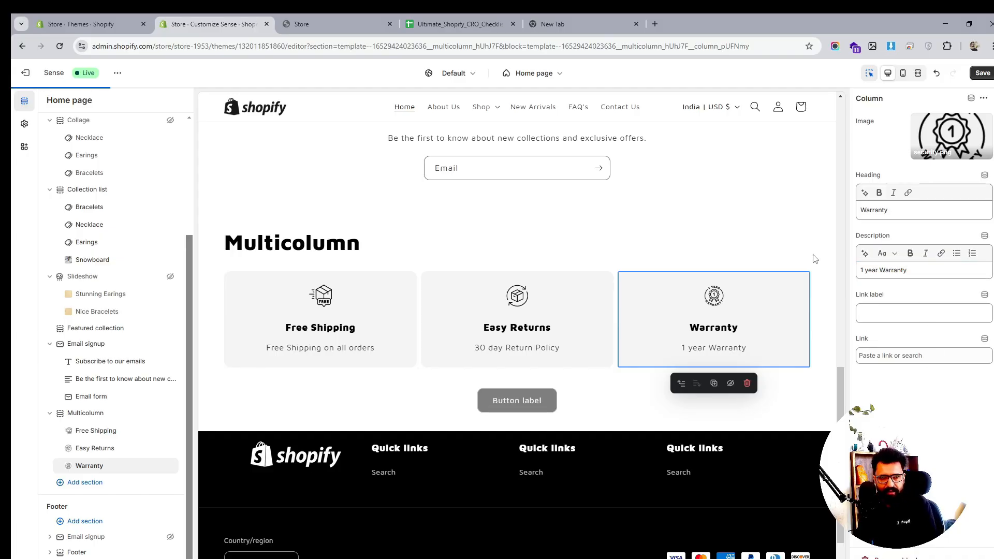
{"action": "left_click", "coordinate": [982, 73]}
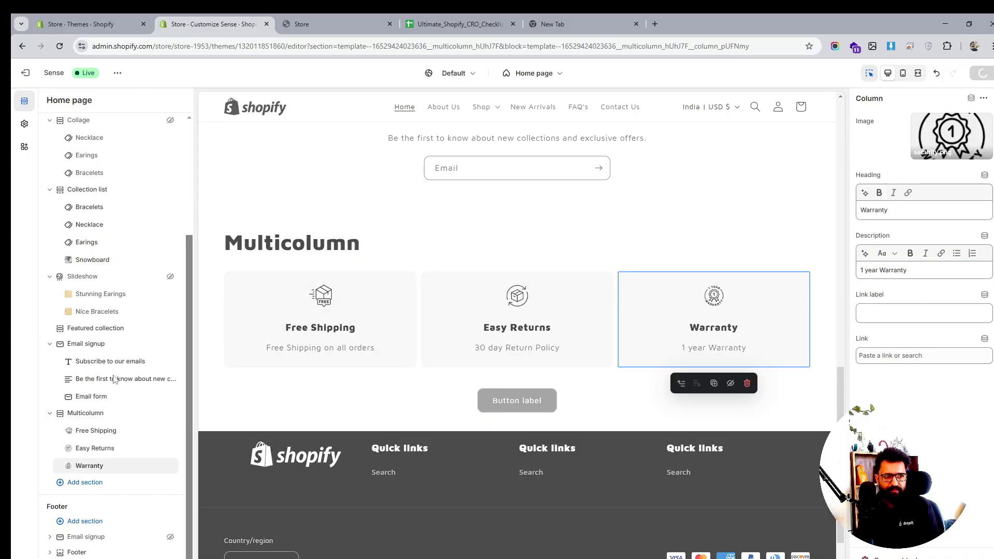
- Clear the Multicolumn section's heading
{"action": "left_click", "coordinate": [83, 413]}
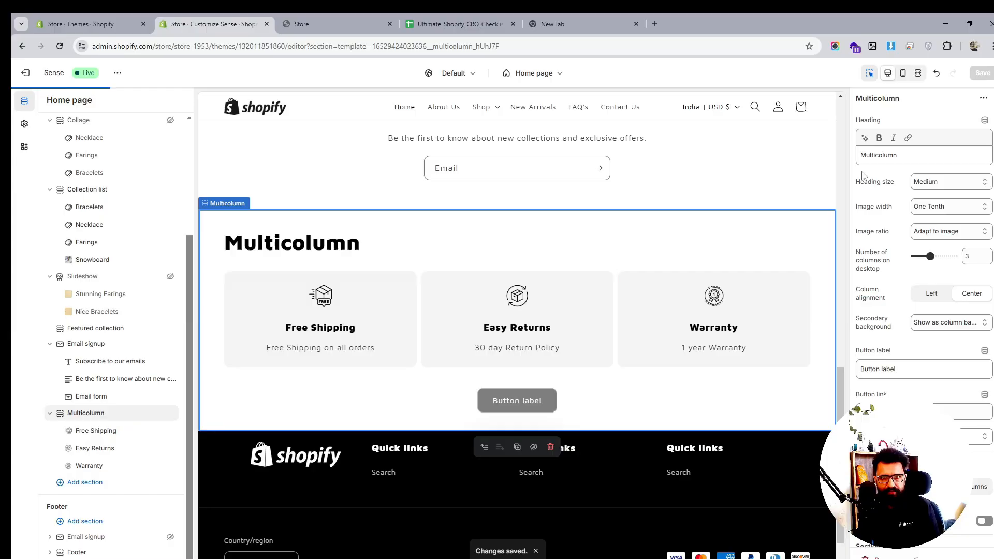
{"action": "left_click", "coordinate": [877, 155]}
{"action": "key", "text": "ctrl+a"}
{"action": "key", "text": "BackSpace"}
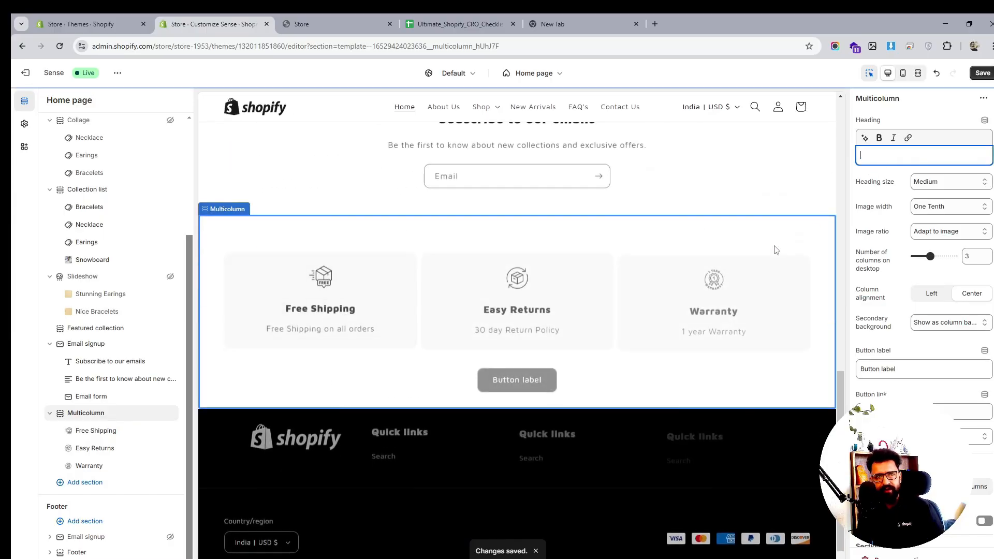
- Move the Multicolumn section above the Email signup section
{"action": "scroll", "coordinate": [637, 305], "scroll_direction": "up", "scroll_amount": 4}
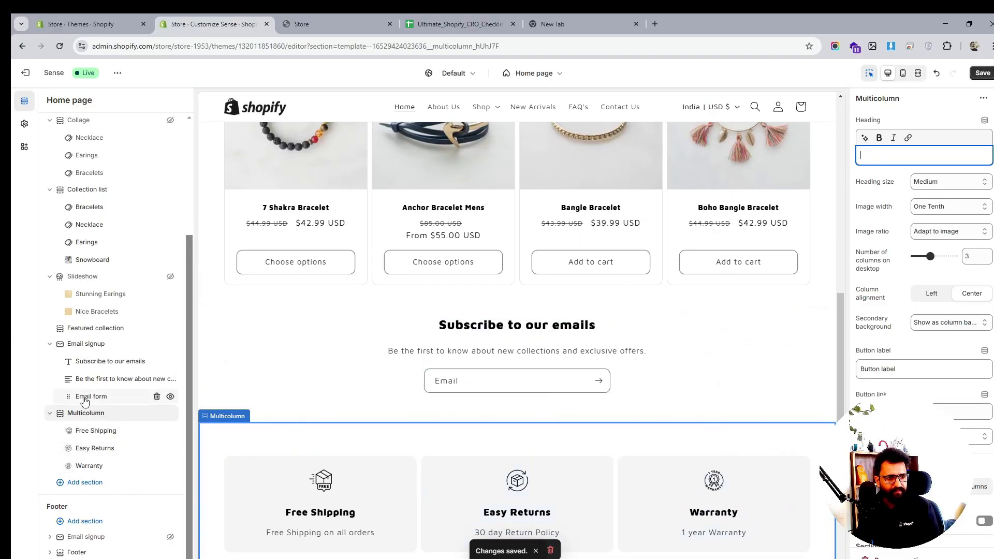
{"action": "left_click_drag", "start_coordinate": [57, 413], "coordinate": [59, 402]}
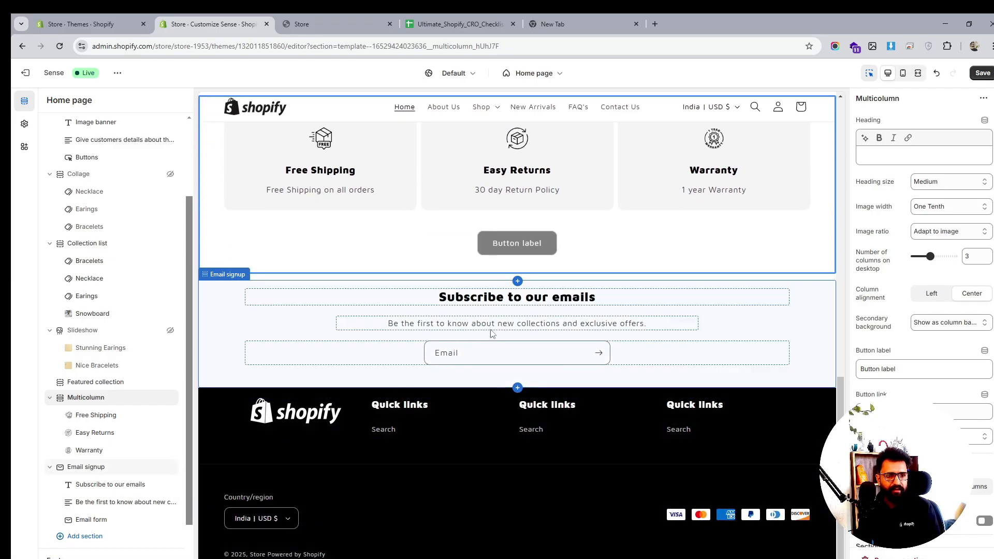
- Clear the Multicolumn section's button label
{"action": "left_click", "coordinate": [897, 368]}
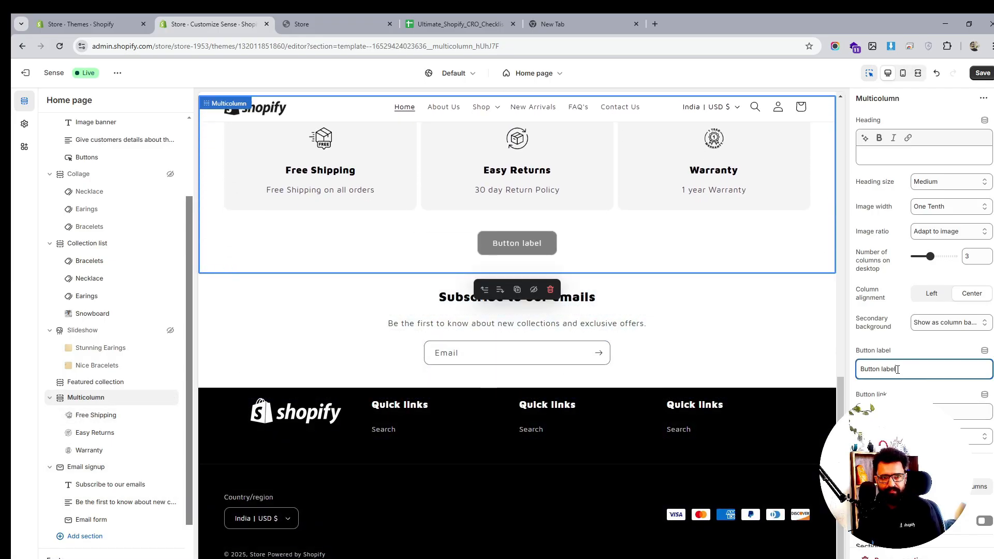
{"action": "key", "text": "ctrl+a"}
{"action": "key", "text": "BackSpace"}
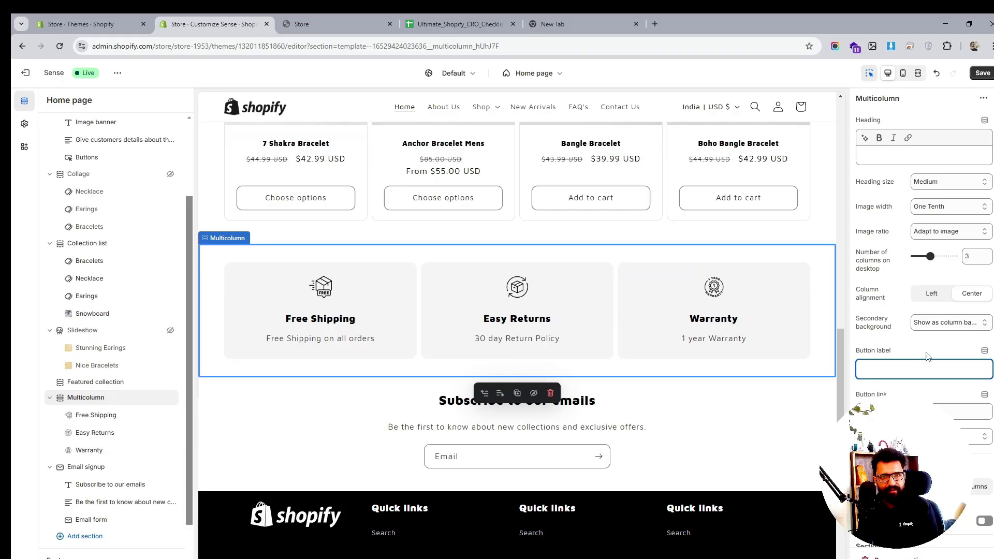
- Move the Multicolumn section back below the Email signup section
{"action": "left_click", "coordinate": [60, 401]}
{"action": "left_click_drag", "start_coordinate": [59, 403], "coordinate": [60, 458]}
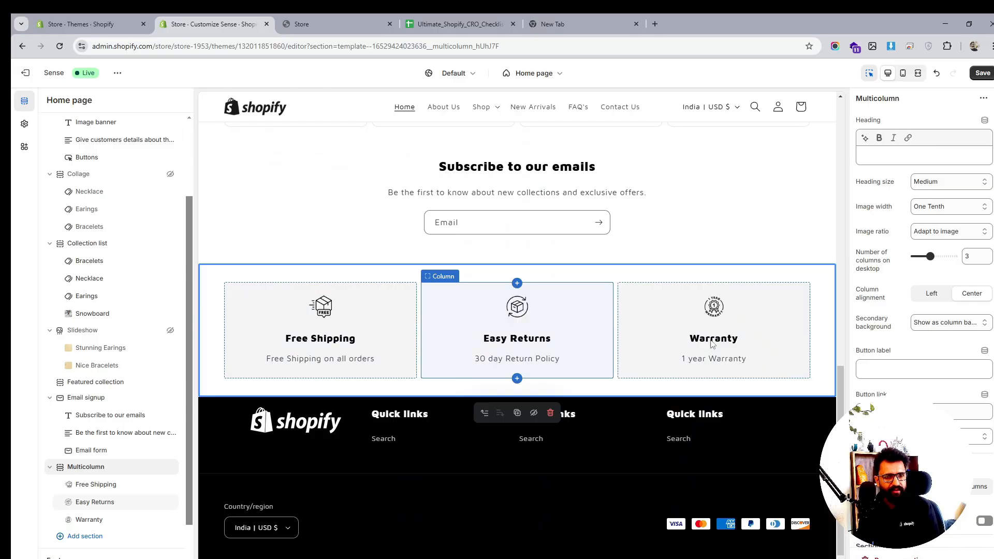
{"action": "scroll", "coordinate": [584, 290], "scroll_direction": "up", "scroll_amount": 2}
{"action": "scroll", "coordinate": [630, 314], "scroll_direction": "down", "scroll_amount": 2}
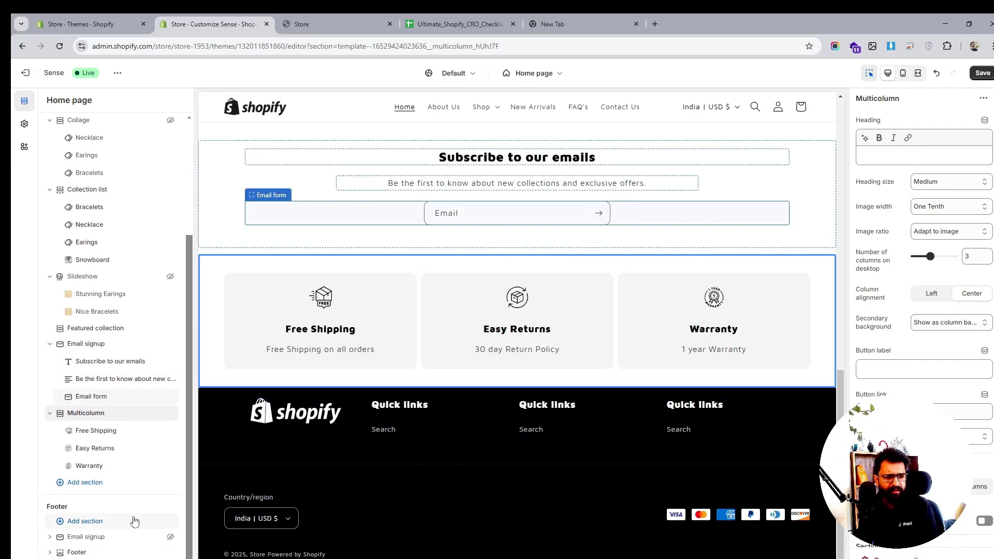
- Delete the hidden Email signup section from the footer and the Email signup section from the home page template
{"action": "left_click", "coordinate": [171, 538]}
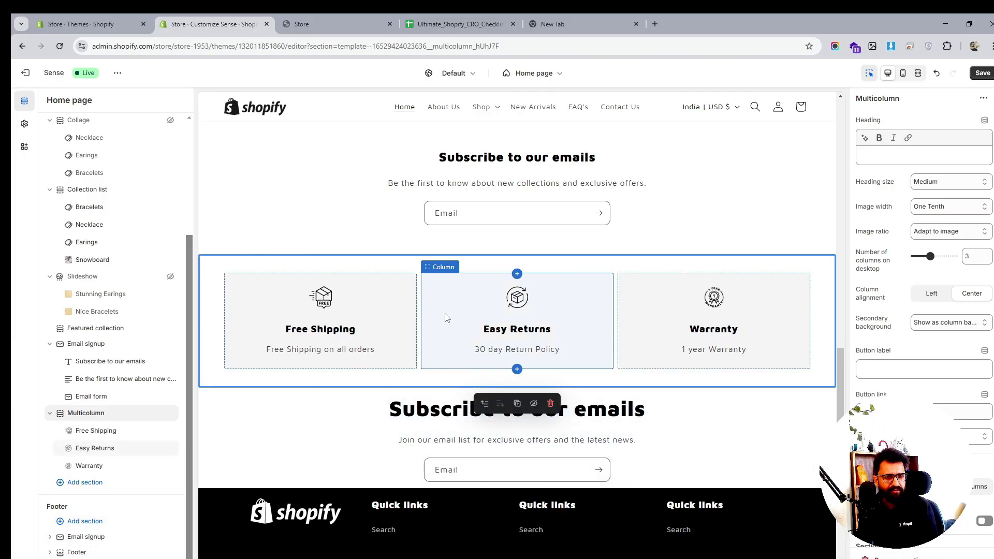
{"action": "left_click", "coordinate": [96, 539]}
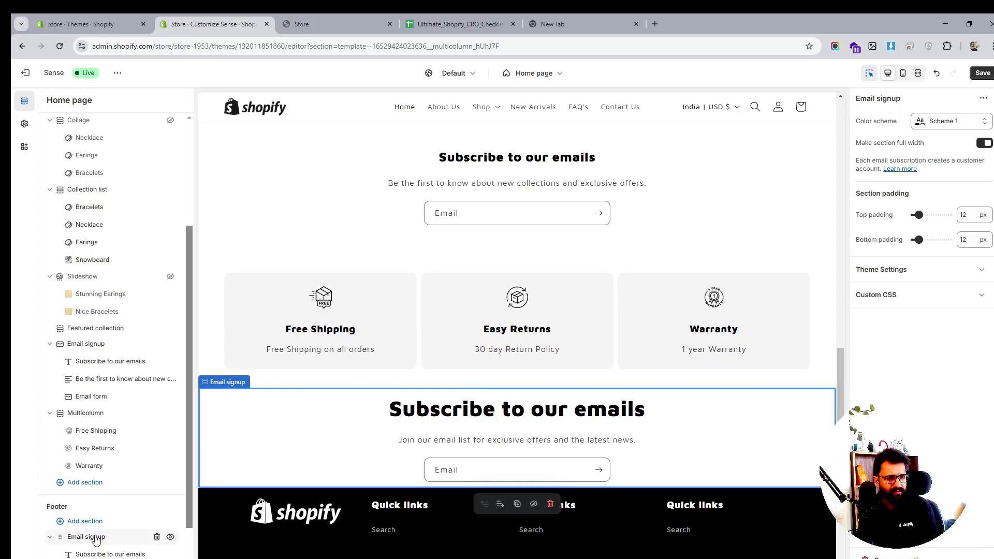
{"action": "left_click", "coordinate": [157, 537]}
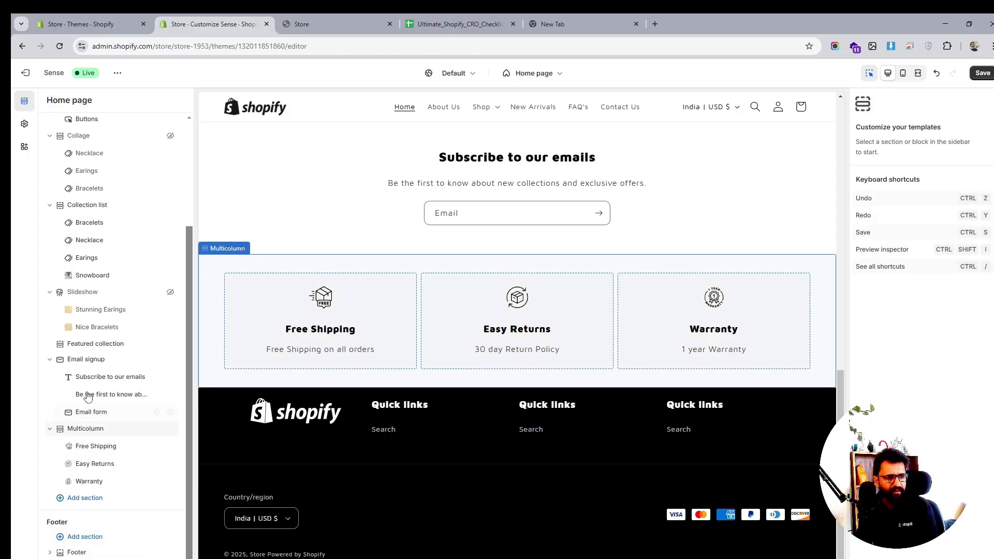
{"action": "left_click", "coordinate": [146, 359]}
{"action": "left_click", "coordinate": [157, 359]}
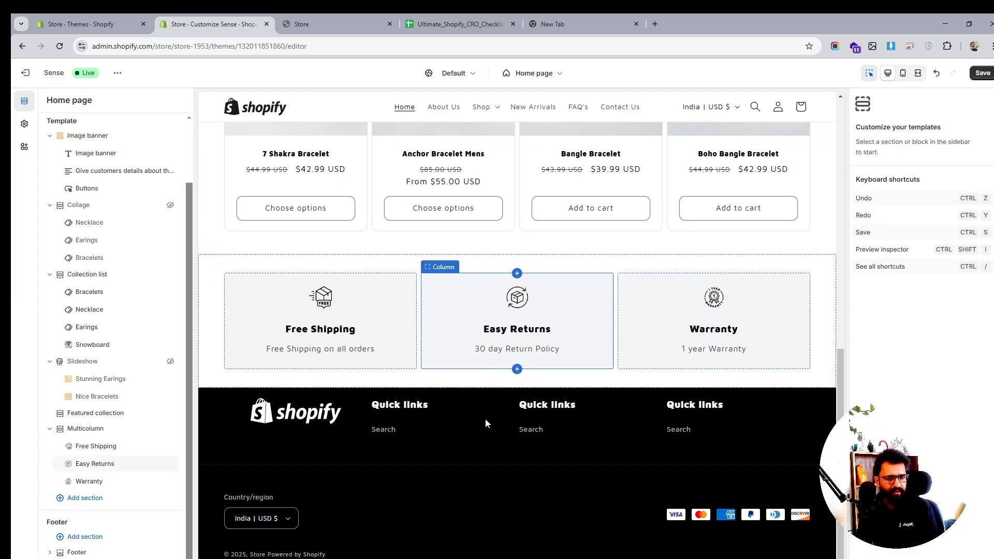
- Add an Email signup section to the footer group and set its color scheme to Scheme 2
{"action": "left_click", "coordinate": [77, 551]}
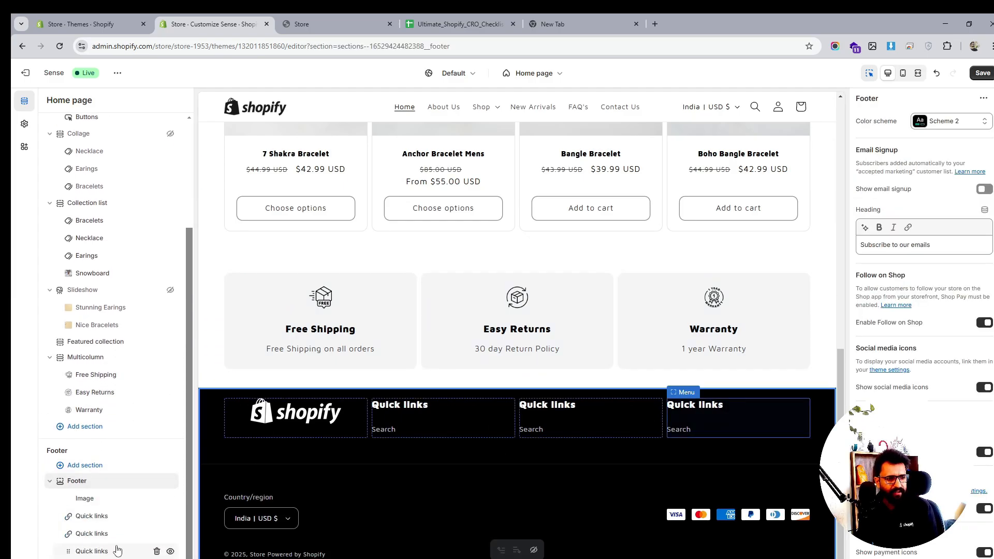
{"action": "left_click", "coordinate": [120, 542]}
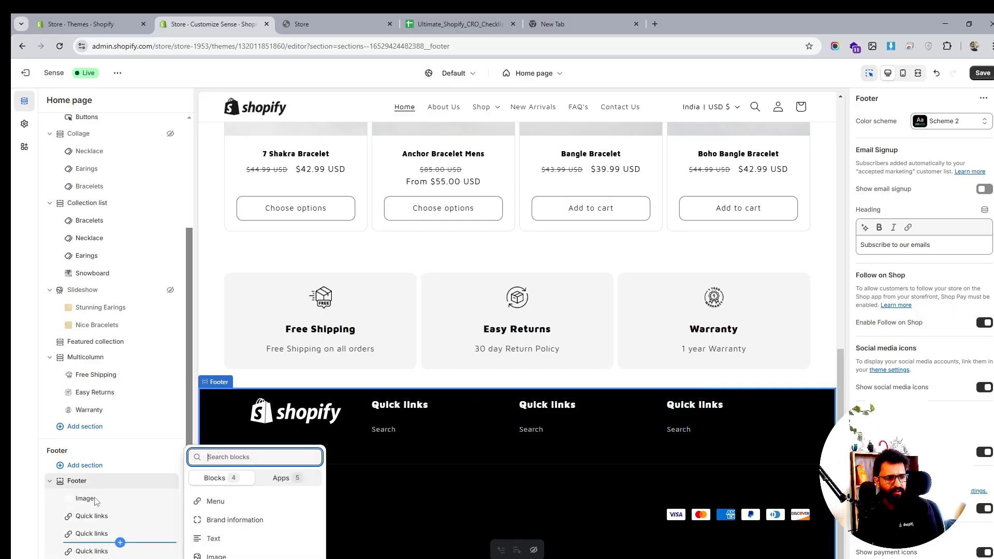
{"action": "left_click", "coordinate": [103, 467]}
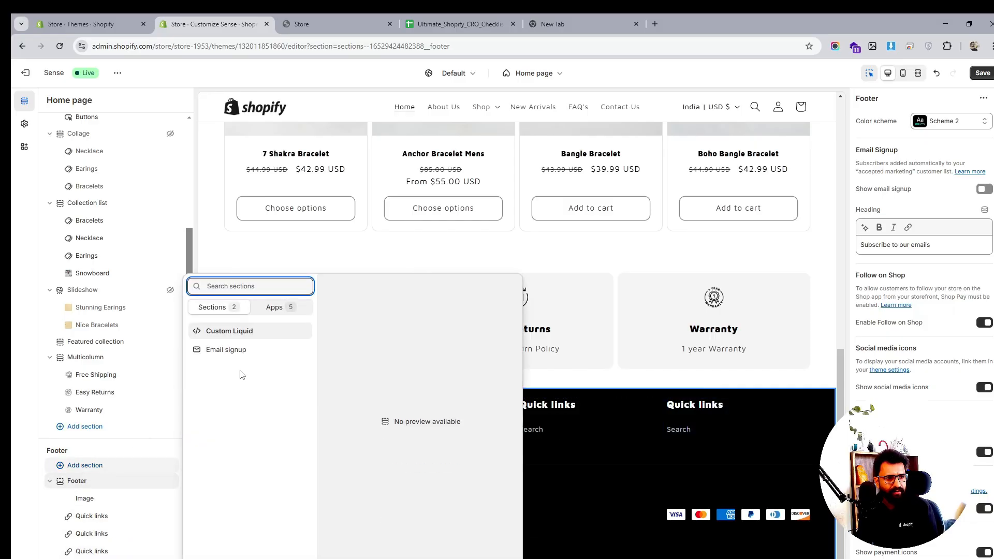
{"action": "left_click", "coordinate": [226, 349]}
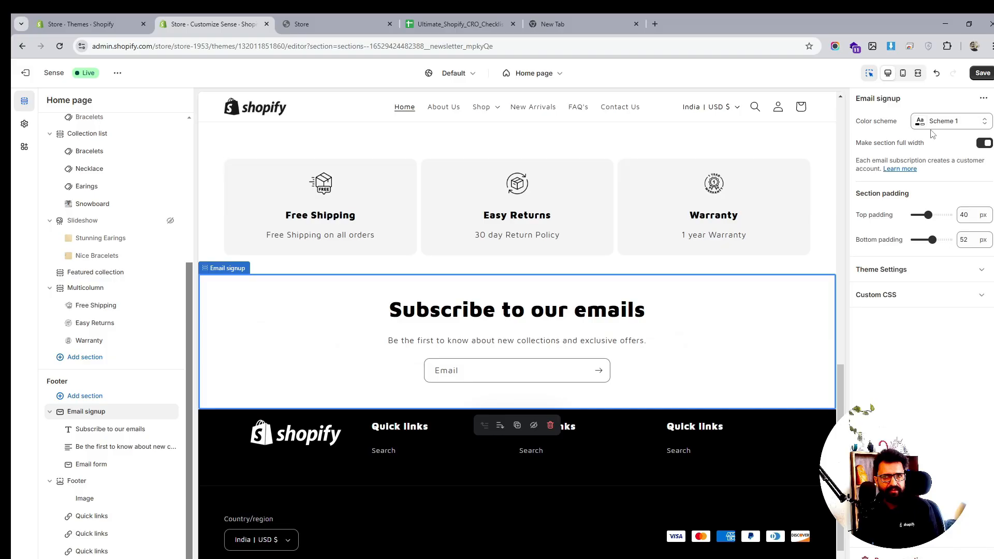
{"action": "left_click", "coordinate": [951, 121]}
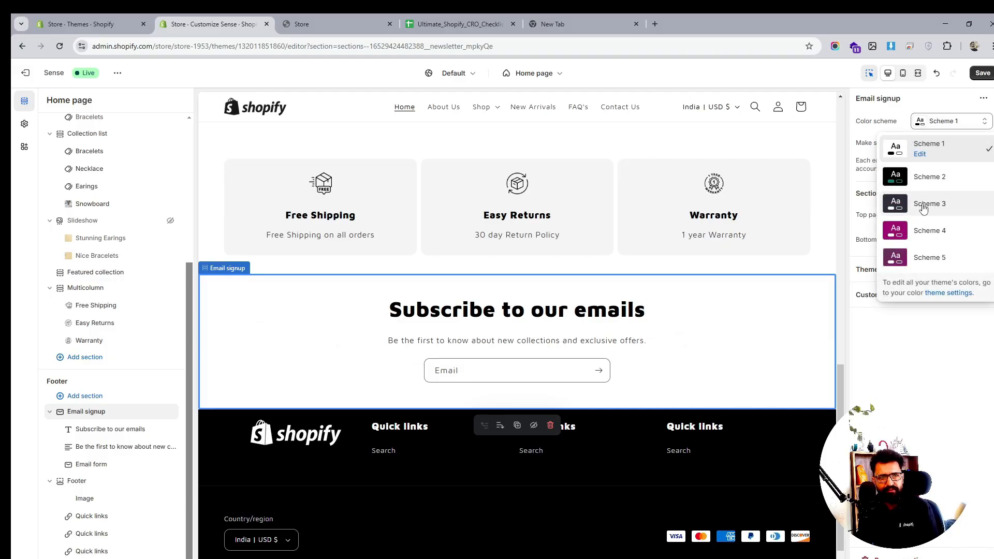
{"action": "left_click", "coordinate": [930, 186]}
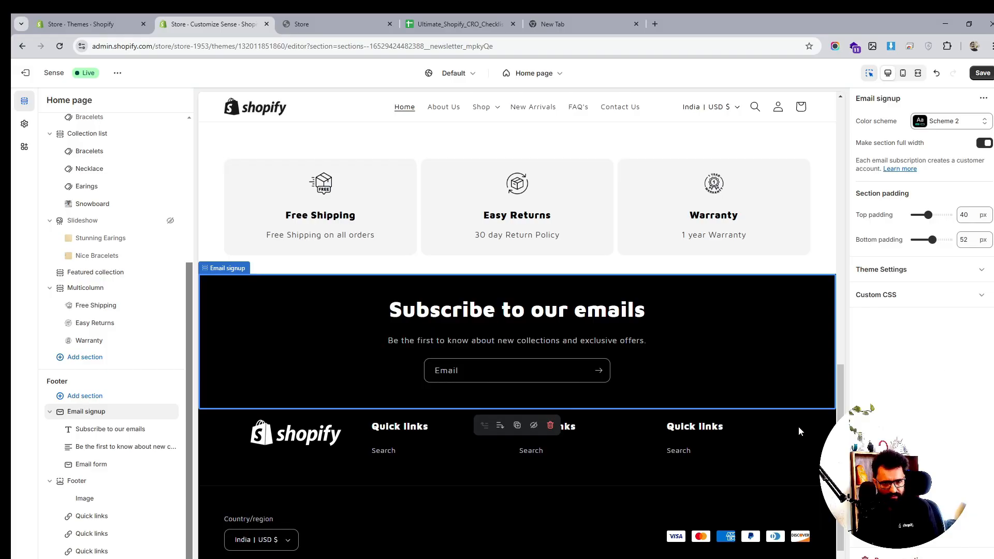
- Review the home page sections from the footer up to the Collection list and Featured collection
{"action": "left_click", "coordinate": [767, 469]}
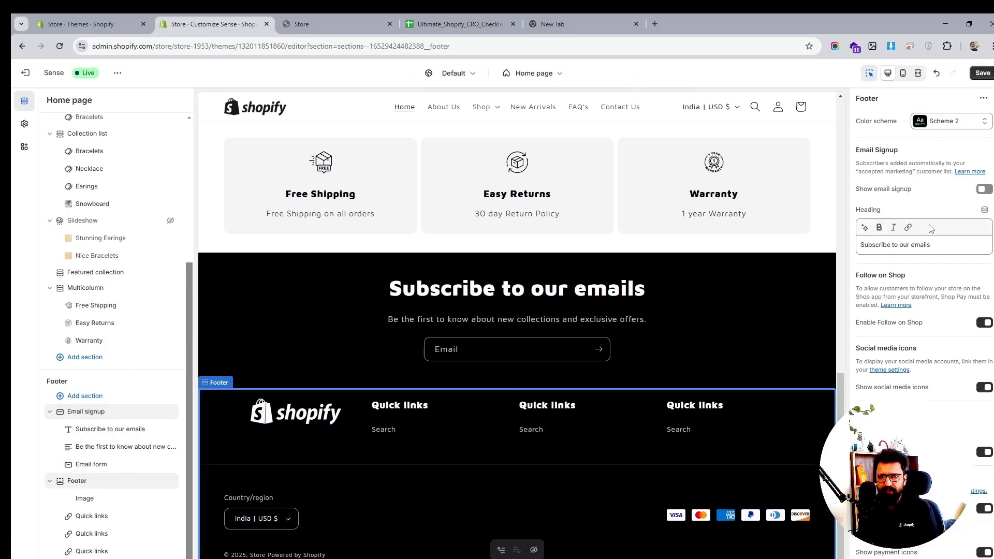
{"action": "scroll", "coordinate": [913, 279], "scroll_direction": "down", "scroll_amount": 1}
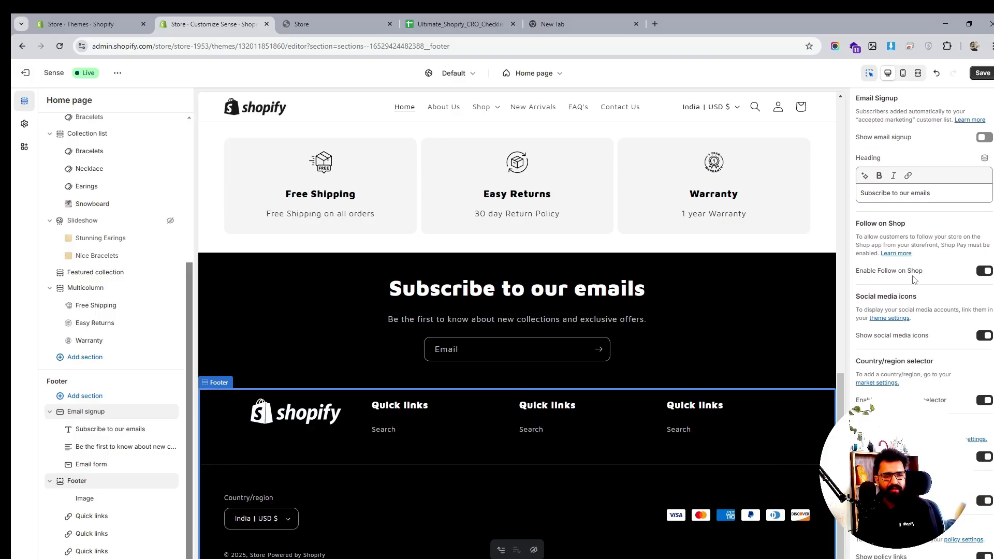
{"action": "scroll", "coordinate": [644, 335], "scroll_direction": "up", "scroll_amount": 8}
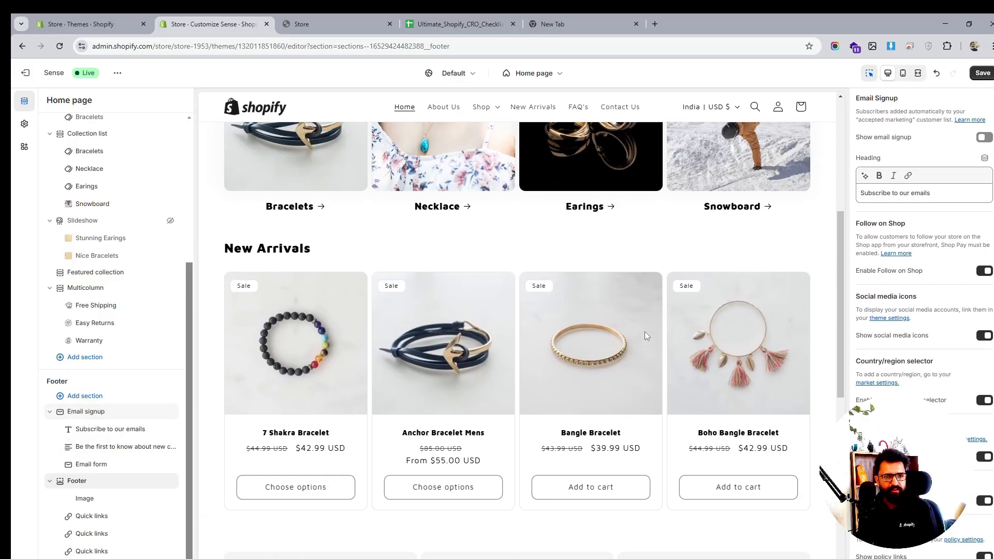
{"action": "scroll", "coordinate": [645, 335], "scroll_direction": "down", "scroll_amount": 6}
{"action": "scroll", "coordinate": [644, 336], "scroll_direction": "up", "scroll_amount": 4}
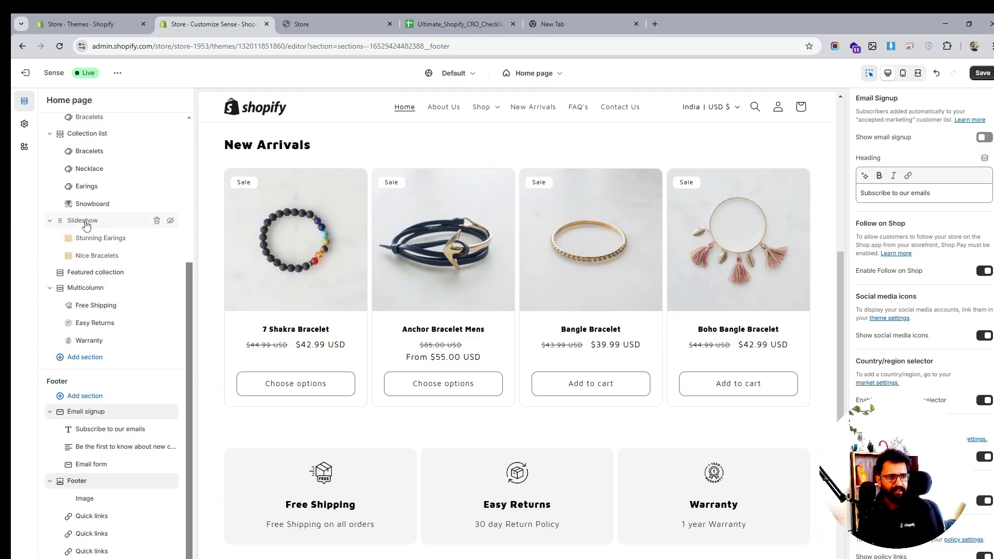
{"action": "scroll", "coordinate": [85, 222], "scroll_direction": "up", "scroll_amount": 1}
{"action": "left_click", "coordinate": [86, 186]}
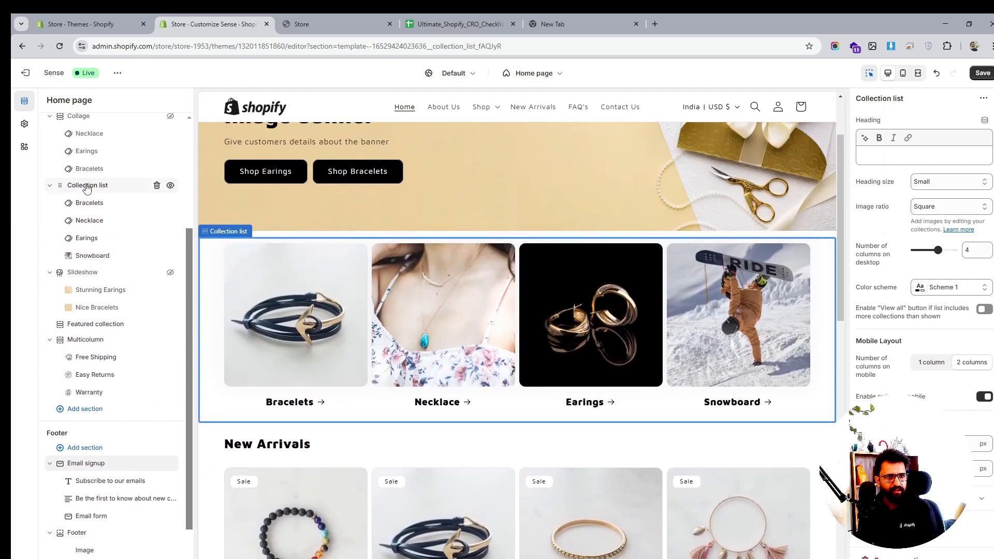
{"action": "left_click", "coordinate": [86, 324]}
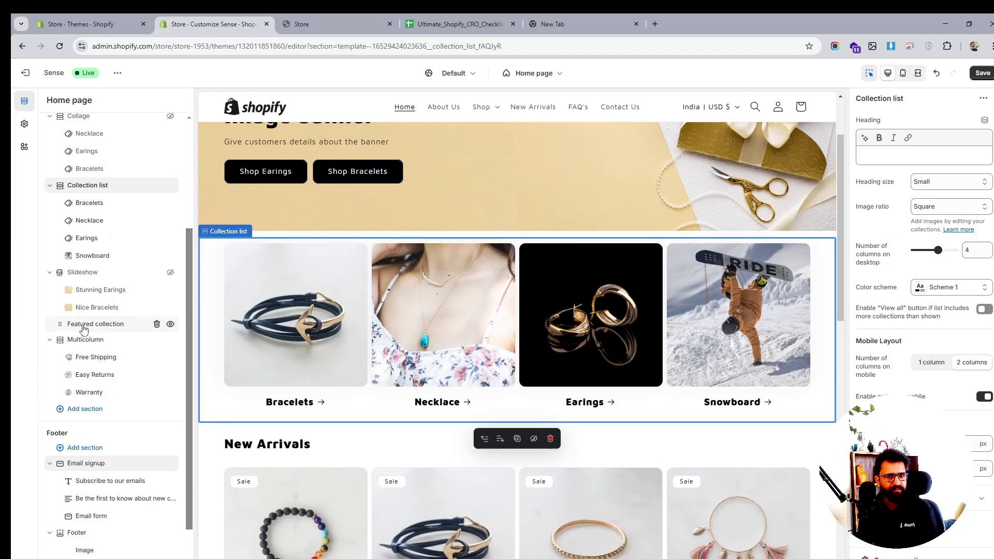
{"action": "scroll", "coordinate": [970, 433], "scroll_direction": "down", "scroll_amount": 3}
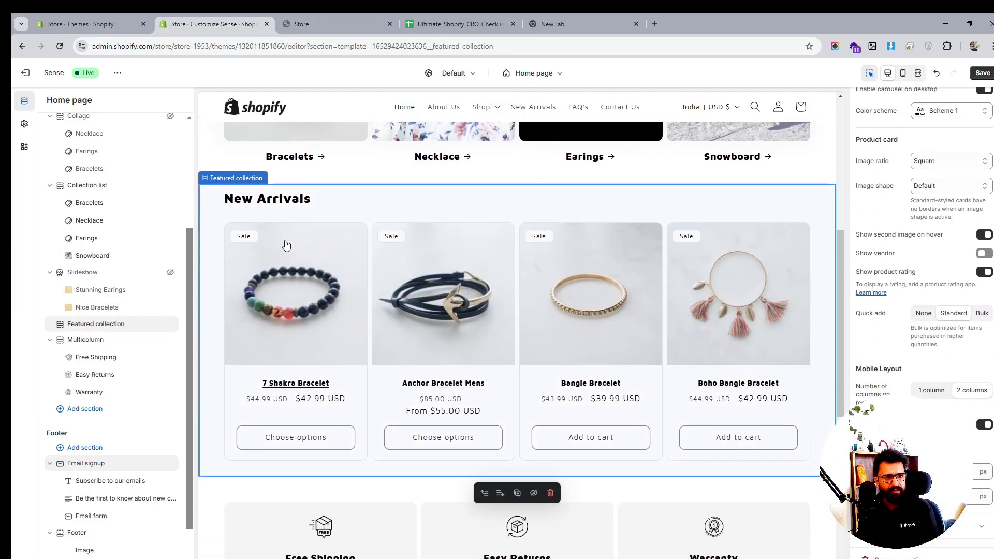
- Reduce the Multicolumn section's spacing, turn on its mobile layout toggle, and save the theme
{"action": "scroll", "coordinate": [385, 274], "scroll_direction": "down", "scroll_amount": 3}
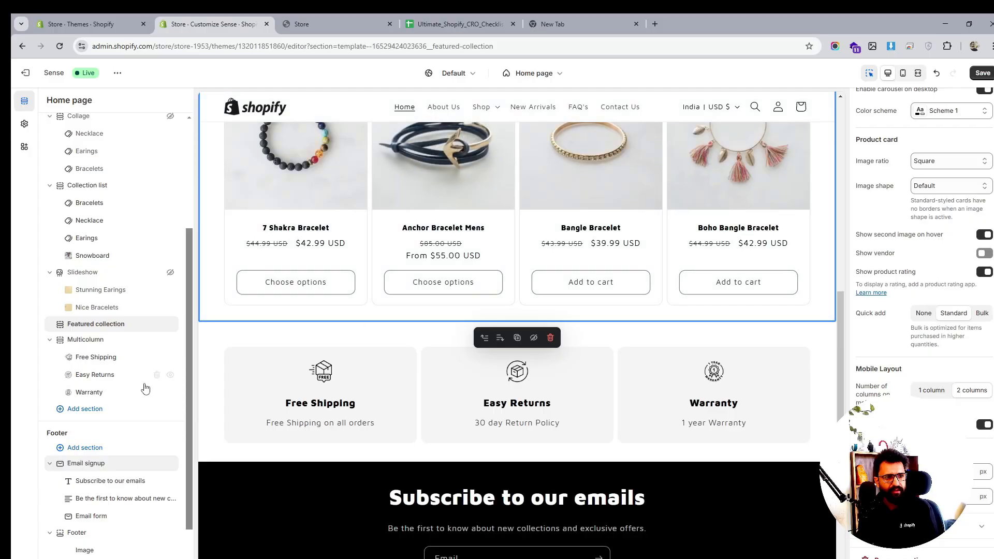
{"action": "left_click", "coordinate": [164, 343]}
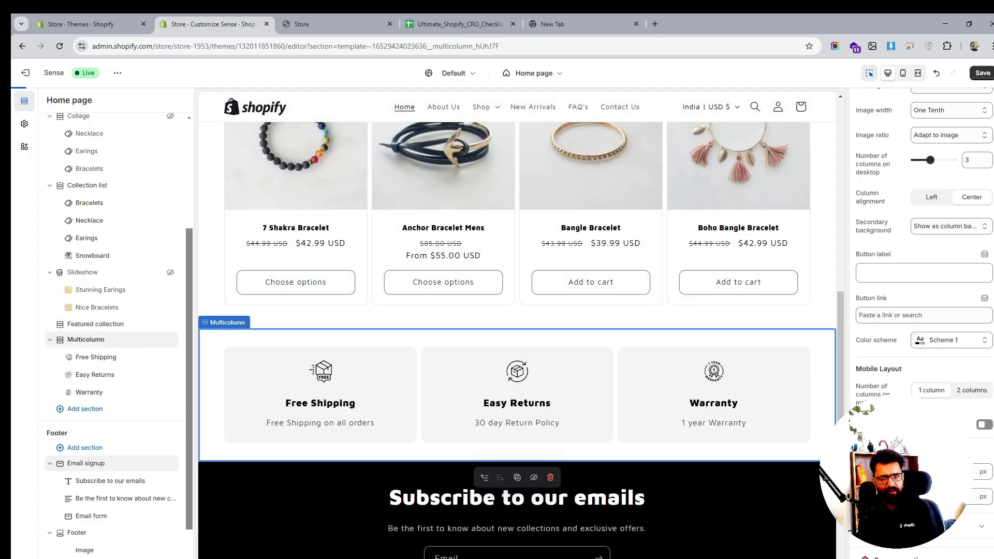
{"action": "left_click_drag", "start_coordinate": [926, 471], "coordinate": [917, 472]}
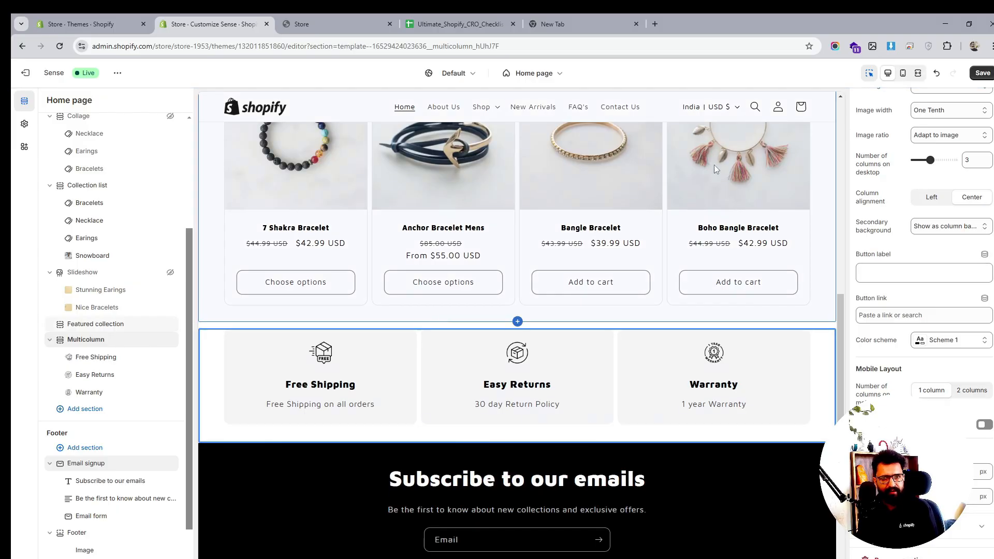
{"action": "left_click", "coordinate": [984, 425]}
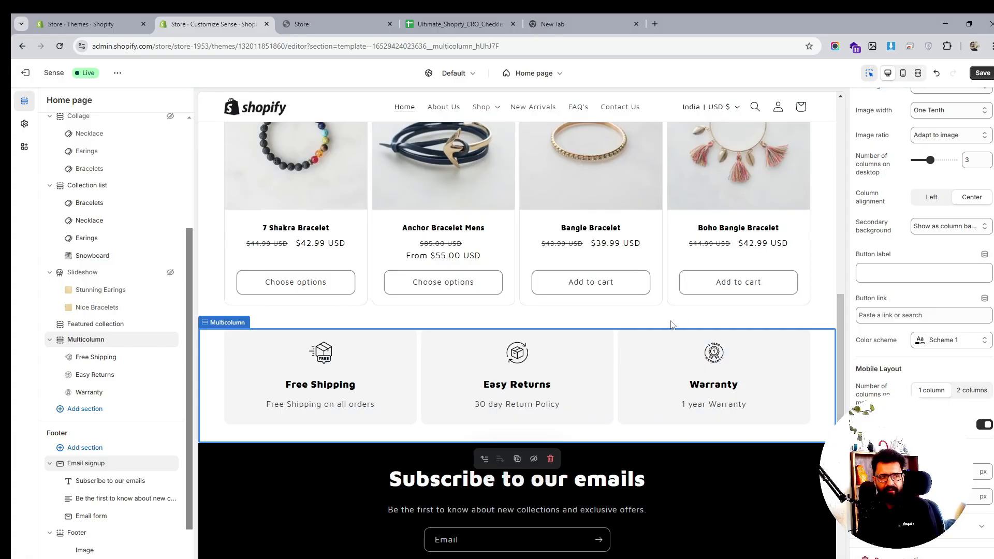
{"action": "left_click", "coordinate": [982, 72]}
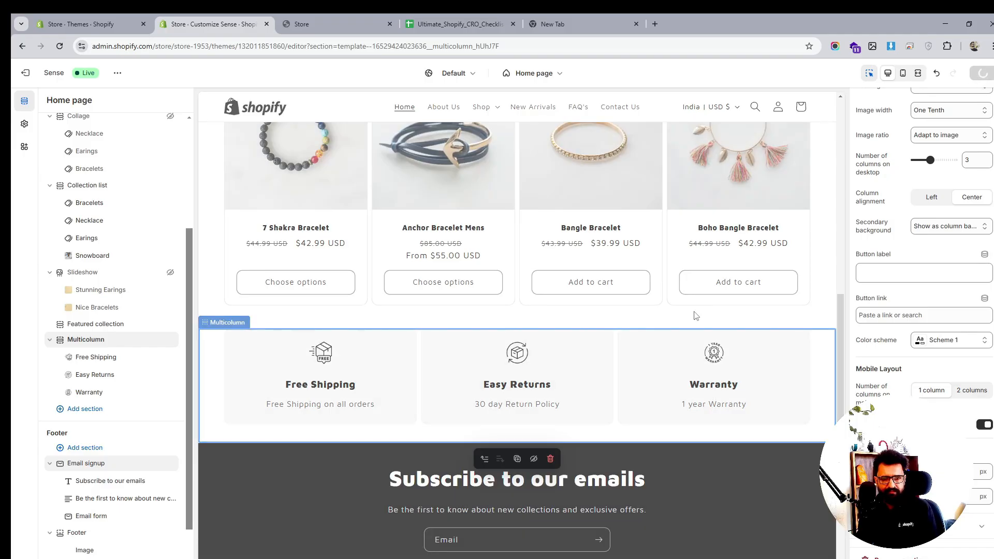
- Hide the Email signup section in the footer group
{"action": "scroll", "coordinate": [695, 315], "scroll_direction": "down", "scroll_amount": 4}
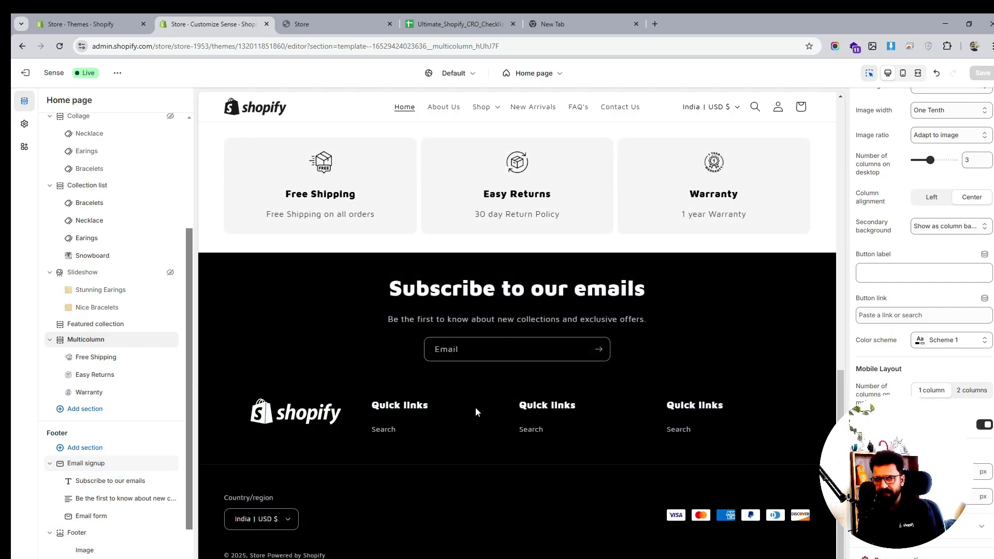
{"action": "scroll", "coordinate": [122, 481], "scroll_direction": "down", "scroll_amount": 1}
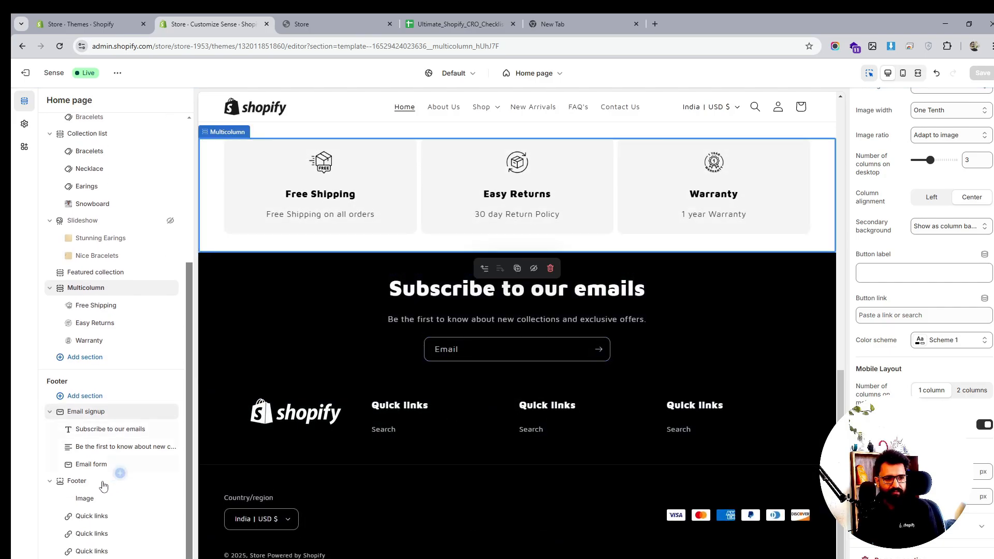
{"action": "left_click", "coordinate": [89, 516]}
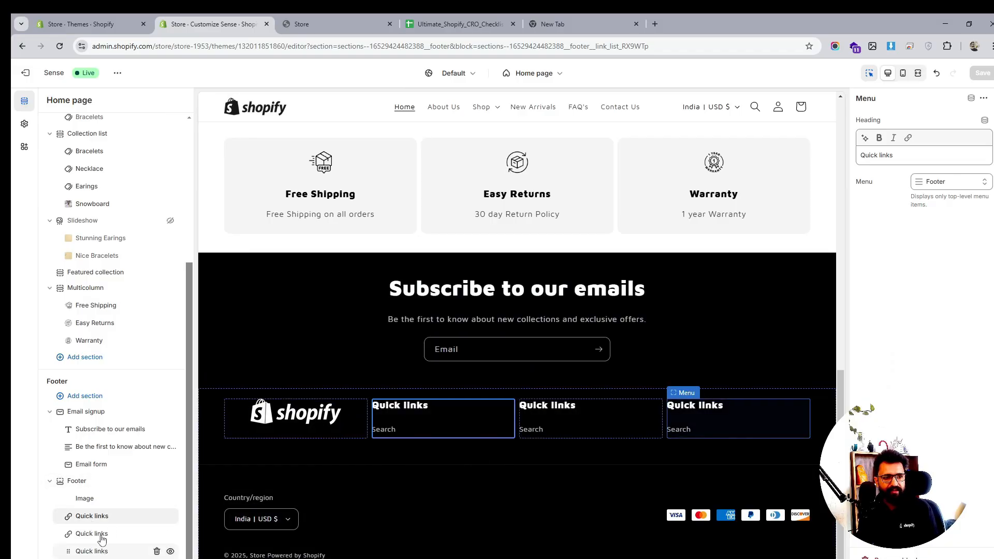
{"action": "left_click", "coordinate": [170, 412]}
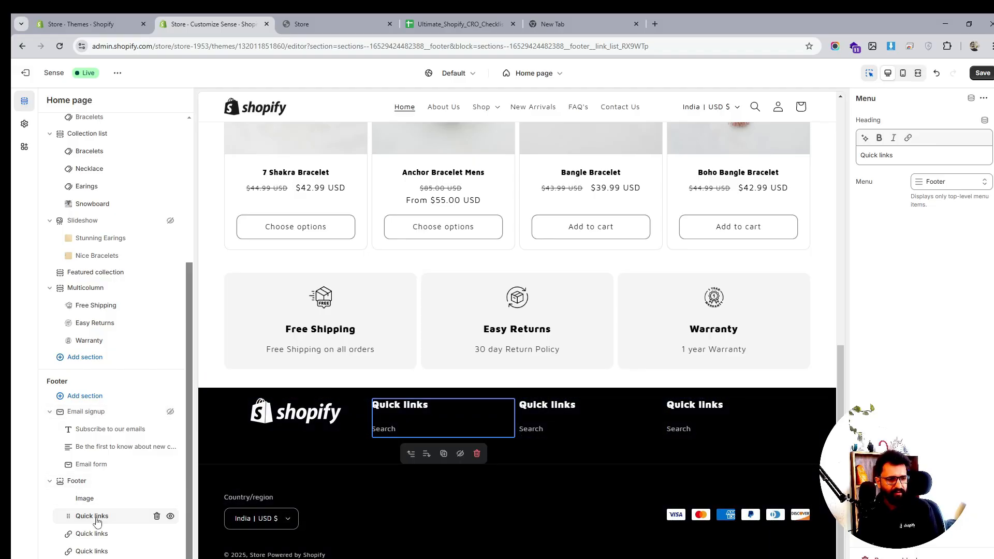
- Delete the third Quick links block from the footer and add a Text block in its place
{"action": "left_click", "coordinate": [156, 533]}
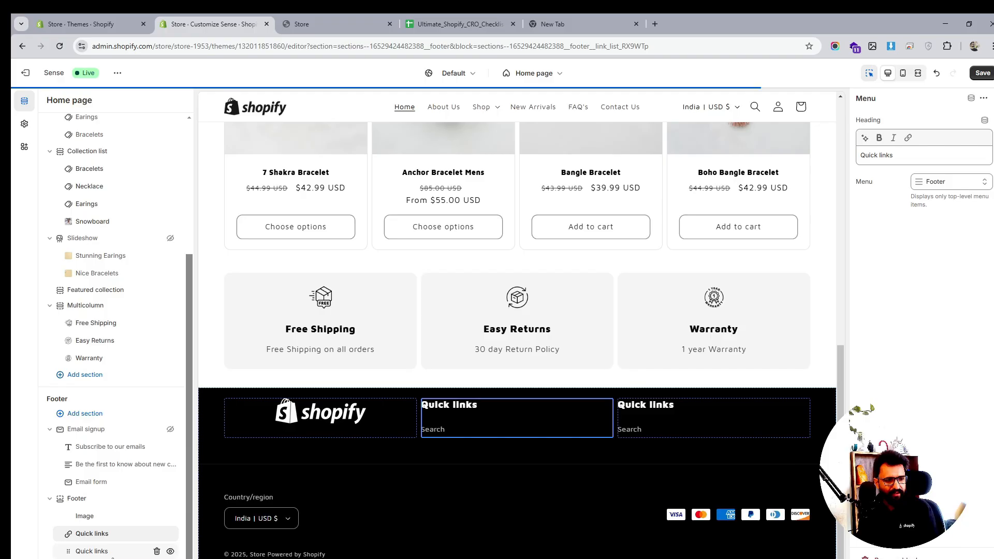
{"action": "left_click", "coordinate": [119, 558]}
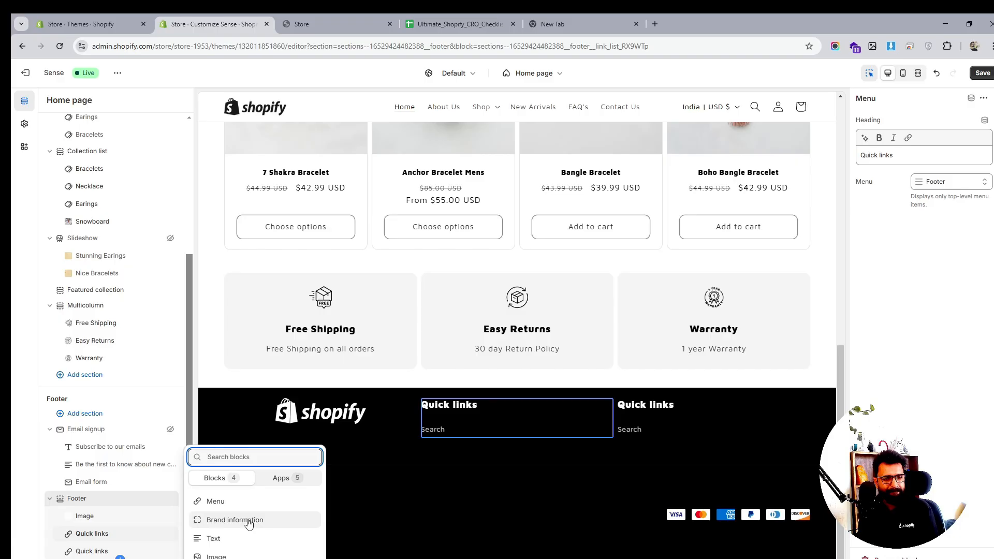
{"action": "left_click", "coordinate": [278, 478]}
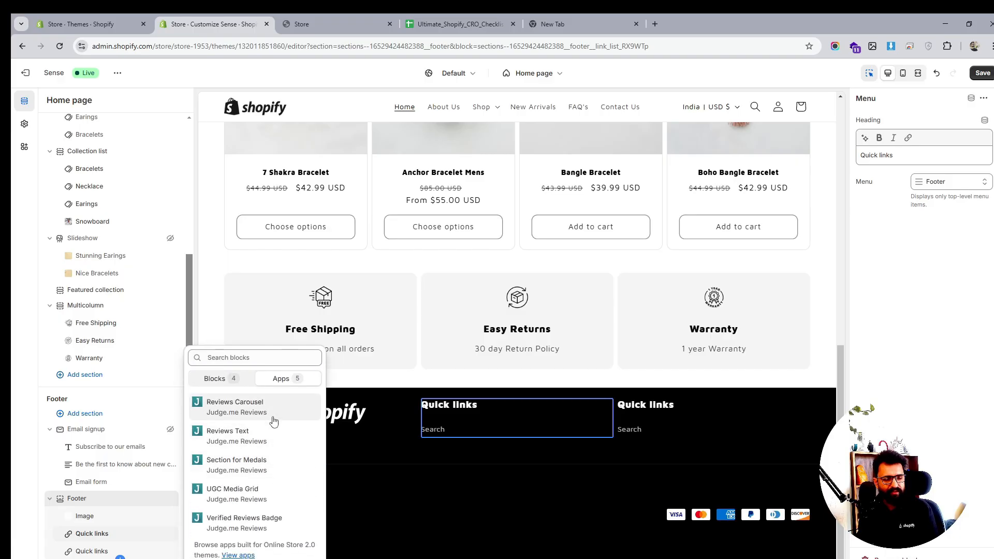
{"action": "left_click", "coordinate": [230, 379]}
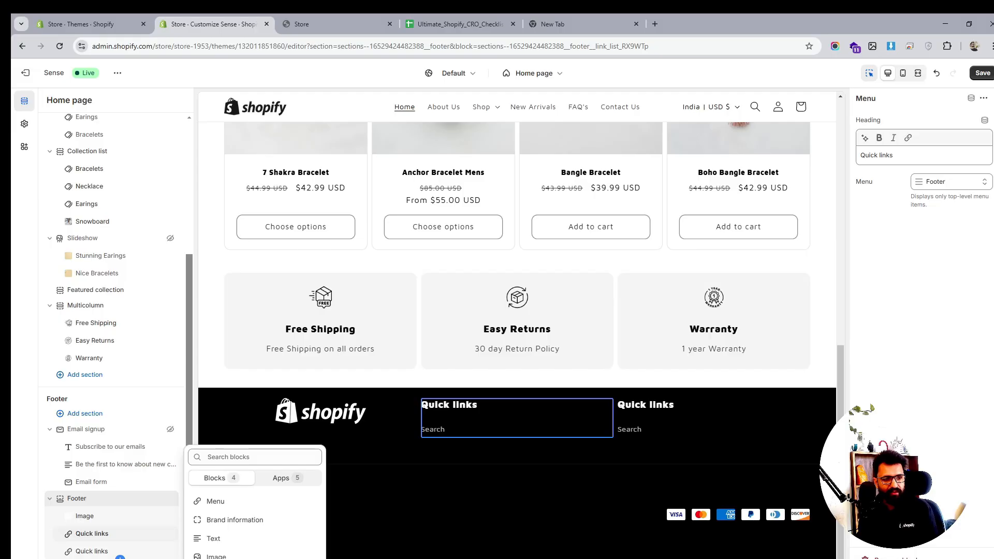
{"action": "key", "text": "Escape"}
{"action": "left_click", "coordinate": [119, 556]}
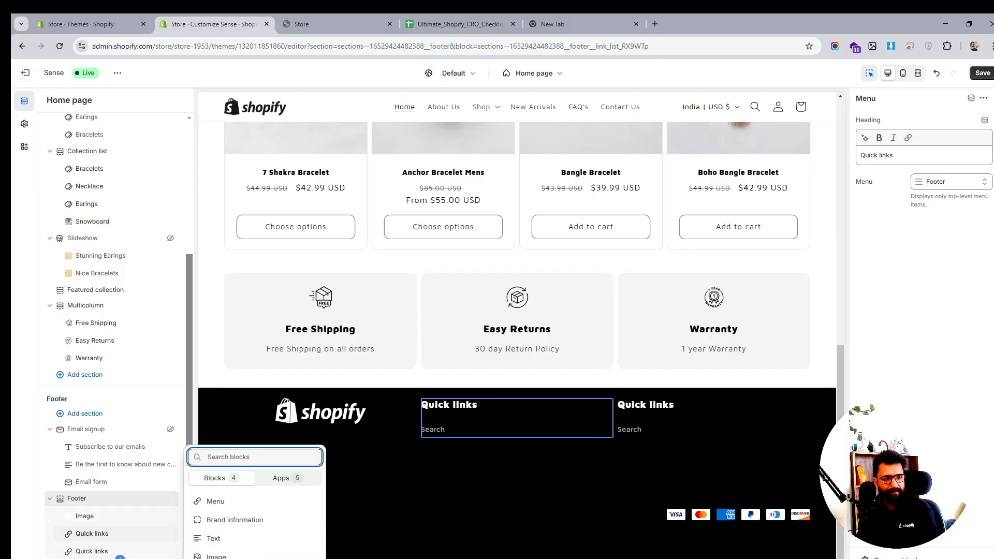
{"action": "left_click", "coordinate": [263, 538]}
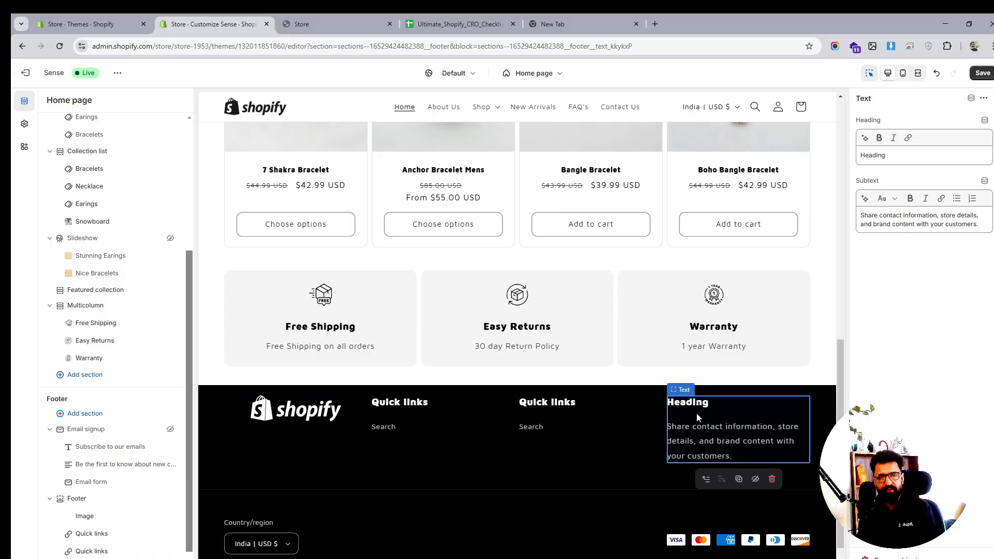
- Set the new footer Text block's heading to "Important Info" and save the theme
{"action": "double_click", "coordinate": [876, 155]}
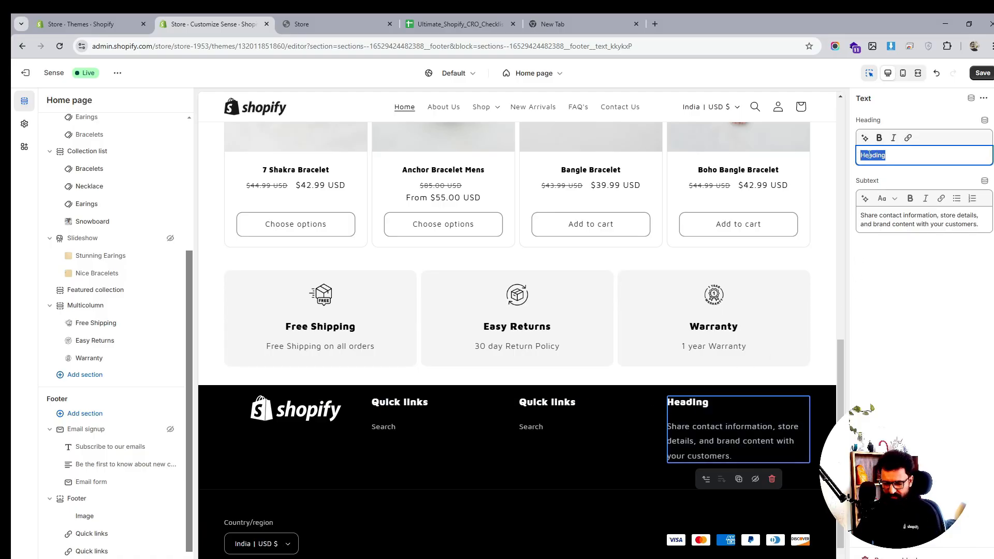
{"action": "type", "text": "Important"}
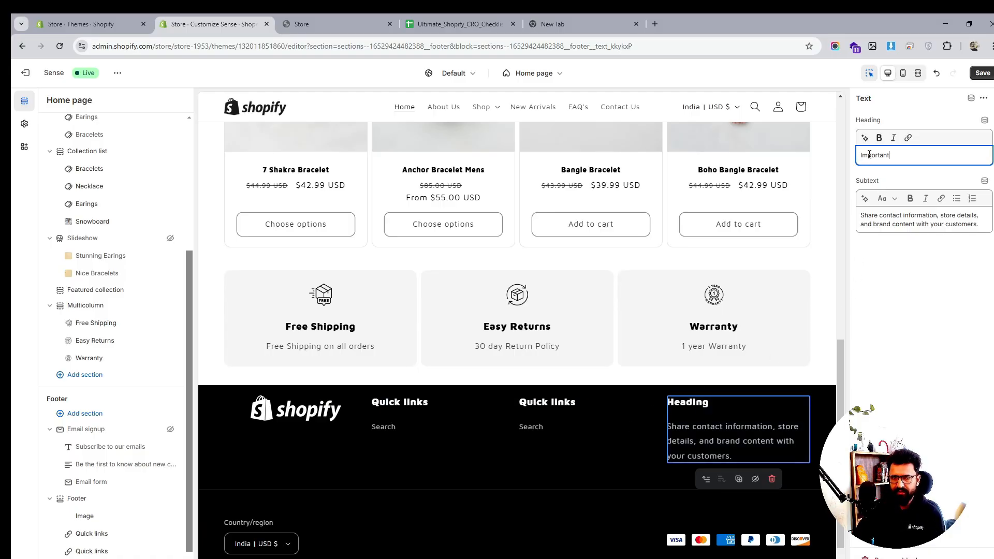
{"action": "type", "text": " F"}
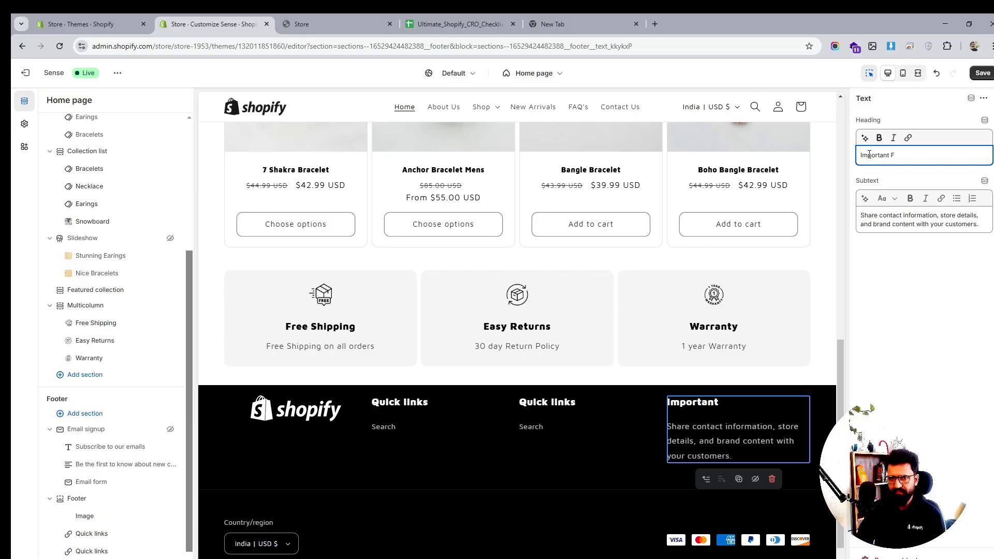
{"action": "key", "text": "BackSpace"}
{"action": "type", "text": "Info"}
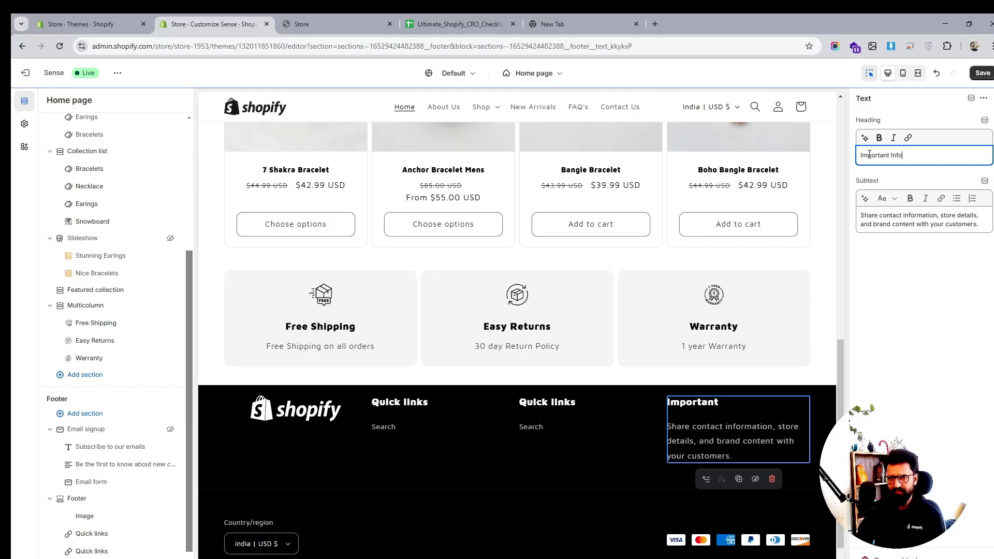
{"action": "triple_click", "coordinate": [888, 226]}
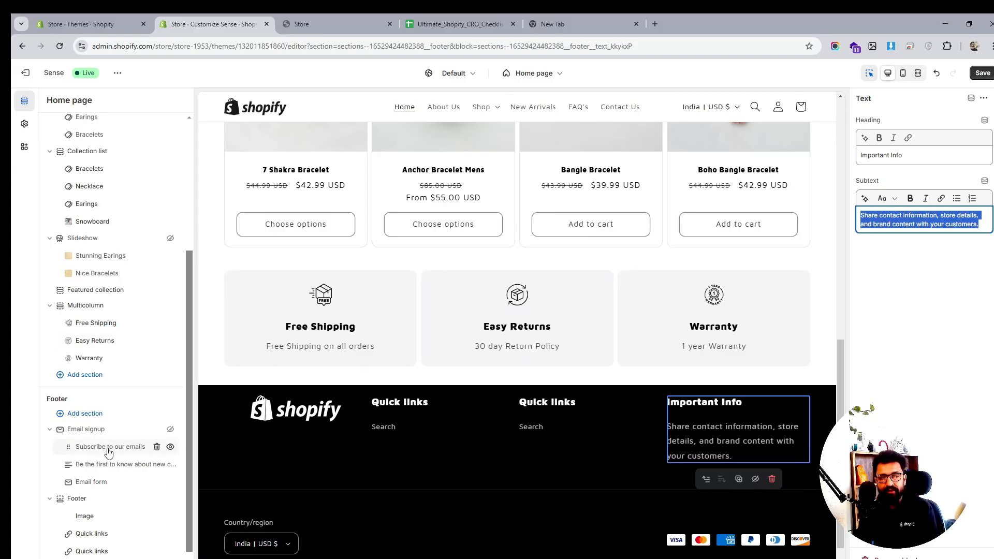
{"action": "left_click", "coordinate": [980, 77]}
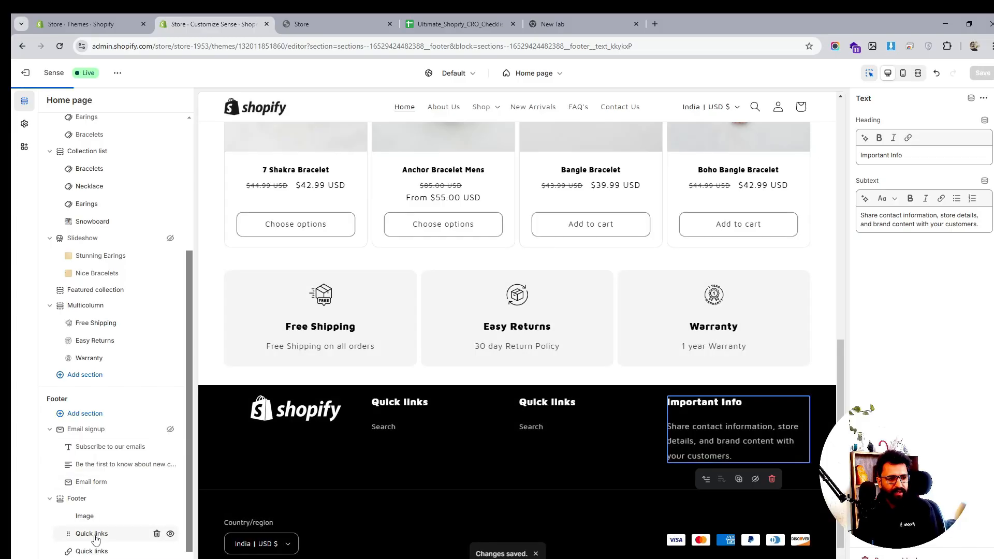
- Set the first footer Quick links block's menu to Main Menu
{"action": "left_click", "coordinate": [96, 540]}
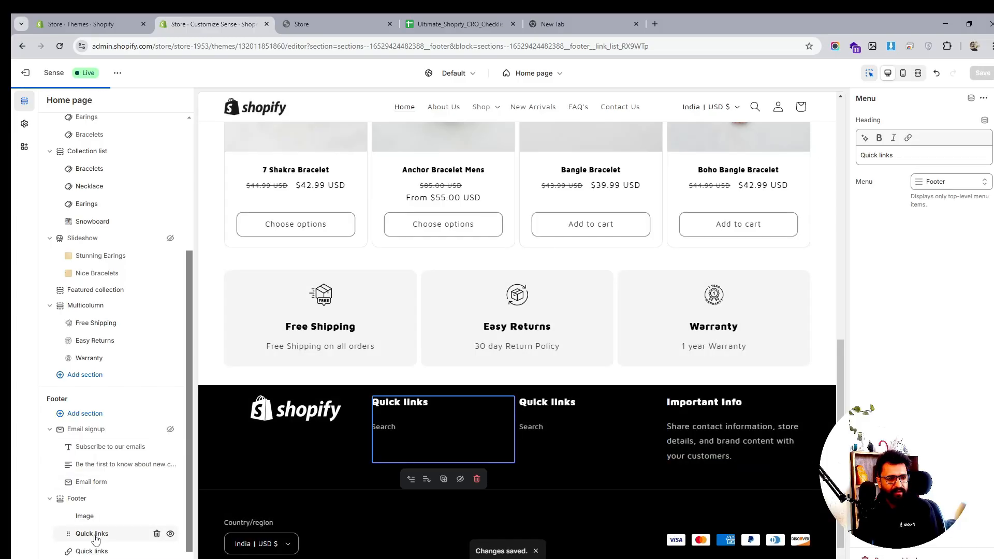
{"action": "left_click", "coordinate": [934, 182]}
{"action": "left_click", "coordinate": [901, 206]}
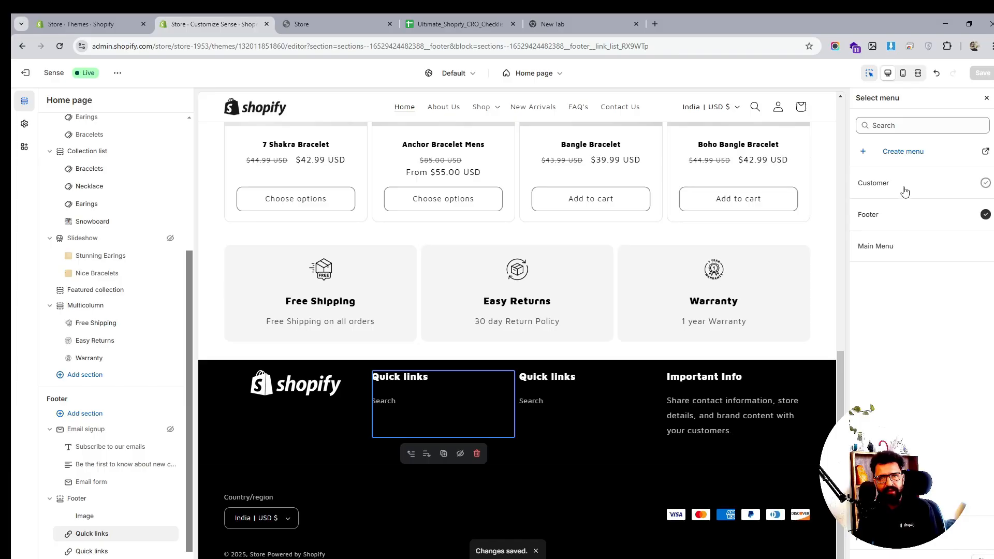
{"action": "left_click", "coordinate": [905, 192]}
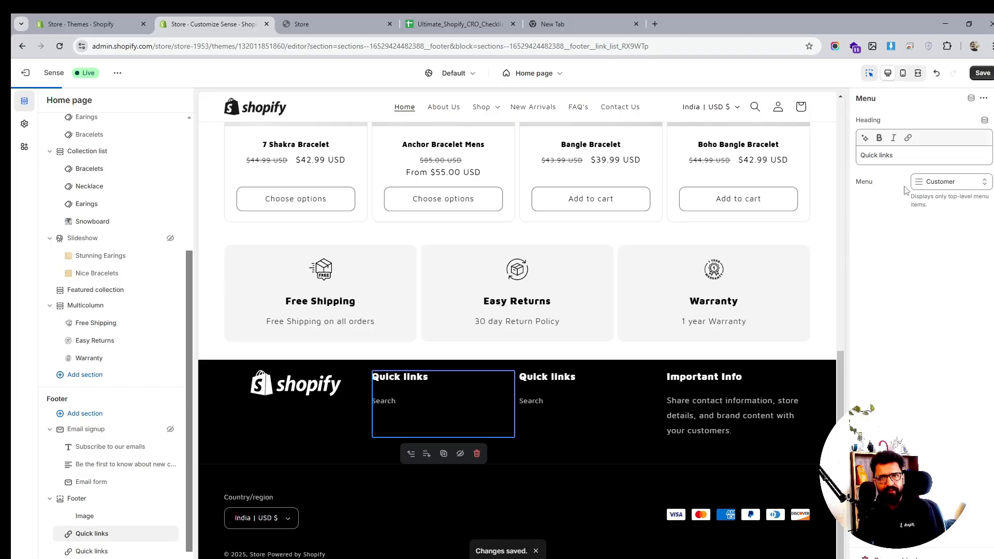
{"action": "left_click", "coordinate": [949, 187]}
{"action": "left_click", "coordinate": [915, 238]}
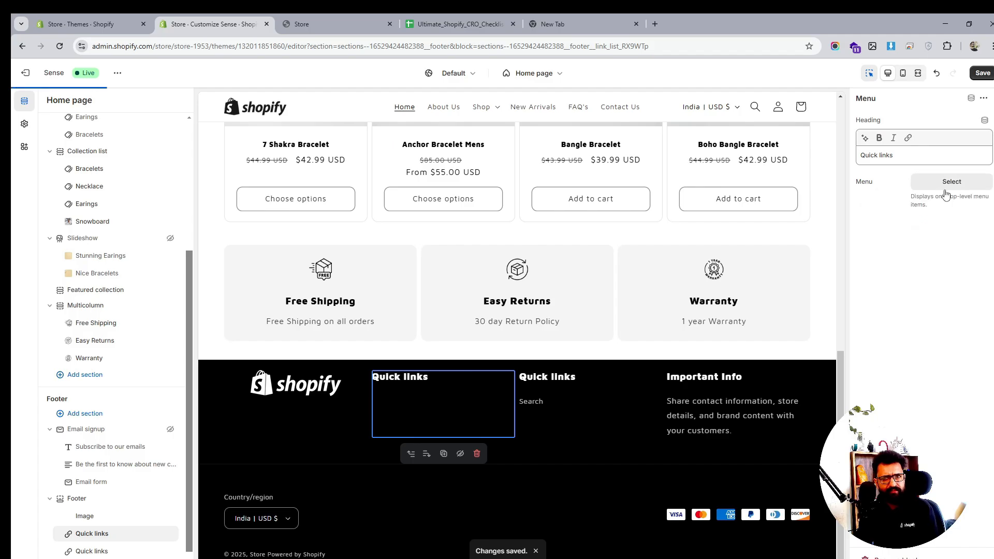
{"action": "left_click", "coordinate": [946, 188]}
{"action": "left_click", "coordinate": [902, 247]}
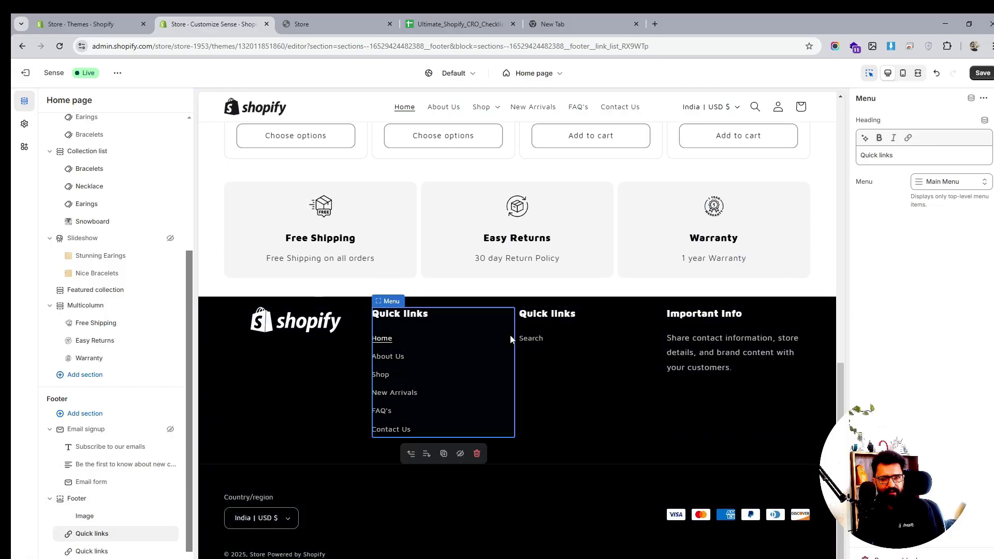
- Rename the second footer Quick links block's heading to "Legal" and save the theme
{"action": "left_click", "coordinate": [579, 319]}
{"action": "left_click", "coordinate": [875, 159]}
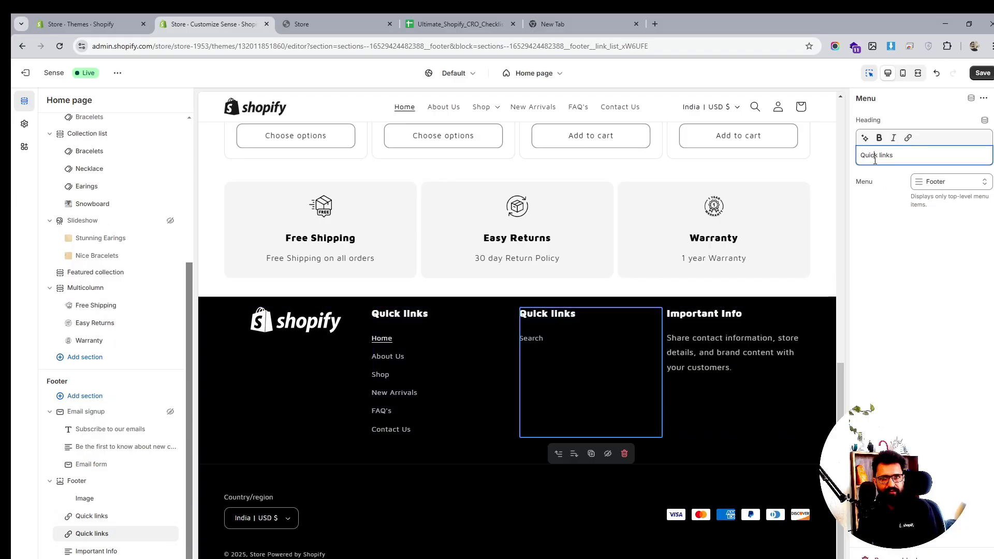
{"action": "triple_click", "coordinate": [874, 160]}
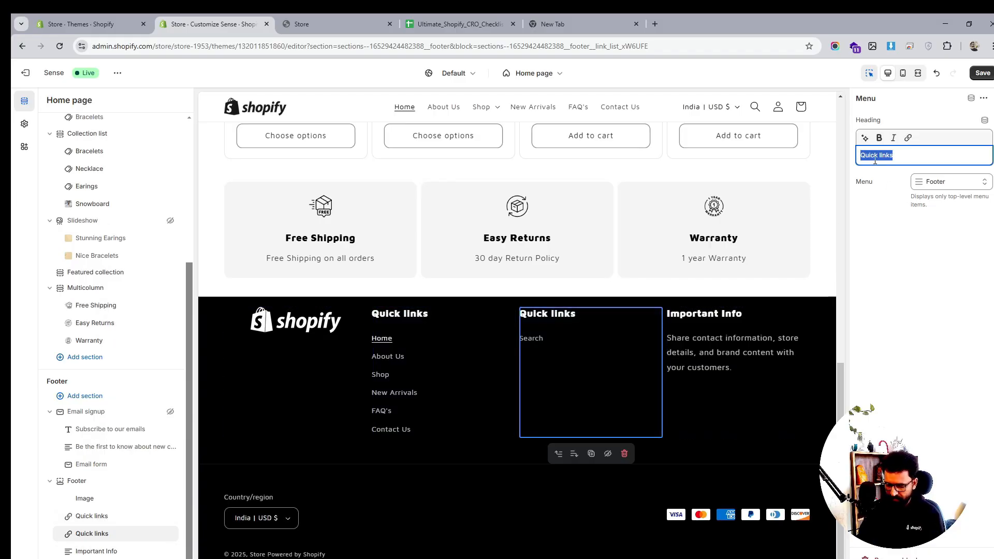
{"action": "type", "text": "Legal"}
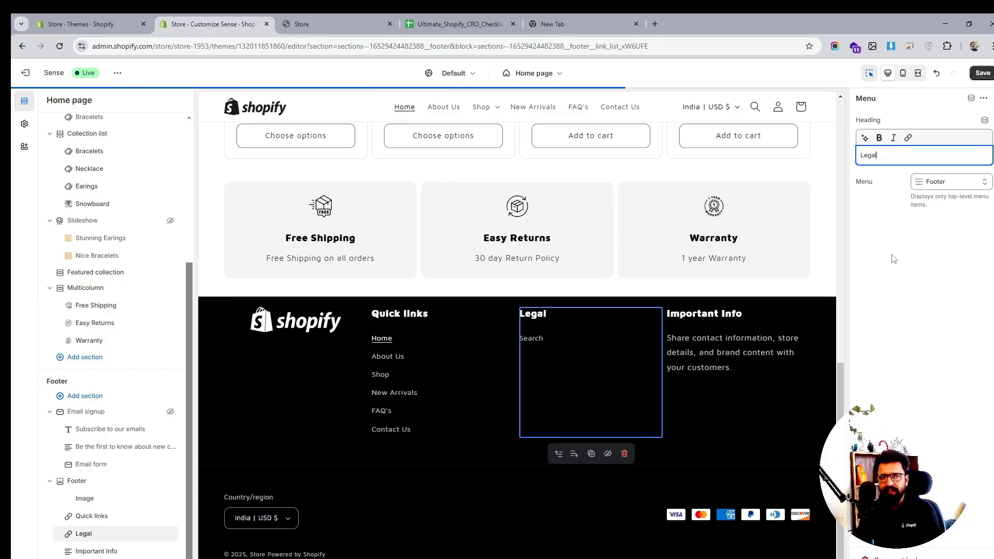
{"action": "left_click", "coordinate": [894, 281]}
{"action": "left_click", "coordinate": [982, 73]}
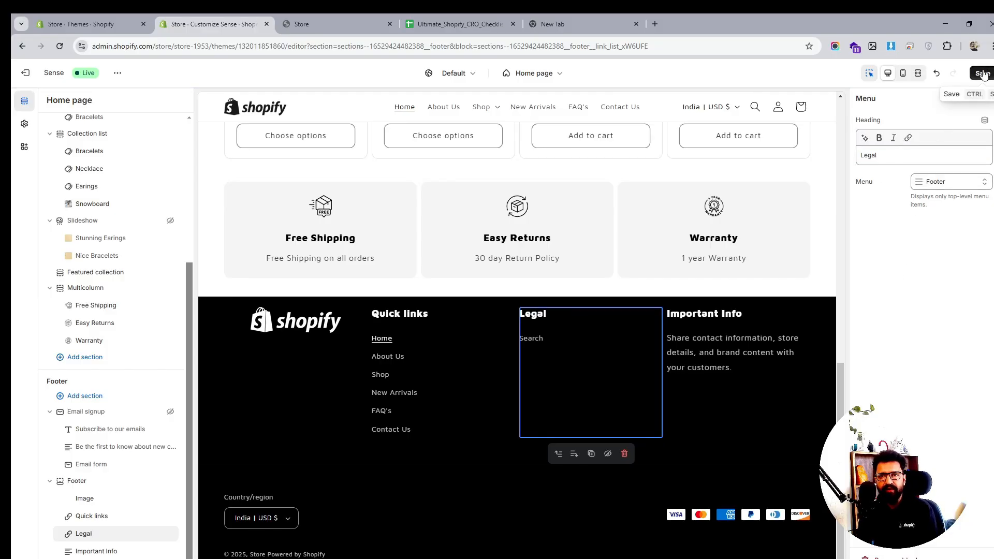
- Open the store's Policies settings from the Shopify admin
{"action": "left_click", "coordinate": [103, 25]}
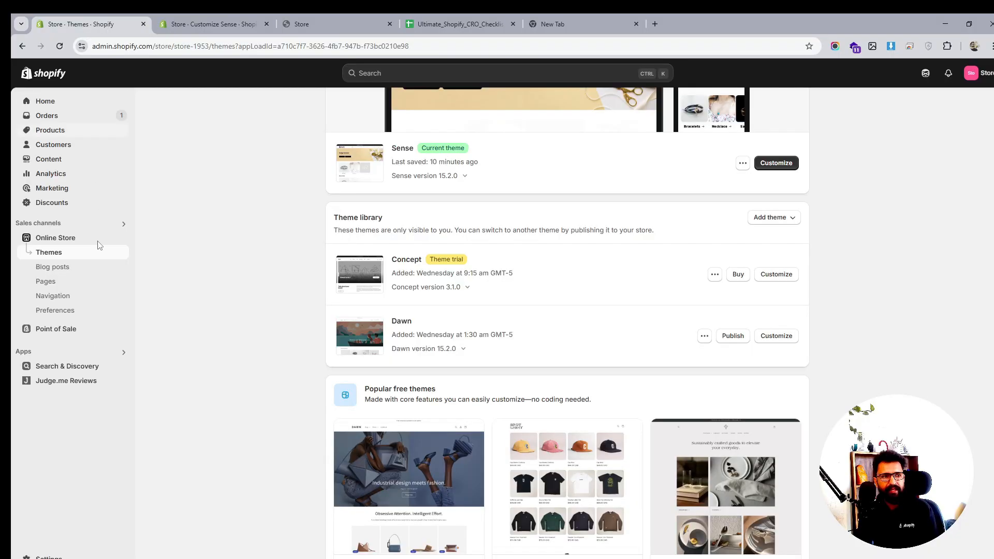
{"action": "left_click", "coordinate": [48, 557]}
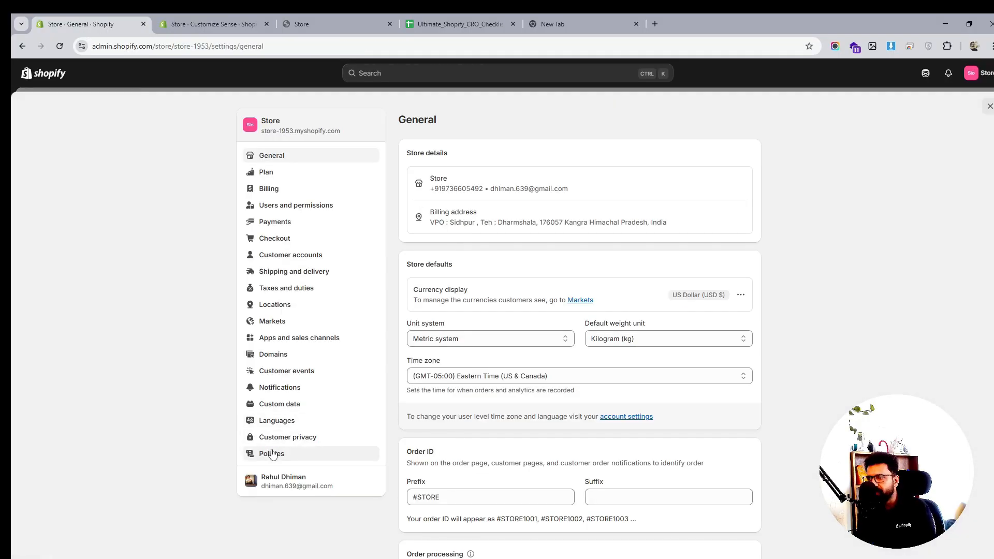
{"action": "left_click", "coordinate": [273, 458]}
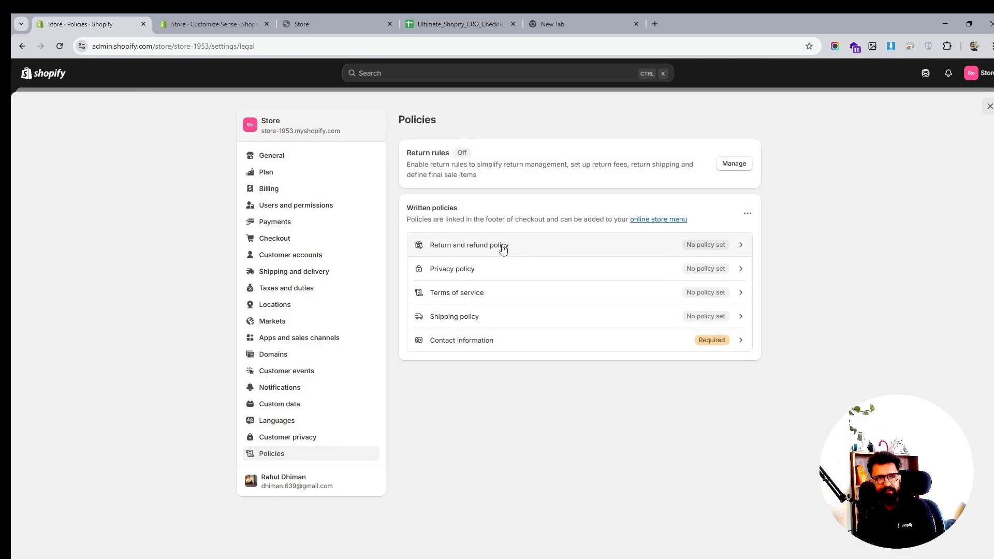
- Open the Return and refund policy and insert the policy template
{"action": "left_click", "coordinate": [502, 249]}
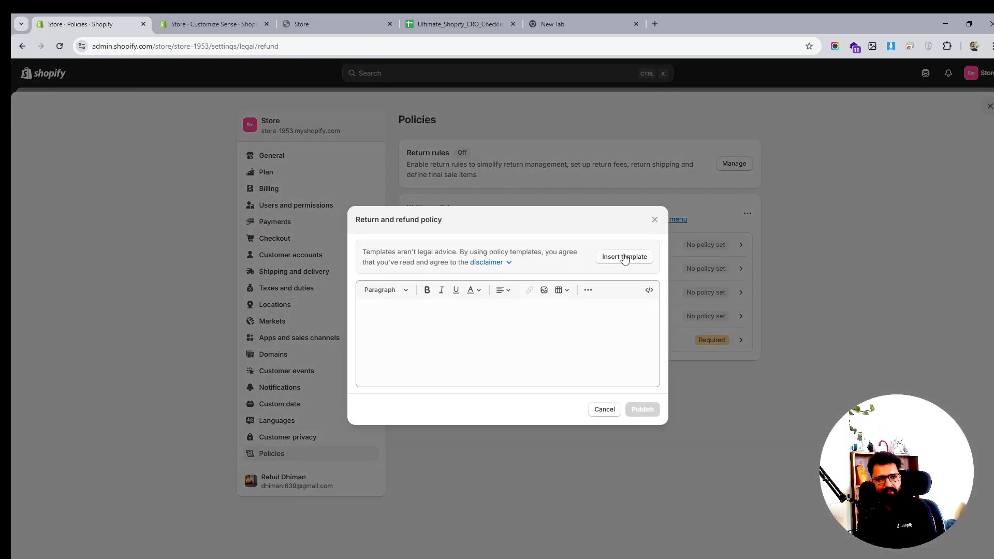
{"action": "left_click", "coordinate": [624, 256]}
{"action": "scroll", "coordinate": [532, 367], "scroll_direction": "up", "scroll_amount": 10}
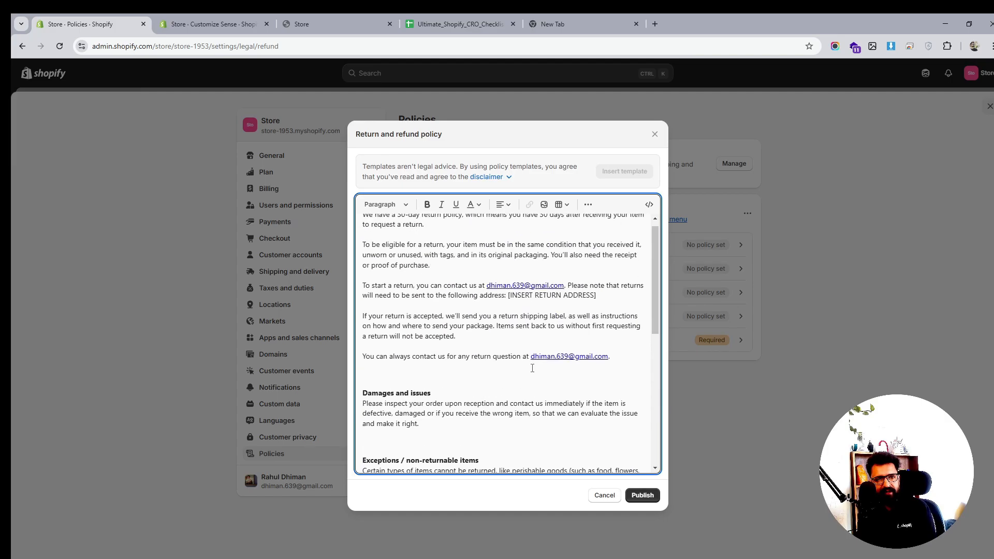
- Publish the return and refund policy, and publish the Terms of service from its inserted template
{"action": "left_click", "coordinate": [644, 492]}
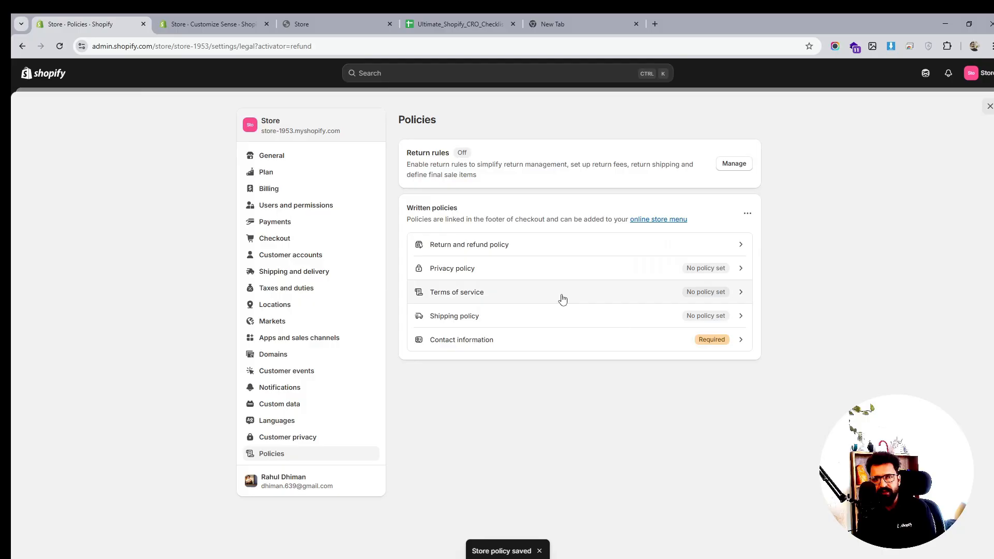
{"action": "left_click", "coordinate": [563, 298]}
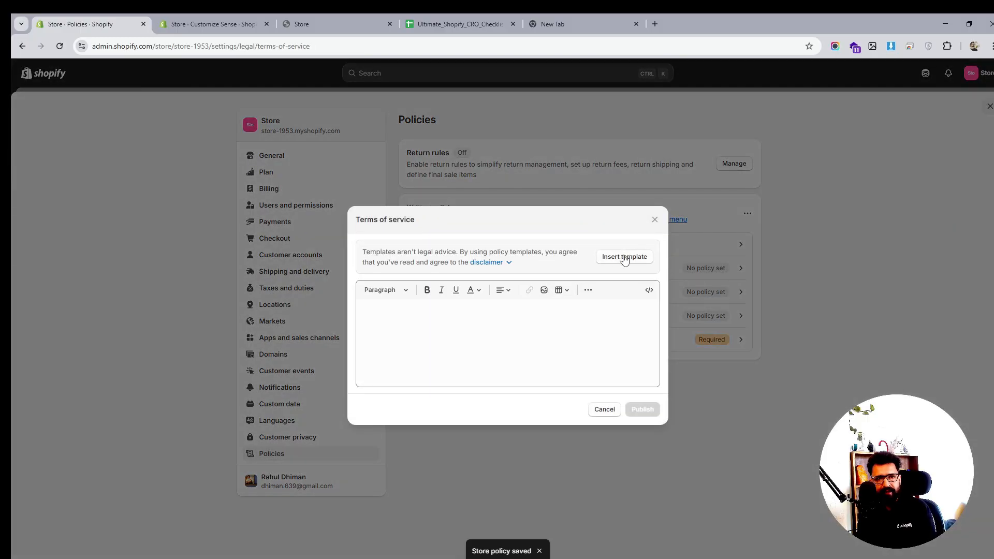
{"action": "left_click", "coordinate": [625, 257]}
{"action": "left_click", "coordinate": [642, 493]}
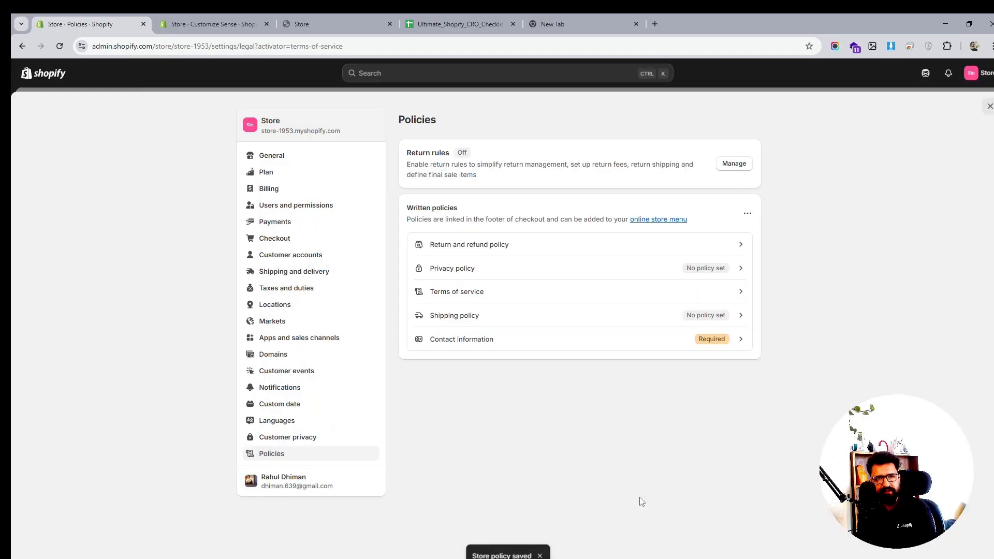
- Open and save the Privacy policy as an automated policy
{"action": "left_click", "coordinate": [514, 275]}
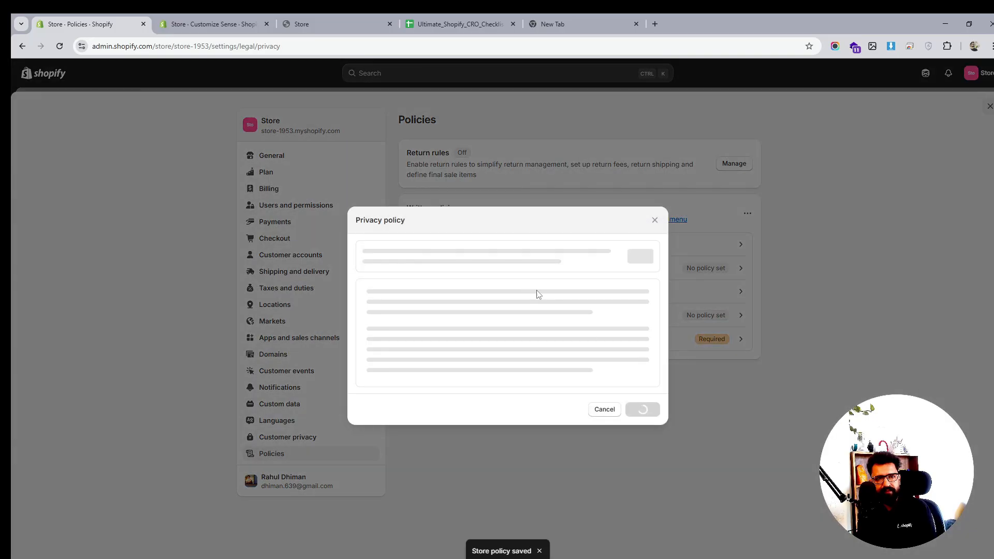
{"action": "left_click", "coordinate": [645, 460]}
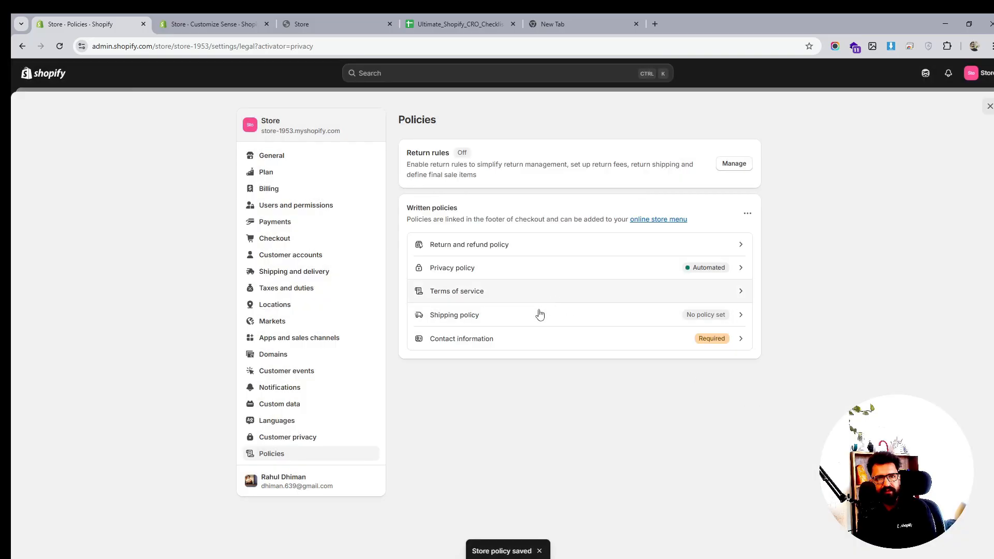
{"action": "left_click", "coordinate": [521, 322]}
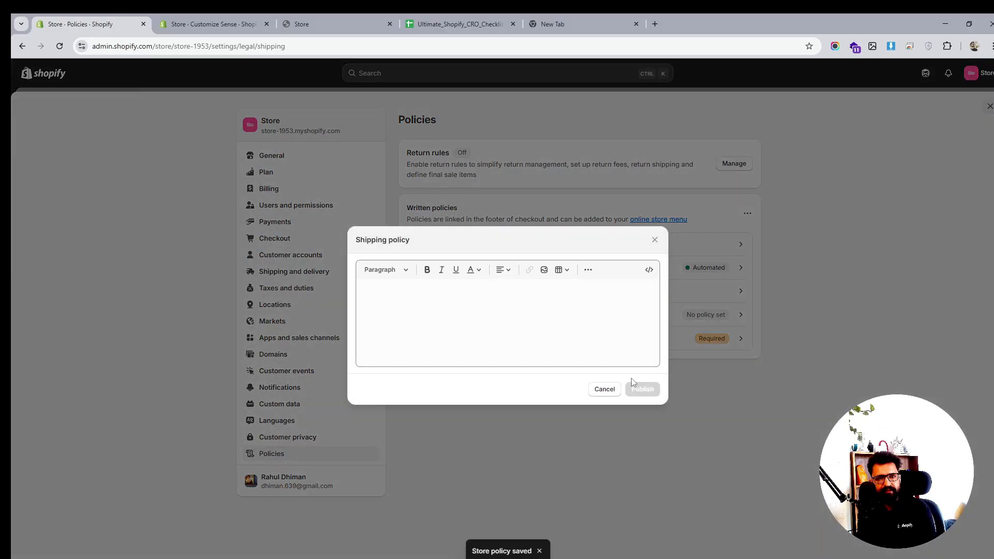
{"action": "left_click", "coordinate": [655, 238]}
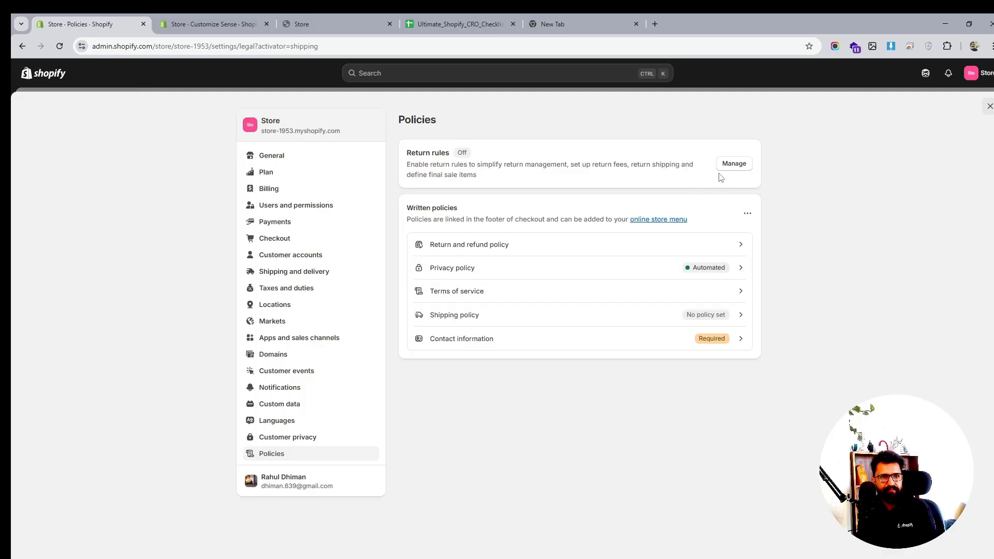
- Turn on the store's return rules and leave the settings
{"action": "left_click", "coordinate": [733, 164]}
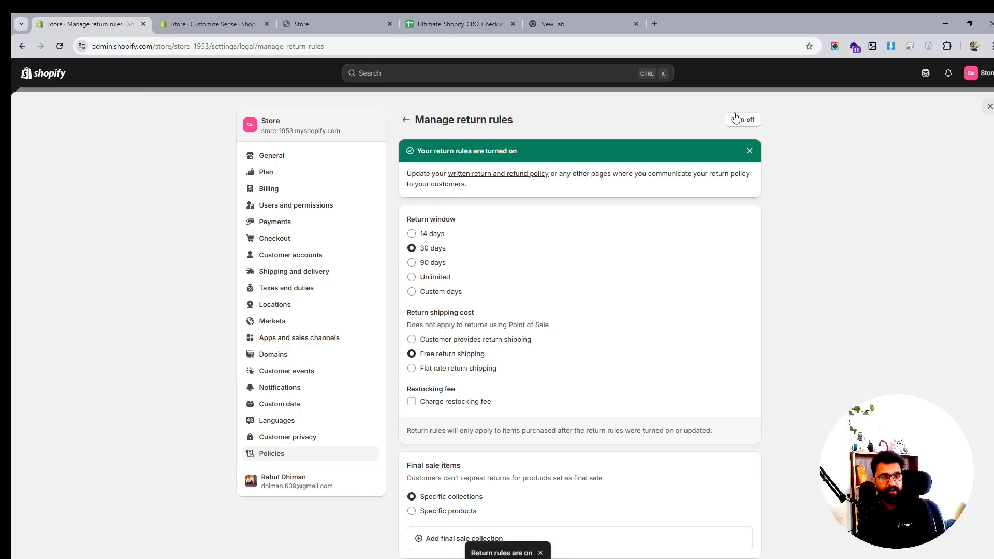
{"action": "left_click", "coordinate": [984, 107]}
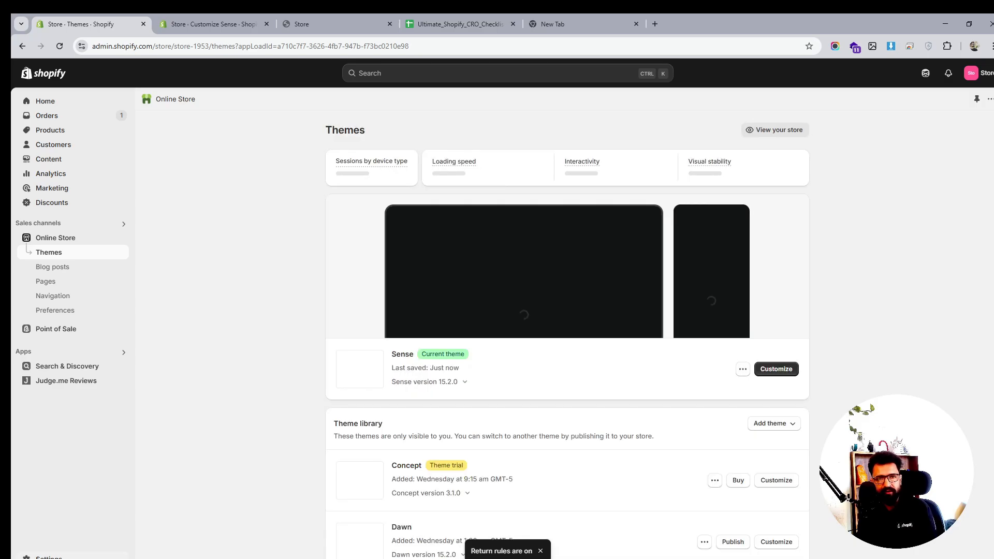
- Open the Footer navigation menu and delete its Search item
{"action": "left_click", "coordinate": [52, 556]}
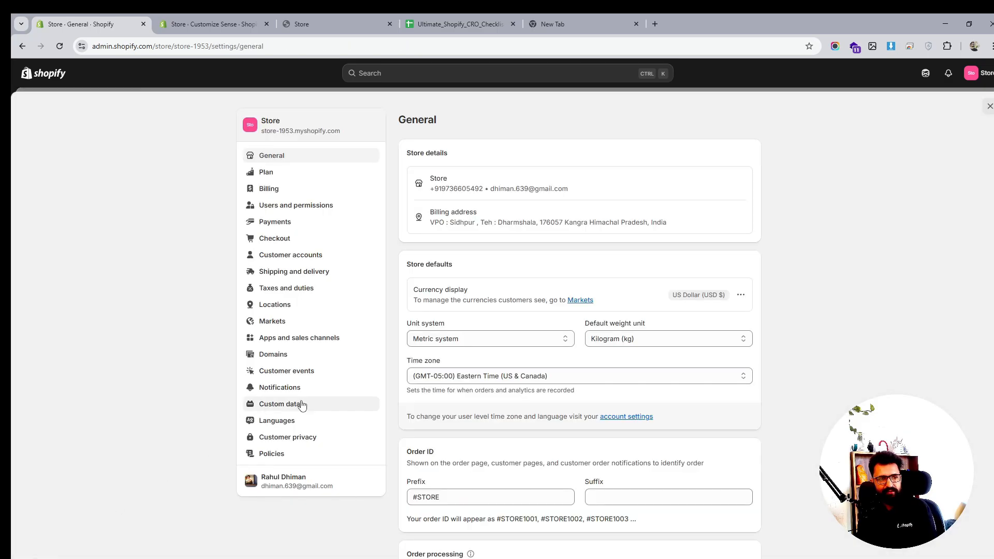
{"action": "left_click", "coordinate": [989, 106]}
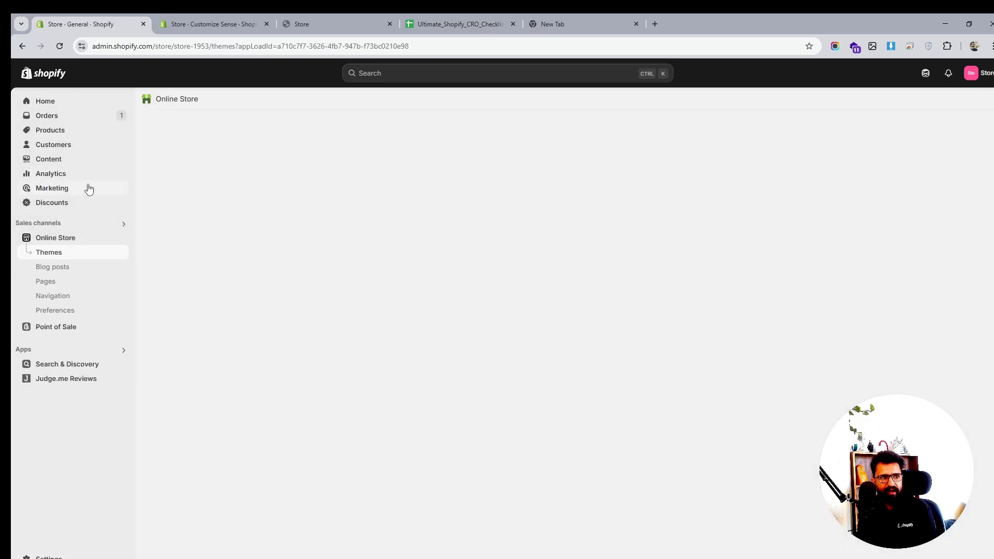
{"action": "left_click", "coordinate": [44, 297]}
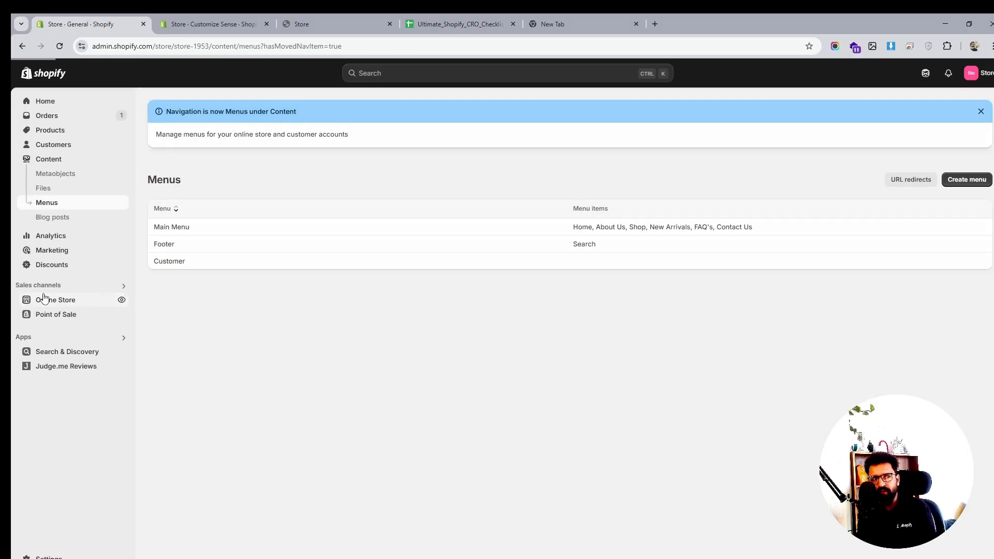
{"action": "left_click", "coordinate": [163, 246]}
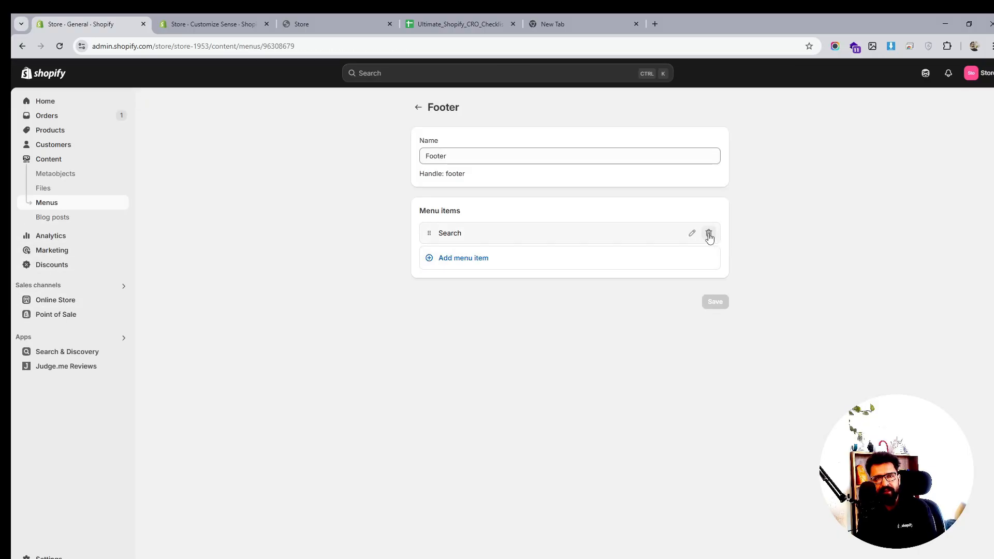
{"action": "left_click", "coordinate": [708, 233]}
{"action": "left_click", "coordinate": [640, 343]}
- Add a Privacy Policy menu item linked to the Privacy Policy to the Footer menu
{"action": "left_click", "coordinate": [460, 234]}
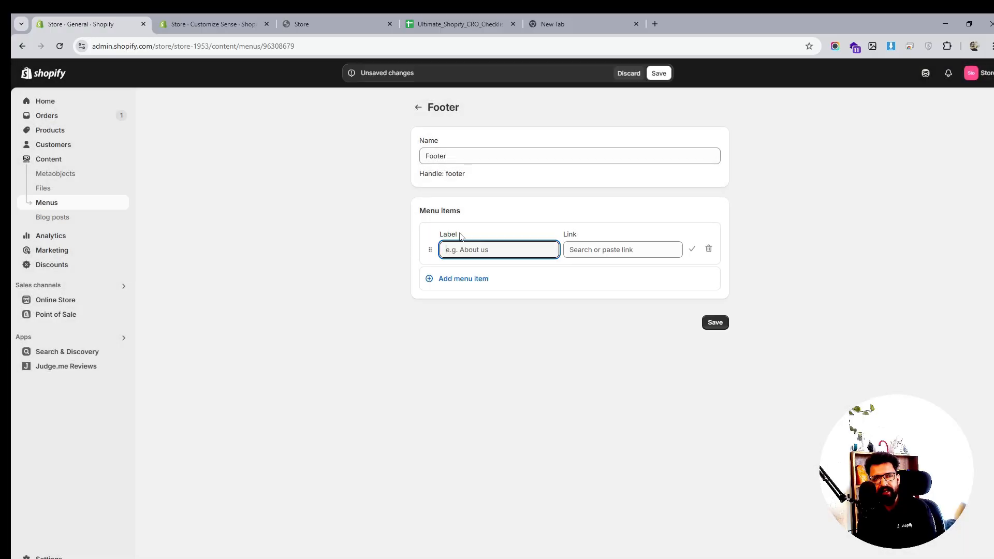
{"action": "left_click", "coordinate": [614, 249]}
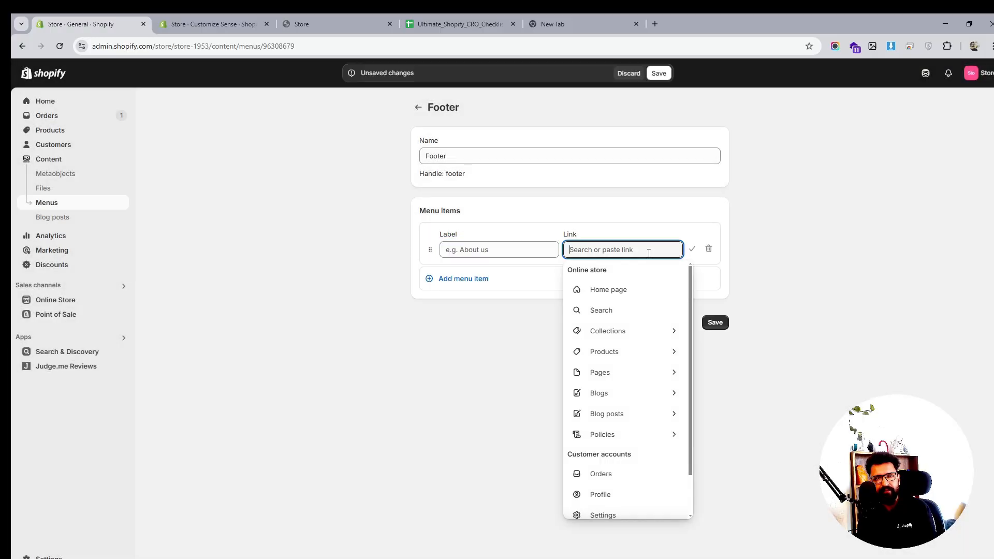
{"action": "left_click", "coordinate": [625, 438]}
{"action": "left_click", "coordinate": [620, 296]}
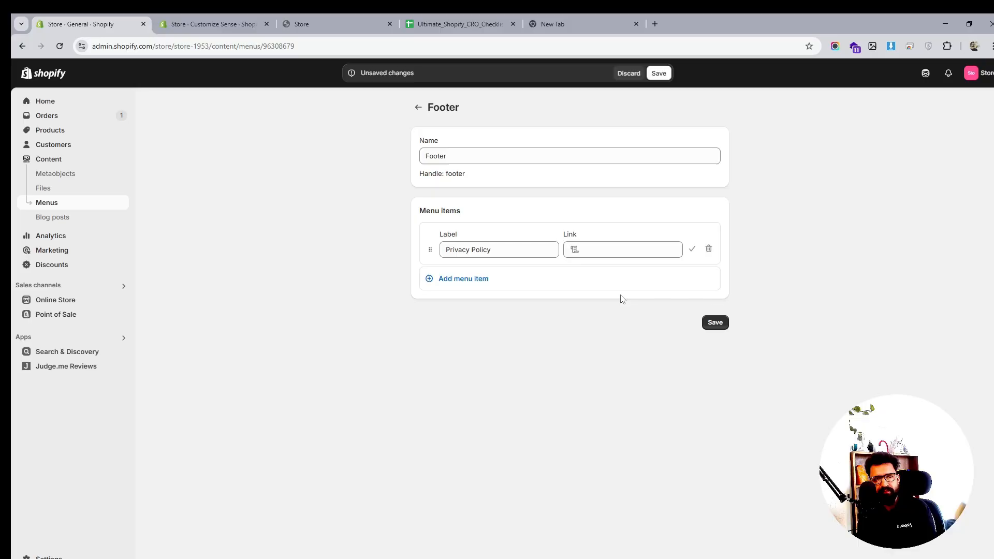
- Add a Refund Policy menu item linked to the Refund Policy to the Footer menu
{"action": "left_click", "coordinate": [471, 279]}
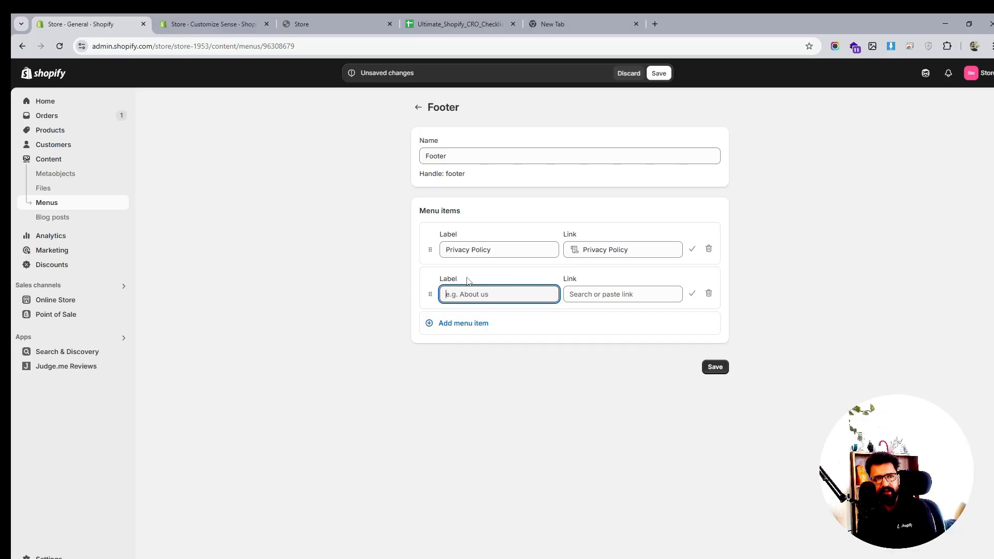
{"action": "left_click", "coordinate": [631, 299]}
{"action": "left_click", "coordinate": [633, 476]}
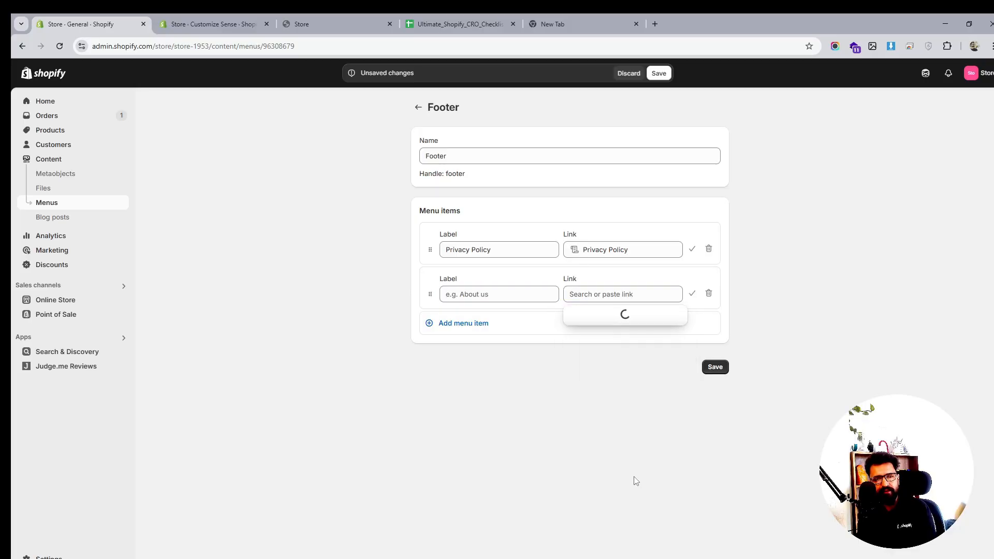
{"action": "left_click", "coordinate": [622, 356]}
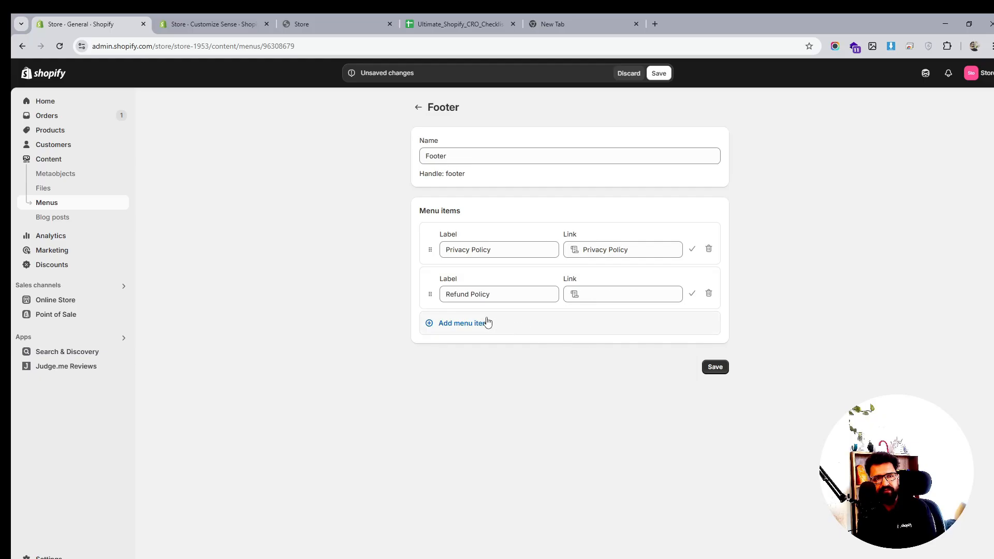
- Add a Terms of Service menu item linked to the Terms of Service and save the Footer menu
{"action": "left_click", "coordinate": [462, 326]}
{"action": "left_click", "coordinate": [613, 339]}
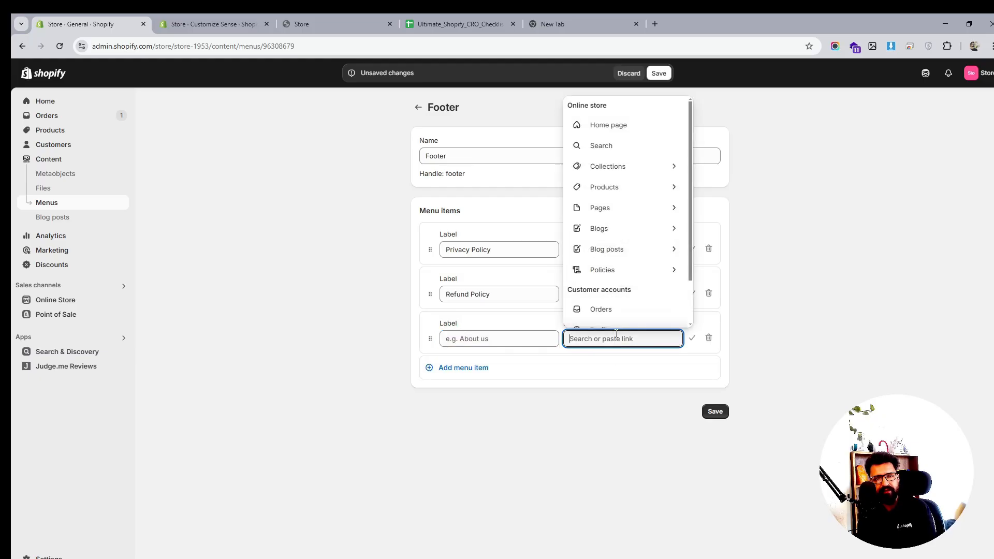
{"action": "left_click", "coordinate": [635, 268]}
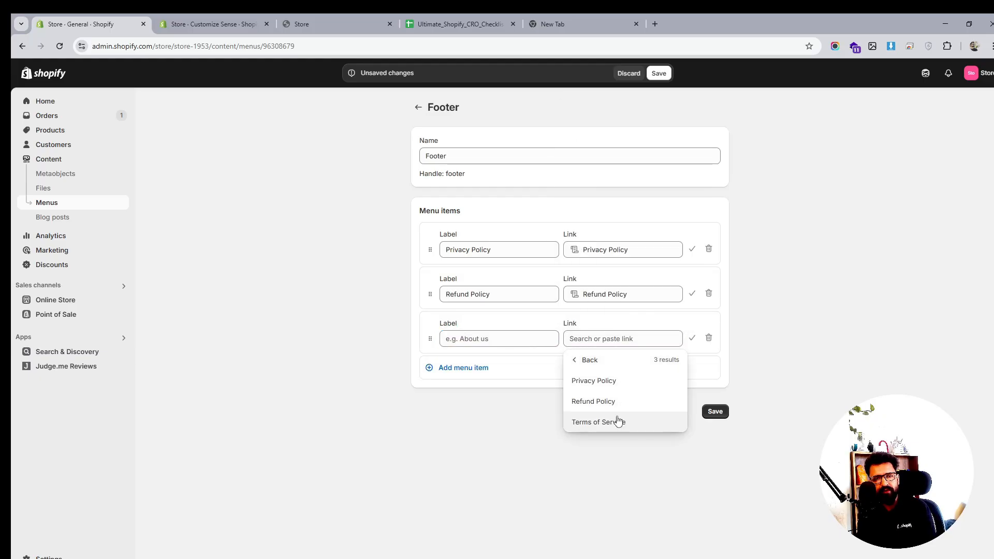
{"action": "left_click", "coordinate": [618, 420]}
{"action": "left_click", "coordinate": [715, 411]}
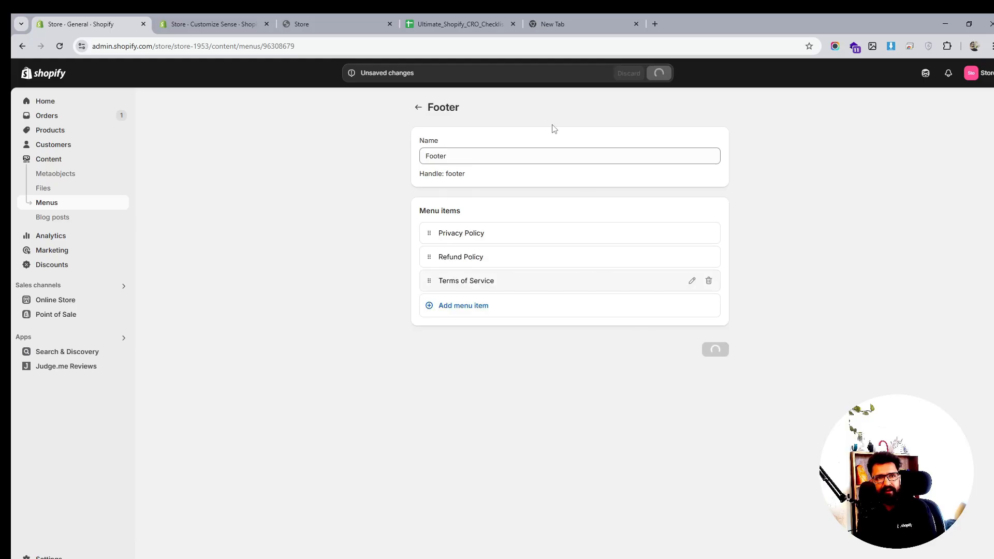
- Switch to the live storefront tab and reload it
{"action": "left_click", "coordinate": [318, 22]}
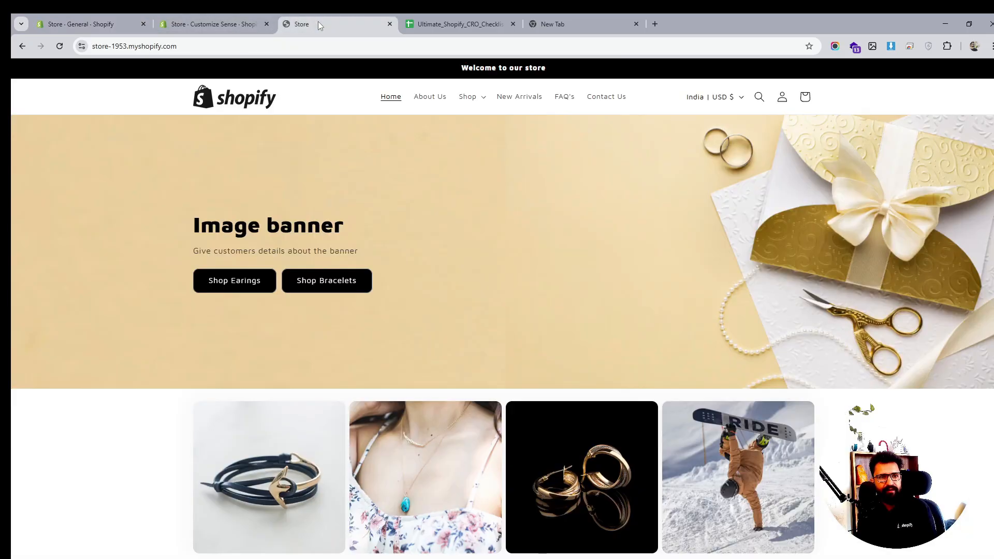
{"action": "left_click", "coordinate": [210, 23]}
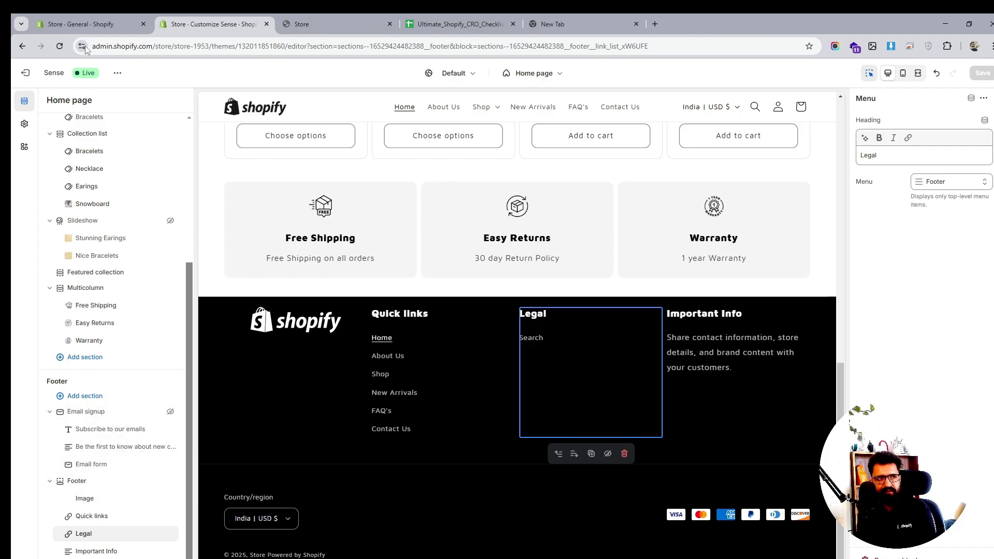
{"action": "left_click", "coordinate": [302, 18]}
{"action": "left_click", "coordinate": [61, 46]}
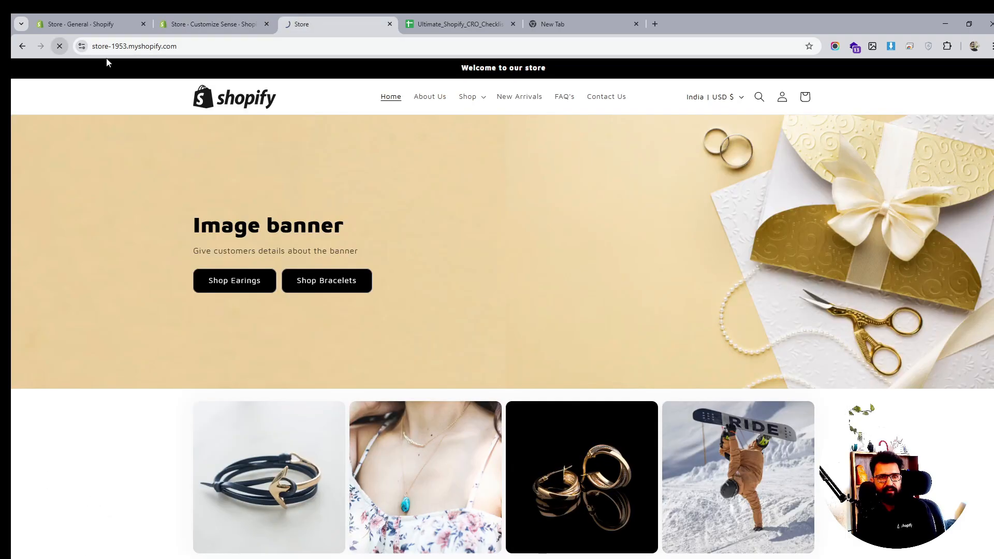
- Review the storefront home page and its footer Legal links
{"action": "scroll", "coordinate": [349, 241], "scroll_direction": "down", "scroll_amount": 4}
{"action": "scroll", "coordinate": [350, 243], "scroll_direction": "down", "scroll_amount": 10}
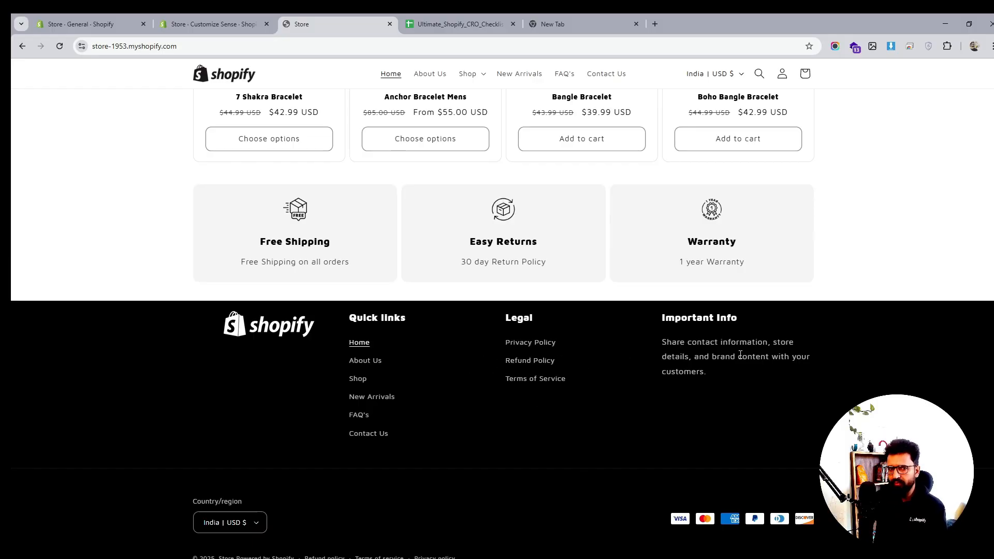
{"action": "scroll", "coordinate": [740, 363], "scroll_direction": "up", "scroll_amount": 10}
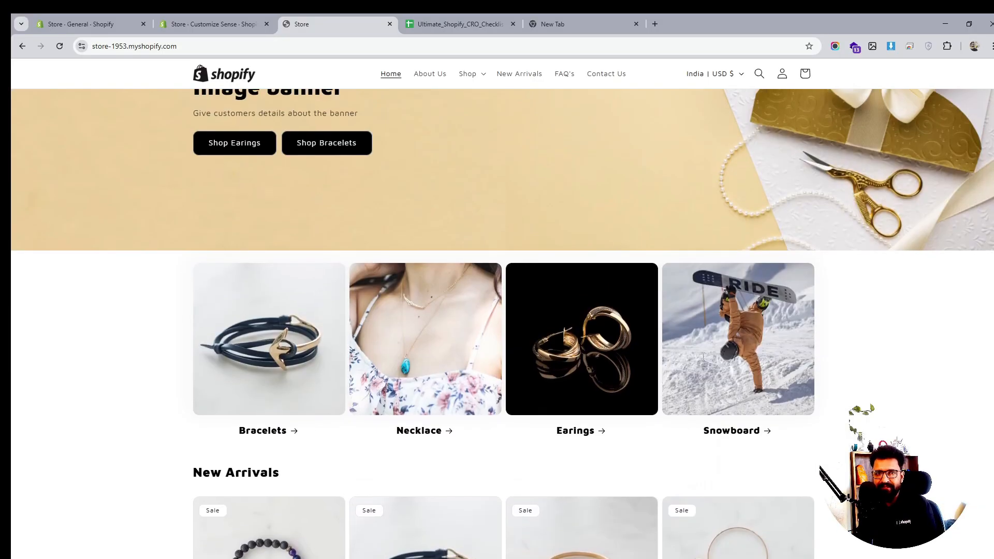
{"action": "scroll", "coordinate": [703, 357], "scroll_direction": "up", "scroll_amount": 3}
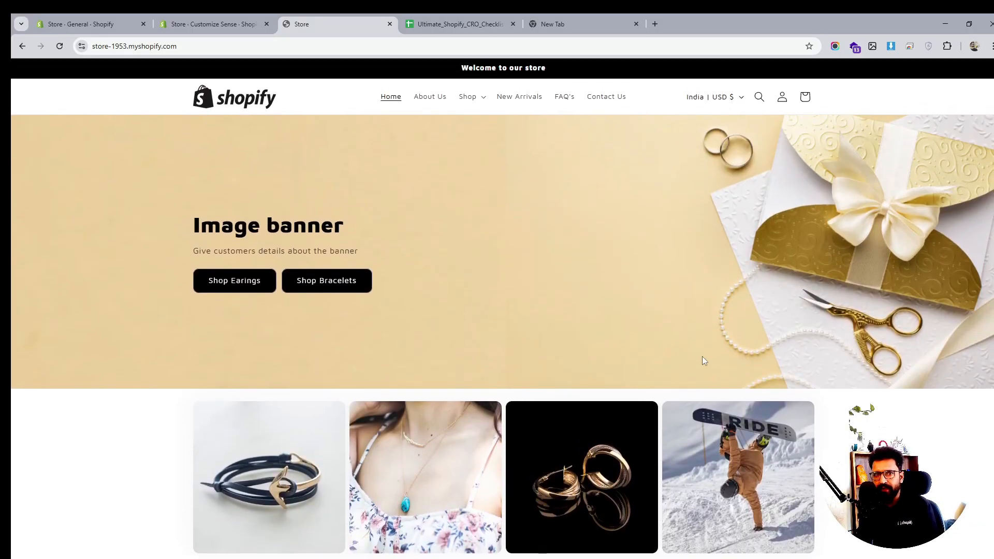
{"action": "left_click", "coordinate": [479, 99]}
{"action": "left_click", "coordinate": [482, 99]}
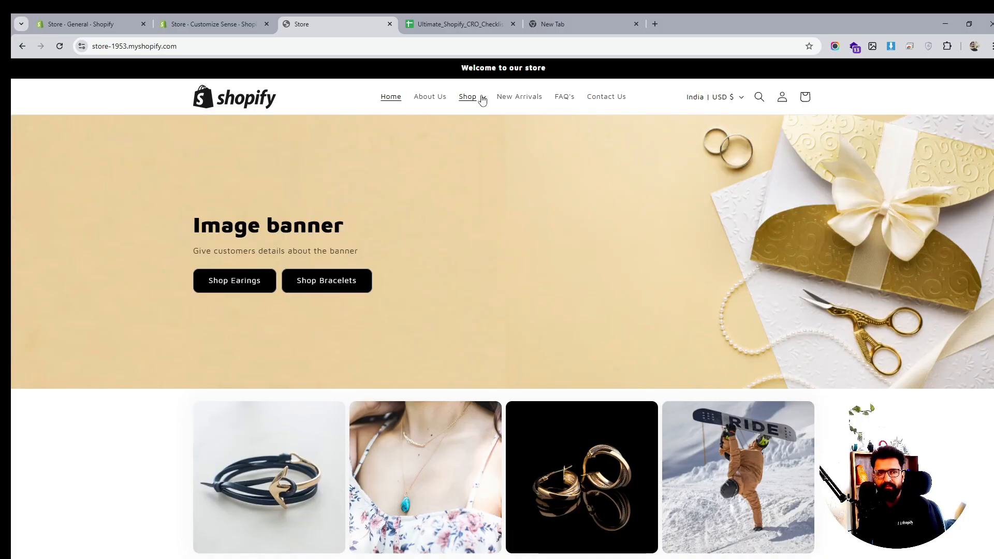
{"action": "scroll", "coordinate": [703, 367], "scroll_direction": "down", "scroll_amount": 5}
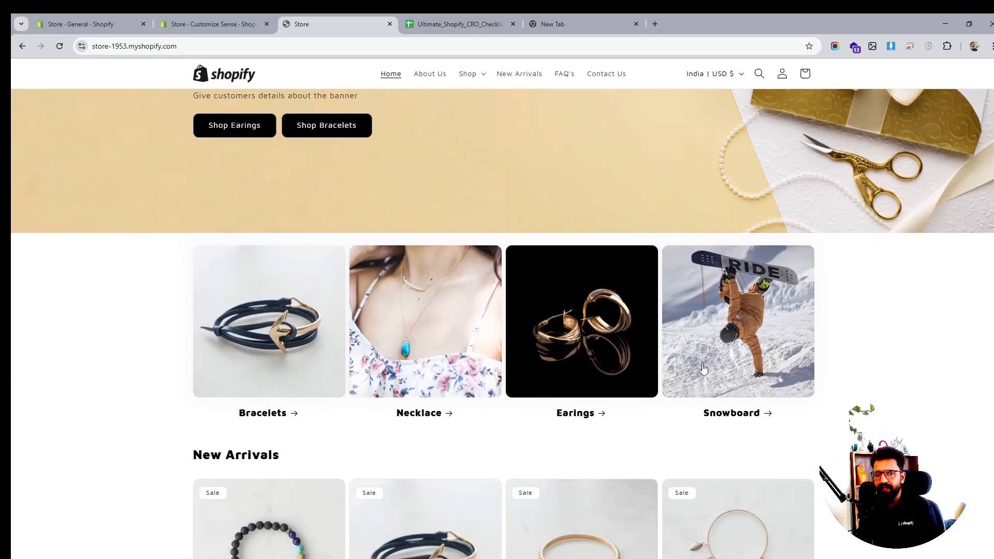
{"action": "scroll", "coordinate": [703, 367], "scroll_direction": "down", "scroll_amount": 8}
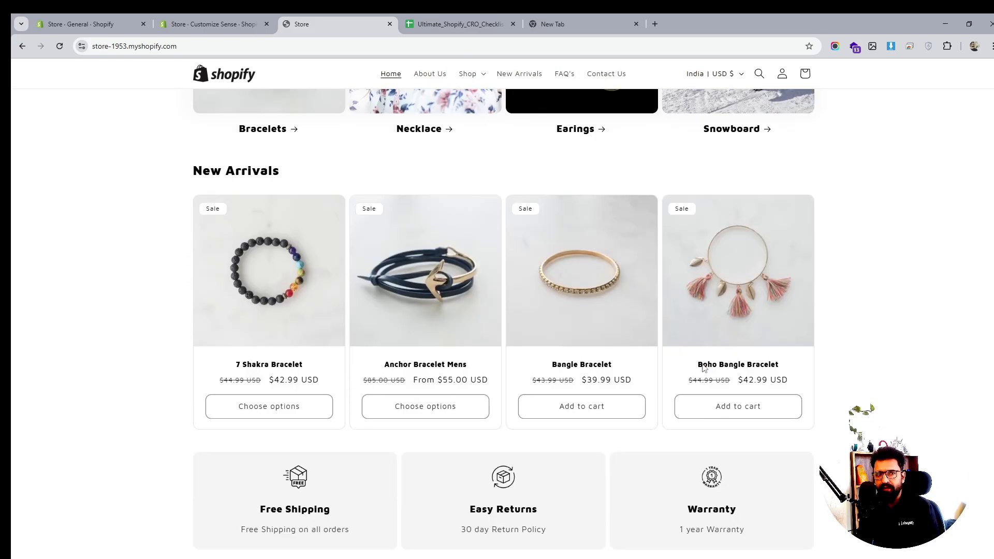
{"action": "scroll", "coordinate": [703, 368], "scroll_direction": "up", "scroll_amount": 6}
{"action": "scroll", "coordinate": [702, 364], "scroll_direction": "up", "scroll_amount": 7}
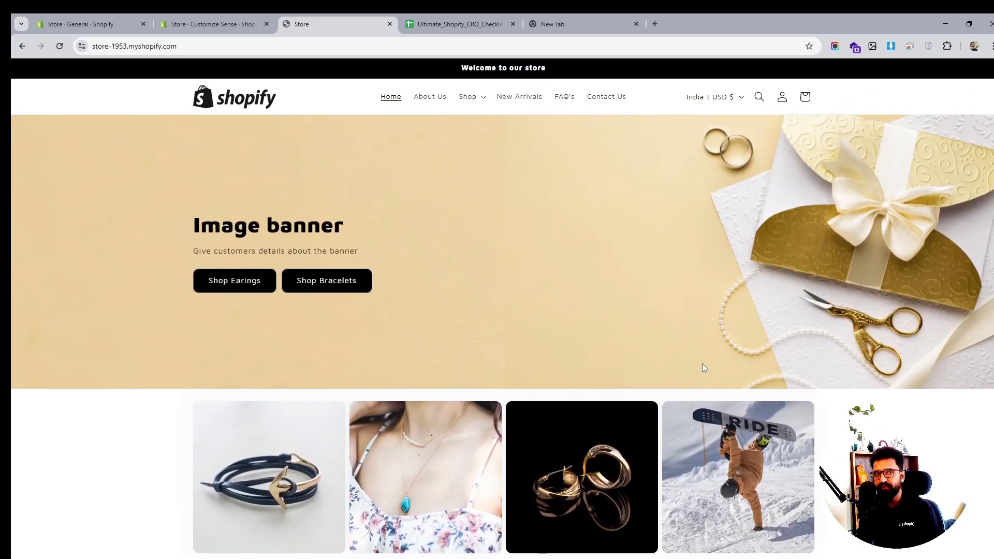
{"action": "scroll", "coordinate": [703, 365], "scroll_direction": "down", "scroll_amount": 5}
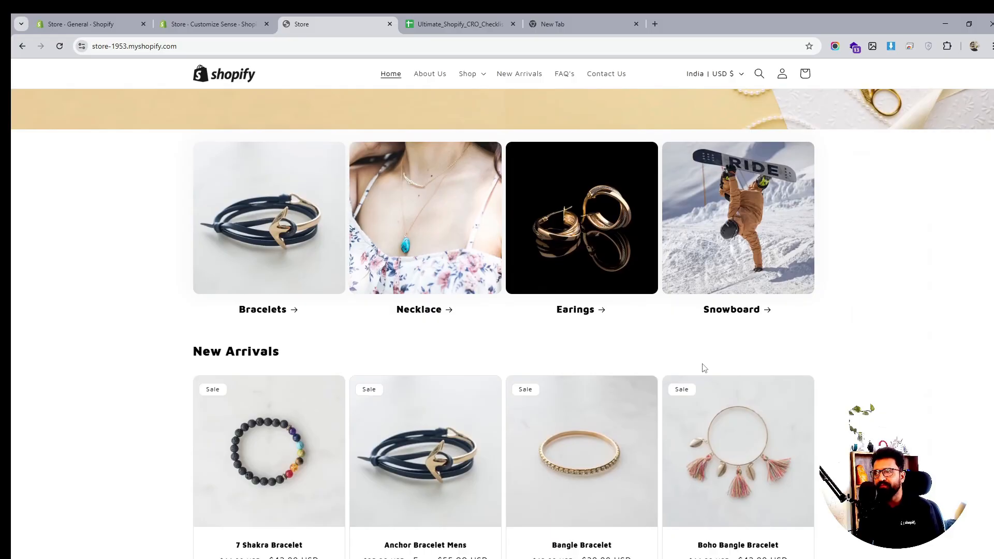
{"action": "scroll", "coordinate": [704, 368], "scroll_direction": "up", "scroll_amount": 5}
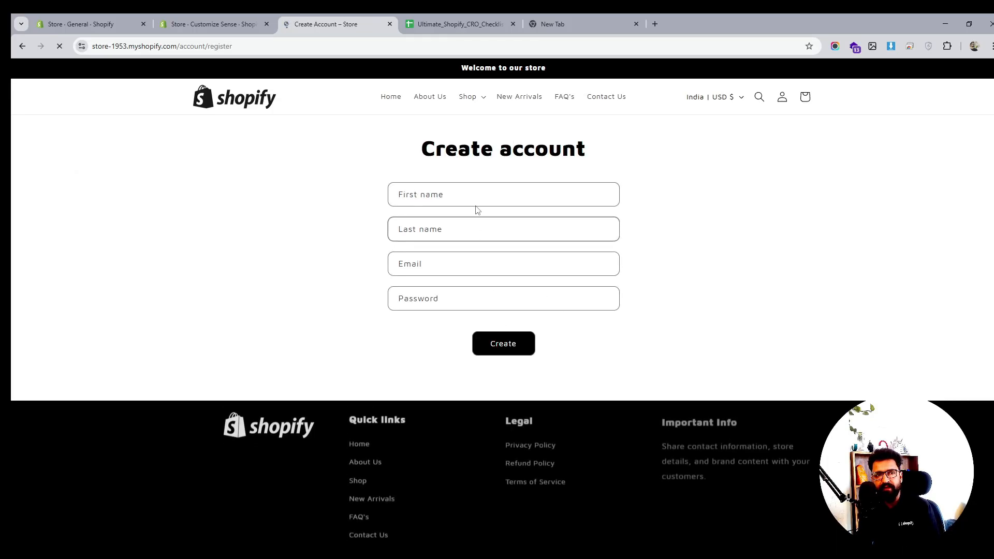
- Create a customer account on the storefront, filling in first name, last name, e-mail address and password
{"action": "left_click", "coordinate": [476, 197]}
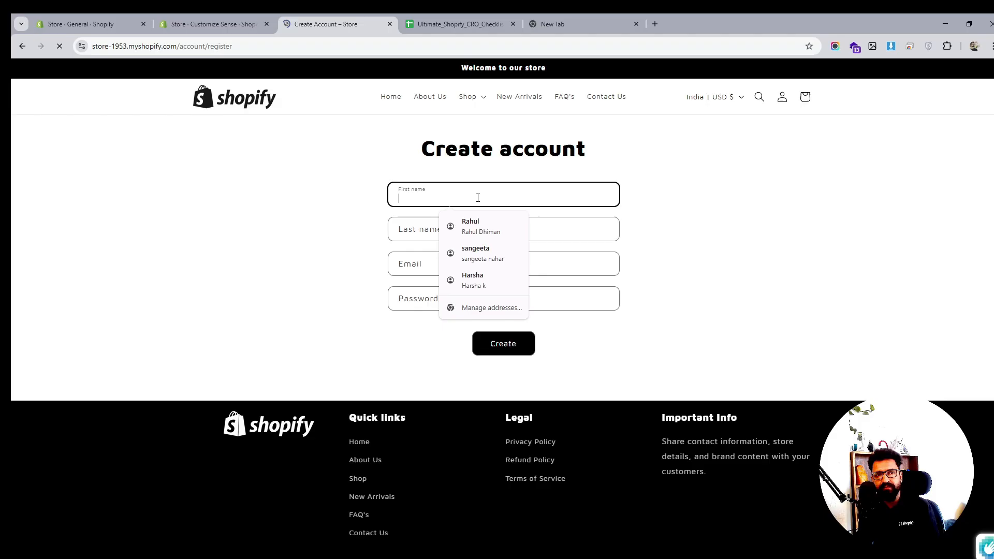
{"action": "left_click", "coordinate": [464, 202]}
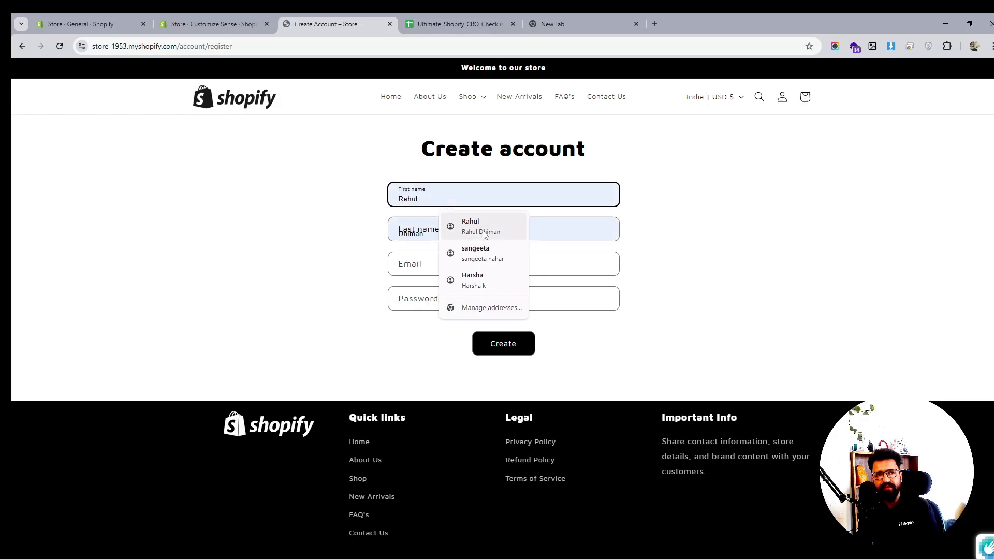
{"action": "left_click", "coordinate": [476, 227]}
{"action": "left_click", "coordinate": [477, 262]}
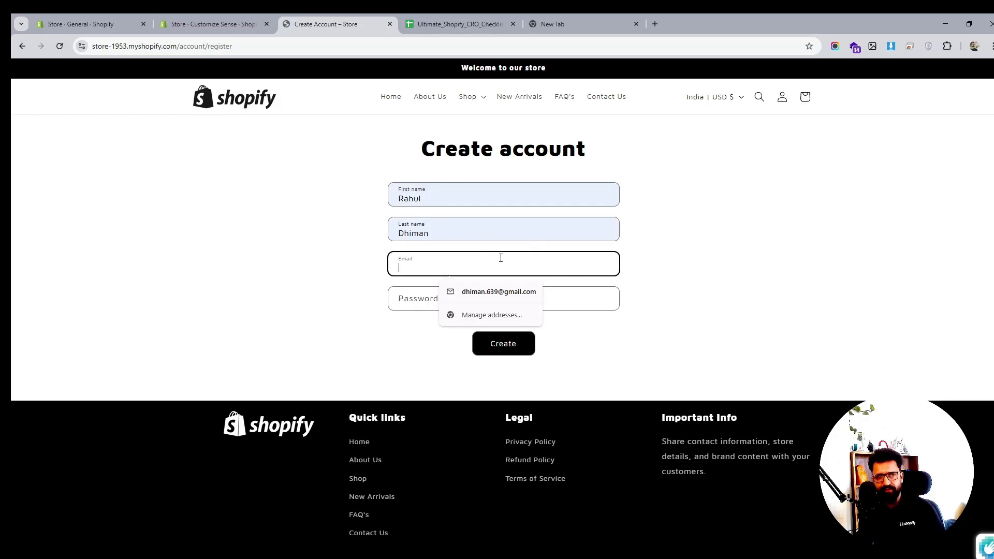
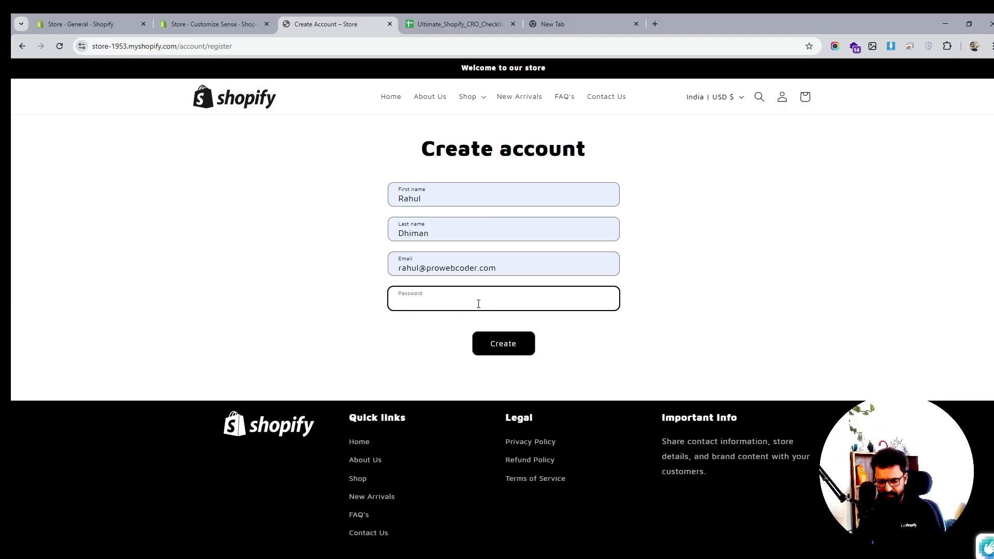
{"action": "type", "text": "1234"}
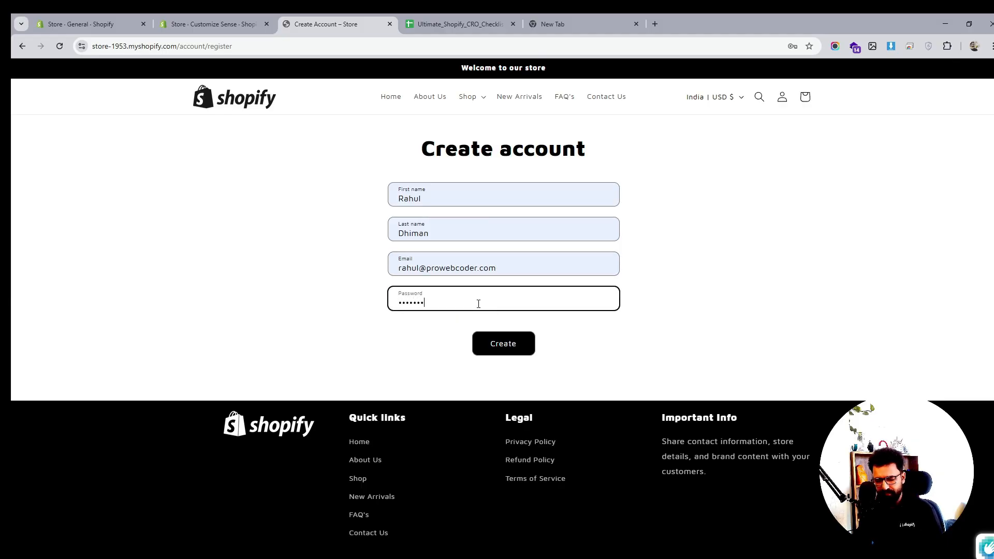
{"action": "type", "text": "8"}
{"action": "left_click", "coordinate": [505, 349]}
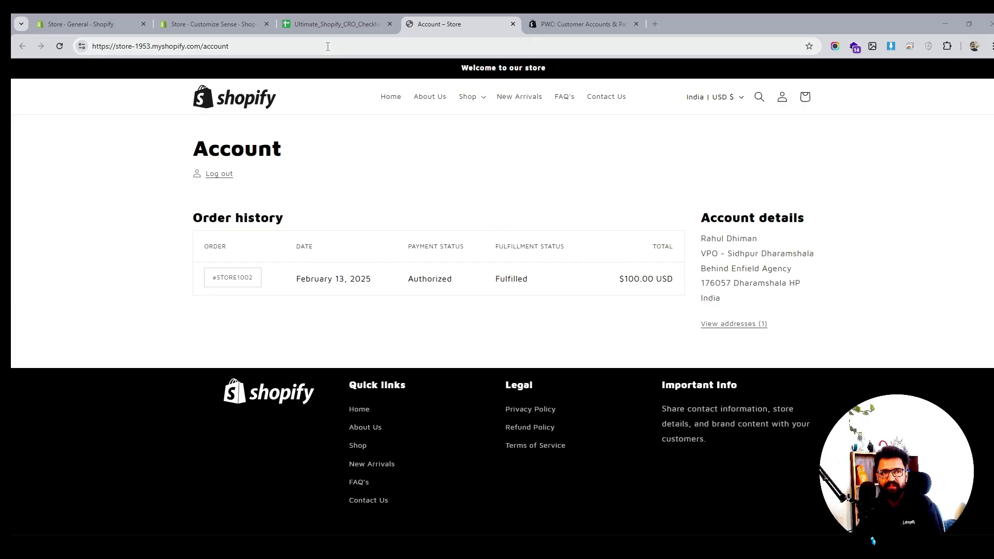
- Review the Recommended Apps for CRO section of the checklist spreadsheet
{"action": "left_click", "coordinate": [337, 26]}
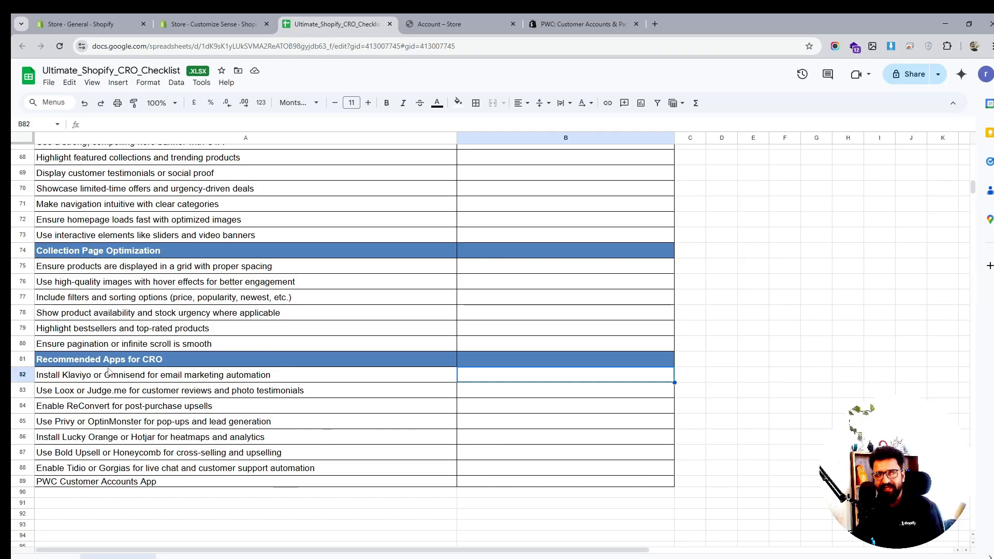
{"action": "left_click_drag", "start_coordinate": [269, 377], "coordinate": [282, 488]}
{"action": "left_click_drag", "start_coordinate": [514, 378], "coordinate": [519, 485]}
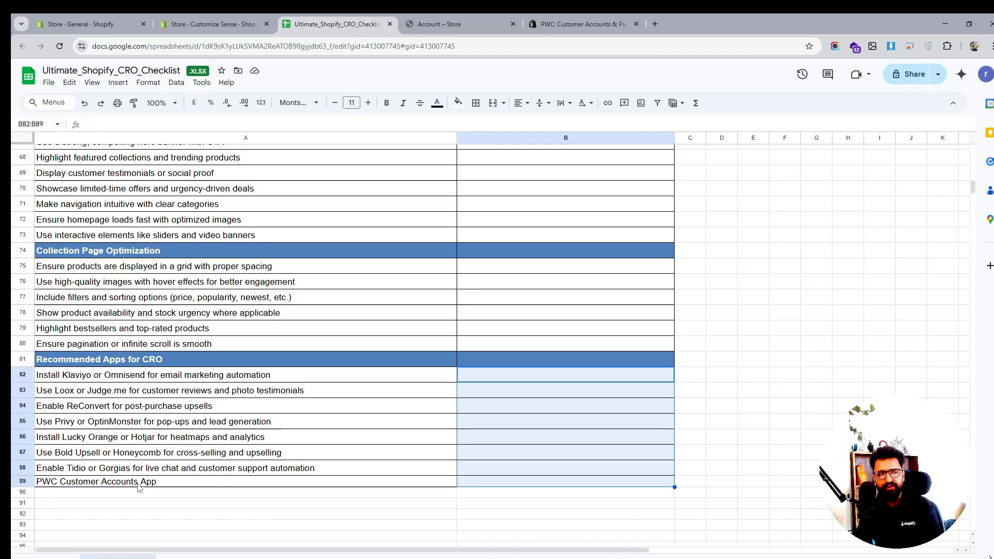
{"action": "left_click", "coordinate": [105, 481]}
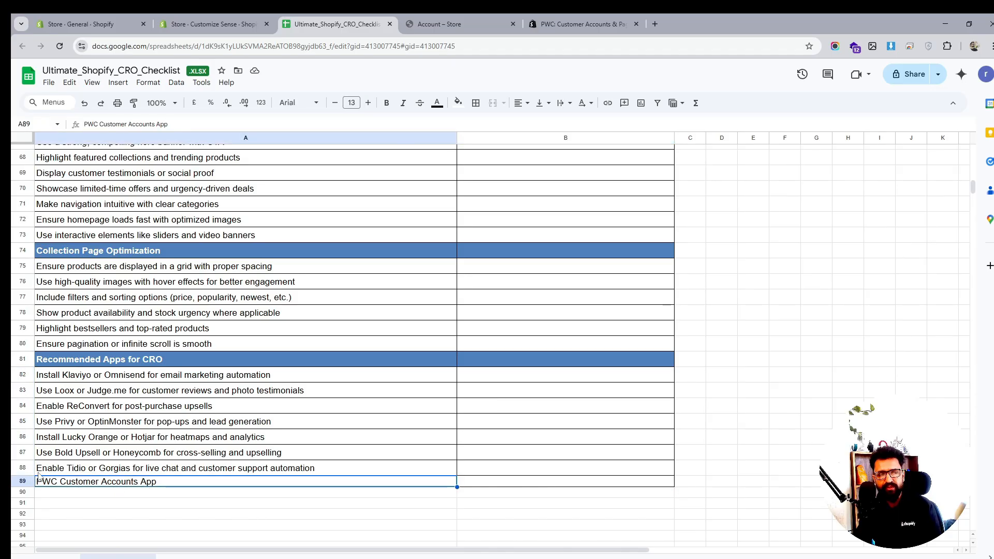
- Install the PWC: Customer Accounts & Pages app from its App Store listing and pin it to the sidebar
{"action": "left_click", "coordinate": [600, 21]}
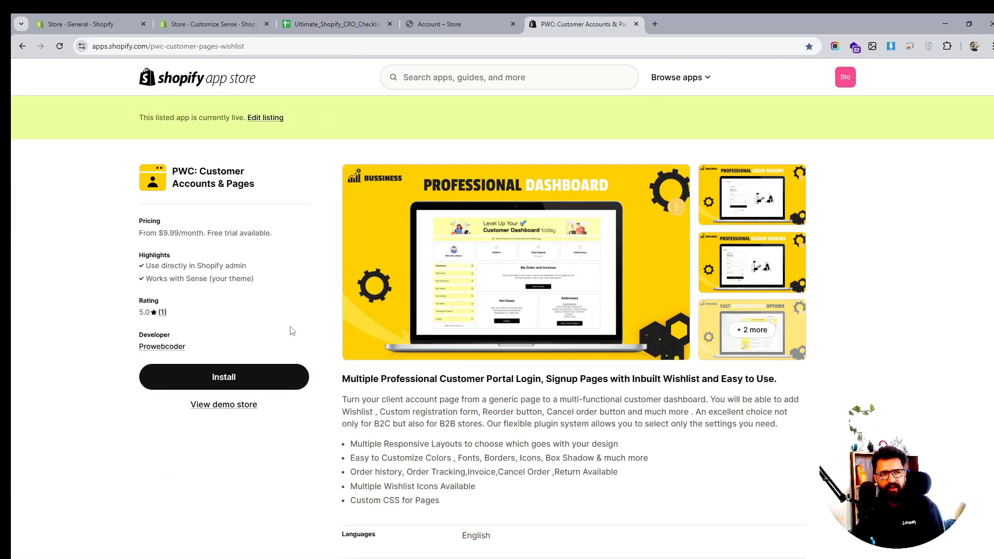
{"action": "left_click", "coordinate": [223, 380]}
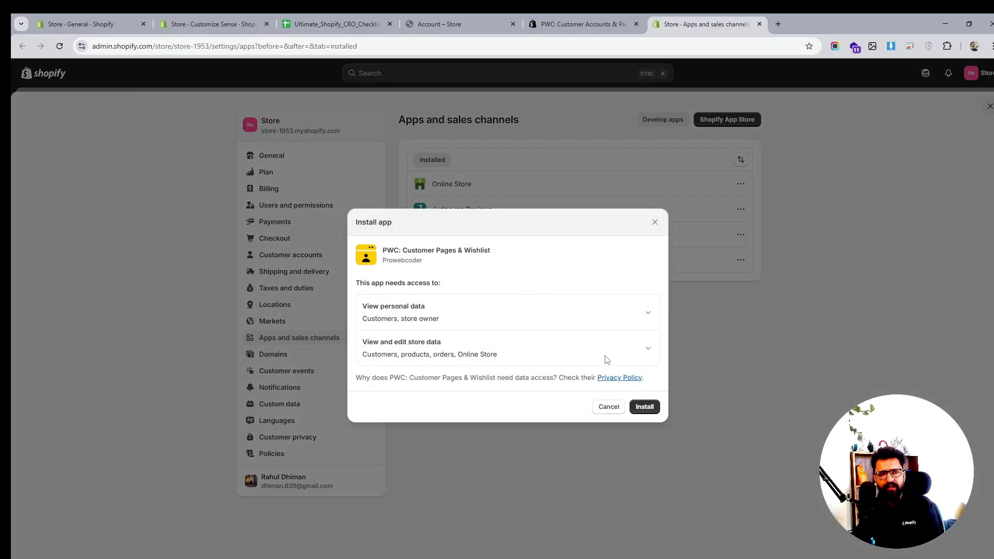
{"action": "left_click", "coordinate": [645, 408]}
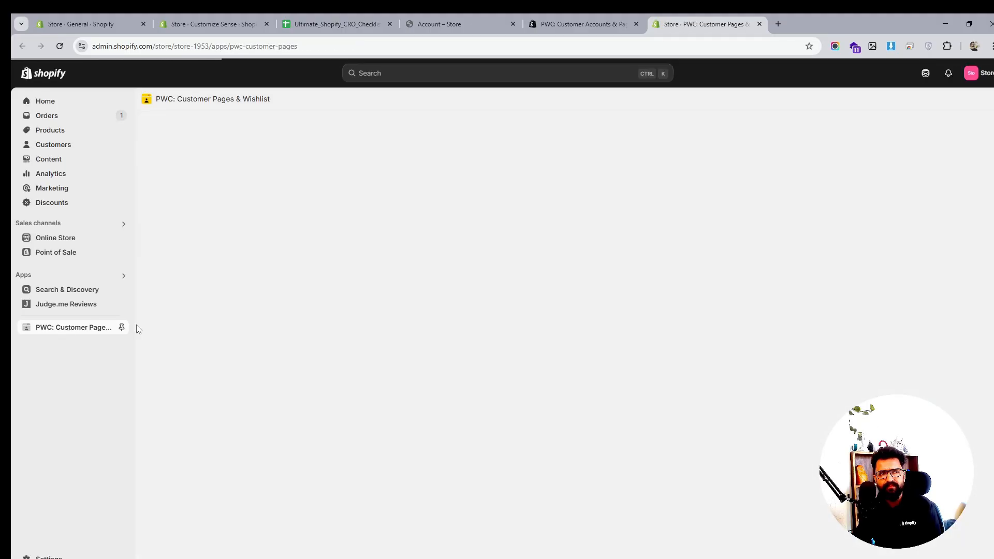
{"action": "left_click", "coordinate": [121, 328]}
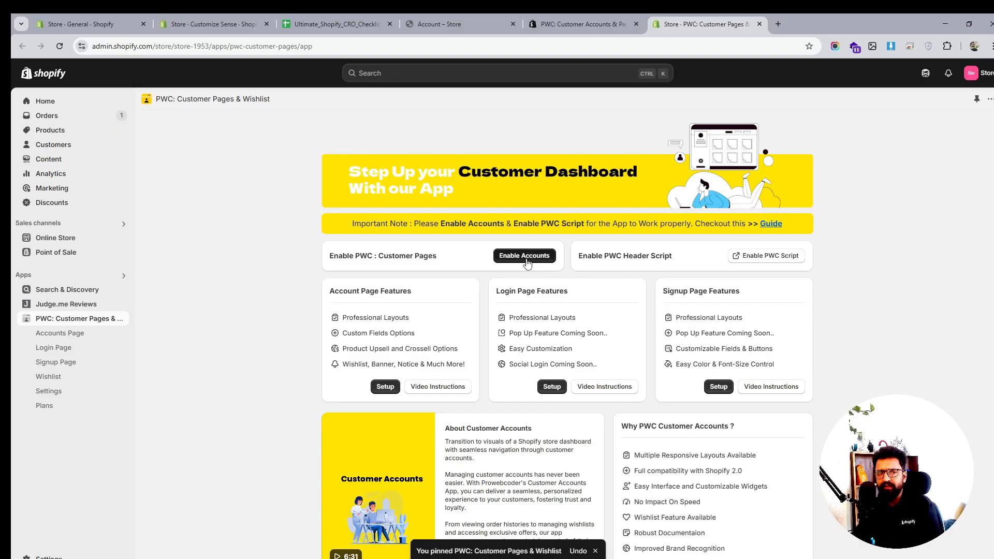
- Browse the app's plans and Accounts Page, then enable PWC Customer Pages from the app dashboard
{"action": "left_click", "coordinate": [43, 406]}
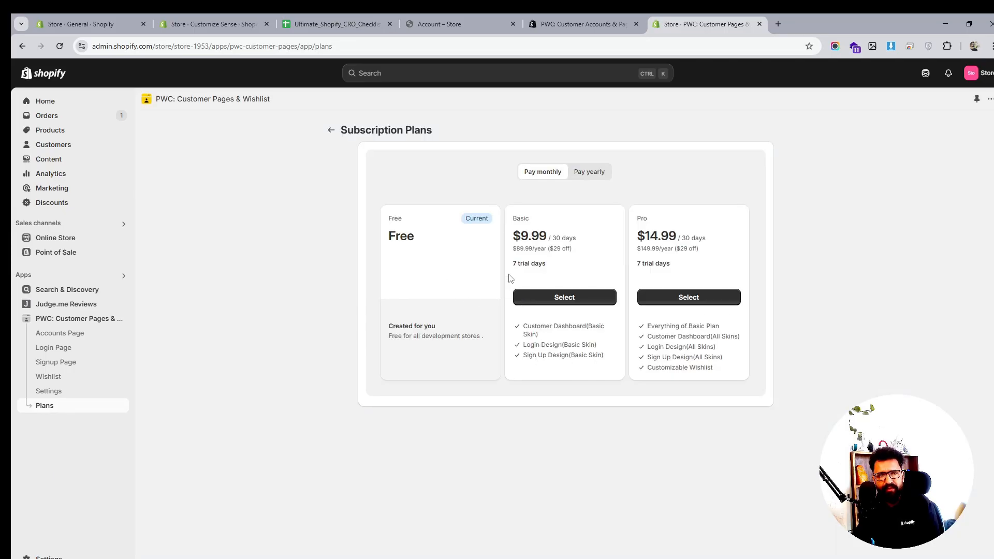
{"action": "left_click", "coordinate": [62, 333]}
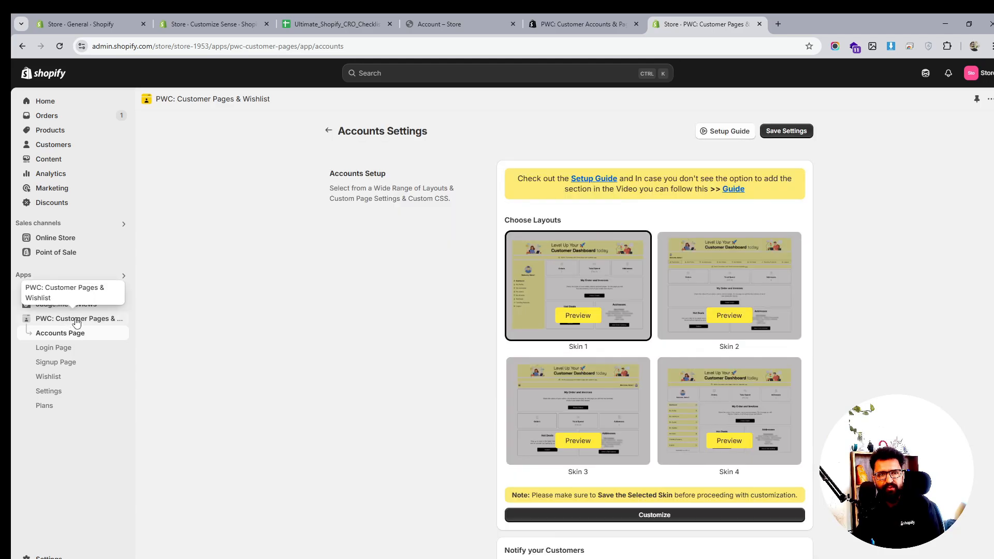
{"action": "left_click", "coordinate": [74, 322]}
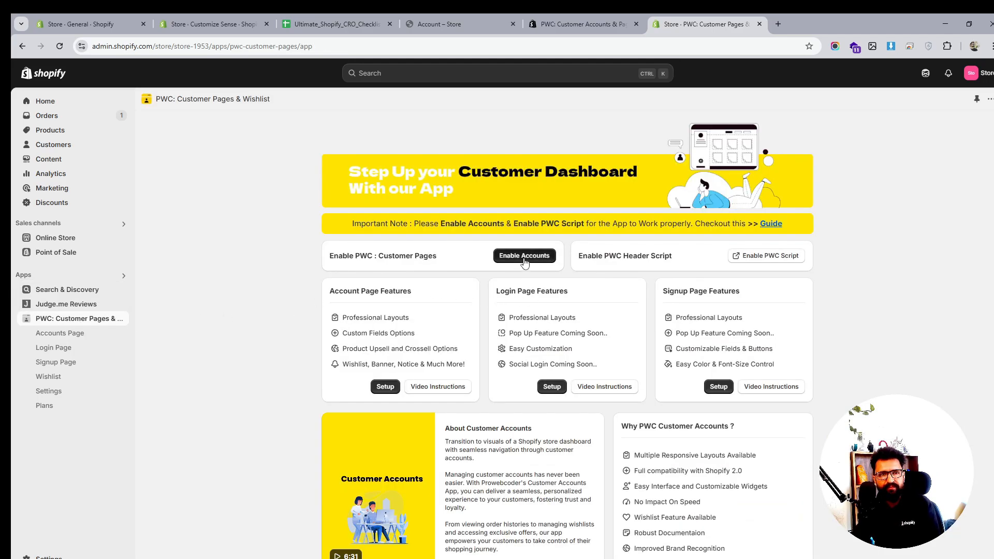
{"action": "left_click", "coordinate": [524, 256]}
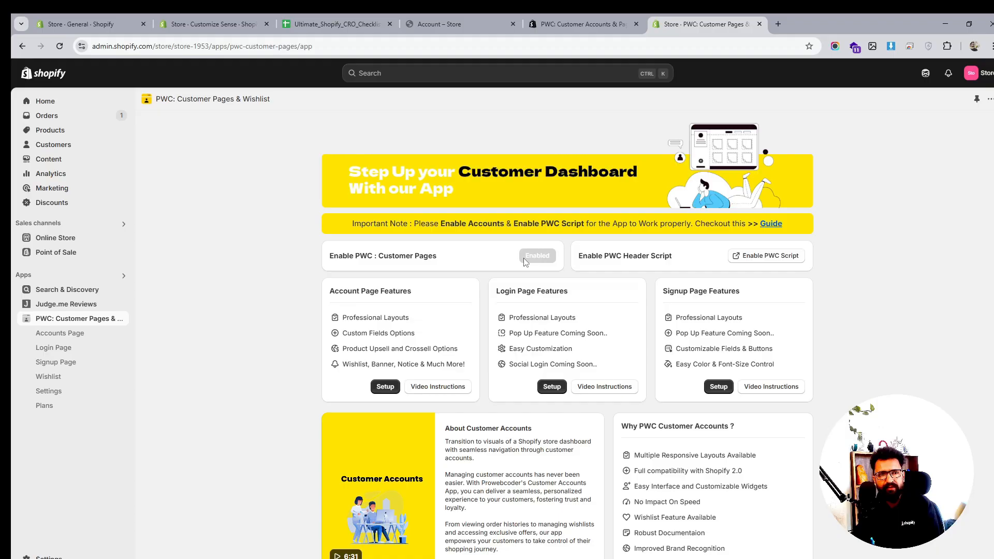
- Enable the PWC header script by turning on the PWC:Customer Wishlist app embed in the theme editor
{"action": "left_click", "coordinate": [770, 257]}
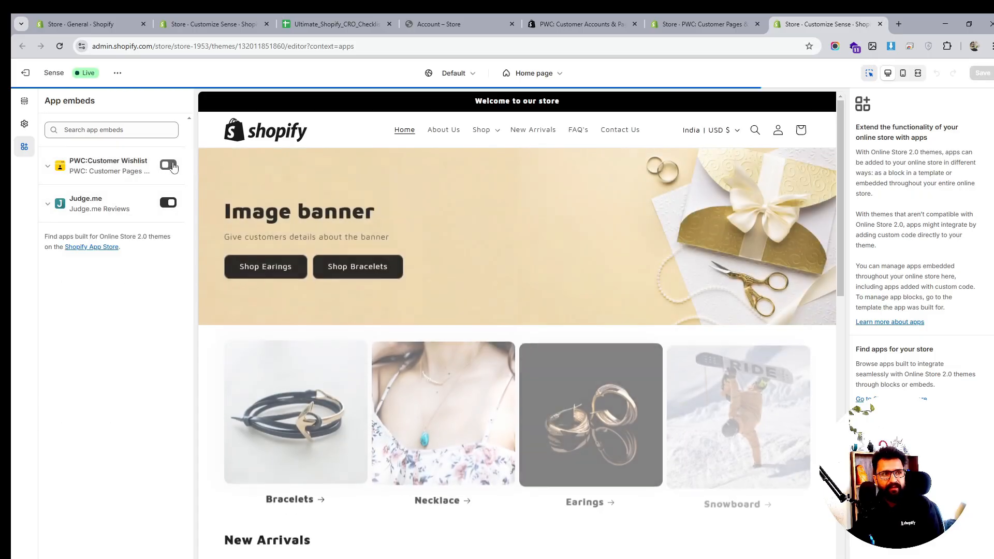
{"action": "left_click", "coordinate": [169, 166]}
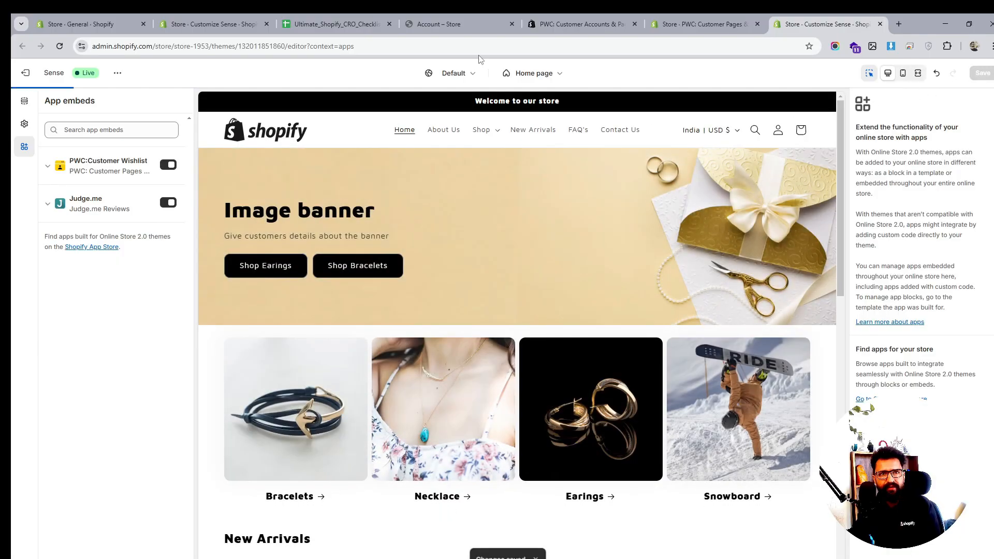
{"action": "left_click", "coordinate": [673, 20]}
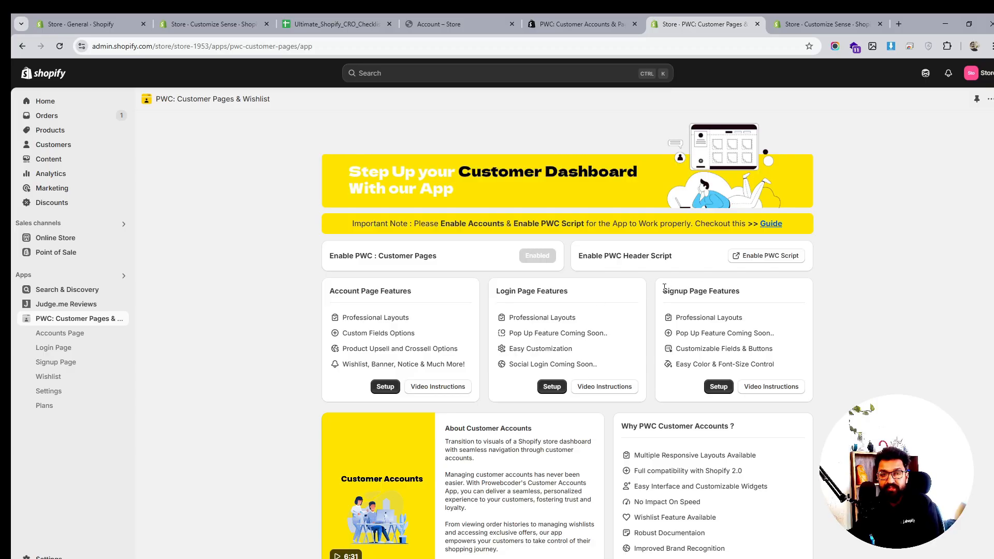
- Review the account, login and signup page features listed on the app dashboard
{"action": "triple_click", "coordinate": [695, 322]}
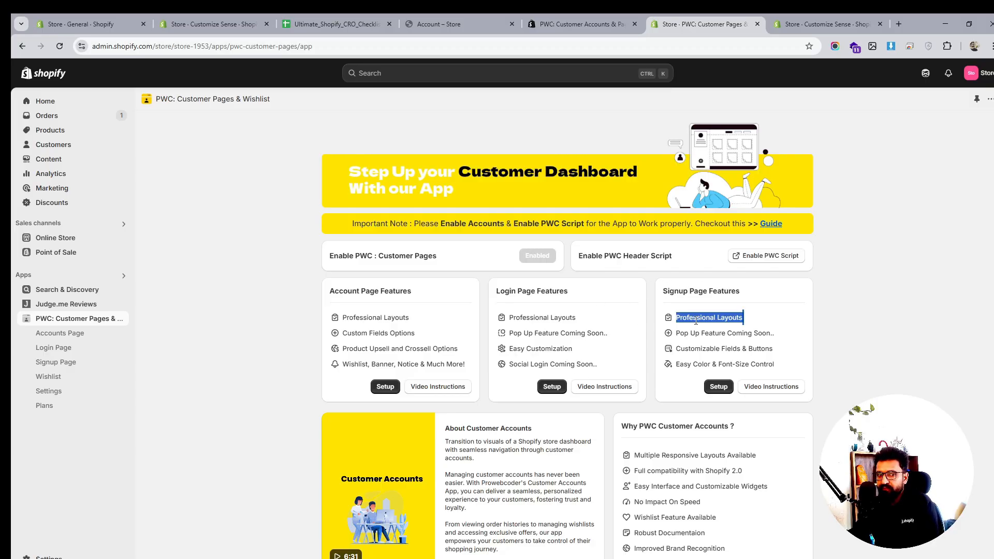
{"action": "left_click", "coordinate": [597, 329]}
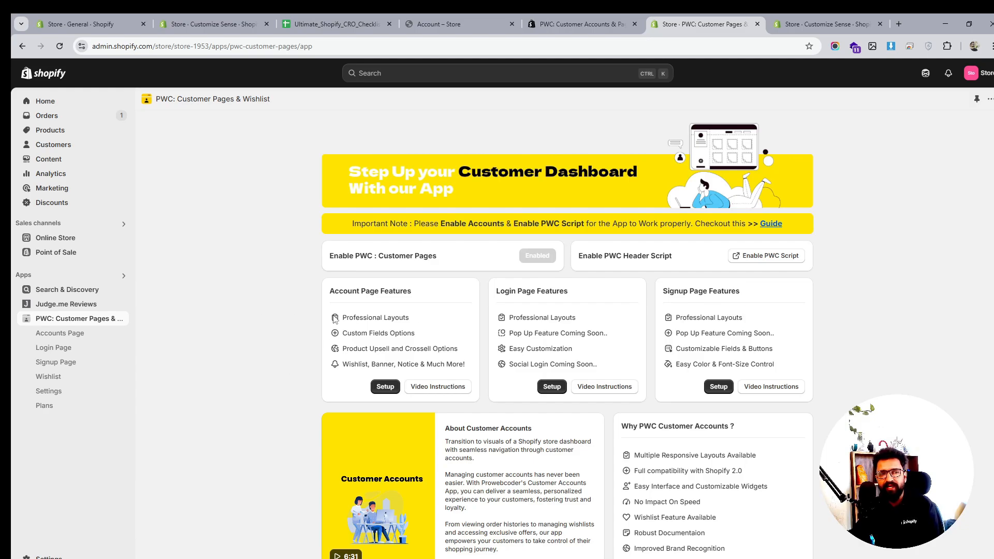
{"action": "left_click_drag", "start_coordinate": [334, 320], "coordinate": [465, 362]}
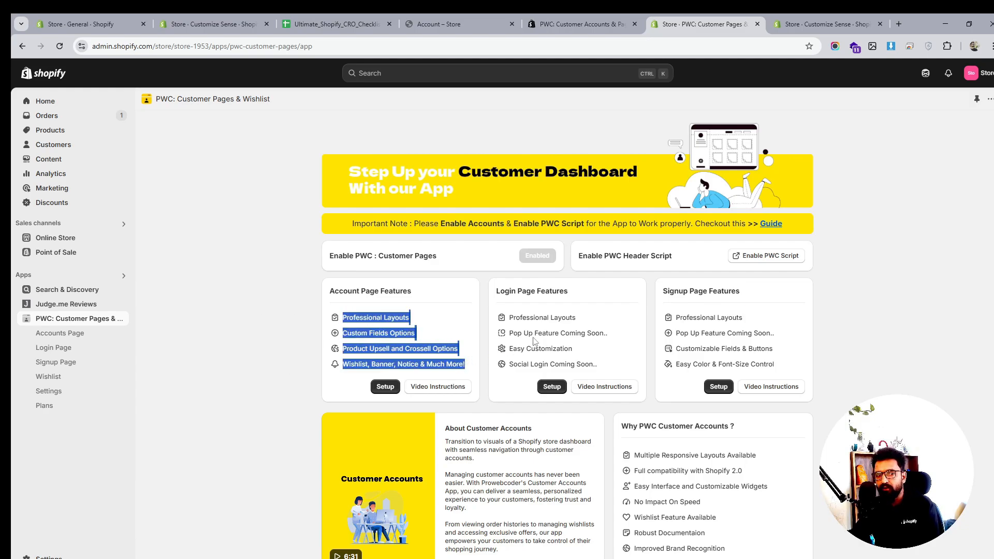
{"action": "left_click_drag", "start_coordinate": [509, 316], "coordinate": [614, 367]}
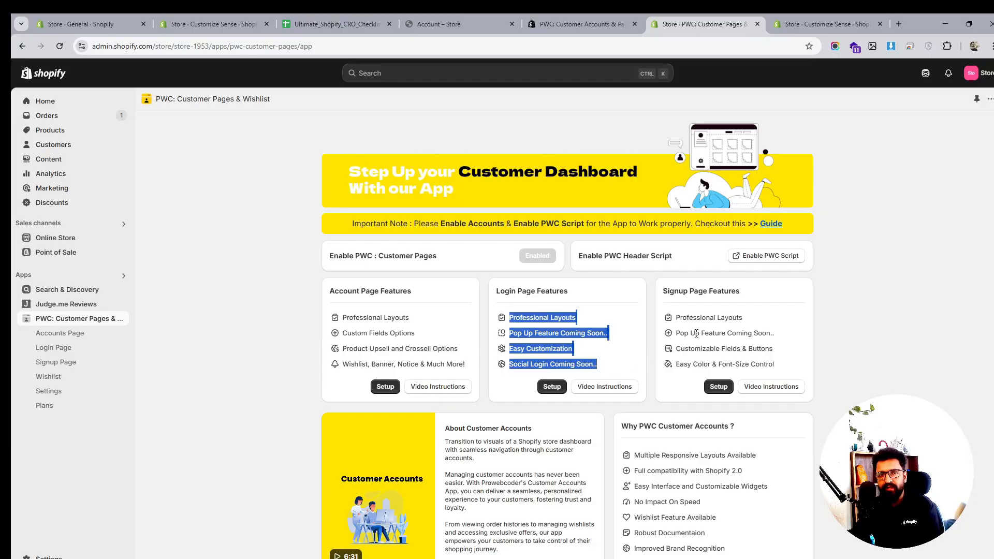
{"action": "left_click_drag", "start_coordinate": [679, 316], "coordinate": [820, 376]}
{"action": "scroll", "coordinate": [795, 434], "scroll_direction": "down", "scroll_amount": 1}
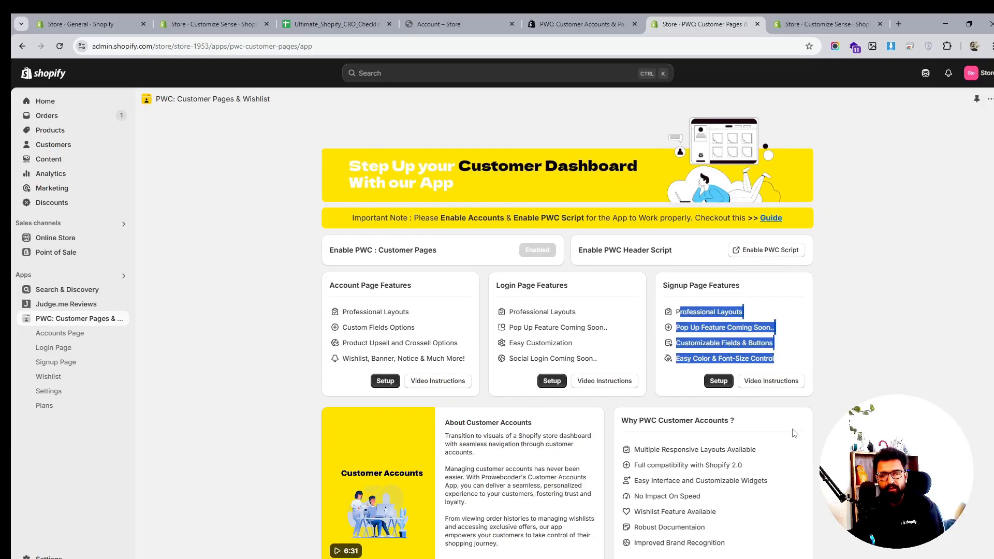
- Select the Skin 4 layout in the app's Accounts Settings
{"action": "left_click", "coordinate": [58, 379]}
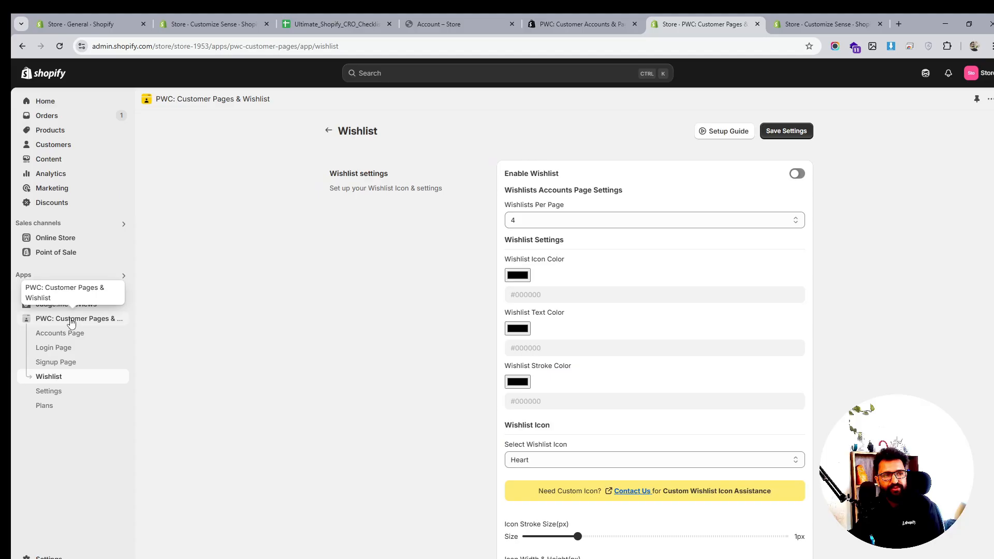
{"action": "left_click", "coordinate": [65, 333]}
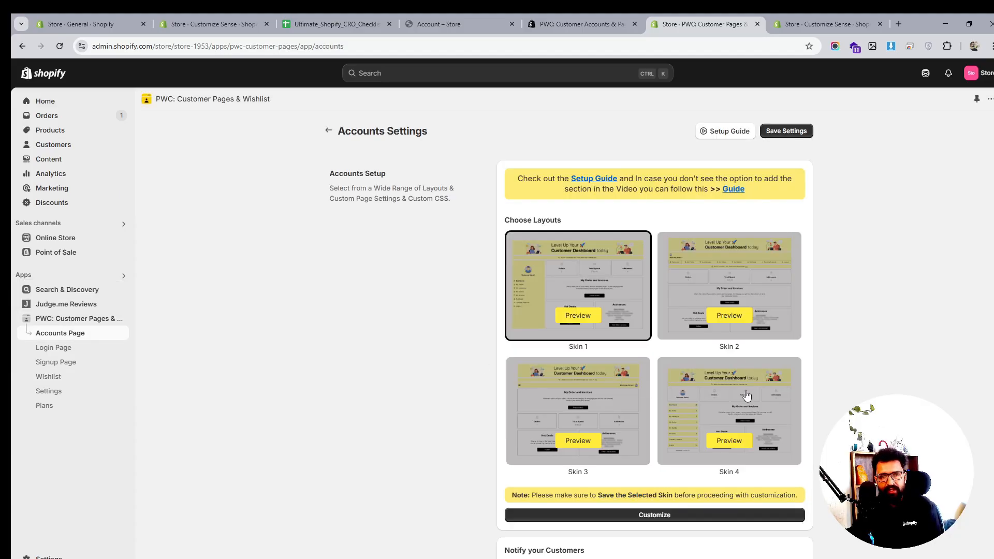
{"action": "left_click", "coordinate": [746, 395]}
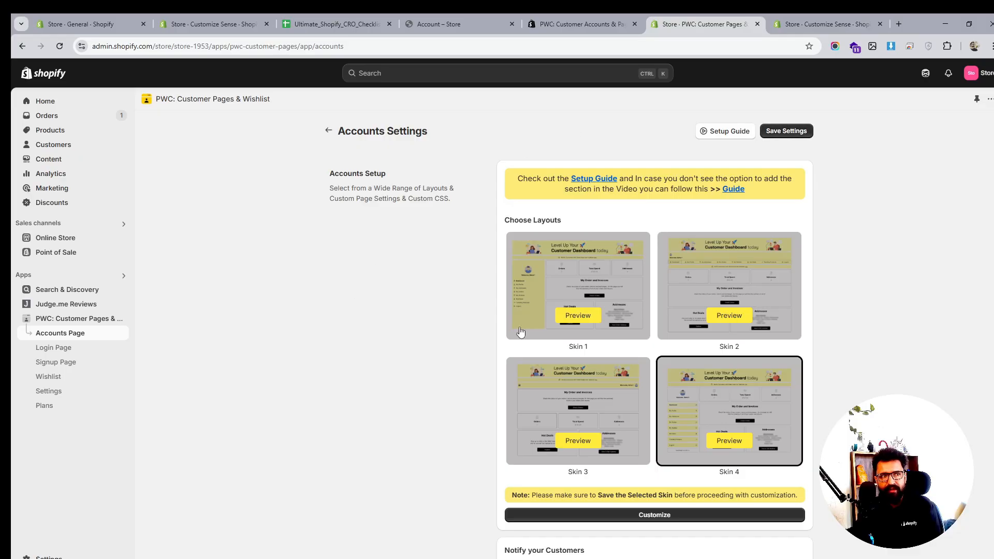
- Turn on Show Order Count, Address & Total Spent in the dashboard settings, leaving notifications off
{"action": "scroll", "coordinate": [722, 414], "scroll_direction": "down", "scroll_amount": 3}
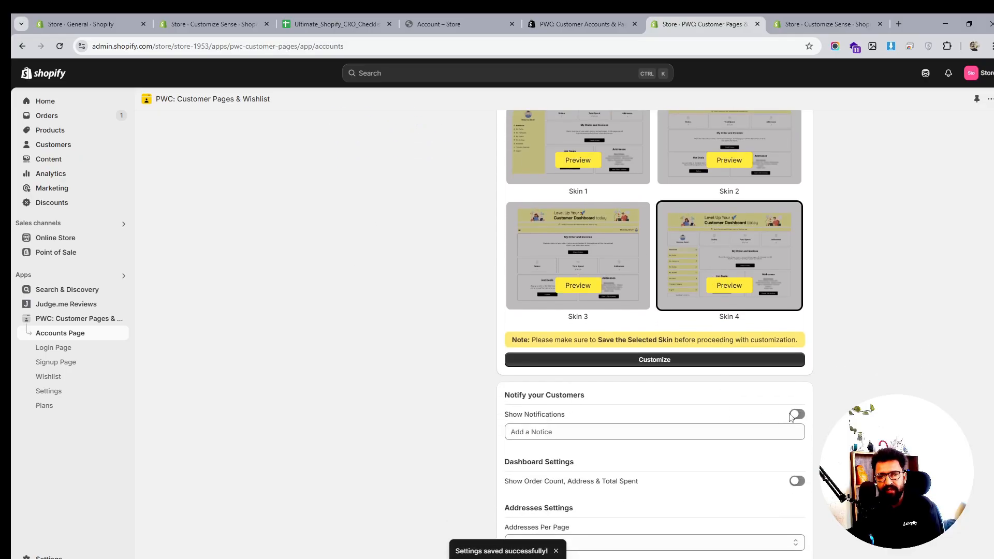
{"action": "left_click", "coordinate": [792, 415]}
{"action": "scroll", "coordinate": [805, 418], "scroll_direction": "down", "scroll_amount": 1}
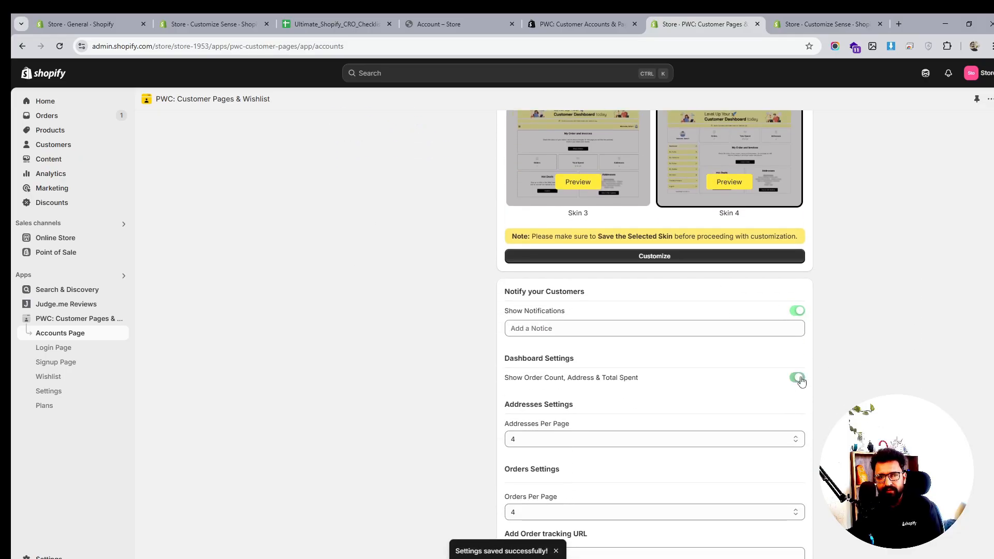
{"action": "left_click", "coordinate": [587, 331]}
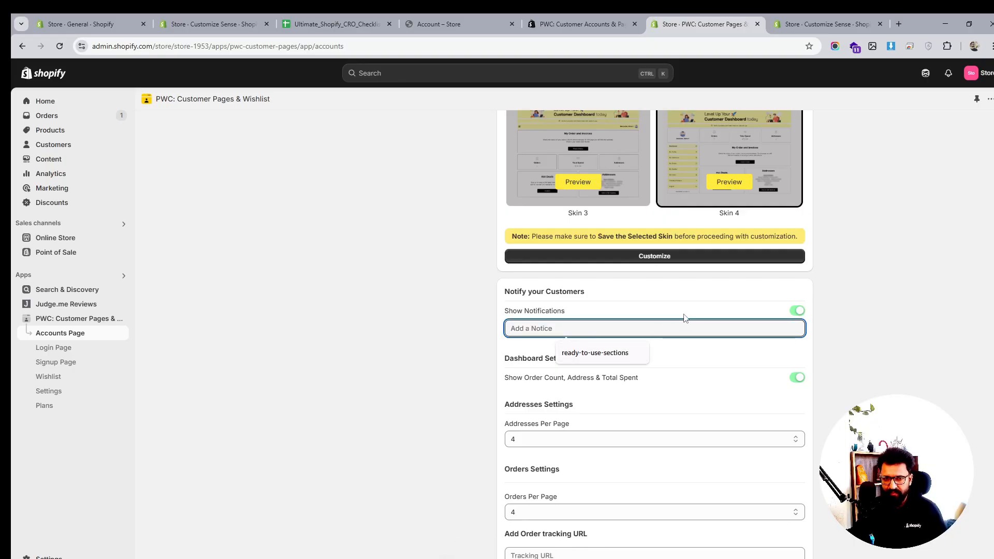
{"action": "left_click", "coordinate": [796, 312]}
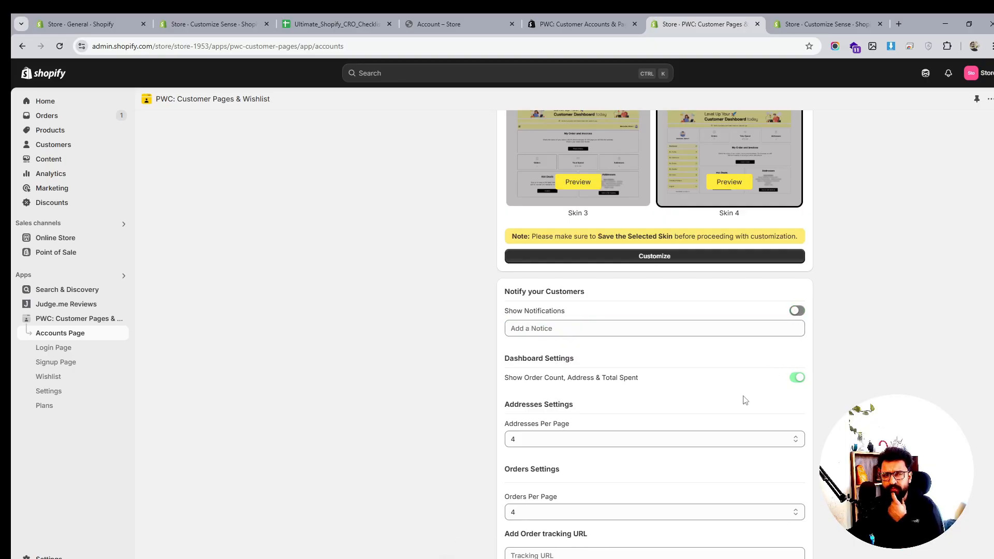
- Turn on Allow Returns in the Accounts Settings
{"action": "scroll", "coordinate": [745, 400], "scroll_direction": "down", "scroll_amount": 4}
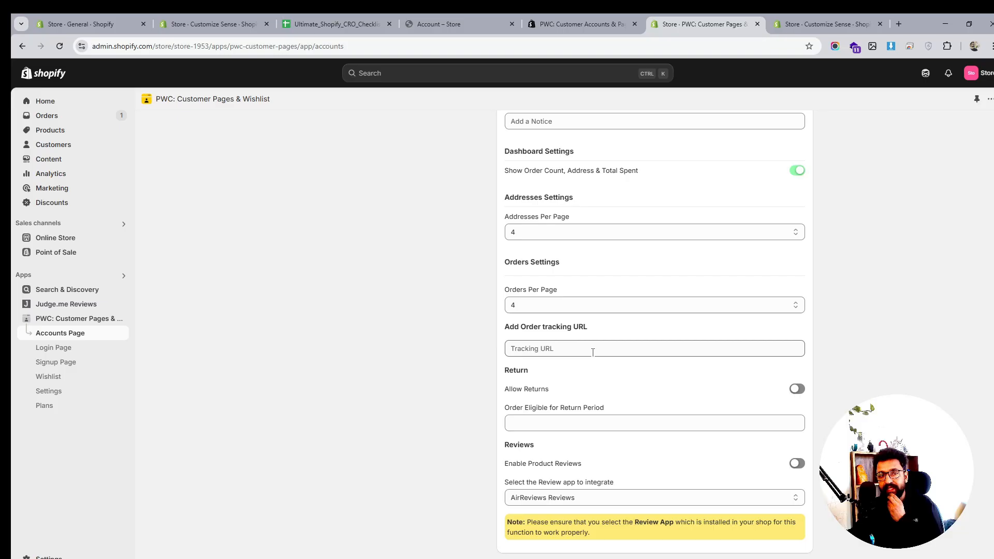
{"action": "left_click", "coordinate": [567, 347]}
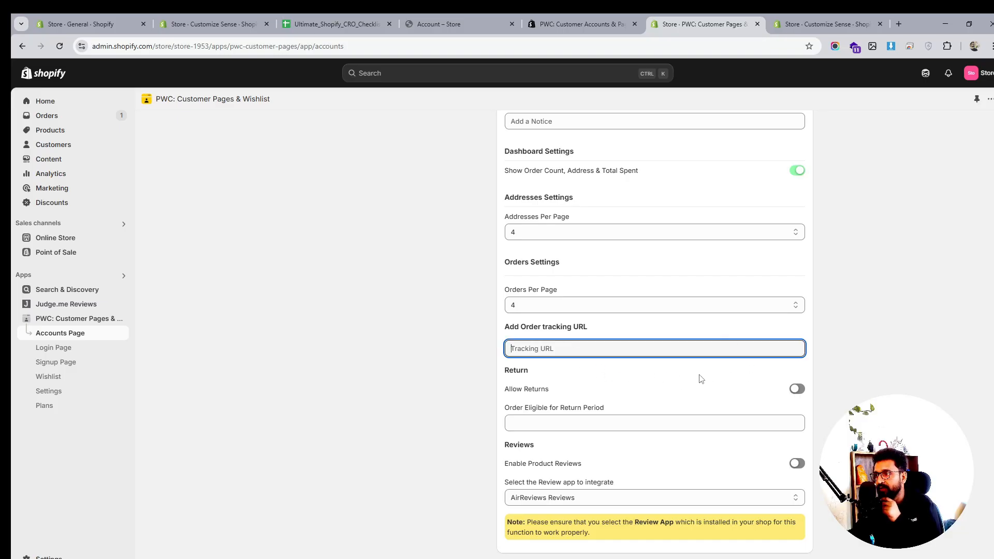
{"action": "left_click", "coordinate": [801, 396]}
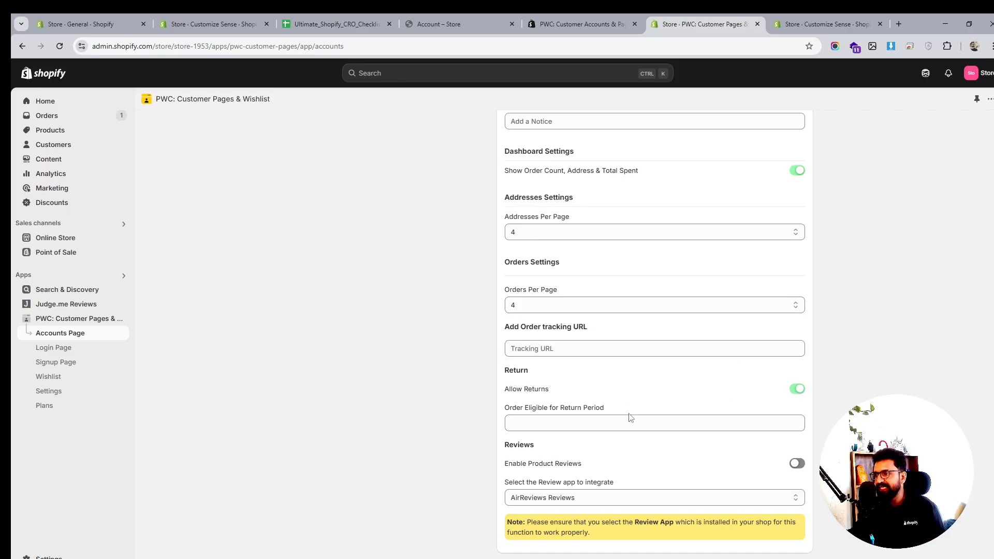
- Set the order eligibility period for returns to 30
{"action": "left_click", "coordinate": [565, 425]}
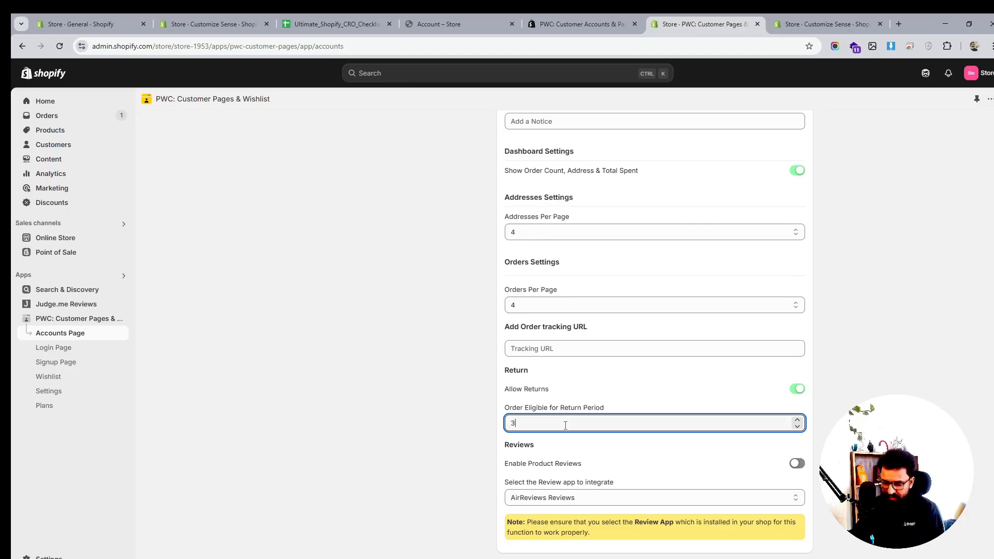
{"action": "scroll", "coordinate": [471, 445], "scroll_direction": "down", "scroll_amount": 1}
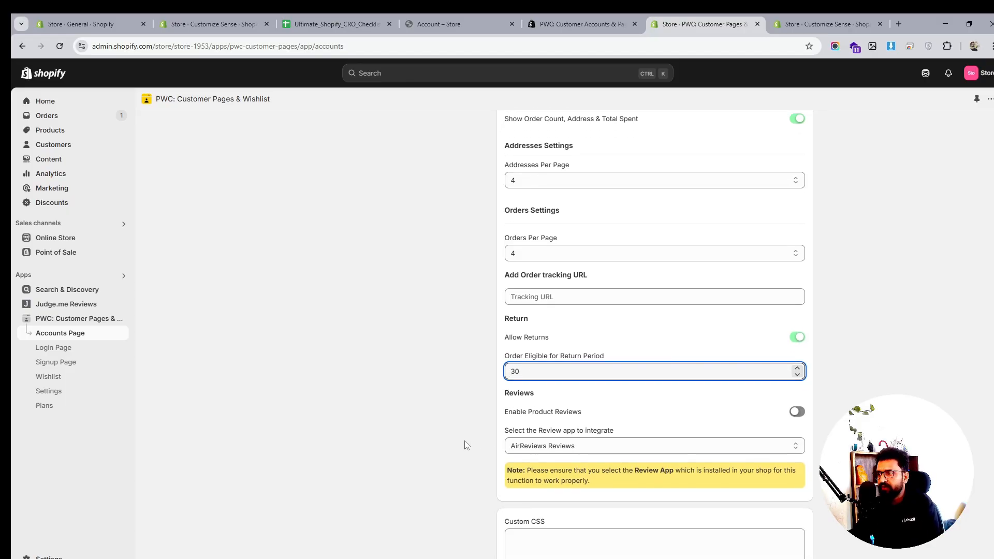
{"action": "left_click", "coordinate": [451, 424]}
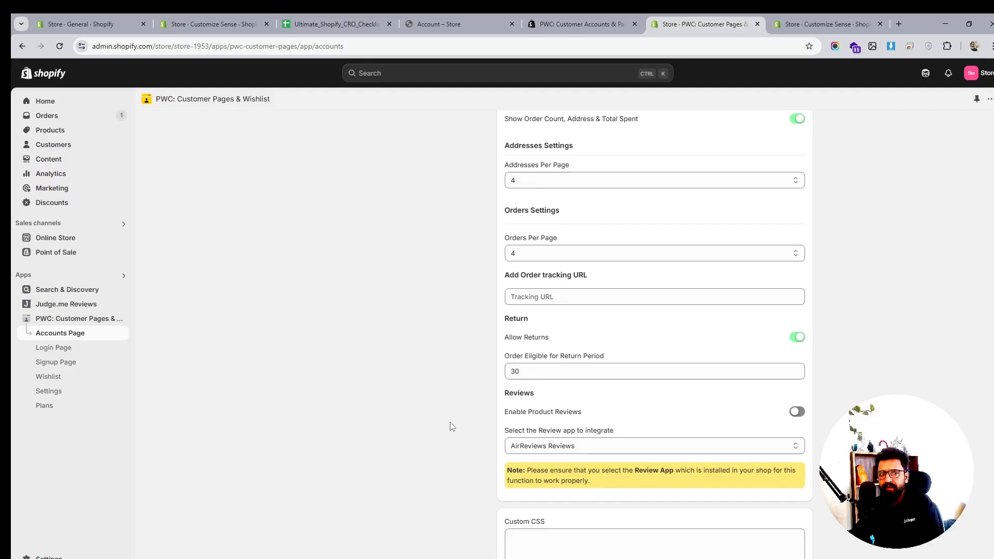
- Enable product reviews, choose Judge.me Reviews as the review app, and save the account settings
{"action": "left_click", "coordinate": [797, 413]}
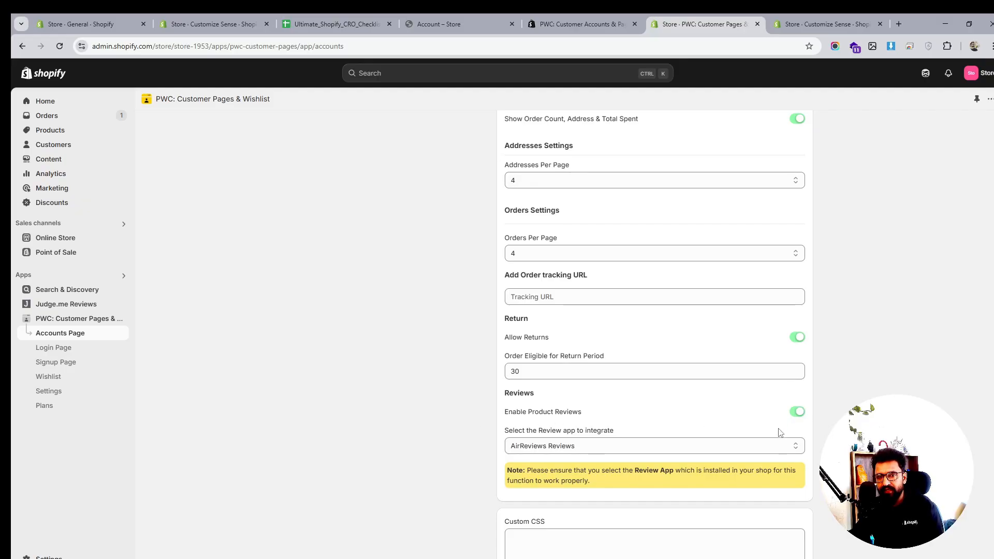
{"action": "left_click", "coordinate": [715, 446]}
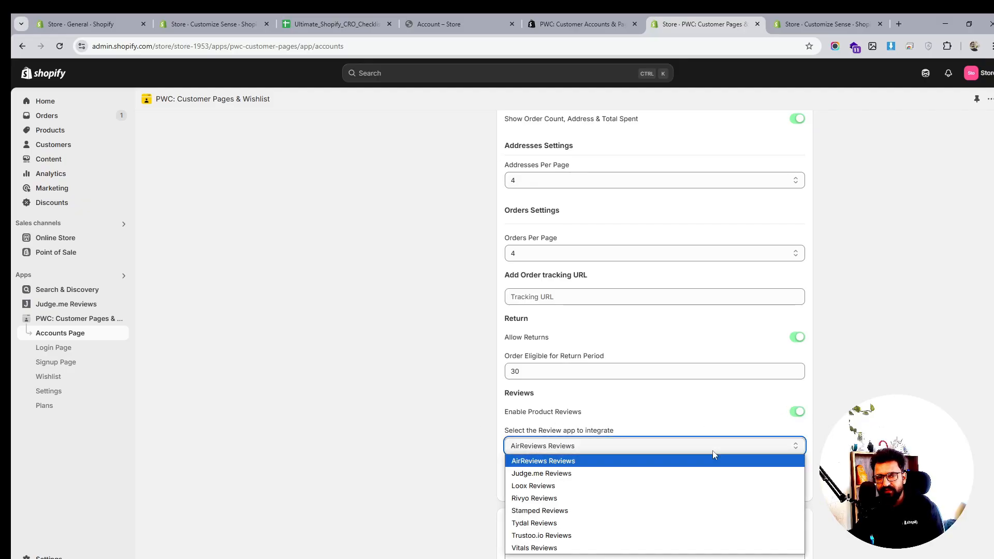
{"action": "left_click", "coordinate": [605, 474]}
{"action": "scroll", "coordinate": [825, 266], "scroll_direction": "up", "scroll_amount": 10}
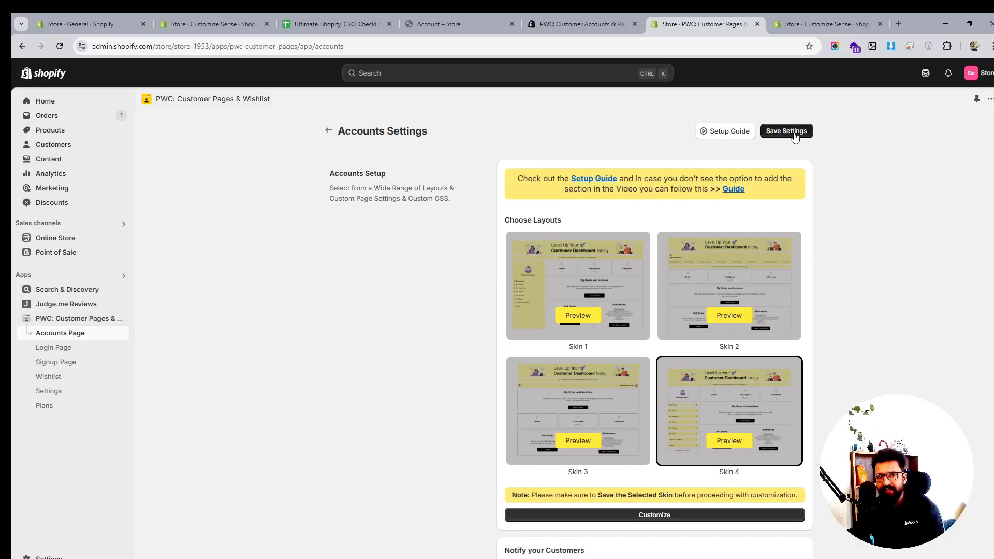
{"action": "left_click", "coordinate": [786, 131]}
- Select the Skin 2 layout for the login page and save the settings
{"action": "scroll", "coordinate": [774, 277], "scroll_direction": "down", "scroll_amount": 10}
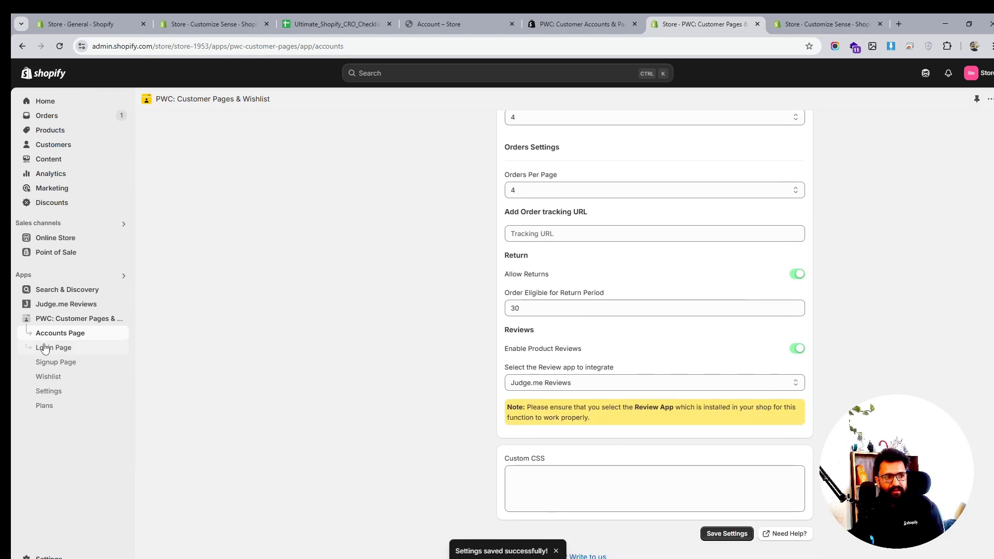
{"action": "left_click", "coordinate": [51, 350]}
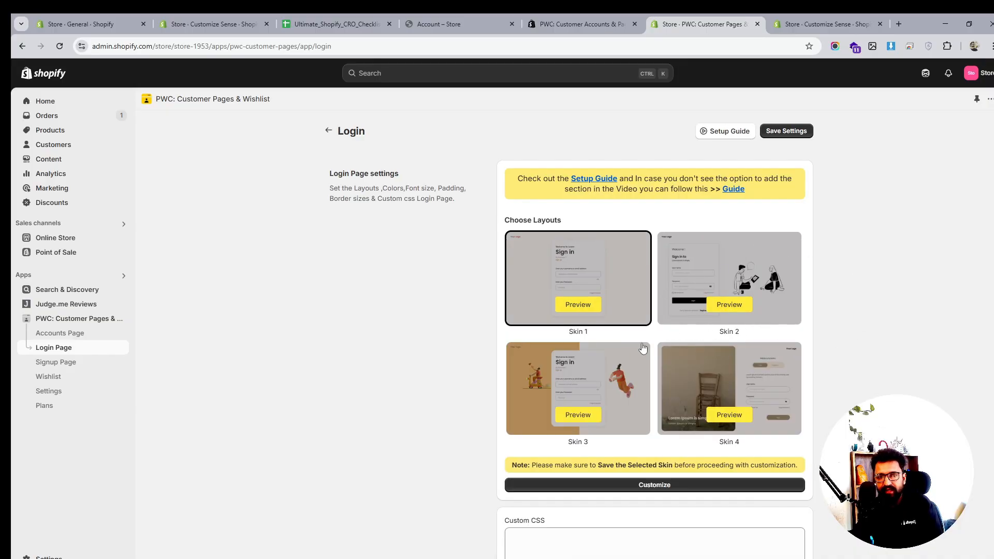
{"action": "left_click", "coordinate": [754, 277]}
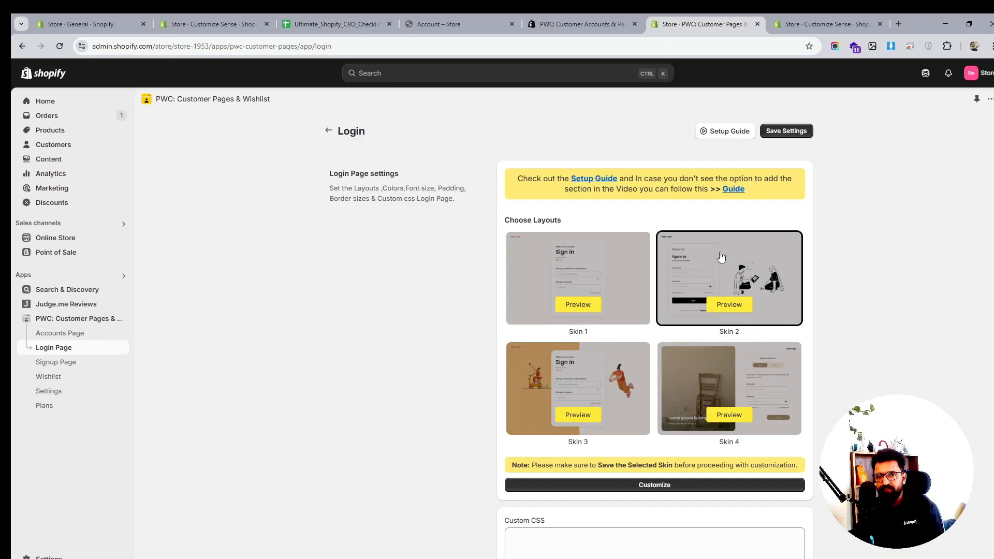
{"action": "left_click", "coordinate": [771, 135]}
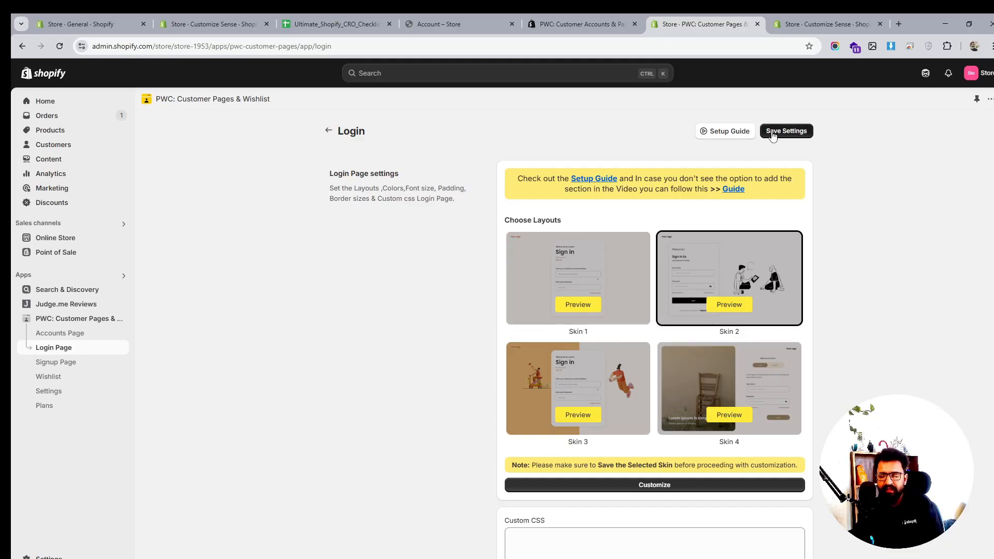
- Check the signup page, then set the wishlist icon to Star and save the wishlist settings
{"action": "left_click", "coordinate": [67, 363]}
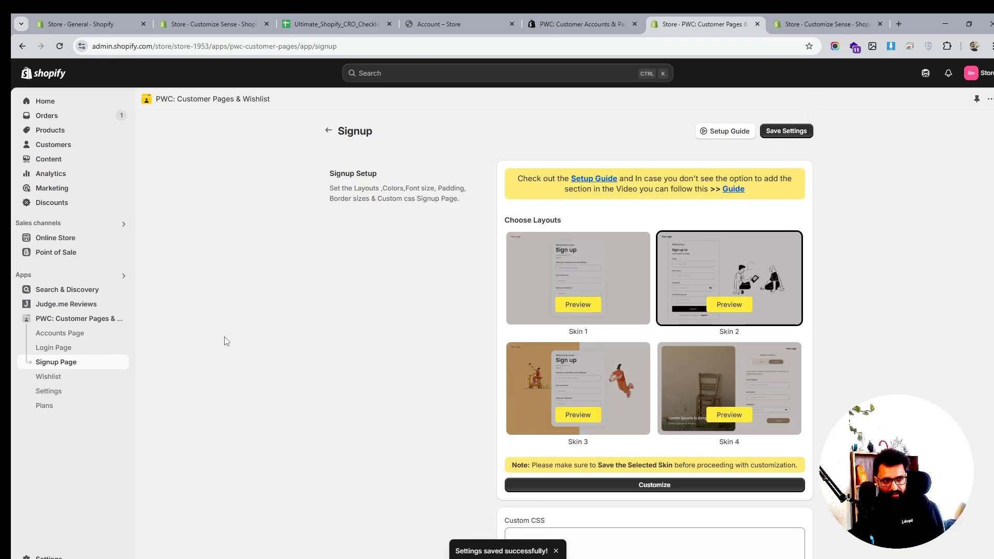
{"action": "left_click", "coordinate": [66, 381]}
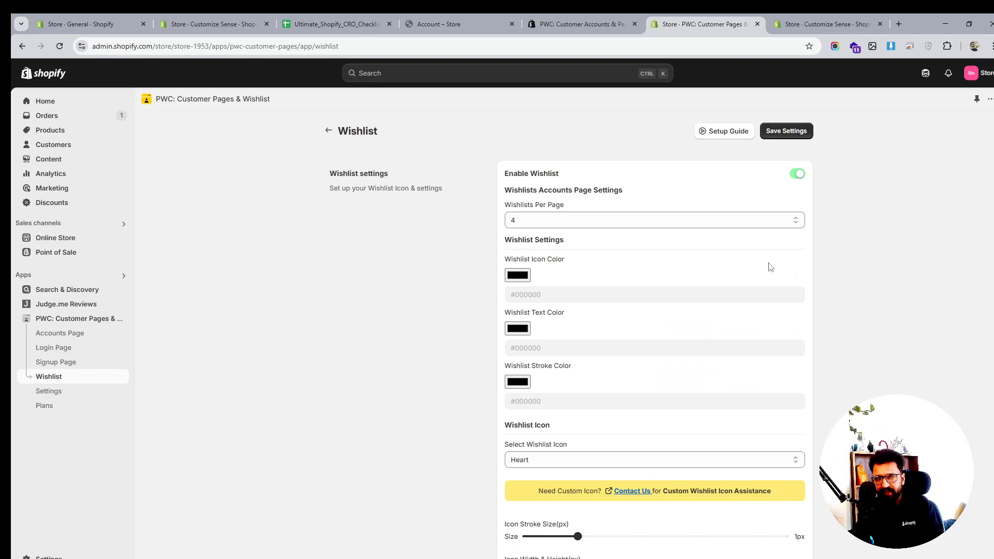
{"action": "scroll", "coordinate": [748, 332], "scroll_direction": "down", "scroll_amount": 3}
{"action": "left_click", "coordinate": [650, 306]}
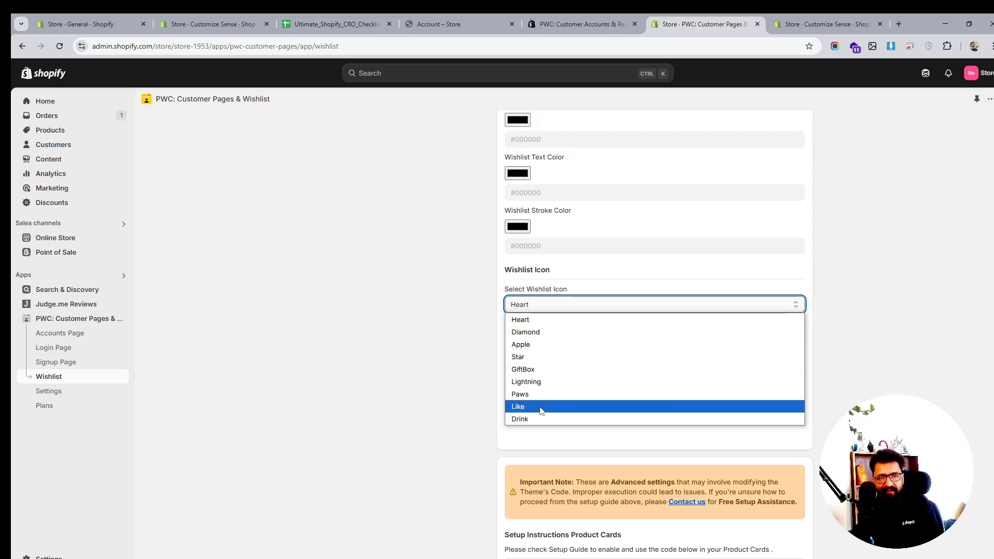
{"action": "left_click", "coordinate": [559, 364]}
{"action": "scroll", "coordinate": [673, 367], "scroll_direction": "up", "scroll_amount": 3}
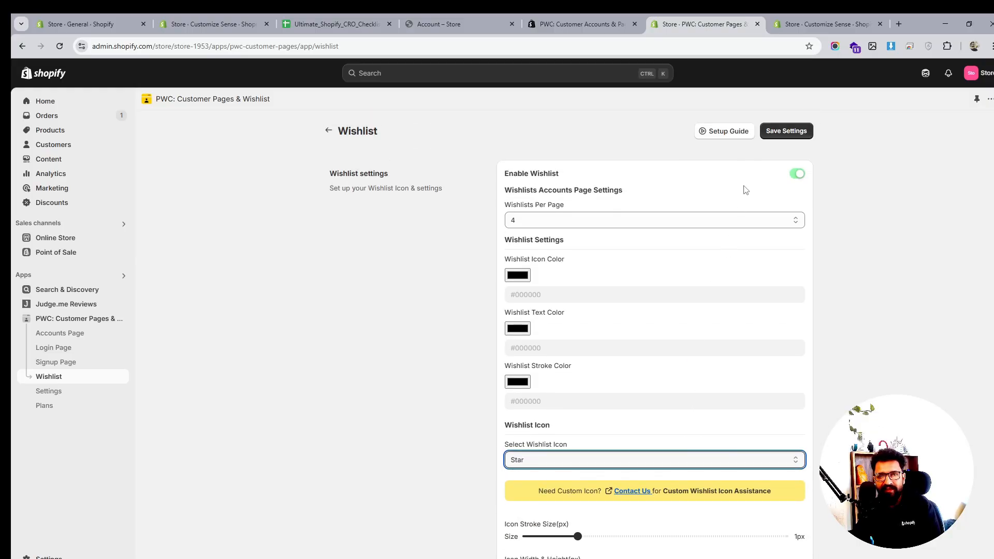
{"action": "left_click", "coordinate": [788, 137]}
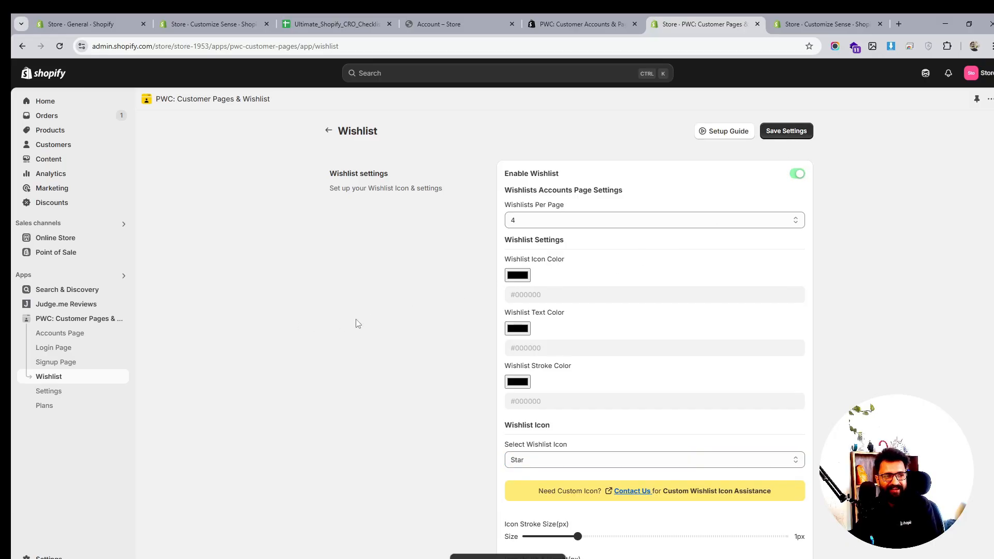
- Inspect the wishlist per-page and icon colour options, then save the wishlist settings again
{"action": "scroll", "coordinate": [567, 344], "scroll_direction": "down", "scroll_amount": 4}
{"action": "scroll", "coordinate": [568, 343], "scroll_direction": "up", "scroll_amount": 4}
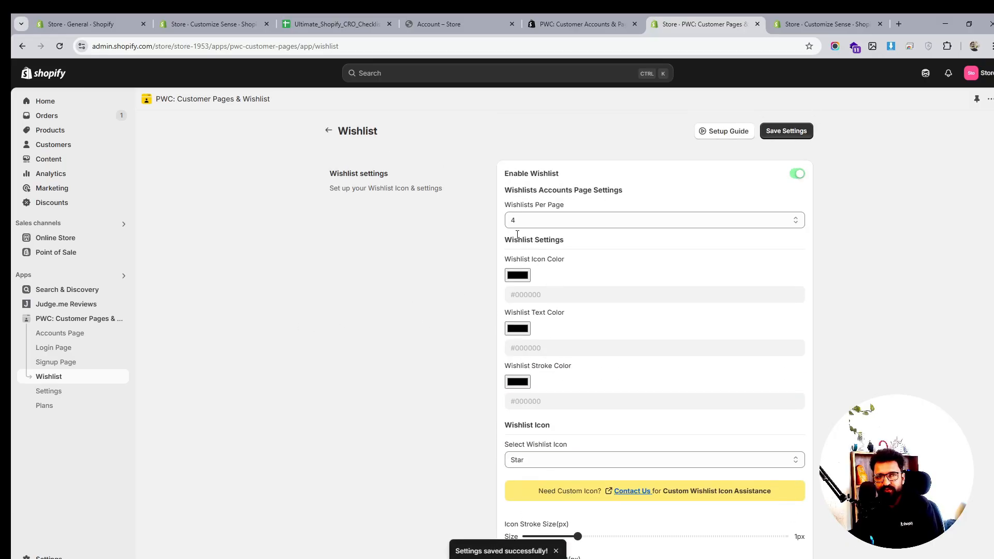
{"action": "left_click", "coordinate": [529, 222]}
{"action": "left_click", "coordinate": [529, 221]}
{"action": "left_click", "coordinate": [516, 275]}
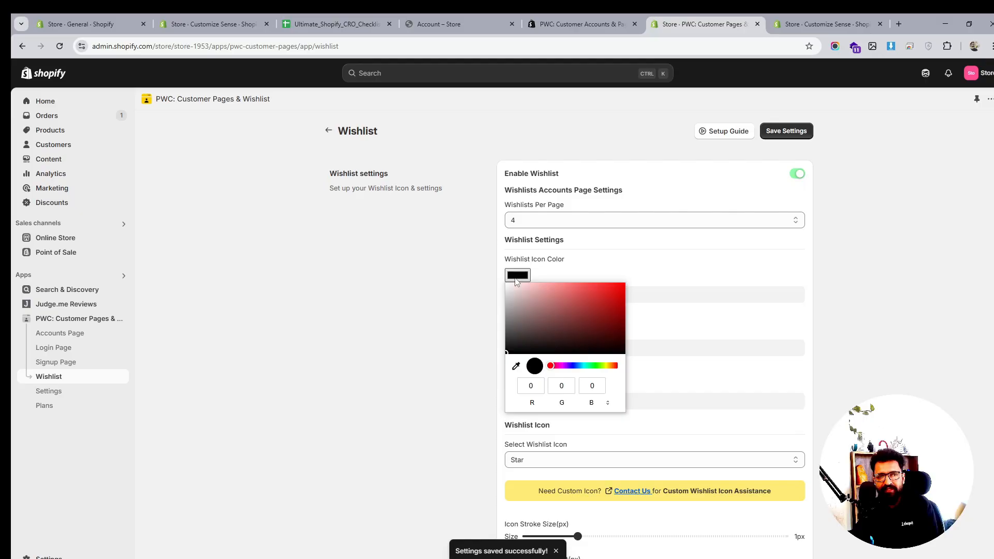
{"action": "left_click", "coordinate": [909, 305]}
{"action": "scroll", "coordinate": [821, 344], "scroll_direction": "down", "scroll_amount": 4}
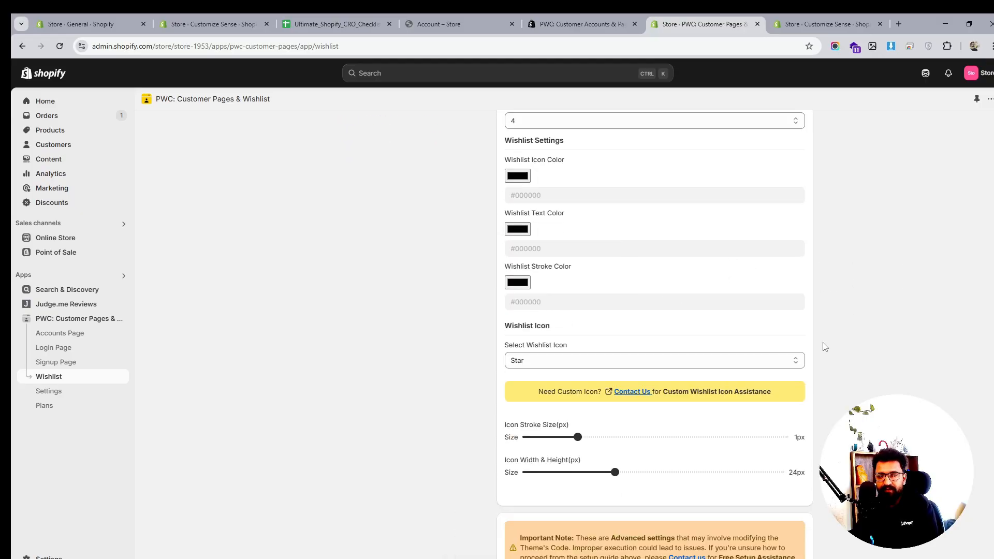
{"action": "scroll", "coordinate": [572, 342], "scroll_direction": "down", "scroll_amount": 5}
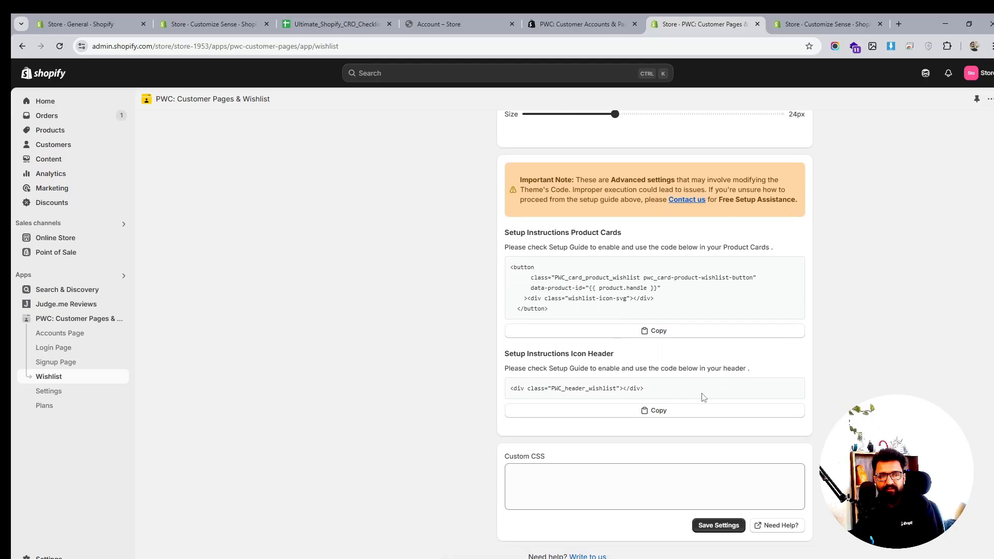
{"action": "left_click", "coordinate": [716, 525]}
- Open the app's General Settings and try toggling box shadow for buttons, leaving it off
{"action": "left_click", "coordinate": [51, 392]}
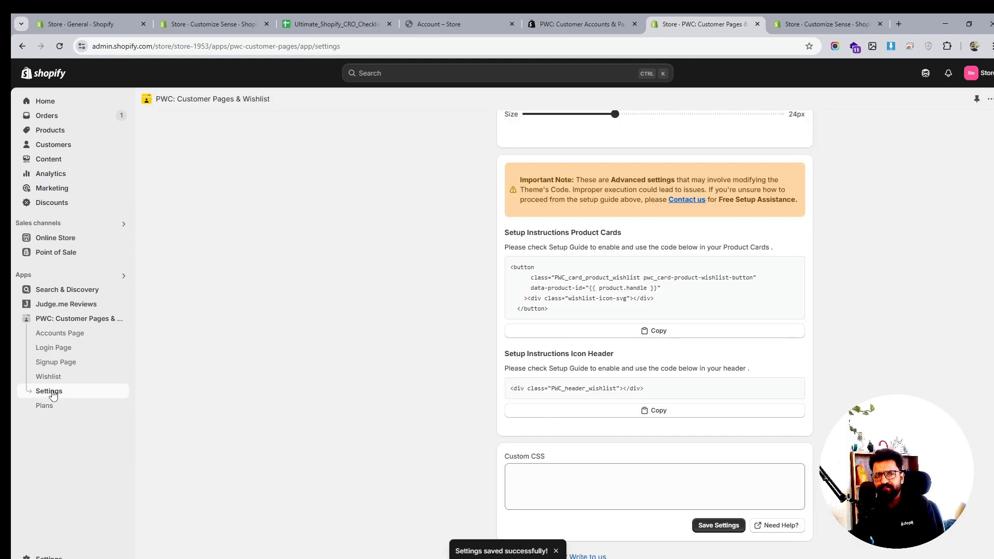
{"action": "scroll", "coordinate": [636, 321], "scroll_direction": "down", "scroll_amount": 3}
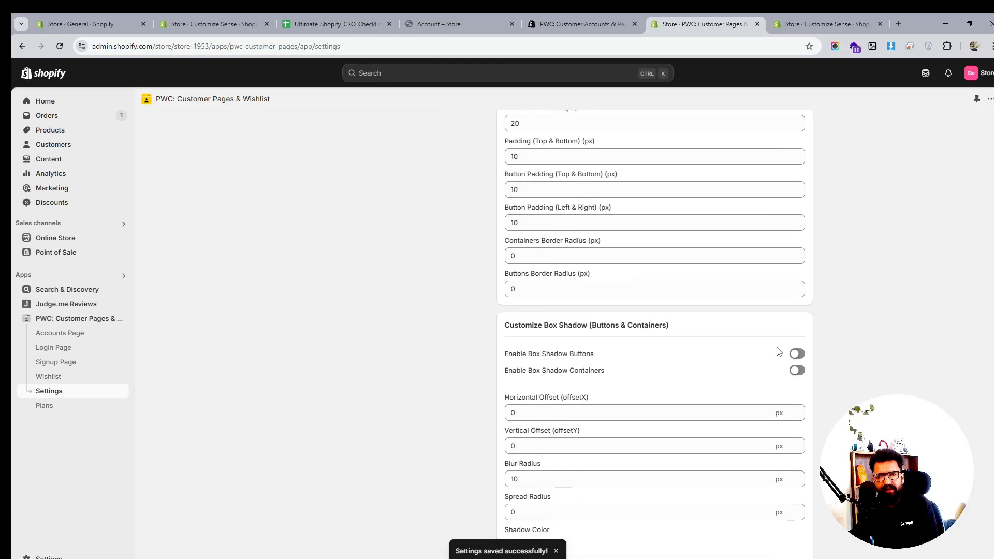
{"action": "left_click", "coordinate": [797, 354]}
{"action": "left_click", "coordinate": [794, 355]}
- Set the containers border radius to 12 px and the buttons border radius to 8 px
{"action": "scroll", "coordinate": [605, 340], "scroll_direction": "up", "scroll_amount": 2}
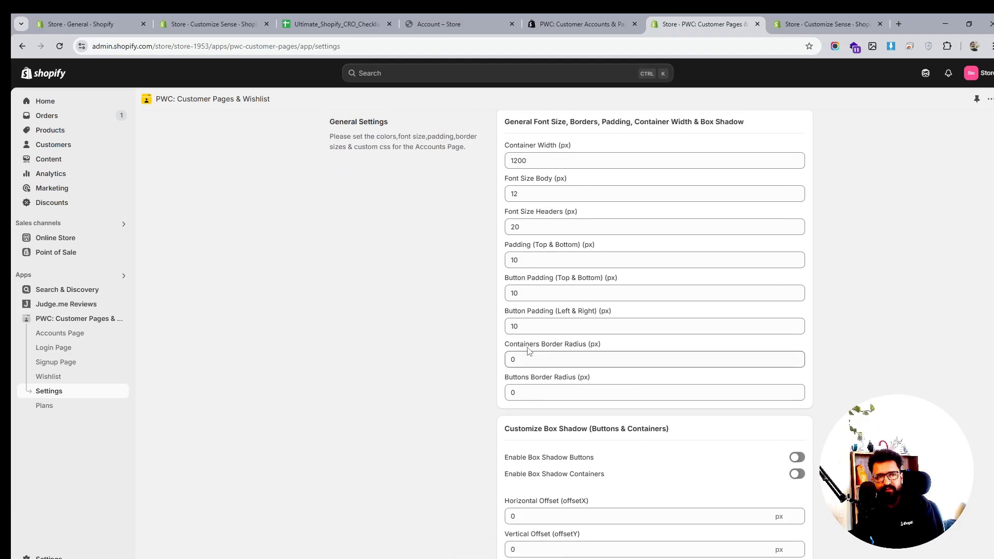
{"action": "left_click", "coordinate": [511, 356]}
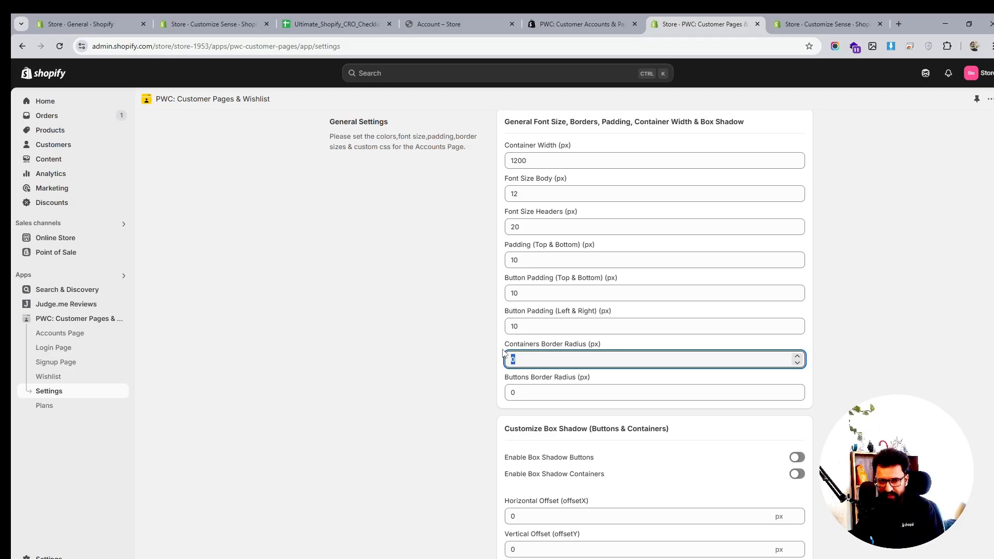
{"action": "type", "text": "8"}
{"action": "left_click", "coordinate": [509, 392]}
{"action": "type", "text": "8"}
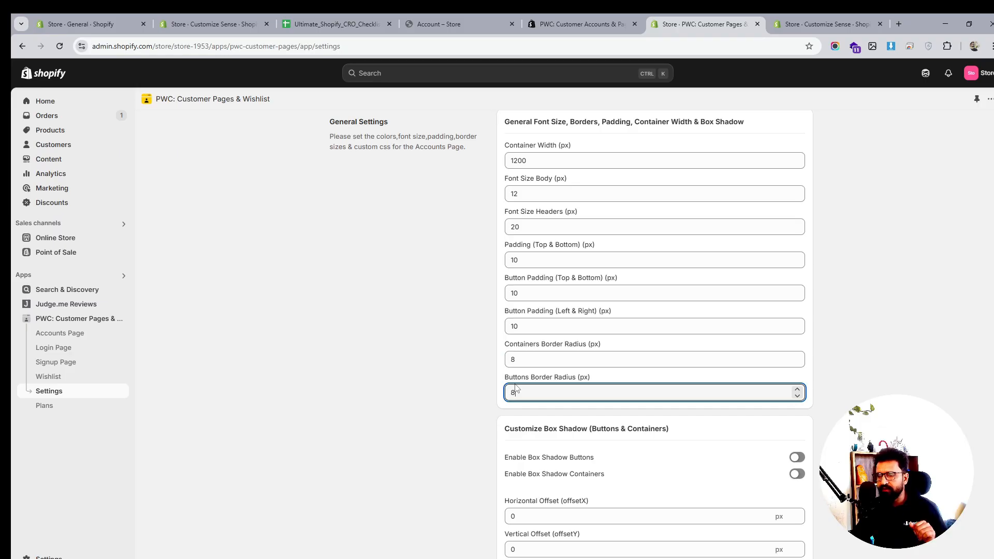
{"action": "left_click_drag", "start_coordinate": [525, 358], "coordinate": [510, 355]}
{"action": "type", "text": "12"}
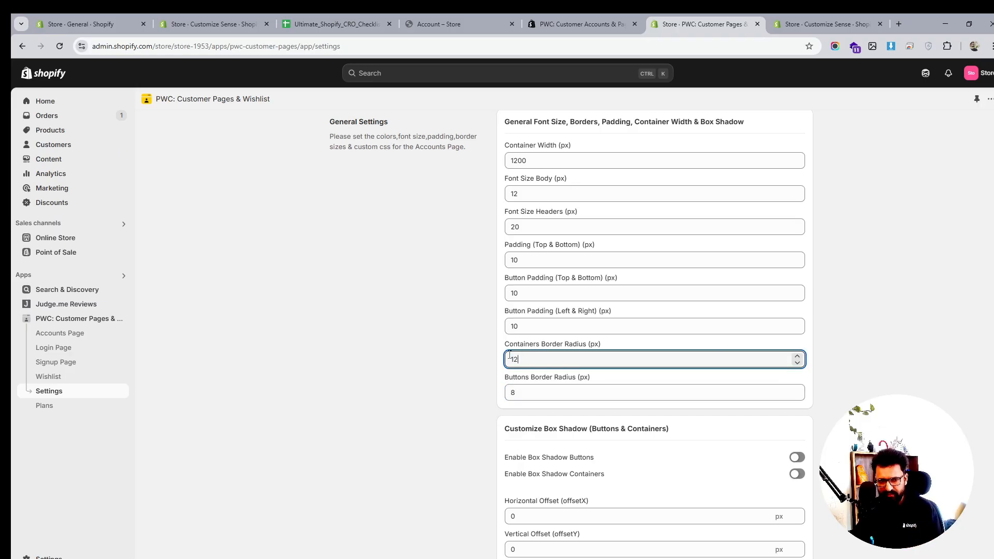
{"action": "key", "text": "Tab"}
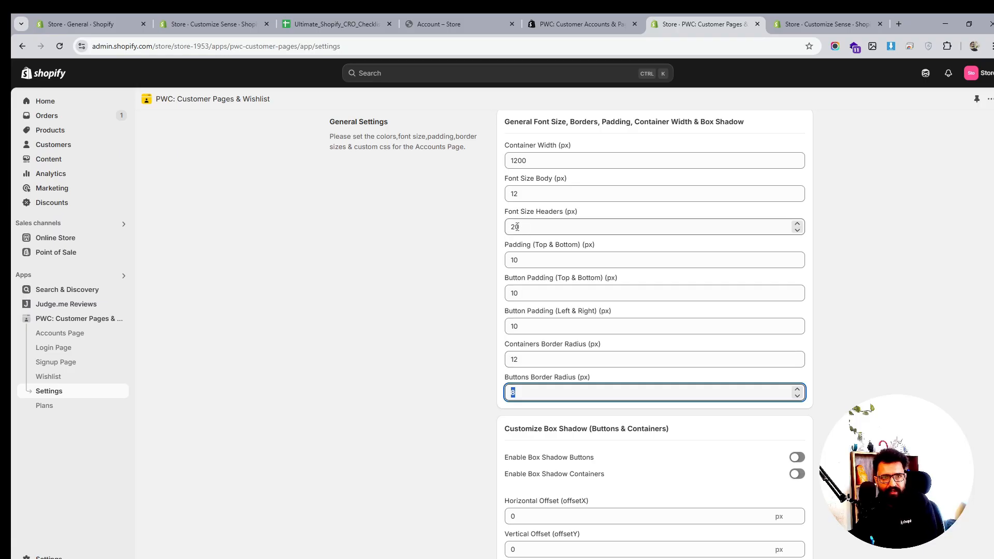
- Set the header font size to 24 px in the general settings
{"action": "left_click_drag", "start_coordinate": [515, 228], "coordinate": [525, 227]}
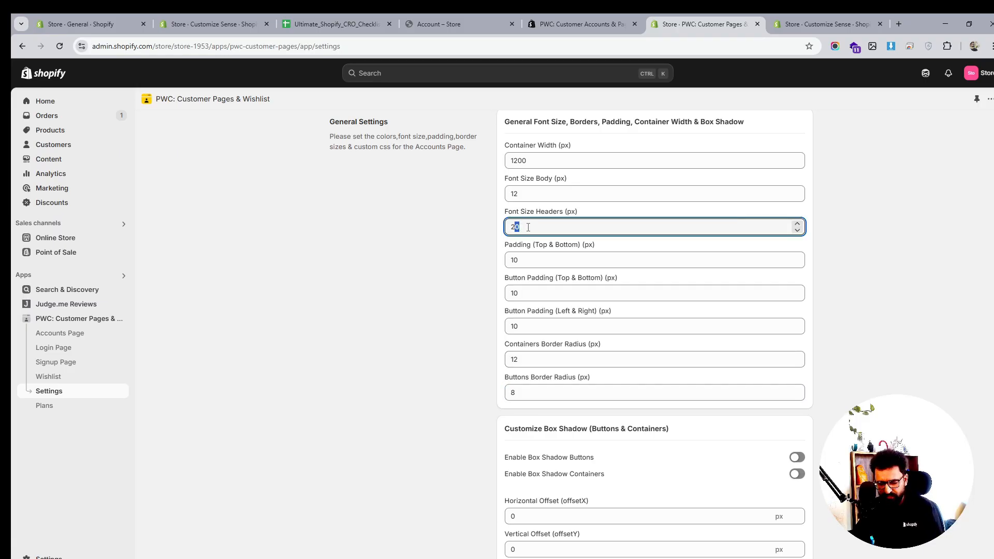
{"action": "type", "text": "4"}
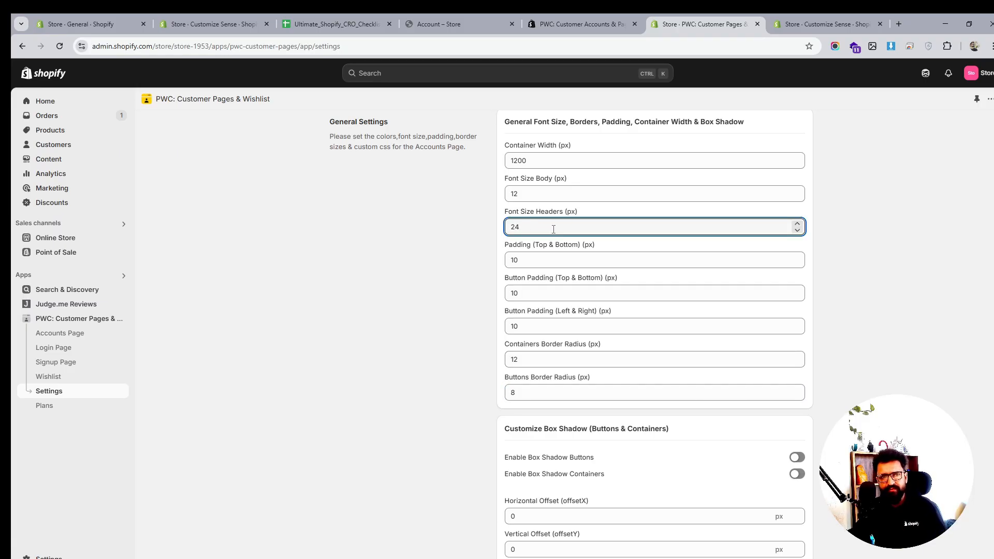
{"action": "scroll", "coordinate": [554, 228], "scroll_direction": "down", "scroll_amount": 3}
{"action": "scroll", "coordinate": [515, 207], "scroll_direction": "up", "scroll_amount": 4}
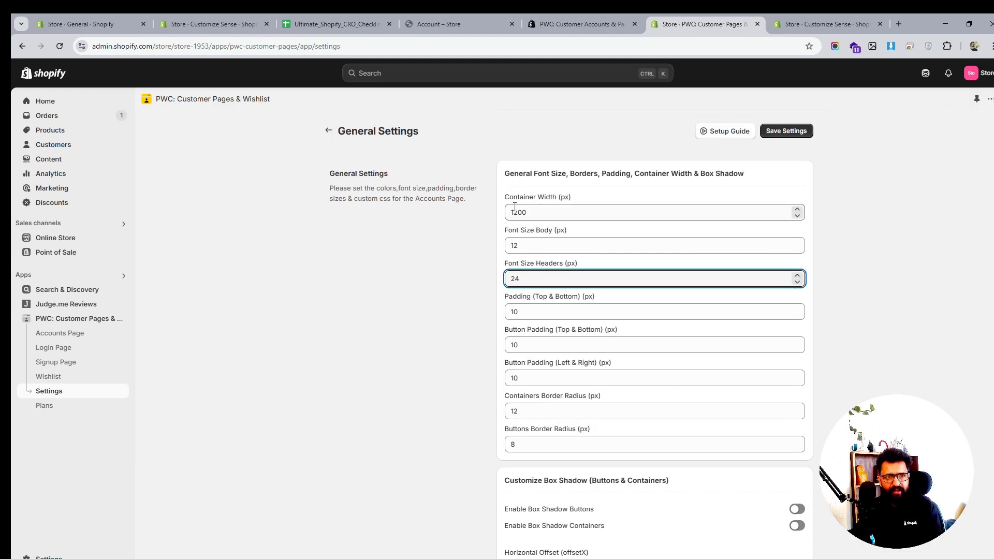
{"action": "left_click_drag", "start_coordinate": [518, 209], "coordinate": [514, 213]}
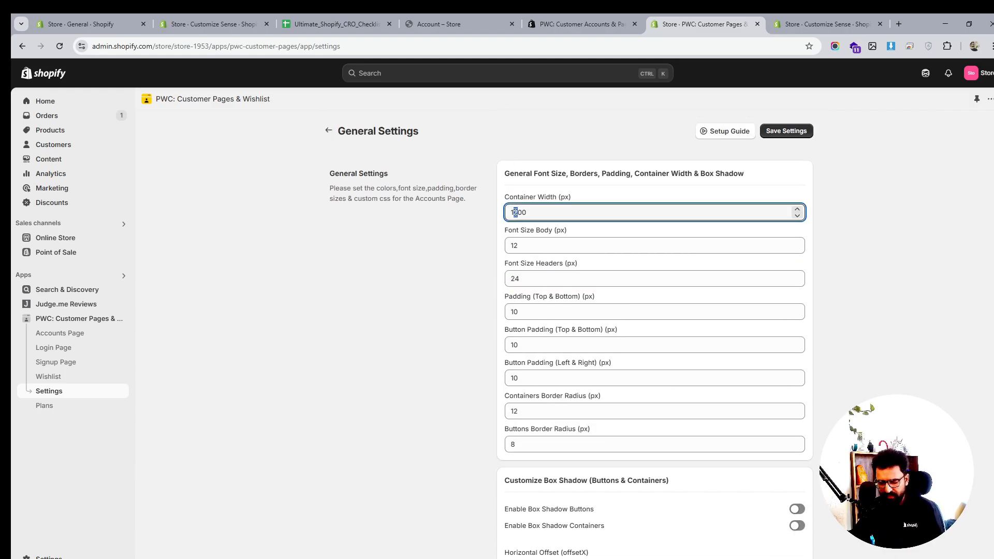
- Review the general colour options and border style, keeping Solid, then return to the Accounts Page settings
{"action": "scroll", "coordinate": [694, 337], "scroll_direction": "down", "scroll_amount": 15}
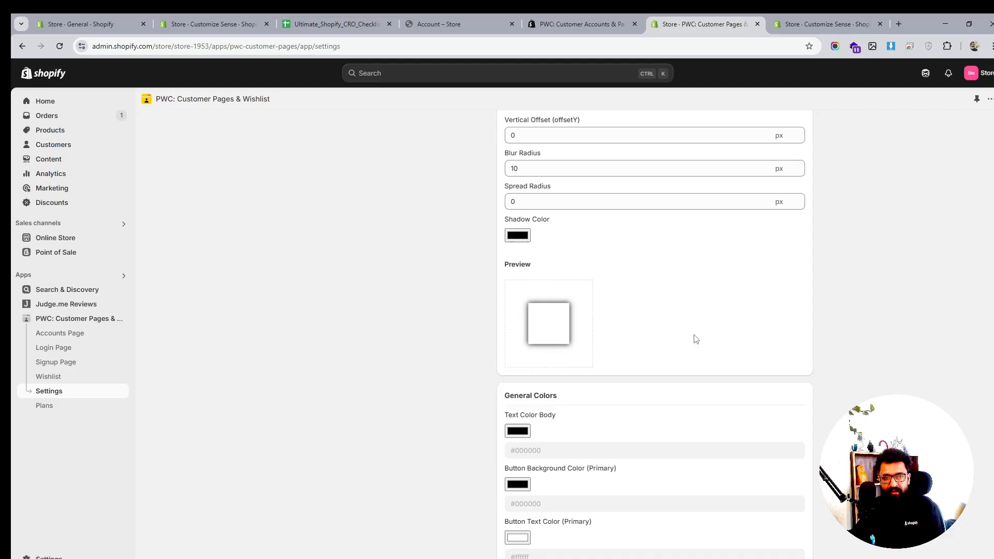
{"action": "scroll", "coordinate": [695, 339], "scroll_direction": "down", "scroll_amount": 4}
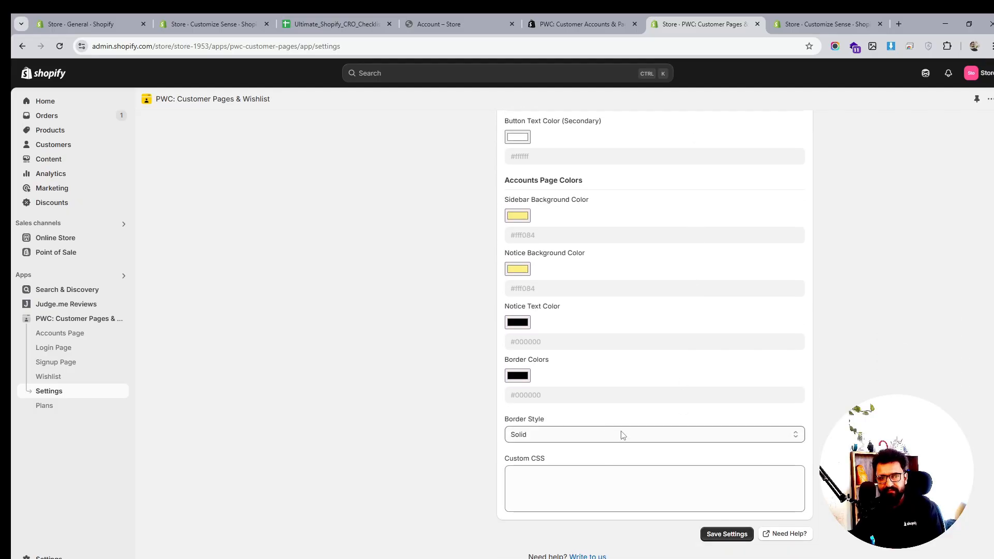
{"action": "left_click", "coordinate": [552, 434]}
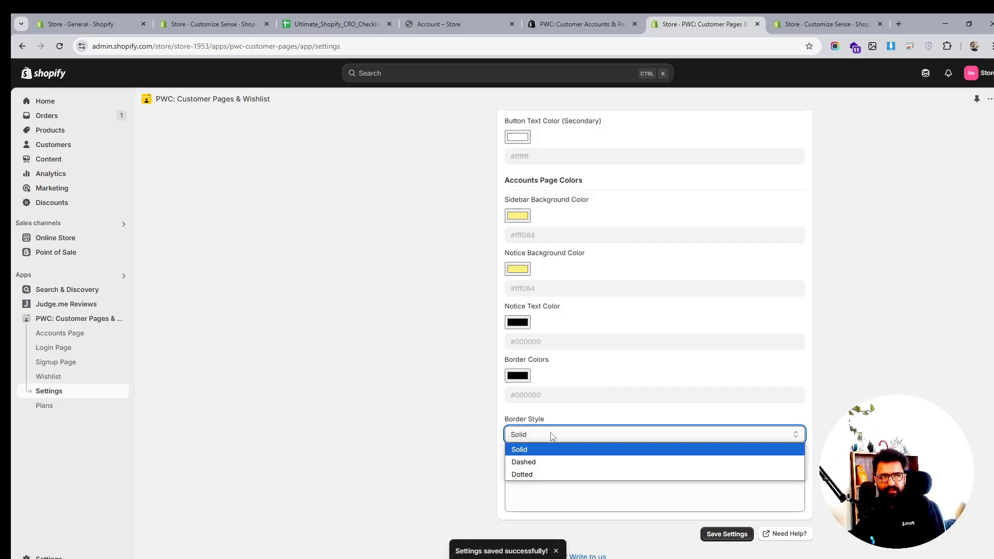
{"action": "left_click", "coordinate": [552, 436]}
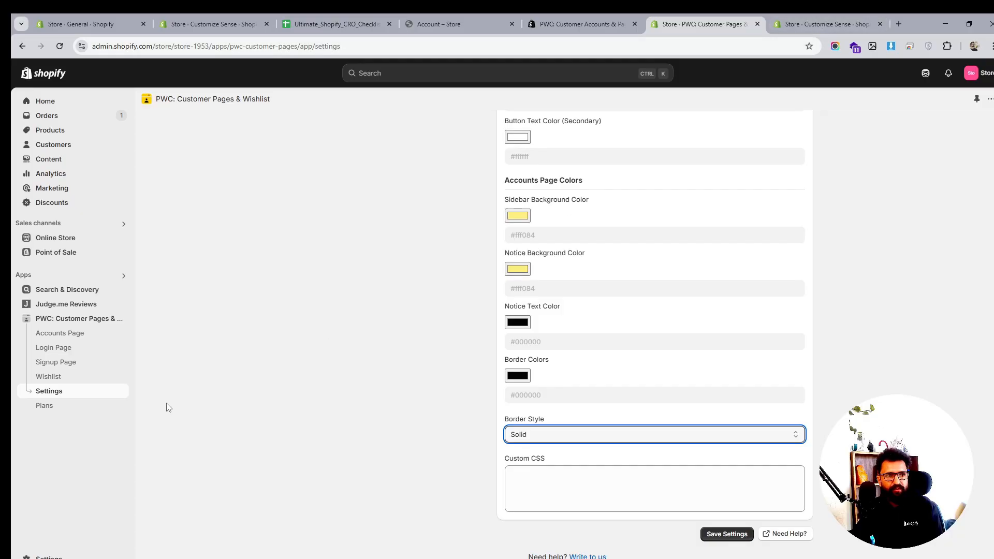
{"action": "left_click", "coordinate": [68, 333]}
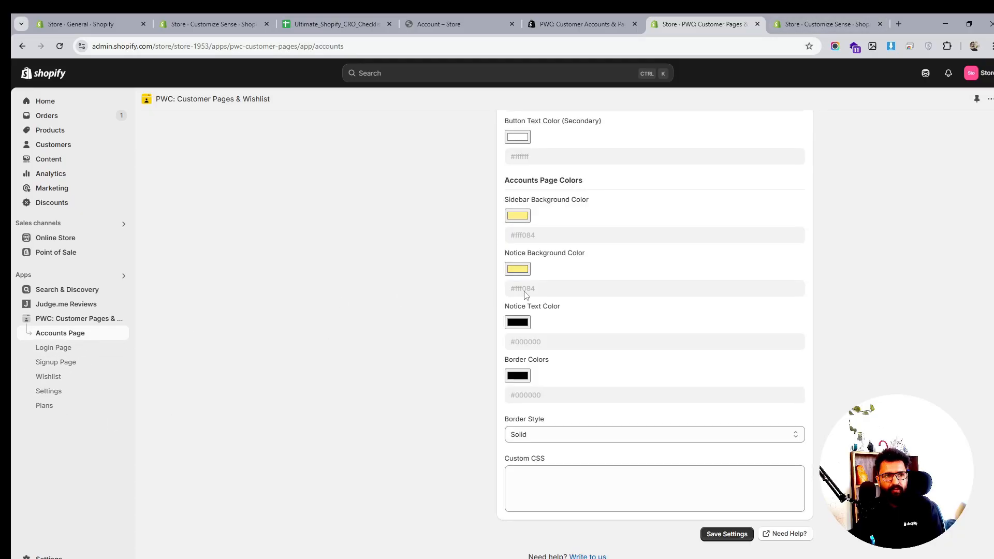
- Open the Customer login template in the theme editor via the legacy customer account page
{"action": "left_click", "coordinate": [808, 24]}
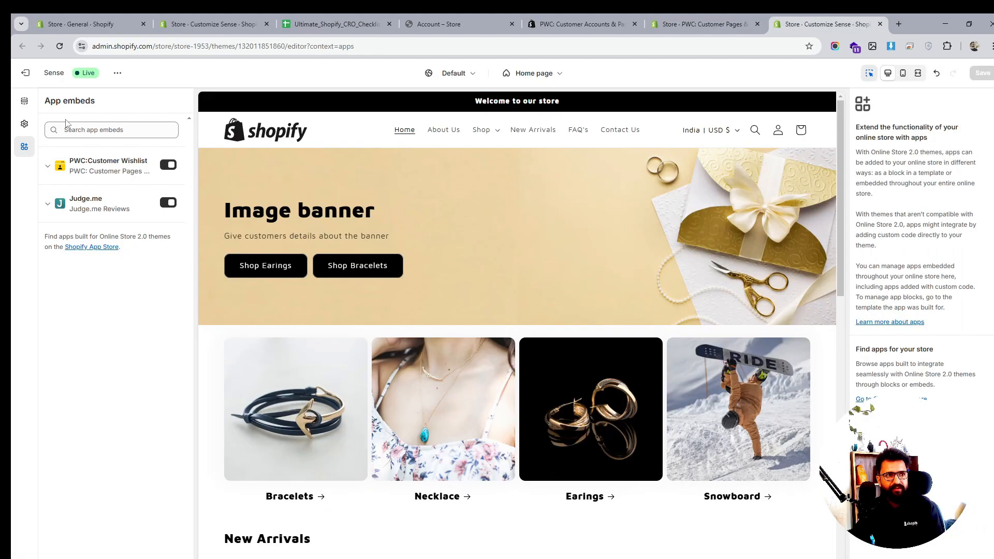
{"action": "left_click", "coordinate": [535, 73]}
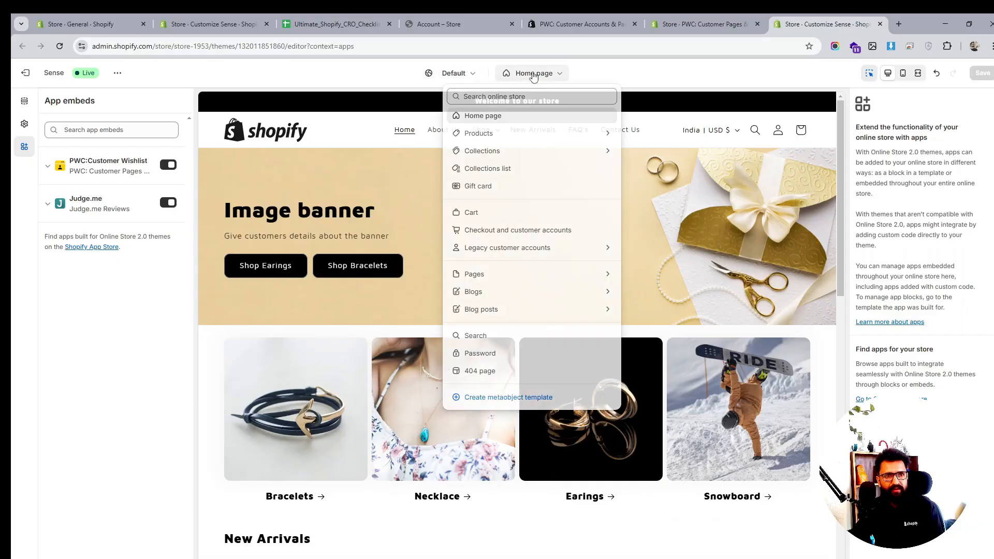
{"action": "left_click", "coordinate": [494, 247]}
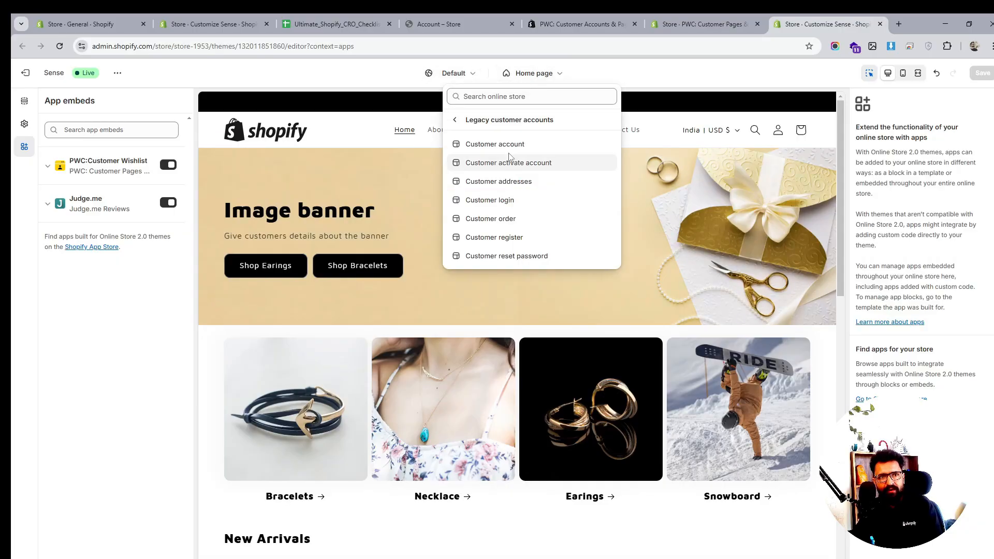
{"action": "left_click", "coordinate": [508, 145]}
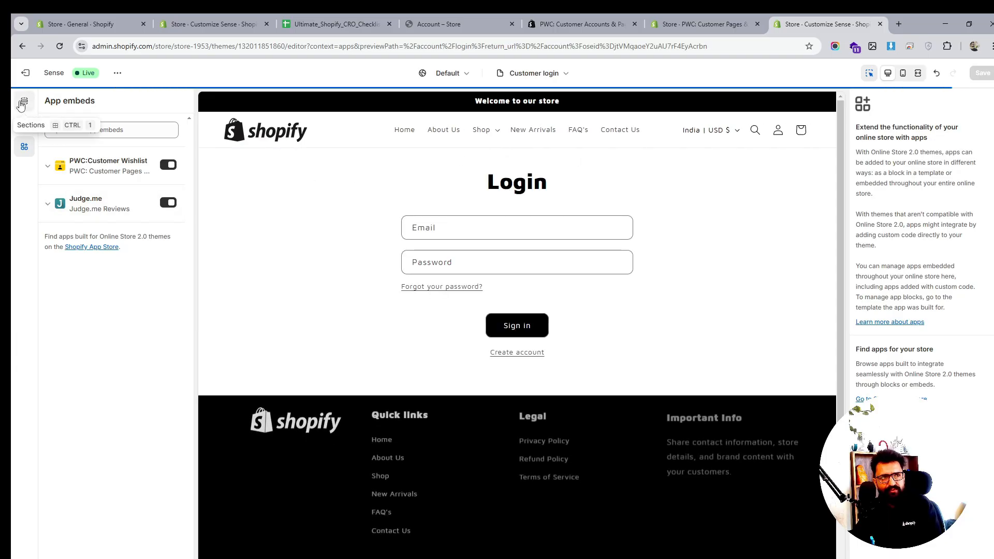
{"action": "left_click", "coordinate": [25, 102]}
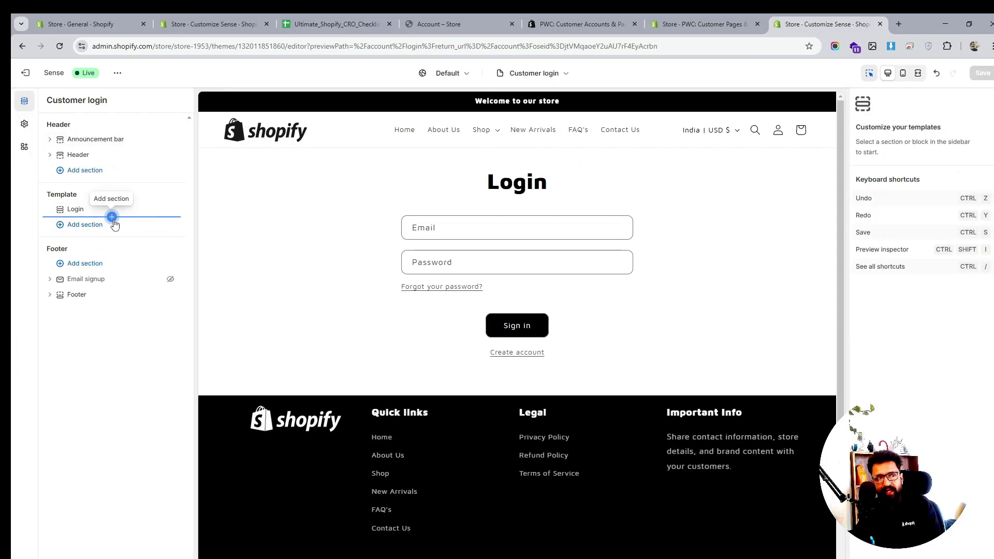
- Add the PWC Login app section to the login template and hide the default Login section
{"action": "left_click", "coordinate": [113, 219]}
{"action": "left_click", "coordinate": [288, 246]}
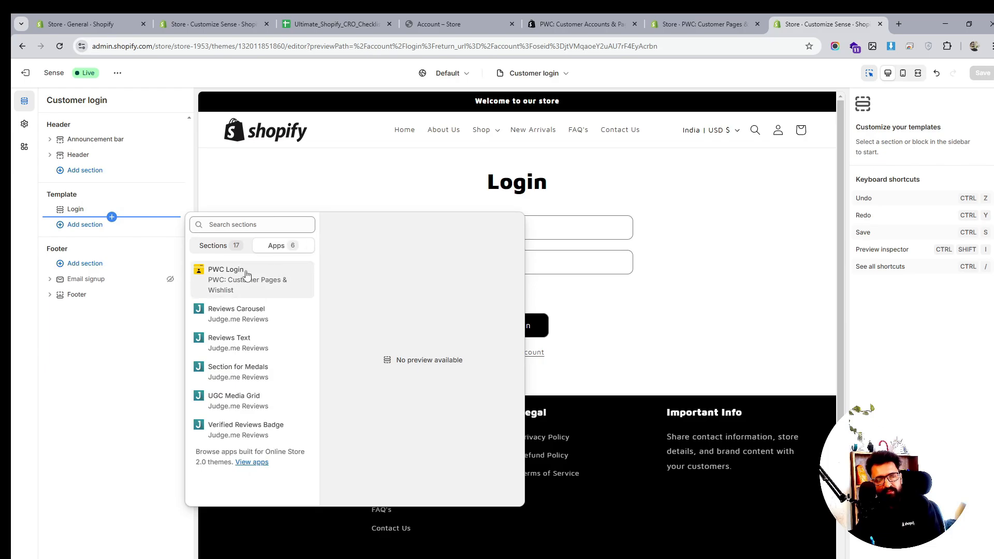
{"action": "left_click", "coordinate": [246, 276]}
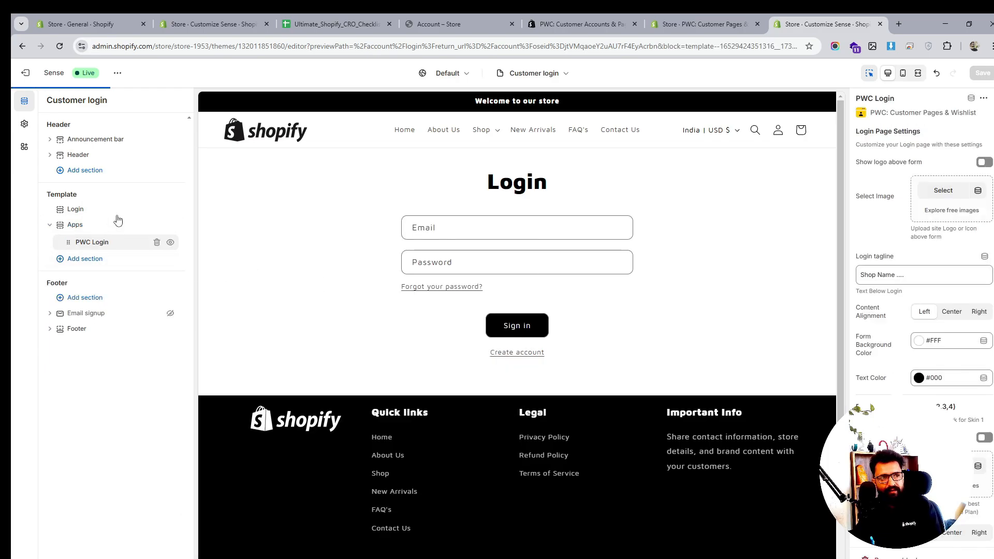
{"action": "left_click", "coordinate": [170, 210]}
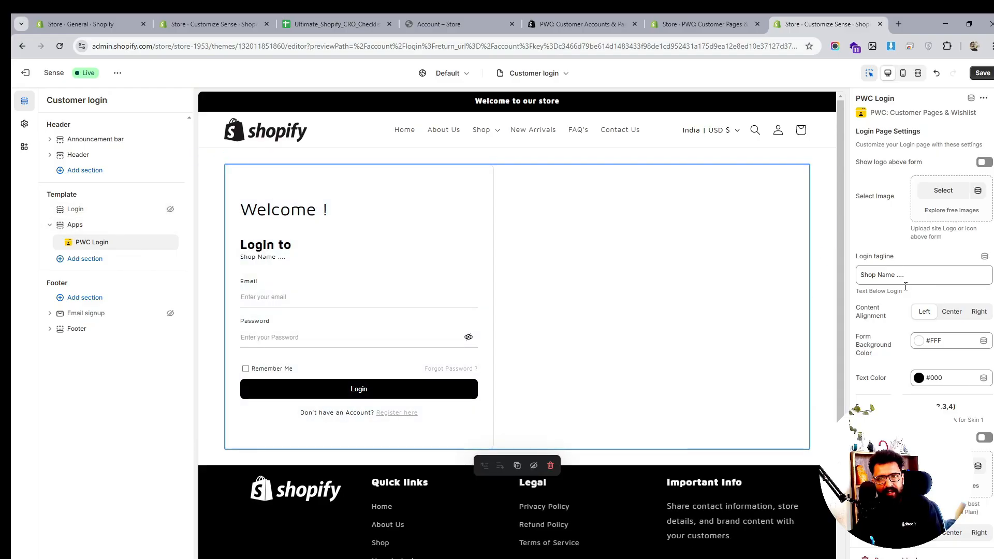
{"action": "scroll", "coordinate": [926, 336], "scroll_direction": "down", "scroll_amount": 2}
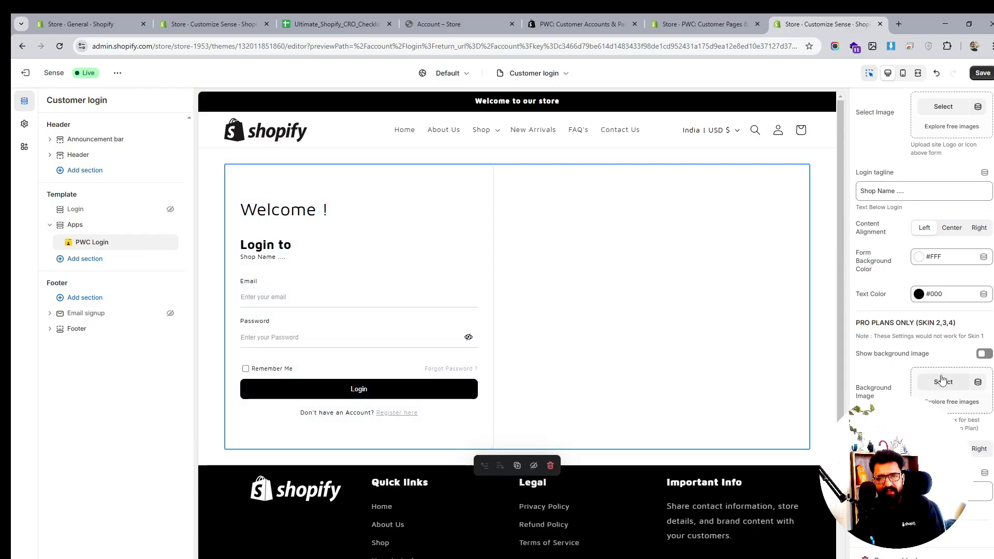
{"action": "left_click", "coordinate": [942, 381]}
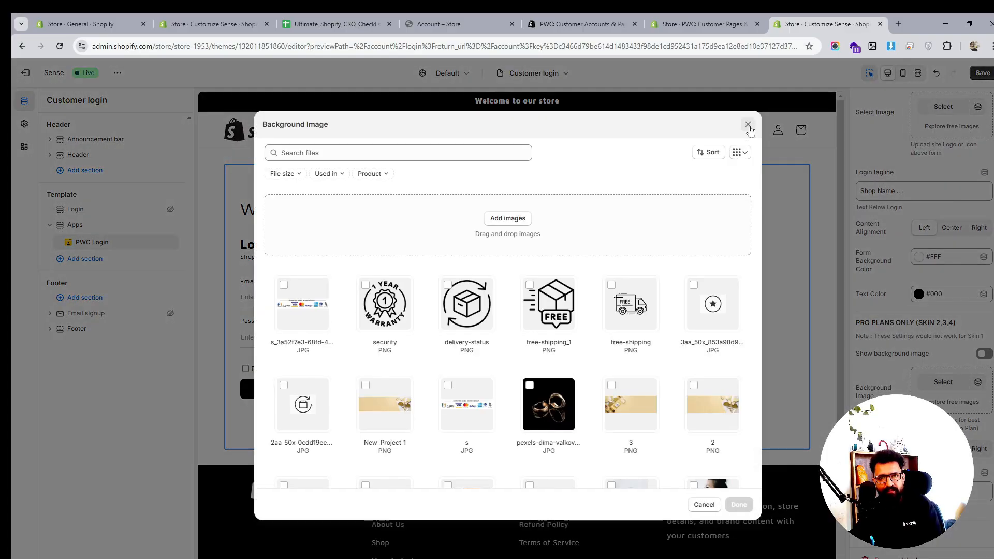
{"action": "left_click", "coordinate": [747, 125]}
- Enable the login page background image, choose the pexels-dima-valkov earrings image, and save the template
{"action": "left_click", "coordinate": [984, 354]}
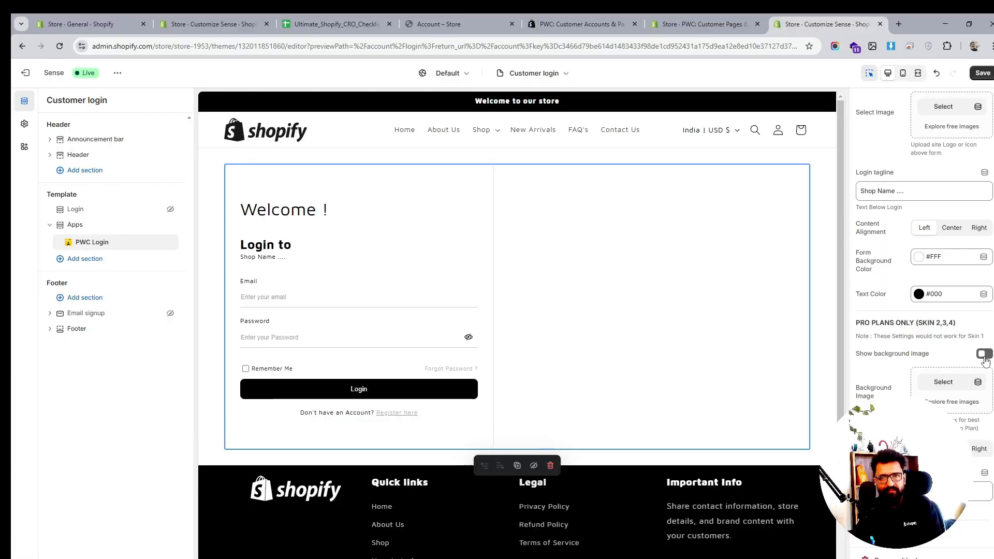
{"action": "left_click", "coordinate": [937, 384]}
{"action": "scroll", "coordinate": [559, 376], "scroll_direction": "down", "scroll_amount": 3}
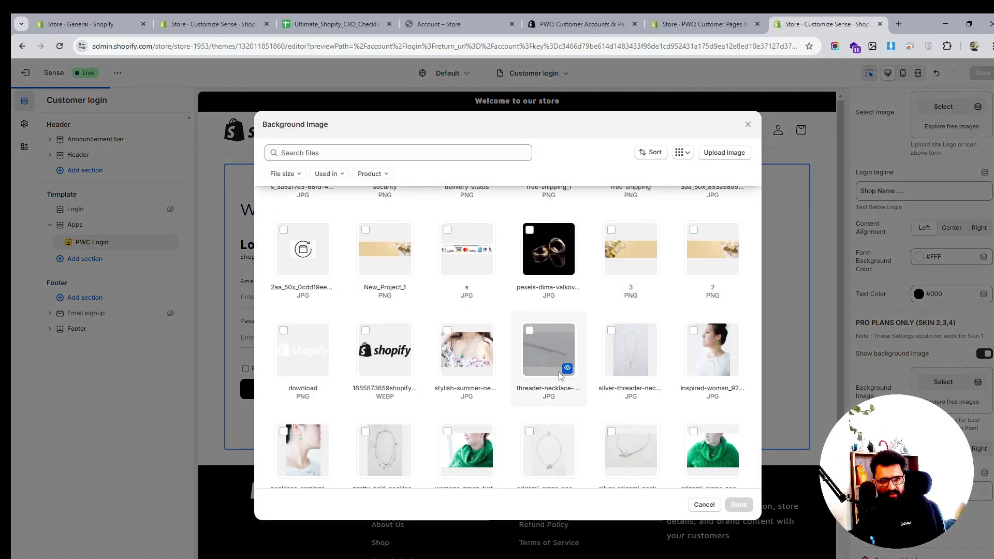
{"action": "scroll", "coordinate": [559, 375], "scroll_direction": "down", "scroll_amount": 2}
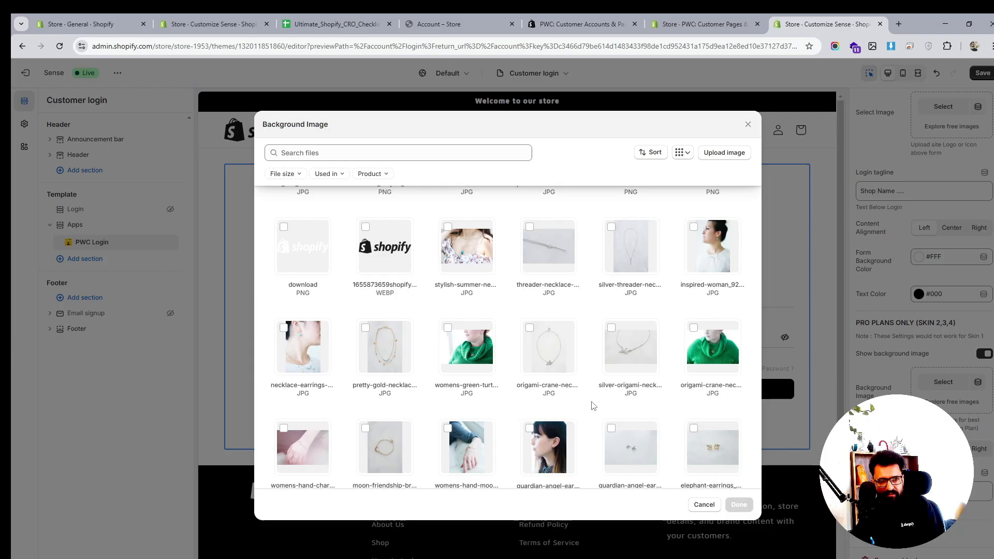
{"action": "scroll", "coordinate": [593, 405], "scroll_direction": "down", "scroll_amount": 2}
{"action": "scroll", "coordinate": [663, 386], "scroll_direction": "down", "scroll_amount": 1}
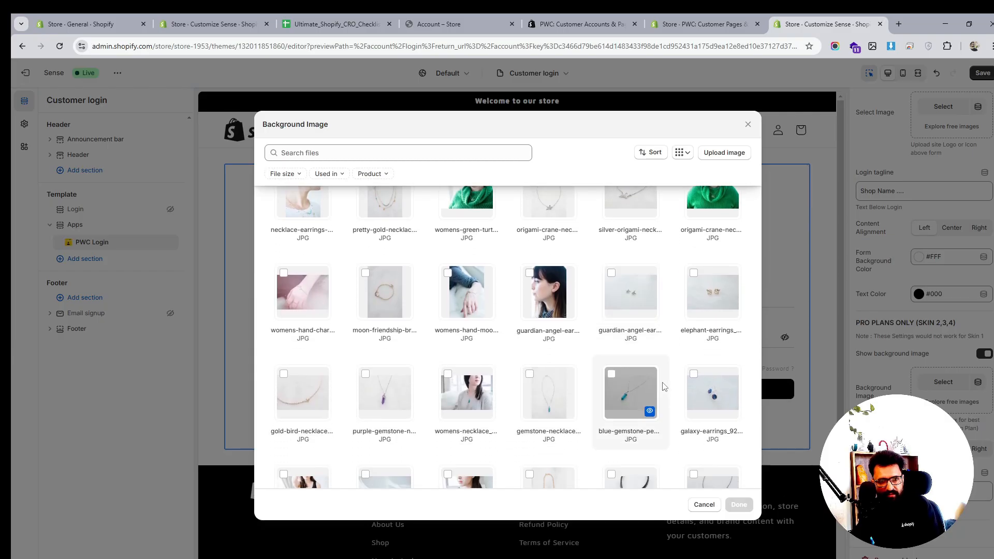
{"action": "scroll", "coordinate": [664, 389], "scroll_direction": "down", "scroll_amount": 3}
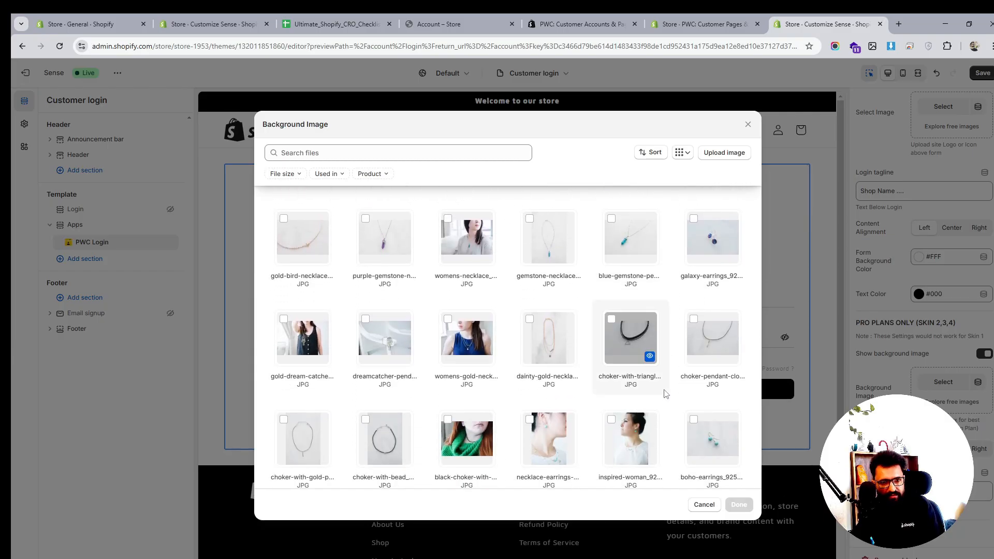
{"action": "scroll", "coordinate": [672, 438], "scroll_direction": "down", "scroll_amount": 2}
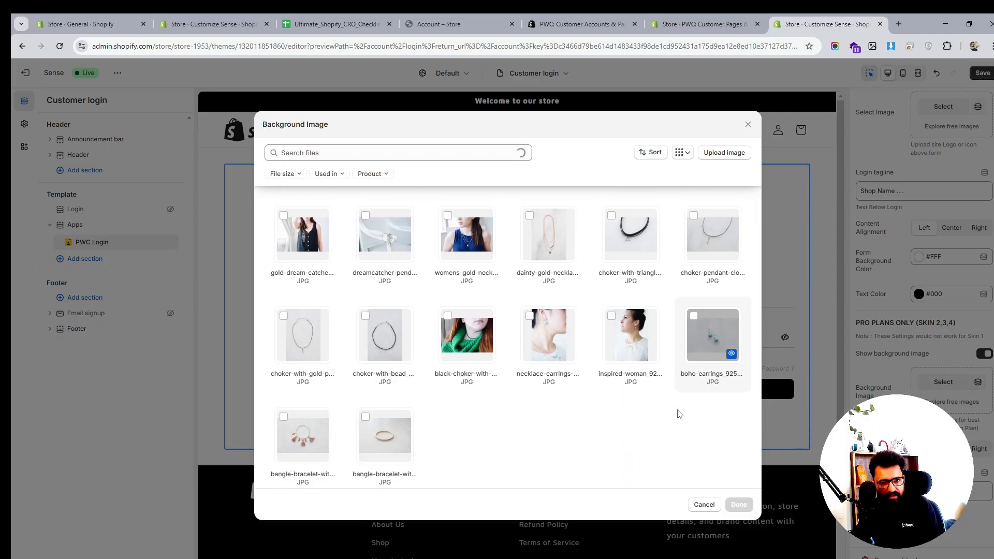
{"action": "scroll", "coordinate": [678, 416], "scroll_direction": "down", "scroll_amount": 1}
{"action": "scroll", "coordinate": [680, 414], "scroll_direction": "down", "scroll_amount": 2}
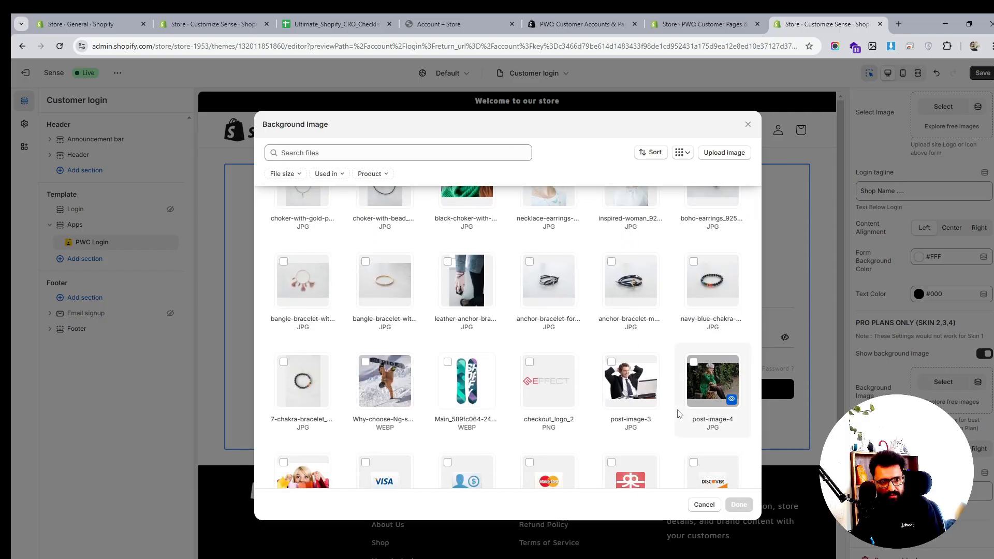
{"action": "scroll", "coordinate": [678, 414], "scroll_direction": "down", "scroll_amount": 5}
{"action": "scroll", "coordinate": [678, 414], "scroll_direction": "up", "scroll_amount": 10}
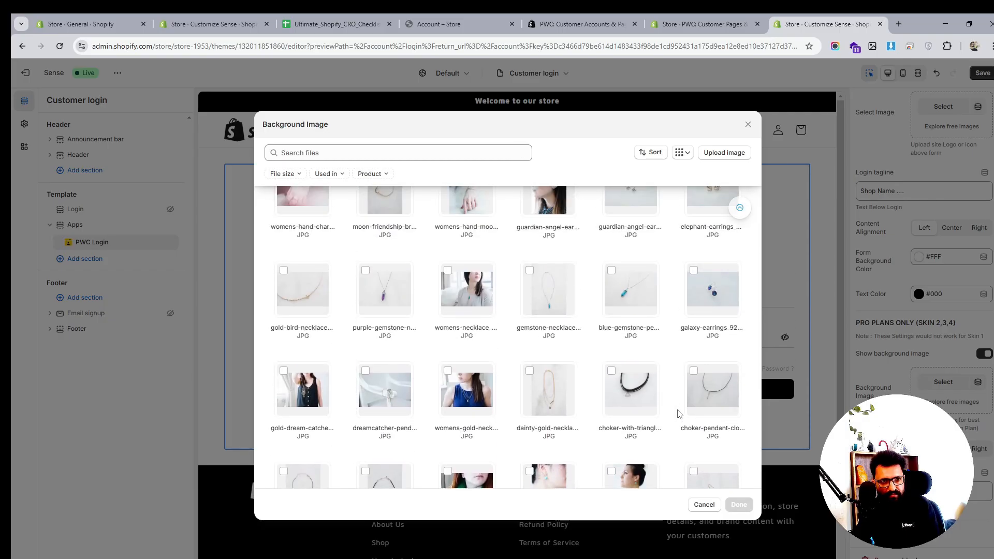
{"action": "scroll", "coordinate": [679, 414], "scroll_direction": "up", "scroll_amount": 10}
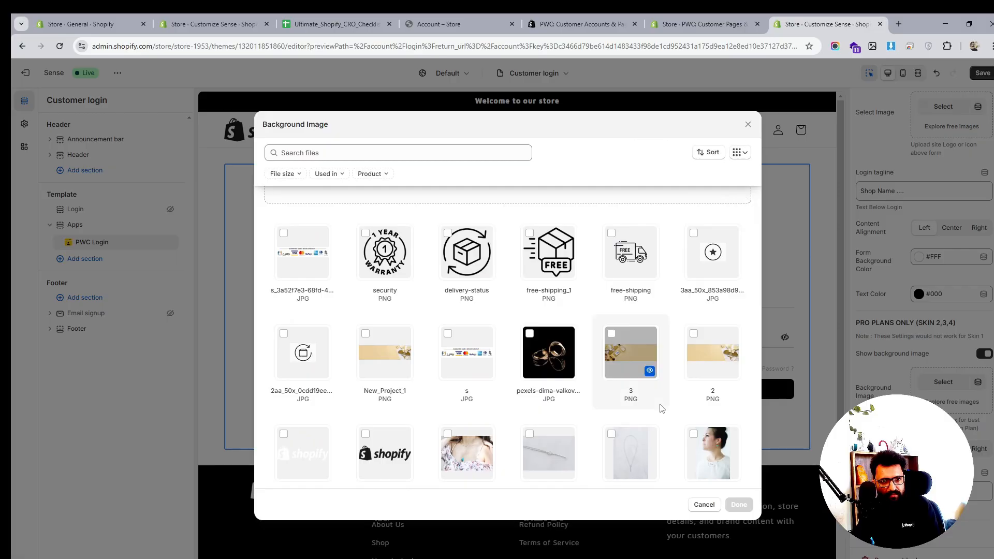
{"action": "left_click", "coordinate": [531, 338]}
{"action": "left_click", "coordinate": [739, 506]}
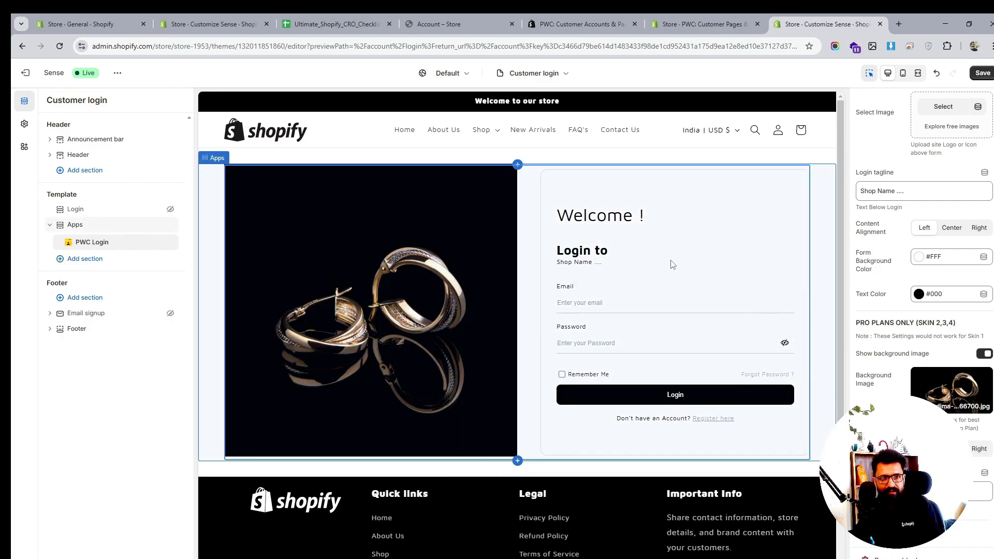
{"action": "scroll", "coordinate": [694, 246], "scroll_direction": "down", "scroll_amount": 1}
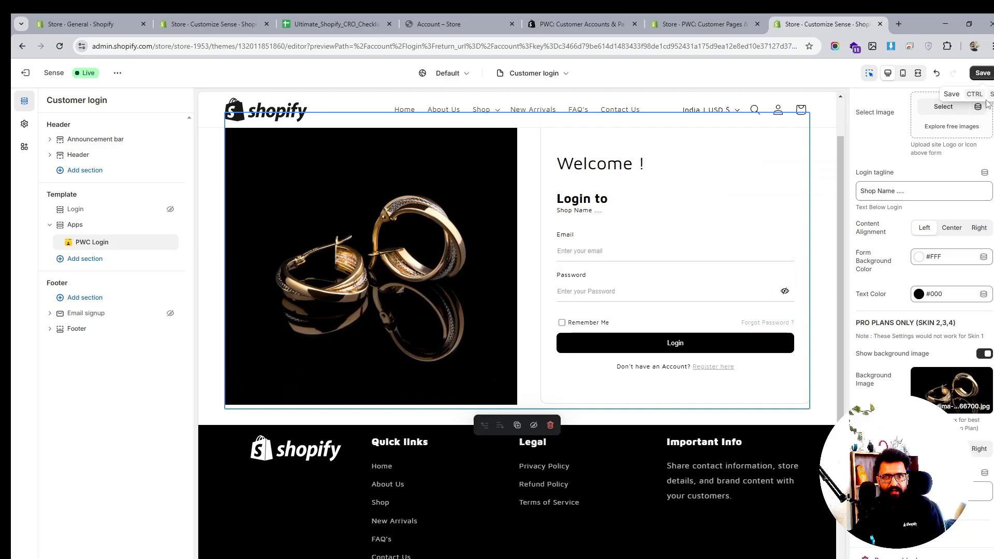
{"action": "left_click", "coordinate": [981, 73]}
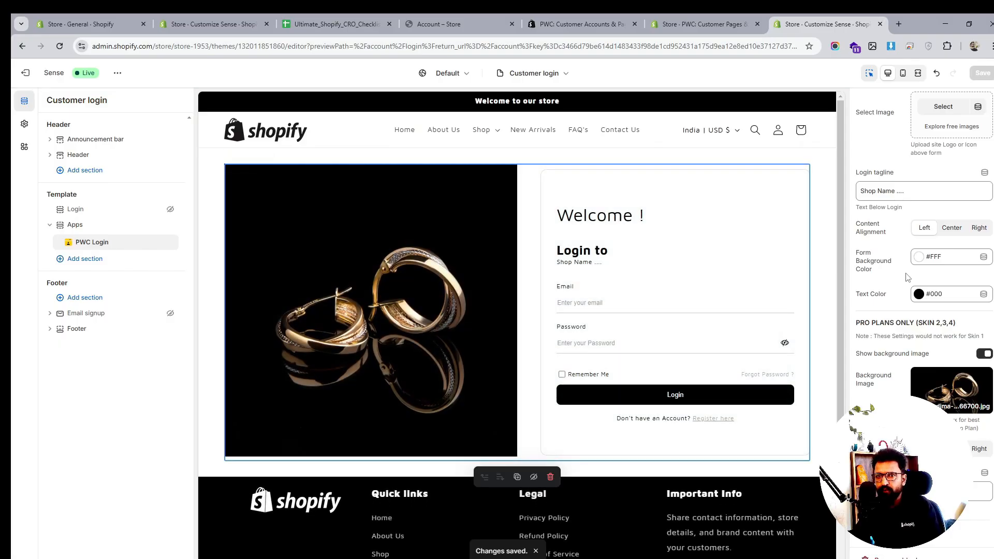
{"action": "scroll", "coordinate": [916, 269], "scroll_direction": "up", "scroll_amount": 2}
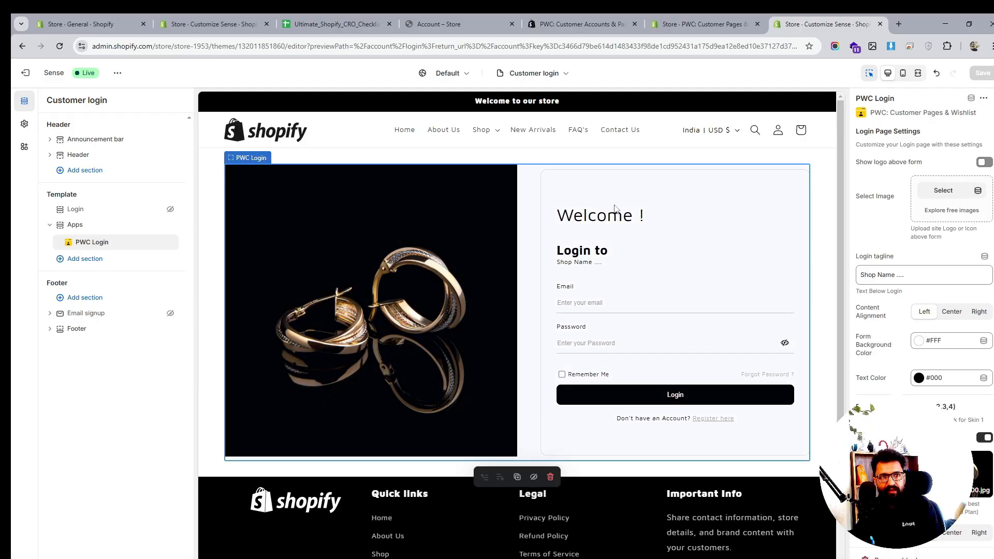
{"action": "scroll", "coordinate": [701, 220], "scroll_direction": "down", "scroll_amount": 4}
{"action": "scroll", "coordinate": [702, 222], "scroll_direction": "up", "scroll_amount": 1}
{"action": "scroll", "coordinate": [702, 222], "scroll_direction": "up", "scroll_amount": 3}
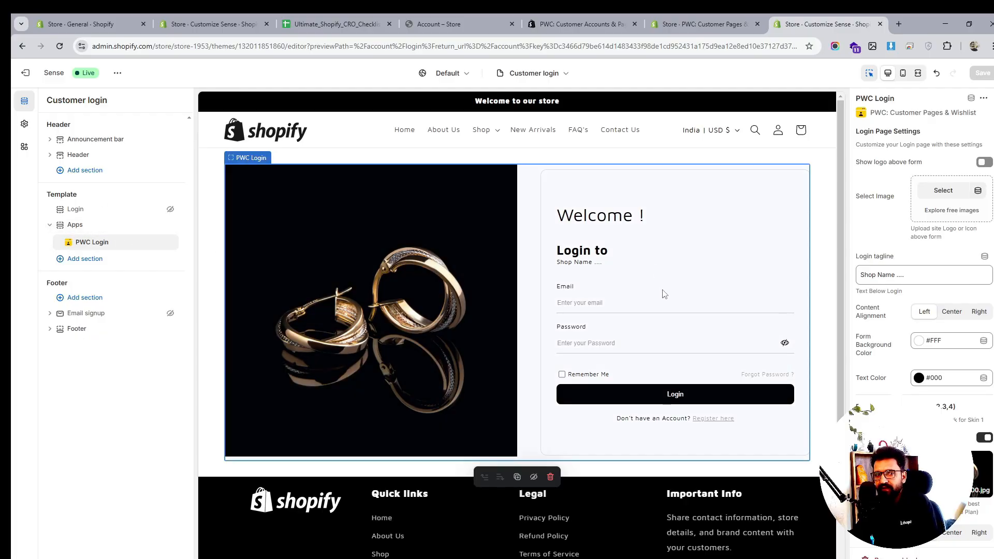
- Switch the theme editor to the Customer register template
{"action": "left_click", "coordinate": [544, 73]}
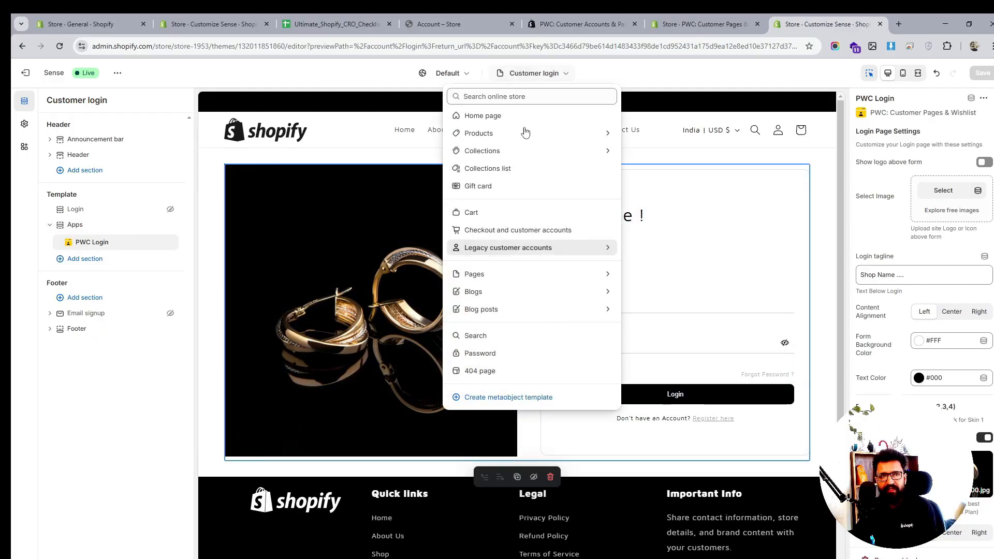
{"action": "left_click", "coordinate": [507, 249]}
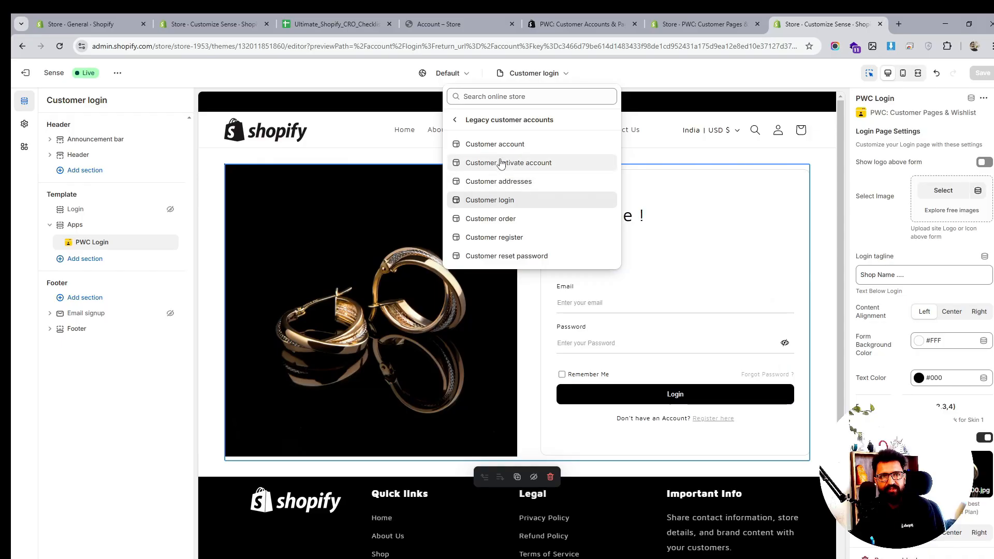
{"action": "left_click", "coordinate": [499, 237]}
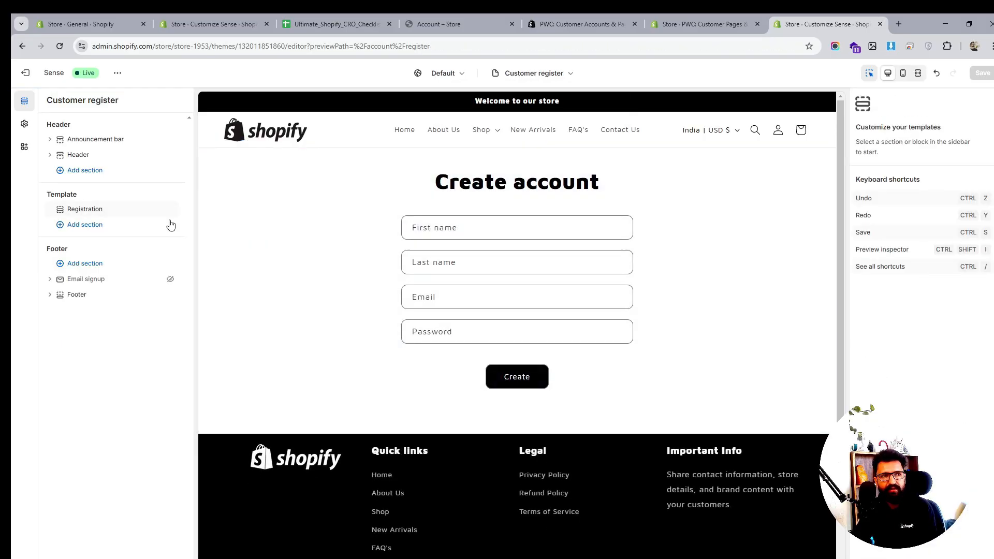
- Add the PWC Sign Up app section to the register template and hide the default Registration section
{"action": "left_click", "coordinate": [109, 229]}
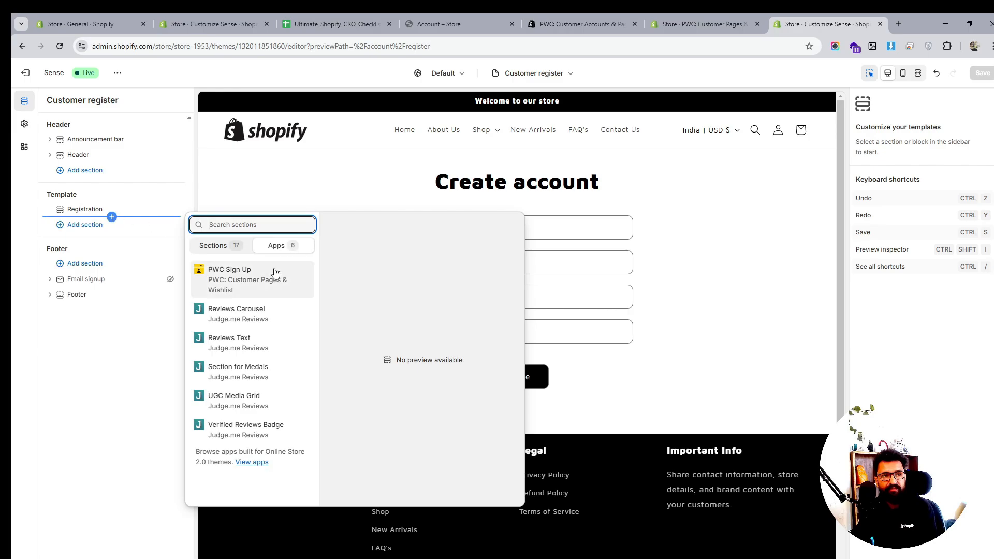
{"action": "left_click", "coordinate": [269, 278]}
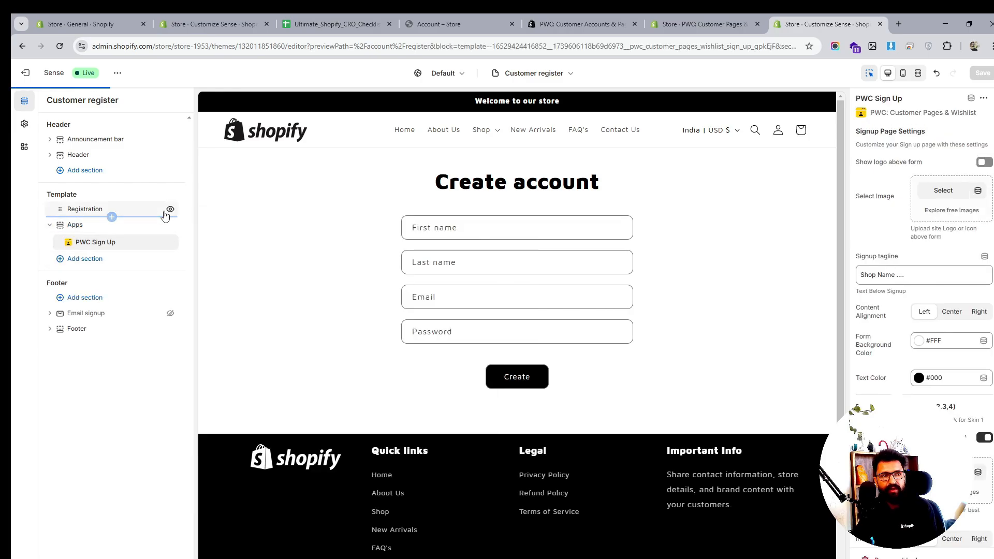
{"action": "left_click", "coordinate": [170, 210]}
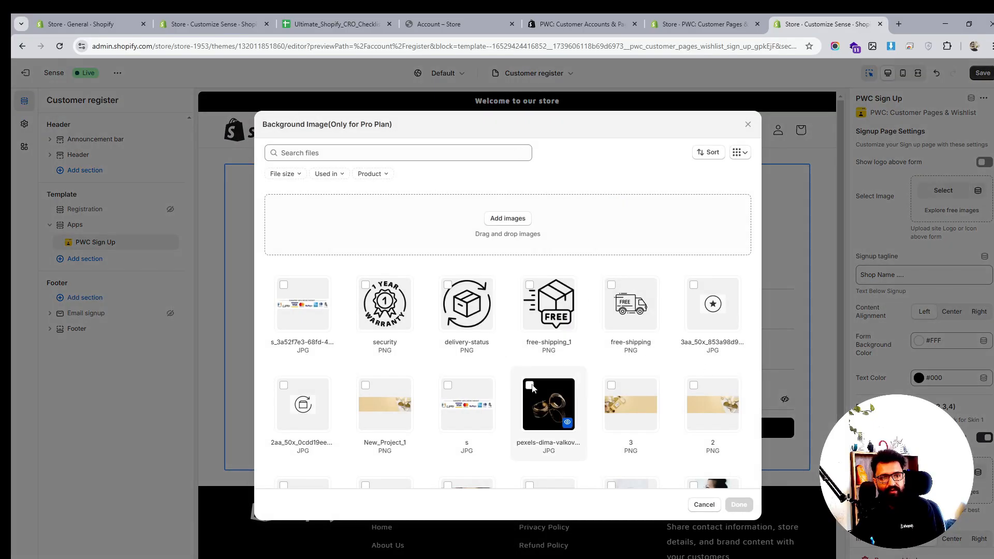
- Set the sign-up background image to the pexels-dima-valkov earrings image
{"action": "left_click", "coordinate": [529, 385]}
{"action": "left_click", "coordinate": [740, 504]}
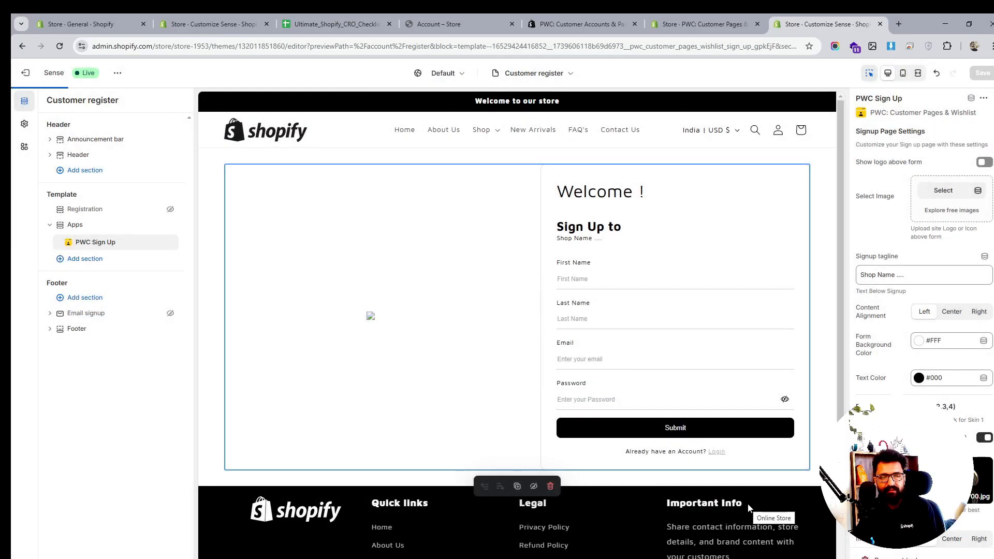
- Try Center and Right content alignment for the sign-up form, then set it back to Left
{"action": "left_click", "coordinate": [959, 317]}
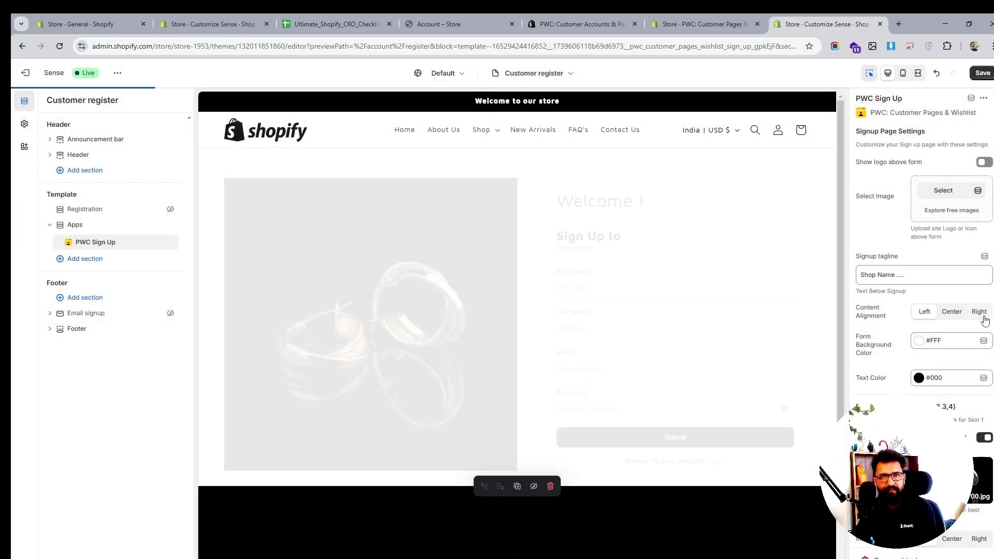
{"action": "left_click", "coordinate": [979, 315]}
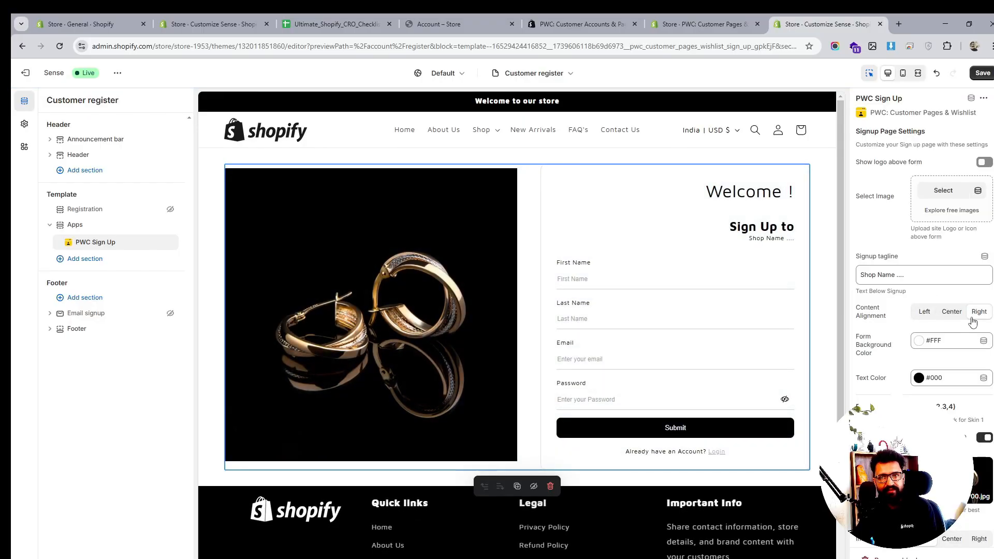
{"action": "left_click", "coordinate": [959, 315]}
{"action": "left_click", "coordinate": [924, 312]}
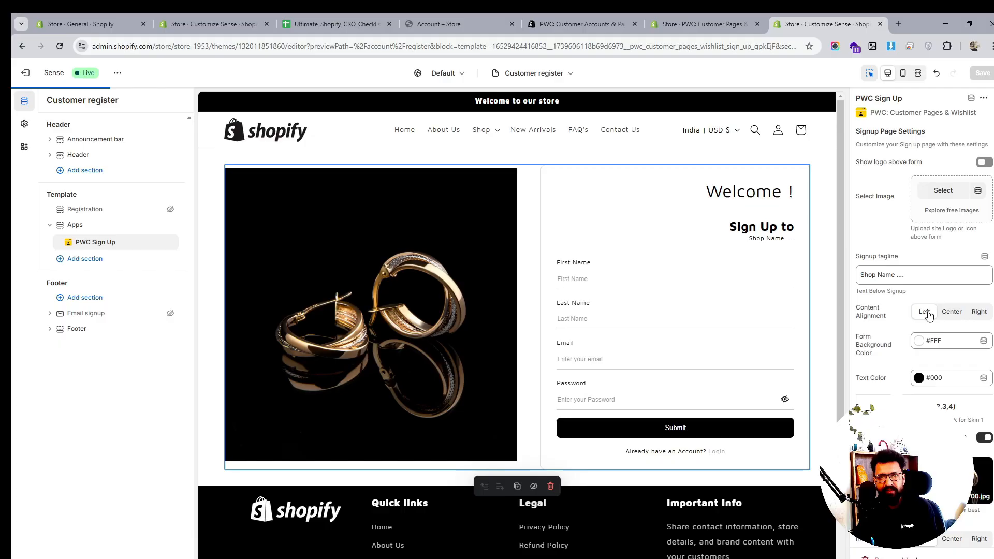
{"action": "scroll", "coordinate": [932, 321], "scroll_direction": "down", "scroll_amount": 2}
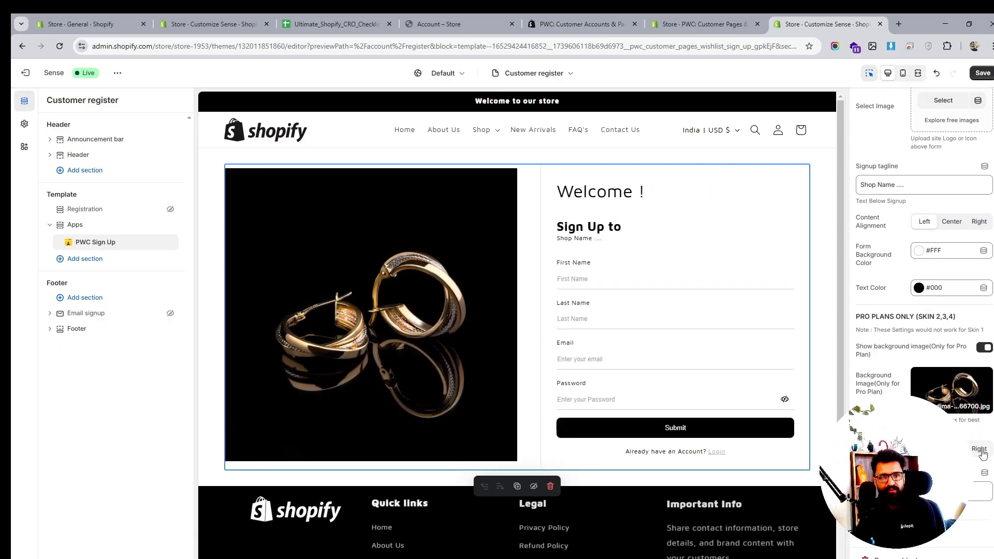
- Set the sign-up background image alignment to Right and save the register template
{"action": "left_click", "coordinate": [982, 454]}
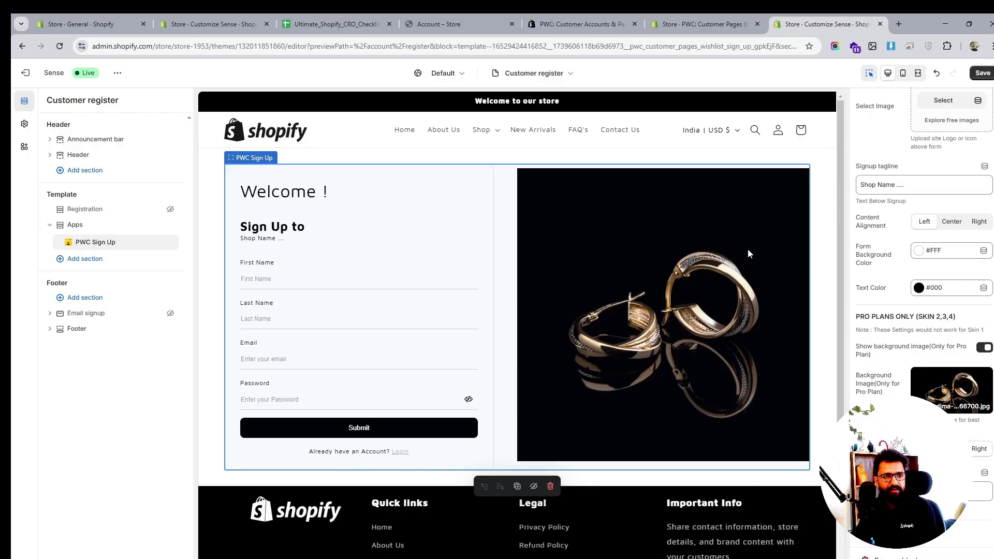
{"action": "left_click", "coordinate": [977, 74]}
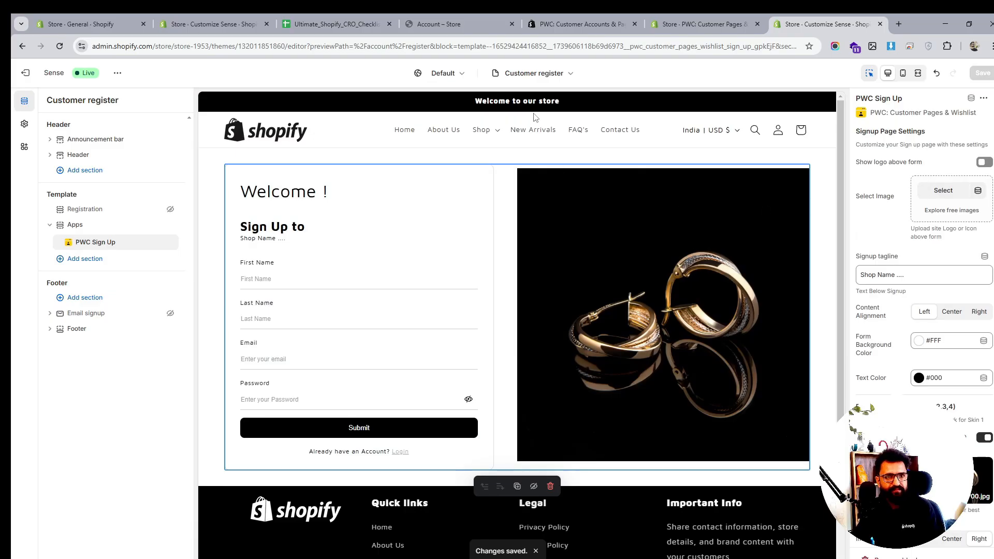
- Switch the theme editor to the Customer account template under Legacy customer accounts
{"action": "left_click", "coordinate": [541, 77]}
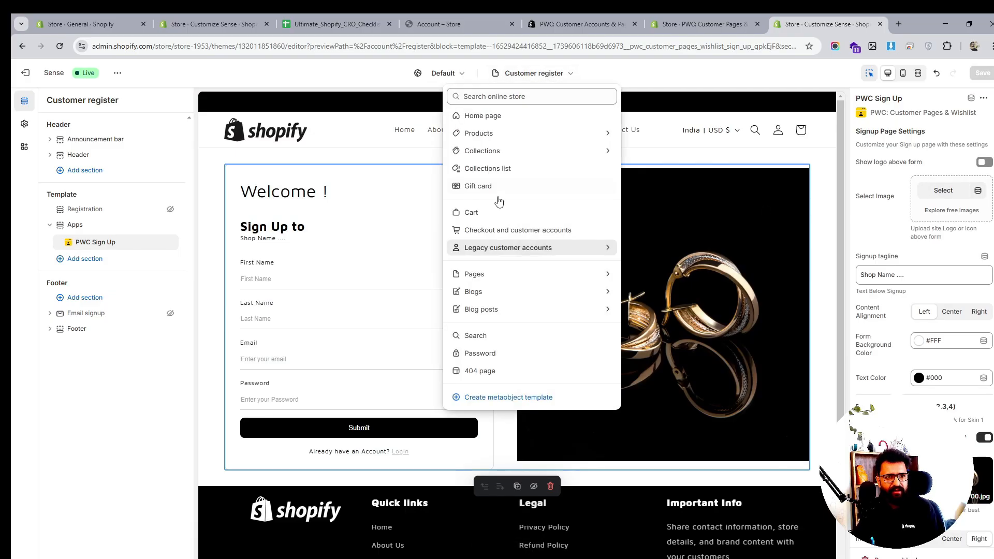
{"action": "left_click", "coordinate": [492, 246]}
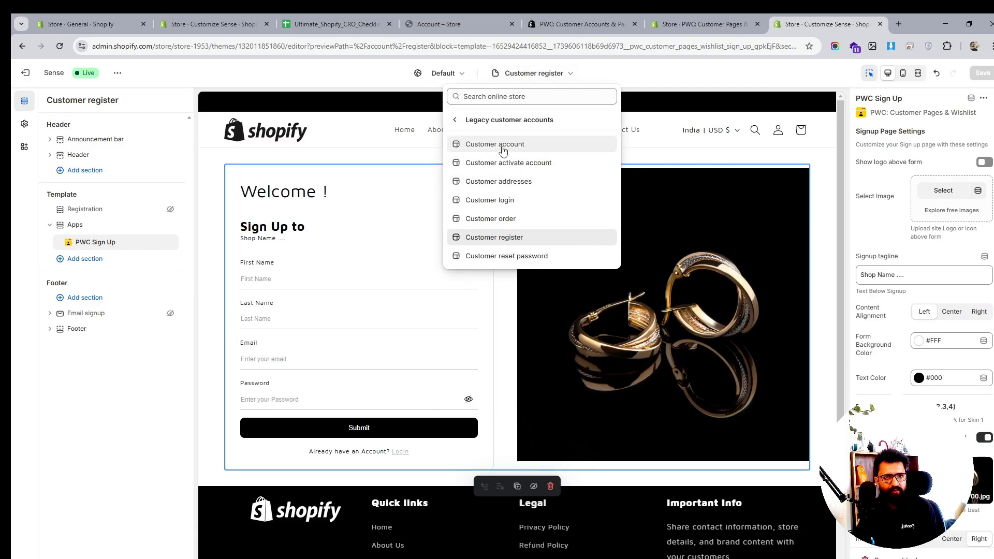
{"action": "left_click", "coordinate": [501, 149]}
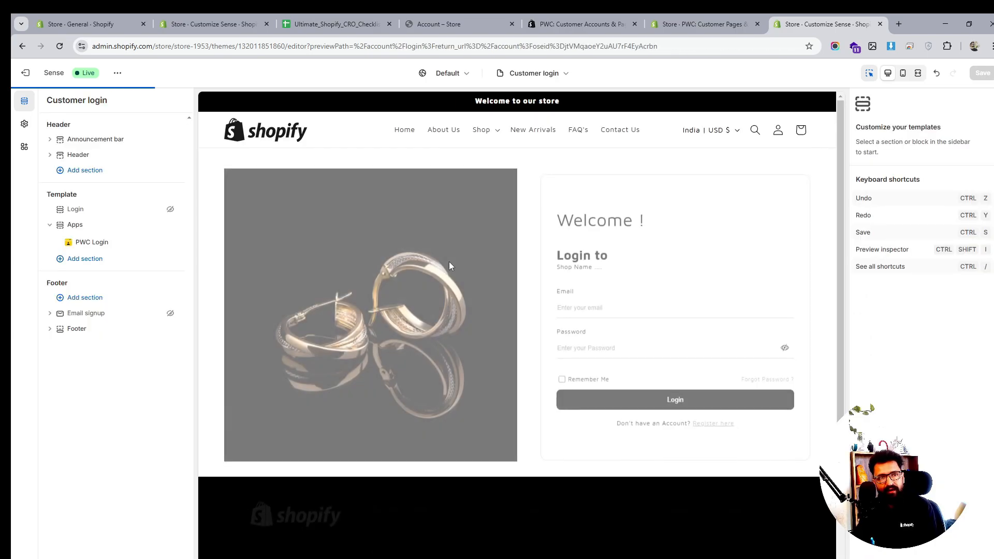
- Log into the storefront preview with the customer's e-mail and account password, ticking Remember Me
{"action": "left_click", "coordinate": [593, 303]}
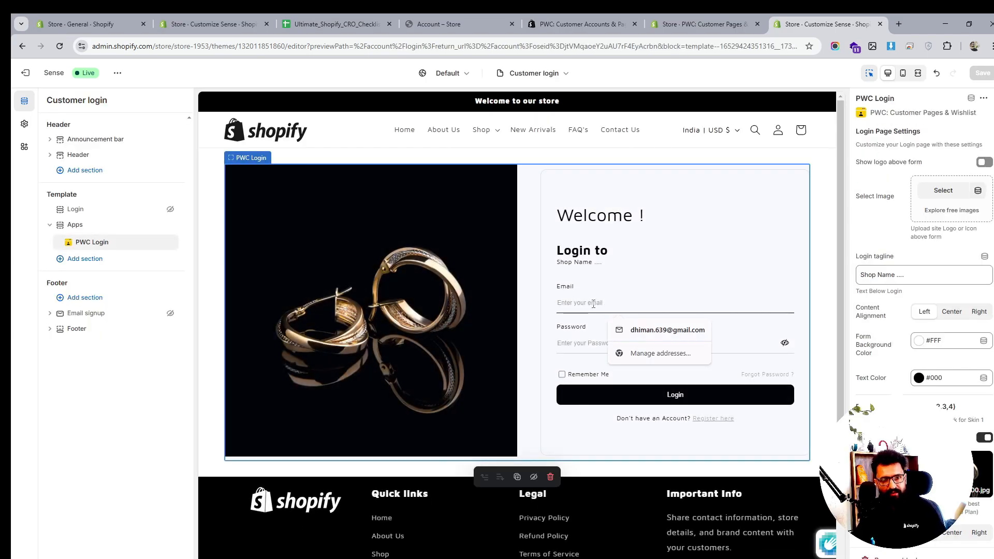
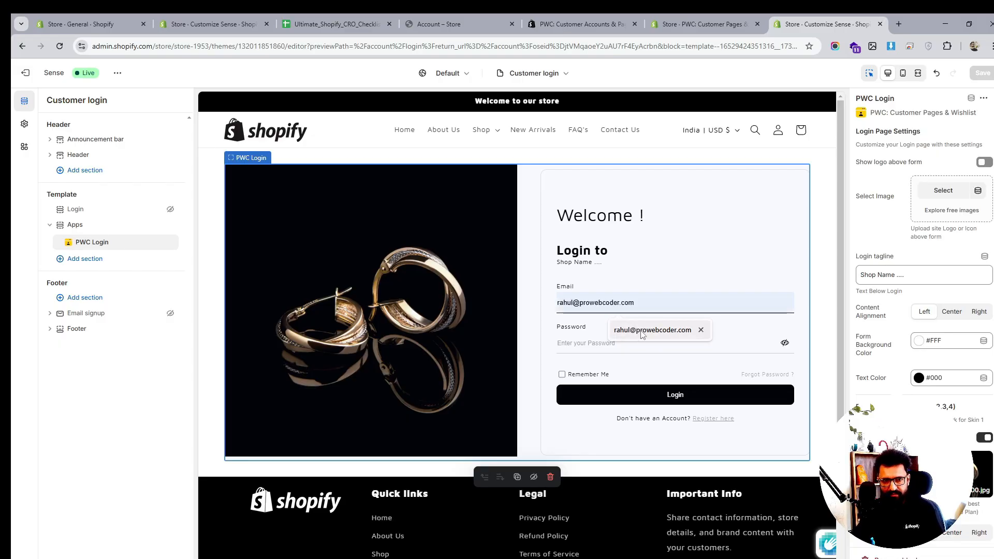
{"action": "left_click", "coordinate": [621, 330]}
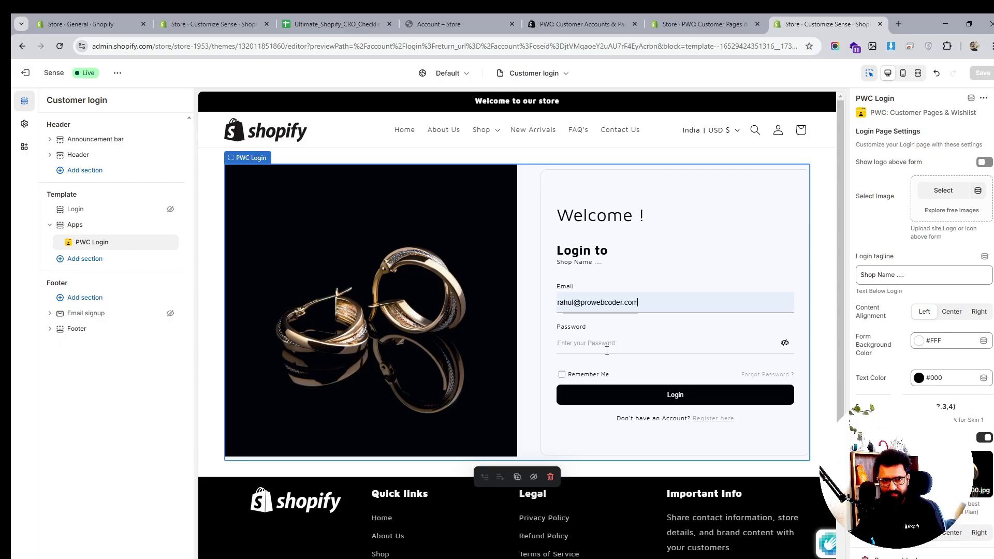
{"action": "left_click", "coordinate": [607, 347]}
{"action": "type", "text": "r"}
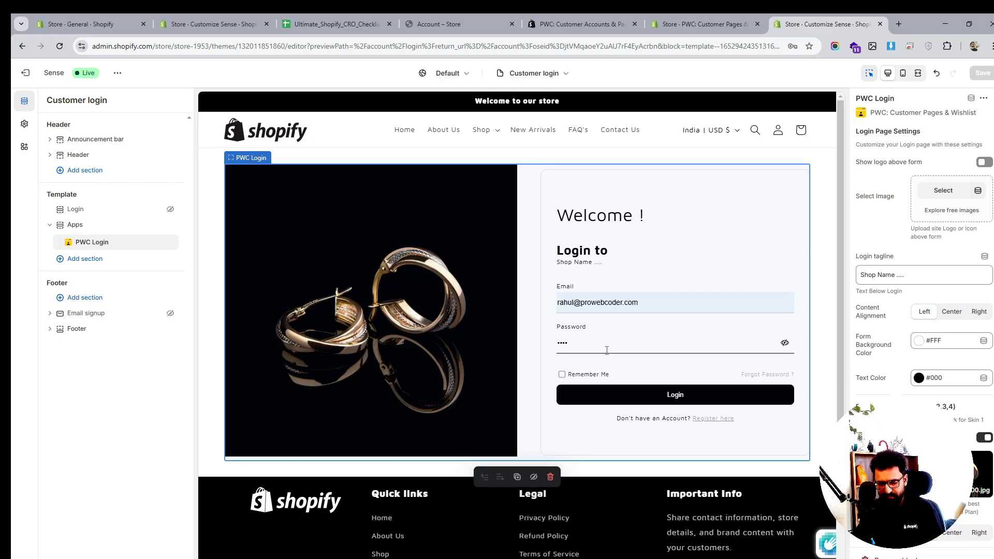
{"action": "left_click", "coordinate": [562, 375]}
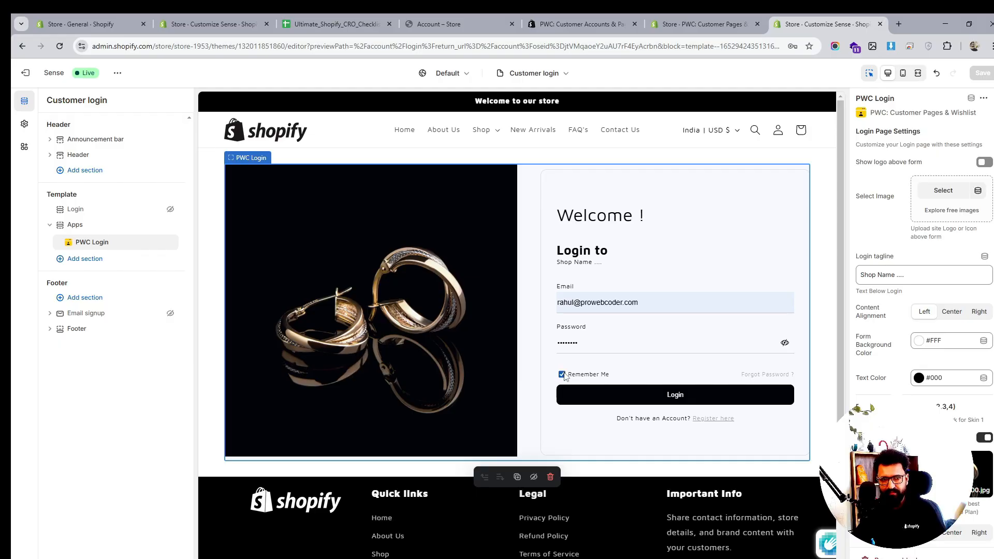
{"action": "left_click", "coordinate": [662, 398]}
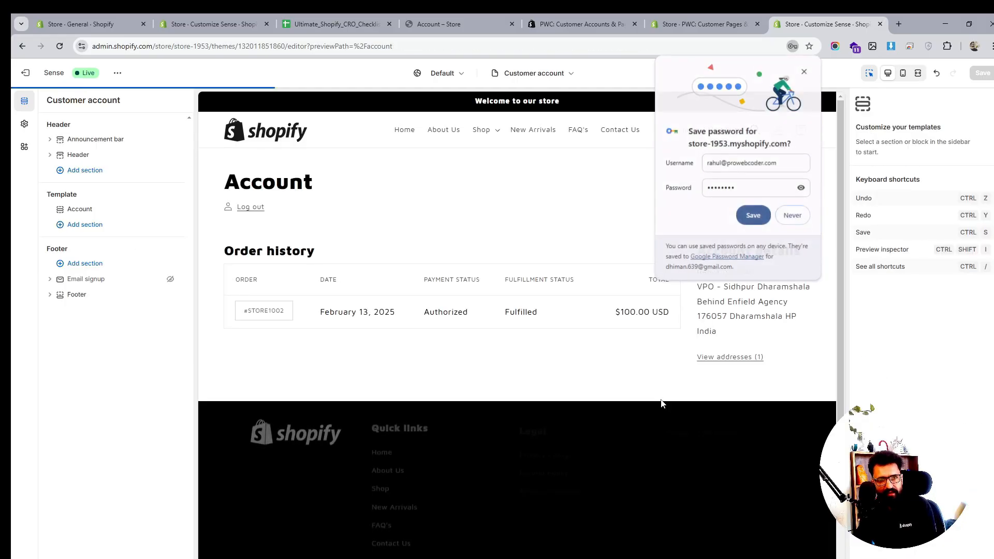
{"action": "left_click", "coordinate": [805, 72]}
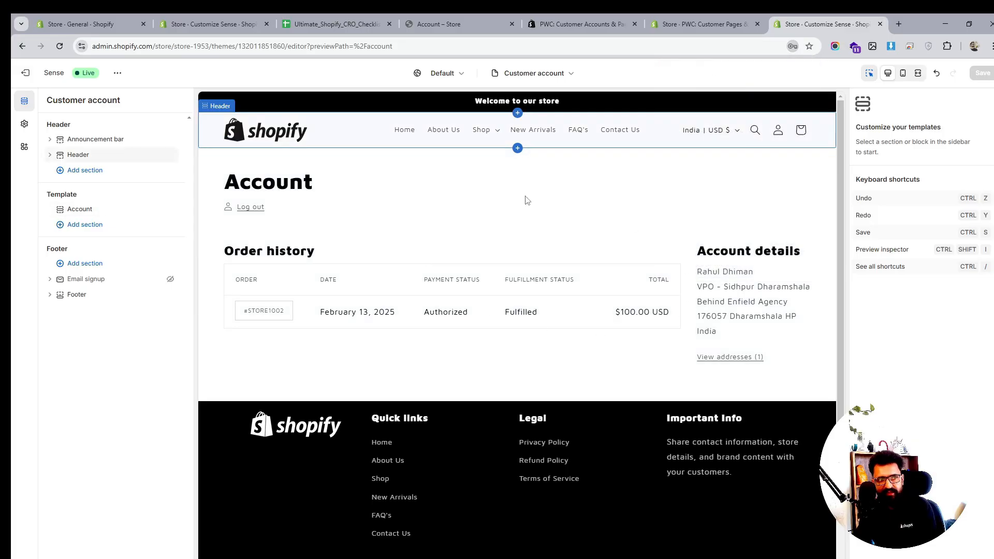
- Add the PWC Account app section to the account template and hide the default Account section
{"action": "left_click", "coordinate": [113, 224]}
{"action": "left_click", "coordinate": [236, 269]}
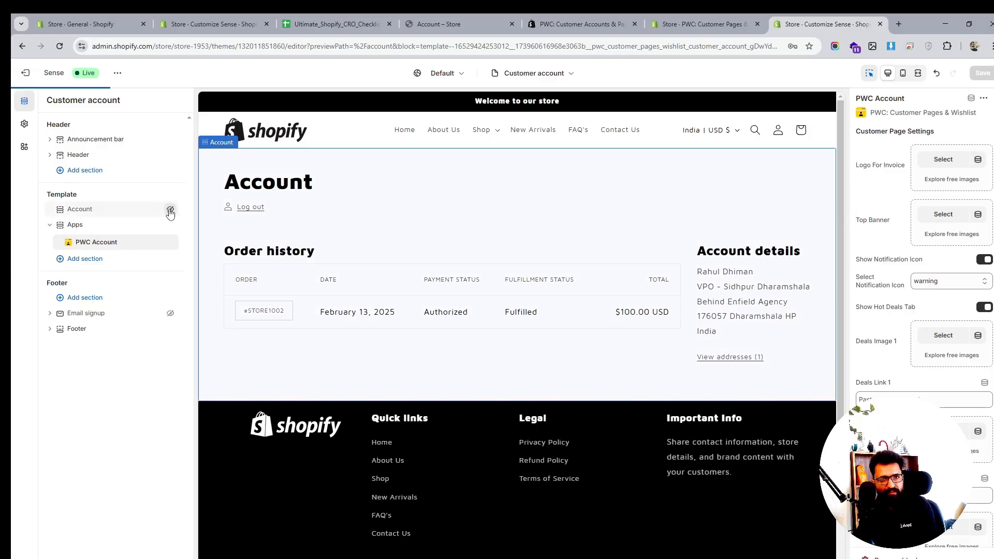
{"action": "left_click", "coordinate": [170, 210]}
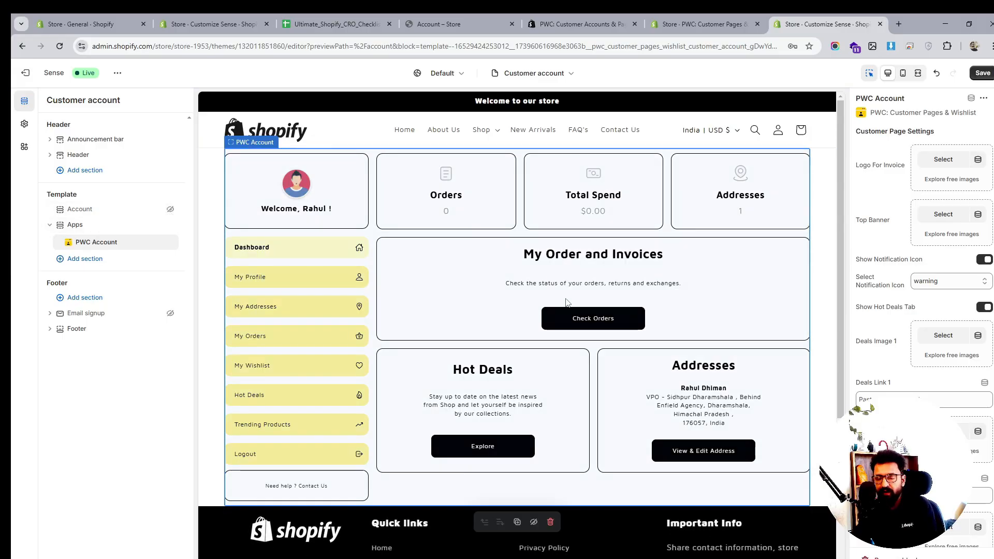
- Save the customer account template with the new PWC Account section
{"action": "scroll", "coordinate": [567, 303], "scroll_direction": "down", "scroll_amount": 1}
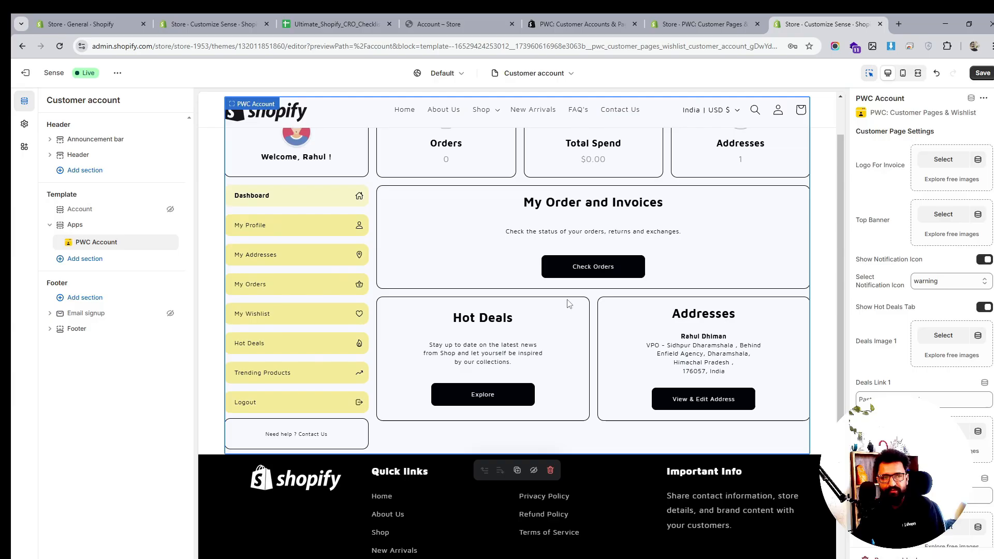
{"action": "scroll", "coordinate": [568, 303], "scroll_direction": "up", "scroll_amount": 1}
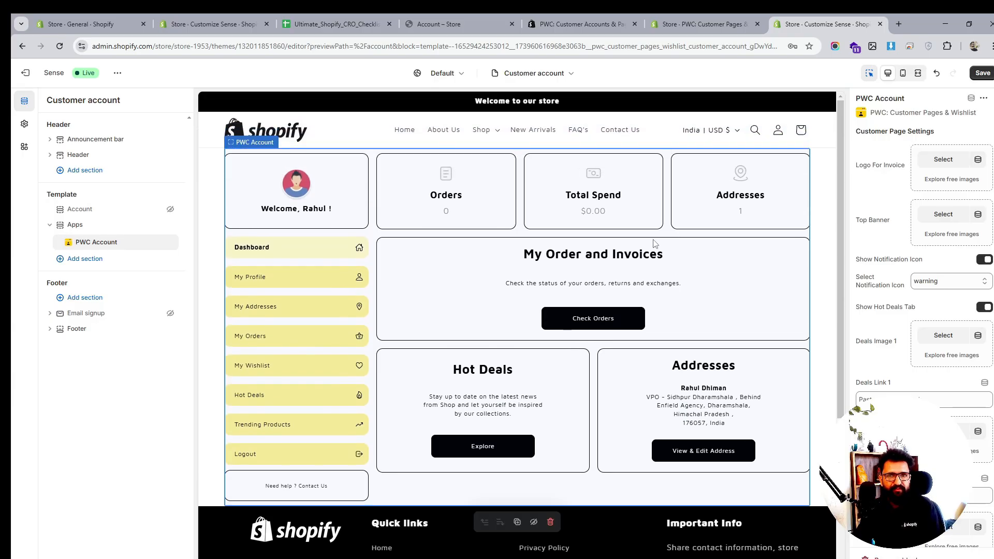
{"action": "left_click", "coordinate": [983, 73]}
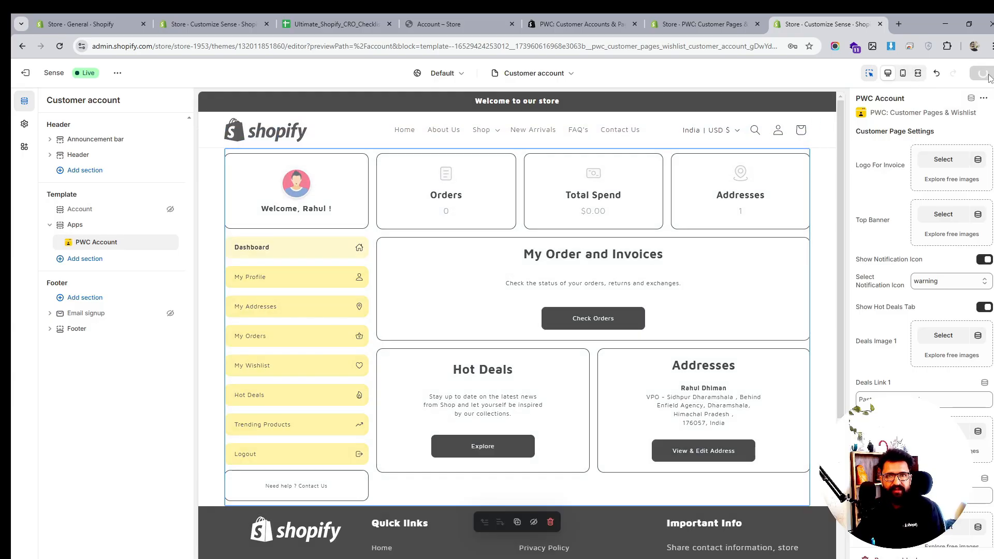
- Set the Logo For Invoice to the mobile-receipt-shopify image
{"action": "left_click", "coordinate": [943, 159]}
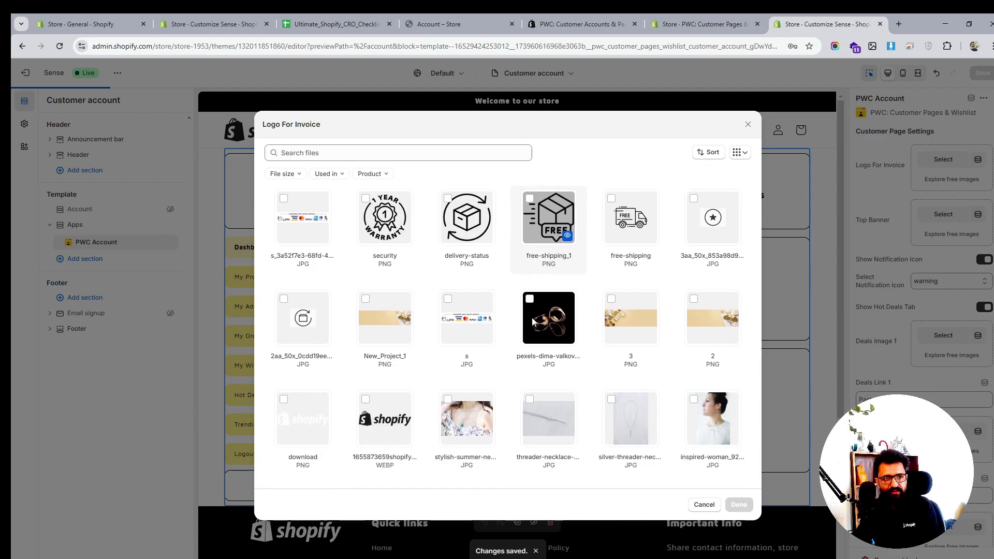
{"action": "scroll", "coordinate": [532, 318], "scroll_direction": "down", "scroll_amount": 10}
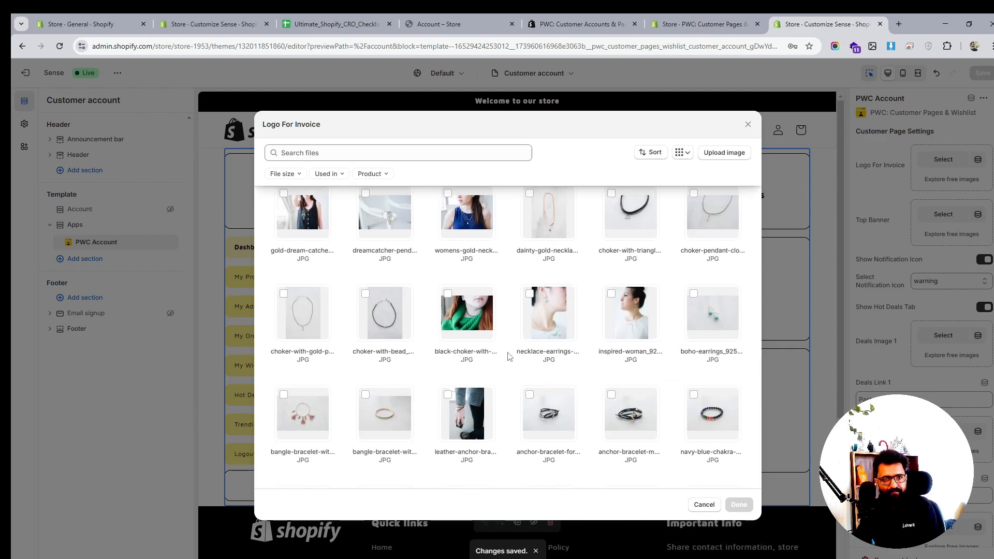
{"action": "scroll", "coordinate": [509, 356], "scroll_direction": "down", "scroll_amount": 5}
{"action": "left_click", "coordinate": [694, 402]}
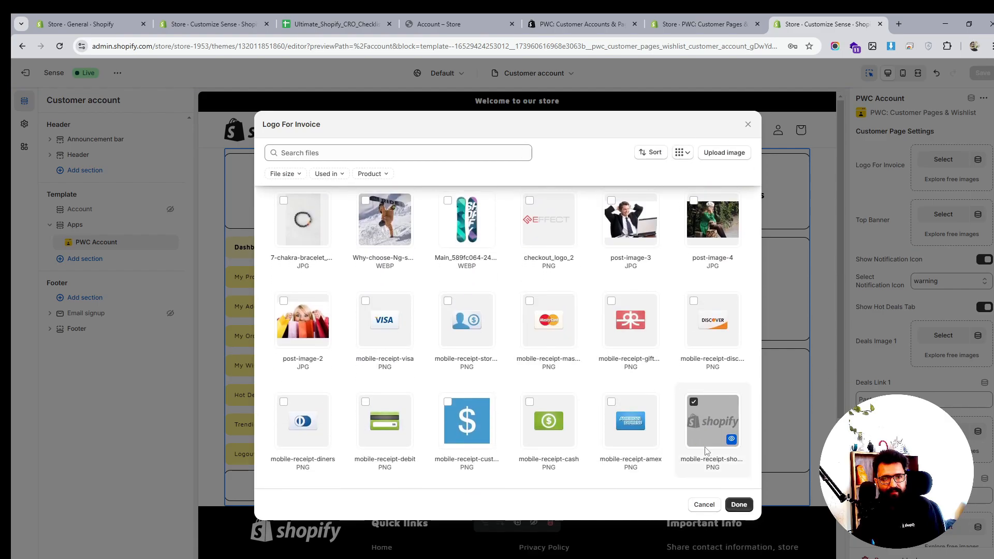
{"action": "left_click", "coordinate": [738, 504]}
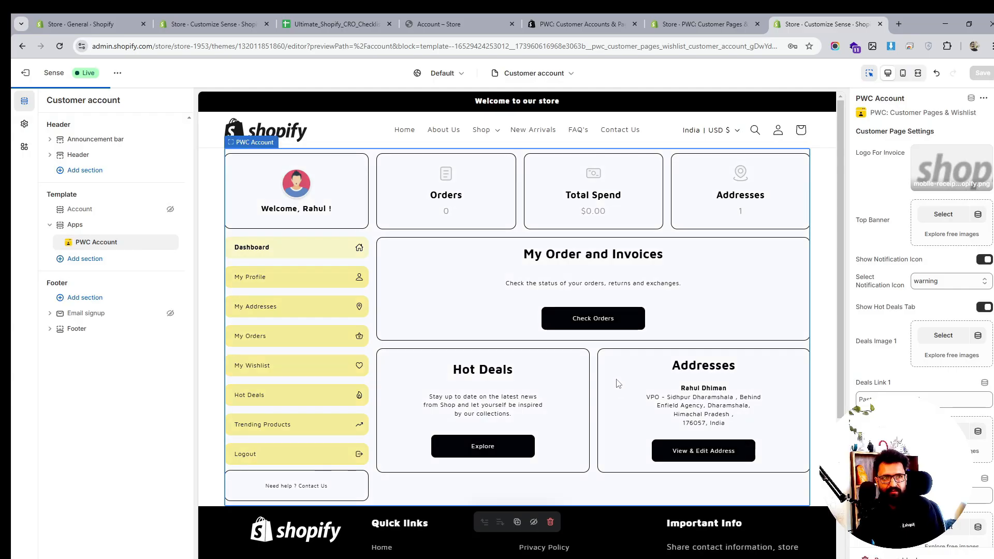
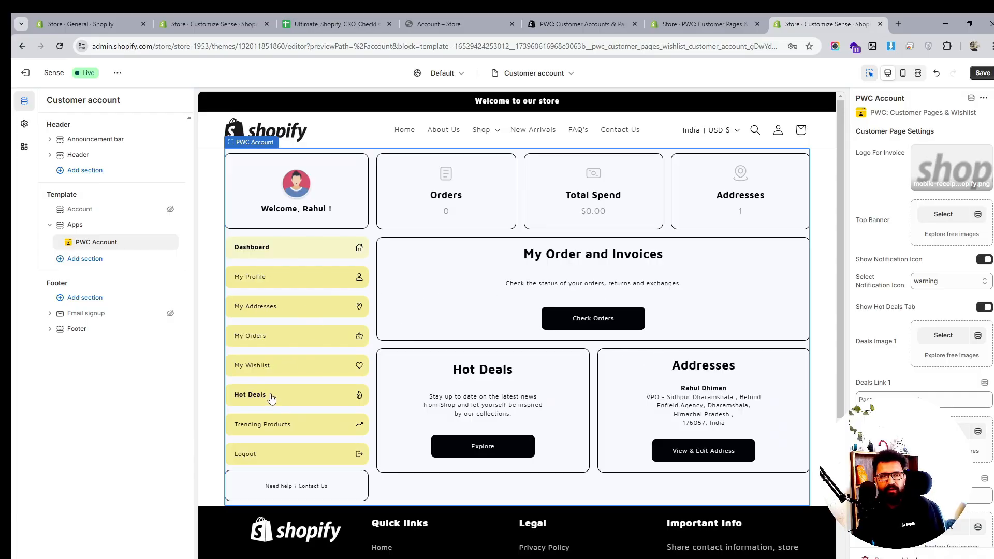
- Set the account block's upsell collection to Necklace and save the theme changes
{"action": "scroll", "coordinate": [901, 309], "scroll_direction": "down", "scroll_amount": 3}
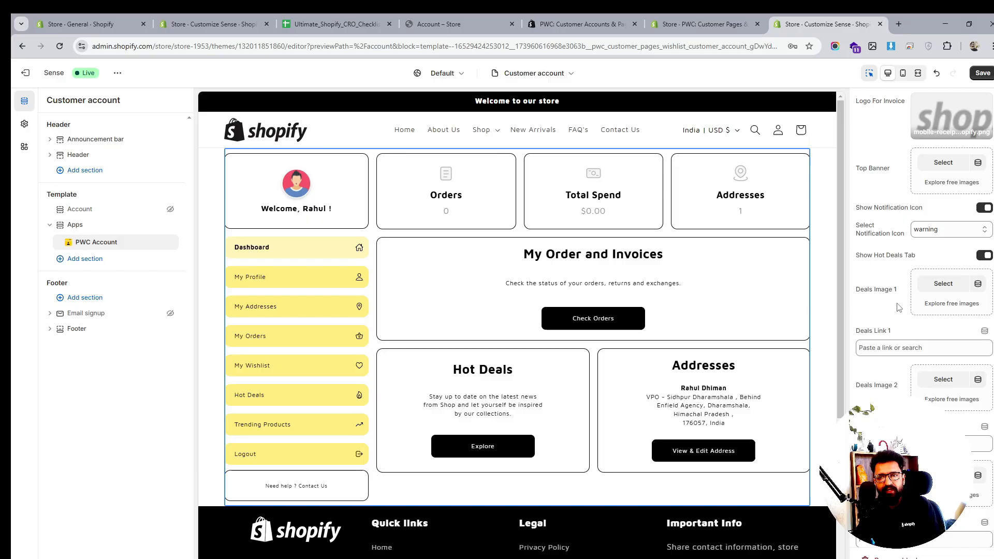
{"action": "scroll", "coordinate": [942, 373], "scroll_direction": "down", "scroll_amount": 2}
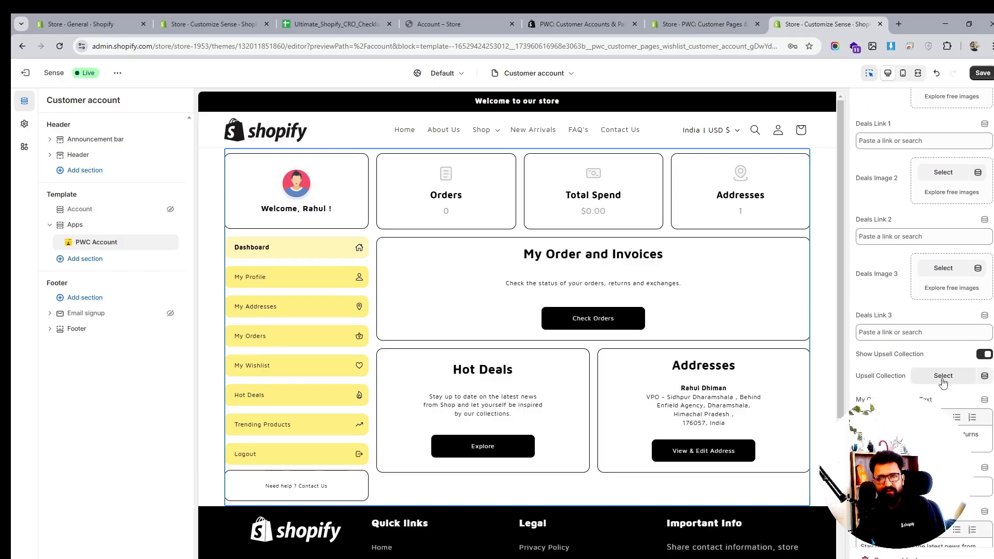
{"action": "left_click", "coordinate": [943, 399]}
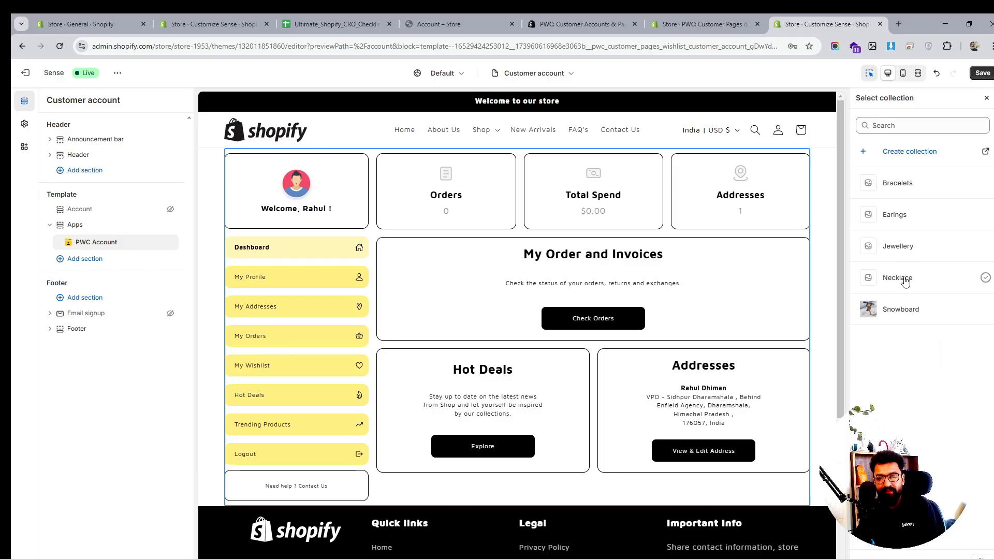
{"action": "left_click", "coordinate": [905, 280]}
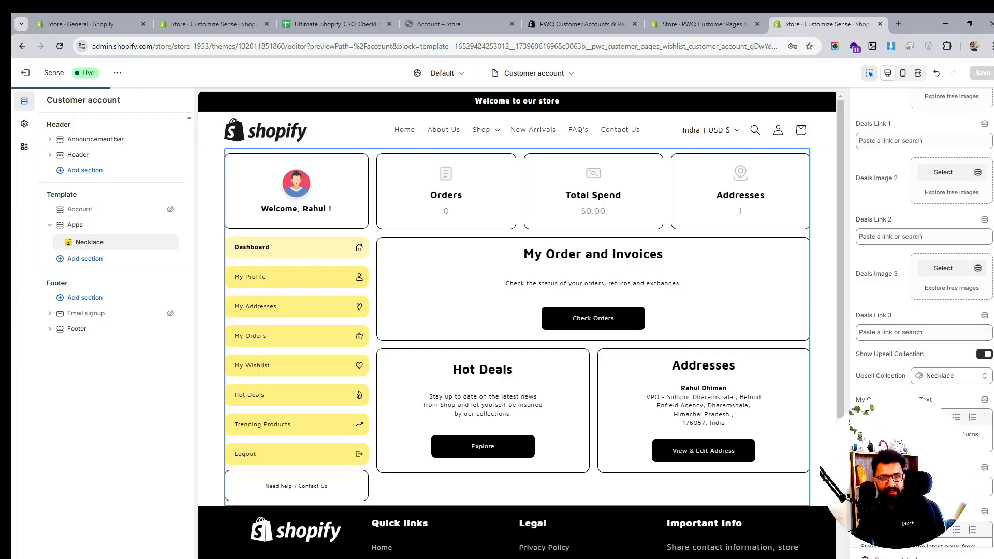
{"action": "scroll", "coordinate": [906, 279], "scroll_direction": "down", "scroll_amount": 2}
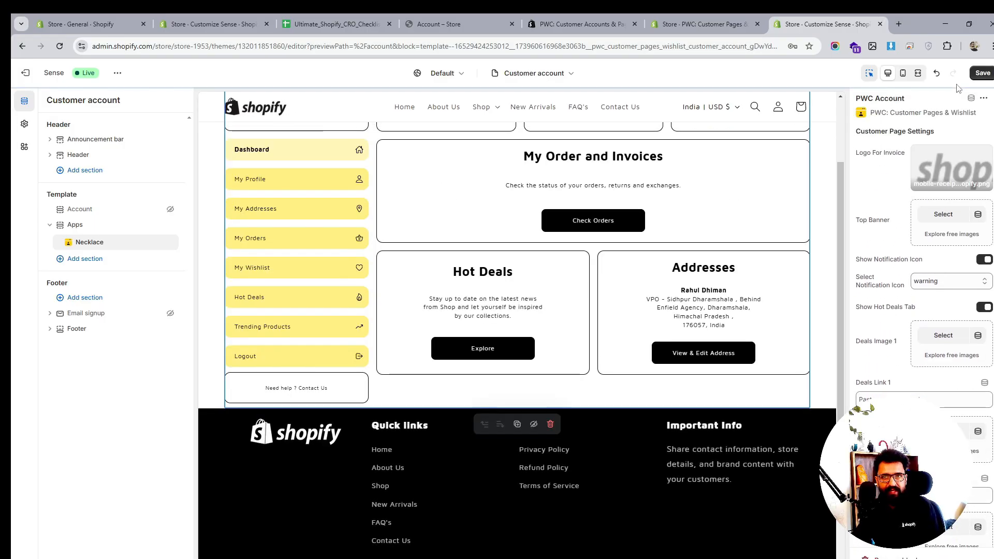
{"action": "left_click", "coordinate": [982, 73]}
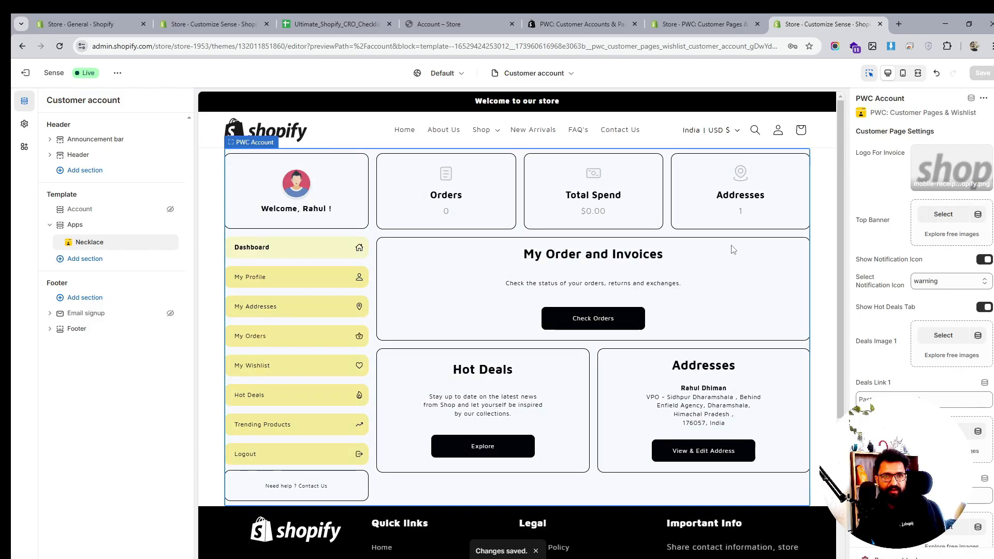
- Reload the live account page and browse the dashboard's profile, addresses and orders sections, opening the order details
{"action": "left_click", "coordinate": [491, 21]}
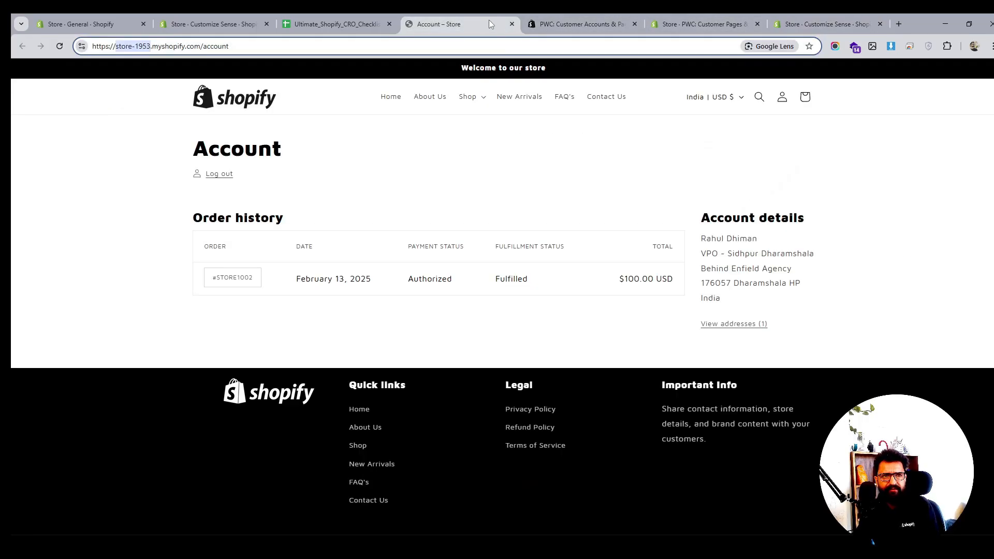
{"action": "left_click", "coordinate": [63, 47]}
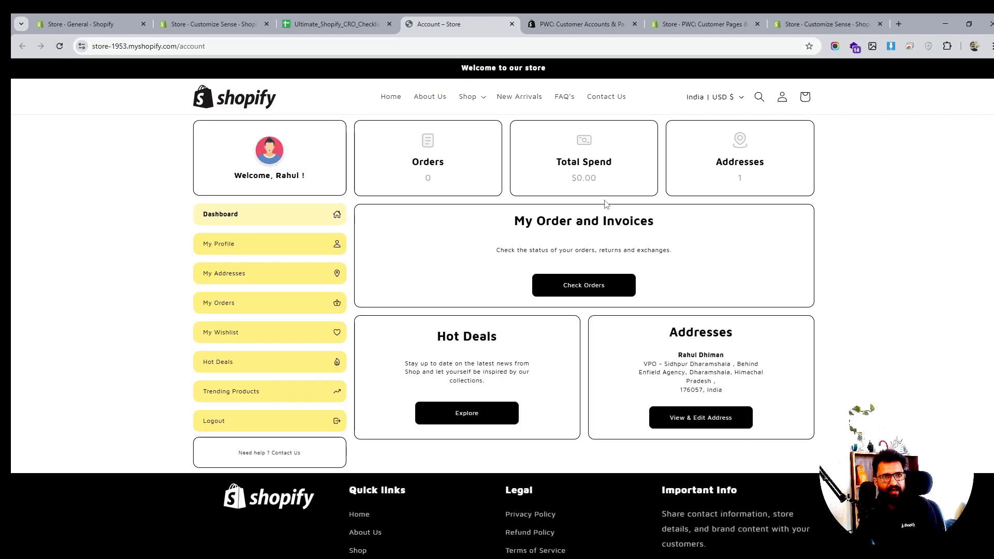
{"action": "scroll", "coordinate": [409, 262], "scroll_direction": "down", "scroll_amount": 1}
{"action": "scroll", "coordinate": [472, 282], "scroll_direction": "up", "scroll_amount": 1}
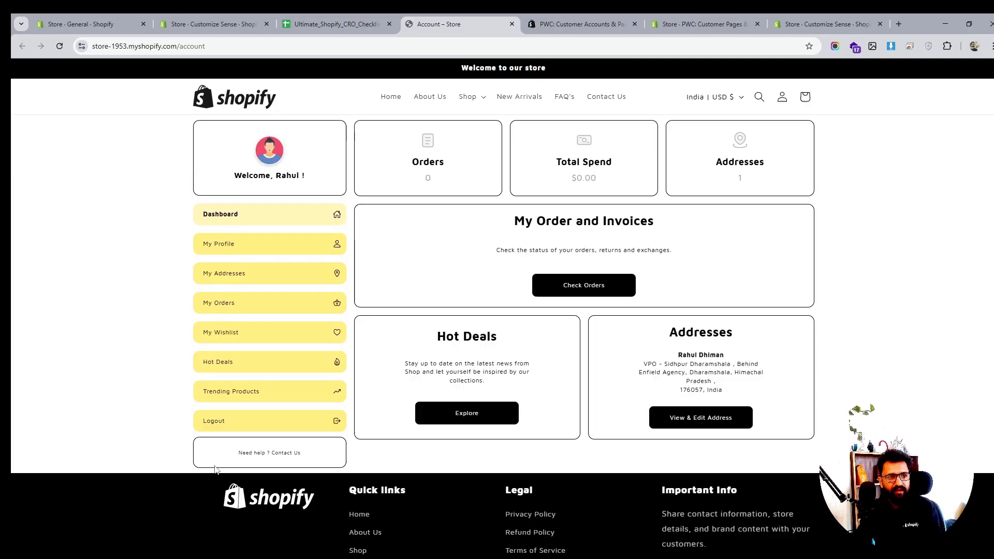
{"action": "triple_click", "coordinate": [288, 454]}
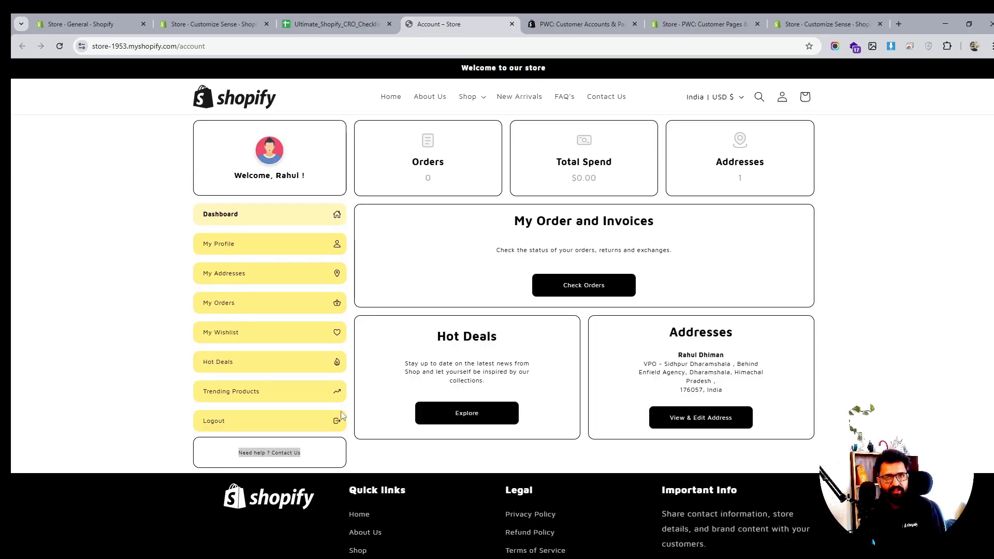
{"action": "left_click", "coordinate": [227, 251]}
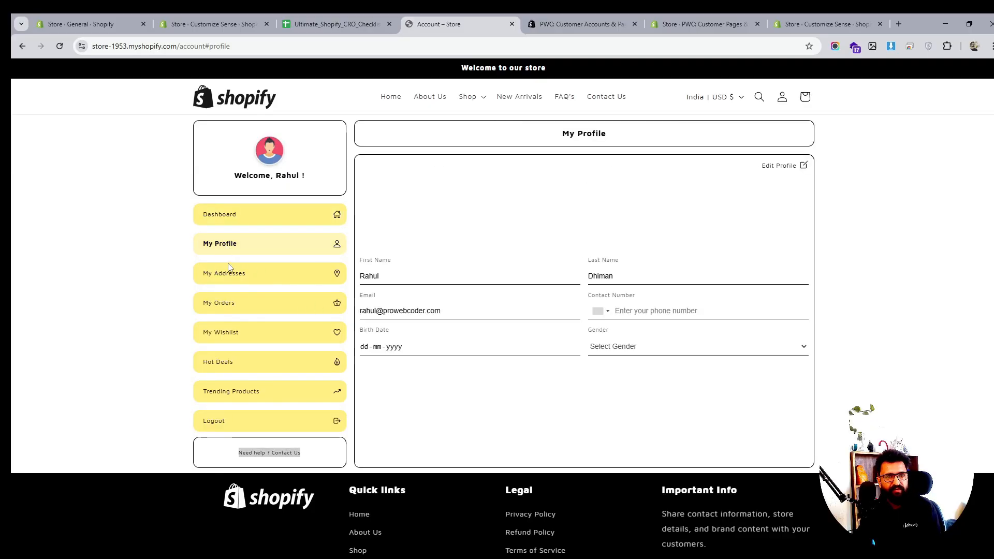
{"action": "left_click", "coordinate": [232, 280]}
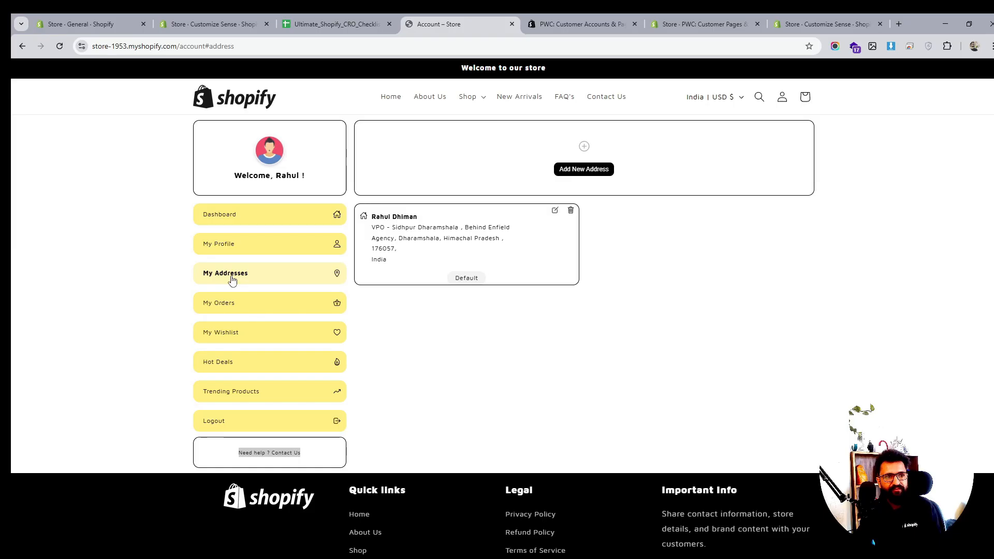
{"action": "left_click", "coordinate": [232, 308]}
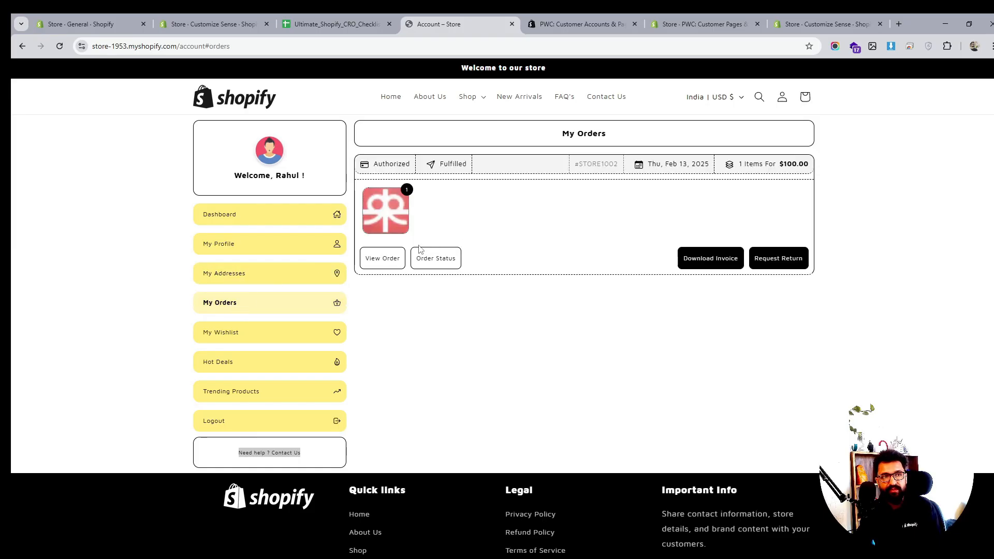
{"action": "left_click", "coordinate": [396, 262]}
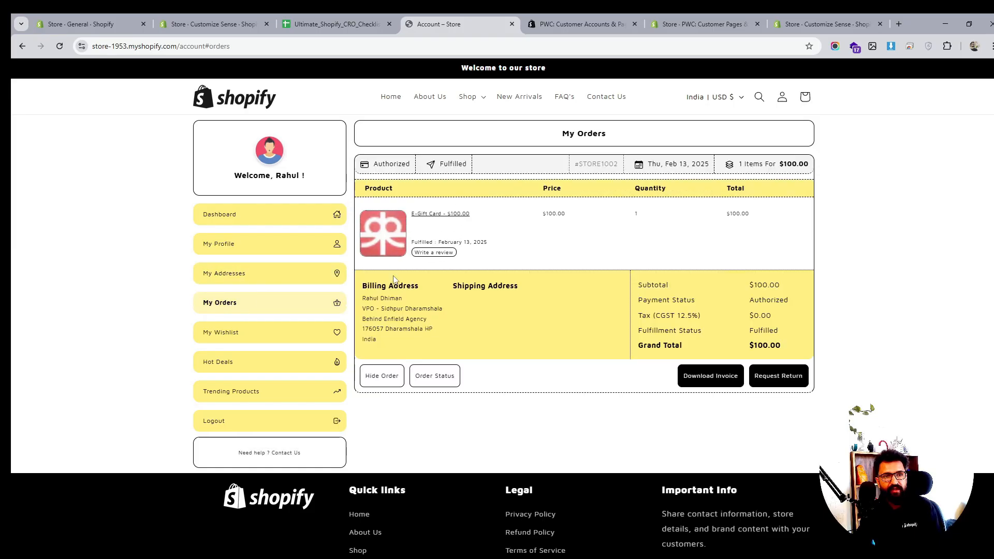
- Open the review link for the ordered E-Gift Card and examine its product page
{"action": "left_click", "coordinate": [440, 253]}
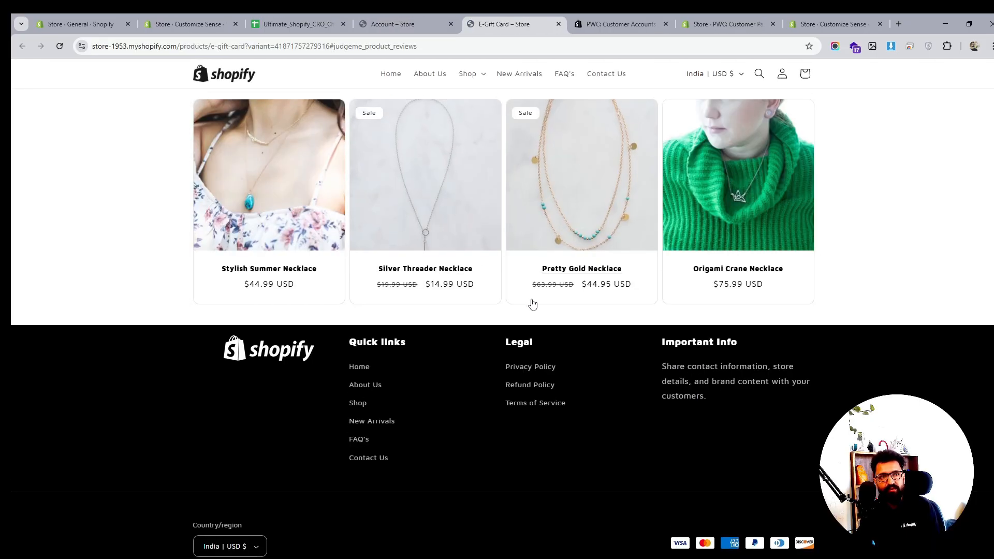
{"action": "scroll", "coordinate": [532, 304], "scroll_direction": "down", "scroll_amount": 1}
{"action": "scroll", "coordinate": [532, 304], "scroll_direction": "up", "scroll_amount": 5}
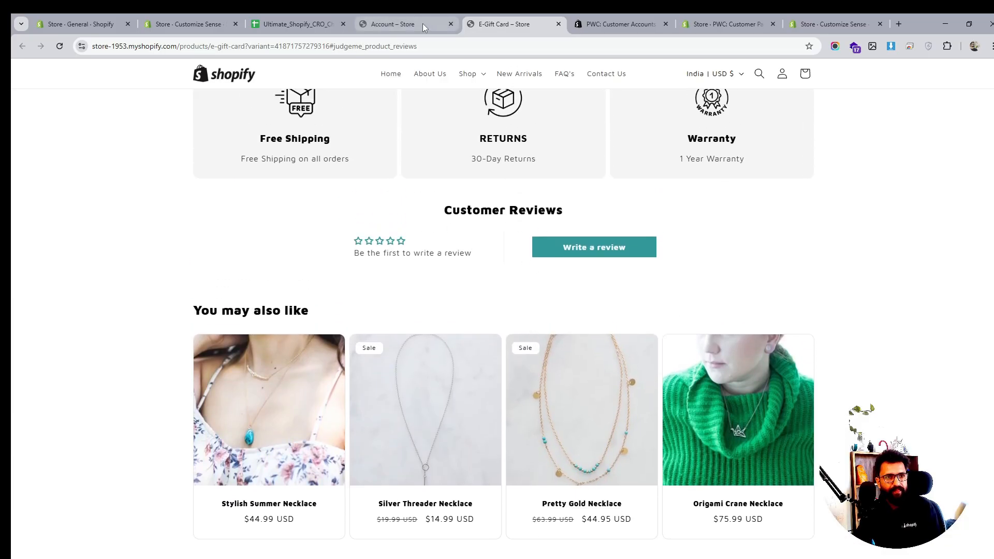
- Return to the account page and revisit the wishlist, orders, addresses and profile sections
{"action": "left_click", "coordinate": [422, 23]}
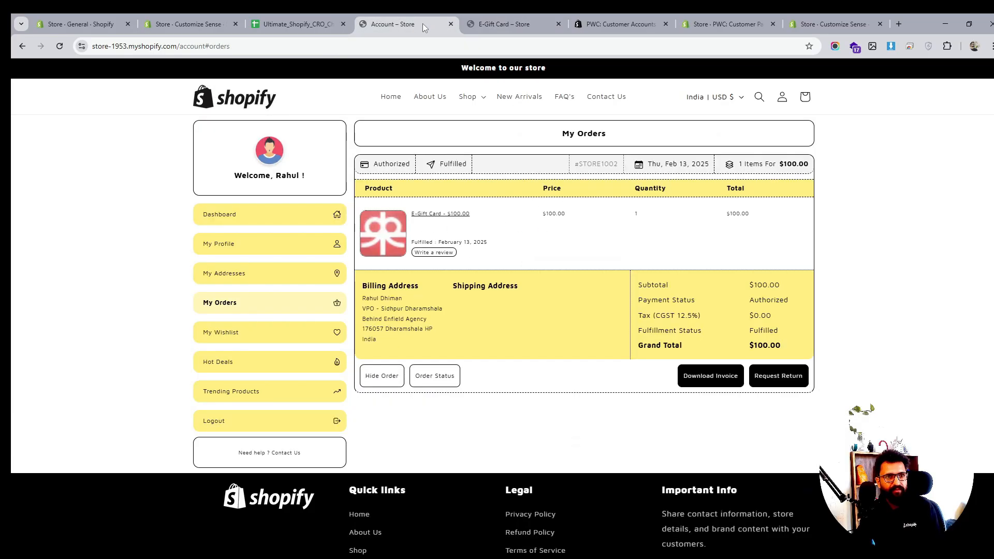
{"action": "left_click", "coordinate": [229, 333]}
{"action": "left_click", "coordinate": [233, 308]}
{"action": "left_click", "coordinate": [231, 273]}
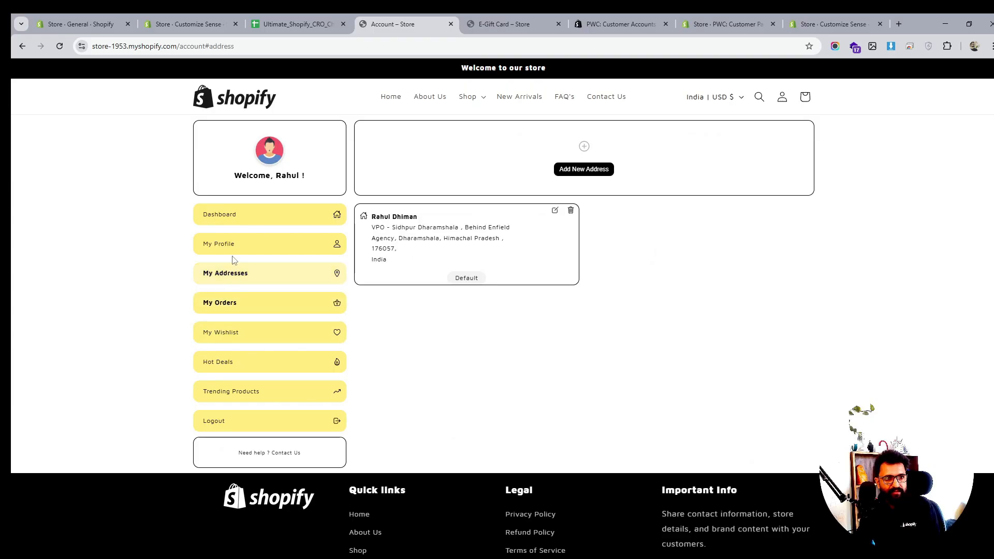
{"action": "left_click", "coordinate": [231, 244]}
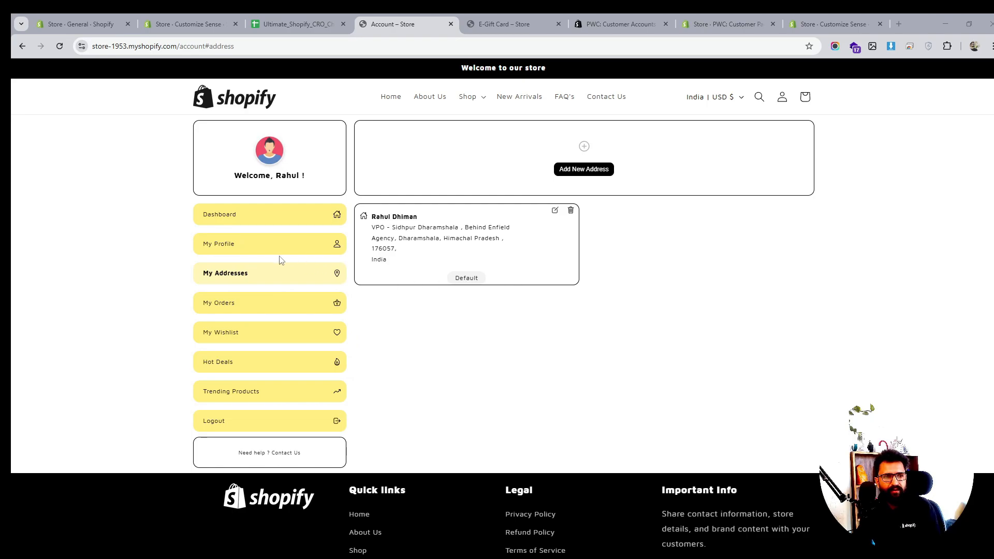
{"action": "left_click", "coordinate": [233, 249]}
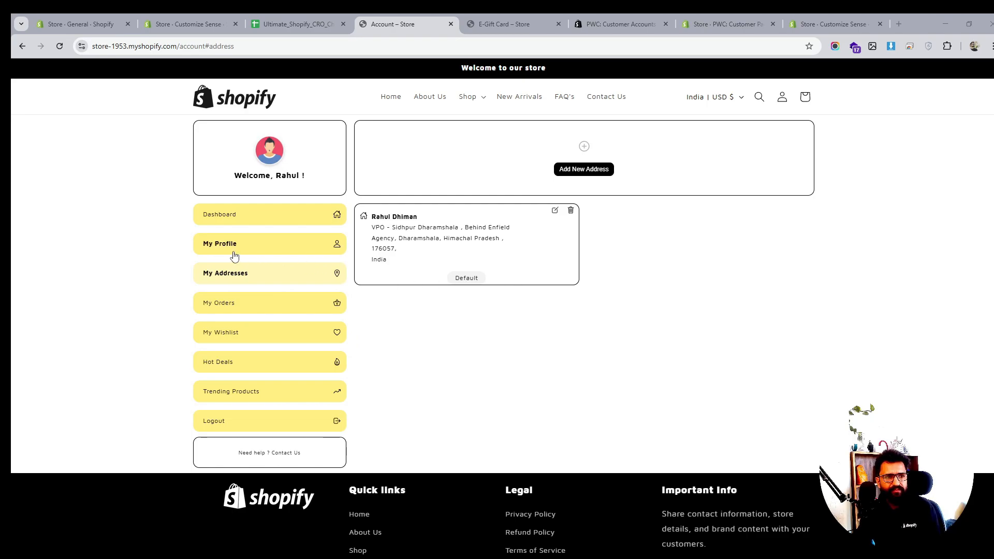
- Open the app's Wishlist settings and review the icon and setup options
{"action": "left_click", "coordinate": [728, 24]}
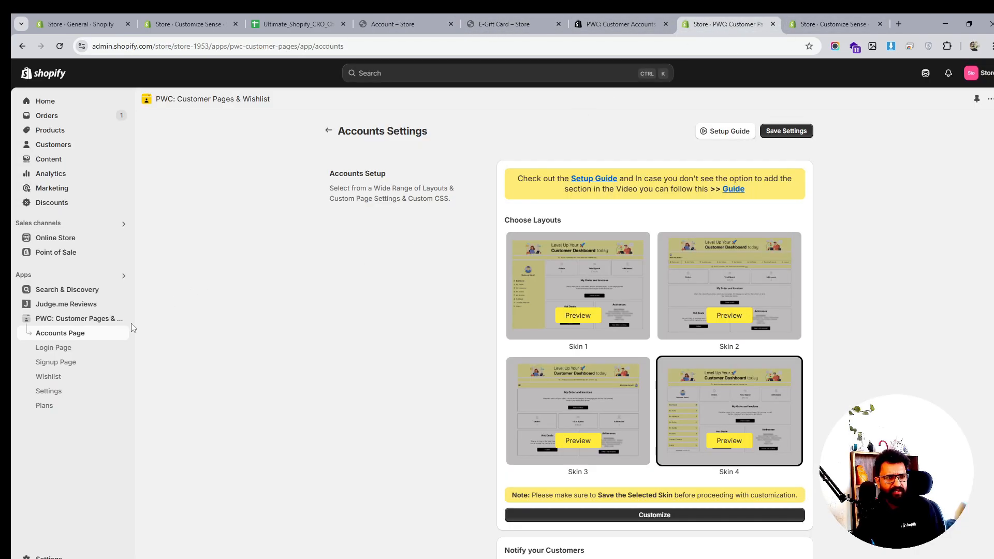
{"action": "left_click", "coordinate": [59, 378]}
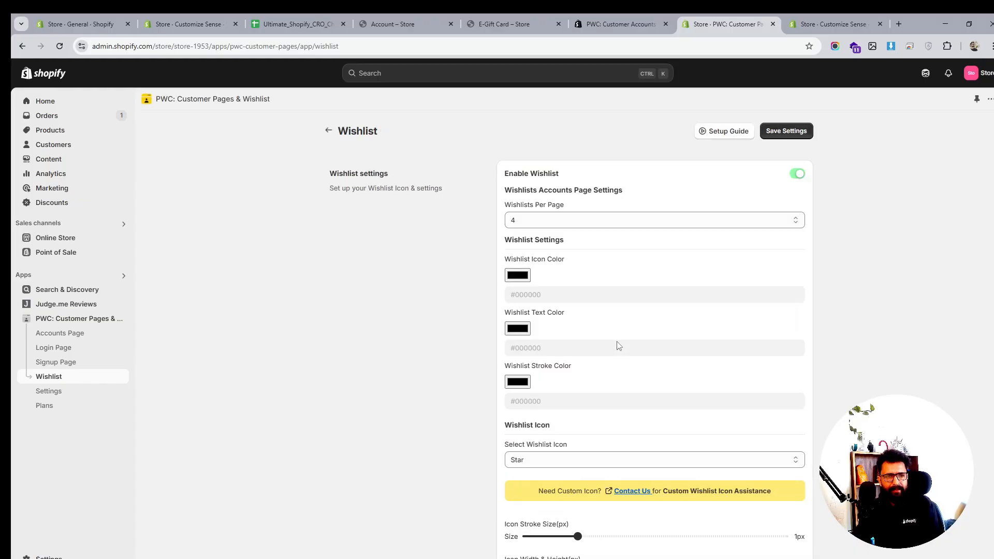
{"action": "scroll", "coordinate": [619, 346], "scroll_direction": "down", "scroll_amount": 8}
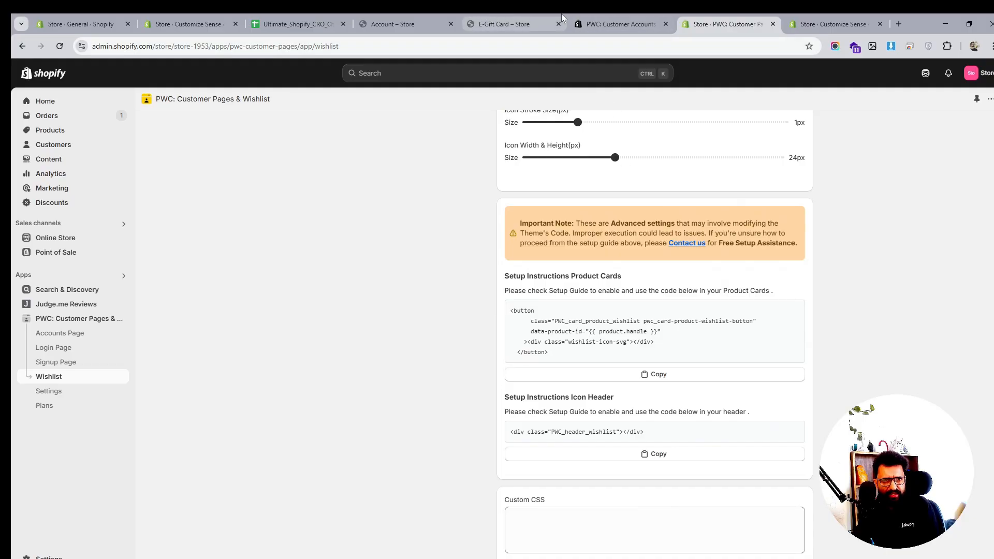
- Switch the theme editor to the default product template and add the Wishlist icon app block to product information
{"action": "left_click", "coordinate": [830, 24]}
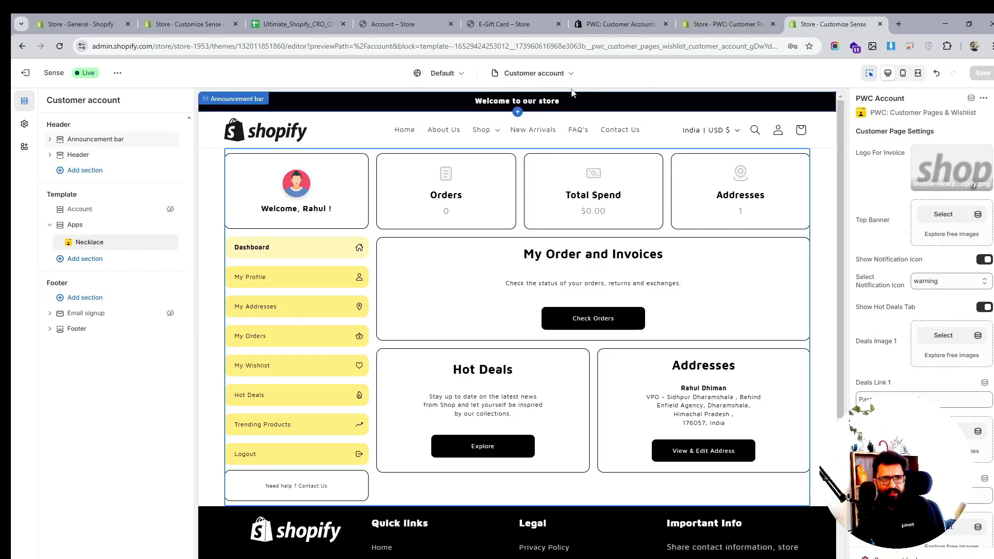
{"action": "left_click", "coordinate": [533, 73]}
{"action": "left_click", "coordinate": [516, 134]}
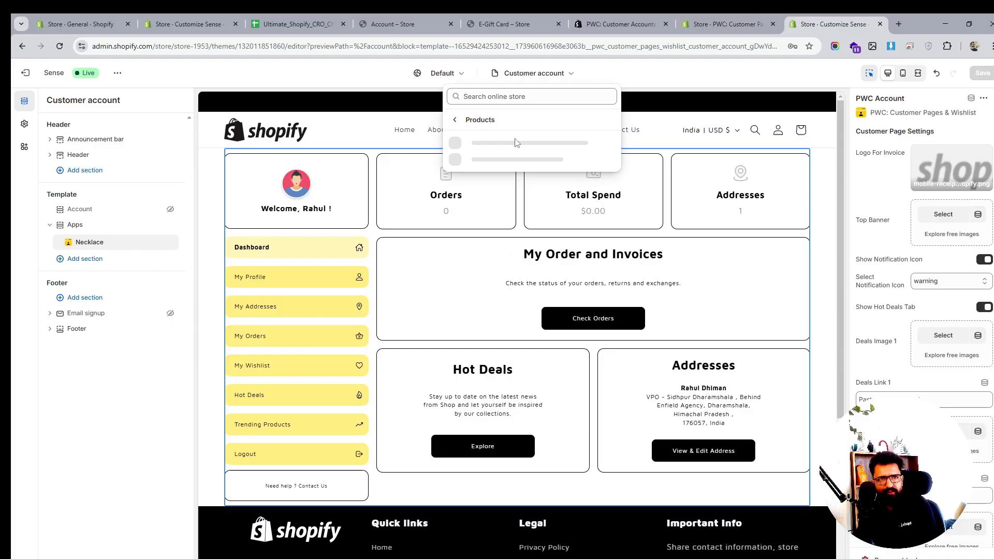
{"action": "left_click", "coordinate": [515, 149]}
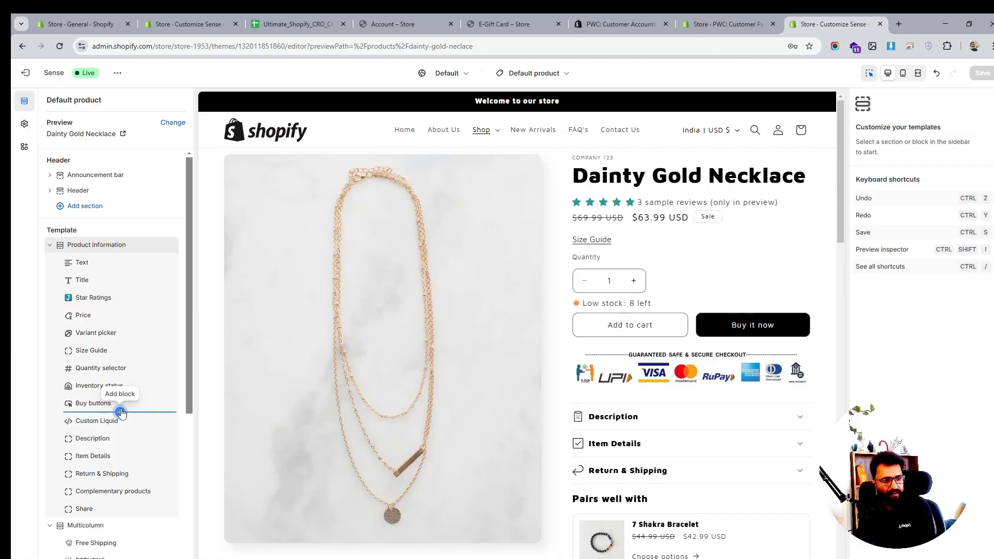
{"action": "left_click", "coordinate": [121, 395]}
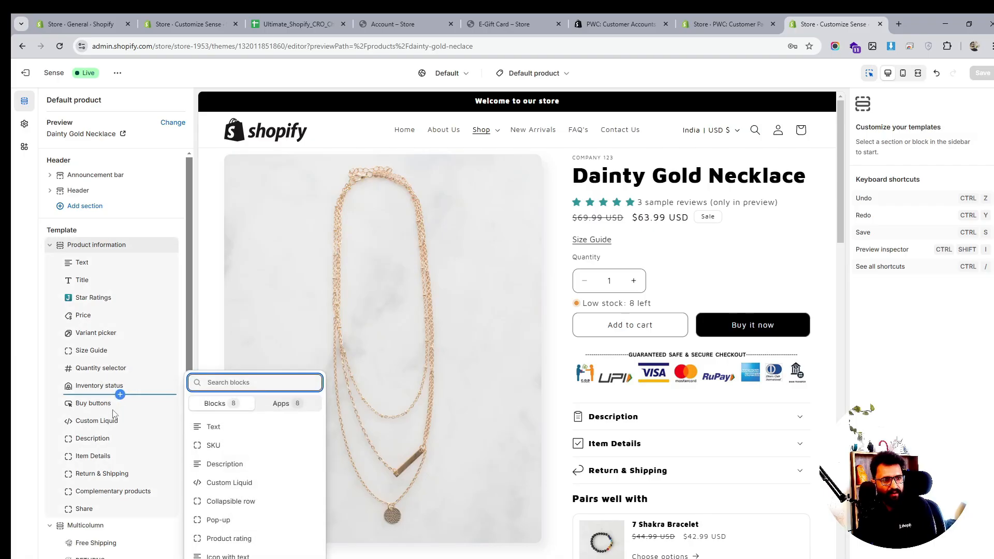
{"action": "left_click", "coordinate": [281, 403]}
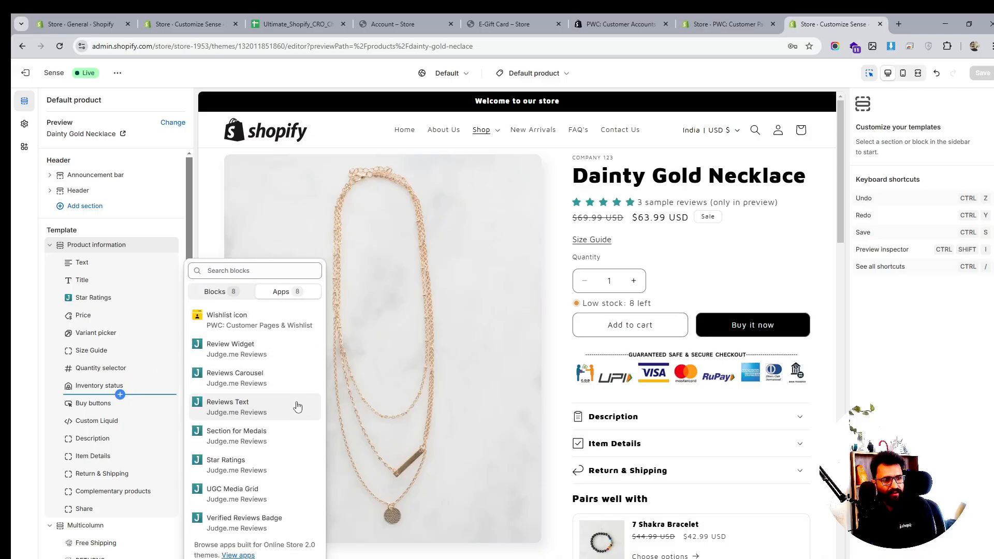
{"action": "left_click", "coordinate": [217, 316]}
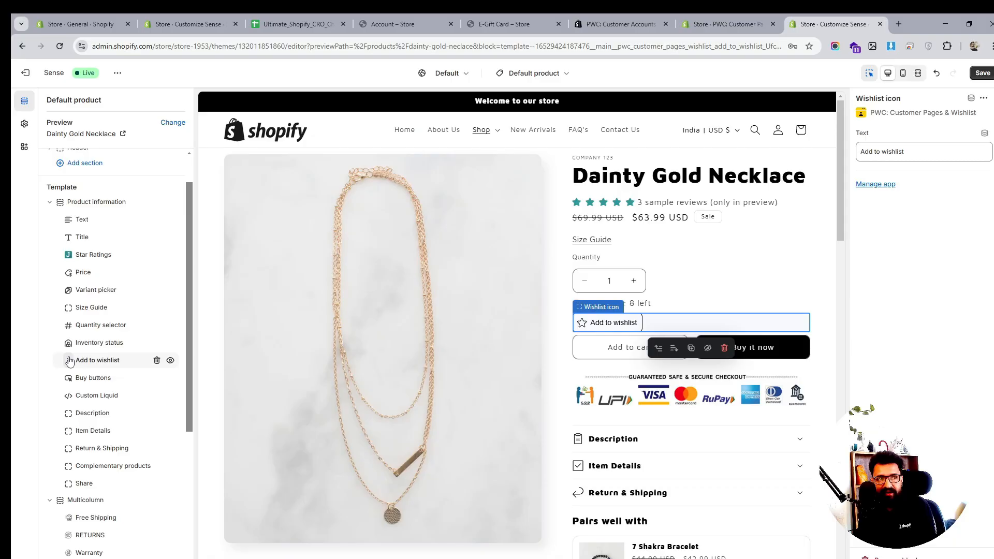
- Move the Add to wishlist block just below the price and save the template
{"action": "left_click_drag", "start_coordinate": [71, 359], "coordinate": [68, 399]}
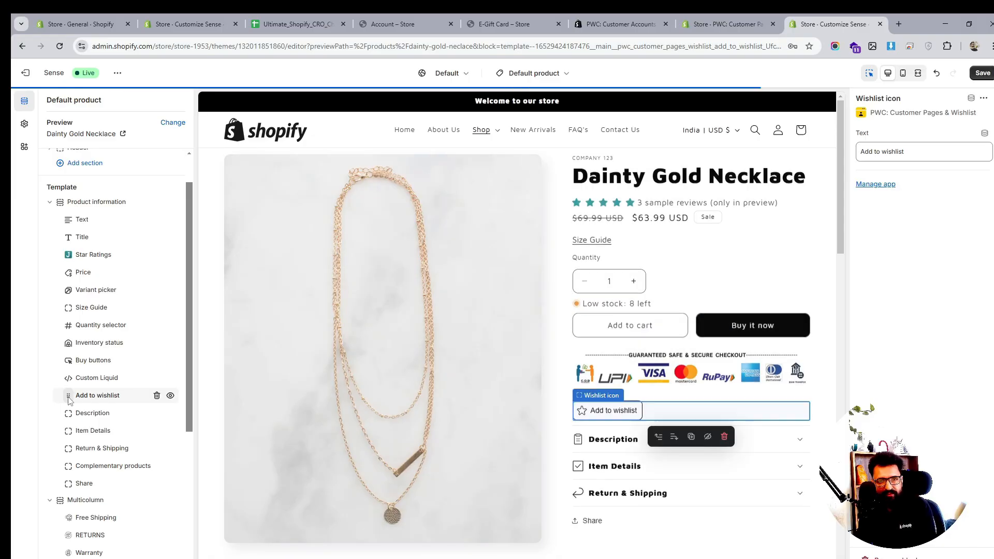
{"action": "left_click_drag", "start_coordinate": [64, 400], "coordinate": [62, 290]}
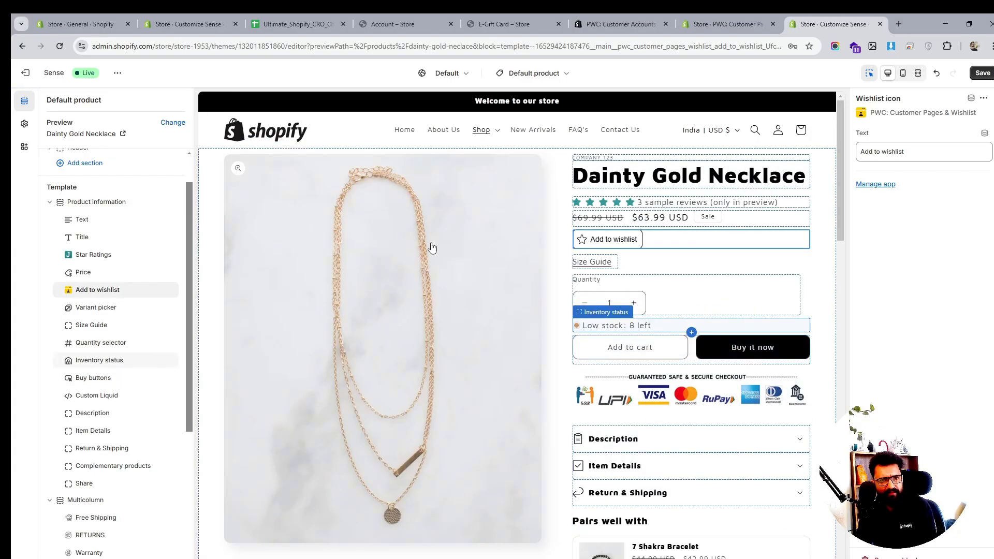
{"action": "left_click", "coordinate": [982, 73]}
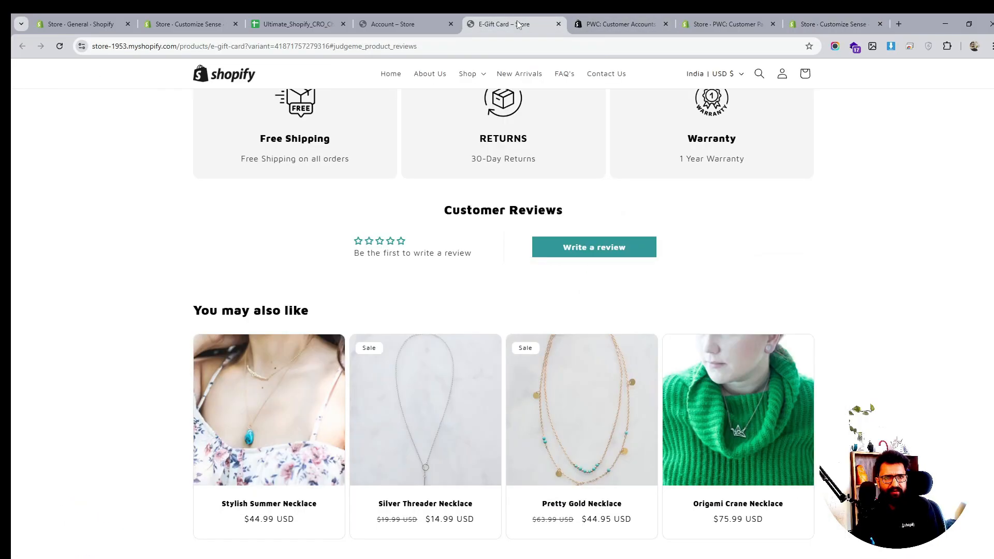
- Reload the live E-Gift Card product page to check the wishlist button, then return to the account page
{"action": "left_click", "coordinate": [510, 24]}
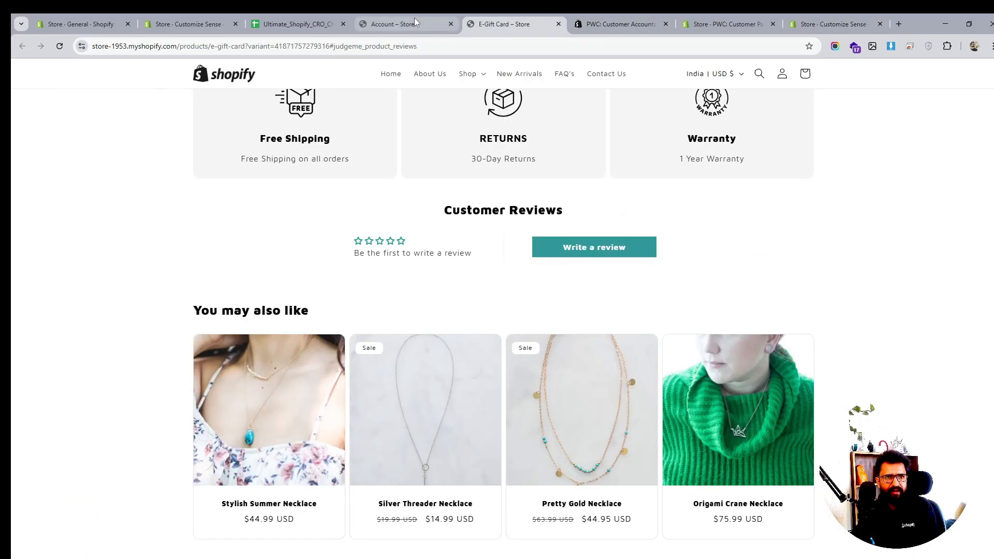
{"action": "left_click", "coordinate": [60, 46]}
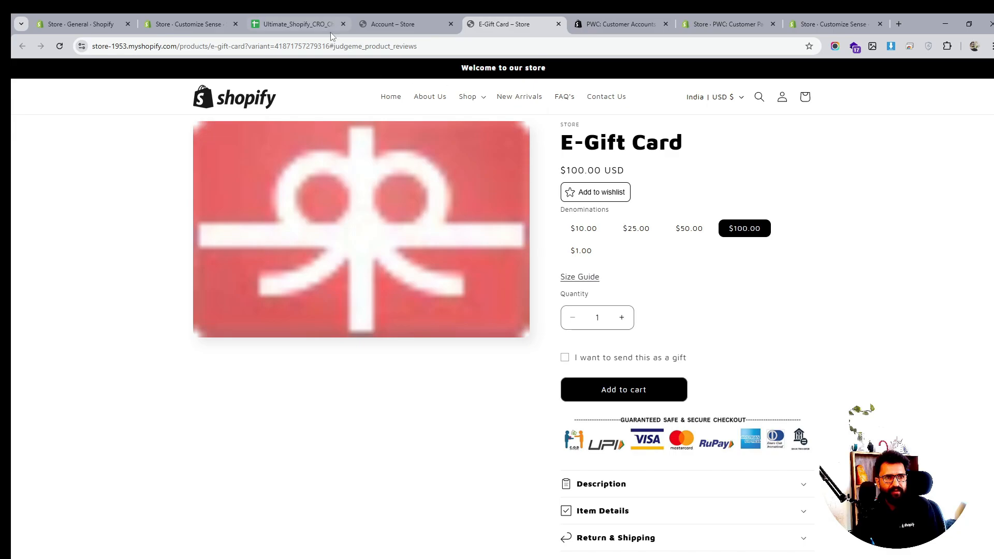
{"action": "left_click", "coordinate": [396, 23]}
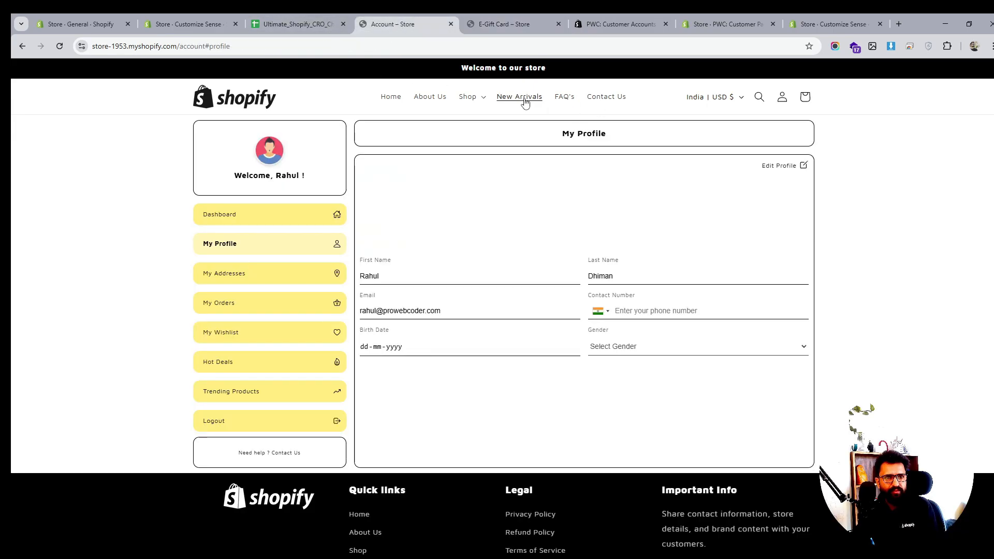
- Open the Dainty Gold Necklace product page, add it to the wishlist, and check it under My Wishlist
{"action": "left_click", "coordinate": [468, 97]}
{"action": "left_click", "coordinate": [419, 139]}
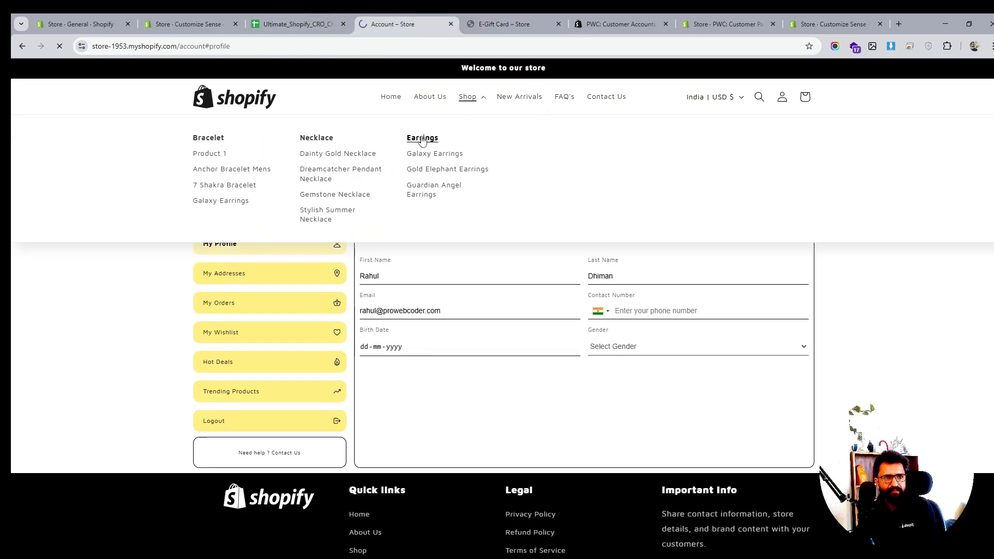
{"action": "left_click", "coordinate": [467, 97]}
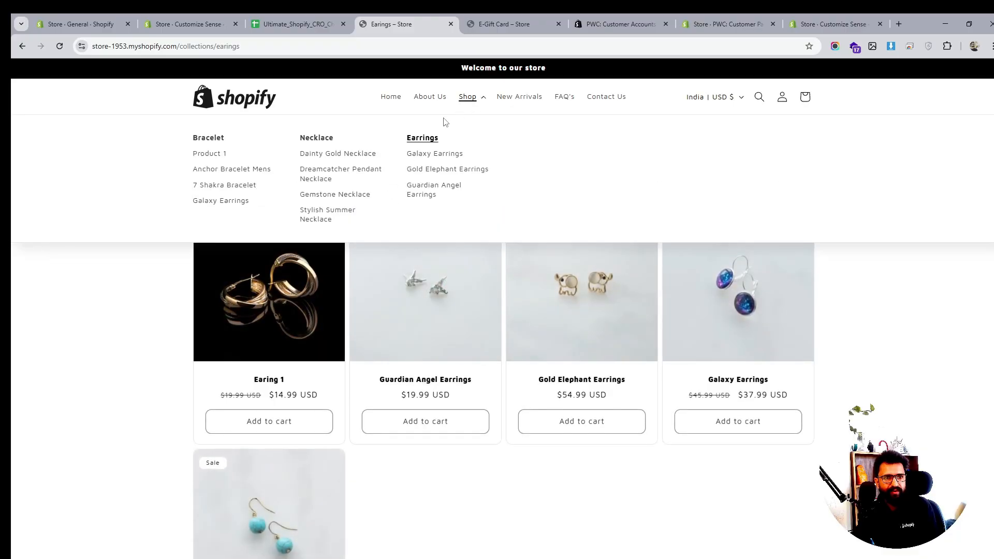
{"action": "left_click", "coordinate": [326, 155]}
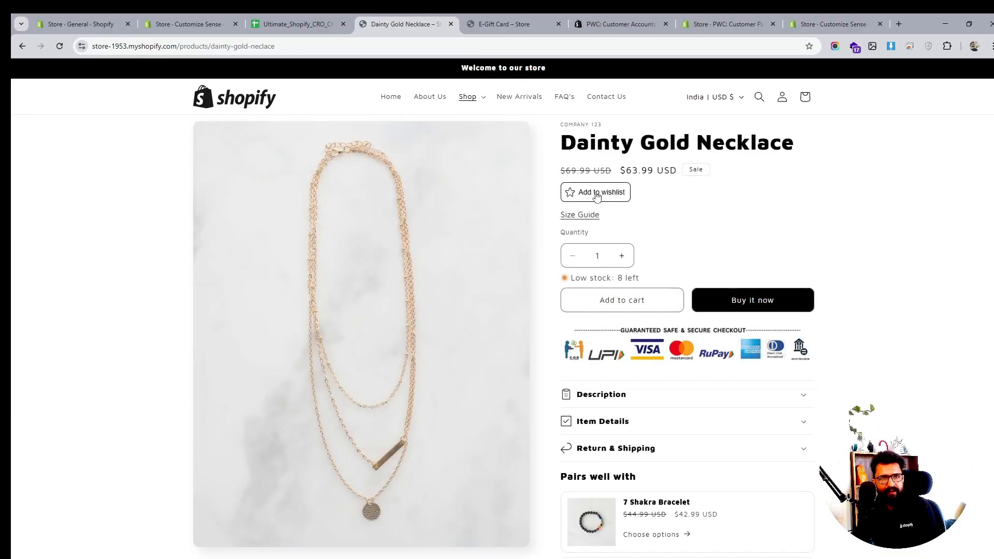
{"action": "left_click", "coordinate": [595, 194]}
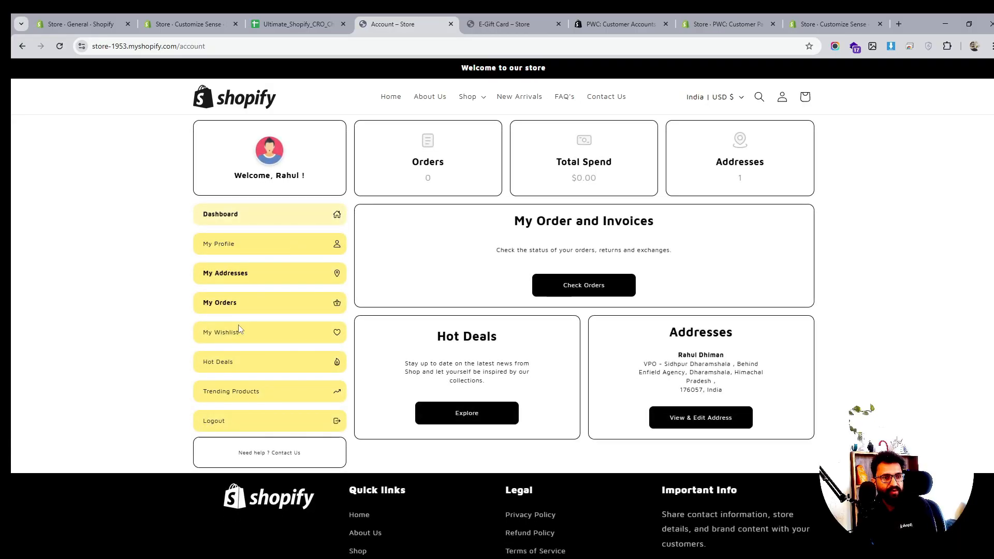
{"action": "left_click", "coordinate": [234, 340]}
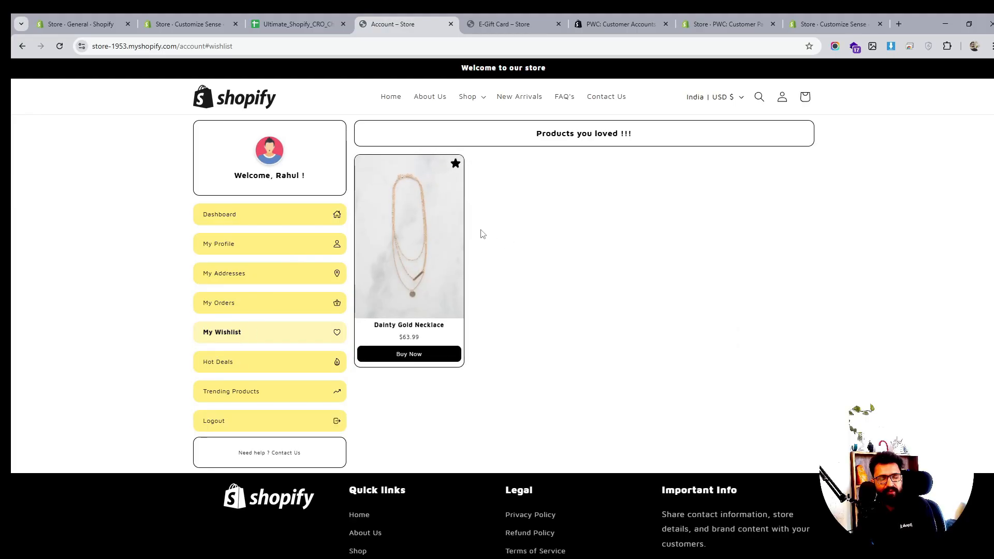
- Turn off Show Hot Deals Tab in the account app block of the Customer account template and save
{"action": "left_click", "coordinate": [224, 366]}
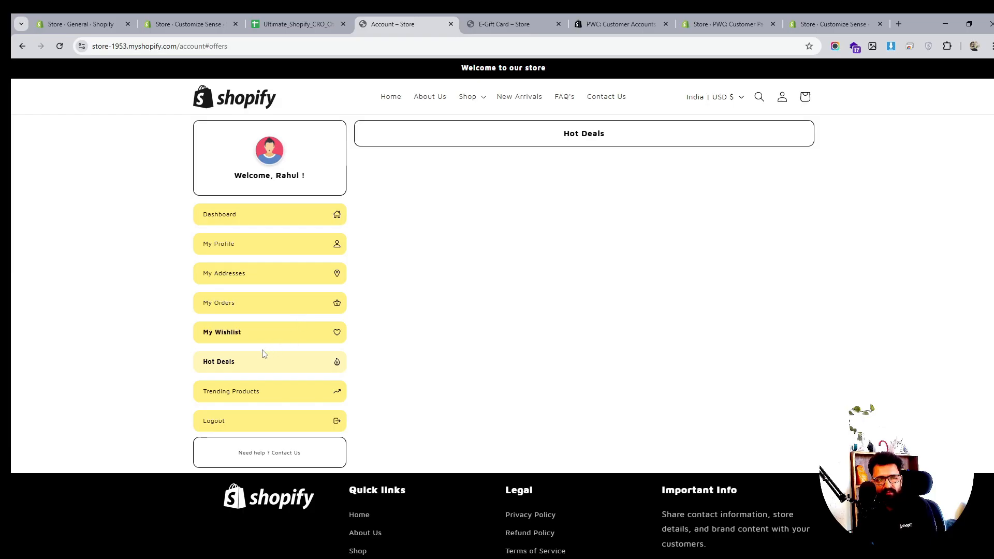
{"action": "left_click", "coordinate": [739, 20]}
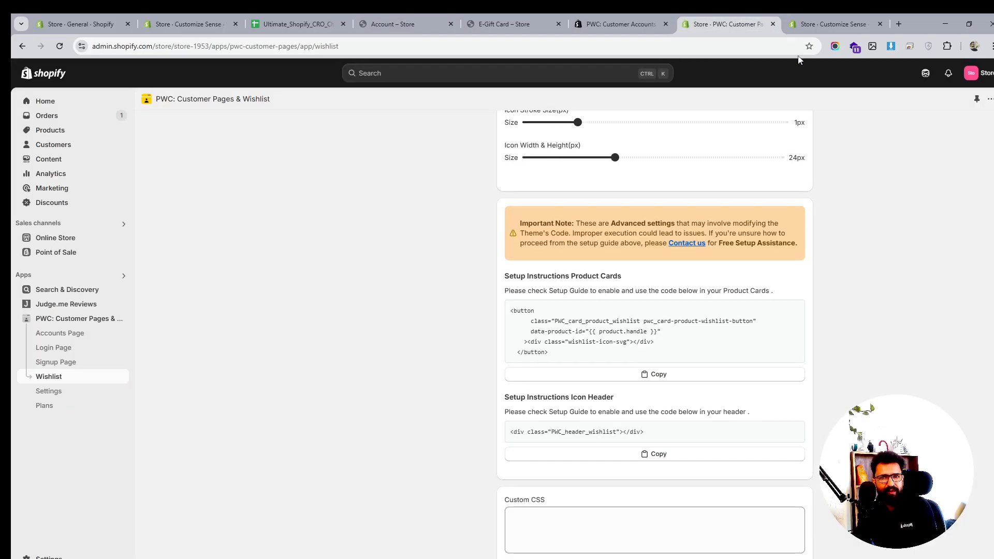
{"action": "left_click", "coordinate": [827, 22]}
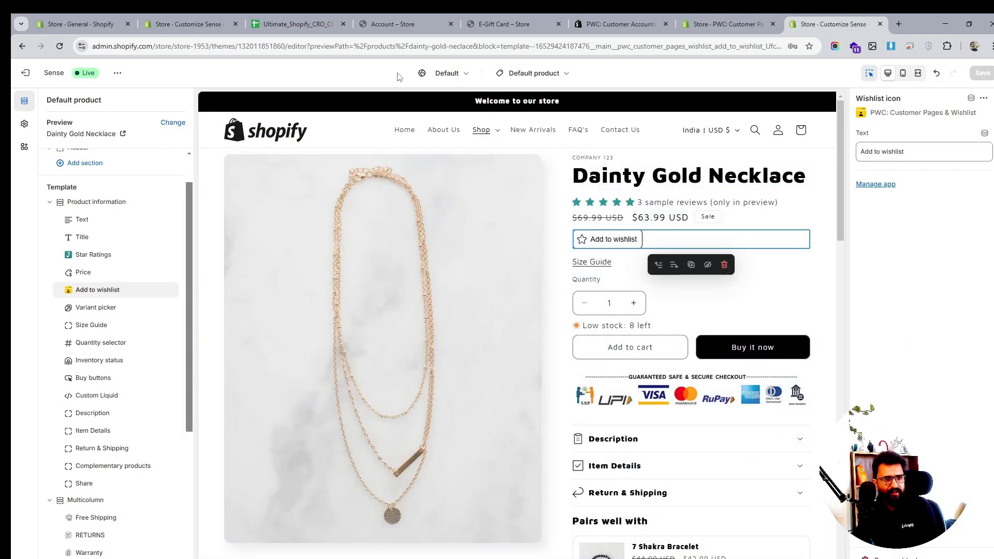
{"action": "left_click", "coordinate": [510, 76]}
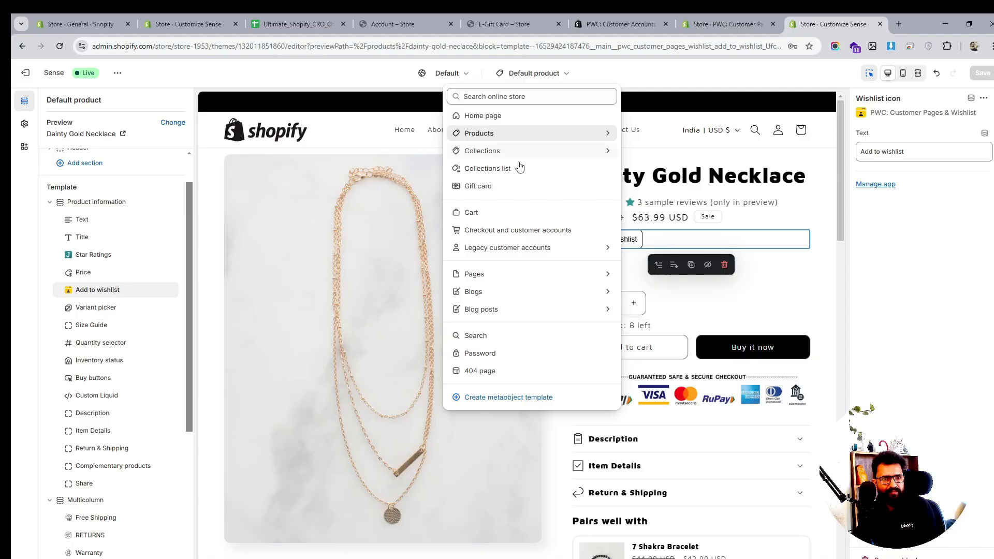
{"action": "left_click", "coordinate": [504, 248]}
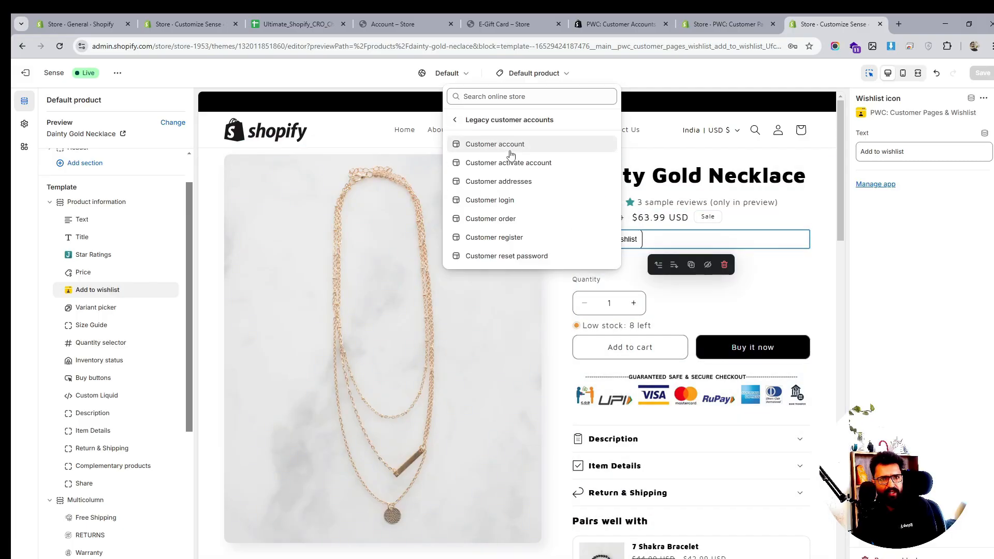
{"action": "left_click", "coordinate": [511, 146]}
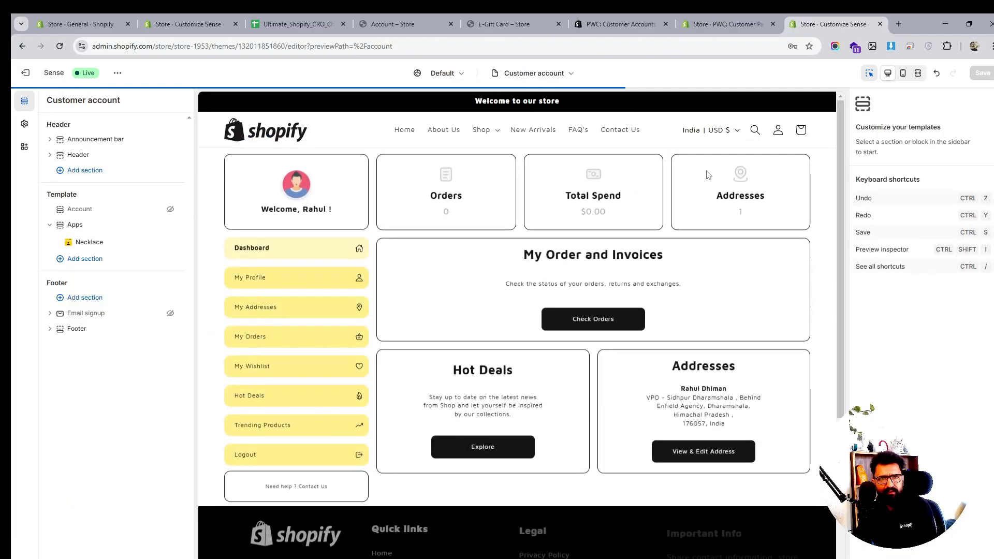
{"action": "left_click", "coordinate": [130, 242]}
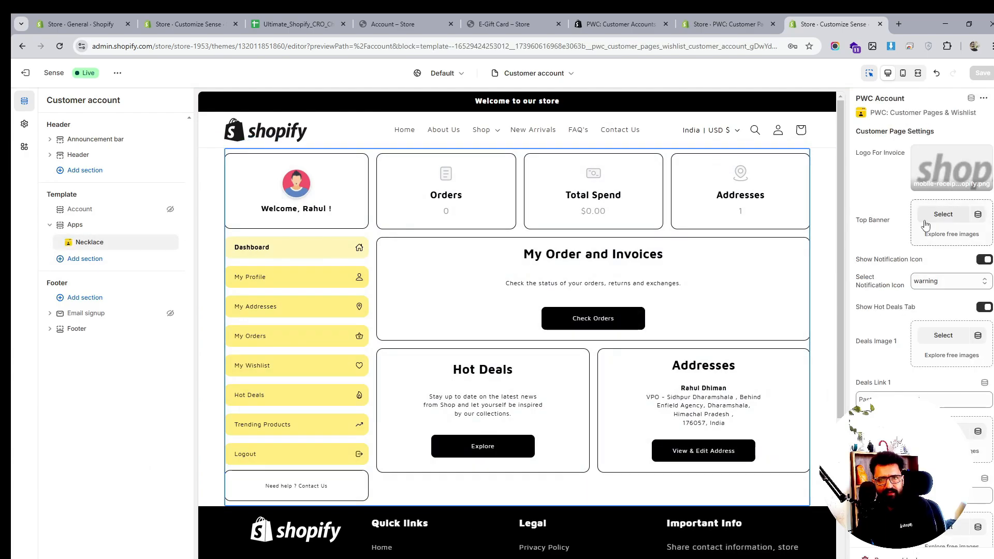
{"action": "left_click", "coordinate": [983, 308]}
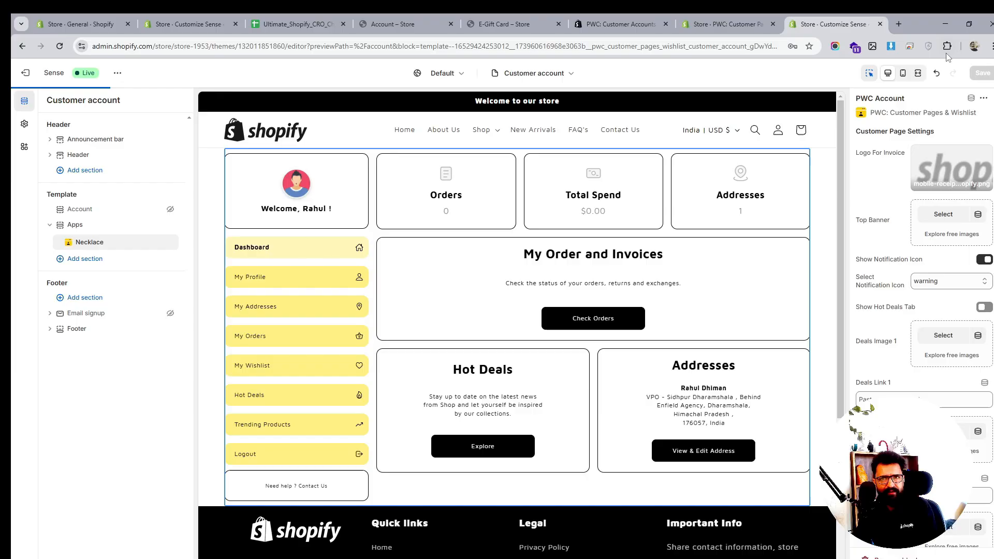
{"action": "left_click", "coordinate": [983, 73]}
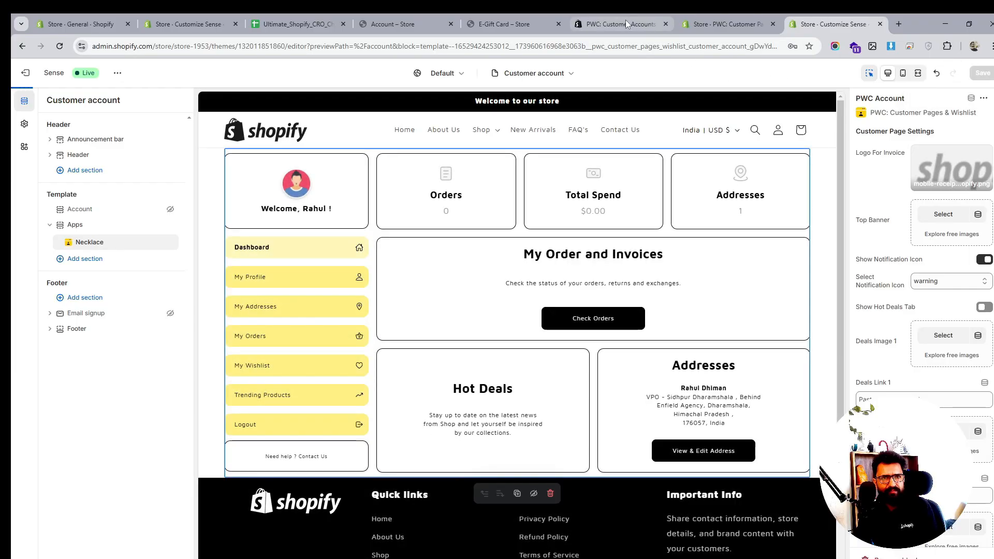
- Switch back to the storefront account page and reload it
{"action": "left_click", "coordinate": [499, 23]}
{"action": "left_click", "coordinate": [382, 16]}
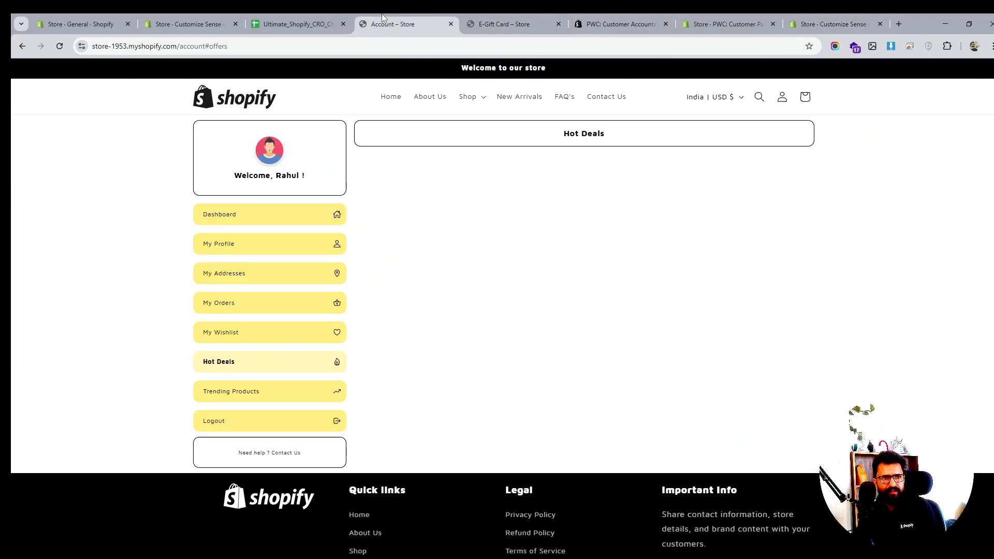
{"action": "left_click", "coordinate": [60, 46]}
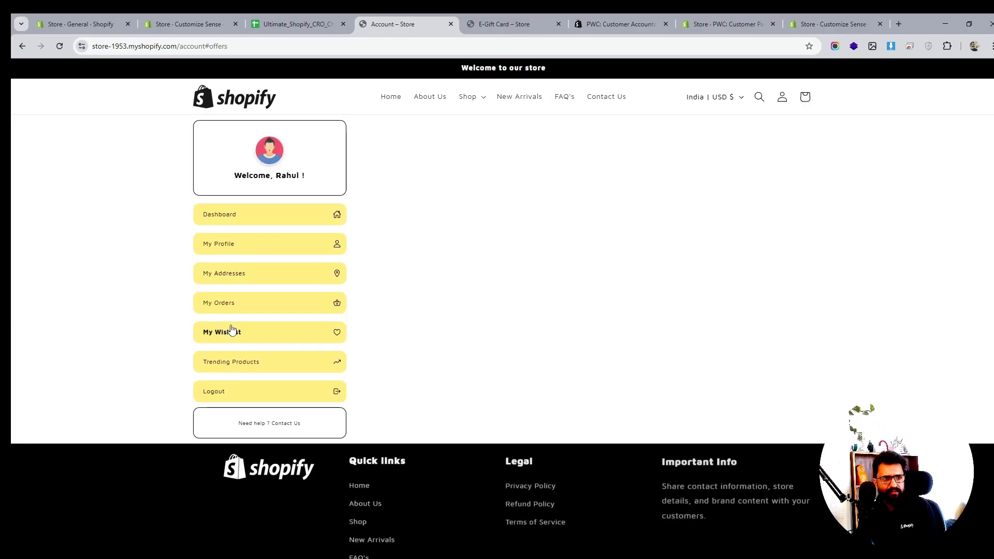
- Browse the account dashboard's wishlist, orders, trending products, addresses, profile editing and dashboard sections
{"action": "left_click", "coordinate": [232, 330]}
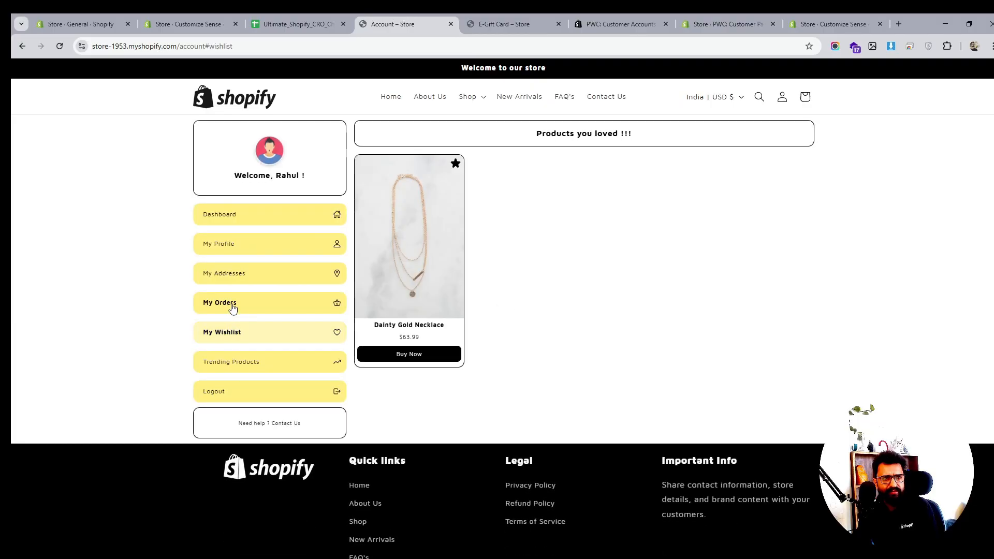
{"action": "left_click", "coordinate": [232, 307]}
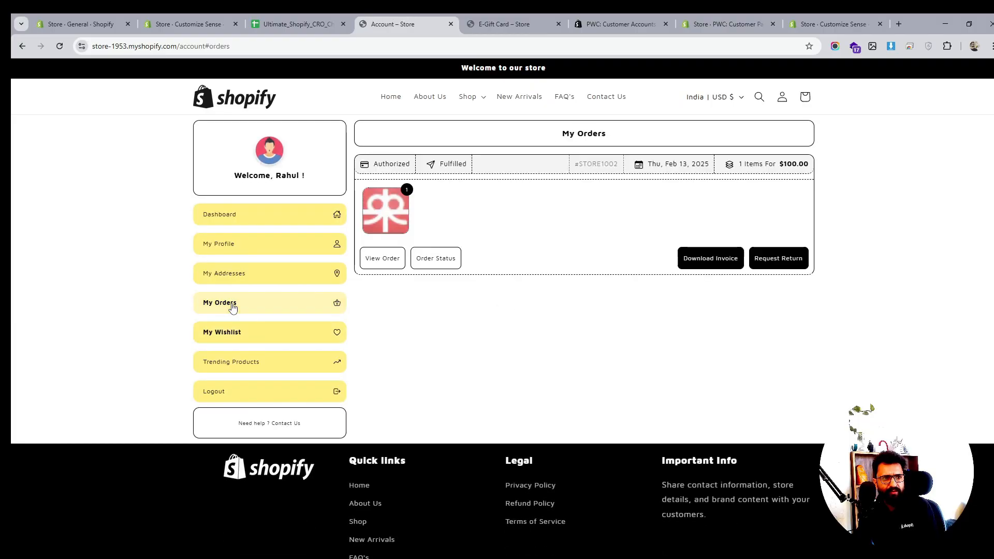
{"action": "left_click", "coordinate": [231, 361]}
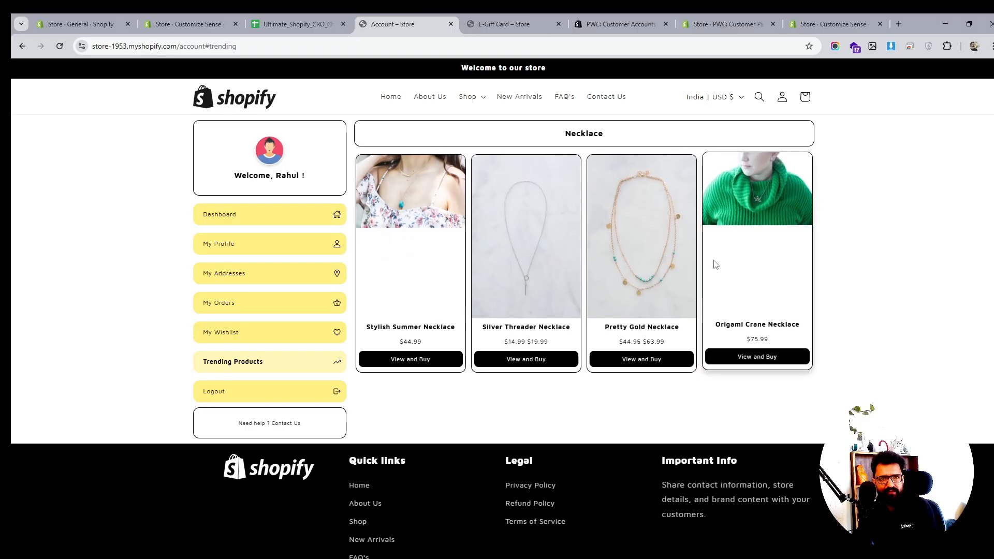
{"action": "left_click", "coordinate": [217, 274]}
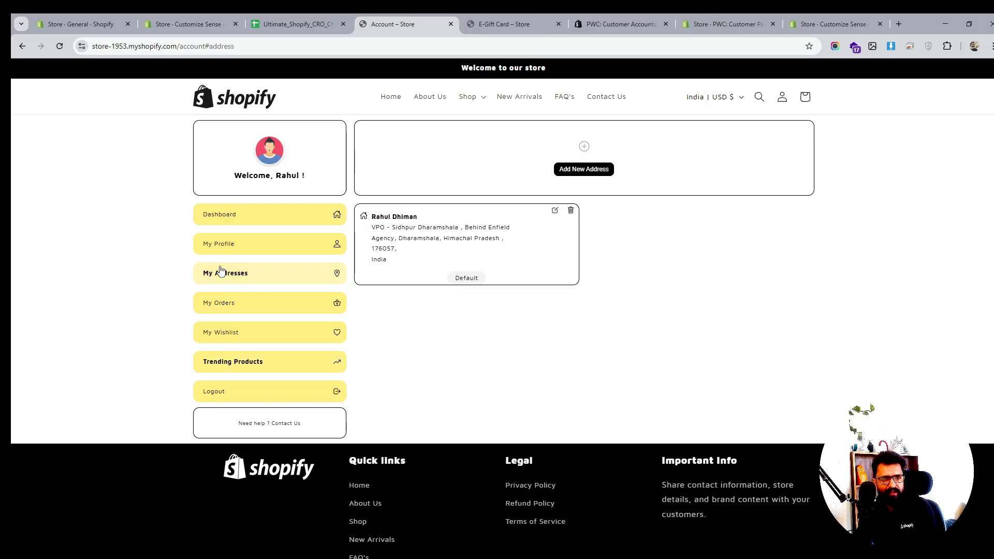
{"action": "left_click", "coordinate": [218, 248]}
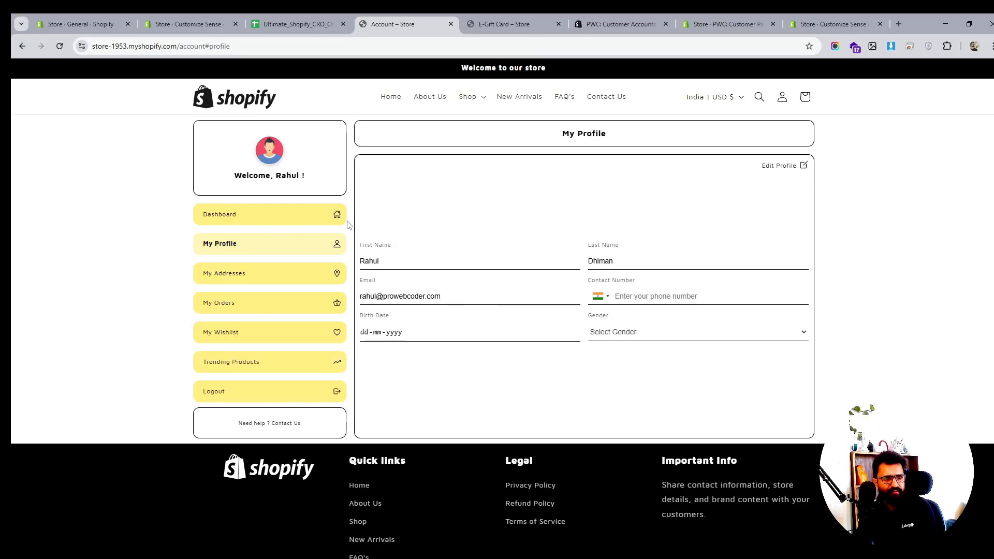
{"action": "left_click", "coordinate": [791, 167]}
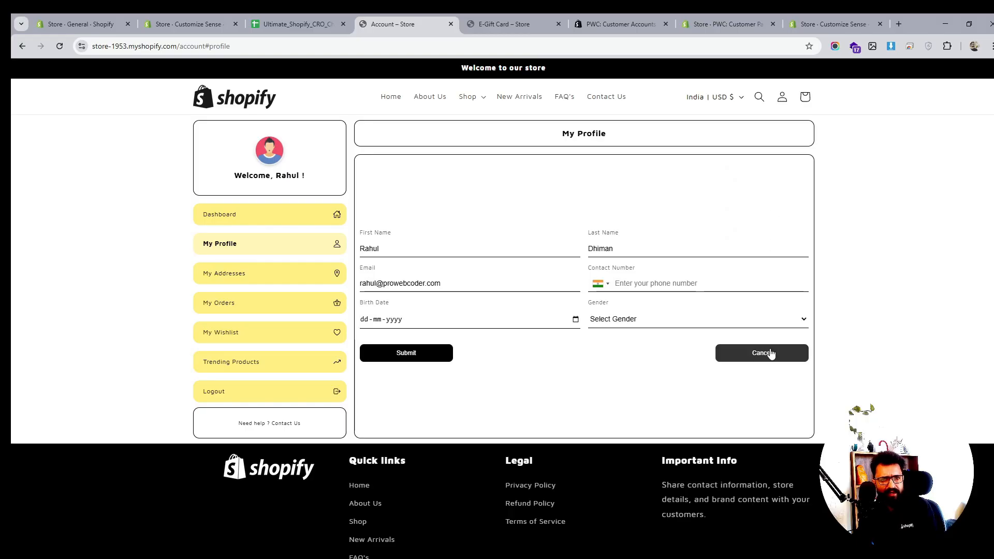
{"action": "left_click", "coordinate": [686, 321]}
{"action": "left_click", "coordinate": [687, 323]}
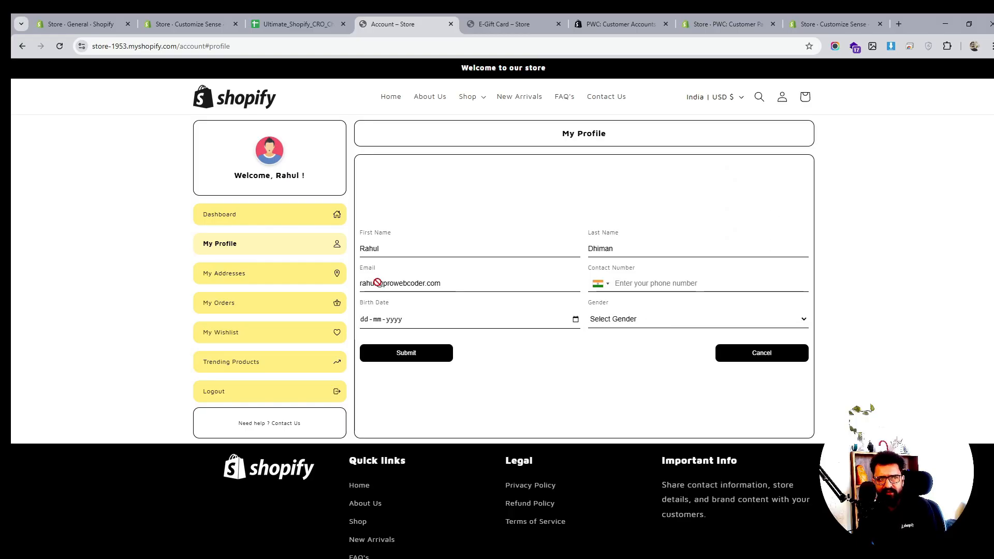
{"action": "left_click", "coordinate": [214, 218]}
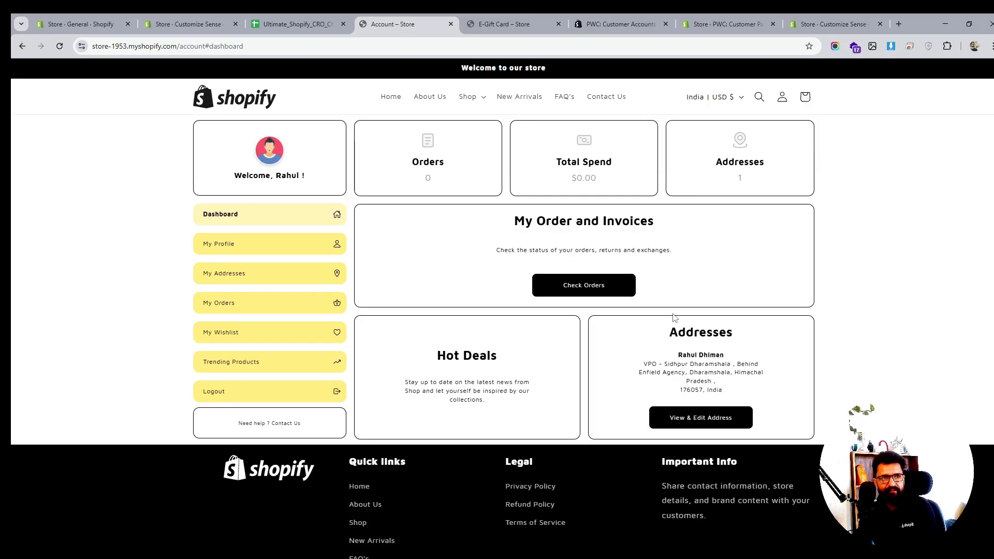
{"action": "scroll", "coordinate": [674, 318], "scroll_direction": "down", "scroll_amount": 3}
{"action": "scroll", "coordinate": [673, 318], "scroll_direction": "up", "scroll_amount": 3}
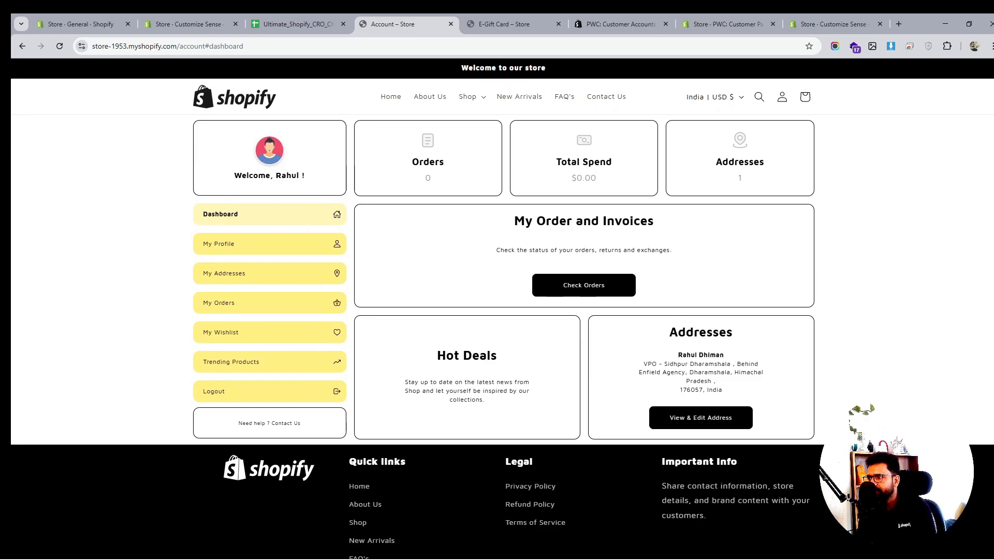
- Review the Recommended Apps for CRO rows in the Ultimate_Shopify_CRO_Checklist spreadsheet
{"action": "left_click", "coordinate": [300, 25]}
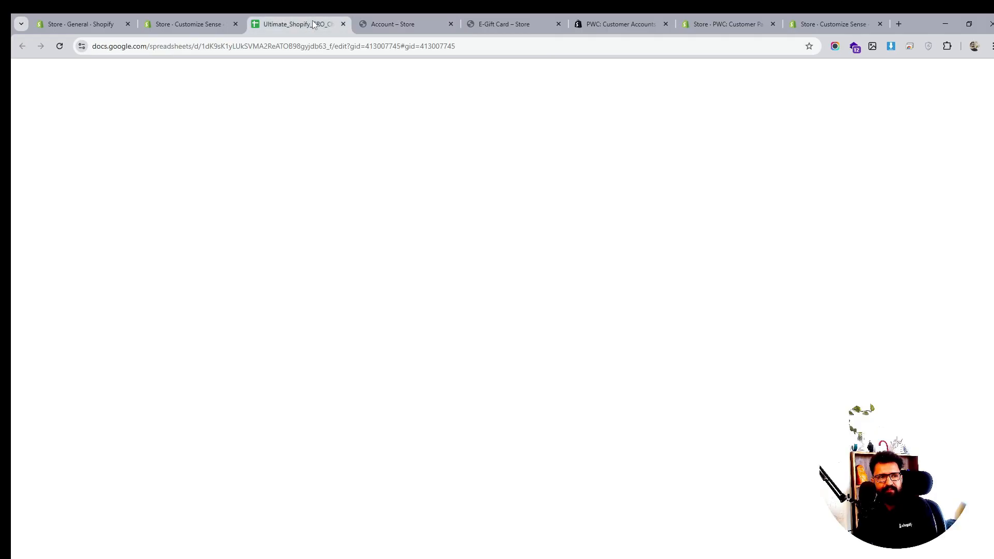
{"action": "left_click", "coordinate": [78, 374]}
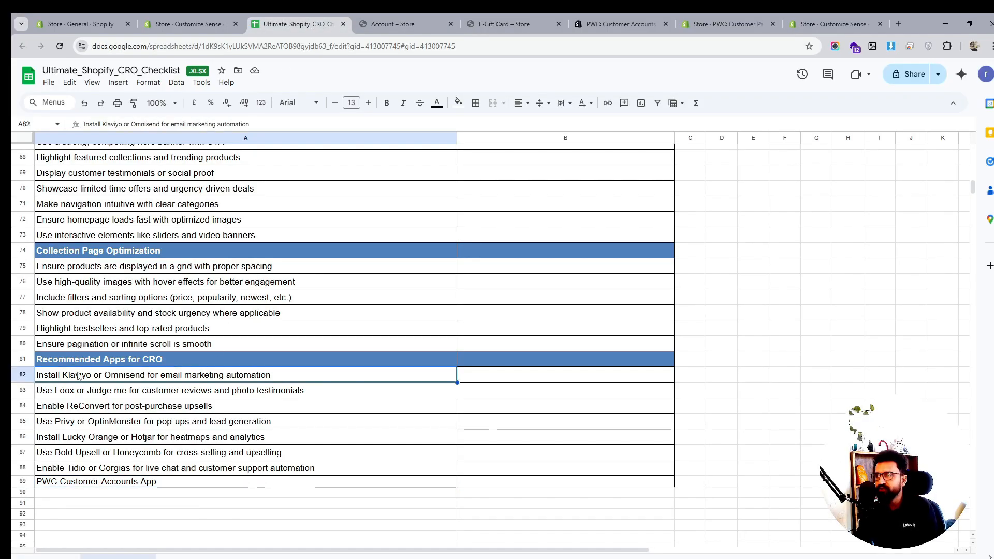
{"action": "left_click", "coordinate": [601, 26]}
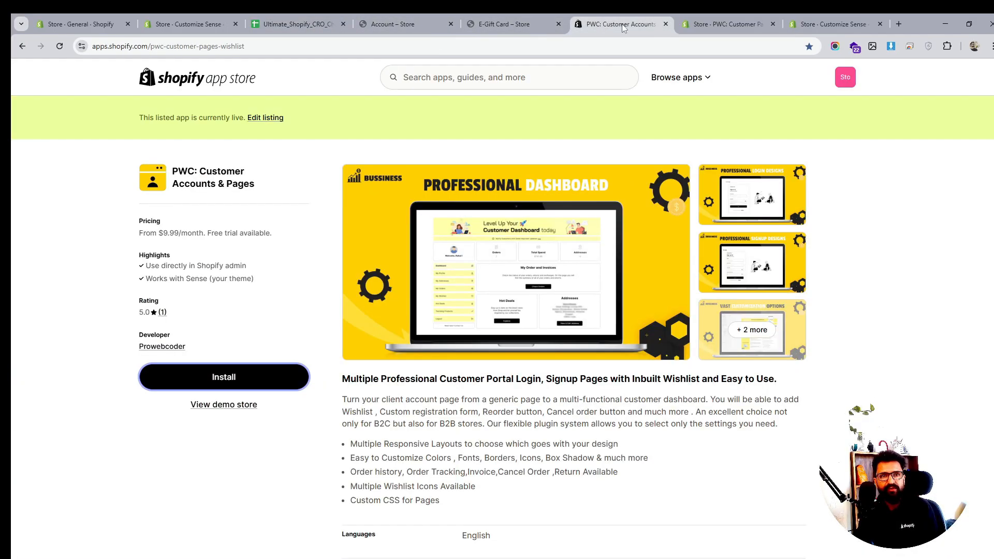
{"action": "left_click", "coordinate": [518, 24]}
{"action": "left_click", "coordinate": [389, 24]}
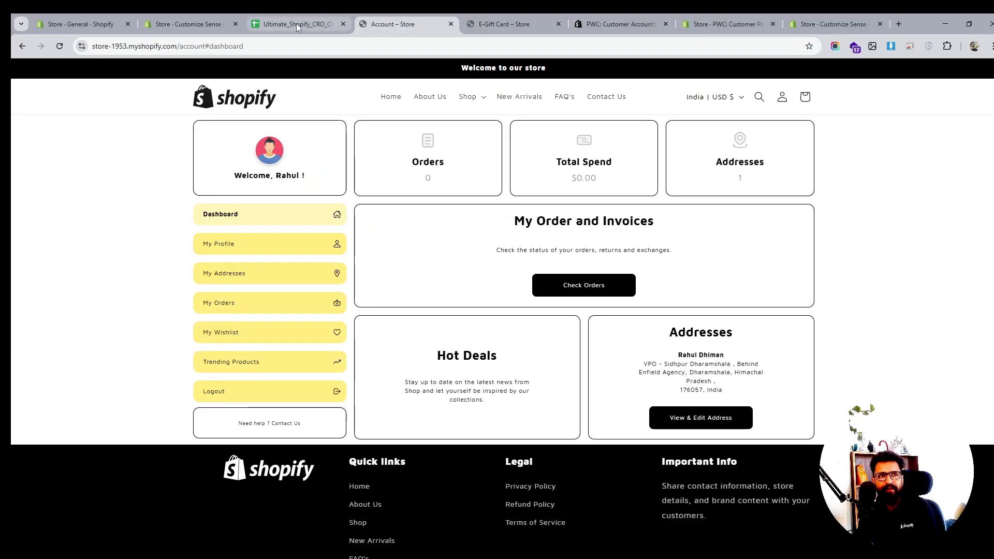
{"action": "left_click", "coordinate": [296, 23]}
{"action": "left_click", "coordinate": [188, 24]}
{"action": "left_click", "coordinate": [300, 24]}
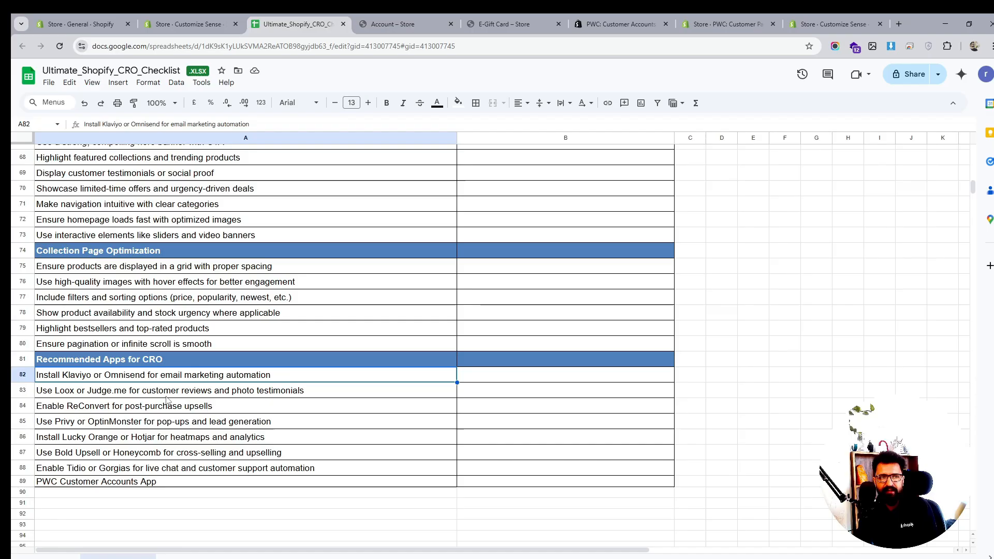
{"action": "left_click", "coordinate": [249, 395]}
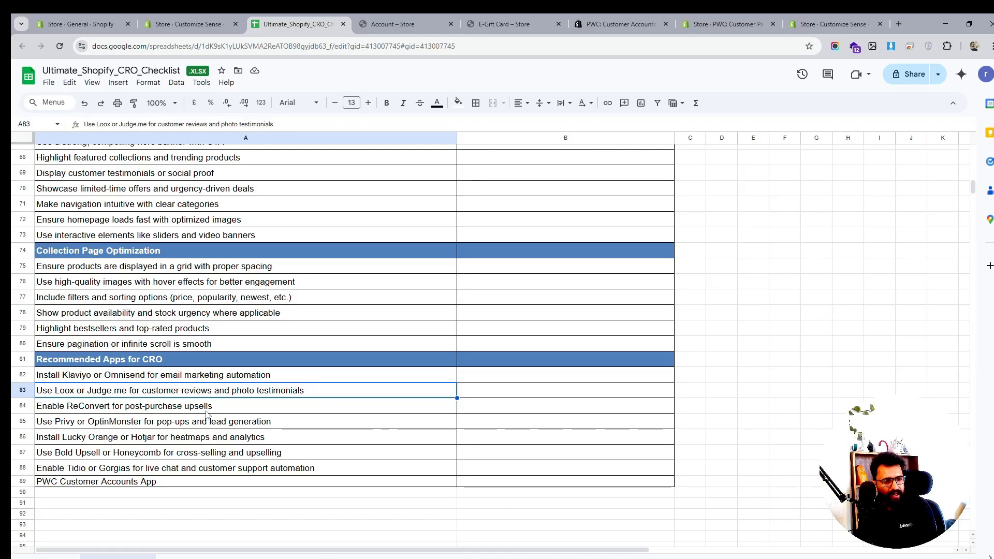
{"action": "left_click", "coordinate": [94, 411]}
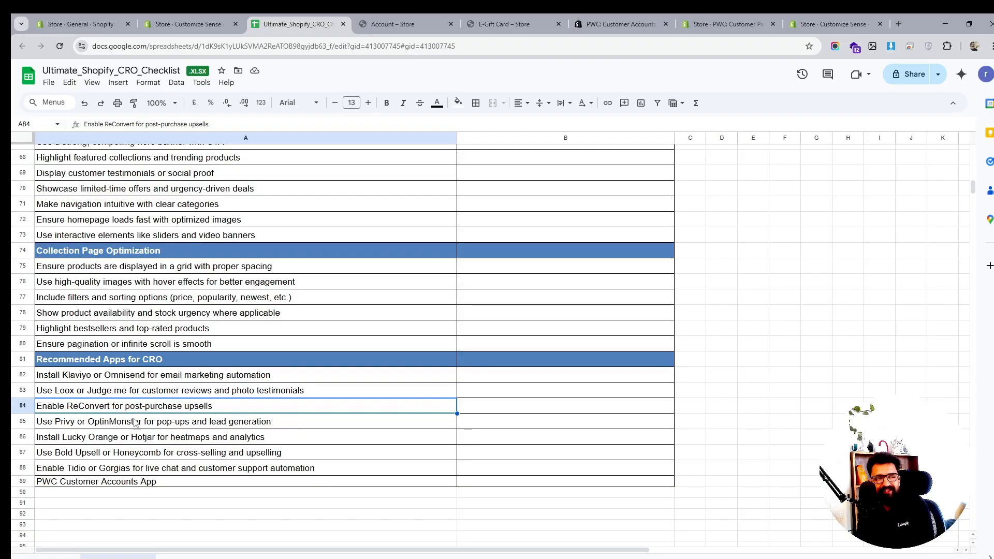
{"action": "left_click", "coordinate": [116, 441]}
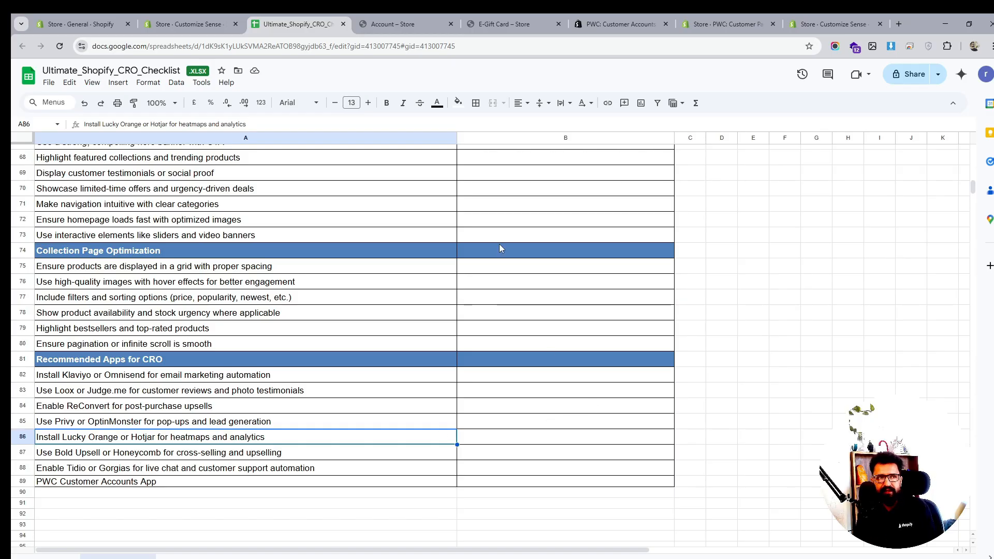
- Return to the E-Gift Card product tab and open the storefront home page
{"action": "left_click", "coordinate": [502, 23]}
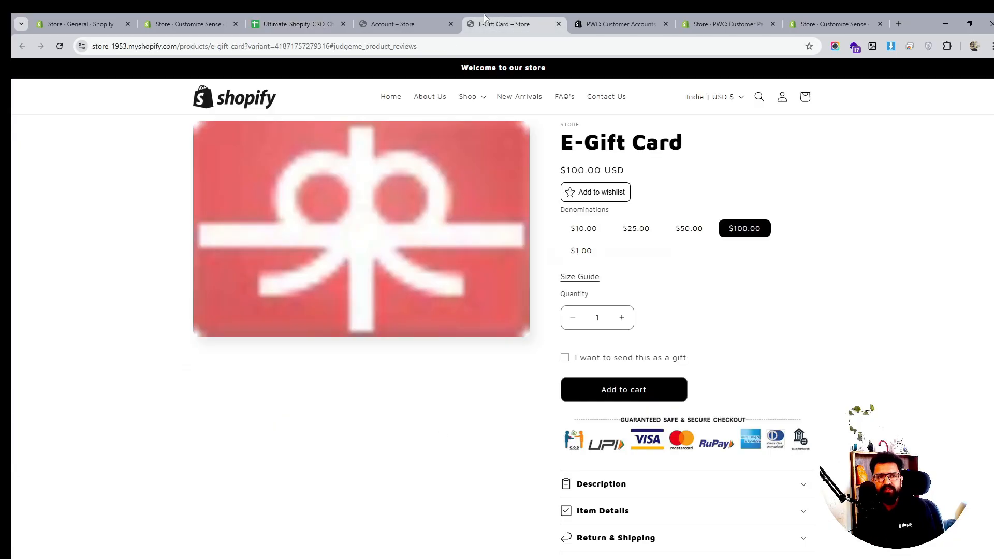
{"action": "left_click", "coordinate": [268, 102]}
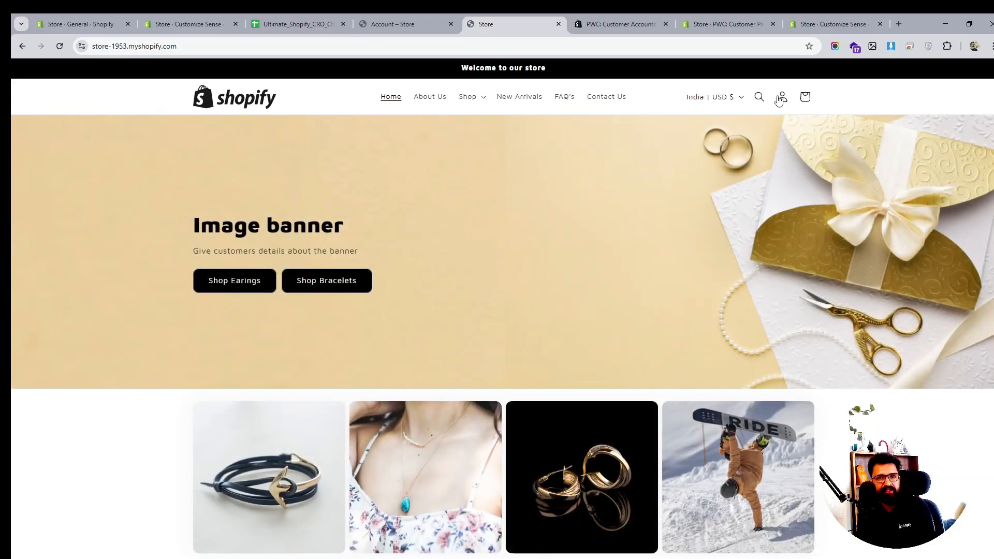
- Open the storefront account page and browse its dashboard, profile and addresses sections
{"action": "left_click", "coordinate": [780, 99]}
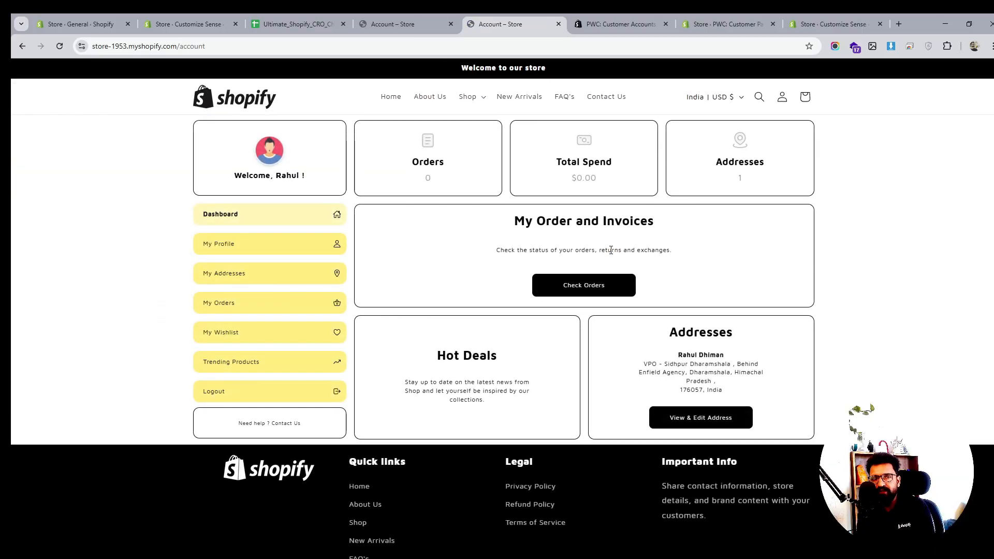
{"action": "scroll", "coordinate": [611, 251], "scroll_direction": "down", "scroll_amount": 1}
{"action": "scroll", "coordinate": [611, 252], "scroll_direction": "up", "scroll_amount": 1}
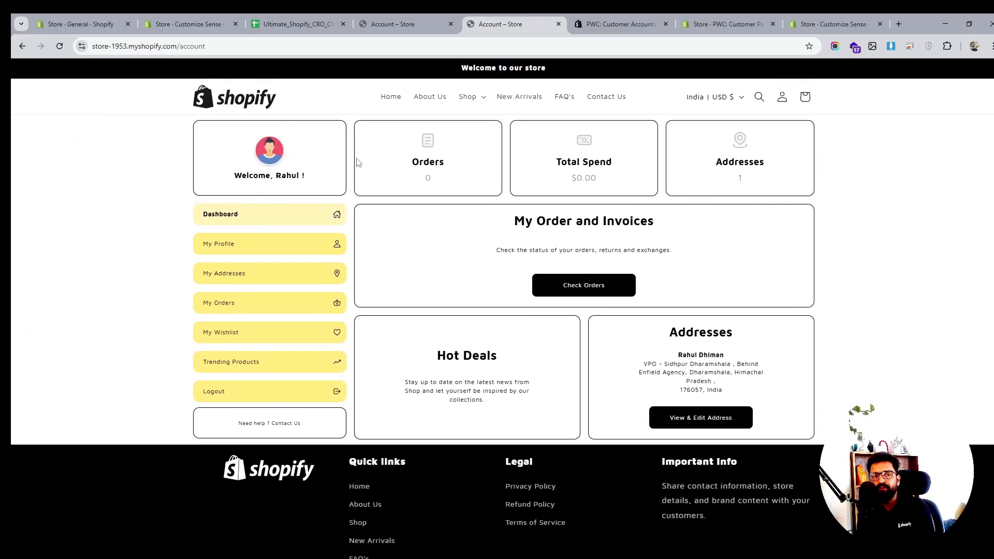
{"action": "left_click", "coordinate": [247, 252]}
{"action": "left_click", "coordinate": [234, 271]}
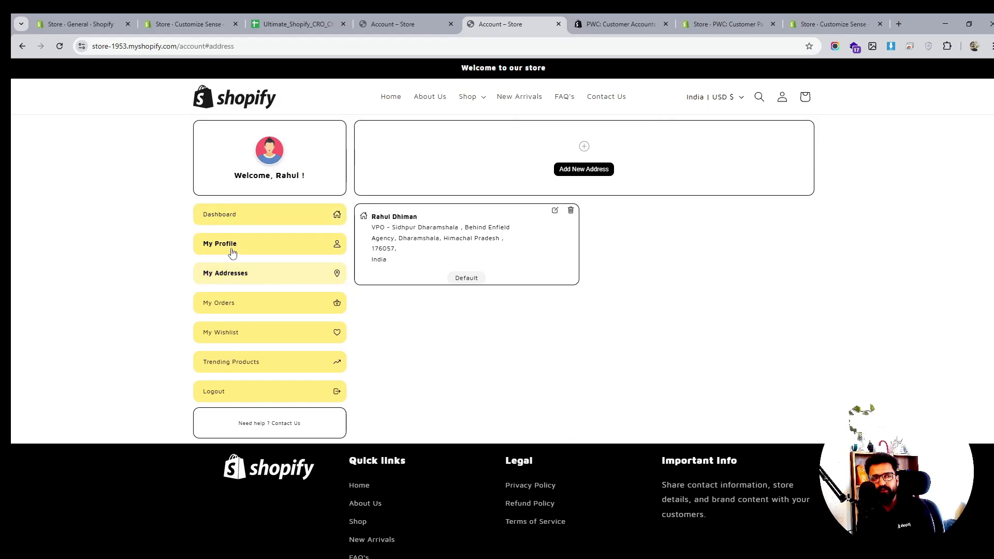
{"action": "left_click", "coordinate": [231, 252]}
{"action": "left_click", "coordinate": [234, 223]}
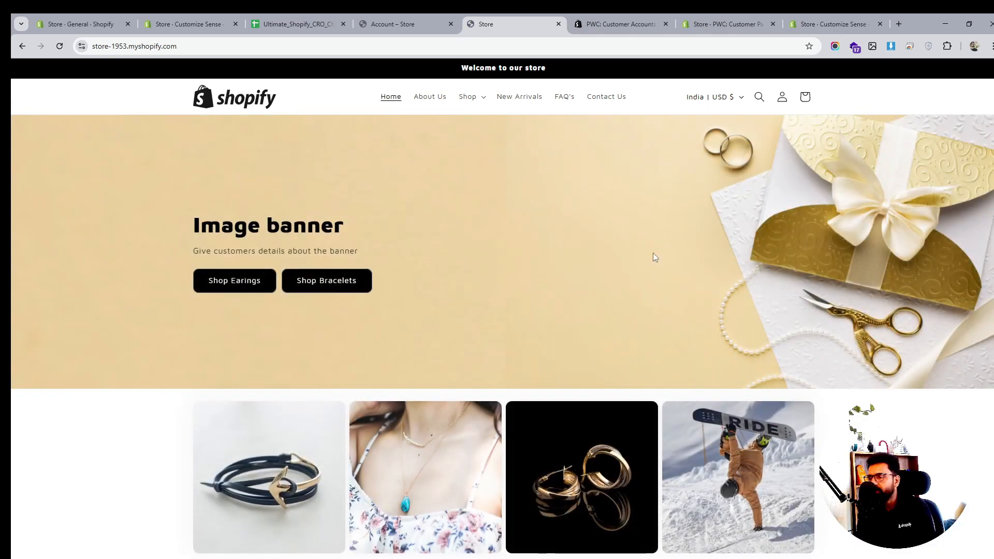
- Browse the storefront home page, its cart drawer and the Shop menu
{"action": "scroll", "coordinate": [654, 274], "scroll_direction": "down", "scroll_amount": 1}
{"action": "scroll", "coordinate": [652, 273], "scroll_direction": "down", "scroll_amount": 15}
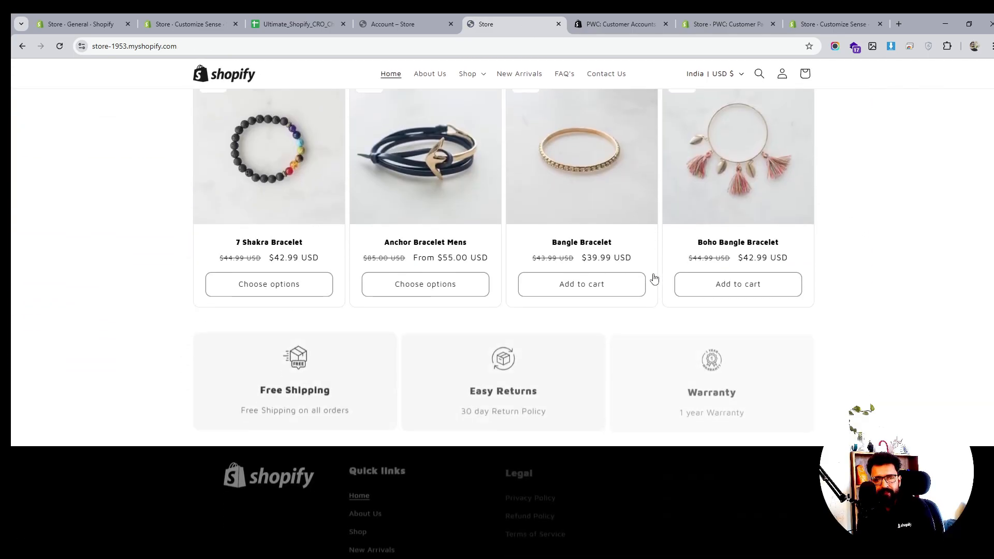
{"action": "scroll", "coordinate": [654, 274], "scroll_direction": "up", "scroll_amount": 15}
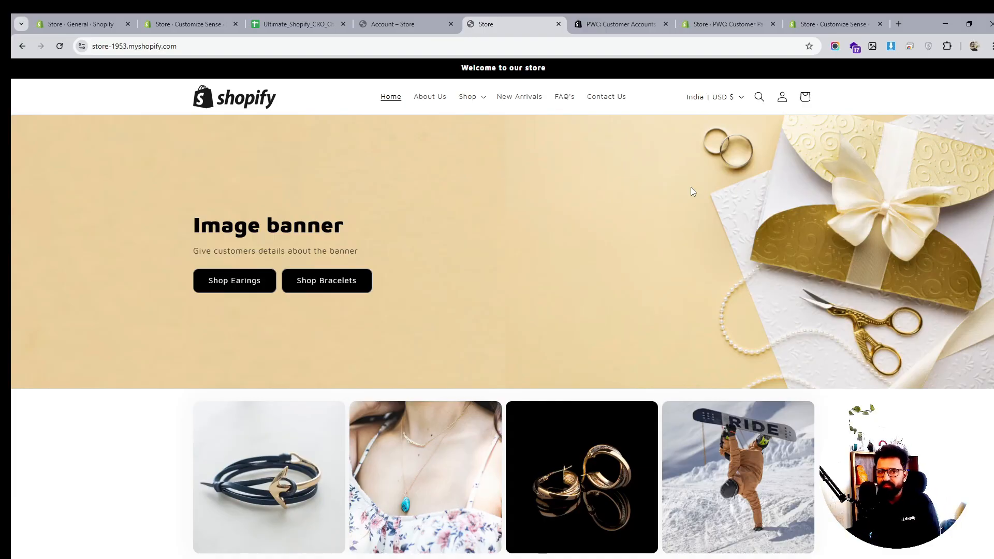
{"action": "scroll", "coordinate": [690, 188], "scroll_direction": "down", "scroll_amount": 8}
{"action": "scroll", "coordinate": [679, 258], "scroll_direction": "down", "scroll_amount": 4}
{"action": "scroll", "coordinate": [679, 258], "scroll_direction": "up", "scroll_amount": 10}
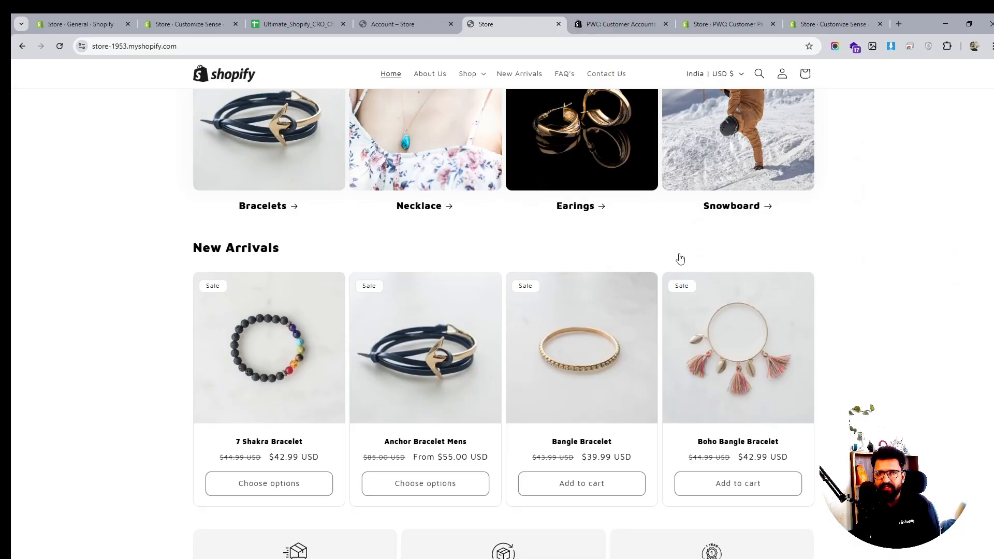
{"action": "left_click", "coordinate": [805, 74]}
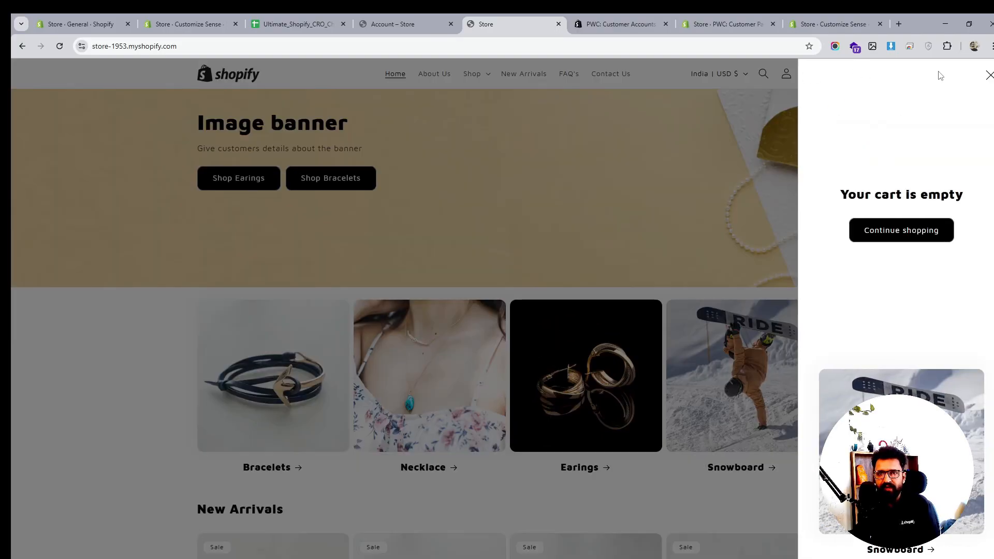
{"action": "left_click", "coordinate": [988, 75]}
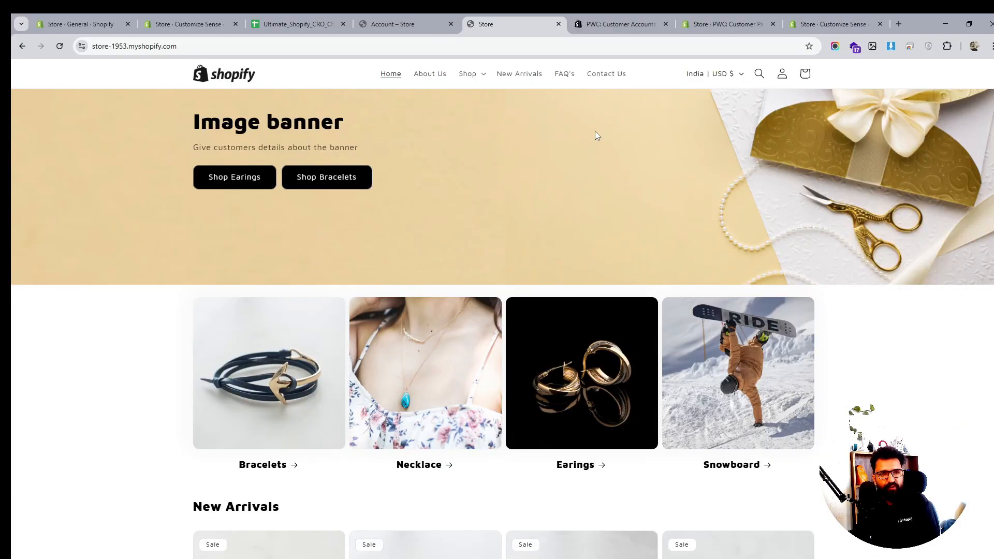
{"action": "left_click", "coordinate": [477, 77]}
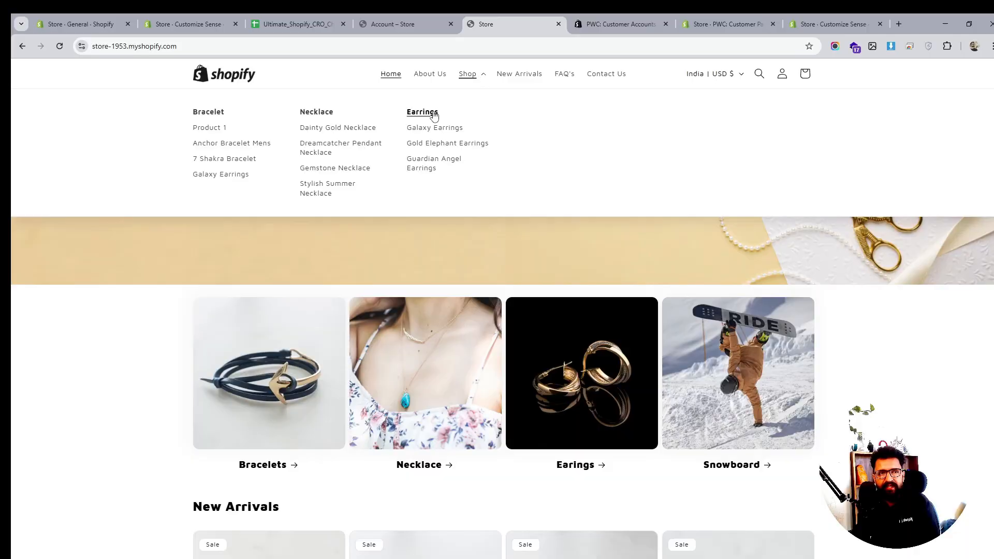
{"action": "scroll", "coordinate": [600, 244], "scroll_direction": "down", "scroll_amount": 8}
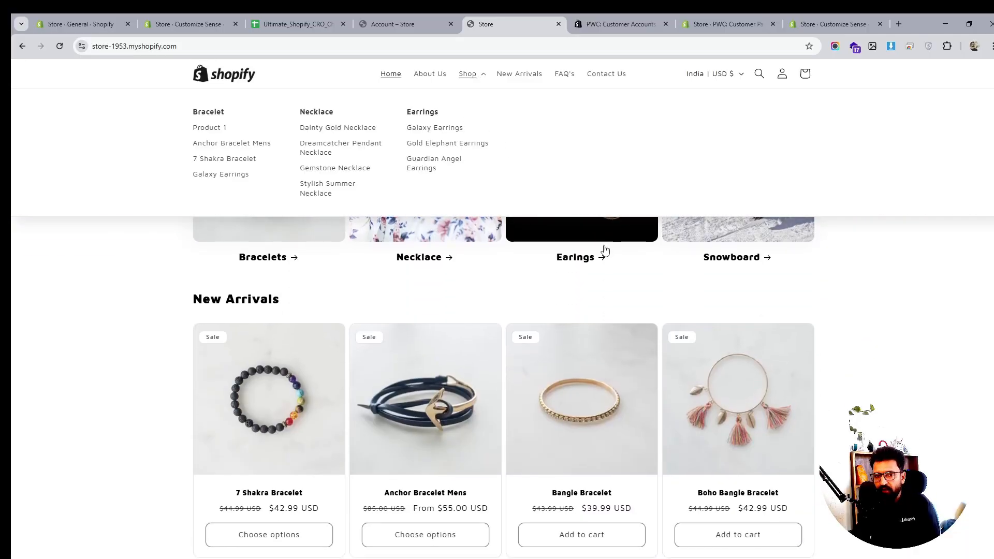
{"action": "scroll", "coordinate": [831, 321], "scroll_direction": "down", "scroll_amount": 3}
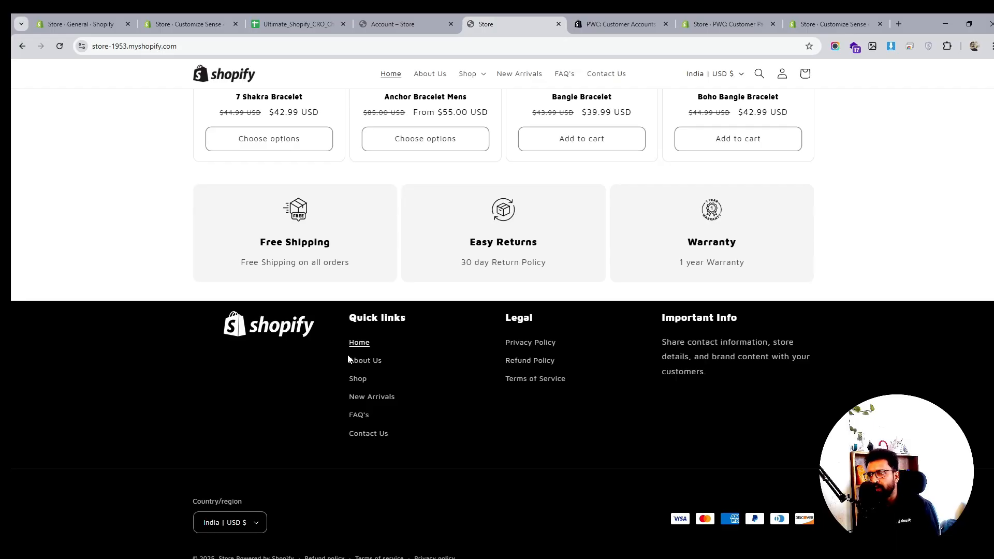
- Switch to the store admin, open Settings and review the General settings page
{"action": "left_click", "coordinate": [177, 23]}
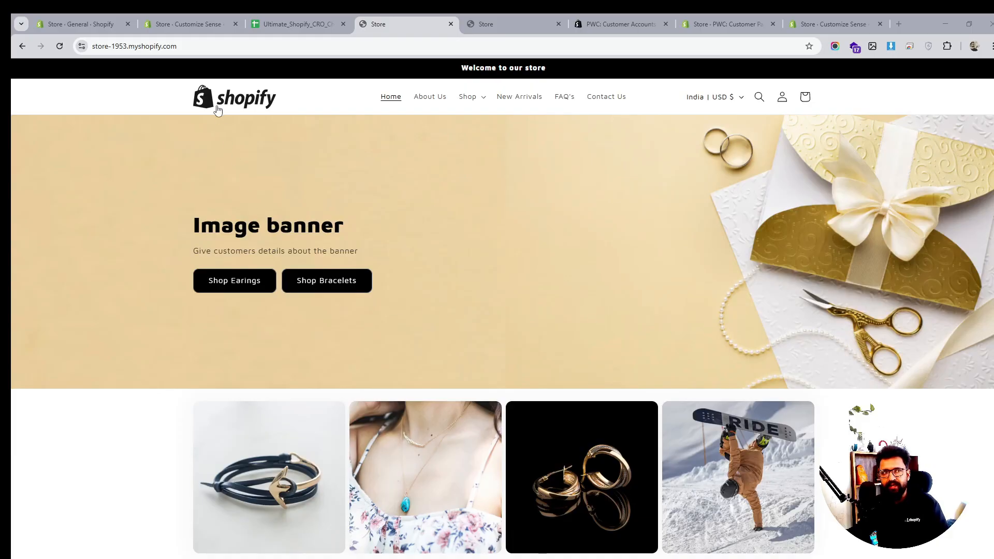
{"action": "left_click", "coordinate": [88, 24]}
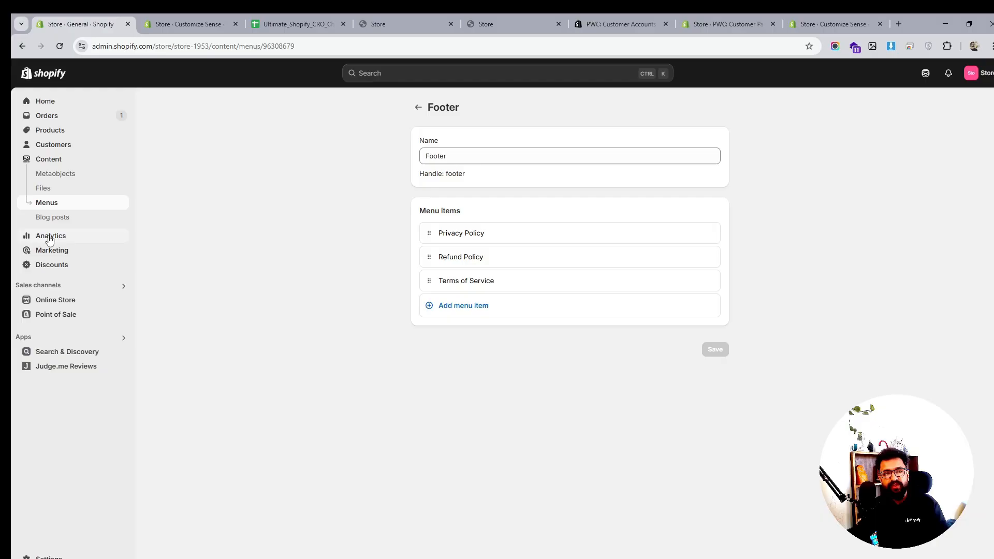
{"action": "left_click", "coordinate": [58, 557]}
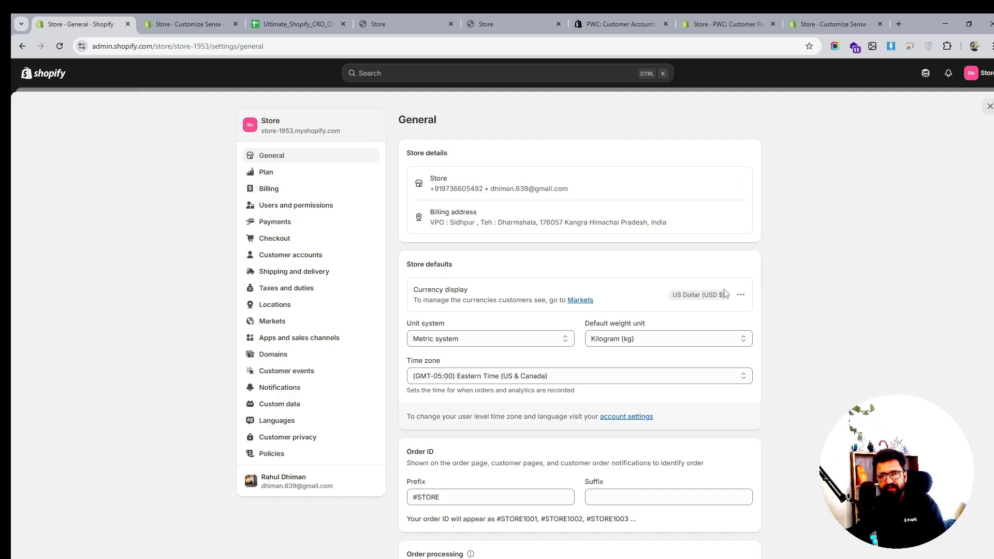
{"action": "scroll", "coordinate": [706, 295], "scroll_direction": "down", "scroll_amount": 4}
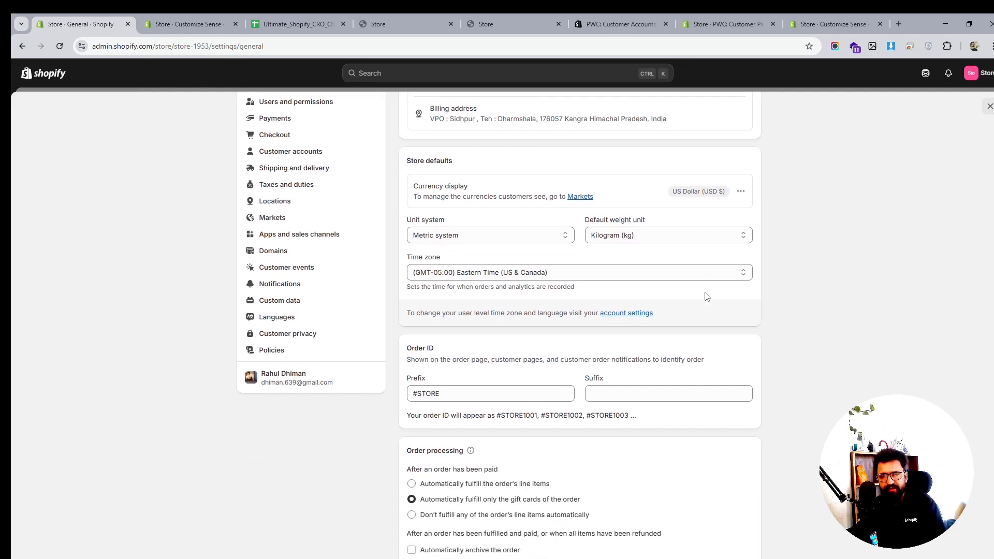
{"action": "scroll", "coordinate": [706, 296], "scroll_direction": "down", "scroll_amount": 4}
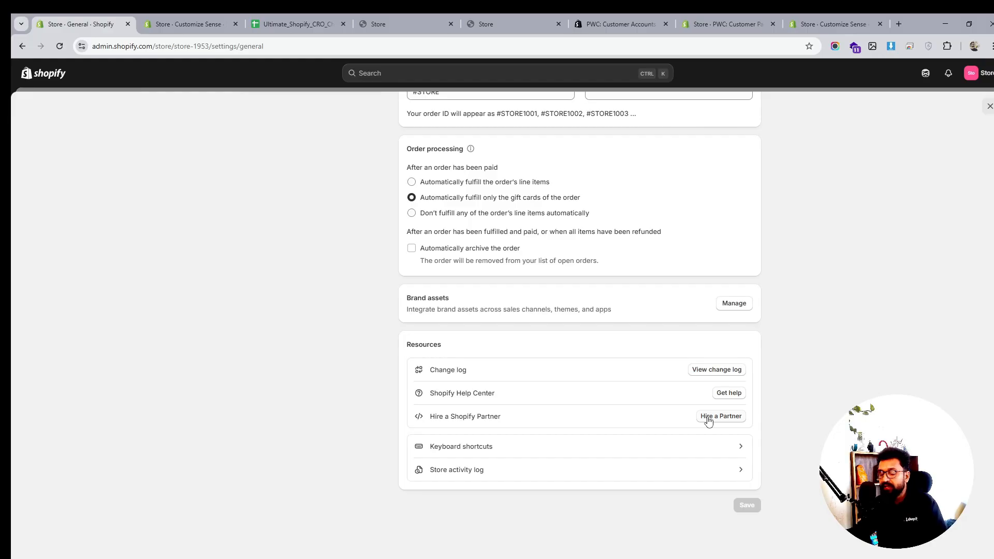
{"action": "scroll", "coordinate": [708, 421], "scroll_direction": "up", "scroll_amount": 8}
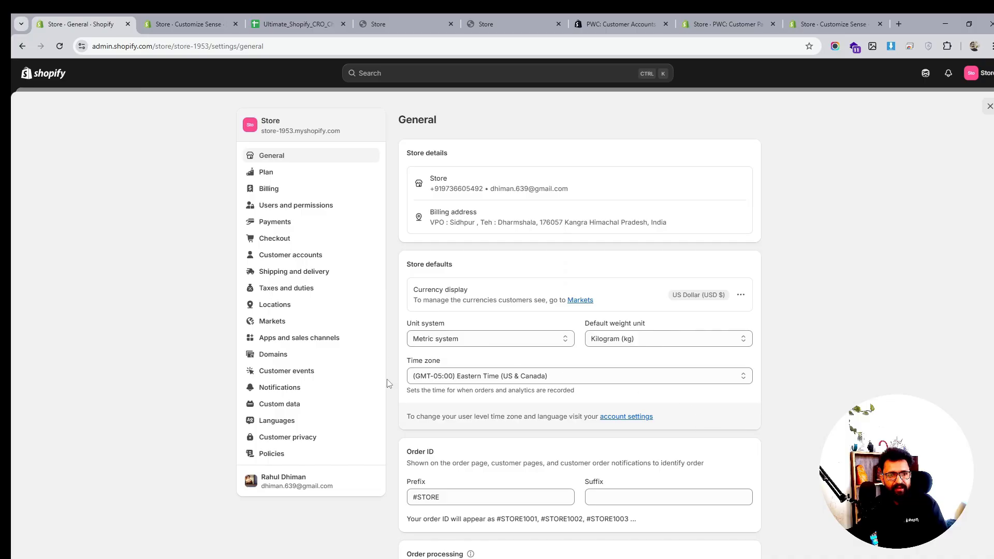
{"action": "left_click", "coordinate": [567, 379]}
{"action": "left_click", "coordinate": [574, 381]}
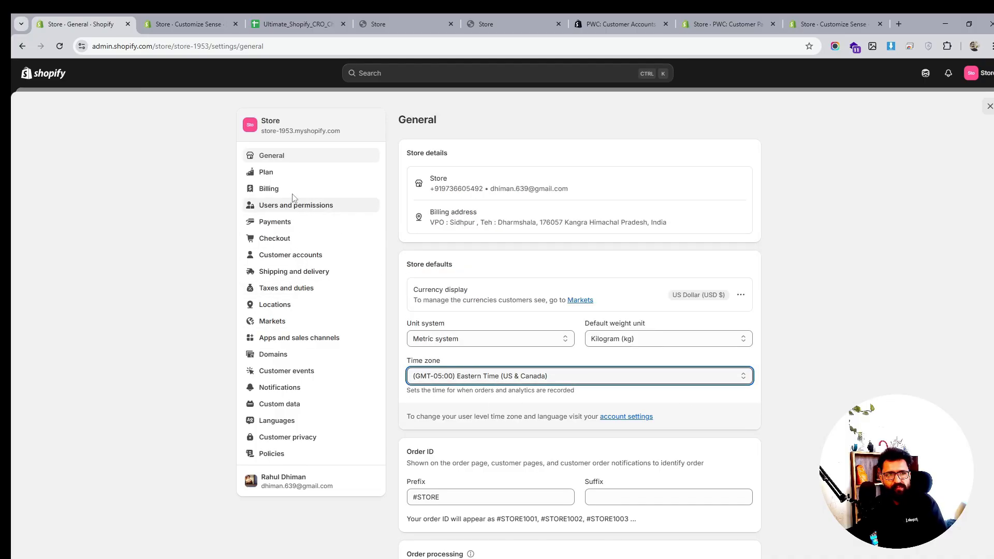
- Review the Plan and Billing settings, opening and closing the add credit card form
{"action": "left_click", "coordinate": [265, 174]}
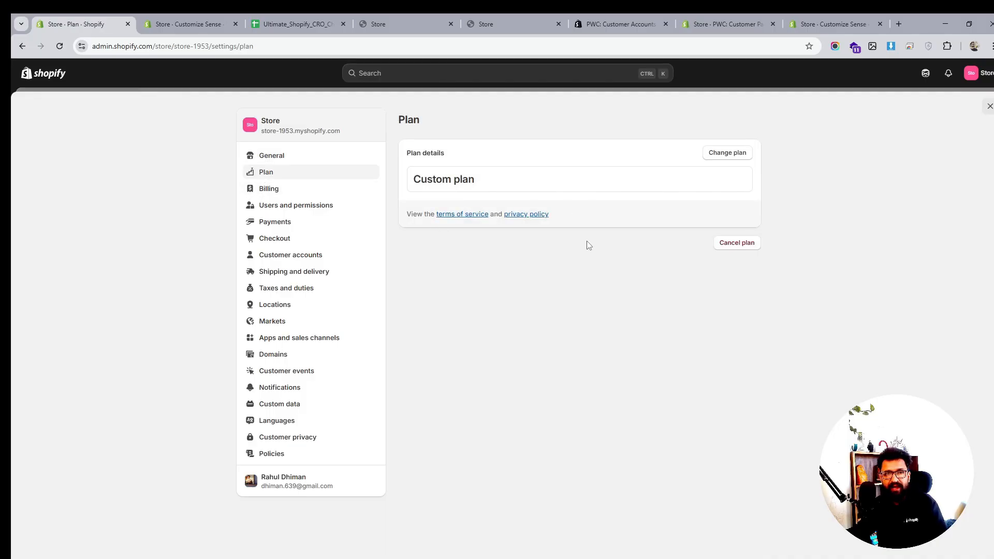
{"action": "left_click", "coordinate": [281, 194]}
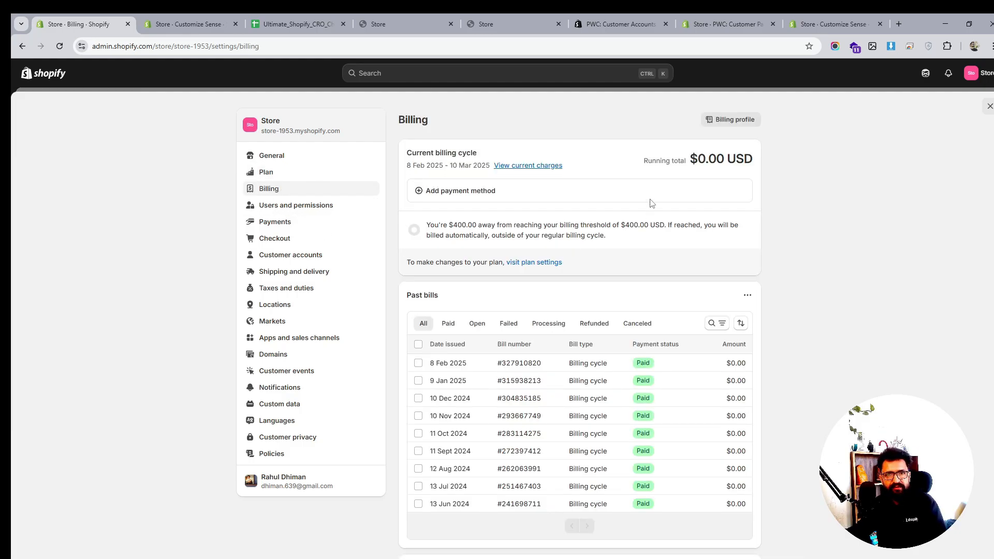
{"action": "left_click", "coordinate": [449, 190]}
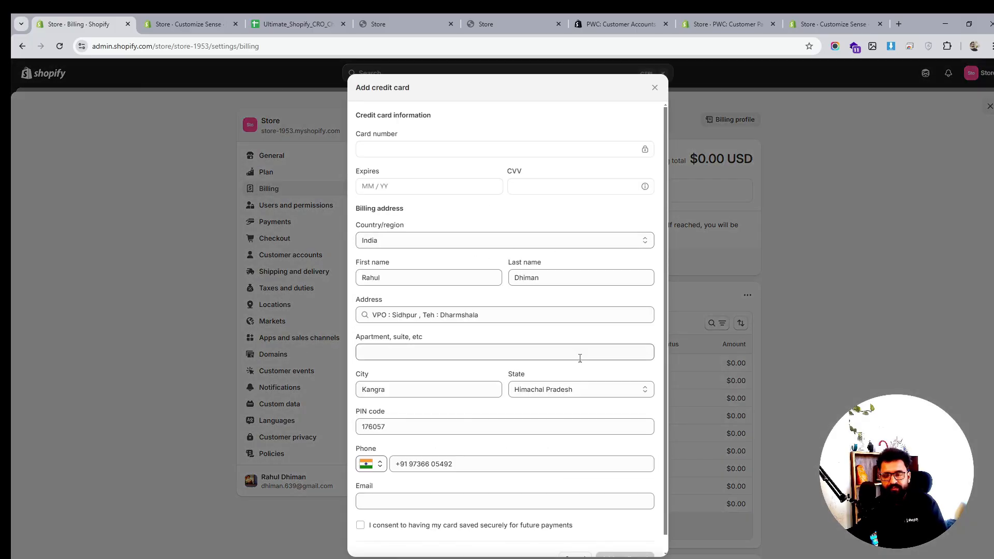
{"action": "scroll", "coordinate": [580, 358], "scroll_direction": "down", "scroll_amount": 1}
{"action": "scroll", "coordinate": [579, 357], "scroll_direction": "up", "scroll_amount": 1}
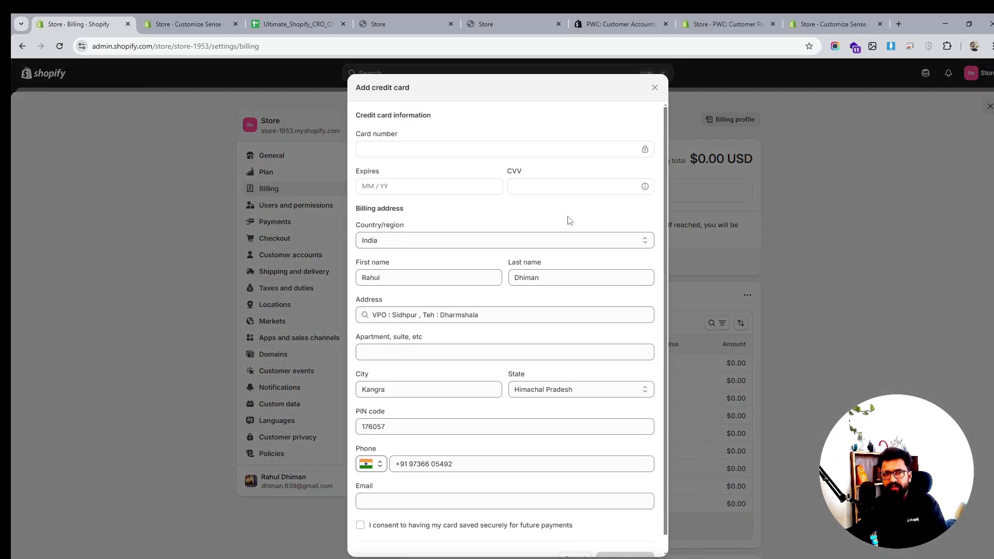
{"action": "left_click", "coordinate": [655, 89]}
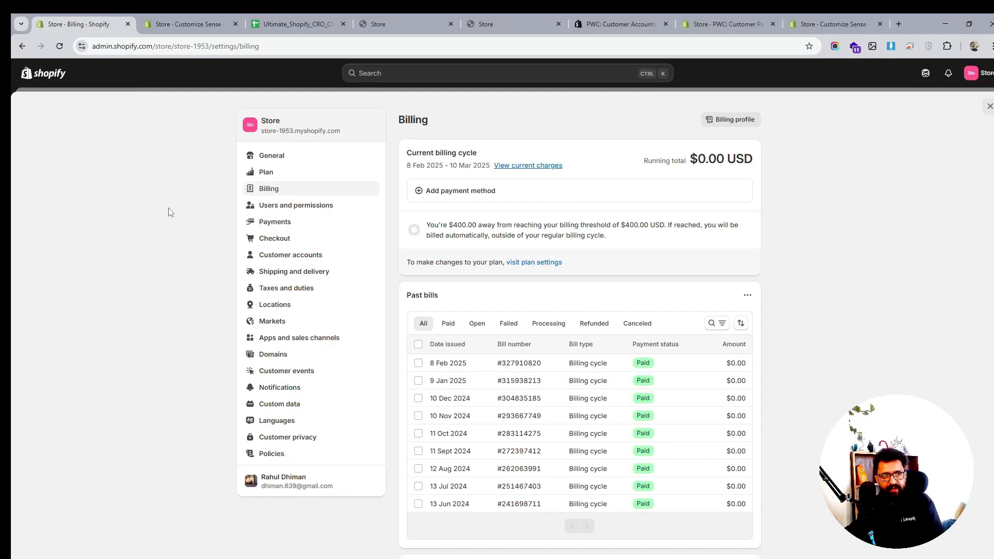
- Browse the Users and permissions and Payments settings, then open the add payment method page
{"action": "left_click", "coordinate": [288, 206]}
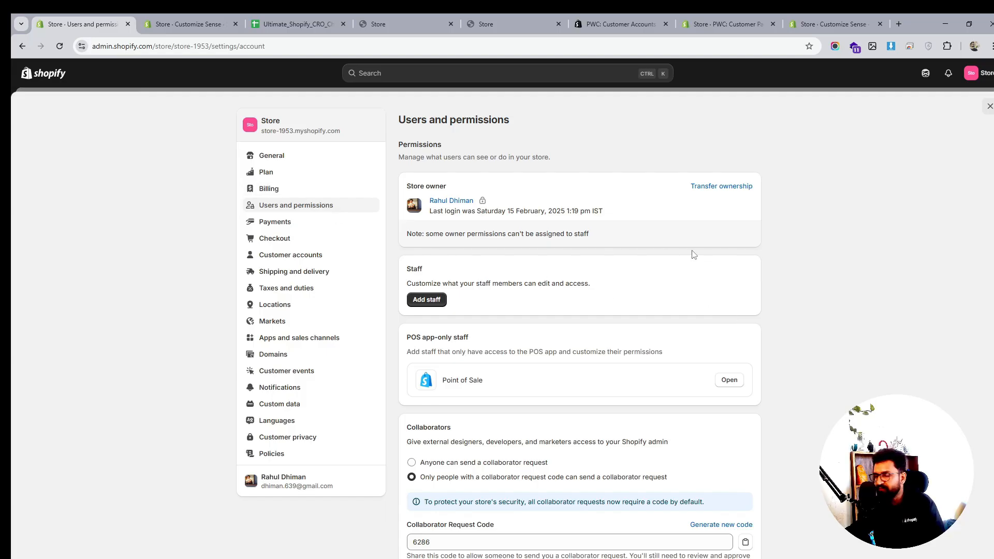
{"action": "left_click", "coordinate": [295, 222]}
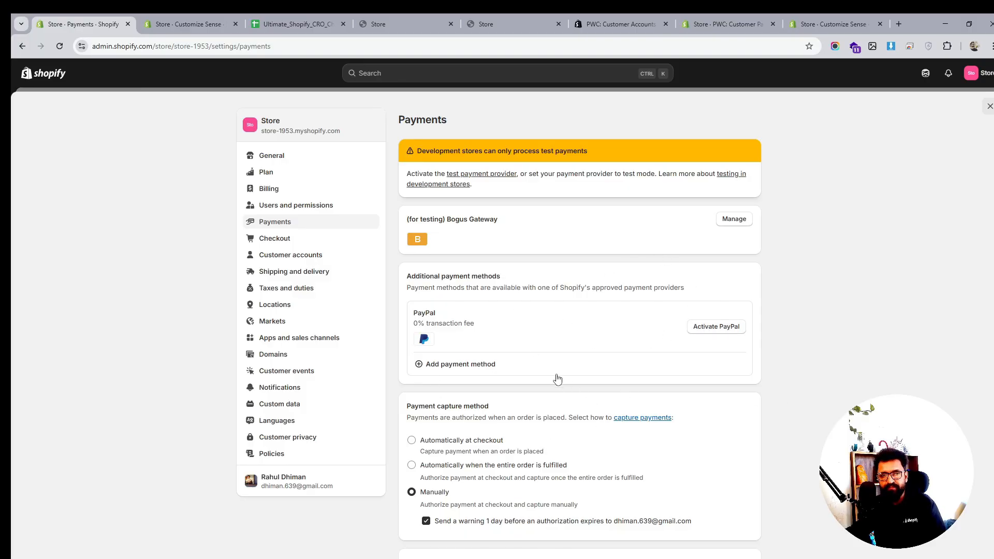
{"action": "left_click", "coordinate": [512, 368]}
{"action": "left_click", "coordinate": [496, 173]}
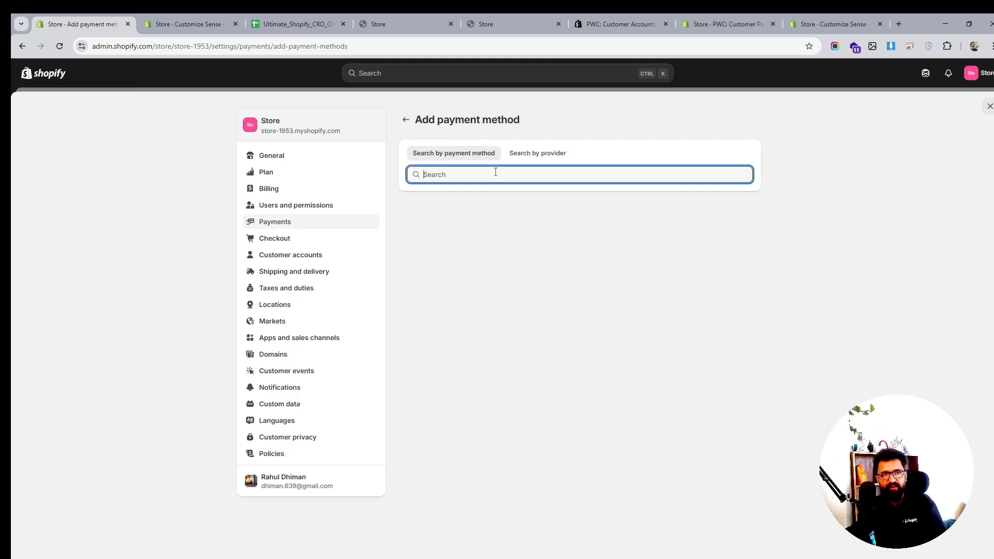
{"action": "left_click", "coordinate": [521, 153]}
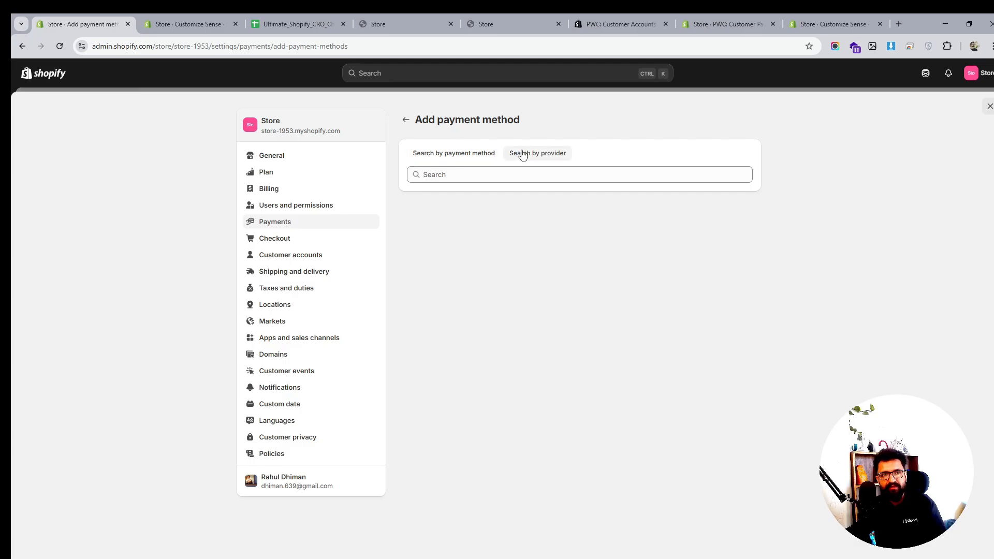
{"action": "left_click", "coordinate": [447, 158]}
{"action": "left_click", "coordinate": [461, 175]}
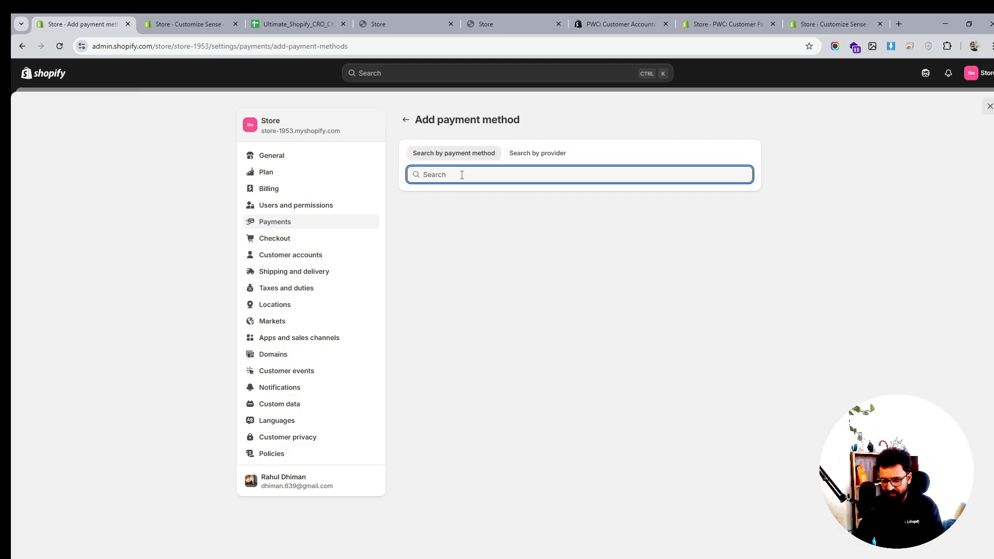
{"action": "type", "text": "str"}
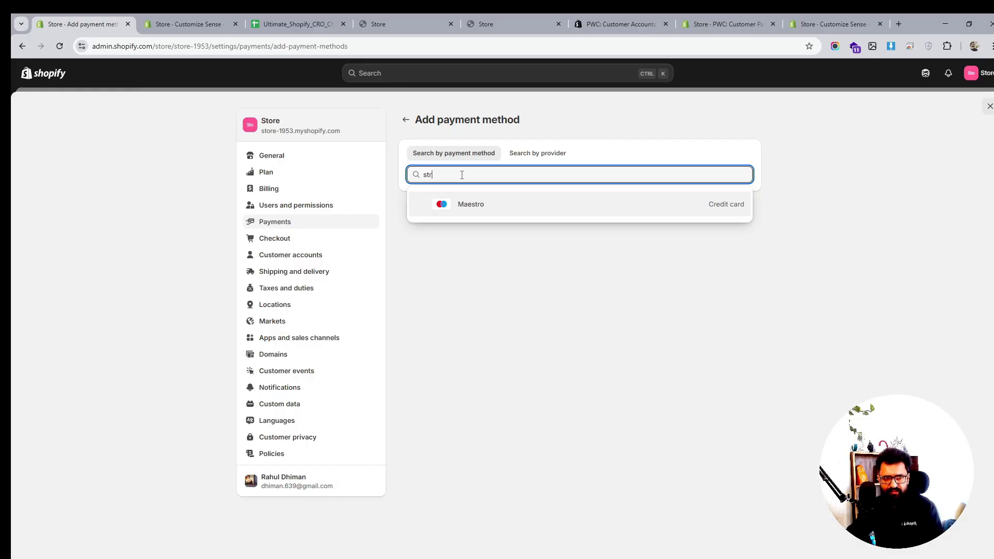
{"action": "key", "text": "BackSpace"}
{"action": "key", "text": "BackSpace"}
{"action": "key", "text": "BackSpace"}
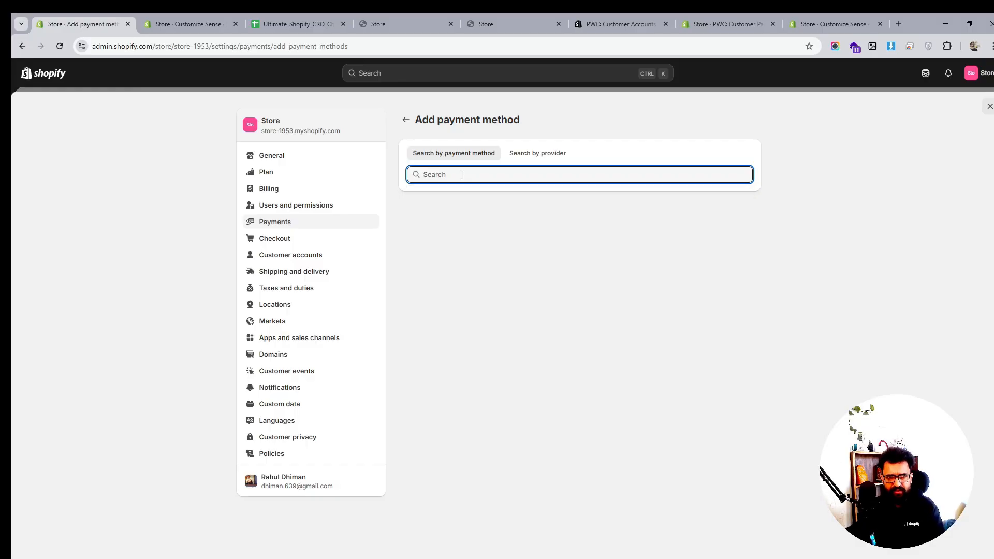
- Search payment providers for app
{"action": "left_click", "coordinate": [519, 154]}
{"action": "left_click", "coordinate": [474, 179]}
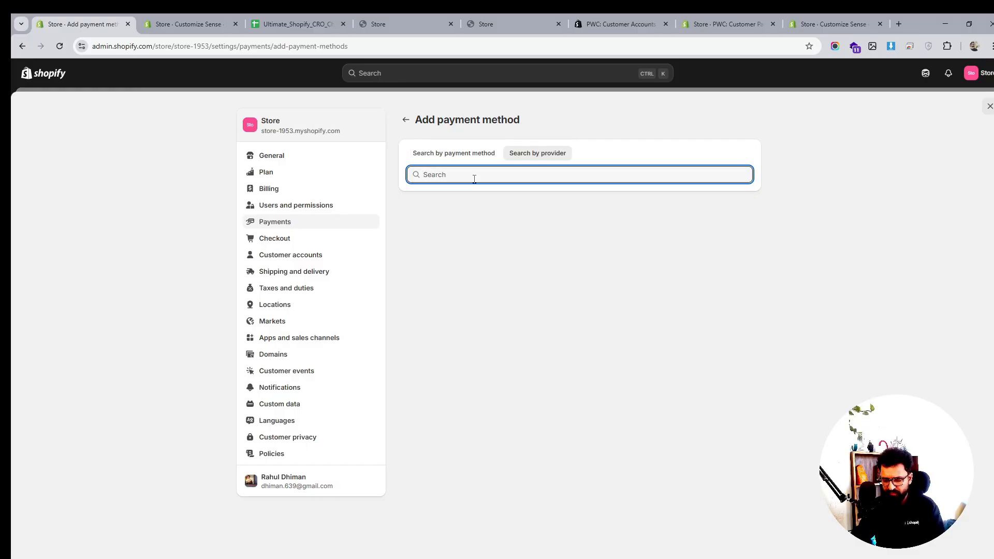
{"action": "type", "text": "st"}
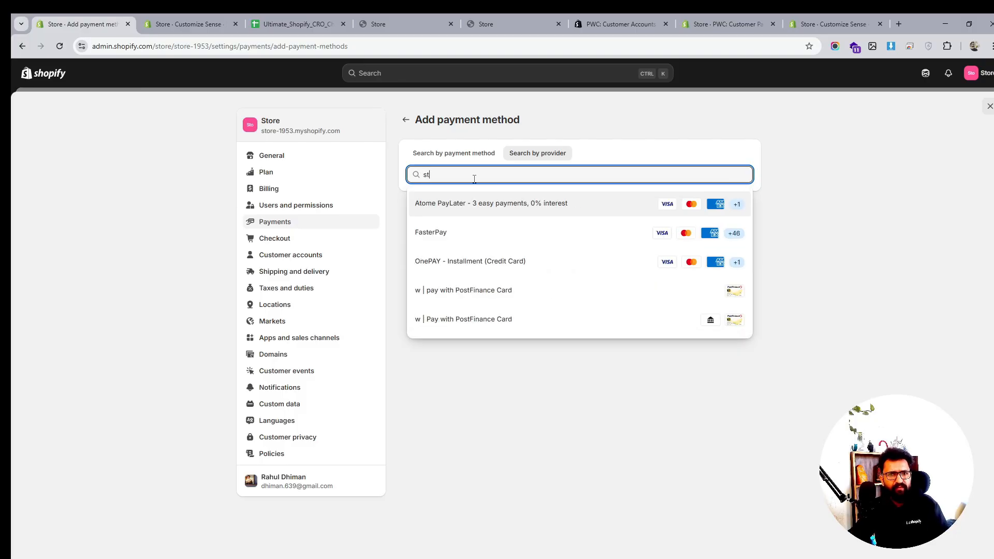
{"action": "key", "text": "BackSpace"}
{"action": "key", "text": "BackSpace"}
{"action": "type", "text": "app"}
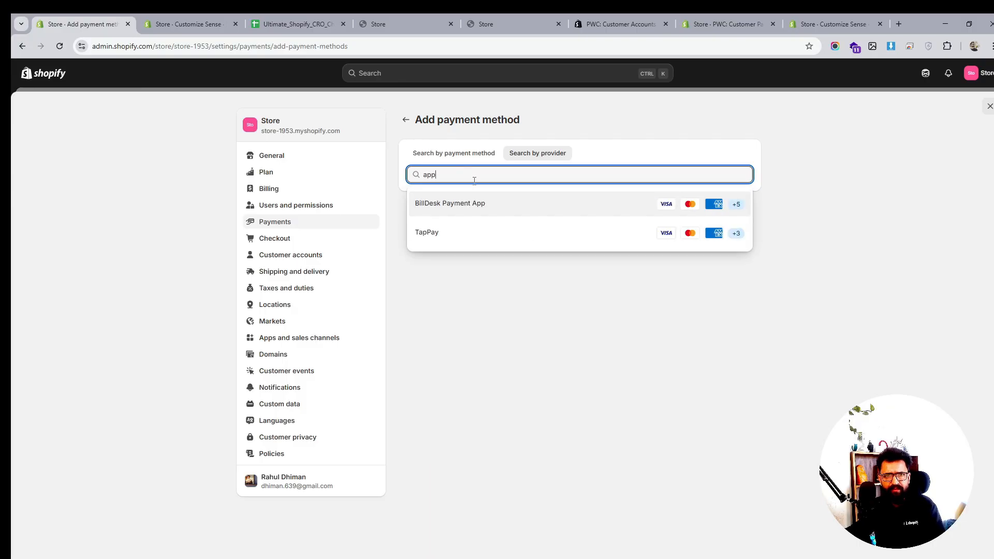
- Search payment methods for app
{"action": "left_click", "coordinate": [465, 153]}
{"action": "left_click", "coordinate": [453, 172]}
{"action": "type", "text": "app"}
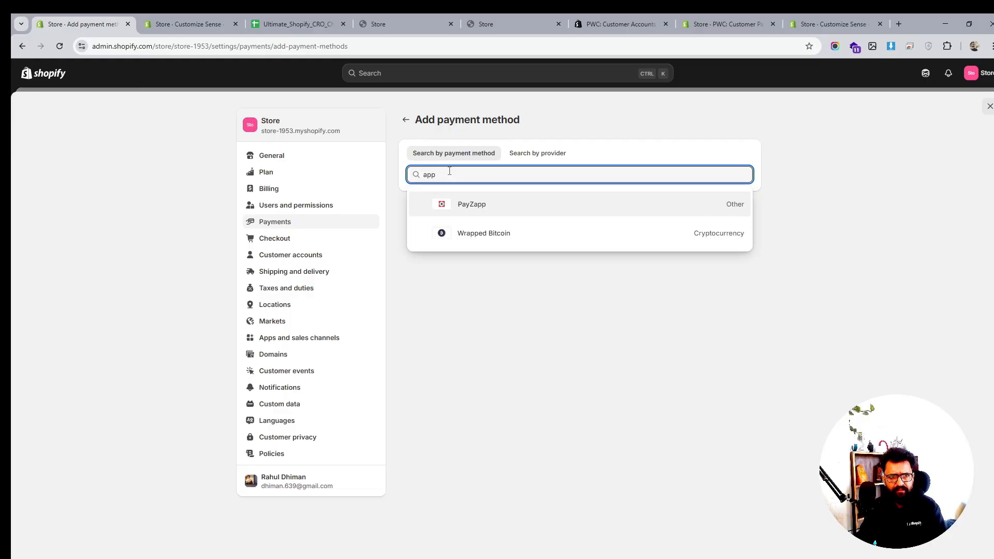
- Clear the payment method search and return to the Payments settings page
{"action": "key", "text": "BackSpace"}
{"action": "key", "text": "BackSpace"}
{"action": "key", "text": "BackSpace"}
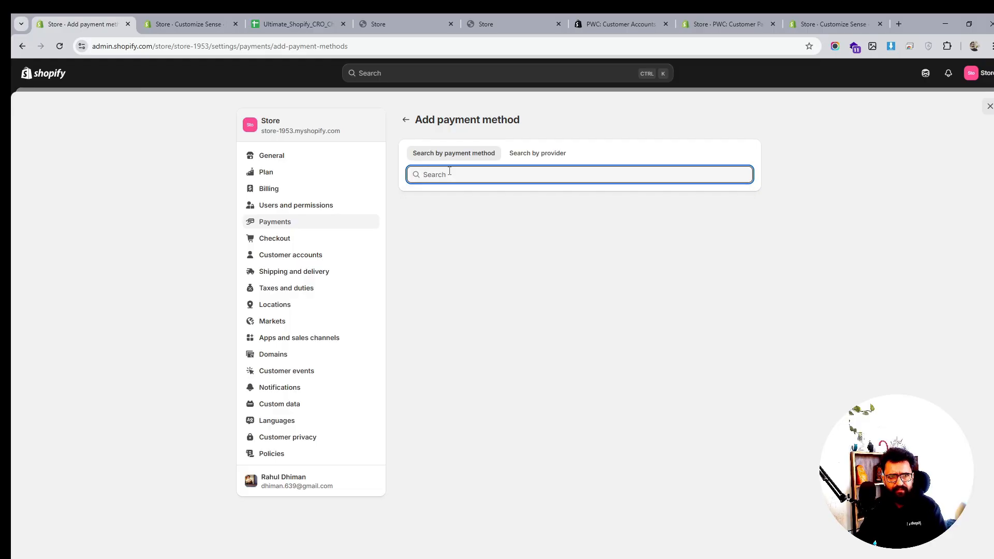
{"action": "left_click", "coordinate": [406, 119]}
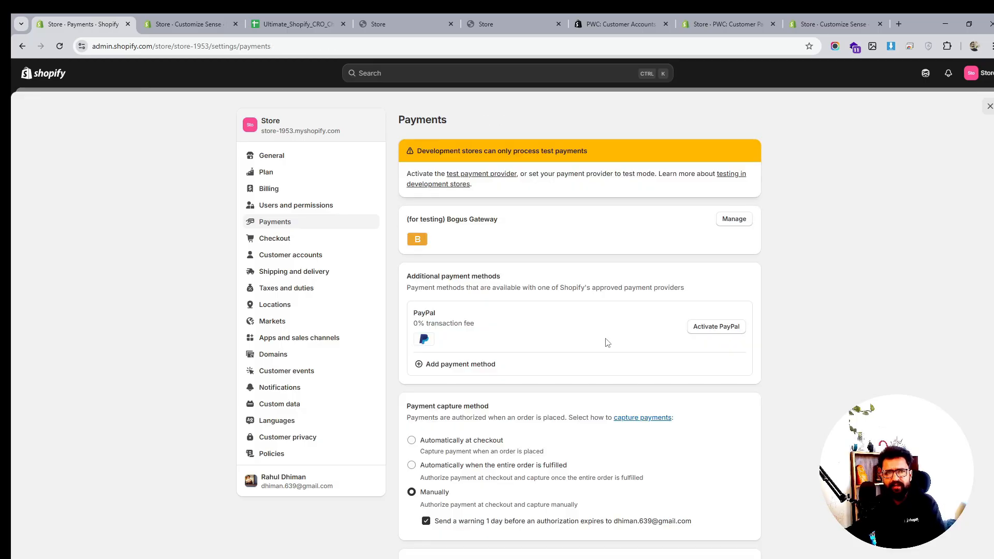
- Review the Payments settings, opening and closing the manual payment method options
{"action": "scroll", "coordinate": [579, 356], "scroll_direction": "down", "scroll_amount": 1}
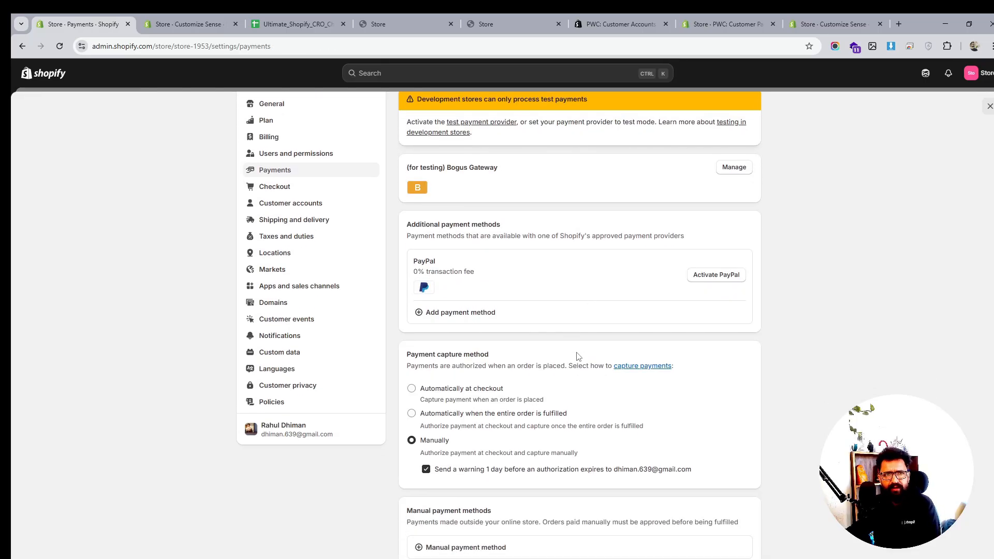
{"action": "scroll", "coordinate": [579, 356], "scroll_direction": "down", "scroll_amount": 3}
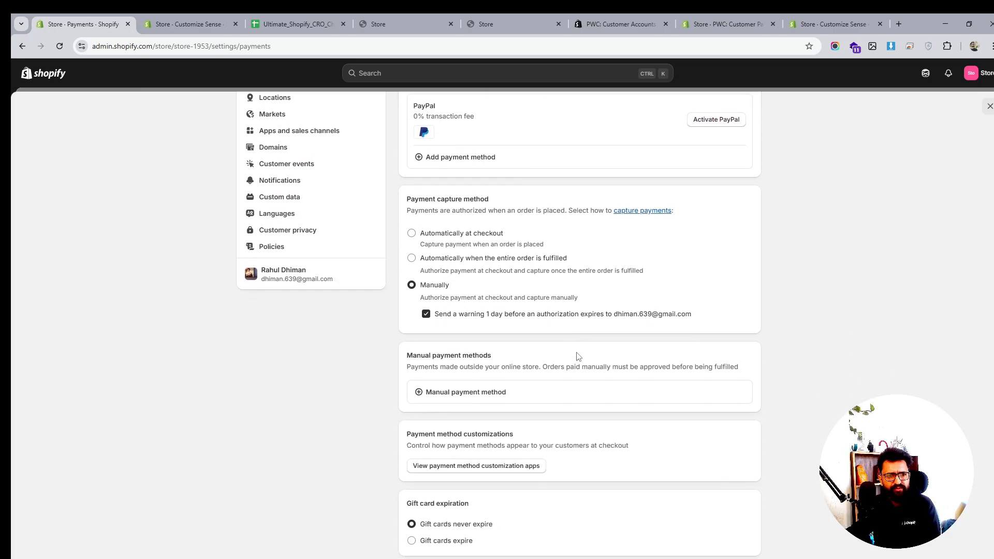
{"action": "scroll", "coordinate": [579, 356], "scroll_direction": "down", "scroll_amount": 1}
{"action": "left_click", "coordinate": [466, 345]}
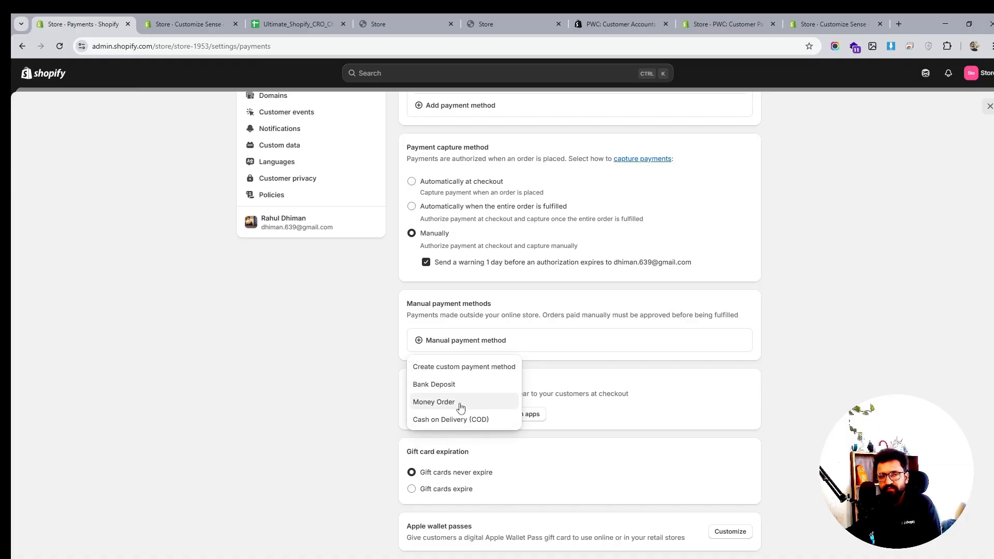
{"action": "left_click", "coordinate": [801, 382]}
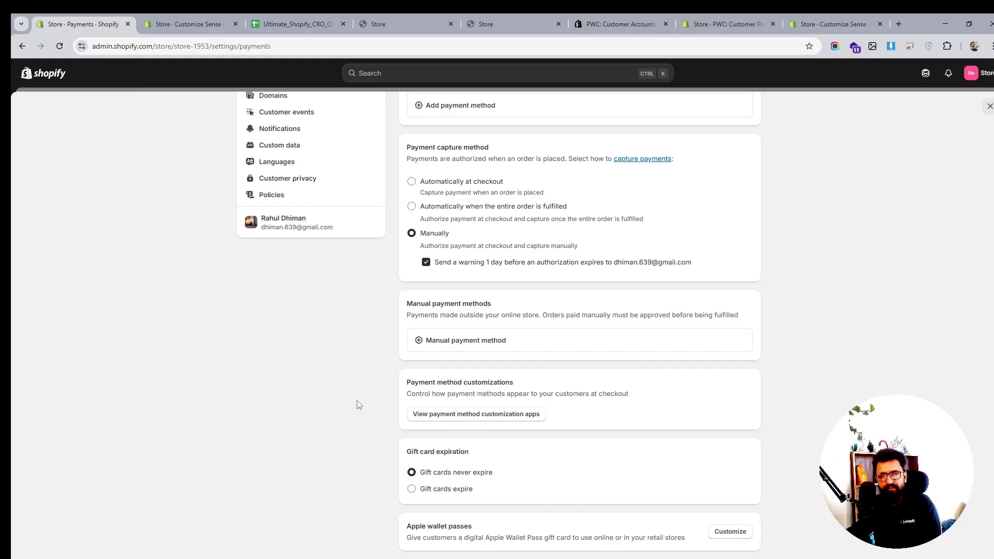
{"action": "scroll", "coordinate": [464, 405], "scroll_direction": "down", "scroll_amount": 2}
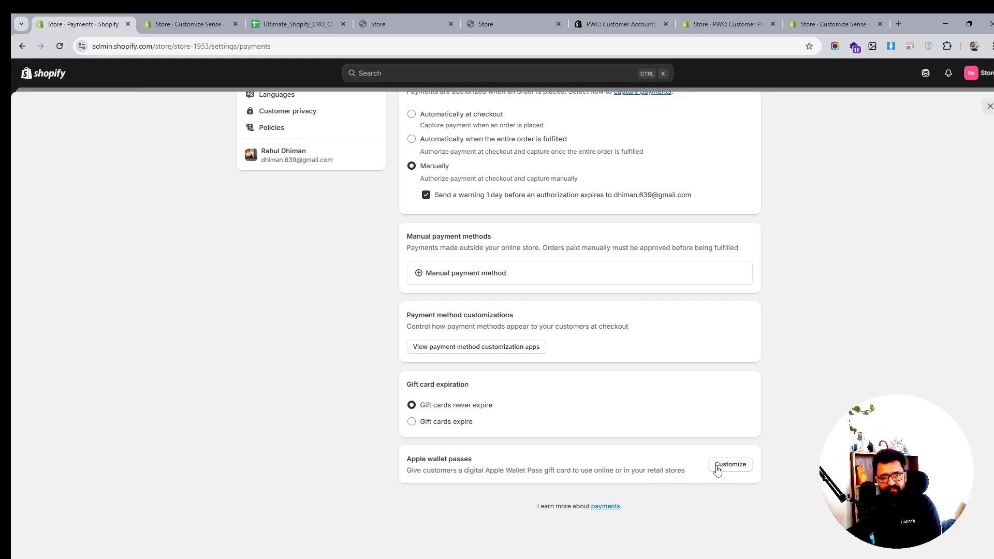
{"action": "scroll", "coordinate": [717, 469], "scroll_direction": "up", "scroll_amount": 4}
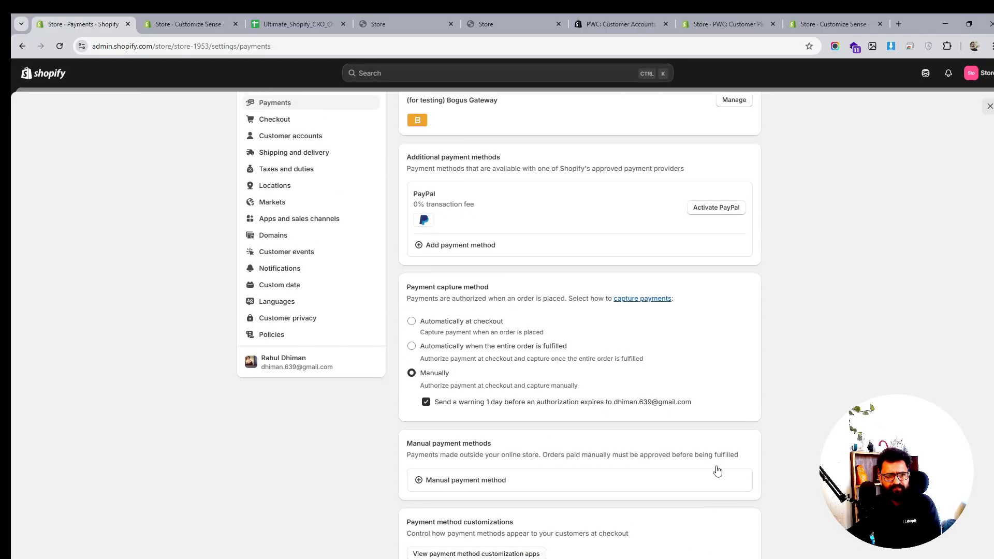
{"action": "scroll", "coordinate": [717, 469], "scroll_direction": "up", "scroll_amount": 1}
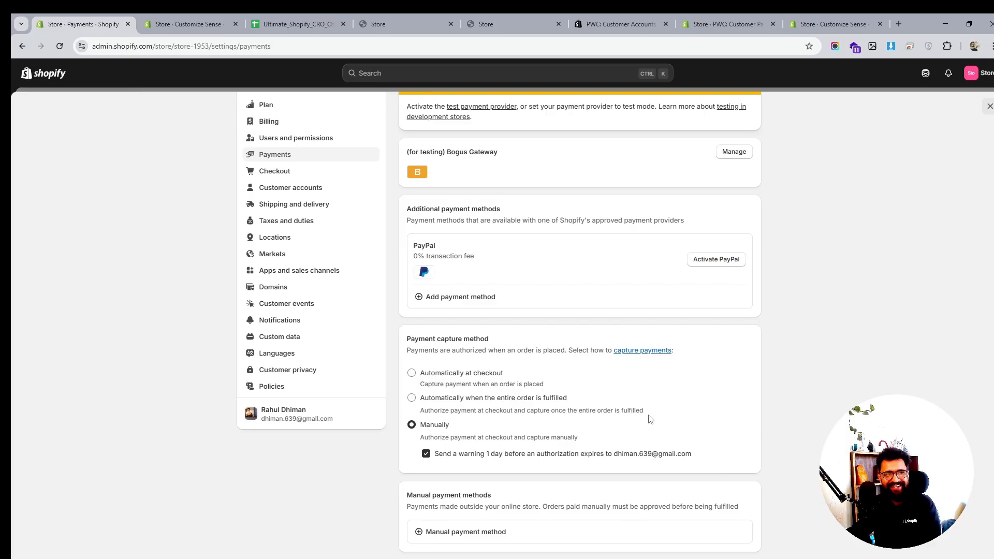
{"action": "scroll", "coordinate": [649, 419], "scroll_direction": "up", "scroll_amount": 1}
- Browse the Checkout settings and open the Customer accounts settings
{"action": "left_click", "coordinate": [284, 238]}
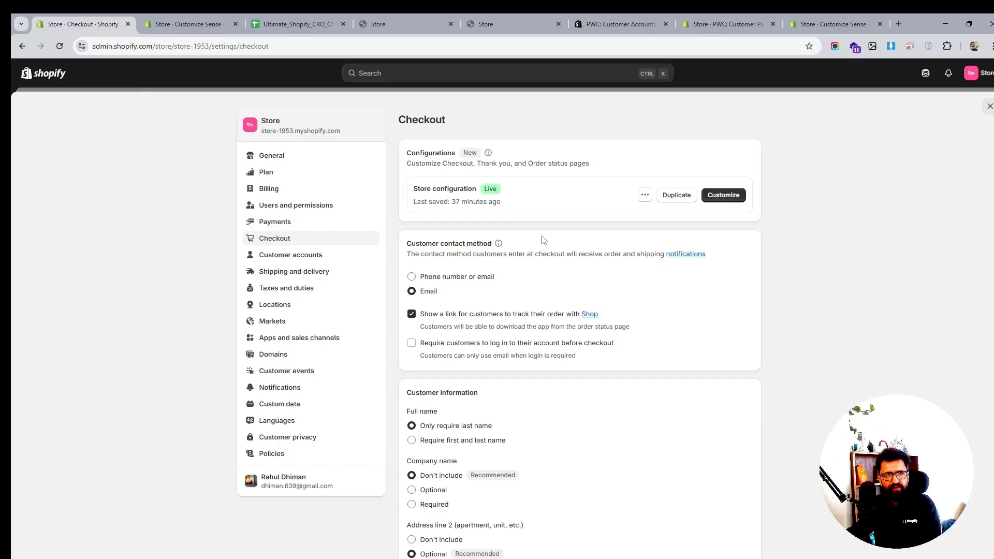
{"action": "scroll", "coordinate": [544, 239], "scroll_direction": "down", "scroll_amount": 3}
{"action": "scroll", "coordinate": [577, 293], "scroll_direction": "up", "scroll_amount": 1}
{"action": "scroll", "coordinate": [515, 286], "scroll_direction": "up", "scroll_amount": 3}
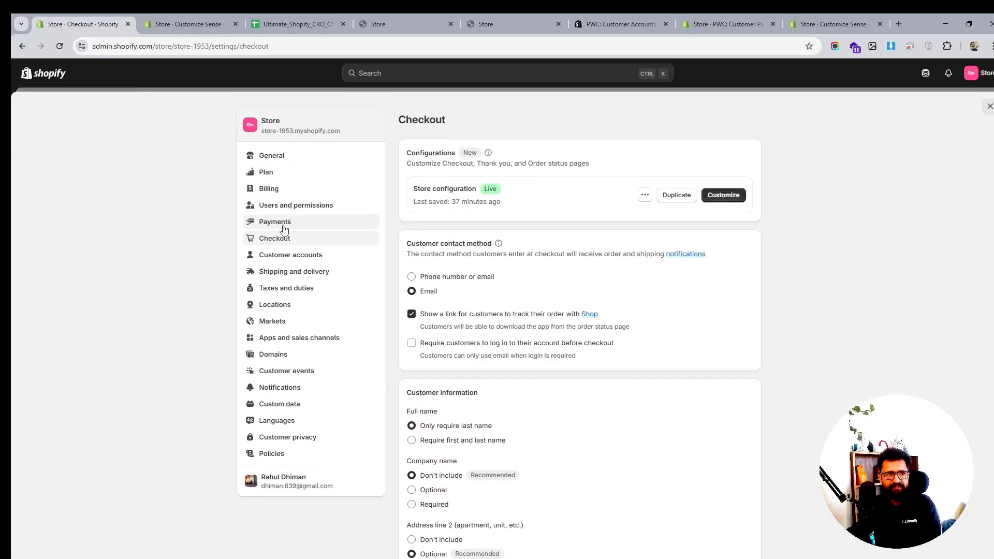
{"action": "left_click", "coordinate": [279, 257]}
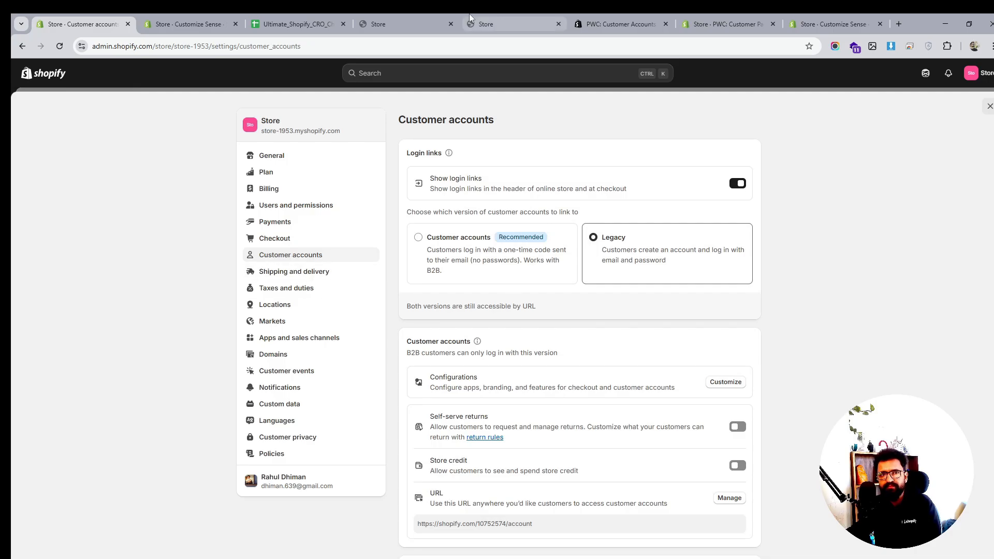
- Glance at the storefront and theme editor tabs before returning to the admin settings
{"action": "left_click", "coordinate": [492, 15]}
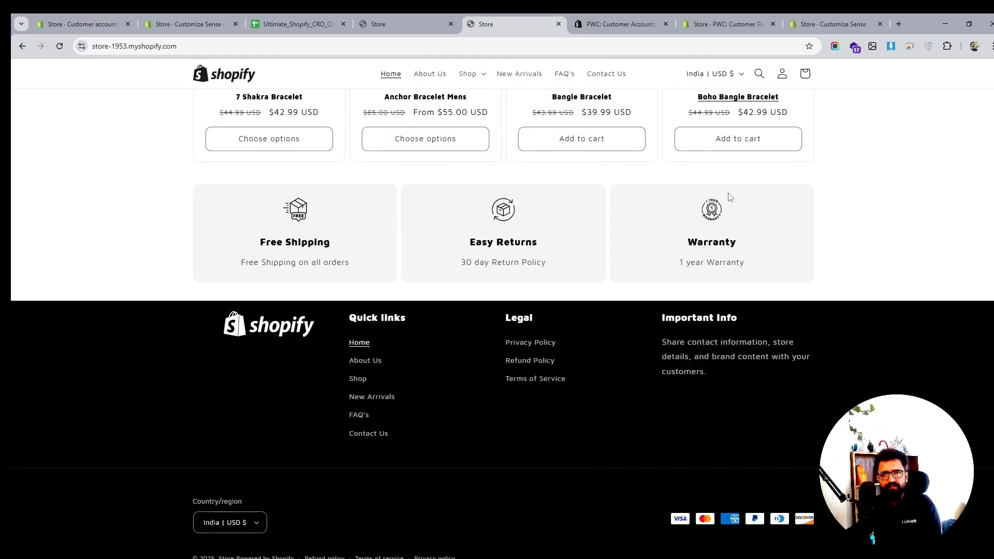
{"action": "scroll", "coordinate": [727, 195], "scroll_direction": "up", "scroll_amount": 5}
{"action": "left_click", "coordinate": [196, 21]}
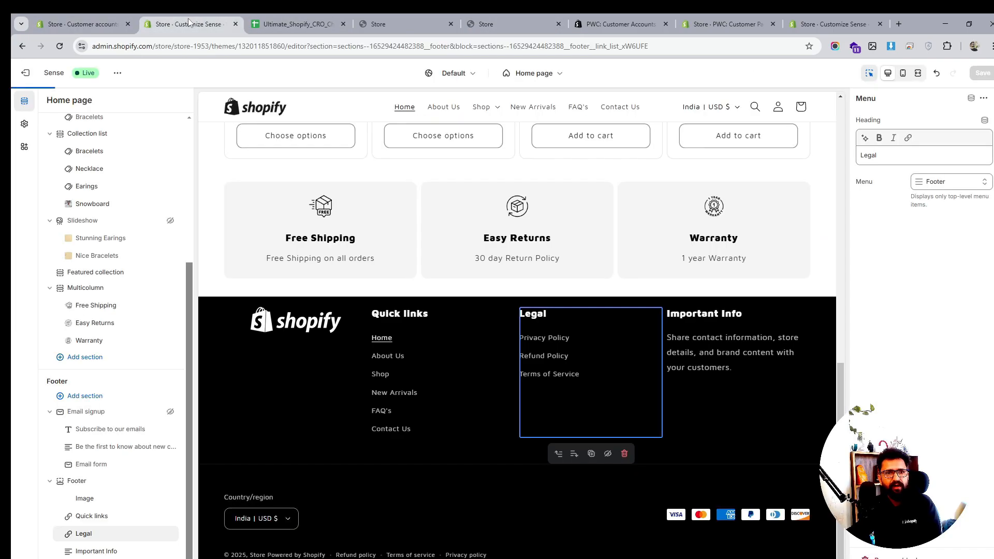
{"action": "left_click", "coordinate": [109, 24]}
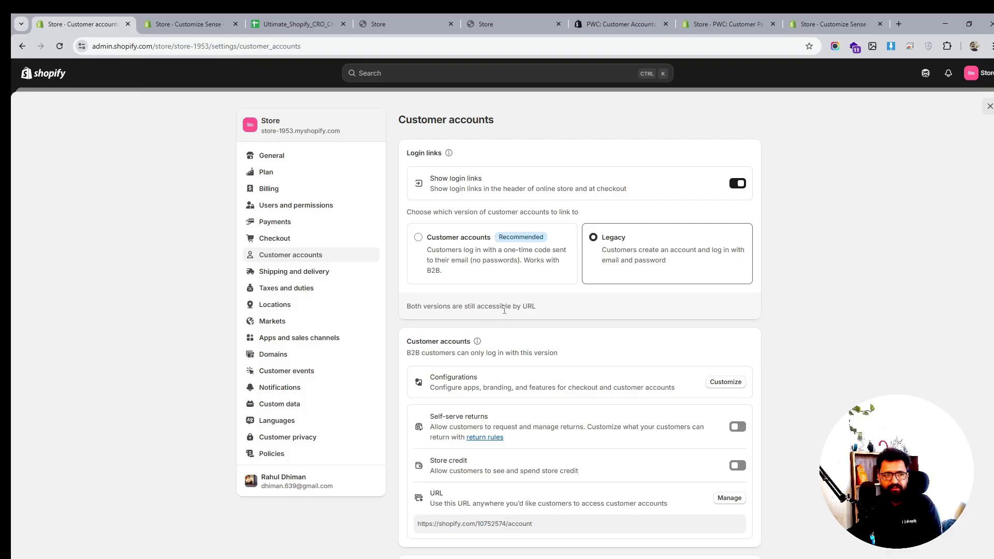
- In the general shipping profile, set the Heavy Goods Shipping rate's price to ₹399
{"action": "left_click", "coordinate": [276, 273]}
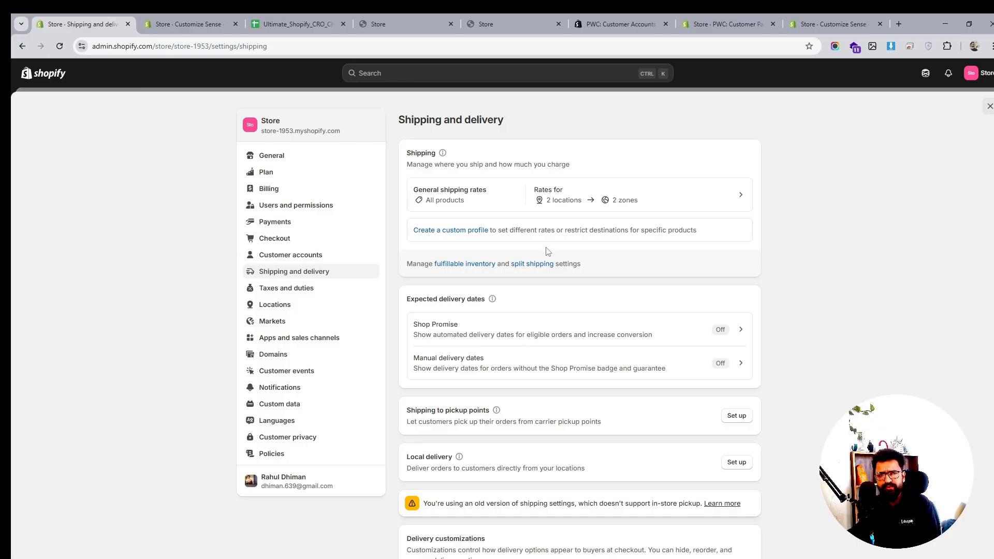
{"action": "left_click", "coordinate": [693, 193]}
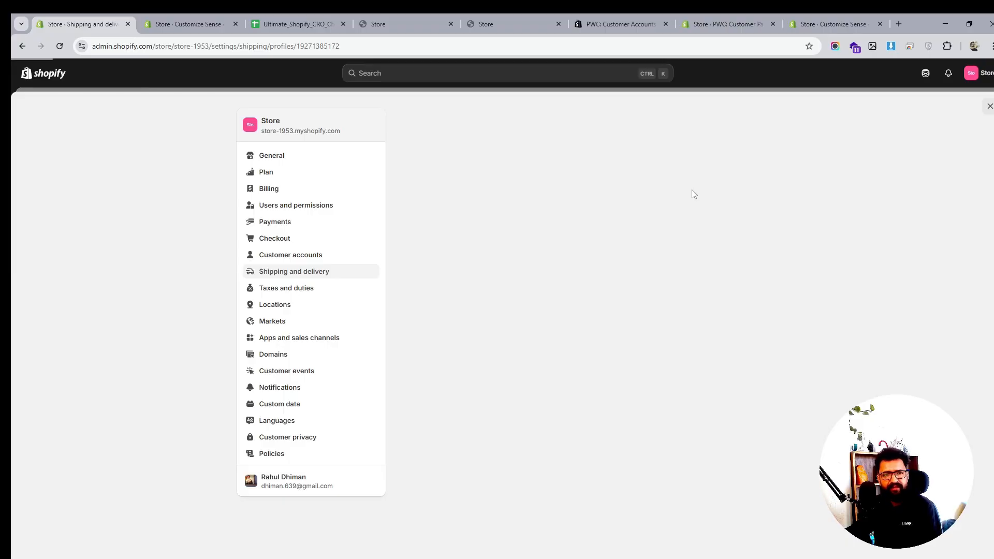
{"action": "scroll", "coordinate": [621, 308], "scroll_direction": "down", "scroll_amount": 3}
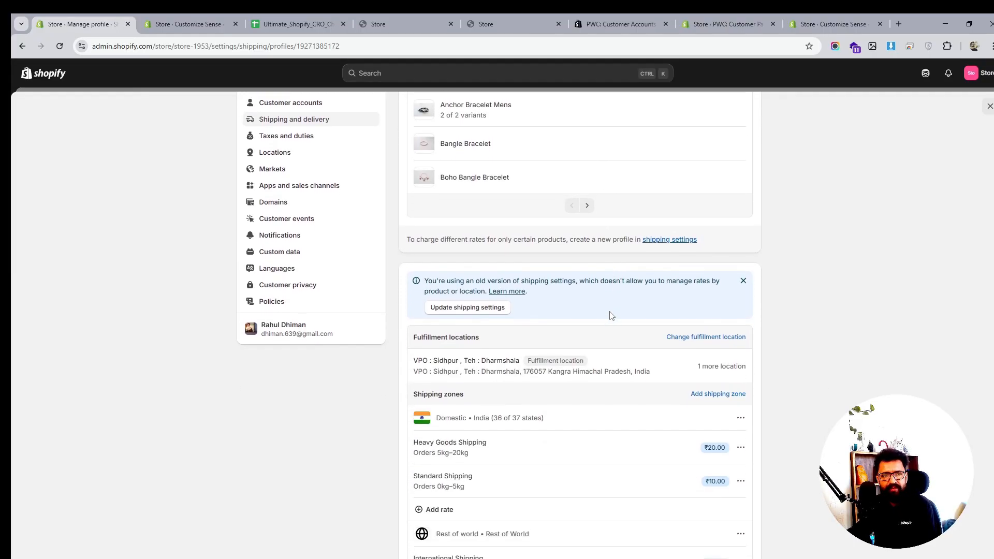
{"action": "scroll", "coordinate": [714, 327], "scroll_direction": "down", "scroll_amount": 2}
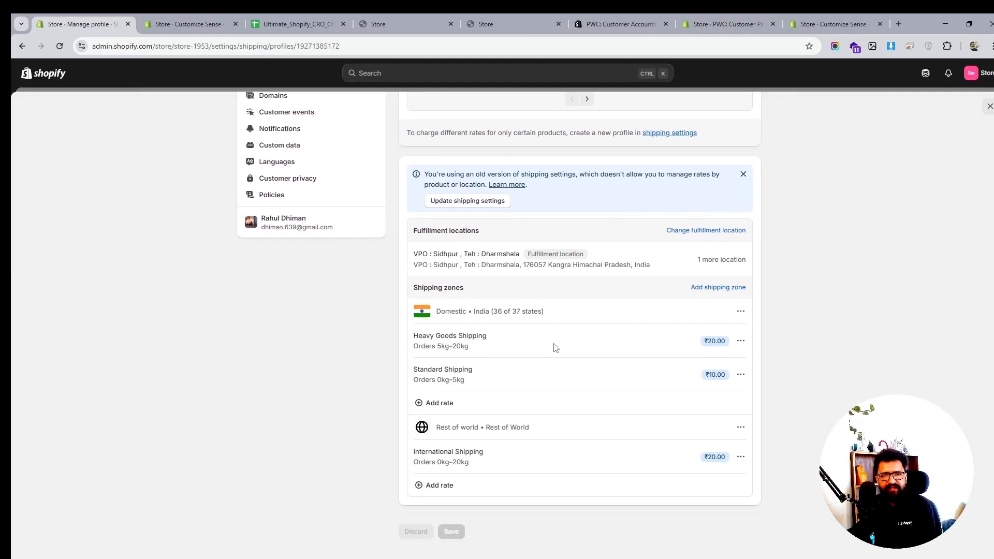
{"action": "left_click", "coordinate": [743, 341]}
{"action": "left_click", "coordinate": [741, 311]}
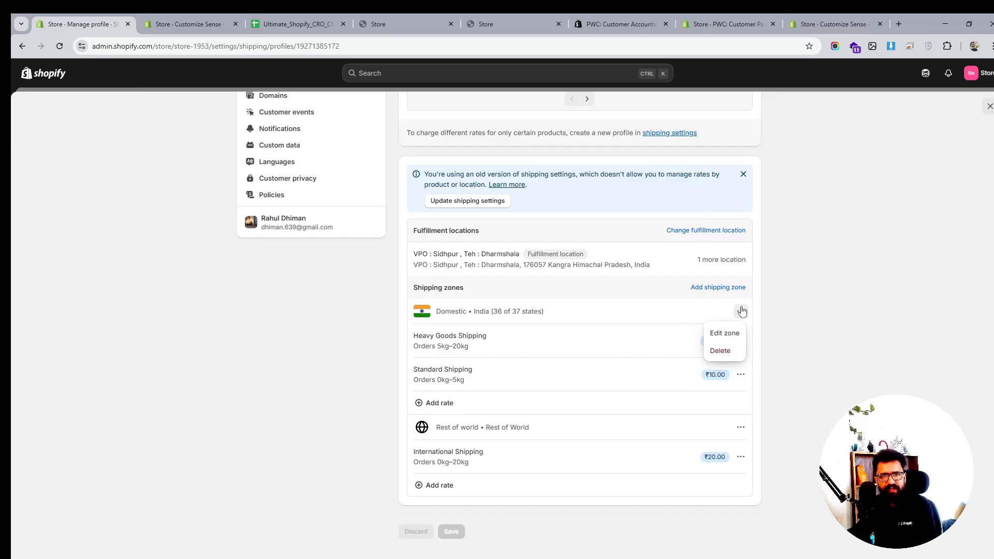
{"action": "left_click", "coordinate": [812, 340]}
{"action": "left_click", "coordinate": [741, 340]}
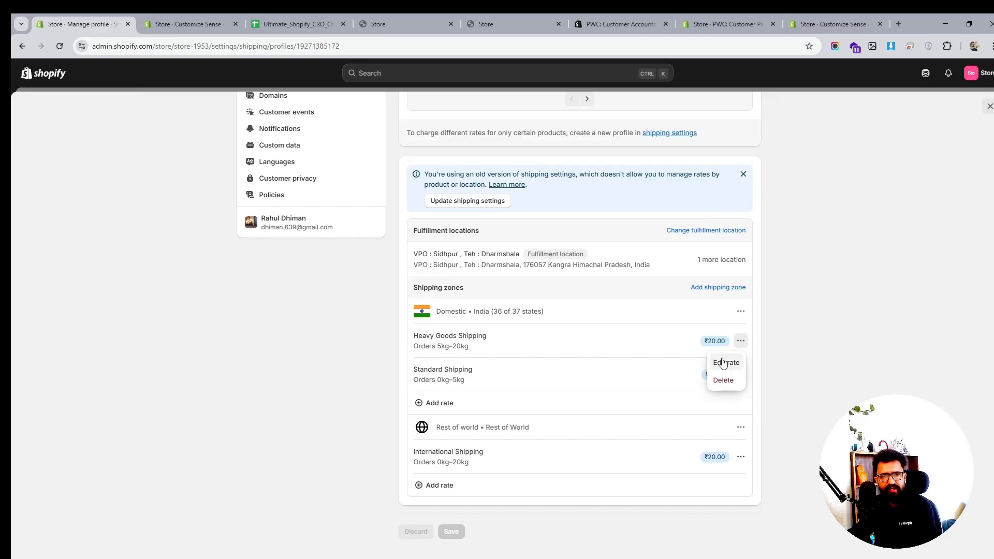
{"action": "left_click", "coordinate": [722, 363]}
{"action": "left_click", "coordinate": [407, 291]}
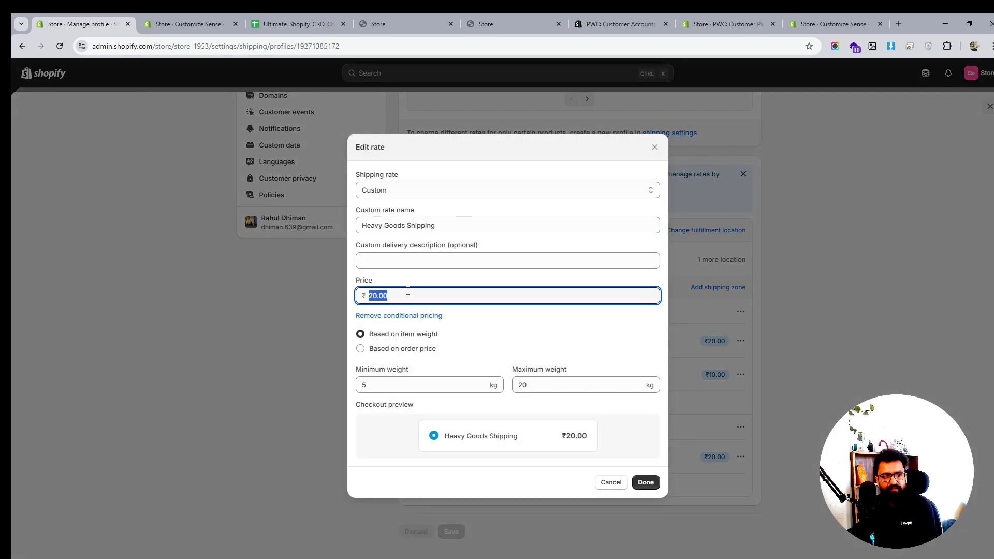
{"action": "left_click", "coordinate": [440, 192]}
{"action": "left_click", "coordinate": [441, 193]}
{"action": "left_click", "coordinate": [410, 224]}
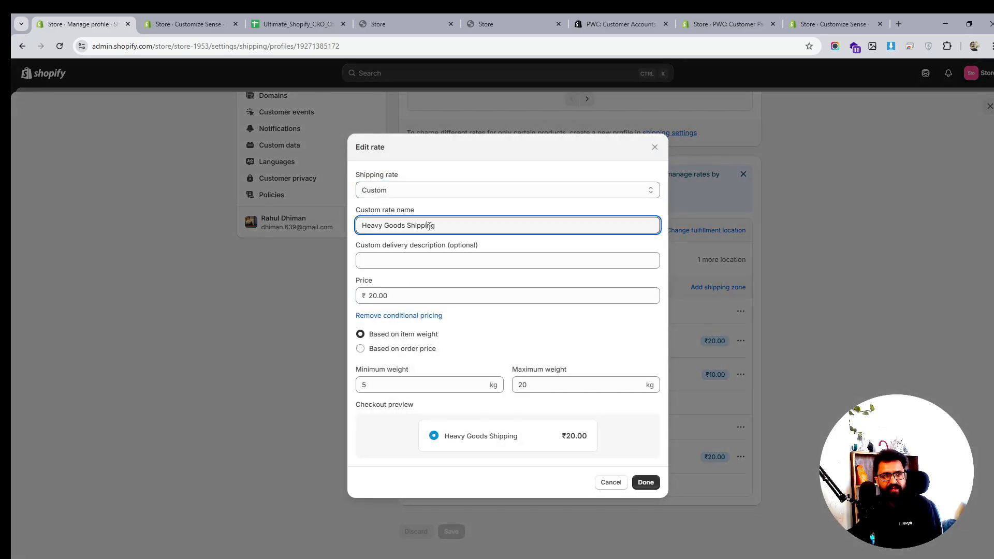
{"action": "key", "text": "ctrl+a"}
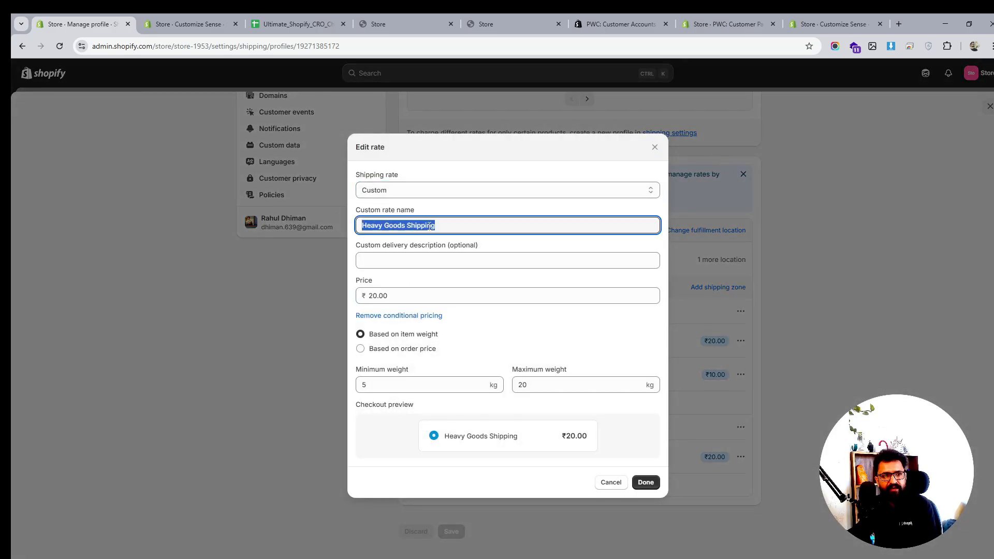
{"action": "left_click", "coordinate": [371, 296]}
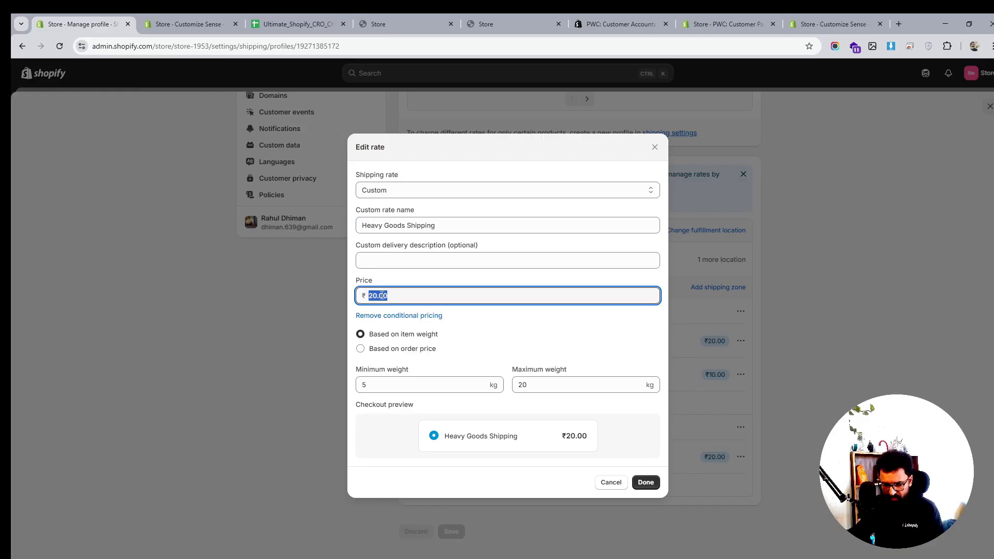
{"action": "type", "text": "399"}
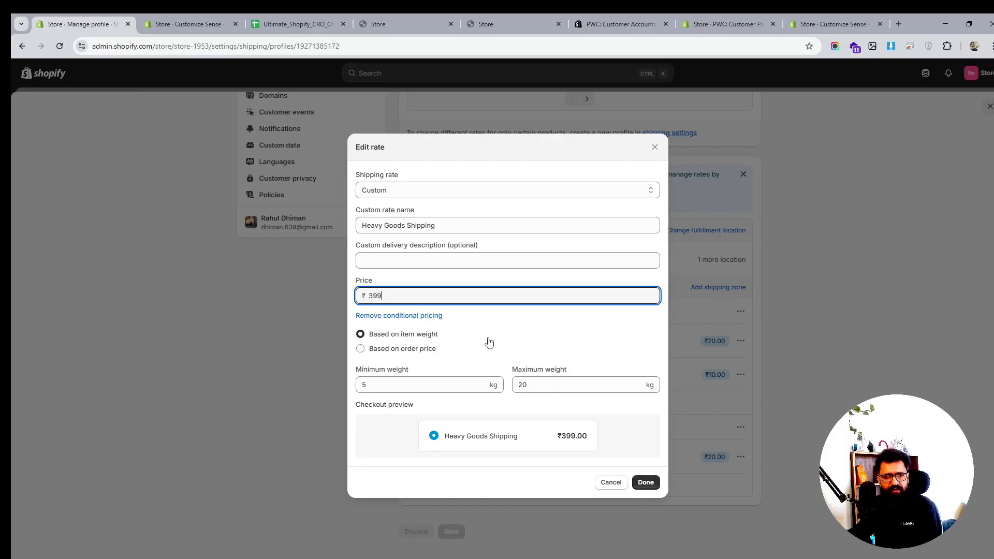
{"action": "left_click", "coordinate": [646, 484]}
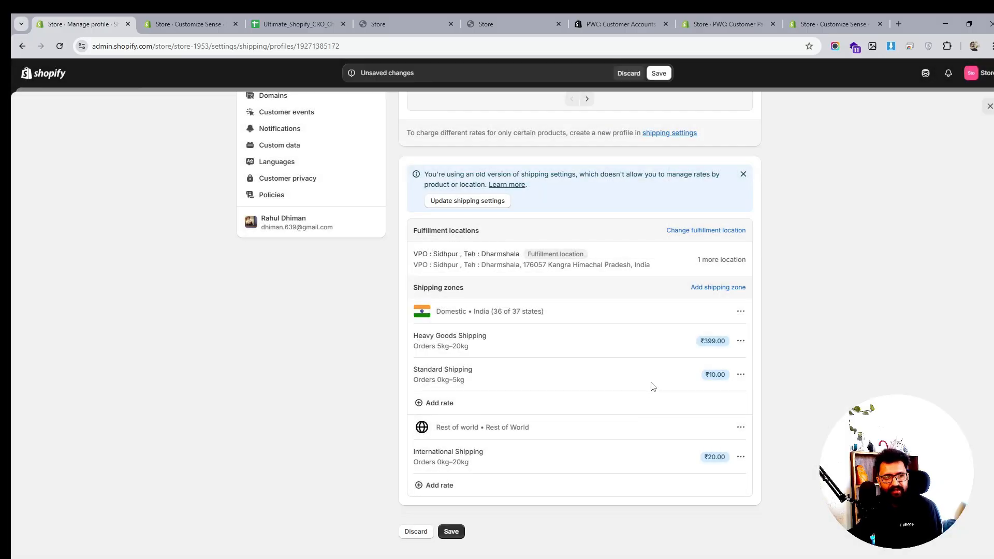
- Save the shipping profile changes
{"action": "left_click", "coordinate": [741, 375]}
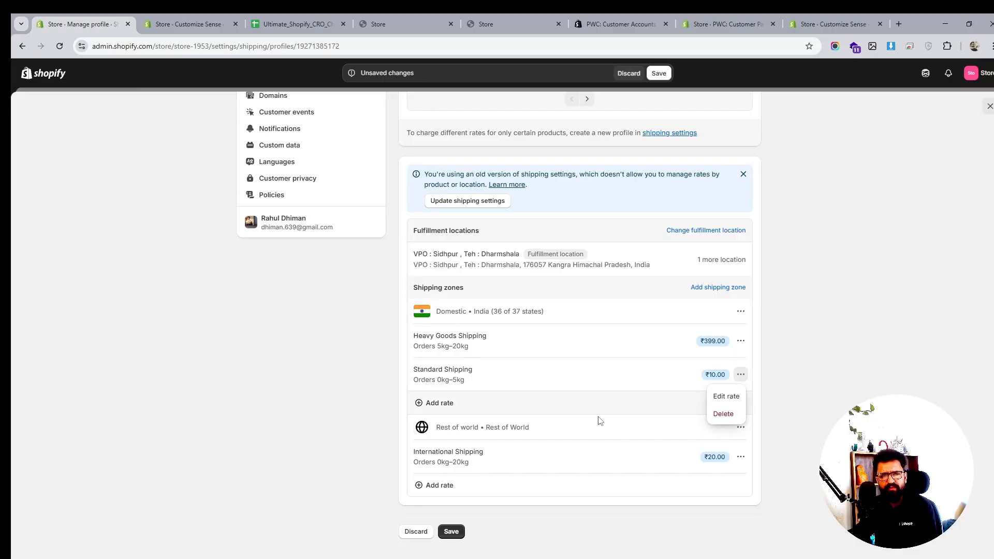
{"action": "left_click", "coordinate": [543, 447]}
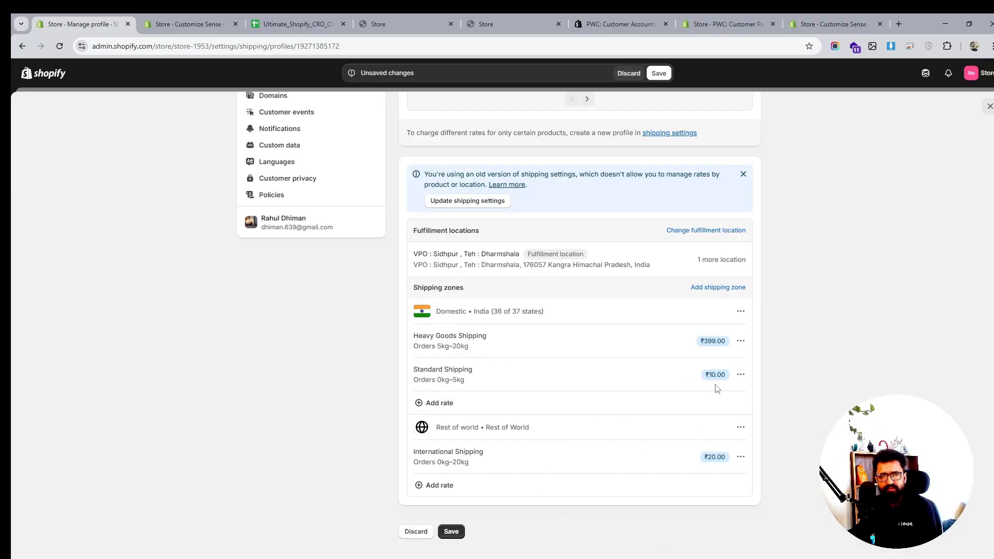
{"action": "scroll", "coordinate": [682, 378], "scroll_direction": "up", "scroll_amount": 4}
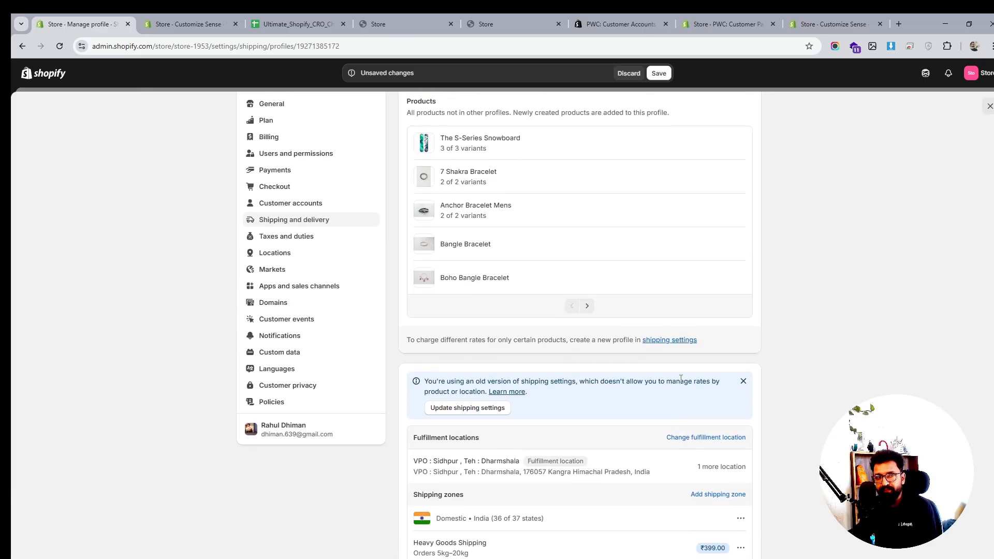
{"action": "scroll", "coordinate": [681, 378], "scroll_direction": "up", "scroll_amount": 1}
{"action": "left_click", "coordinate": [659, 73]}
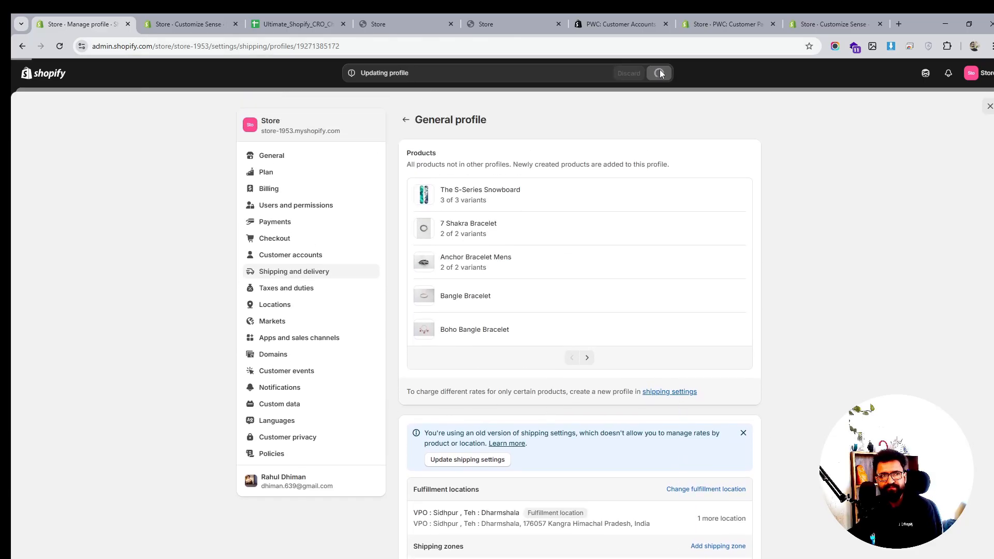
- Review the Taxes and duties settings
{"action": "left_click", "coordinate": [303, 293]}
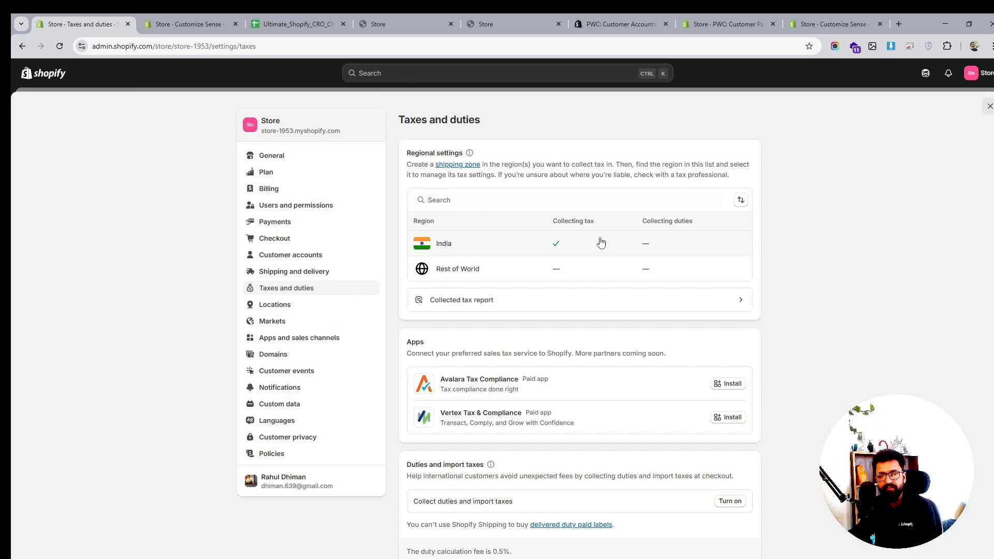
{"action": "scroll", "coordinate": [599, 240], "scroll_direction": "down", "scroll_amount": 5}
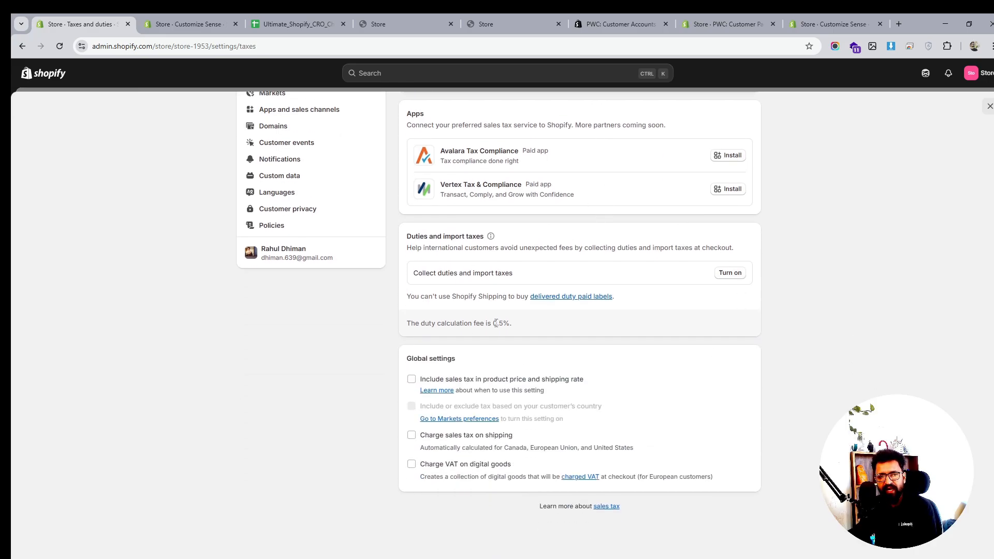
{"action": "scroll", "coordinate": [579, 299], "scroll_direction": "up", "scroll_amount": 1}
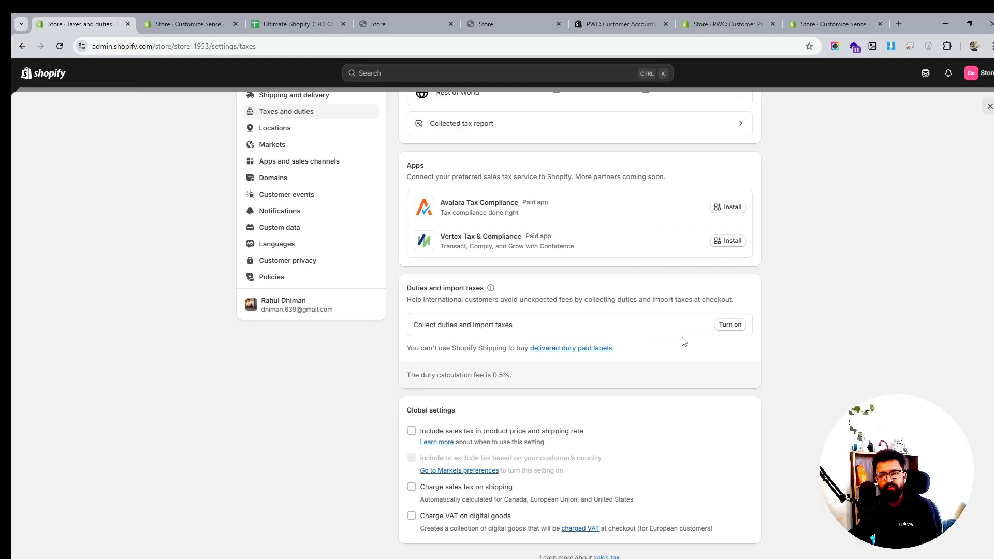
{"action": "scroll", "coordinate": [528, 318], "scroll_direction": "down", "scroll_amount": 1}
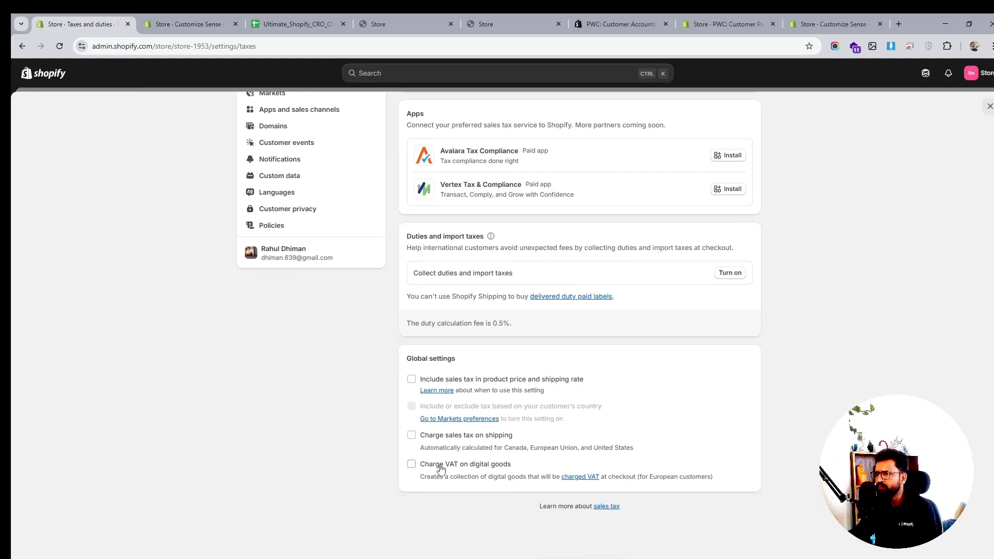
- Browse the Locations, Markets and Domains settings pages
{"action": "scroll", "coordinate": [624, 433], "scroll_direction": "up", "scroll_amount": 4}
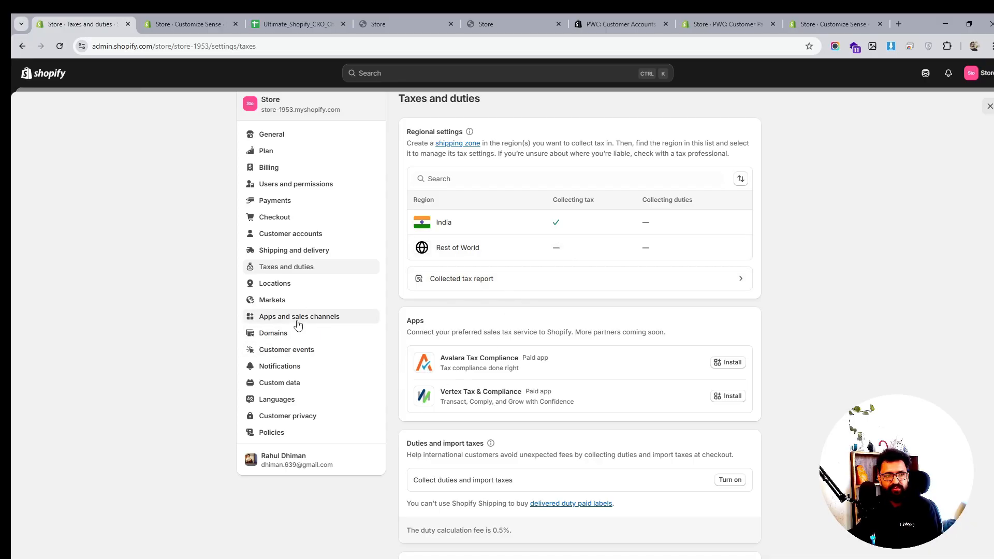
{"action": "left_click", "coordinate": [287, 290]}
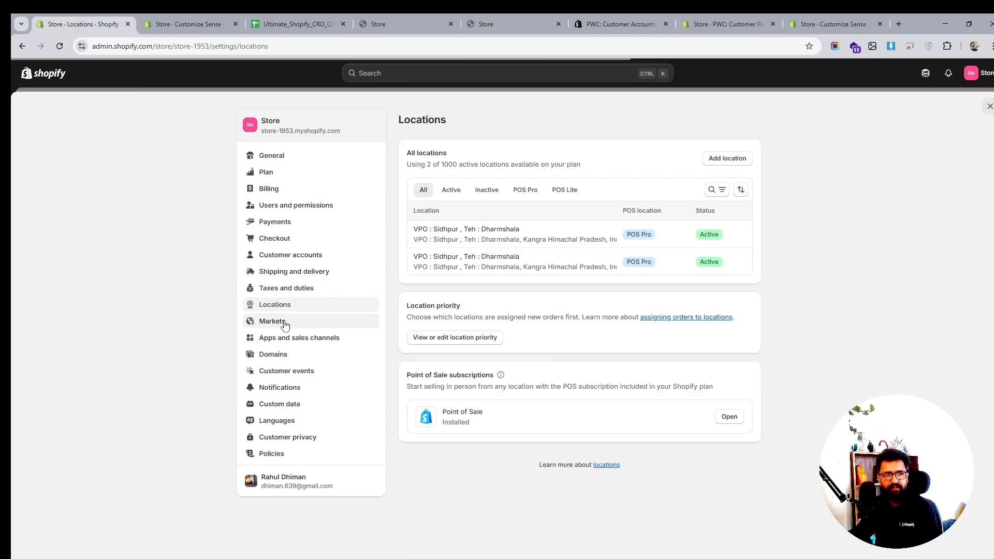
{"action": "left_click", "coordinate": [284, 324]}
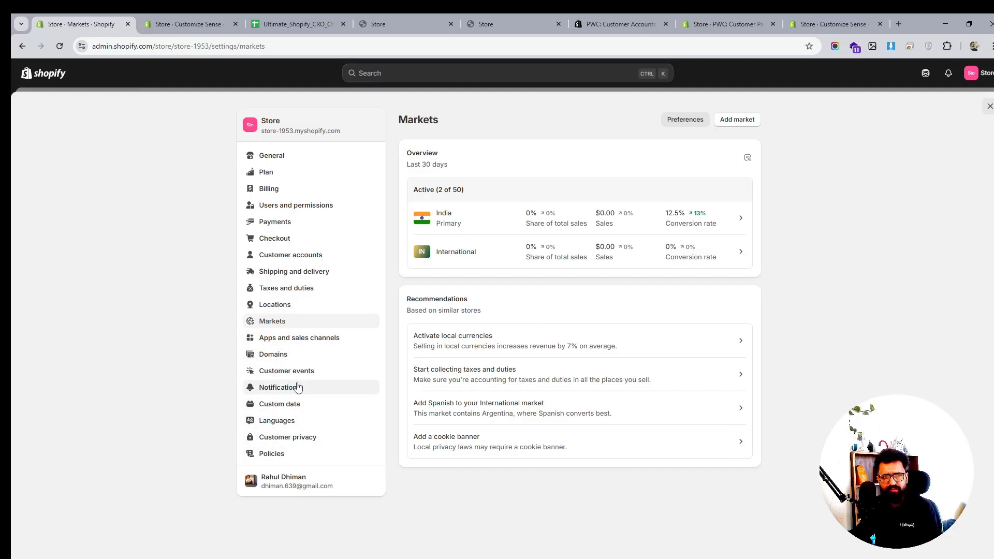
{"action": "left_click", "coordinate": [285, 358]}
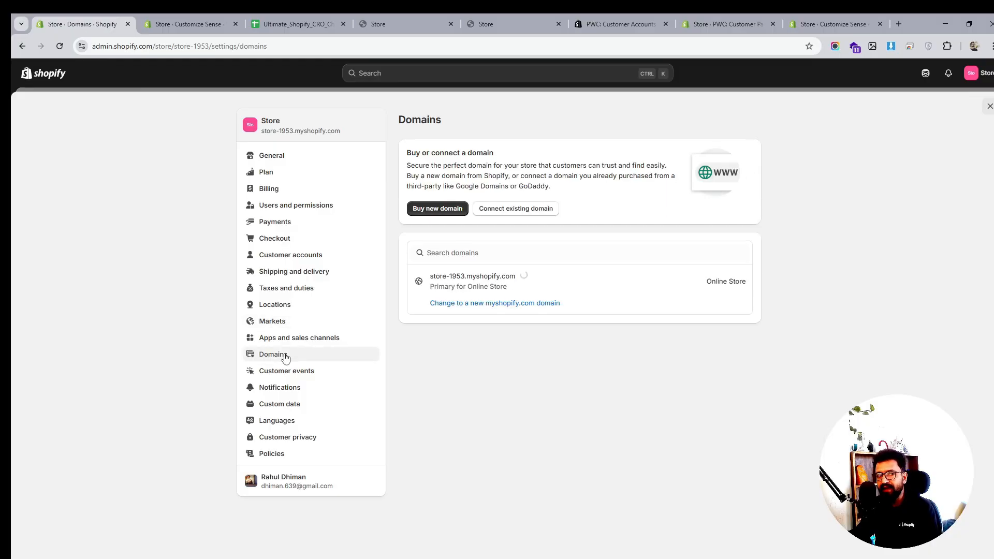
- Explore the pages for connecting an existing domain and transferring a domain to Shopify
{"action": "left_click", "coordinate": [511, 209]}
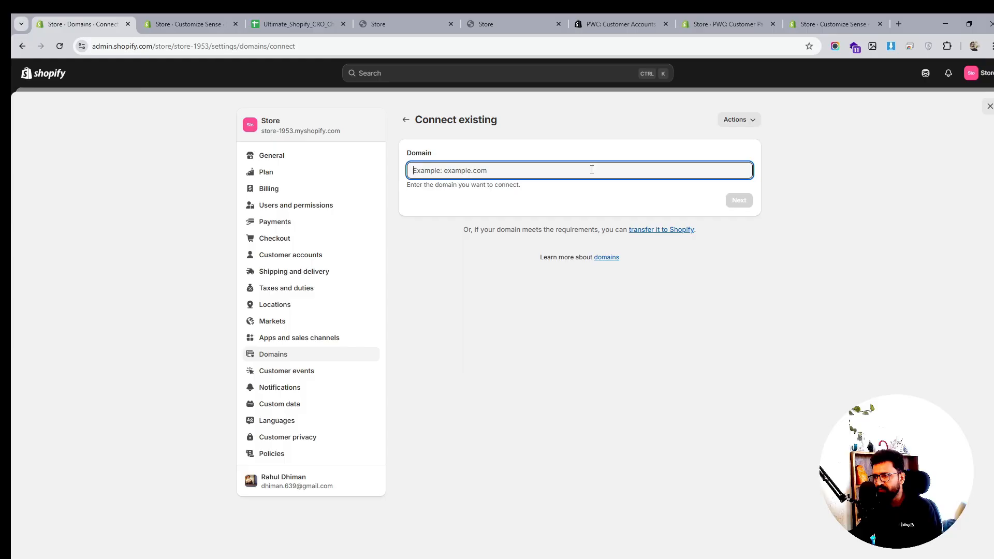
{"action": "left_click", "coordinate": [407, 121]}
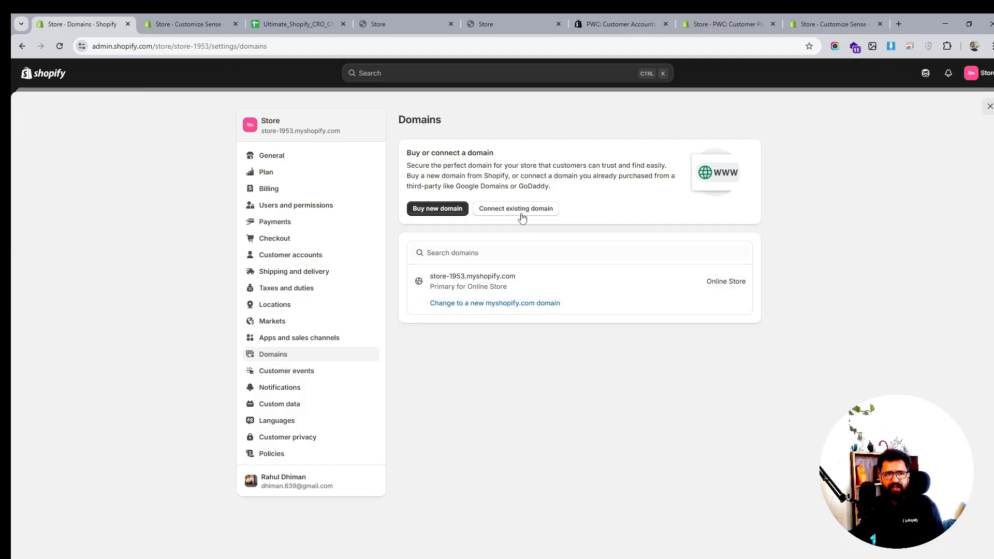
{"action": "left_click", "coordinate": [498, 206]}
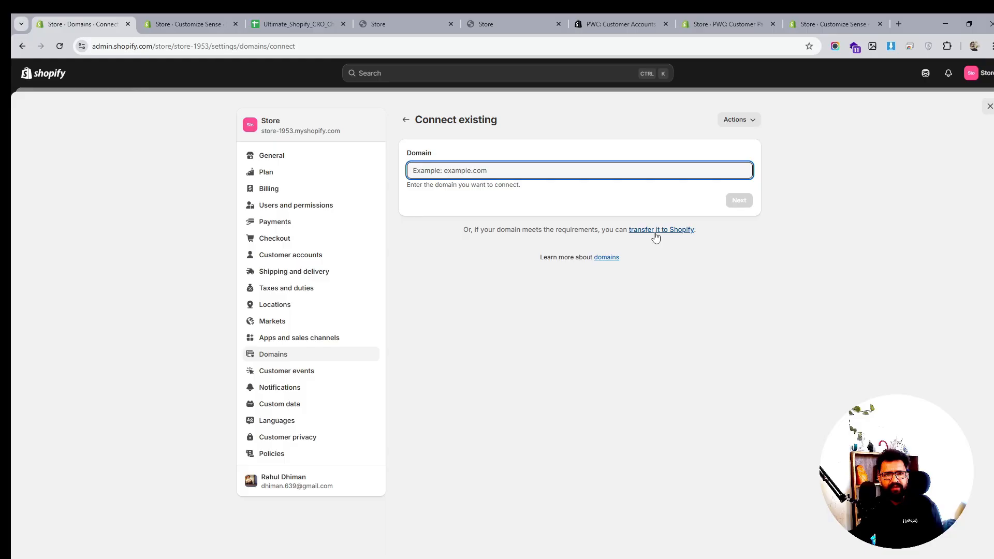
{"action": "left_click", "coordinate": [655, 232]}
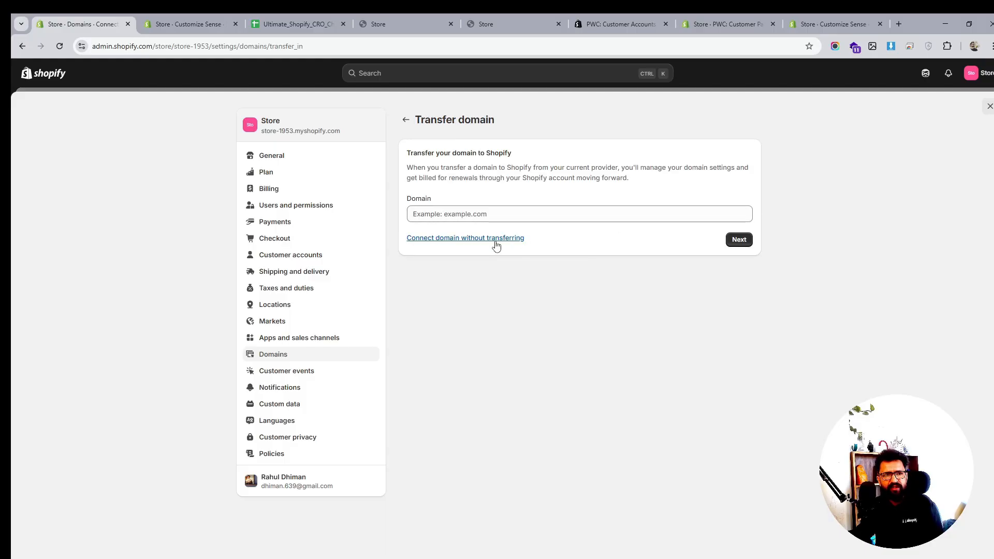
{"action": "left_click", "coordinate": [407, 122]}
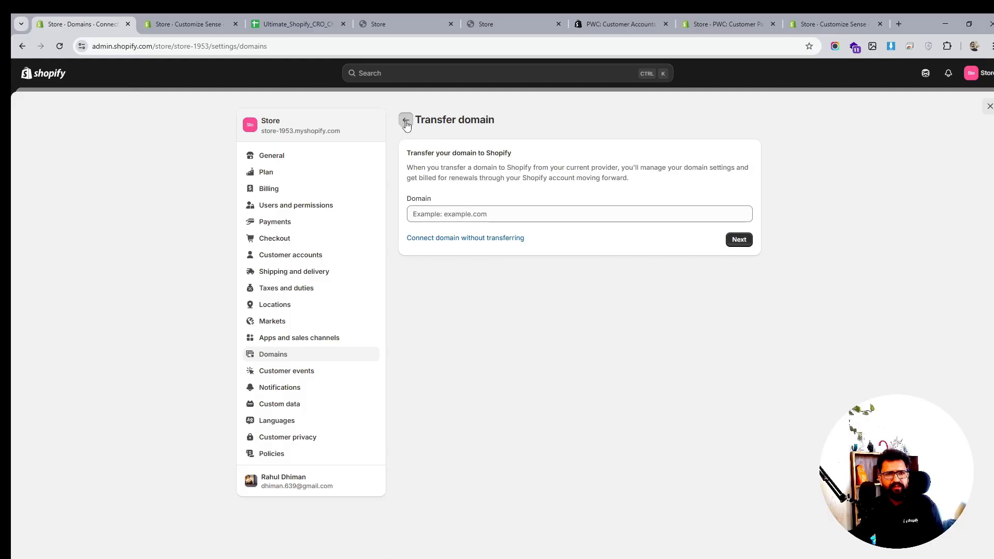
{"action": "left_click", "coordinate": [530, 211]}
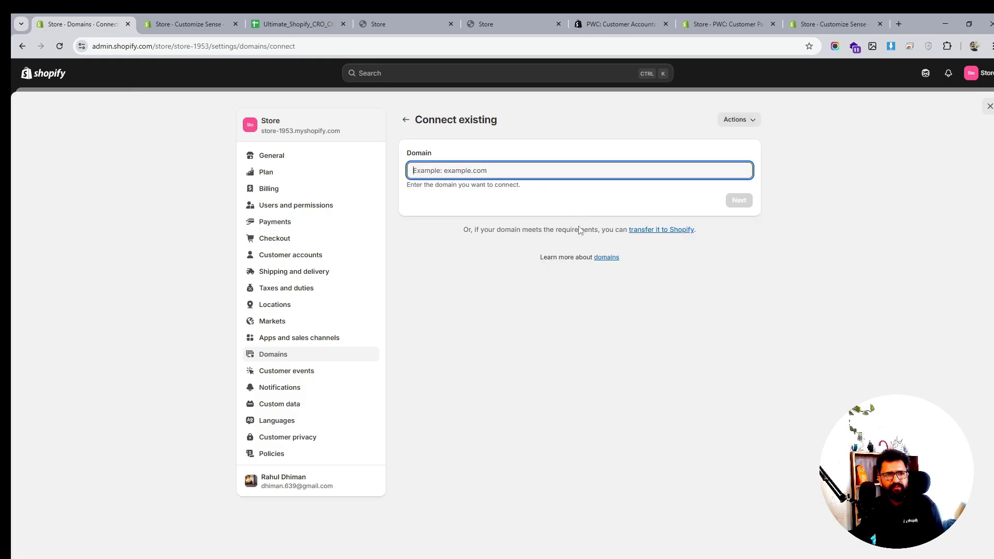
- Open the domains help article in a new tab and return to the domain connection page
{"action": "right_click", "coordinate": [603, 258]}
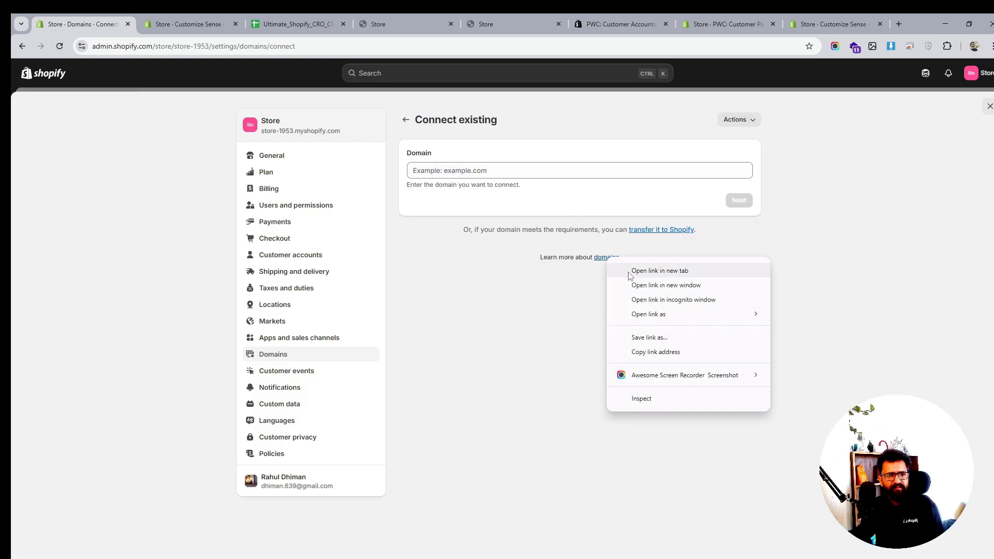
{"action": "left_click", "coordinate": [627, 268]}
{"action": "left_click", "coordinate": [157, 24]}
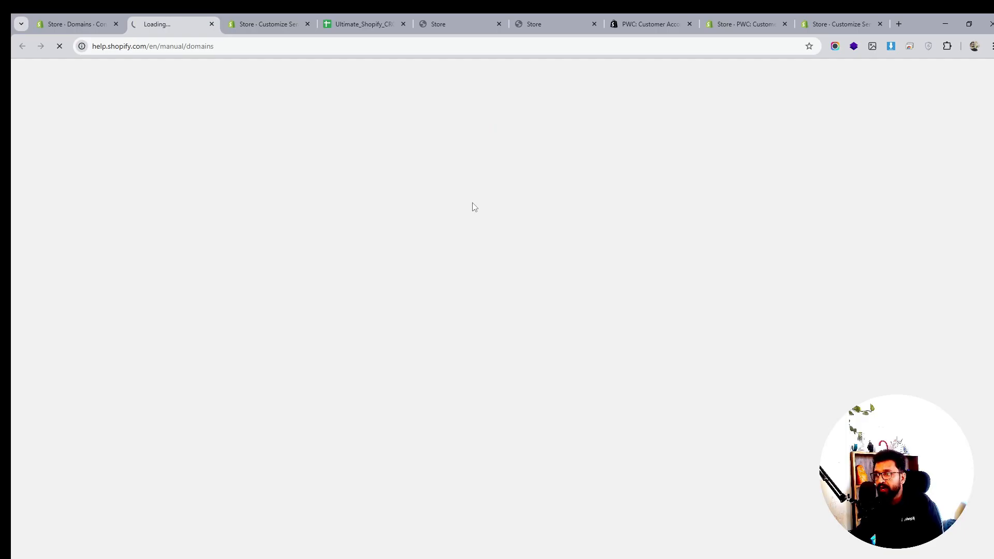
{"action": "left_click", "coordinate": [80, 24]}
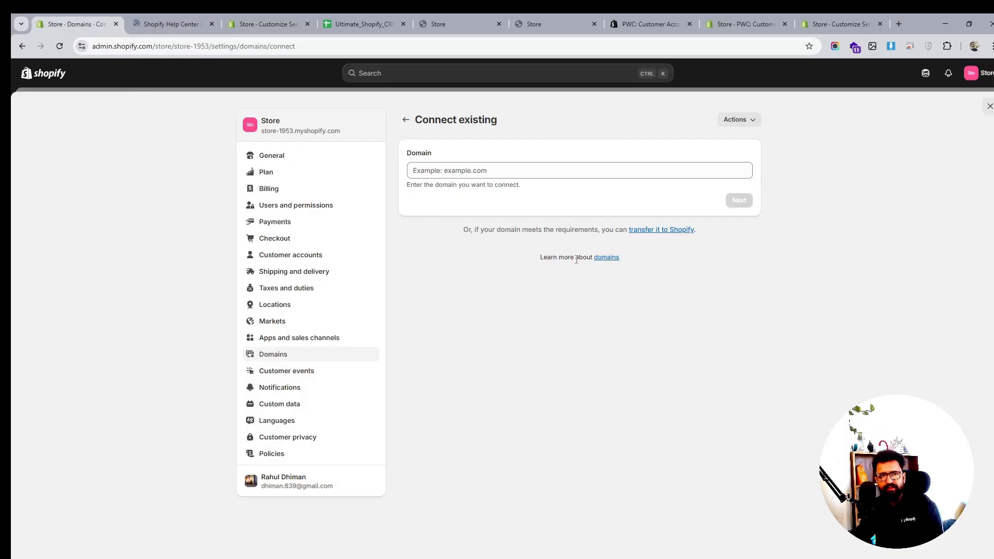
- Try to connect the existing domain prowebcoder.com, then leave the connection page back to Domains
{"action": "left_click", "coordinate": [465, 175]}
{"action": "type", "text": "prowebcoder.com"}
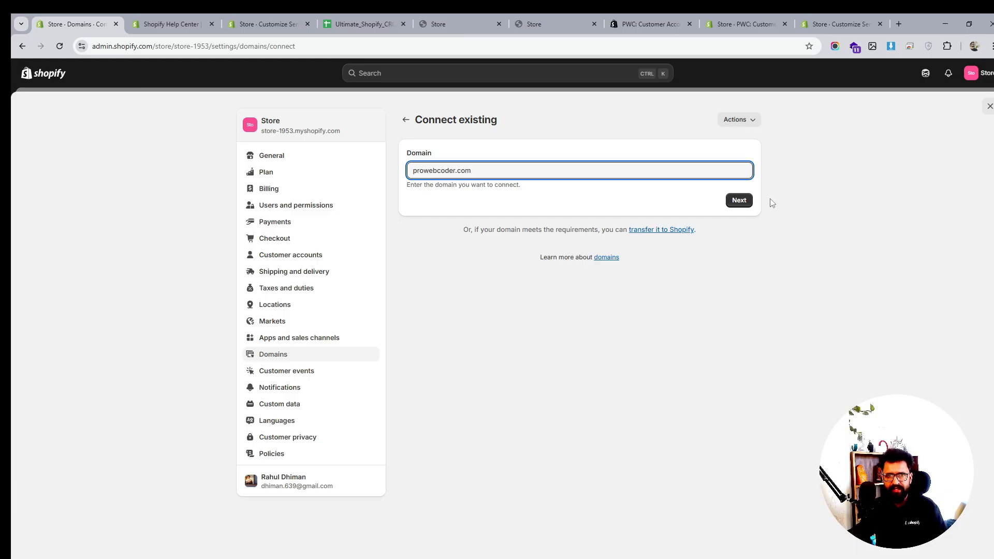
{"action": "left_click", "coordinate": [738, 200]}
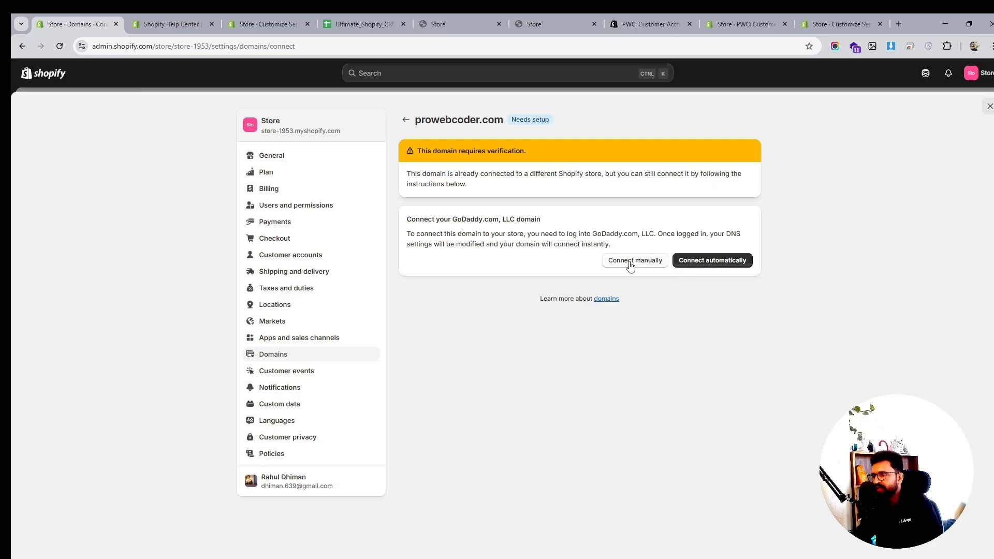
{"action": "left_click", "coordinate": [404, 121]}
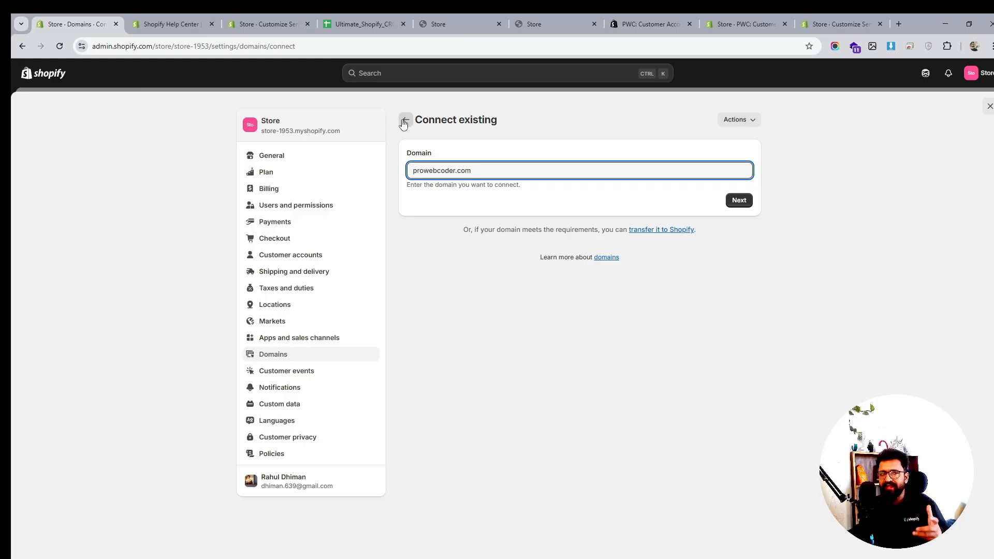
{"action": "triple_click", "coordinate": [497, 171]}
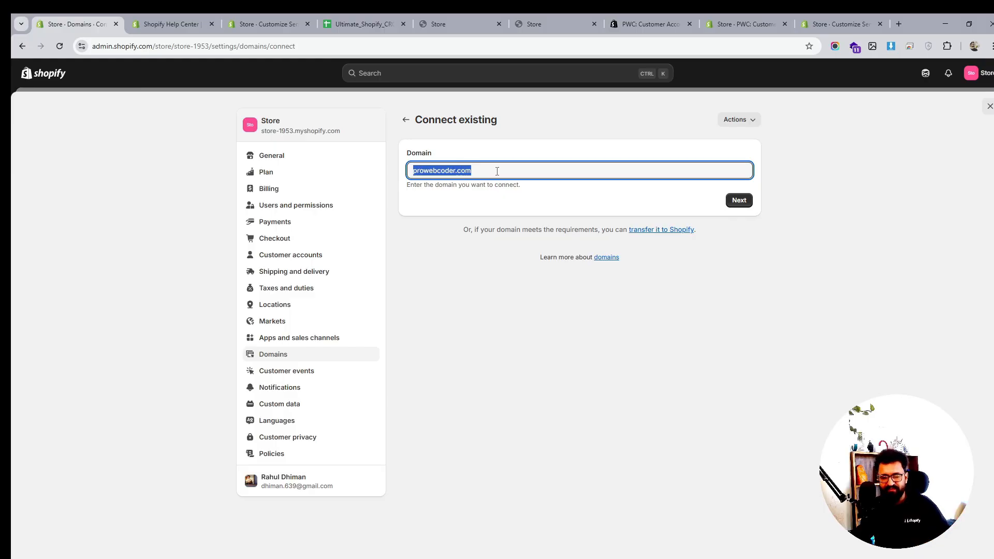
{"action": "left_click", "coordinate": [406, 120]}
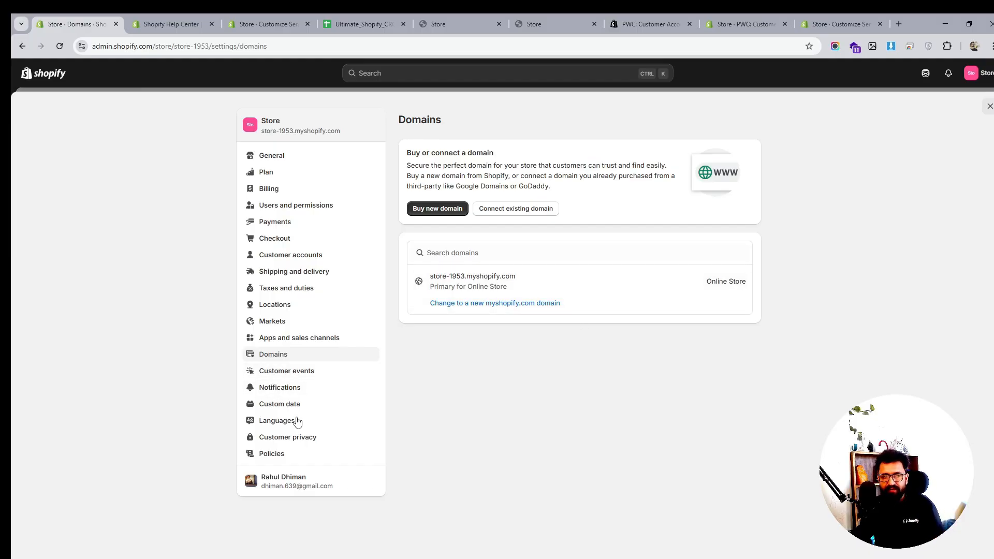
- On the storefront, add the Bangle Bracelet to the cart and proceed to checkout
{"action": "left_click", "coordinate": [435, 23]}
{"action": "left_click", "coordinate": [119, 46]}
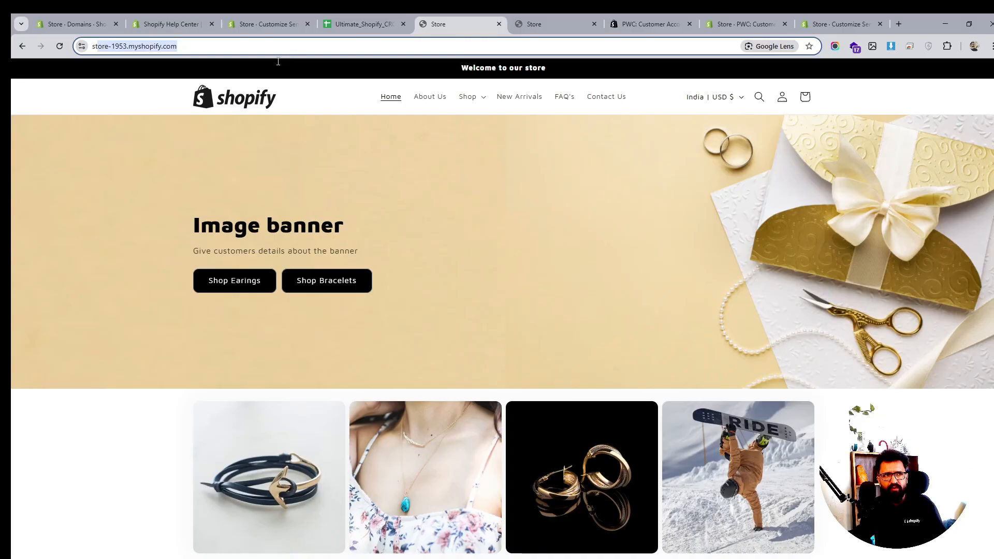
{"action": "scroll", "coordinate": [493, 286], "scroll_direction": "down", "scroll_amount": 8}
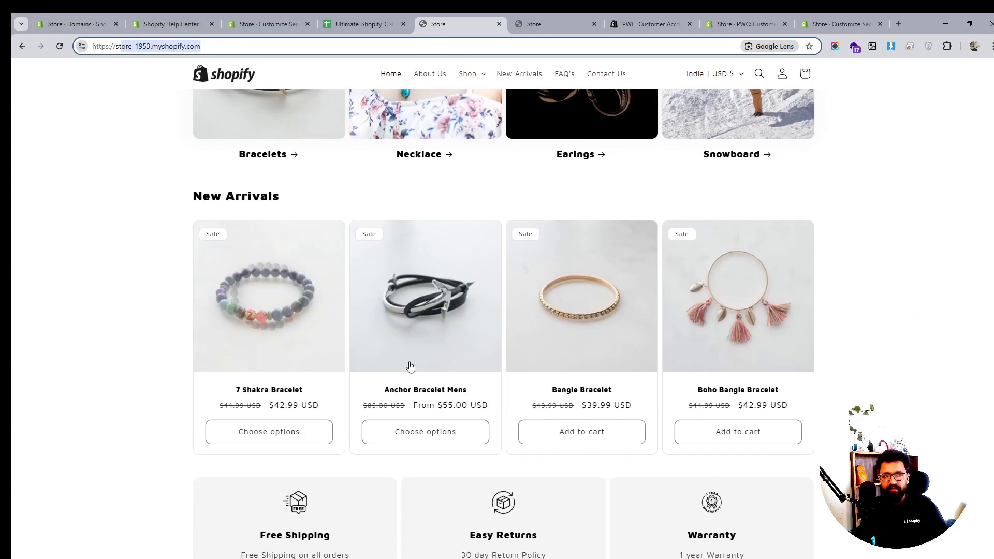
{"action": "left_click", "coordinate": [605, 432]}
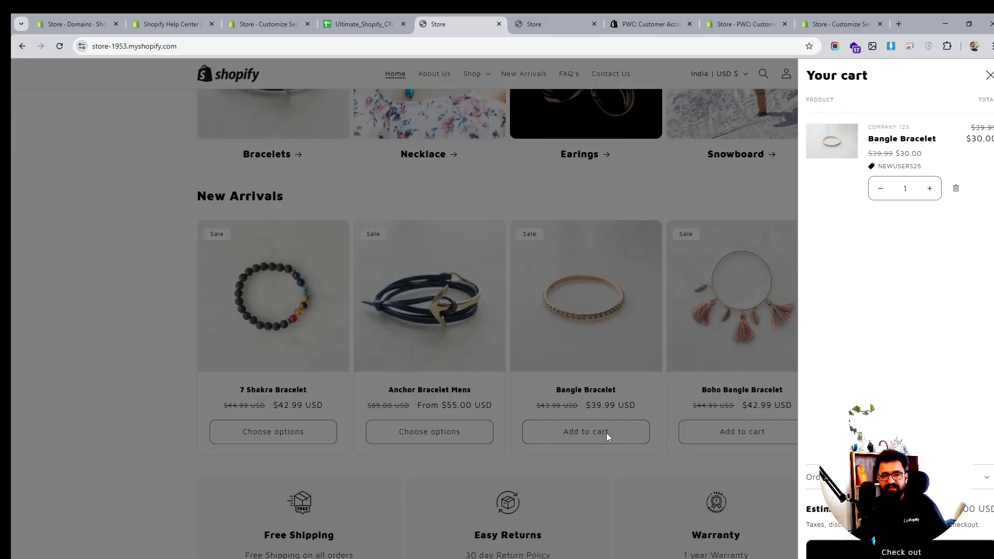
{"action": "left_click", "coordinate": [913, 553]}
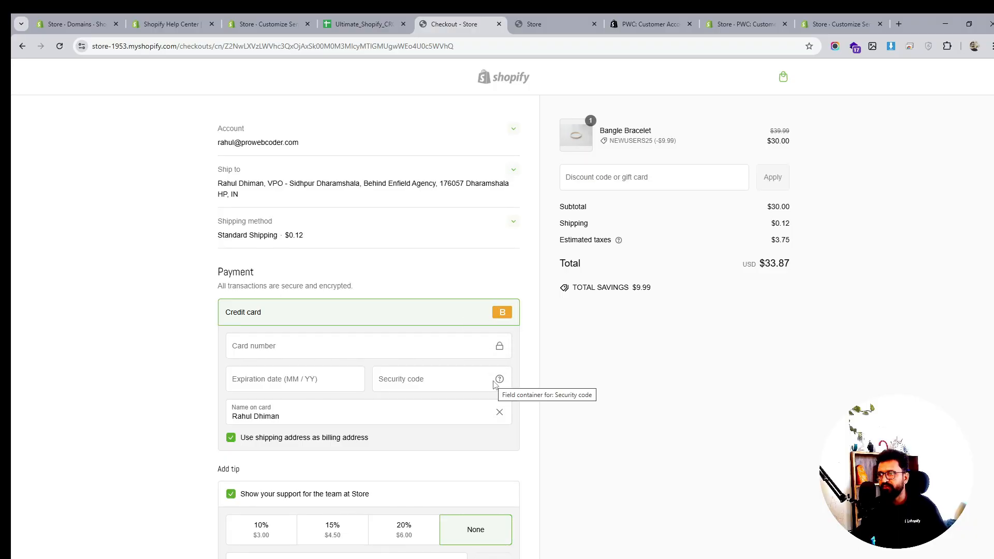
{"action": "scroll", "coordinate": [494, 383], "scroll_direction": "down", "scroll_amount": 3}
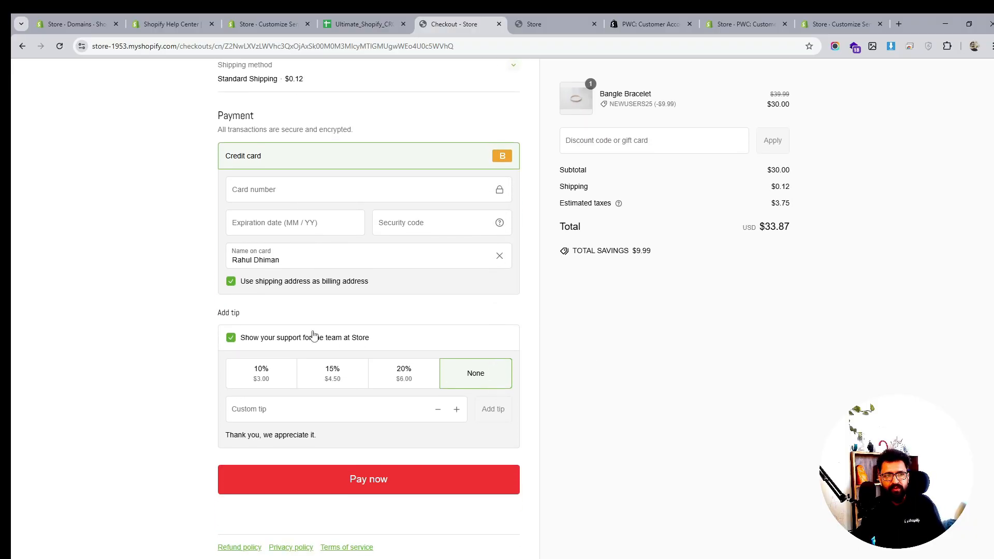
- Close the settings and view the live Sense theme from the Online Store themes page
{"action": "left_click", "coordinate": [83, 17]}
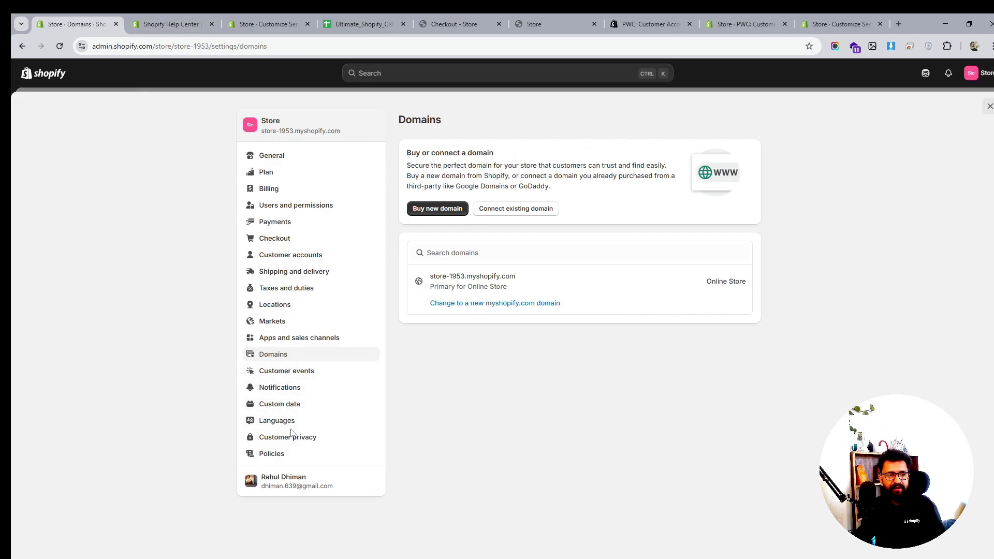
{"action": "left_click", "coordinate": [989, 107]}
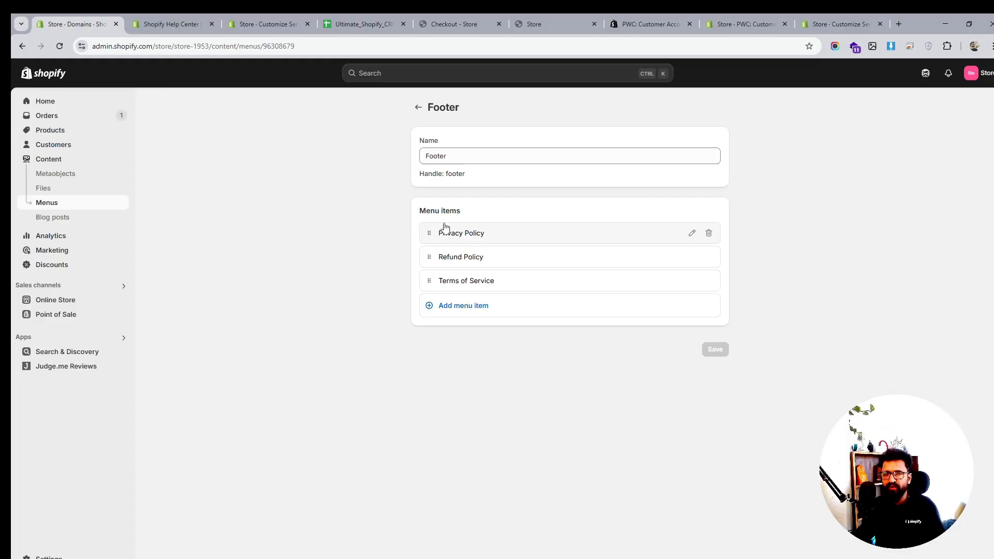
{"action": "left_click", "coordinate": [55, 300]}
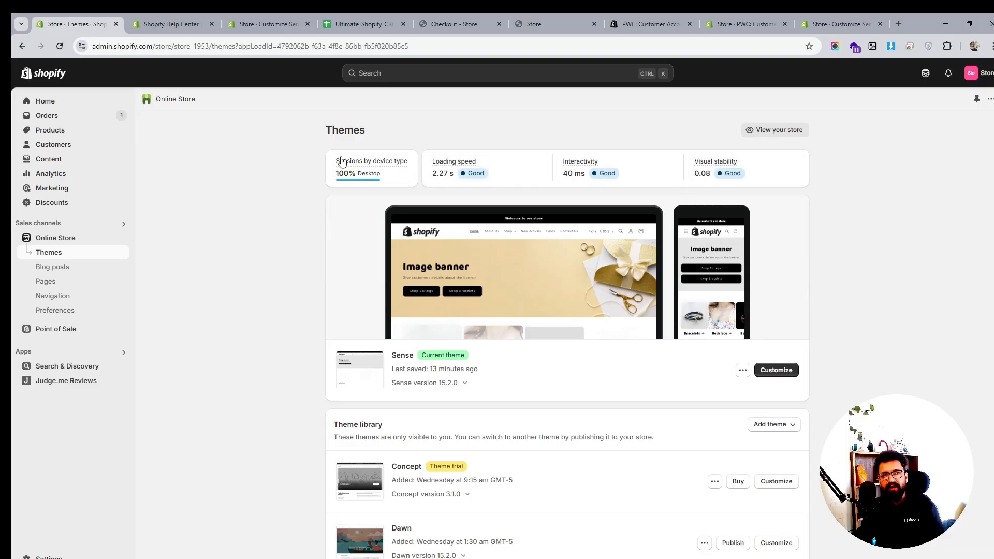
{"action": "left_click", "coordinate": [742, 369]}
{"action": "left_click", "coordinate": [708, 391]}
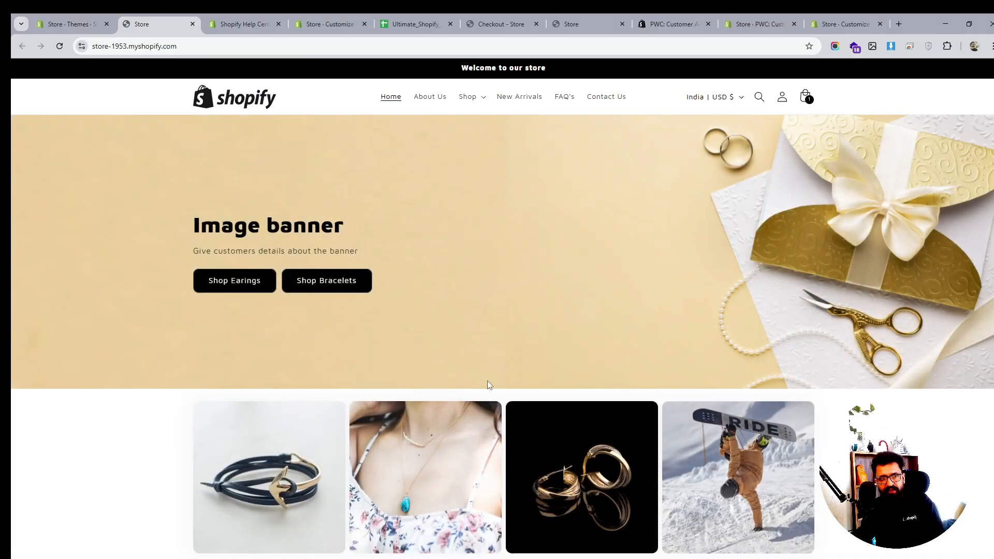
- Inspect the storefront and open the developer tools Performance panel's local metrics
{"action": "right_click", "coordinate": [134, 420]}
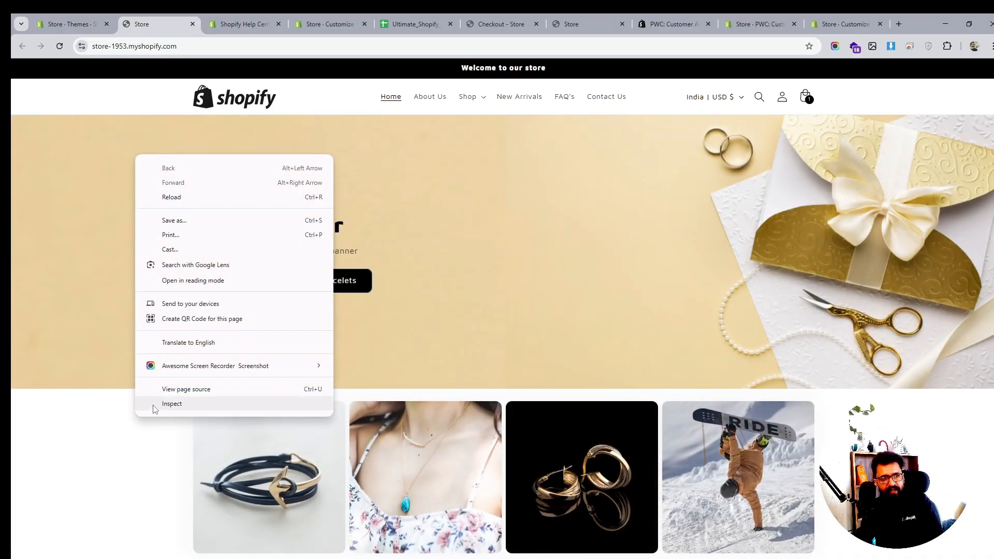
{"action": "left_click", "coordinate": [154, 406]}
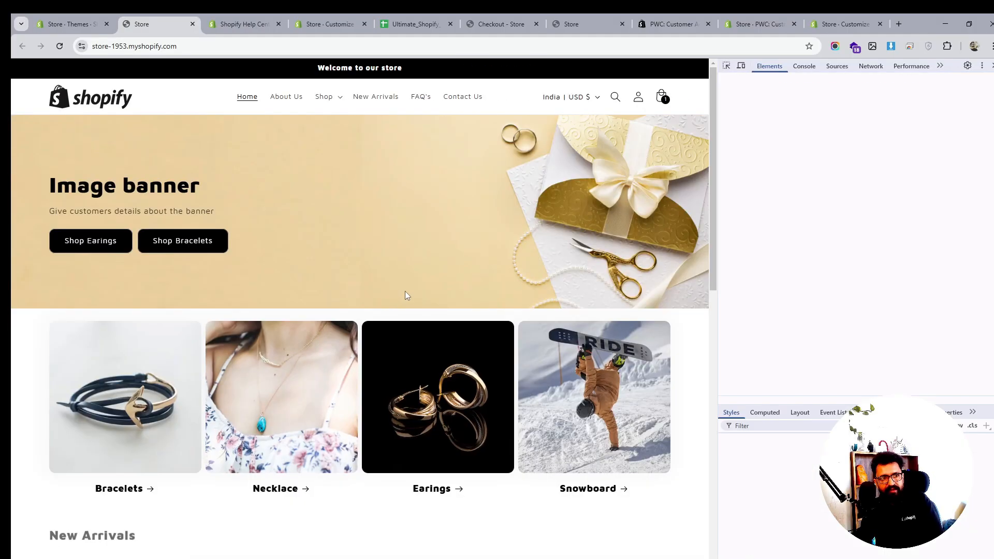
{"action": "left_click", "coordinate": [914, 69]}
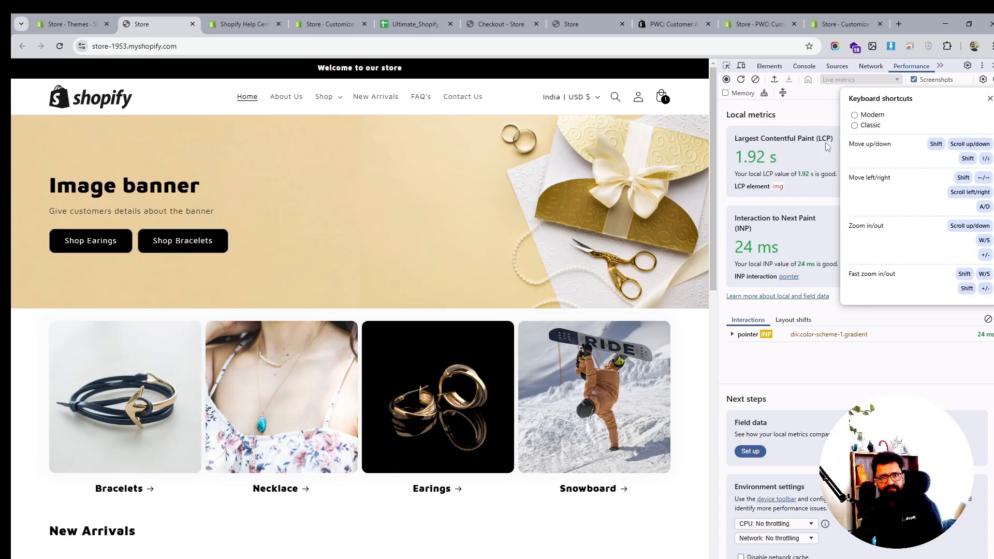
{"action": "left_click", "coordinate": [718, 181]}
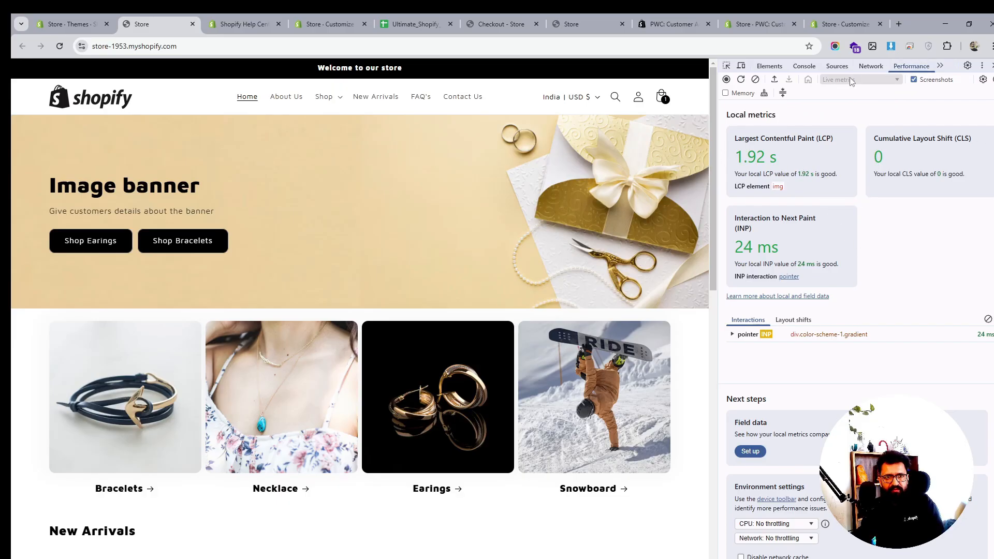
- Run a Lighthouse page-load report for Desktop and open its Best Practices section
{"action": "left_click", "coordinate": [940, 66]}
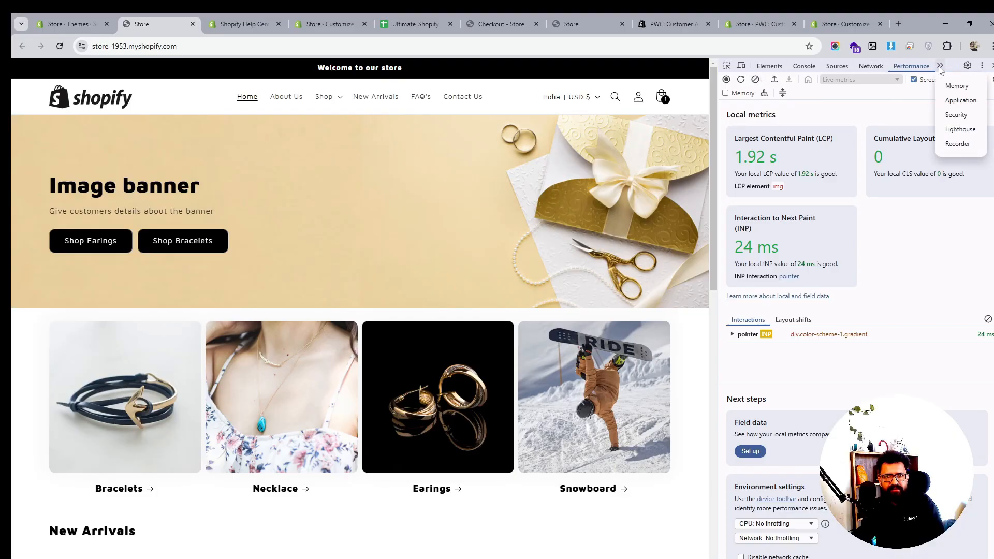
{"action": "left_click", "coordinate": [953, 130]}
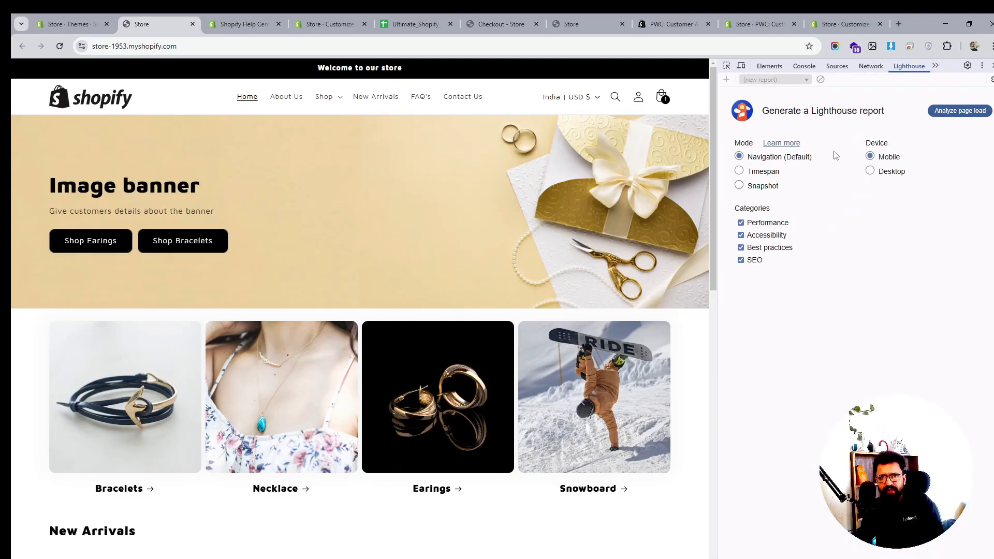
{"action": "left_click", "coordinate": [870, 170]}
{"action": "left_click", "coordinate": [960, 111]}
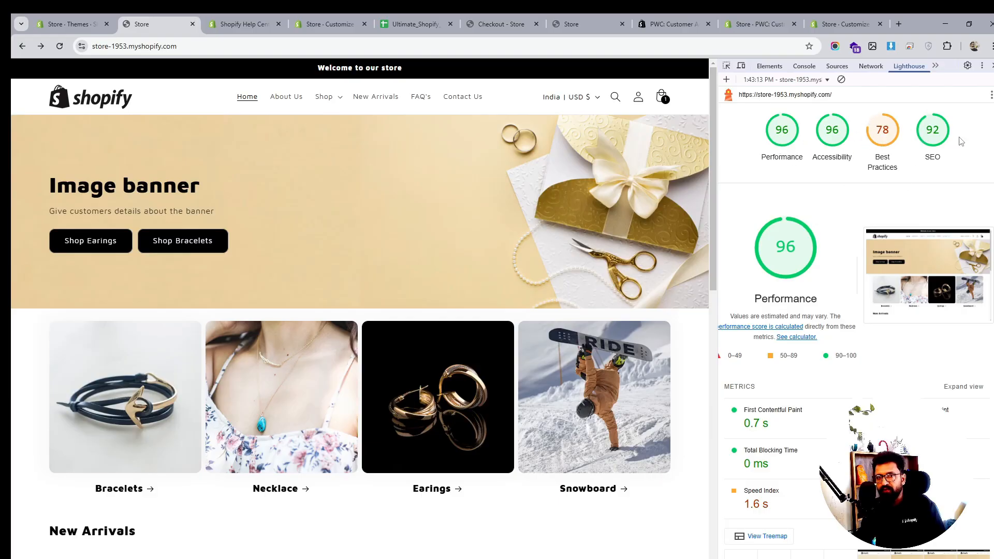
{"action": "left_click", "coordinate": [889, 138]}
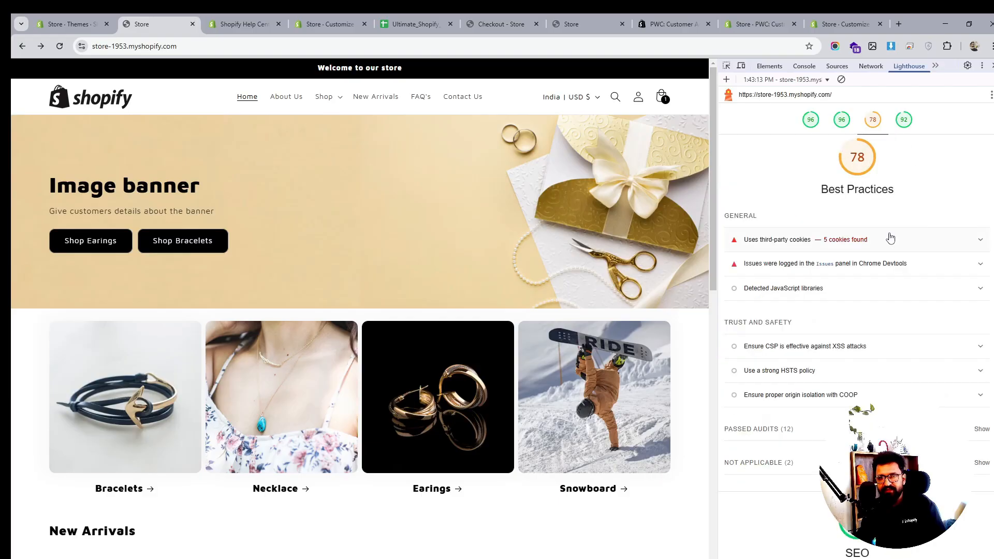
- Check the third-party cookies audit, then run a new Lighthouse page-load report for Mobile and review its scores
{"action": "left_click", "coordinate": [934, 240]}
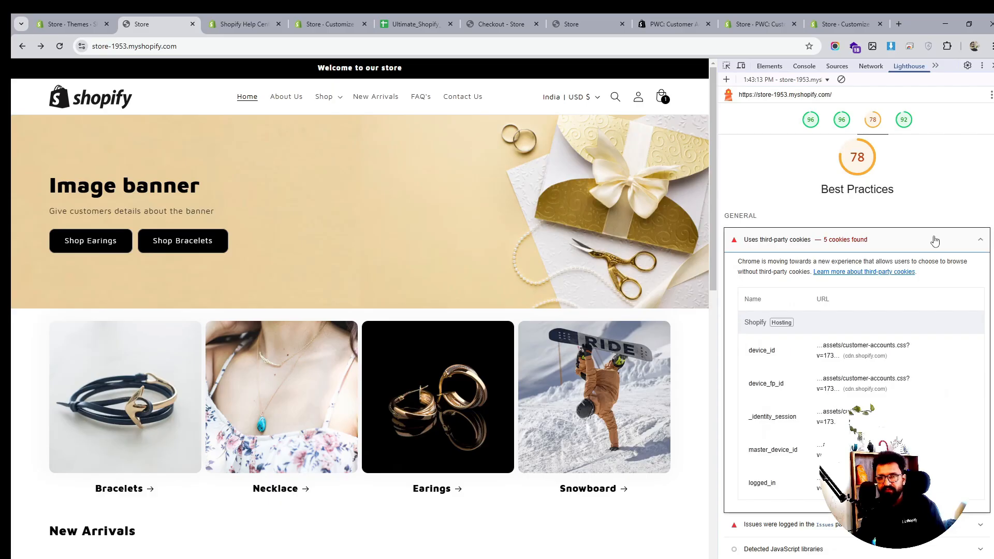
{"action": "left_click", "coordinate": [934, 240]}
{"action": "left_click", "coordinate": [841, 81]}
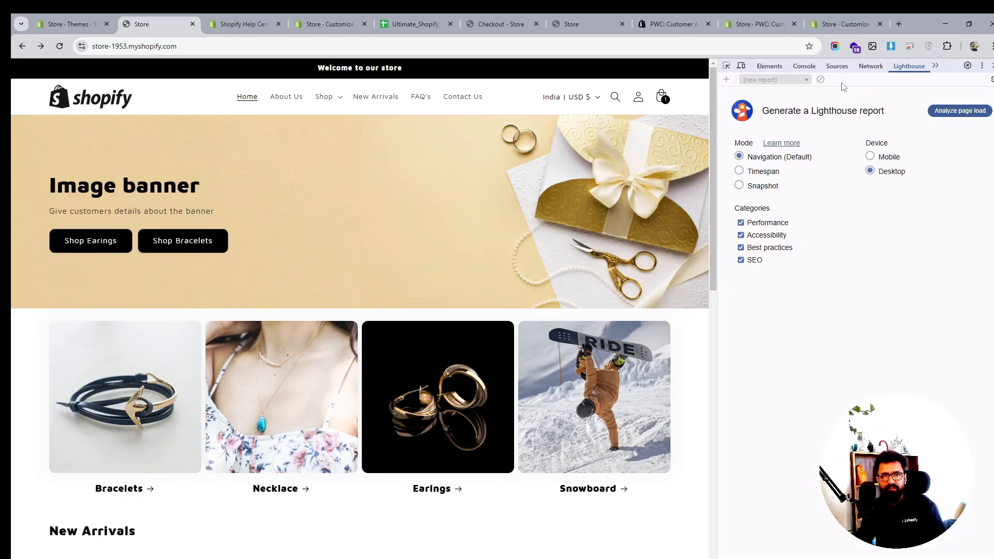
{"action": "left_click", "coordinate": [870, 156]}
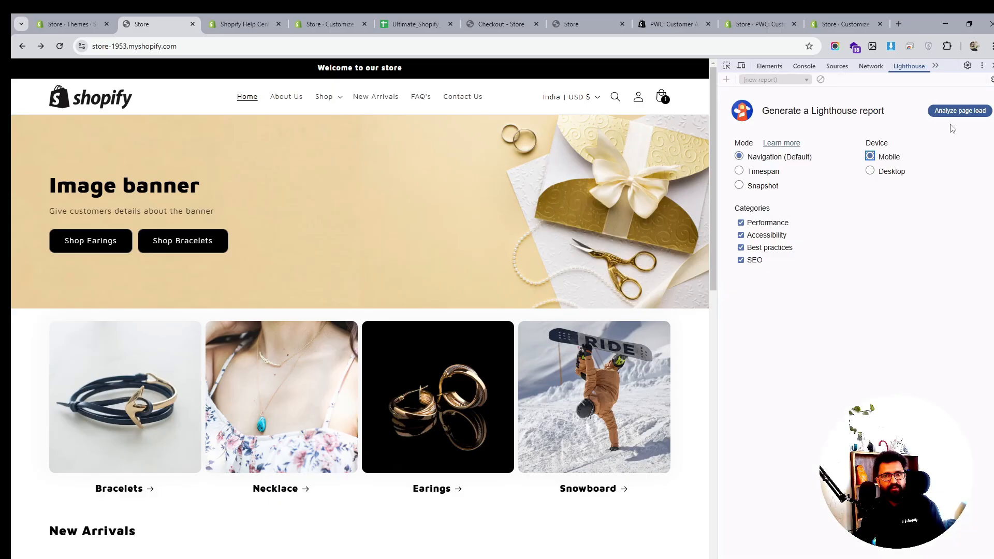
{"action": "left_click", "coordinate": [955, 112]}
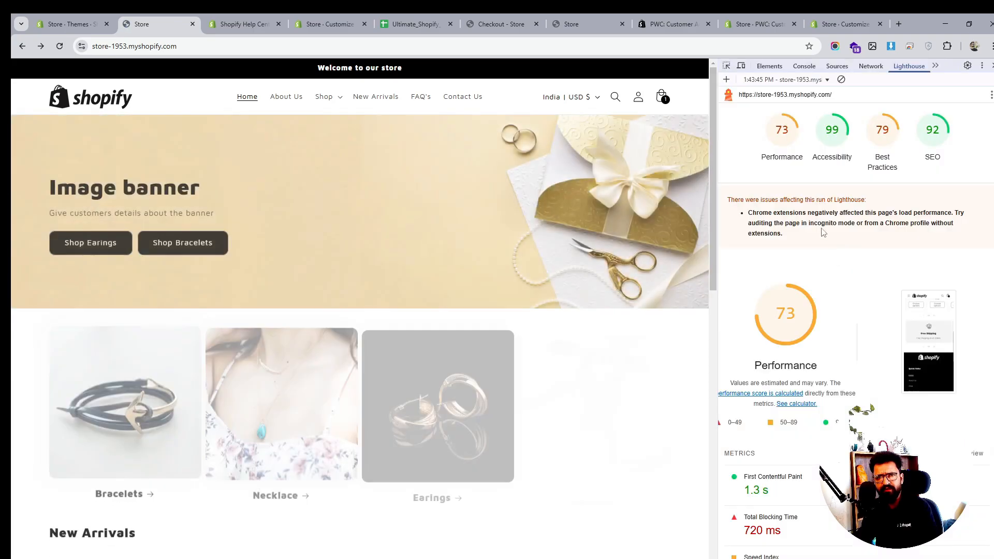
{"action": "scroll", "coordinate": [840, 181], "scroll_direction": "down", "scroll_amount": 1}
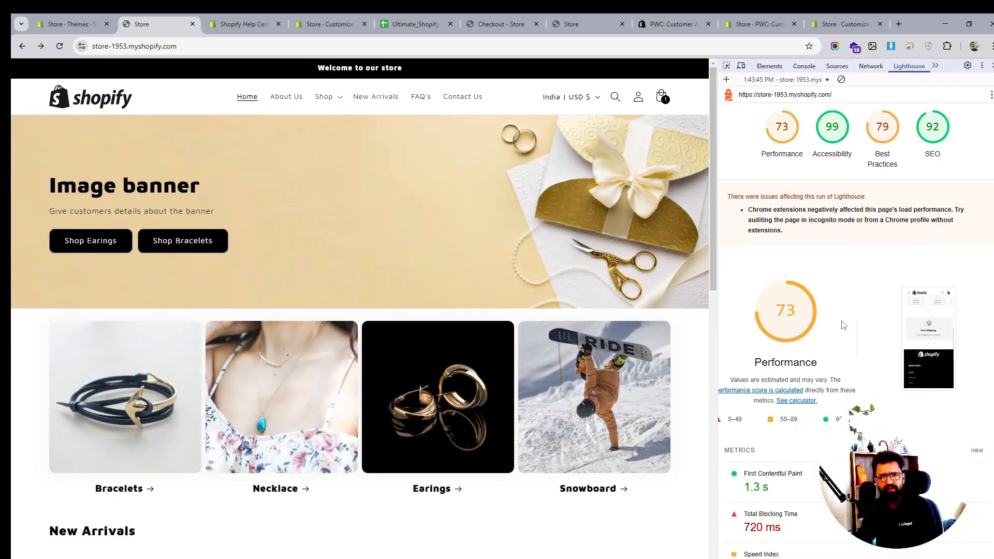
{"action": "scroll", "coordinate": [844, 325], "scroll_direction": "up", "scroll_amount": 1}
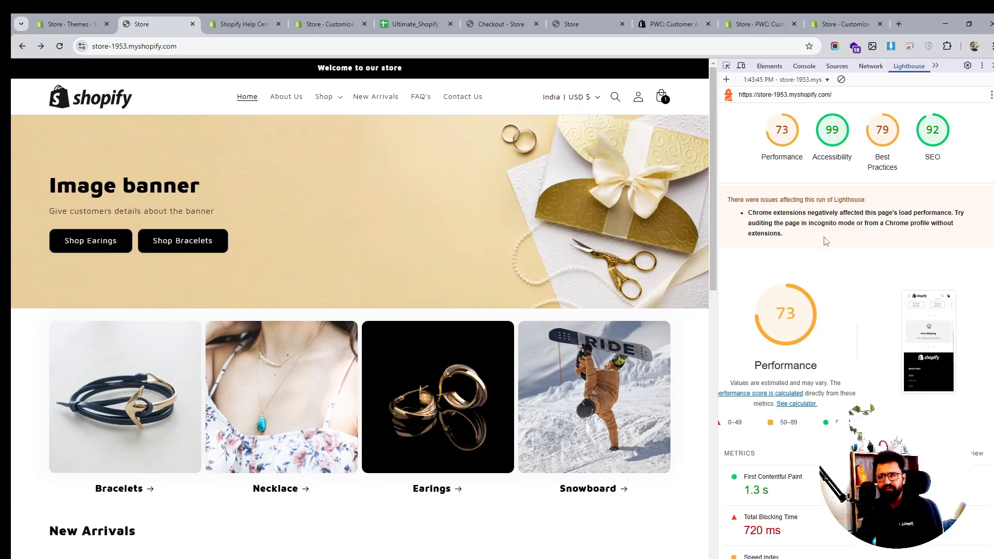
{"action": "scroll", "coordinate": [836, 287], "scroll_direction": "down", "scroll_amount": 5}
{"action": "scroll", "coordinate": [837, 287], "scroll_direction": "up", "scroll_amount": 5}
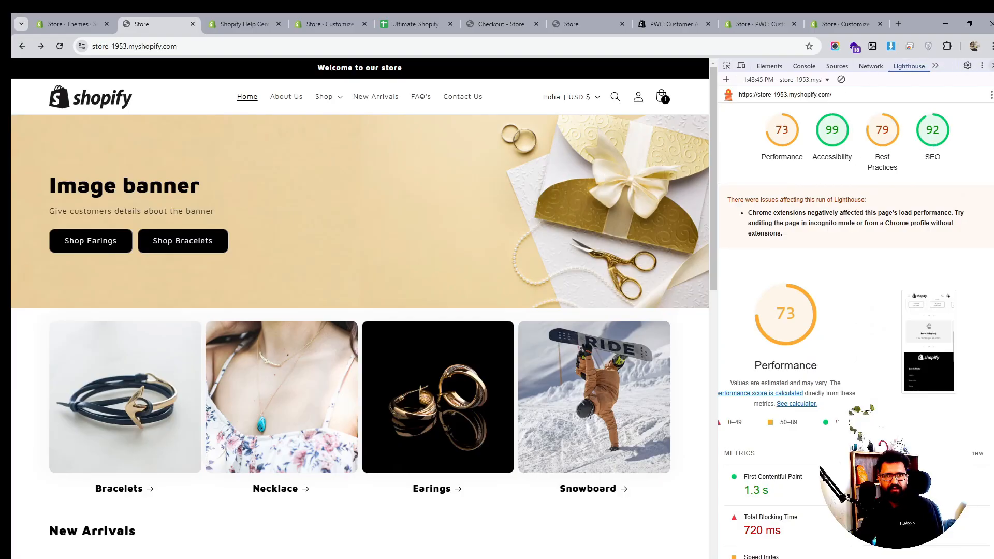
- Close the developer tools and scroll through the storefront homepage
{"action": "key", "text": "F12"}
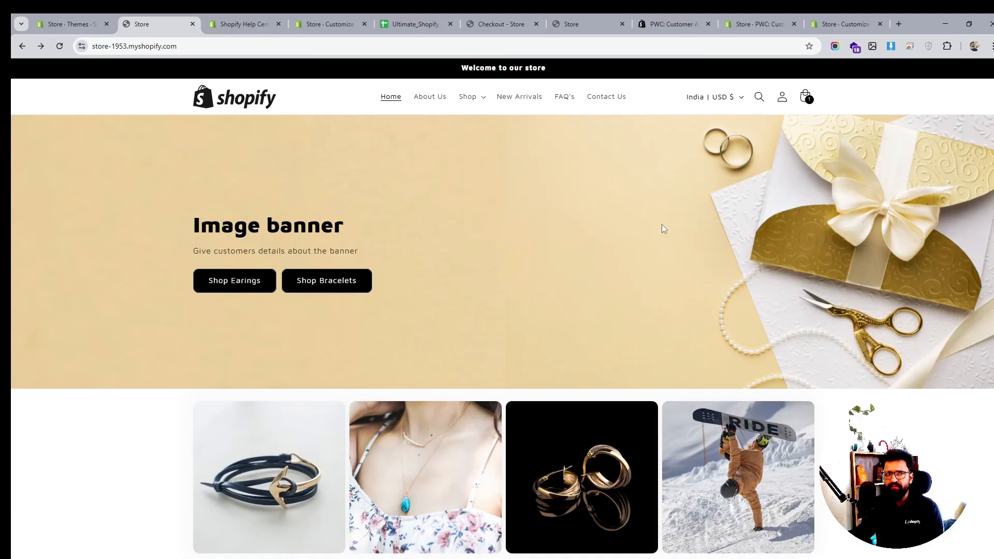
{"action": "scroll", "coordinate": [555, 234], "scroll_direction": "down", "scroll_amount": 6}
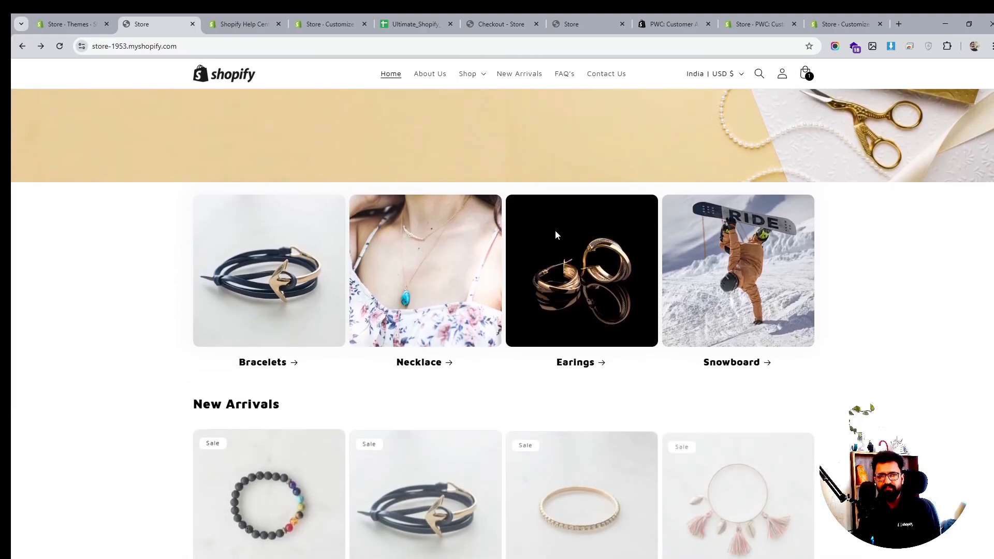
{"action": "scroll", "coordinate": [556, 236], "scroll_direction": "down", "scroll_amount": 2}
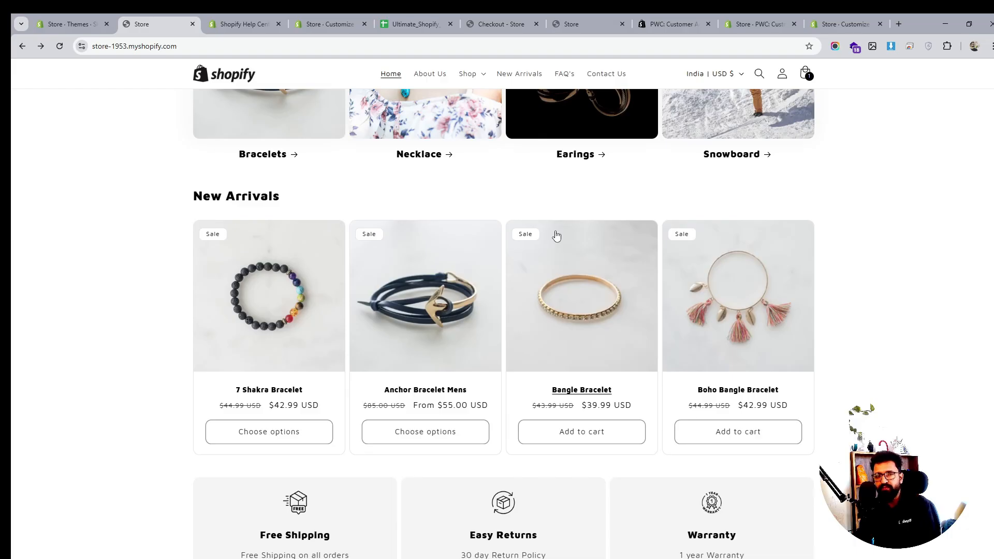
{"action": "scroll", "coordinate": [555, 234], "scroll_direction": "down", "scroll_amount": 4}
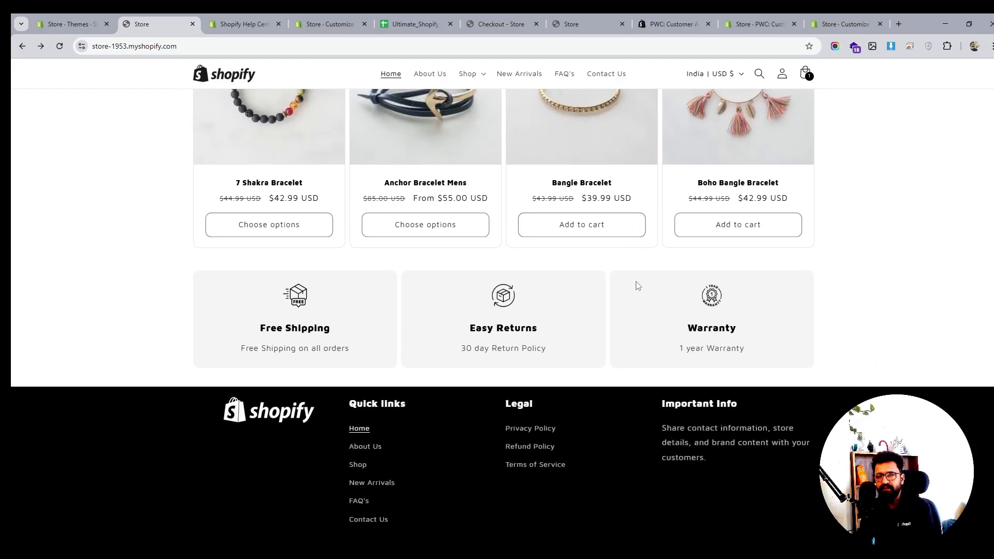
{"action": "scroll", "coordinate": [638, 286], "scroll_direction": "down", "scroll_amount": 2}
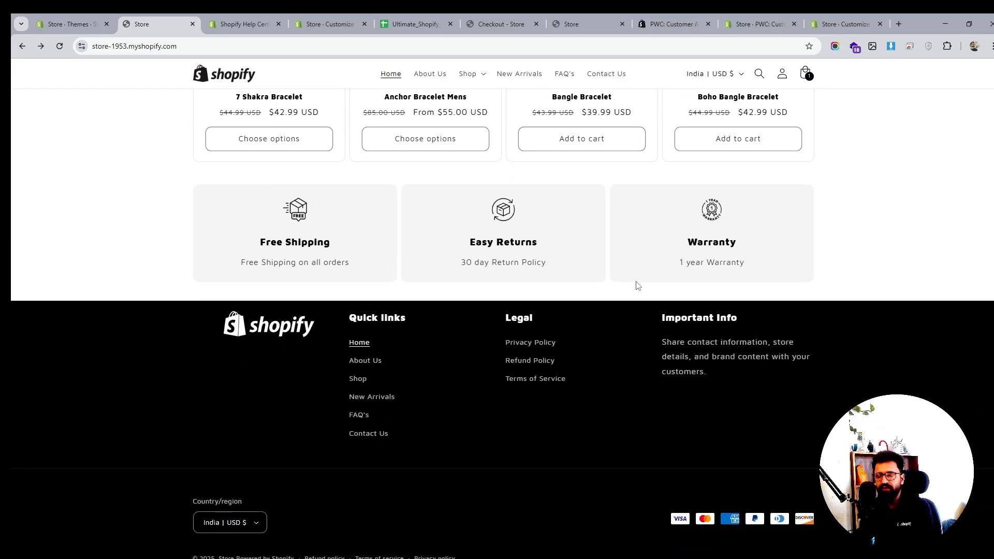
{"action": "scroll", "coordinate": [637, 286], "scroll_direction": "up", "scroll_amount": 5}
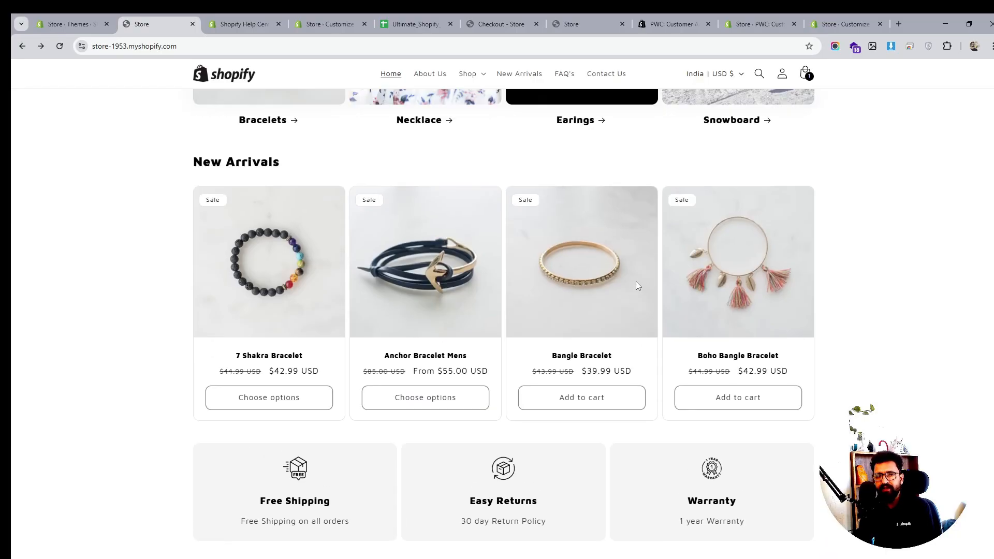
{"action": "scroll", "coordinate": [637, 286], "scroll_direction": "up", "scroll_amount": 8}
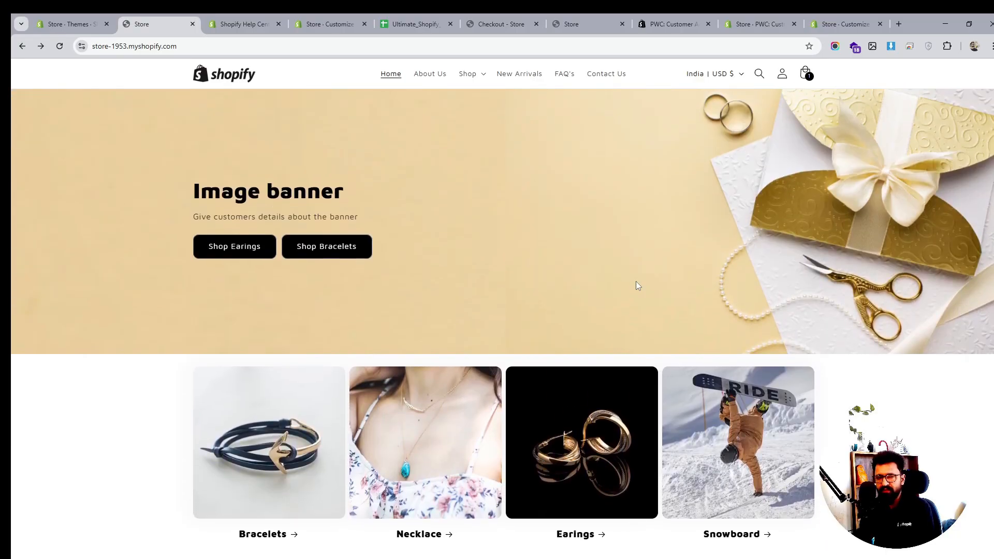
{"action": "scroll", "coordinate": [637, 286], "scroll_direction": "up", "scroll_amount": 1}
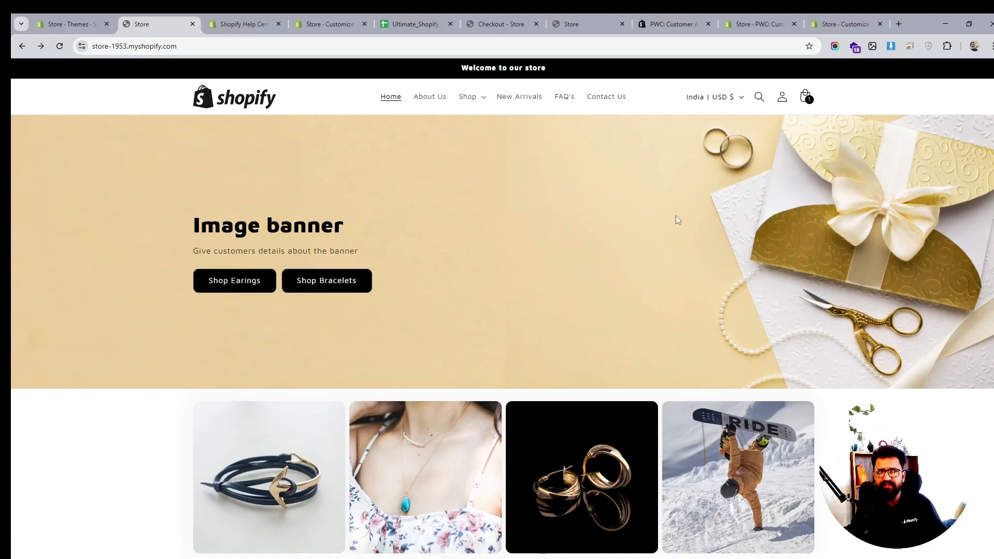
- In the admin, open the Earing 1 product and examine its media image details and product fields
{"action": "left_click", "coordinate": [73, 14]}
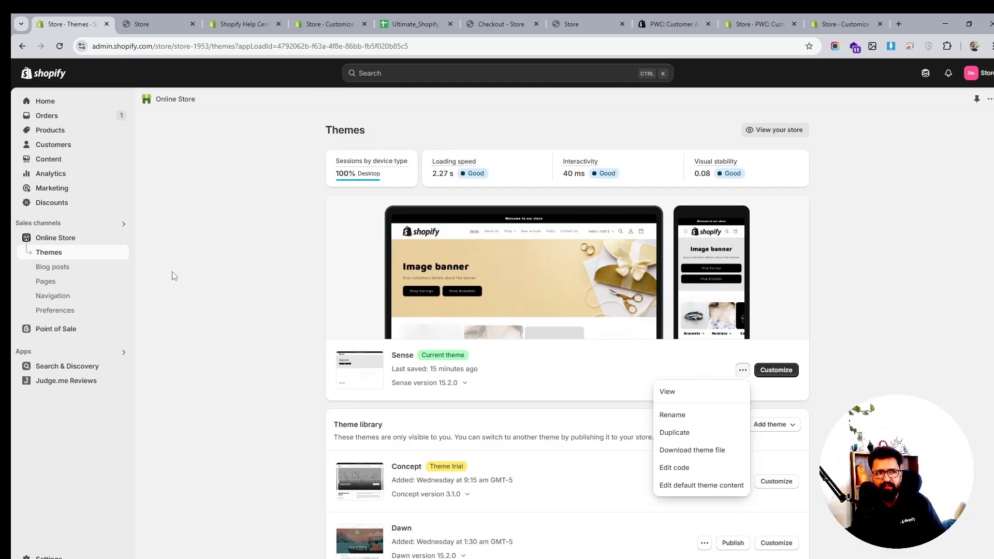
{"action": "left_click", "coordinate": [56, 134]}
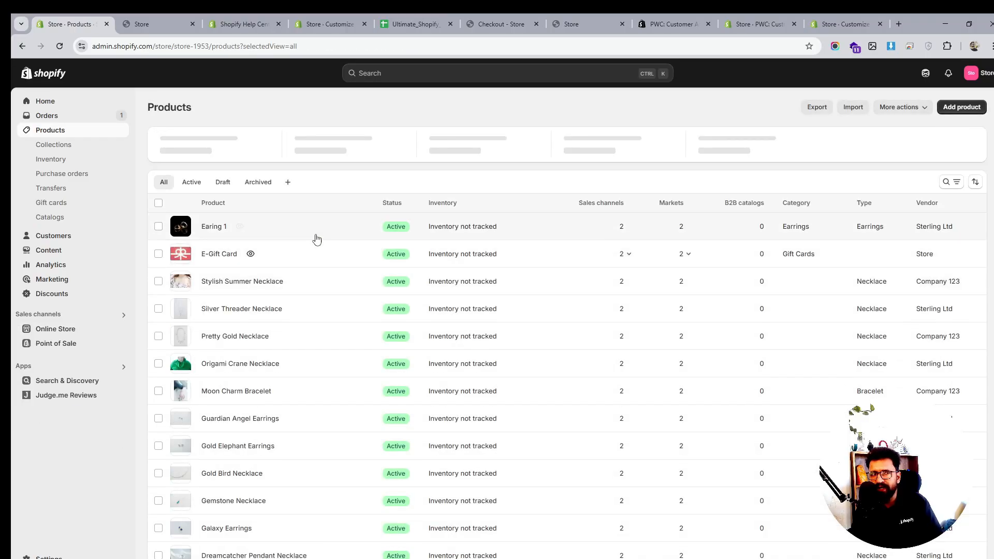
{"action": "left_click", "coordinate": [210, 228]}
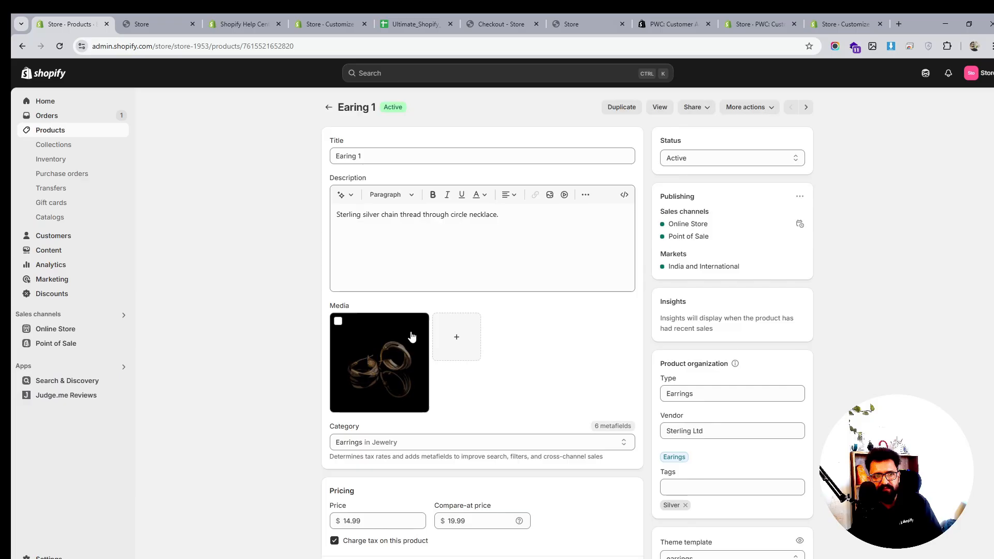
{"action": "left_click", "coordinate": [378, 325]}
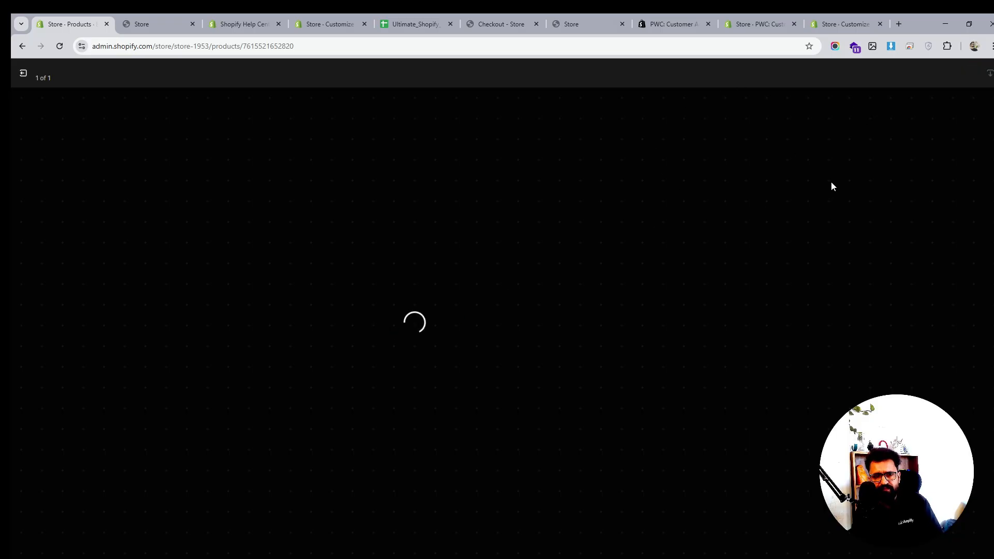
{"action": "left_click", "coordinate": [857, 191]}
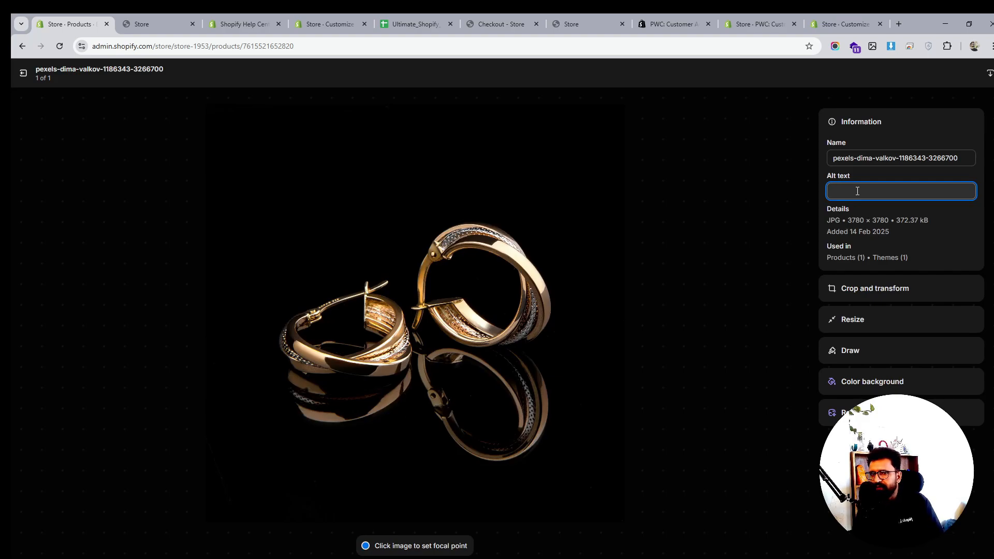
{"action": "left_click", "coordinate": [23, 73]}
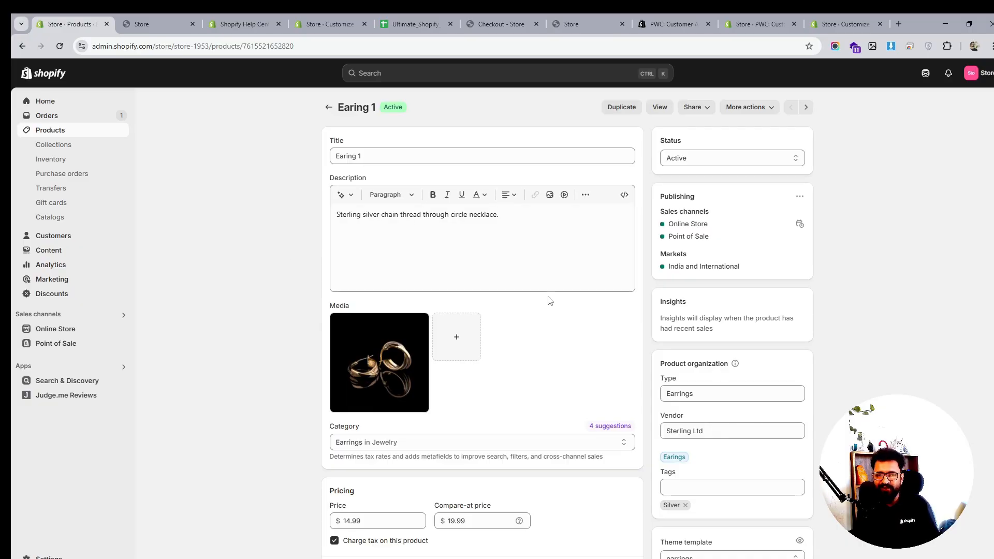
{"action": "scroll", "coordinate": [550, 300], "scroll_direction": "down", "scroll_amount": 4}
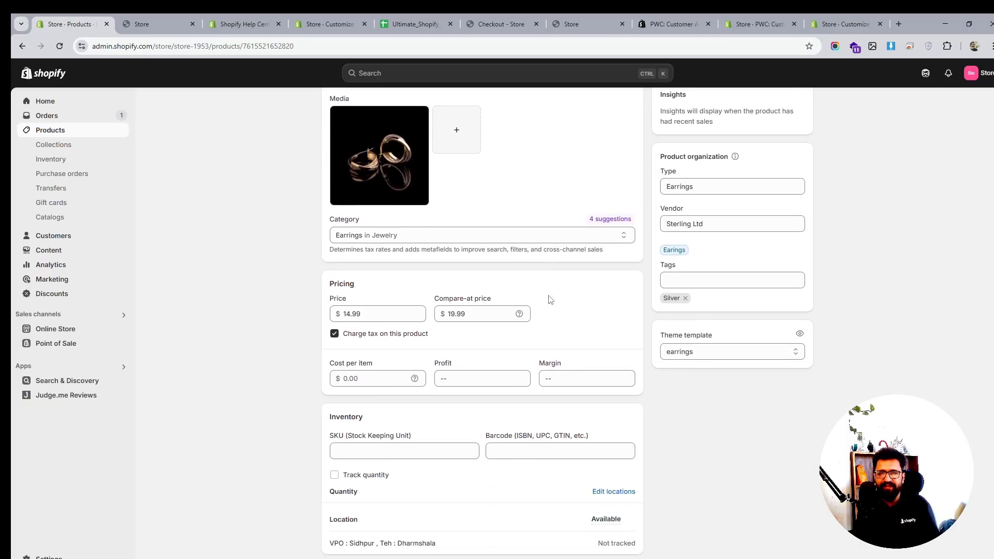
{"action": "scroll", "coordinate": [550, 300], "scroll_direction": "down", "scroll_amount": 2}
{"action": "scroll", "coordinate": [549, 297], "scroll_direction": "down", "scroll_amount": 2}
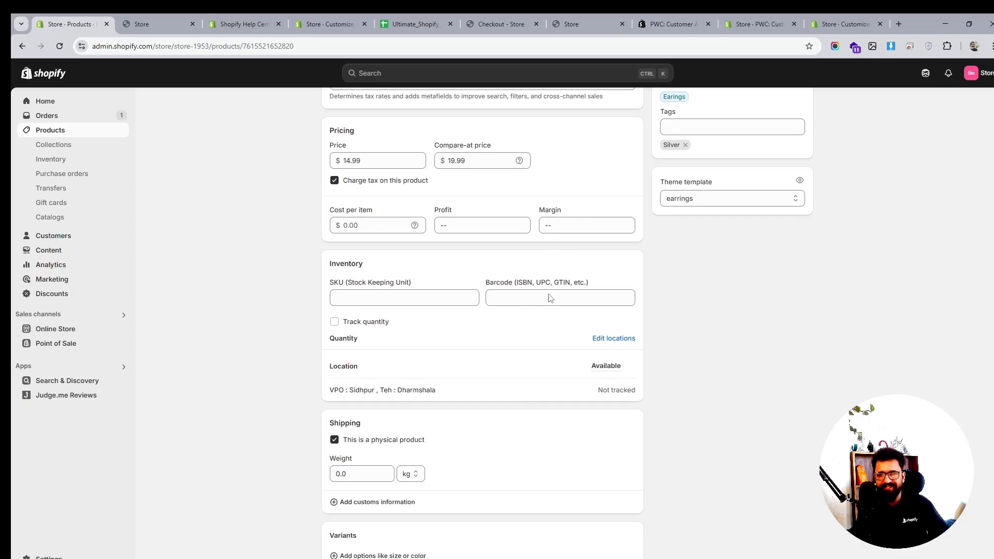
{"action": "scroll", "coordinate": [550, 293], "scroll_direction": "down", "scroll_amount": 6}
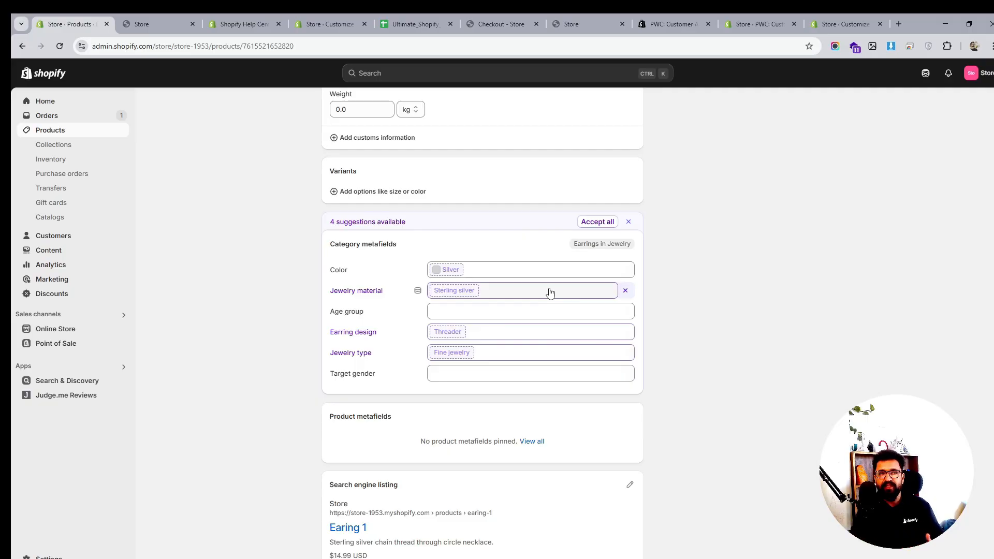
- On the storefront, open the 7 Shakra Bracelet product page and scroll through it
{"action": "left_click", "coordinate": [154, 22]}
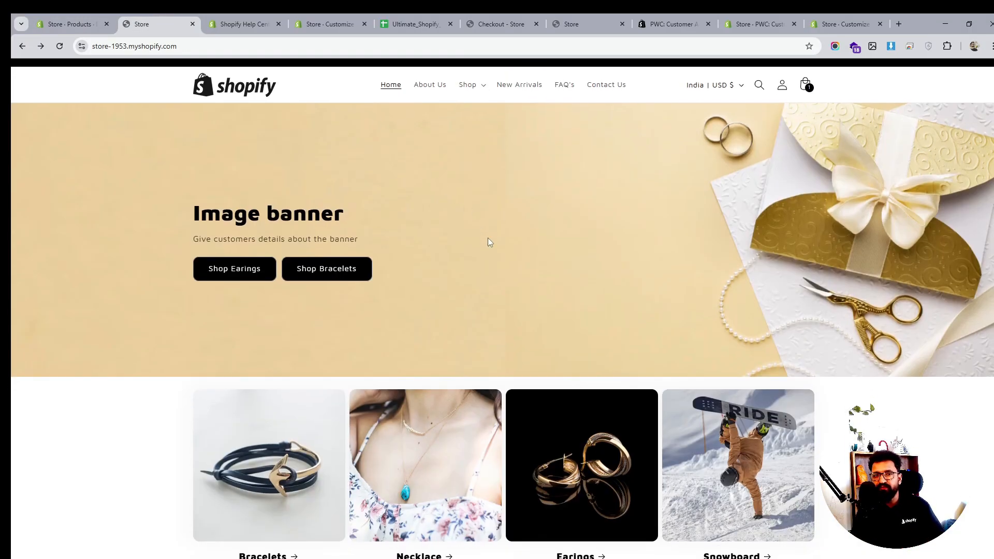
{"action": "scroll", "coordinate": [487, 242], "scroll_direction": "down", "scroll_amount": 5}
{"action": "scroll", "coordinate": [445, 227], "scroll_direction": "down", "scroll_amount": 3}
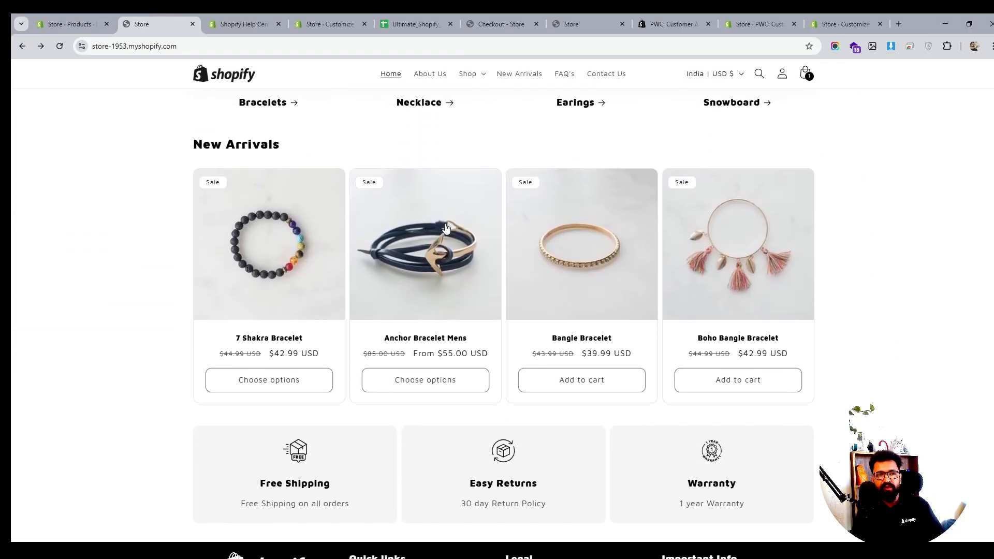
{"action": "scroll", "coordinate": [512, 235], "scroll_direction": "up", "scroll_amount": 6}
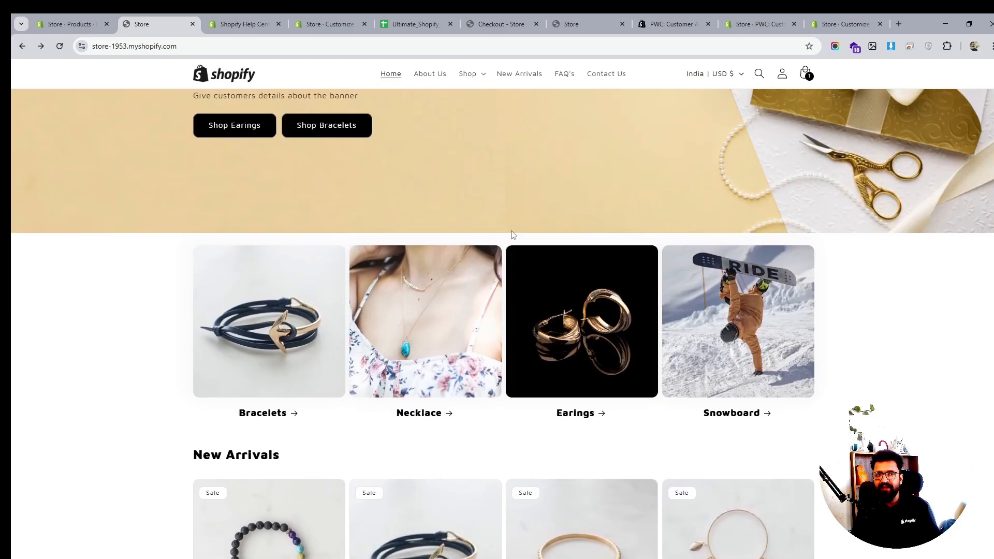
{"action": "scroll", "coordinate": [511, 235], "scroll_direction": "up", "scroll_amount": 3}
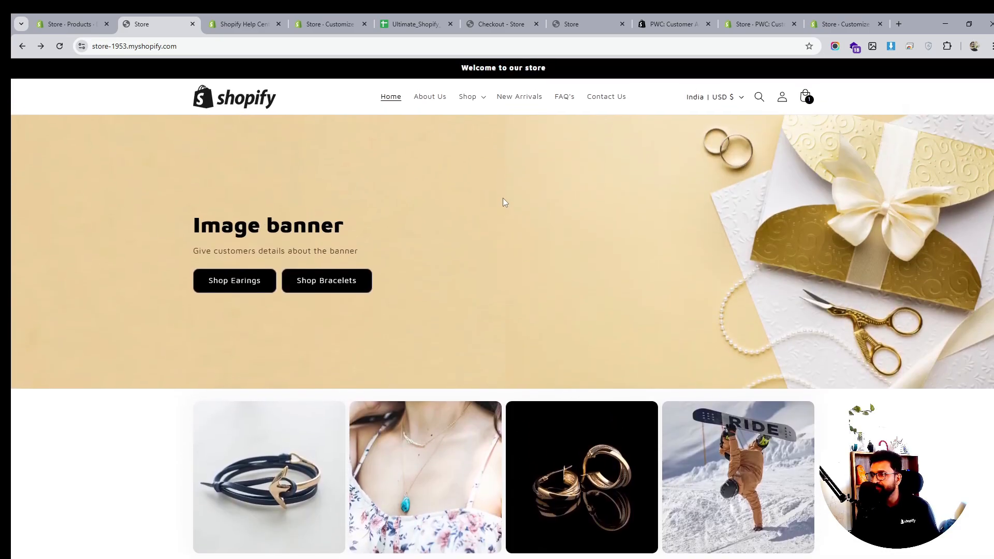
{"action": "scroll", "coordinate": [502, 202], "scroll_direction": "down", "scroll_amount": 5}
{"action": "left_click", "coordinate": [293, 351]}
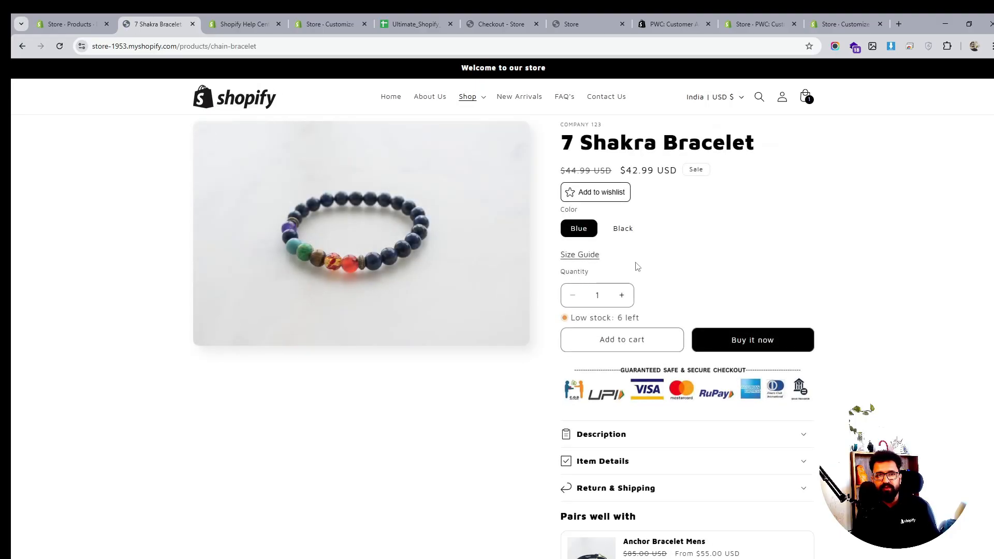
{"action": "scroll", "coordinate": [637, 265], "scroll_direction": "down", "scroll_amount": 10}
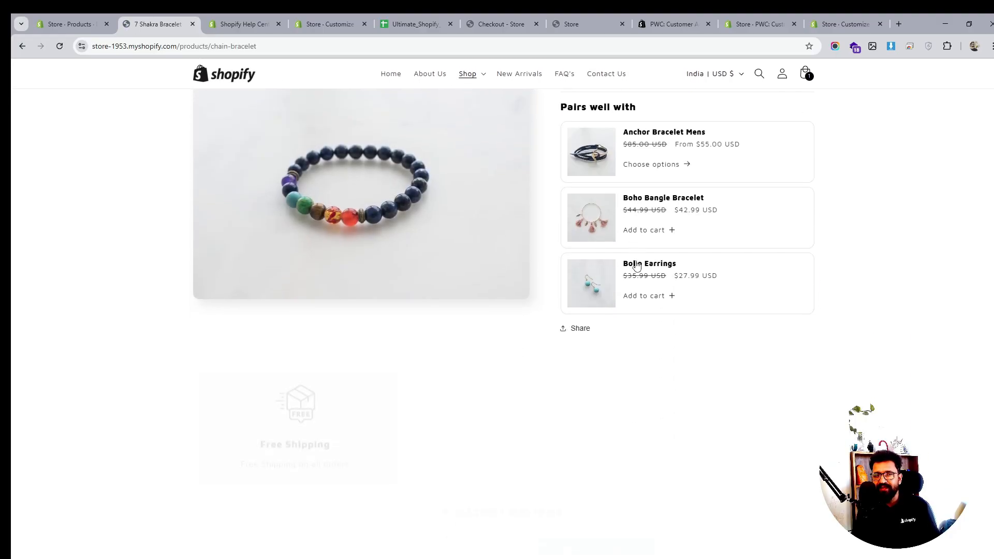